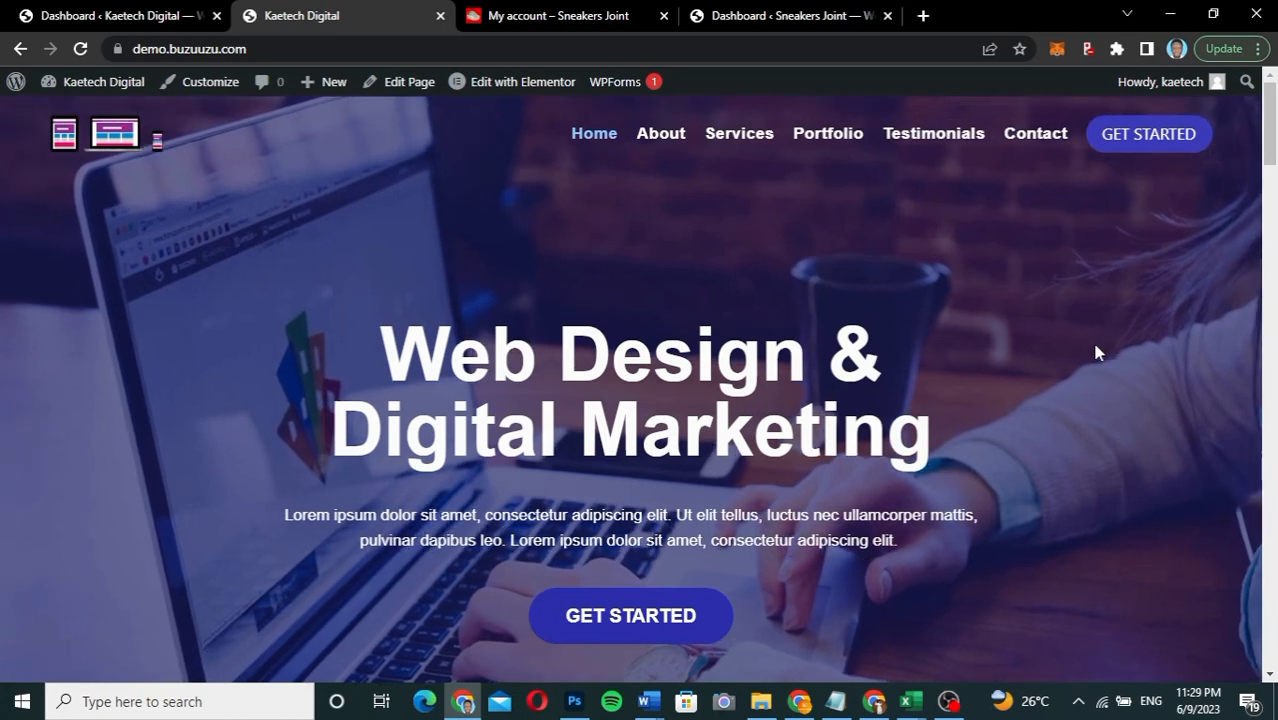
Step: Preview the demo site's About, Services, Portfolio, Testimonials and Contact sections through its navigation links, including the Get Started link
{"action": "scroll", "coordinate": [1096, 352], "scroll_direction": "down", "scroll_amount": 5}
{"action": "scroll", "coordinate": [1096, 352], "scroll_direction": "down", "scroll_amount": 5}
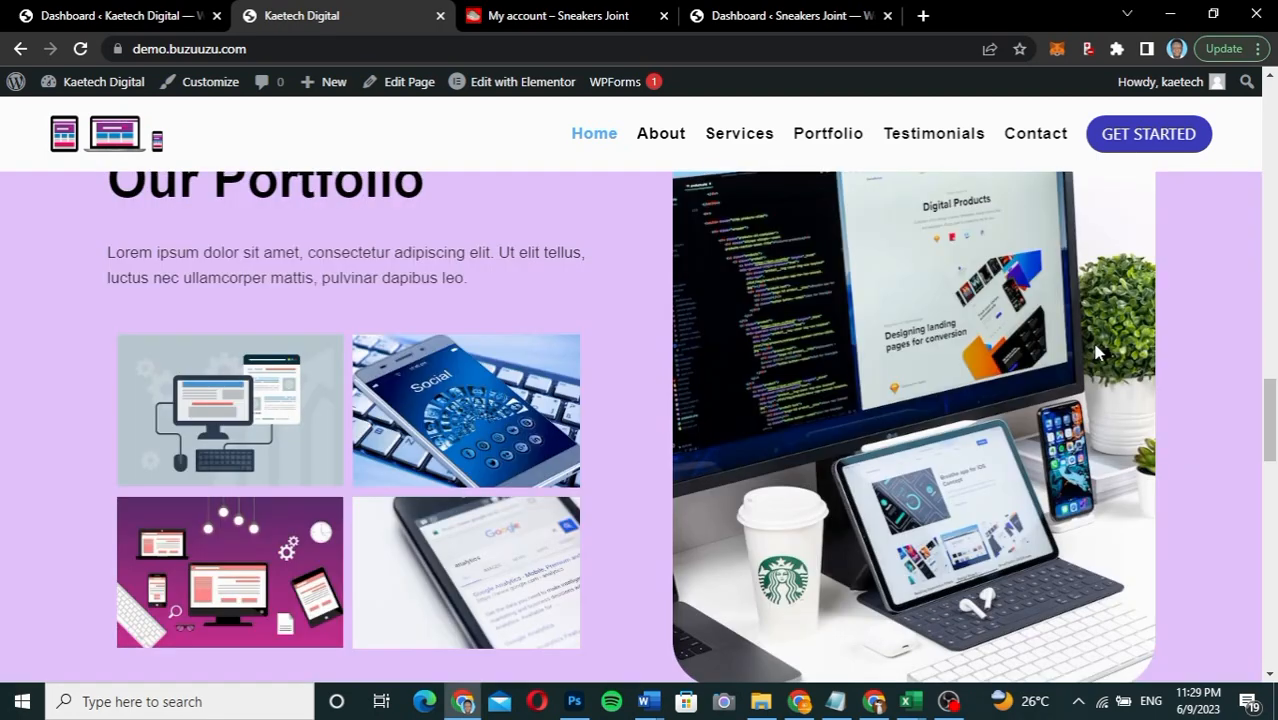
{"action": "scroll", "coordinate": [1096, 352], "scroll_direction": "up", "scroll_amount": 10}
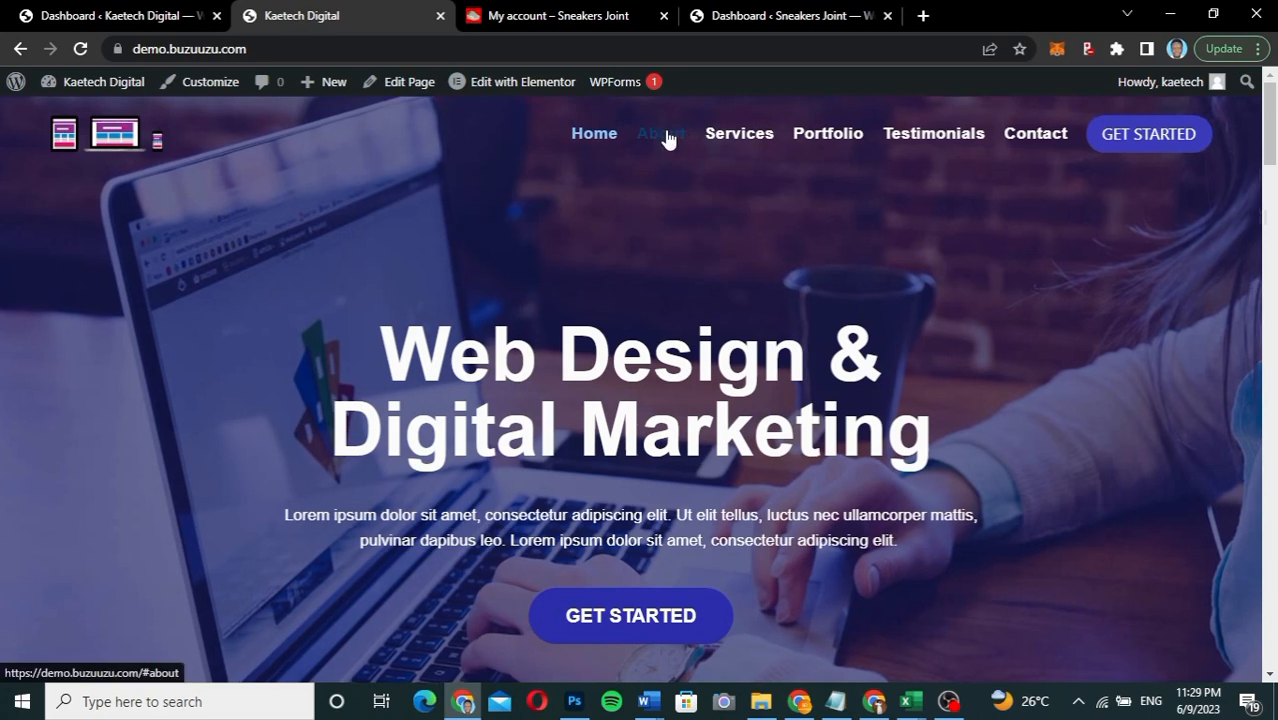
{"action": "left_click", "coordinate": [668, 140]}
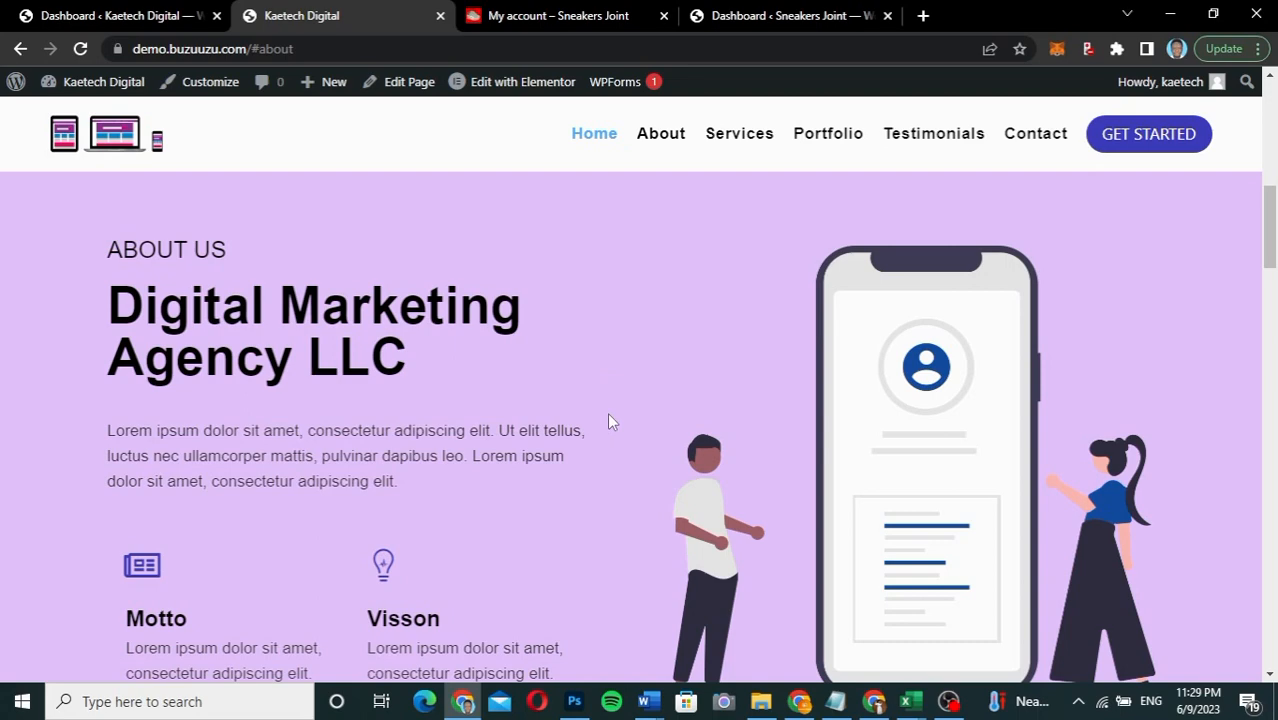
{"action": "left_click", "coordinate": [744, 135]}
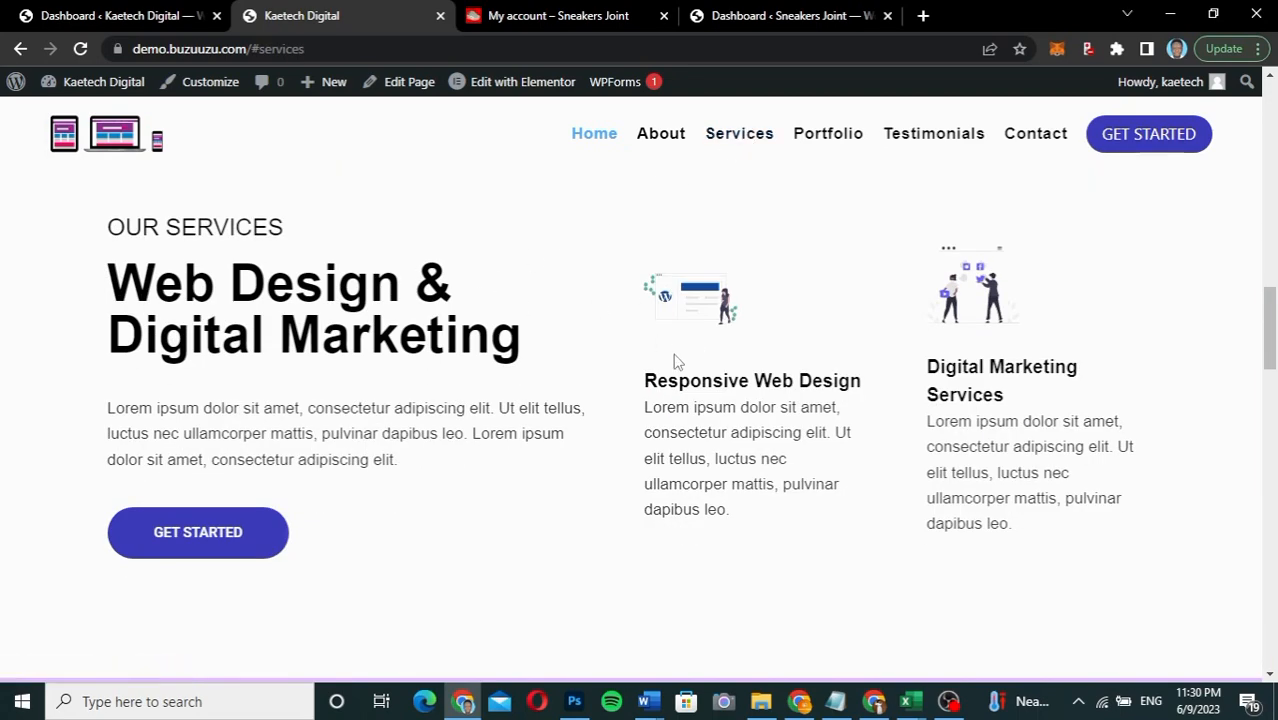
{"action": "left_click", "coordinate": [828, 134]}
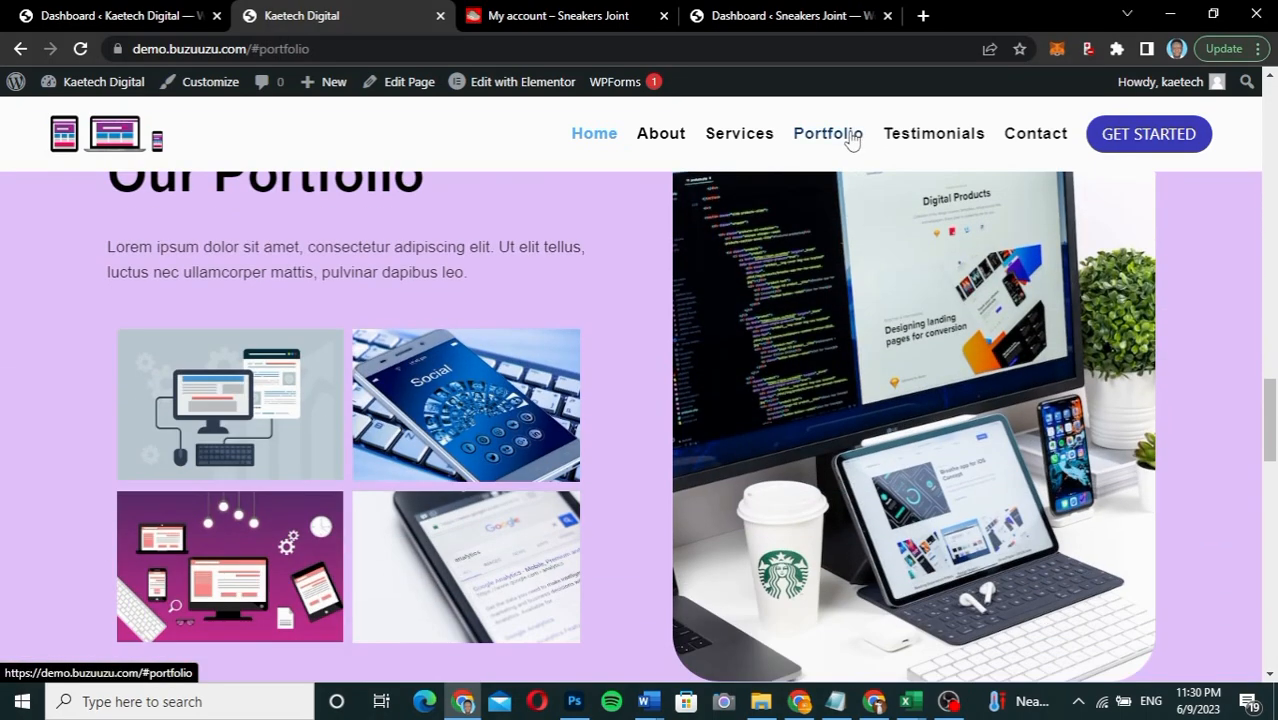
{"action": "scroll", "coordinate": [733, 366], "scroll_direction": "up", "scroll_amount": 2}
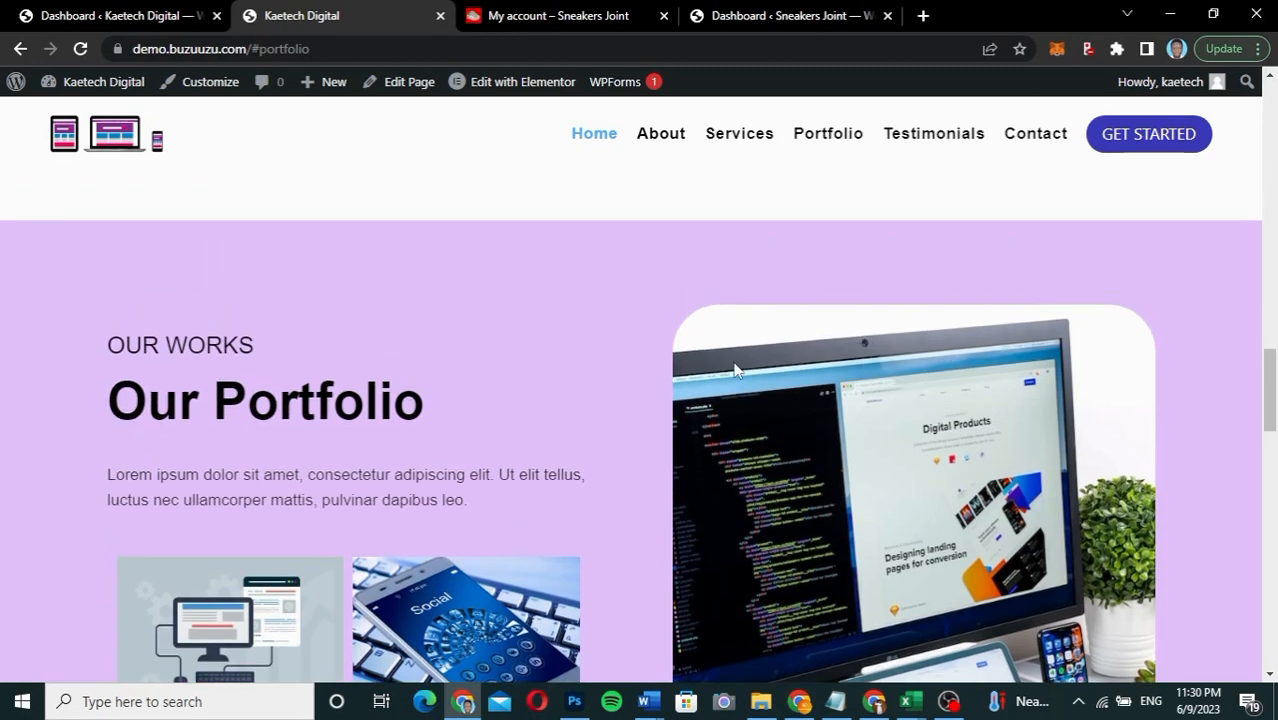
{"action": "scroll", "coordinate": [735, 368], "scroll_direction": "down", "scroll_amount": 2}
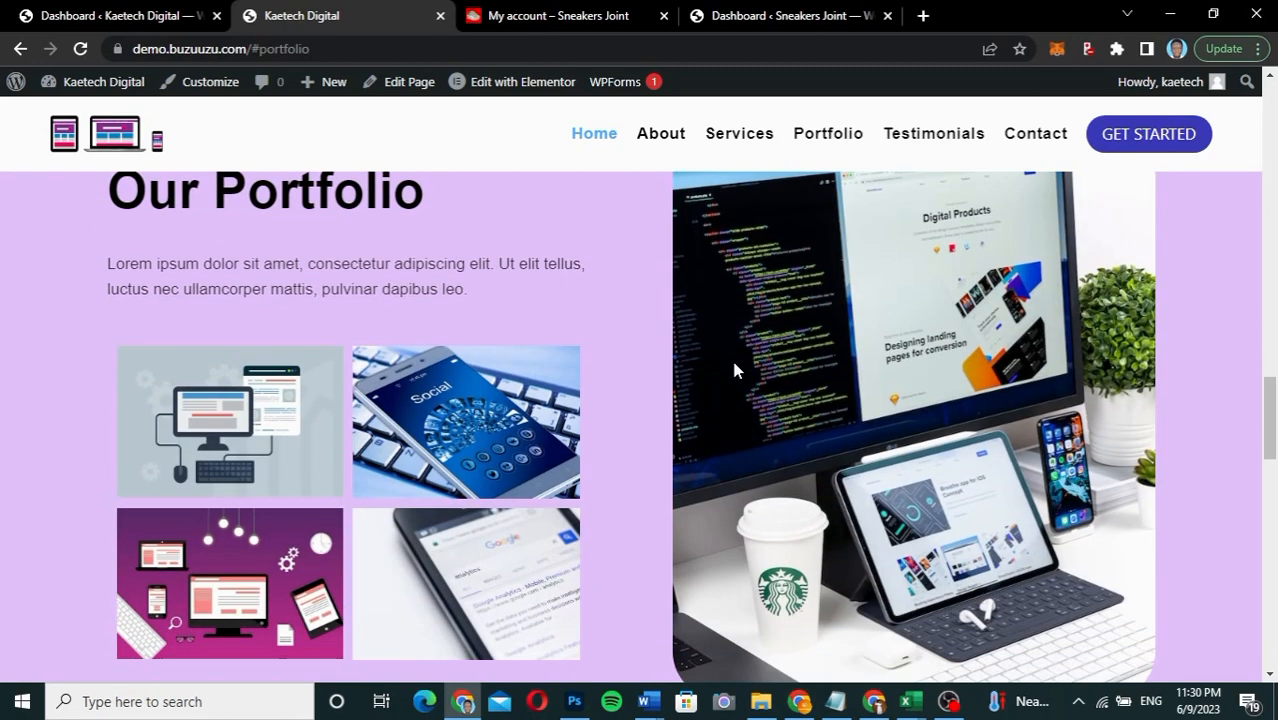
{"action": "left_click", "coordinate": [933, 140]}
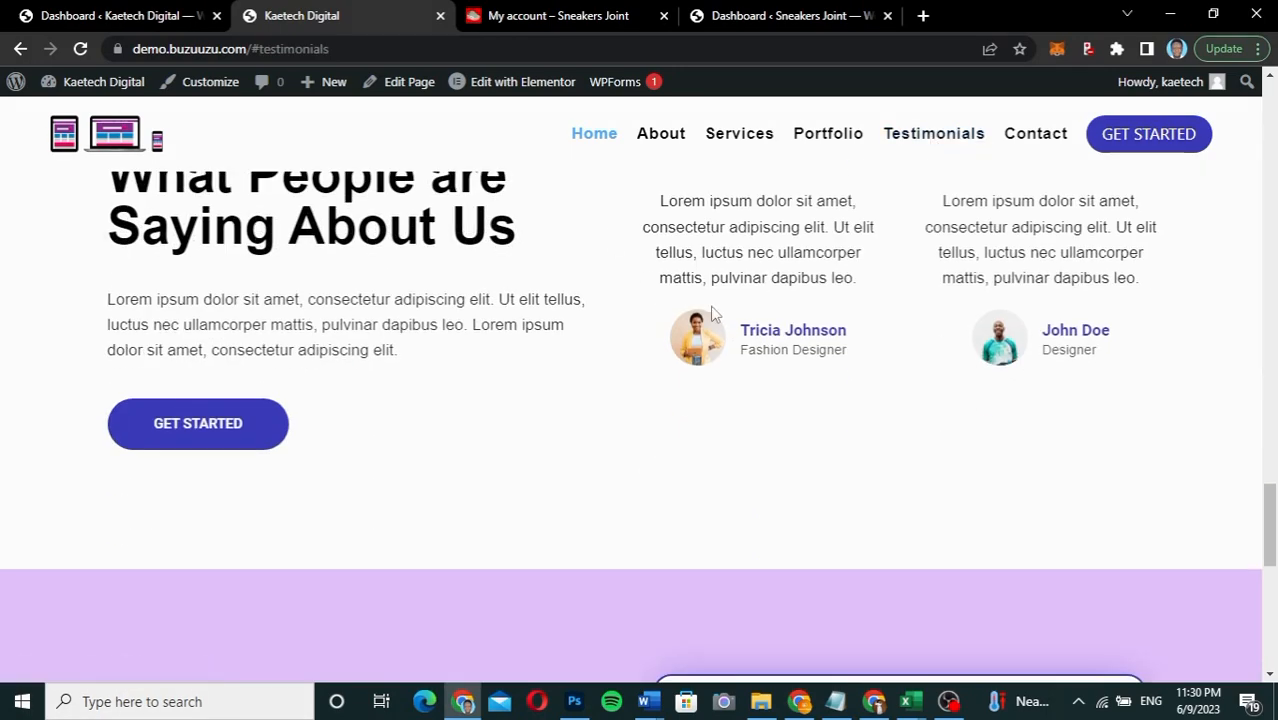
{"action": "left_click", "coordinate": [1045, 143]}
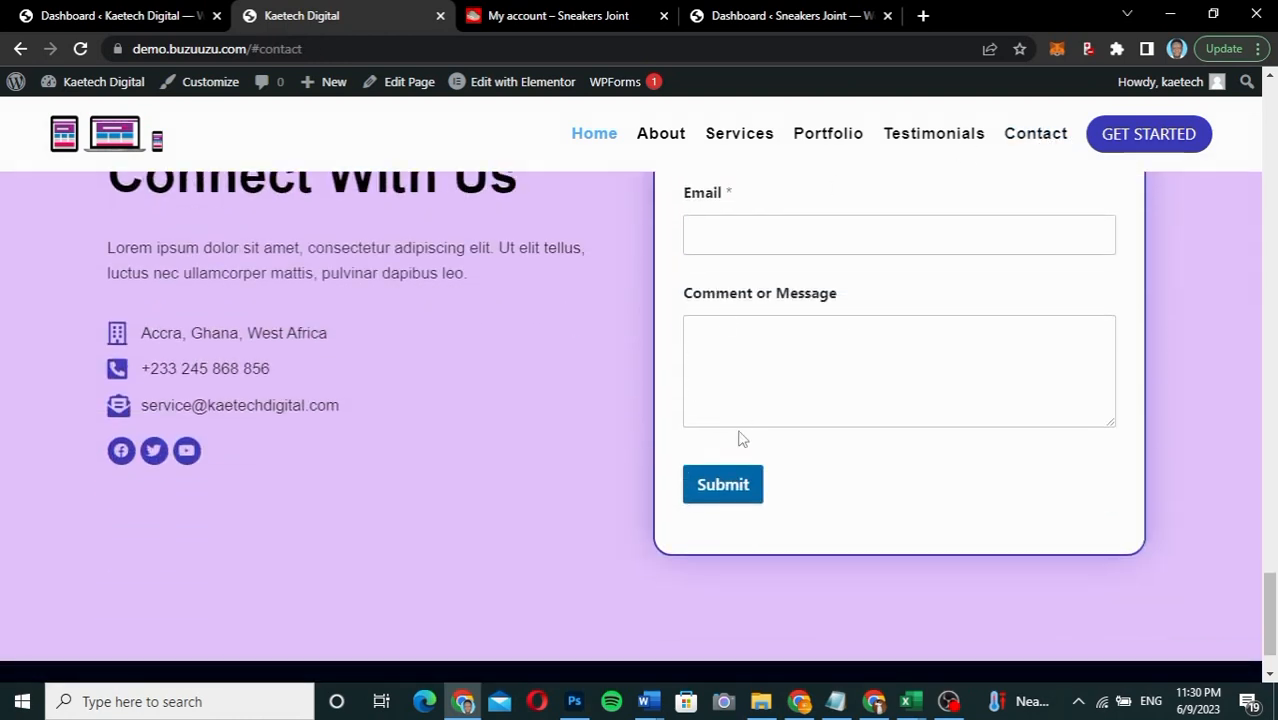
{"action": "left_click", "coordinate": [1148, 143]}
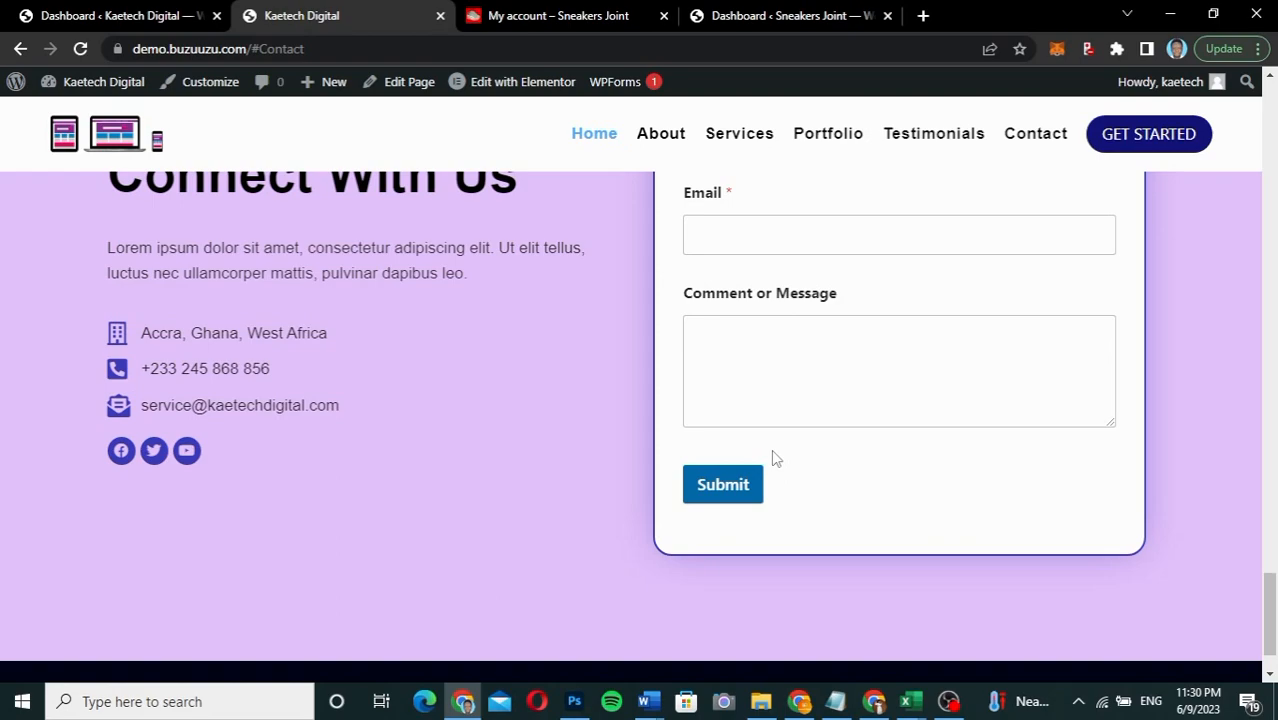
Step: Review the whole one-page demo site from the hero banner to the footer credit
{"action": "scroll", "coordinate": [775, 459], "scroll_direction": "down", "scroll_amount": 1}
{"action": "scroll", "coordinate": [775, 459], "scroll_direction": "up", "scroll_amount": 10}
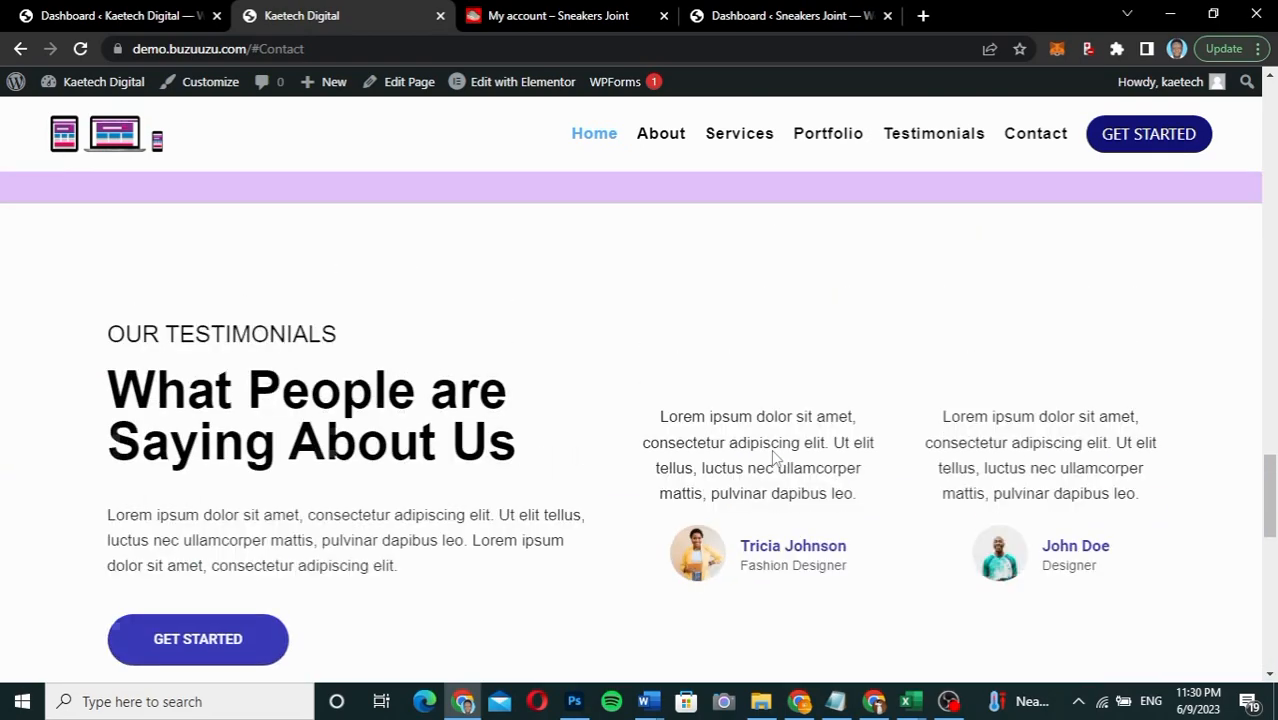
{"action": "scroll", "coordinate": [772, 452], "scroll_direction": "up", "scroll_amount": 8}
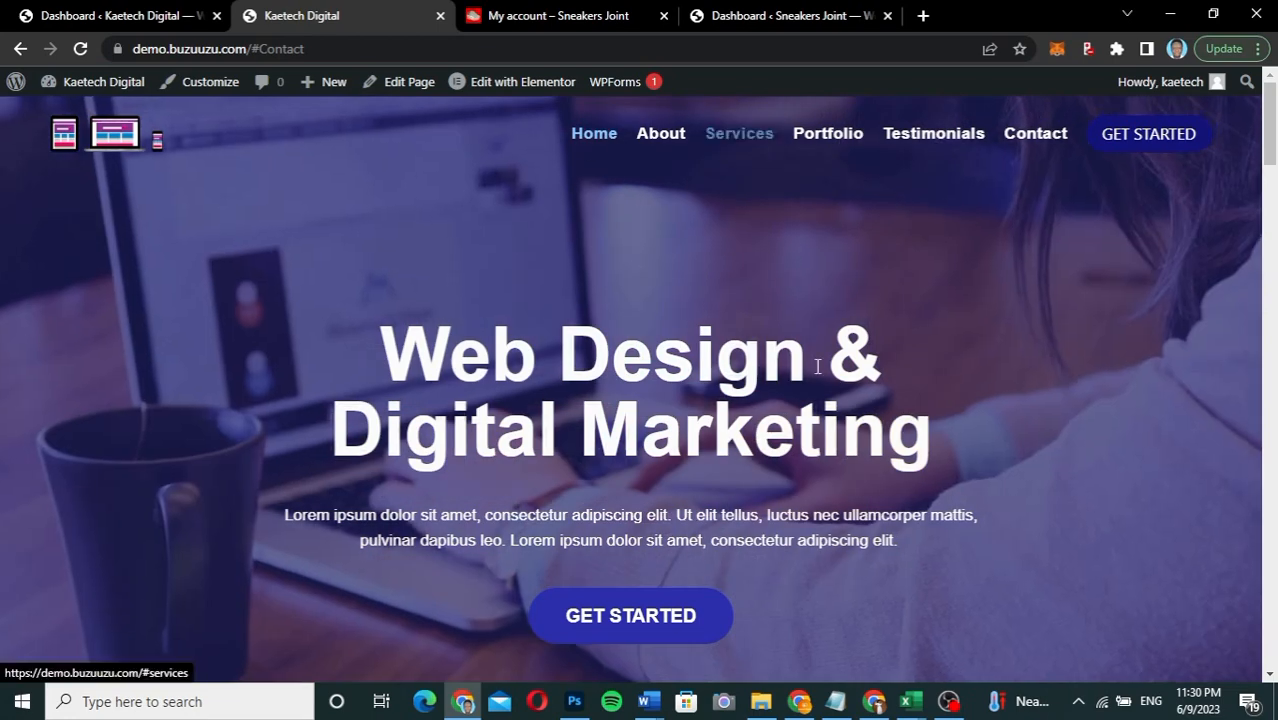
{"action": "scroll", "coordinate": [817, 367], "scroll_direction": "down", "scroll_amount": 6}
{"action": "scroll", "coordinate": [818, 369], "scroll_direction": "down", "scroll_amount": 10}
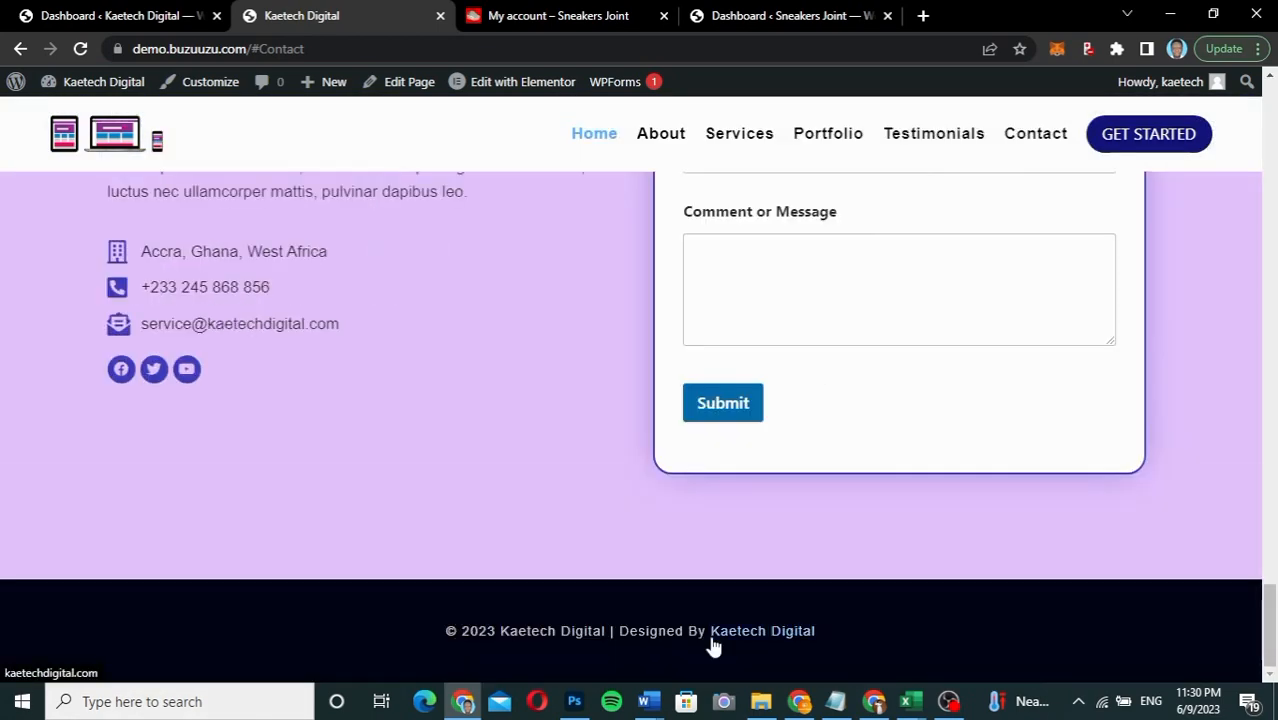
{"action": "scroll", "coordinate": [803, 603], "scroll_direction": "up", "scroll_amount": 8}
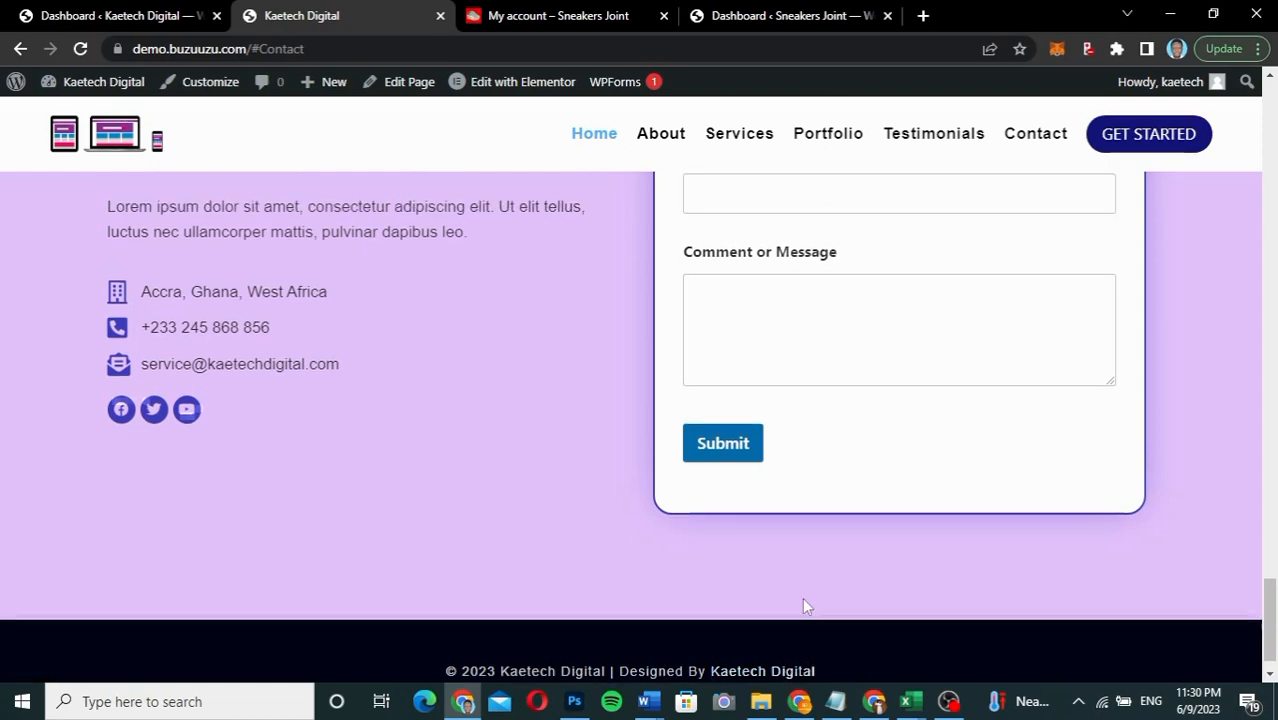
{"action": "scroll", "coordinate": [805, 605], "scroll_direction": "up", "scroll_amount": 10}
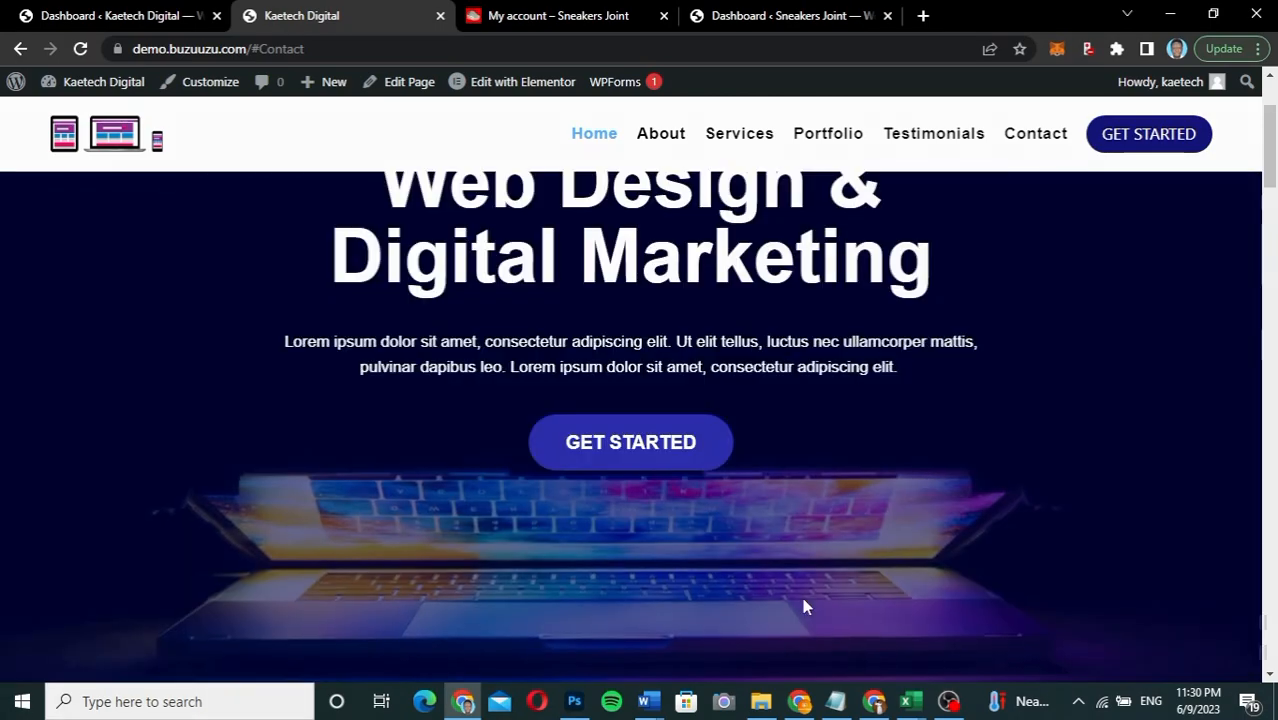
{"action": "scroll", "coordinate": [802, 597], "scroll_direction": "up", "scroll_amount": 2}
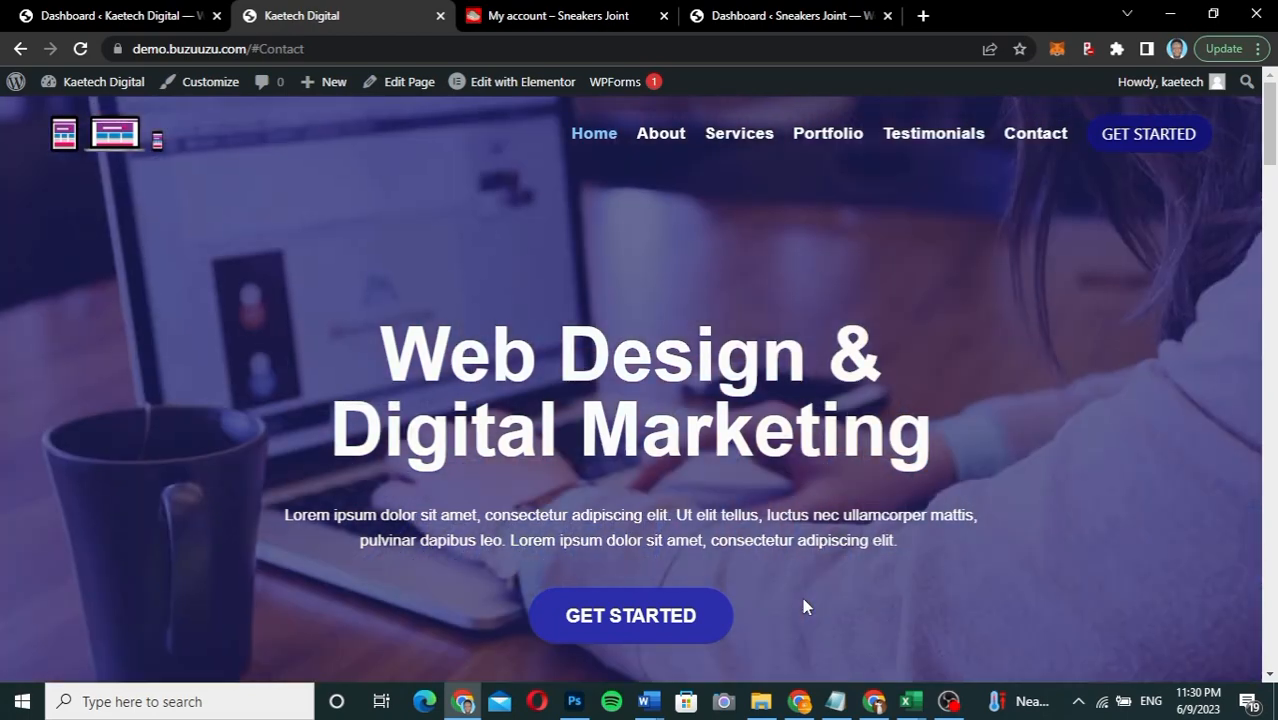
{"action": "scroll", "coordinate": [1043, 523], "scroll_direction": "down", "scroll_amount": 3}
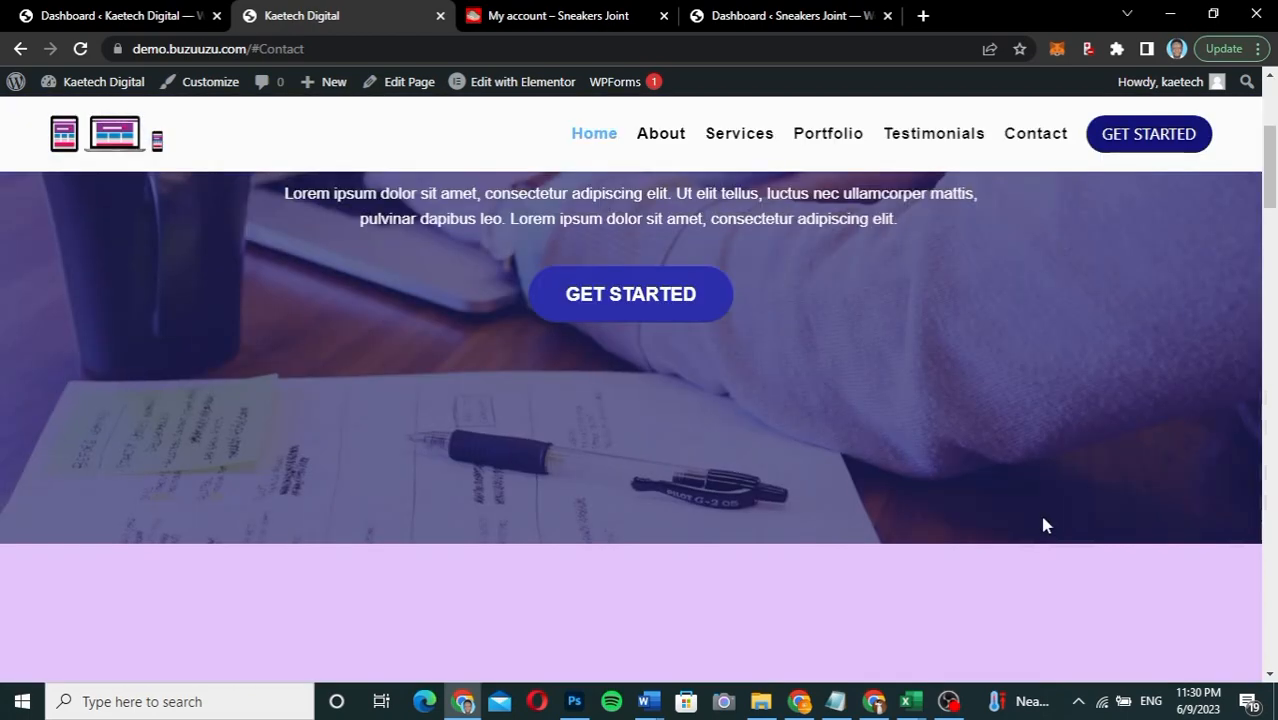
{"action": "scroll", "coordinate": [1043, 523], "scroll_direction": "down", "scroll_amount": 5}
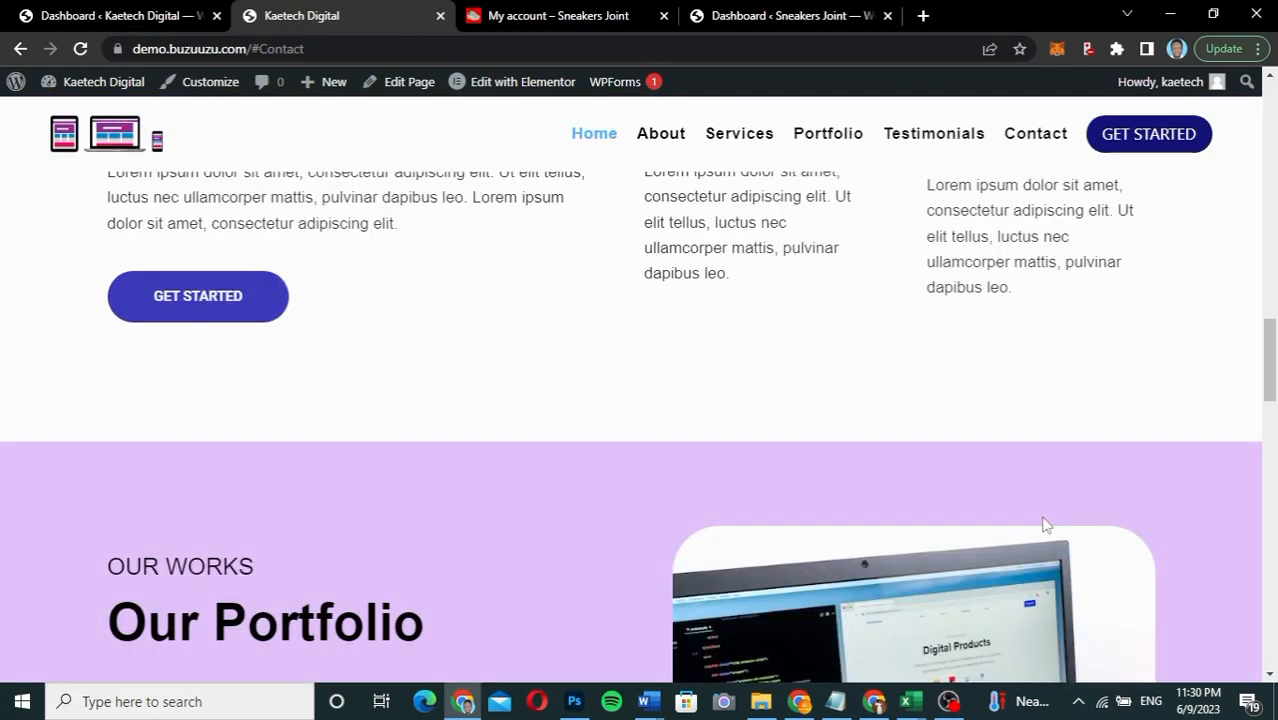
{"action": "scroll", "coordinate": [1043, 523], "scroll_direction": "up", "scroll_amount": 3}
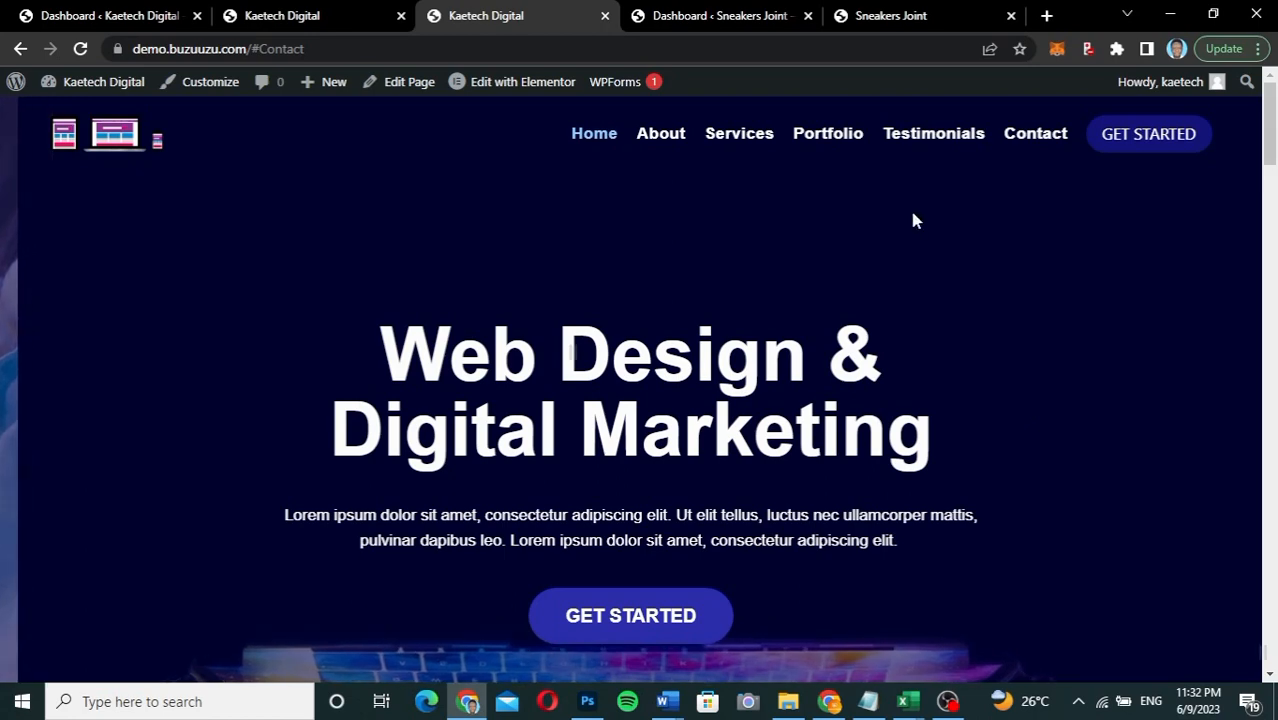
Step: Examine the default Sneakers Joint WordPress site at buzuuzu.com from its header to its footer
{"action": "left_click", "coordinate": [911, 23]}
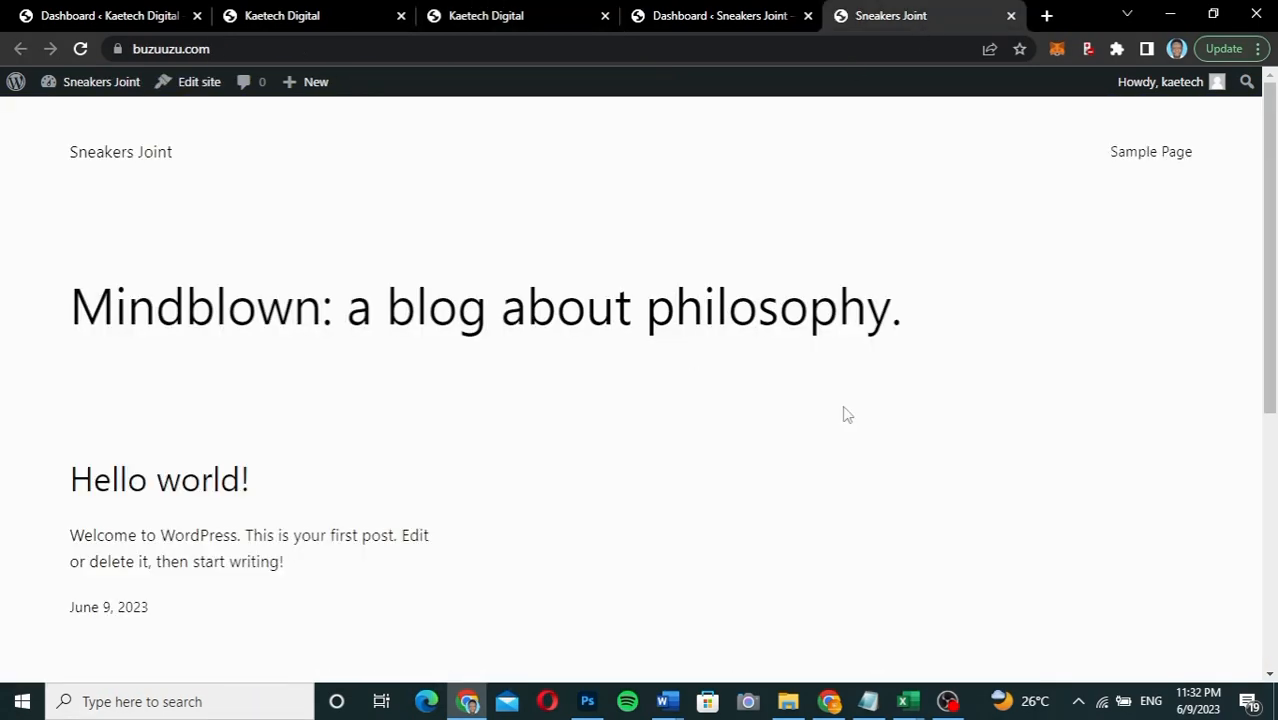
{"action": "scroll", "coordinate": [843, 414], "scroll_direction": "down", "scroll_amount": 5}
{"action": "scroll", "coordinate": [843, 414], "scroll_direction": "up", "scroll_amount": 5}
{"action": "scroll", "coordinate": [843, 414], "scroll_direction": "down", "scroll_amount": 5}
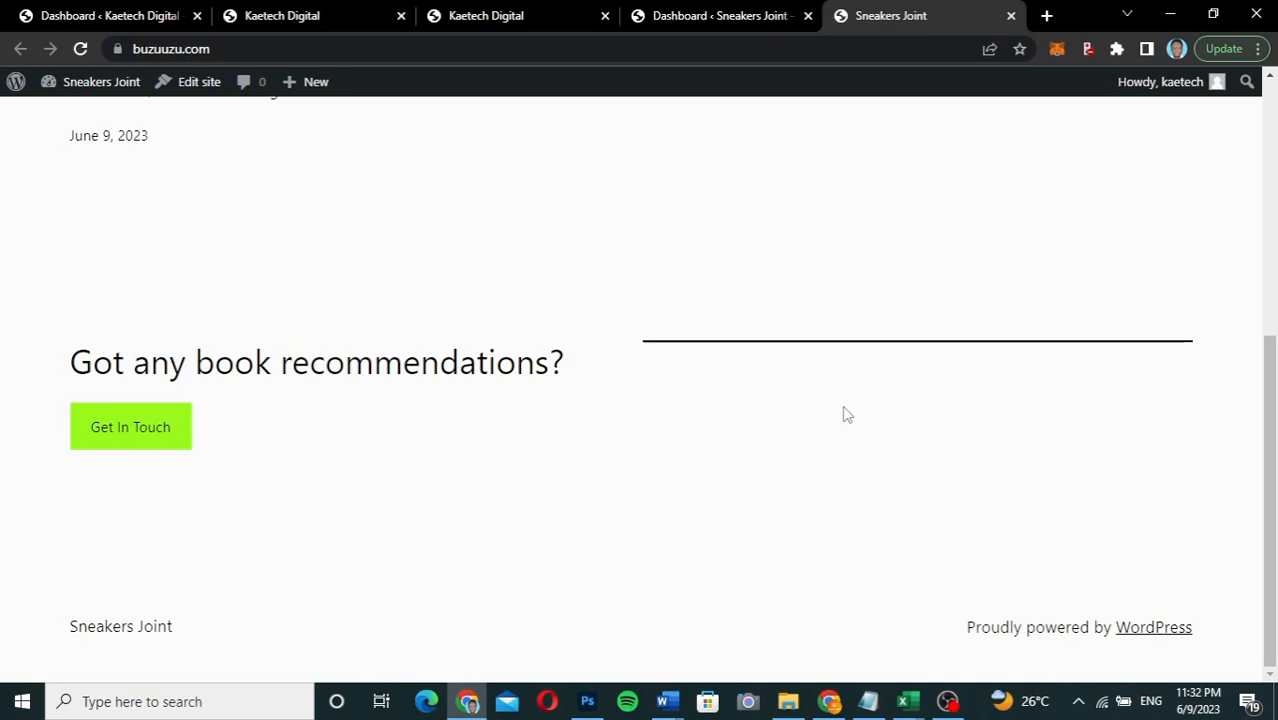
{"action": "scroll", "coordinate": [843, 414], "scroll_direction": "up", "scroll_amount": 5}
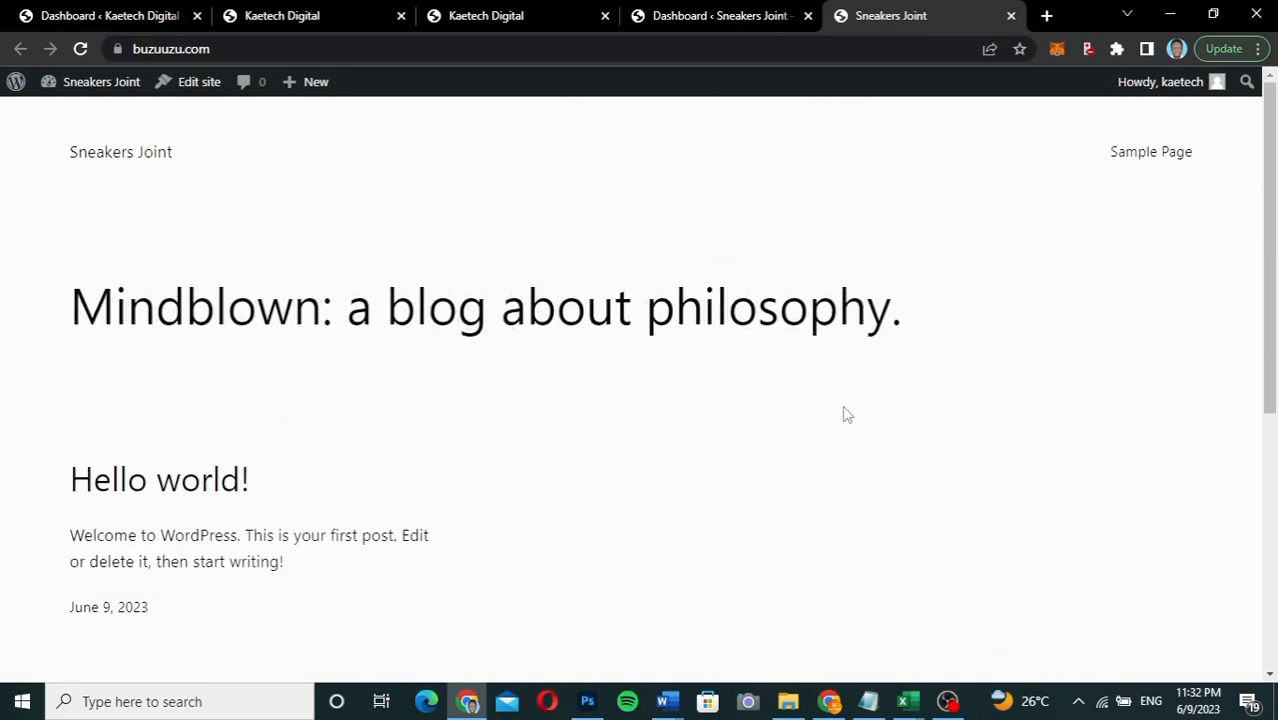
{"action": "scroll", "coordinate": [843, 414], "scroll_direction": "down", "scroll_amount": 5}
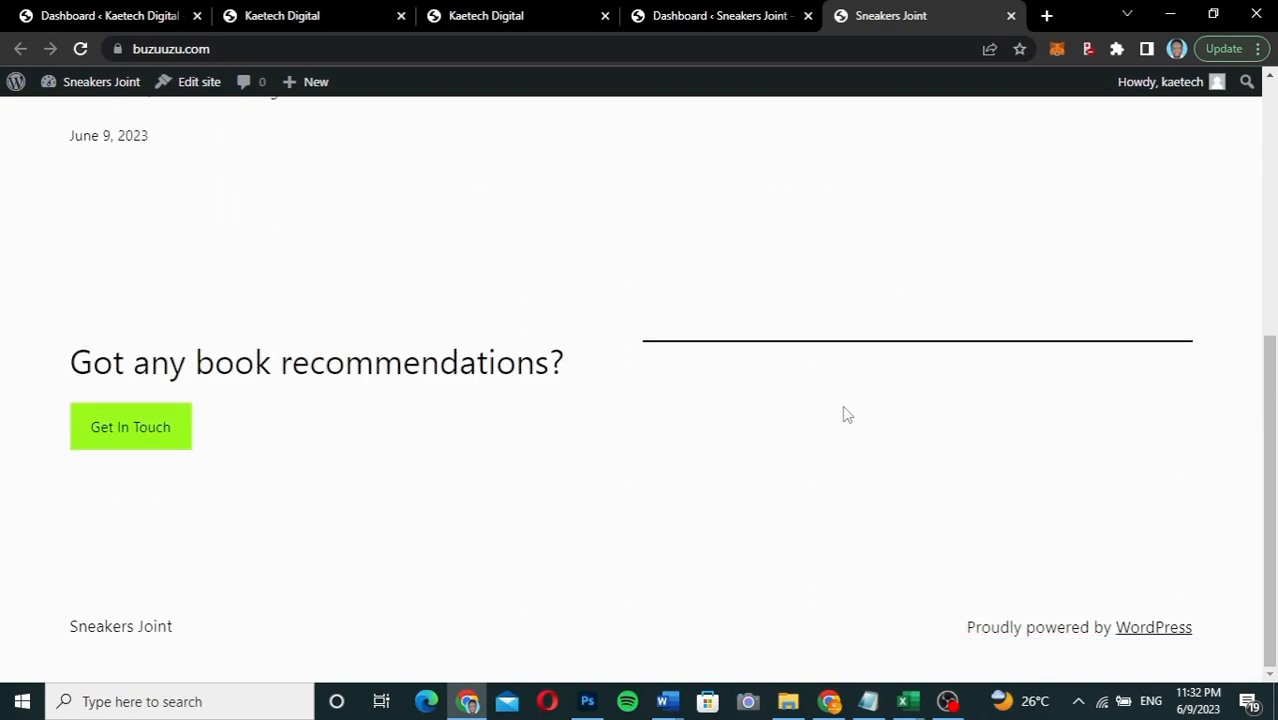
{"action": "scroll", "coordinate": [843, 414], "scroll_direction": "up", "scroll_amount": 5}
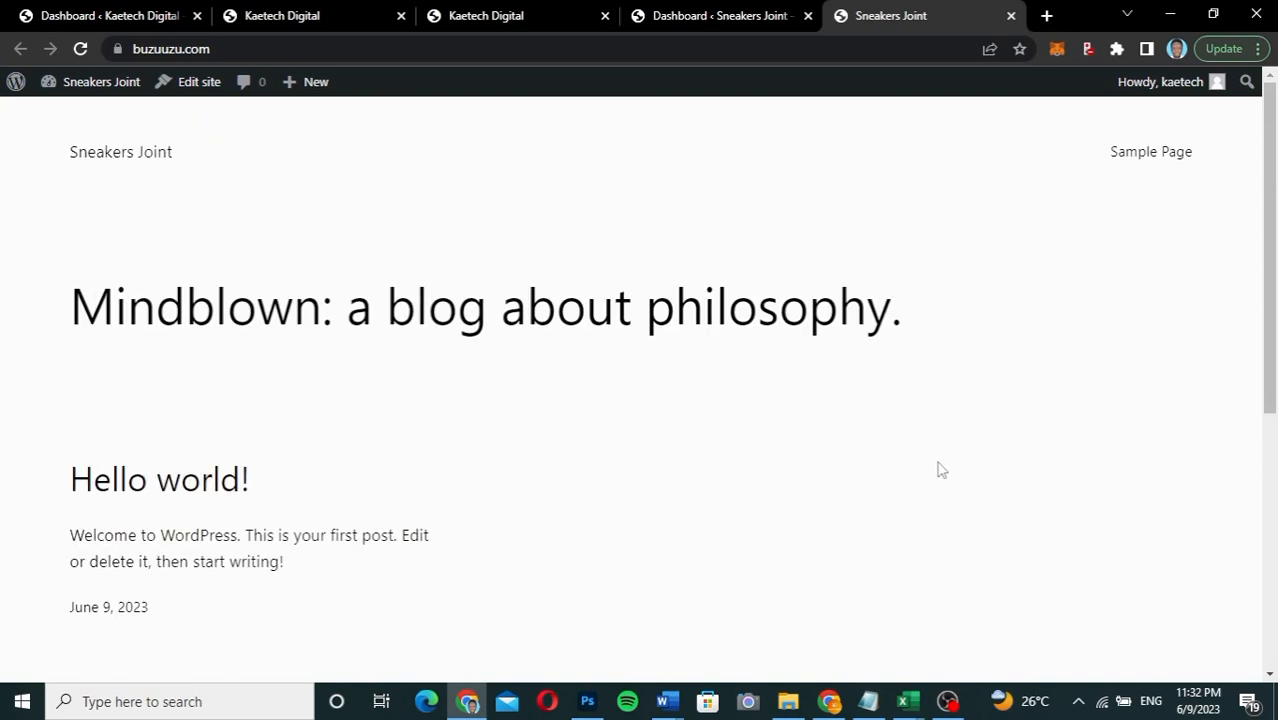
{"action": "scroll", "coordinate": [940, 470], "scroll_direction": "down", "scroll_amount": 5}
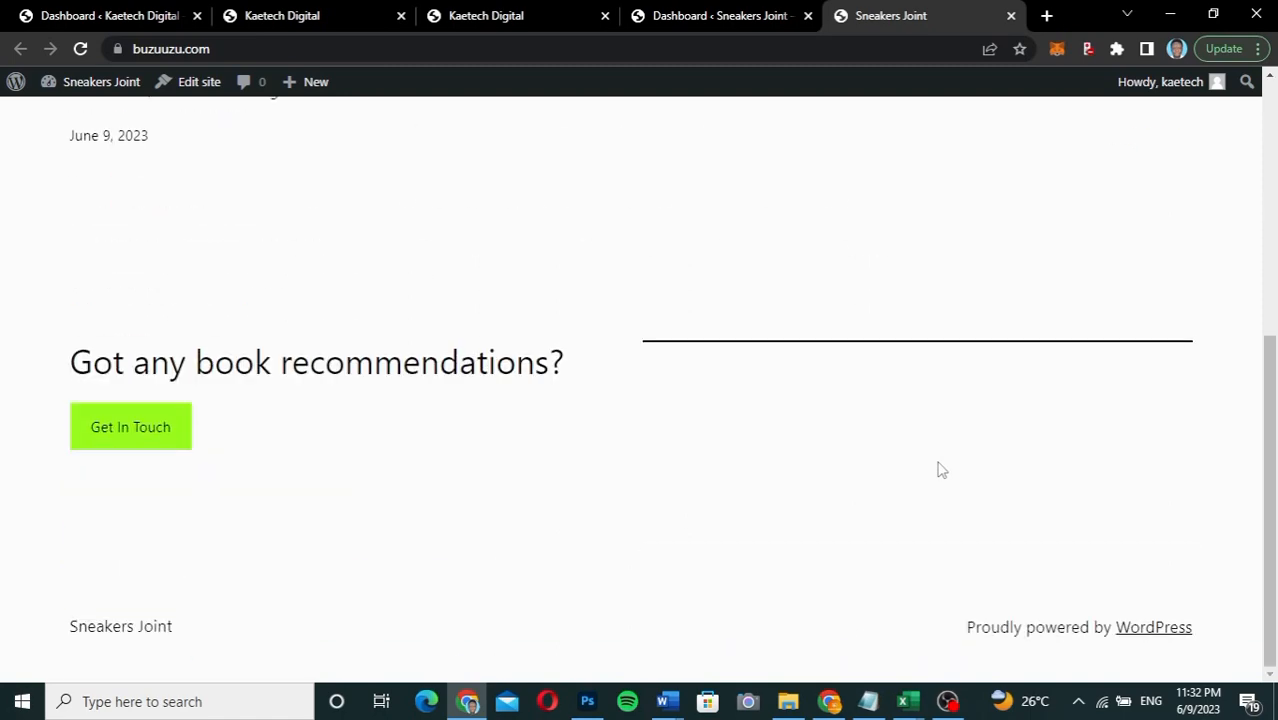
{"action": "scroll", "coordinate": [940, 470], "scroll_direction": "up", "scroll_amount": 5}
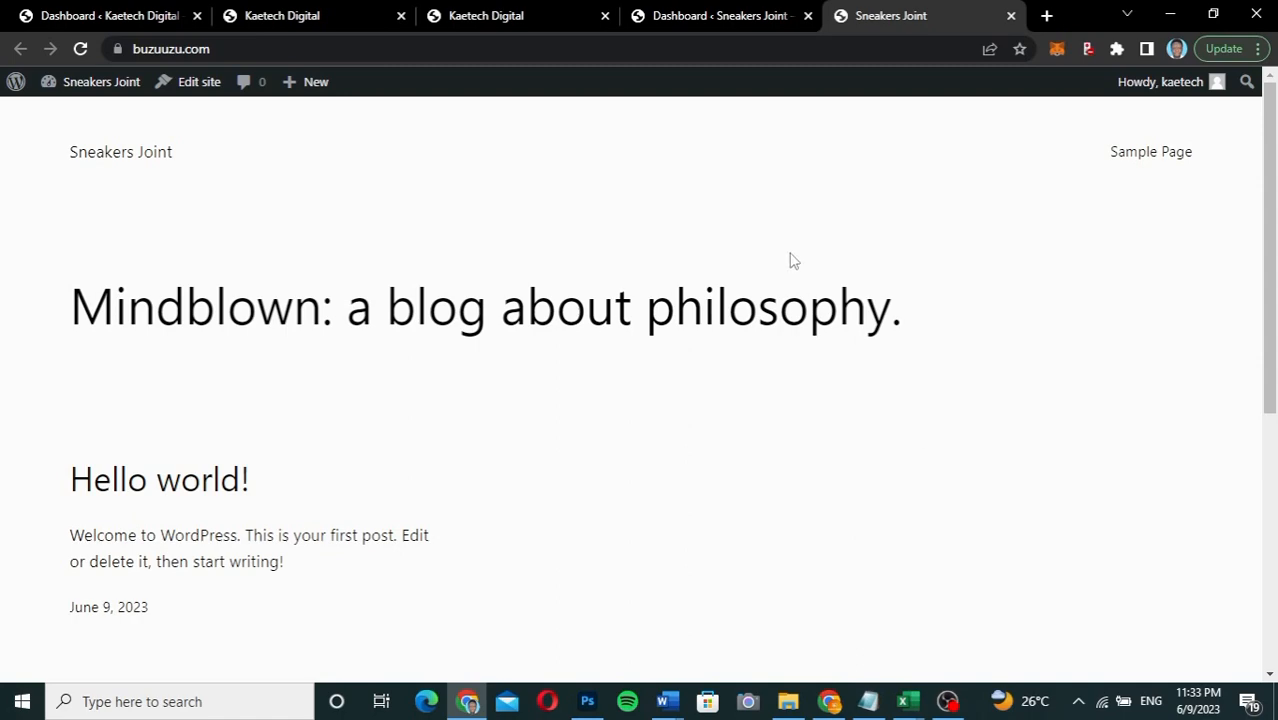
Step: Compare the demo site's Home page with the default Sneakers Joint site
{"action": "left_click", "coordinate": [500, 22]}
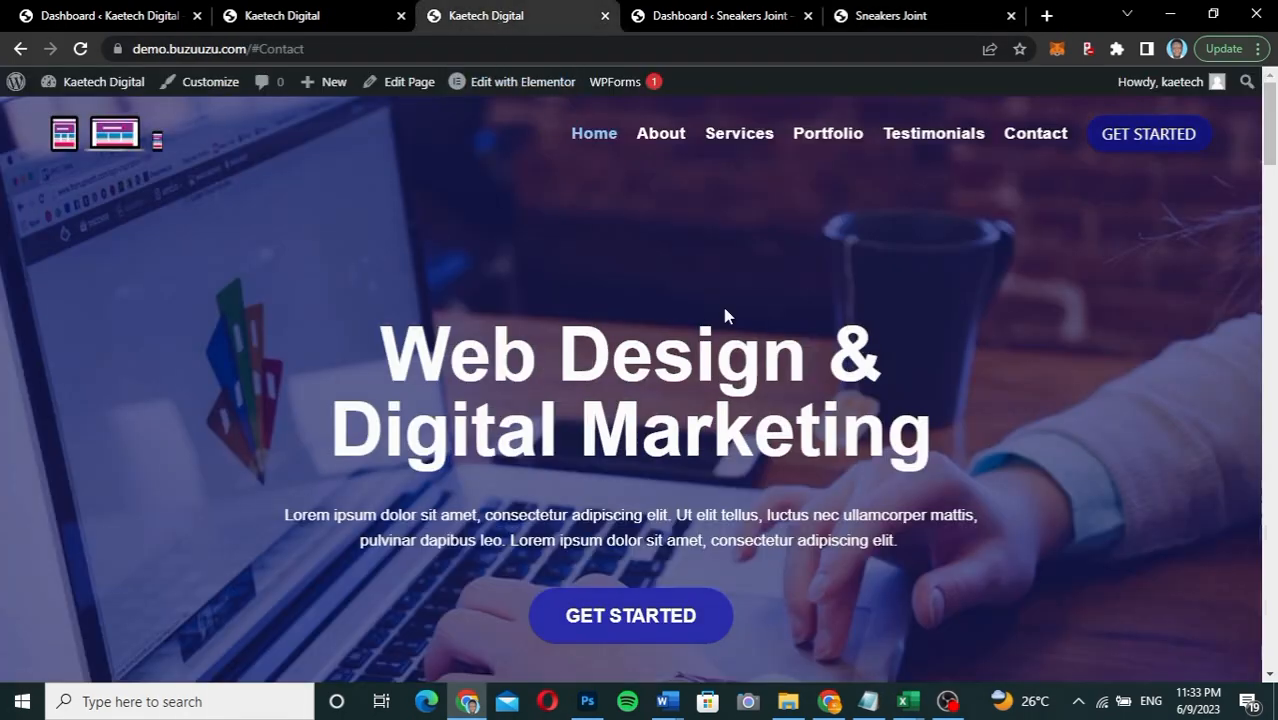
{"action": "scroll", "coordinate": [723, 307], "scroll_direction": "down", "scroll_amount": 3}
{"action": "scroll", "coordinate": [723, 307], "scroll_direction": "up", "scroll_amount": 3}
{"action": "left_click", "coordinate": [594, 138]}
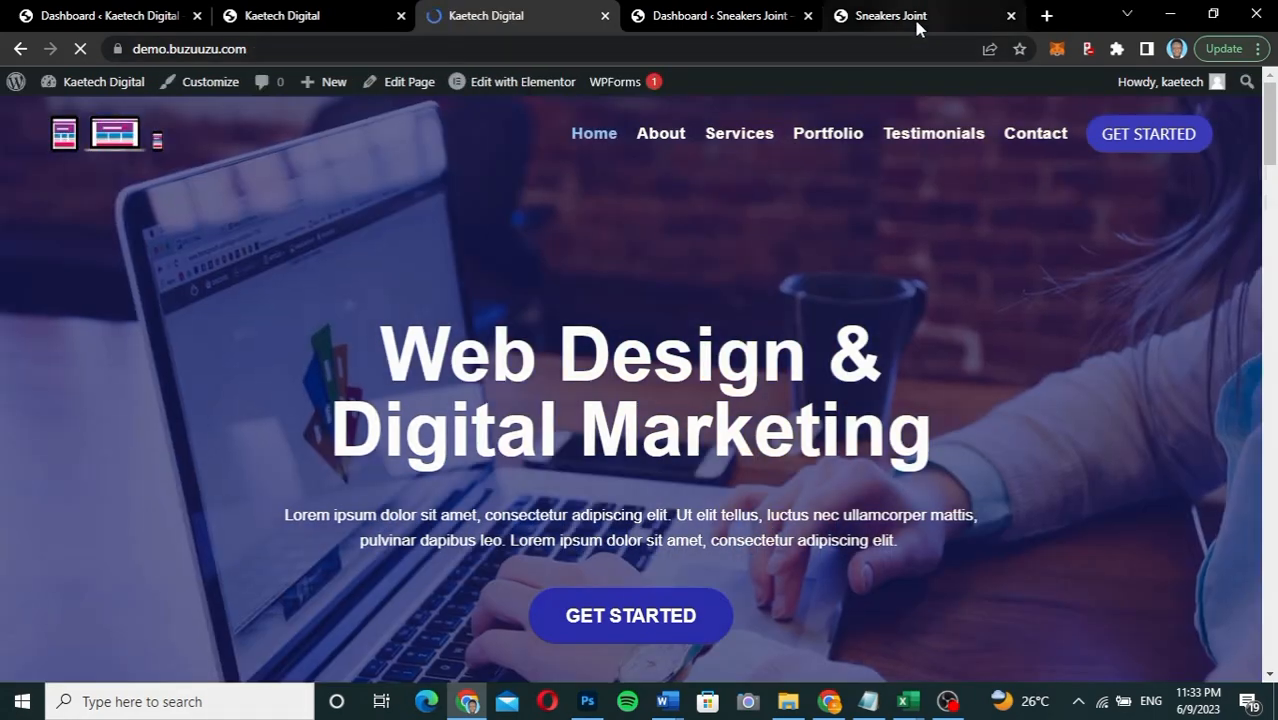
{"action": "left_click", "coordinate": [913, 18]}
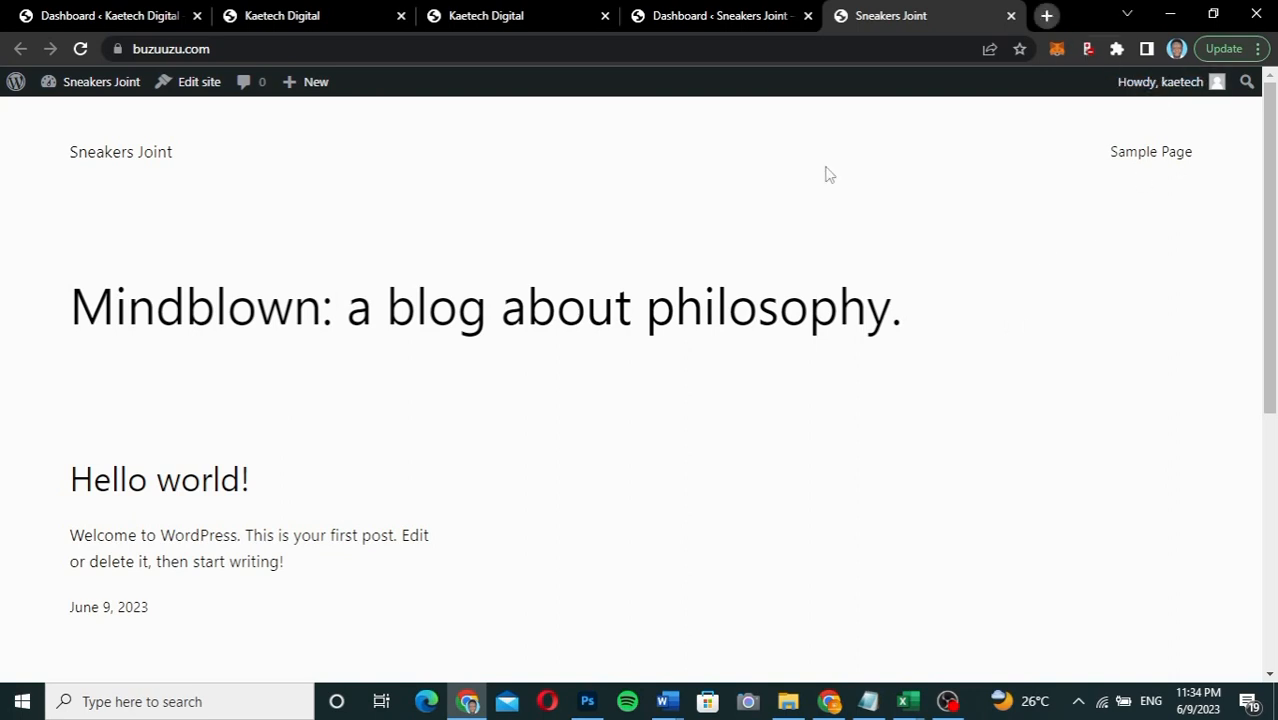
Step: Open kaetechdigital.com/namecheap in a new browser tab and highlight the .COM domain price
{"action": "key", "text": "ctrl+t"}
{"action": "type", "text": "kaetech"}
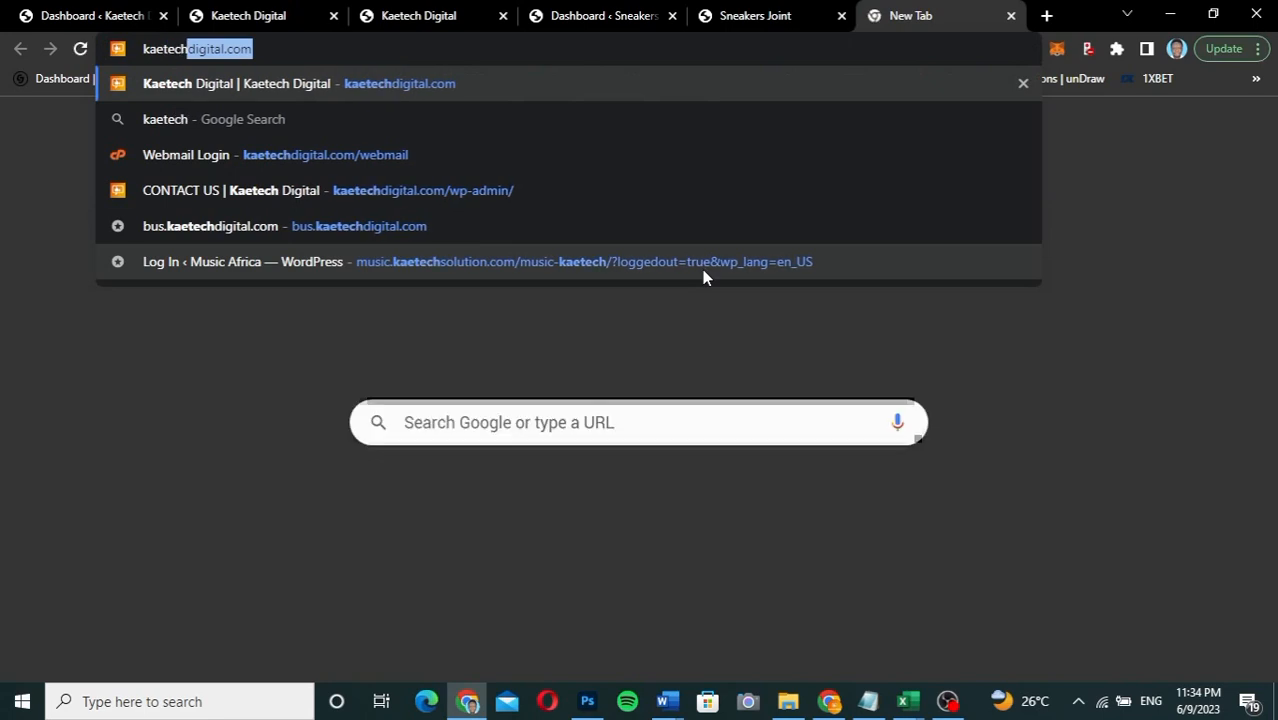
{"action": "type", "text": "digital"}
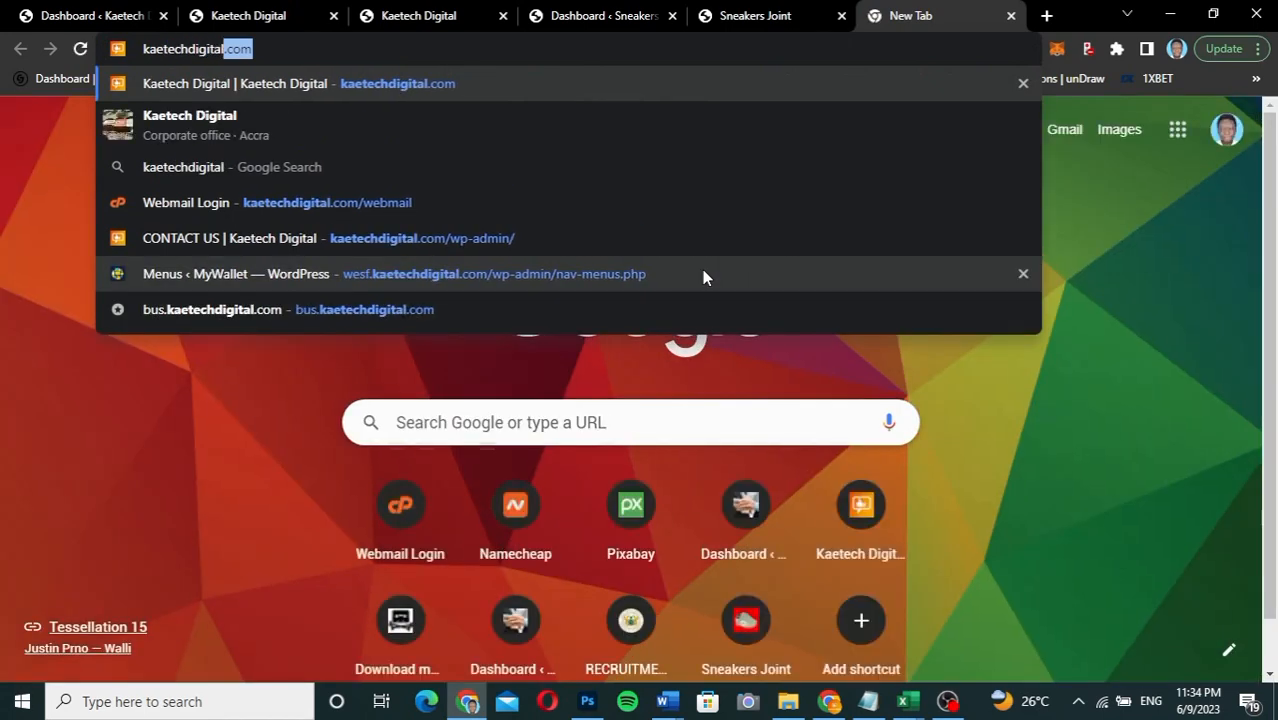
{"action": "type", "text": ".com/"}
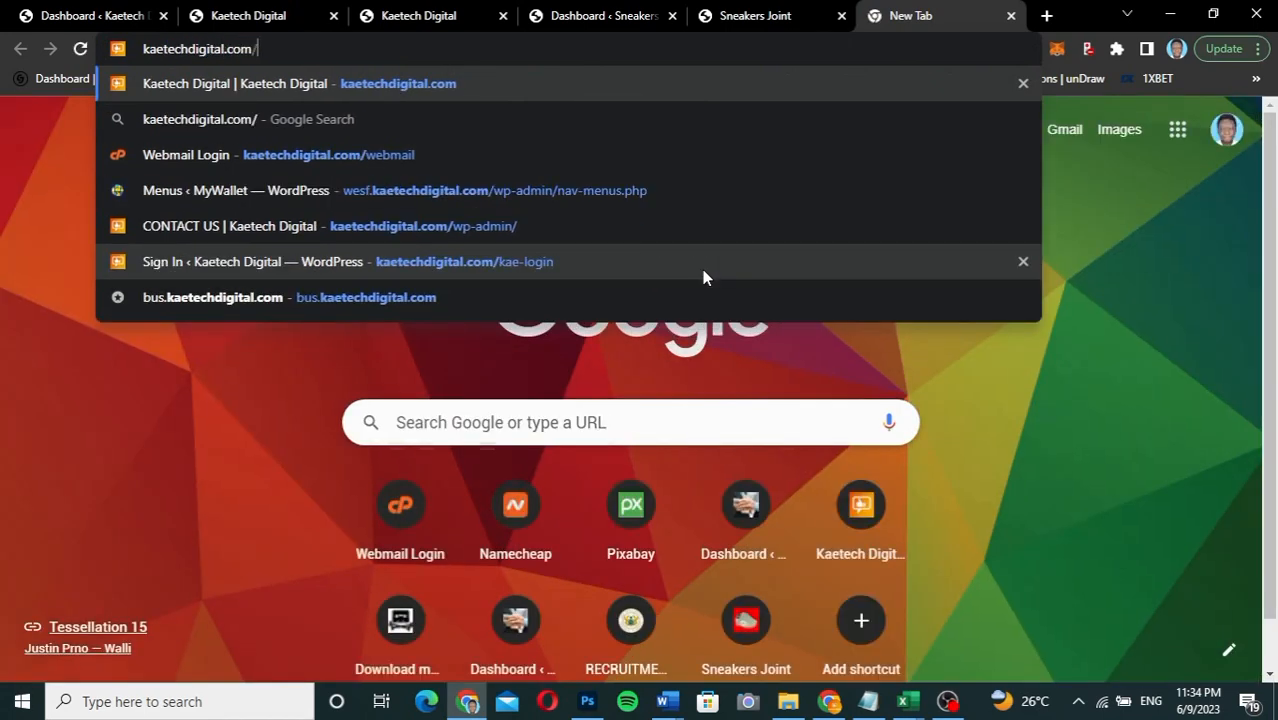
{"action": "type", "text": "namecheap"}
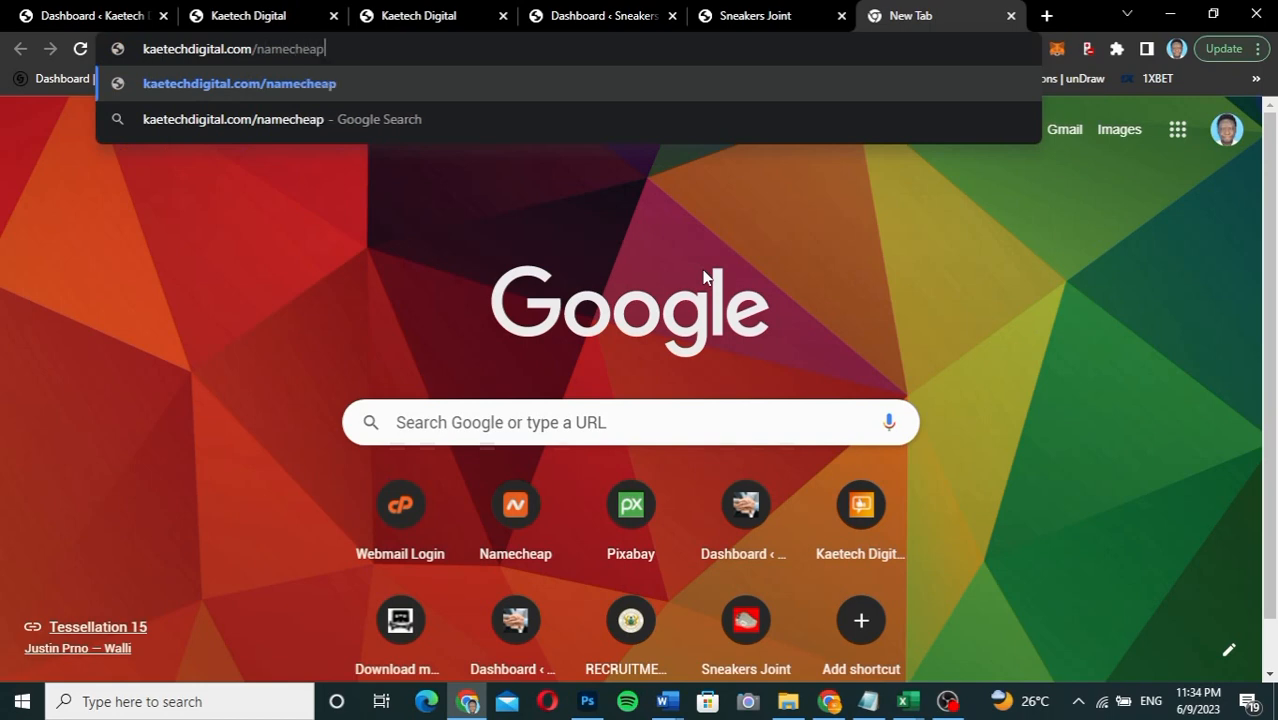
{"action": "key", "text": "Return"}
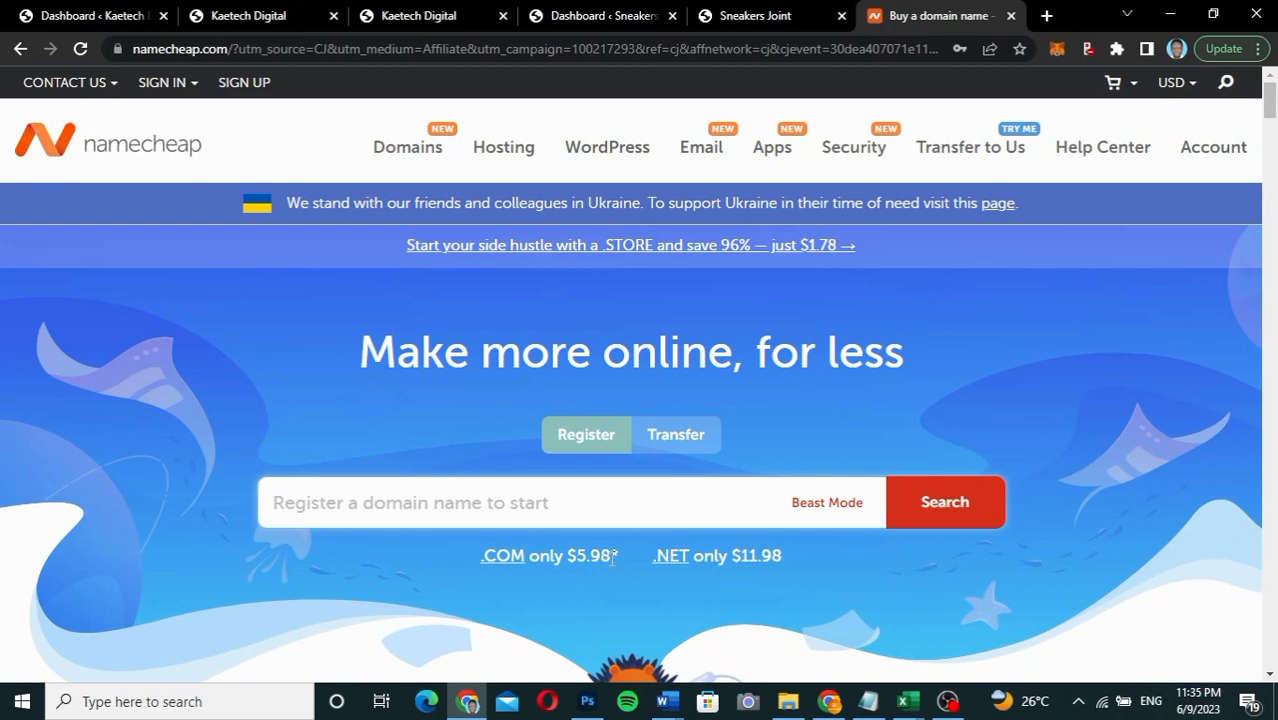
{"action": "left_click_drag", "start_coordinate": [610, 557], "coordinate": [579, 555]}
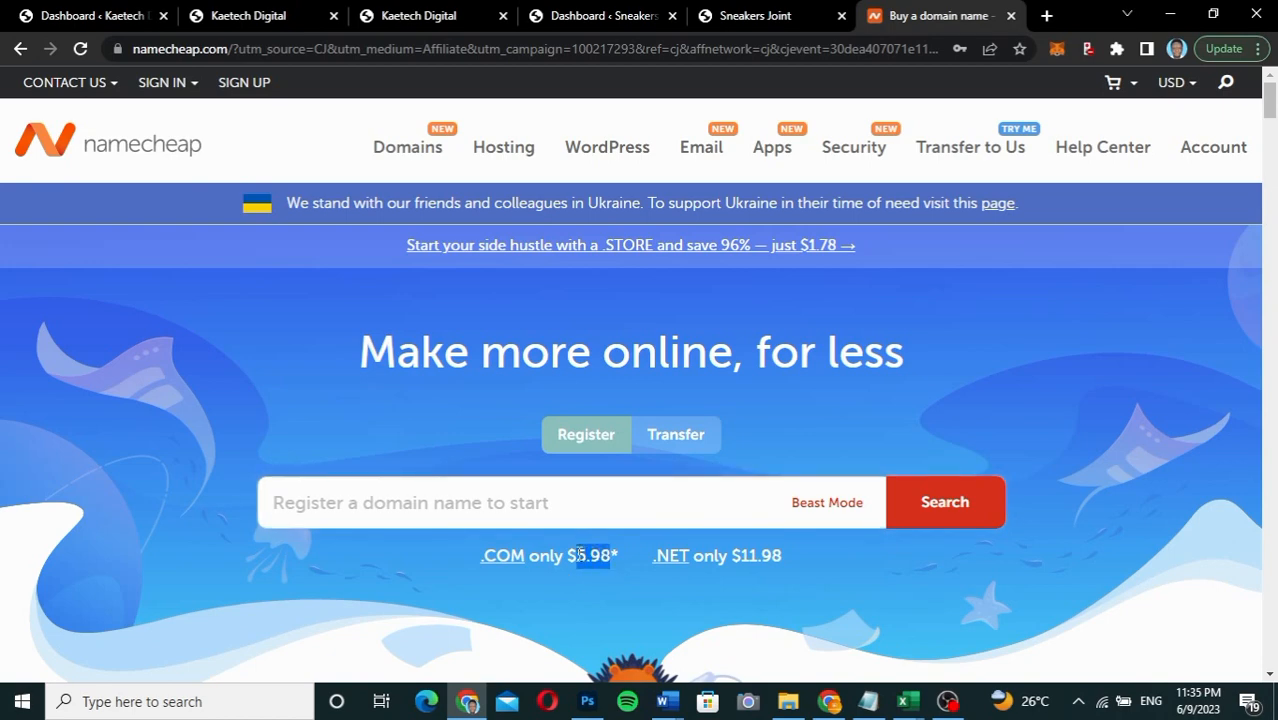
Step: Highlight the .COM domain price once more and open Namecheap's Shared Hosting page
{"action": "left_click", "coordinate": [579, 555]}
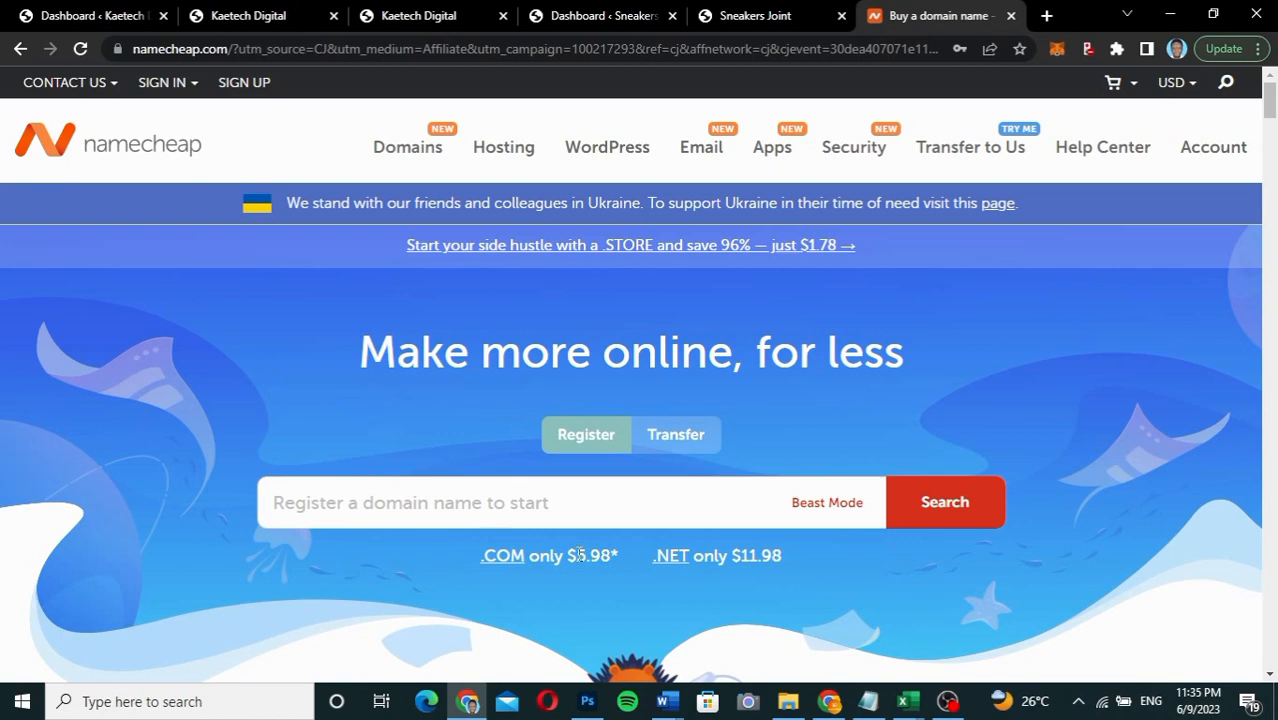
{"action": "left_click_drag", "start_coordinate": [579, 555], "coordinate": [611, 556]}
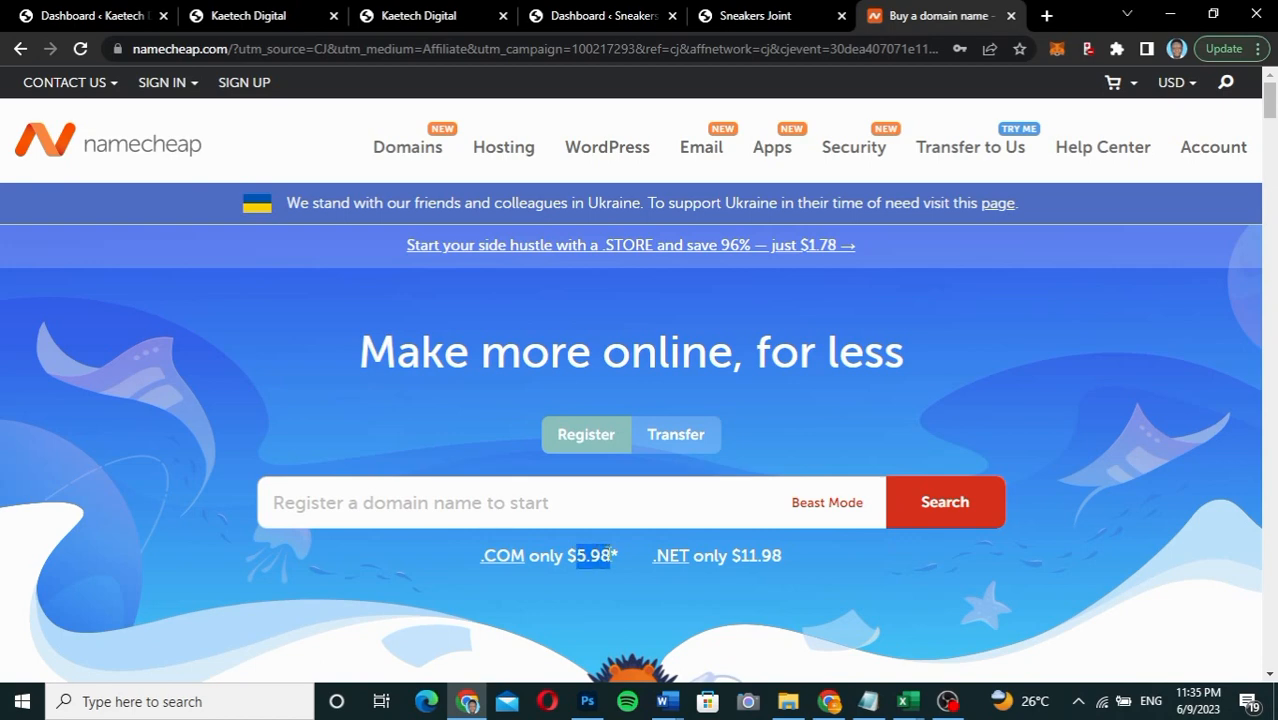
{"action": "left_click", "coordinate": [611, 556]}
{"action": "mouse_move", "coordinate": [518, 166]}
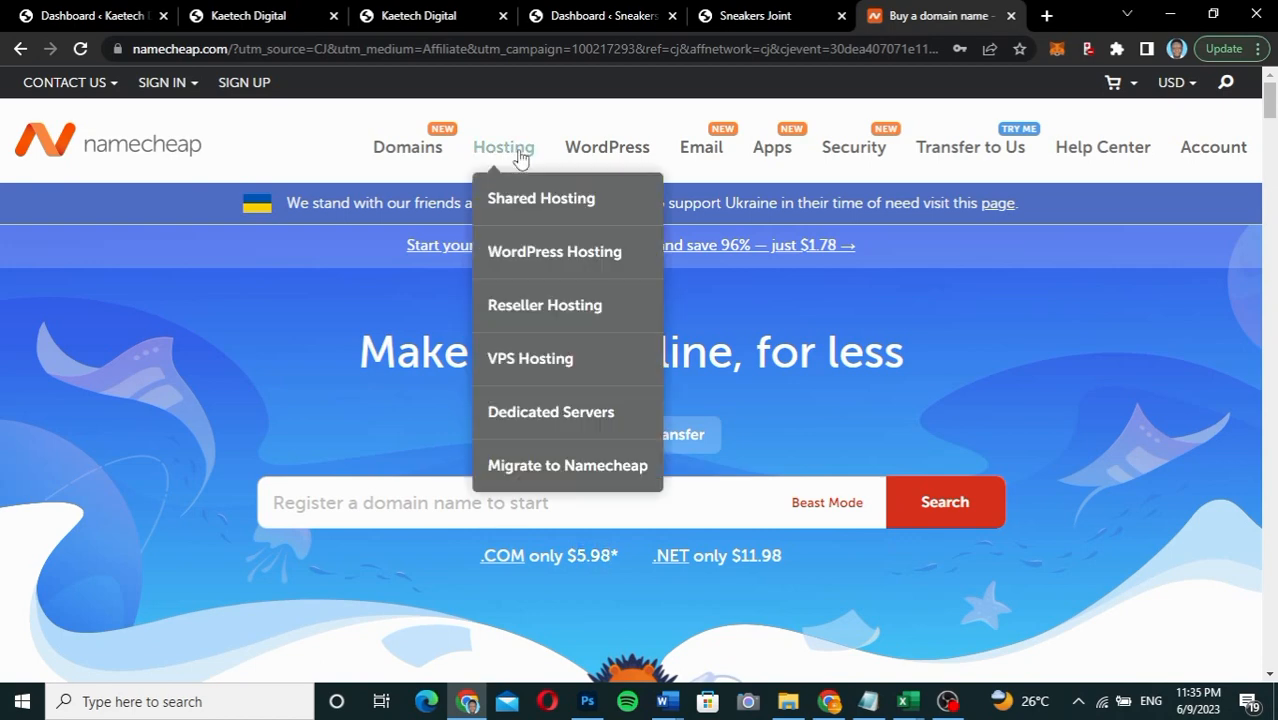
{"action": "left_click", "coordinate": [520, 200]}
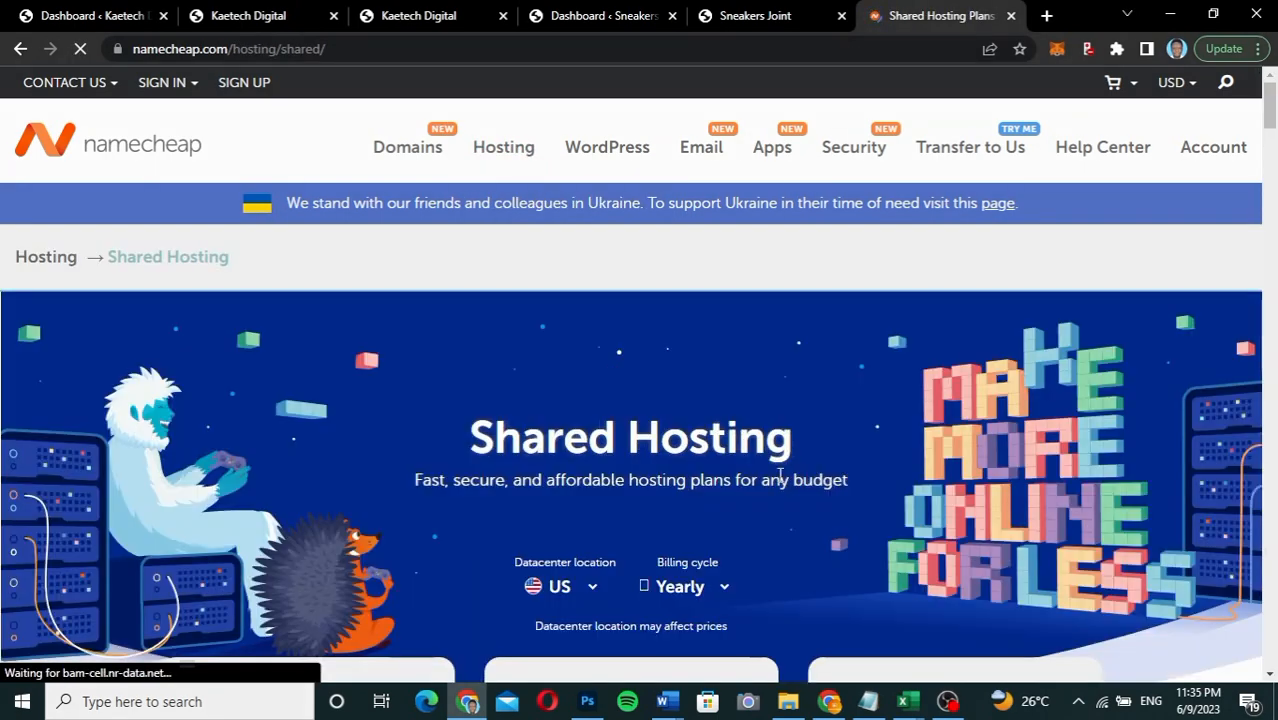
Step: Compare the Stellar, Stellar Plus and Stellar Business hosting plans and highlight the Stellar plan's first-year price
{"action": "scroll", "coordinate": [782, 482], "scroll_direction": "down", "scroll_amount": 4}
{"action": "scroll", "coordinate": [782, 482], "scroll_direction": "down", "scroll_amount": 2}
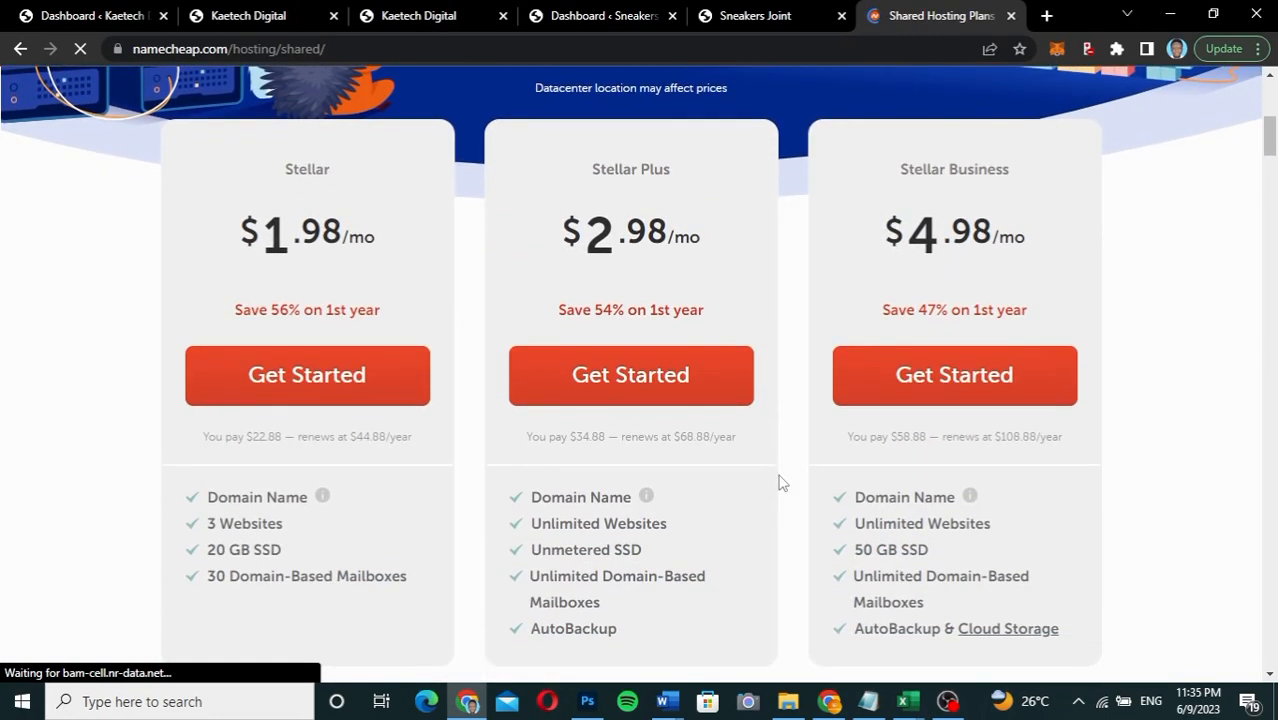
{"action": "scroll", "coordinate": [782, 483], "scroll_direction": "up", "scroll_amount": 4}
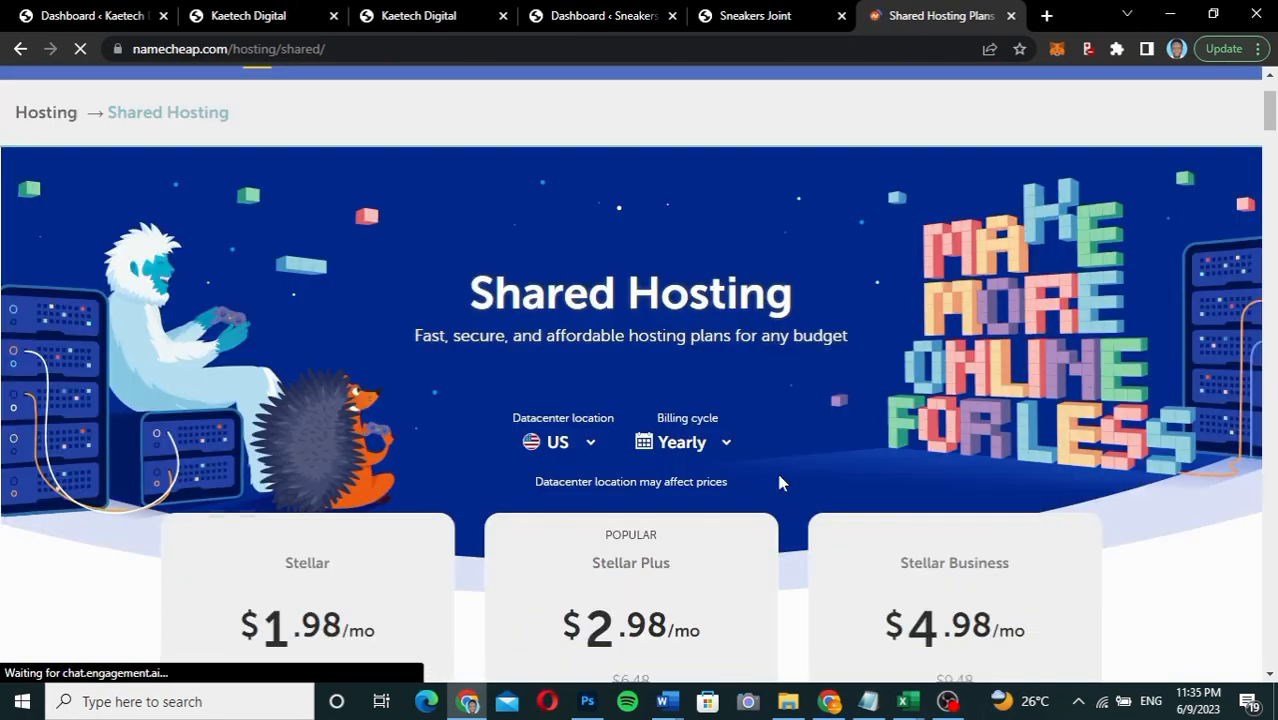
{"action": "scroll", "coordinate": [779, 481], "scroll_direction": "down", "scroll_amount": 4}
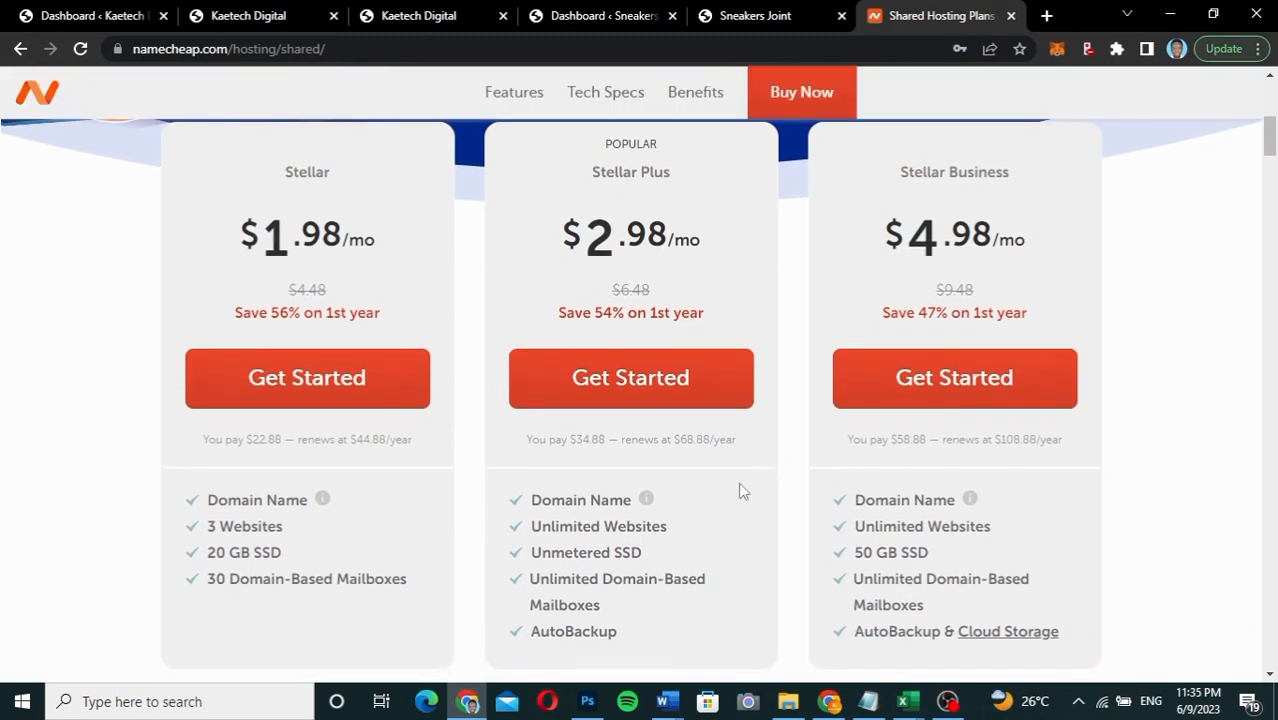
{"action": "mouse_move", "coordinate": [316, 487]}
{"action": "left_click_drag", "start_coordinate": [284, 440], "coordinate": [252, 440]}
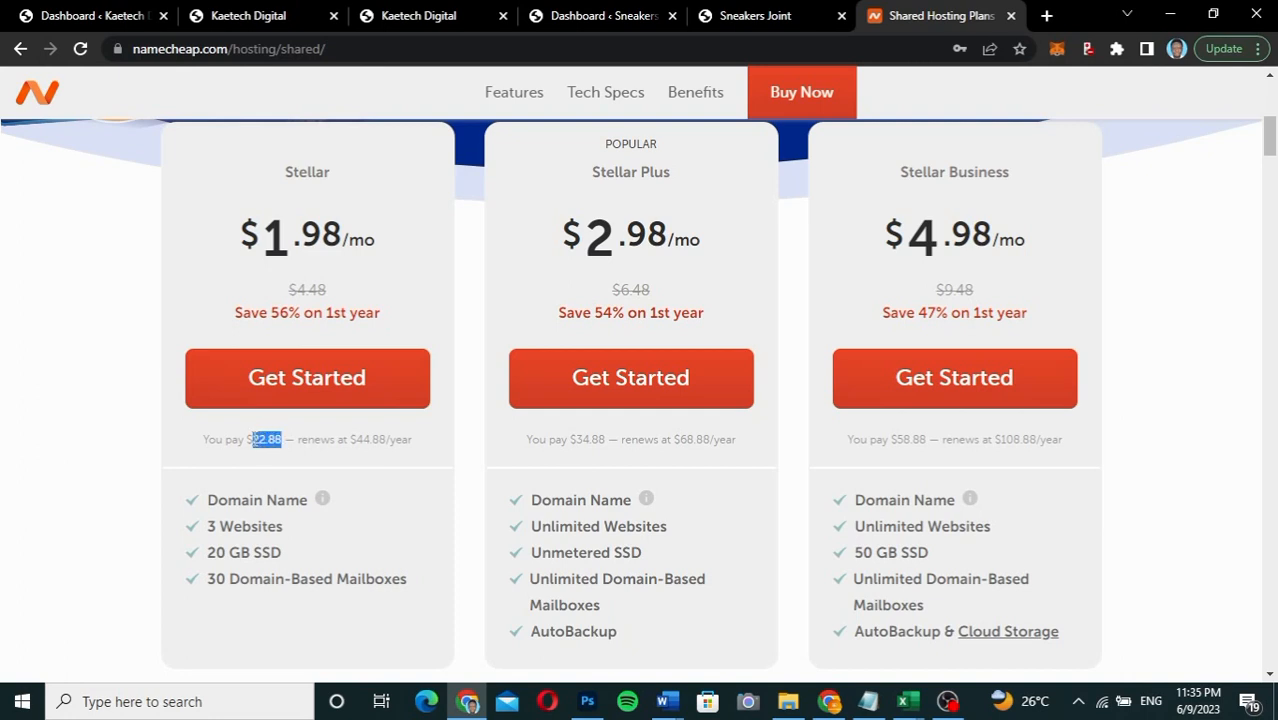
{"action": "left_click", "coordinate": [254, 438]}
{"action": "scroll", "coordinate": [254, 438], "scroll_direction": "up", "scroll_amount": 5}
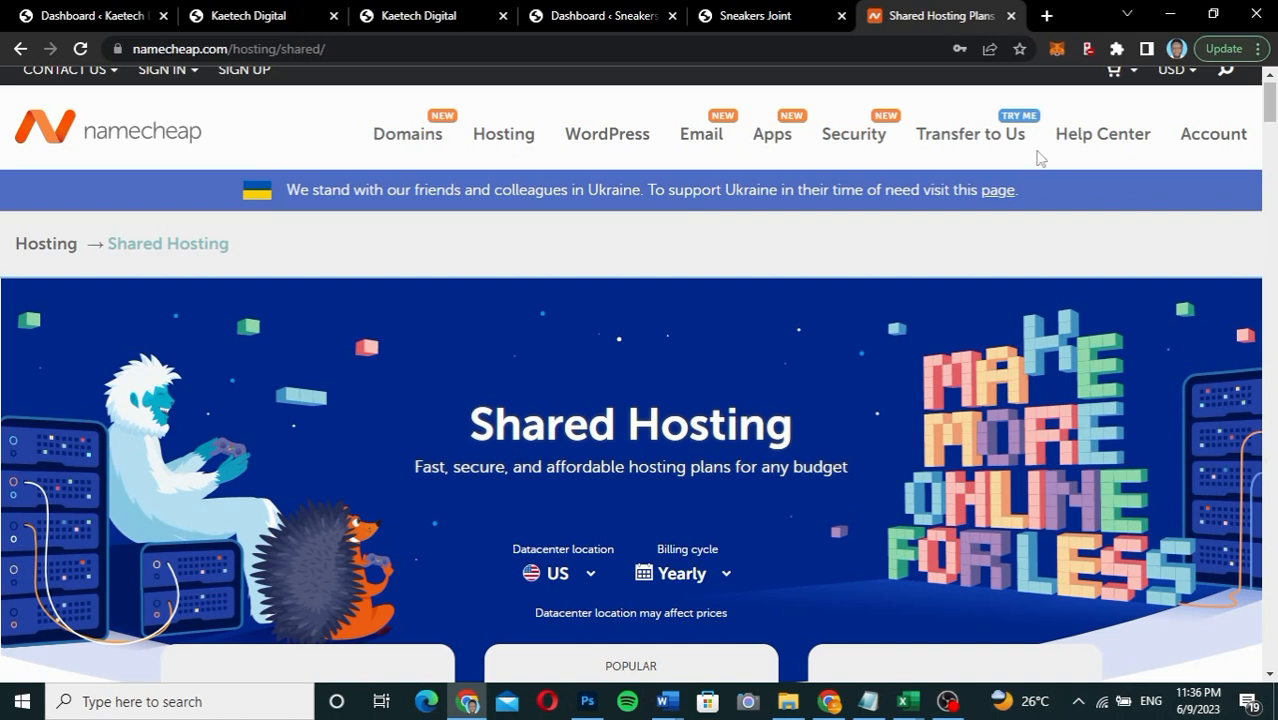
Step: Close the Namecheap page and check the installed plugins in the Sneakers Joint WordPress dashboard
{"action": "left_click", "coordinate": [1011, 16]}
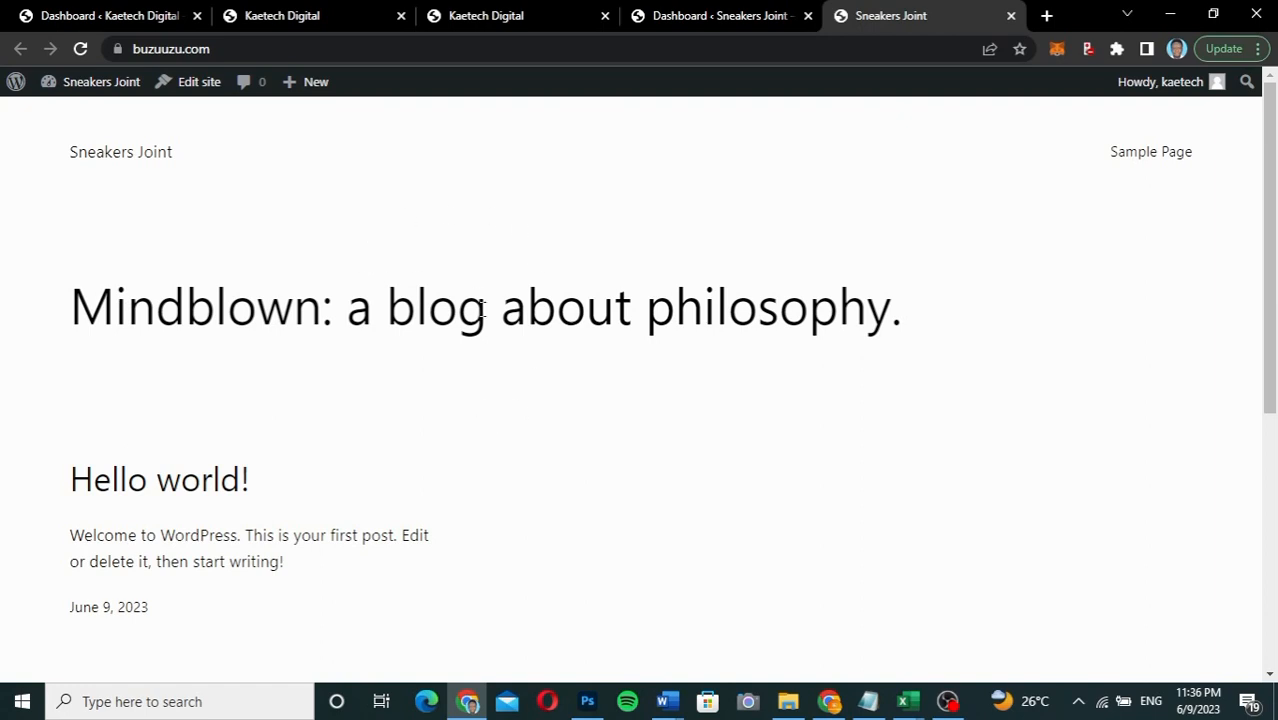
{"action": "left_click", "coordinate": [717, 21]}
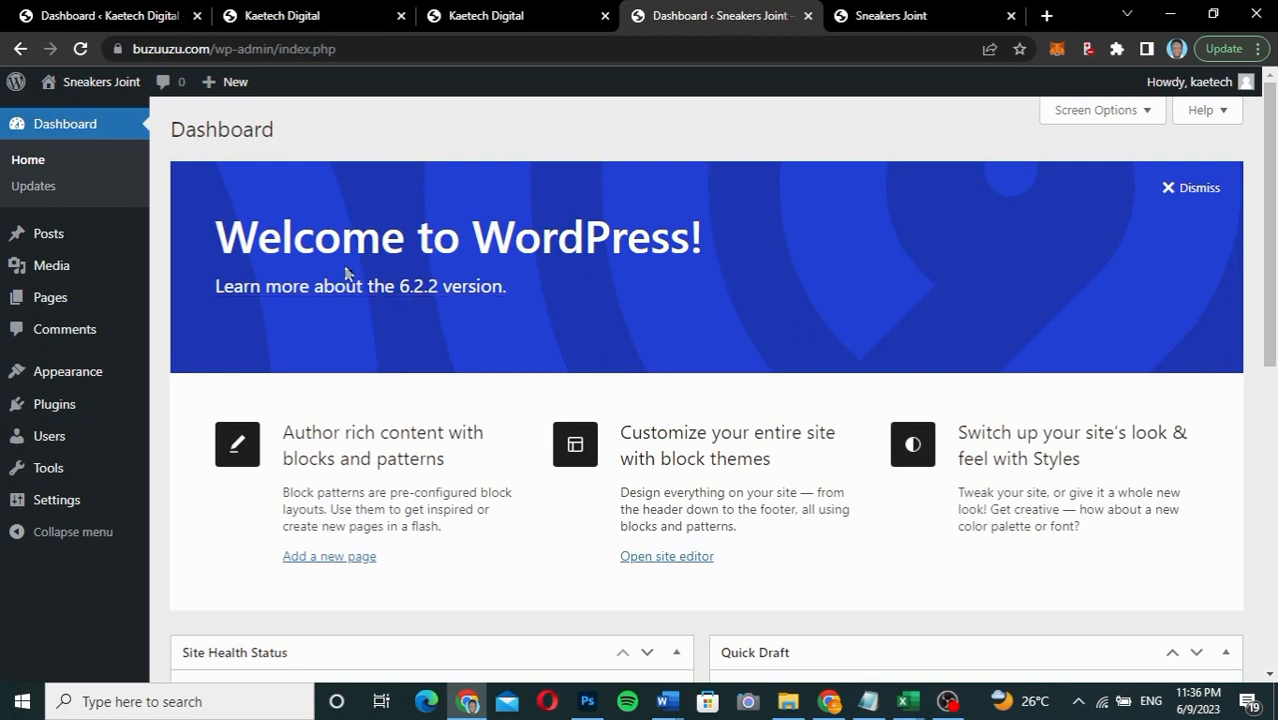
{"action": "mouse_move", "coordinate": [50, 413]}
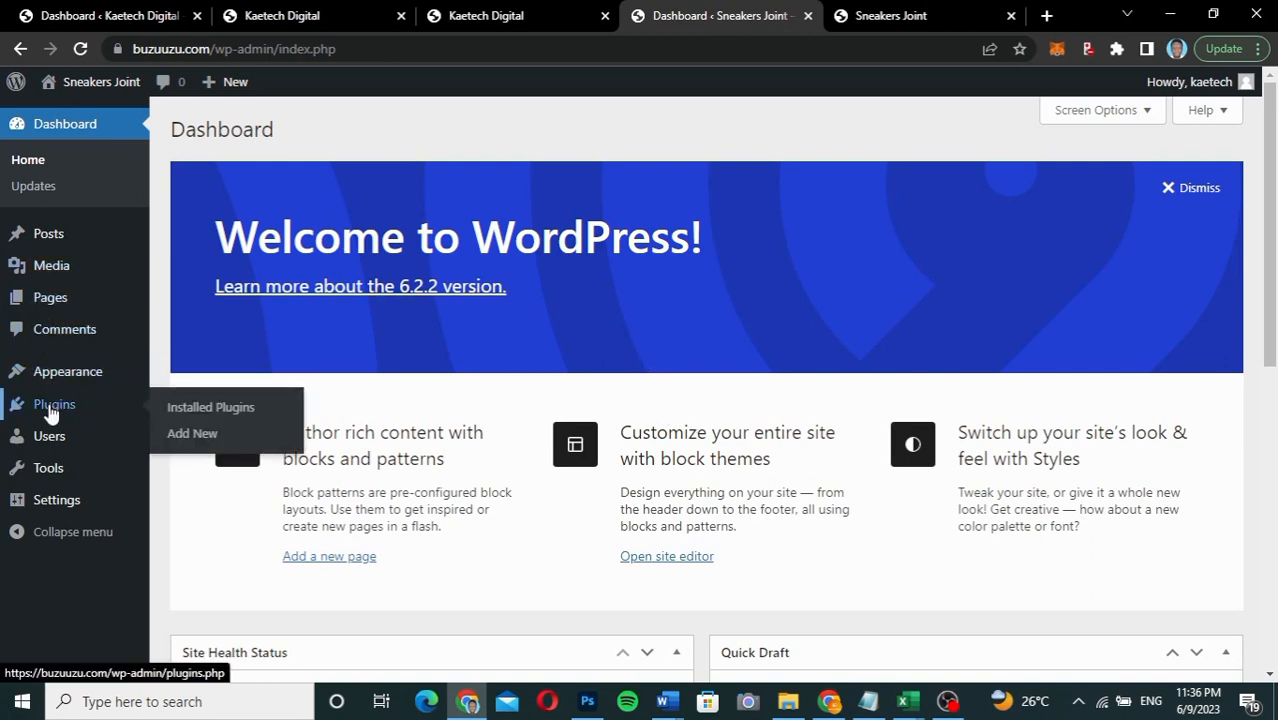
{"action": "left_click", "coordinate": [240, 407]}
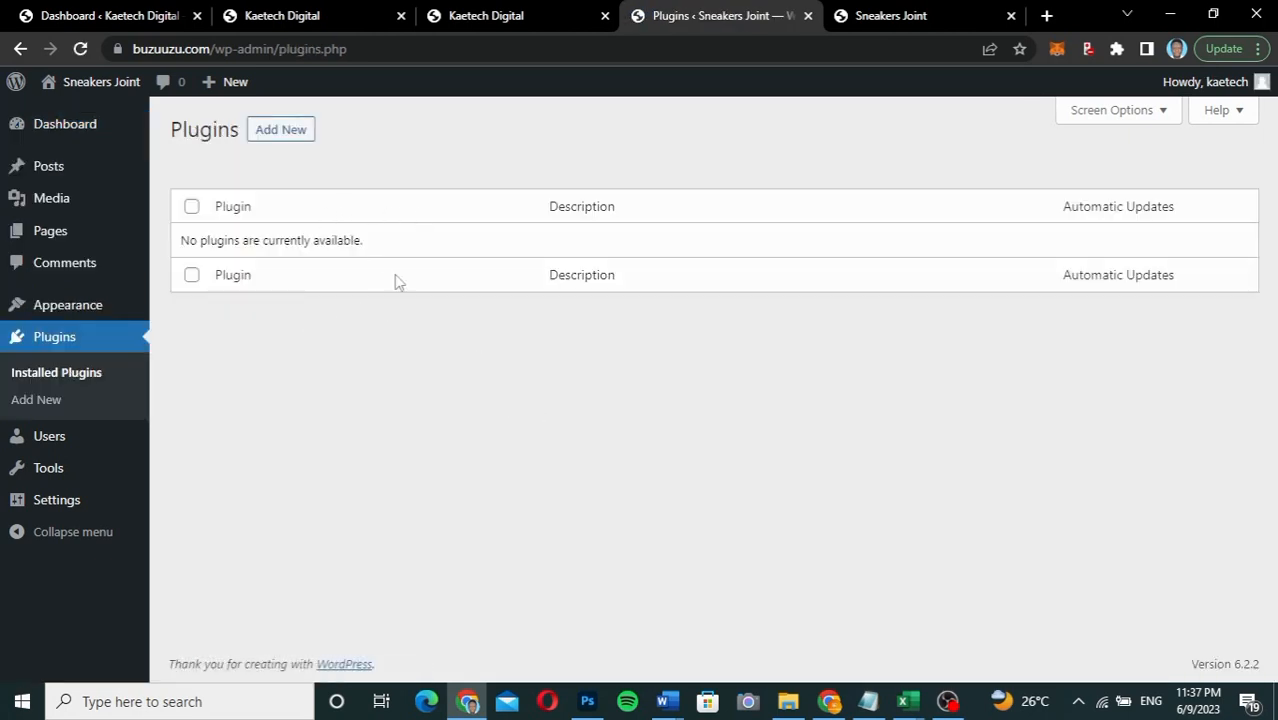
Step: Open the Sneakers Joint site's Themes page and look over all the installed themes
{"action": "mouse_move", "coordinate": [70, 312]}
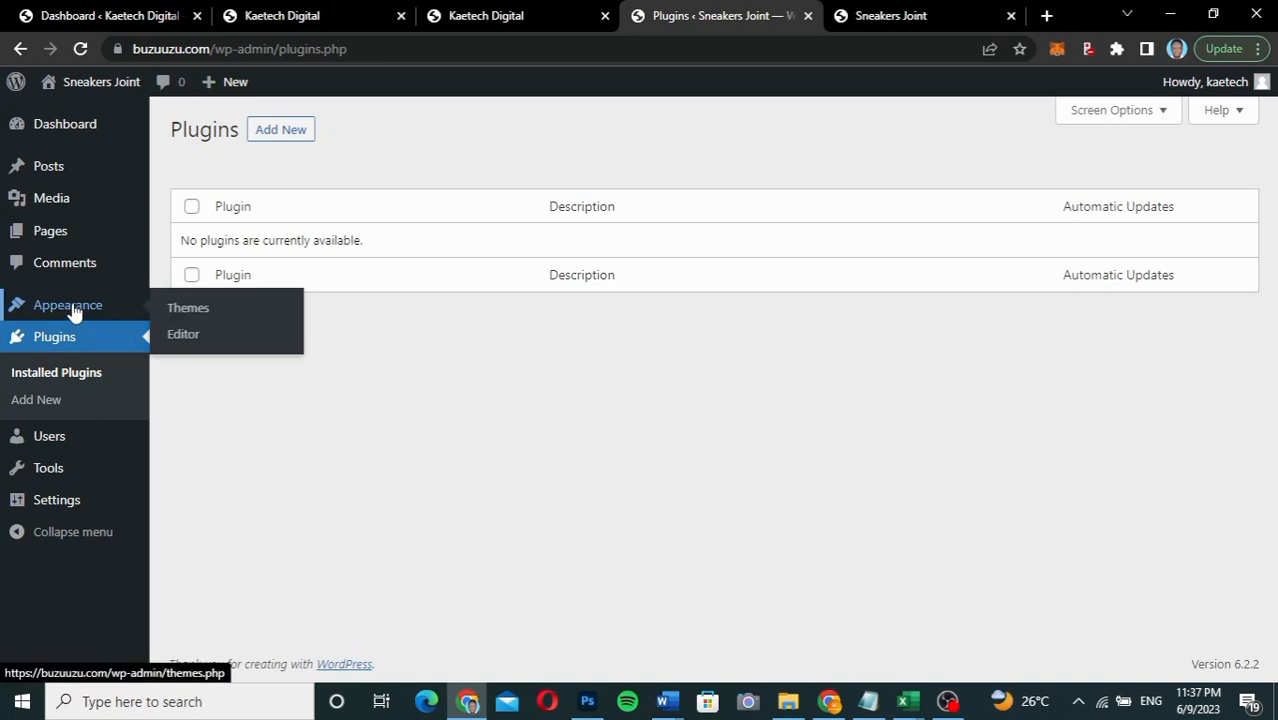
{"action": "left_click", "coordinate": [178, 308]}
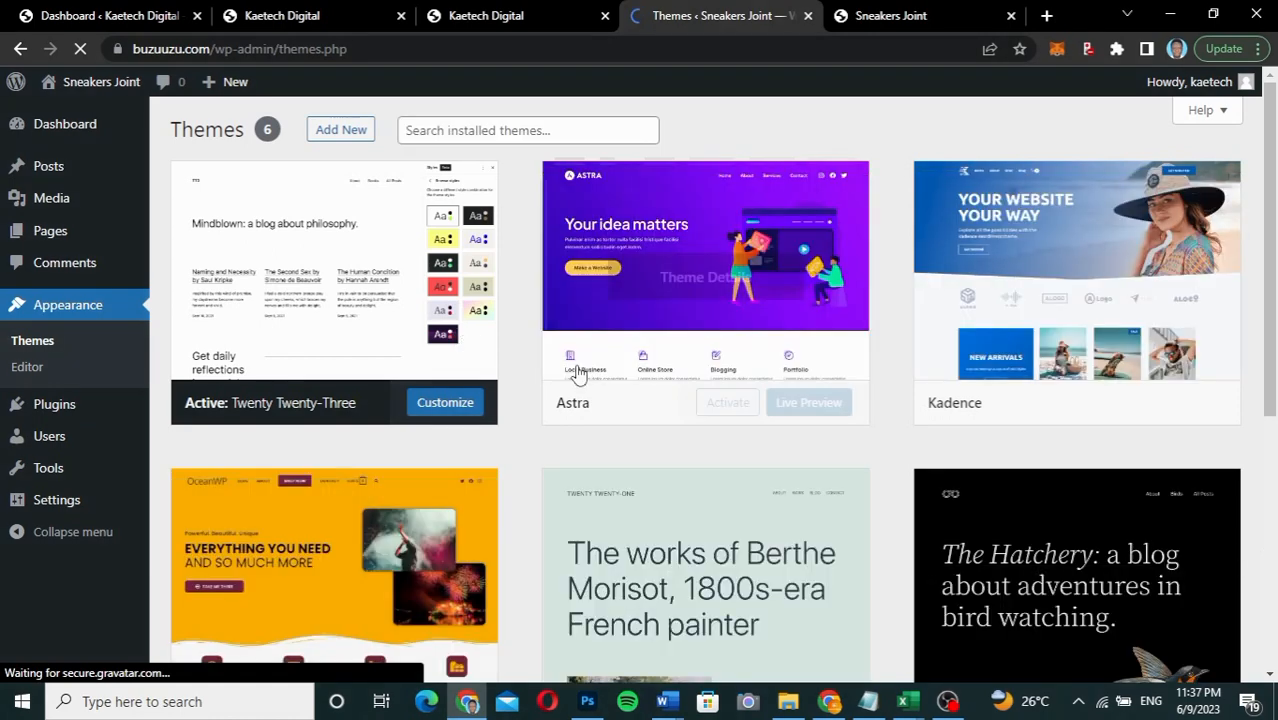
{"action": "mouse_move", "coordinate": [677, 421]}
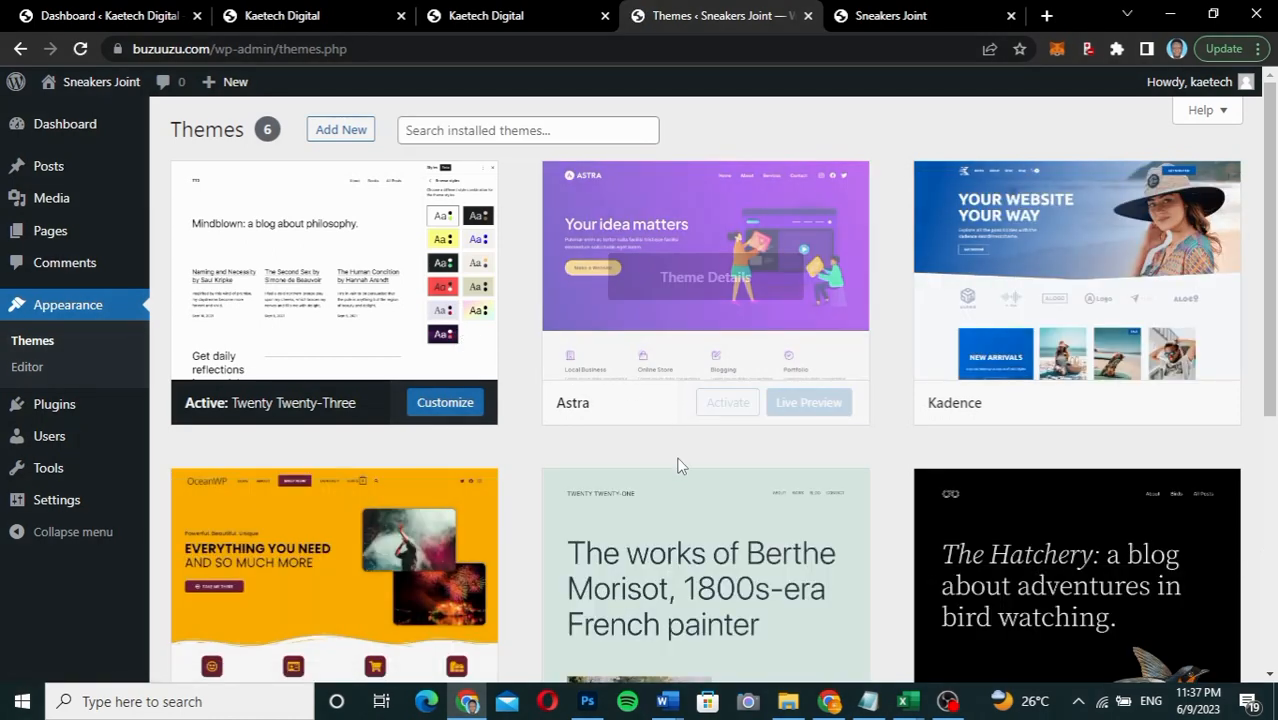
{"action": "mouse_move", "coordinate": [613, 590]}
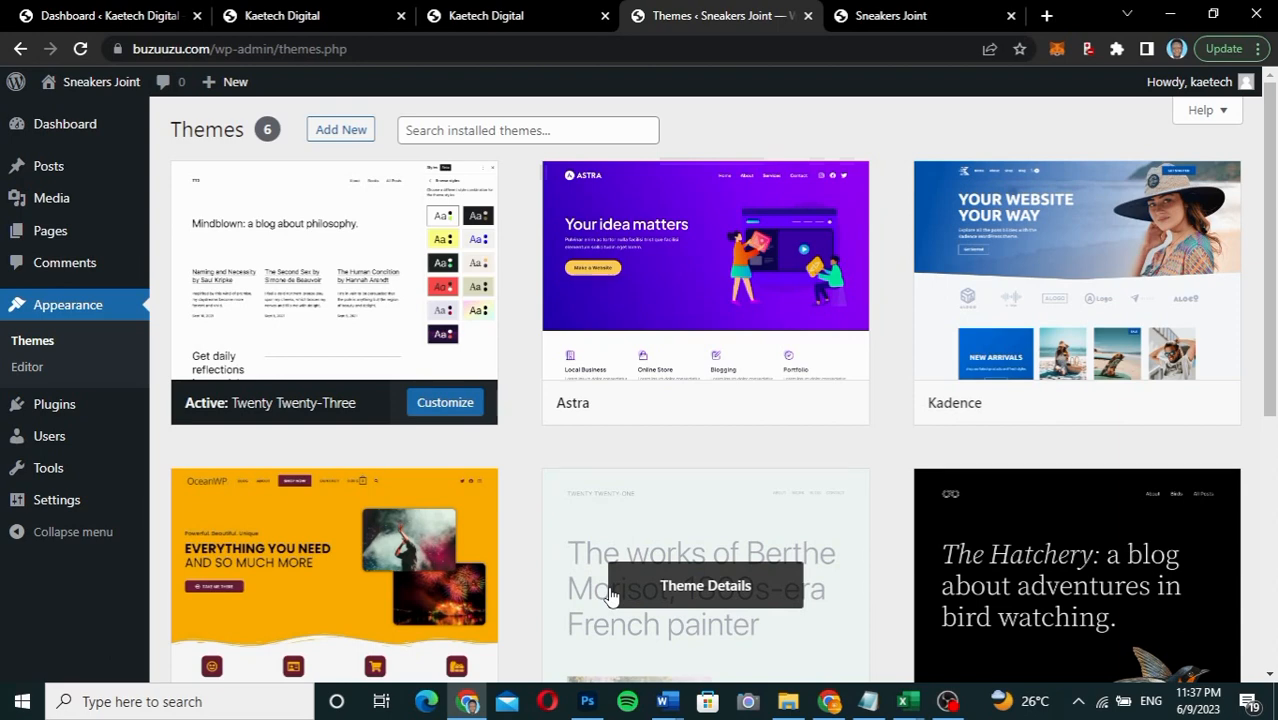
{"action": "scroll", "coordinate": [608, 594], "scroll_direction": "down", "scroll_amount": 3}
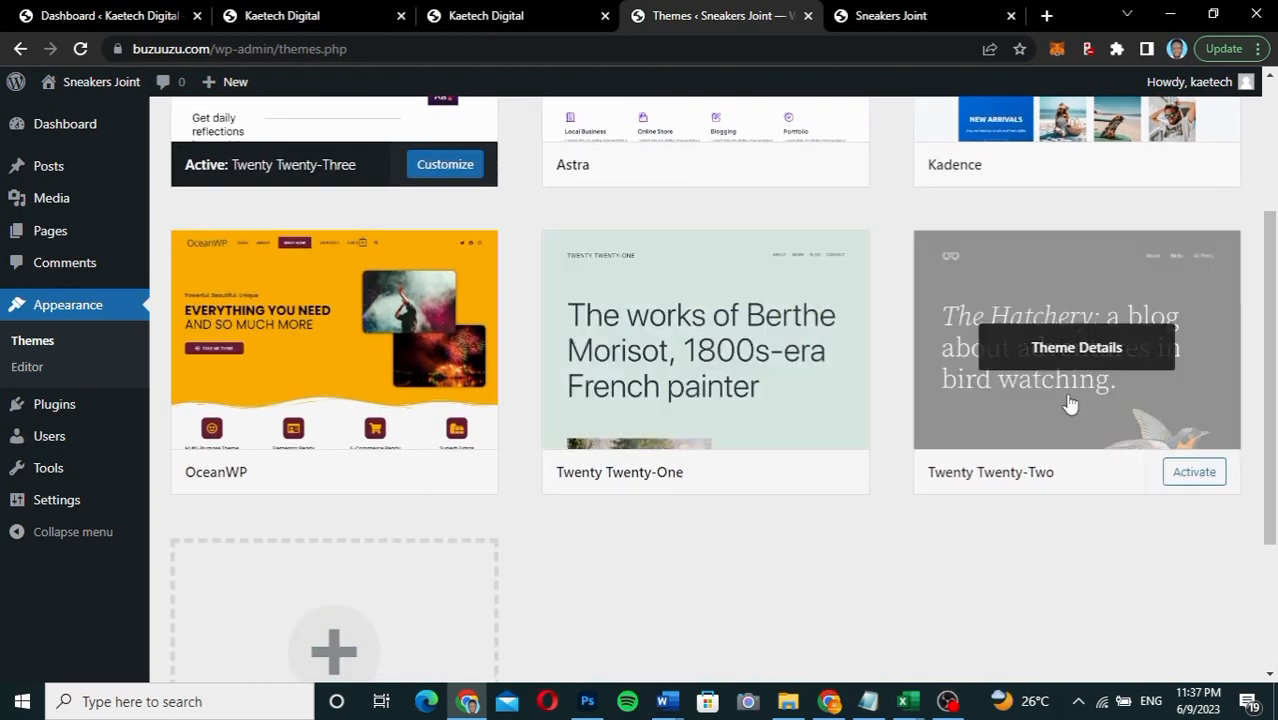
Step: Delete the Twenty Twenty-Two and Twenty Twenty-One themes from the site
{"action": "left_click", "coordinate": [1067, 349]}
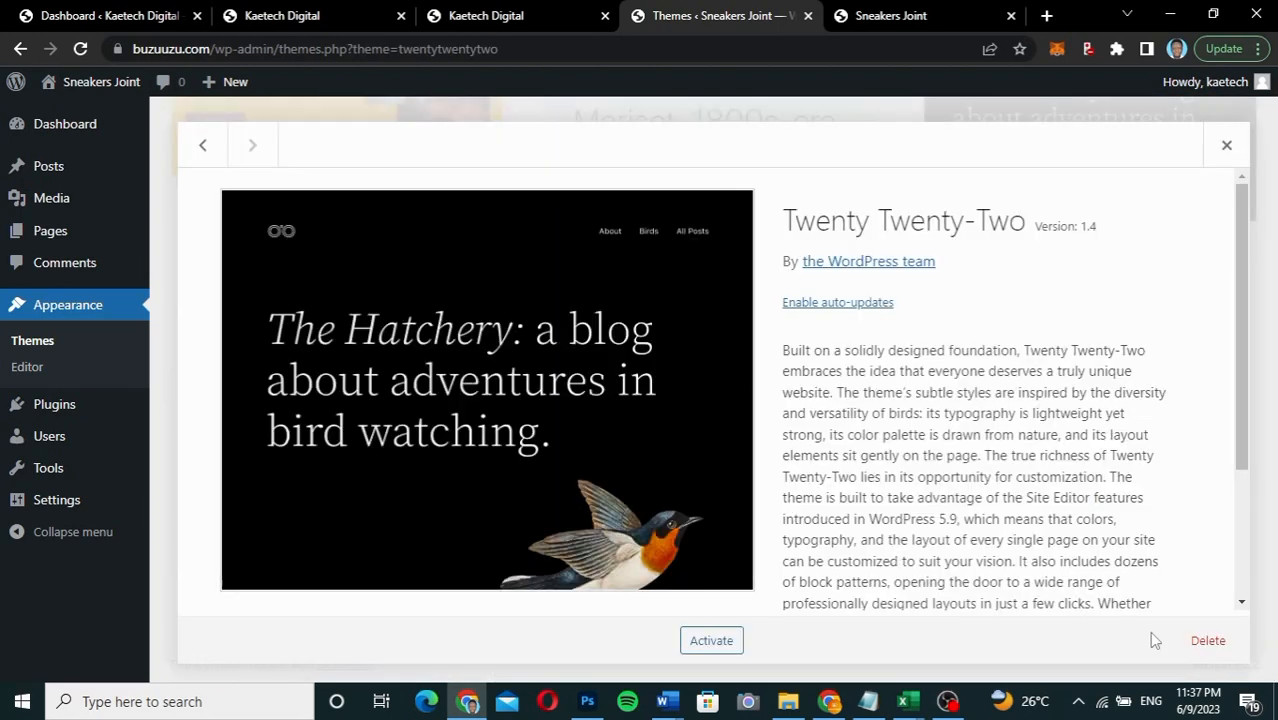
{"action": "left_click", "coordinate": [1207, 640]}
{"action": "left_click", "coordinate": [733, 186]}
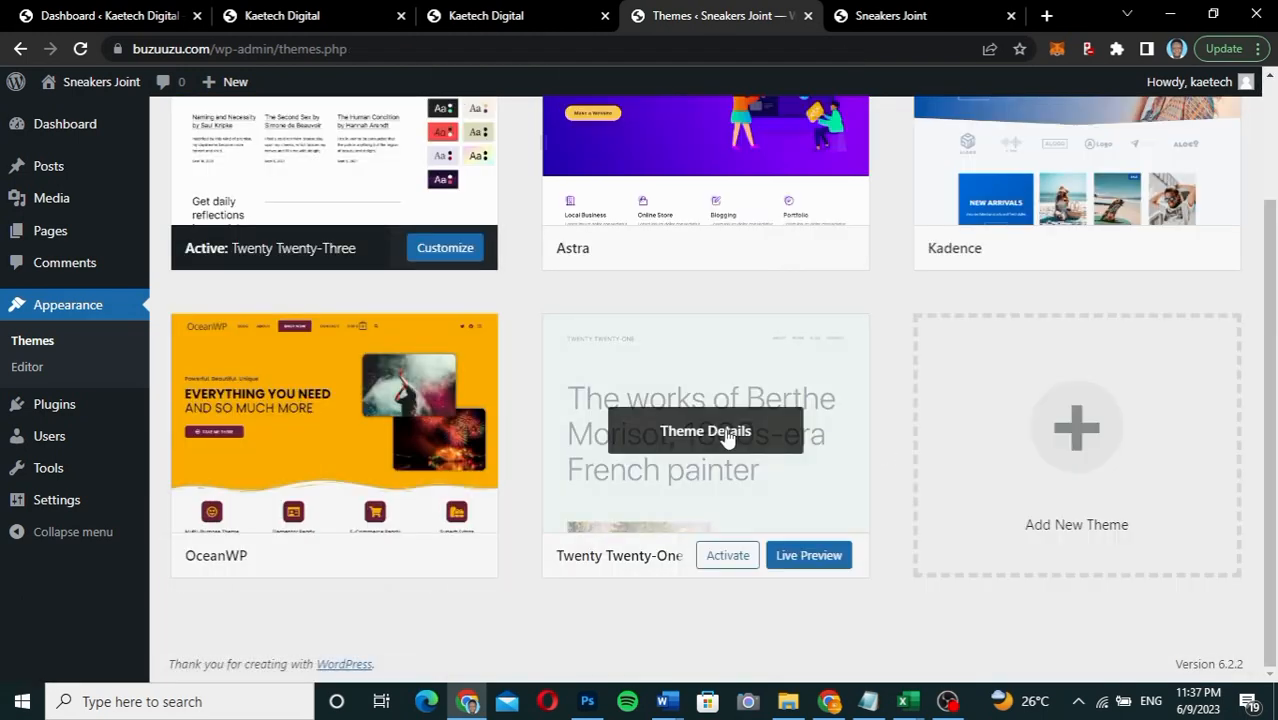
{"action": "left_click", "coordinate": [727, 438]}
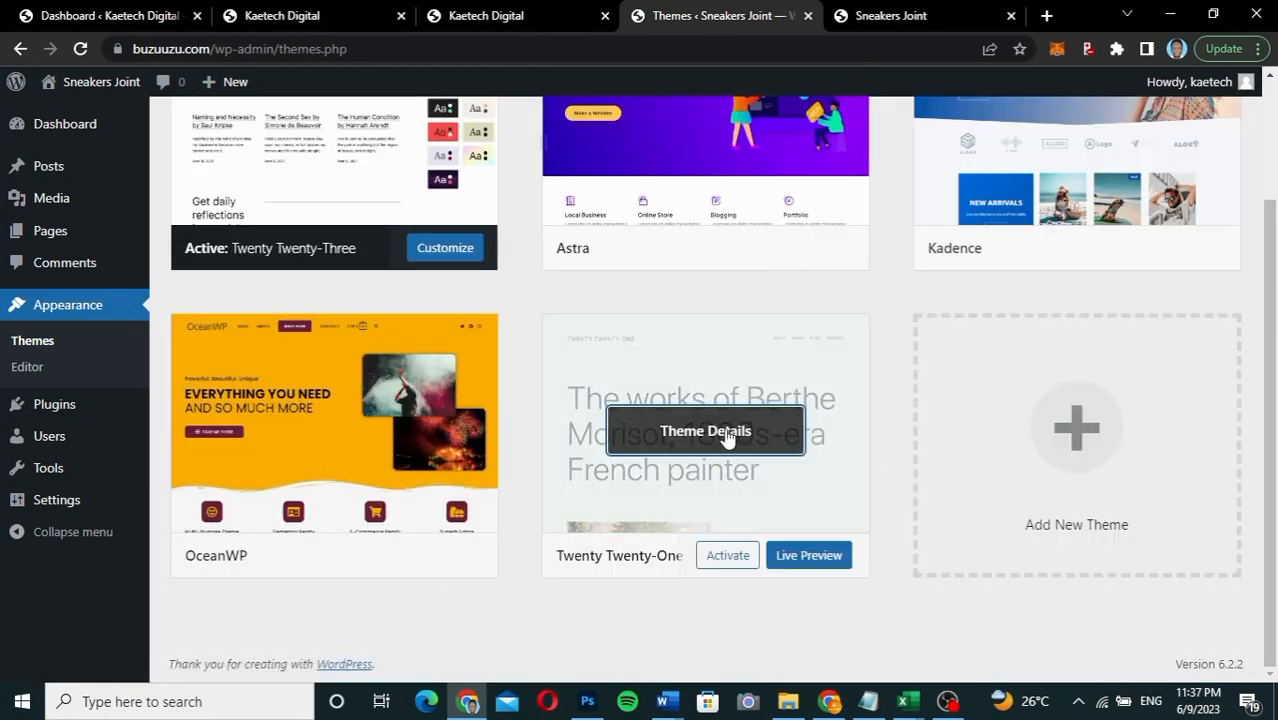
{"action": "left_click", "coordinate": [1203, 641]}
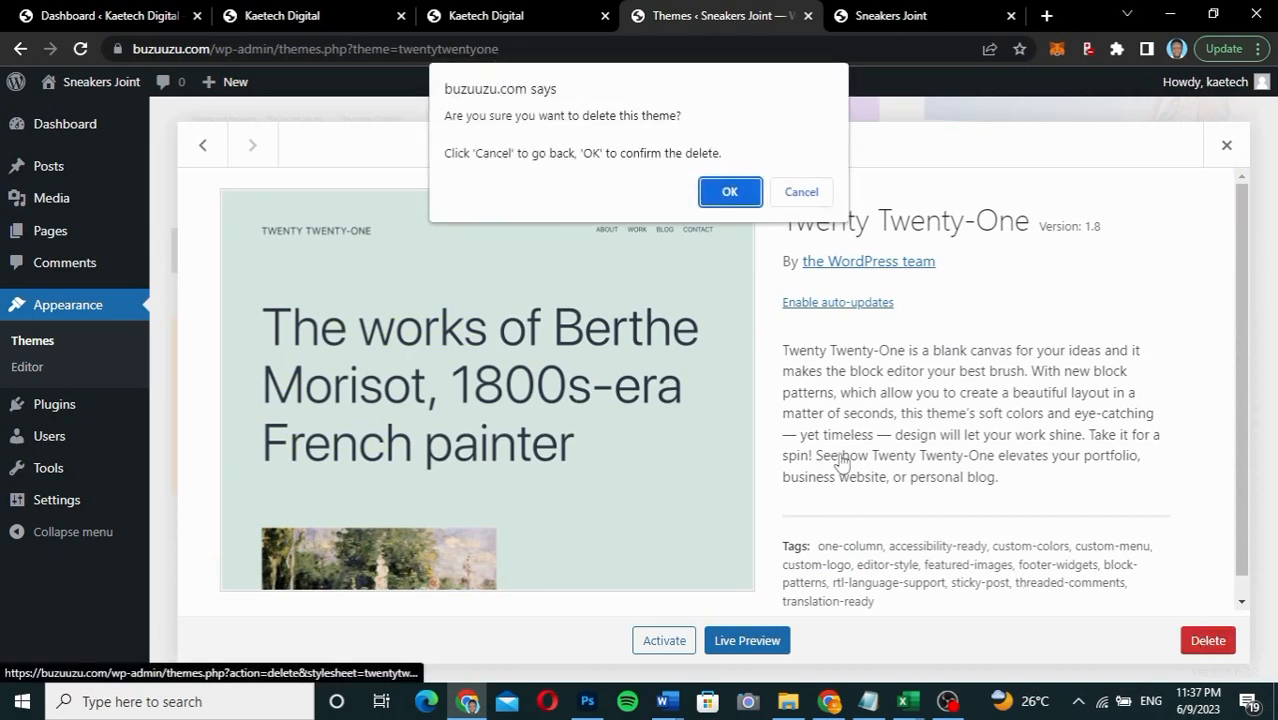
{"action": "left_click", "coordinate": [727, 191]}
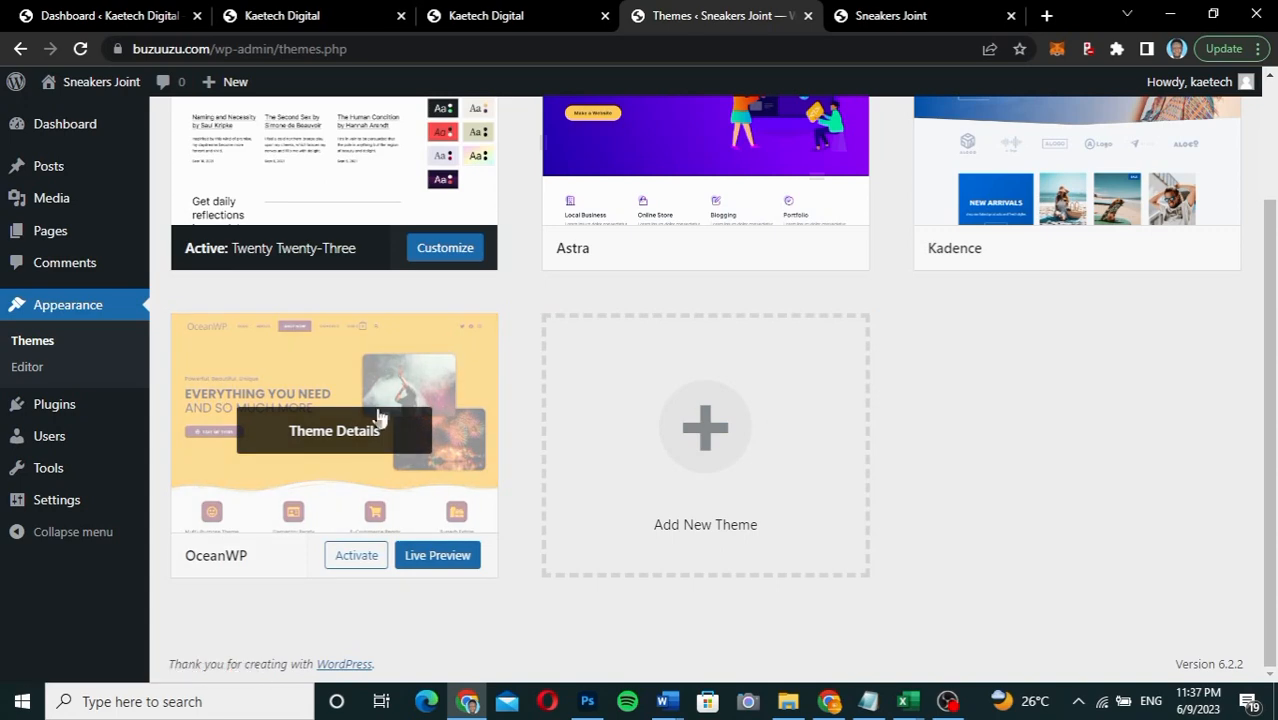
Step: Delete the OceanWP and Kadence themes from the installed themes
{"action": "left_click", "coordinate": [376, 418]}
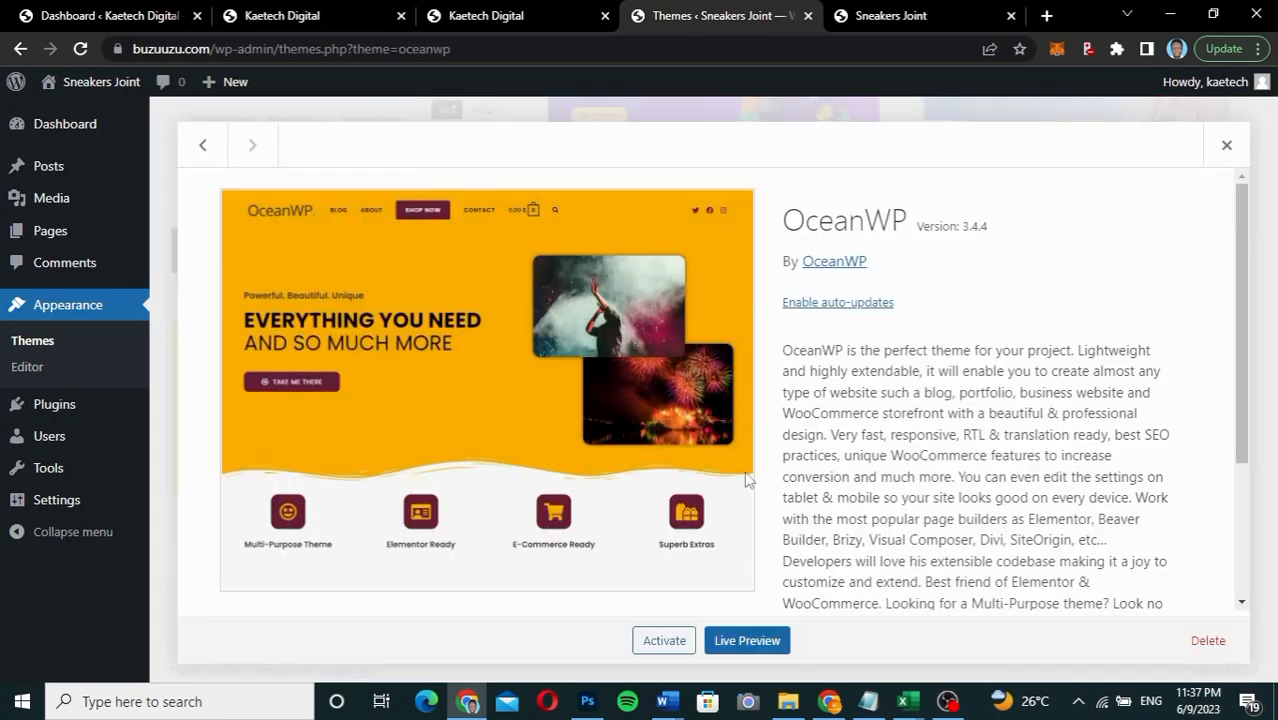
{"action": "left_click", "coordinate": [1200, 642]}
{"action": "left_click", "coordinate": [730, 192]}
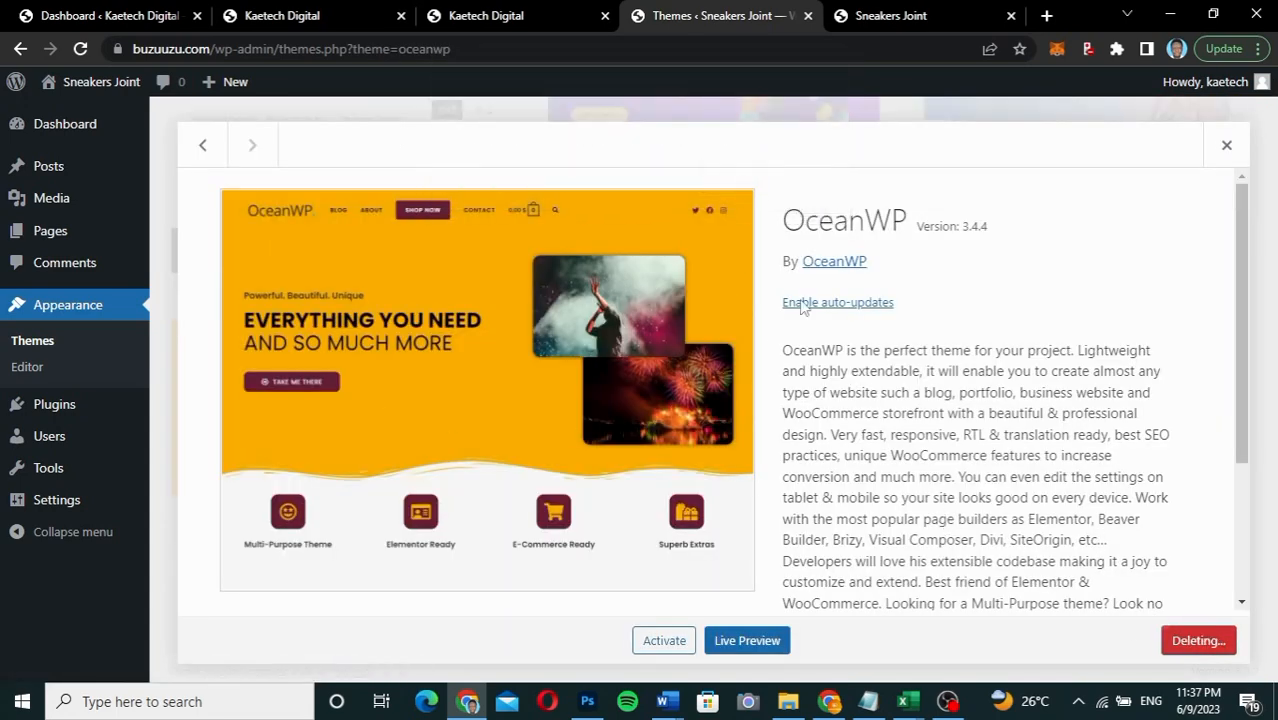
{"action": "scroll", "coordinate": [884, 376], "scroll_direction": "up", "scroll_amount": 2}
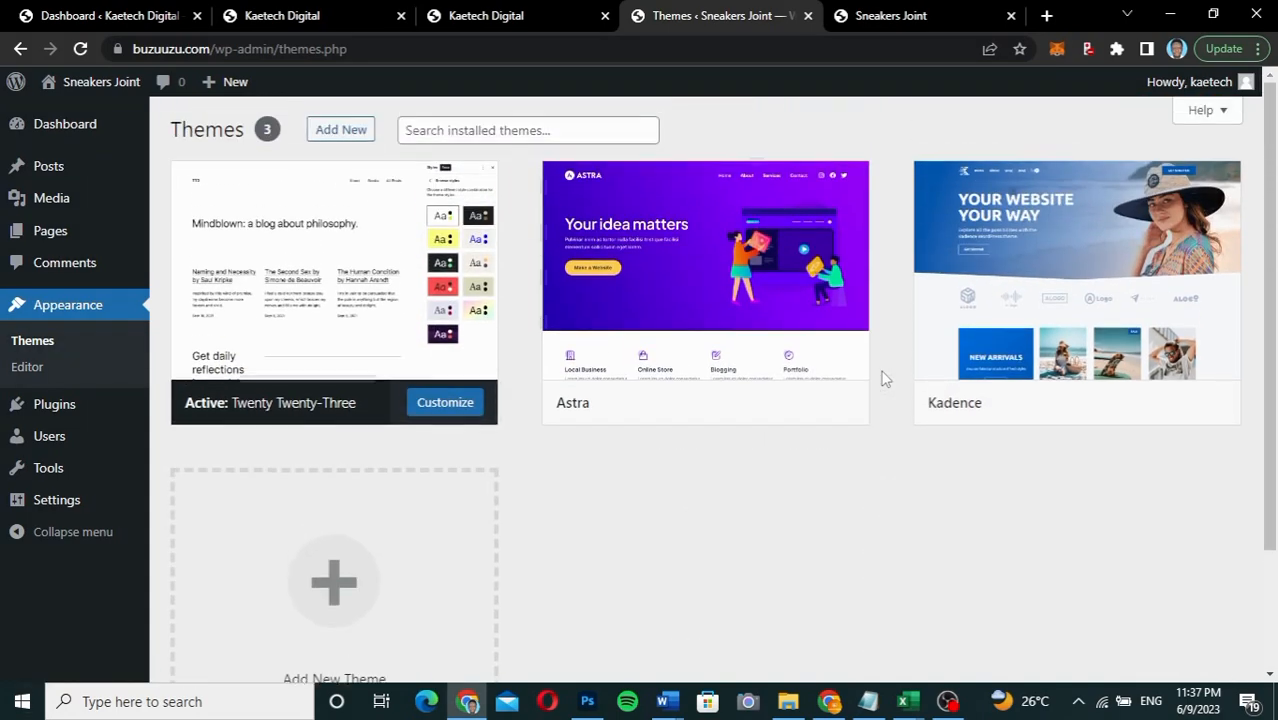
{"action": "left_click", "coordinate": [1070, 277]}
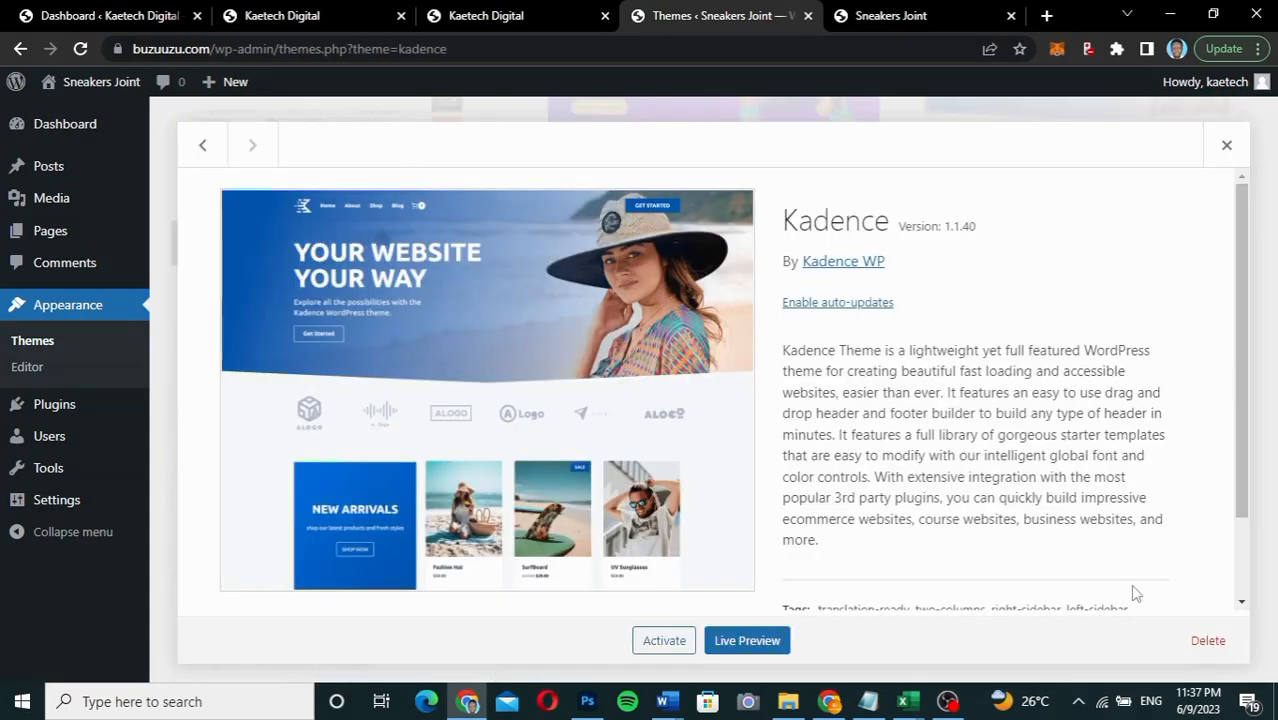
{"action": "left_click", "coordinate": [1208, 640]}
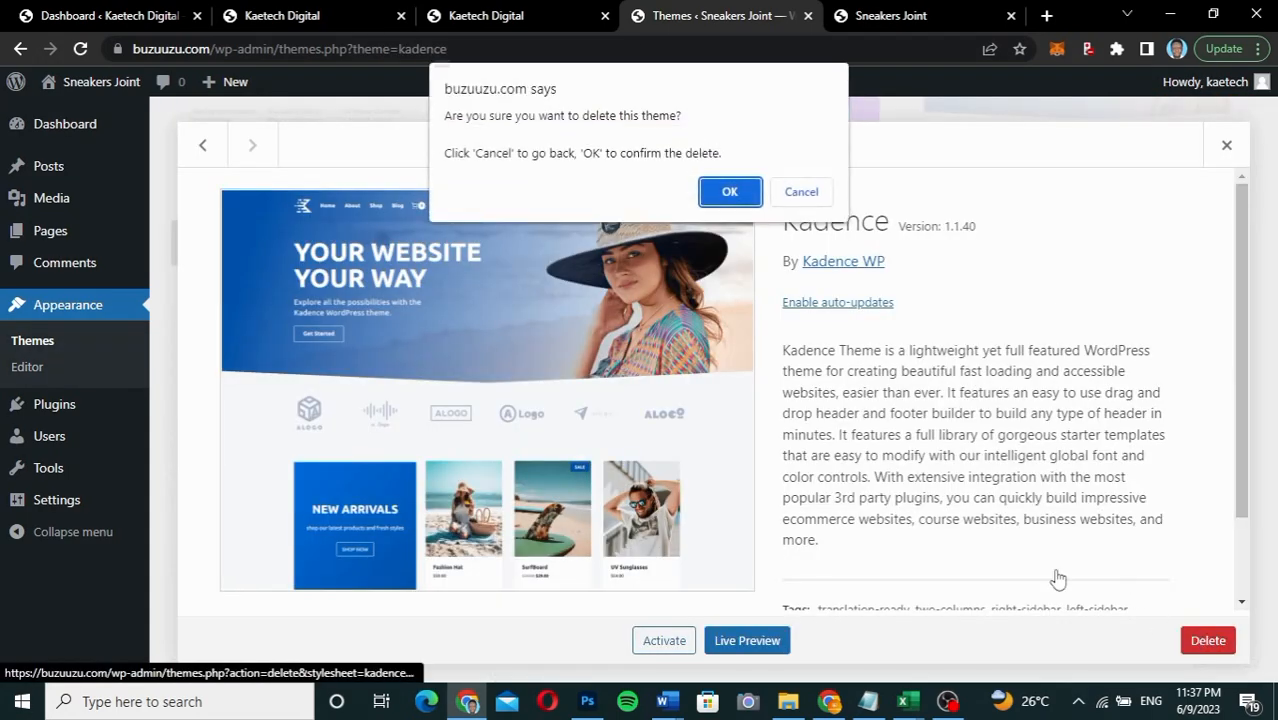
{"action": "left_click", "coordinate": [730, 193]}
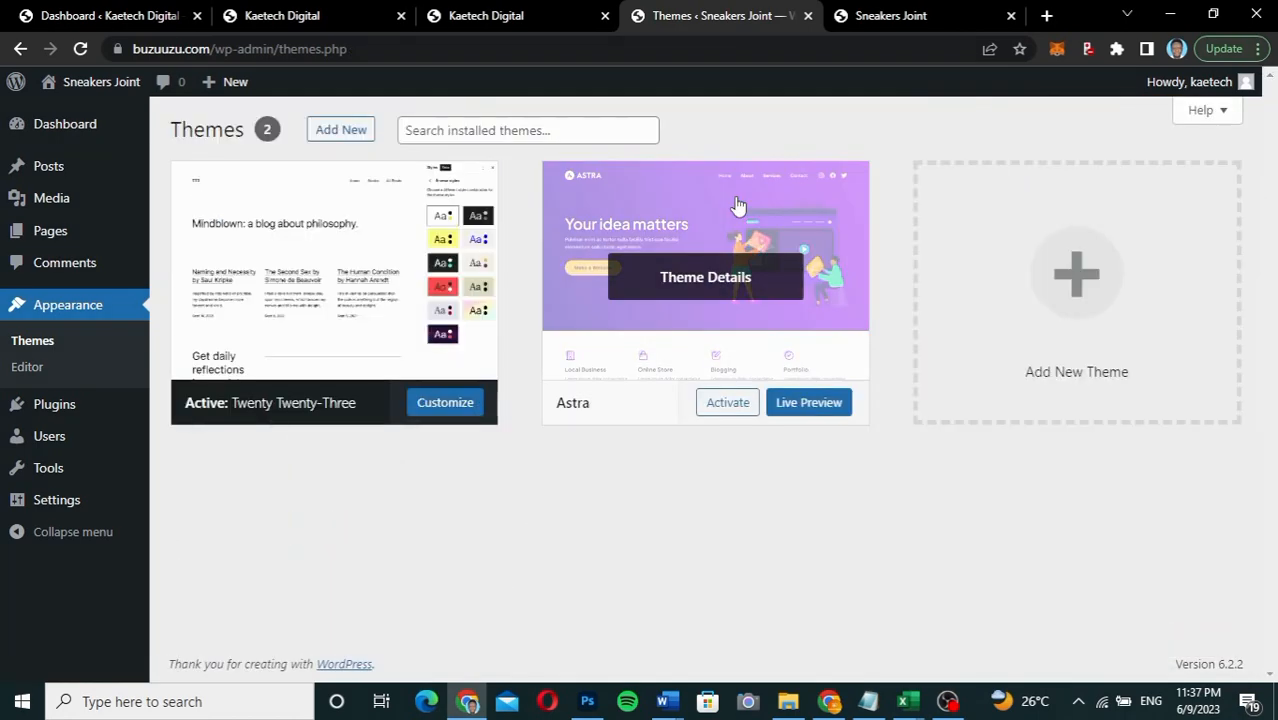
Step: Delete the Astra theme, keeping only the active Twenty Twenty-Three theme installed
{"action": "left_click", "coordinate": [690, 290]}
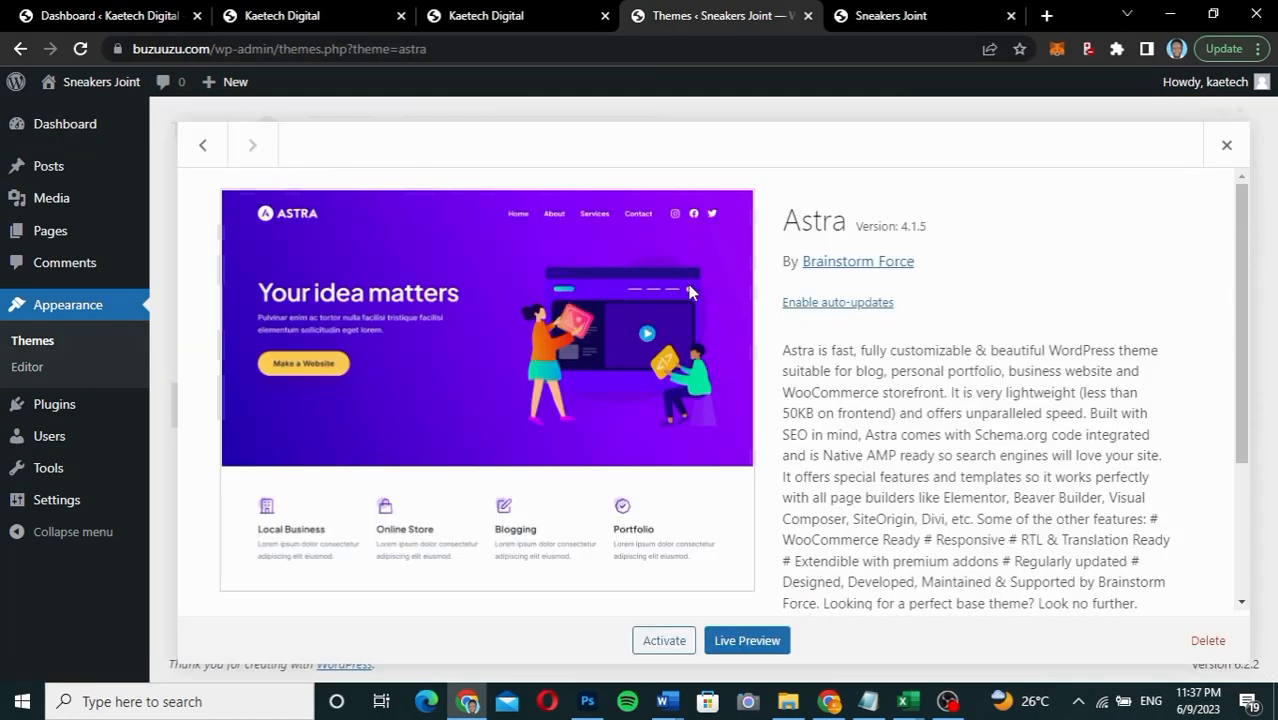
{"action": "left_click", "coordinate": [1210, 641]}
{"action": "left_click", "coordinate": [733, 192]}
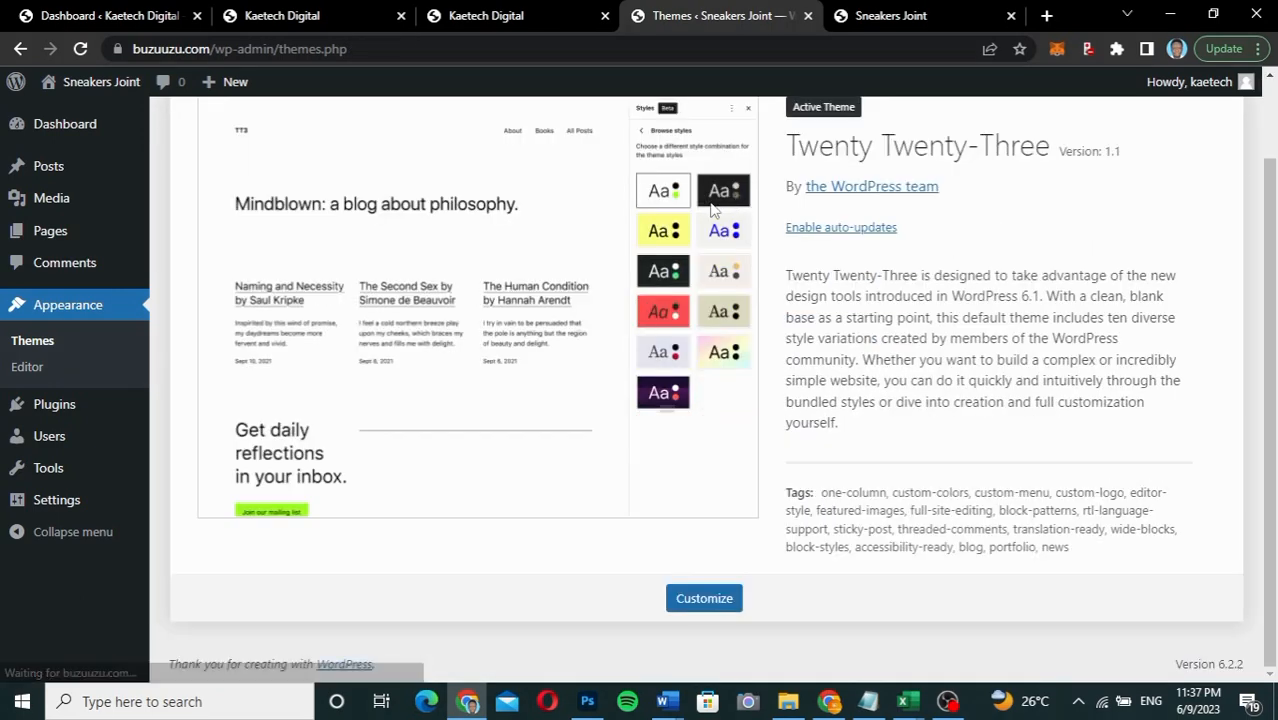
{"action": "scroll", "coordinate": [805, 330], "scroll_direction": "up", "scroll_amount": 1}
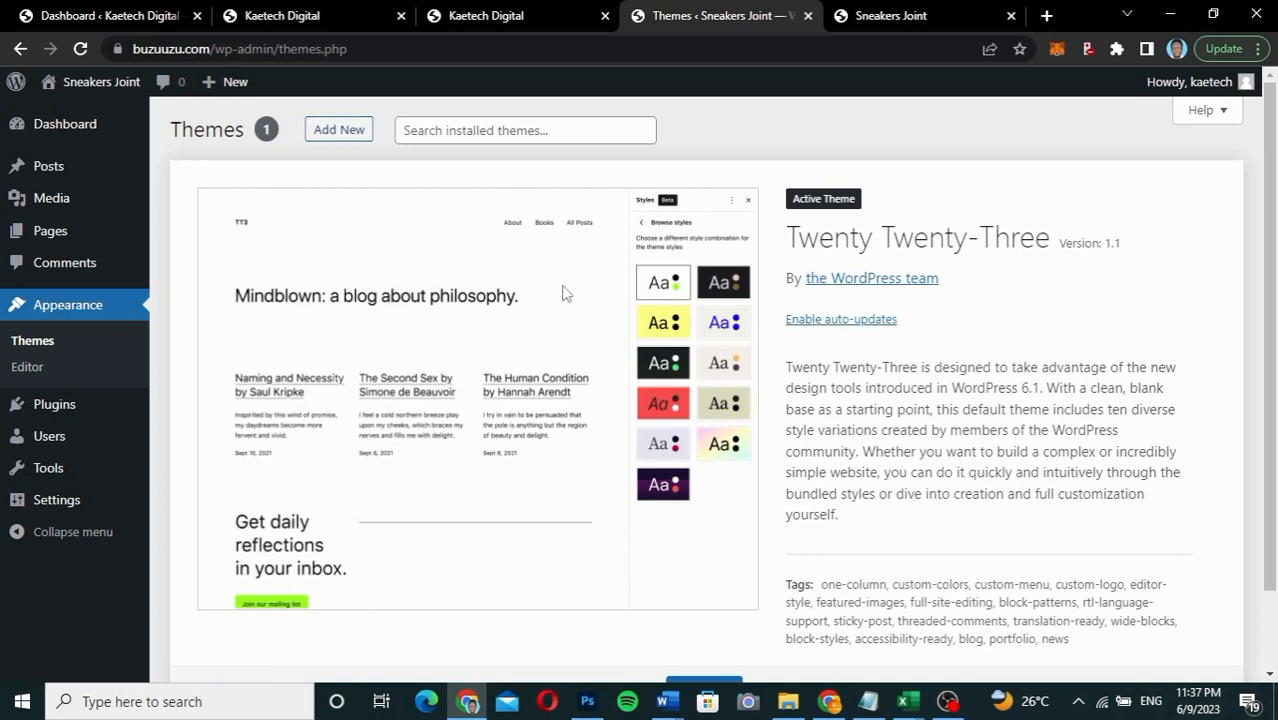
Step: Search the theme directory for "kadence", shortening the search term to "kaden"
{"action": "left_click", "coordinate": [341, 136]}
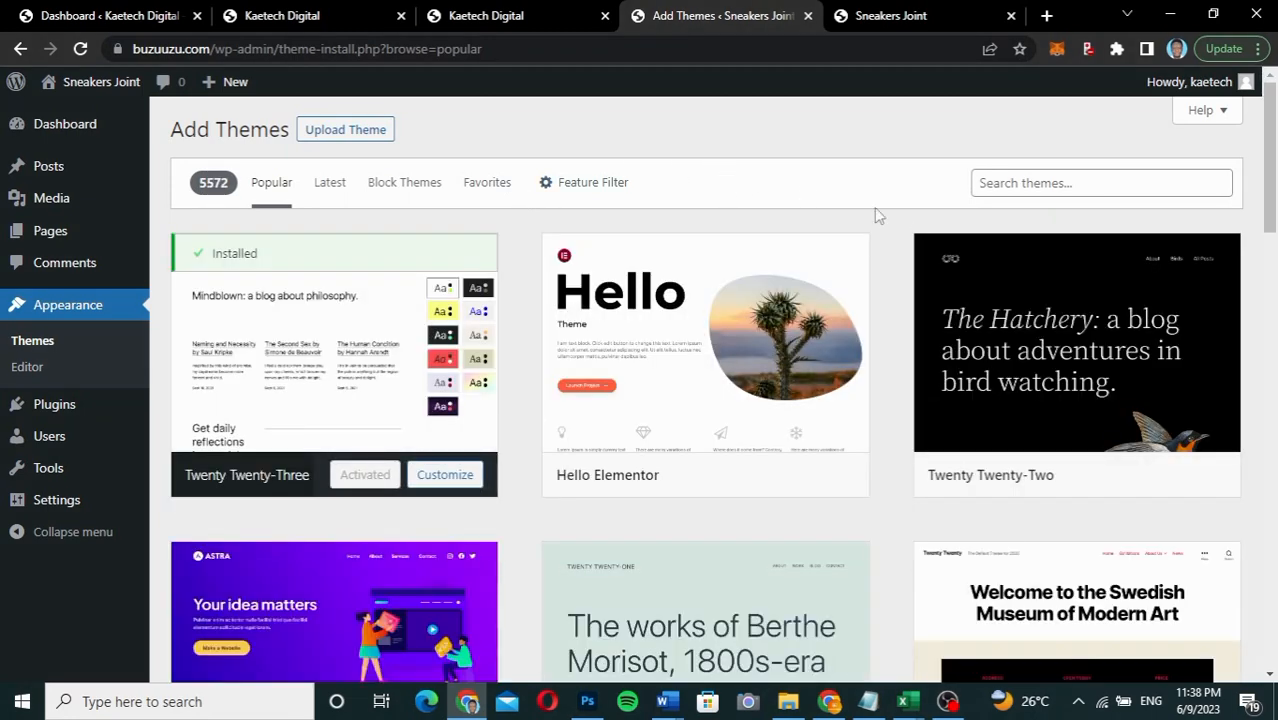
{"action": "left_click", "coordinate": [1037, 180]}
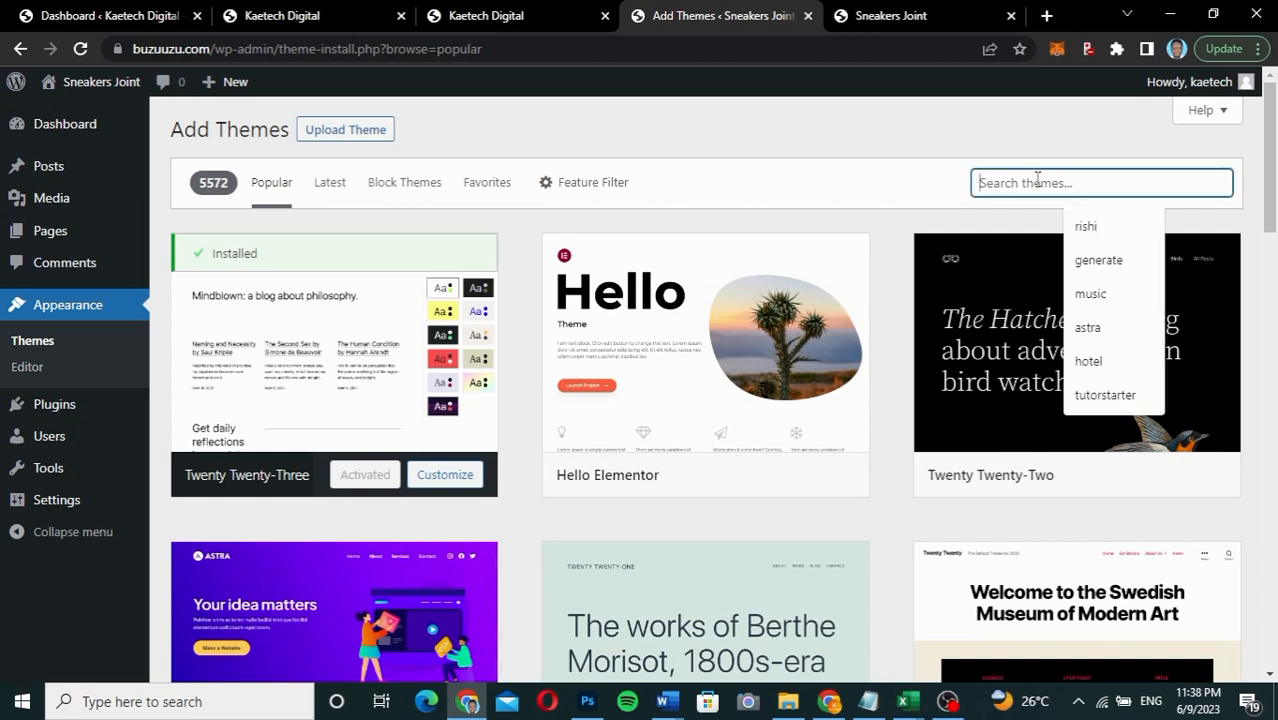
{"action": "type", "text": "ka"}
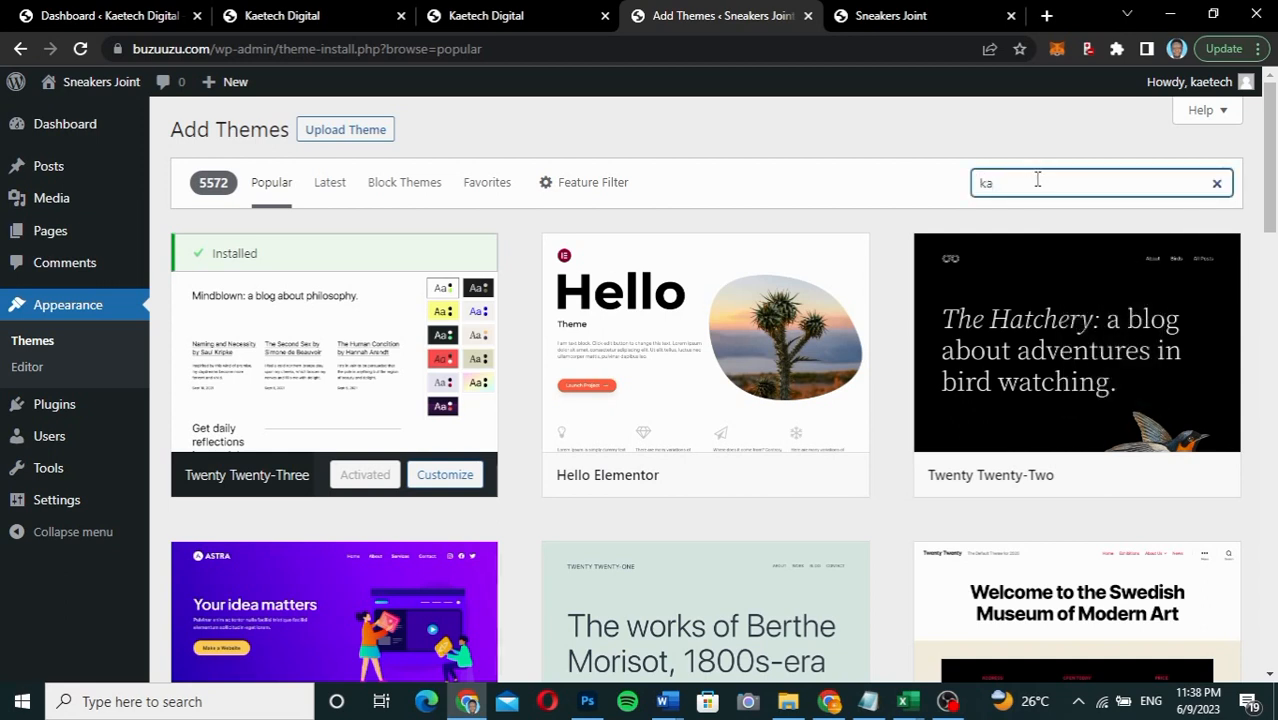
{"action": "type", "text": "dence"}
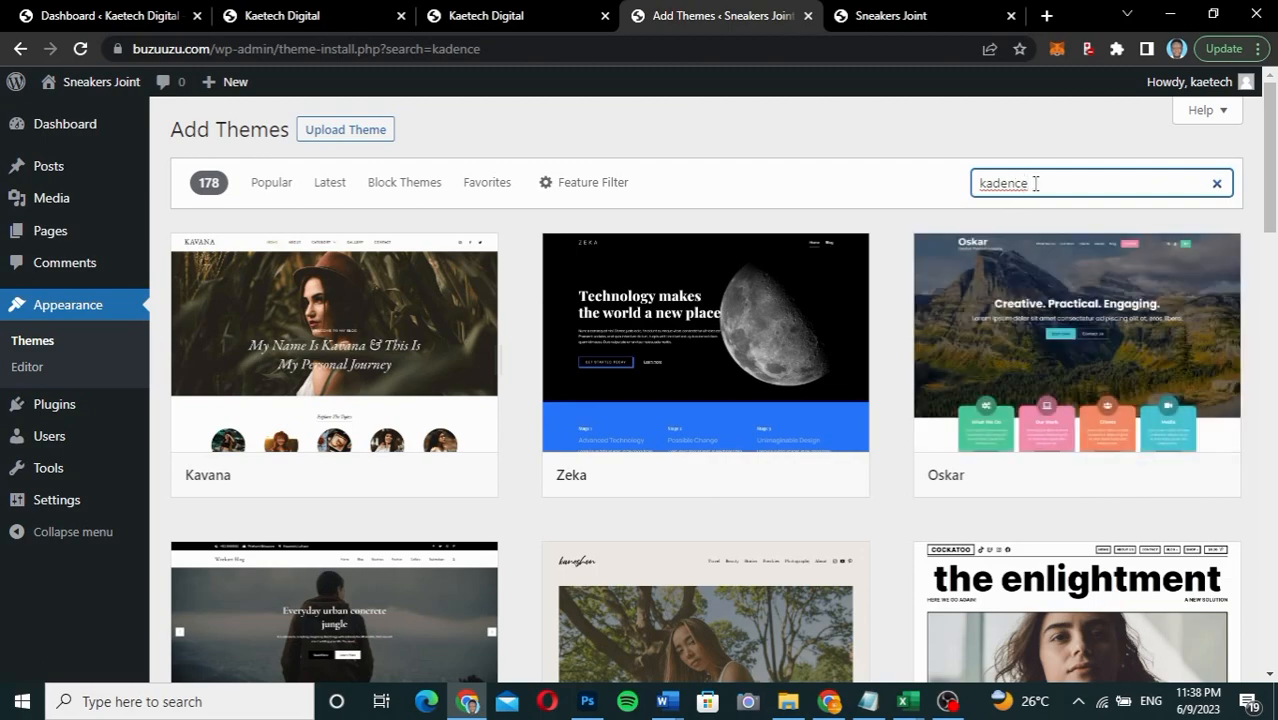
{"action": "scroll", "coordinate": [707, 480], "scroll_direction": "down", "scroll_amount": 3}
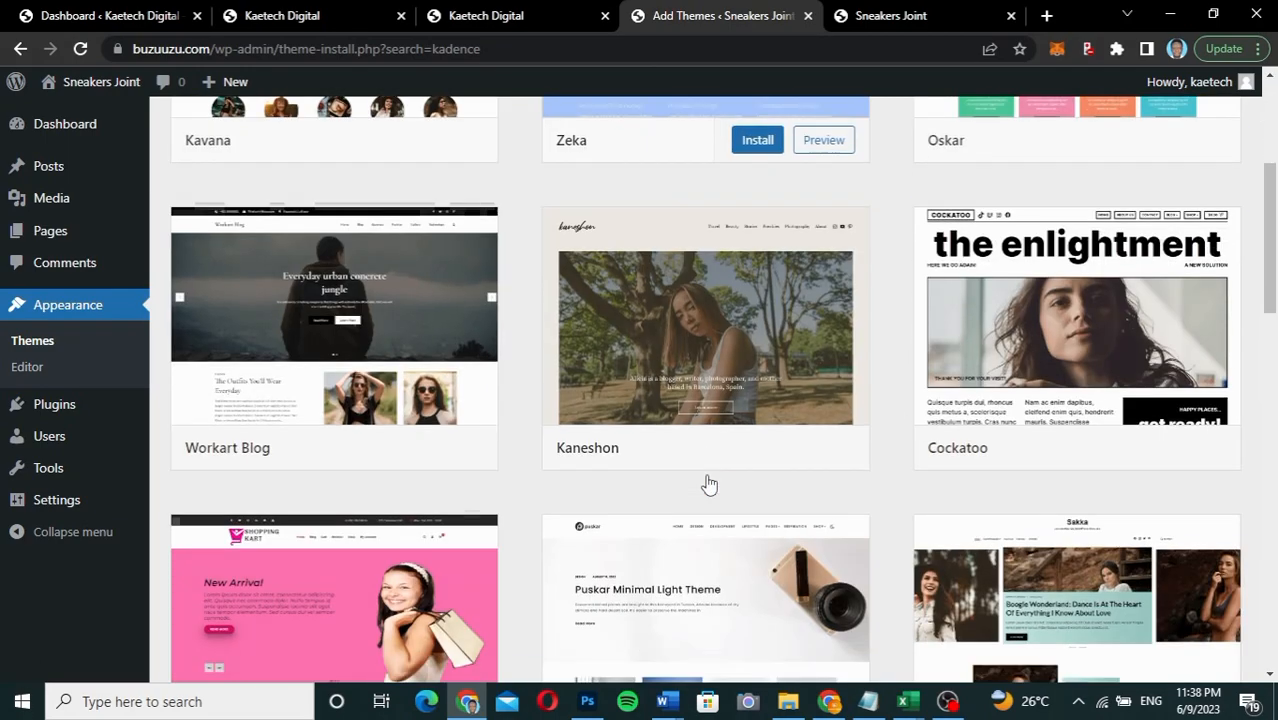
{"action": "scroll", "coordinate": [720, 455], "scroll_direction": "up", "scroll_amount": 3}
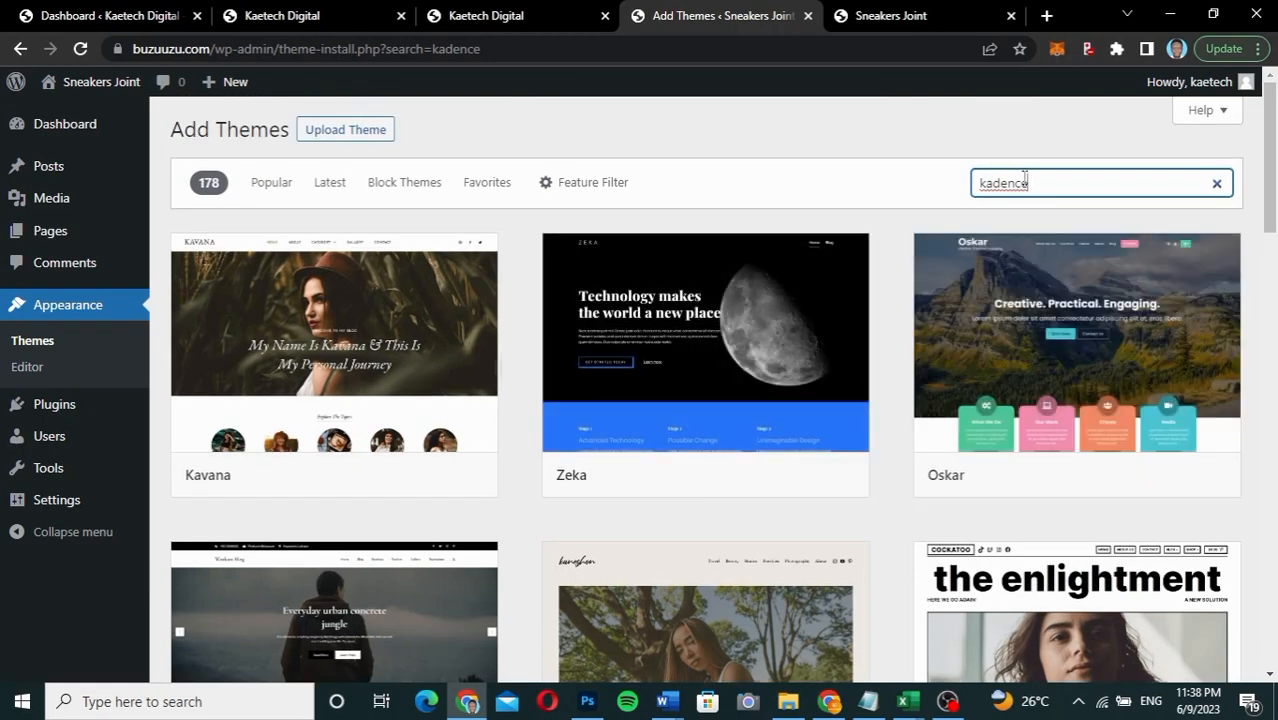
{"action": "key", "text": "BackSpace"}
{"action": "key", "text": "BackSpace"}
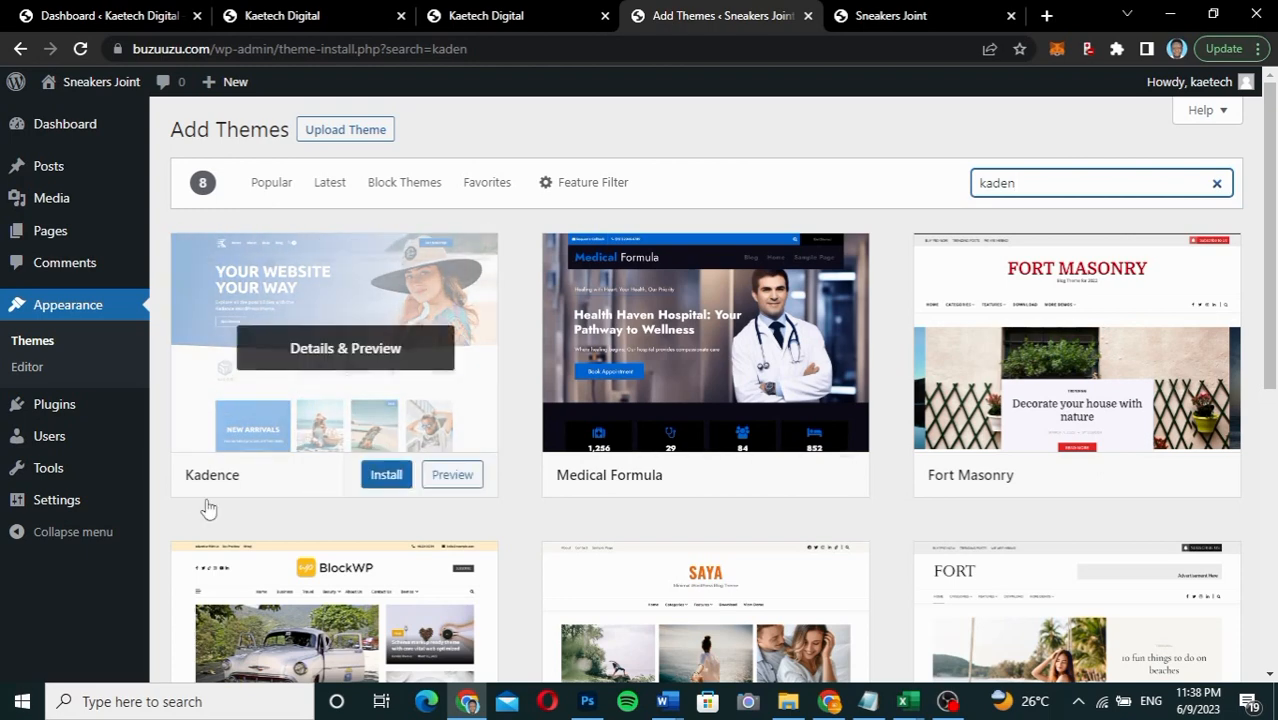
Step: Install the Kadence theme and activate it on the site
{"action": "left_click", "coordinate": [380, 478]}
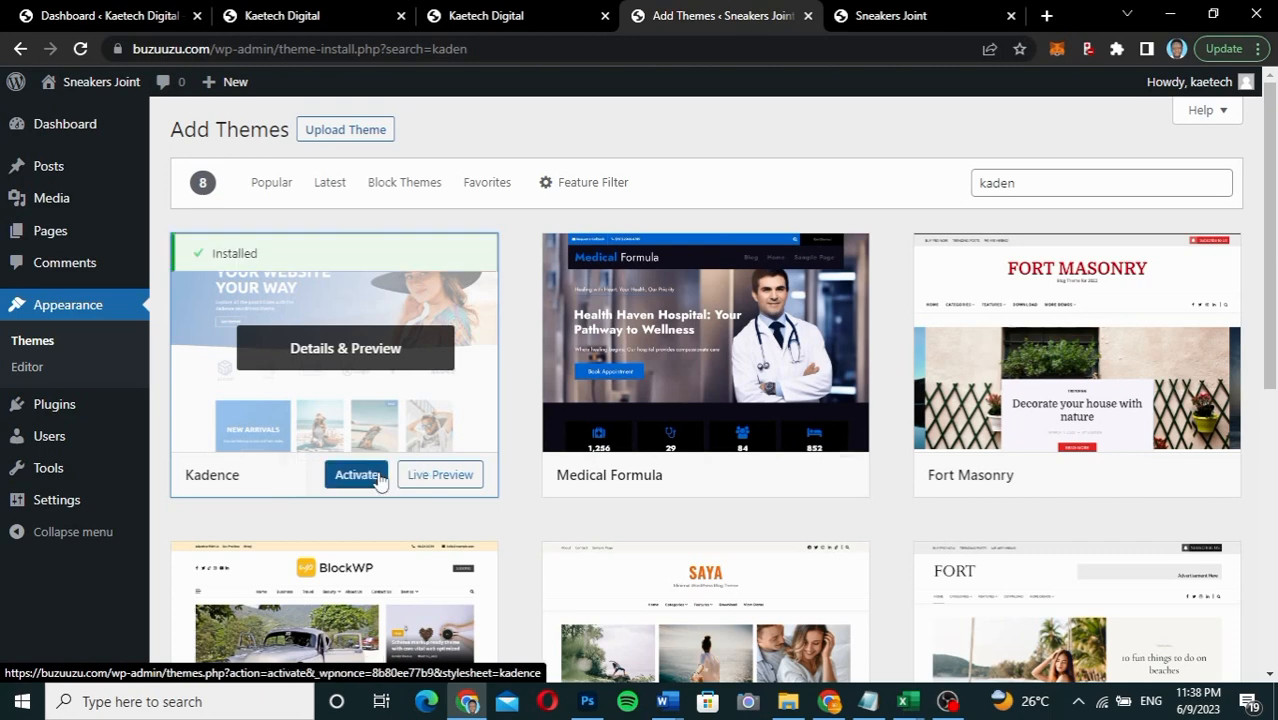
{"action": "left_click", "coordinate": [363, 480]}
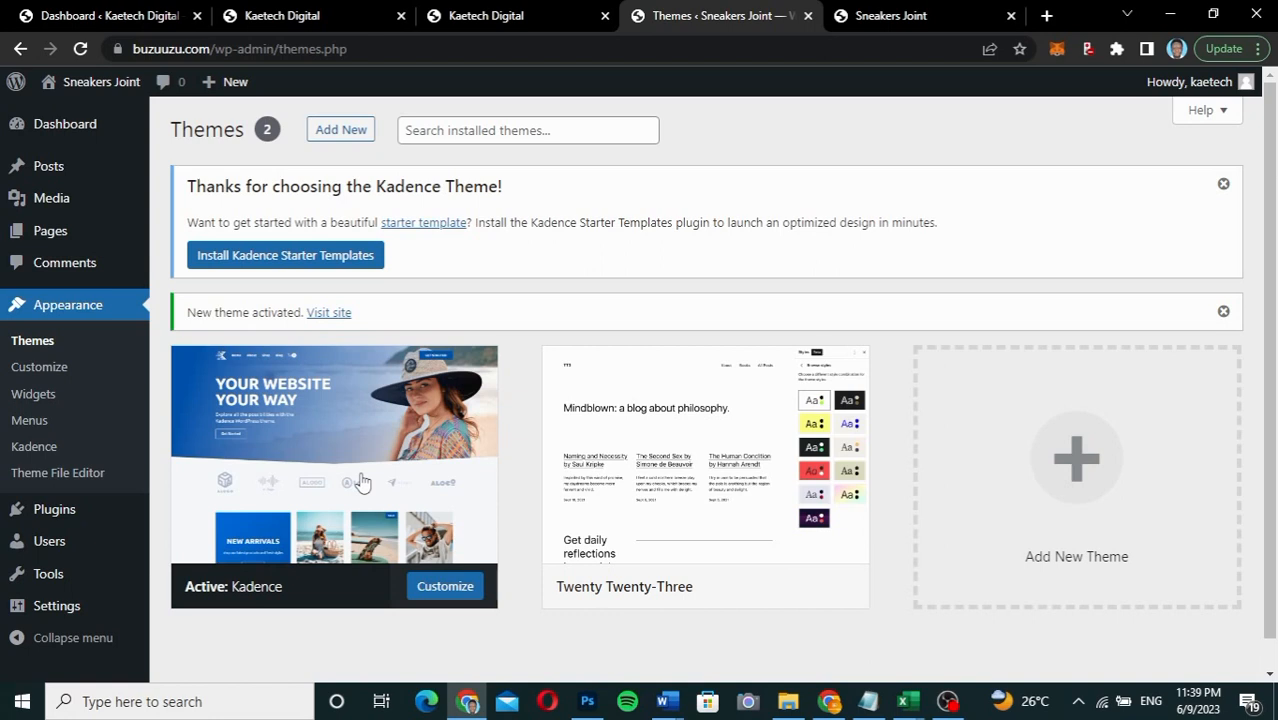
{"action": "mouse_move", "coordinate": [602, 511]}
{"action": "scroll", "coordinate": [778, 500], "scroll_direction": "down", "scroll_amount": 1}
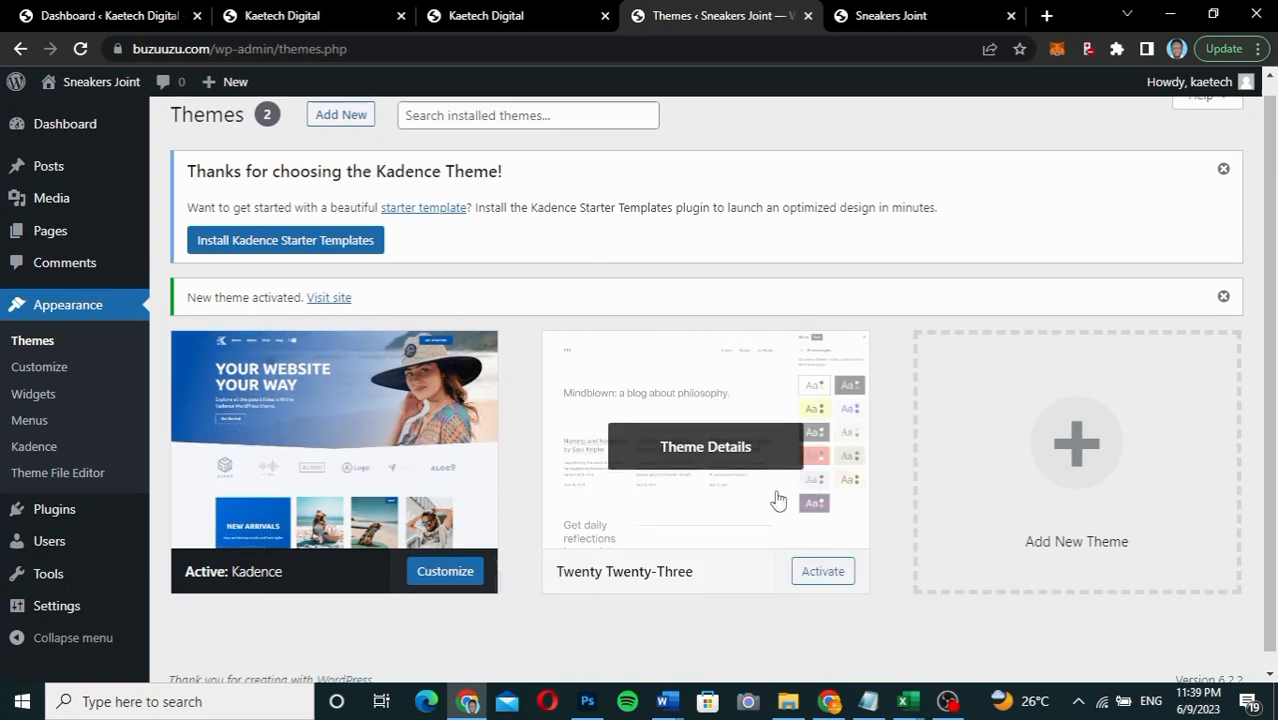
{"action": "scroll", "coordinate": [778, 500], "scroll_direction": "down", "scroll_amount": 1}
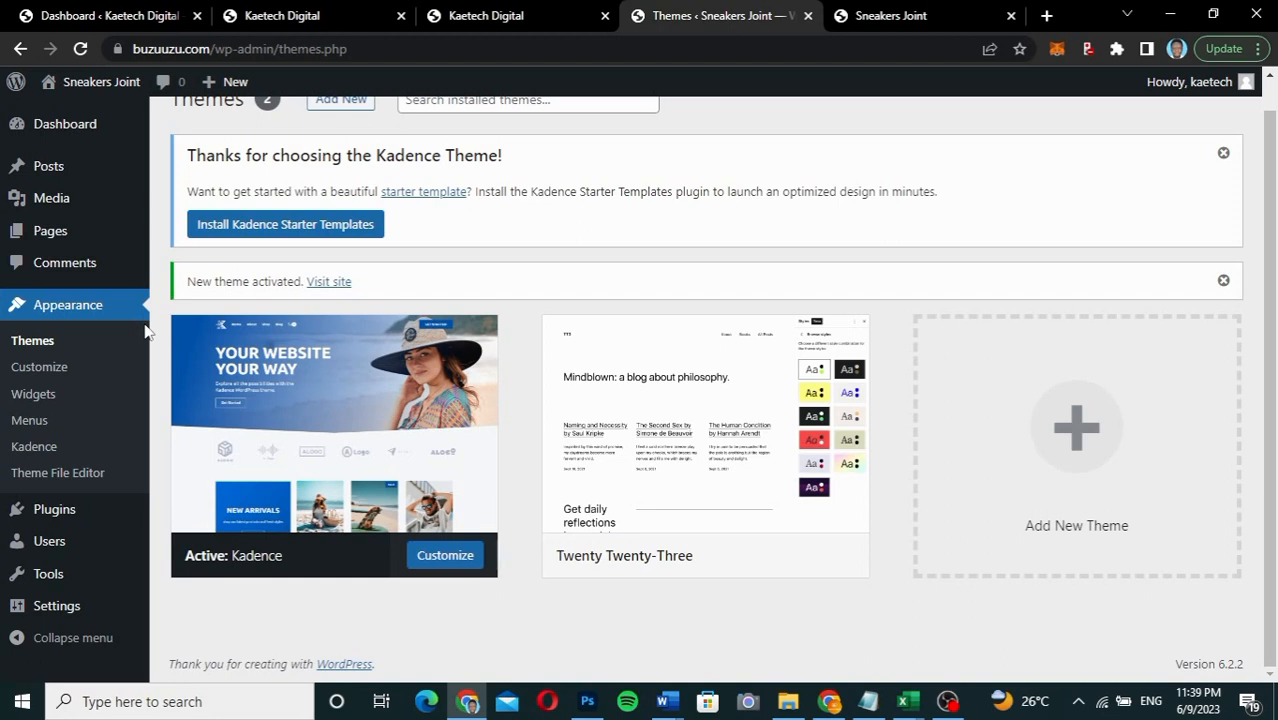
Step: Look through the finished Kaetech Digital demo homepage, from the hero section down to the contact form
{"action": "left_click", "coordinate": [480, 15]}
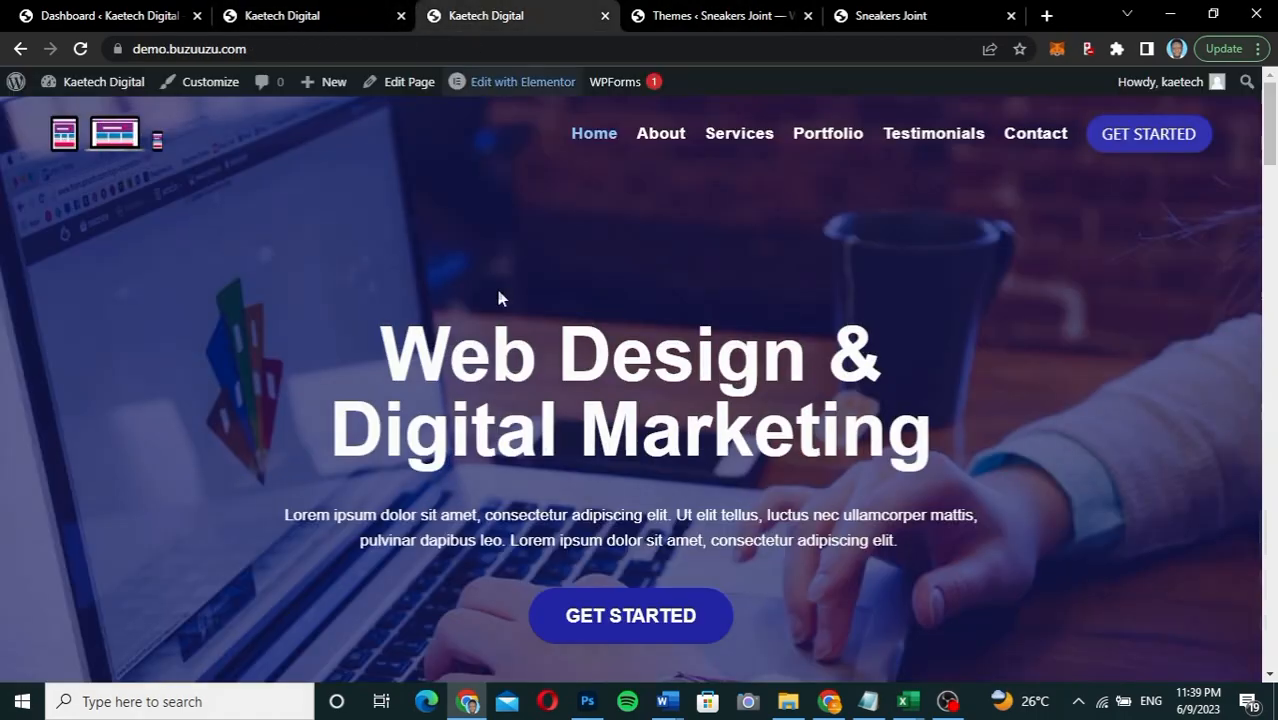
{"action": "scroll", "coordinate": [740, 512], "scroll_direction": "down", "scroll_amount": 10}
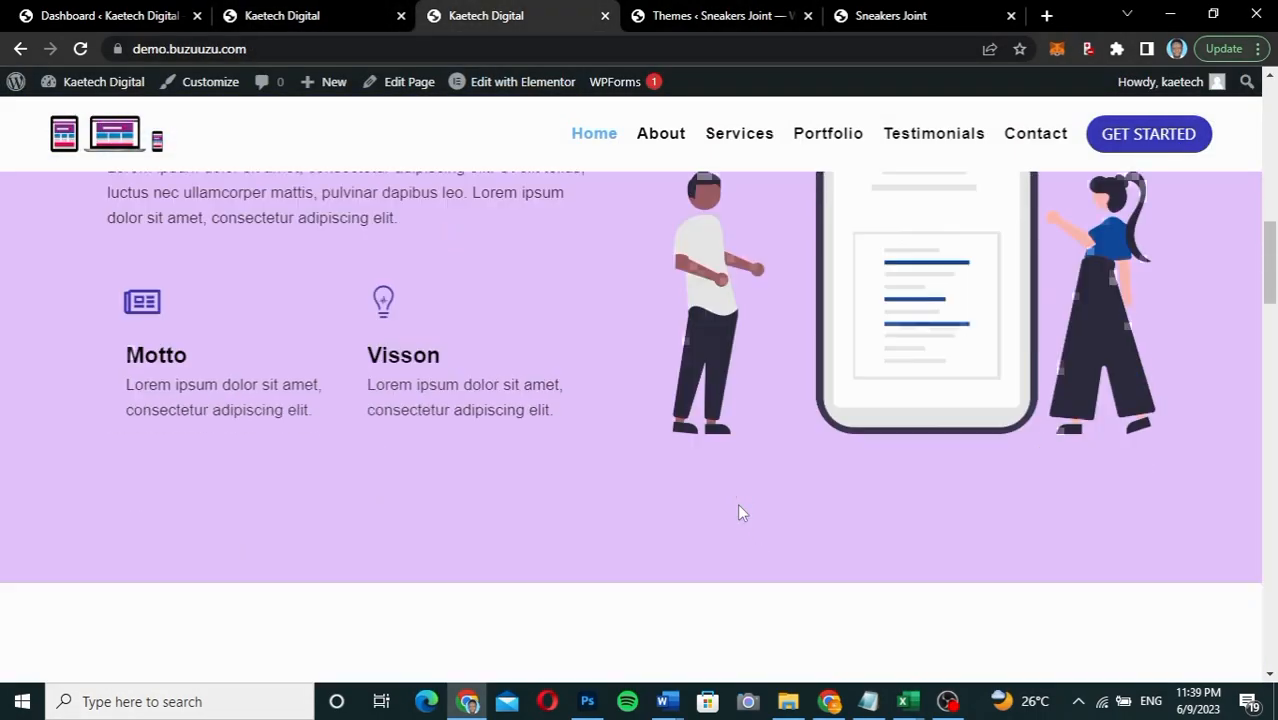
{"action": "scroll", "coordinate": [740, 512], "scroll_direction": "down", "scroll_amount": 12}
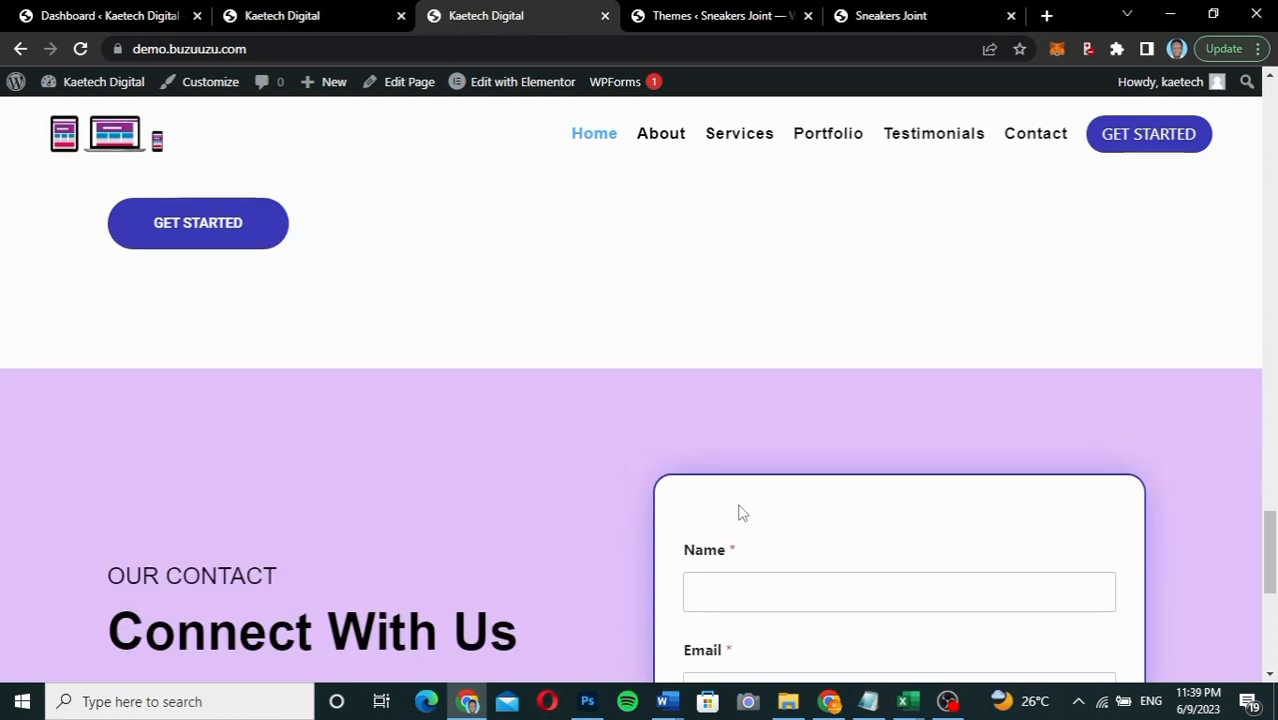
{"action": "scroll", "coordinate": [740, 512], "scroll_direction": "up", "scroll_amount": 1}
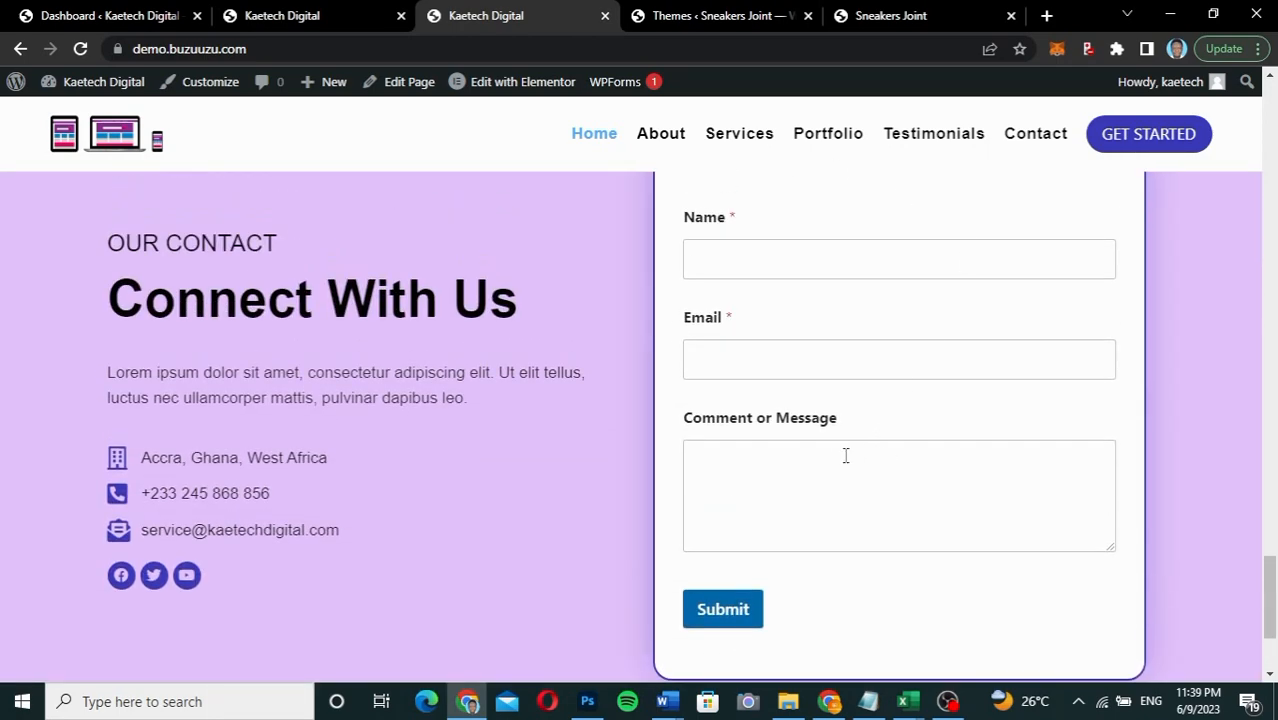
{"action": "scroll", "coordinate": [845, 455], "scroll_direction": "up", "scroll_amount": 11}
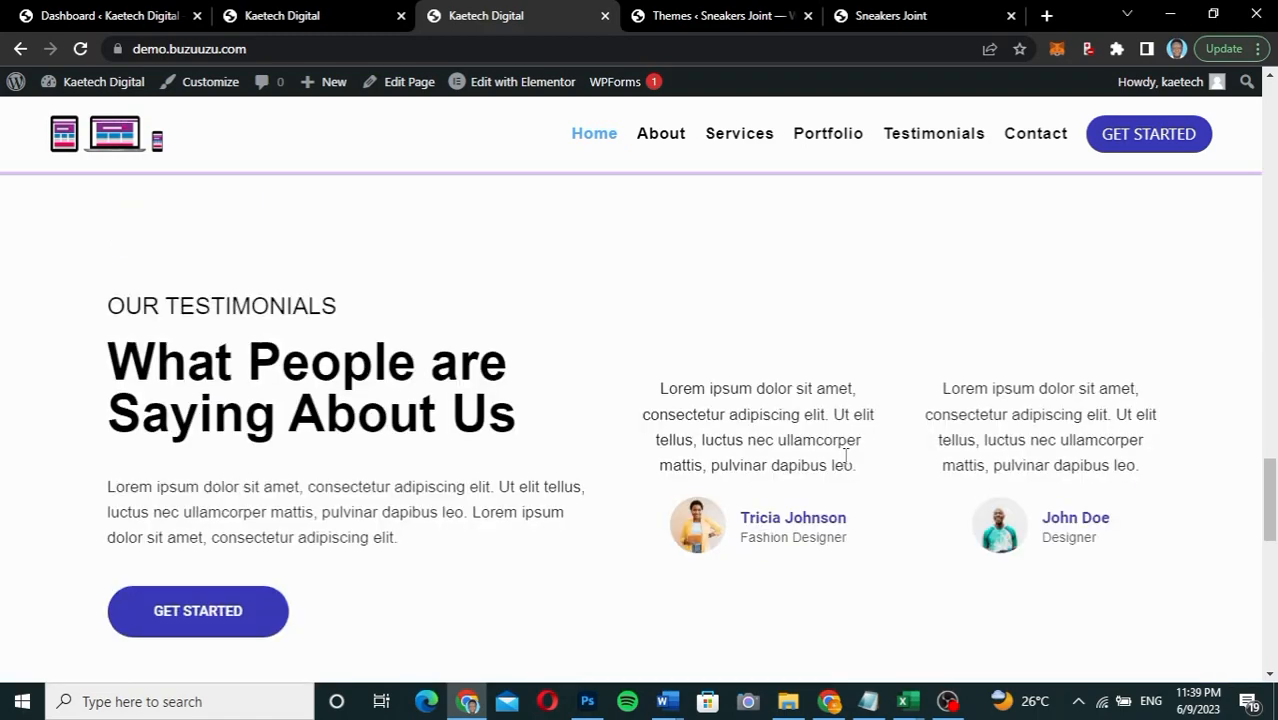
{"action": "scroll", "coordinate": [844, 457], "scroll_direction": "up", "scroll_amount": 8}
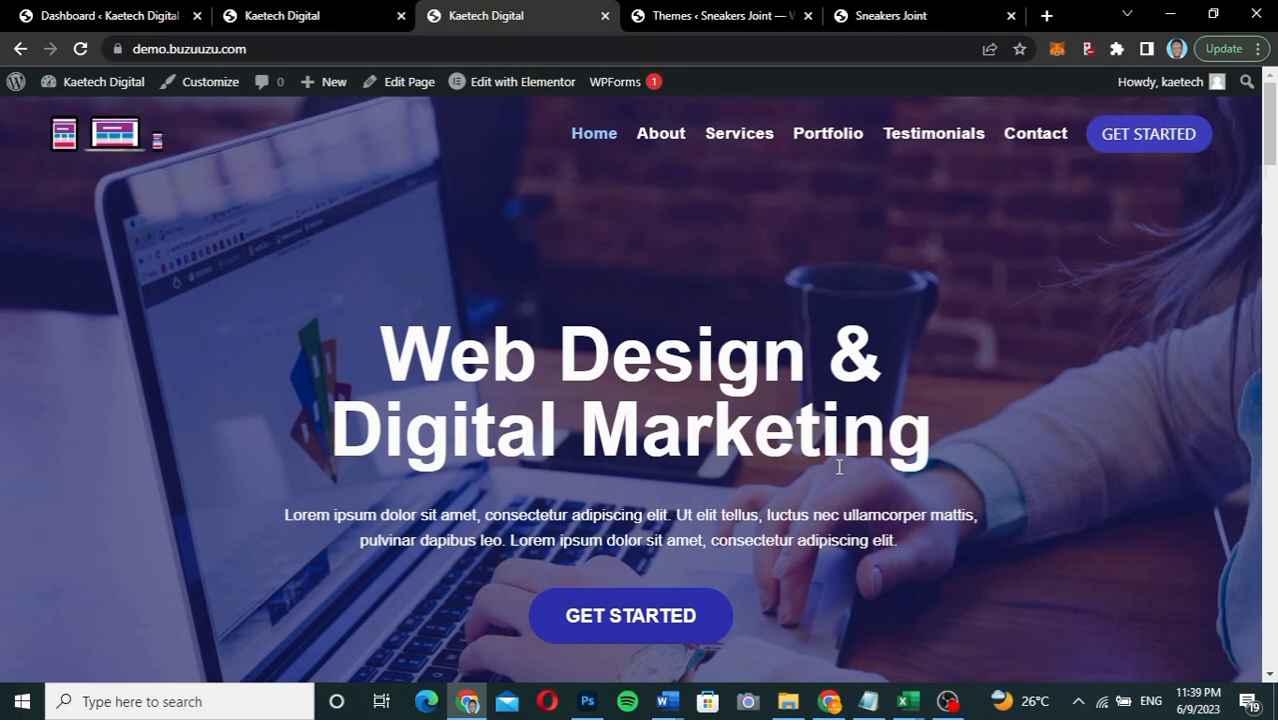
Step: Find the Elementor Website Builder plugin in the Sneakers Joint site's plugin directory by searching for "elementor", and install it
{"action": "left_click", "coordinate": [713, 16]}
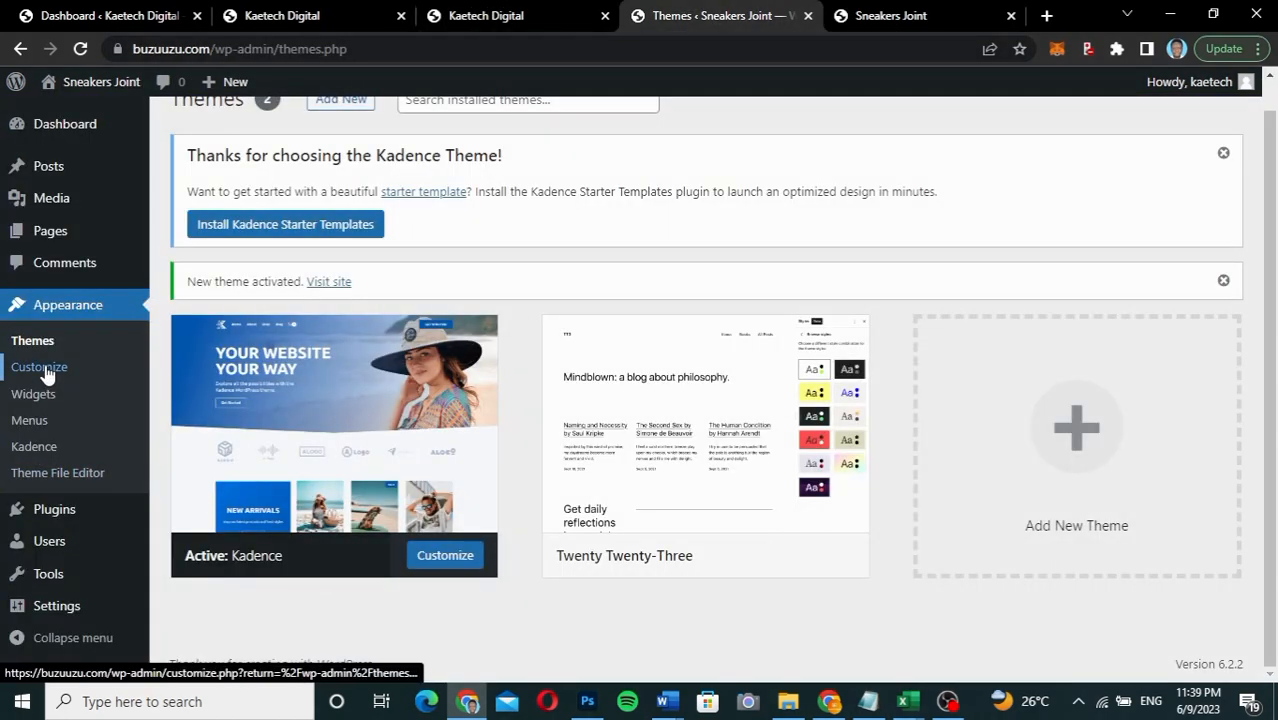
{"action": "mouse_move", "coordinate": [55, 522]}
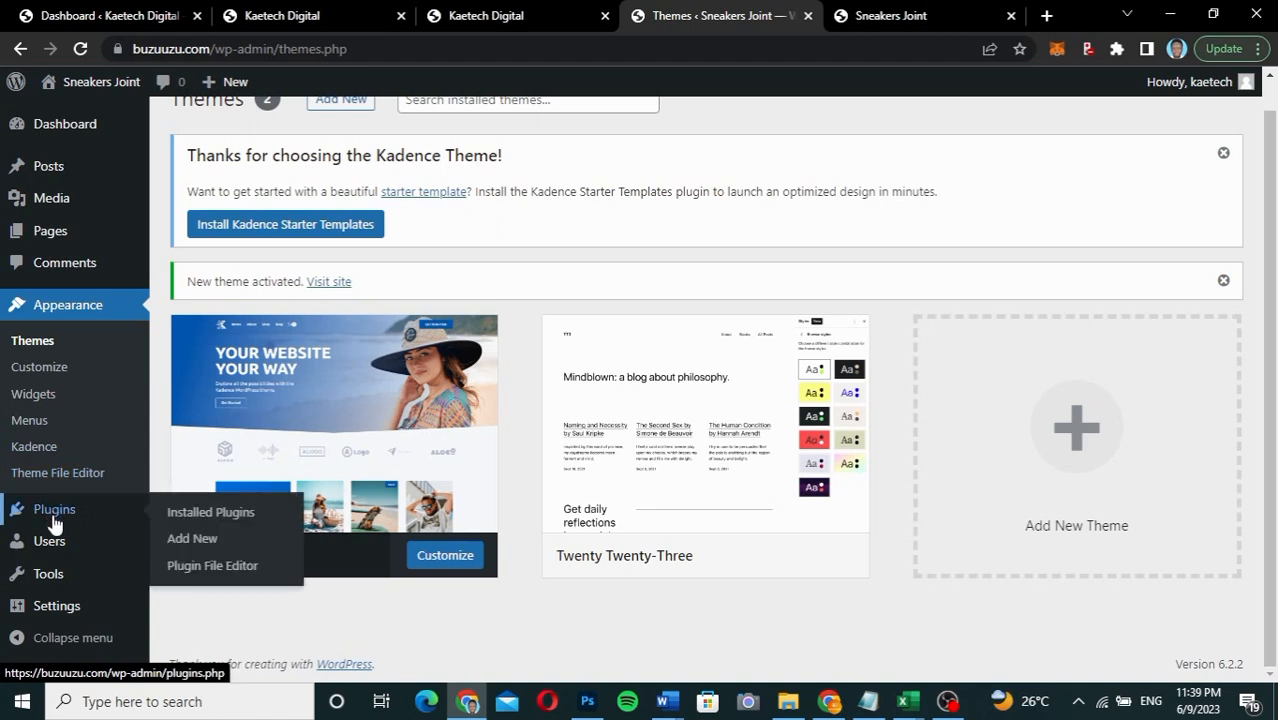
{"action": "left_click", "coordinate": [190, 537]}
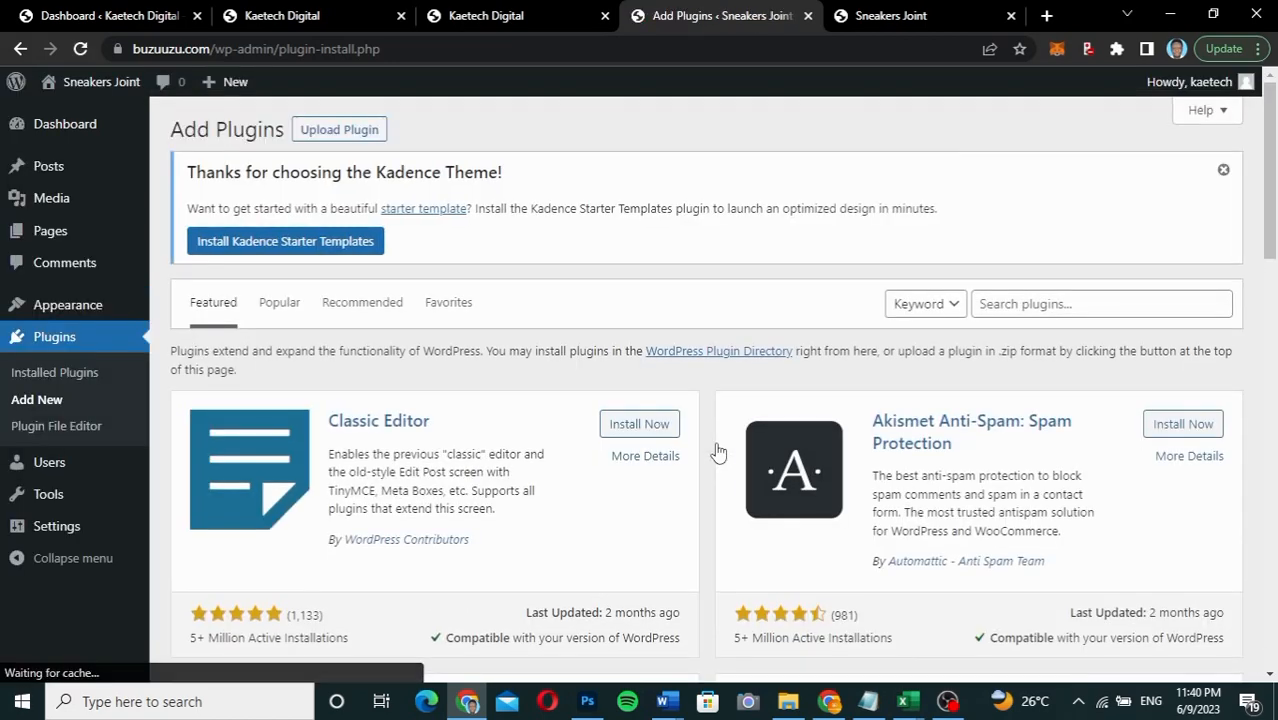
{"action": "left_click", "coordinate": [1061, 313]}
{"action": "type", "text": "ele"}
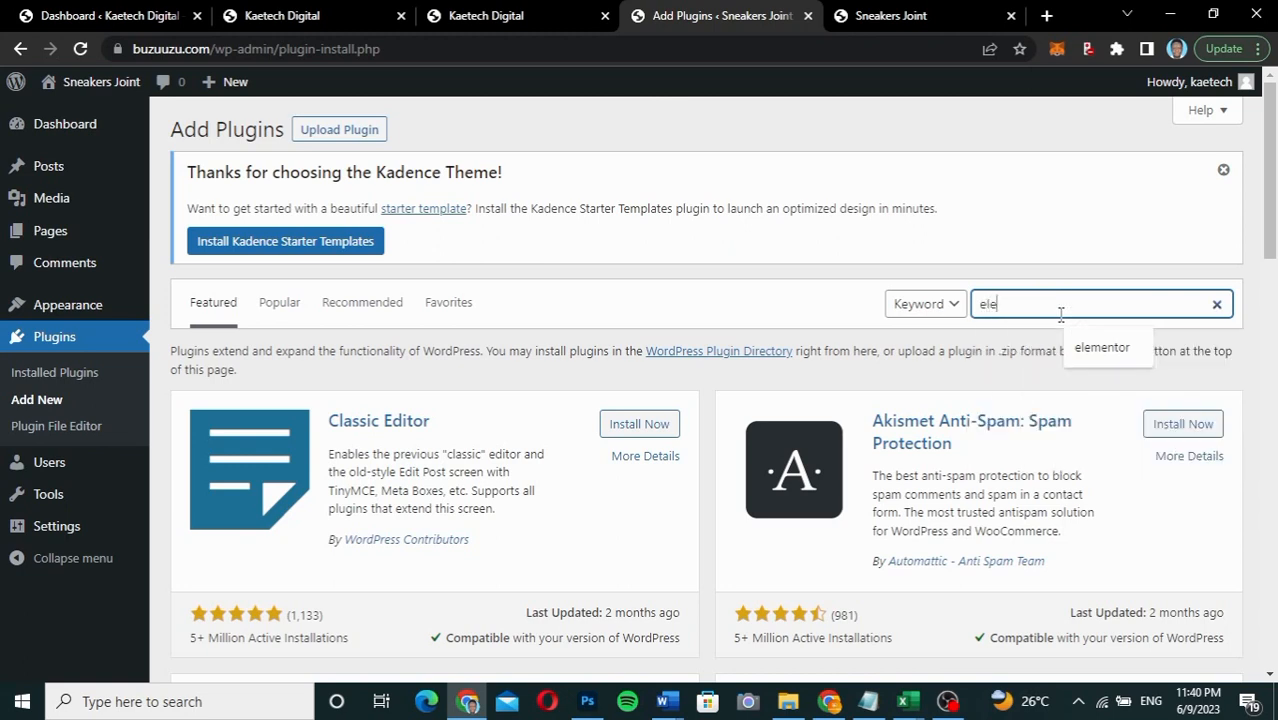
{"action": "type", "text": "ment"}
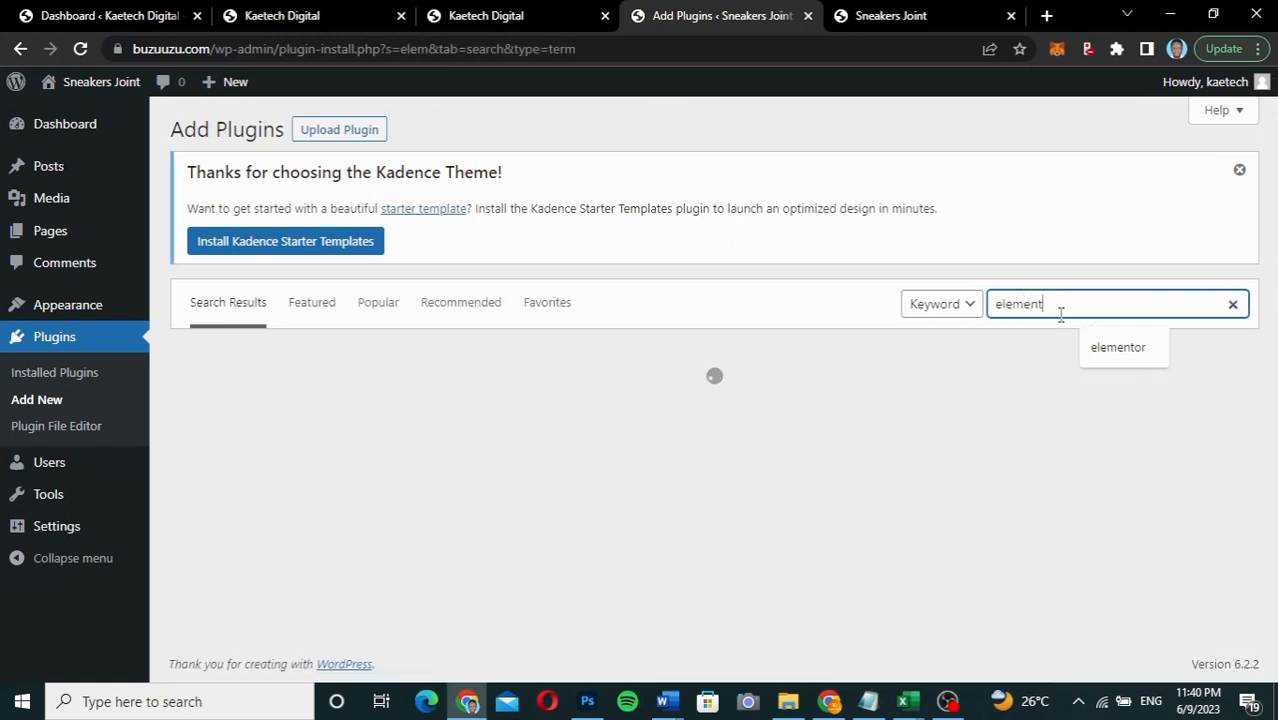
{"action": "type", "text": "or"}
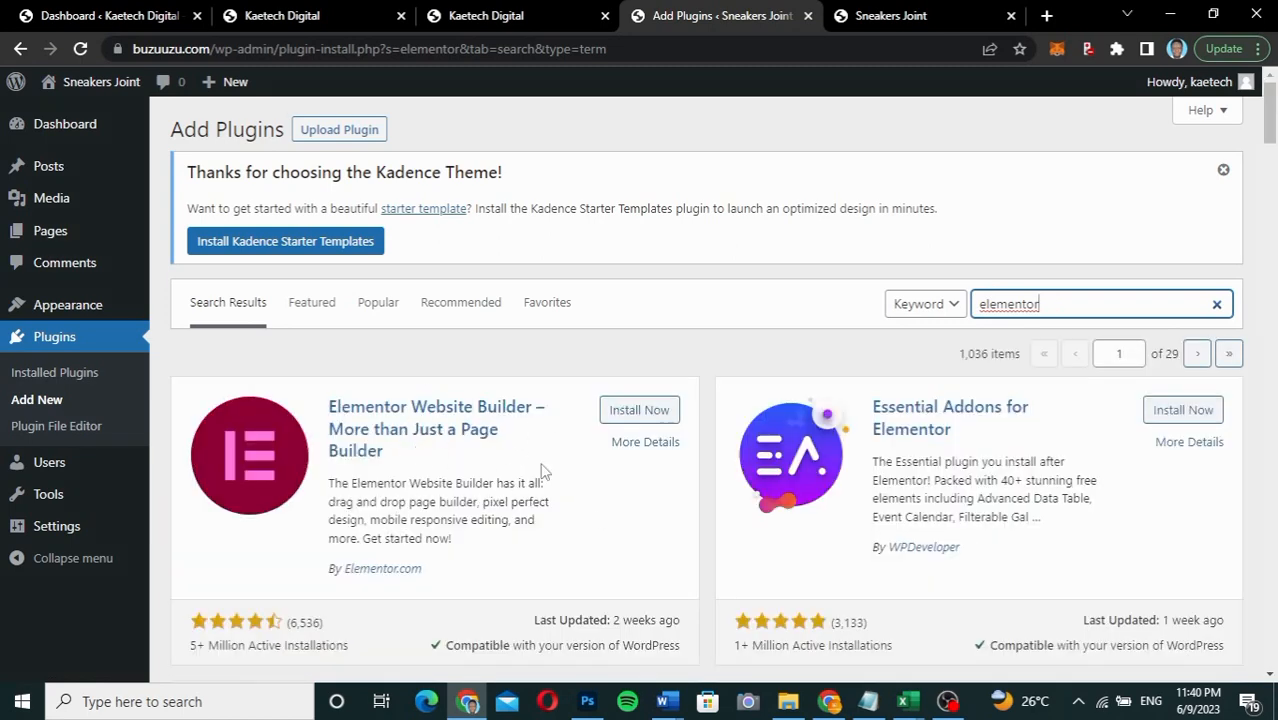
{"action": "left_click", "coordinate": [657, 413]}
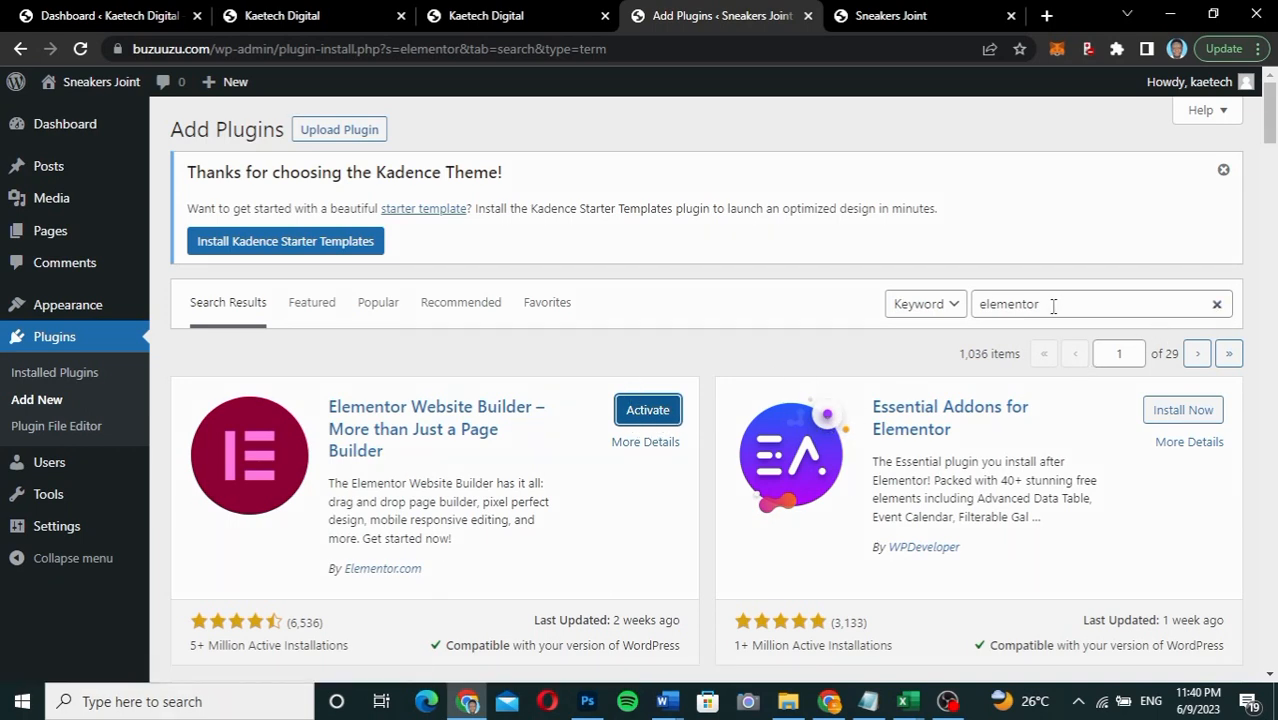
Step: Search the plugin directory for "form" and install Contact Form by WPForms
{"action": "left_click_drag", "start_coordinate": [1053, 306], "coordinate": [968, 305]}
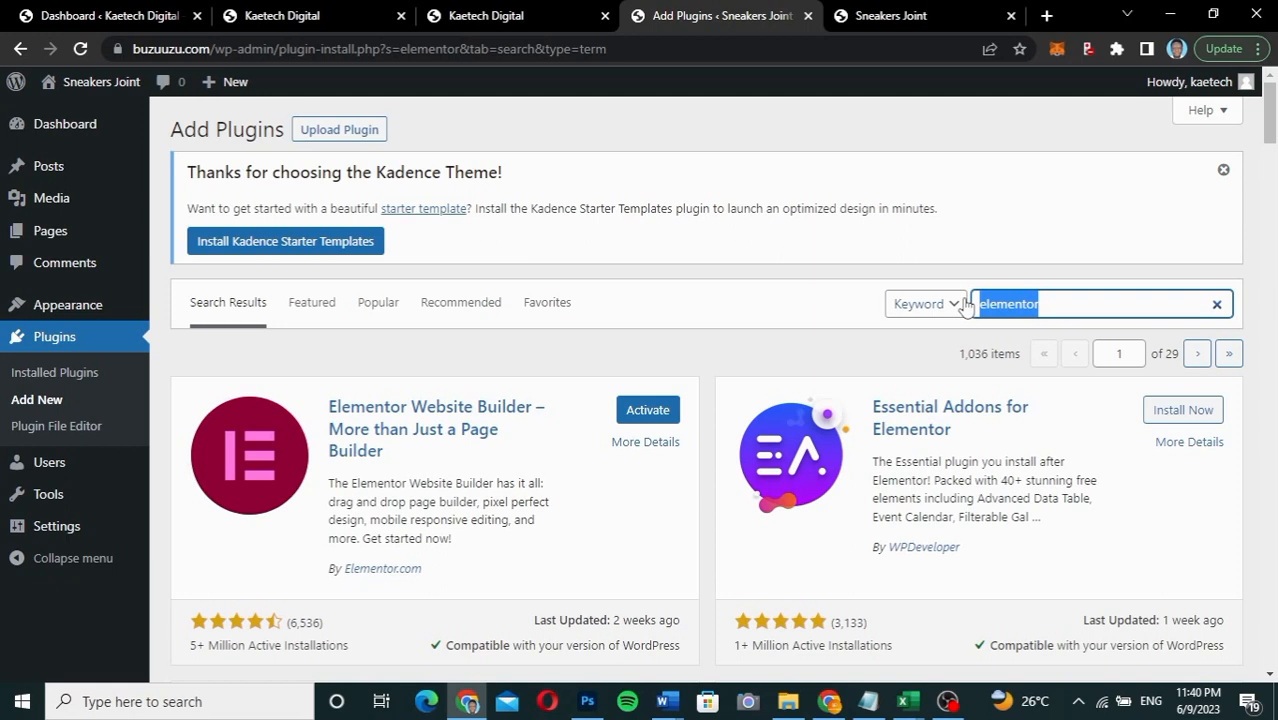
{"action": "type", "text": "form"}
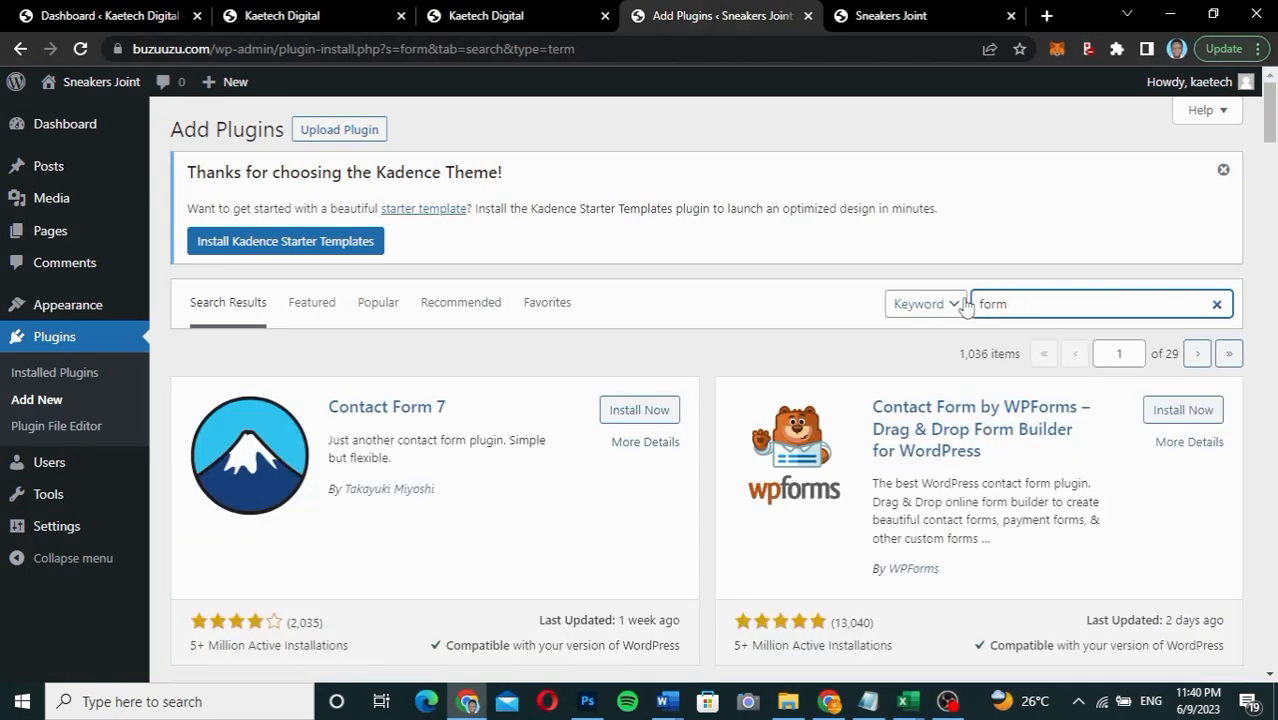
{"action": "left_click", "coordinate": [1199, 414]}
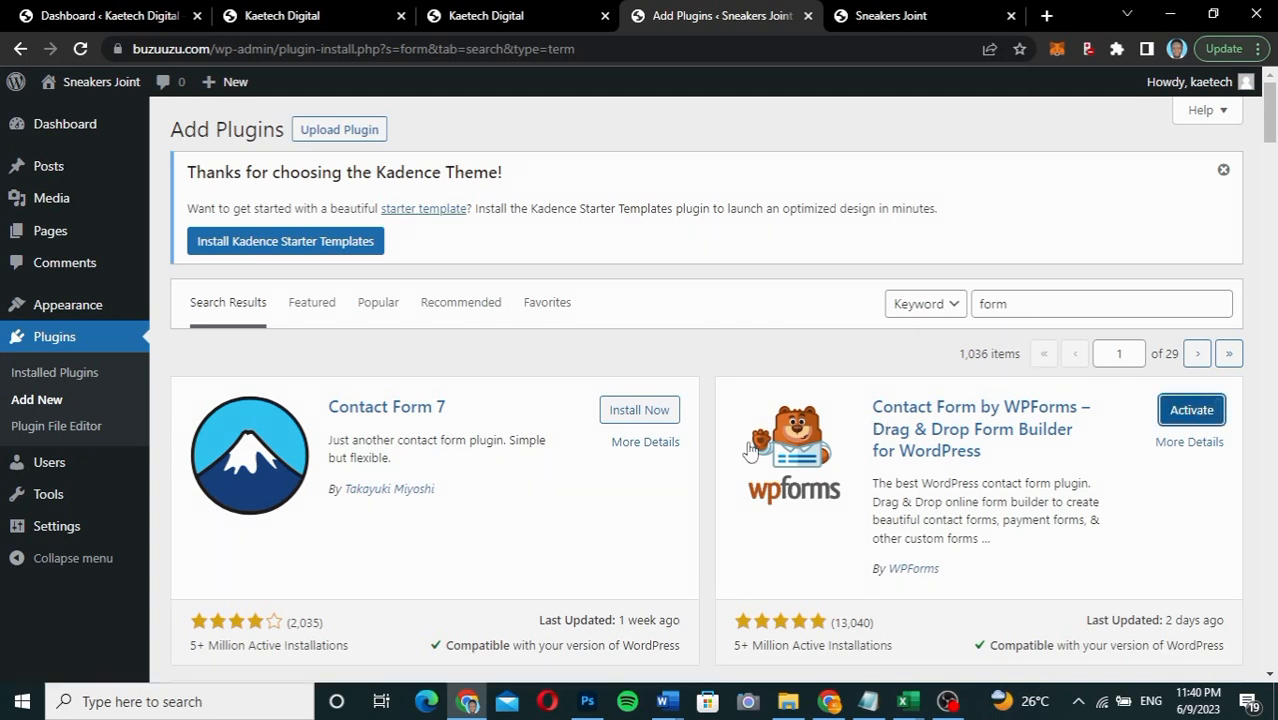
Step: Bulk-activate the Elementor and WPForms Lite plugins from the installed plugins list
{"action": "left_click", "coordinate": [24, 374]}
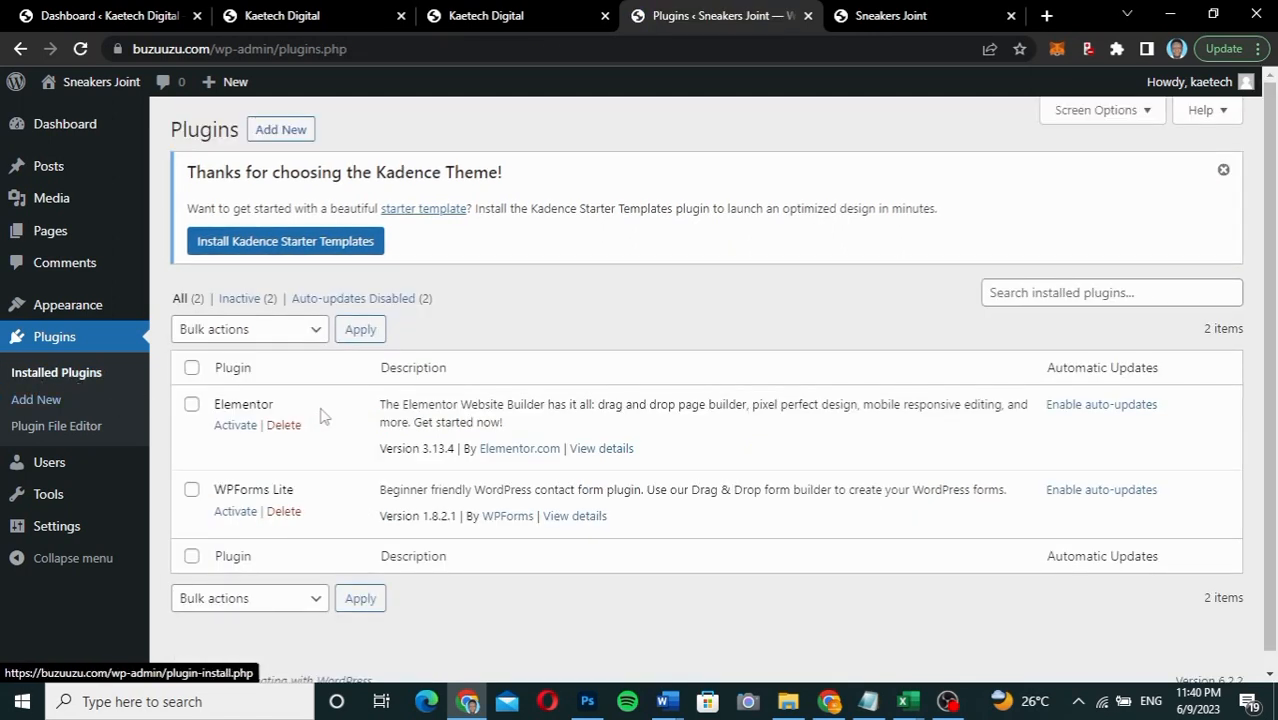
{"action": "left_click", "coordinate": [192, 369]}
{"action": "left_click", "coordinate": [240, 332]}
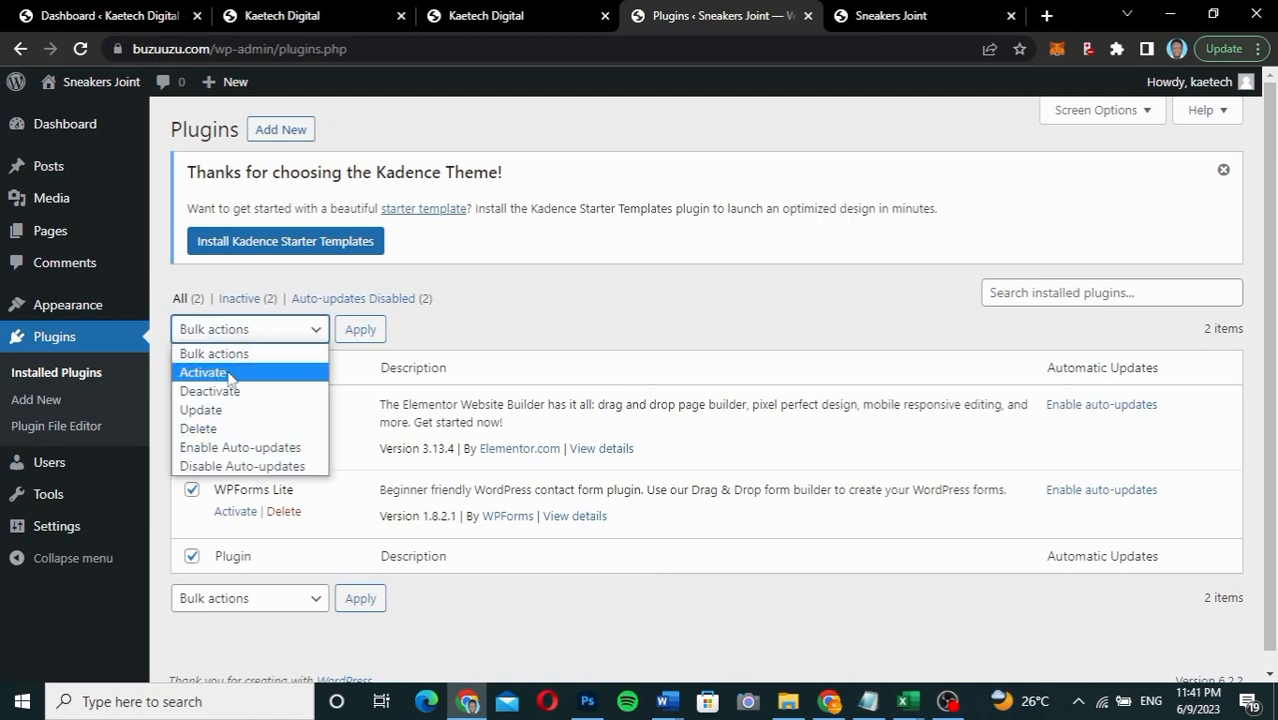
{"action": "left_click", "coordinate": [230, 372]}
{"action": "left_click", "coordinate": [366, 334]}
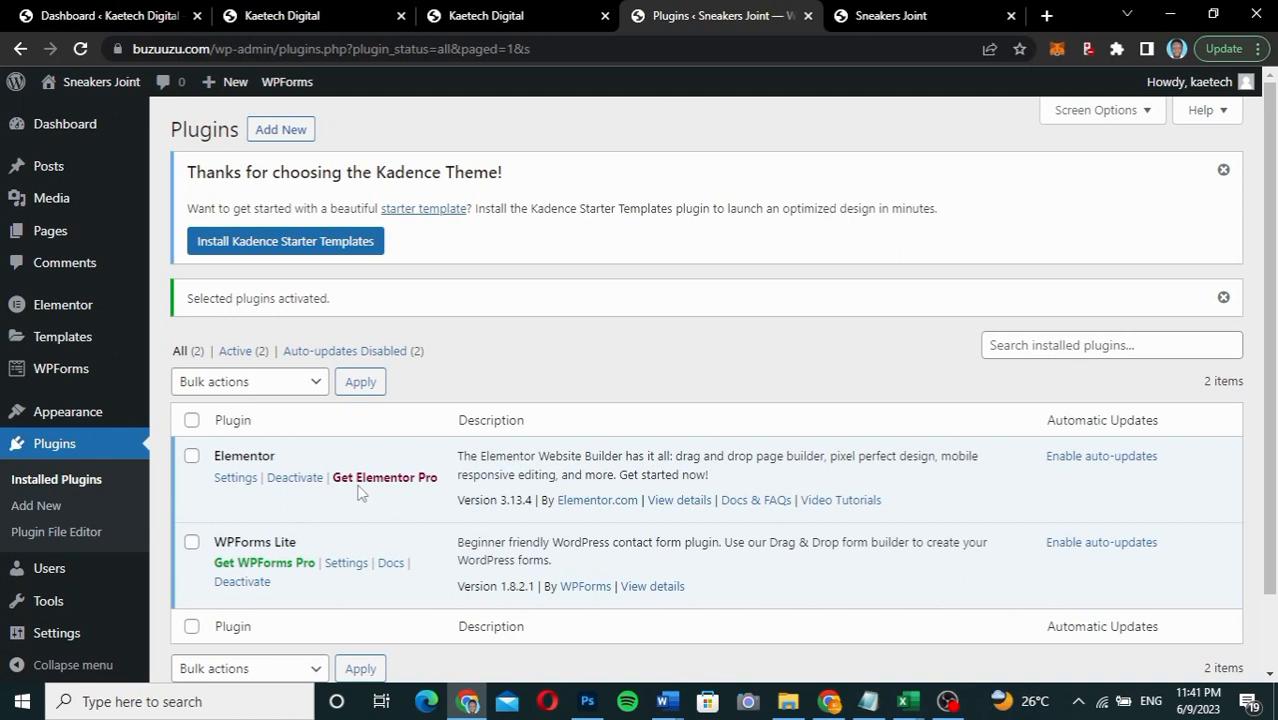
{"action": "scroll", "coordinate": [360, 492], "scroll_direction": "down", "scroll_amount": 2}
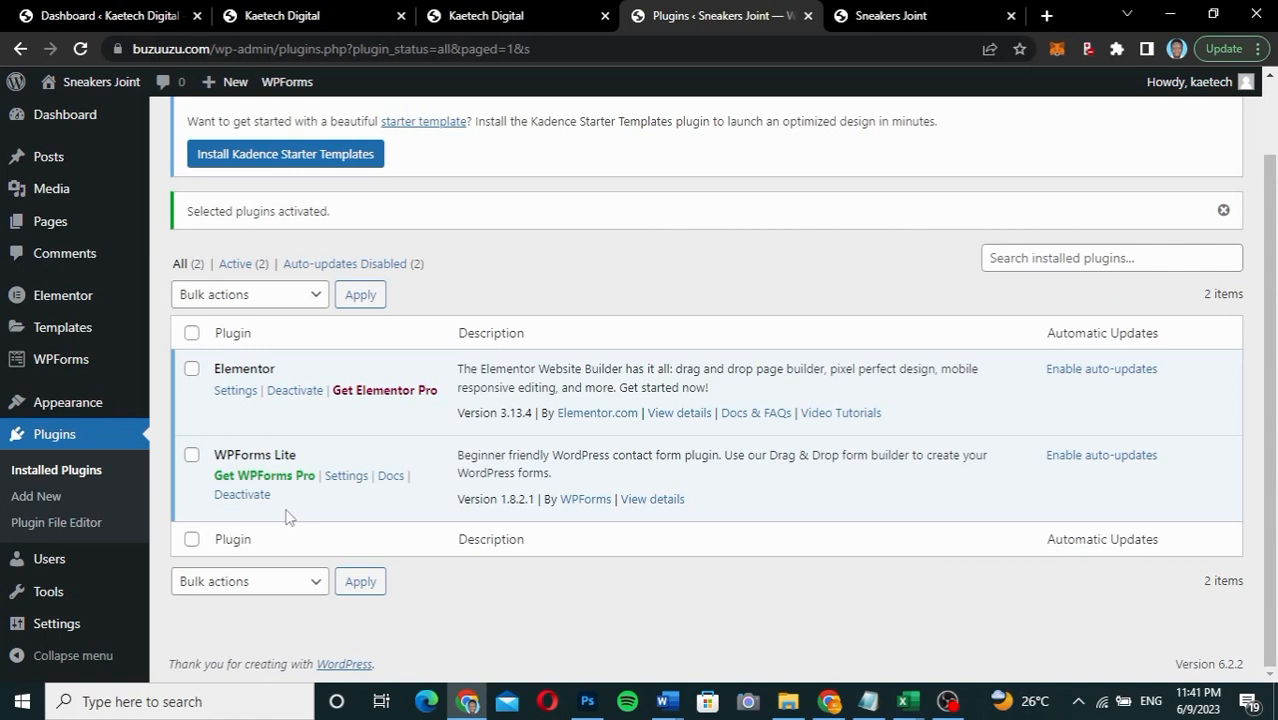
Step: Replace the site title in the WordPress general settings with "Web Design"
{"action": "mouse_move", "coordinate": [78, 622]}
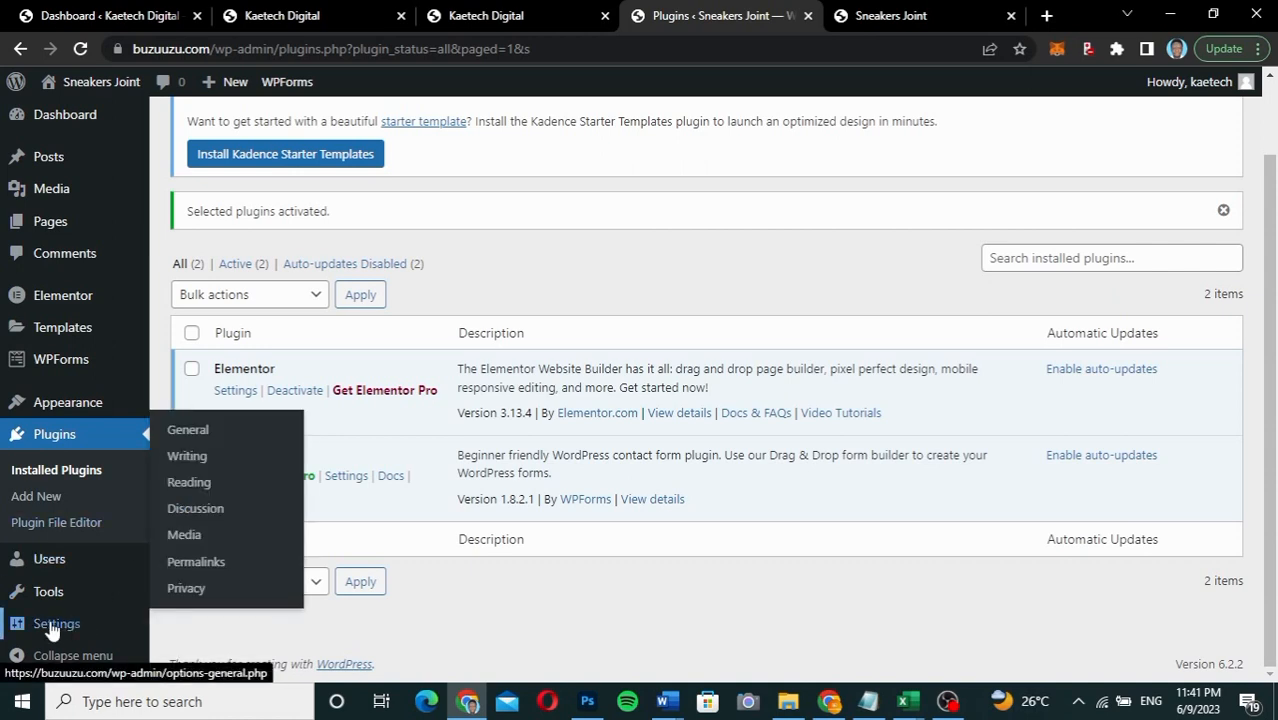
{"action": "left_click", "coordinate": [188, 429]}
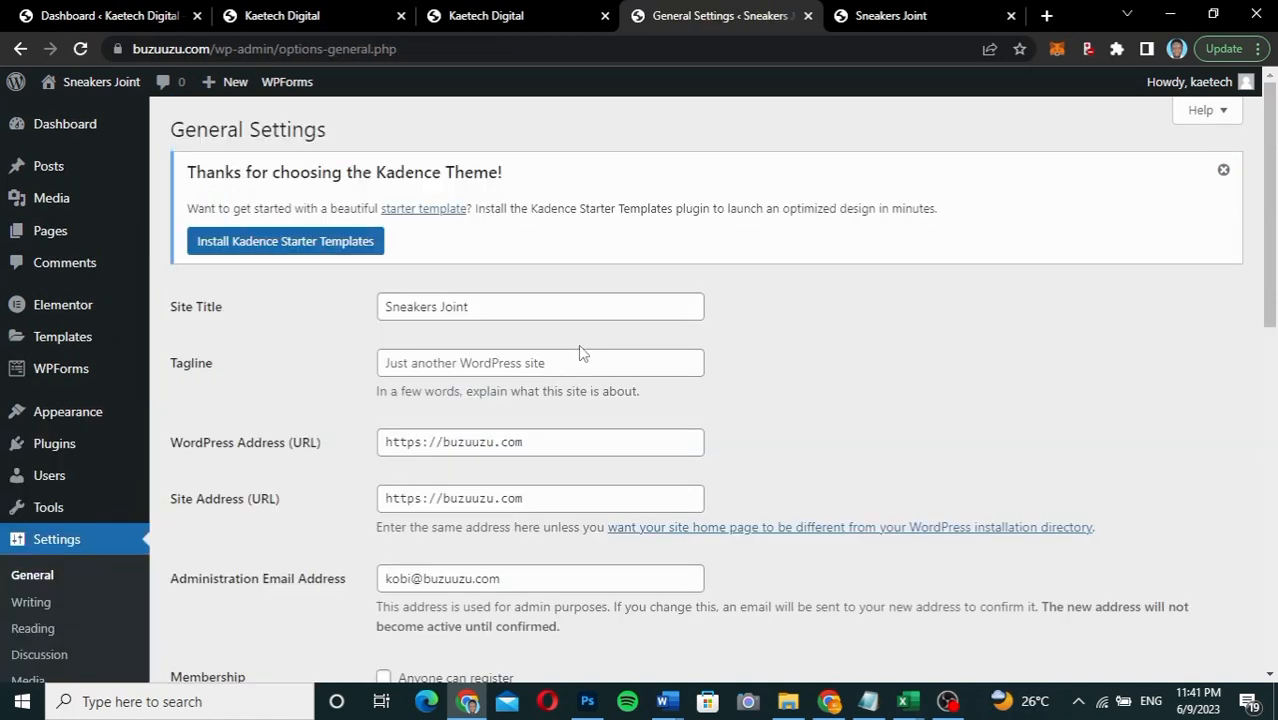
{"action": "left_click_drag", "start_coordinate": [470, 306], "coordinate": [355, 297]}
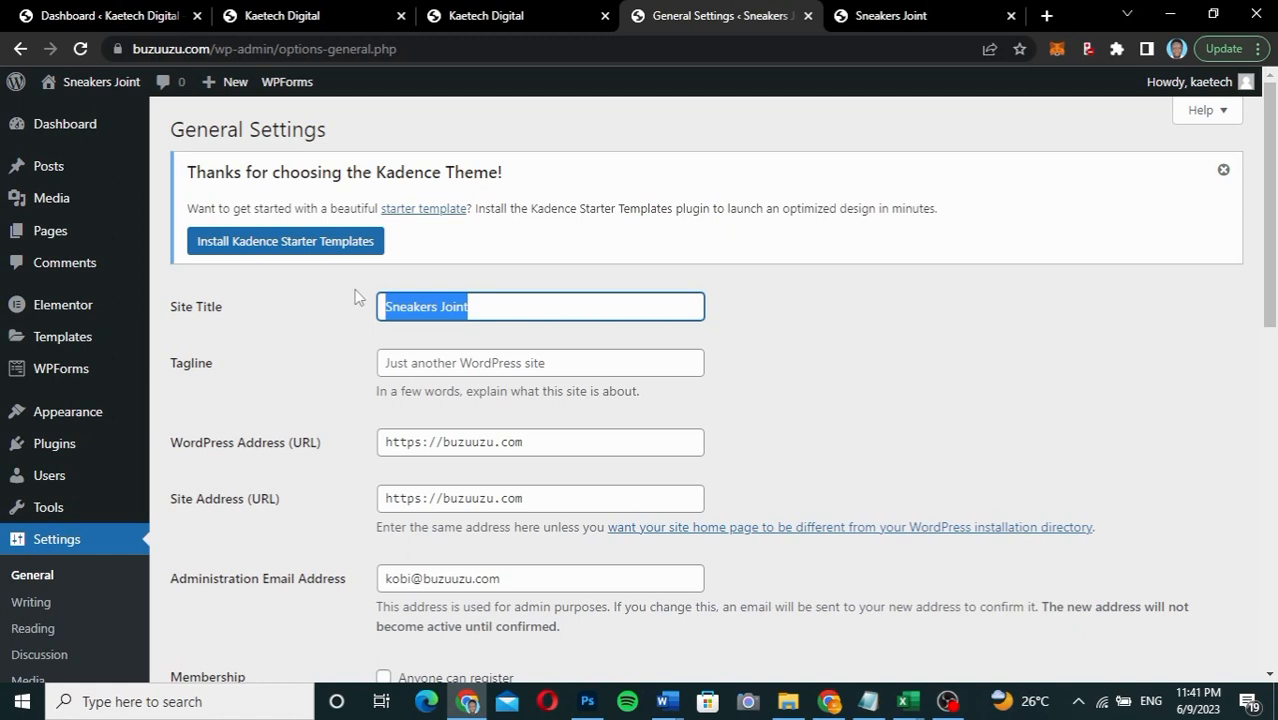
{"action": "type", "text": "We"}
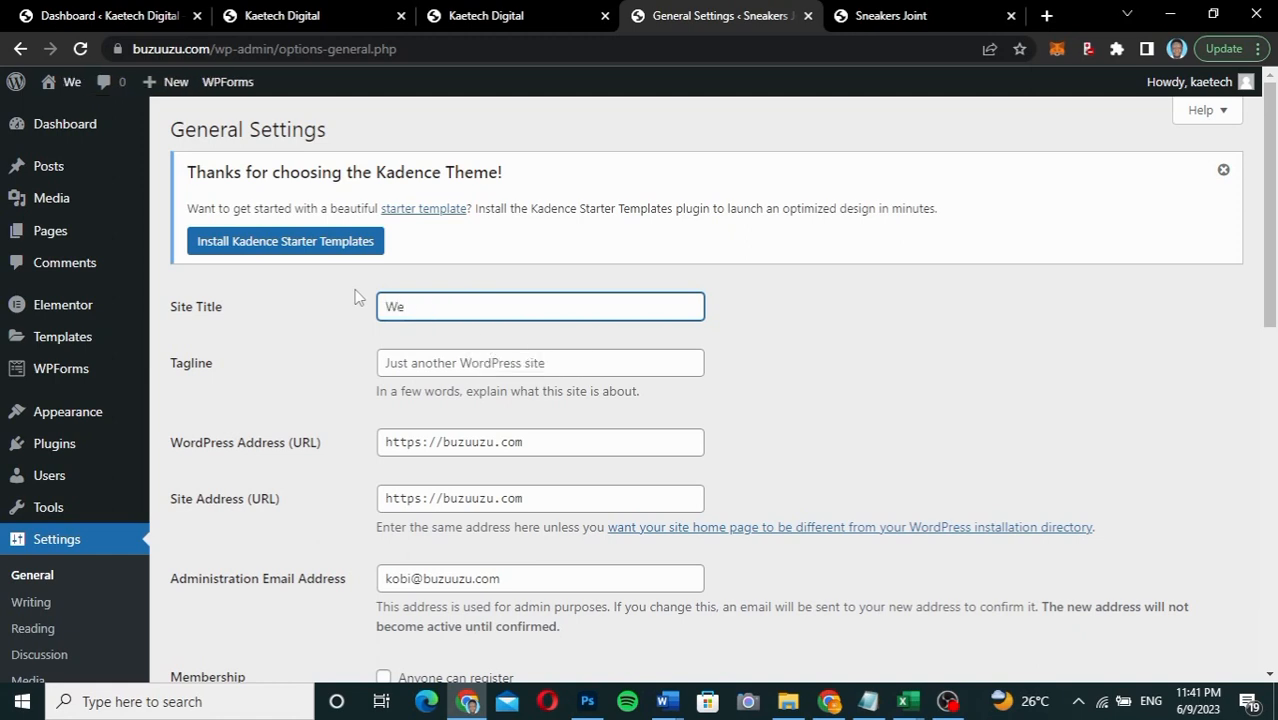
{"action": "type", "text": "b Design"}
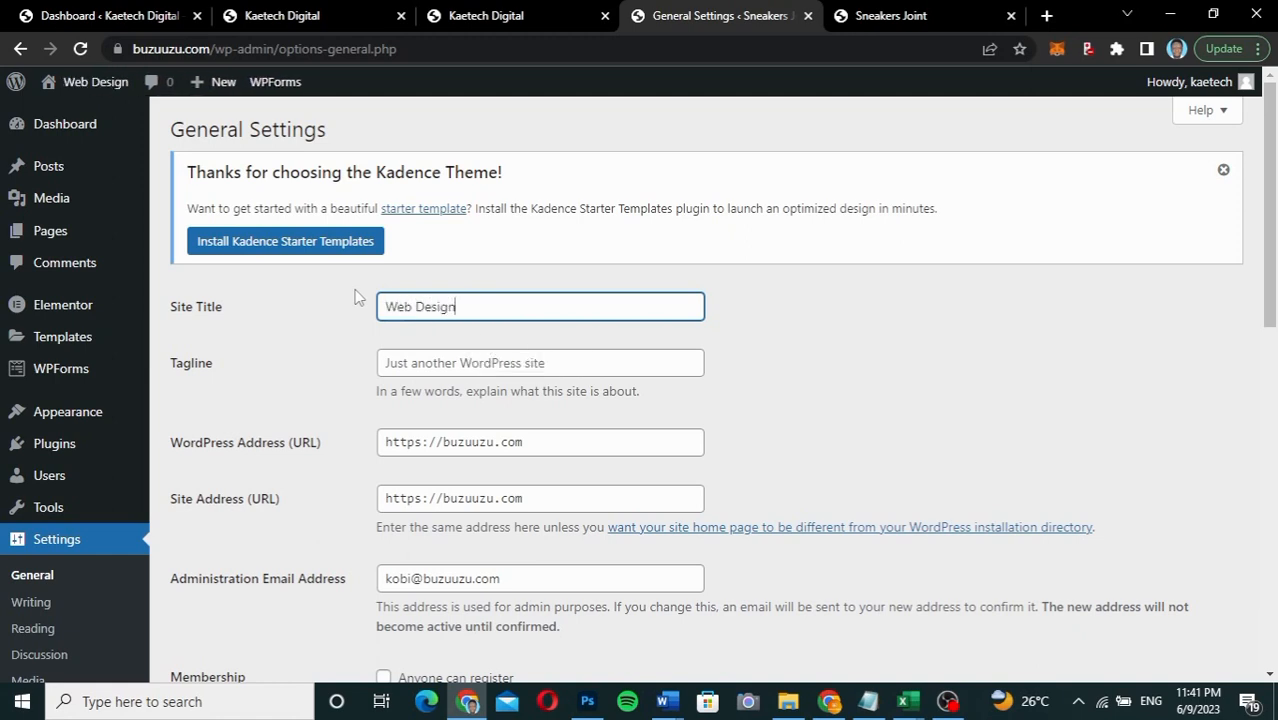
Step: Set the site tagline to "Web Design & Digital Marketing", as in the demo site's hero heading, and save the general settings
{"action": "left_click", "coordinate": [522, 10]}
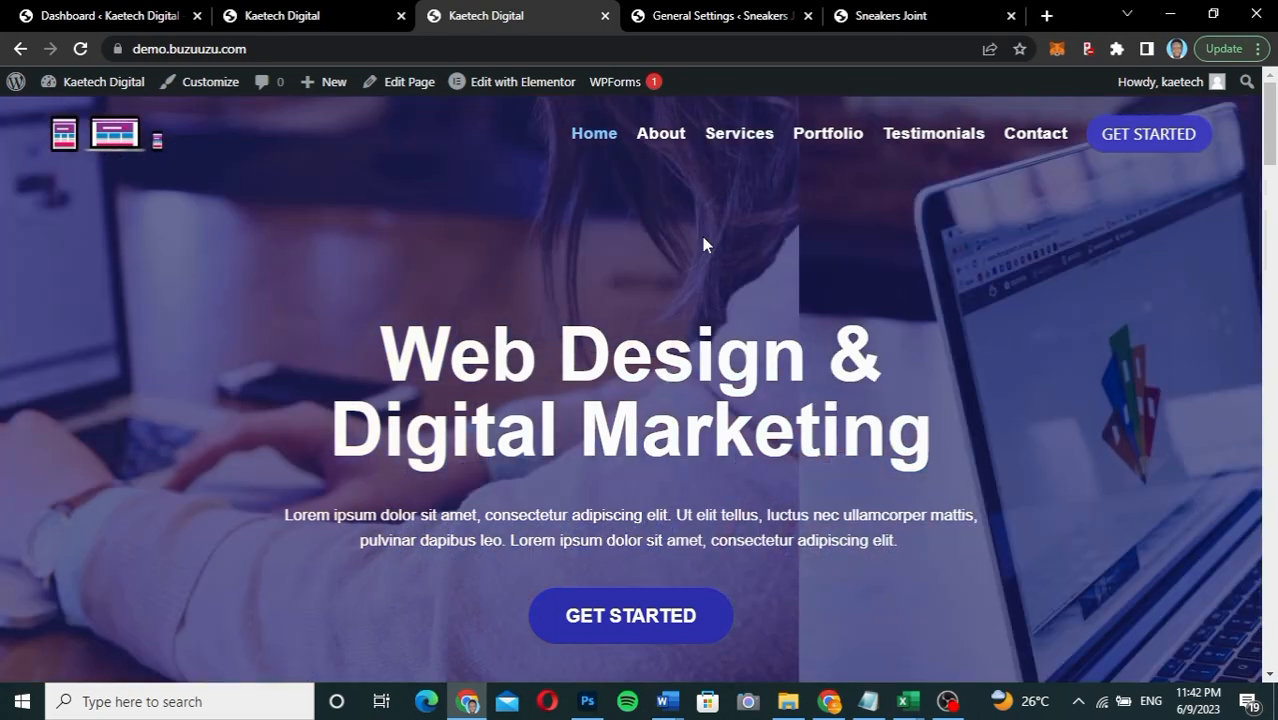
{"action": "left_click", "coordinate": [745, 18]}
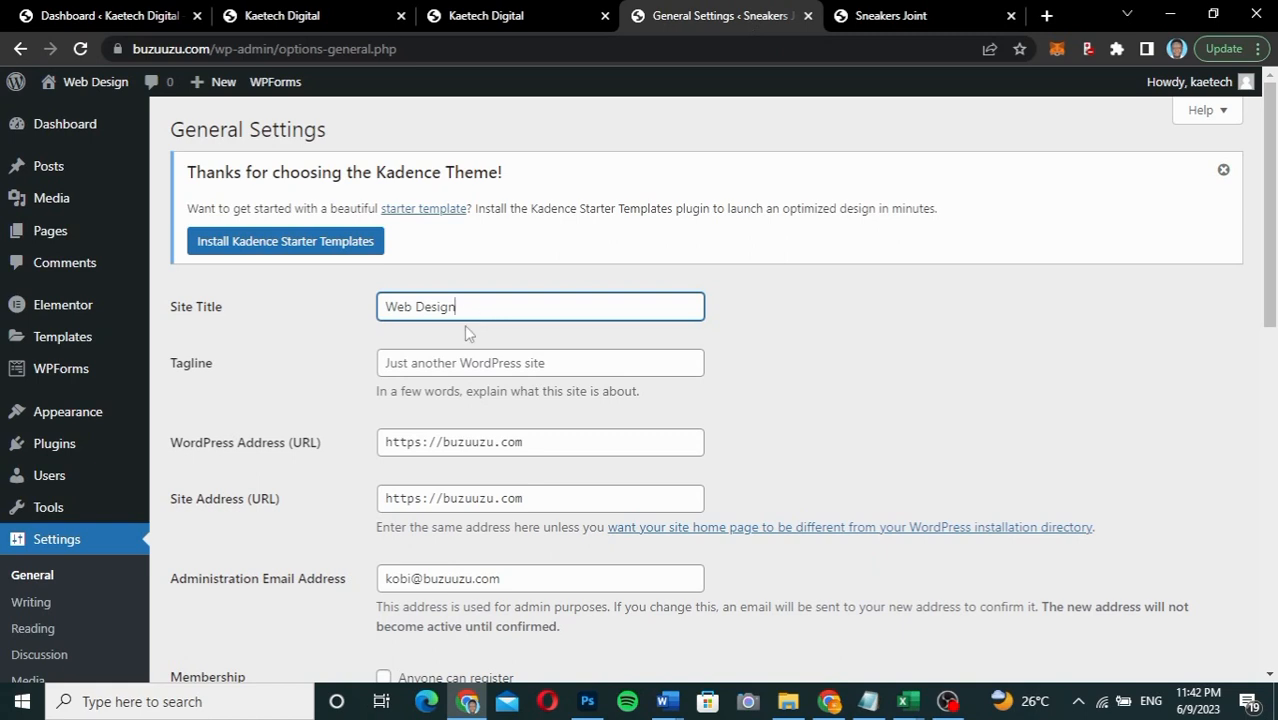
{"action": "left_click", "coordinate": [474, 358]}
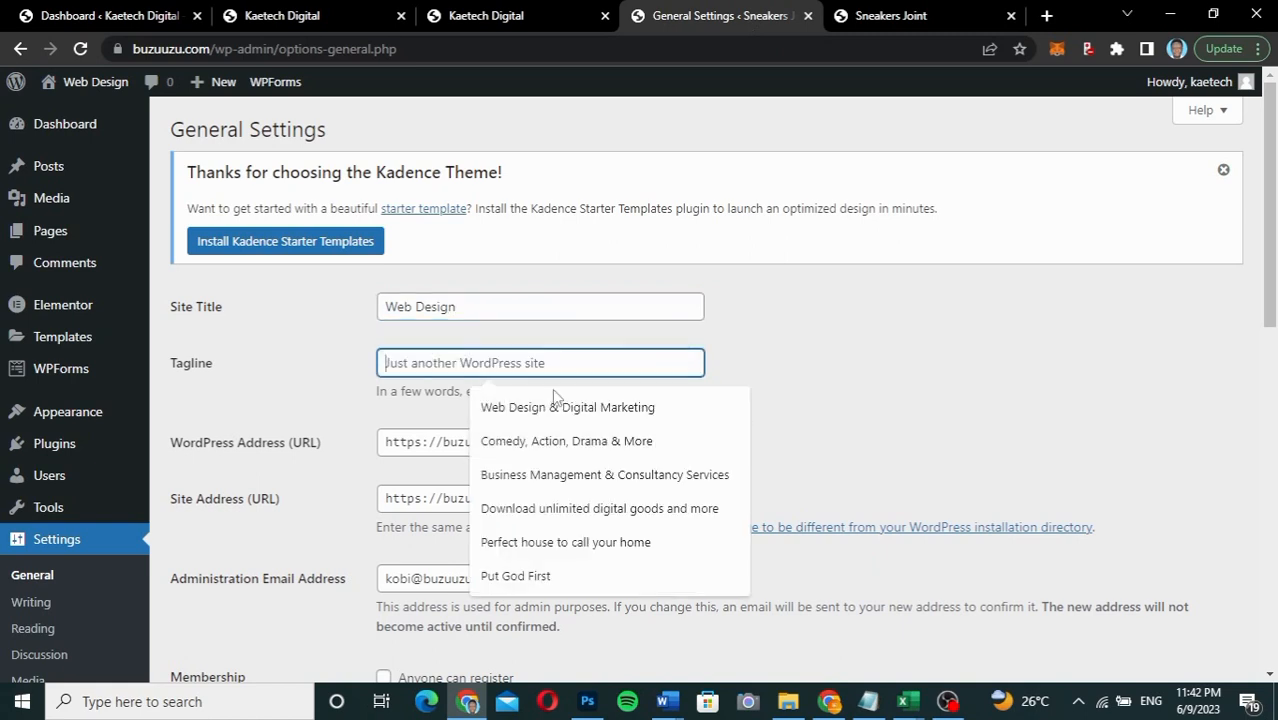
{"action": "left_click", "coordinate": [533, 407]}
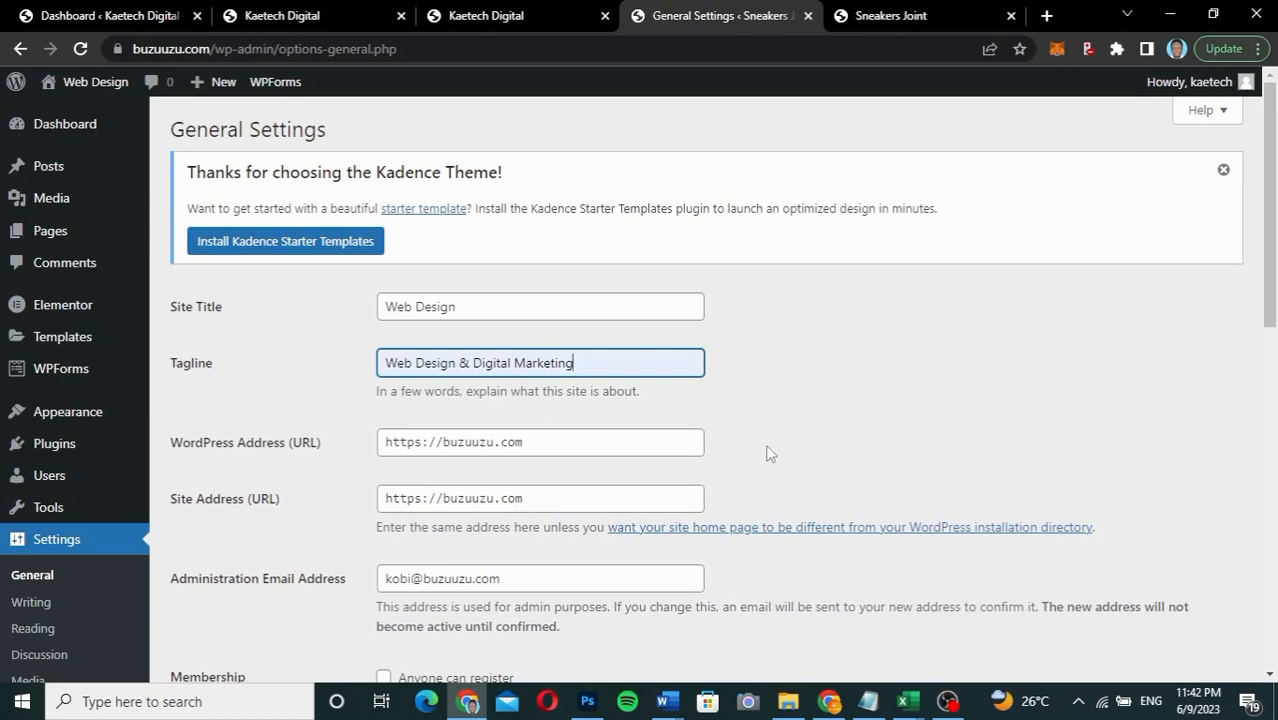
{"action": "scroll", "coordinate": [766, 452], "scroll_direction": "down", "scroll_amount": 2}
{"action": "scroll", "coordinate": [770, 454], "scroll_direction": "down", "scroll_amount": 3}
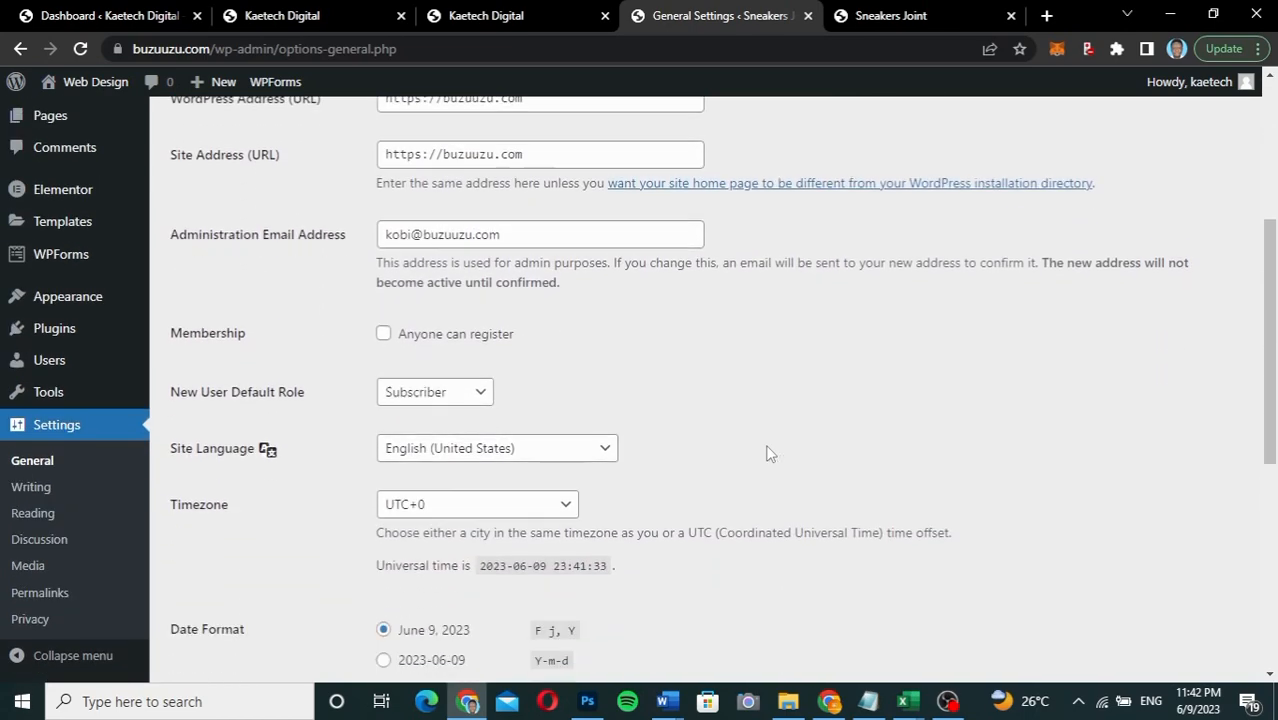
{"action": "scroll", "coordinate": [770, 454], "scroll_direction": "down", "scroll_amount": 3}
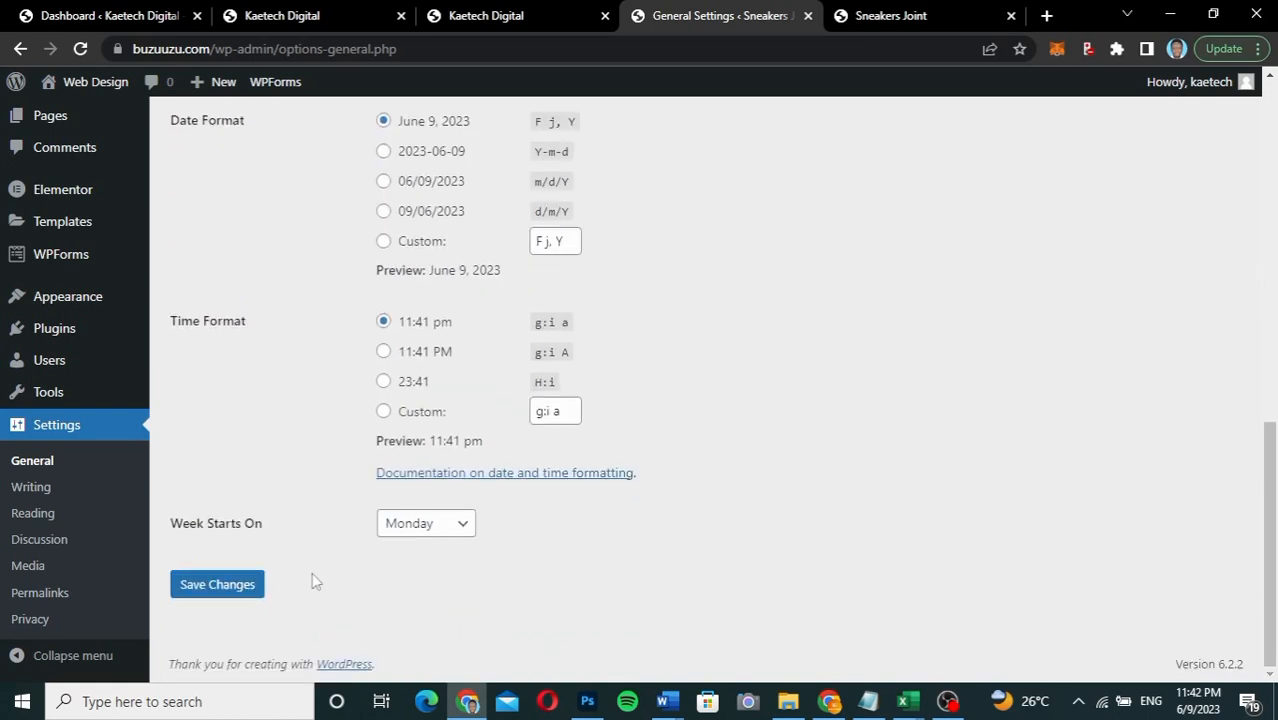
{"action": "left_click", "coordinate": [248, 592]}
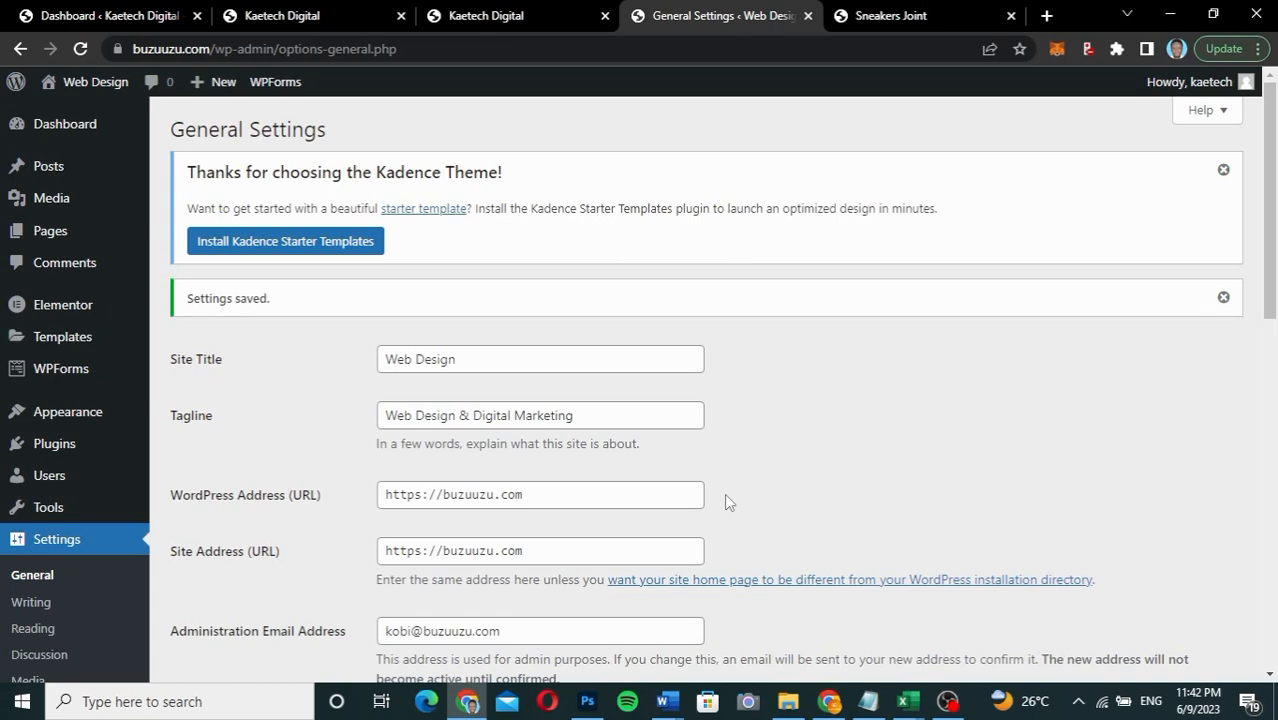
Step: Change the site's permalink structure to Post name and save the permalink settings
{"action": "scroll", "coordinate": [726, 497], "scroll_direction": "down", "scroll_amount": 3}
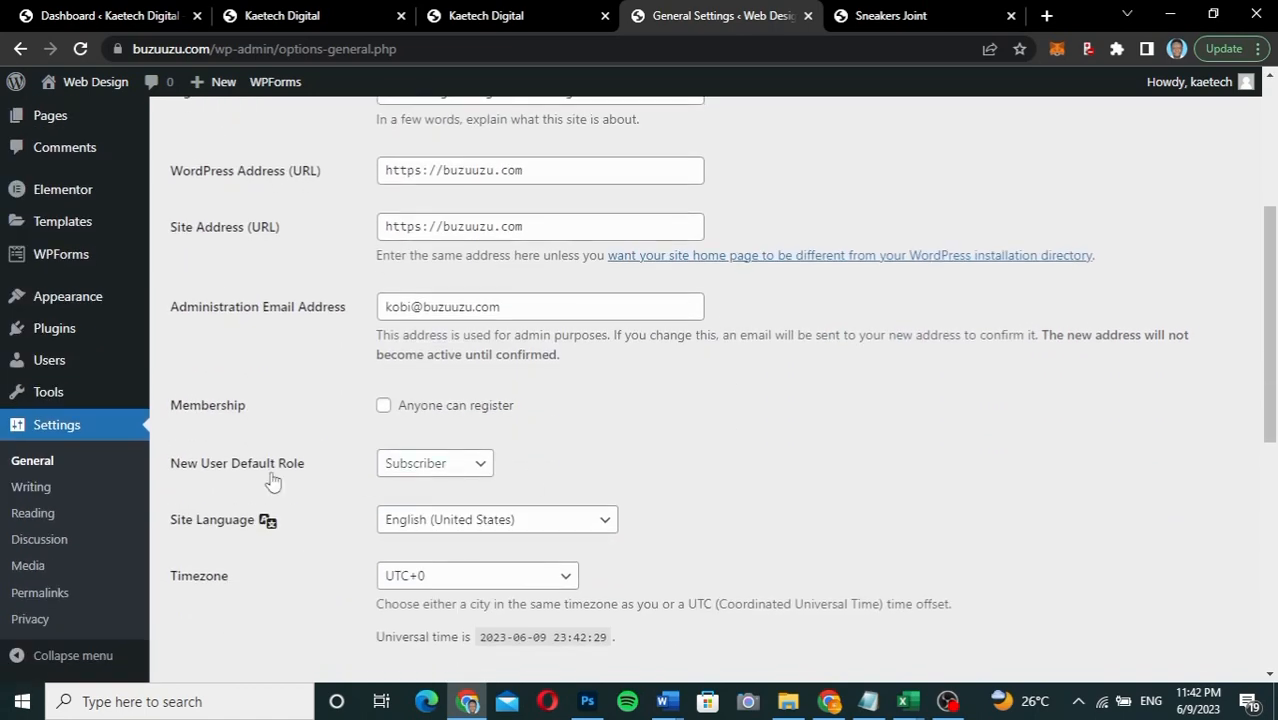
{"action": "left_click", "coordinate": [40, 592]}
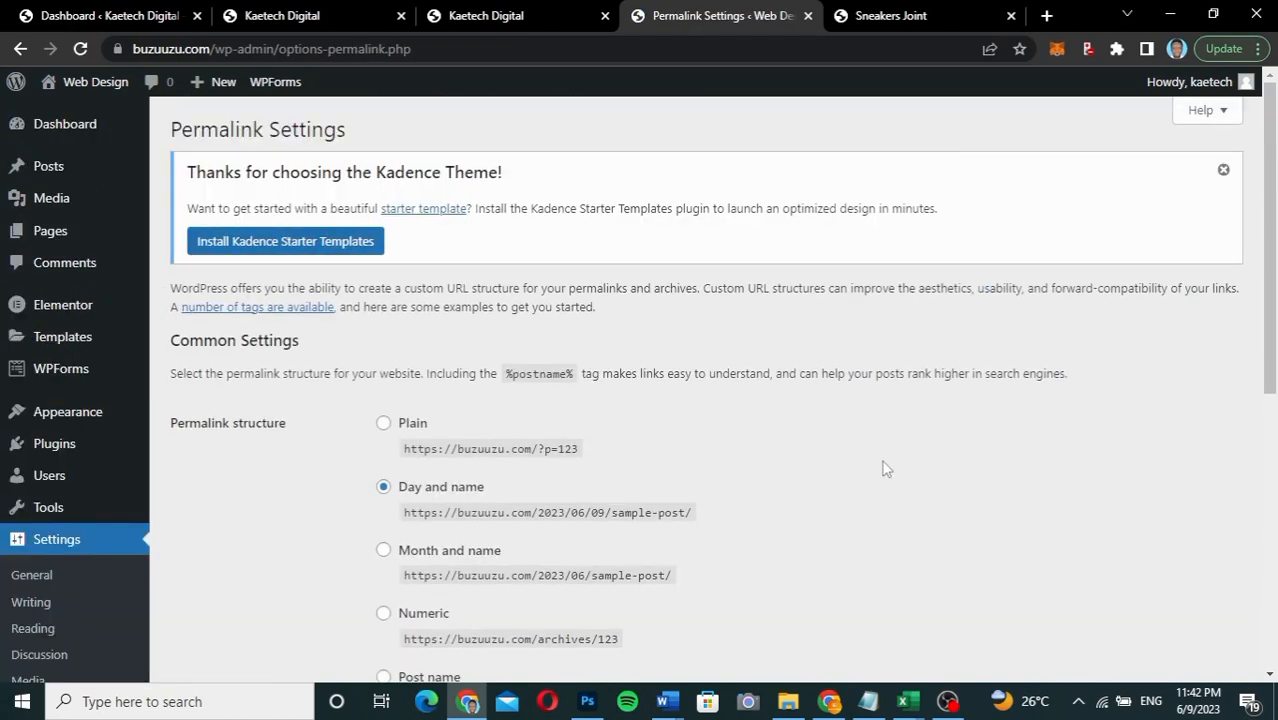
{"action": "scroll", "coordinate": [884, 467], "scroll_direction": "down", "scroll_amount": 2}
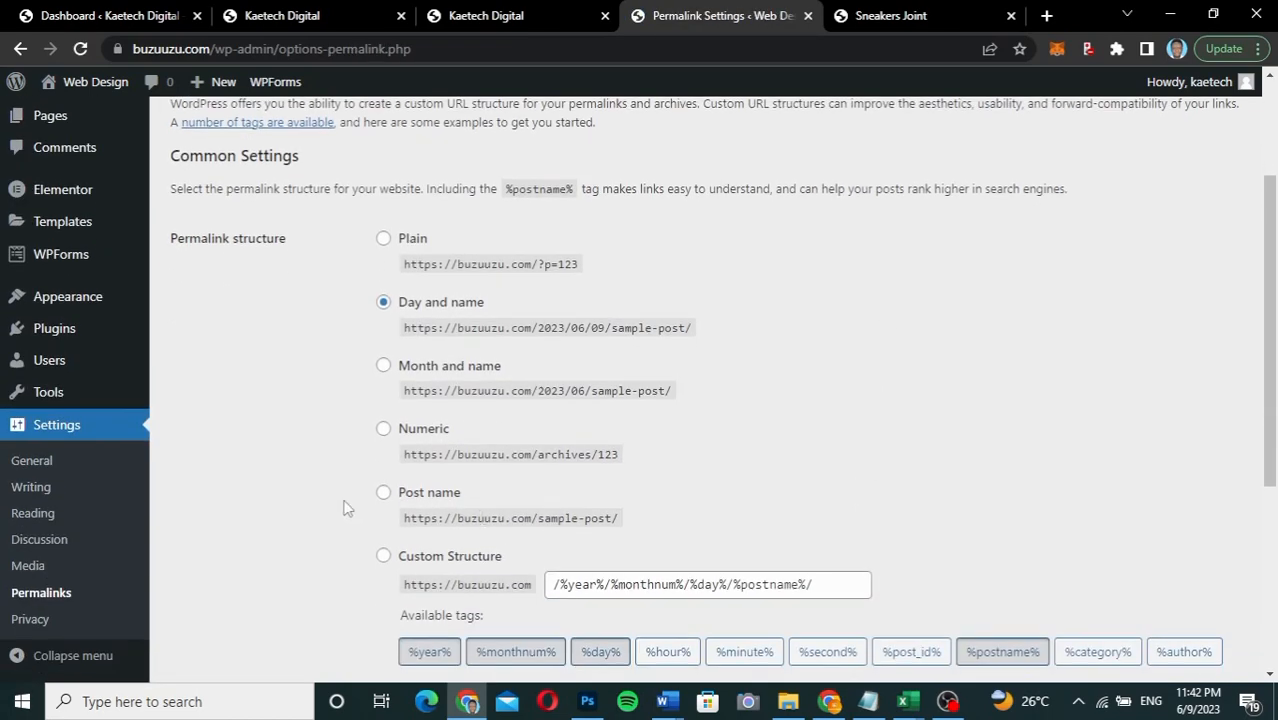
{"action": "left_click", "coordinate": [383, 494]}
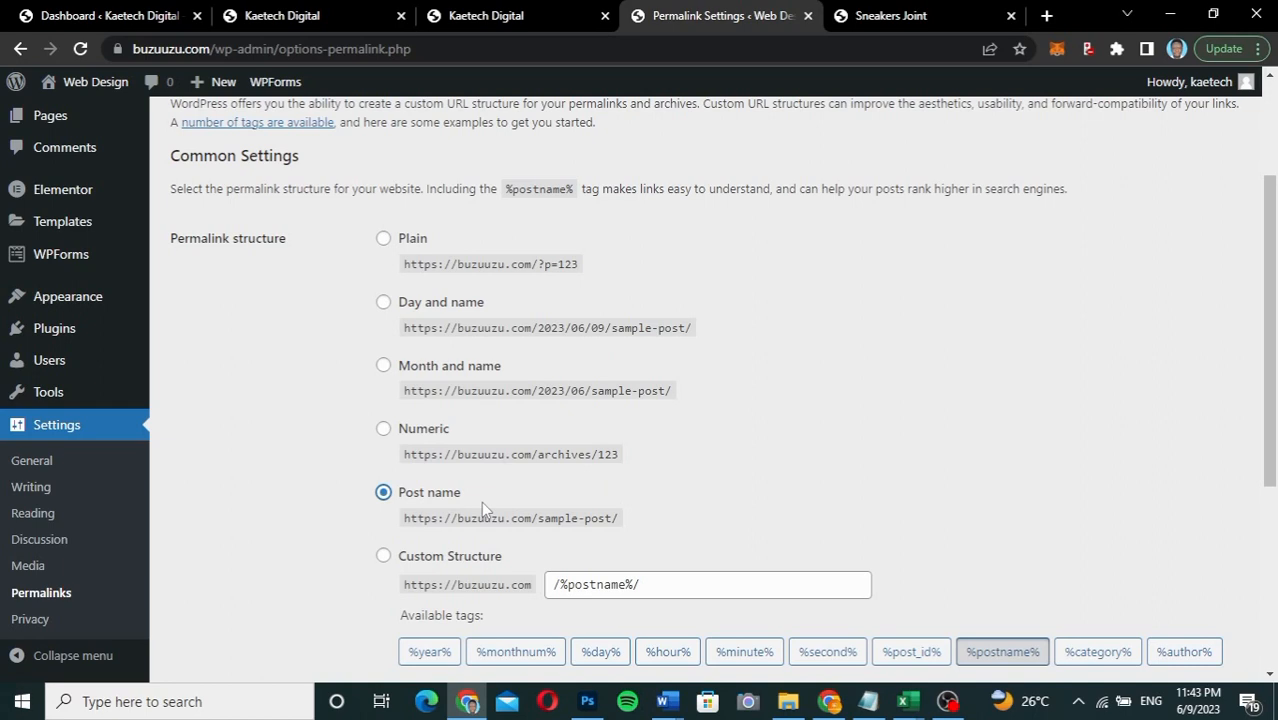
{"action": "scroll", "coordinate": [482, 507], "scroll_direction": "down", "scroll_amount": 3}
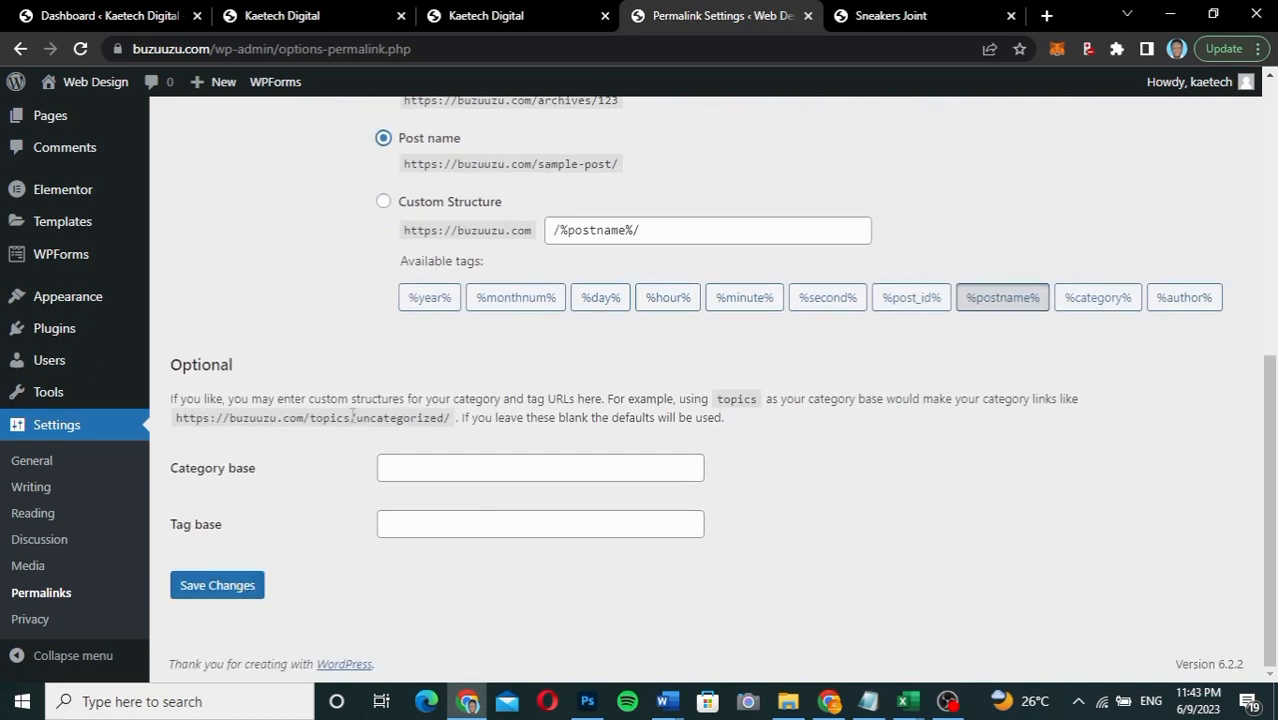
{"action": "scroll", "coordinate": [352, 417], "scroll_direction": "up", "scroll_amount": 2}
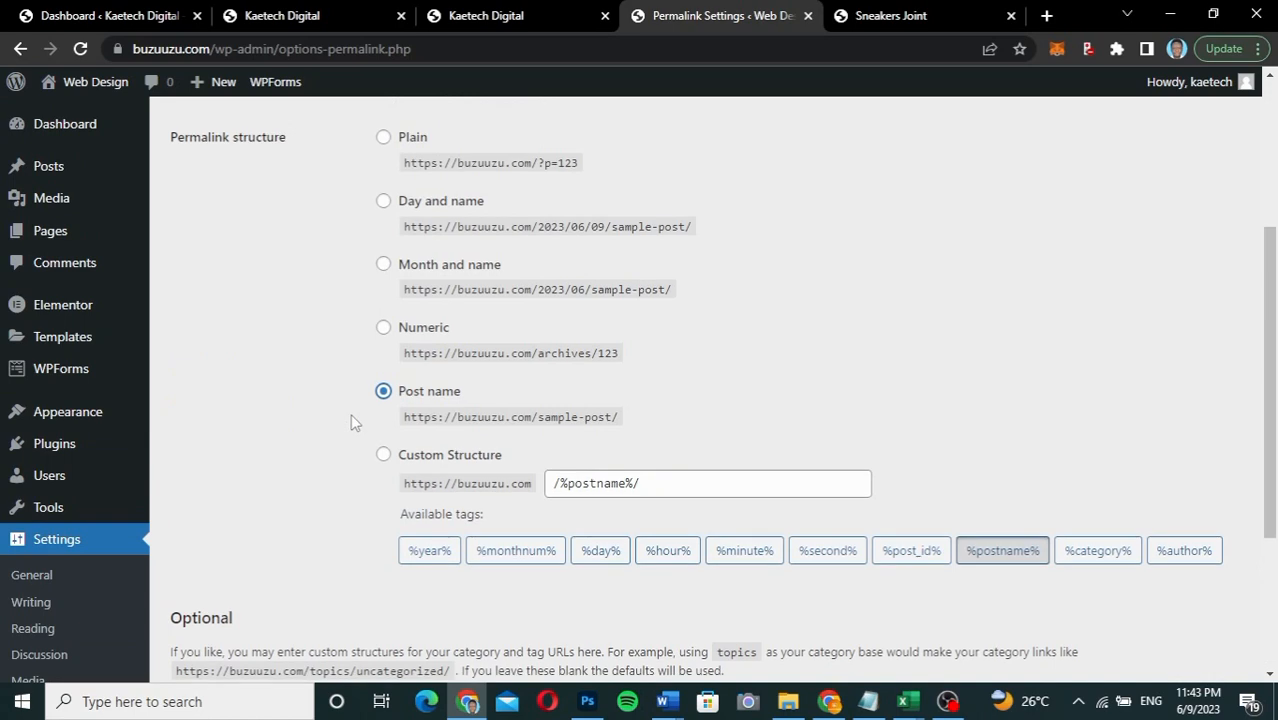
{"action": "scroll", "coordinate": [352, 420], "scroll_direction": "down", "scroll_amount": 2}
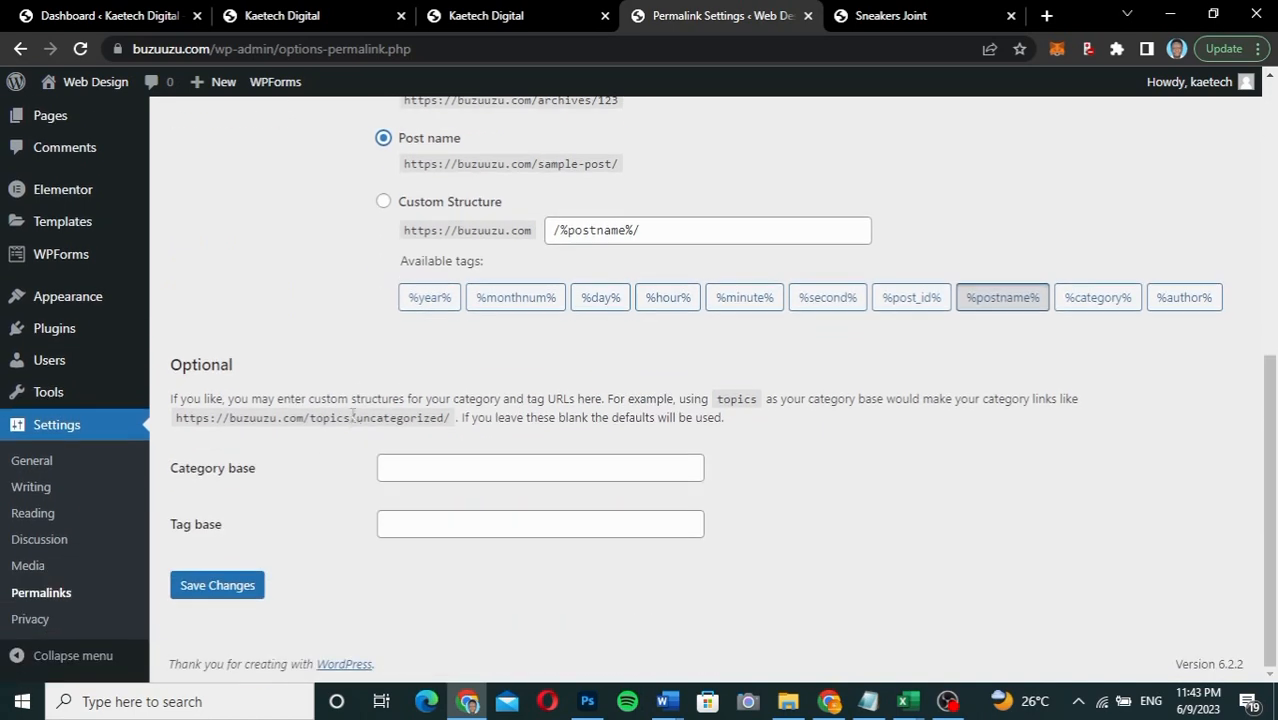
{"action": "left_click", "coordinate": [235, 587]}
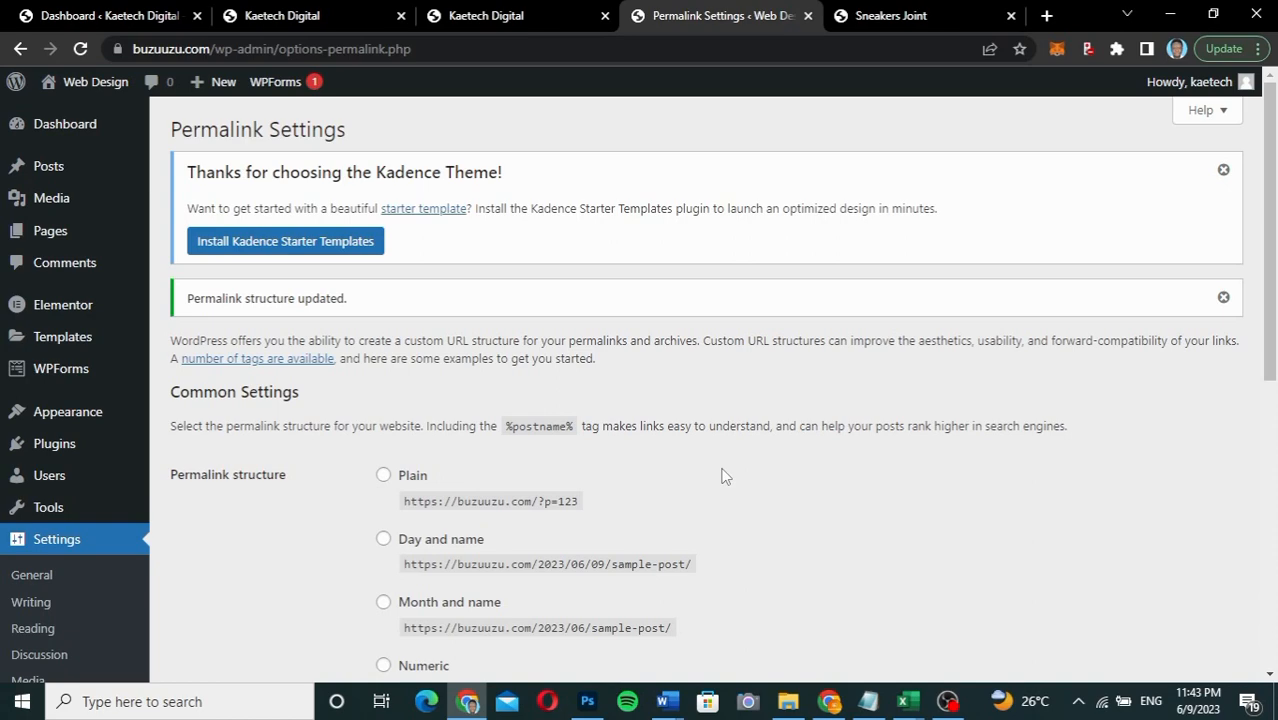
{"action": "scroll", "coordinate": [725, 476], "scroll_direction": "down", "scroll_amount": 5}
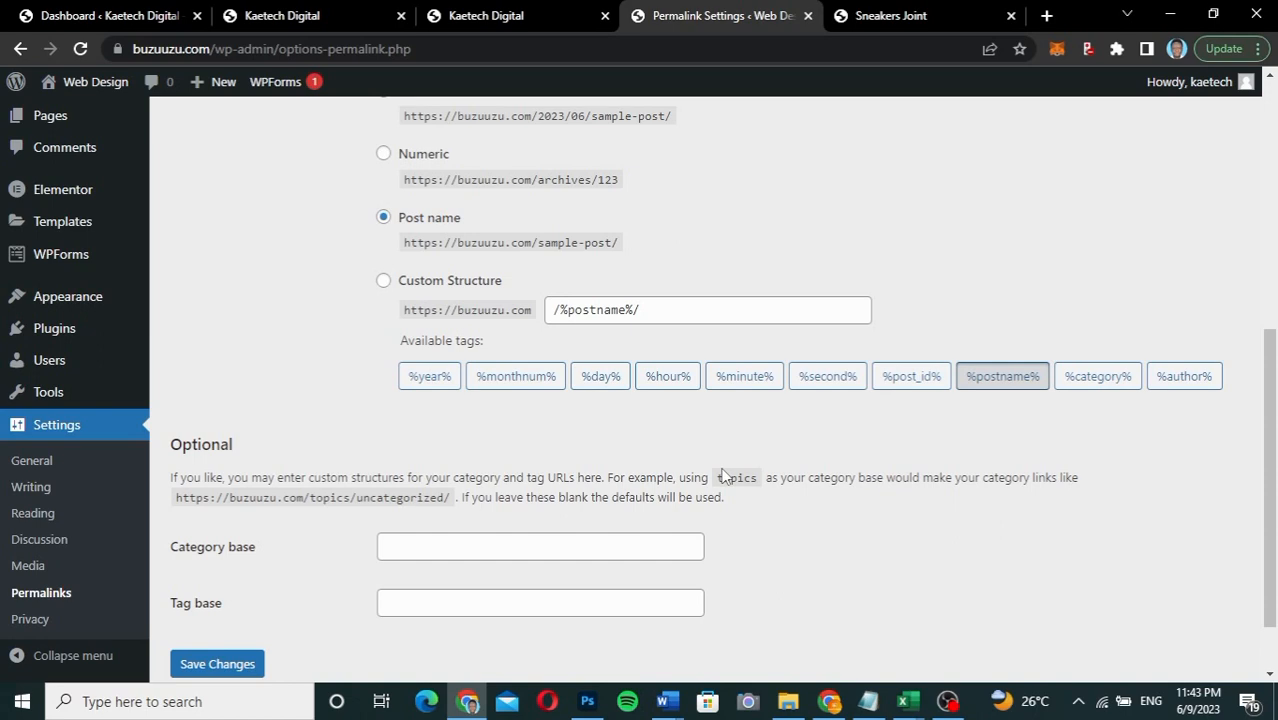
{"action": "scroll", "coordinate": [725, 476], "scroll_direction": "up", "scroll_amount": 3}
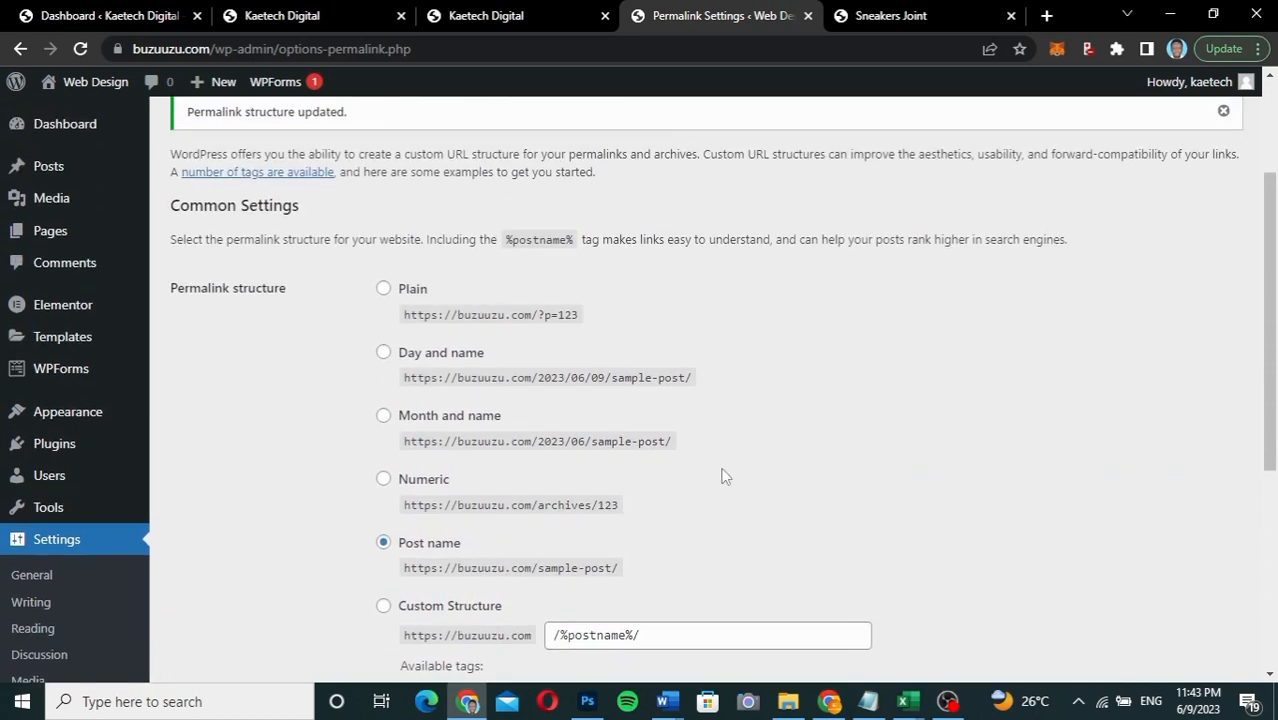
{"action": "scroll", "coordinate": [725, 476], "scroll_direction": "up", "scroll_amount": 2}
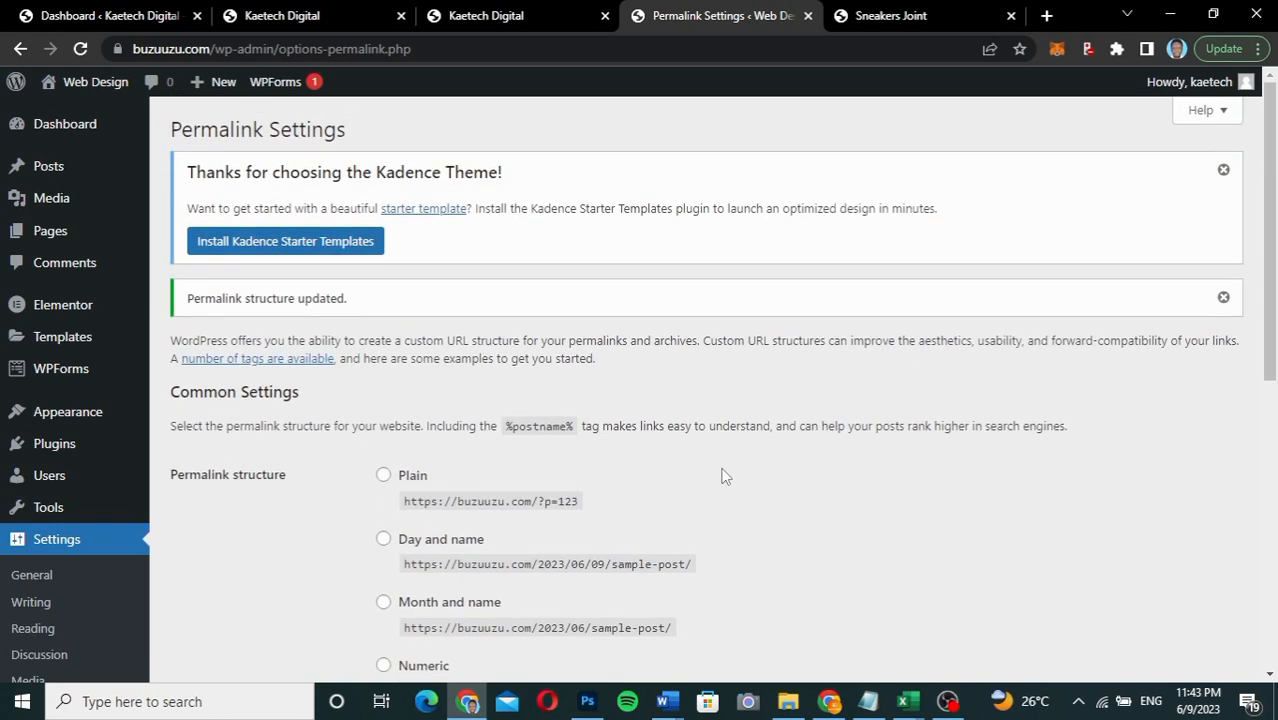
Step: Create a new page titled "Home", dismissing the block editor's welcome guide
{"action": "mouse_move", "coordinate": [72, 243]}
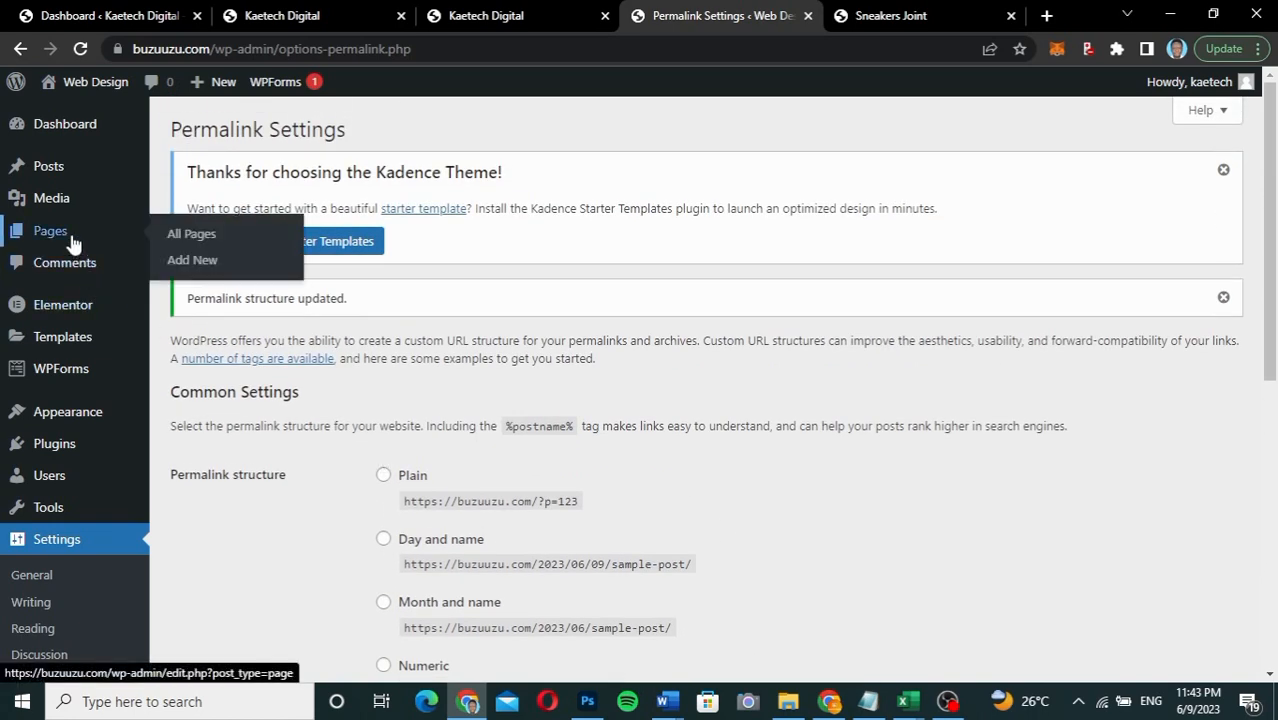
{"action": "left_click", "coordinate": [190, 263]}
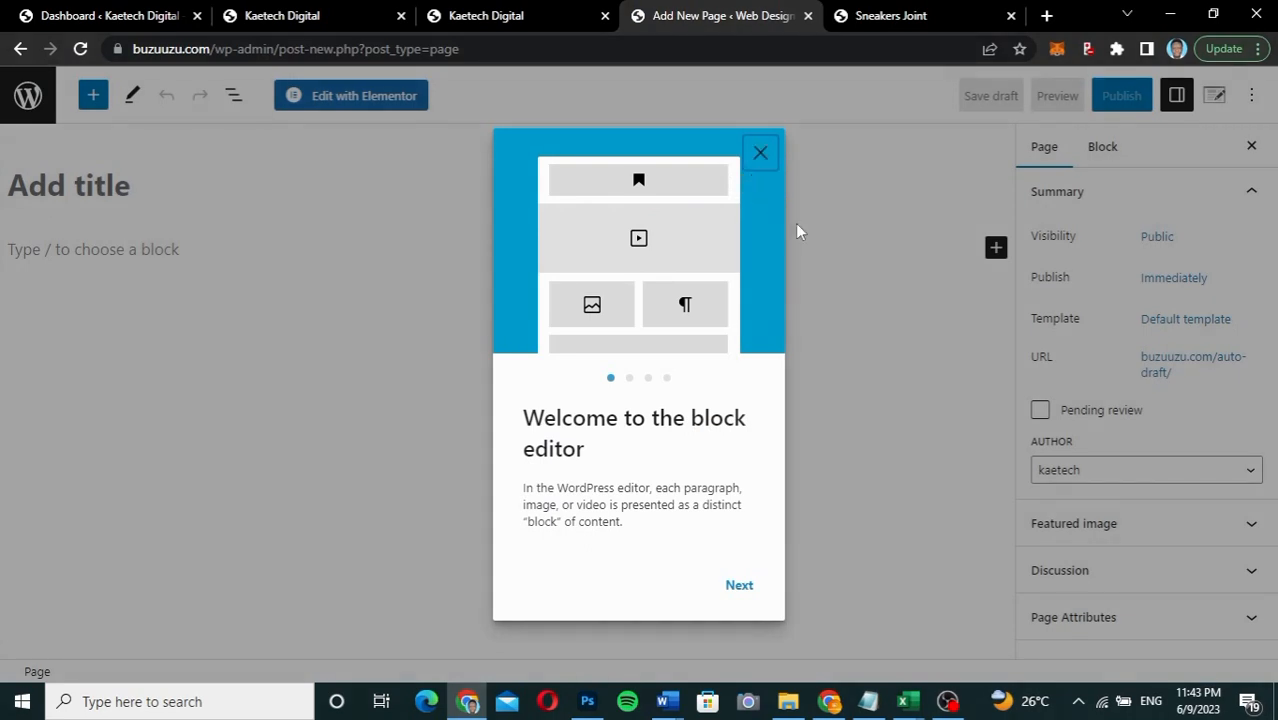
{"action": "left_click", "coordinate": [768, 166]}
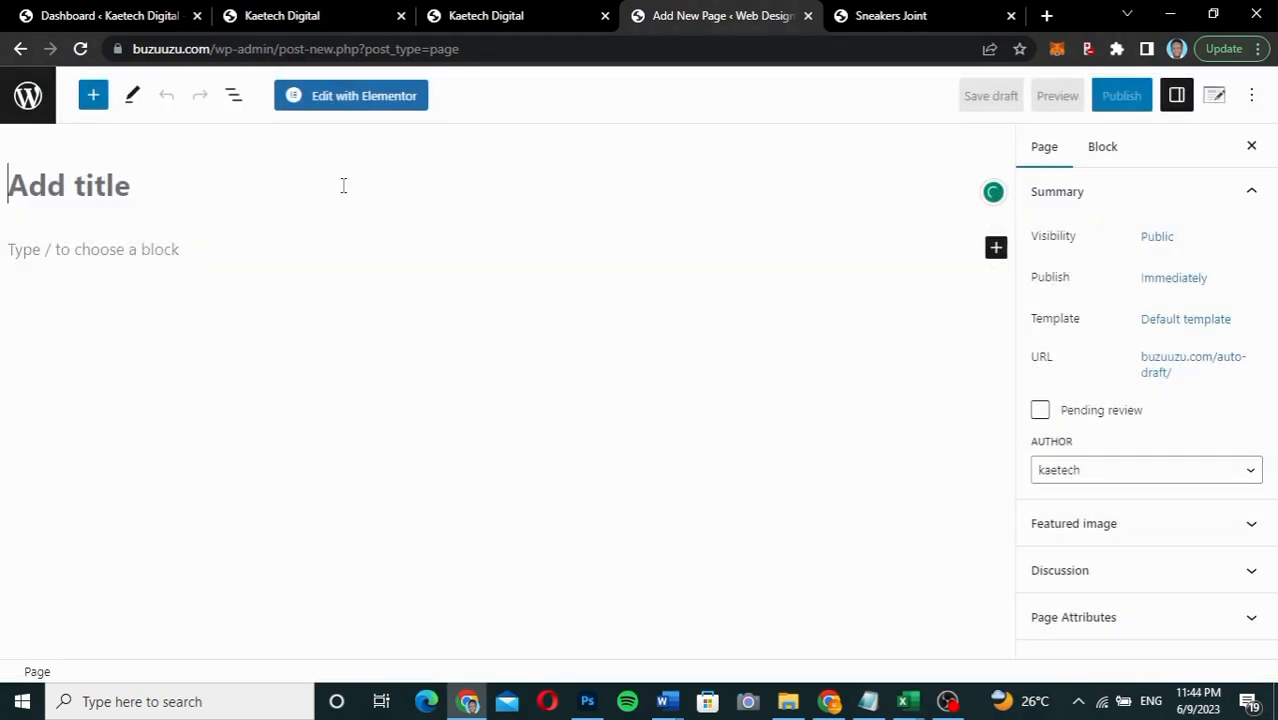
{"action": "type", "text": "Home"}
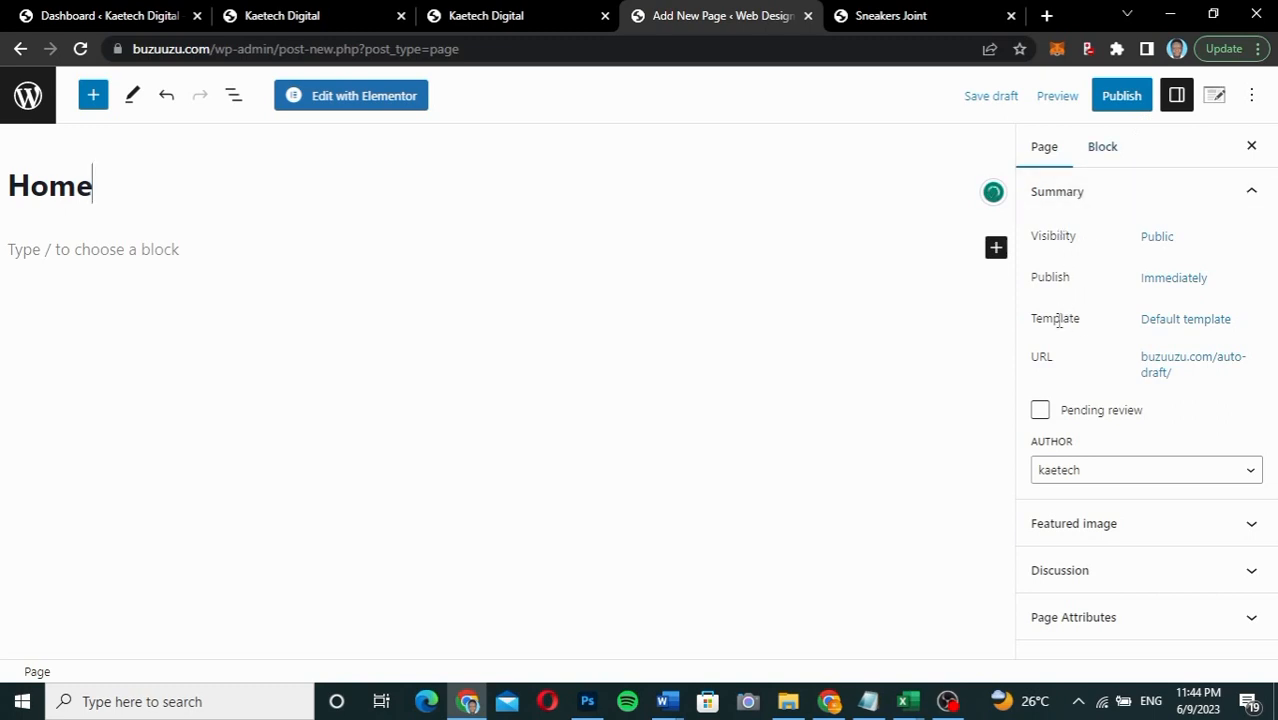
Step: Assign the Elementor Full Width template to the Home page and publish it
{"action": "left_click", "coordinate": [1163, 330]}
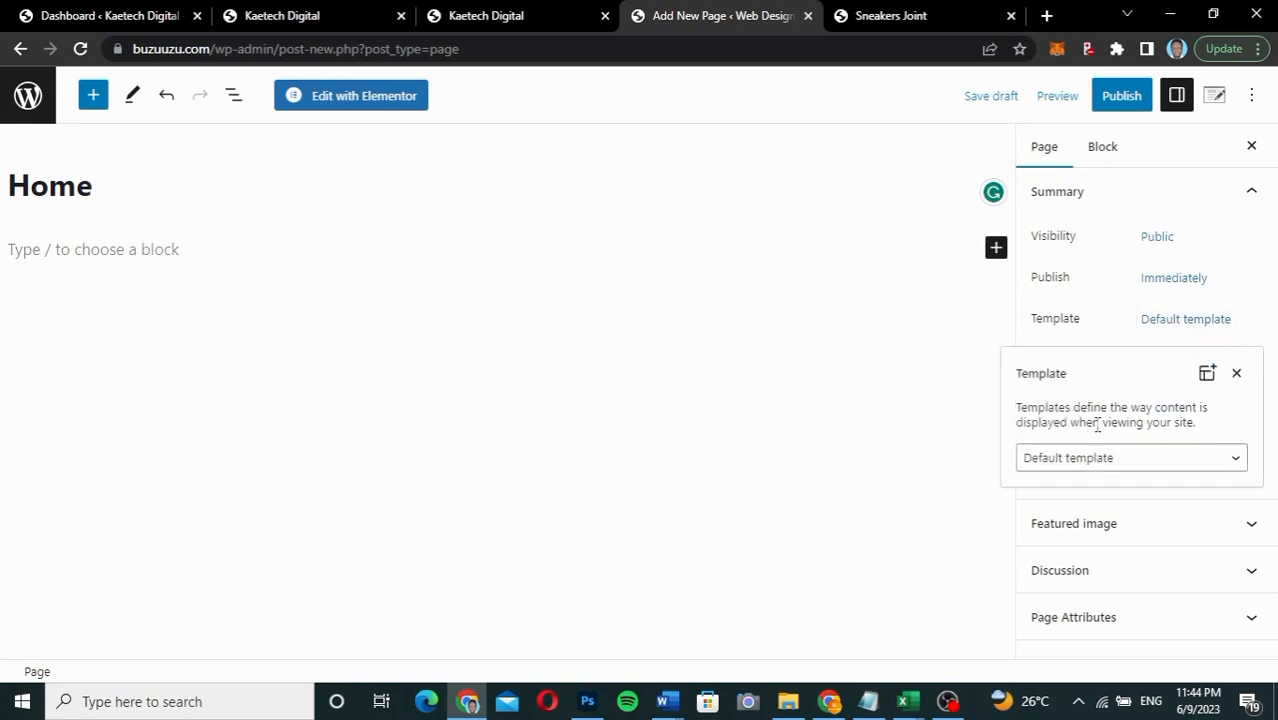
{"action": "left_click", "coordinate": [1077, 458]}
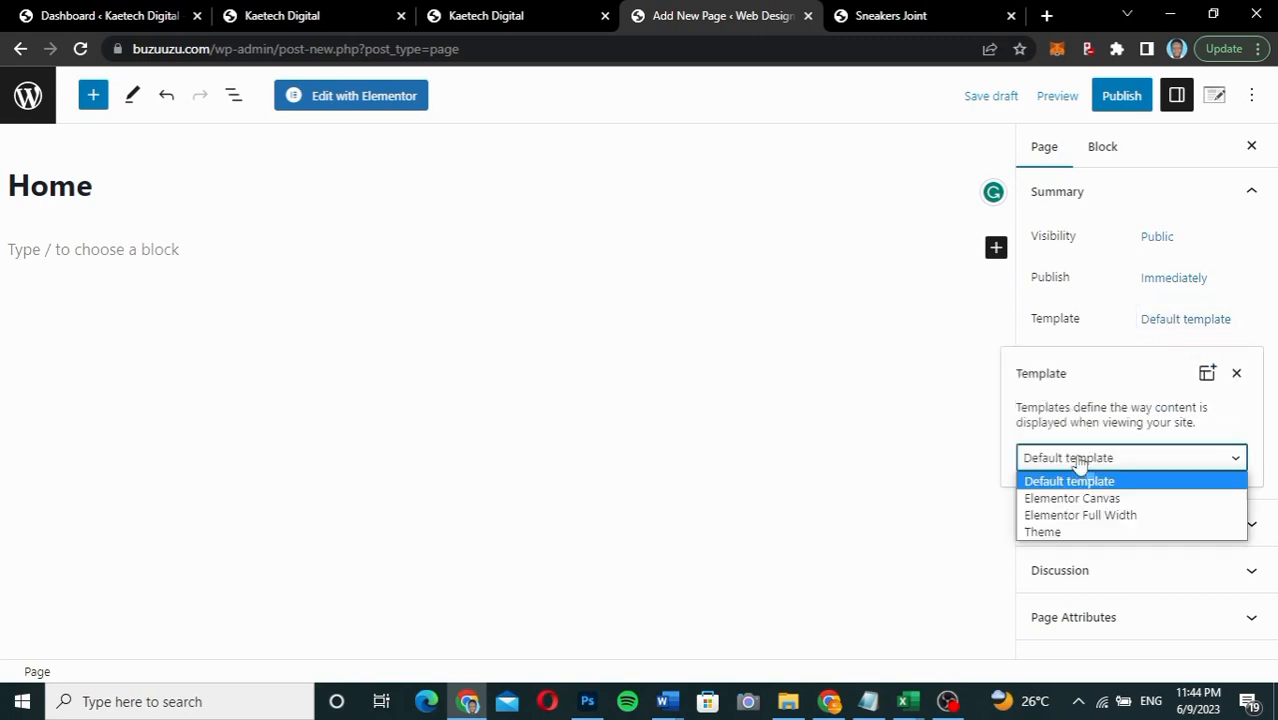
{"action": "left_click", "coordinate": [1057, 516]}
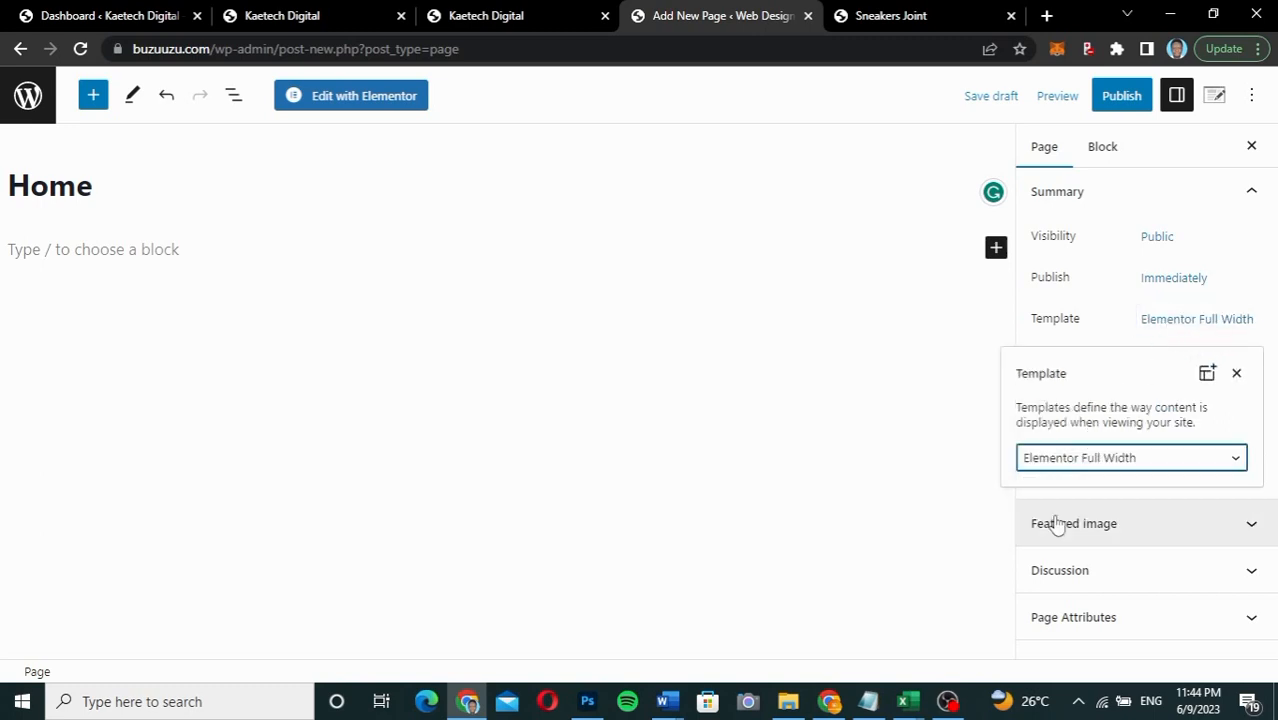
{"action": "left_click", "coordinate": [1124, 98]}
{"action": "left_click", "coordinate": [1124, 98]}
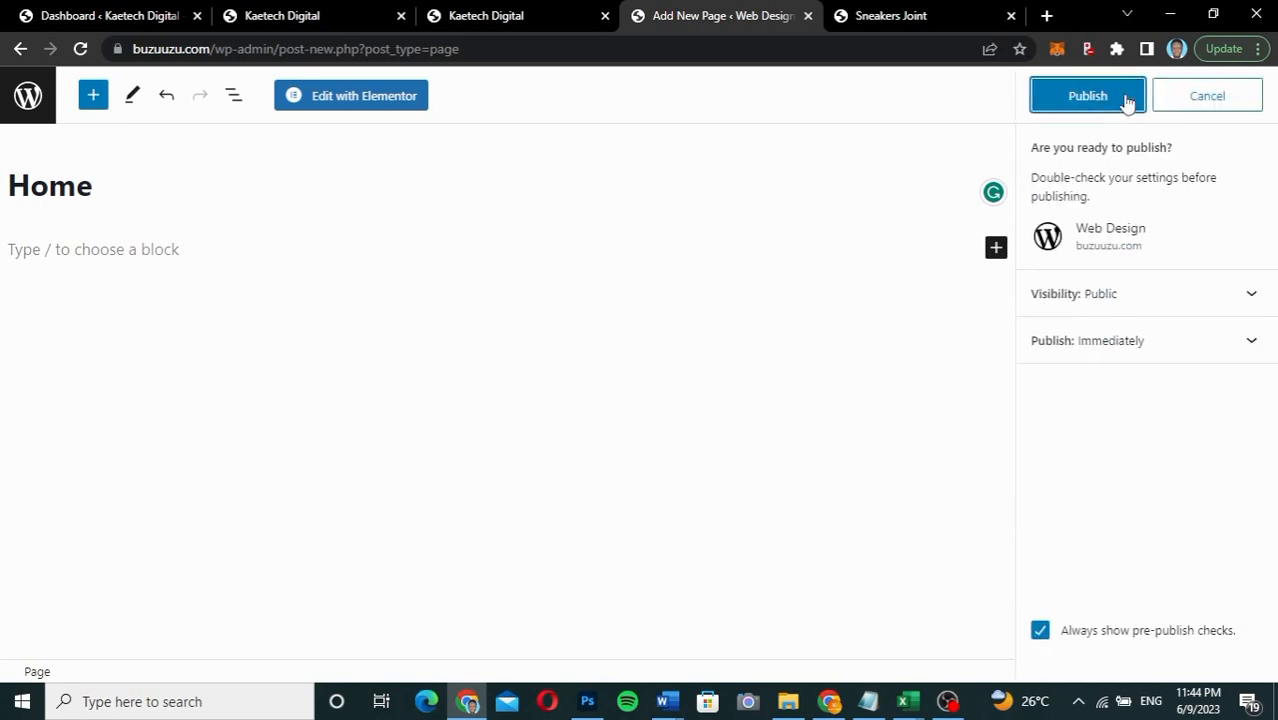
{"action": "left_click", "coordinate": [1127, 100]}
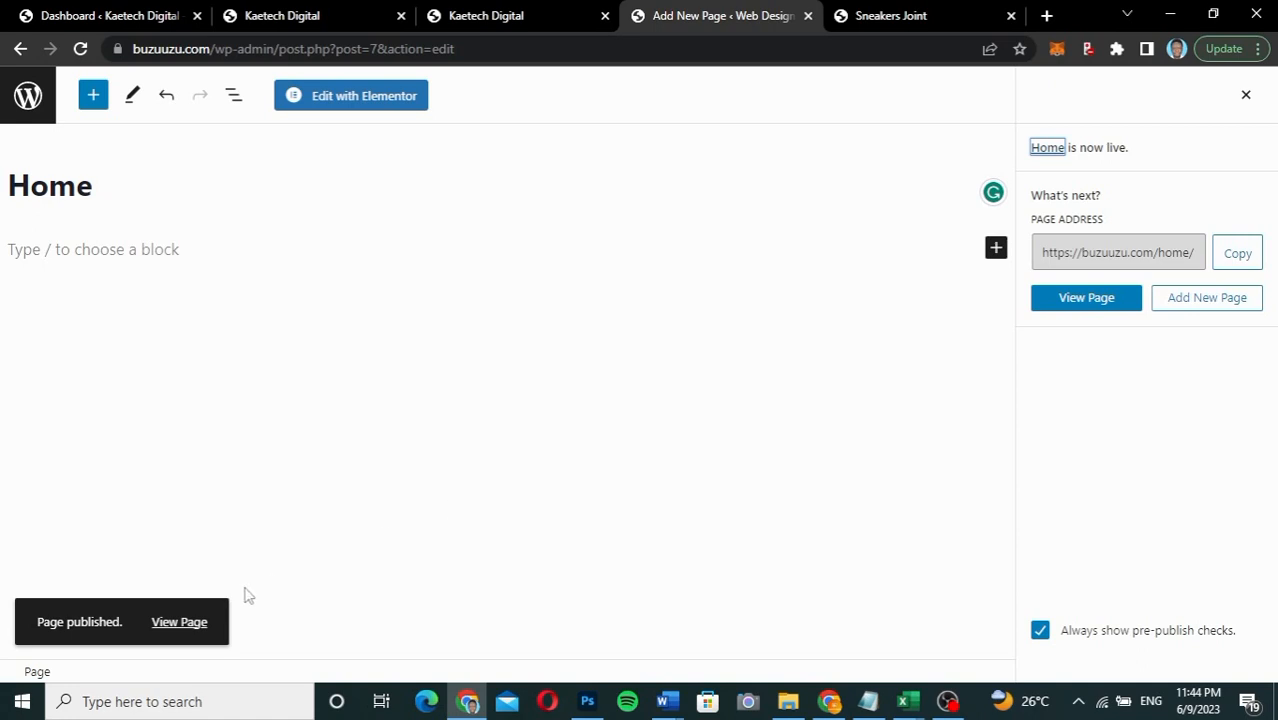
Step: Open the published Home page in a new browser tab and view it on the live site
{"action": "right_click", "coordinate": [184, 621]}
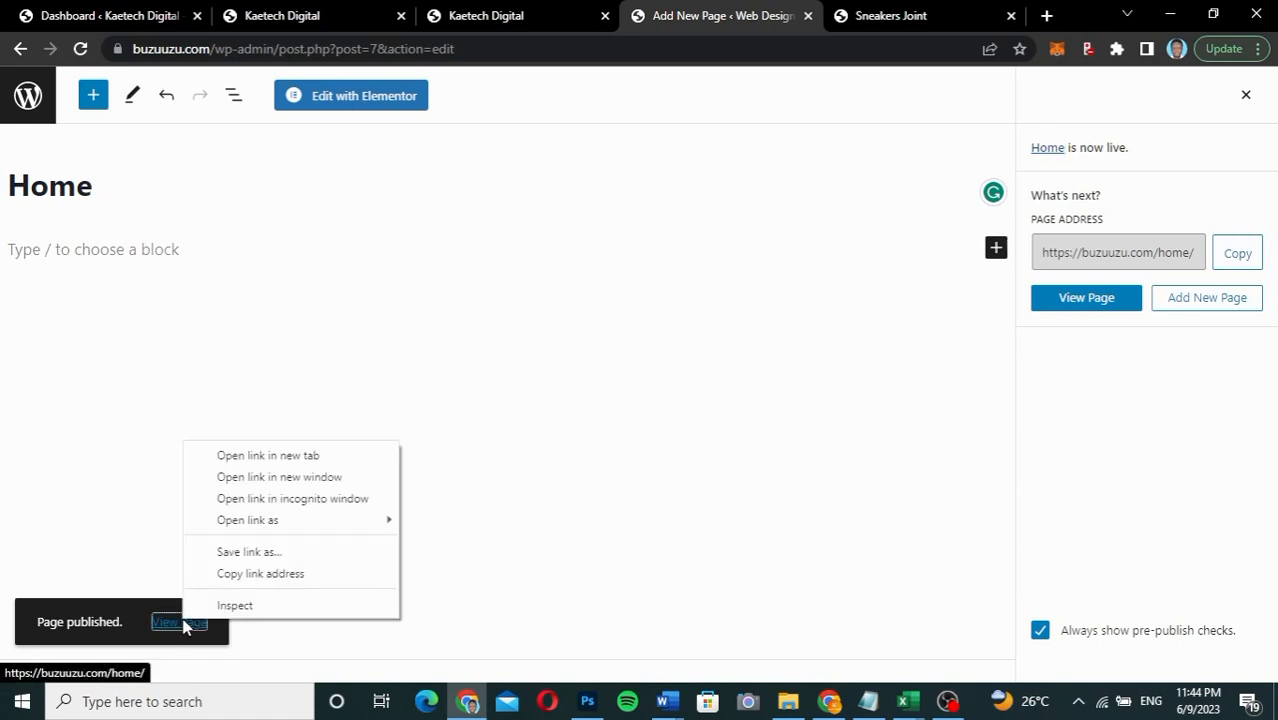
{"action": "left_click", "coordinate": [295, 456]}
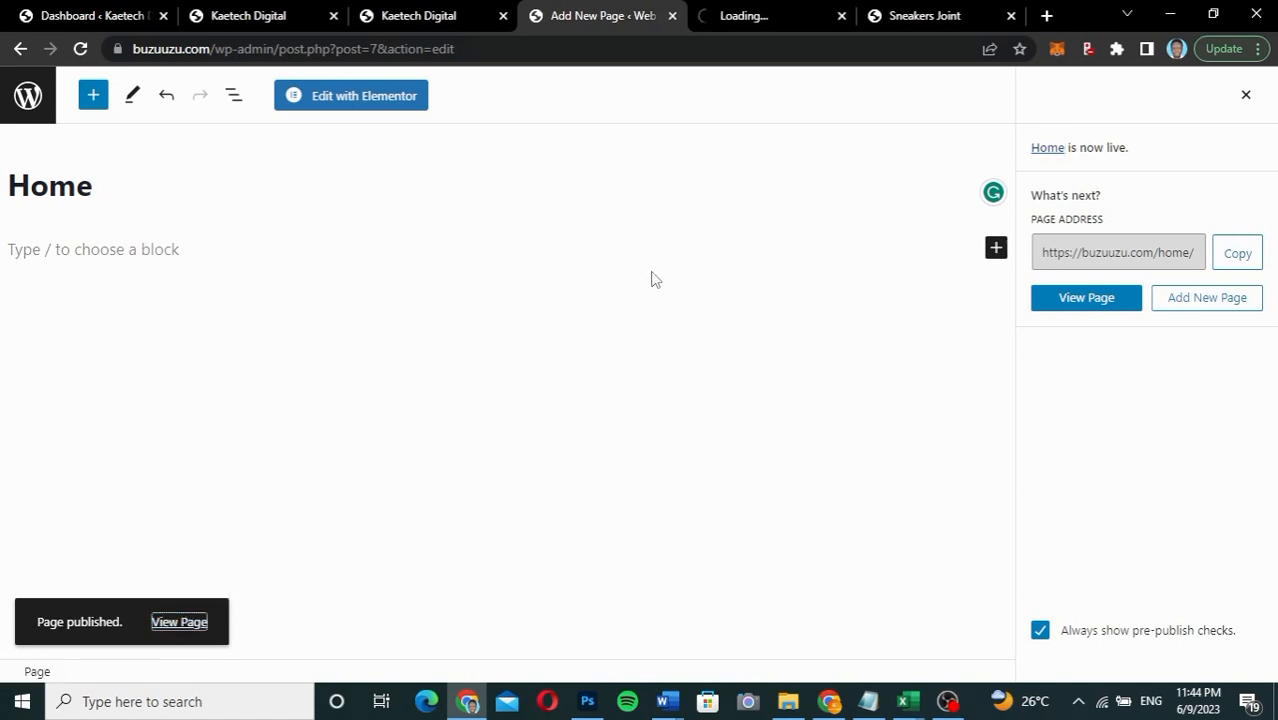
{"action": "left_click", "coordinate": [747, 17]}
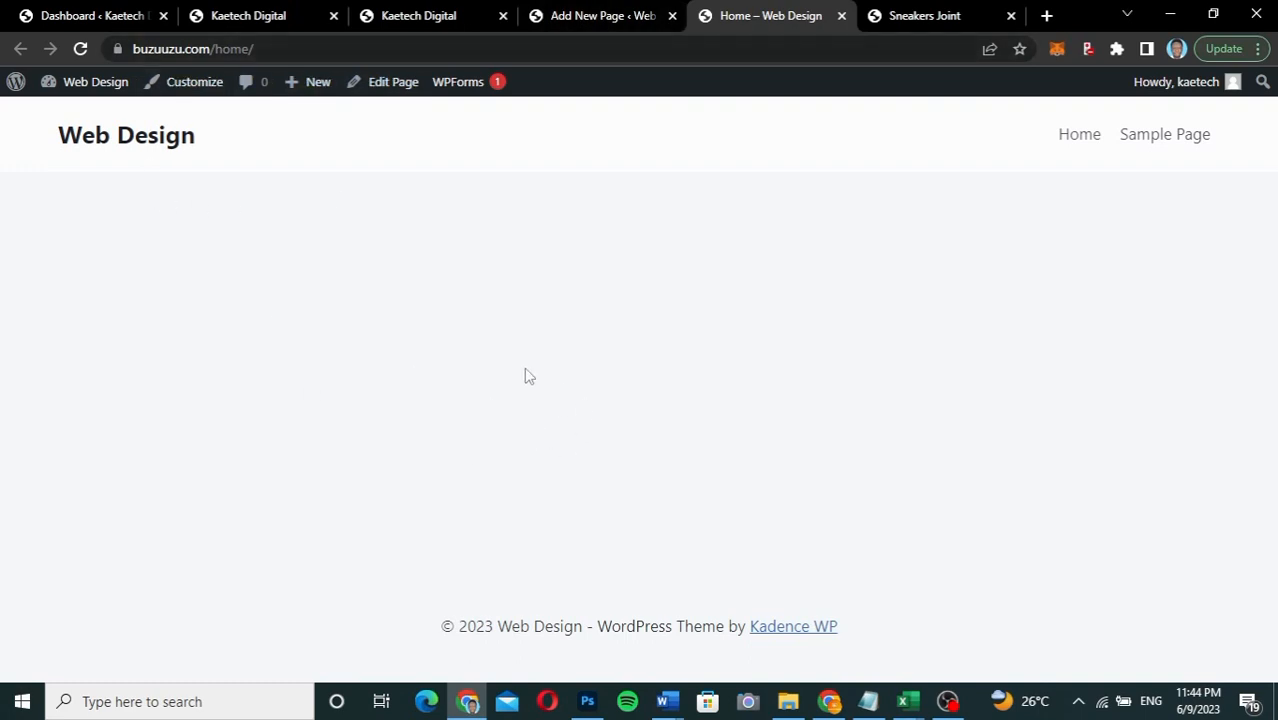
Step: Return to the Home page editor, close the post-publish summary and turn off Fullscreen mode to show the admin navigation
{"action": "left_click", "coordinate": [583, 27]}
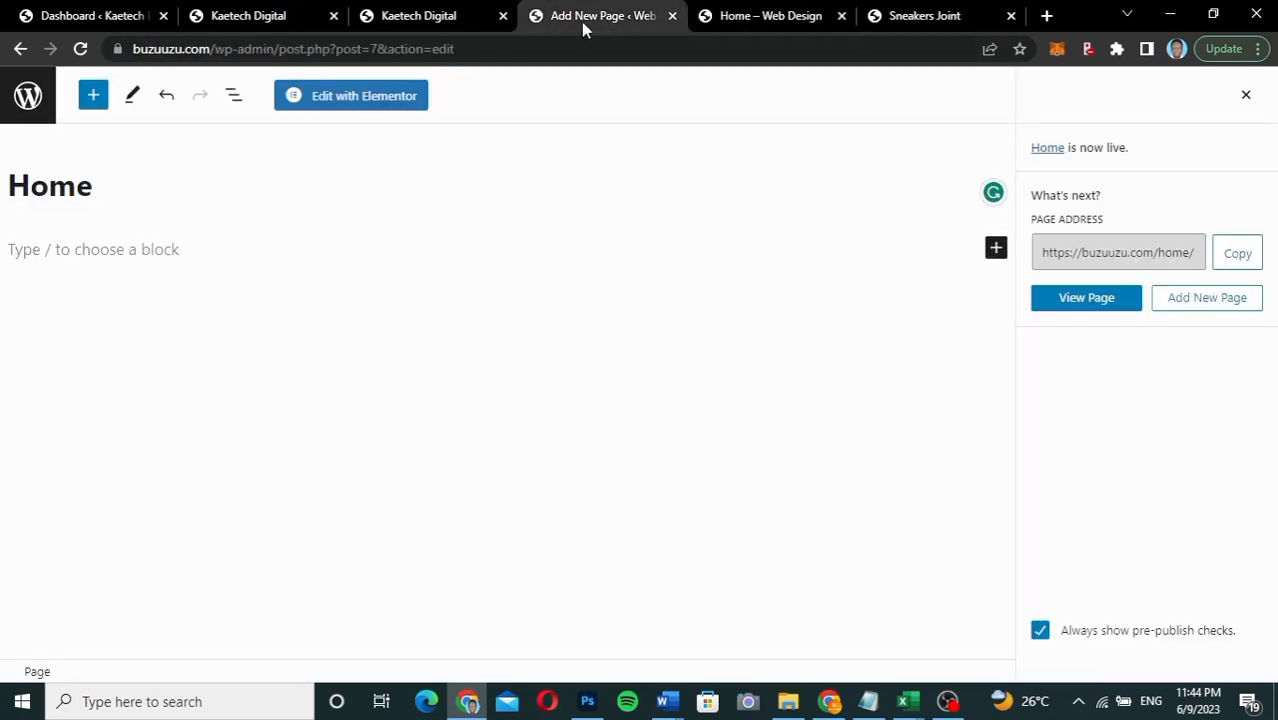
{"action": "left_click", "coordinate": [1245, 96]}
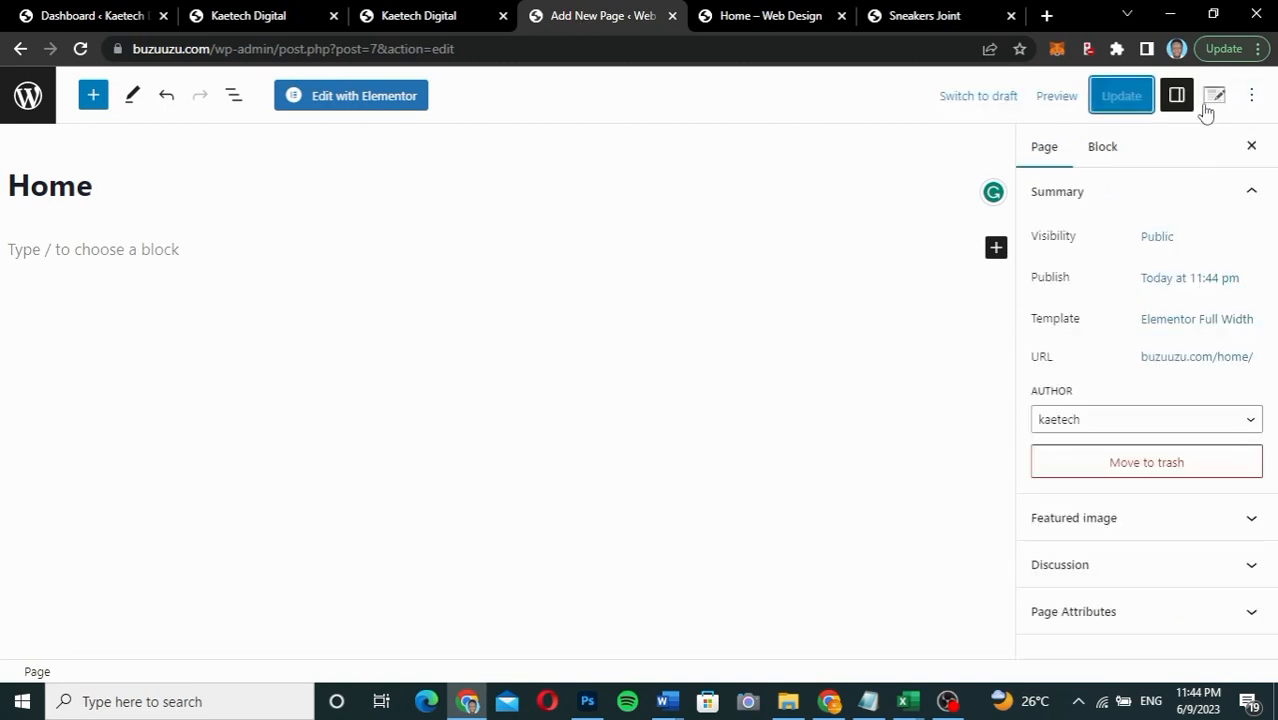
{"action": "left_click", "coordinate": [1257, 96]}
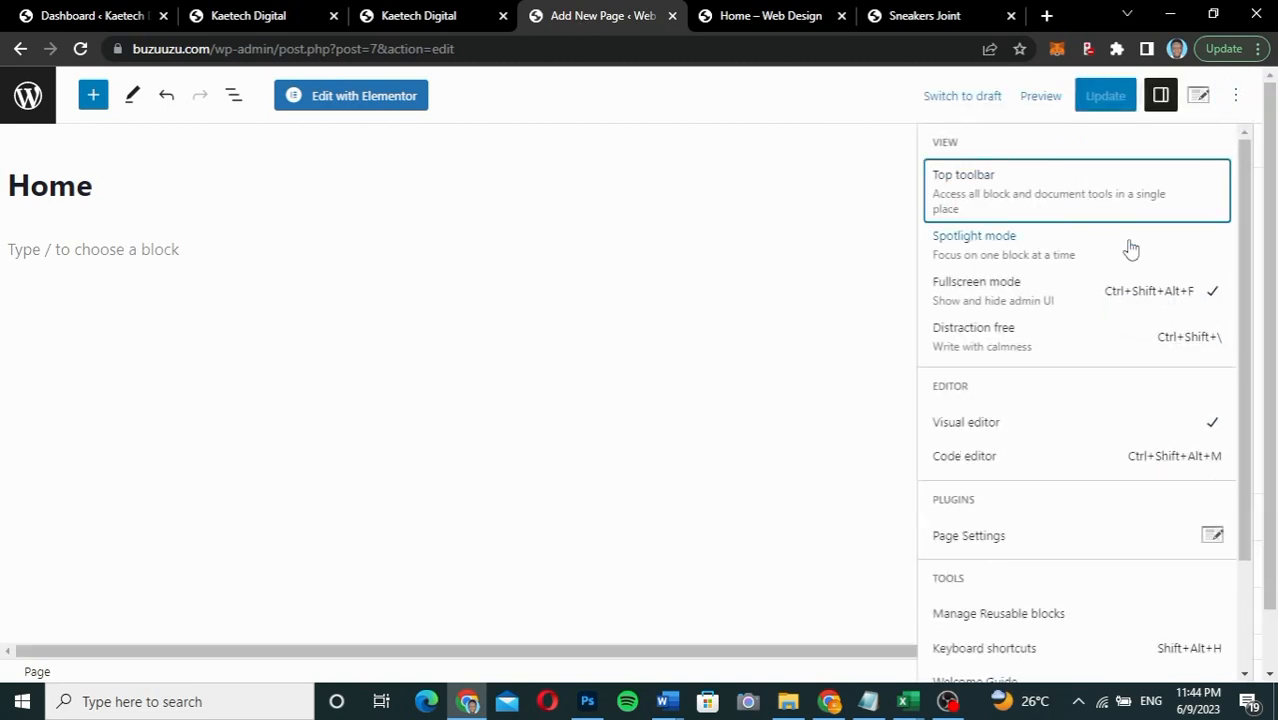
{"action": "left_click", "coordinate": [1060, 302]}
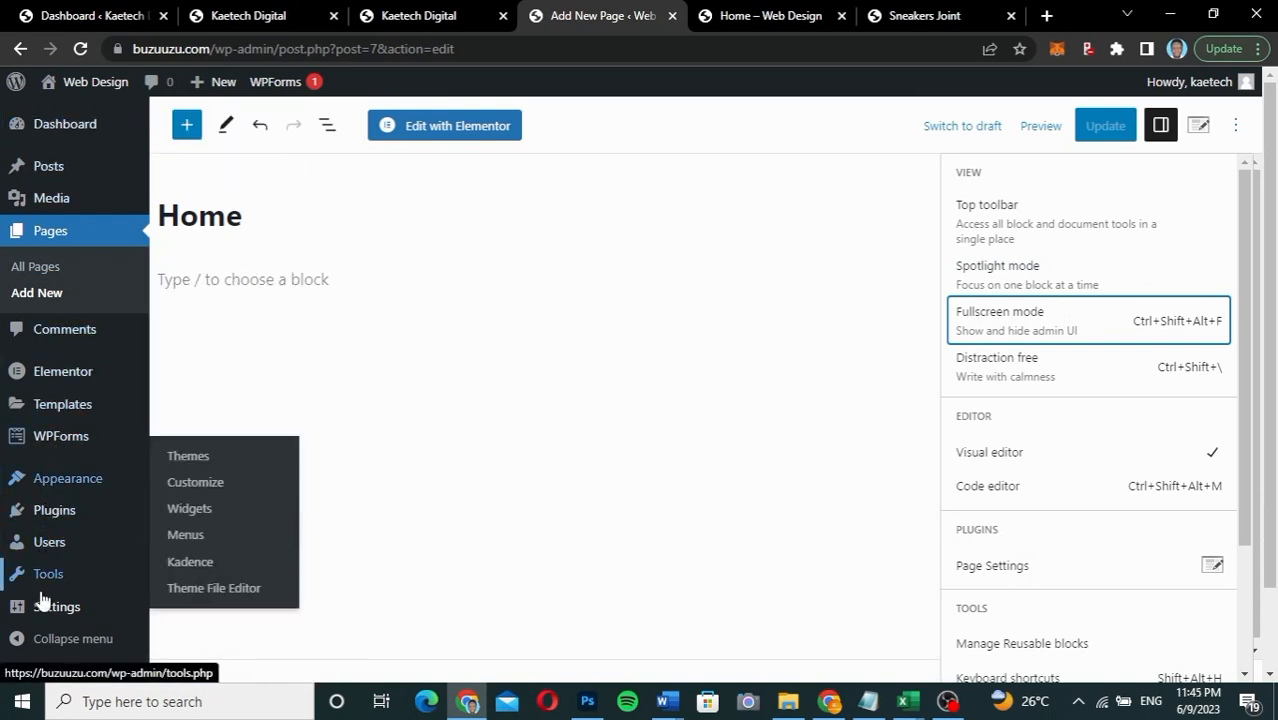
Step: In the Reading settings, make the homepage display a static page, choose Home as the Homepage, and save the changes
{"action": "mouse_move", "coordinate": [42, 617]}
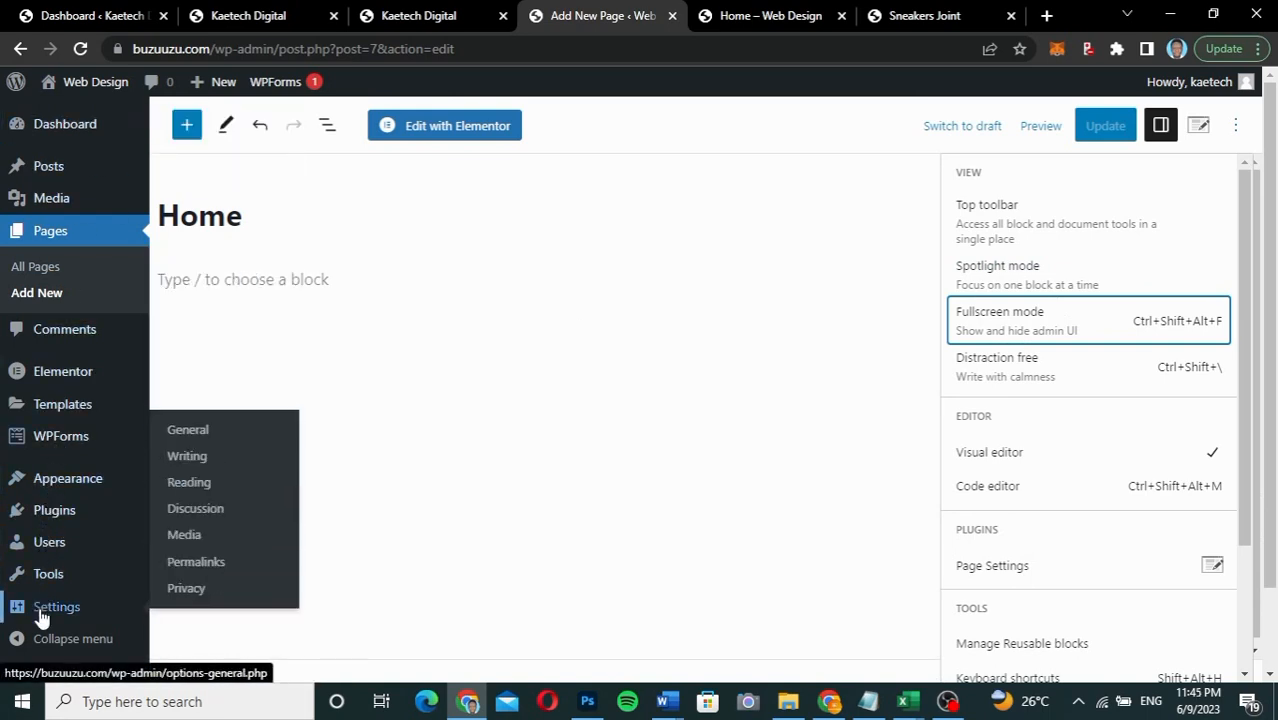
{"action": "left_click", "coordinate": [192, 485]}
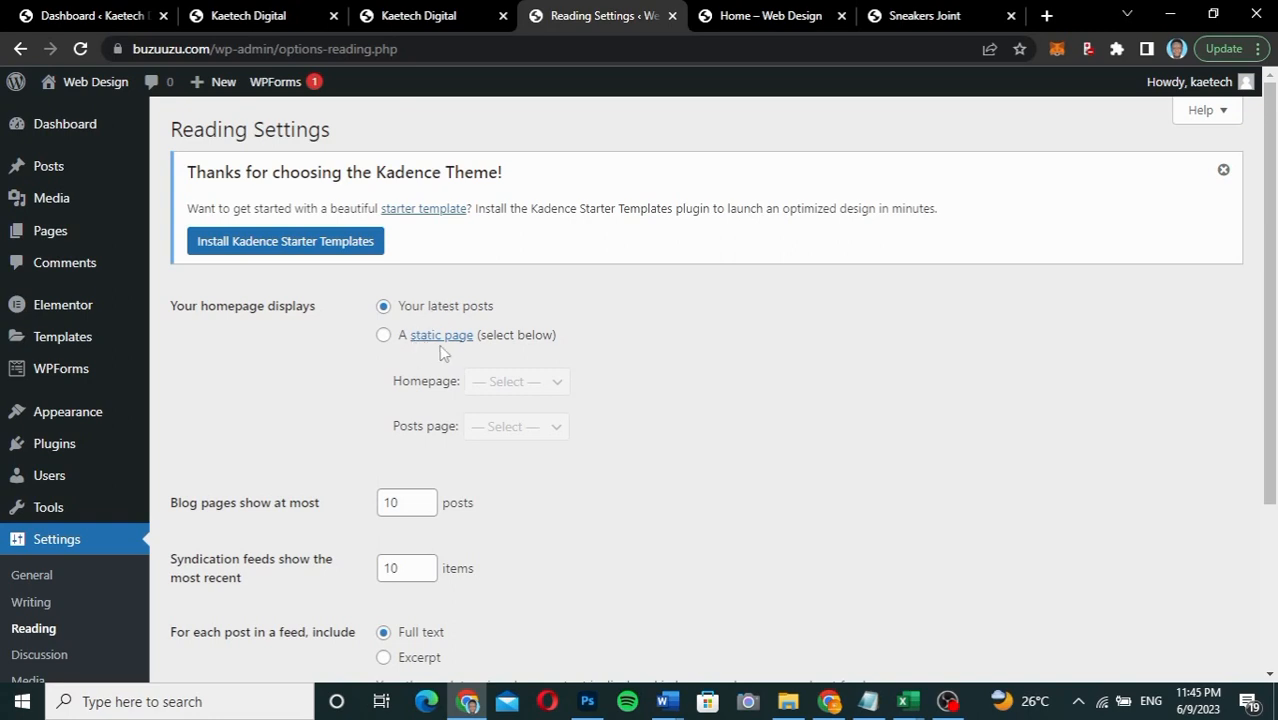
{"action": "left_click", "coordinate": [384, 336]}
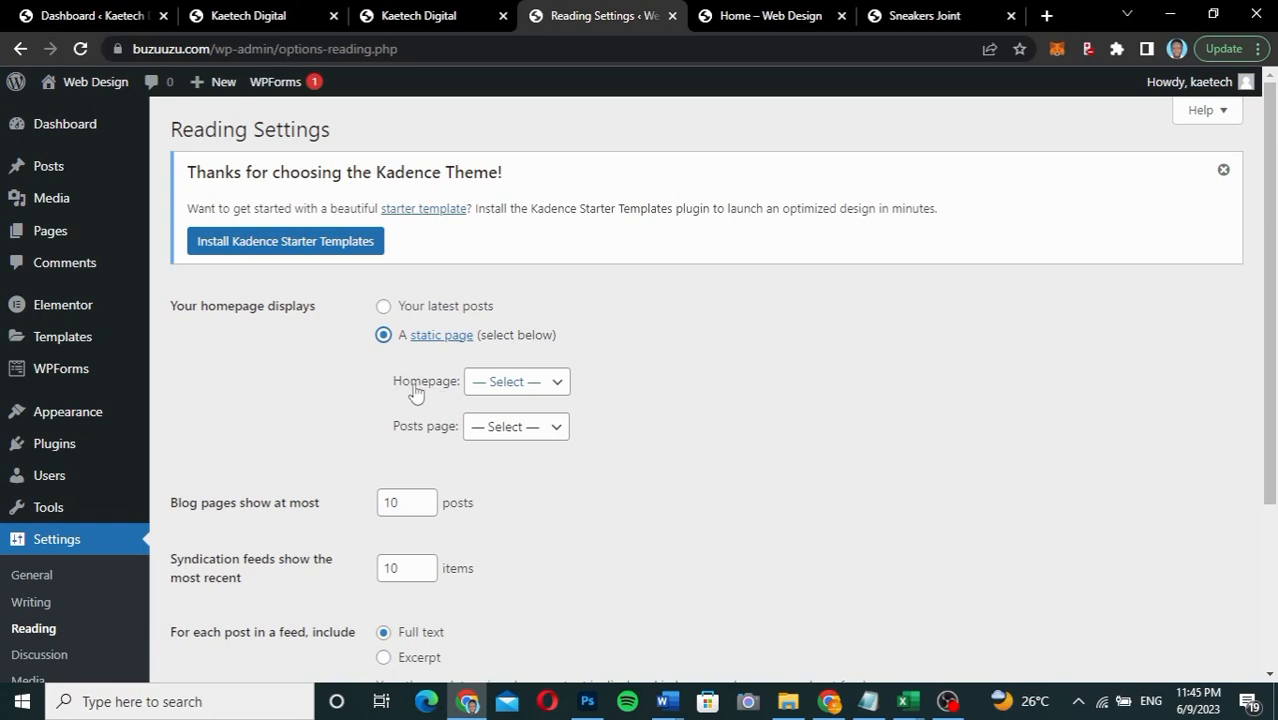
{"action": "left_click", "coordinate": [490, 384]}
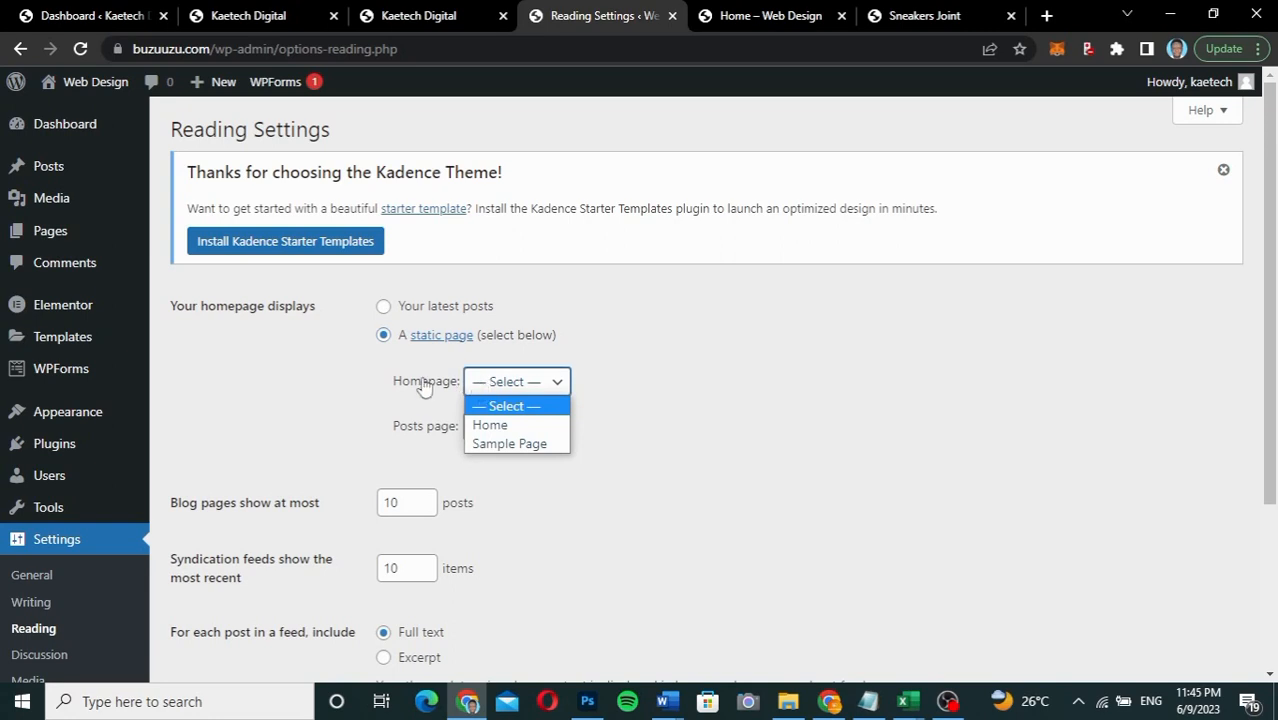
{"action": "left_click", "coordinate": [491, 428]}
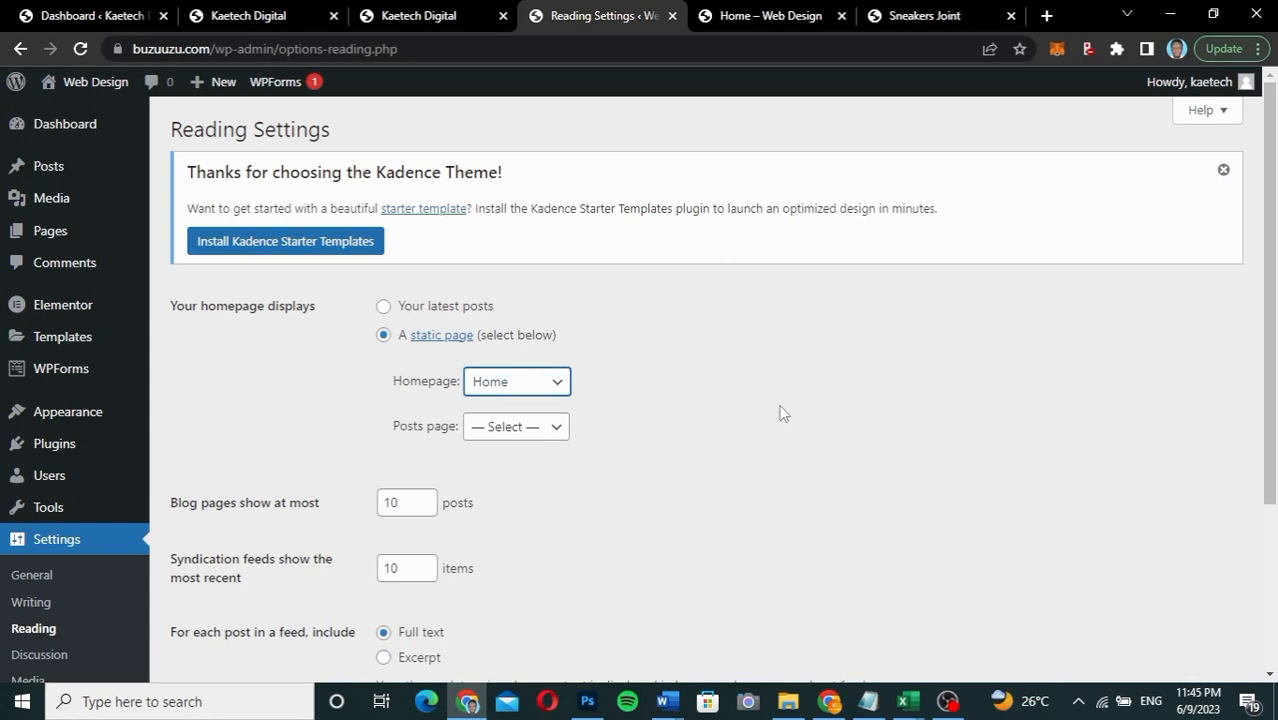
{"action": "scroll", "coordinate": [783, 413], "scroll_direction": "down", "scroll_amount": 3}
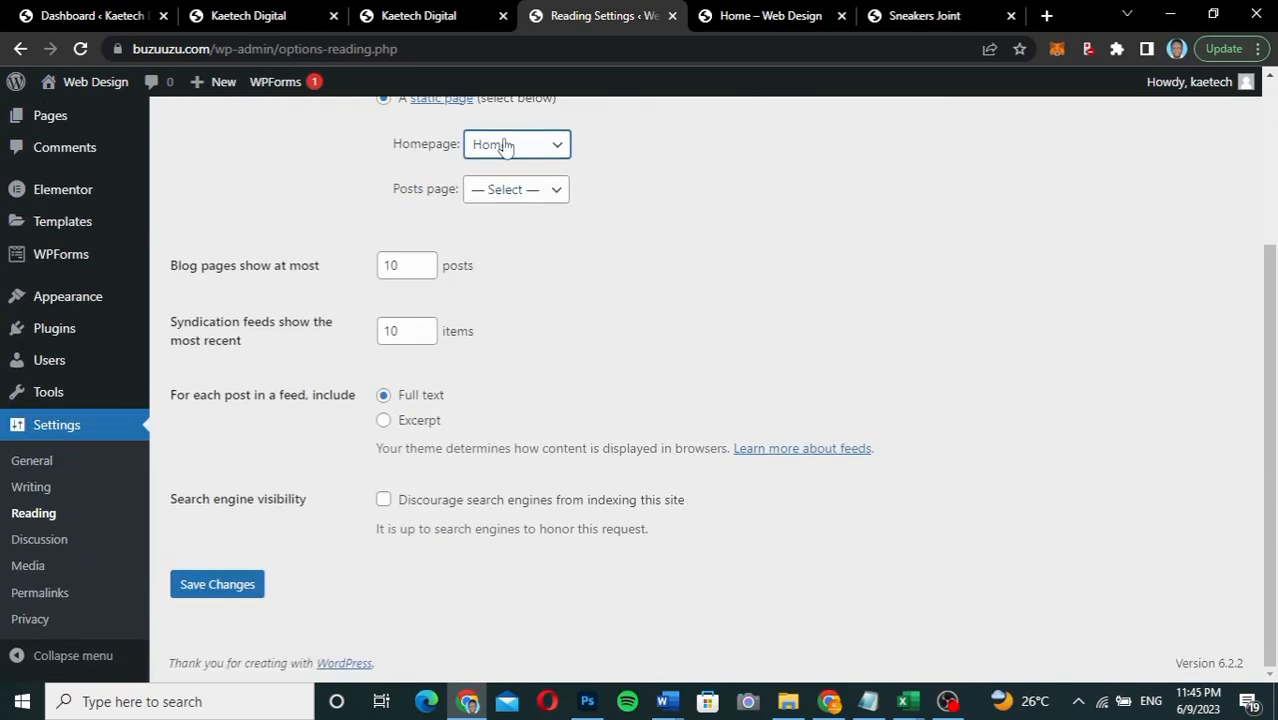
{"action": "left_click", "coordinate": [214, 584]}
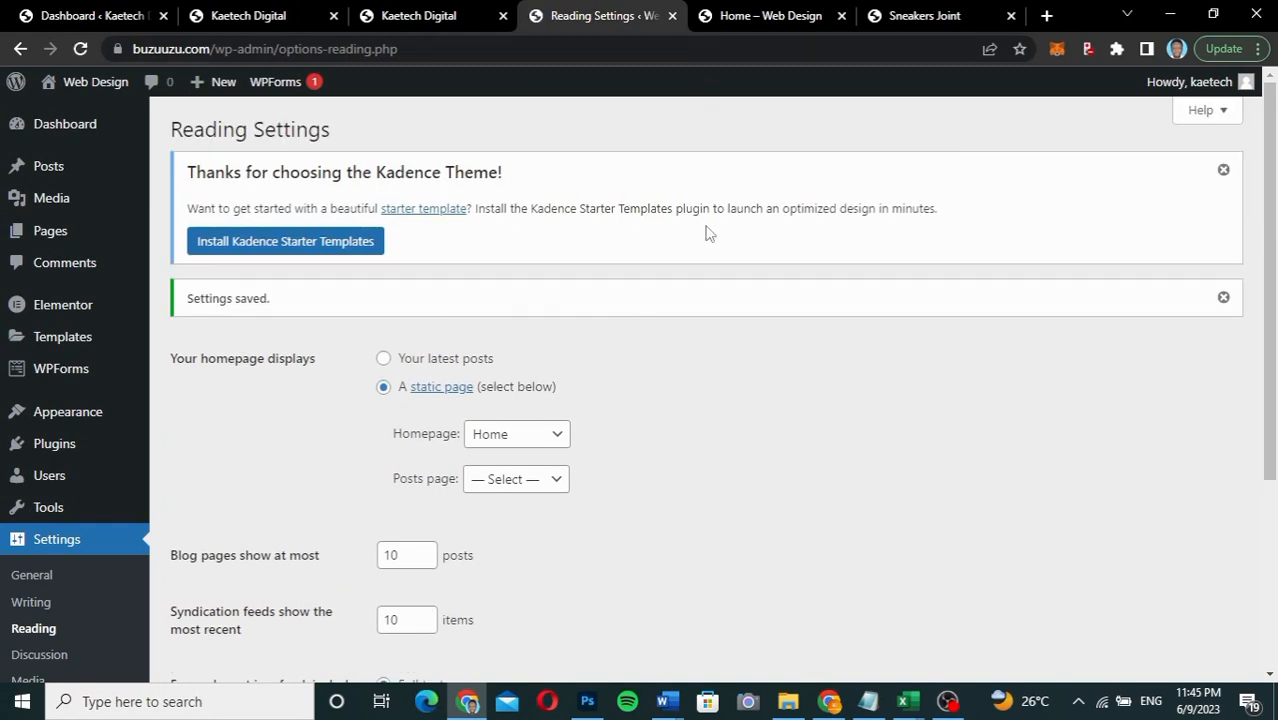
Step: Reload the live Home page to check its address as the front page, and return to the site's admin
{"action": "left_click", "coordinate": [752, 22]}
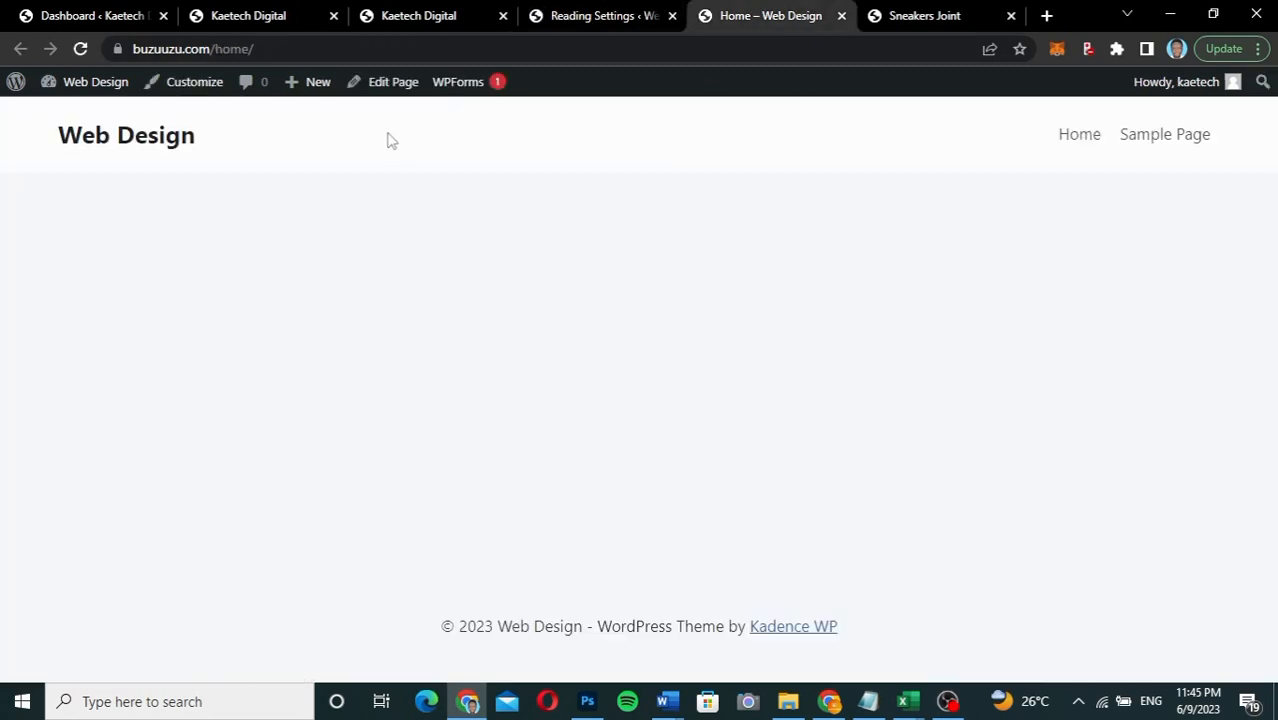
{"action": "left_click", "coordinate": [80, 48]}
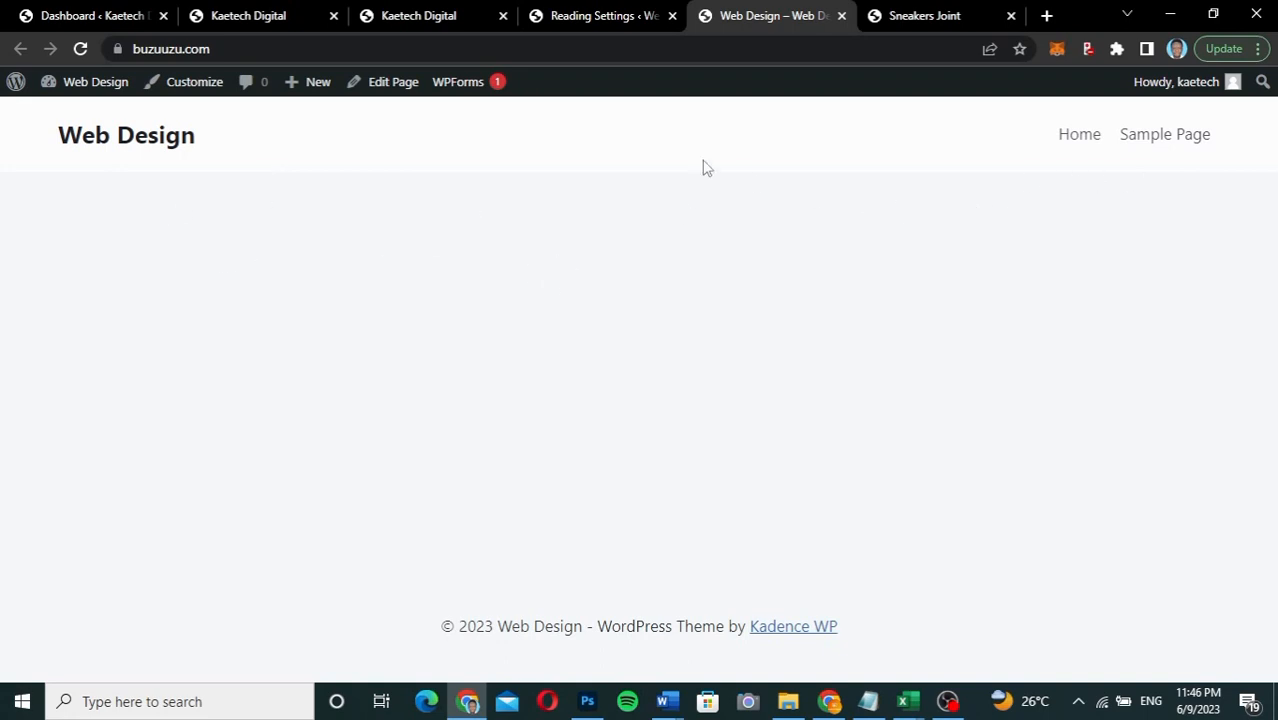
{"action": "left_click", "coordinate": [590, 16]}
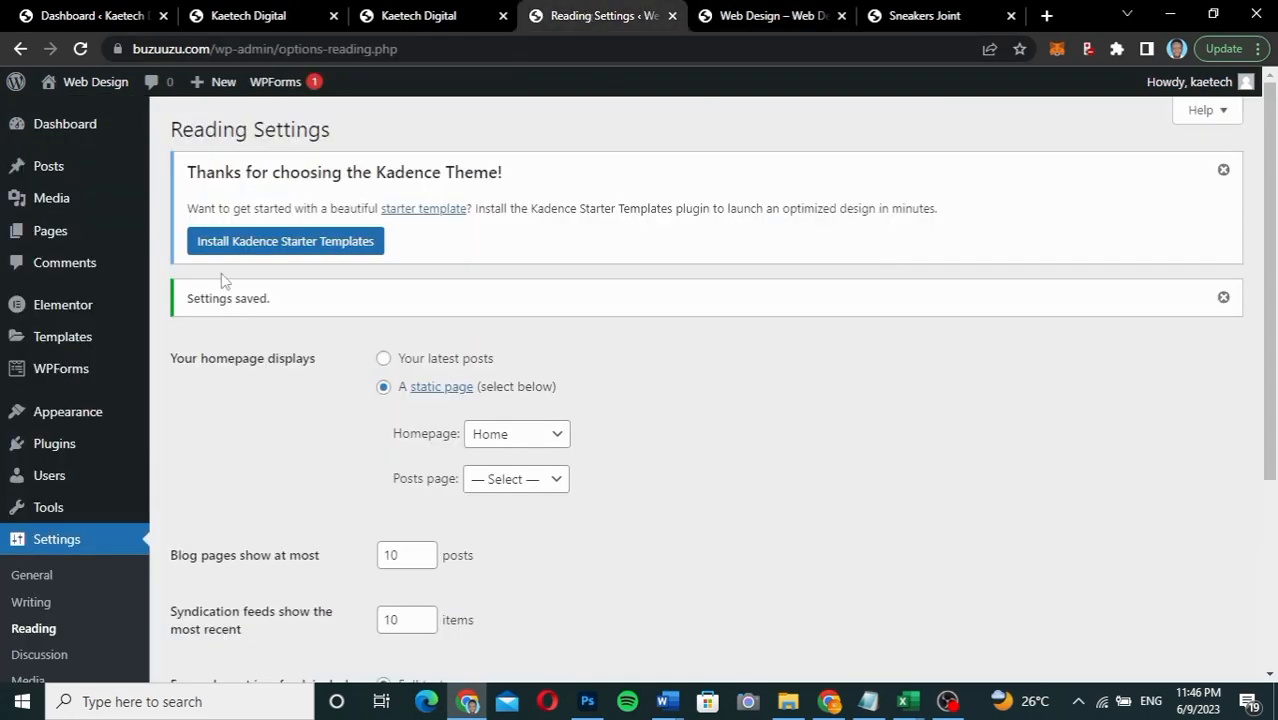
Step: Create a navigation menu named "Main Menu" and assign it to the Primary display location
{"action": "mouse_move", "coordinate": [70, 418]}
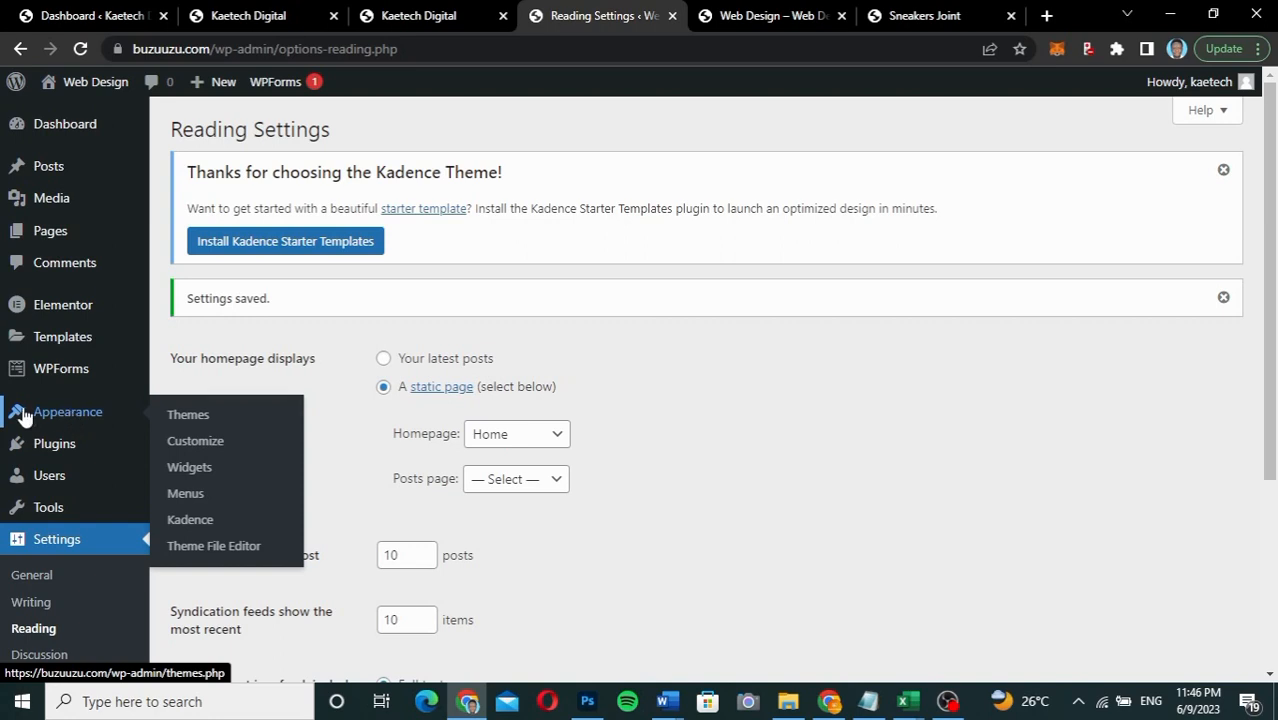
{"action": "left_click", "coordinate": [190, 491]}
{"action": "scroll", "coordinate": [833, 519], "scroll_direction": "down", "scroll_amount": 2}
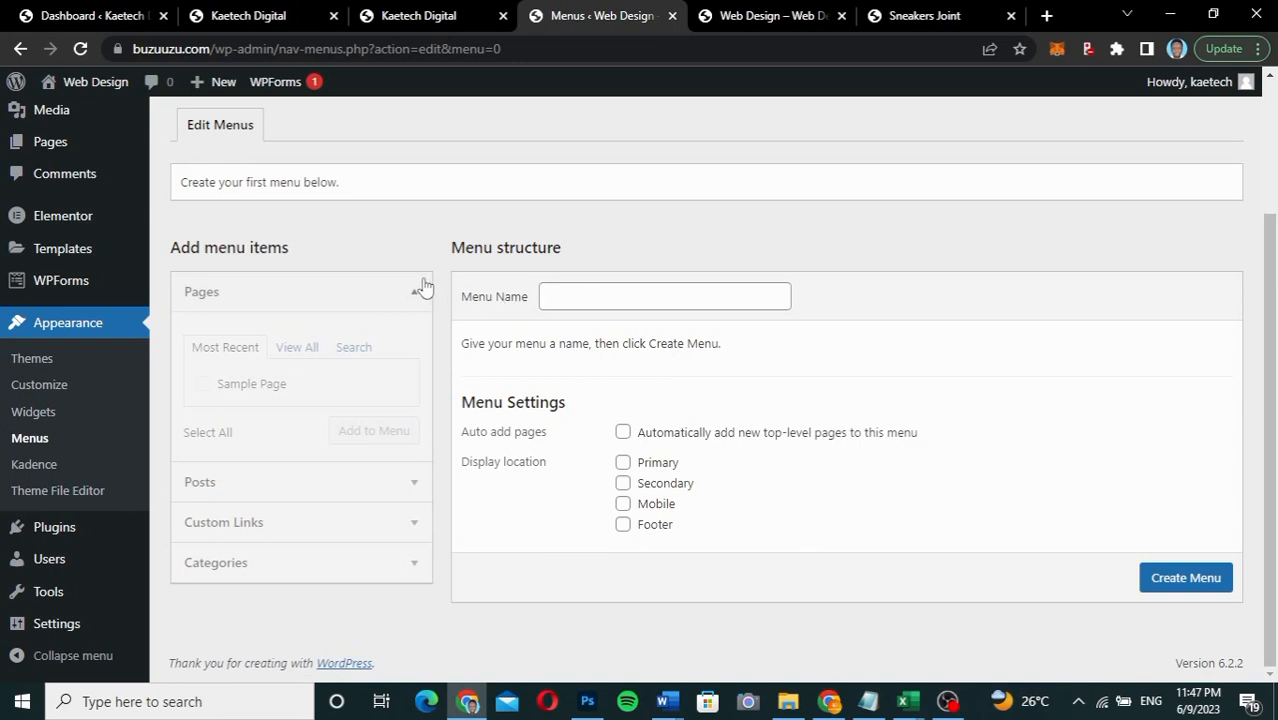
{"action": "scroll", "coordinate": [553, 257], "scroll_direction": "up", "scroll_amount": 1}
{"action": "scroll", "coordinate": [553, 257], "scroll_direction": "down", "scroll_amount": 1}
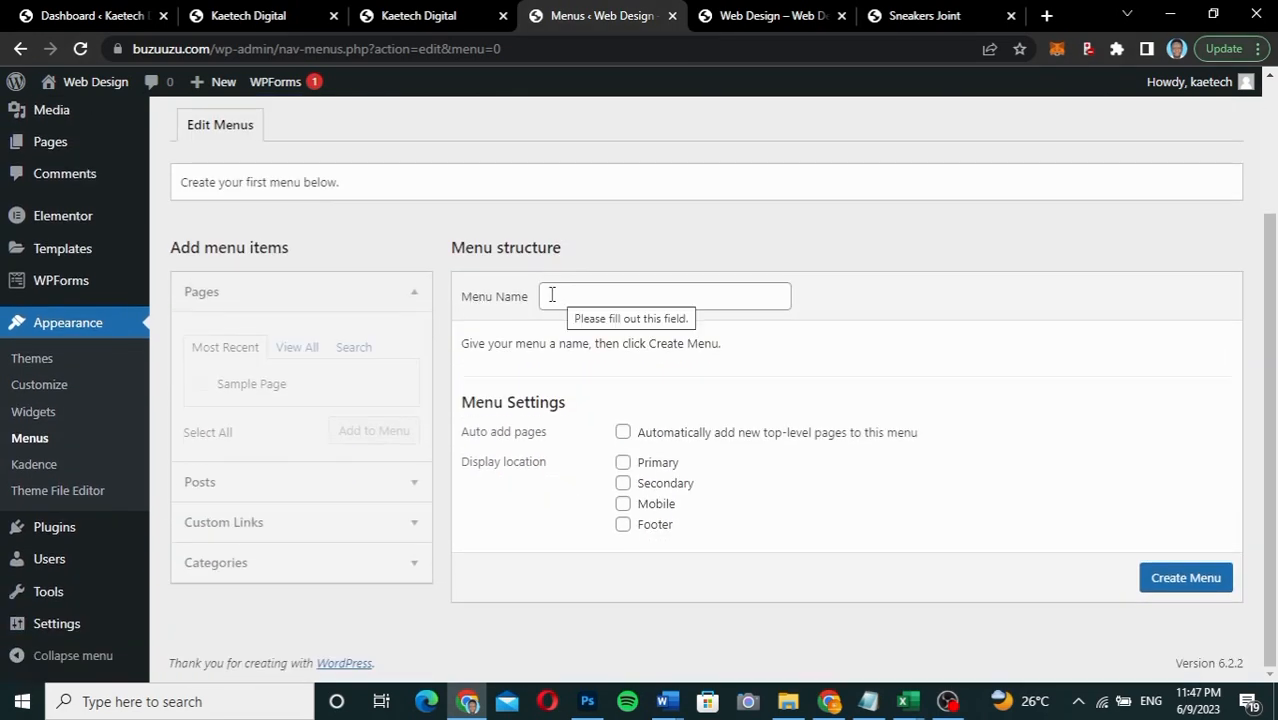
{"action": "left_click", "coordinate": [553, 295]}
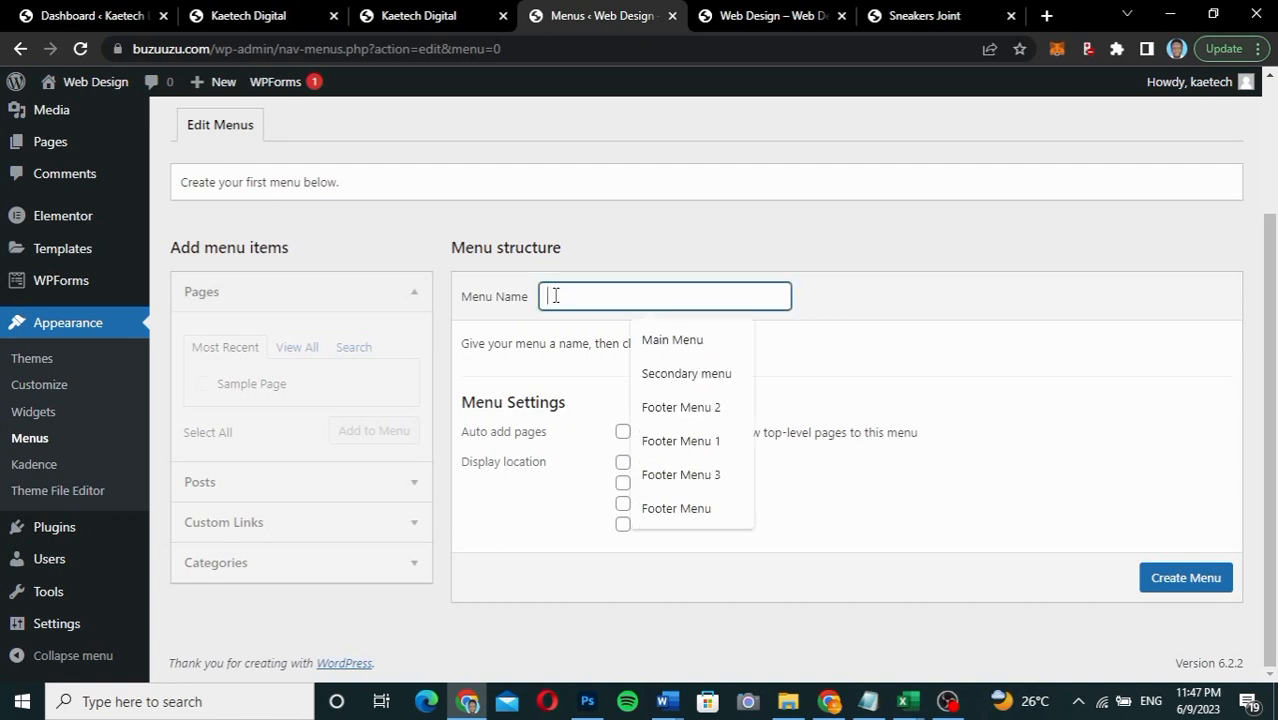
{"action": "left_click", "coordinate": [664, 343]}
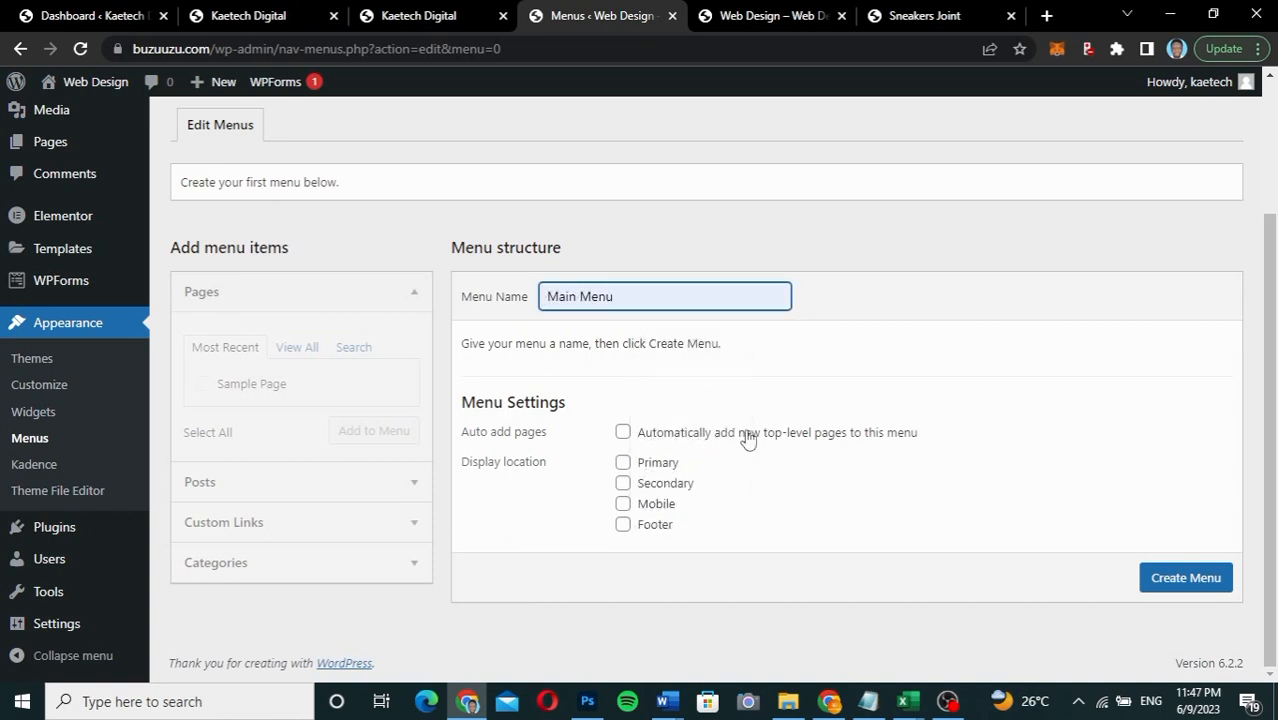
{"action": "left_click", "coordinate": [622, 464]}
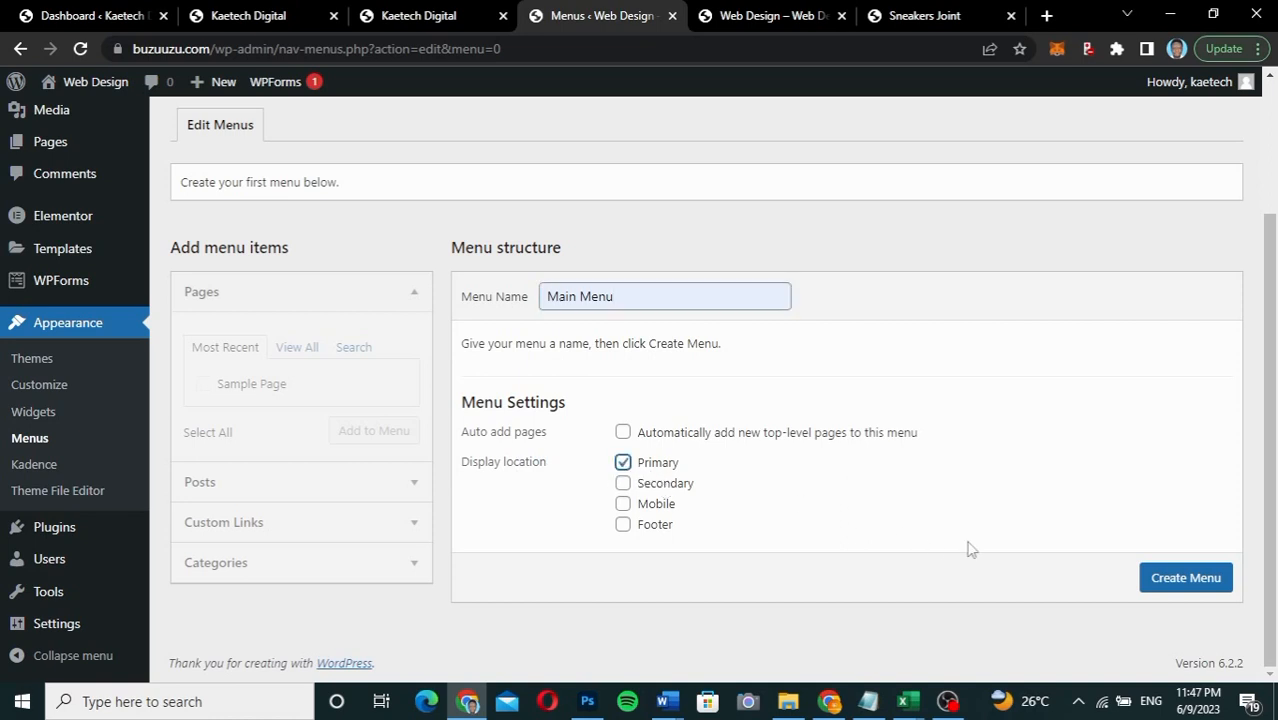
{"action": "left_click", "coordinate": [1176, 578]}
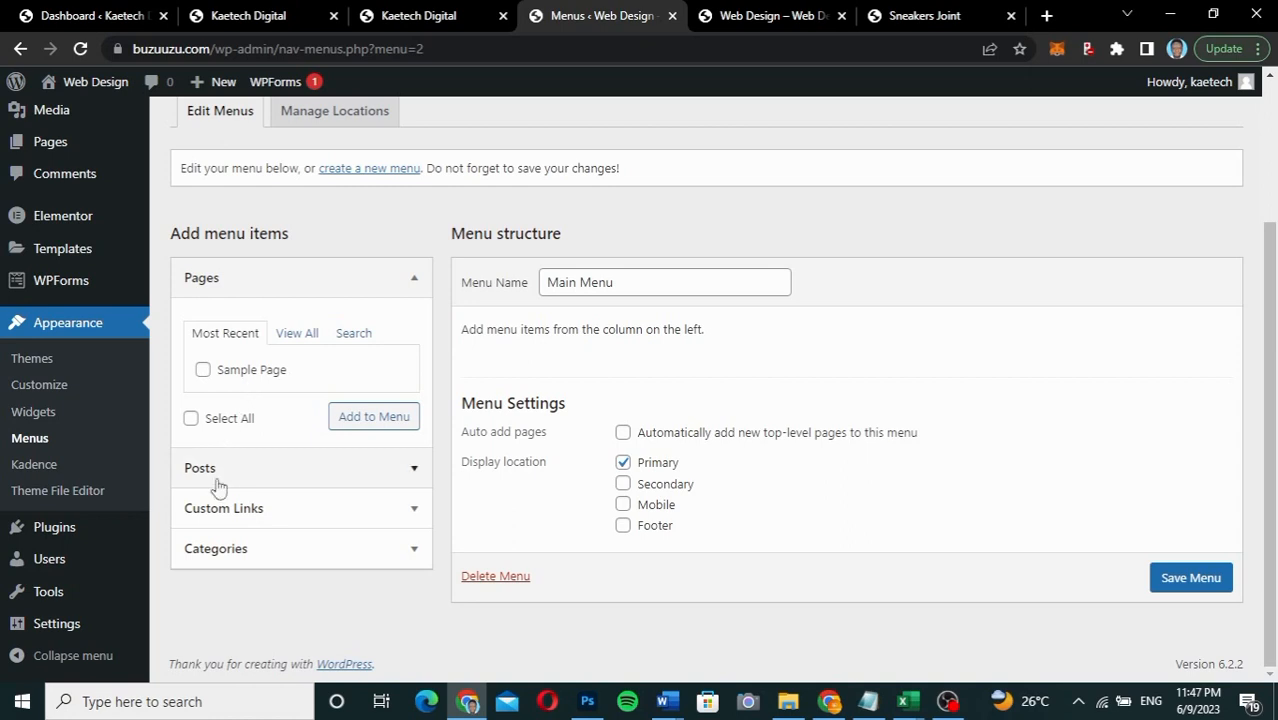
Step: Add the Home front page to Main Menu from the full list of pages
{"action": "left_click", "coordinate": [299, 337]}
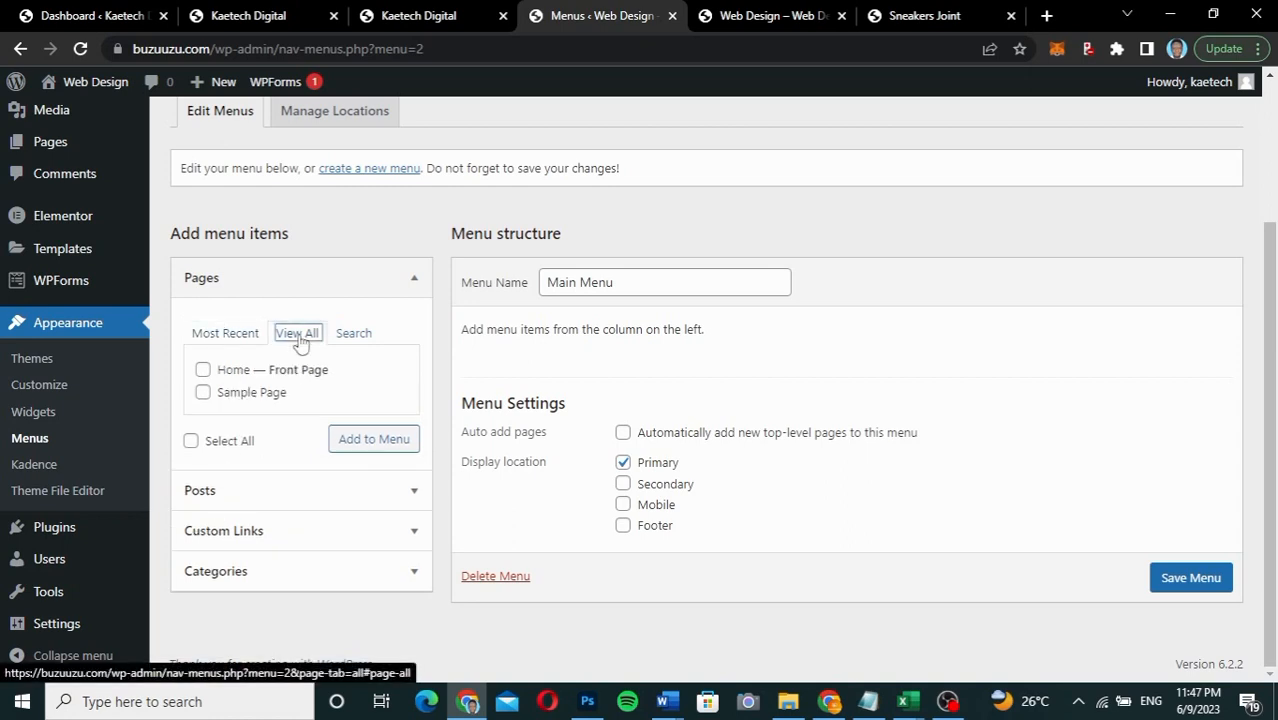
{"action": "left_click", "coordinate": [203, 370]}
{"action": "left_click", "coordinate": [358, 446]}
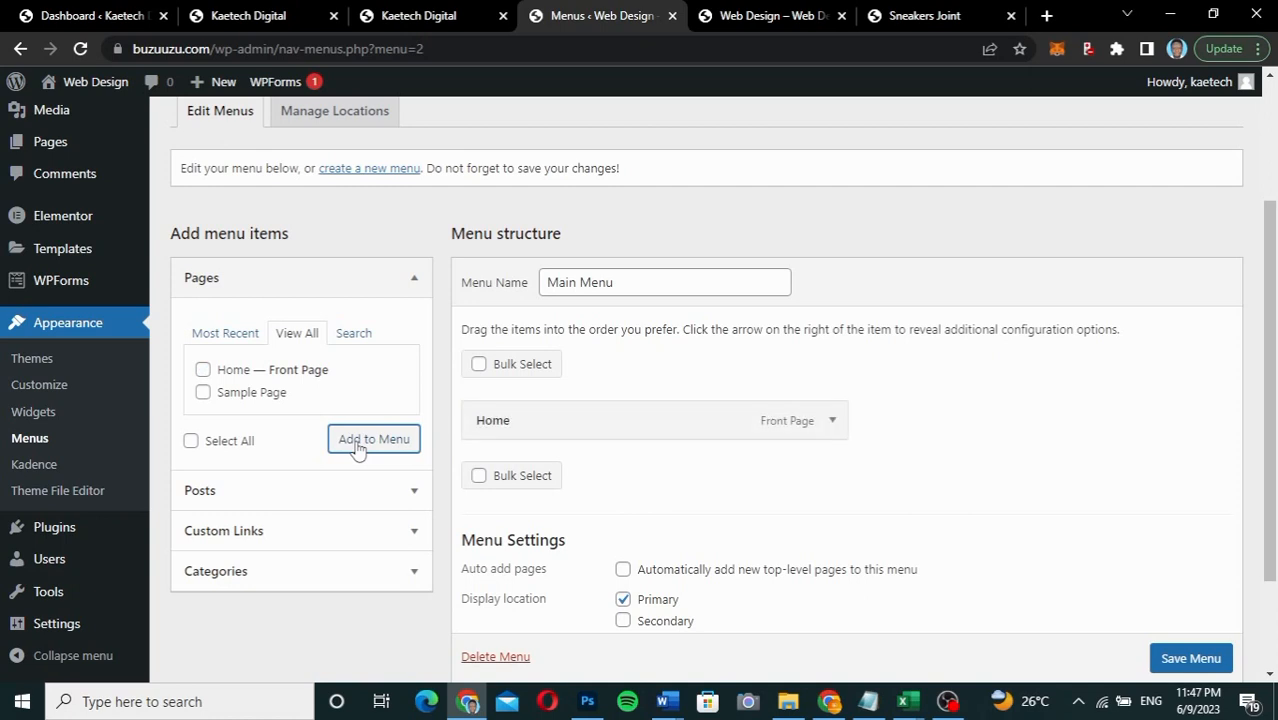
{"action": "scroll", "coordinate": [358, 446], "scroll_direction": "down", "scroll_amount": 1}
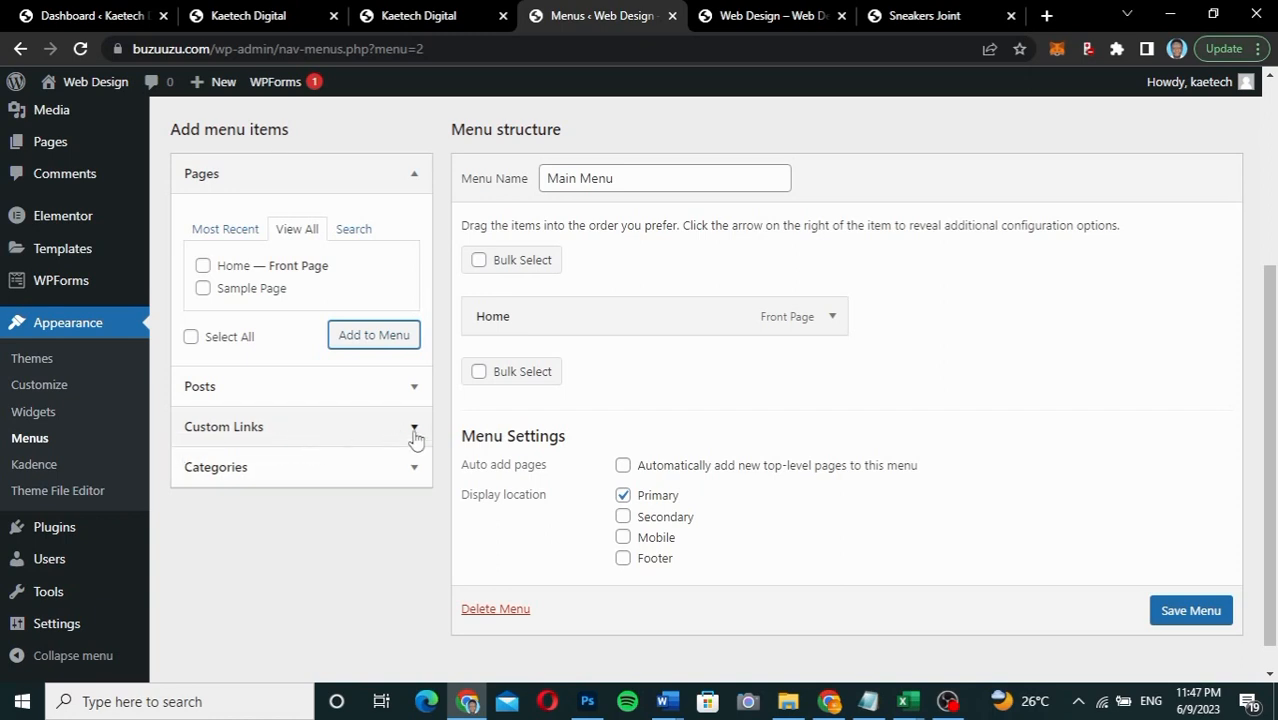
Step: Check in the Menus screen options whether Custom Links is enabled, leaving the options as they are
{"action": "scroll", "coordinate": [857, 376], "scroll_direction": "up", "scroll_amount": 3}
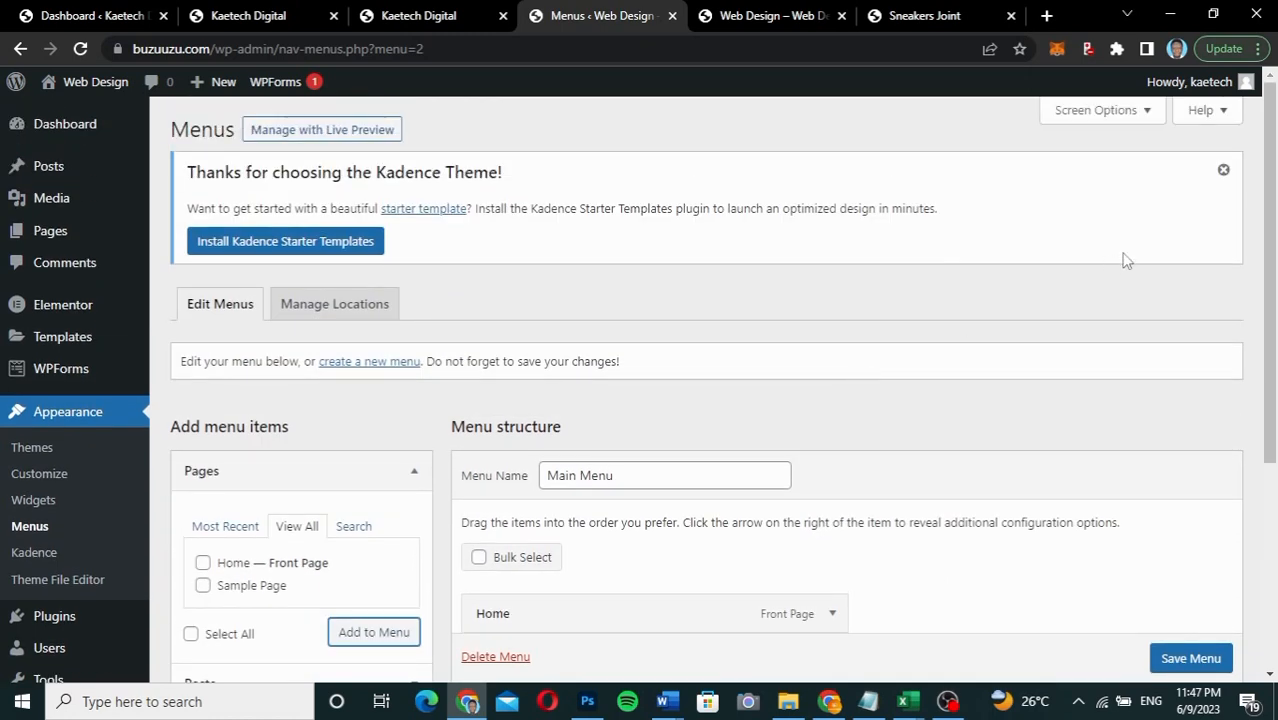
{"action": "left_click", "coordinate": [1098, 111]}
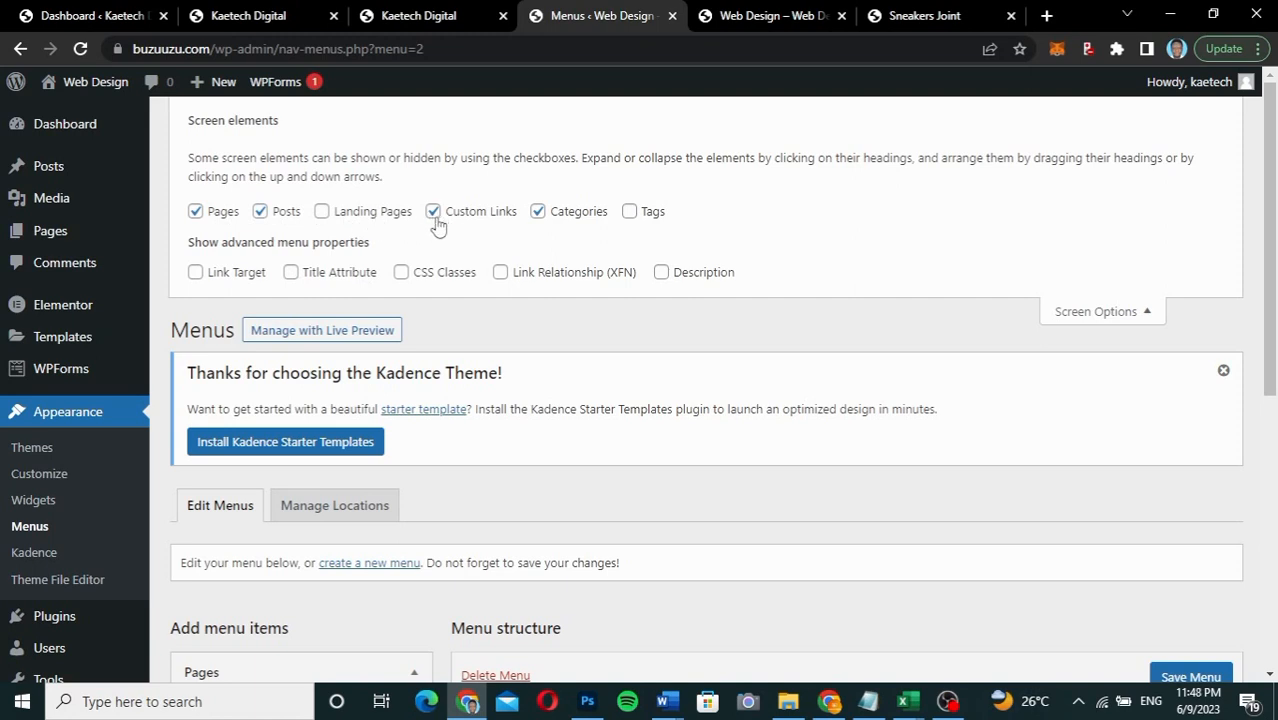
{"action": "left_click", "coordinate": [1138, 309]}
{"action": "scroll", "coordinate": [333, 513], "scroll_direction": "down", "scroll_amount": 3}
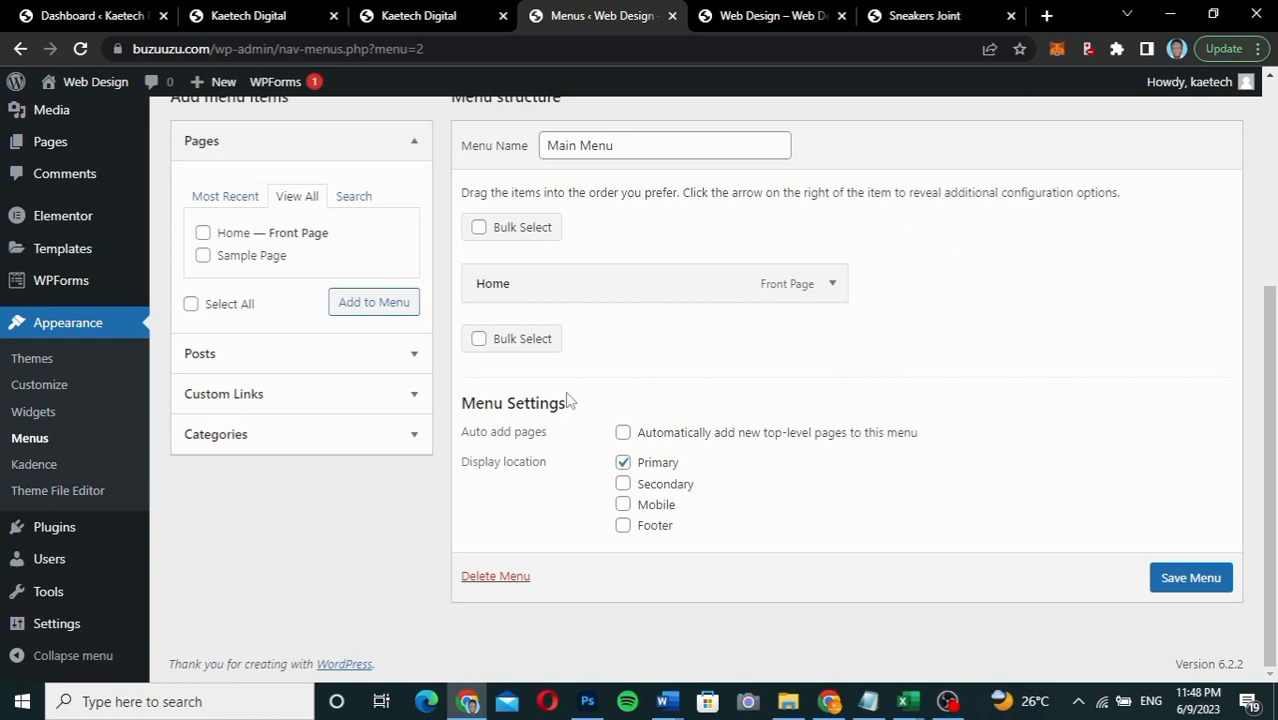
Step: Add a custom link with URL "#" and link text "About" to Main Menu, consulting the demo site's navigation
{"action": "left_click", "coordinate": [322, 399]}
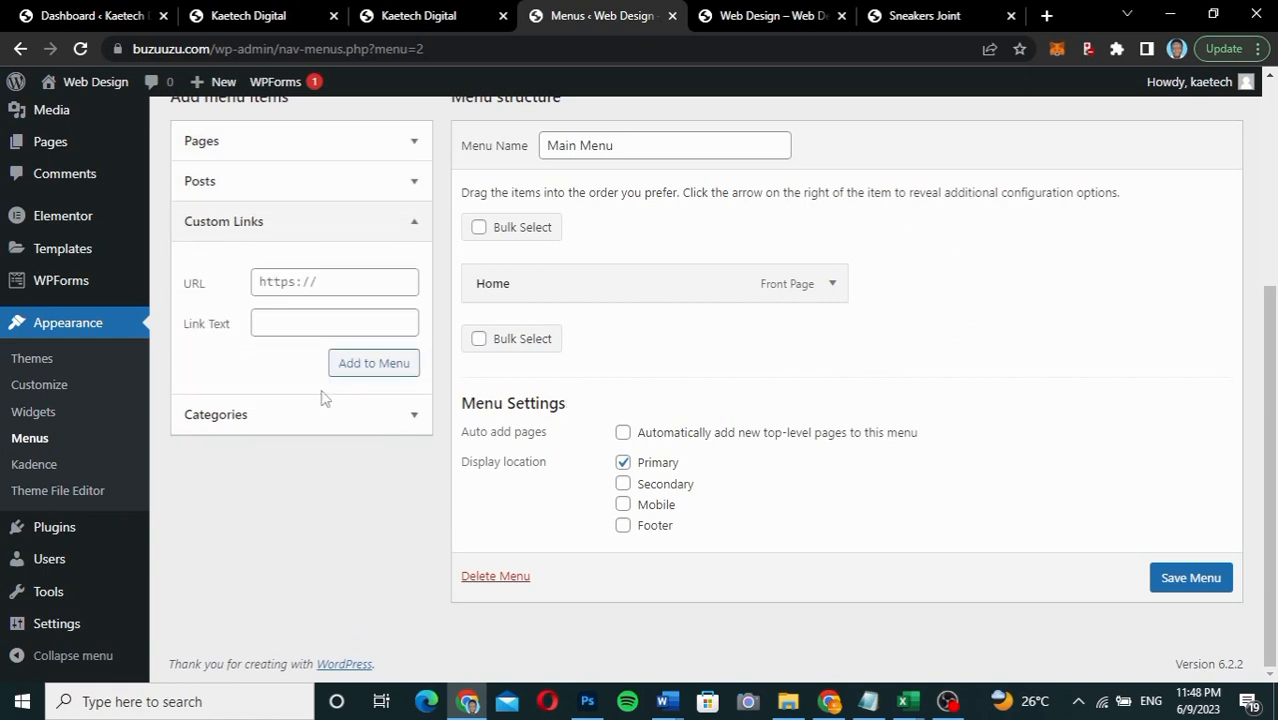
{"action": "left_click", "coordinate": [435, 20]}
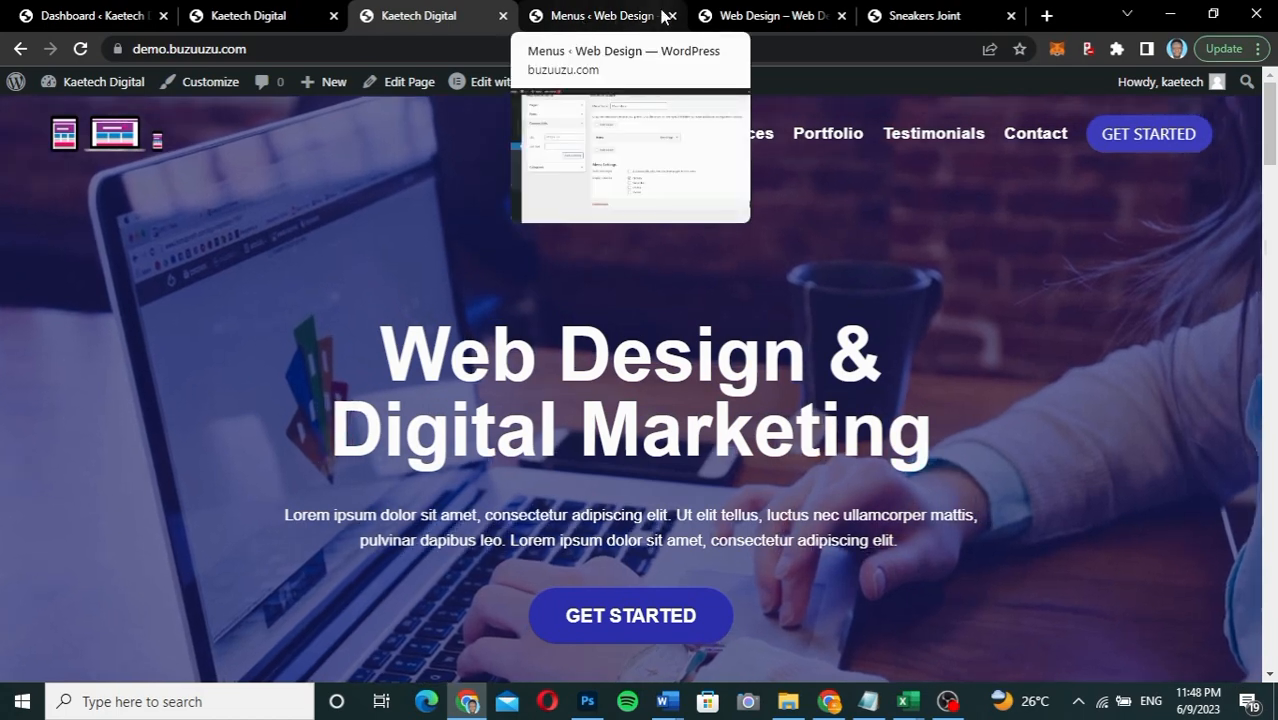
{"action": "left_click", "coordinate": [609, 18]}
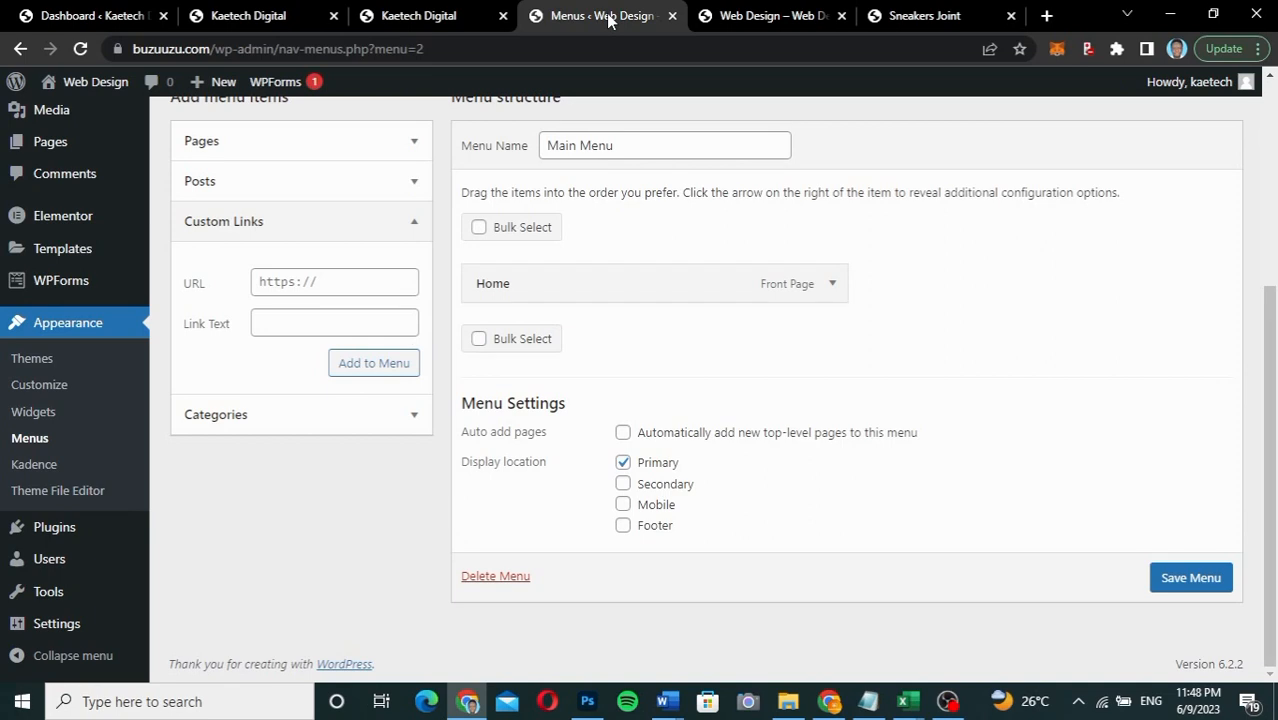
{"action": "left_click", "coordinate": [309, 285]}
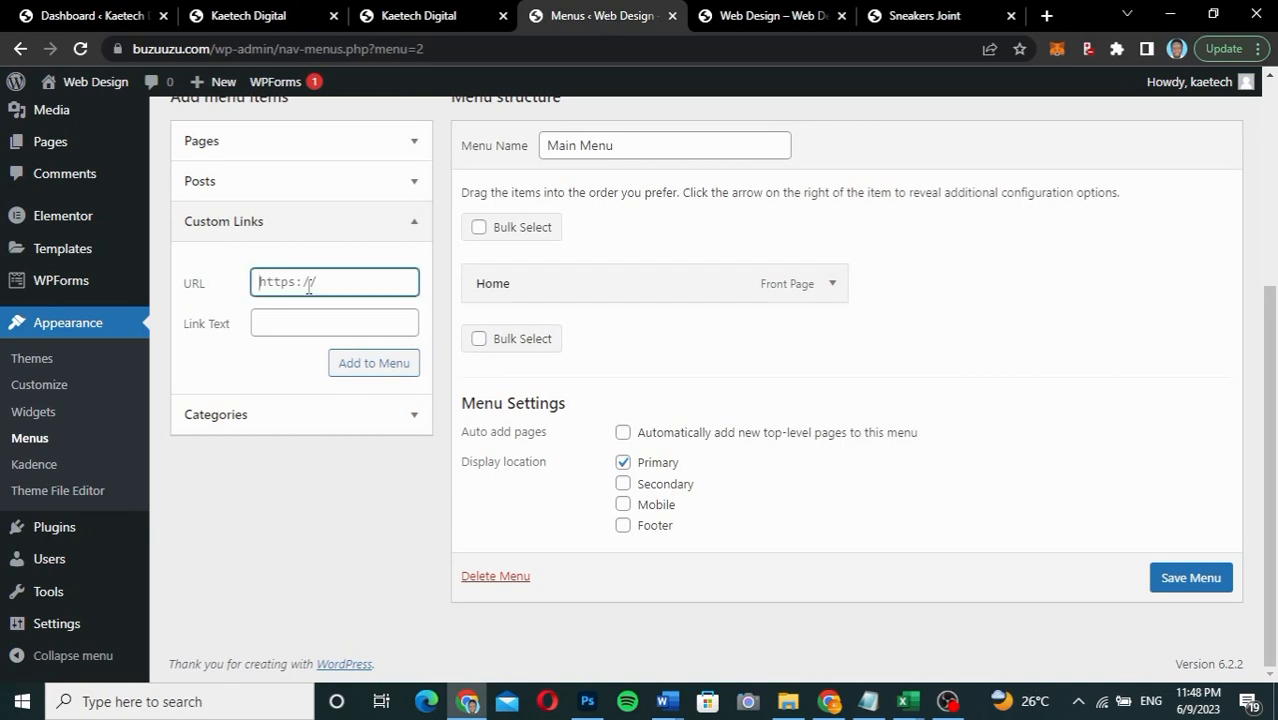
{"action": "type", "text": "#"}
{"action": "left_click", "coordinate": [263, 328]}
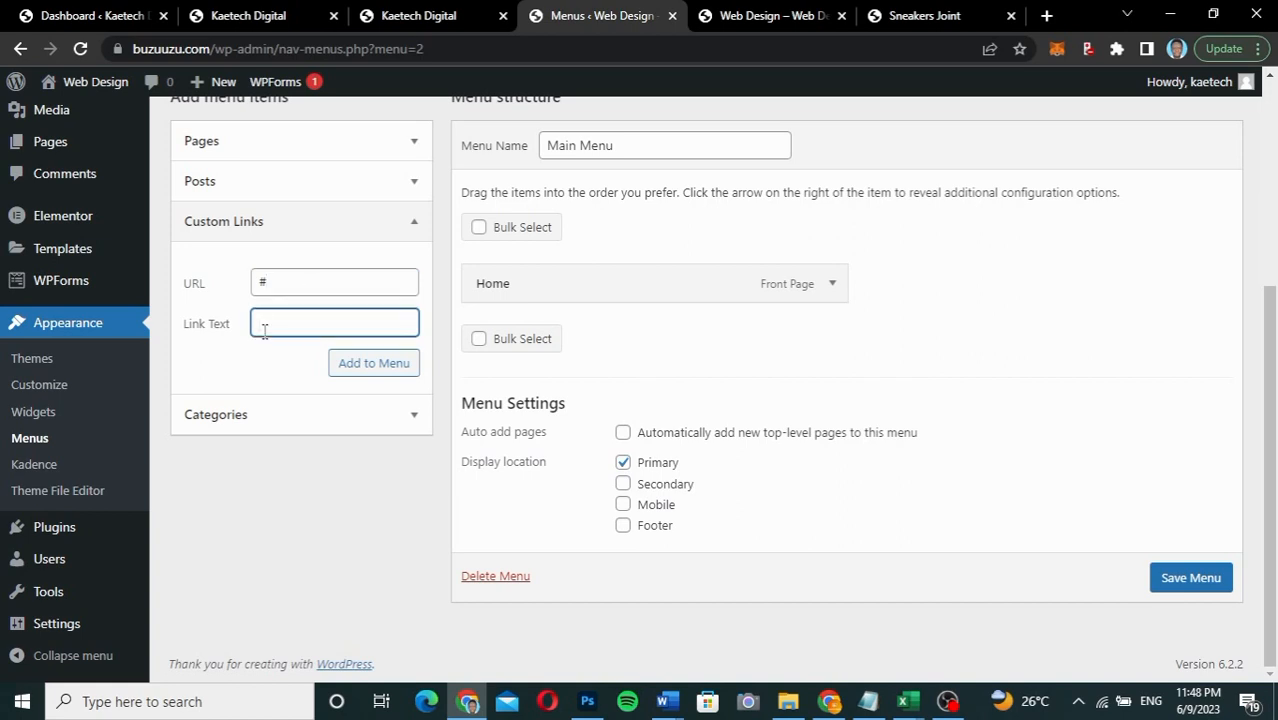
{"action": "type", "text": "About"}
{"action": "left_click", "coordinate": [367, 369]}
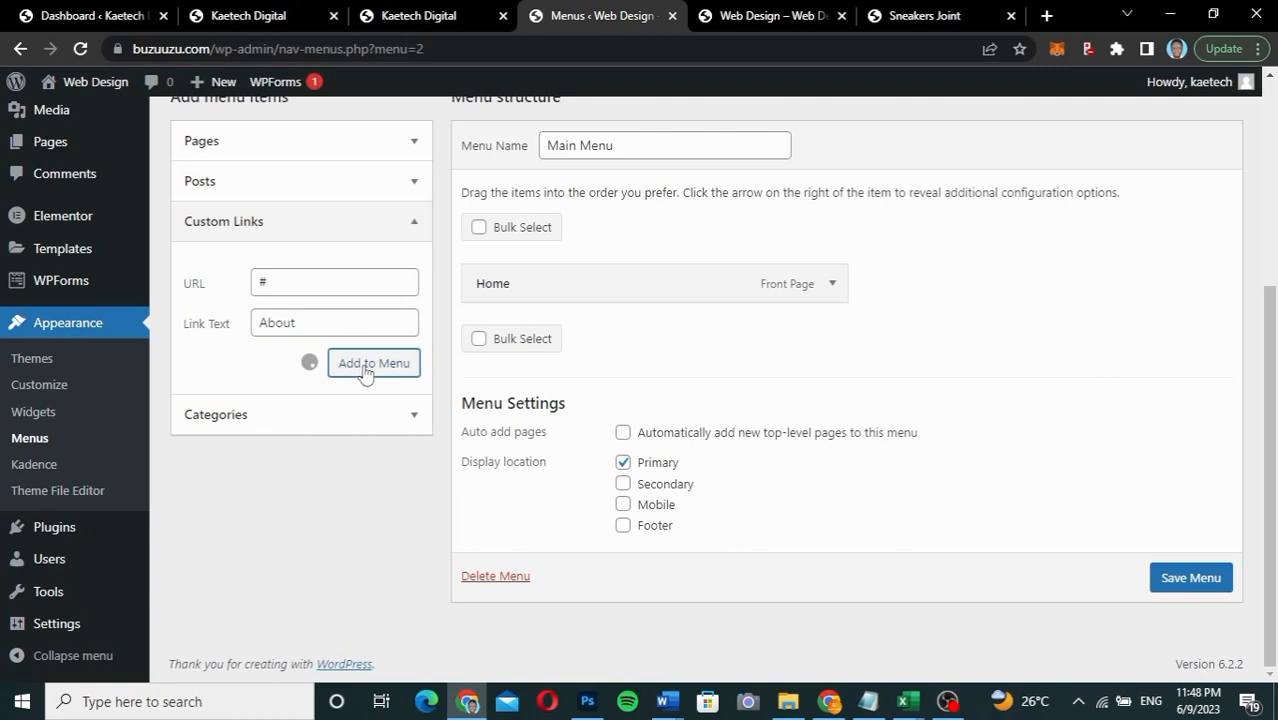
Step: Add a custom link with URL "#" and link text "Services" to Main Menu
{"action": "left_click", "coordinate": [316, 284]}
{"action": "type", "text": "S"}
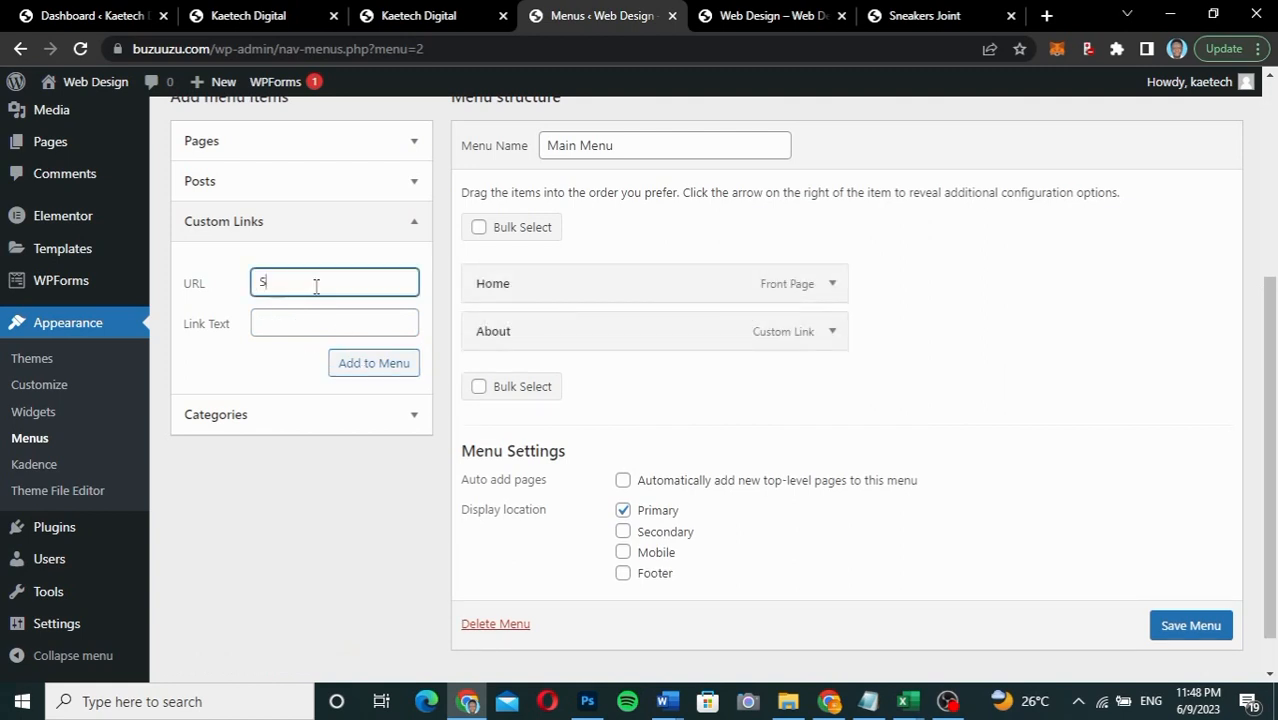
{"action": "type", "text": "ervices"}
{"action": "left_click_drag", "start_coordinate": [326, 284], "coordinate": [166, 285]}
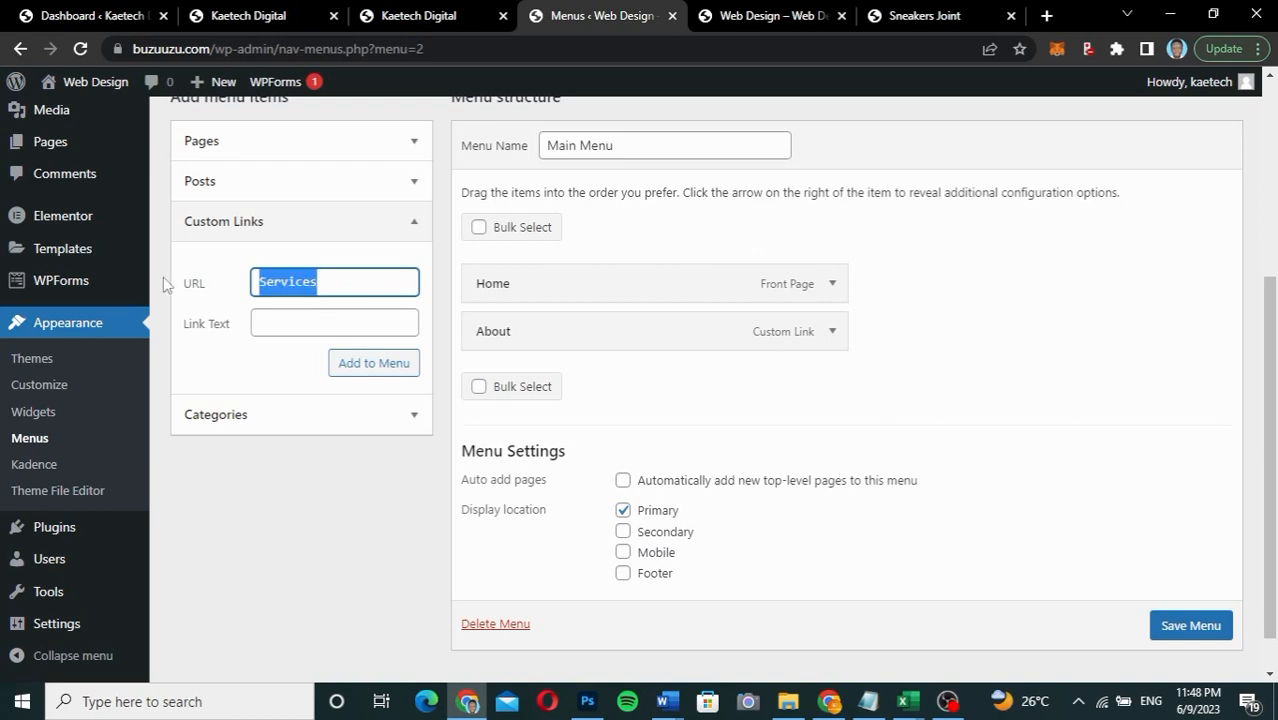
{"action": "key", "text": "BackSpace"}
{"action": "type", "text": "#"}
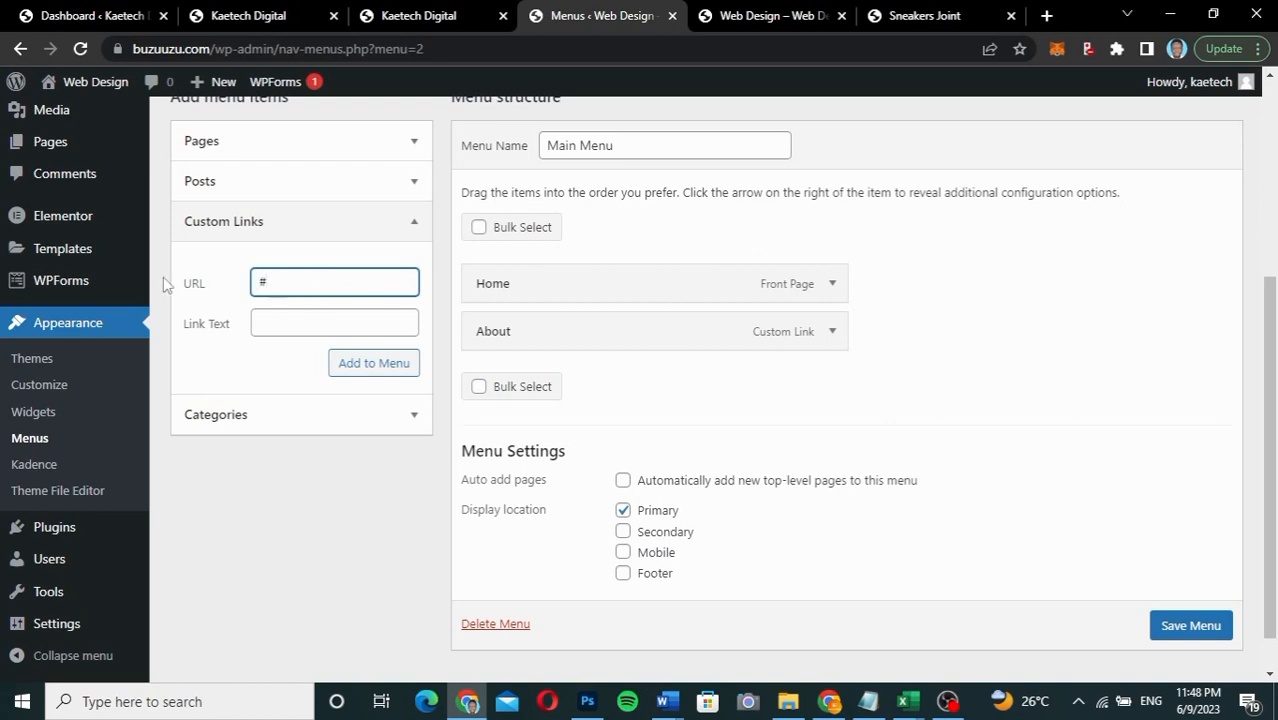
{"action": "left_click", "coordinate": [265, 321]}
{"action": "type", "text": "Services"}
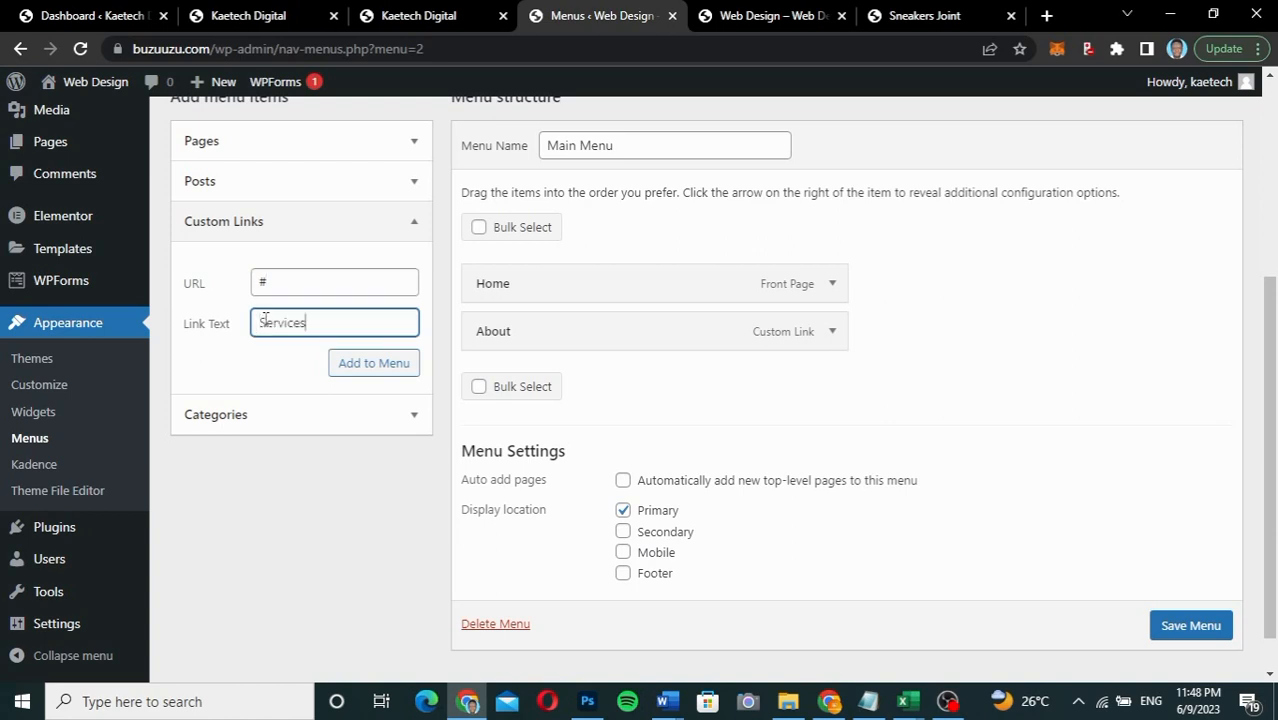
{"action": "left_click", "coordinate": [385, 374]}
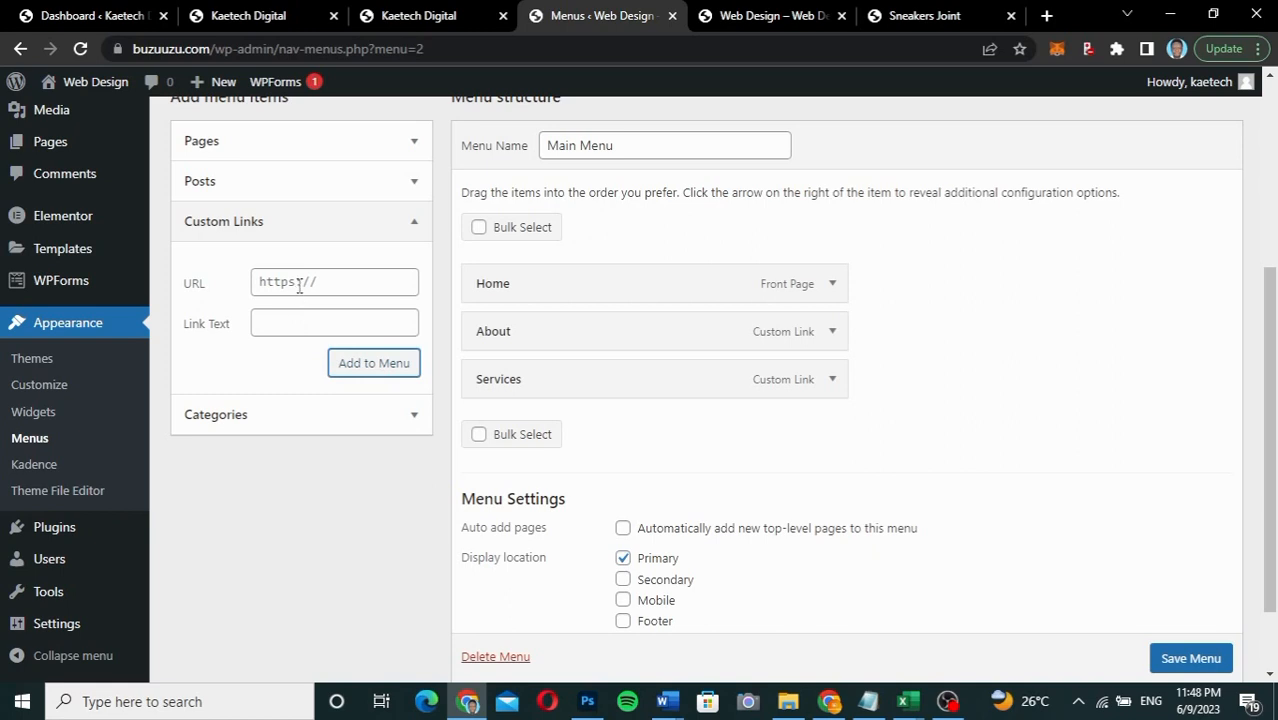
Step: Consult the demo site's navigation and add a custom link with URL "#" and link text "Portfolio" to Main Menu
{"action": "left_click", "coordinate": [447, 24]}
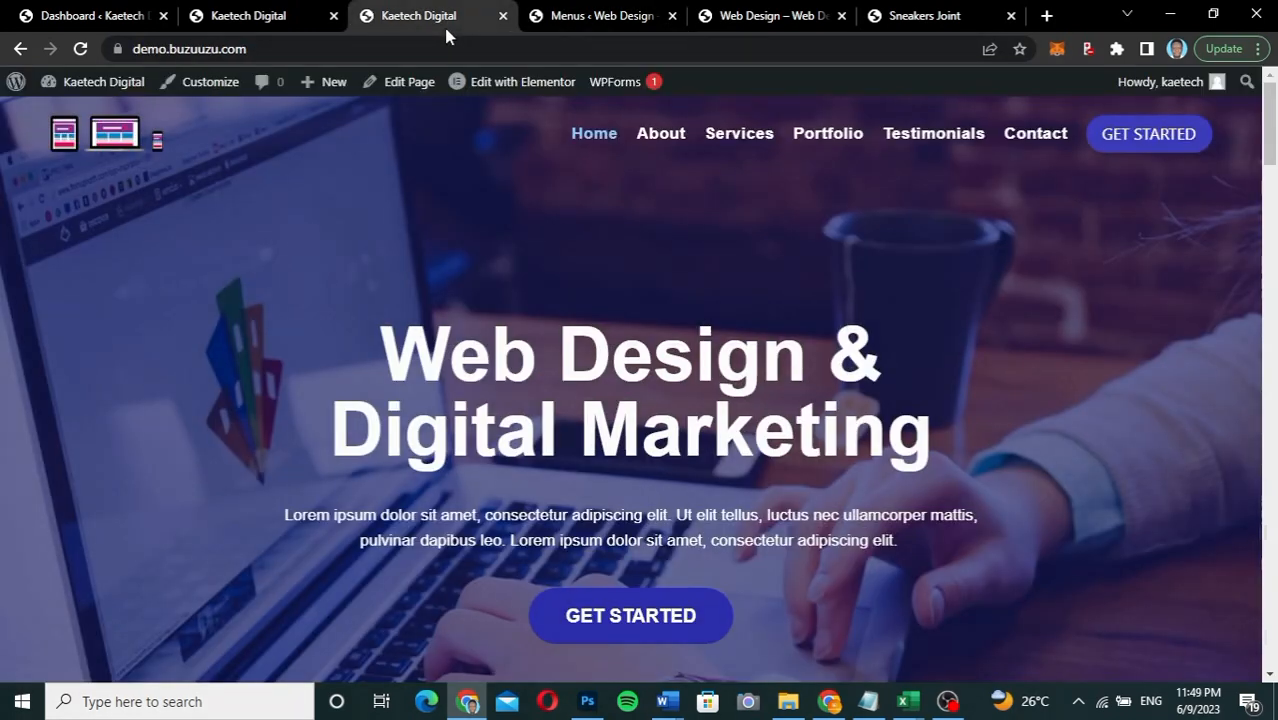
{"action": "left_click", "coordinate": [620, 18]}
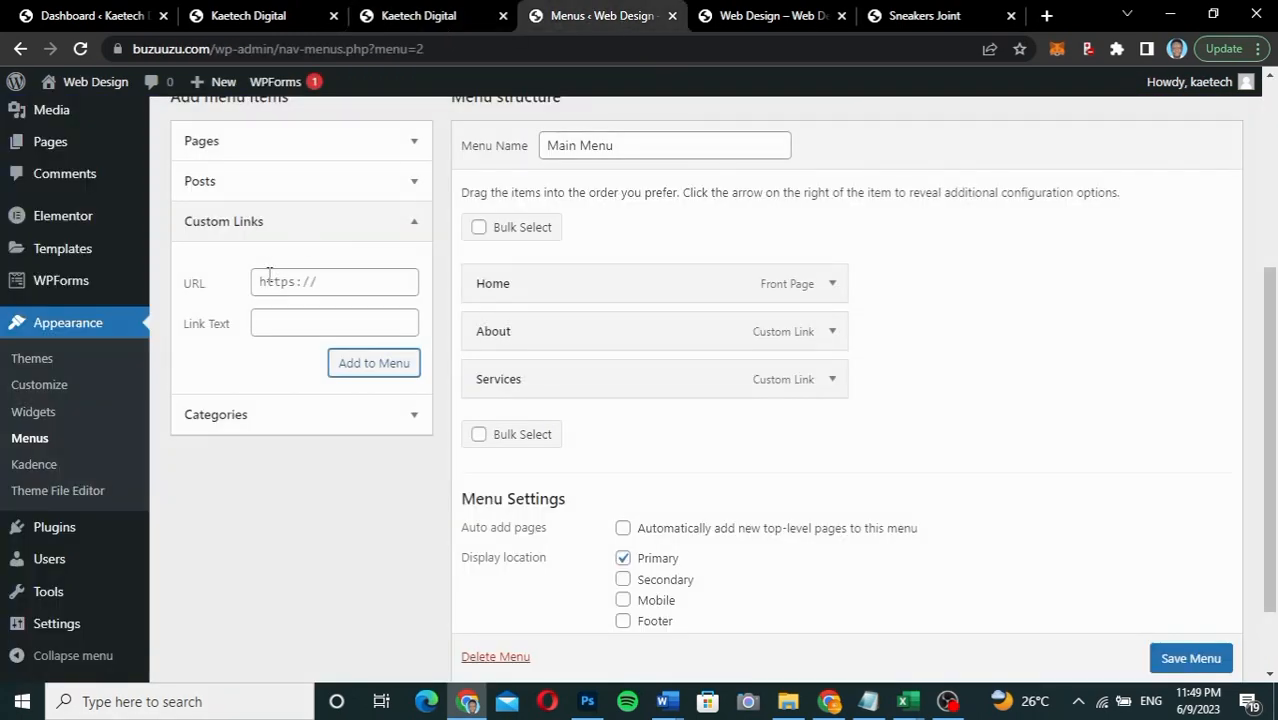
{"action": "left_click", "coordinate": [271, 285]}
{"action": "type", "text": "#"}
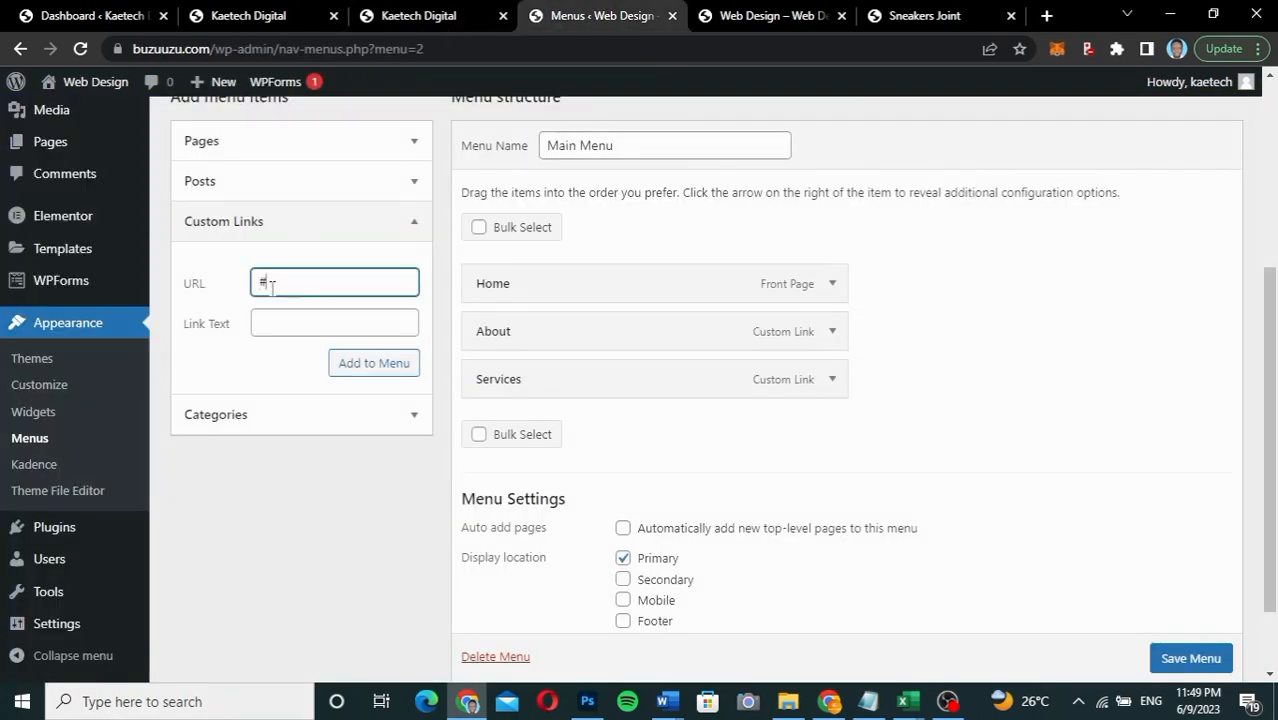
{"action": "left_click", "coordinate": [271, 325]}
{"action": "type", "text": "Portfolio"}
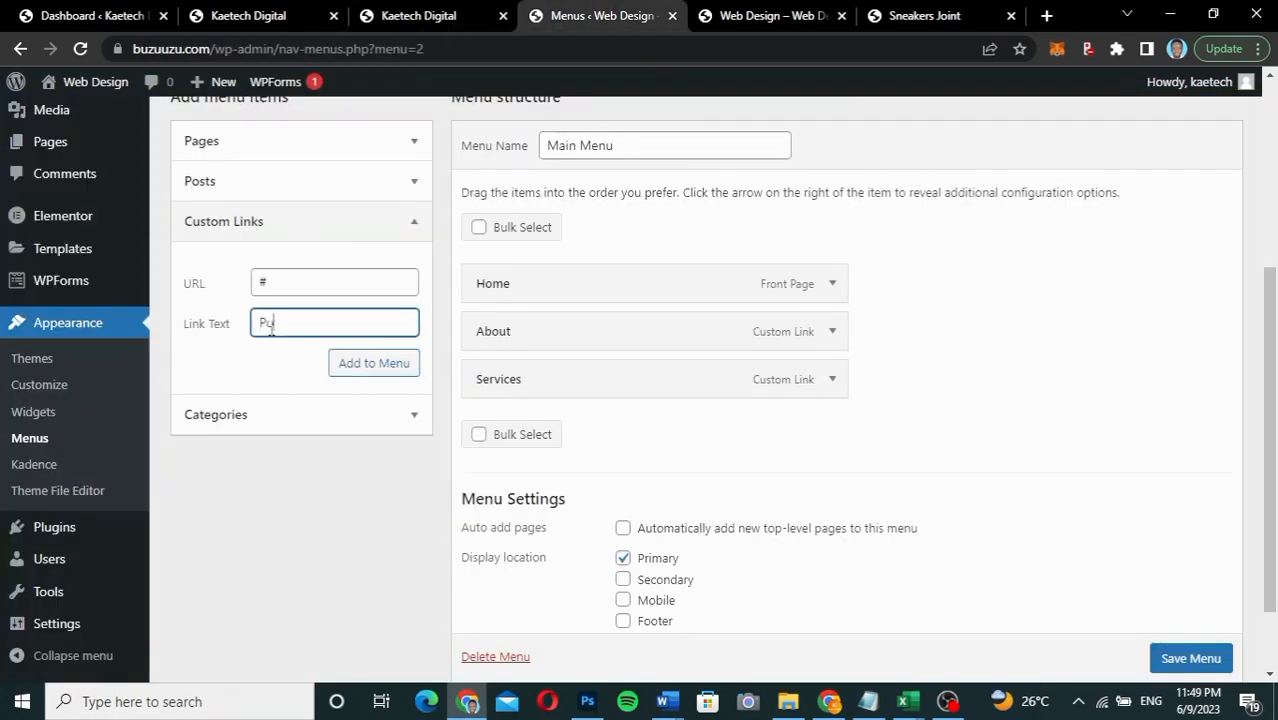
{"action": "key", "text": "Return"}
Step: Add a custom link with URL "#" and link text "Testimonials" to Main Menu
{"action": "left_click", "coordinate": [276, 283]}
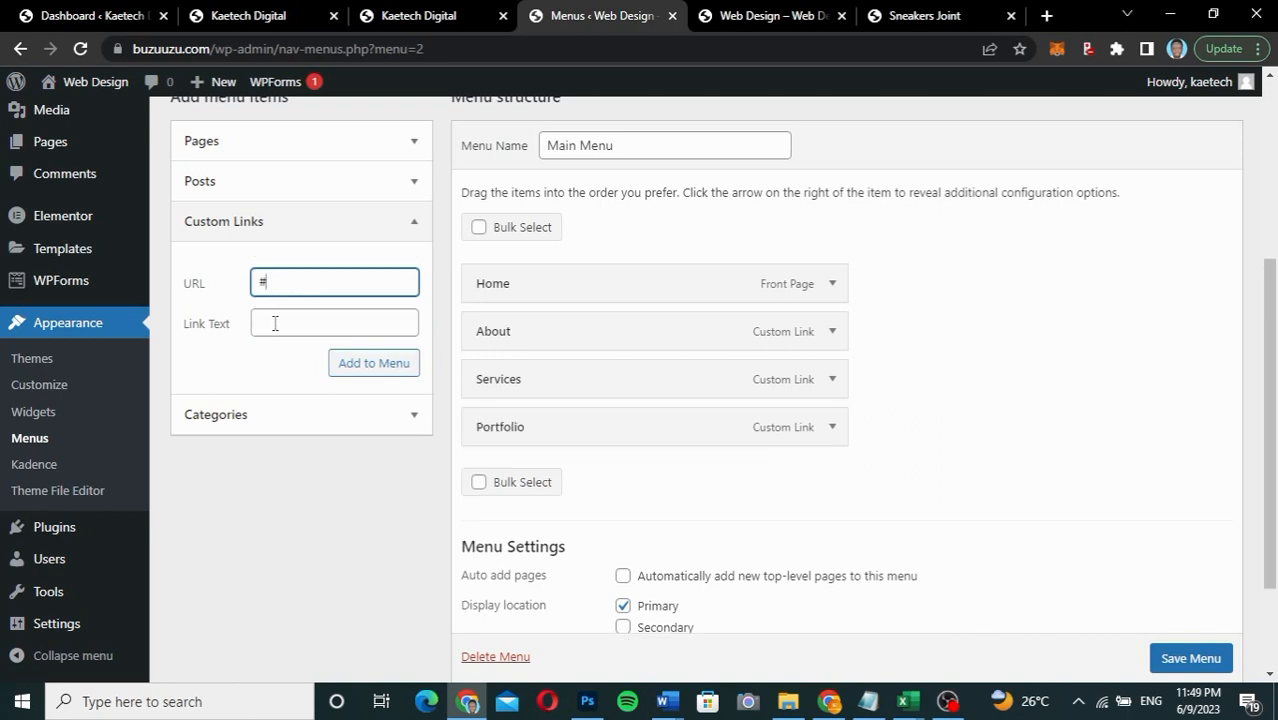
{"action": "left_click", "coordinate": [275, 323]}
{"action": "type", "text": "Testimonials"}
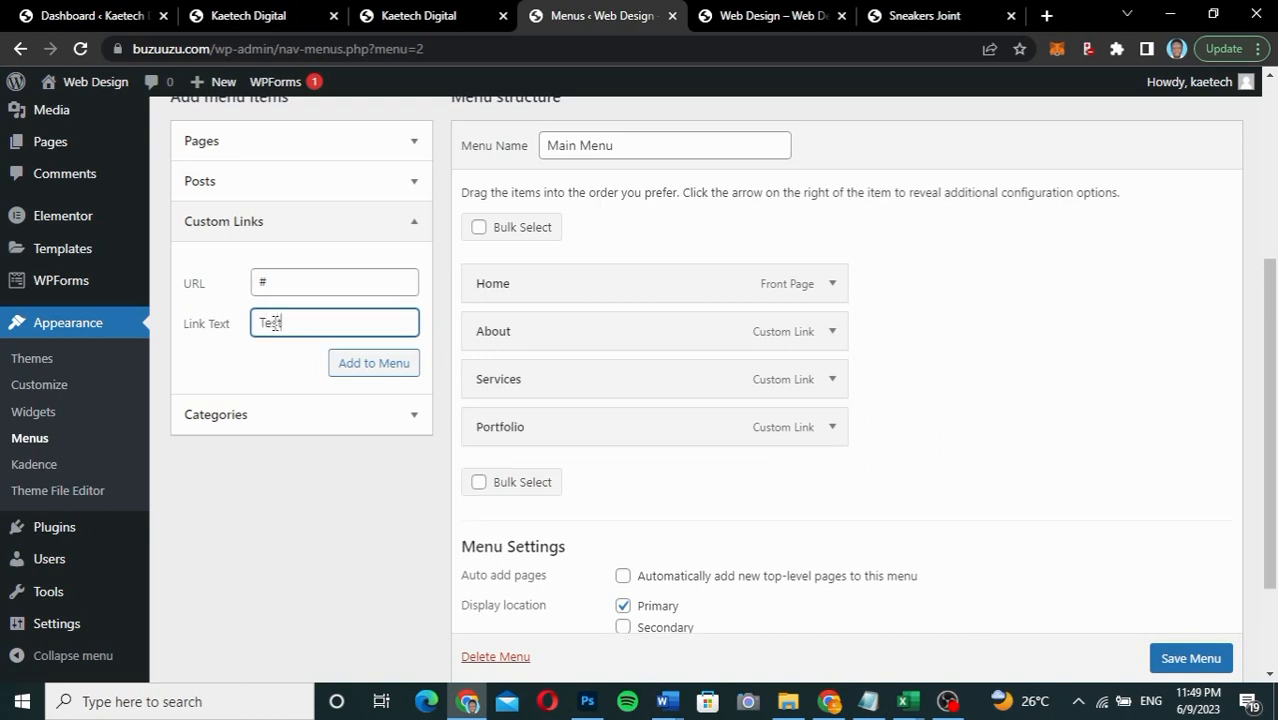
{"action": "left_click", "coordinate": [357, 368]}
Step: Add a custom link with URL "#" and link text "Contact" to Main Menu
{"action": "left_click", "coordinate": [302, 276]}
{"action": "type", "text": "#"}
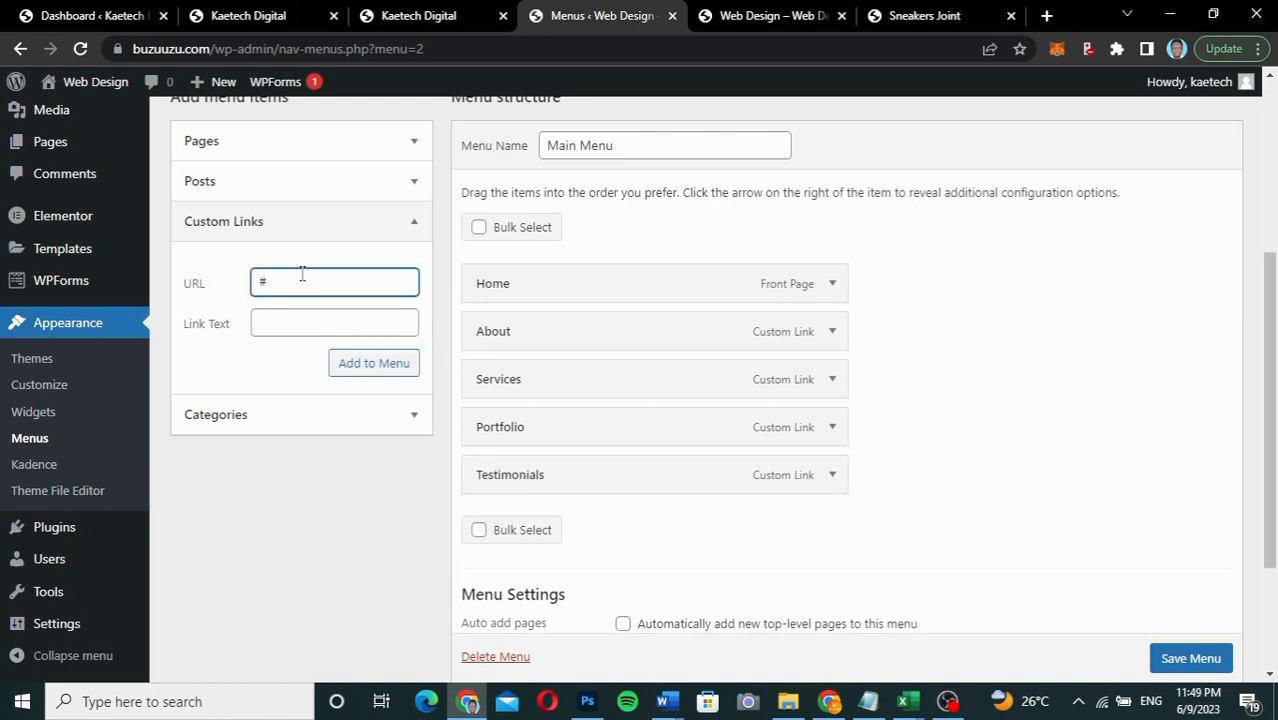
{"action": "left_click", "coordinate": [277, 324]}
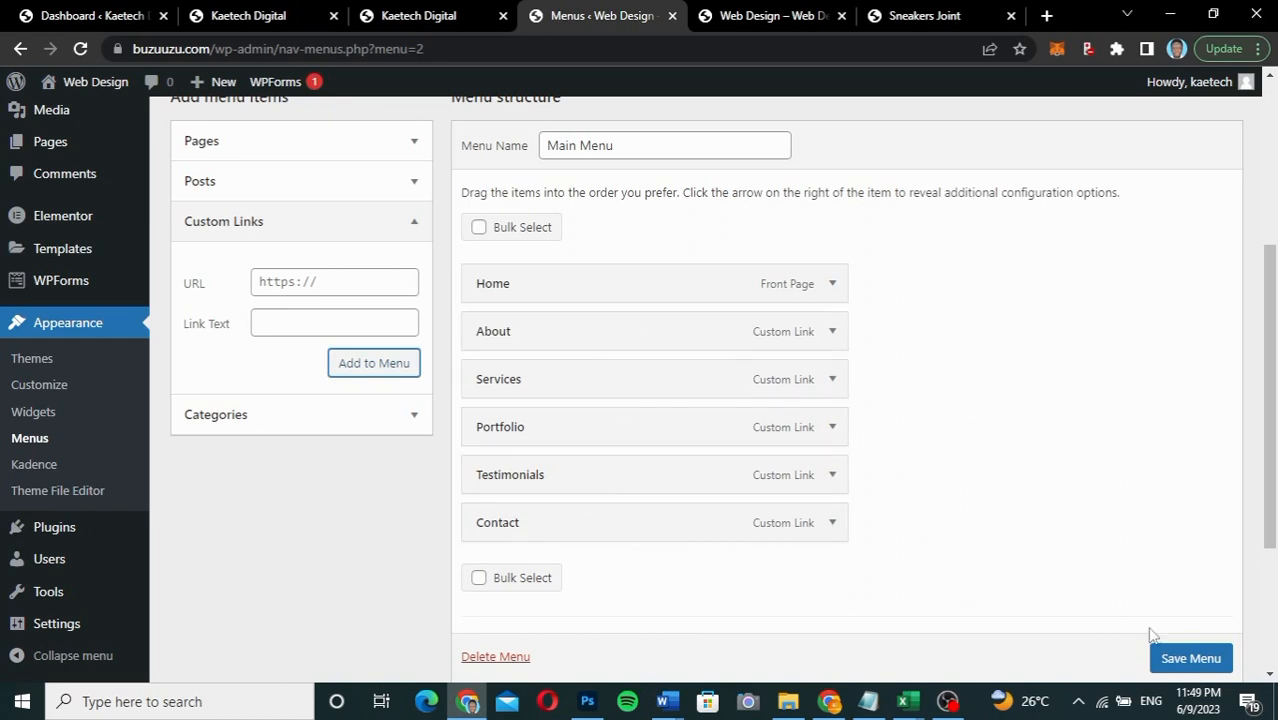
Step: Save Main Menu and reload the buzuuzu.com front page to check its header navigation
{"action": "scroll", "coordinate": [1195, 664], "scroll_direction": "down", "scroll_amount": 1}
{"action": "left_click", "coordinate": [1197, 664]}
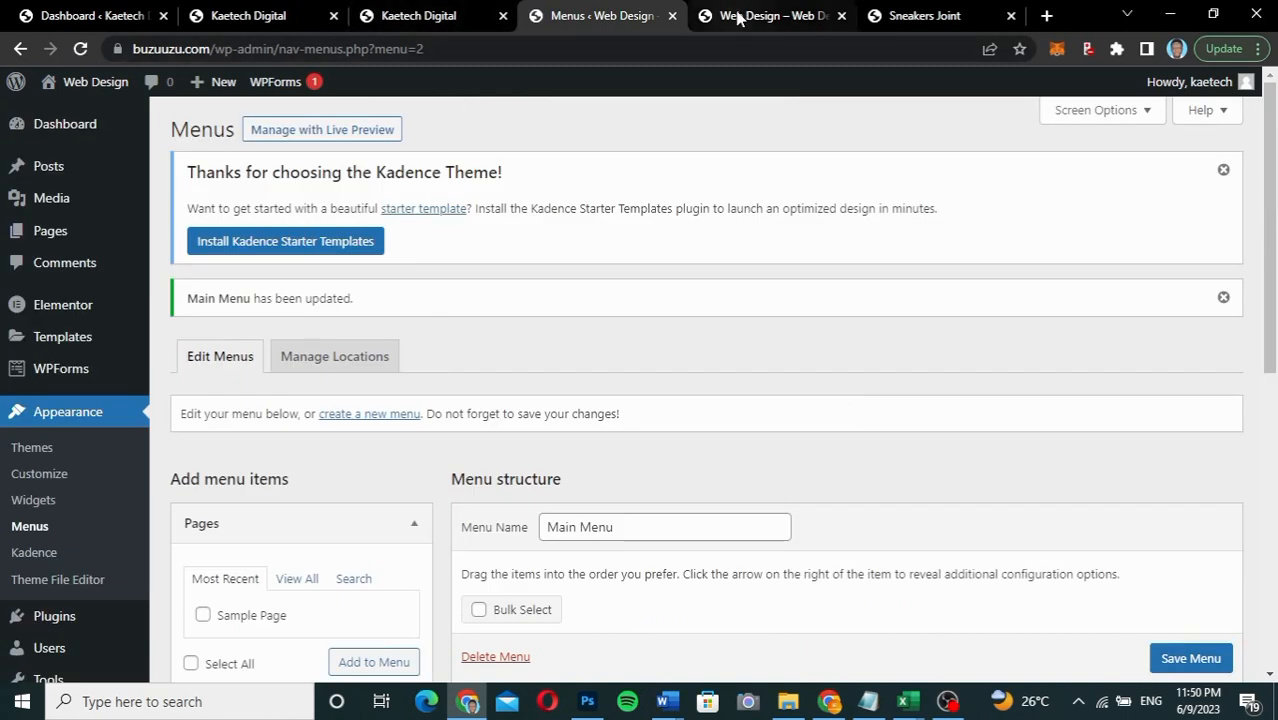
{"action": "left_click", "coordinate": [740, 16]}
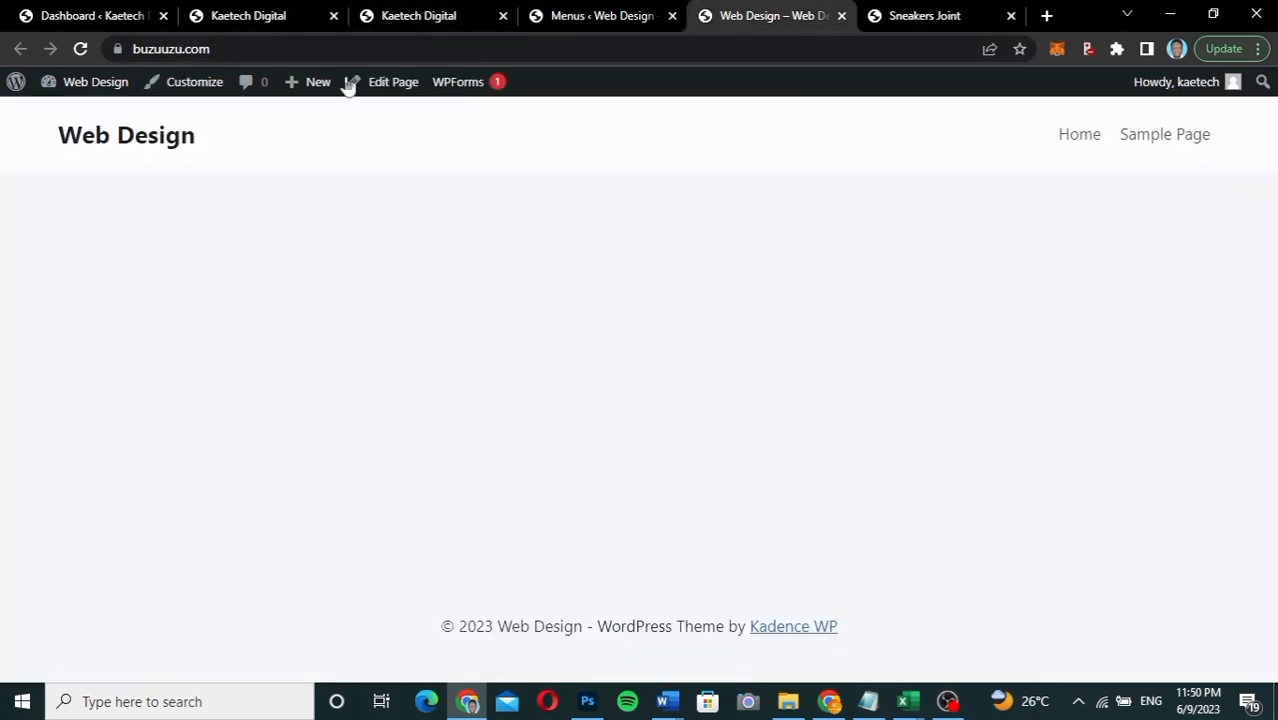
{"action": "left_click", "coordinate": [81, 48]}
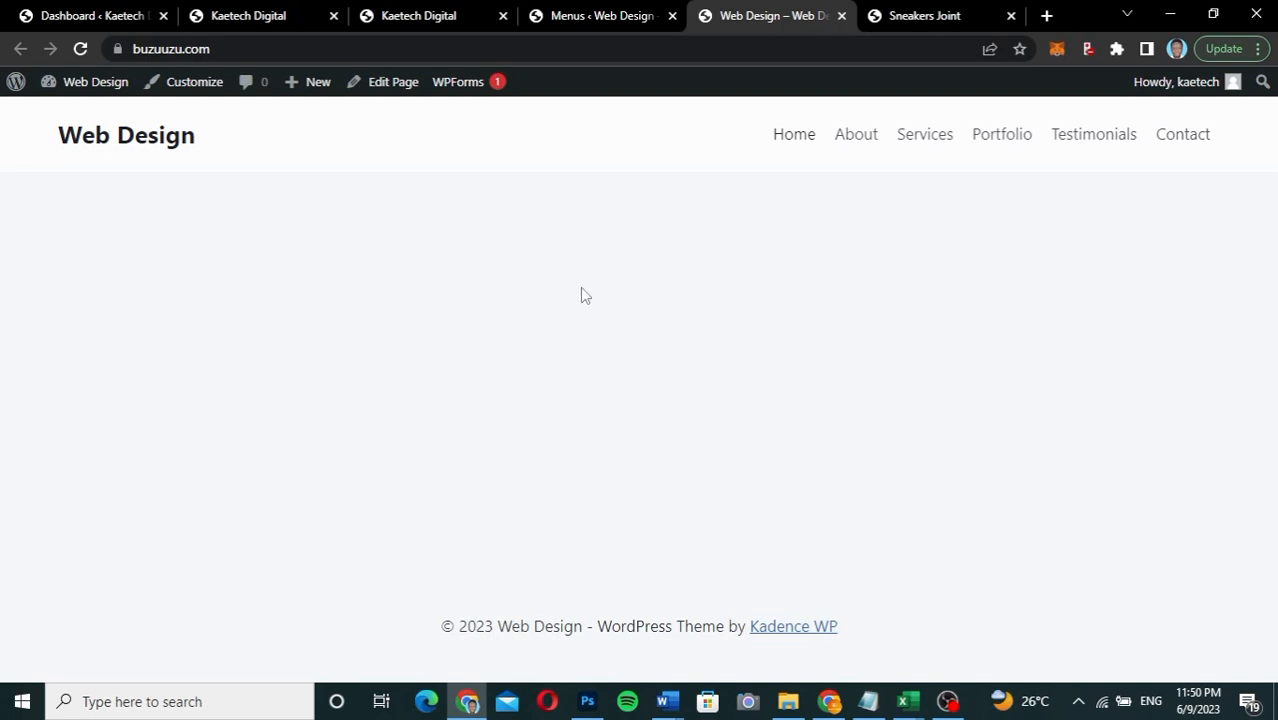
Step: Open the Home front page for editing from the list of all pages and launch it in Elementor
{"action": "left_click", "coordinate": [605, 20]}
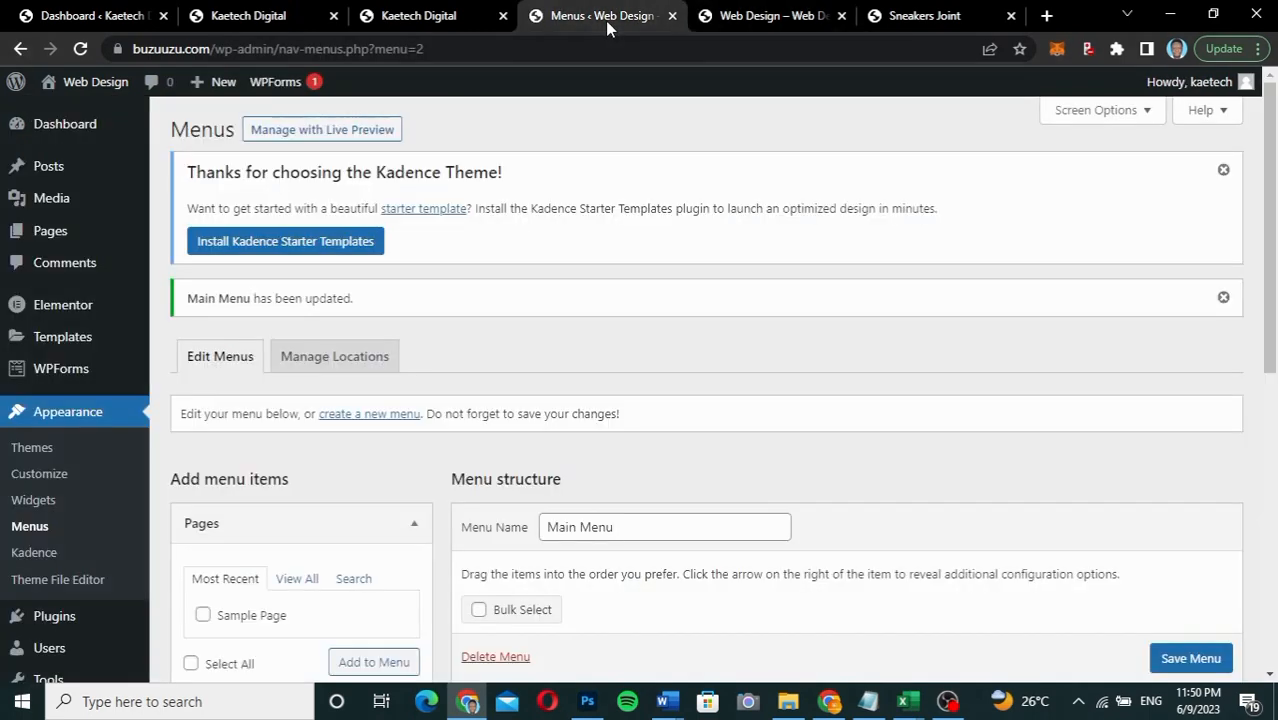
{"action": "mouse_move", "coordinate": [22, 236]}
{"action": "left_click", "coordinate": [175, 243]}
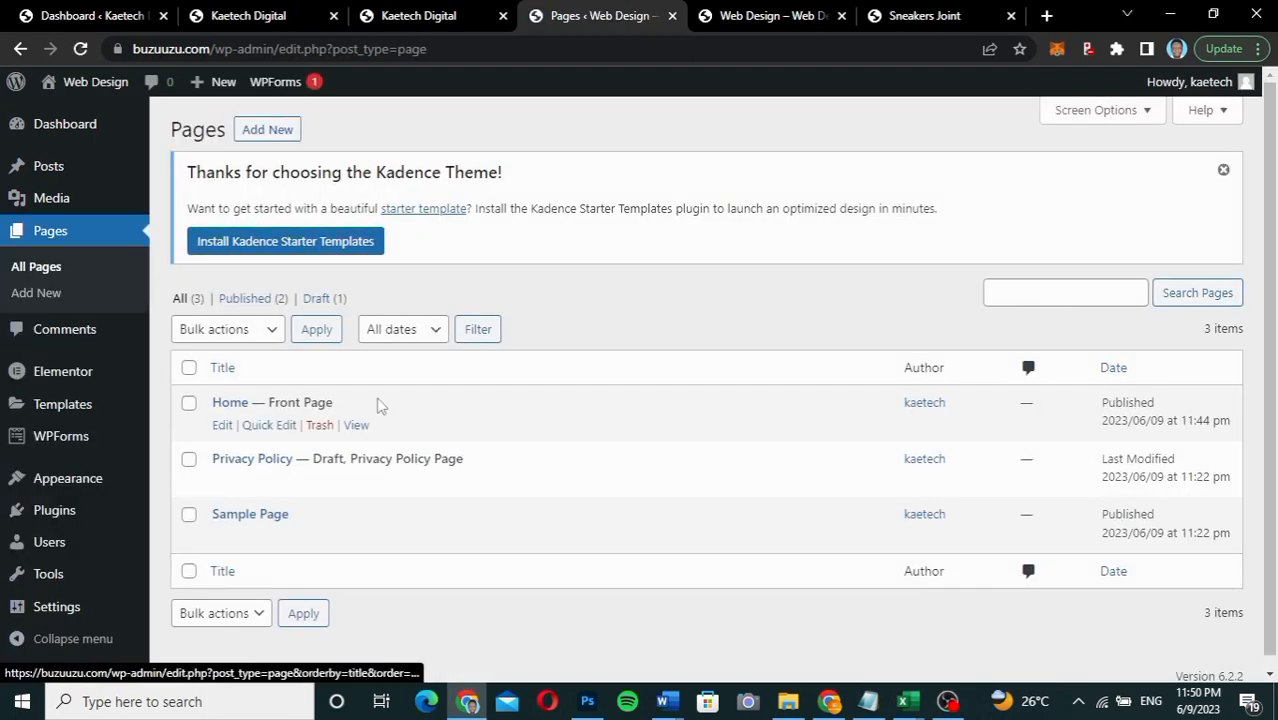
{"action": "scroll", "coordinate": [378, 404], "scroll_direction": "down", "scroll_amount": 1}
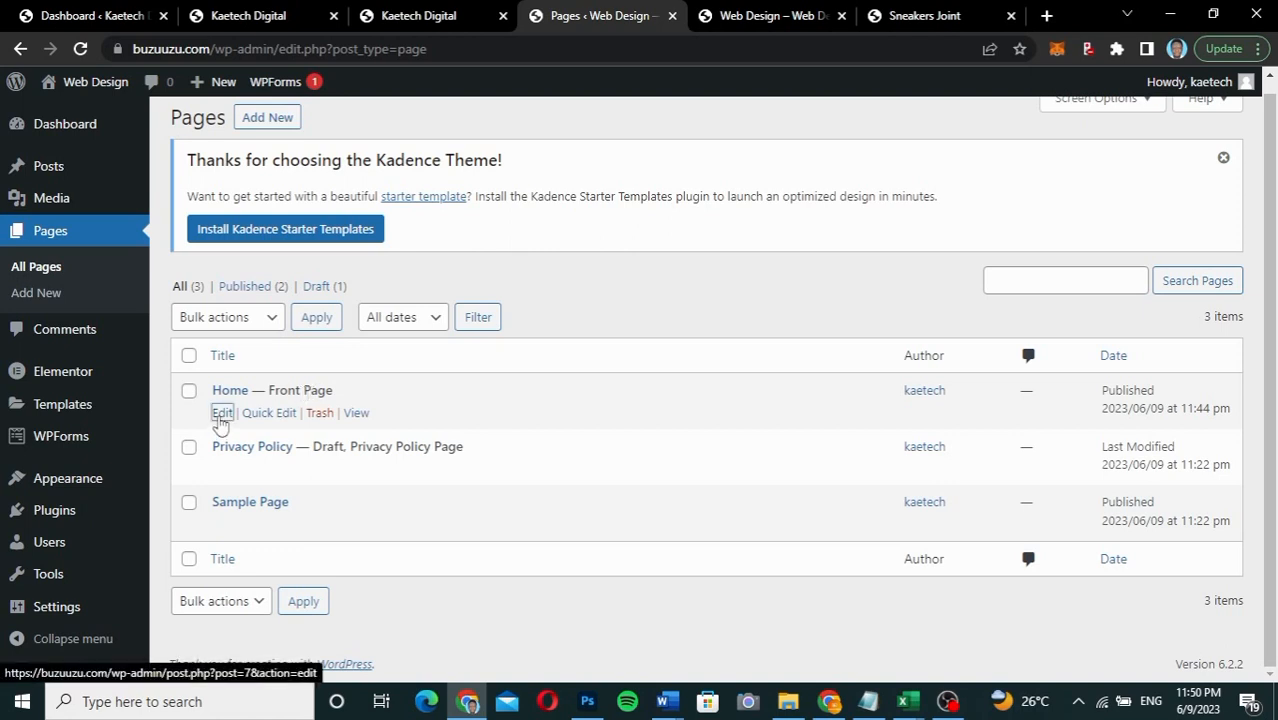
{"action": "left_click", "coordinate": [222, 413]}
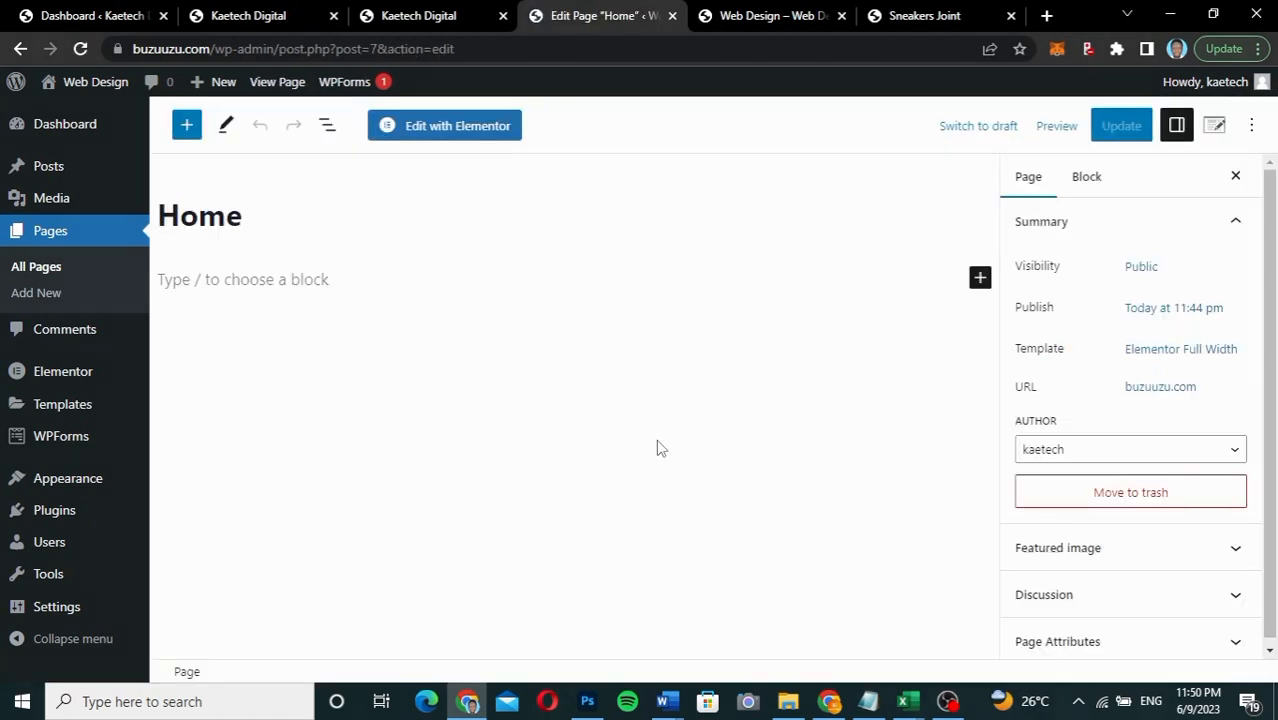
{"action": "left_click", "coordinate": [456, 134]}
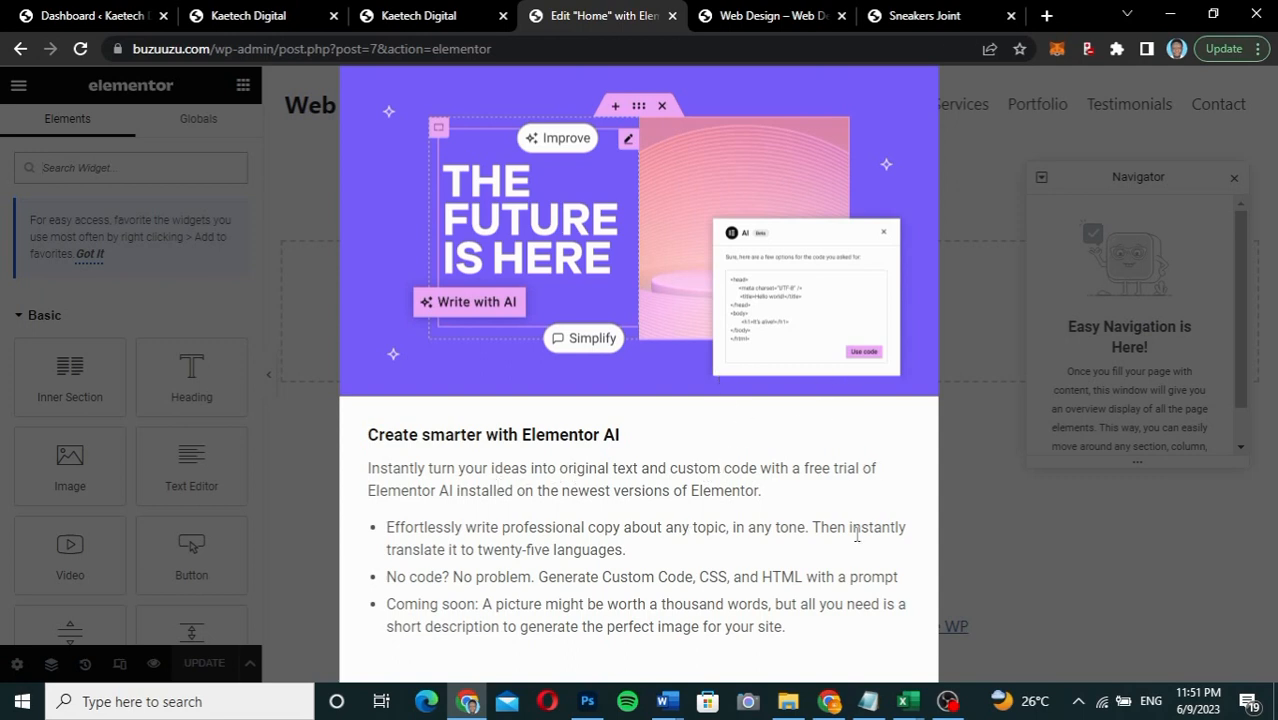
Step: Move past the Elementor AI announcement and accept the container activation offer to open Elementor's experiments and features settings
{"action": "key", "text": "ctrl+minus"}
{"action": "key", "text": "ctrl+minus"}
{"action": "key", "text": "ctrl+minus"}
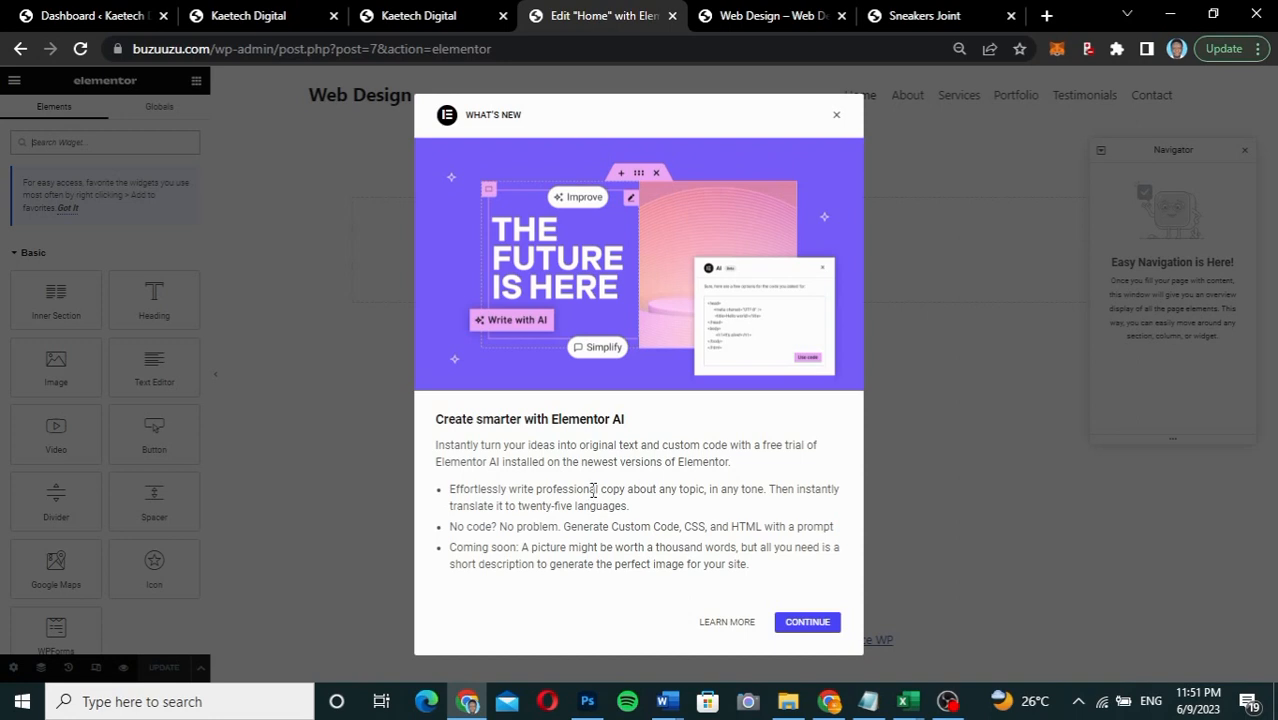
{"action": "left_click", "coordinate": [807, 623]}
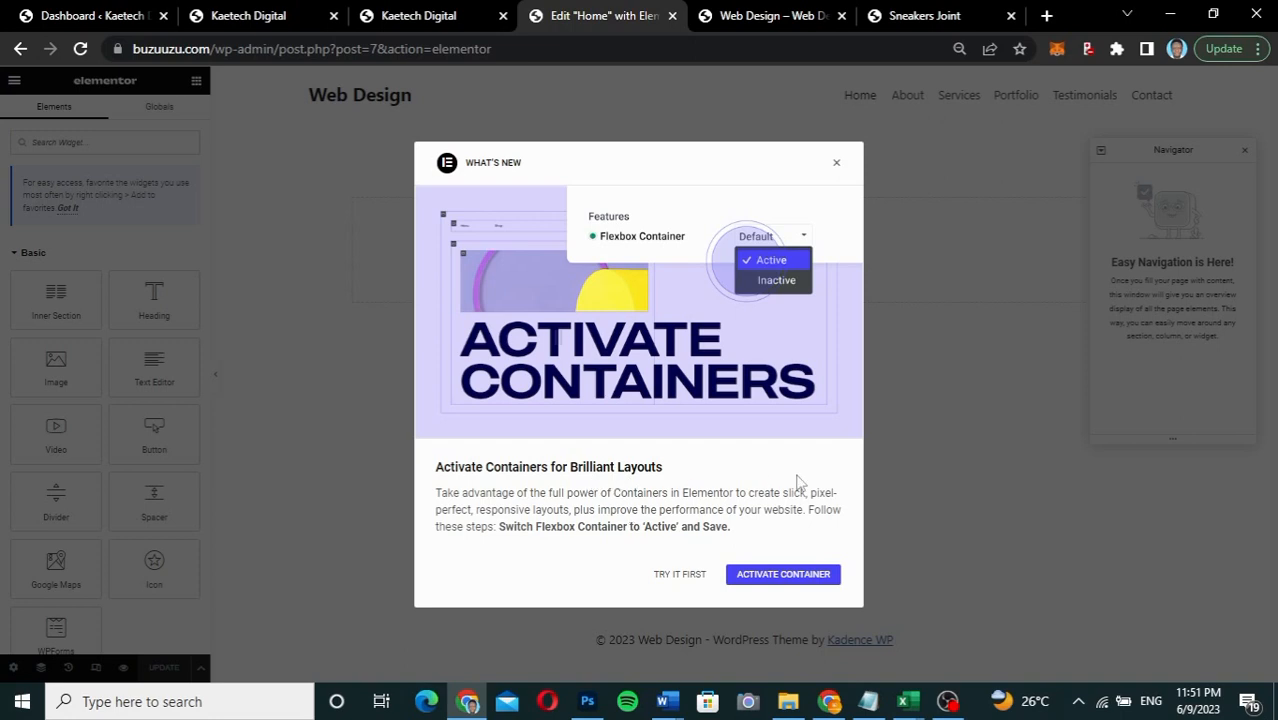
{"action": "left_click", "coordinate": [786, 575]}
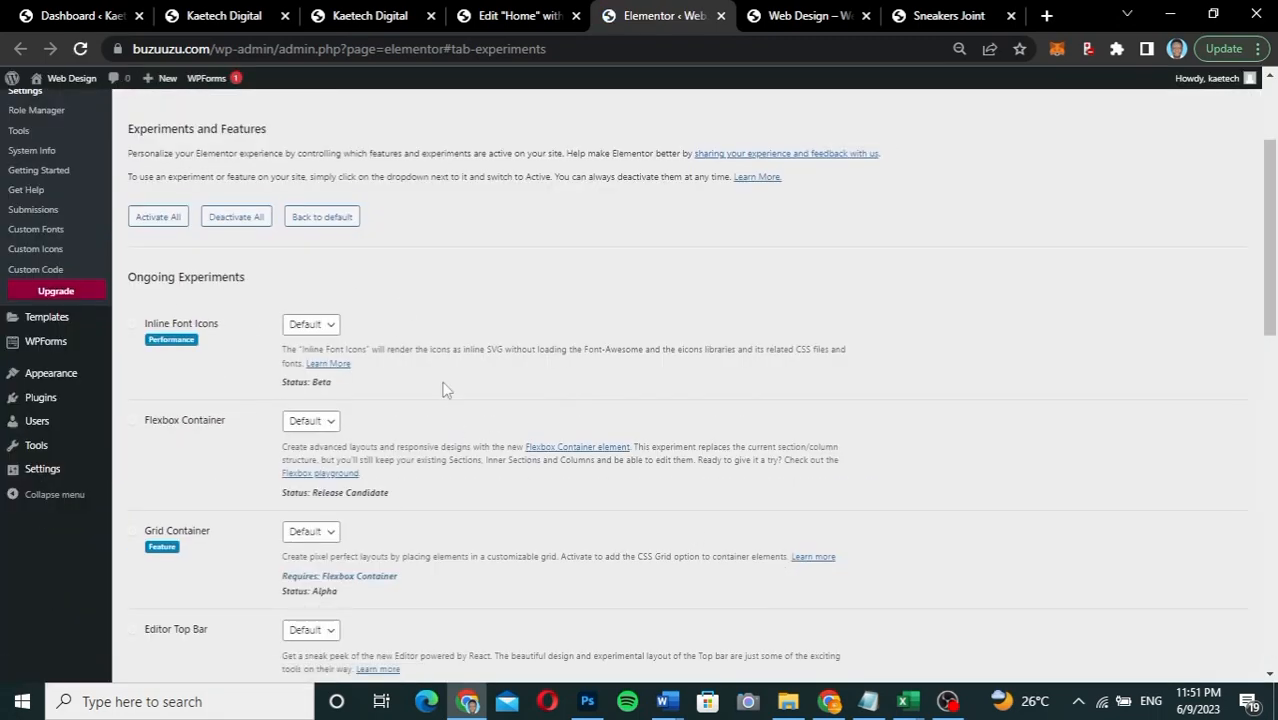
Step: Set the Flexbox Container experiment to Active in Elementor's ongoing experiments
{"action": "key", "text": "ctrl+plus"}
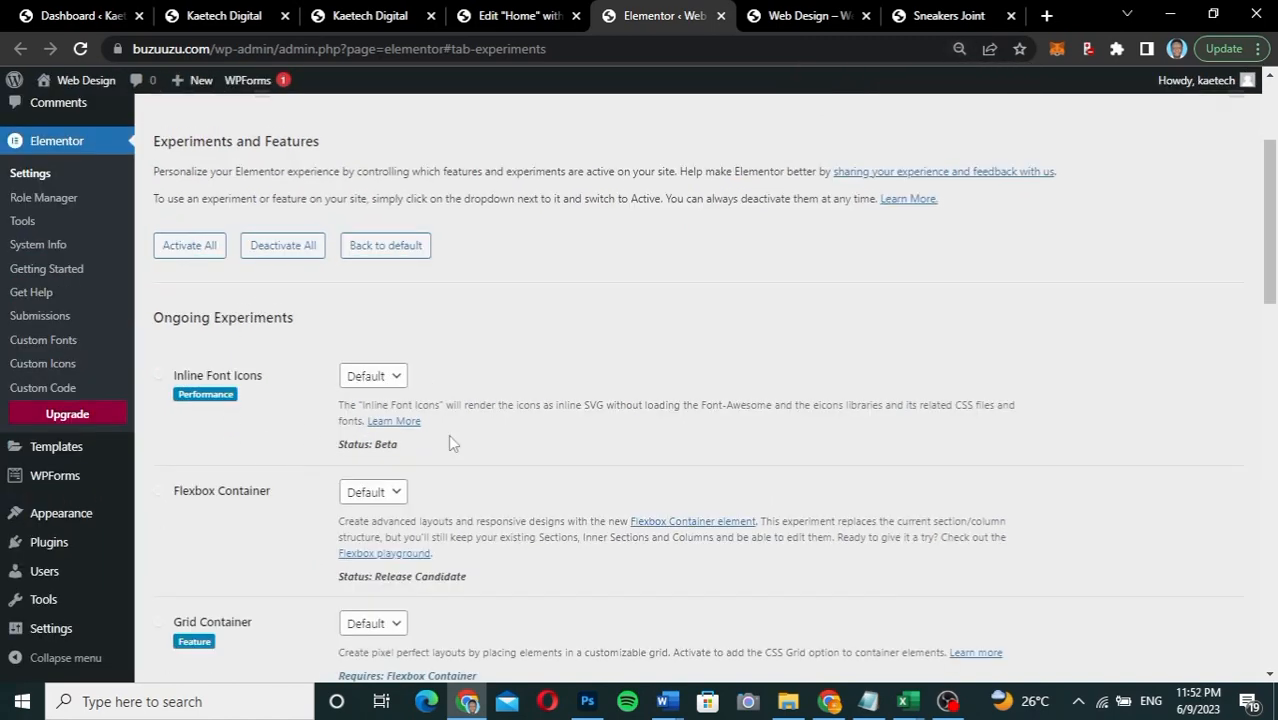
{"action": "scroll", "coordinate": [449, 437], "scroll_direction": "down", "scroll_amount": 1}
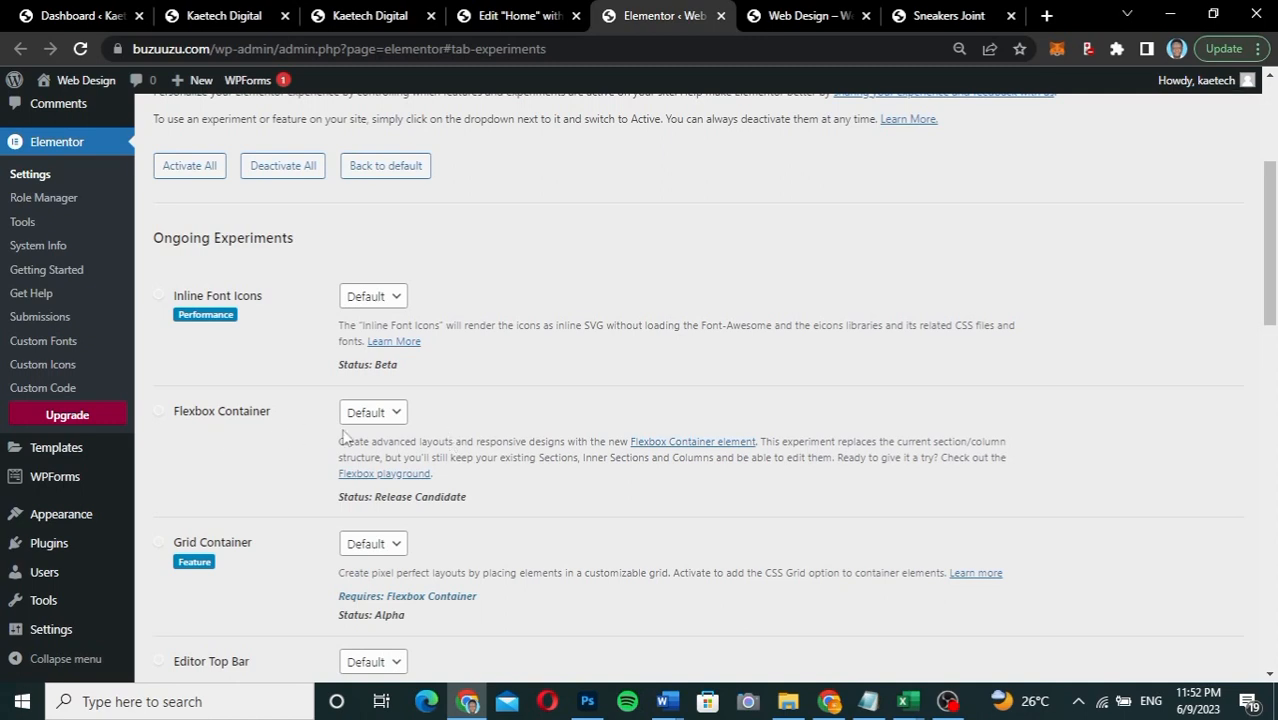
{"action": "left_click", "coordinate": [381, 420]}
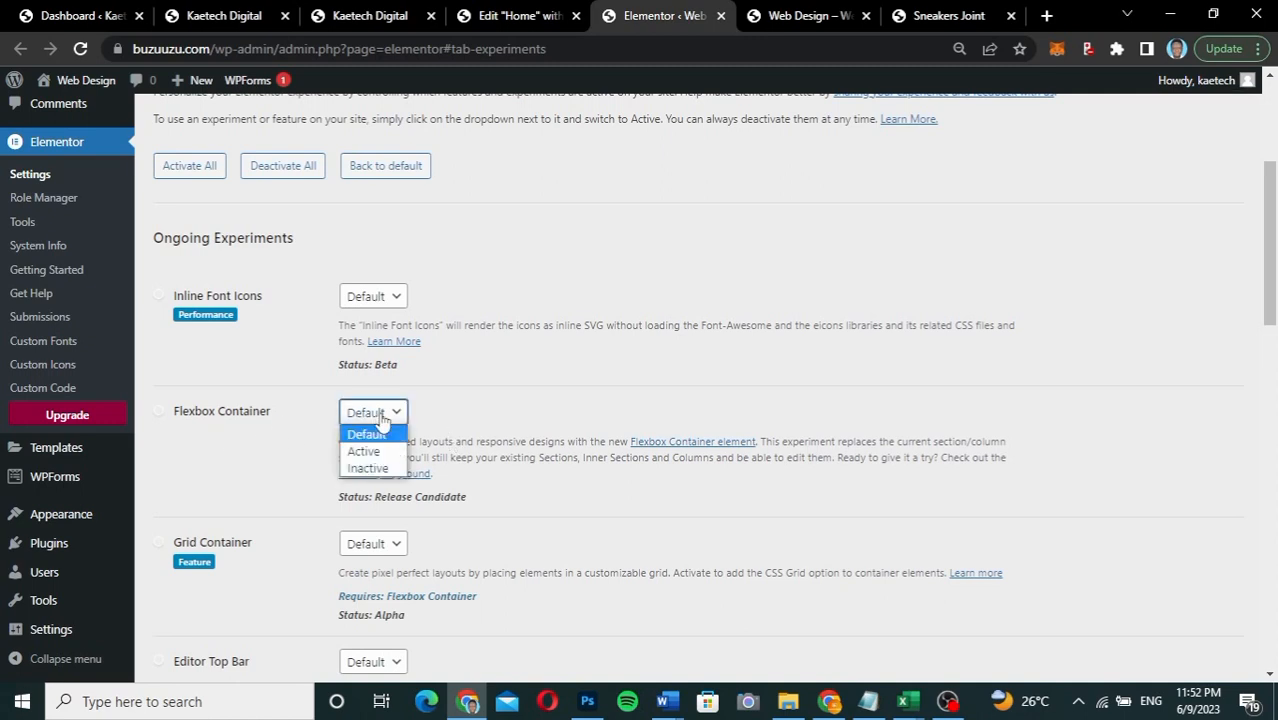
{"action": "left_click", "coordinate": [365, 452]}
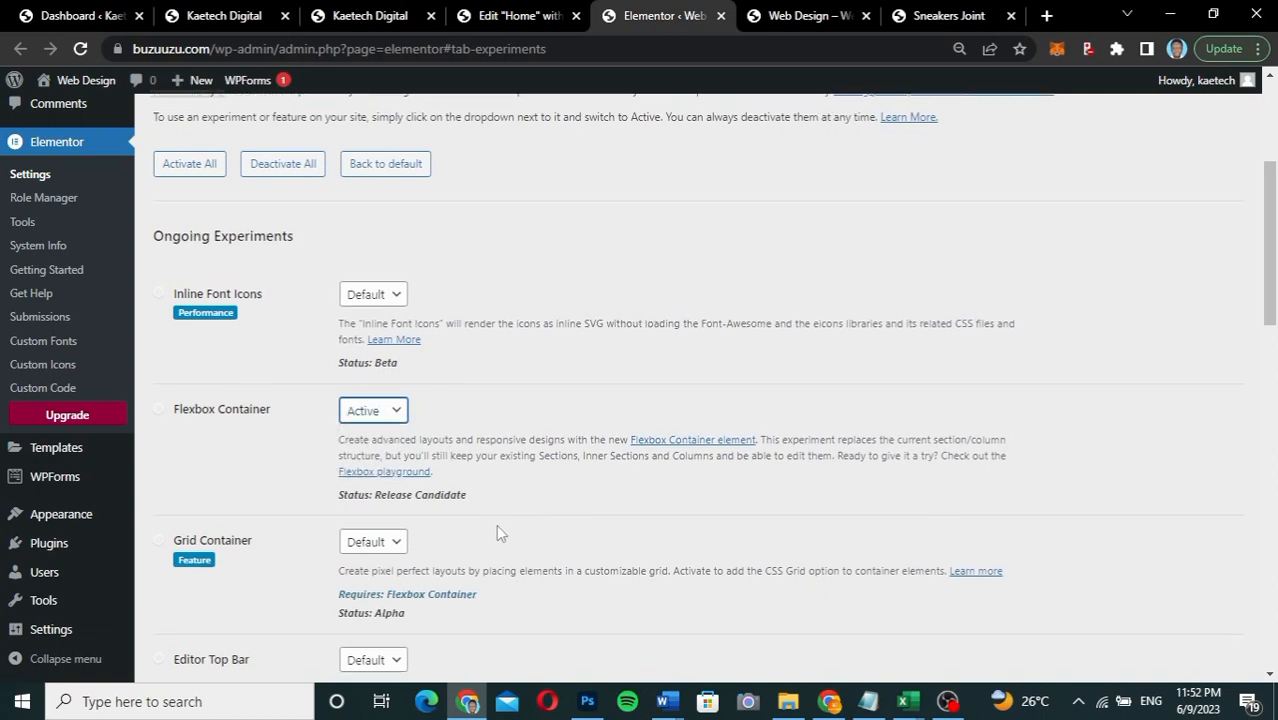
Step: Set the Nested Elements experiment to Active
{"action": "scroll", "coordinate": [496, 524], "scroll_direction": "down", "scroll_amount": 2}
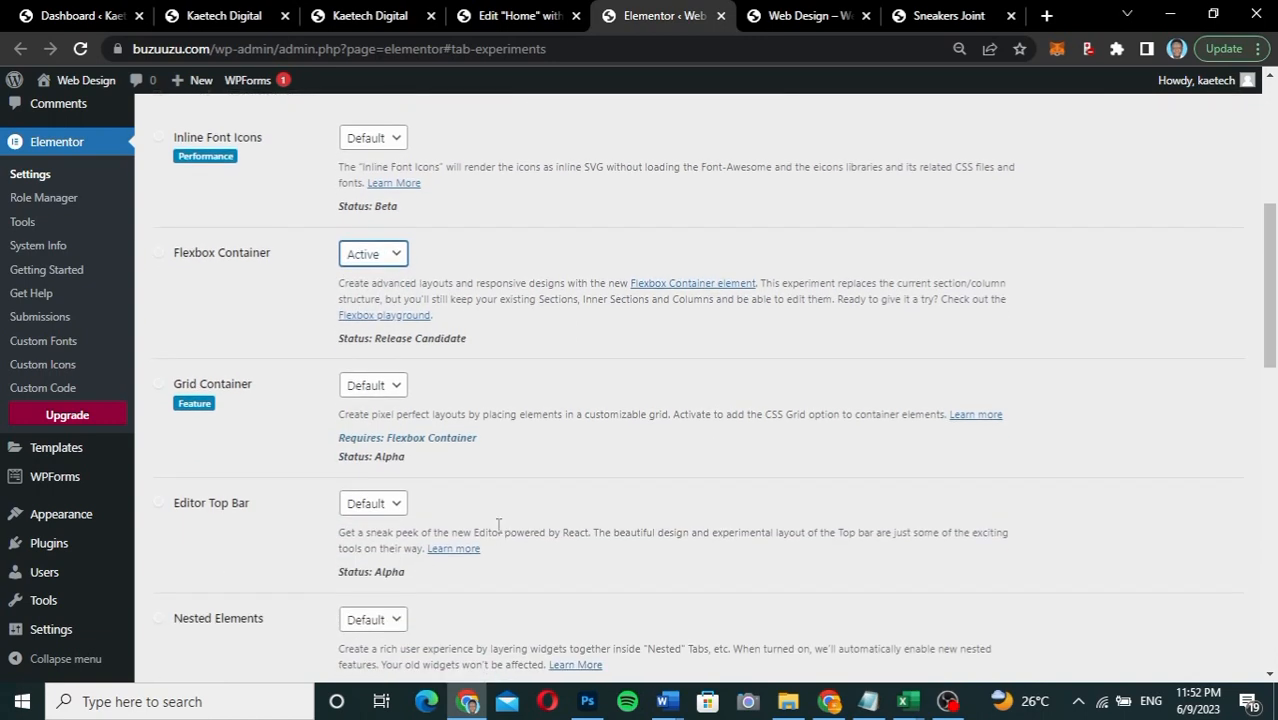
{"action": "scroll", "coordinate": [498, 524], "scroll_direction": "down", "scroll_amount": 3}
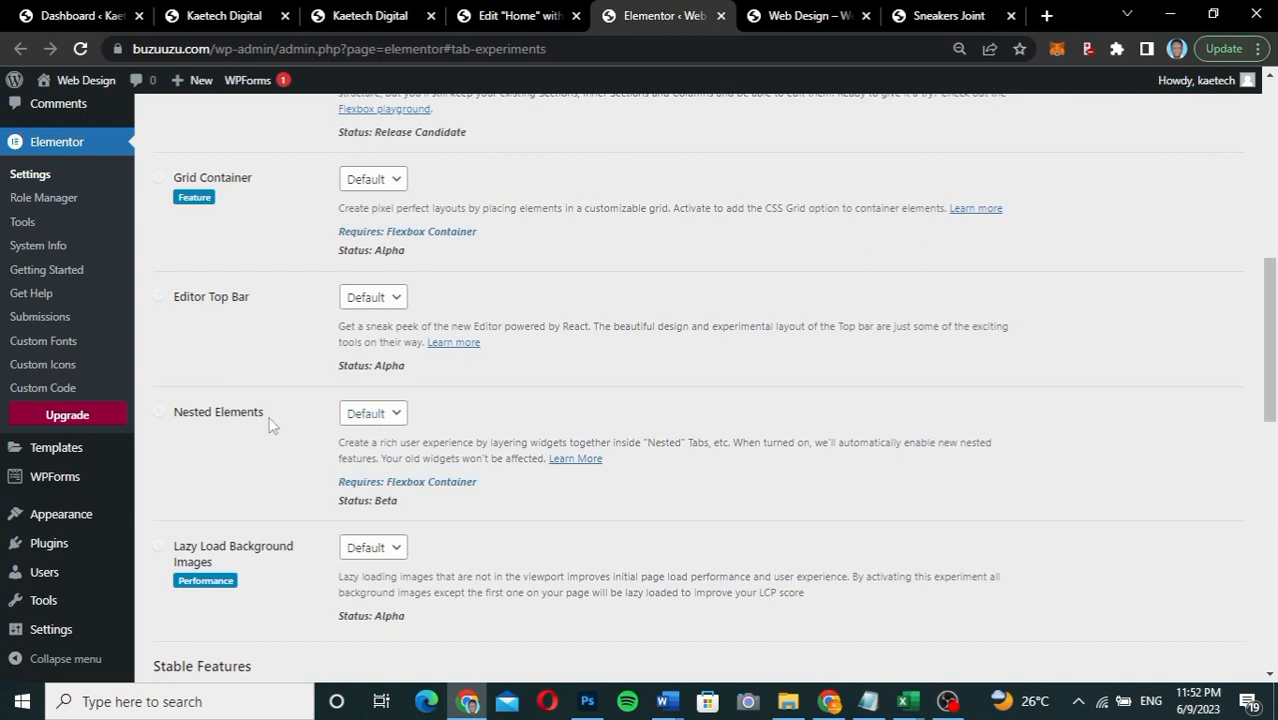
{"action": "left_click", "coordinate": [385, 419]}
{"action": "left_click", "coordinate": [364, 452]}
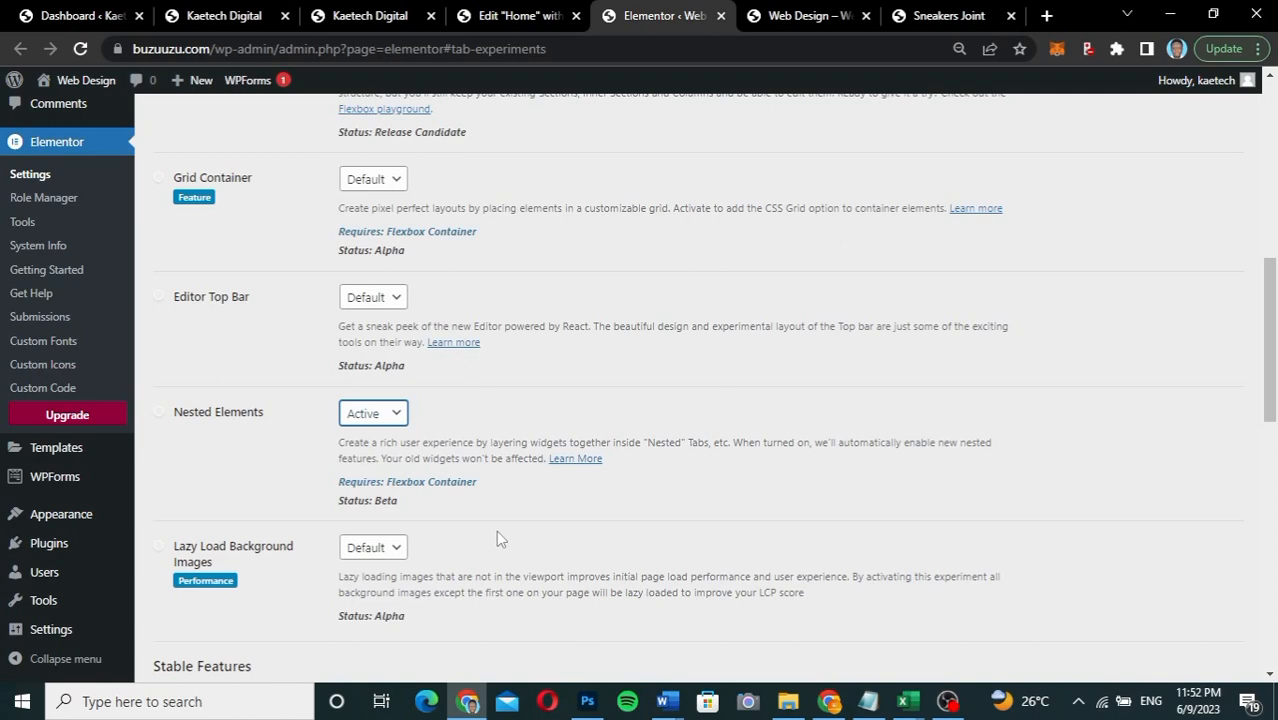
Step: Save the changed Elementor feature settings and review the reloaded page
{"action": "scroll", "coordinate": [497, 533], "scroll_direction": "down", "scroll_amount": 2}
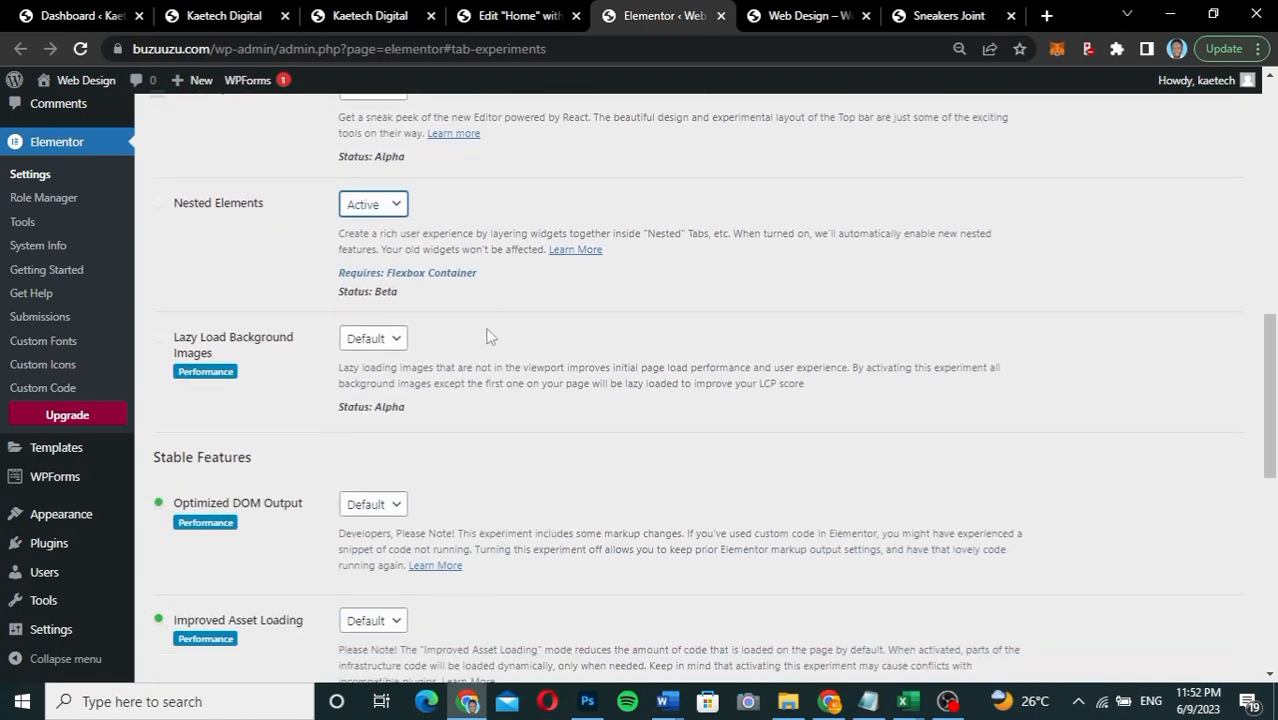
{"action": "scroll", "coordinate": [476, 454], "scroll_direction": "down", "scroll_amount": 5}
{"action": "scroll", "coordinate": [478, 453], "scroll_direction": "down", "scroll_amount": 2}
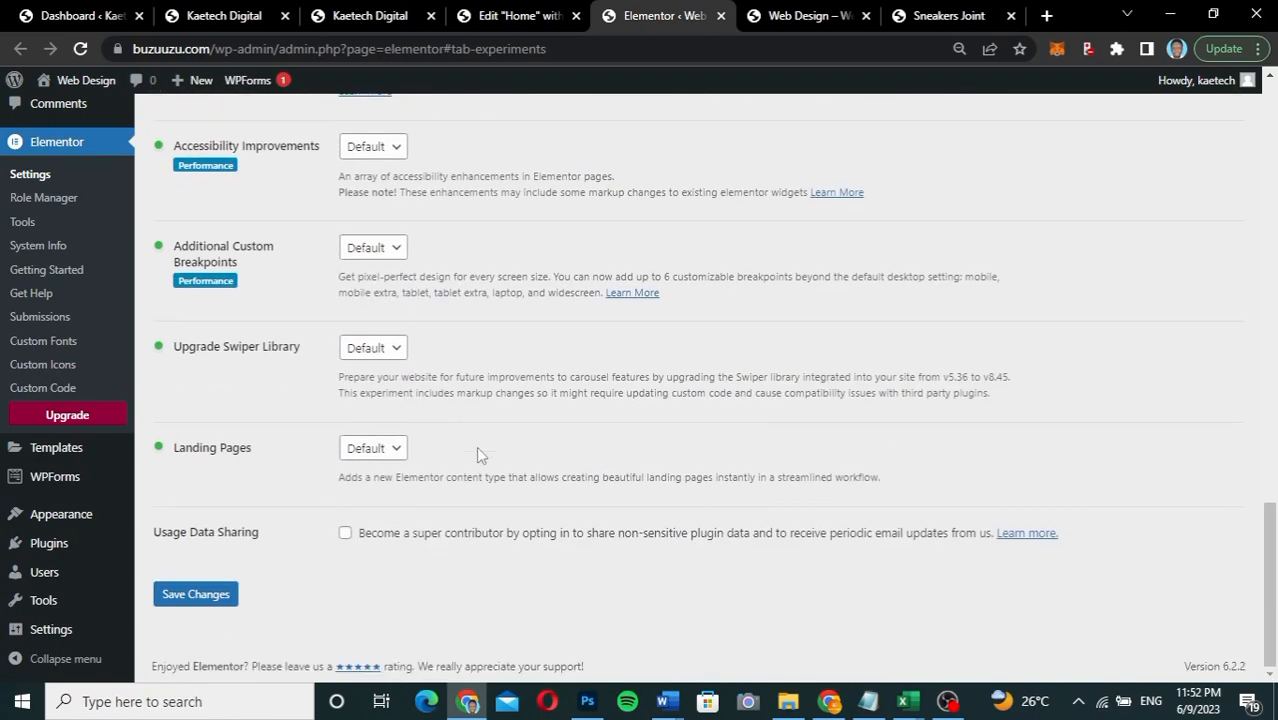
{"action": "left_click", "coordinate": [214, 596]}
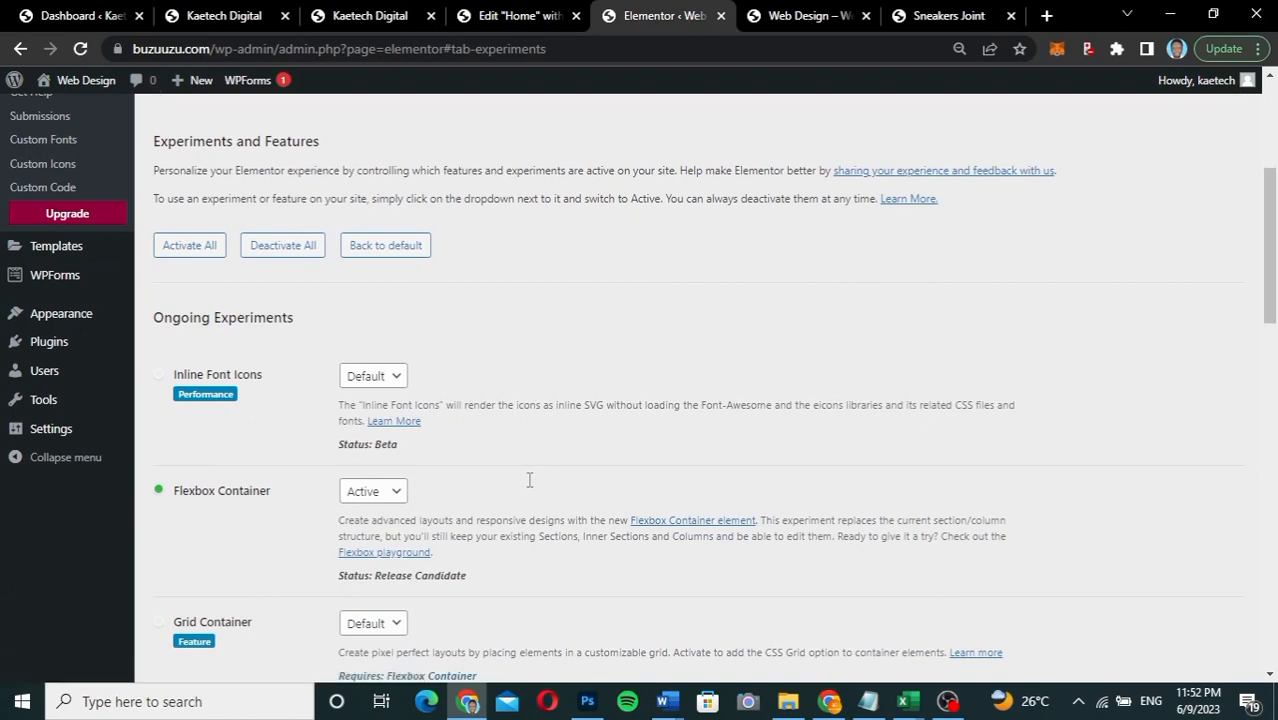
{"action": "scroll", "coordinate": [529, 480], "scroll_direction": "up", "scroll_amount": 4}
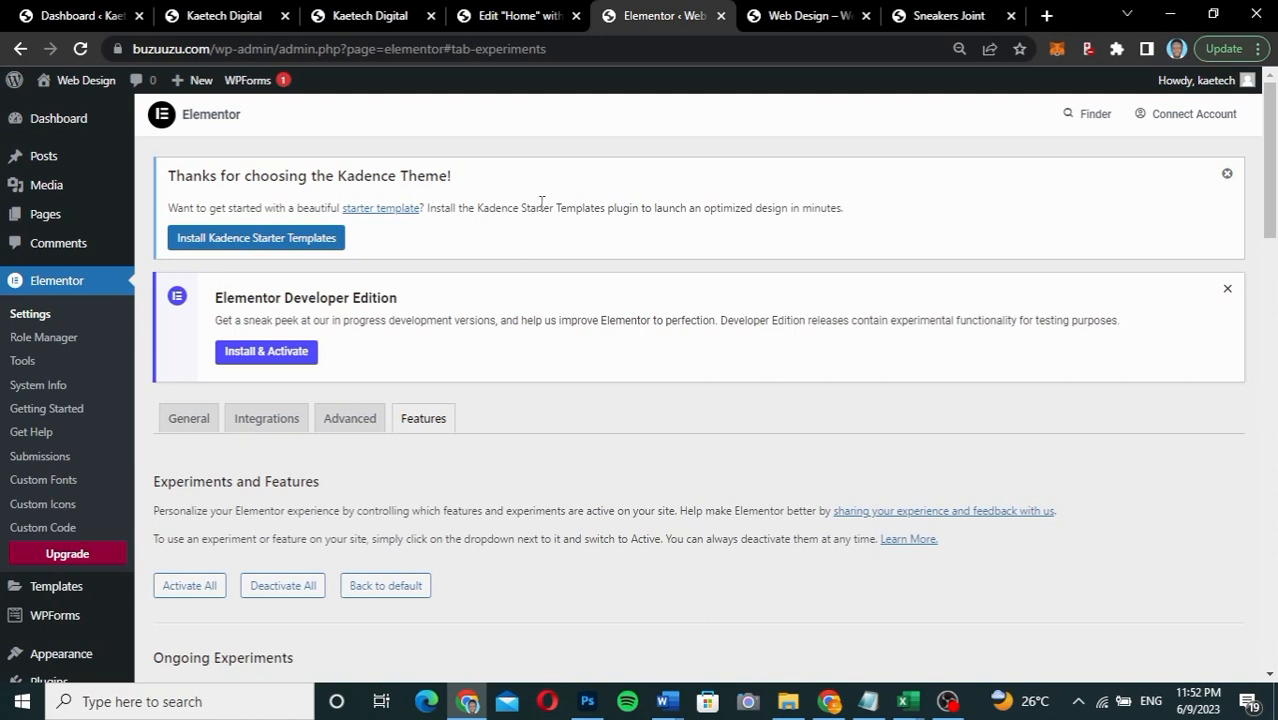
Step: Return to the Home page editor, reload it to load the container layout, and dismiss the Navigator
{"action": "left_click", "coordinate": [522, 25]}
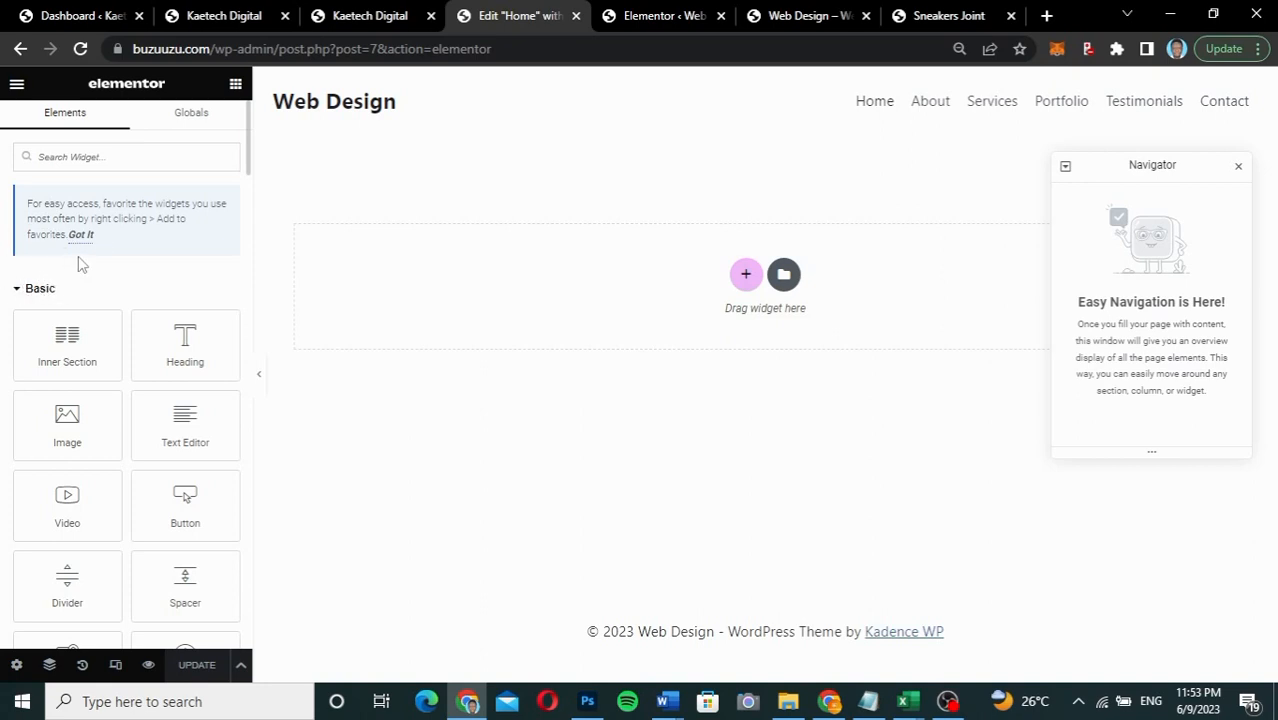
{"action": "left_click", "coordinate": [80, 48]}
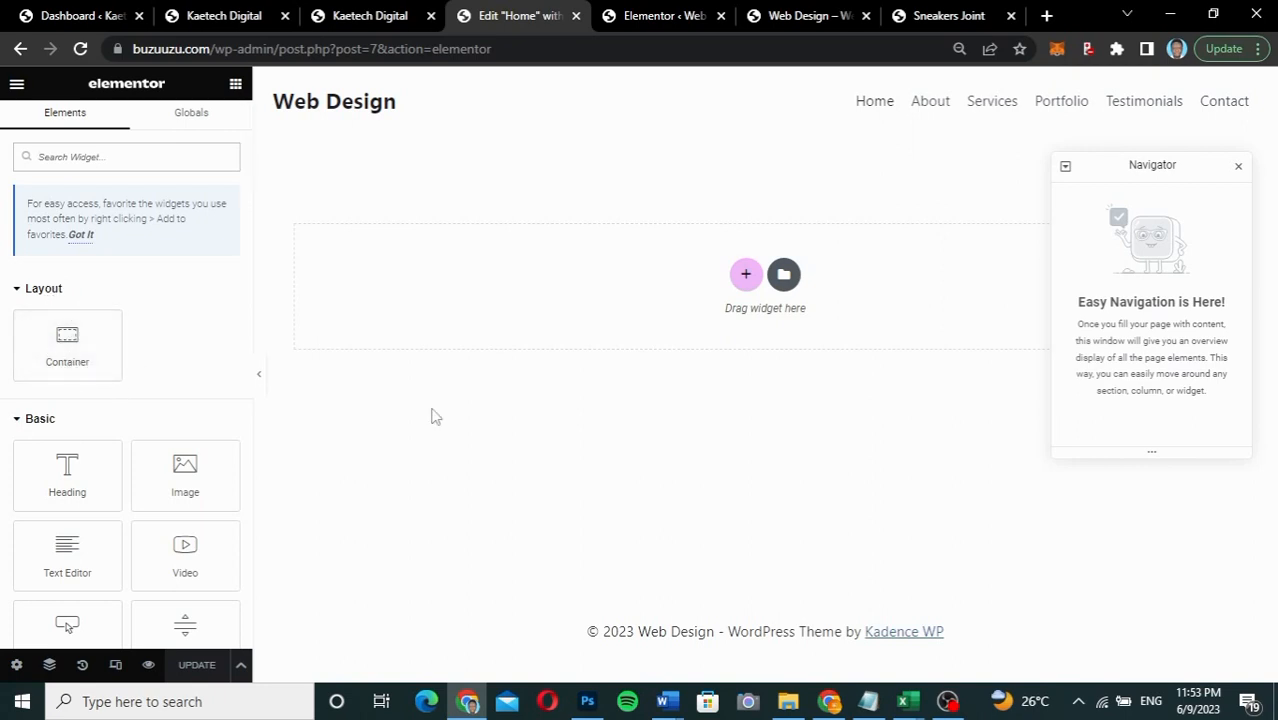
{"action": "left_click", "coordinate": [1238, 170]}
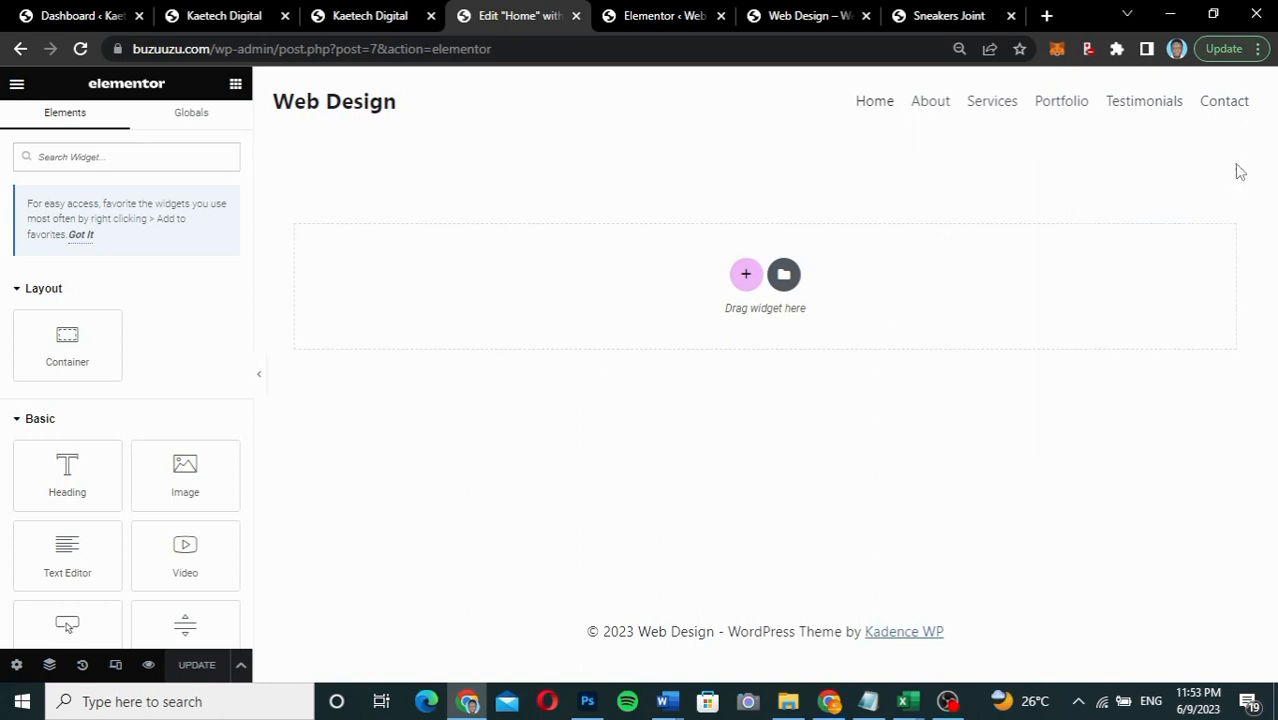
Step: Using the Kaetech Digital demo's hero section as reference, add a single container with downward direction to the Home page
{"action": "left_click", "coordinate": [383, 25]}
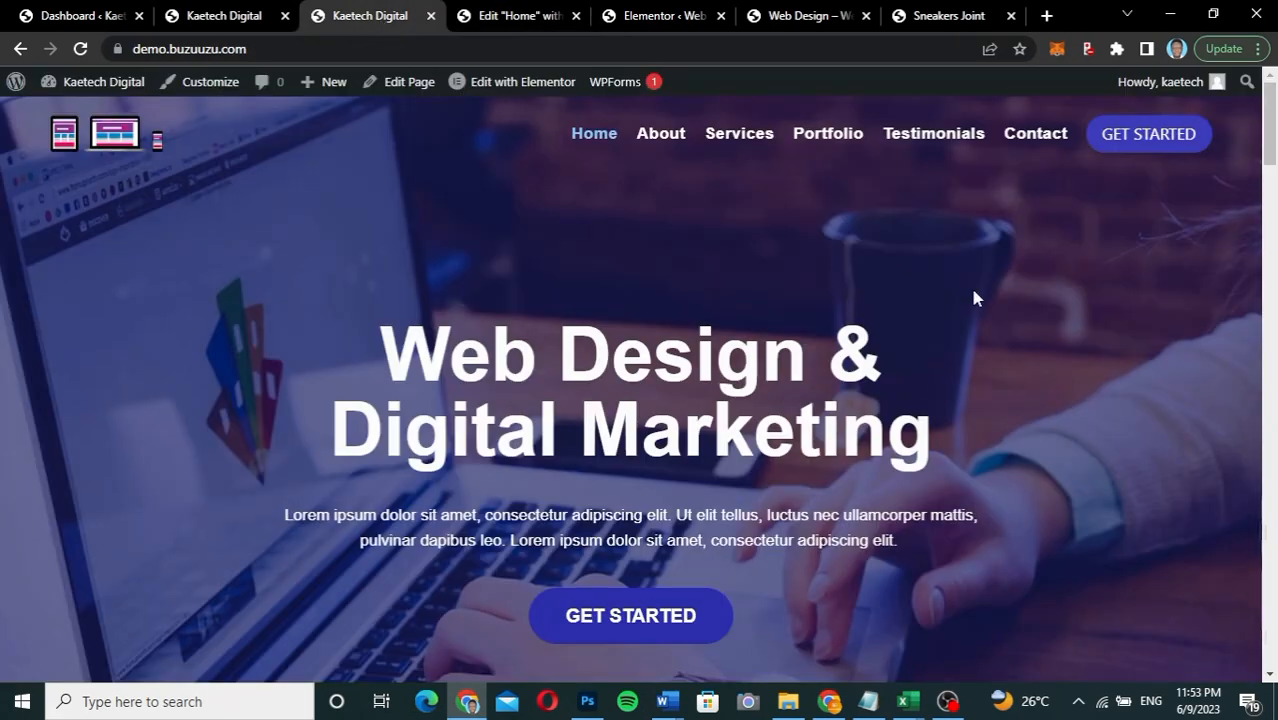
{"action": "scroll", "coordinate": [975, 297], "scroll_direction": "down", "scroll_amount": 2}
{"action": "scroll", "coordinate": [974, 293], "scroll_direction": "down", "scroll_amount": 2}
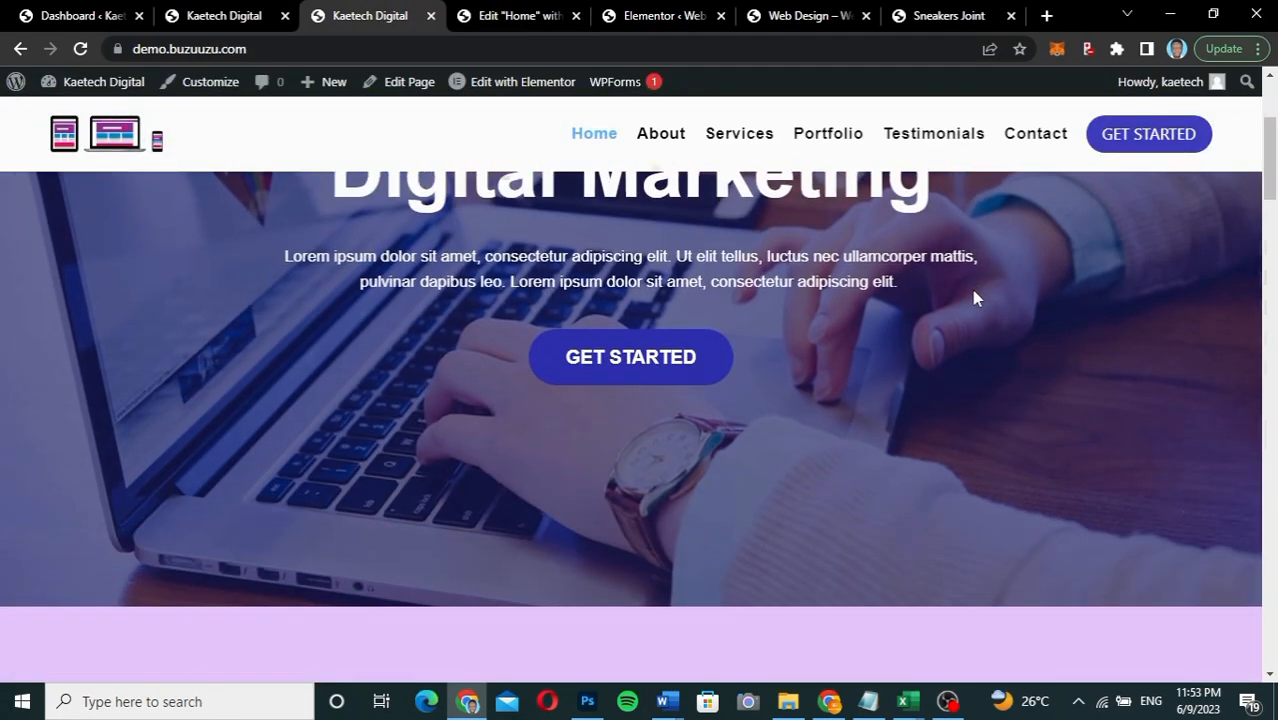
{"action": "scroll", "coordinate": [974, 293], "scroll_direction": "up", "scroll_amount": 3}
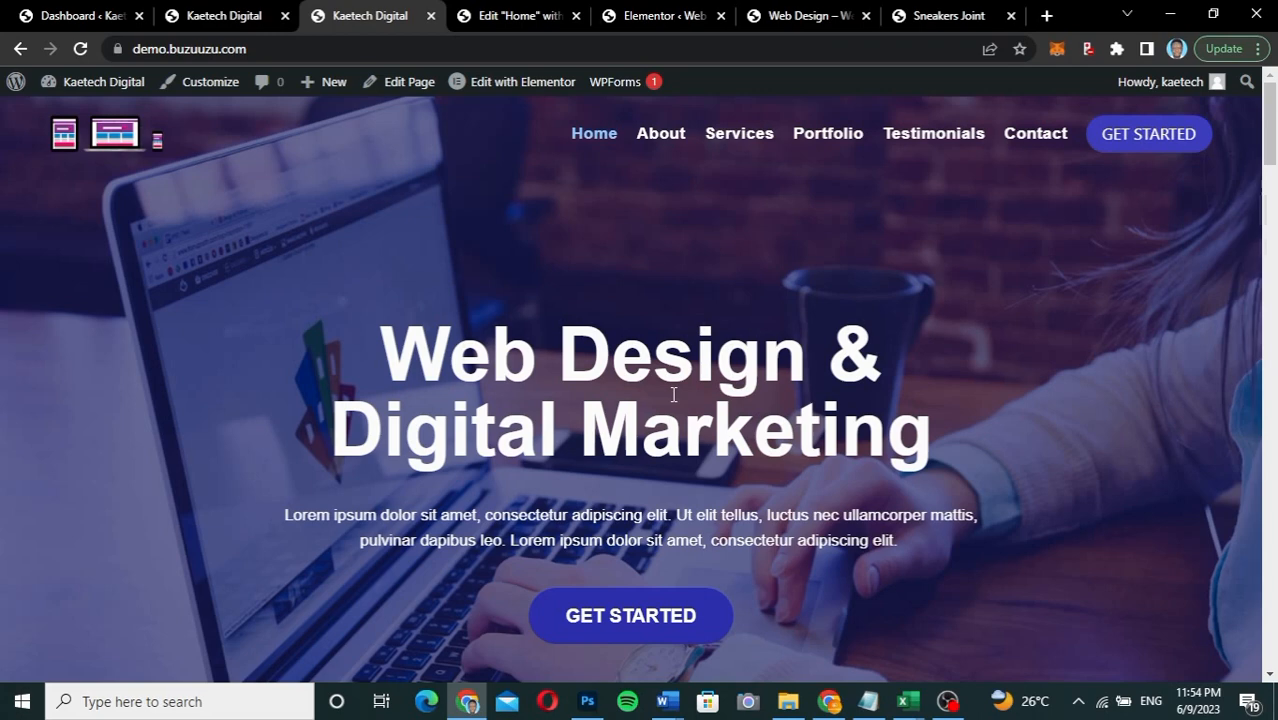
{"action": "triple_click", "coordinate": [282, 516]}
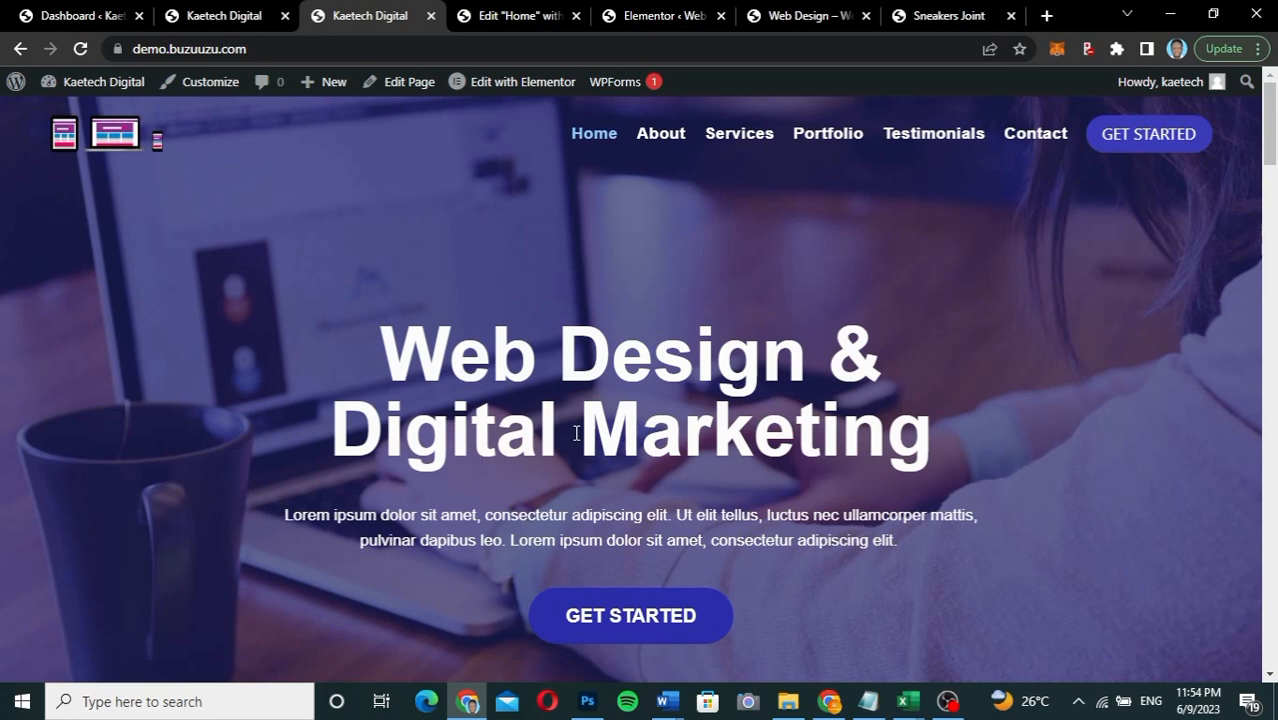
{"action": "left_click", "coordinate": [519, 17]}
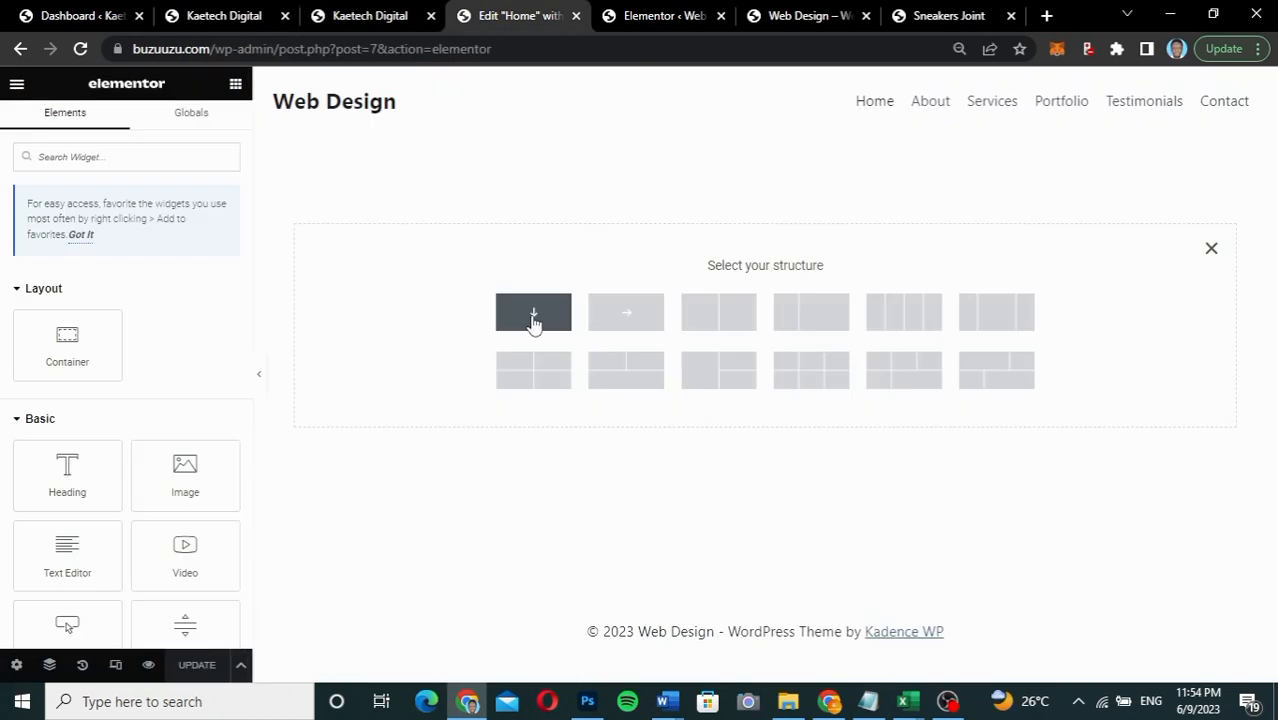
{"action": "left_click", "coordinate": [533, 318]}
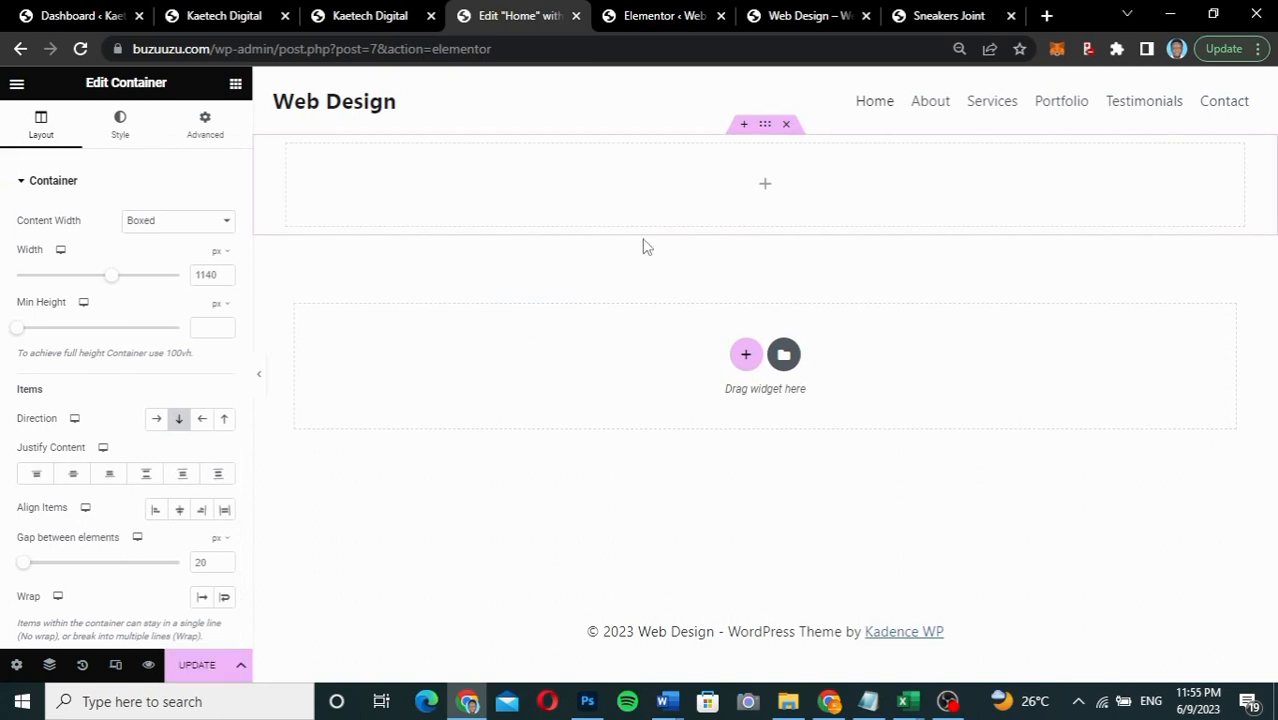
{"action": "left_click", "coordinate": [746, 354]}
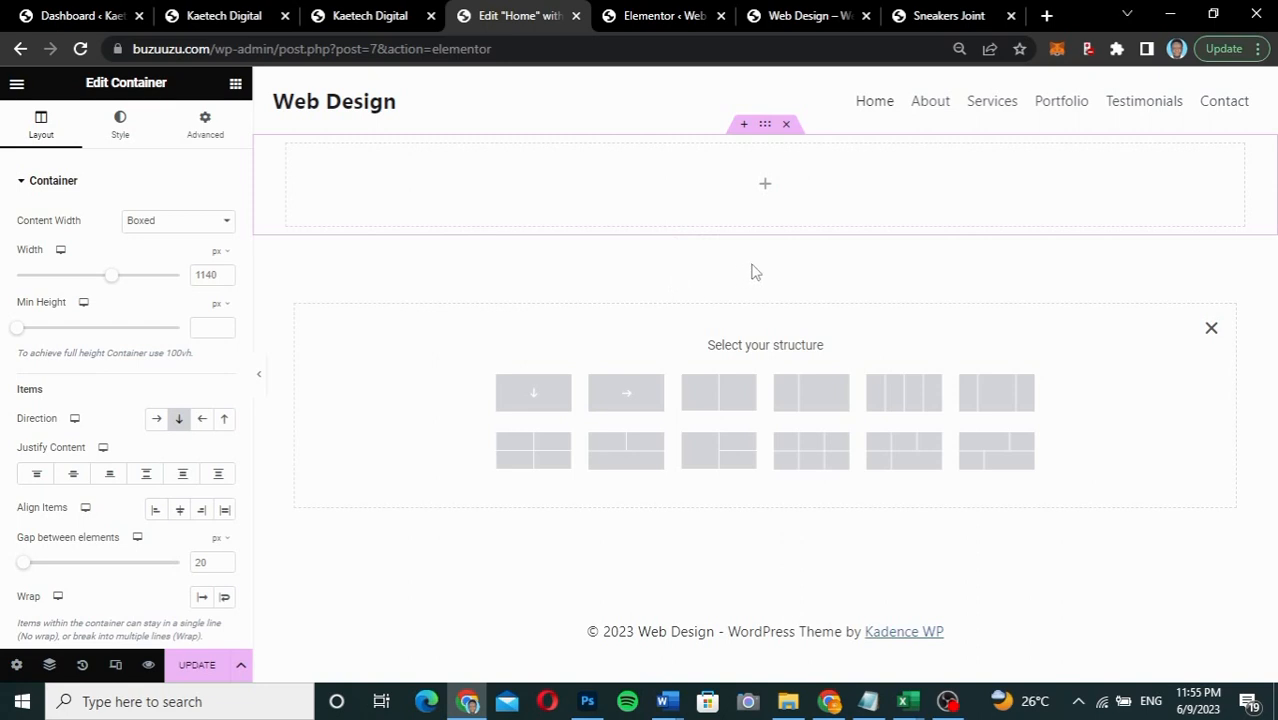
{"action": "left_click", "coordinate": [1211, 328]}
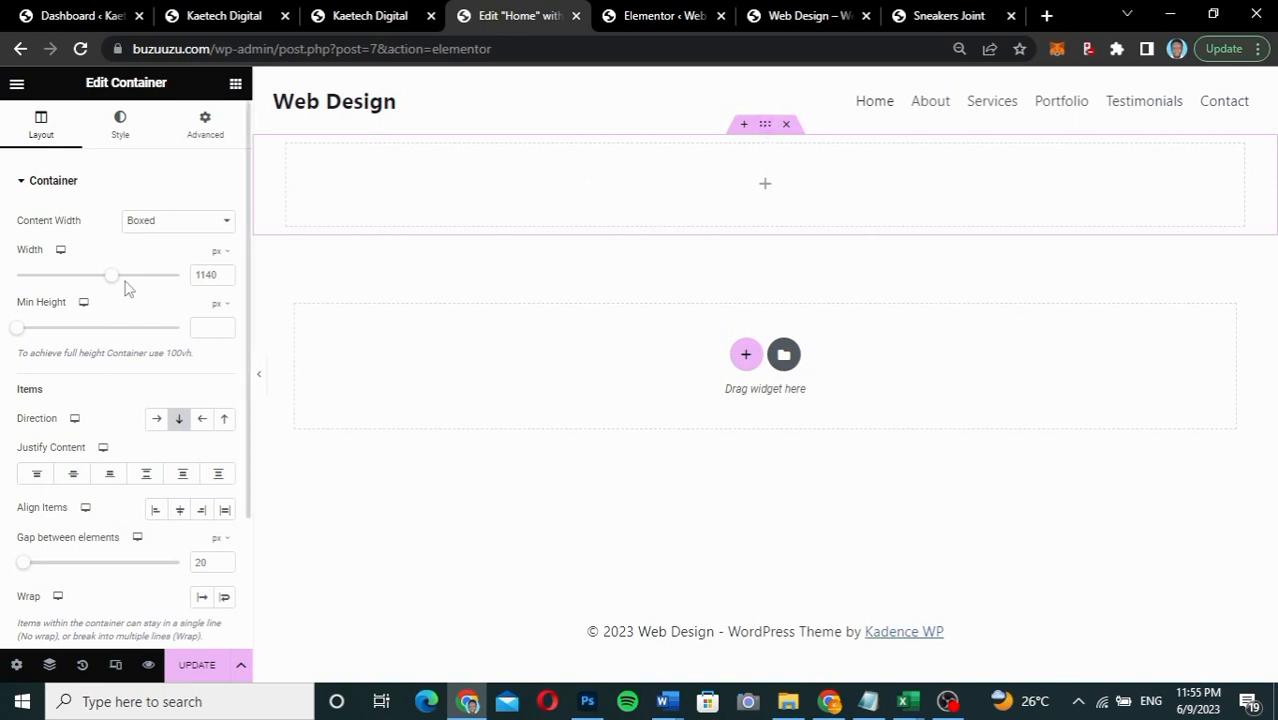
Step: Upload all images from the desktop's Website Design > Images folder to the media library through the container's background image chooser
{"action": "left_click", "coordinate": [122, 138]}
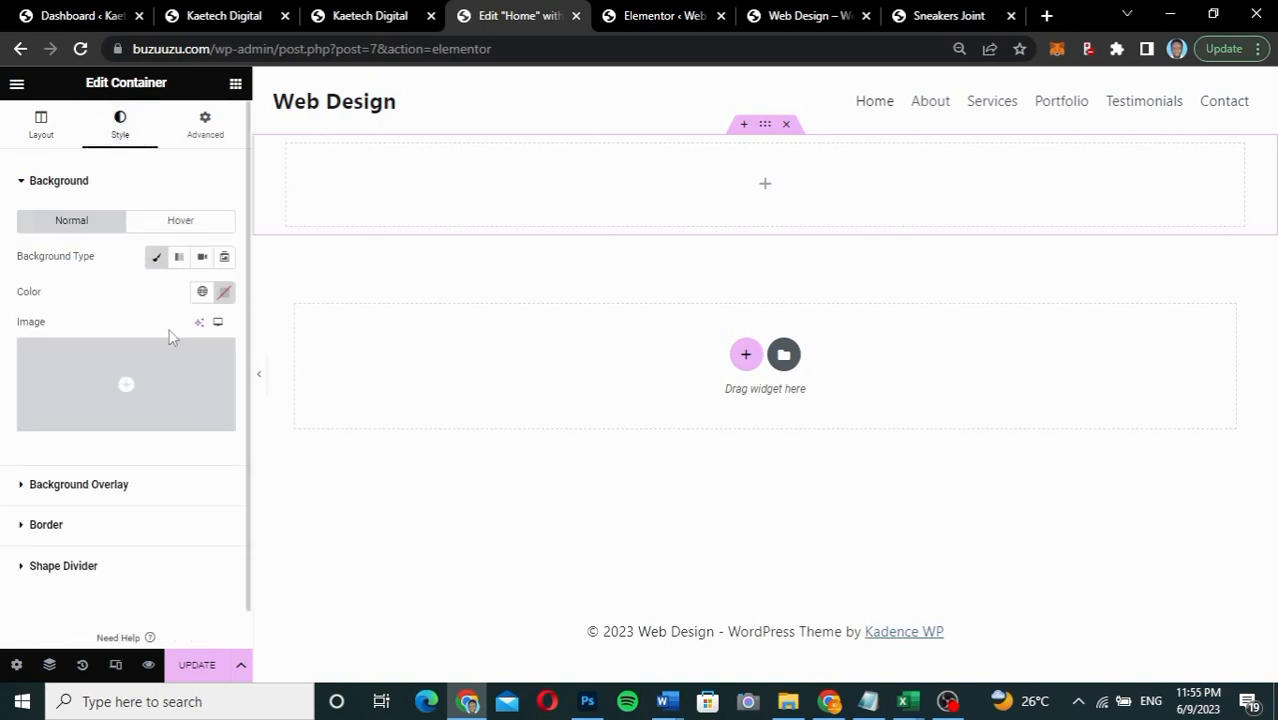
{"action": "left_click", "coordinate": [170, 378]}
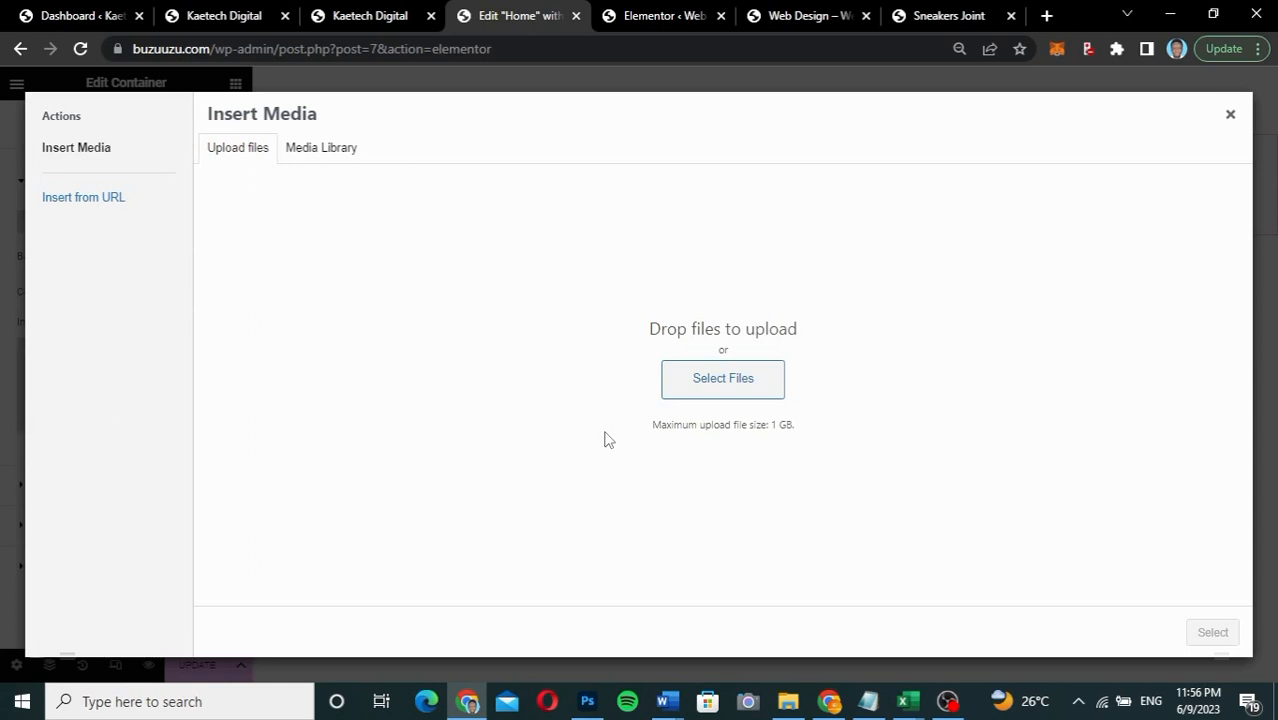
{"action": "left_click", "coordinate": [788, 701]}
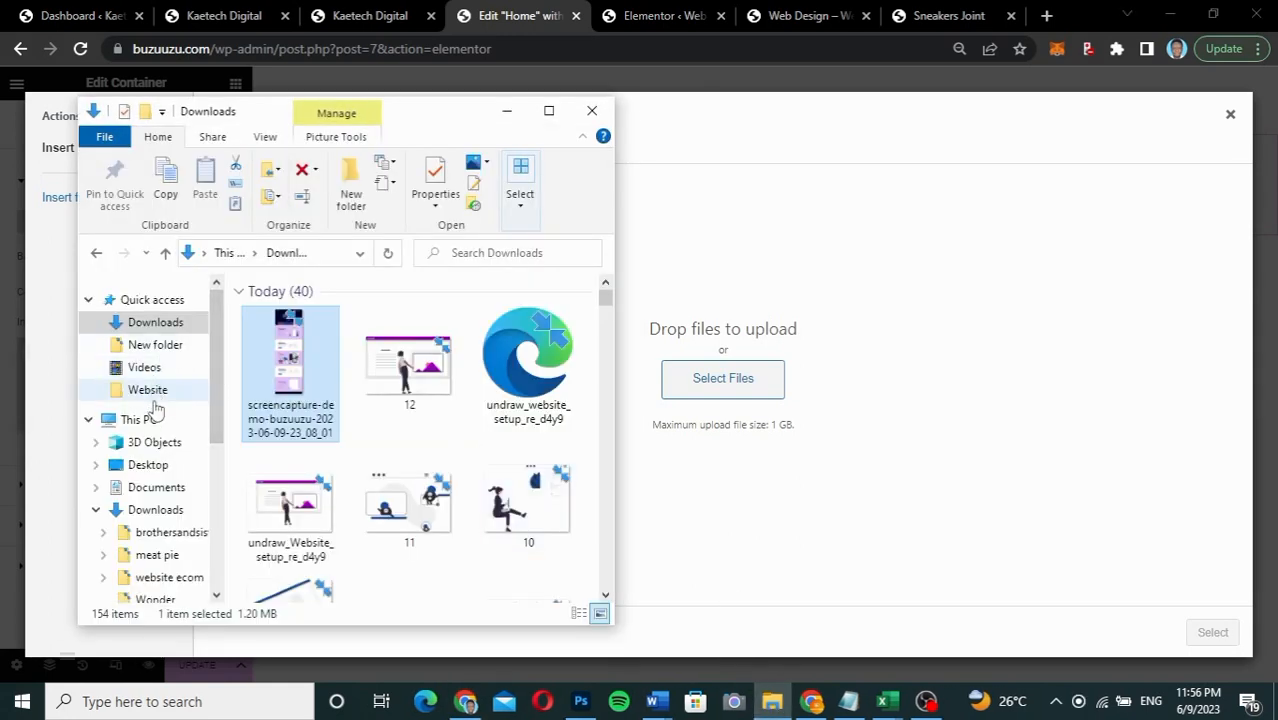
{"action": "left_click", "coordinate": [145, 465]}
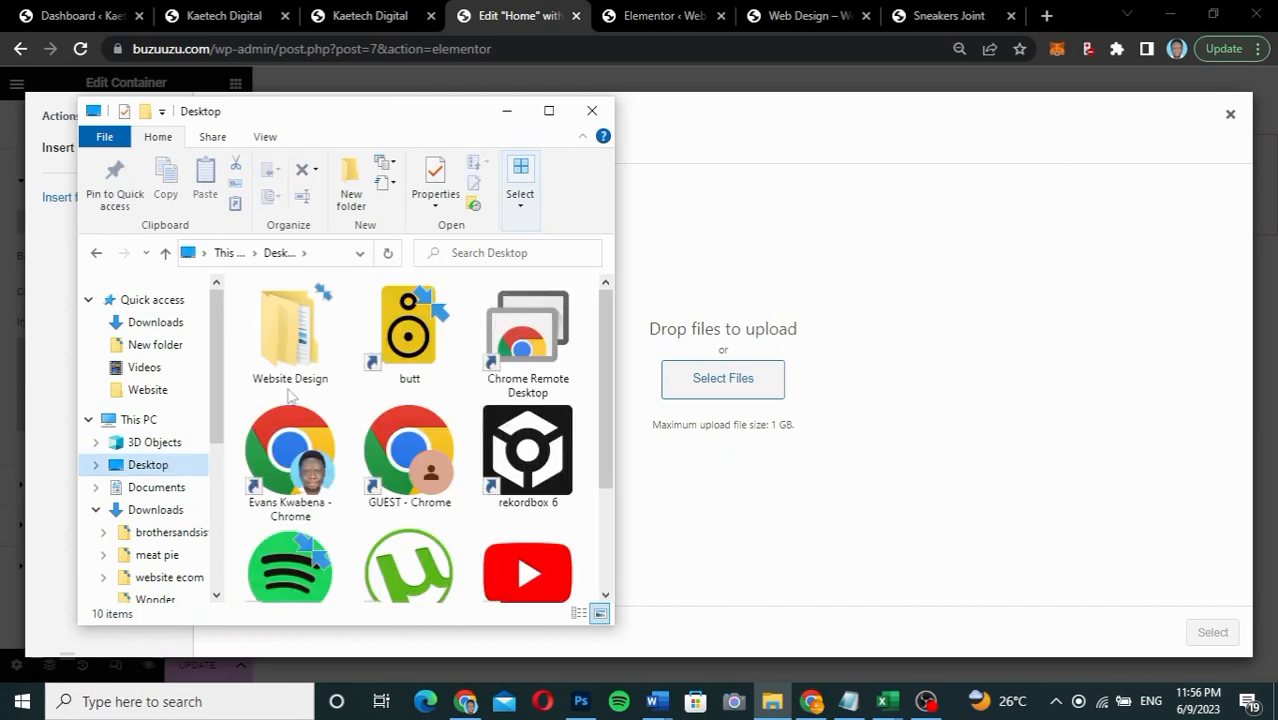
{"action": "double_click", "coordinate": [313, 352]}
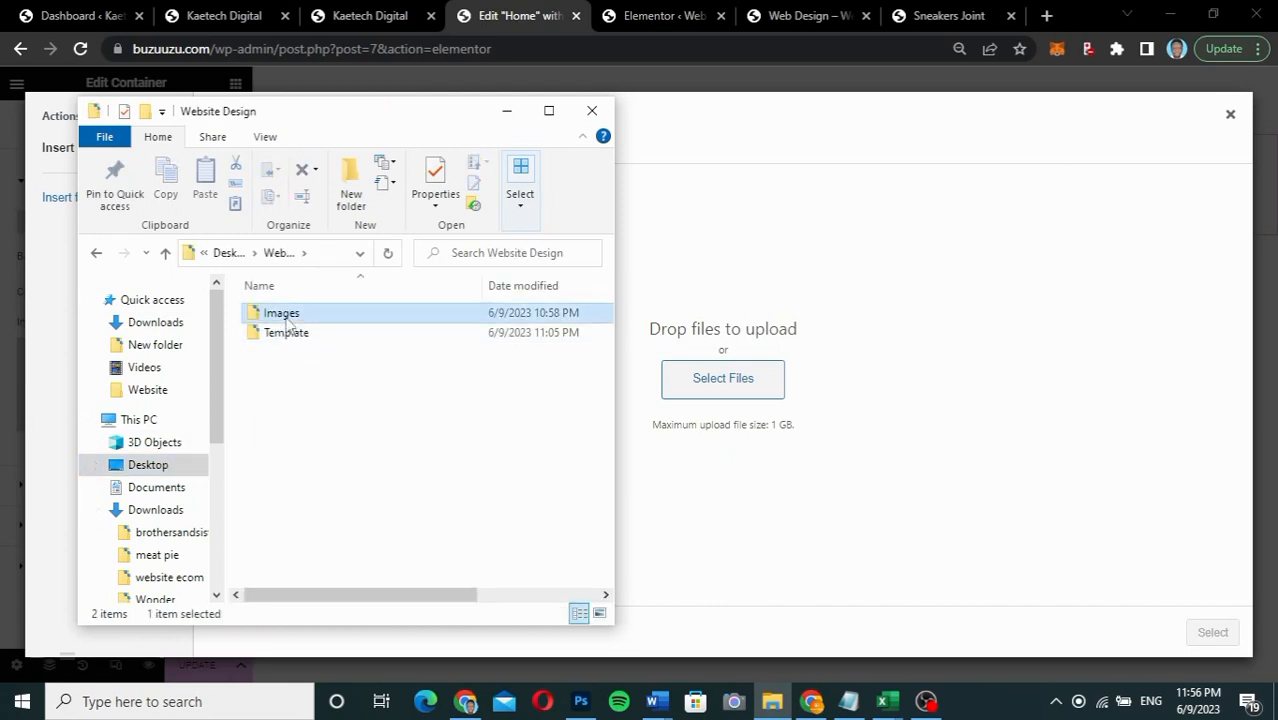
{"action": "double_click", "coordinate": [287, 312]}
{"action": "left_click_drag", "start_coordinate": [604, 341], "coordinate": [588, 568]}
{"action": "scroll", "coordinate": [588, 568], "scroll_direction": "up", "scroll_amount": 6}
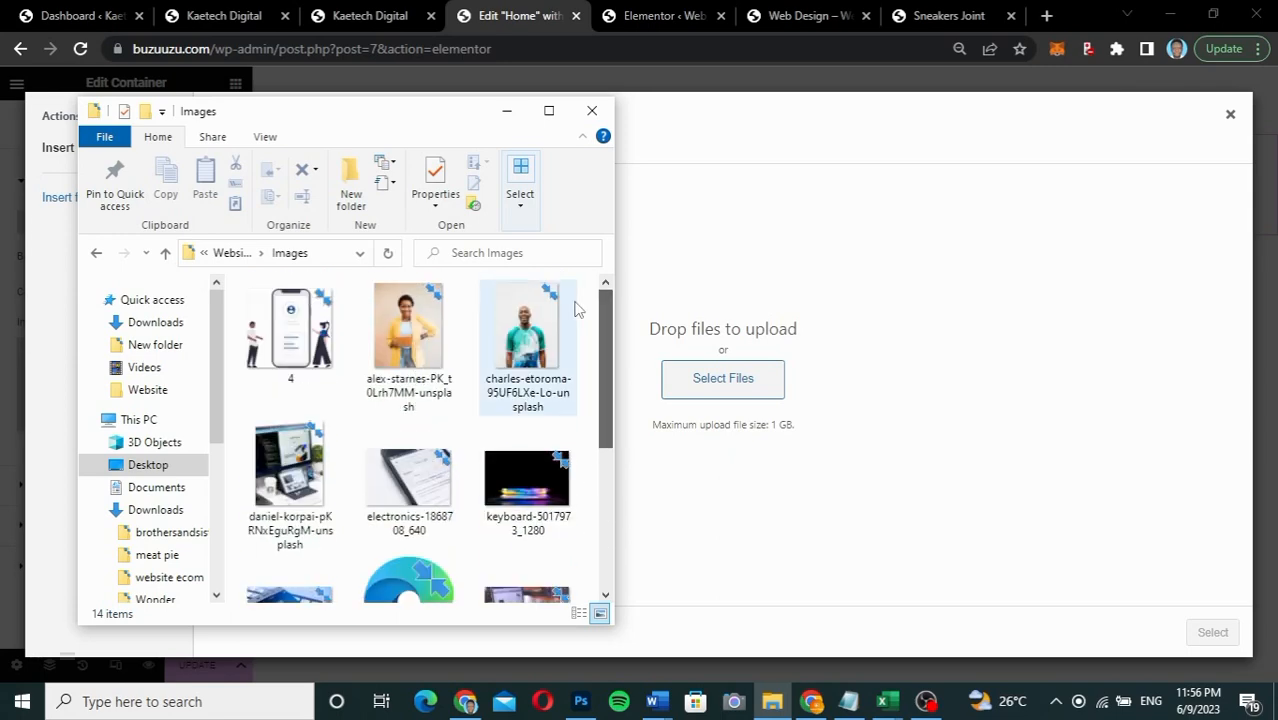
{"action": "left_click", "coordinate": [295, 320]}
{"action": "key", "text": "ctrl+a"}
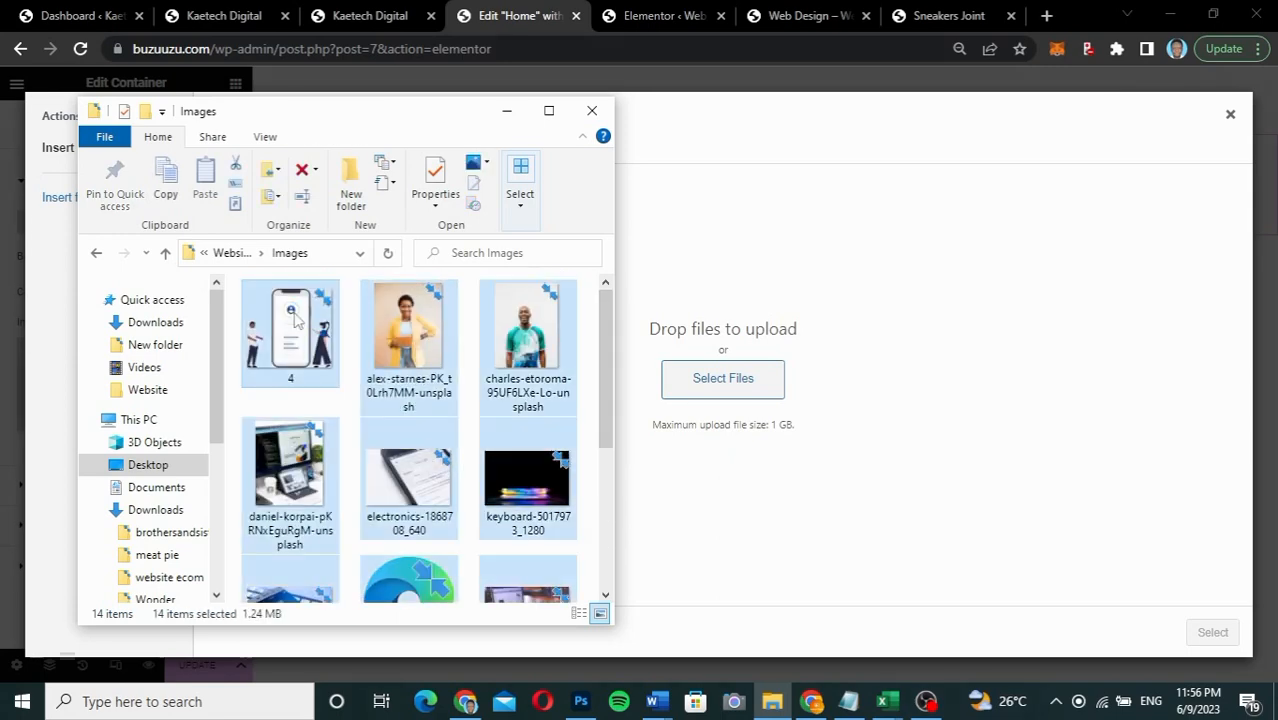
{"action": "left_click_drag", "start_coordinate": [295, 320], "coordinate": [756, 294]}
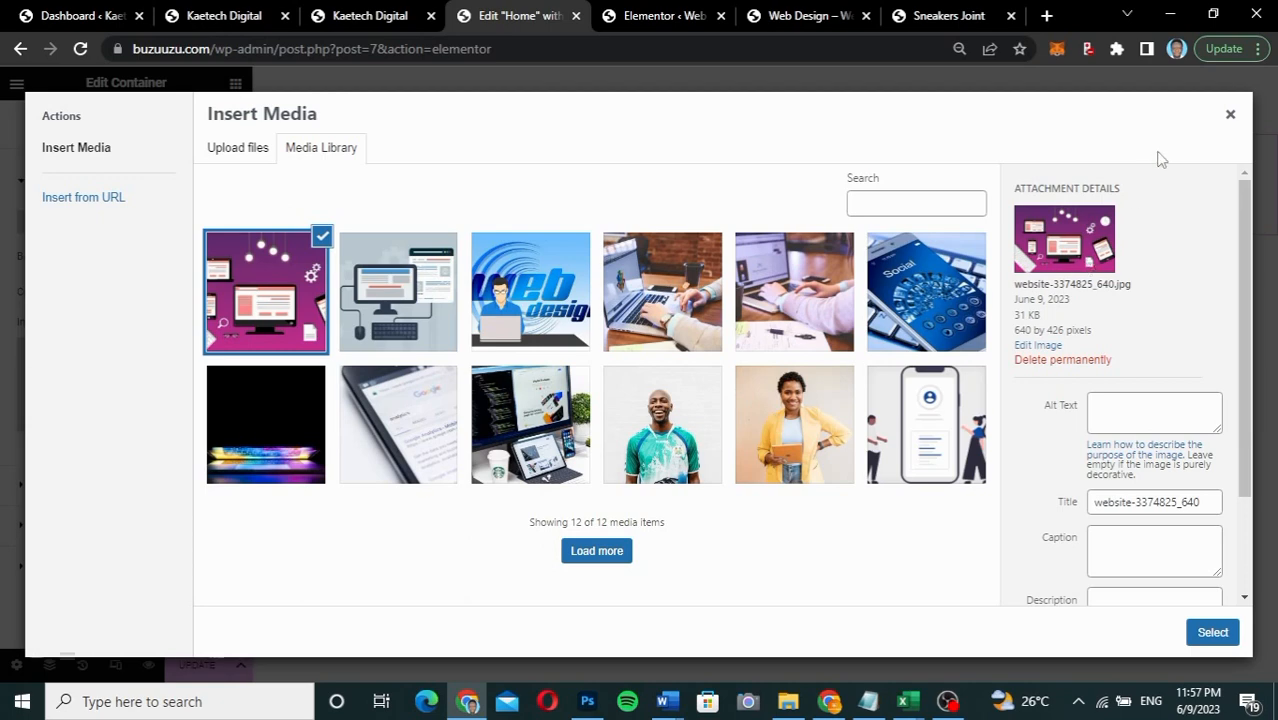
{"action": "left_click", "coordinate": [1230, 114]}
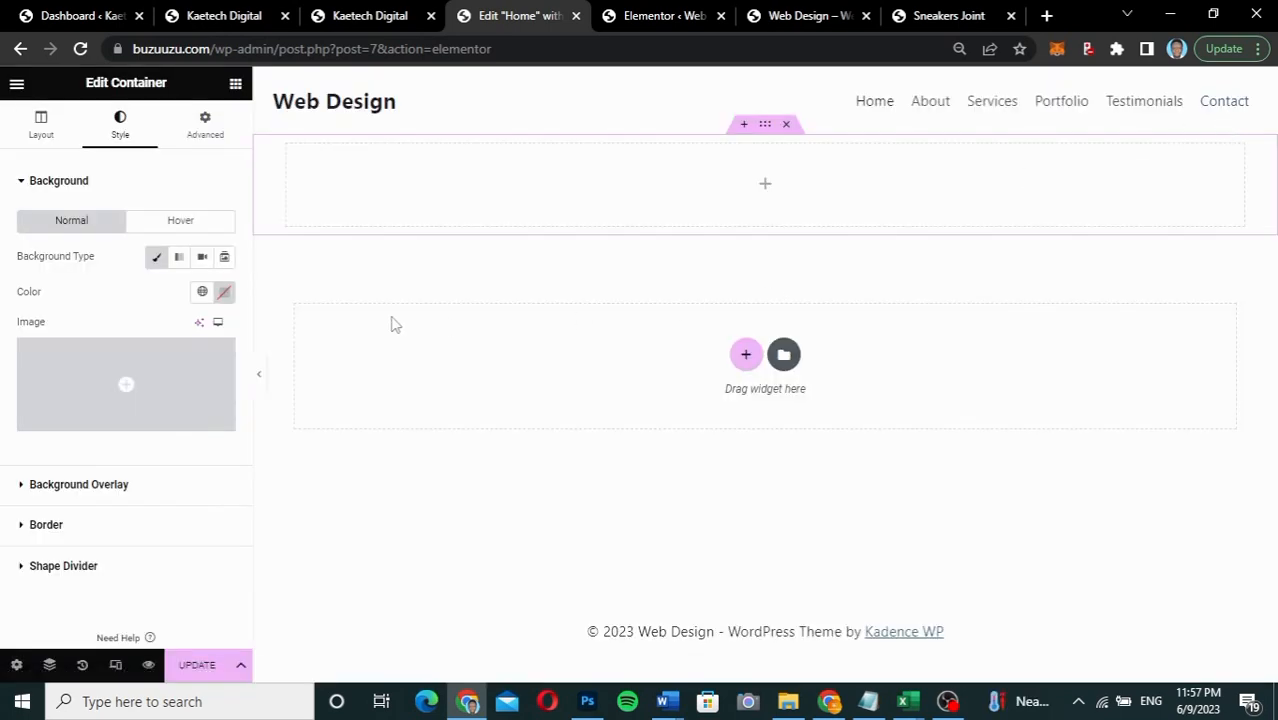
Step: Give the container a Slideshow background using the dark keyboard image, student-849826_1280 and student-849822_1280
{"action": "left_click", "coordinate": [225, 259]}
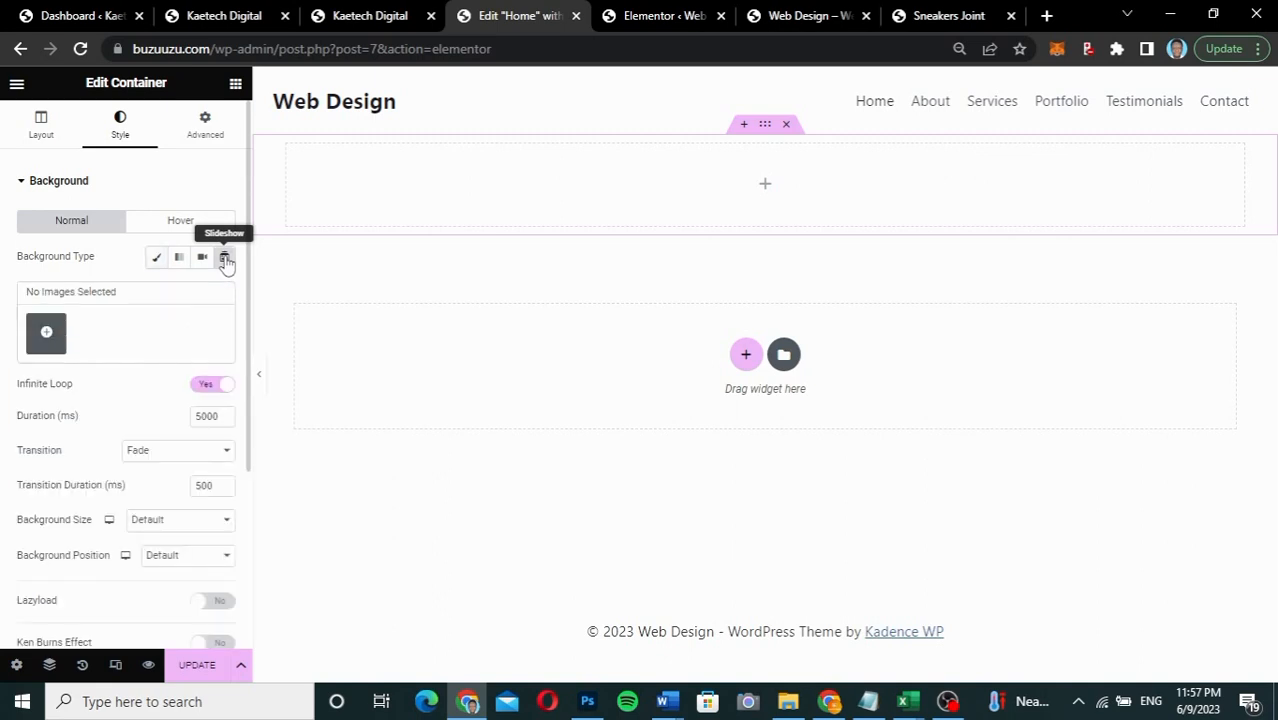
{"action": "left_click", "coordinate": [46, 336]}
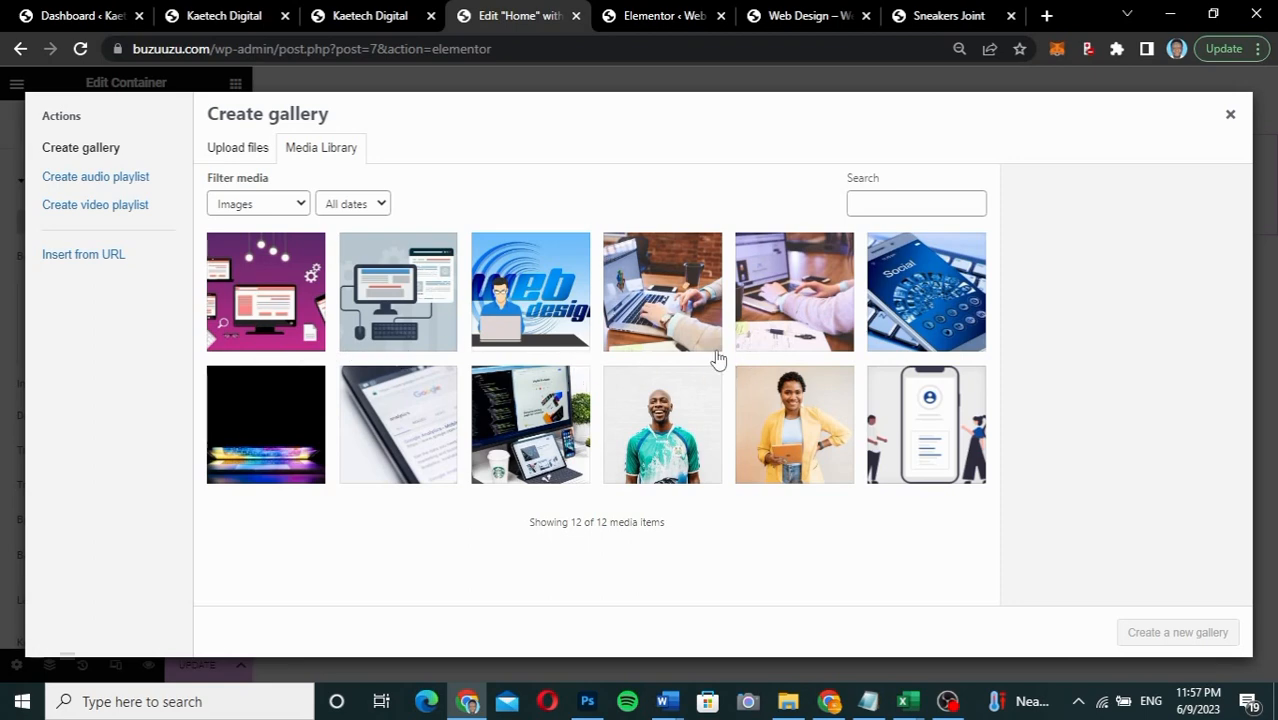
{"action": "left_click", "coordinate": [262, 420]}
{"action": "left_click", "coordinate": [667, 311]}
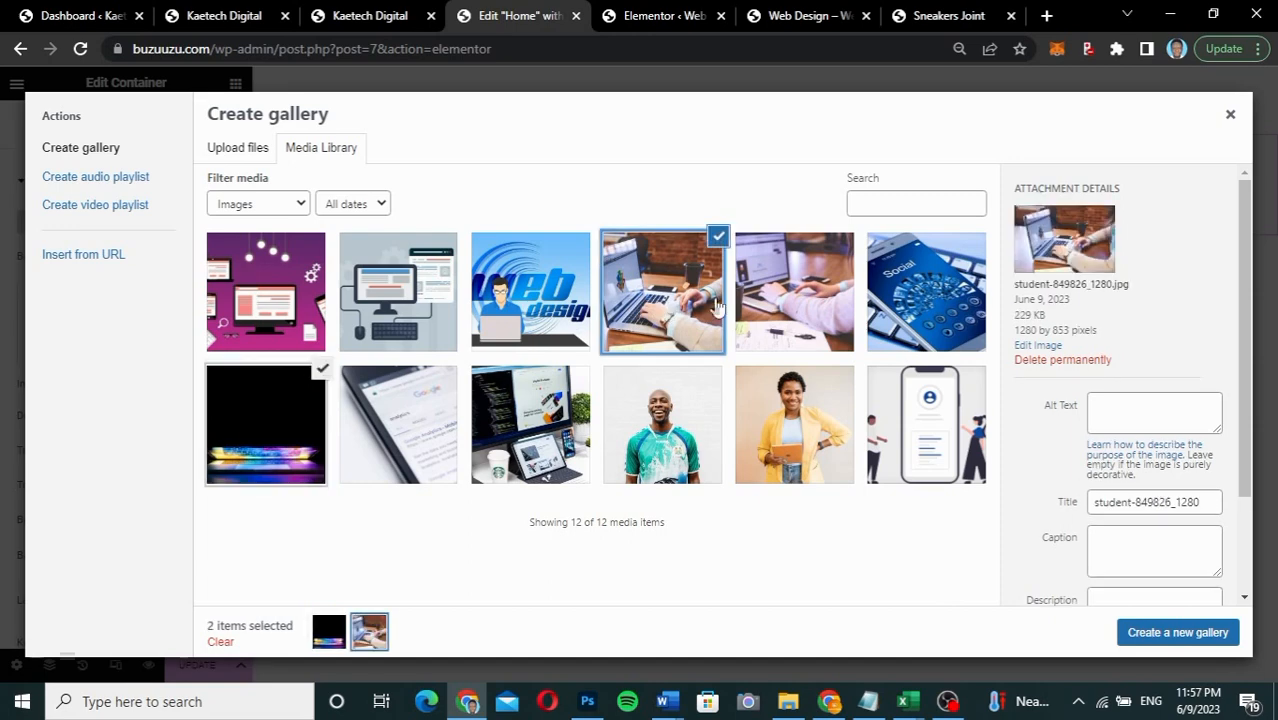
{"action": "left_click", "coordinate": [783, 311]}
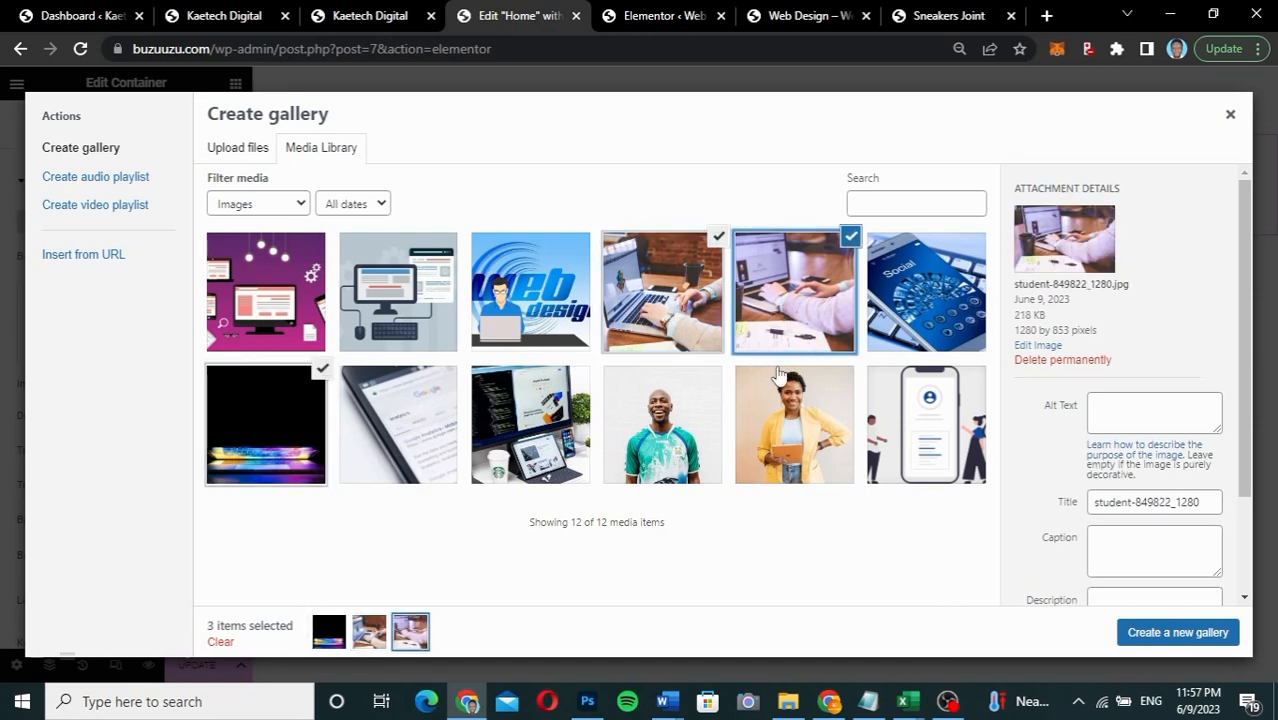
{"action": "left_click", "coordinate": [1190, 634]}
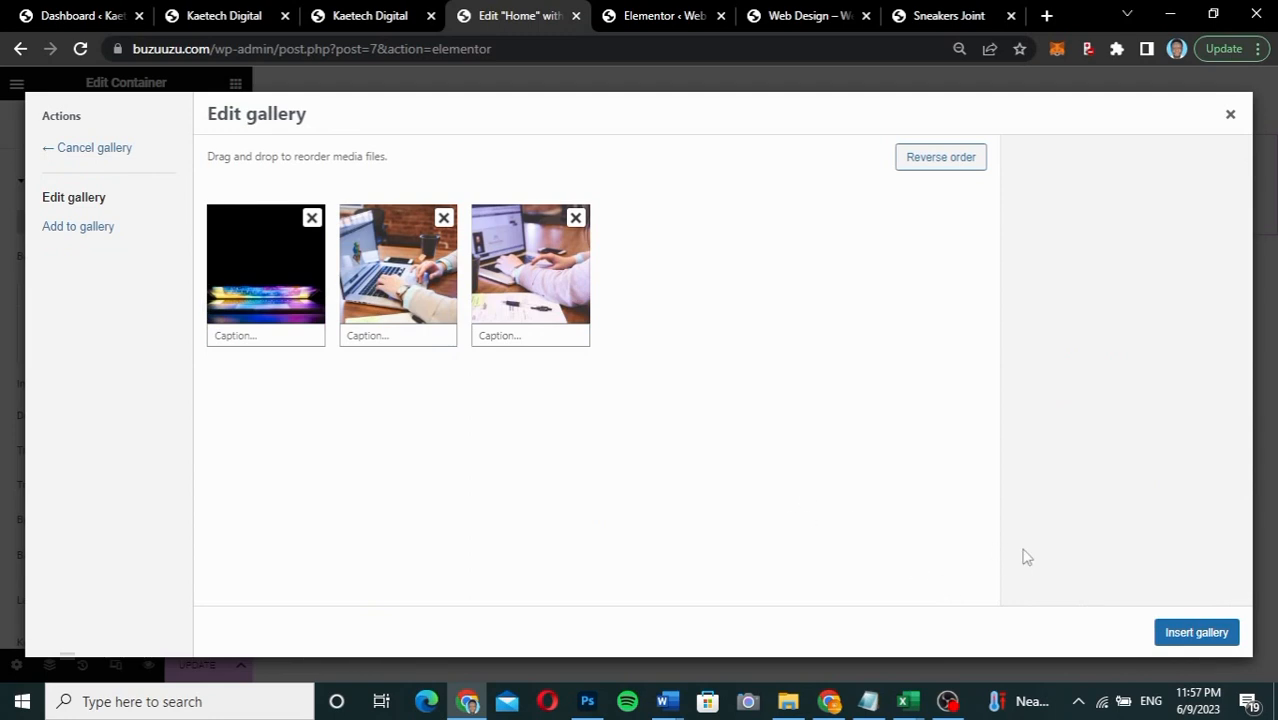
{"action": "left_click", "coordinate": [1196, 632]}
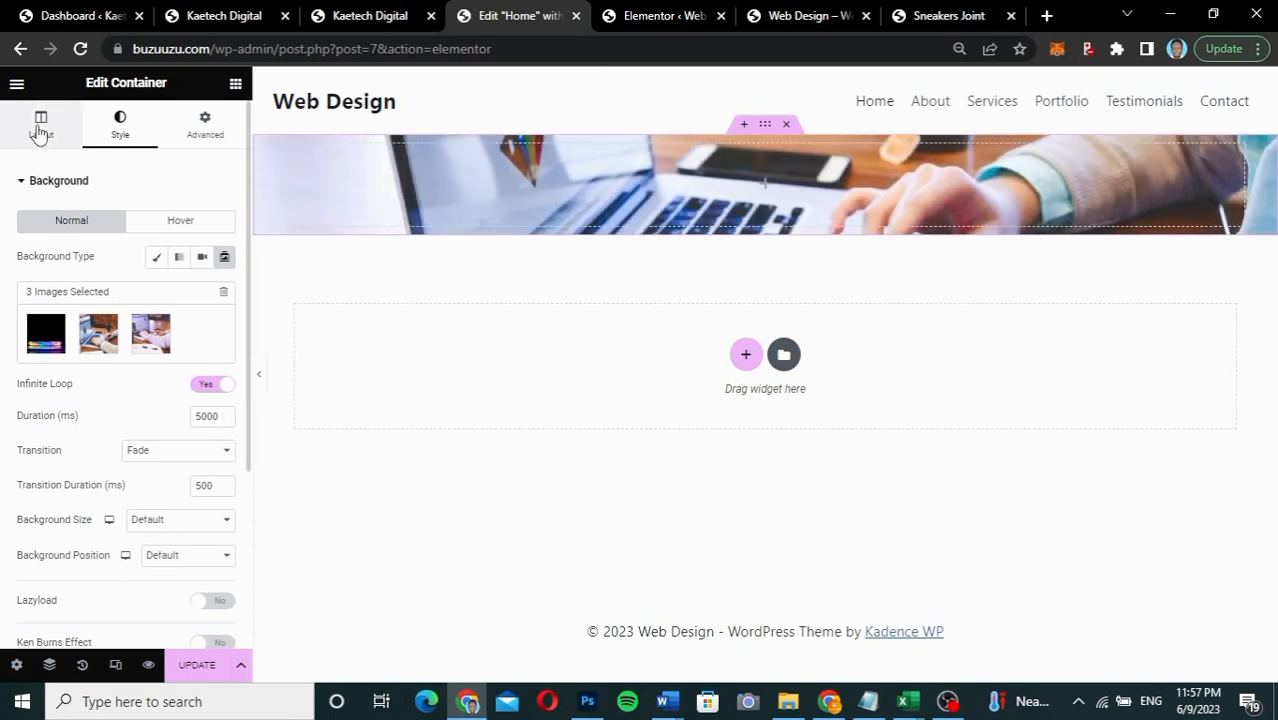
Step: Set the container's content width to Full Width and minimum height to 820 px, and preview it with the editing panel hidden
{"action": "left_click", "coordinate": [39, 130]}
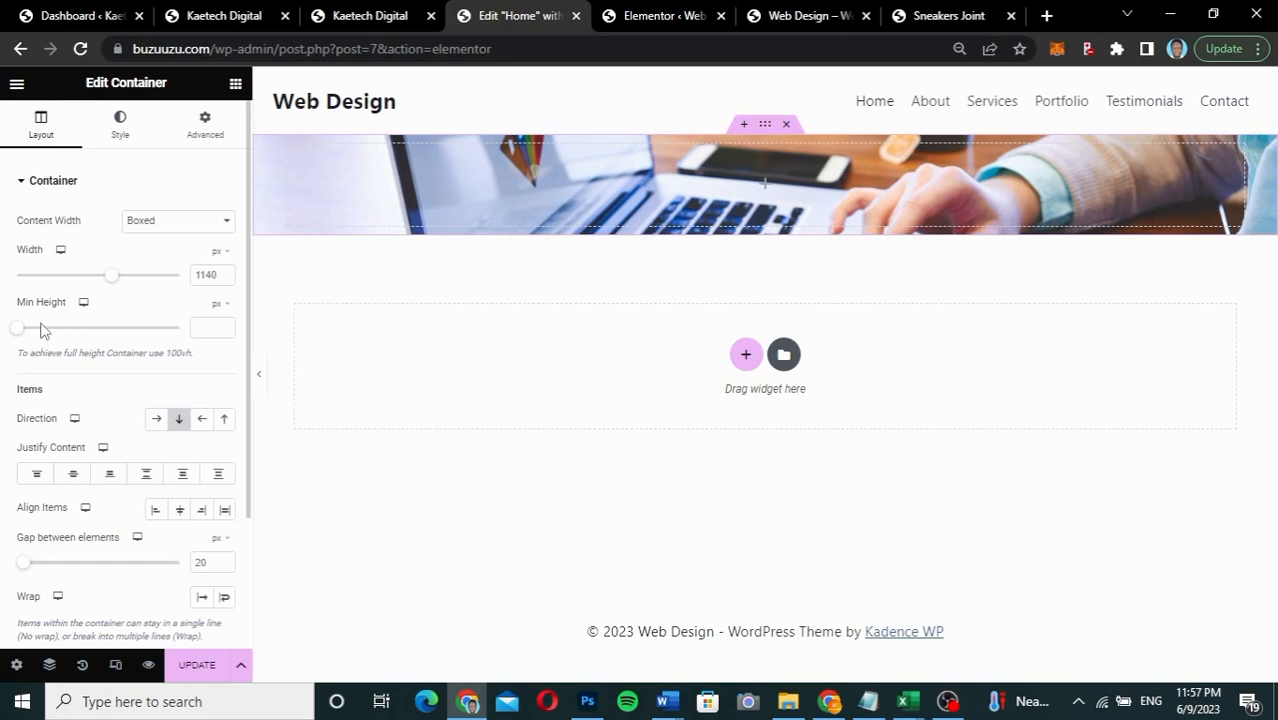
{"action": "left_click", "coordinate": [173, 224]}
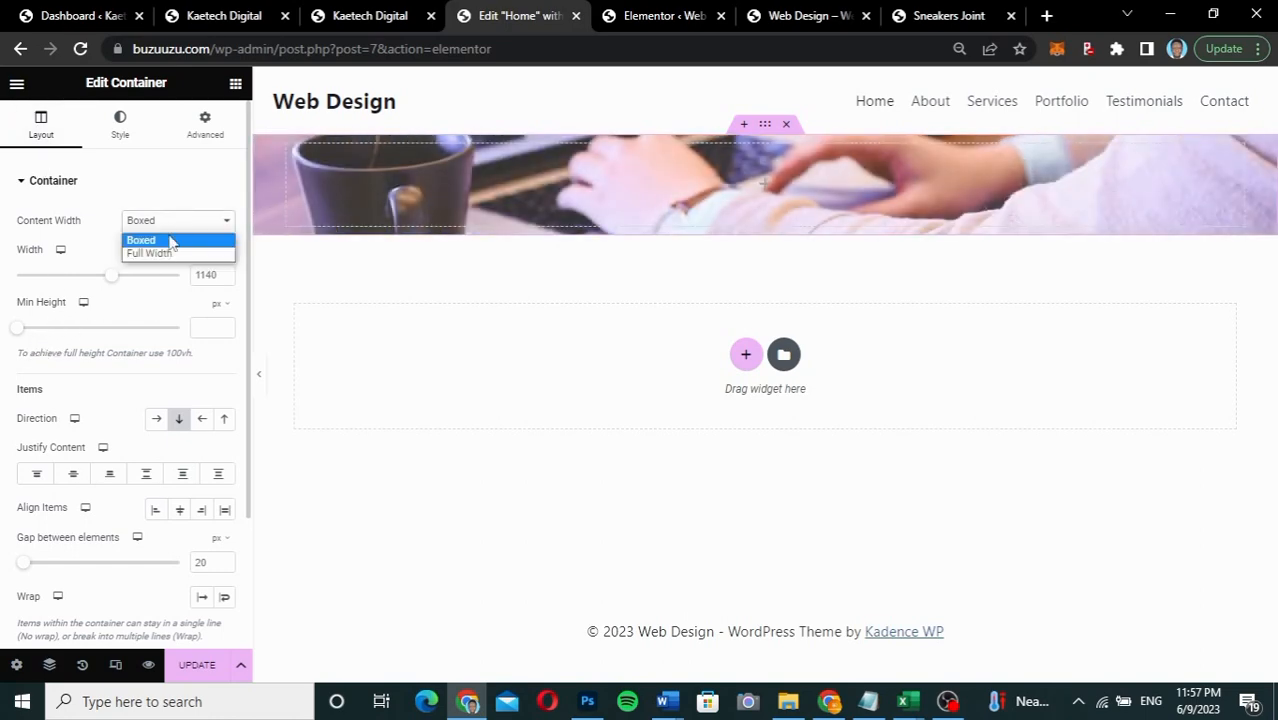
{"action": "left_click", "coordinate": [150, 254]}
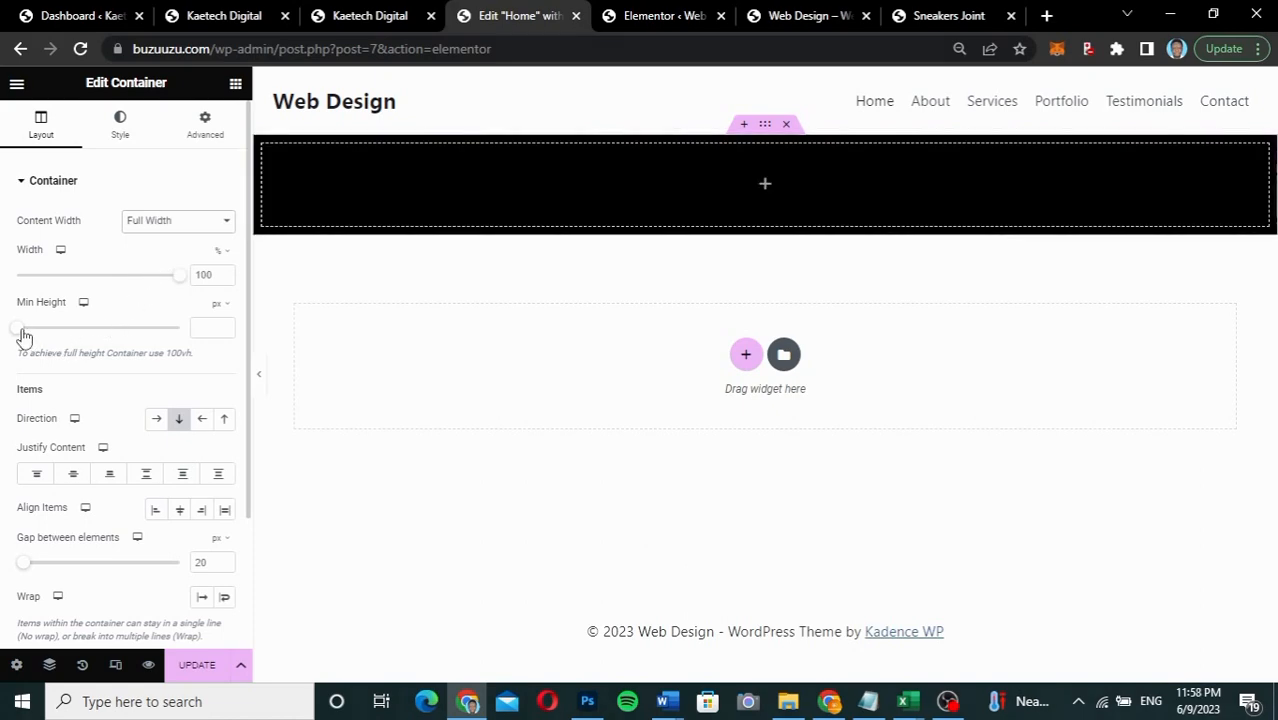
{"action": "left_click_drag", "start_coordinate": [17, 330], "coordinate": [97, 330]}
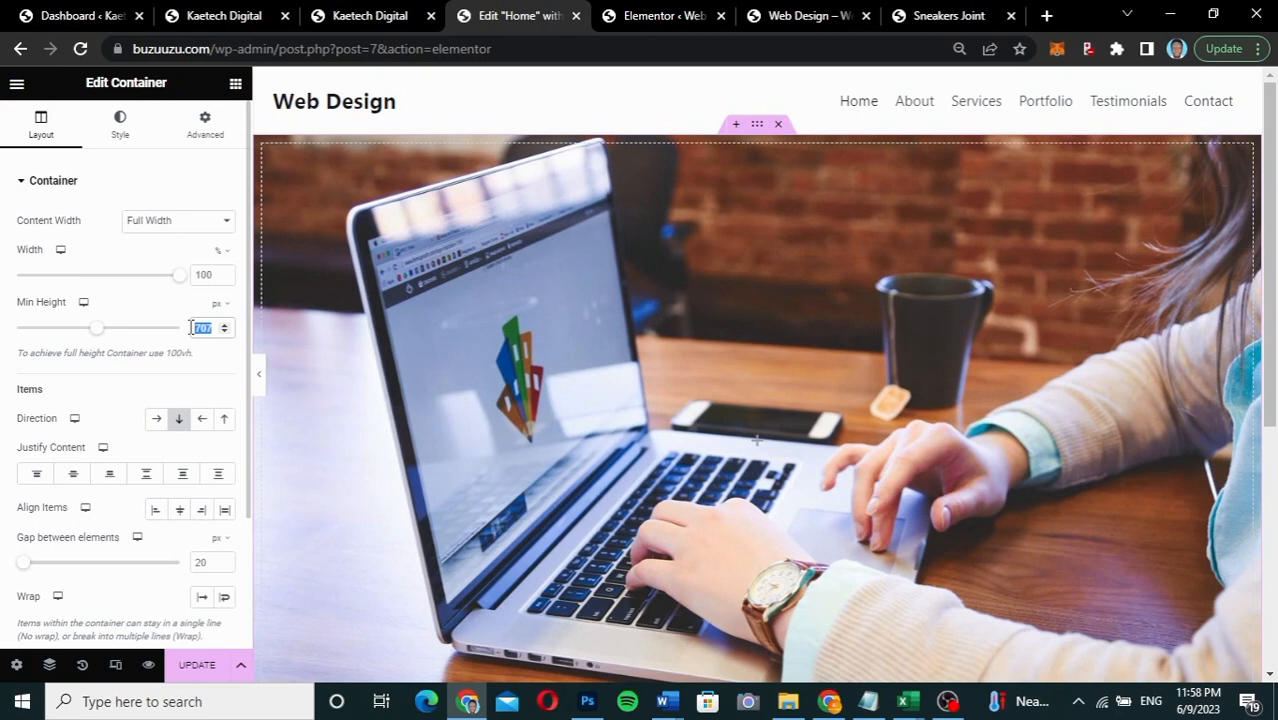
{"action": "type", "text": "820"}
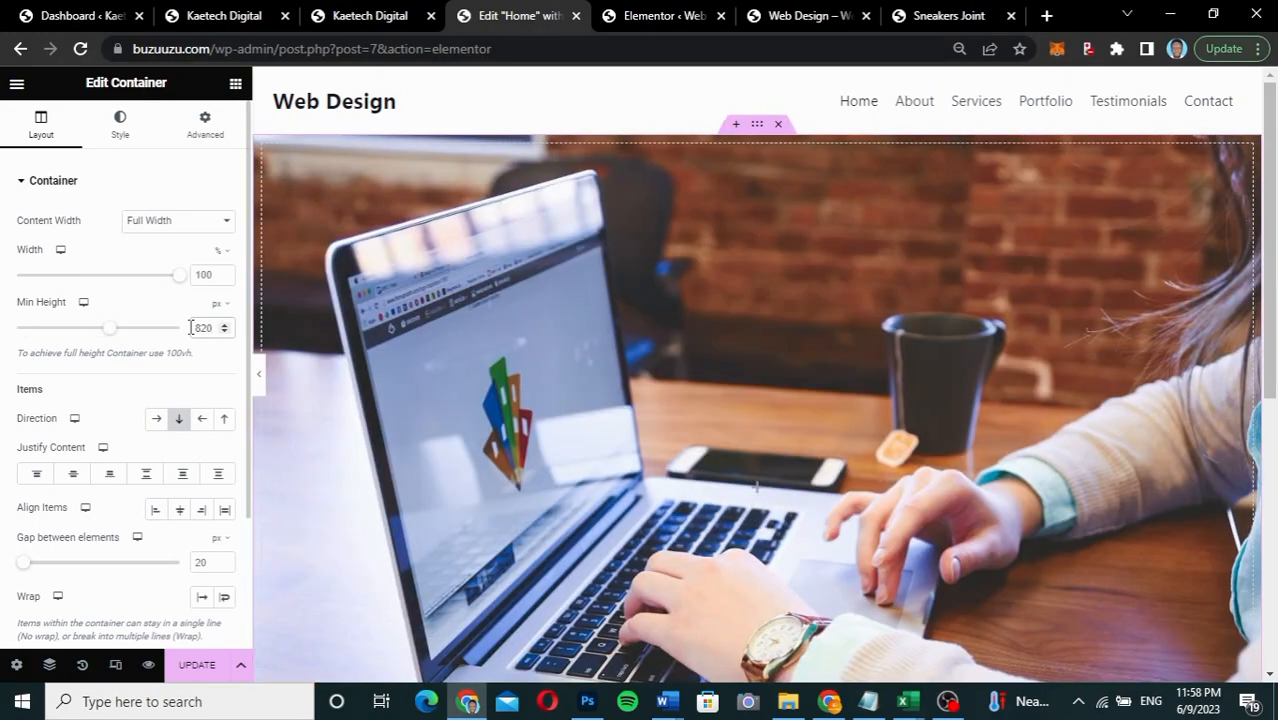
{"action": "left_click", "coordinate": [260, 373]}
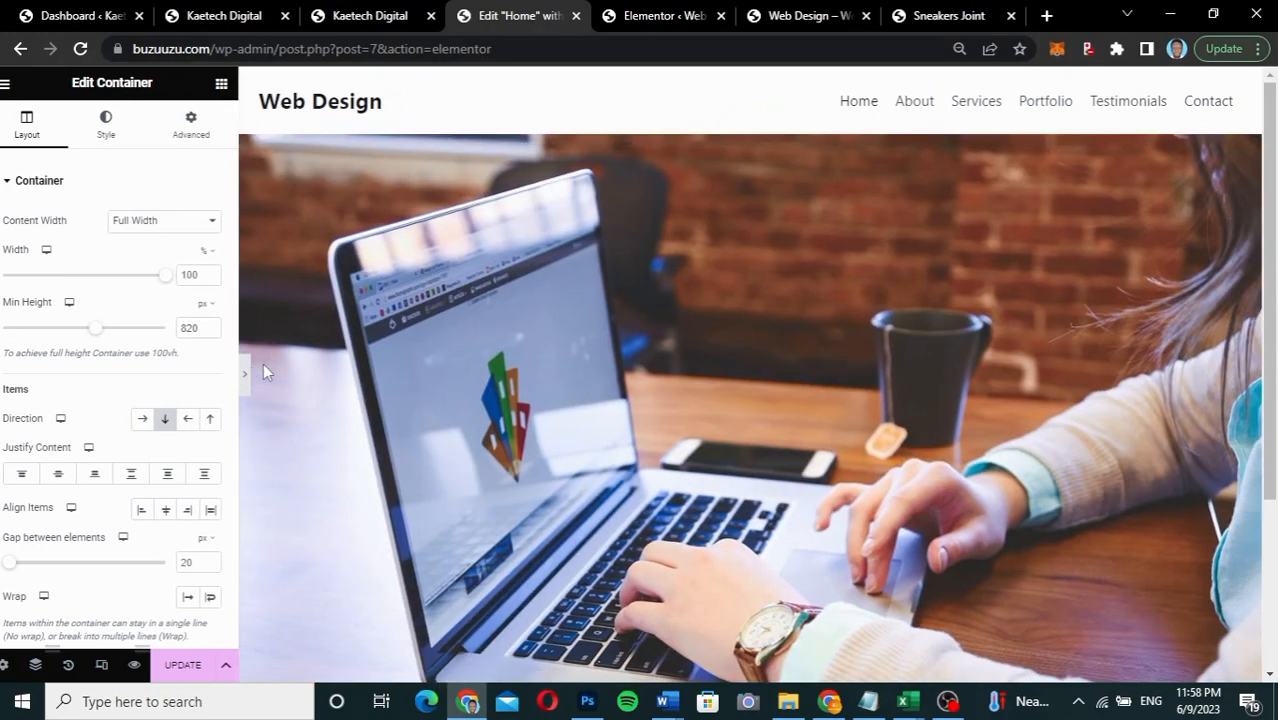
{"action": "scroll", "coordinate": [640, 372], "scroll_direction": "down", "scroll_amount": 4}
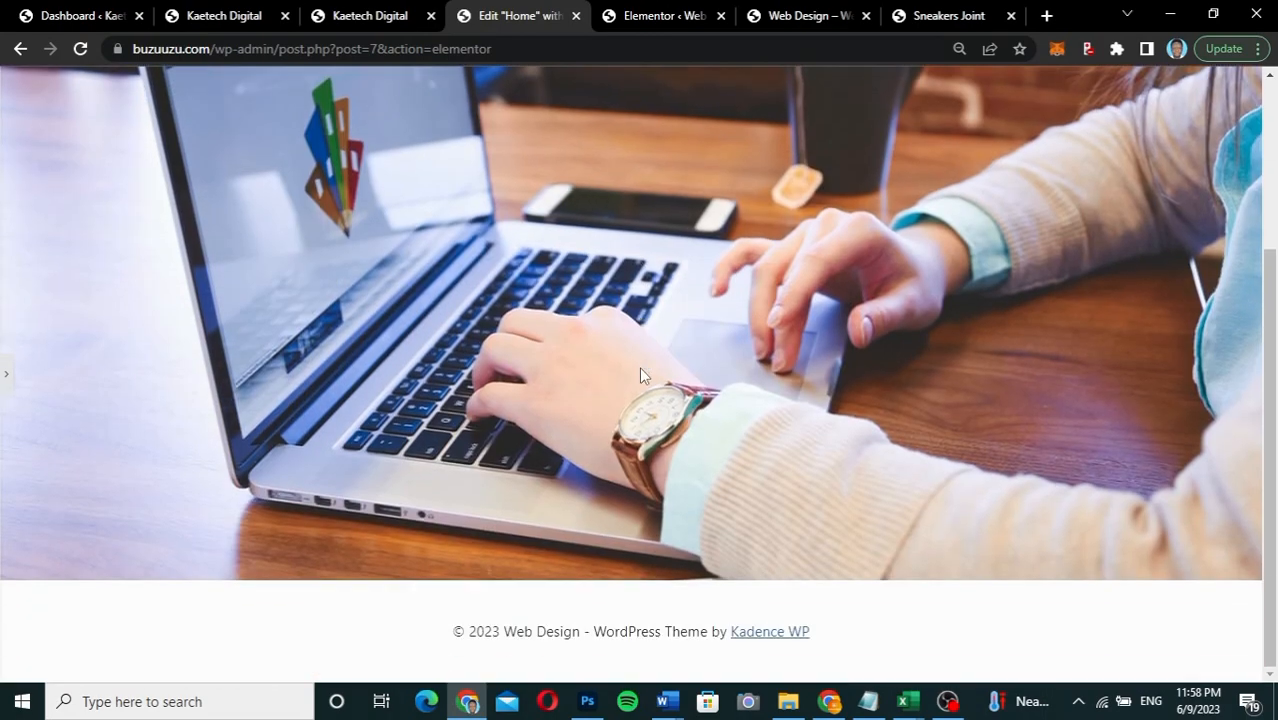
{"action": "scroll", "coordinate": [640, 374], "scroll_direction": "up", "scroll_amount": 3}
{"action": "scroll", "coordinate": [640, 375], "scroll_direction": "up", "scroll_amount": 1}
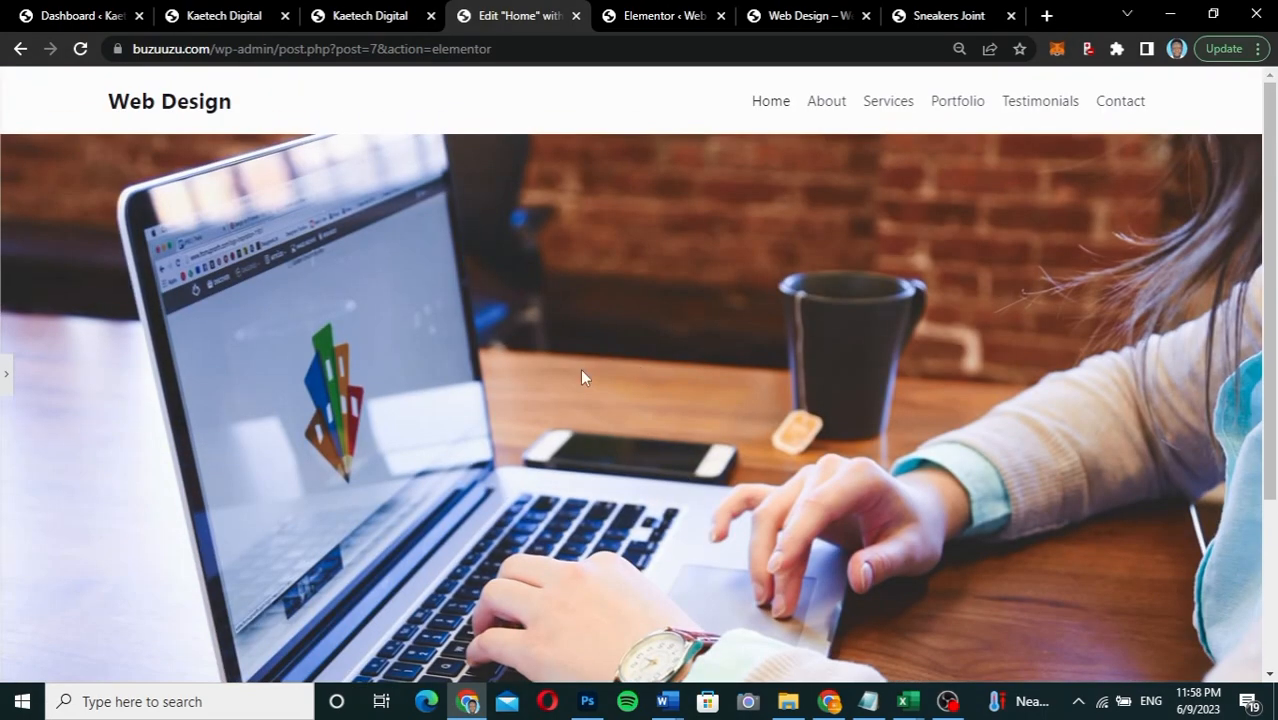
{"action": "left_click", "coordinate": [6, 373]}
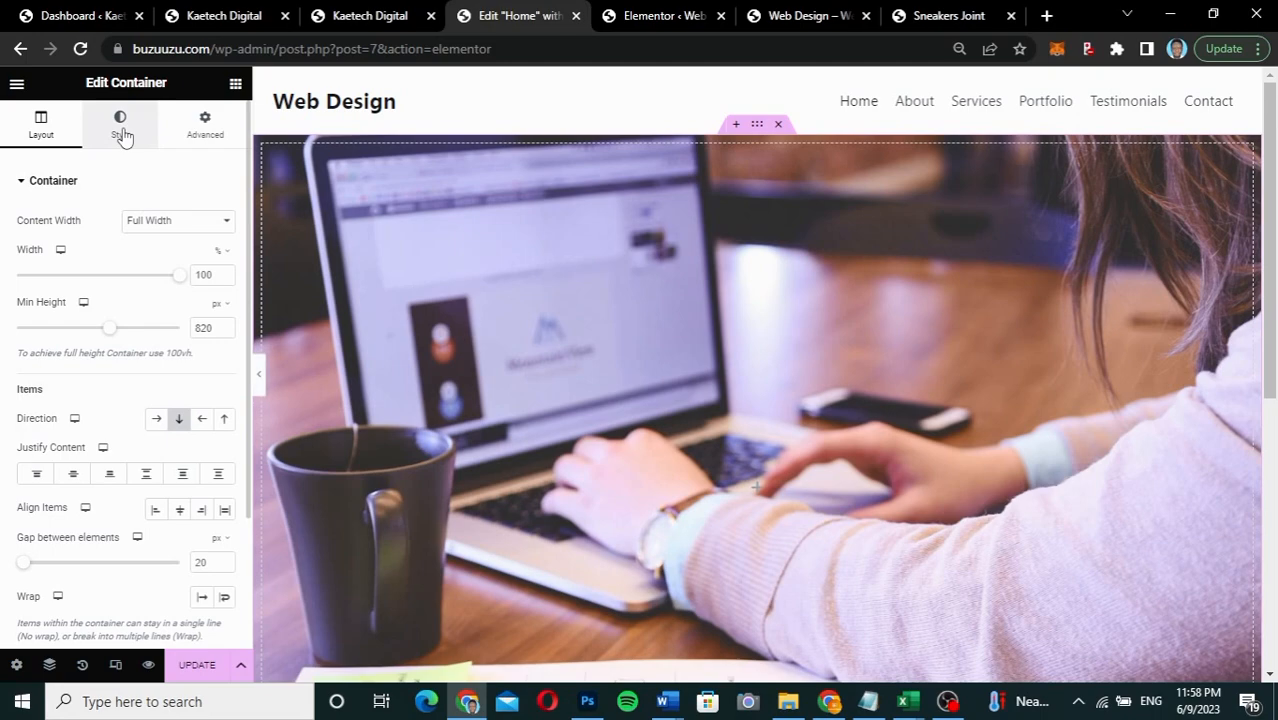
Step: Set the container's slideshow background size to Cover and position to Bottom Center, and enable its Ken Burns effect
{"action": "left_click", "coordinate": [121, 135]}
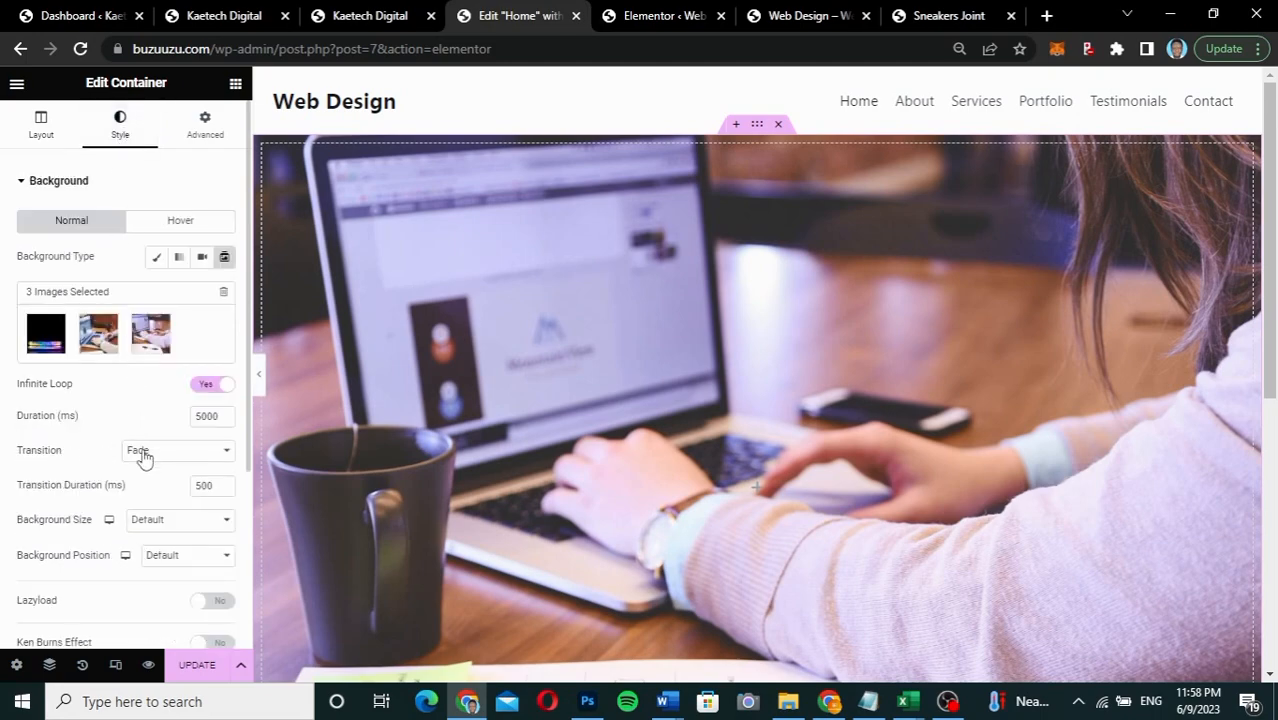
{"action": "scroll", "coordinate": [130, 519], "scroll_direction": "down", "scroll_amount": 1}
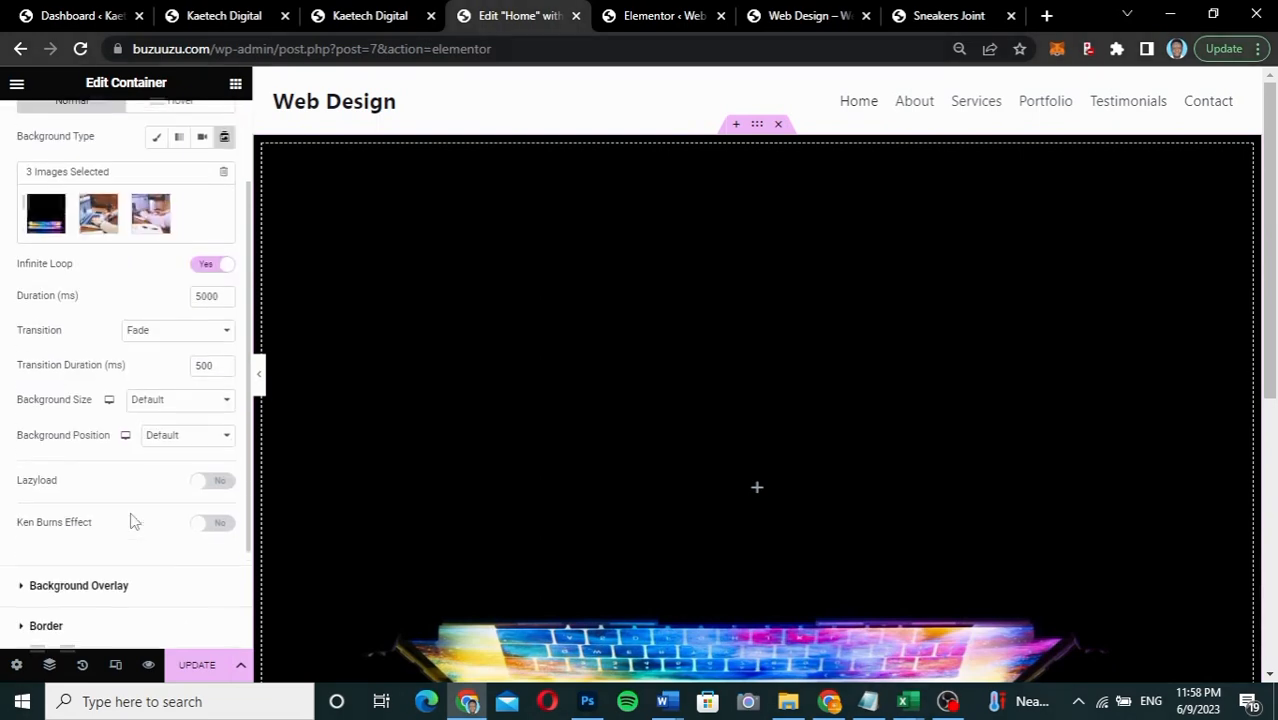
{"action": "left_click", "coordinate": [156, 396]}
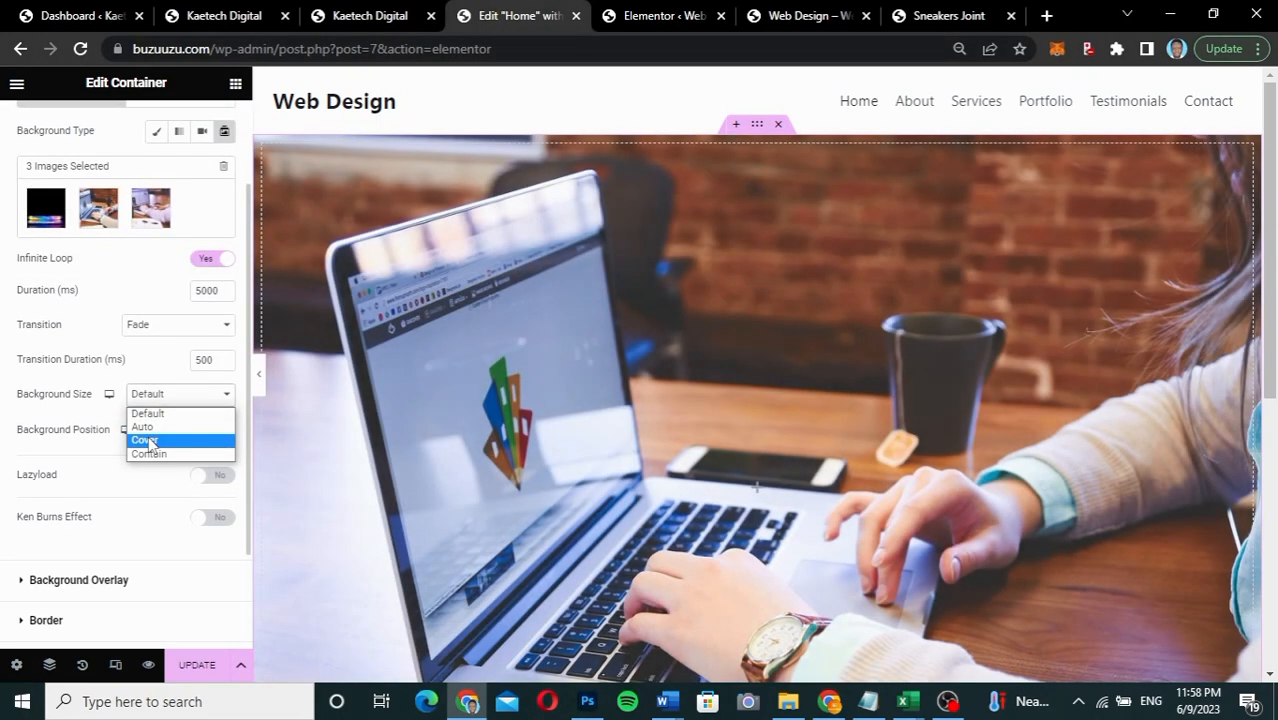
{"action": "left_click", "coordinate": [149, 441]}
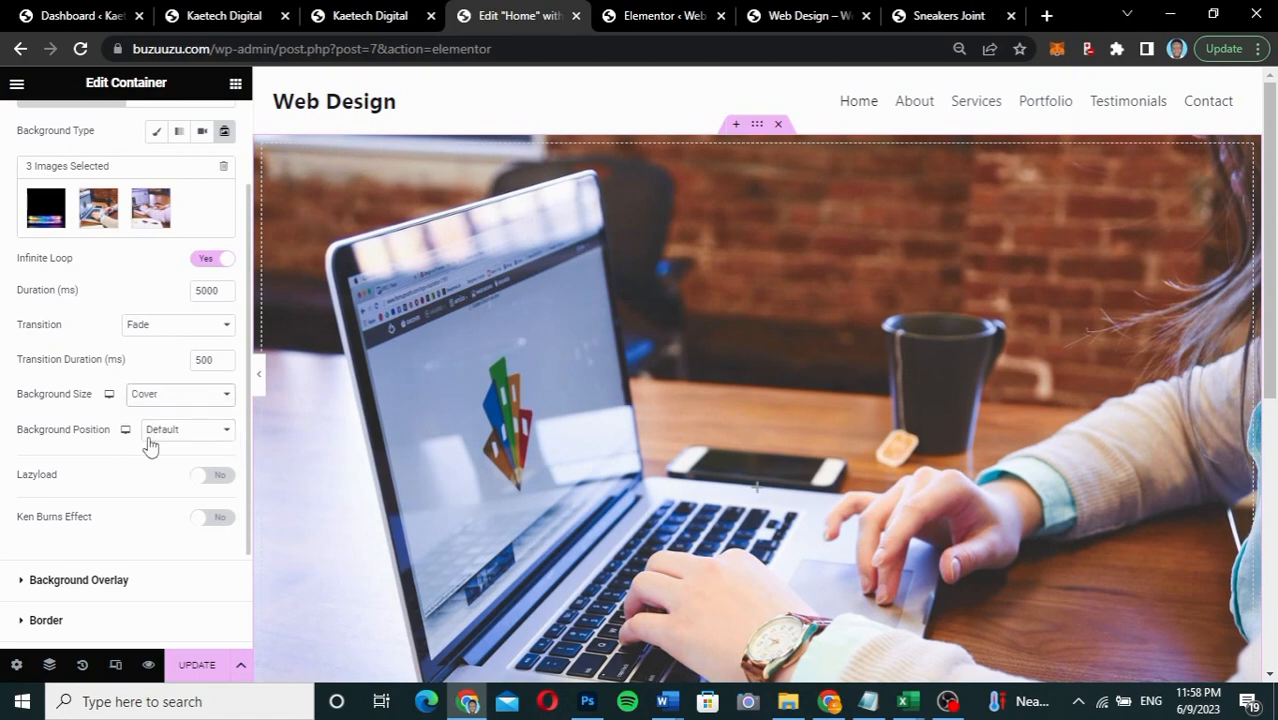
{"action": "left_click", "coordinate": [205, 428]}
{"action": "left_click", "coordinate": [177, 541]}
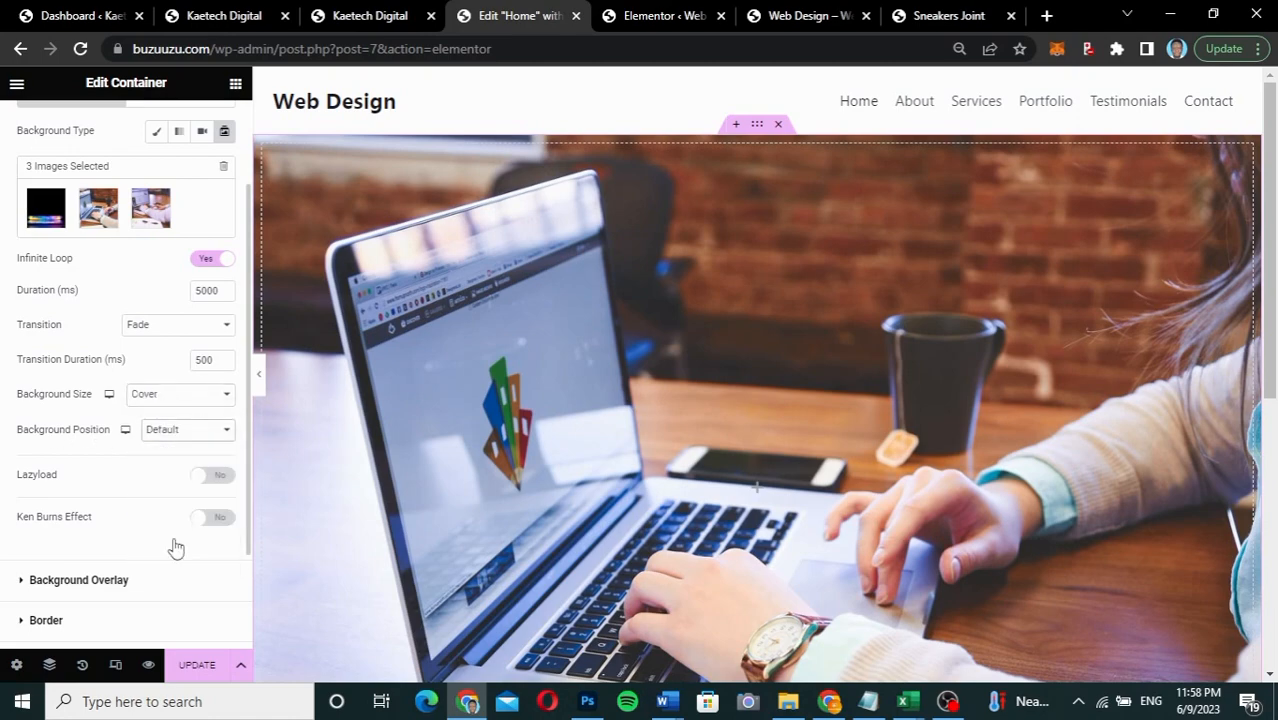
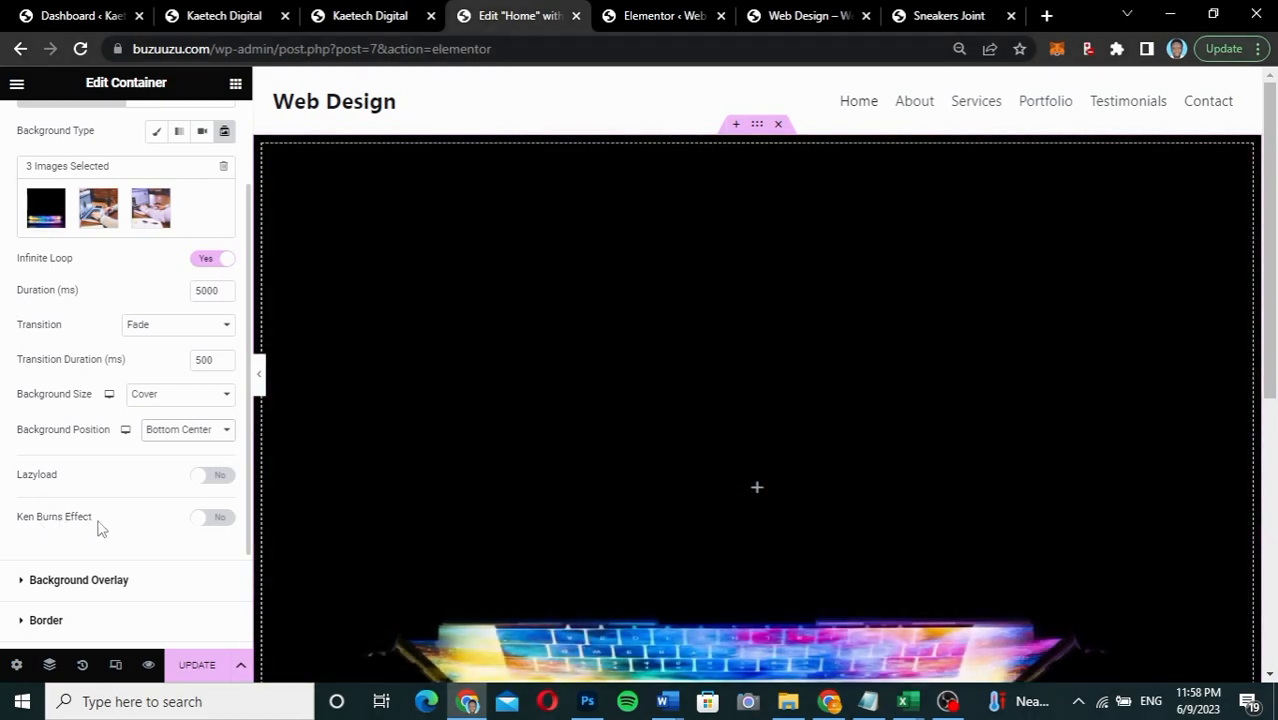
{"action": "left_click", "coordinate": [211, 519]}
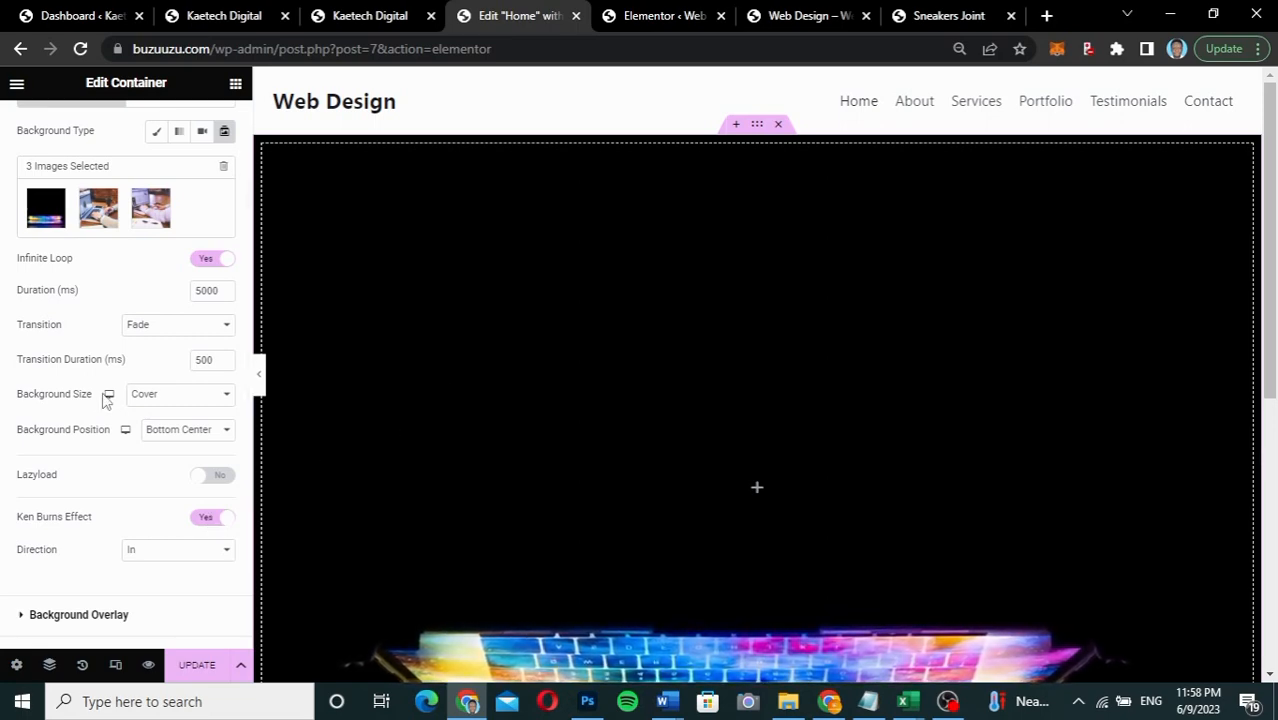
Step: Add a Classic background overlay to the hero container in the very dark blue #010428
{"action": "scroll", "coordinate": [105, 398], "scroll_direction": "down", "scroll_amount": 2}
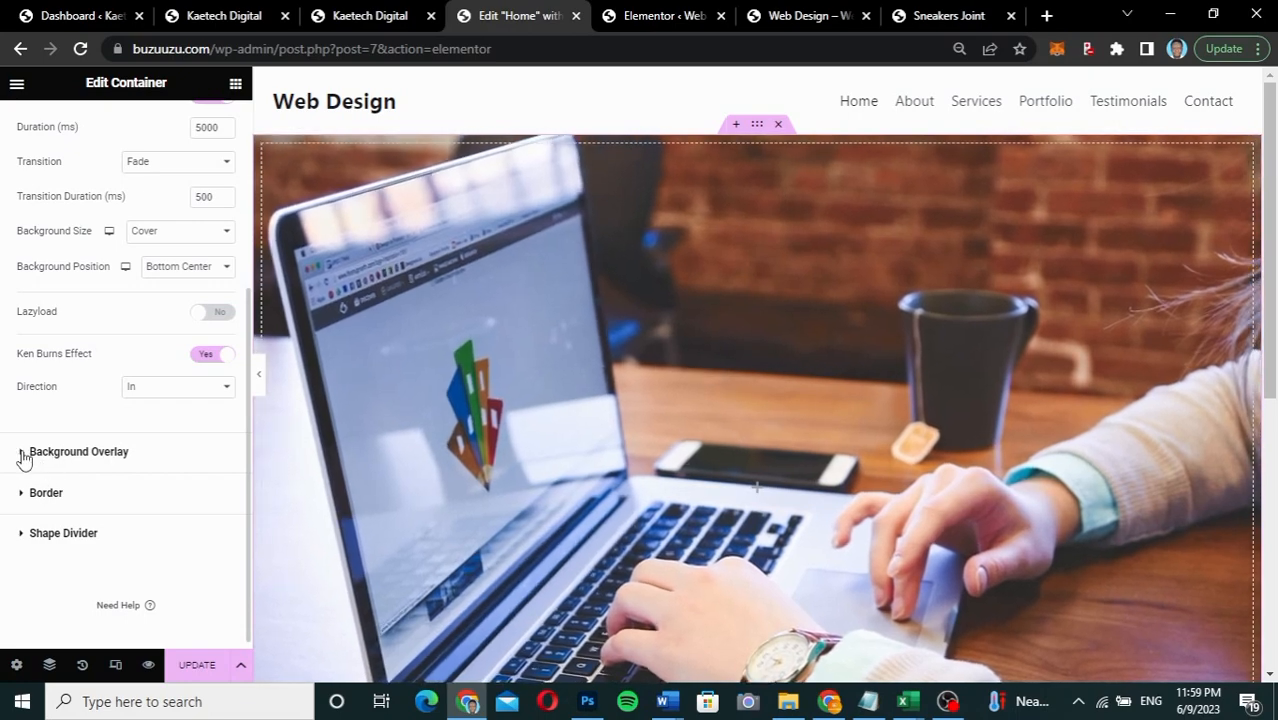
{"action": "left_click", "coordinate": [24, 453]}
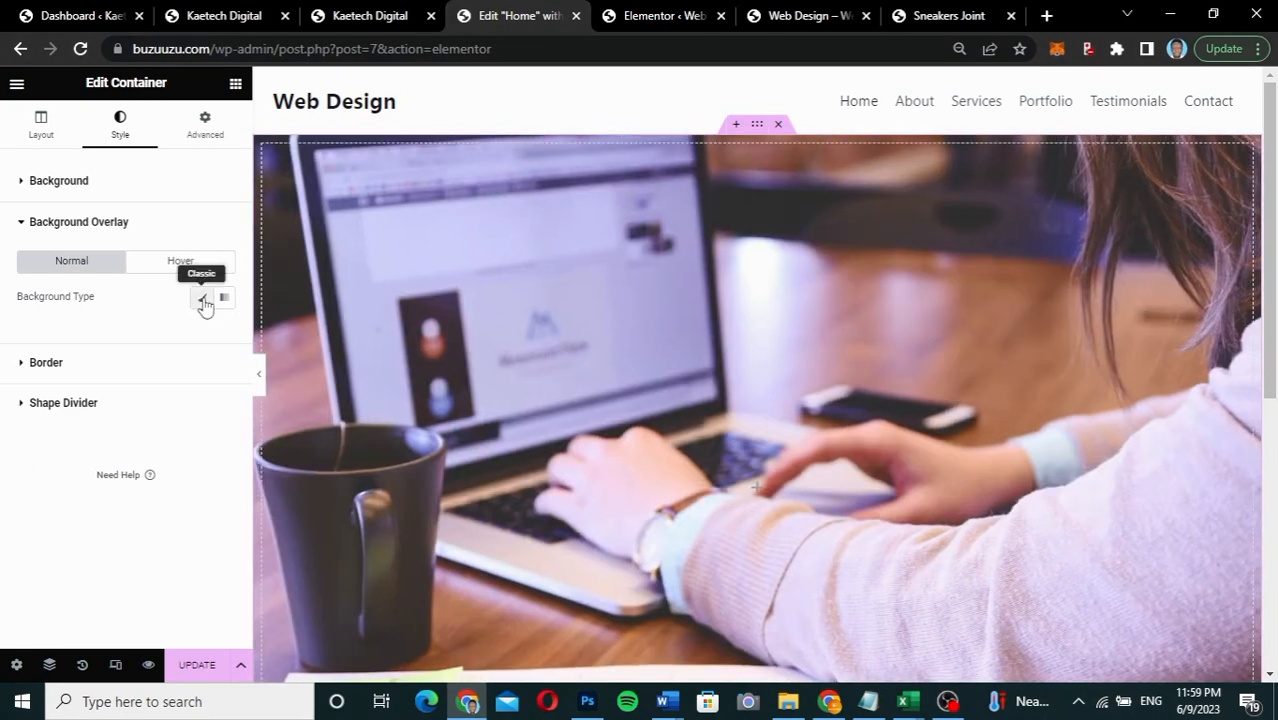
{"action": "left_click", "coordinate": [202, 298]}
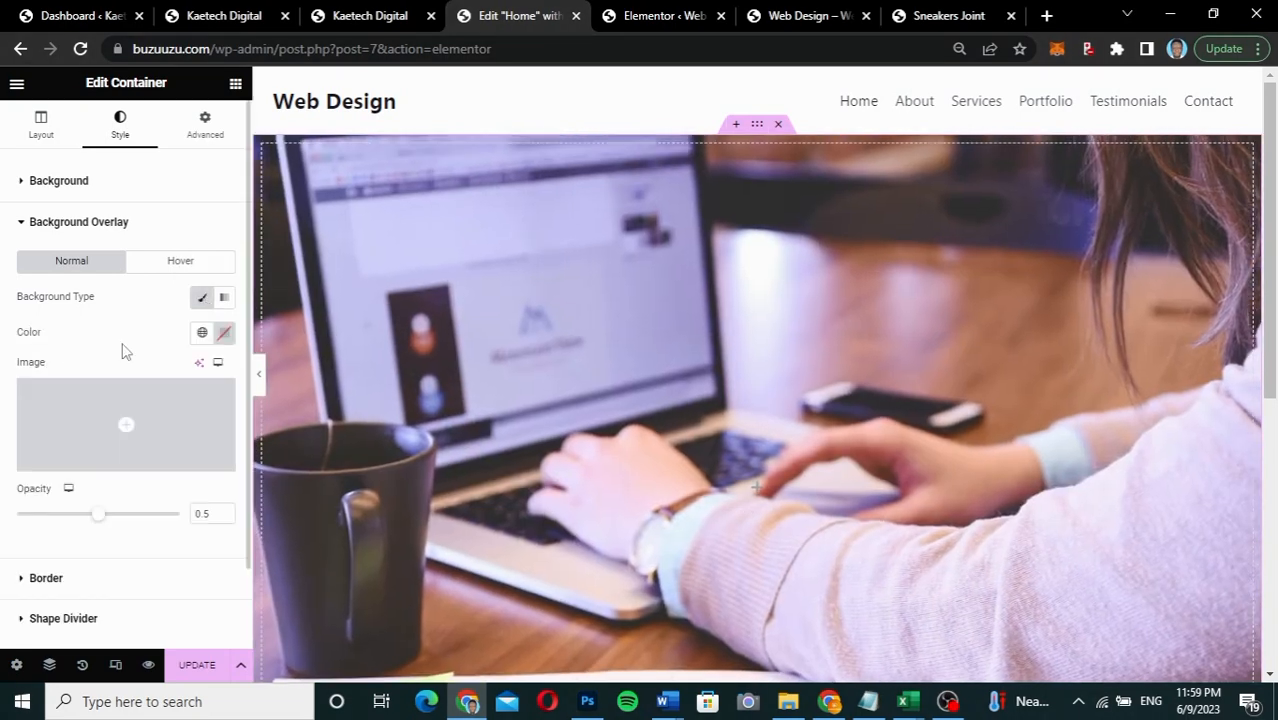
{"action": "left_click", "coordinate": [223, 336]}
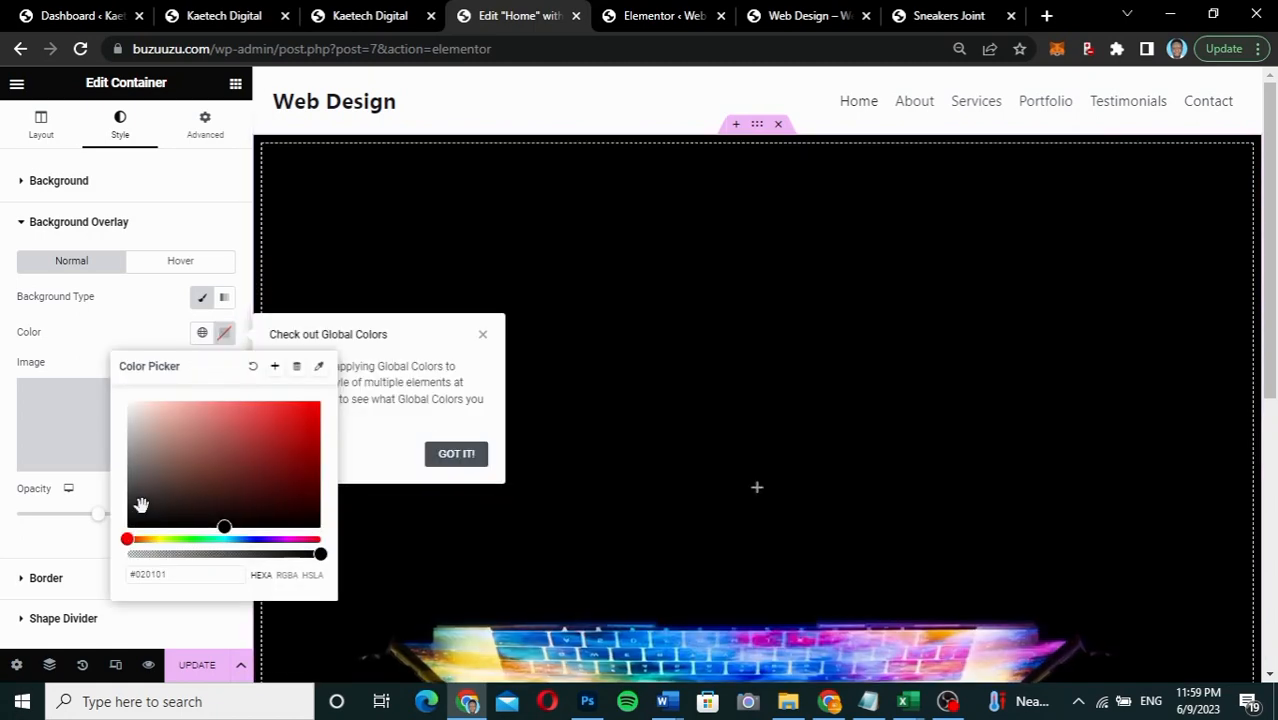
{"action": "left_click", "coordinate": [255, 540]}
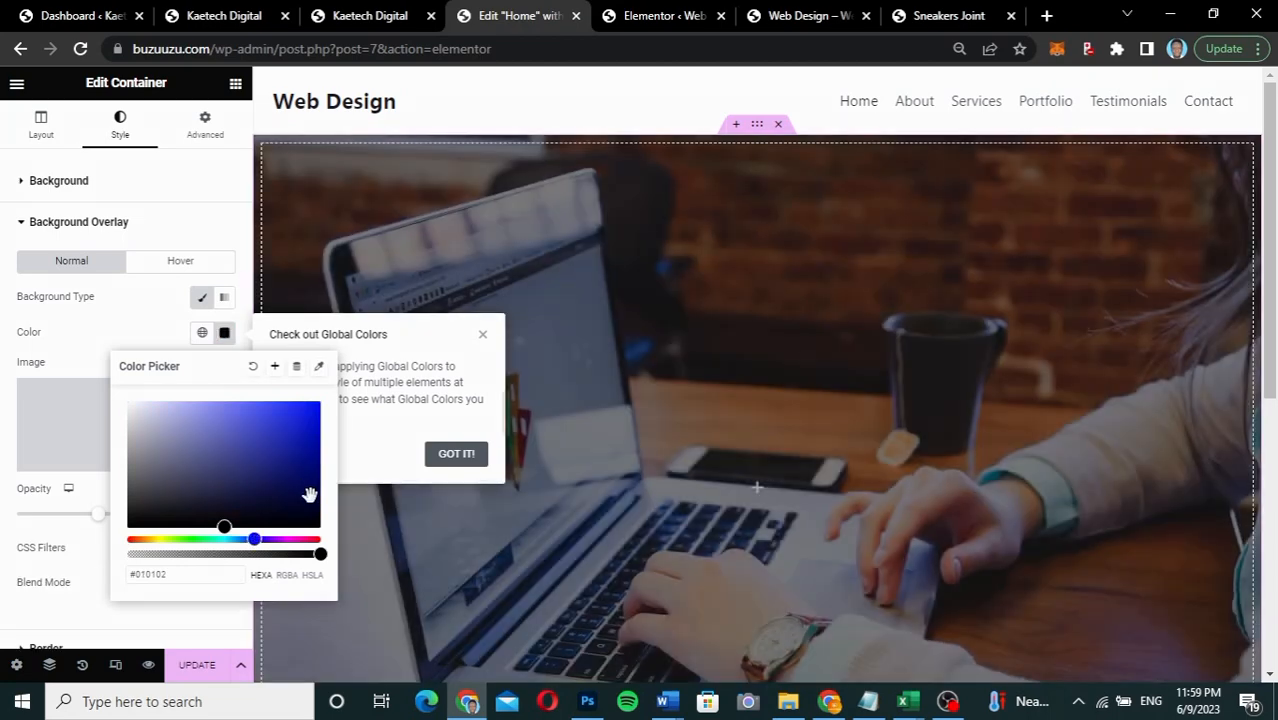
{"action": "left_click", "coordinate": [313, 499]}
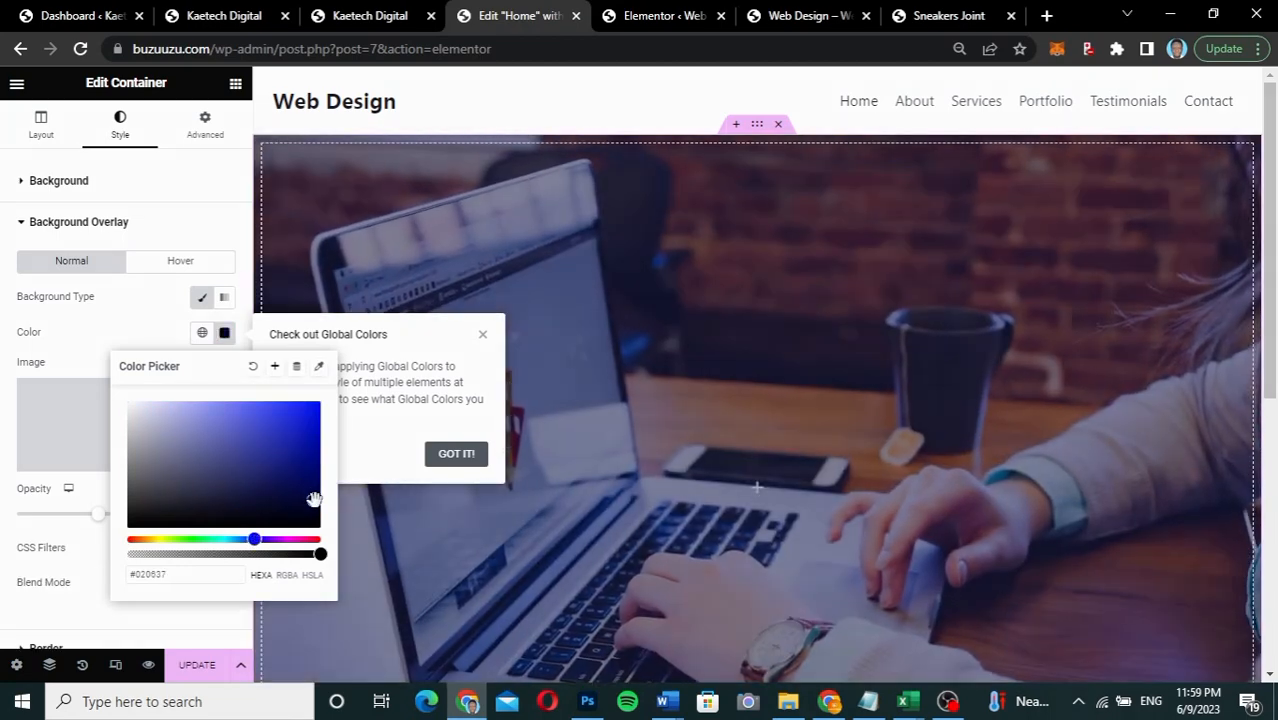
{"action": "left_click", "coordinate": [317, 508]}
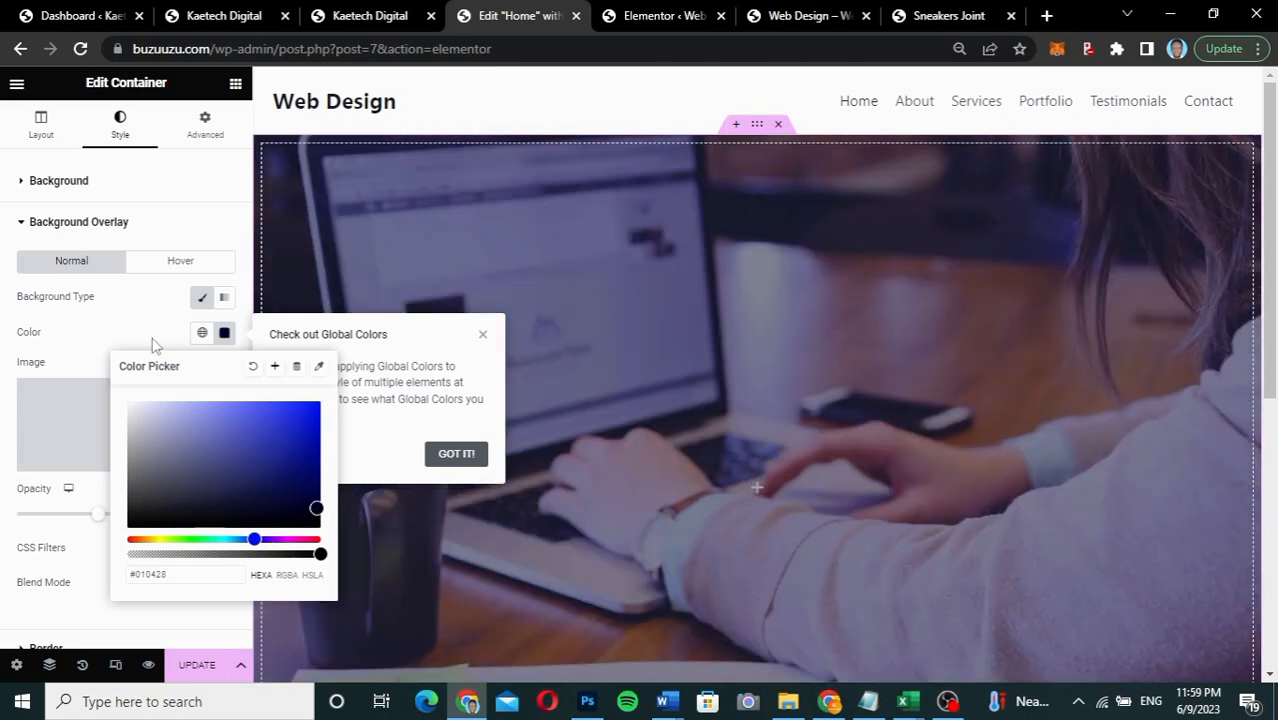
{"action": "left_click", "coordinate": [153, 344]}
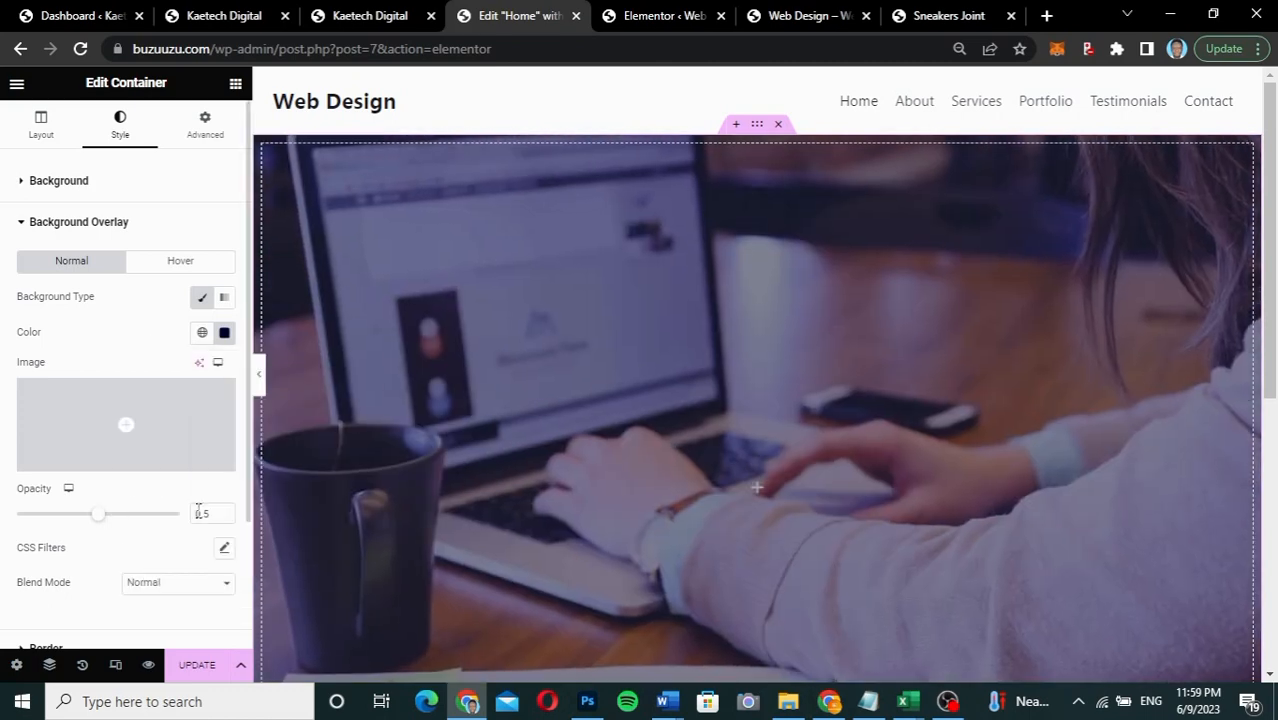
Step: Strengthen the container's overlay by trying 0.65 opacity, settling on 0.75, and changing its colour to navy blue #02084B
{"action": "left_click_drag", "start_coordinate": [210, 513], "coordinate": [207, 514]}
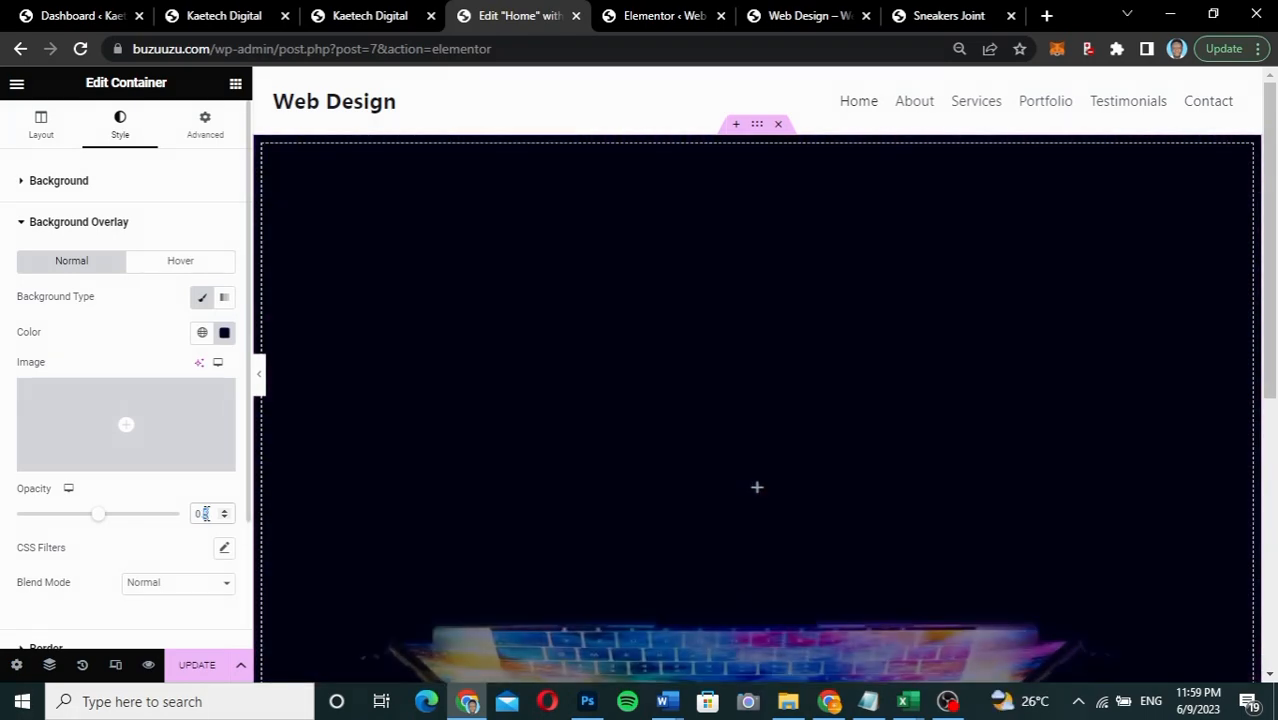
{"action": "type", "text": "65"}
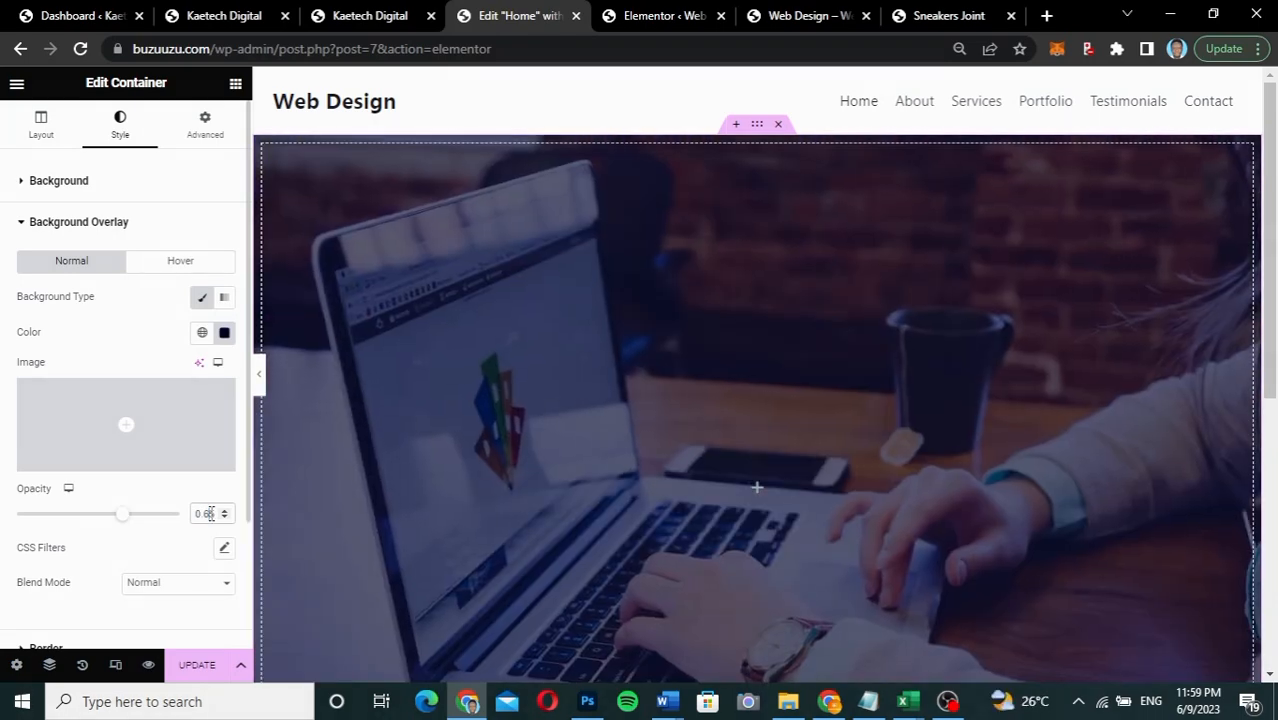
{"action": "left_click", "coordinate": [224, 332]}
{"action": "left_click", "coordinate": [314, 490]}
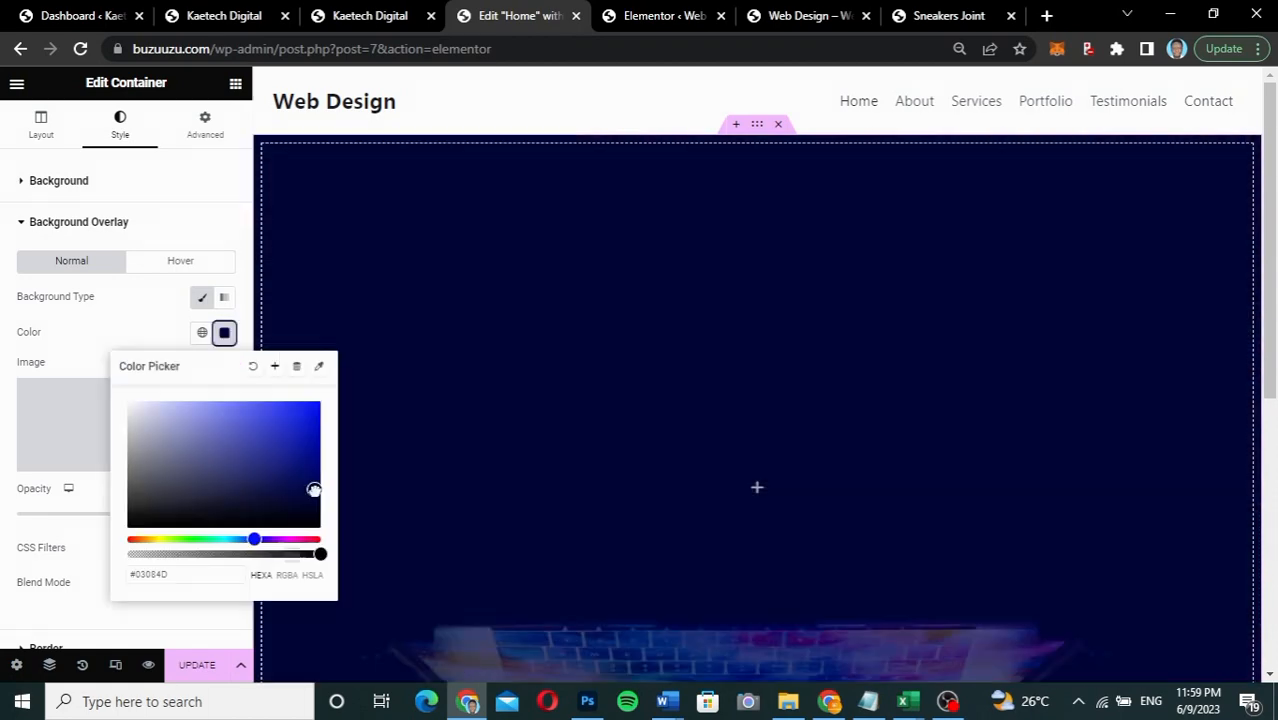
{"action": "left_click", "coordinate": [314, 489]}
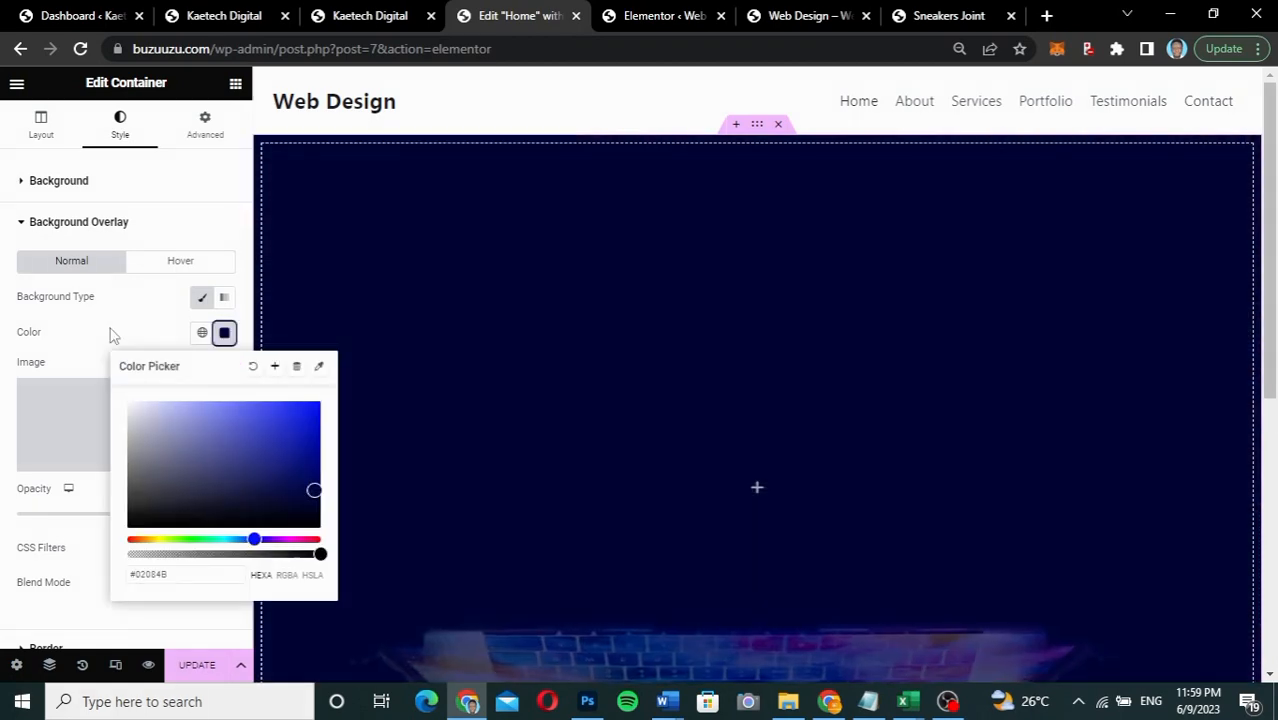
{"action": "left_click", "coordinate": [442, 417]}
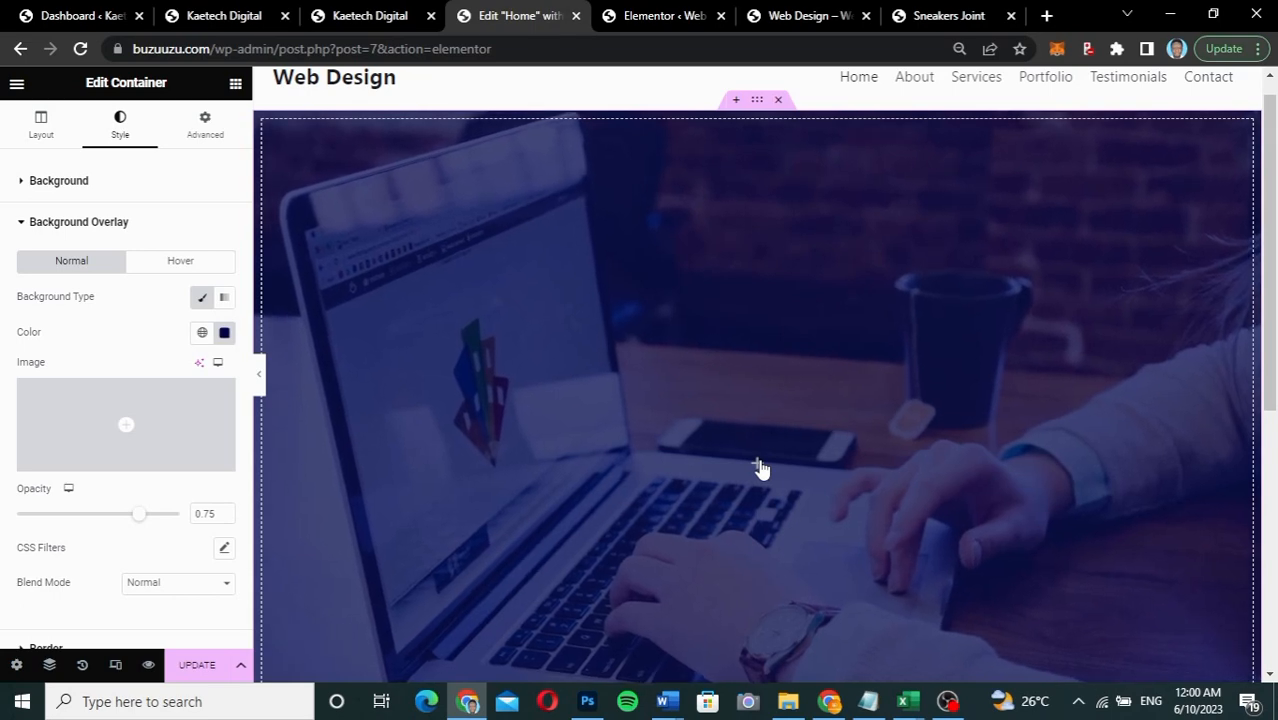
Step: Add a Heading widget to the hero container with the title "Web Design & Digital Marketing" copied from the Kaetech Digital demo's hero
{"action": "left_click", "coordinate": [454, 410]}
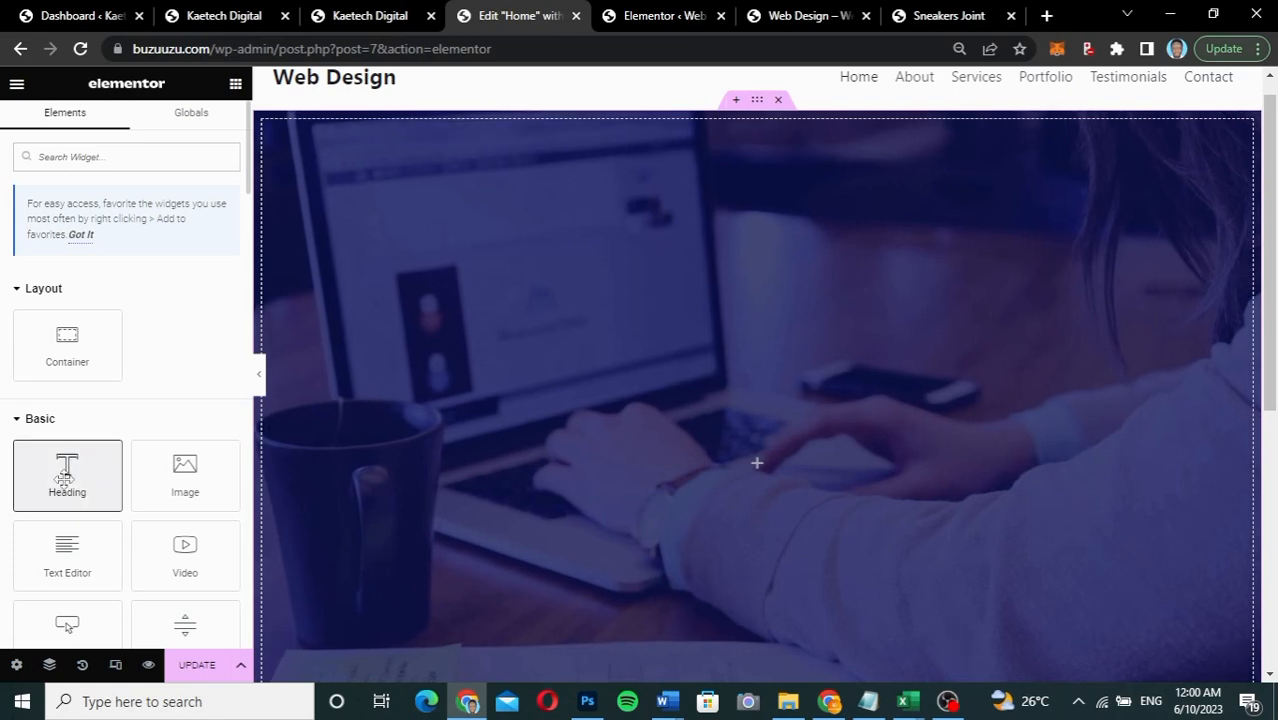
{"action": "left_click_drag", "start_coordinate": [66, 478], "coordinate": [768, 457]}
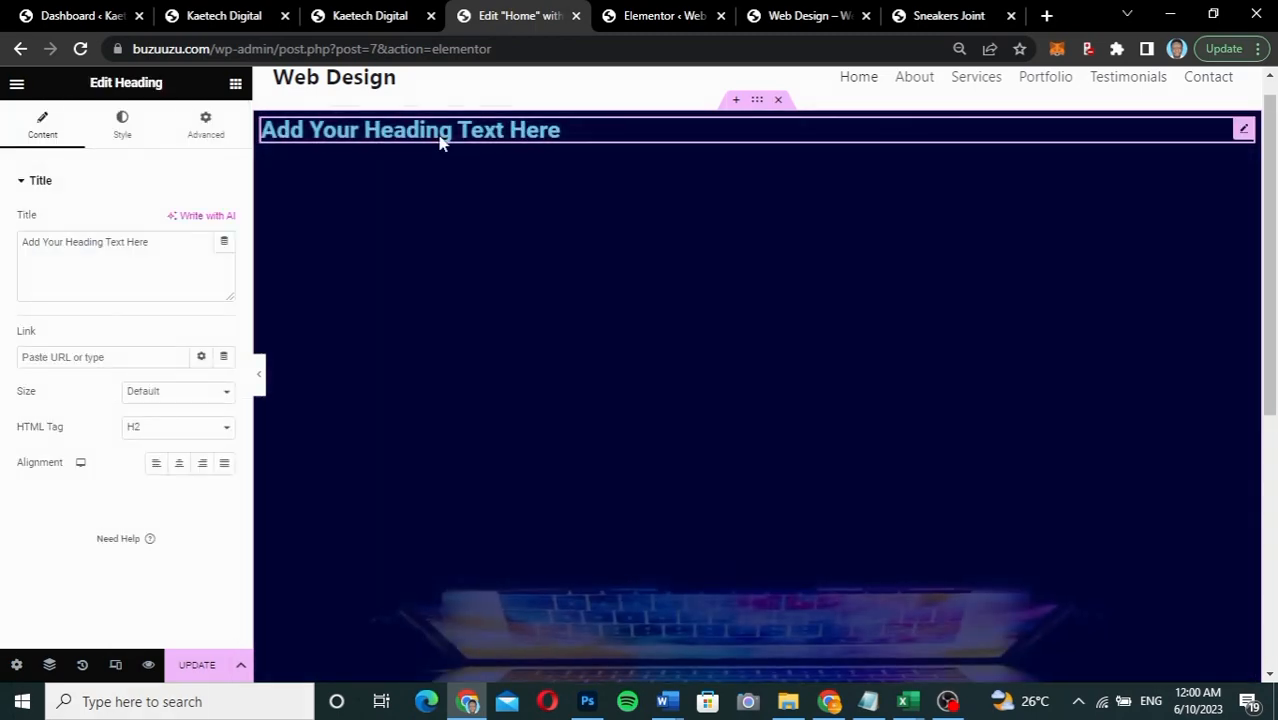
{"action": "left_click", "coordinate": [368, 16]}
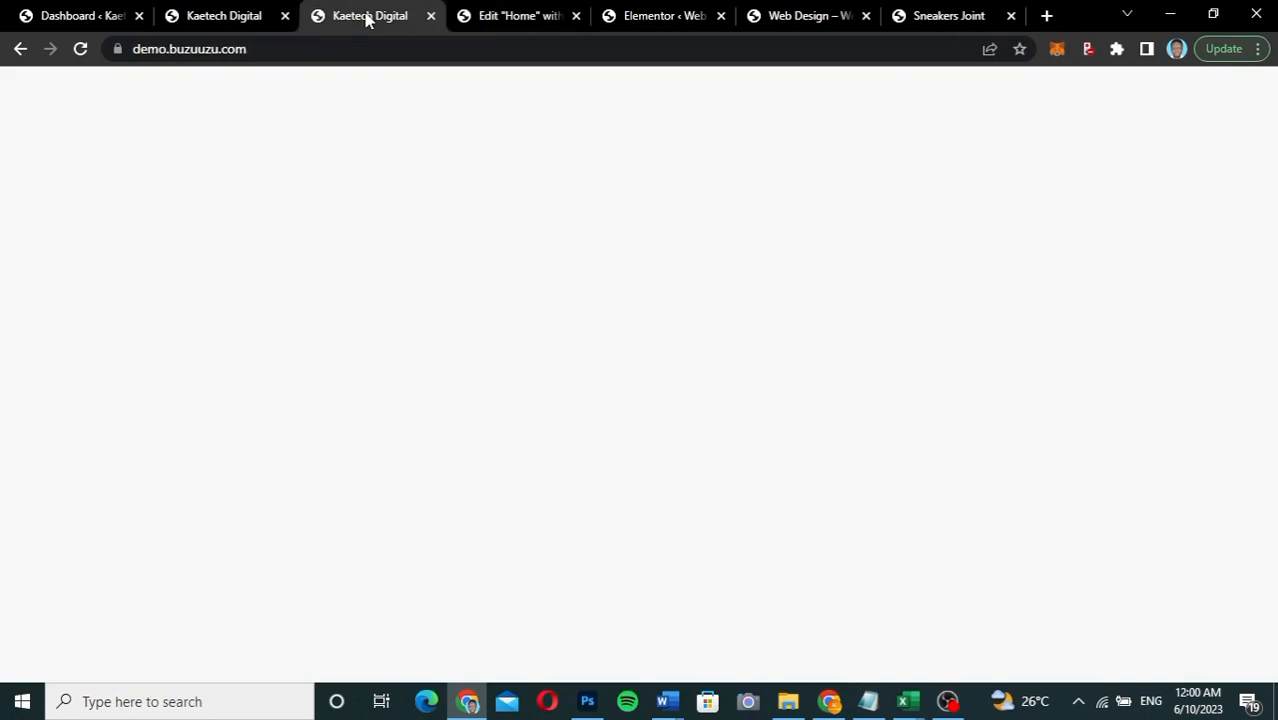
{"action": "left_click_drag", "start_coordinate": [395, 346], "coordinate": [977, 433]}
{"action": "key", "text": "ctrl+c"}
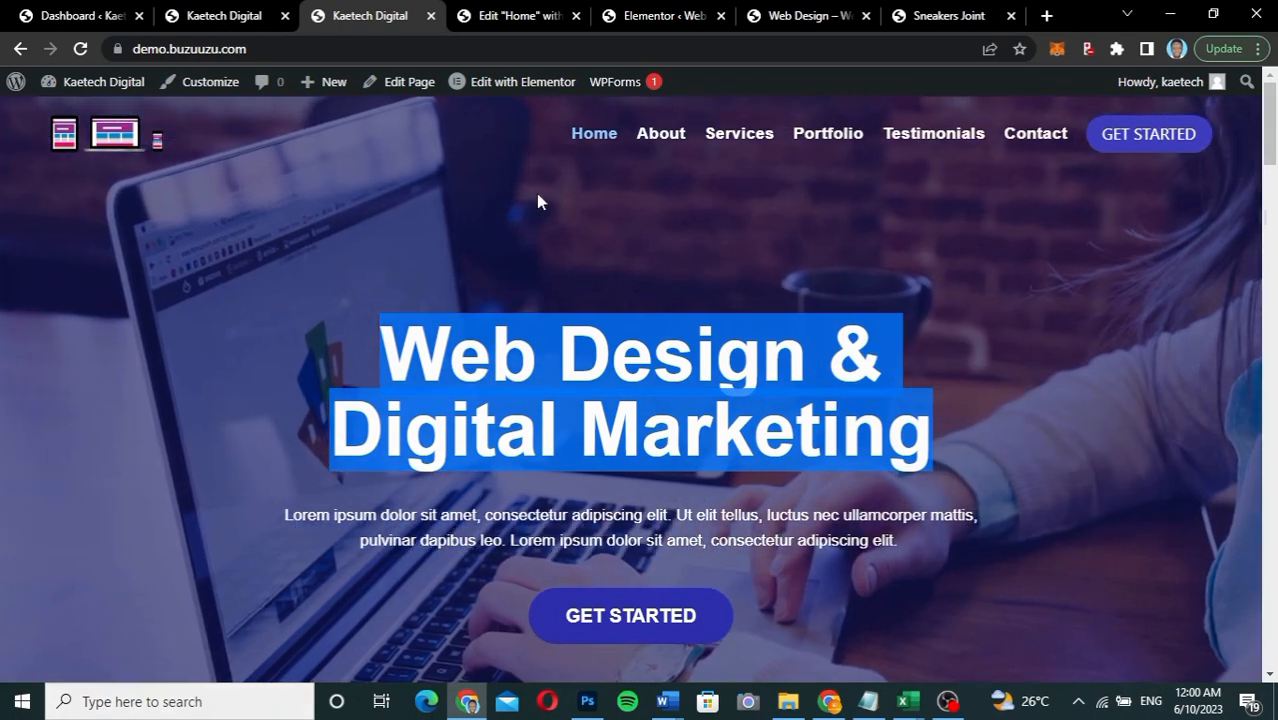
{"action": "left_click", "coordinate": [452, 15]}
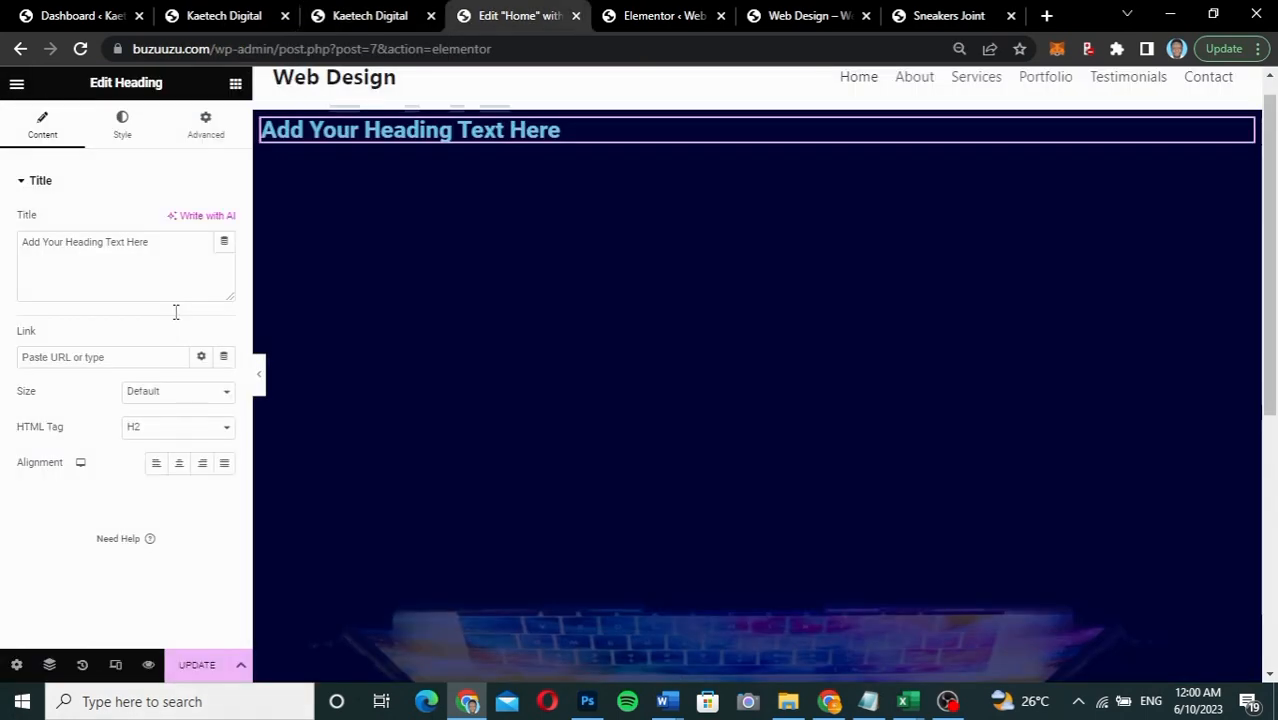
{"action": "left_click_drag", "start_coordinate": [156, 242], "coordinate": [2, 244]}
{"action": "key", "text": "ctrl+v"}
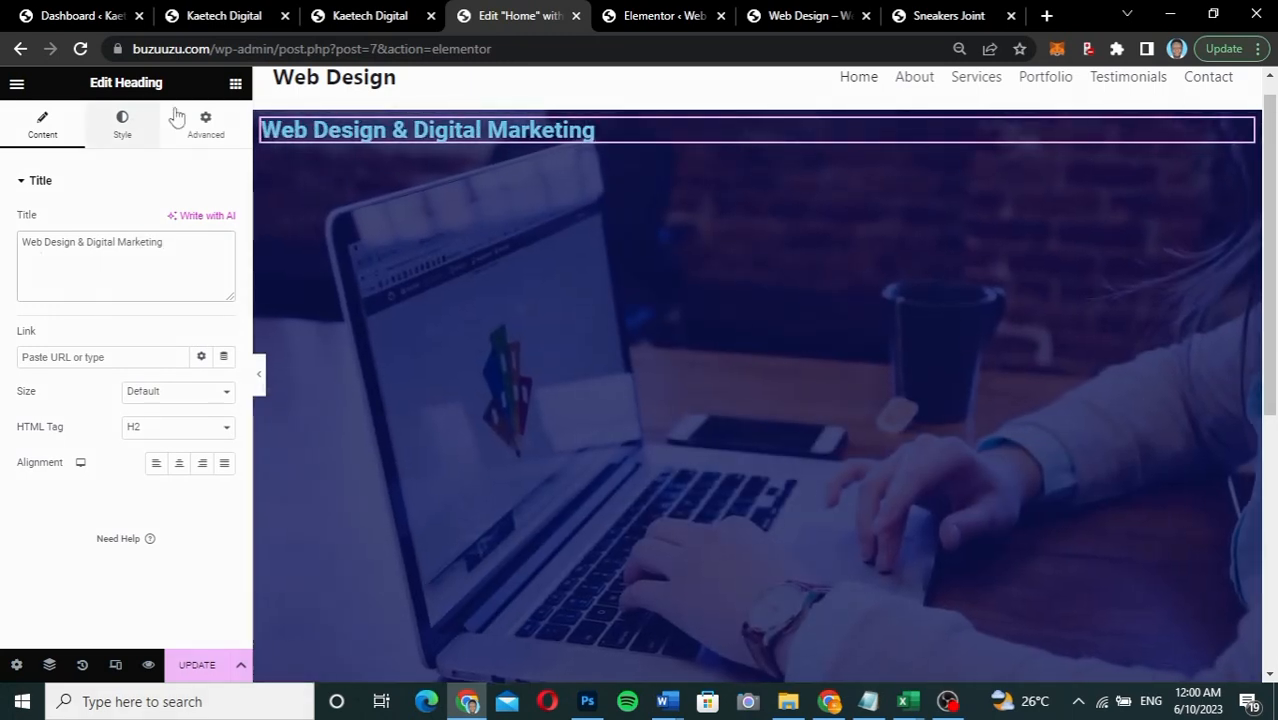
Step: Add a Text Editor widget below the heading and repeat its sentence "Ut elit tellus, luctus nec ullamcorper mattis, pulvinar dapibus leo." at the end
{"action": "left_click", "coordinate": [234, 86]}
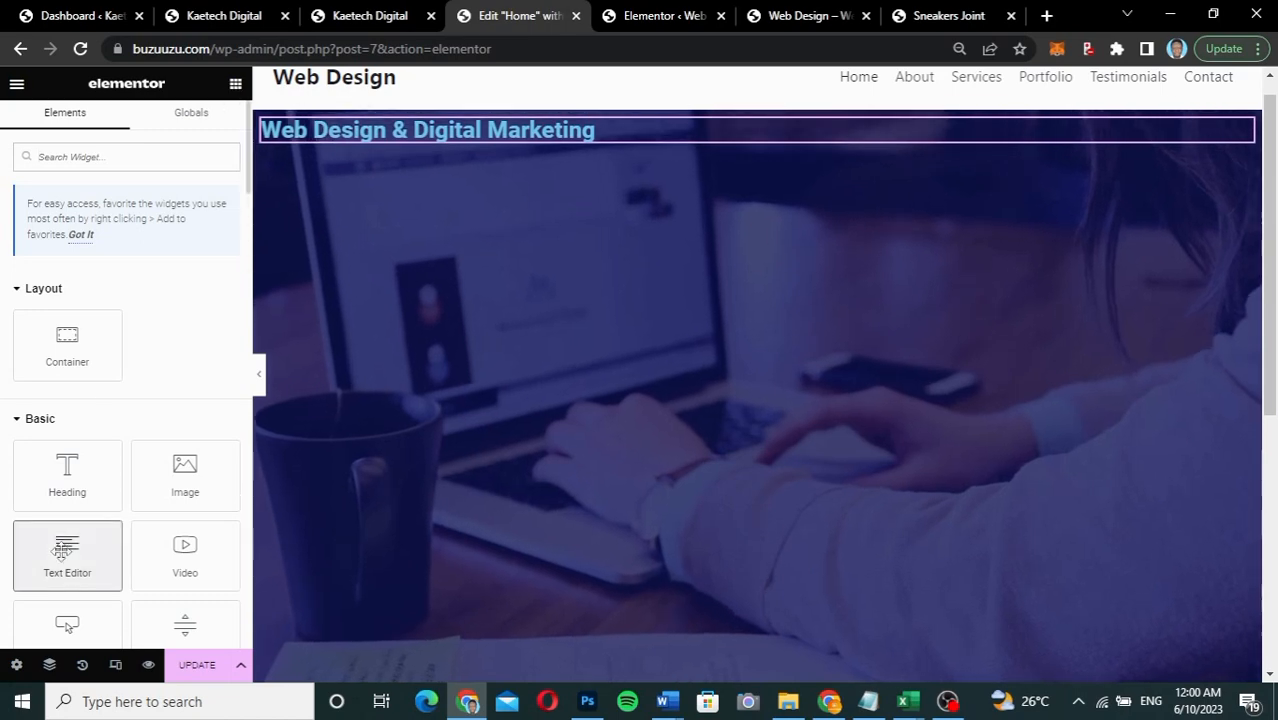
{"action": "left_click_drag", "start_coordinate": [63, 551], "coordinate": [505, 141]}
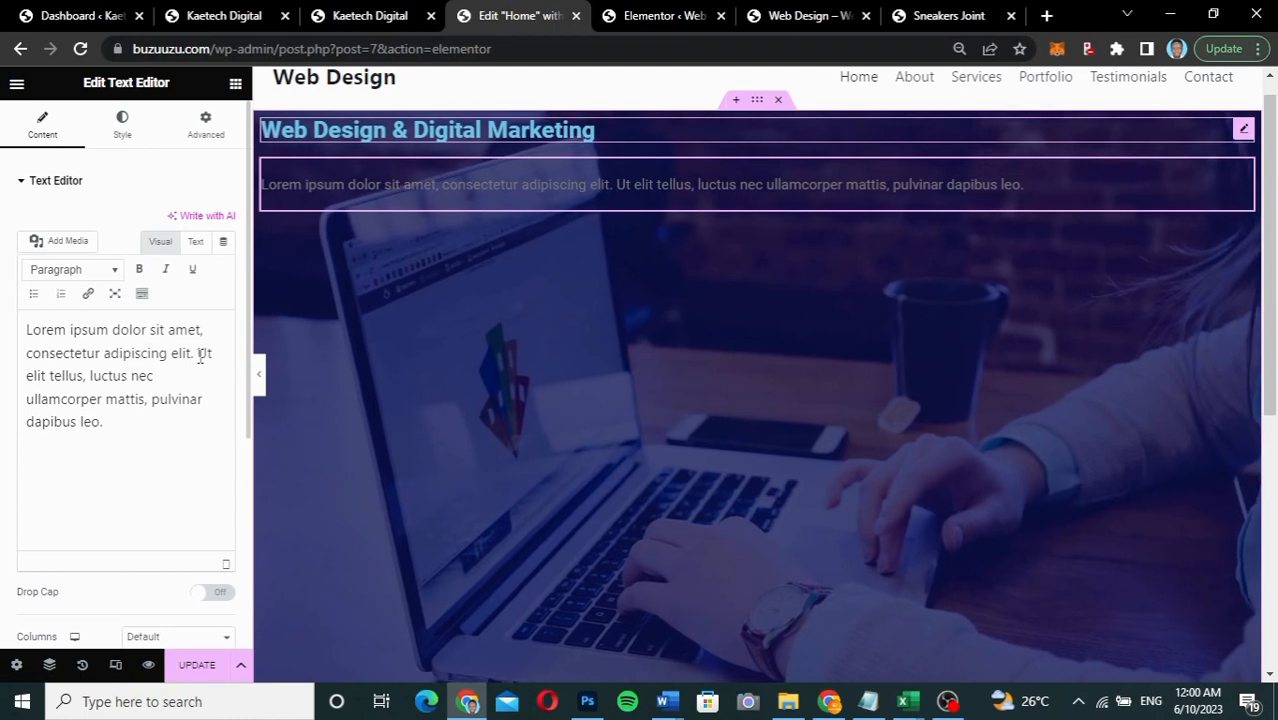
{"action": "left_click", "coordinate": [205, 410]}
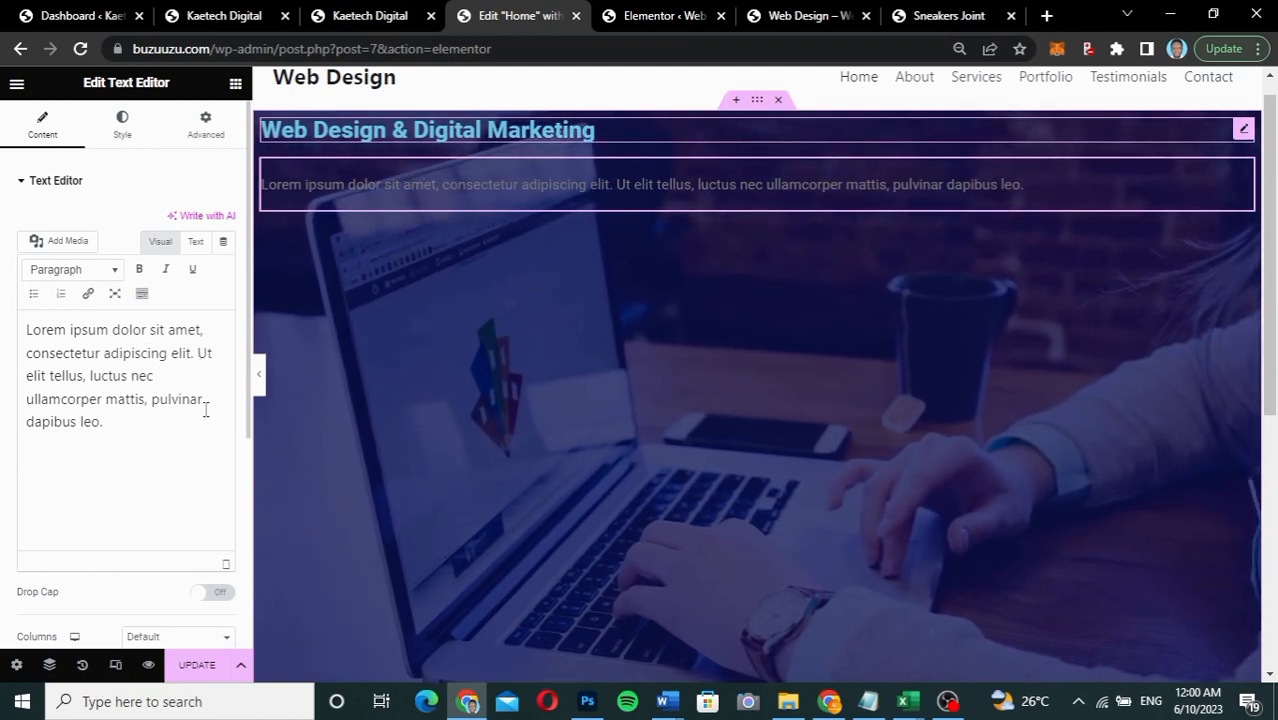
{"action": "left_click", "coordinate": [196, 352]}
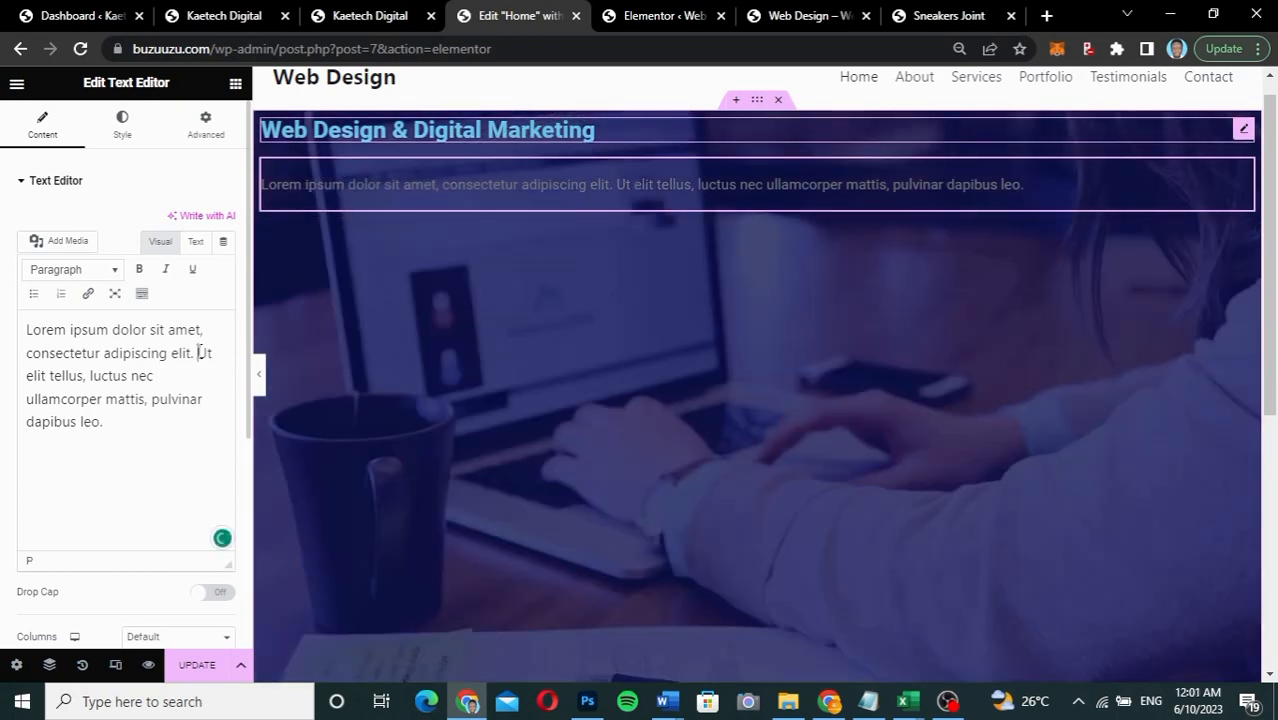
{"action": "left_click_drag", "start_coordinate": [197, 352], "coordinate": [219, 440]}
{"action": "key", "text": "ctrl+c"}
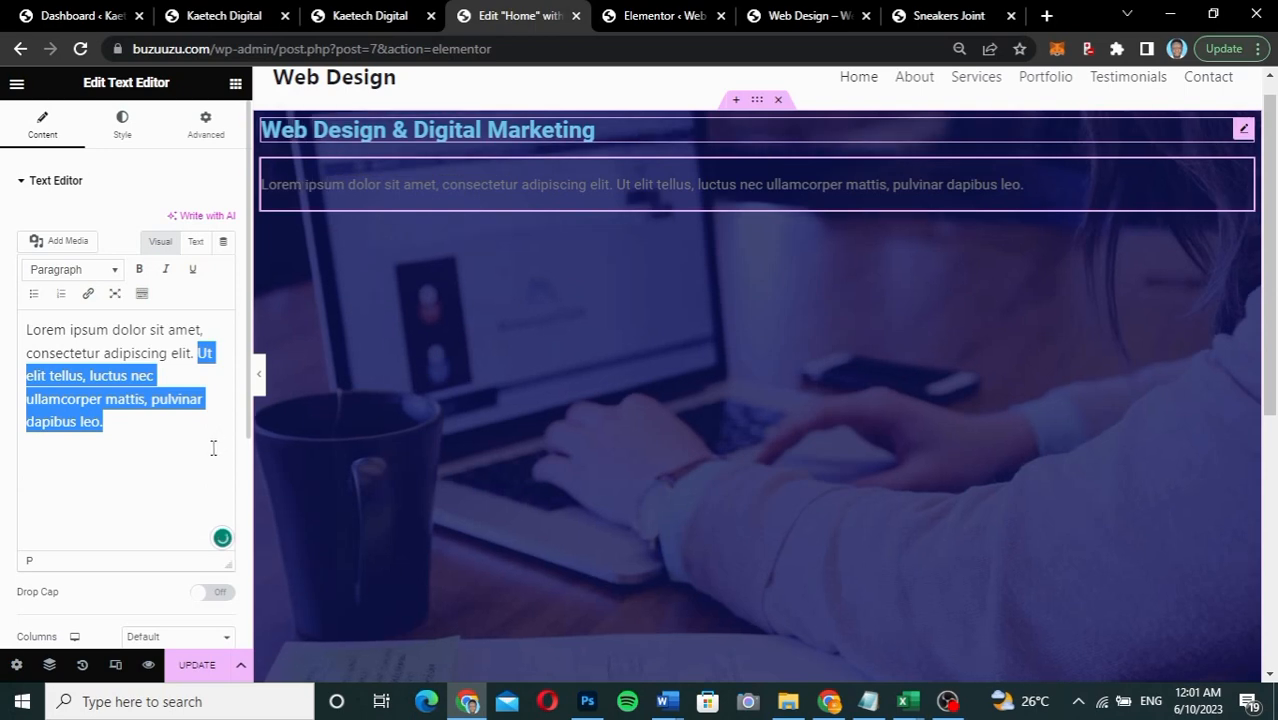
{"action": "left_click", "coordinate": [185, 430]}
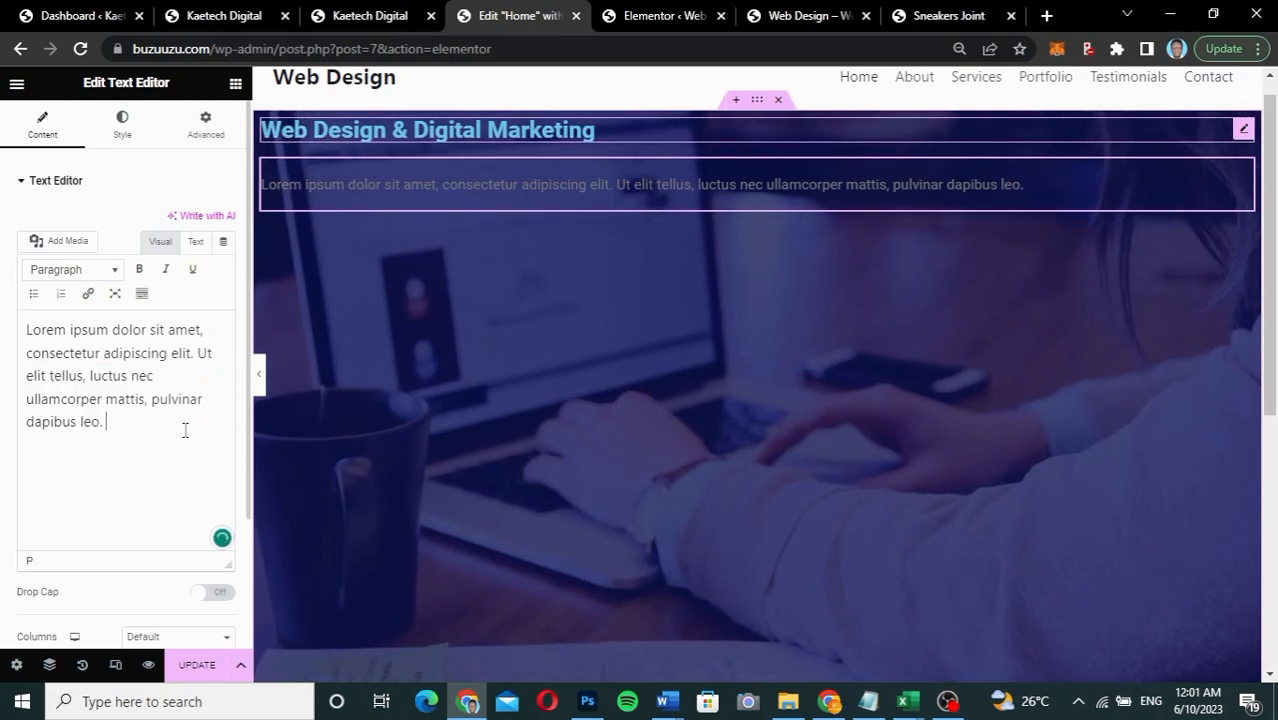
{"action": "key", "text": "ctrl+v"}
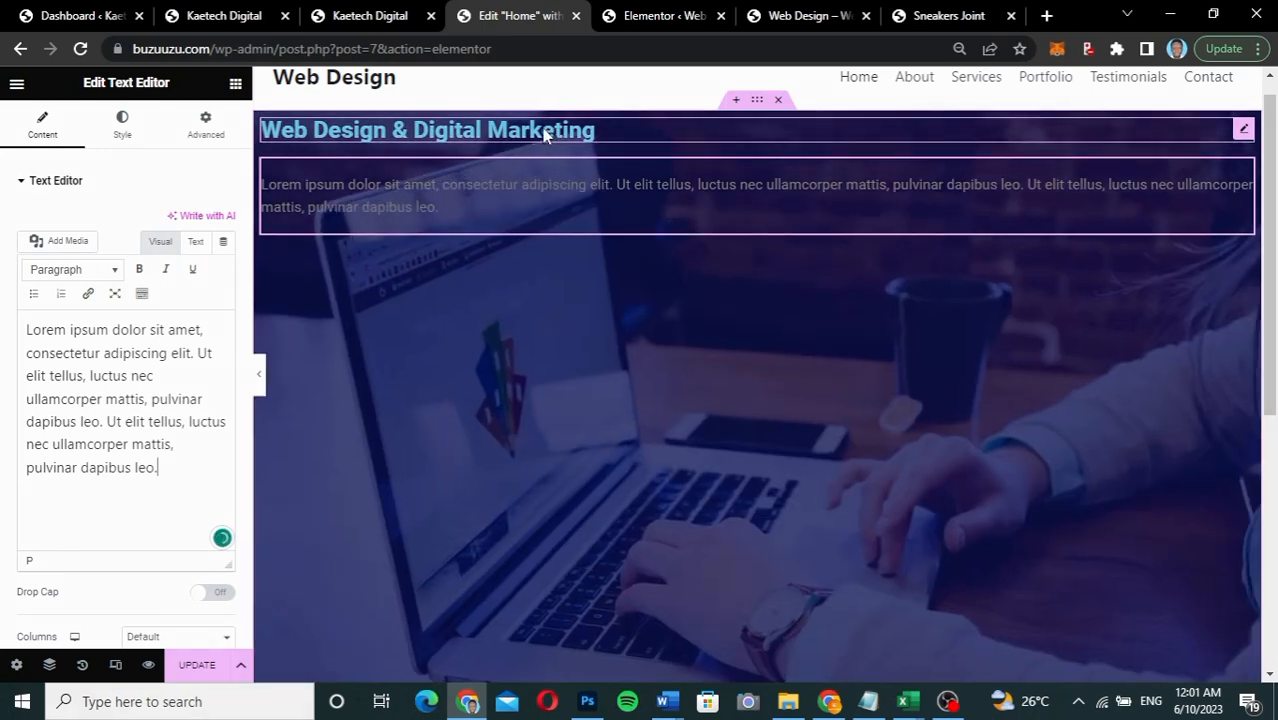
Step: Add a Button widget directly below the lorem ipsum text in the hero container
{"action": "left_click", "coordinate": [236, 86]}
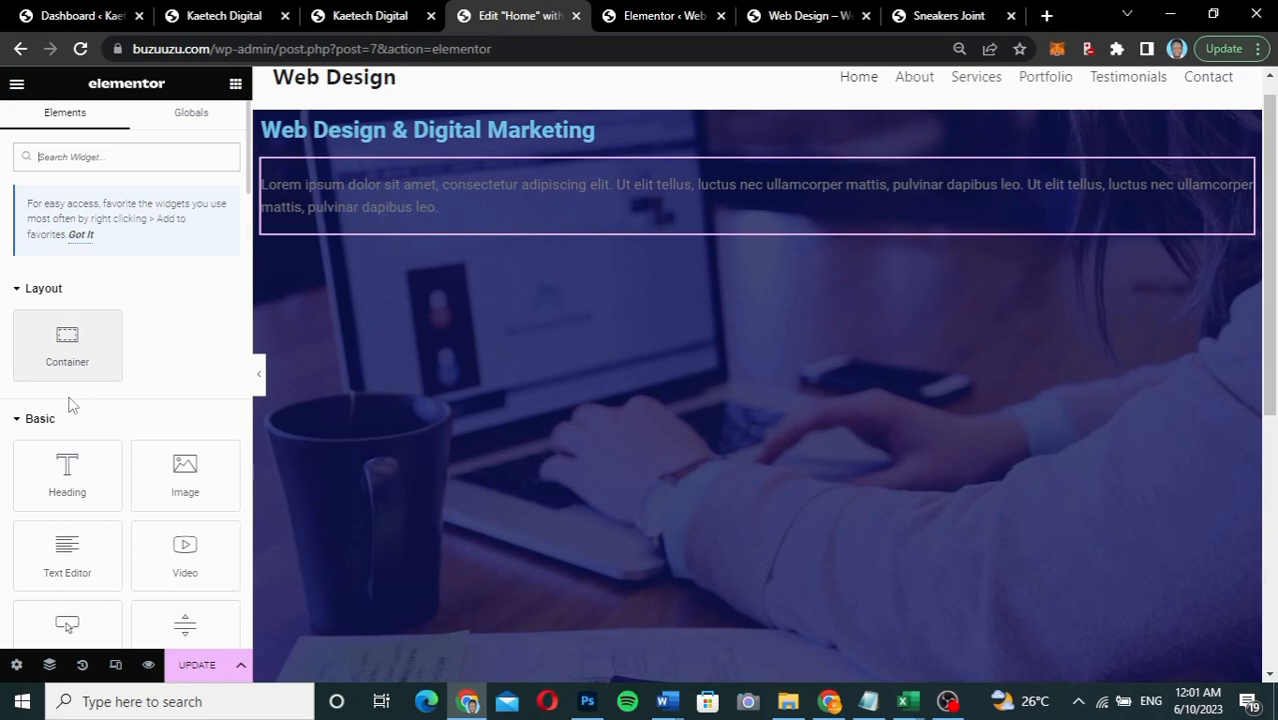
{"action": "scroll", "coordinate": [145, 425], "scroll_direction": "down", "scroll_amount": 1}
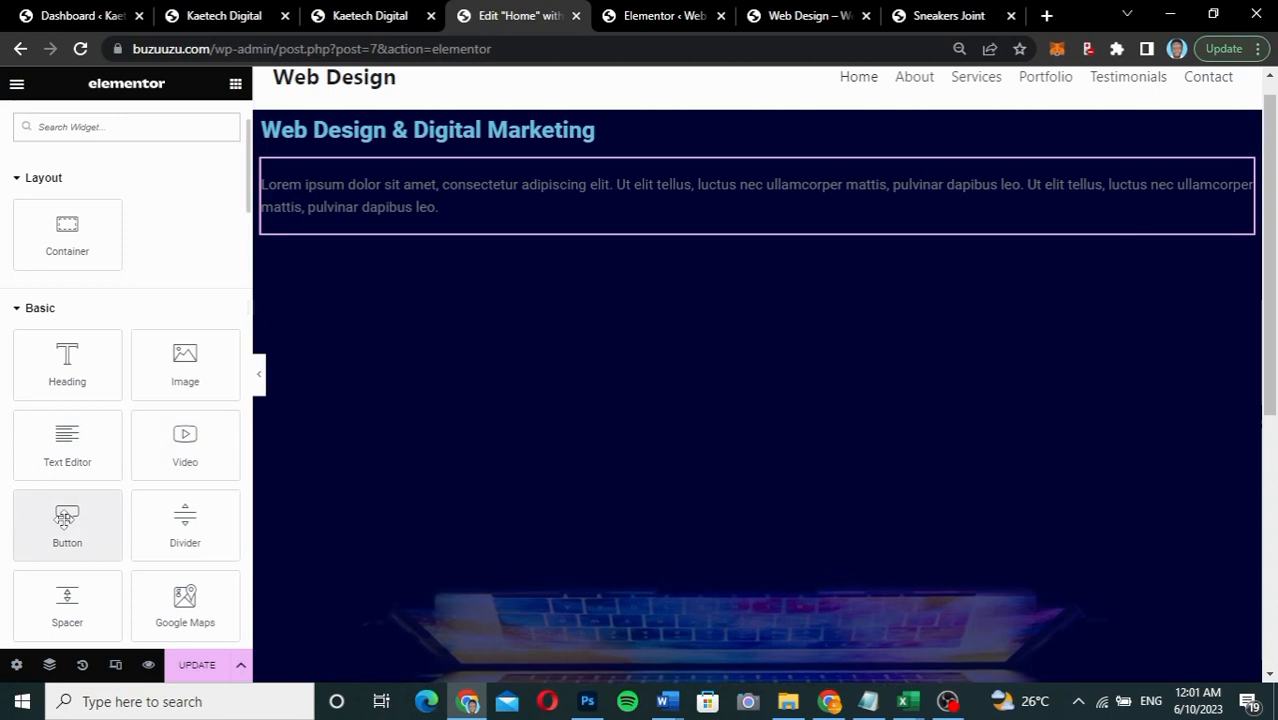
{"action": "left_click_drag", "start_coordinate": [65, 517], "coordinate": [530, 220]}
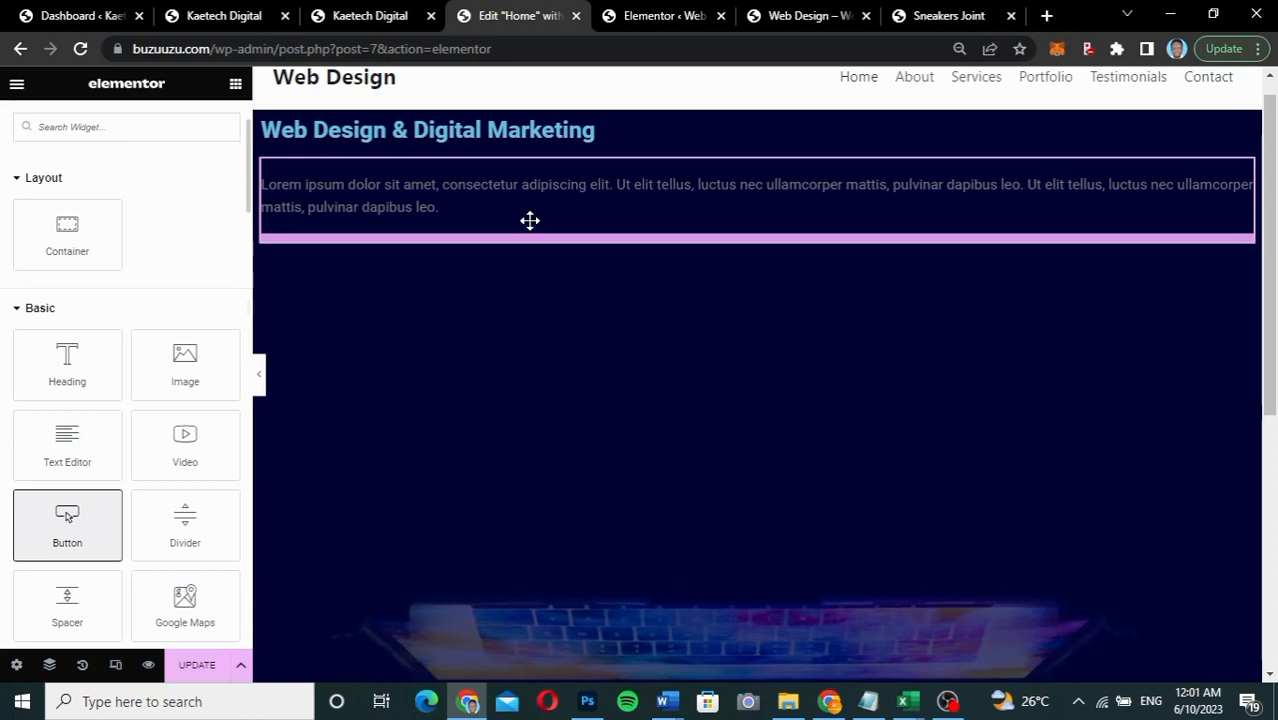
{"action": "left_click_drag", "start_coordinate": [530, 220], "coordinate": [527, 216]}
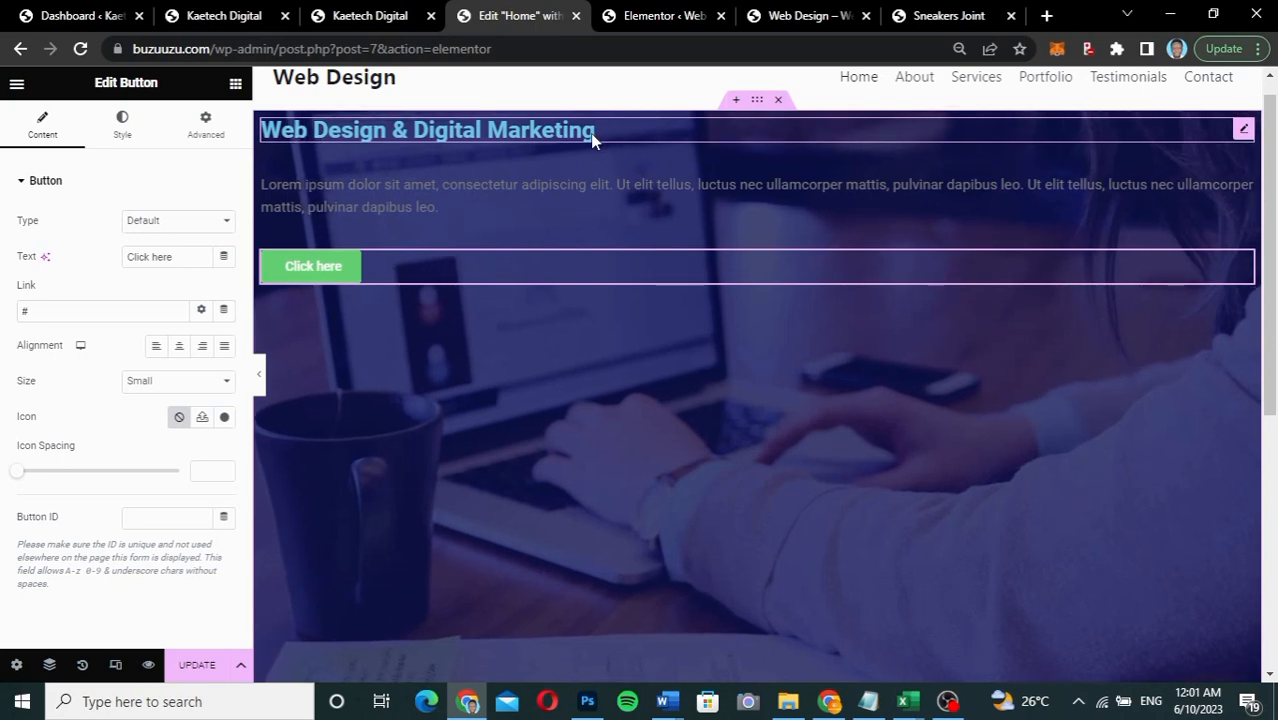
Step: Set the text colour of the "Web Design & Digital Marketing" heading to white #FFFFFF
{"action": "left_click", "coordinate": [590, 133]}
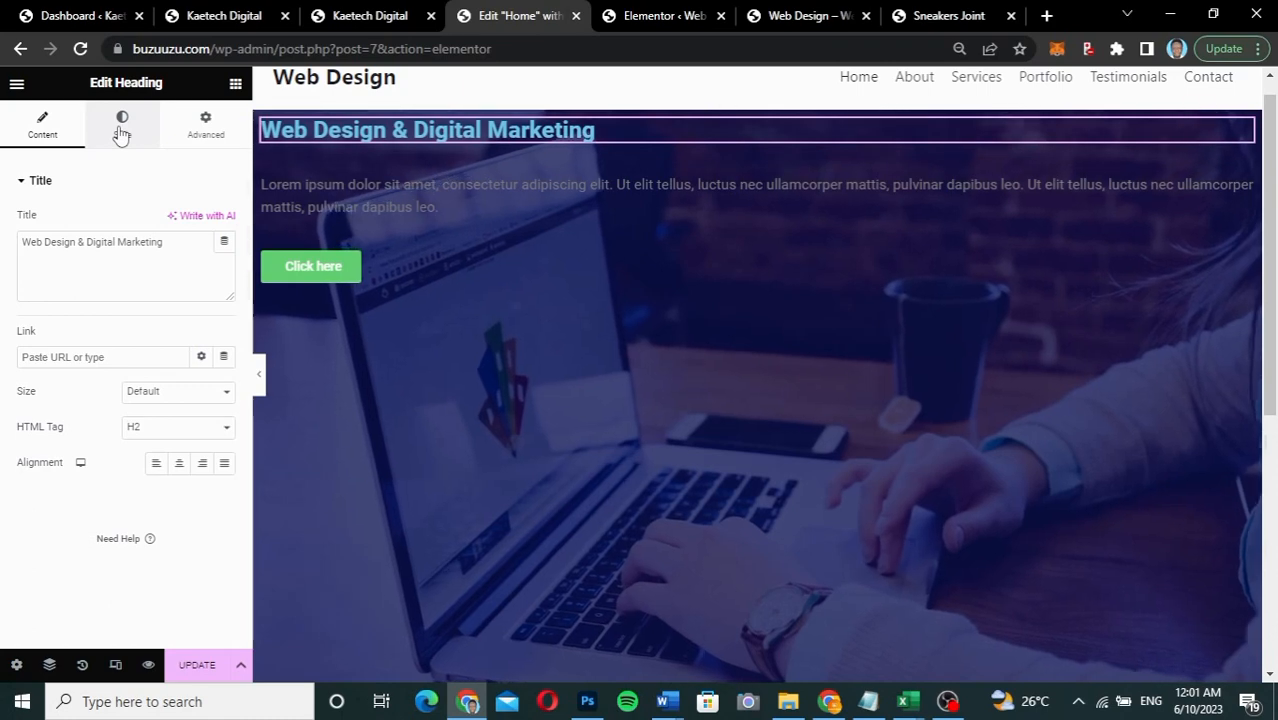
{"action": "left_click", "coordinate": [122, 135]}
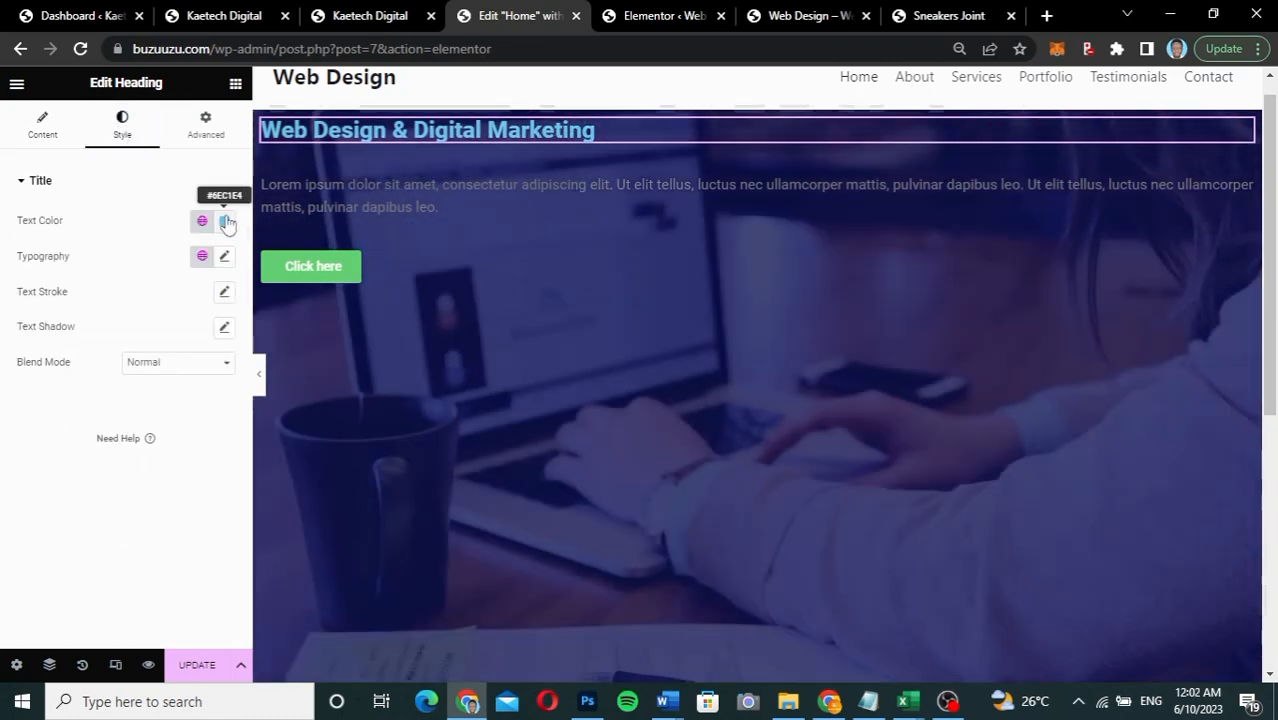
{"action": "left_click", "coordinate": [226, 221]}
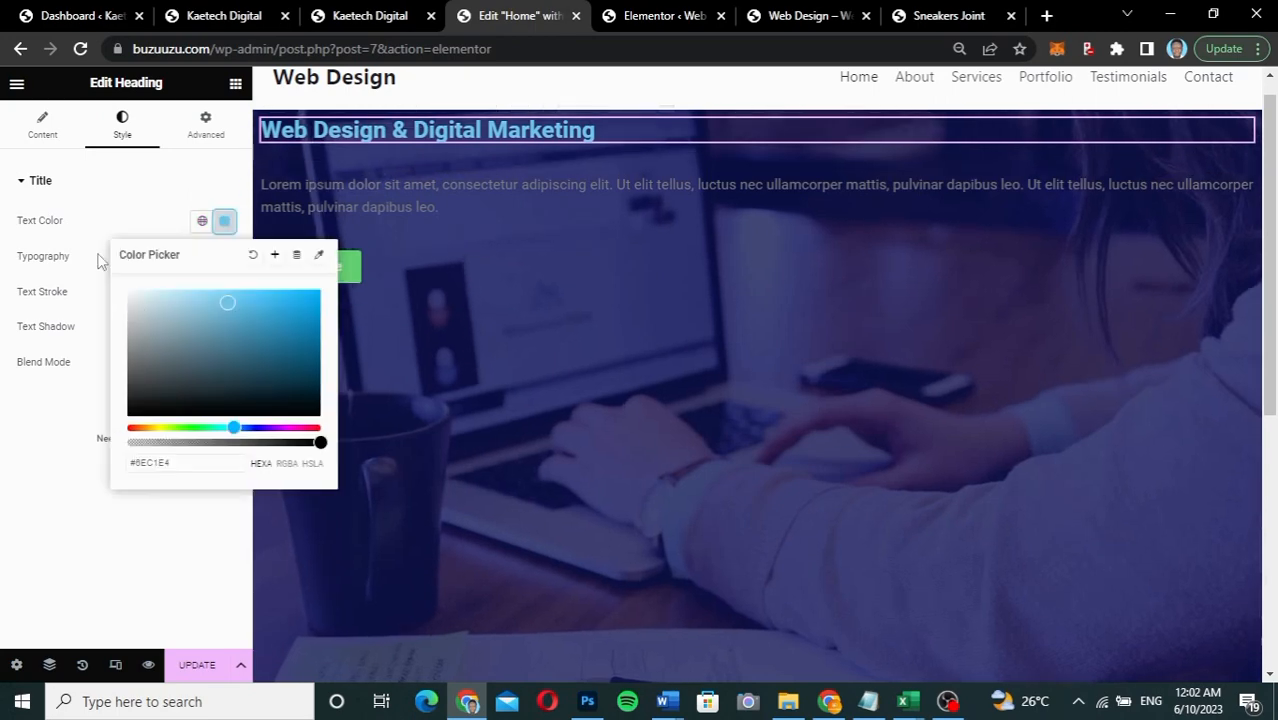
{"action": "left_click_drag", "start_coordinate": [228, 303], "coordinate": [98, 254]}
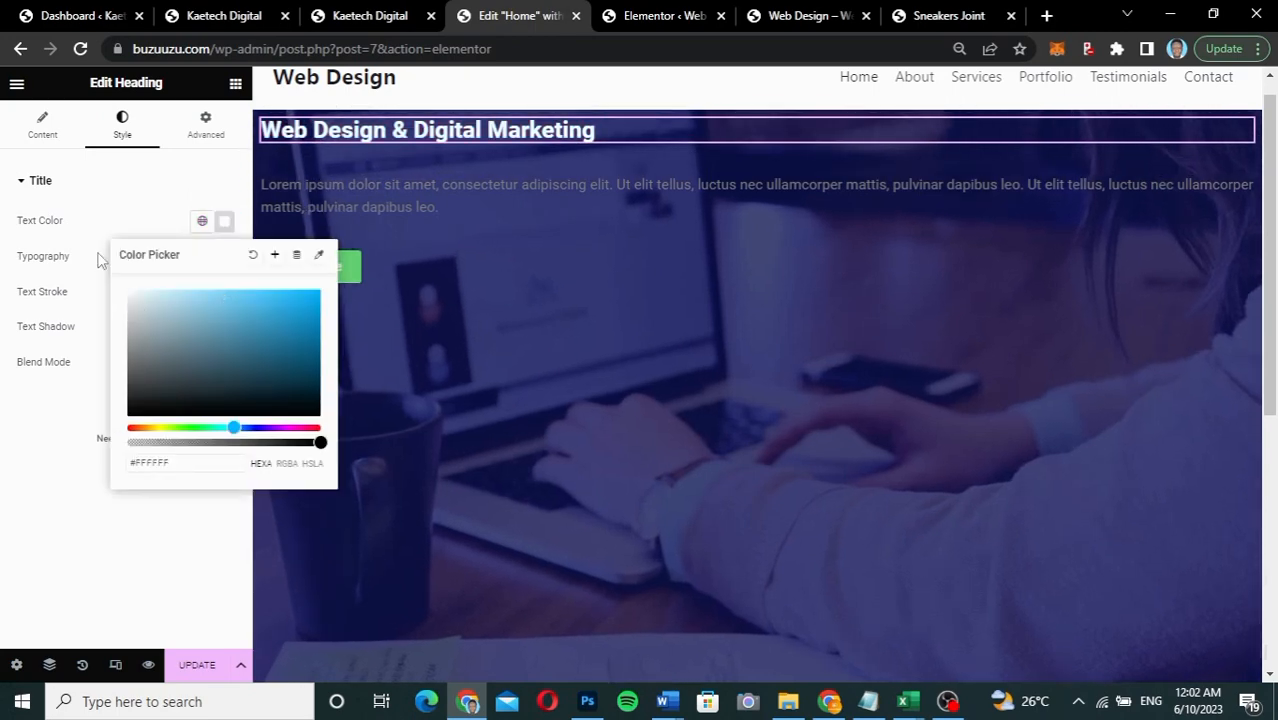
{"action": "left_click", "coordinate": [98, 260]}
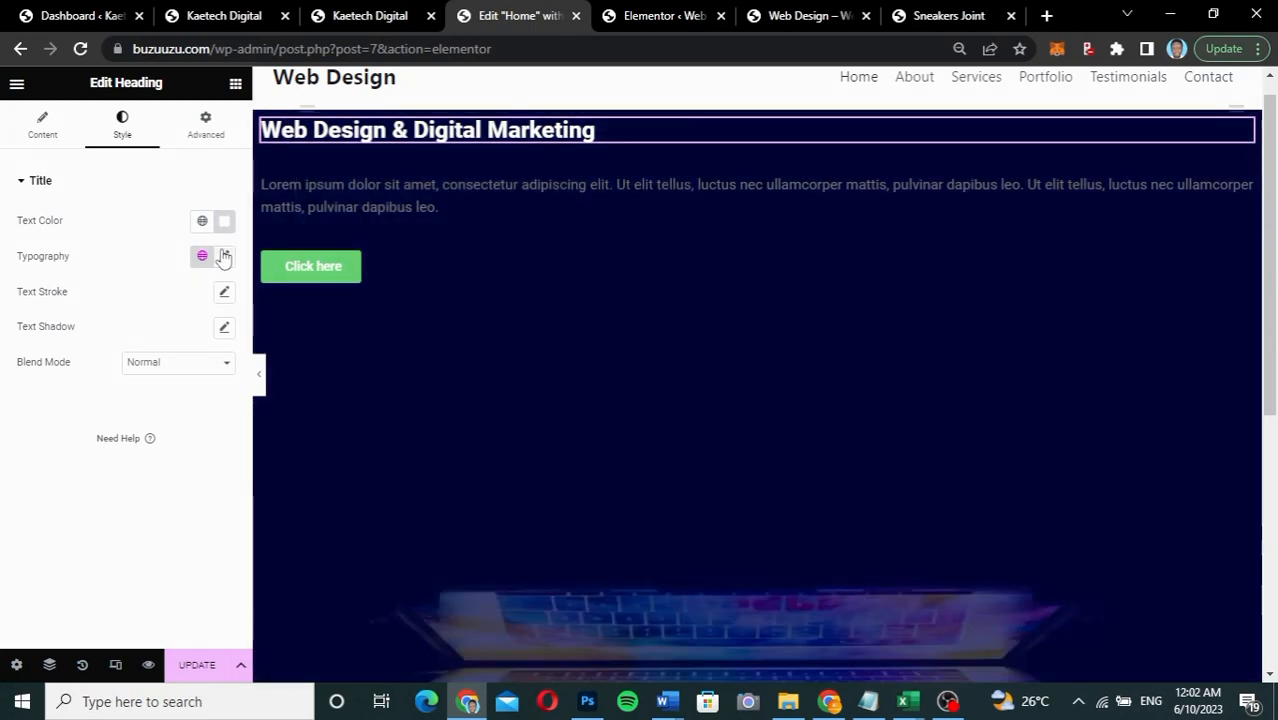
Step: Set the hero heading's typography to the Helvetica font family at a size of 80 px
{"action": "left_click", "coordinate": [224, 256]}
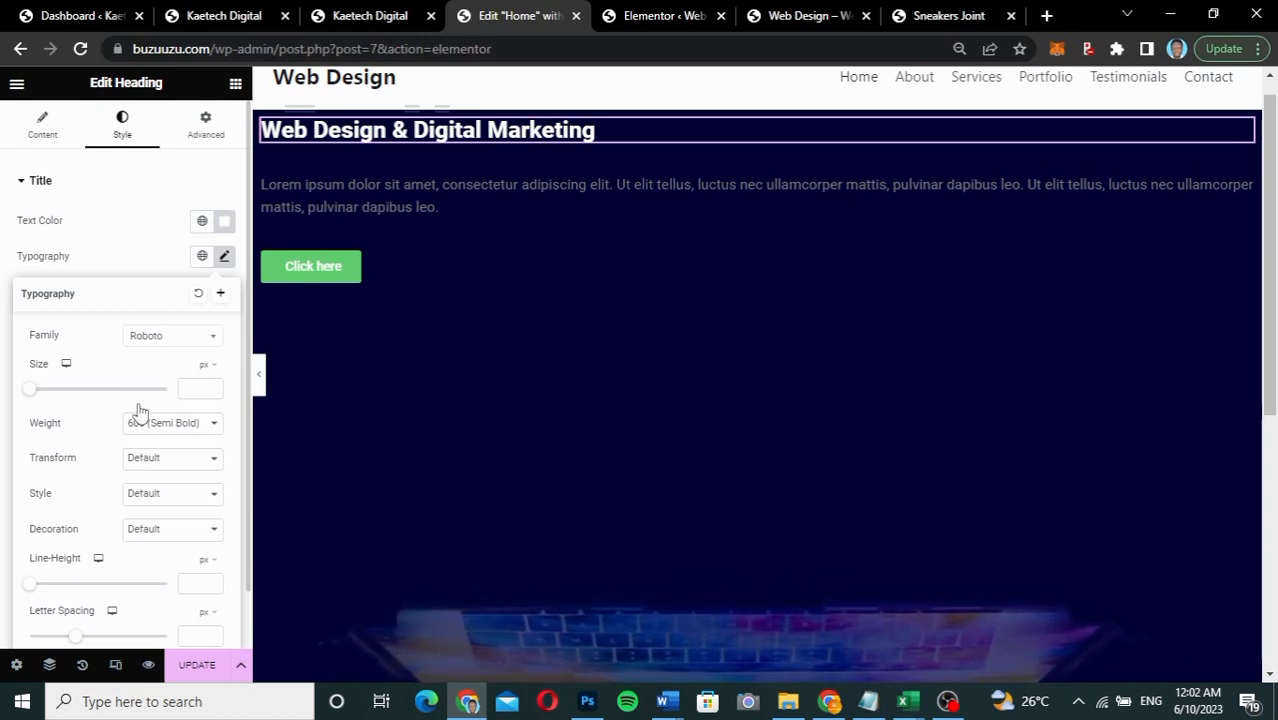
{"action": "left_click", "coordinate": [160, 336]}
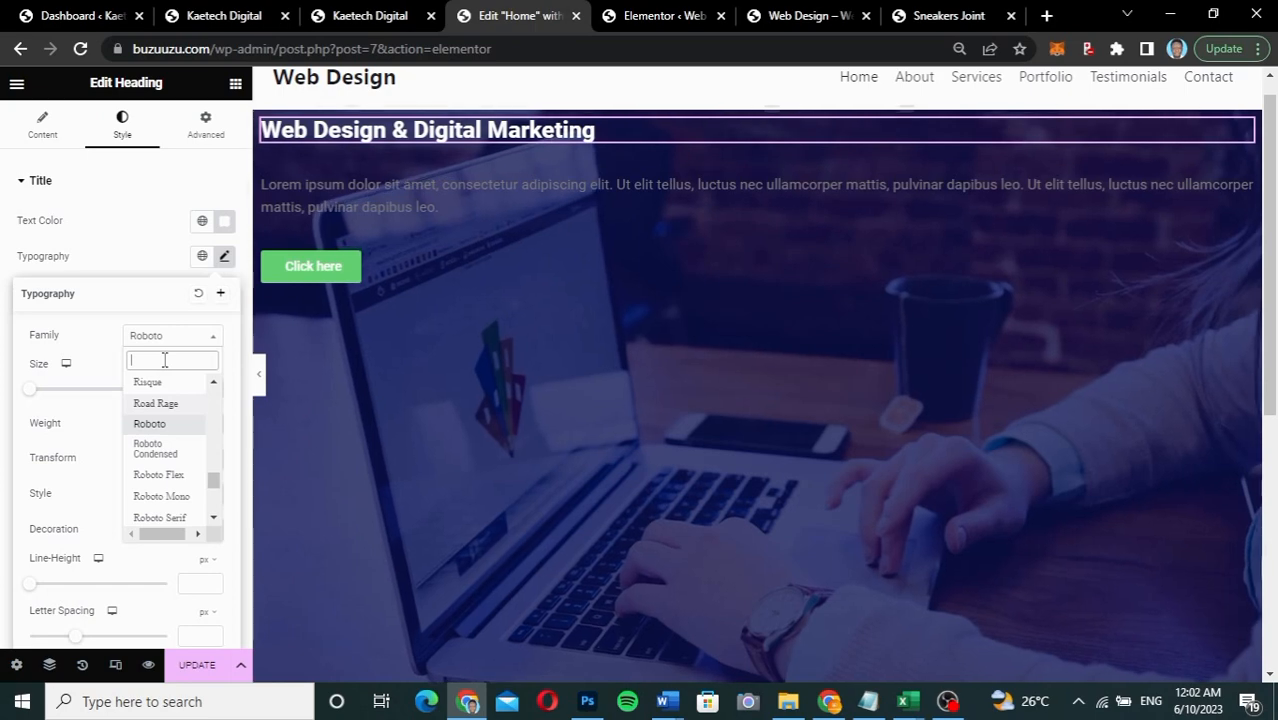
{"action": "type", "text": "hel"}
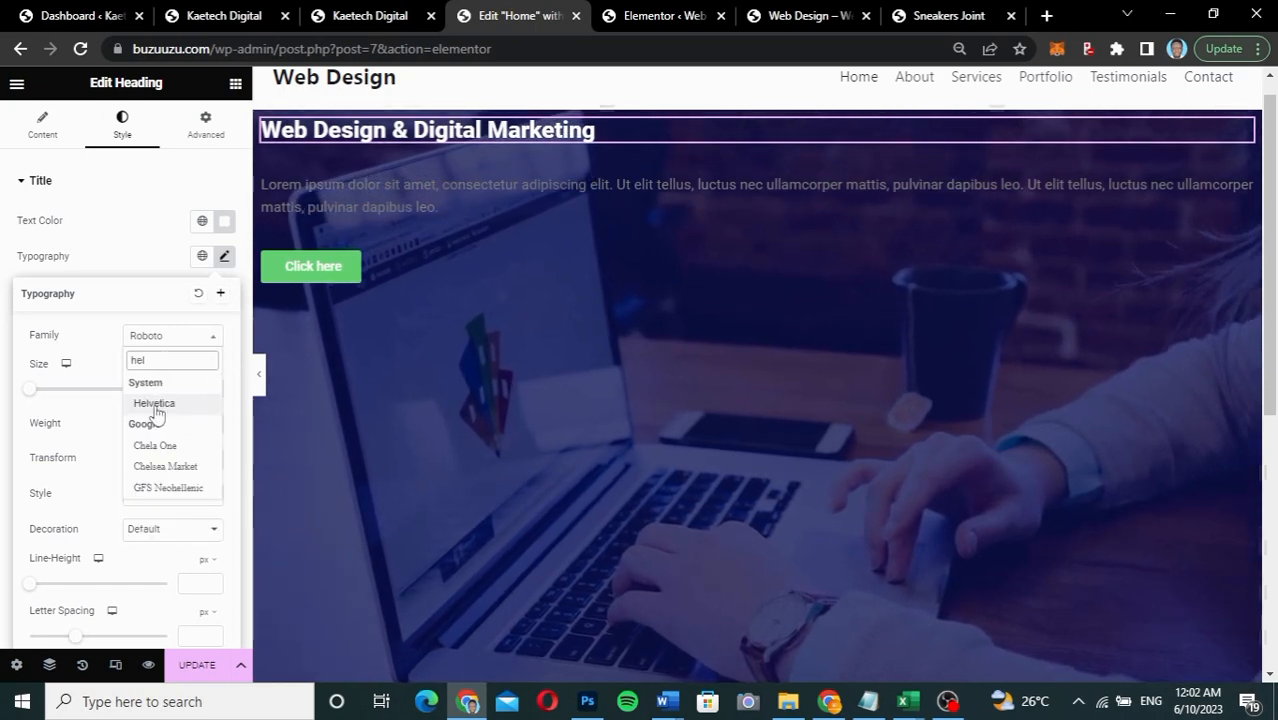
{"action": "left_click", "coordinate": [155, 406]}
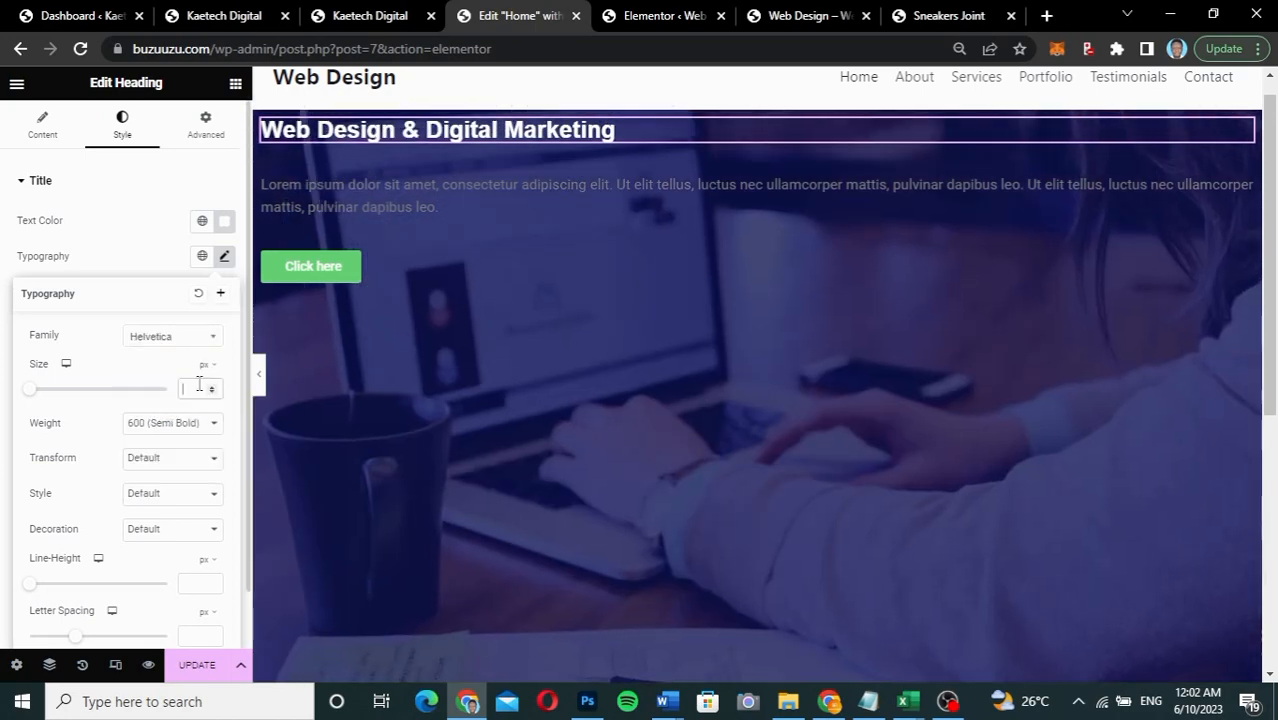
{"action": "left_click", "coordinate": [193, 388]}
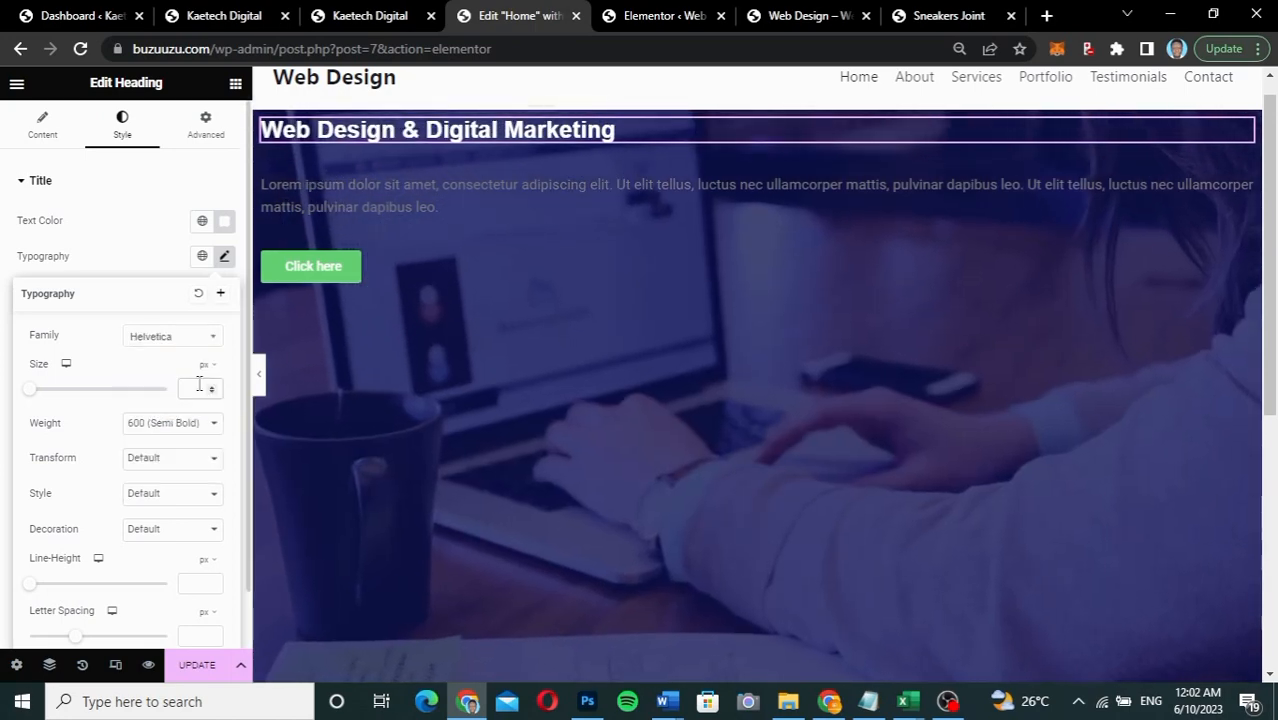
{"action": "type", "text": "80"}
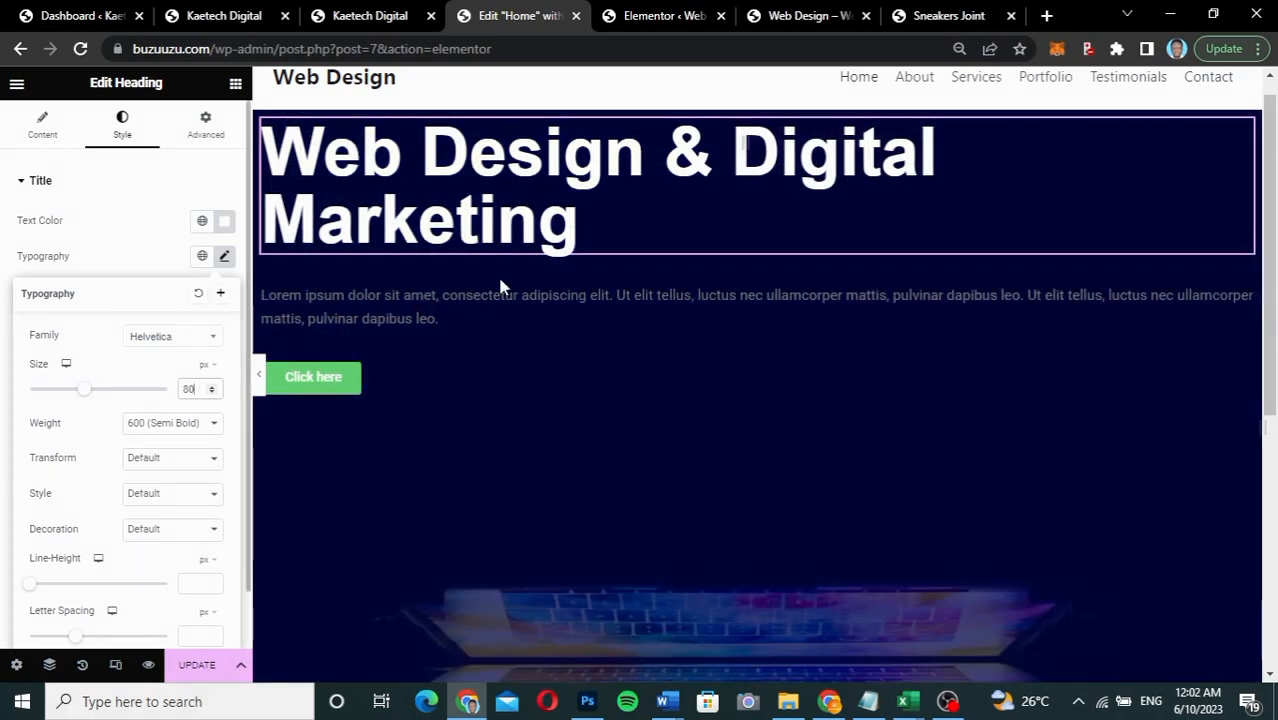
Step: Change the text colour of the lorem ipsum paragraph below the heading to a very light grey
{"action": "left_click", "coordinate": [340, 312]}
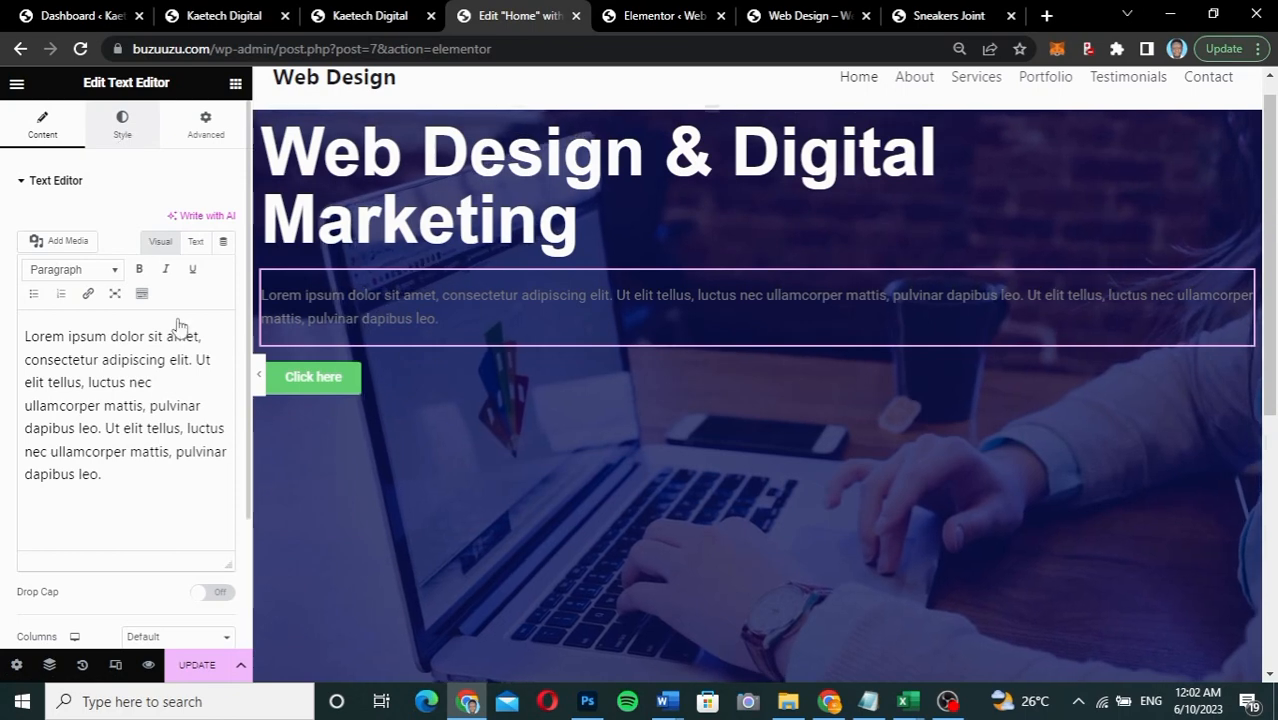
{"action": "left_click", "coordinate": [138, 138]}
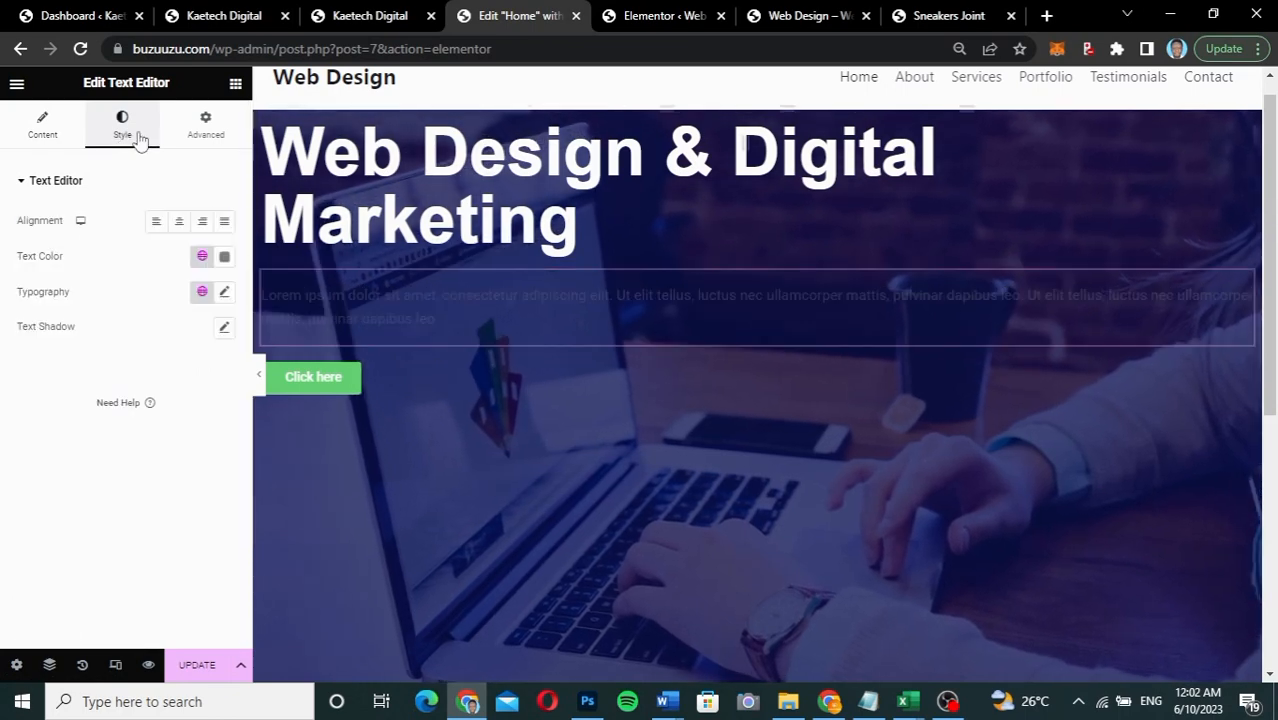
{"action": "left_click", "coordinate": [225, 260]}
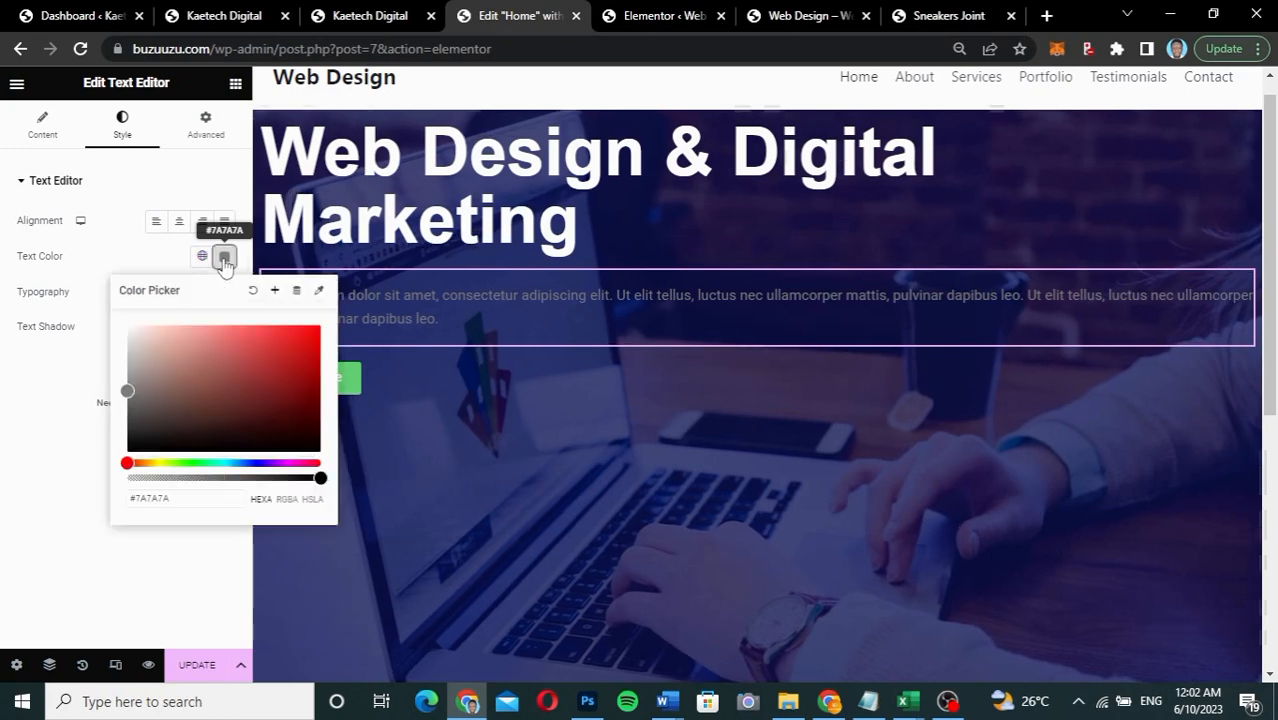
{"action": "left_click", "coordinate": [124, 339]}
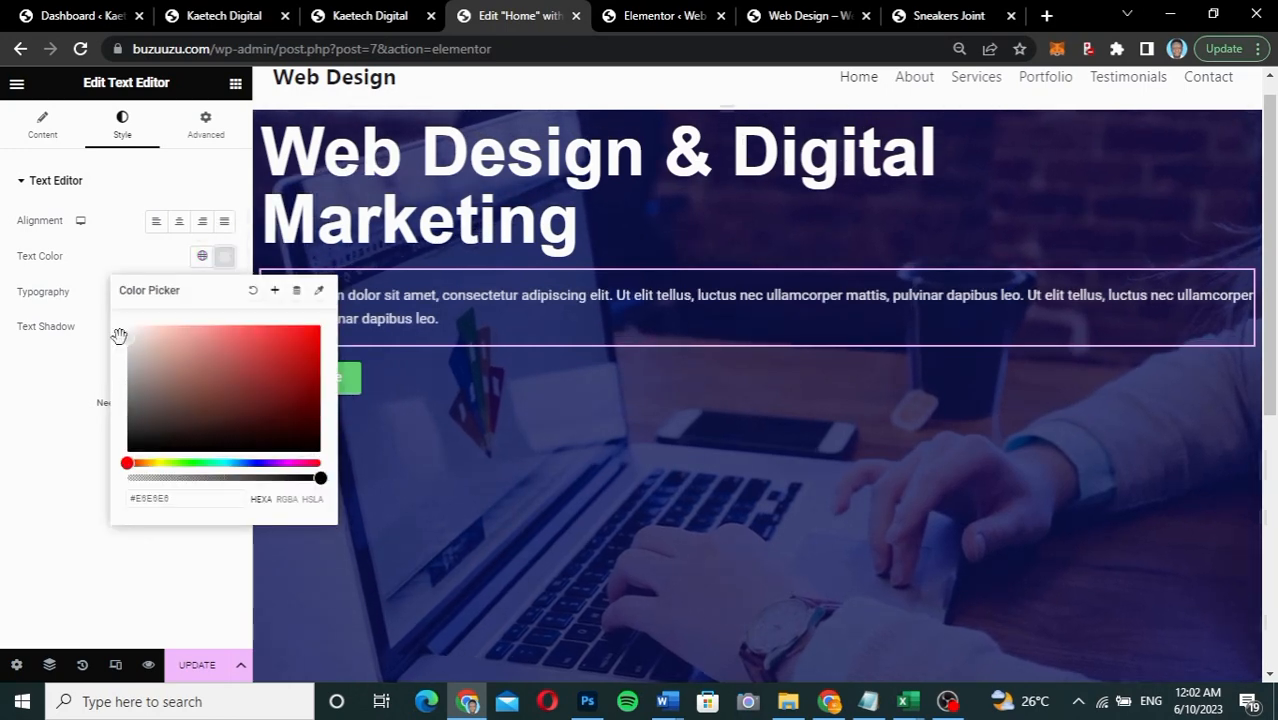
{"action": "left_click", "coordinate": [130, 264]}
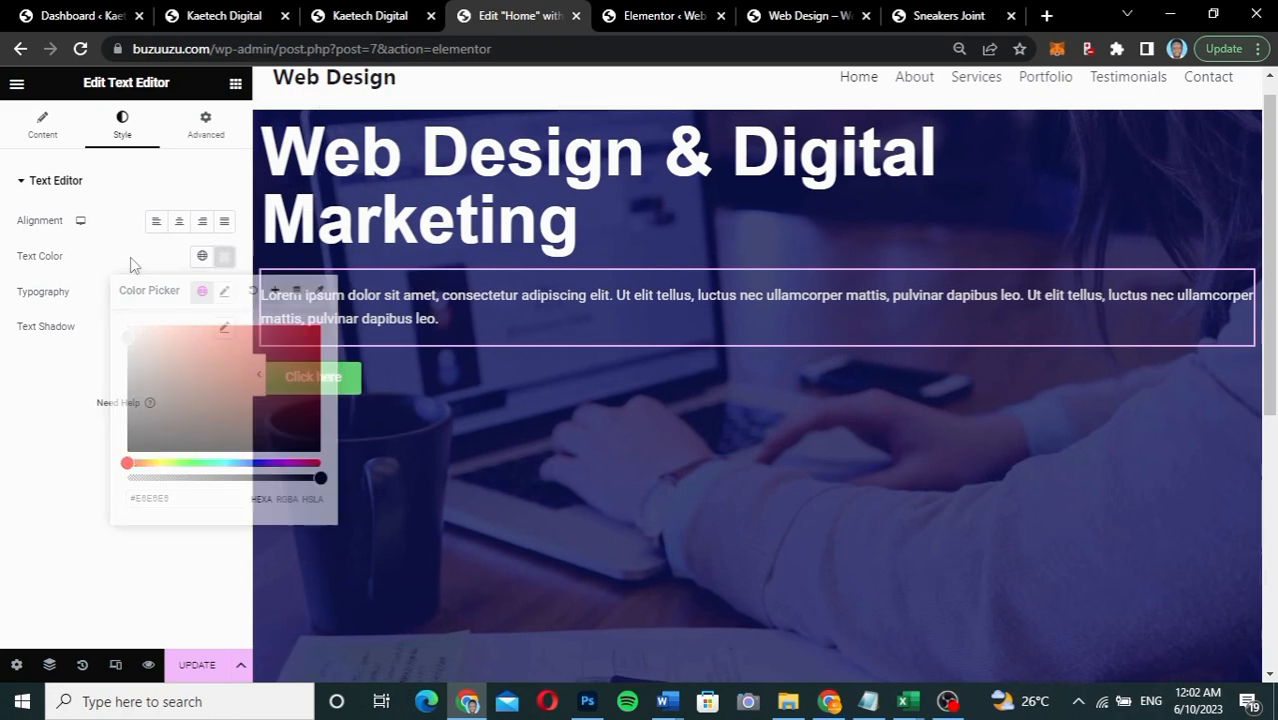
Step: Set the lorem ipsum paragraph's typography to the Arial font family at a size of 17 px
{"action": "left_click", "coordinate": [224, 291]}
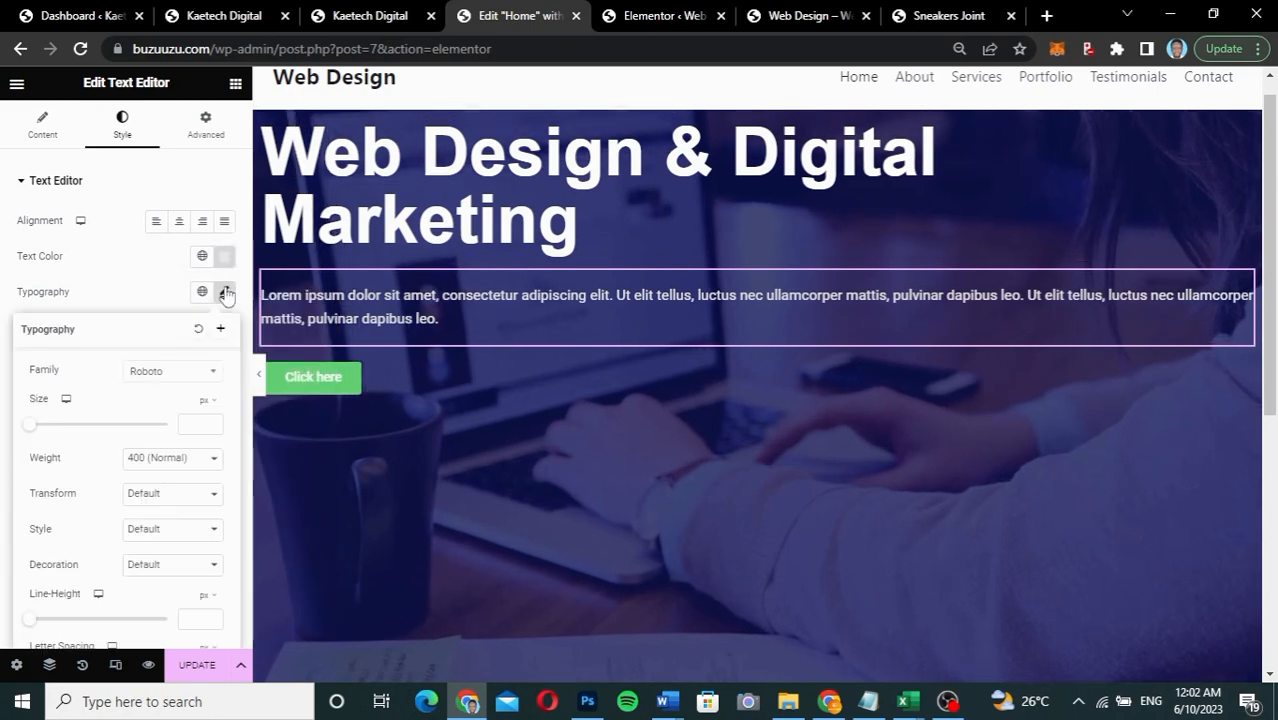
{"action": "left_click", "coordinate": [178, 375]}
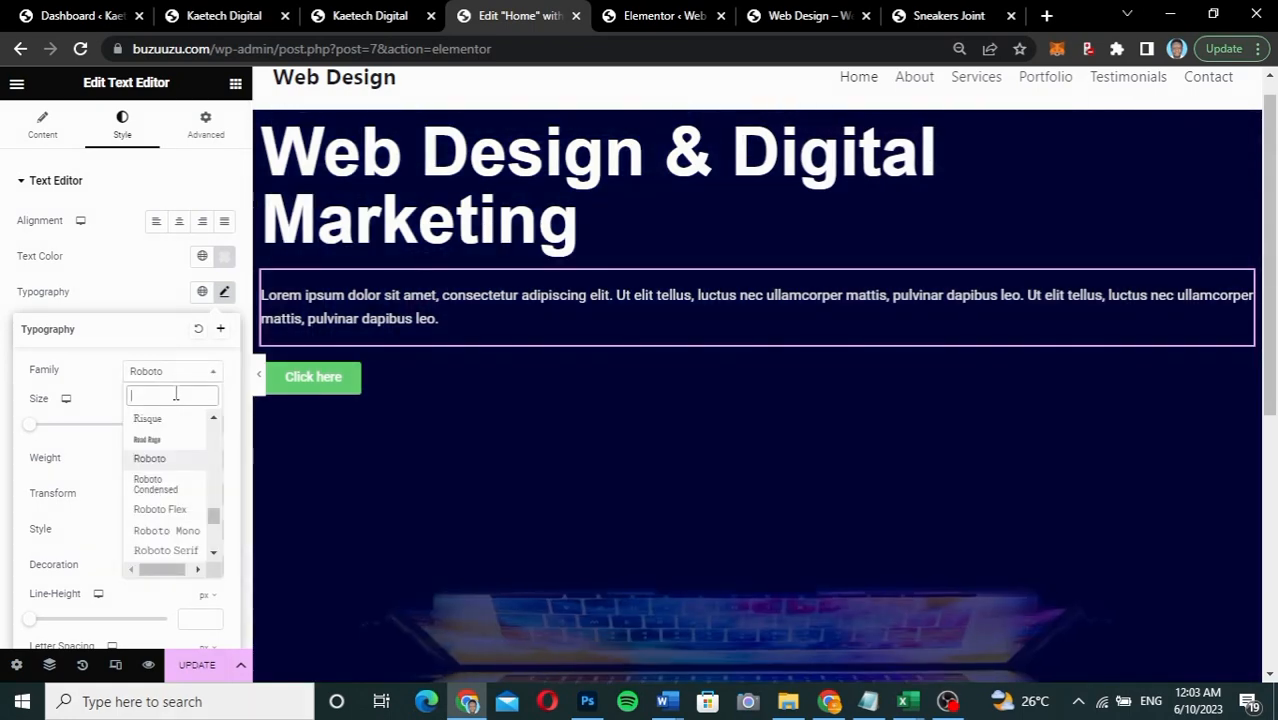
{"action": "type", "text": "ar"}
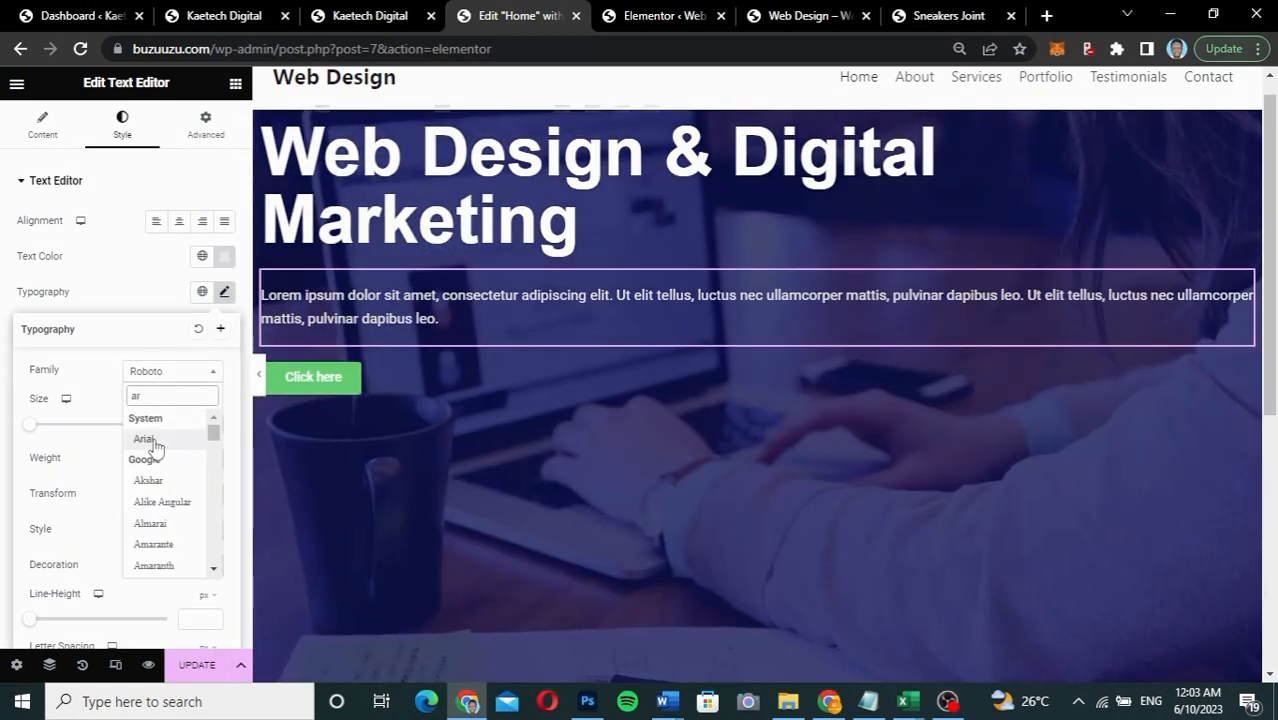
{"action": "left_click", "coordinate": [150, 441]}
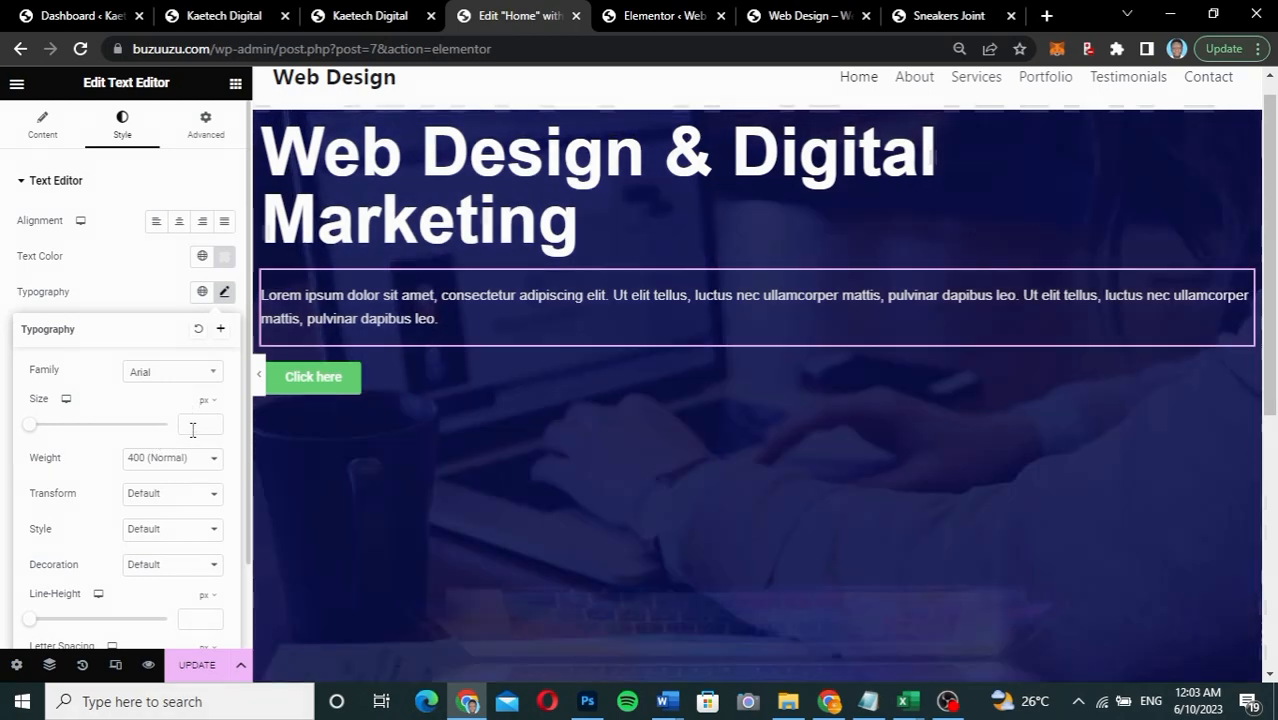
{"action": "left_click", "coordinate": [193, 428]}
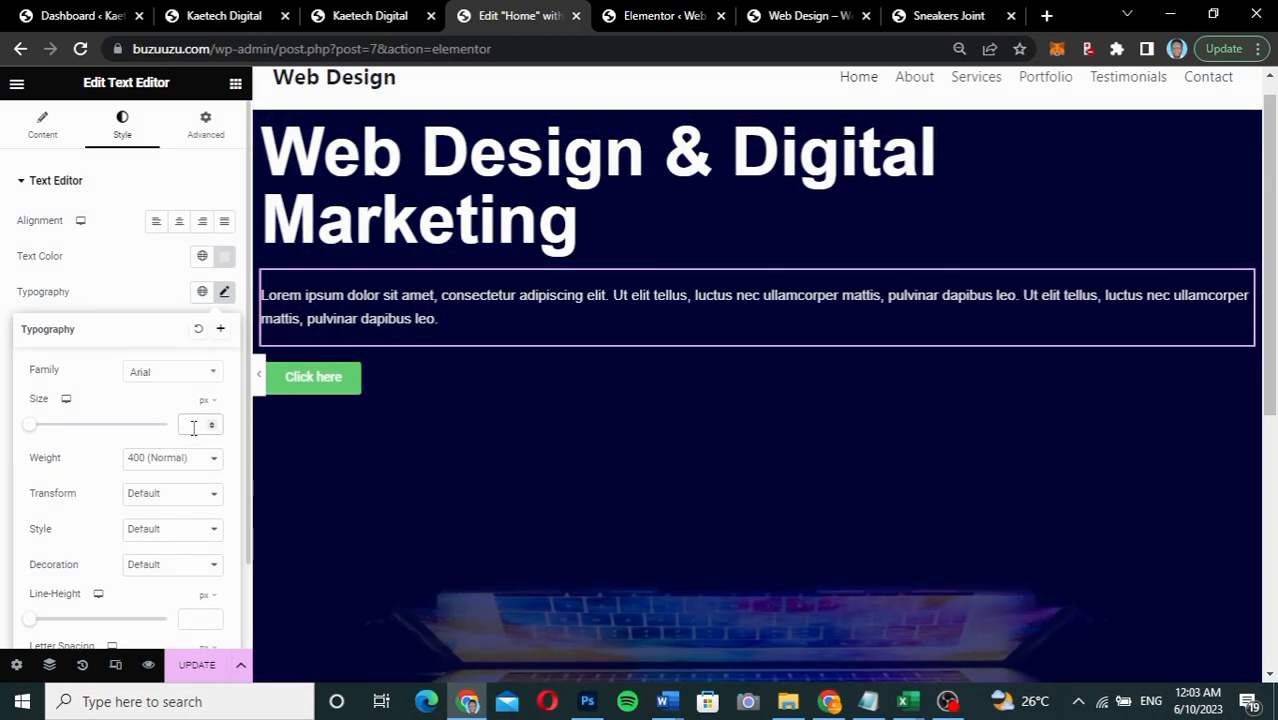
{"action": "type", "text": "15"}
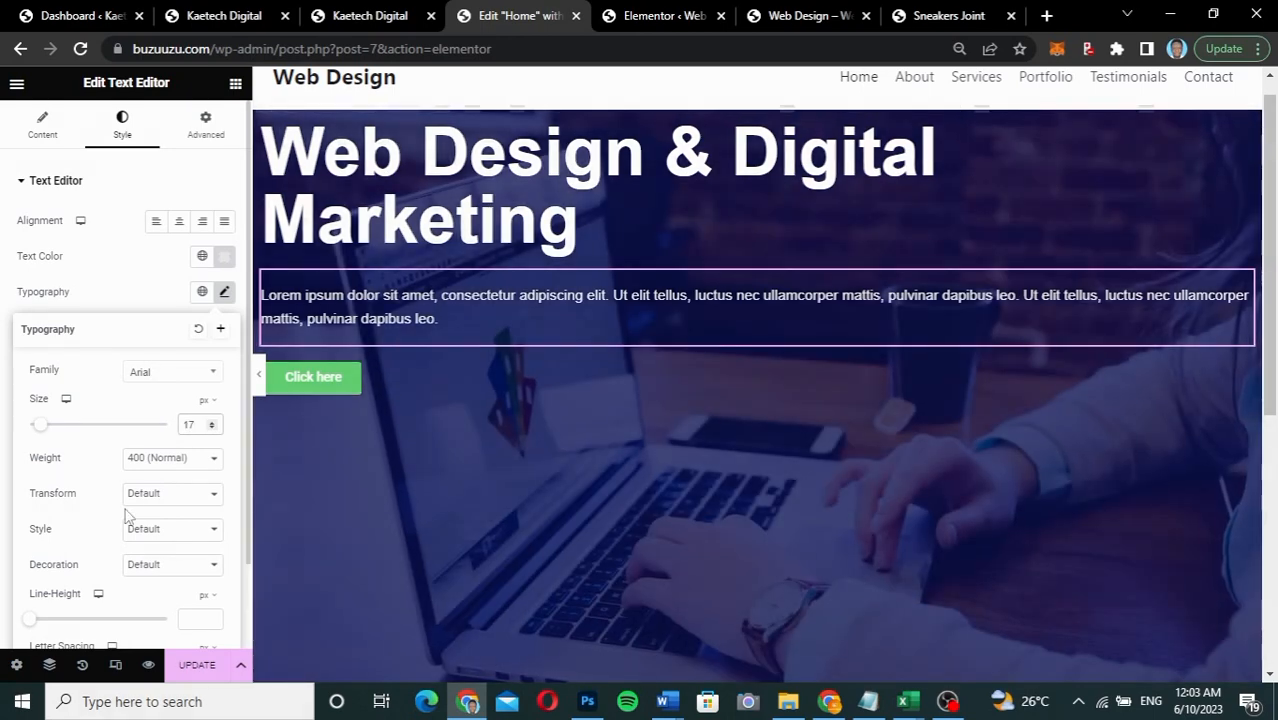
{"action": "left_click", "coordinate": [141, 292]}
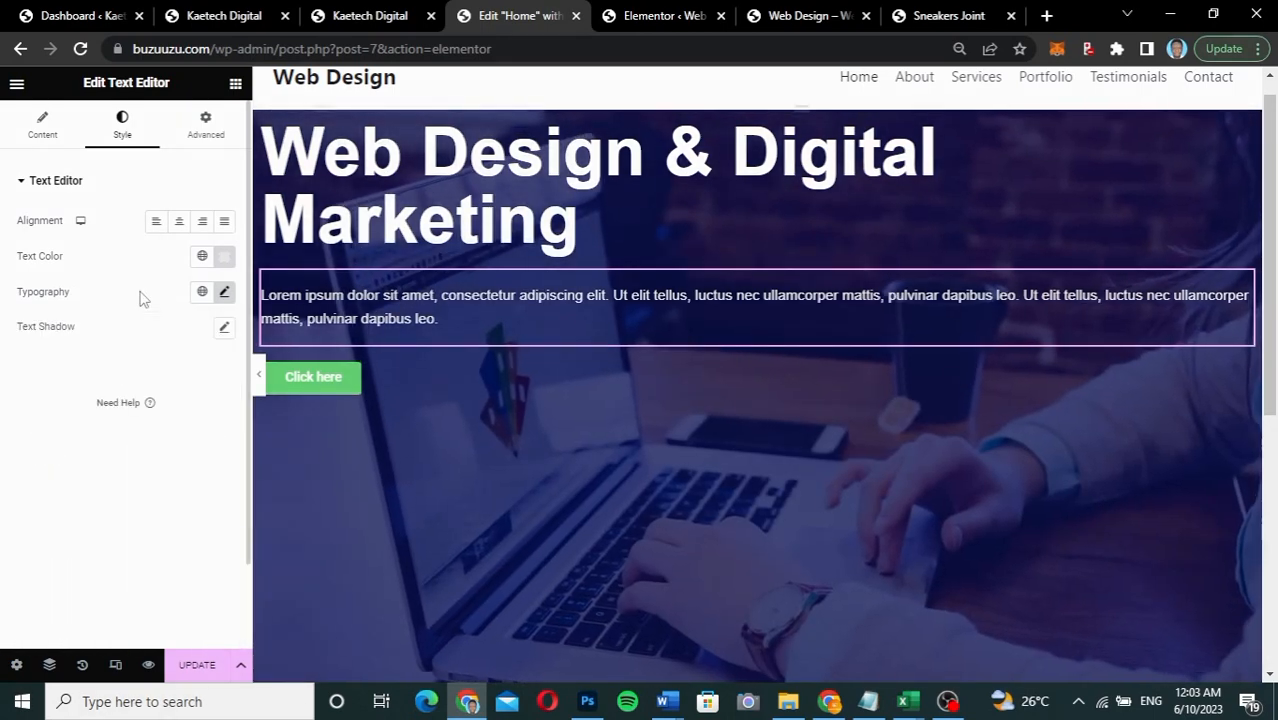
Step: Centre-align the lorem ipsum paragraph and the "Web Design & Digital Marketing" heading in the hero container
{"action": "left_click", "coordinate": [179, 226]}
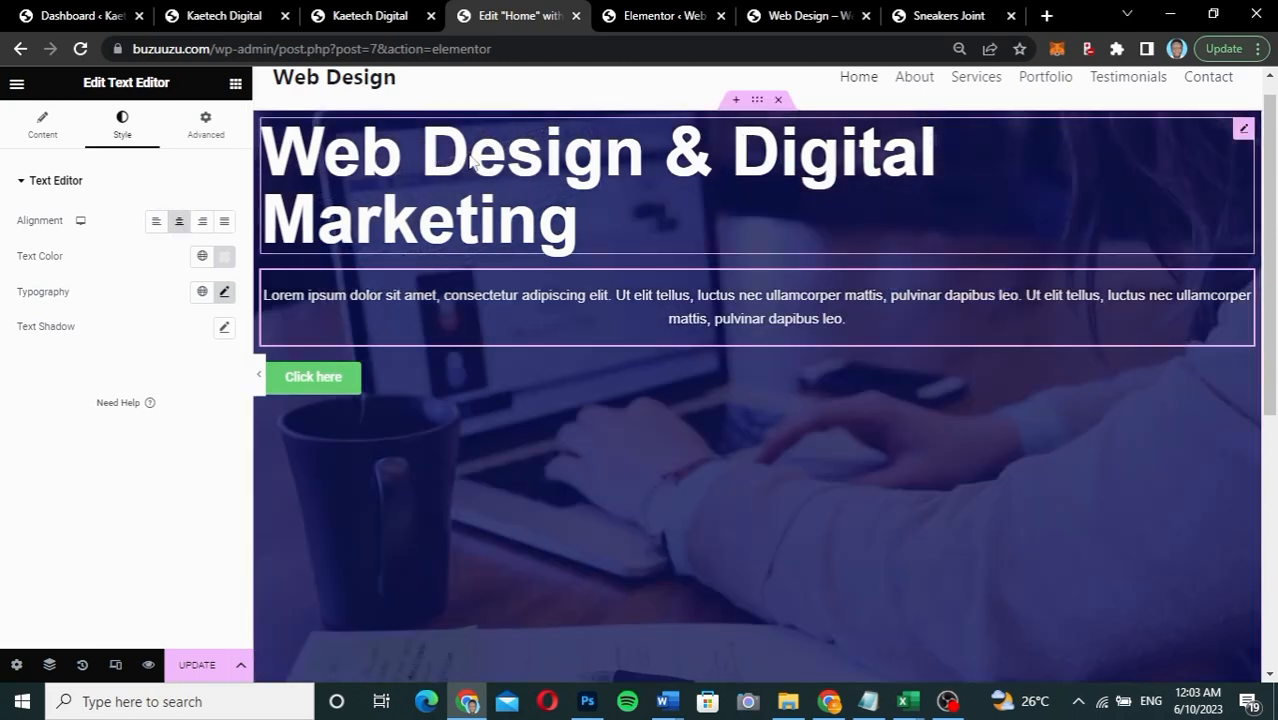
{"action": "left_click", "coordinate": [318, 188]}
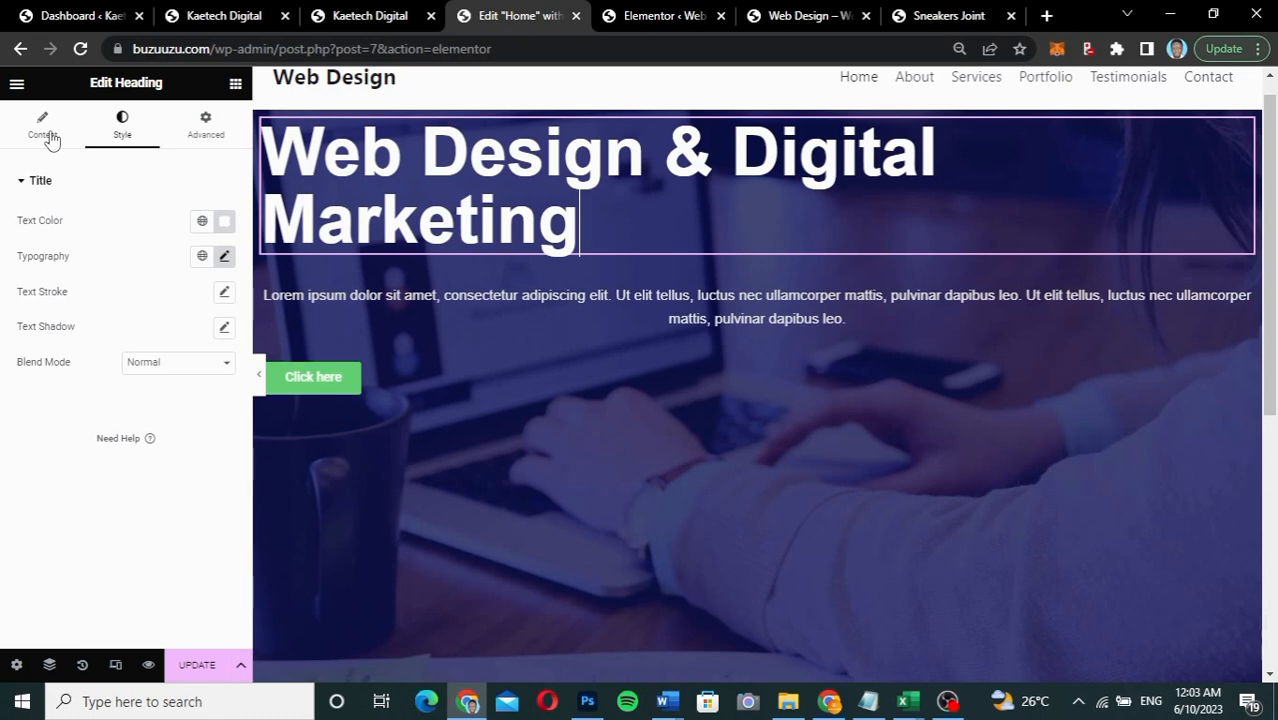
{"action": "left_click", "coordinate": [47, 136]}
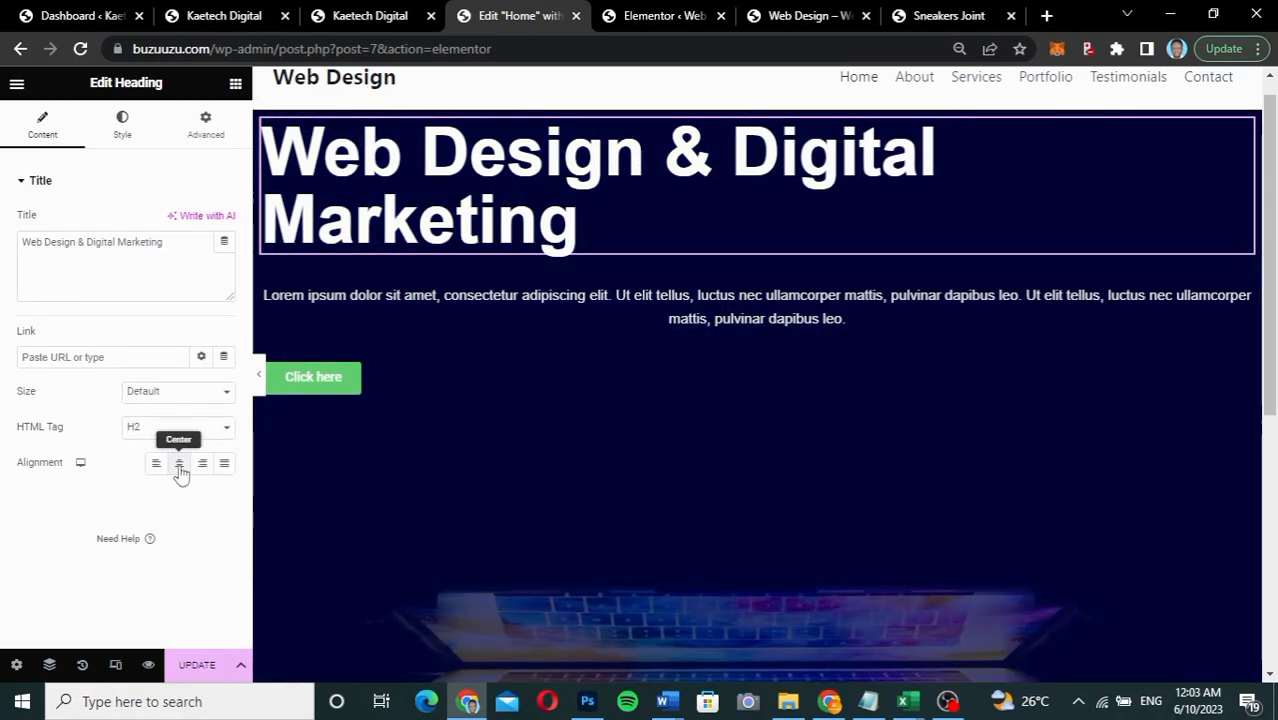
{"action": "left_click", "coordinate": [181, 466]}
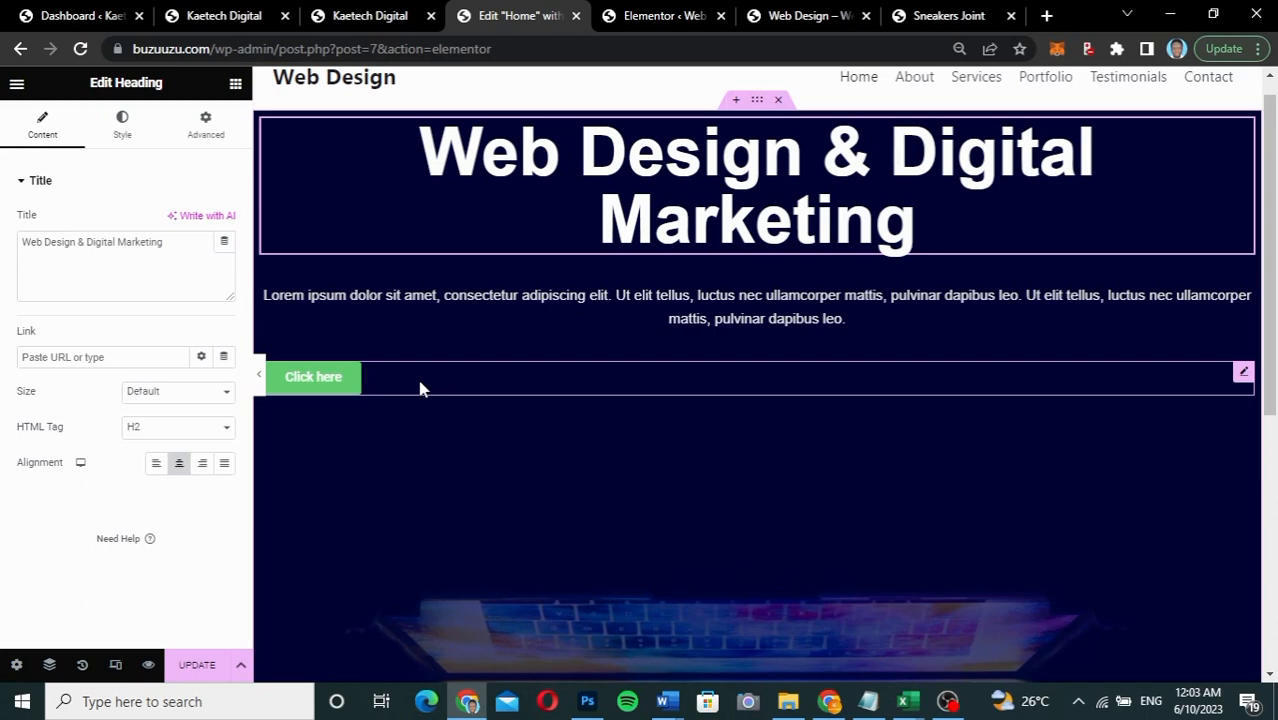
Step: Centre-align the hero button and change its text to "GET STARTED"
{"action": "left_click", "coordinate": [420, 389]}
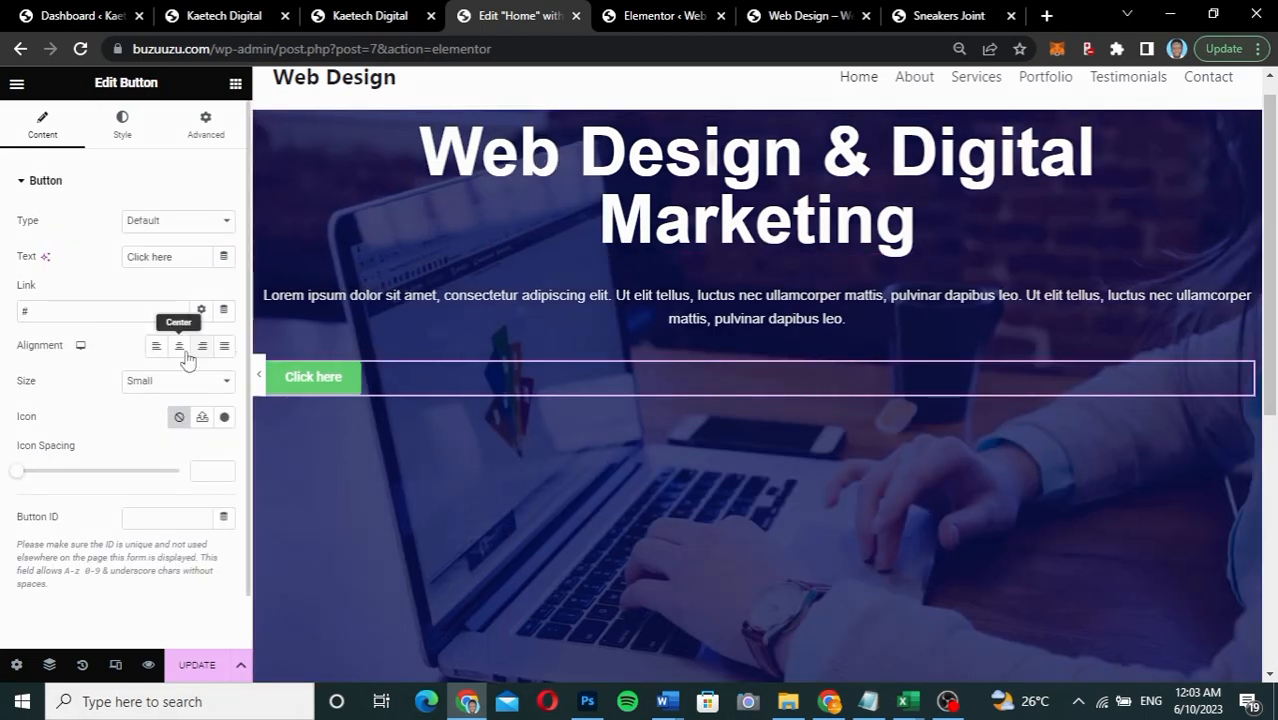
{"action": "left_click", "coordinate": [181, 350]}
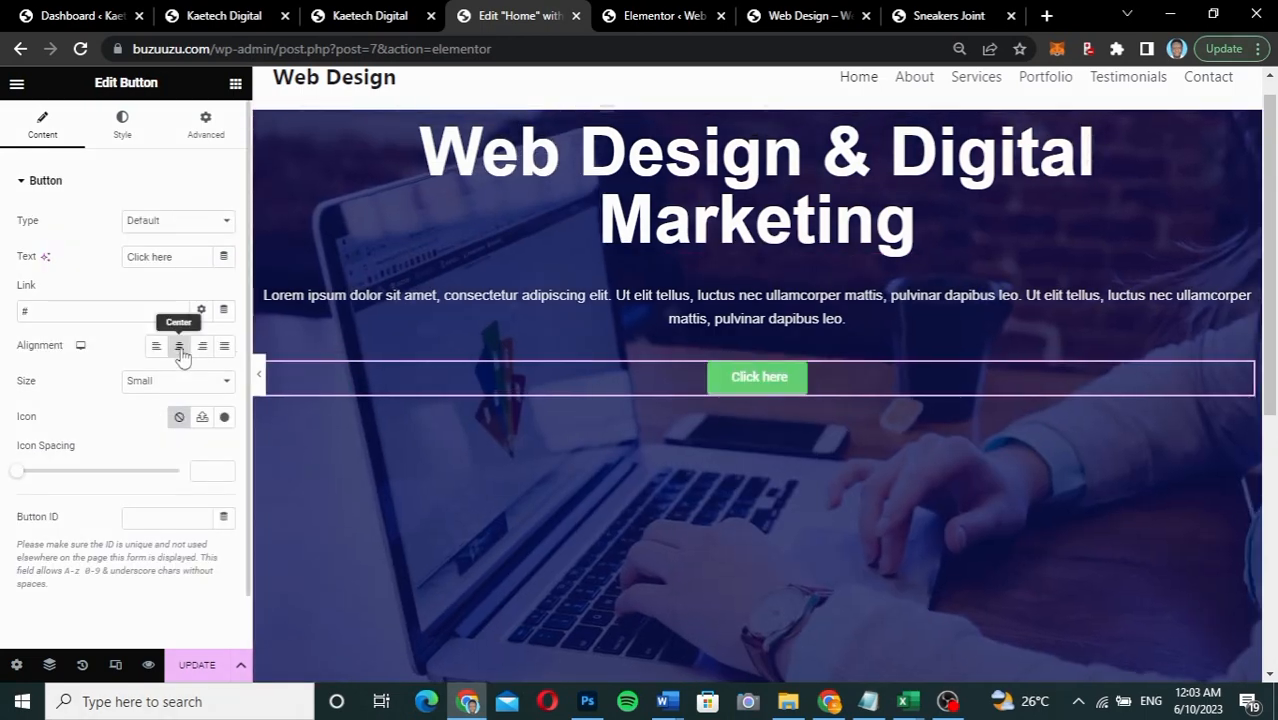
{"action": "left_click_drag", "start_coordinate": [175, 257], "coordinate": [104, 255]}
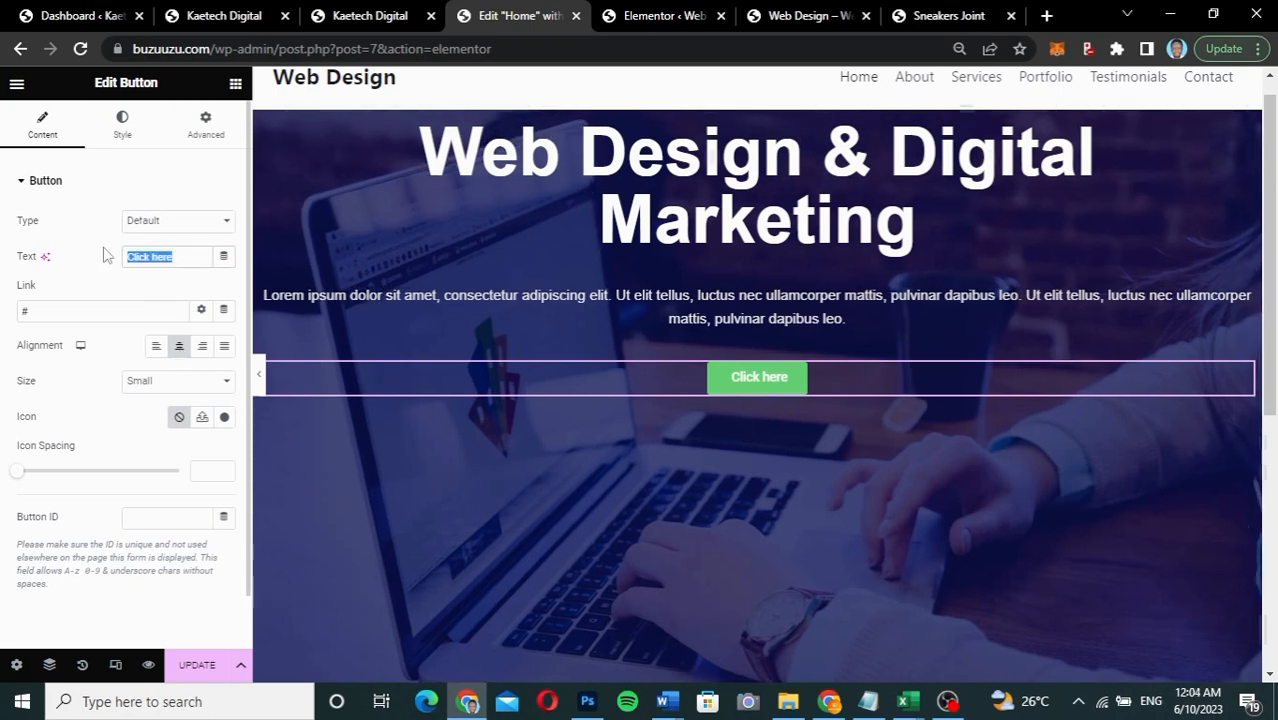
{"action": "type", "text": "GET STARTED"}
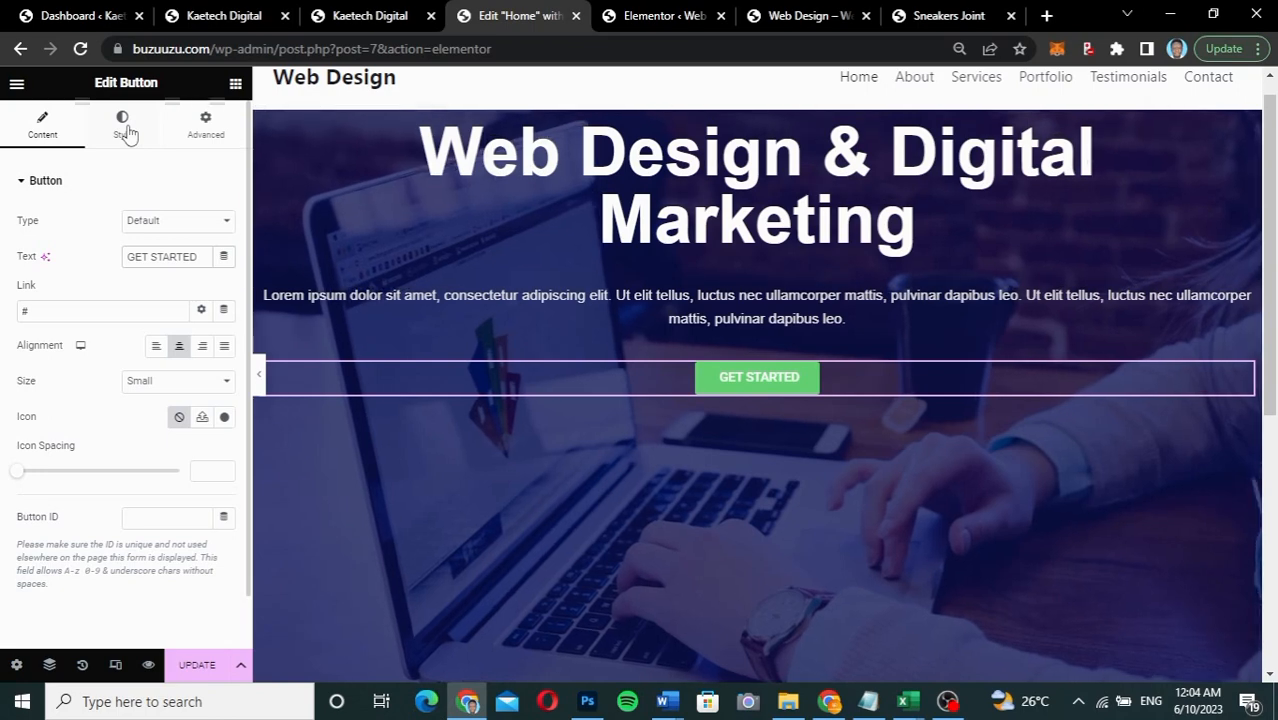
Step: Change the "GET STARTED" button's background colour to dark blue #0D1578
{"action": "left_click", "coordinate": [122, 125]}
{"action": "left_click", "coordinate": [224, 398]}
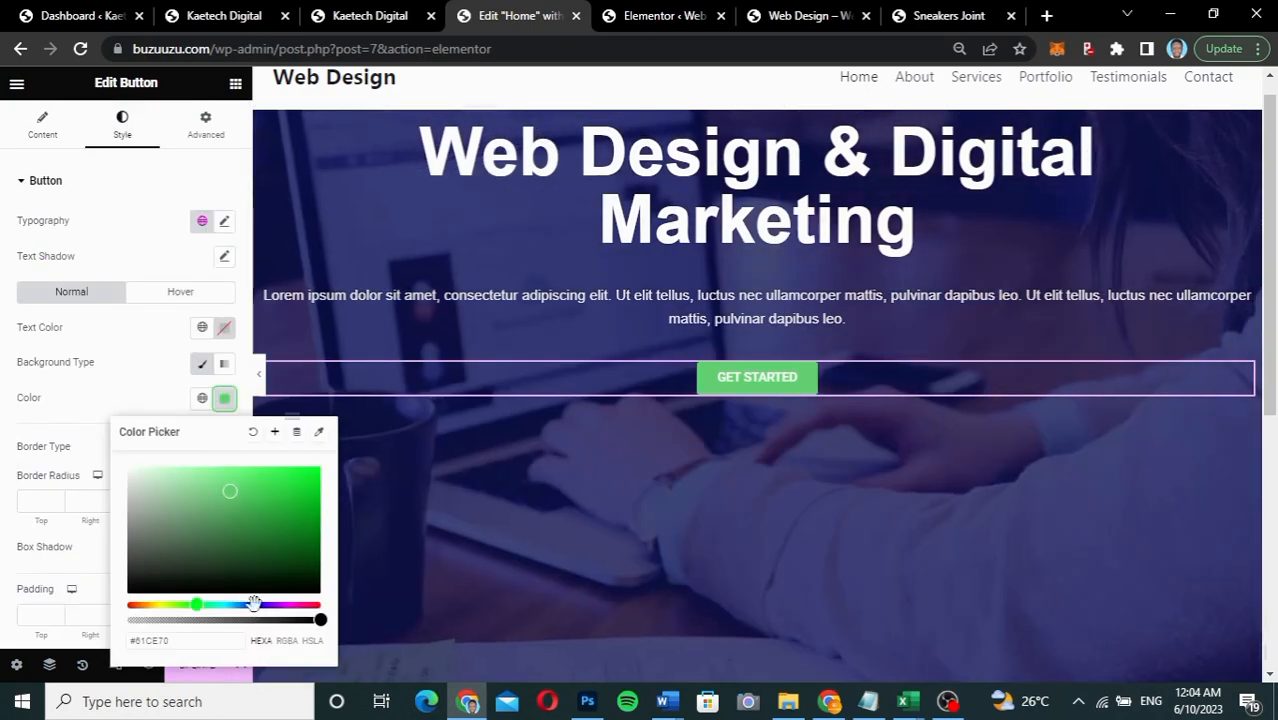
{"action": "left_click", "coordinate": [255, 604]}
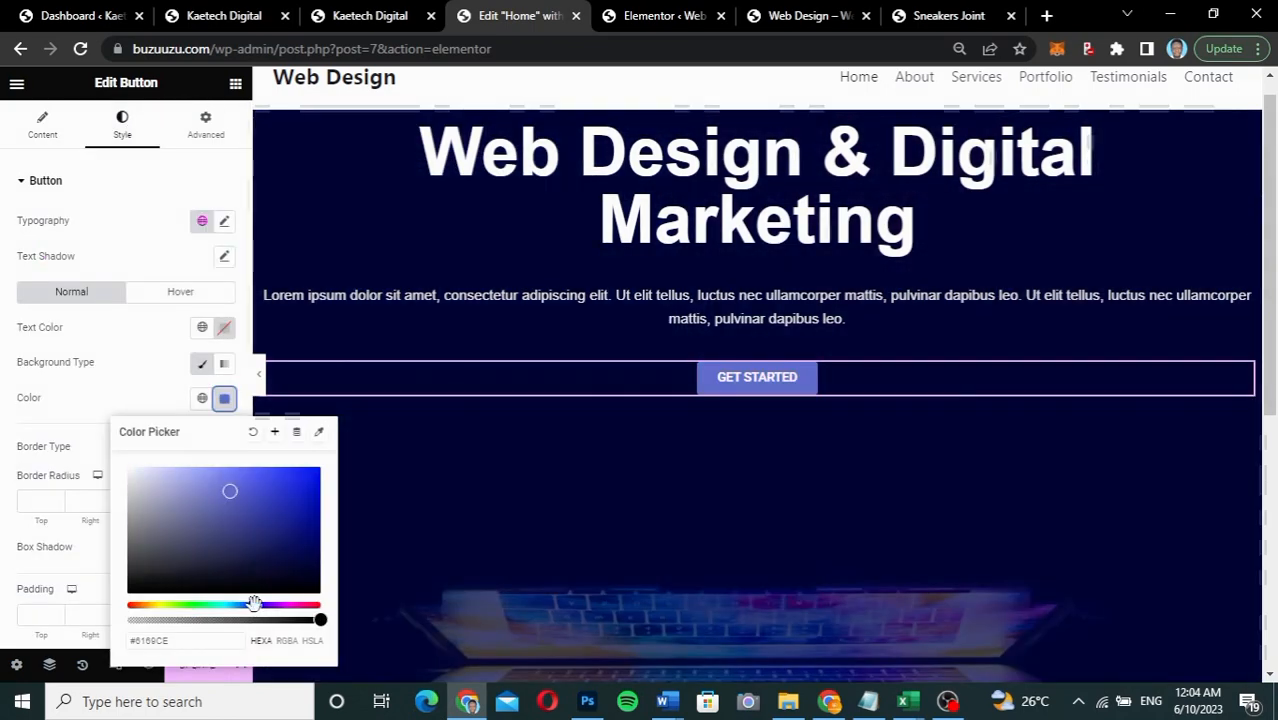
{"action": "left_click", "coordinate": [306, 546]}
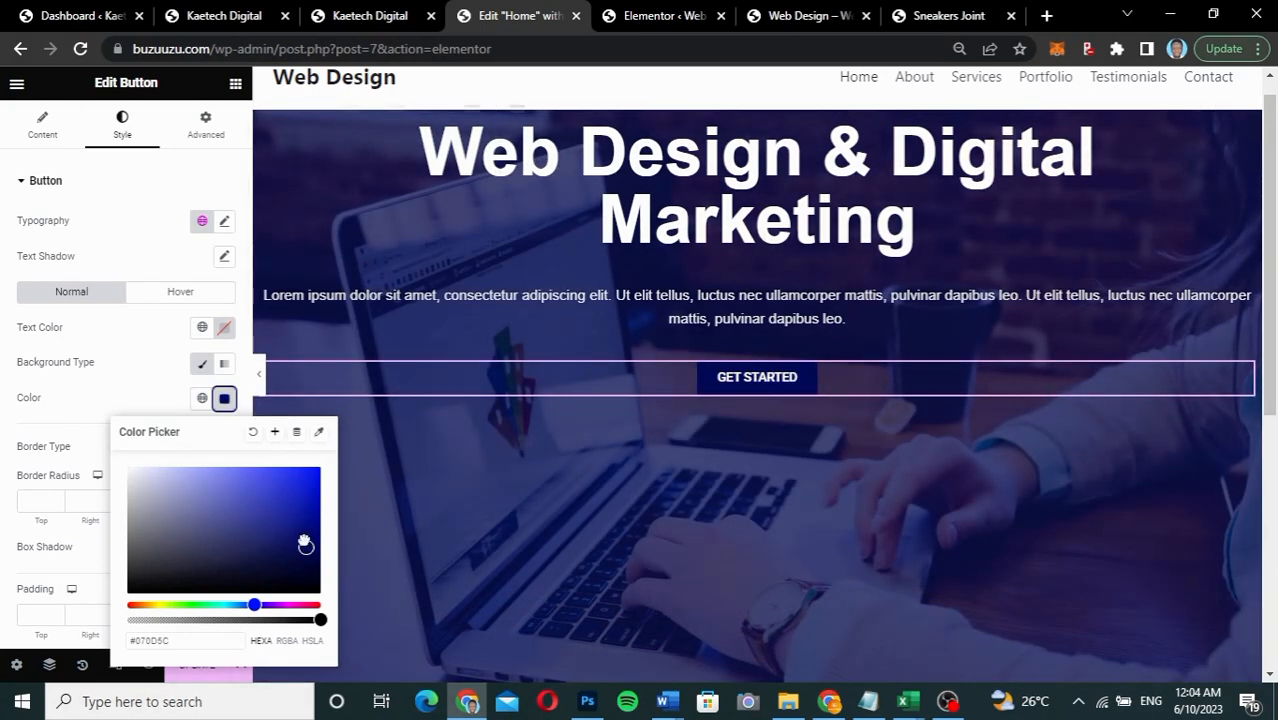
{"action": "left_click", "coordinate": [300, 534]}
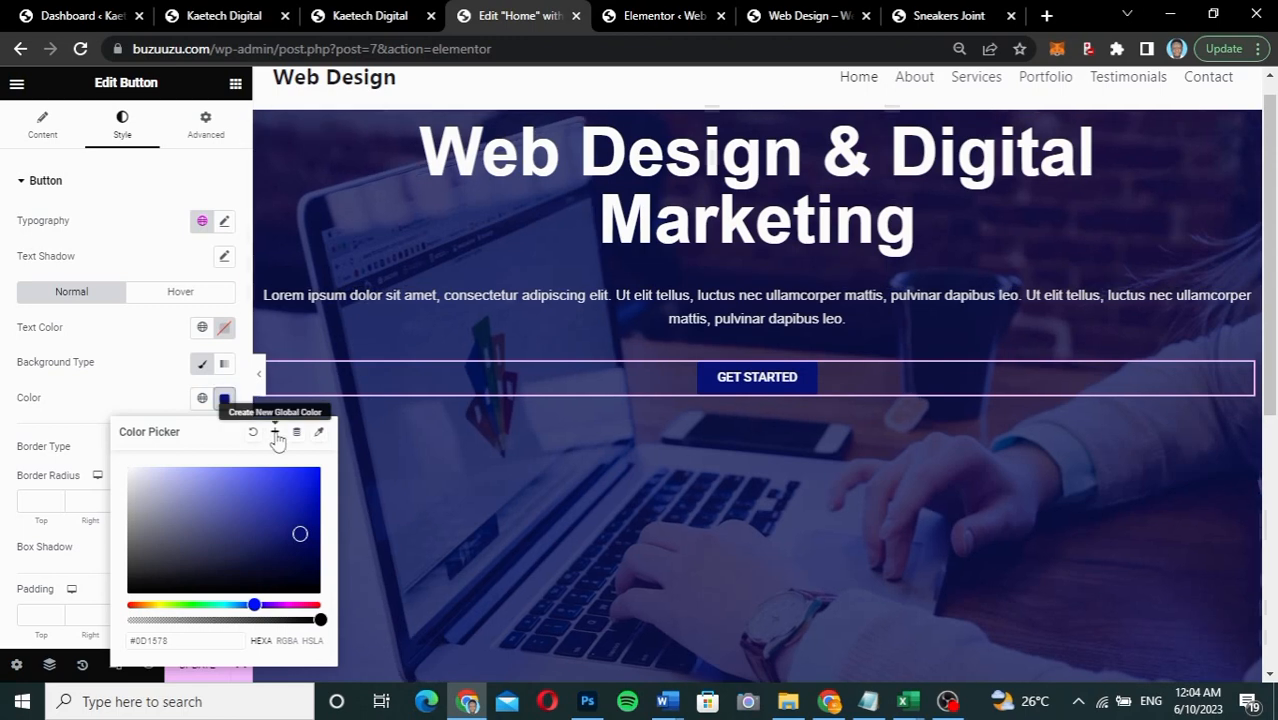
Step: Save the button's dark blue background as a new global colour named "blue"
{"action": "left_click", "coordinate": [274, 432]}
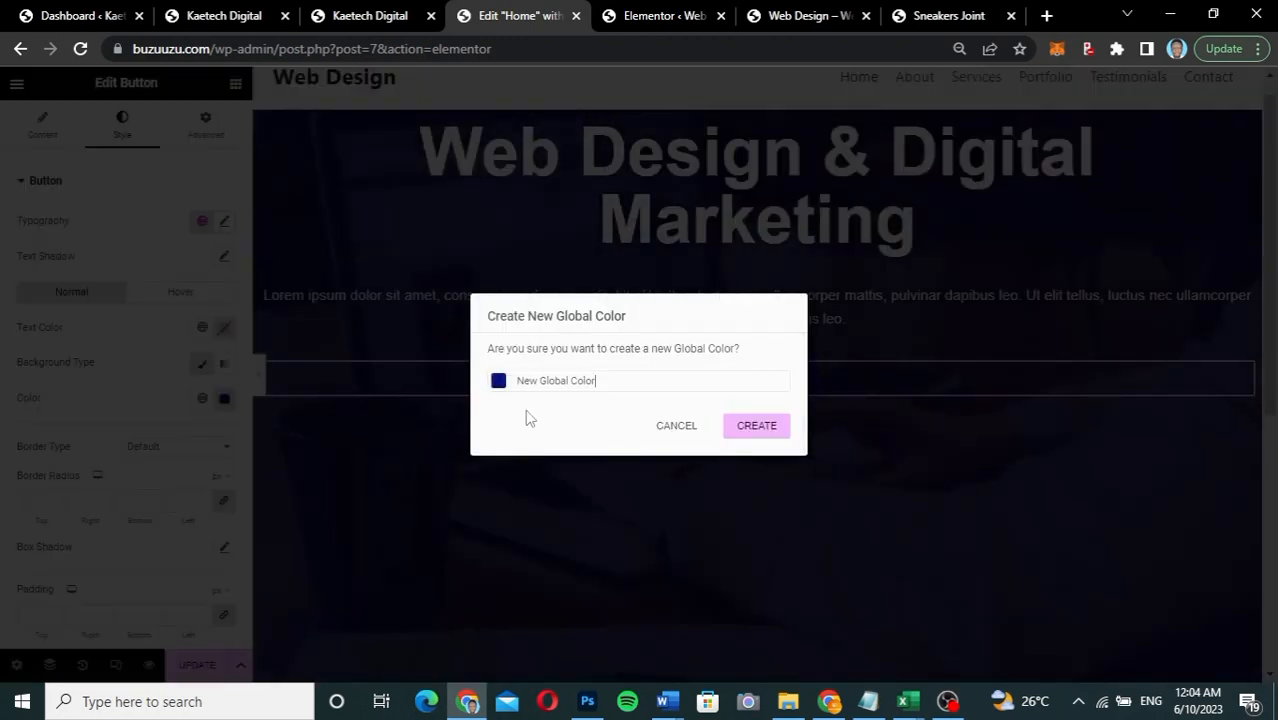
{"action": "left_click_drag", "start_coordinate": [599, 382], "coordinate": [503, 379]}
{"action": "type", "text": "BL"}
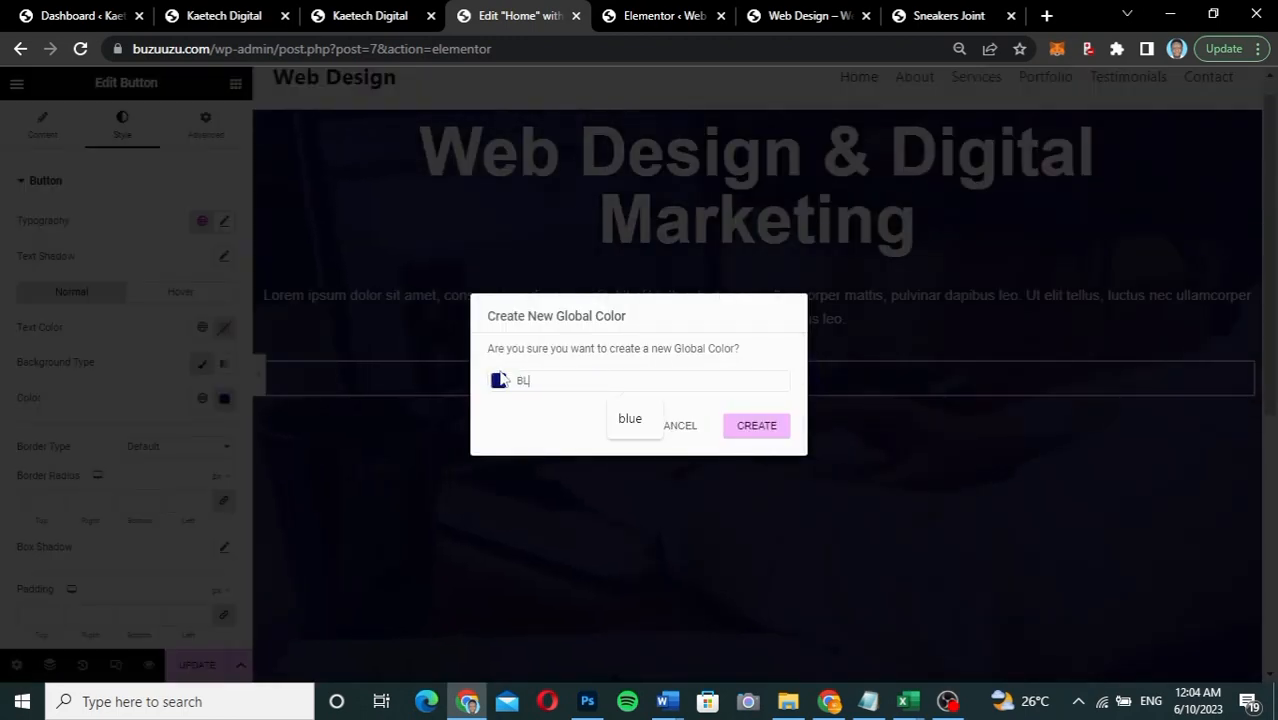
{"action": "type", "text": "UE"}
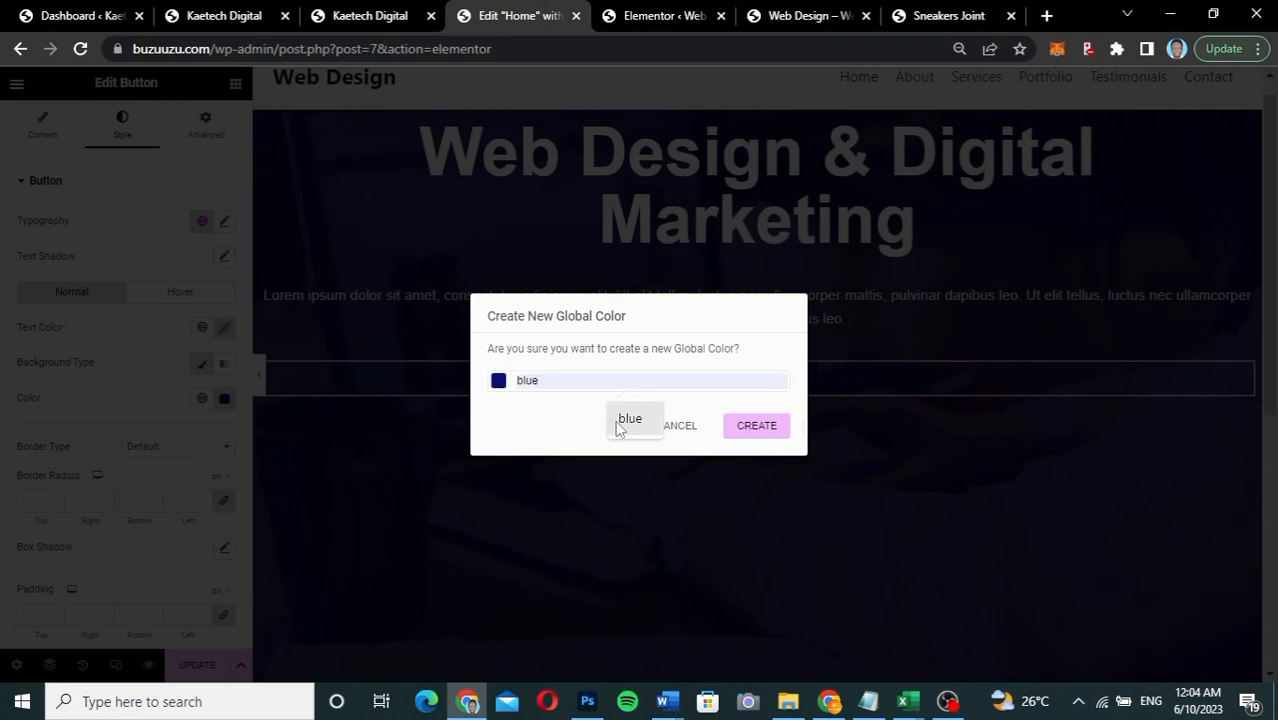
{"action": "left_click", "coordinate": [775, 428]}
{"action": "left_click", "coordinate": [775, 427]}
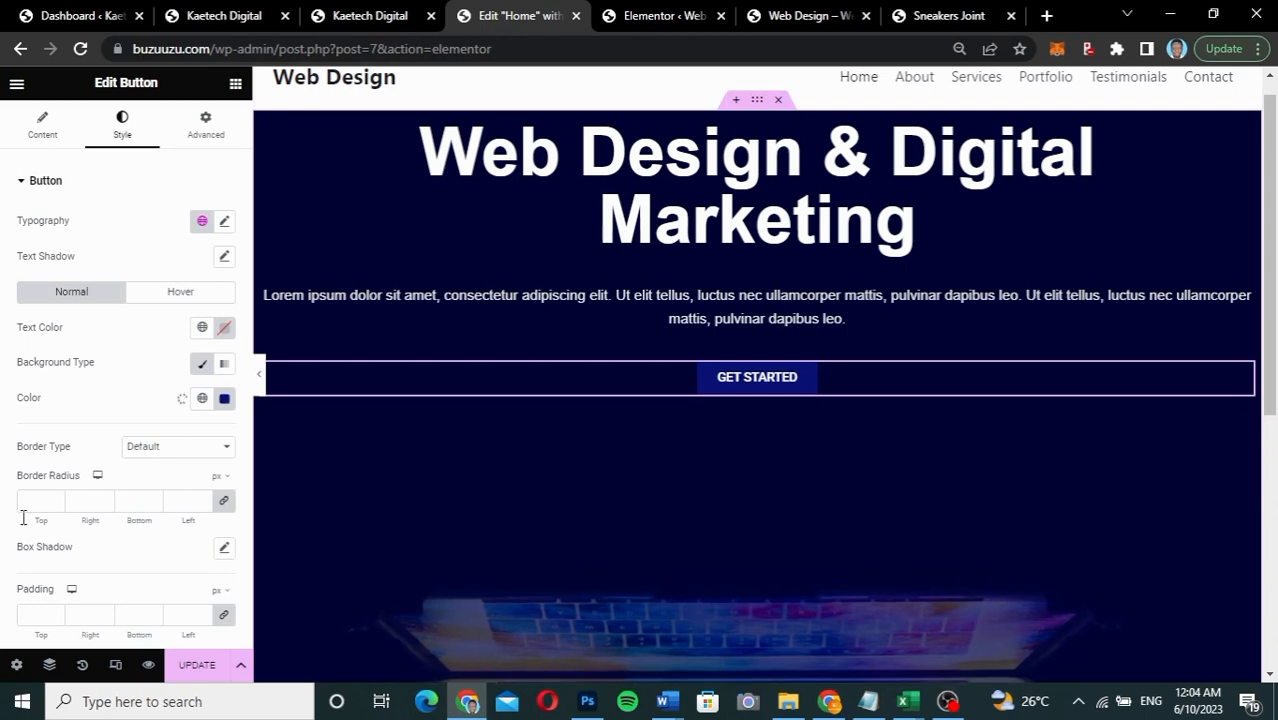
Step: Give the button a border radius of 50 px and a padding of 20 px on all sides
{"action": "scroll", "coordinate": [23, 517], "scroll_direction": "down", "scroll_amount": 1}
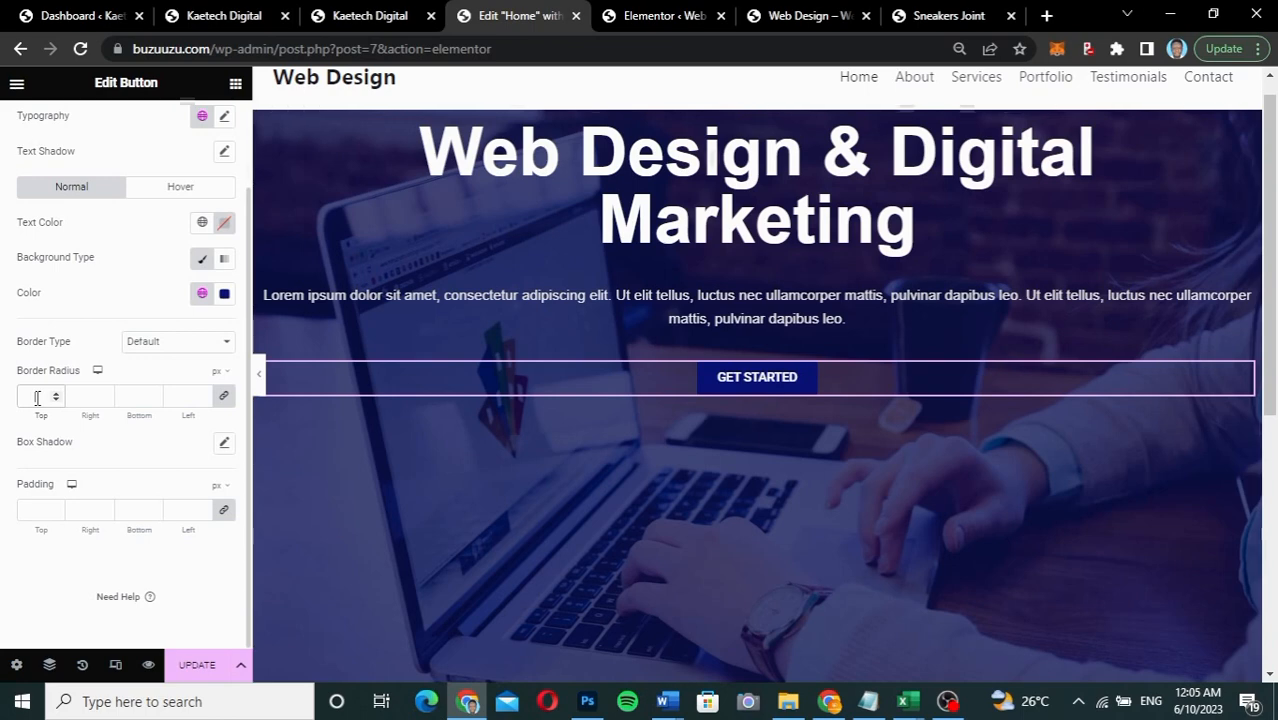
{"action": "left_click", "coordinate": [37, 397]}
{"action": "type", "text": "50"}
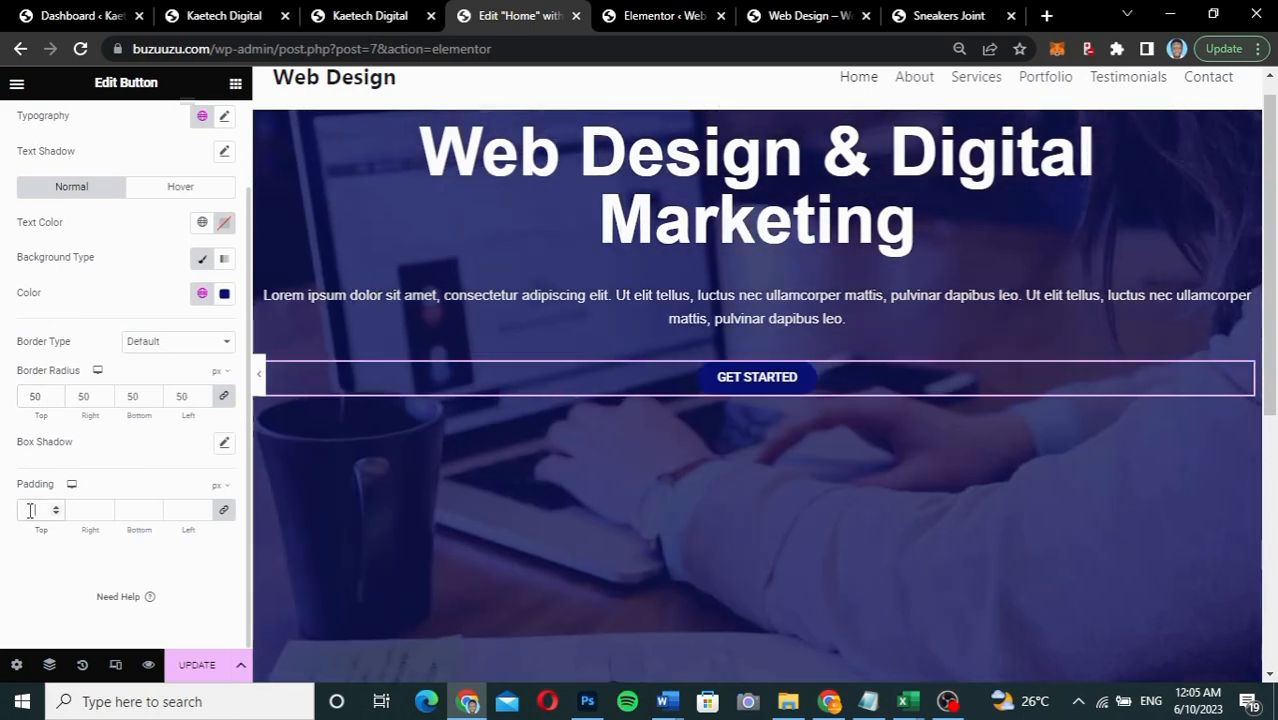
{"action": "left_click", "coordinate": [31, 510]}
{"action": "type", "text": "20"}
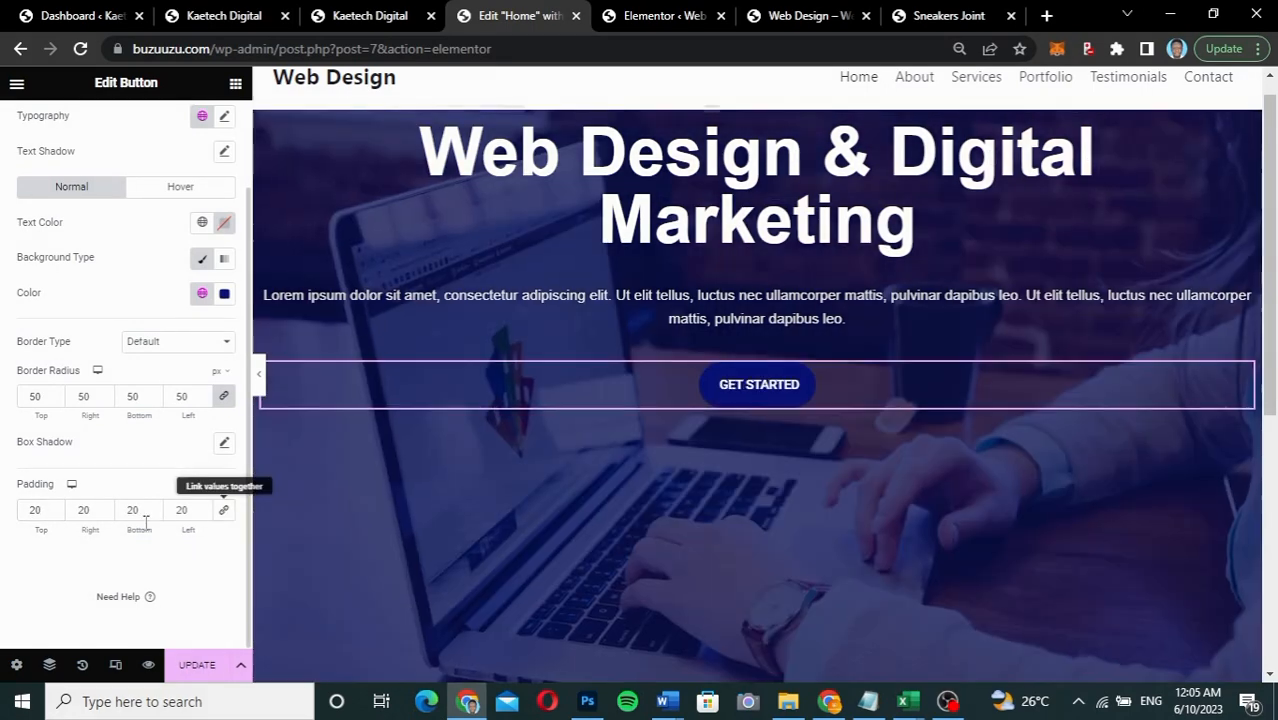
Step: Unlink the button's padding values and set its right and left padding to 40 px
{"action": "left_click", "coordinate": [225, 511]}
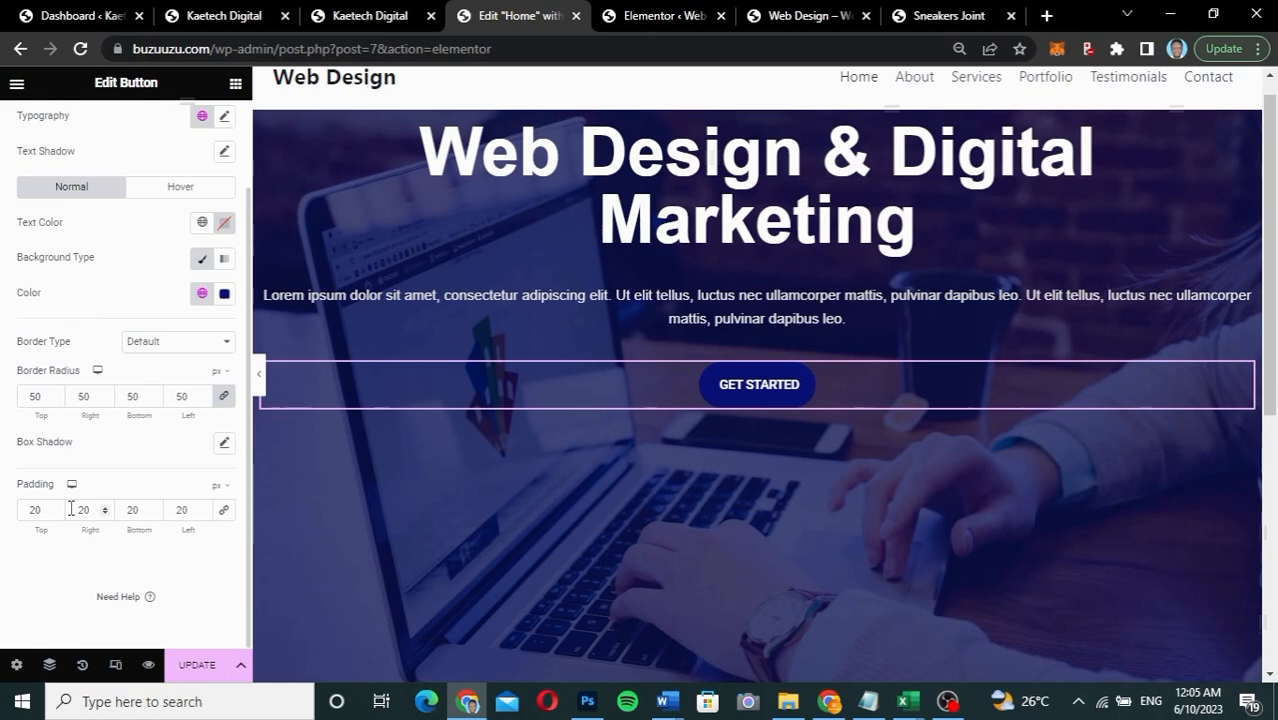
{"action": "left_click_drag", "start_coordinate": [72, 508], "coordinate": [77, 508]}
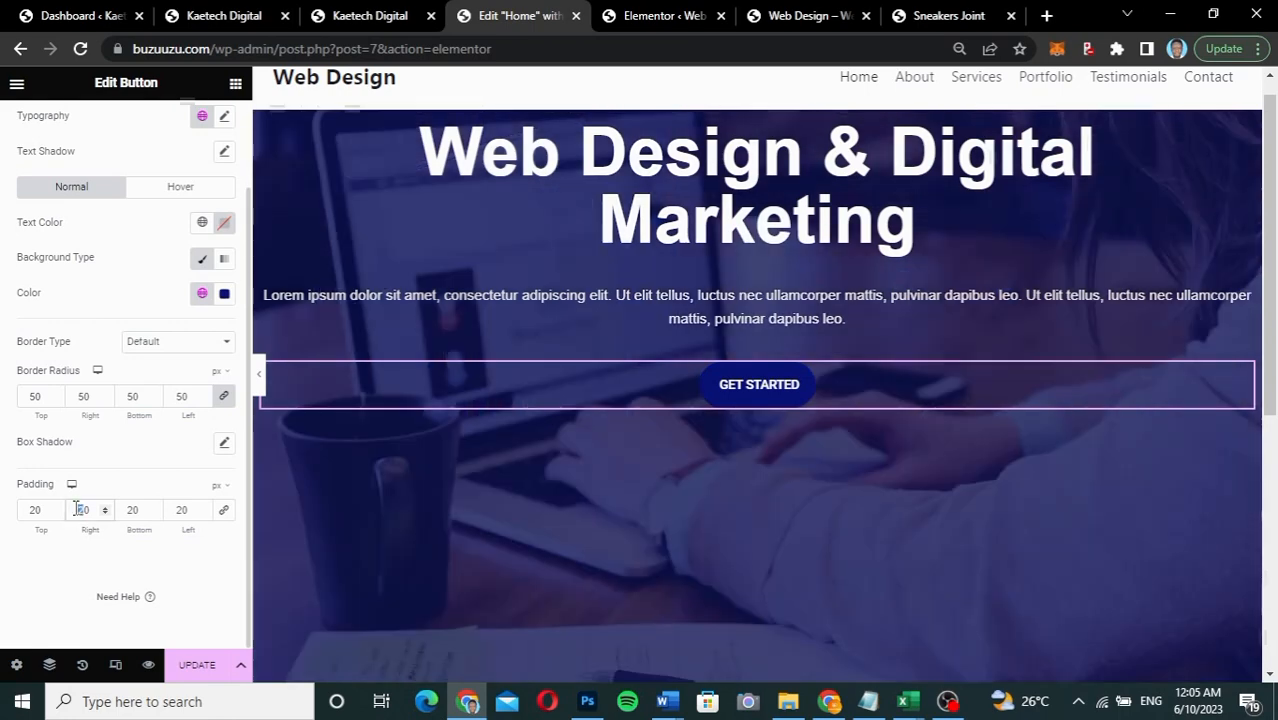
{"action": "type", "text": "3"}
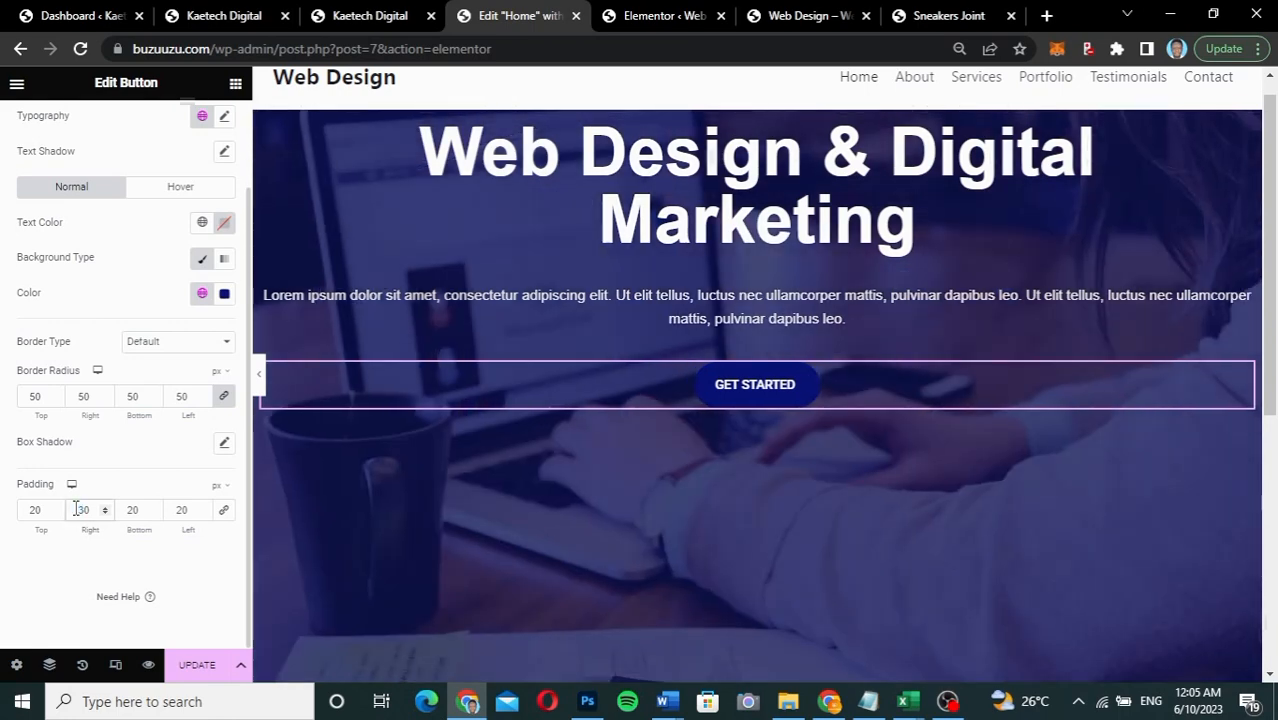
{"action": "left_click_drag", "start_coordinate": [181, 510], "coordinate": [166, 508]}
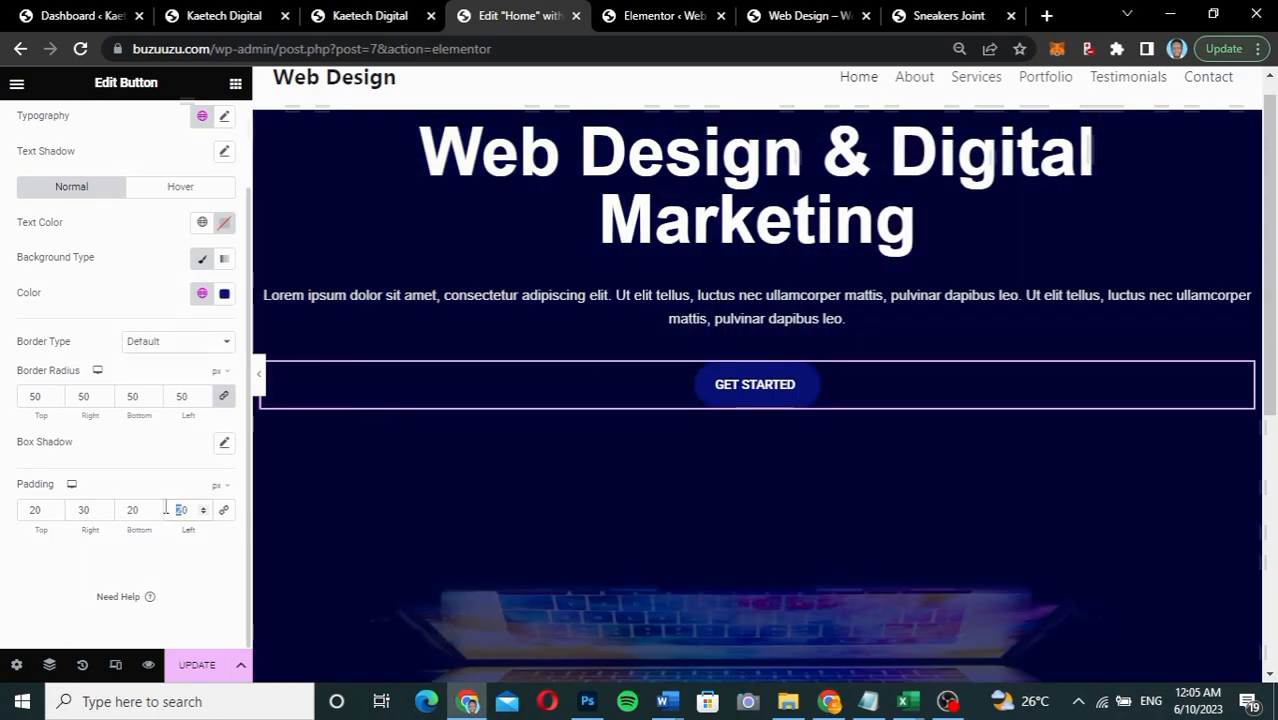
{"action": "type", "text": "3"}
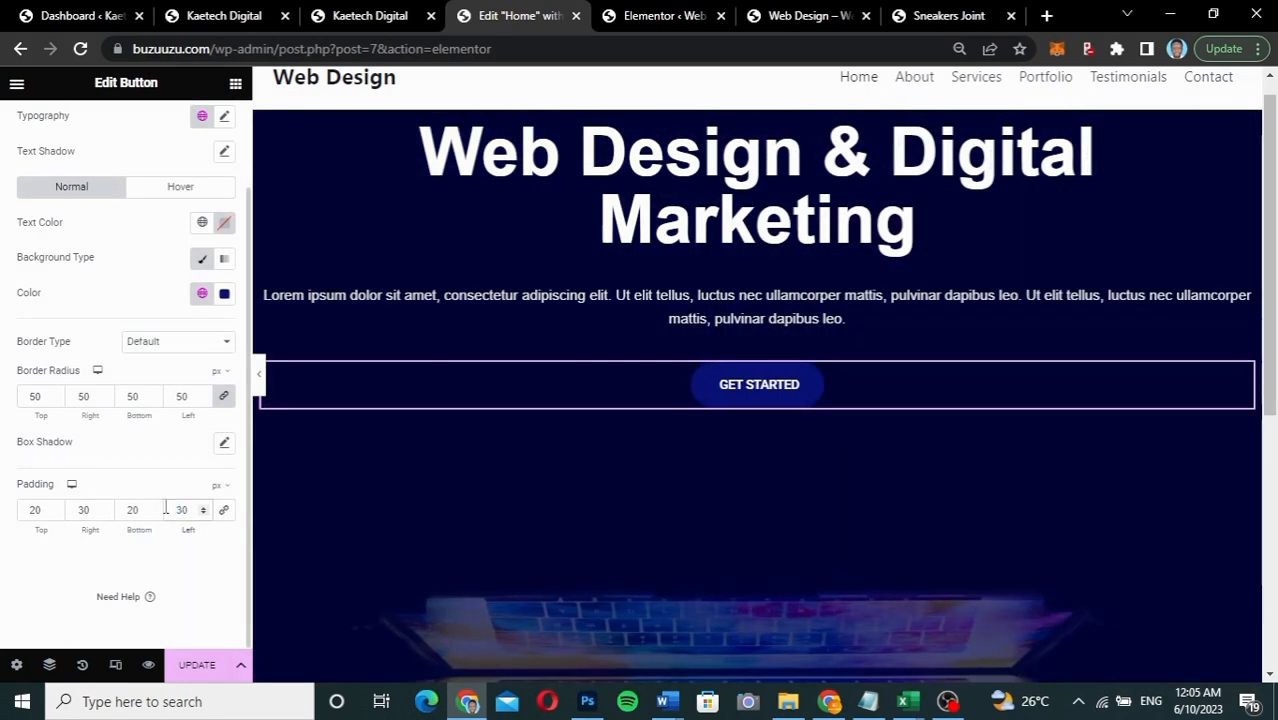
{"action": "key", "text": "BackSpace"}
{"action": "type", "text": "4"}
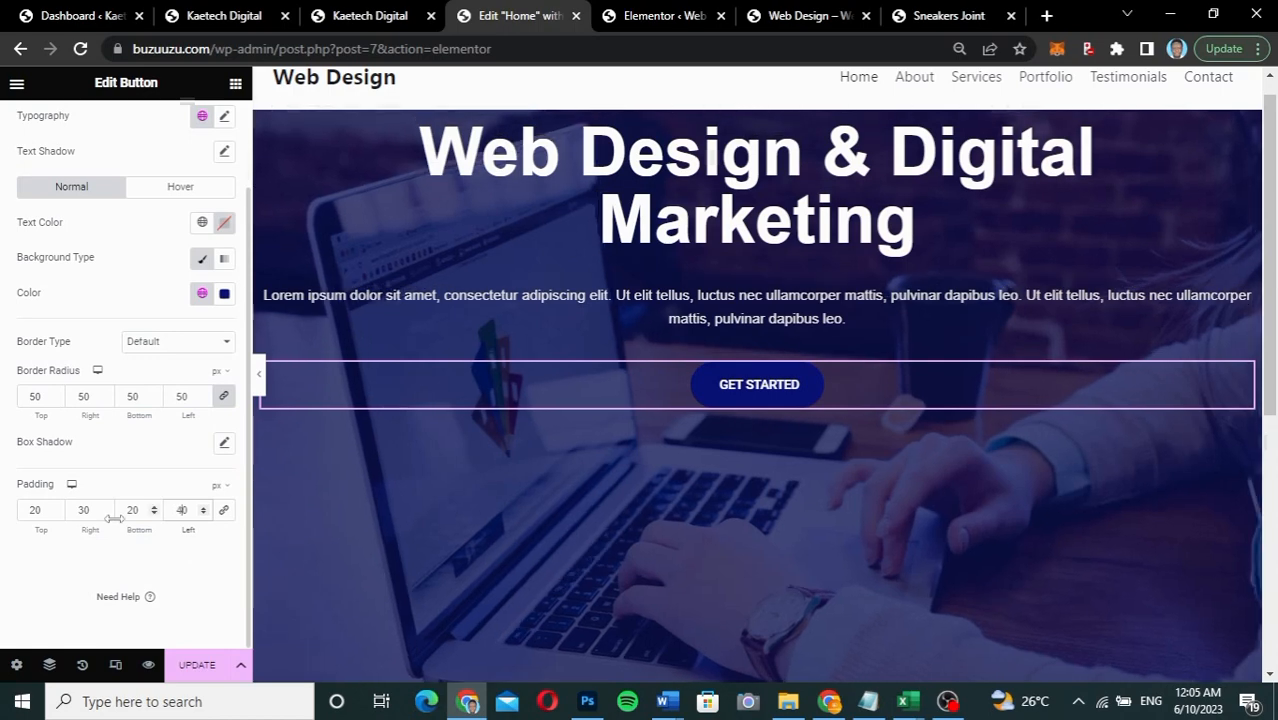
{"action": "left_click_drag", "start_coordinate": [84, 510], "coordinate": [73, 510]}
{"action": "type", "text": "4"}
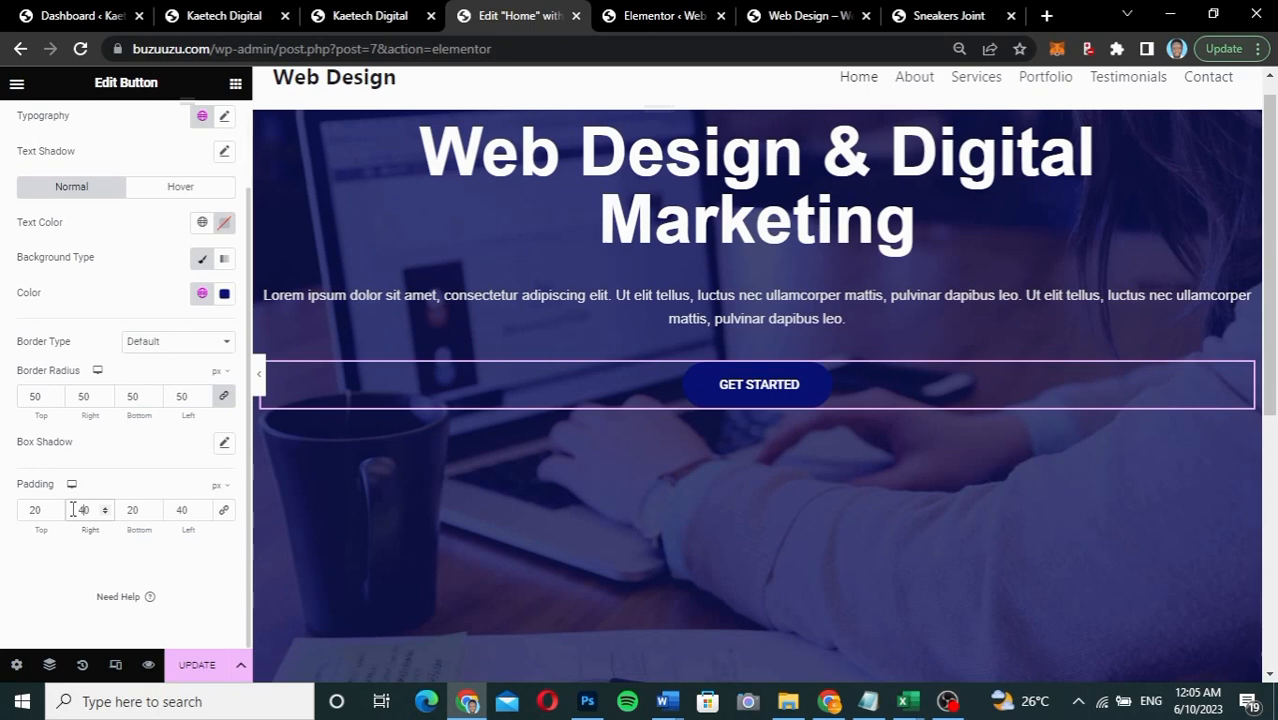
Step: Set the button text's font family to Helvetica in its typography settings
{"action": "scroll", "coordinate": [225, 222], "scroll_direction": "up", "scroll_amount": 1}
{"action": "left_click", "coordinate": [225, 222]}
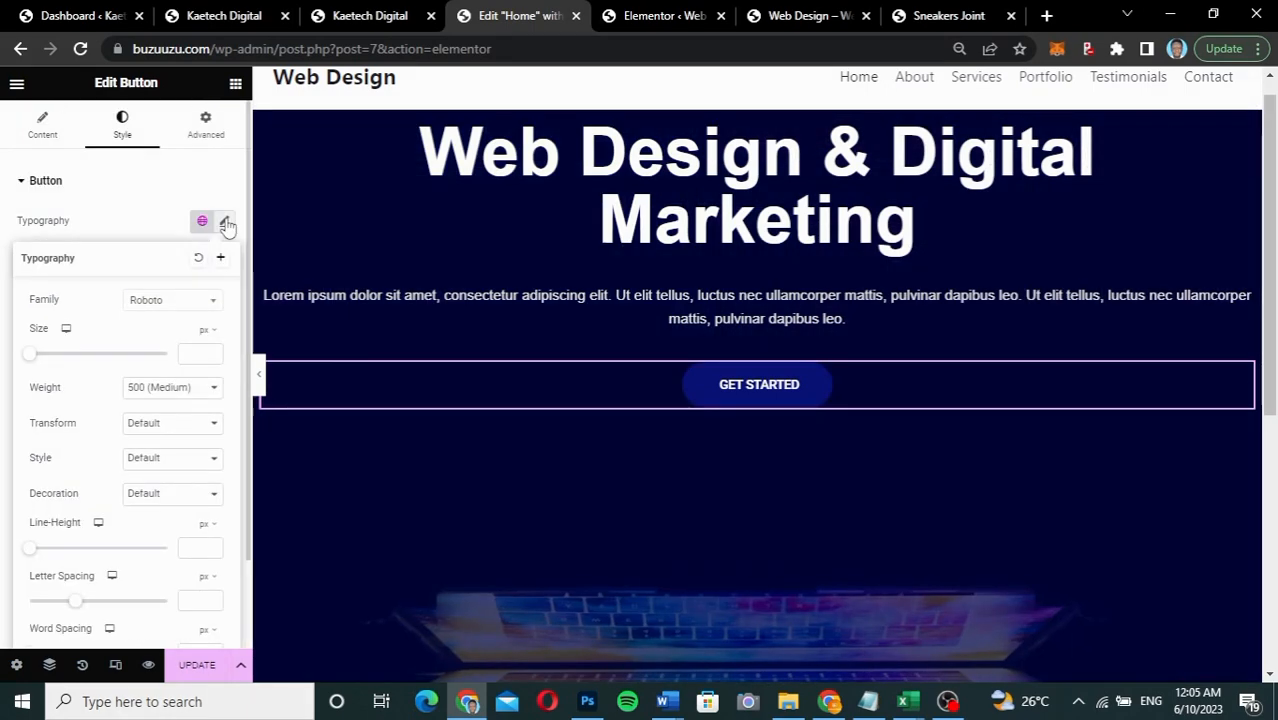
{"action": "left_click", "coordinate": [176, 304]}
{"action": "type", "text": "HELV"}
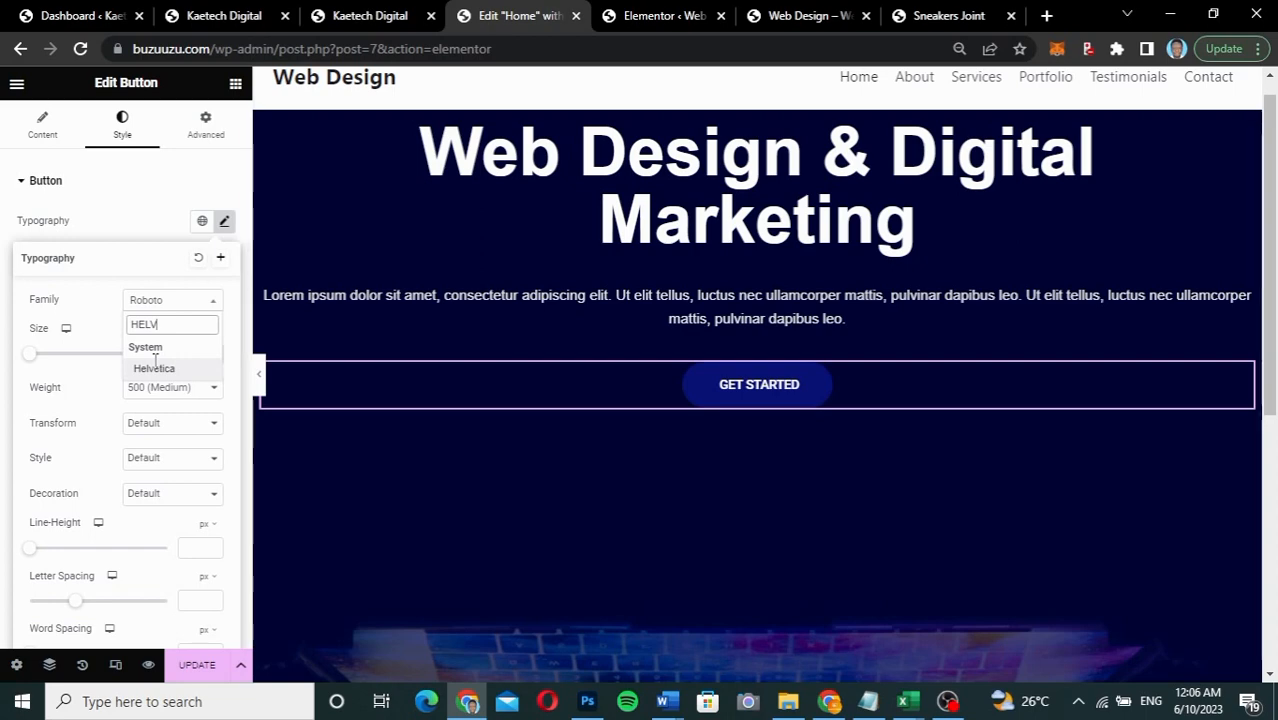
{"action": "left_click", "coordinate": [155, 362]}
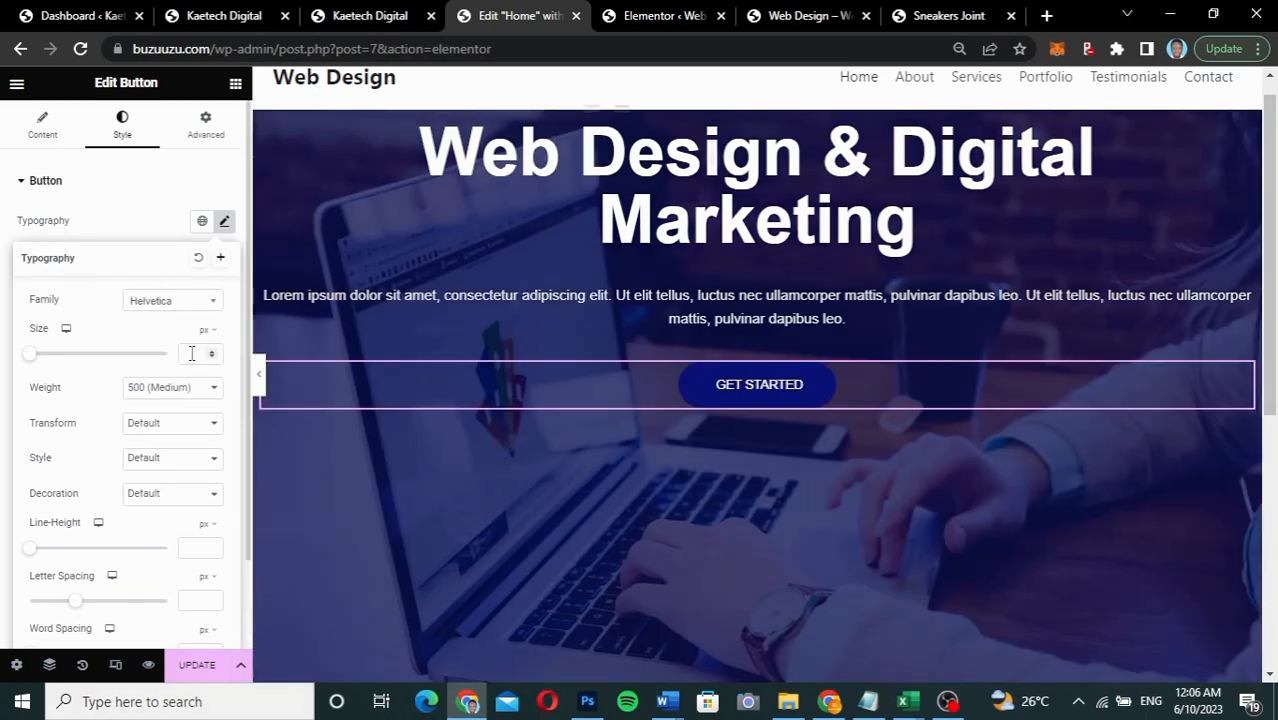
Step: Set the button text's size to 23 px and its weight to 600 (Semi Bold)
{"action": "left_click", "coordinate": [191, 353]}
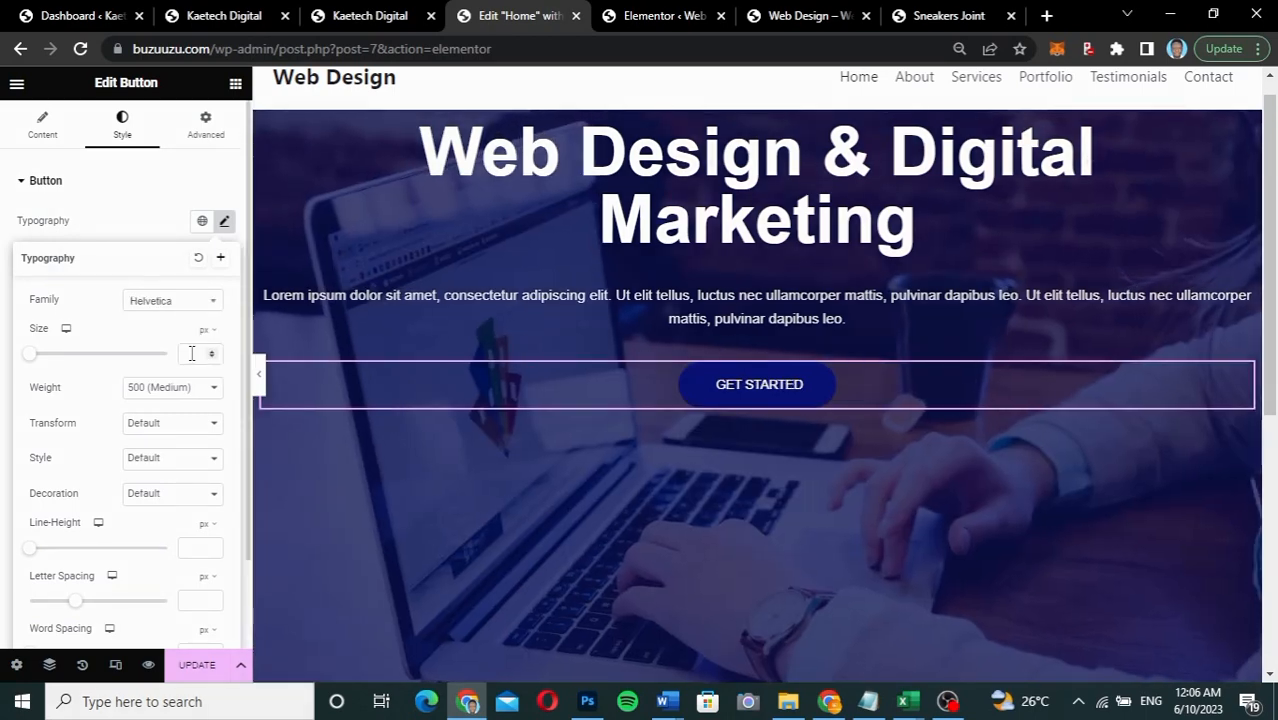
{"action": "type", "text": "25"}
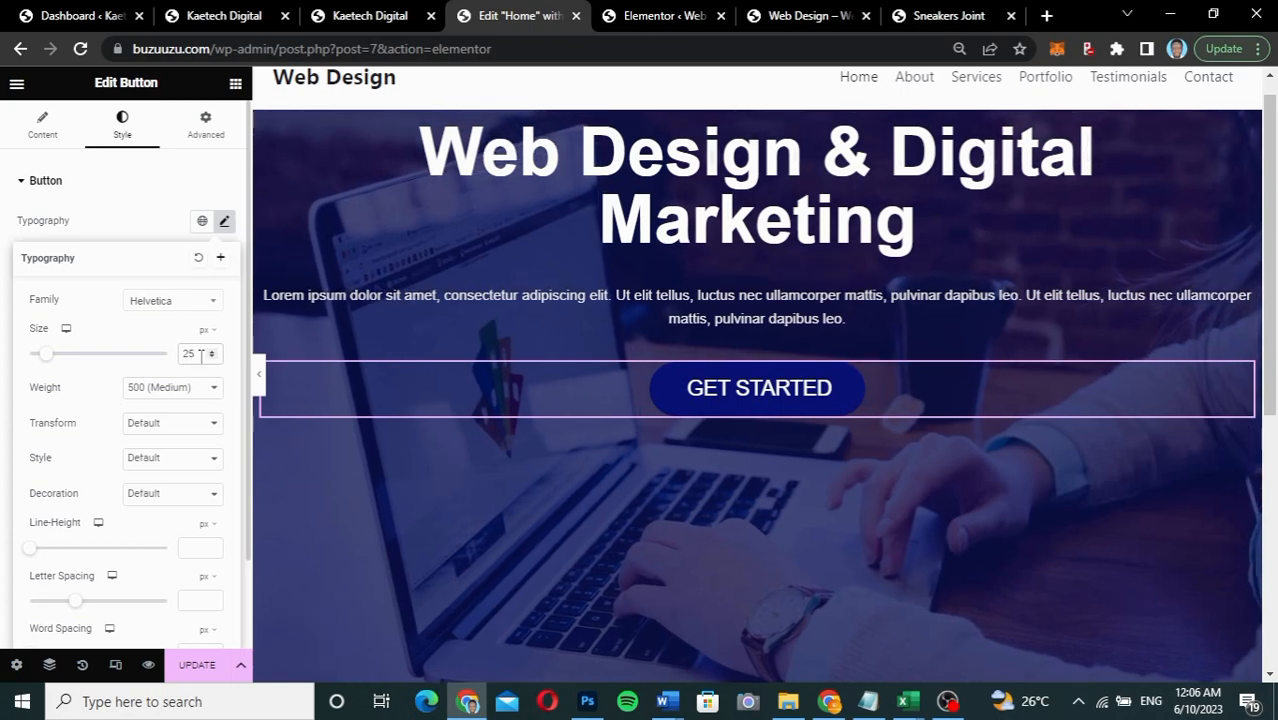
{"action": "left_click_drag", "start_coordinate": [200, 355], "coordinate": [188, 354]}
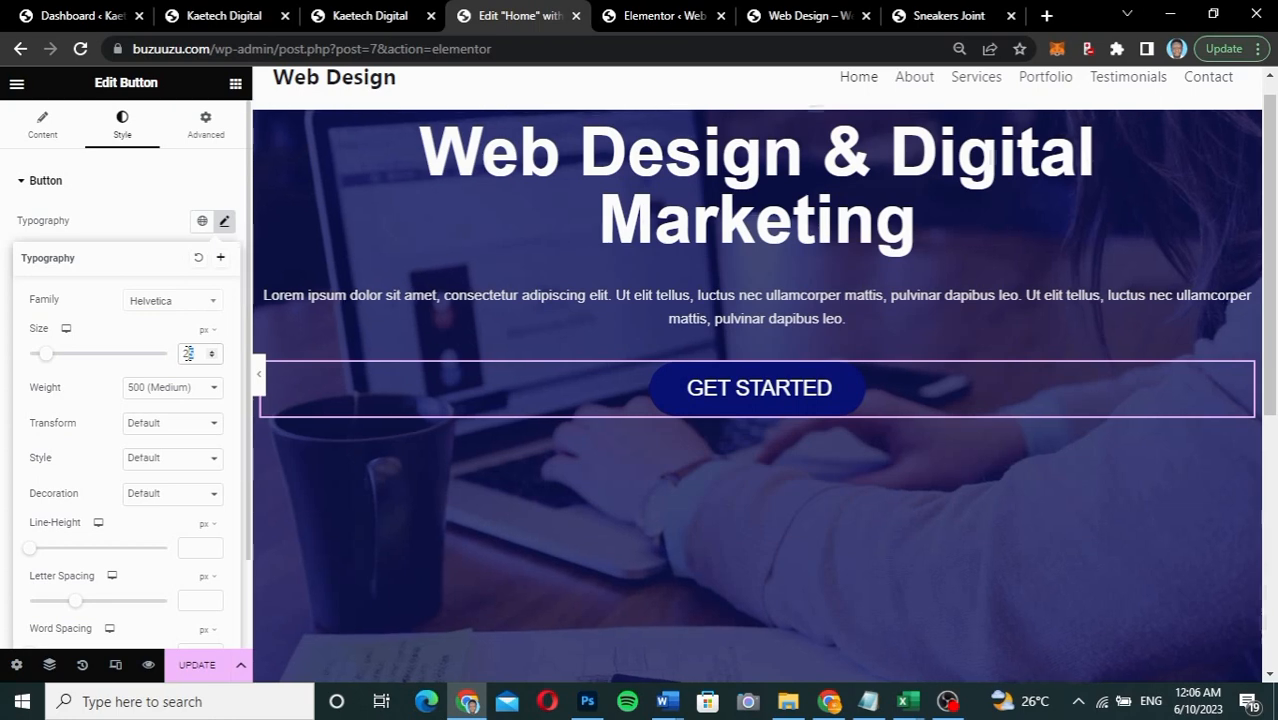
{"action": "type", "text": "0"}
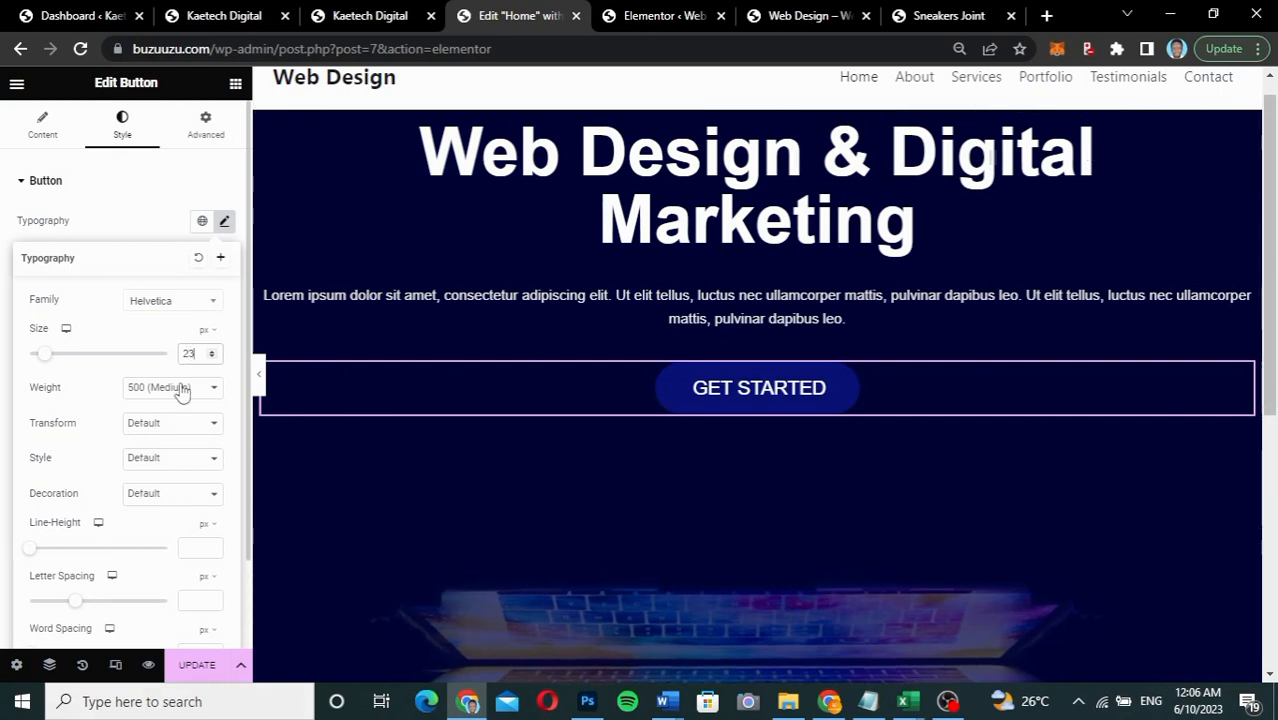
{"action": "left_click", "coordinate": [181, 391]}
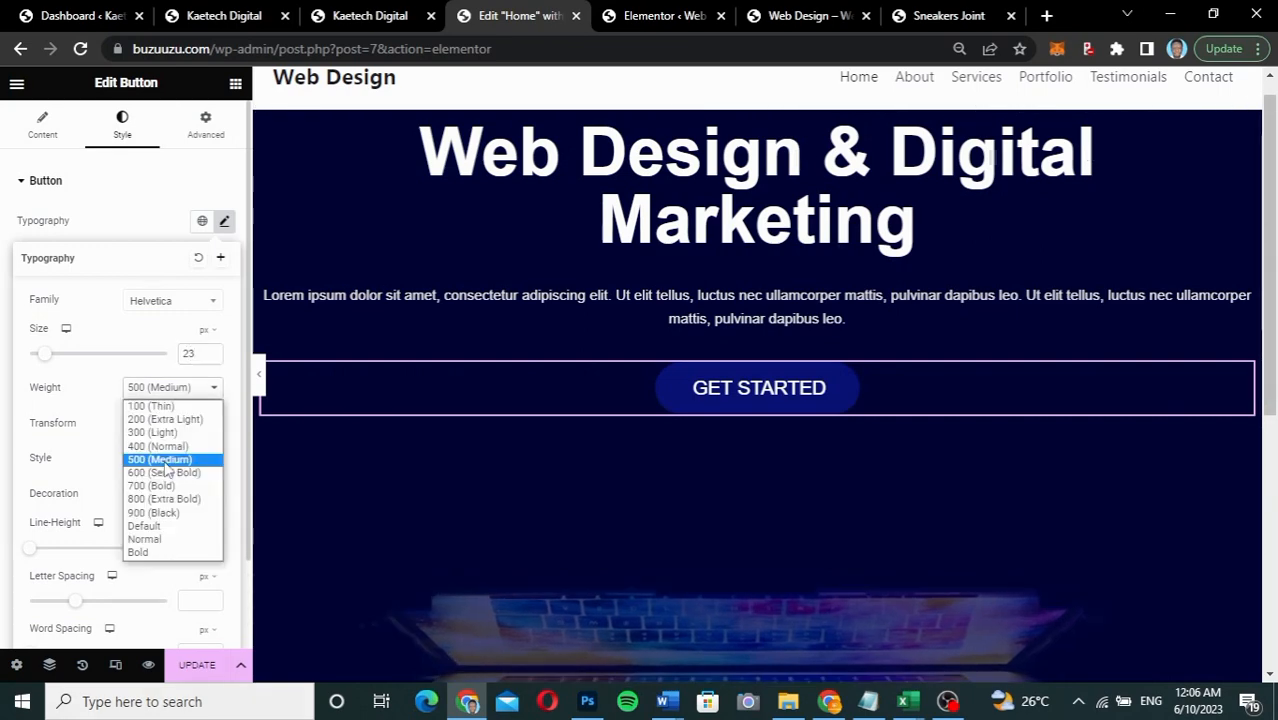
{"action": "left_click", "coordinate": [165, 469]}
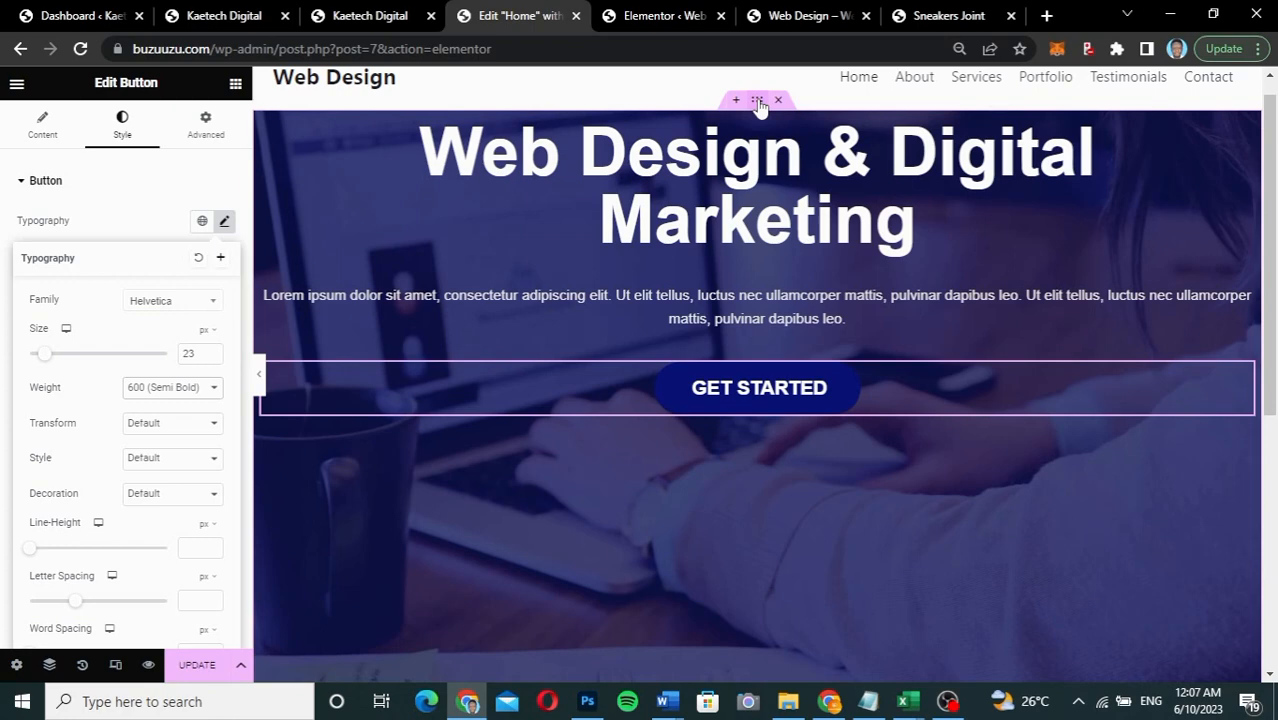
Step: Centre the hero container's content vertically and horizontally by setting Justify Content and Align Items to Center
{"action": "left_click", "coordinate": [759, 104]}
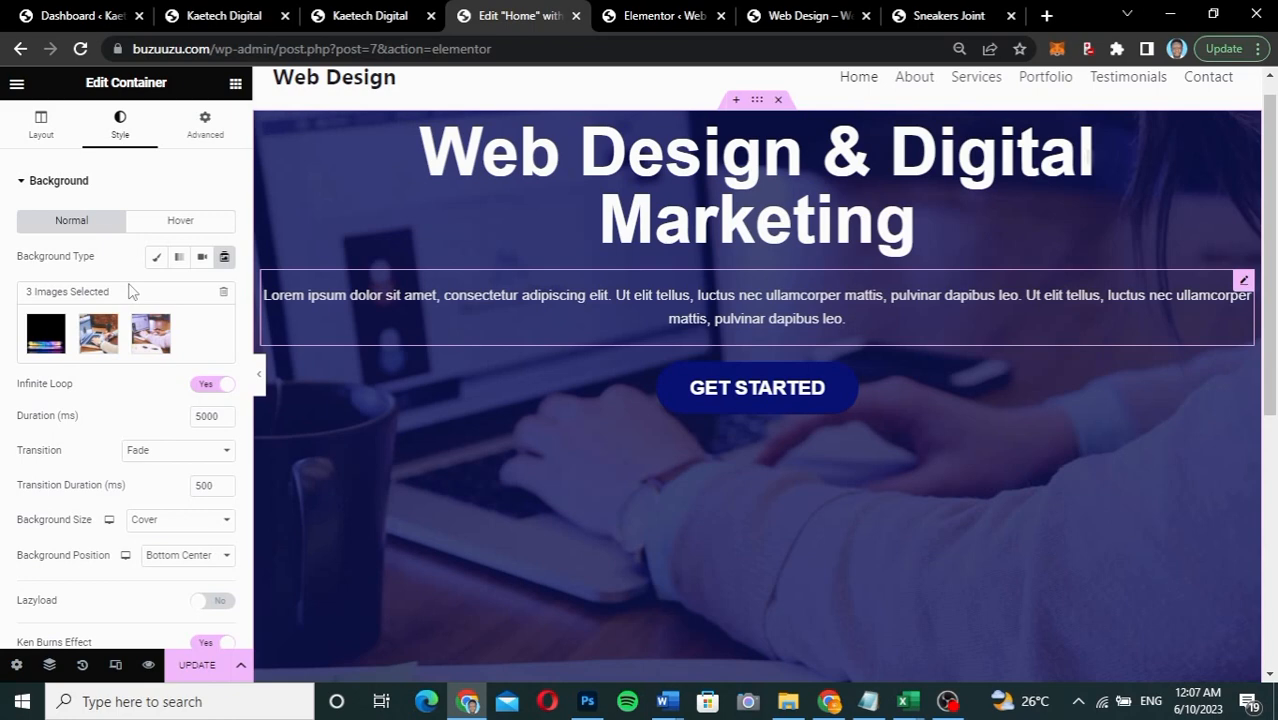
{"action": "left_click", "coordinate": [44, 132]}
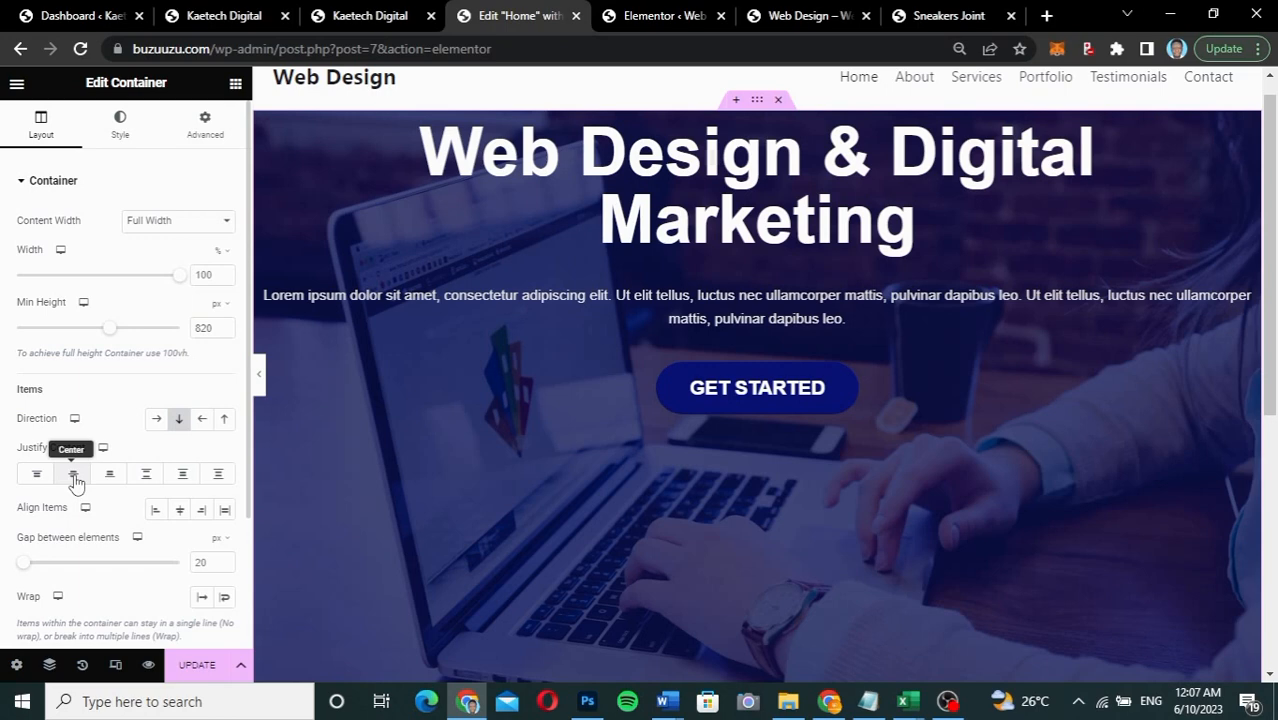
{"action": "left_click", "coordinate": [74, 478]}
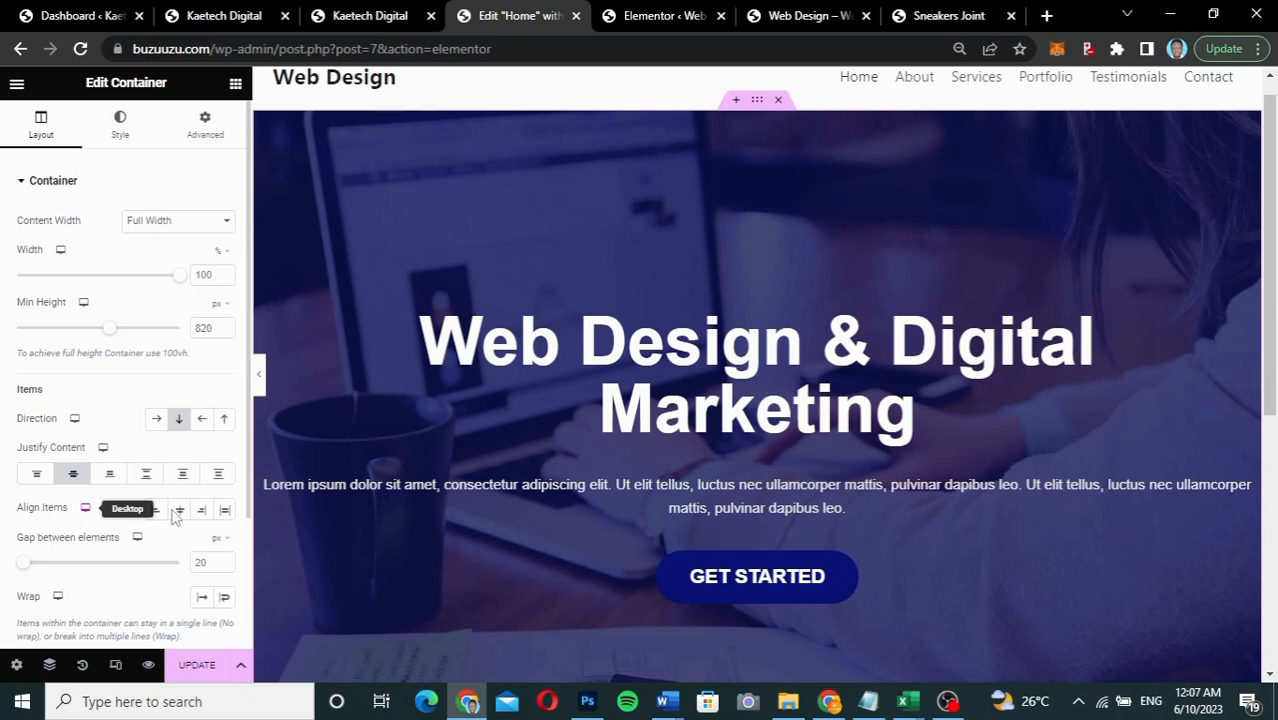
{"action": "scroll", "coordinate": [868, 440], "scroll_direction": "down", "scroll_amount": 1}
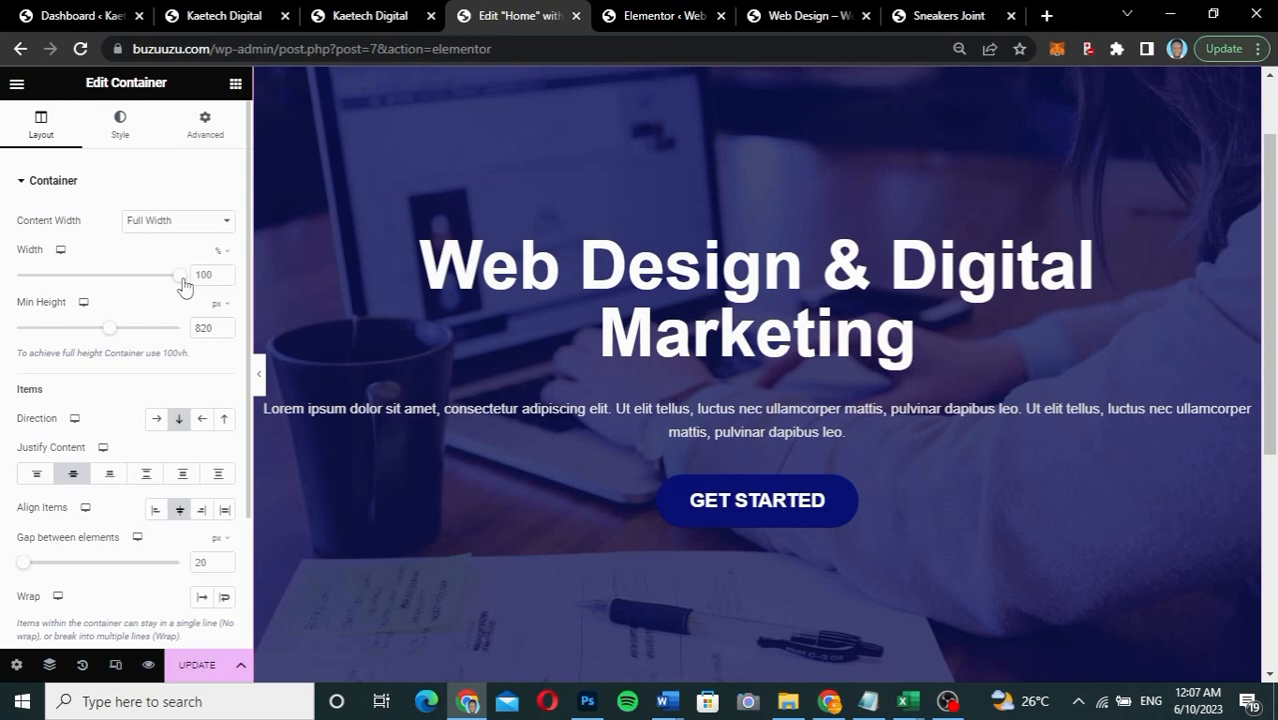
Step: Switch the hero container's content width to Boxed and narrow its boxed width so the text wraps within a smaller area
{"action": "left_click_drag", "start_coordinate": [179, 276], "coordinate": [157, 276]}
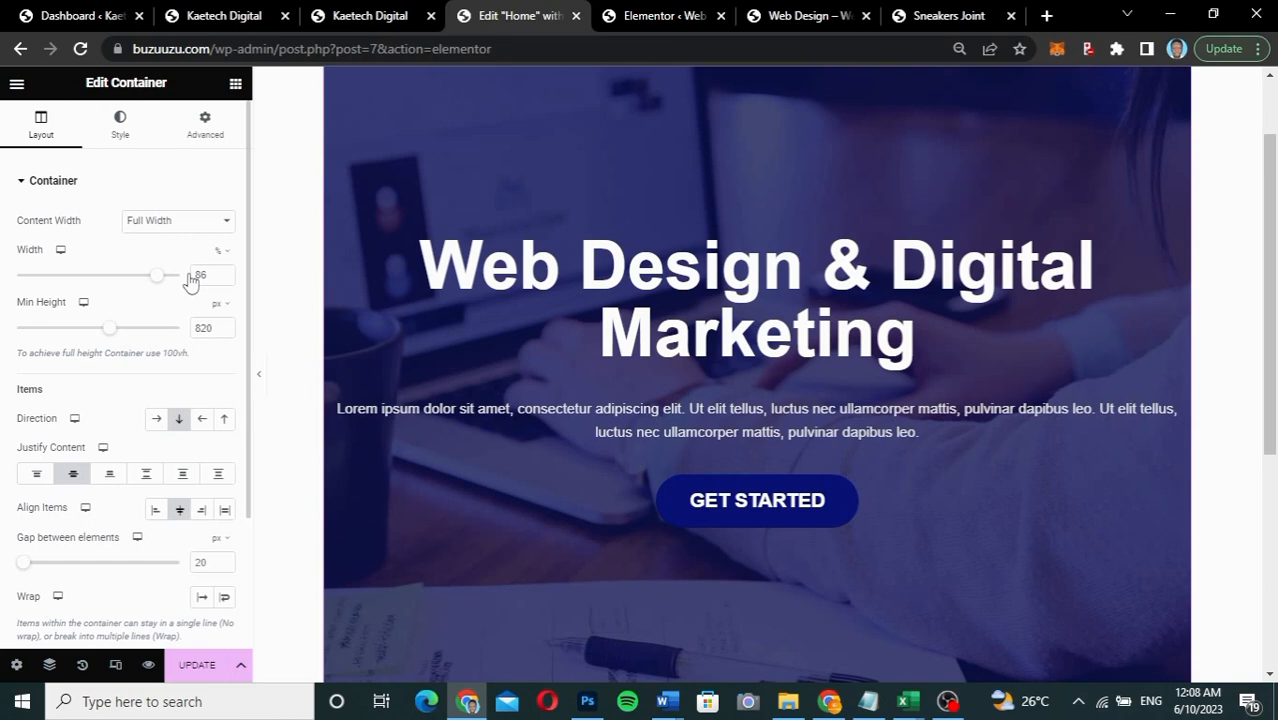
{"action": "key", "text": "ctrl+z"}
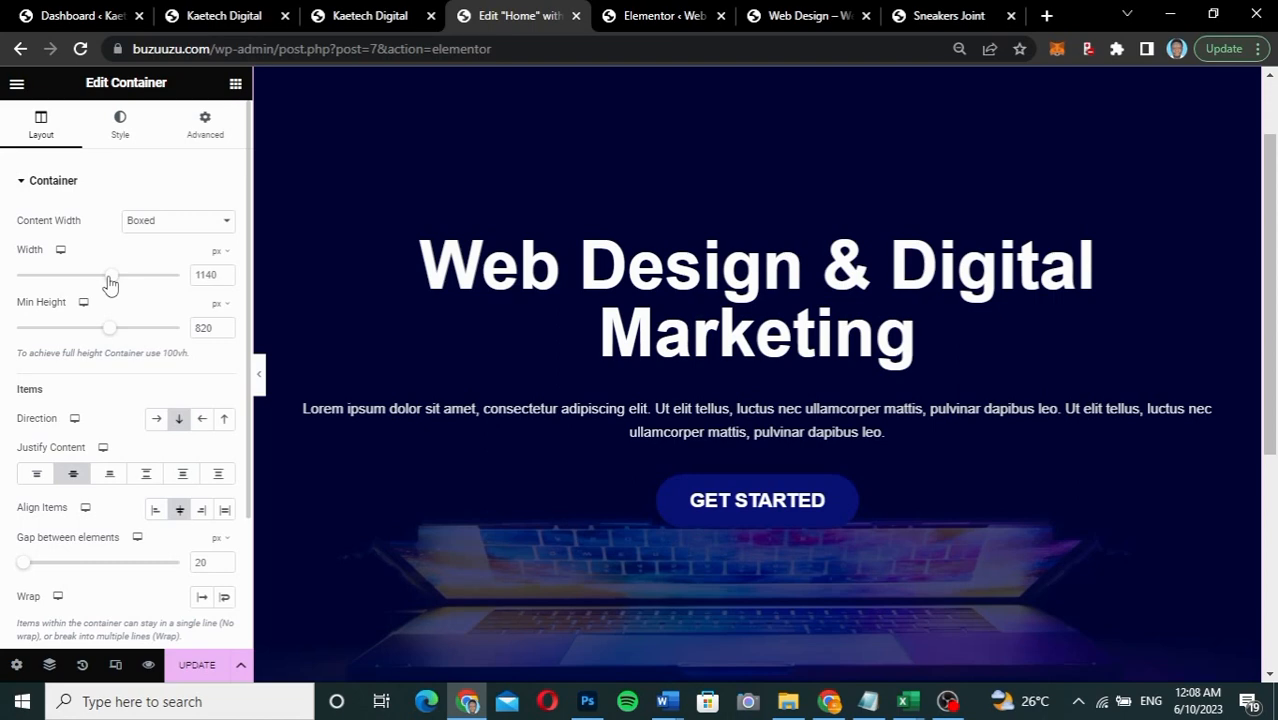
{"action": "left_click_drag", "start_coordinate": [110, 279], "coordinate": [62, 276]}
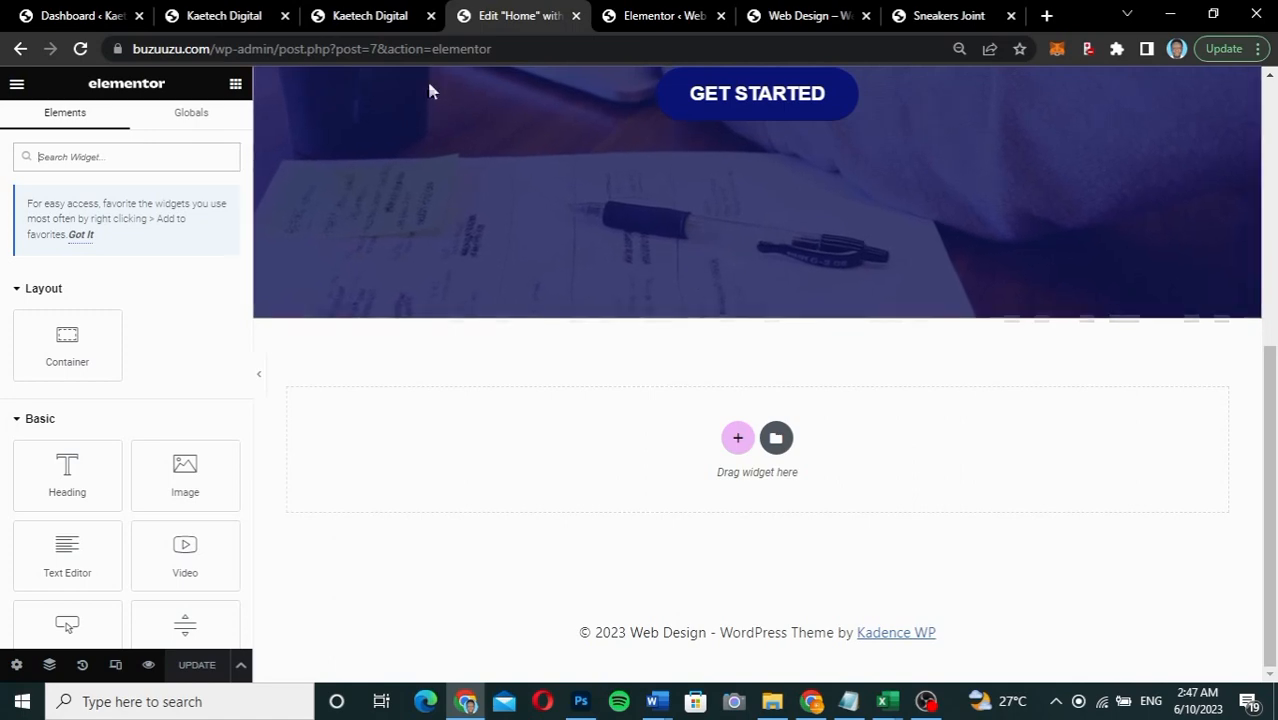
Step: Switch to the Kaetech Digital demo site and view its About Us section as the reference for the next section
{"action": "left_click", "coordinate": [374, 22]}
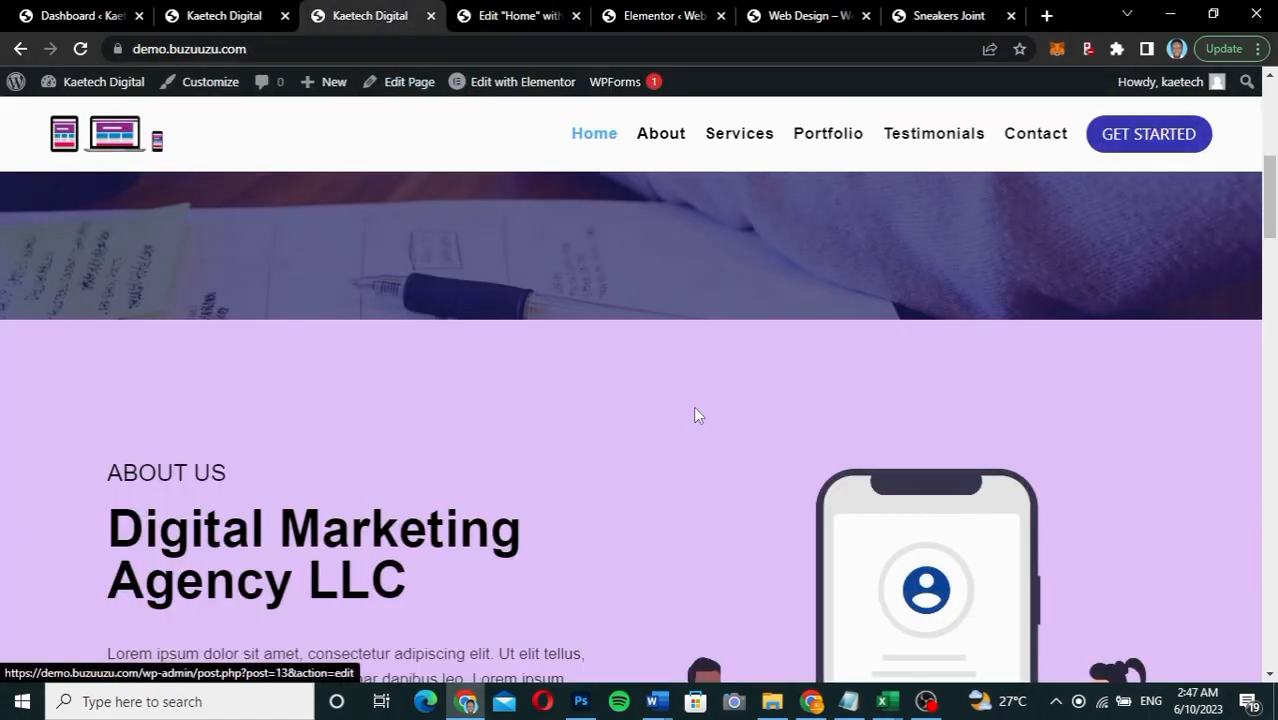
Step: Examine the demo's About Us section, covering its text column, the Motto and Visson items and the phone illustration
{"action": "scroll", "coordinate": [677, 513], "scroll_direction": "down", "scroll_amount": 3}
{"action": "scroll", "coordinate": [677, 513], "scroll_direction": "down", "scroll_amount": 3}
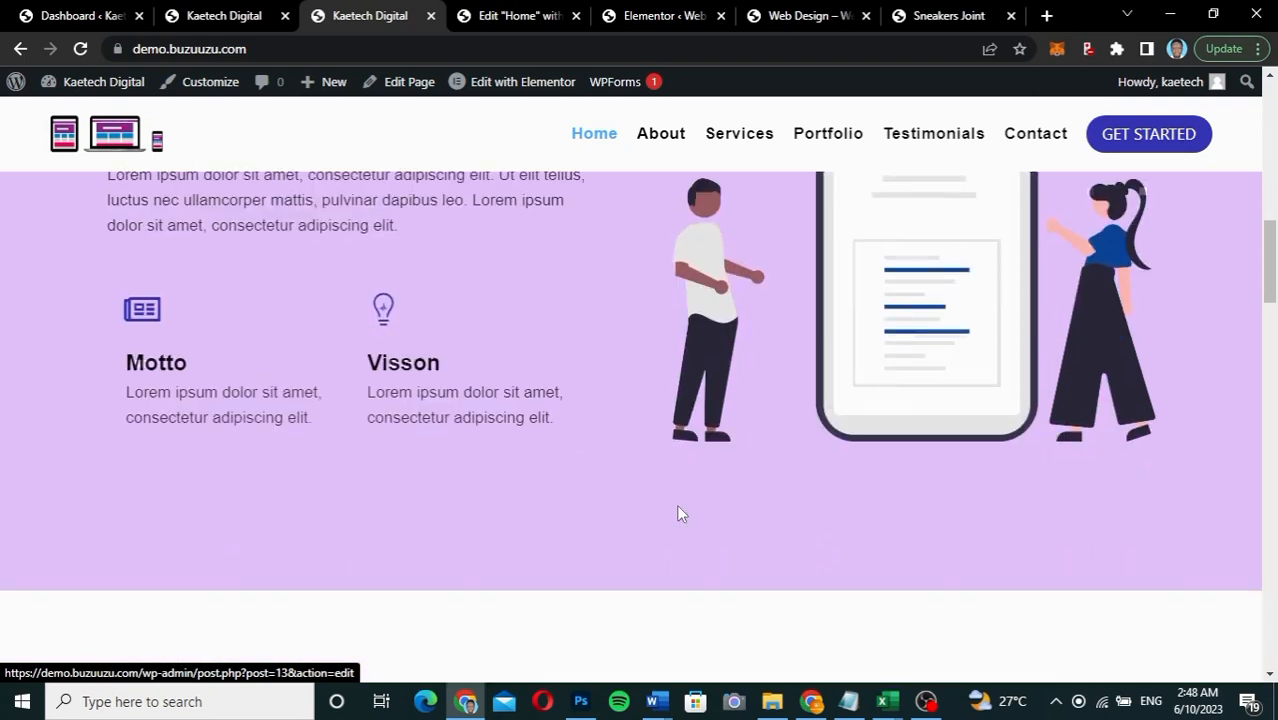
{"action": "scroll", "coordinate": [677, 513], "scroll_direction": "up", "scroll_amount": 4}
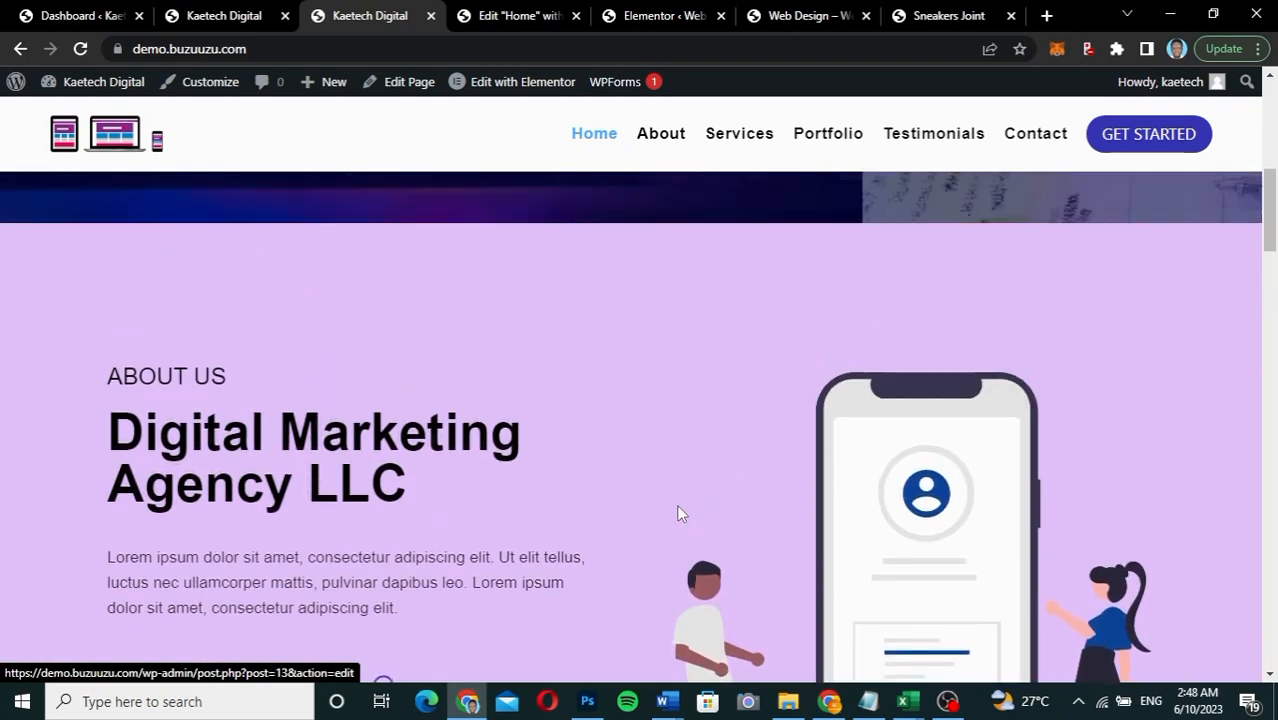
{"action": "scroll", "coordinate": [677, 513], "scroll_direction": "down", "scroll_amount": 2}
{"action": "scroll", "coordinate": [677, 513], "scroll_direction": "down", "scroll_amount": 1}
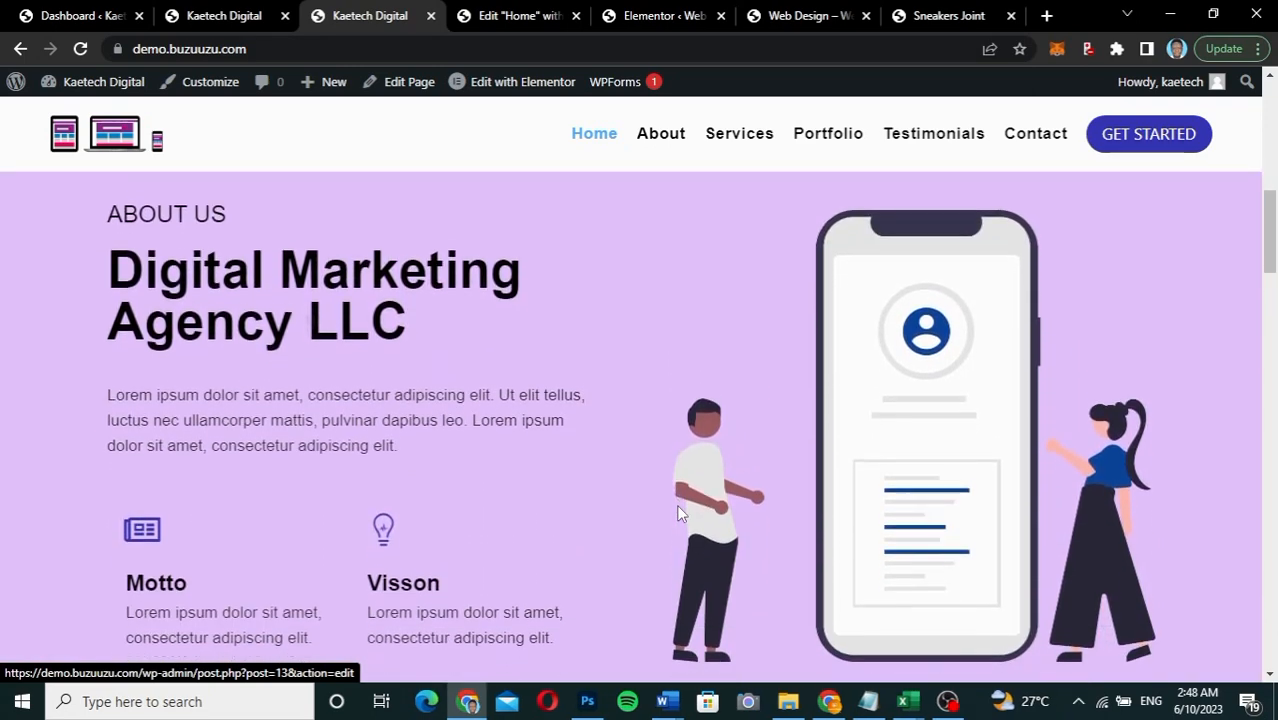
{"action": "scroll", "coordinate": [677, 513], "scroll_direction": "down", "scroll_amount": 1}
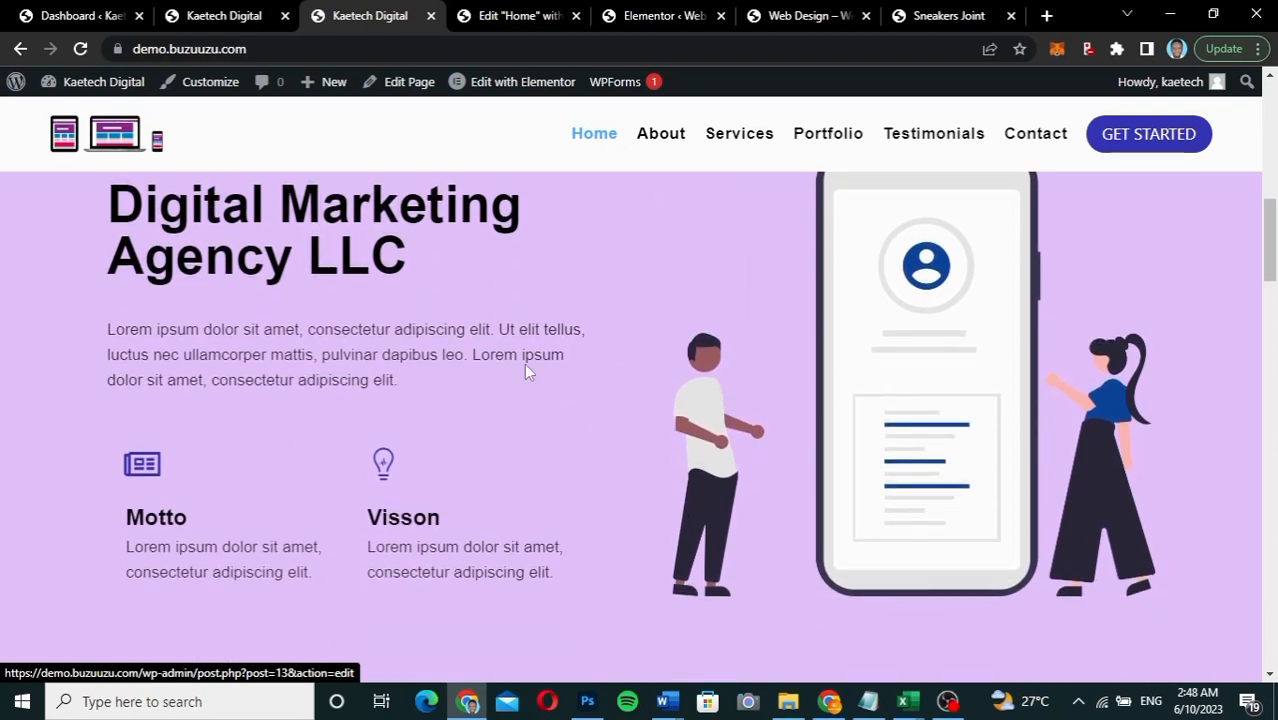
{"action": "scroll", "coordinate": [527, 368], "scroll_direction": "up", "scroll_amount": 3}
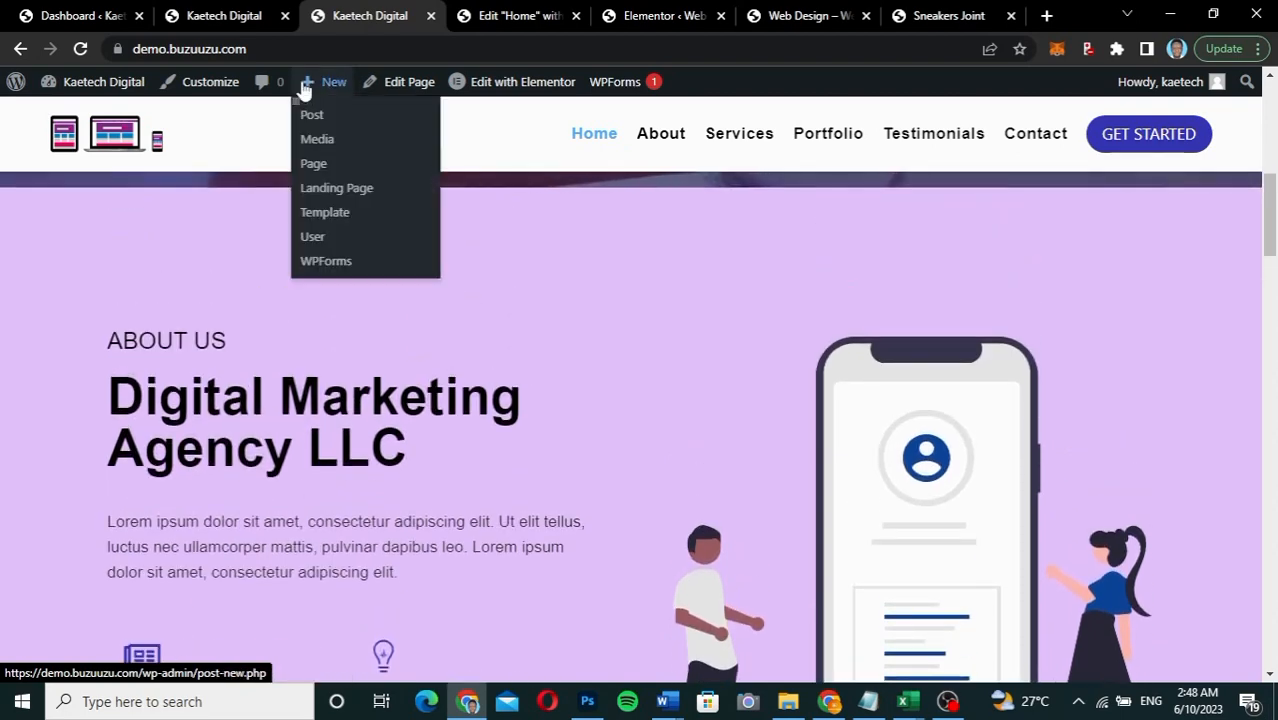
Step: Return to the Home page editor, add a two-column container below the hero and set its minimum height to 820 px
{"action": "left_click", "coordinate": [516, 16]}
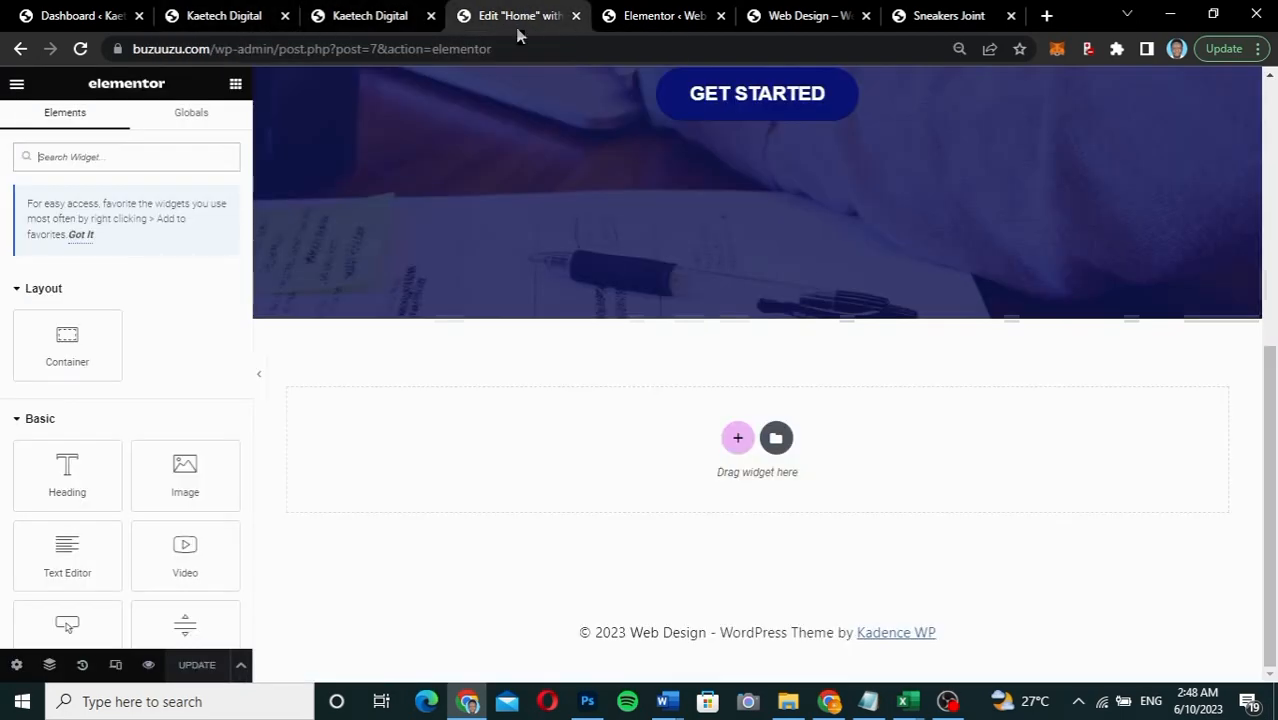
{"action": "left_click", "coordinate": [736, 439]}
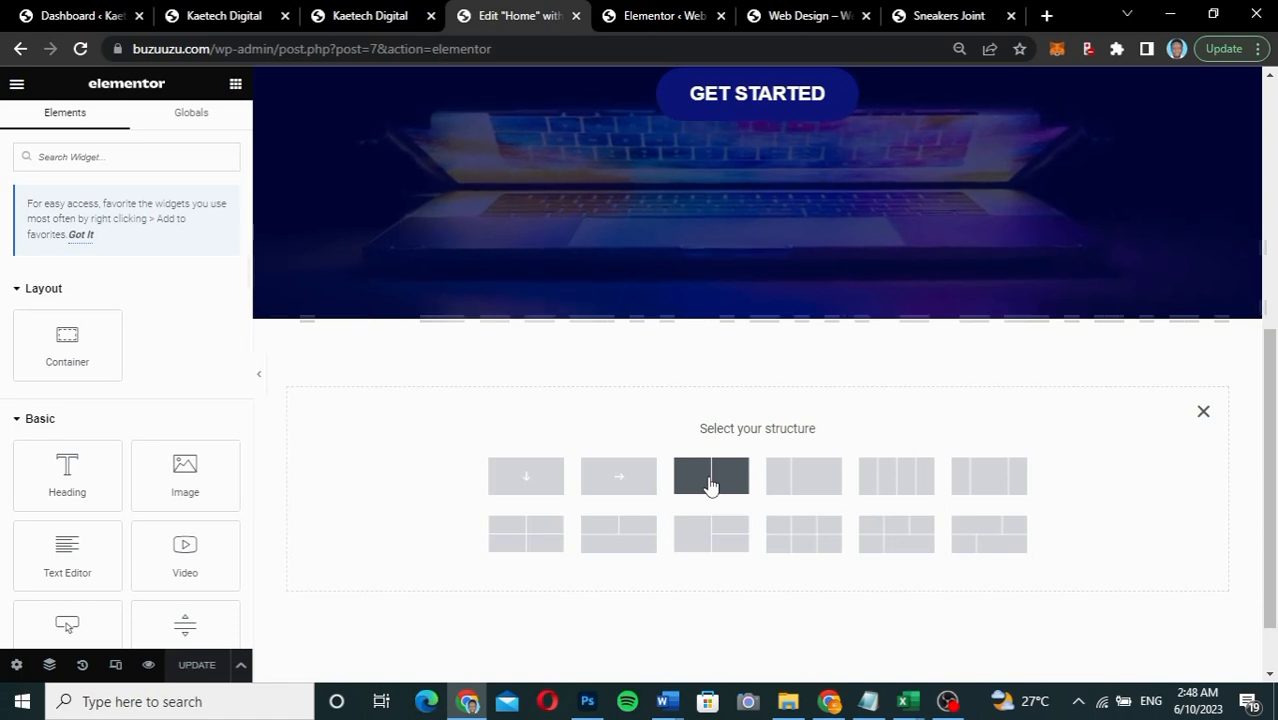
{"action": "left_click", "coordinate": [710, 485]}
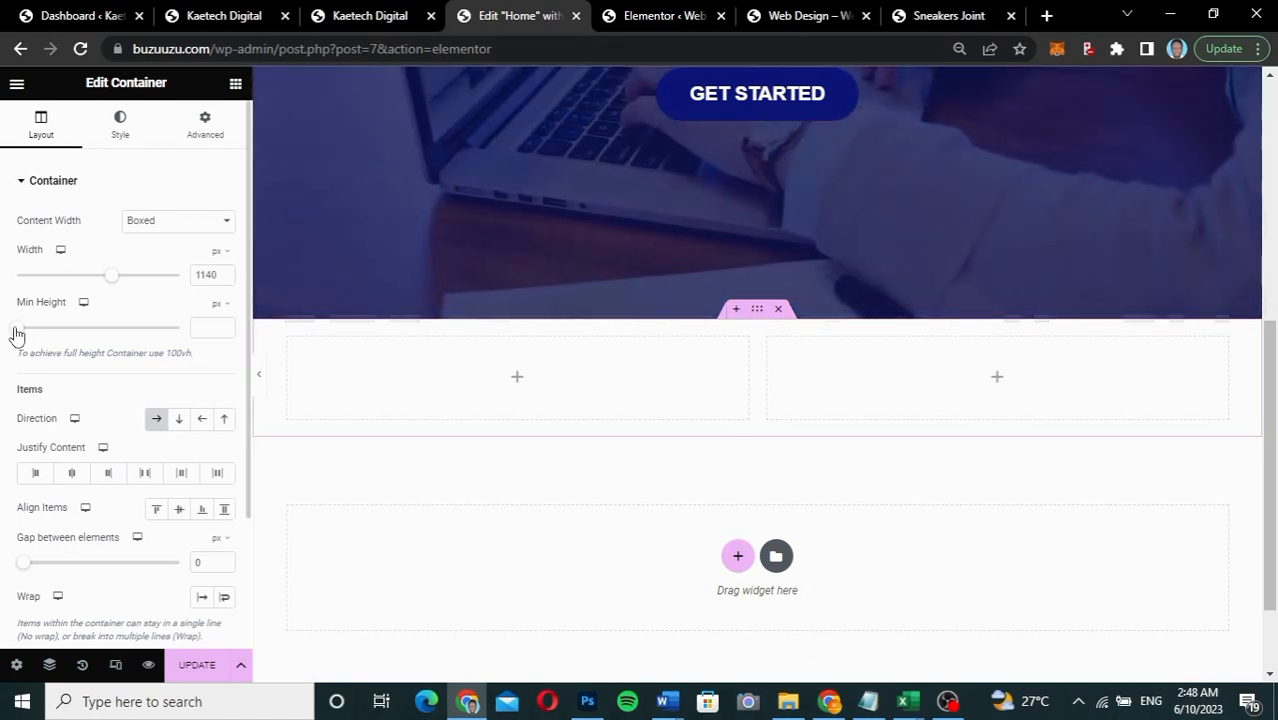
{"action": "left_click_drag", "start_coordinate": [15, 330], "coordinate": [88, 335]}
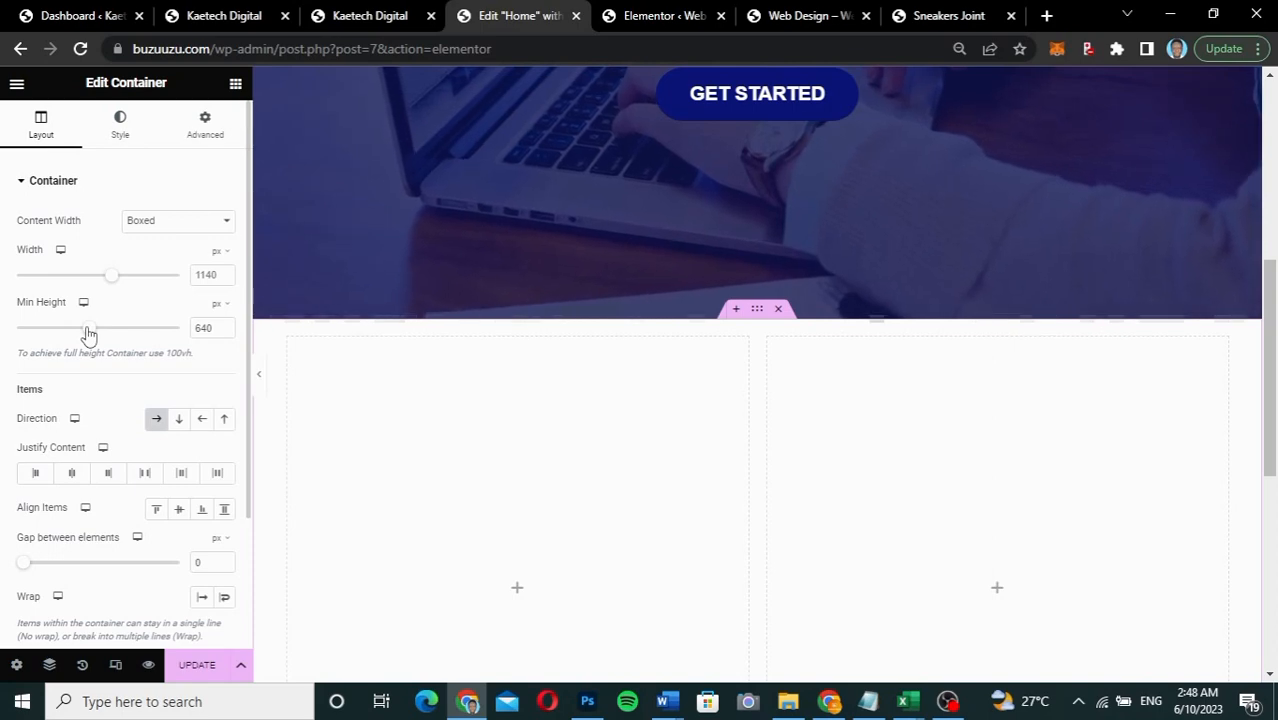
{"action": "double_click", "coordinate": [203, 328]}
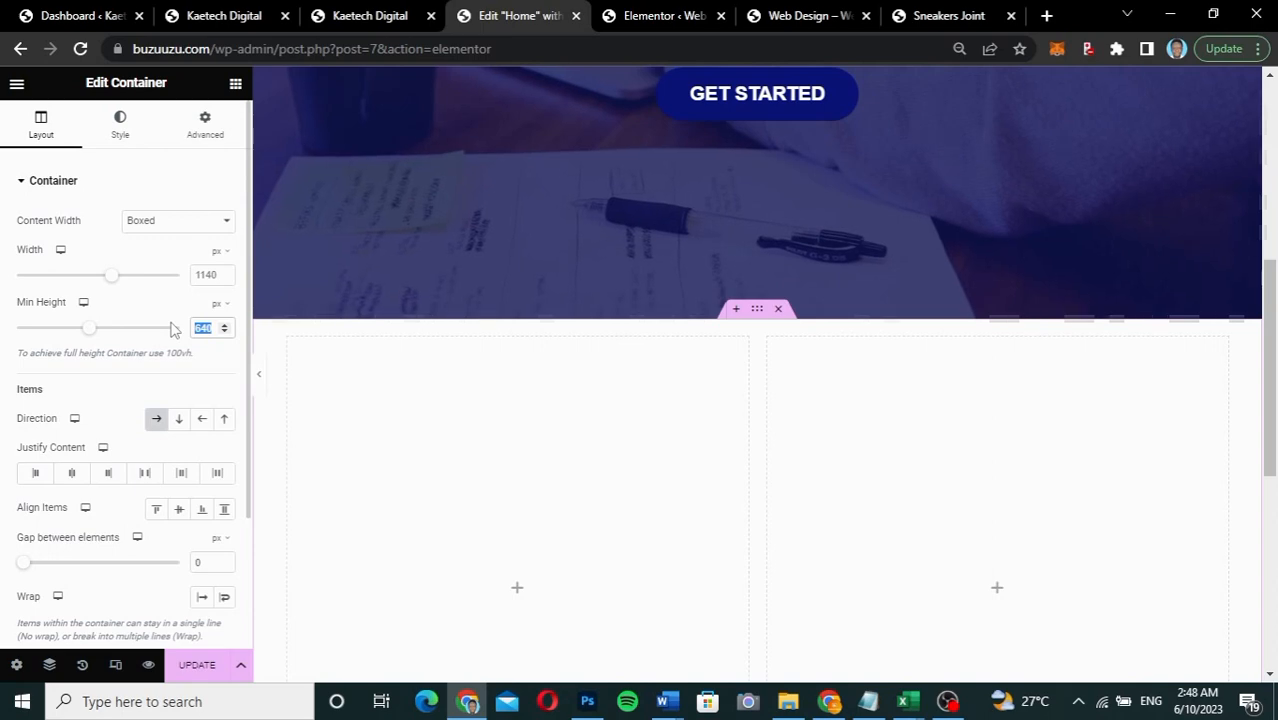
{"action": "type", "text": "820"}
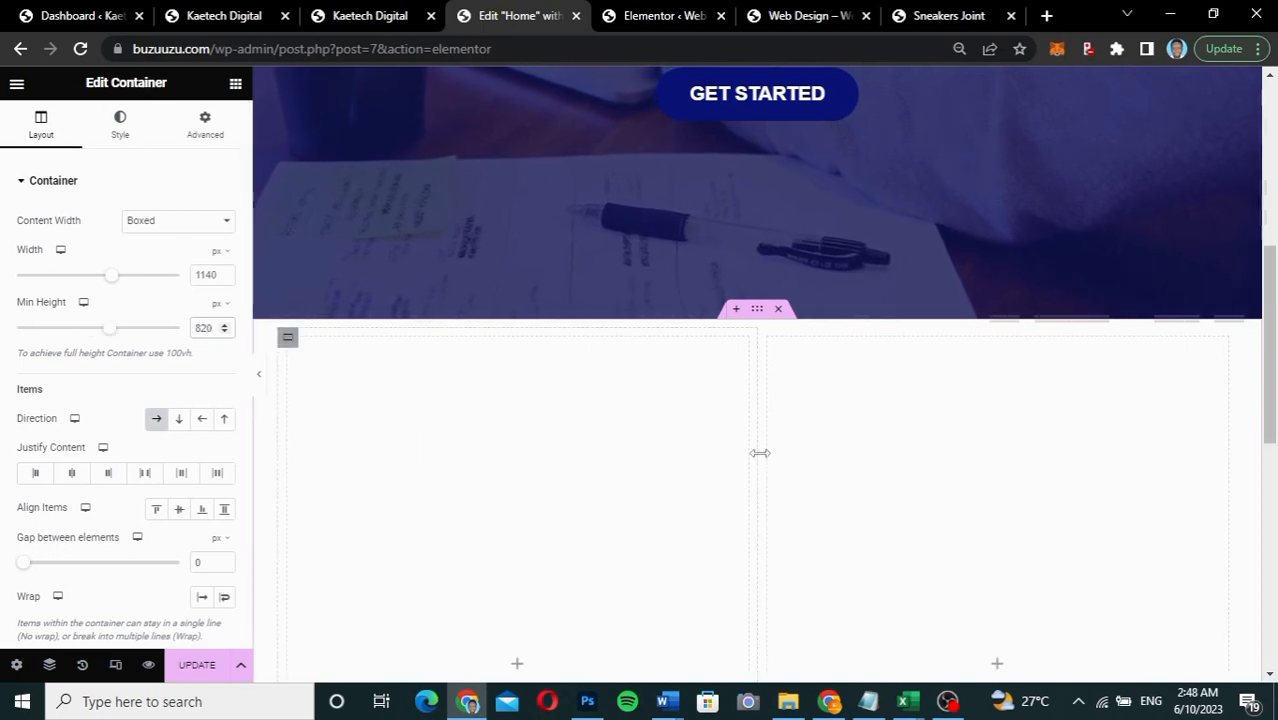
Step: Place an Image widget in the new section's right column and choose the phone illustration 4.png from the media library
{"action": "scroll", "coordinate": [766, 464], "scroll_direction": "down", "scroll_amount": 2}
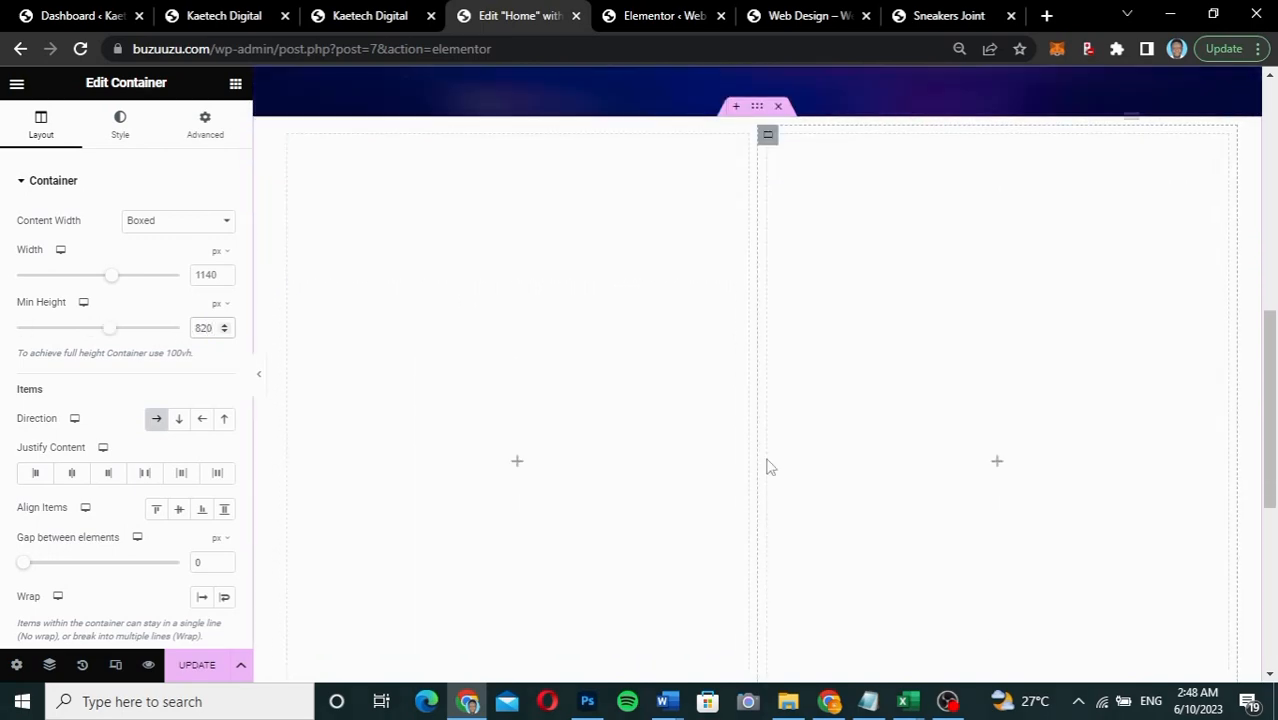
{"action": "left_click", "coordinate": [998, 464]}
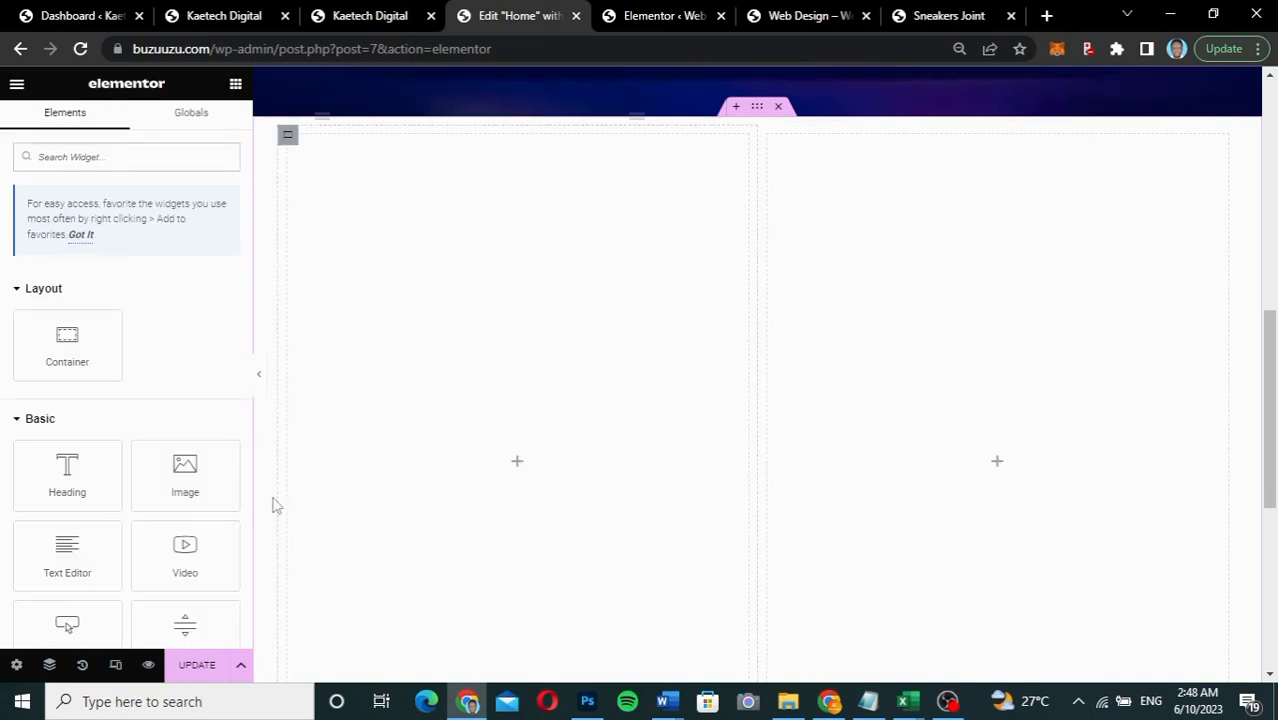
{"action": "left_click_drag", "start_coordinate": [180, 467], "coordinate": [1011, 465]}
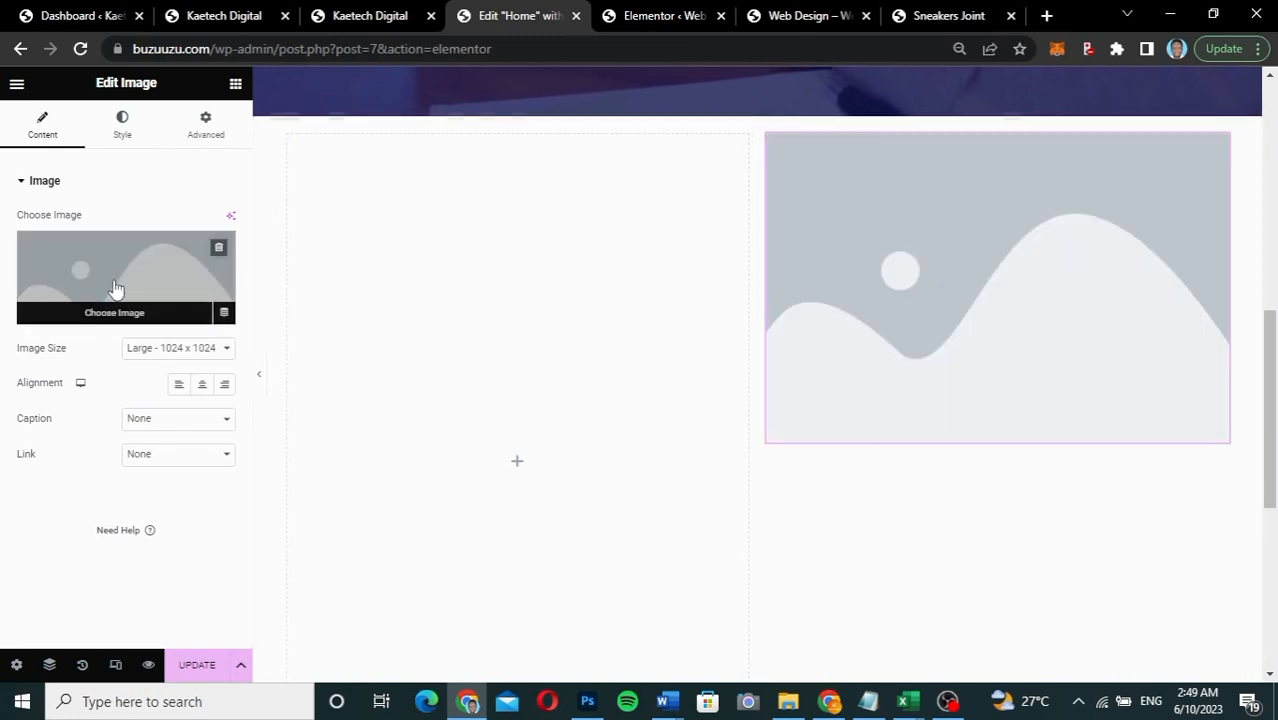
{"action": "left_click", "coordinate": [115, 267]}
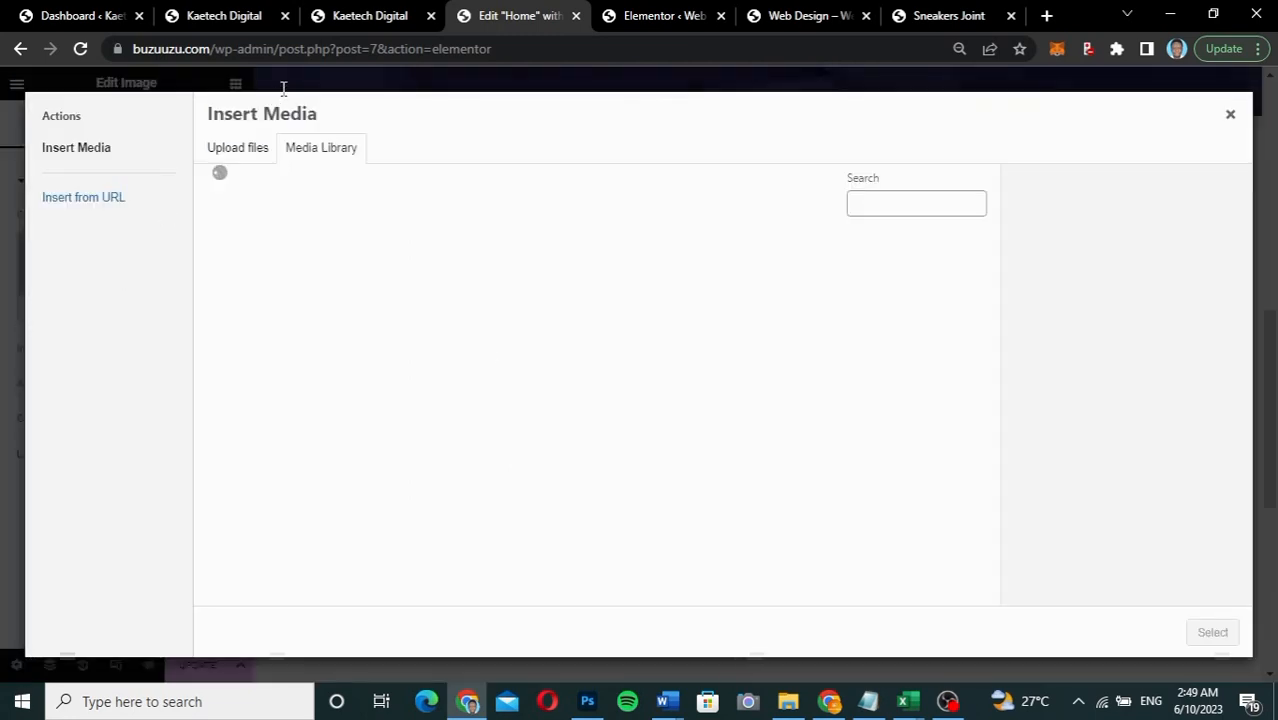
{"action": "left_click", "coordinate": [331, 20]}
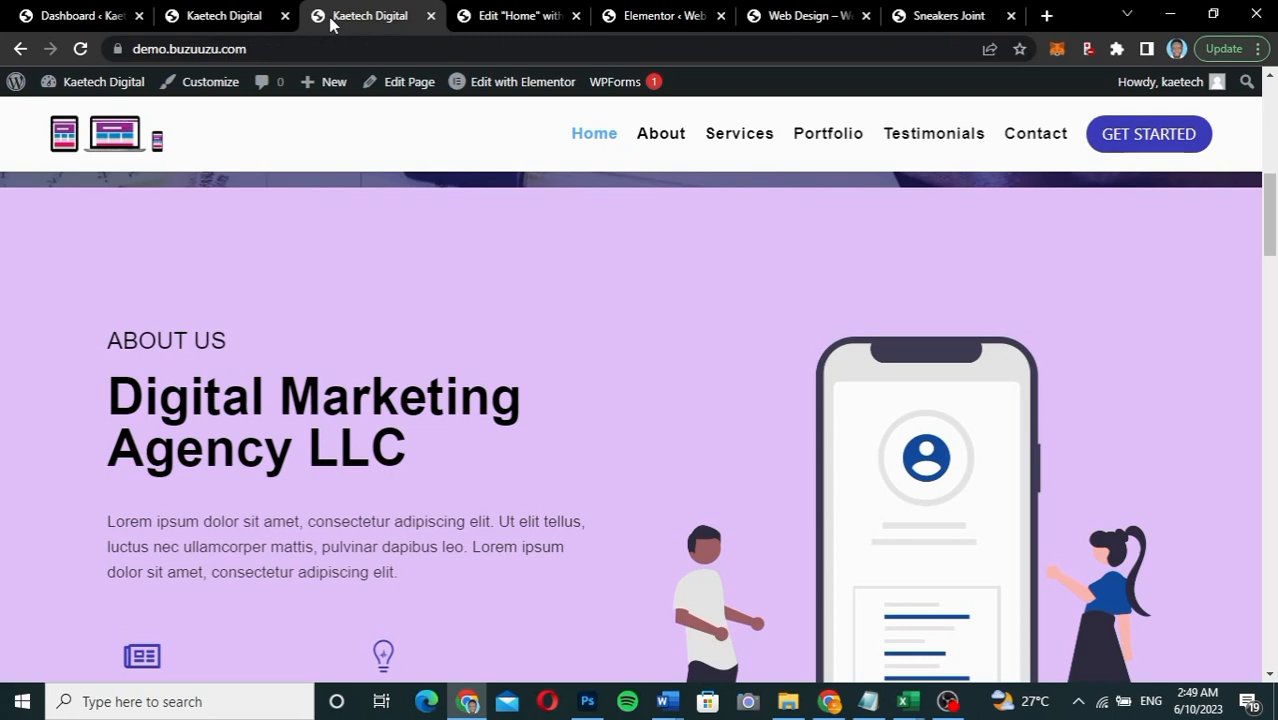
{"action": "left_click", "coordinate": [518, 10]}
{"action": "left_click", "coordinate": [913, 422]}
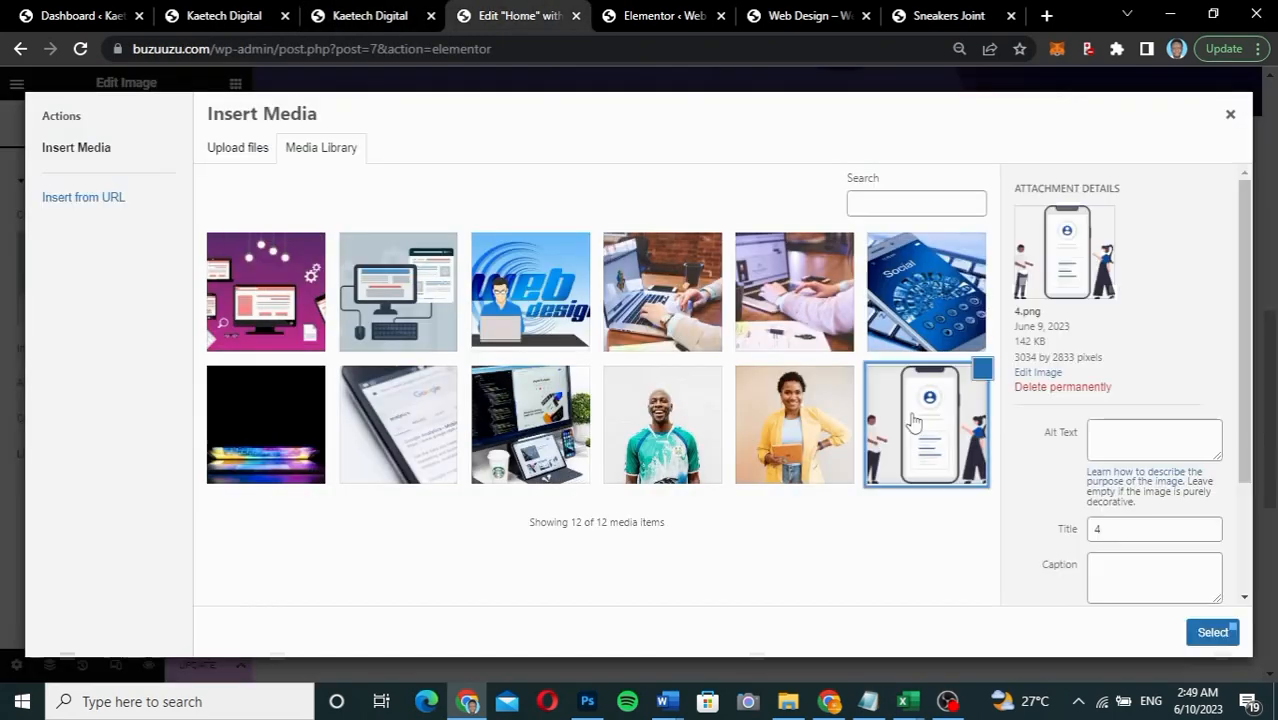
{"action": "left_click", "coordinate": [1195, 632]}
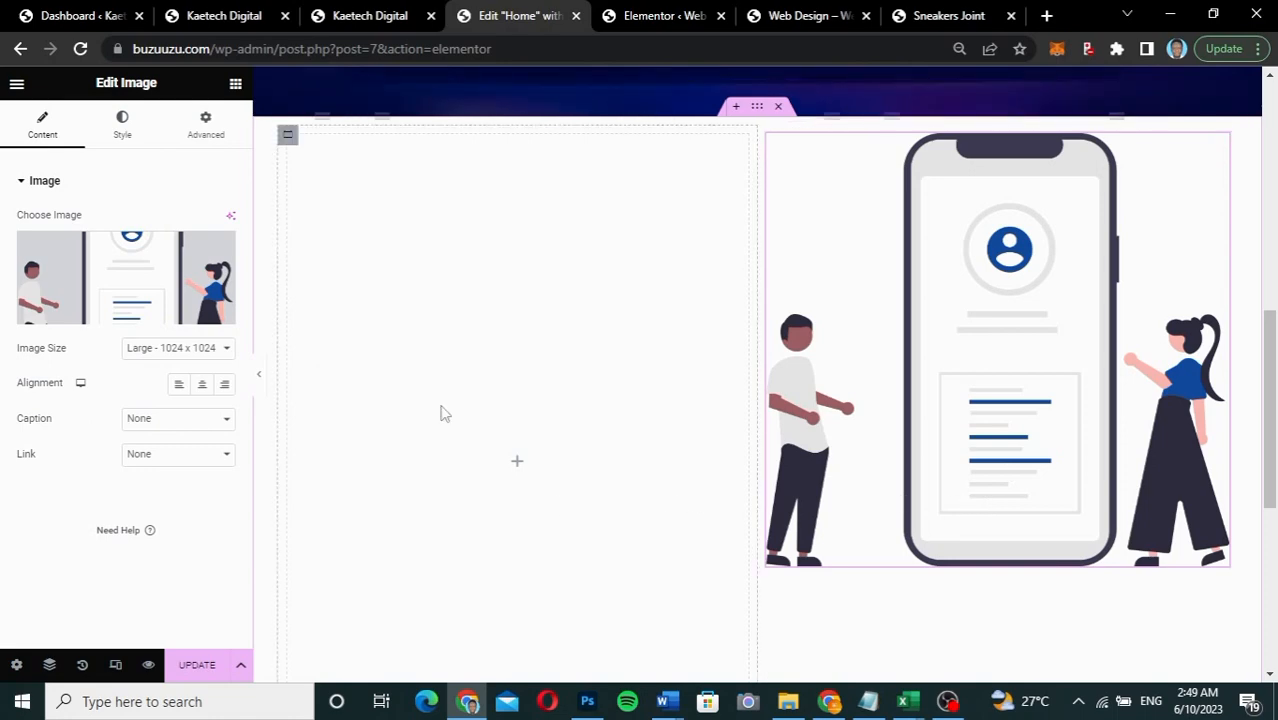
Step: Check the demo's About Us text, return to the editor and add a heading reading "ABOUT US" in the empty left column
{"action": "left_click", "coordinate": [328, 20]}
{"action": "scroll", "coordinate": [685, 430], "scroll_direction": "down", "scroll_amount": 3}
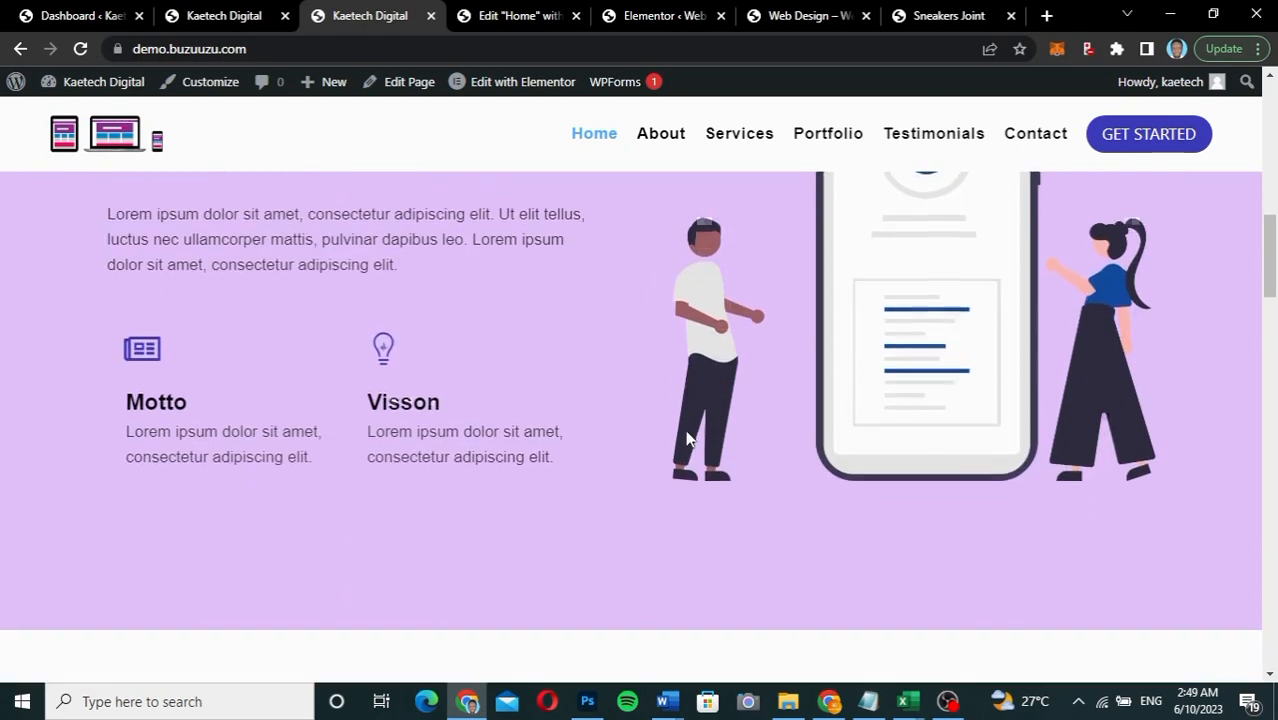
{"action": "scroll", "coordinate": [686, 437], "scroll_direction": "up", "scroll_amount": 2}
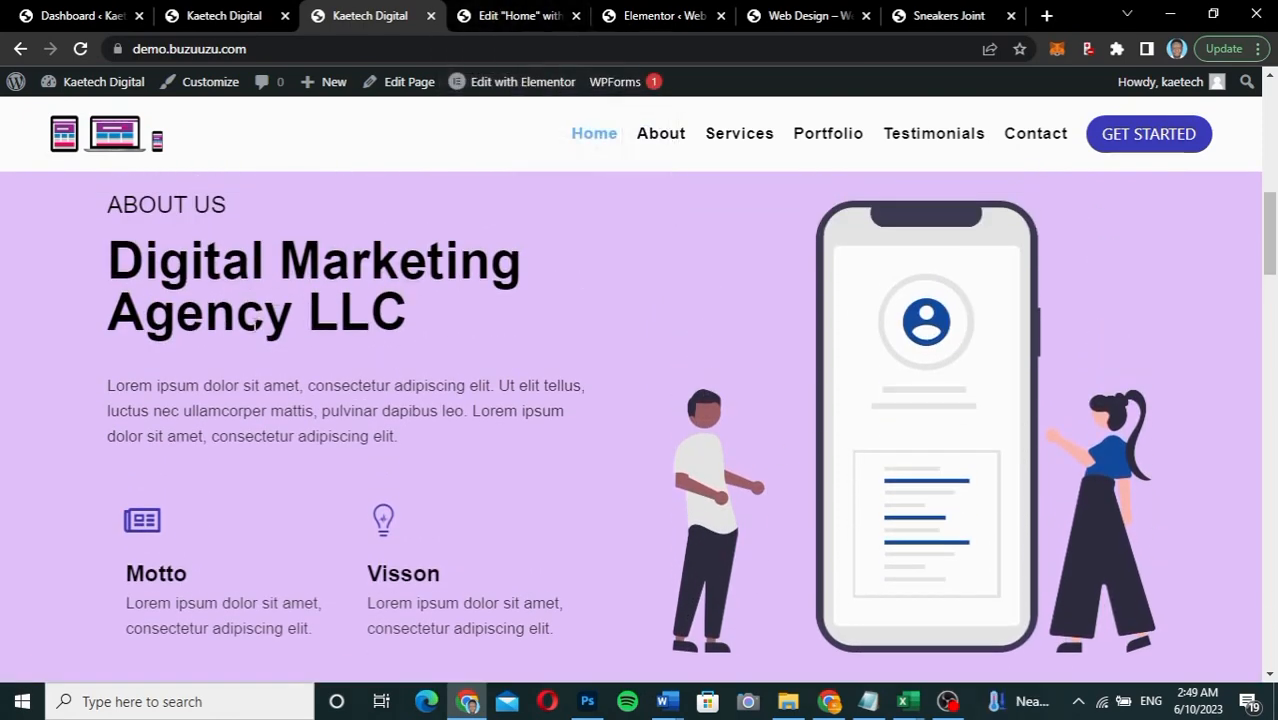
{"action": "scroll", "coordinate": [255, 325], "scroll_direction": "up", "scroll_amount": 1}
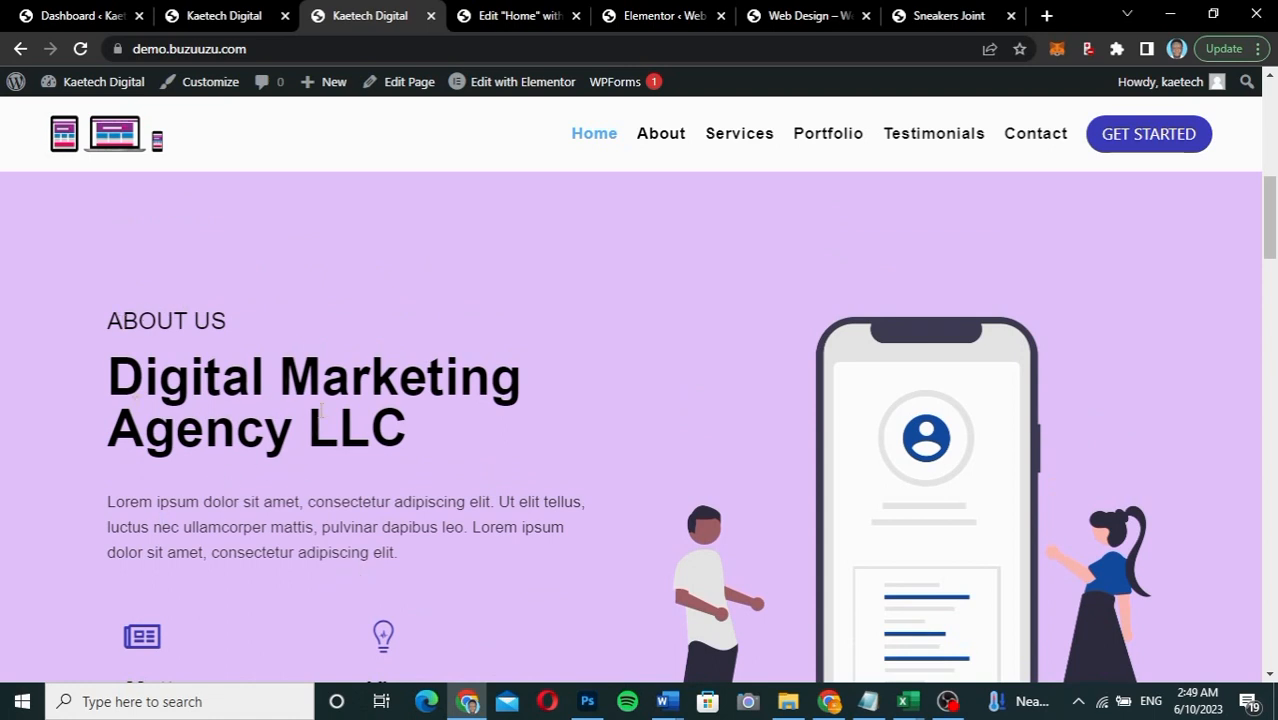
{"action": "left_click", "coordinate": [513, 17]}
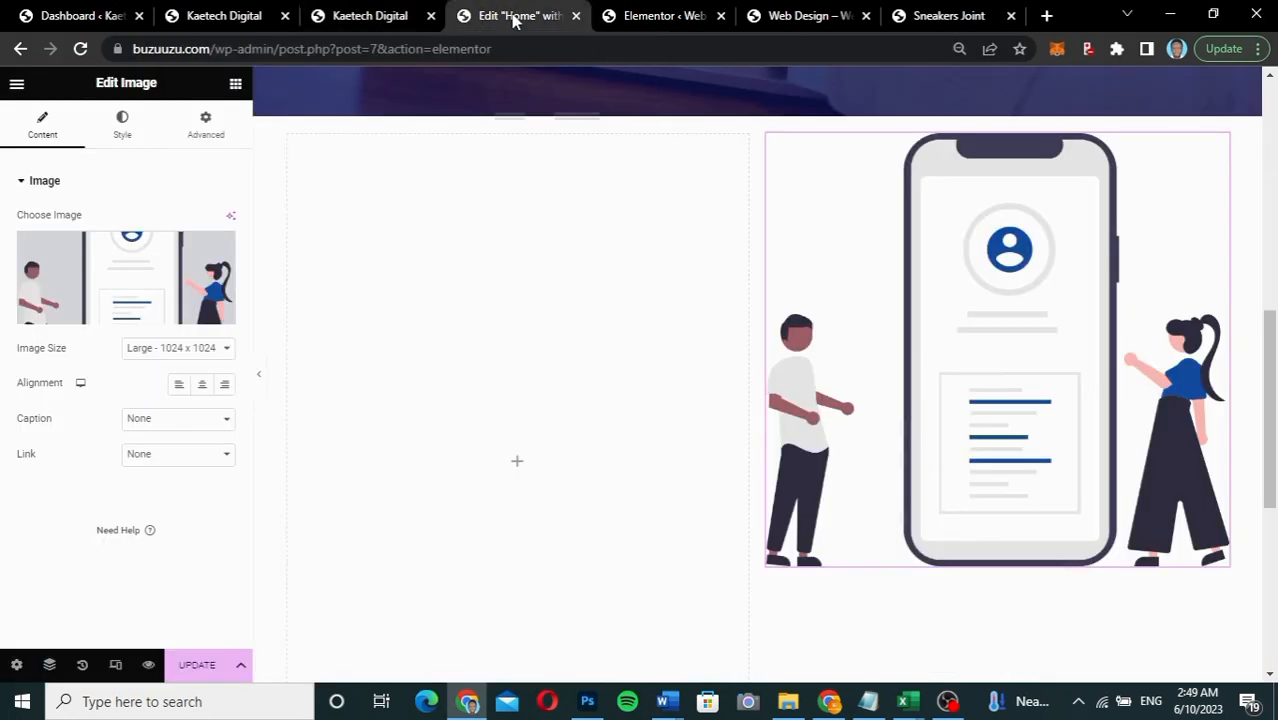
{"action": "left_click", "coordinate": [519, 464]}
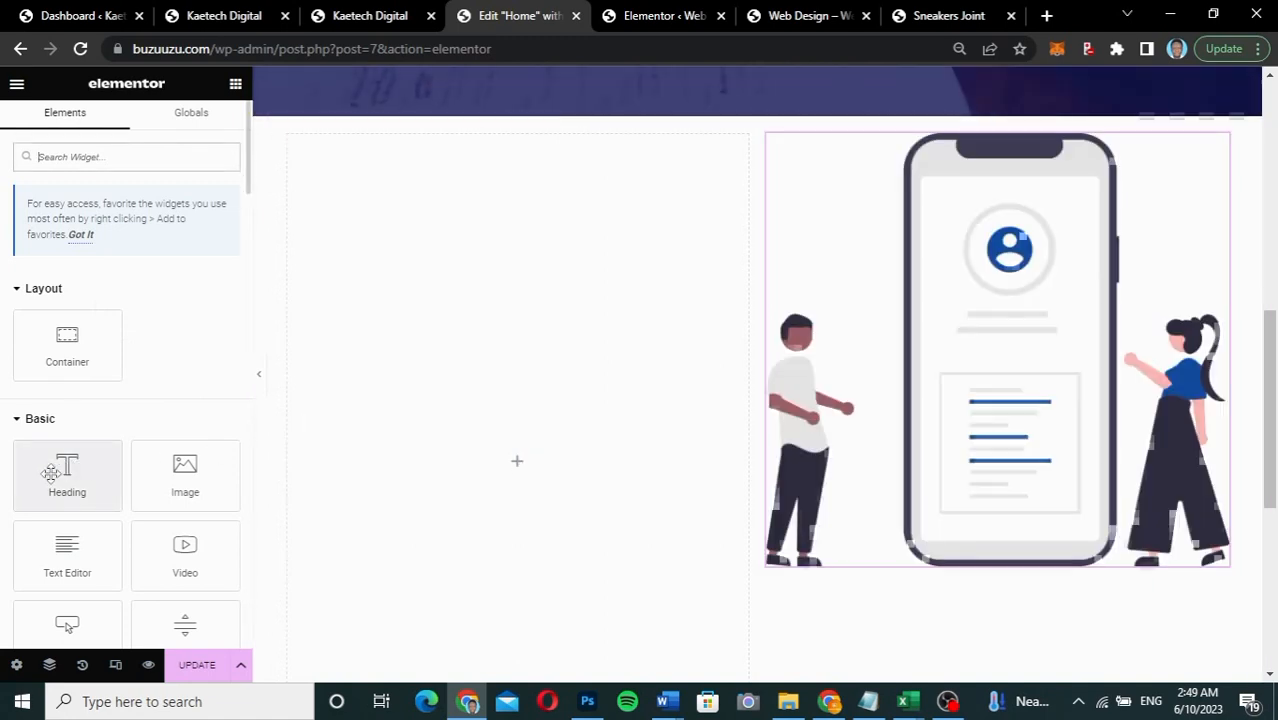
{"action": "left_click_drag", "start_coordinate": [50, 474], "coordinate": [462, 449]}
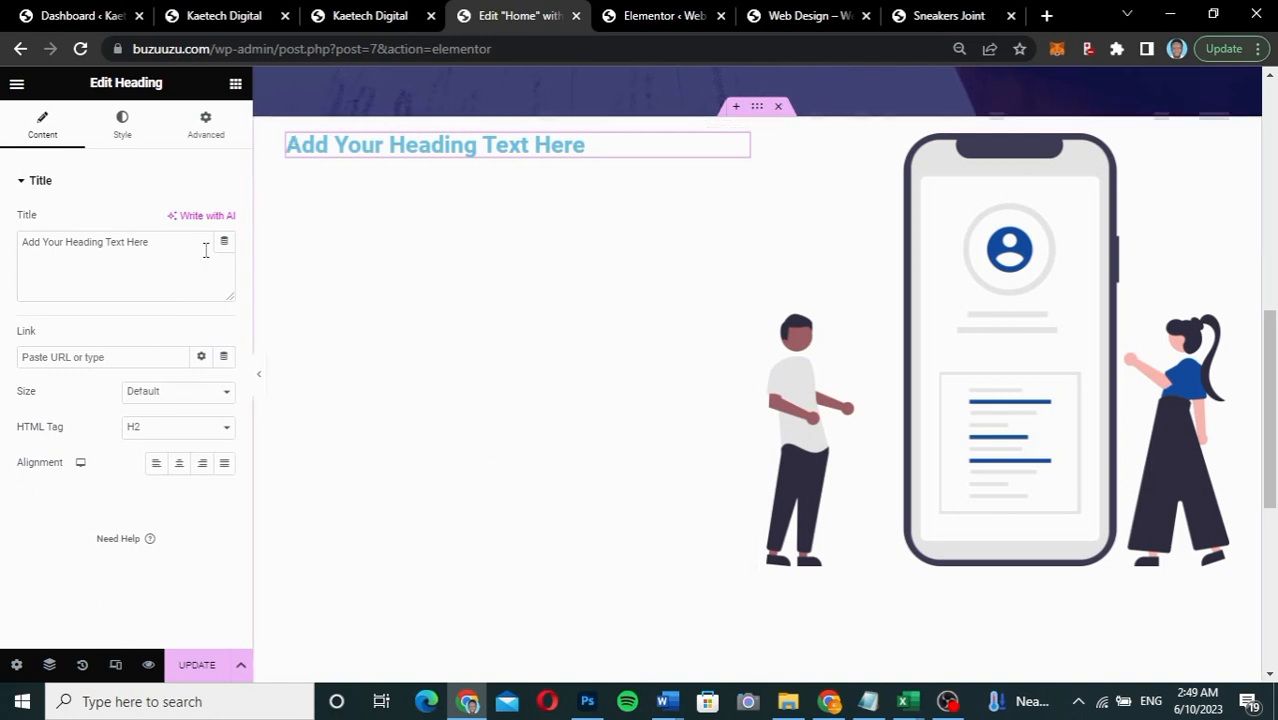
{"action": "left_click_drag", "start_coordinate": [191, 251], "coordinate": [2, 222]}
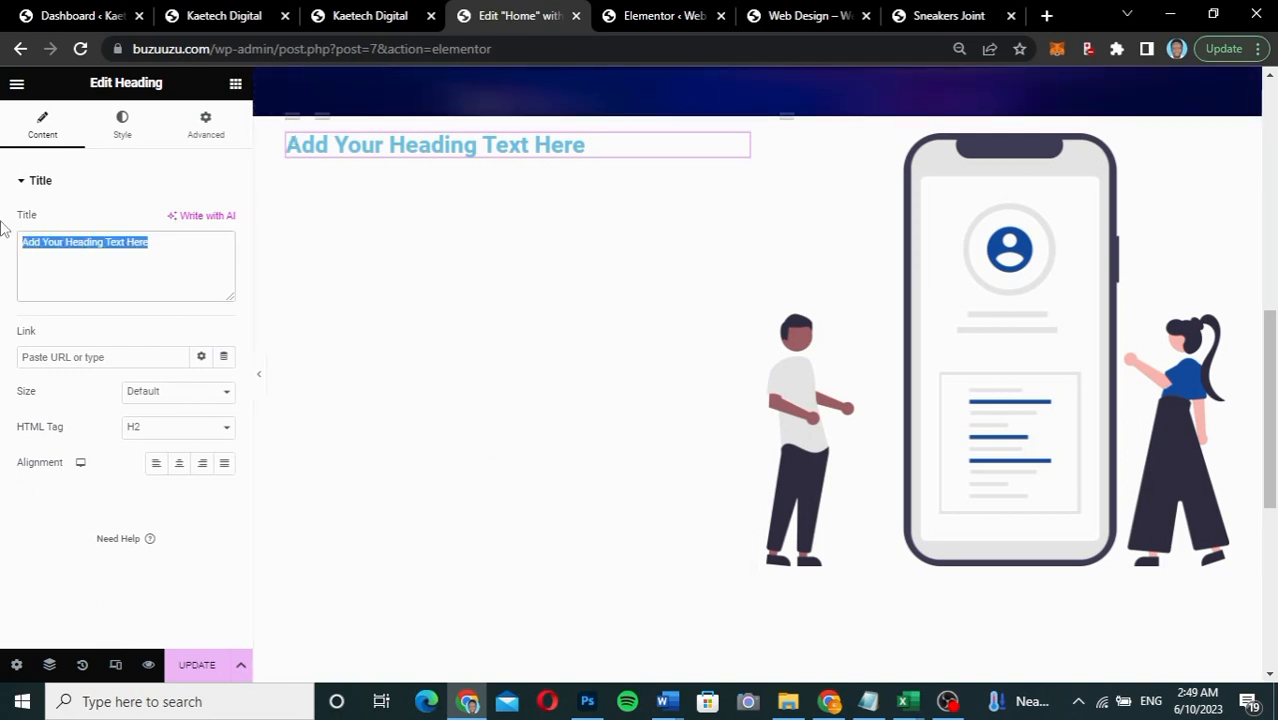
{"action": "type", "text": "ABOUT US"}
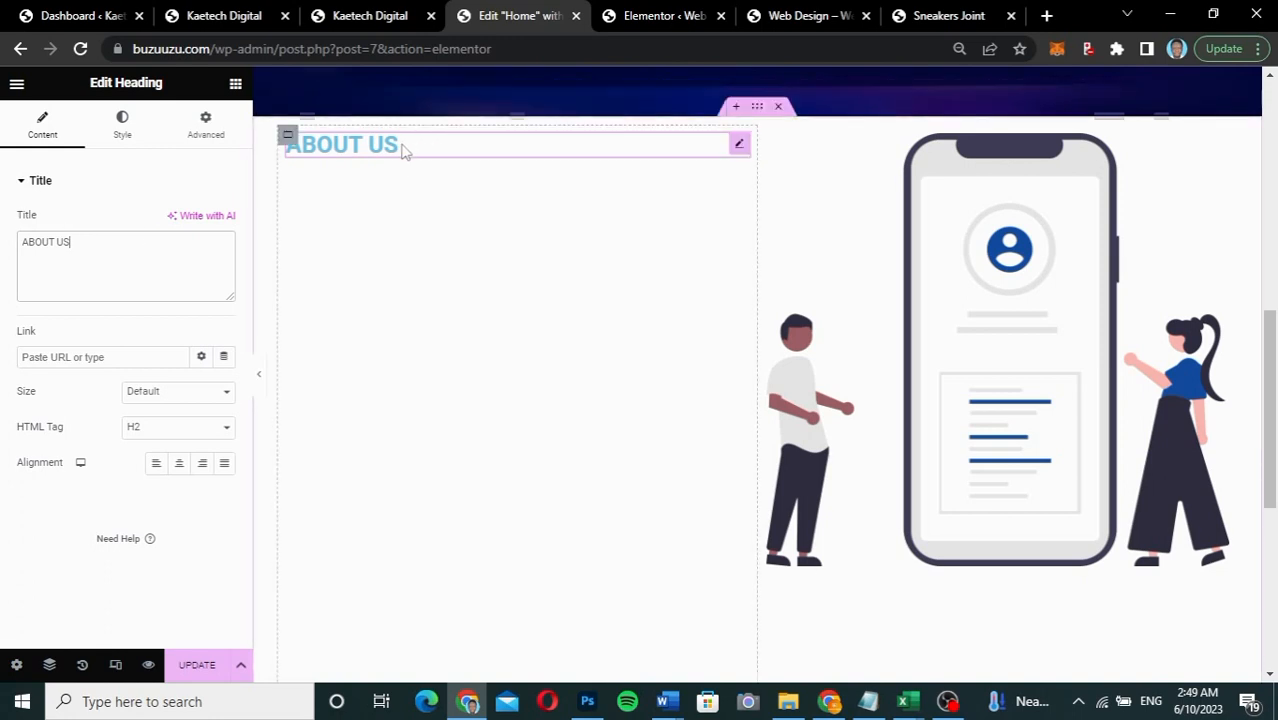
Step: Duplicate the ABOUT US heading and replace the copy's title with "Digital Marketing Agency LLC" copied from the demo site
{"action": "right_click", "coordinate": [738, 150]}
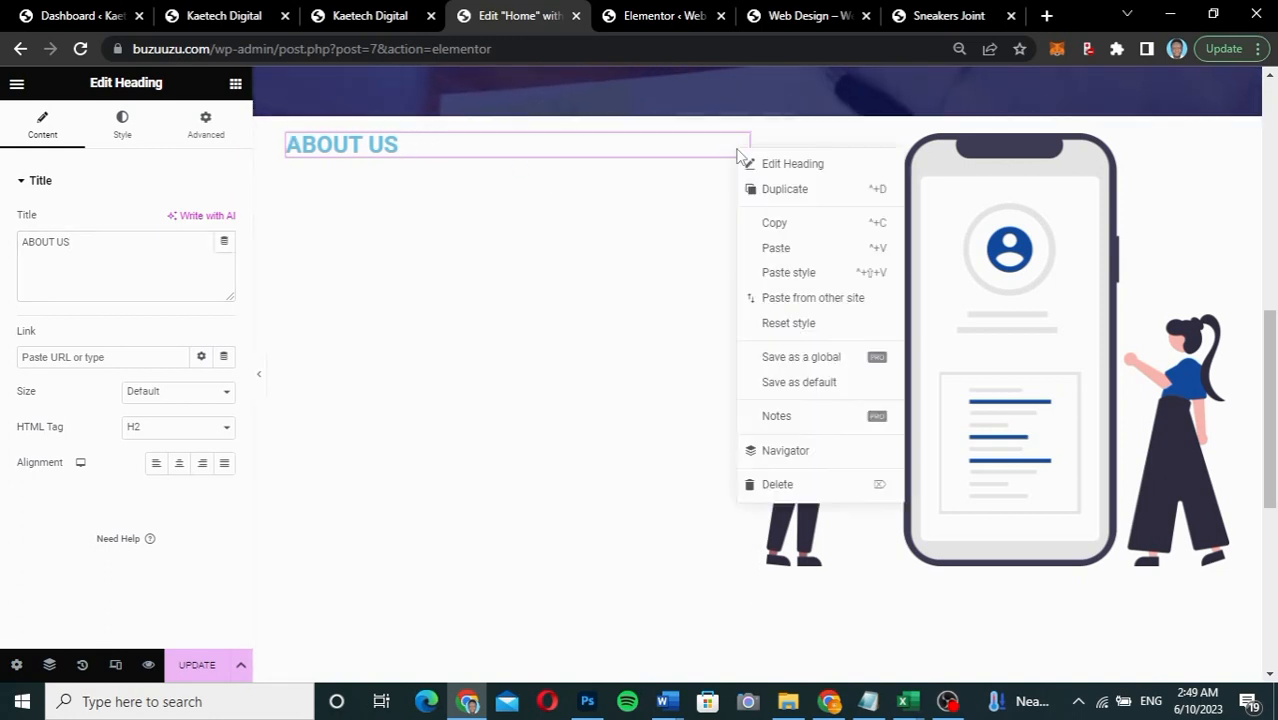
{"action": "left_click", "coordinate": [765, 194]}
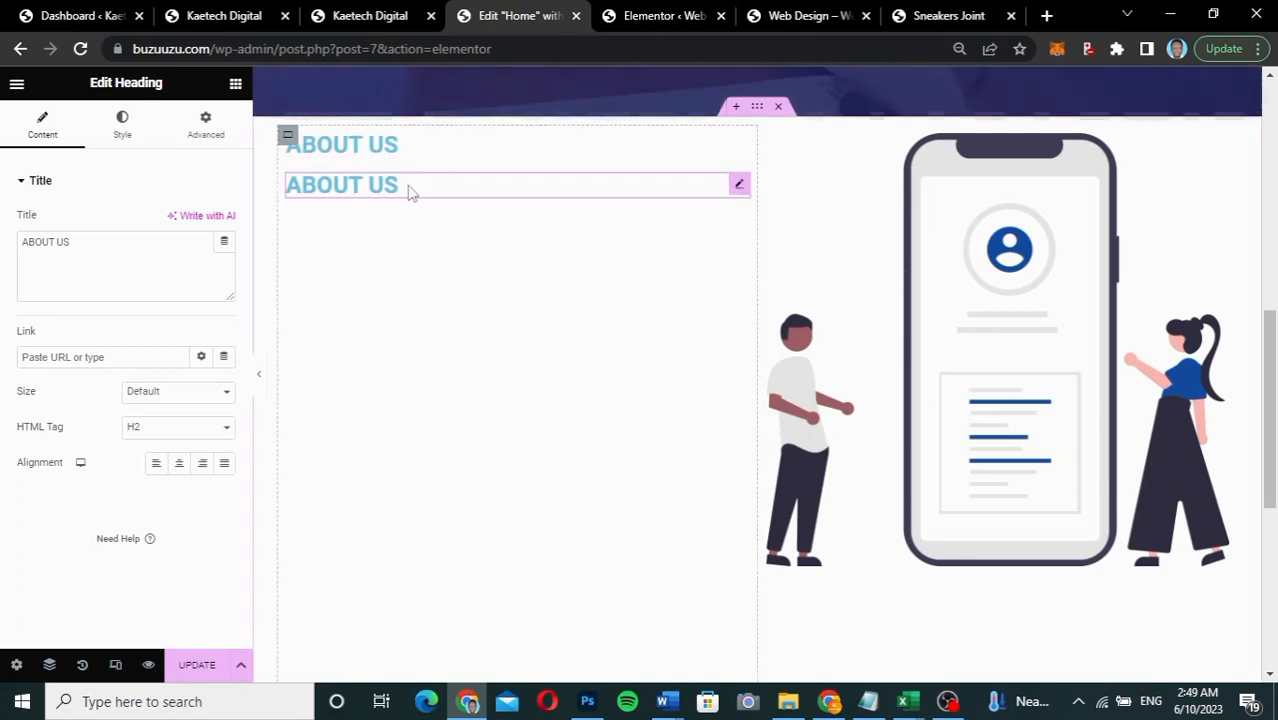
{"action": "left_click", "coordinate": [376, 16]}
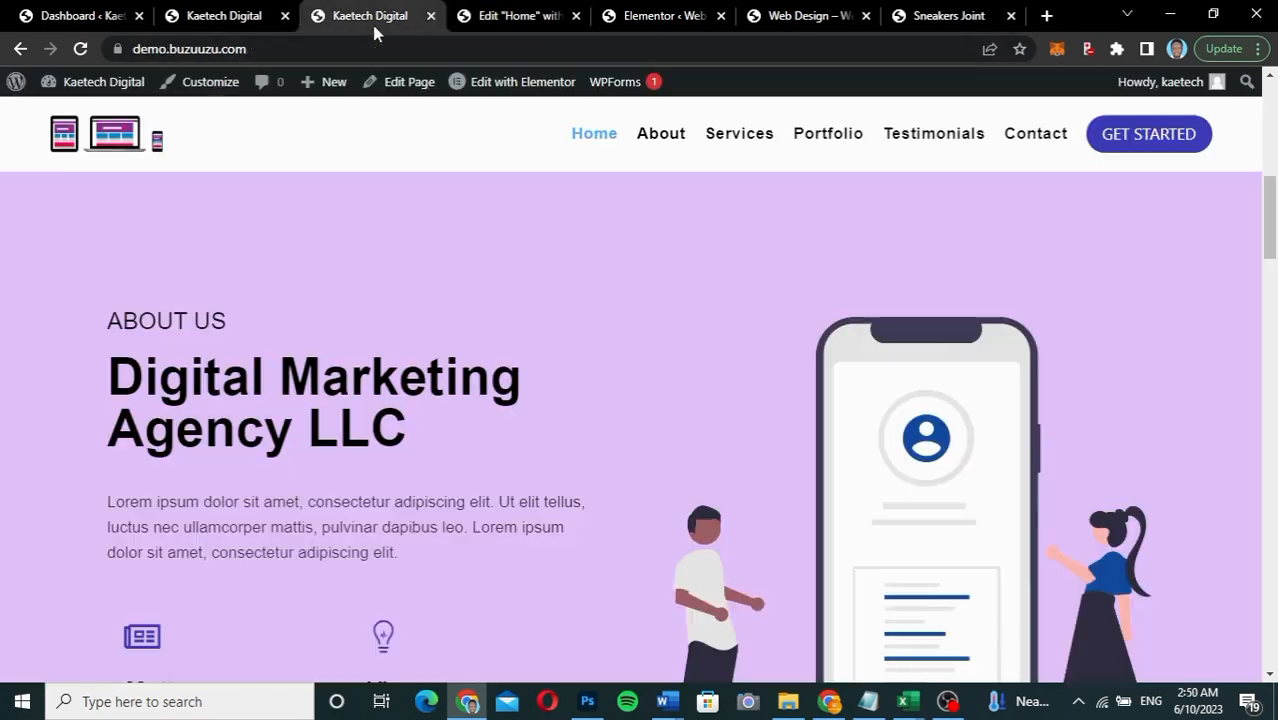
{"action": "left_click_drag", "start_coordinate": [114, 368], "coordinate": [422, 428]}
{"action": "key", "text": "ctrl+c"}
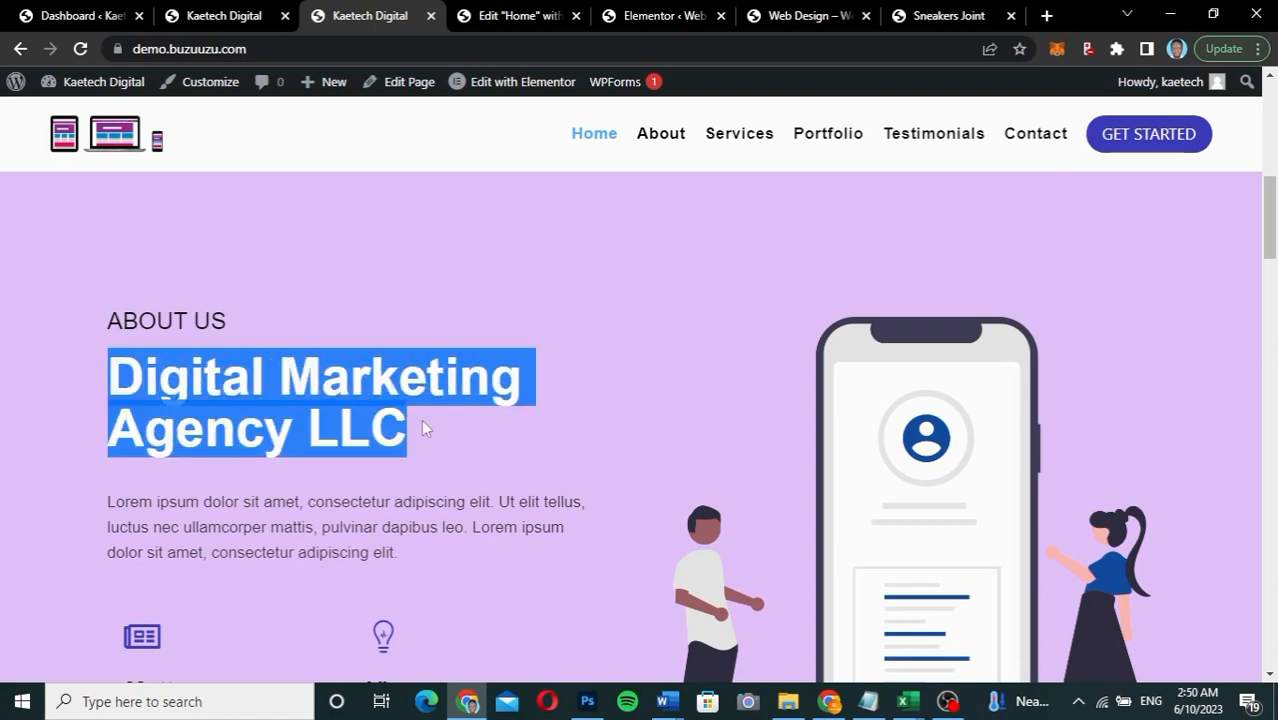
{"action": "left_click", "coordinate": [507, 18]}
{"action": "left_click_drag", "start_coordinate": [142, 241], "coordinate": [4, 254]}
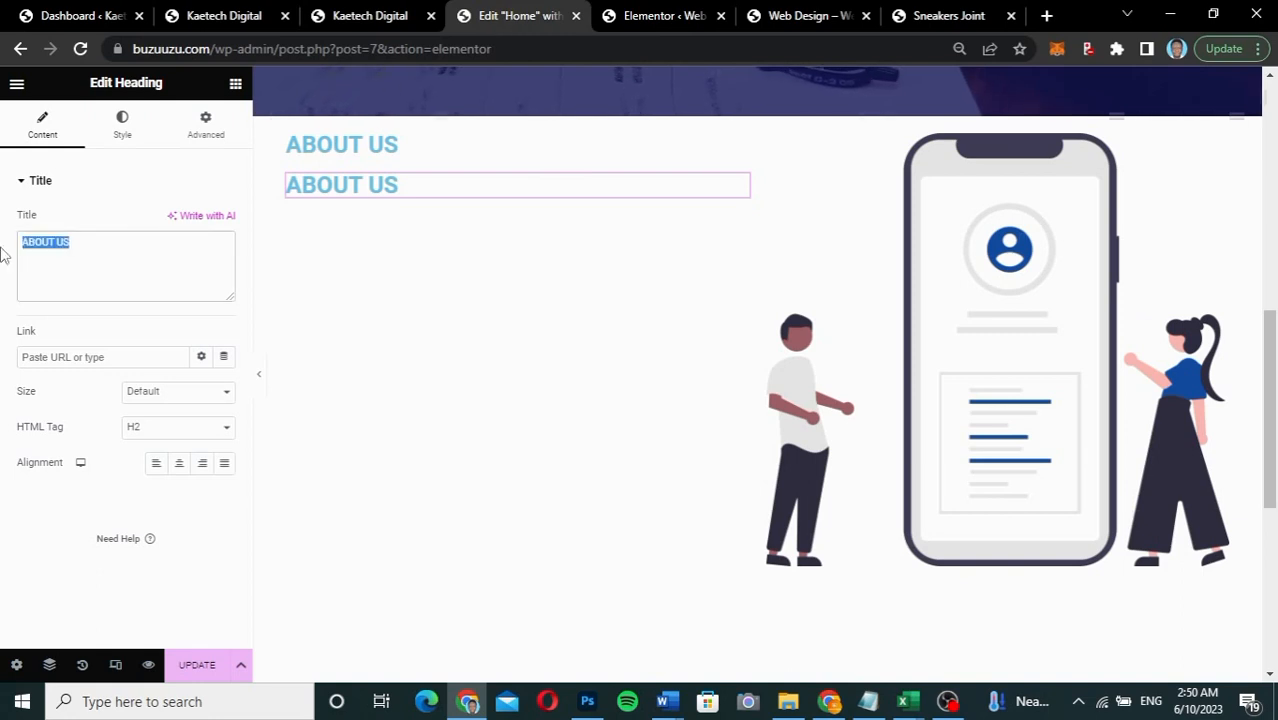
{"action": "key", "text": "ctrl+v"}
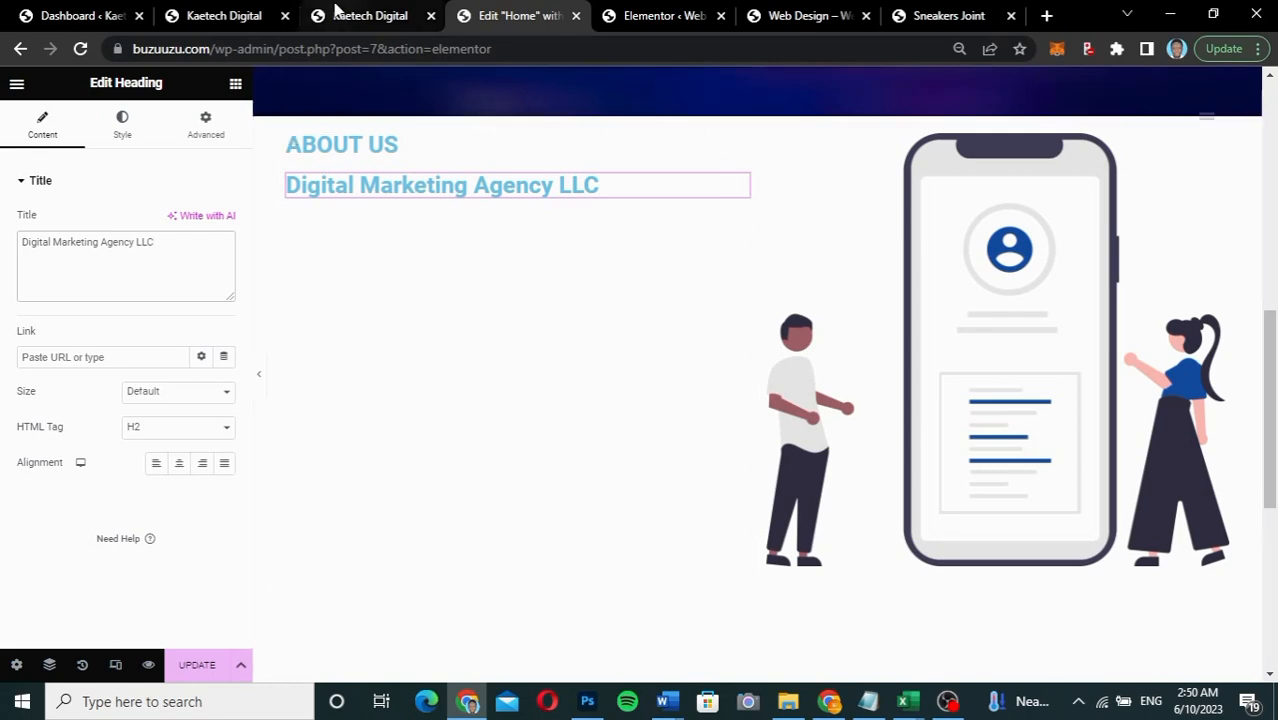
Step: Copy the Lorem ipsum paragraph below the Digital Marketing Agency LLC heading on the demo site
{"action": "left_click", "coordinate": [366, 20]}
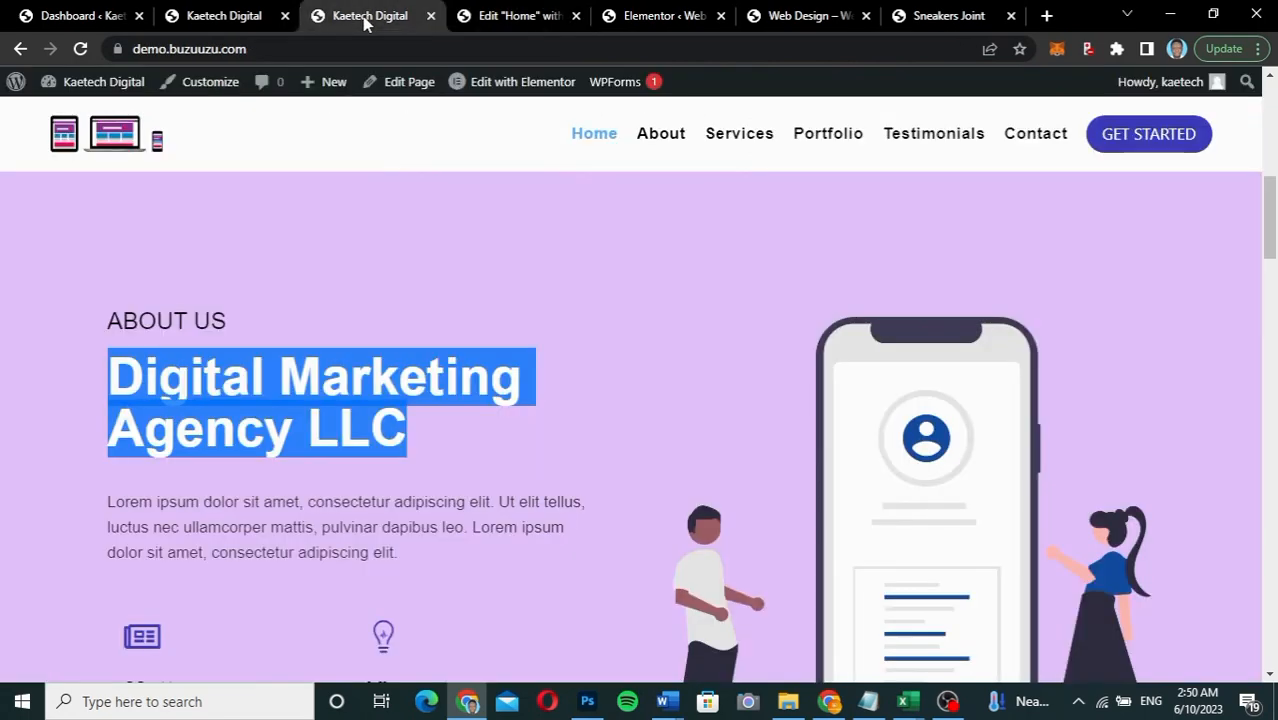
{"action": "left_click", "coordinate": [108, 509]}
{"action": "left_click_drag", "start_coordinate": [106, 505], "coordinate": [430, 570]}
{"action": "key", "text": "ctrl+c"}
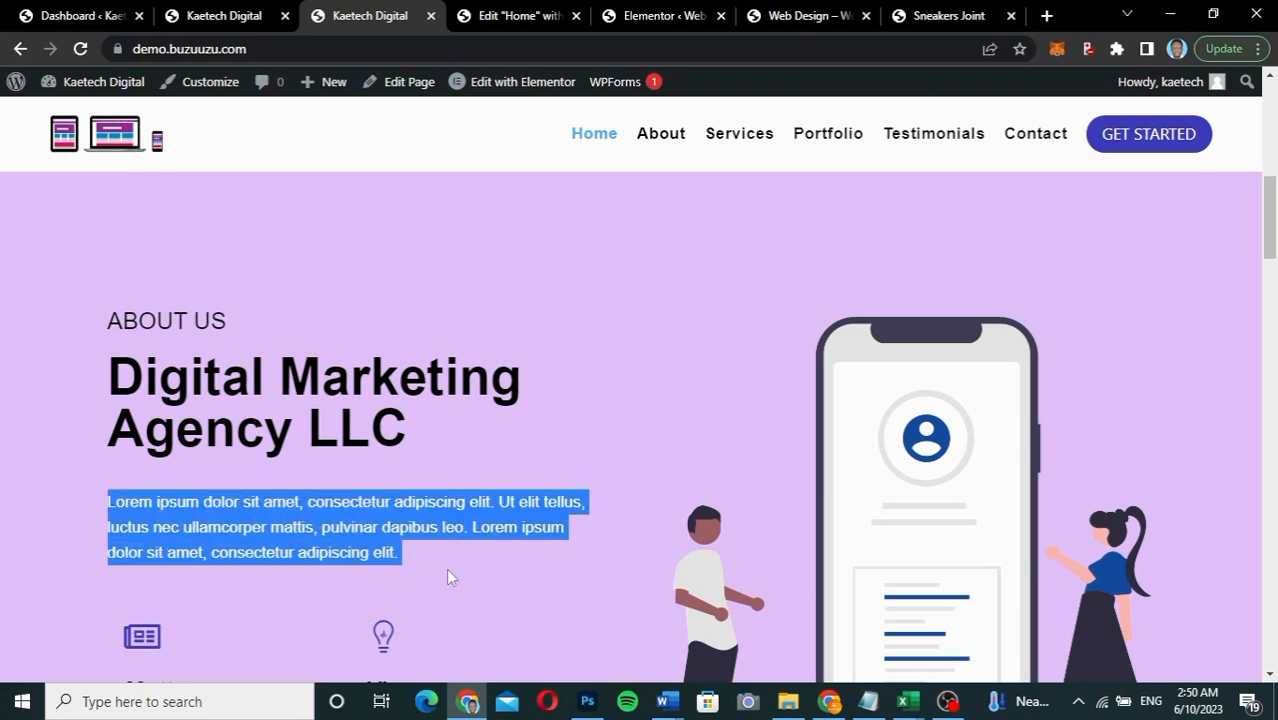
{"action": "scroll", "coordinate": [448, 577], "scroll_direction": "down", "scroll_amount": 3}
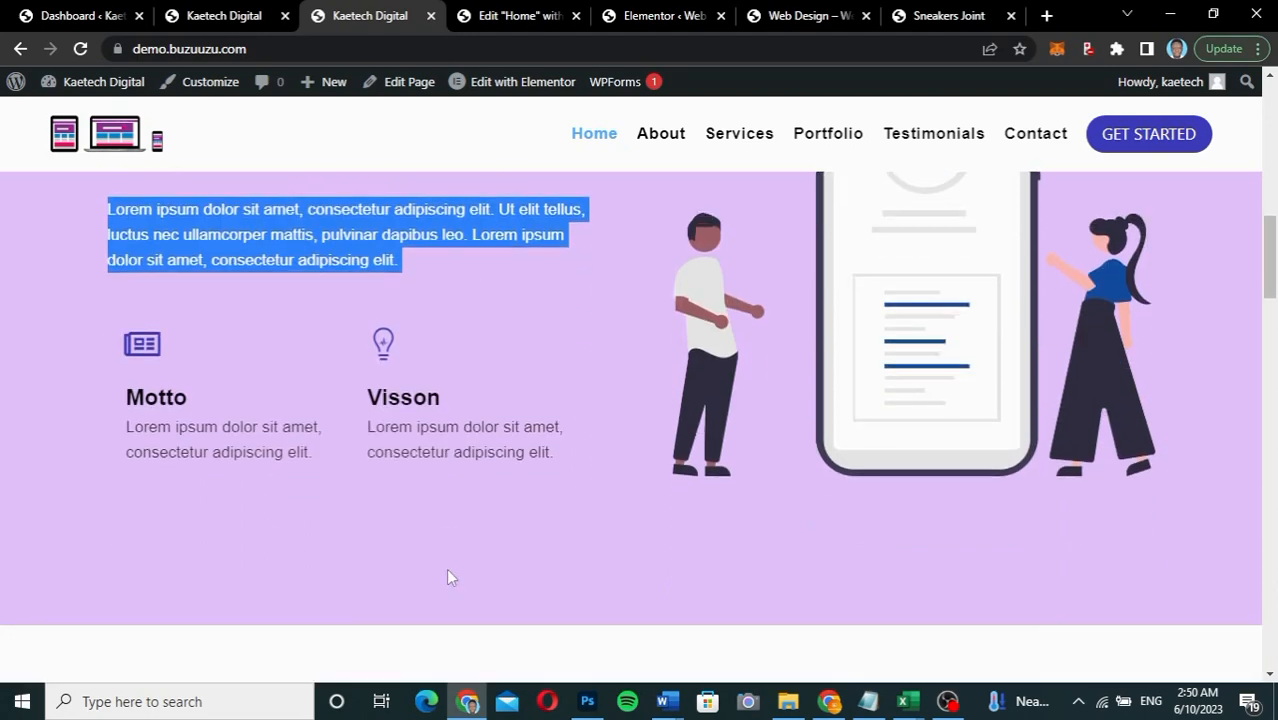
Step: Return to the Home page editor, add another heading below "Digital Marketing Agency LLC" and bring up its editing options
{"action": "left_click", "coordinate": [518, 16]}
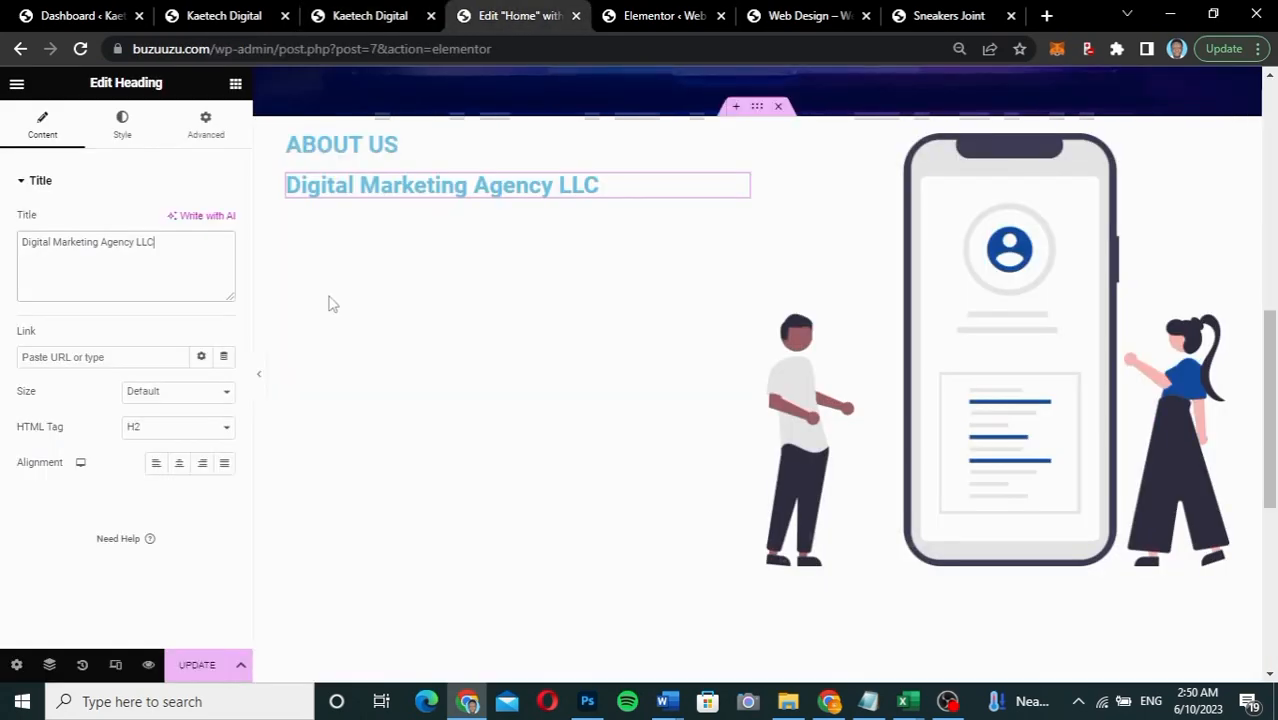
{"action": "left_click", "coordinate": [236, 92]}
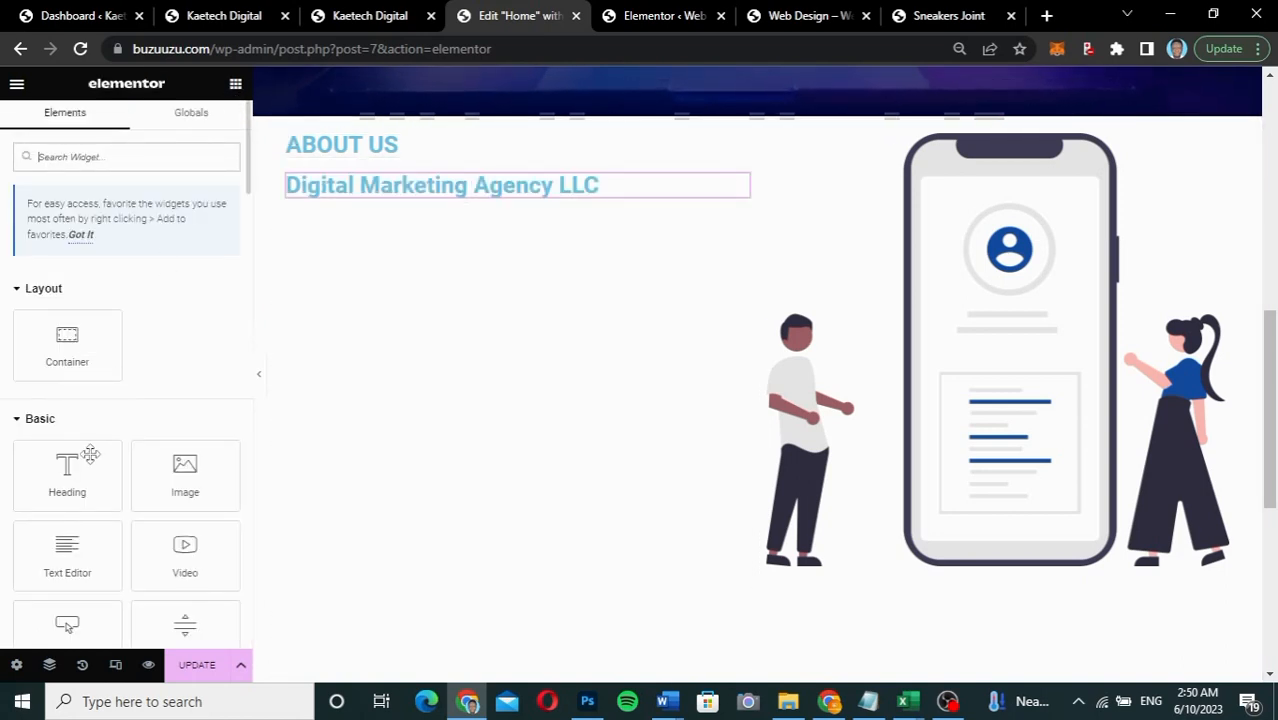
{"action": "left_click_drag", "start_coordinate": [64, 480], "coordinate": [448, 198]}
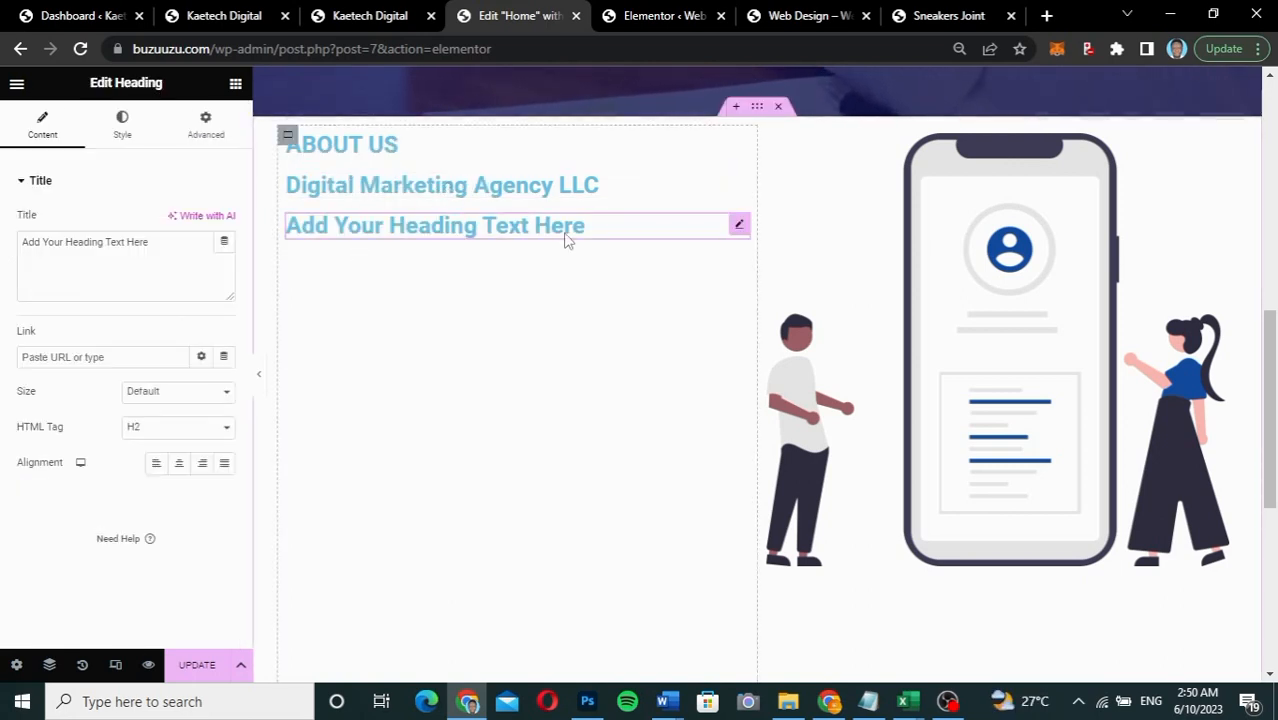
{"action": "right_click", "coordinate": [739, 228]}
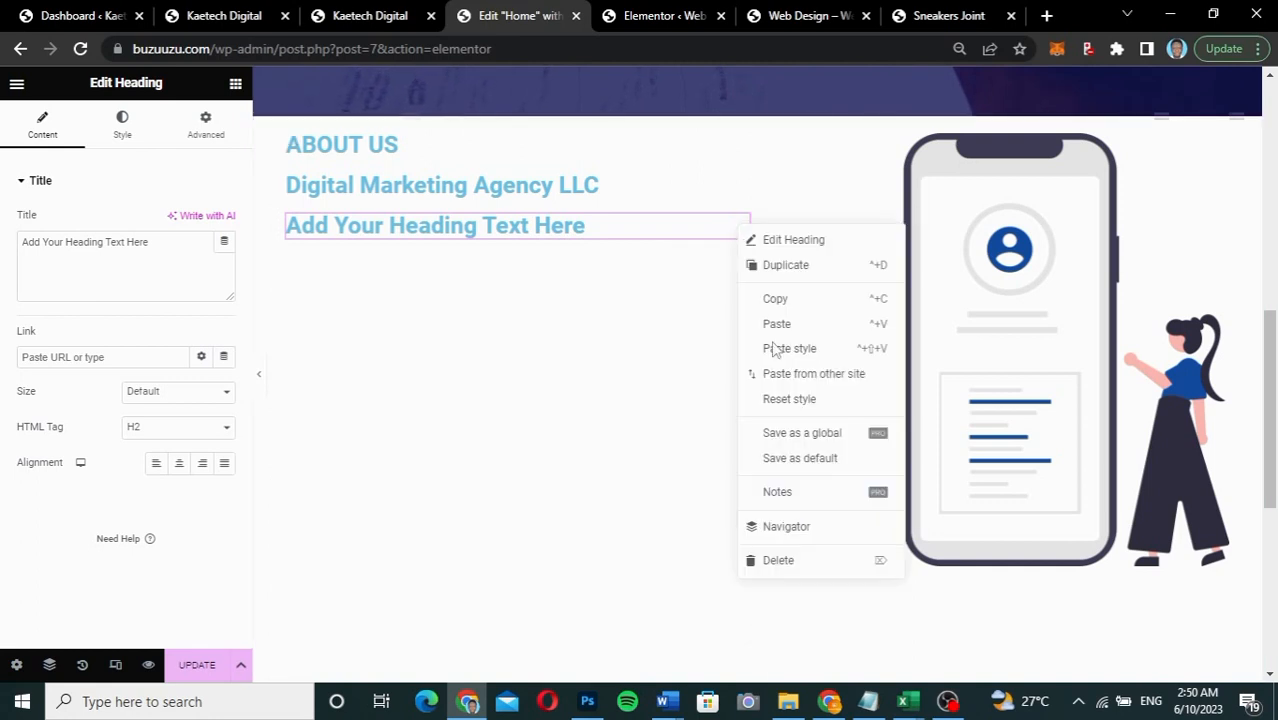
Step: Delete the extra placeholder heading and add a Text Editor below the agency heading, filled with the copied lorem ipsum paragraph
{"action": "key", "text": "Delete"}
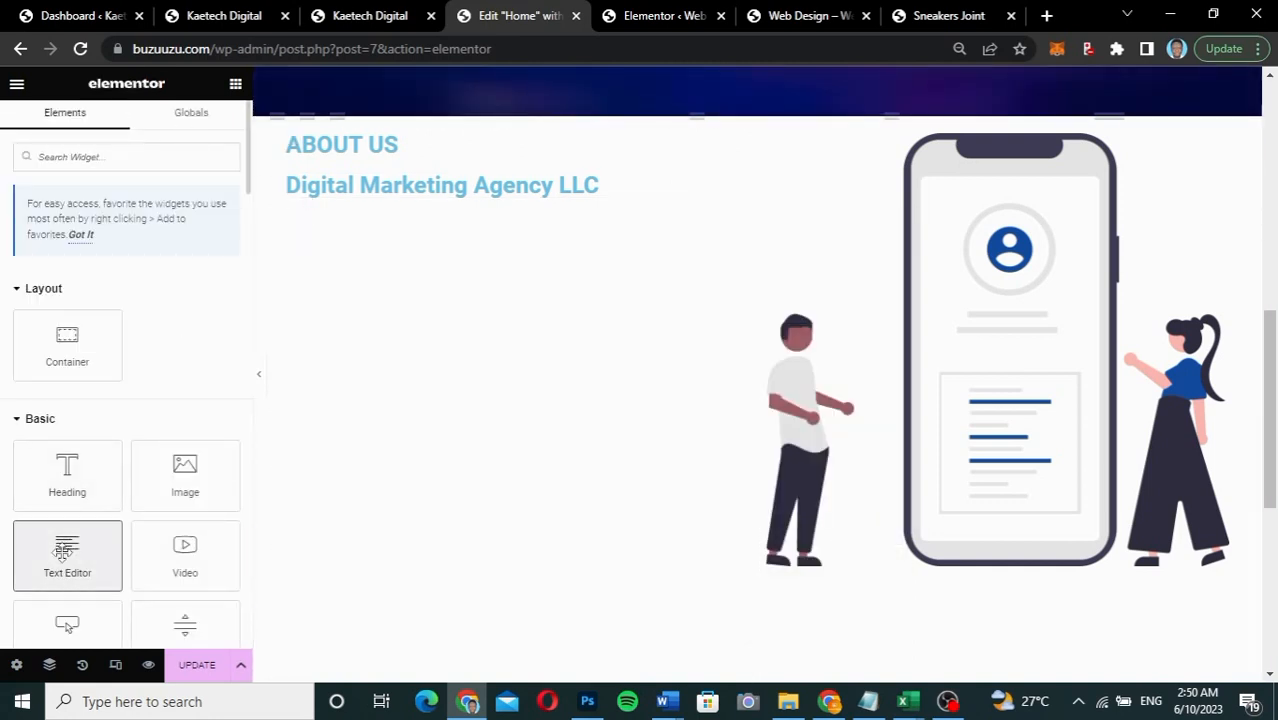
{"action": "left_click_drag", "start_coordinate": [67, 548], "coordinate": [480, 186]}
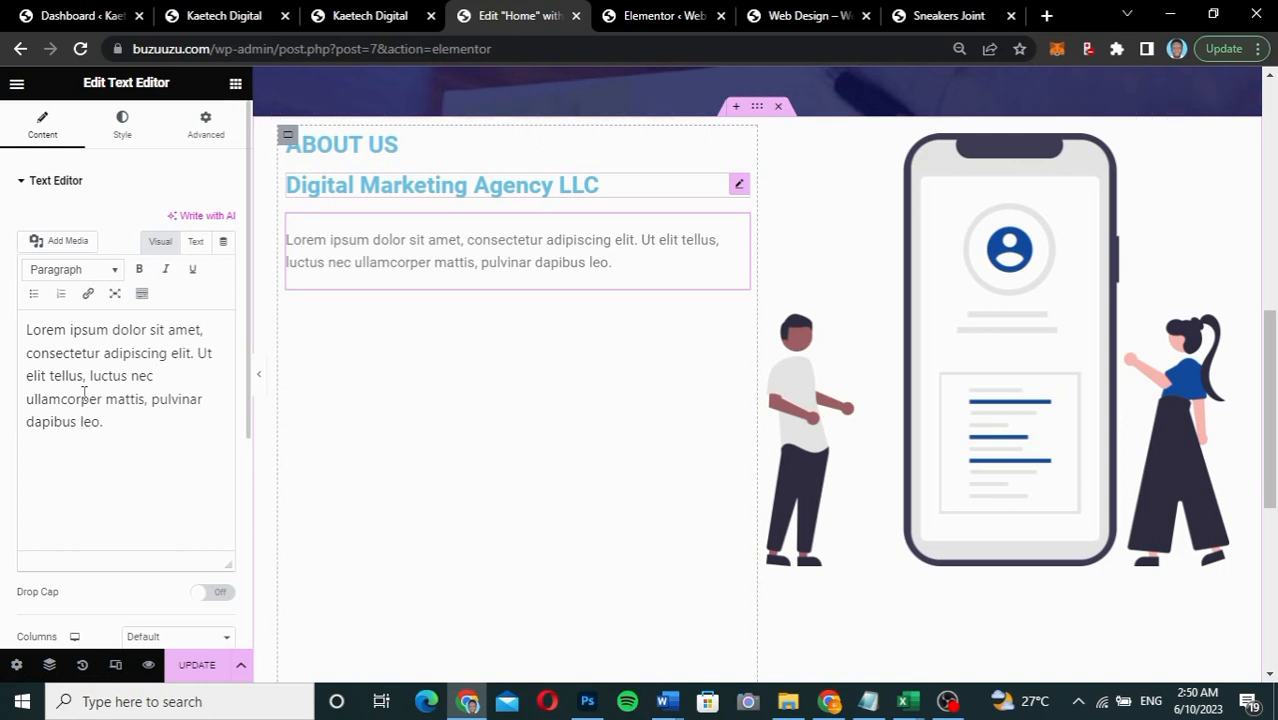
{"action": "left_click_drag", "start_coordinate": [137, 433], "coordinate": [3, 315]}
{"action": "key", "text": "ctrl+v"}
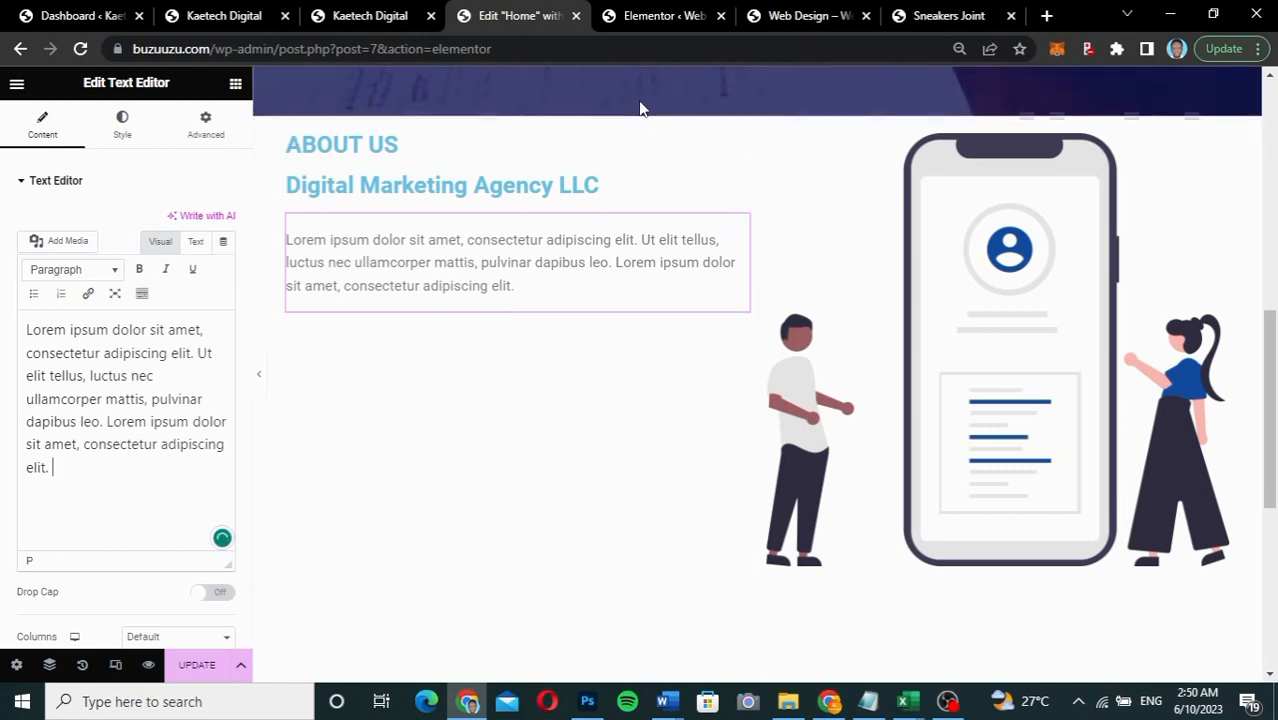
Step: After checking the demo site's layout, add a container below the About Us paragraph and set its direction to Row - horizontal
{"action": "left_click", "coordinate": [362, 18]}
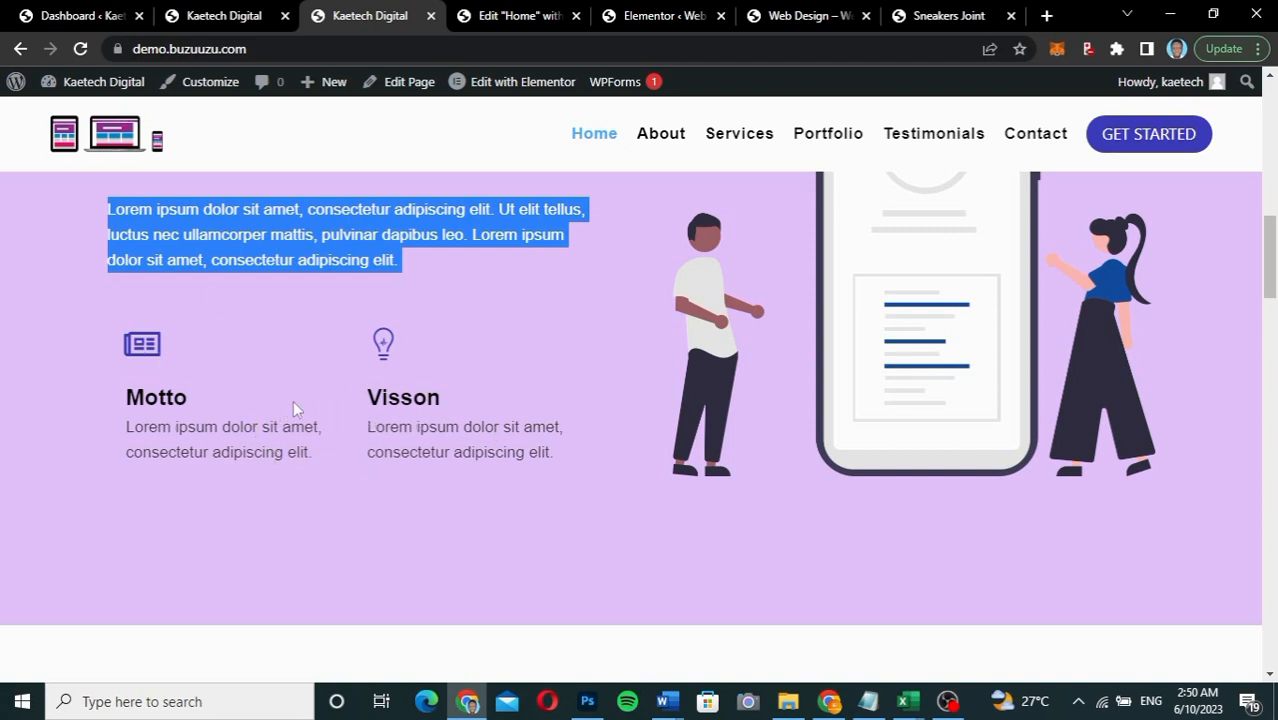
{"action": "left_click", "coordinate": [522, 17]}
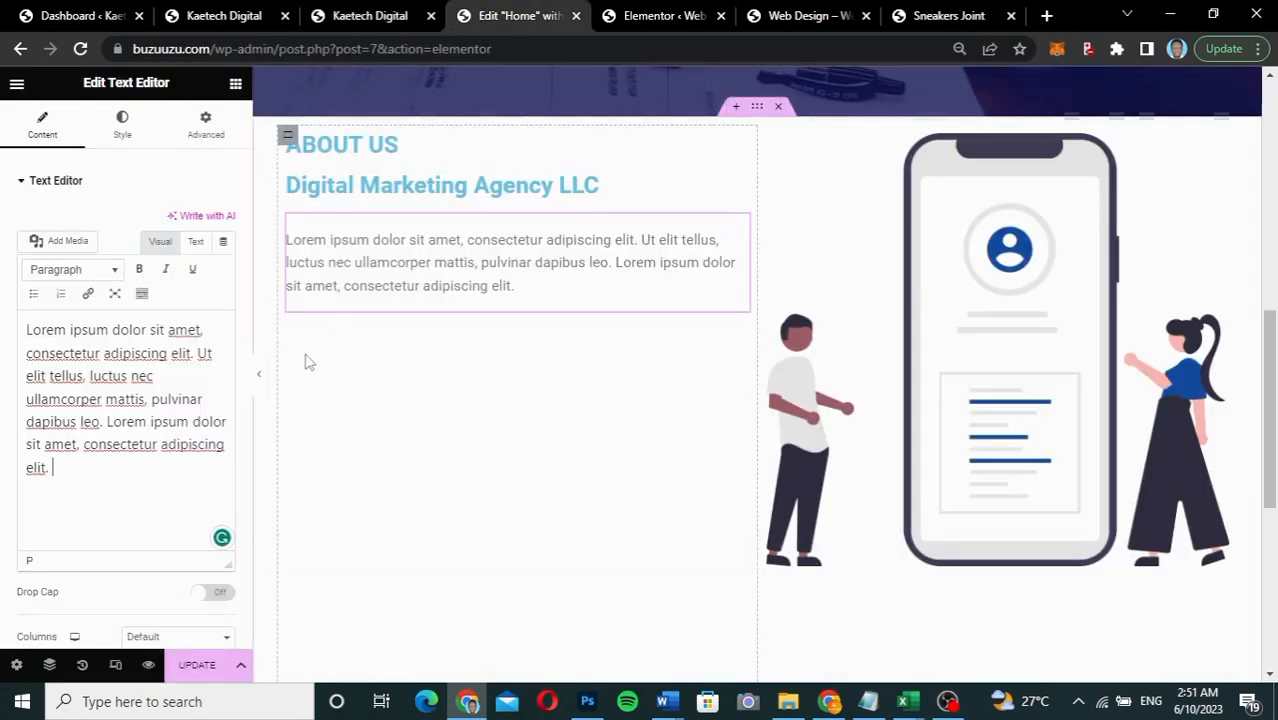
{"action": "left_click", "coordinate": [236, 87]}
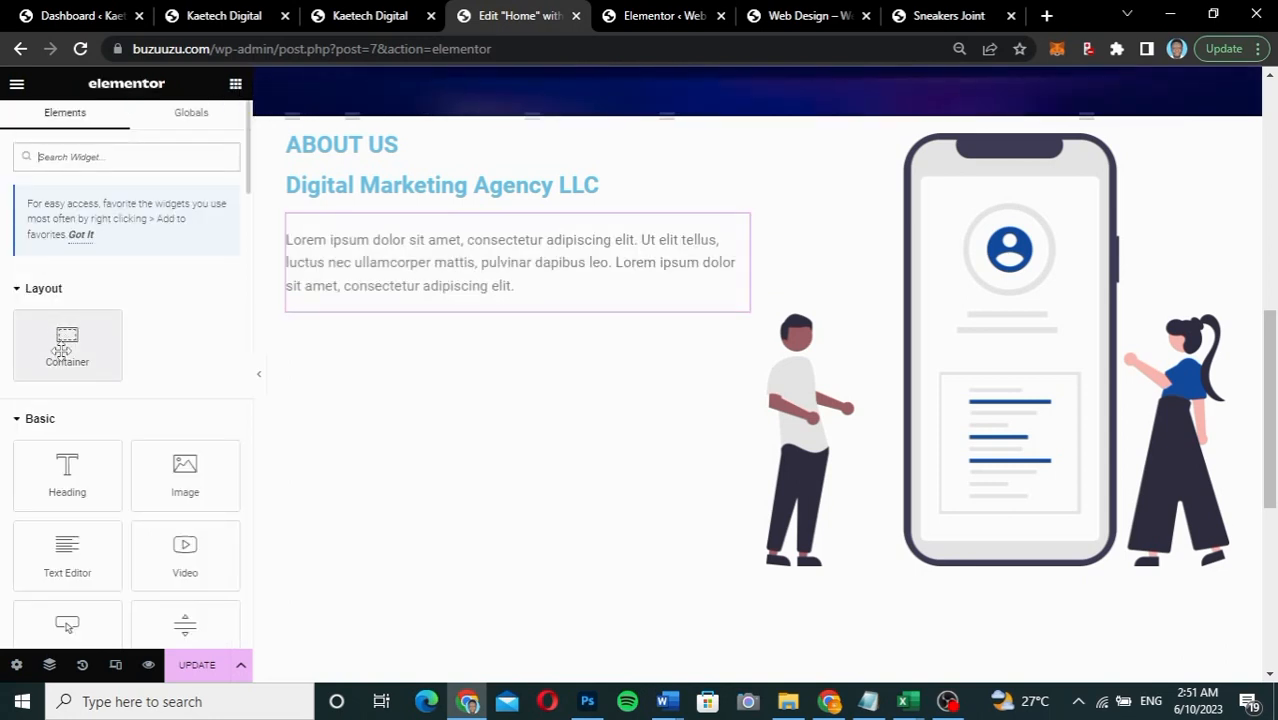
{"action": "left_click_drag", "start_coordinate": [59, 345], "coordinate": [414, 314]}
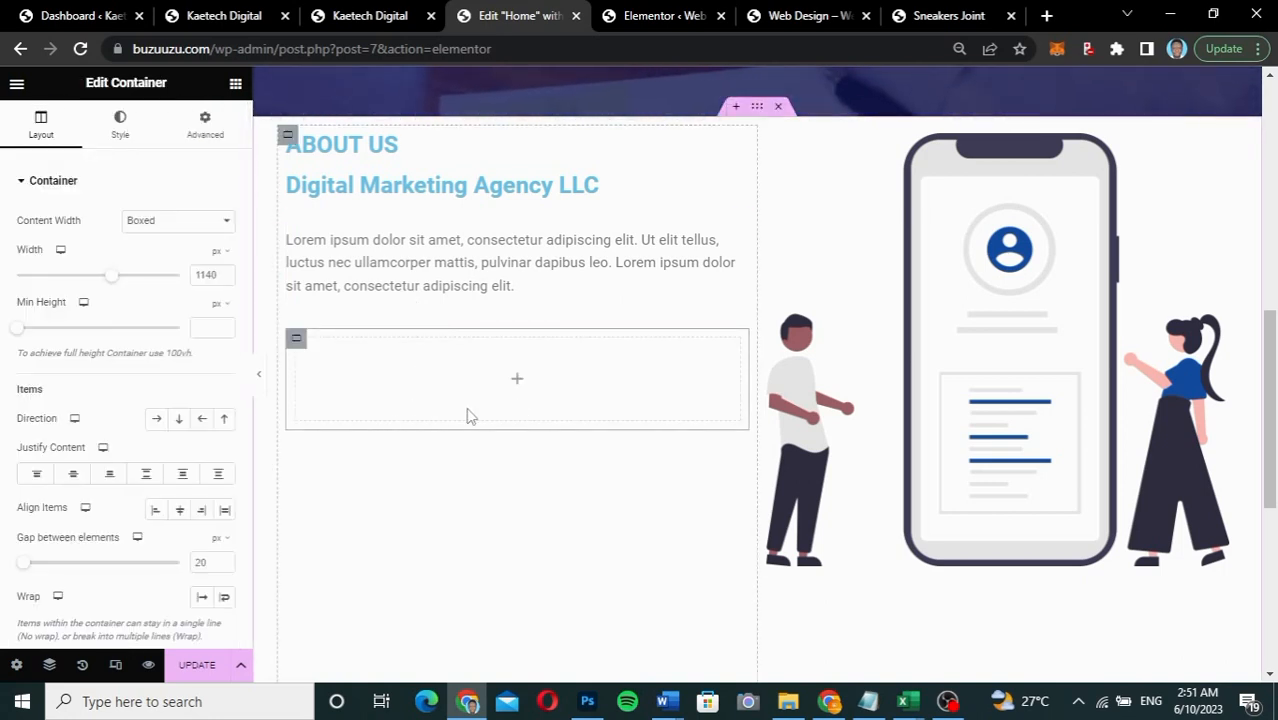
{"action": "left_click", "coordinate": [159, 420]}
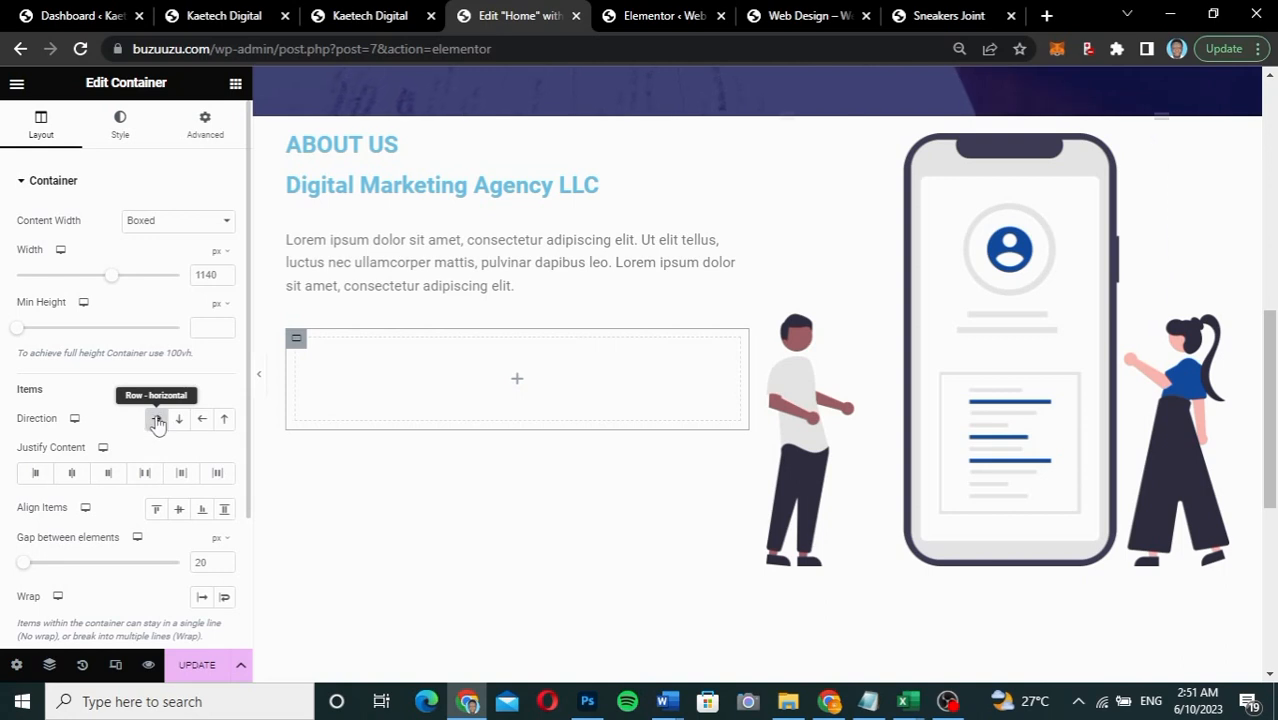
Step: Nest a container inside the new row container and duplicate it to form two side-by-side columns
{"action": "left_click", "coordinate": [235, 85]}
{"action": "left_click_drag", "start_coordinate": [64, 348], "coordinate": [430, 390]}
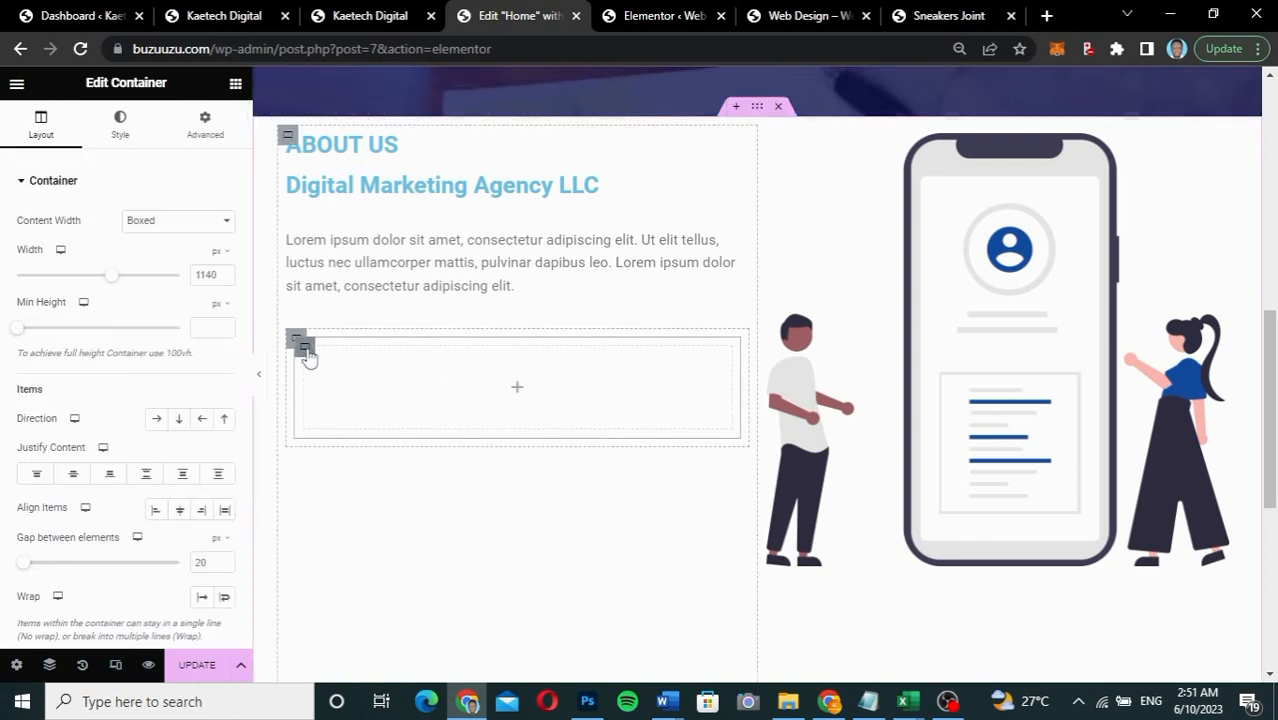
{"action": "right_click", "coordinate": [306, 350]}
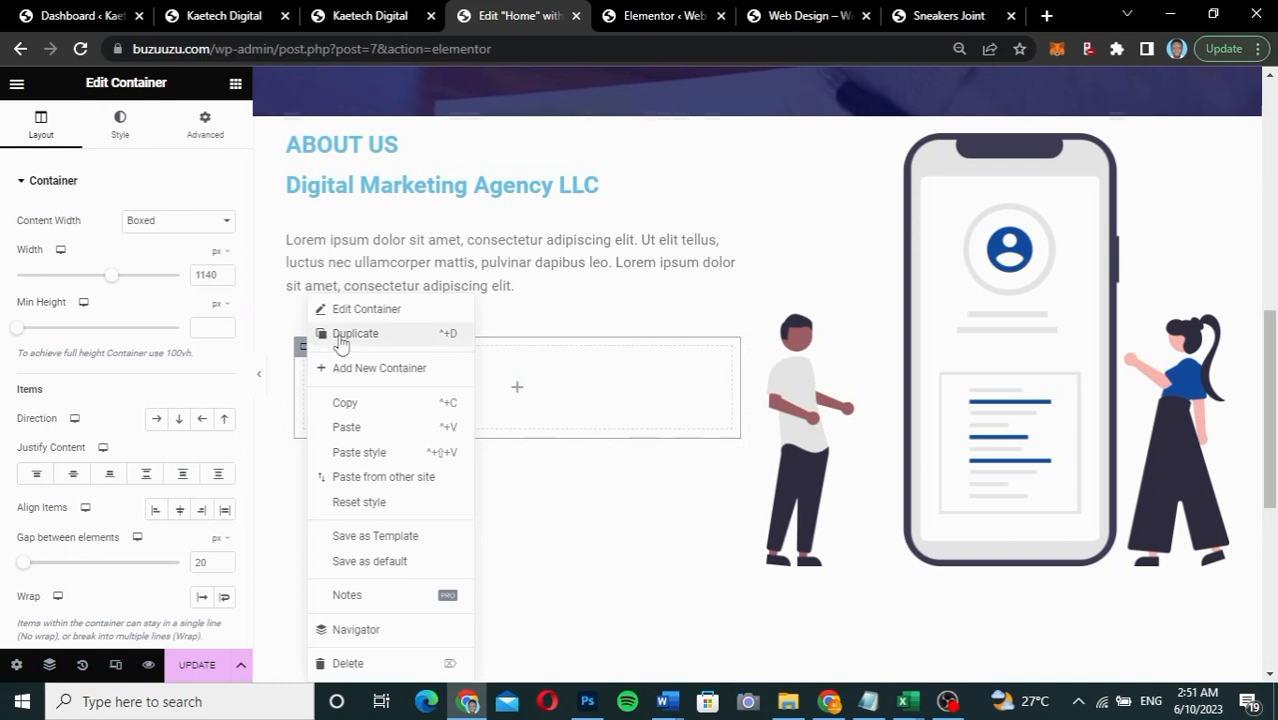
{"action": "left_click", "coordinate": [340, 334]}
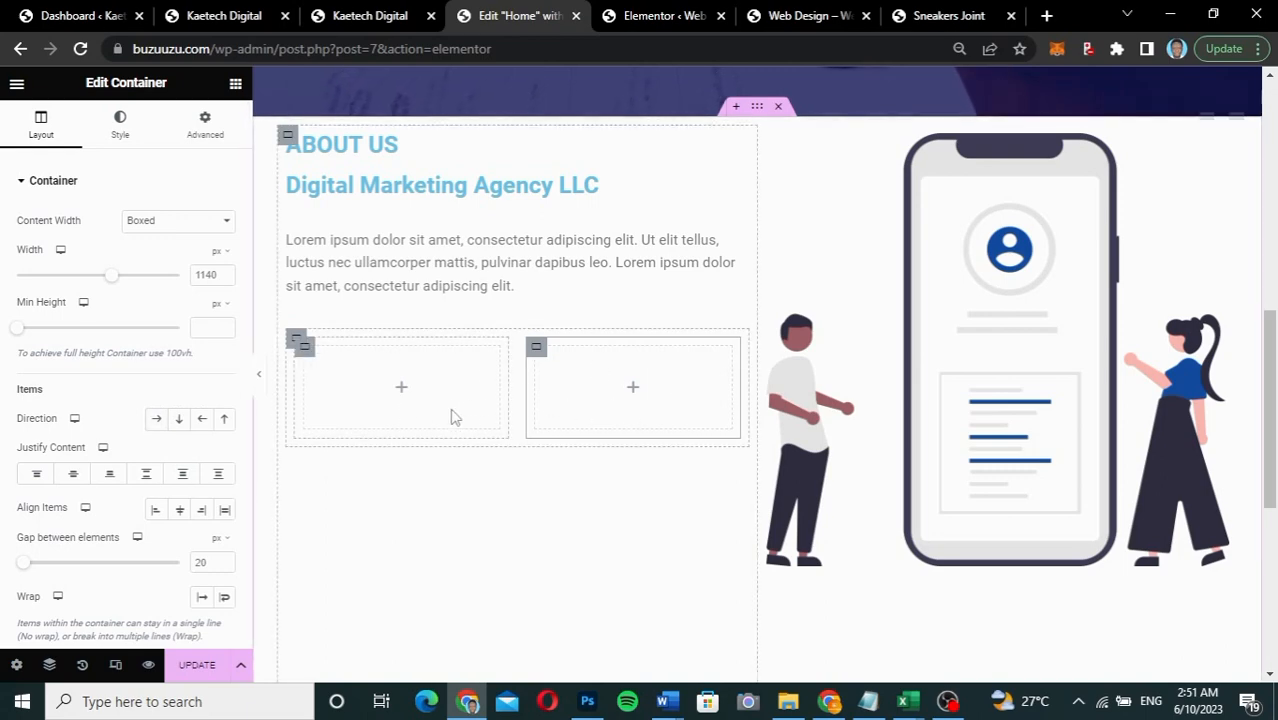
Step: Check the demo site's Motto block and add an Icon Box widget to the first of the two inner containers
{"action": "left_click", "coordinate": [370, 20]}
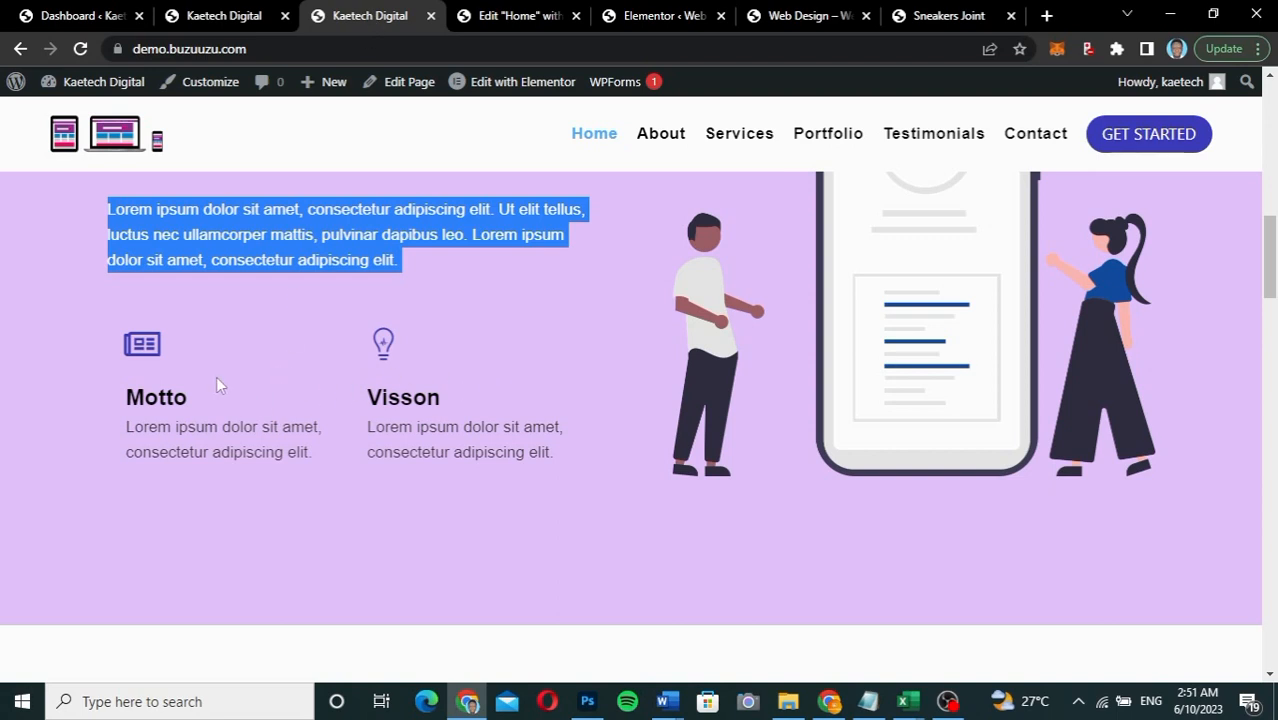
{"action": "left_click", "coordinate": [502, 16]}
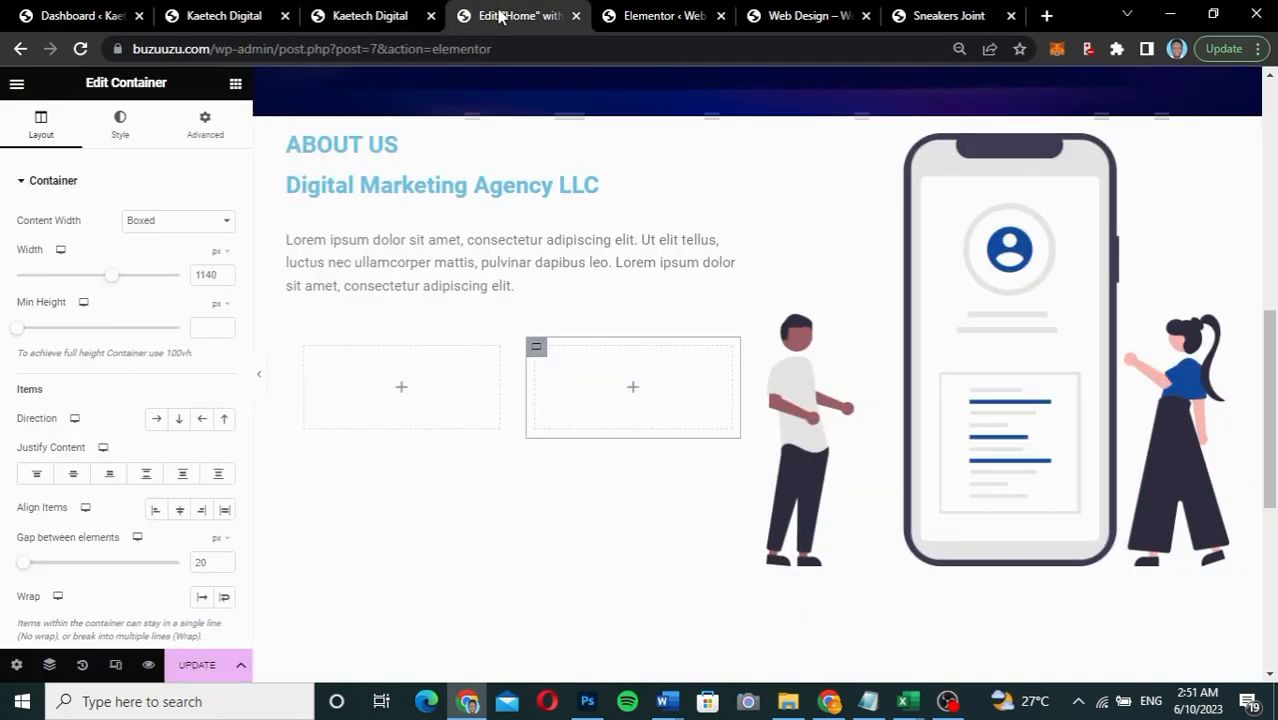
{"action": "left_click", "coordinate": [400, 390]}
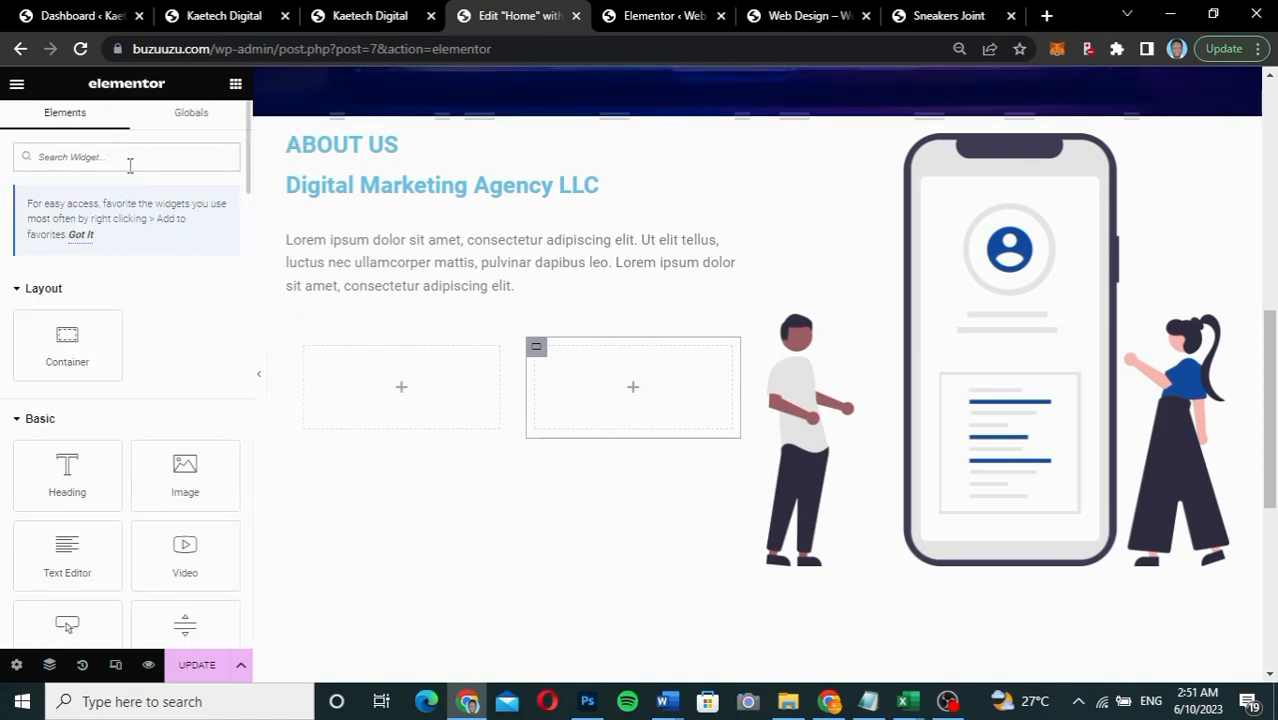
{"action": "type", "text": "i"}
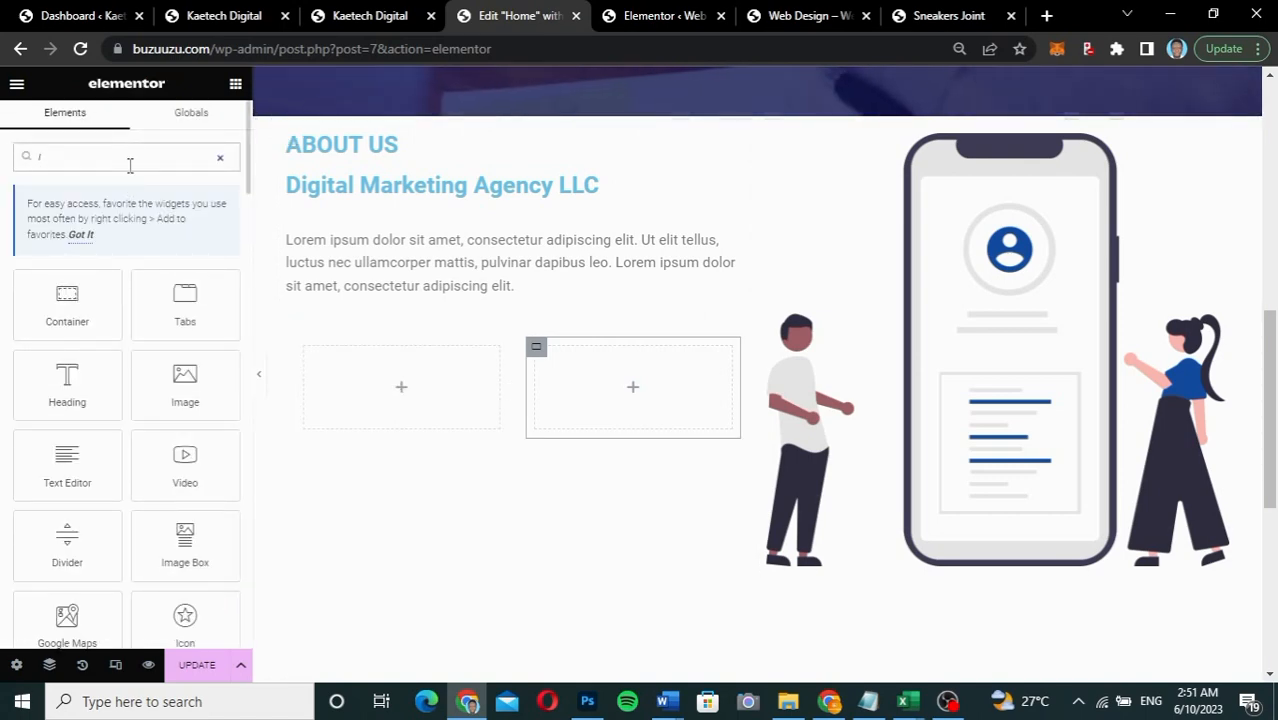
{"action": "key", "text": "BackSpace"}
{"action": "type", "text": "ox"}
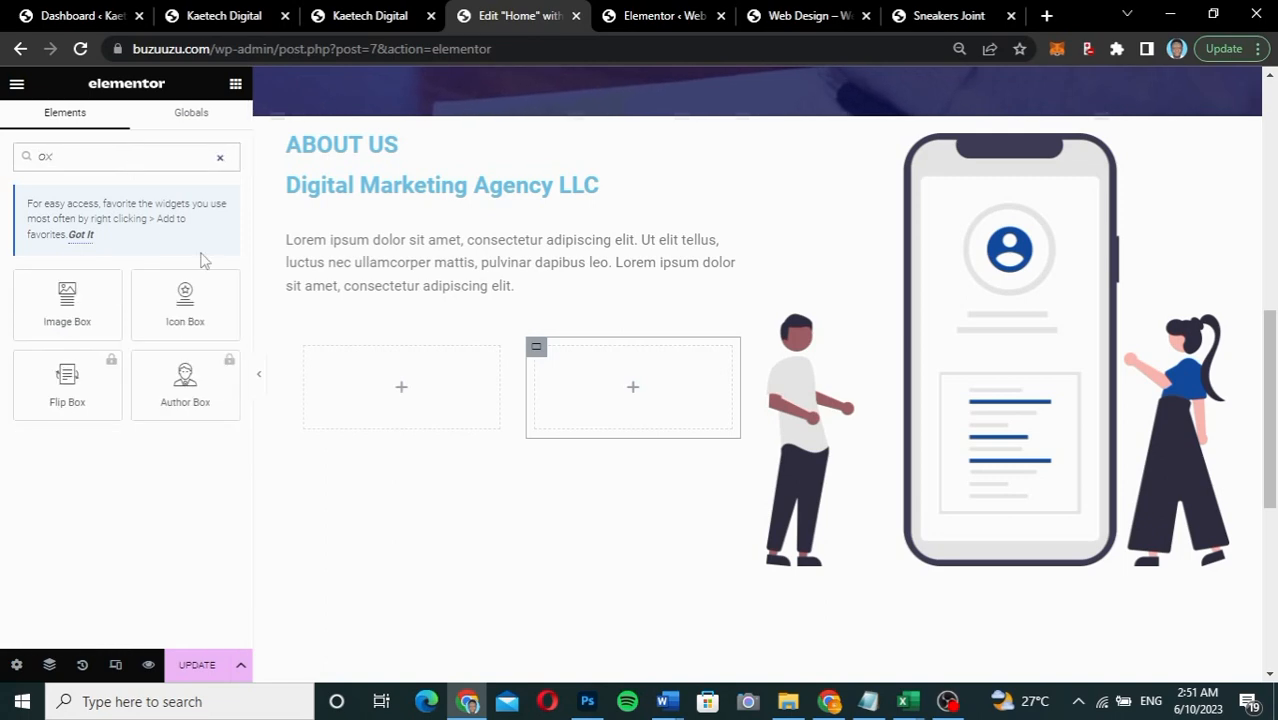
{"action": "left_click_drag", "start_coordinate": [185, 300], "coordinate": [398, 398]}
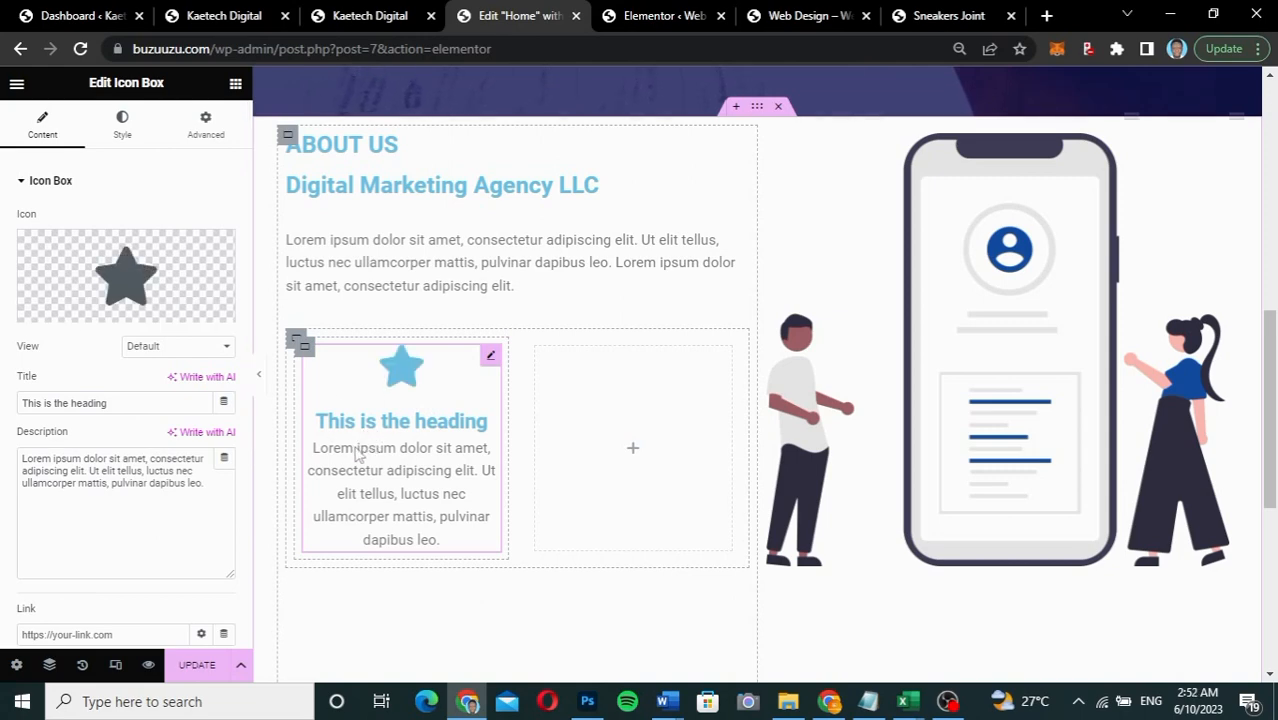
Step: Set the icon box's title to "Motto", following the demo site
{"action": "left_click", "coordinate": [345, 30]}
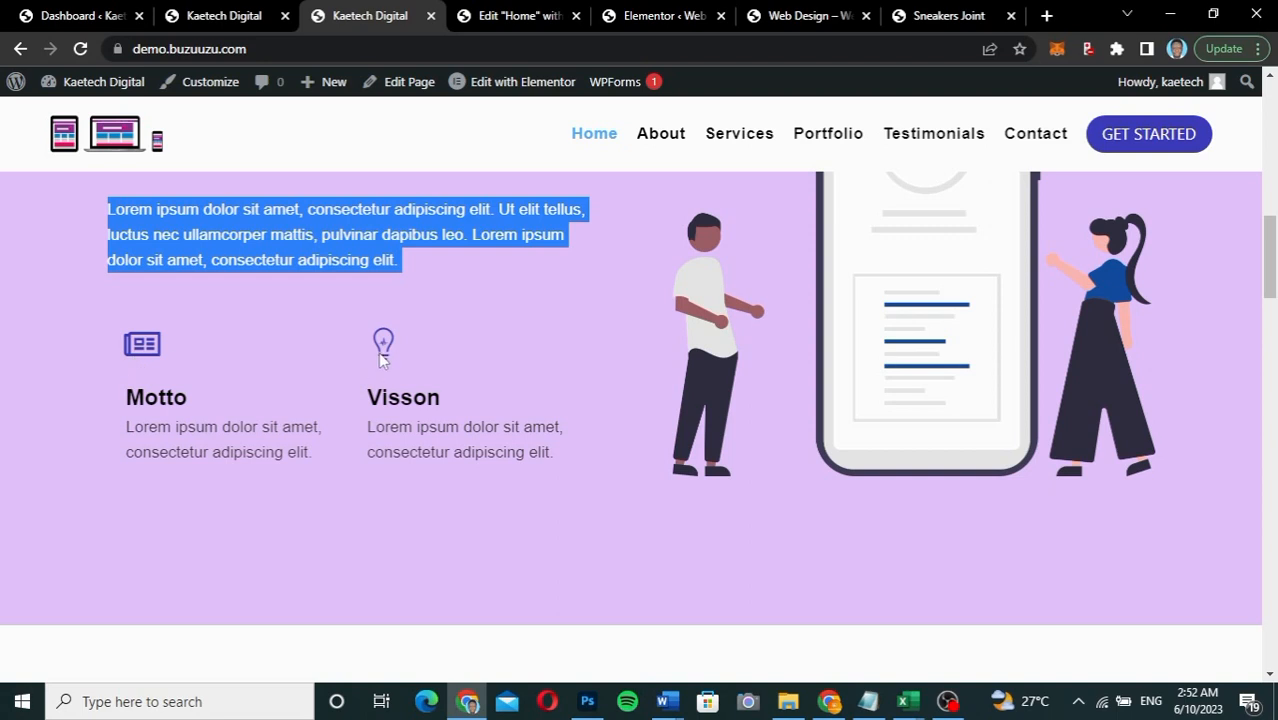
{"action": "left_click", "coordinate": [497, 15]}
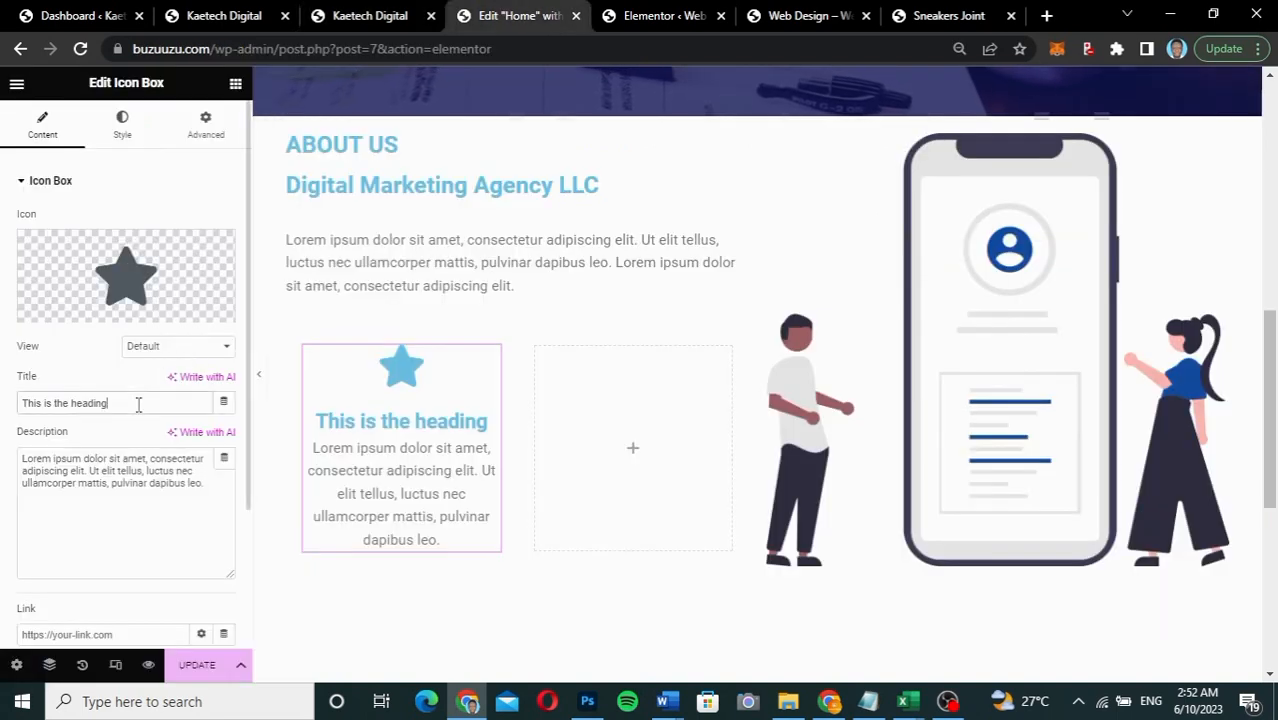
{"action": "left_click_drag", "start_coordinate": [138, 403], "coordinate": [5, 403]}
{"action": "type", "text": "mOTTO"}
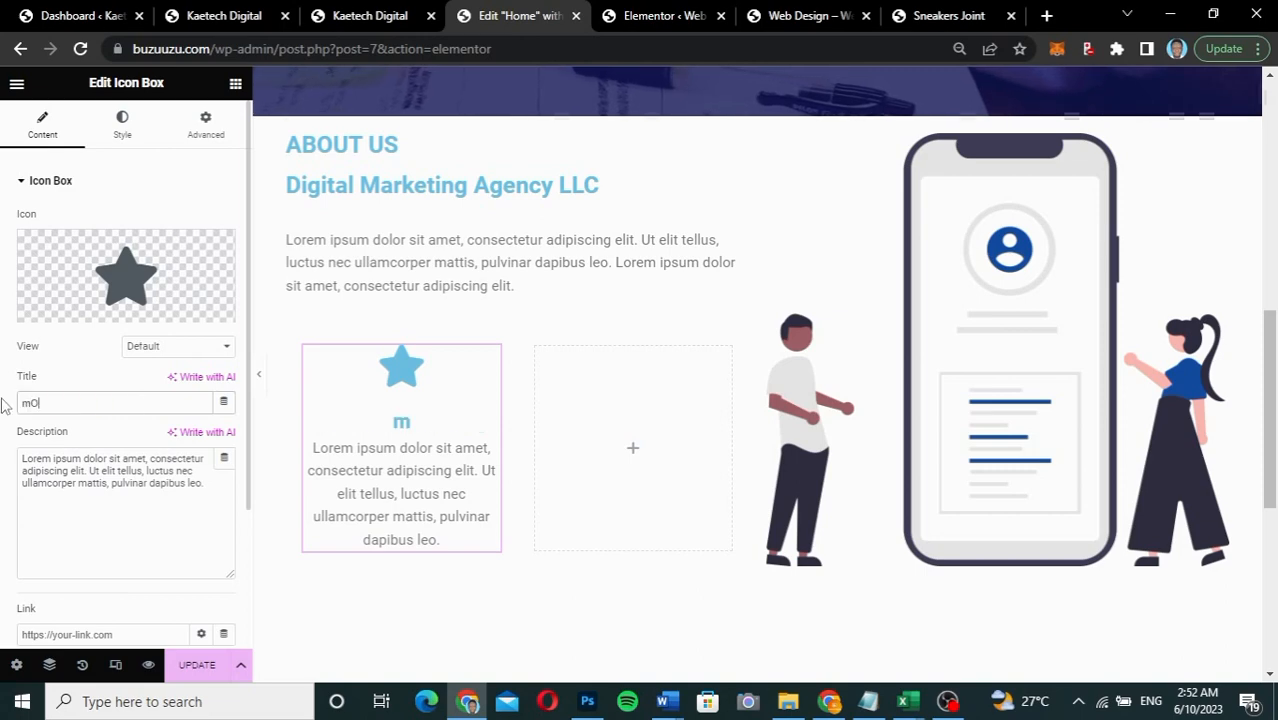
{"action": "key", "text": "BackSpace"}
{"action": "key", "text": "BackSpace"}
{"action": "key", "text": "BackSpace"}
{"action": "key", "text": "BackSpace"}
{"action": "key", "text": "BackSpace"}
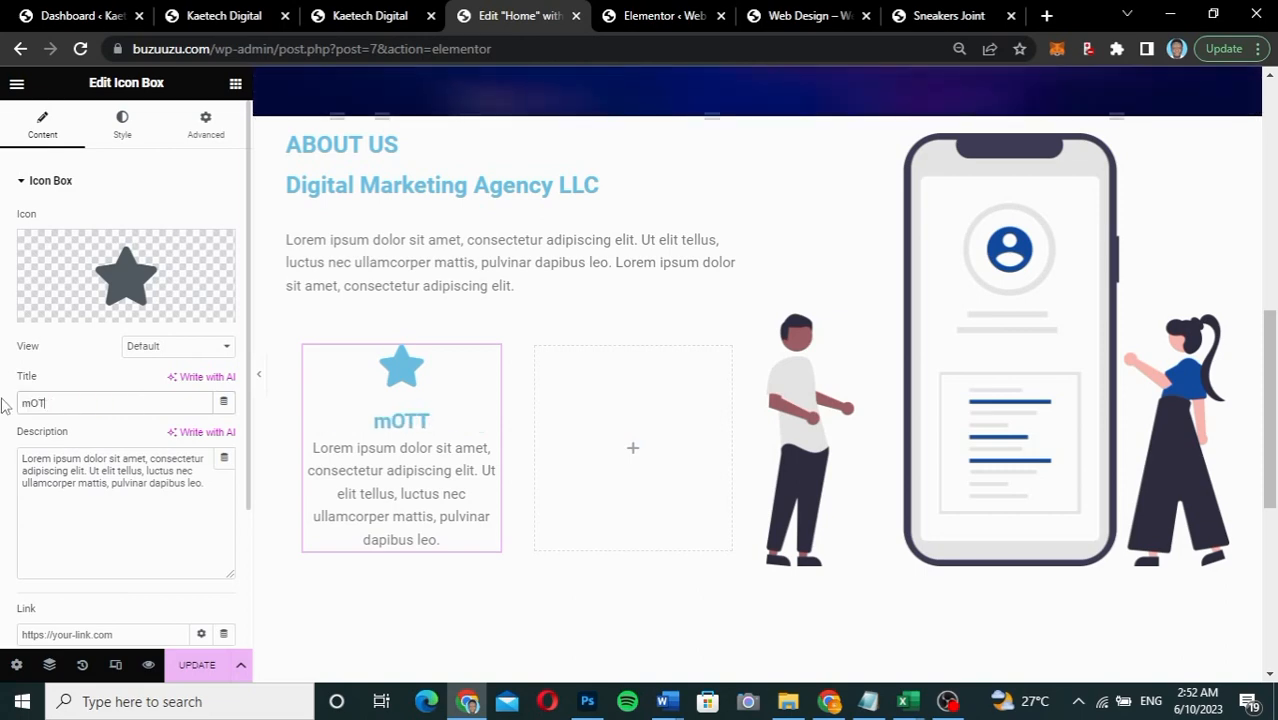
{"action": "type", "text": "Mo"}
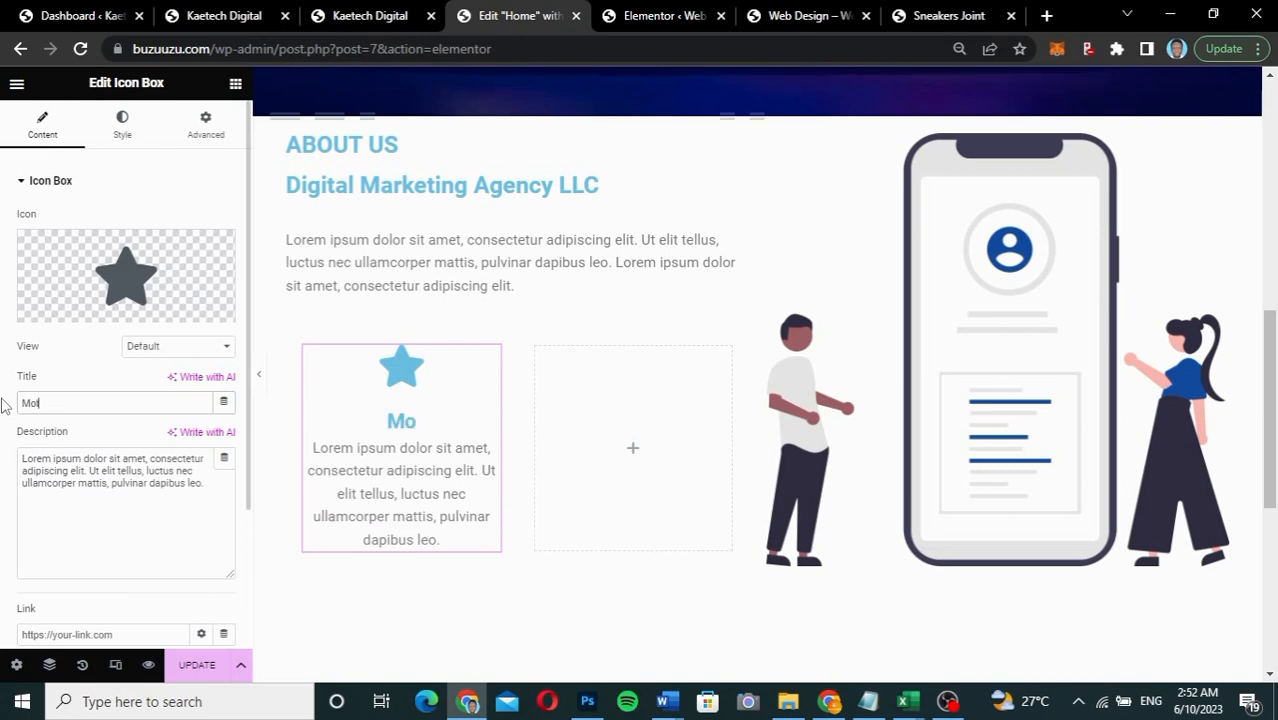
{"action": "type", "text": "tto"}
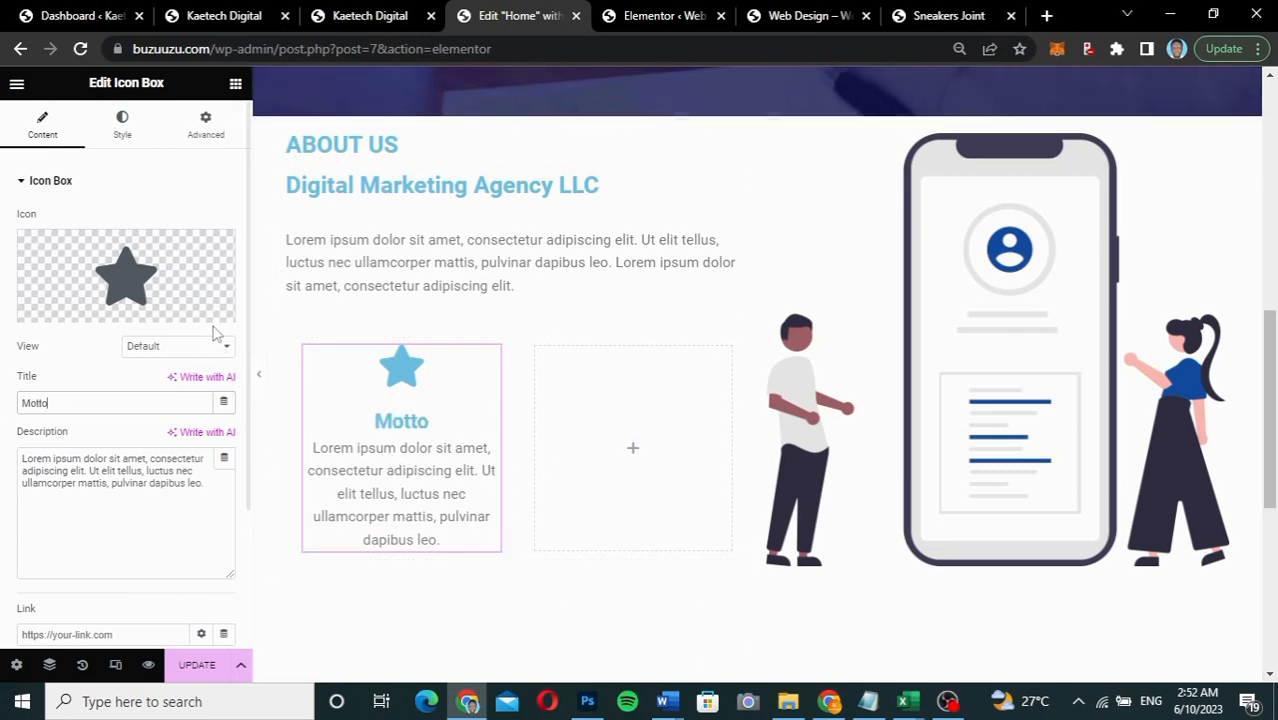
Step: Replace the Motto box's star icon with the outlined newspaper icon, filtering the icon library by "paper"
{"action": "left_click", "coordinate": [126, 282]}
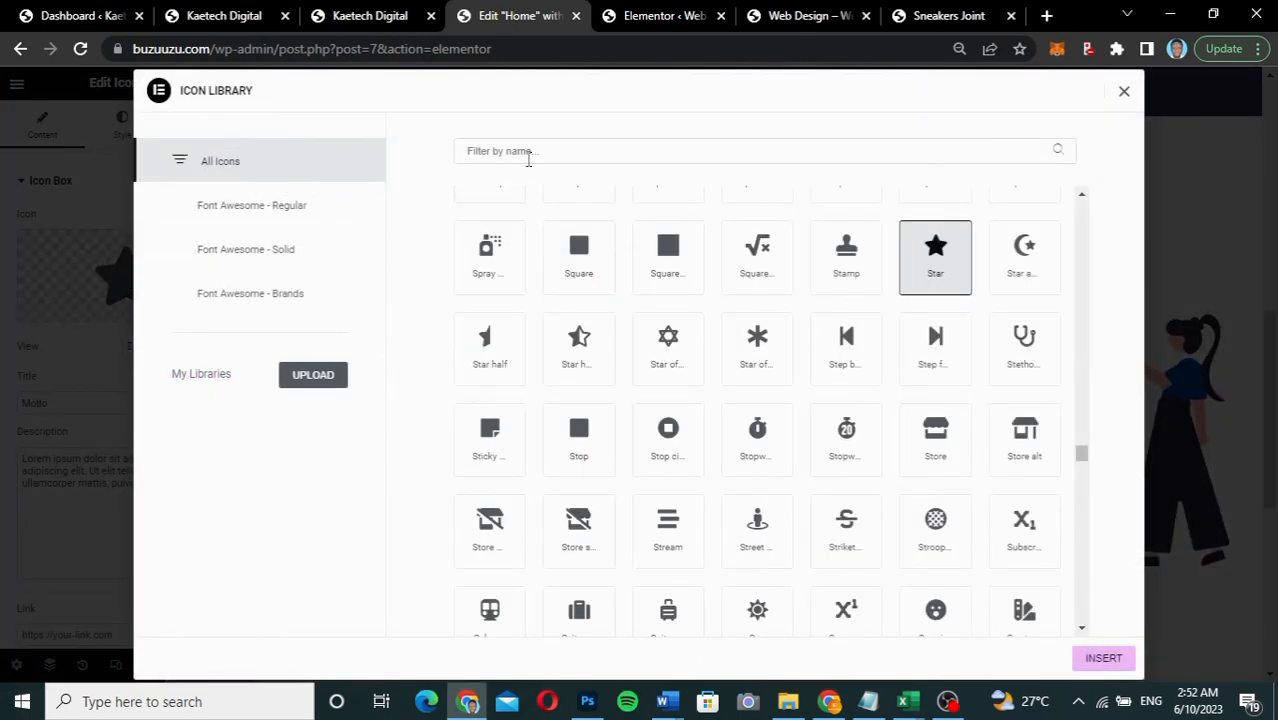
{"action": "left_click", "coordinate": [527, 157]}
{"action": "type", "text": "paper"}
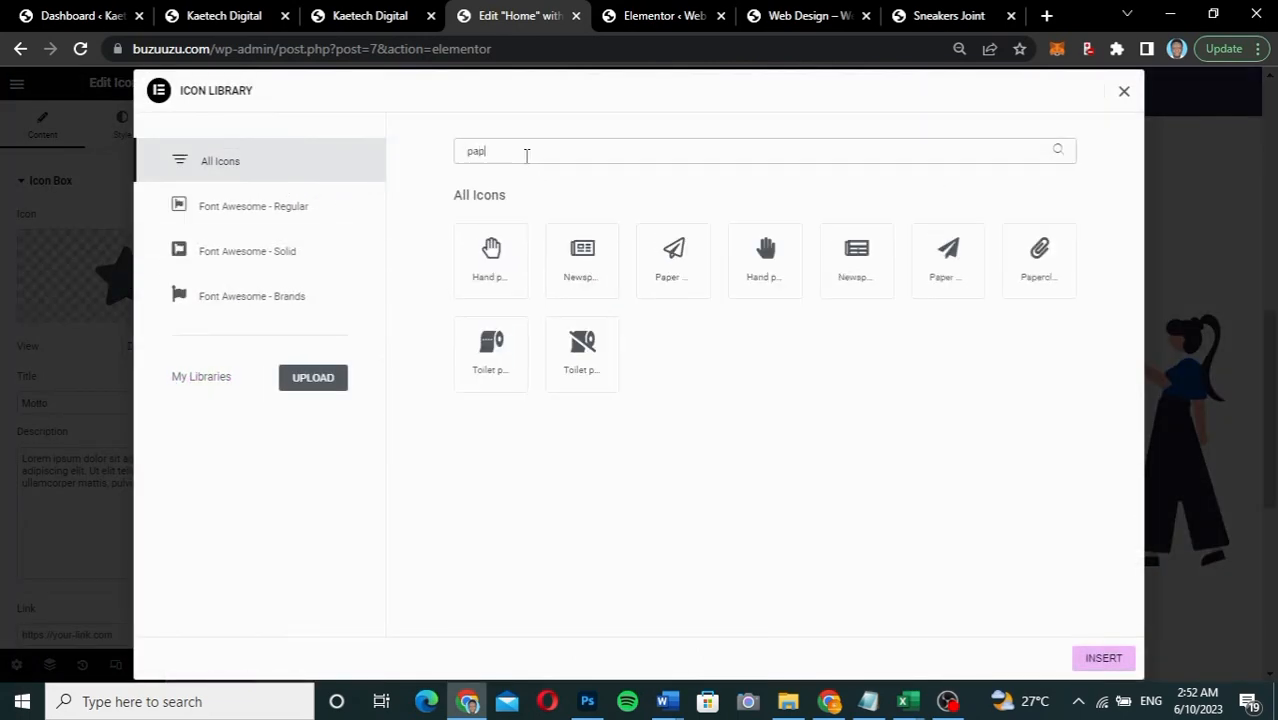
{"action": "left_click", "coordinate": [598, 263]}
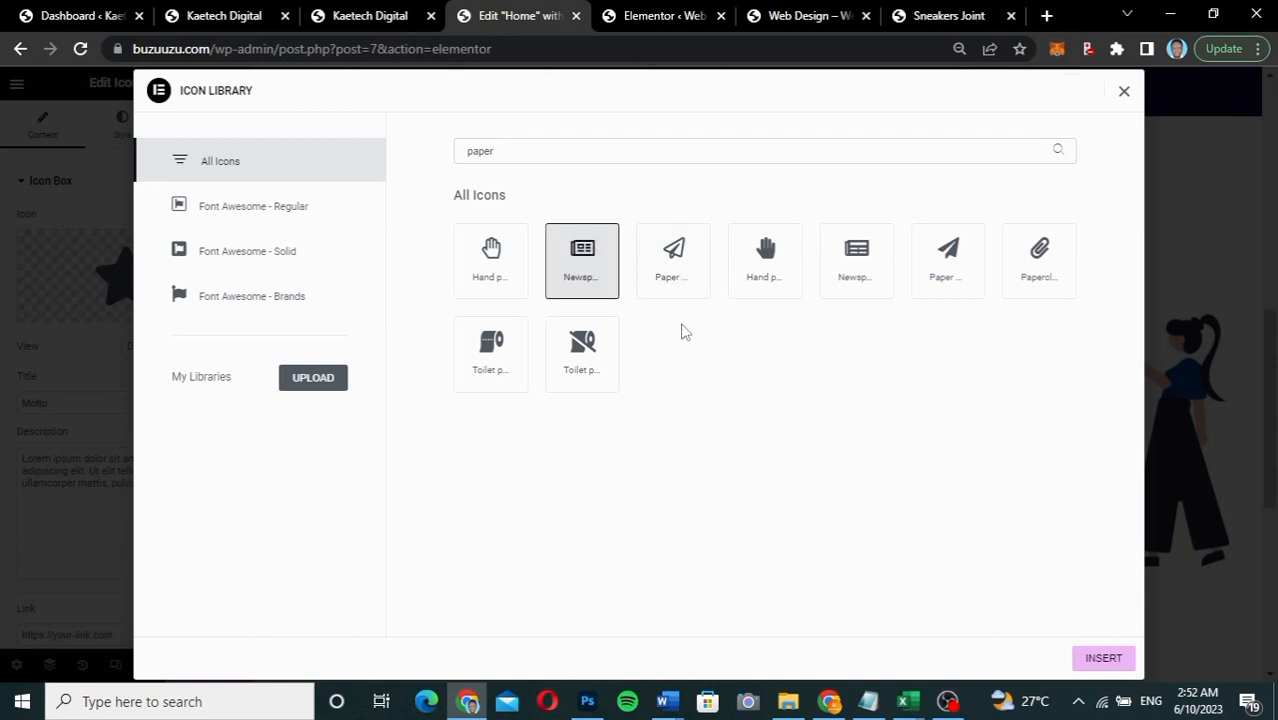
{"action": "left_click", "coordinate": [1090, 657]}
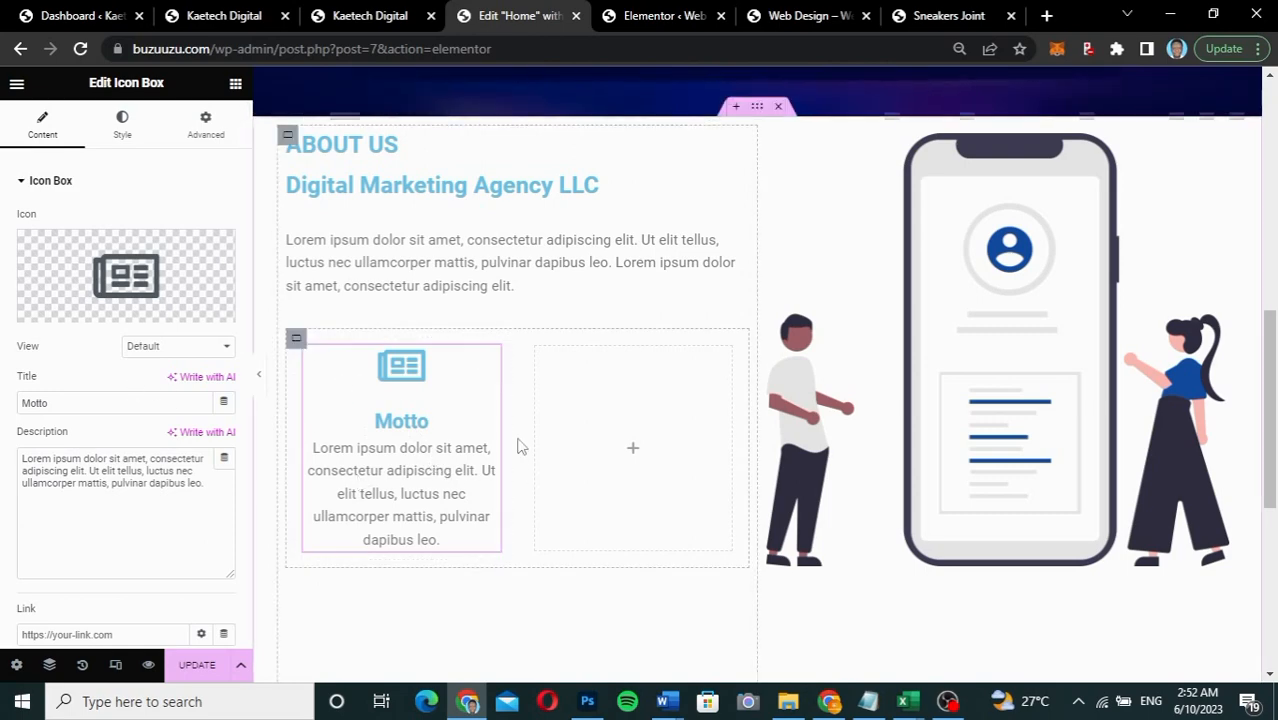
Step: Copy the Motto icon box and paste it into the empty second inner container
{"action": "right_click", "coordinate": [491, 358]}
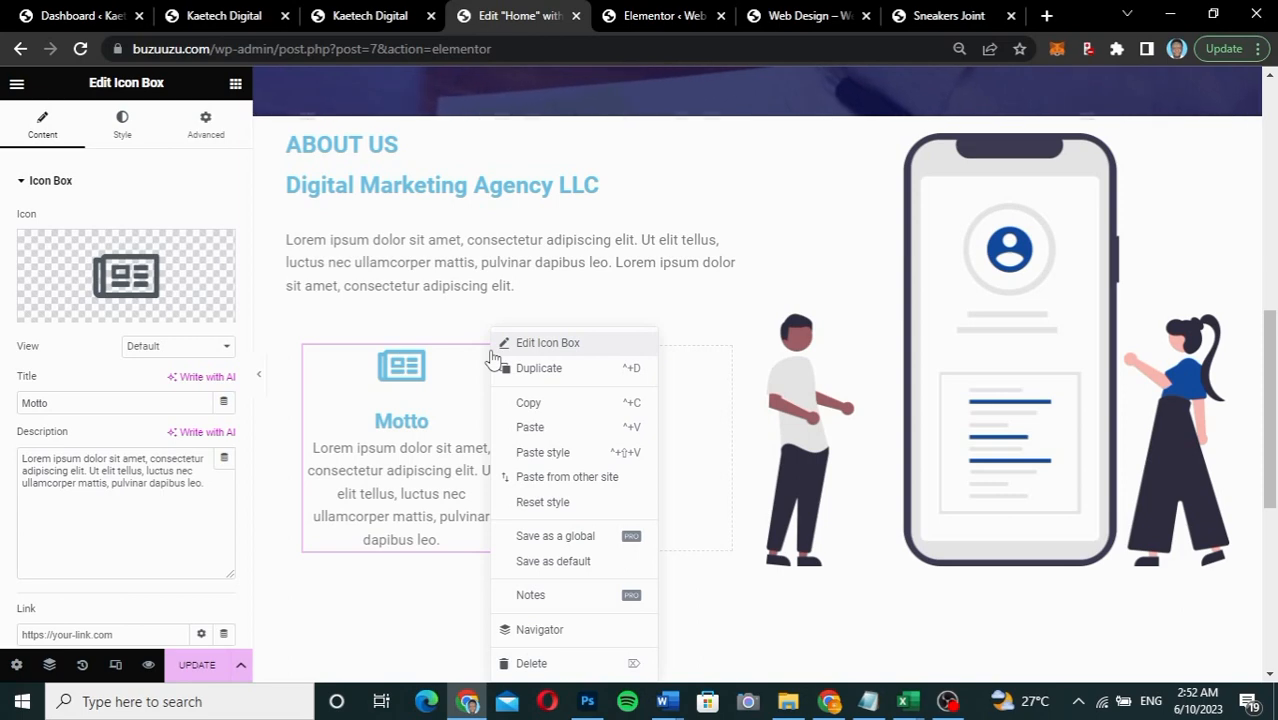
{"action": "left_click", "coordinate": [524, 402]}
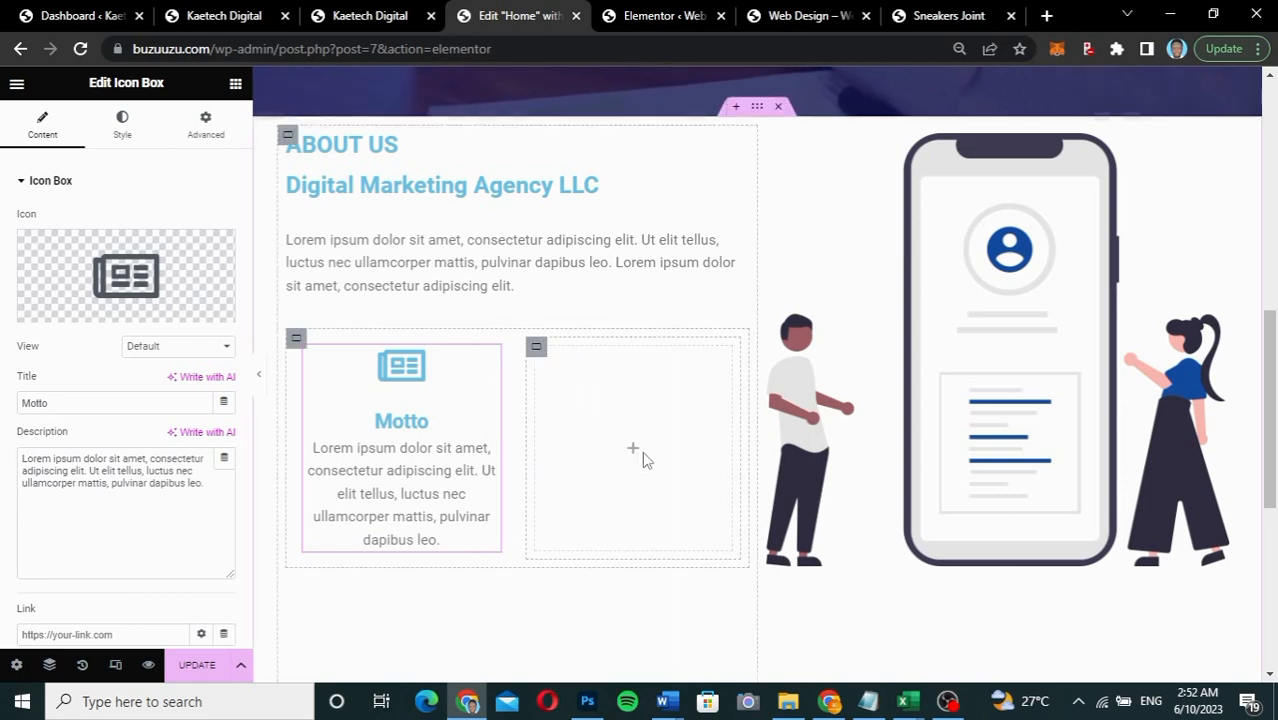
{"action": "right_click", "coordinate": [632, 450]}
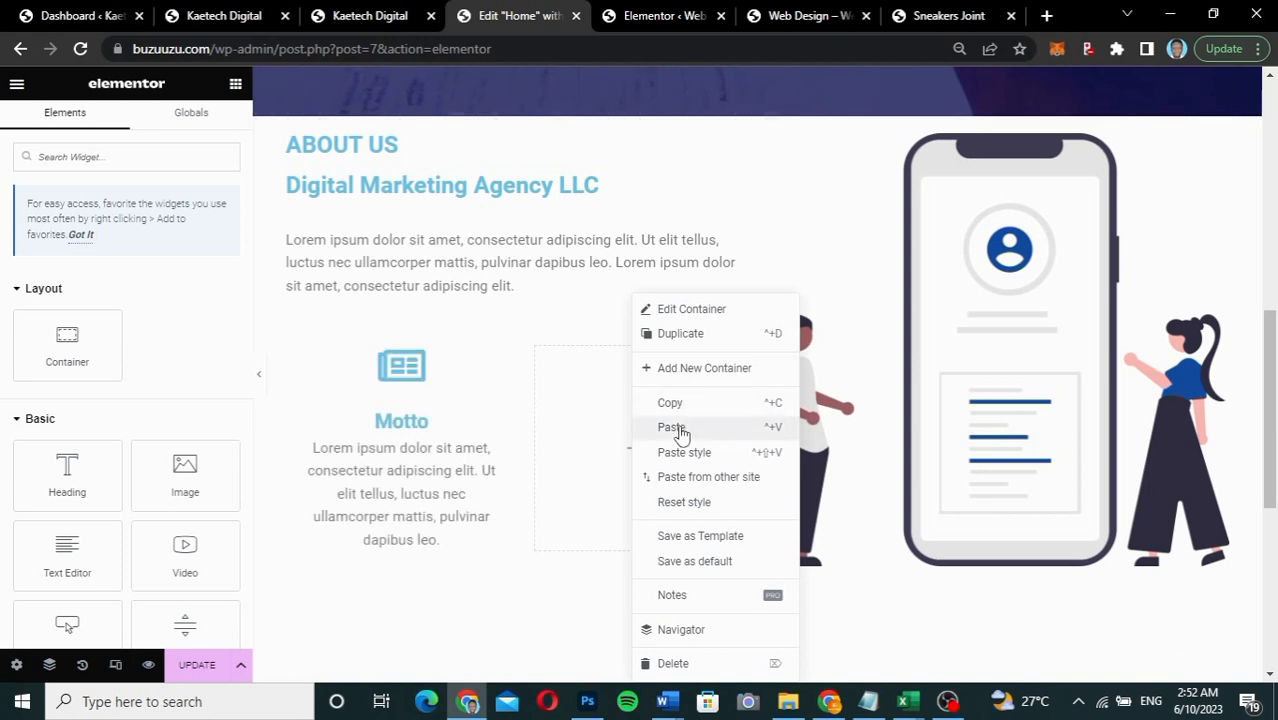
{"action": "left_click", "coordinate": [672, 427]}
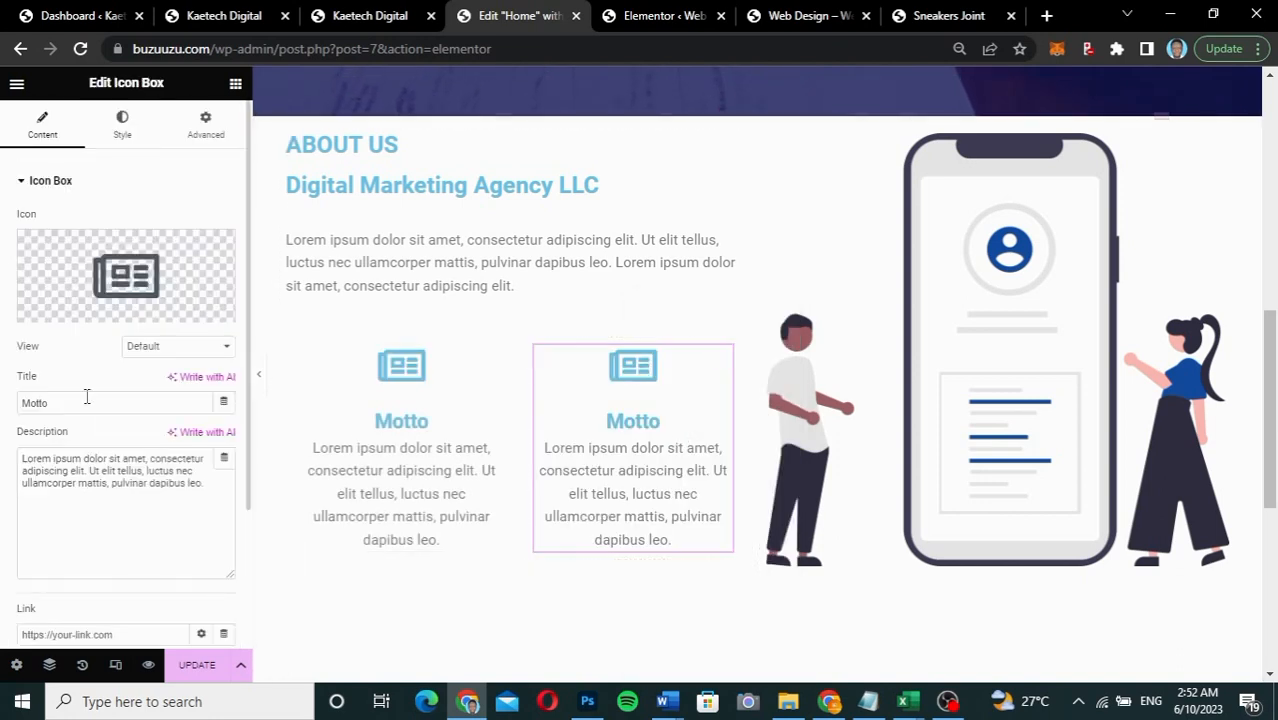
Step: Set the pasted icon box's title to "Vission" and compare the block with the demo site
{"action": "type", "text": "V"}
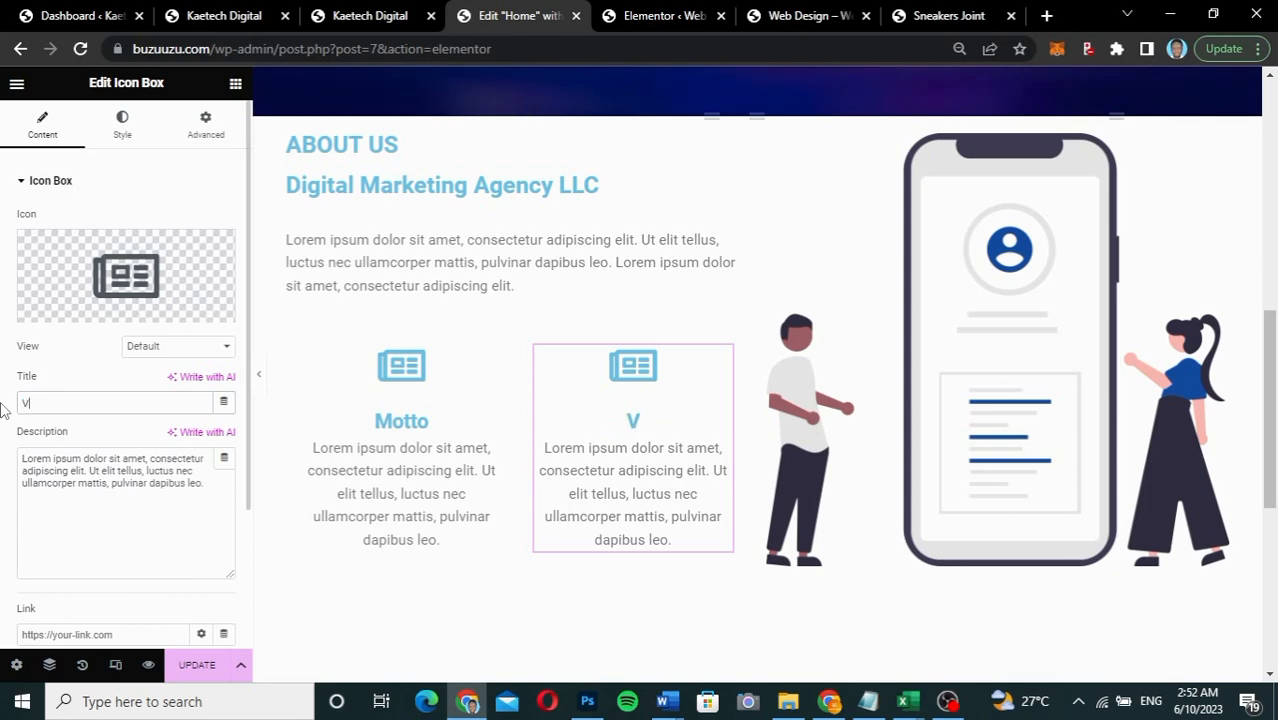
{"action": "type", "text": "ission"}
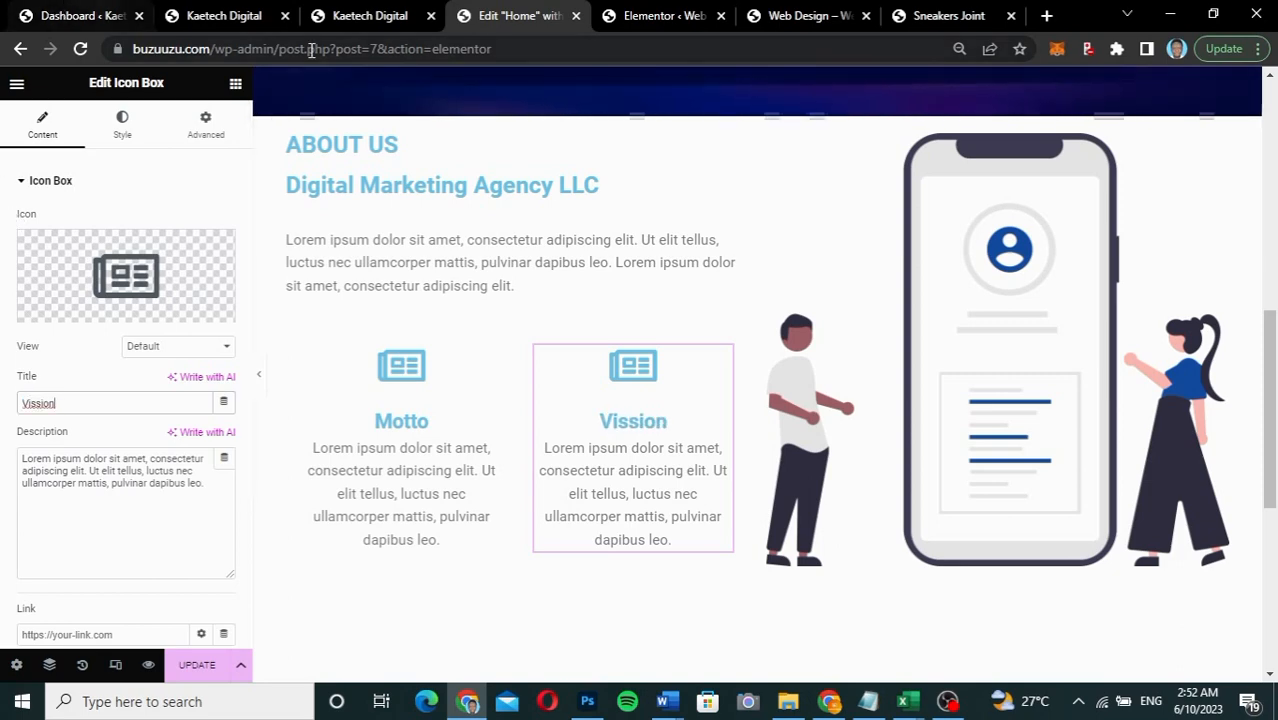
{"action": "left_click", "coordinate": [358, 19]}
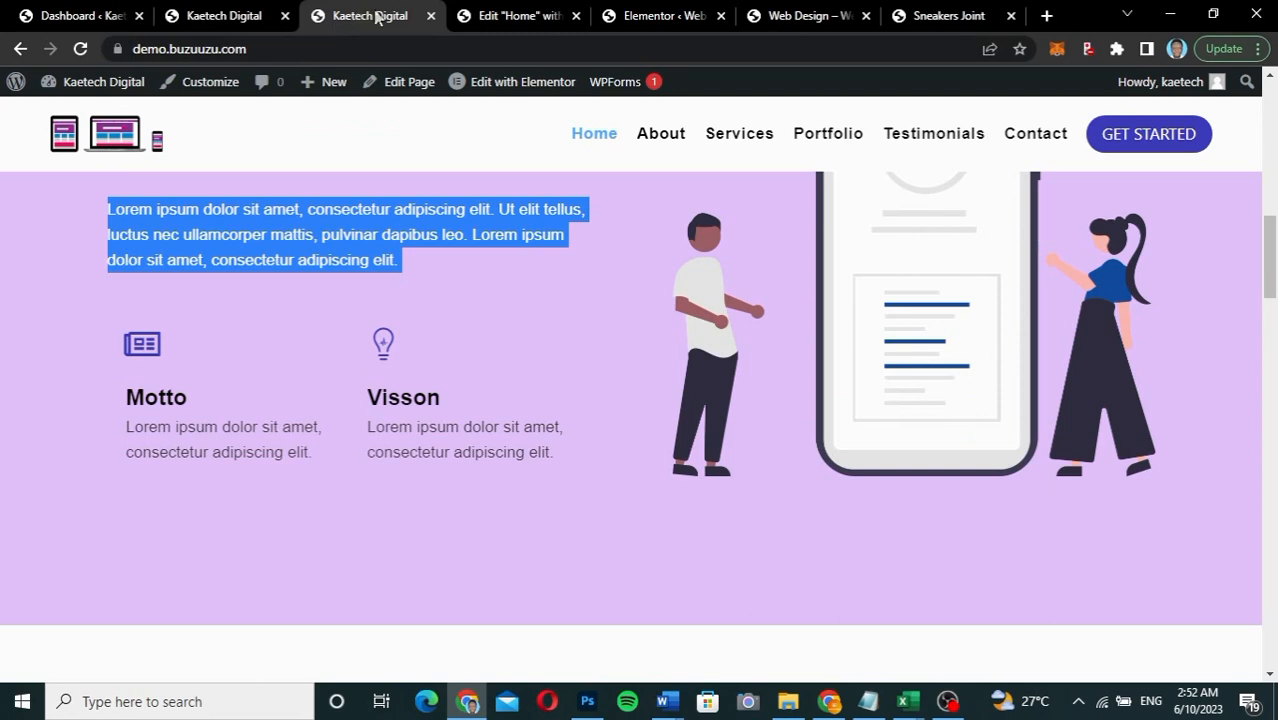
{"action": "left_click", "coordinate": [508, 19]}
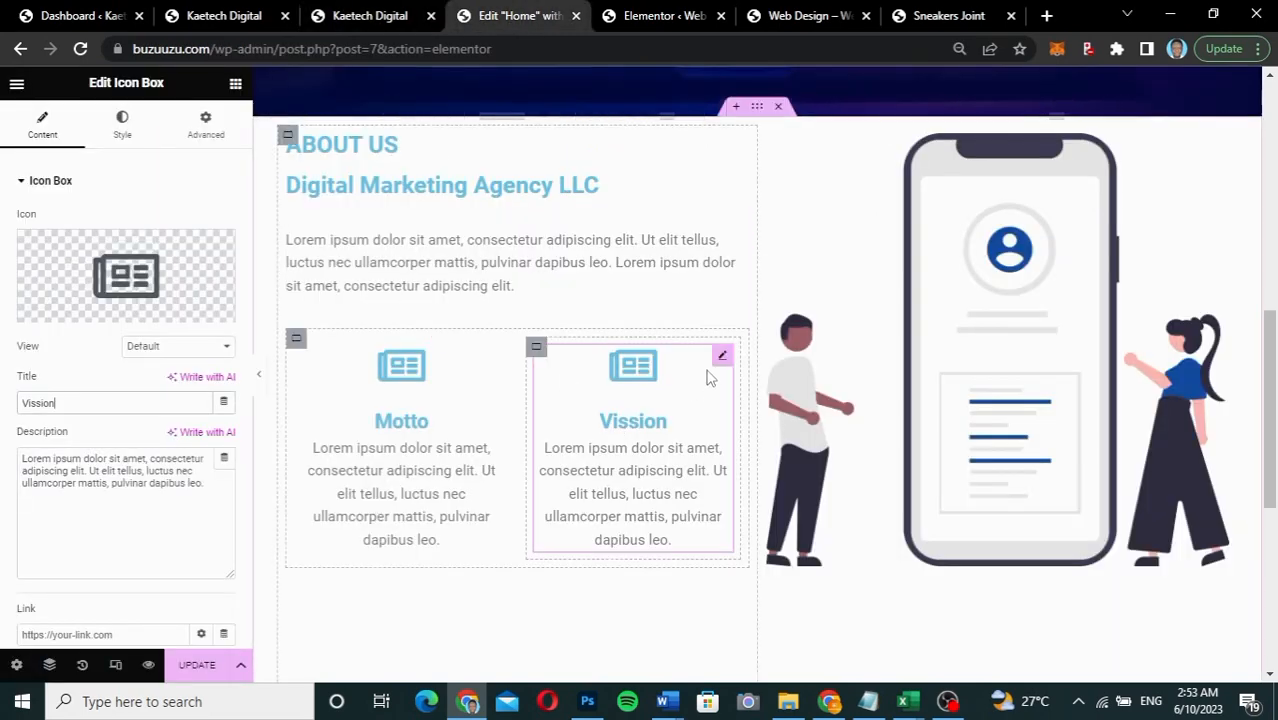
Step: Replace the Vission box's icon with the outlined lightbulb, filtering the icon library by "light", and compare the block with the demo site
{"action": "left_click", "coordinate": [130, 265]}
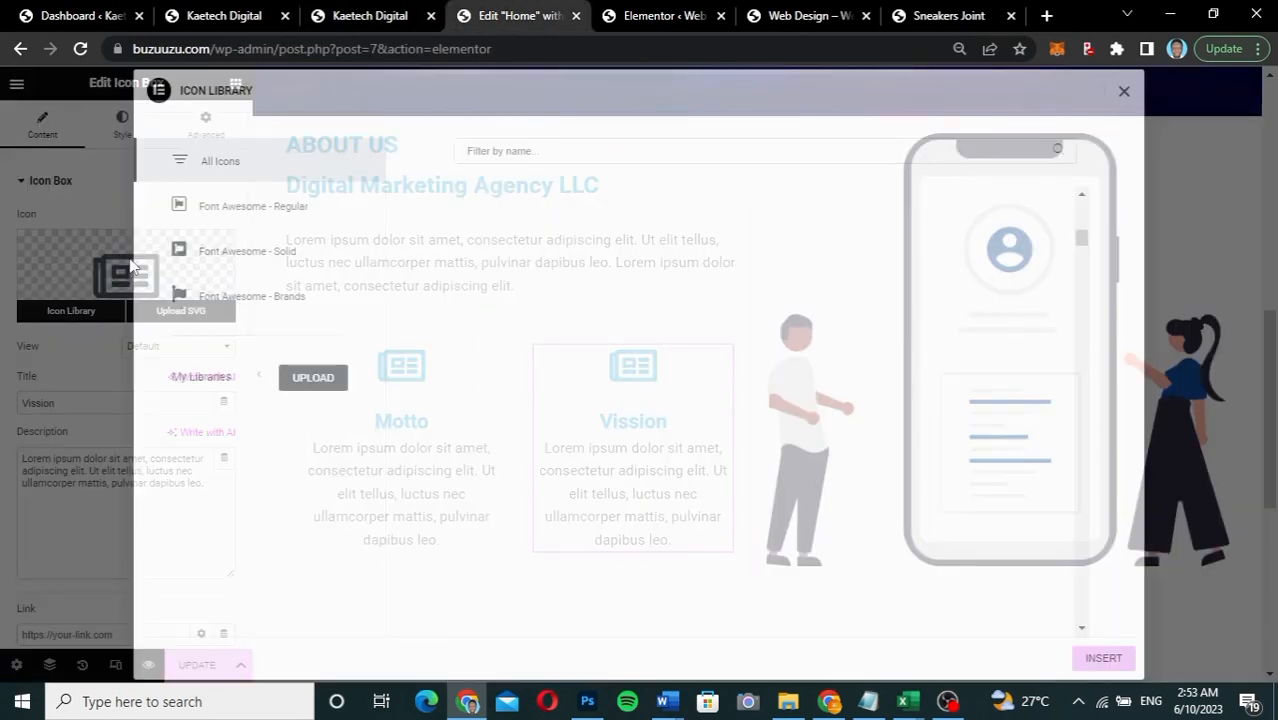
{"action": "left_click", "coordinate": [548, 150]}
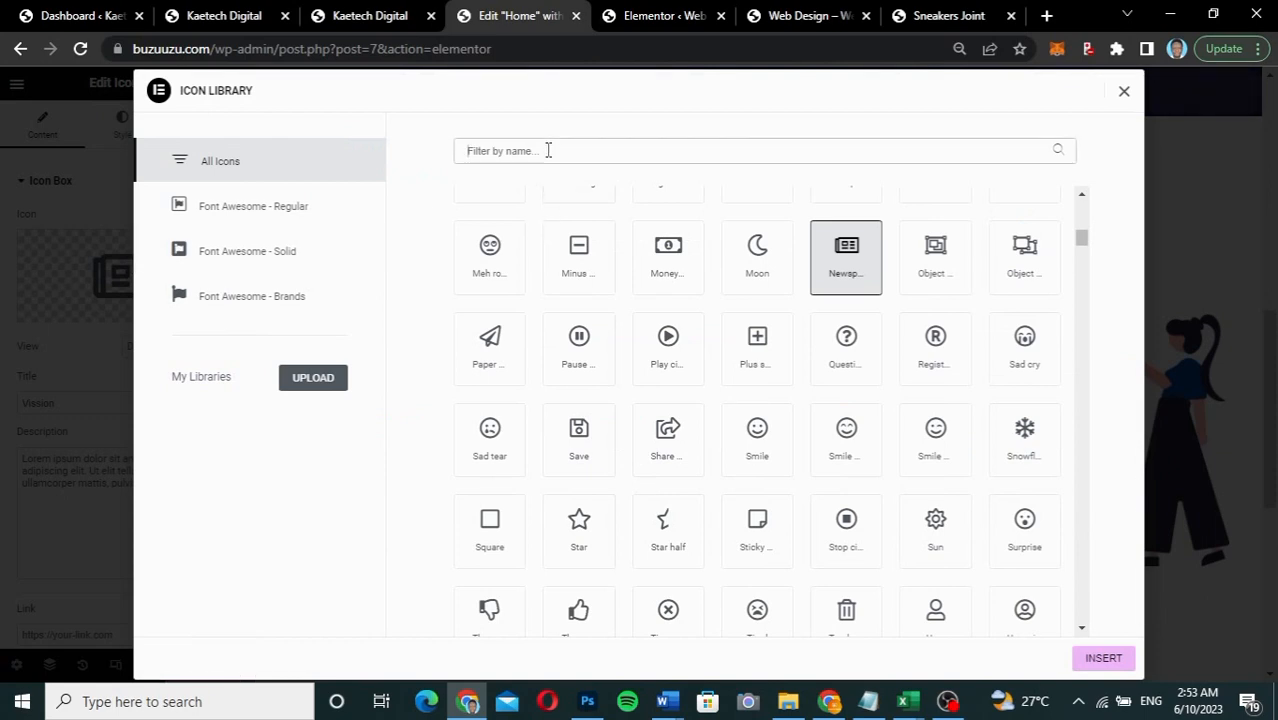
{"action": "type", "text": "light"}
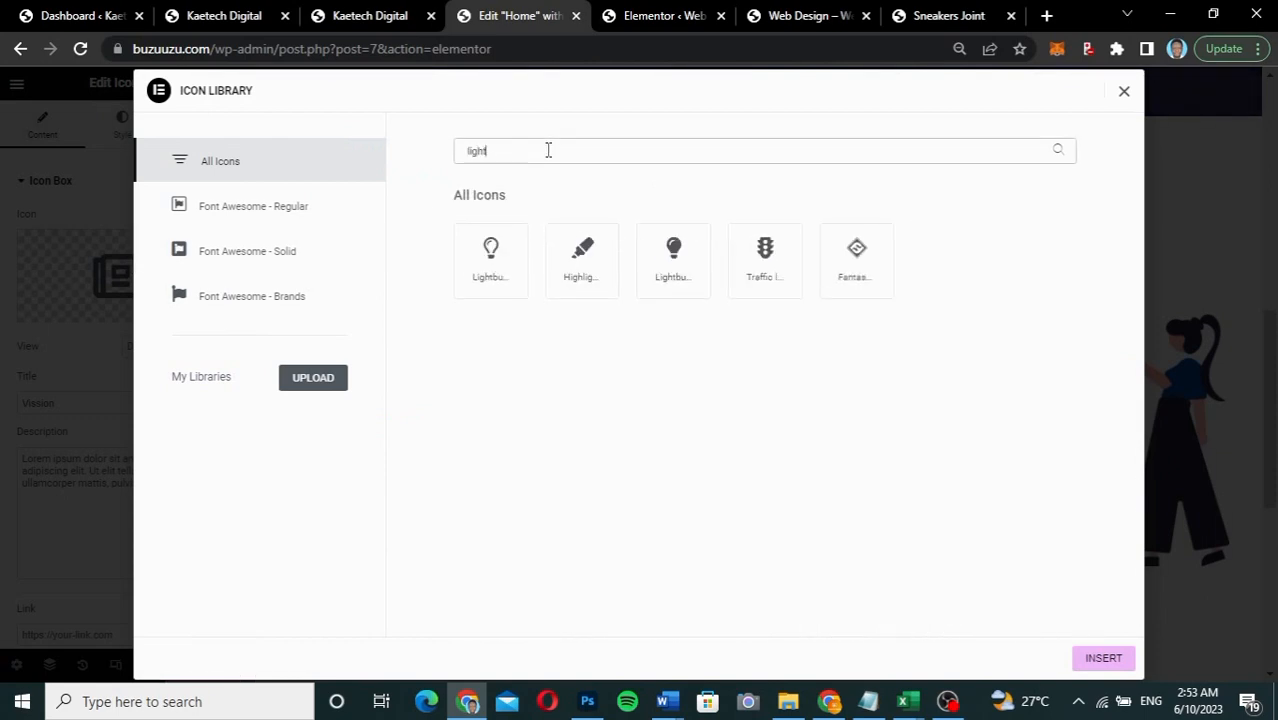
{"action": "left_click", "coordinate": [491, 260]}
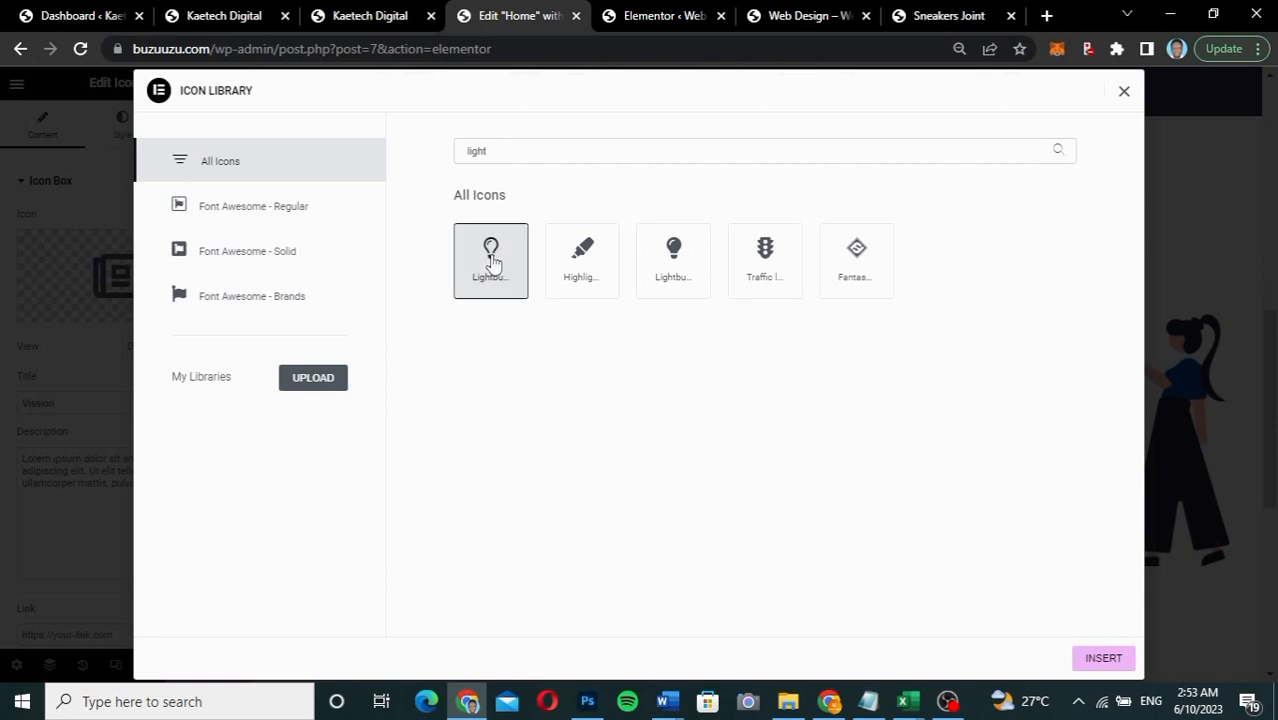
{"action": "left_click", "coordinate": [1100, 658]}
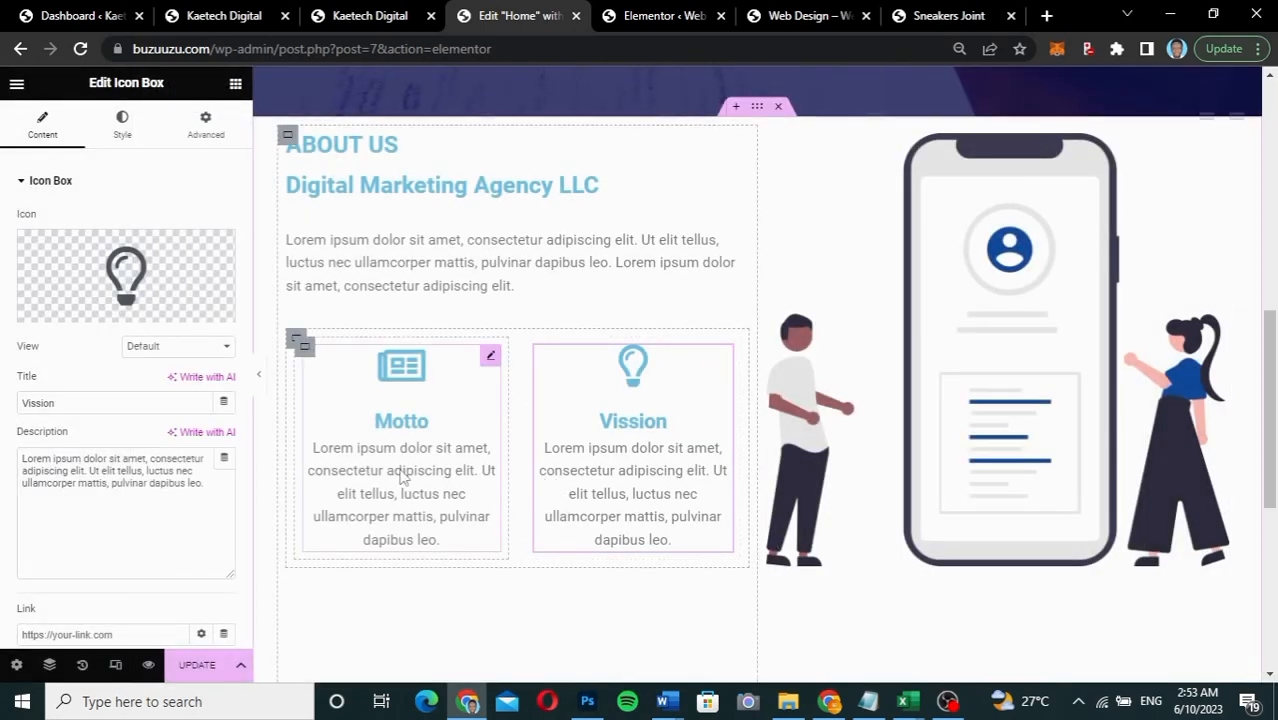
{"action": "left_click", "coordinate": [378, 18]}
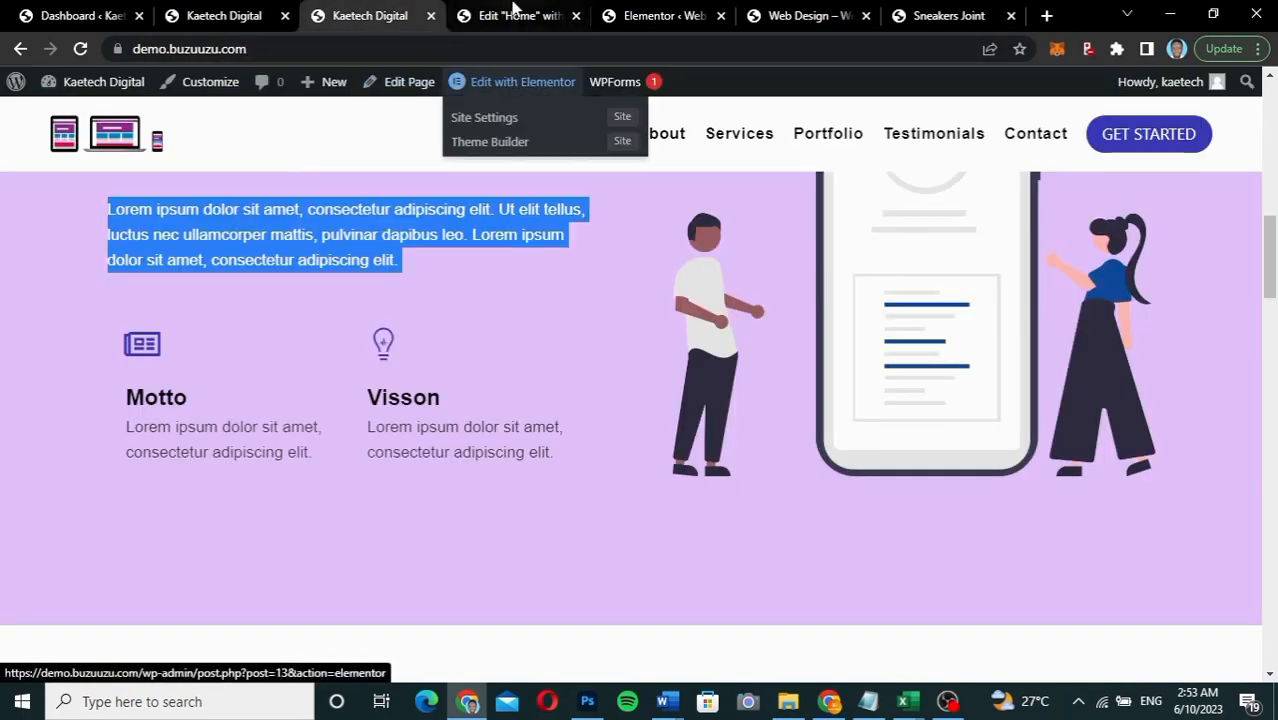
{"action": "left_click", "coordinate": [513, 16]}
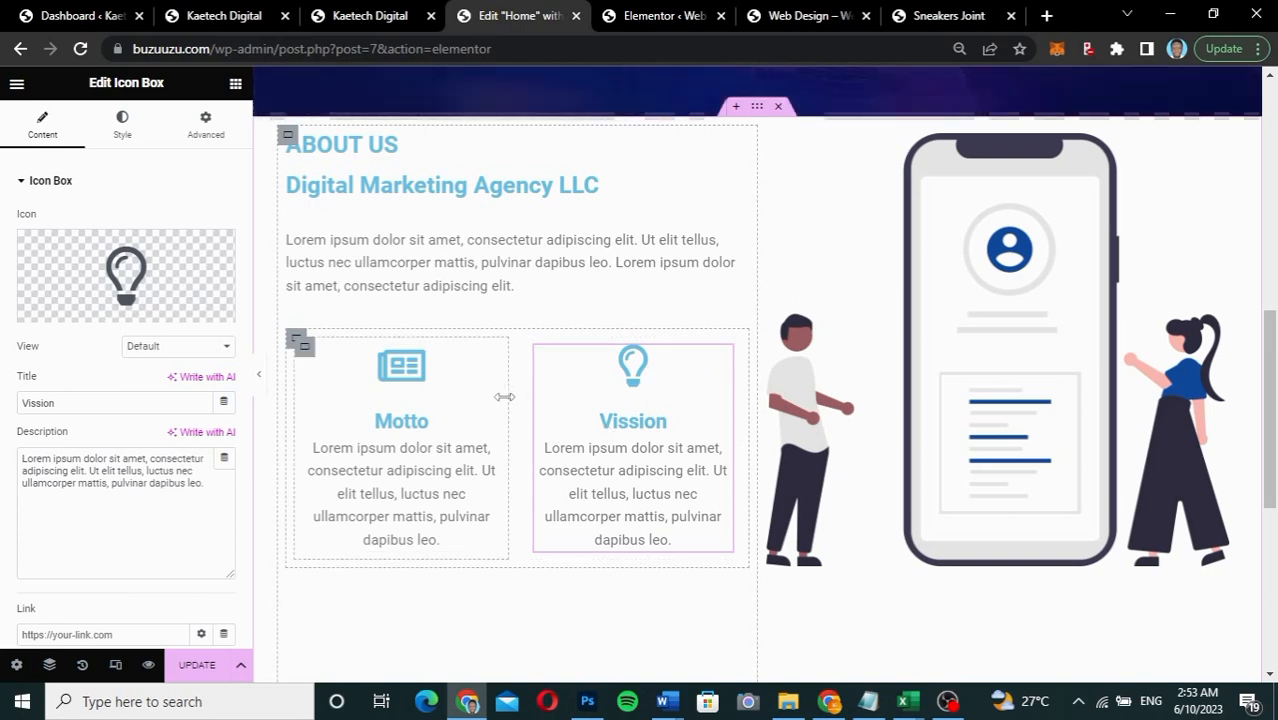
Step: Set both Align Items and Justify Content to center for the outer container of the About Us section
{"action": "key", "text": "ctrl+minus"}
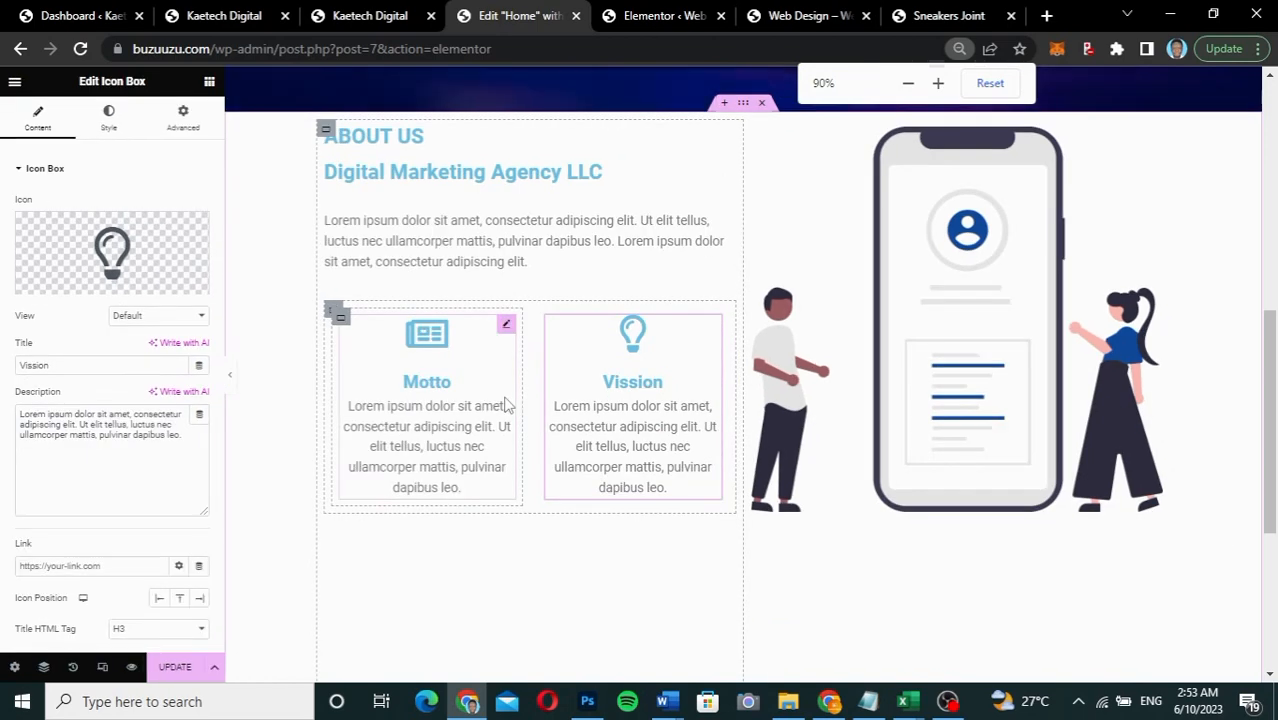
{"action": "key", "text": "ctrl+plus"}
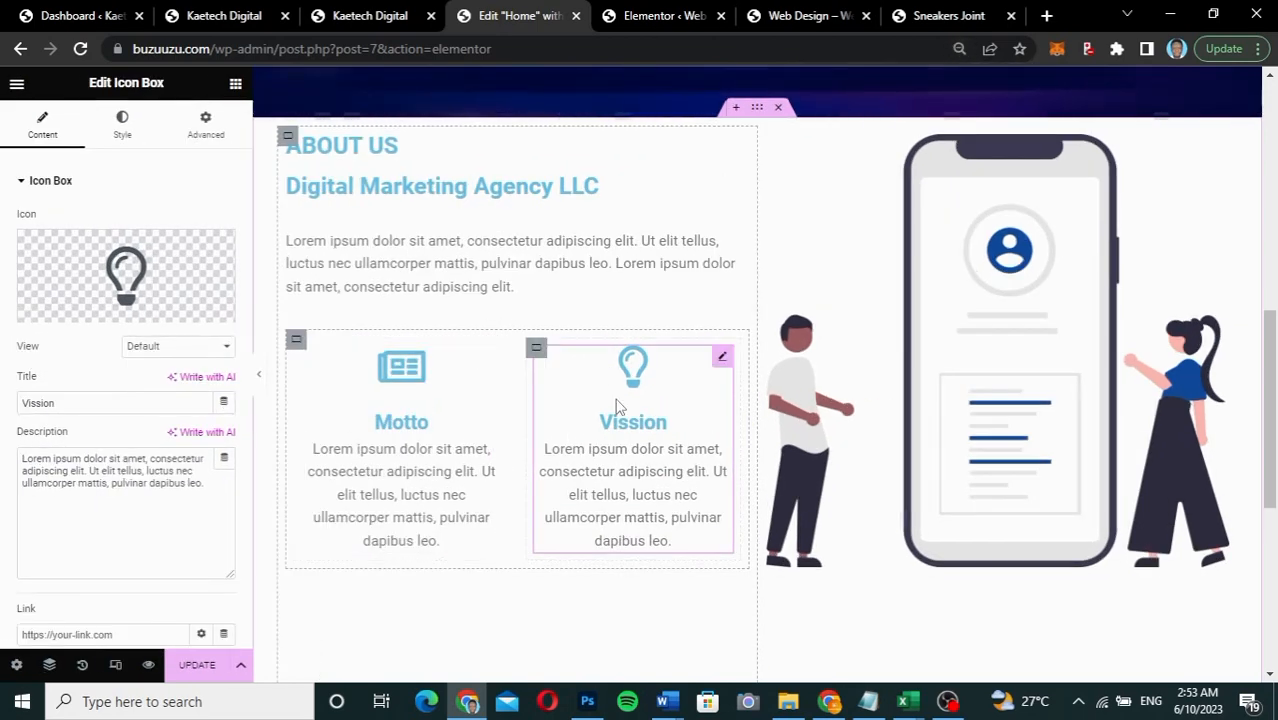
{"action": "scroll", "coordinate": [613, 450], "scroll_direction": "down", "scroll_amount": 3}
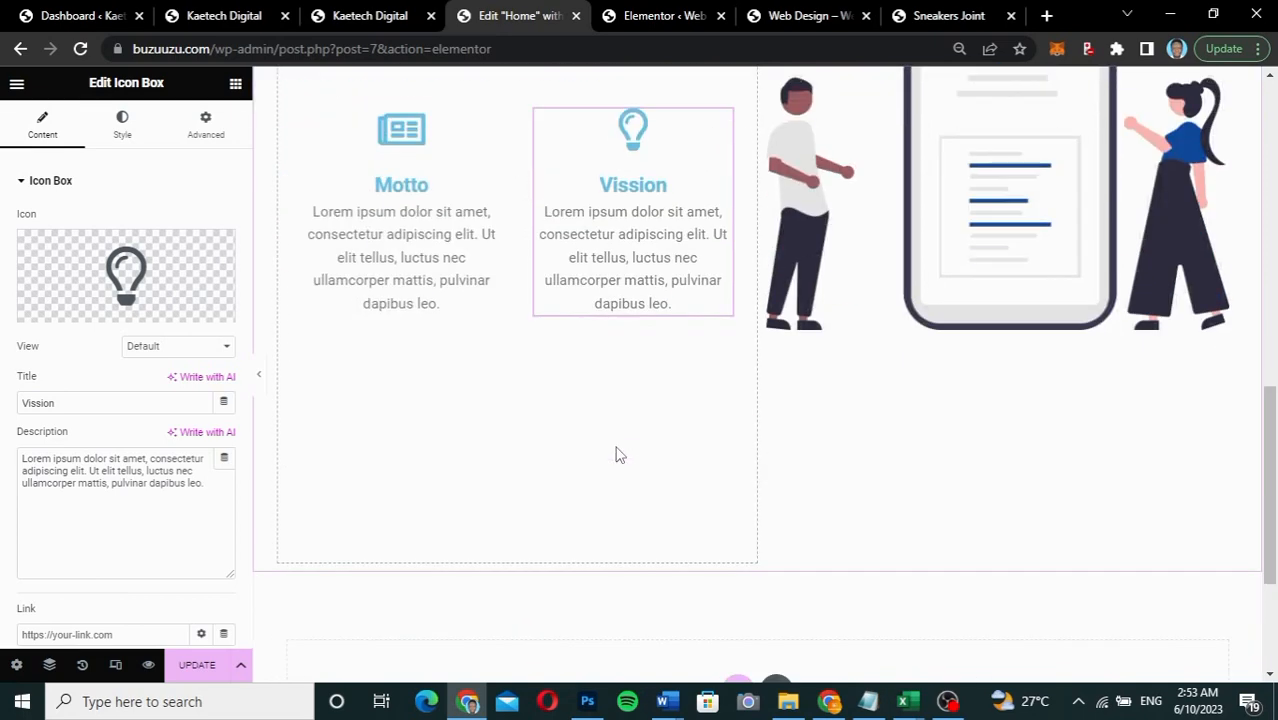
{"action": "scroll", "coordinate": [618, 453], "scroll_direction": "up", "scroll_amount": 2}
{"action": "scroll", "coordinate": [618, 453], "scroll_direction": "up", "scroll_amount": 2}
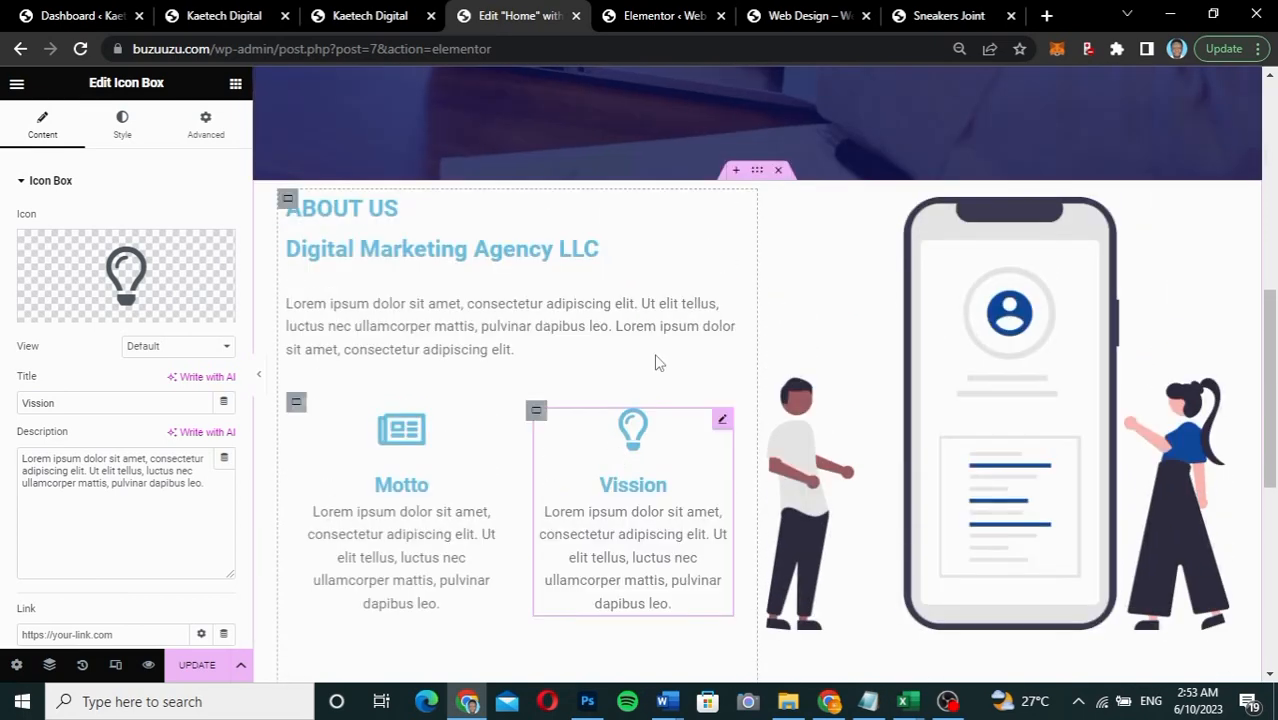
{"action": "left_click", "coordinate": [758, 175]}
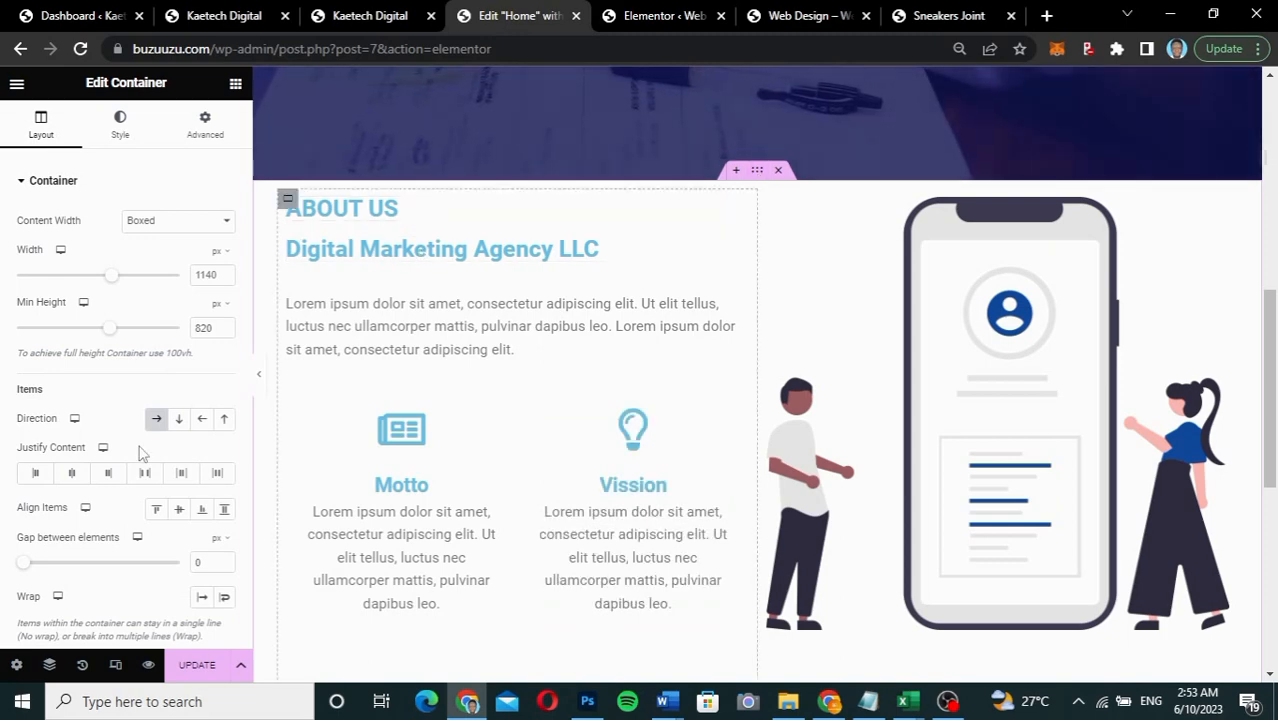
{"action": "left_click", "coordinate": [178, 512]}
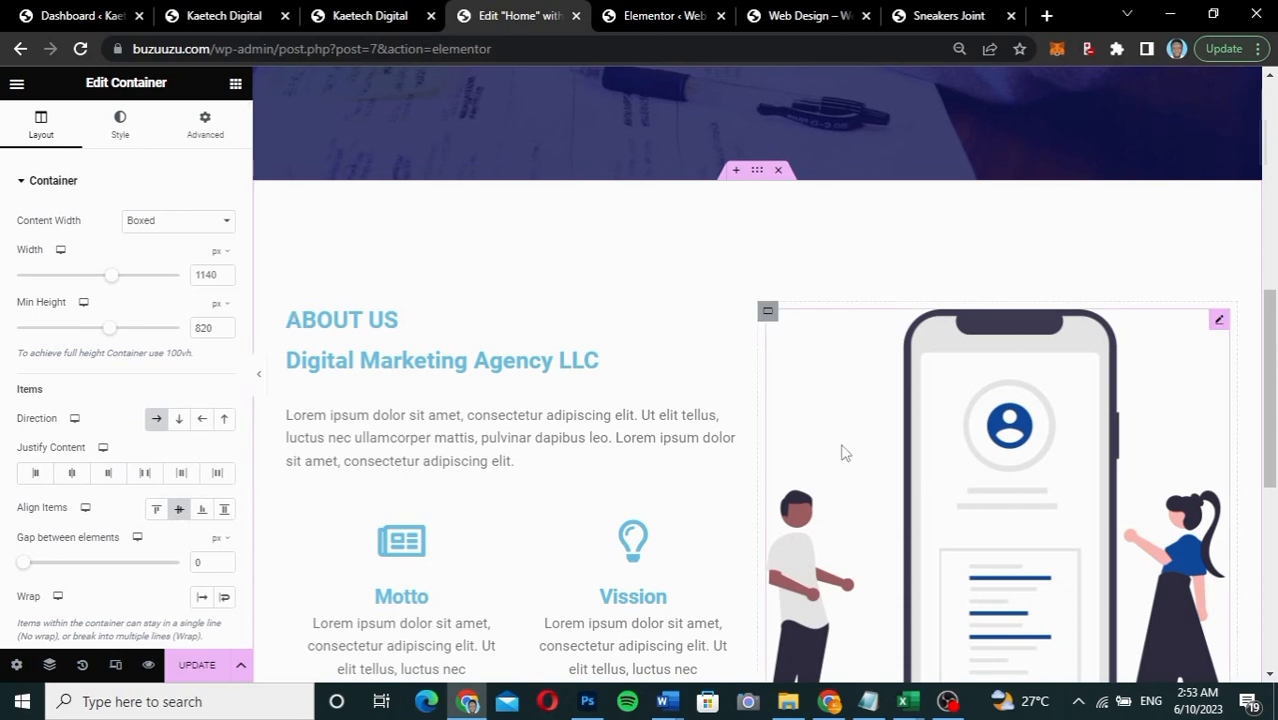
{"action": "scroll", "coordinate": [841, 451], "scroll_direction": "down", "scroll_amount": 2}
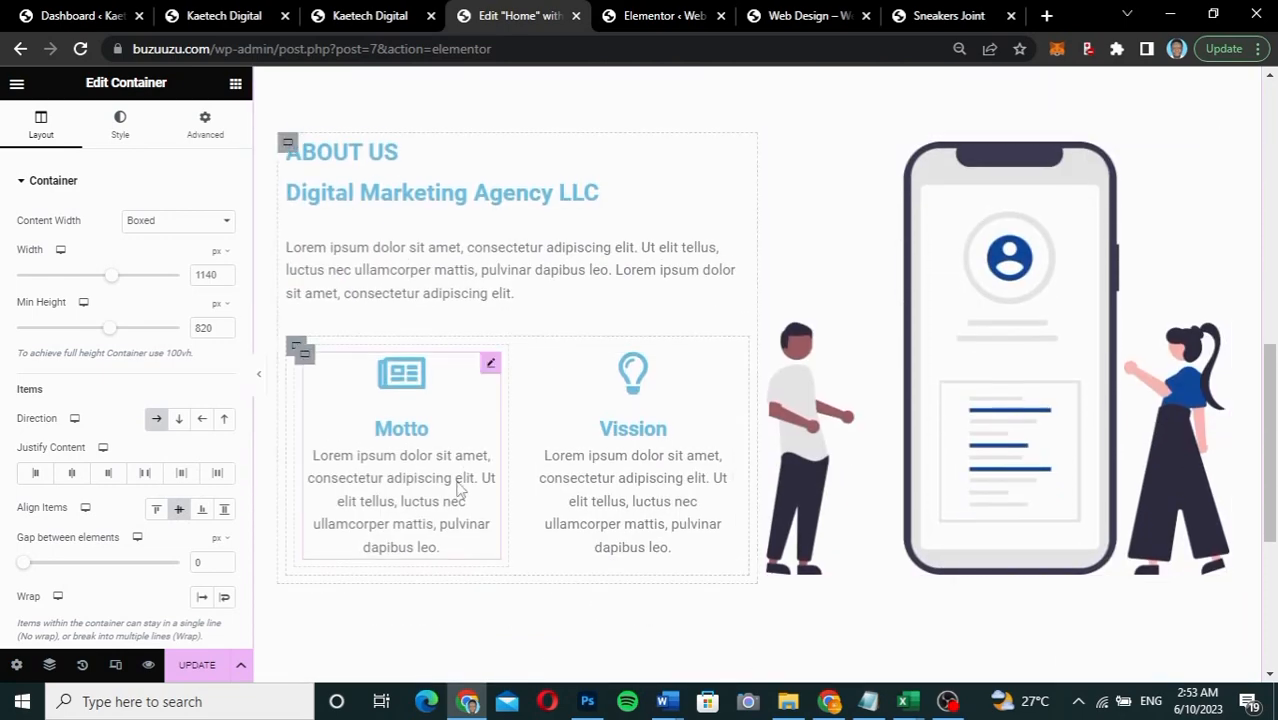
{"action": "left_click", "coordinate": [72, 479]}
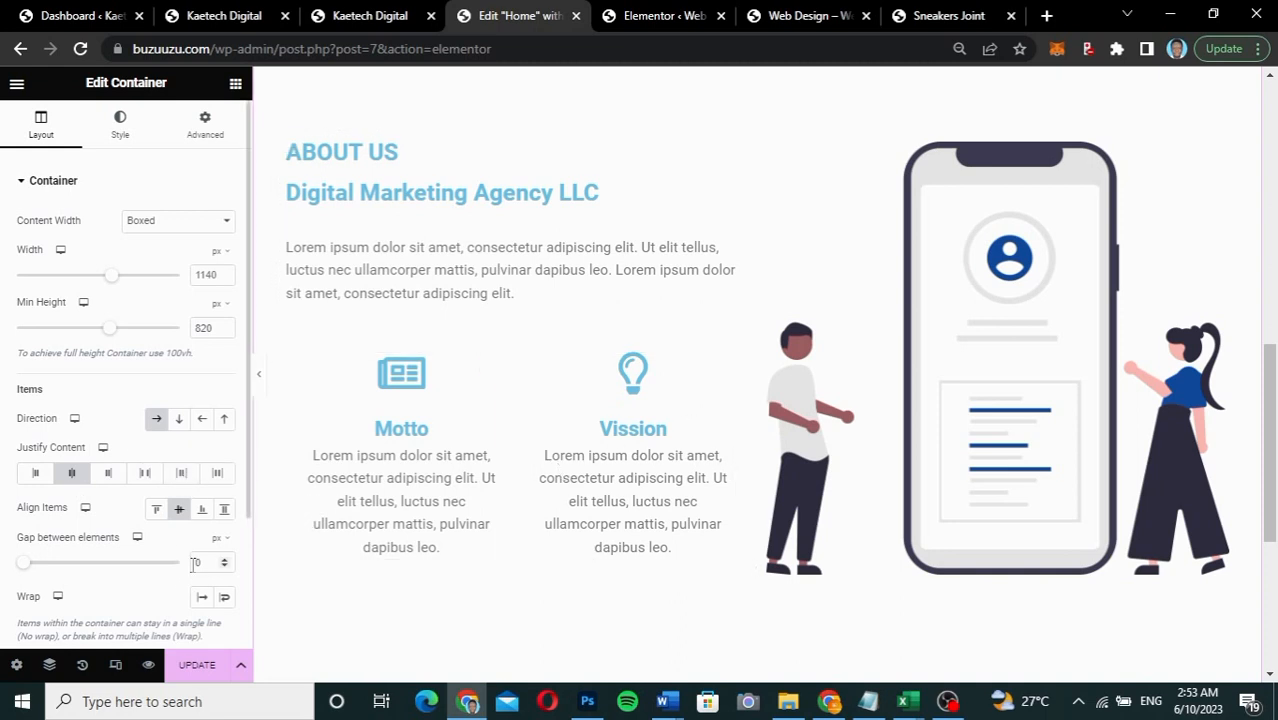
Step: Set the gap between elements in the About Us section's outer container to 40 px
{"action": "type", "text": "2"}
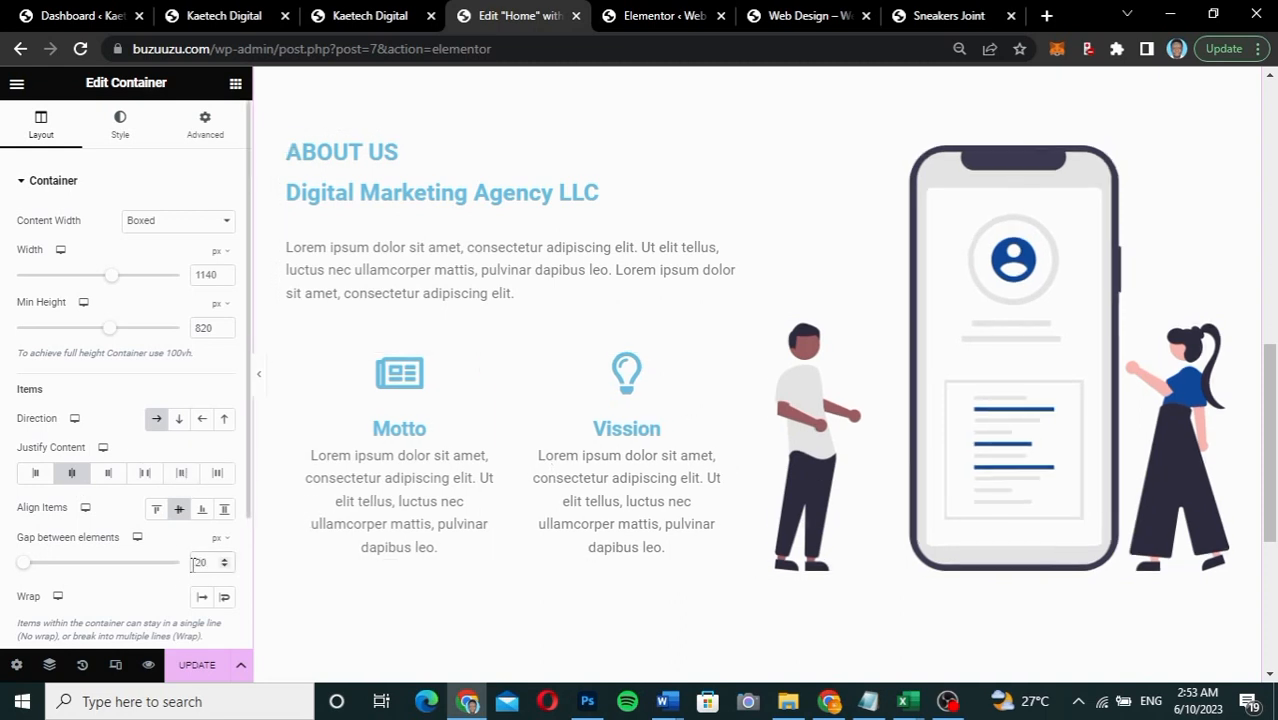
{"action": "key", "text": "BackSpace"}
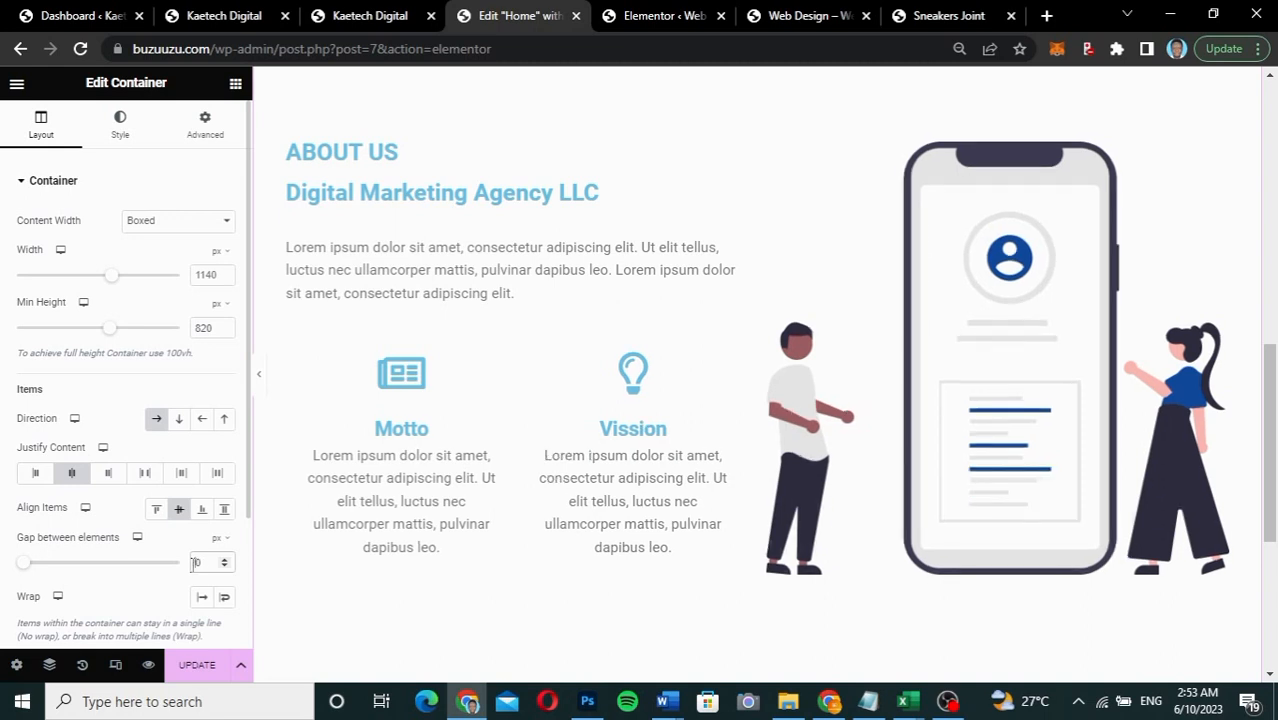
{"action": "type", "text": "3"}
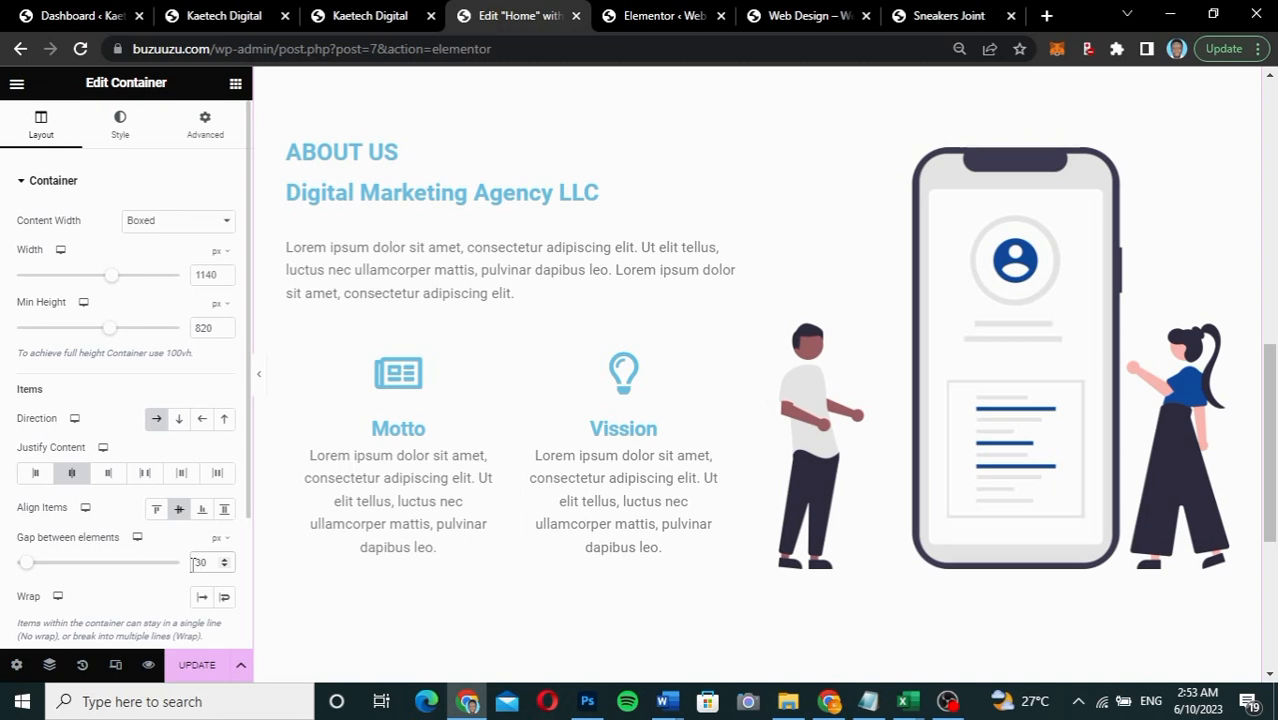
{"action": "key", "text": "BackSpace"}
{"action": "type", "text": "4"}
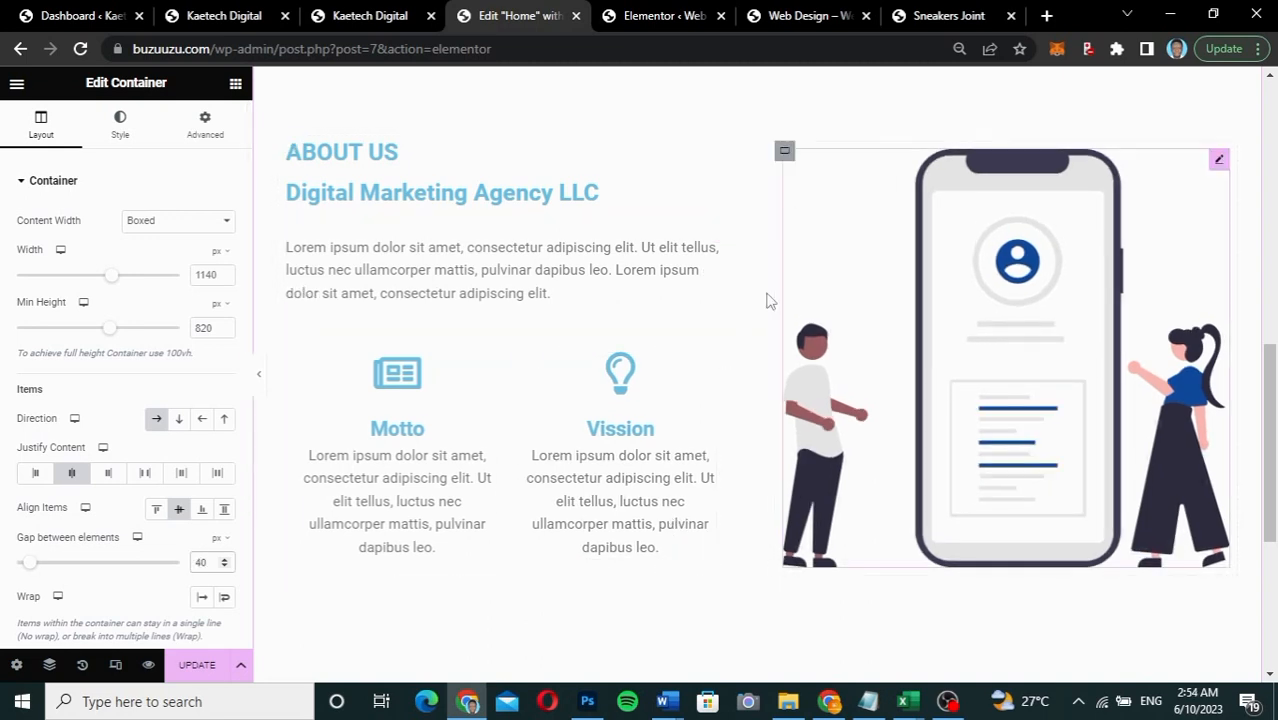
Step: Set the text color of the "ABOUT US" heading to black (#000000)
{"action": "scroll", "coordinate": [738, 401], "scroll_direction": "up", "scroll_amount": 3}
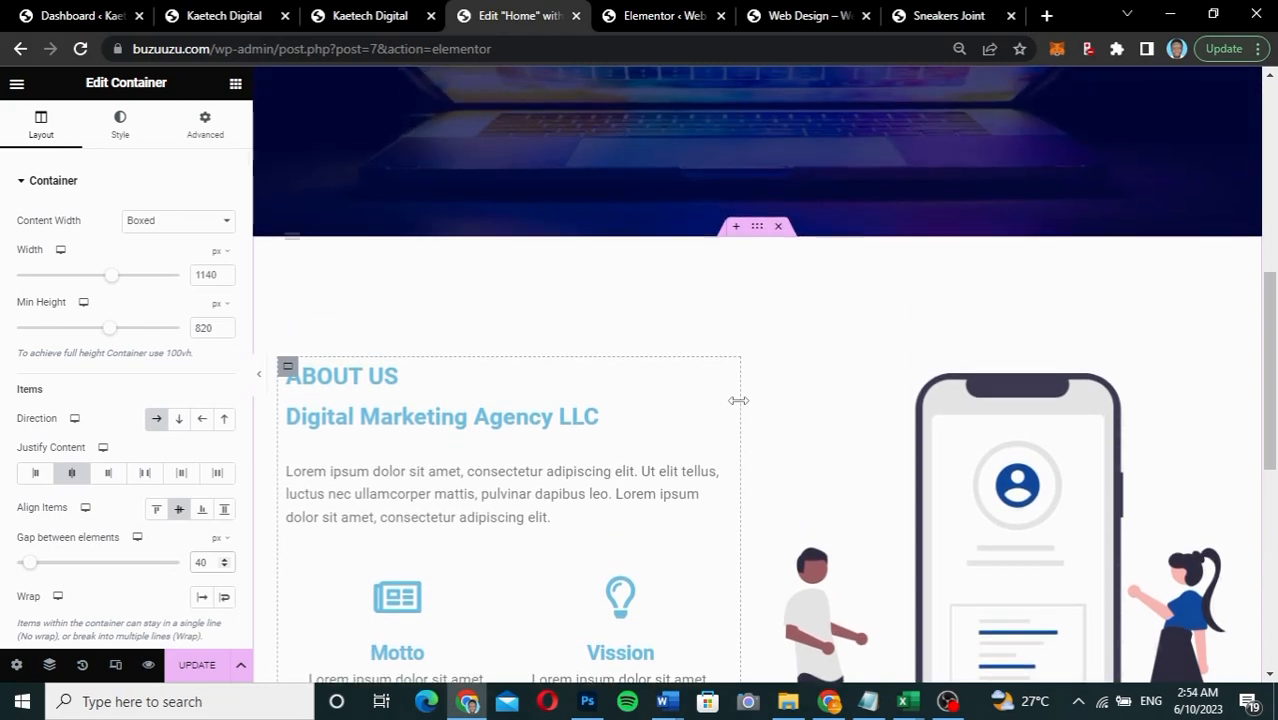
{"action": "scroll", "coordinate": [738, 401], "scroll_direction": "down", "scroll_amount": 4}
{"action": "scroll", "coordinate": [738, 401], "scroll_direction": "up", "scroll_amount": 2}
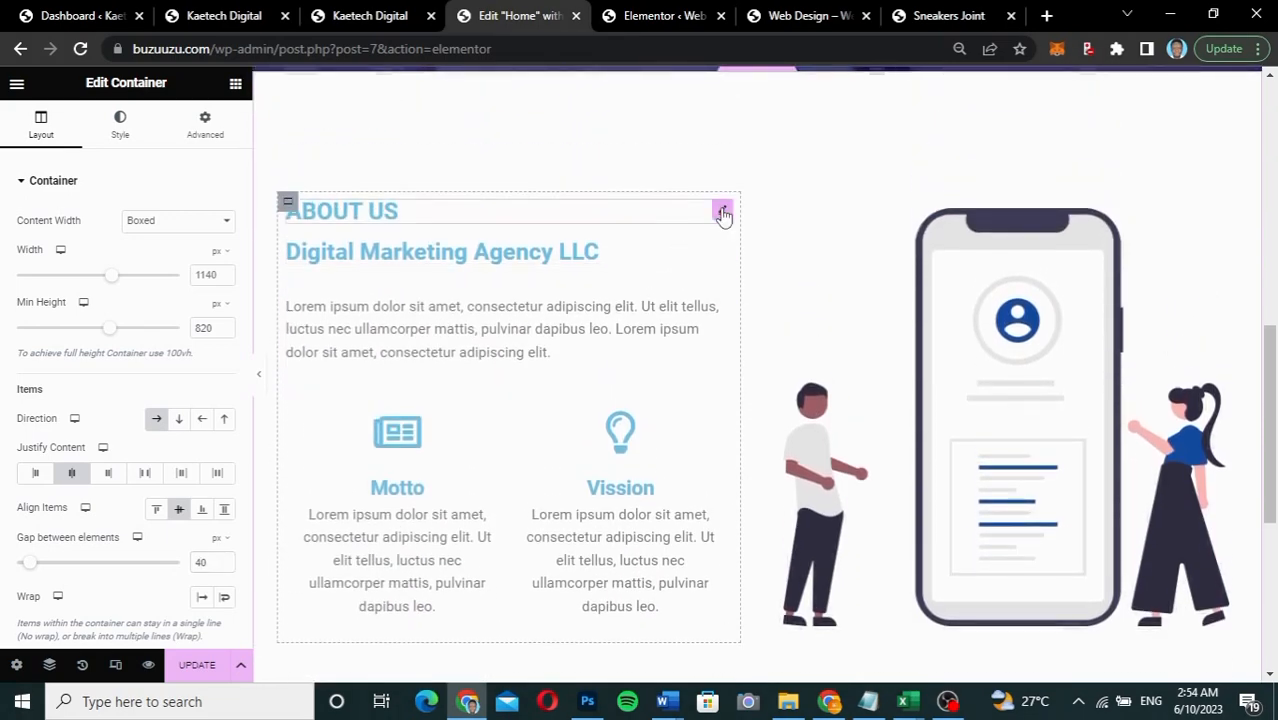
{"action": "left_click", "coordinate": [722, 214]}
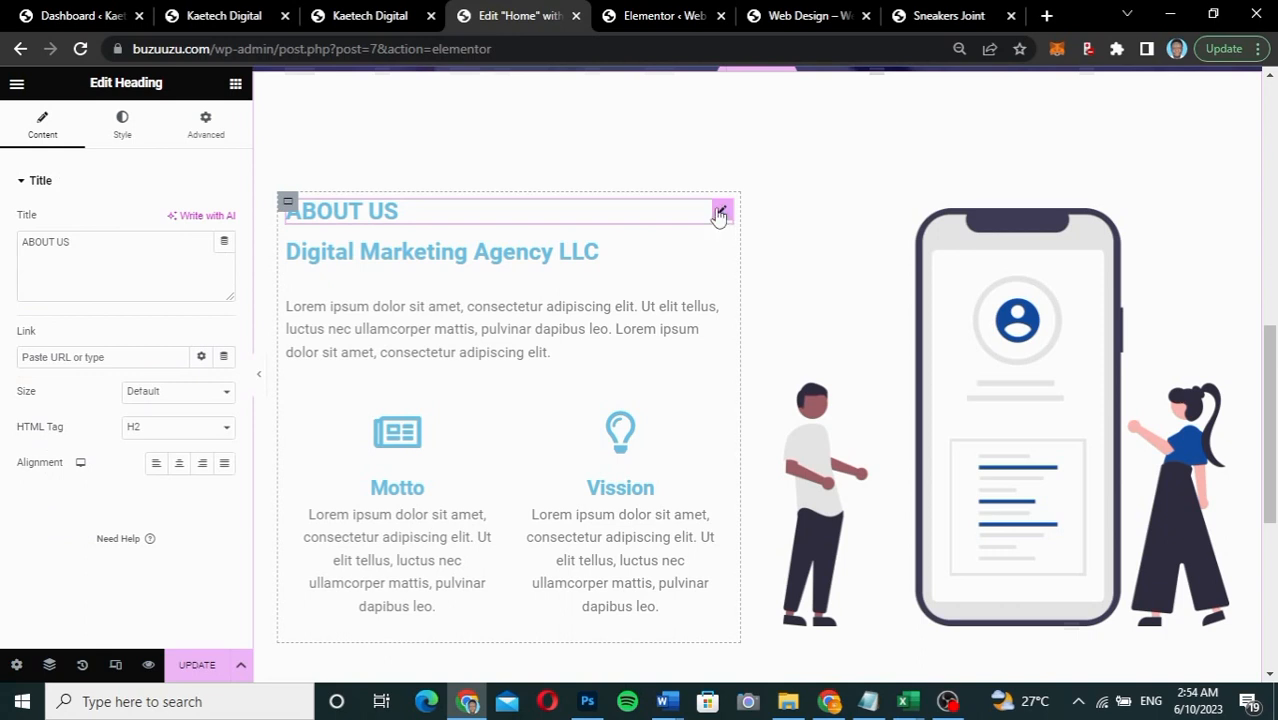
{"action": "left_click", "coordinate": [128, 146]}
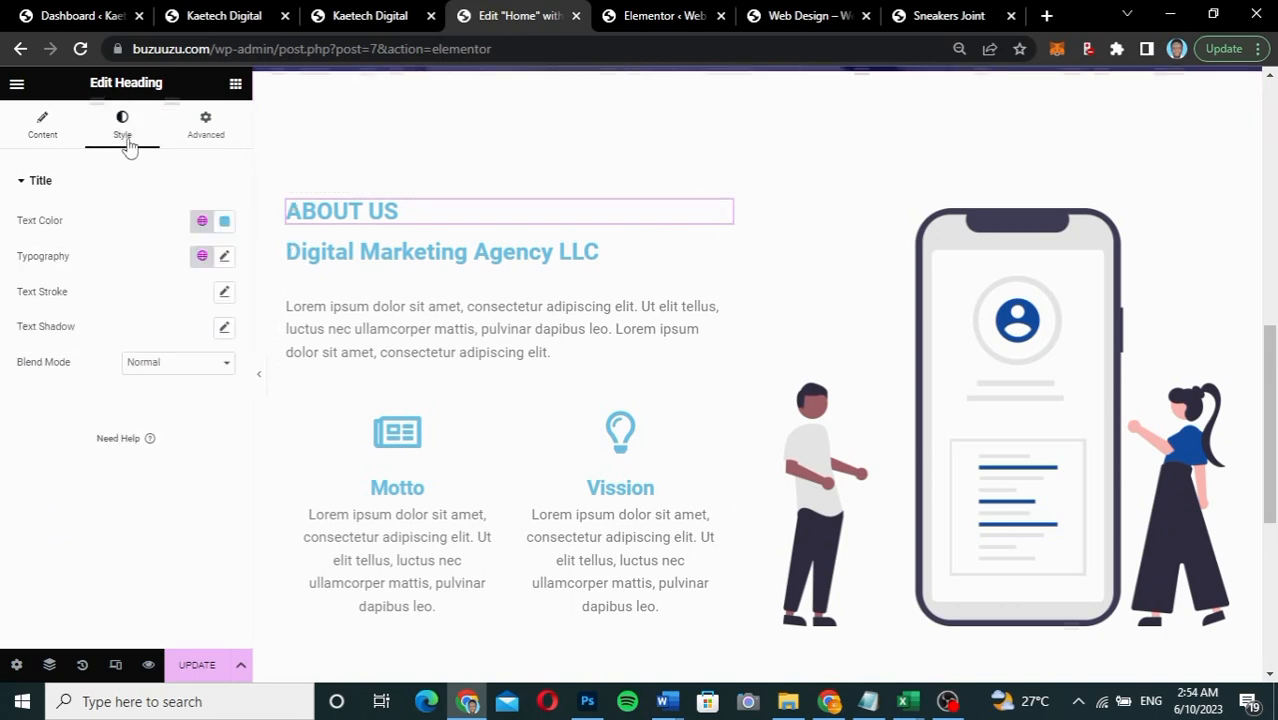
{"action": "left_click", "coordinate": [225, 222]}
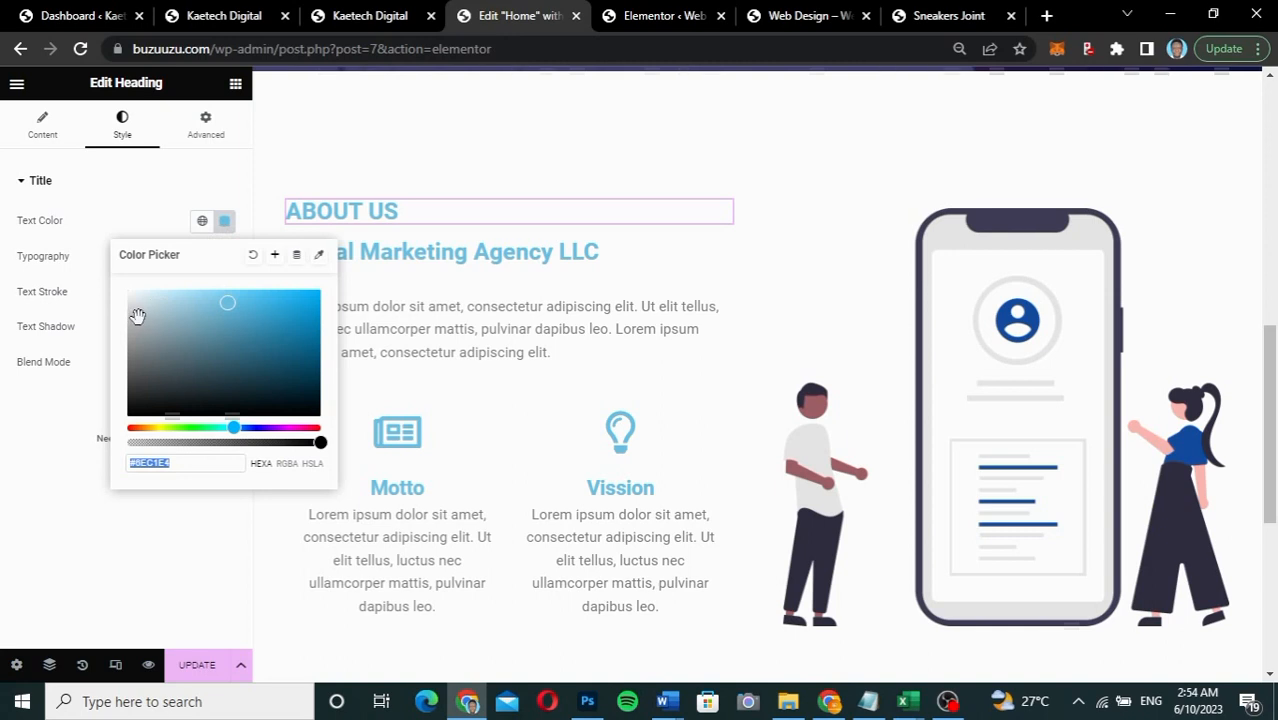
{"action": "left_click_drag", "start_coordinate": [131, 406], "coordinate": [76, 468]}
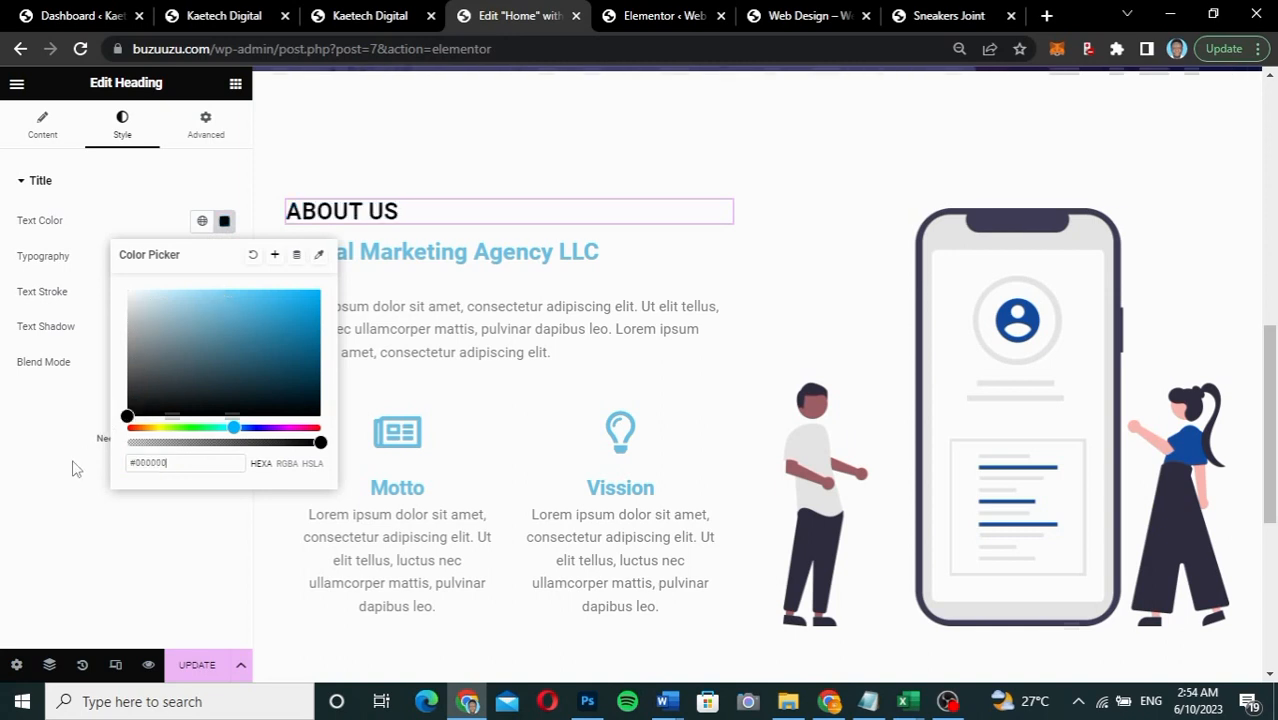
{"action": "left_click", "coordinate": [35, 461]}
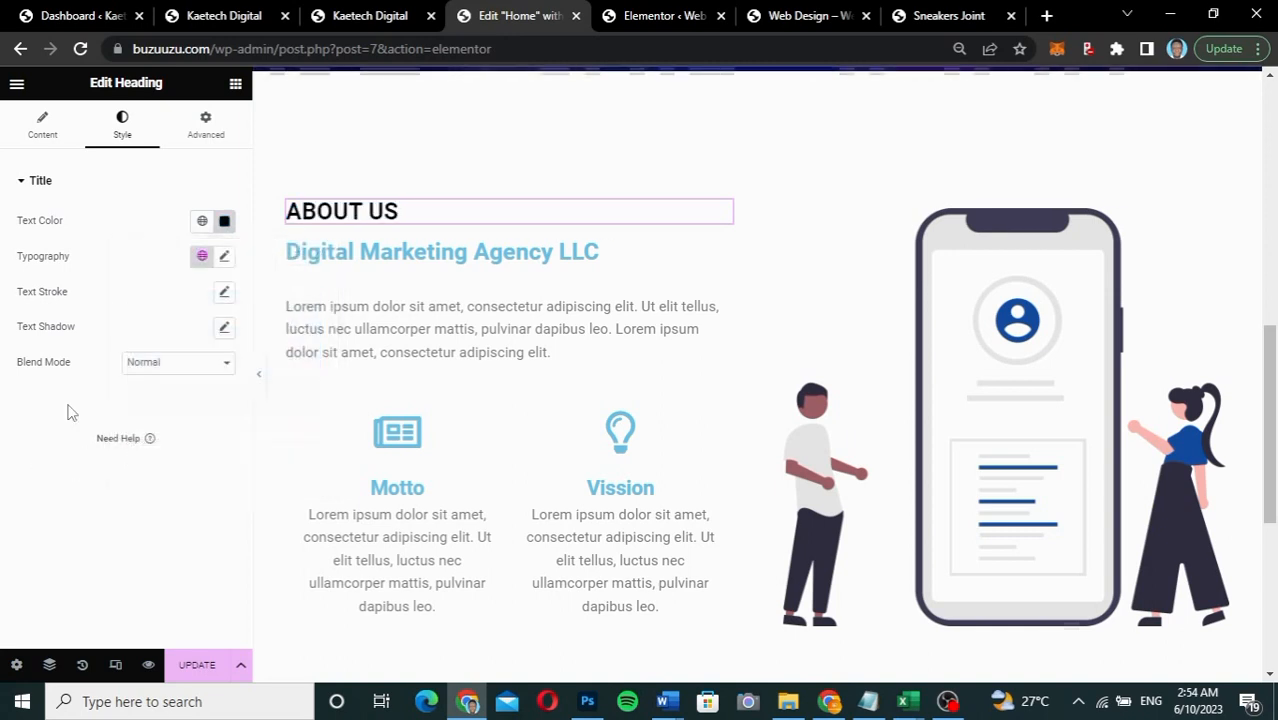
Step: Change the "ABOUT US" heading's font family to Helvetica
{"action": "left_click", "coordinate": [224, 256]}
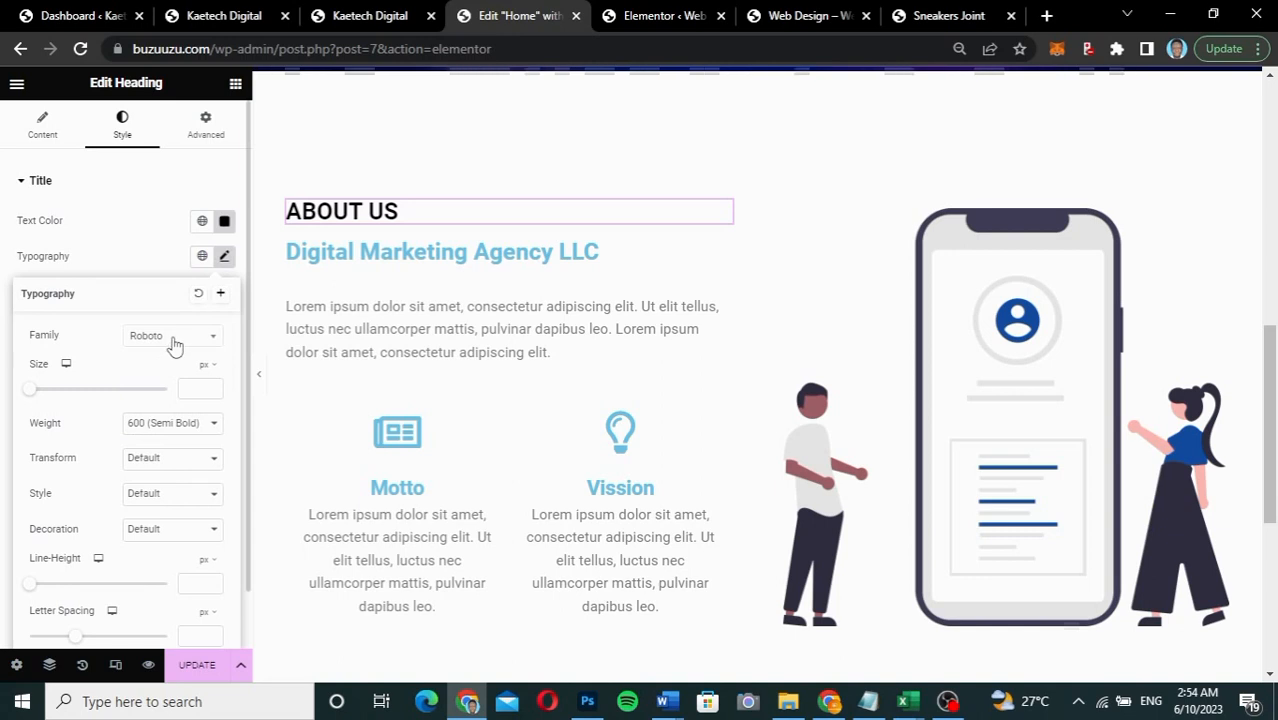
{"action": "left_click", "coordinate": [172, 340]}
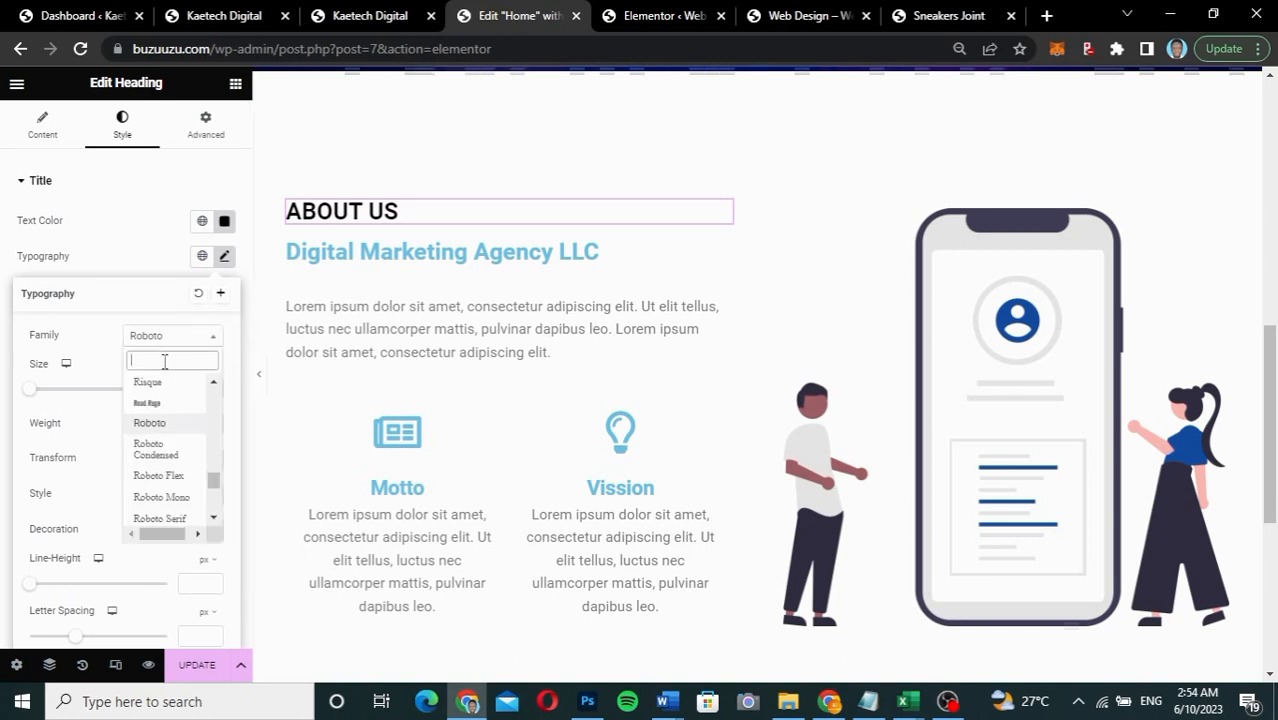
{"action": "type", "text": "he"}
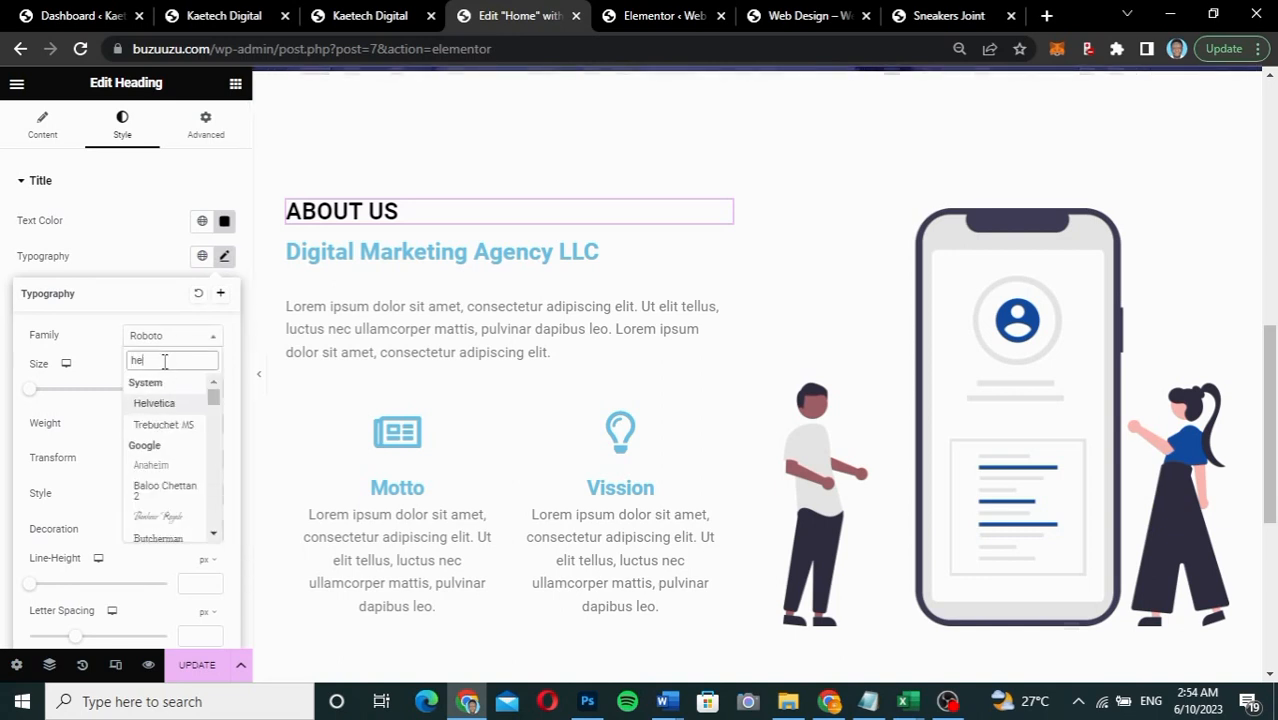
{"action": "type", "text": "l"}
{"action": "left_click", "coordinate": [155, 404]}
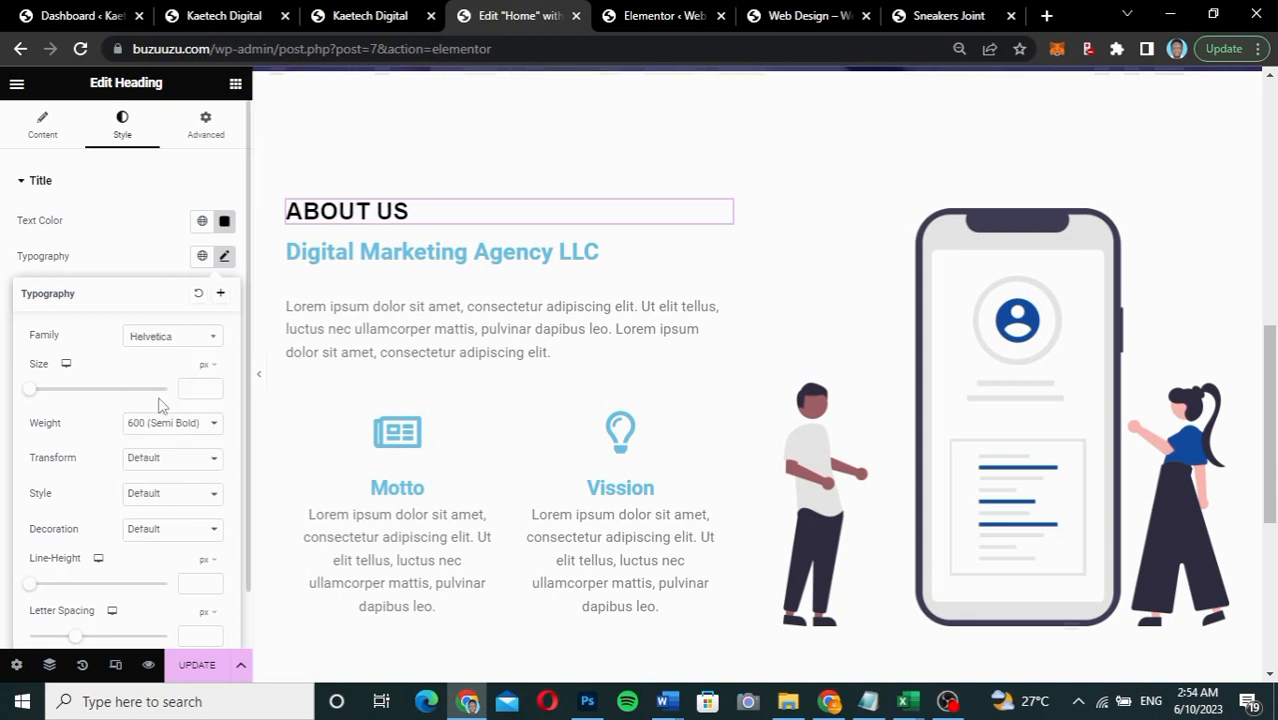
Step: Set the "ABOUT US" heading's font size to 16 px
{"action": "left_click", "coordinate": [601, 257]}
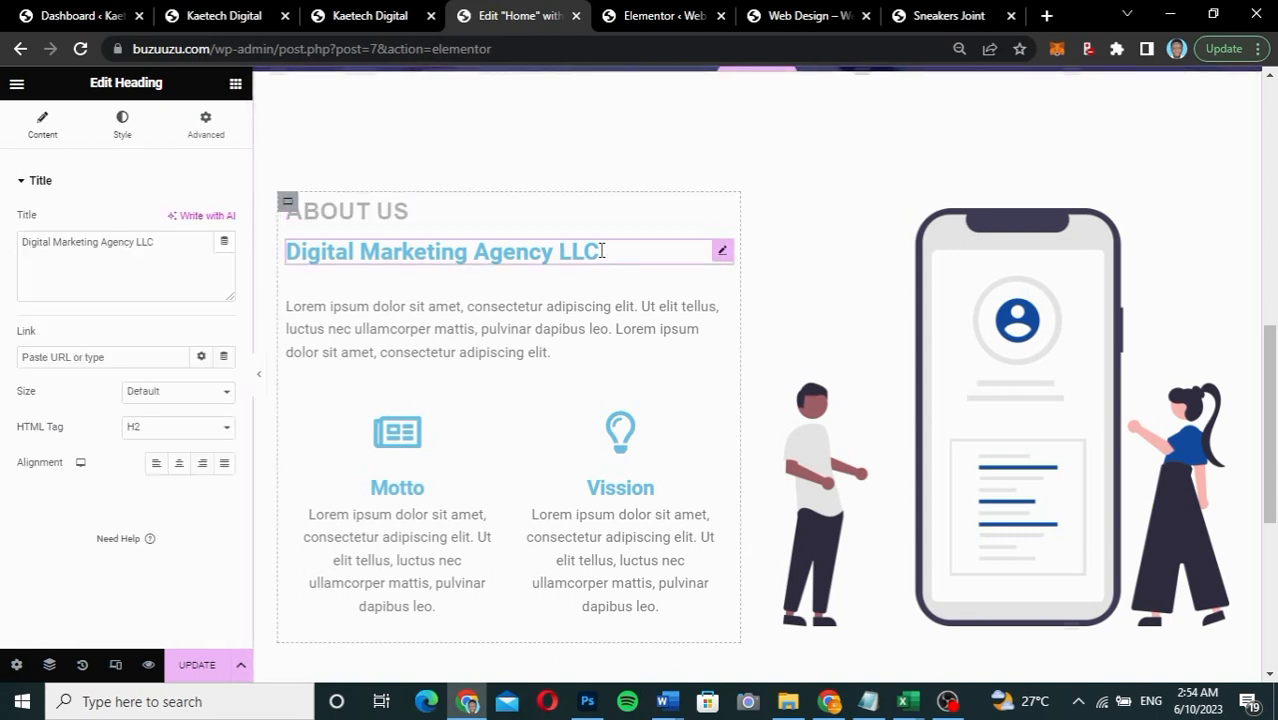
{"action": "left_click", "coordinate": [522, 209]}
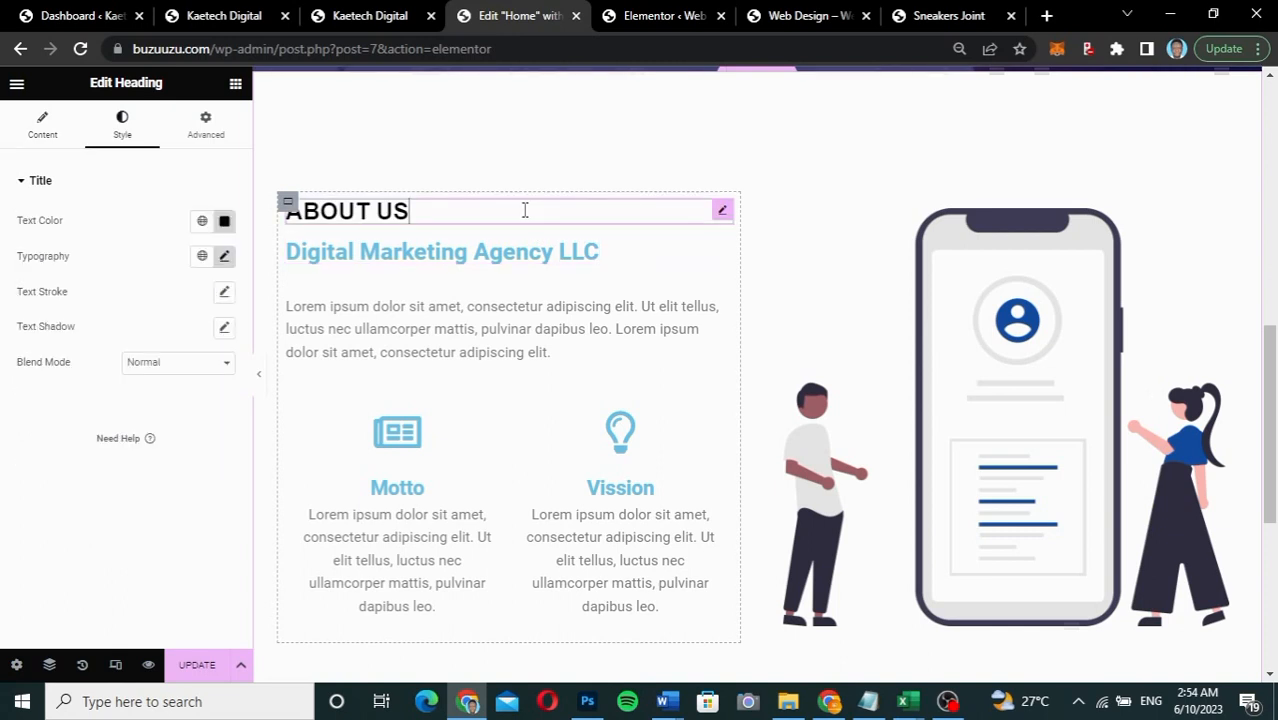
{"action": "left_click", "coordinate": [226, 257]}
{"action": "left_click", "coordinate": [195, 390]}
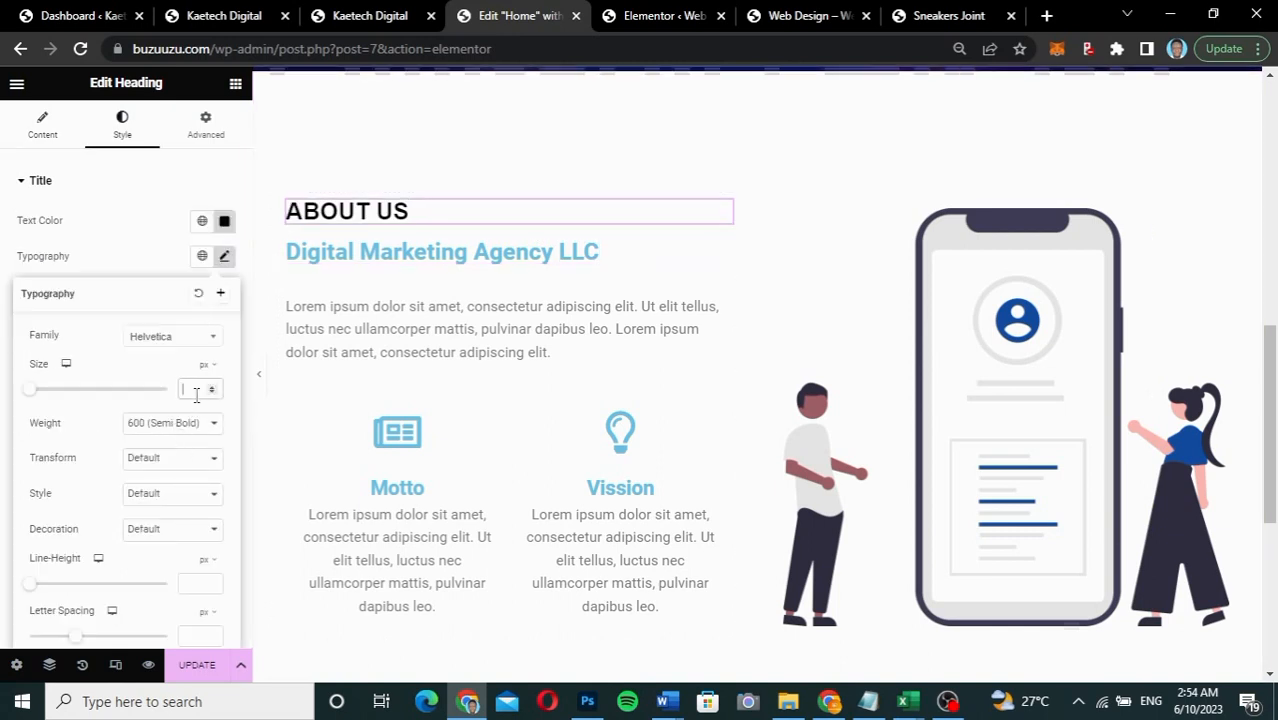
{"action": "type", "text": "14"}
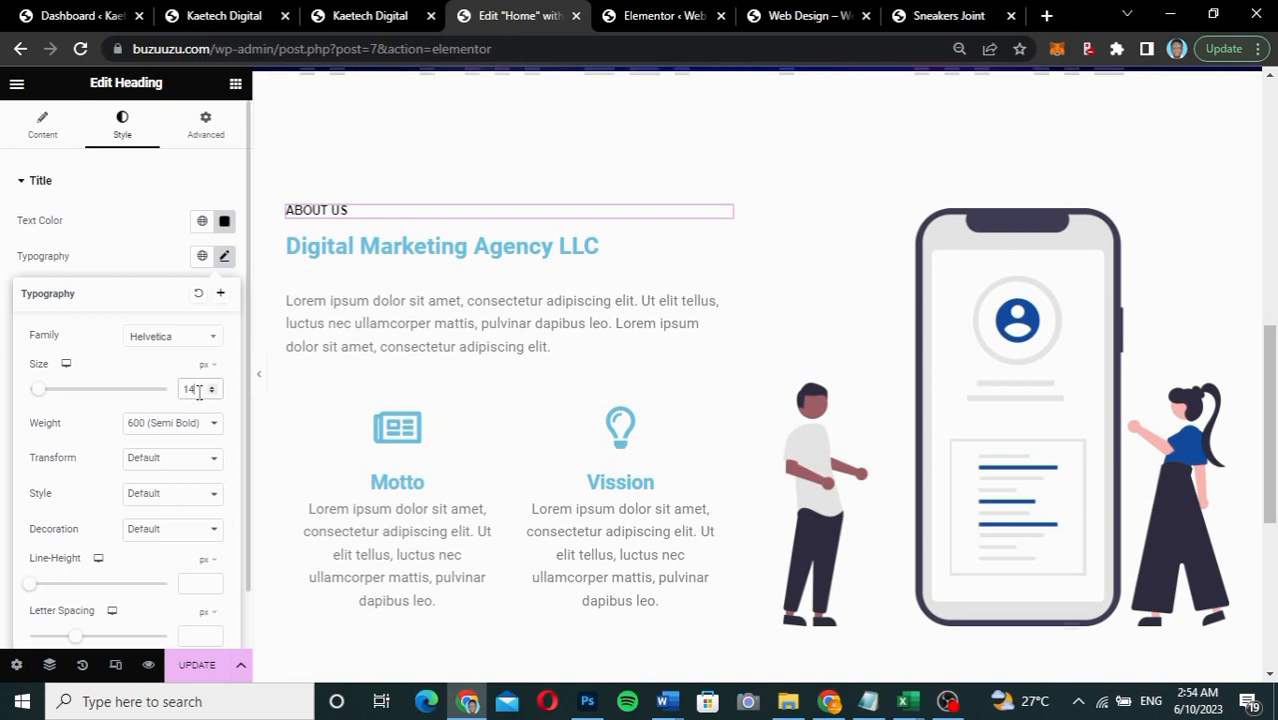
{"action": "left_click_drag", "start_coordinate": [199, 390], "coordinate": [177, 390]}
{"action": "type", "text": "16"}
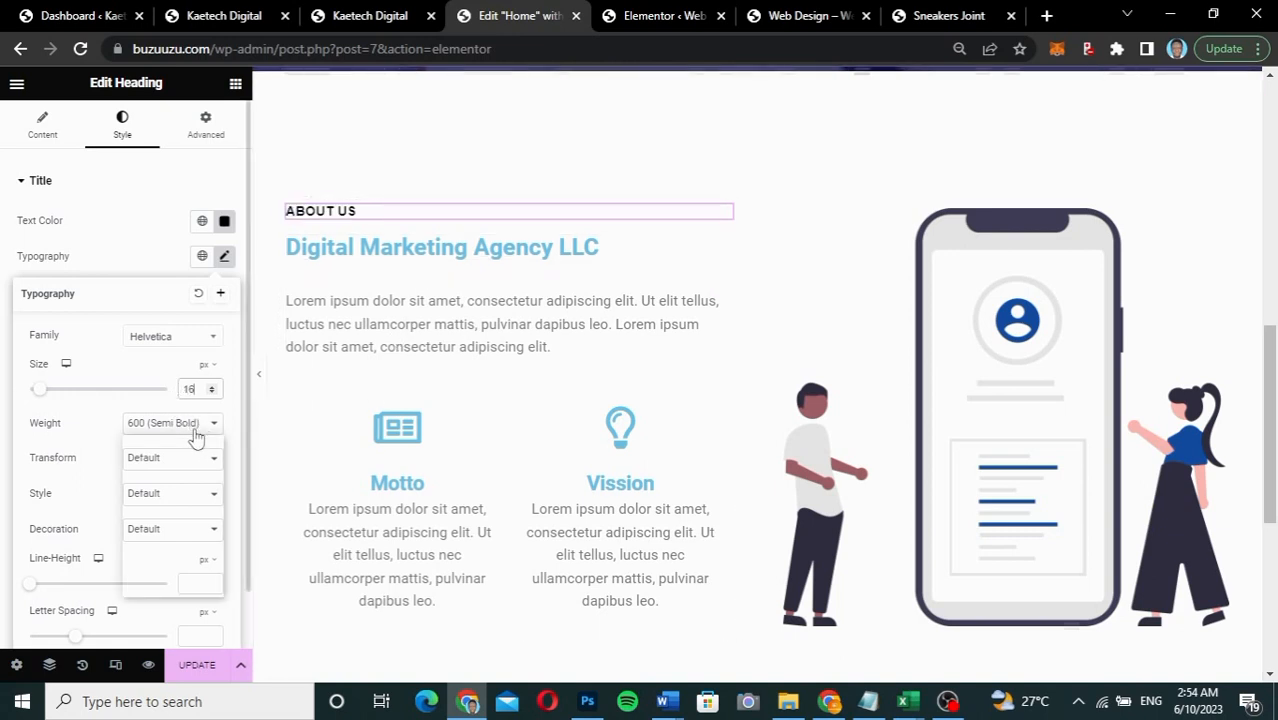
Step: Set the "ABOUT US" heading's font weight to 400 (Normal)
{"action": "left_click", "coordinate": [194, 428]}
{"action": "left_click", "coordinate": [157, 482]}
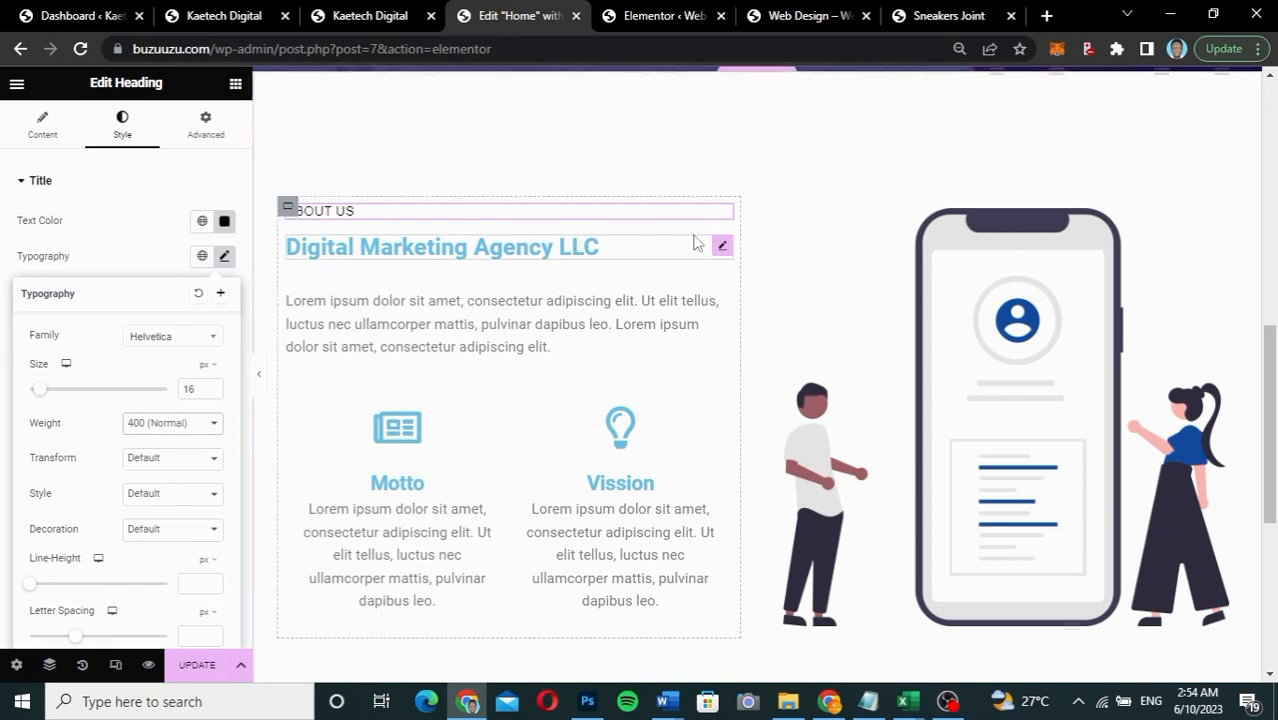
Step: Change the text color of the "Digital Marketing Agency LLC" heading to black
{"action": "left_click", "coordinate": [723, 249]}
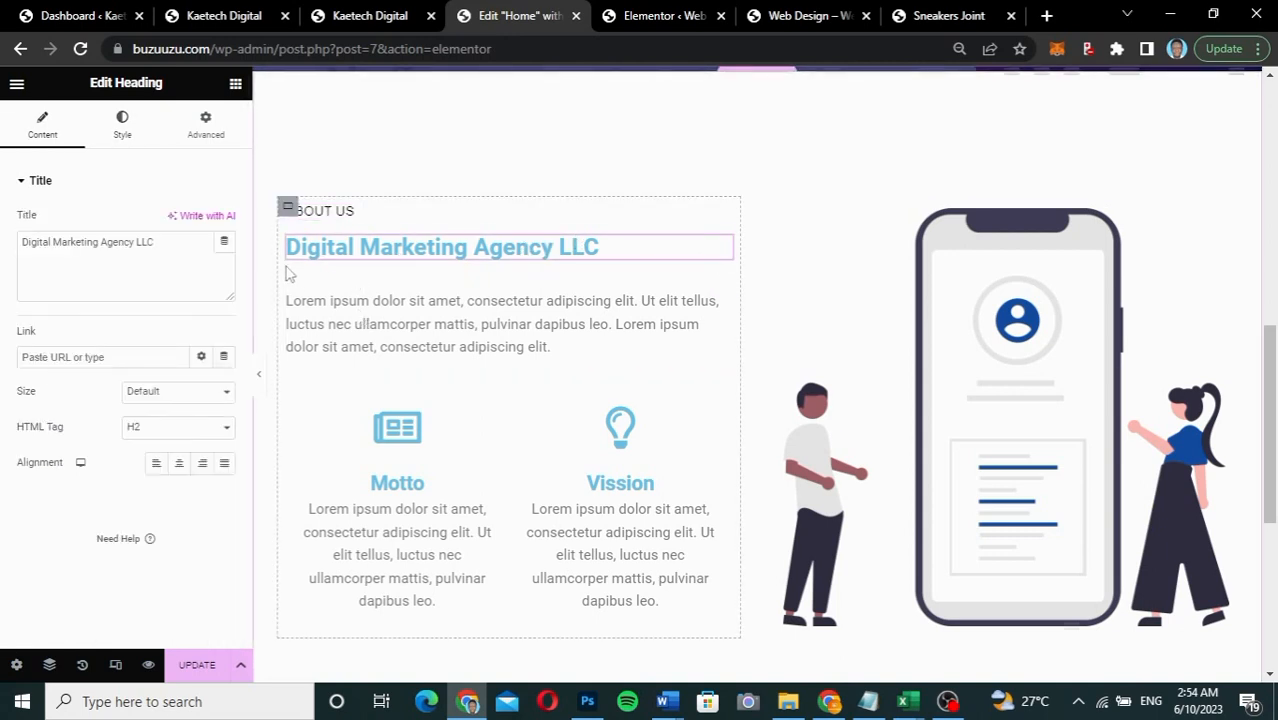
{"action": "left_click", "coordinate": [143, 131]}
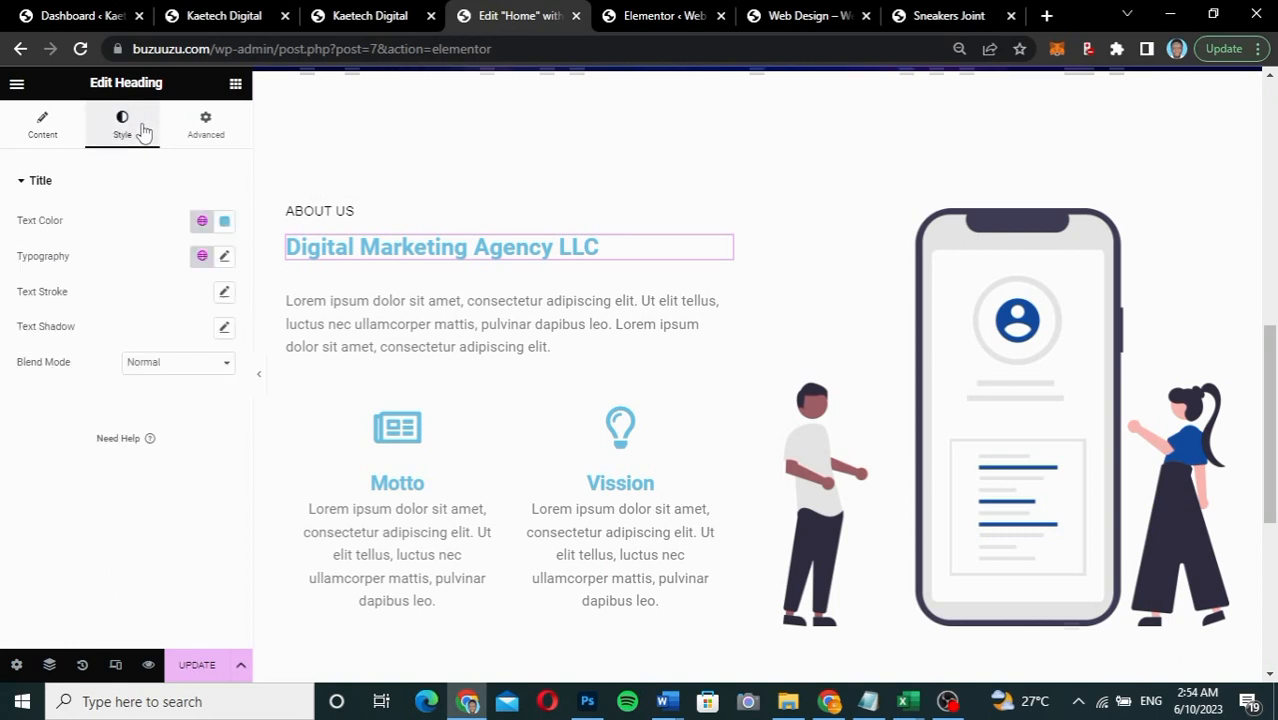
{"action": "left_click", "coordinate": [225, 224]}
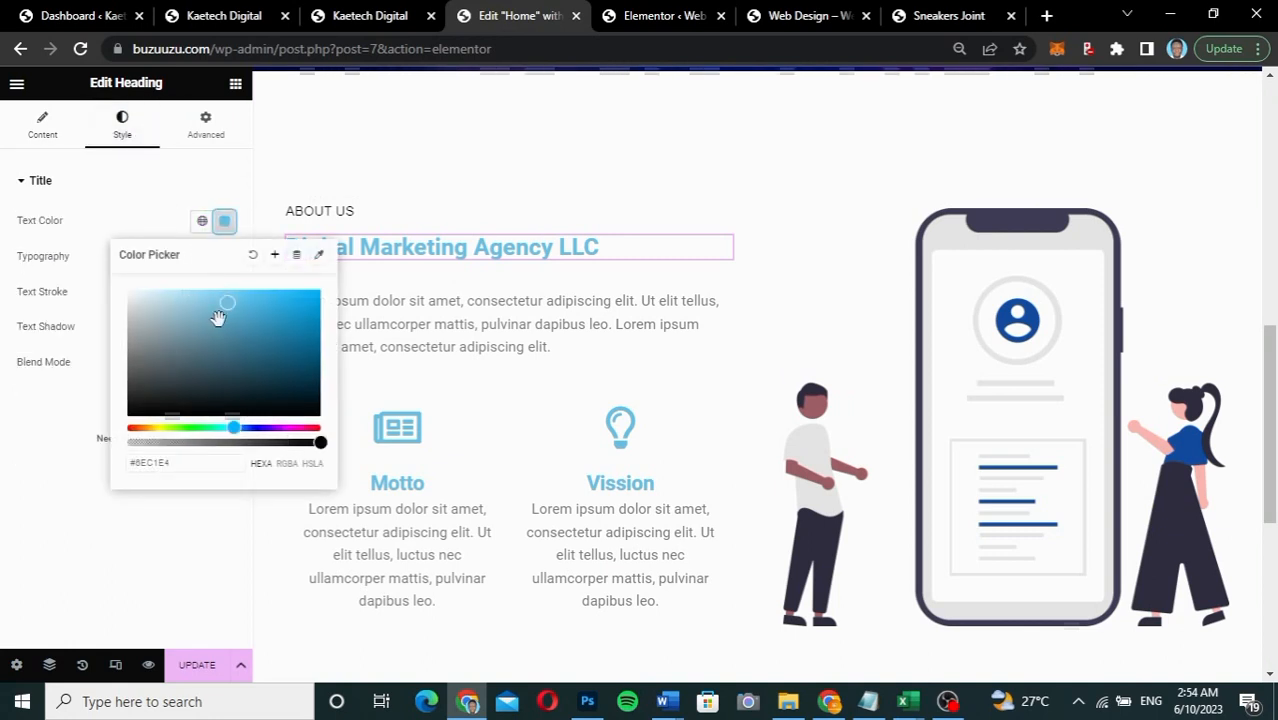
{"action": "left_click_drag", "start_coordinate": [227, 302], "coordinate": [85, 489]}
{"action": "left_click", "coordinate": [40, 458]}
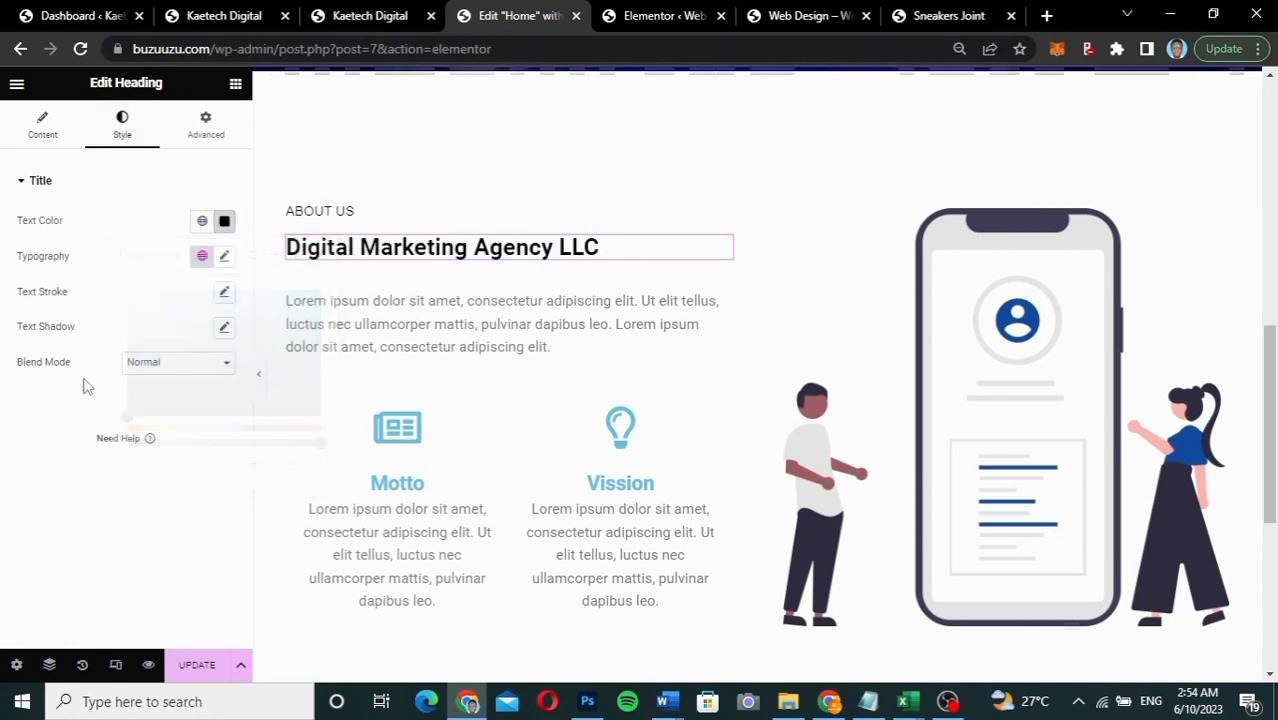
Step: Set the "Digital Marketing Agency LLC" heading's font family to Helvetica and its size to 55 px
{"action": "left_click", "coordinate": [224, 256]}
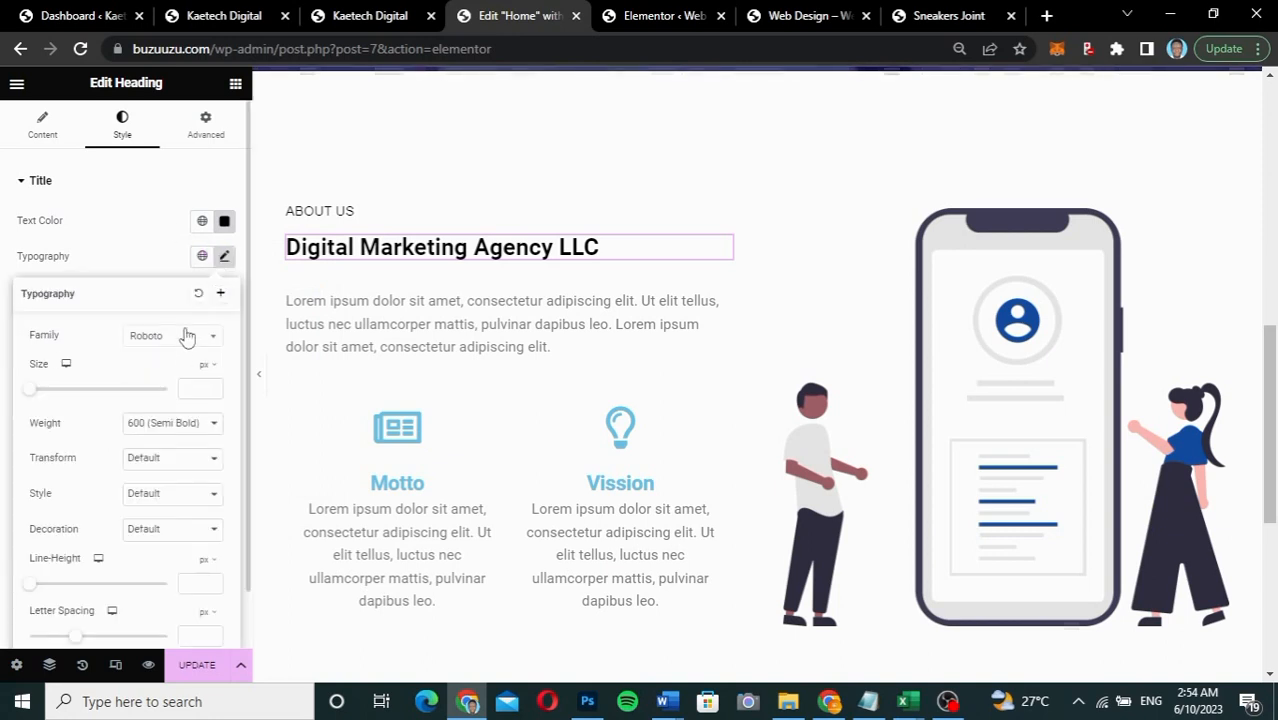
{"action": "left_click", "coordinate": [186, 337]}
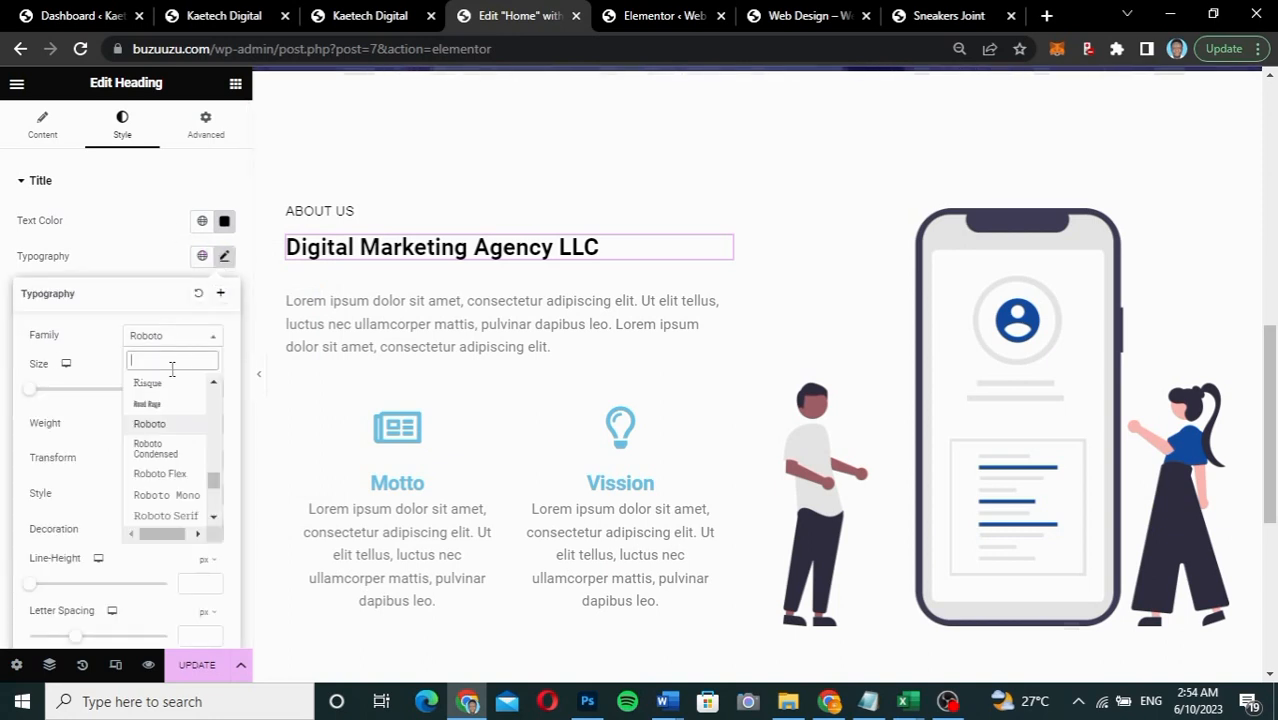
{"action": "type", "text": "hel"}
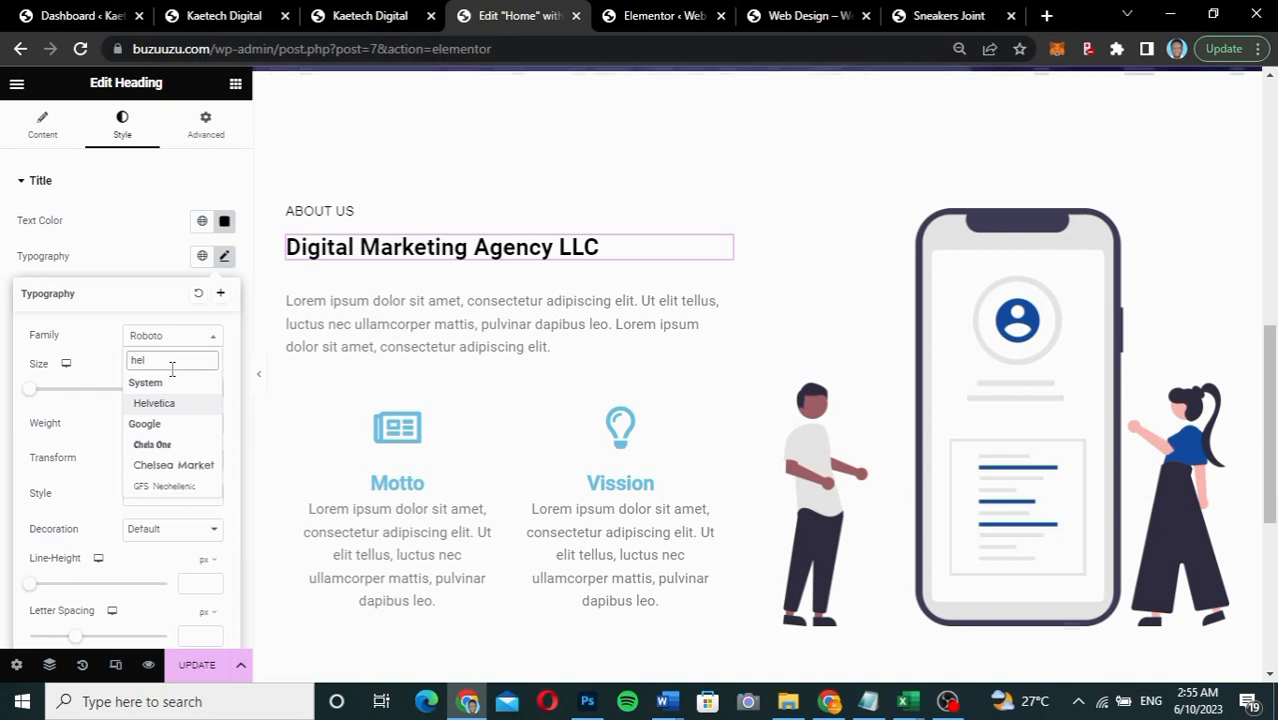
{"action": "left_click", "coordinate": [162, 404]}
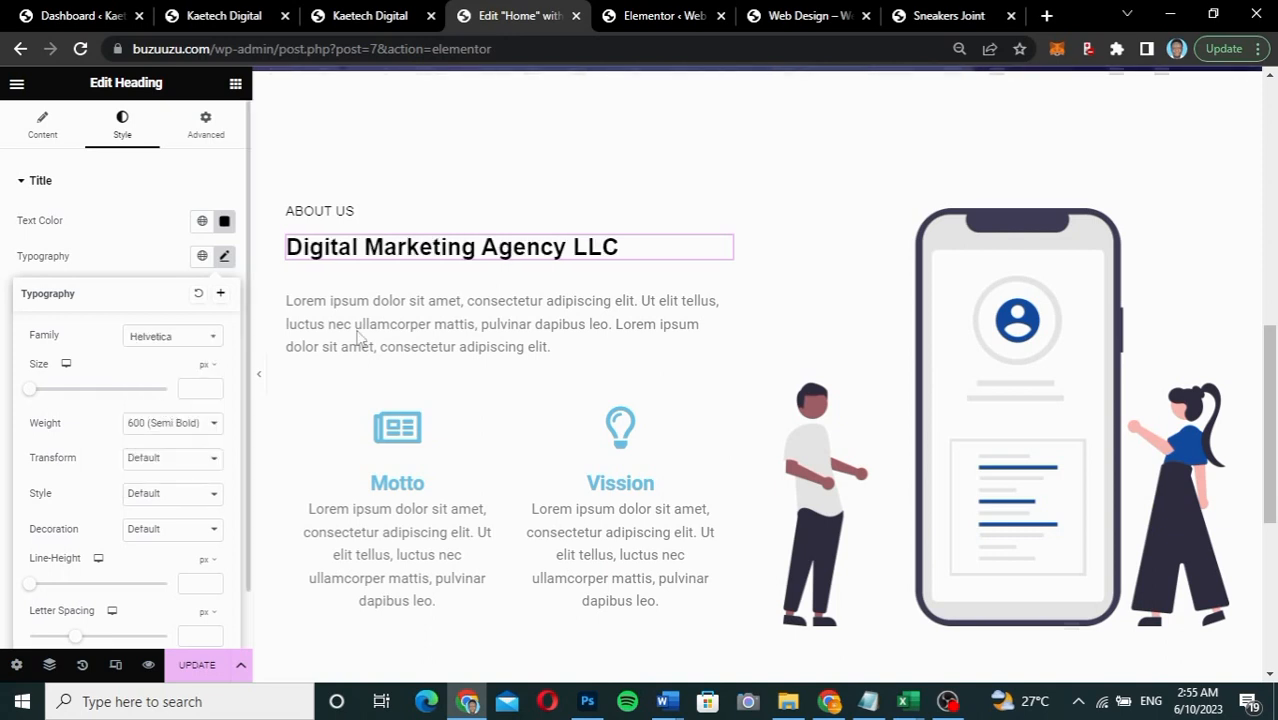
{"action": "left_click", "coordinate": [196, 387]}
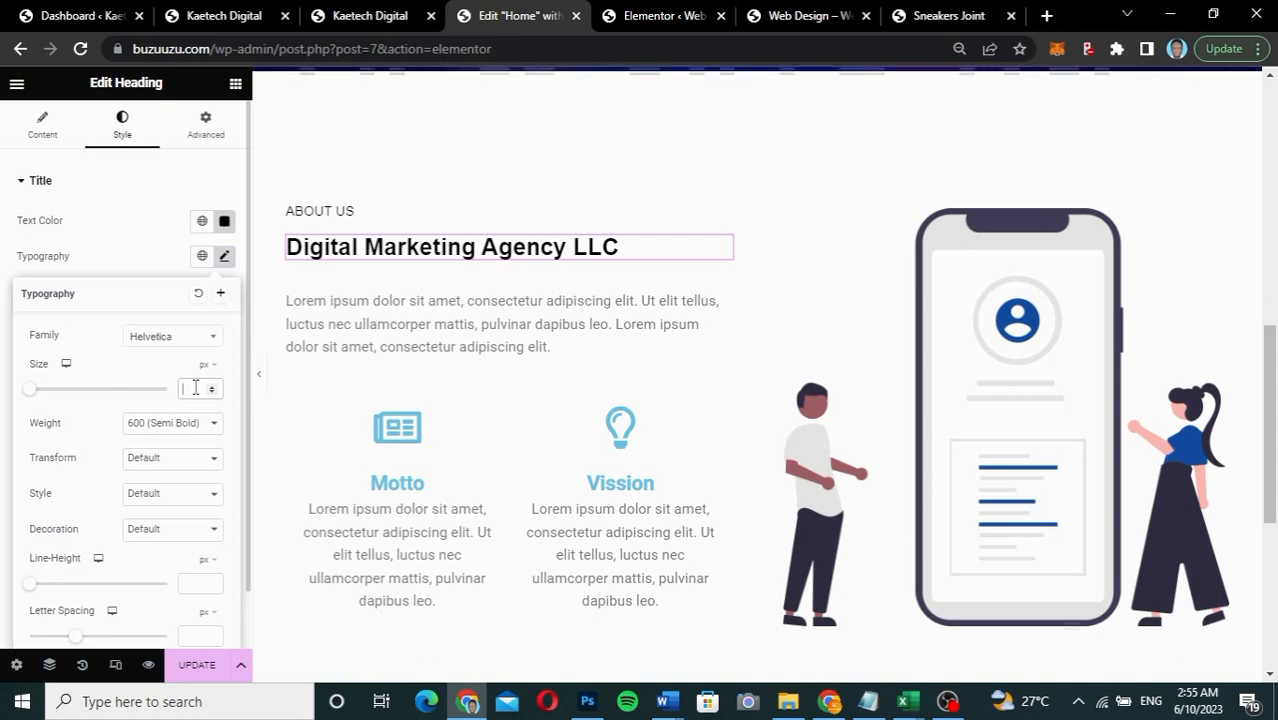
{"action": "type", "text": "55"}
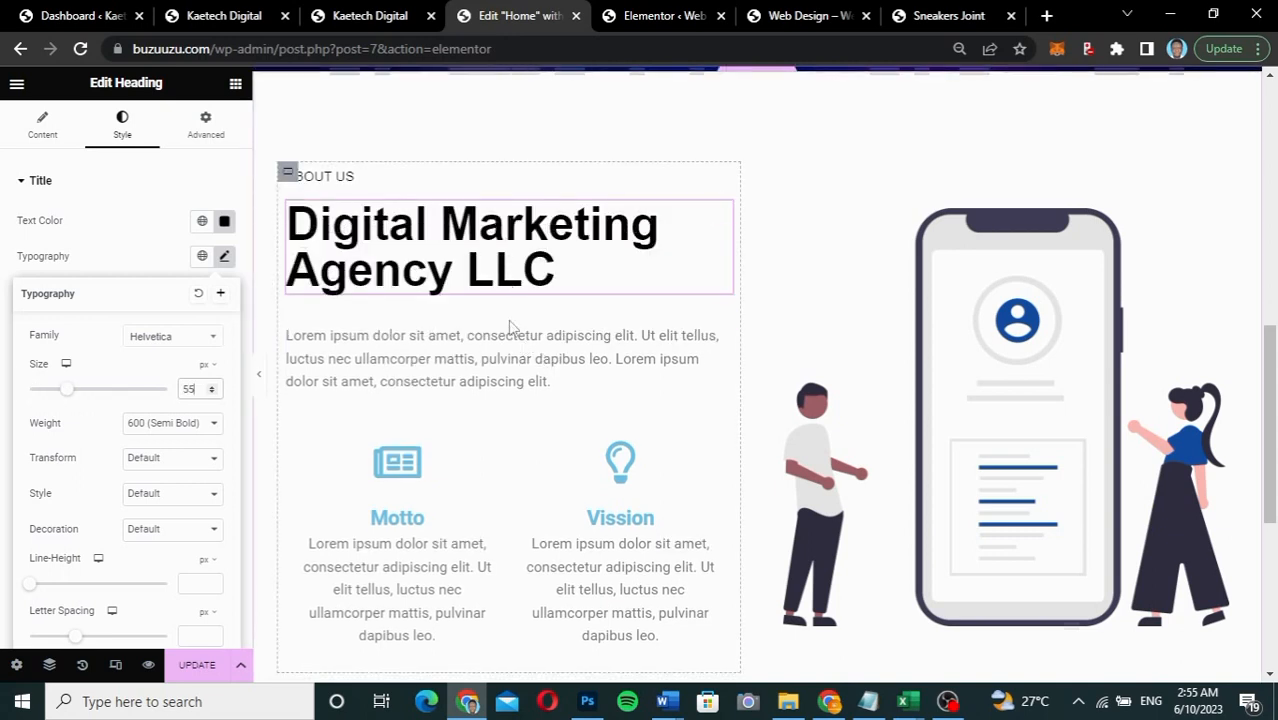
Step: Set the text color of the description paragraph below the heading to #262626
{"action": "left_click", "coordinate": [722, 324]}
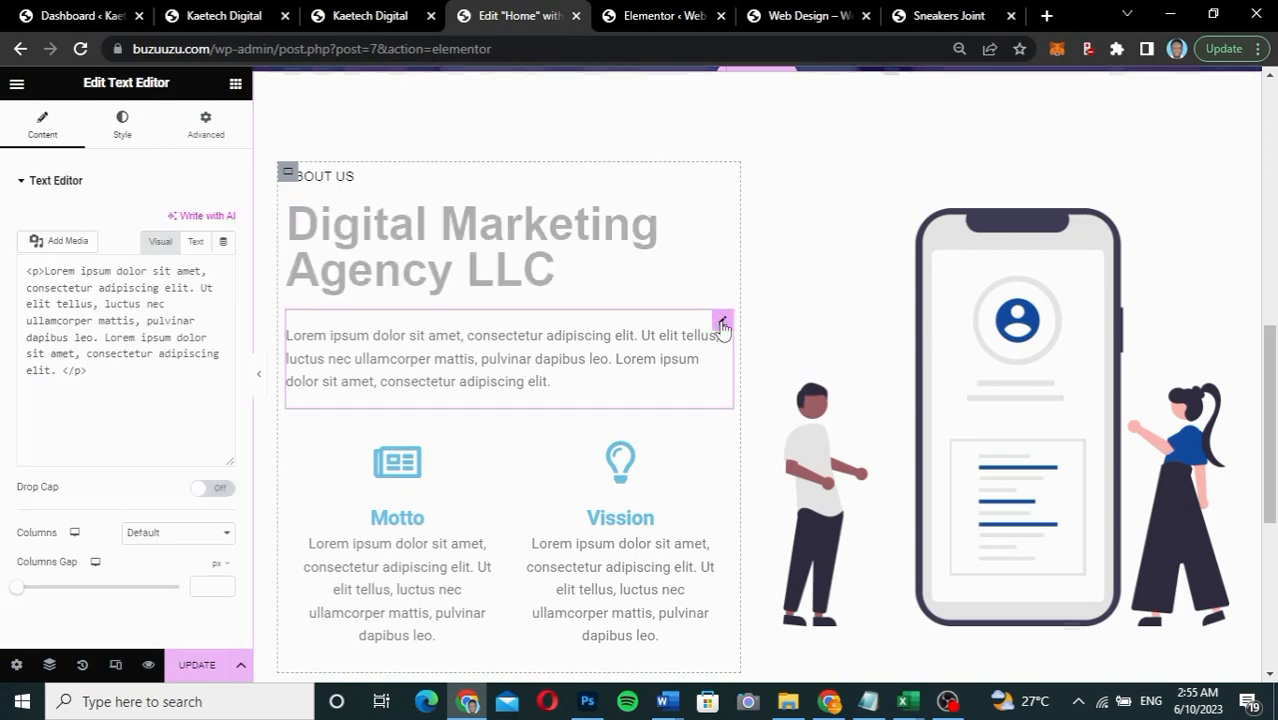
{"action": "left_click", "coordinate": [124, 118]}
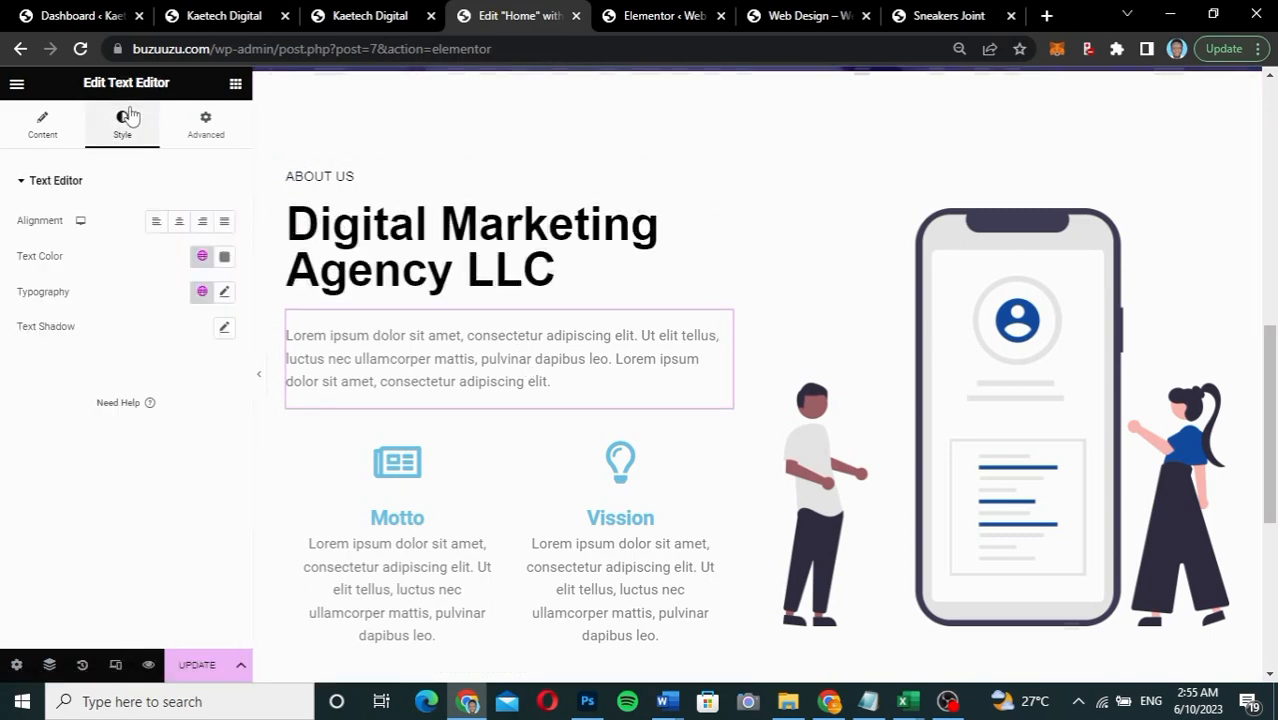
{"action": "left_click", "coordinate": [225, 258]}
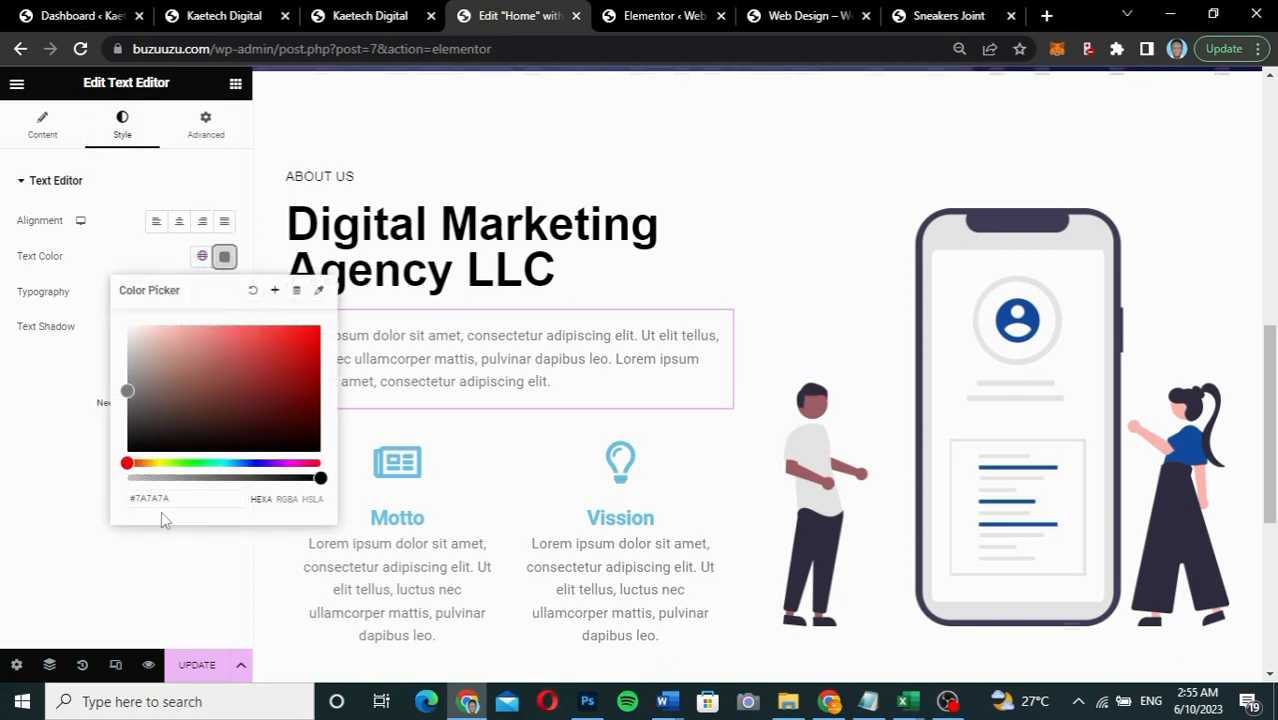
{"action": "left_click_drag", "start_coordinate": [171, 498], "coordinate": [137, 497]}
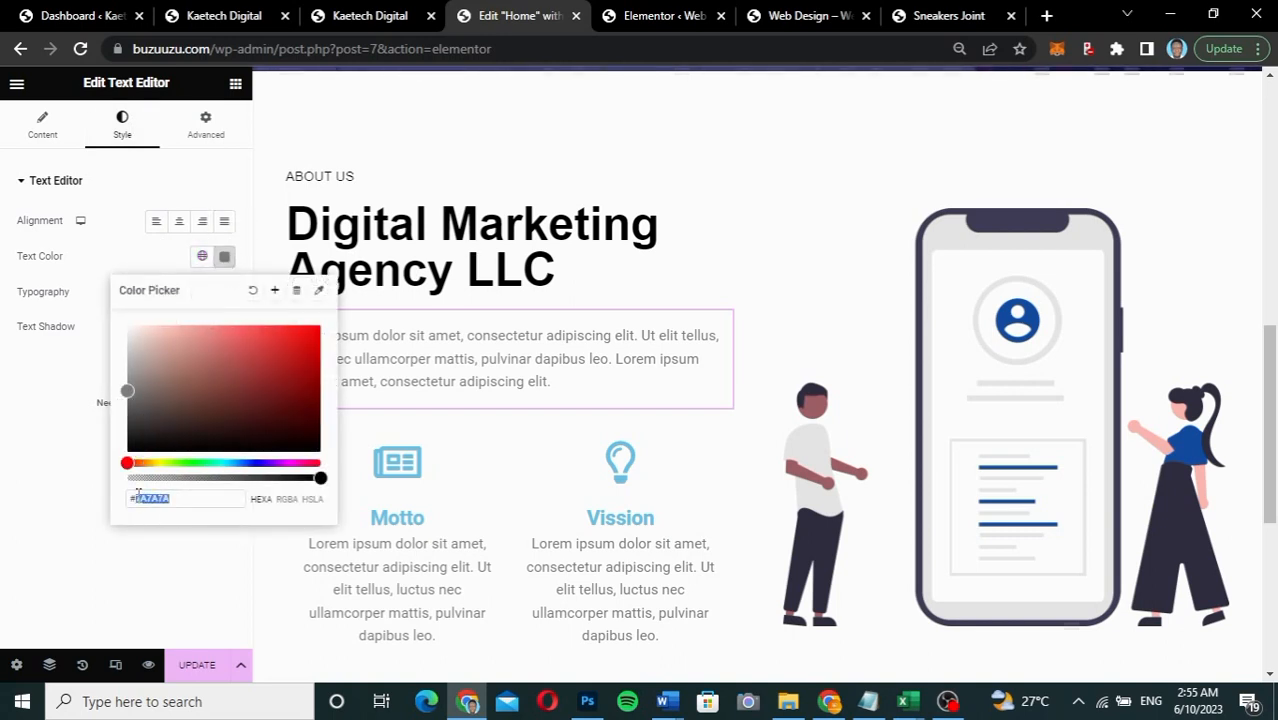
{"action": "type", "text": "262626"}
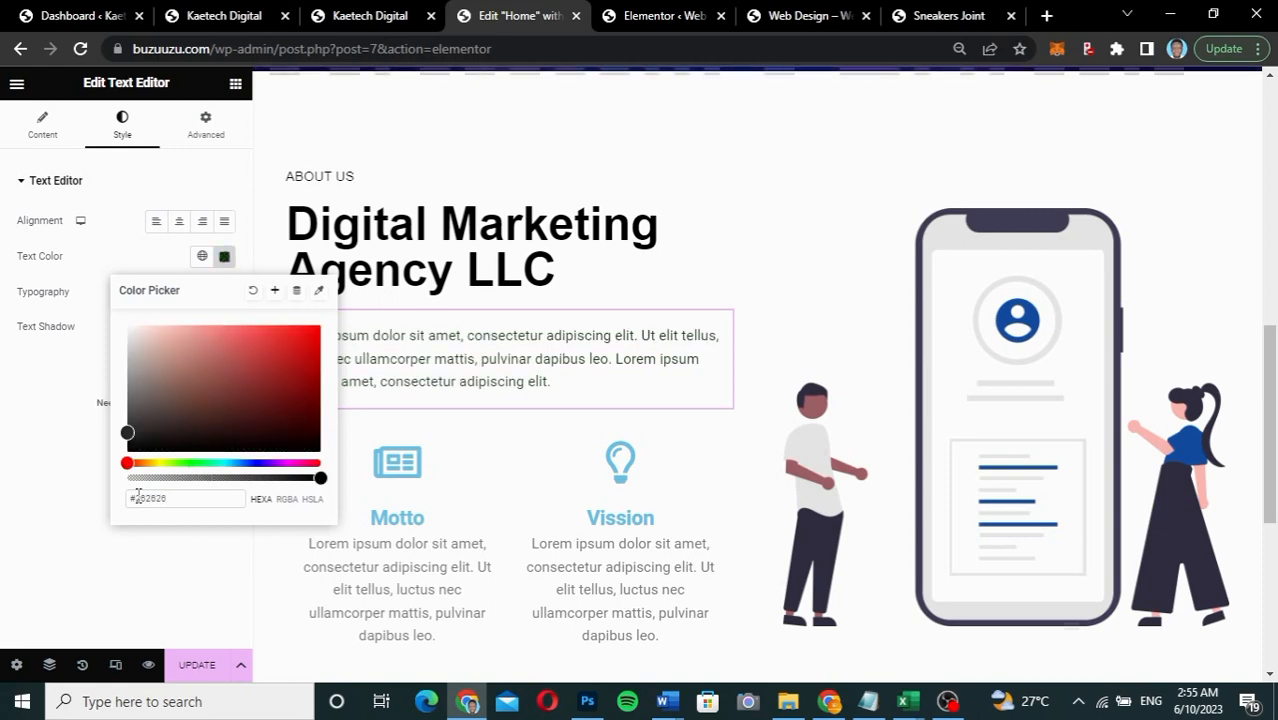
{"action": "left_click", "coordinate": [61, 406]}
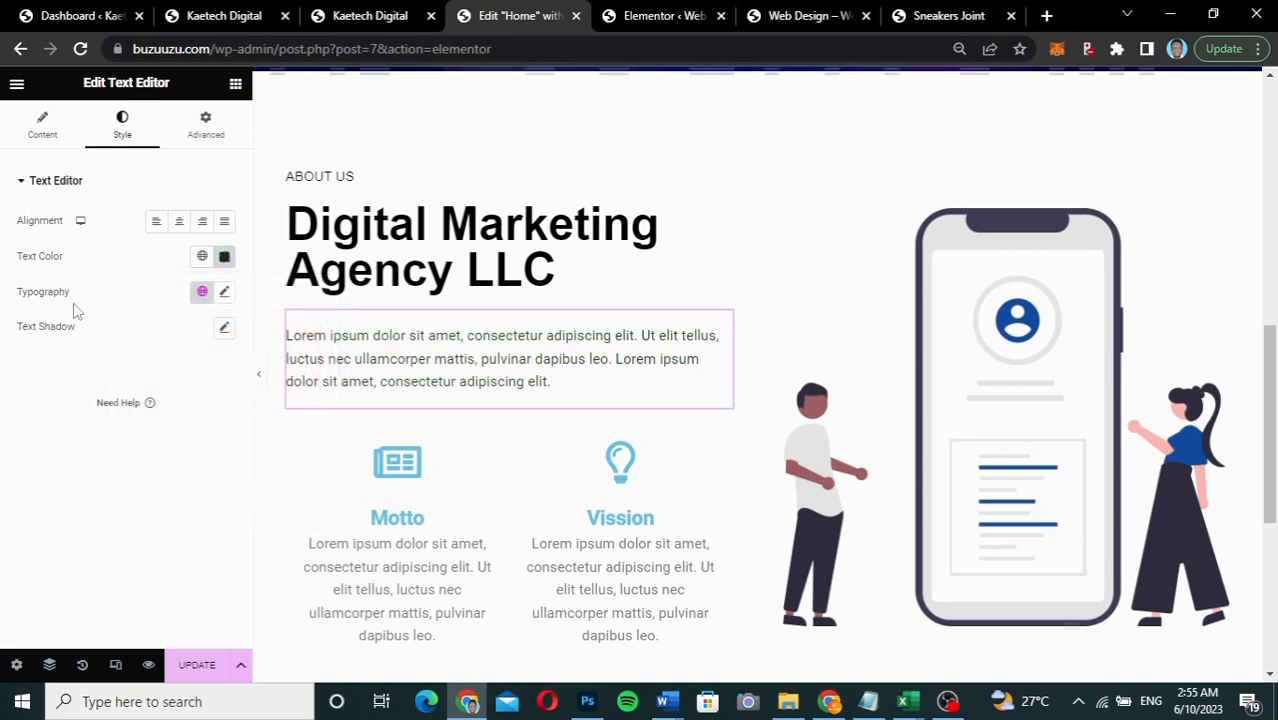
Step: Change the description paragraph's font family to Arial
{"action": "left_click", "coordinate": [223, 294]}
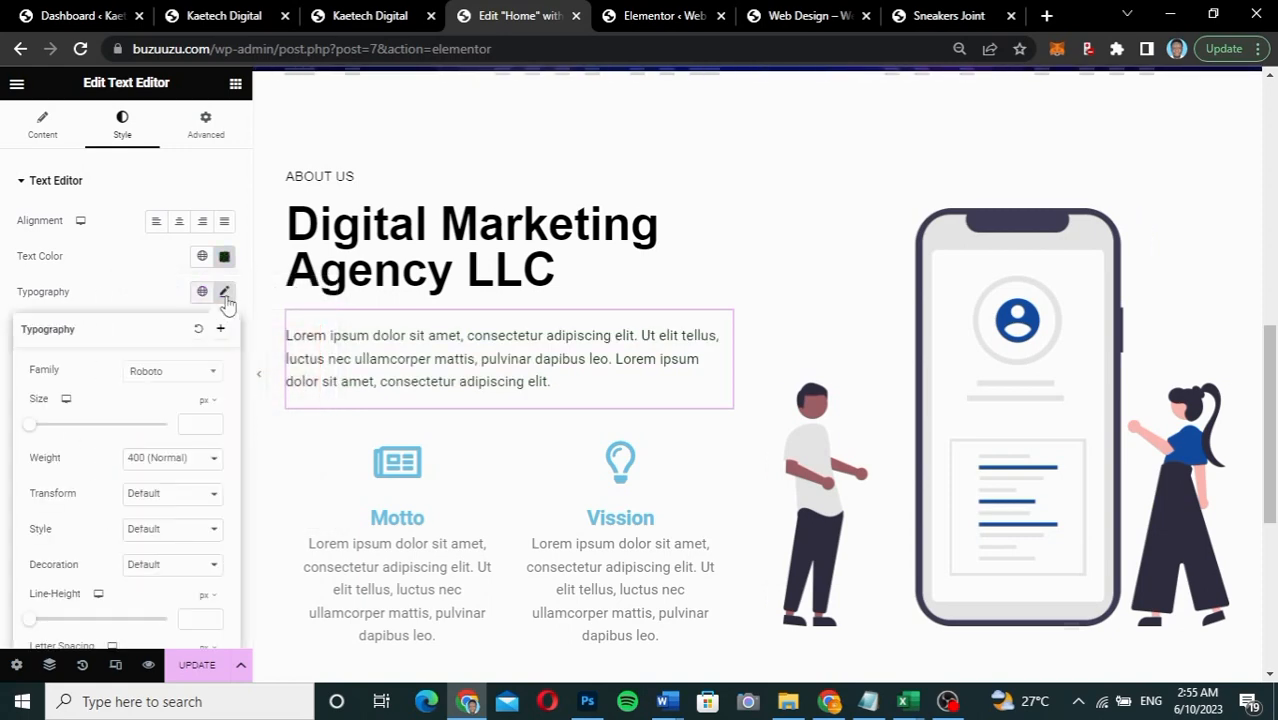
{"action": "left_click", "coordinate": [148, 378]}
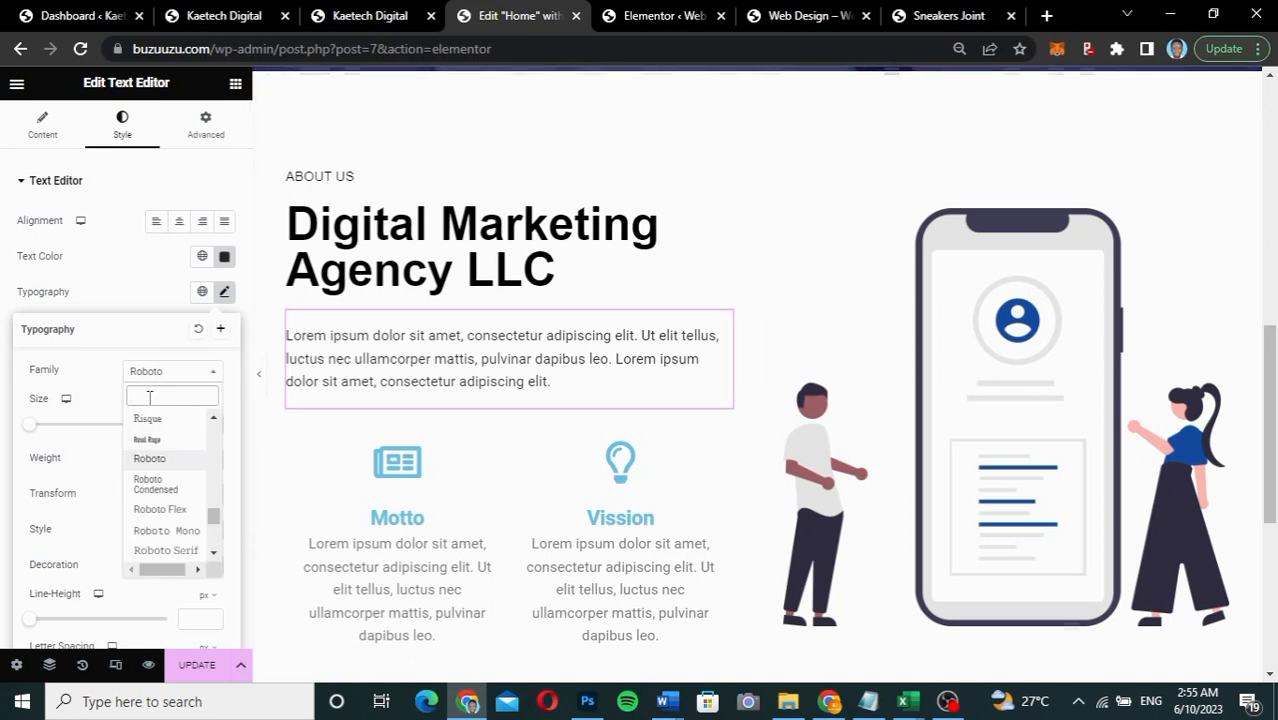
{"action": "type", "text": "hel"}
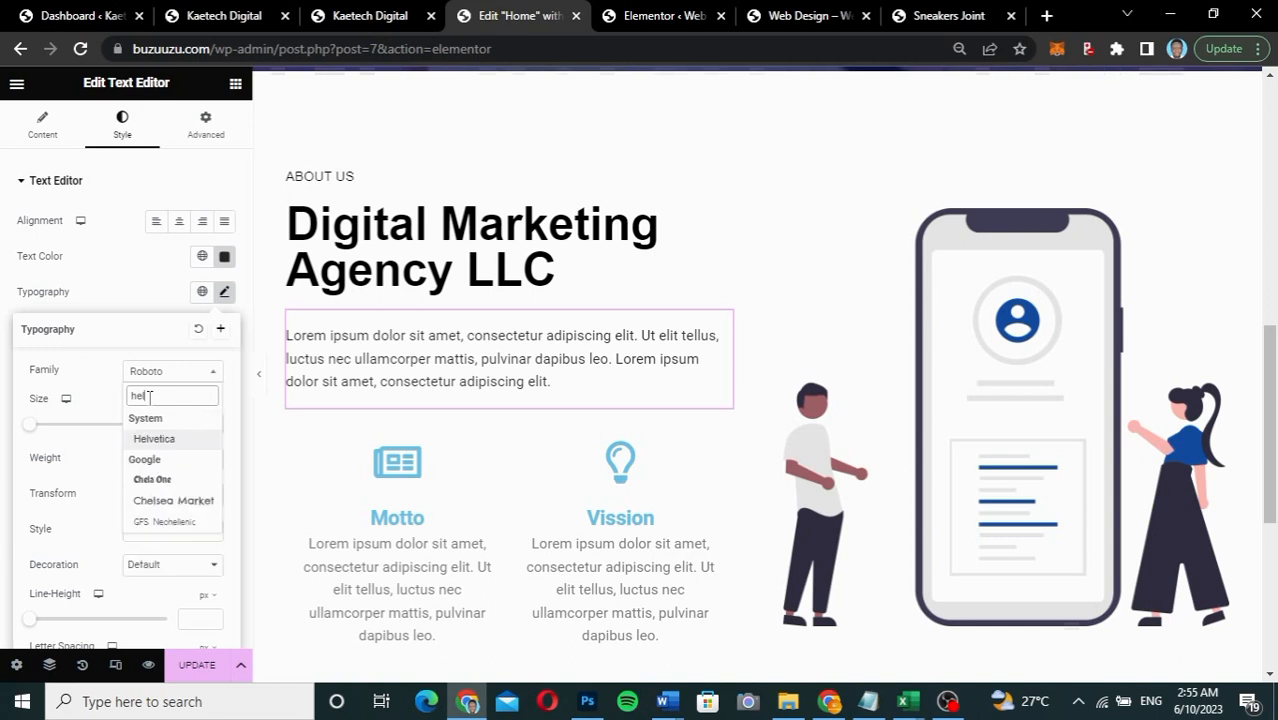
{"action": "key", "text": "BackSpace"}
{"action": "key", "text": "BackSpace"}
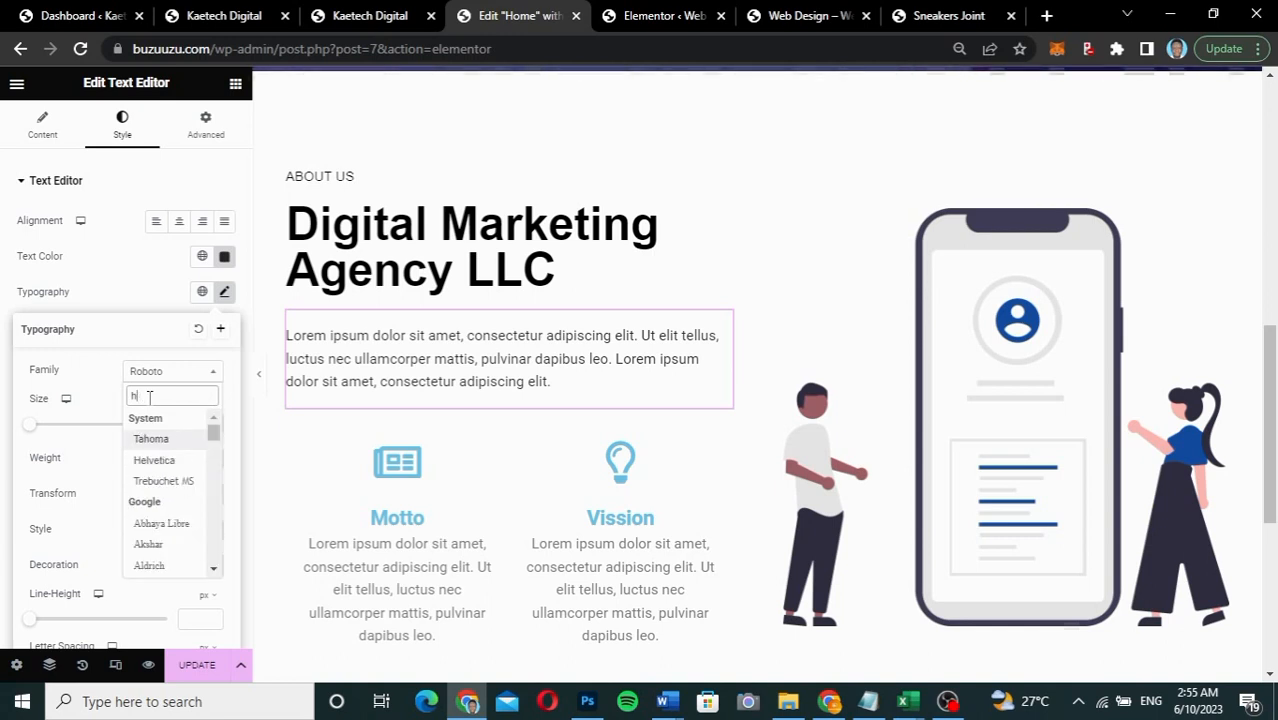
{"action": "key", "text": "BackSpace"}
{"action": "type", "text": "ari"}
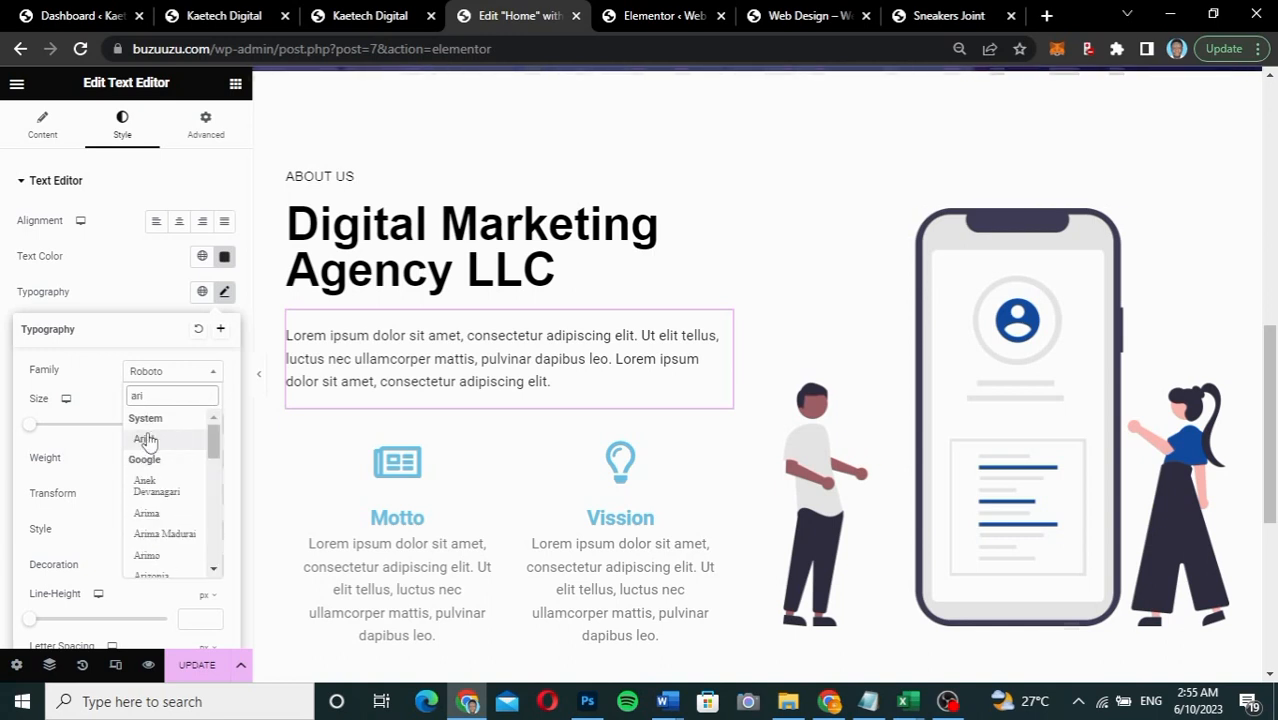
{"action": "left_click", "coordinate": [145, 437]}
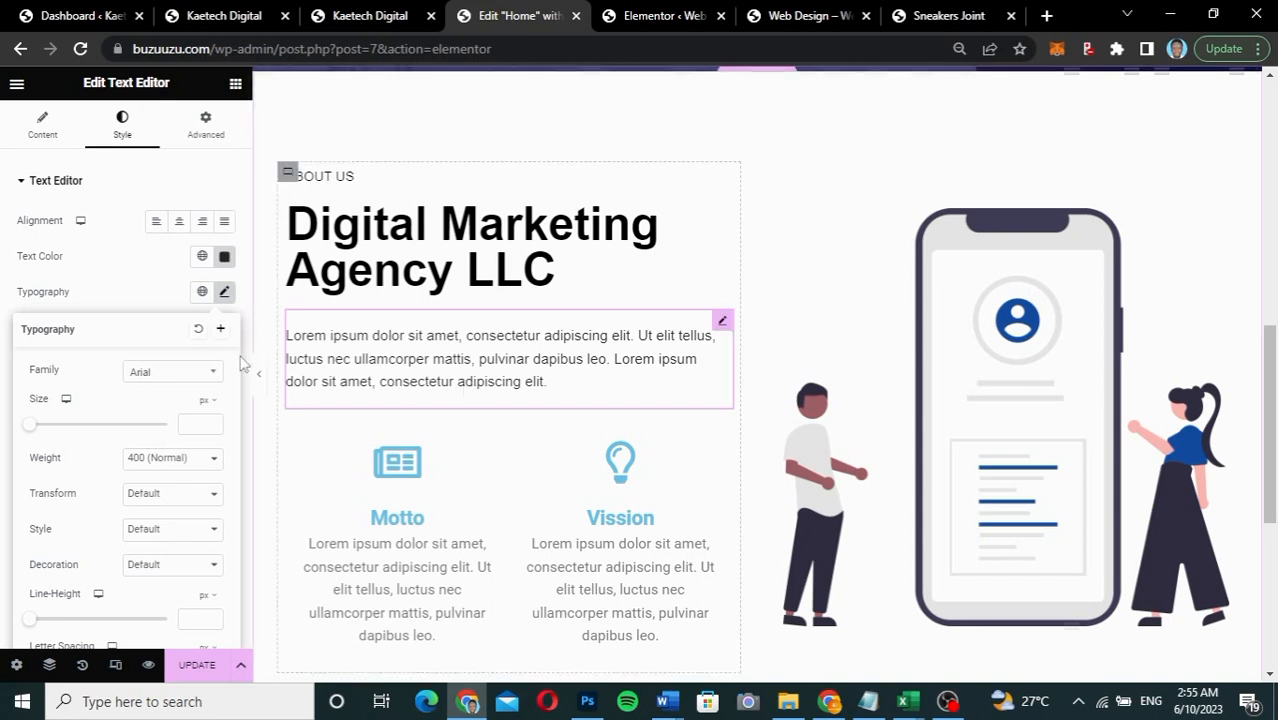
Step: Set the description paragraph's font size to 17 px
{"action": "left_click", "coordinate": [195, 424]}
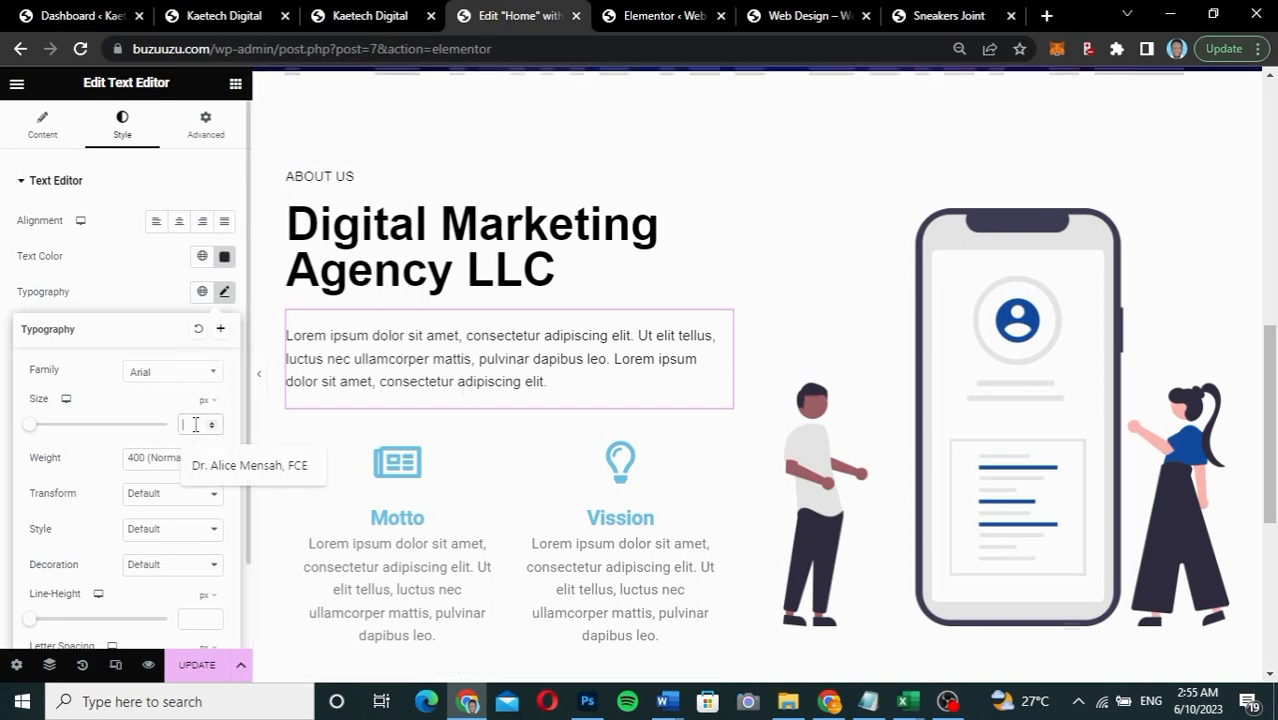
{"action": "type", "text": "17"}
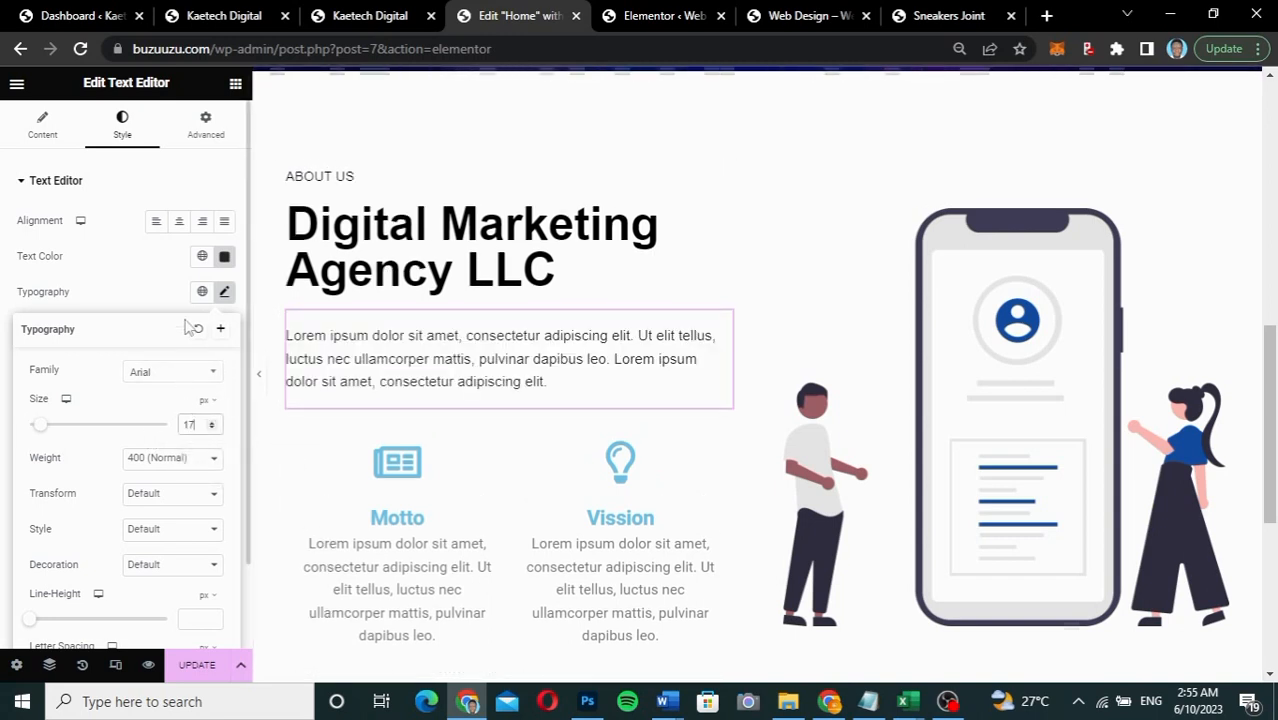
{"action": "left_click", "coordinate": [130, 301]}
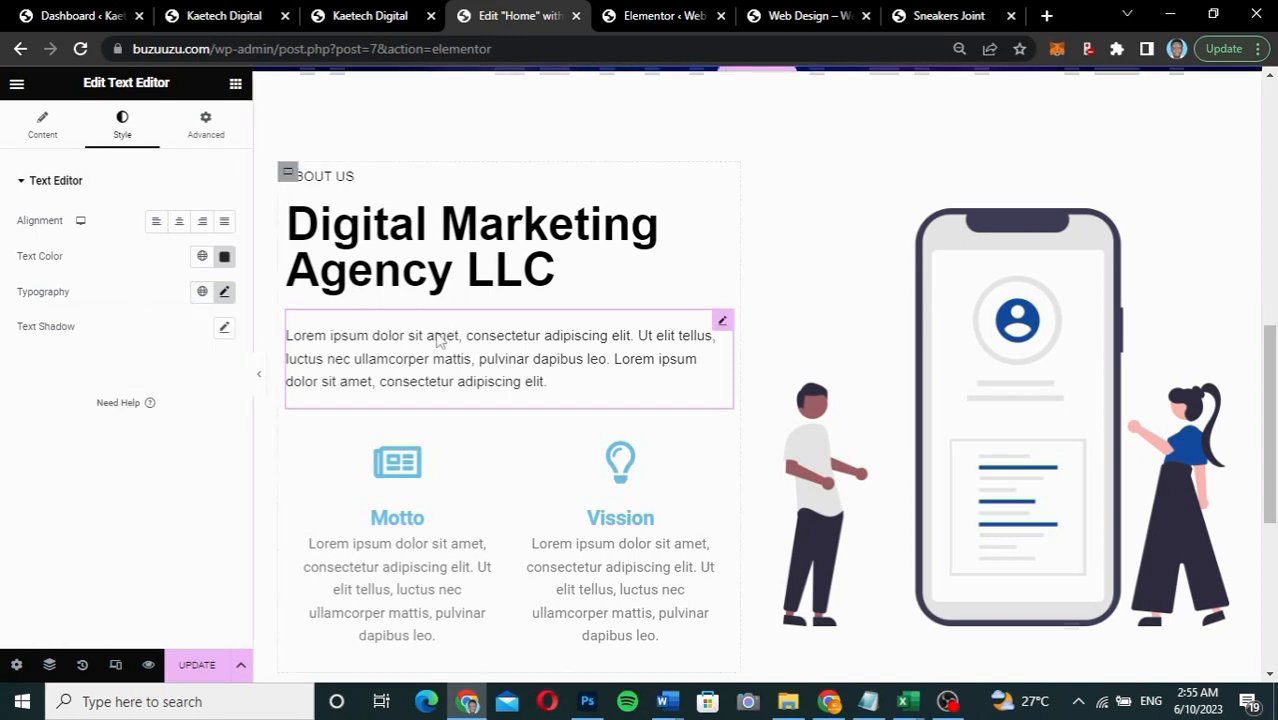
Step: Apply the global BLUE color to the Motto icon box's icon and set the icon size to 35 px
{"action": "scroll", "coordinate": [479, 471], "scroll_direction": "down", "scroll_amount": 2}
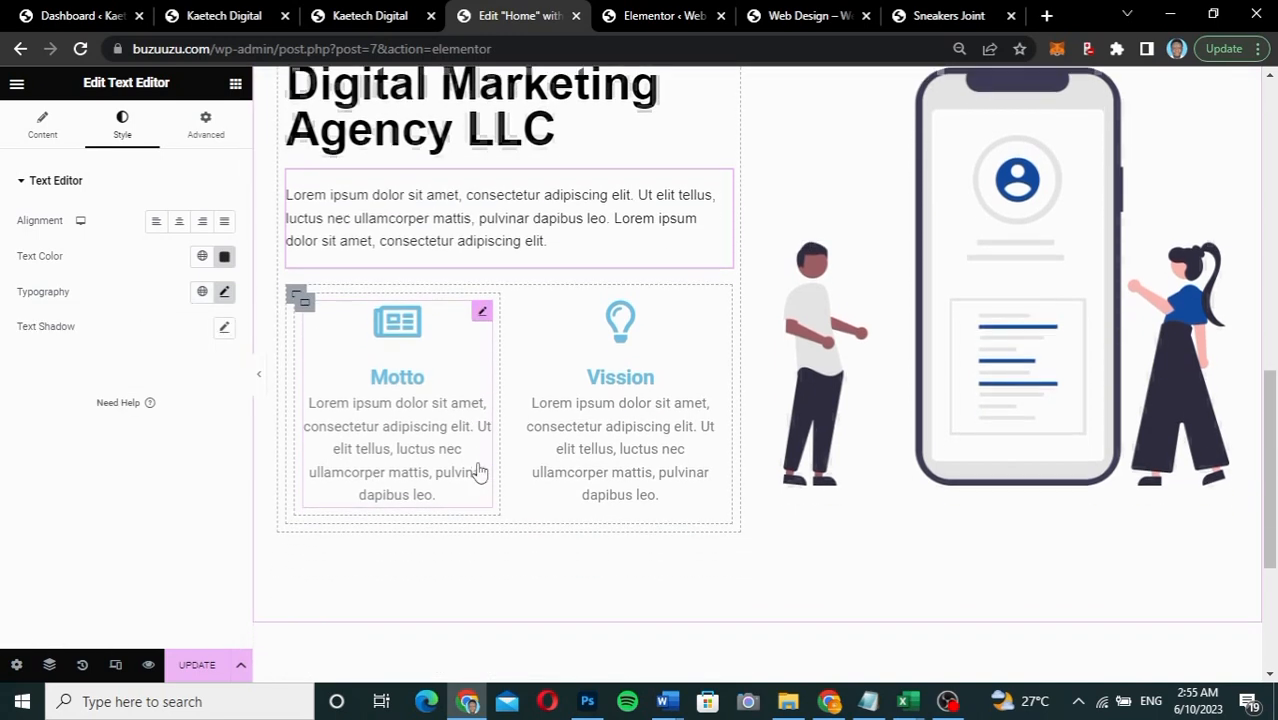
{"action": "left_click", "coordinate": [480, 311]}
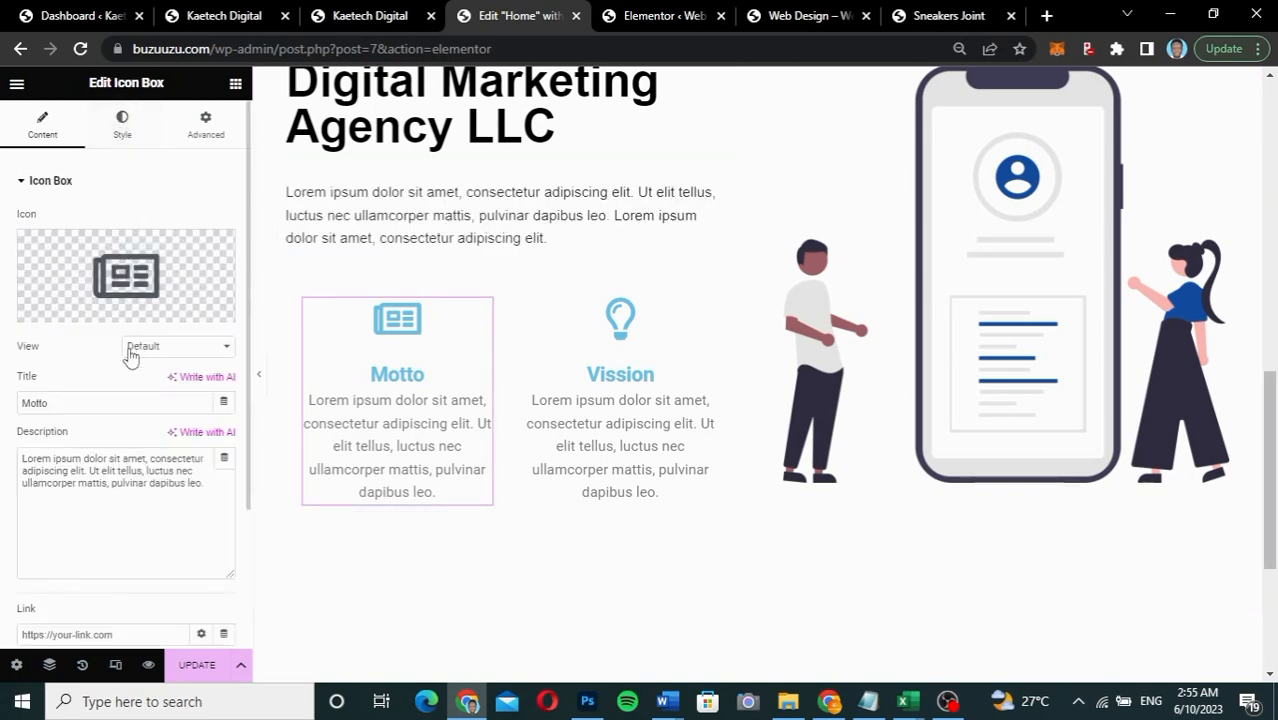
{"action": "scroll", "coordinate": [130, 348], "scroll_direction": "down", "scroll_amount": 2}
{"action": "scroll", "coordinate": [130, 350], "scroll_direction": "up", "scroll_amount": 2}
{"action": "left_click", "coordinate": [123, 140]}
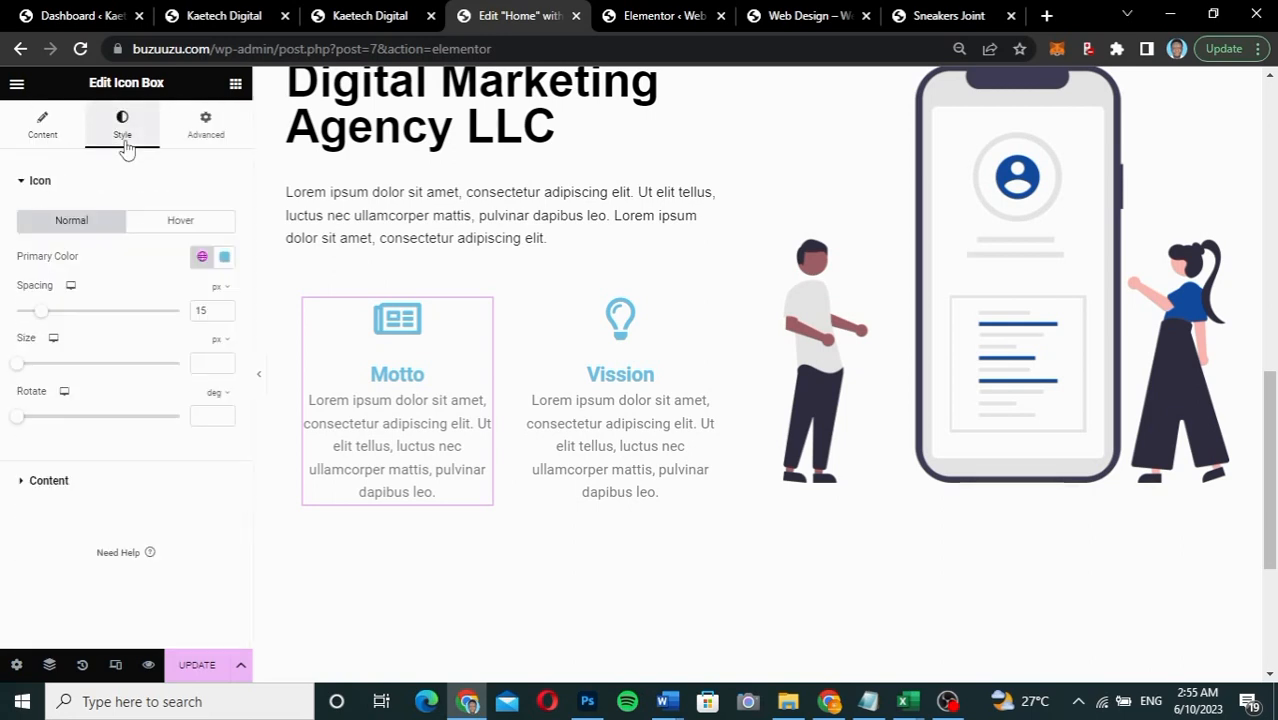
{"action": "left_click", "coordinate": [224, 257]}
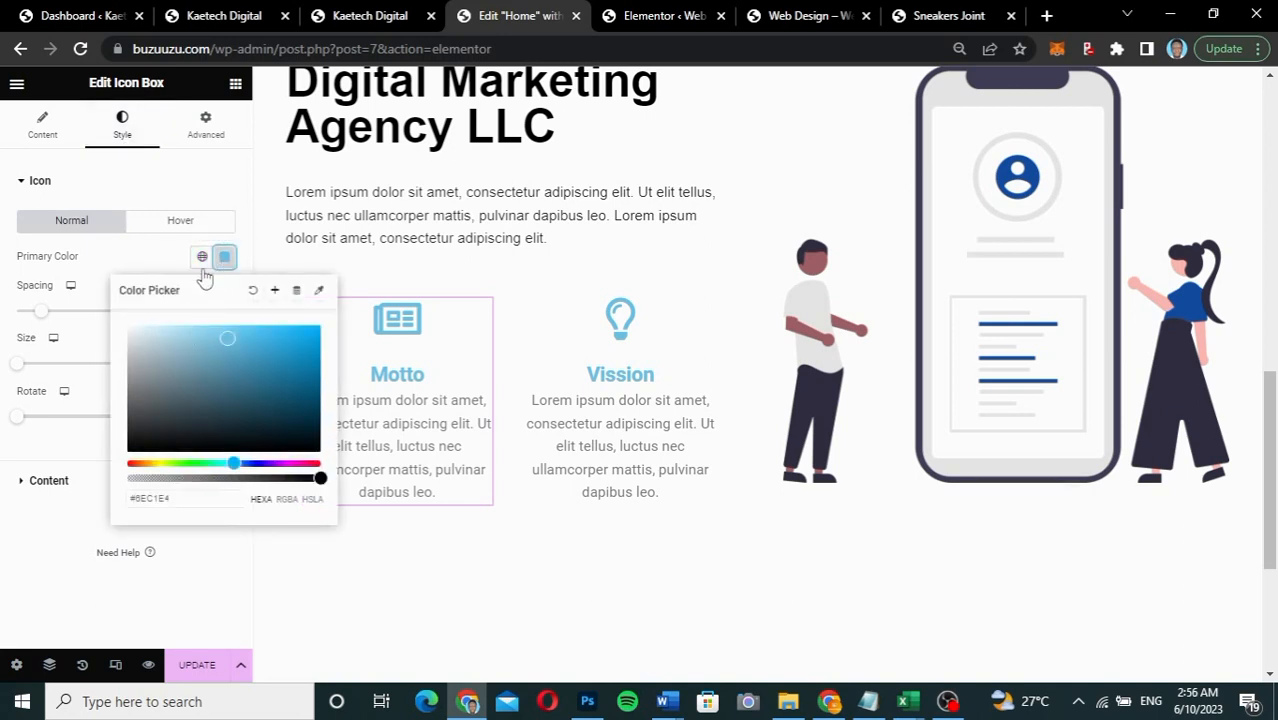
{"action": "left_click", "coordinate": [202, 256]}
{"action": "scroll", "coordinate": [118, 480], "scroll_direction": "down", "scroll_amount": 3}
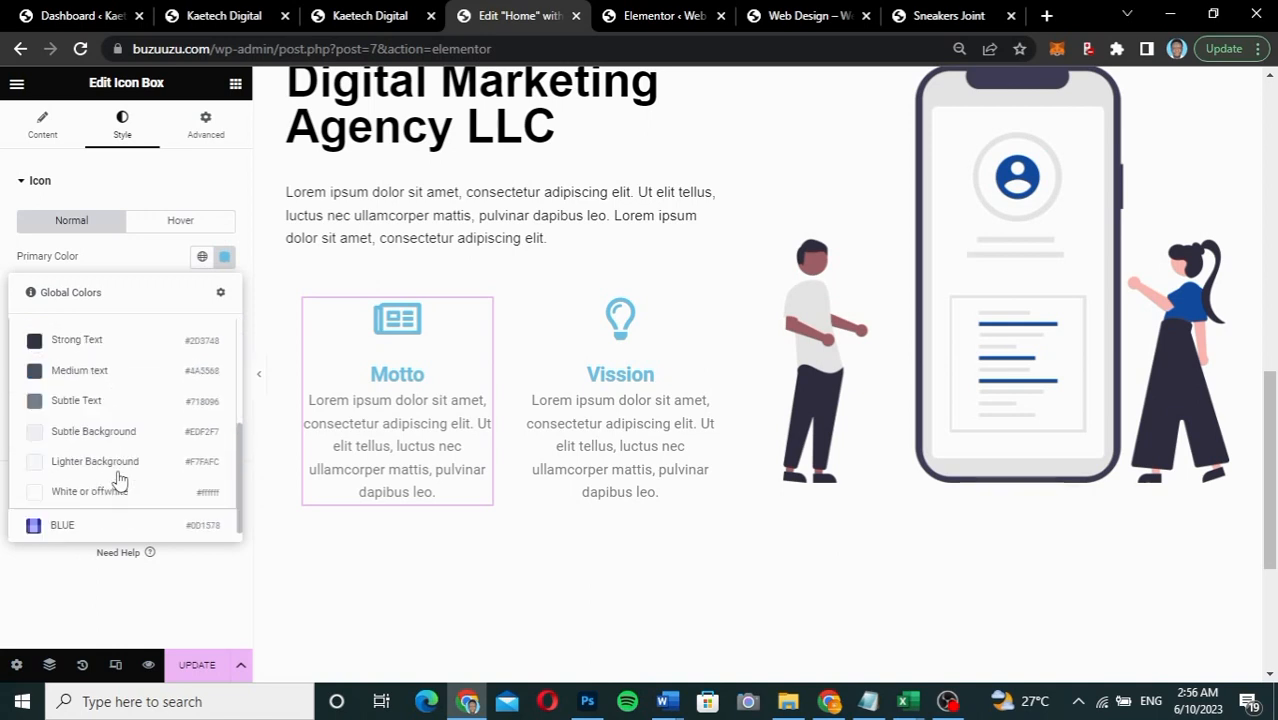
{"action": "left_click", "coordinate": [69, 526]}
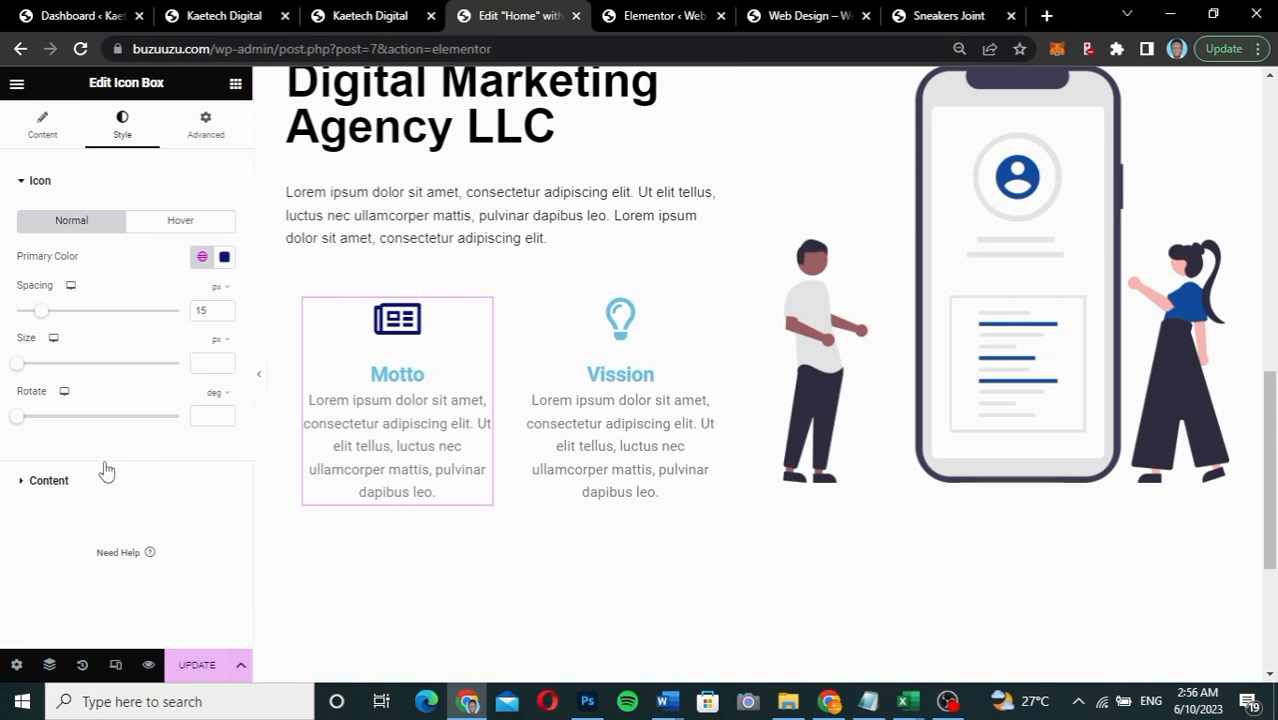
{"action": "left_click", "coordinate": [203, 365]}
{"action": "type", "text": "30"}
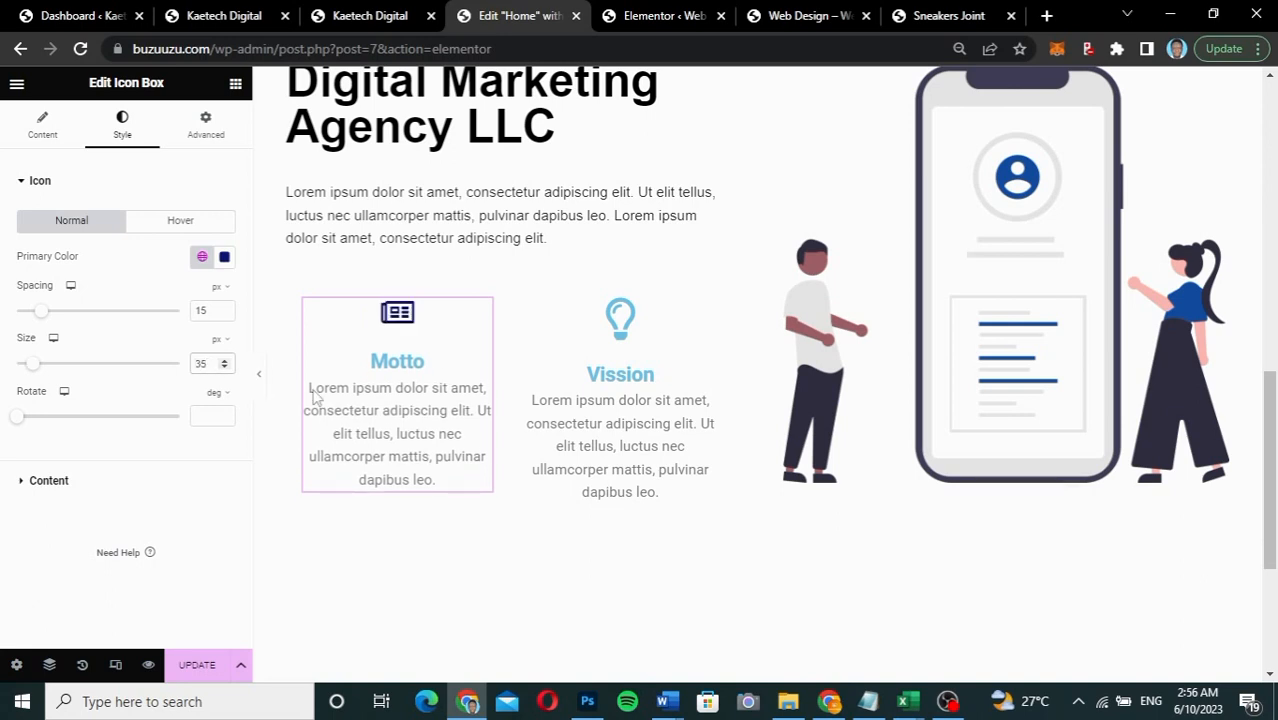
Step: Set the Motto icon box's title color to black, #000000, after checking the title color on the demo site
{"action": "left_click", "coordinate": [104, 481]}
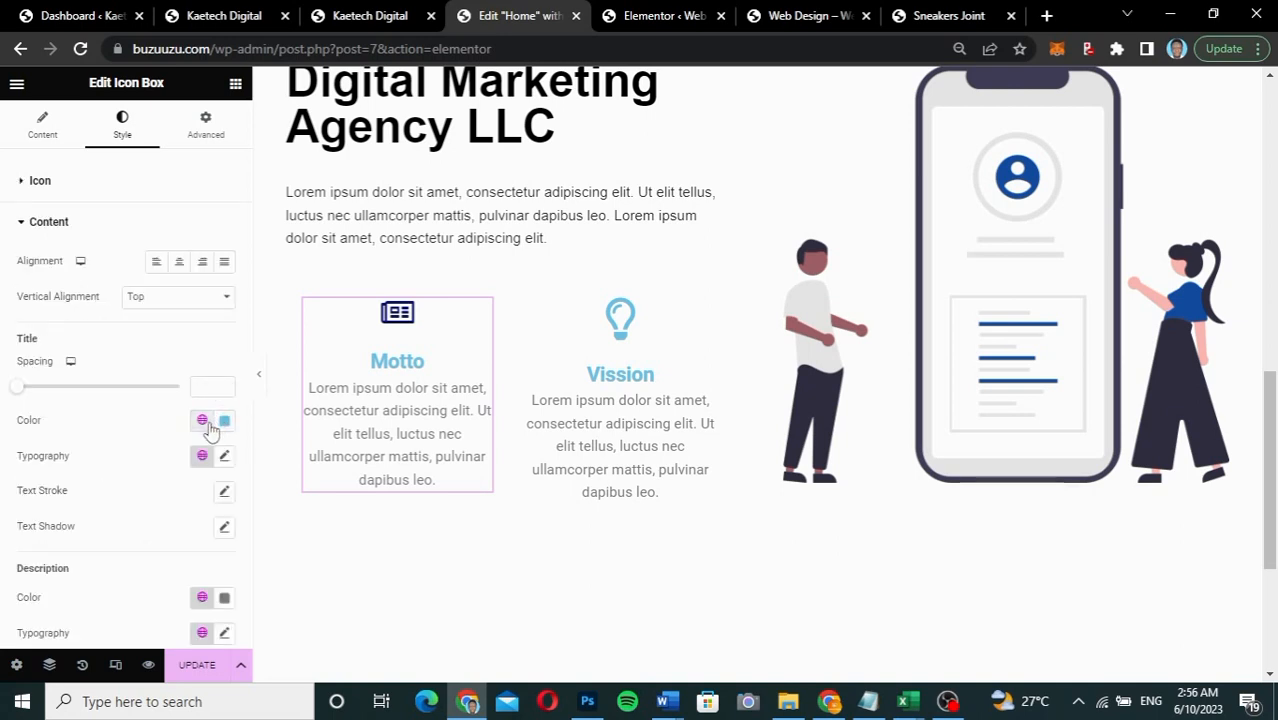
{"action": "scroll", "coordinate": [210, 425], "scroll_direction": "down", "scroll_amount": 1}
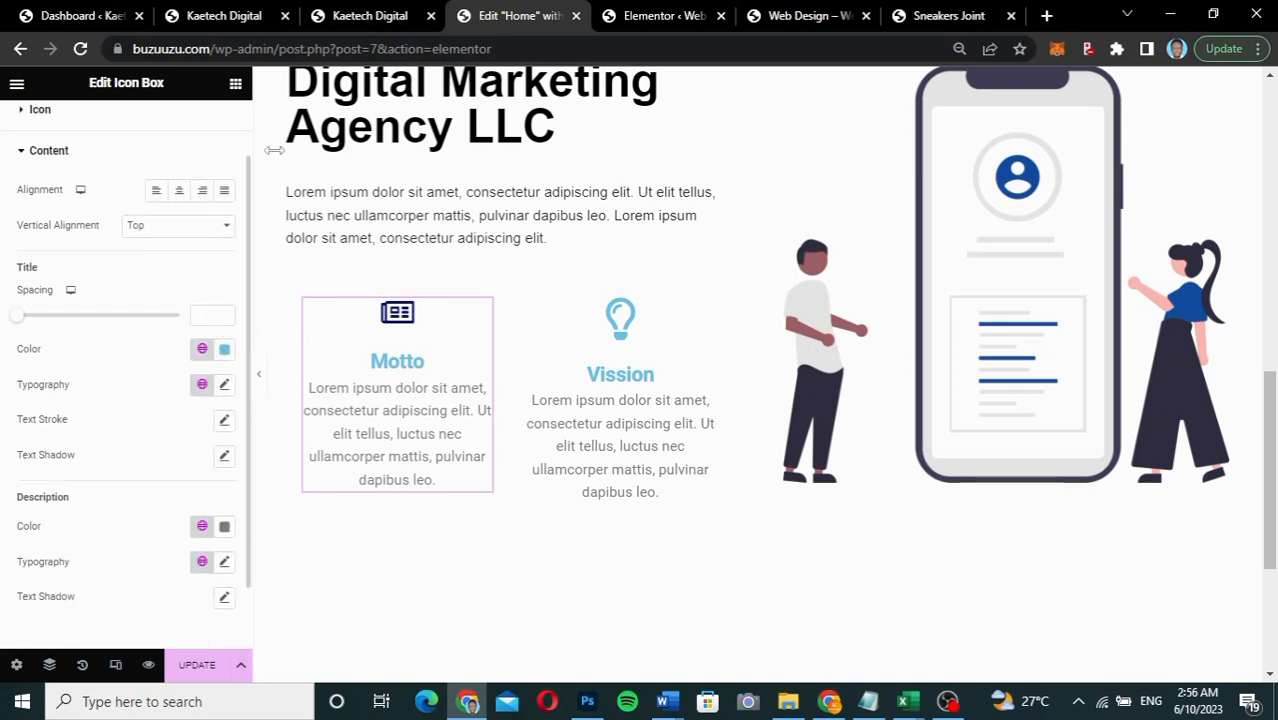
{"action": "left_click", "coordinate": [350, 14]}
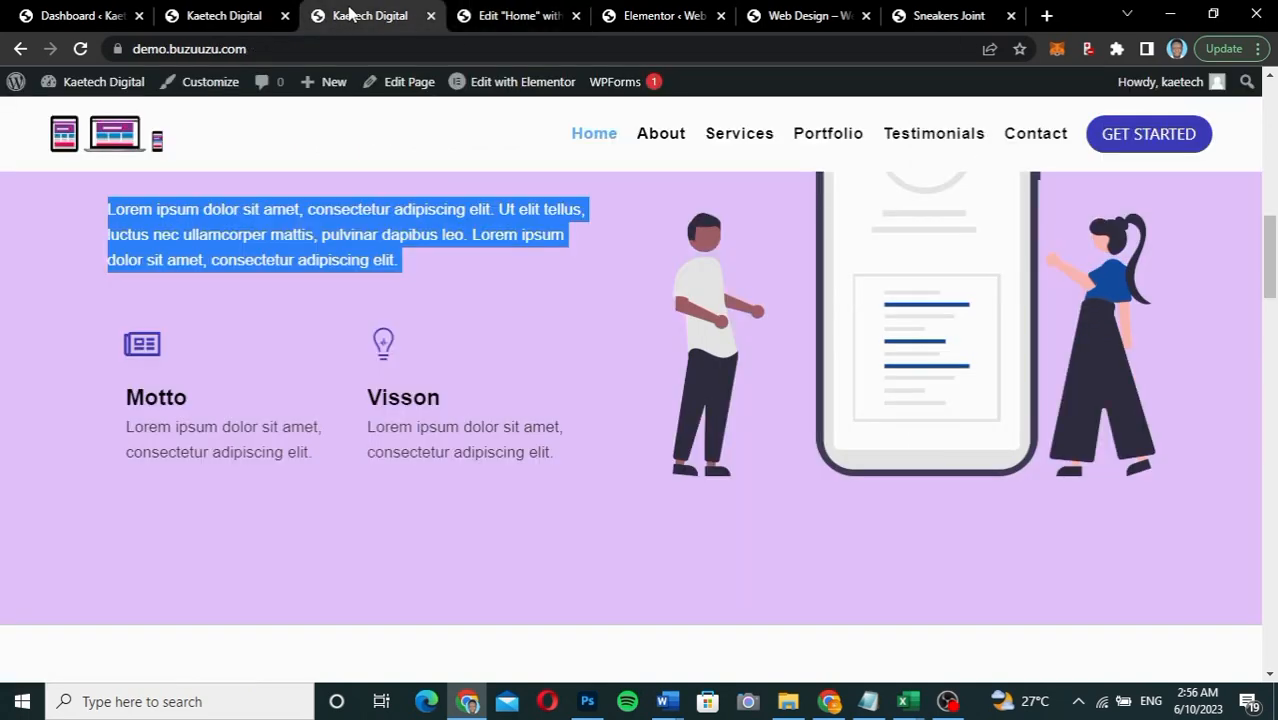
{"action": "left_click", "coordinate": [490, 15]}
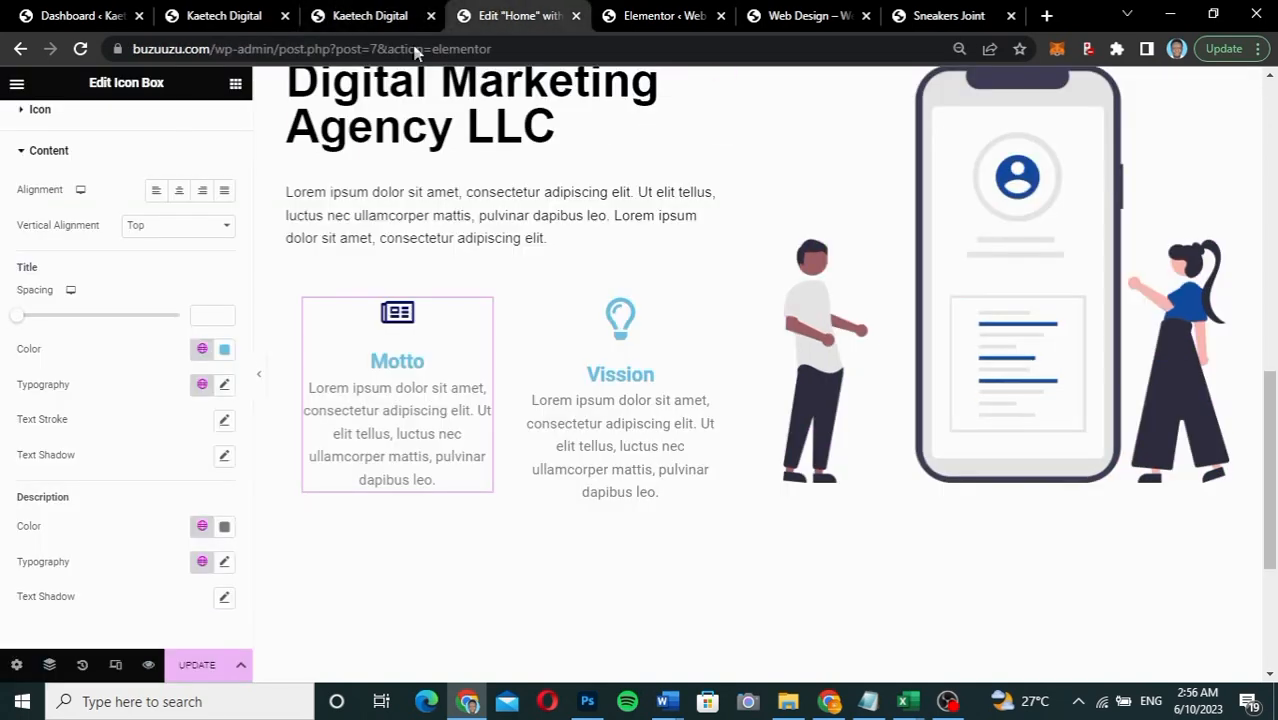
{"action": "left_click", "coordinate": [224, 349]}
{"action": "left_click_drag", "start_coordinate": [225, 439], "coordinate": [124, 548]}
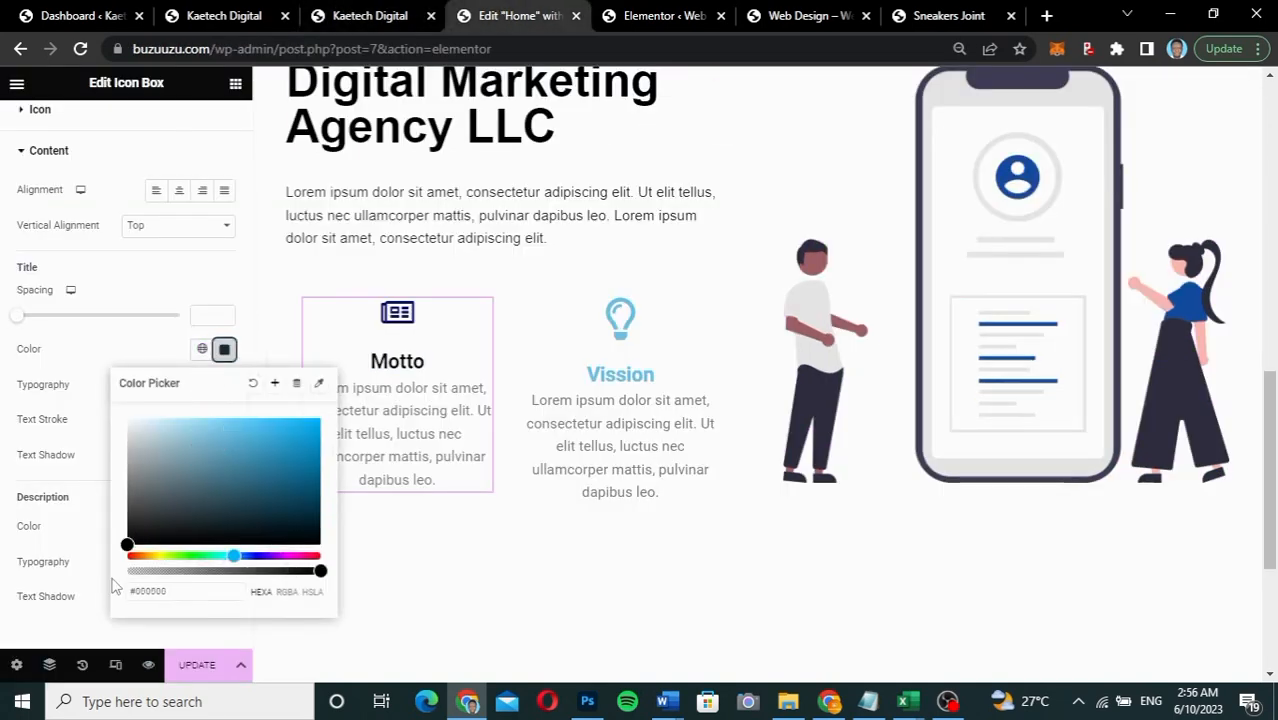
{"action": "left_click", "coordinate": [137, 360]}
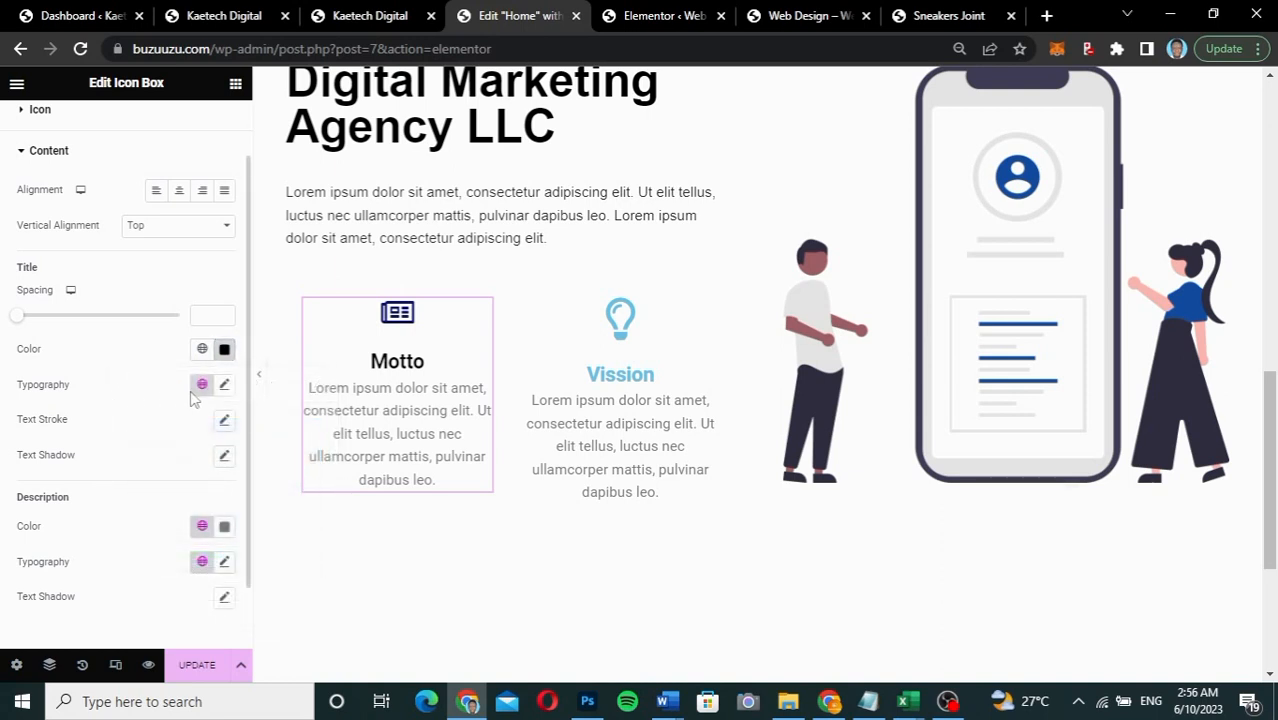
Step: Change the Motto title's font family to Helvetica
{"action": "left_click", "coordinate": [224, 384]}
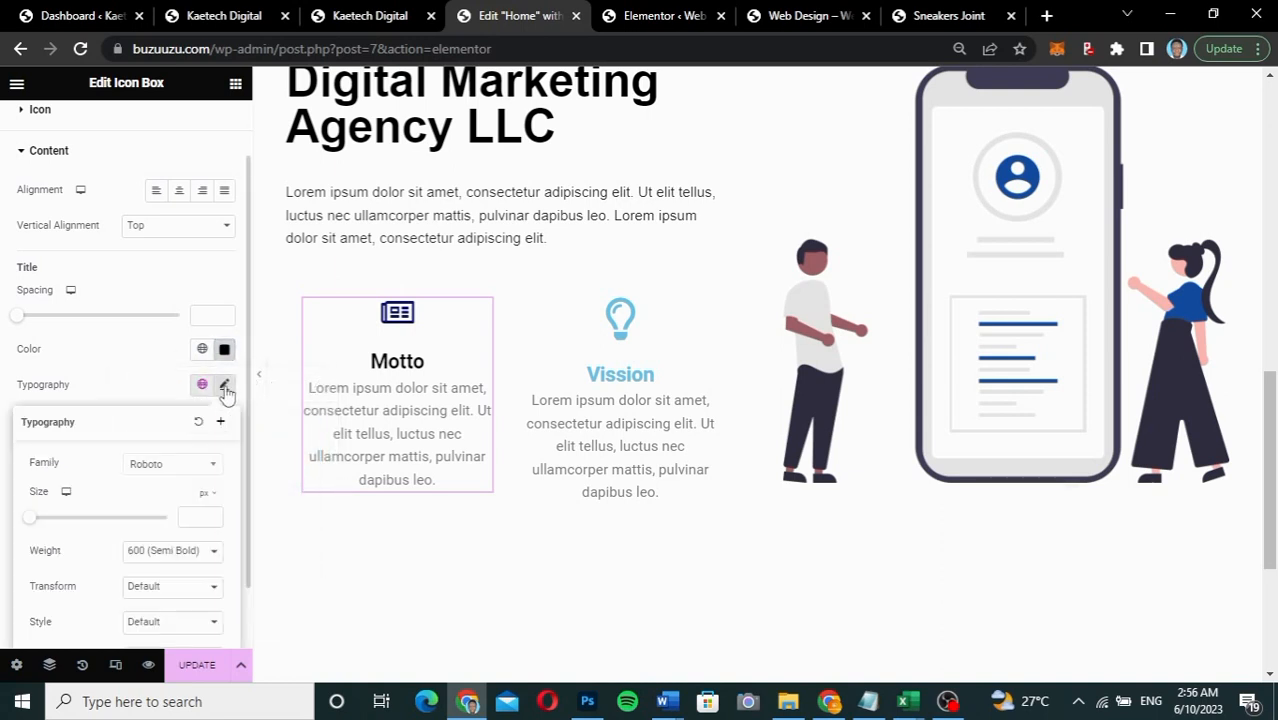
{"action": "left_click", "coordinate": [162, 470]}
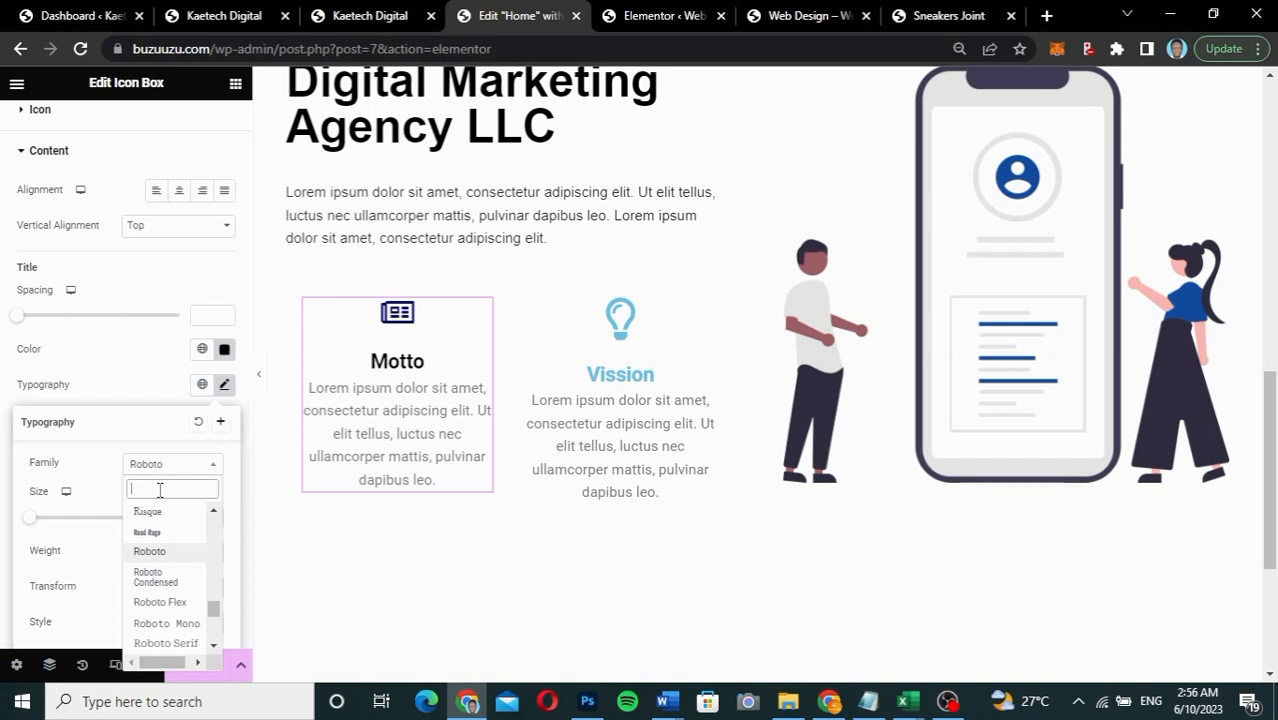
{"action": "type", "text": "helv"}
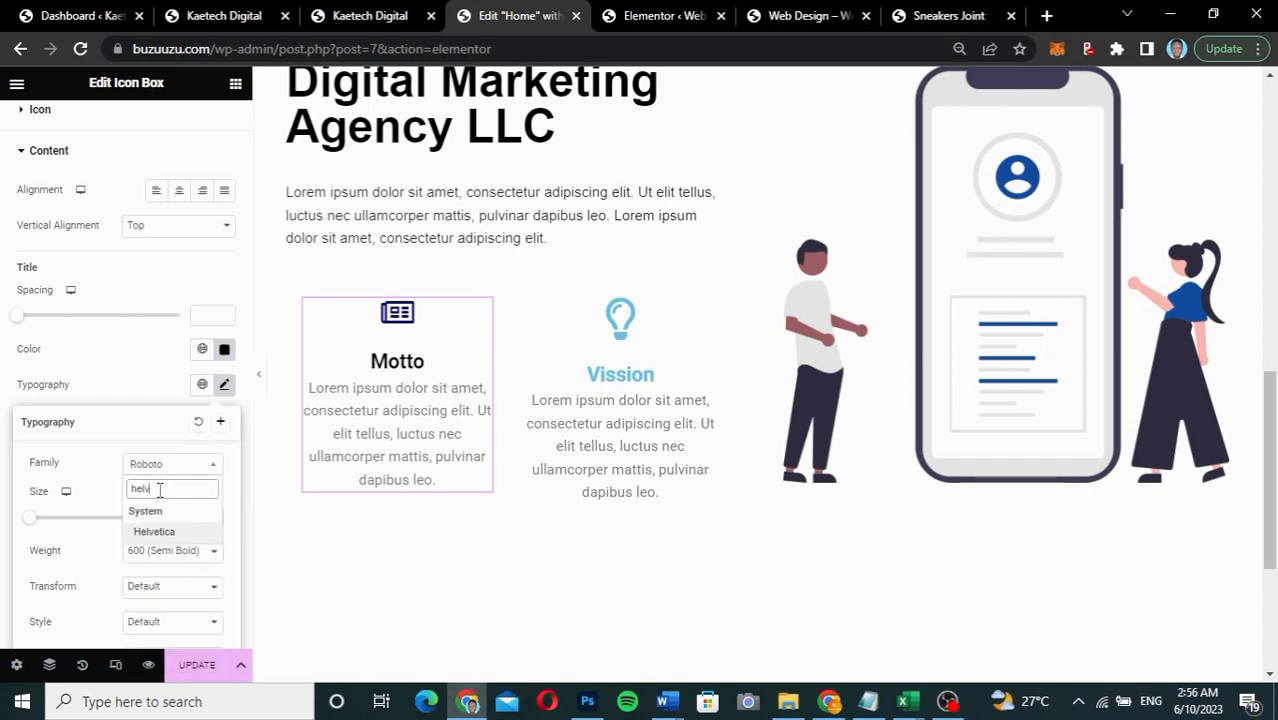
{"action": "left_click", "coordinate": [155, 533]}
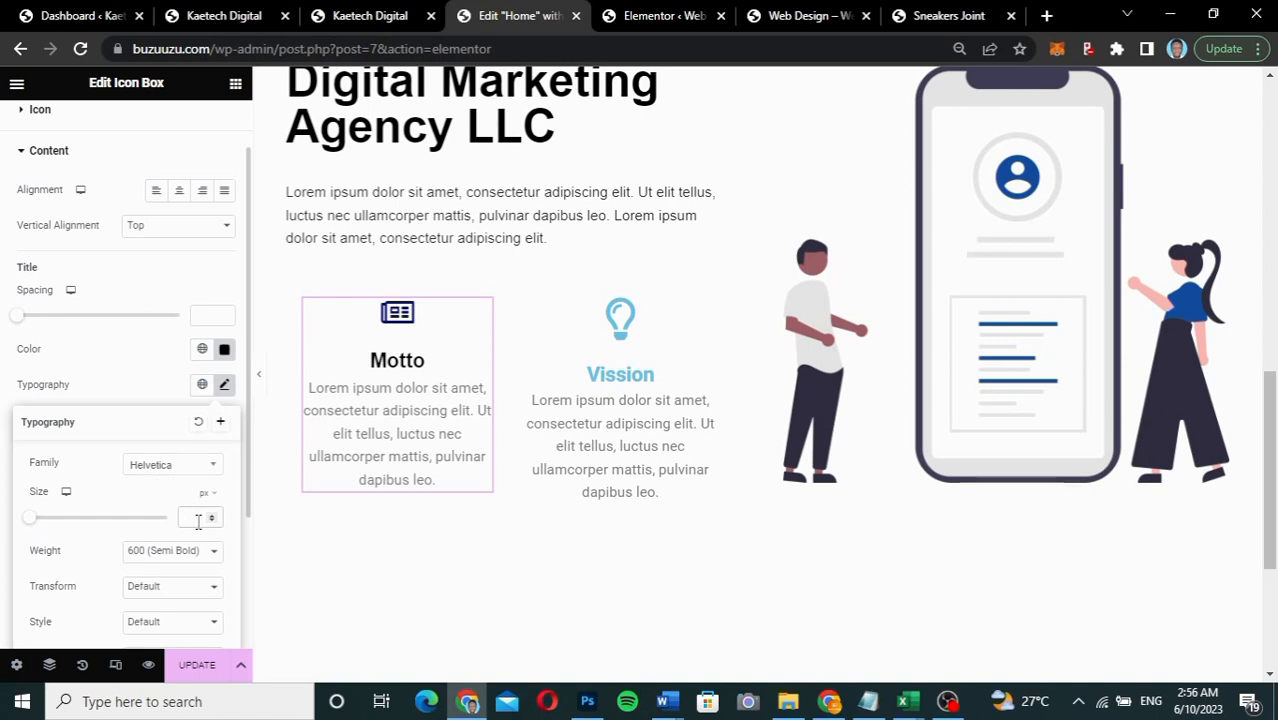
Step: Set the Motto title's font size to 22 px
{"action": "type", "text": "18"}
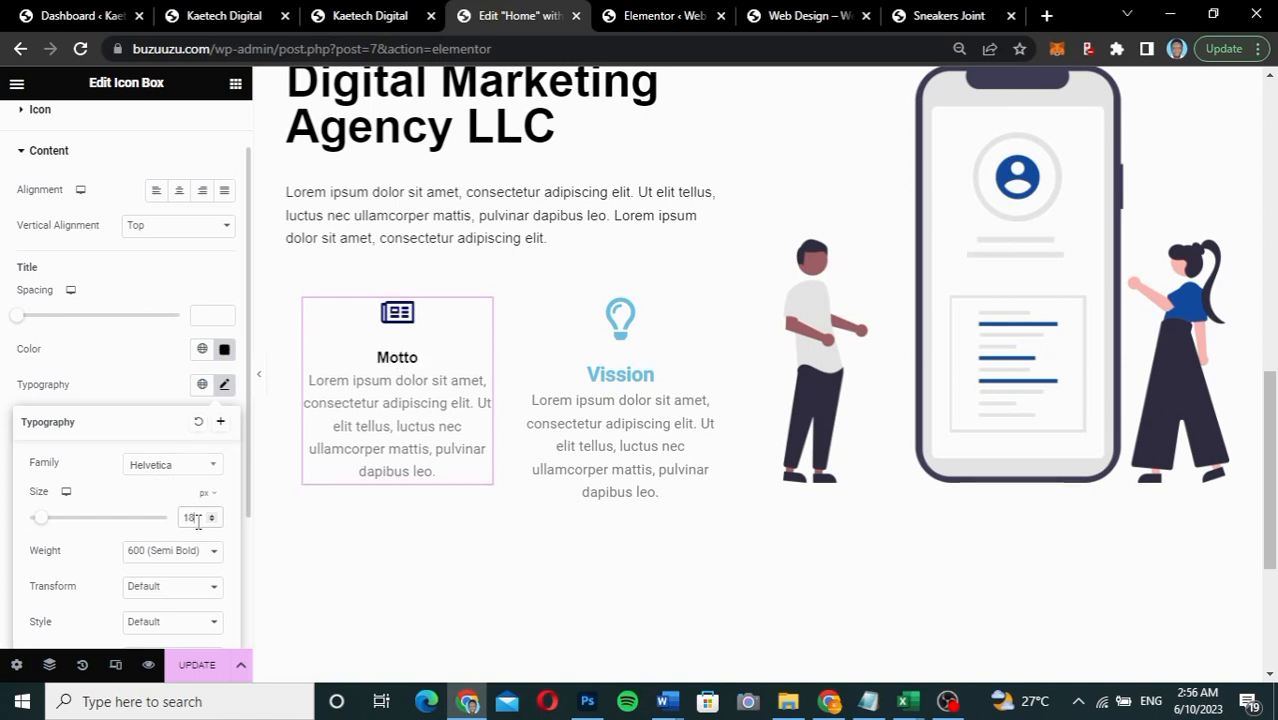
{"action": "key", "text": "BackSpace"}
{"action": "key", "text": "BackSpace"}
{"action": "type", "text": "25"}
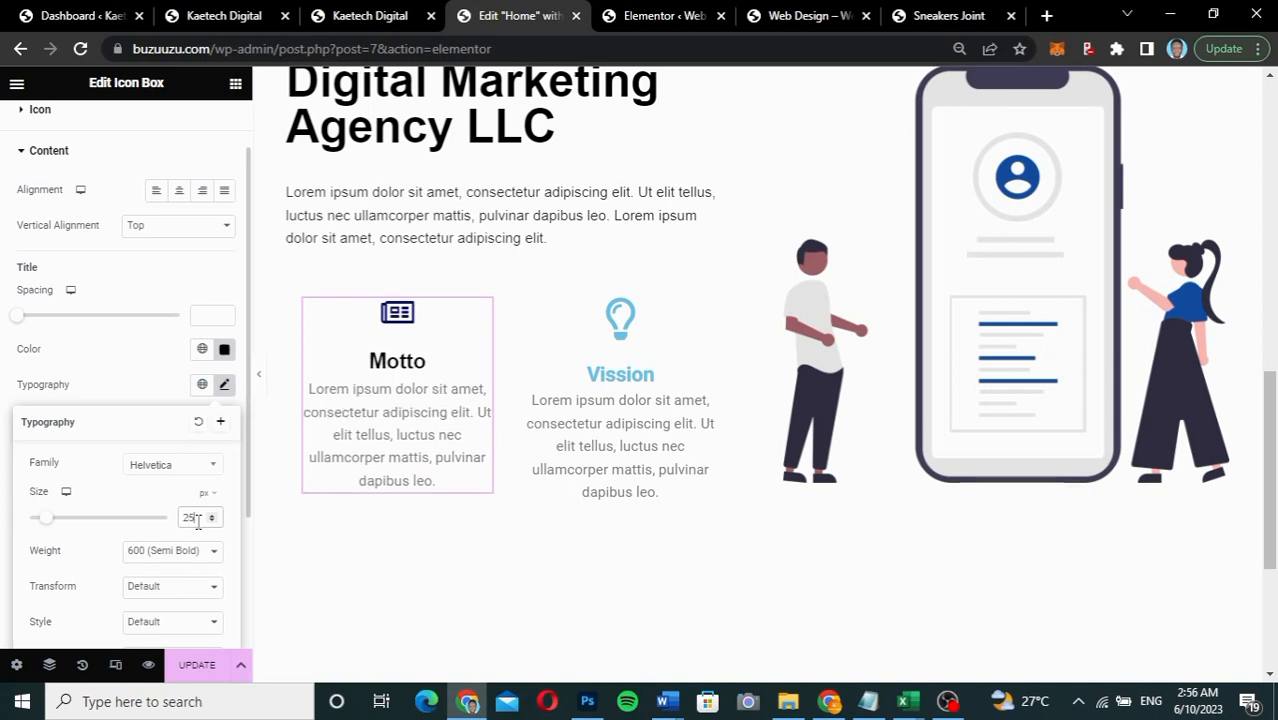
{"action": "key", "text": "BackSpace"}
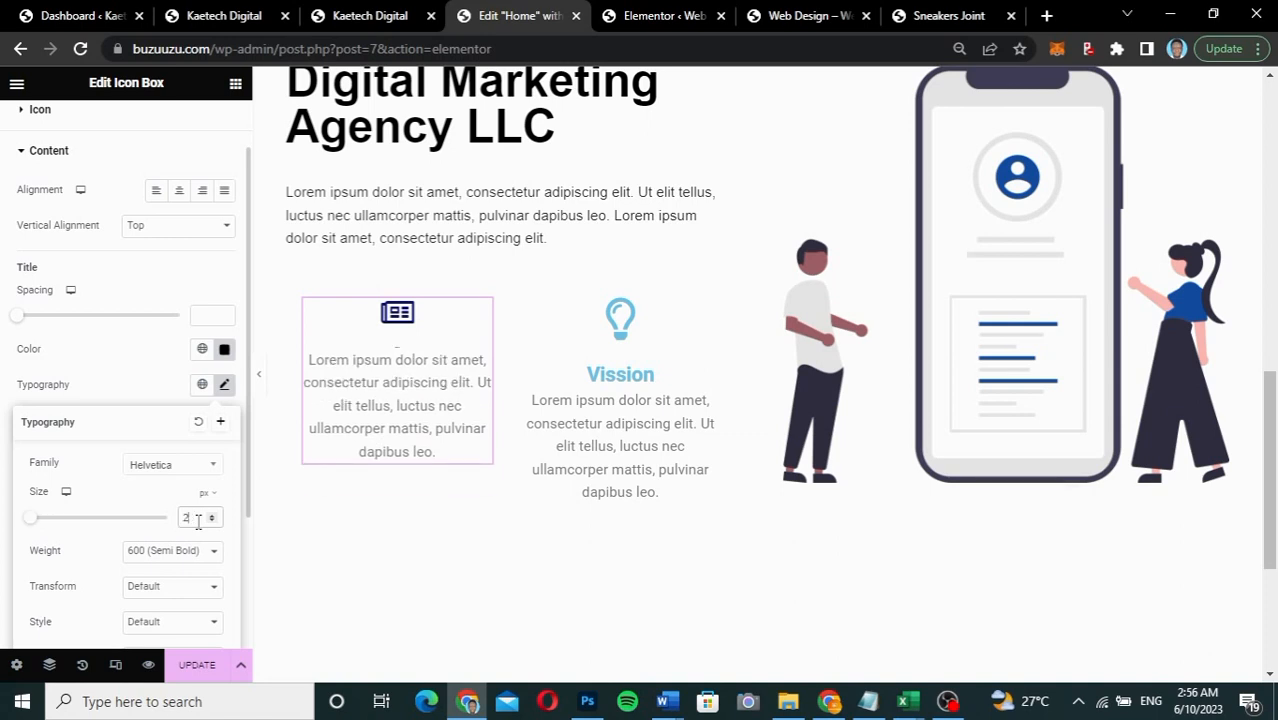
{"action": "type", "text": "2"}
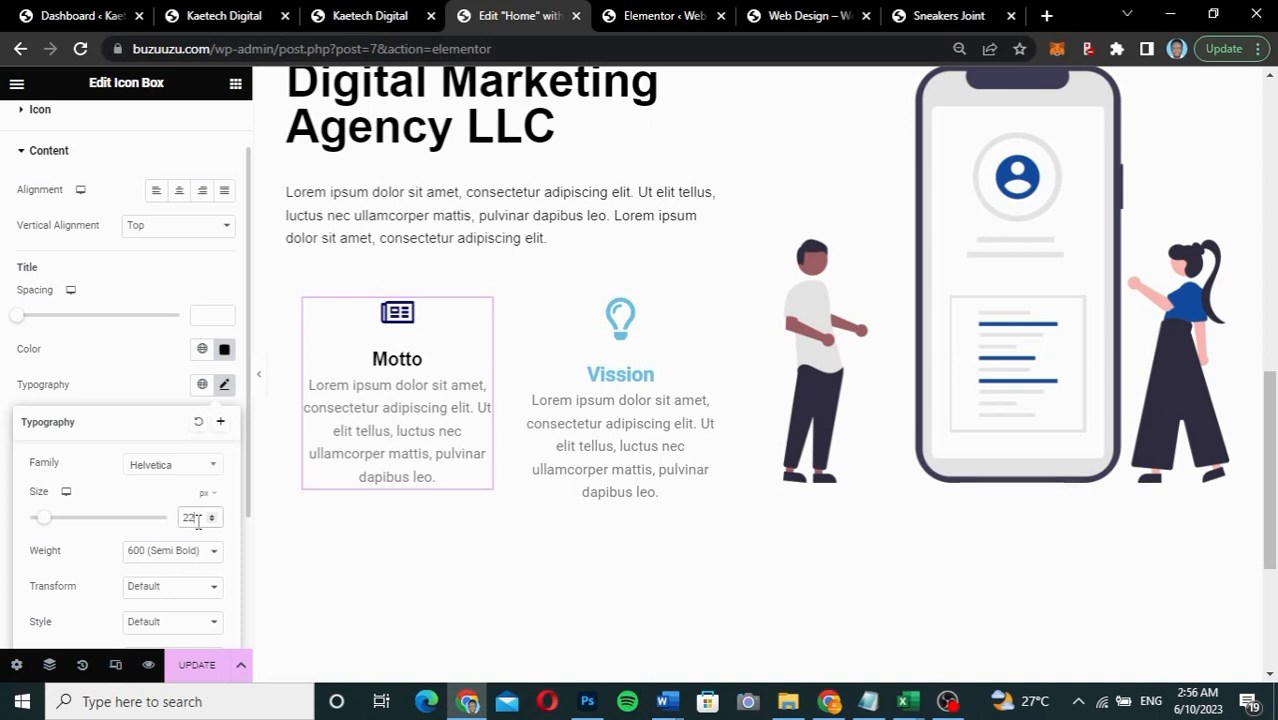
{"action": "left_click", "coordinate": [146, 290]}
Step: Set the Motto icon box's description color to #262626
{"action": "scroll", "coordinate": [145, 515], "scroll_direction": "down", "scroll_amount": 2}
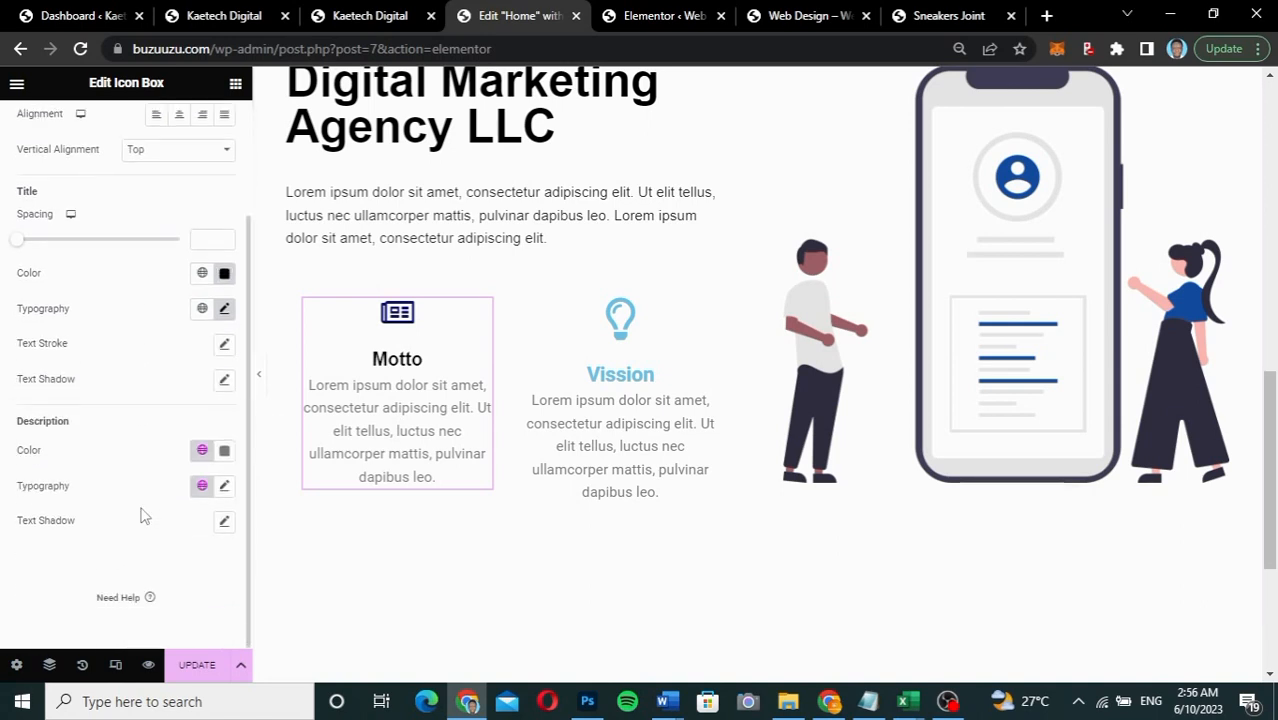
{"action": "left_click", "coordinate": [225, 451]}
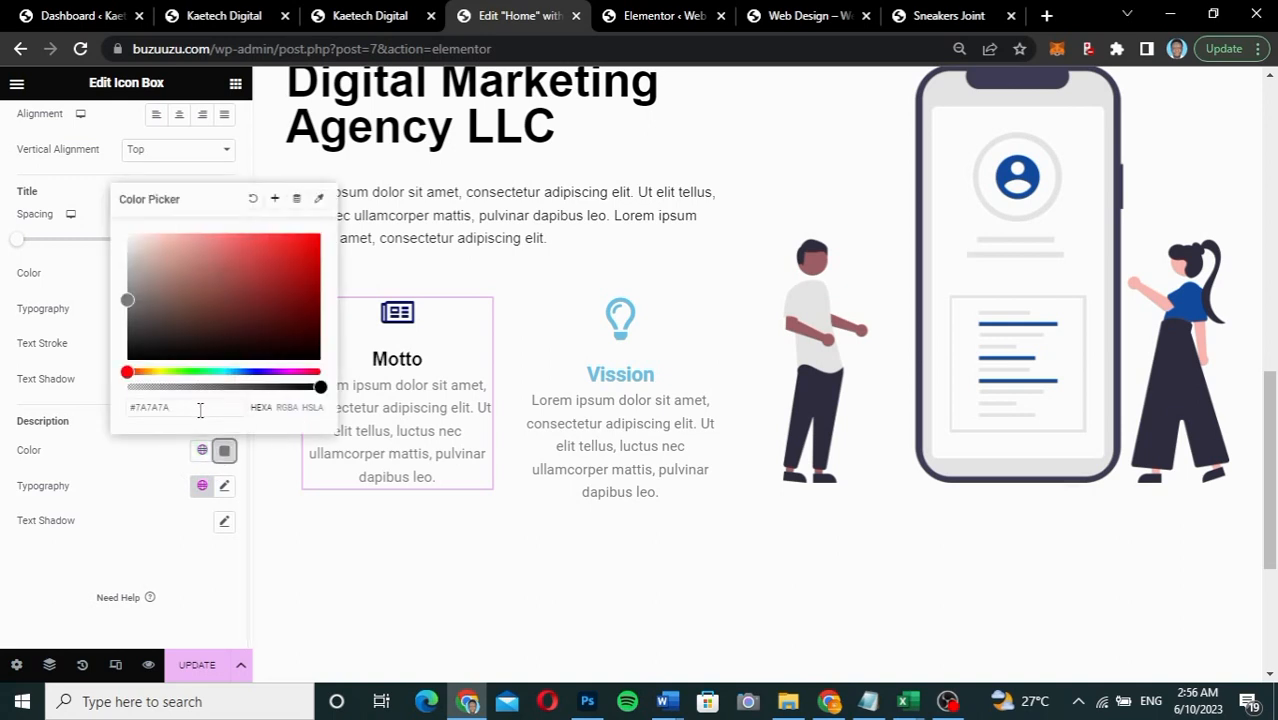
{"action": "left_click_drag", "start_coordinate": [181, 402], "coordinate": [136, 410]}
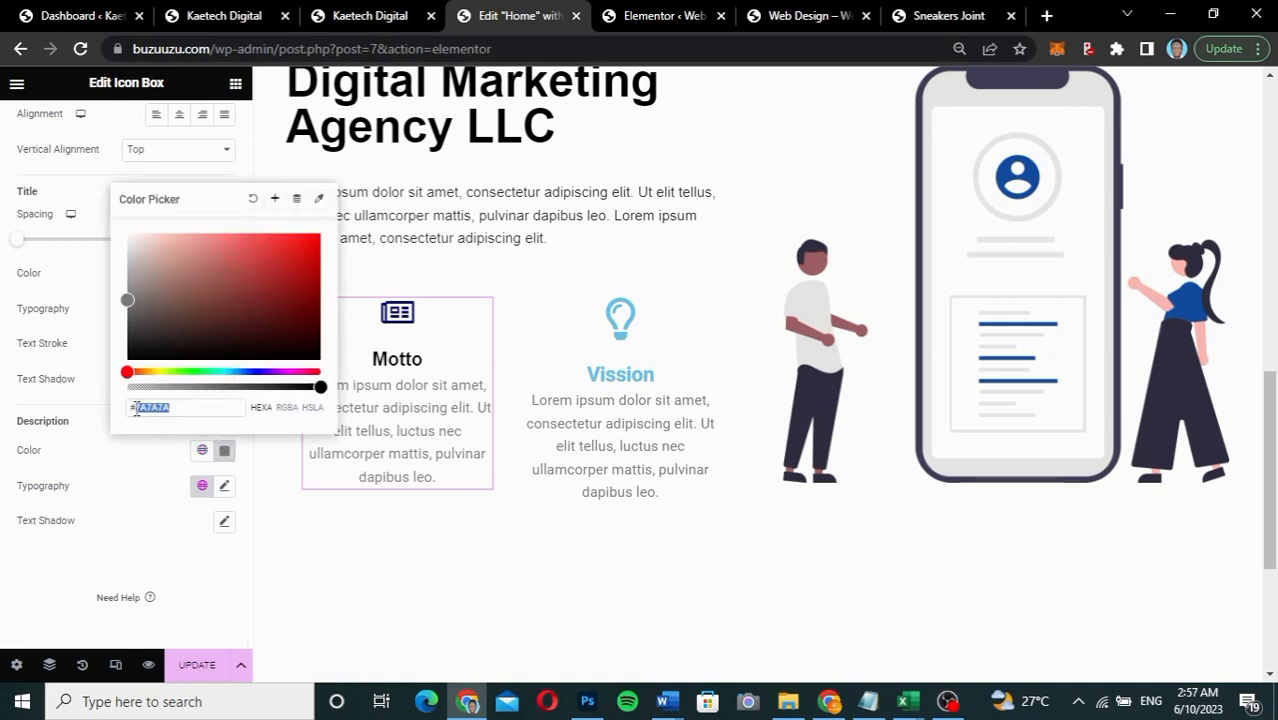
{"action": "type", "text": "262626"}
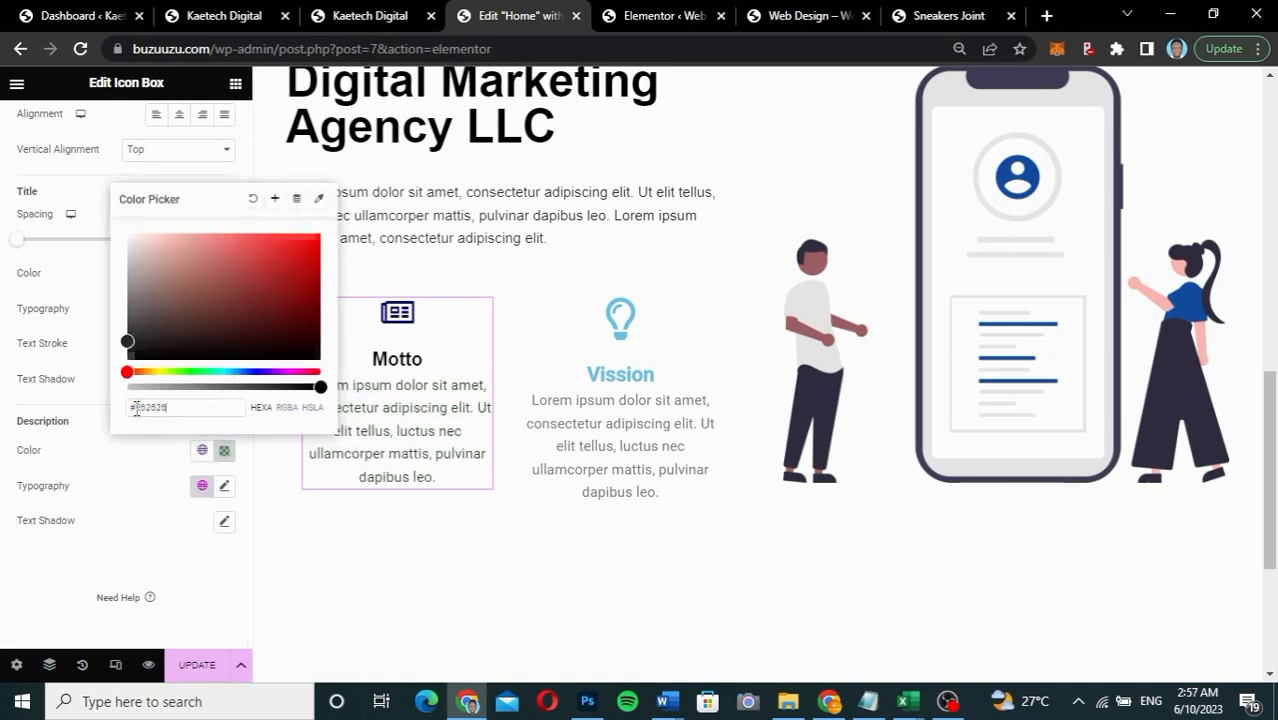
{"action": "left_click", "coordinate": [140, 487]}
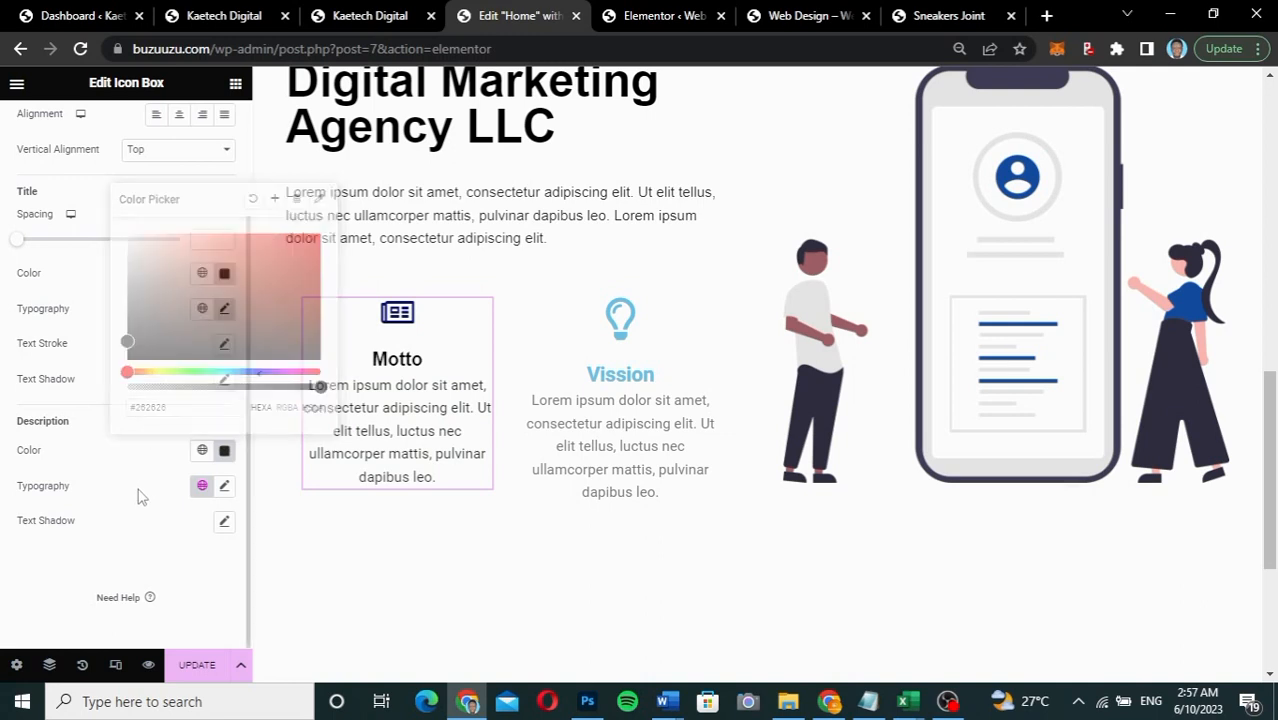
Step: Change the Motto description's font family to Arial and set its font size in pixels
{"action": "left_click", "coordinate": [226, 486]}
{"action": "scroll", "coordinate": [166, 560], "scroll_direction": "down", "scroll_amount": 2}
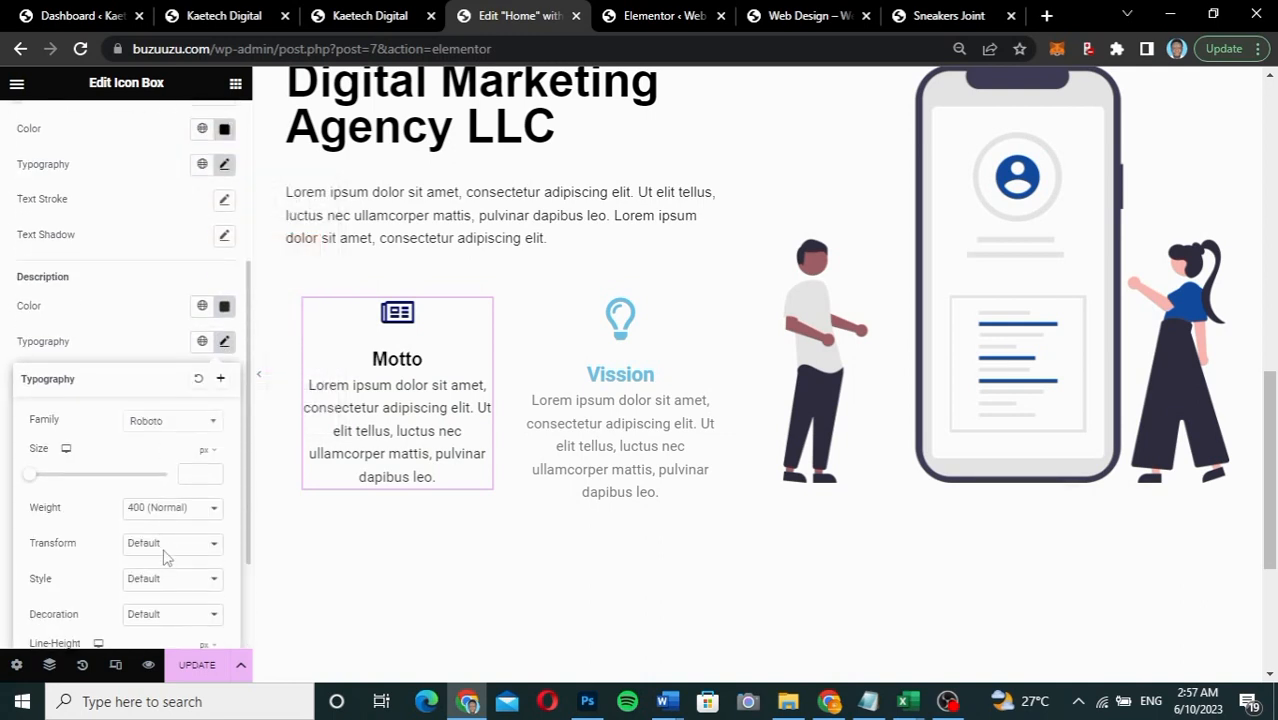
{"action": "left_click", "coordinate": [191, 425]}
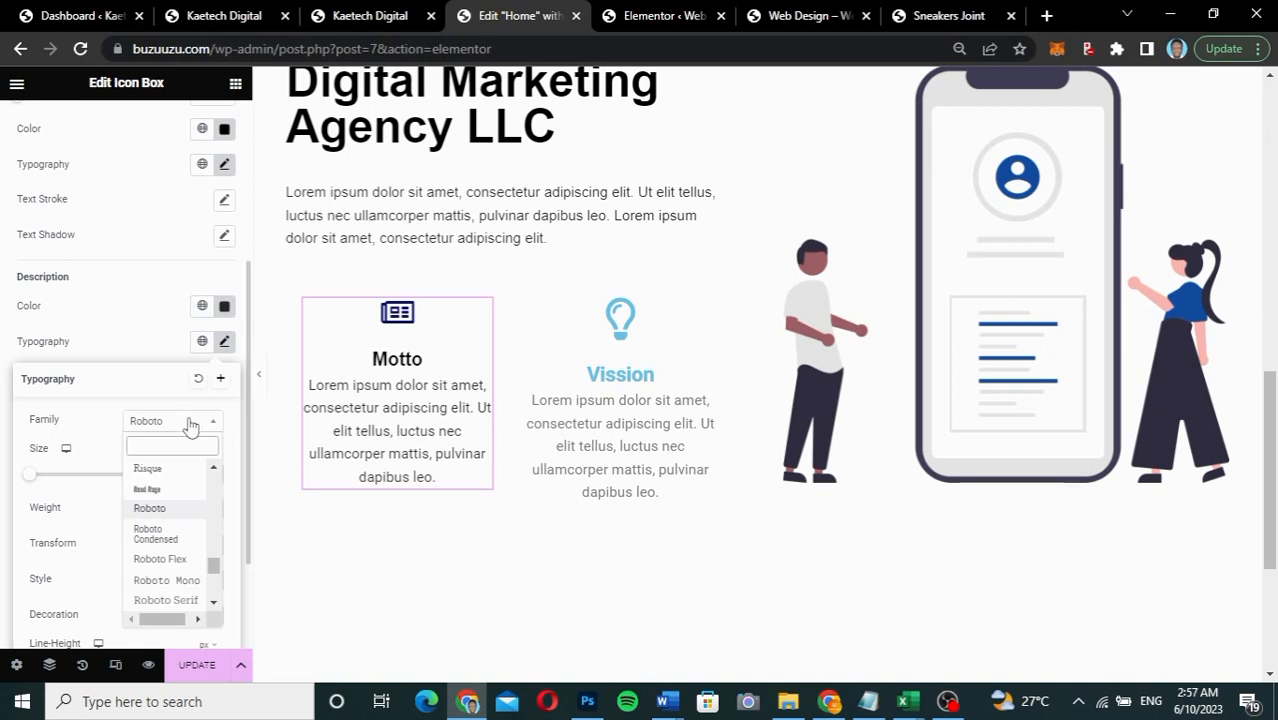
{"action": "left_click", "coordinate": [186, 476]}
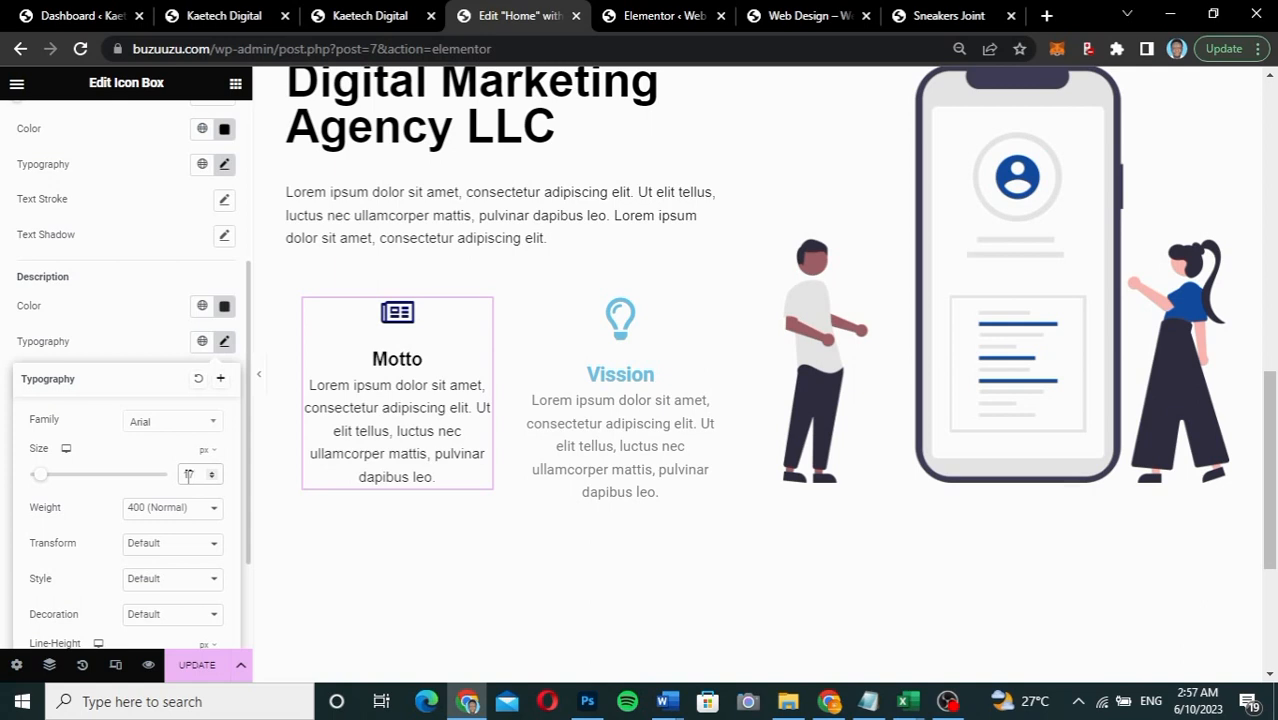
{"action": "left_click", "coordinate": [149, 345]}
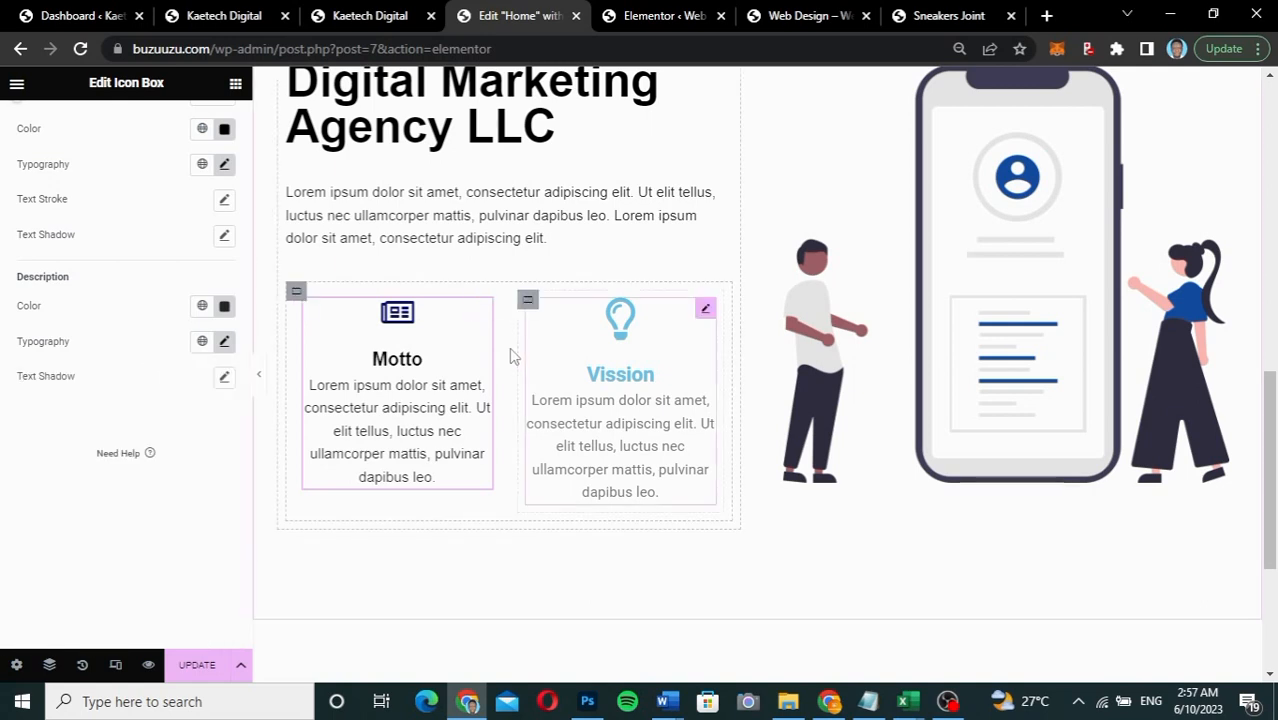
Step: Copy the Motto icon box and paste its style onto the Vission icon box
{"action": "right_click", "coordinate": [481, 316]}
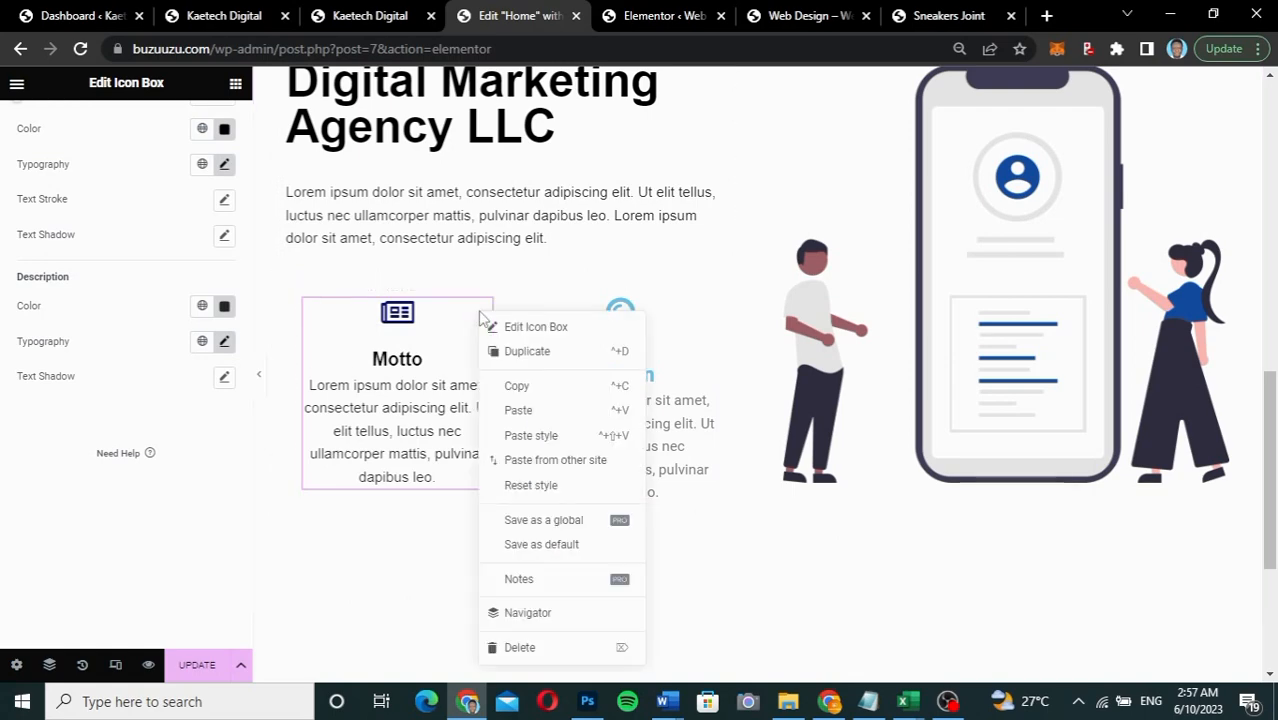
{"action": "left_click", "coordinate": [519, 383]}
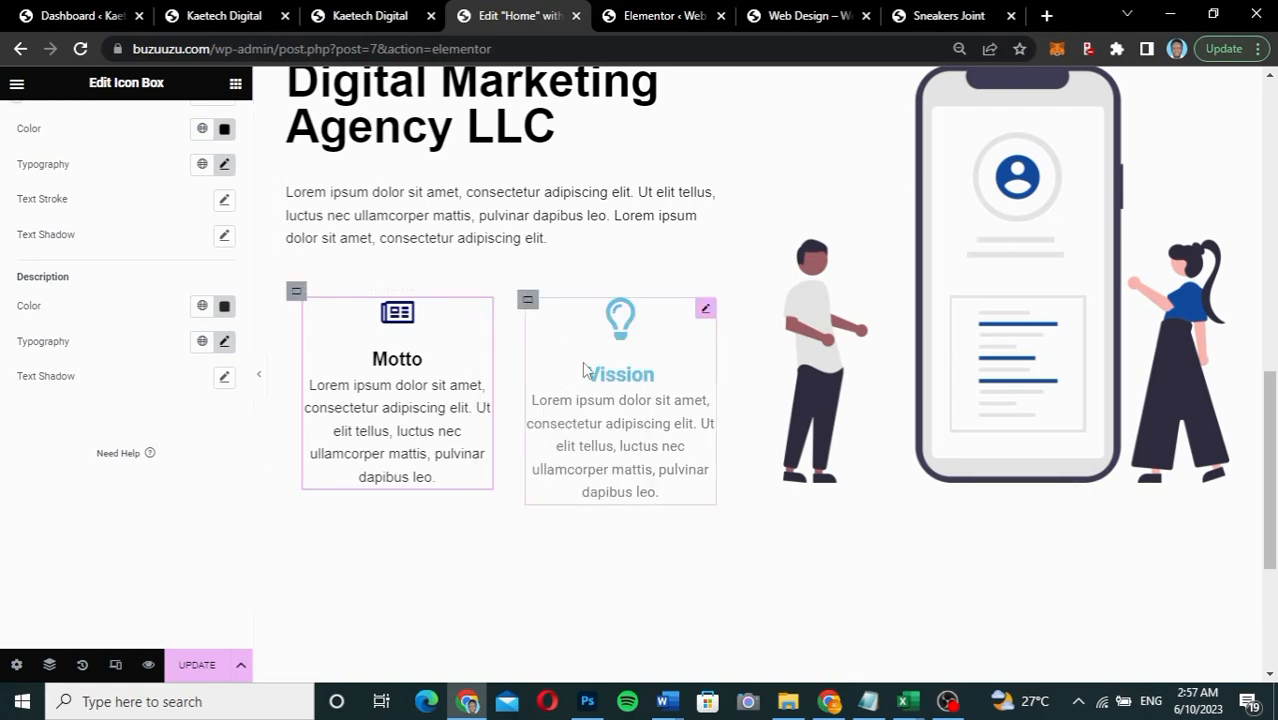
{"action": "right_click", "coordinate": [706, 316]}
{"action": "left_click", "coordinate": [763, 436]}
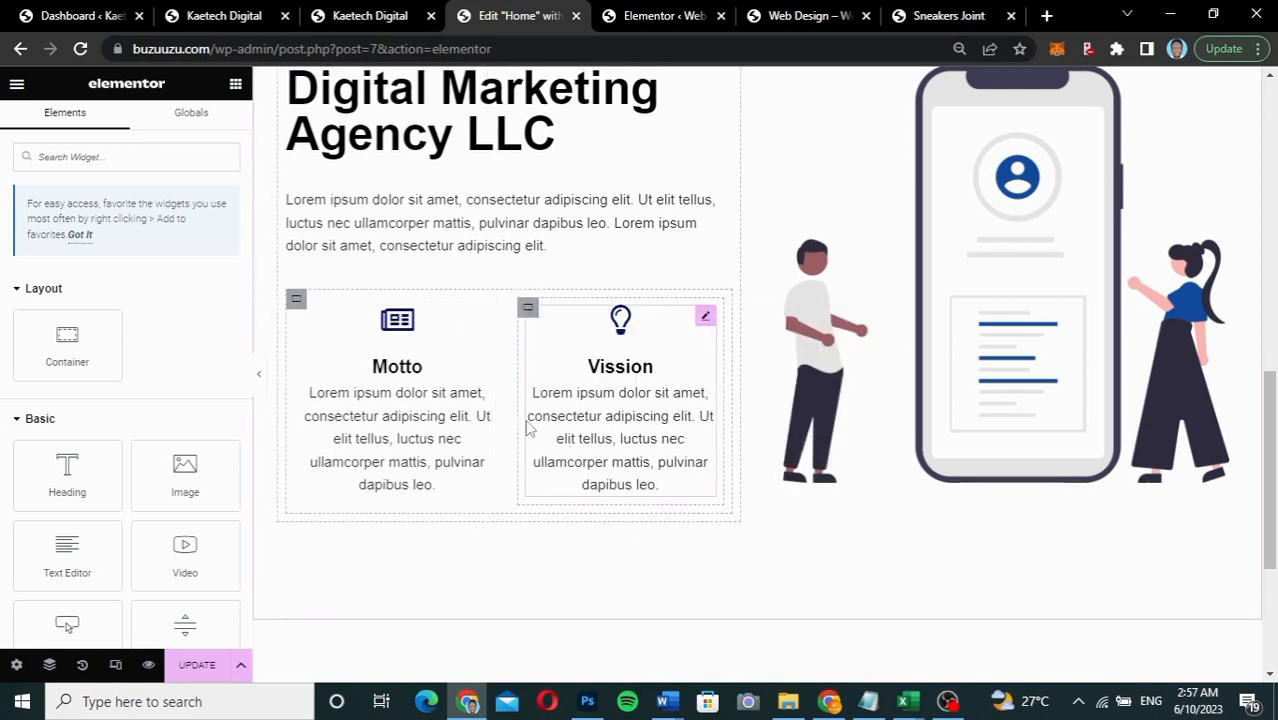
Step: Align the Motto icon box's content to the left
{"action": "left_click", "coordinate": [482, 320]}
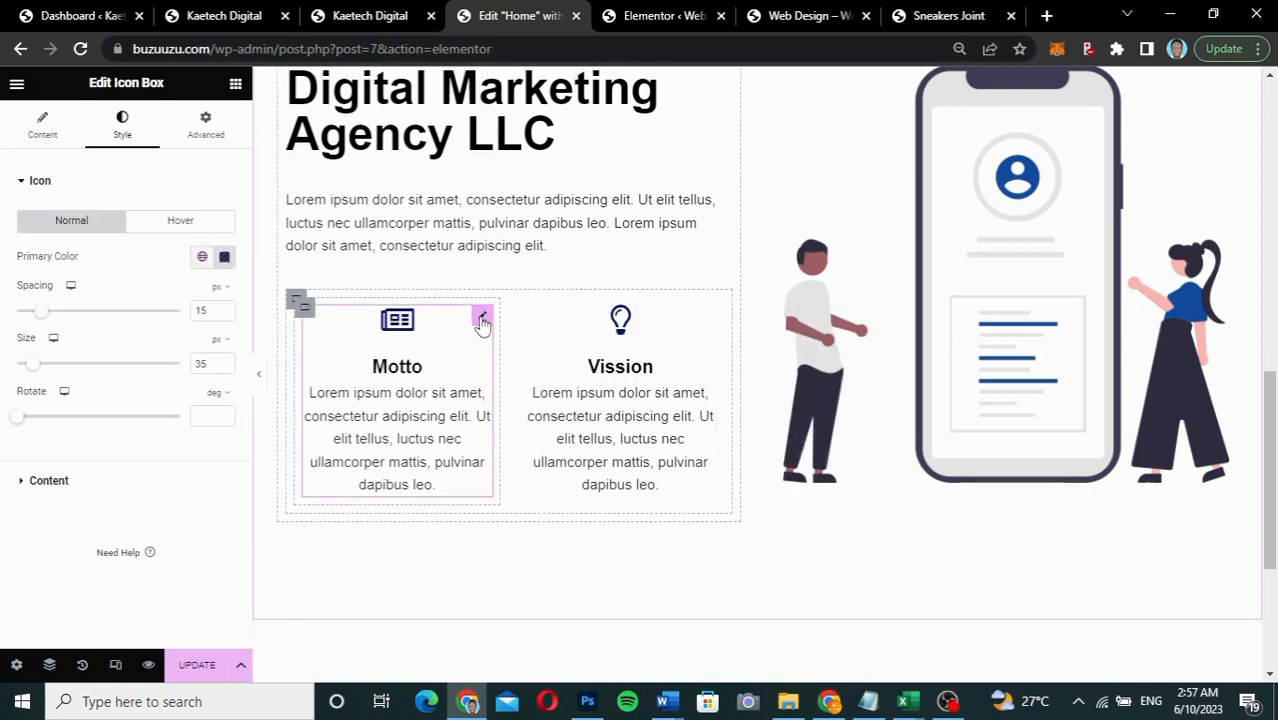
{"action": "left_click", "coordinate": [49, 481]}
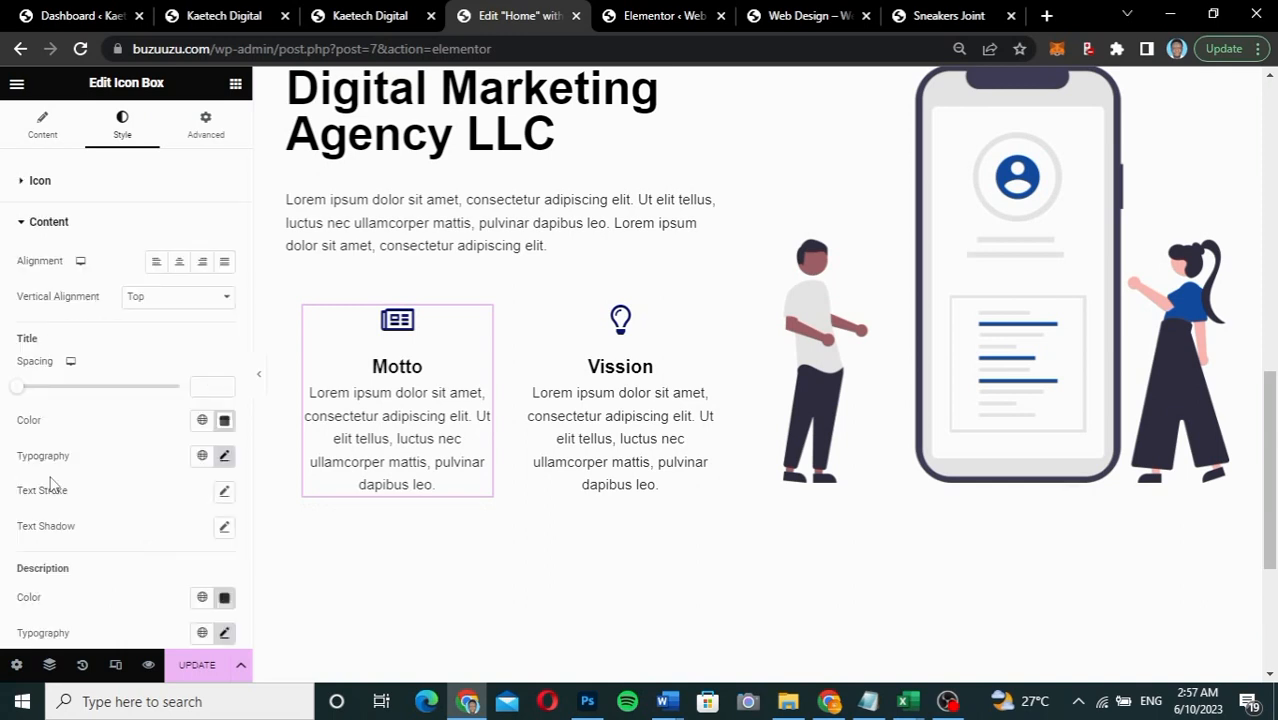
{"action": "left_click", "coordinate": [156, 263]}
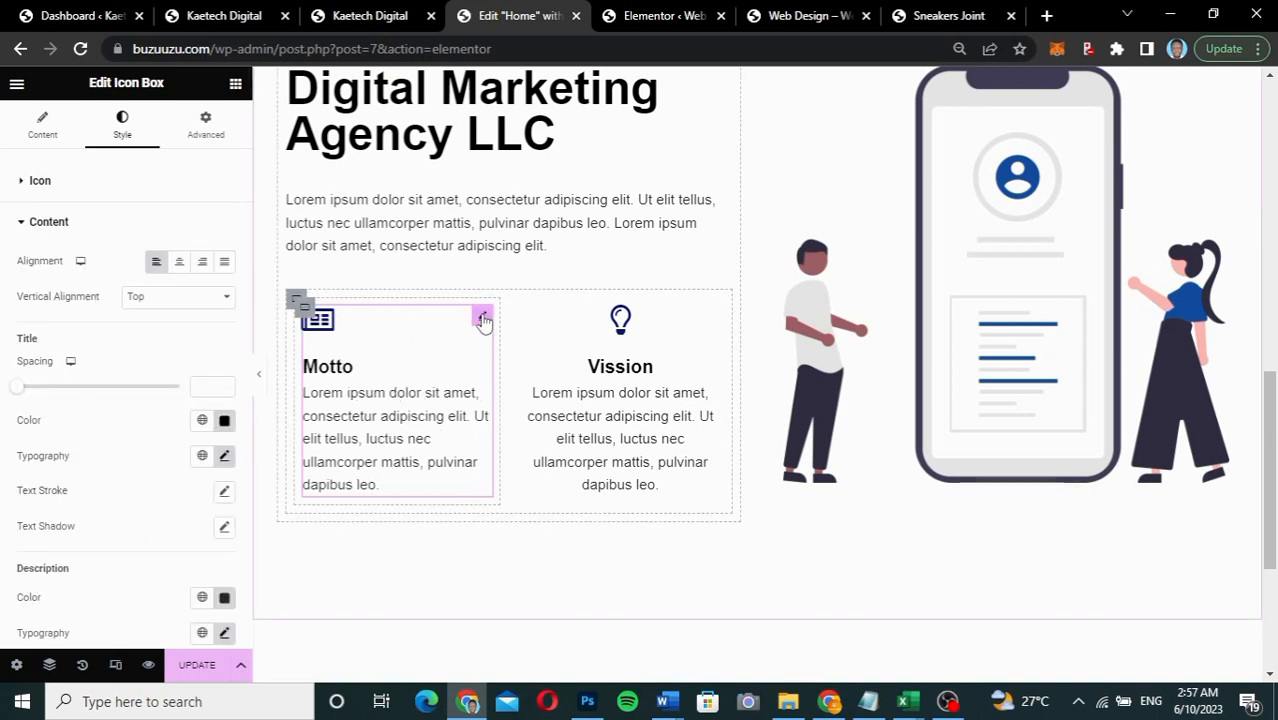
Step: Apply the Motto icon box's left-aligned style to the Vission icon box by copying and pasting the style
{"action": "right_click", "coordinate": [484, 318]}
{"action": "left_click", "coordinate": [522, 392]}
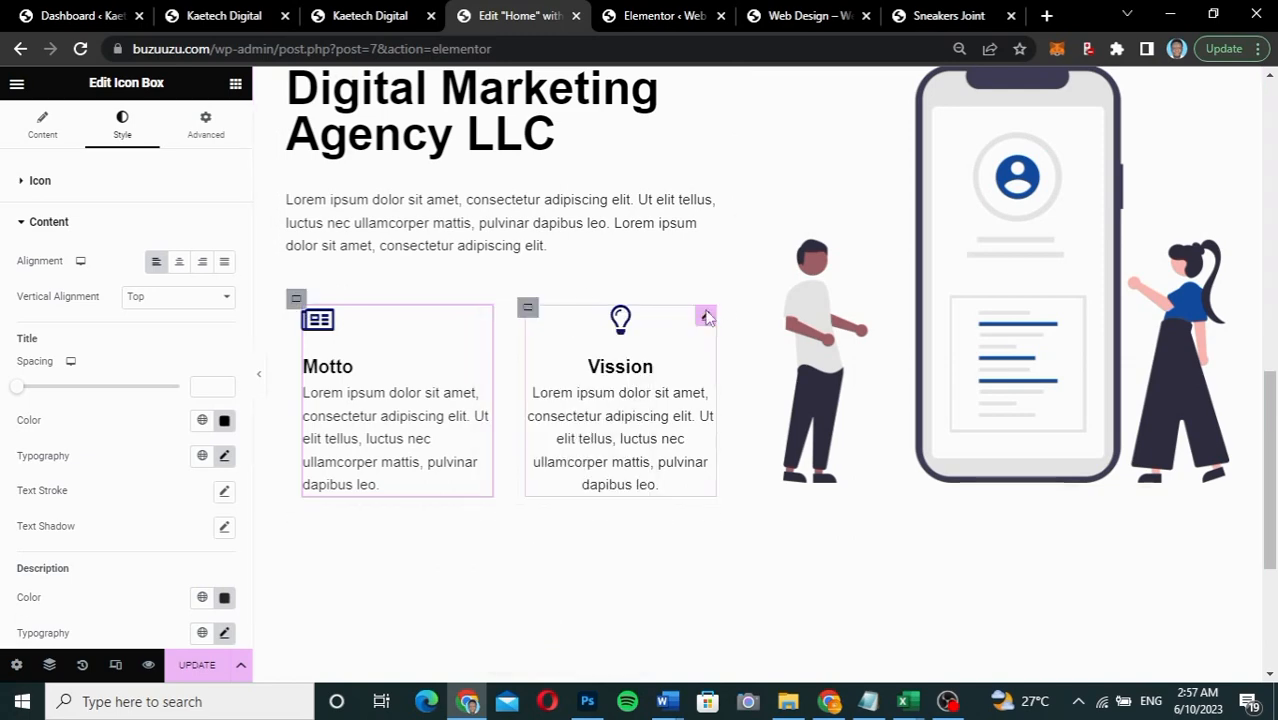
{"action": "right_click", "coordinate": [708, 318]}
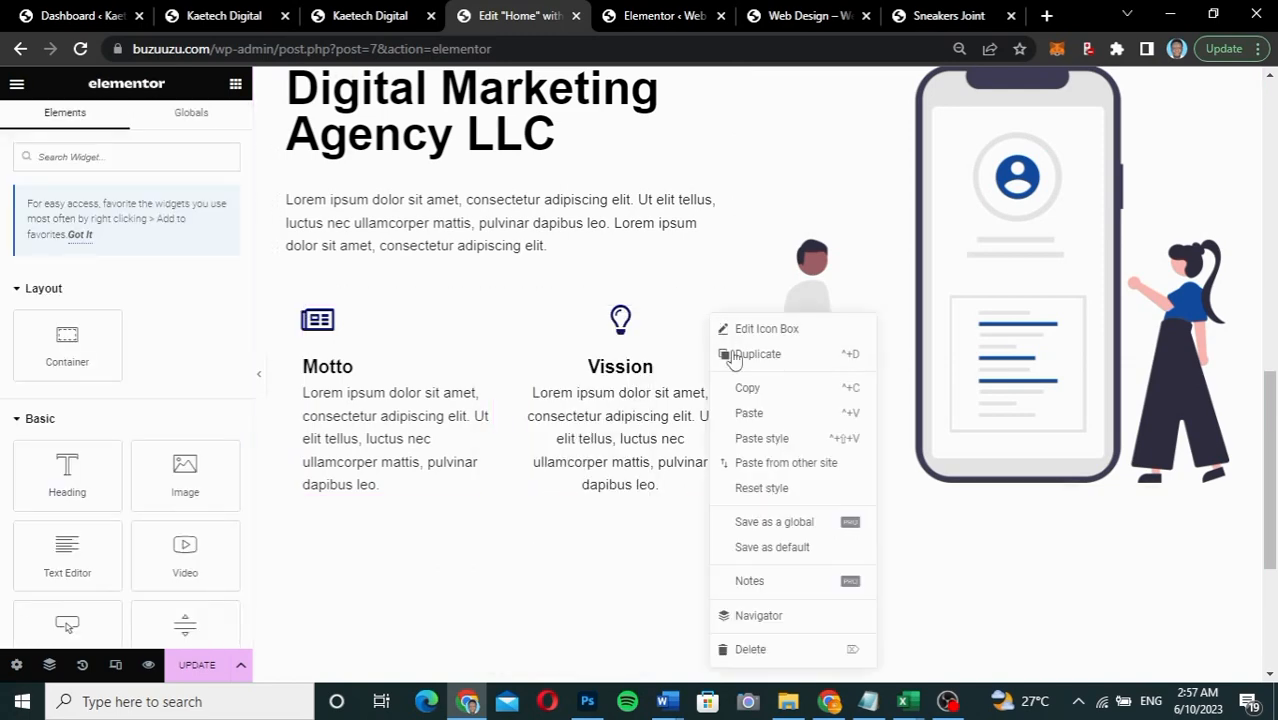
{"action": "left_click", "coordinate": [762, 438]}
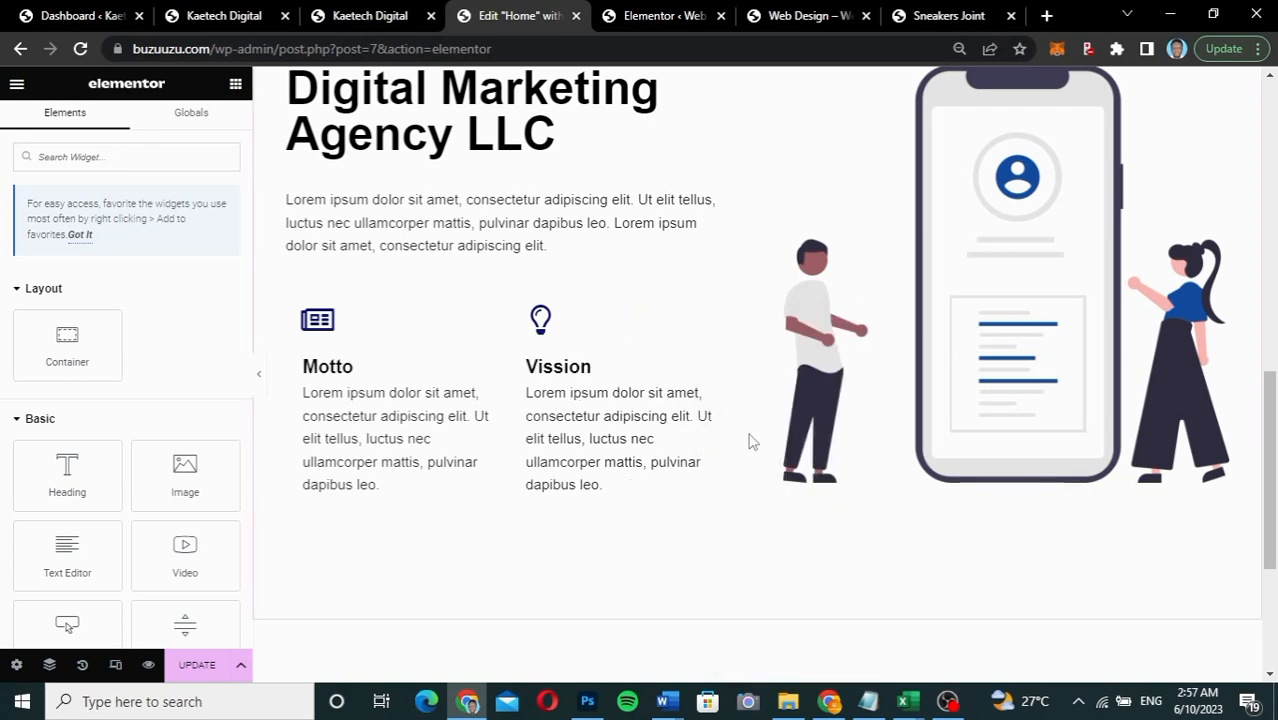
Step: Give the About Us section's outer container a classic background in the BG color noted in Notepad, #E6C5FF
{"action": "scroll", "coordinate": [496, 382], "scroll_direction": "up", "scroll_amount": 3}
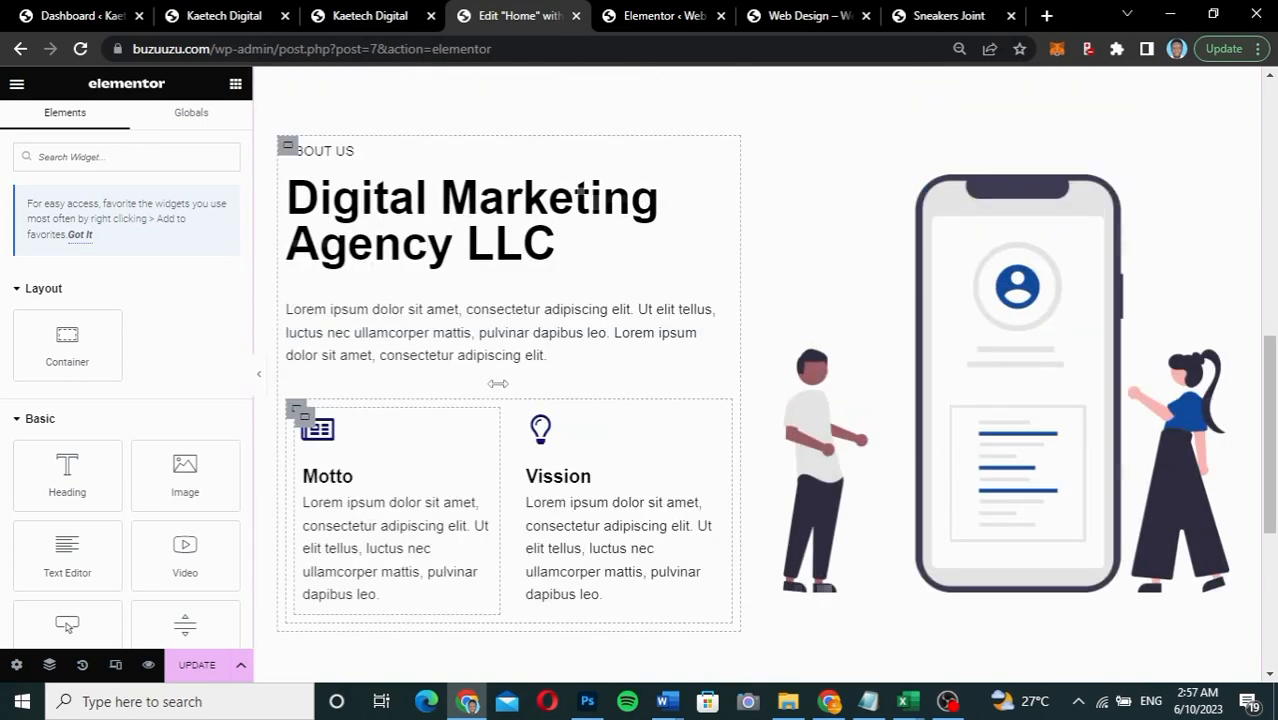
{"action": "scroll", "coordinate": [500, 392], "scroll_direction": "down", "scroll_amount": 3}
{"action": "scroll", "coordinate": [500, 392], "scroll_direction": "up", "scroll_amount": 2}
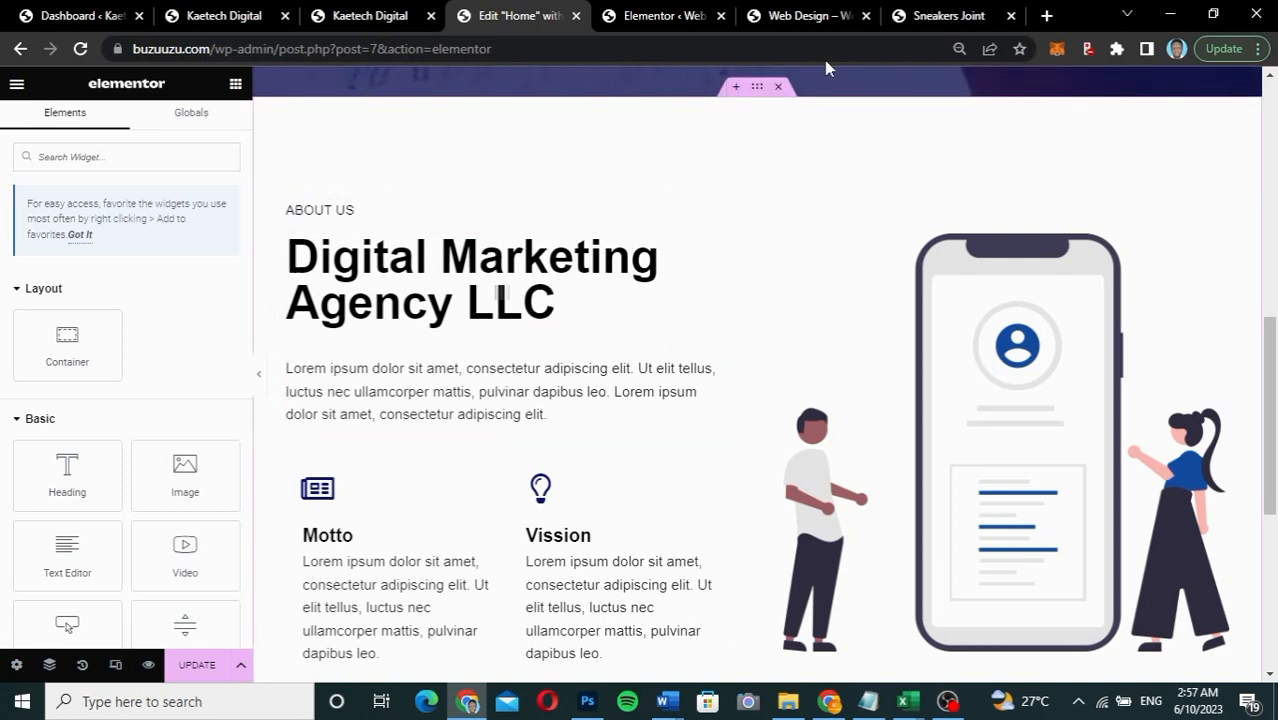
{"action": "left_click", "coordinate": [760, 90]}
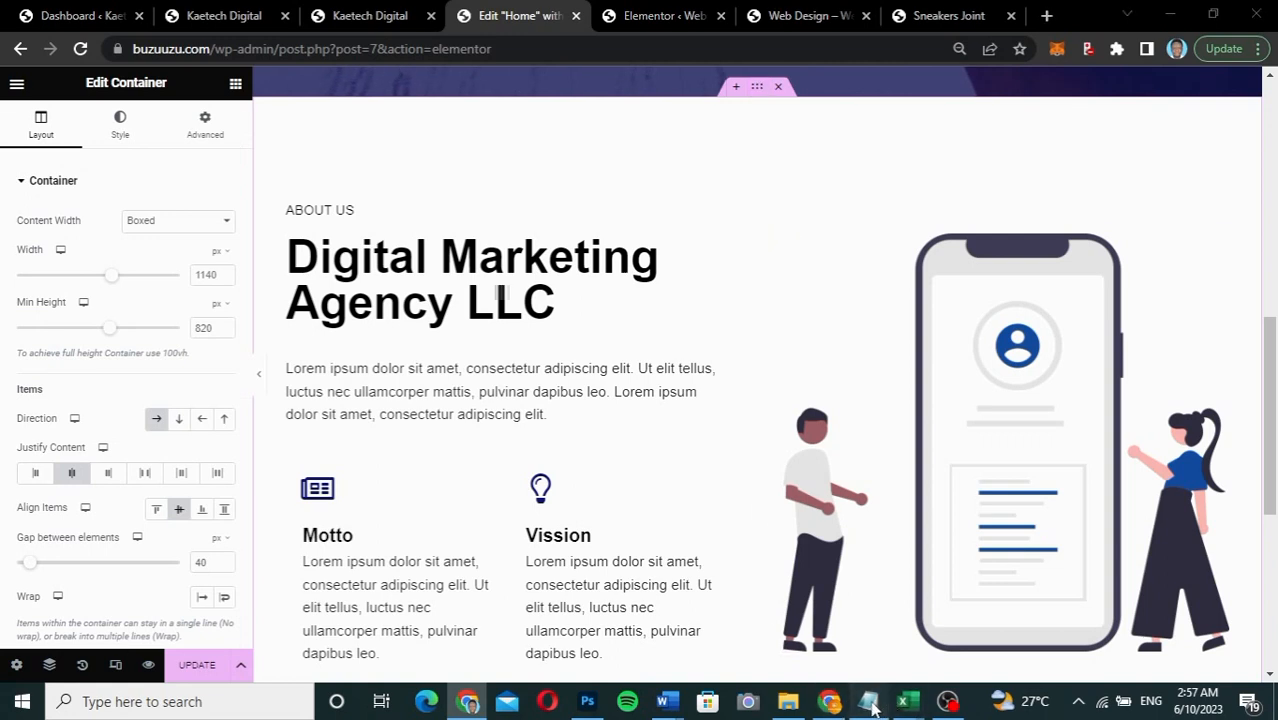
{"action": "left_click", "coordinate": [870, 703]}
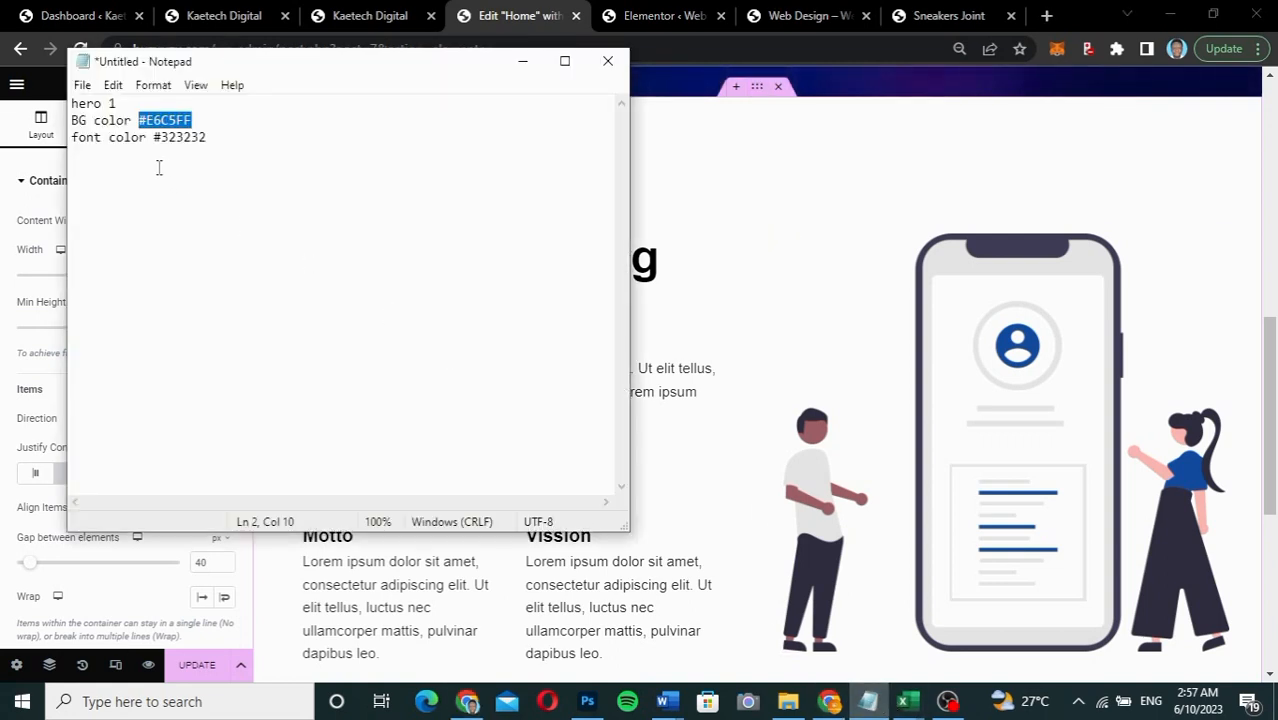
{"action": "left_click", "coordinate": [688, 186]}
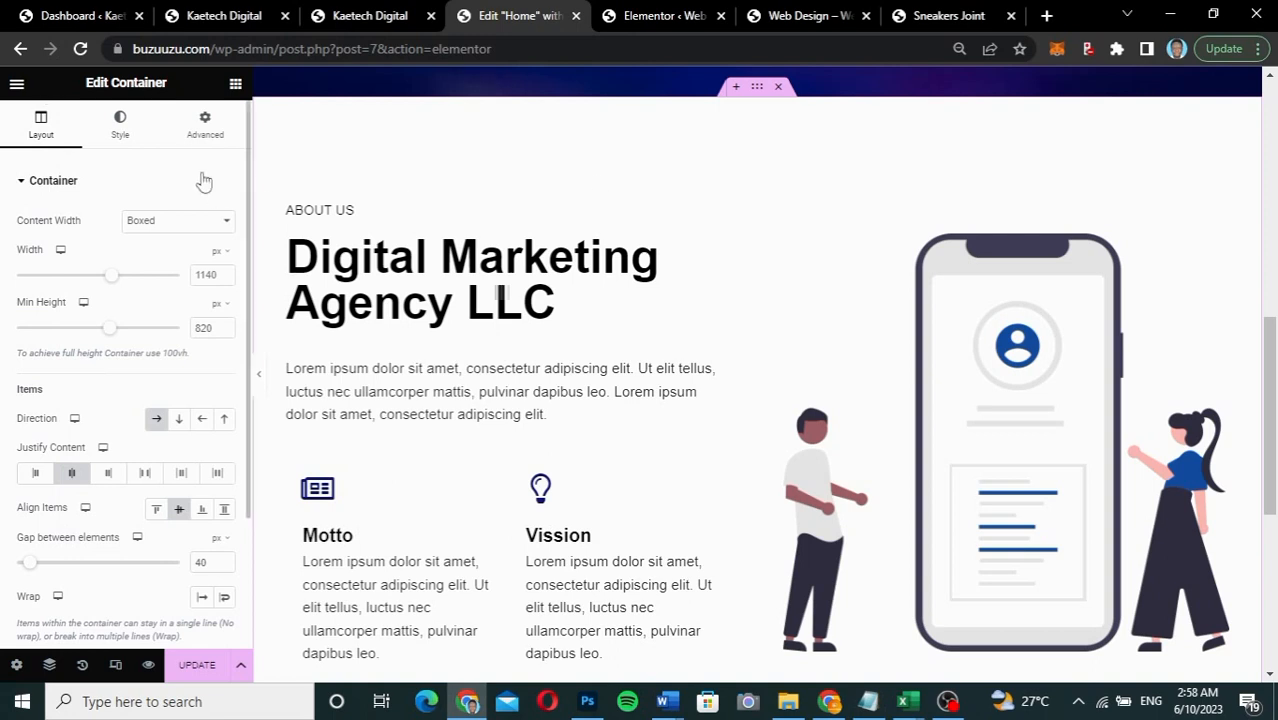
{"action": "left_click", "coordinate": [115, 124]}
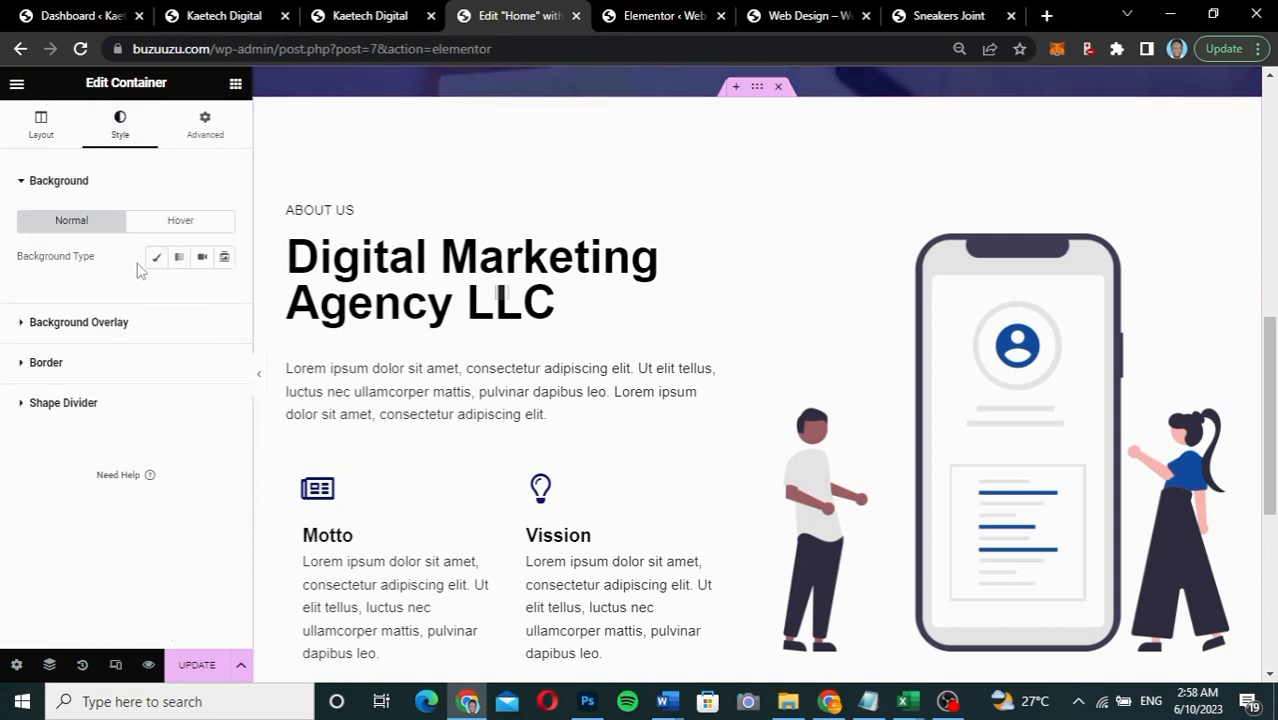
{"action": "left_click", "coordinate": [156, 257]}
{"action": "left_click", "coordinate": [225, 292]}
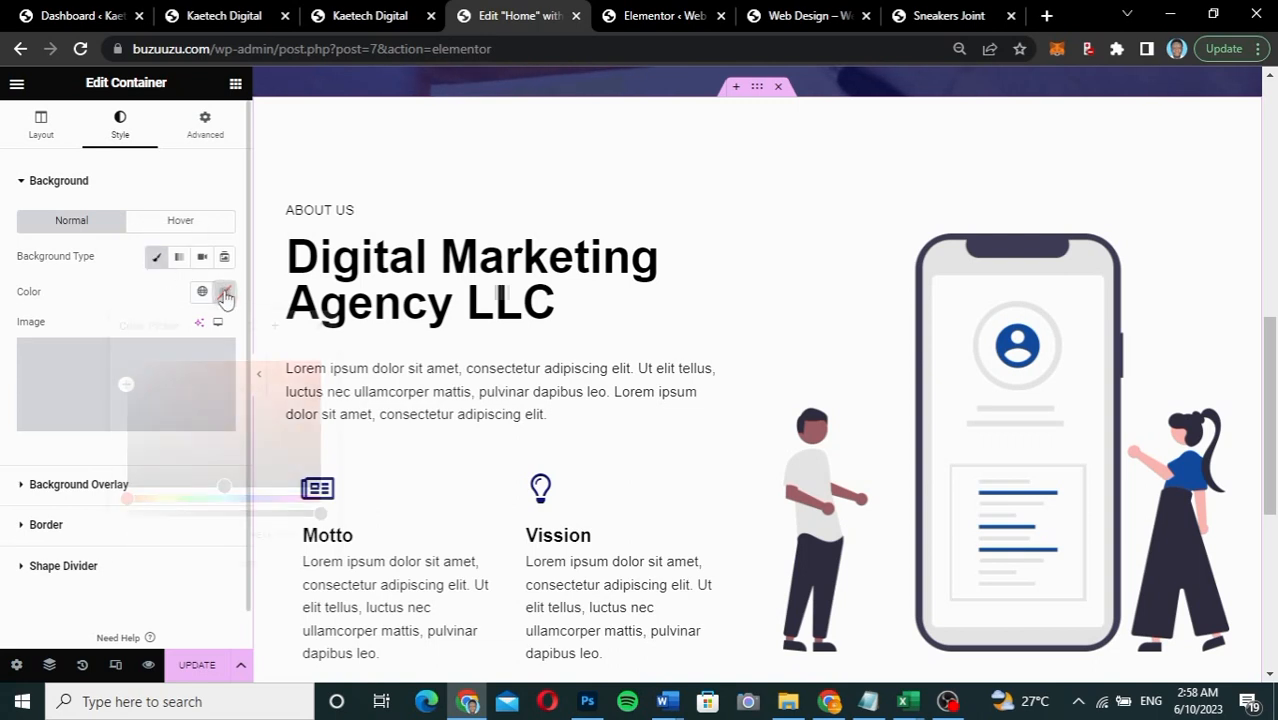
{"action": "key", "text": "ctrl+v"}
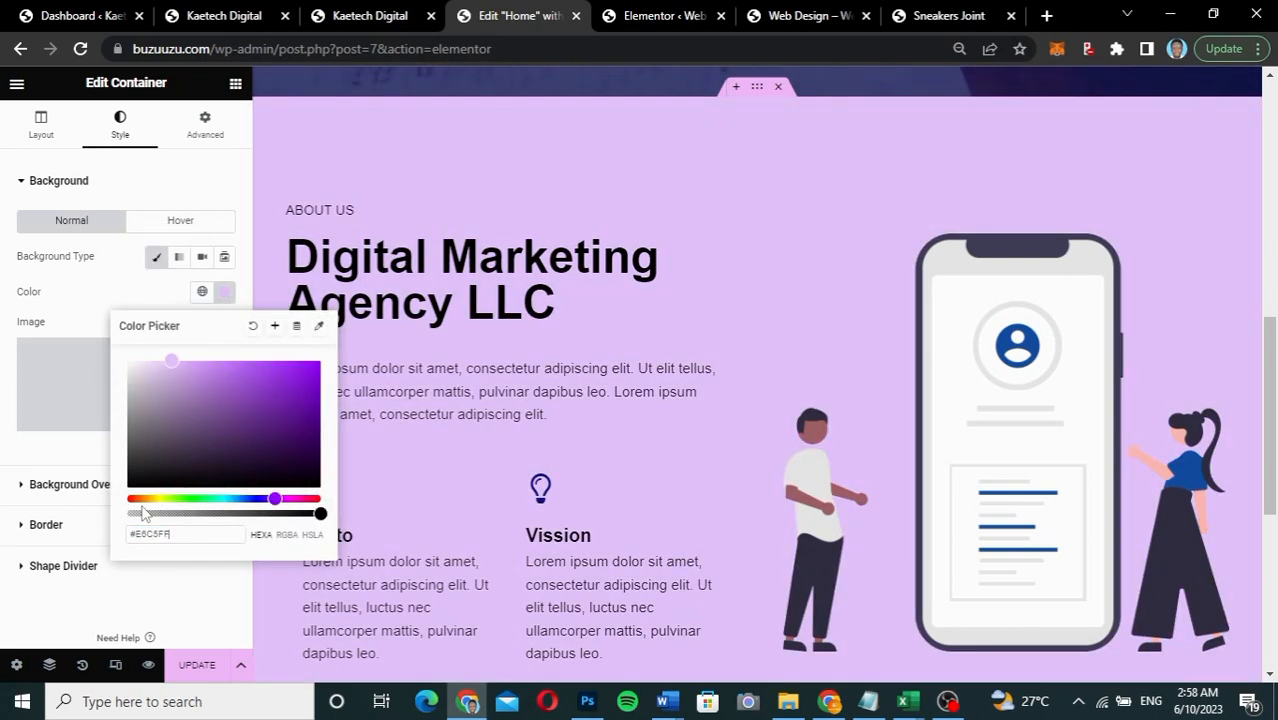
{"action": "left_click", "coordinate": [104, 288]}
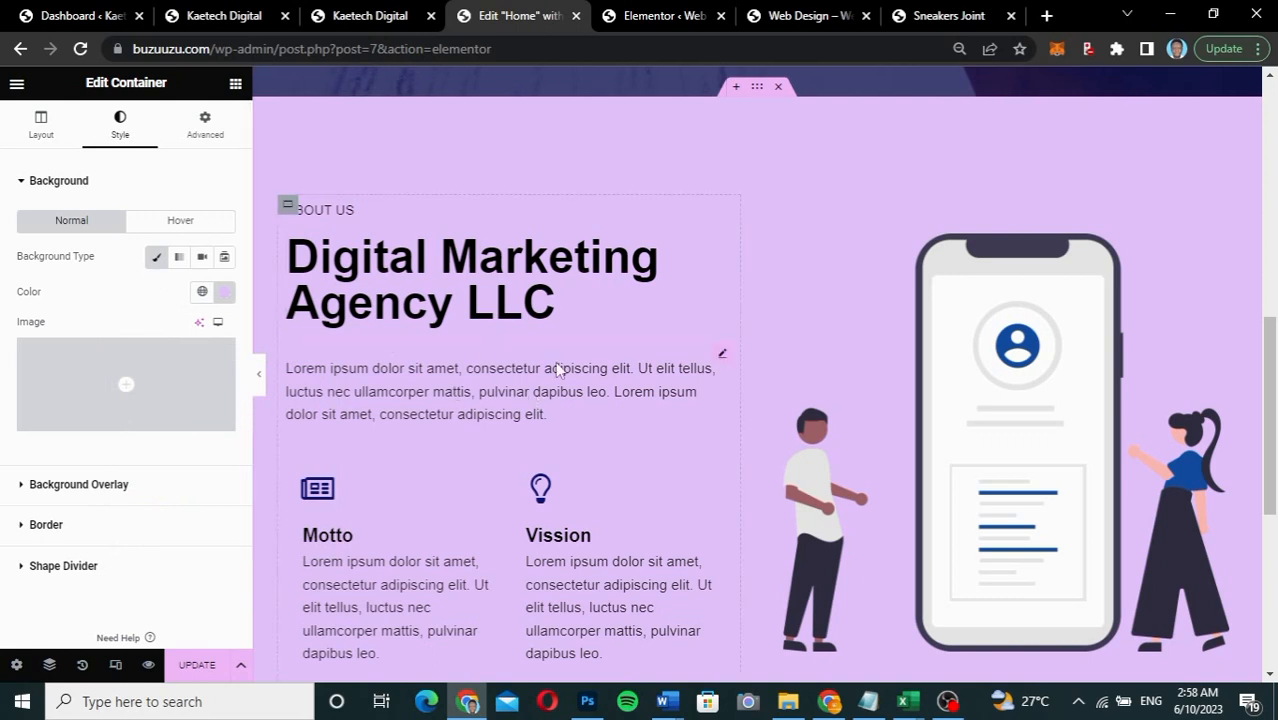
Step: Preview the recolored About Us section at full width with the editing panel hidden
{"action": "left_click", "coordinate": [258, 381]}
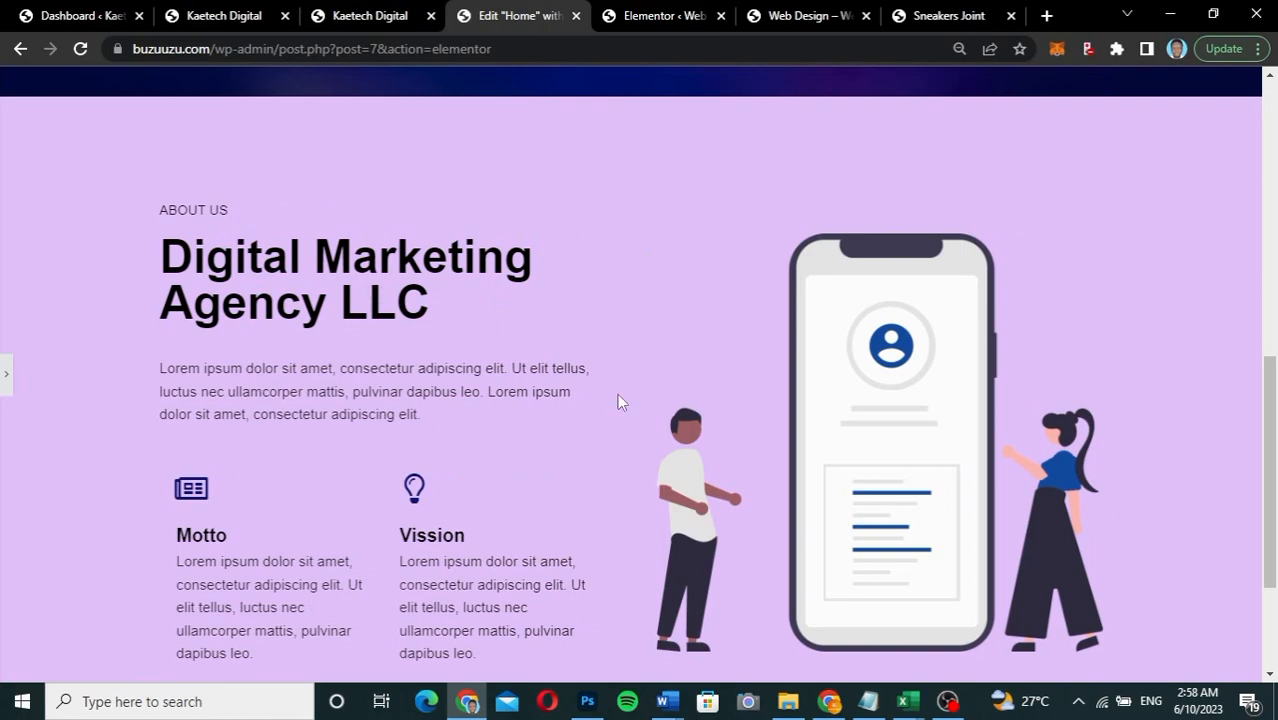
{"action": "scroll", "coordinate": [617, 395], "scroll_direction": "down", "scroll_amount": 2}
{"action": "scroll", "coordinate": [617, 395], "scroll_direction": "up", "scroll_amount": 3}
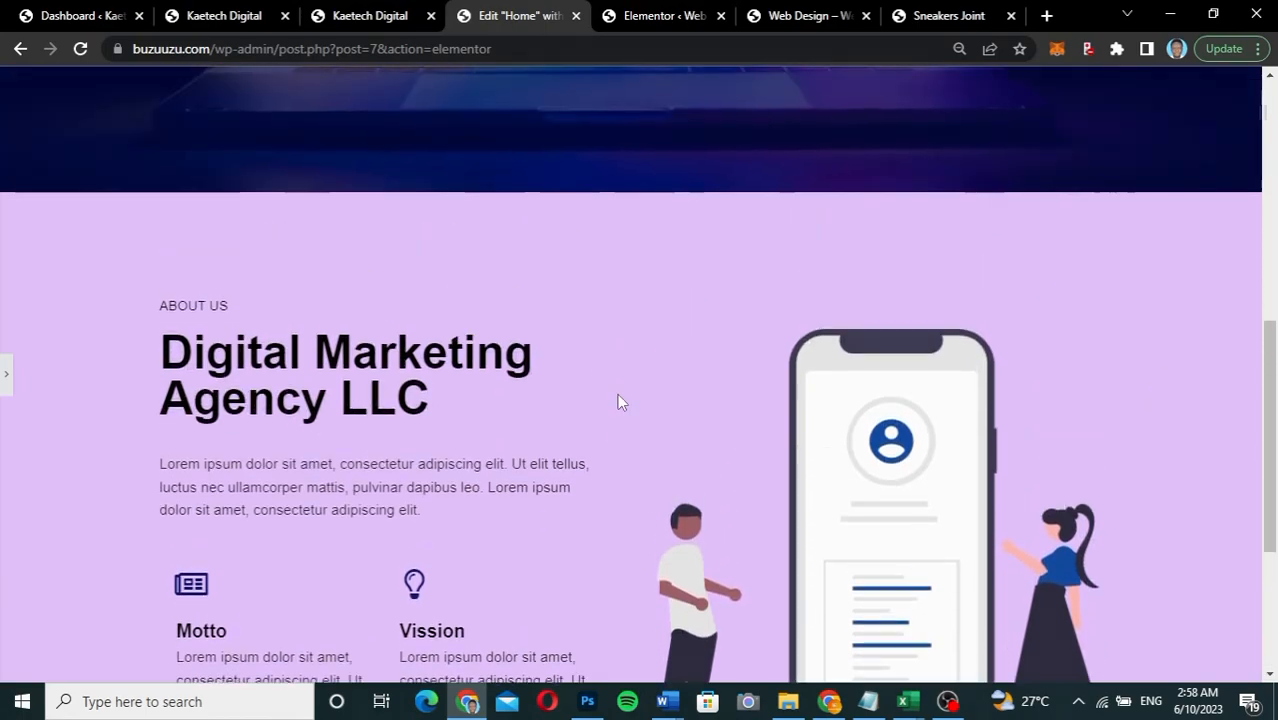
{"action": "scroll", "coordinate": [617, 395], "scroll_direction": "down", "scroll_amount": 3}
{"action": "scroll", "coordinate": [617, 395], "scroll_direction": "up", "scroll_amount": 3}
{"action": "scroll", "coordinate": [617, 395], "scroll_direction": "down", "scroll_amount": 1}
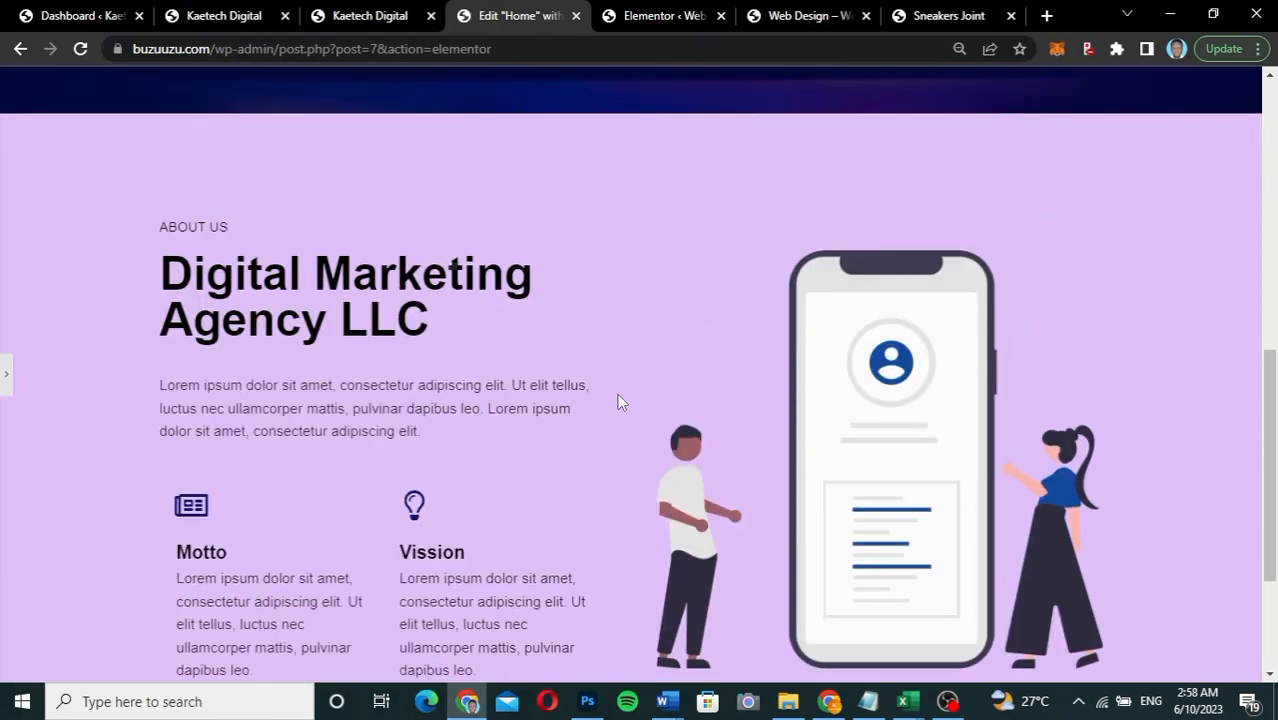
{"action": "scroll", "coordinate": [617, 398], "scroll_direction": "up", "scroll_amount": 3}
{"action": "scroll", "coordinate": [617, 398], "scroll_direction": "down", "scroll_amount": 4}
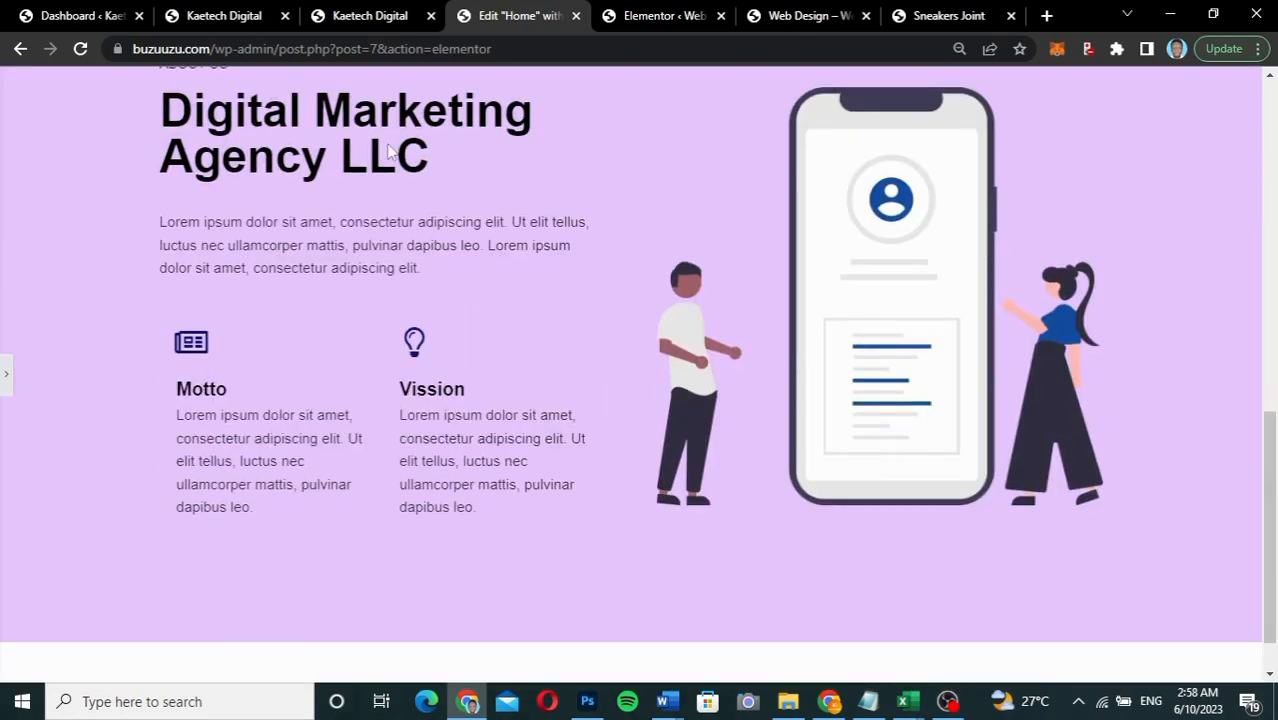
Step: Compare the About Us section with the demo site's version, and show the editing panel again in the page editor
{"action": "left_click", "coordinate": [378, 16]}
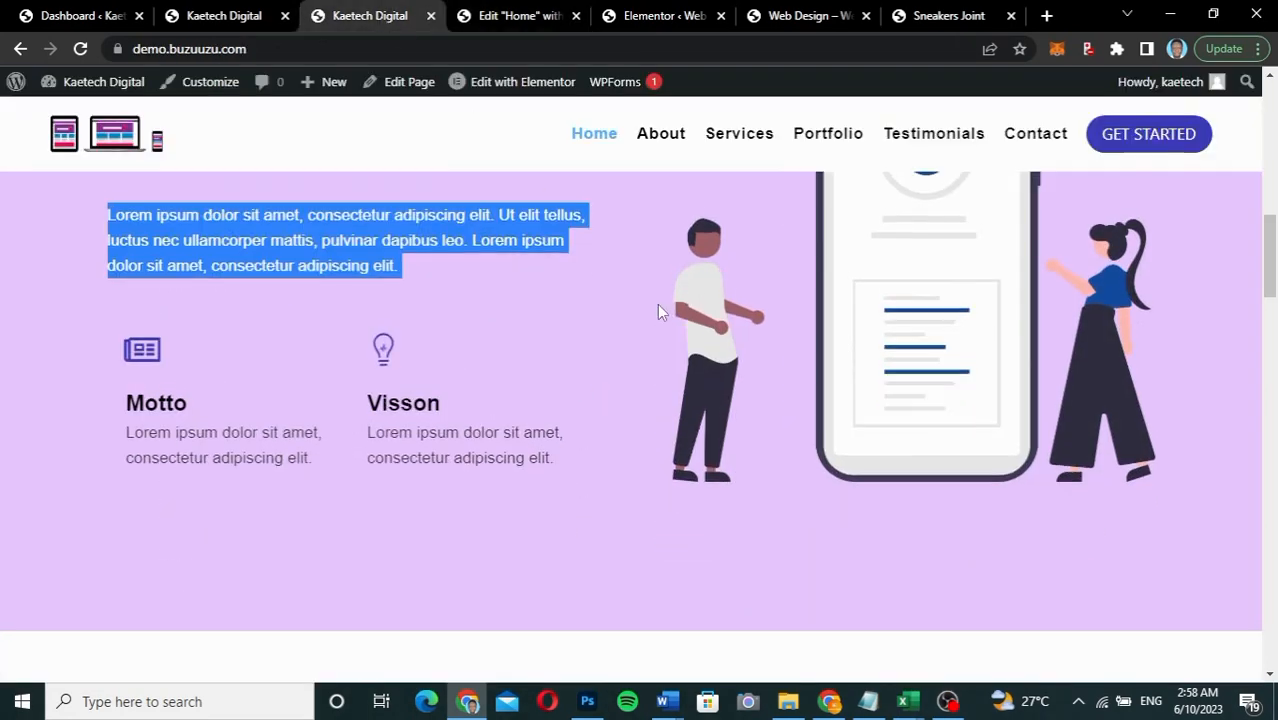
{"action": "scroll", "coordinate": [657, 313], "scroll_direction": "up", "scroll_amount": 3}
{"action": "right_click", "coordinate": [658, 306]}
{"action": "left_click", "coordinate": [596, 246]}
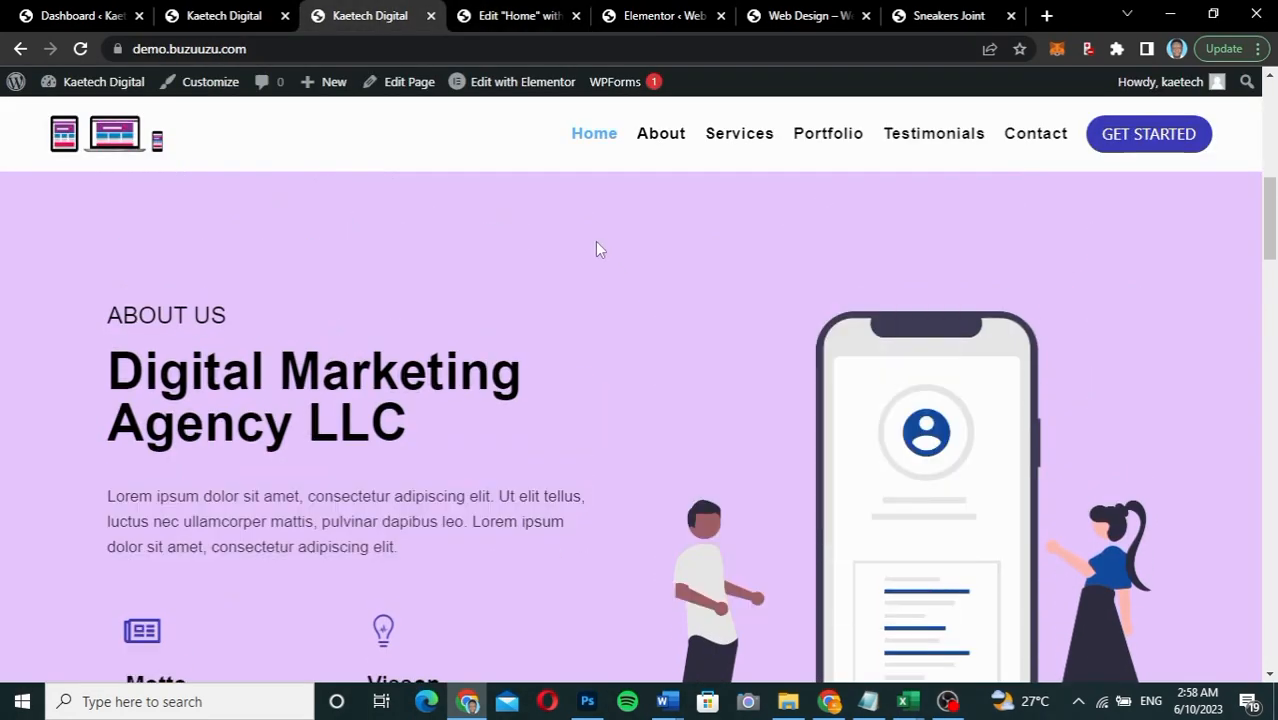
{"action": "scroll", "coordinate": [596, 243], "scroll_direction": "up", "scroll_amount": 1}
{"action": "scroll", "coordinate": [596, 246], "scroll_direction": "down", "scroll_amount": 6}
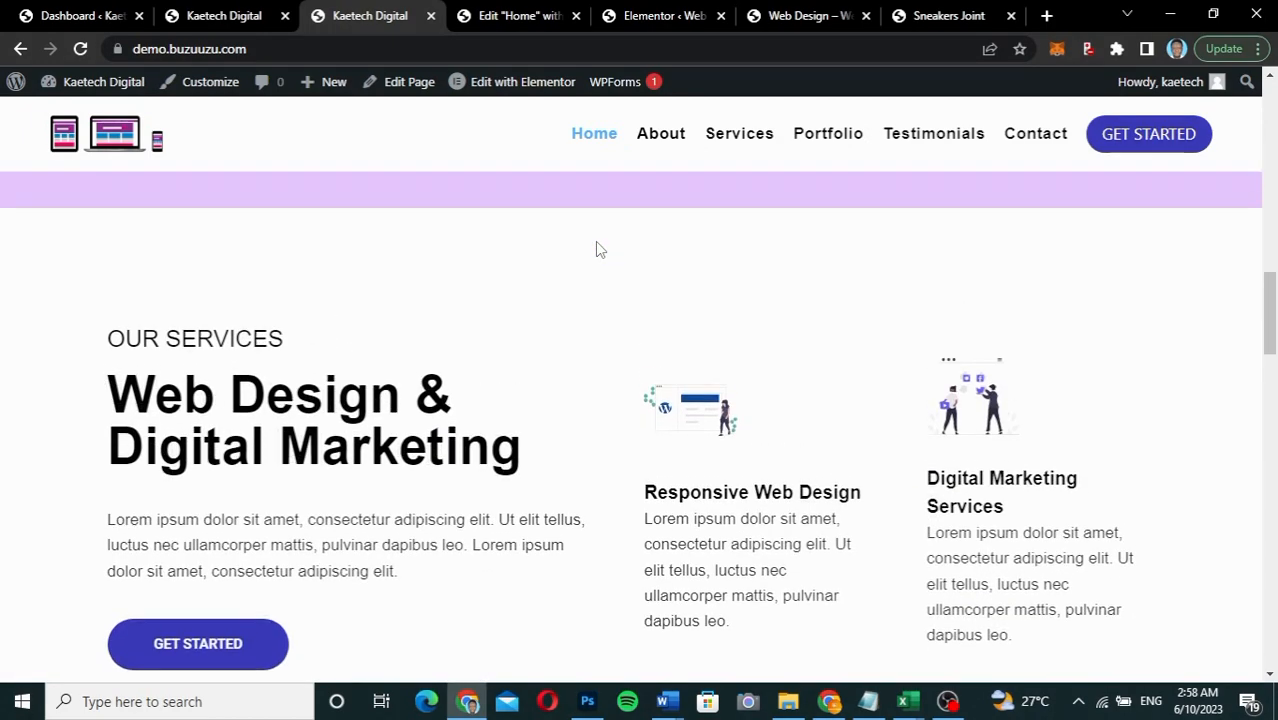
{"action": "left_click", "coordinate": [503, 17]}
{"action": "scroll", "coordinate": [618, 254], "scroll_direction": "up", "scroll_amount": 3}
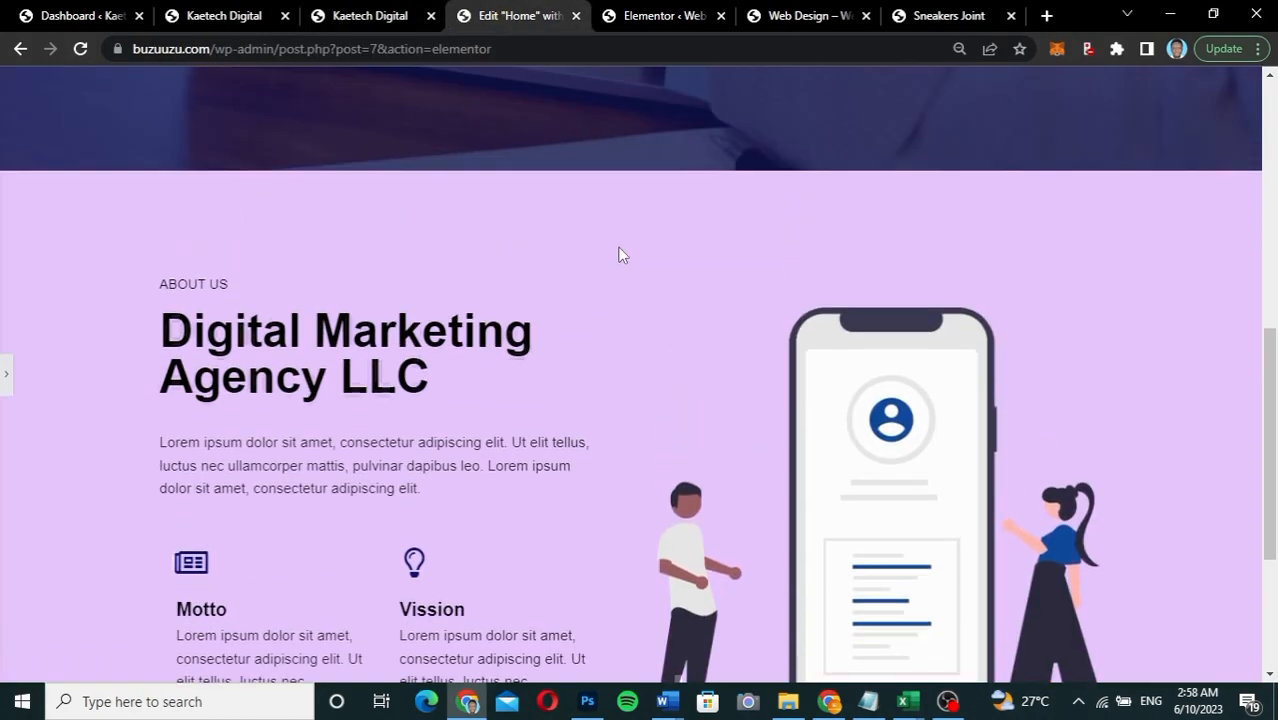
{"action": "left_click", "coordinate": [10, 380]}
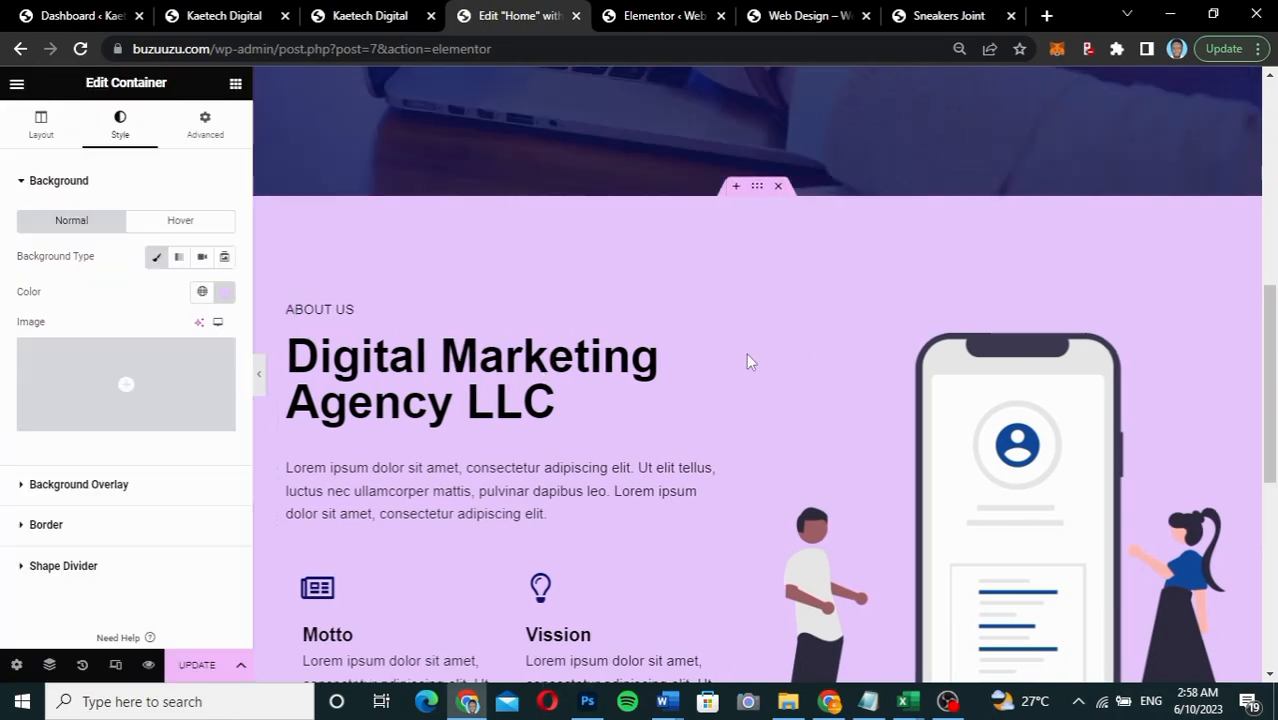
Step: Check the end of the edited page and examine the demo site's Our Services section as the next layout reference
{"action": "scroll", "coordinate": [746, 353], "scroll_direction": "down", "scroll_amount": 5}
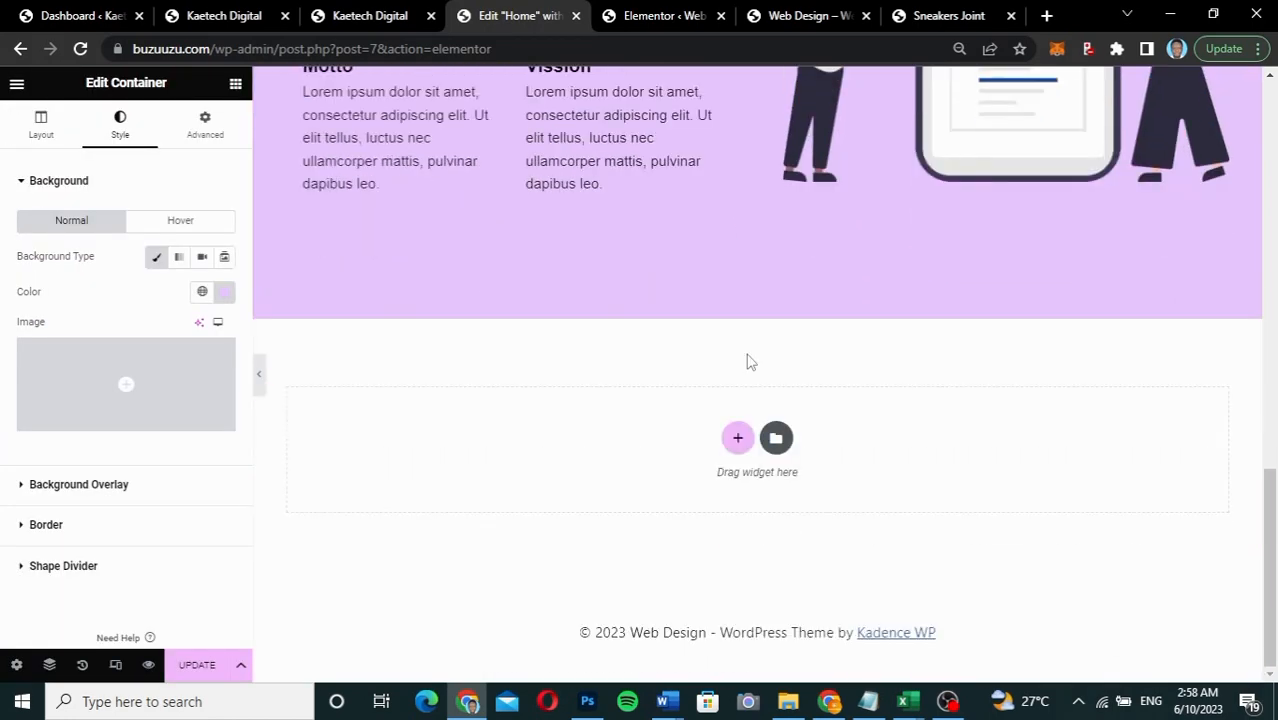
{"action": "left_click", "coordinate": [370, 16]}
{"action": "scroll", "coordinate": [688, 416], "scroll_direction": "down", "scroll_amount": 3}
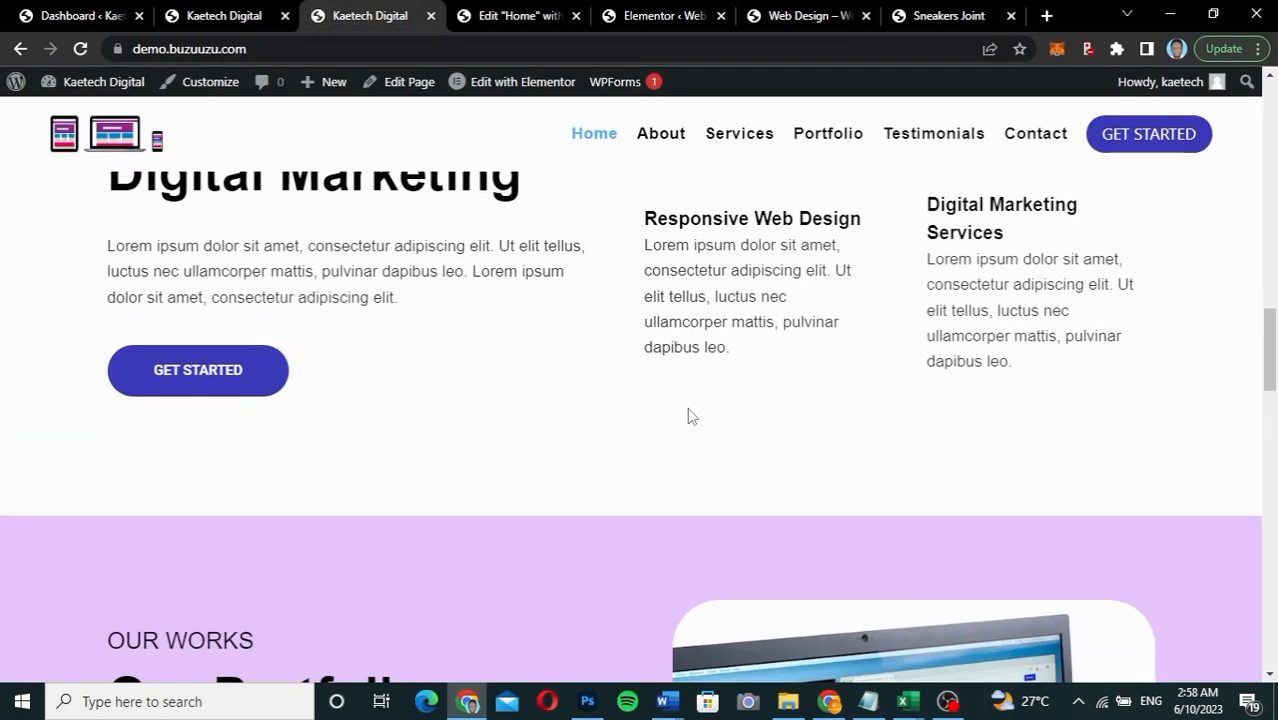
{"action": "scroll", "coordinate": [688, 416], "scroll_direction": "up", "scroll_amount": 2}
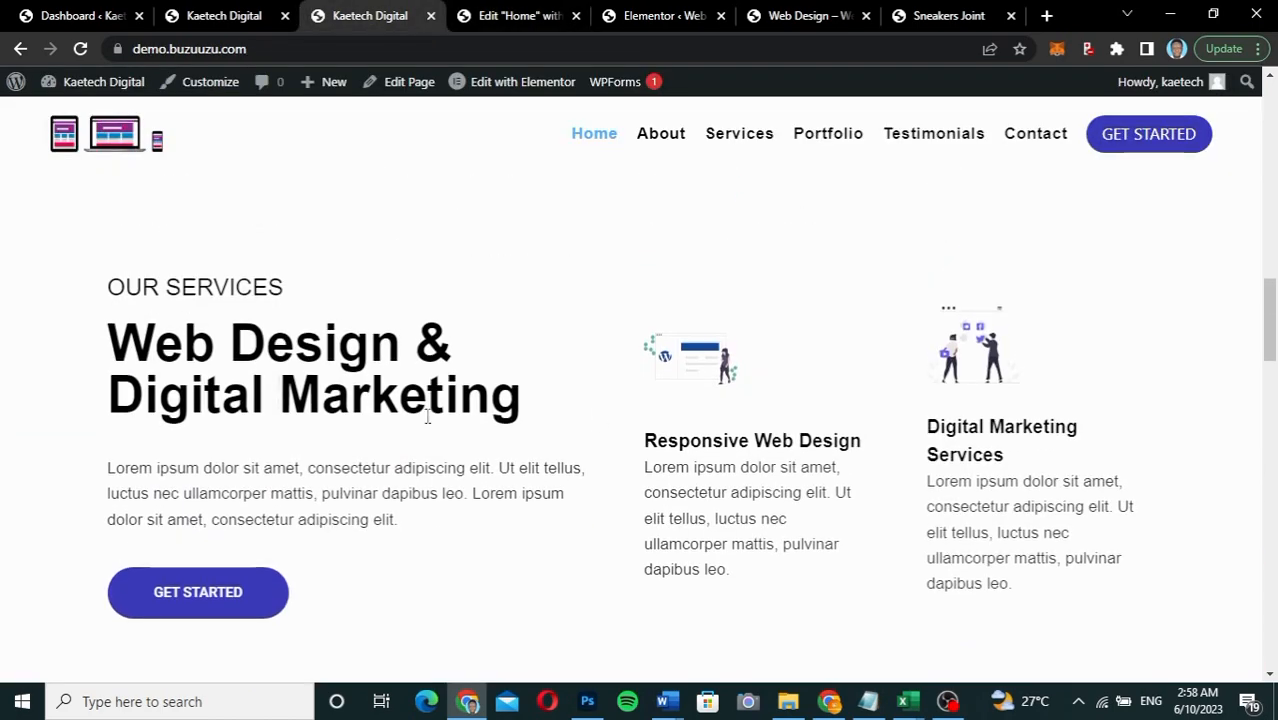
Step: Copy the whole About Us container and paste it as a new section at the end of the page
{"action": "left_click", "coordinate": [505, 16]}
{"action": "scroll", "coordinate": [712, 322], "scroll_direction": "up", "scroll_amount": 5}
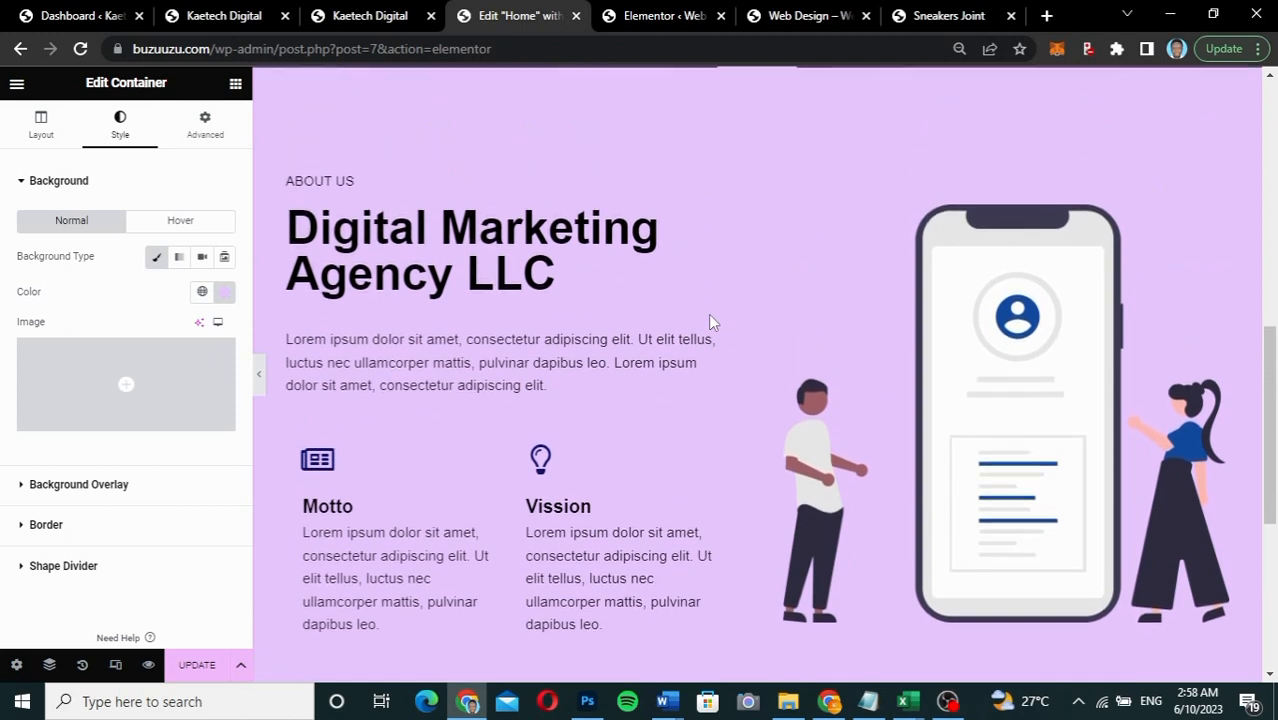
{"action": "scroll", "coordinate": [710, 320], "scroll_direction": "up", "scroll_amount": 1}
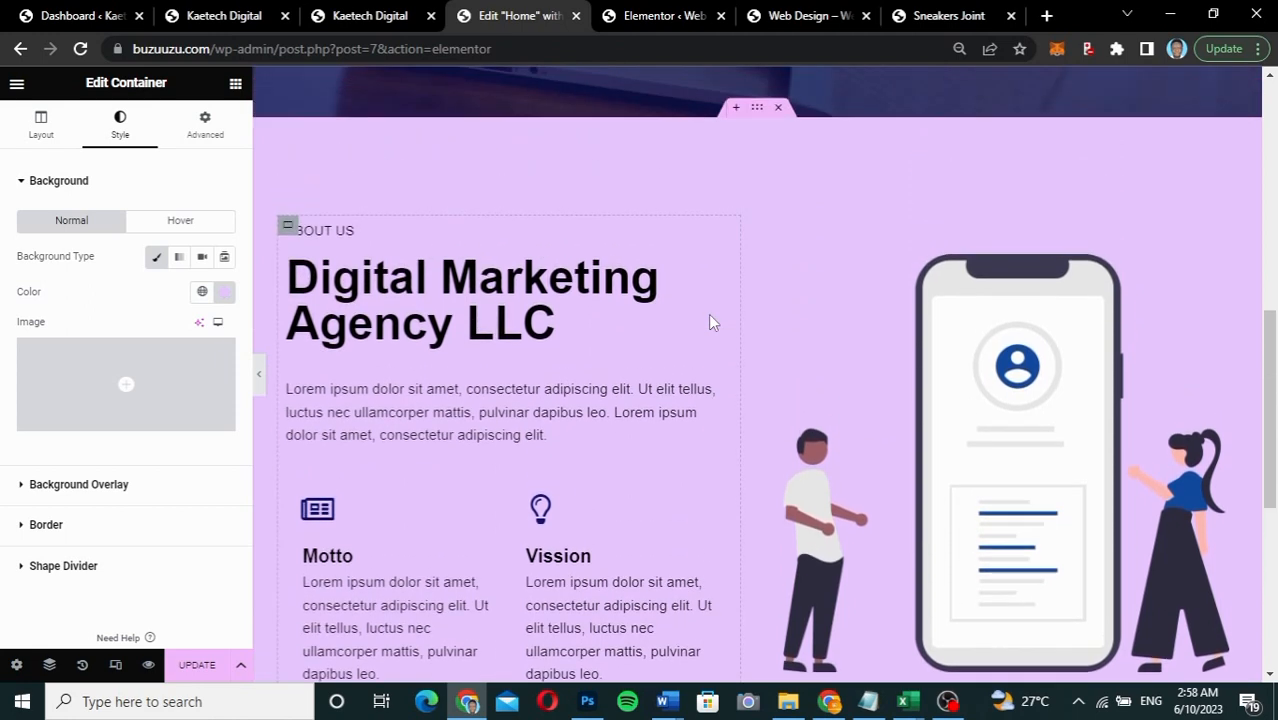
{"action": "right_click", "coordinate": [757, 108]}
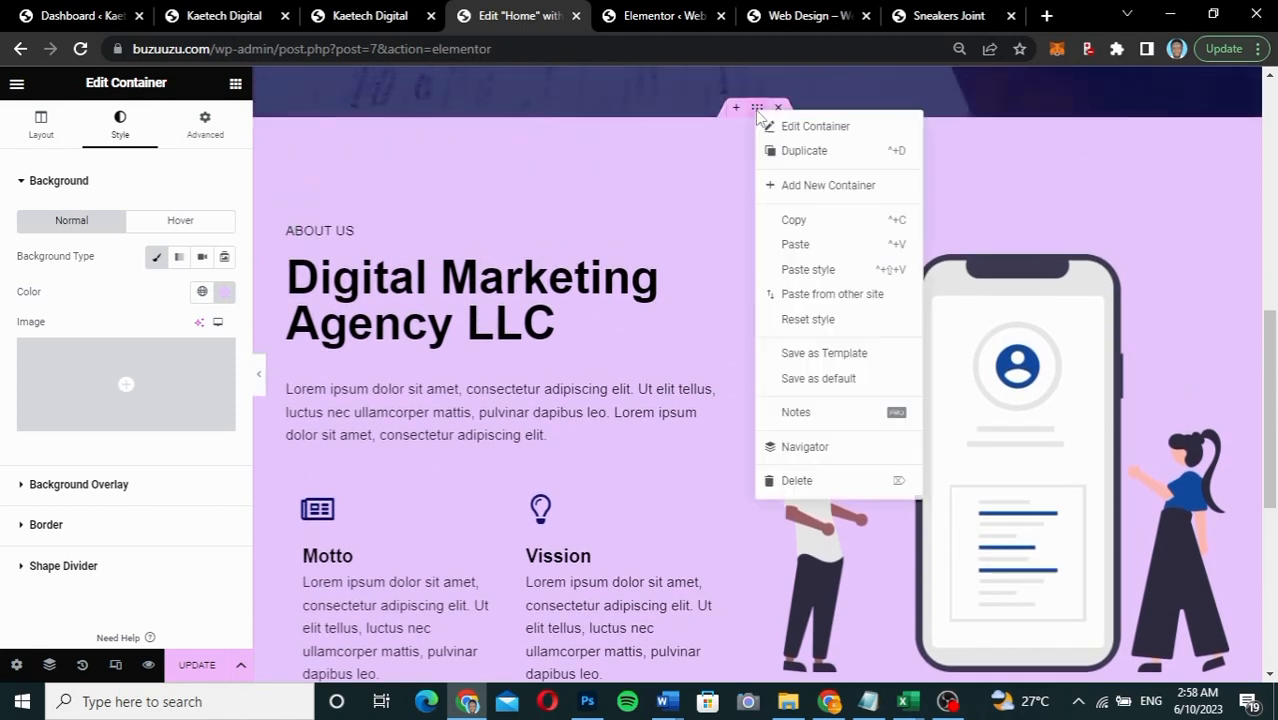
{"action": "left_click", "coordinate": [801, 233]}
{"action": "scroll", "coordinate": [803, 234], "scroll_direction": "down", "scroll_amount": 5}
{"action": "right_click", "coordinate": [802, 227]}
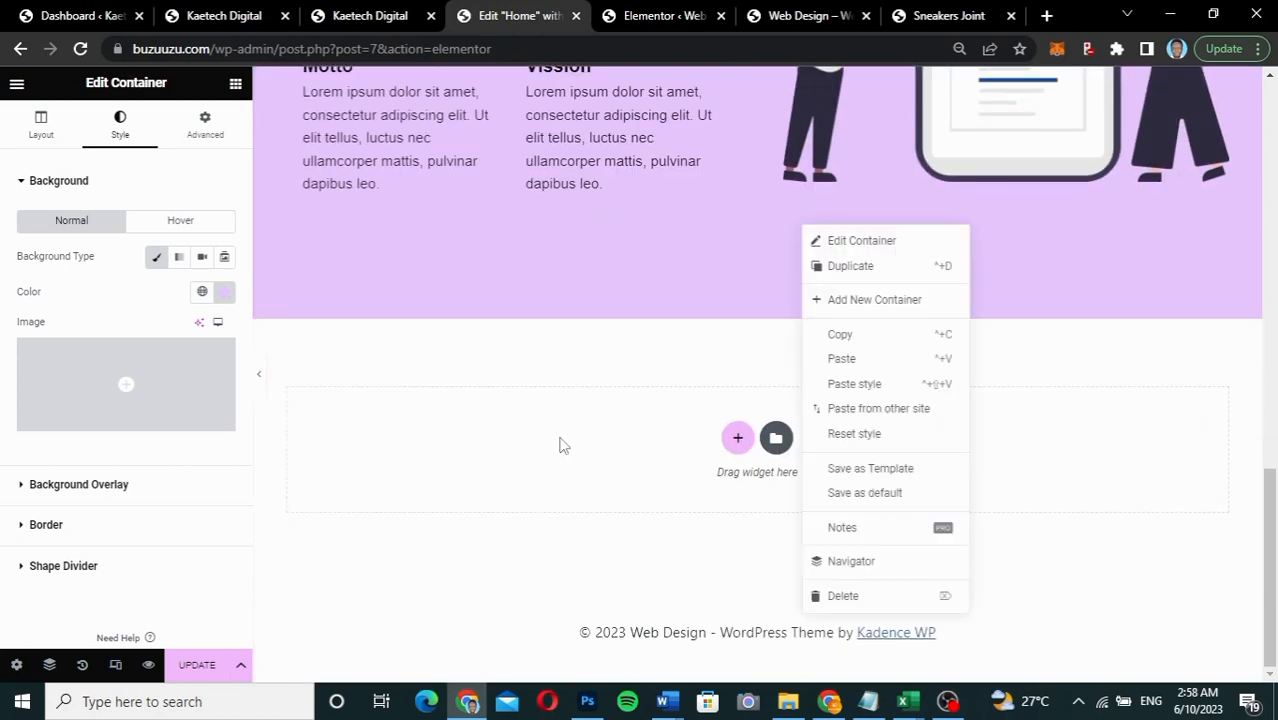
{"action": "right_click", "coordinate": [560, 445]}
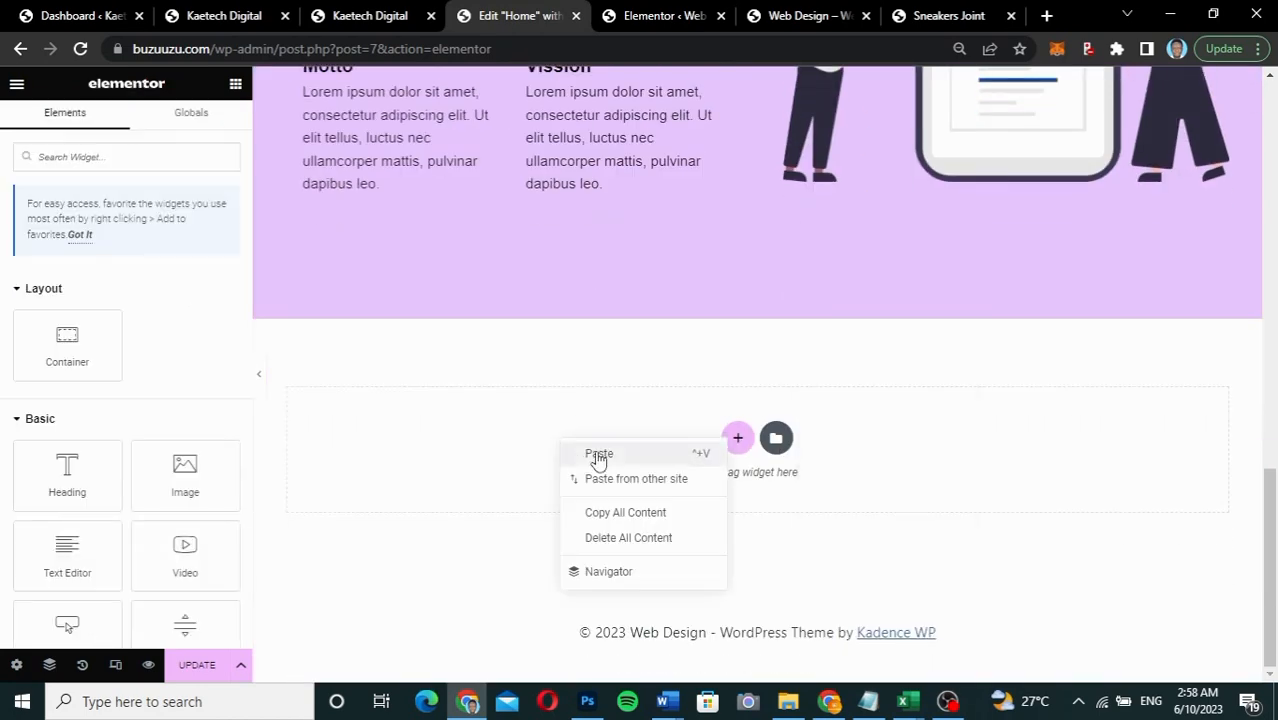
{"action": "left_click", "coordinate": [598, 455]}
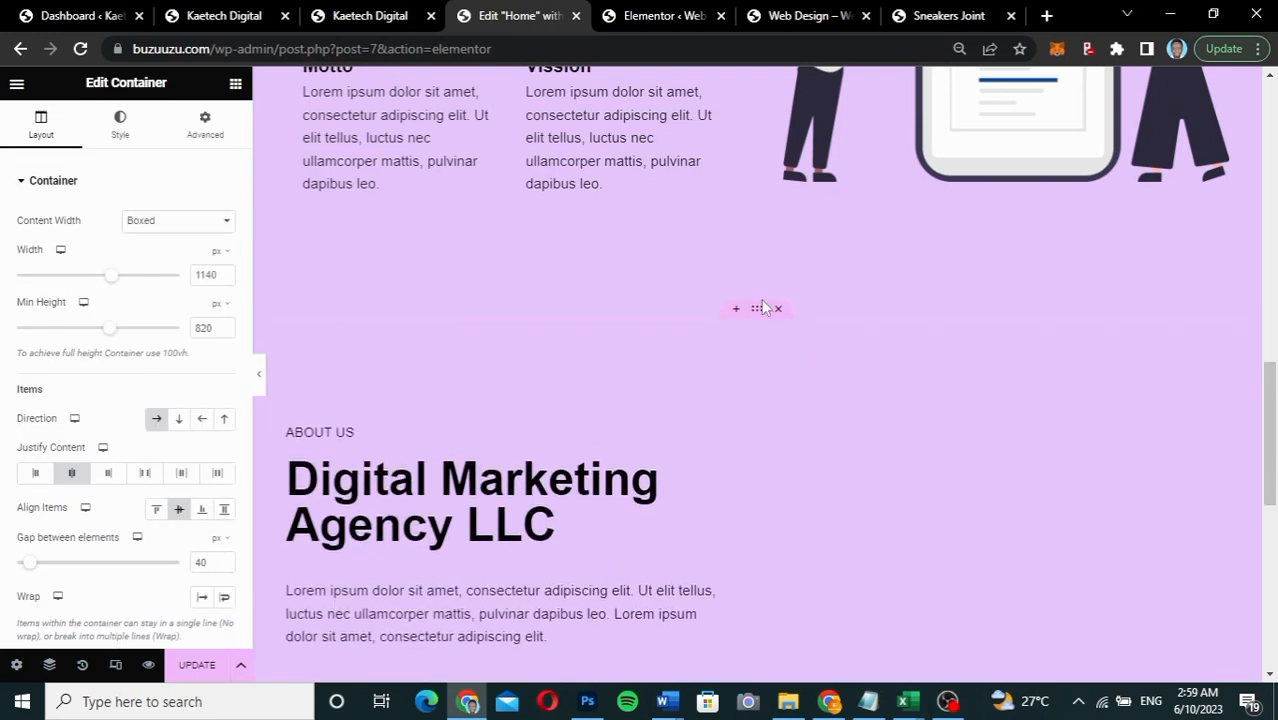
Step: Check the pasted container against the original About Us section above it
{"action": "scroll", "coordinate": [684, 540], "scroll_direction": "down", "scroll_amount": 4}
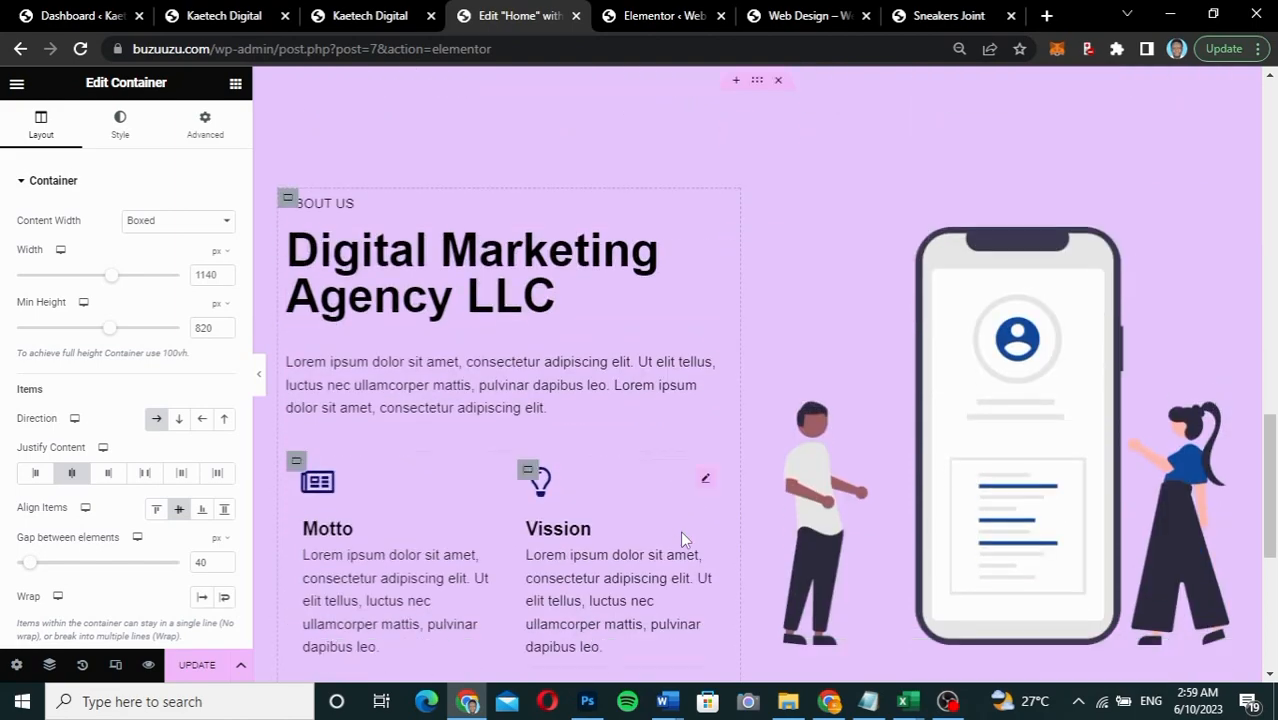
{"action": "scroll", "coordinate": [684, 540], "scroll_direction": "up", "scroll_amount": 1}
{"action": "scroll", "coordinate": [684, 540], "scroll_direction": "up", "scroll_amount": 4}
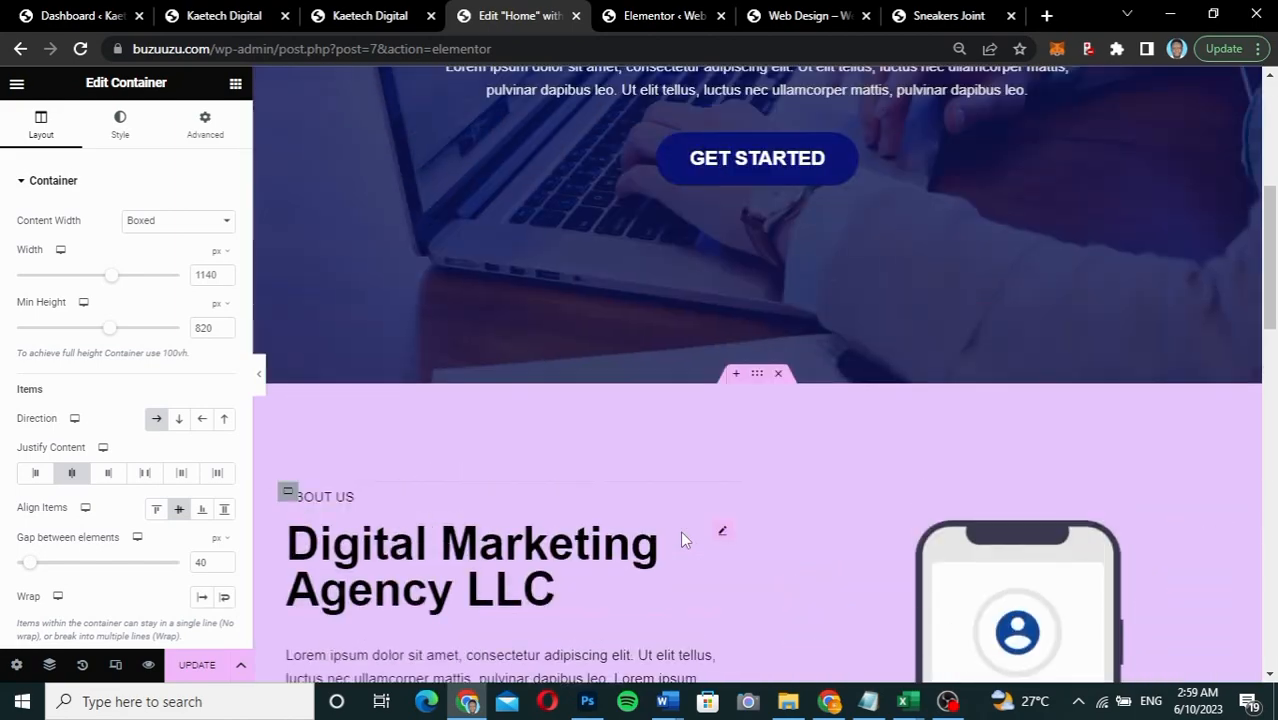
{"action": "scroll", "coordinate": [684, 540], "scroll_direction": "down", "scroll_amount": 5}
{"action": "scroll", "coordinate": [684, 540], "scroll_direction": "up", "scroll_amount": 1}
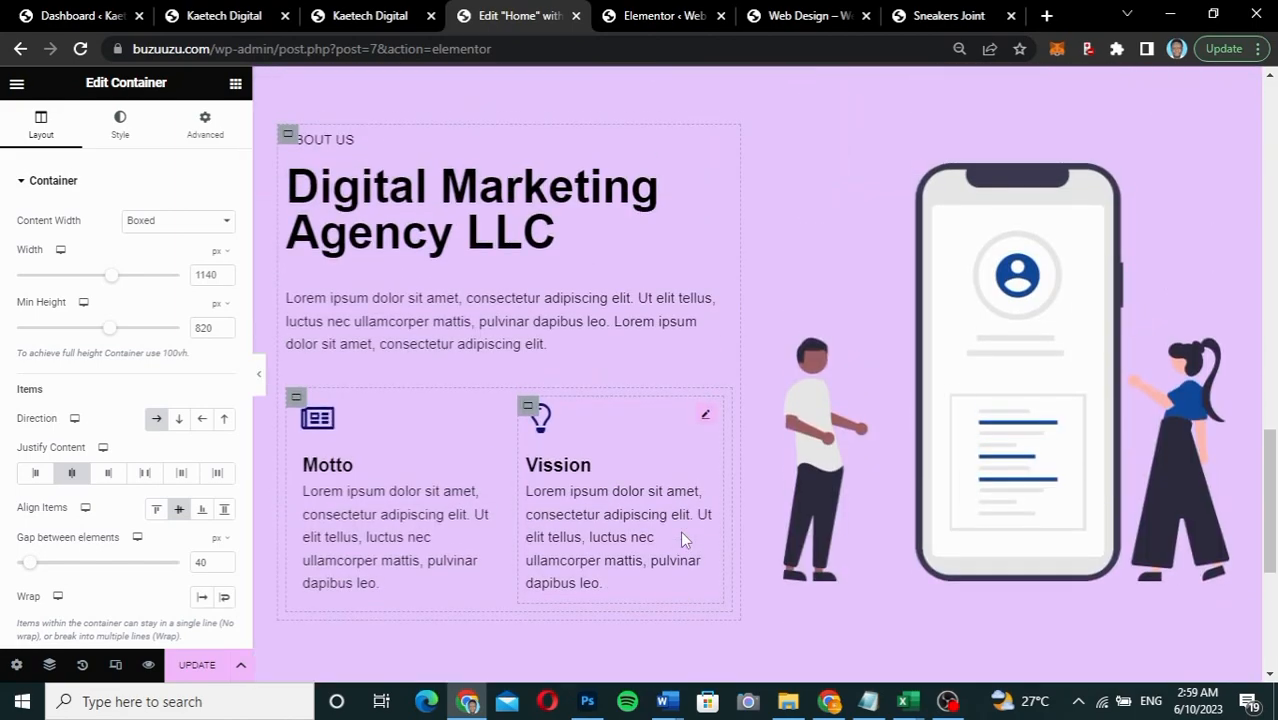
Step: Compare the demo site's Our Services section with its About Us section, and return to the page editor
{"action": "left_click", "coordinate": [376, 21]}
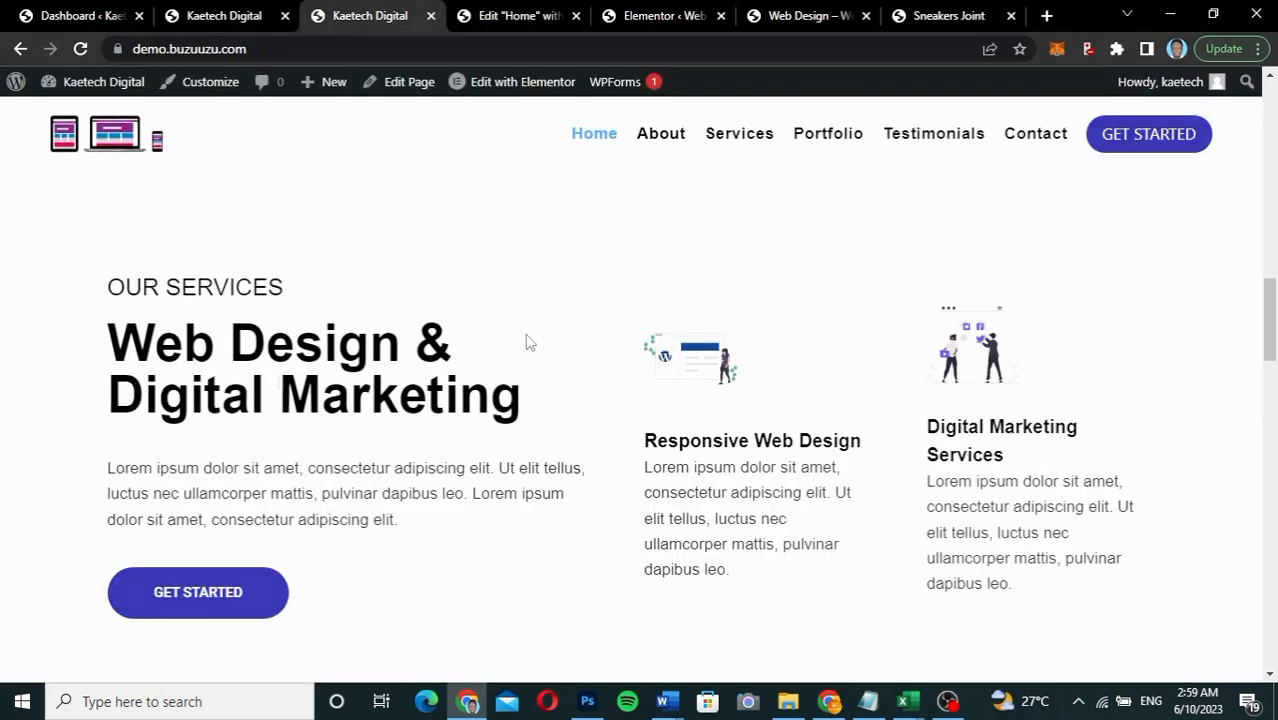
{"action": "scroll", "coordinate": [381, 496], "scroll_direction": "down", "scroll_amount": 3}
{"action": "scroll", "coordinate": [289, 288], "scroll_direction": "up", "scroll_amount": 2}
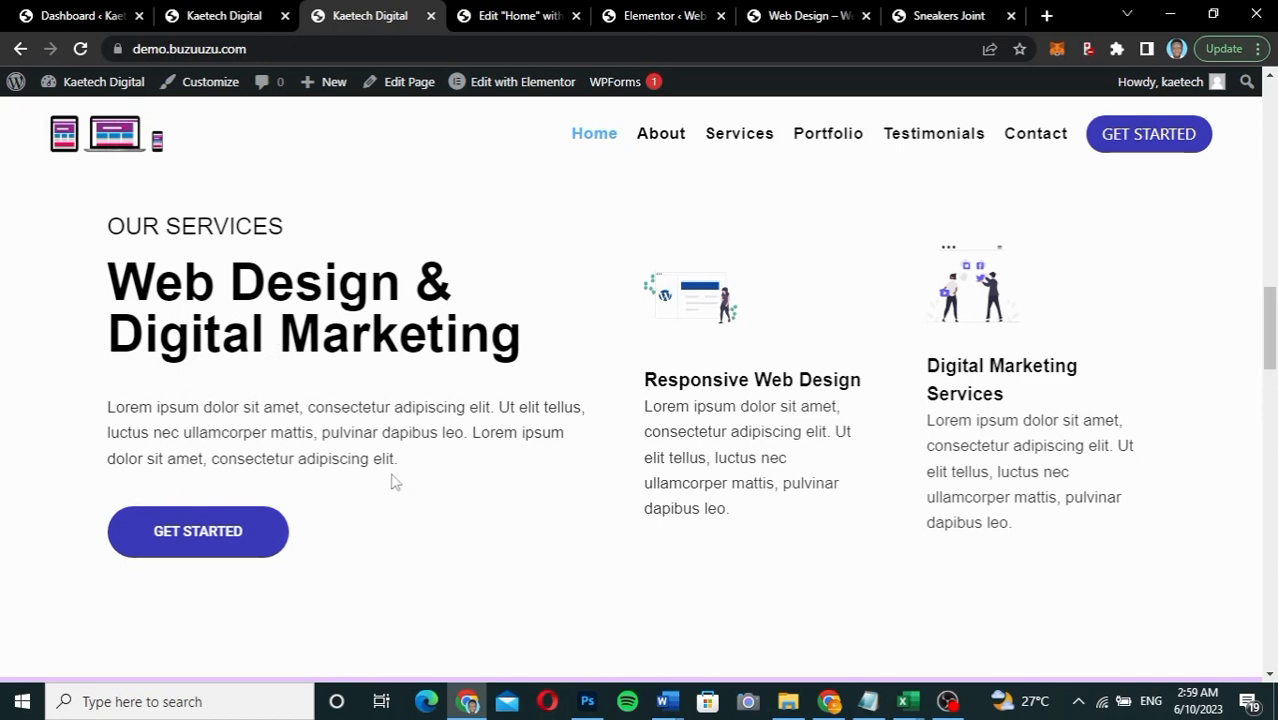
{"action": "scroll", "coordinate": [442, 402], "scroll_direction": "up", "scroll_amount": 3}
{"action": "scroll", "coordinate": [445, 401], "scroll_direction": "up", "scroll_amount": 2}
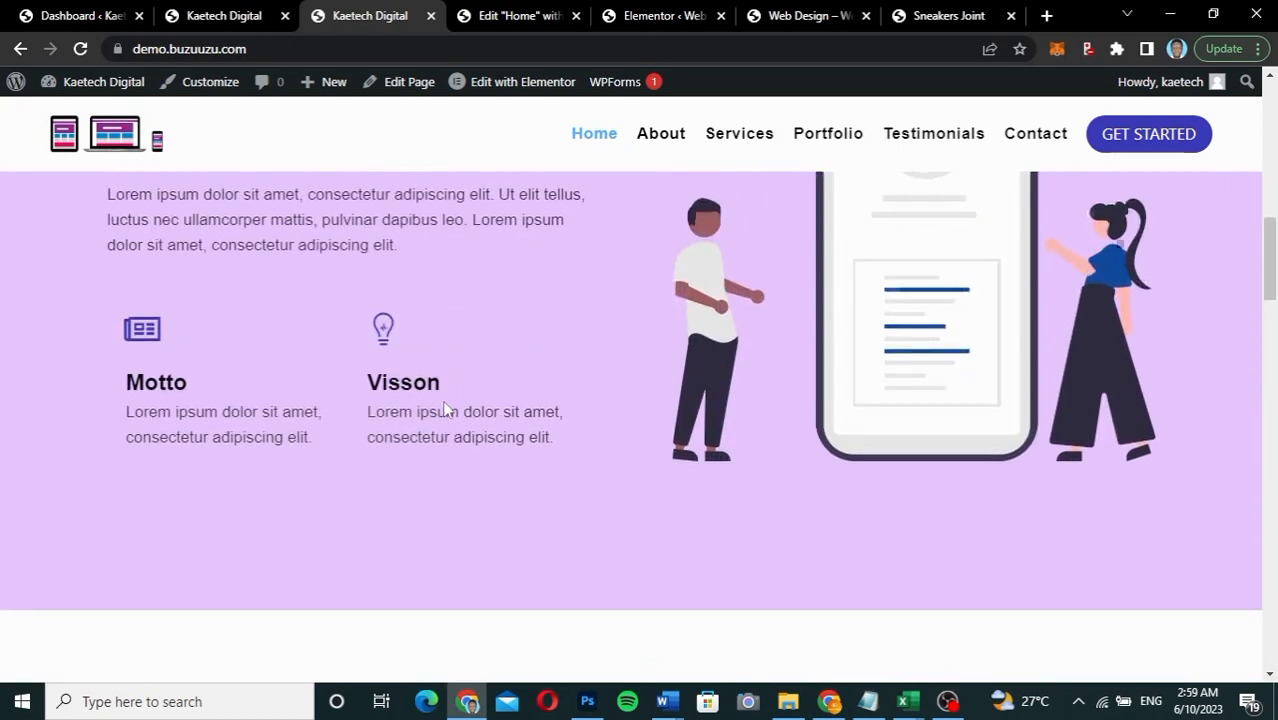
{"action": "scroll", "coordinate": [350, 435], "scroll_direction": "down", "scroll_amount": 3}
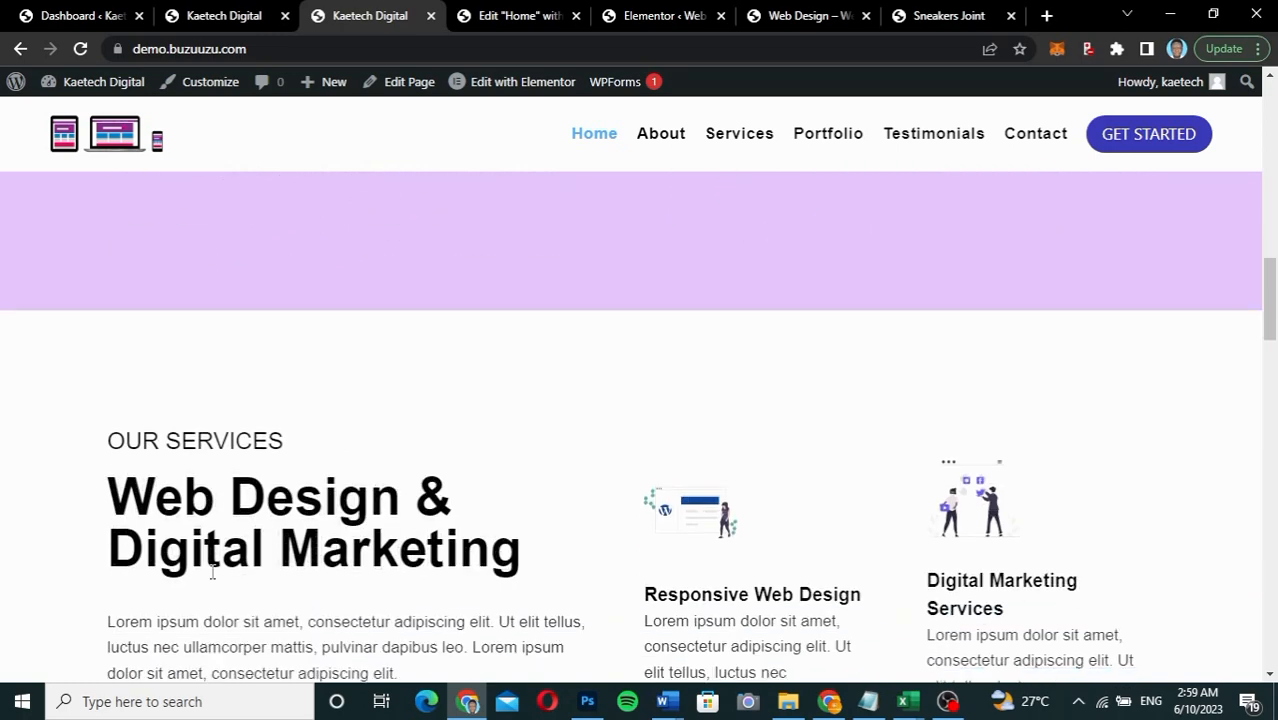
{"action": "left_click", "coordinate": [499, 18]}
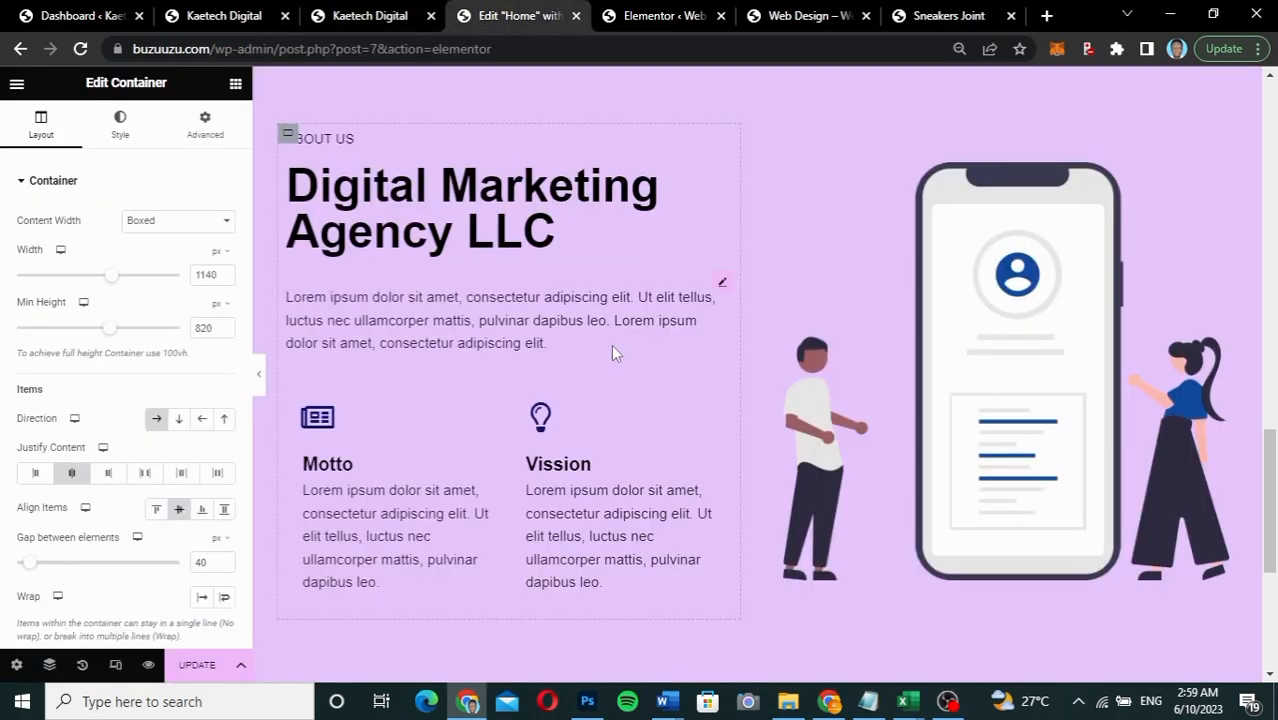
Step: Delete the container holding the Motto and Vission boxes from the pasted section, and duplicate its phone image container
{"action": "scroll", "coordinate": [611, 344], "scroll_direction": "down", "scroll_amount": 1}
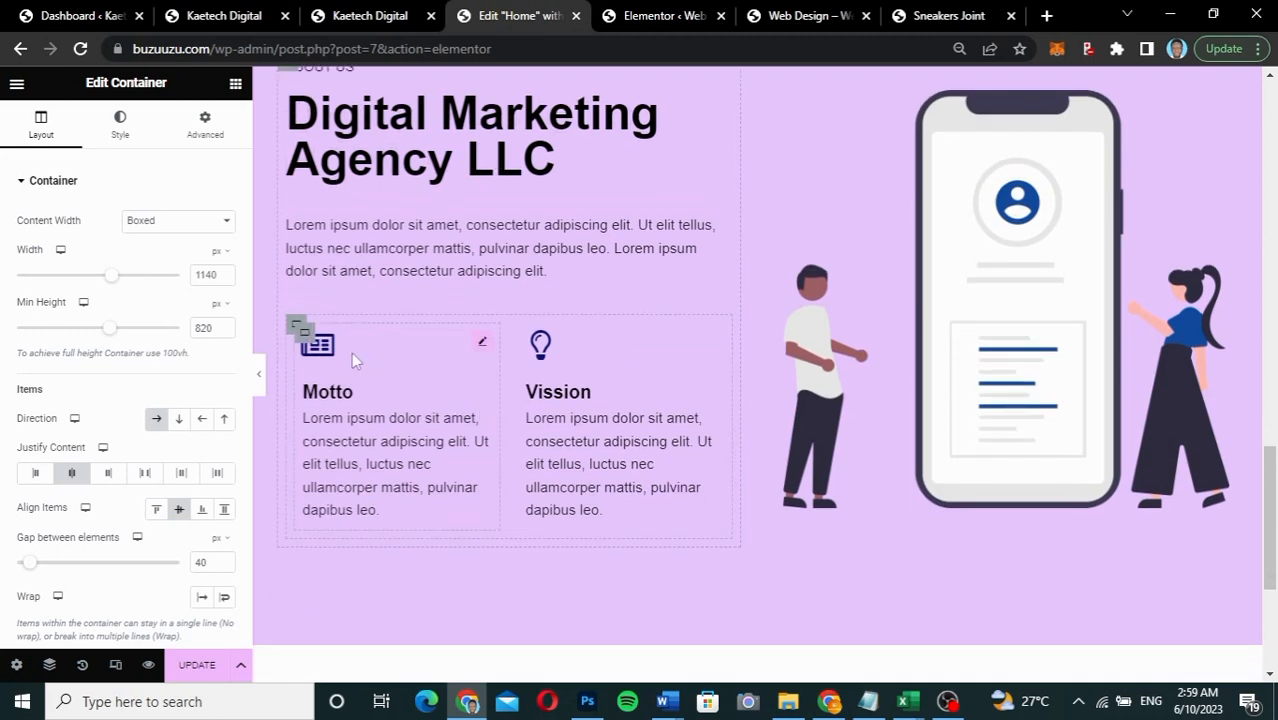
{"action": "right_click", "coordinate": [297, 330]}
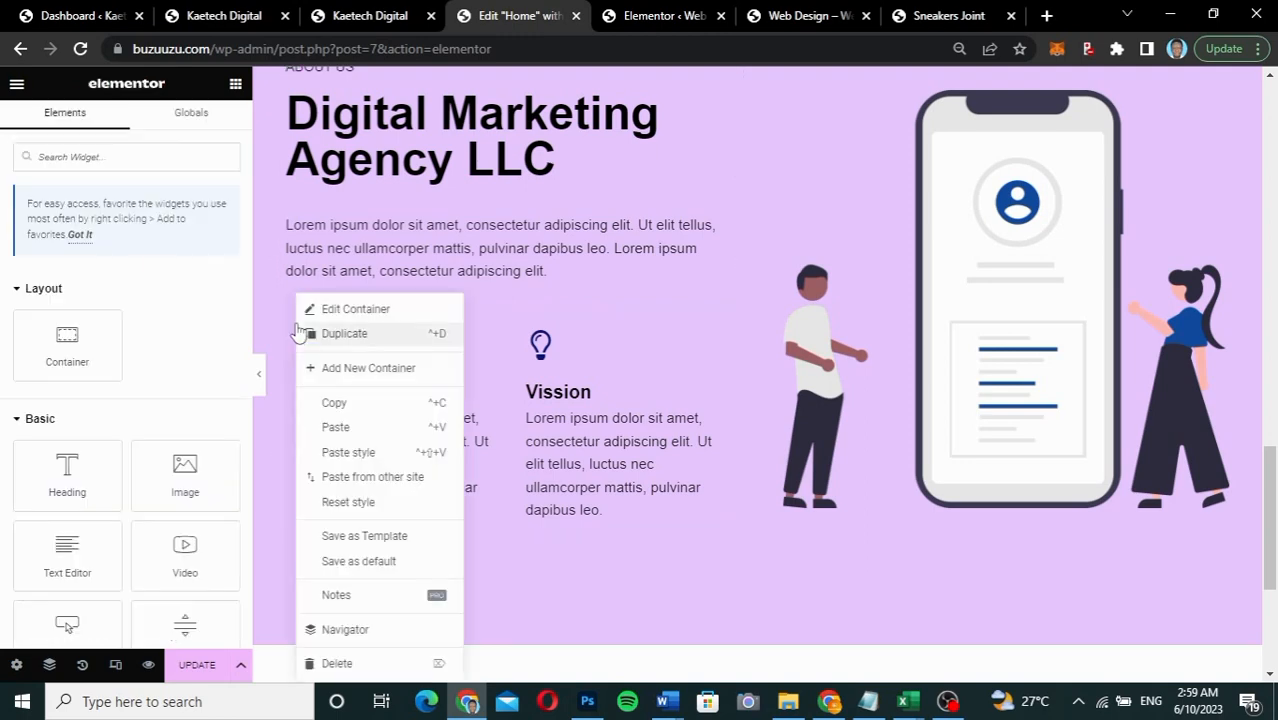
{"action": "left_click", "coordinate": [338, 664]}
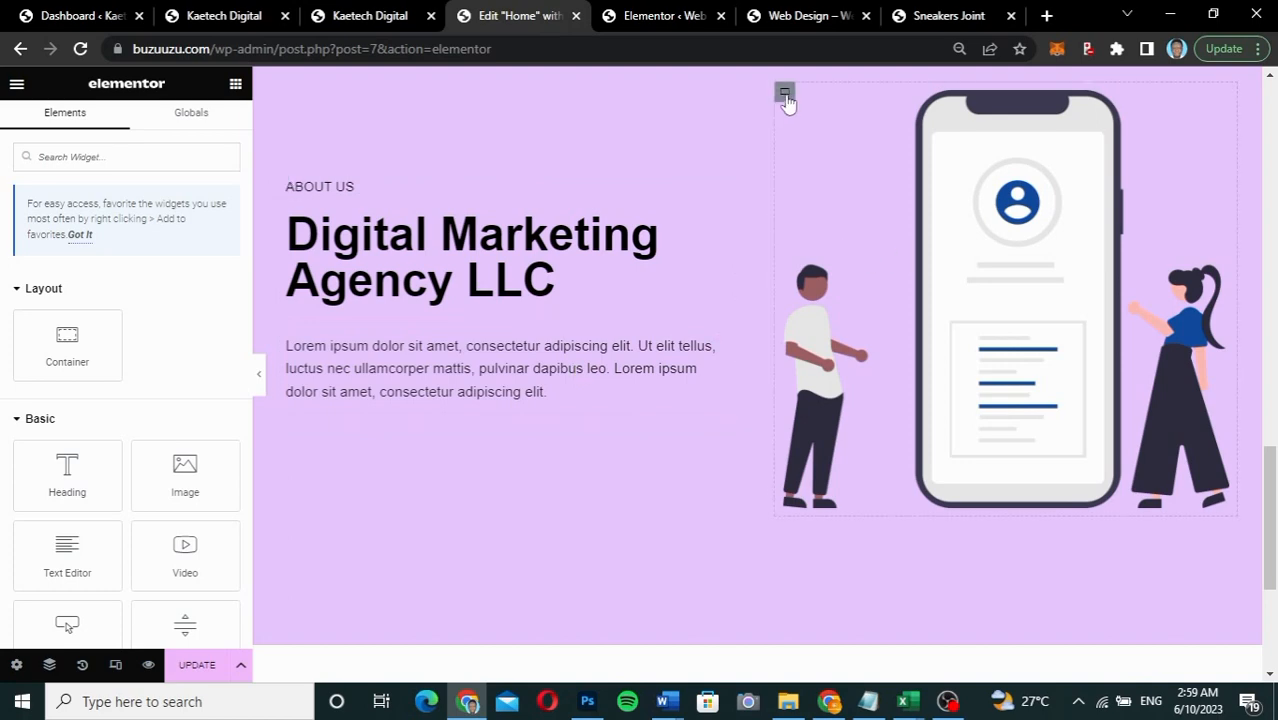
{"action": "right_click", "coordinate": [786, 95]}
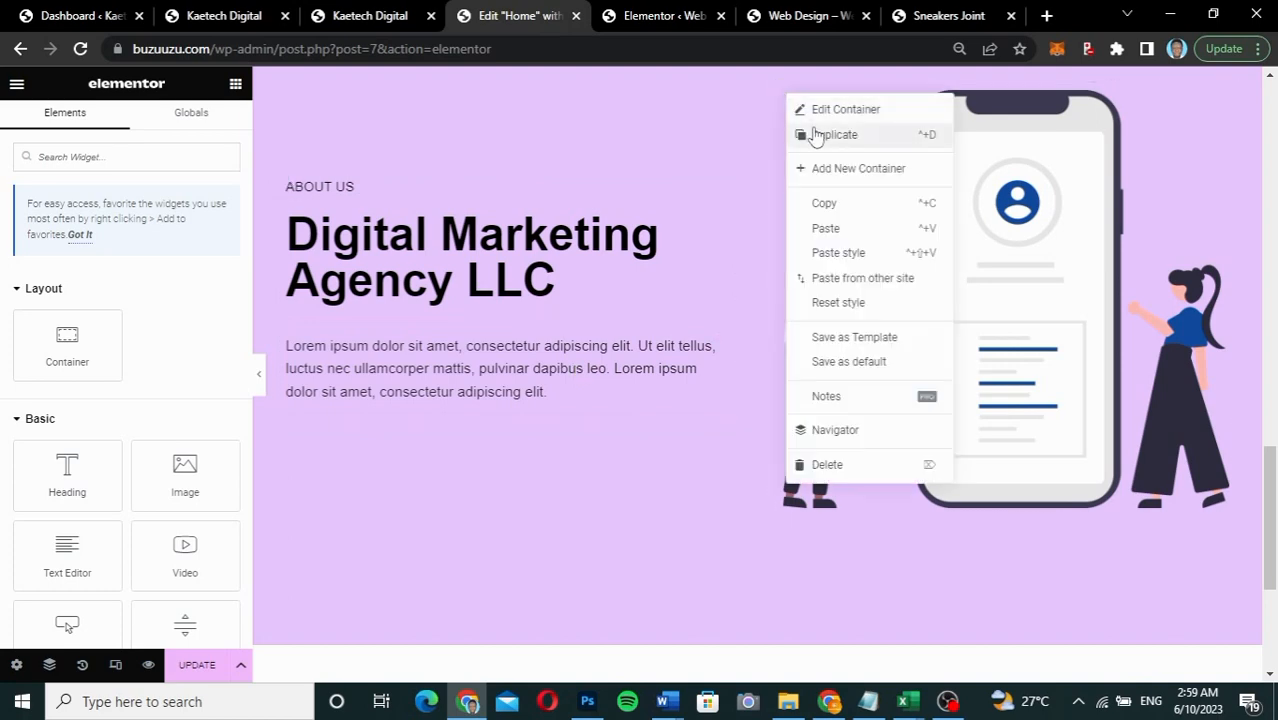
{"action": "left_click", "coordinate": [815, 134]}
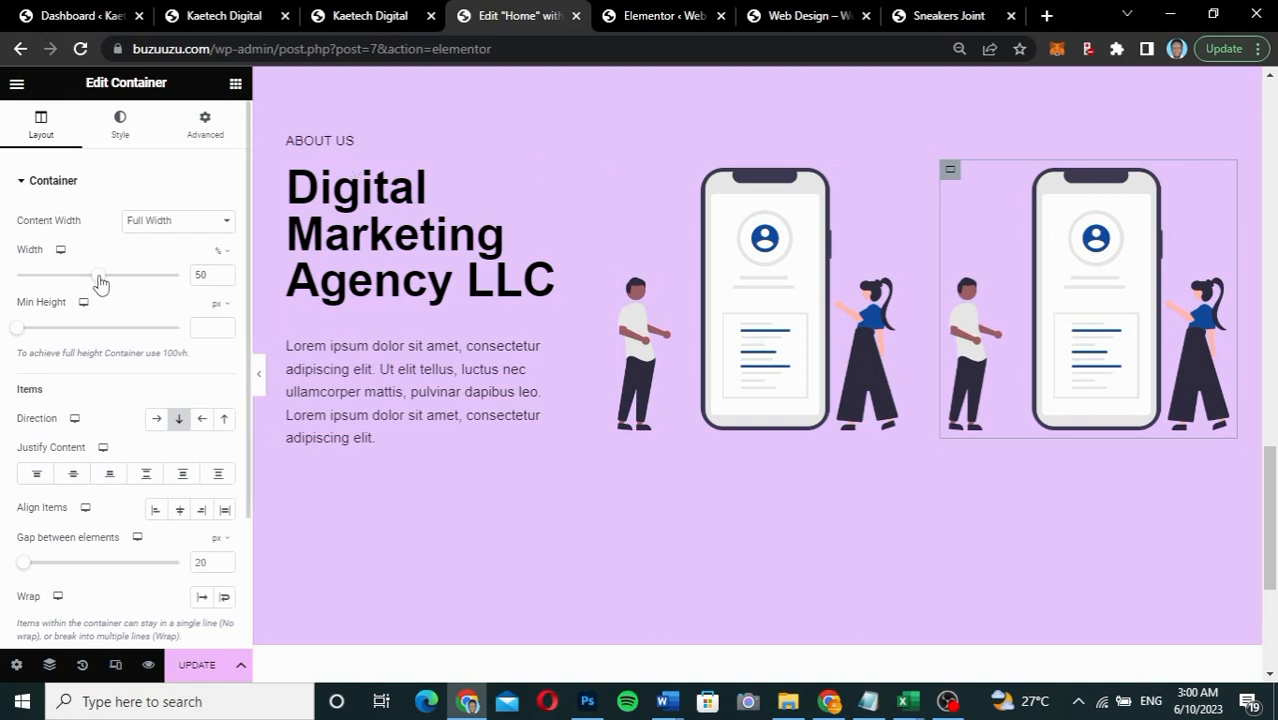
Step: Try a 52% width on the duplicated phone image container and restore it to 50%
{"action": "left_click_drag", "start_coordinate": [102, 284], "coordinate": [104, 284]}
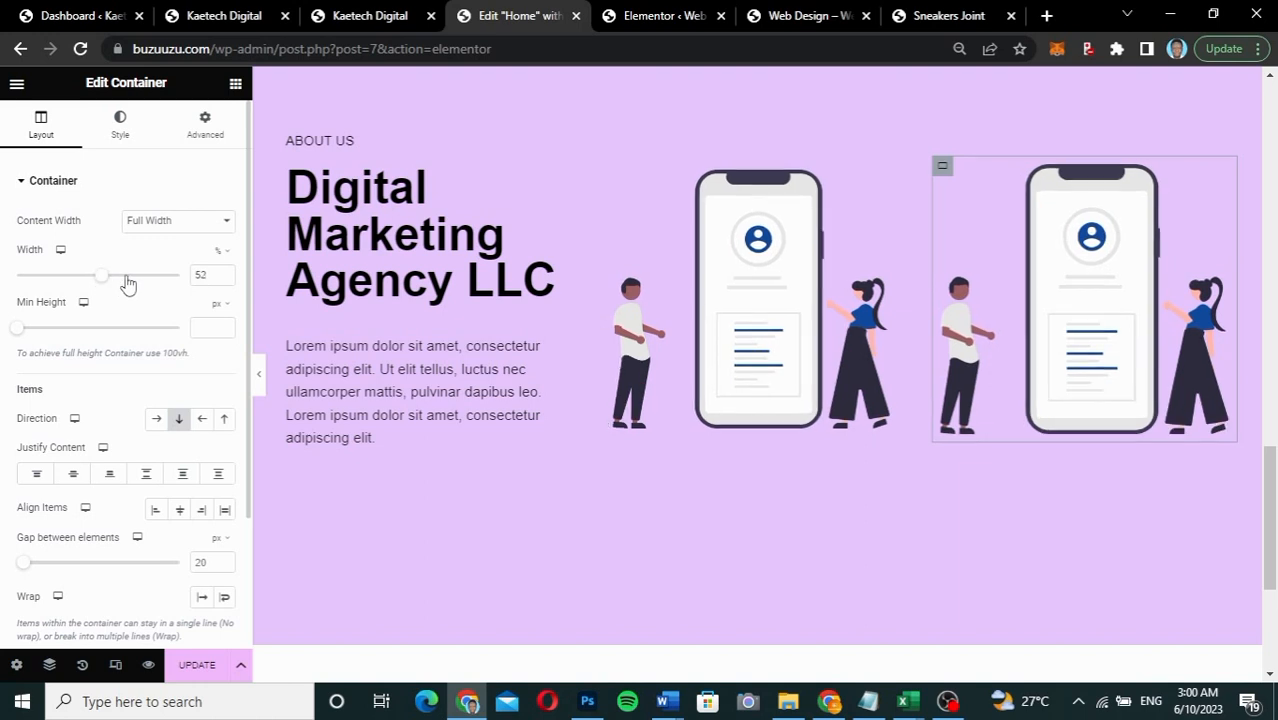
{"action": "left_click_drag", "start_coordinate": [210, 278], "coordinate": [187, 284]}
{"action": "type", "text": "50"}
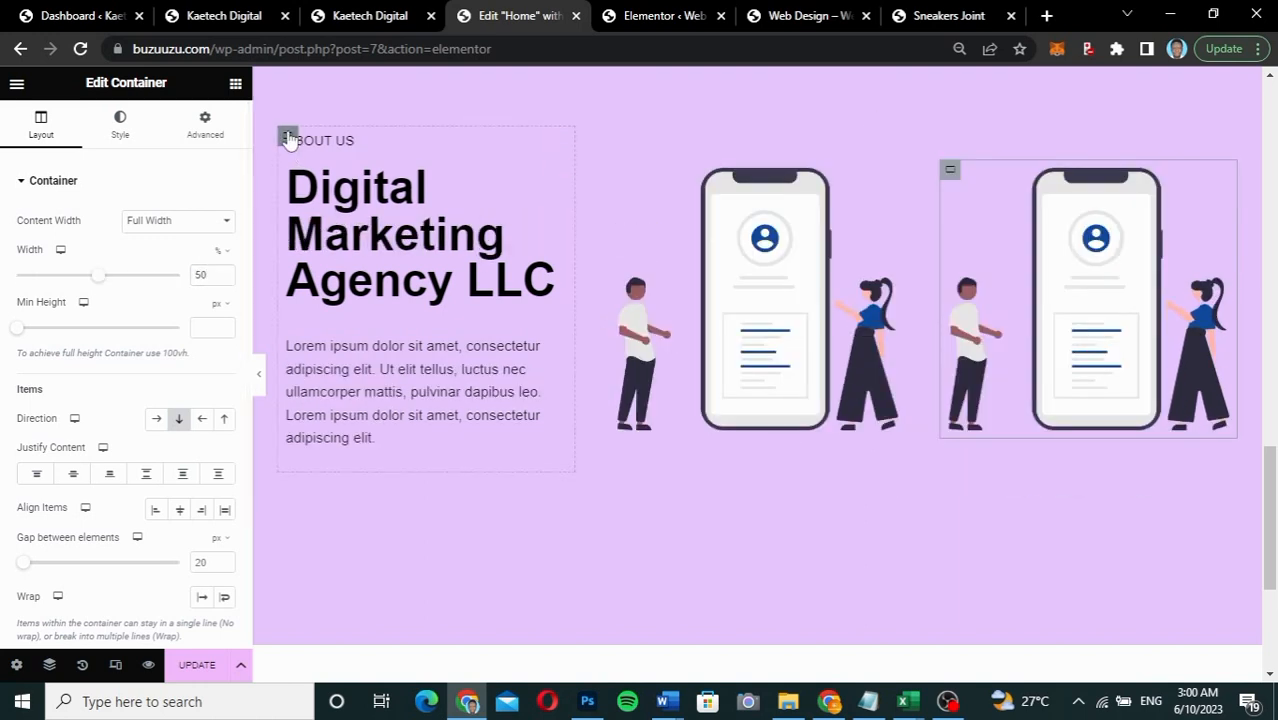
Step: Set the pasted section's text container width to 70%, and select the first phone image container to check its width
{"action": "left_click", "coordinate": [288, 138]}
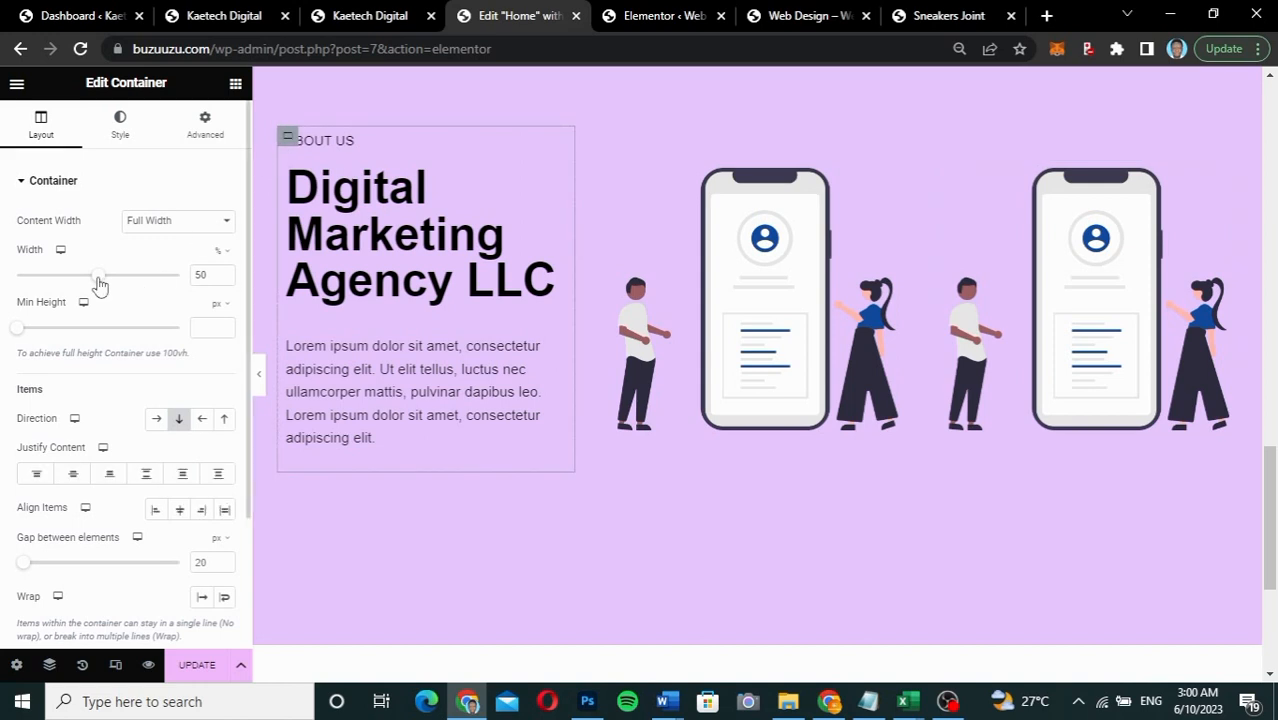
{"action": "left_click_drag", "start_coordinate": [100, 280], "coordinate": [118, 285]}
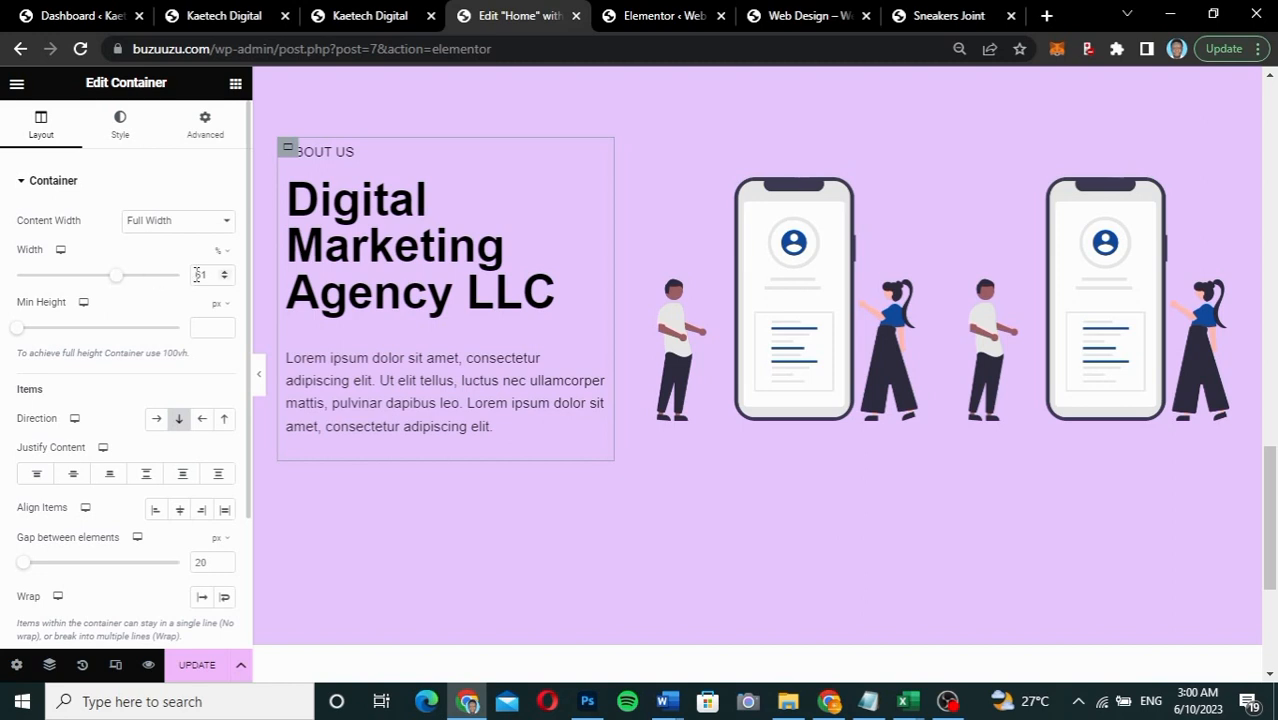
{"action": "left_click_drag", "start_coordinate": [211, 274], "coordinate": [187, 280]}
{"action": "type", "text": "70"}
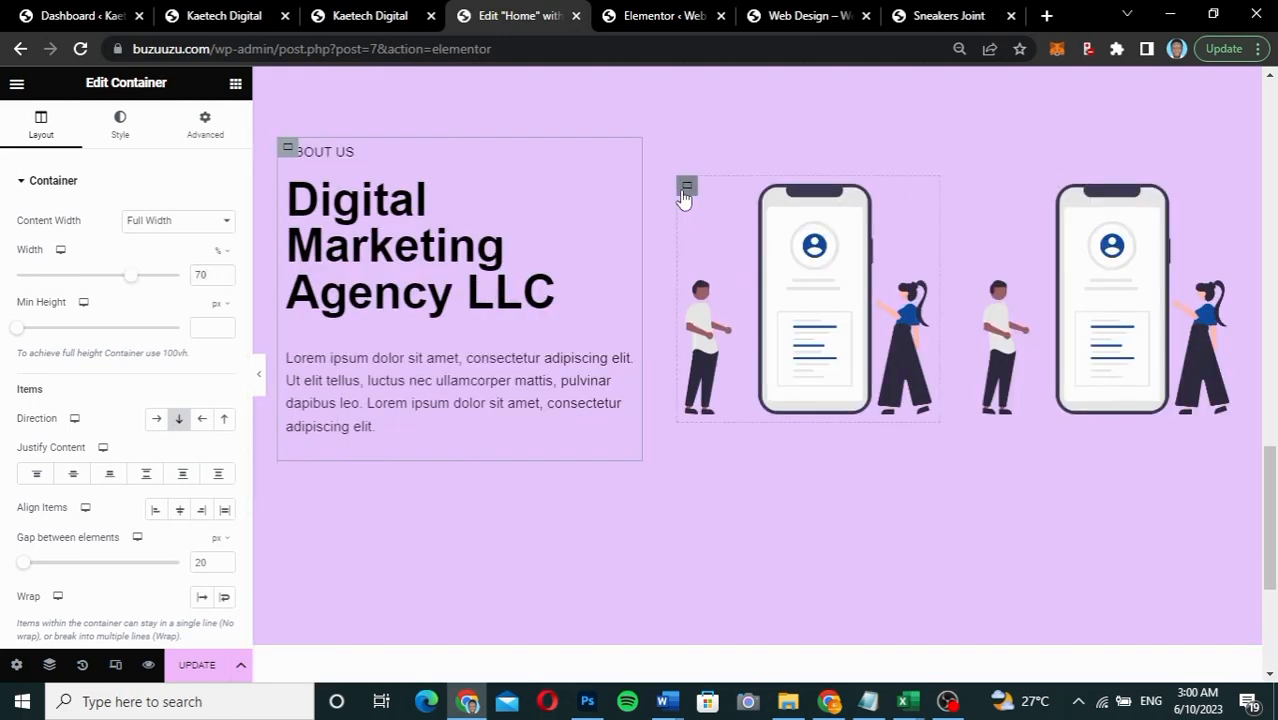
{"action": "left_click", "coordinate": [685, 192]}
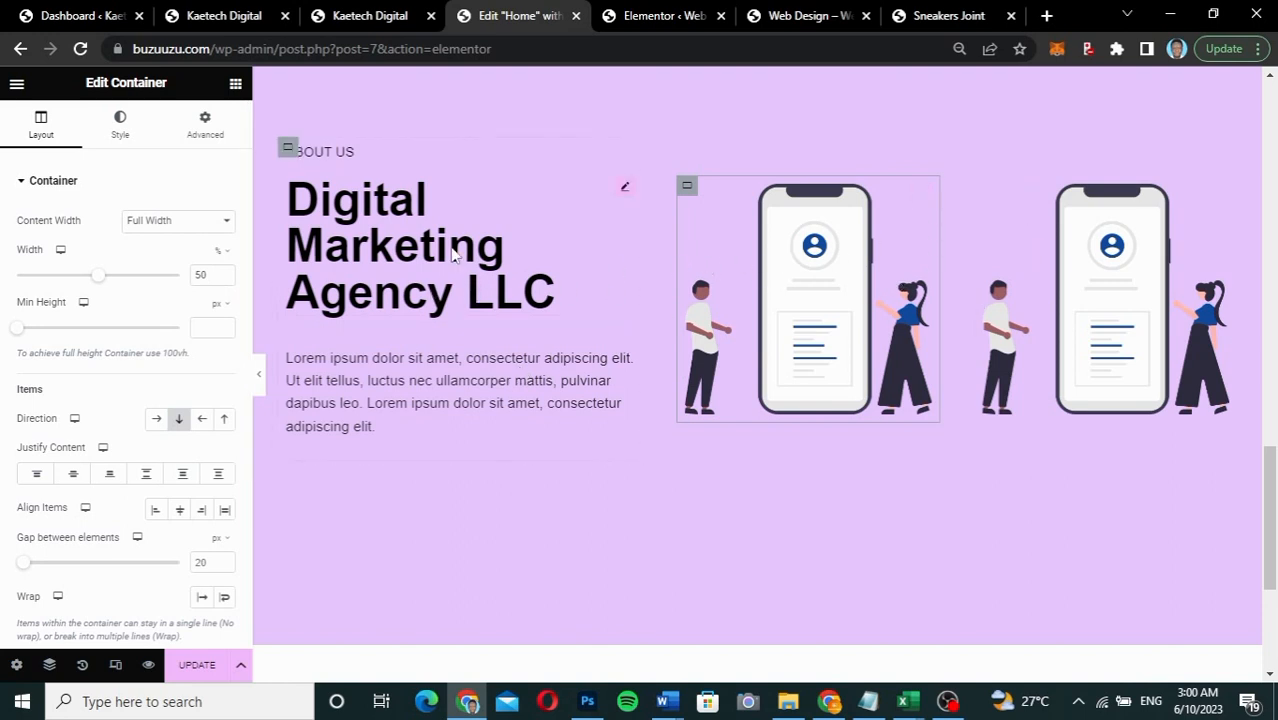
Step: Replace the pasted section's main heading with "Web Design & Digital Marketing", copied from the demo site's Our Services section
{"action": "left_click", "coordinate": [624, 190]}
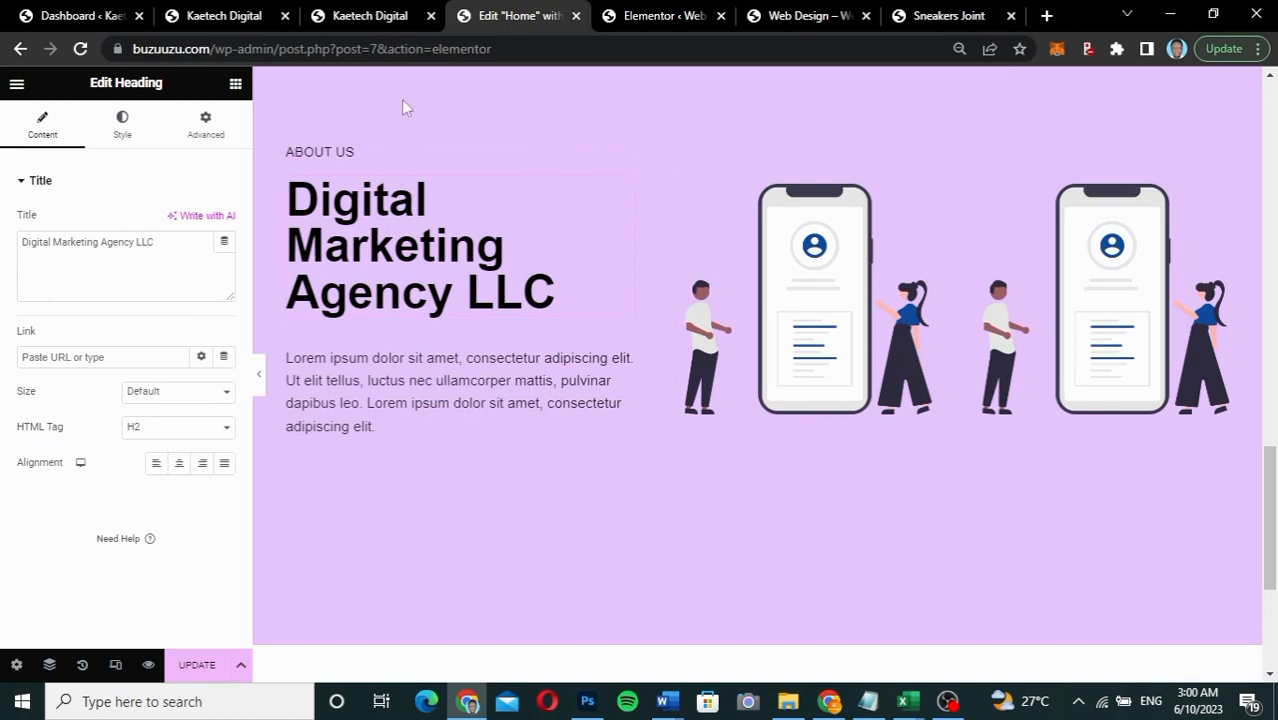
{"action": "left_click", "coordinate": [375, 26]}
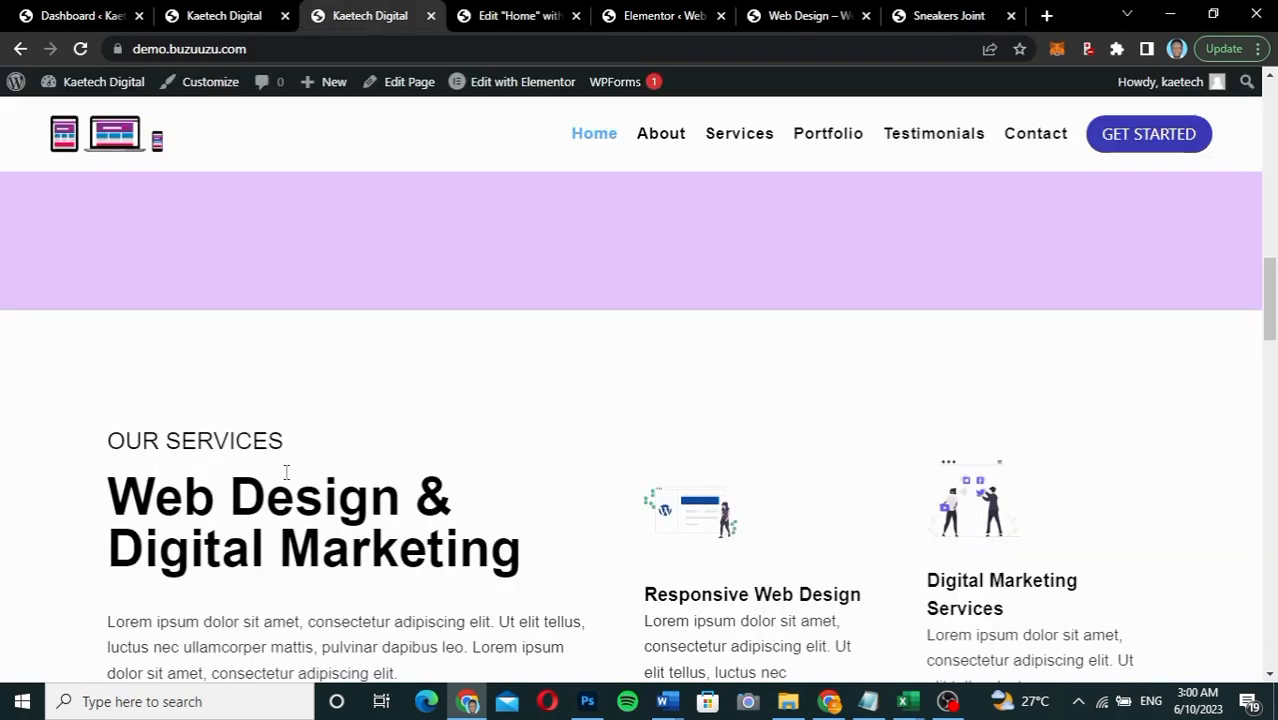
{"action": "scroll", "coordinate": [286, 472], "scroll_direction": "down", "scroll_amount": 2}
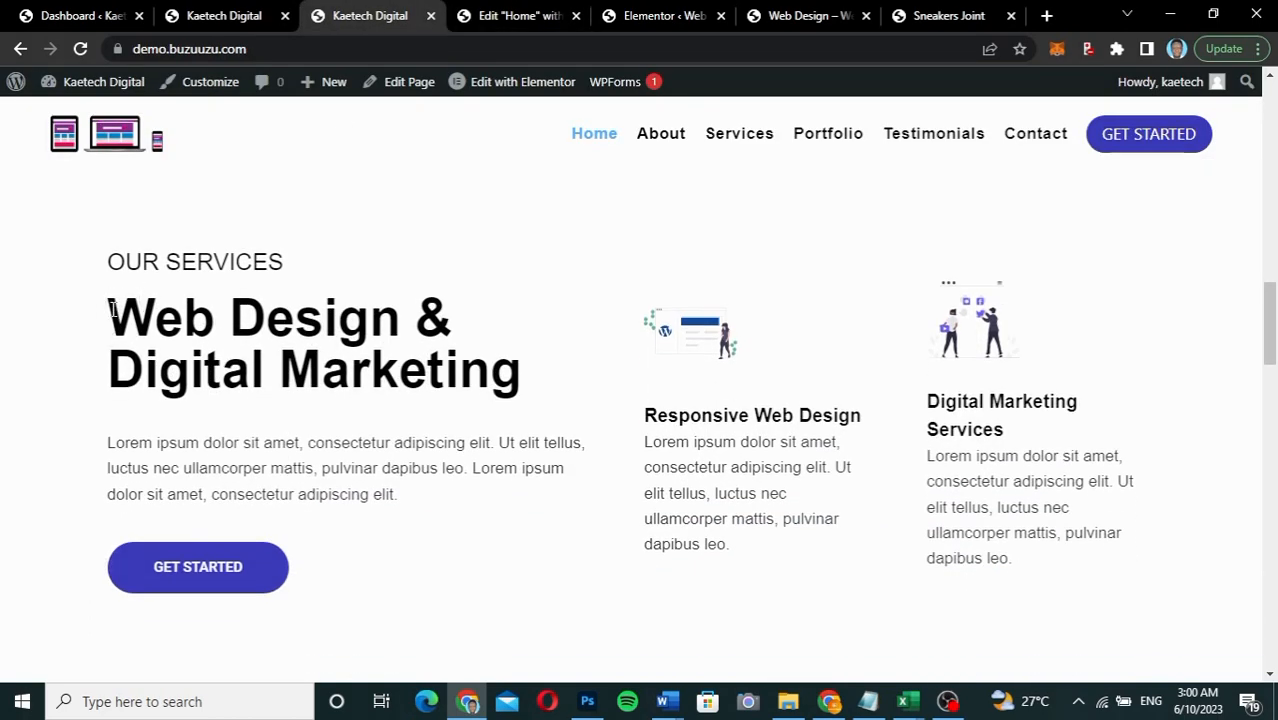
{"action": "left_click_drag", "start_coordinate": [111, 310], "coordinate": [545, 393]}
{"action": "key", "text": "ctrl+c"}
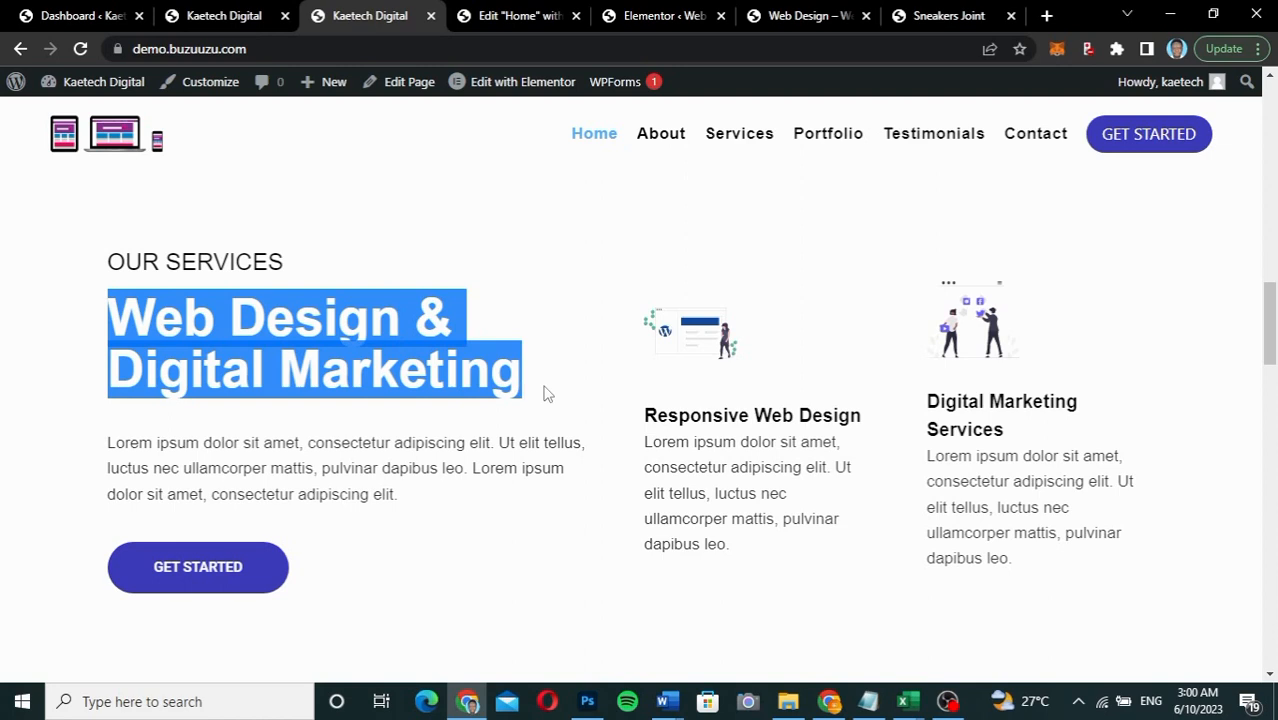
{"action": "left_click", "coordinate": [536, 20]}
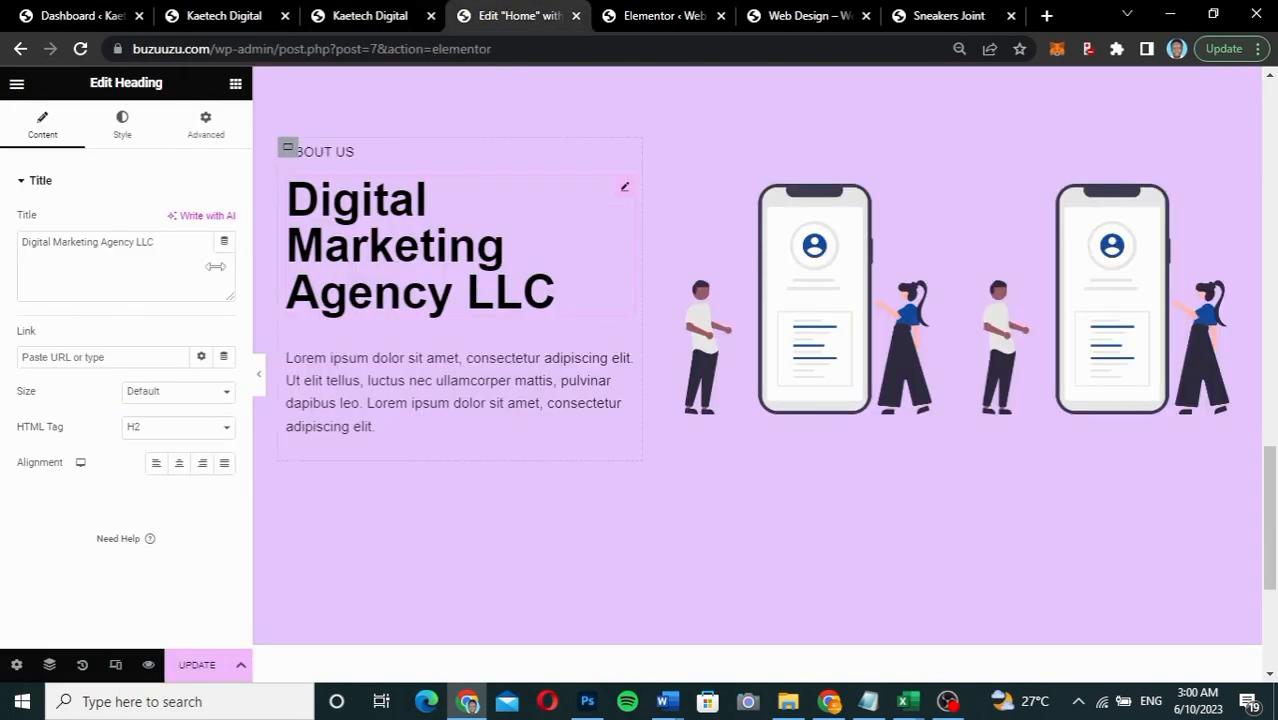
{"action": "left_click_drag", "start_coordinate": [162, 241], "coordinate": [4, 259]}
{"action": "key", "text": "ctrl+v"}
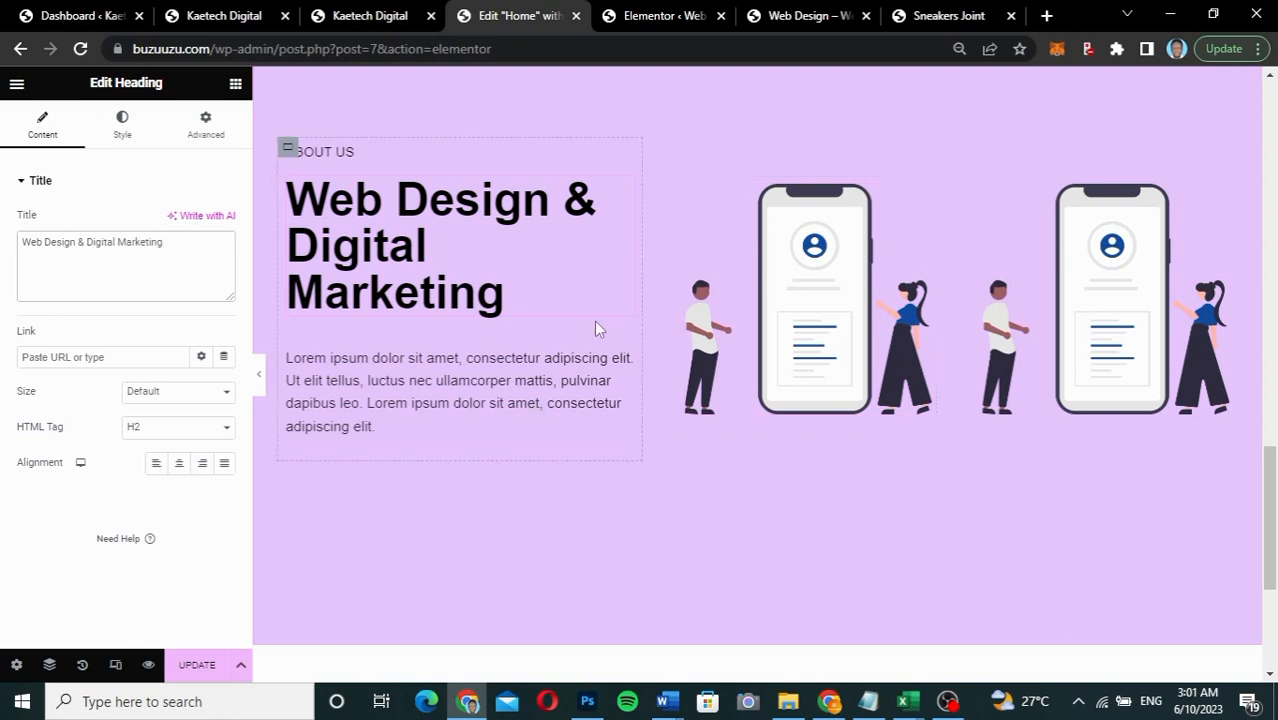
Step: Change the small heading above "Web Design & Digital Marketing" to "OUR SERVICES"
{"action": "scroll", "coordinate": [594, 320], "scroll_direction": "up", "scroll_amount": 2}
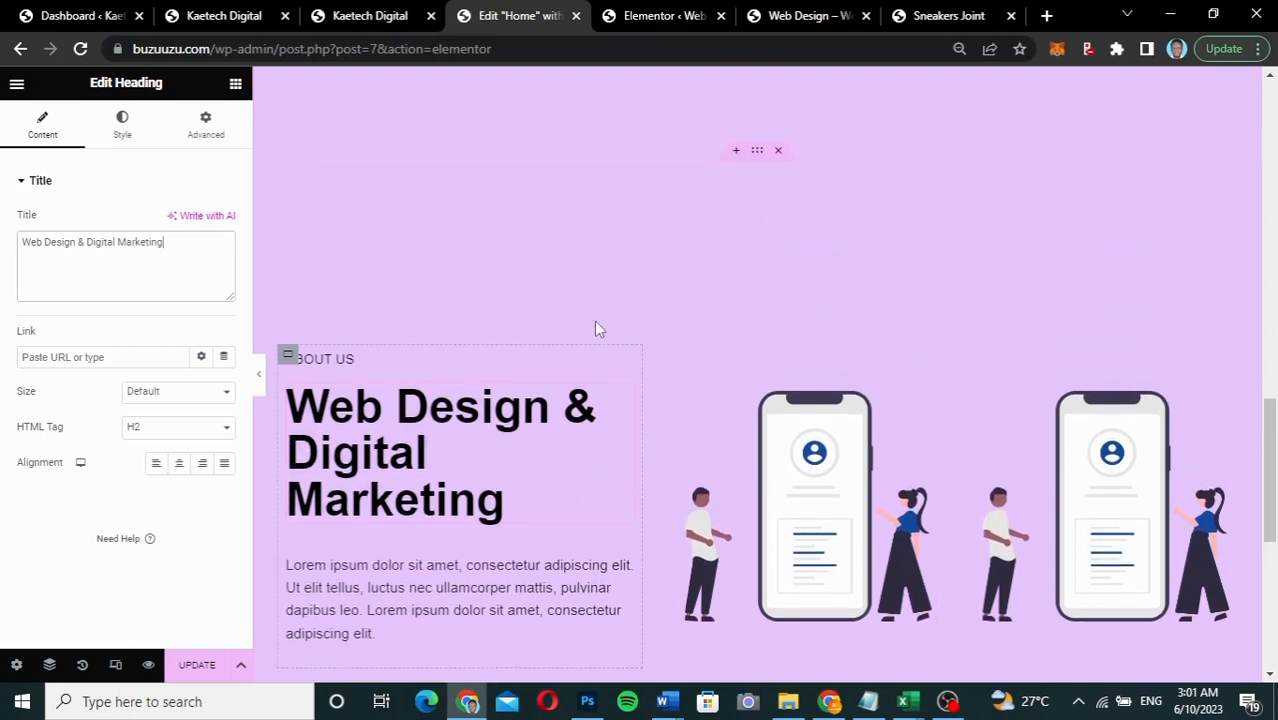
{"action": "left_click", "coordinate": [496, 355]}
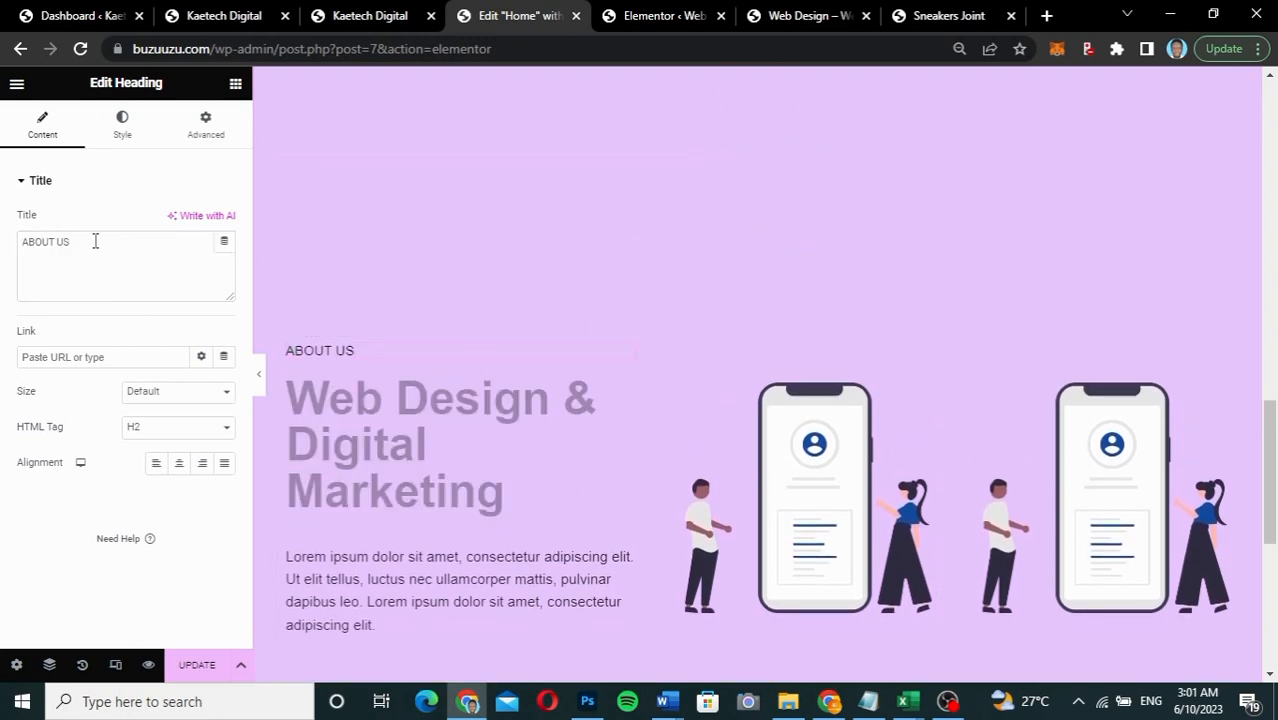
{"action": "left_click_drag", "start_coordinate": [94, 241], "coordinate": [5, 230]}
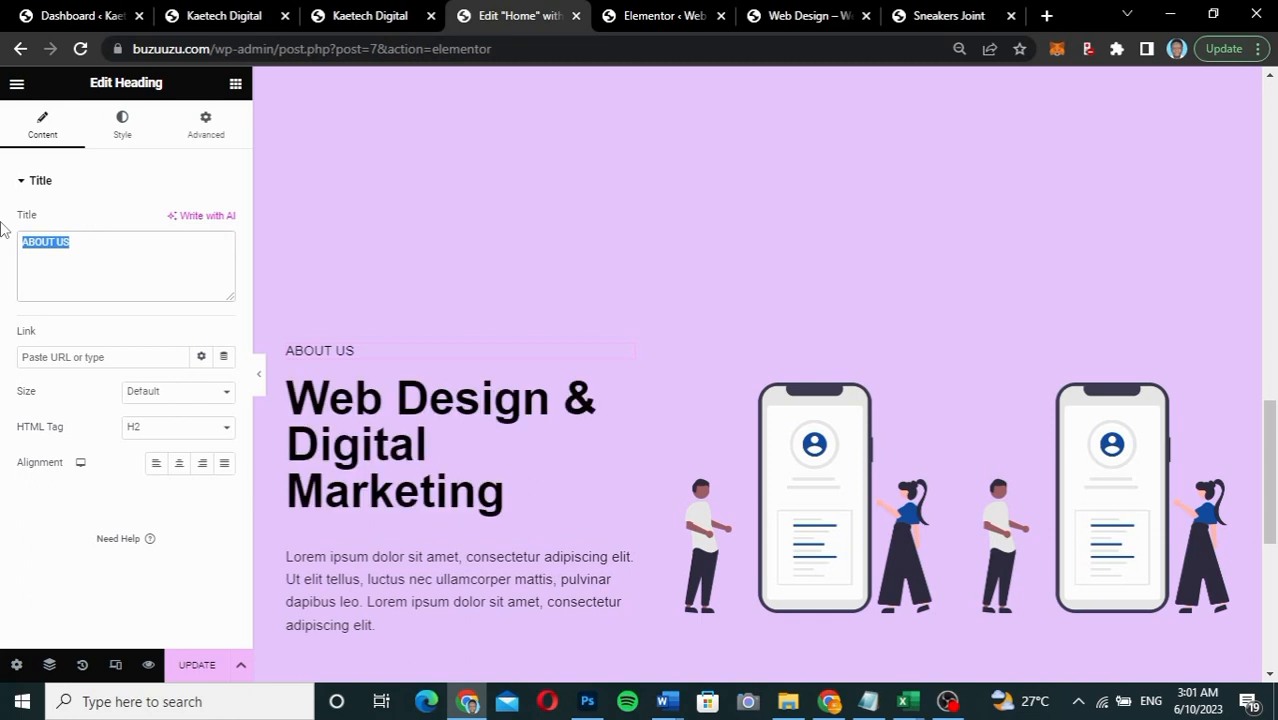
{"action": "type", "text": "OU"}
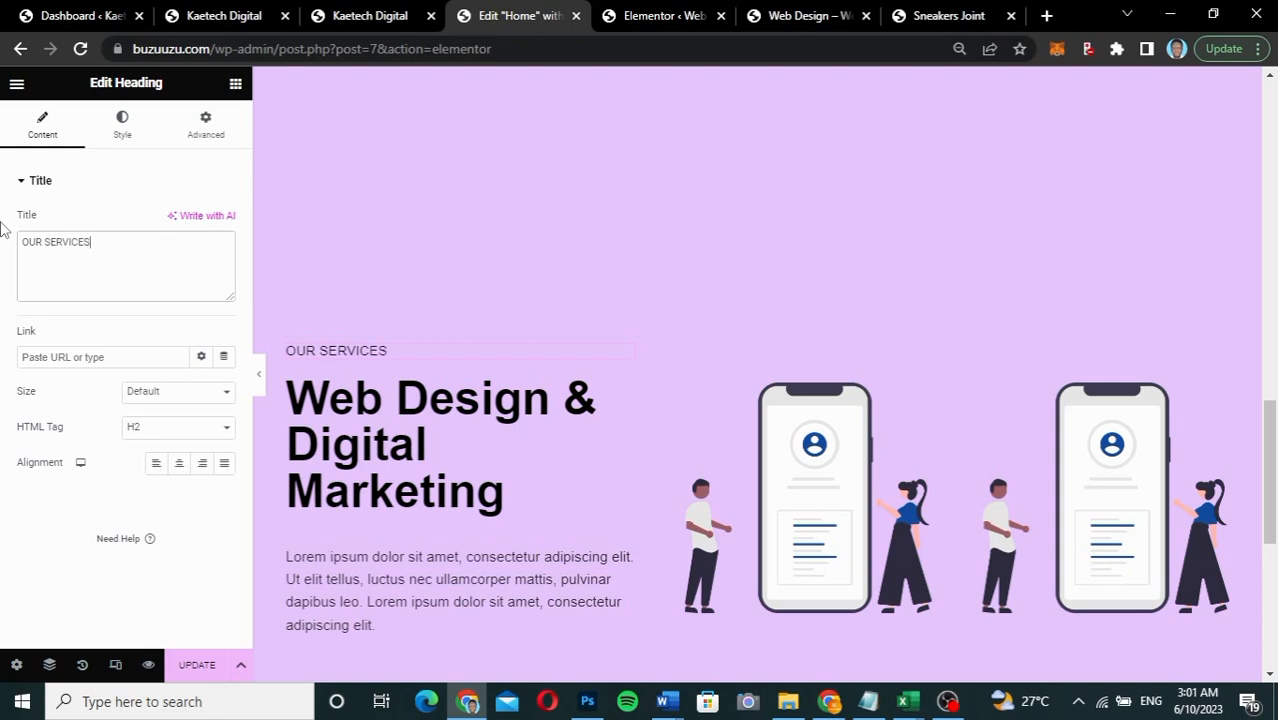
Step: Copy the GET STARTED button from the hero section of the page
{"action": "scroll", "coordinate": [479, 350], "scroll_direction": "up", "scroll_amount": 5}
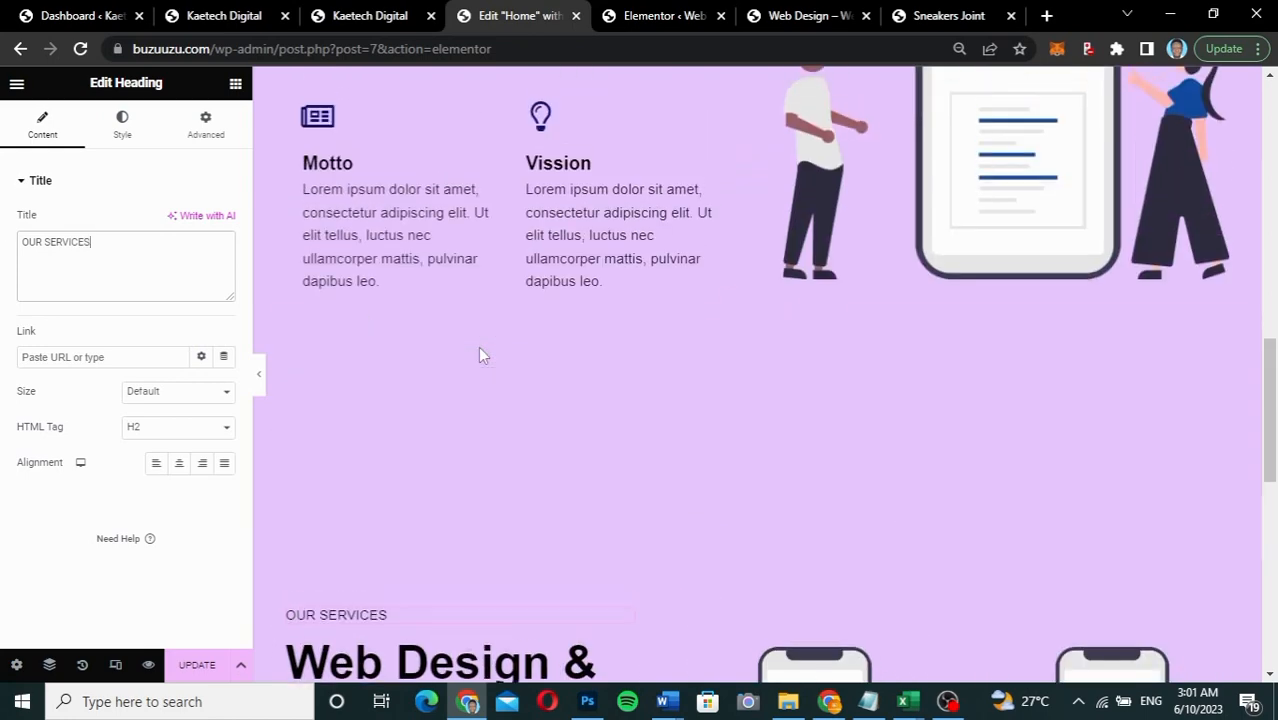
{"action": "scroll", "coordinate": [479, 350], "scroll_direction": "up", "scroll_amount": 5}
{"action": "scroll", "coordinate": [479, 350], "scroll_direction": "down", "scroll_amount": 4}
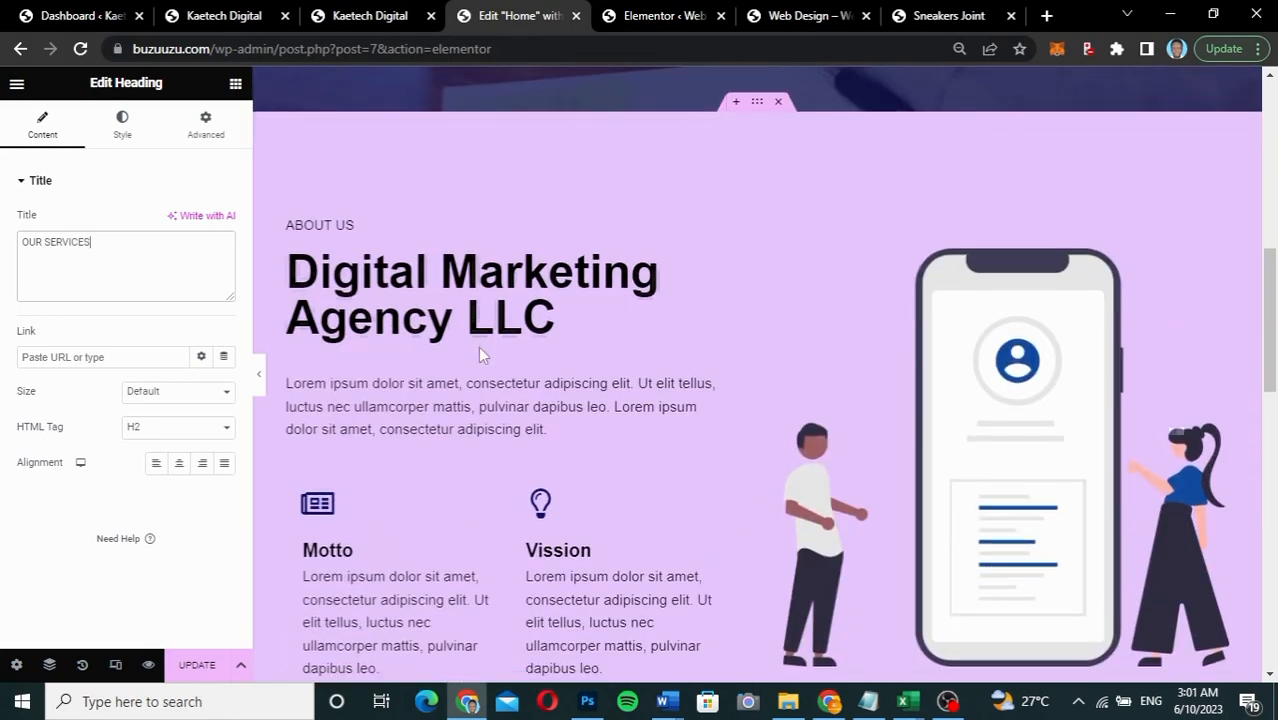
{"action": "scroll", "coordinate": [478, 346], "scroll_direction": "up", "scroll_amount": 5}
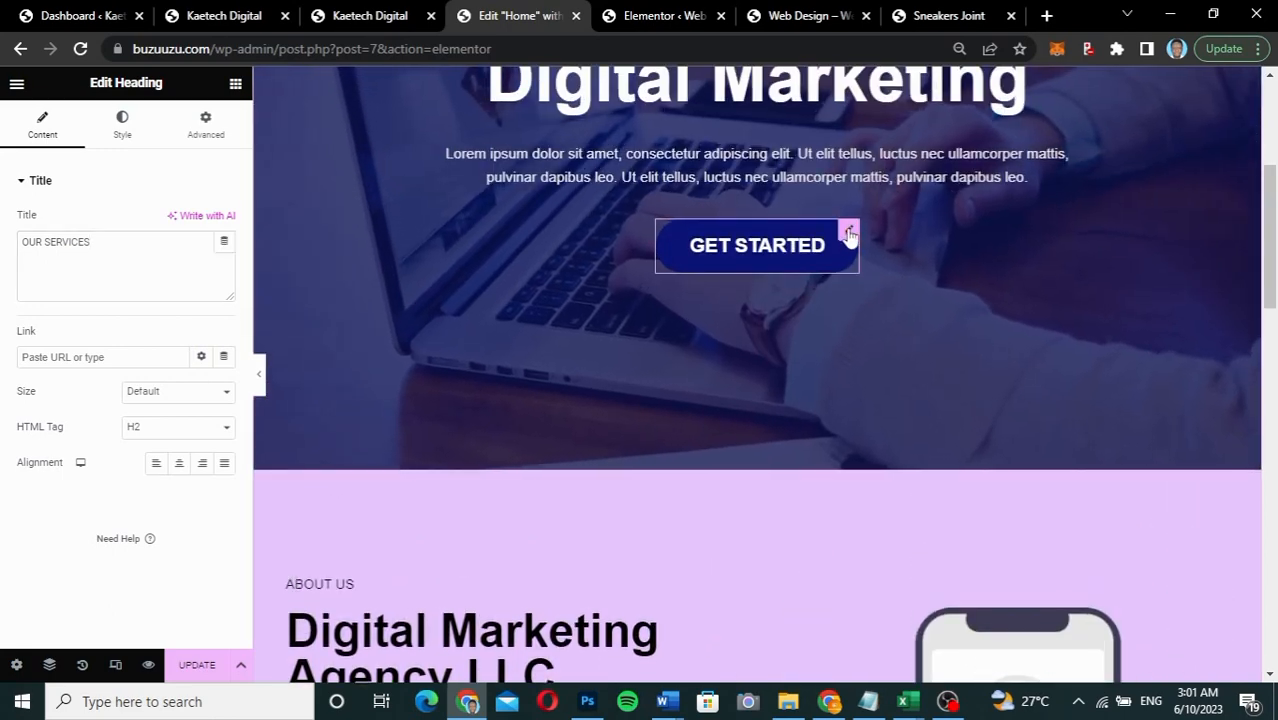
{"action": "right_click", "coordinate": [848, 234]}
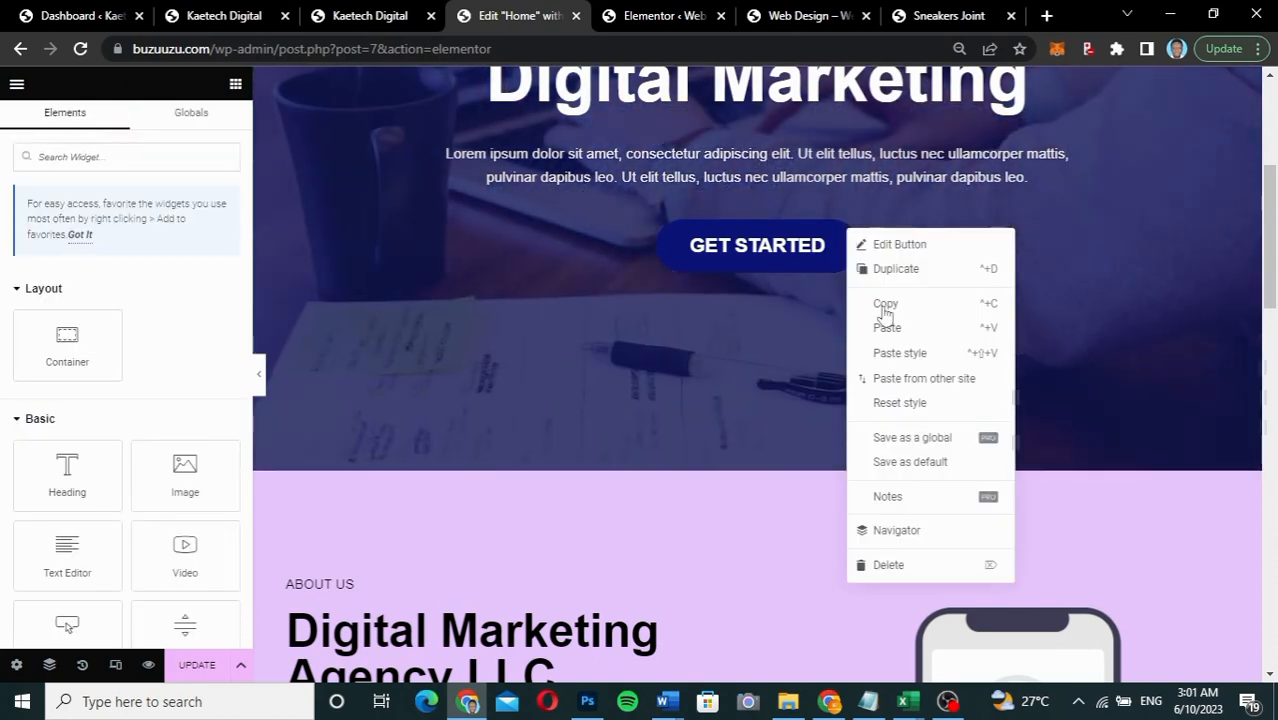
{"action": "left_click", "coordinate": [743, 362]}
Step: Paste the copied button below the Our Services paragraph and set its alignment to left
{"action": "scroll", "coordinate": [743, 362], "scroll_direction": "down", "scroll_amount": 8}
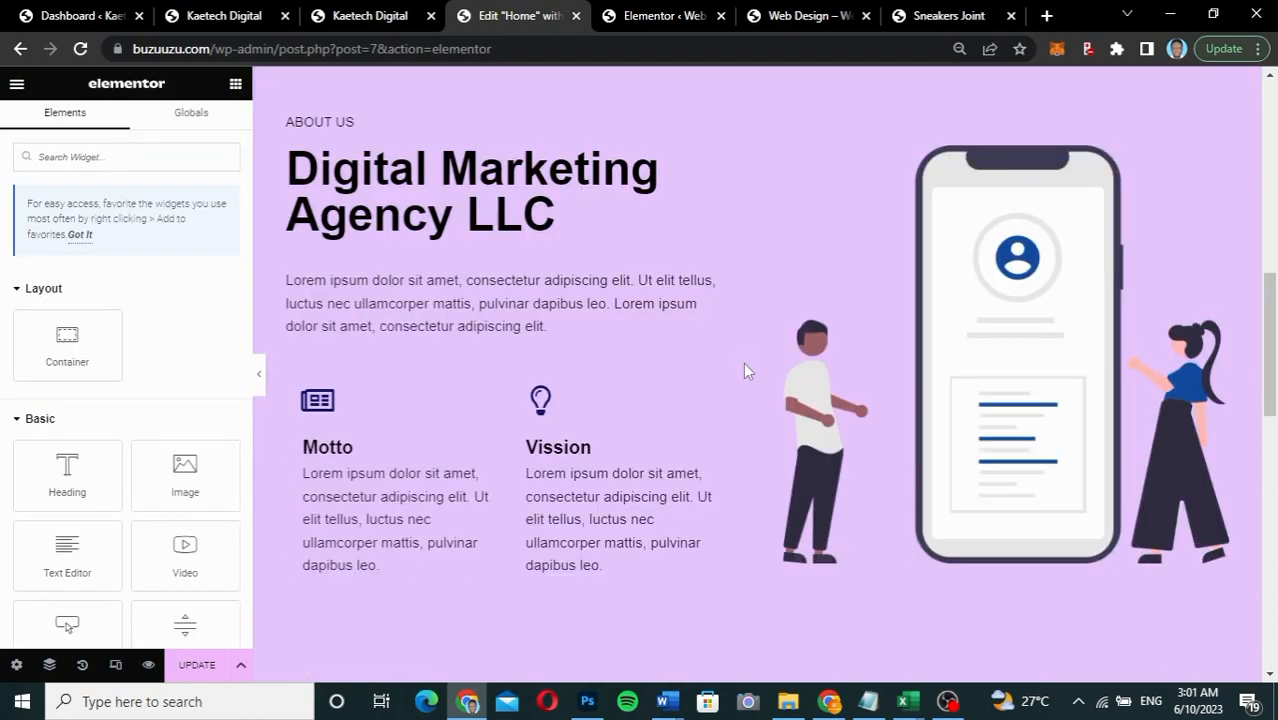
{"action": "scroll", "coordinate": [745, 371], "scroll_direction": "down", "scroll_amount": 4}
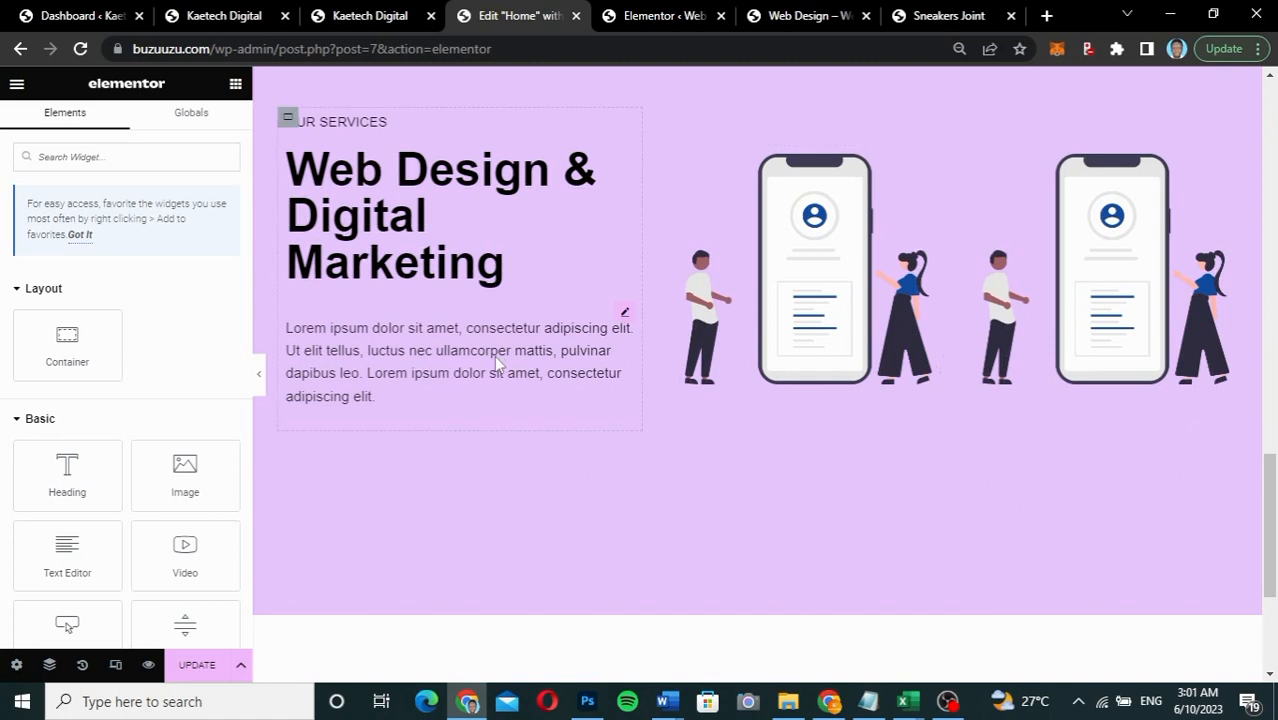
{"action": "right_click", "coordinate": [497, 365]}
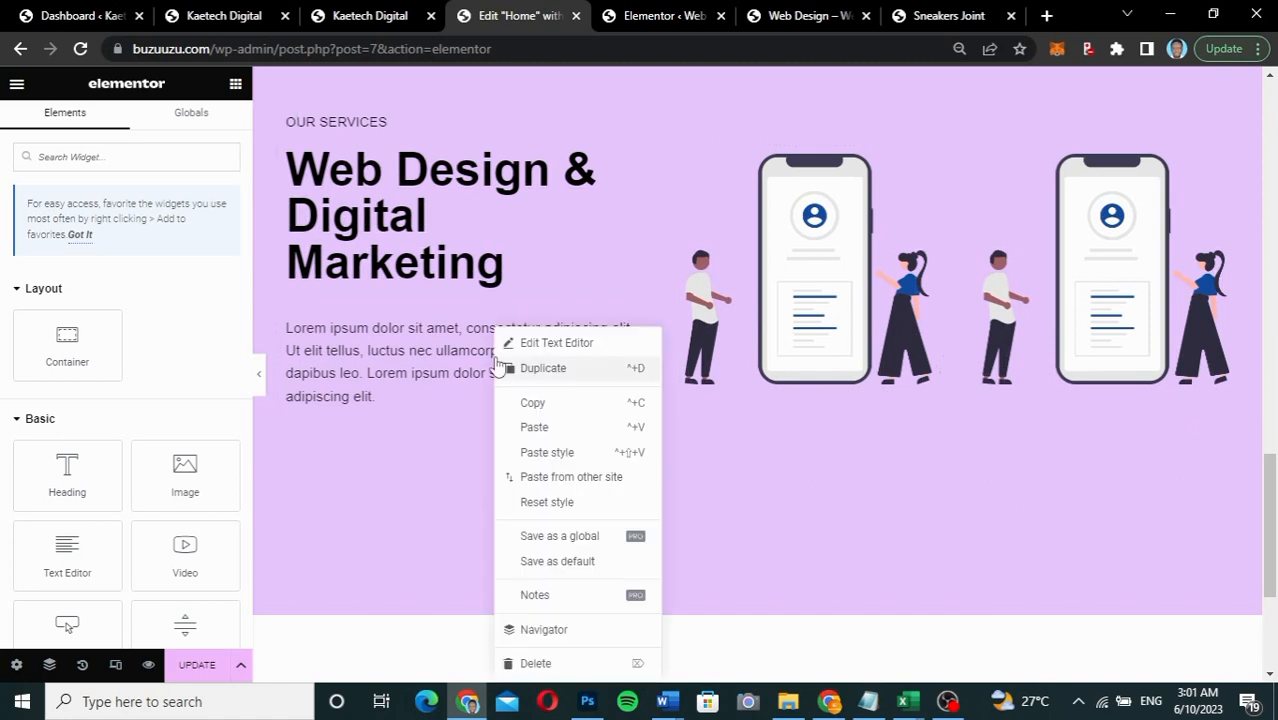
{"action": "left_click", "coordinate": [533, 428]}
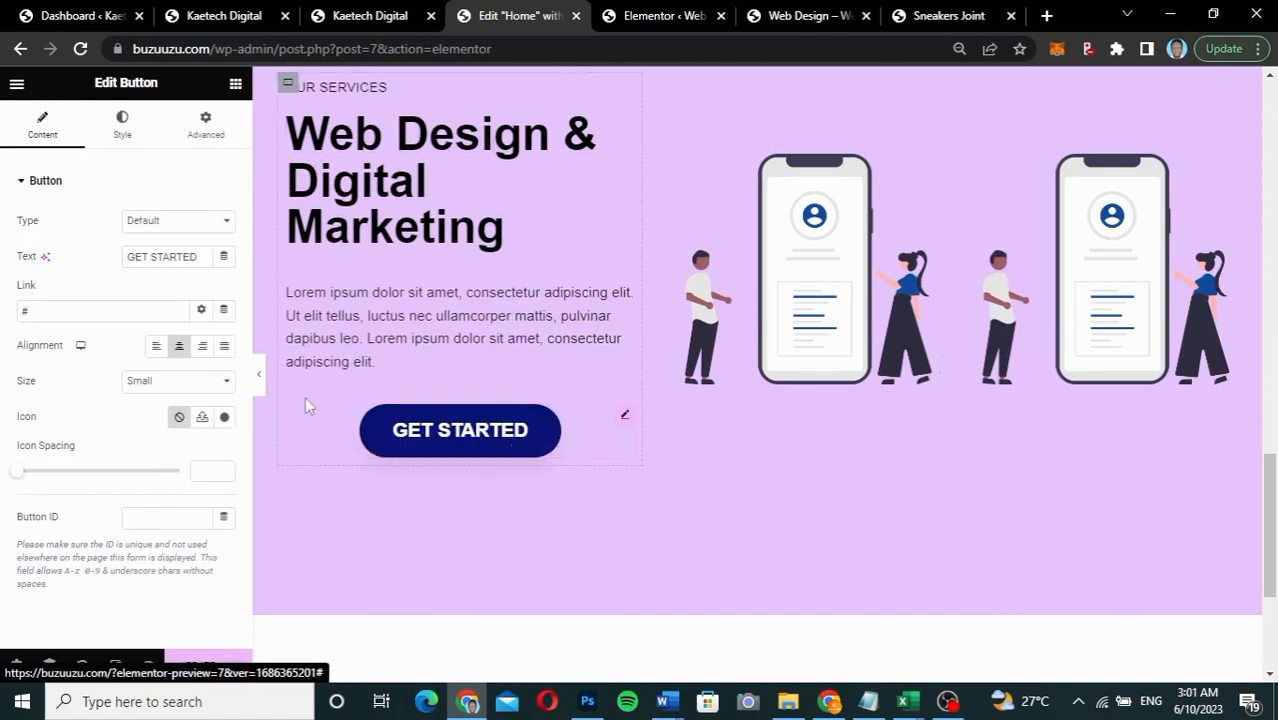
{"action": "left_click", "coordinate": [156, 345]}
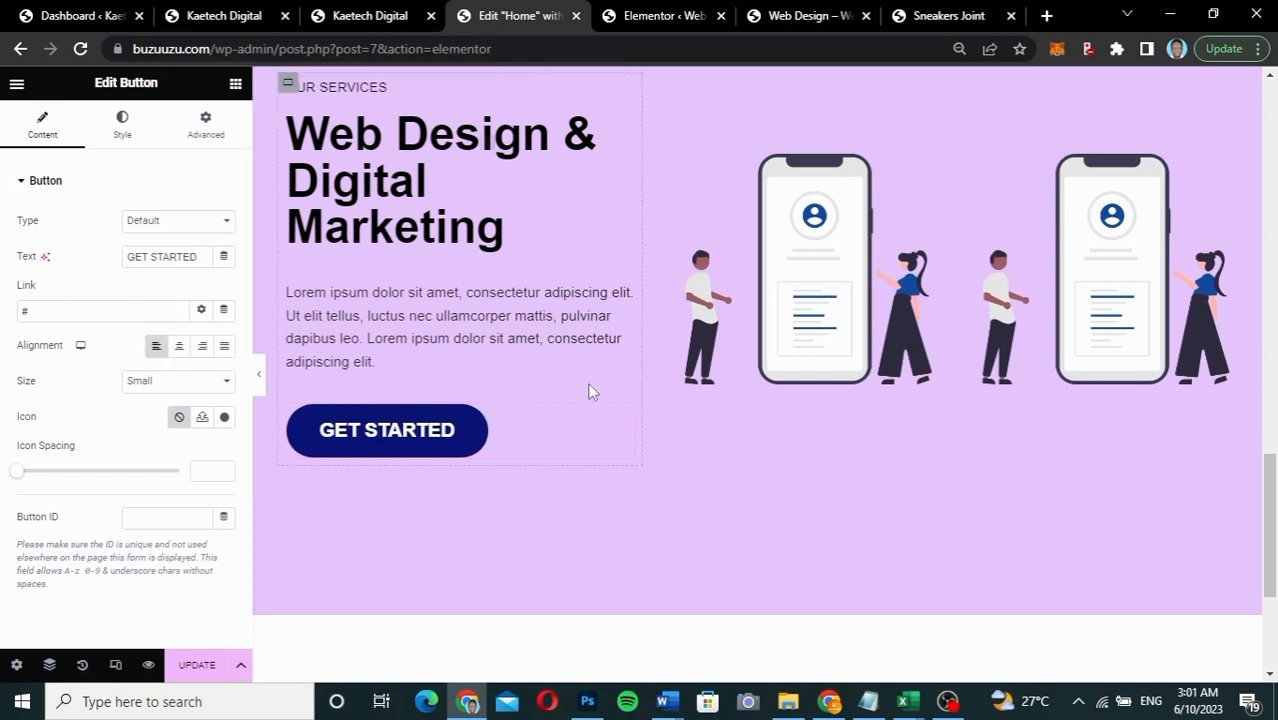
{"action": "scroll", "coordinate": [593, 392], "scroll_direction": "up", "scroll_amount": 2}
{"action": "scroll", "coordinate": [593, 392], "scroll_direction": "down", "scroll_amount": 2}
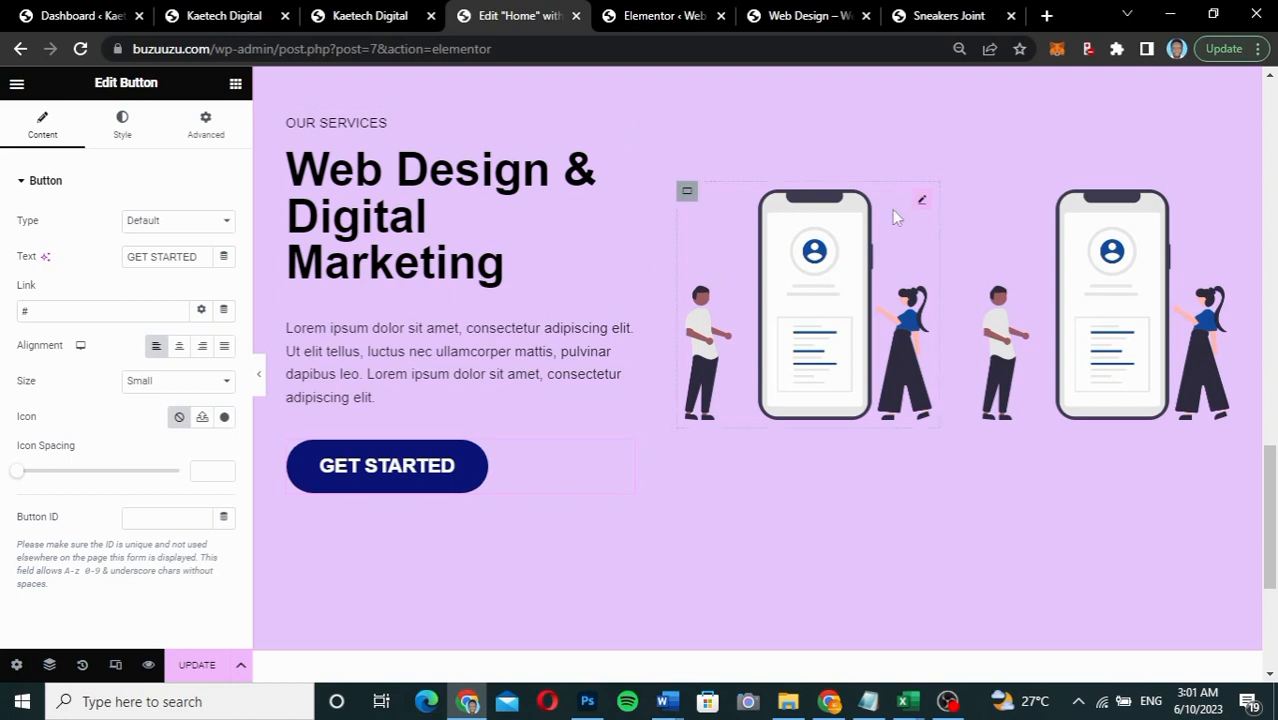
Step: Compare with the demo site's Our Services section and delete both phone illustrations beside the "Web Design & Digital Marketing" text
{"action": "left_click", "coordinate": [370, 16]}
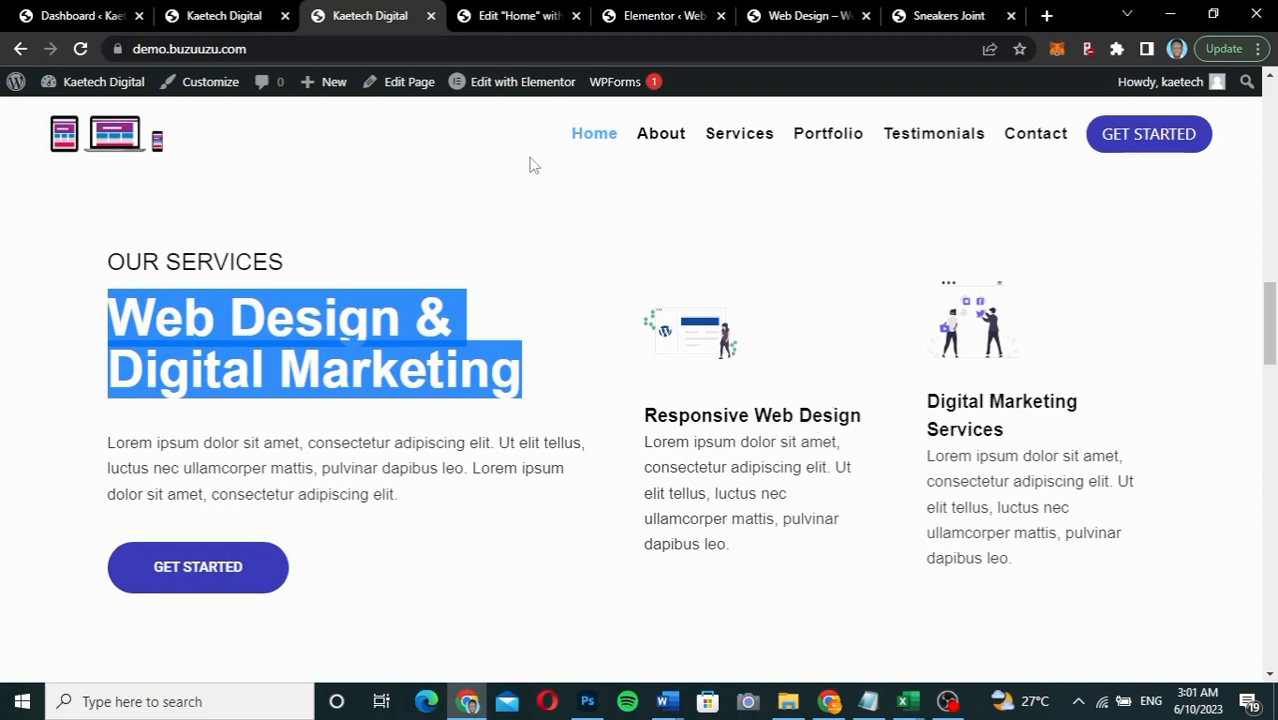
{"action": "left_click", "coordinate": [510, 16]}
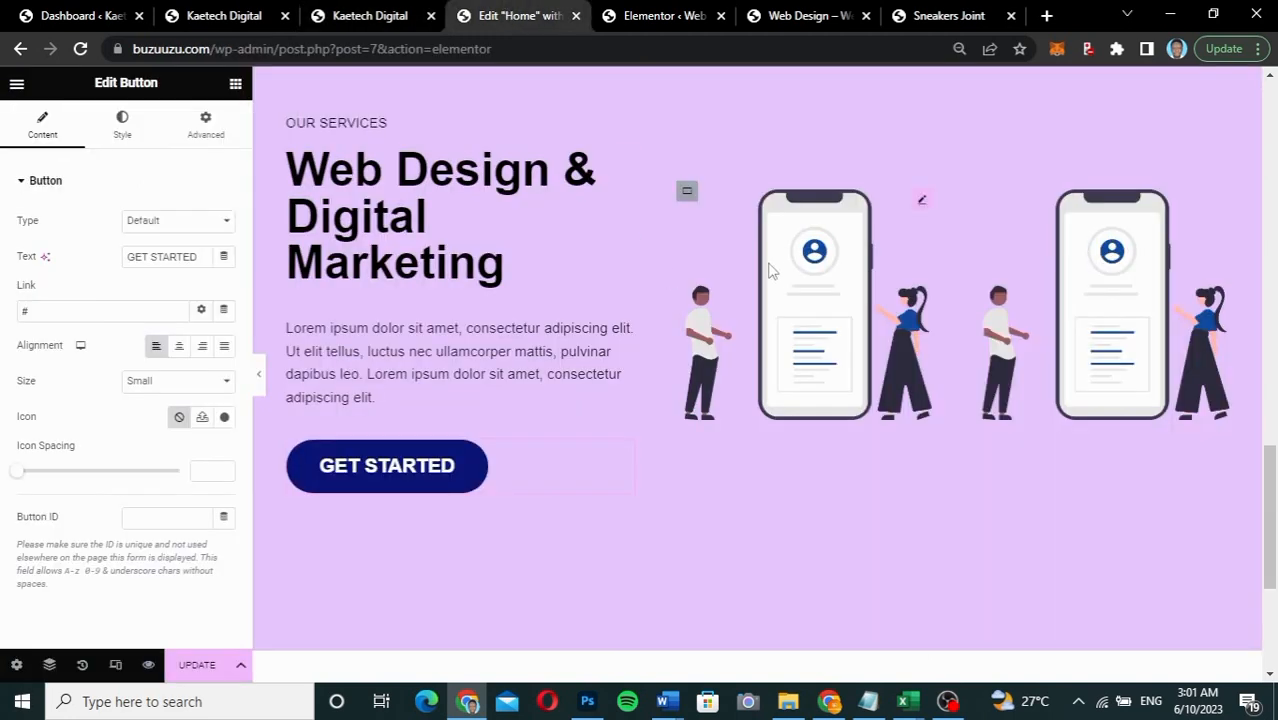
{"action": "scroll", "coordinate": [767, 266], "scroll_direction": "up", "scroll_amount": 3}
{"action": "scroll", "coordinate": [770, 270], "scroll_direction": "down", "scroll_amount": 2}
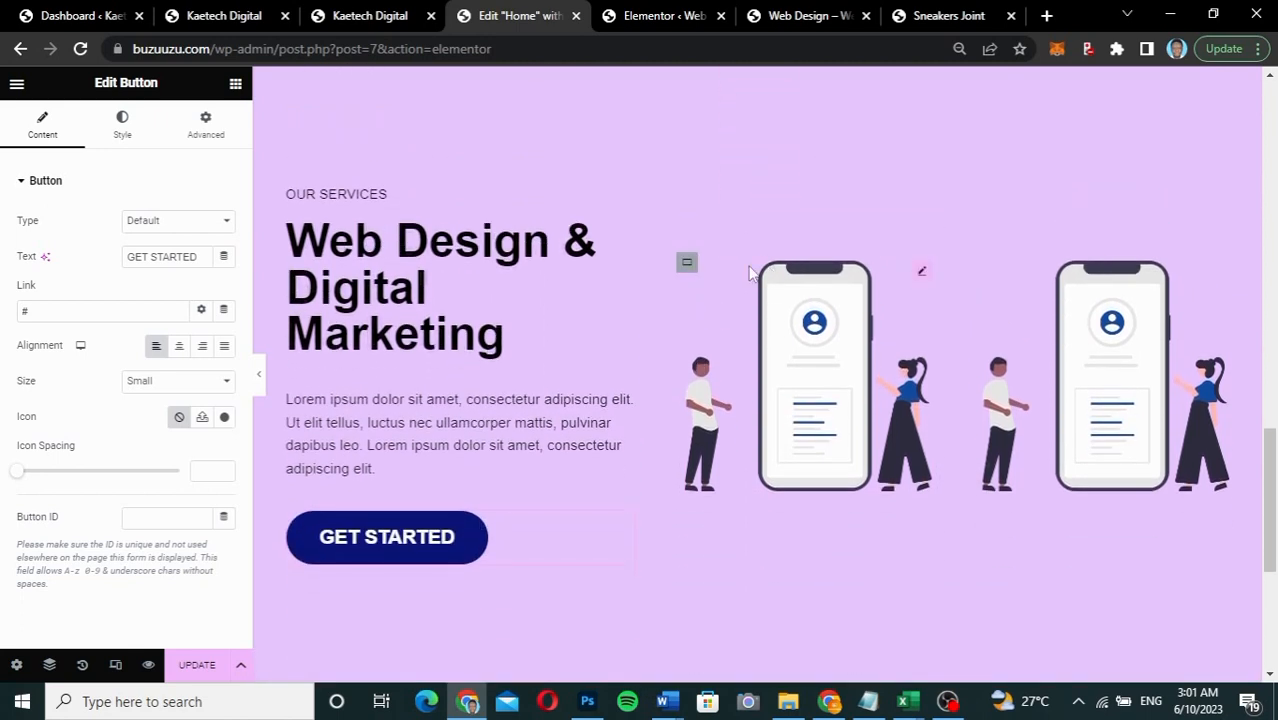
{"action": "right_click", "coordinate": [922, 274]}
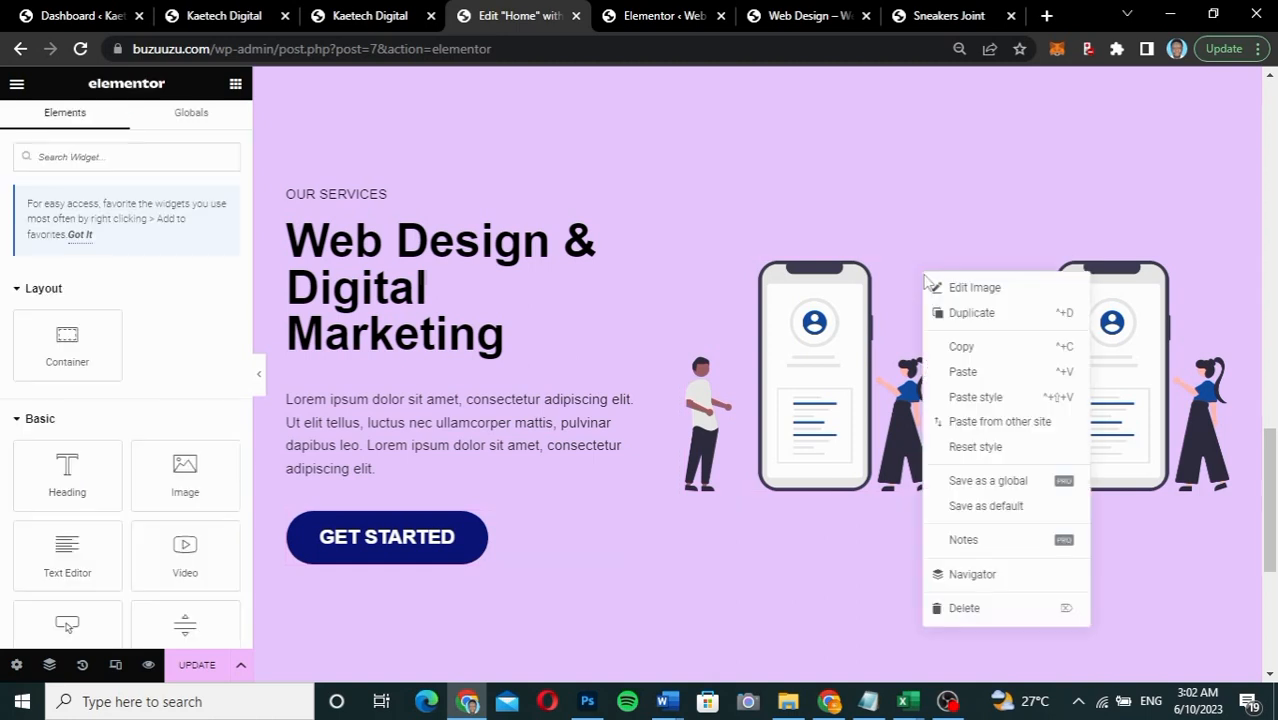
{"action": "left_click", "coordinate": [960, 618]}
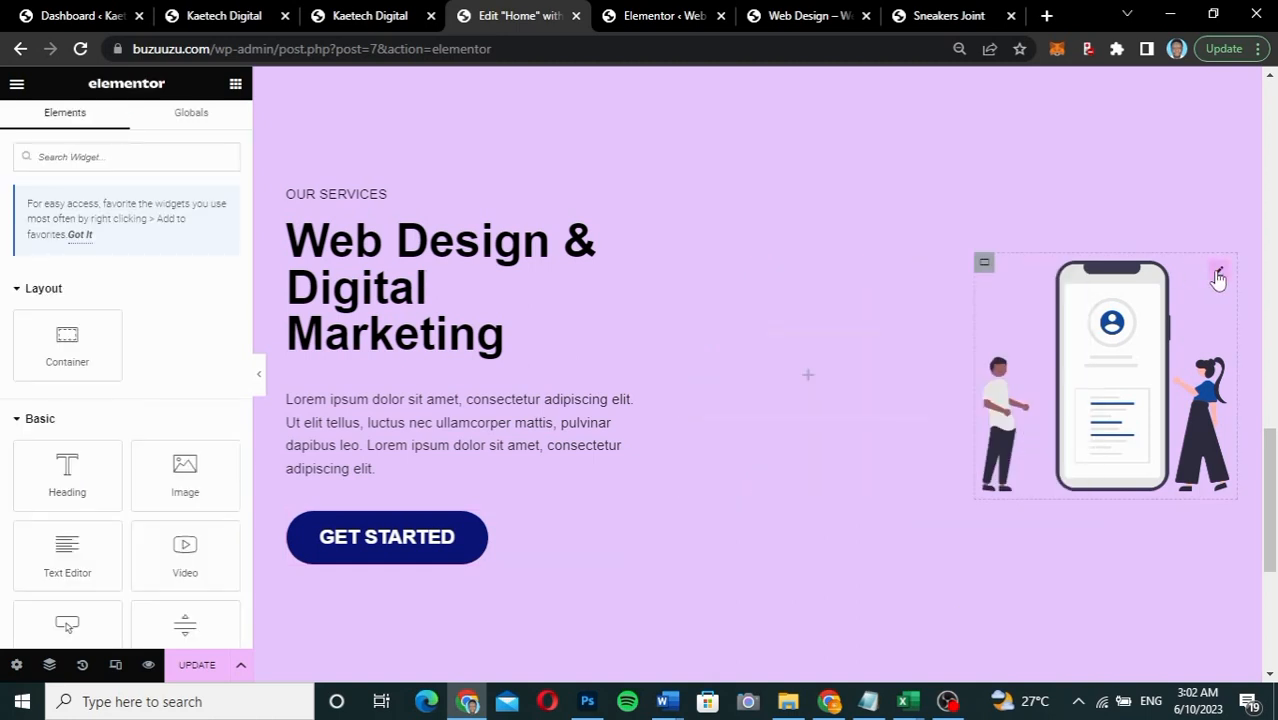
{"action": "right_click", "coordinate": [1218, 278]}
{"action": "left_click", "coordinate": [1154, 606]}
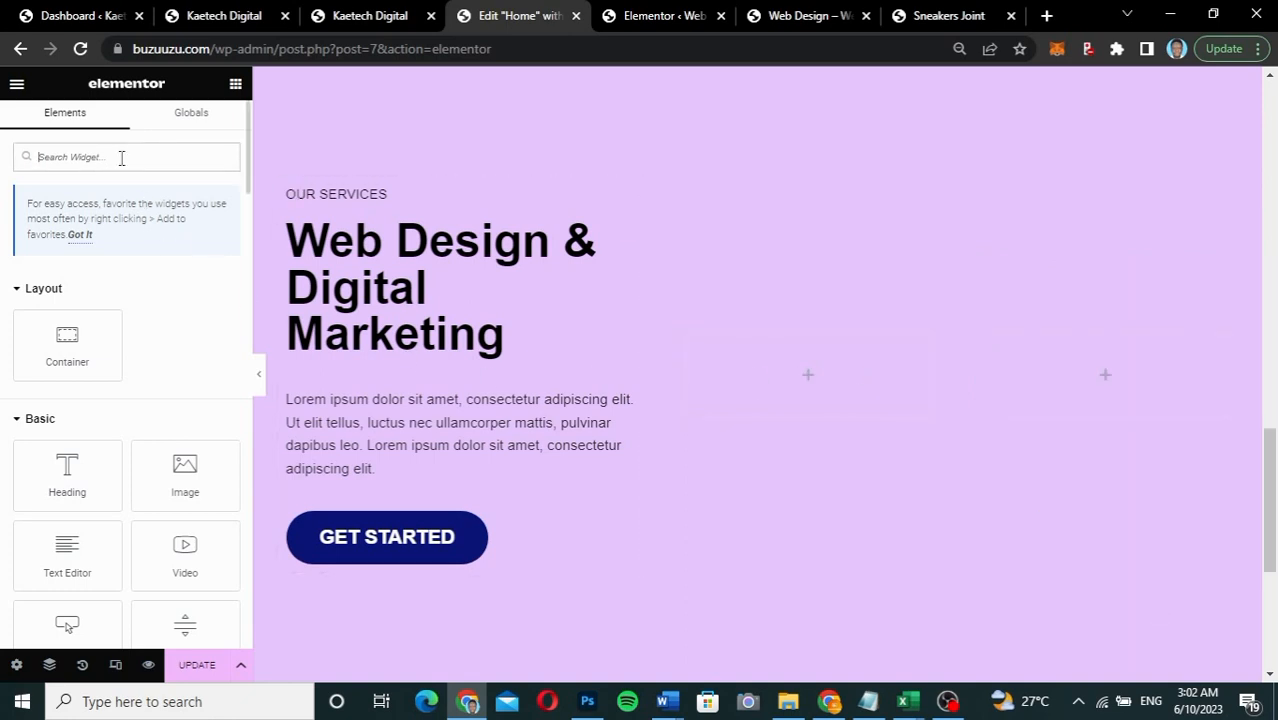
Step: Copy the Motto icon box from the About Us section and paste it into both empty Our Services containers
{"action": "scroll", "coordinate": [540, 275], "scroll_direction": "up", "scroll_amount": 5}
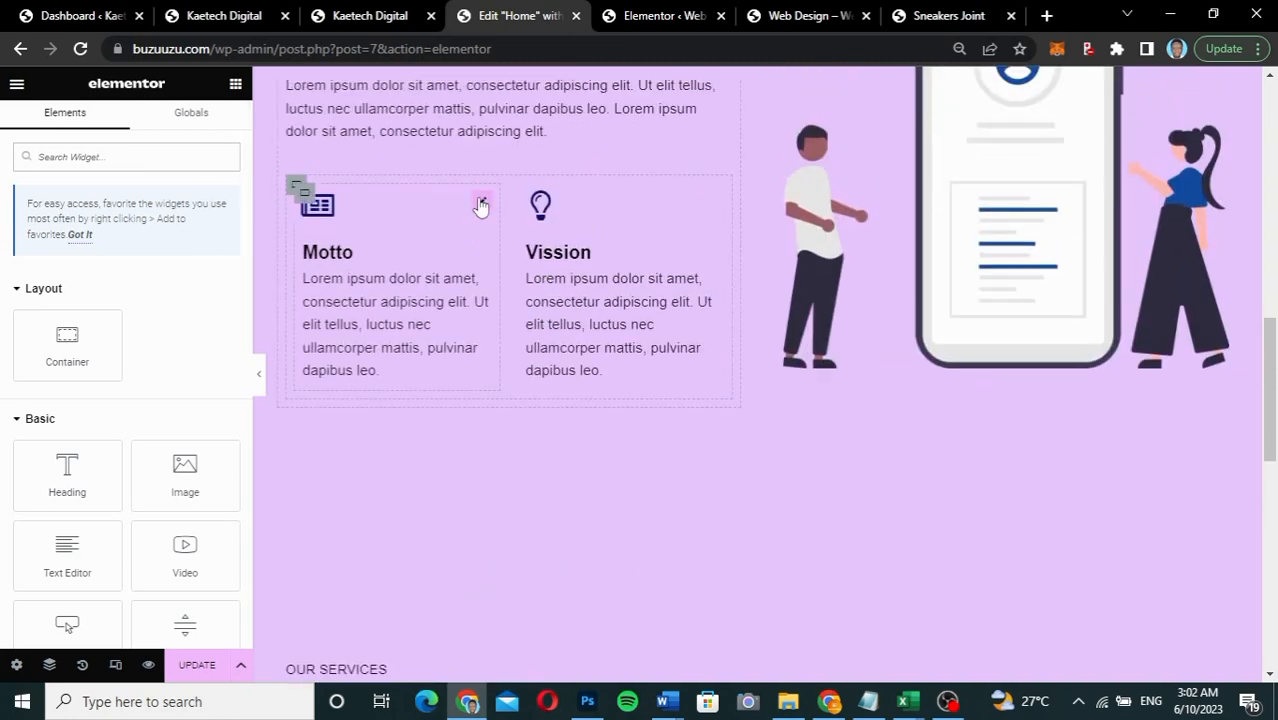
{"action": "right_click", "coordinate": [479, 200]}
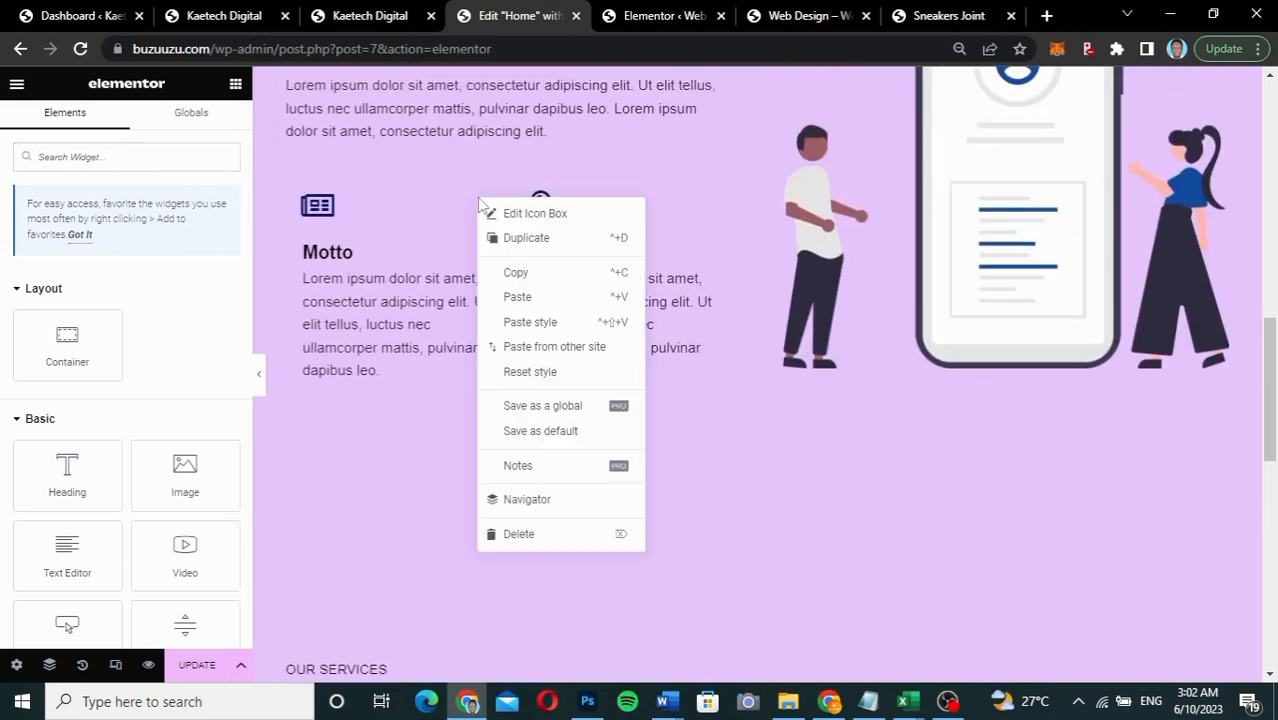
{"action": "left_click", "coordinate": [523, 273]}
{"action": "scroll", "coordinate": [522, 285], "scroll_direction": "down", "scroll_amount": 4}
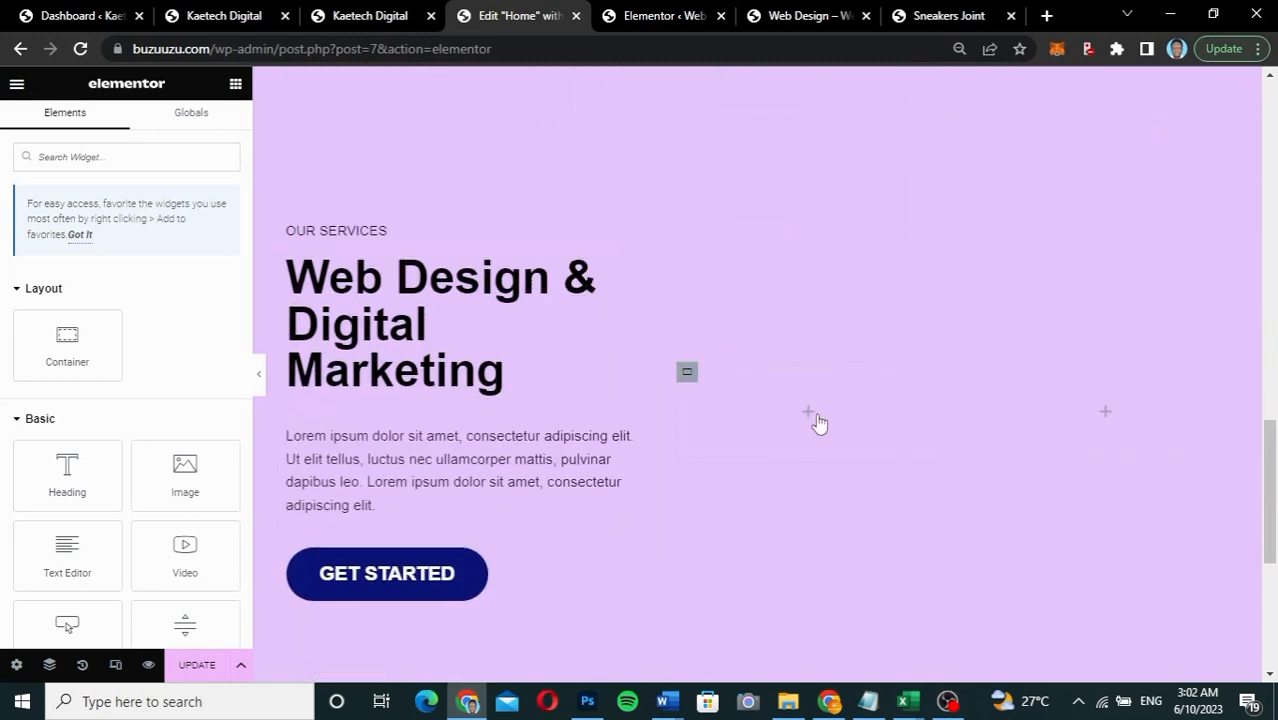
{"action": "right_click", "coordinate": [810, 417]}
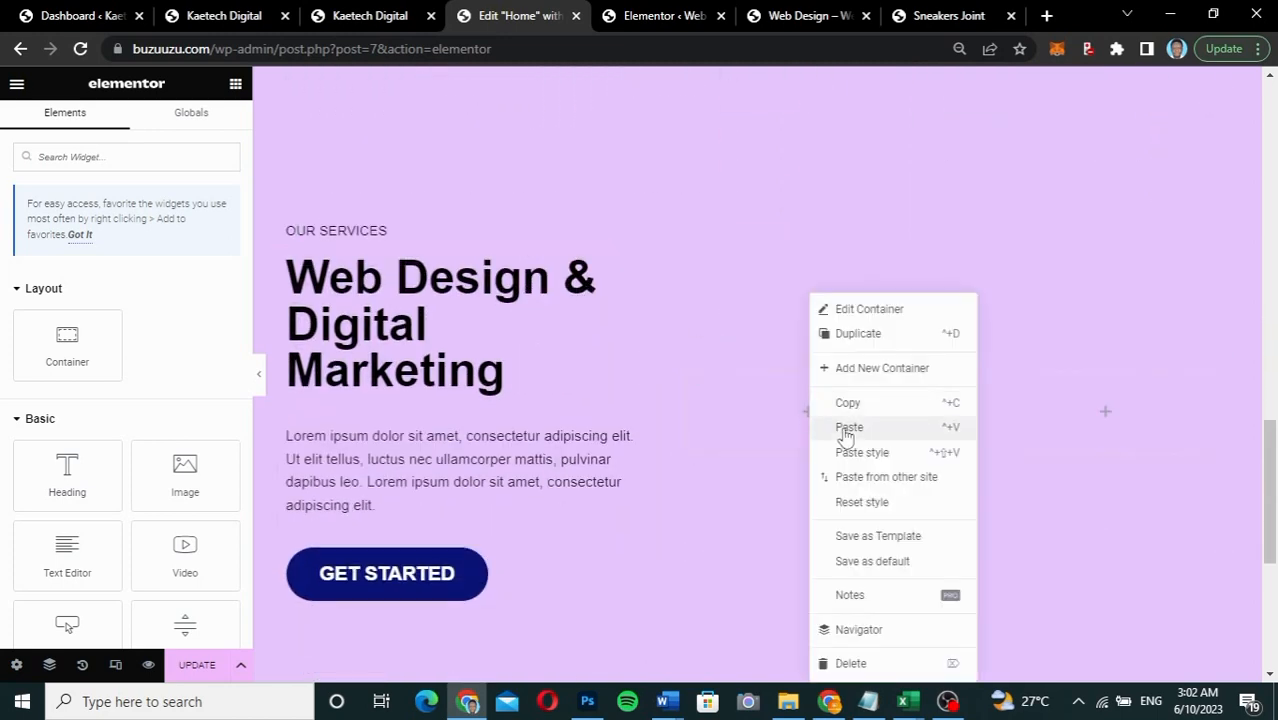
{"action": "left_click", "coordinate": [847, 430]}
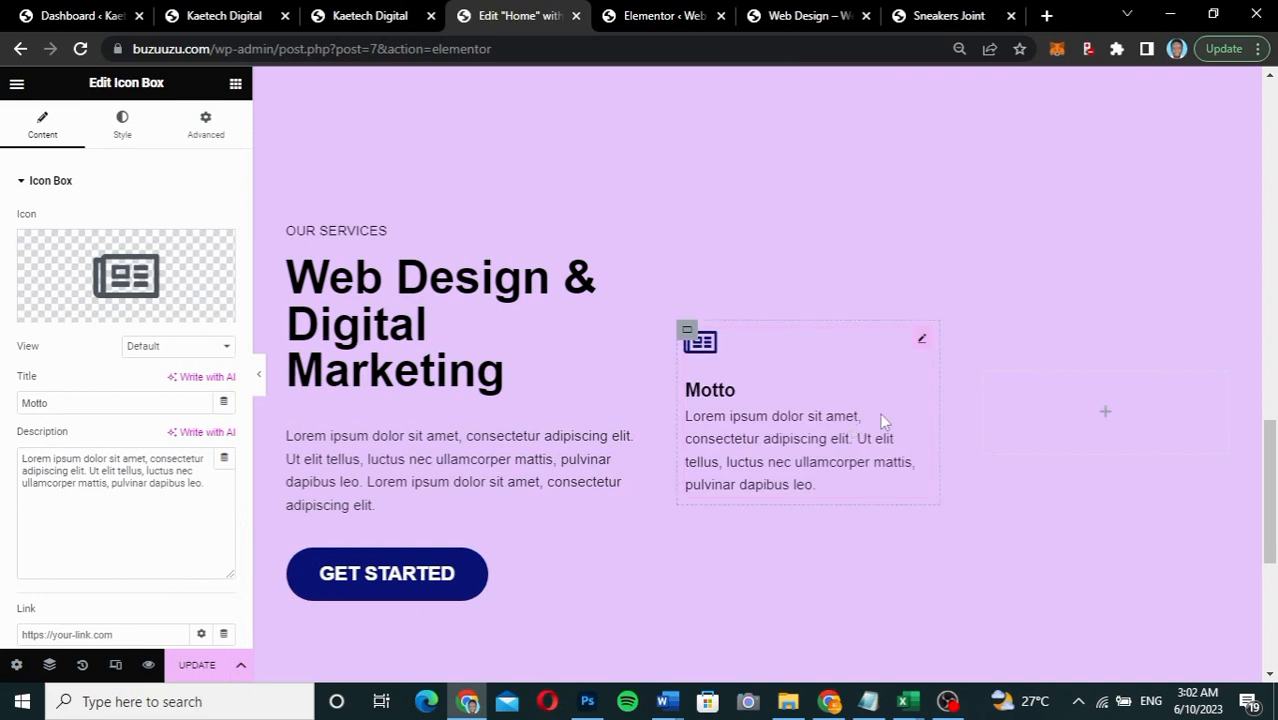
{"action": "right_click", "coordinate": [1106, 418]}
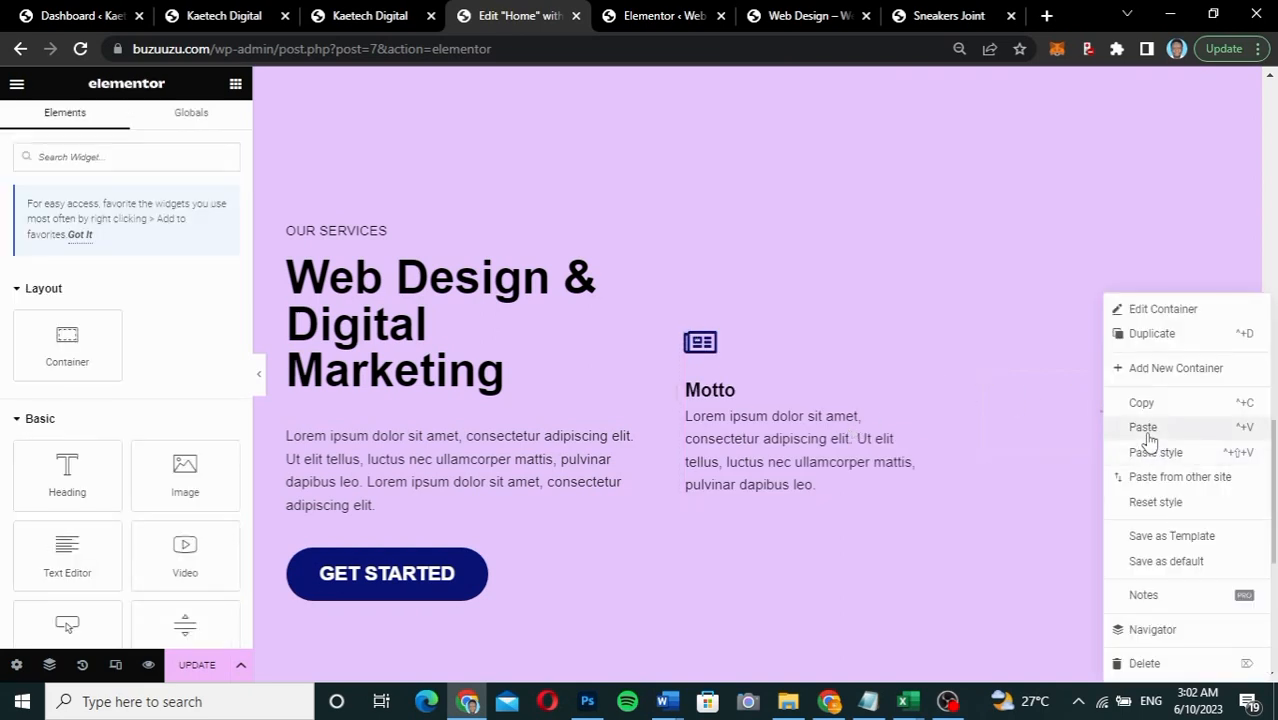
{"action": "left_click", "coordinate": [1143, 428]}
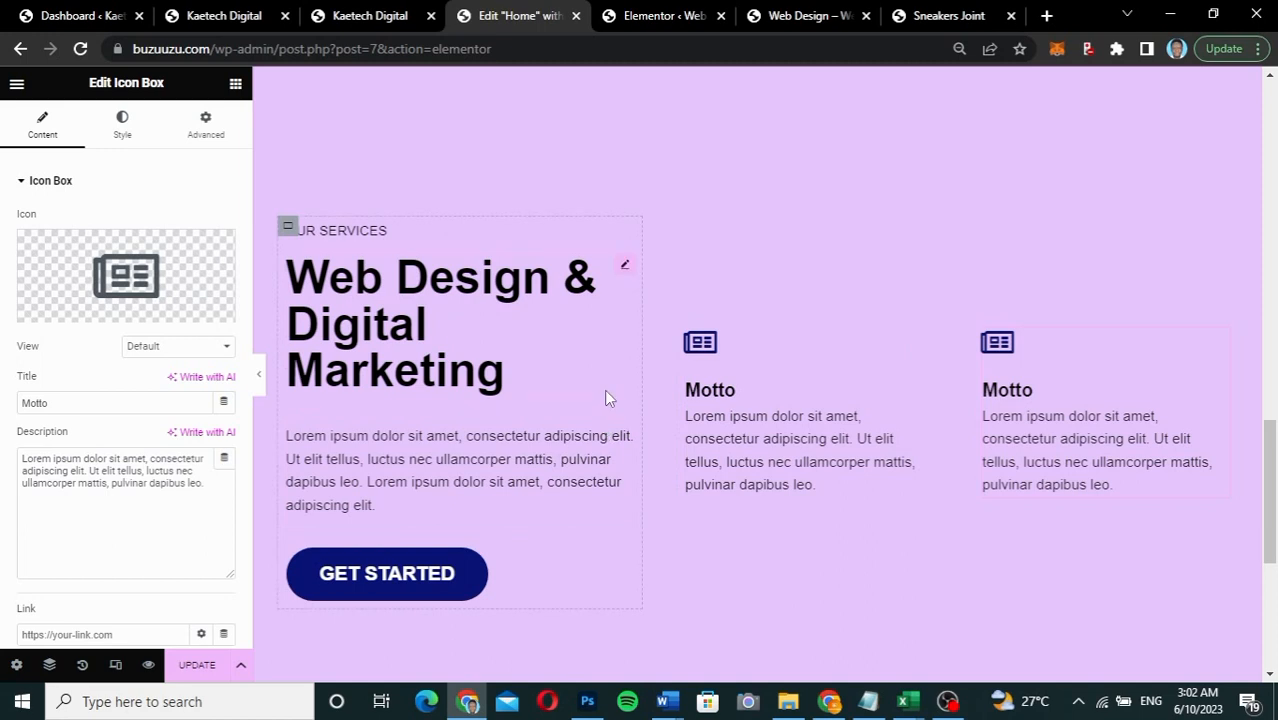
Step: Try resizing the Our Services text column to about 40% by its edge and preview the layout
{"action": "scroll", "coordinate": [605, 393], "scroll_direction": "down", "scroll_amount": 1}
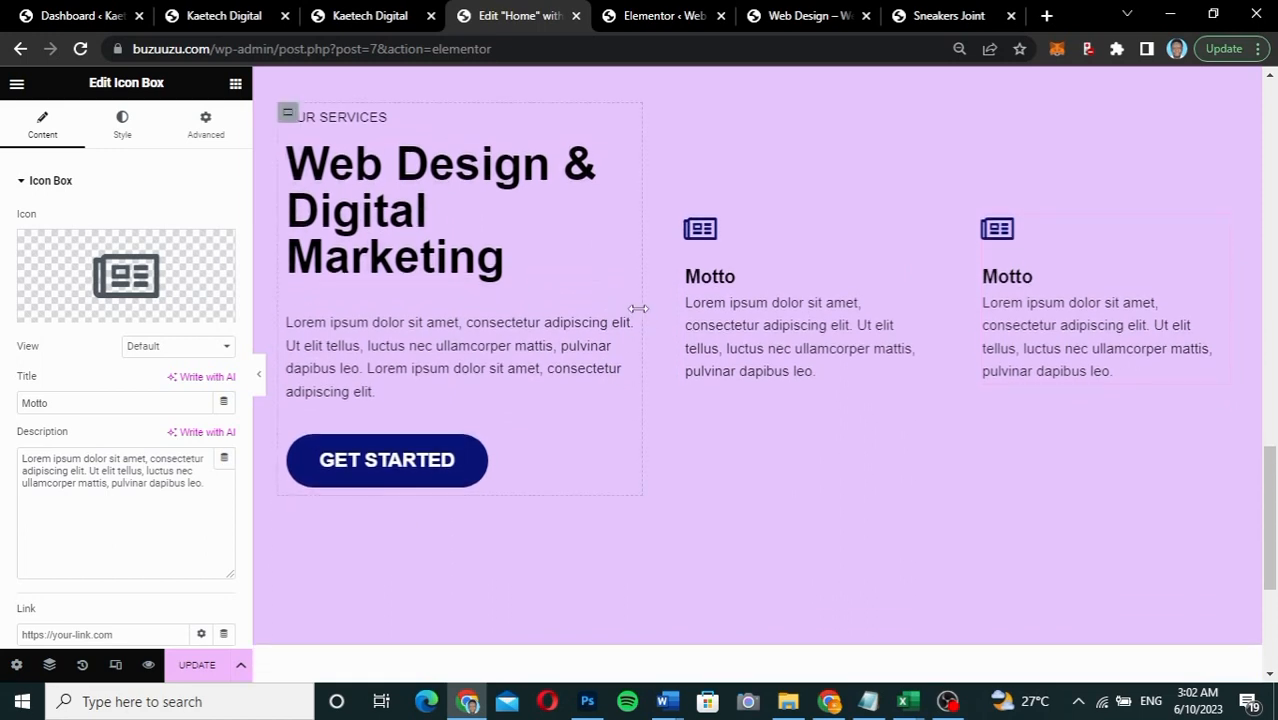
{"action": "left_click_drag", "start_coordinate": [638, 309], "coordinate": [686, 312]}
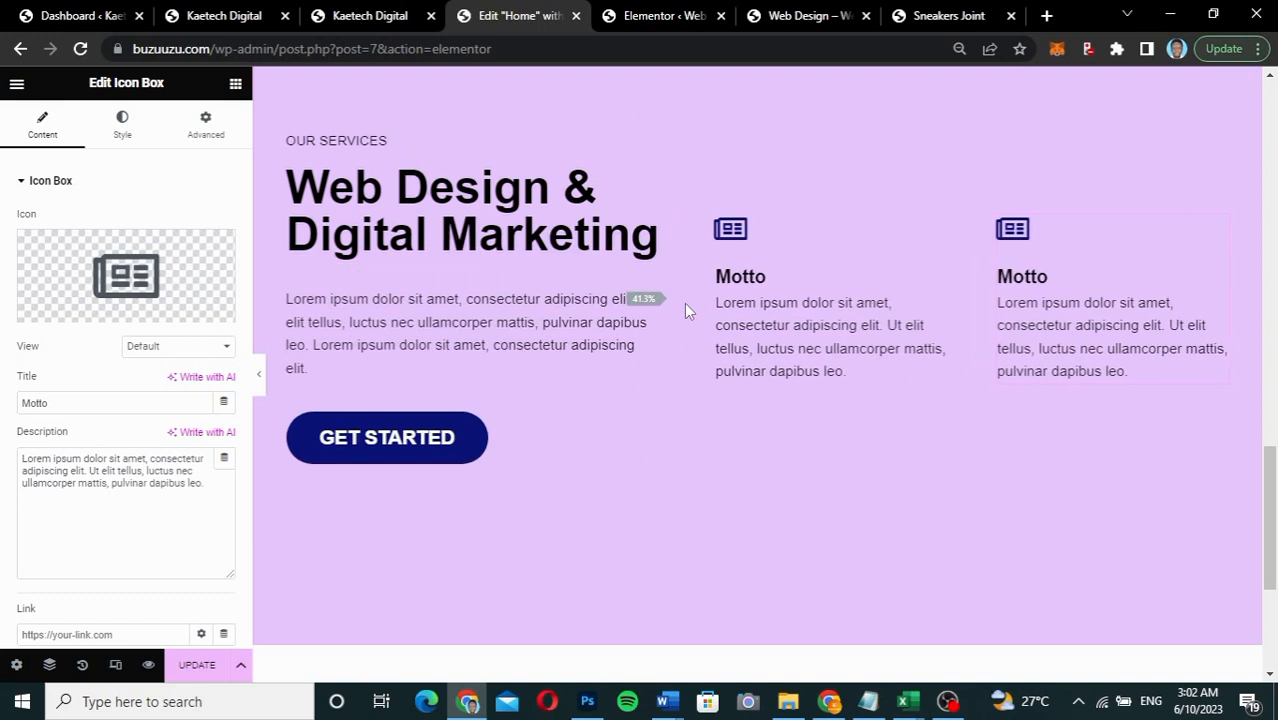
{"action": "left_click_drag", "start_coordinate": [684, 303], "coordinate": [619, 285]}
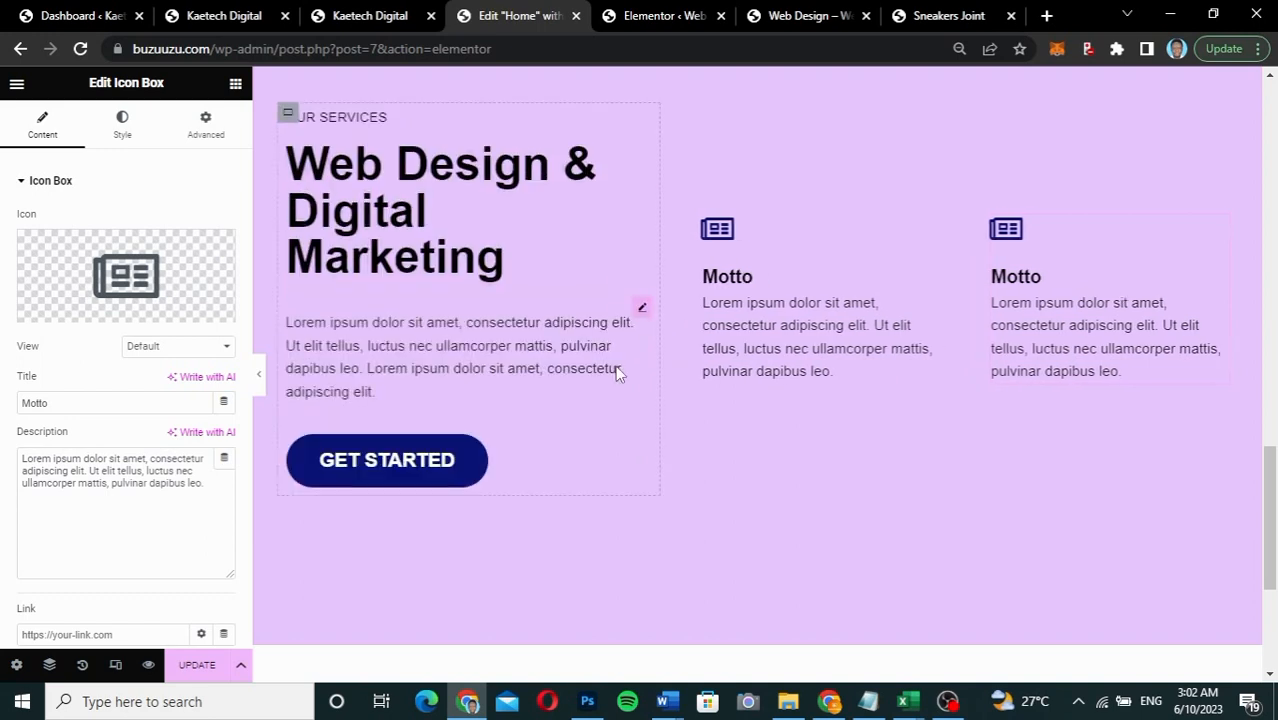
{"action": "left_click", "coordinate": [261, 374]}
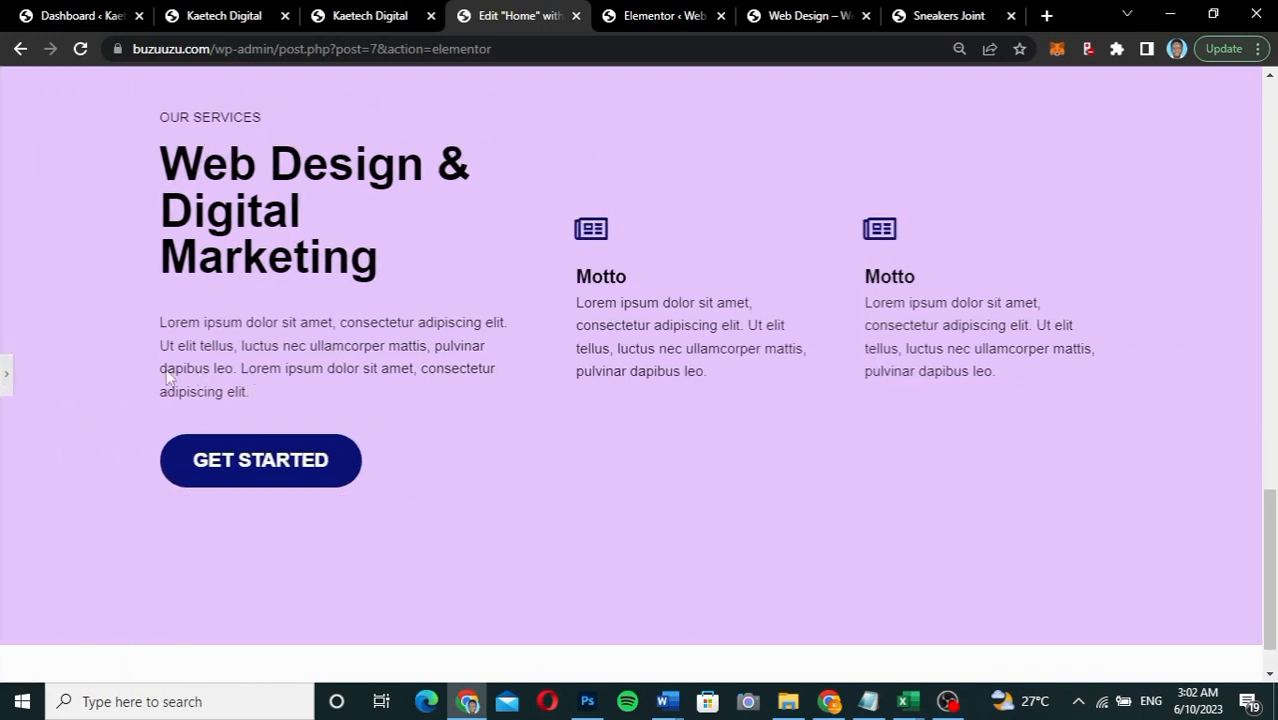
{"action": "left_click", "coordinate": [8, 378]}
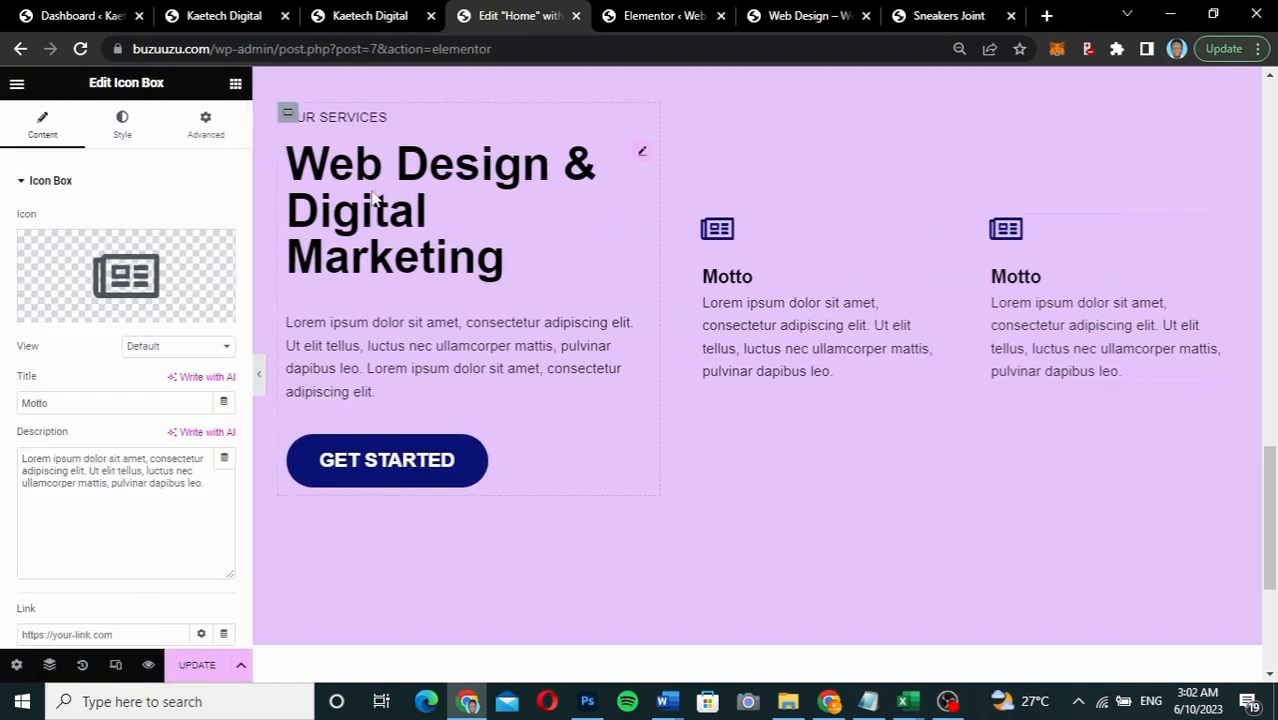
Step: Set the Our Services text container's width to 44% and preview the section without the editing panel
{"action": "left_click", "coordinate": [288, 115]}
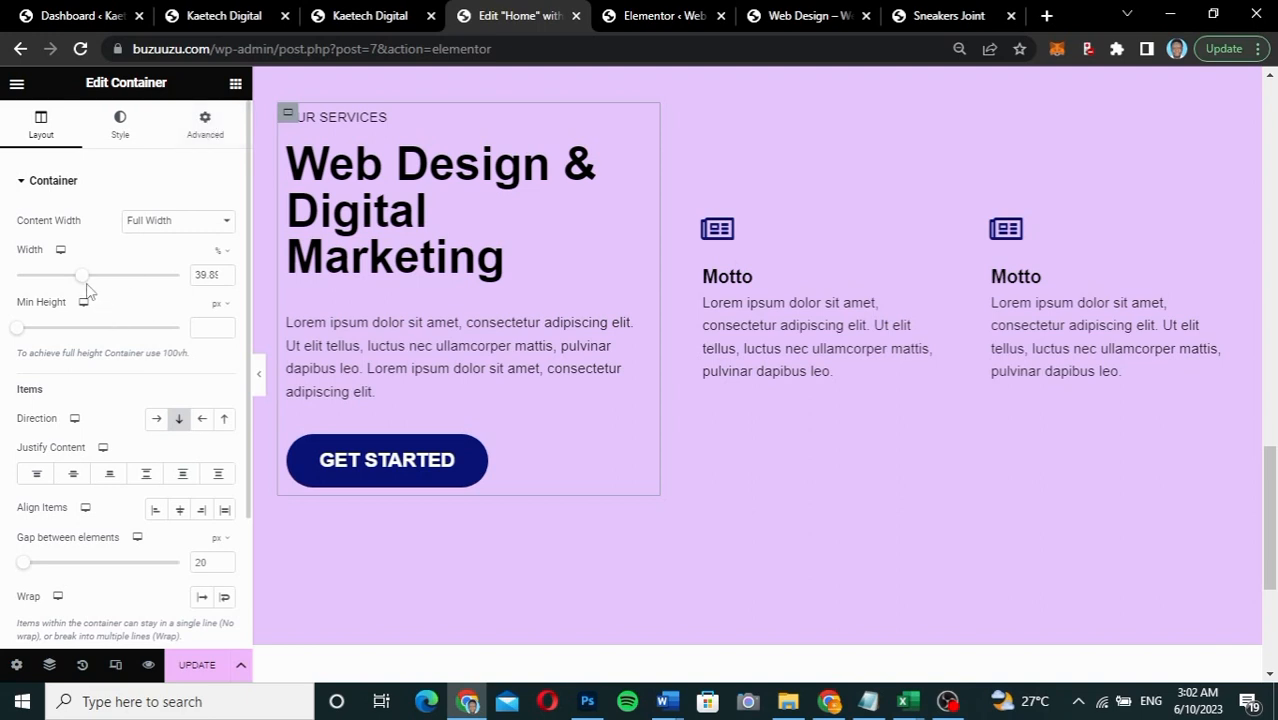
{"action": "left_click_drag", "start_coordinate": [87, 285], "coordinate": [91, 285]}
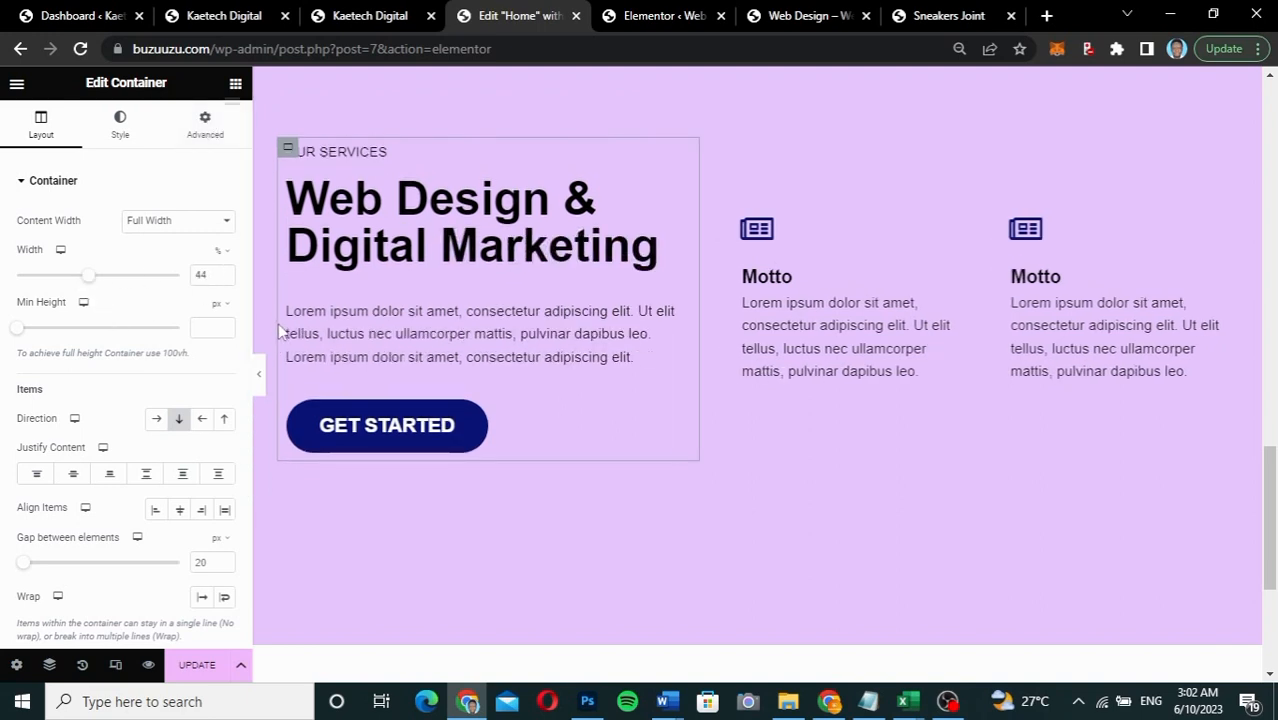
{"action": "left_click", "coordinate": [261, 390]}
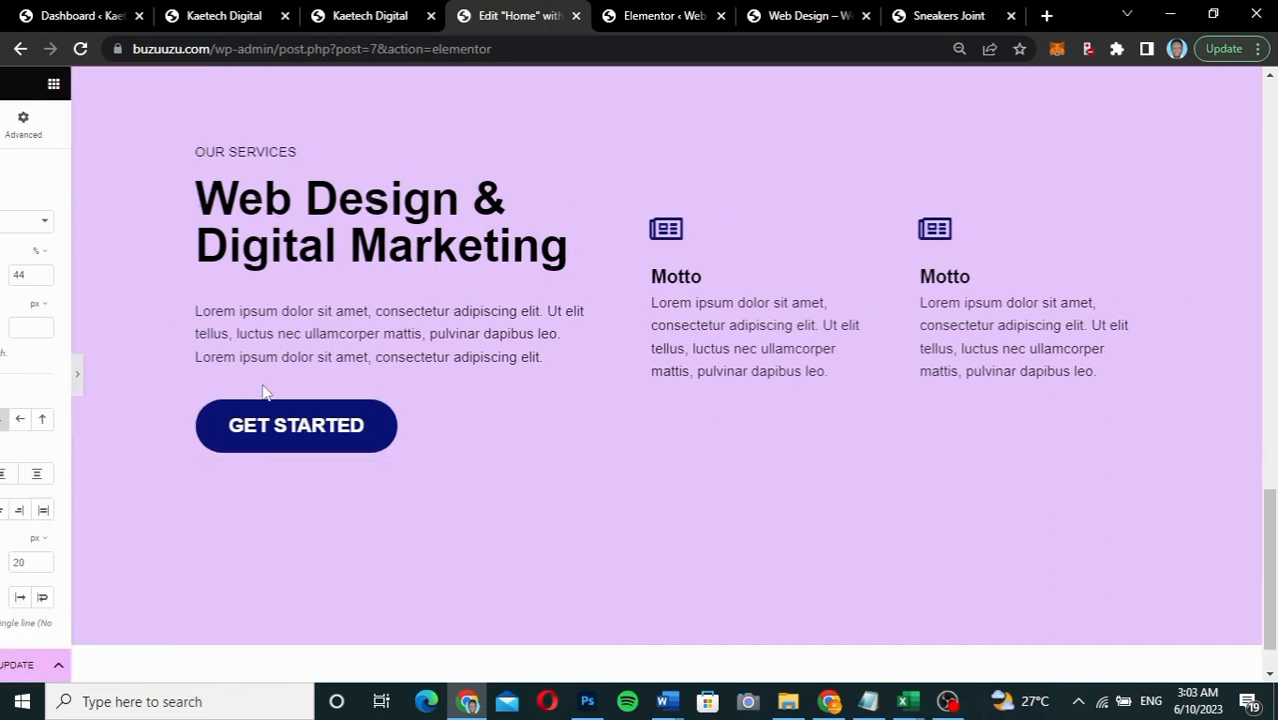
{"action": "scroll", "coordinate": [428, 404], "scroll_direction": "up", "scroll_amount": 3}
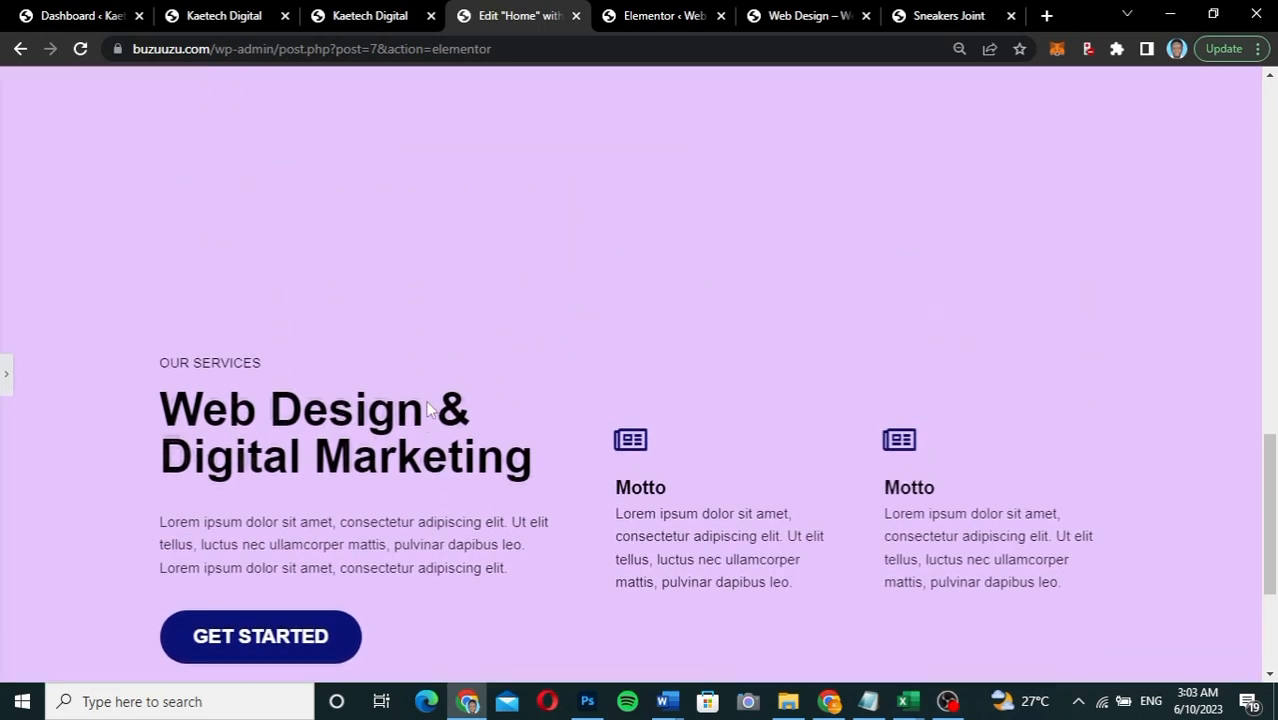
{"action": "scroll", "coordinate": [428, 406], "scroll_direction": "down", "scroll_amount": 3}
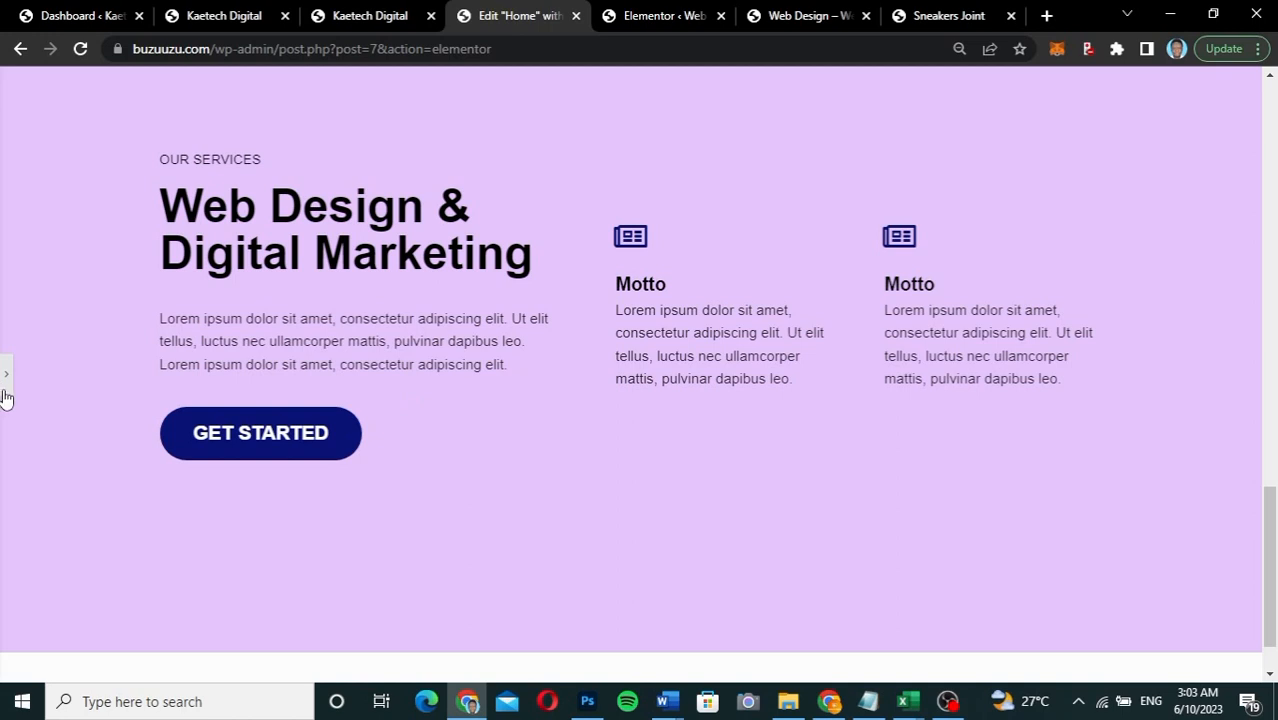
{"action": "left_click", "coordinate": [5, 388]}
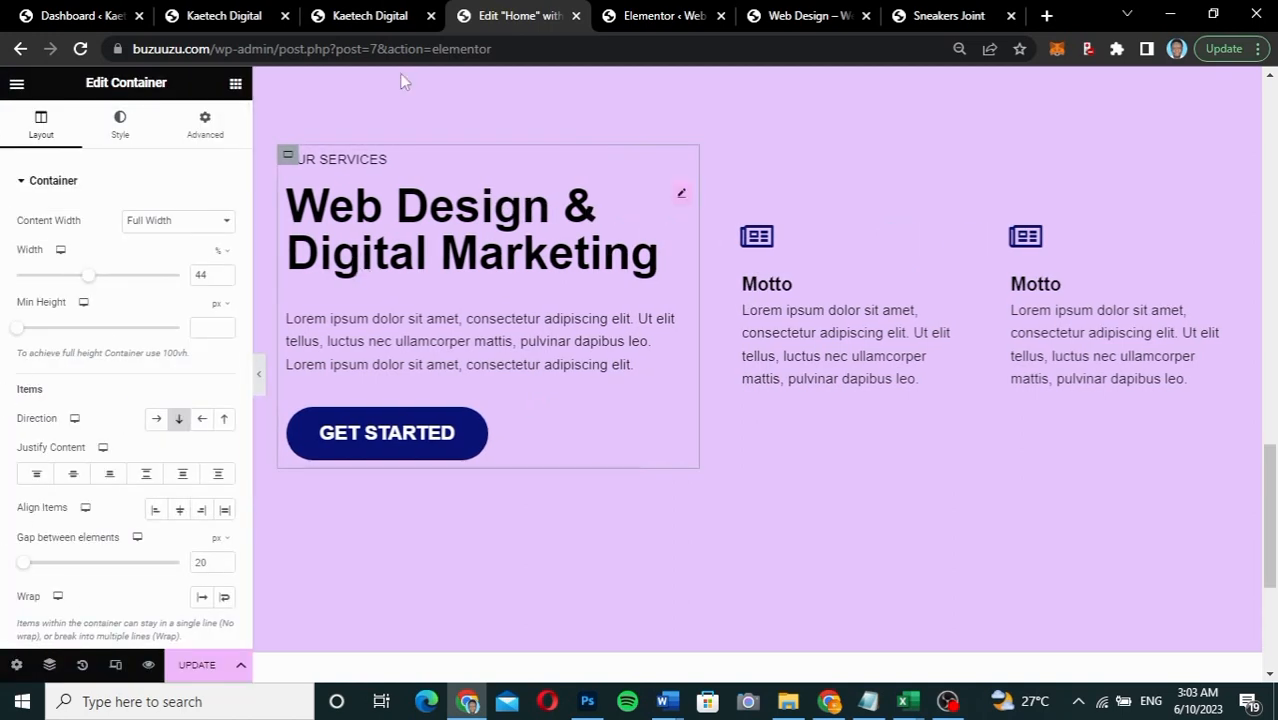
Step: Replace the first Our Services icon box's title with "Responsive Web Design", copied from the demo site
{"action": "left_click", "coordinate": [379, 18]}
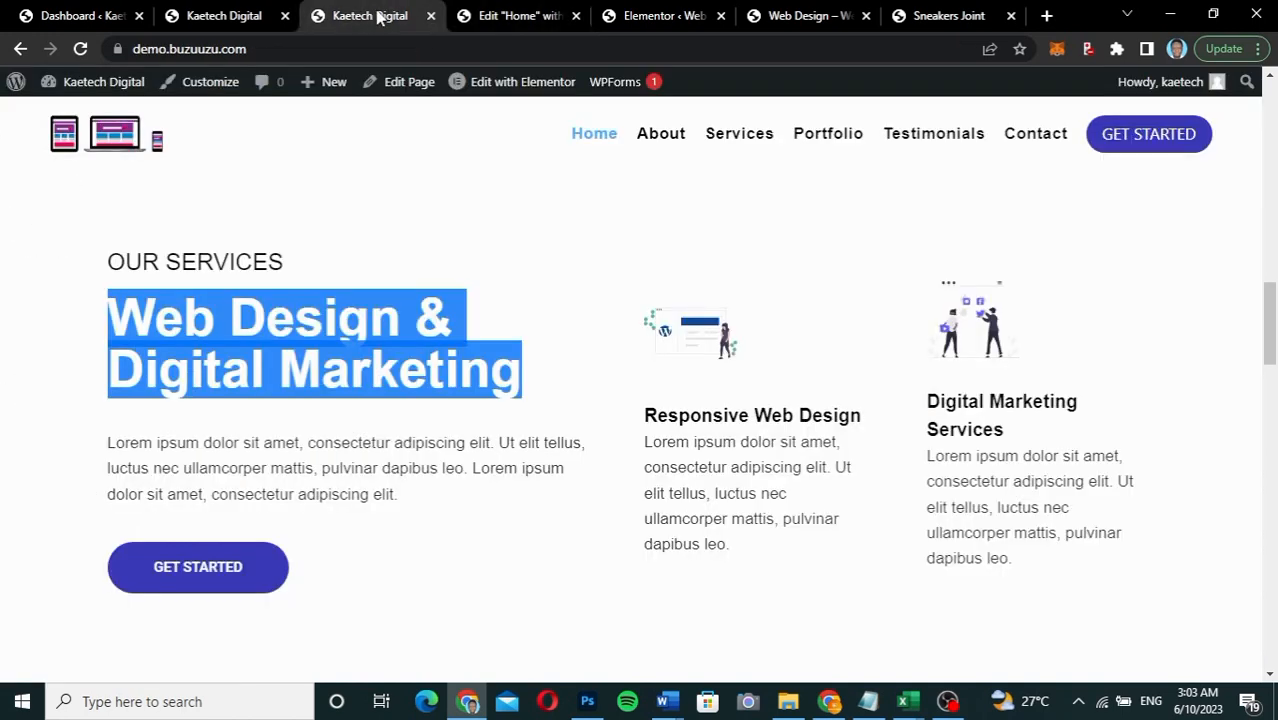
{"action": "left_click", "coordinate": [511, 17]}
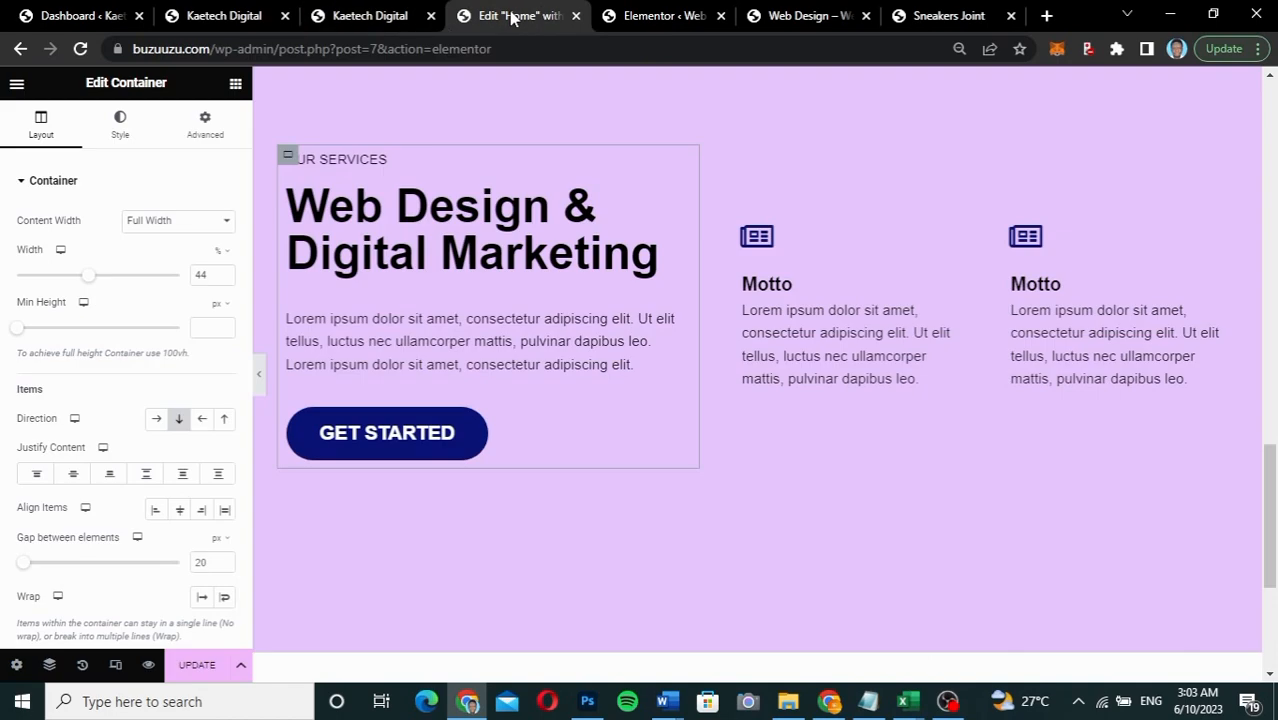
{"action": "left_click", "coordinate": [385, 16]}
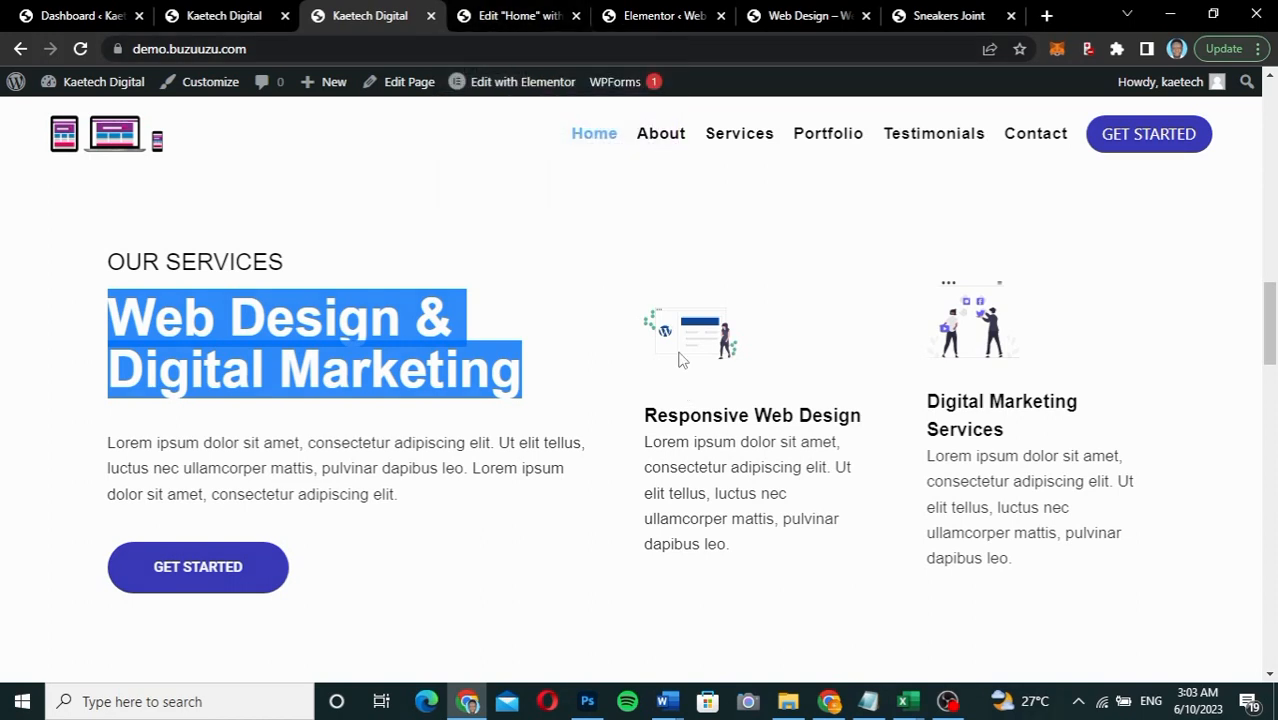
{"action": "left_click_drag", "start_coordinate": [648, 415], "coordinate": [861, 436]}
{"action": "key", "text": "ctrl+c"}
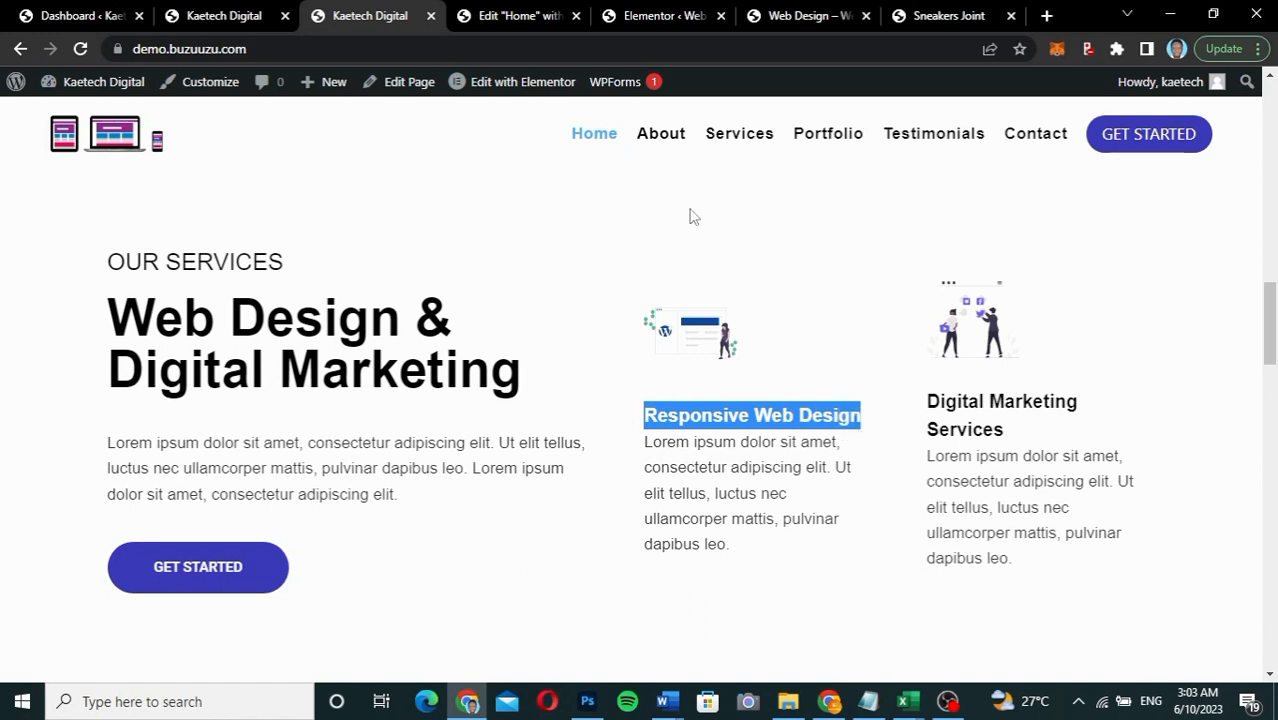
{"action": "left_click", "coordinate": [245, 15]}
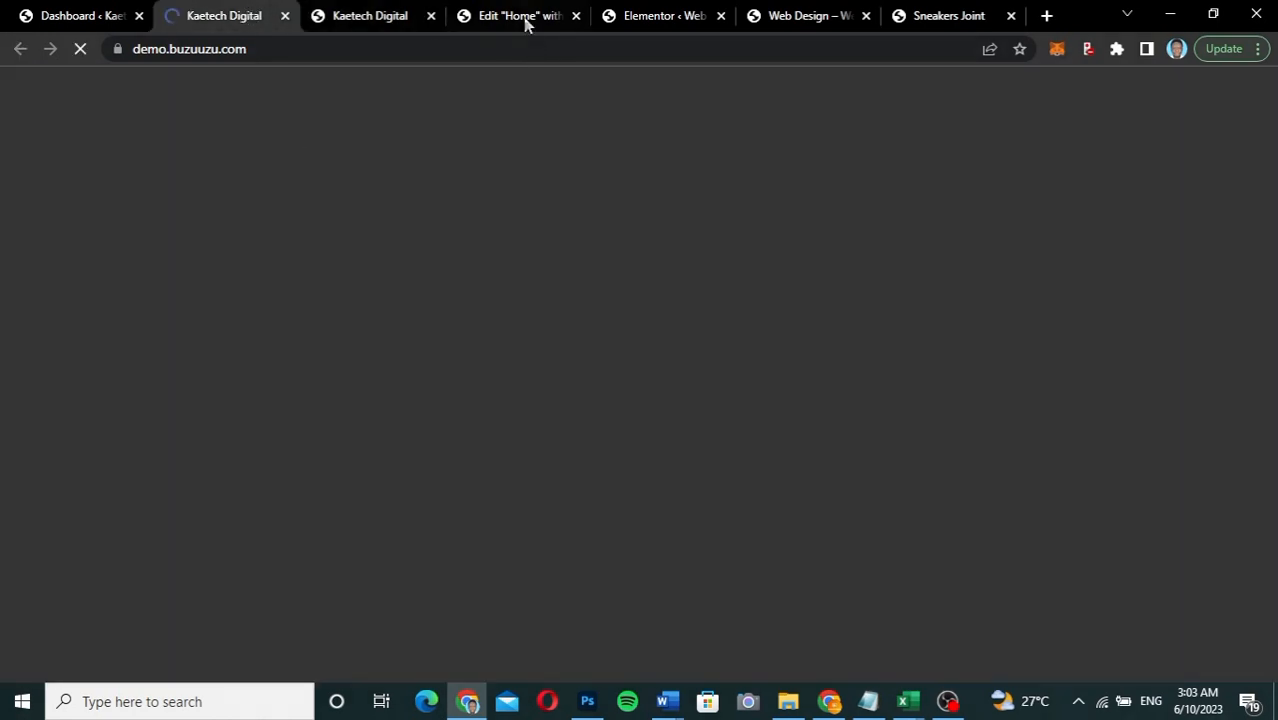
{"action": "left_click", "coordinate": [518, 15]}
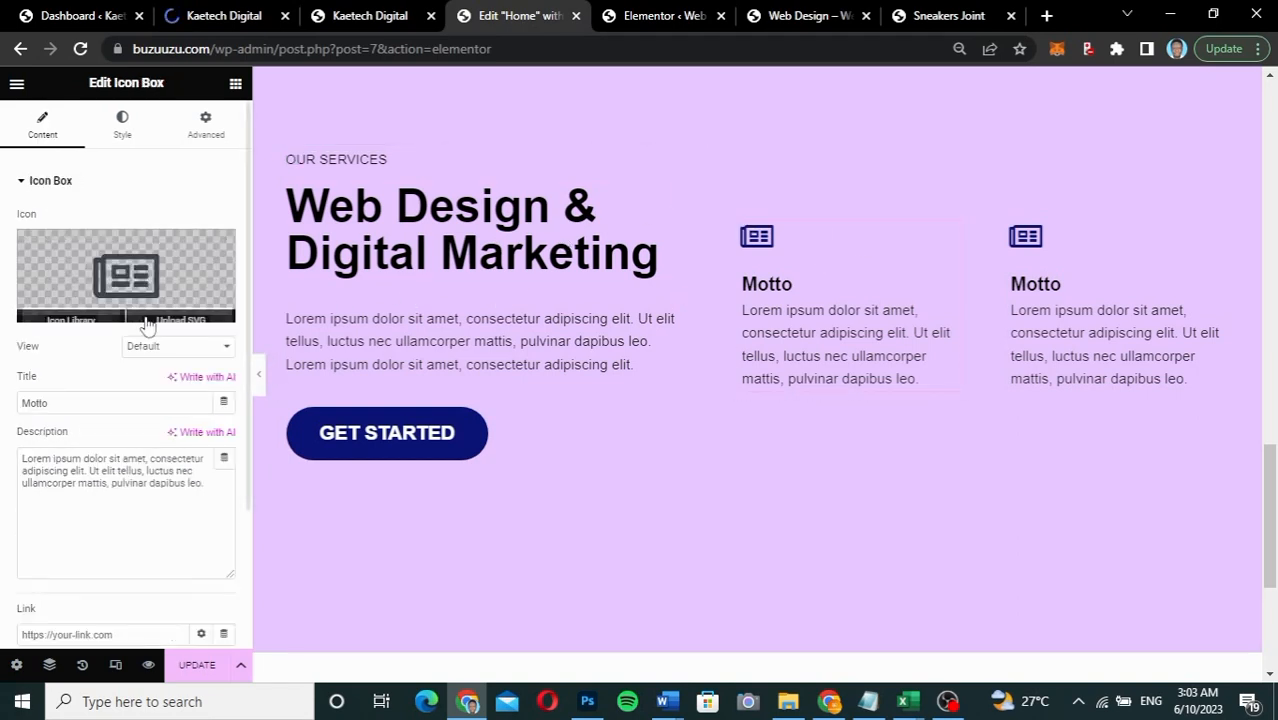
{"action": "left_click_drag", "start_coordinate": [46, 403], "coordinate": [3, 400]}
{"action": "key", "text": "ctrl+v"}
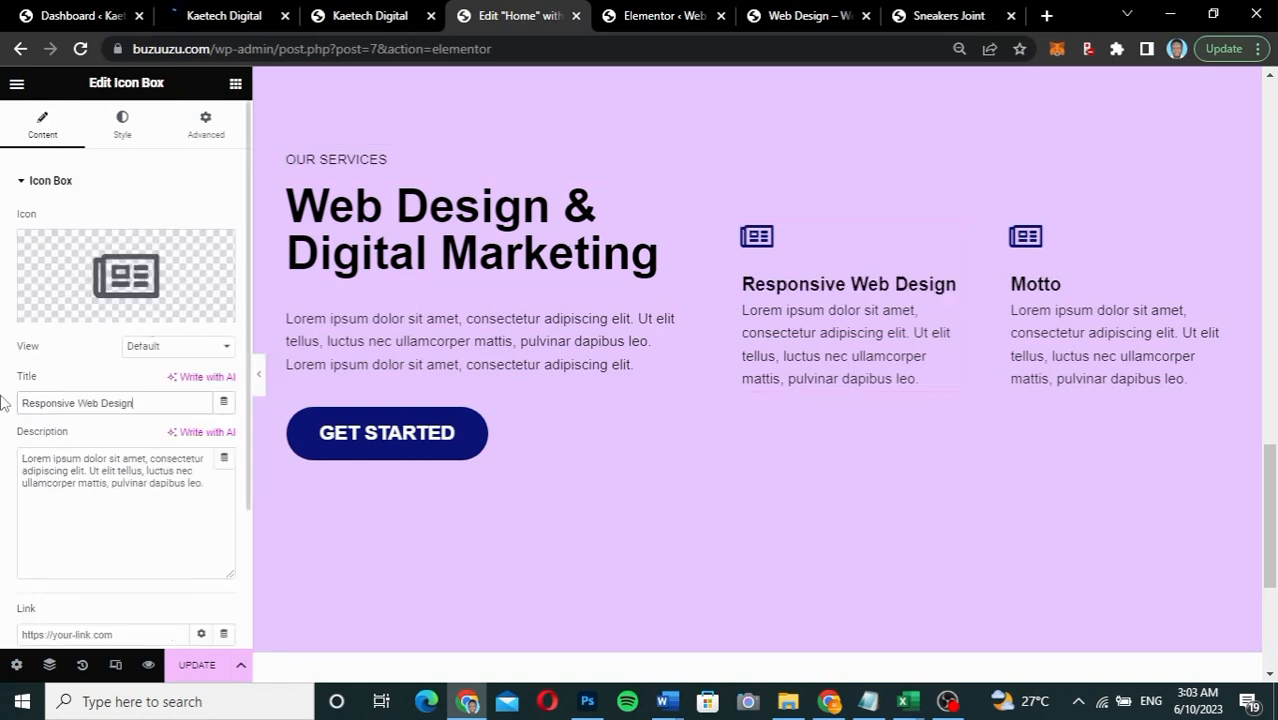
Step: Replace the second Our Services icon box's title with "Digital Marketing Services", copied from the demo site
{"action": "left_click", "coordinate": [365, 22]}
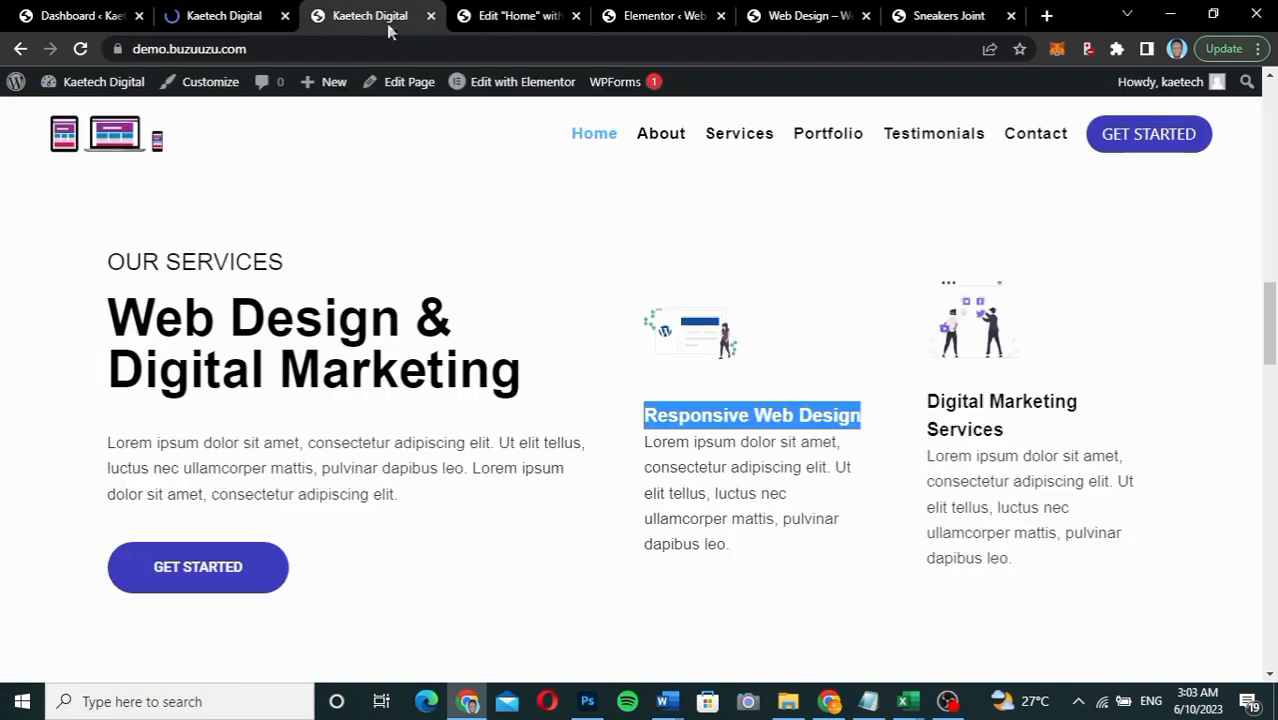
{"action": "left_click_drag", "start_coordinate": [1008, 436], "coordinate": [909, 413]}
{"action": "key", "text": "ctrl+c"}
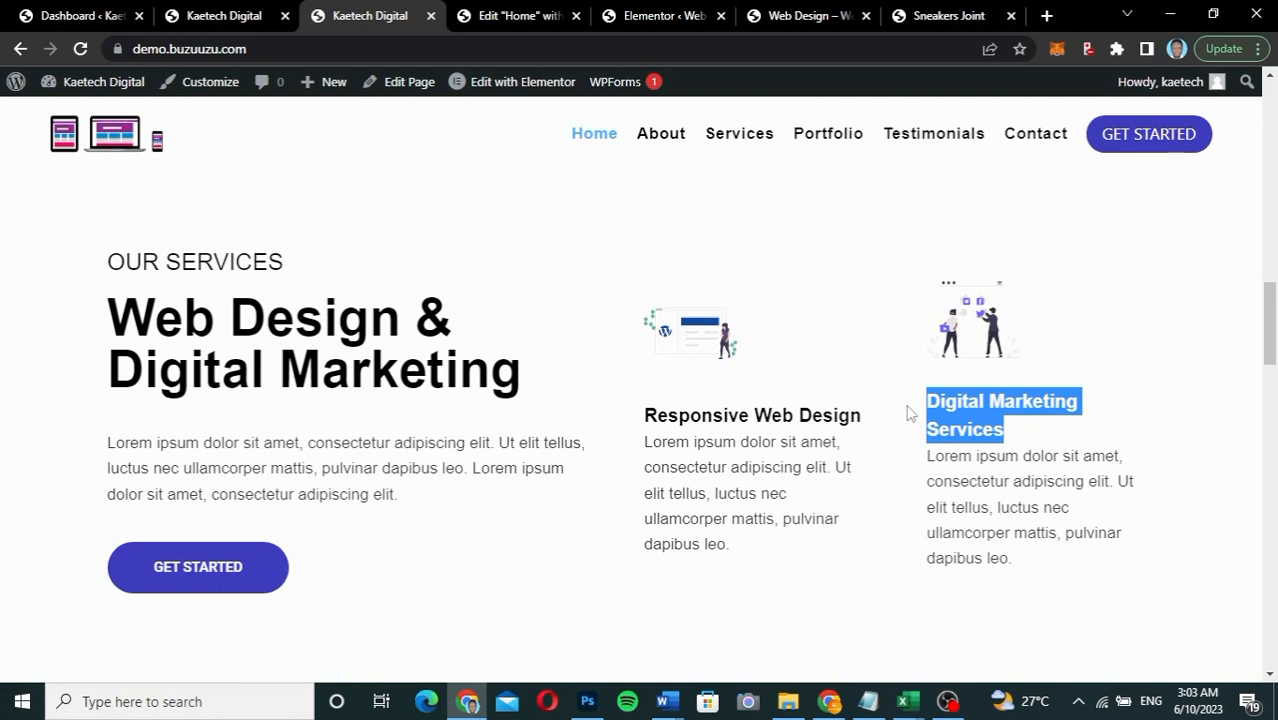
{"action": "left_click", "coordinate": [510, 16]}
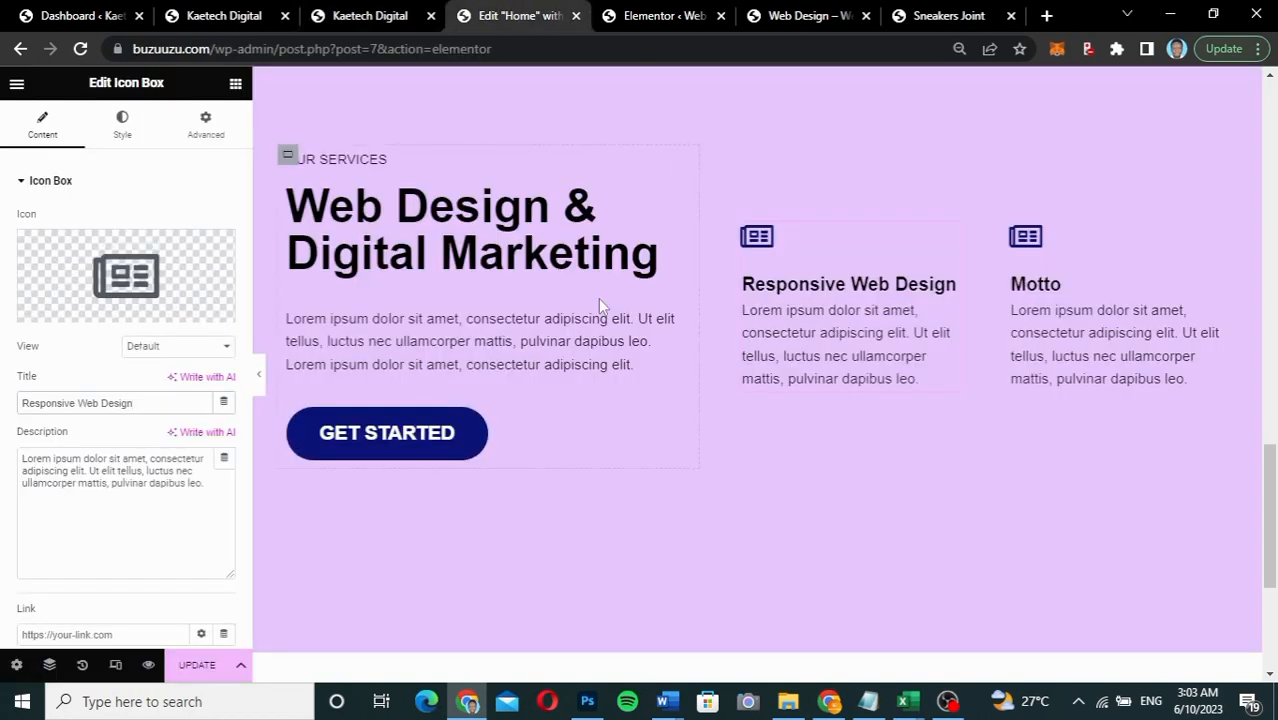
{"action": "left_click", "coordinate": [1218, 242]}
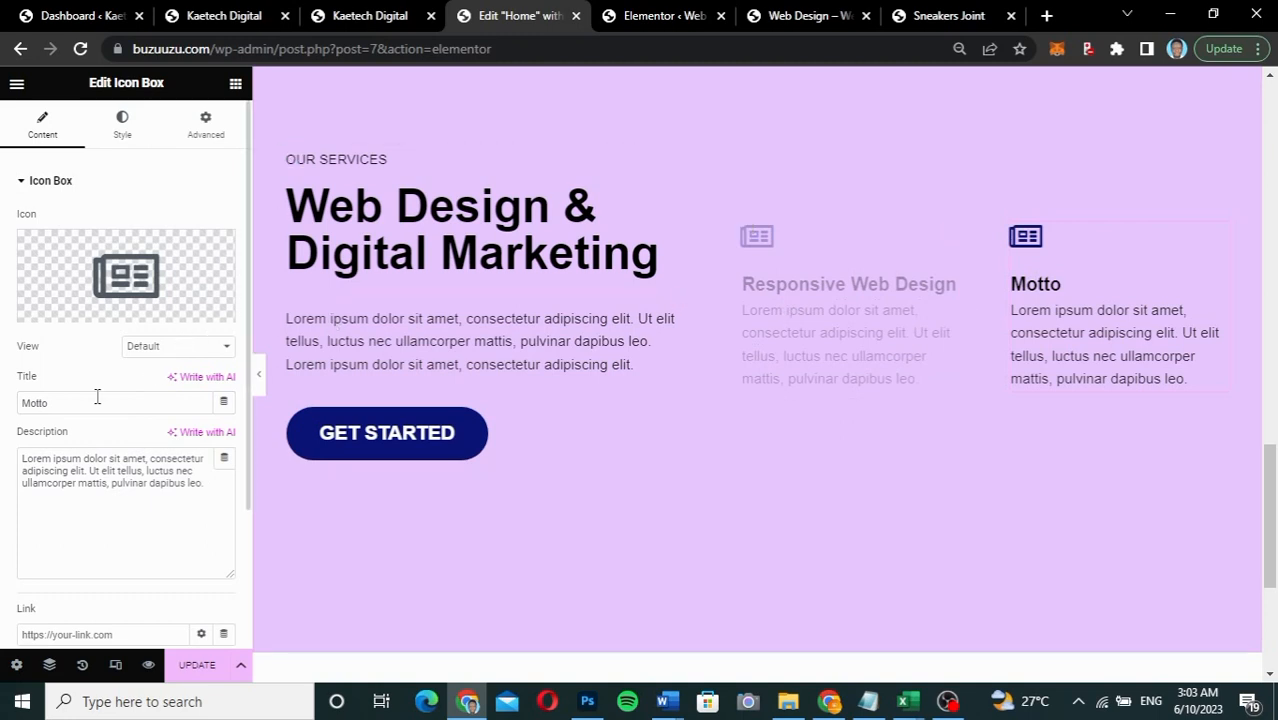
{"action": "left_click_drag", "start_coordinate": [71, 407], "coordinate": [3, 404]}
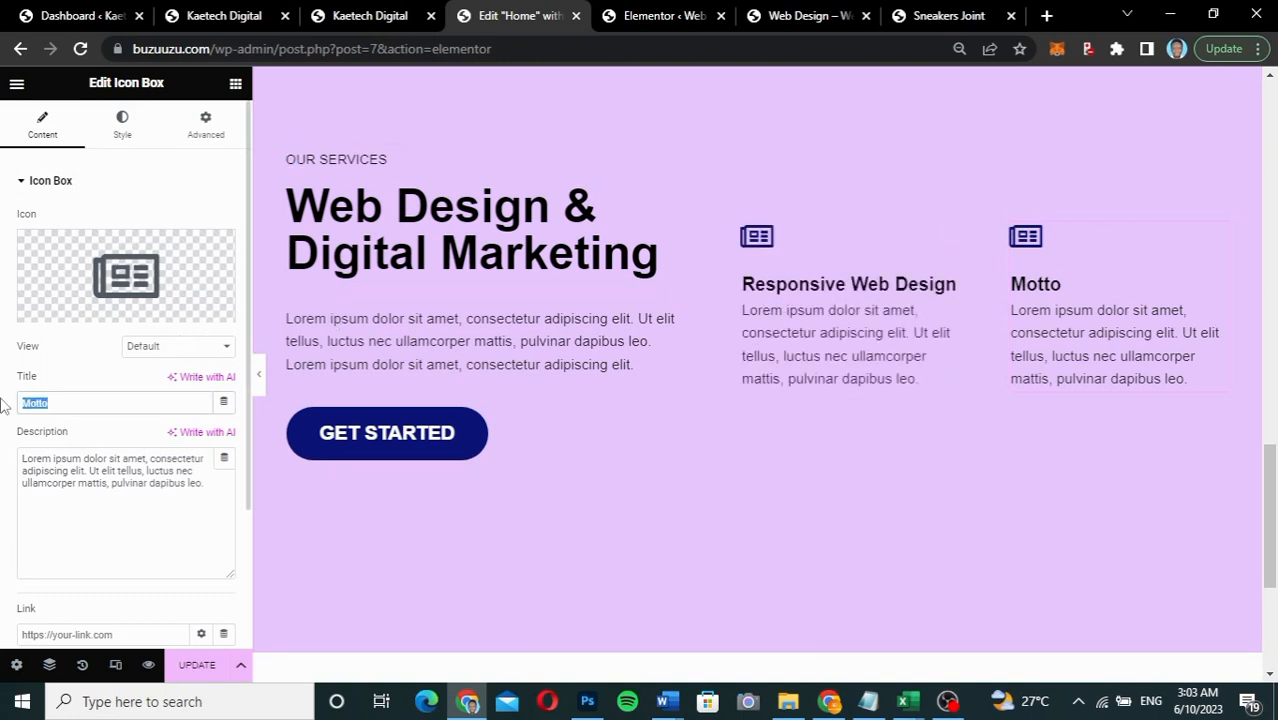
{"action": "key", "text": "ctrl+v"}
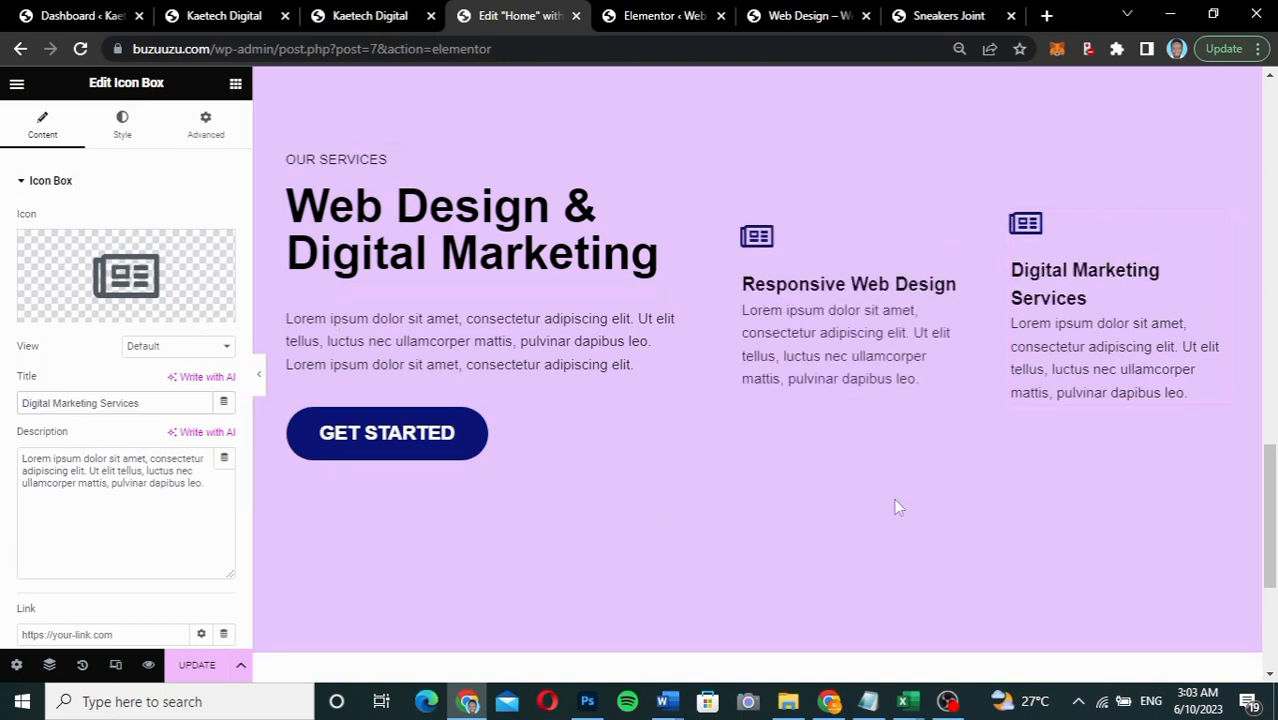
Step: Start an SVG upload for the Responsive Web Design box's icon and enable unfiltered file uploads
{"action": "left_click", "coordinate": [950, 232]}
{"action": "mouse_move", "coordinate": [200, 280]}
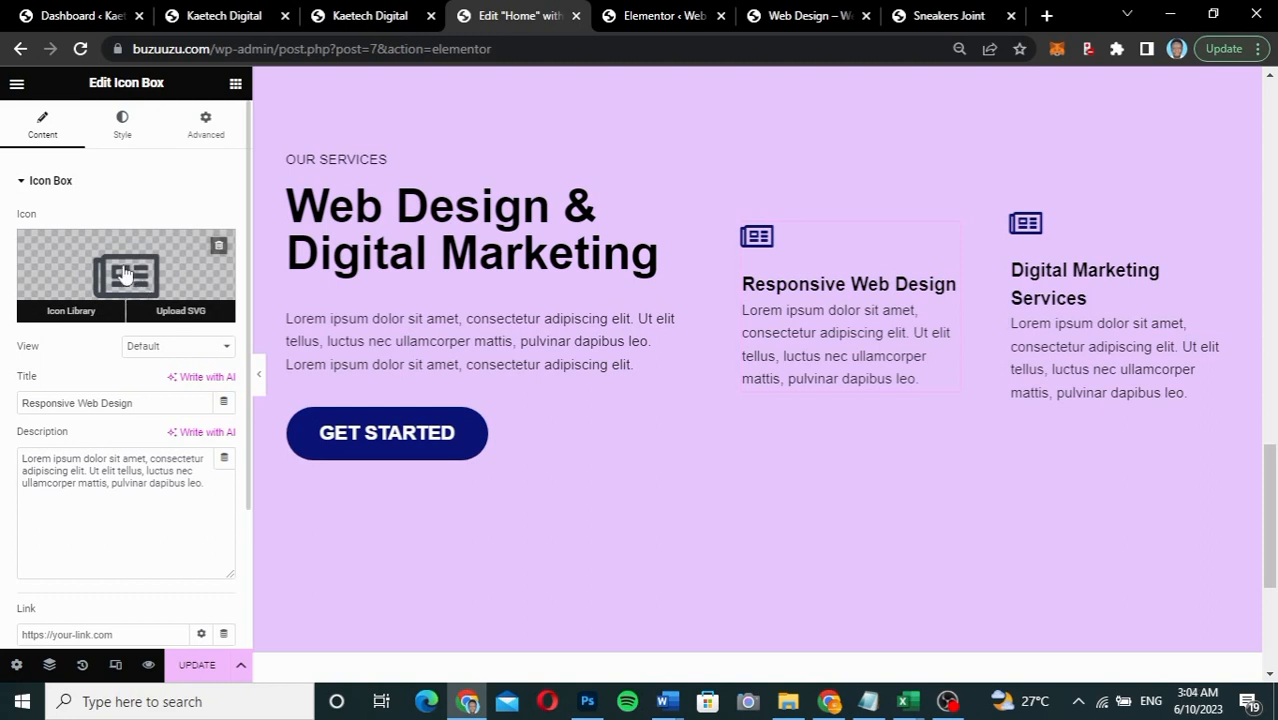
{"action": "left_click", "coordinate": [172, 312]}
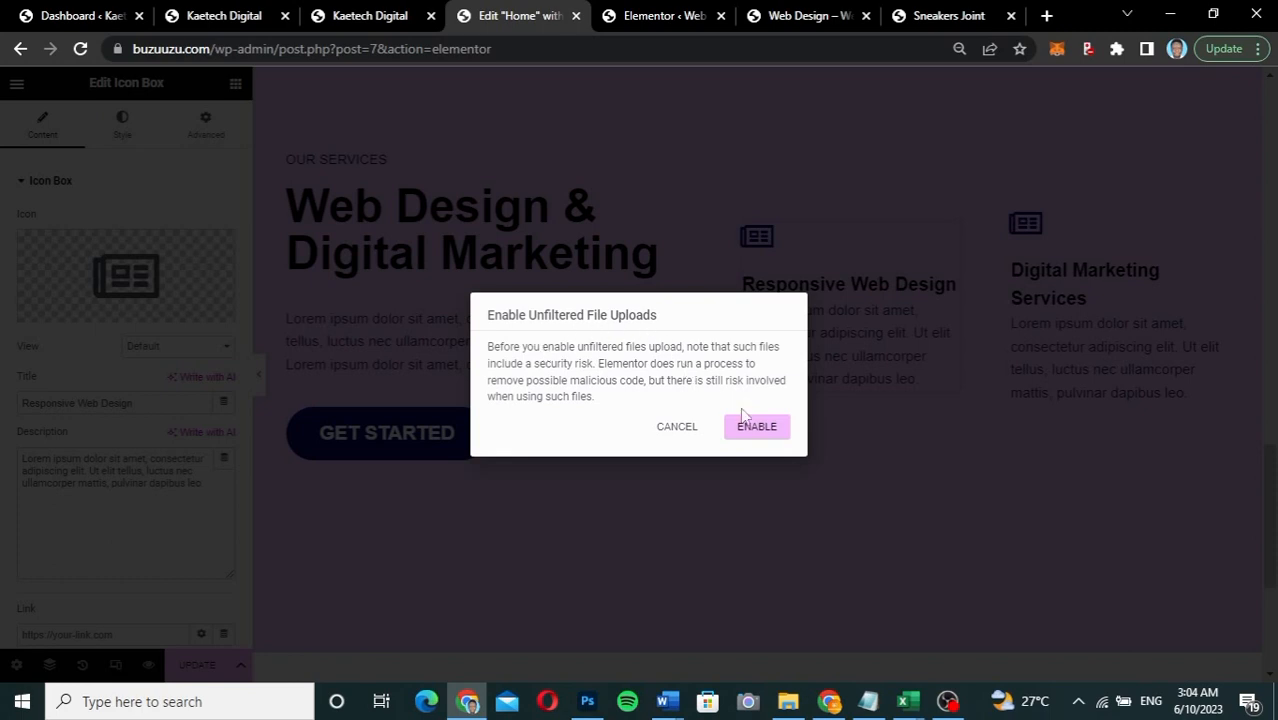
{"action": "left_click", "coordinate": [759, 430]}
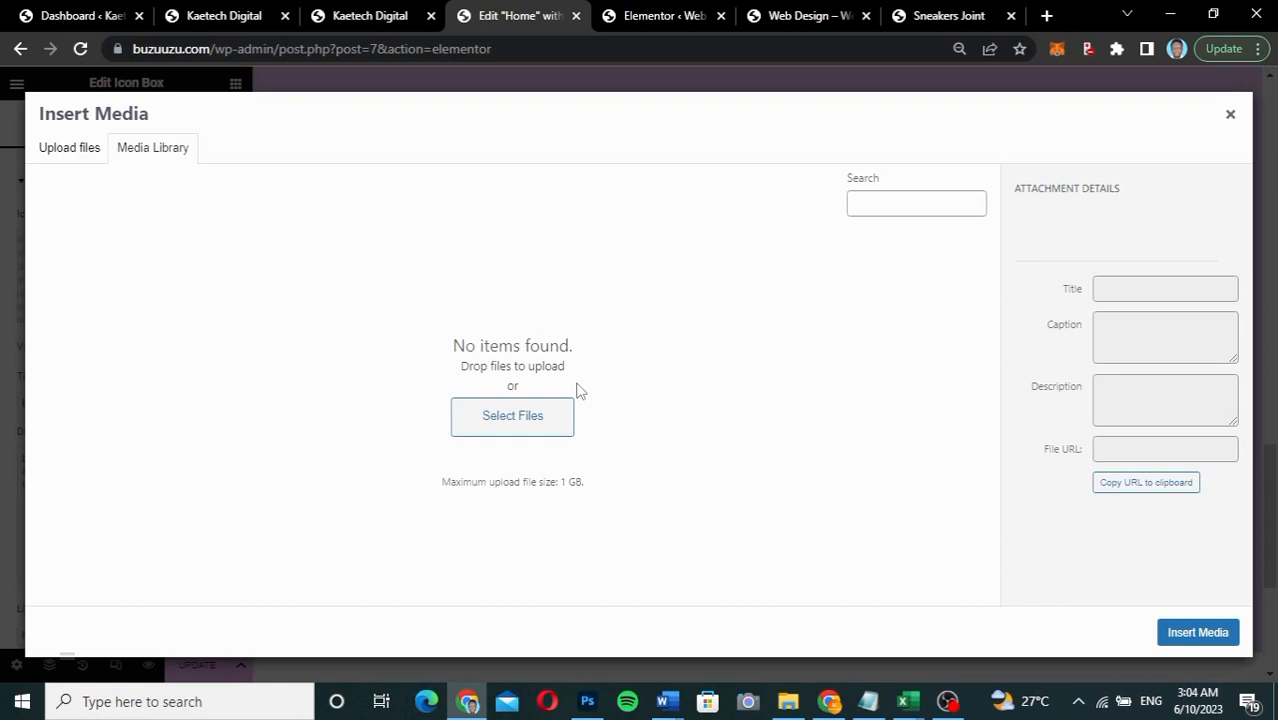
Step: Upload the Social and wordpress files from the desktop's Website Design > Images folder and insert wordpress.svg as the icon
{"action": "left_click", "coordinate": [513, 428]}
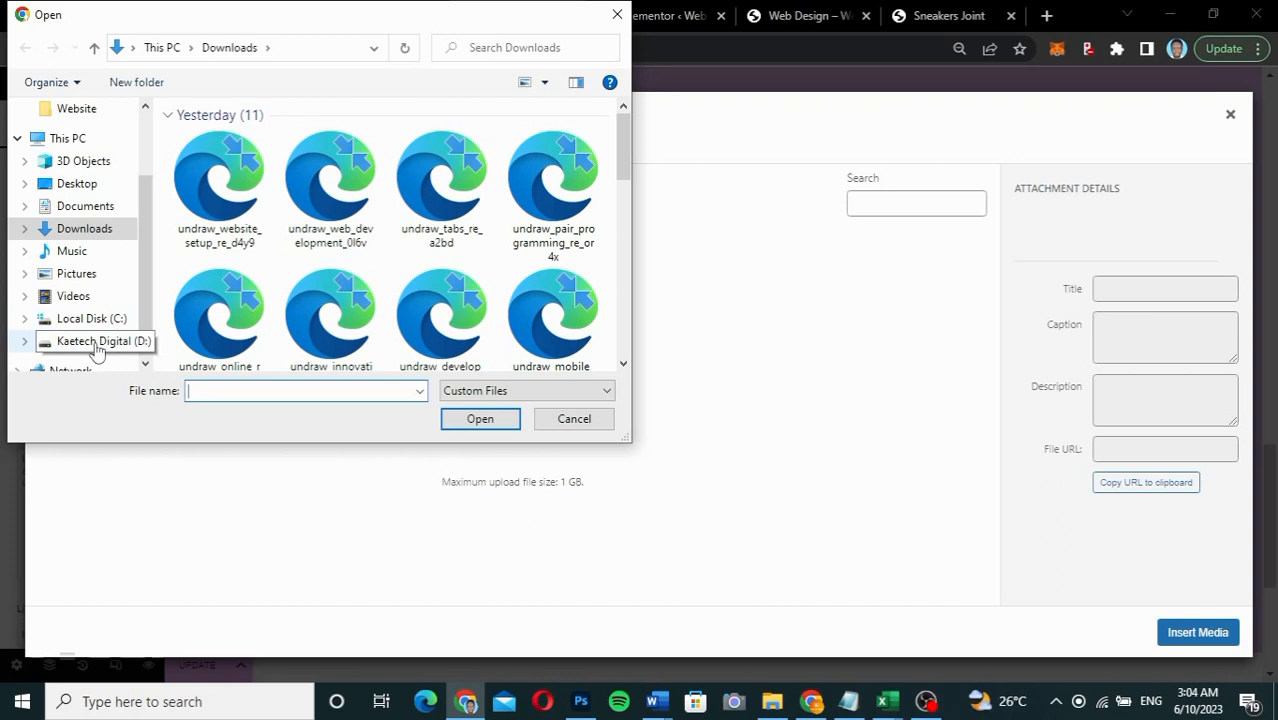
{"action": "left_click", "coordinate": [80, 188]}
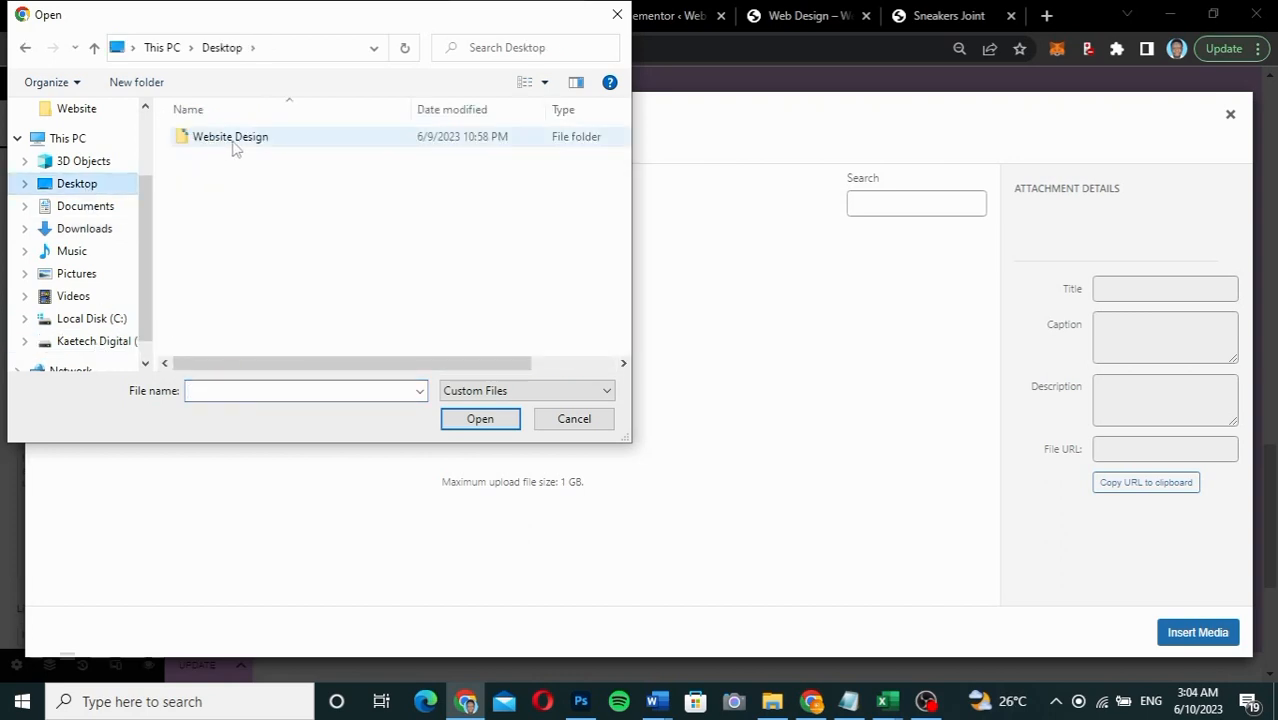
{"action": "double_click", "coordinate": [233, 148]}
{"action": "left_click", "coordinate": [211, 148]}
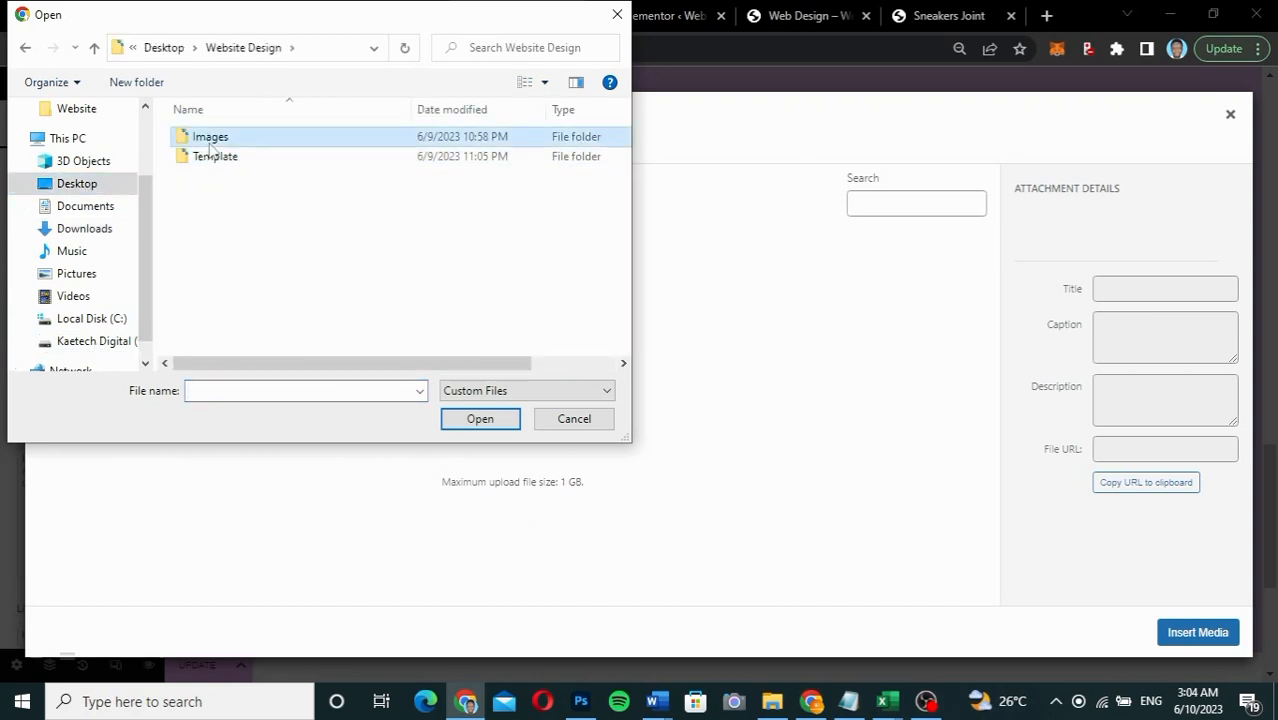
{"action": "double_click", "coordinate": [211, 140]}
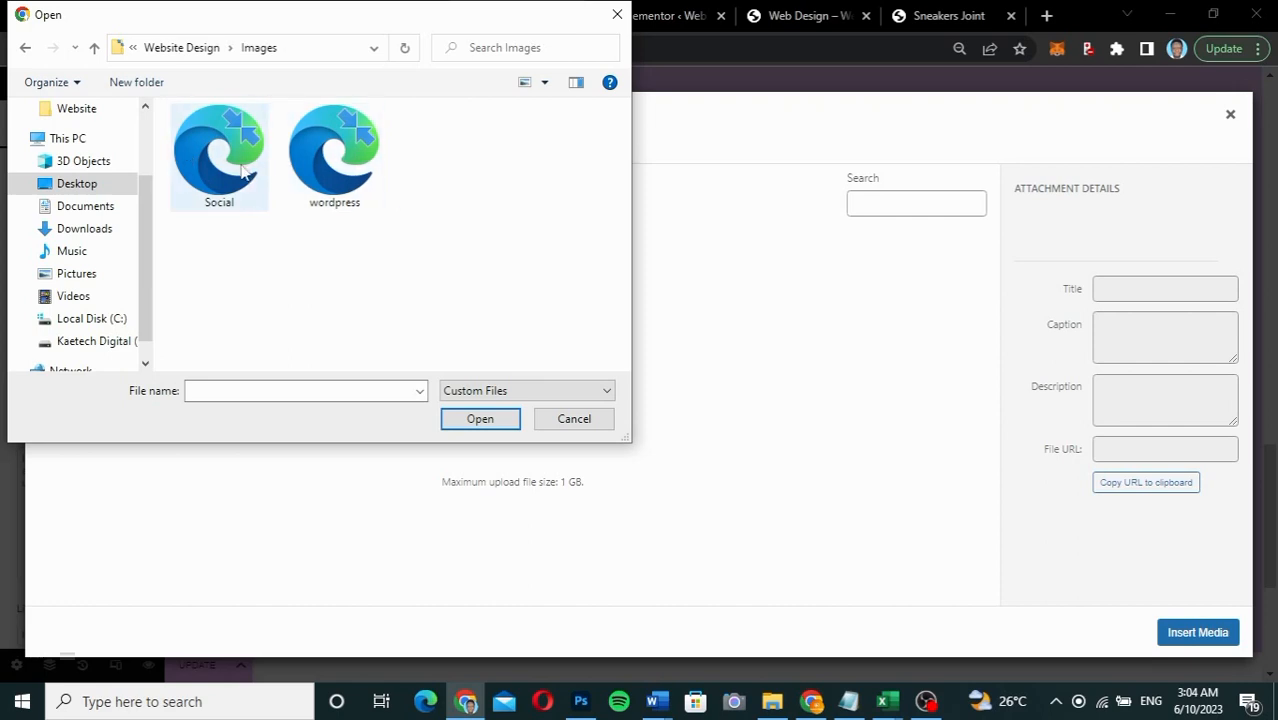
{"action": "left_click", "coordinate": [342, 137]}
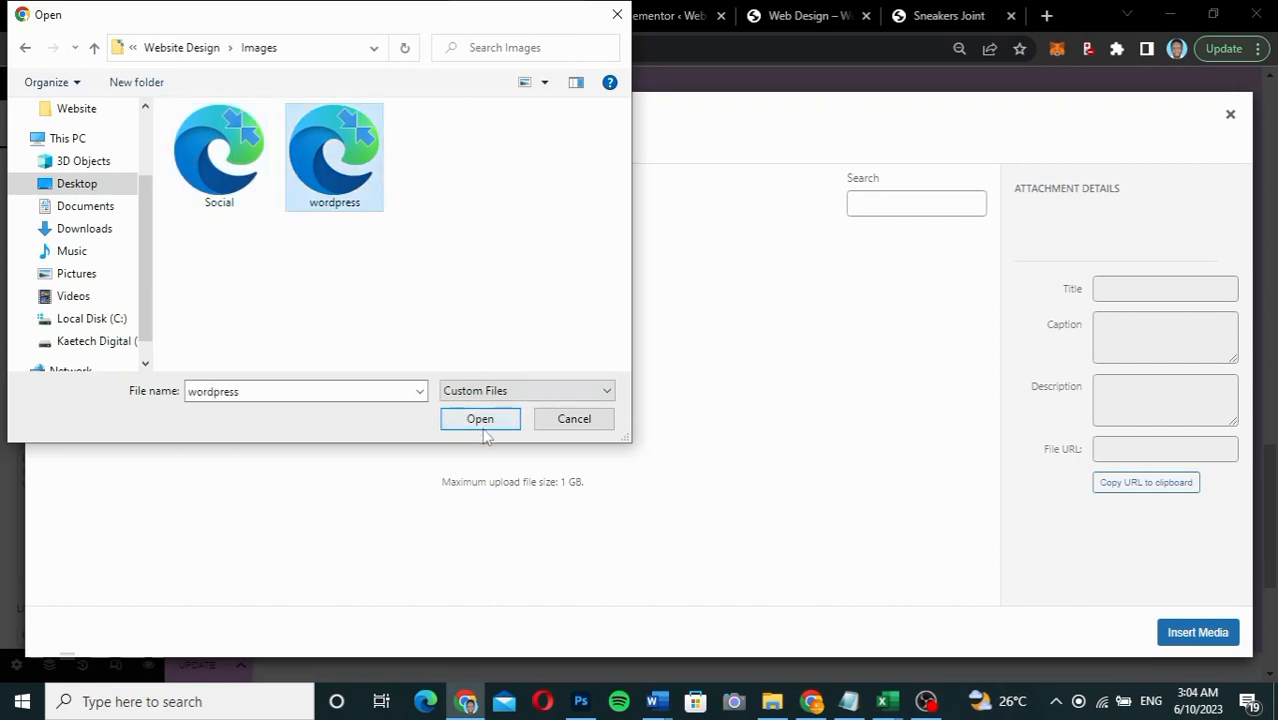
{"action": "left_click", "coordinate": [248, 192], "text": "ctrl"}
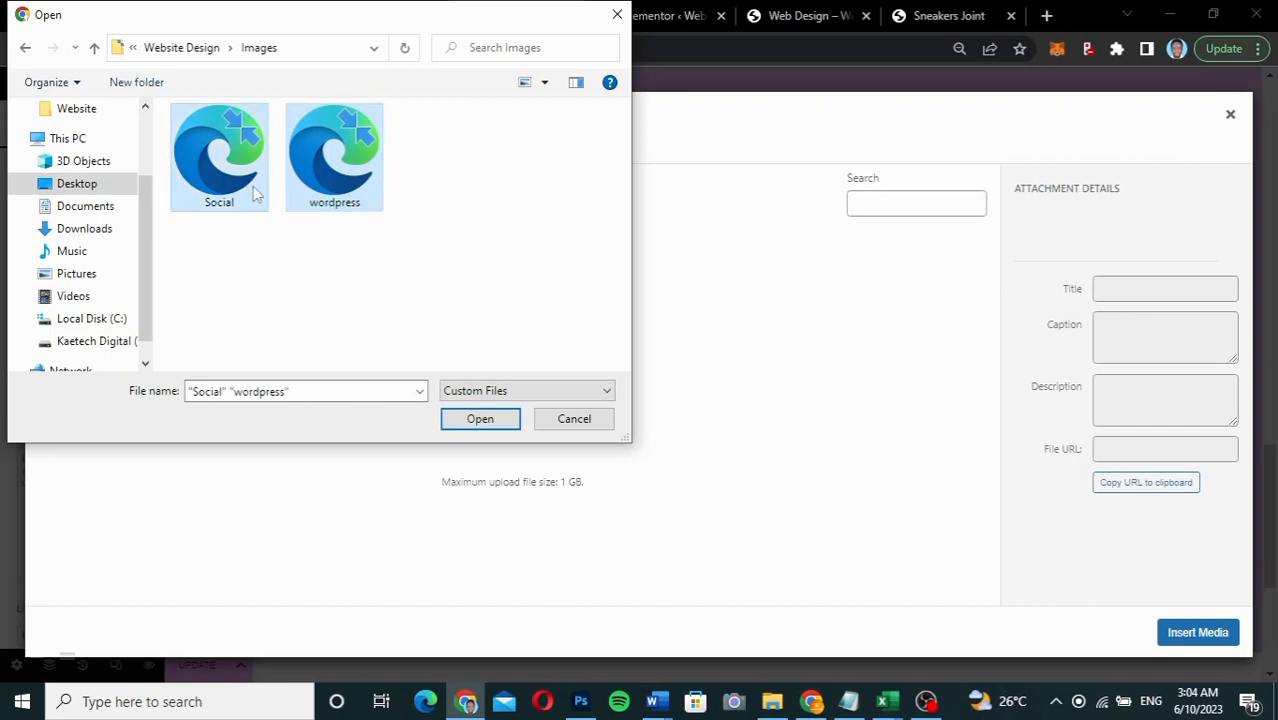
{"action": "left_click", "coordinate": [505, 428]}
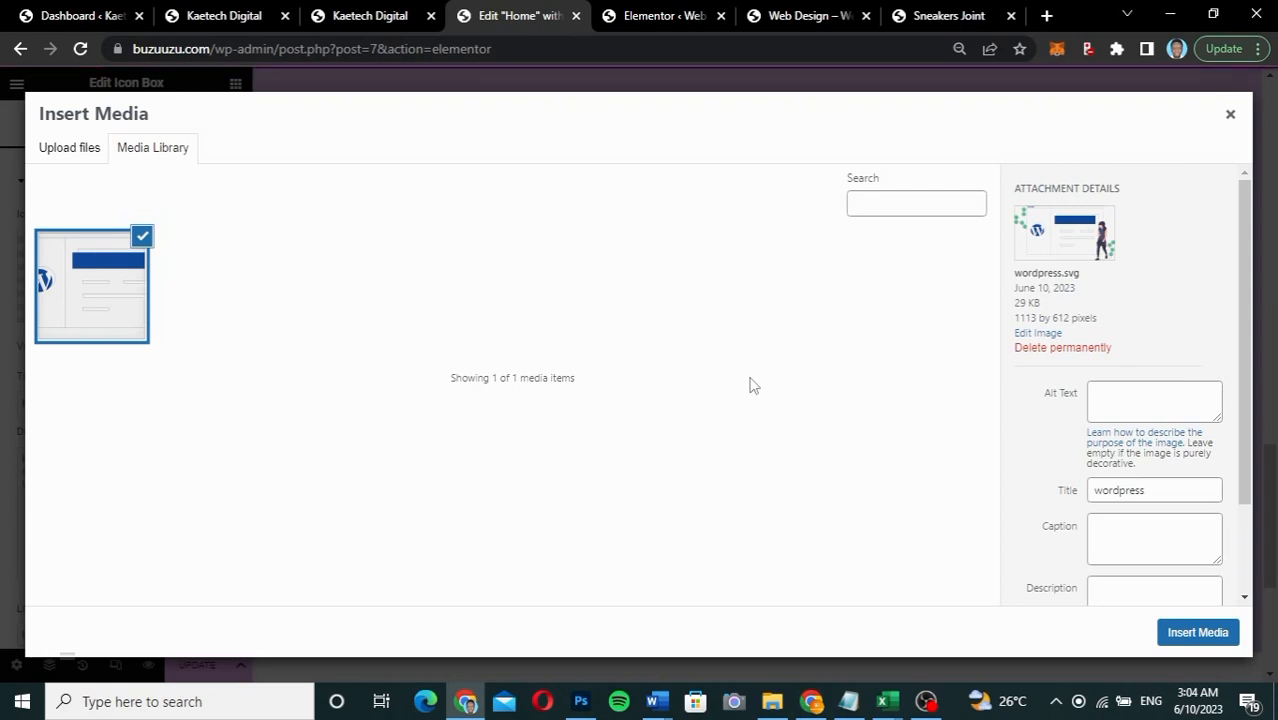
{"action": "left_click", "coordinate": [1219, 638]}
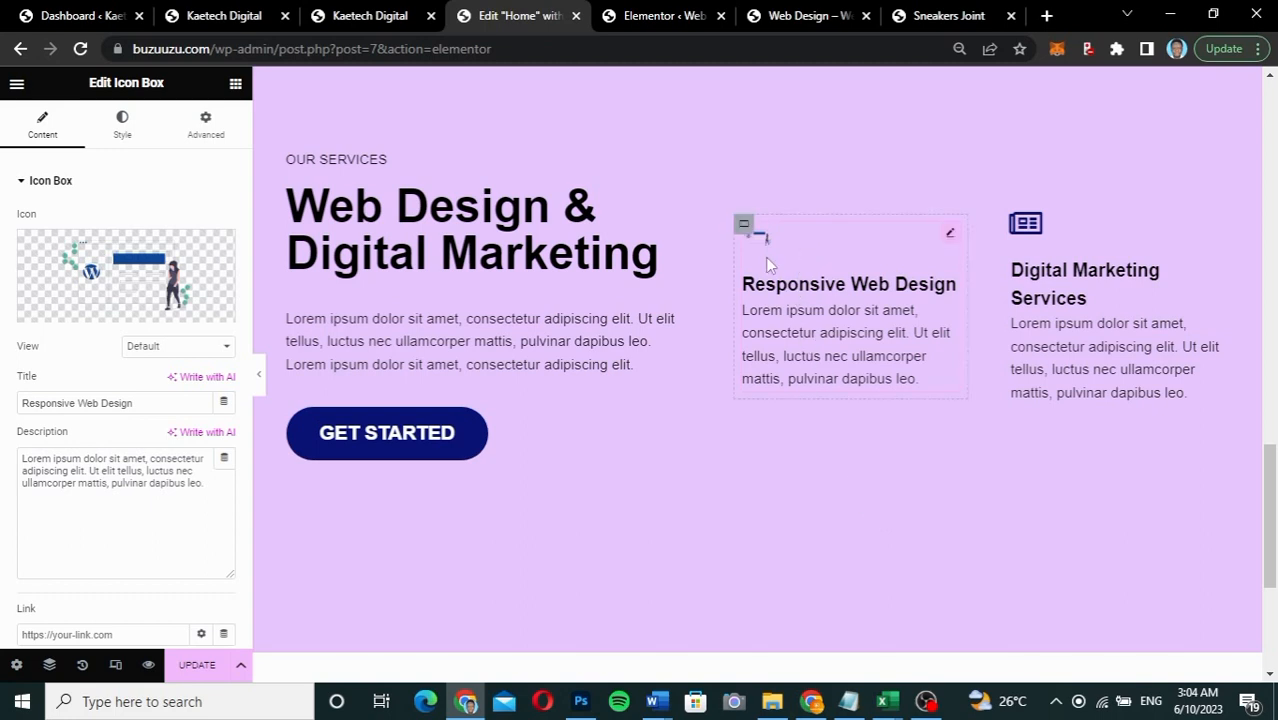
Step: Enlarge the Responsive Web Design box's icon, comparing it with the demo site, and set its size to 120 px
{"action": "left_click", "coordinate": [125, 137]}
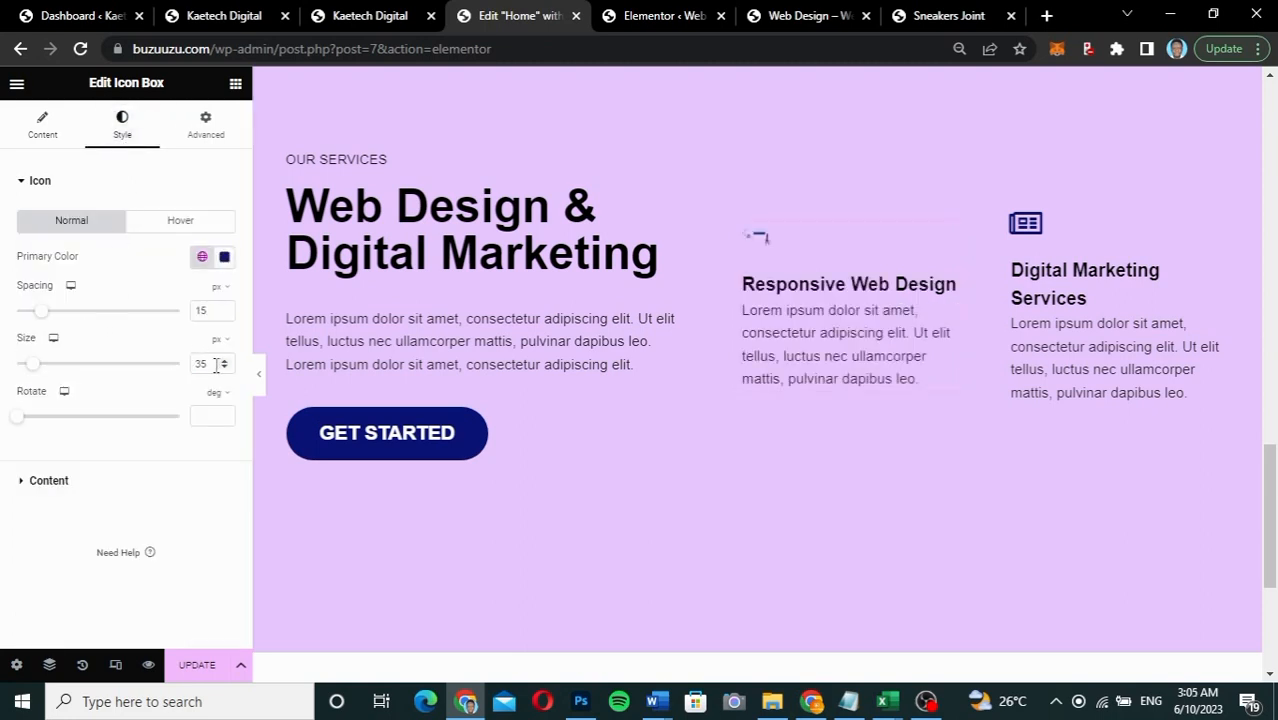
{"action": "left_click_drag", "start_coordinate": [35, 370], "coordinate": [74, 371]}
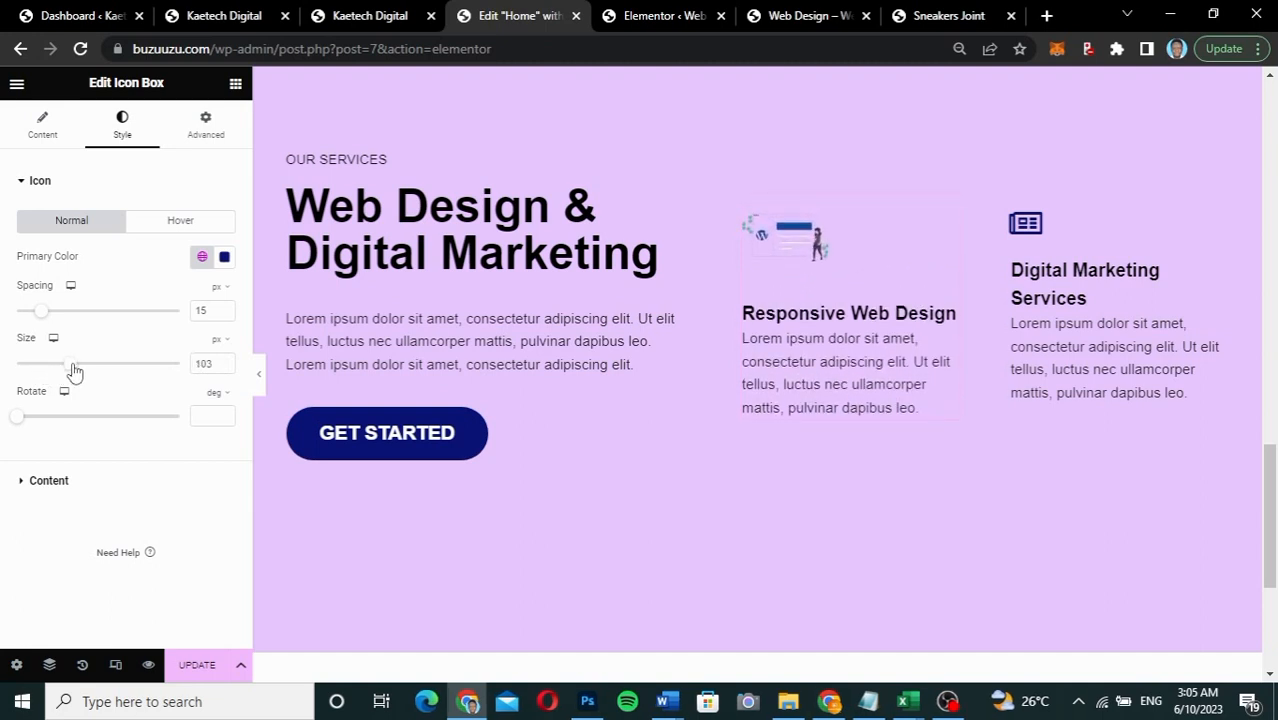
{"action": "left_click", "coordinate": [362, 22]}
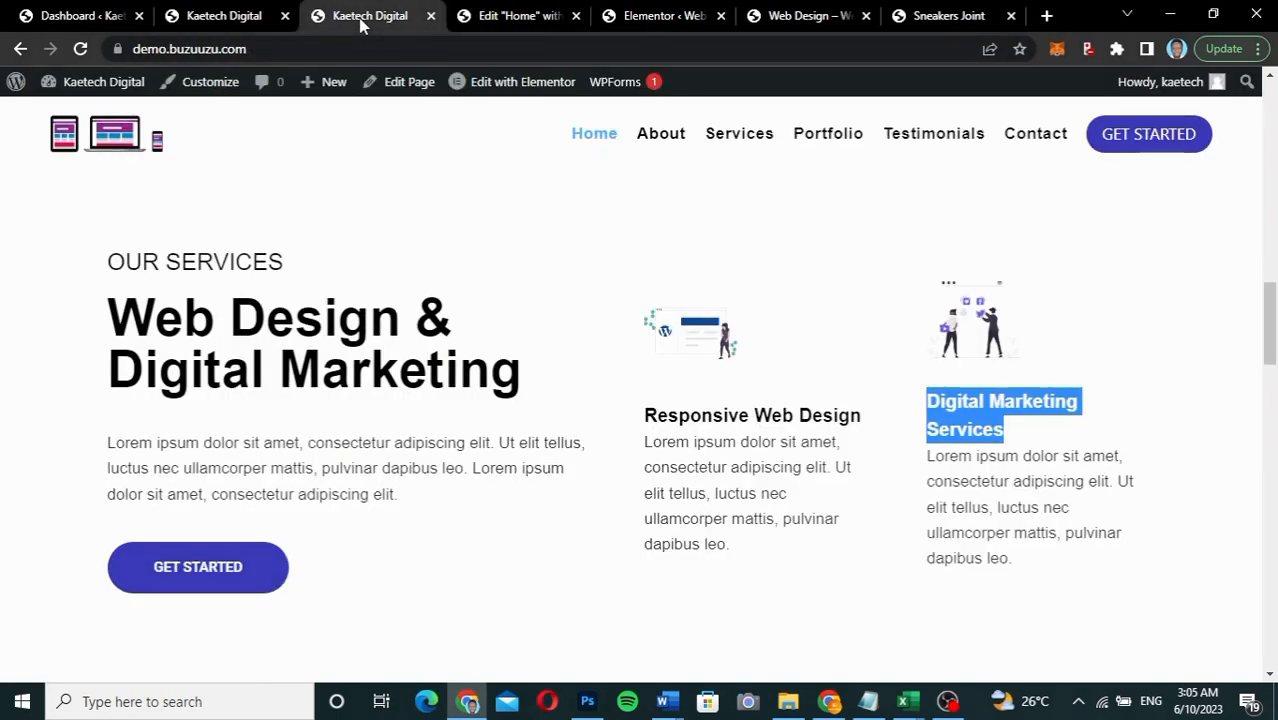
{"action": "left_click", "coordinate": [520, 18]}
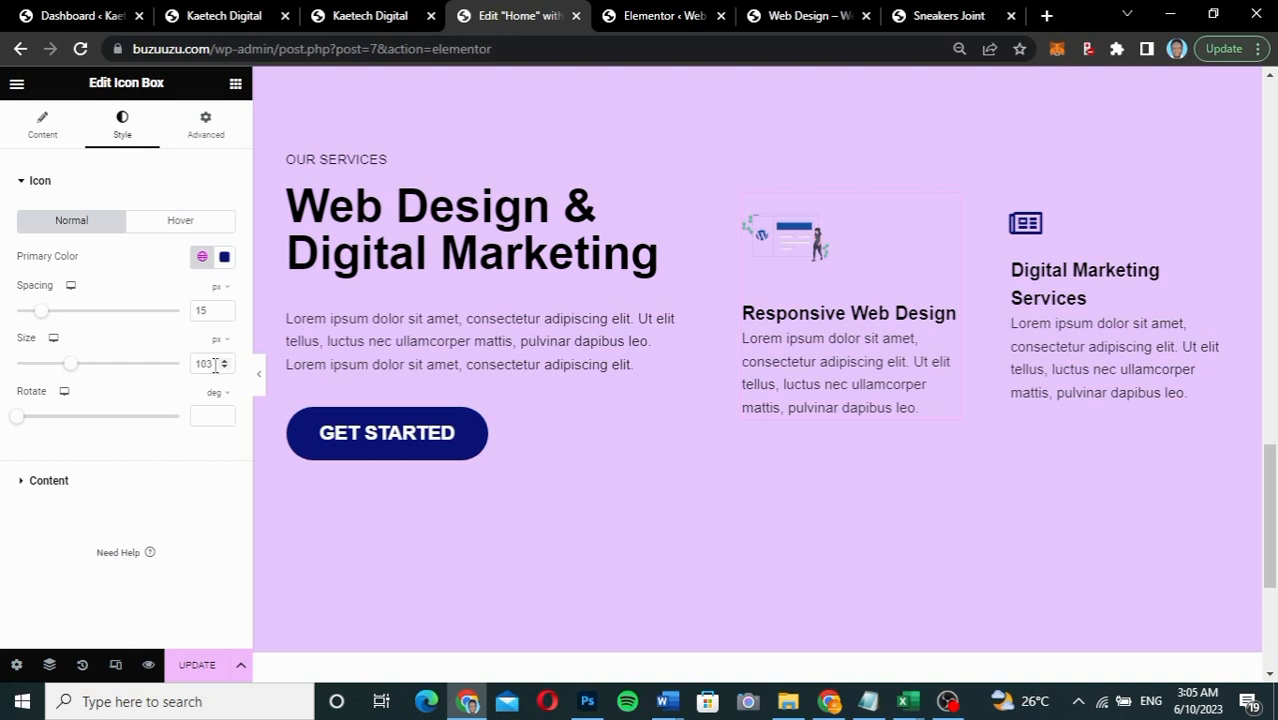
{"action": "left_click_drag", "start_coordinate": [215, 365], "coordinate": [177, 371]}
{"action": "type", "text": "100"}
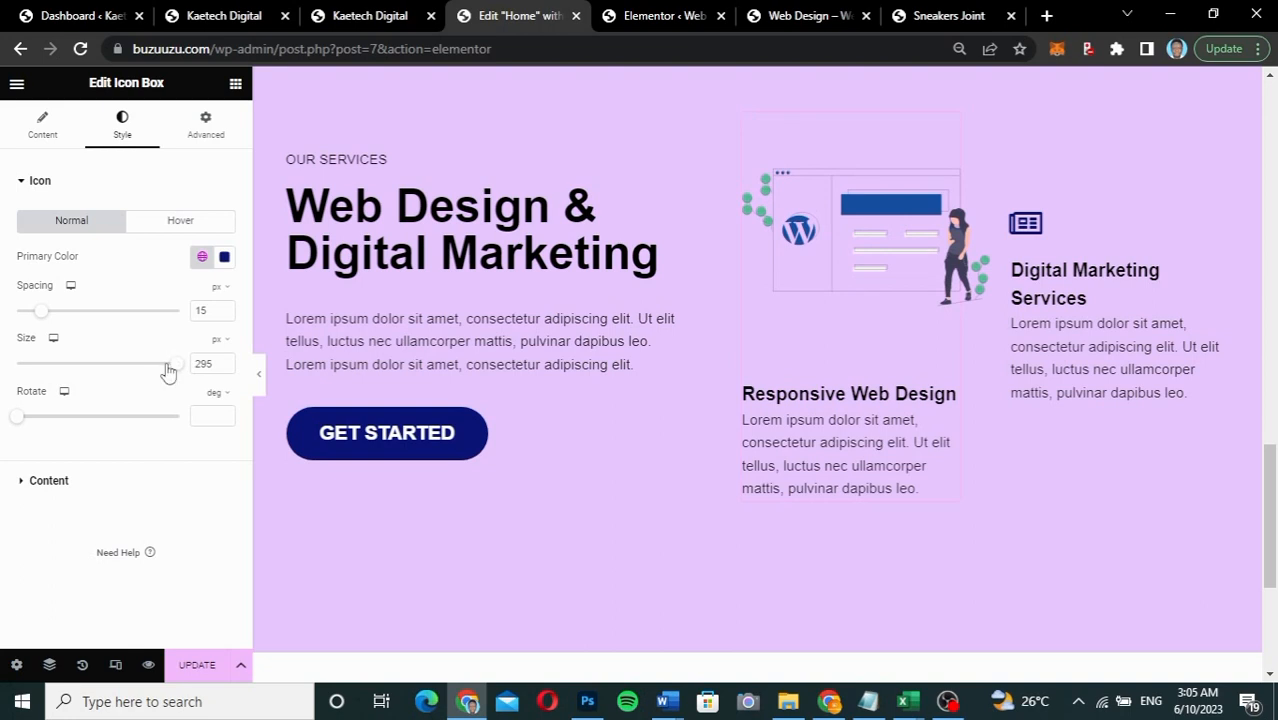
{"action": "left_click_drag", "start_coordinate": [213, 363], "coordinate": [192, 362]}
{"action": "type", "text": "120"}
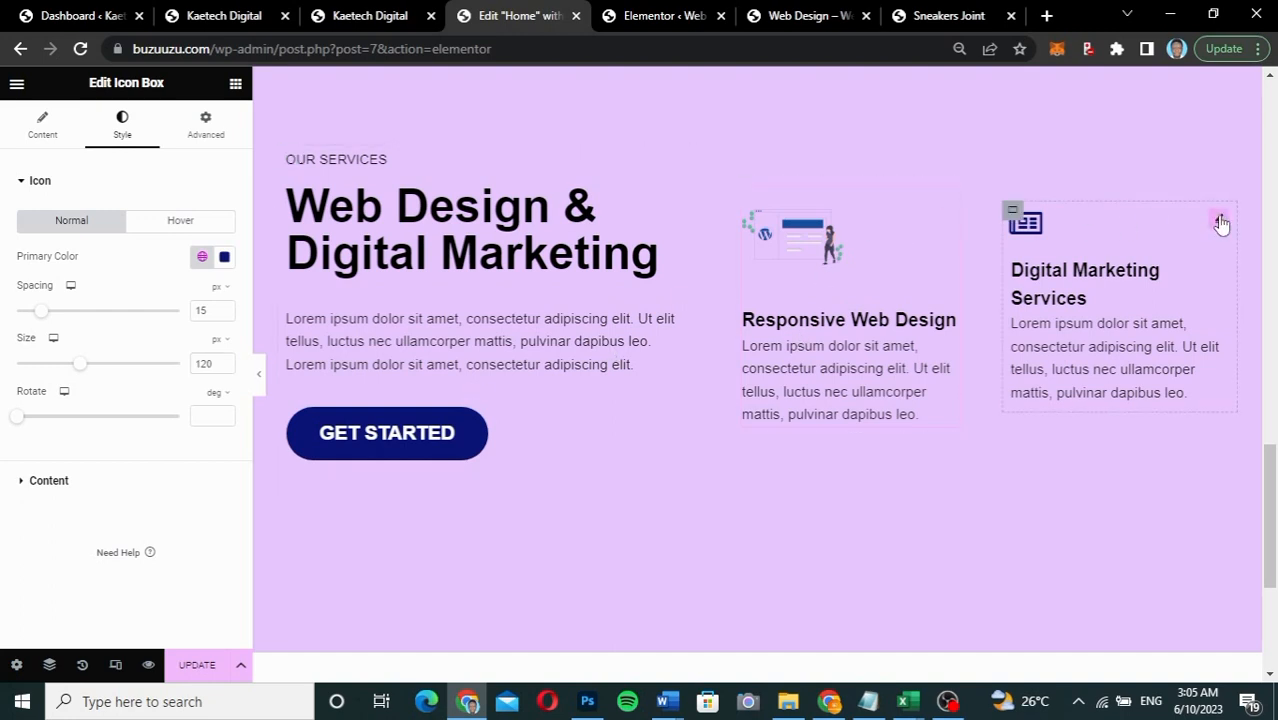
Step: Replace the Digital Marketing Services box's icon with the Social SVG uploaded from the Images folder
{"action": "left_click", "coordinate": [1220, 221]}
{"action": "mouse_move", "coordinate": [145, 300]}
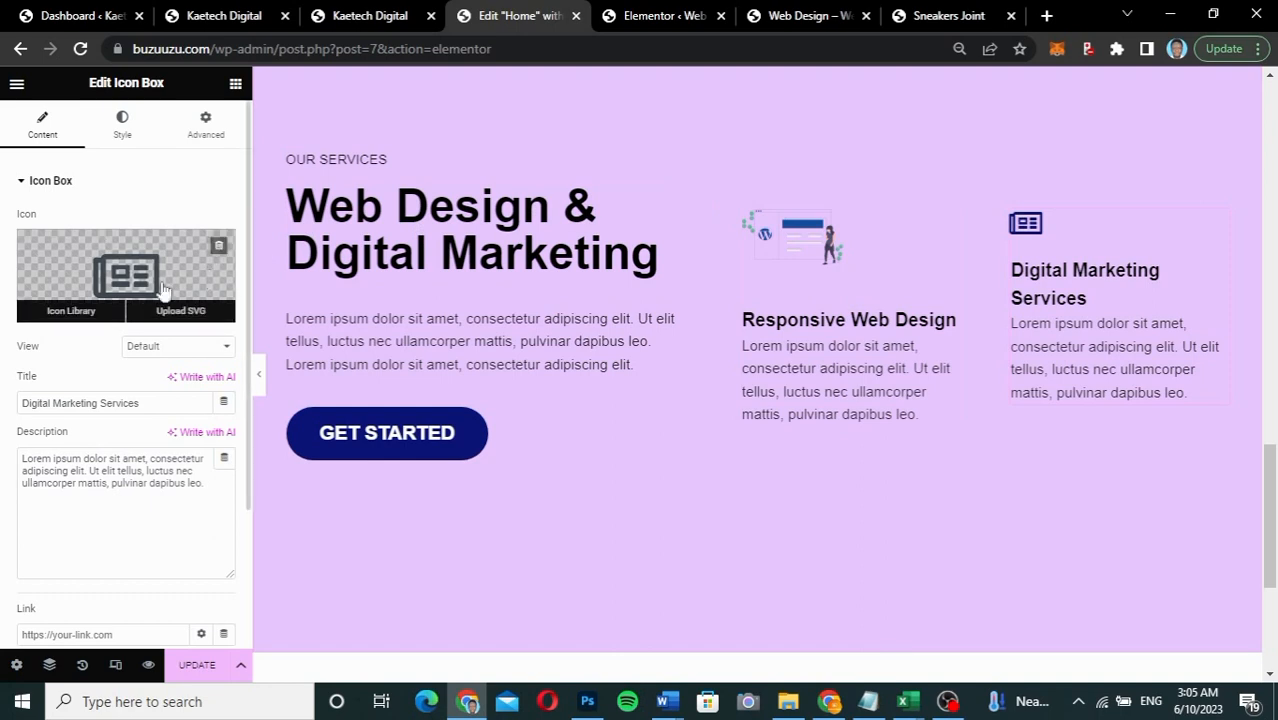
{"action": "left_click", "coordinate": [183, 313]}
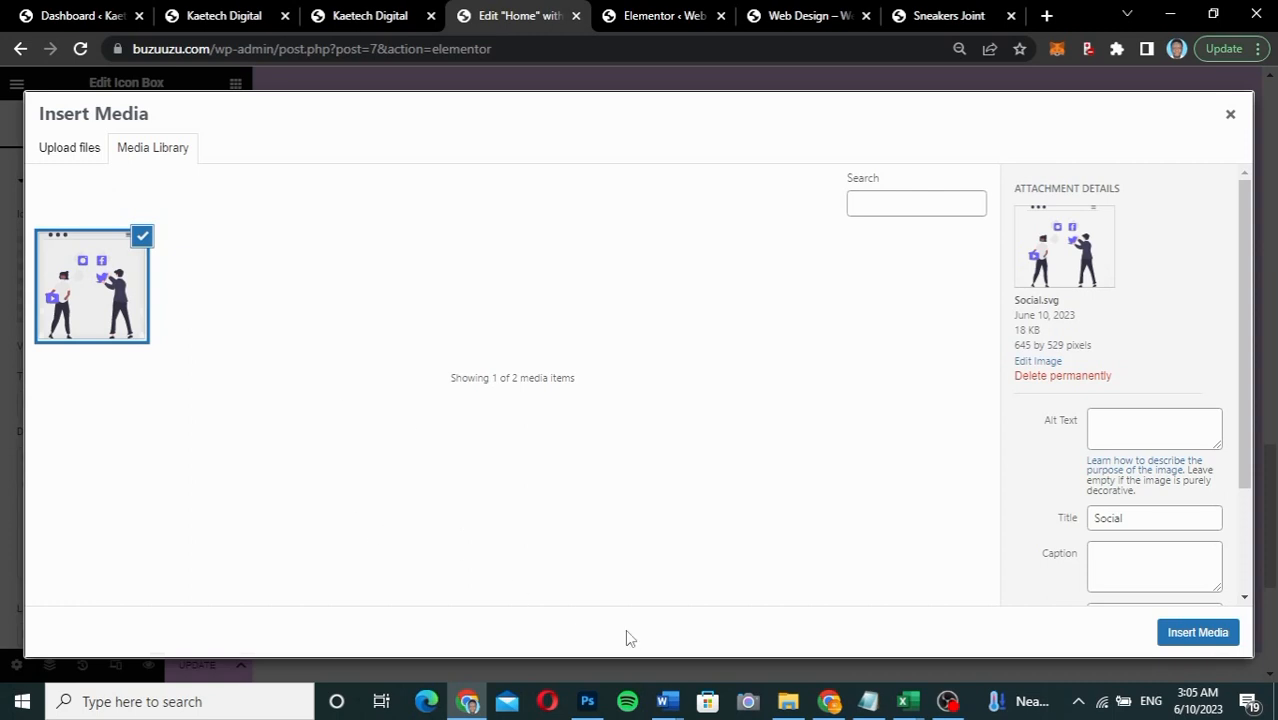
{"action": "left_click", "coordinate": [78, 150]}
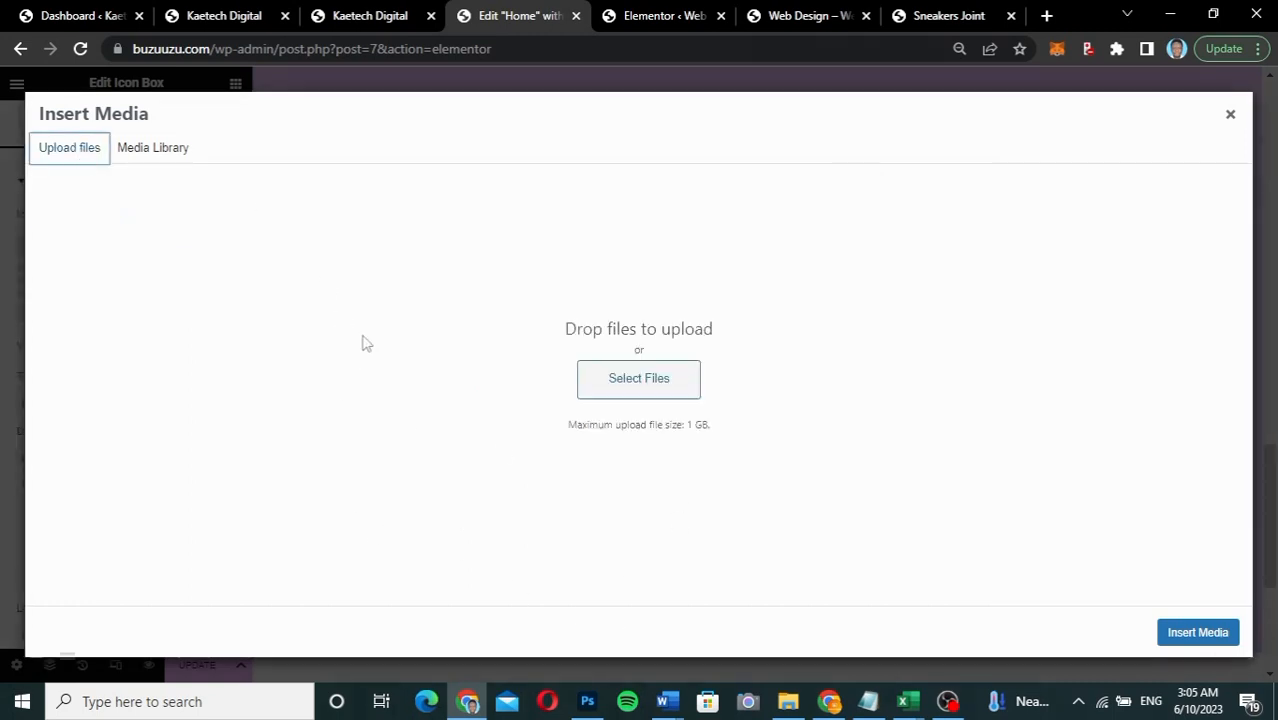
{"action": "left_click", "coordinate": [613, 383]}
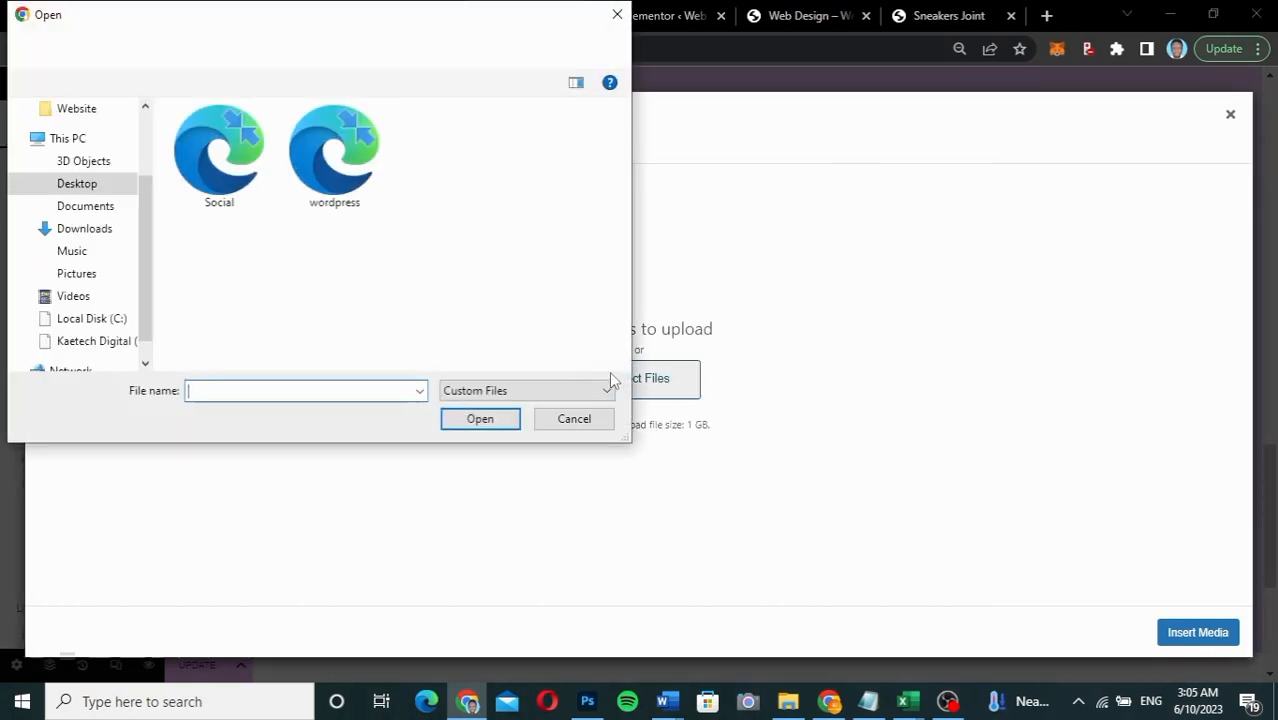
{"action": "left_click", "coordinate": [220, 158]}
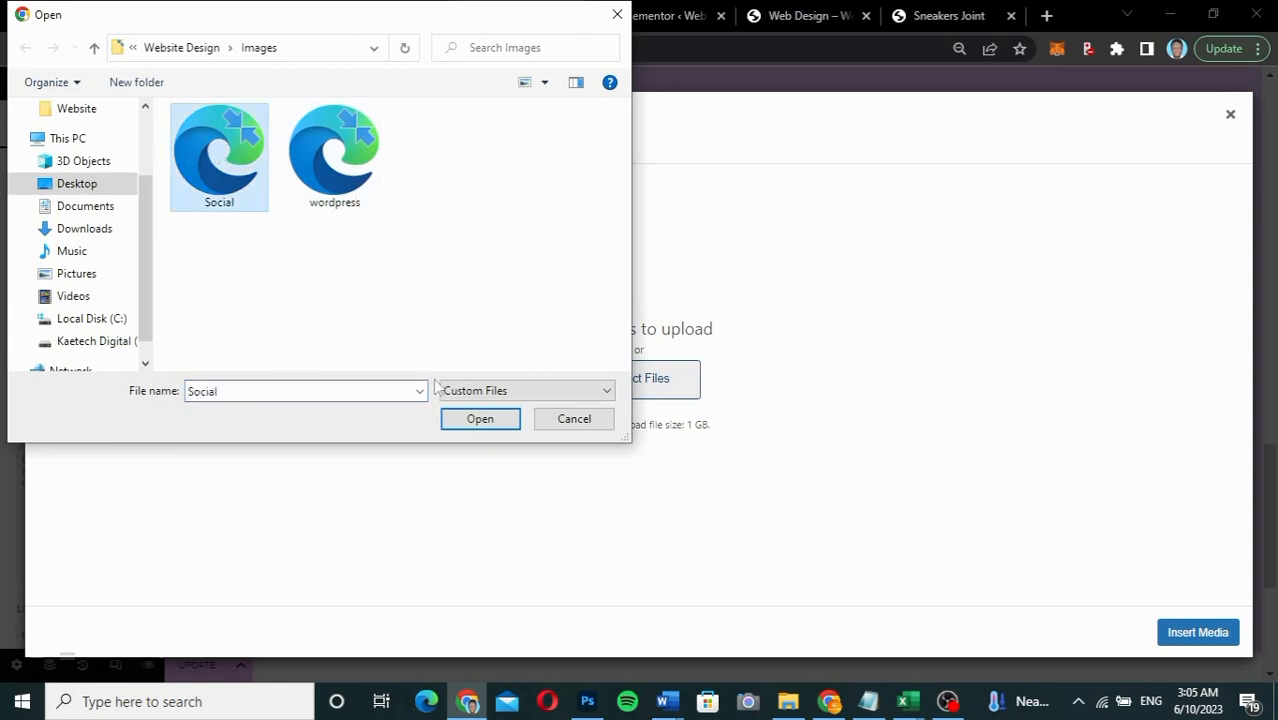
{"action": "left_click", "coordinate": [498, 425]}
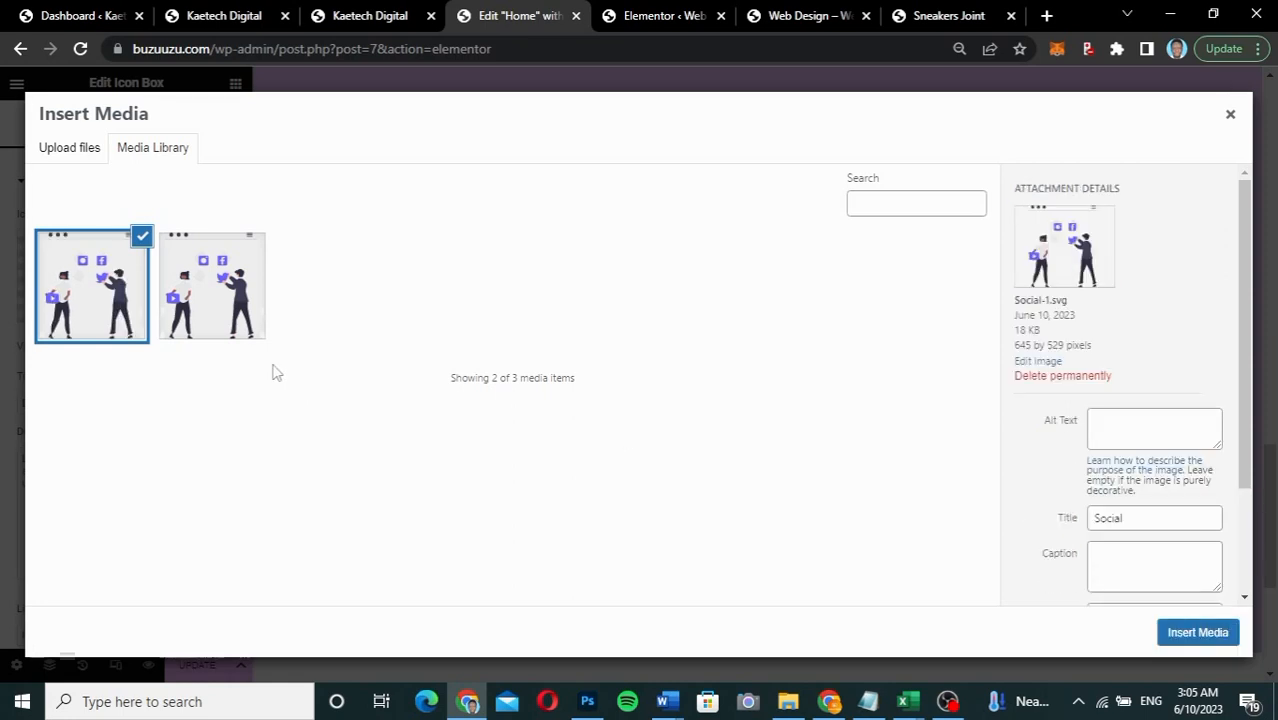
{"action": "left_click", "coordinate": [1196, 632]}
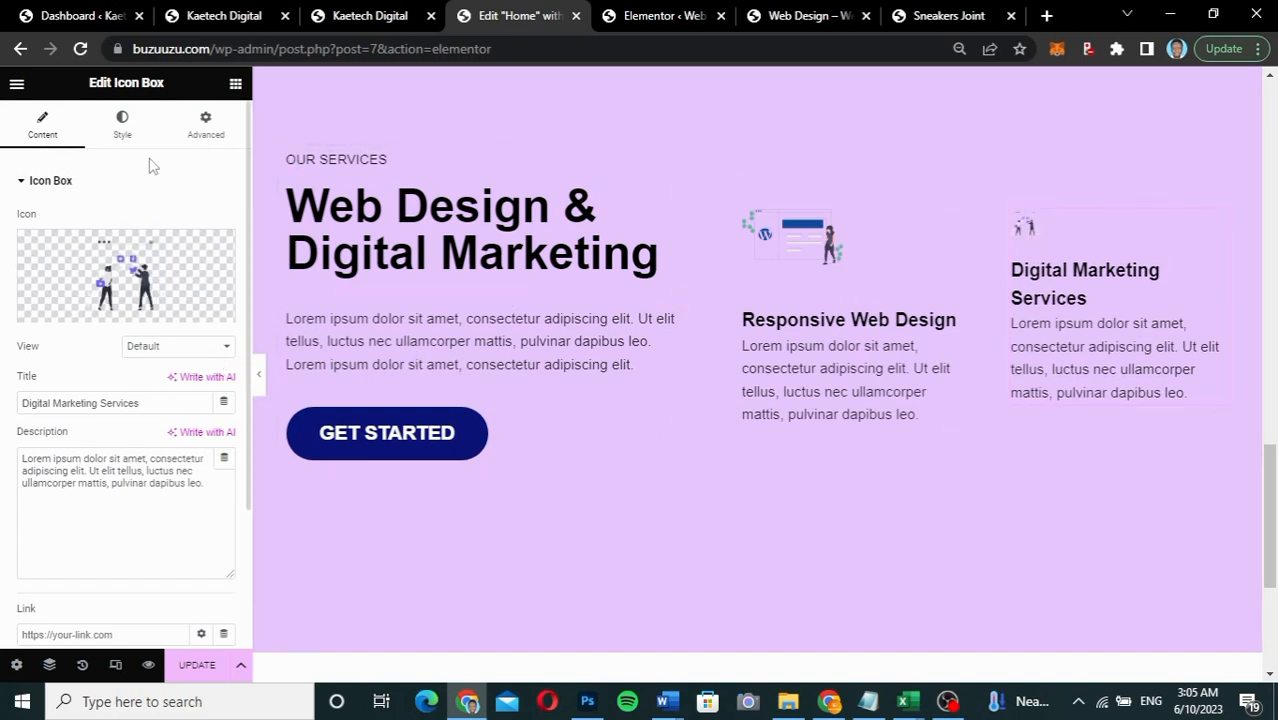
Step: Copy the Responsive Web Design icon box and paste its style onto the Digital Marketing Services box
{"action": "left_click", "coordinate": [125, 138]}
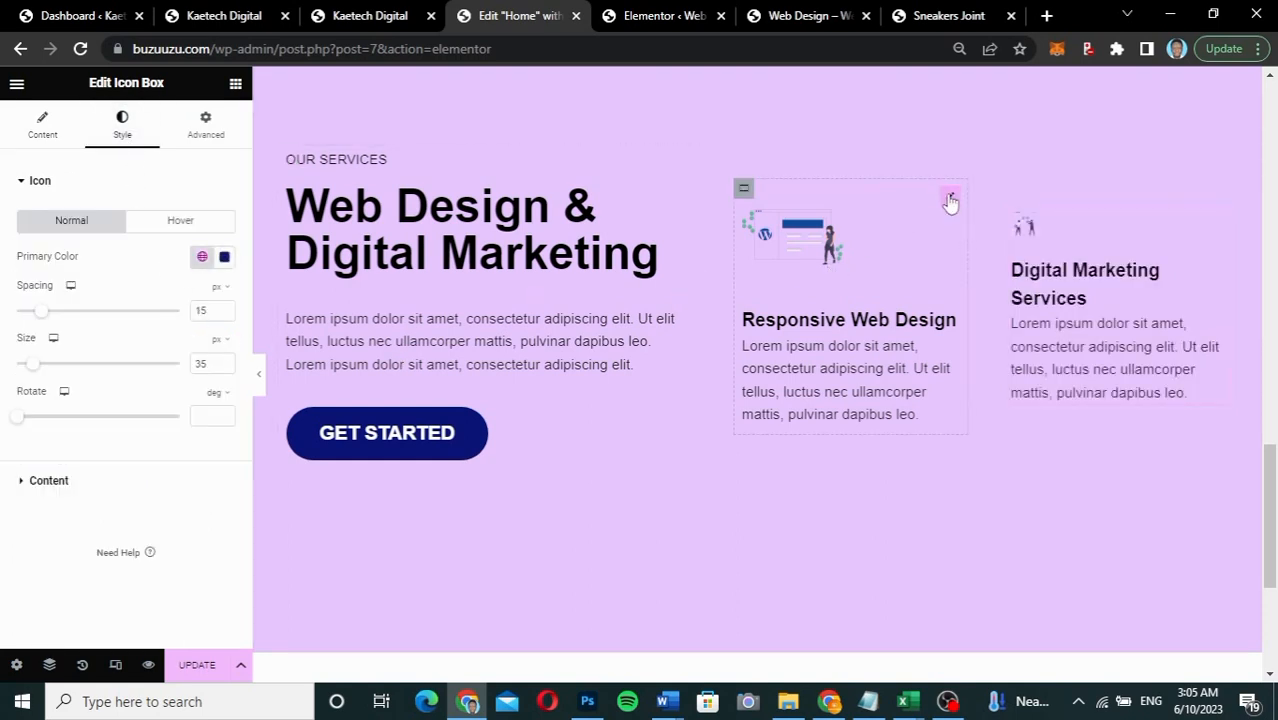
{"action": "right_click", "coordinate": [950, 200]}
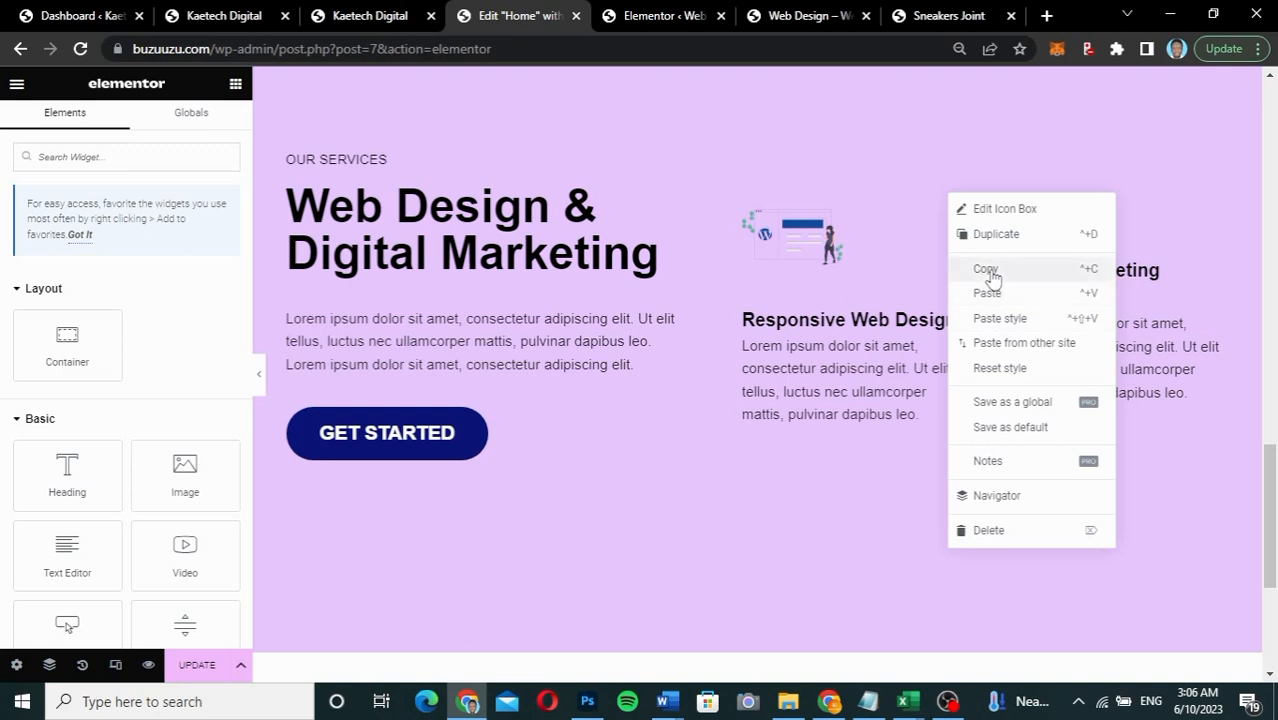
{"action": "left_click", "coordinate": [988, 266]}
{"action": "right_click", "coordinate": [1219, 222]}
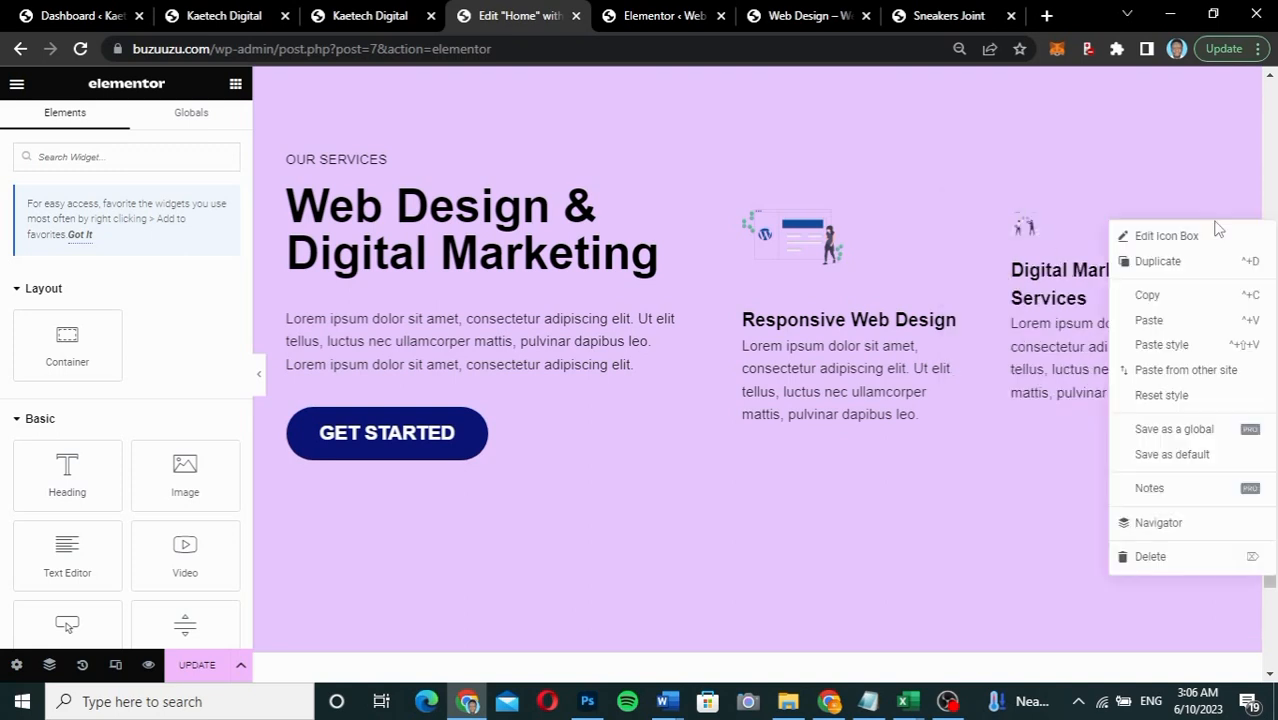
{"action": "left_click", "coordinate": [1158, 344]}
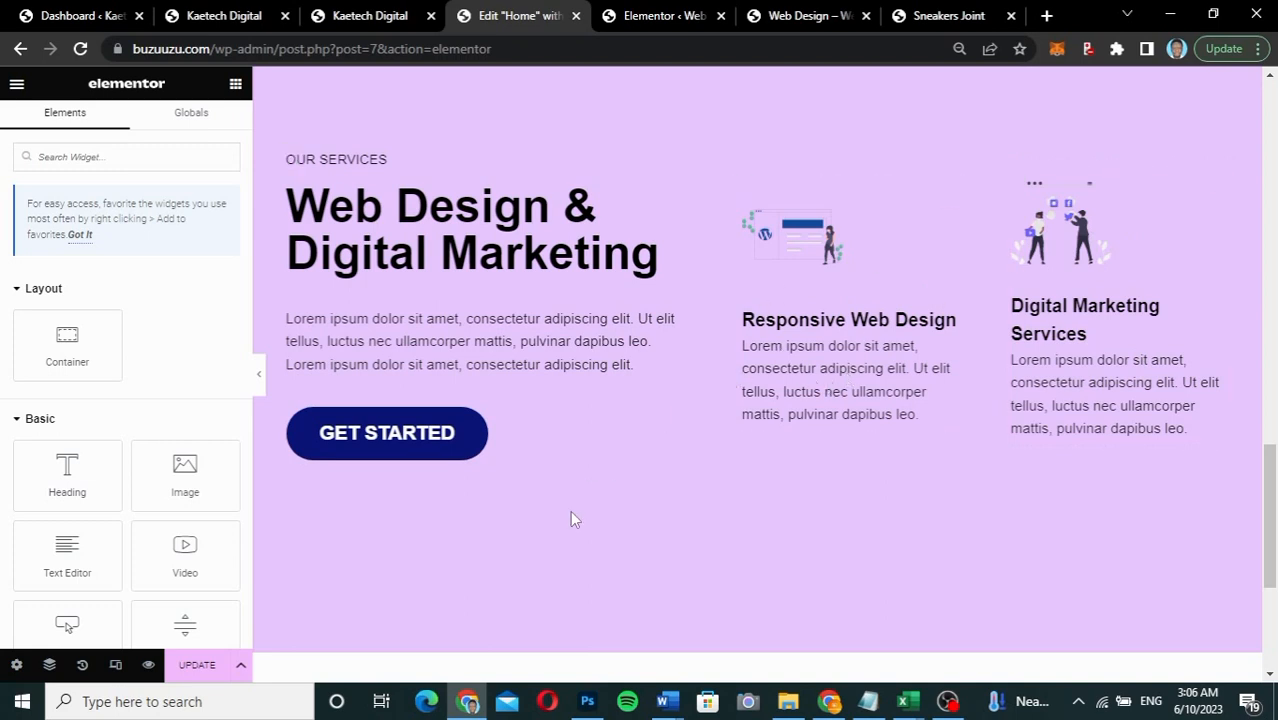
{"action": "scroll", "coordinate": [757, 422], "scroll_direction": "up", "scroll_amount": 3}
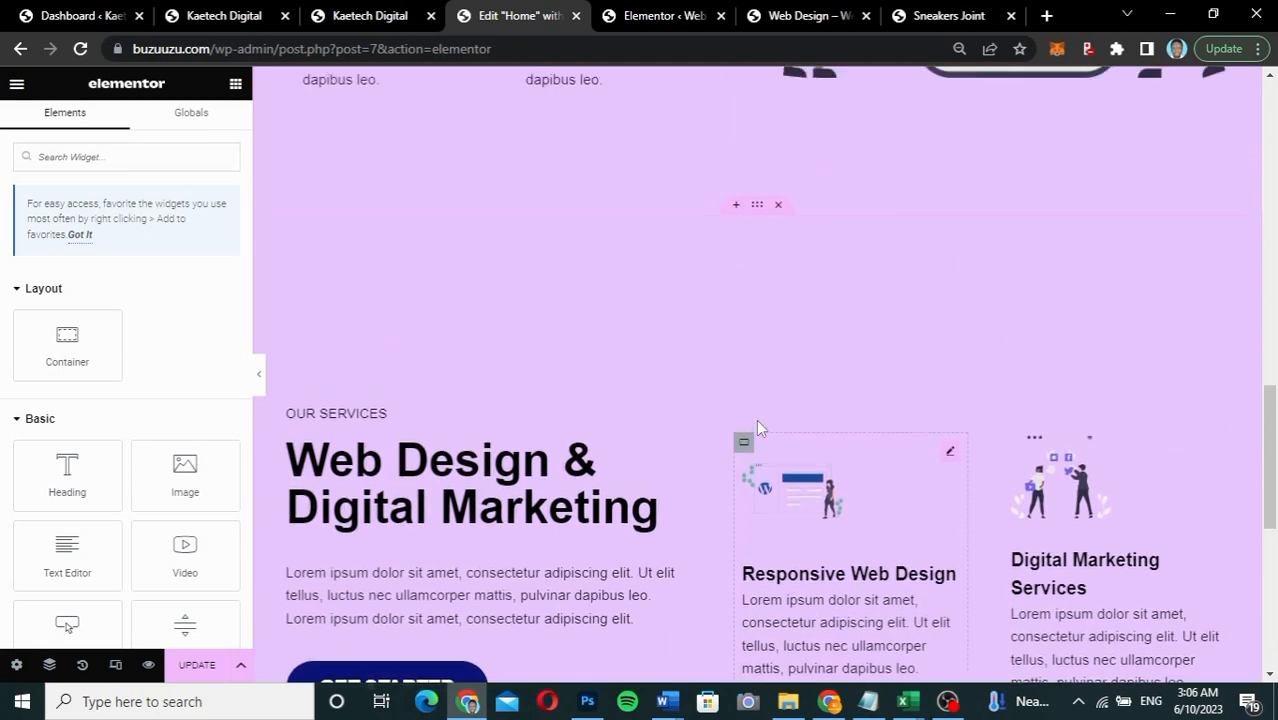
Step: Clear the background color of the Our Services section's container
{"action": "left_click", "coordinate": [757, 207]}
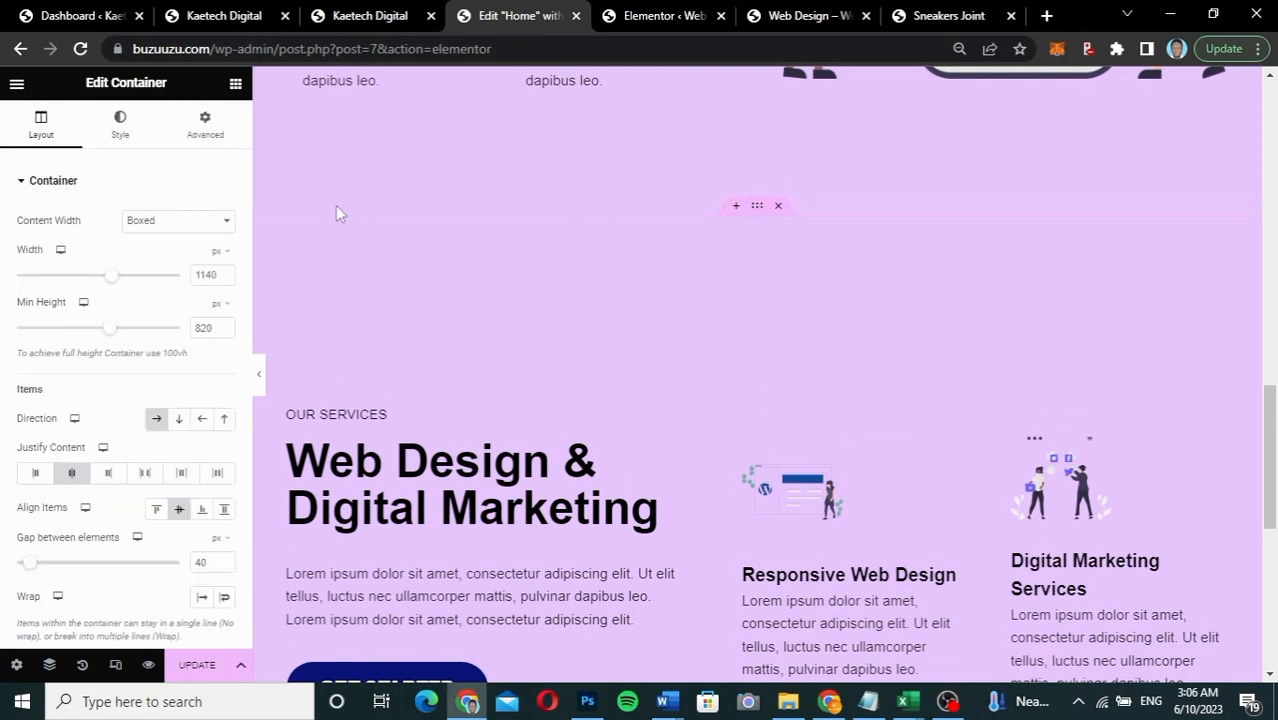
{"action": "left_click", "coordinate": [133, 120]}
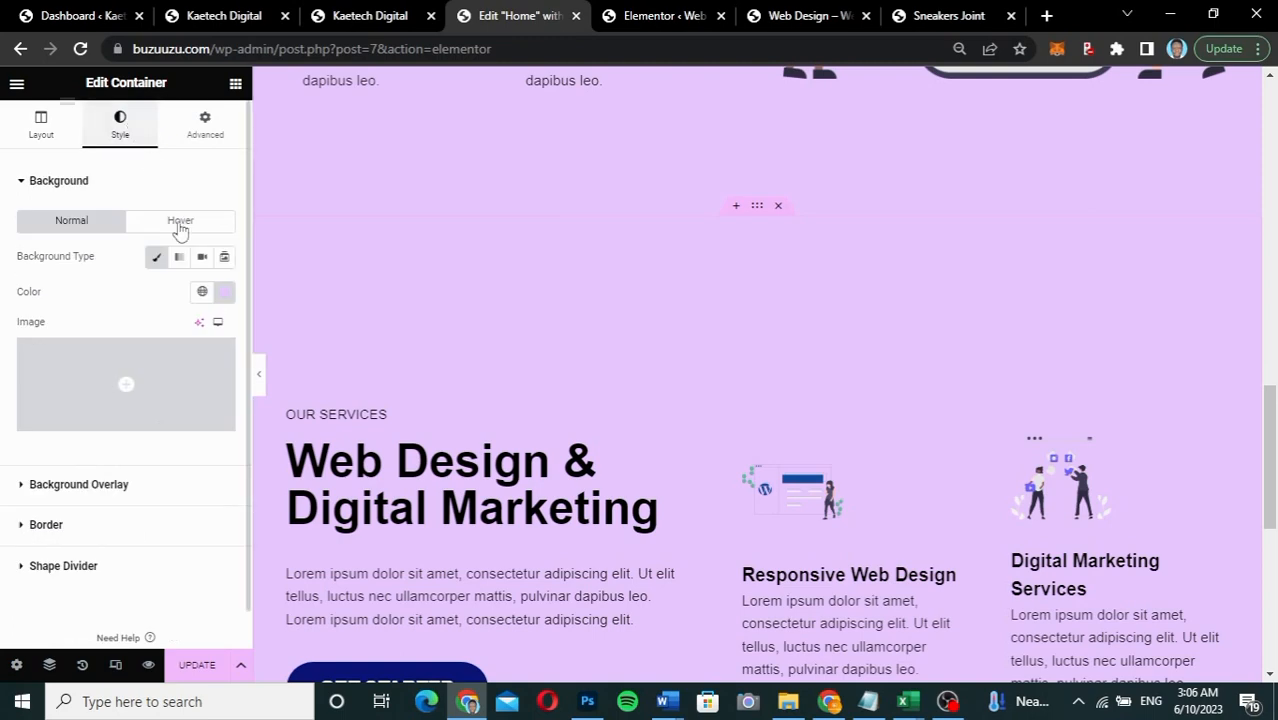
{"action": "left_click", "coordinate": [225, 293]}
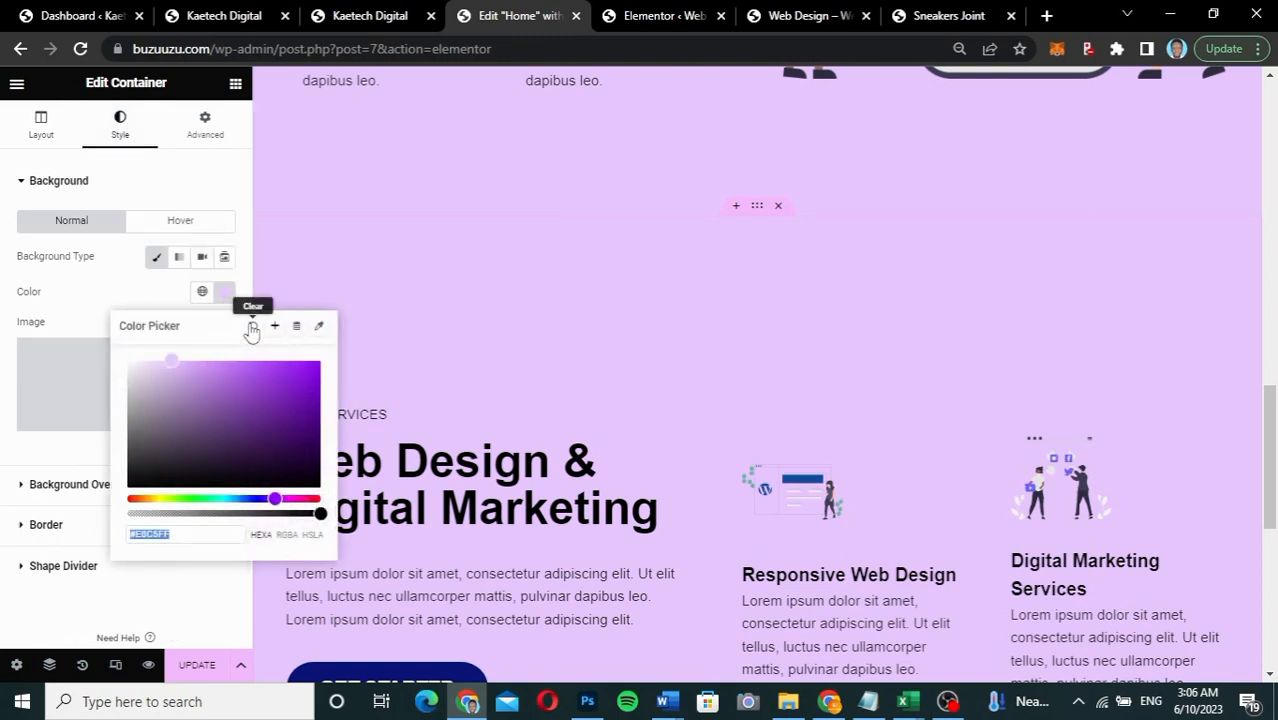
{"action": "left_click", "coordinate": [252, 326]}
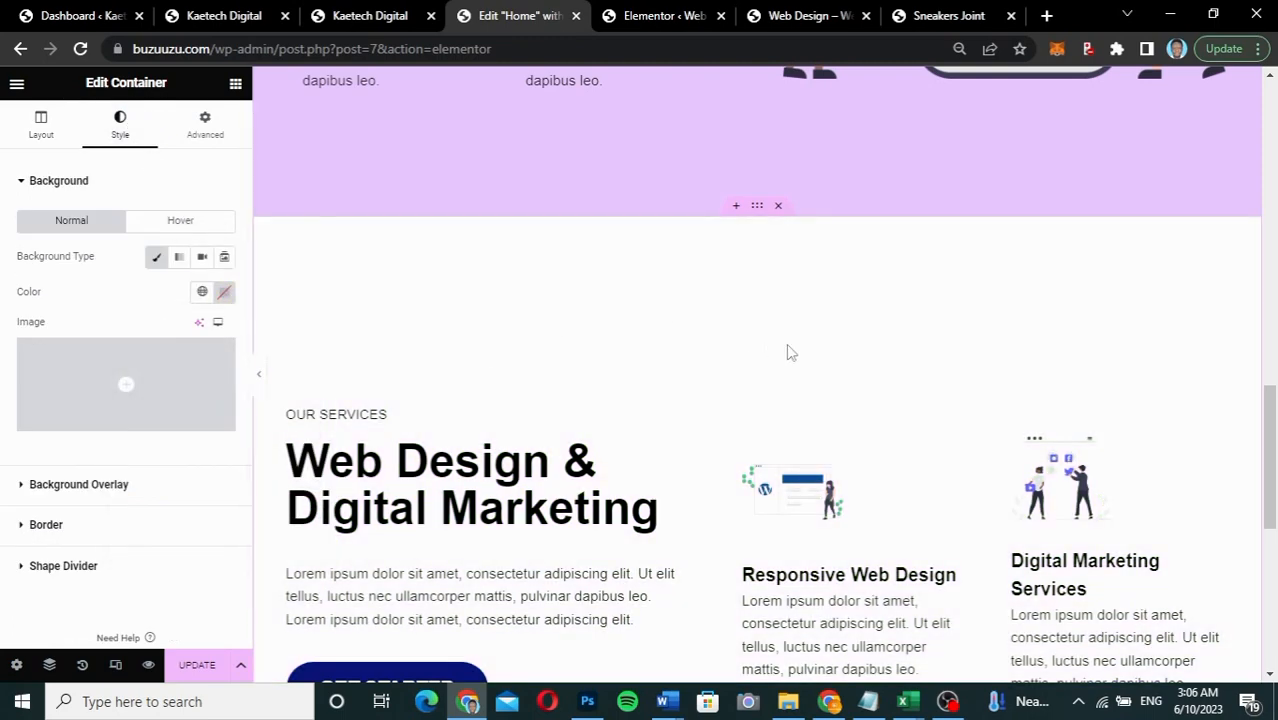
{"action": "scroll", "coordinate": [838, 388], "scroll_direction": "down", "scroll_amount": 2}
{"action": "scroll", "coordinate": [838, 388], "scroll_direction": "up", "scroll_amount": 2}
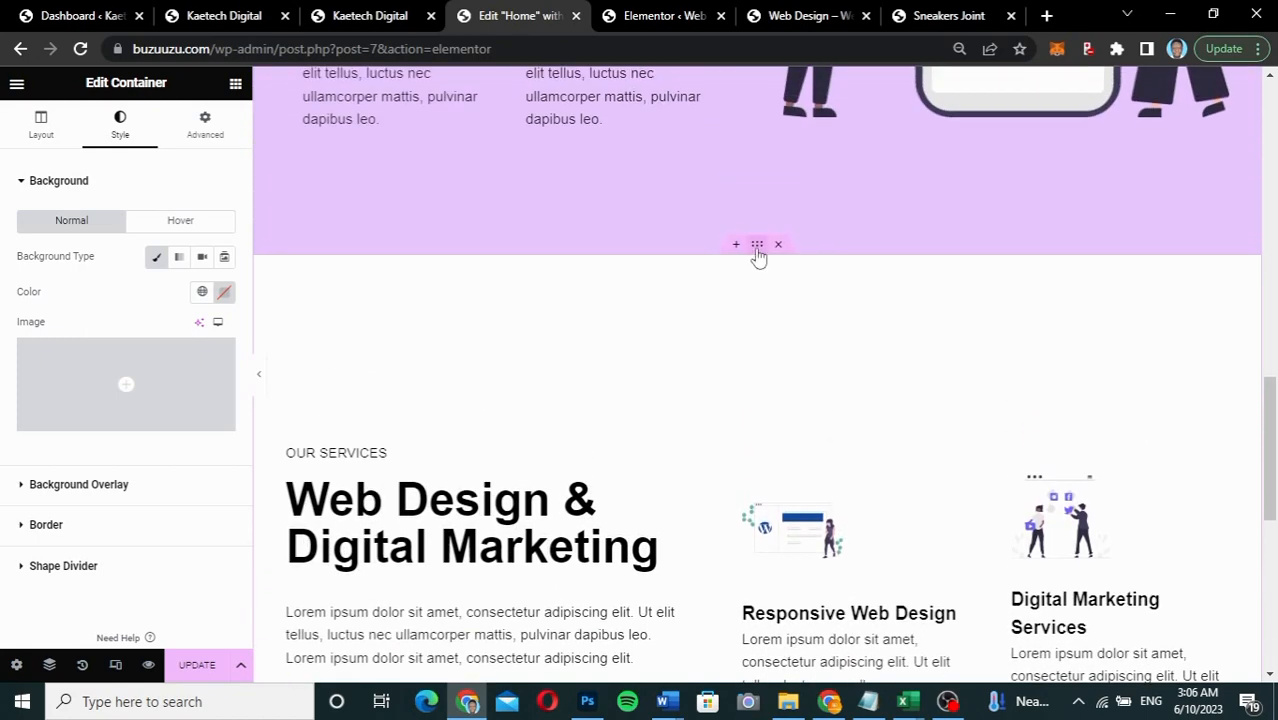
{"action": "scroll", "coordinate": [757, 257], "scroll_direction": "up", "scroll_amount": 4}
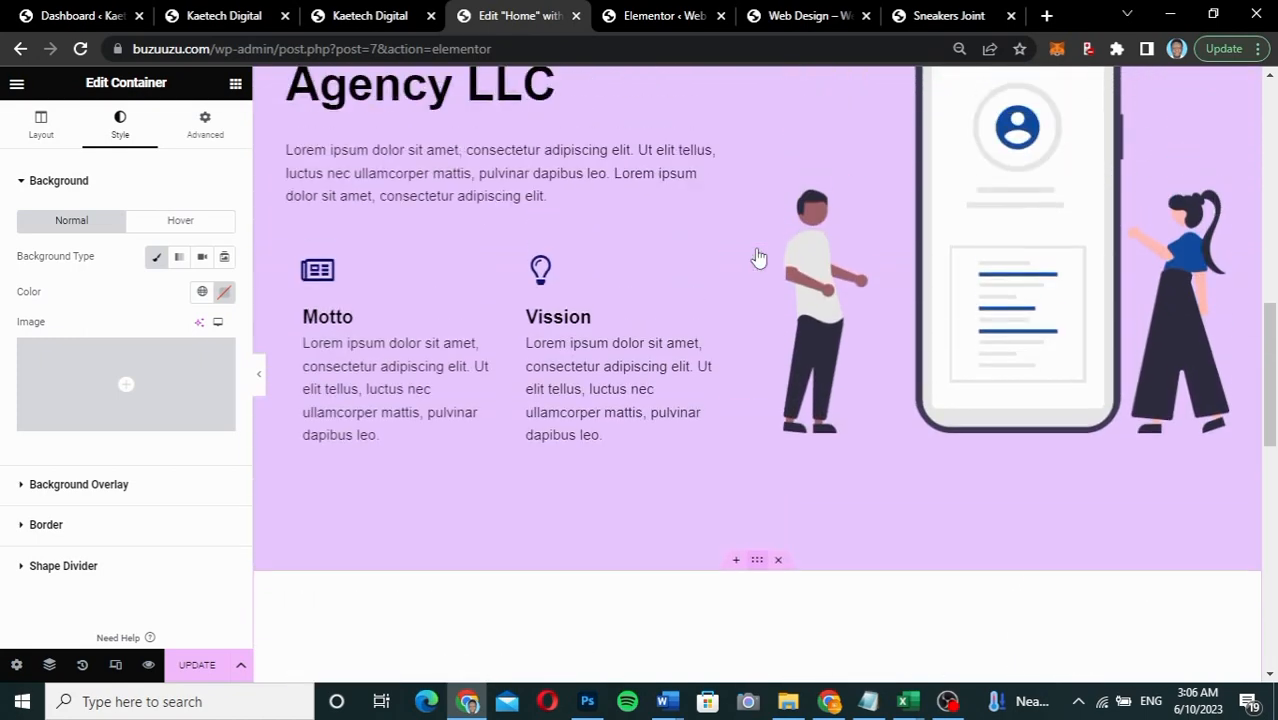
{"action": "scroll", "coordinate": [757, 257], "scroll_direction": "down", "scroll_amount": 5}
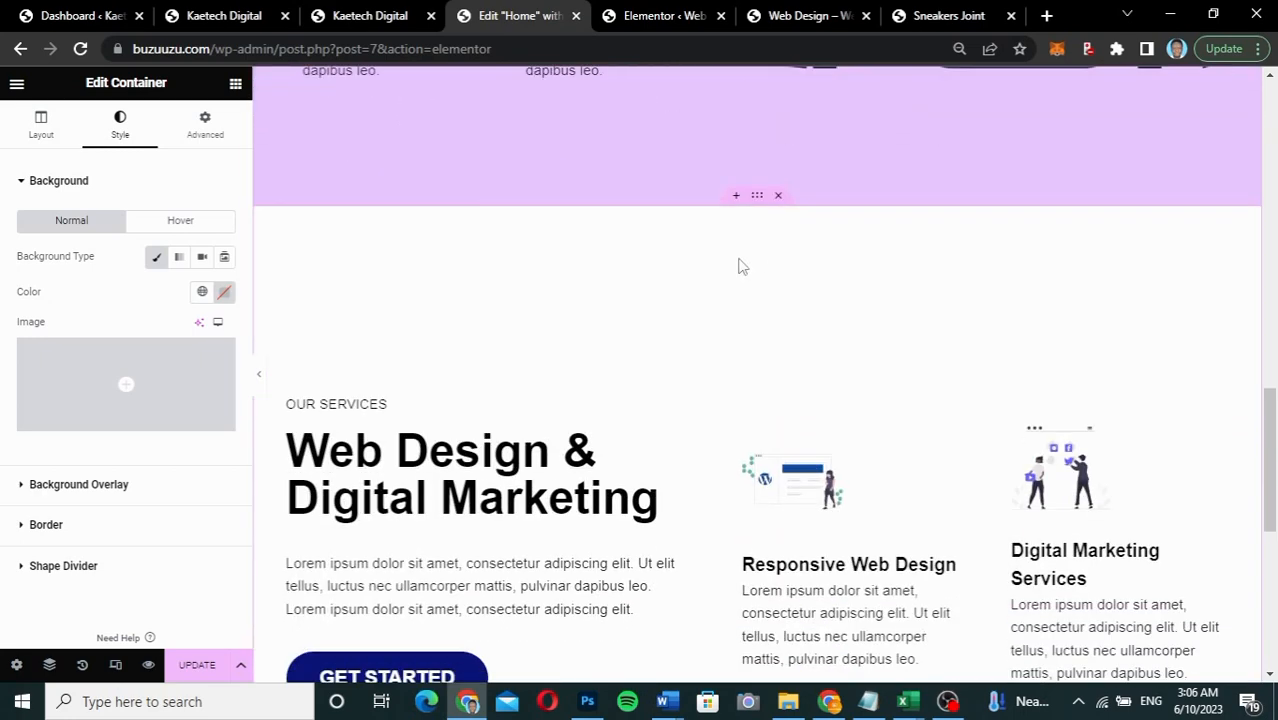
Step: Set the Our Services container's minimum height to 650 px and check its spacing on the page
{"action": "left_click", "coordinate": [60, 135]}
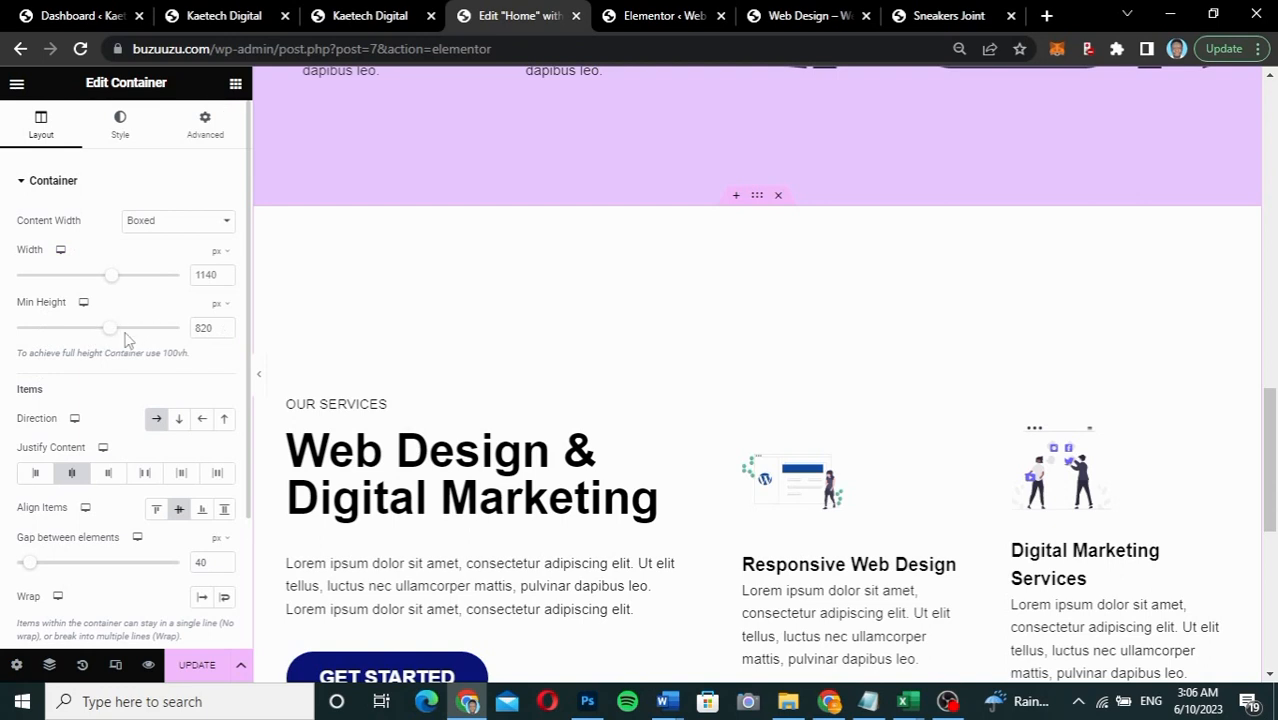
{"action": "left_click_drag", "start_coordinate": [111, 338], "coordinate": [93, 334]}
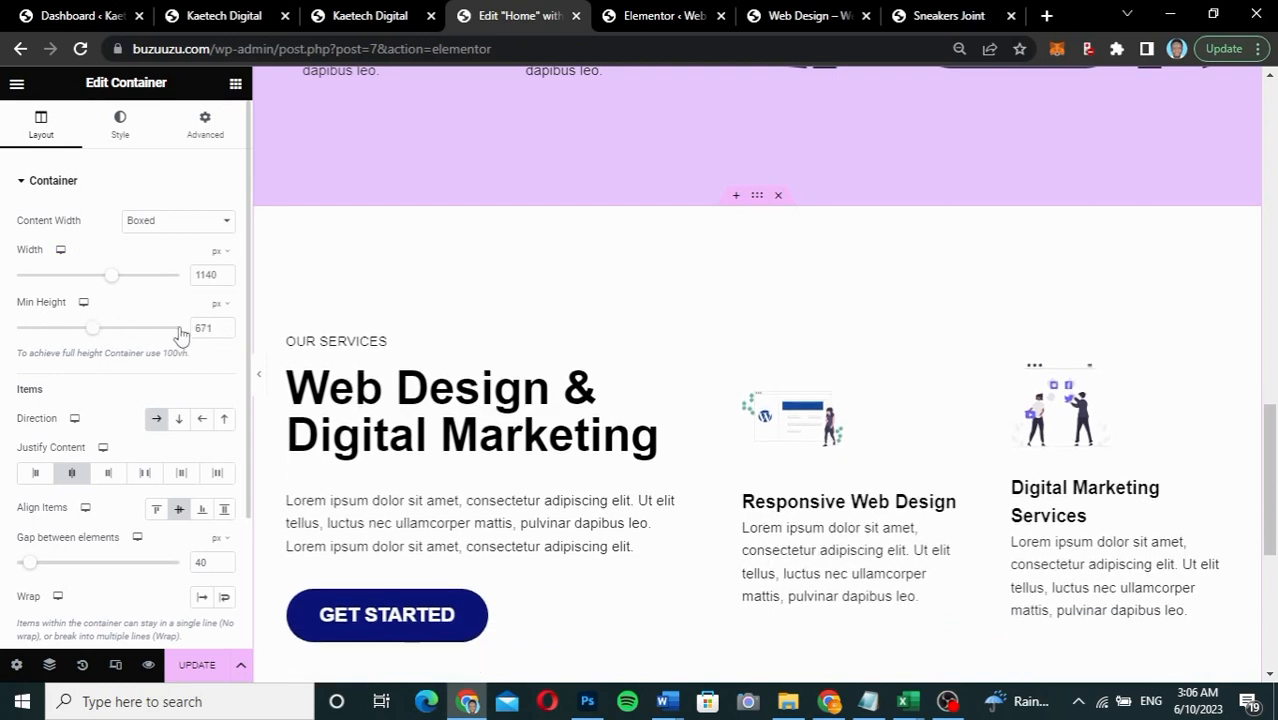
{"action": "left_click_drag", "start_coordinate": [214, 327], "coordinate": [163, 321]}
{"action": "type", "text": "650"}
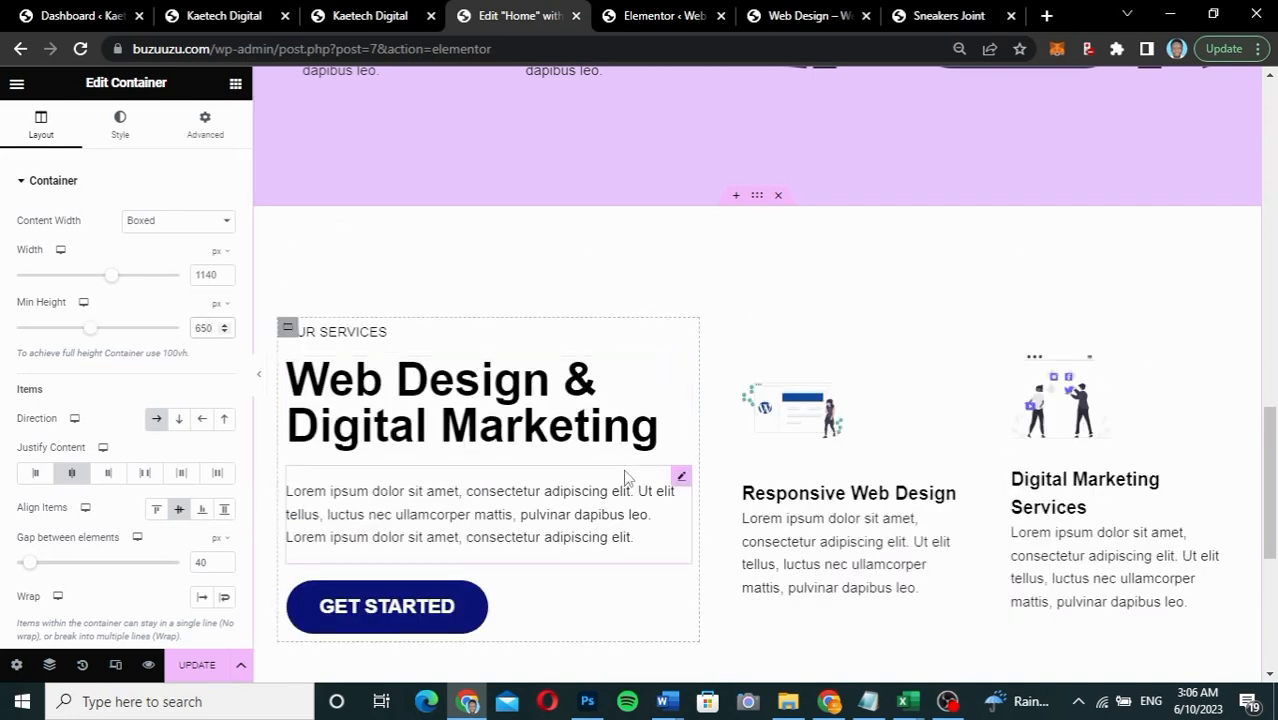
{"action": "scroll", "coordinate": [625, 477], "scroll_direction": "down", "scroll_amount": 4}
{"action": "scroll", "coordinate": [624, 478], "scroll_direction": "up", "scroll_amount": 1}
{"action": "scroll", "coordinate": [625, 478], "scroll_direction": "up", "scroll_amount": 2}
{"action": "scroll", "coordinate": [625, 478], "scroll_direction": "down", "scroll_amount": 1}
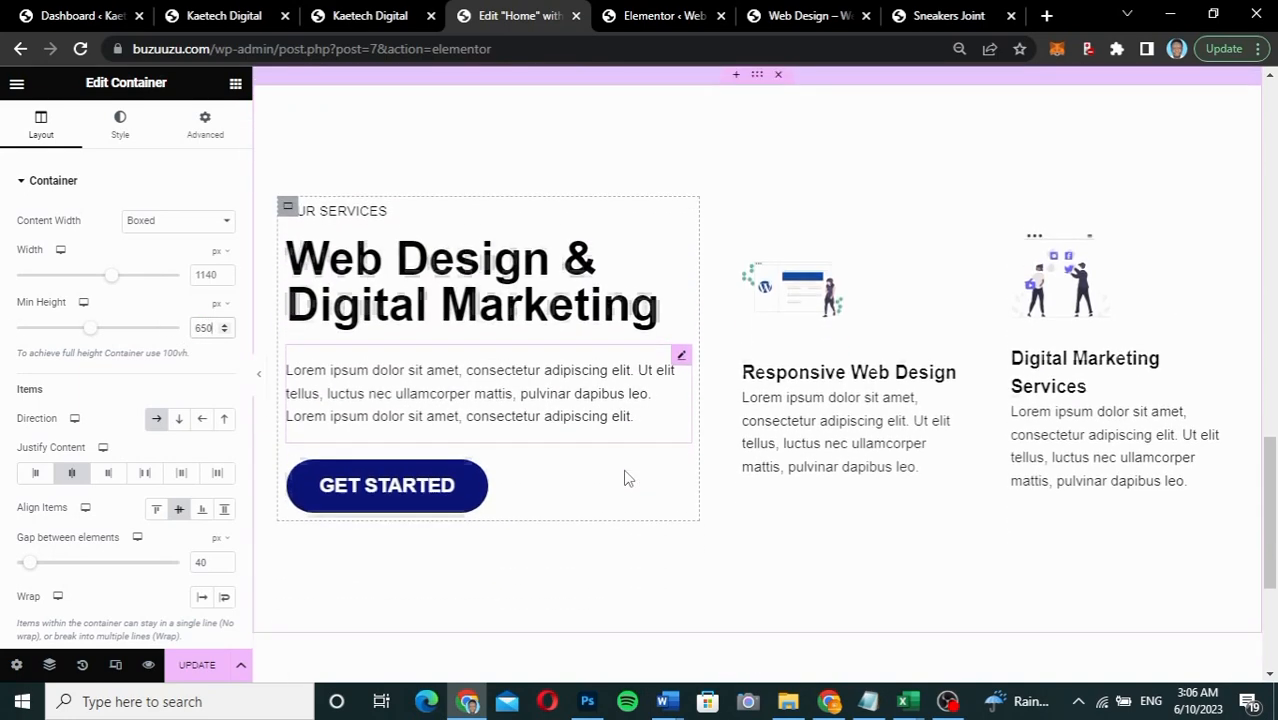
{"action": "scroll", "coordinate": [625, 478], "scroll_direction": "up", "scroll_amount": 1}
{"action": "scroll", "coordinate": [625, 478], "scroll_direction": "up", "scroll_amount": 3}
{"action": "scroll", "coordinate": [625, 478], "scroll_direction": "down", "scroll_amount": 3}
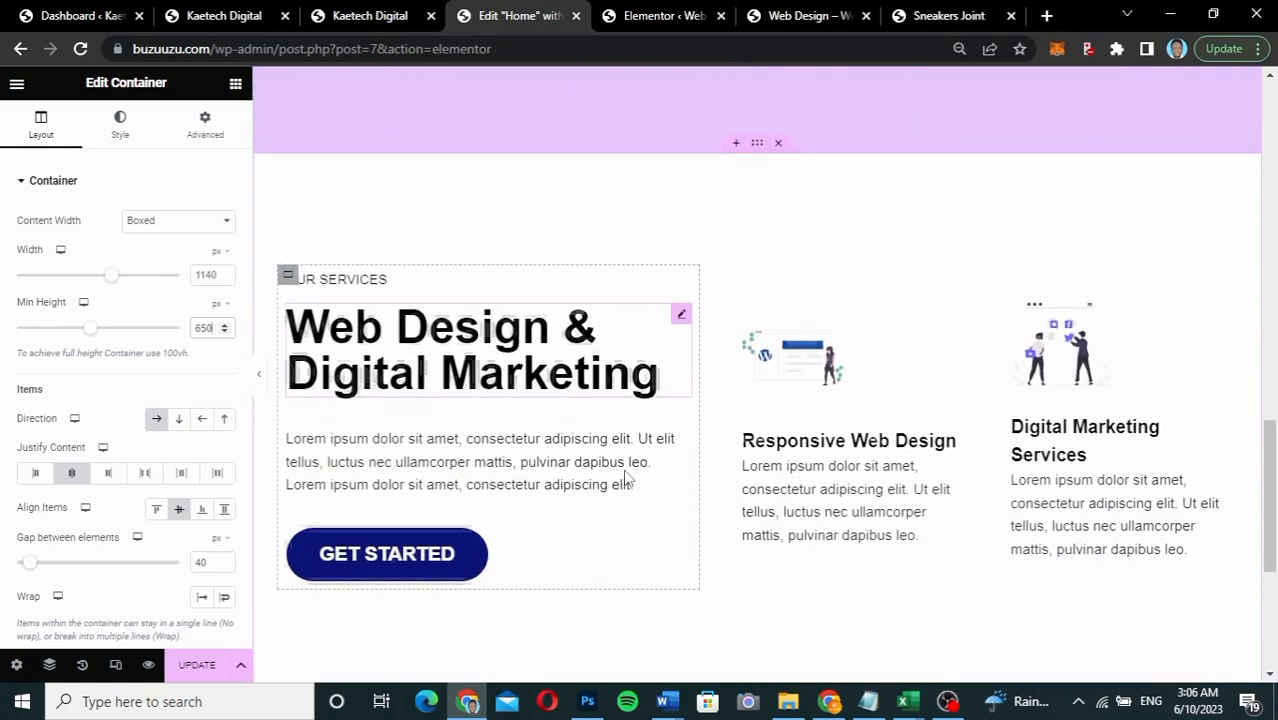
Step: Check the Our Portfolio section on the demo site, then copy the About Us container on the Home page being edited
{"action": "left_click", "coordinate": [389, 28]}
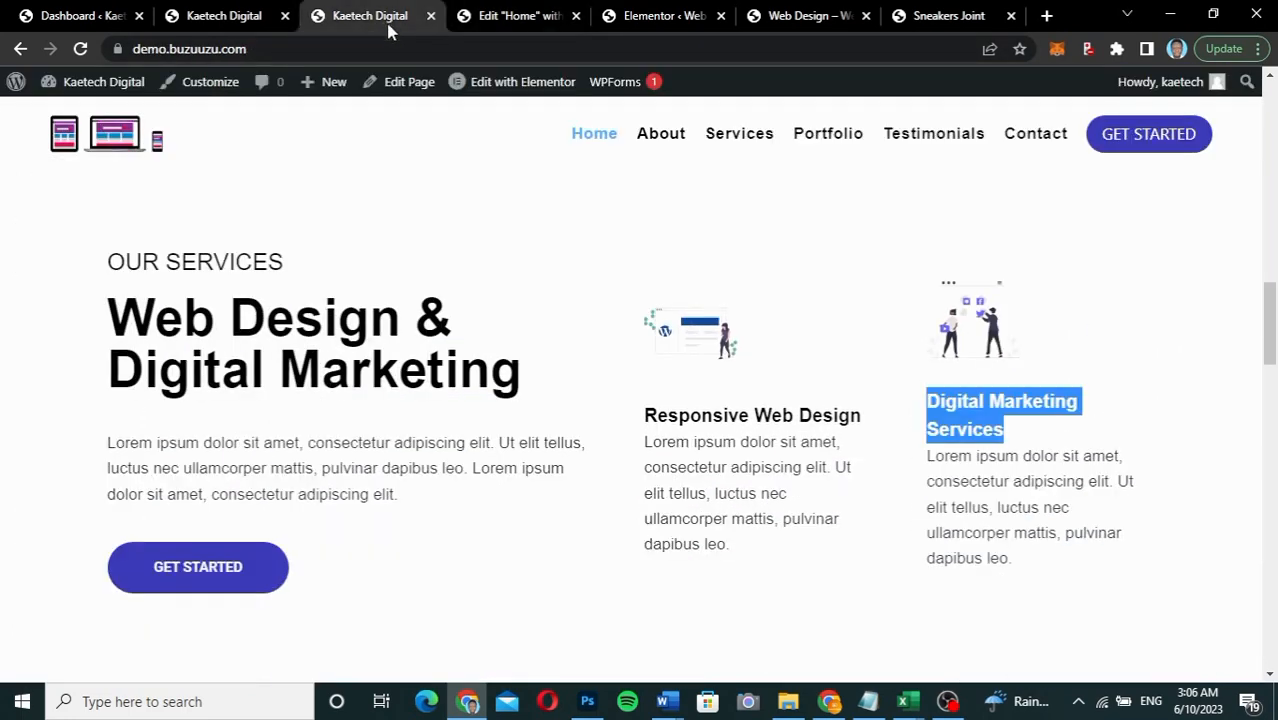
{"action": "scroll", "coordinate": [686, 311], "scroll_direction": "down", "scroll_amount": 3}
{"action": "scroll", "coordinate": [686, 310], "scroll_direction": "down", "scroll_amount": 2}
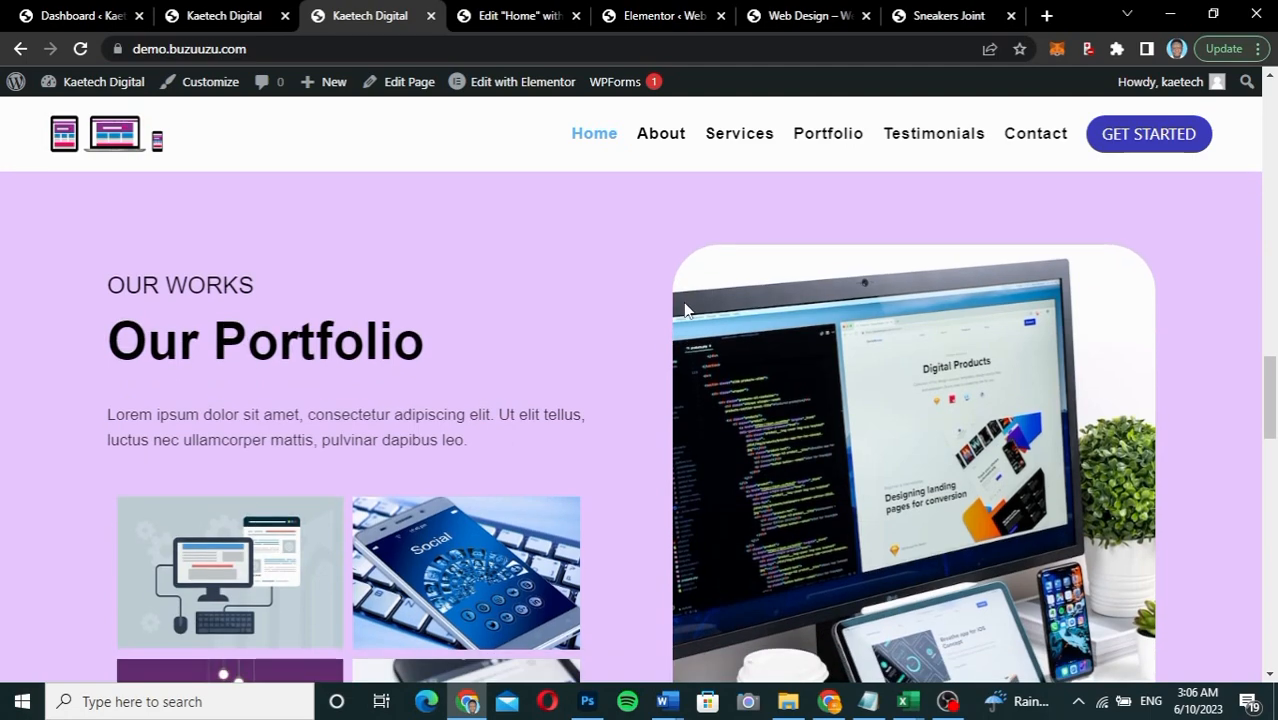
{"action": "scroll", "coordinate": [505, 372], "scroll_direction": "up", "scroll_amount": 2}
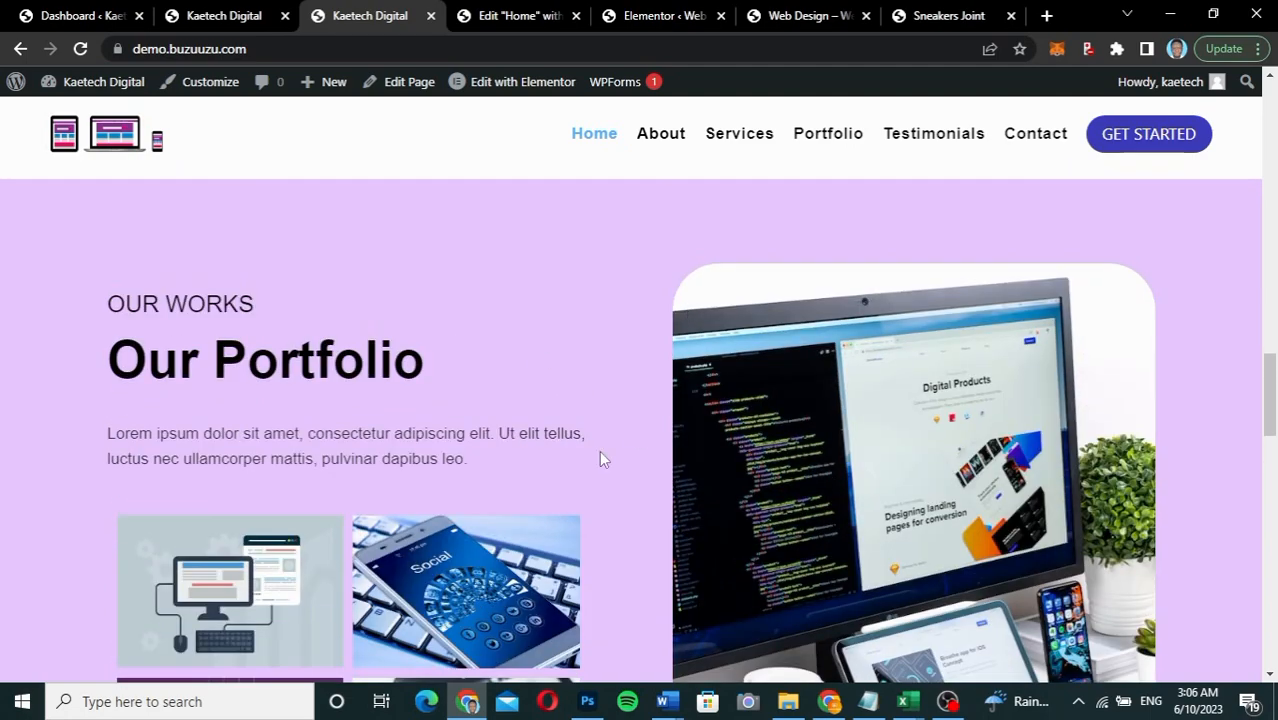
{"action": "left_click", "coordinate": [510, 15]}
{"action": "scroll", "coordinate": [787, 320], "scroll_direction": "up", "scroll_amount": 10}
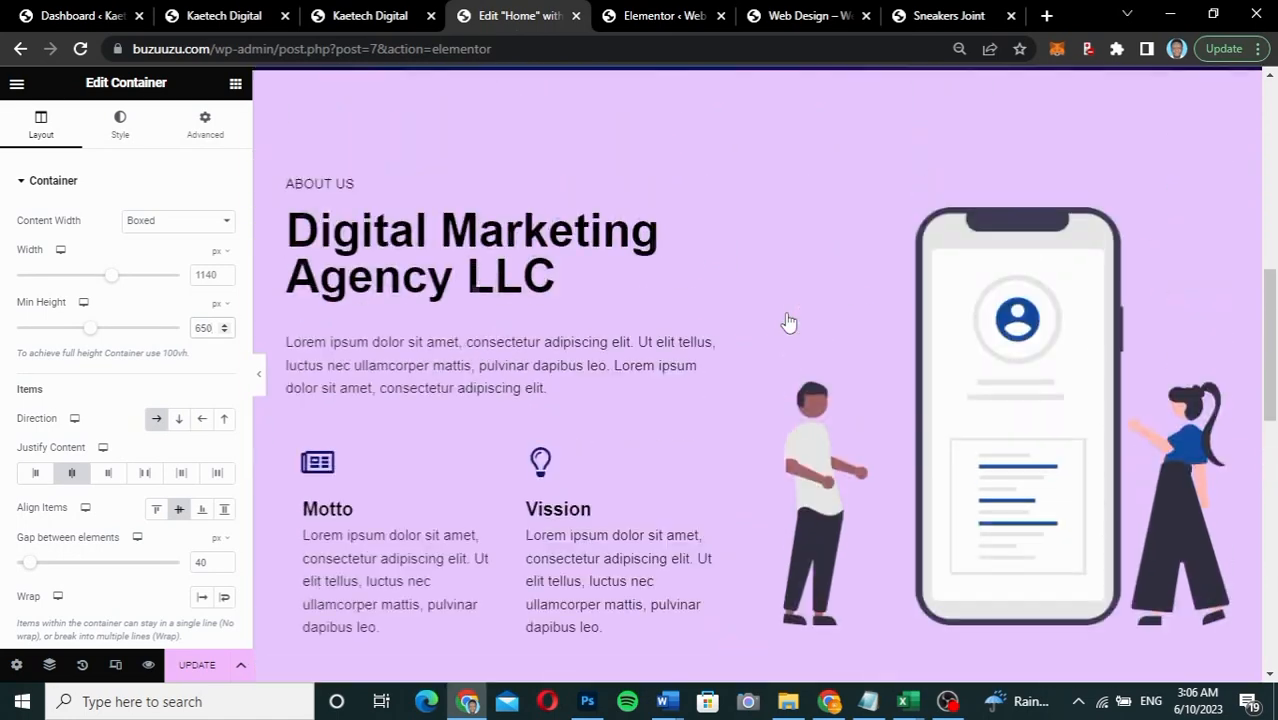
{"action": "scroll", "coordinate": [787, 323], "scroll_direction": "down", "scroll_amount": 1}
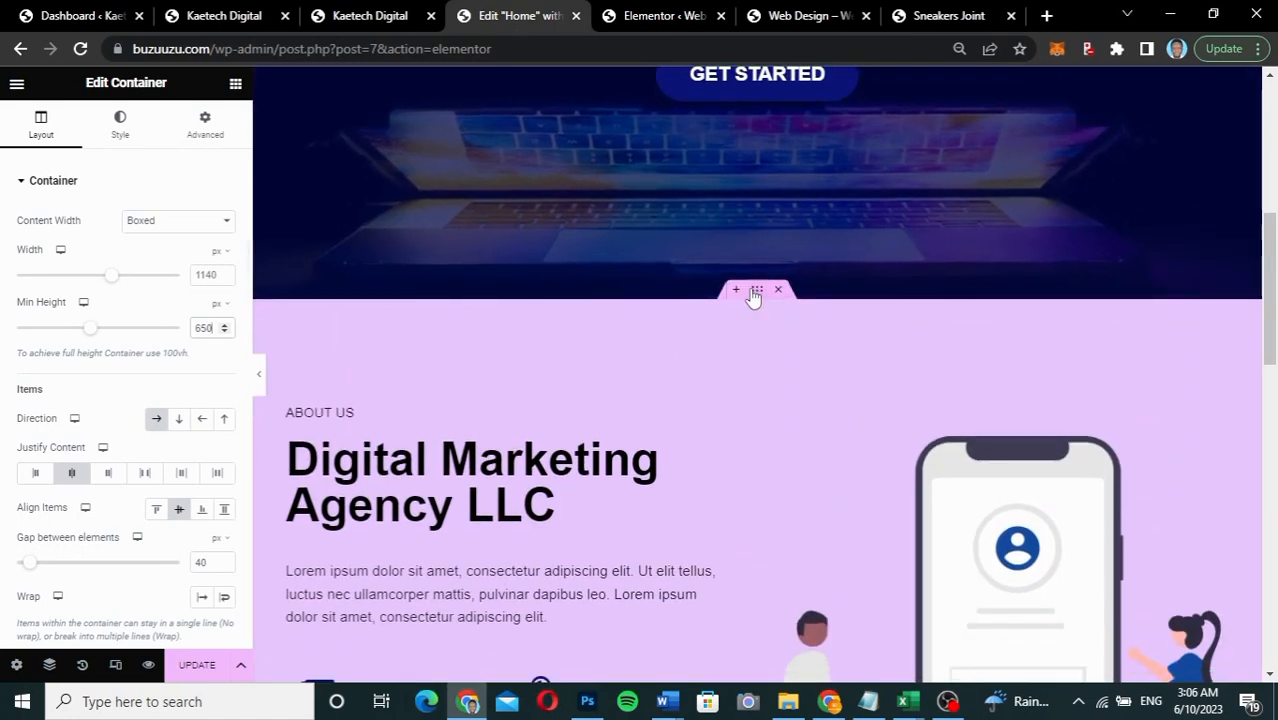
{"action": "right_click", "coordinate": [755, 295]}
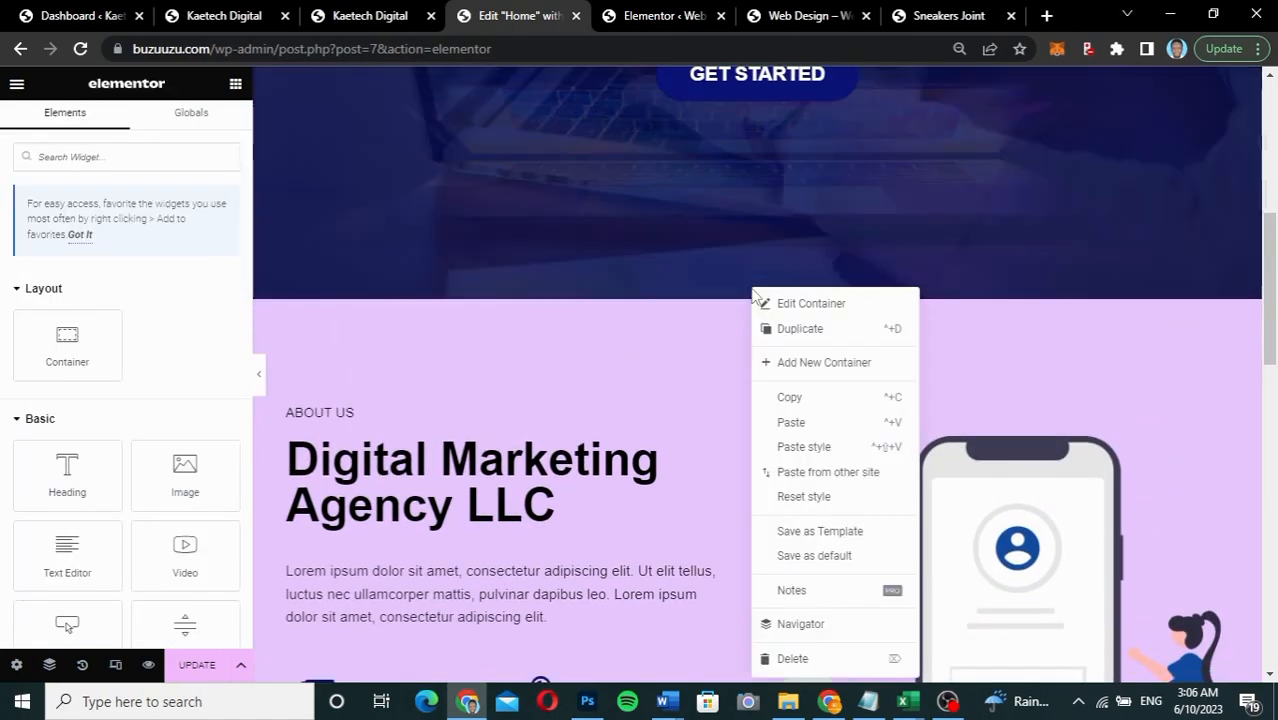
{"action": "left_click", "coordinate": [790, 397]}
Step: Paste the copied About Us container below the Our Services section at the end of the page
{"action": "scroll", "coordinate": [795, 402], "scroll_direction": "down", "scroll_amount": 6}
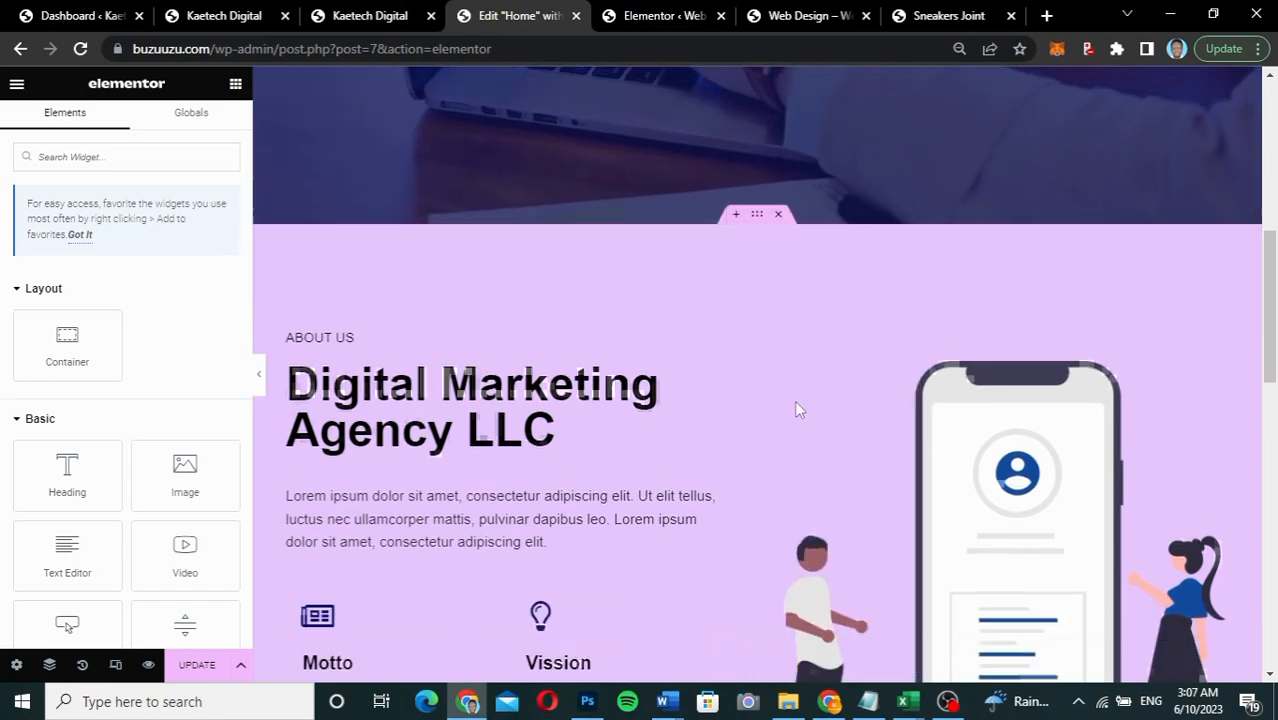
{"action": "scroll", "coordinate": [796, 408], "scroll_direction": "down", "scroll_amount": 4}
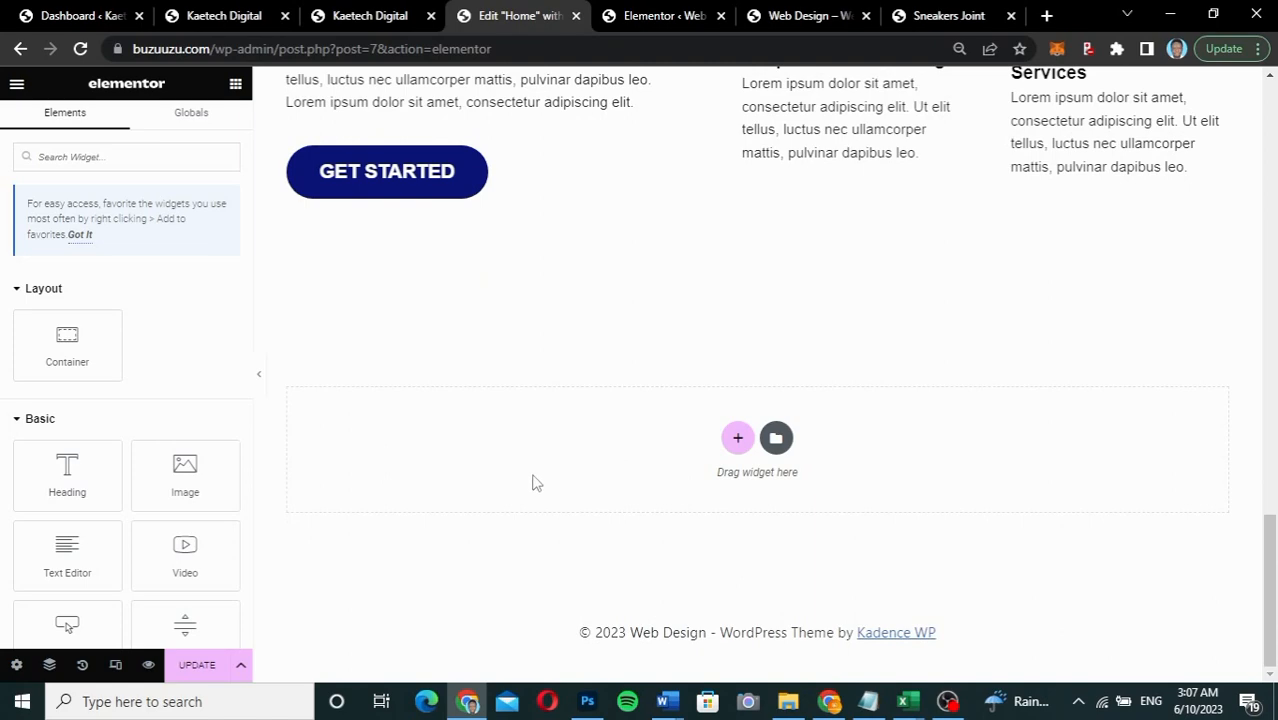
{"action": "right_click", "coordinate": [532, 483]}
{"action": "left_click", "coordinate": [572, 492]}
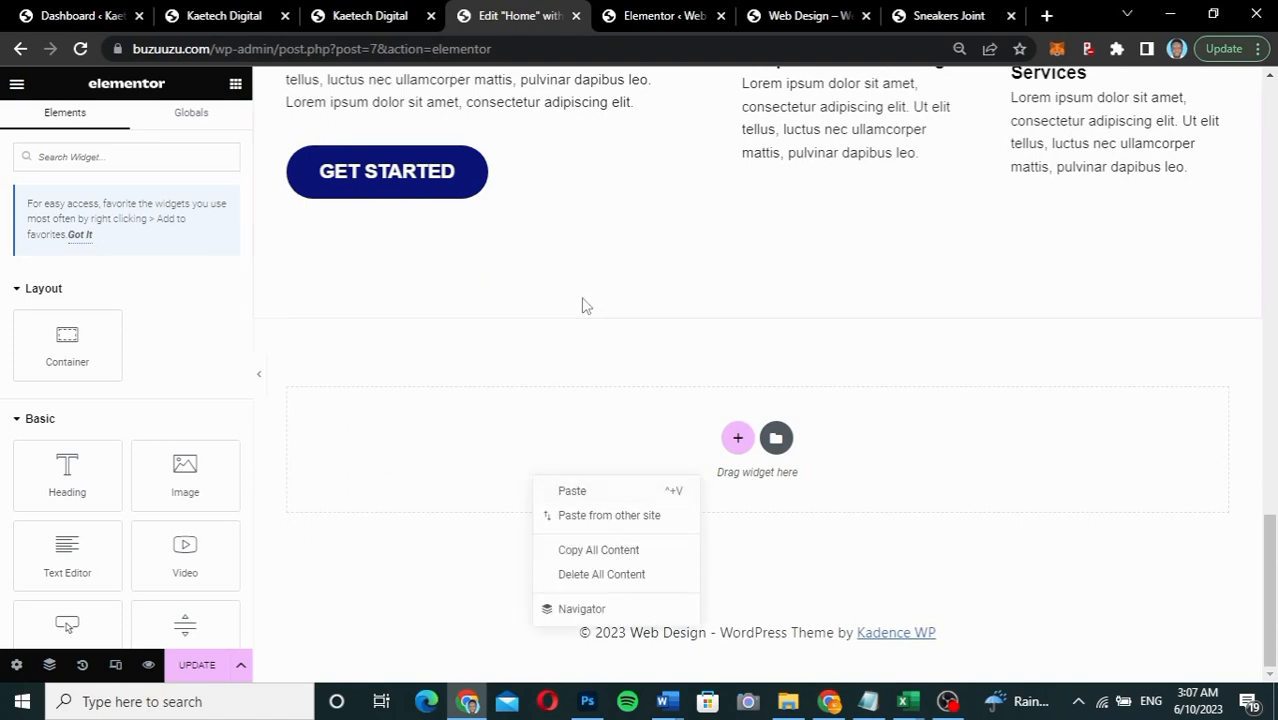
{"action": "scroll", "coordinate": [581, 300], "scroll_direction": "down", "scroll_amount": 1}
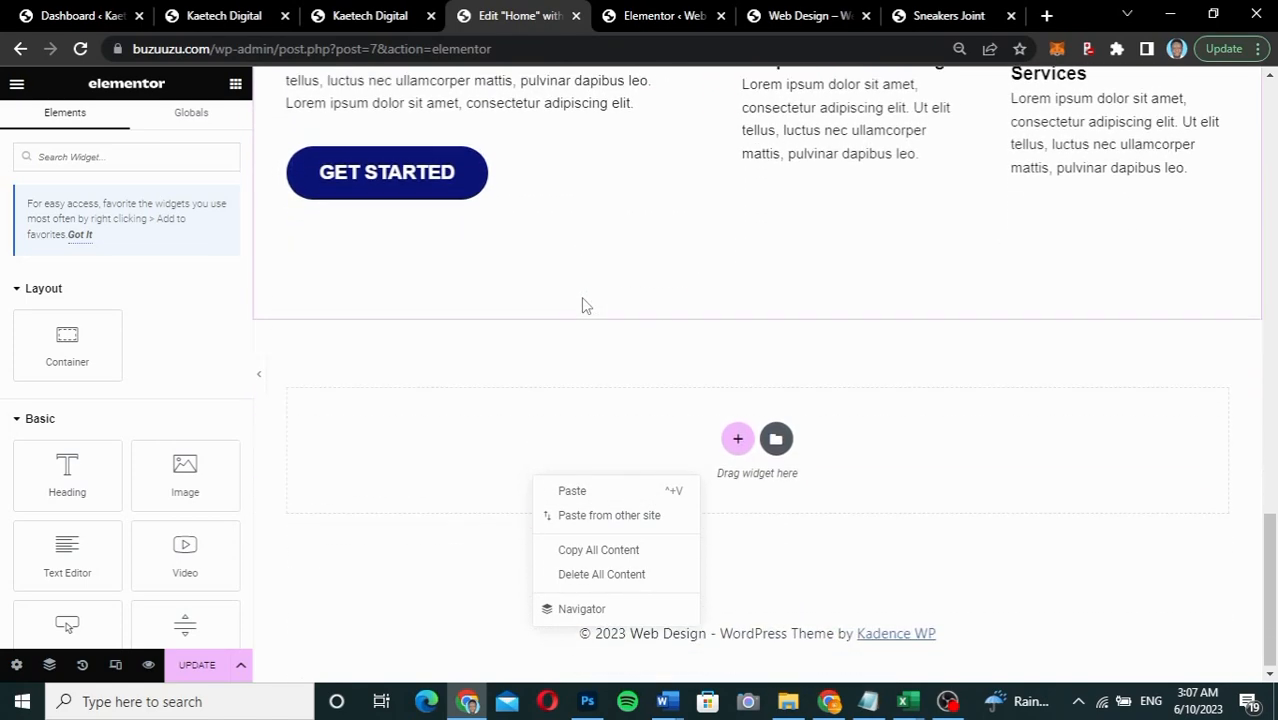
{"action": "left_click", "coordinate": [572, 492]}
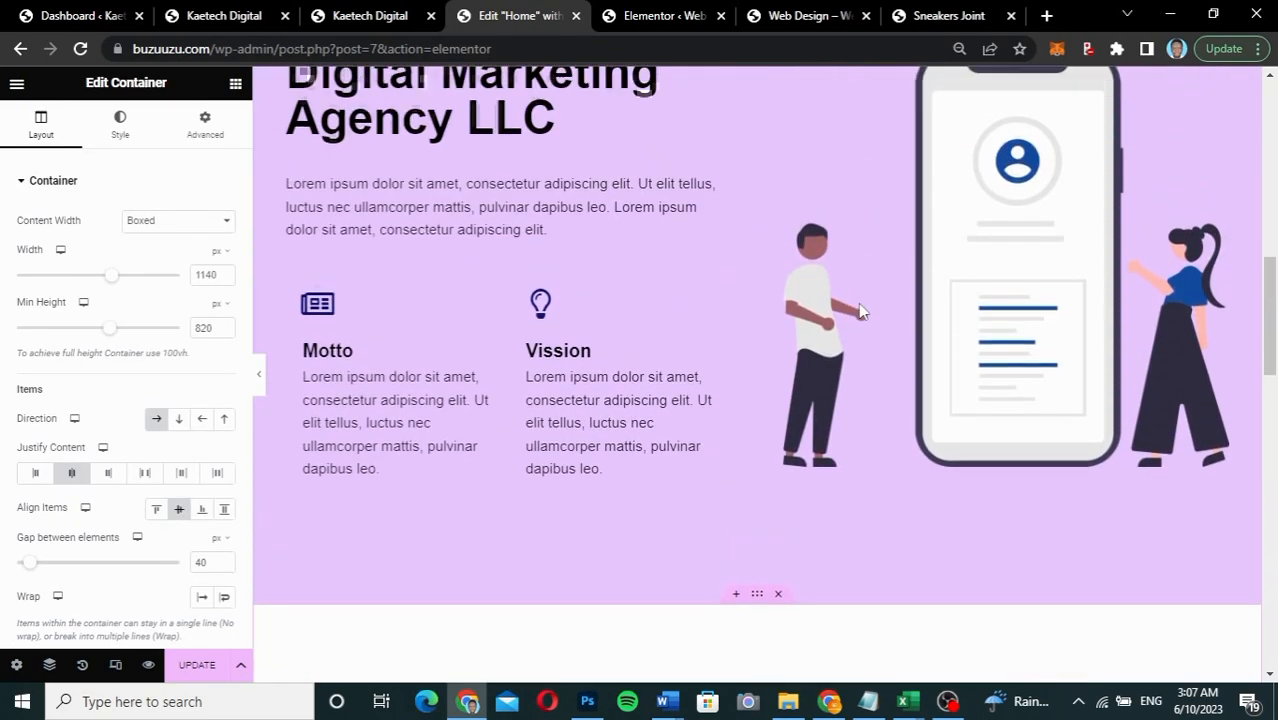
{"action": "scroll", "coordinate": [858, 303], "scroll_direction": "down", "scroll_amount": 10}
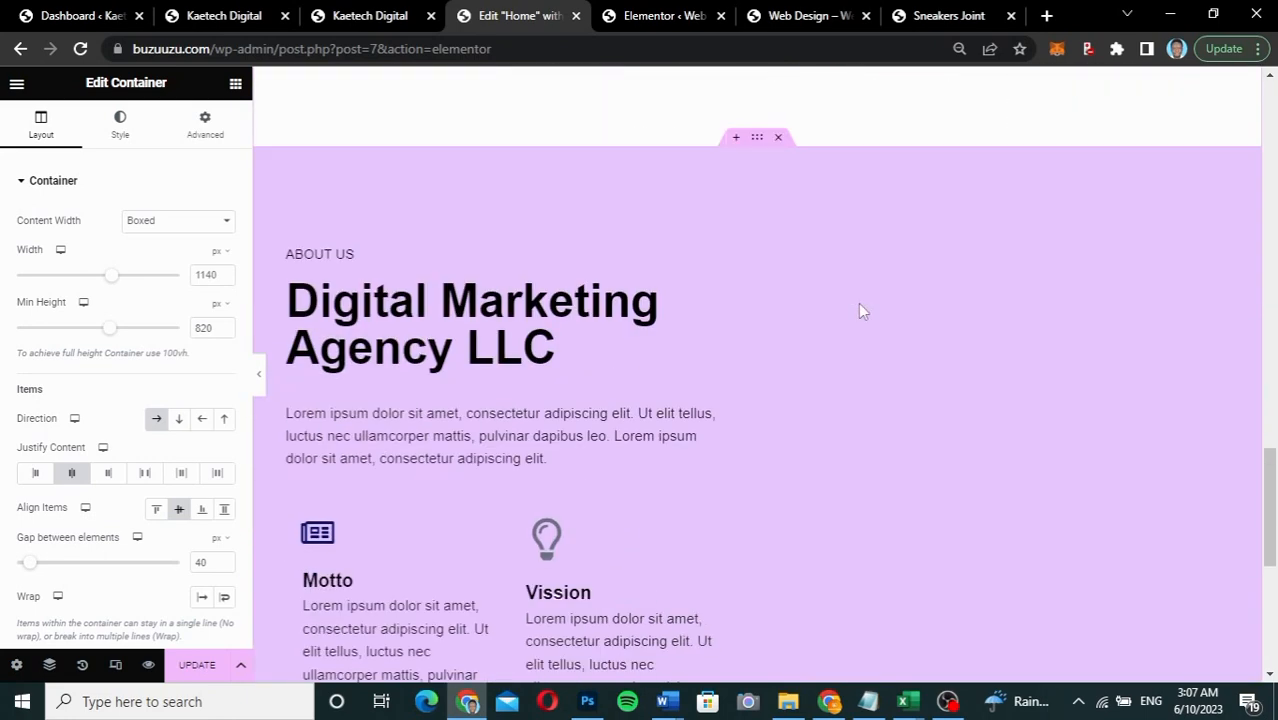
{"action": "scroll", "coordinate": [859, 305], "scroll_direction": "down", "scroll_amount": 2}
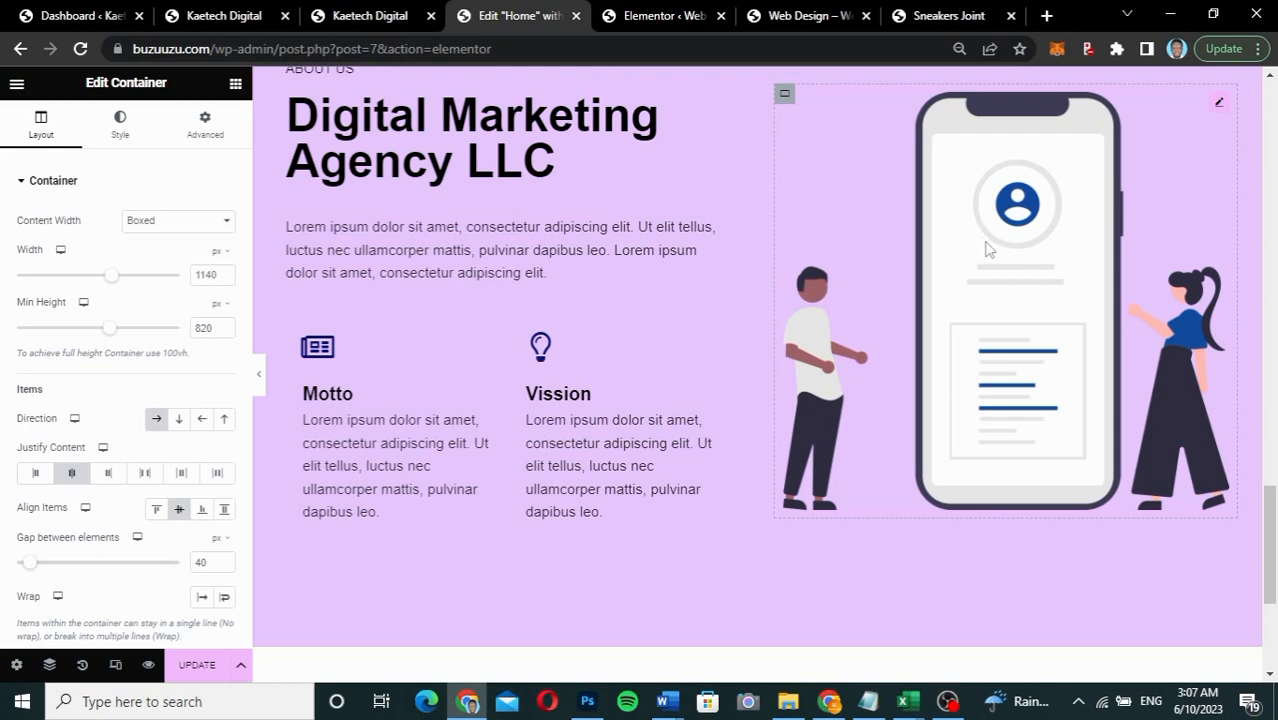
{"action": "scroll", "coordinate": [716, 208], "scroll_direction": "up", "scroll_amount": 2}
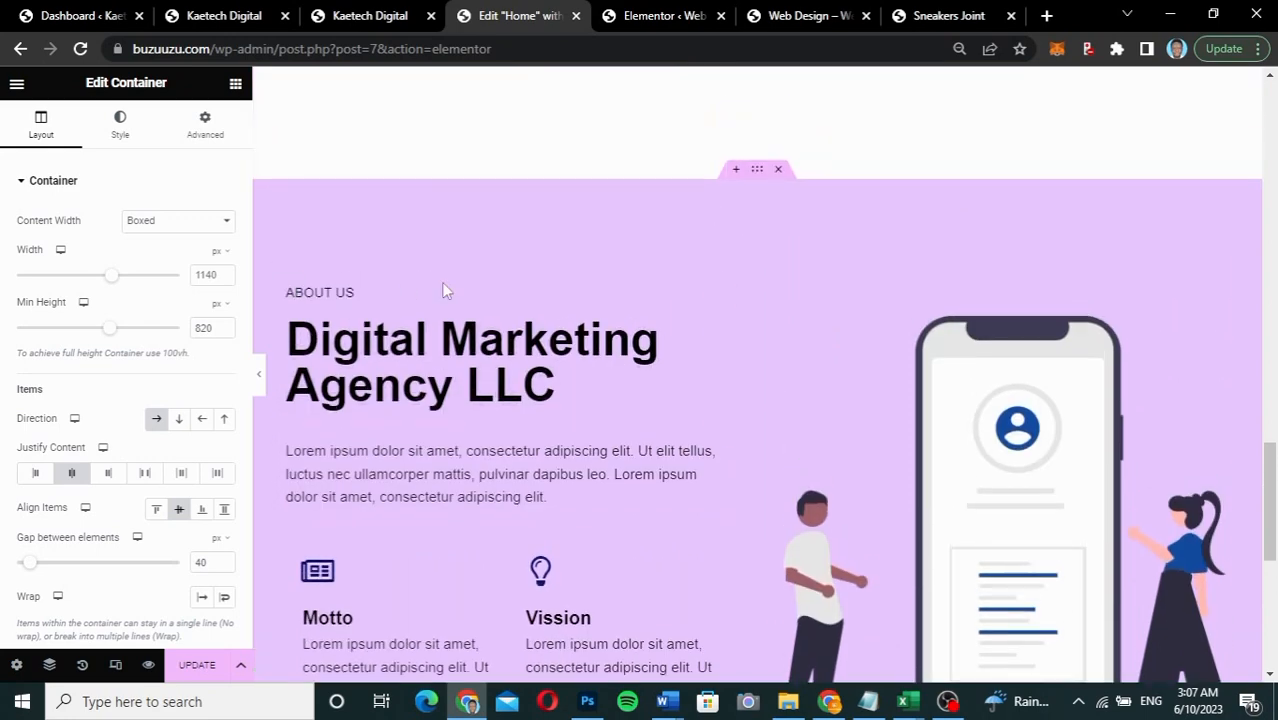
Step: Change the pasted section's small heading to "OUR WORKS" and its main heading to "OUR PORTFOLIO"
{"action": "left_click", "coordinate": [401, 295]}
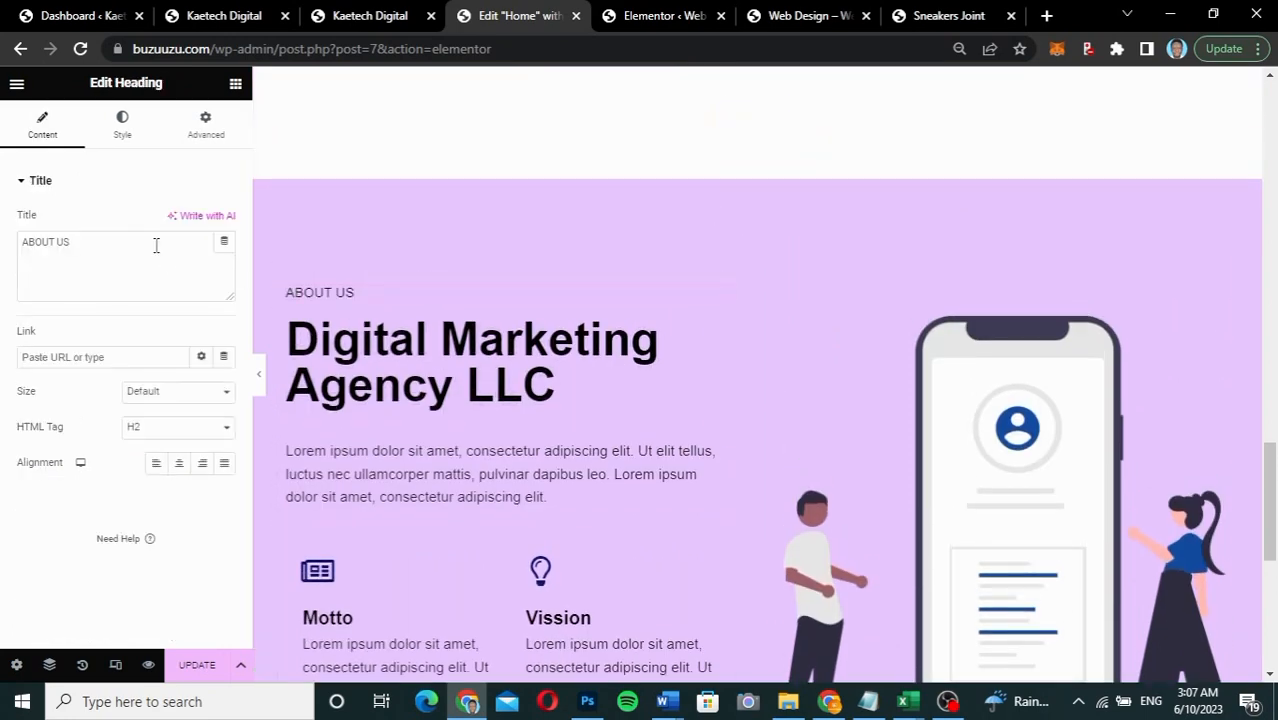
{"action": "left_click_drag", "start_coordinate": [96, 252], "coordinate": [3, 238]}
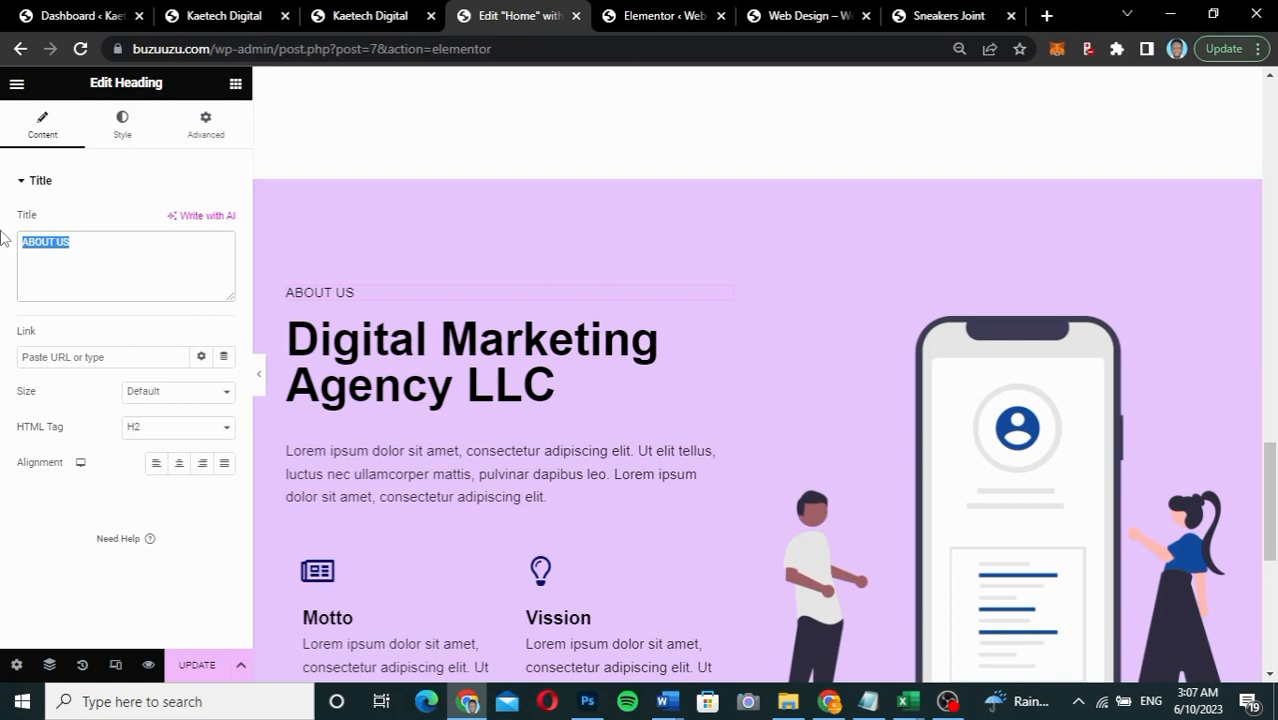
{"action": "type", "text": "OU"}
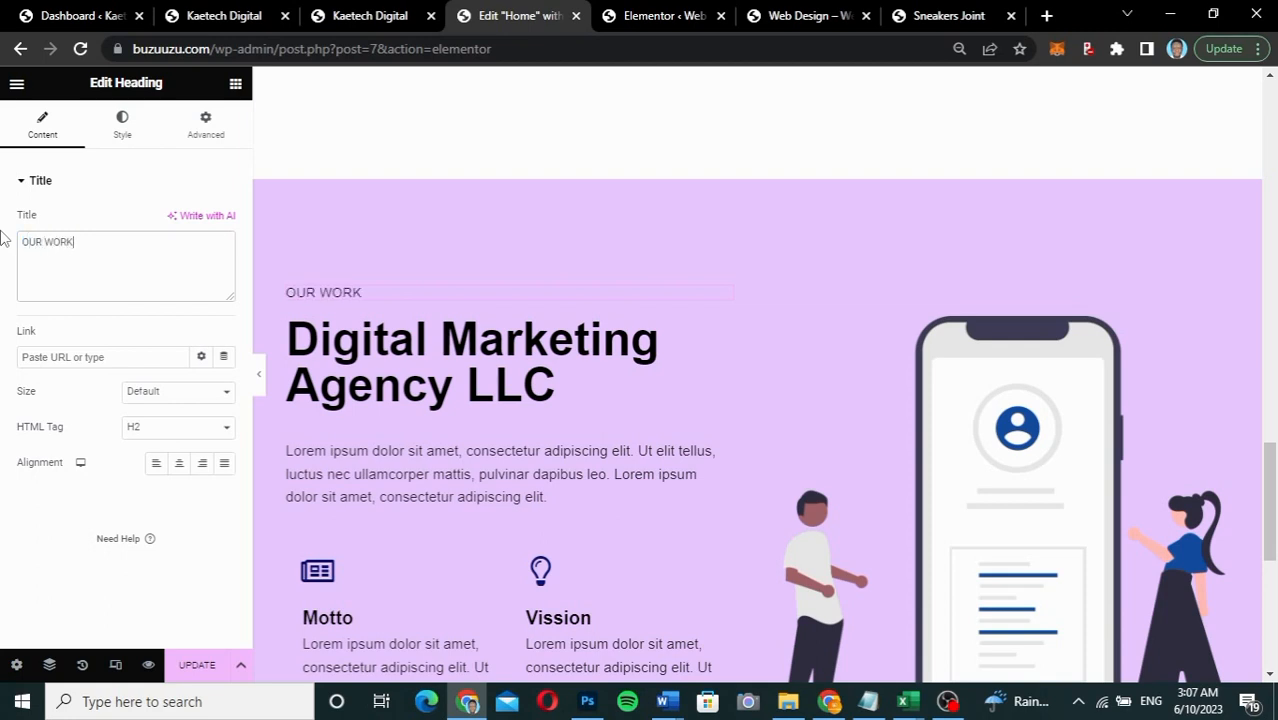
{"action": "left_click", "coordinate": [372, 380]}
{"action": "left_click_drag", "start_coordinate": [160, 248], "coordinate": [4, 245]}
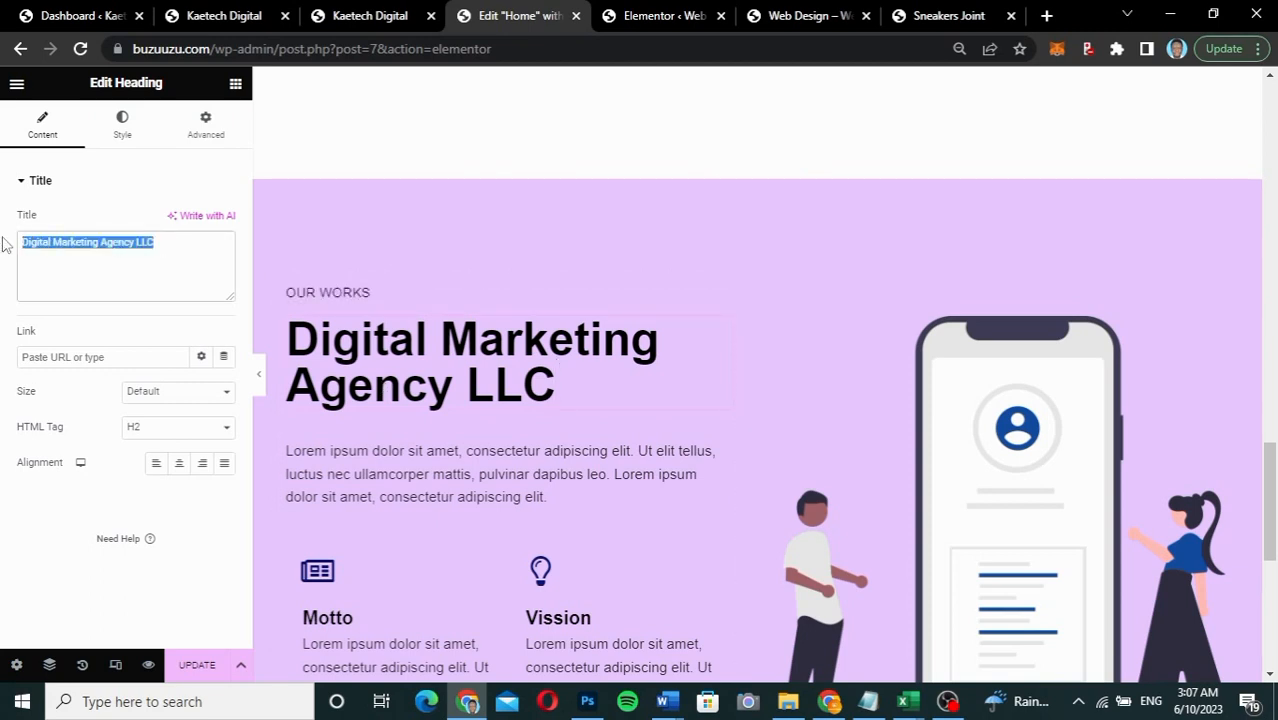
{"action": "type", "text": "OUR POR"}
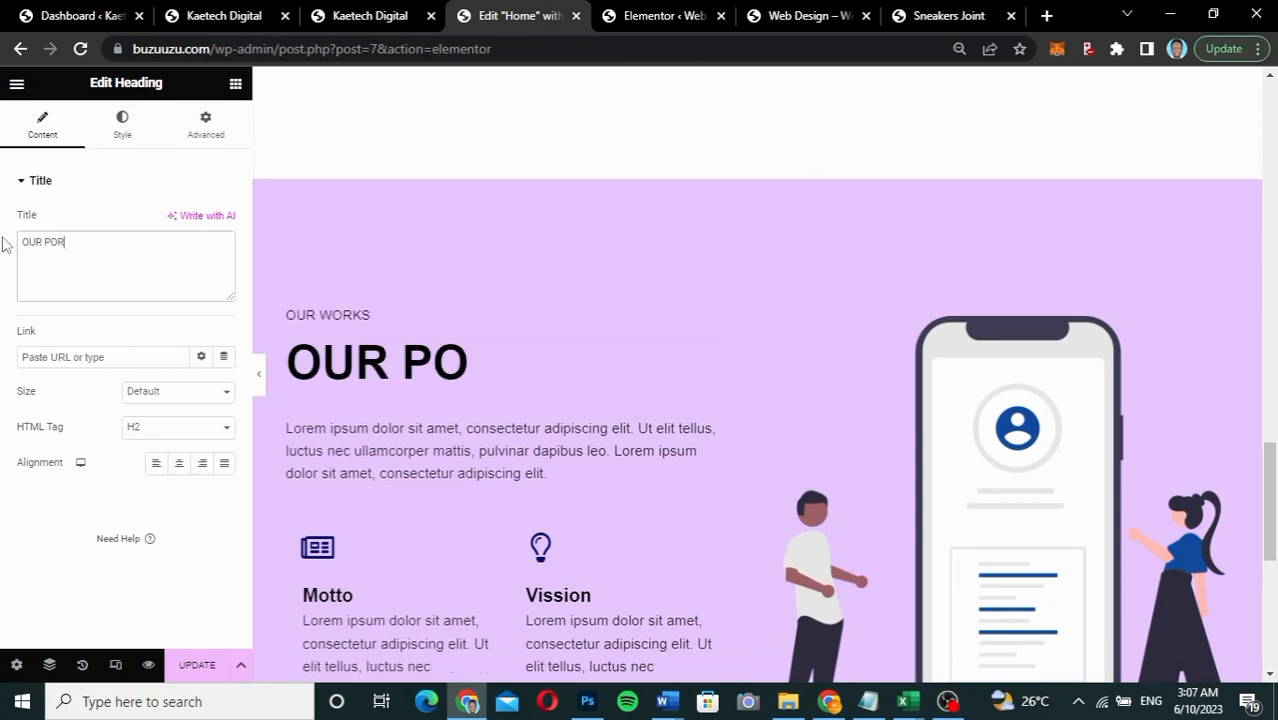
{"action": "type", "text": "TFOLIO"}
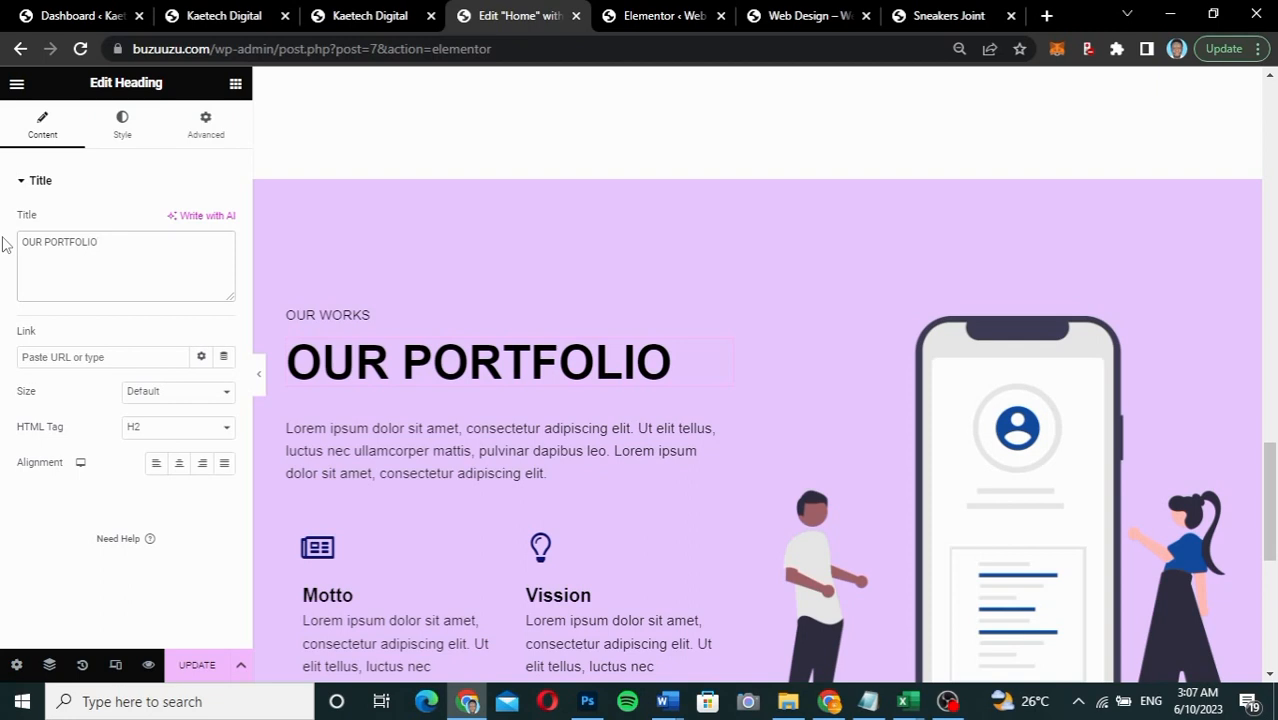
Step: Delete the Motto icon box from the Our Portfolio section
{"action": "scroll", "coordinate": [515, 494], "scroll_direction": "down", "scroll_amount": 3}
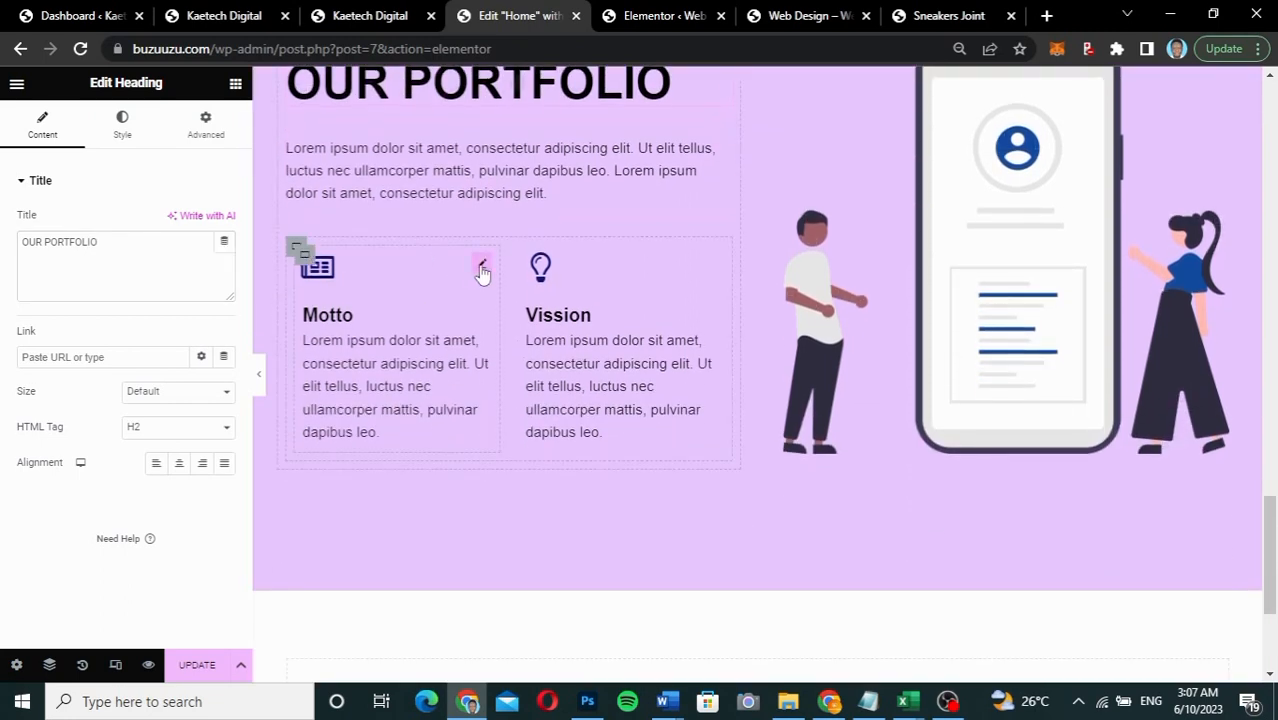
{"action": "right_click", "coordinate": [481, 270]}
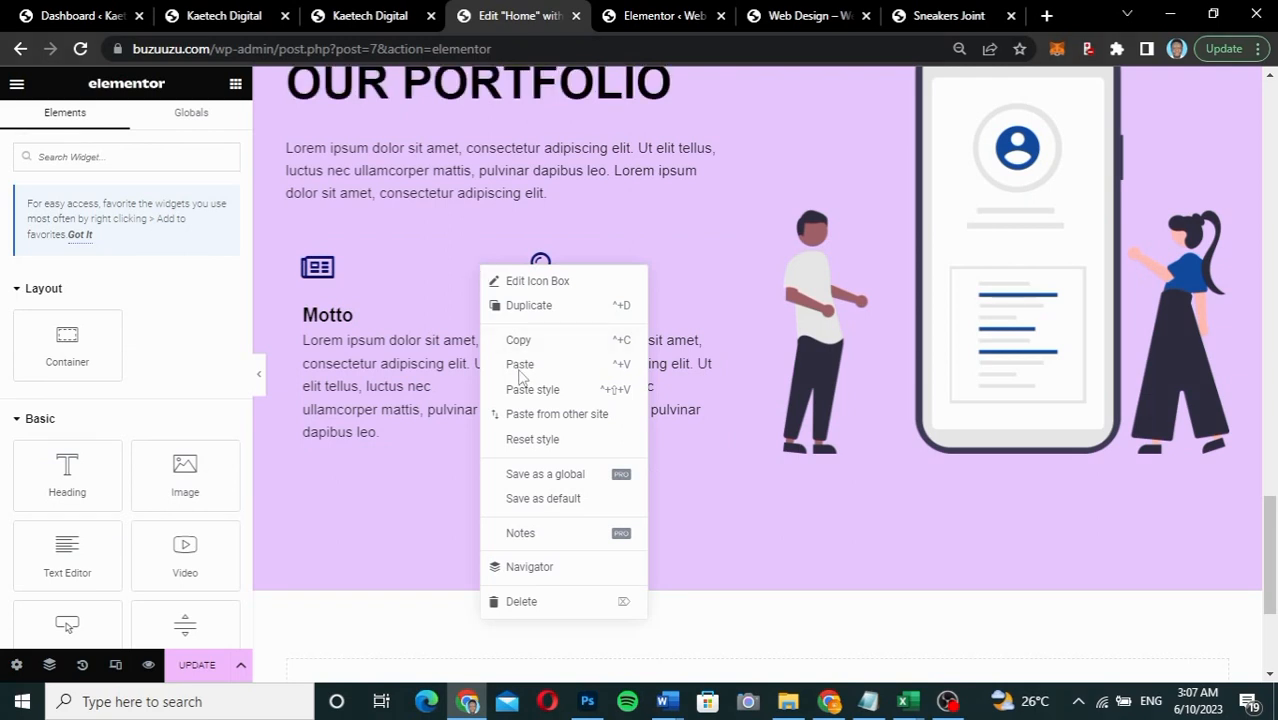
{"action": "left_click", "coordinate": [513, 603]}
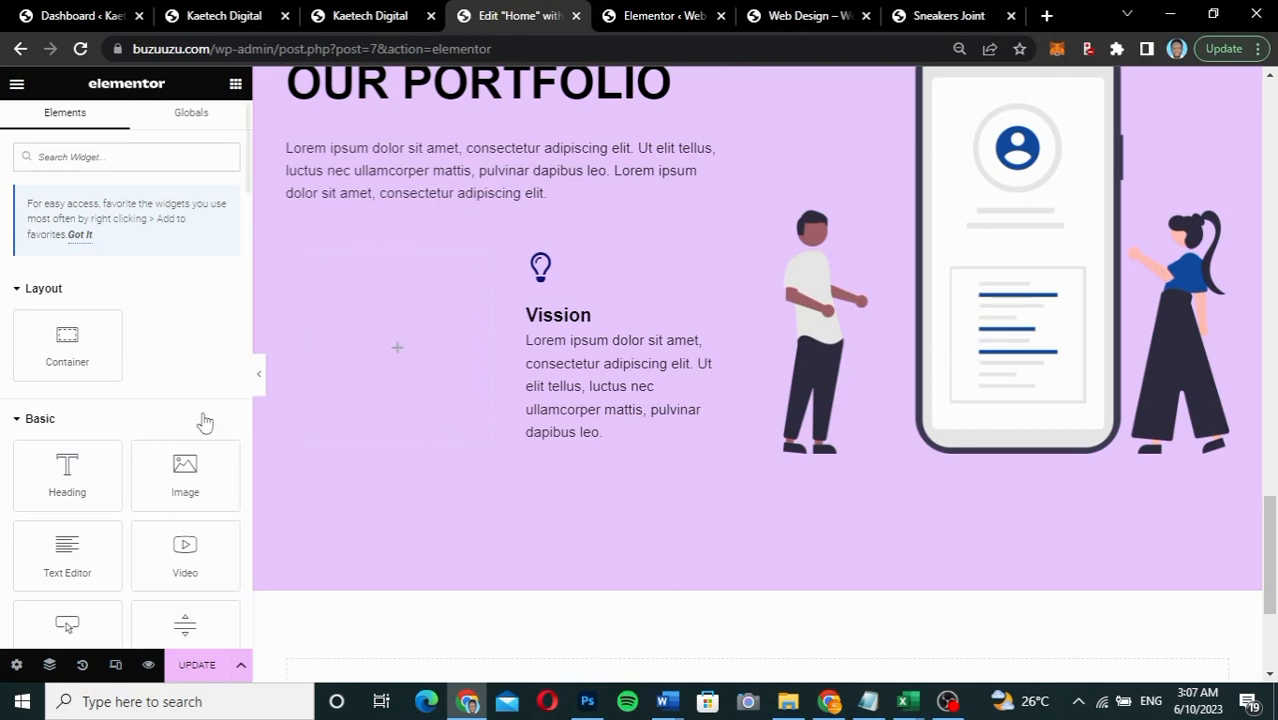
Step: Add an Image widget to the empty container in the Our Portfolio section and delete the Vission icon box beside it
{"action": "left_click_drag", "start_coordinate": [185, 472], "coordinate": [385, 344]}
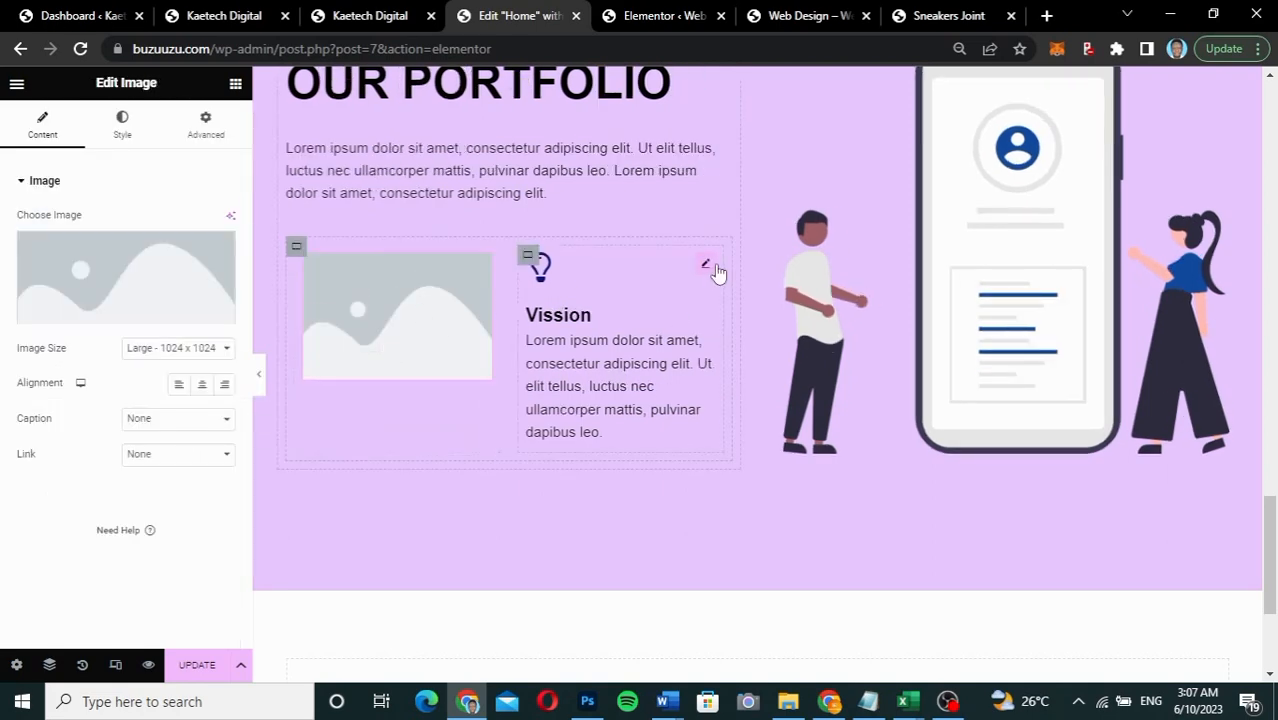
{"action": "right_click", "coordinate": [706, 266]}
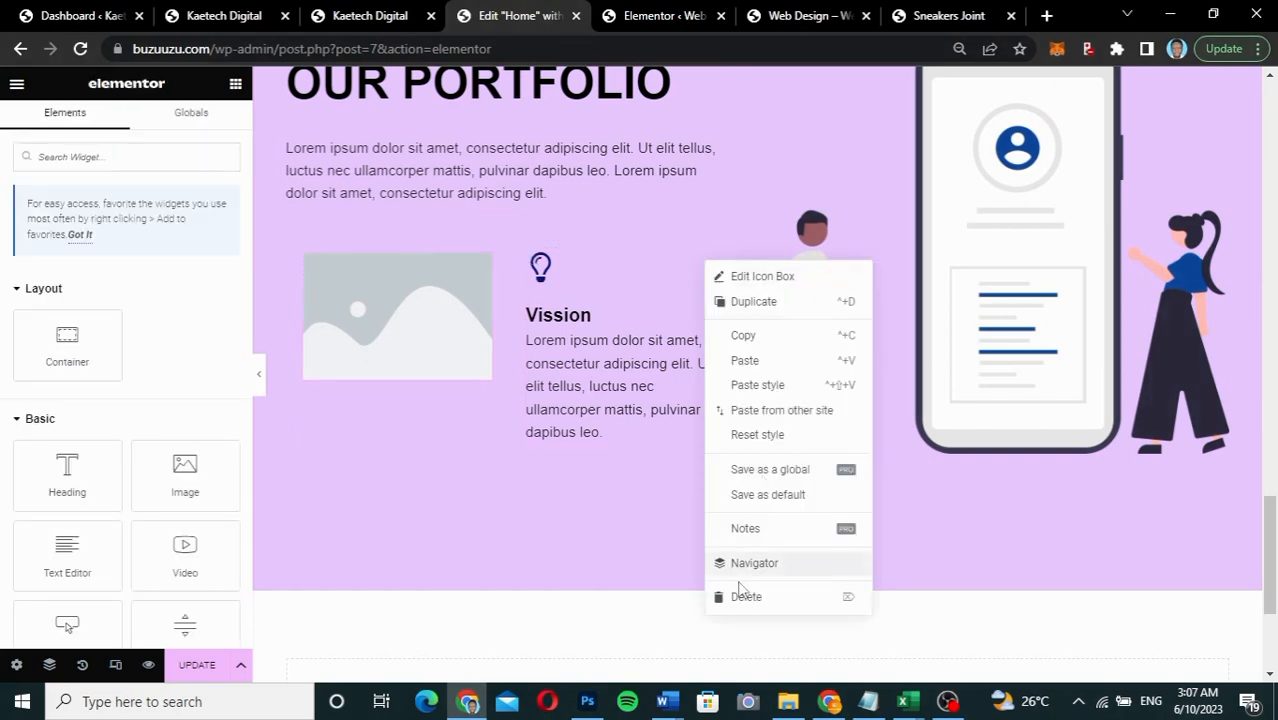
{"action": "left_click", "coordinate": [738, 594]}
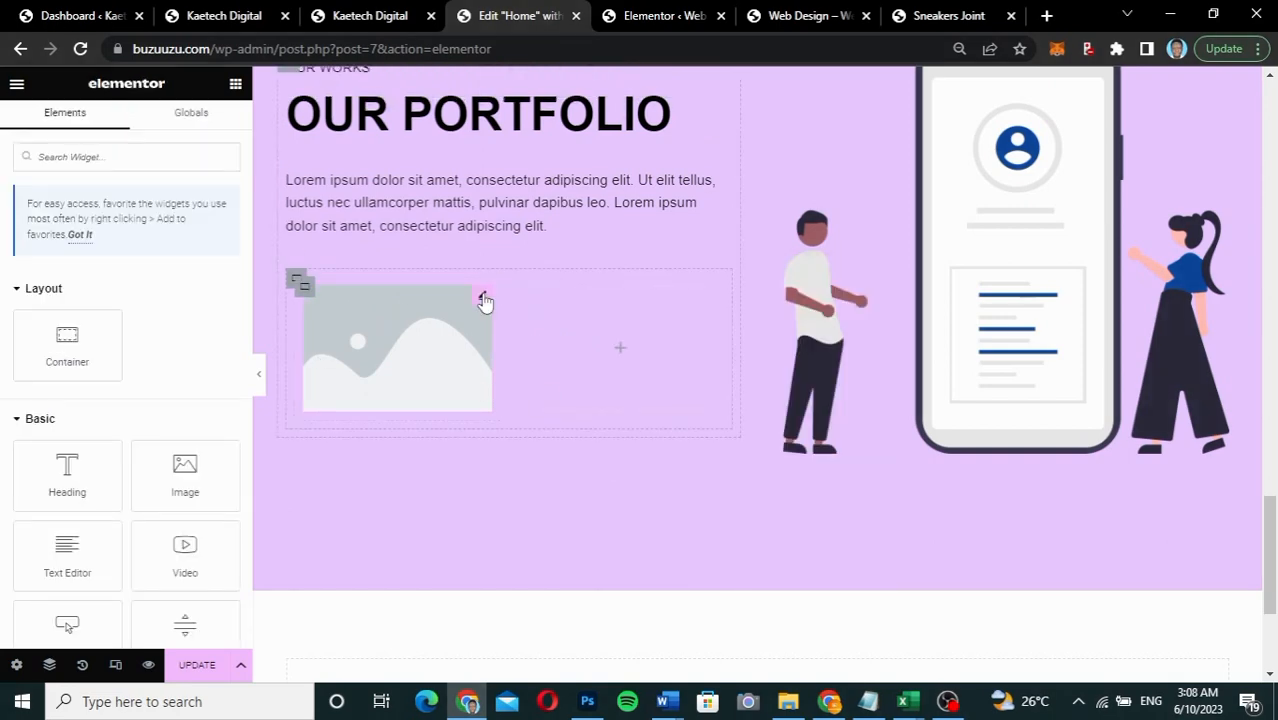
Step: Copy the placeholder image and paste it into the empty container beside it
{"action": "right_click", "coordinate": [484, 300]}
{"action": "left_click", "coordinate": [527, 368]}
{"action": "right_click", "coordinate": [623, 350]}
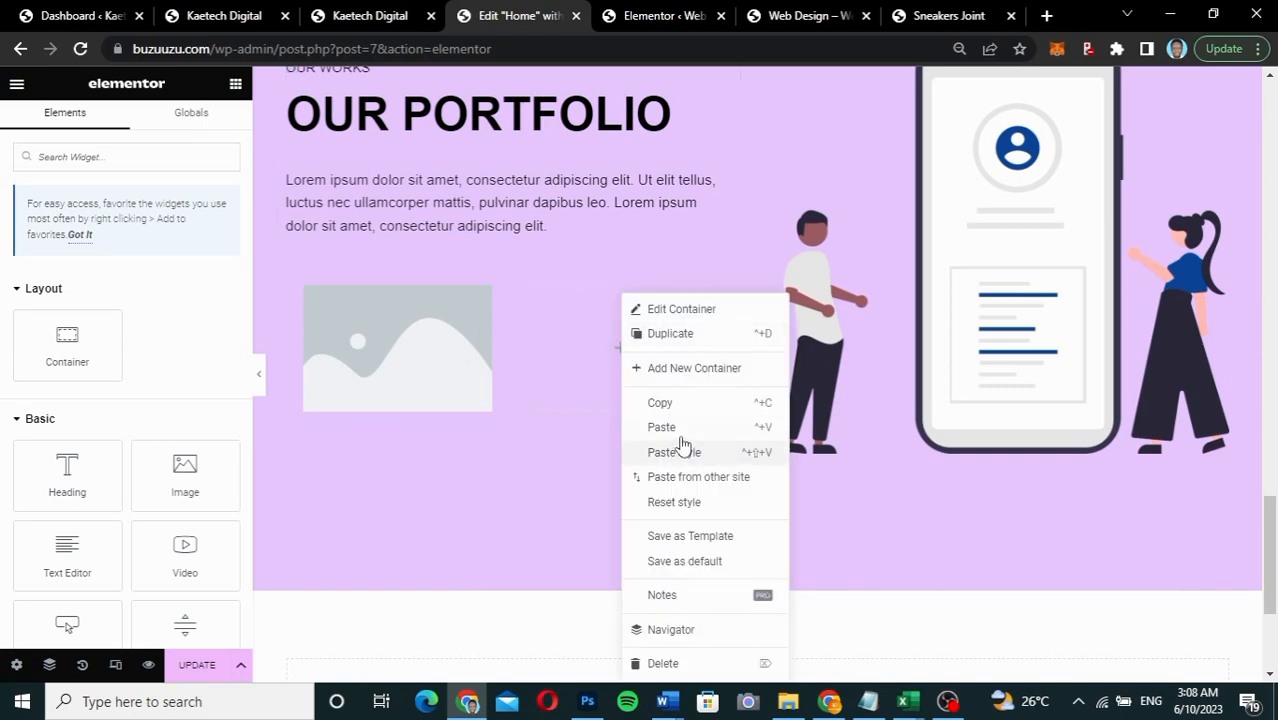
{"action": "left_click", "coordinate": [685, 433]}
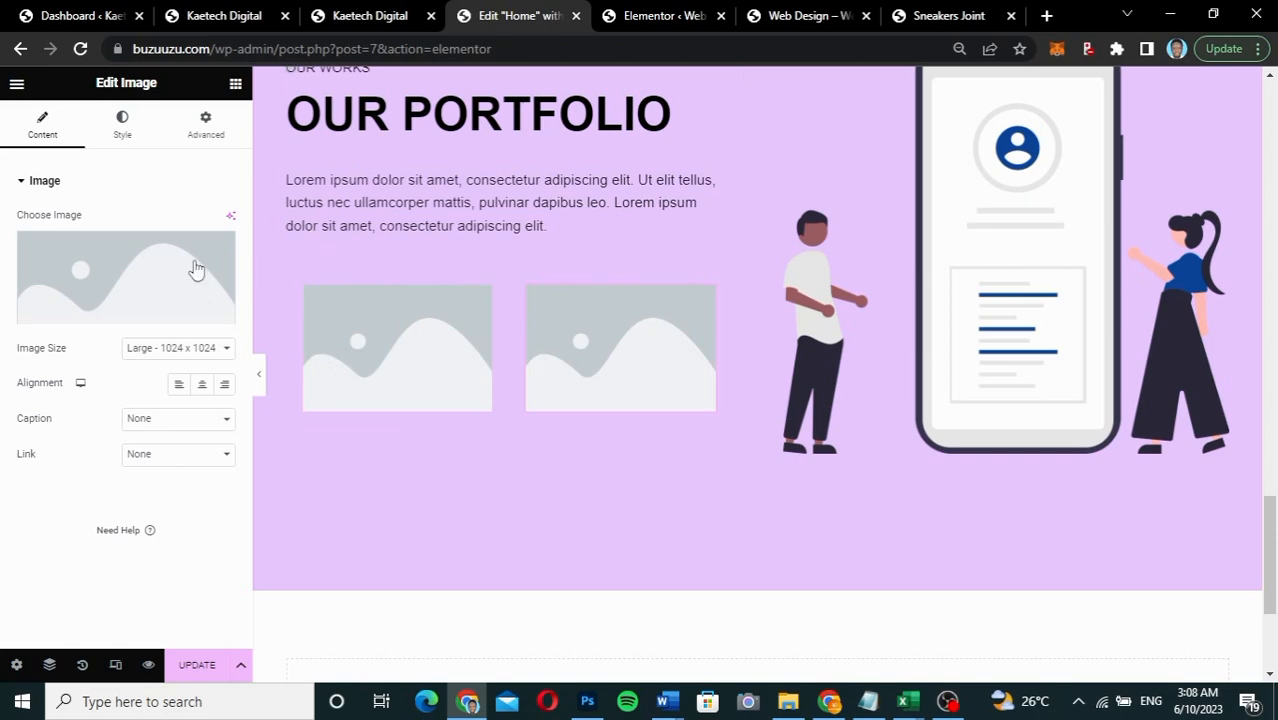
Step: Check the portfolio image grid on the demo site and set the first placeholder image to web-design-3411373_640.jpg from the media library
{"action": "mouse_move", "coordinate": [155, 265]}
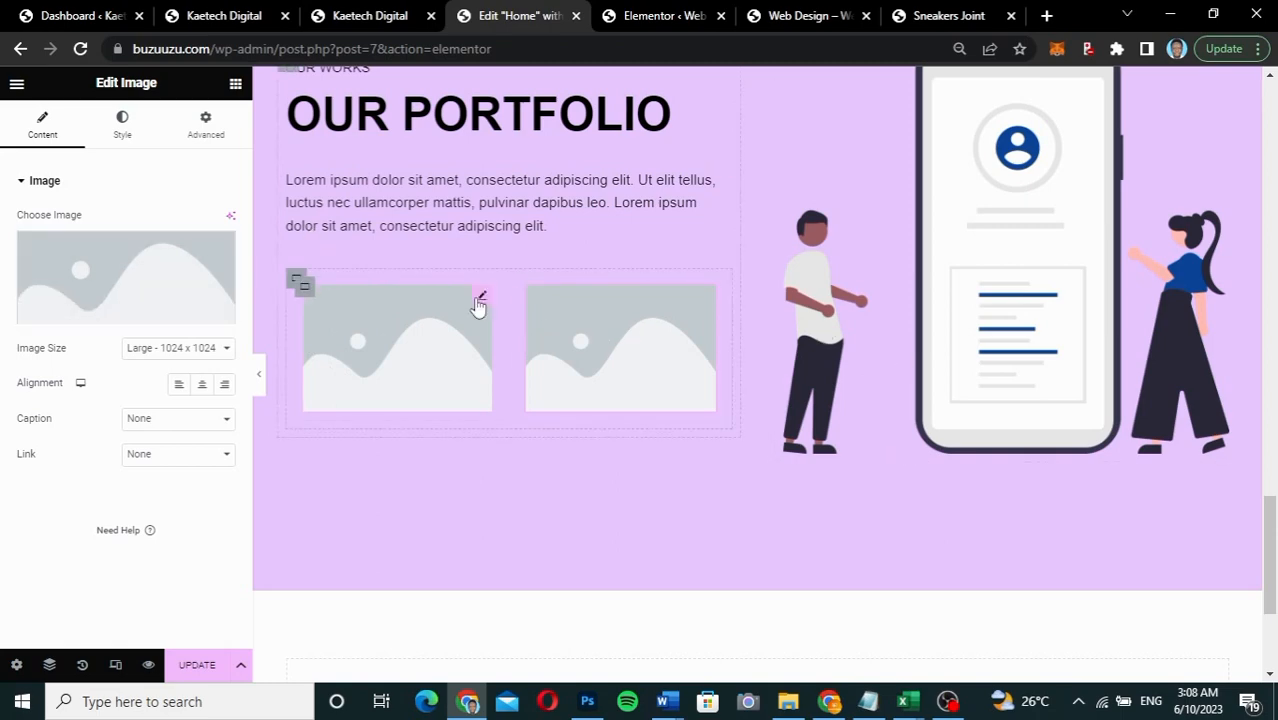
{"action": "left_click", "coordinate": [382, 18]}
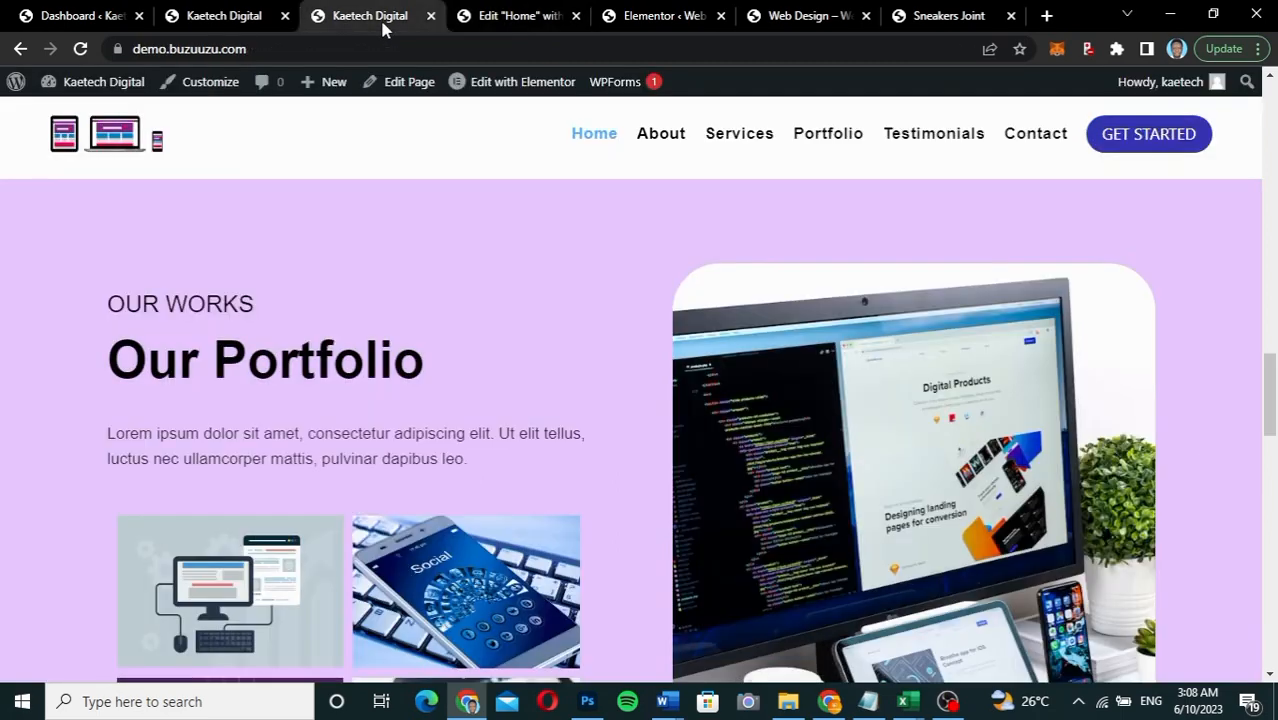
{"action": "scroll", "coordinate": [410, 343], "scroll_direction": "down", "scroll_amount": 1}
{"action": "scroll", "coordinate": [410, 345], "scroll_direction": "down", "scroll_amount": 3}
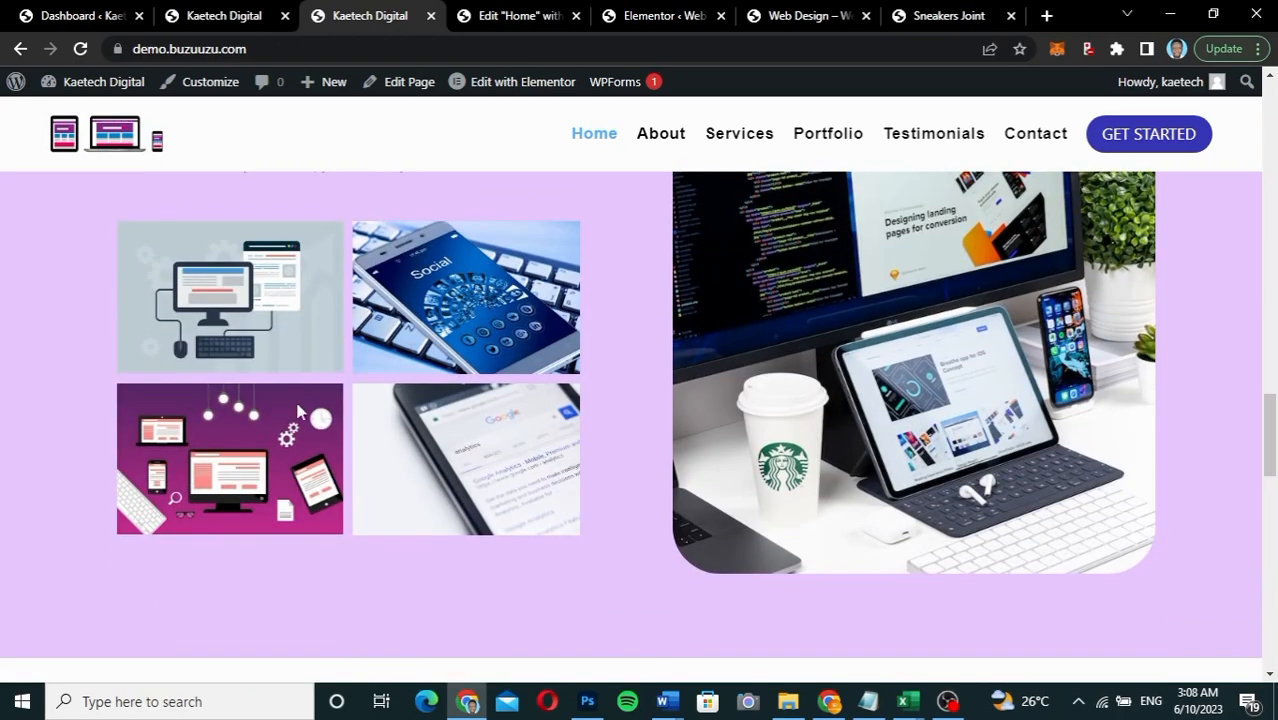
{"action": "left_click", "coordinate": [220, 20]}
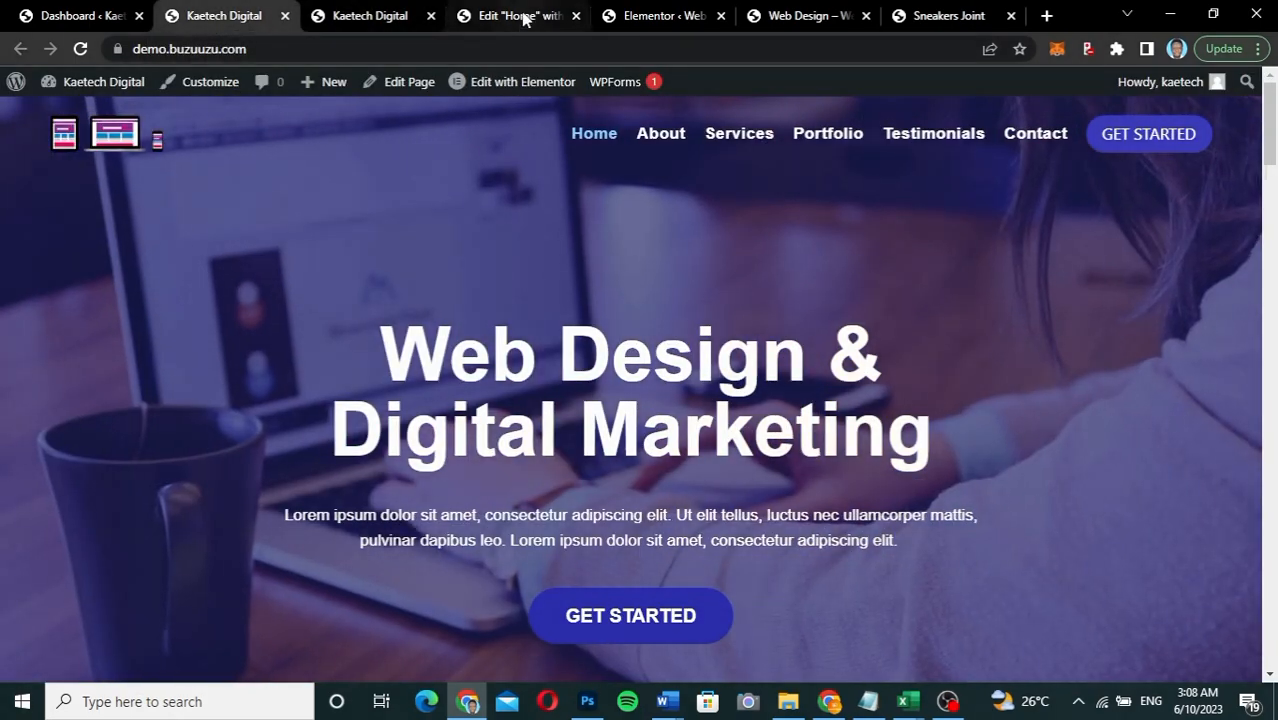
{"action": "left_click", "coordinate": [522, 18]}
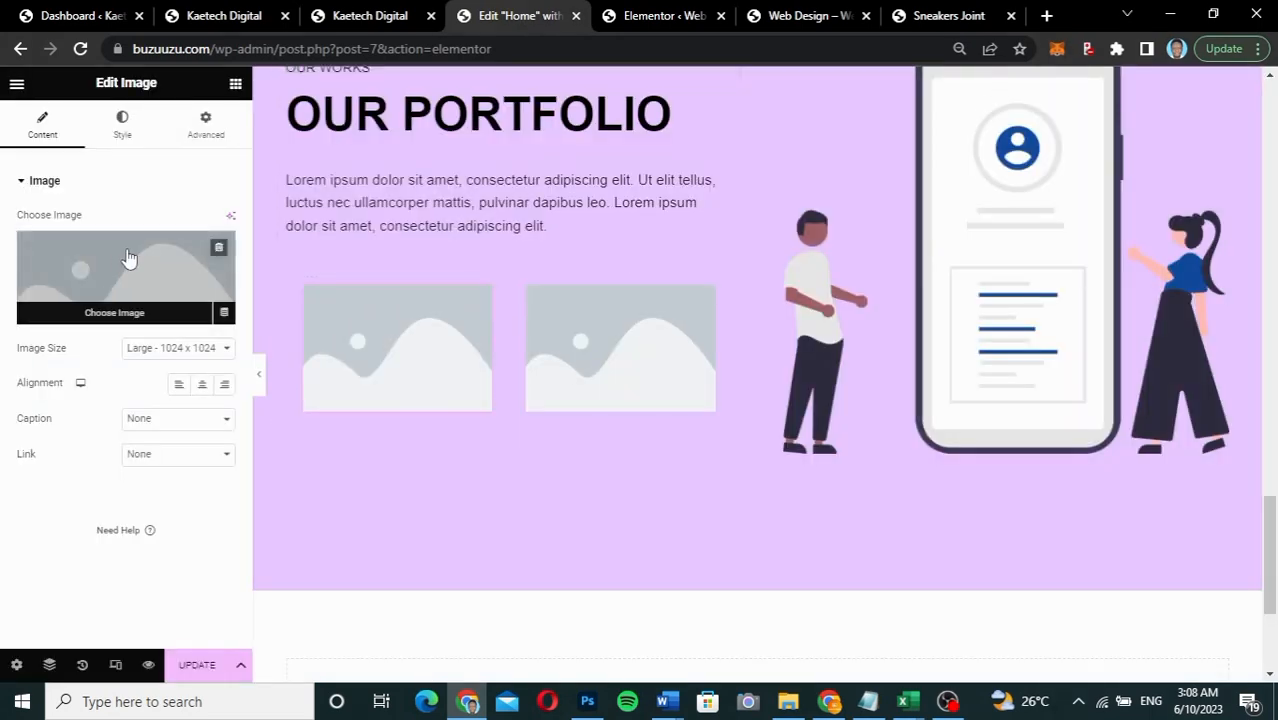
{"action": "left_click", "coordinate": [126, 250]}
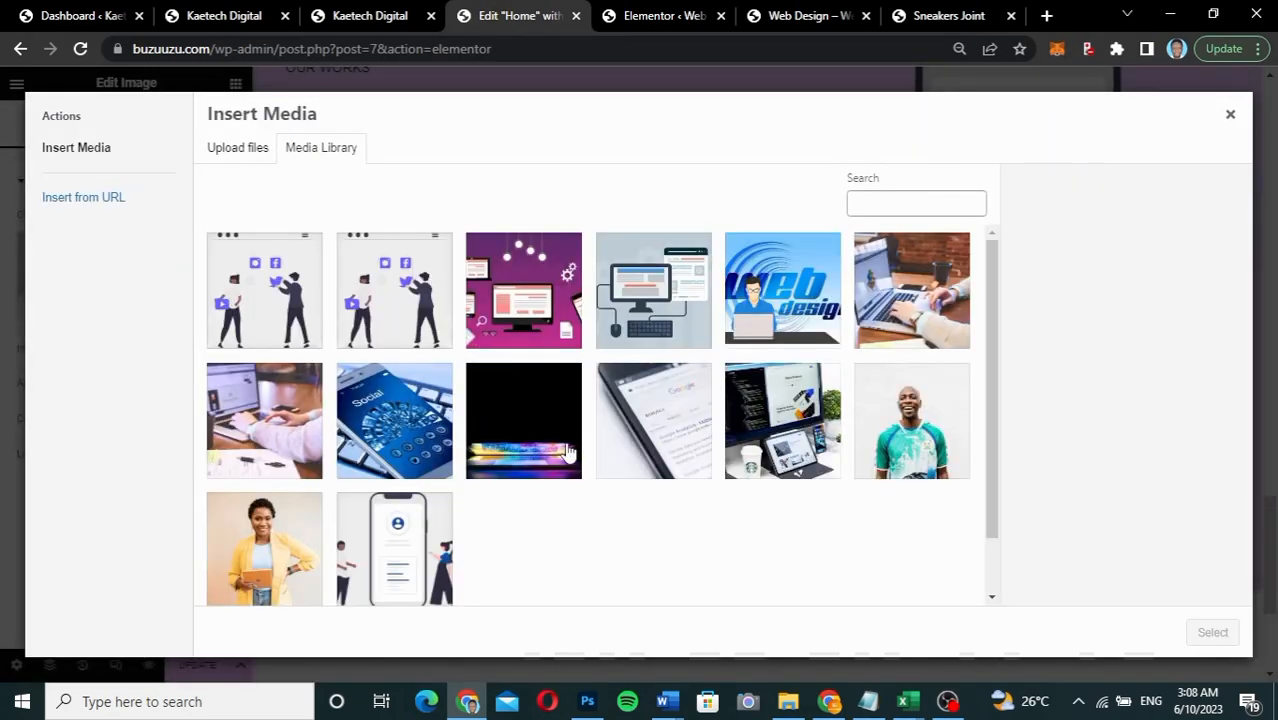
{"action": "left_click", "coordinate": [653, 294]}
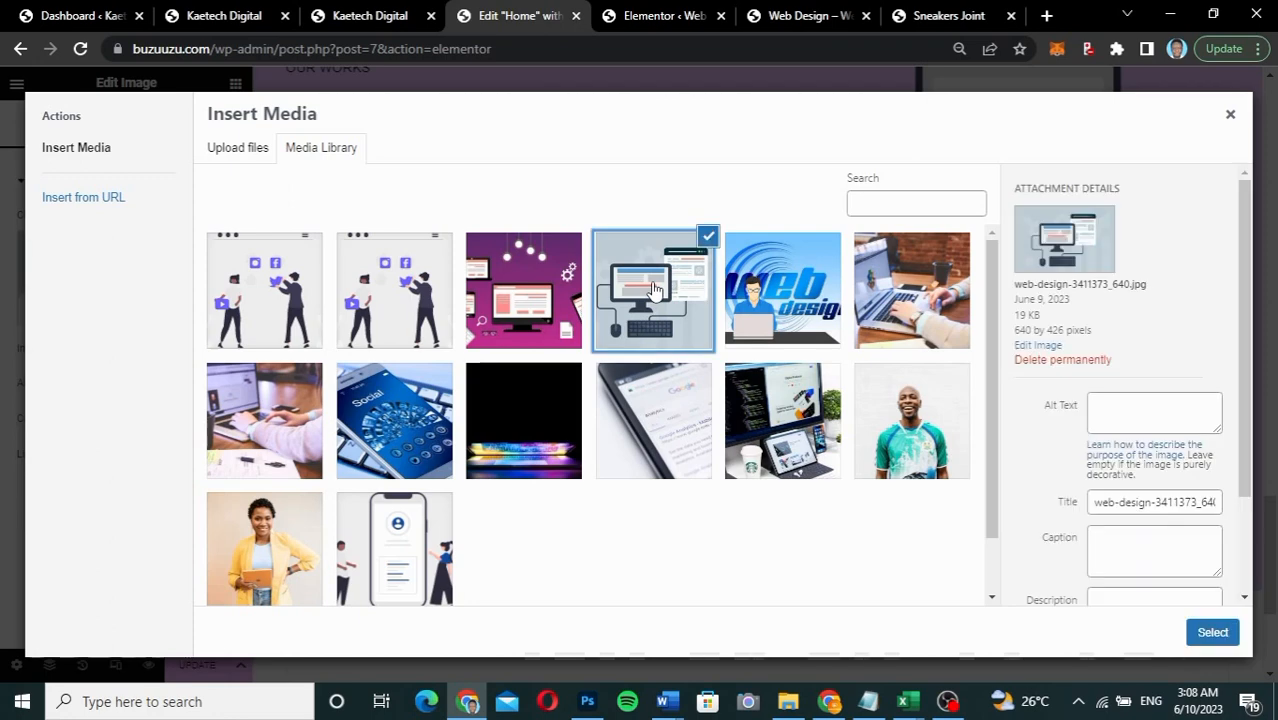
{"action": "left_click", "coordinate": [385, 15]}
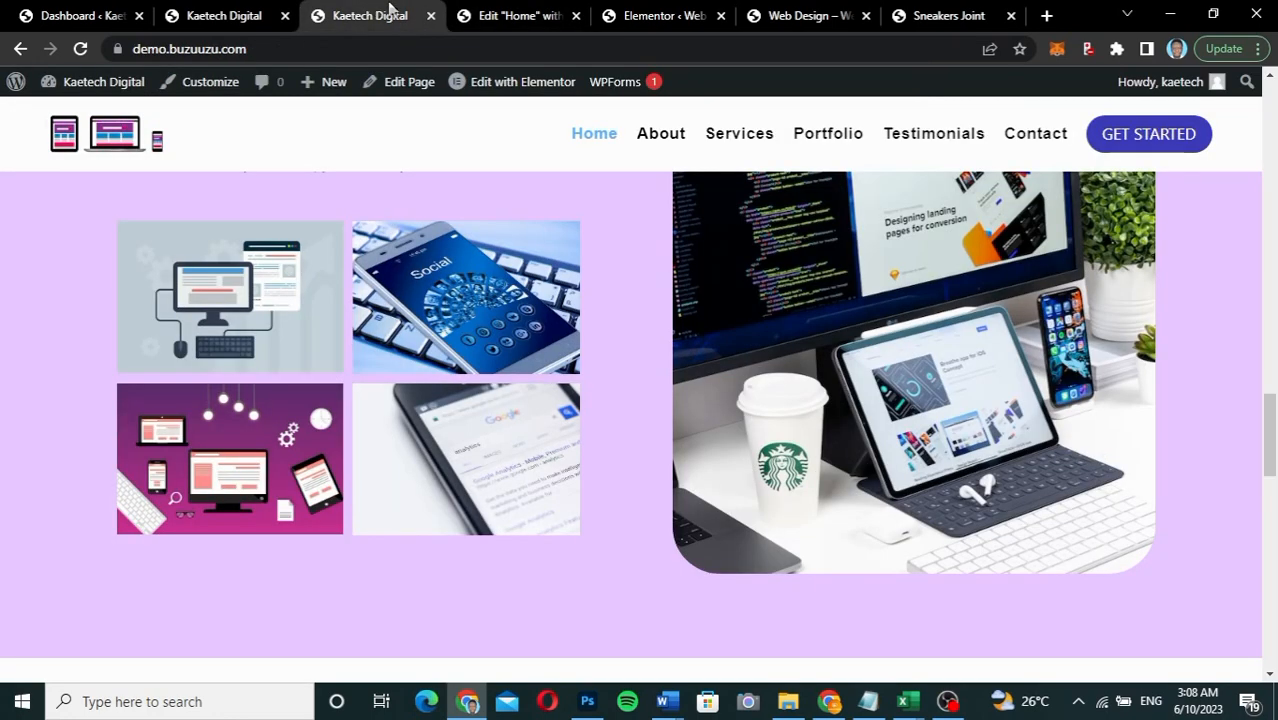
{"action": "left_click", "coordinate": [503, 17]}
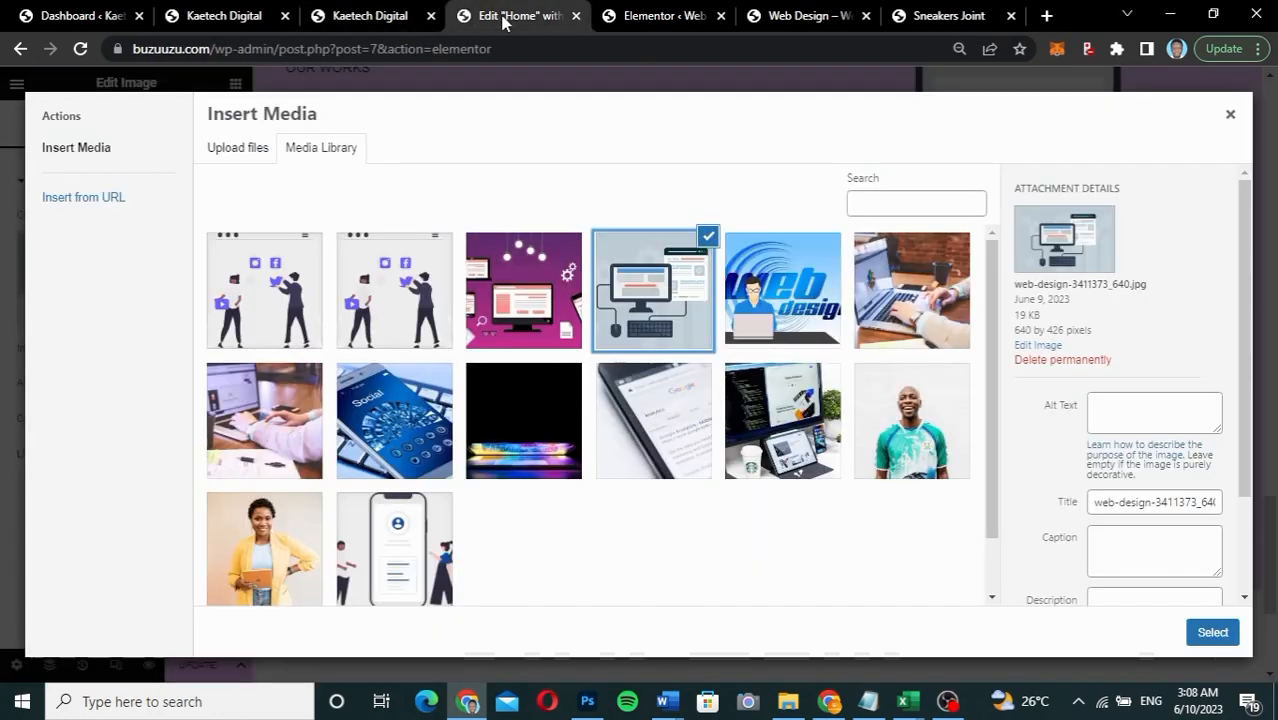
{"action": "left_click", "coordinate": [425, 398]}
{"action": "left_click", "coordinate": [652, 293]}
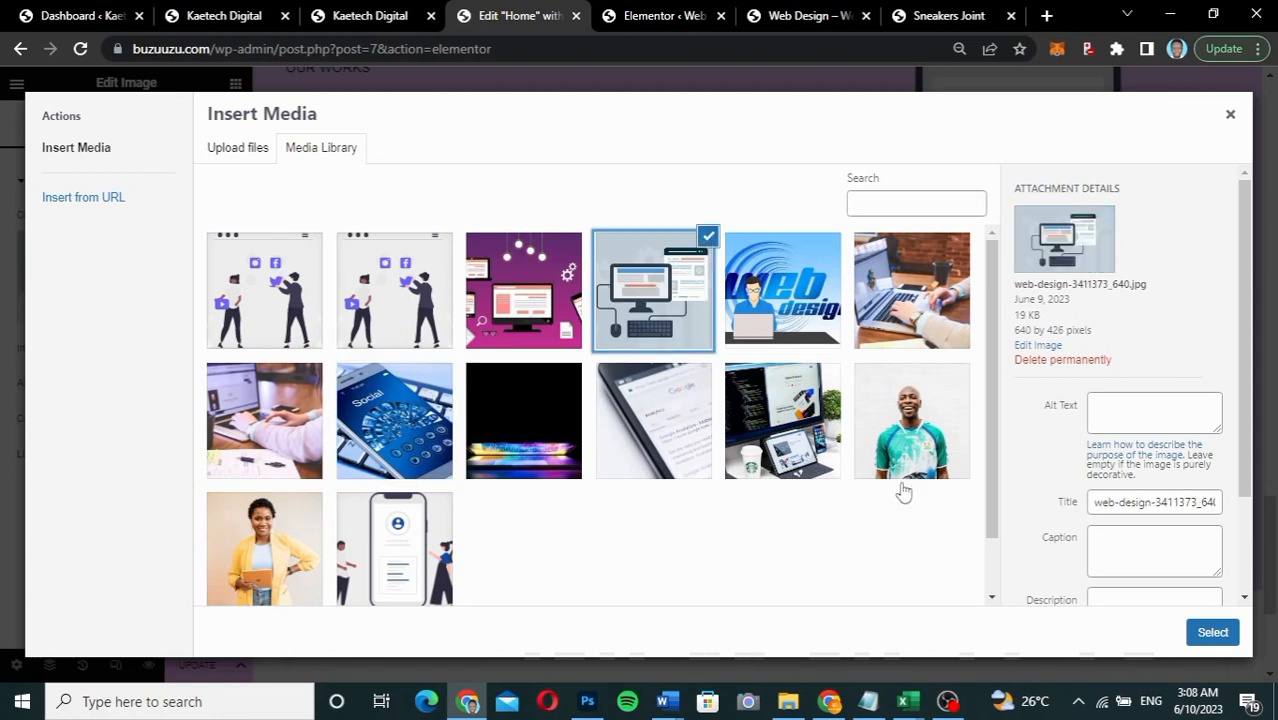
{"action": "left_click", "coordinate": [1210, 633]}
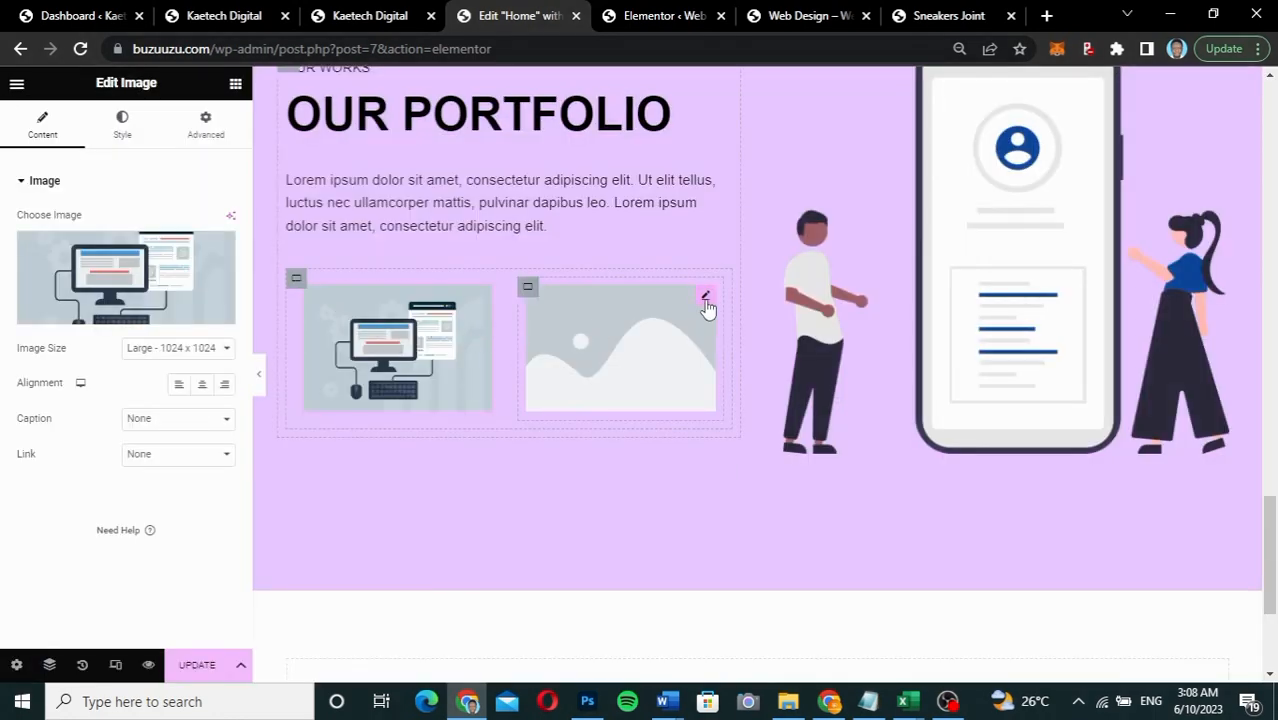
Step: Compare with the demo site again and set the second placeholder image to mobile-phone-1917737_640.jpg
{"action": "left_click", "coordinate": [366, 14]}
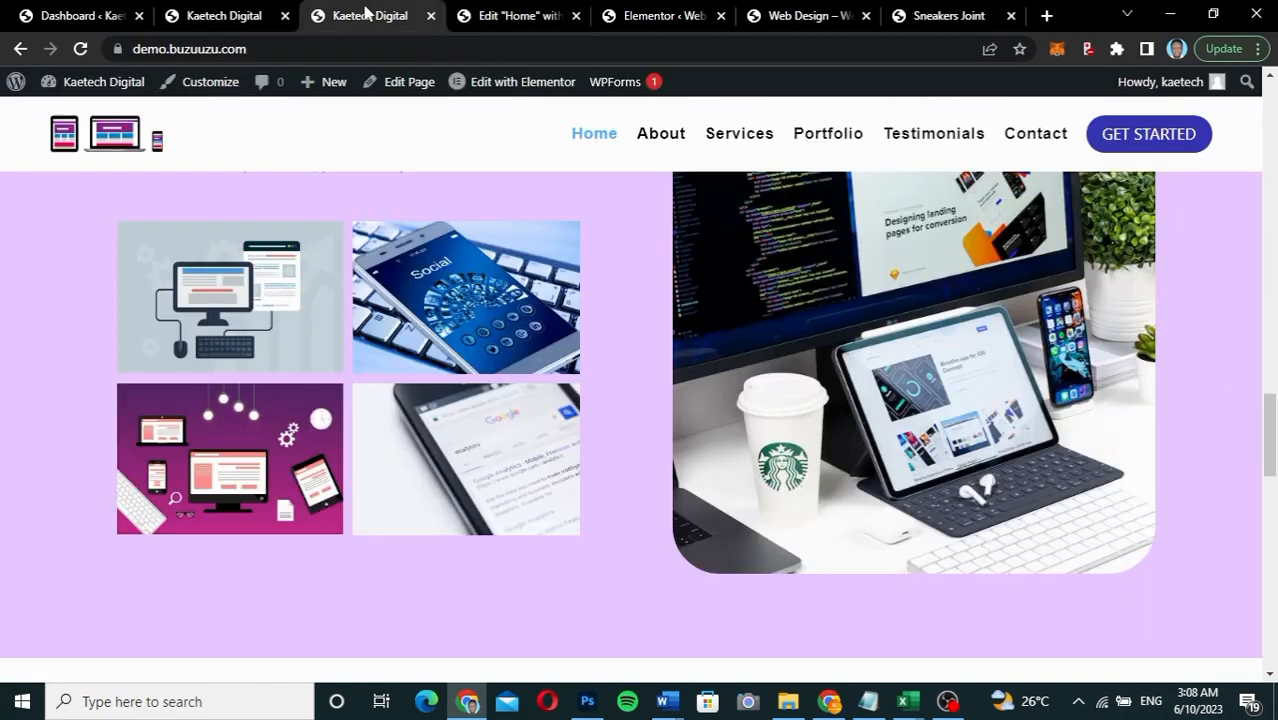
{"action": "left_click", "coordinate": [490, 16]}
{"action": "left_click", "coordinate": [143, 289]}
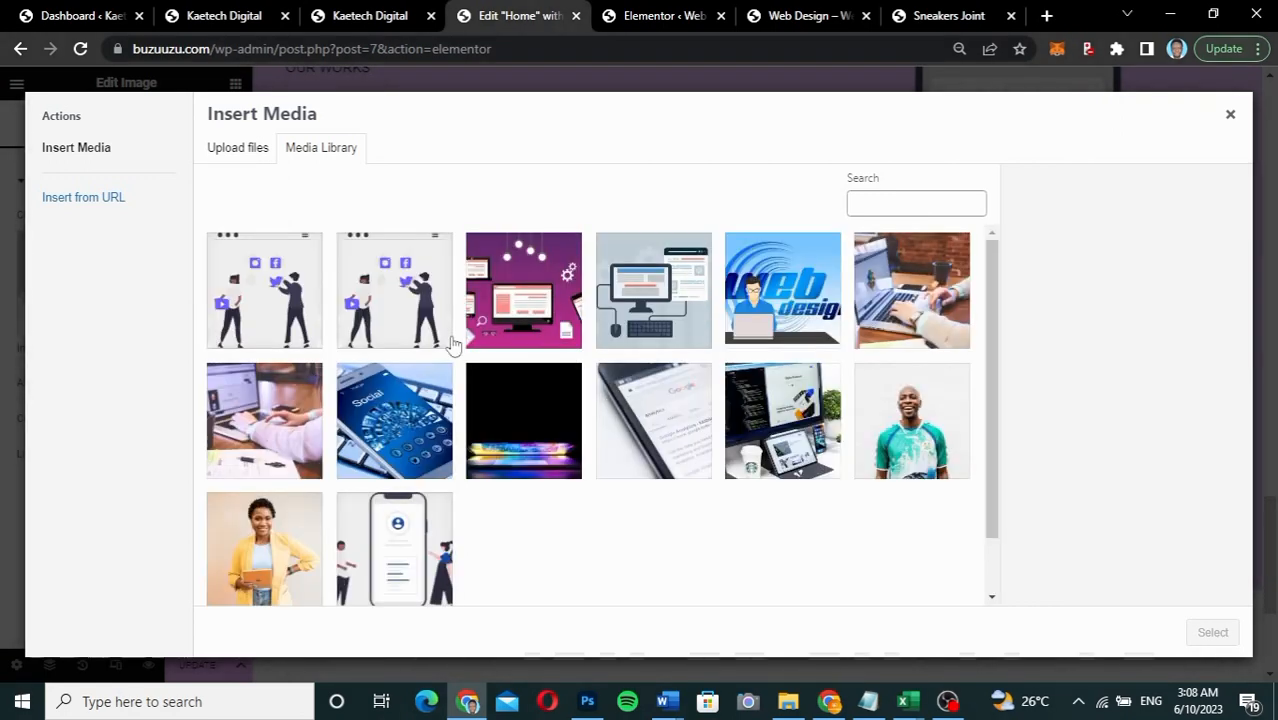
{"action": "left_click", "coordinate": [440, 432]}
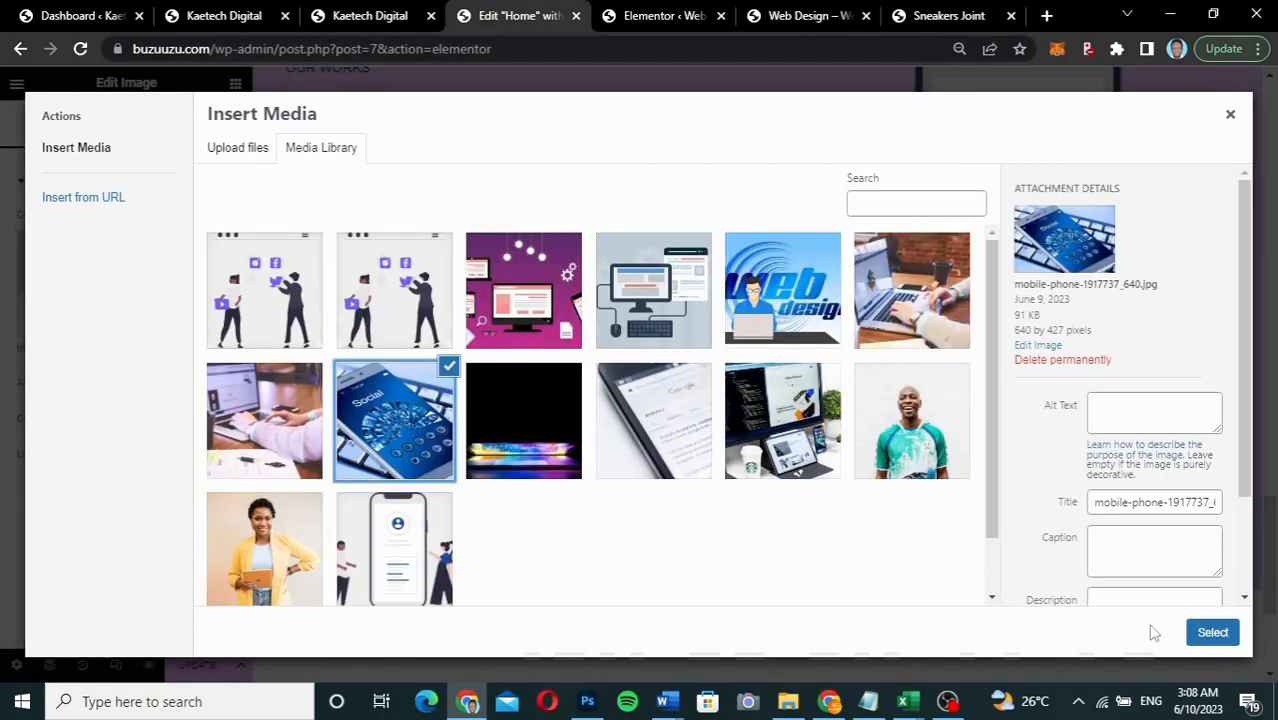
{"action": "left_click", "coordinate": [1212, 632]}
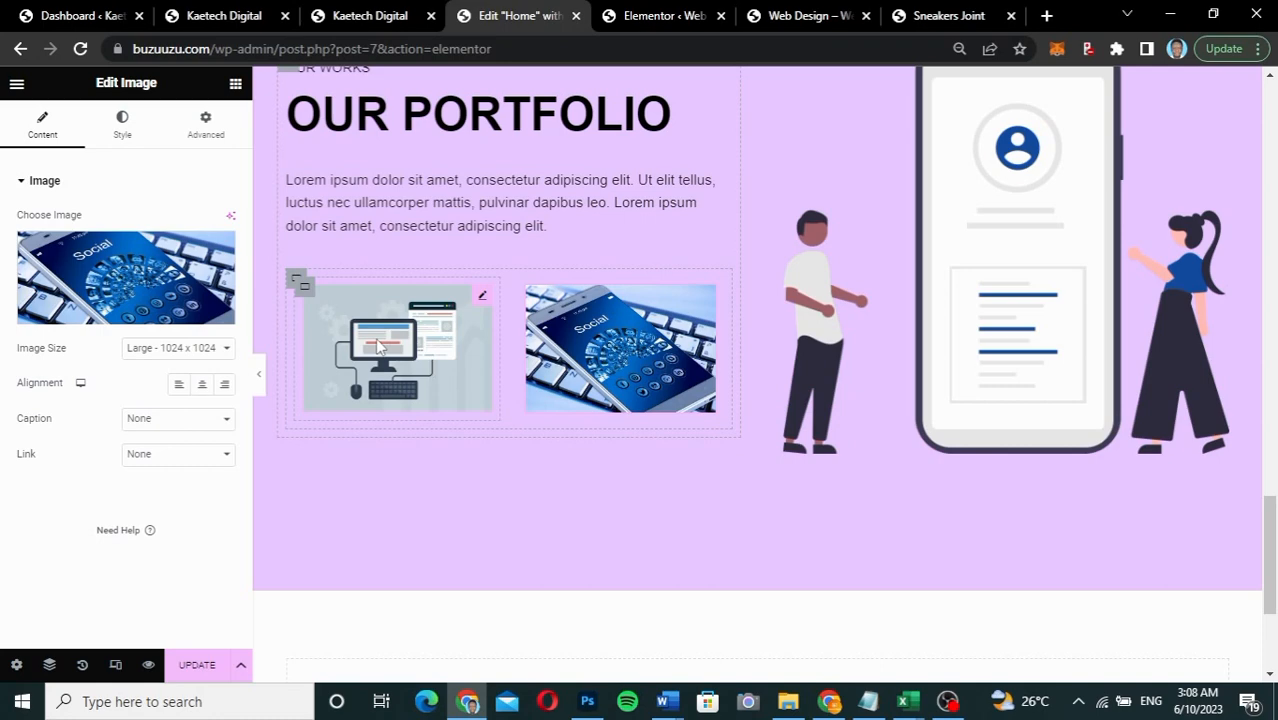
Step: Set the padding and margin of the container holding both portfolio images to 0 on all sides
{"action": "scroll", "coordinate": [488, 440], "scroll_direction": "down", "scroll_amount": 2}
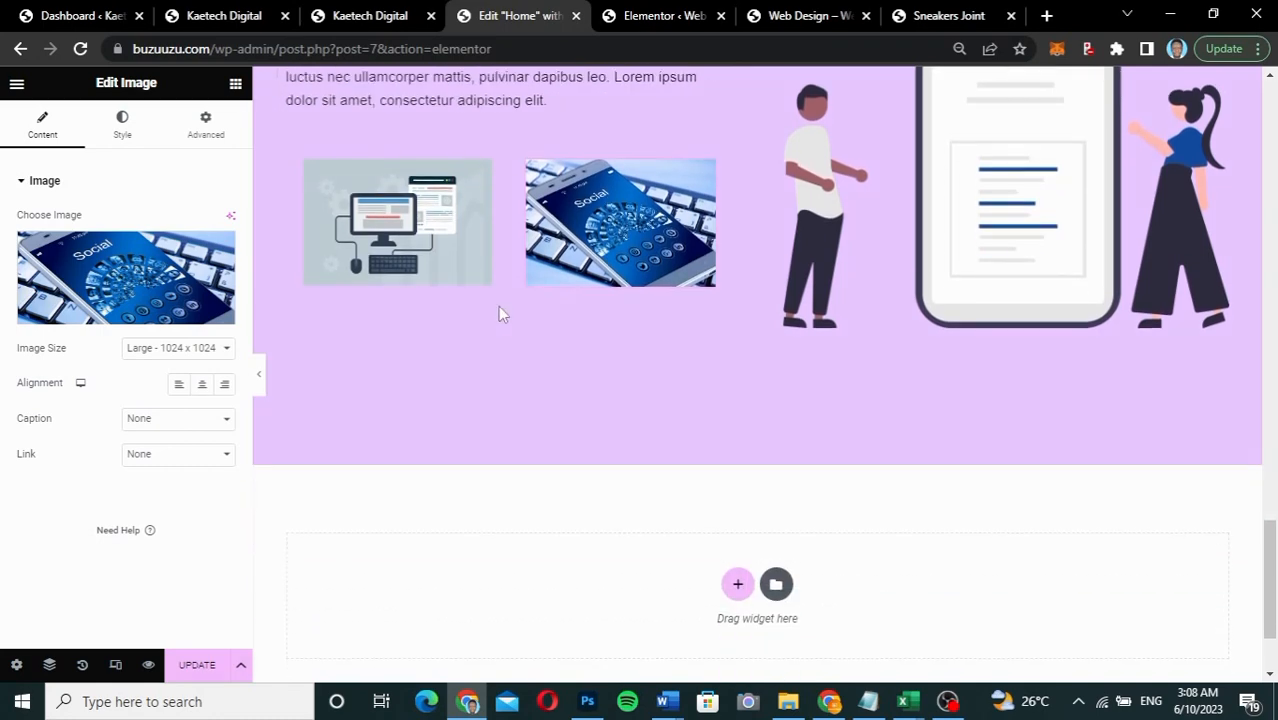
{"action": "scroll", "coordinate": [500, 312], "scroll_direction": "down", "scroll_amount": 2}
{"action": "scroll", "coordinate": [500, 312], "scroll_direction": "up", "scroll_amount": 3}
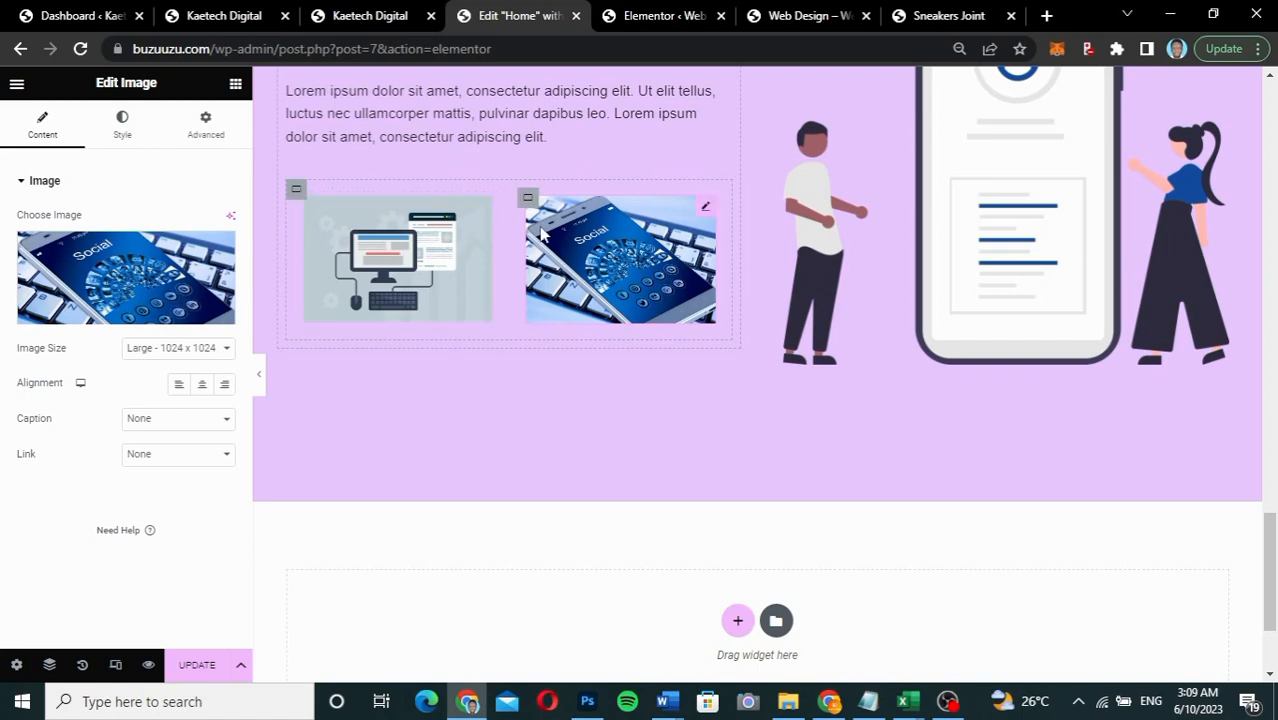
{"action": "left_click", "coordinate": [297, 189]}
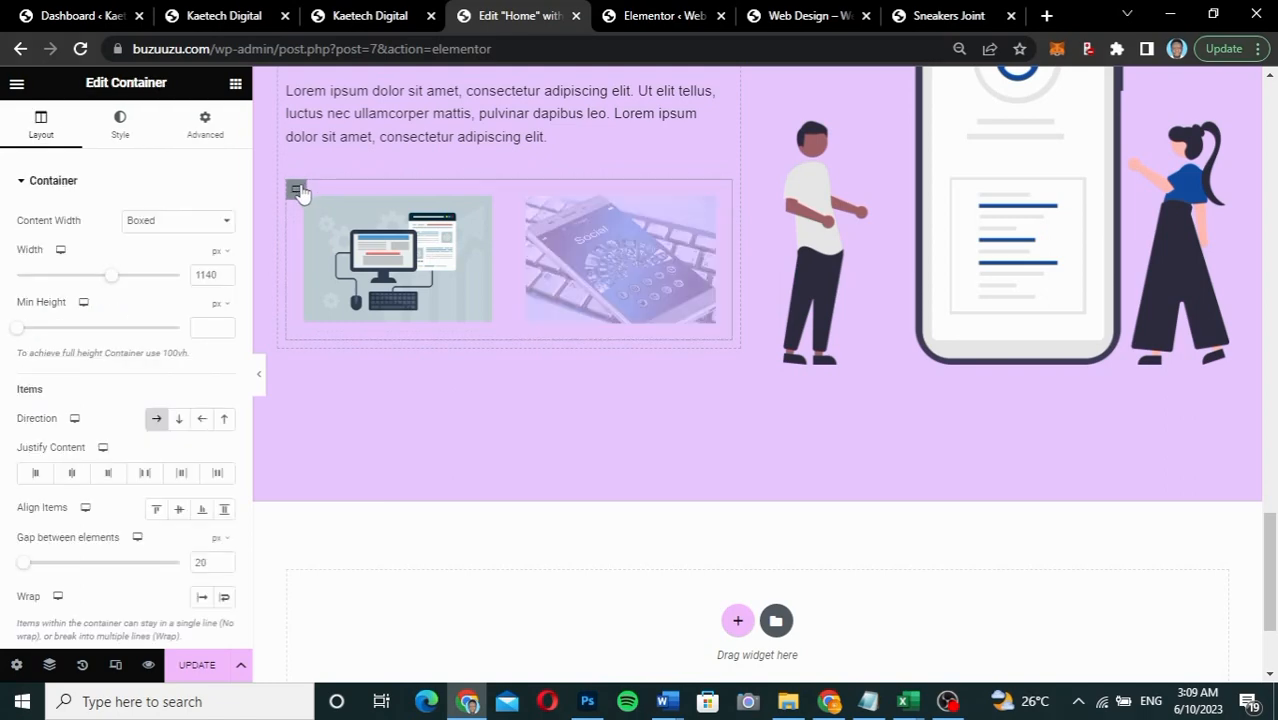
{"action": "left_click", "coordinate": [205, 130]}
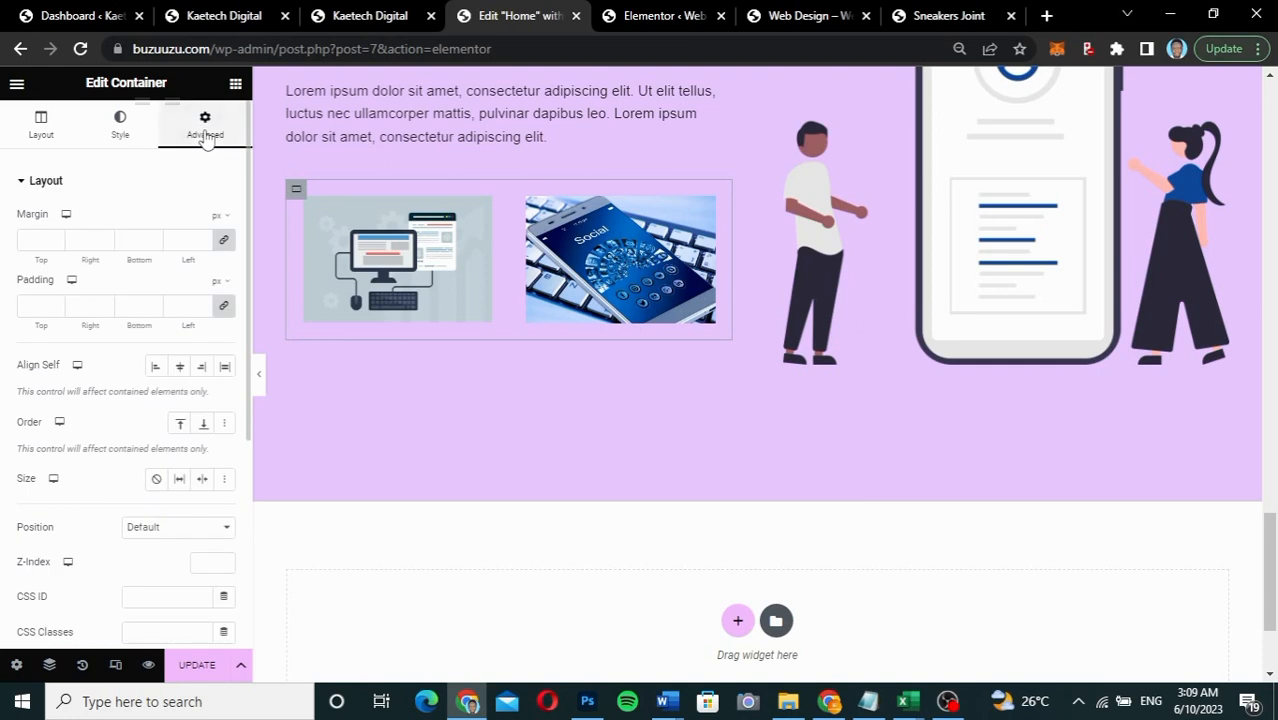
{"action": "left_click", "coordinate": [225, 308]}
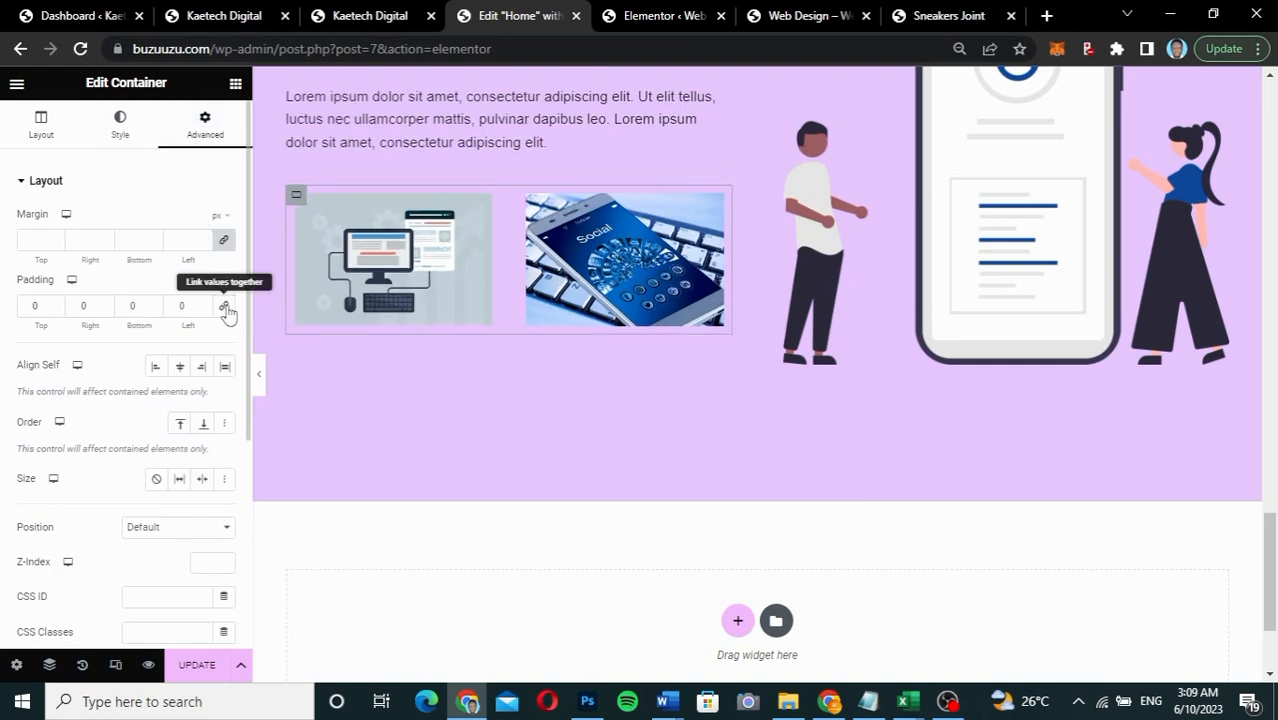
{"action": "left_click", "coordinate": [225, 243]}
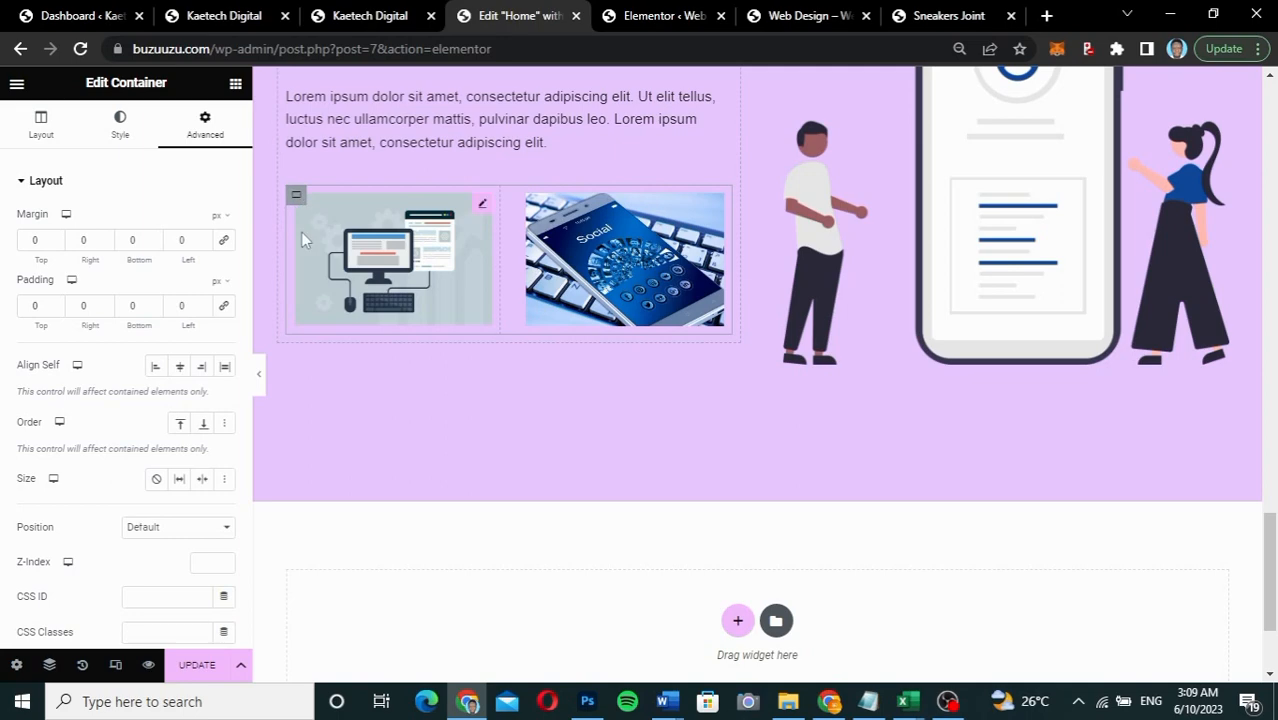
Step: Set the padding and margin of the web design image's own container to 0 on all sides
{"action": "left_click", "coordinate": [296, 197]}
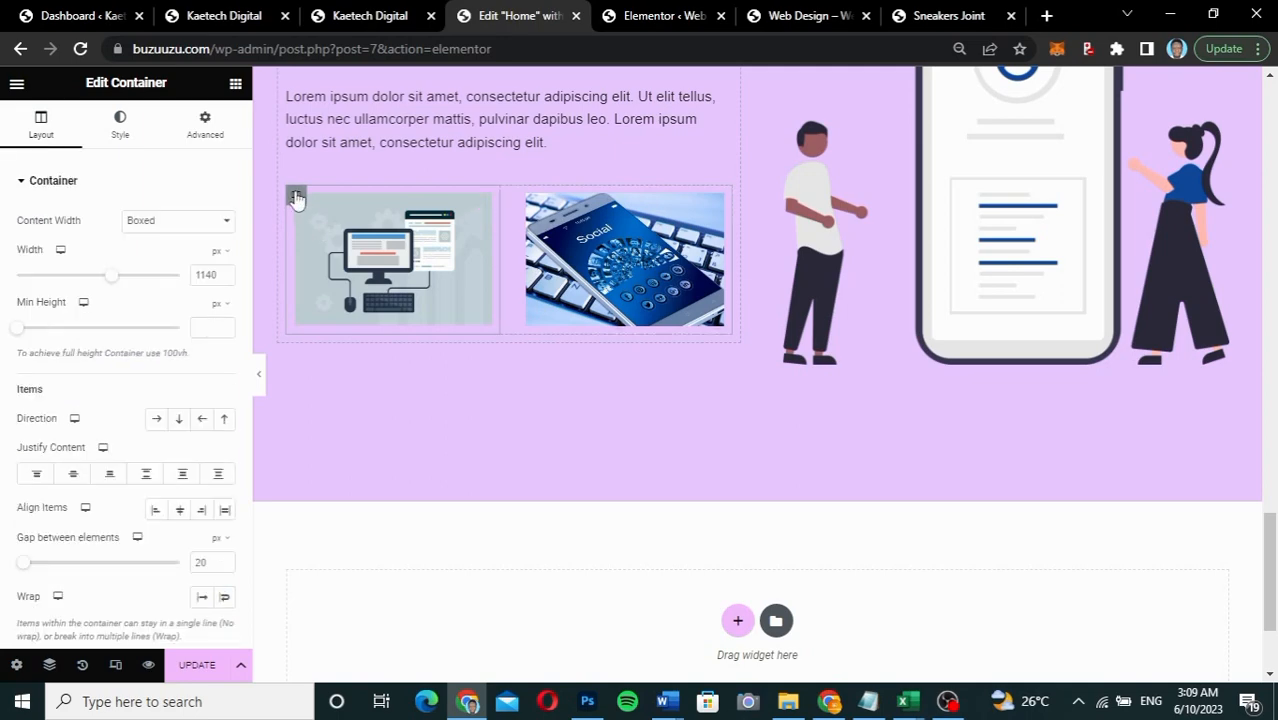
{"action": "left_click", "coordinate": [210, 136]}
{"action": "left_click", "coordinate": [225, 307]}
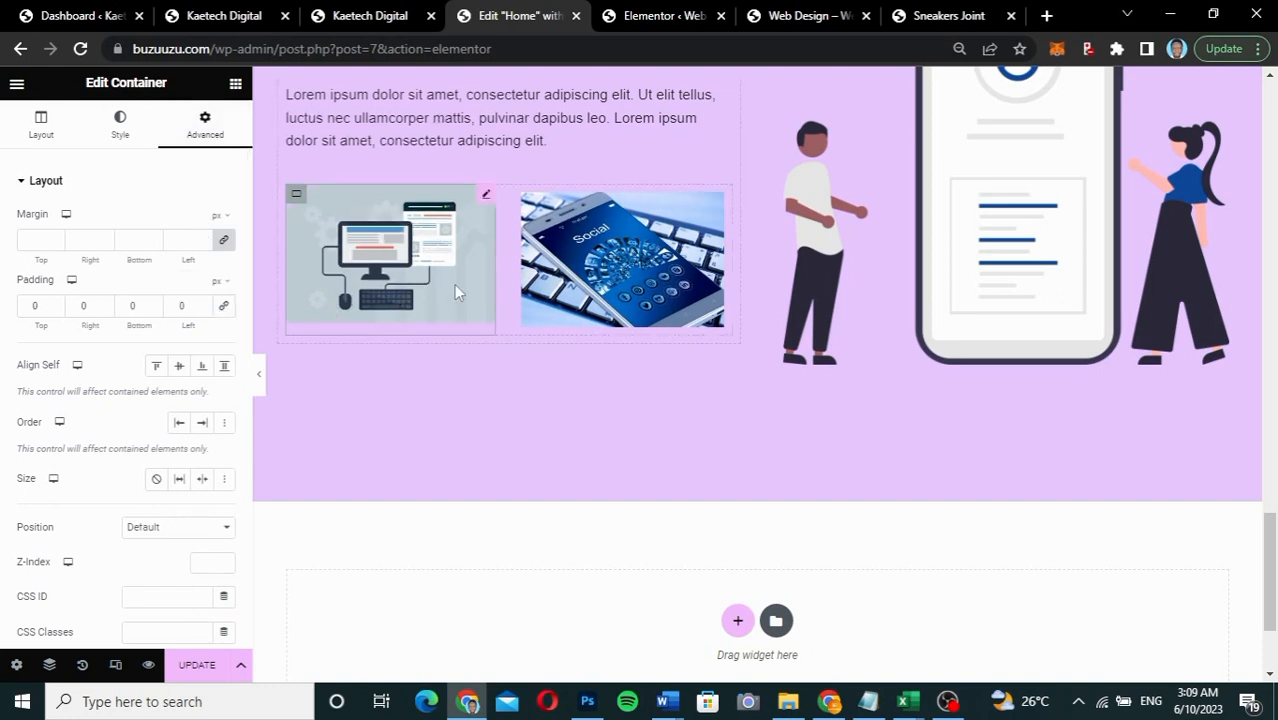
{"action": "left_click", "coordinate": [224, 240]}
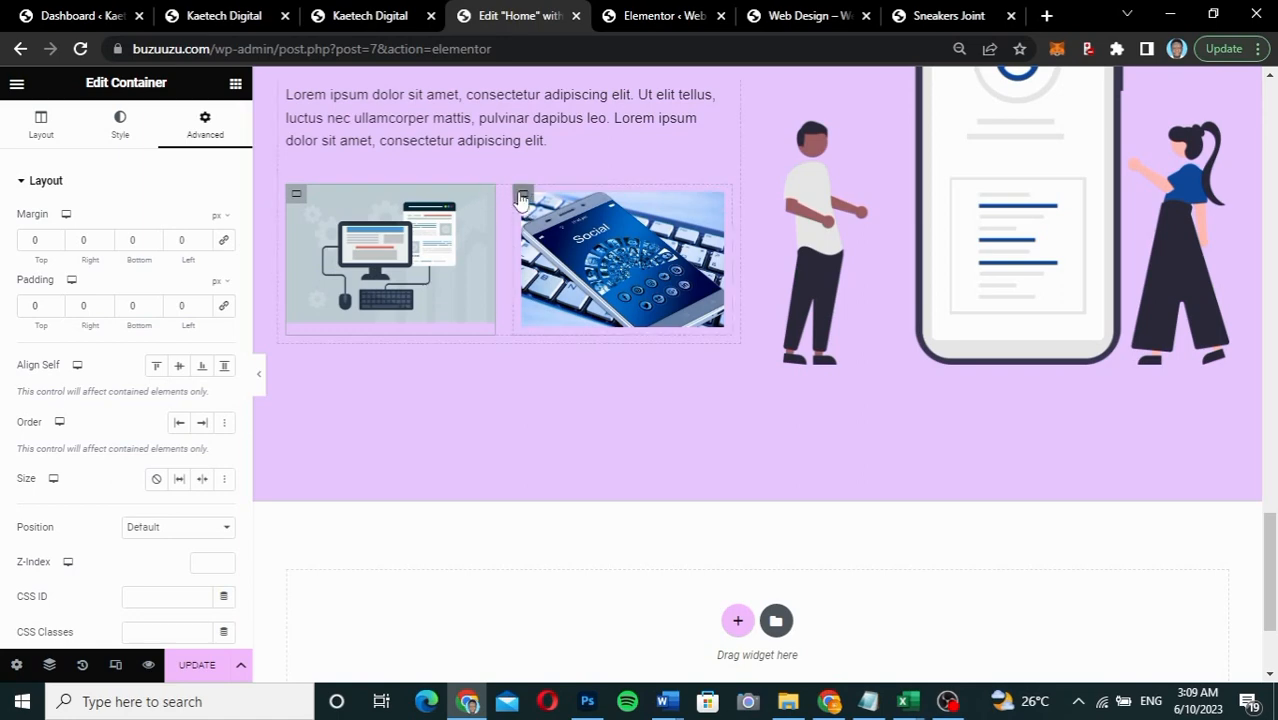
Step: Set the padding and margin of the mobile phone image's own container to 0 on all sides
{"action": "left_click", "coordinate": [519, 199]}
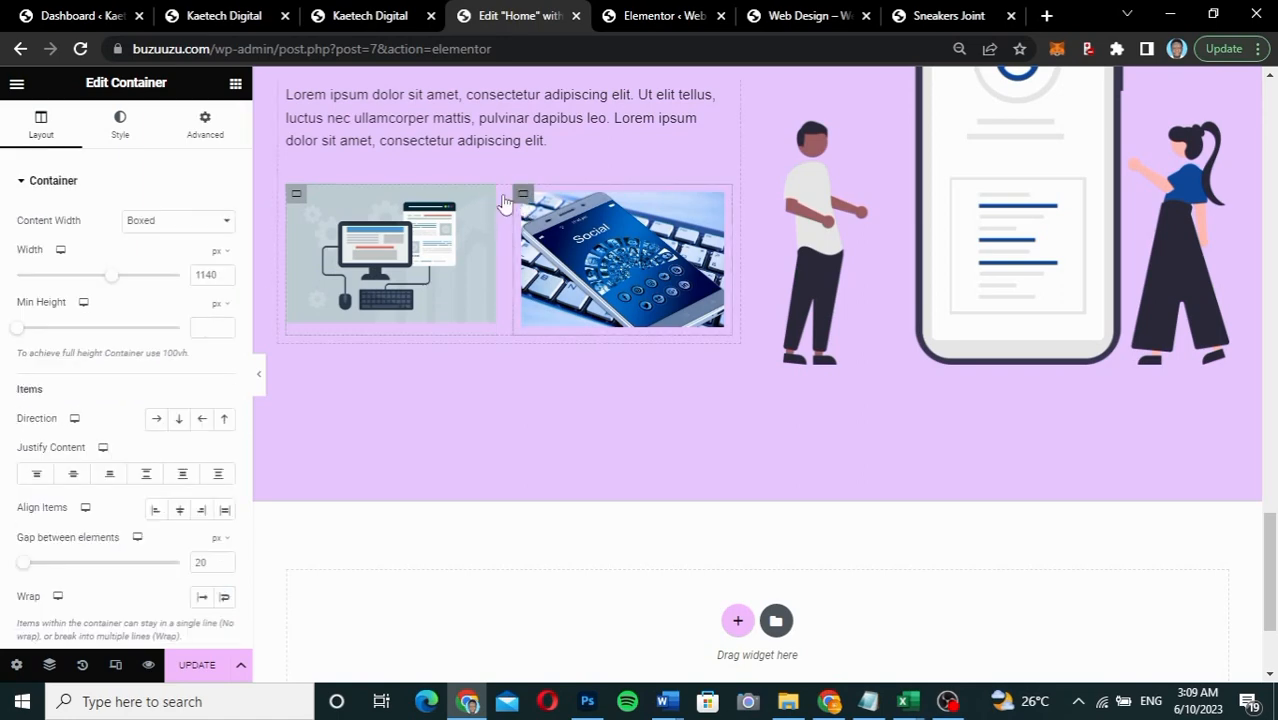
{"action": "left_click", "coordinate": [206, 128]}
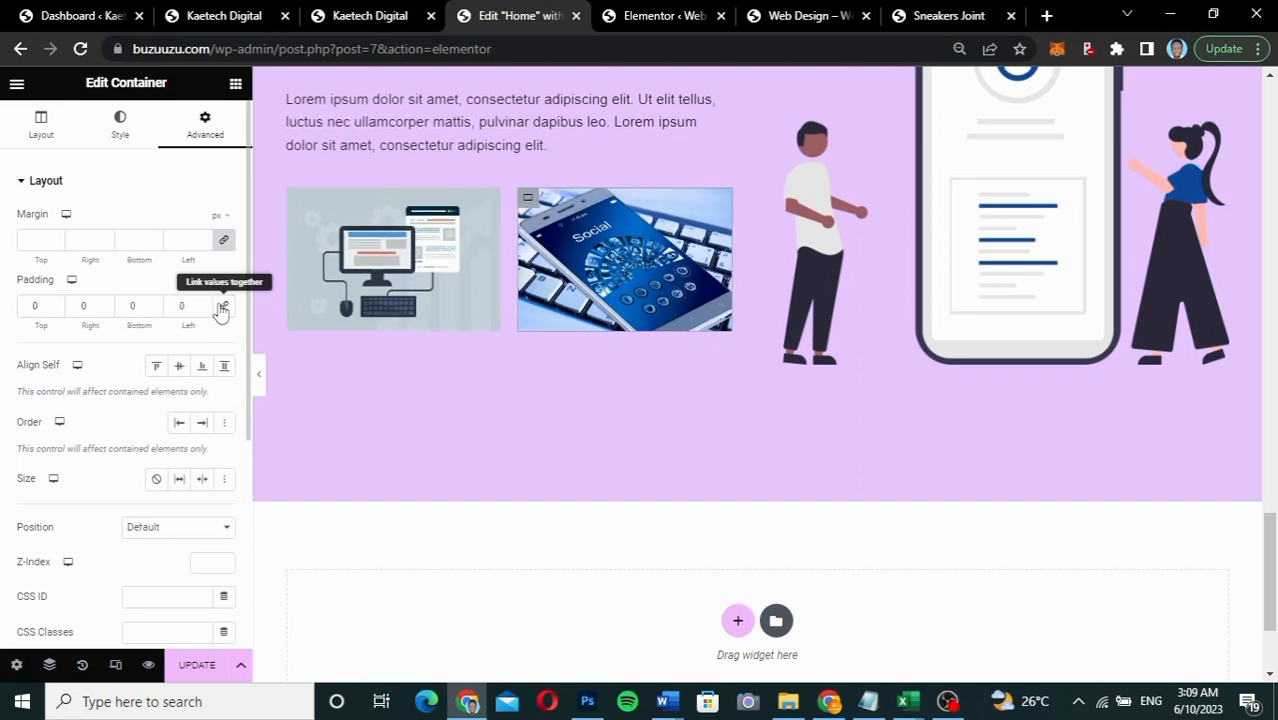
{"action": "left_click", "coordinate": [223, 240]}
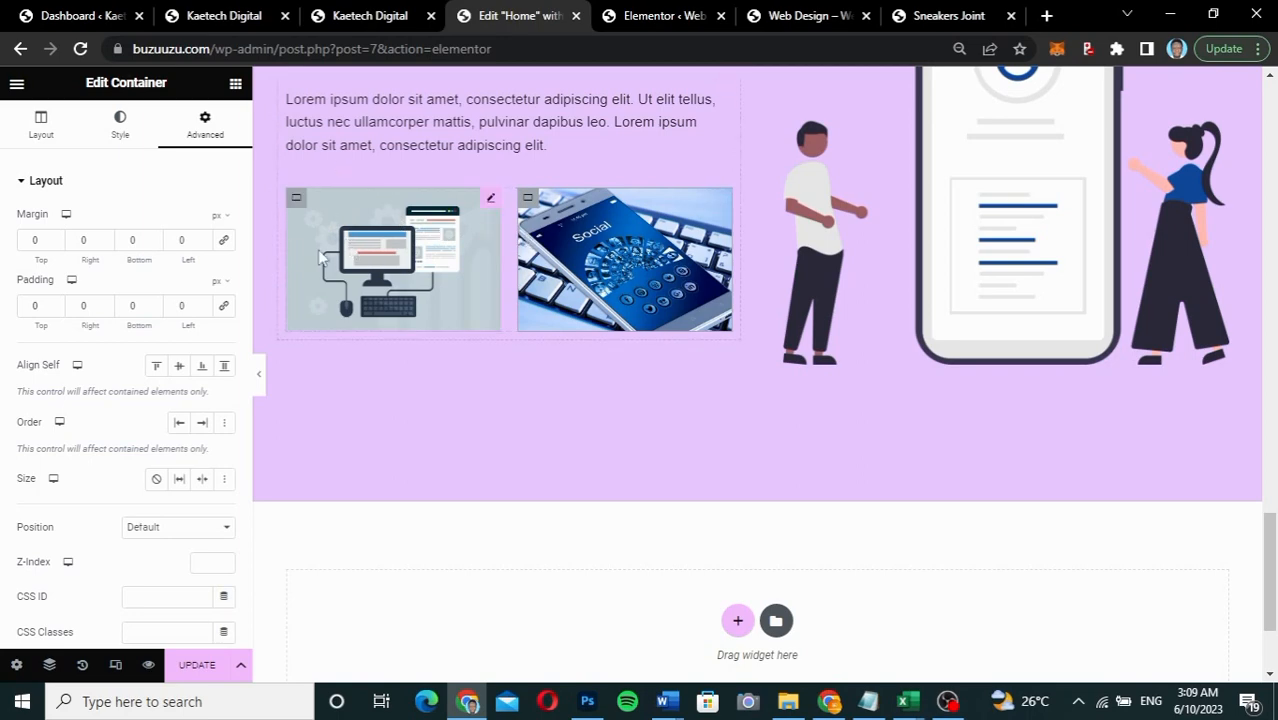
Step: Open the Navigator, collapse the second and third page sections, and expand the phone illustration's container in the Our Portfolio section
{"action": "left_click", "coordinate": [50, 665]}
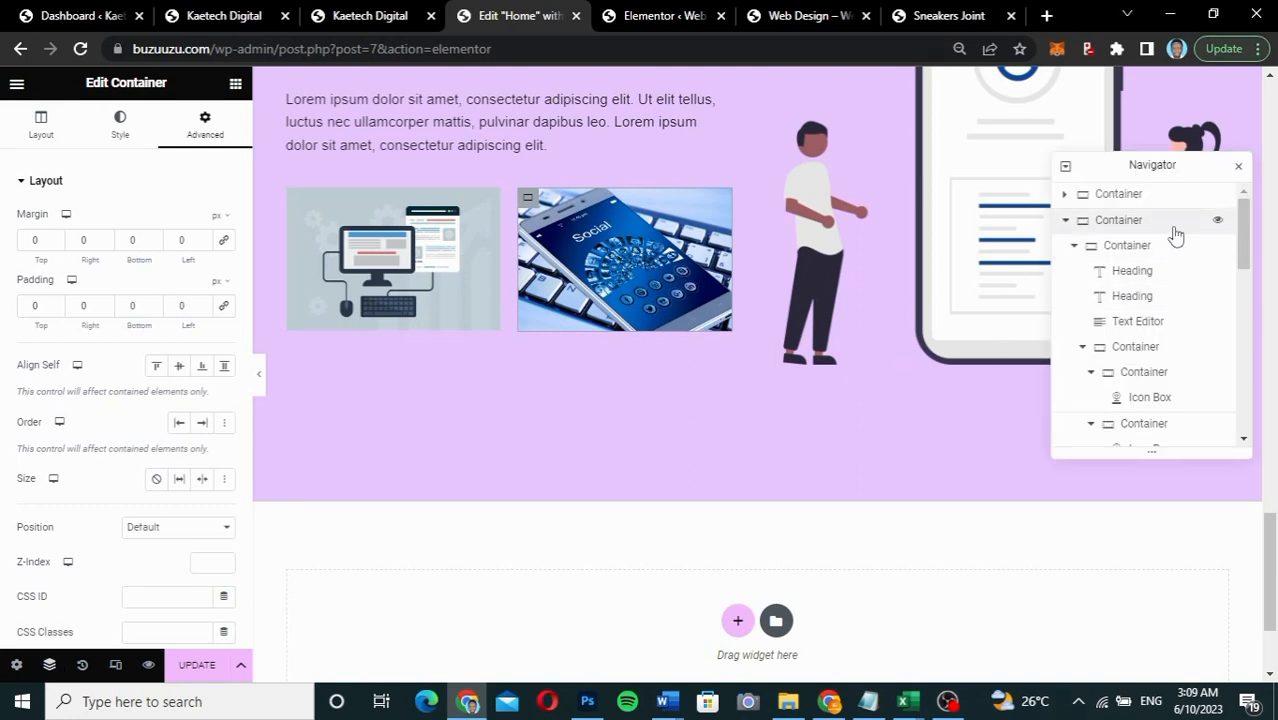
{"action": "left_click", "coordinate": [1066, 221]}
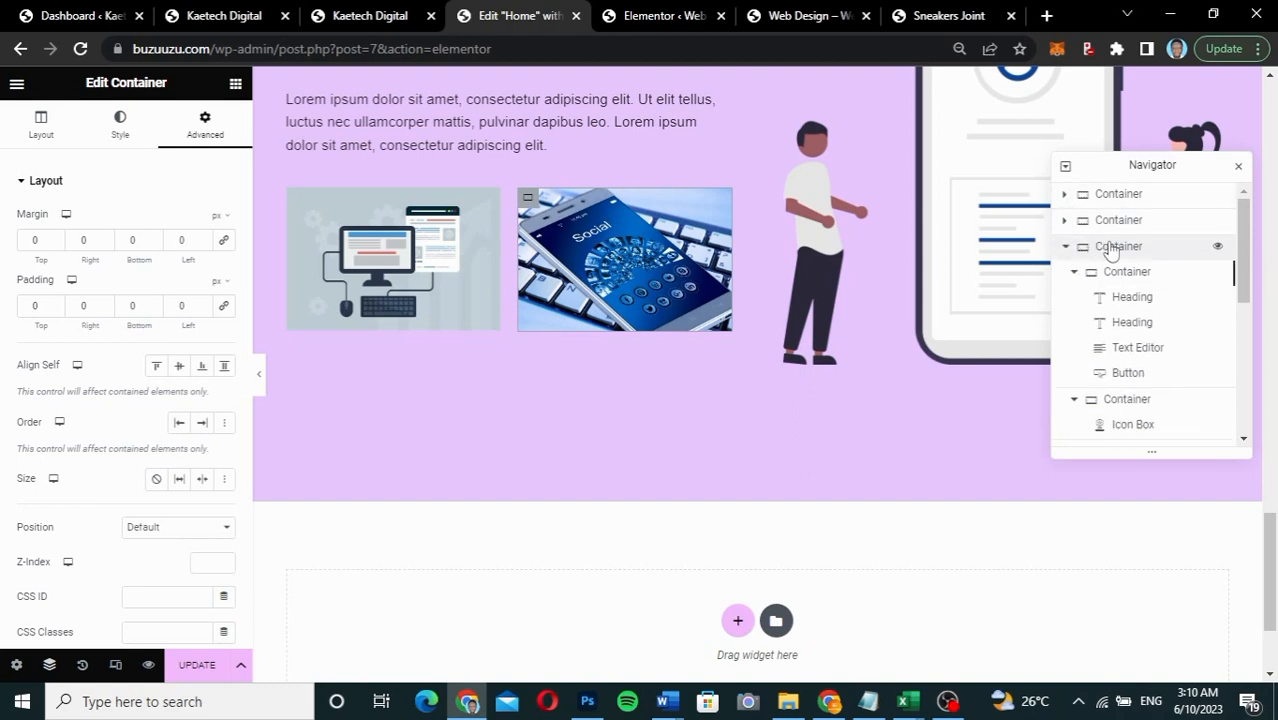
{"action": "left_click", "coordinate": [1110, 249]}
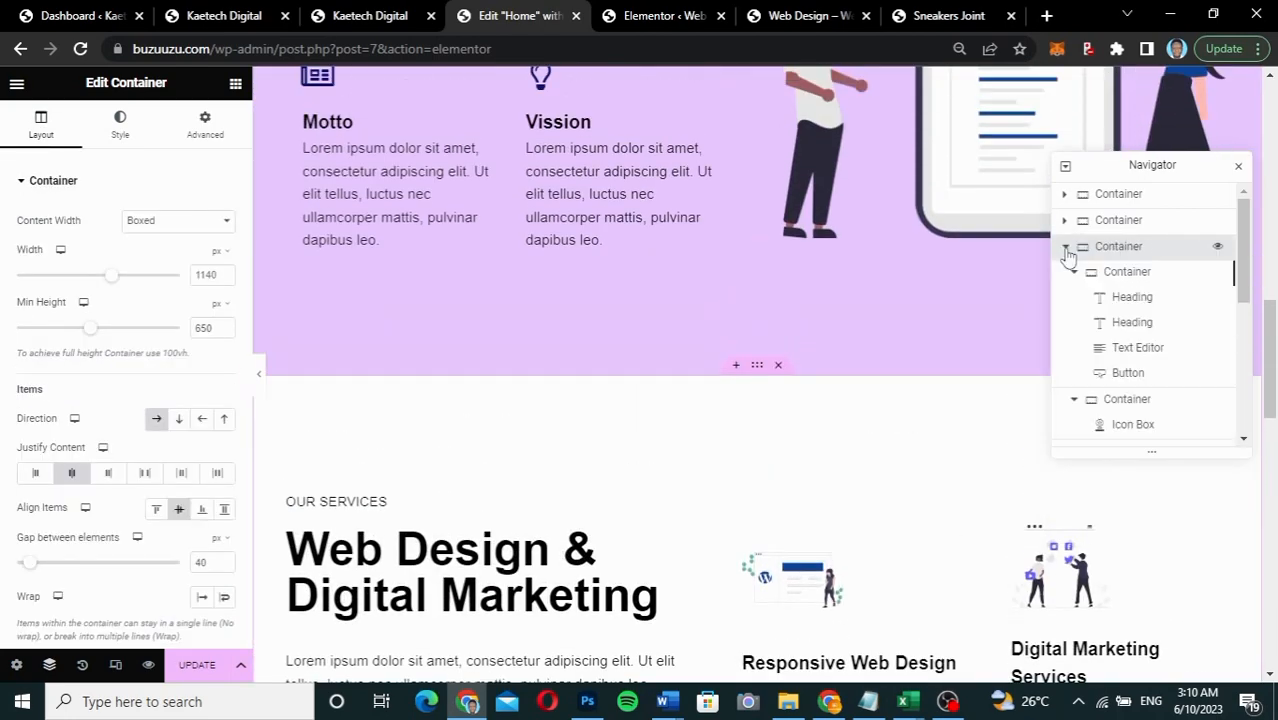
{"action": "left_click", "coordinate": [1066, 250]}
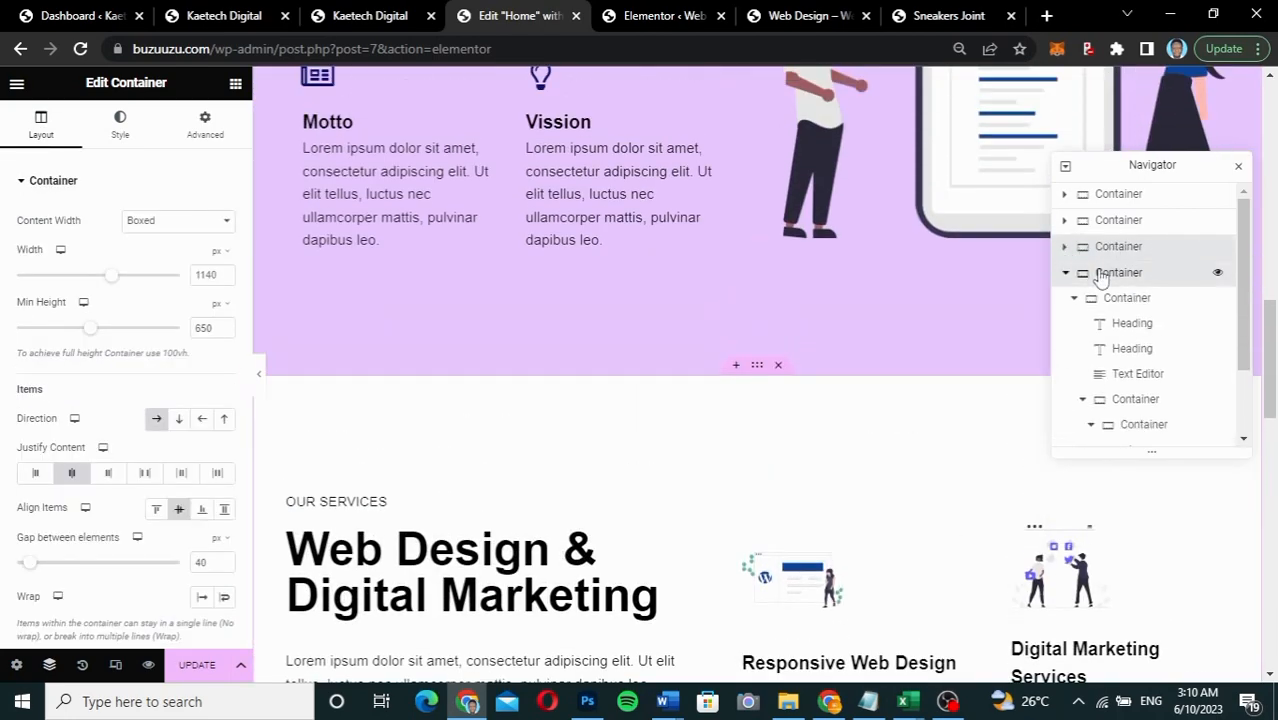
{"action": "left_click", "coordinate": [1100, 276]}
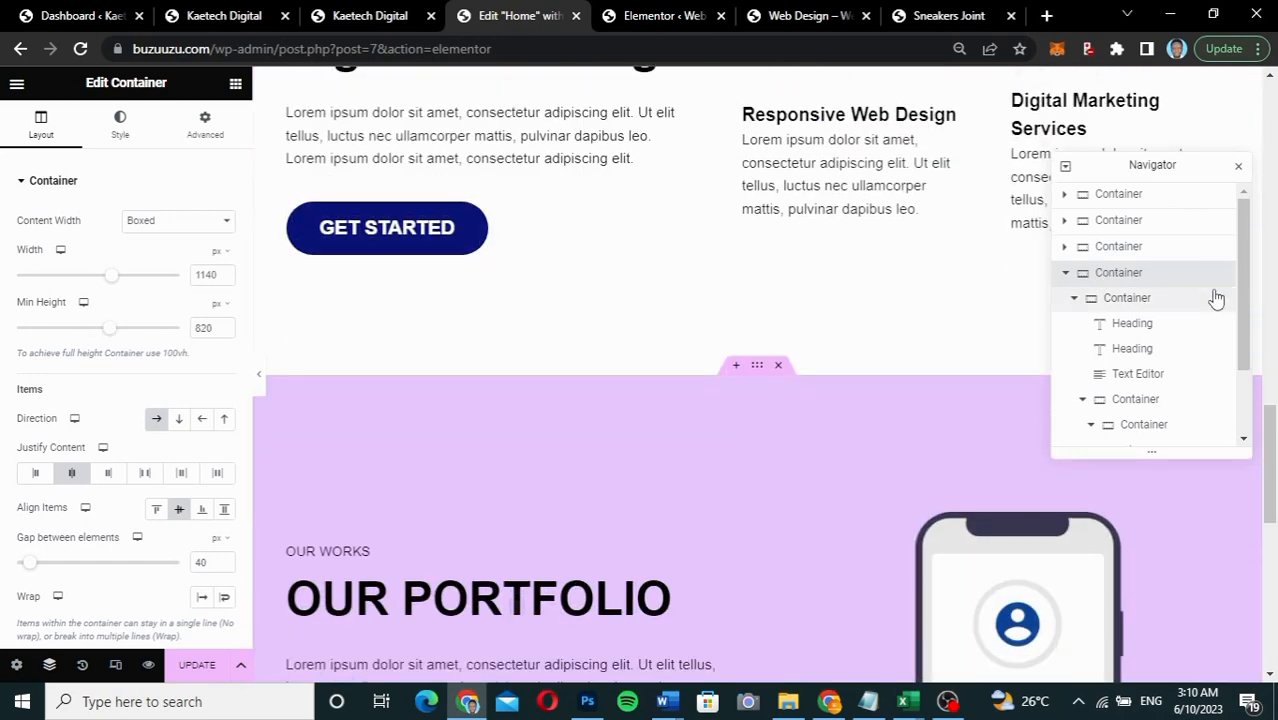
{"action": "left_click_drag", "start_coordinate": [1243, 300], "coordinate": [1237, 402]}
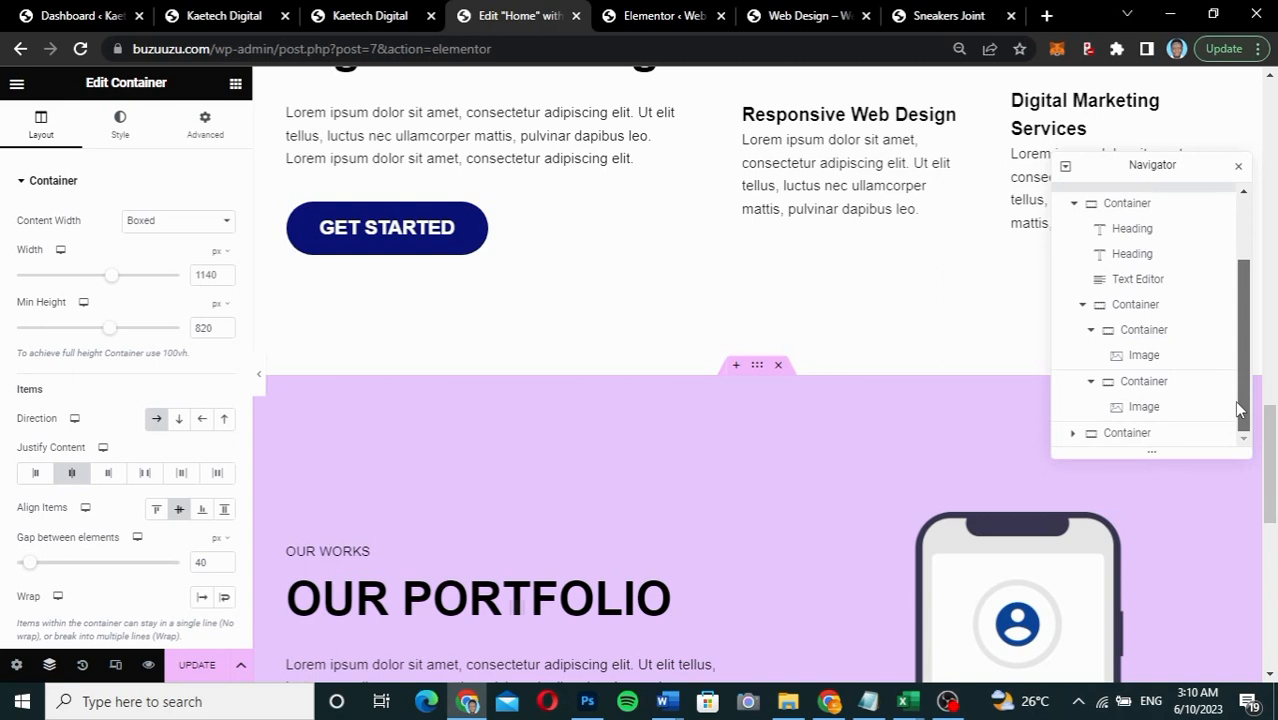
{"action": "left_click", "coordinate": [1118, 436]}
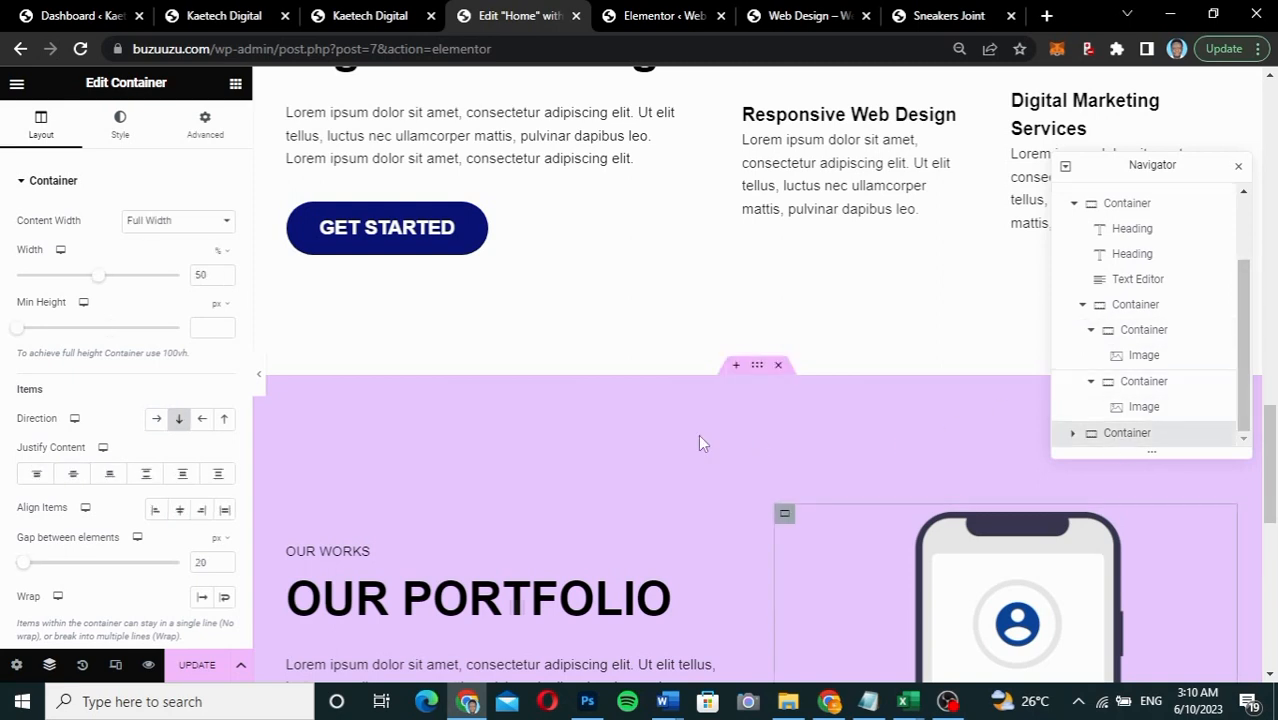
{"action": "scroll", "coordinate": [699, 440], "scroll_direction": "down", "scroll_amount": 2}
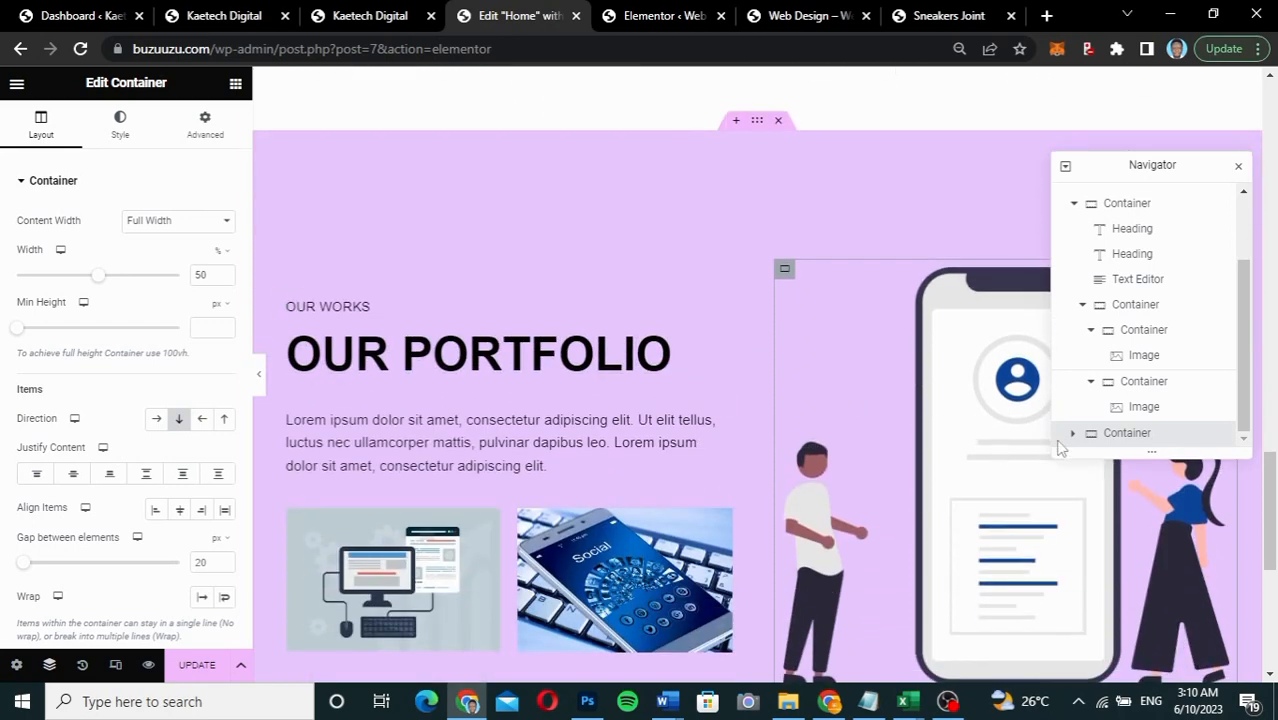
{"action": "left_click", "coordinate": [1073, 436]}
{"action": "scroll", "coordinate": [1244, 392], "scroll_direction": "down", "scroll_amount": 1}
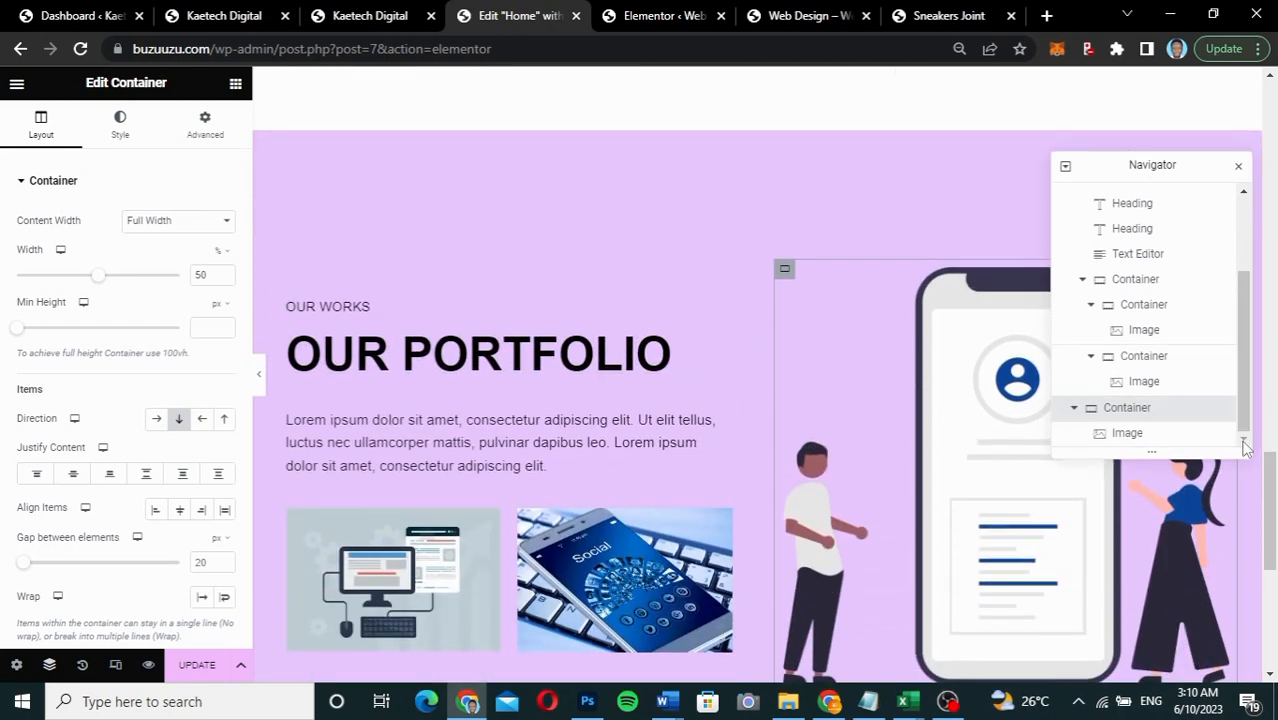
{"action": "left_click_drag", "start_coordinate": [1244, 405], "coordinate": [1241, 380]}
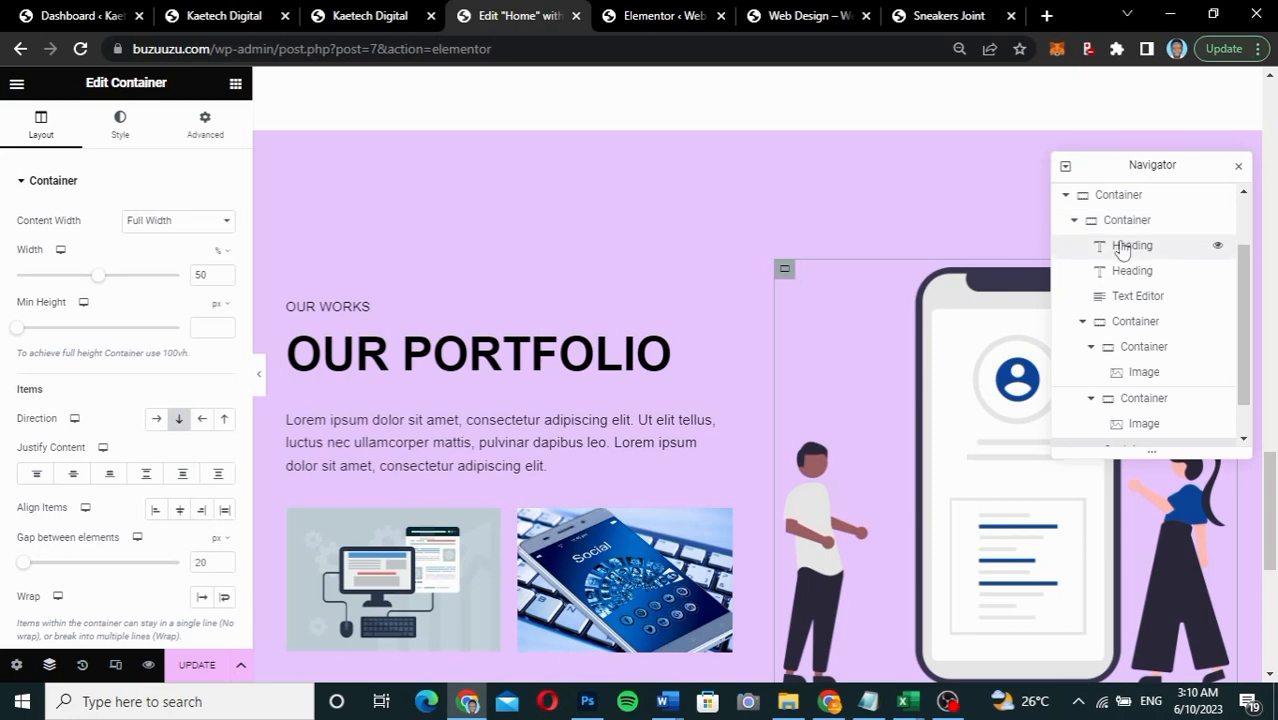
Step: Set the gap between elements to 0 px for the container holding both portfolio images
{"action": "left_click", "coordinate": [1131, 327]}
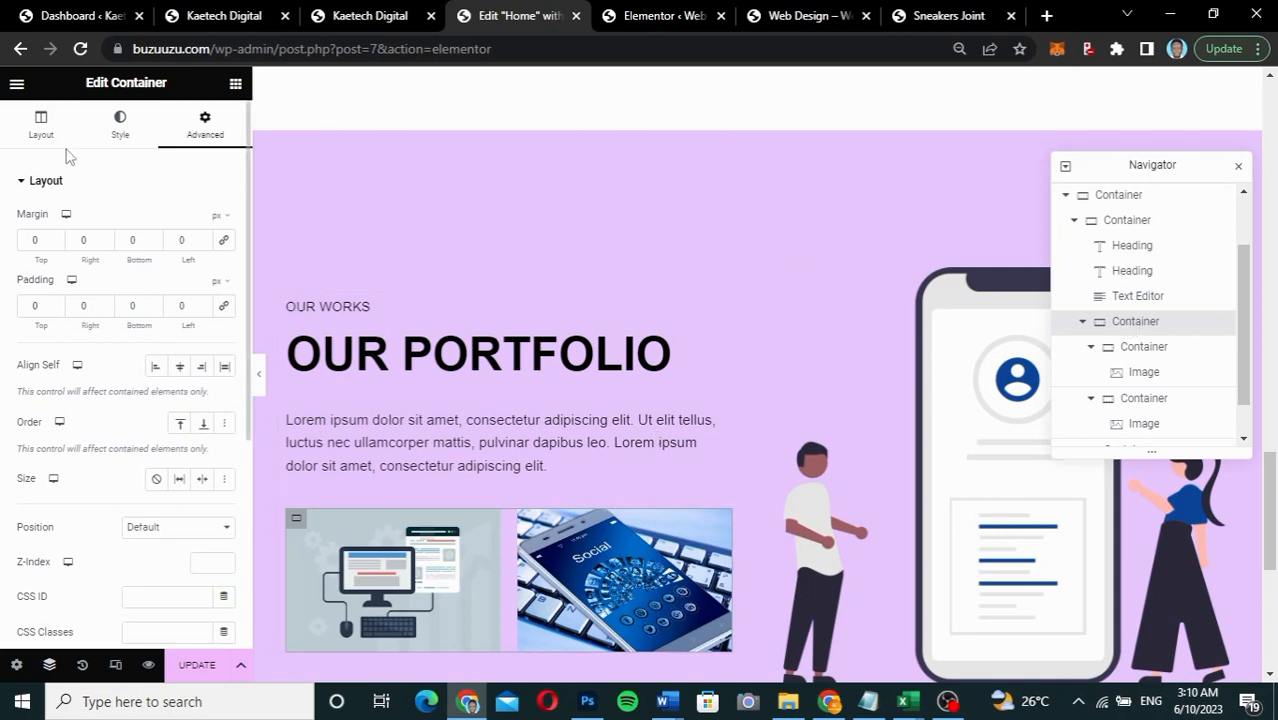
{"action": "left_click", "coordinate": [41, 124]}
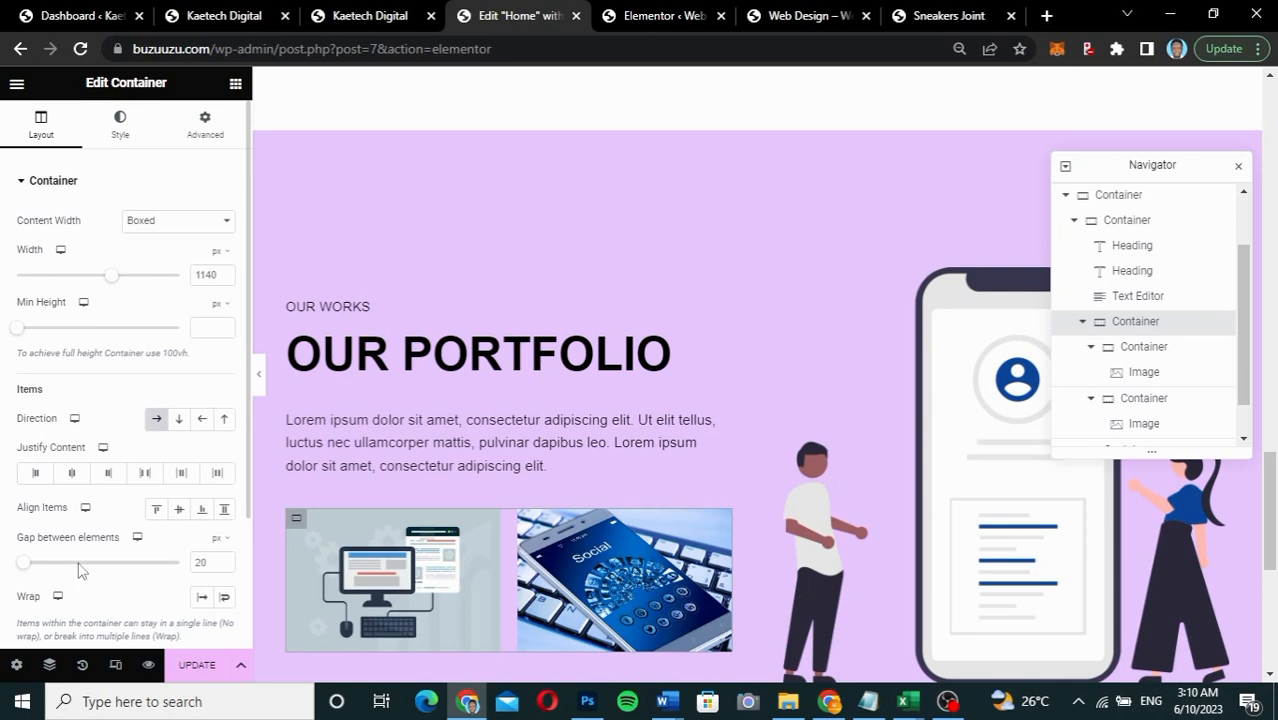
{"action": "left_click_drag", "start_coordinate": [25, 572], "coordinate": [12, 570]}
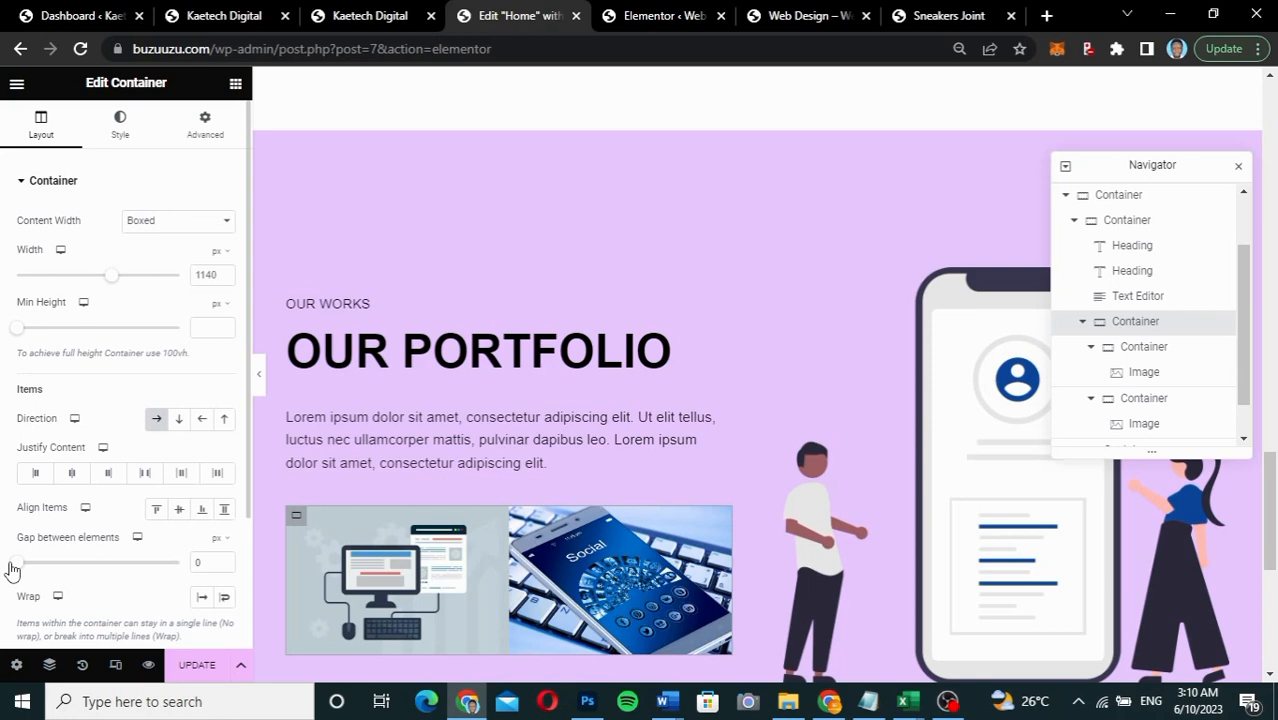
{"action": "scroll", "coordinate": [577, 553], "scroll_direction": "down", "scroll_amount": 3}
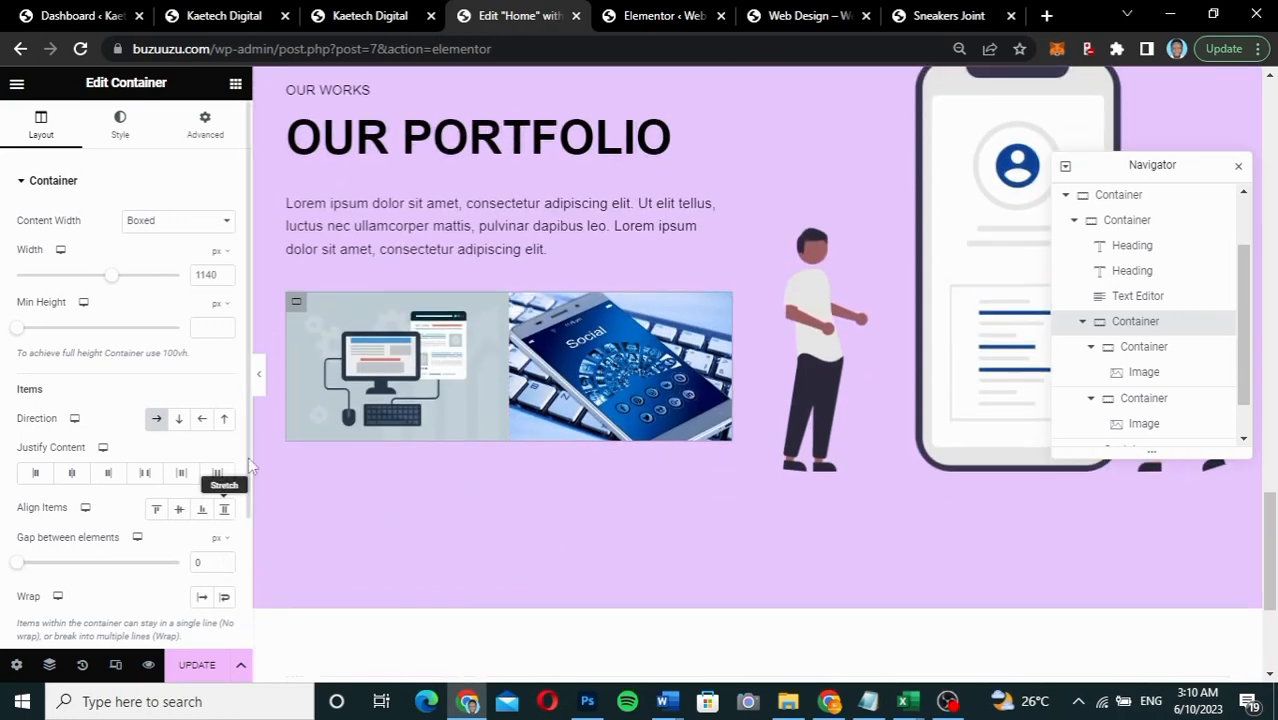
Step: Try 5 px padding on all sides of the container holding both portfolio images, and reset it to 0
{"action": "left_click", "coordinate": [213, 136]}
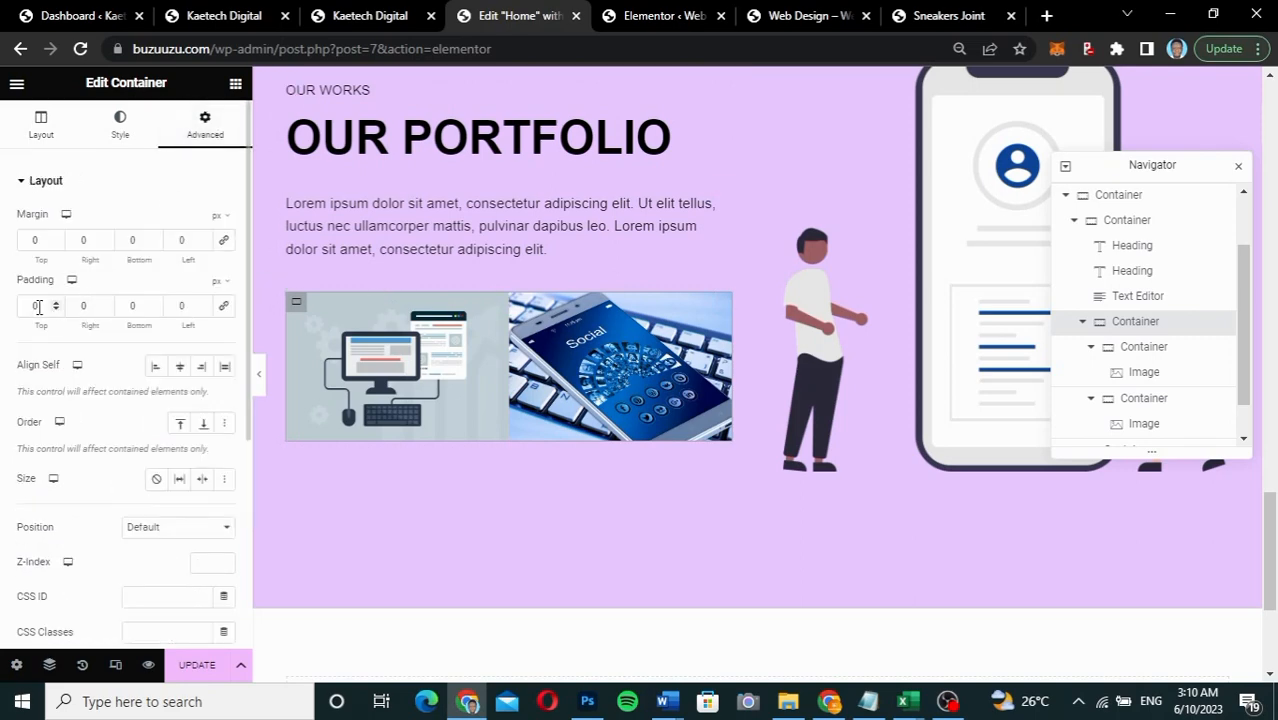
{"action": "left_click", "coordinate": [224, 307]}
{"action": "left_click", "coordinate": [30, 306]}
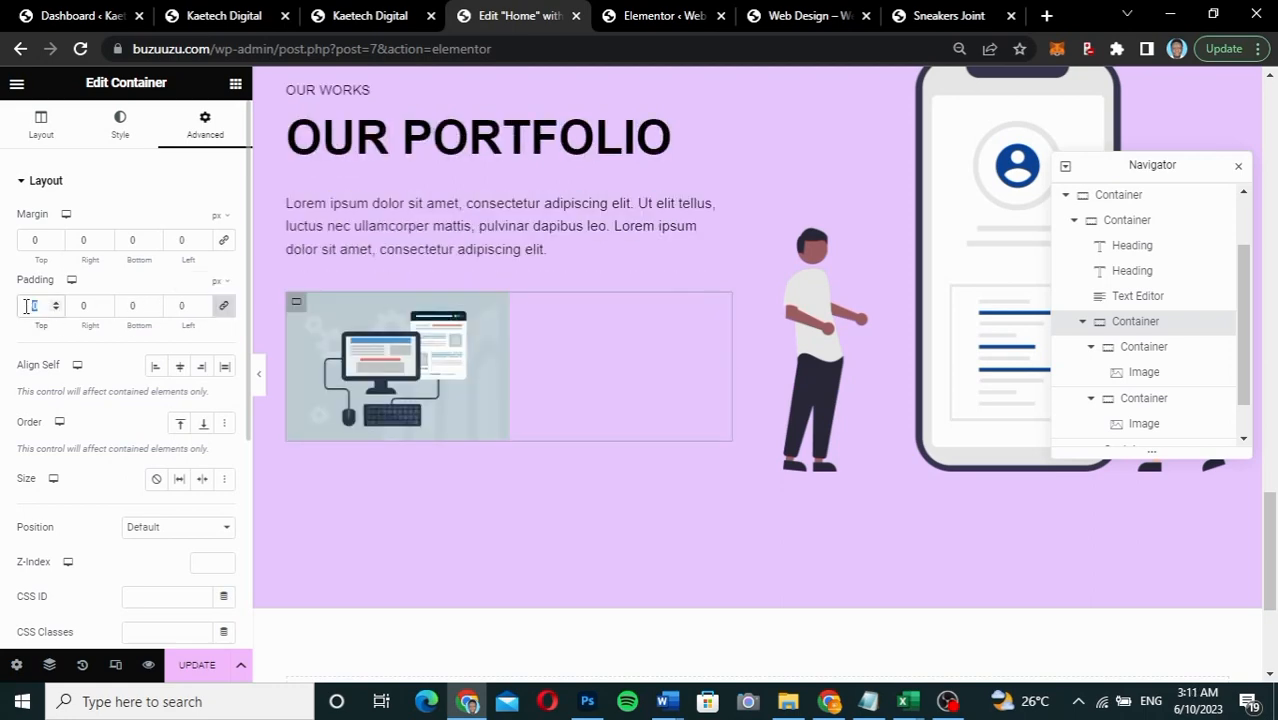
{"action": "type", "text": "5"}
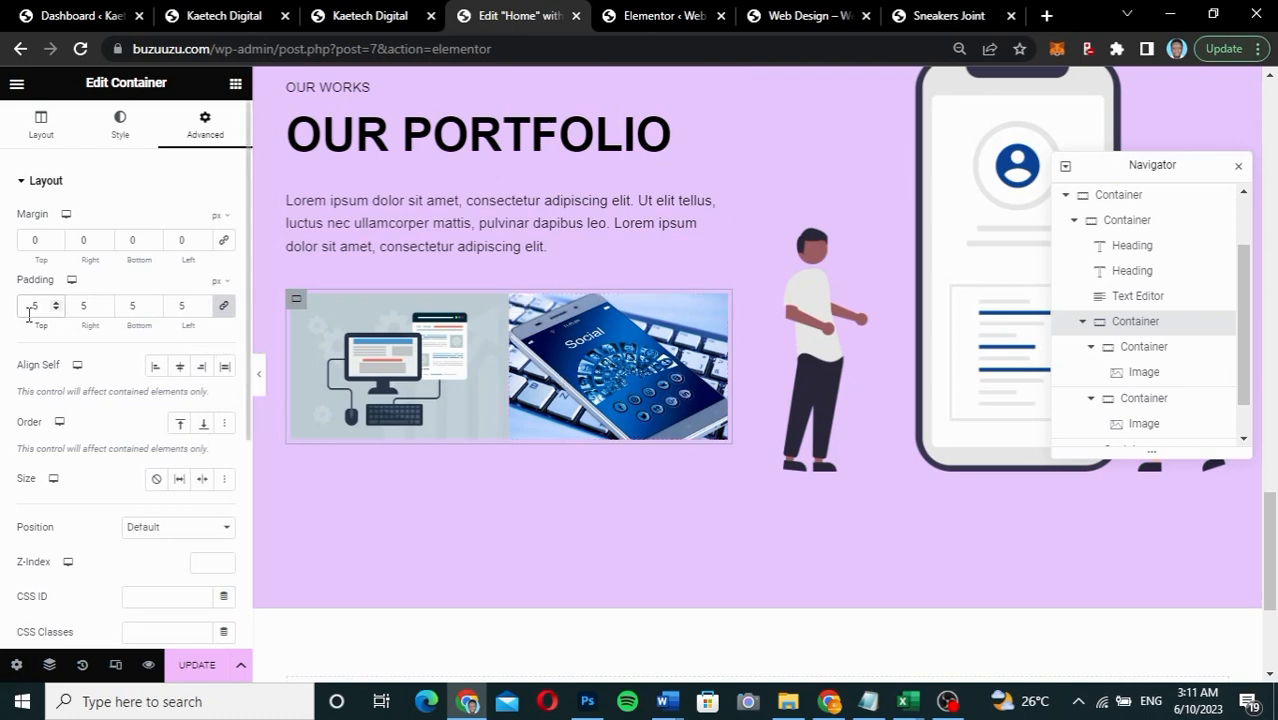
{"action": "left_click_drag", "start_coordinate": [38, 308], "coordinate": [3, 310]}
{"action": "type", "text": "0"}
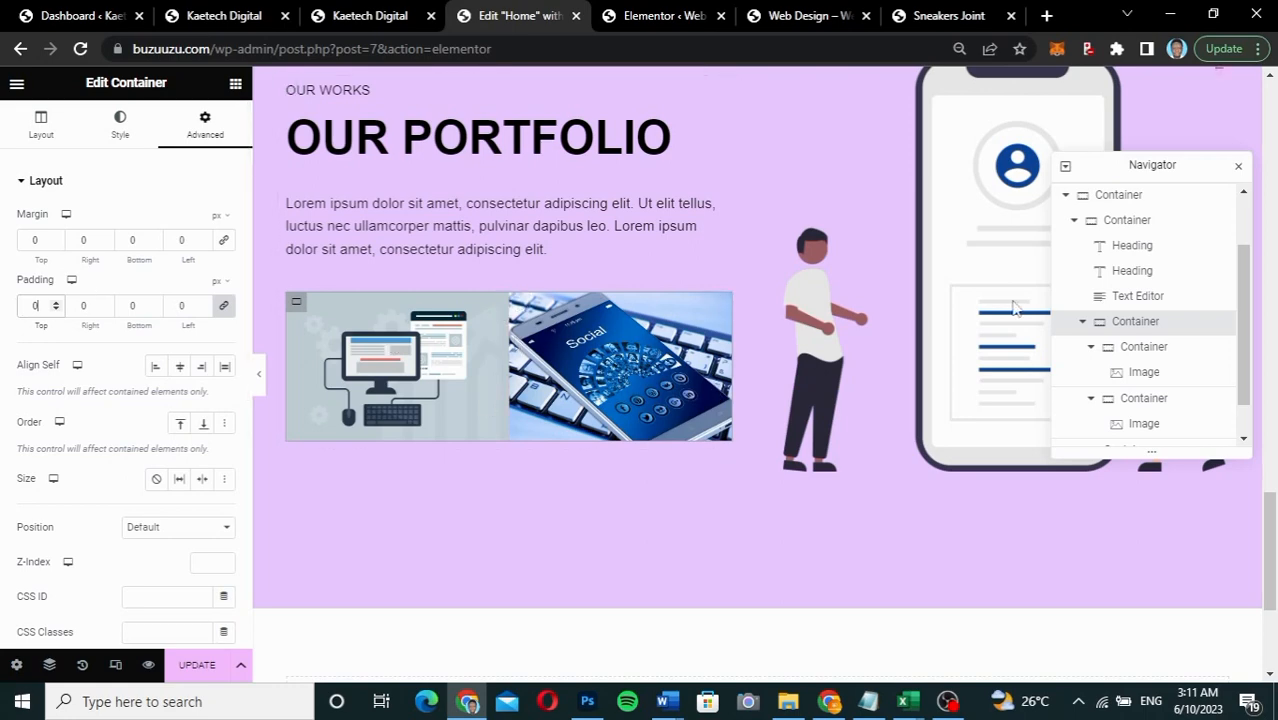
Step: Link the padding values of the web design image's own container and set them to 5 px on all sides
{"action": "left_click", "coordinate": [1132, 349]}
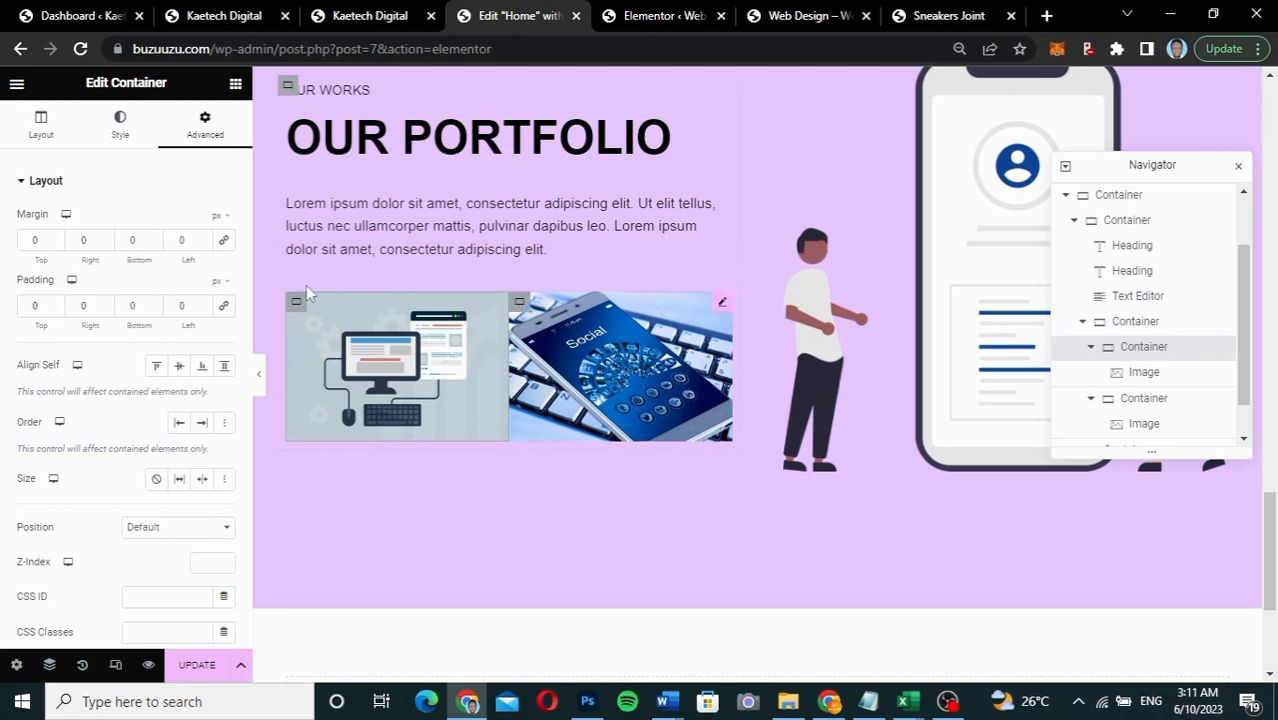
{"action": "left_click", "coordinate": [224, 313]}
{"action": "left_click_drag", "start_coordinate": [42, 309], "coordinate": [20, 309]}
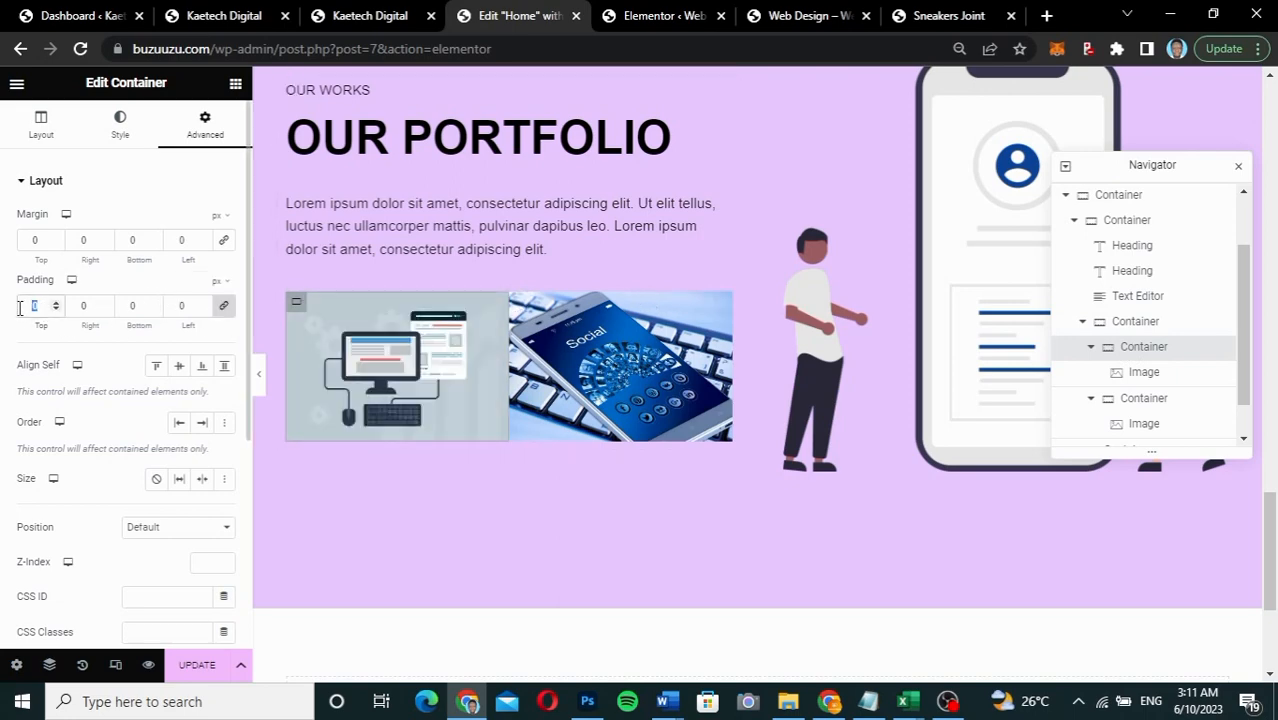
{"action": "type", "text": "5"}
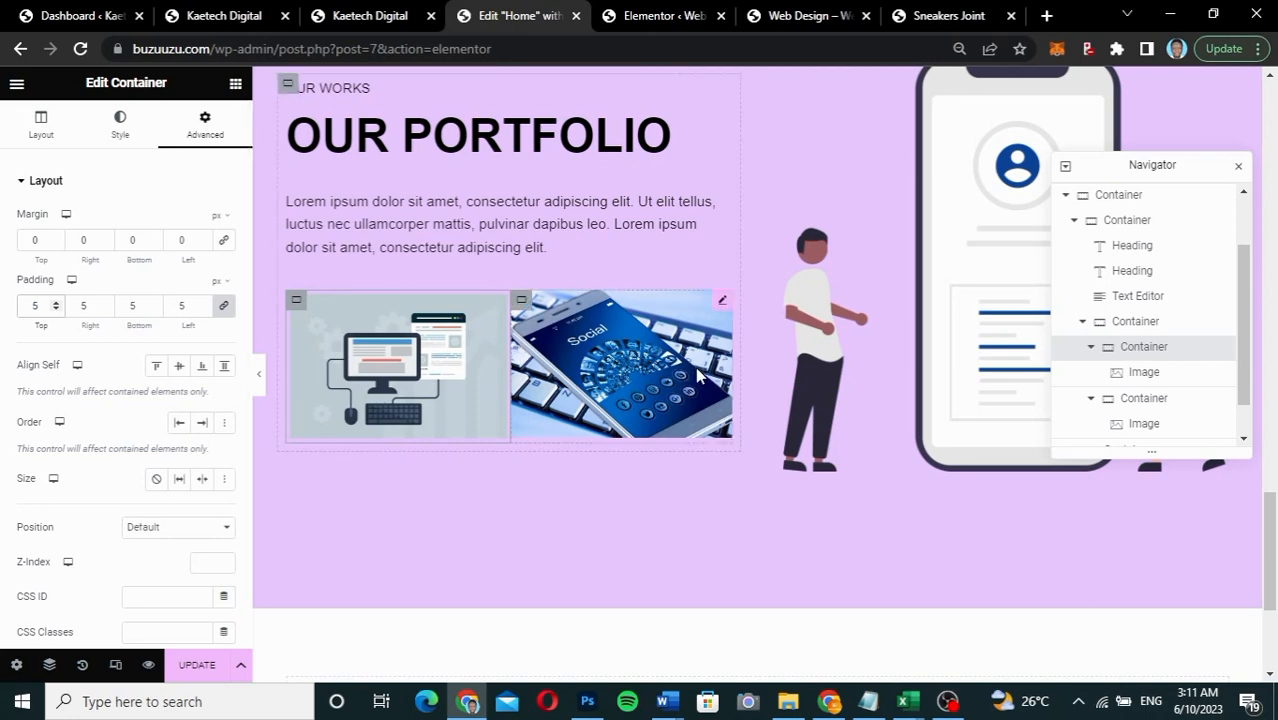
Step: Set the padding of the mobile phone image's own container to 5 px on all sides
{"action": "left_click", "coordinate": [522, 302]}
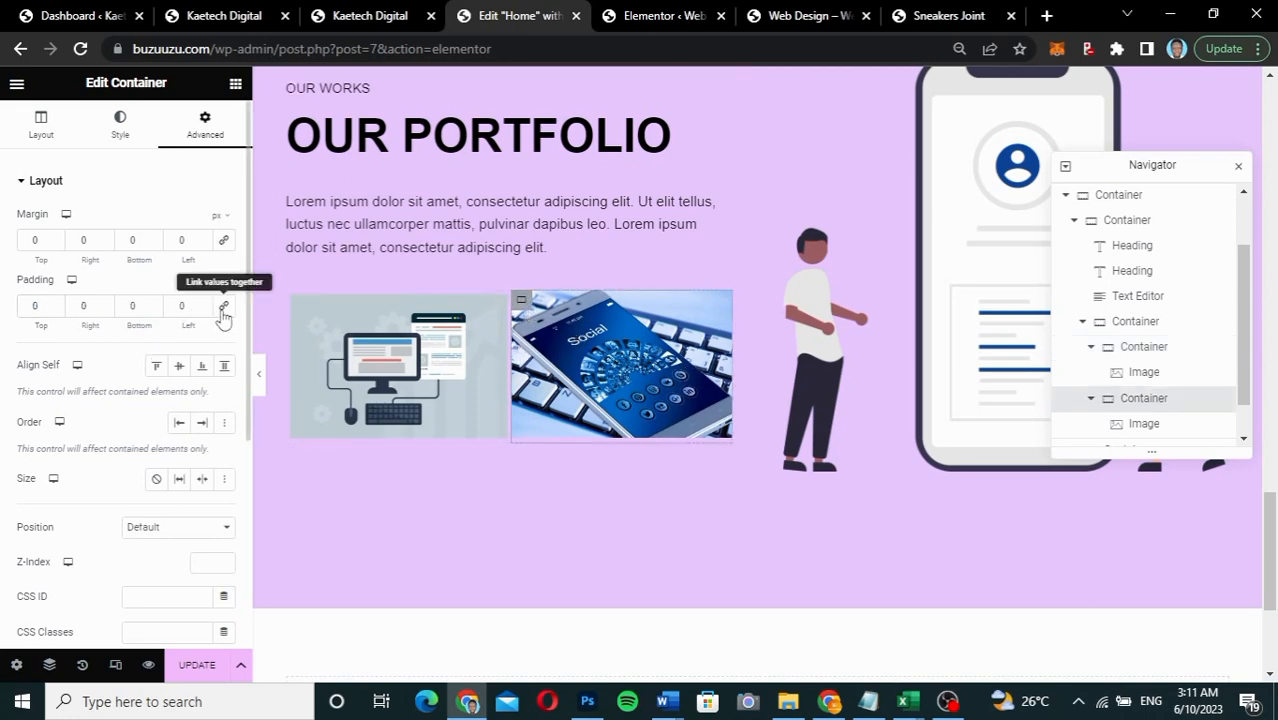
{"action": "left_click", "coordinate": [36, 306]}
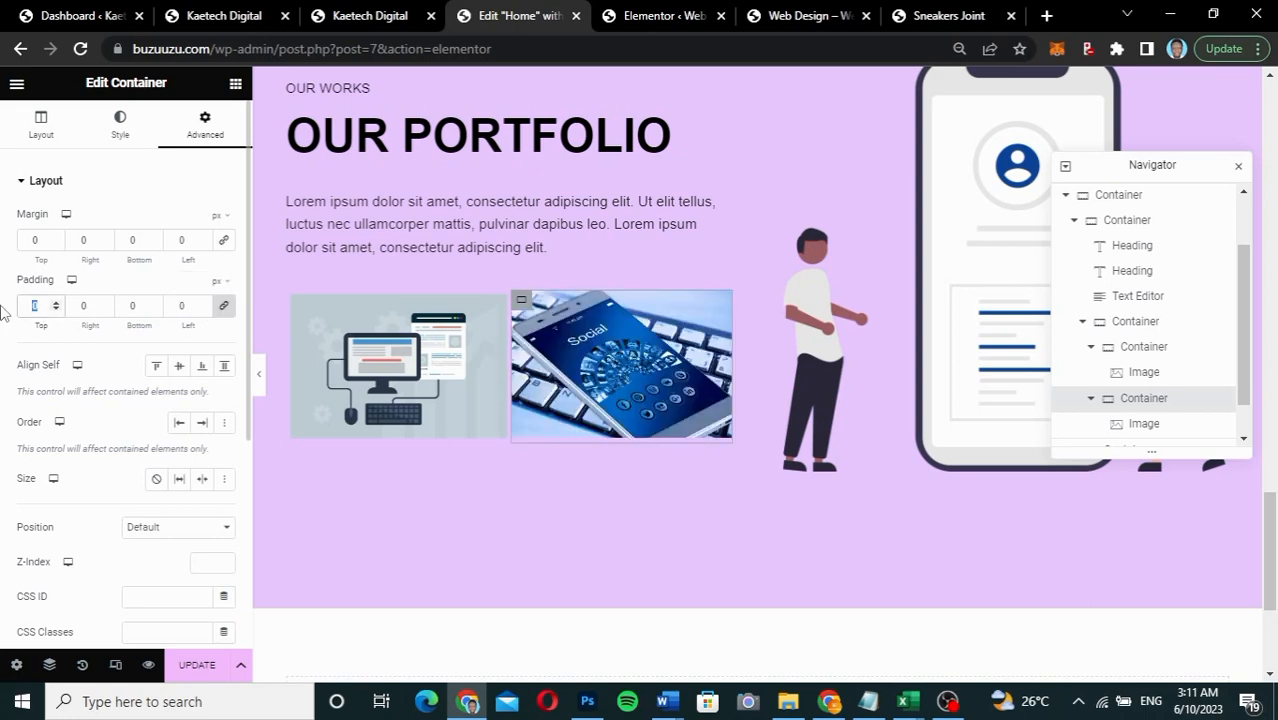
{"action": "type", "text": "5"}
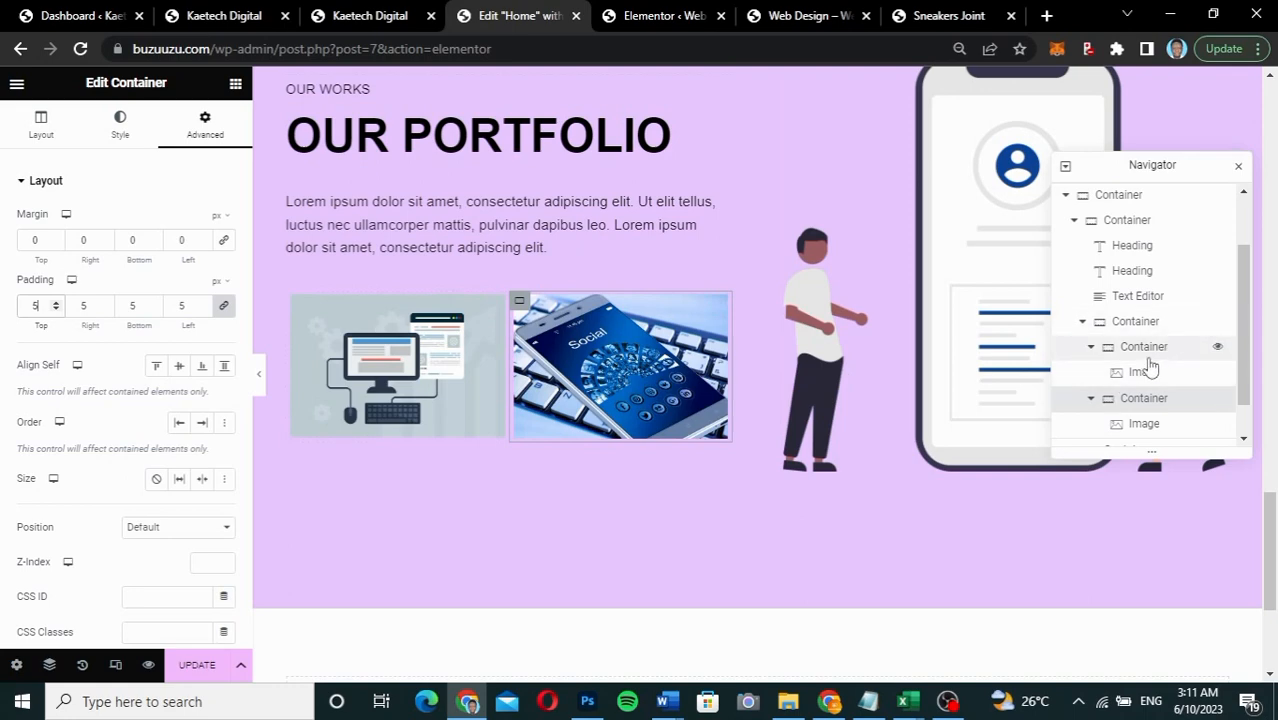
Step: Try duplicating the web design image's own container, and undo the duplication
{"action": "left_click", "coordinate": [1140, 322]}
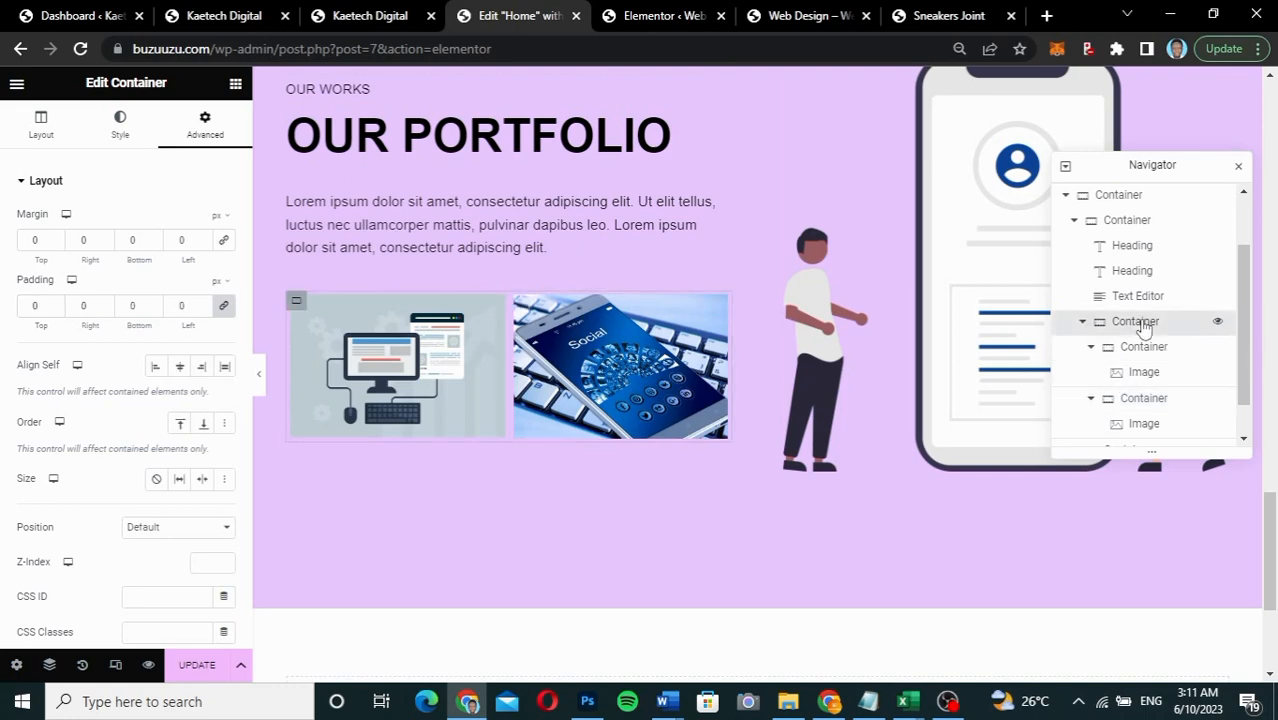
{"action": "right_click", "coordinate": [295, 308]}
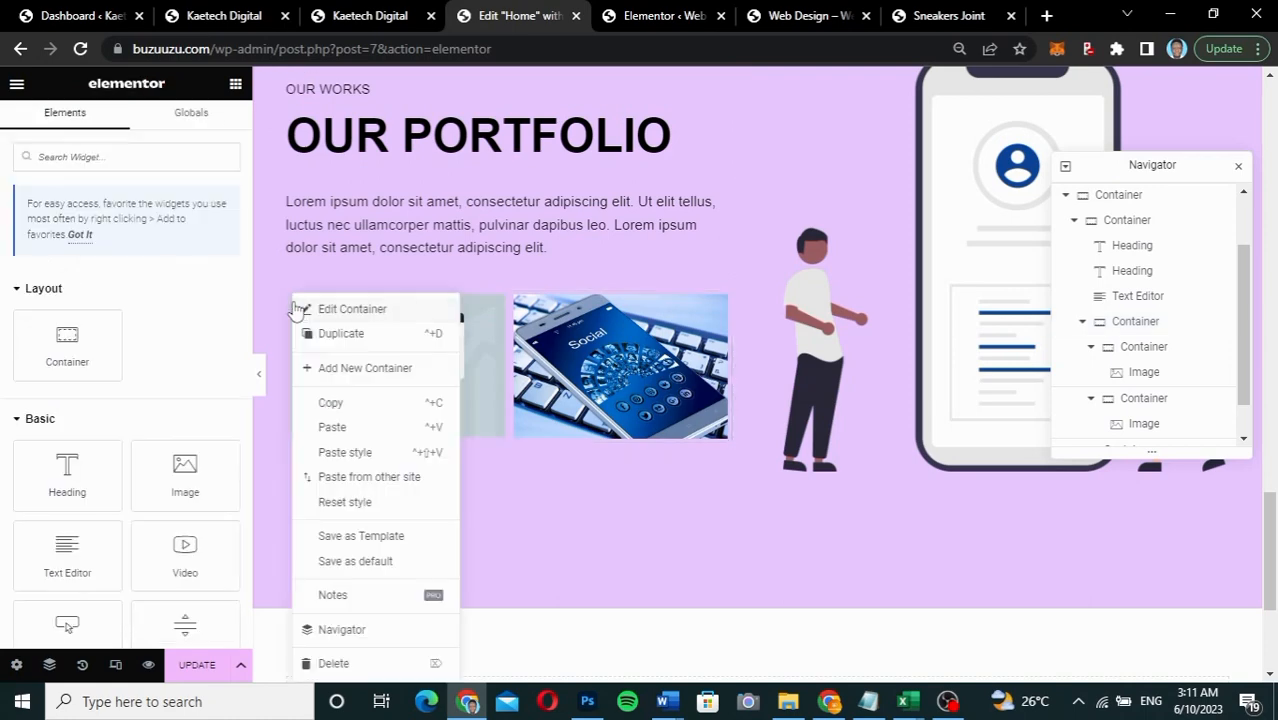
{"action": "left_click", "coordinate": [333, 336]}
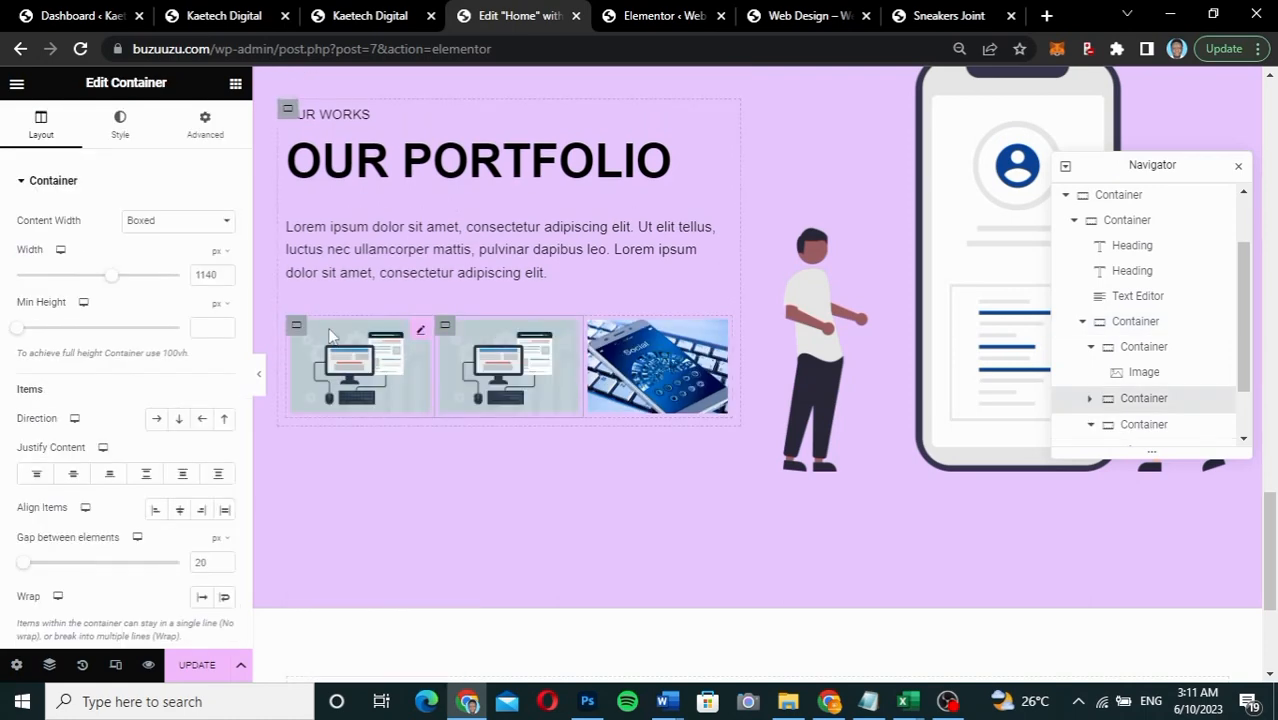
{"action": "key", "text": "ctrl+z"}
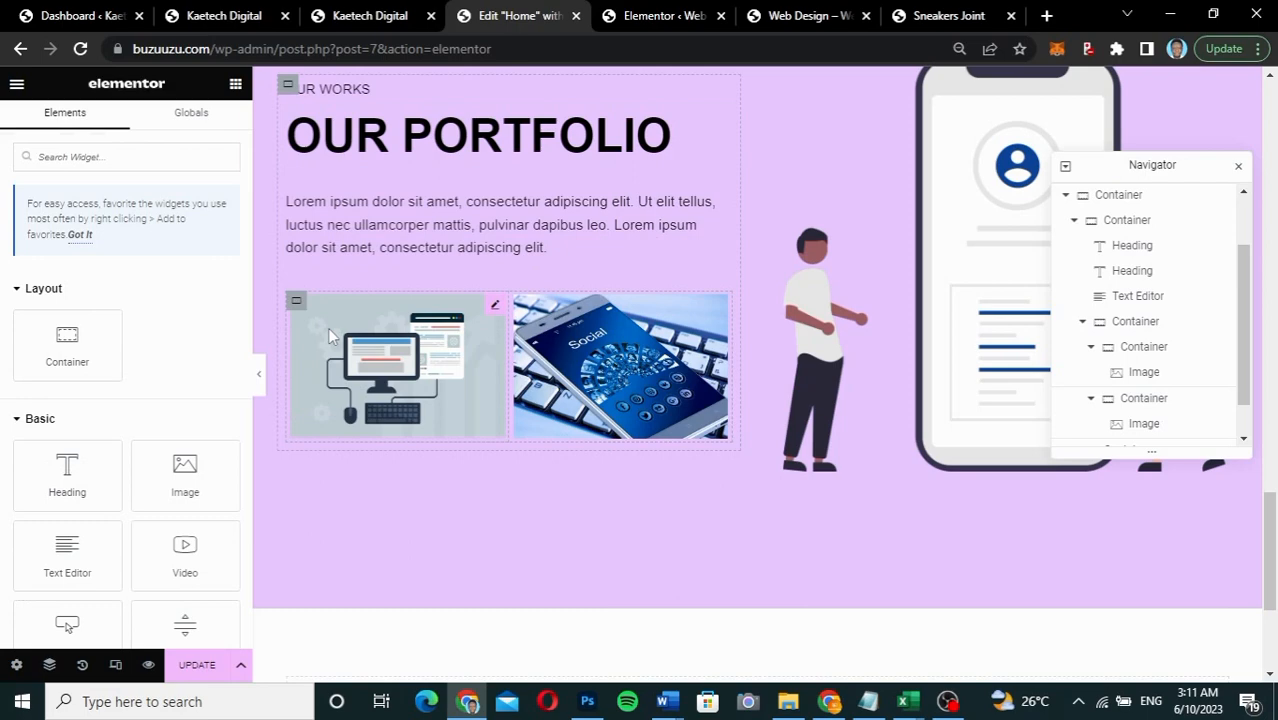
Step: Duplicate the container holding both portfolio images to add a second row of images
{"action": "left_click", "coordinate": [1130, 325]}
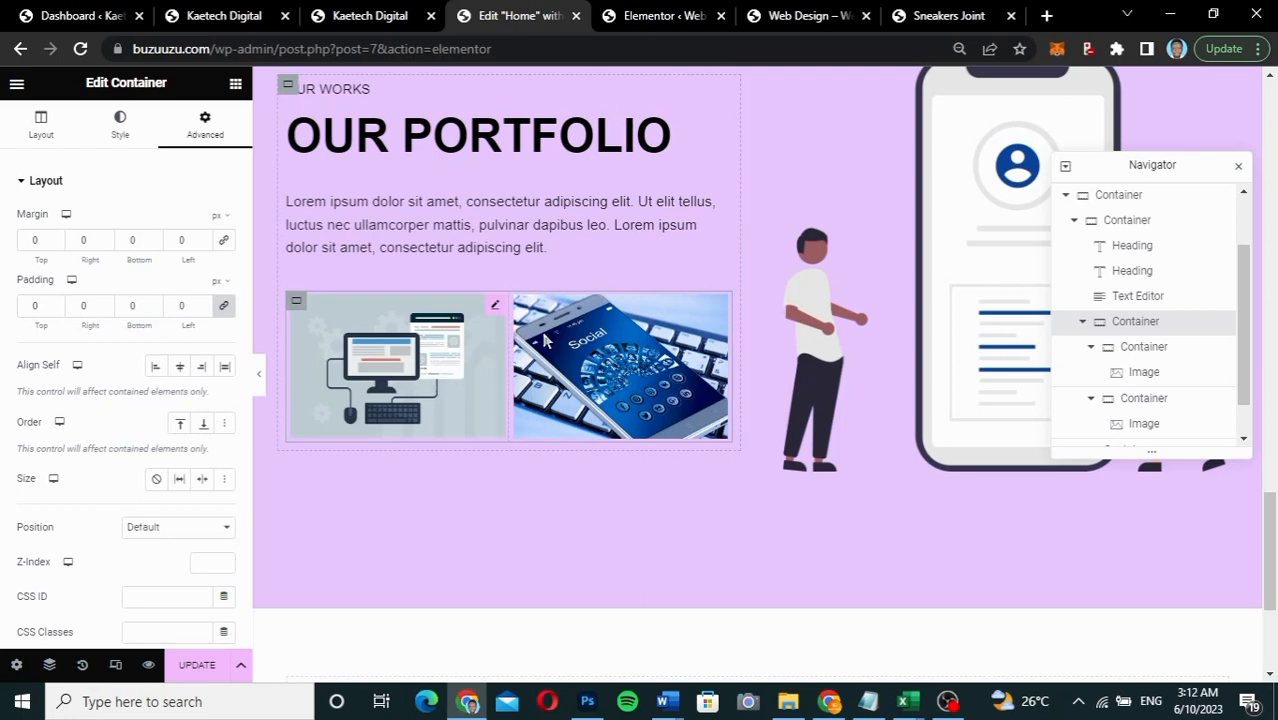
{"action": "right_click", "coordinate": [1130, 324]}
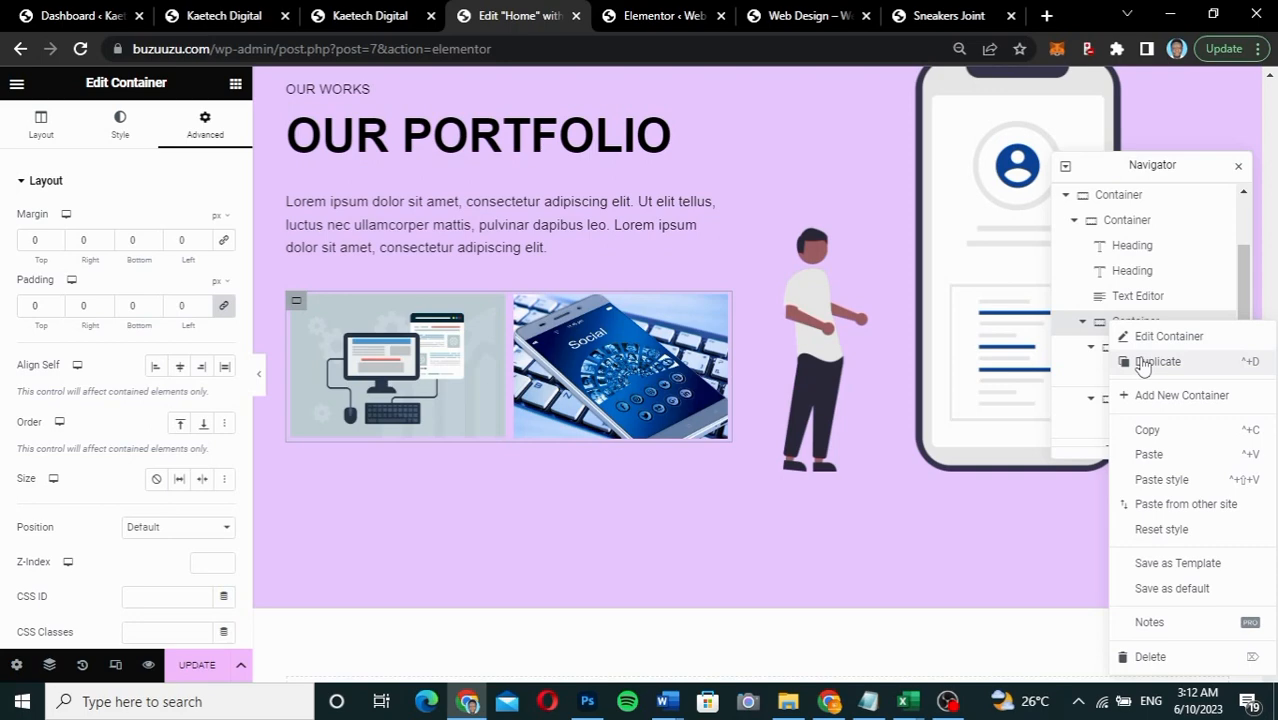
{"action": "left_click", "coordinate": [1143, 364]}
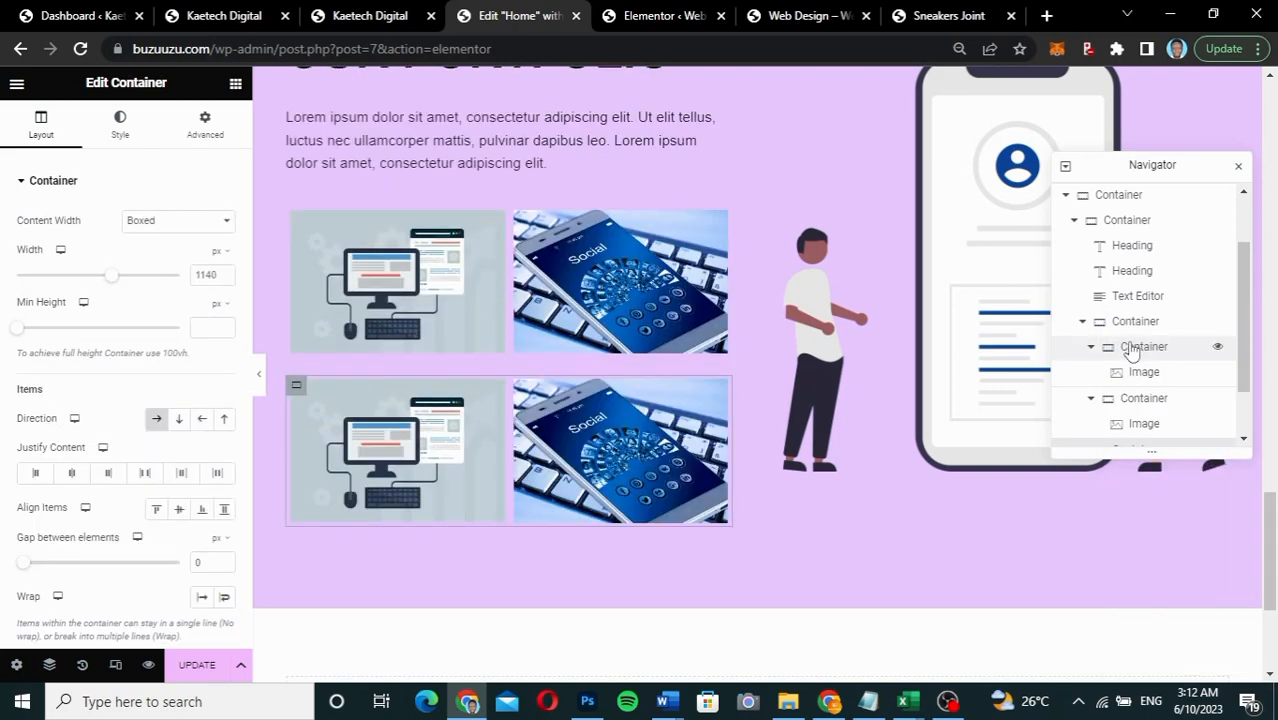
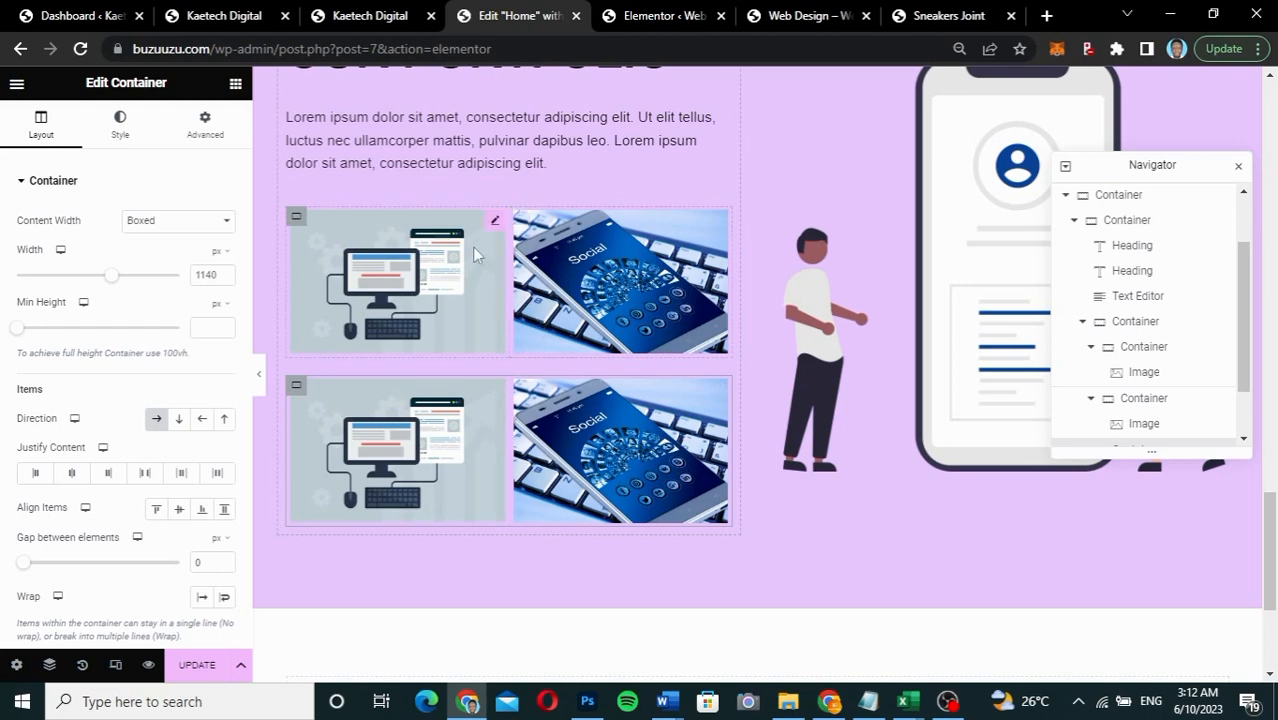
Step: Check the demo site's portfolio grid and replace the second row's web design image with website-3374825_640.jpg from the media library
{"action": "left_click", "coordinate": [495, 393]}
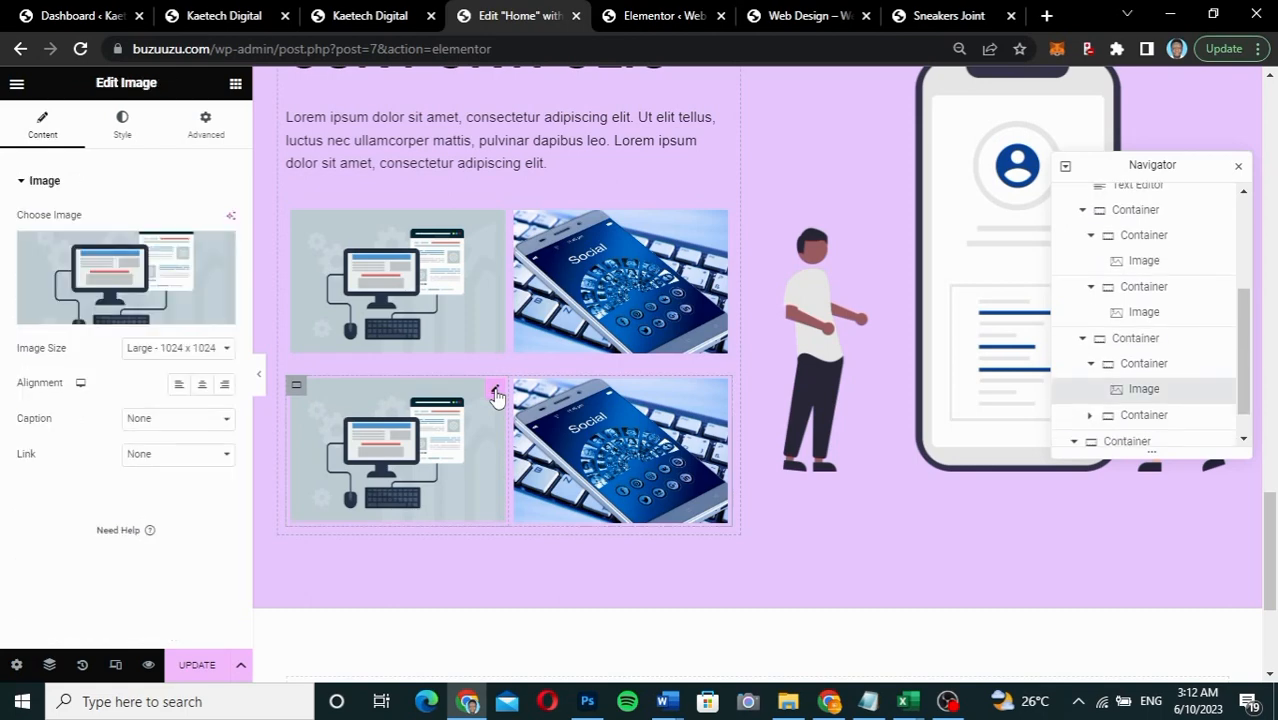
{"action": "mouse_move", "coordinate": [106, 293]}
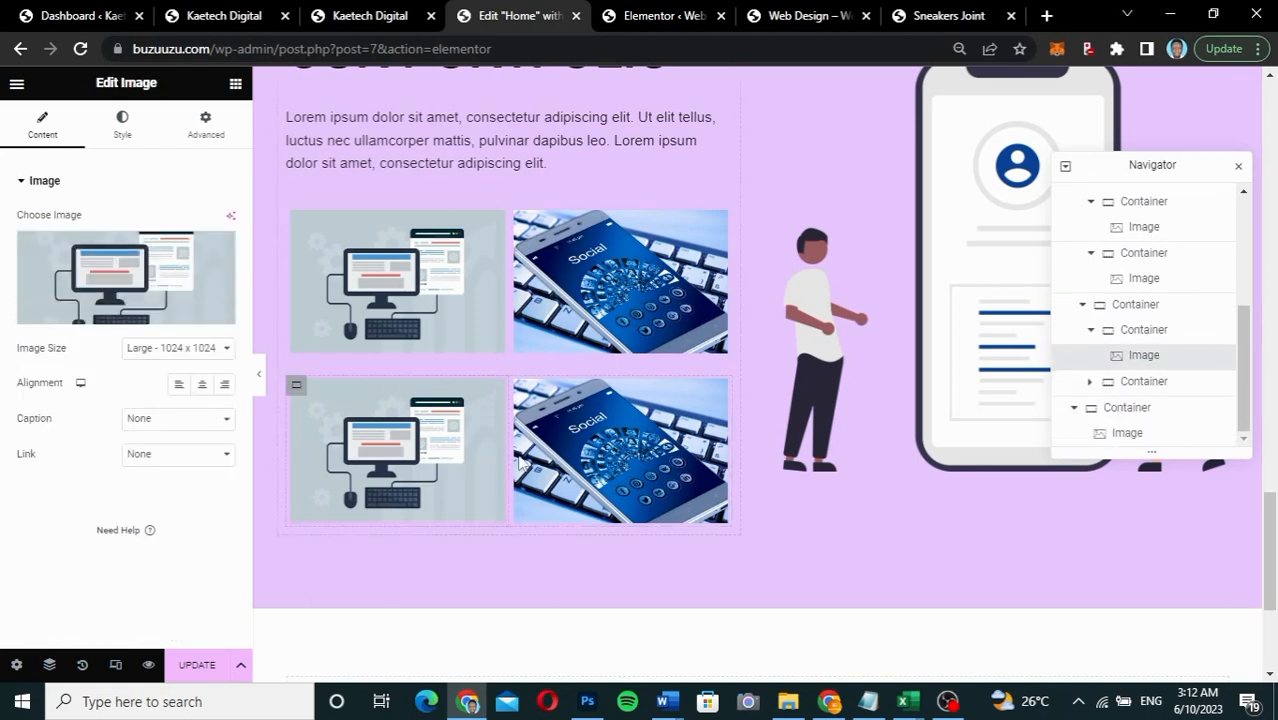
{"action": "left_click", "coordinate": [347, 22]}
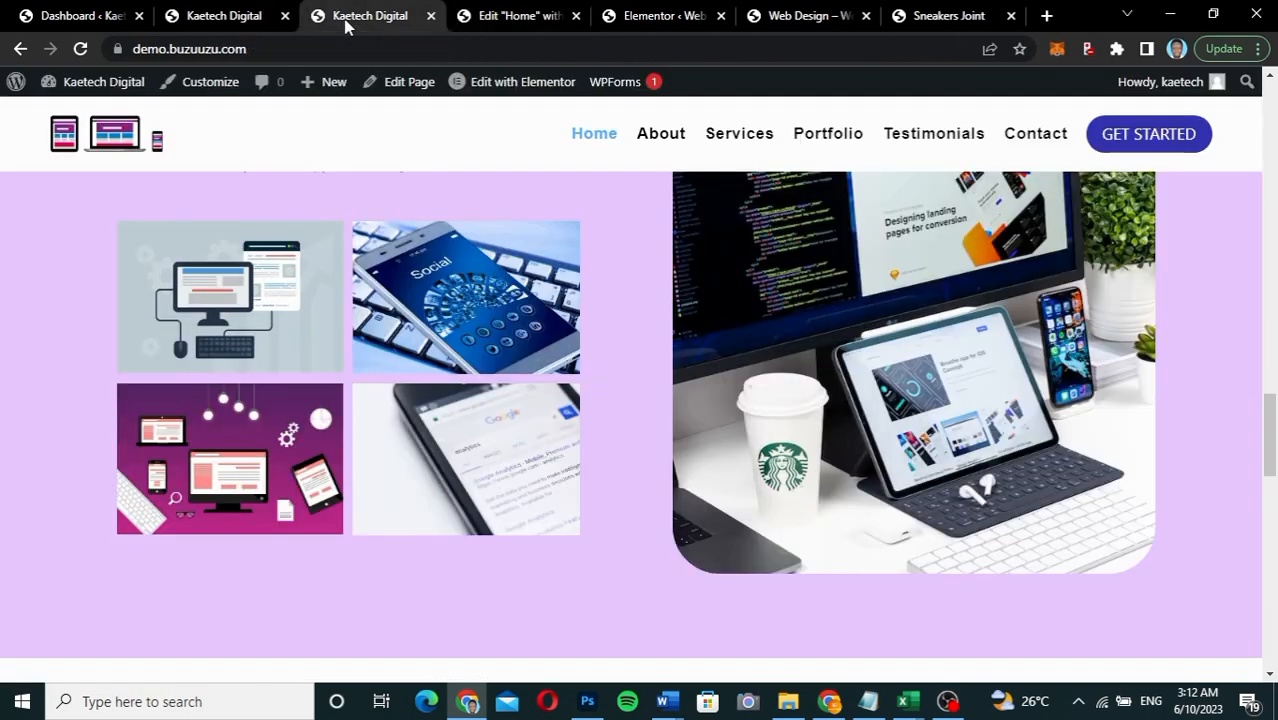
{"action": "left_click", "coordinate": [520, 16]}
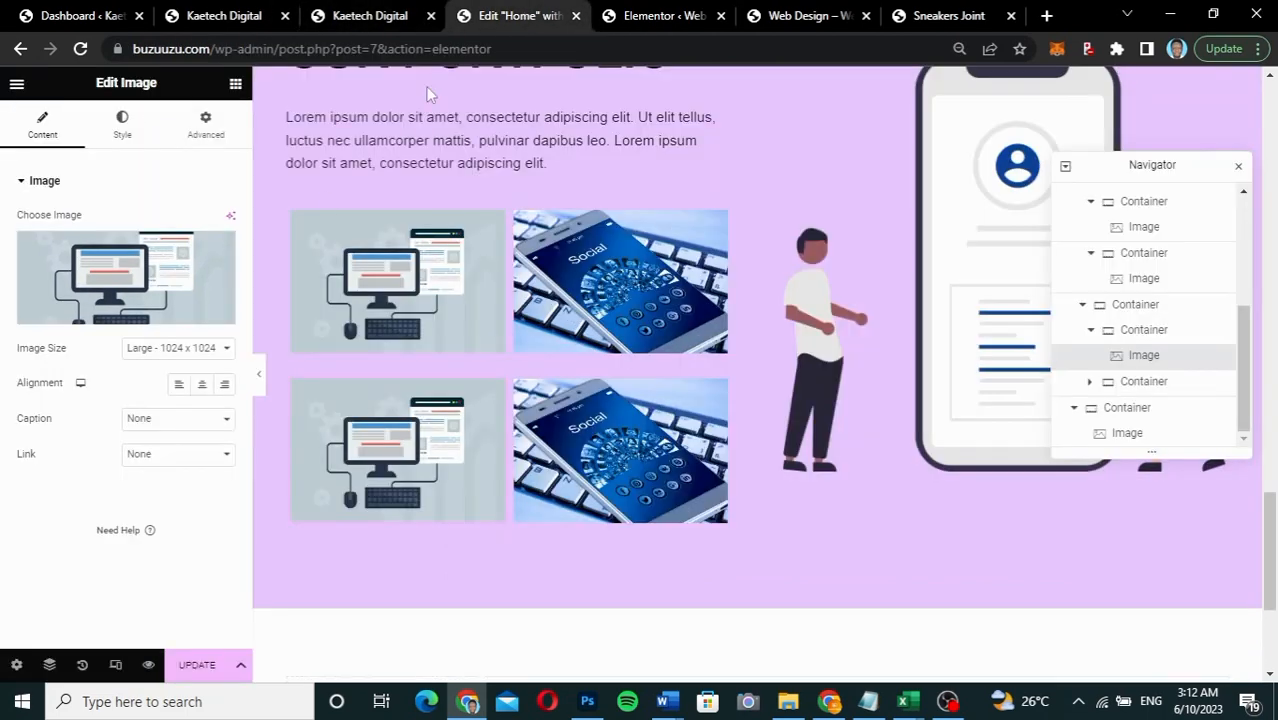
{"action": "left_click", "coordinate": [146, 282]}
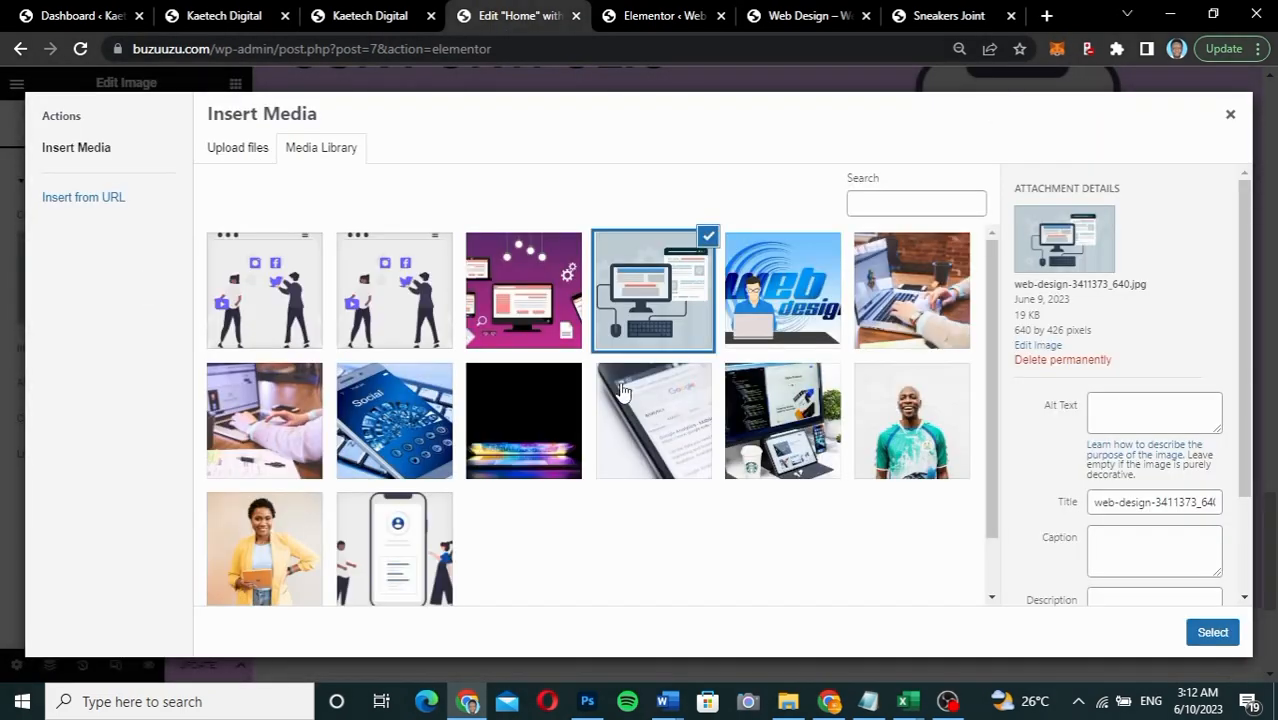
{"action": "left_click", "coordinate": [528, 338]}
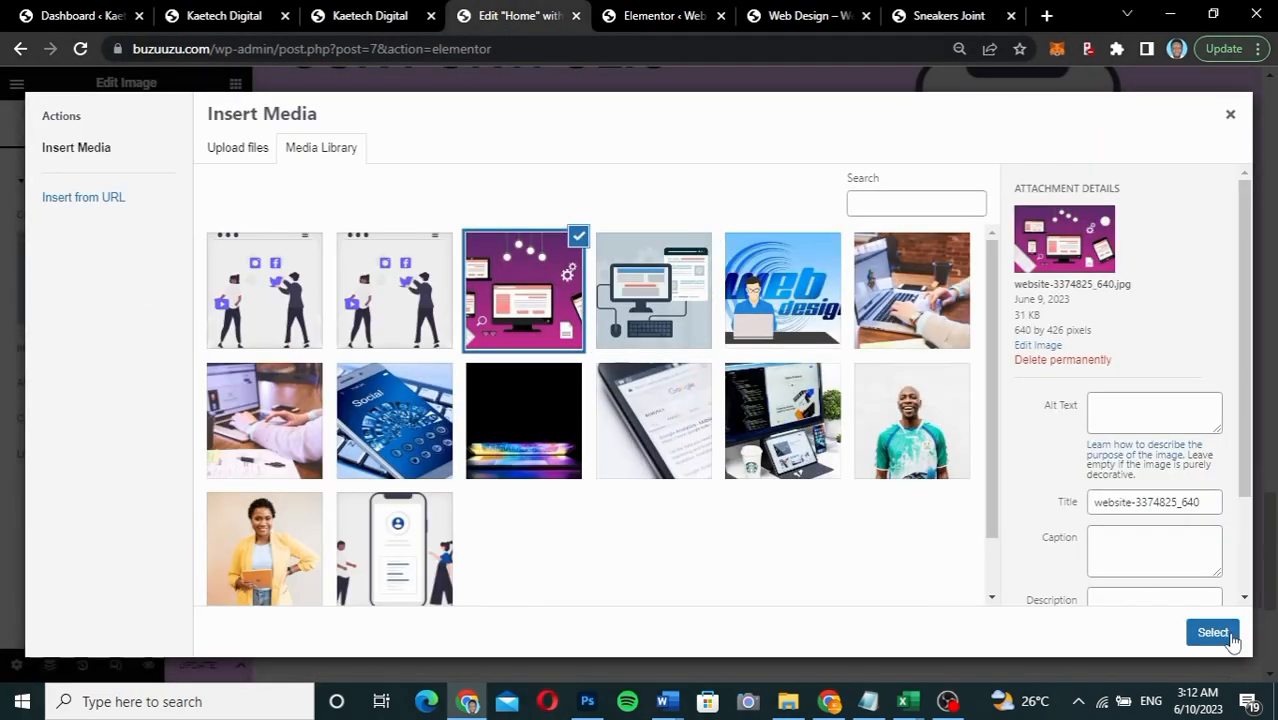
{"action": "left_click", "coordinate": [1221, 634]}
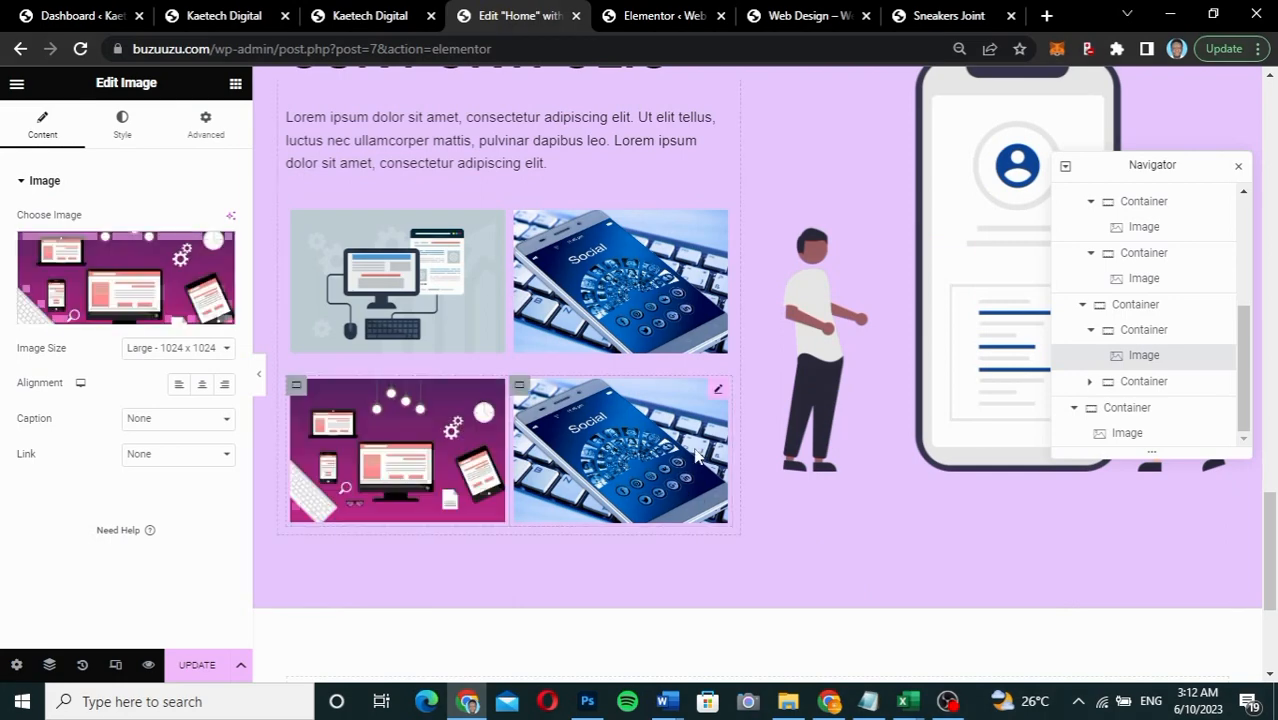
Step: Replace the second row's mobile phone image with electronics-1868708_640.jpg from the media library
{"action": "left_click", "coordinate": [717, 397]}
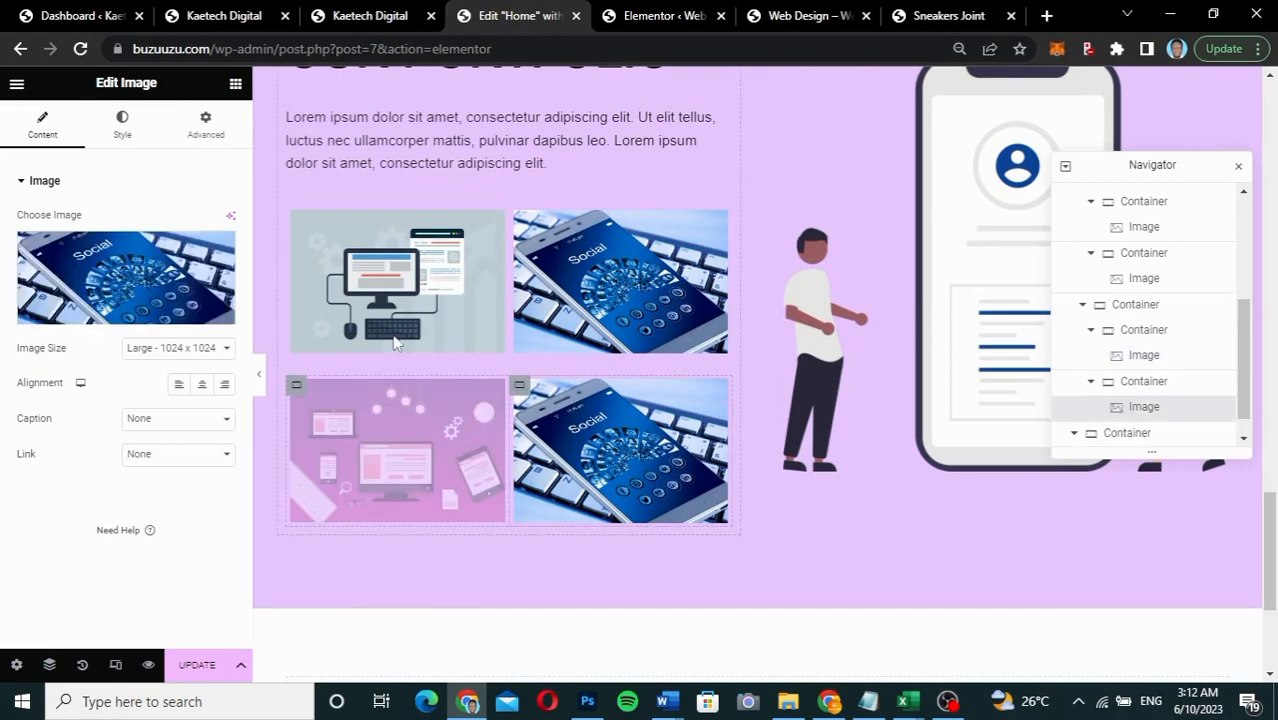
{"action": "left_click", "coordinate": [131, 285]}
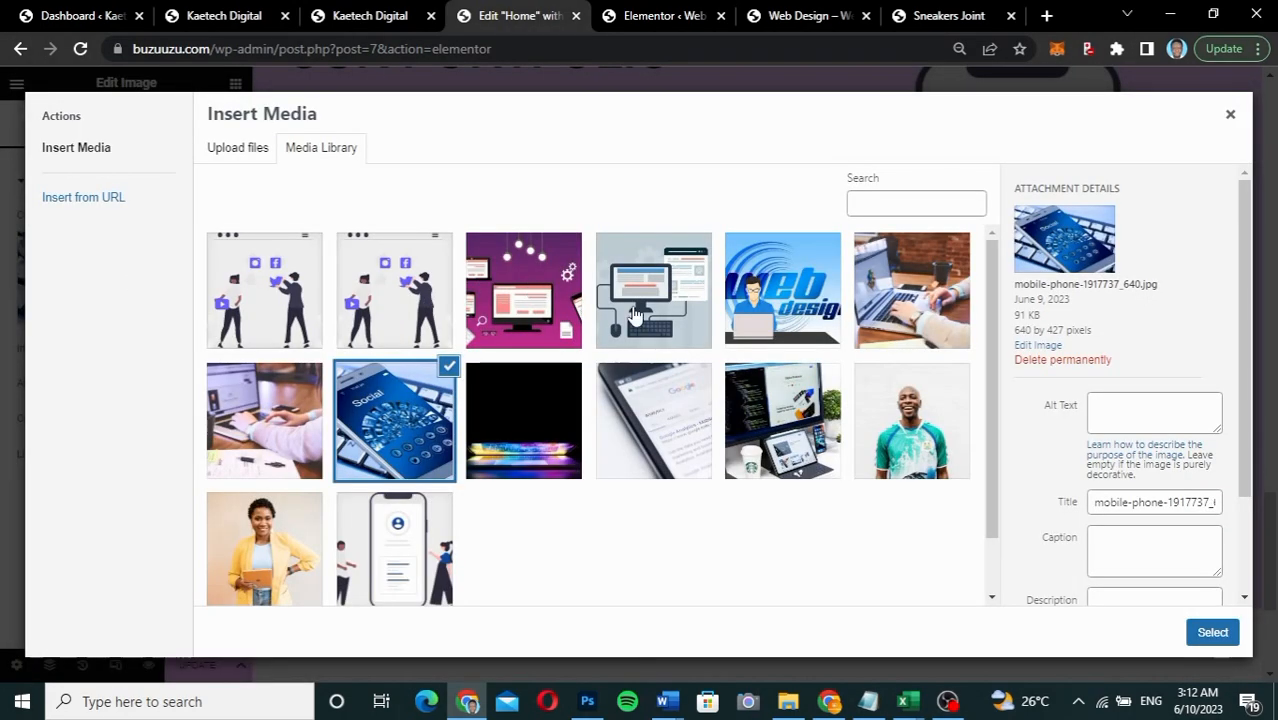
{"action": "left_click", "coordinate": [670, 405]}
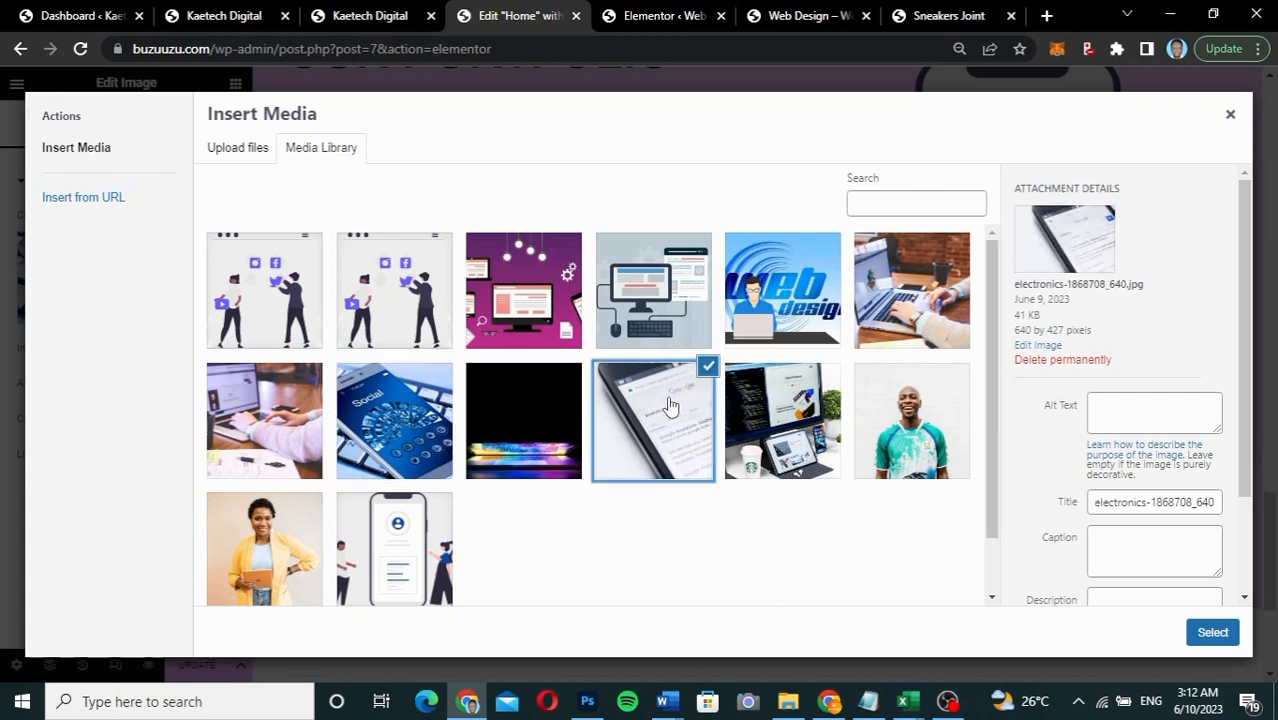
{"action": "left_click", "coordinate": [1212, 631]}
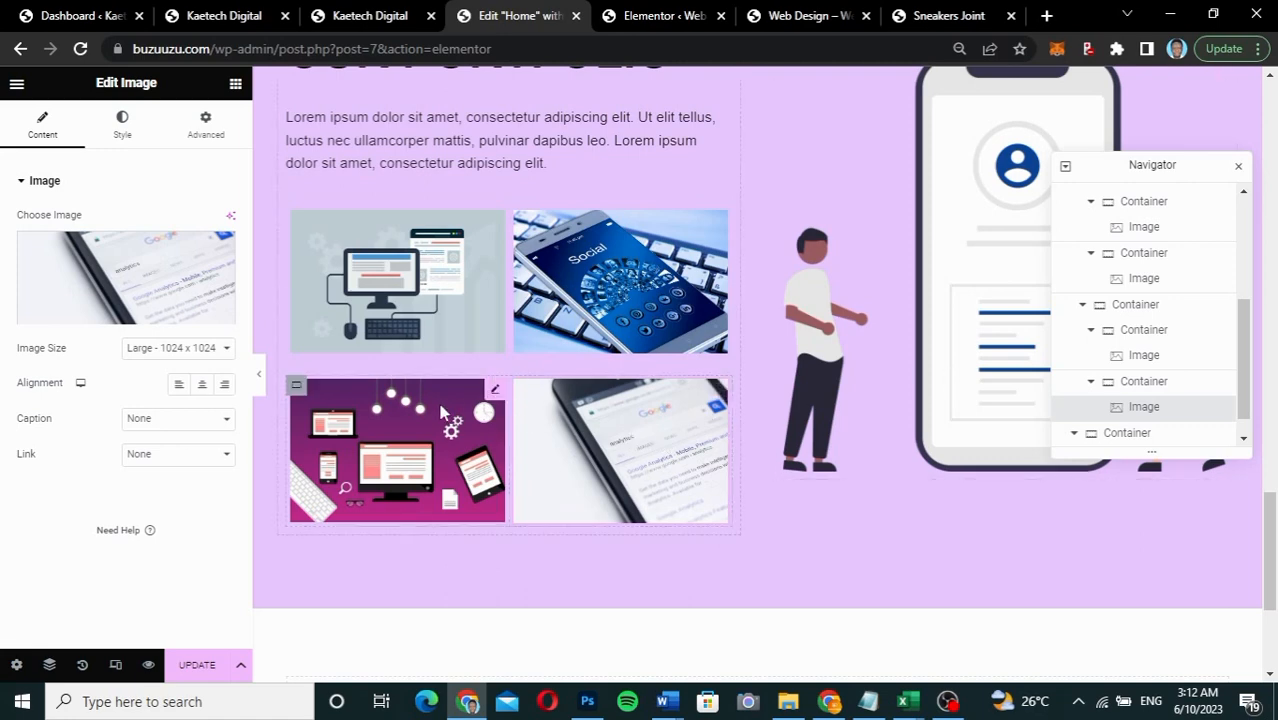
Step: Close the gap between the two portfolio image rows by setting the lower row container's top margin to -20 px
{"action": "left_click", "coordinate": [367, 17]}
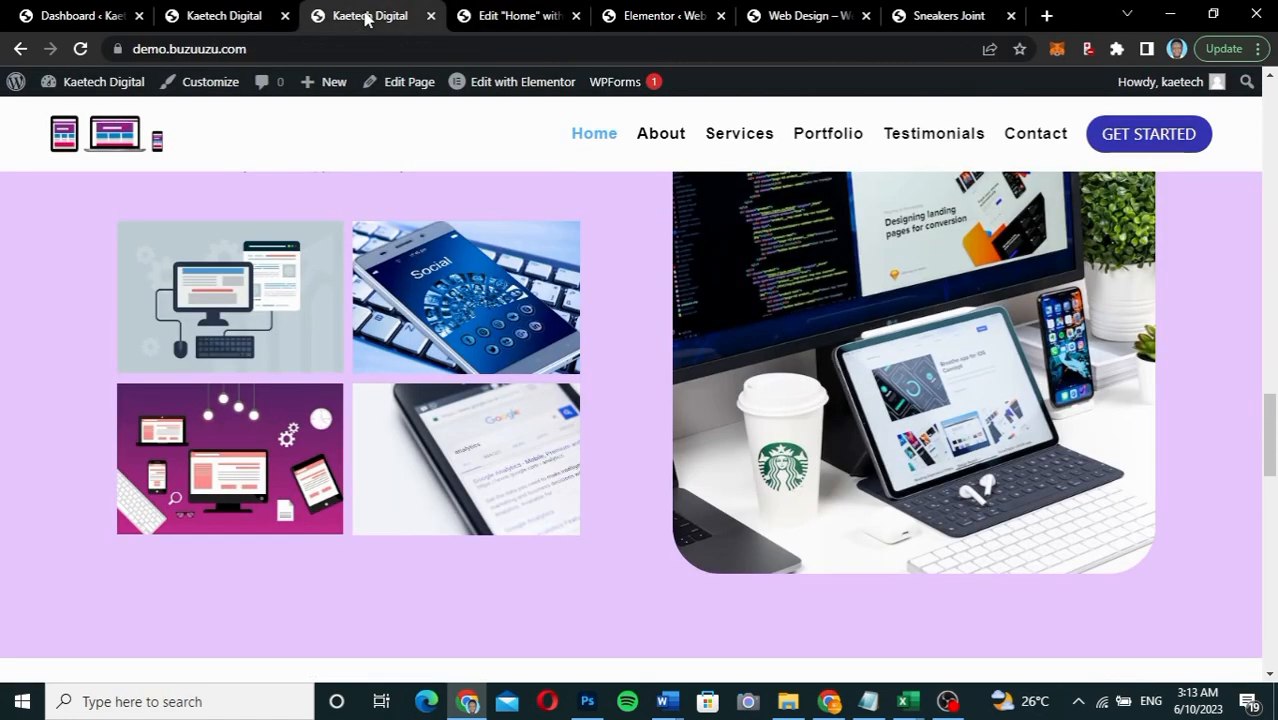
{"action": "left_click", "coordinate": [502, 17]}
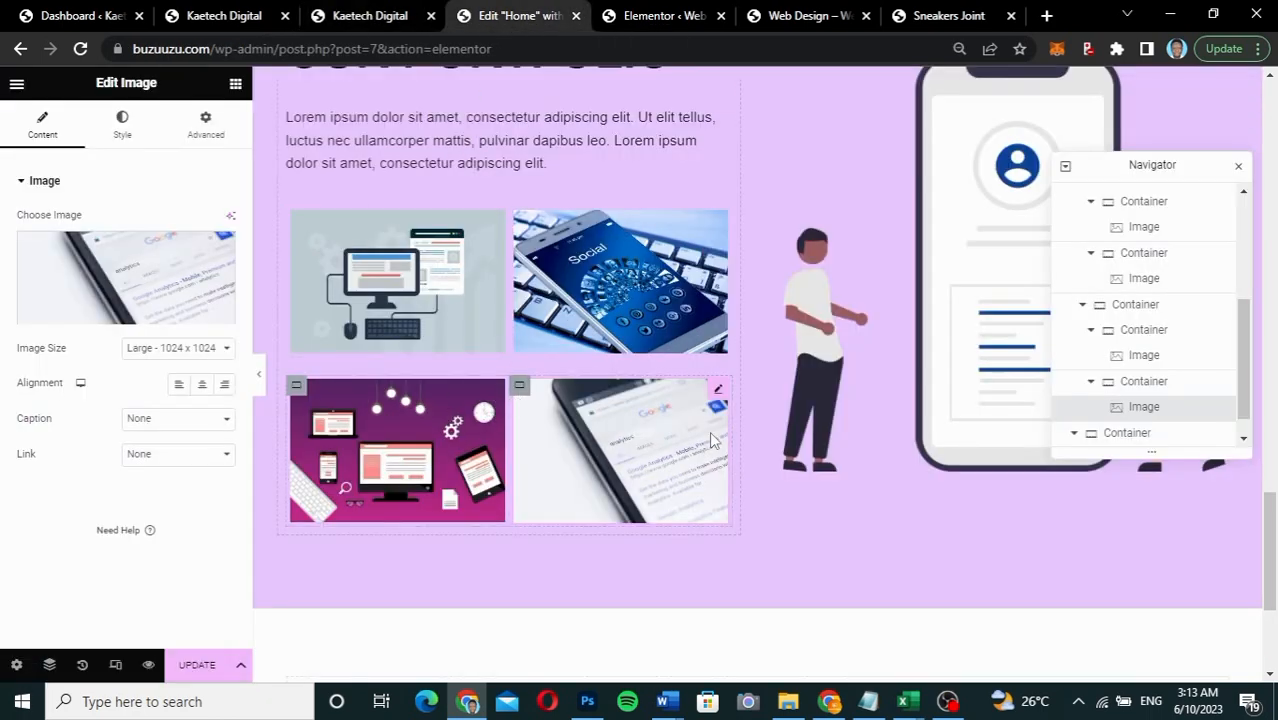
{"action": "left_click", "coordinate": [1130, 305]}
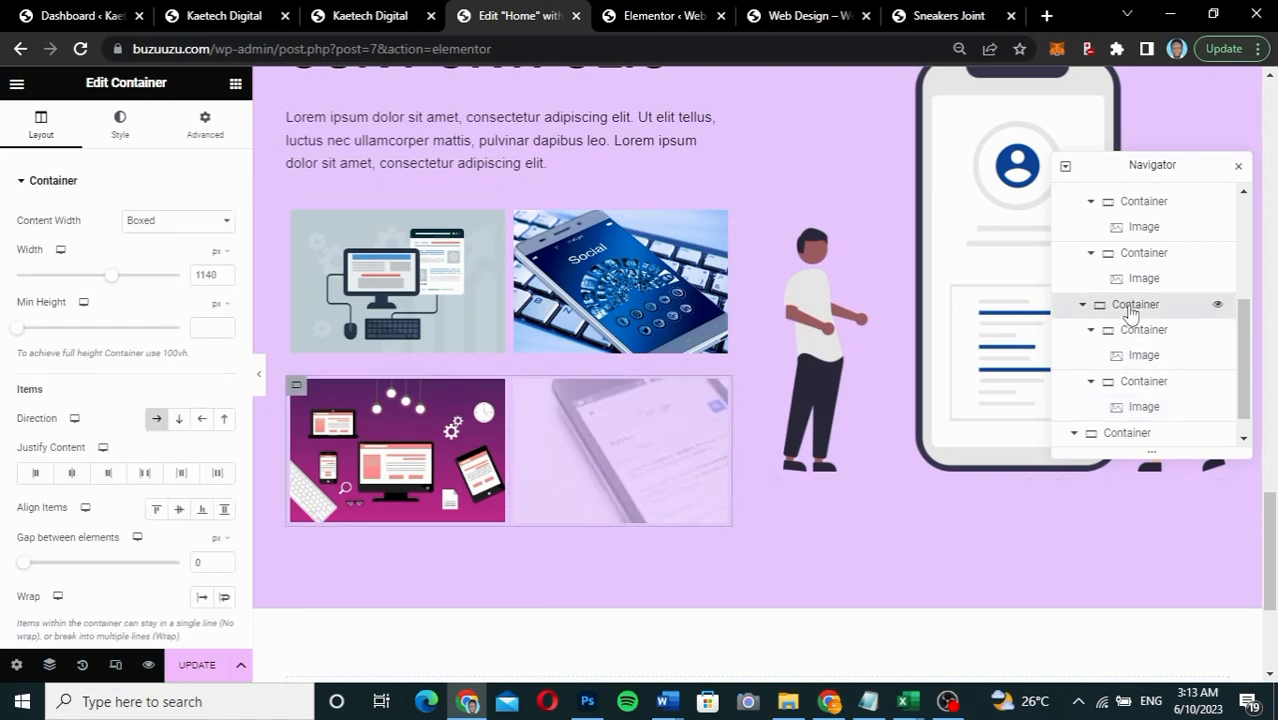
{"action": "left_click", "coordinate": [205, 122]}
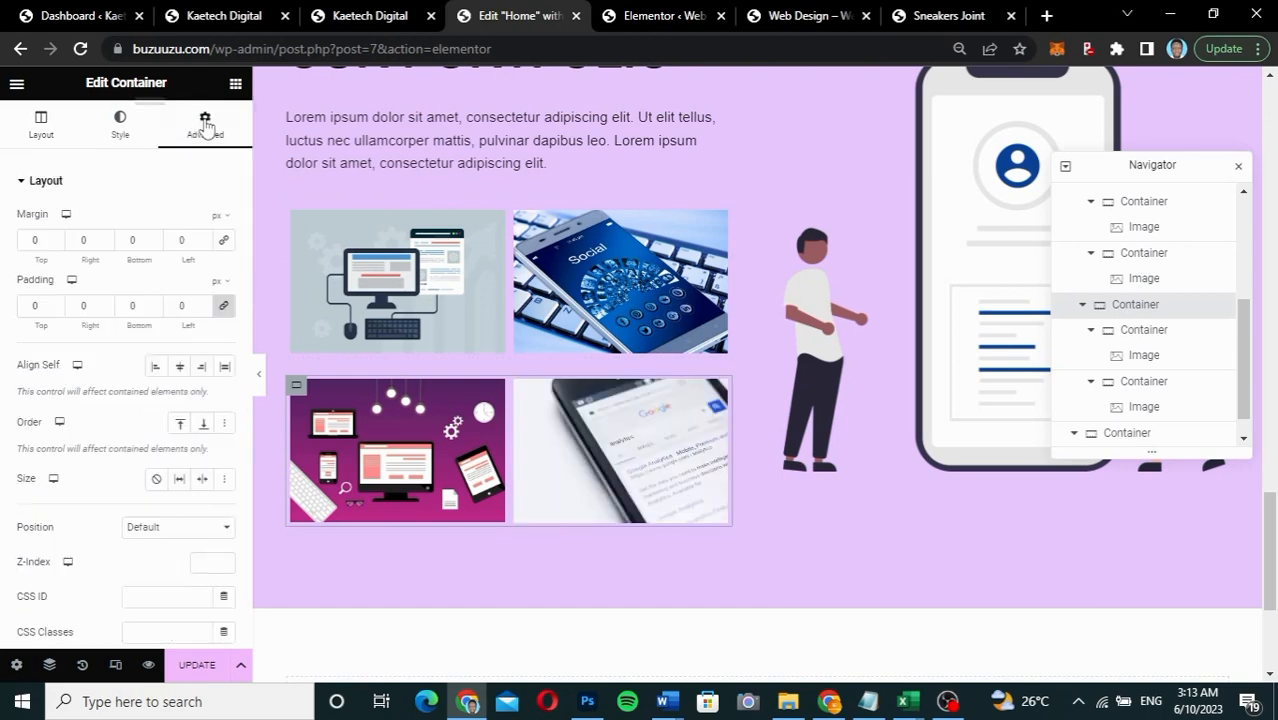
{"action": "left_click", "coordinate": [225, 307]}
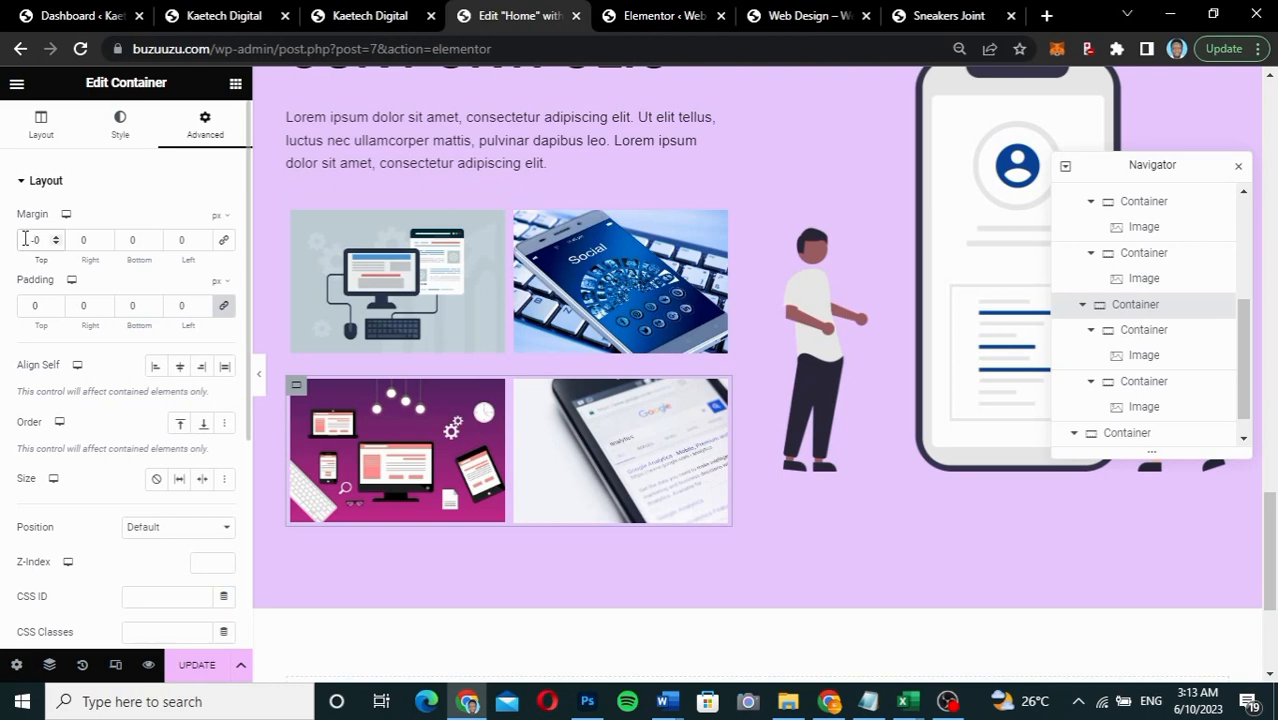
{"action": "type", "text": "3"}
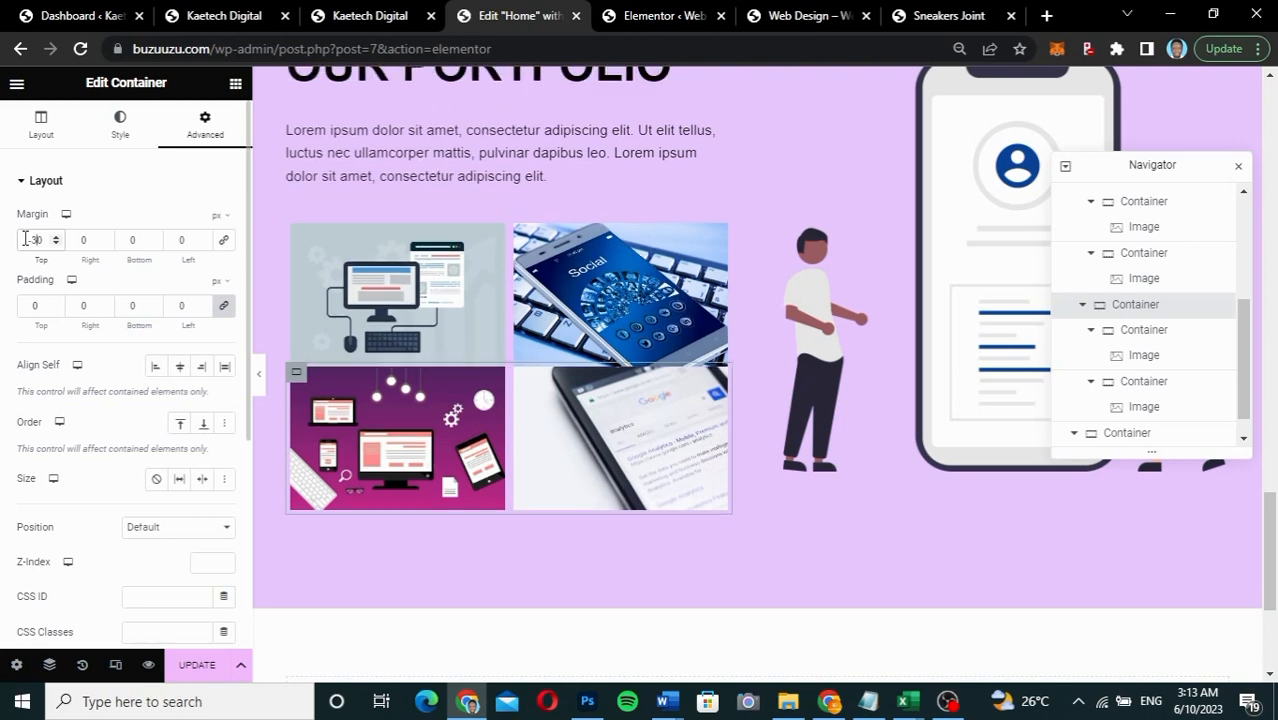
{"action": "key", "text": "BackSpace"}
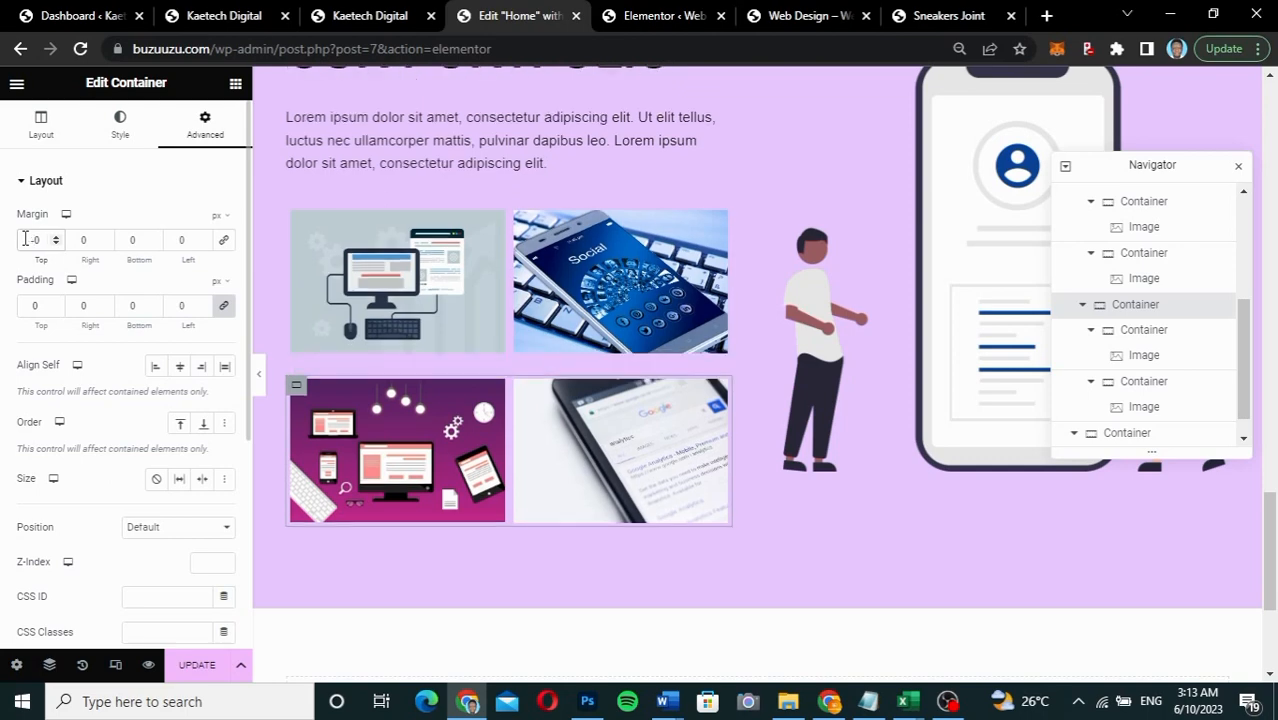
{"action": "type", "text": "2"}
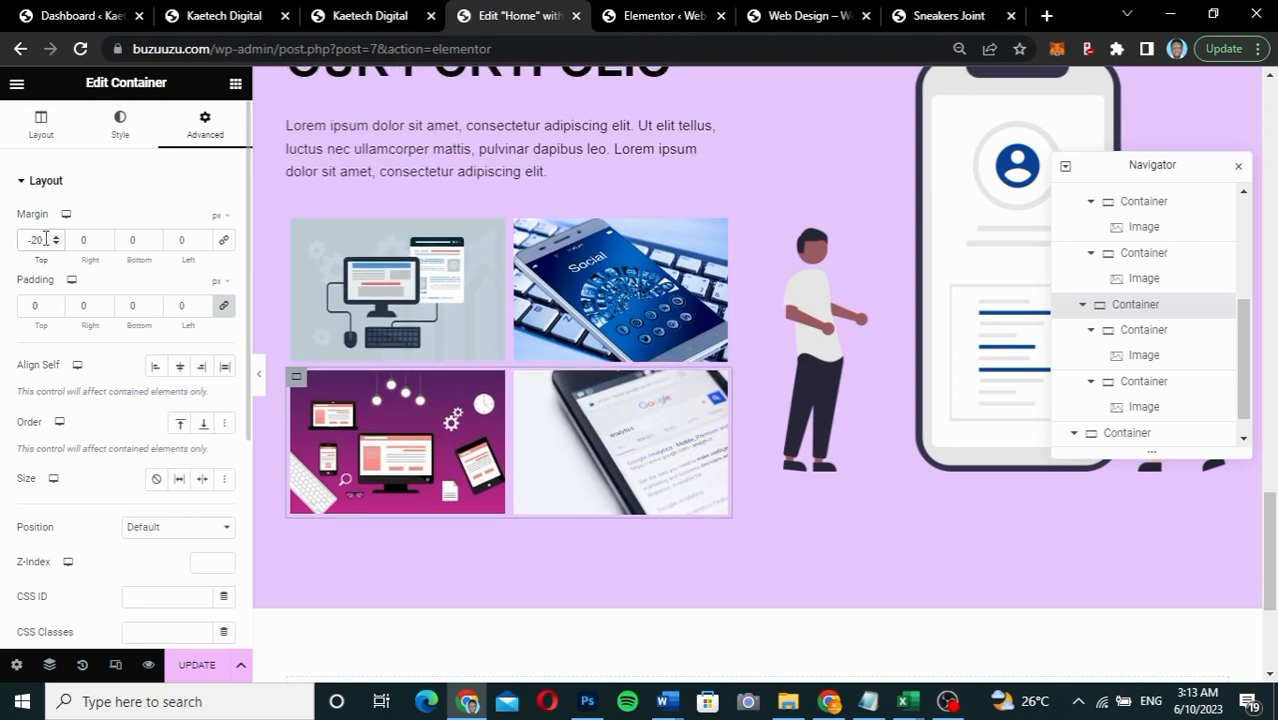
{"action": "left_click", "coordinate": [259, 376]}
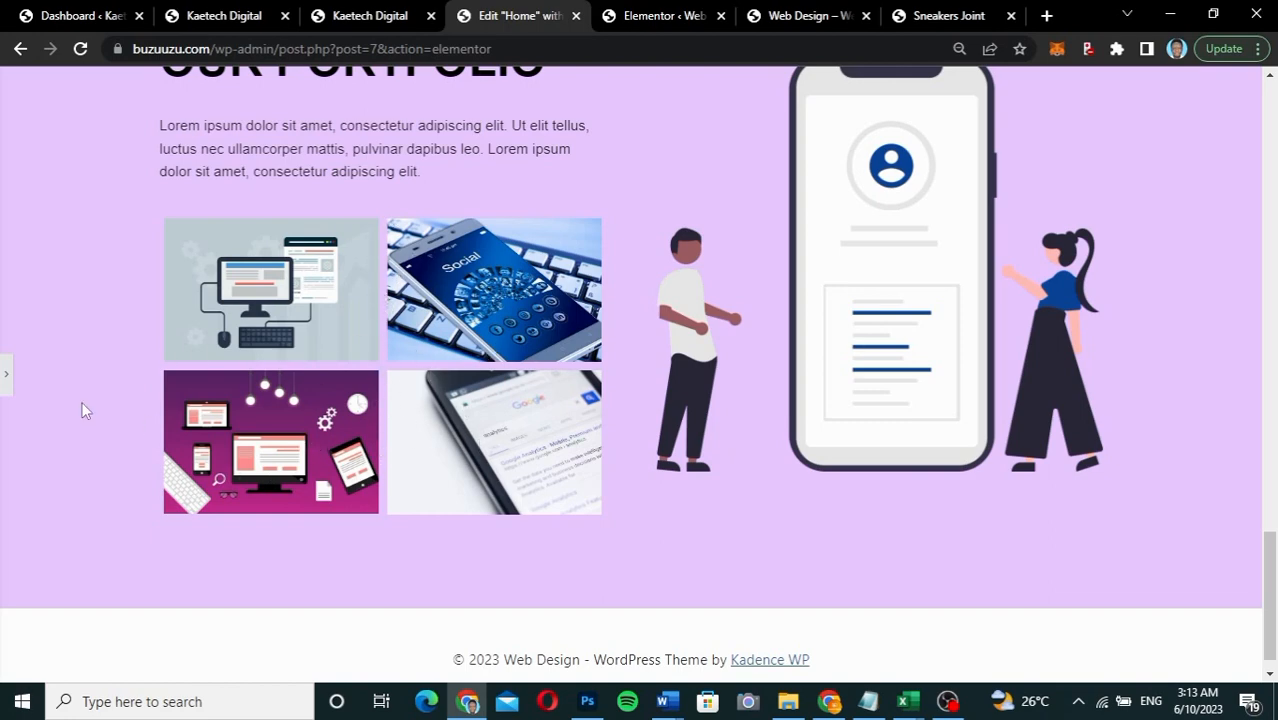
{"action": "left_click", "coordinate": [4, 376]}
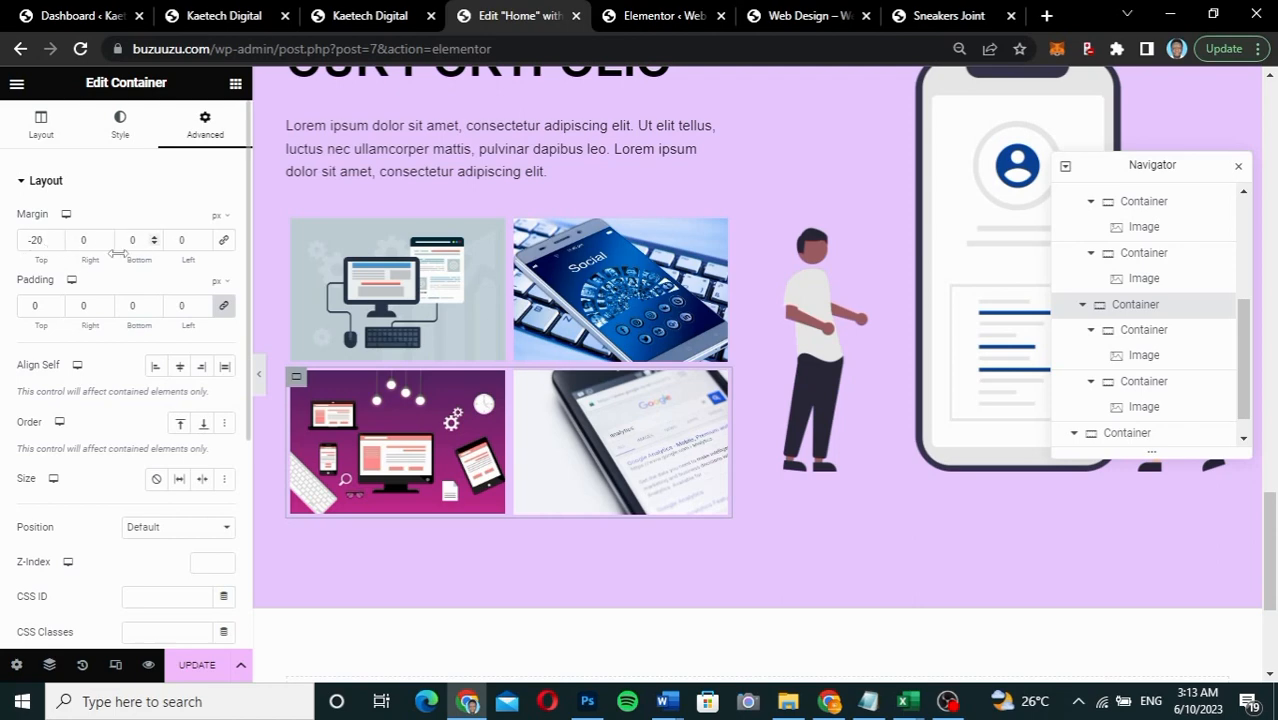
Step: Replace the phone illustration beside the portfolio text with the media library photo of the desk with monitor, tablet and coffee cup
{"action": "scroll", "coordinate": [1010, 248], "scroll_direction": "up", "scroll_amount": 2}
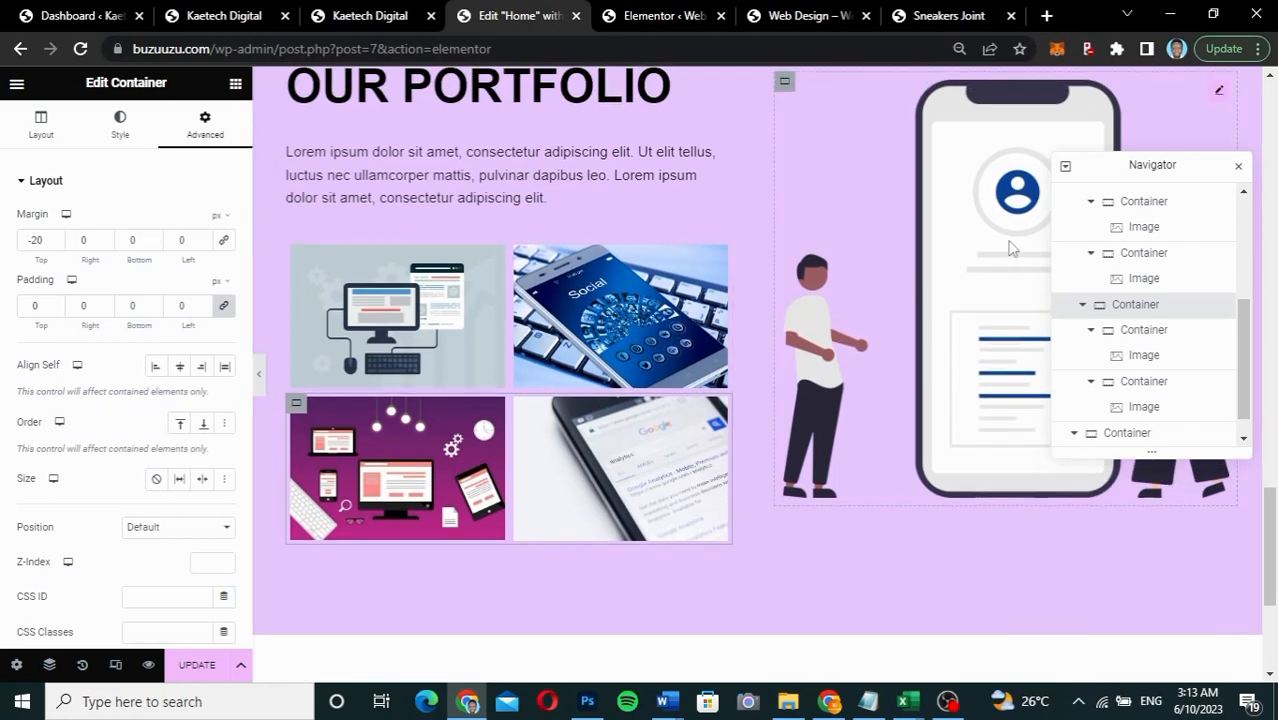
{"action": "left_click", "coordinate": [1238, 165]}
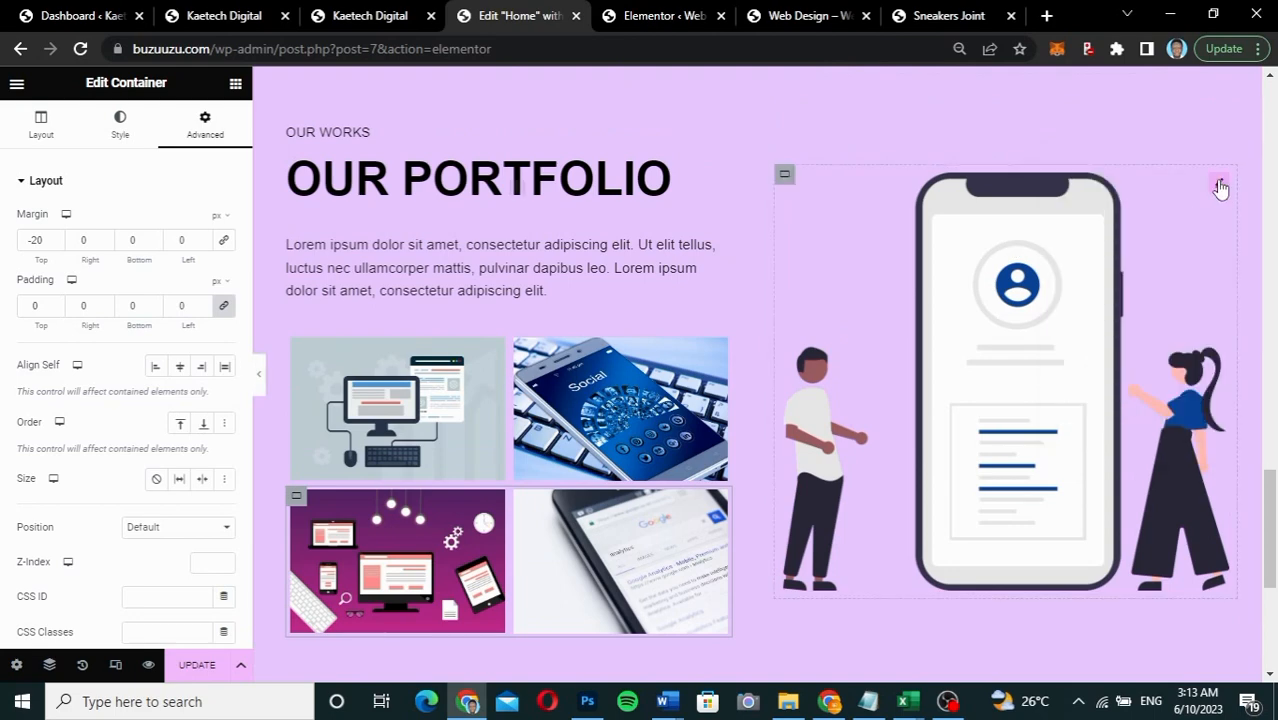
{"action": "left_click", "coordinate": [1220, 188]}
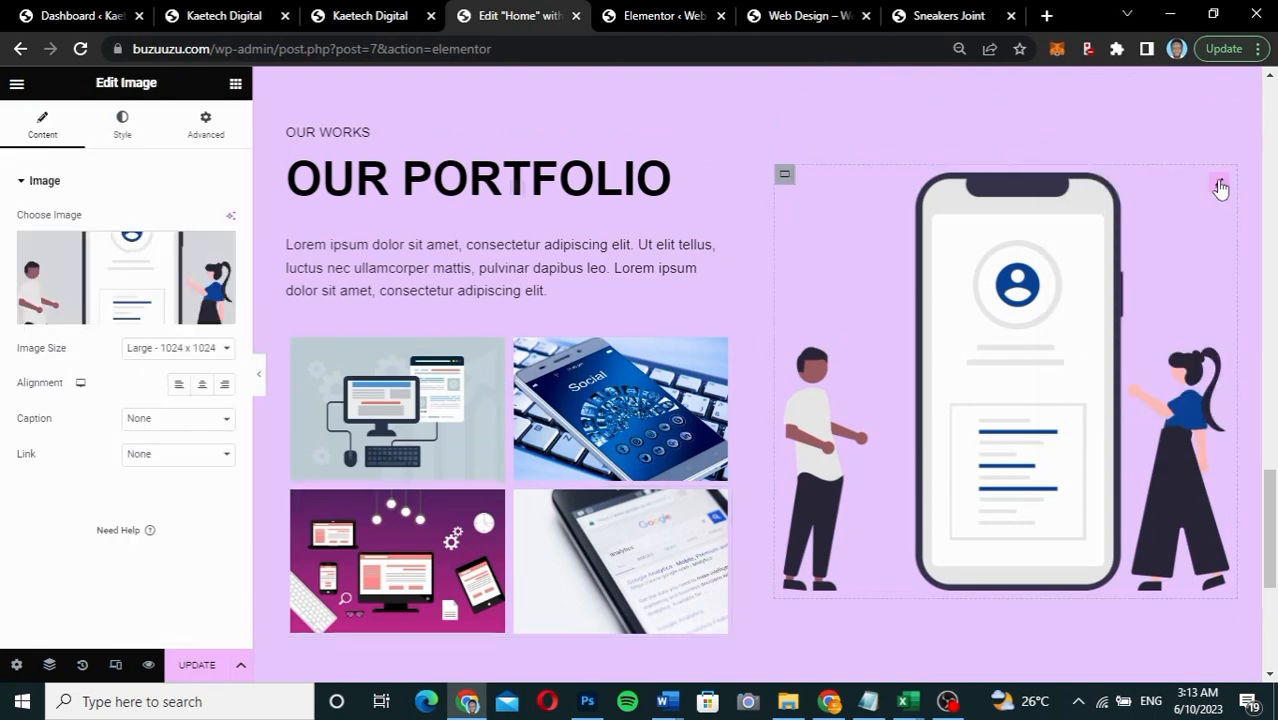
{"action": "left_click", "coordinate": [148, 278]}
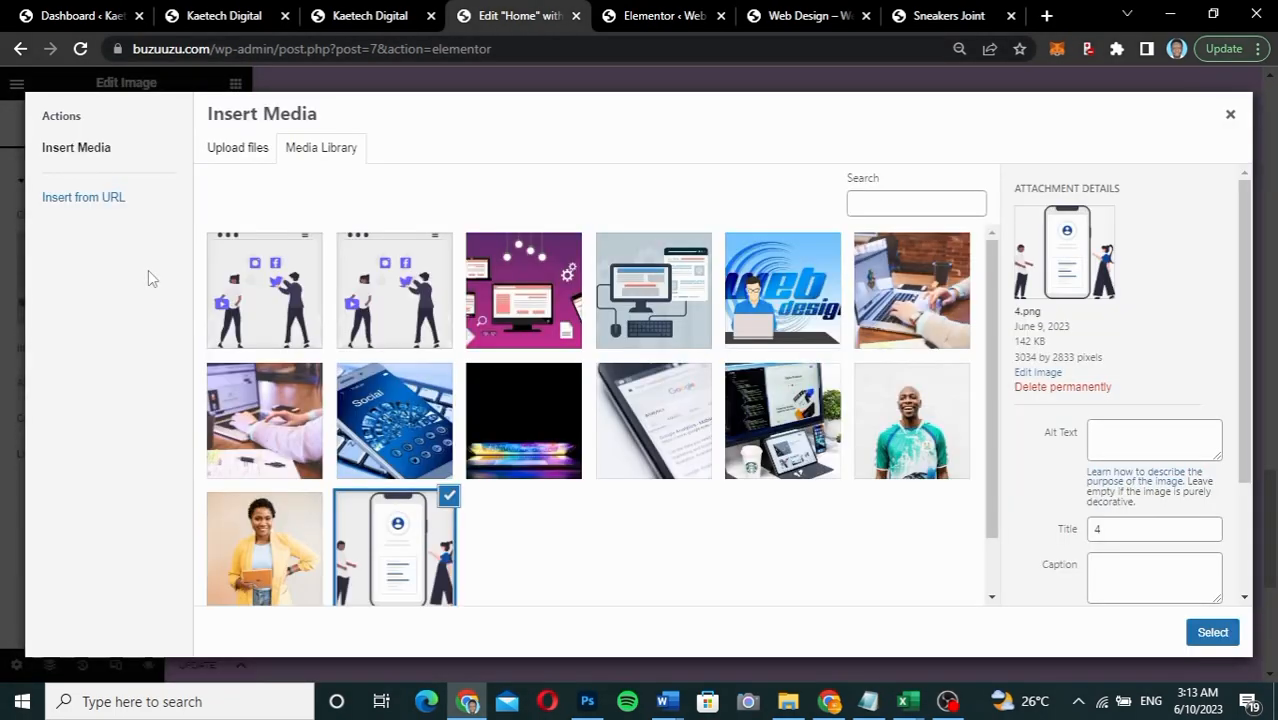
{"action": "left_click", "coordinate": [792, 408]}
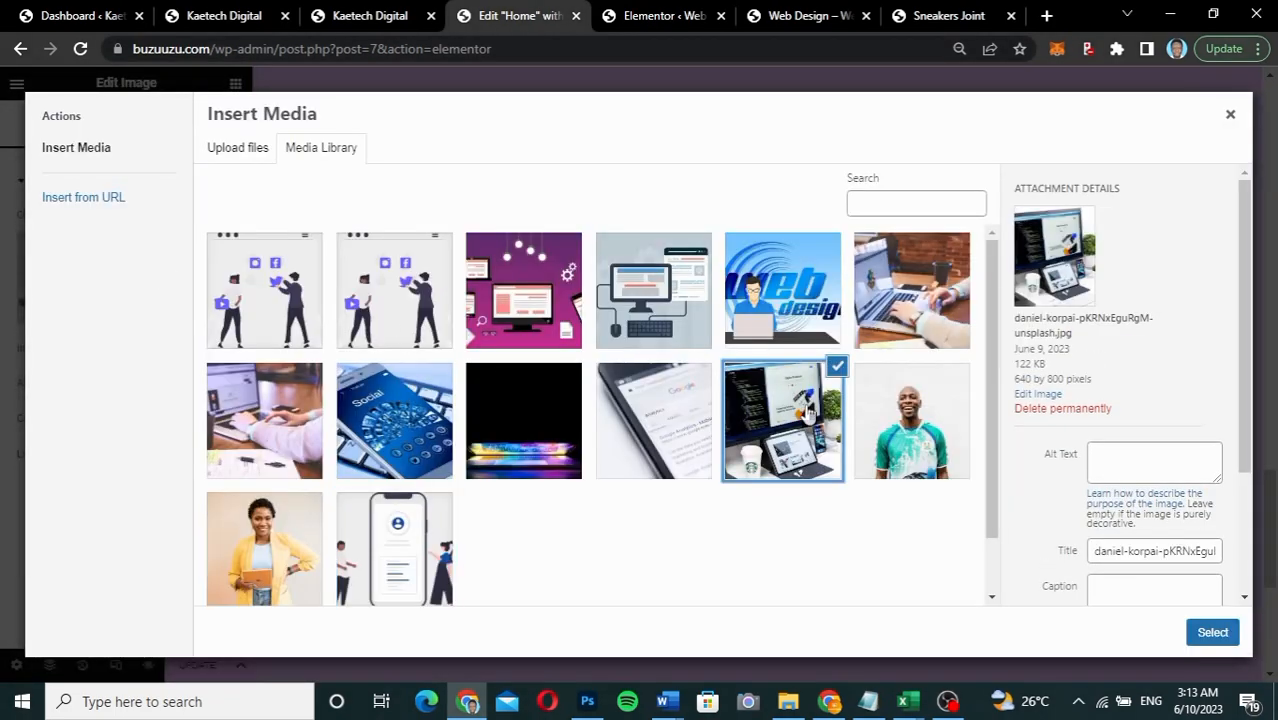
{"action": "left_click", "coordinate": [1222, 636]}
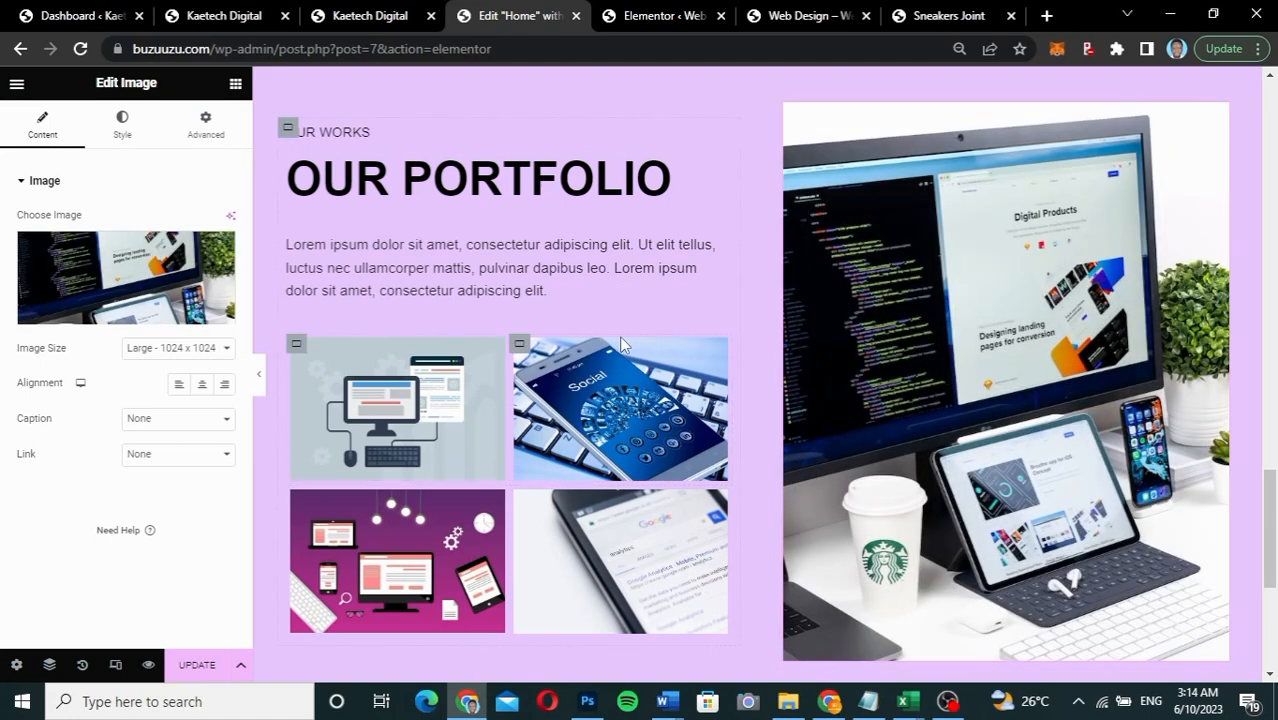
Step: Round all corners of the desk photo with a border radius of 50 px, matching the demo site's portfolio section
{"action": "left_click", "coordinate": [127, 126]}
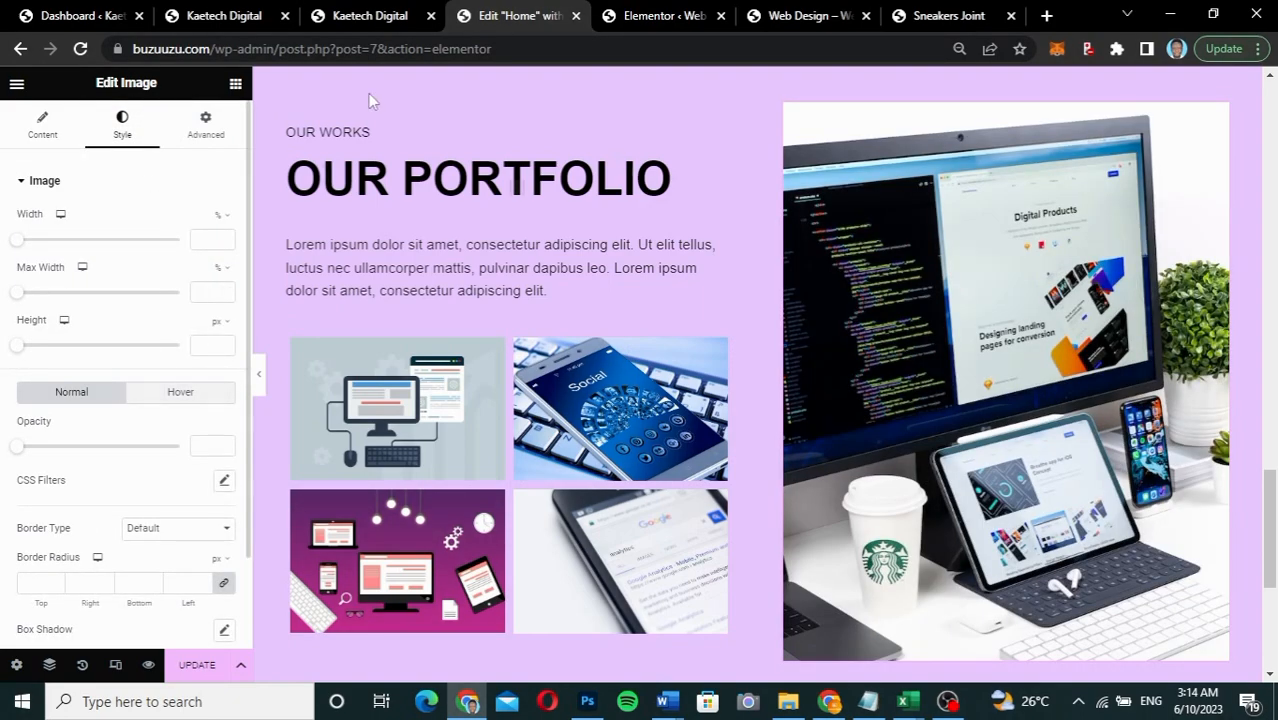
{"action": "left_click", "coordinate": [372, 18]}
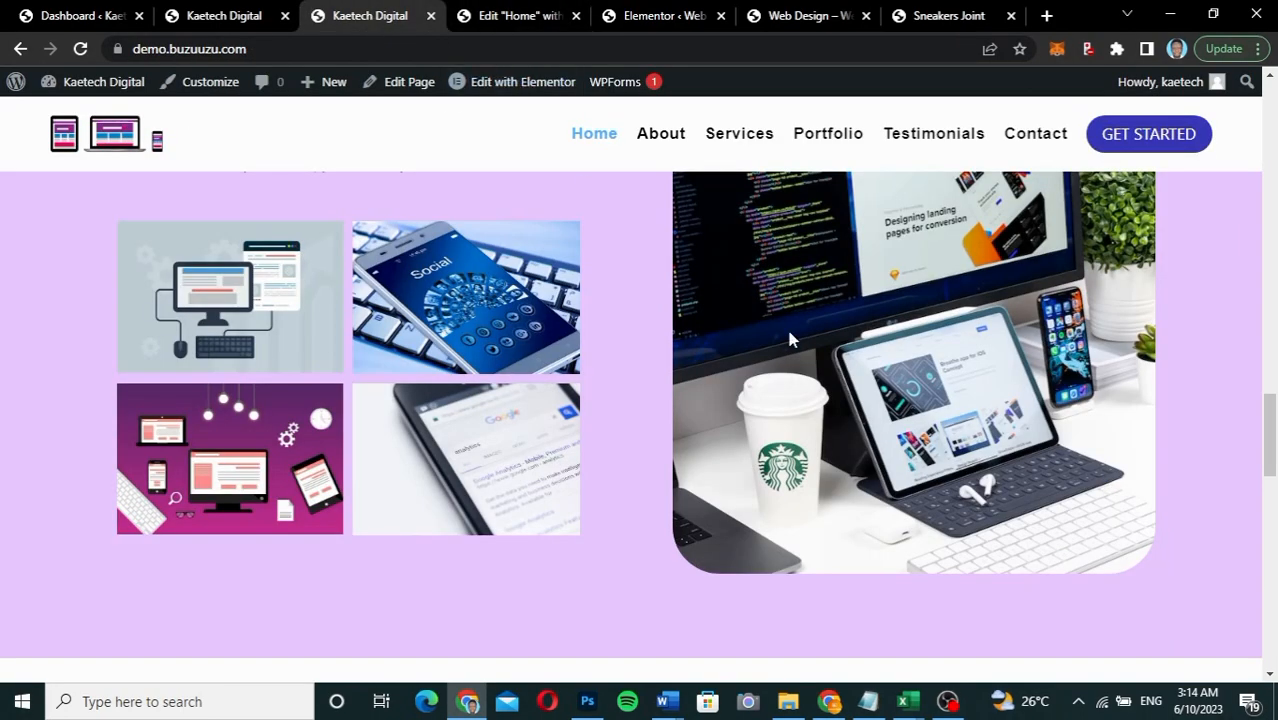
{"action": "scroll", "coordinate": [786, 325], "scroll_direction": "up", "scroll_amount": 3}
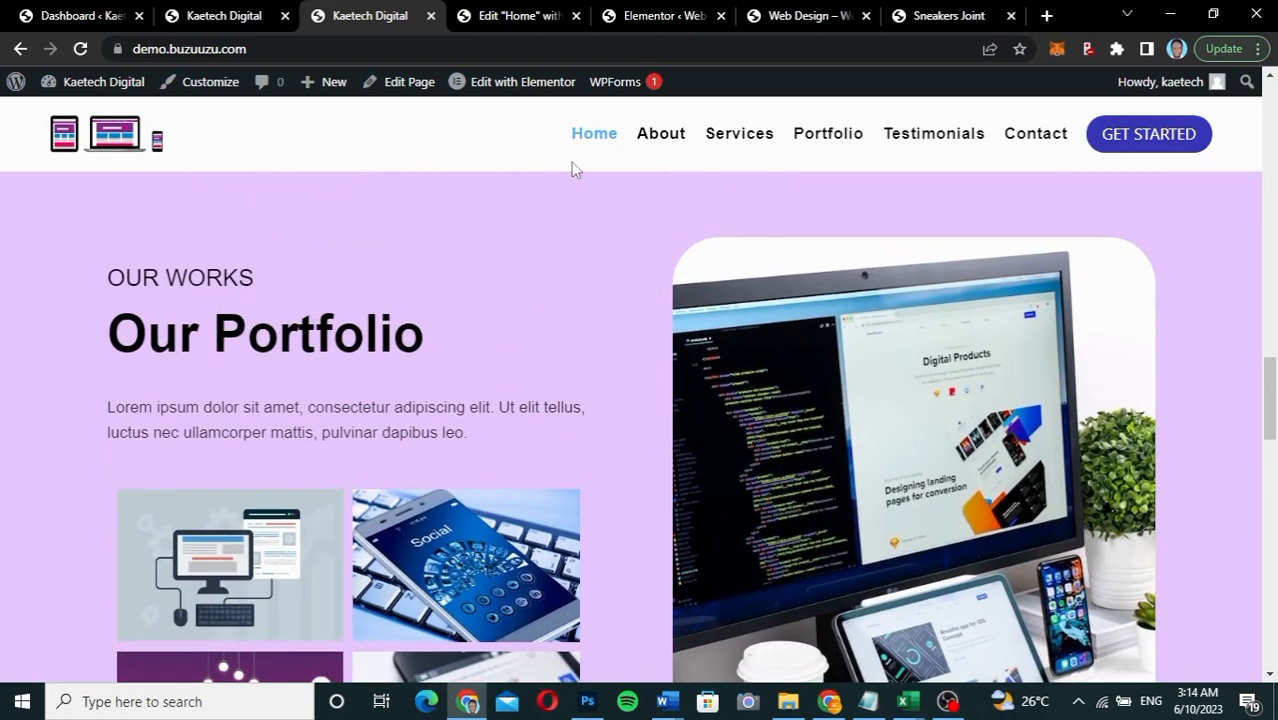
{"action": "left_click", "coordinate": [497, 18]}
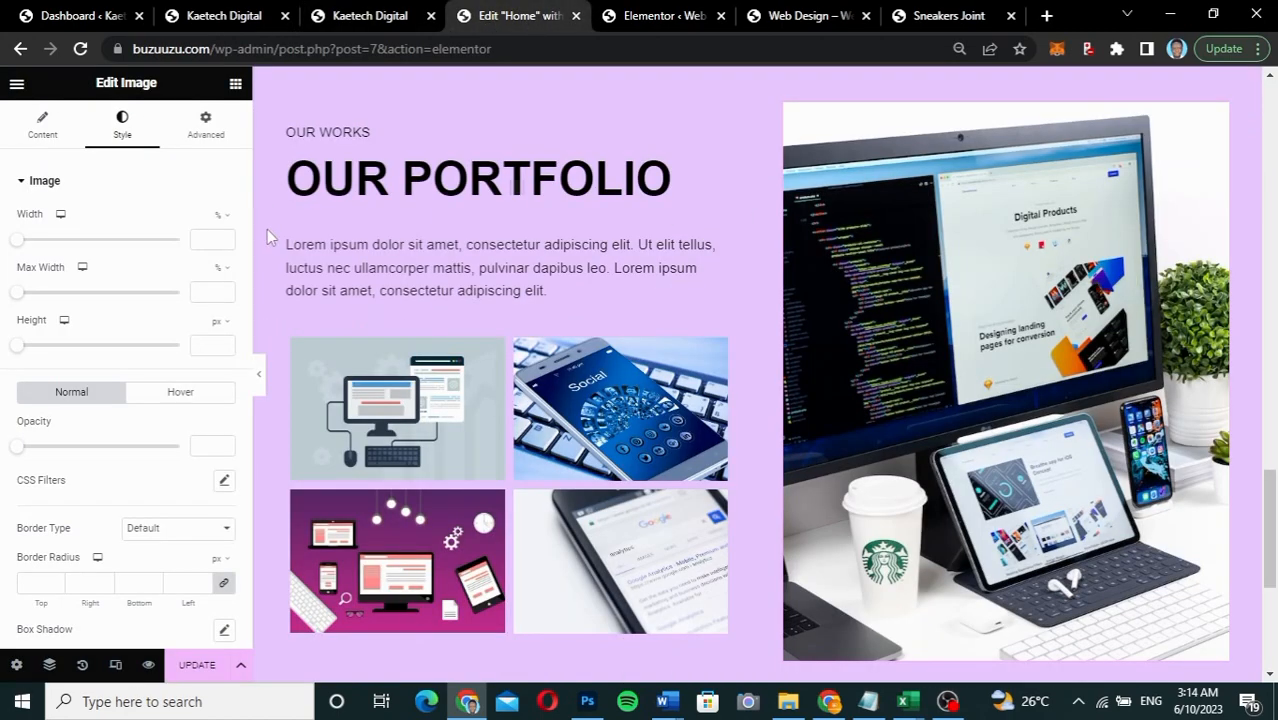
{"action": "scroll", "coordinate": [108, 442], "scroll_direction": "down", "scroll_amount": 1}
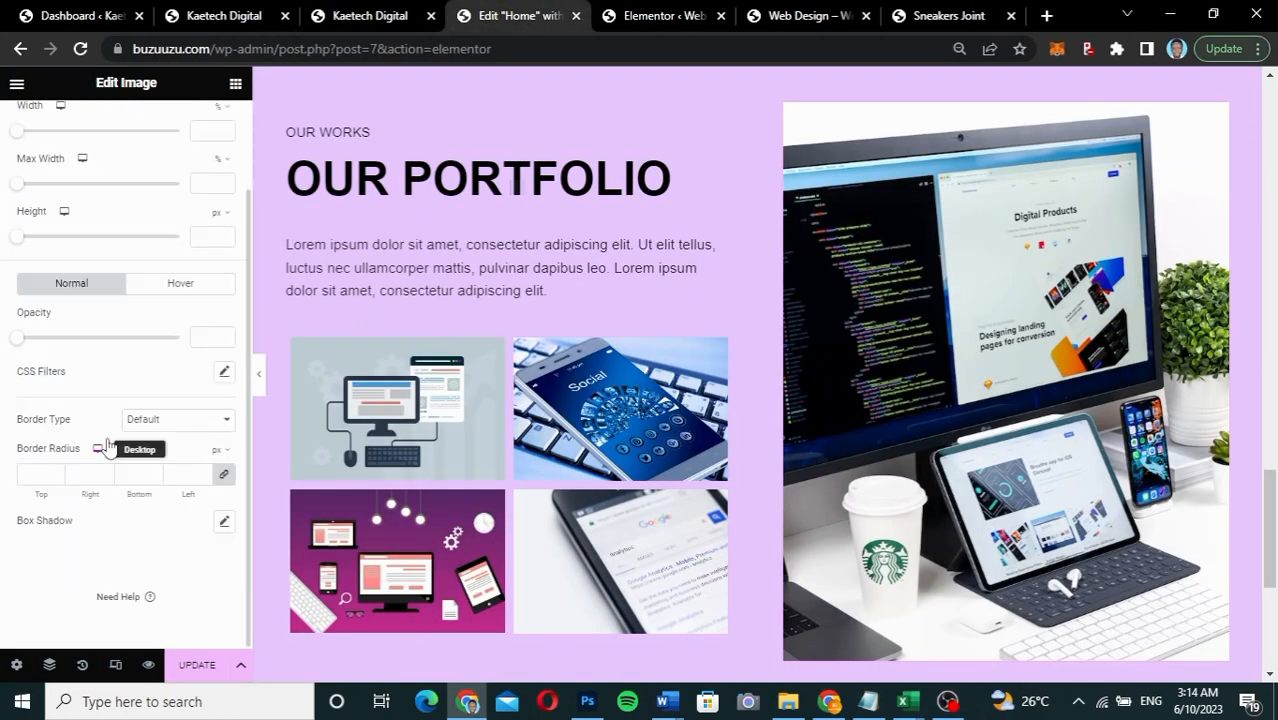
{"action": "left_click", "coordinate": [24, 475]}
{"action": "type", "text": "50"}
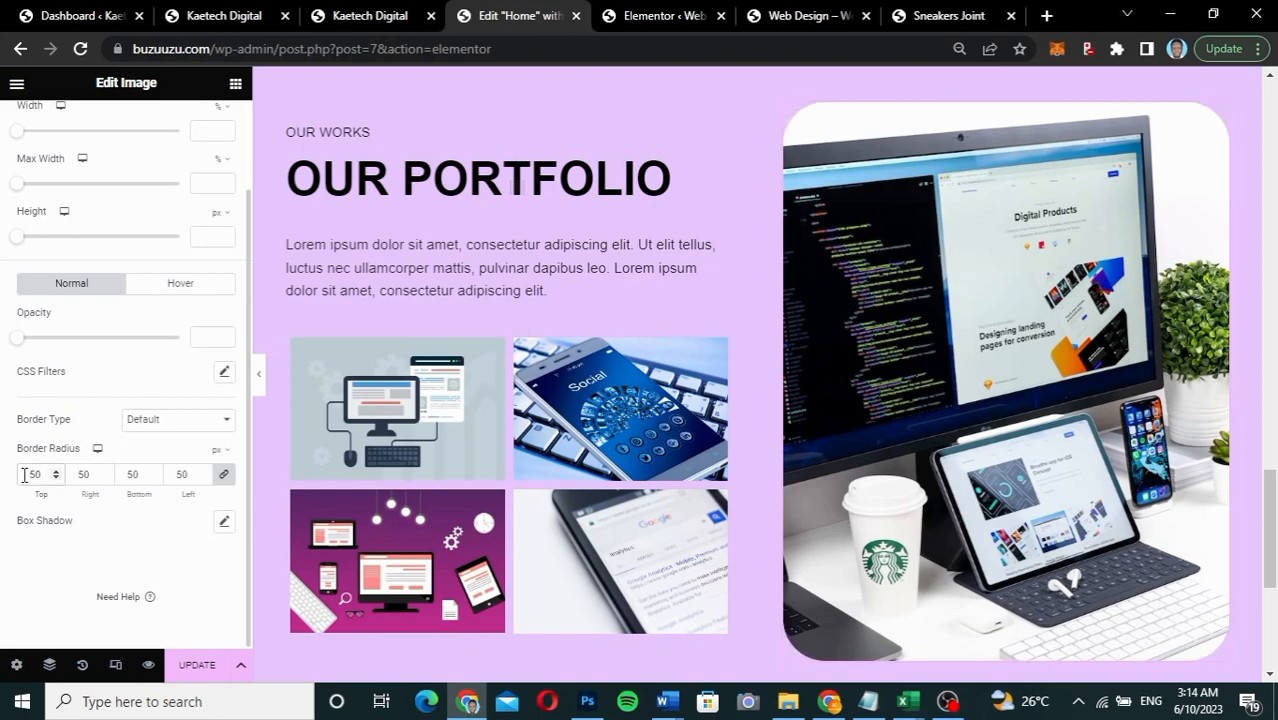
{"action": "scroll", "coordinate": [849, 570], "scroll_direction": "down", "scroll_amount": 1}
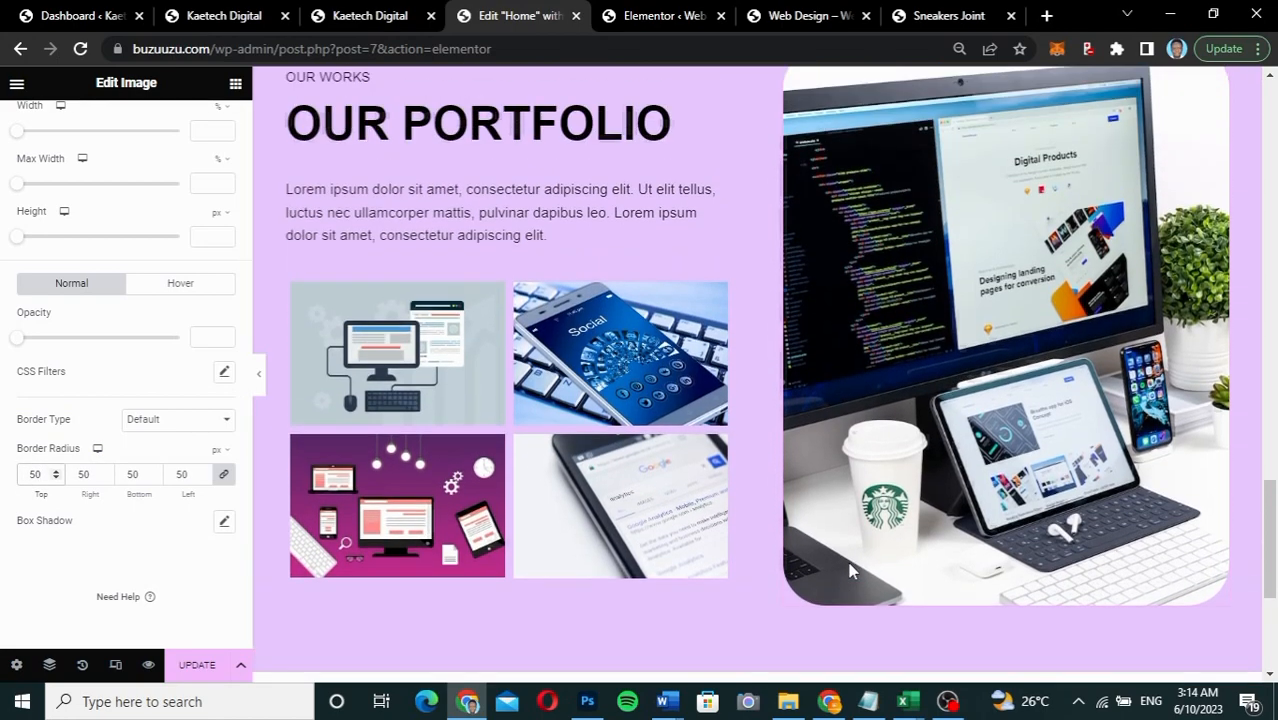
{"action": "scroll", "coordinate": [849, 570], "scroll_direction": "up", "scroll_amount": 1}
{"action": "scroll", "coordinate": [848, 562], "scroll_direction": "down", "scroll_amount": 2}
{"action": "scroll", "coordinate": [848, 562], "scroll_direction": "up", "scroll_amount": 2}
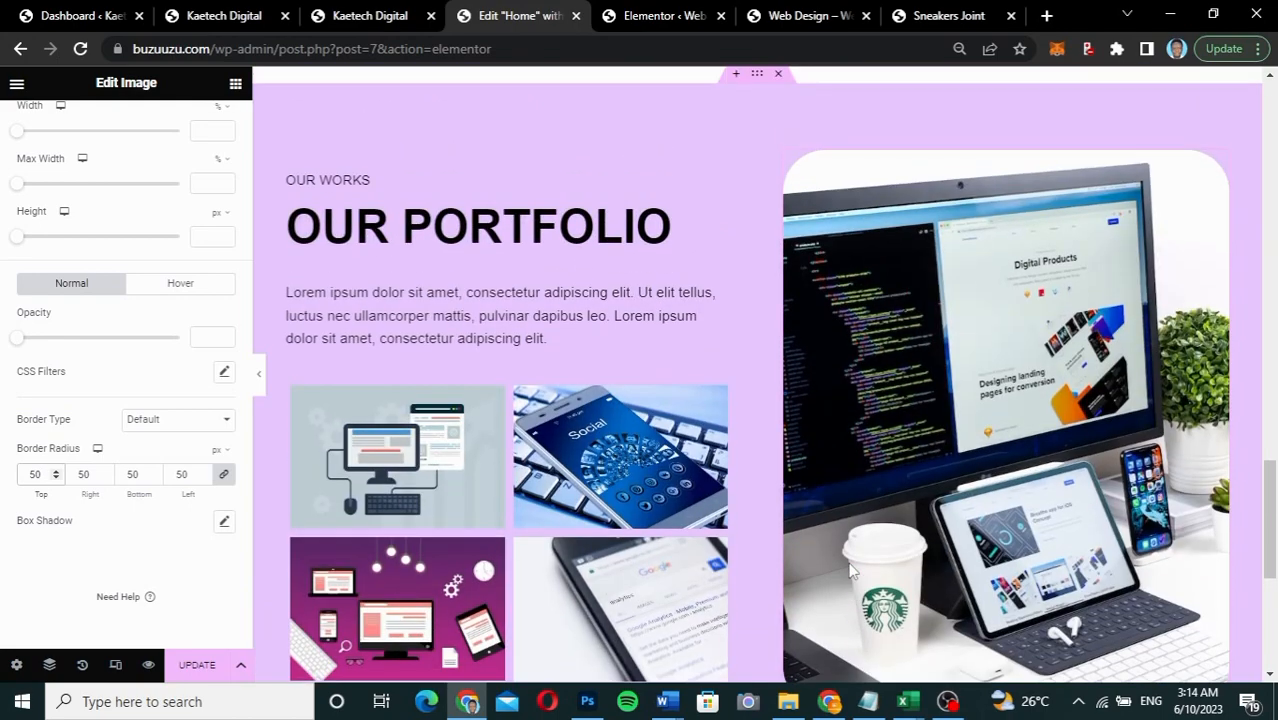
{"action": "scroll", "coordinate": [849, 570], "scroll_direction": "down", "scroll_amount": 2}
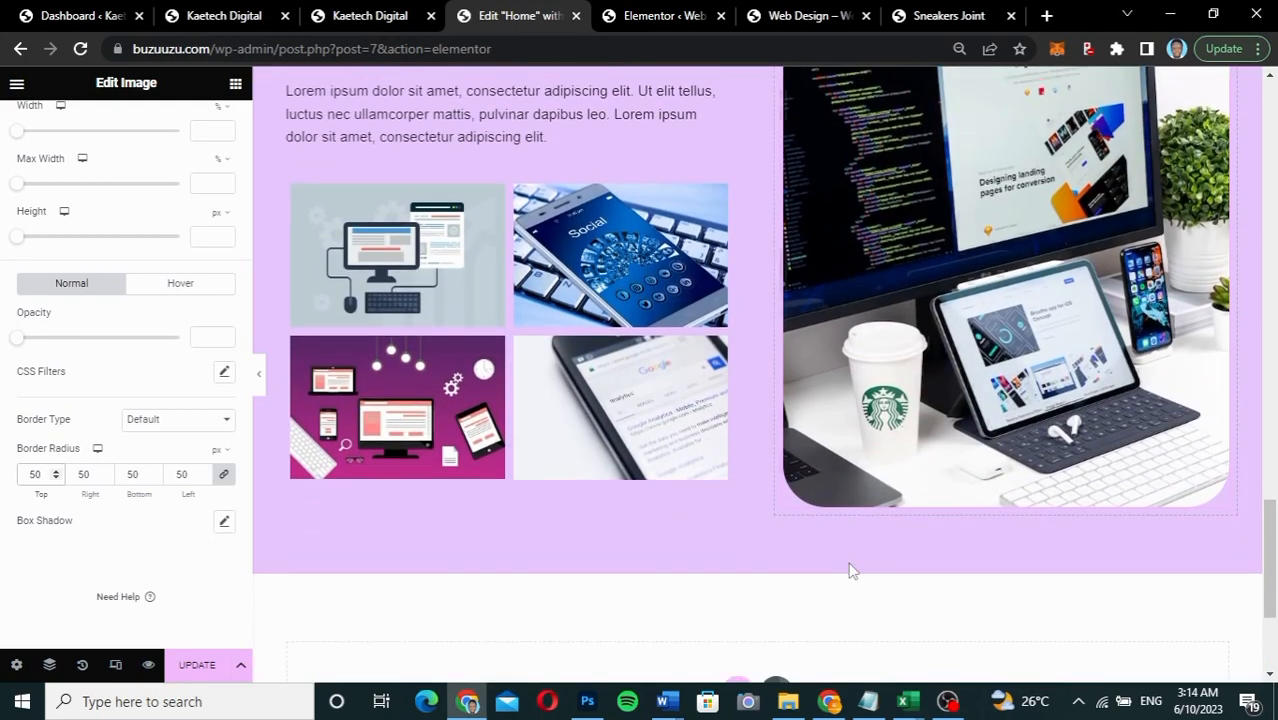
Step: Set the minimum height of the whole Our Portfolio section container to 850 px and check its spacing against the section above
{"action": "scroll", "coordinate": [848, 562], "scroll_direction": "up", "scroll_amount": 3}
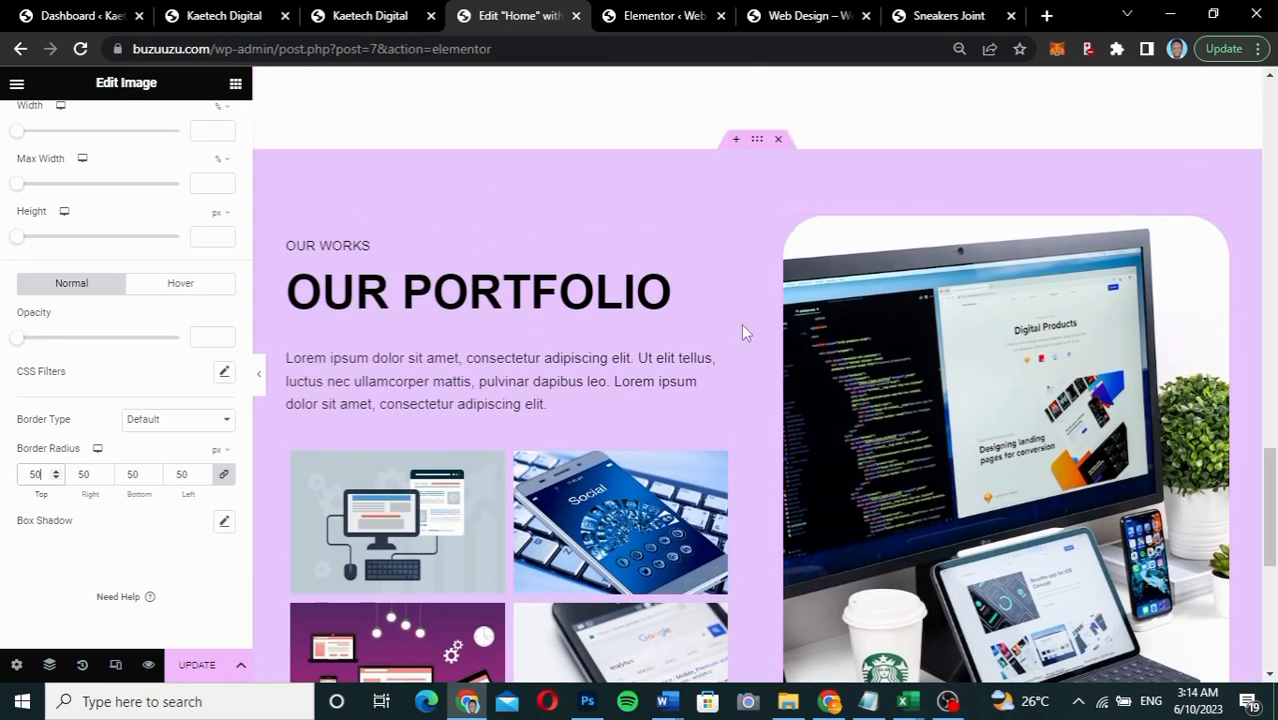
{"action": "left_click", "coordinate": [759, 147]}
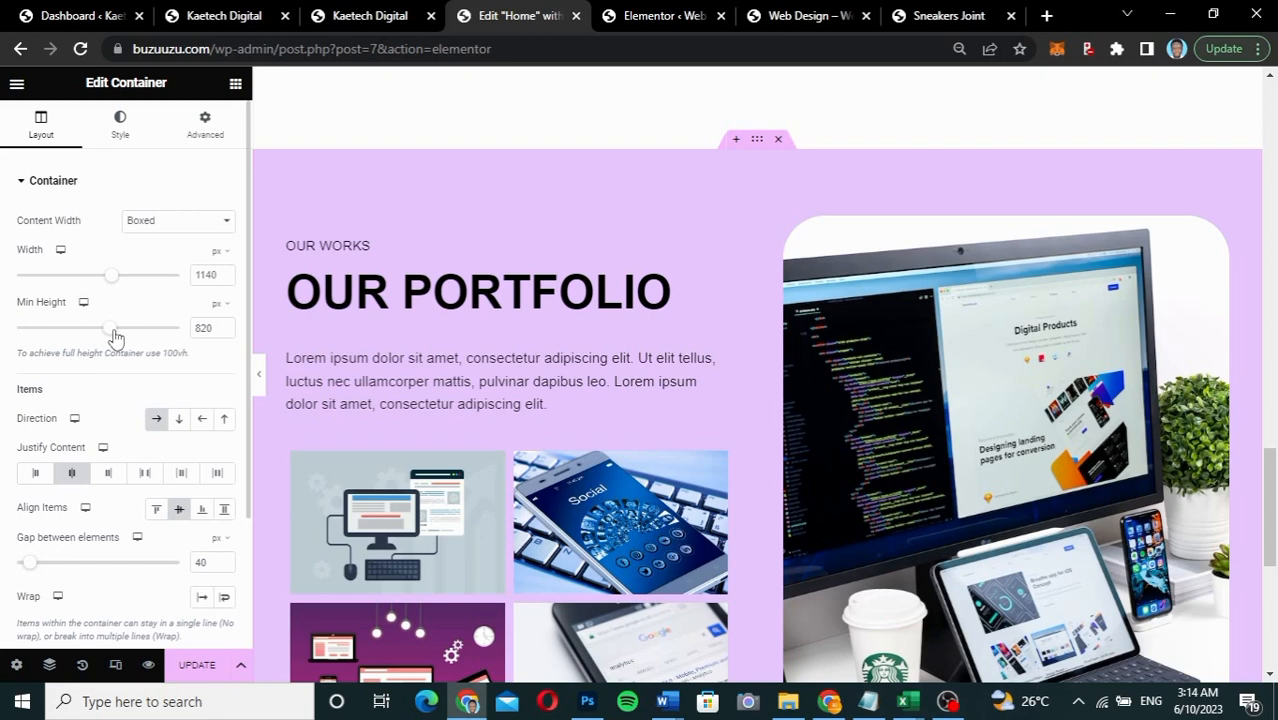
{"action": "left_click_drag", "start_coordinate": [115, 337], "coordinate": [118, 337]}
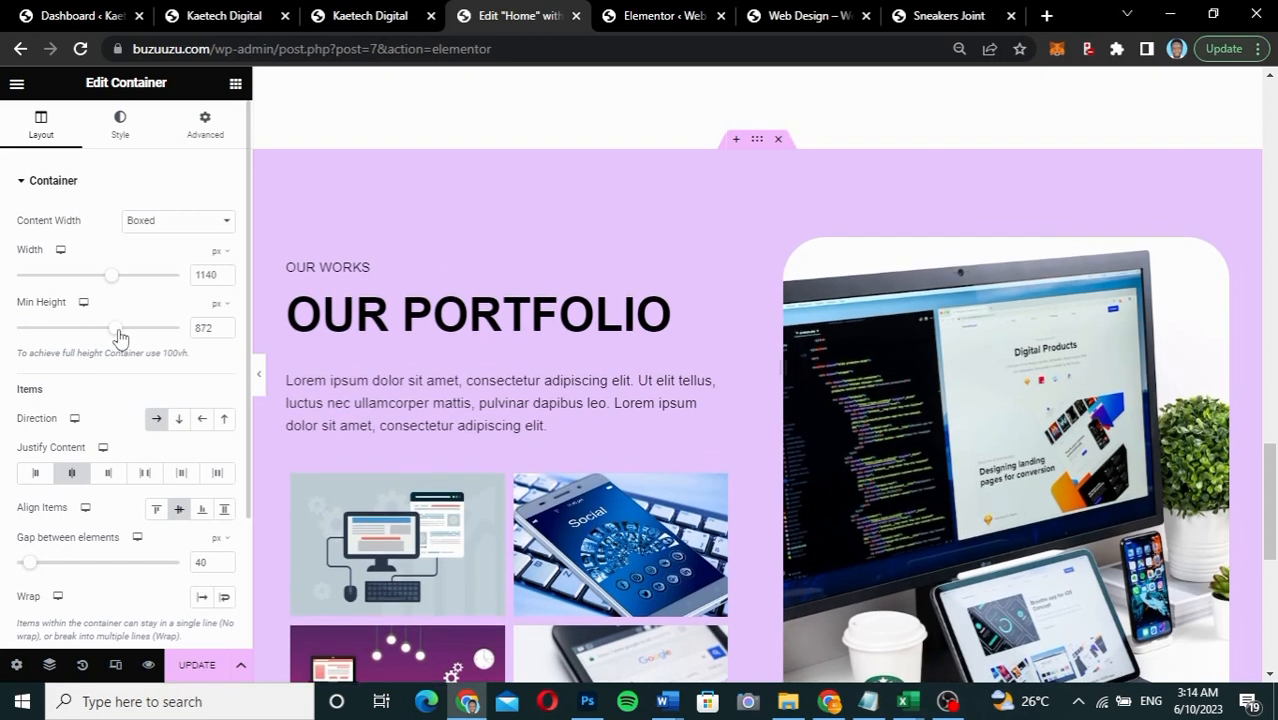
{"action": "left_click_drag", "start_coordinate": [220, 328], "coordinate": [183, 330]}
{"action": "type", "text": "850"}
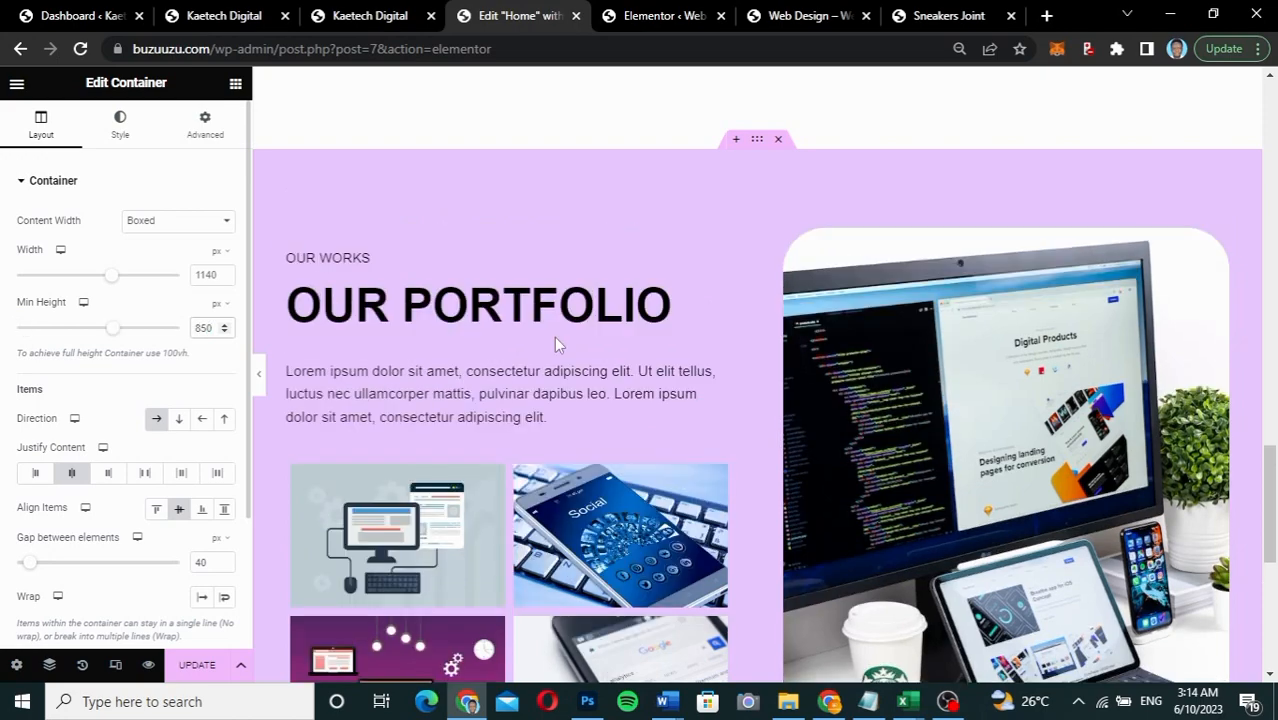
{"action": "scroll", "coordinate": [672, 375], "scroll_direction": "down", "scroll_amount": 3}
{"action": "scroll", "coordinate": [672, 375], "scroll_direction": "up", "scroll_amount": 2}
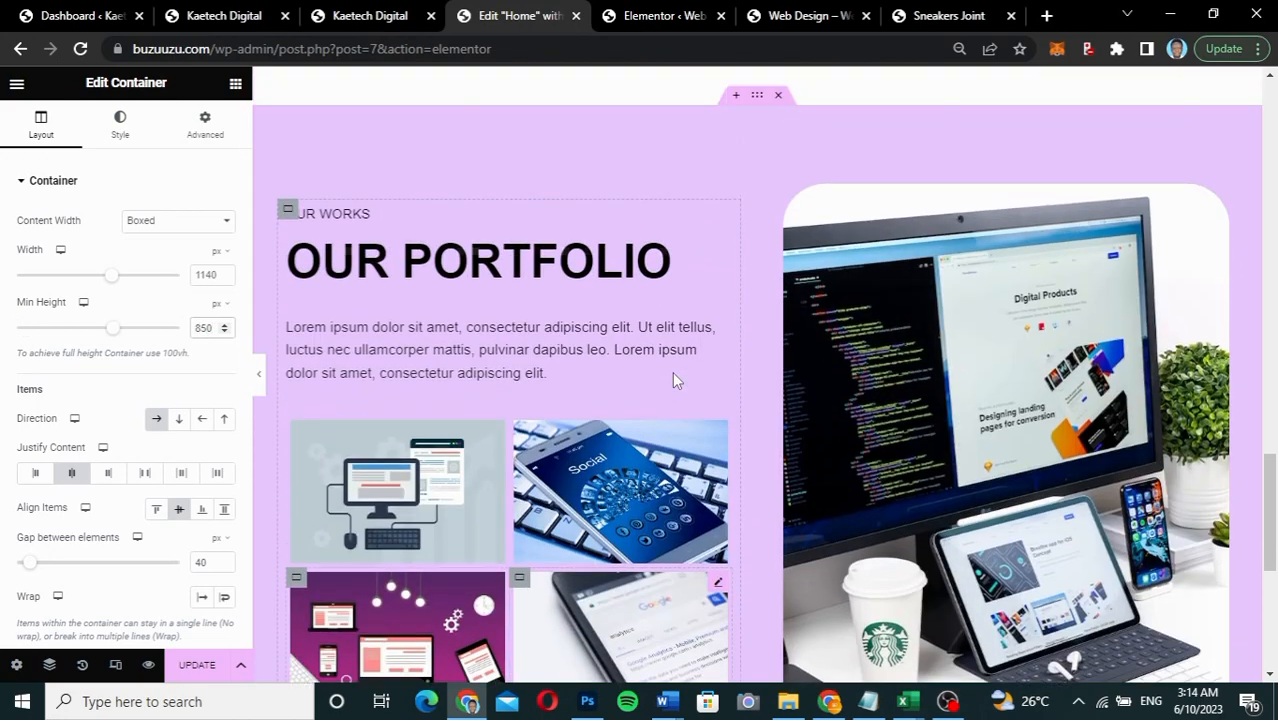
{"action": "scroll", "coordinate": [673, 379], "scroll_direction": "up", "scroll_amount": 5}
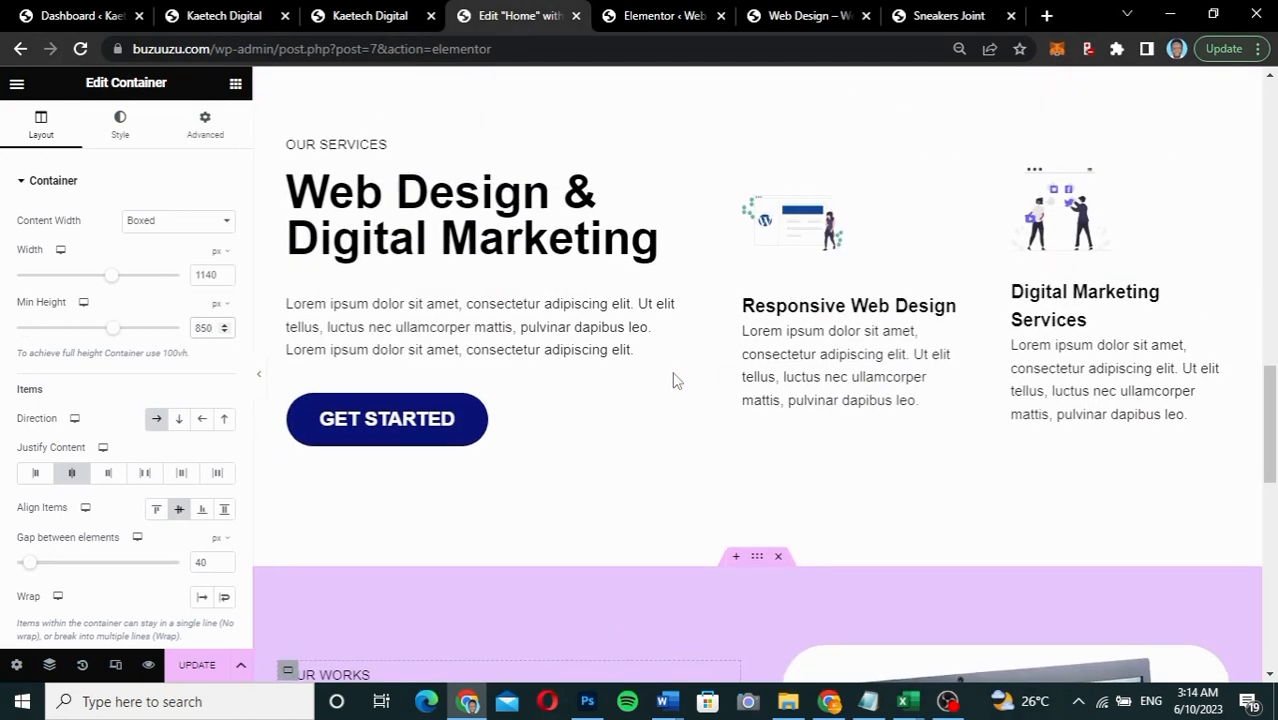
{"action": "scroll", "coordinate": [673, 379], "scroll_direction": "up", "scroll_amount": 2}
{"action": "scroll", "coordinate": [673, 379], "scroll_direction": "down", "scroll_amount": 4}
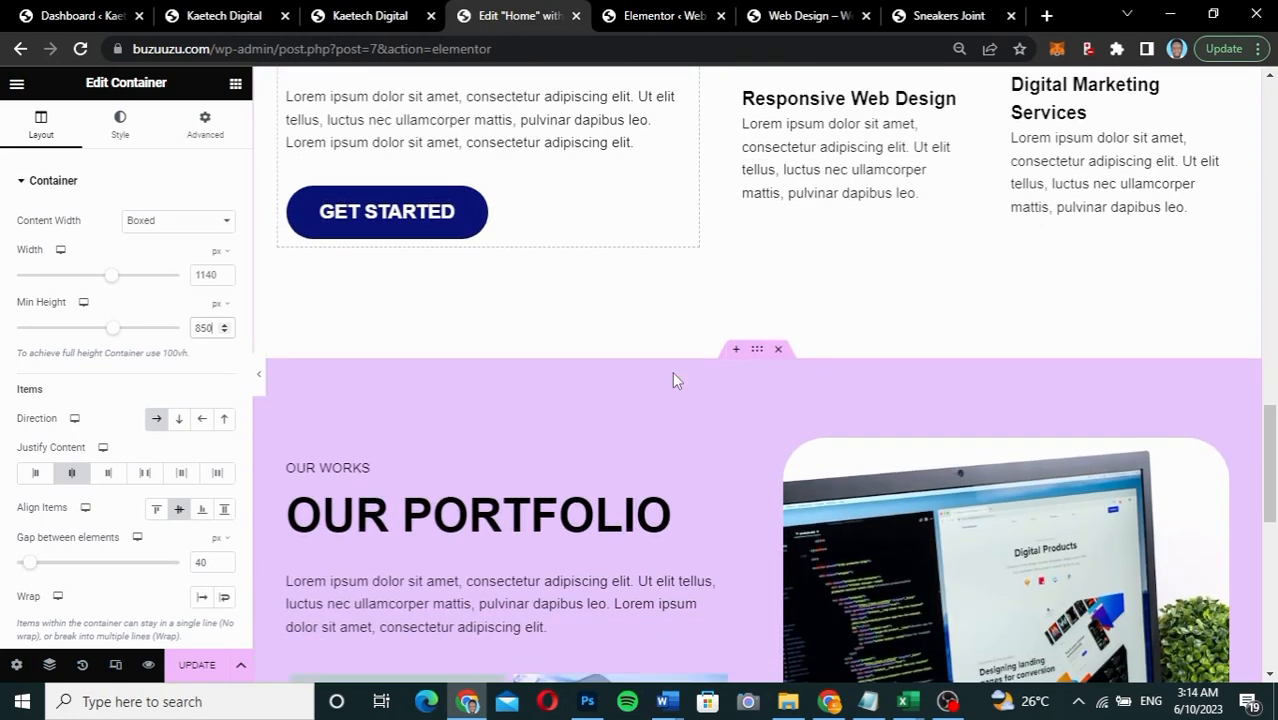
{"action": "scroll", "coordinate": [675, 380], "scroll_direction": "down", "scroll_amount": 3}
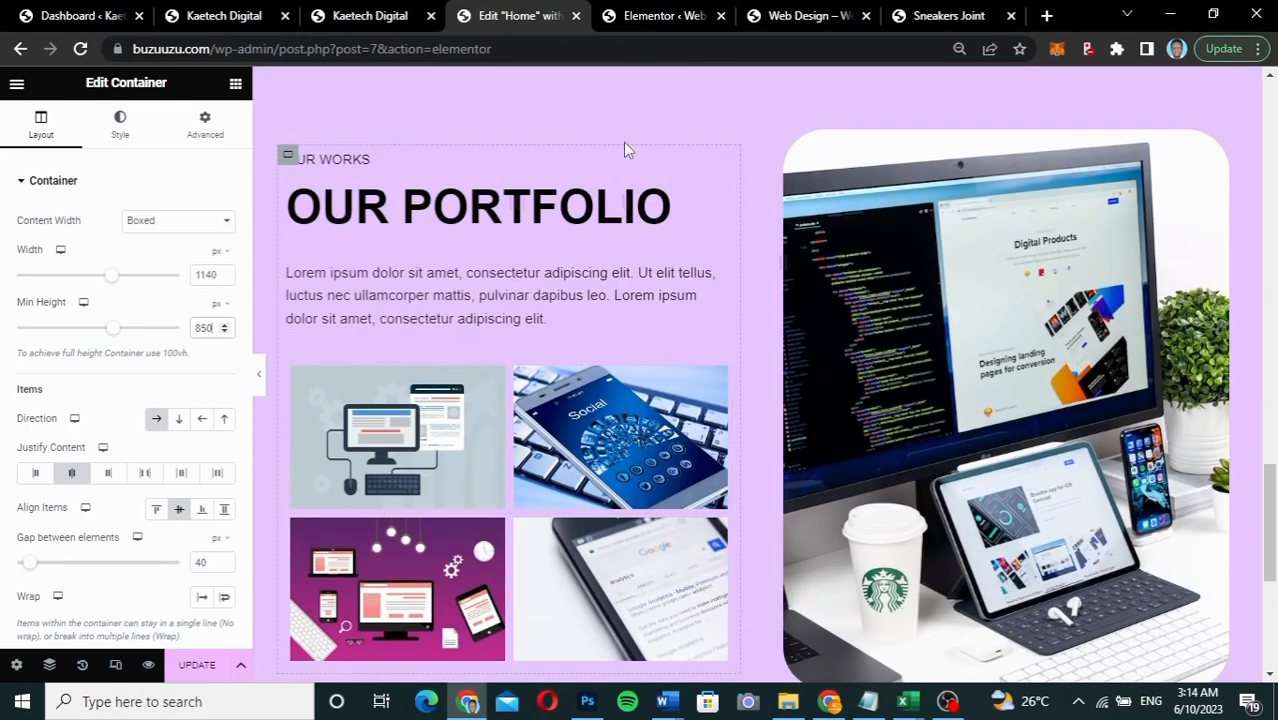
Step: Examine the layout of the Our Testimonials section on the demo site
{"action": "left_click", "coordinate": [366, 15]}
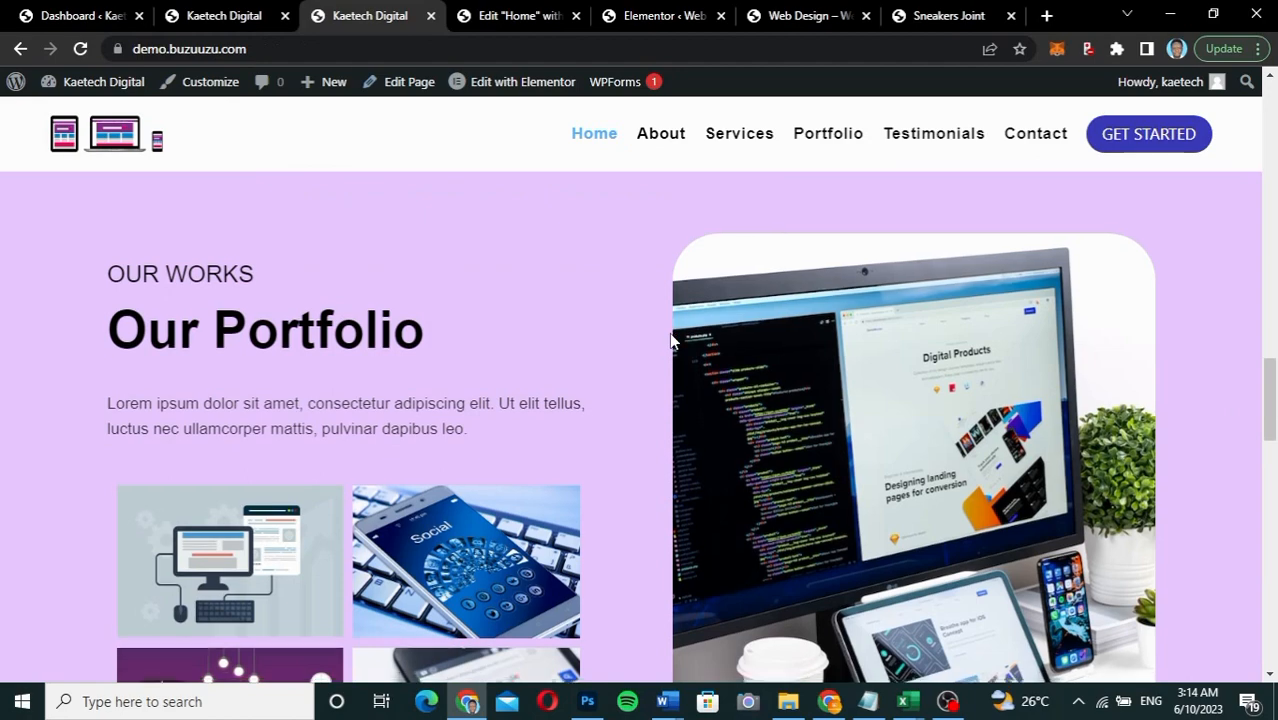
{"action": "scroll", "coordinate": [670, 338], "scroll_direction": "down", "scroll_amount": 12}
{"action": "scroll", "coordinate": [670, 338], "scroll_direction": "up", "scroll_amount": 2}
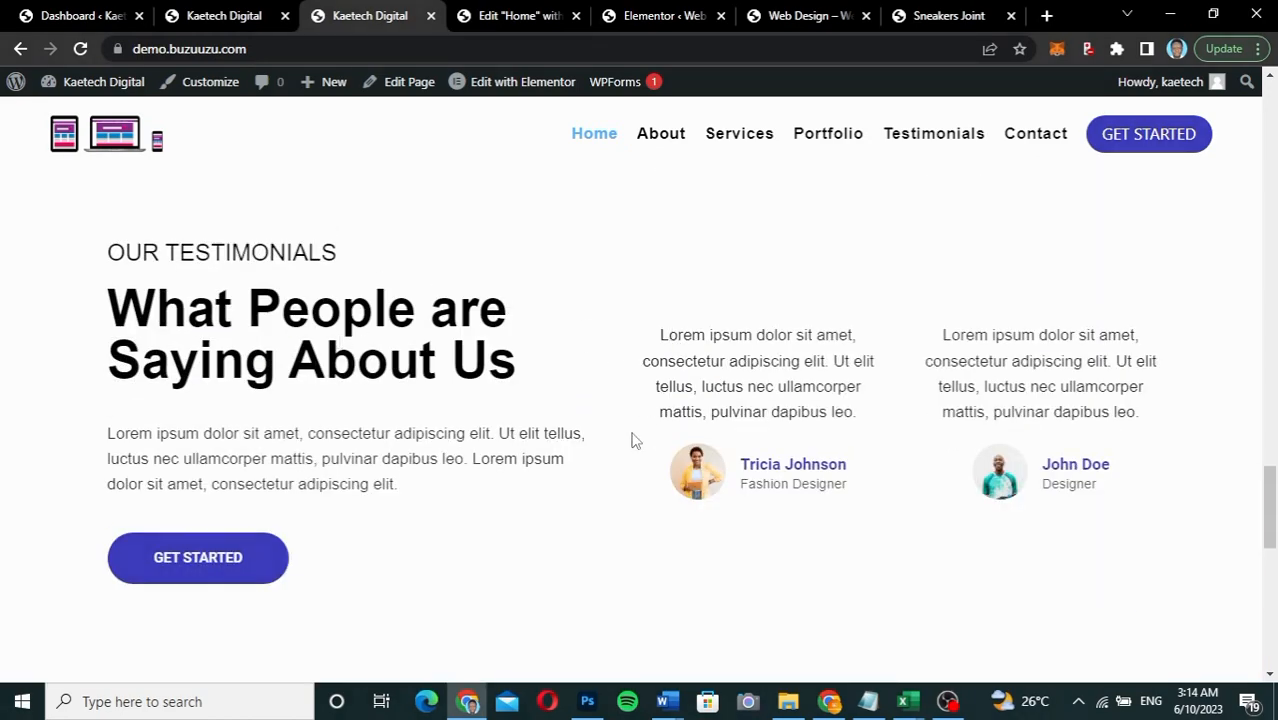
Step: Copy the whole Our Services section container and paste it below the Our Portfolio section on the Home page being edited
{"action": "left_click", "coordinate": [524, 22]}
{"action": "scroll", "coordinate": [685, 285], "scroll_direction": "up", "scroll_amount": 8}
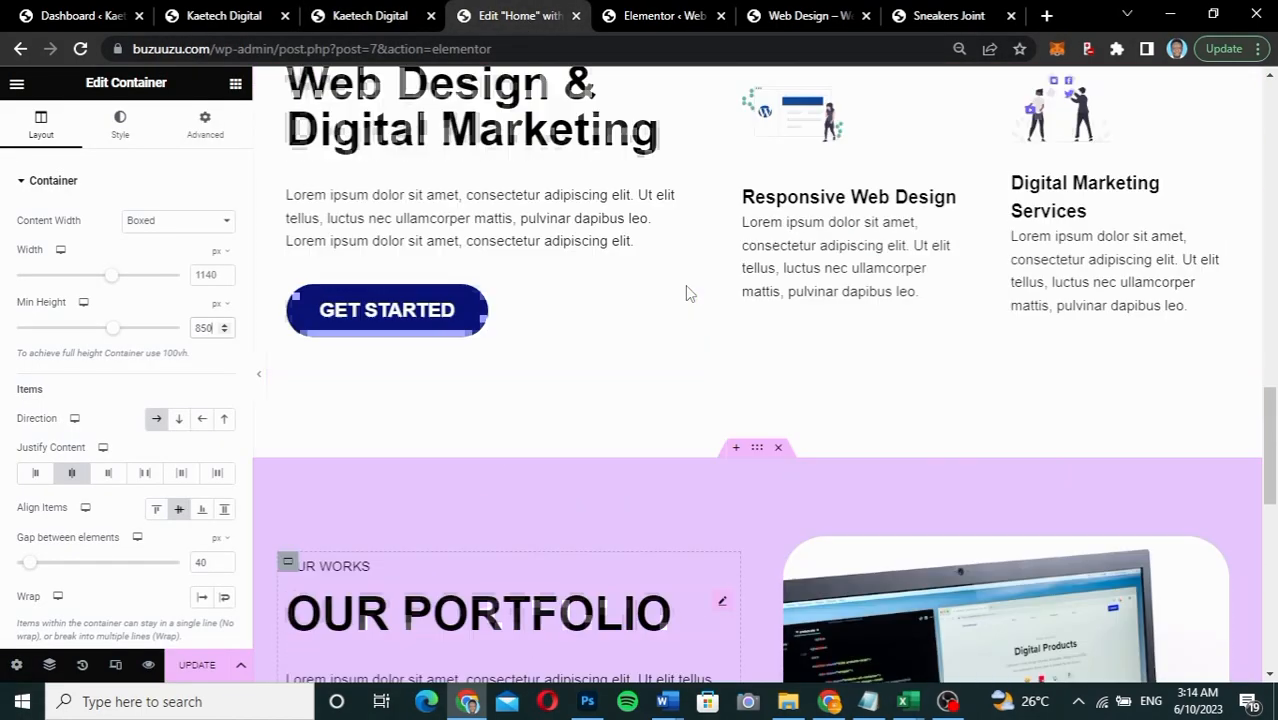
{"action": "scroll", "coordinate": [685, 285], "scroll_direction": "down", "scroll_amount": 3}
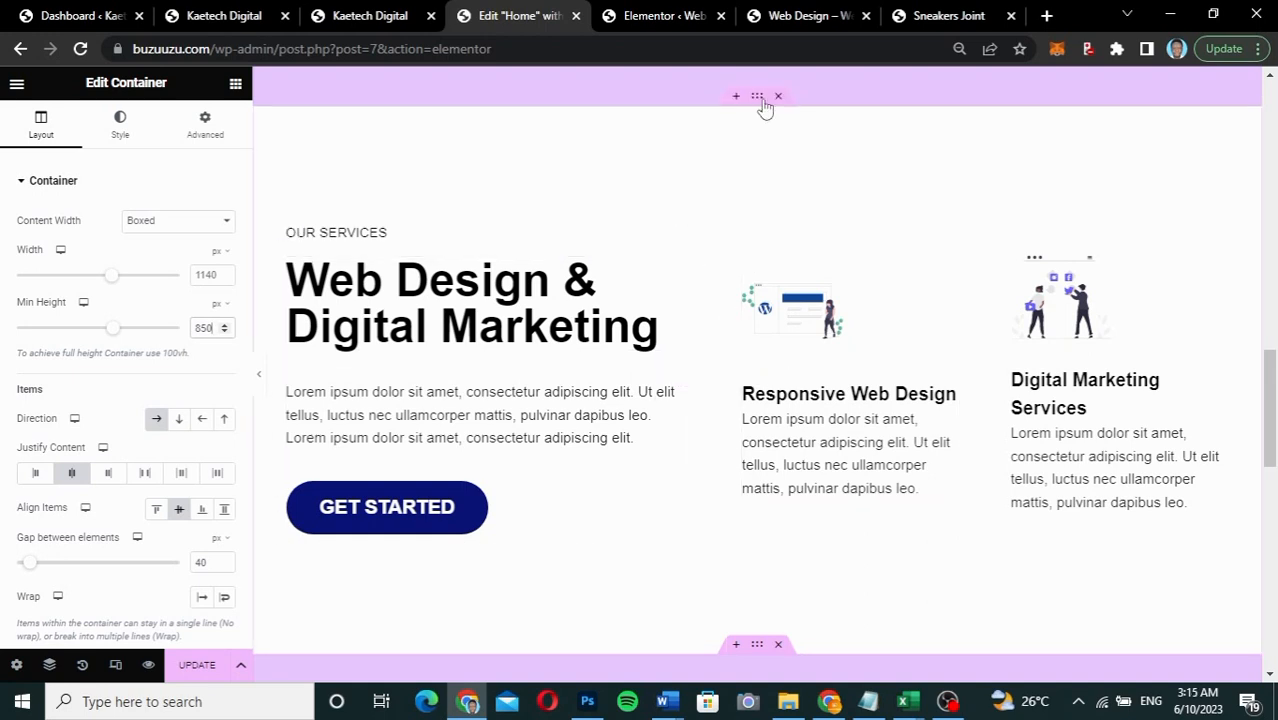
{"action": "right_click", "coordinate": [759, 104]}
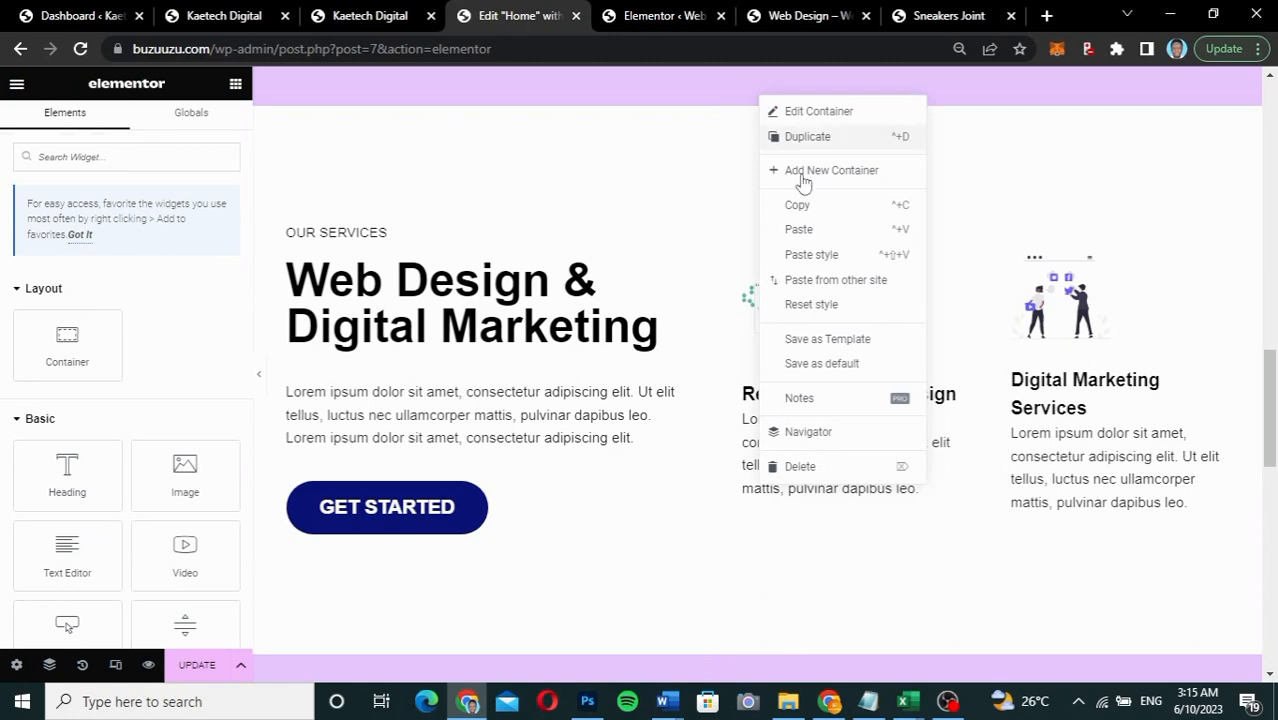
{"action": "left_click", "coordinate": [803, 206]}
{"action": "scroll", "coordinate": [803, 212], "scroll_direction": "down", "scroll_amount": 10}
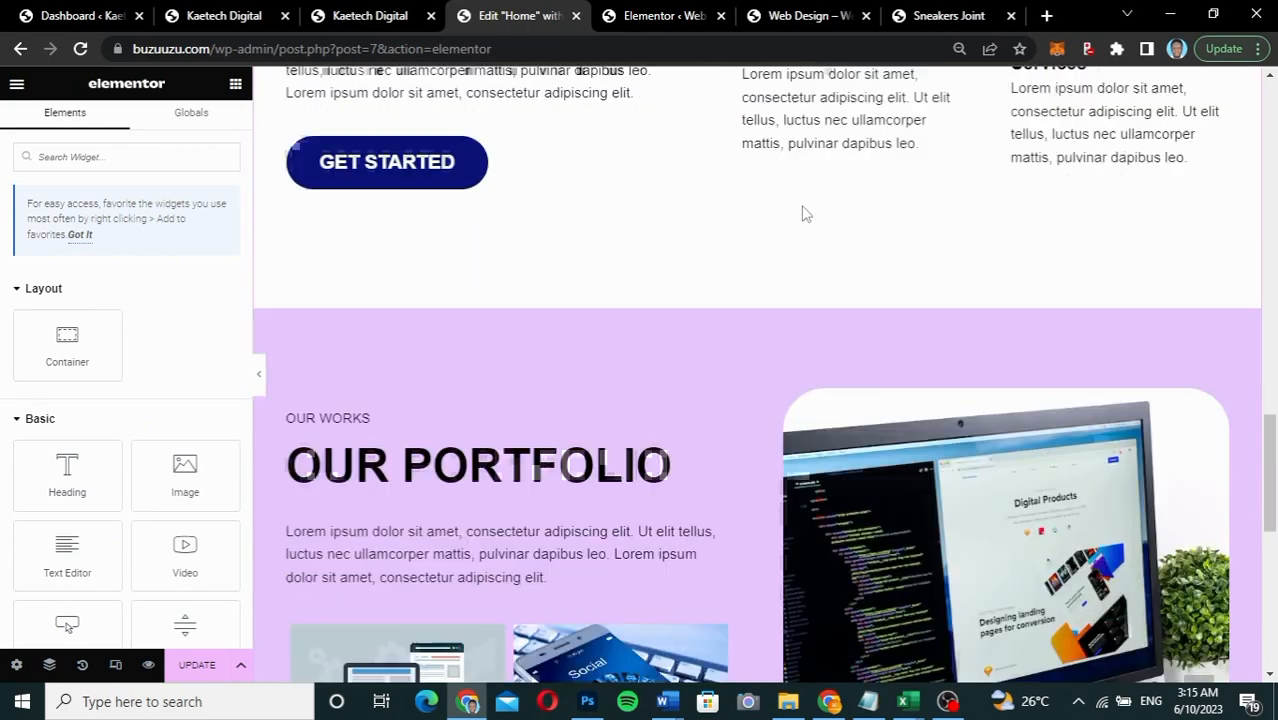
{"action": "right_click", "coordinate": [568, 481]}
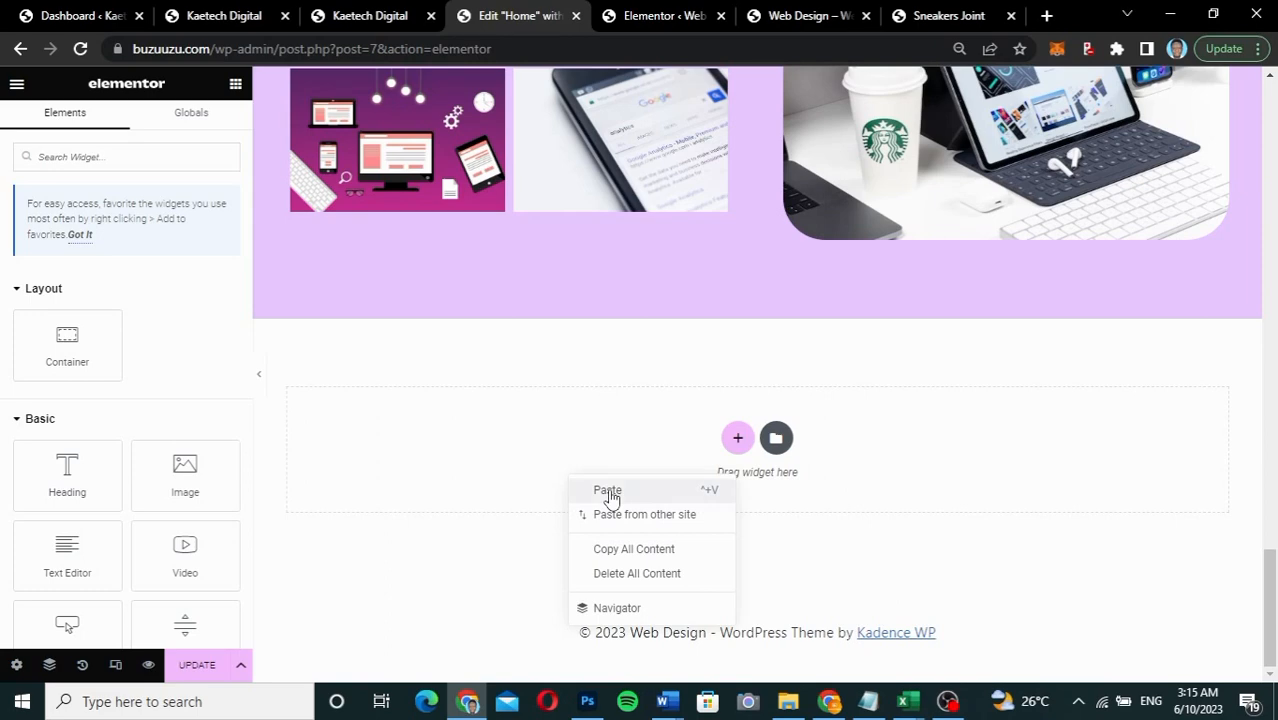
{"action": "left_click", "coordinate": [609, 491]}
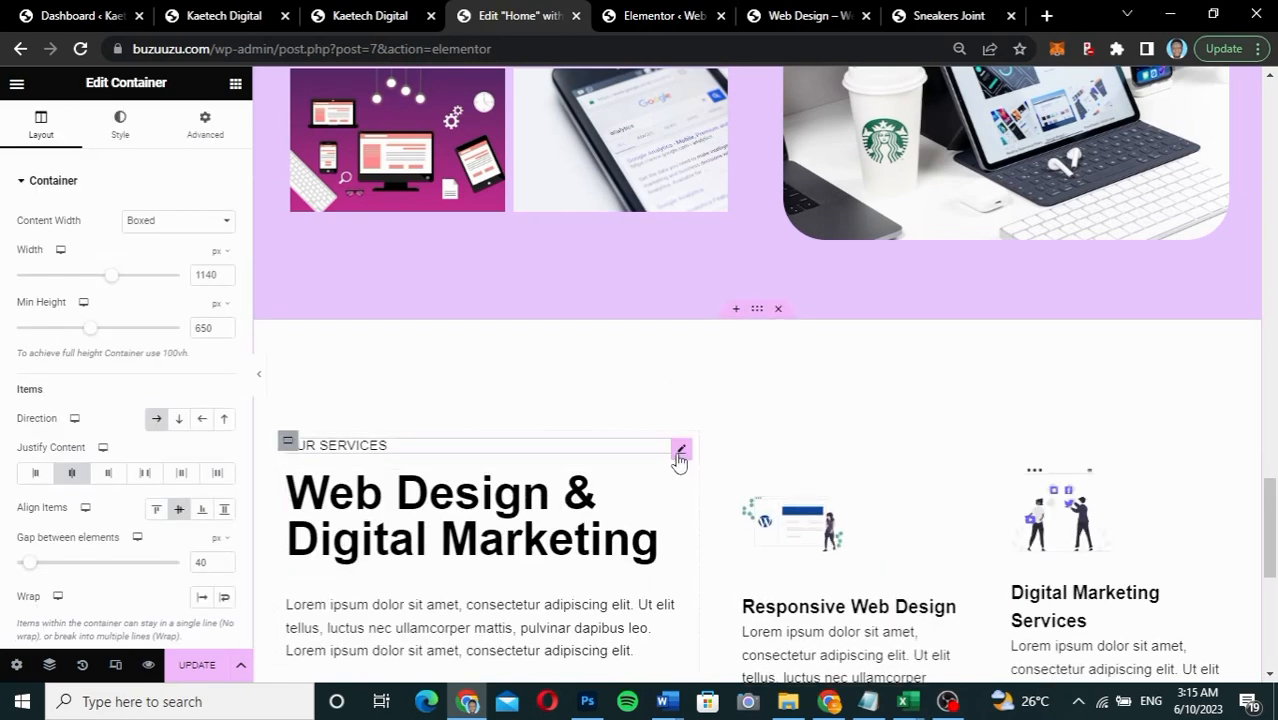
Step: Replace the pasted section's small heading with OUR TESTIMONIALS, copied from the demo site
{"action": "left_click", "coordinate": [369, 18]}
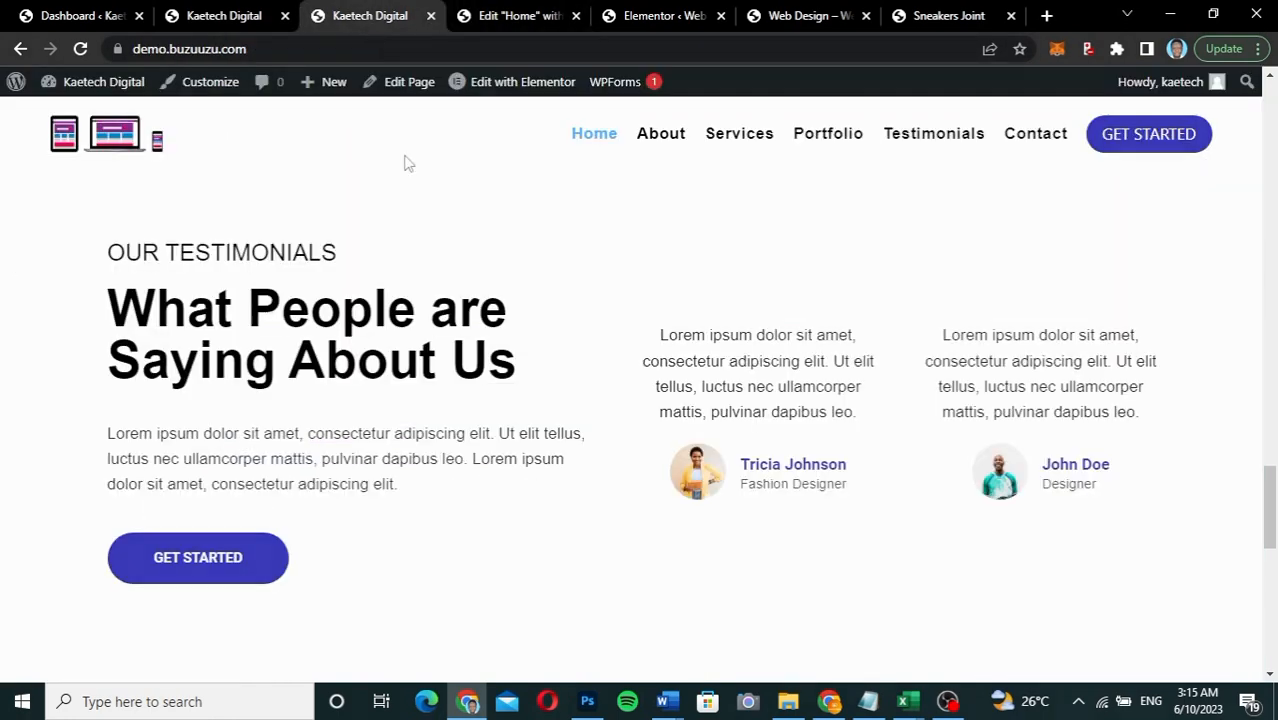
{"action": "left_click_drag", "start_coordinate": [109, 253], "coordinate": [345, 252]}
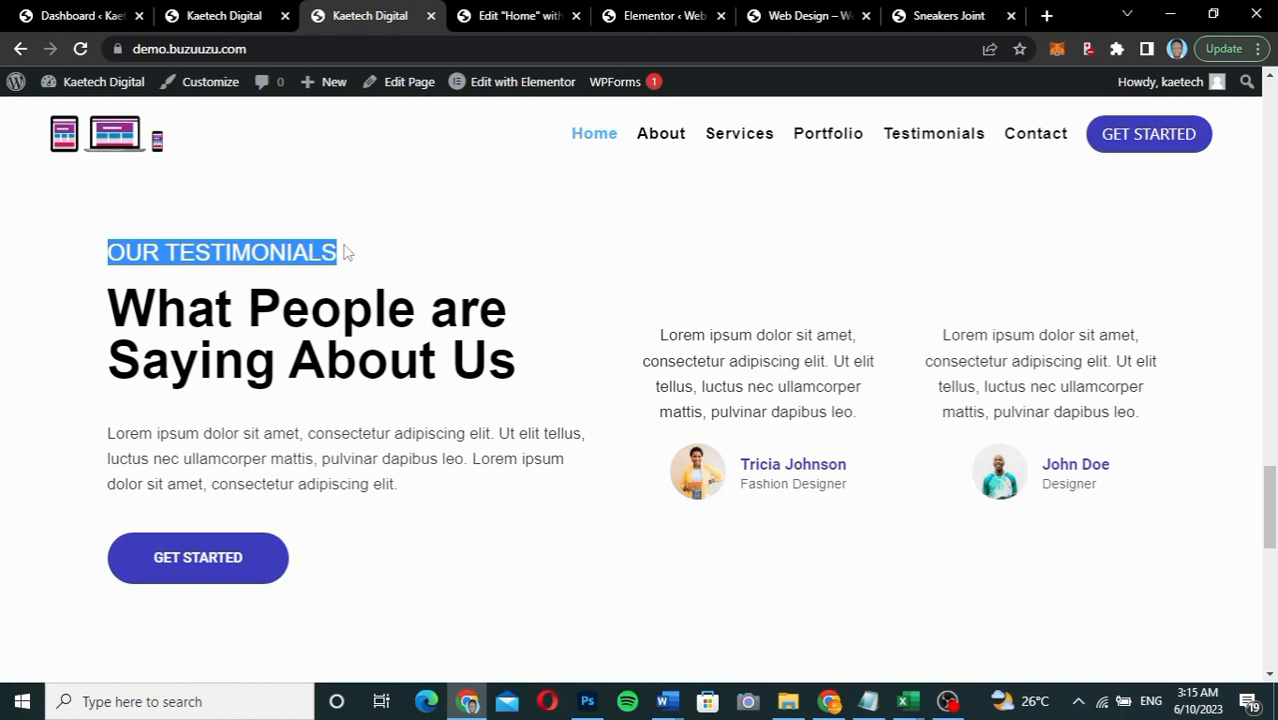
{"action": "left_click", "coordinate": [520, 16]}
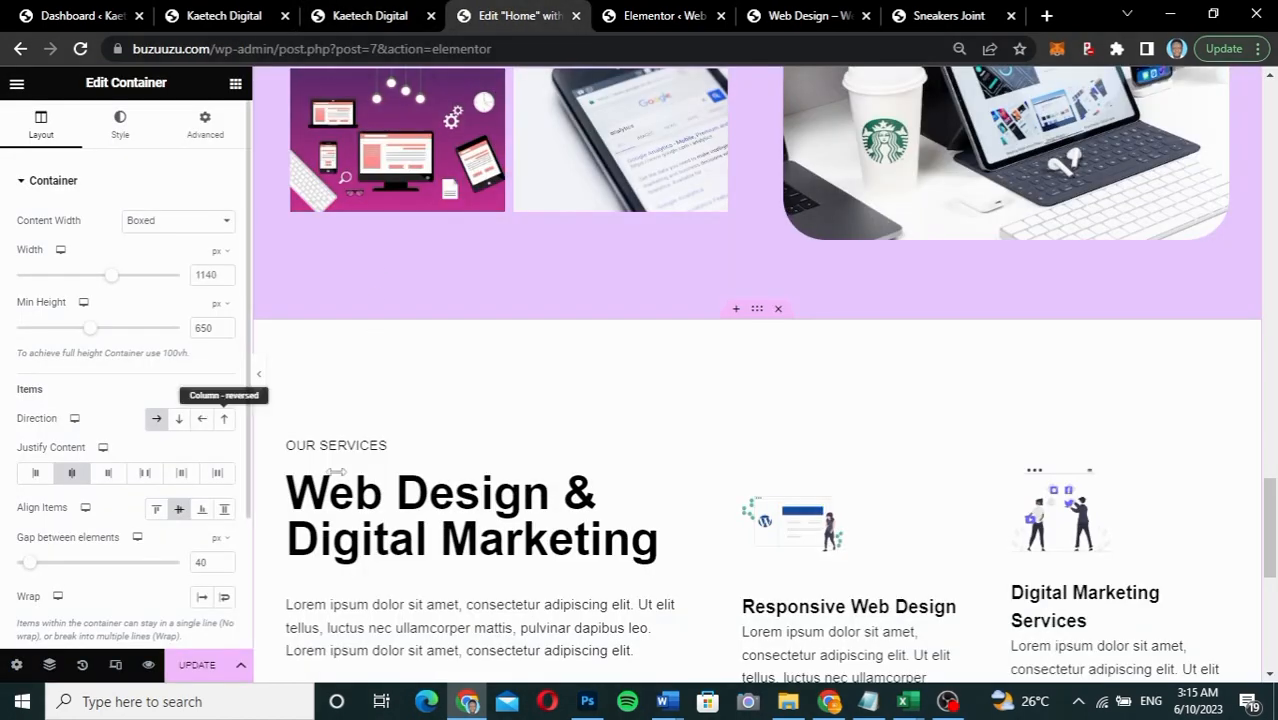
{"action": "left_click", "coordinate": [483, 452]}
{"action": "left_click_drag", "start_coordinate": [134, 261], "coordinate": [3, 225]}
{"action": "key", "text": "ctrl+v"}
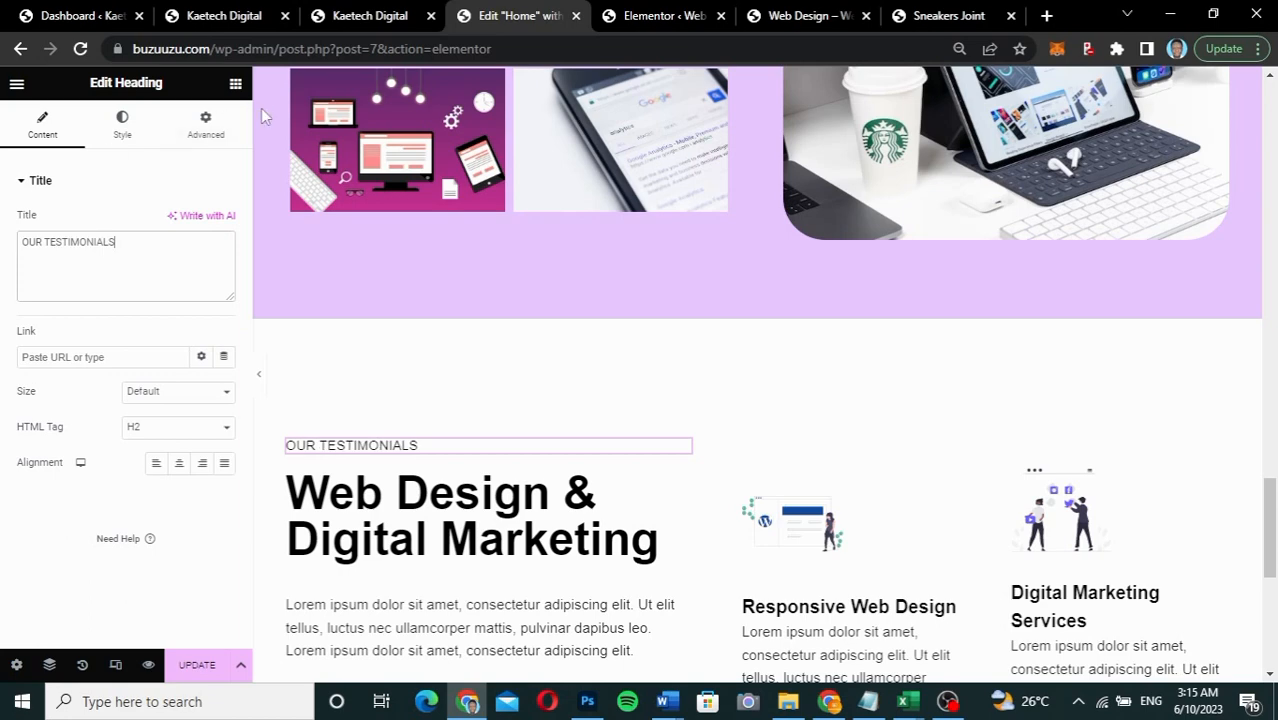
Step: Replace the pasted section's large heading with the demo site's text "What People are Saying About Us"
{"action": "left_click", "coordinate": [345, 16]}
{"action": "left_click", "coordinate": [135, 296]}
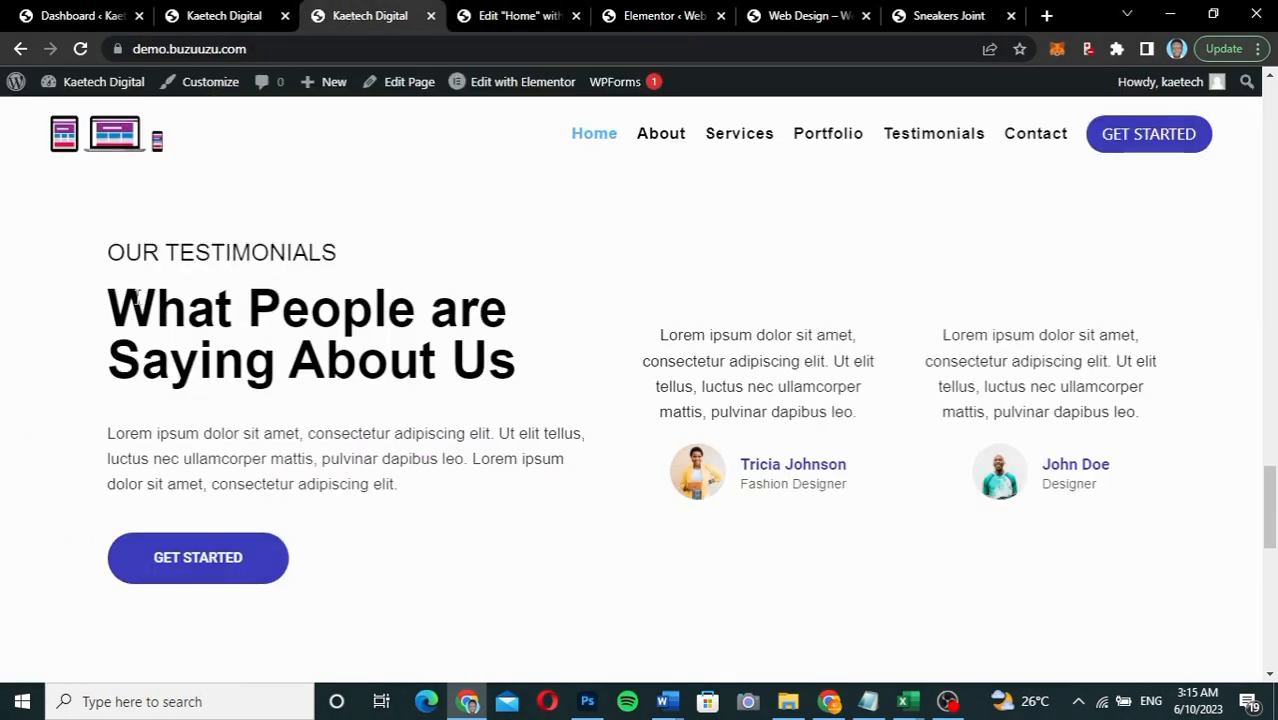
{"action": "left_click_drag", "start_coordinate": [113, 299], "coordinate": [545, 390]}
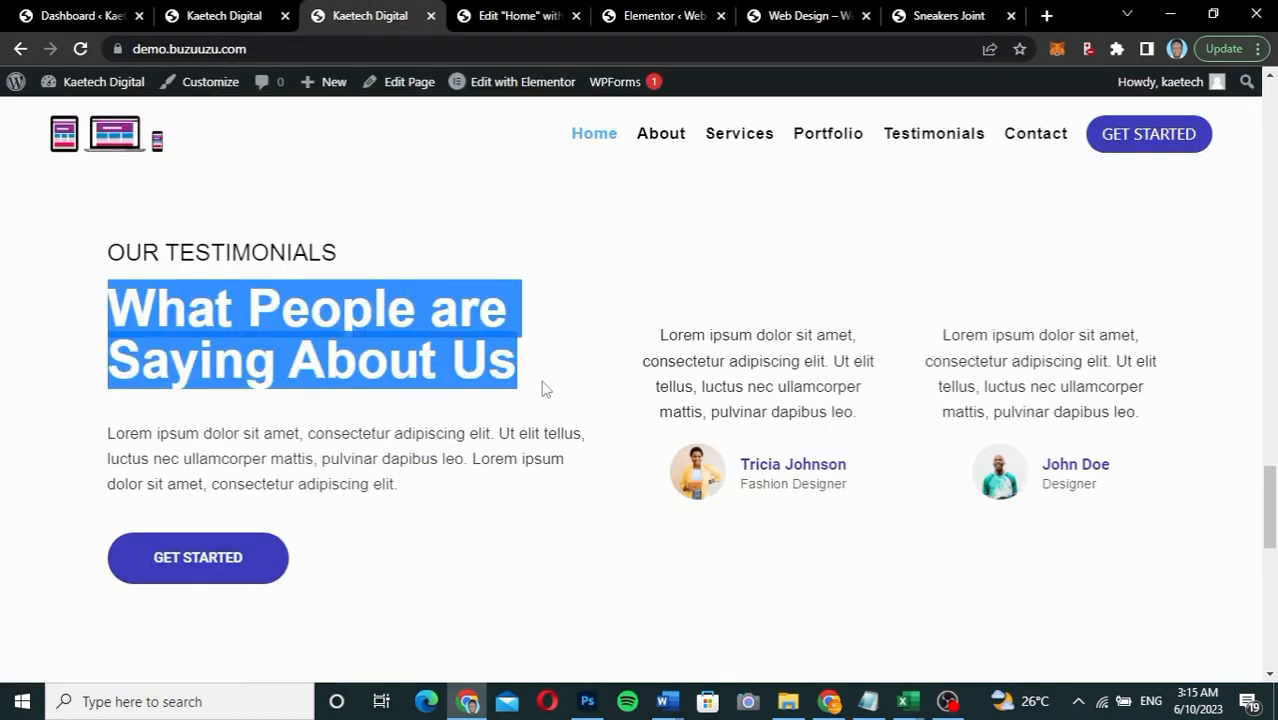
{"action": "left_click", "coordinate": [492, 18]}
{"action": "left_click", "coordinate": [342, 505]}
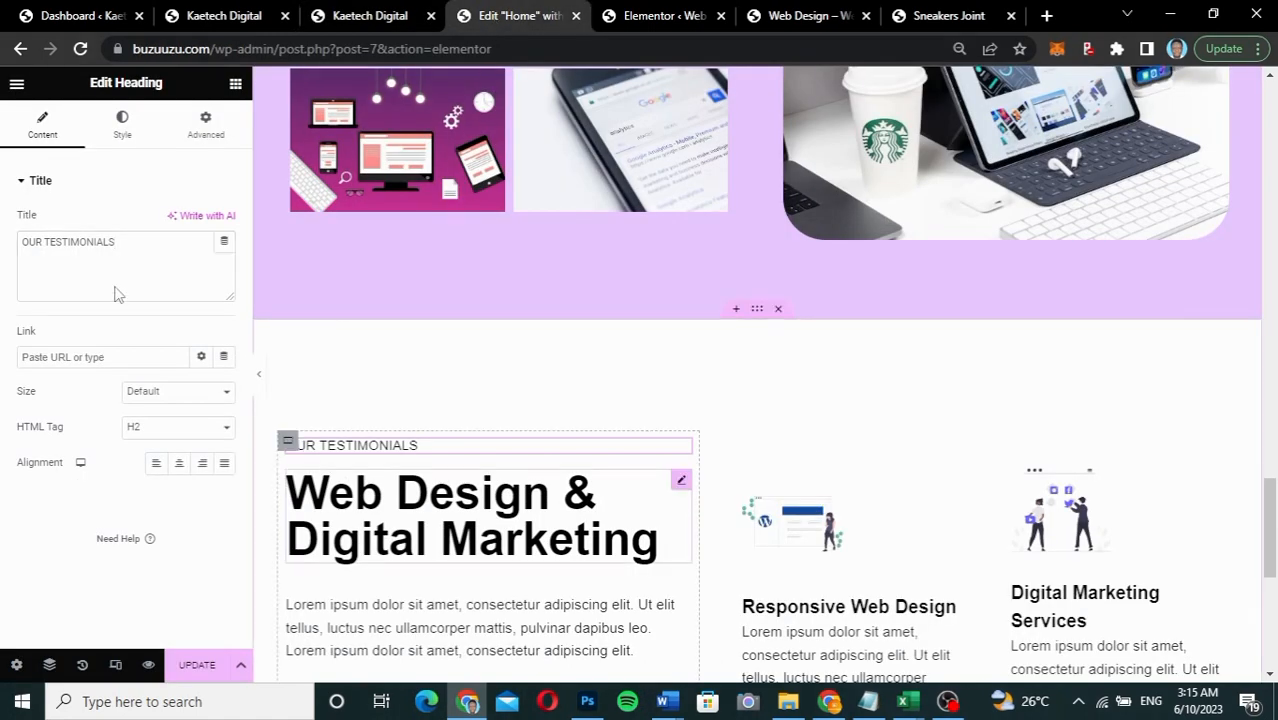
{"action": "left_click_drag", "start_coordinate": [172, 250], "coordinate": [8, 237]}
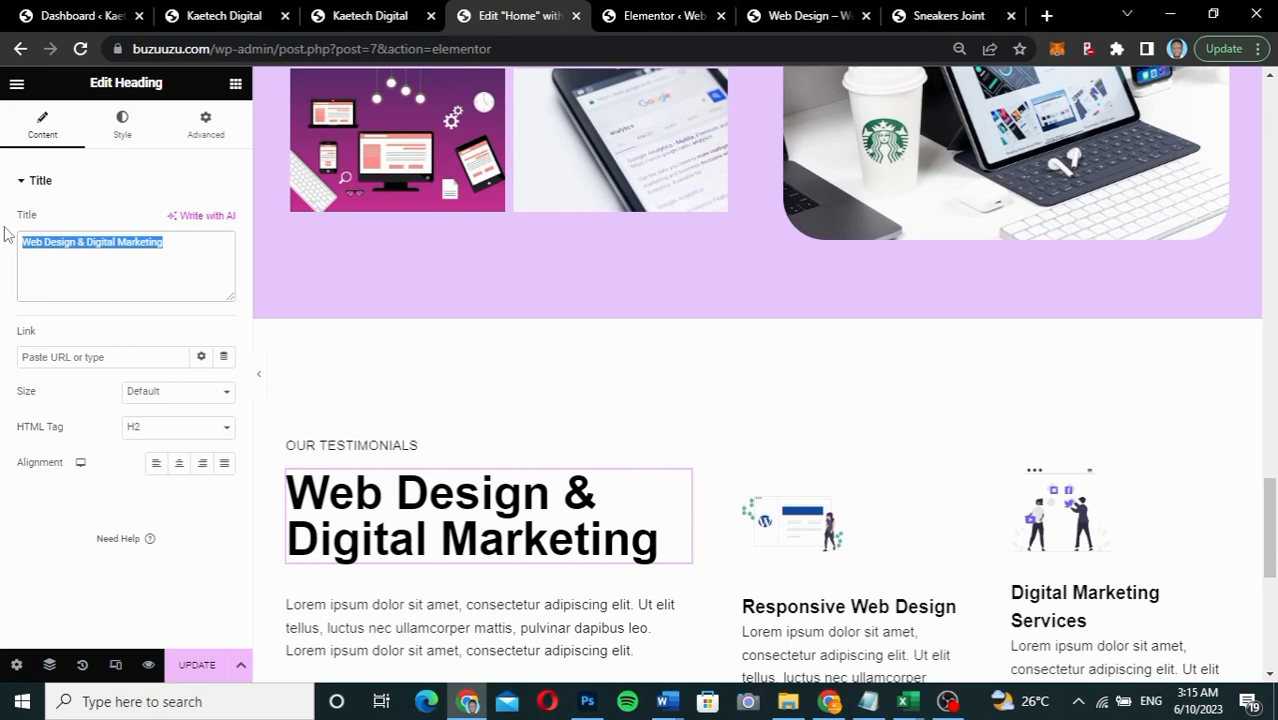
{"action": "key", "text": "ctrl+v"}
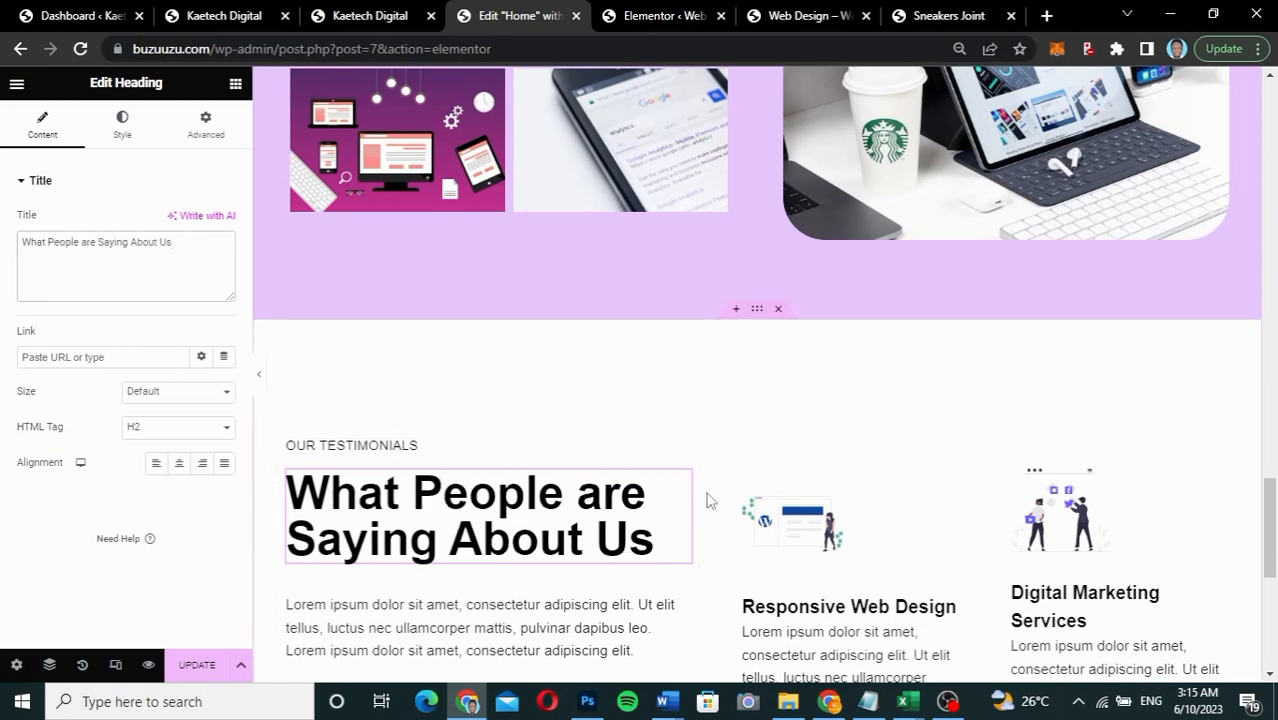
Step: Compare the section with the demo site's testimonials and delete the Responsive Web Design icon box from its middle column
{"action": "scroll", "coordinate": [706, 500], "scroll_direction": "down", "scroll_amount": 3}
{"action": "scroll", "coordinate": [706, 500], "scroll_direction": "up", "scroll_amount": 1}
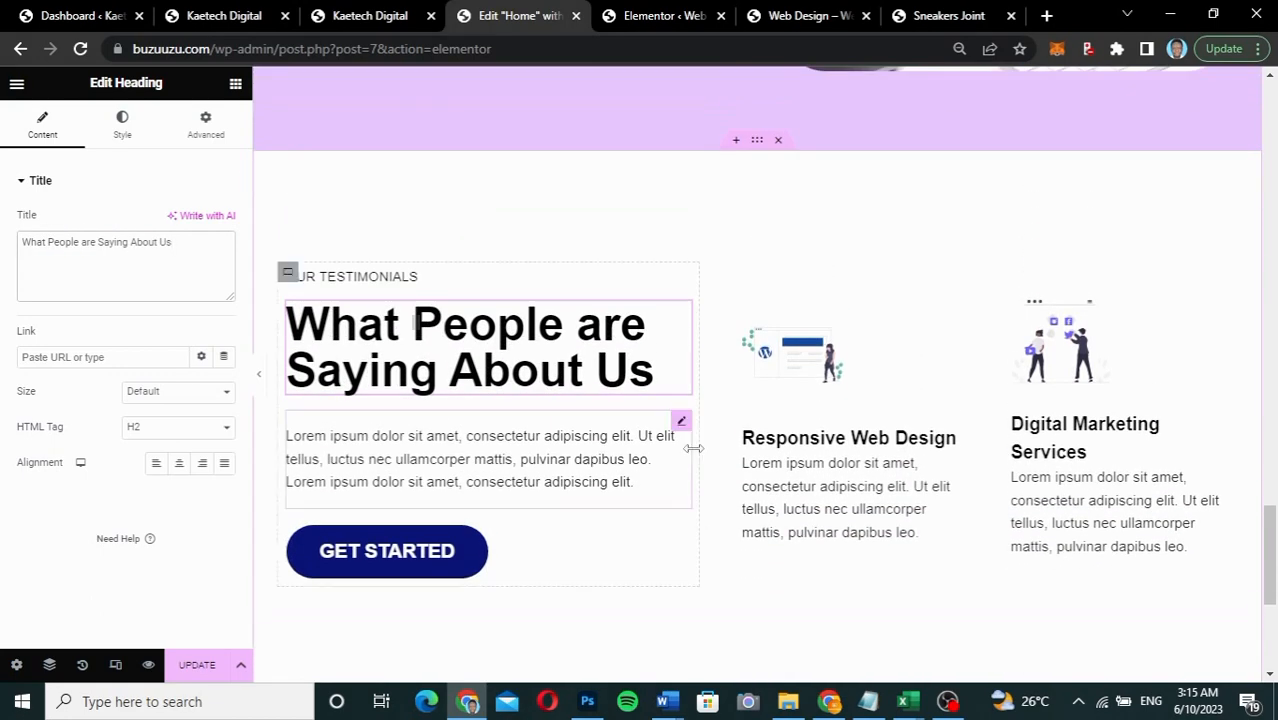
{"action": "left_click", "coordinate": [358, 18]}
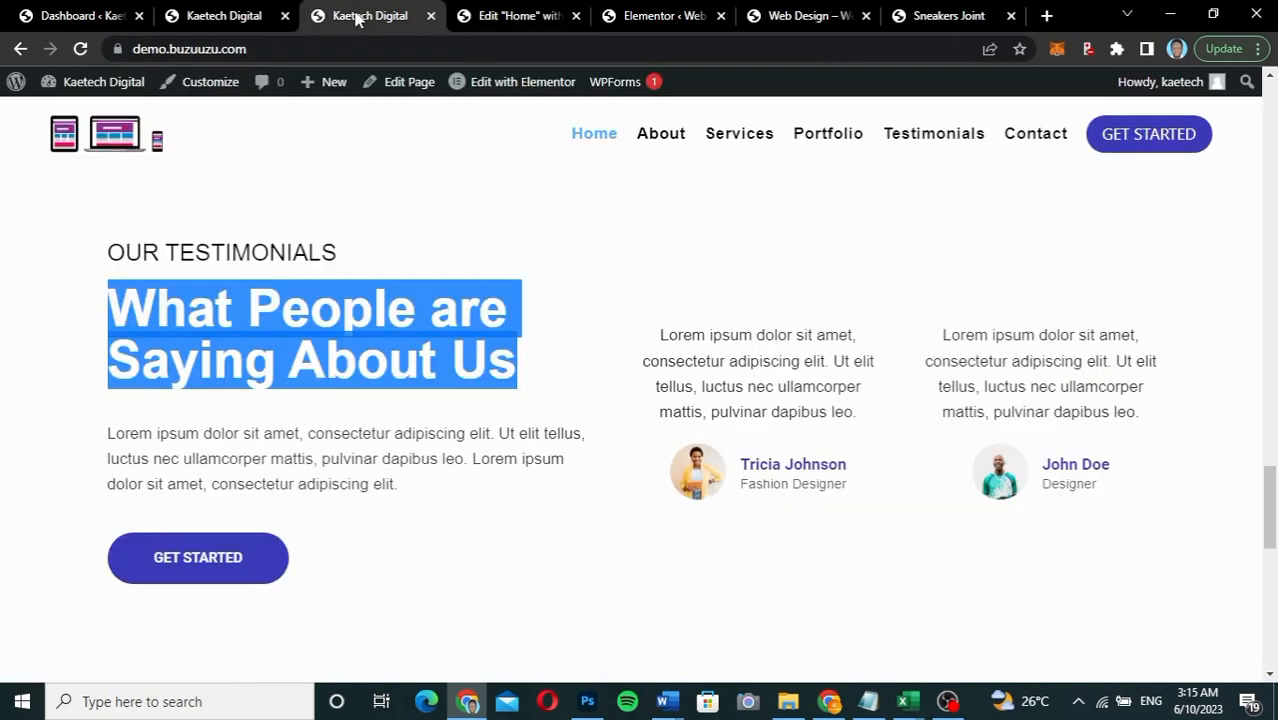
{"action": "left_click", "coordinate": [228, 452]}
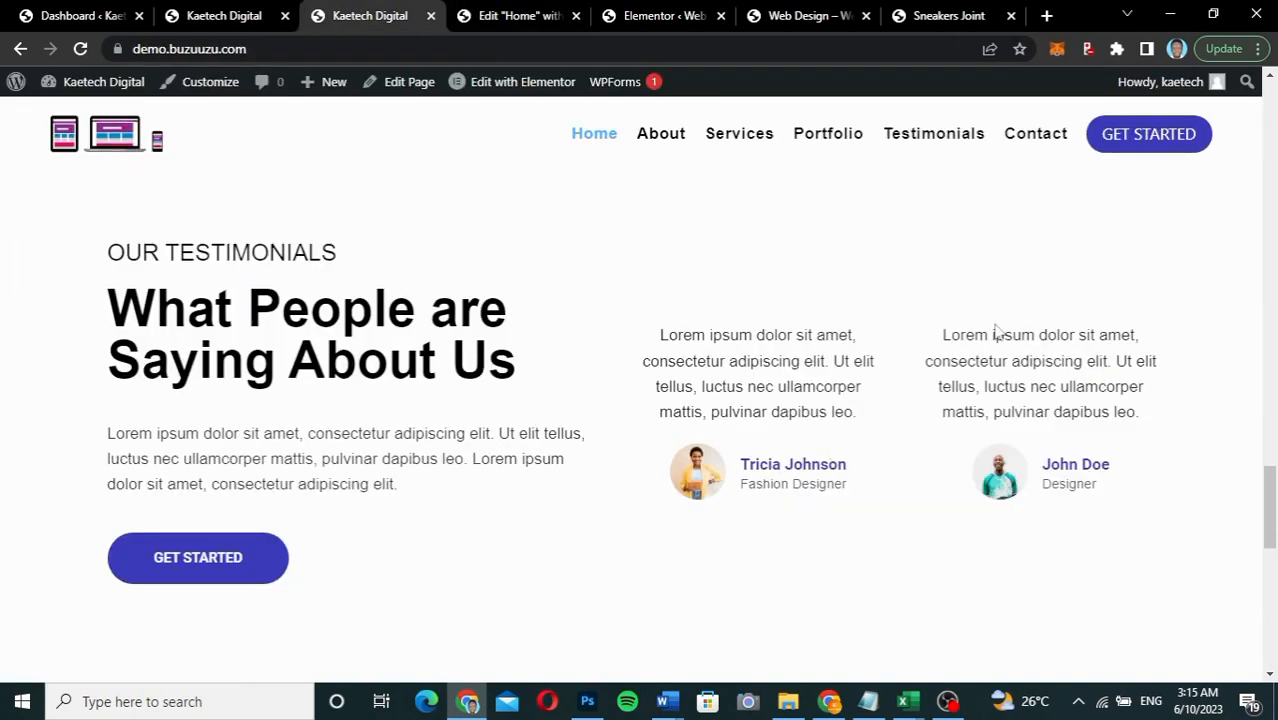
{"action": "left_click", "coordinate": [495, 22]}
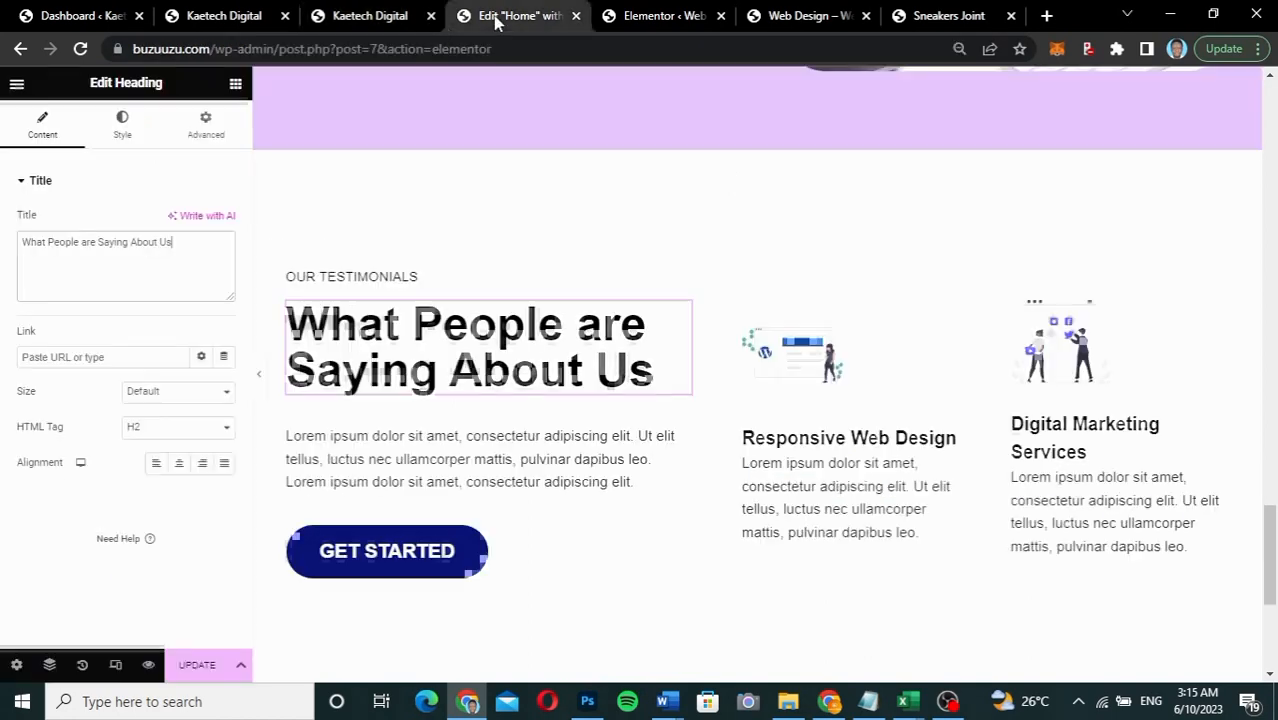
{"action": "scroll", "coordinate": [878, 402], "scroll_direction": "down", "scroll_amount": 1}
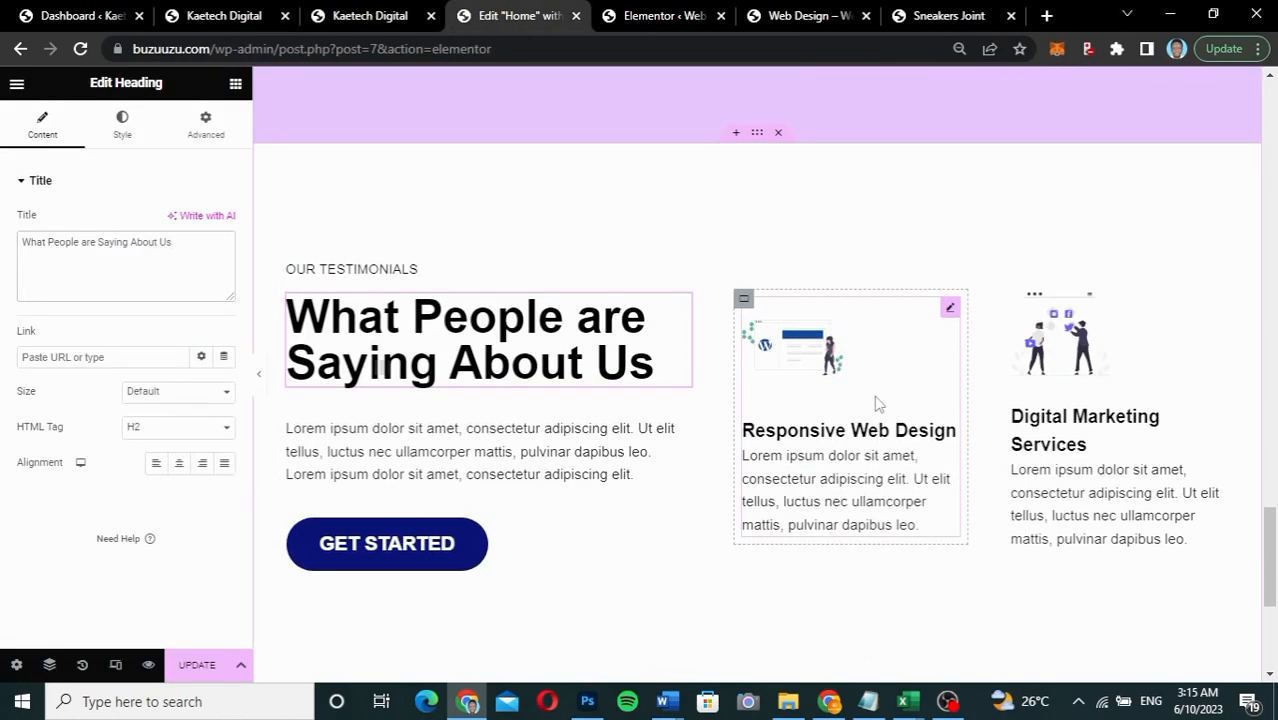
{"action": "left_click", "coordinate": [950, 206]}
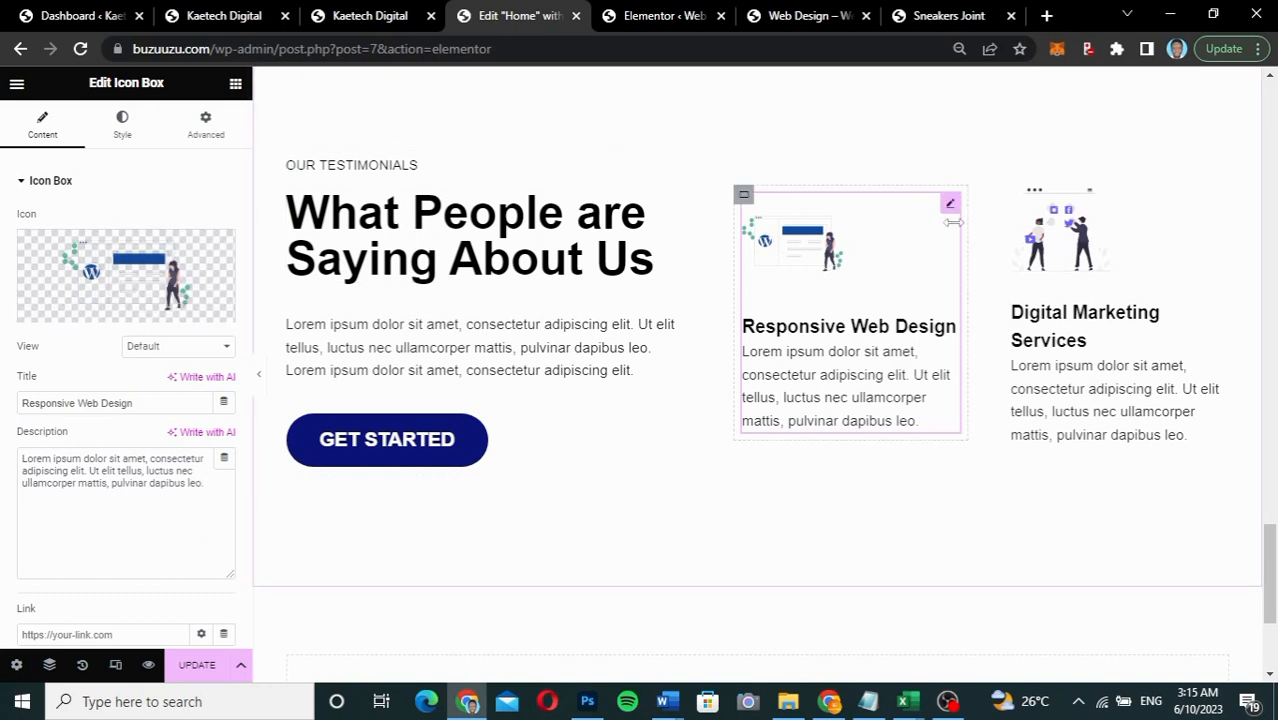
{"action": "right_click", "coordinate": [950, 207]}
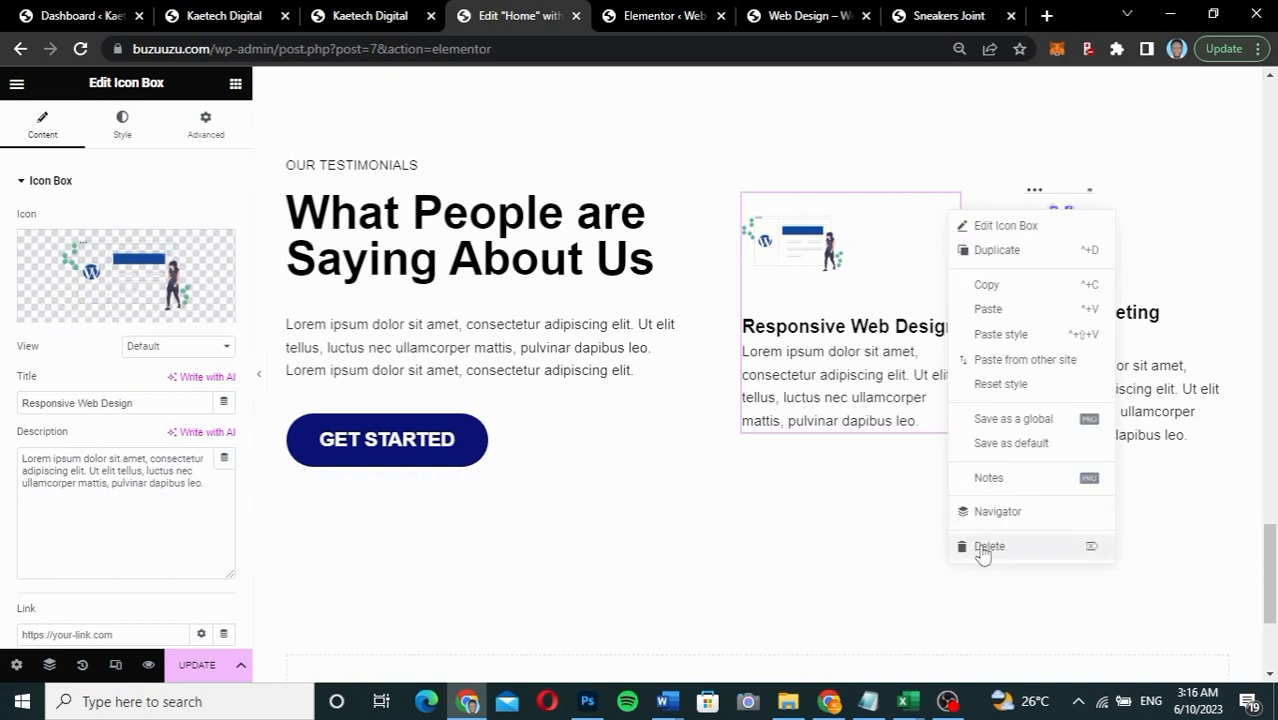
{"action": "key", "text": "Delete"}
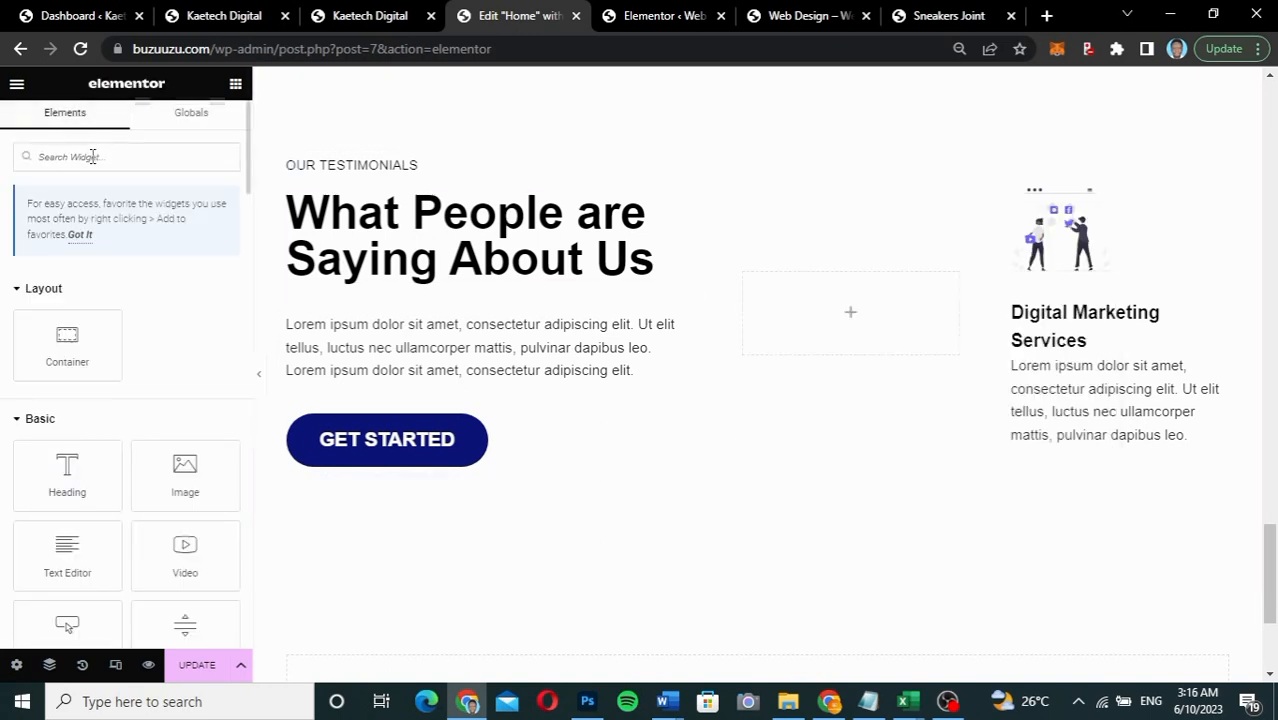
Step: Find the Testimonial widget and place it in the emptied middle column of the testimonials section
{"action": "left_click", "coordinate": [93, 157]}
{"action": "type", "text": "TEST"}
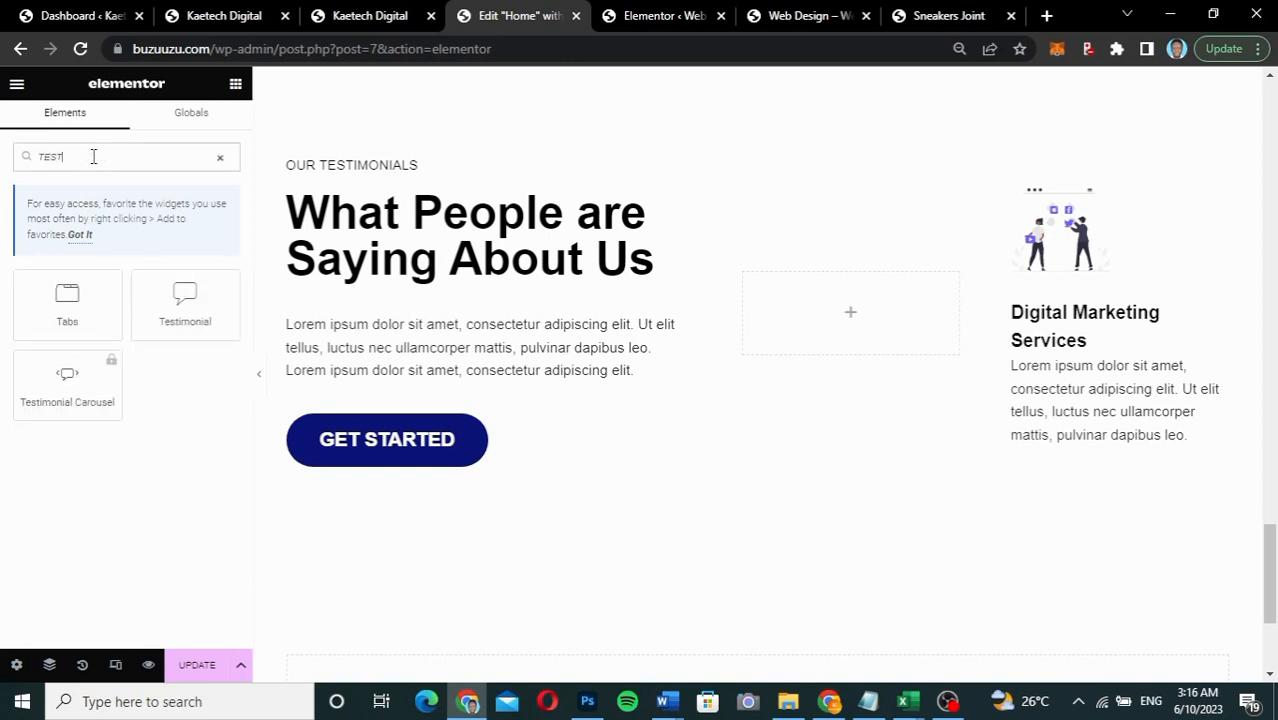
{"action": "left_click_drag", "start_coordinate": [175, 296], "coordinate": [866, 316]}
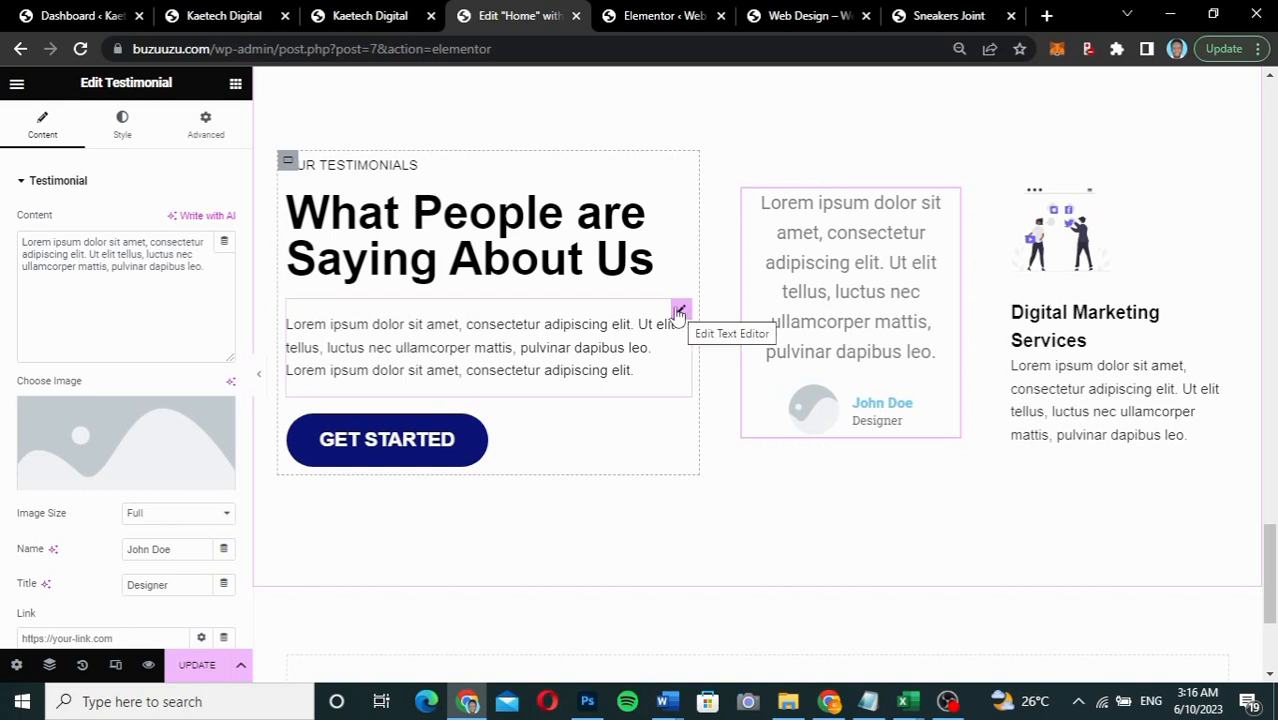
Step: Set the testimonial's image to the media library photo of the woman in the yellow jacket
{"action": "left_click", "coordinate": [108, 448]}
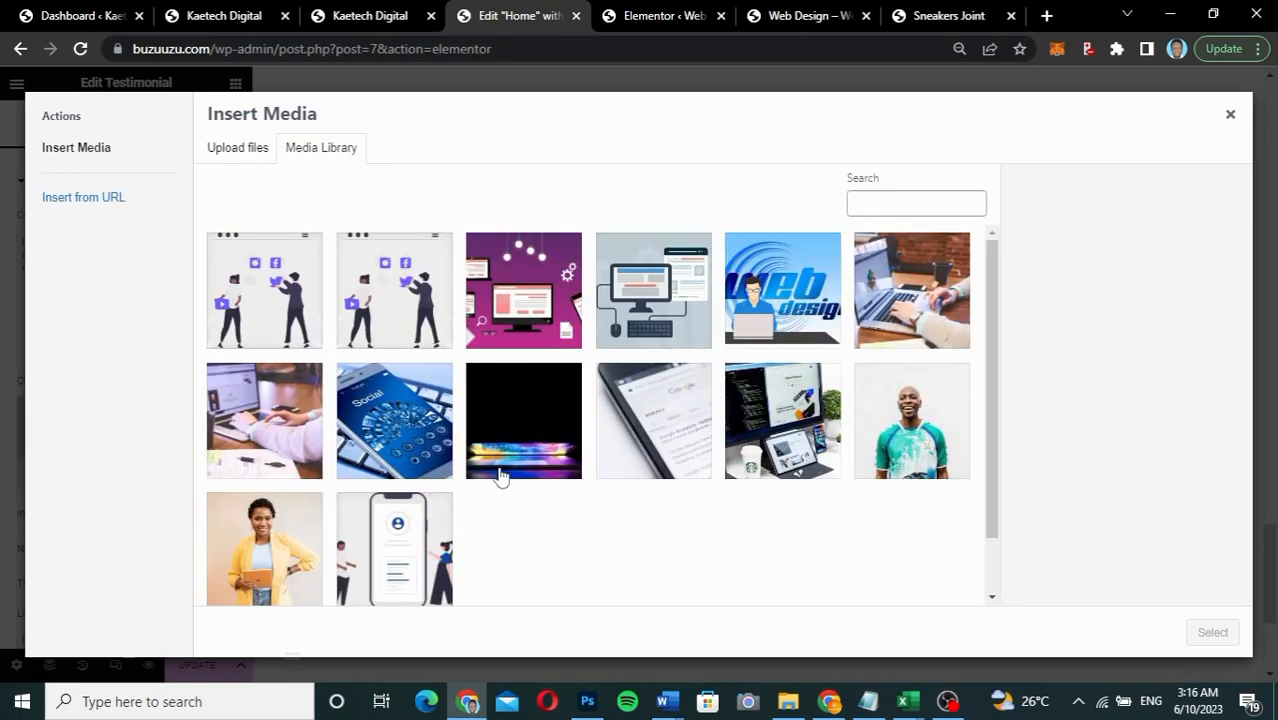
{"action": "left_click", "coordinate": [302, 526]}
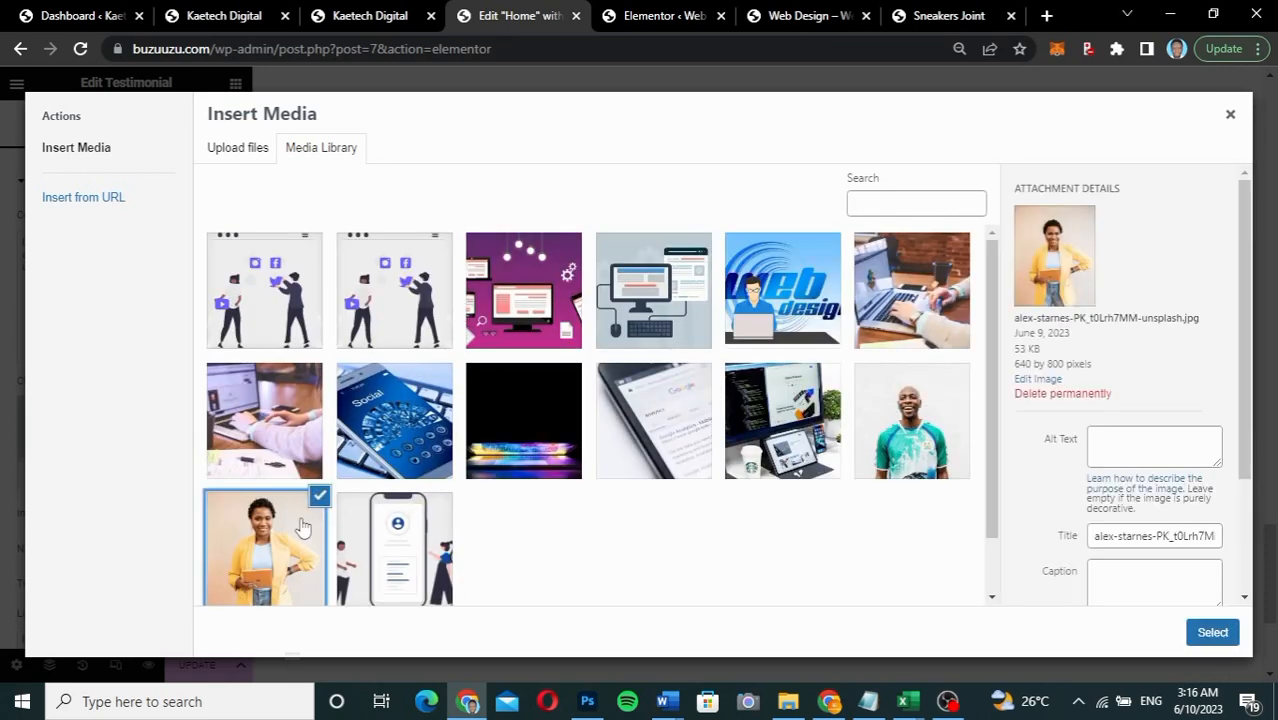
{"action": "left_click", "coordinate": [1213, 632]}
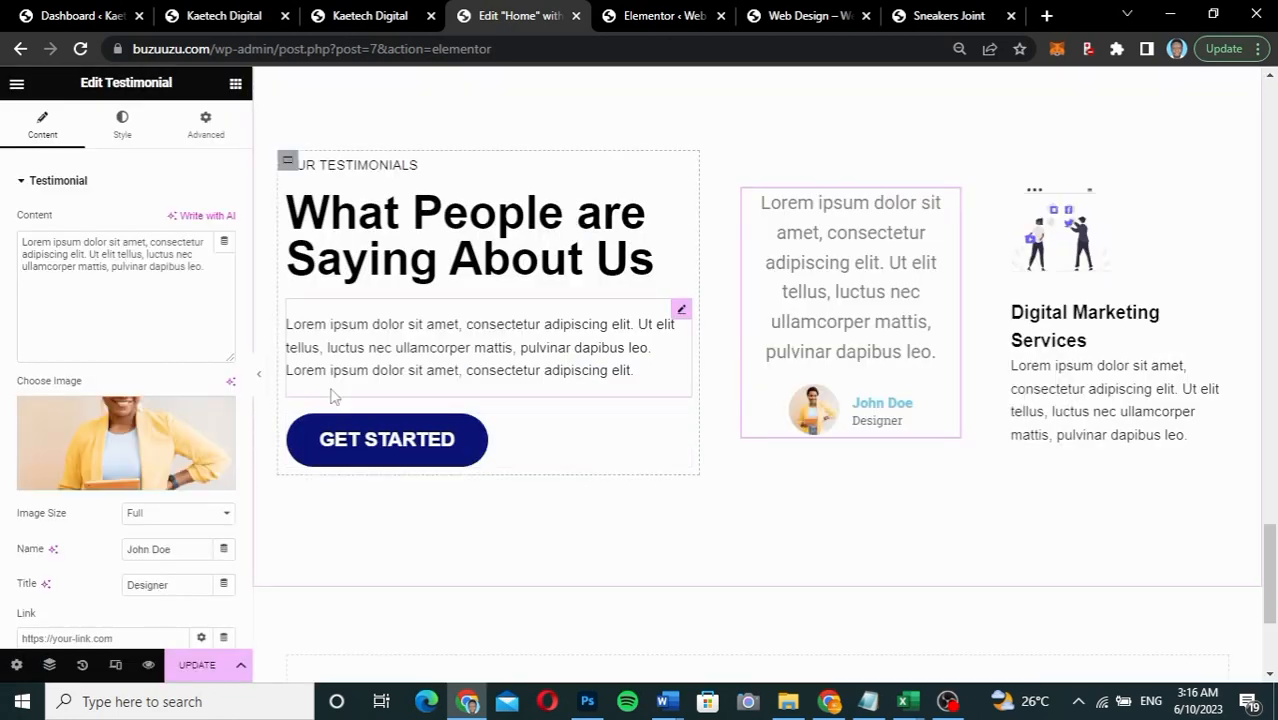
Step: Fill in the testimonial's name with the first reviewer's name from the demo site and set the title to Fashion Designer
{"action": "left_click", "coordinate": [372, 17]}
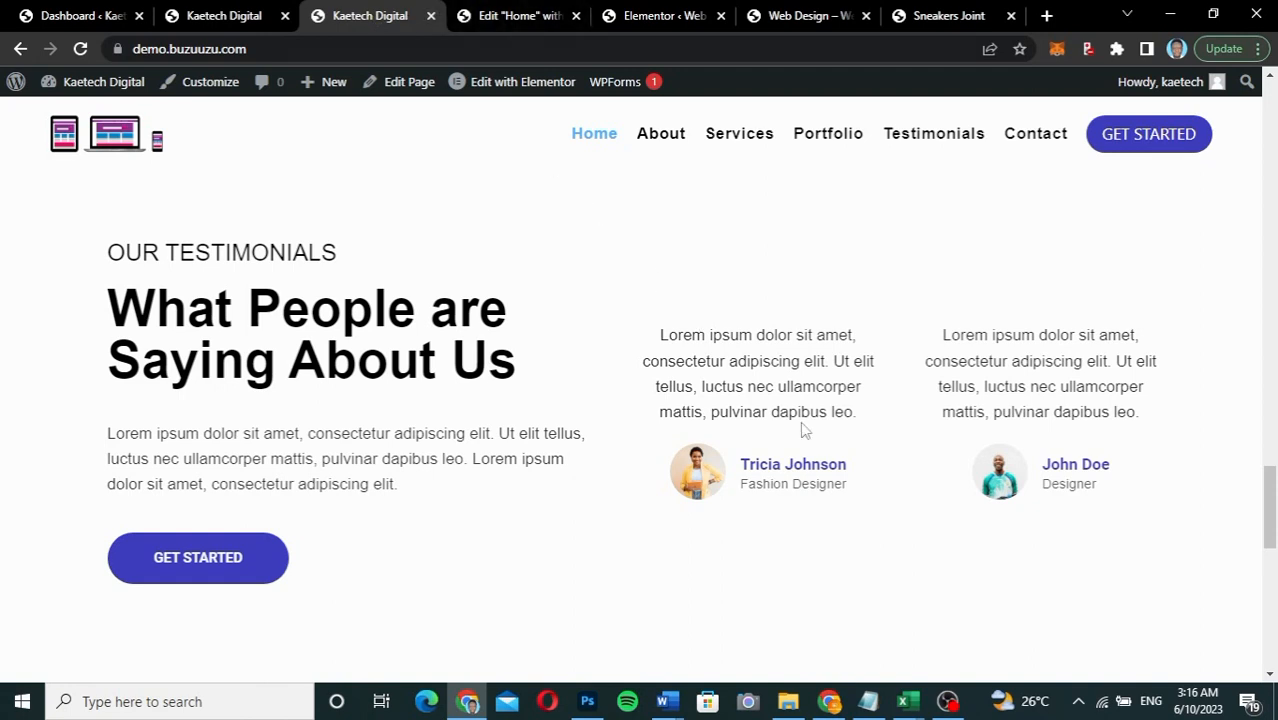
{"action": "left_click_drag", "start_coordinate": [849, 484], "coordinate": [744, 467]}
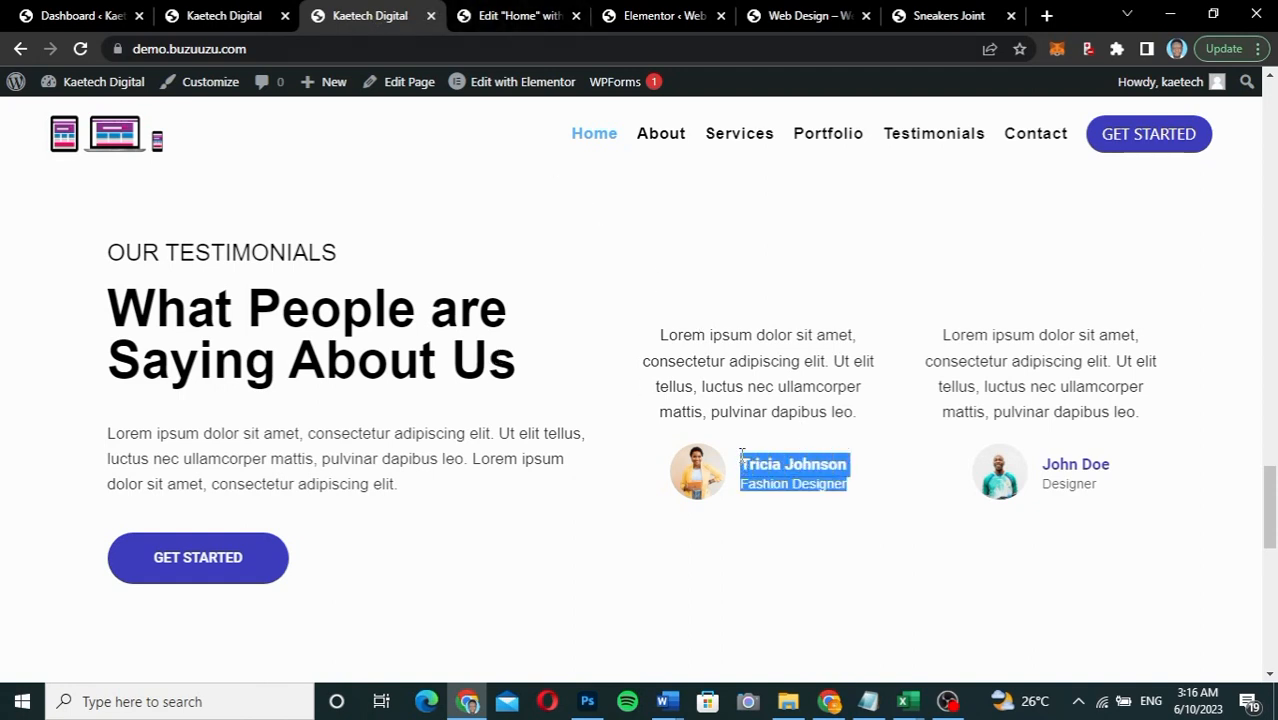
{"action": "left_click", "coordinate": [742, 456]}
{"action": "left_click_drag", "start_coordinate": [742, 462], "coordinate": [849, 462]}
{"action": "key", "text": "ctrl+c"}
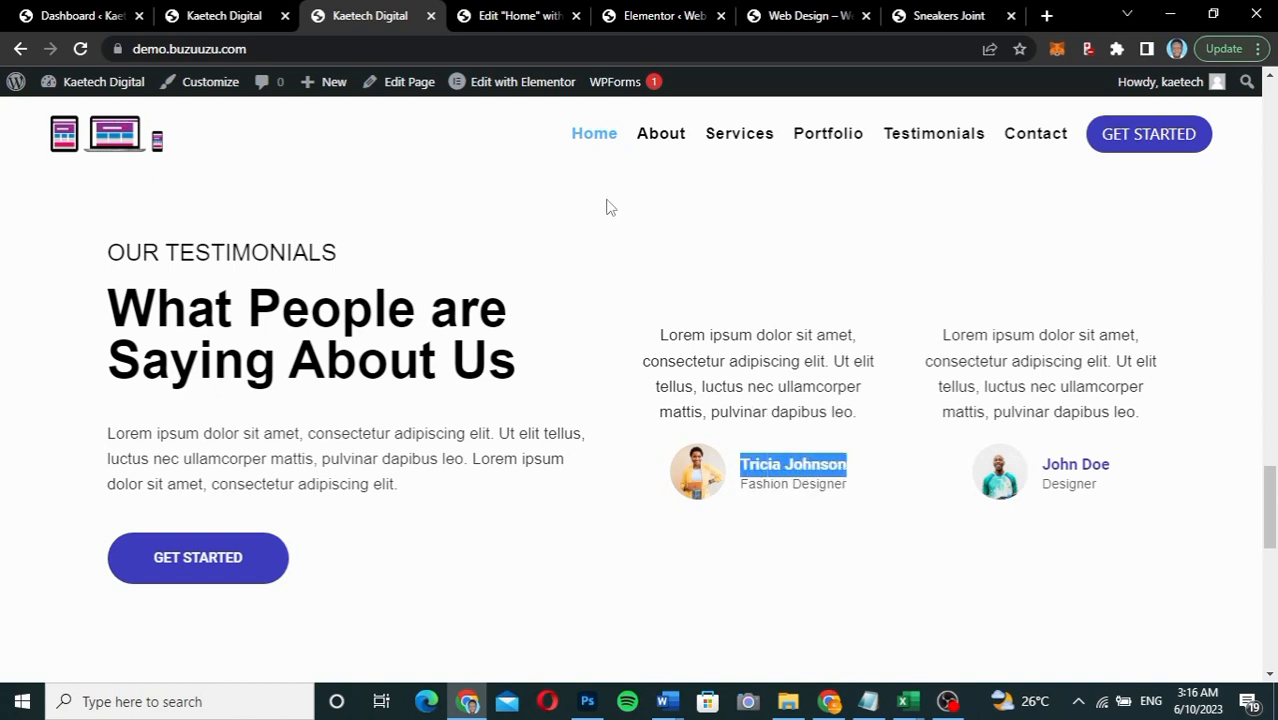
{"action": "left_click", "coordinate": [524, 18]}
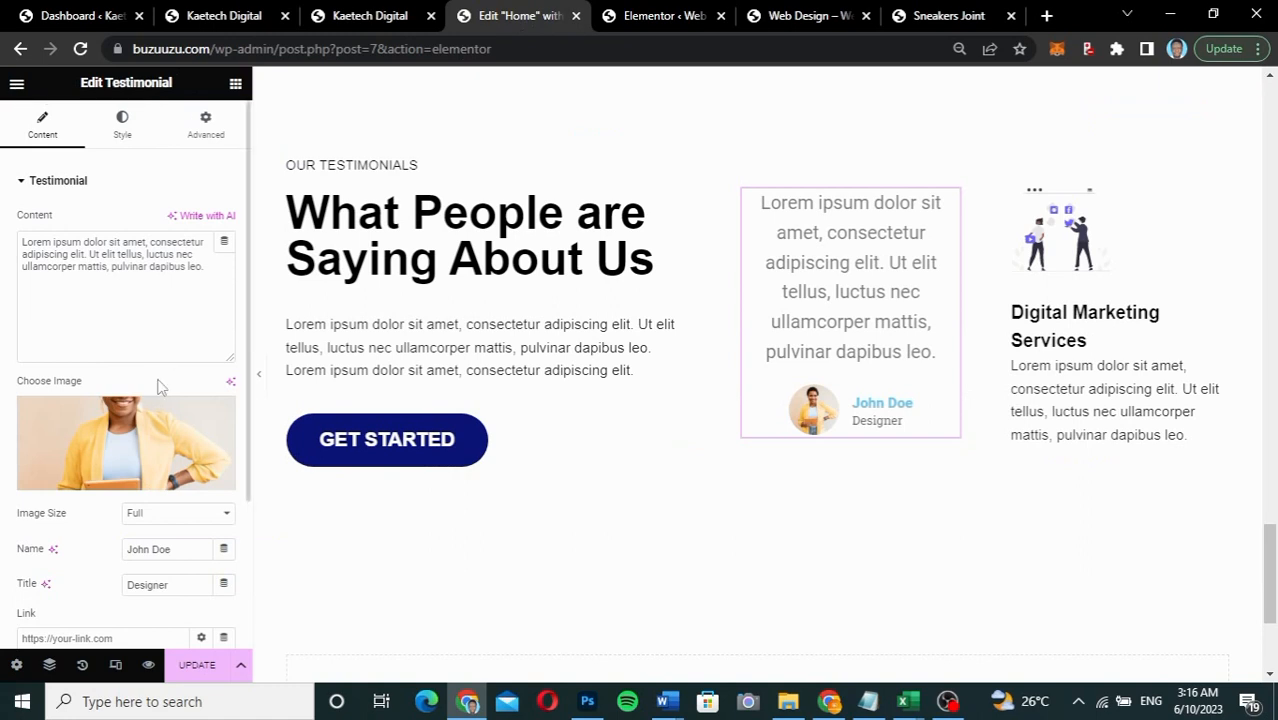
{"action": "left_click_drag", "start_coordinate": [185, 550], "coordinate": [44, 530]}
{"action": "key", "text": "ctrl+v"}
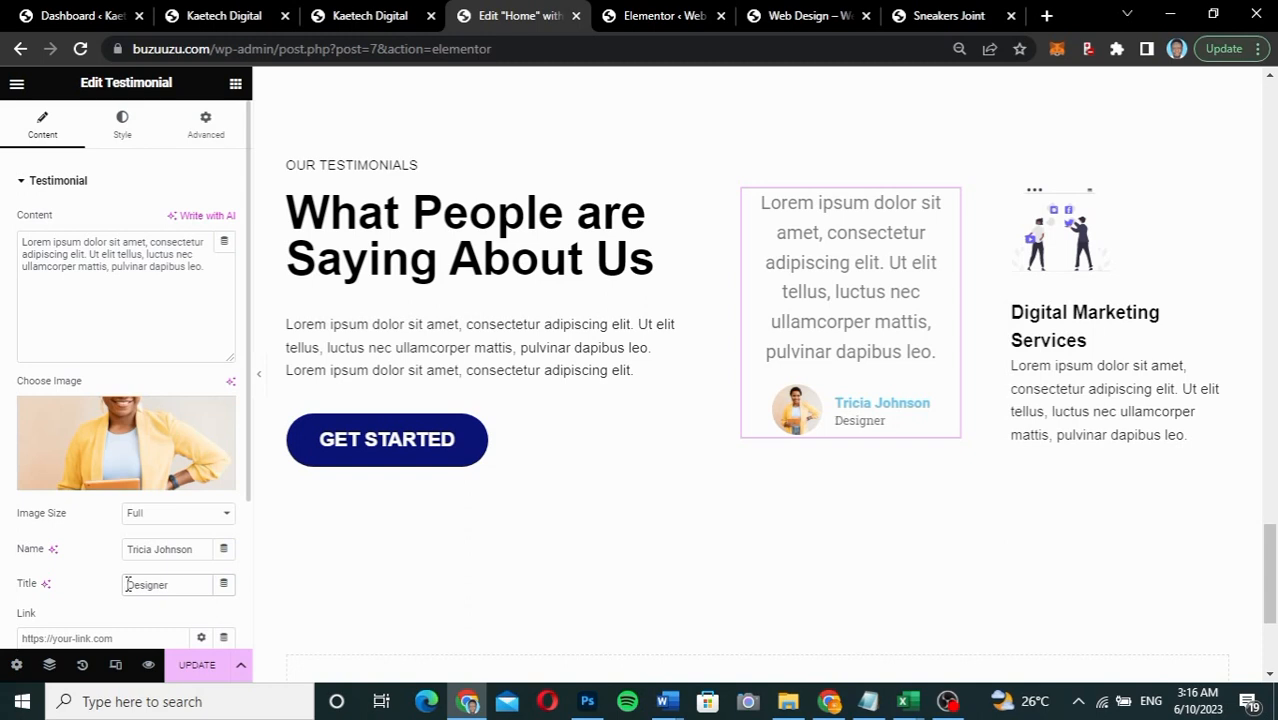
{"action": "type", "text": "Fa"}
{"action": "type", "text": "shion"}
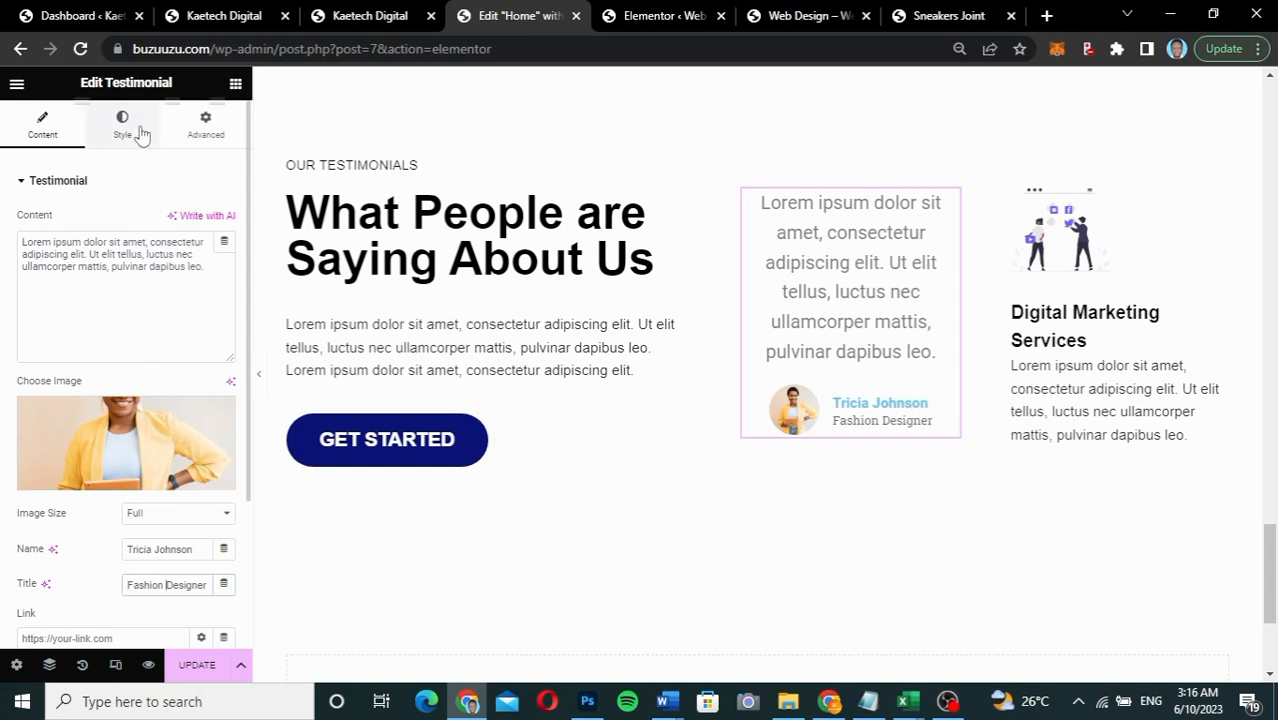
Step: Set the text color of the testimonial's content to #262626
{"action": "left_click", "coordinate": [141, 135]}
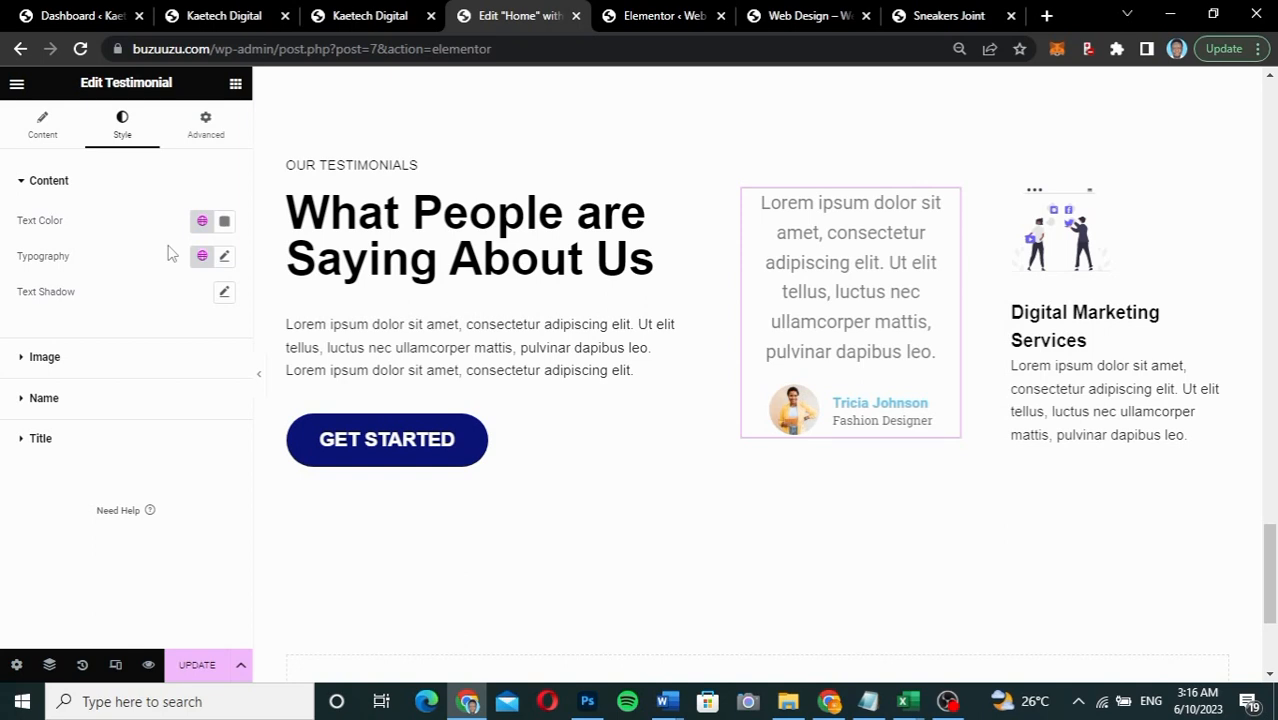
{"action": "left_click", "coordinate": [225, 222]}
{"action": "left_click_drag", "start_coordinate": [172, 458], "coordinate": [144, 455]}
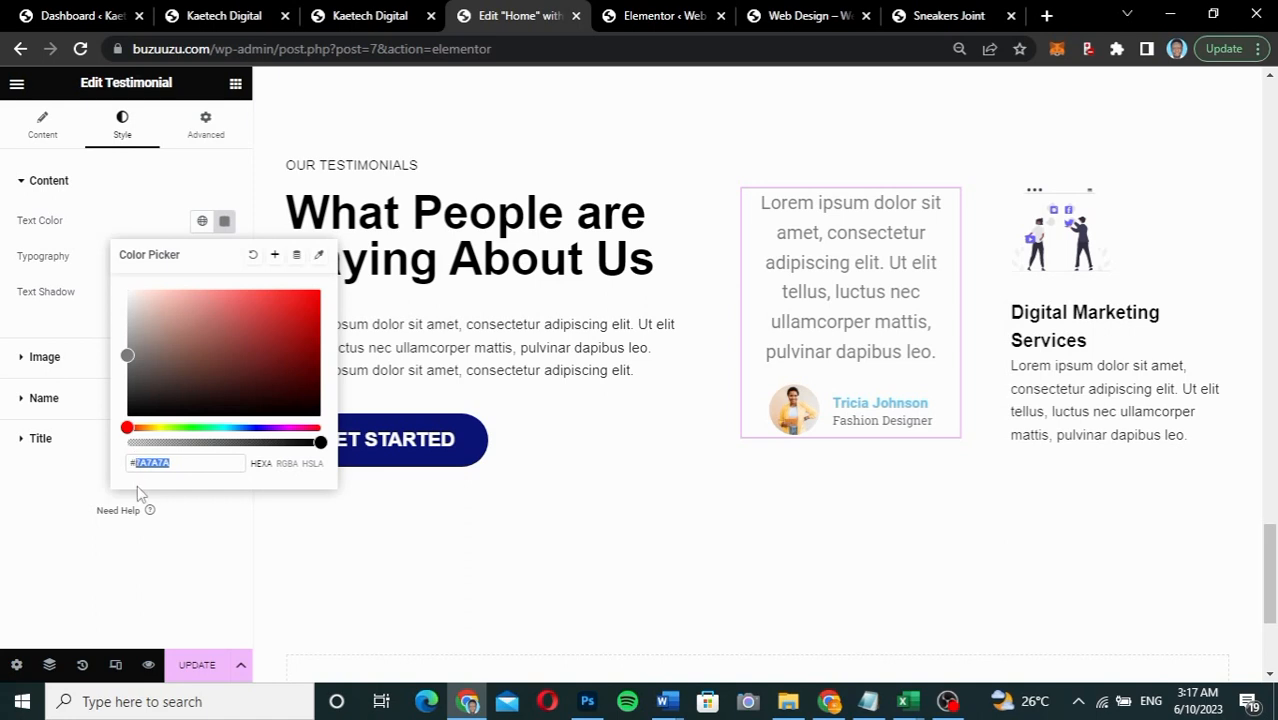
{"action": "type", "text": "262626"}
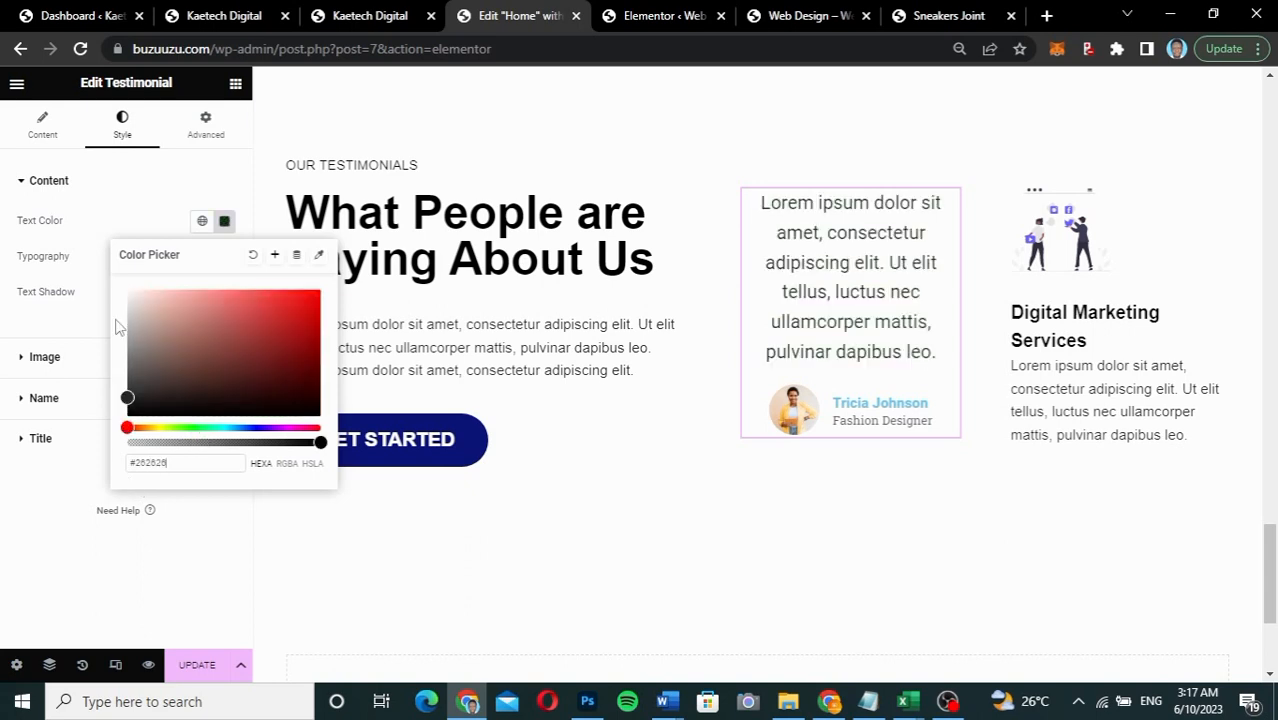
{"action": "left_click", "coordinate": [139, 243]}
Step: Set the typography of the testimonial's content to Arial at 17 px
{"action": "left_click", "coordinate": [225, 257]}
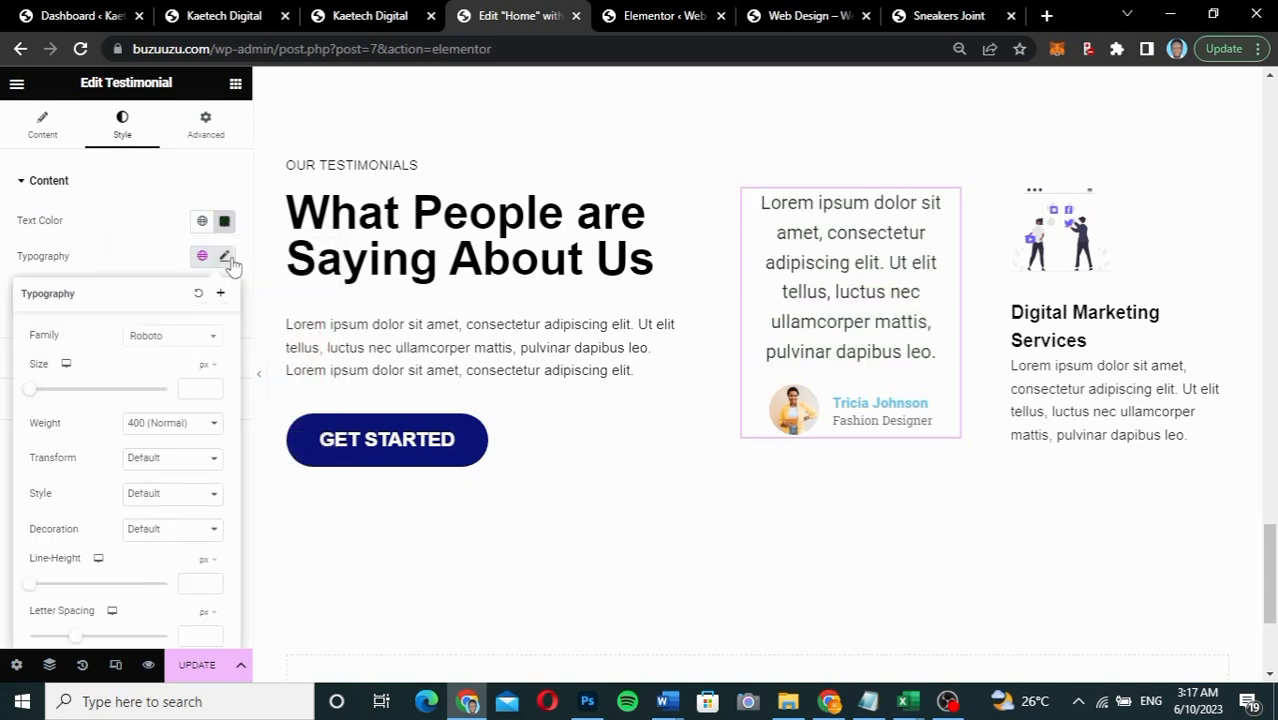
{"action": "left_click", "coordinate": [176, 340]}
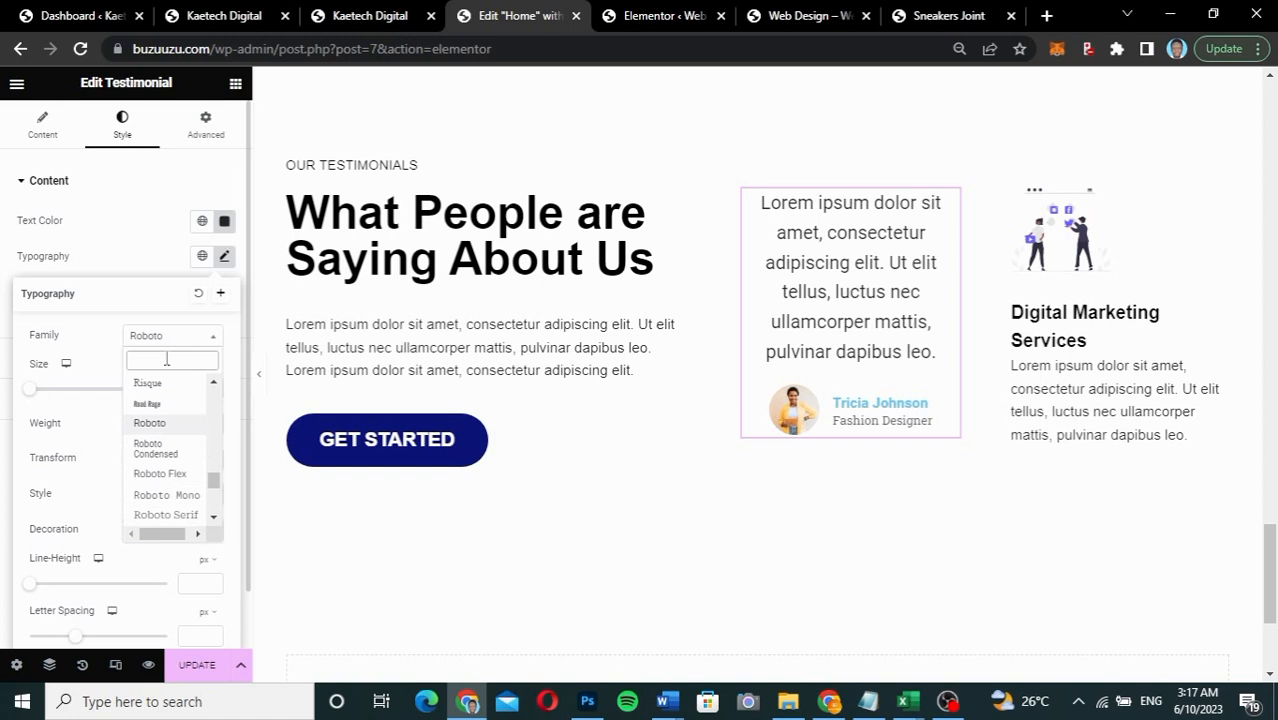
{"action": "type", "text": "arial"}
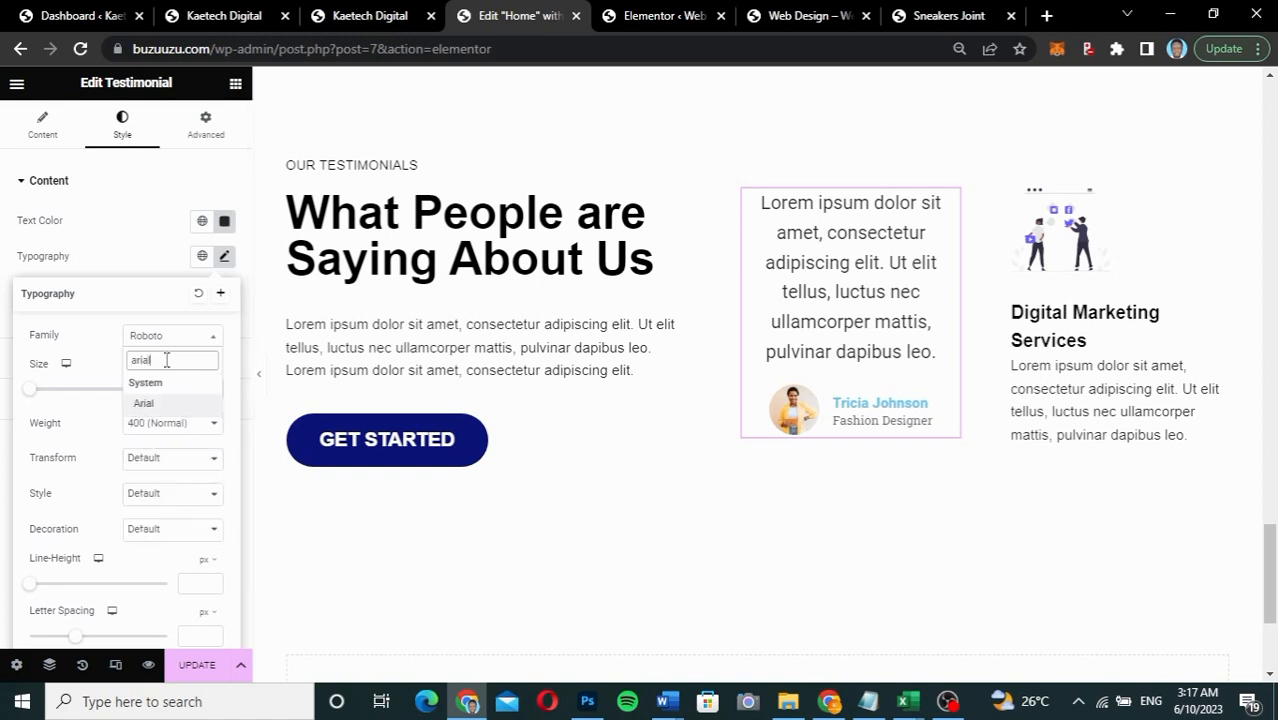
{"action": "left_click", "coordinate": [155, 411]}
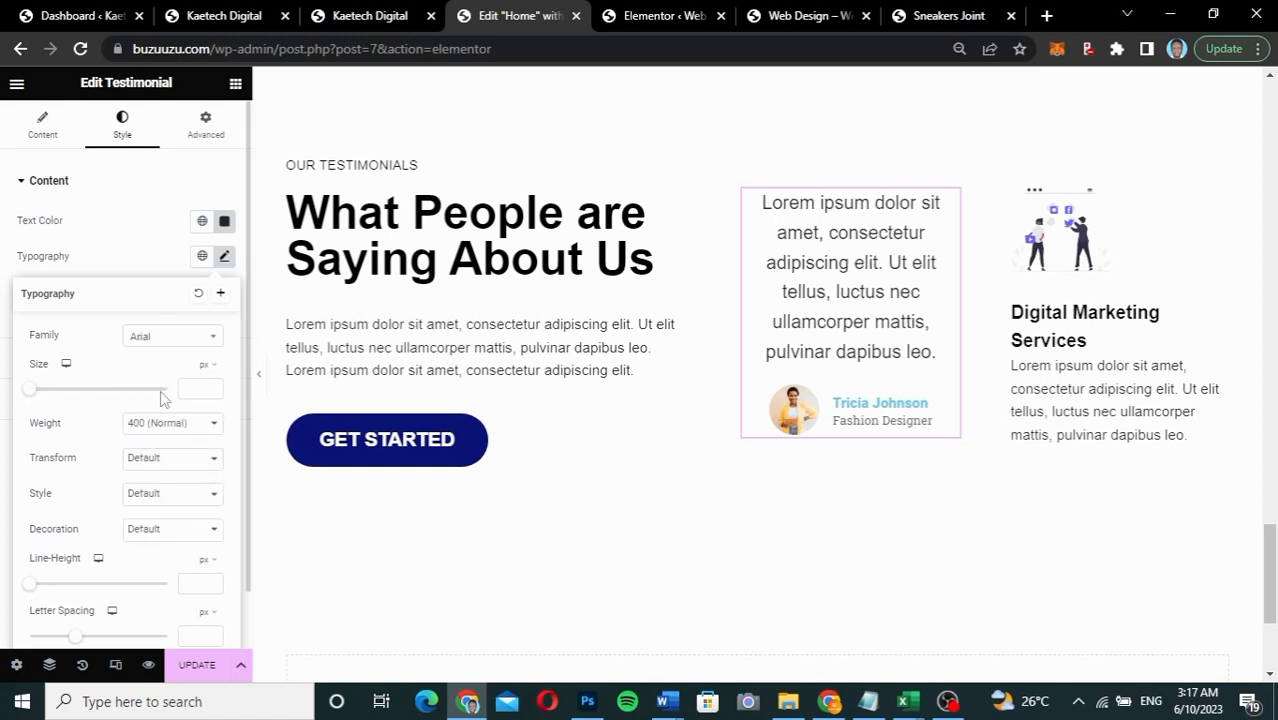
{"action": "left_click", "coordinate": [195, 397]}
{"action": "type", "text": "17"}
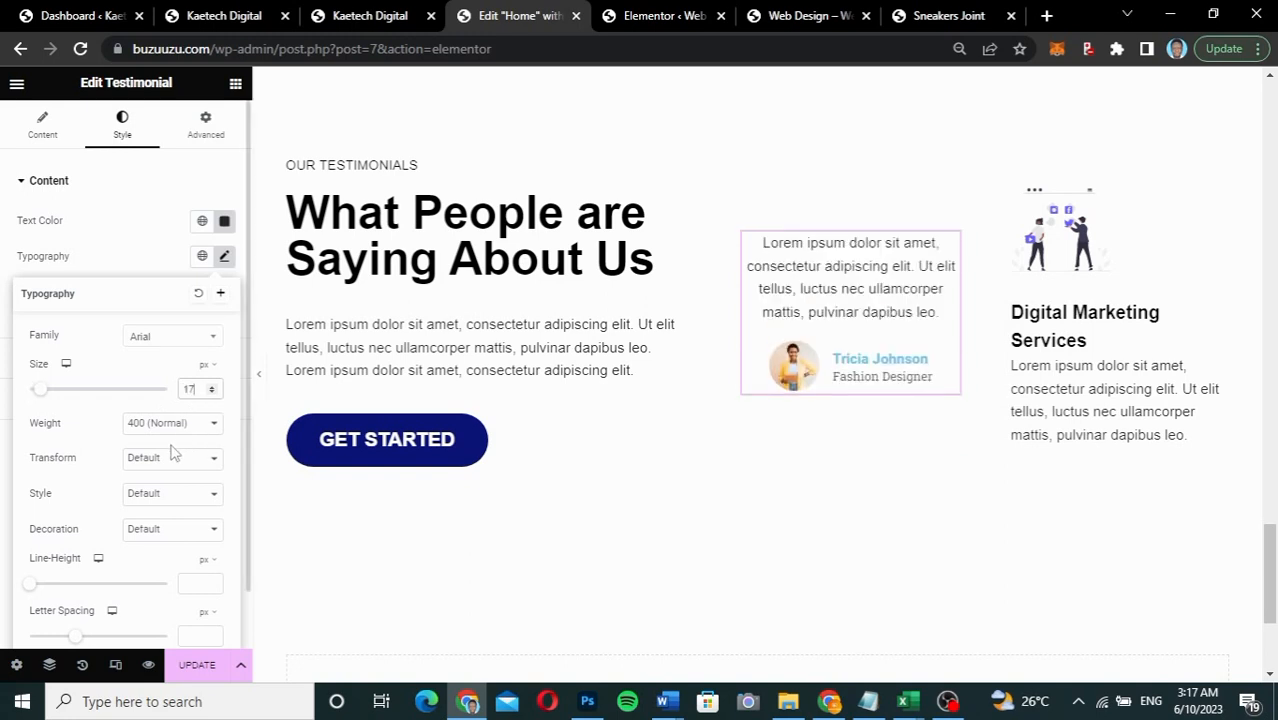
{"action": "left_click", "coordinate": [150, 246]}
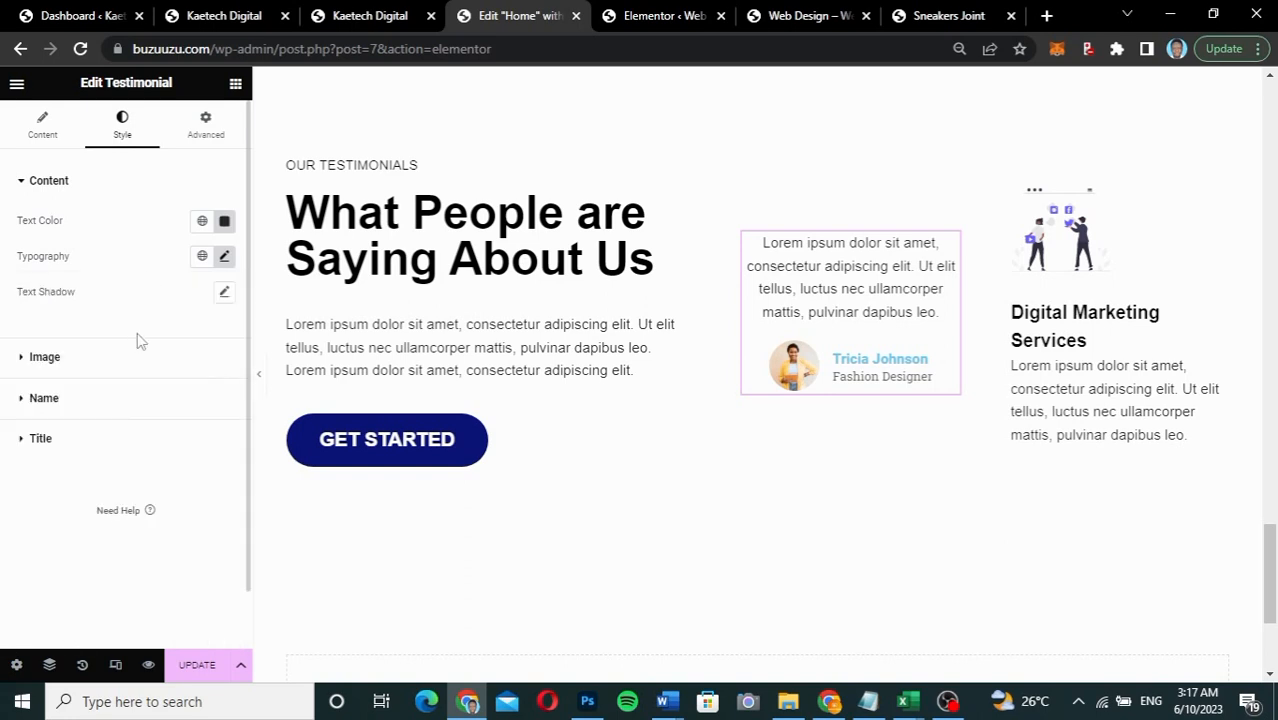
Step: Apply the dark blue global color to the testimonial's name
{"action": "left_click", "coordinate": [110, 408]}
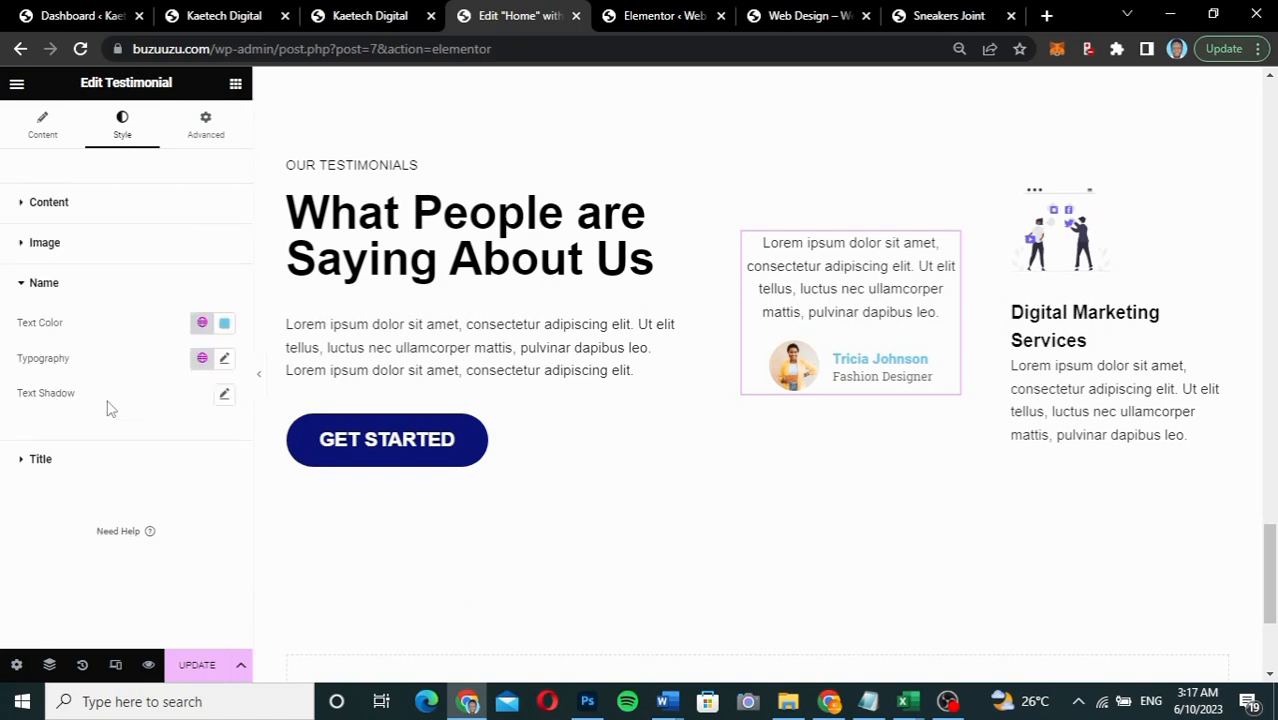
{"action": "left_click", "coordinate": [204, 324]}
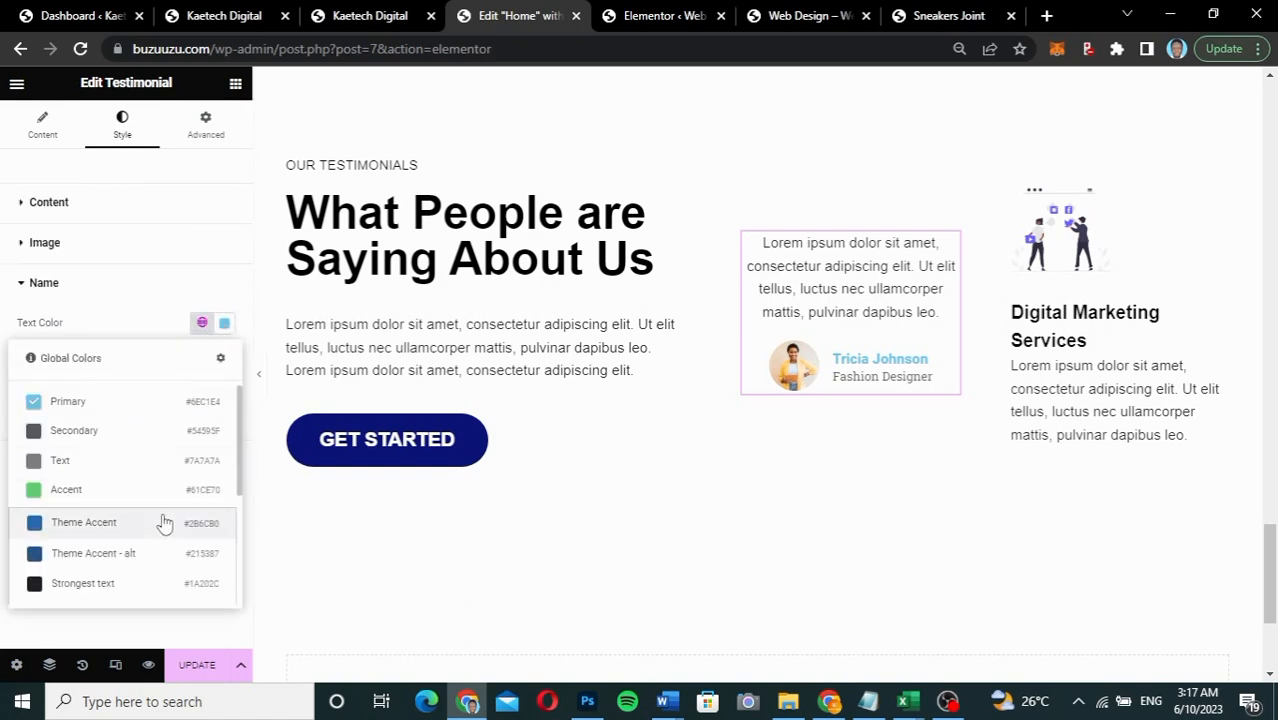
{"action": "scroll", "coordinate": [163, 522], "scroll_direction": "down", "scroll_amount": 3}
{"action": "left_click", "coordinate": [115, 603]}
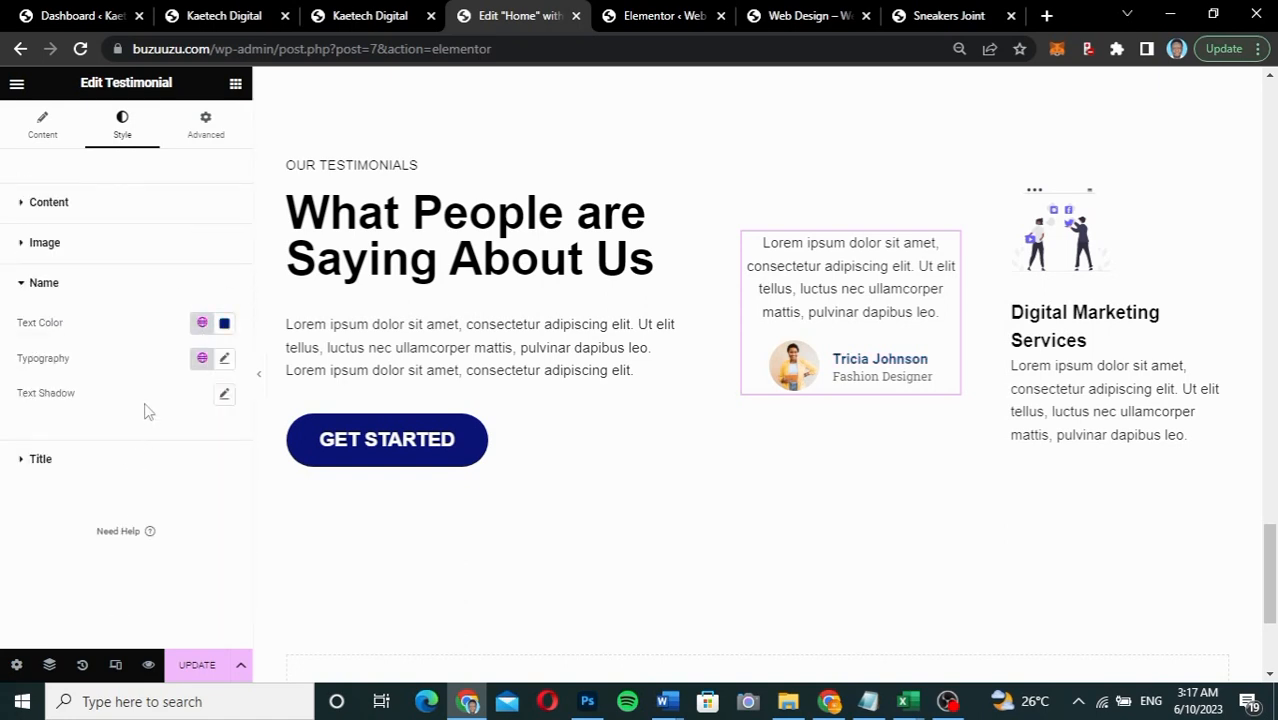
Step: Set the typography of the testimonial's name to Helvetica at 18 px
{"action": "left_click", "coordinate": [224, 360]}
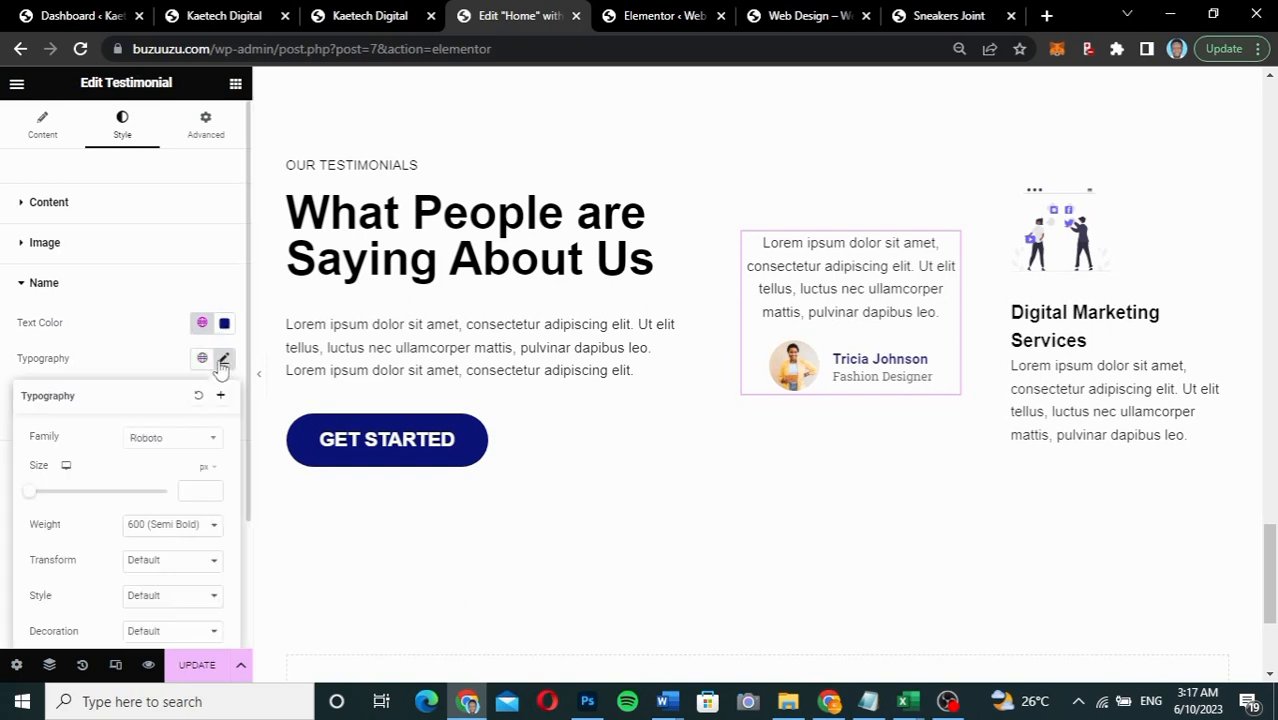
{"action": "left_click", "coordinate": [163, 440]}
{"action": "type", "text": "he"}
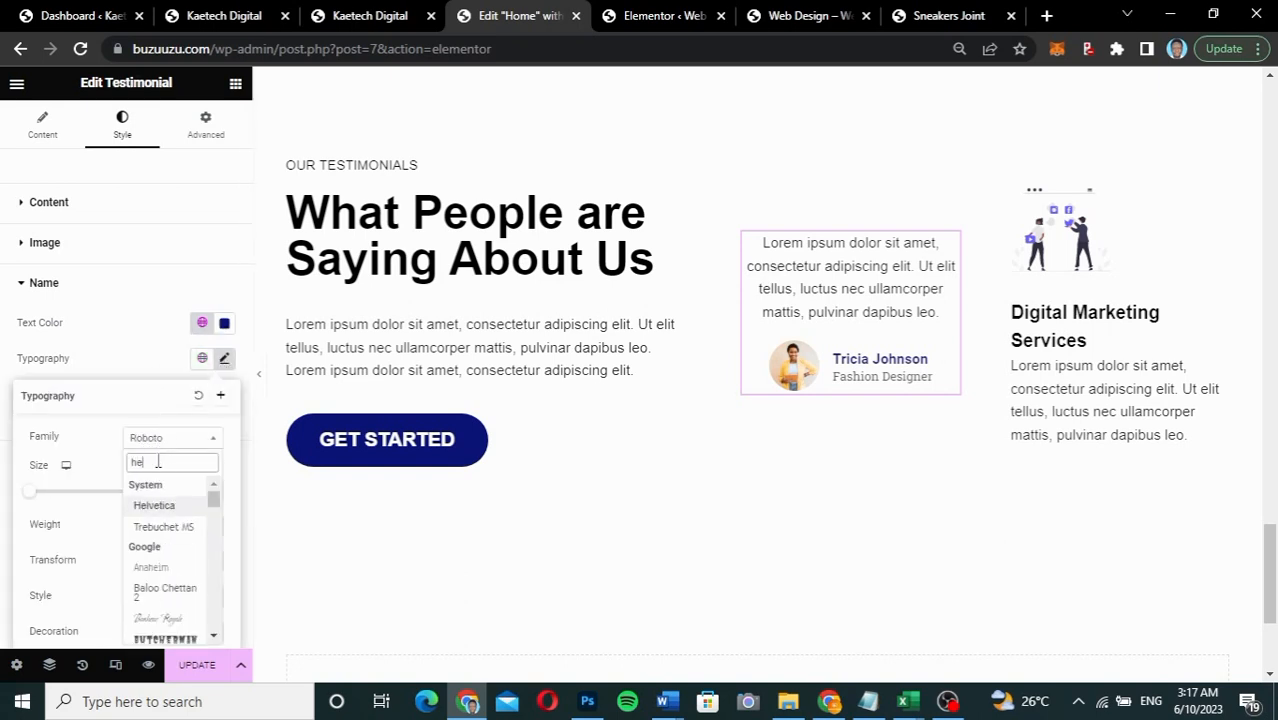
{"action": "type", "text": "lv"}
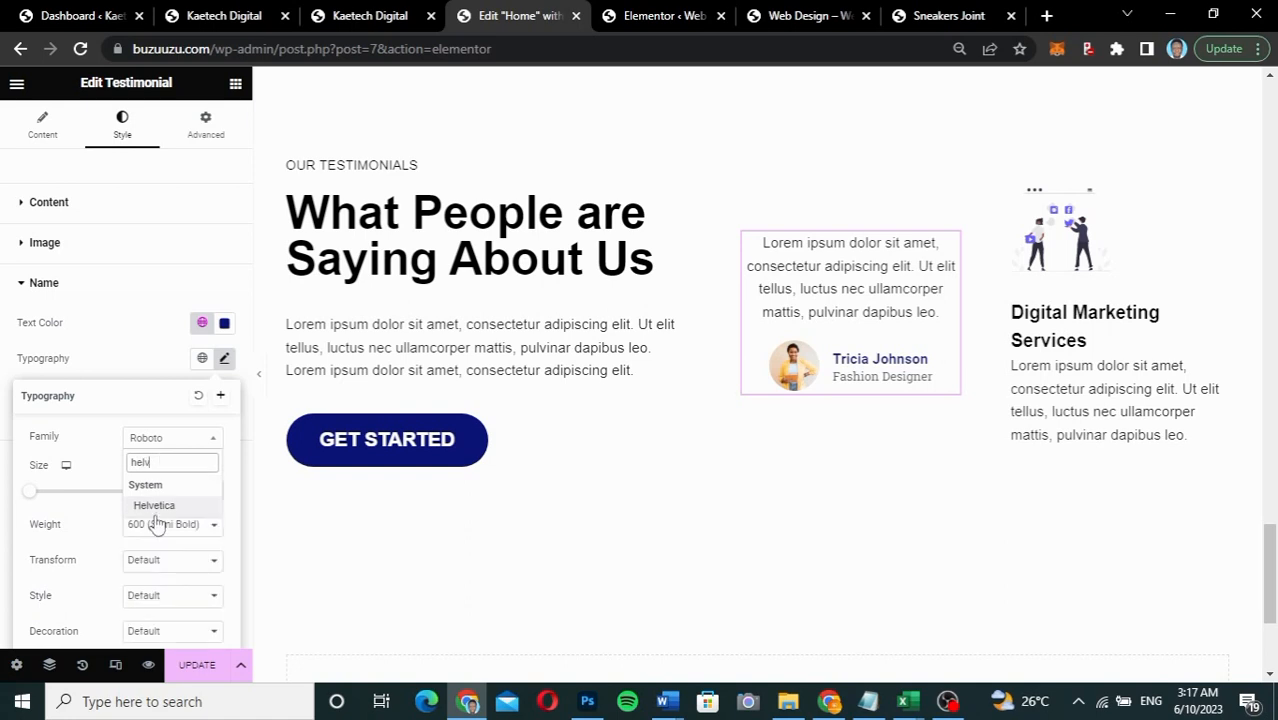
{"action": "left_click", "coordinate": [156, 504]}
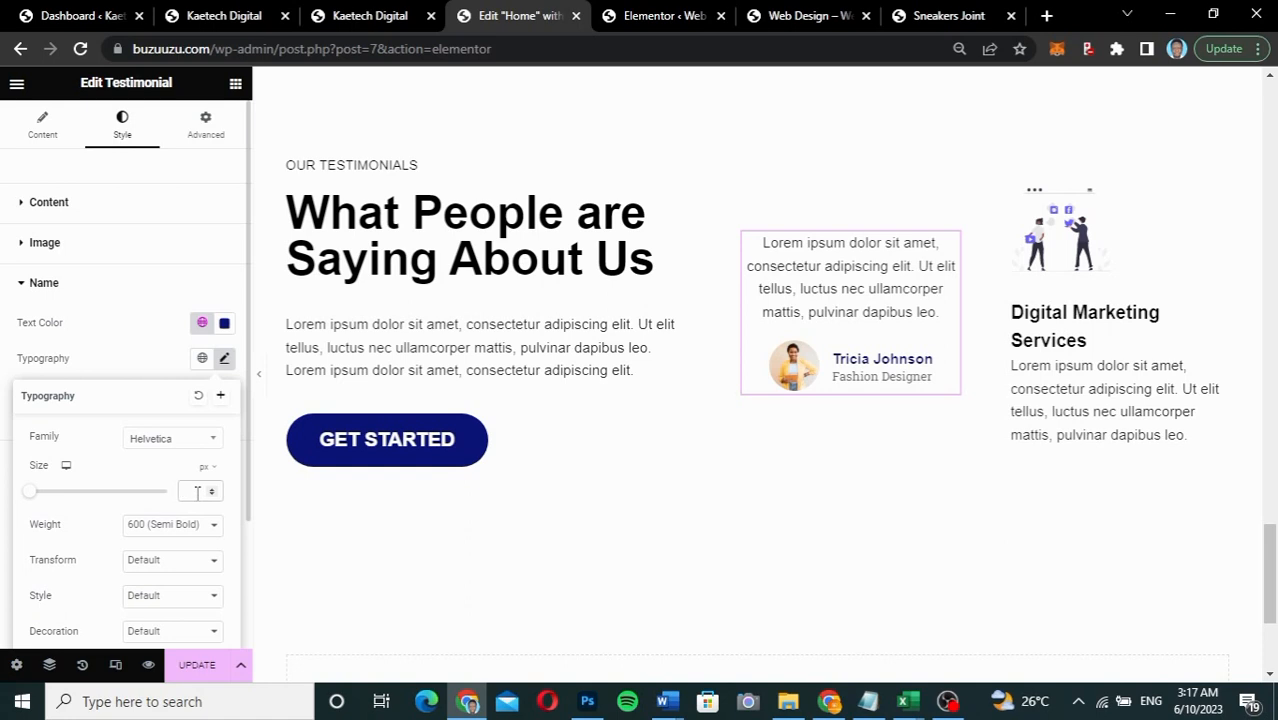
{"action": "type", "text": "25"}
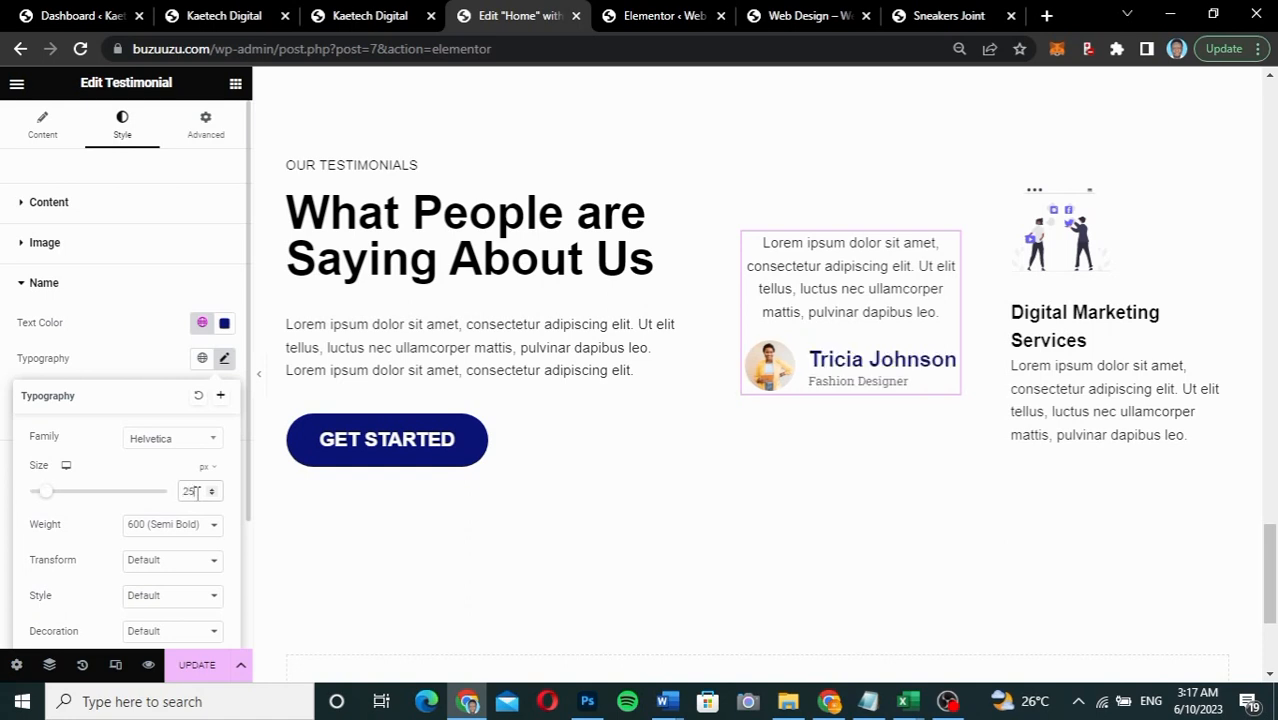
{"action": "key", "text": "BackSpace"}
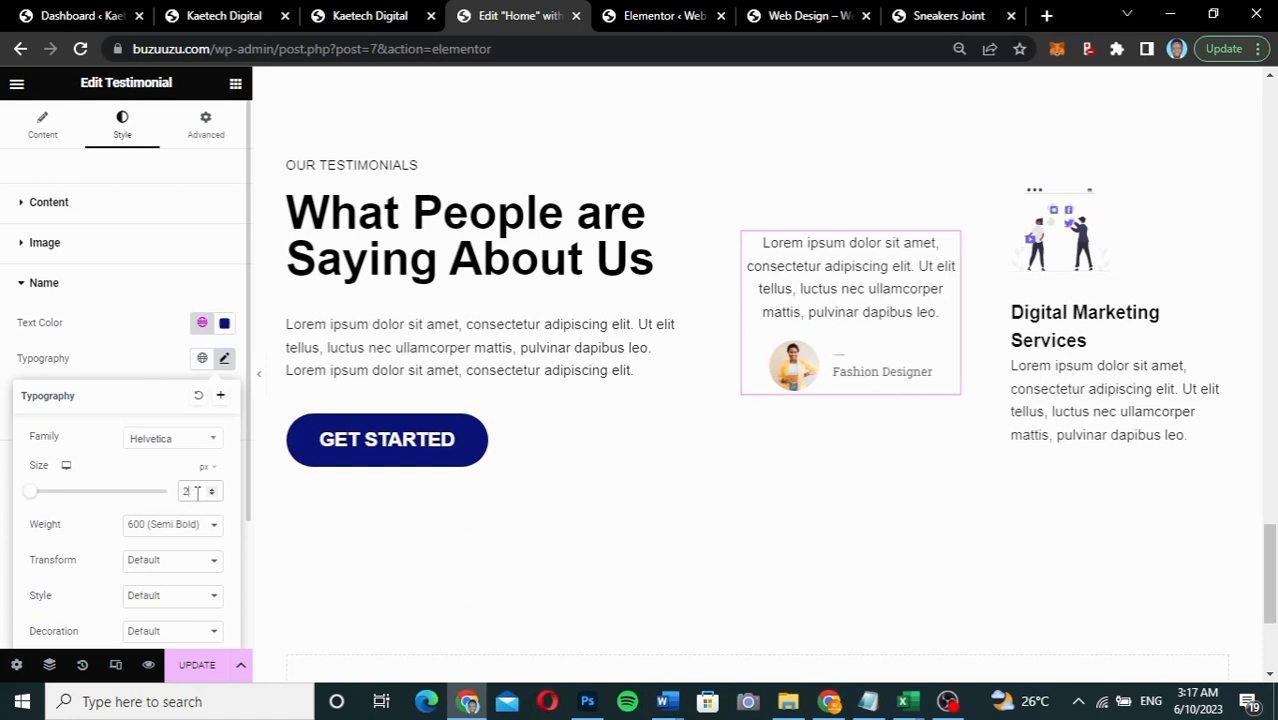
{"action": "type", "text": "0"}
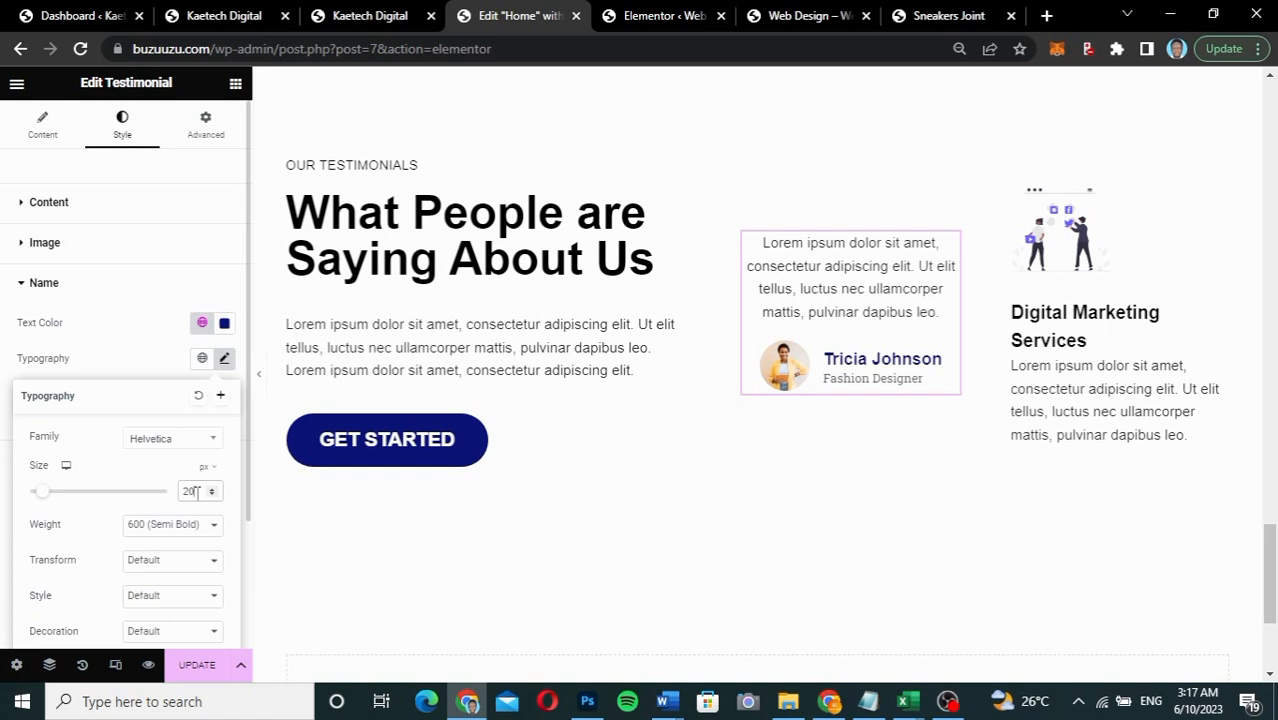
{"action": "key", "text": "BackSpace"}
{"action": "key", "text": "BackSpace"}
{"action": "type", "text": "18"}
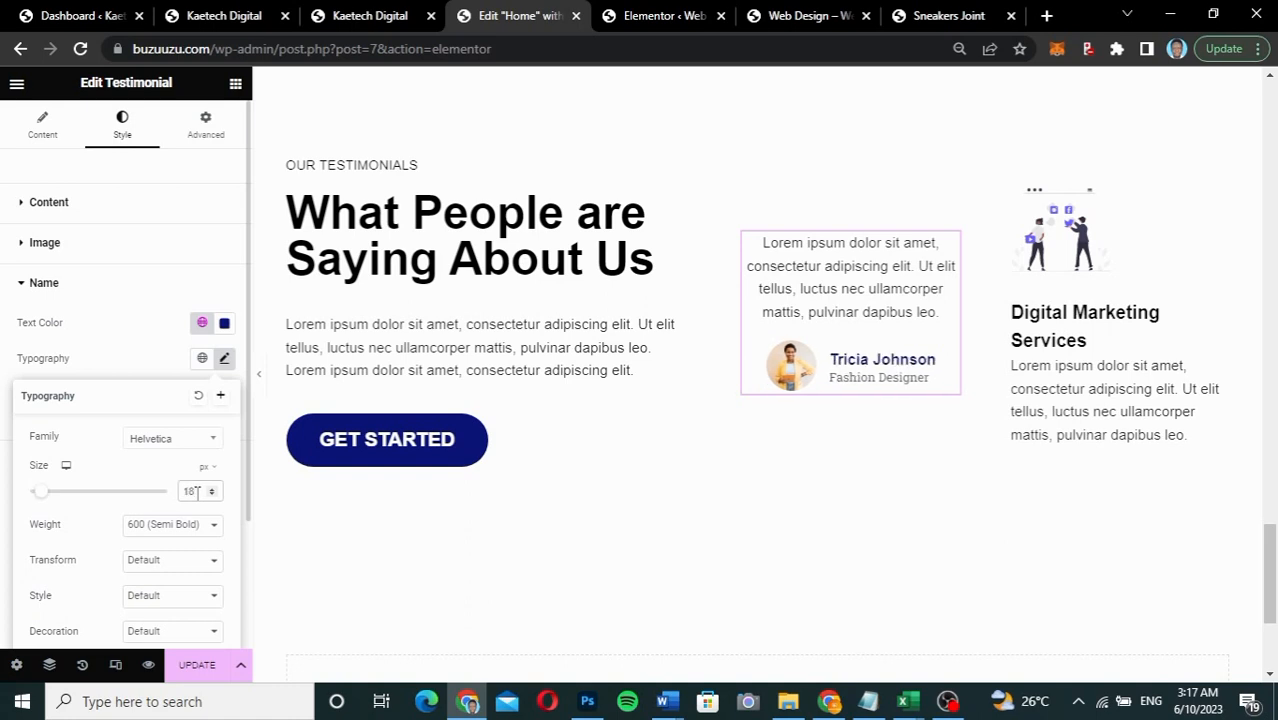
{"action": "left_click", "coordinate": [143, 353]}
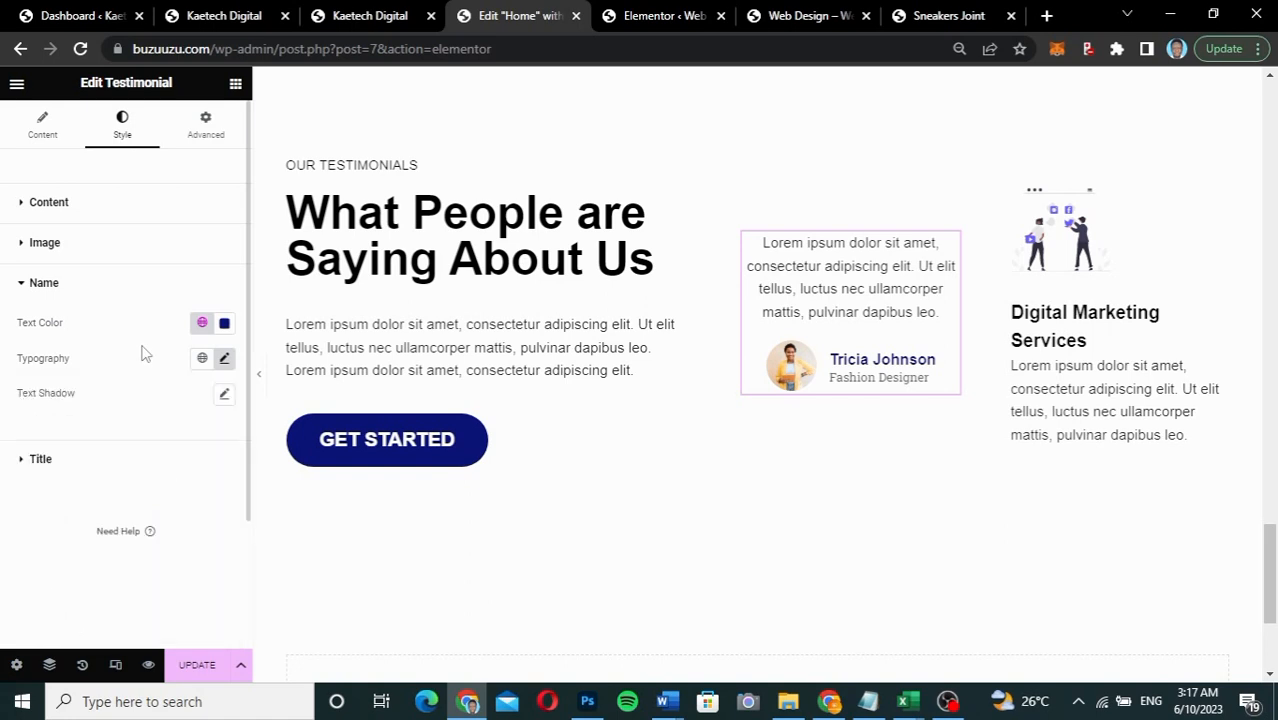
Step: Set the text color of the testimonial's title to #262626
{"action": "left_click", "coordinate": [152, 470]}
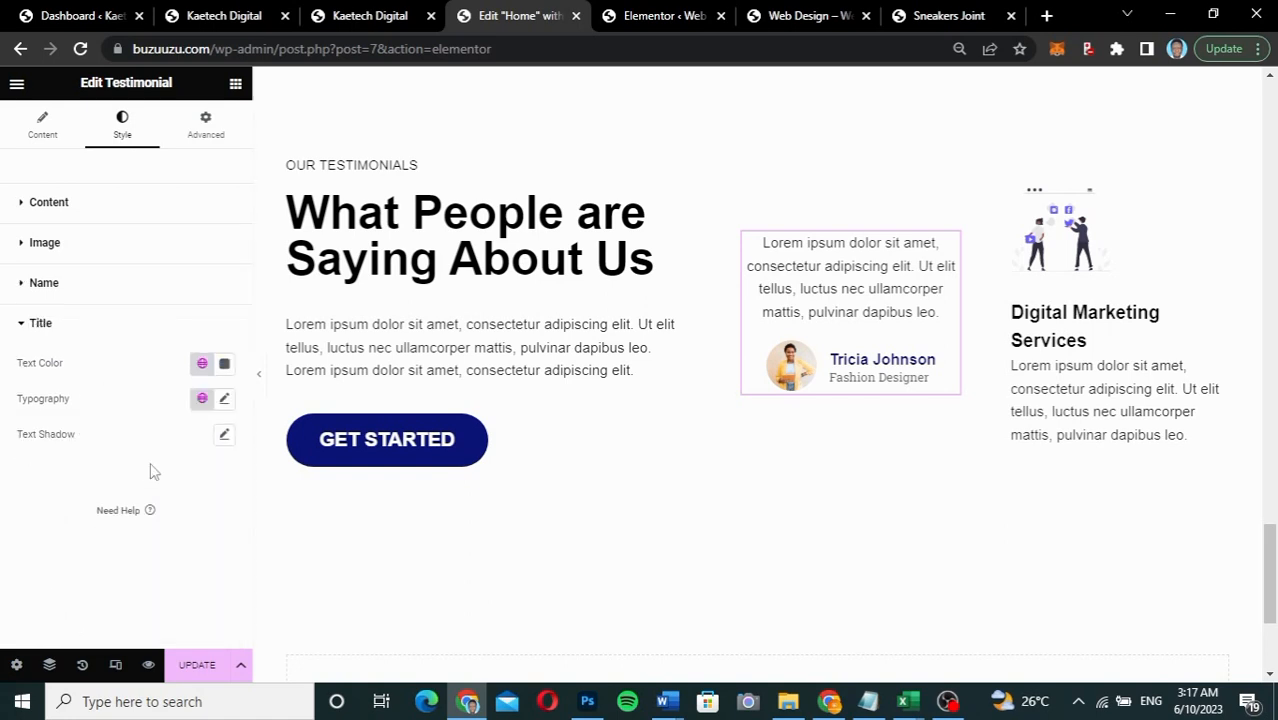
{"action": "left_click", "coordinate": [225, 365]}
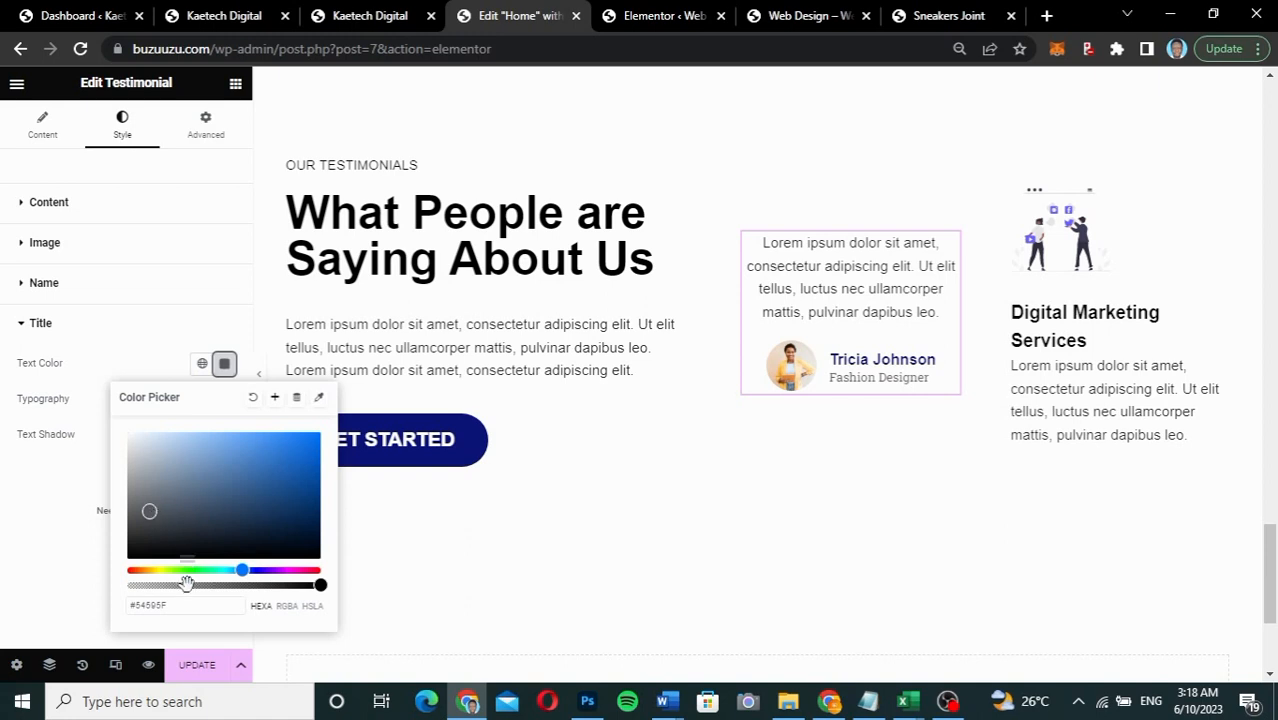
{"action": "left_click_drag", "start_coordinate": [186, 606], "coordinate": [145, 604]}
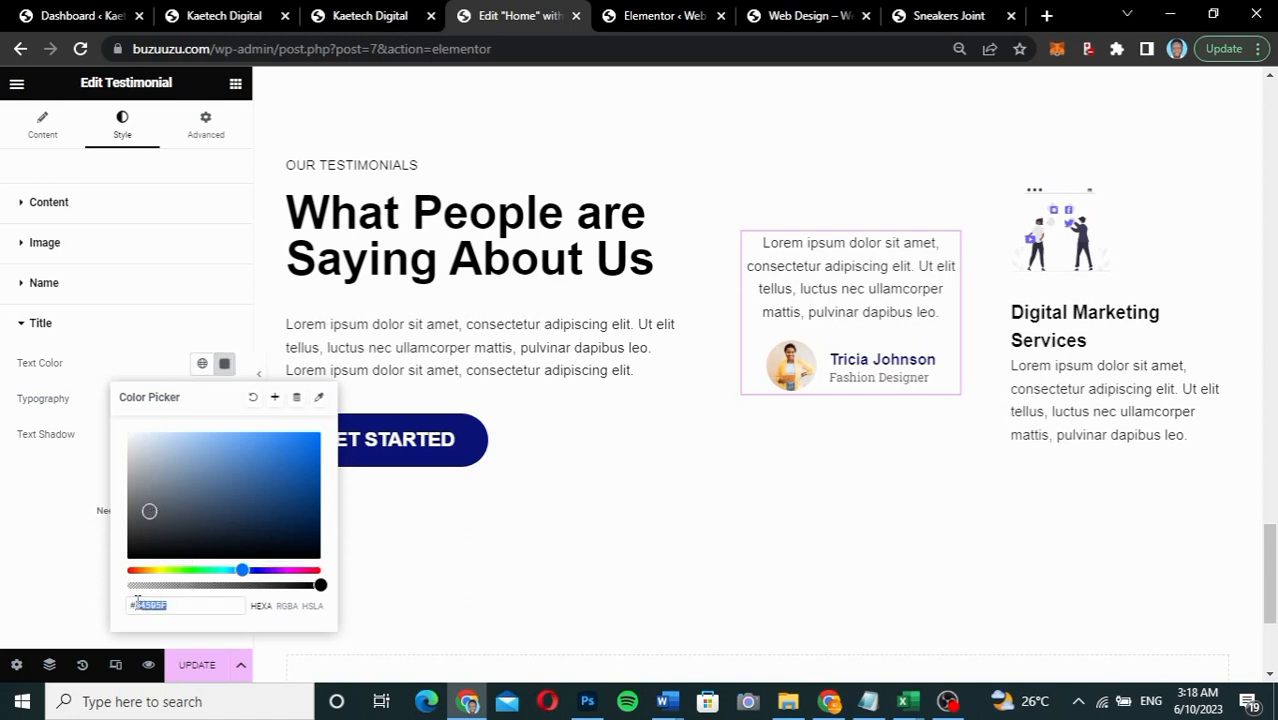
{"action": "type", "text": "282828"}
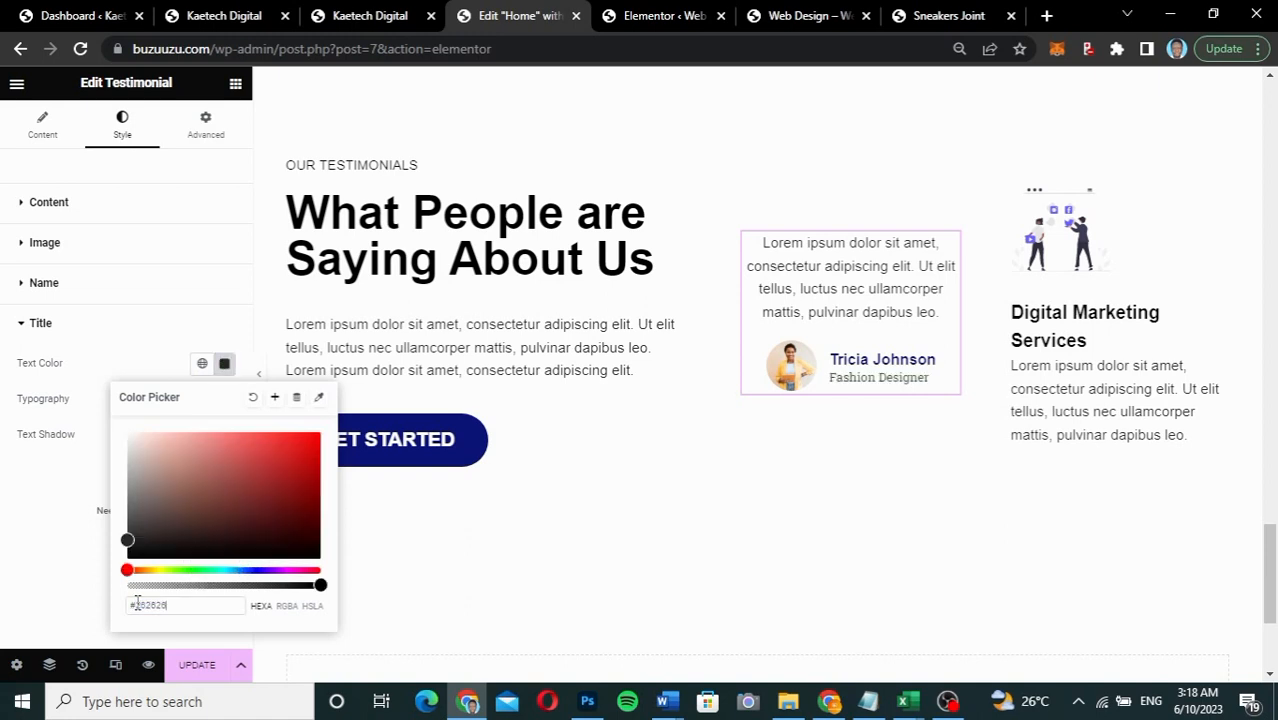
{"action": "left_click", "coordinate": [150, 364]}
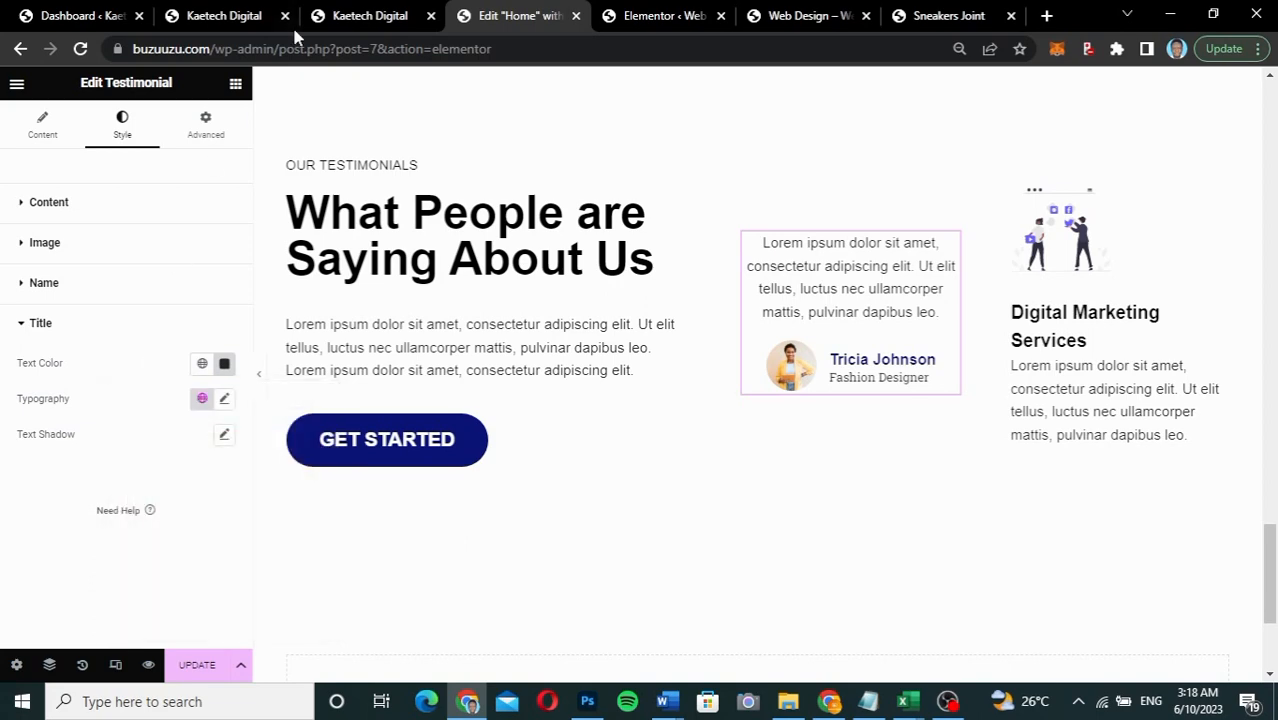
Step: Compare the testimonial with the demo site's version and set the font family of its title to Helvetica
{"action": "left_click", "coordinate": [381, 15]}
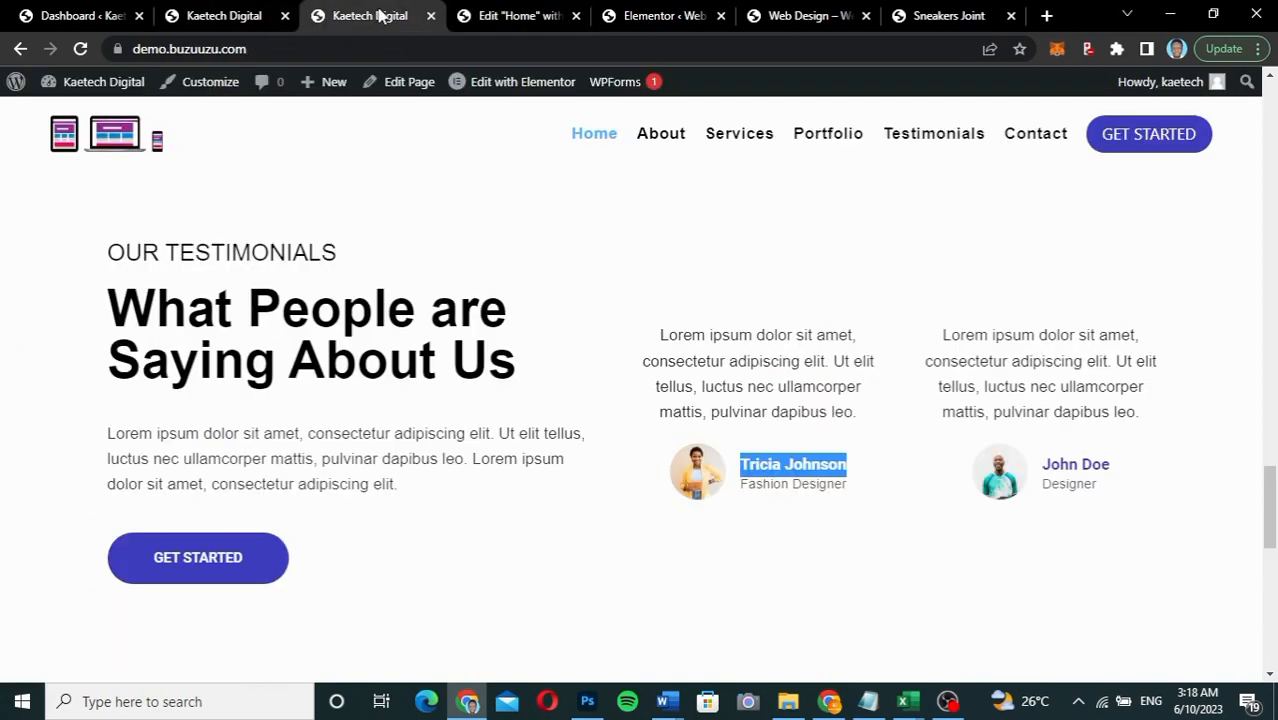
{"action": "left_click", "coordinate": [476, 15]}
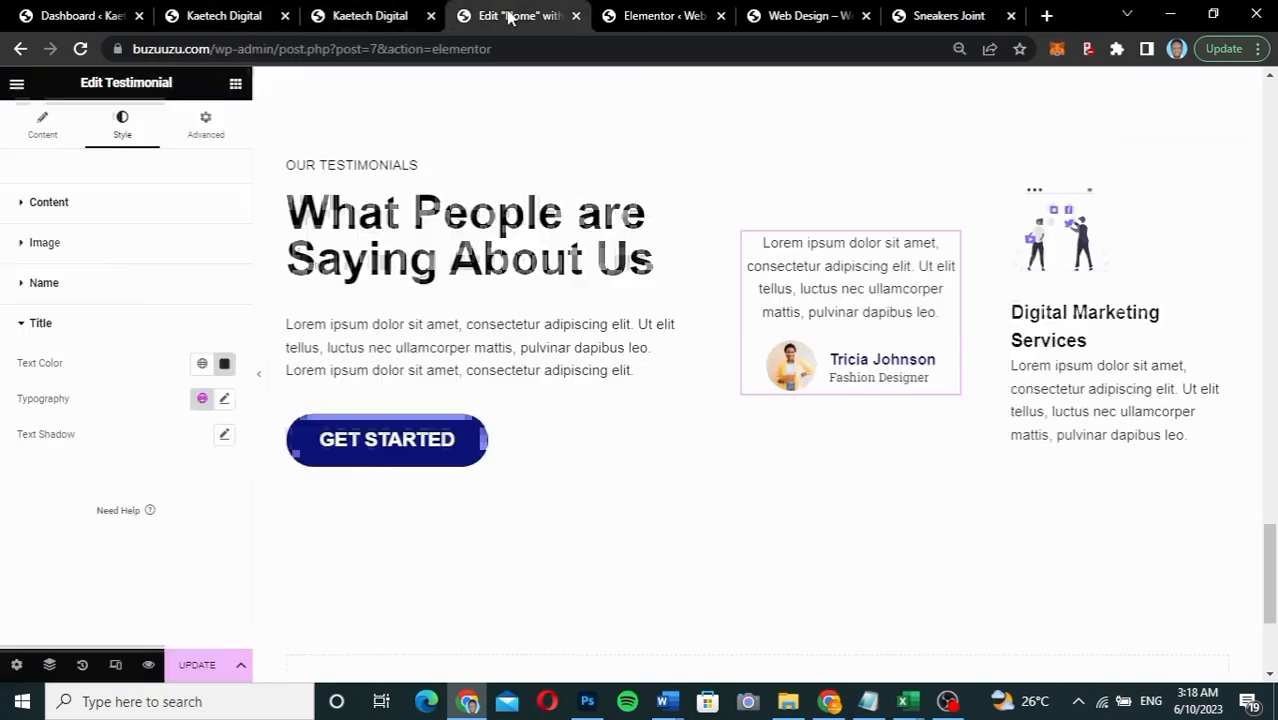
{"action": "left_click", "coordinate": [224, 398]}
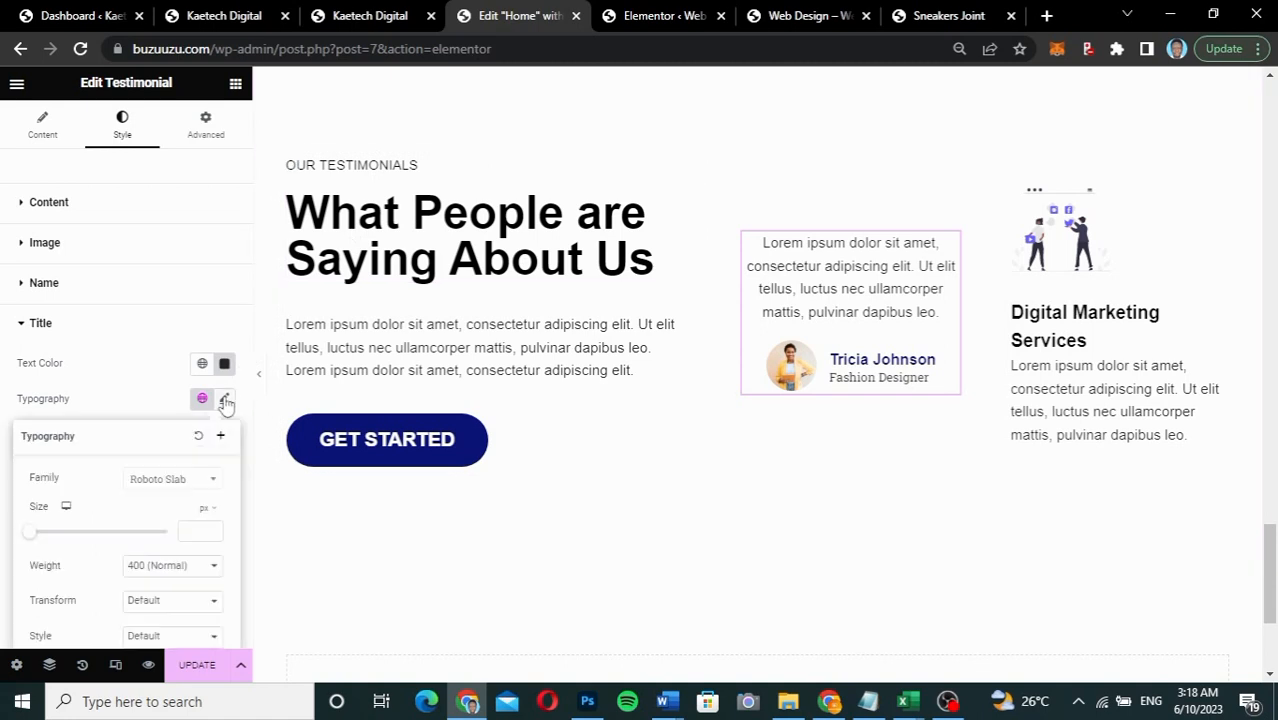
{"action": "left_click", "coordinate": [180, 486]}
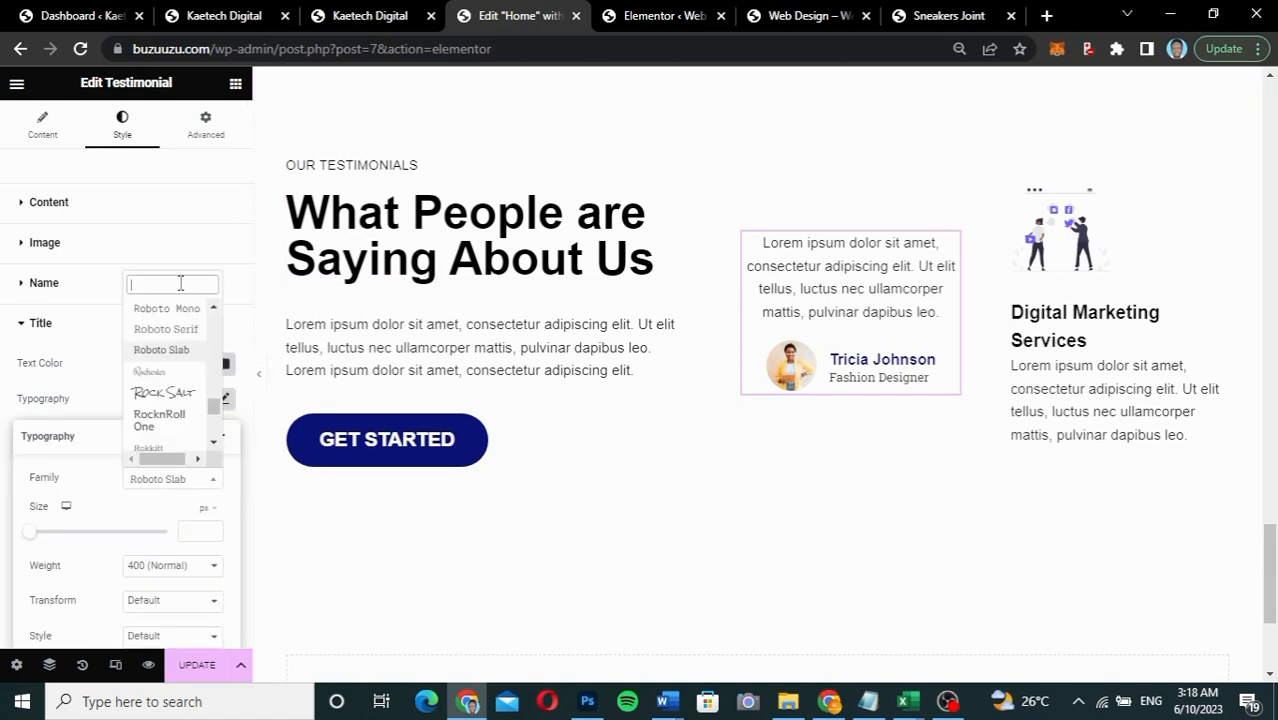
{"action": "type", "text": "hel"}
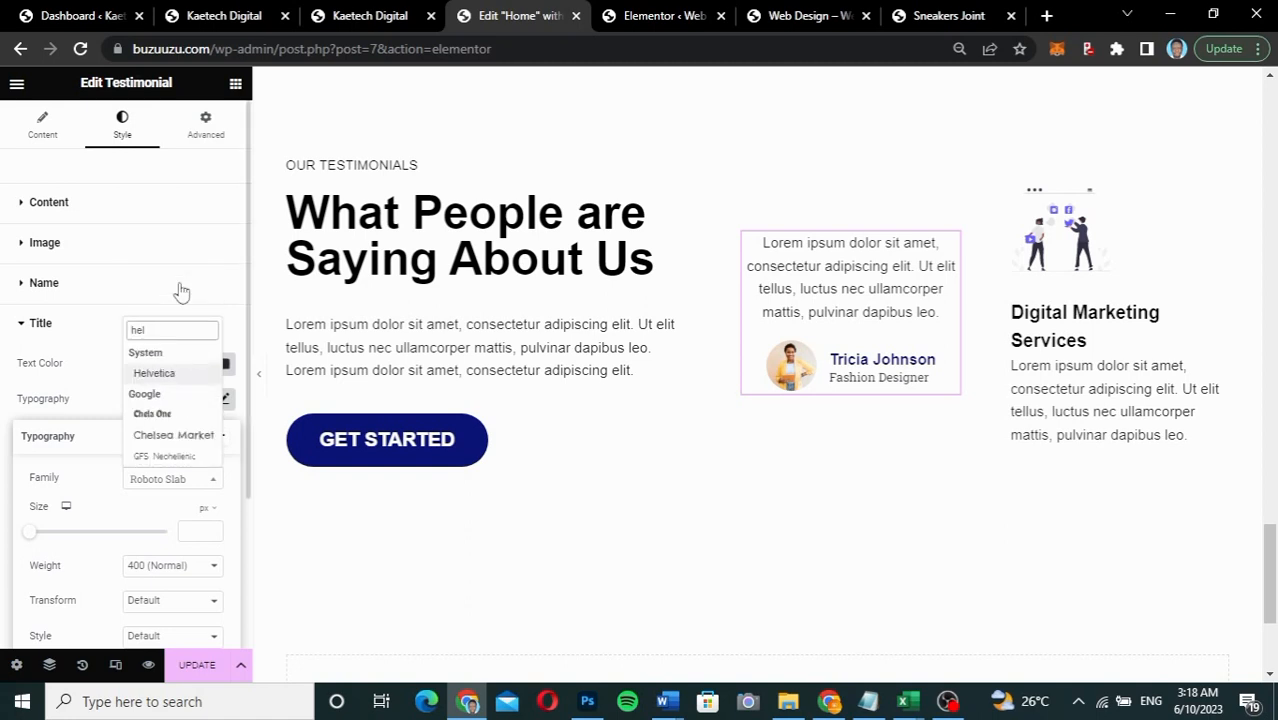
{"action": "left_click", "coordinate": [172, 373]}
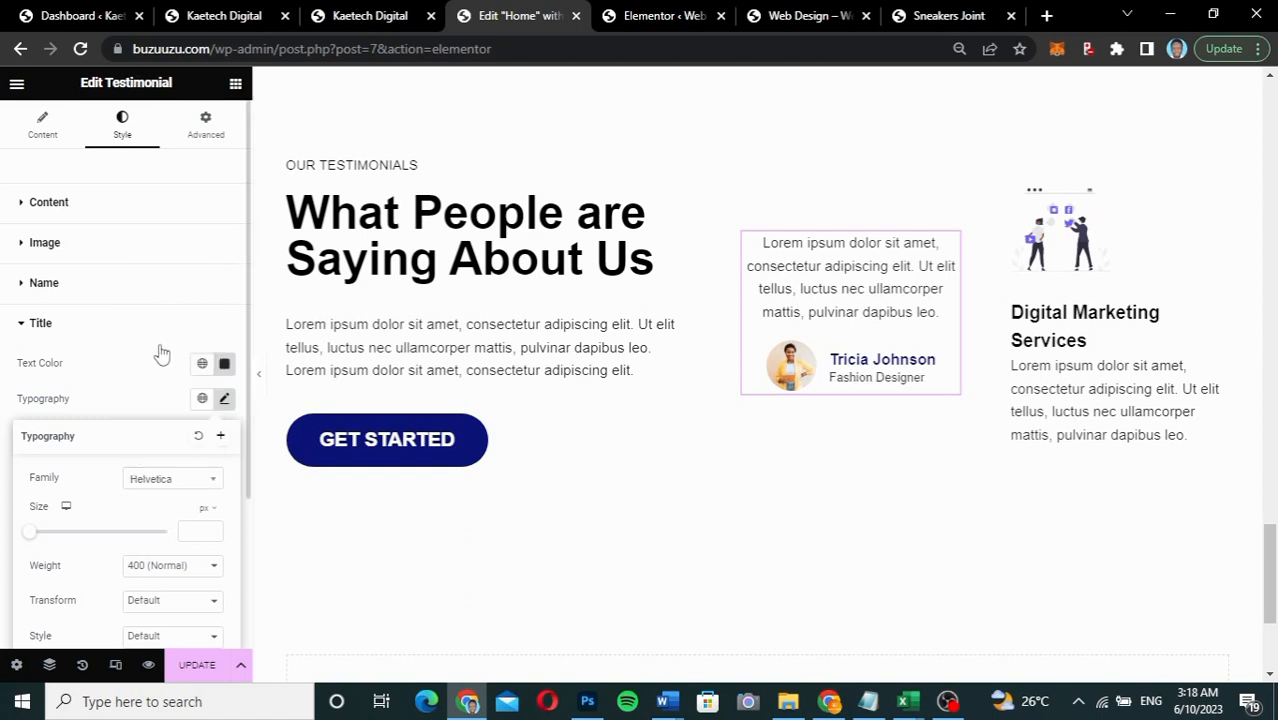
{"action": "left_click", "coordinate": [163, 335]}
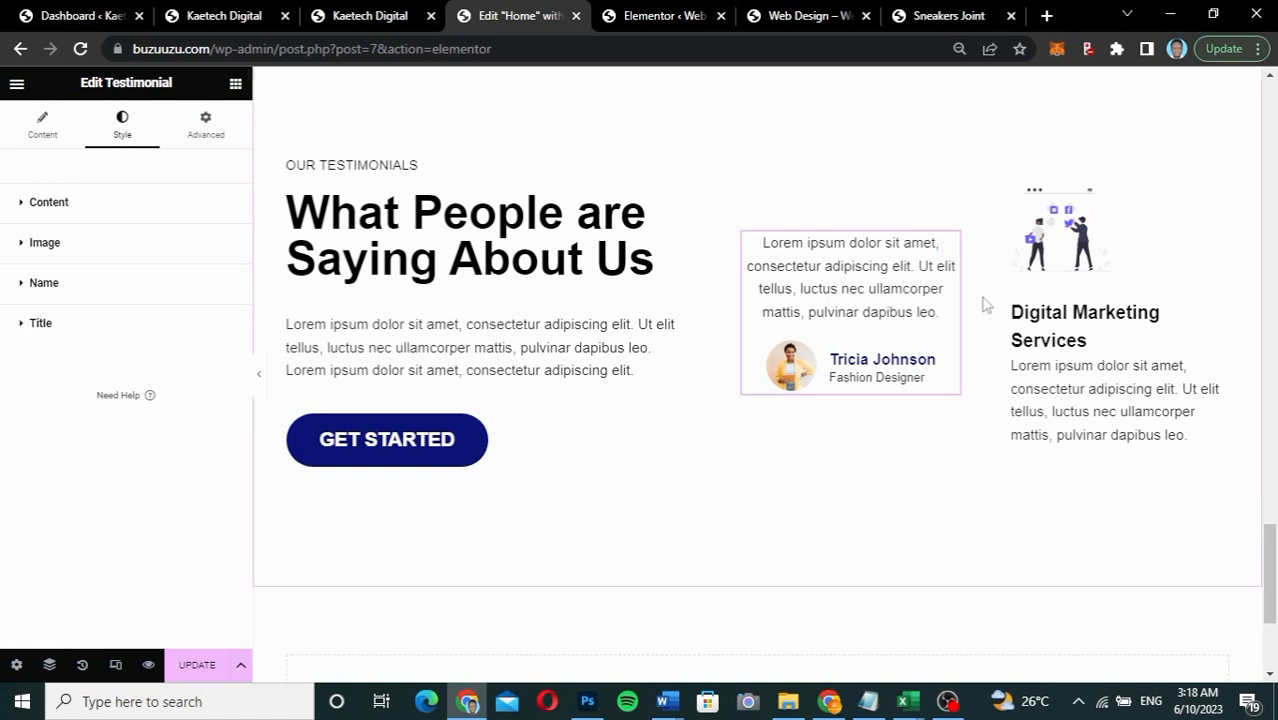
Step: Delete the Digital Marketing Services icon box beside the testimonial and paste a copy of the first testimonial into its emptied container
{"action": "mouse_move", "coordinate": [916, 298]}
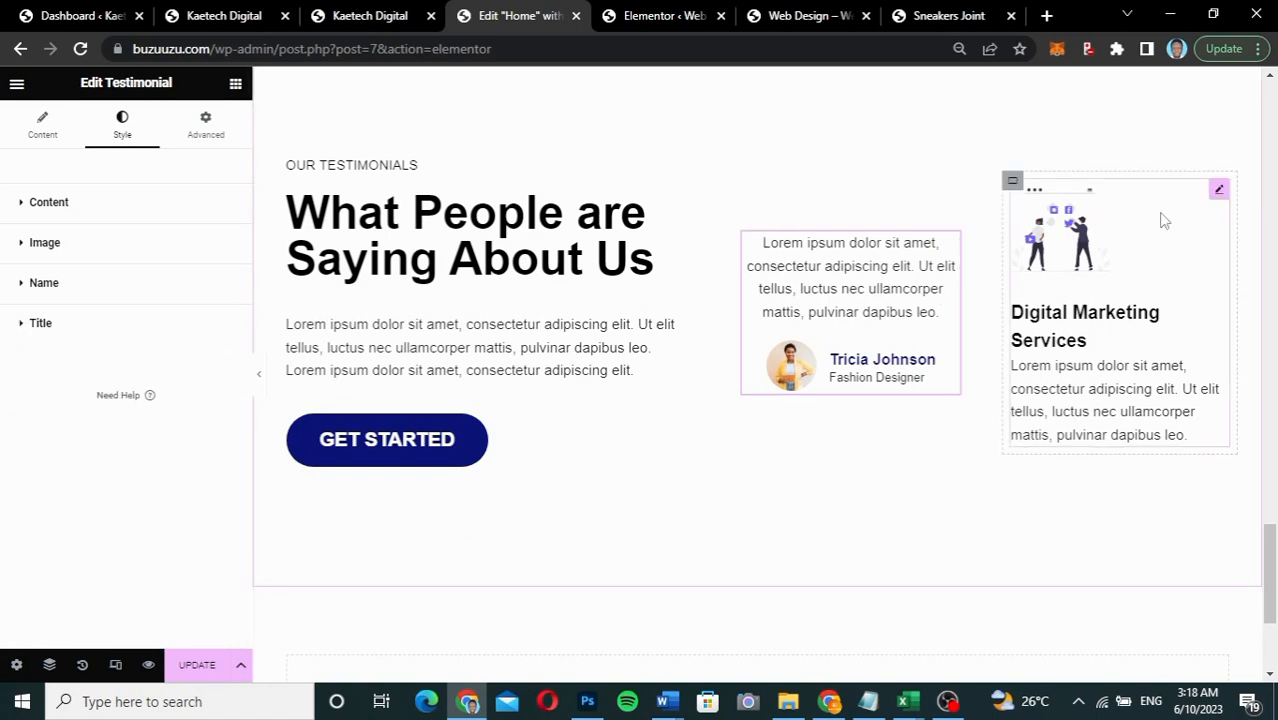
{"action": "right_click", "coordinate": [1218, 193]}
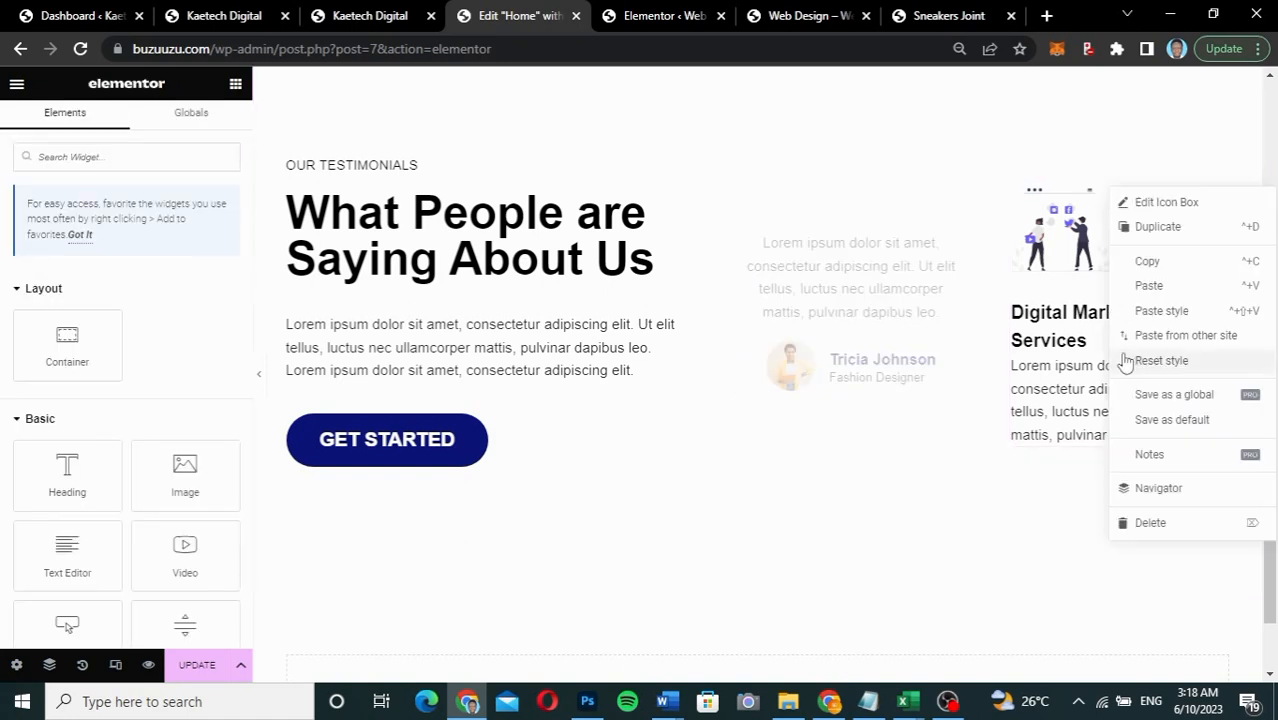
{"action": "left_click", "coordinate": [1145, 523]}
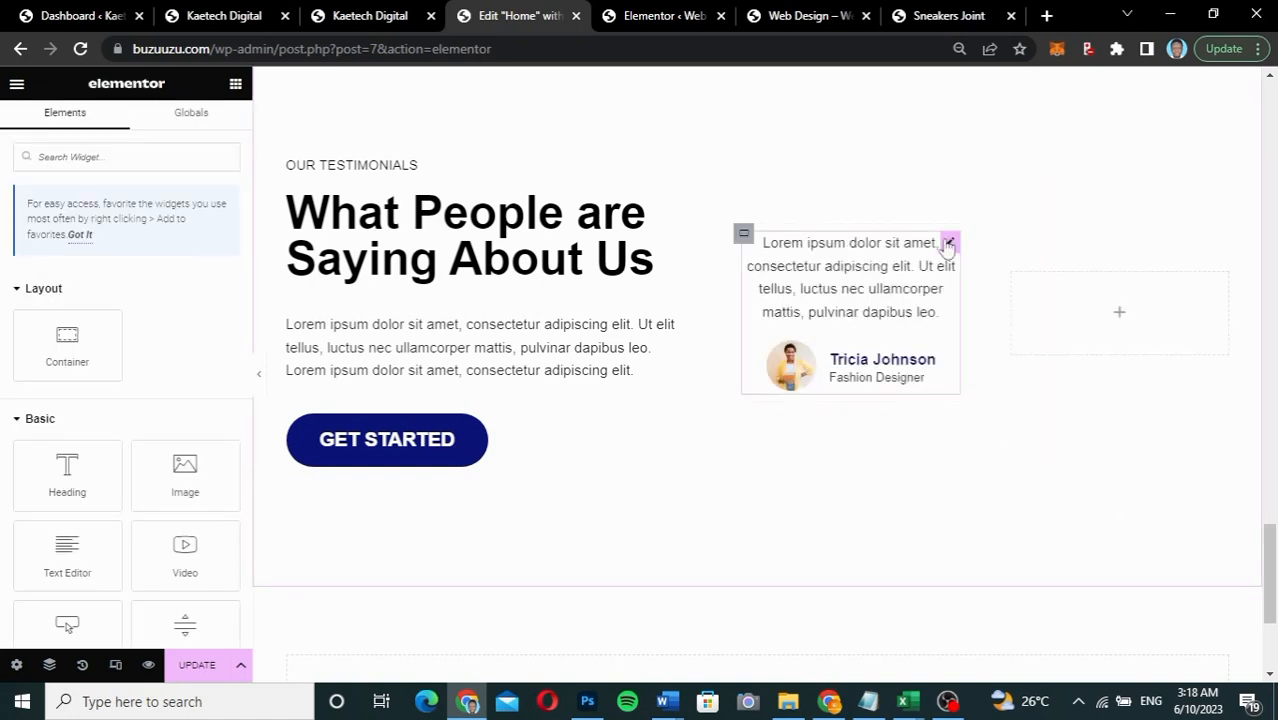
{"action": "right_click", "coordinate": [950, 246]}
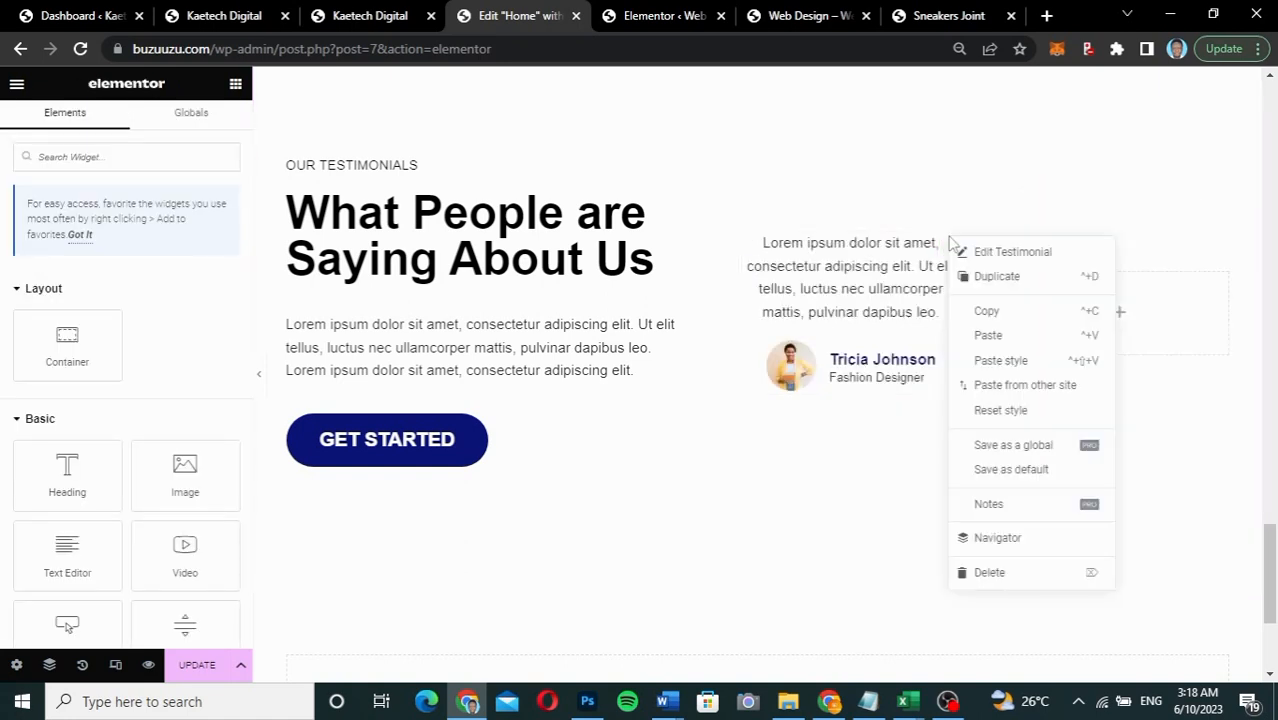
{"action": "left_click", "coordinate": [997, 313]}
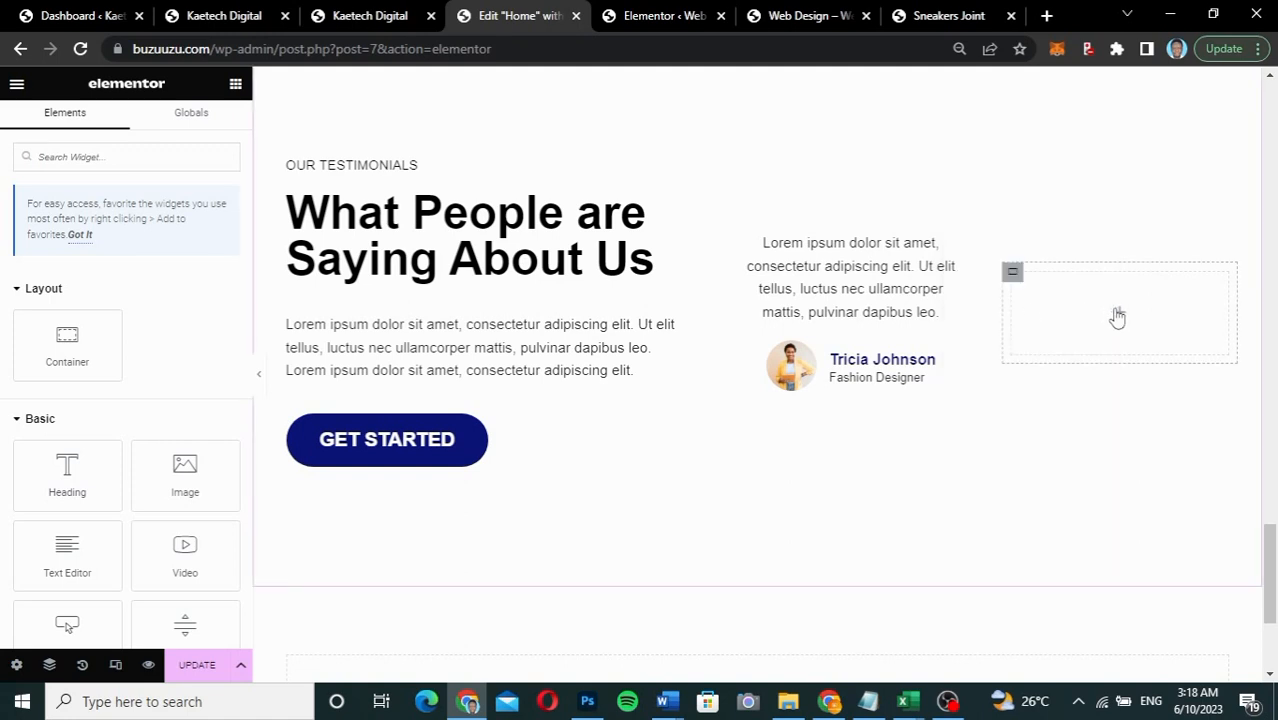
{"action": "right_click", "coordinate": [1122, 316]}
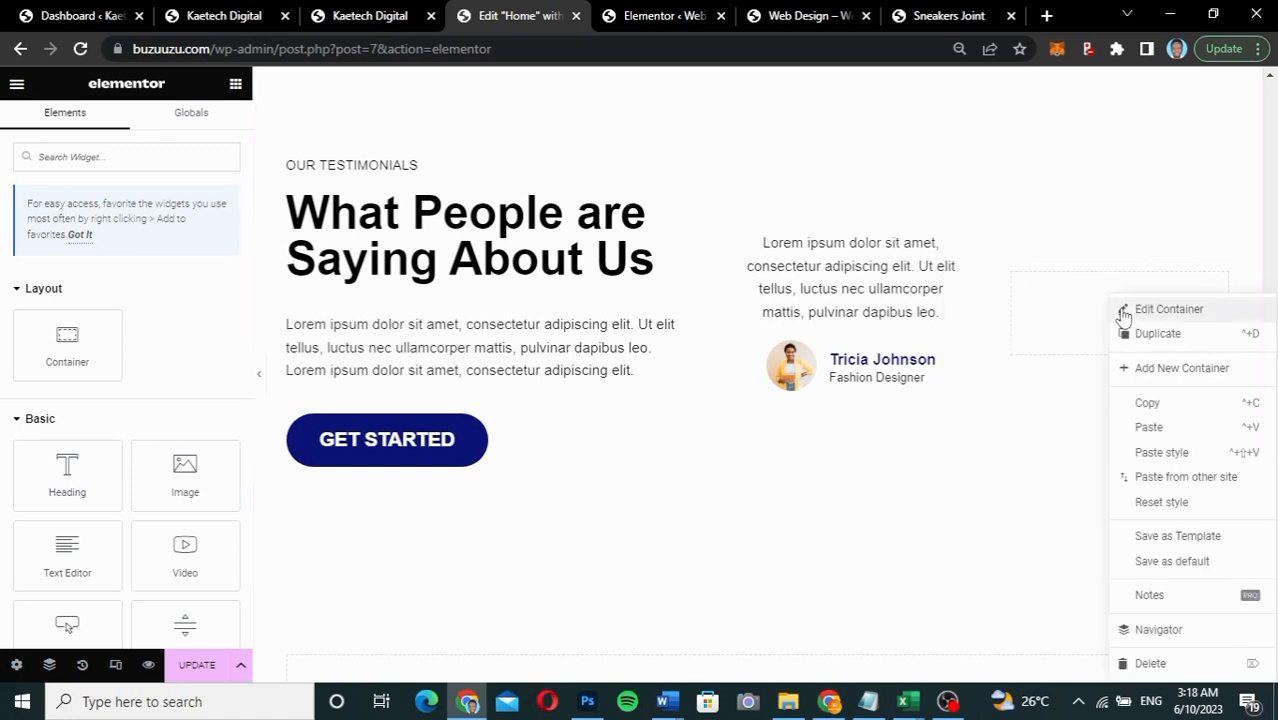
{"action": "left_click", "coordinate": [1150, 428]}
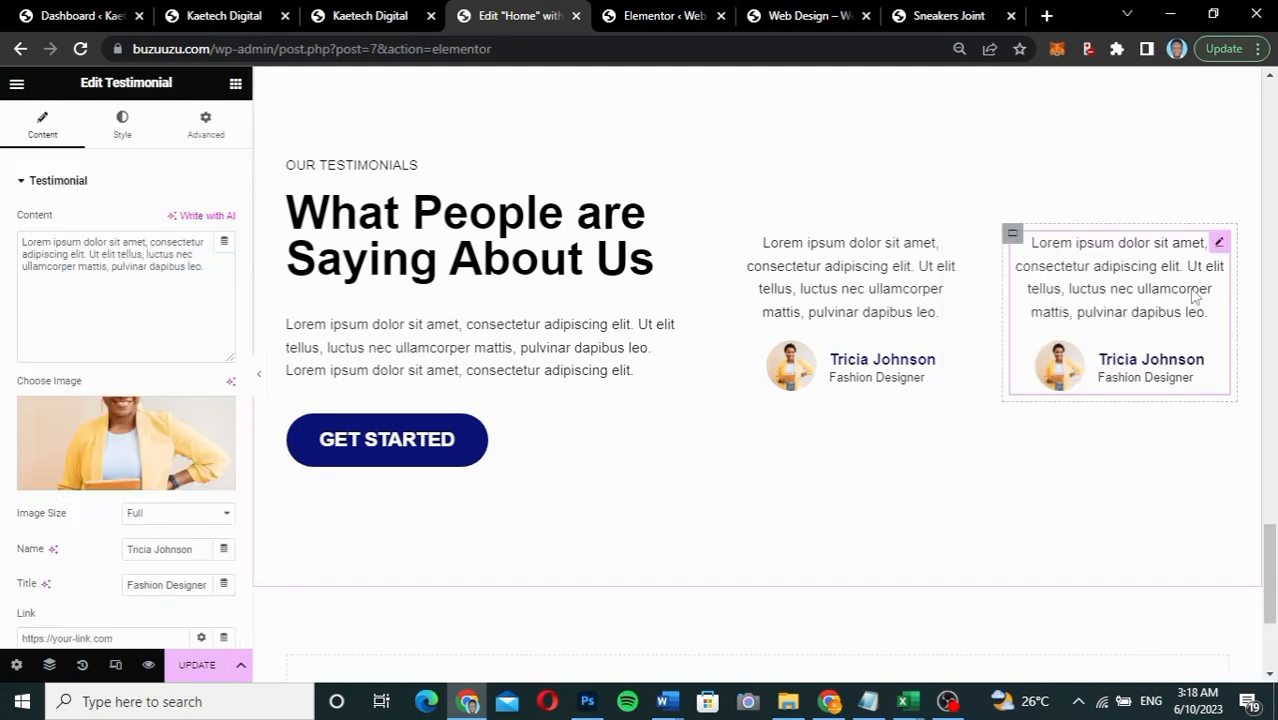
Step: Replace the copied testimonial's image with the media library photo of the man in the green and white jersey
{"action": "left_click", "coordinate": [150, 440]}
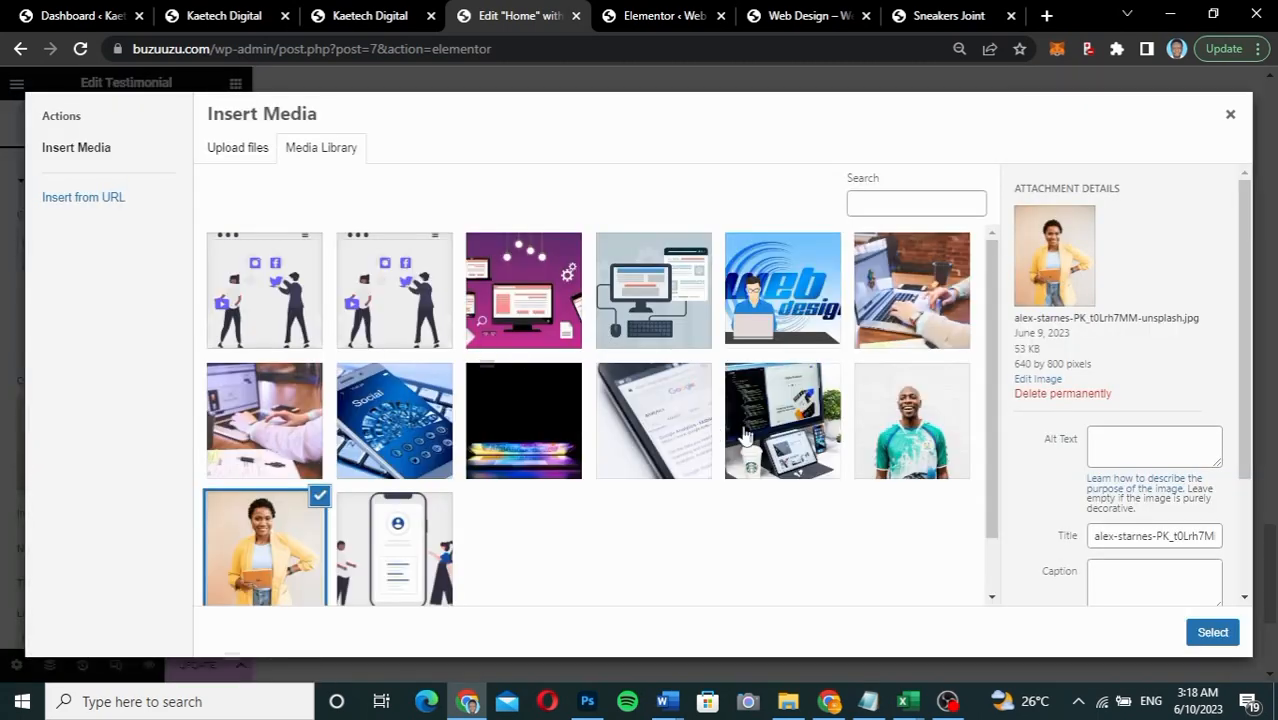
{"action": "left_click", "coordinate": [858, 450]}
{"action": "left_click", "coordinate": [1212, 632]}
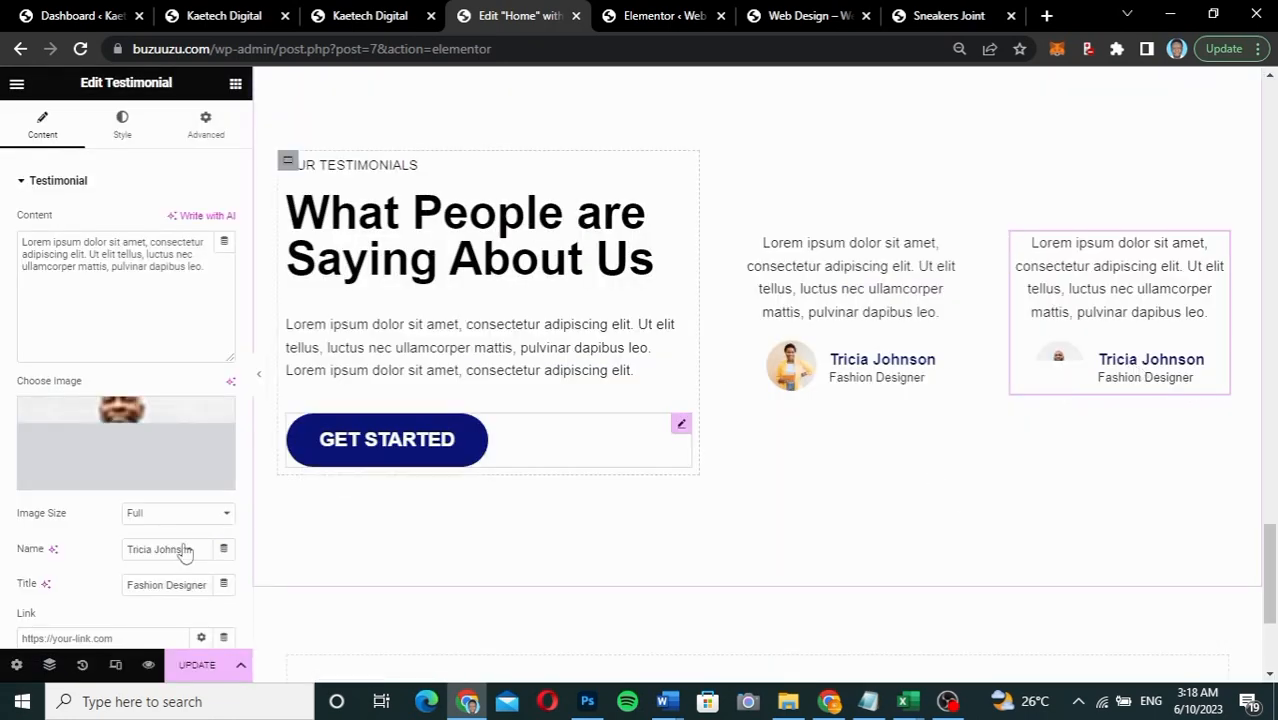
Step: Enter the second client's full name, shorten the title to Designer, and compare the testimonial with the demo site
{"action": "left_click_drag", "start_coordinate": [194, 550], "coordinate": [82, 557]}
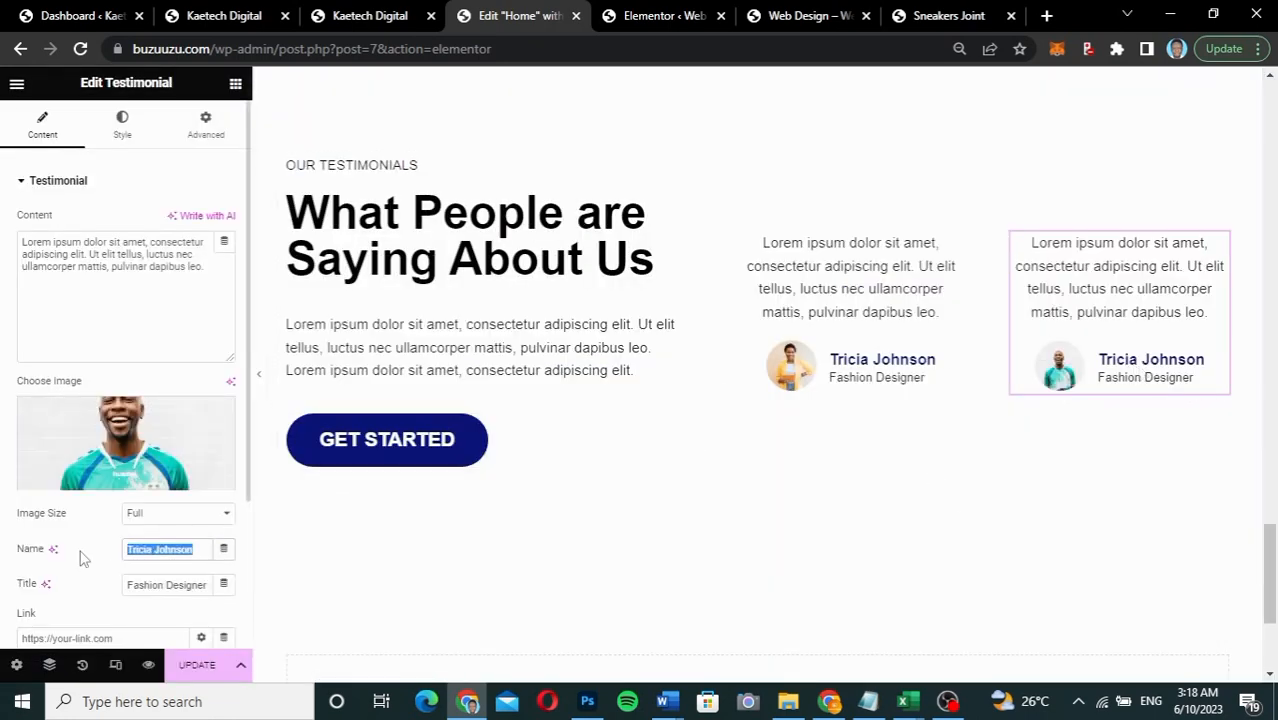
{"action": "type", "text": "John Doe"}
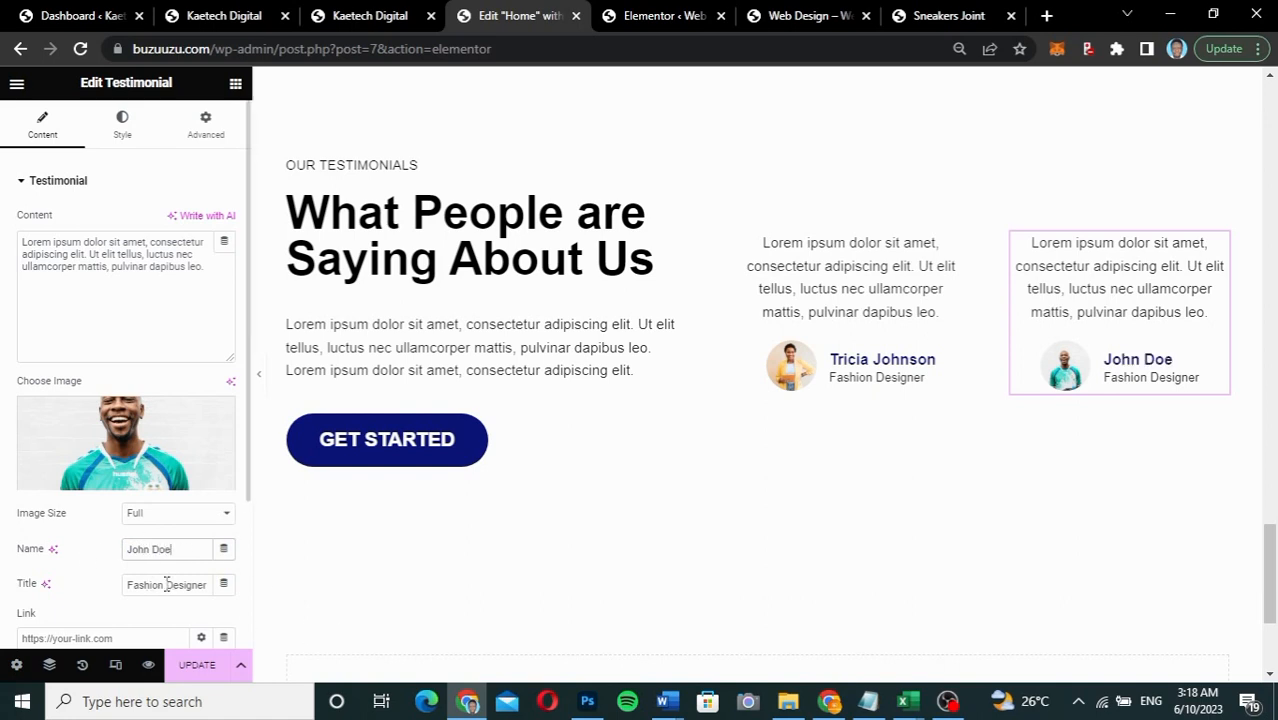
{"action": "left_click_drag", "start_coordinate": [166, 585], "coordinate": [85, 590]}
{"action": "key", "text": "BackSpace"}
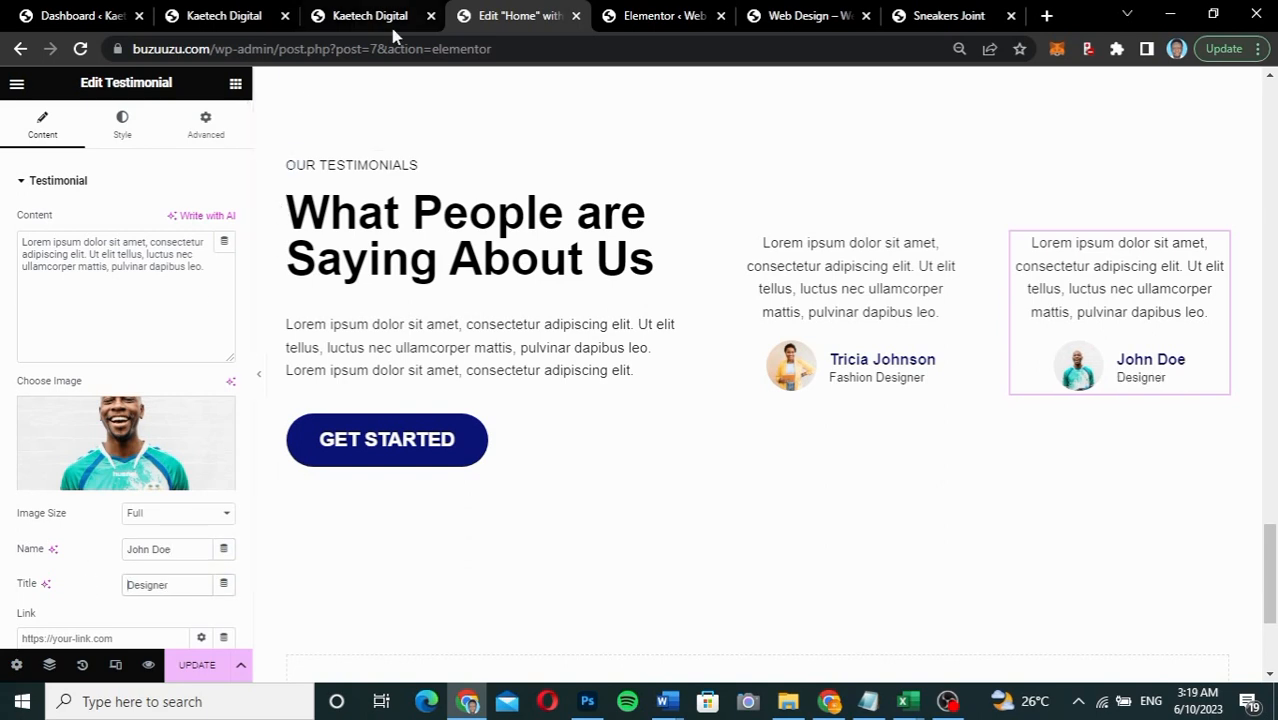
{"action": "left_click", "coordinate": [362, 28]}
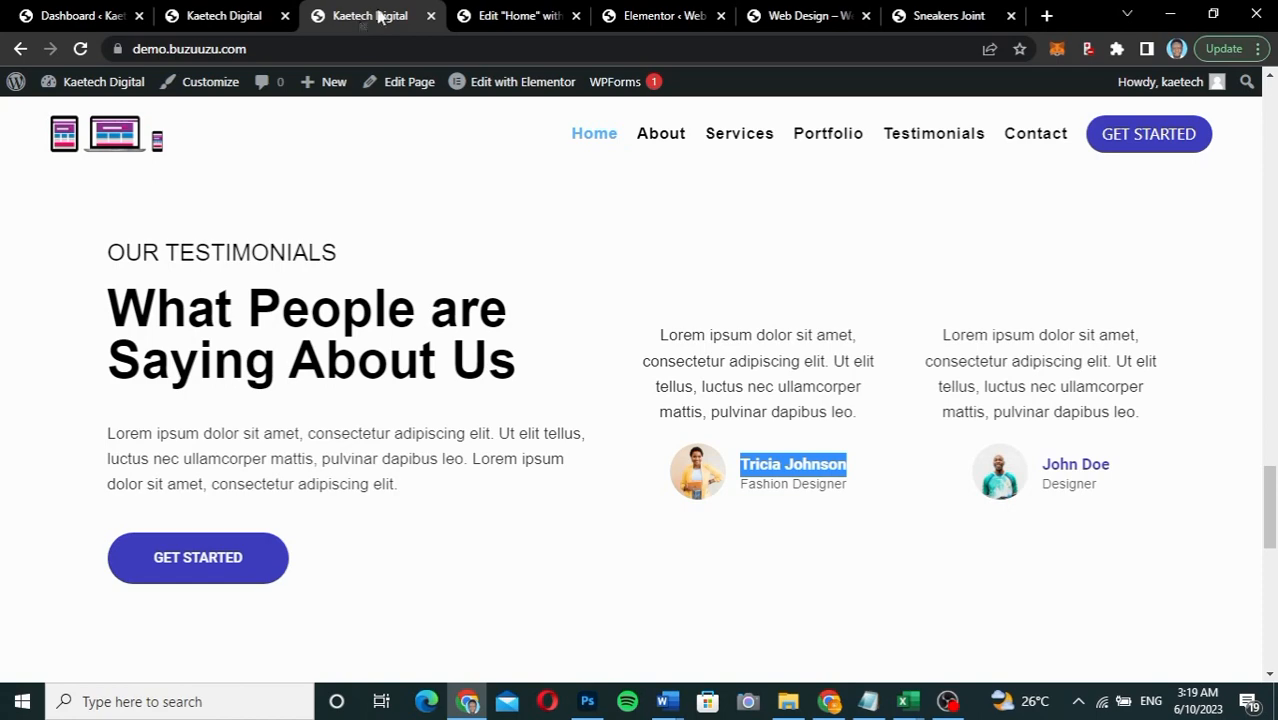
{"action": "left_click", "coordinate": [508, 15]}
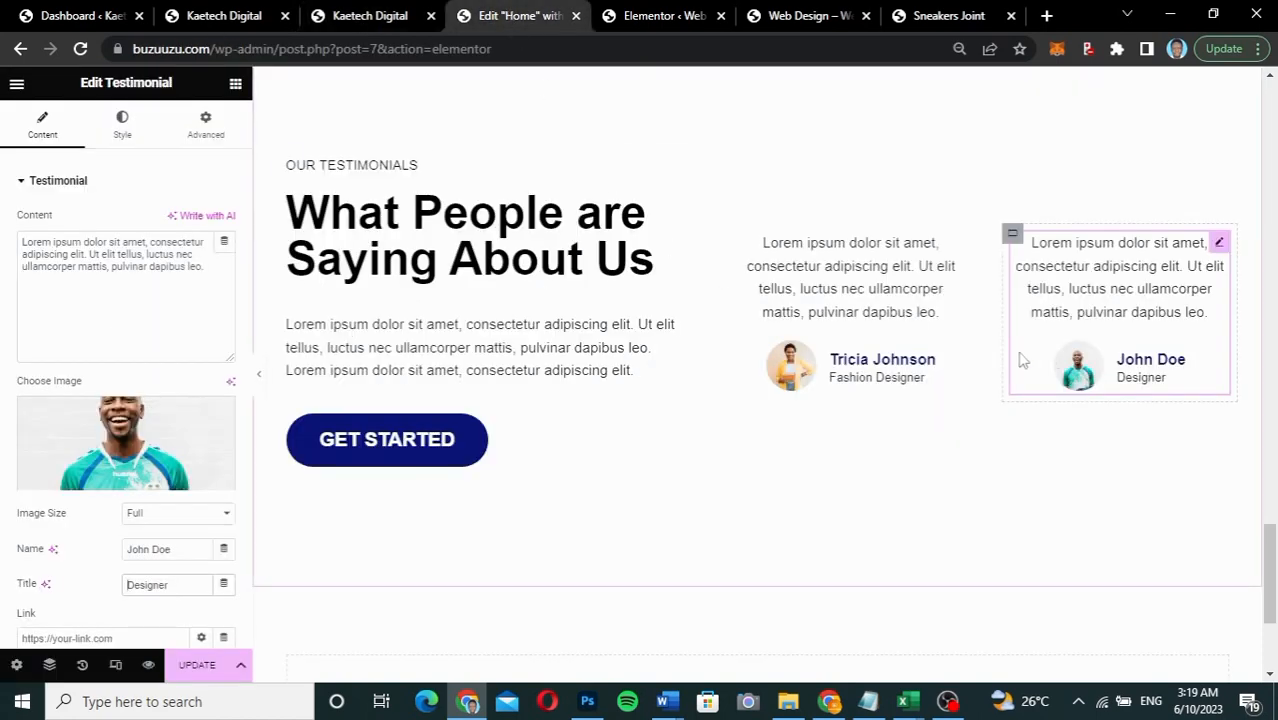
Step: Examine the layout of the Our Contact section below the testimonials on the demo site
{"action": "scroll", "coordinate": [845, 357], "scroll_direction": "up", "scroll_amount": 2}
{"action": "scroll", "coordinate": [845, 357], "scroll_direction": "down", "scroll_amount": 3}
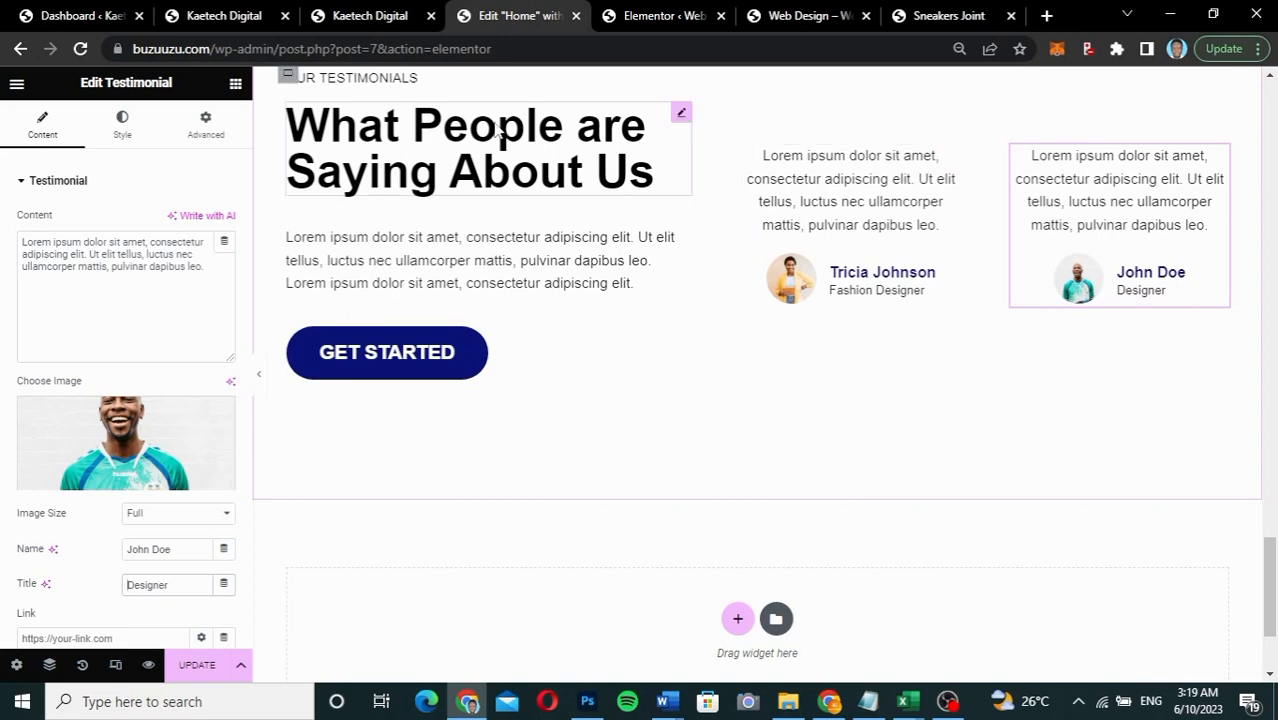
{"action": "left_click", "coordinate": [367, 20]}
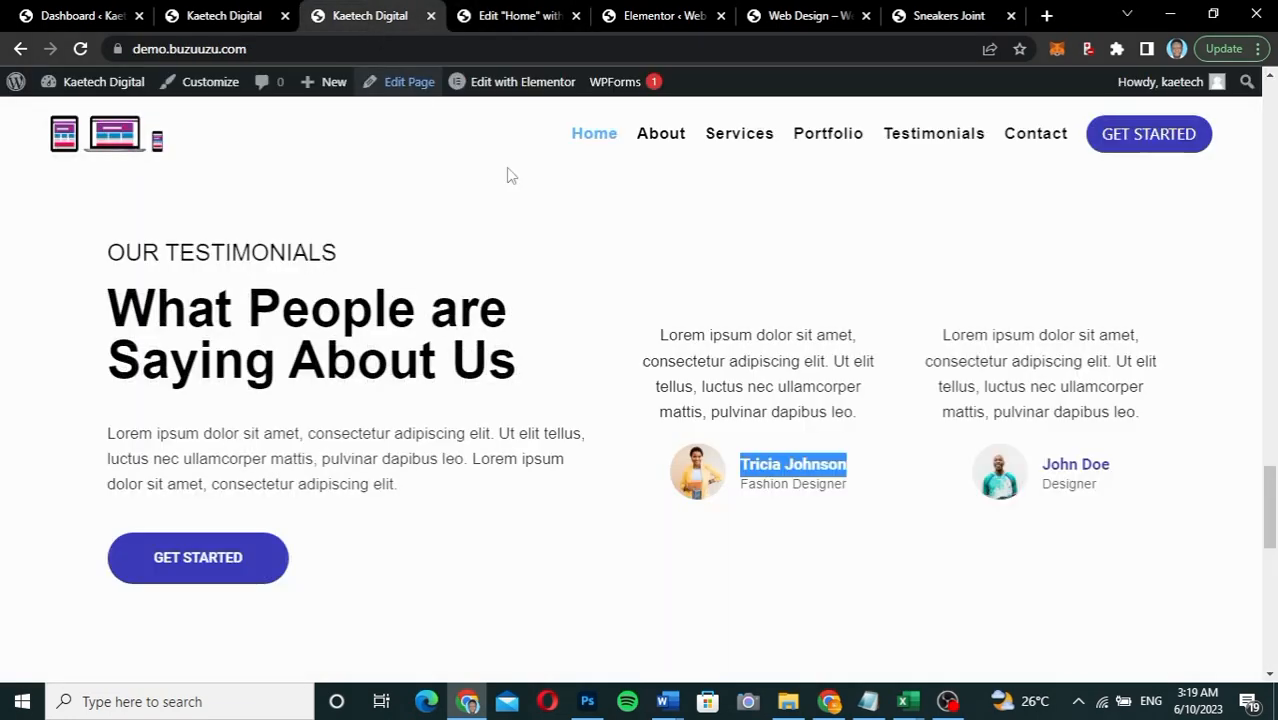
{"action": "scroll", "coordinate": [655, 297], "scroll_direction": "down", "scroll_amount": 5}
{"action": "scroll", "coordinate": [657, 297], "scroll_direction": "down", "scroll_amount": 1}
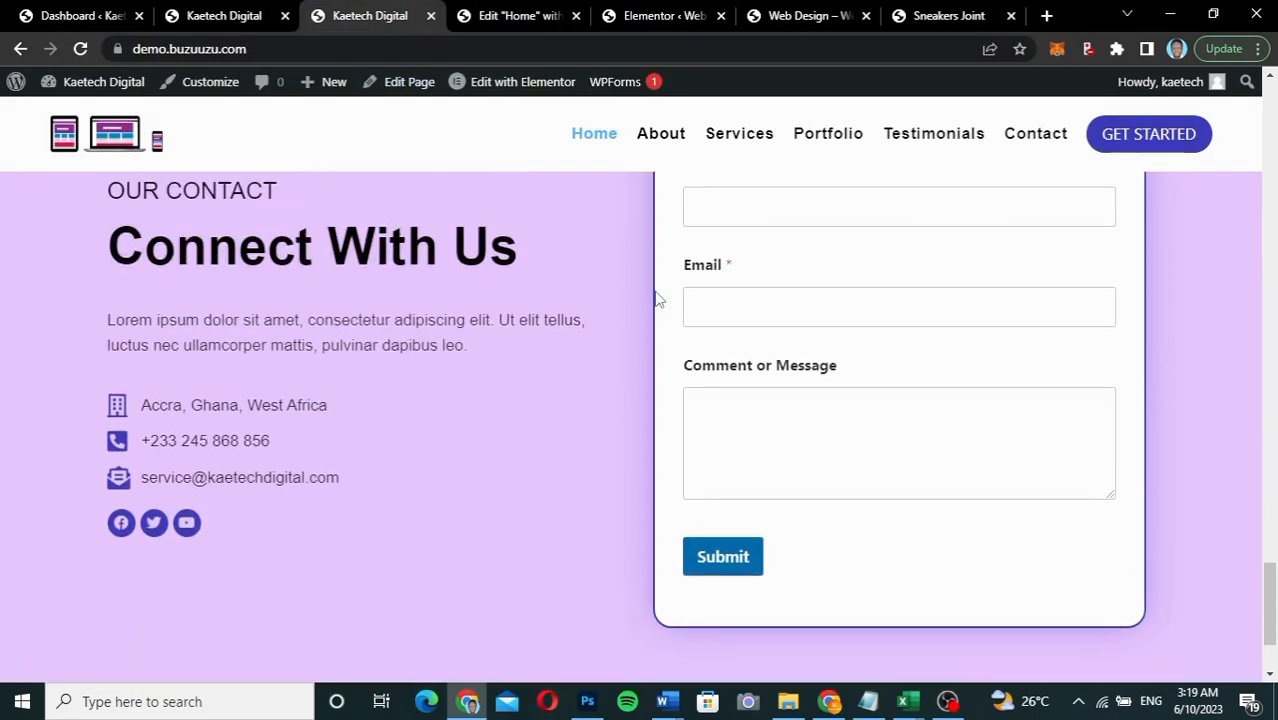
{"action": "scroll", "coordinate": [656, 297], "scroll_direction": "up", "scroll_amount": 3}
{"action": "scroll", "coordinate": [656, 296], "scroll_direction": "down", "scroll_amount": 1}
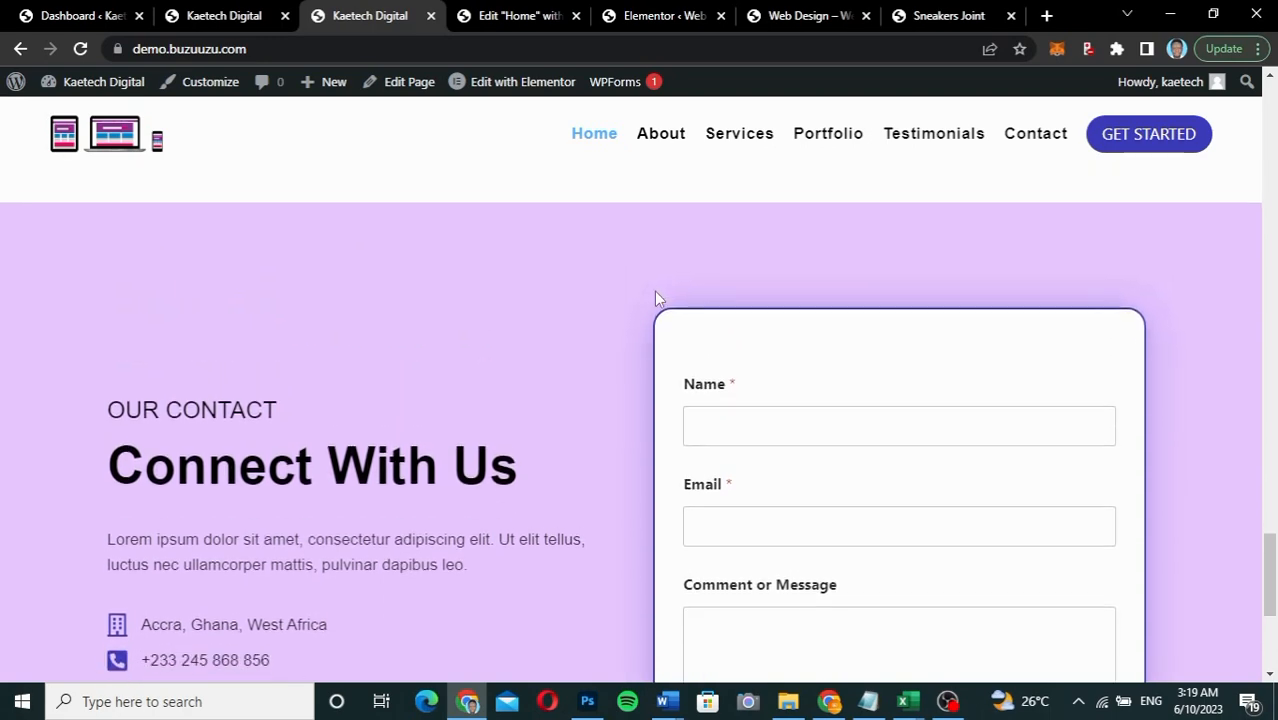
{"action": "left_click", "coordinate": [524, 13]}
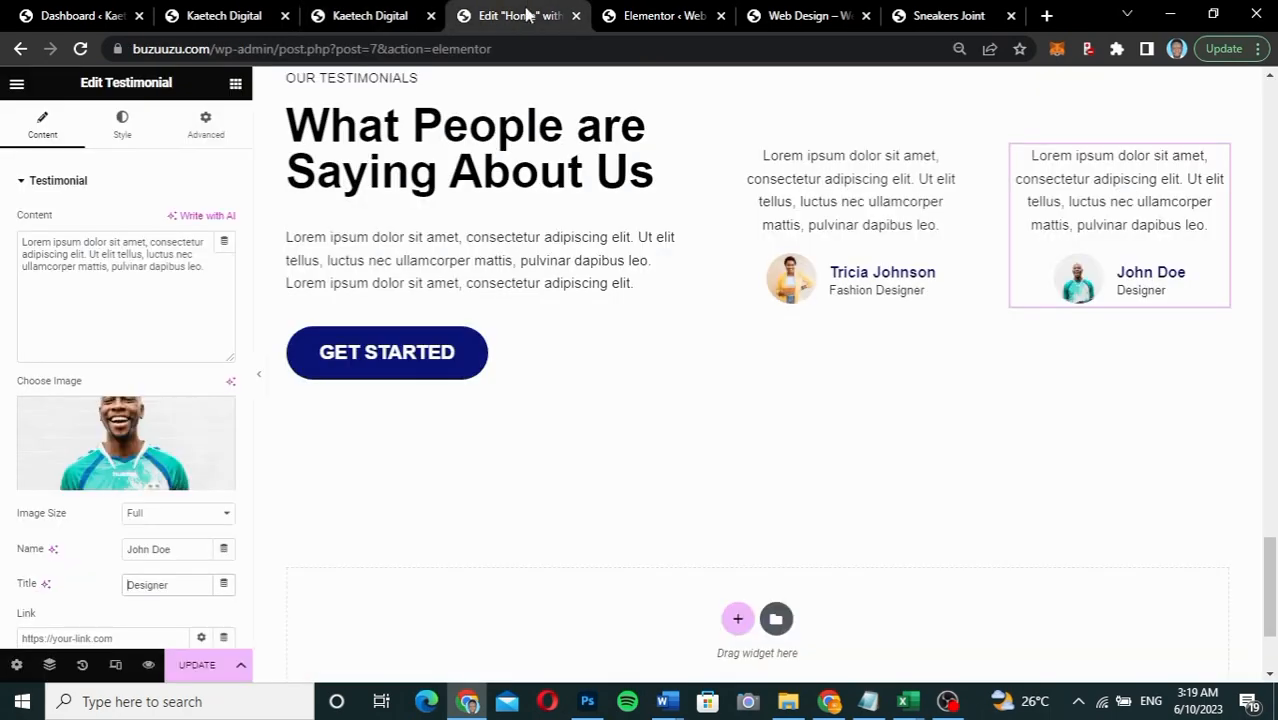
Step: Copy the whole Our Portfolio section container and paste it at the end of the page, below the testimonials
{"action": "scroll", "coordinate": [713, 270], "scroll_direction": "up", "scroll_amount": 3}
{"action": "scroll", "coordinate": [711, 262], "scroll_direction": "up", "scroll_amount": 5}
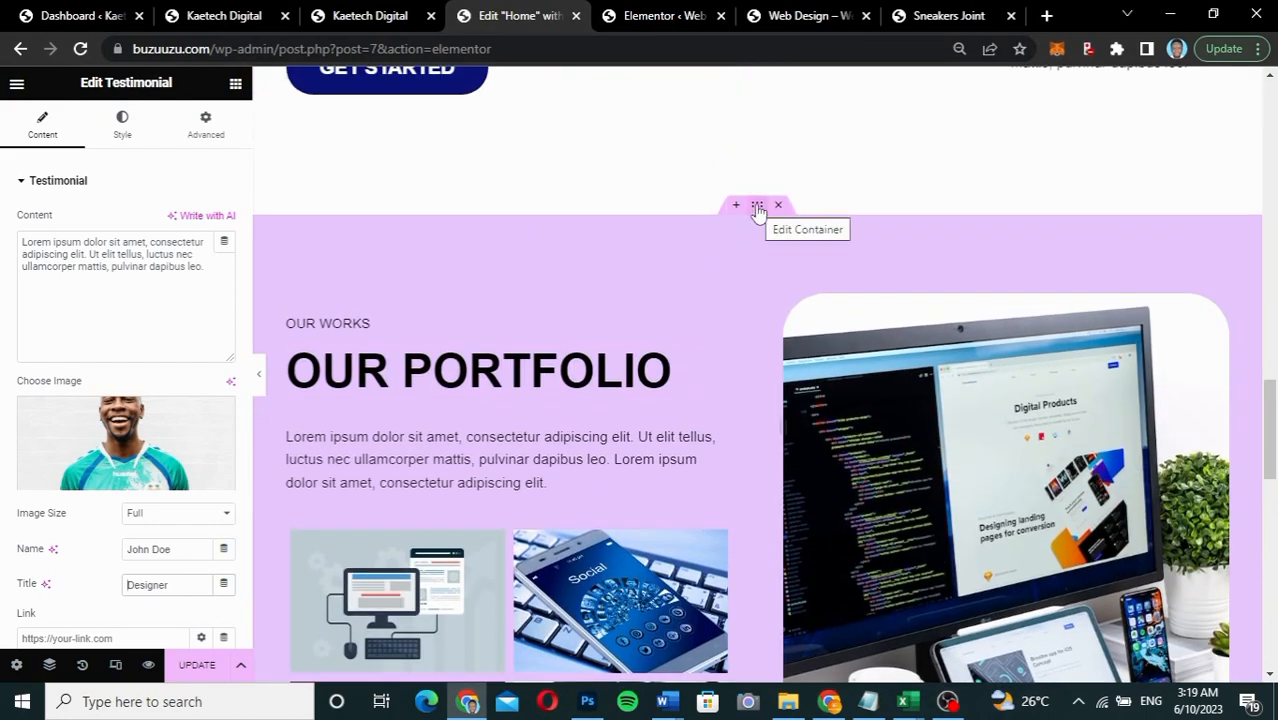
{"action": "right_click", "coordinate": [757, 206]}
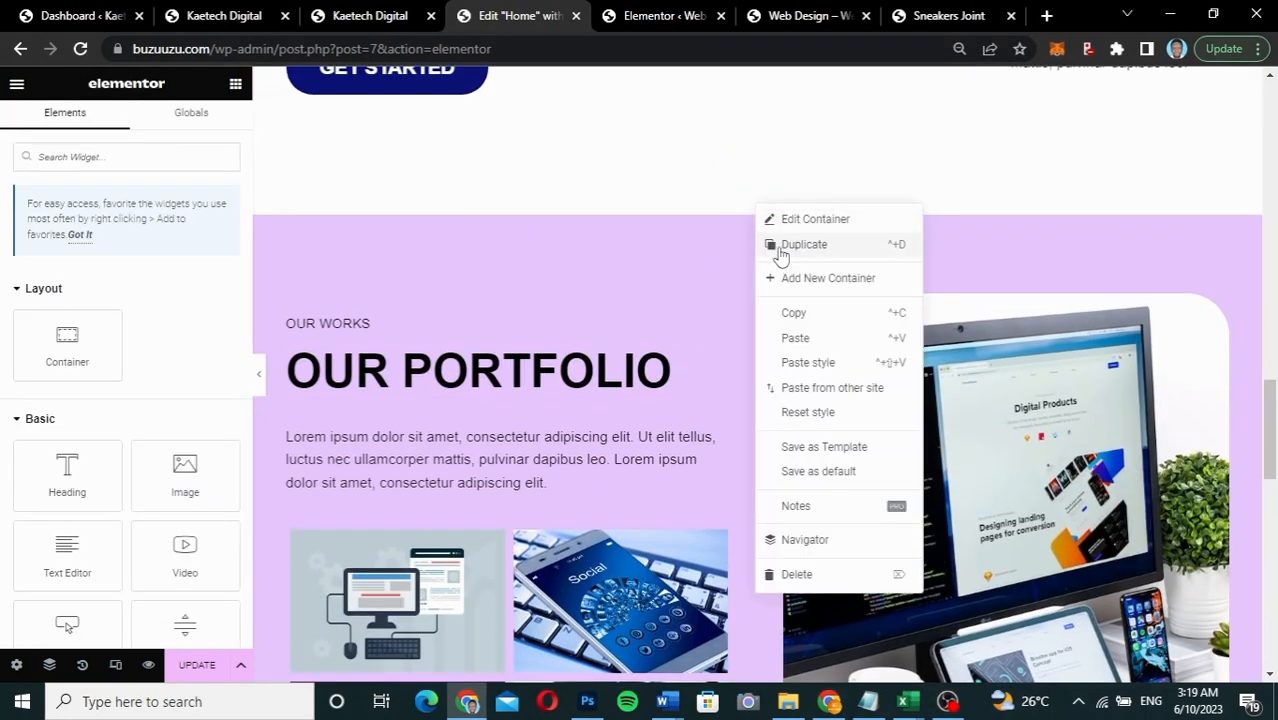
{"action": "left_click", "coordinate": [791, 315]}
{"action": "scroll", "coordinate": [690, 405], "scroll_direction": "down", "scroll_amount": 5}
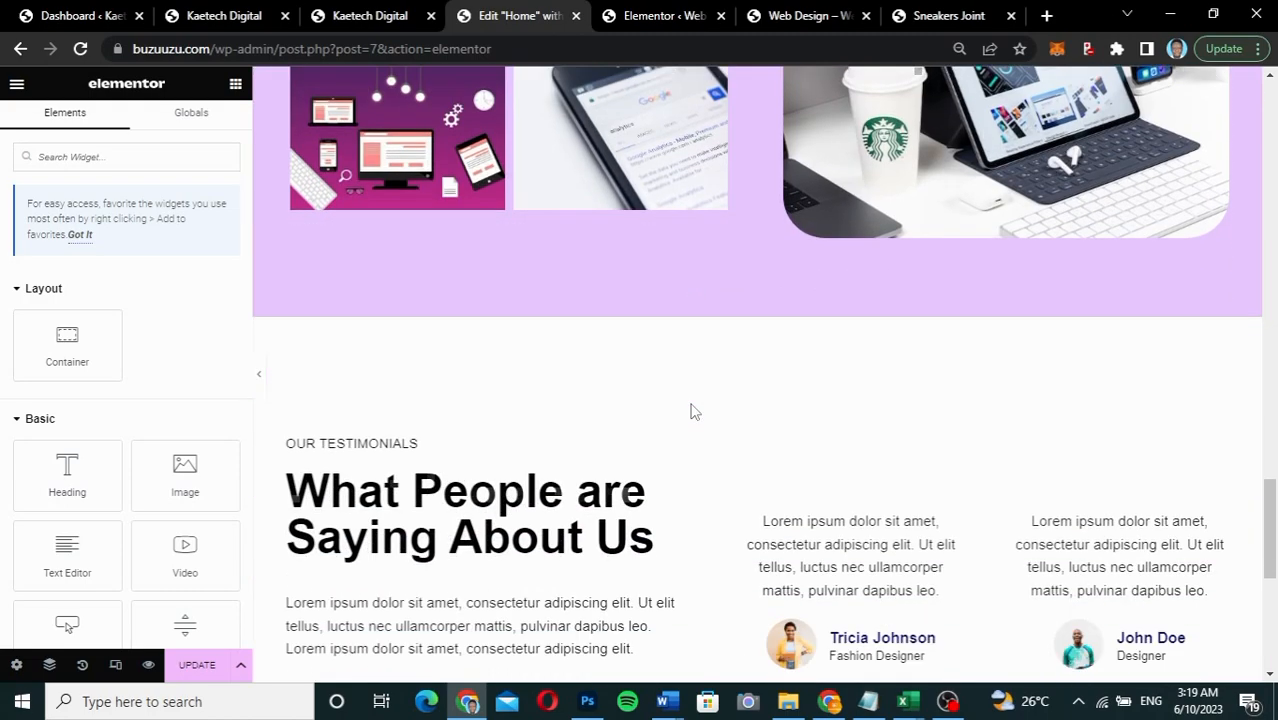
{"action": "scroll", "coordinate": [690, 411], "scroll_direction": "down", "scroll_amount": 5}
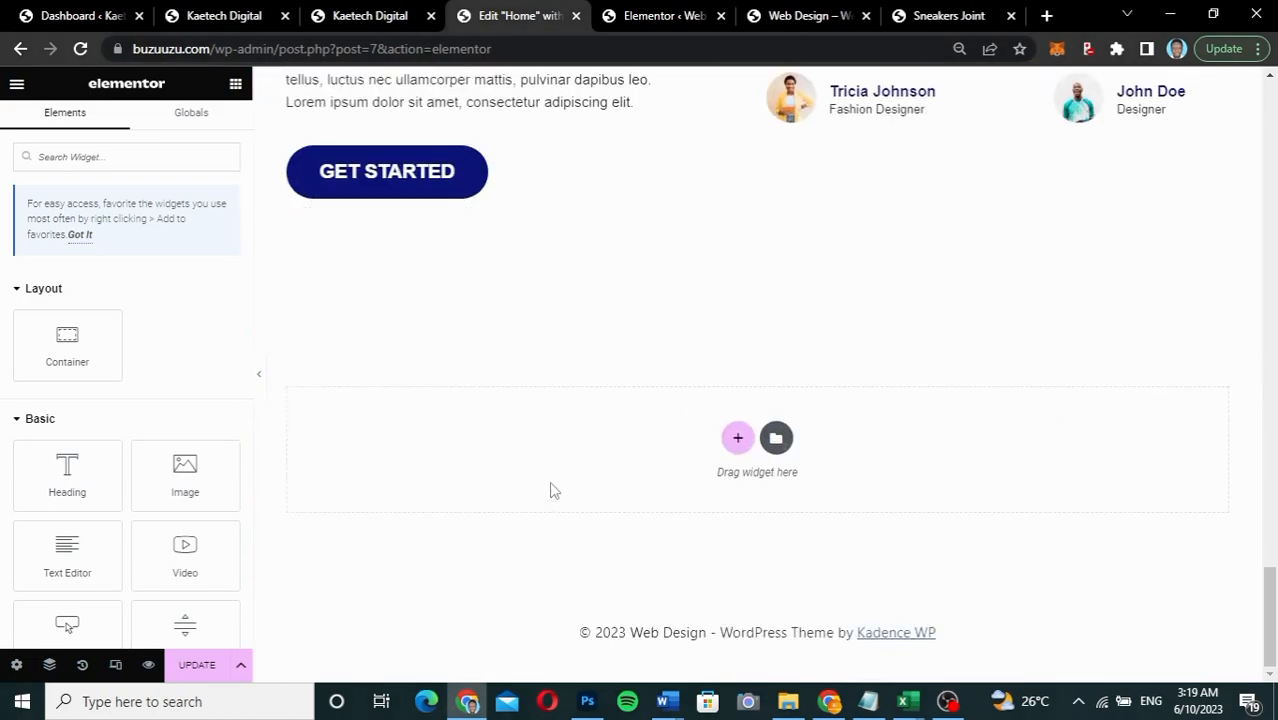
{"action": "right_click", "coordinate": [571, 431]}
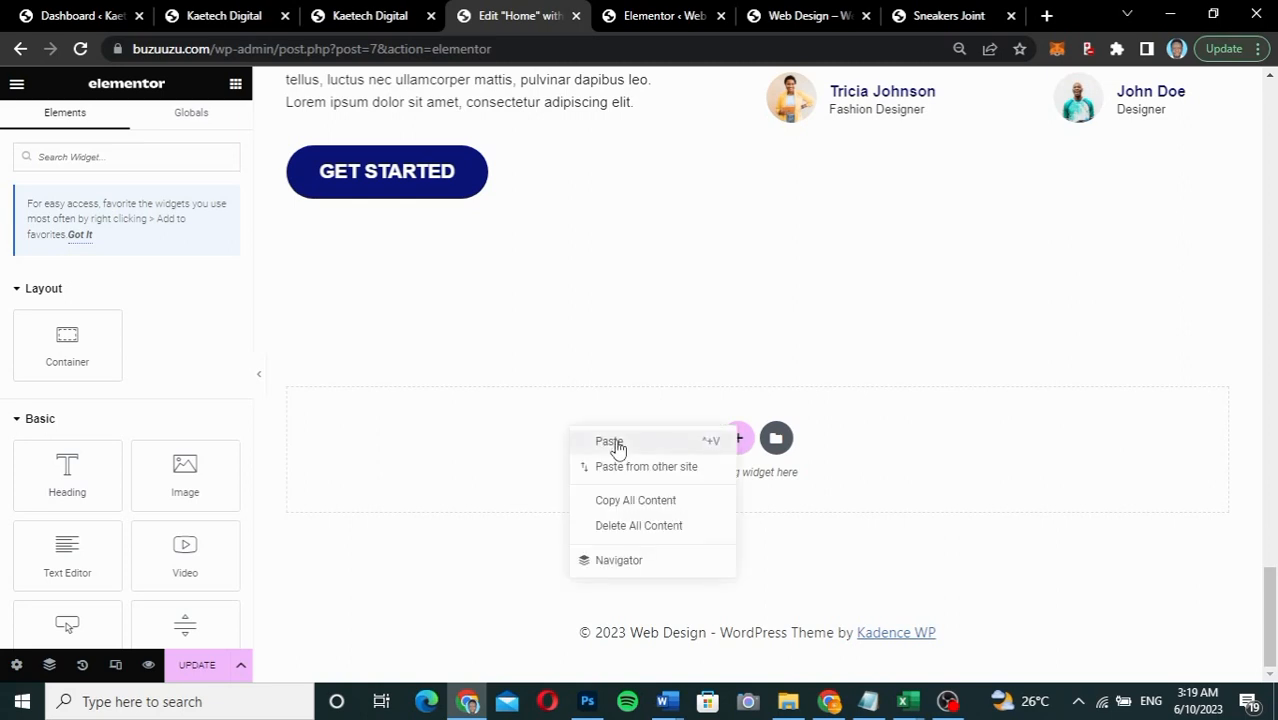
{"action": "left_click", "coordinate": [612, 442]}
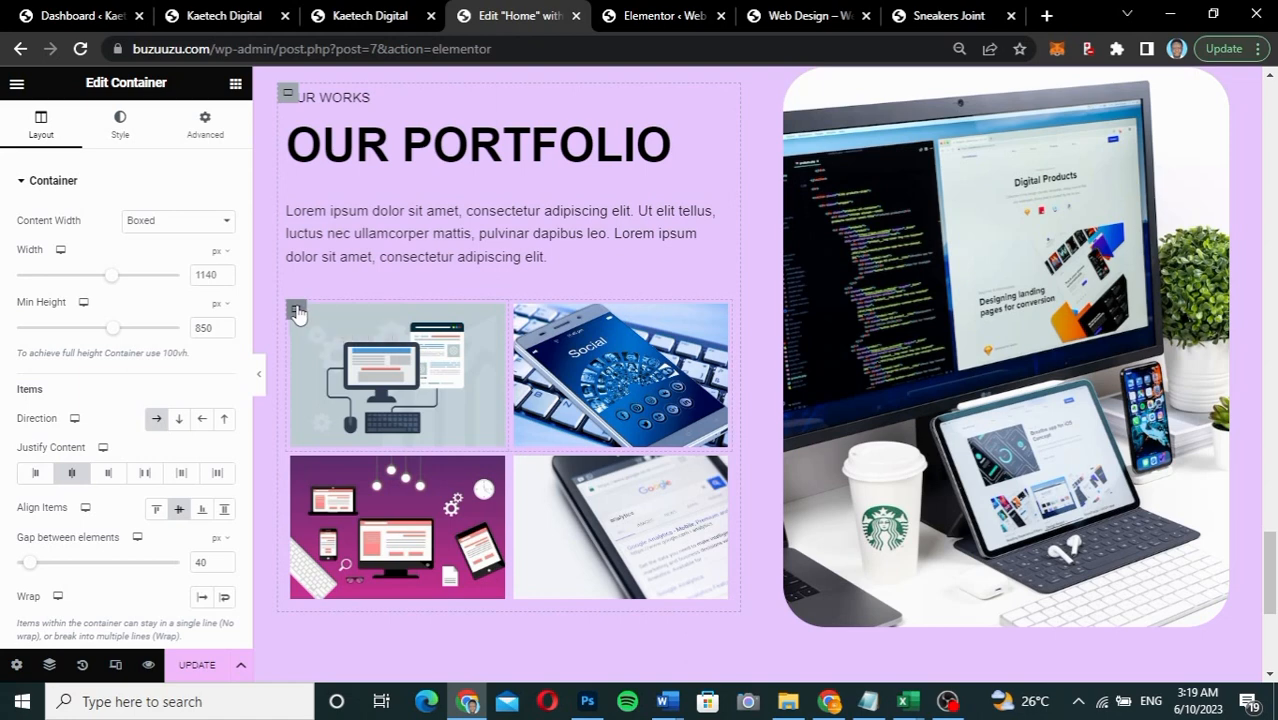
Step: Delete the container holding the upper row of two images in the pasted portfolio section, using the Navigator
{"action": "left_click", "coordinate": [297, 313]}
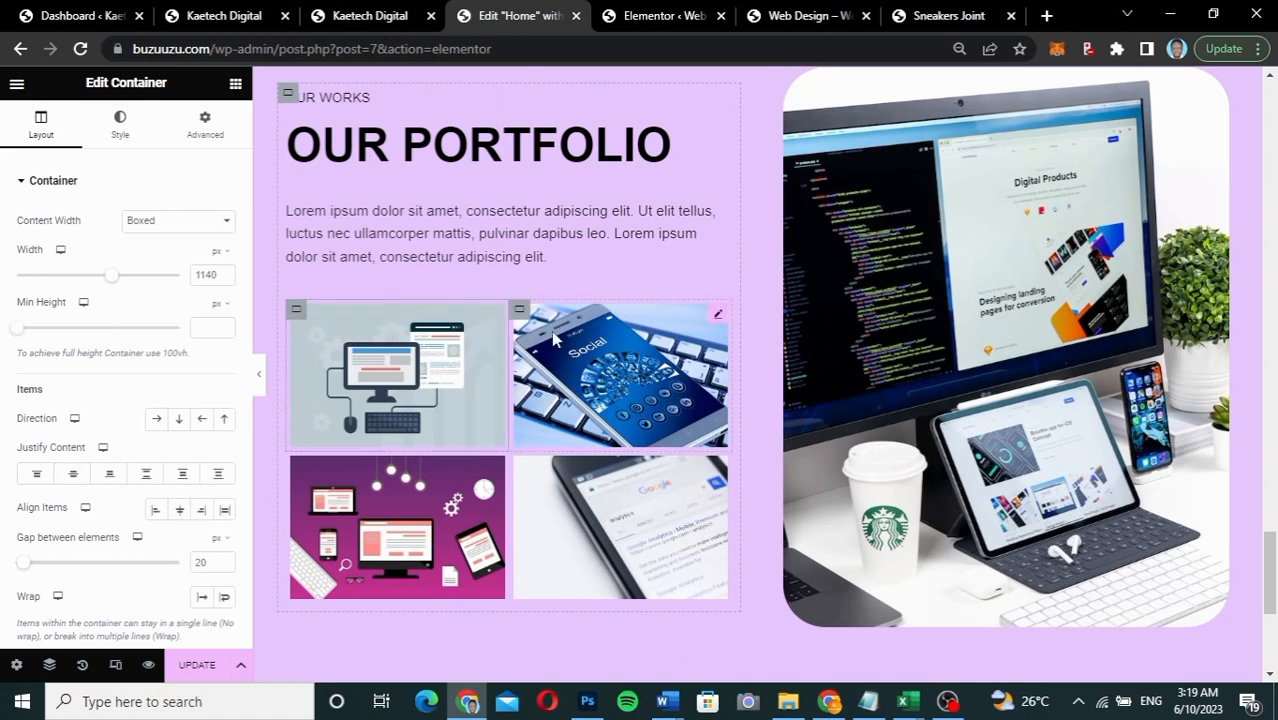
{"action": "left_click", "coordinate": [52, 665]}
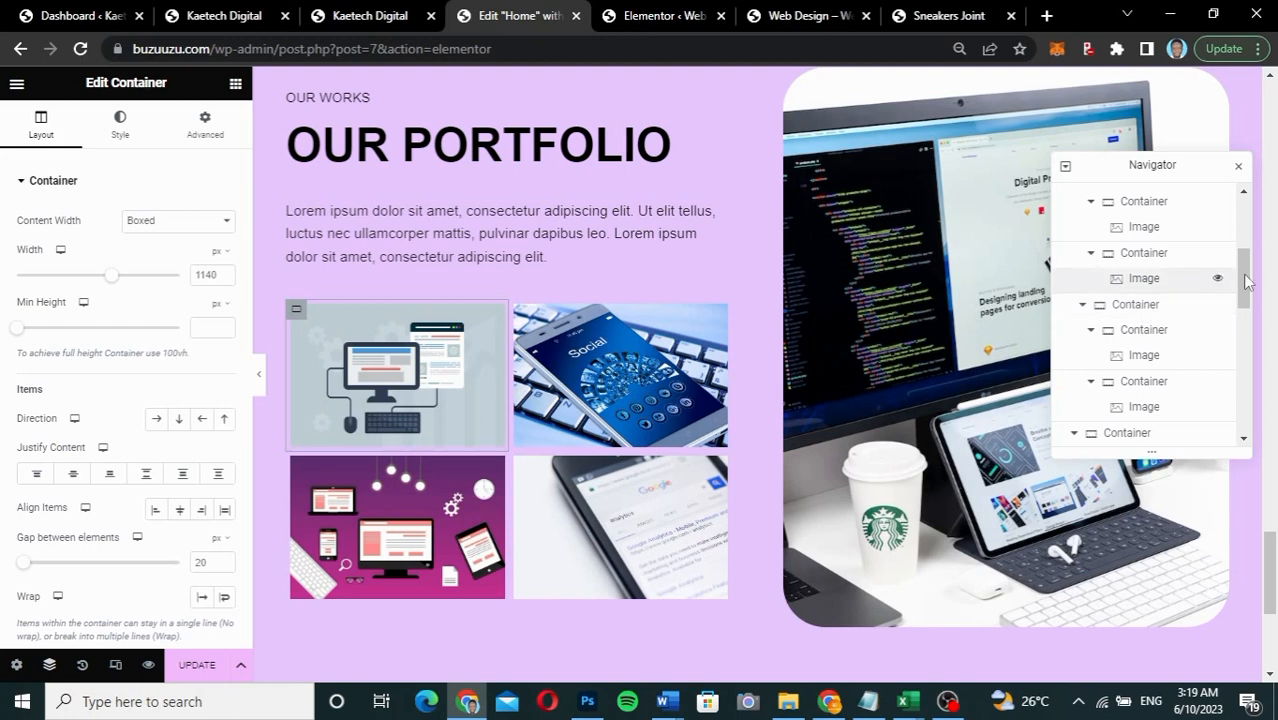
{"action": "left_click_drag", "start_coordinate": [1244, 276], "coordinate": [1240, 398]}
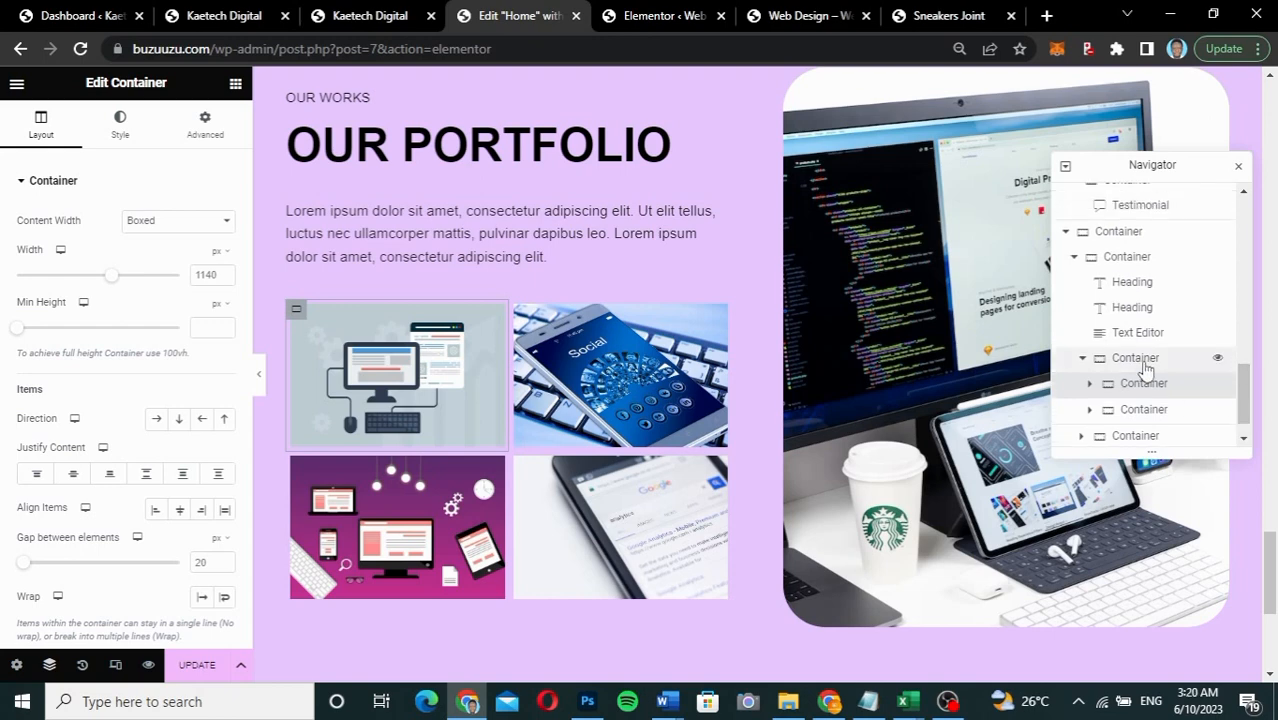
{"action": "left_click", "coordinate": [1136, 362]}
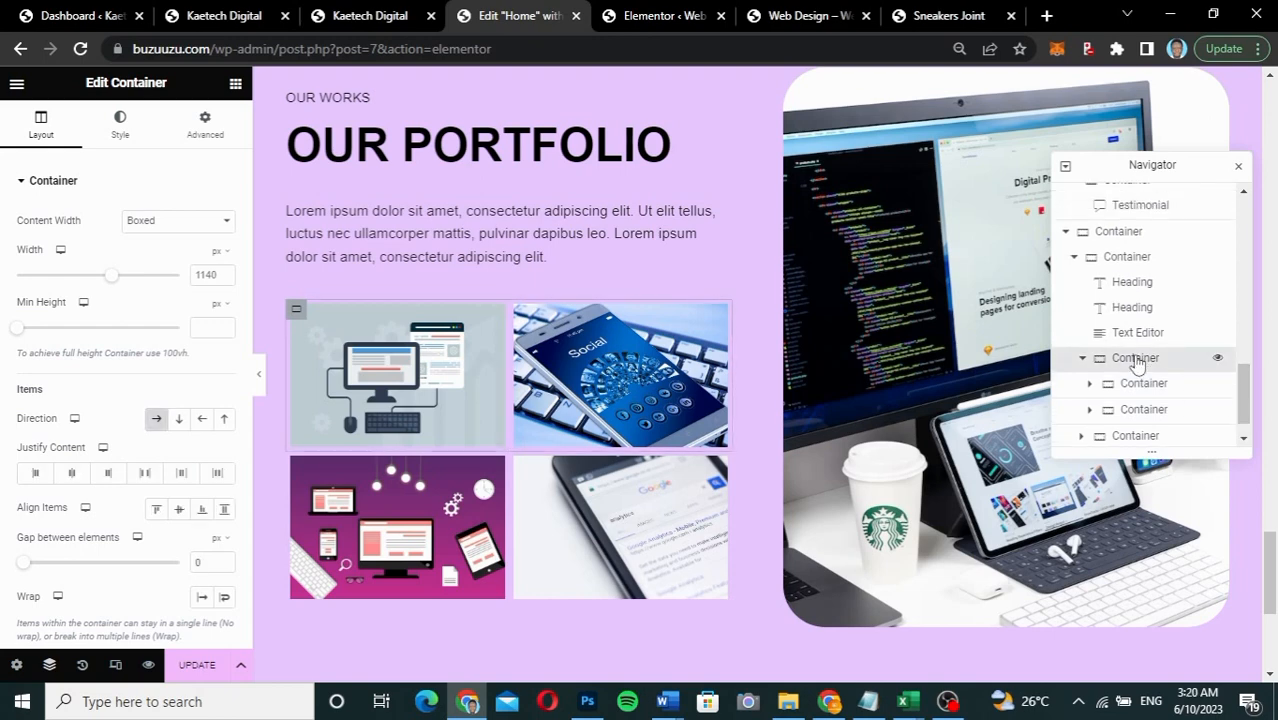
{"action": "right_click", "coordinate": [1136, 364]}
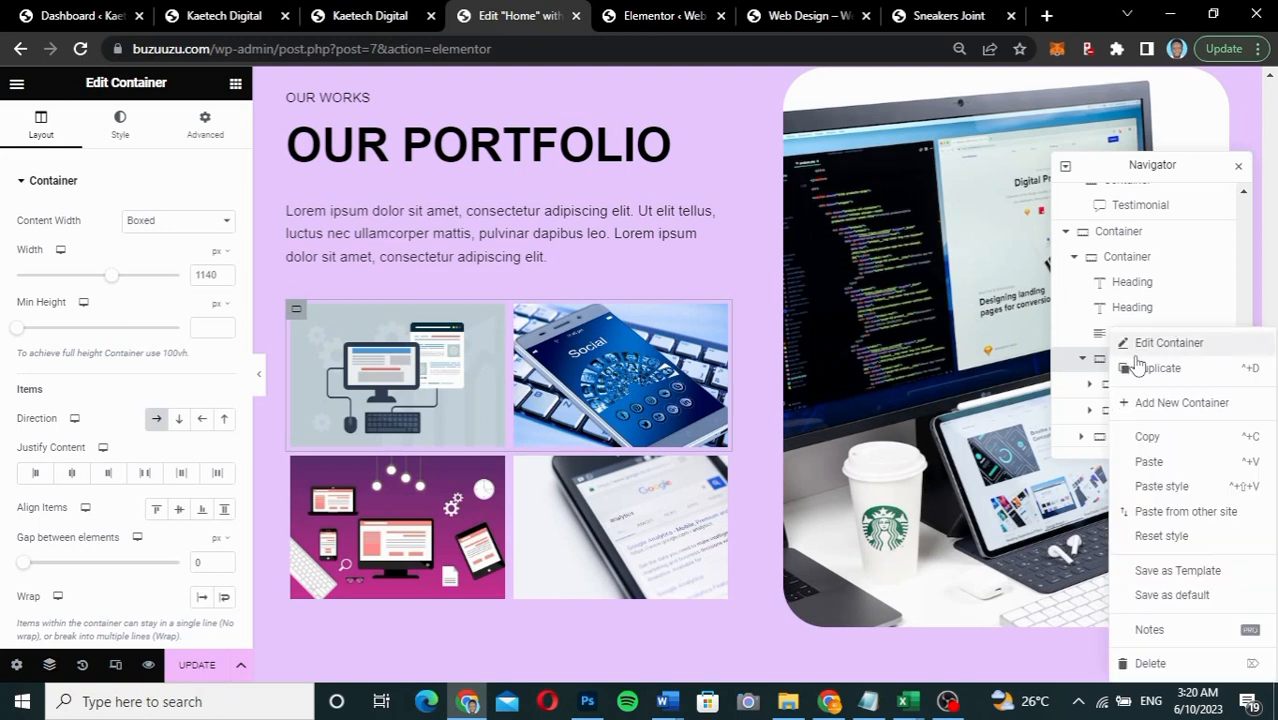
{"action": "left_click", "coordinate": [1150, 663]}
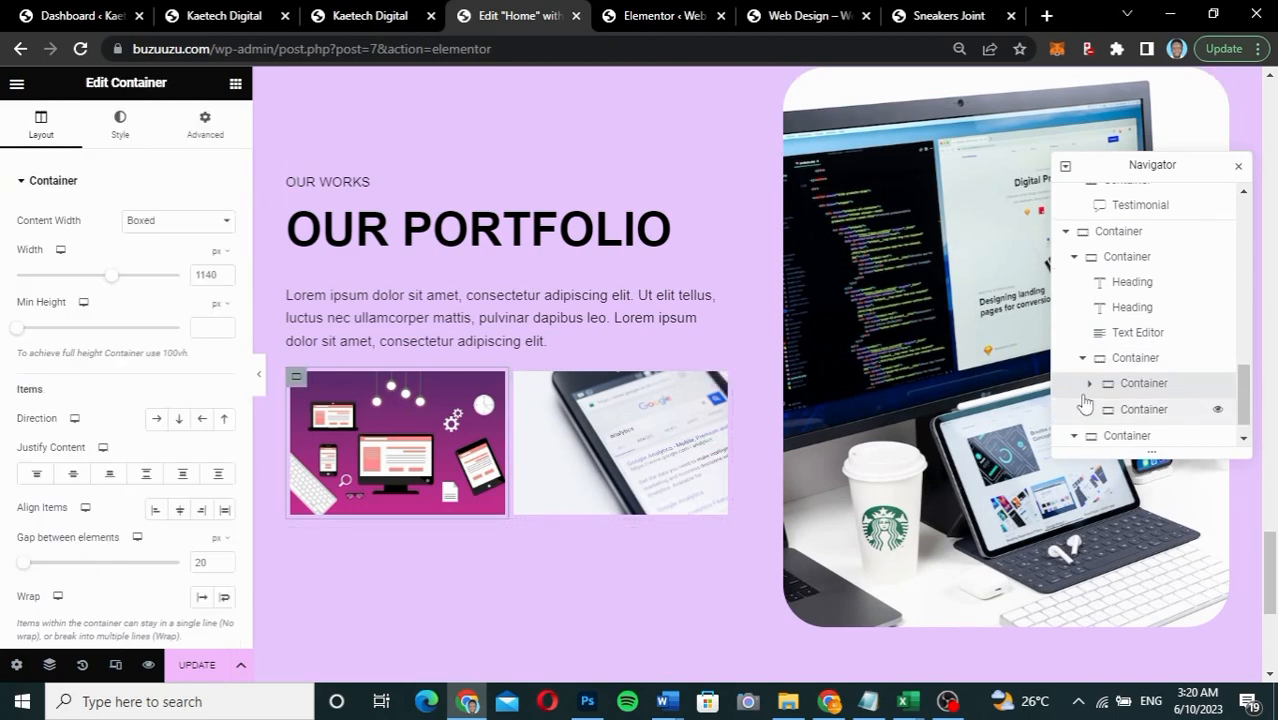
Step: Delete the container with the purple web design image from the remaining image row of the pasted section
{"action": "left_click", "coordinate": [1129, 360]}
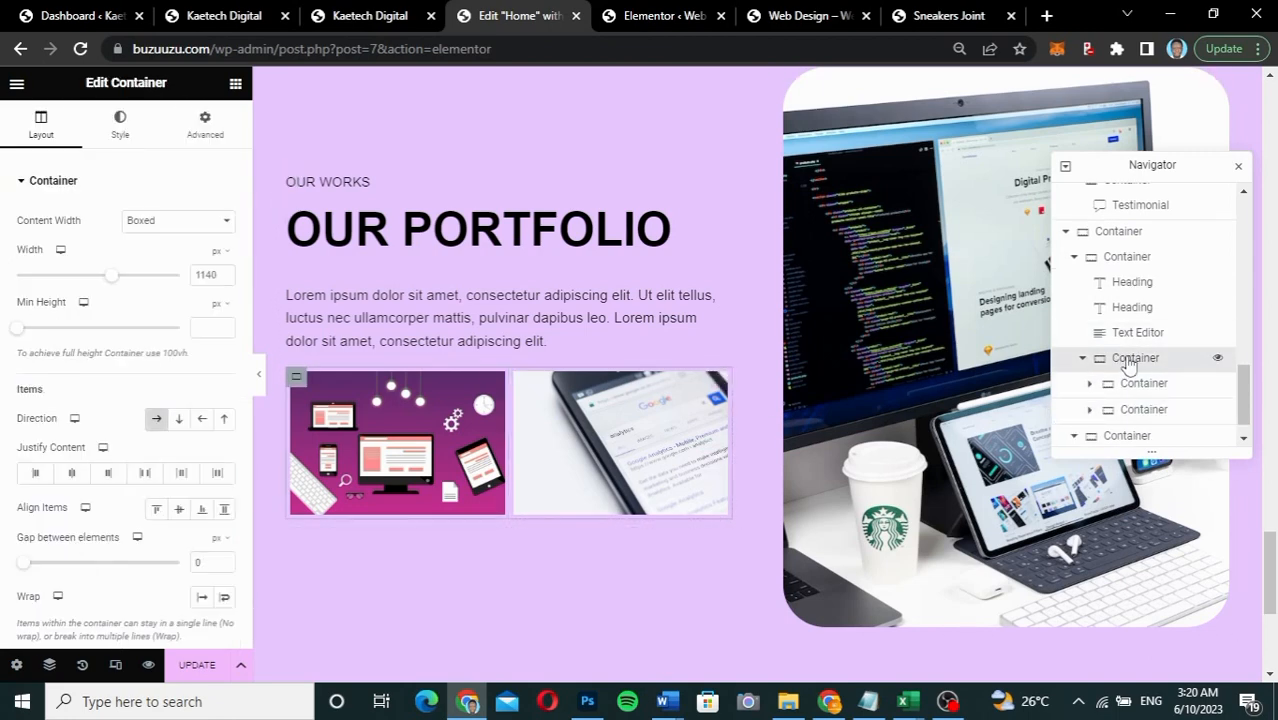
{"action": "right_click", "coordinate": [1129, 363]}
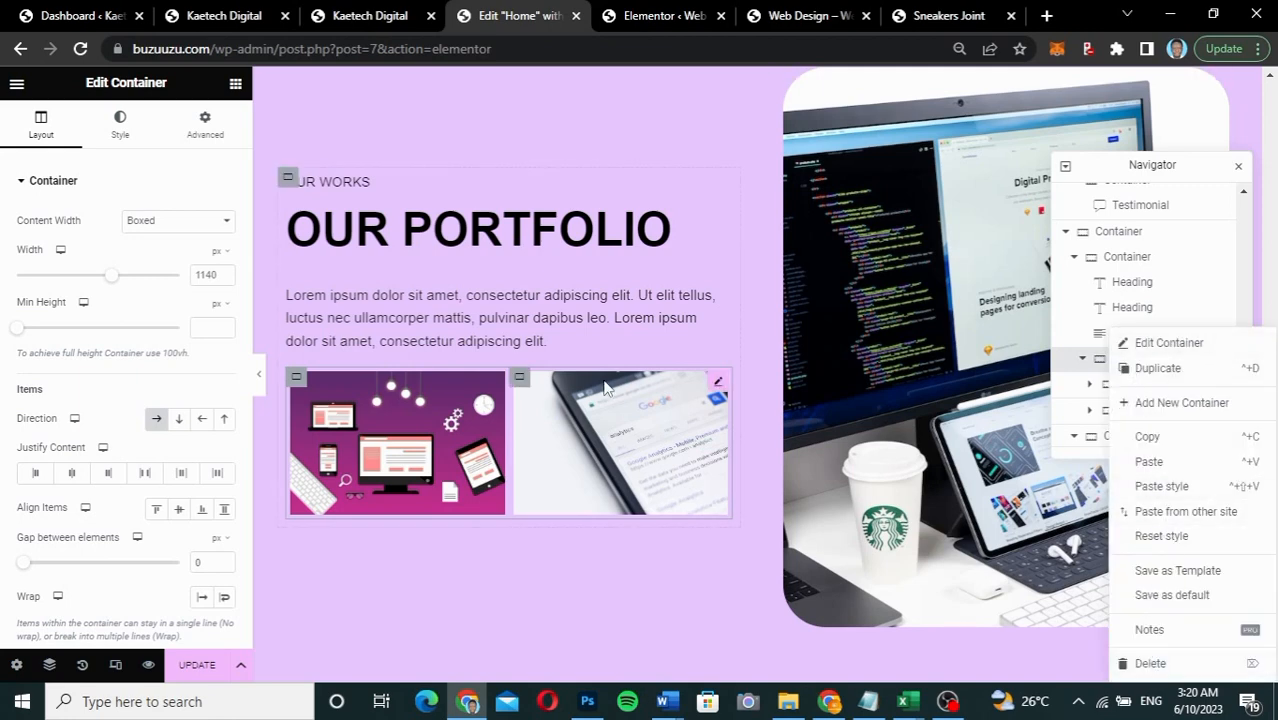
{"action": "right_click", "coordinate": [299, 383]}
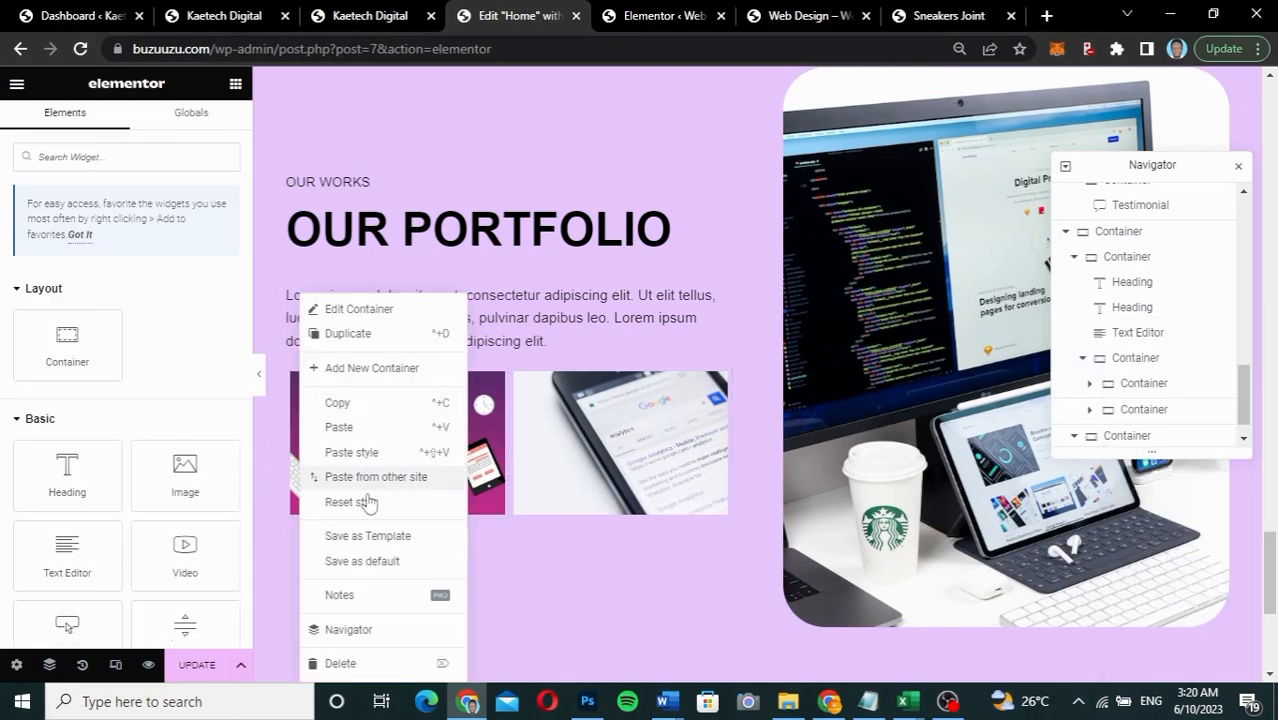
{"action": "left_click", "coordinate": [339, 664]}
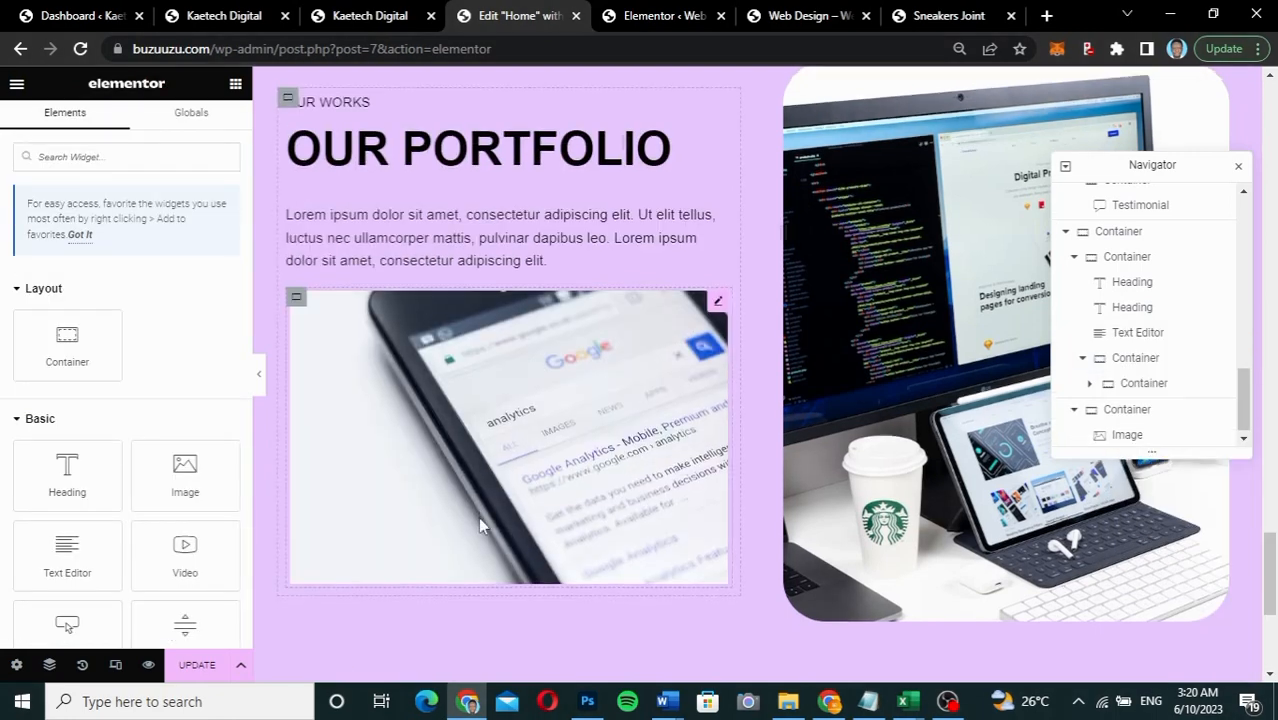
Step: Delete the remaining phone image from the pasted portfolio section at the end of the page
{"action": "scroll", "coordinate": [478, 517], "scroll_direction": "down", "scroll_amount": 1}
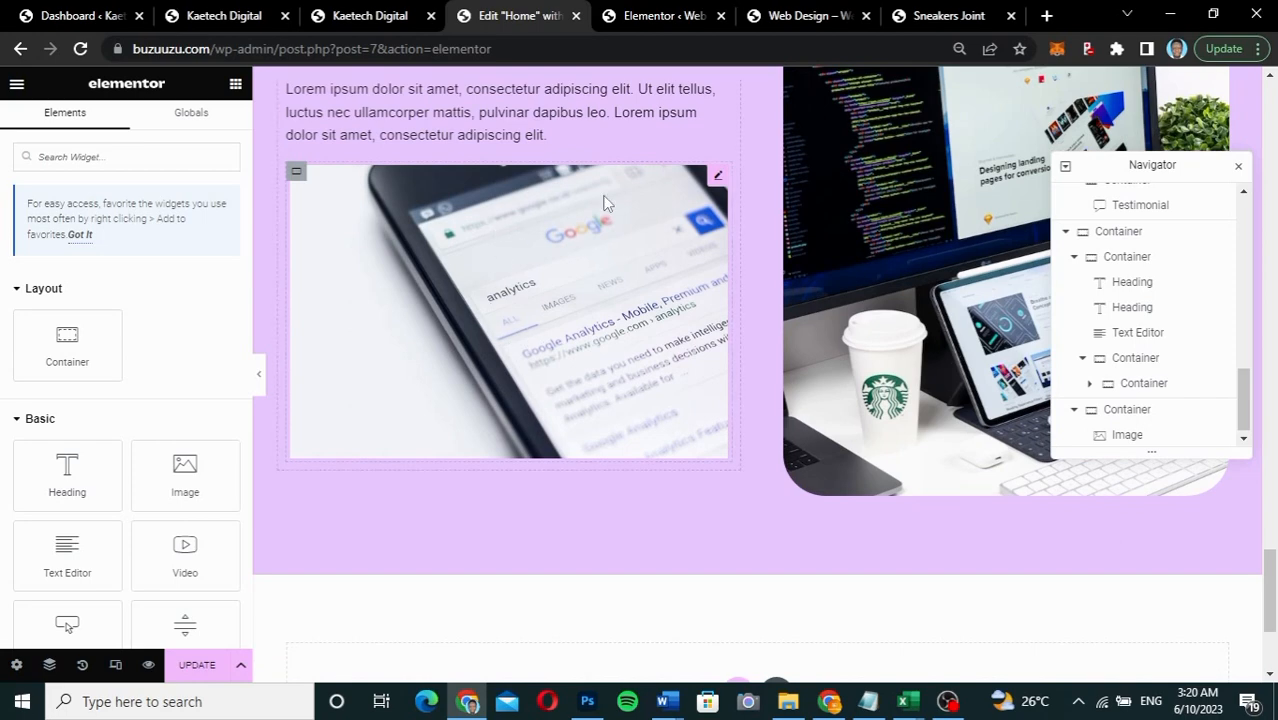
{"action": "right_click", "coordinate": [716, 182]}
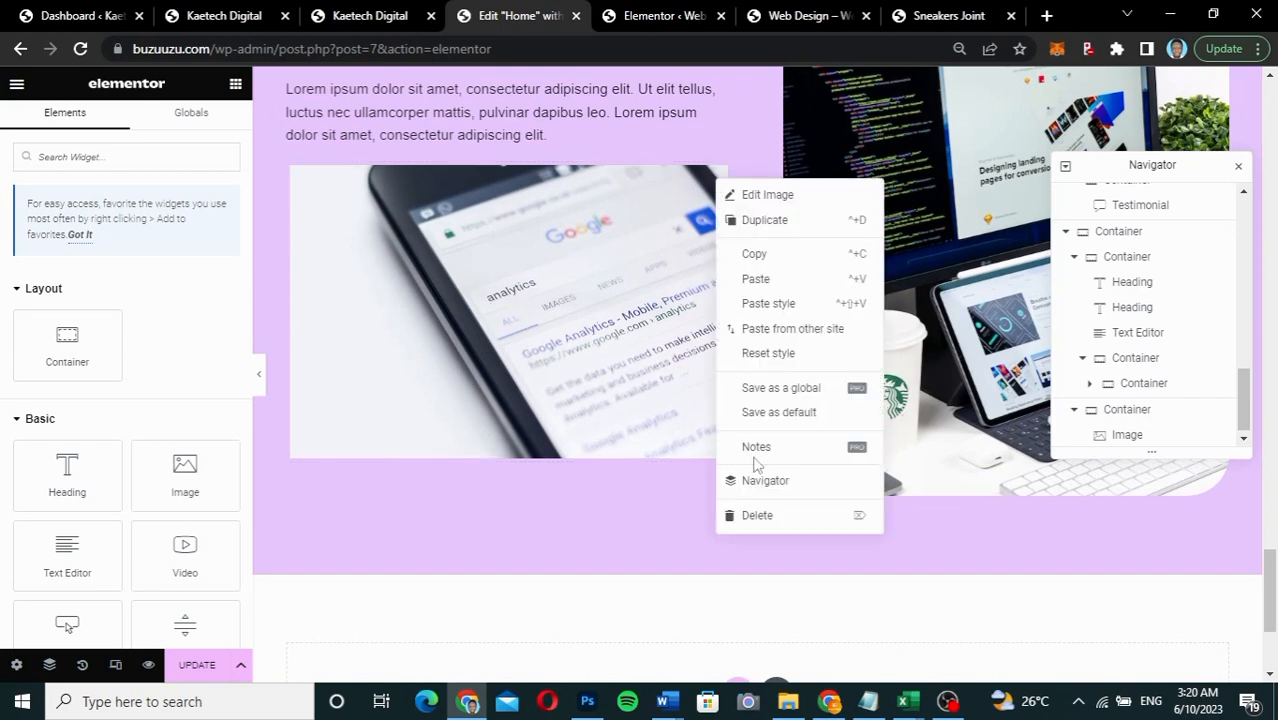
{"action": "left_click", "coordinate": [756, 515]}
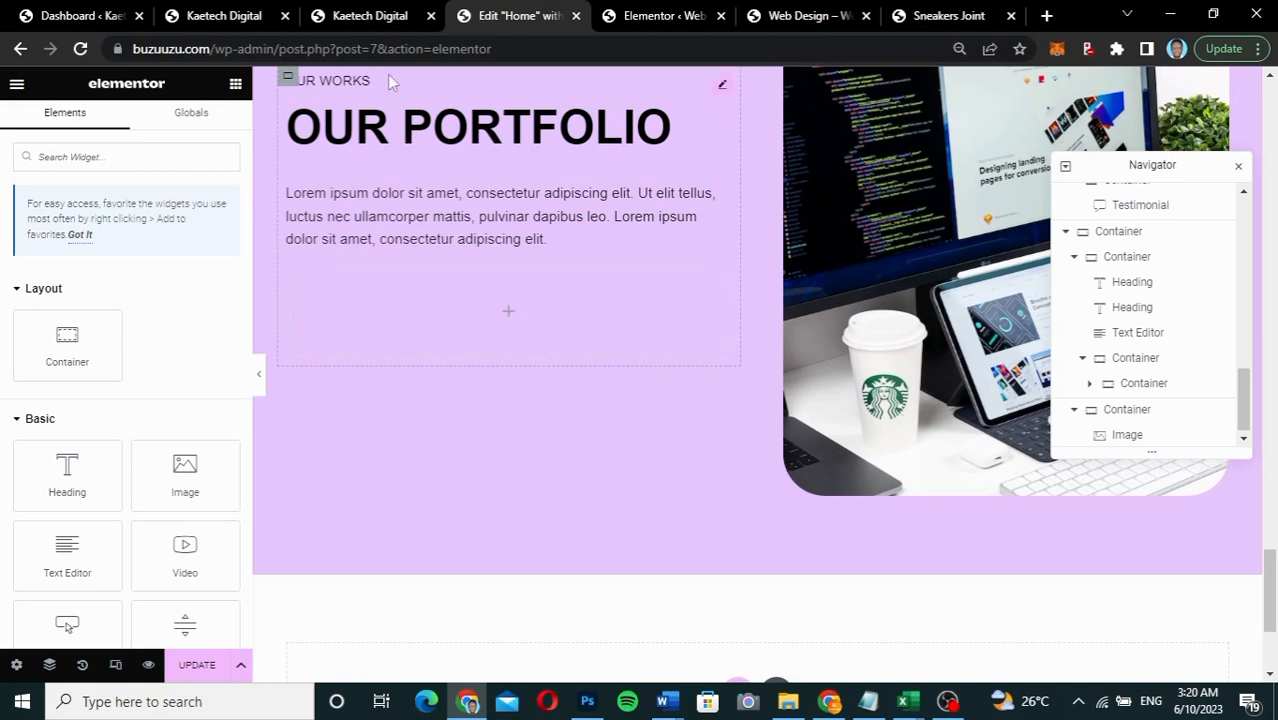
Step: Compare with the demo site's contact section and remove the second "Lorem ipsum dolor sit amet, consectetur adipiscing elit." sentence from the pasted section's paragraph
{"action": "left_click", "coordinate": [348, 17]}
{"action": "scroll", "coordinate": [362, 352], "scroll_direction": "down", "scroll_amount": 3}
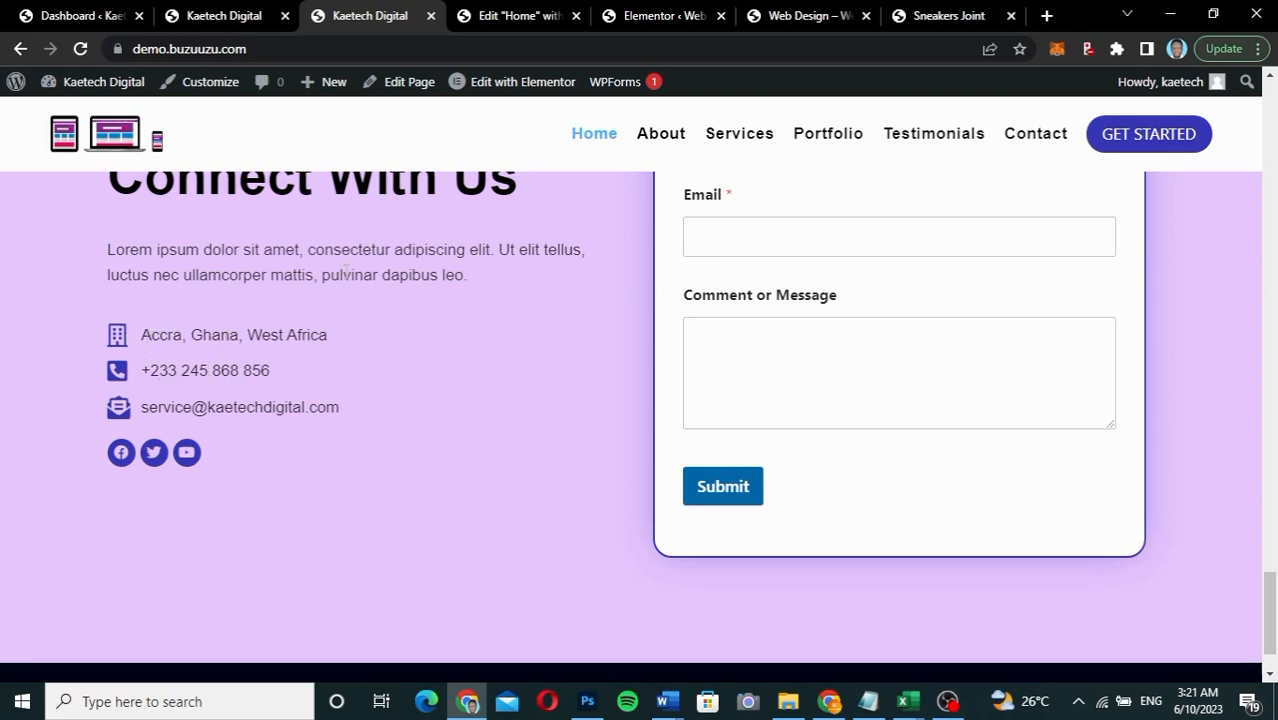
{"action": "left_click", "coordinate": [497, 15]}
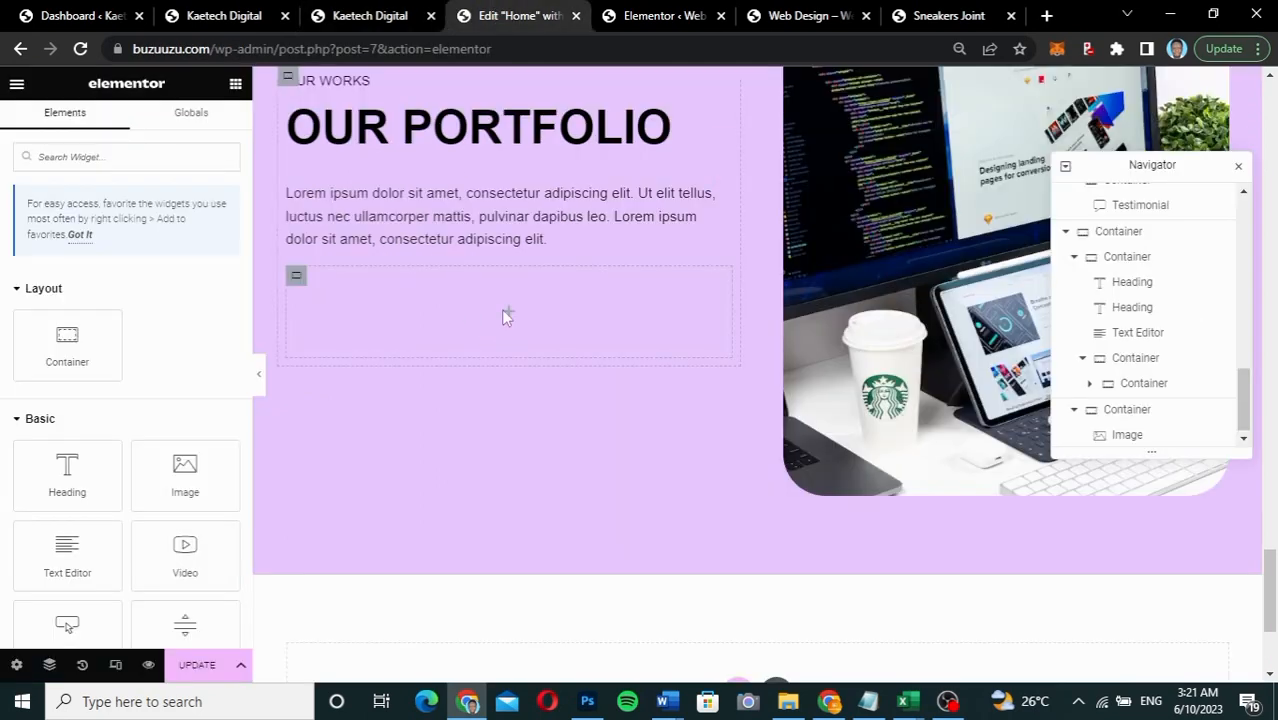
{"action": "left_click", "coordinate": [568, 222]}
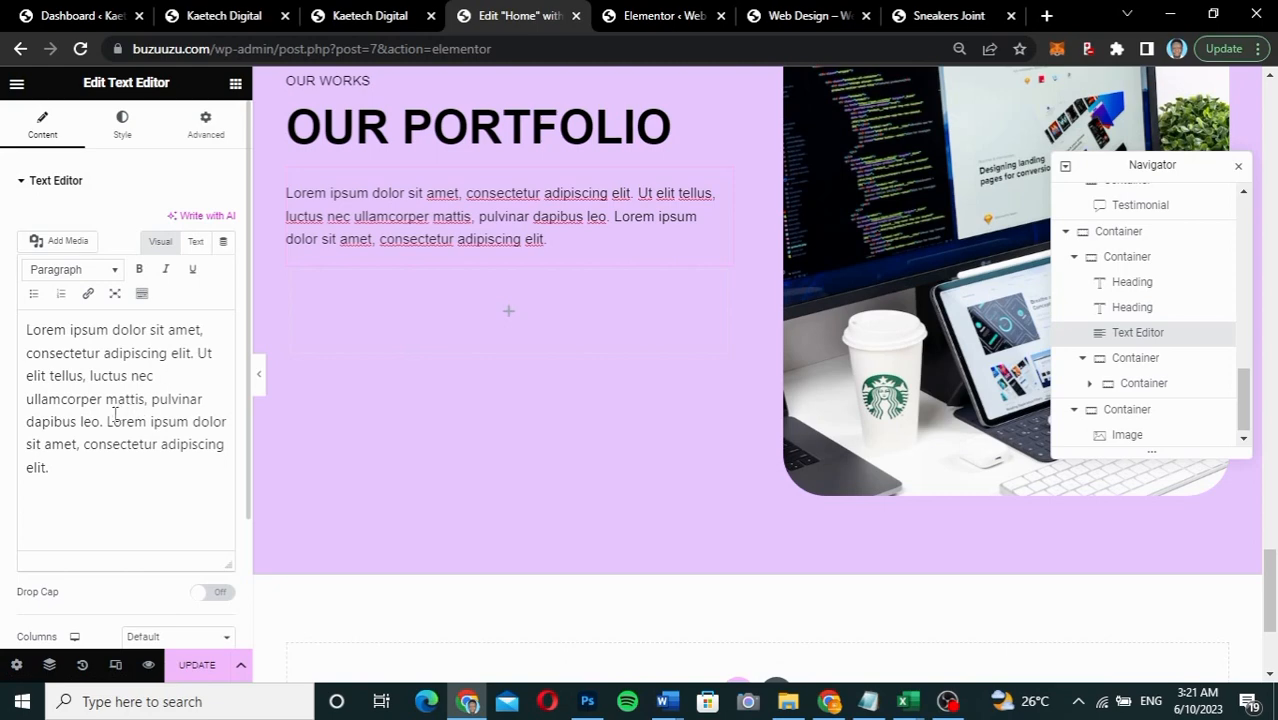
{"action": "left_click_drag", "start_coordinate": [125, 423], "coordinate": [247, 480]}
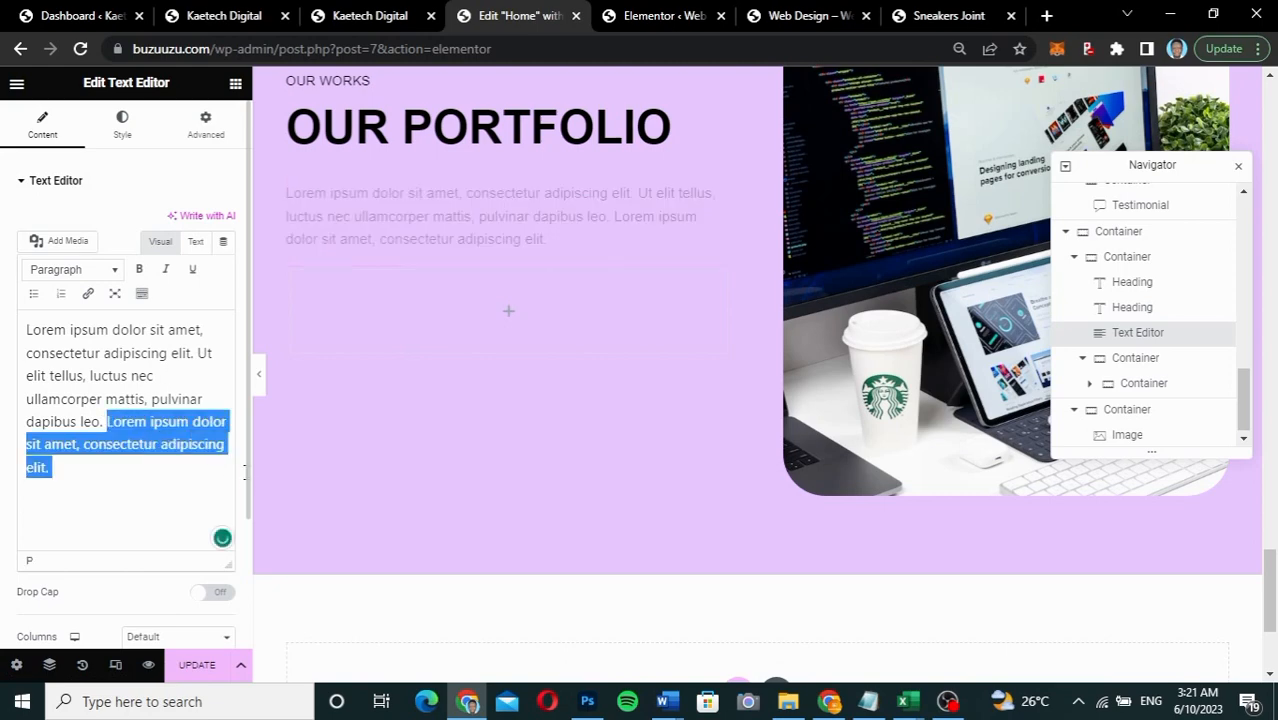
{"action": "key", "text": "BackSpace"}
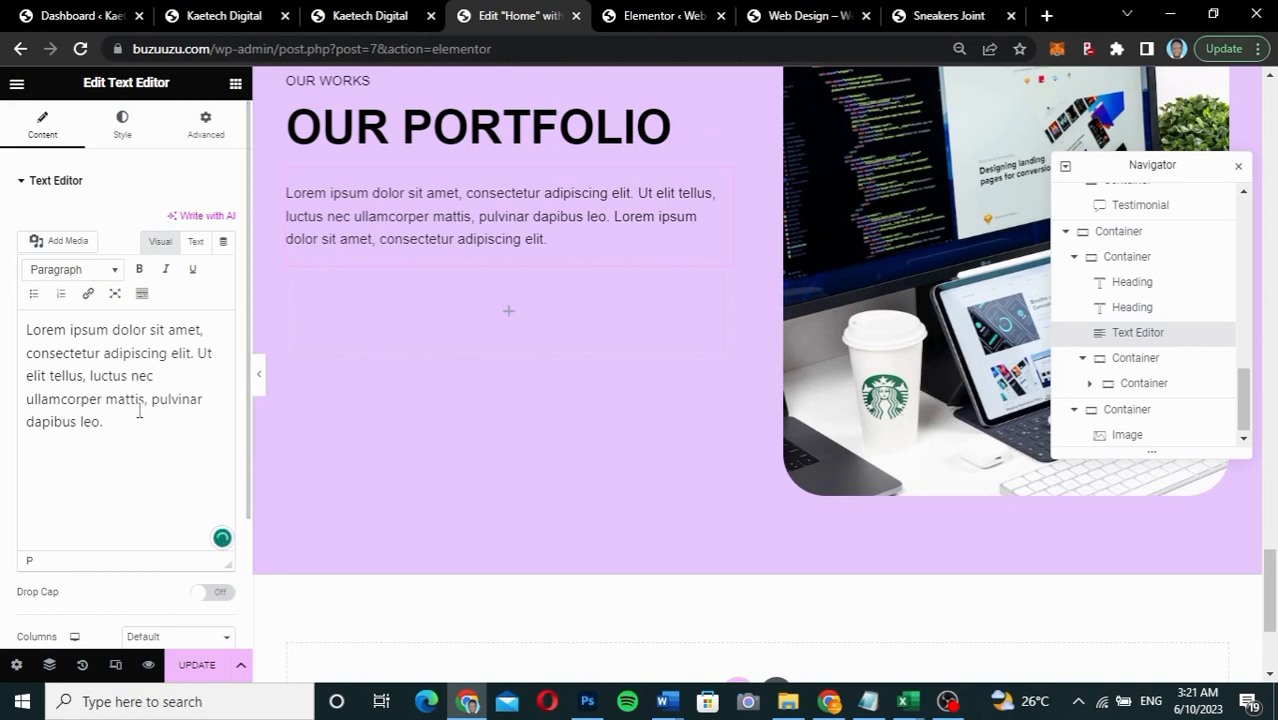
{"action": "left_click_drag", "start_coordinate": [197, 355], "coordinate": [226, 438]}
{"action": "left_click", "coordinate": [173, 381]}
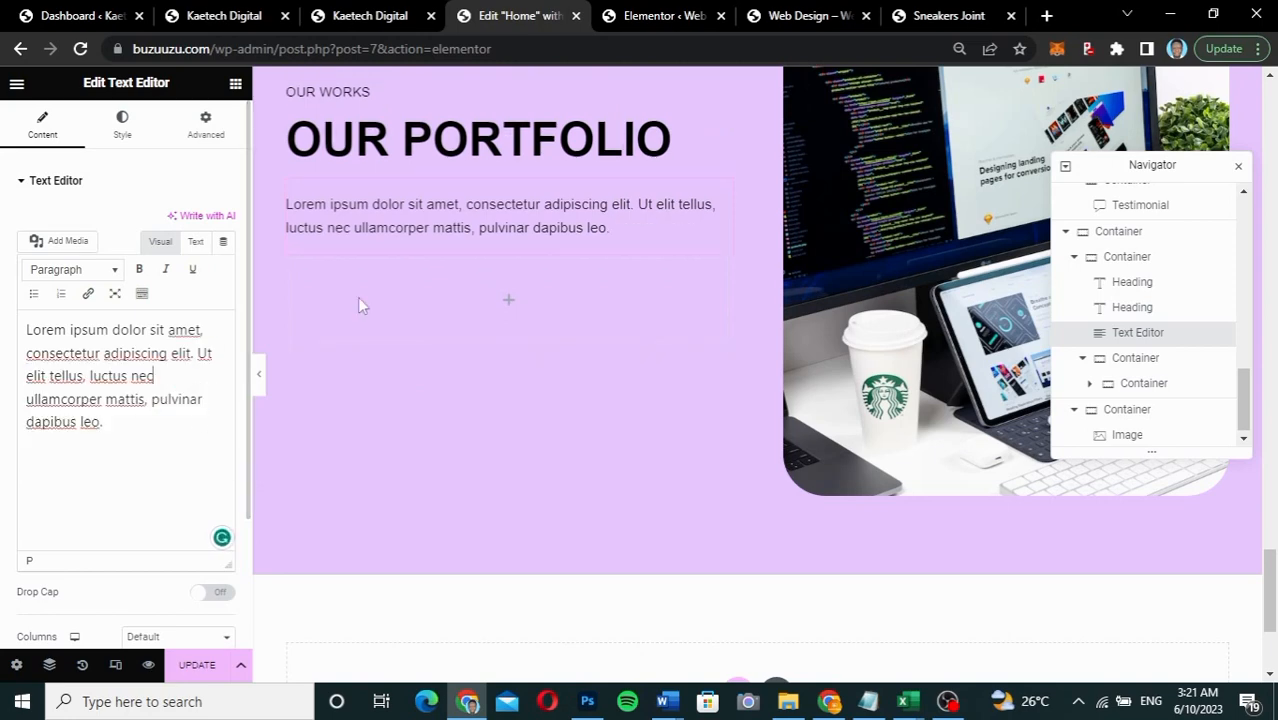
Step: Add an Icon List widget to the empty container below the paragraph and remove its second and third items
{"action": "left_click", "coordinate": [511, 309]}
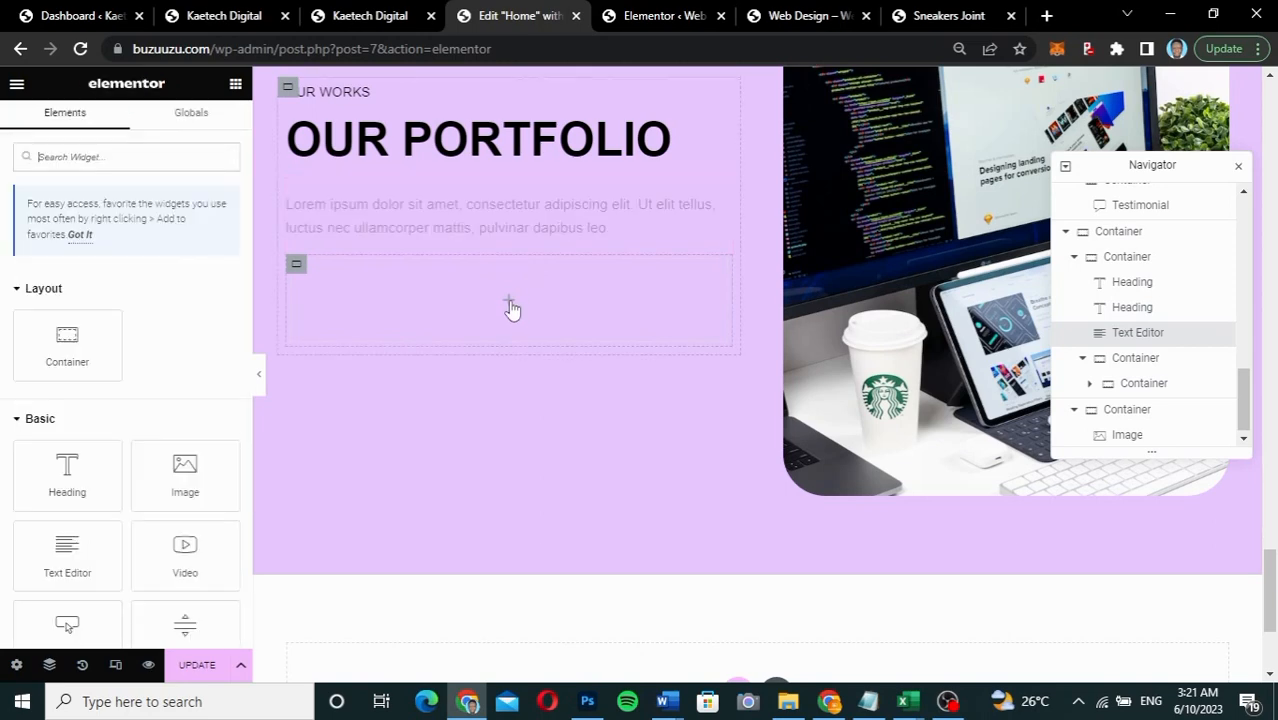
{"action": "left_click", "coordinate": [145, 155]}
{"action": "type", "text": "list"}
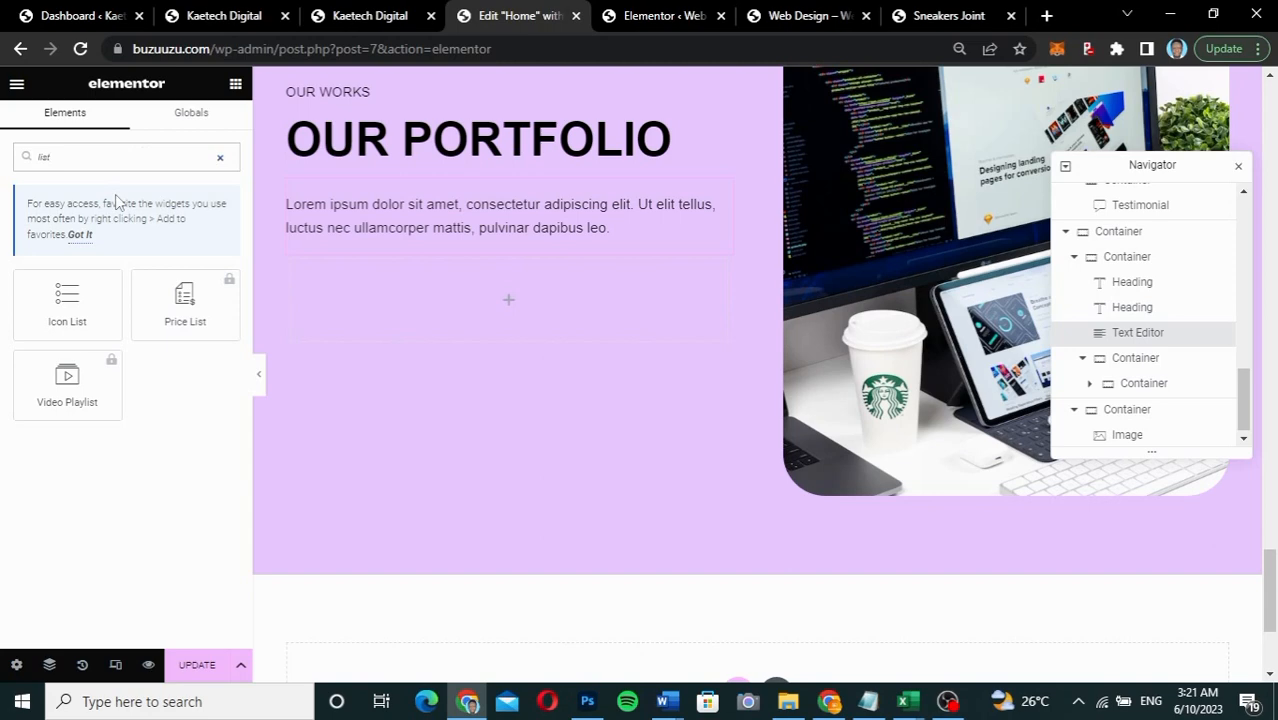
{"action": "left_click_drag", "start_coordinate": [67, 300], "coordinate": [505, 306]}
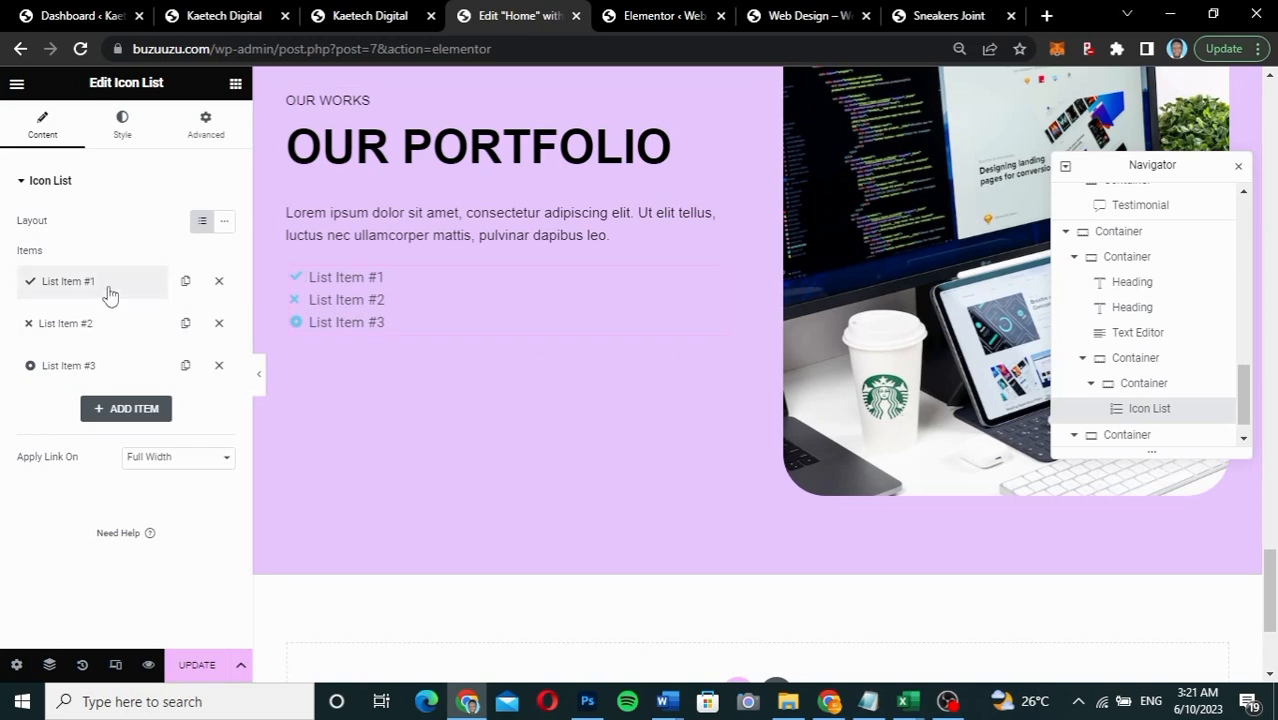
{"action": "left_click", "coordinate": [219, 325]}
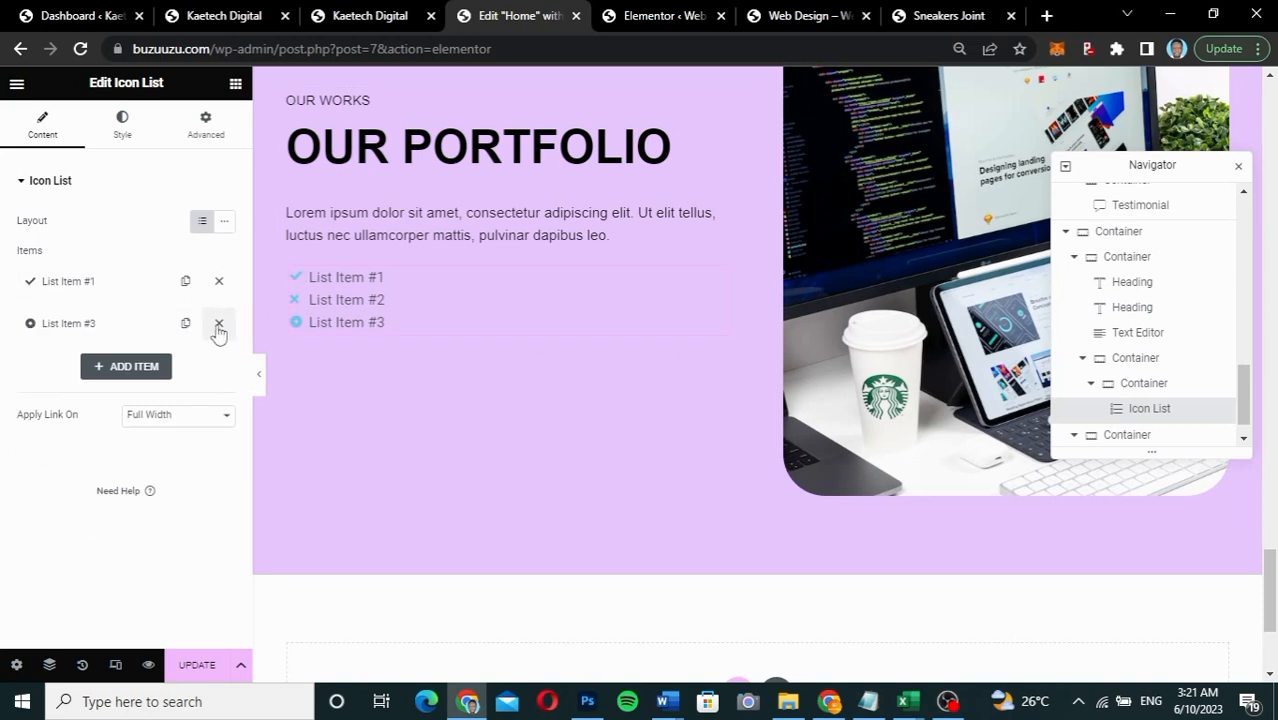
{"action": "left_click", "coordinate": [219, 325]}
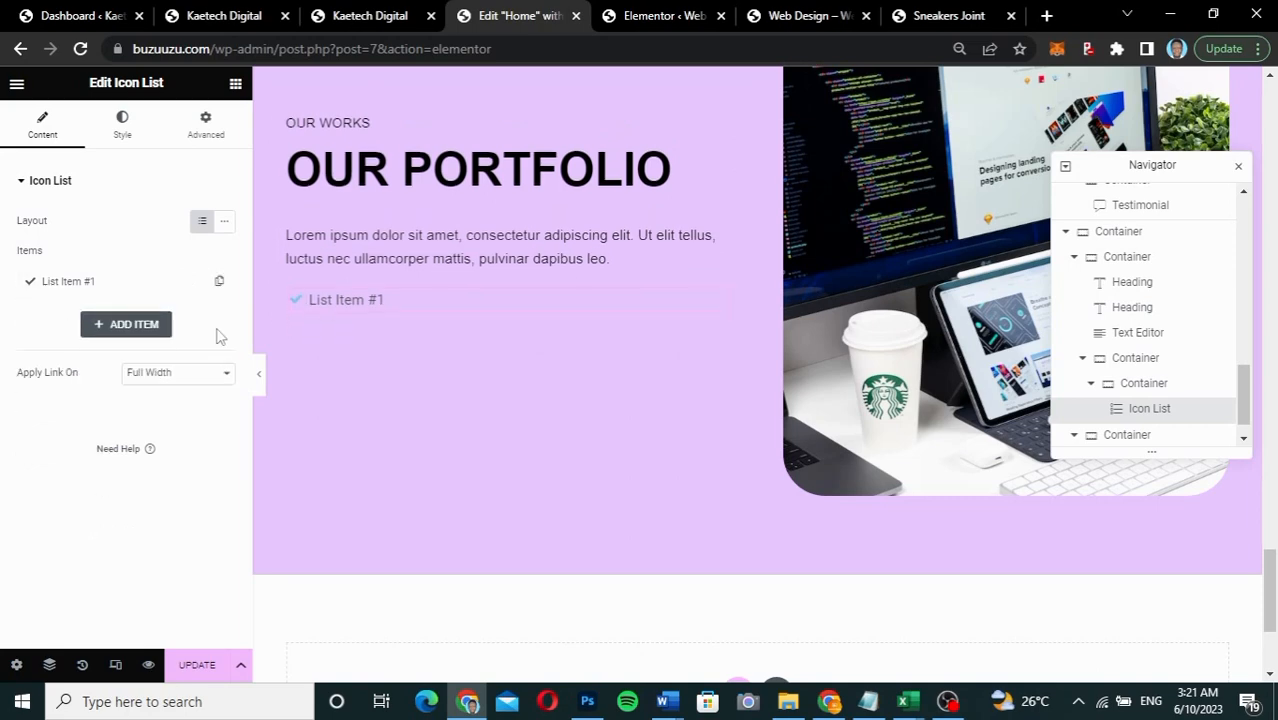
Step: Replace the remaining list item's text with the company address copied from the demo site's contact section
{"action": "left_click", "coordinate": [115, 287]}
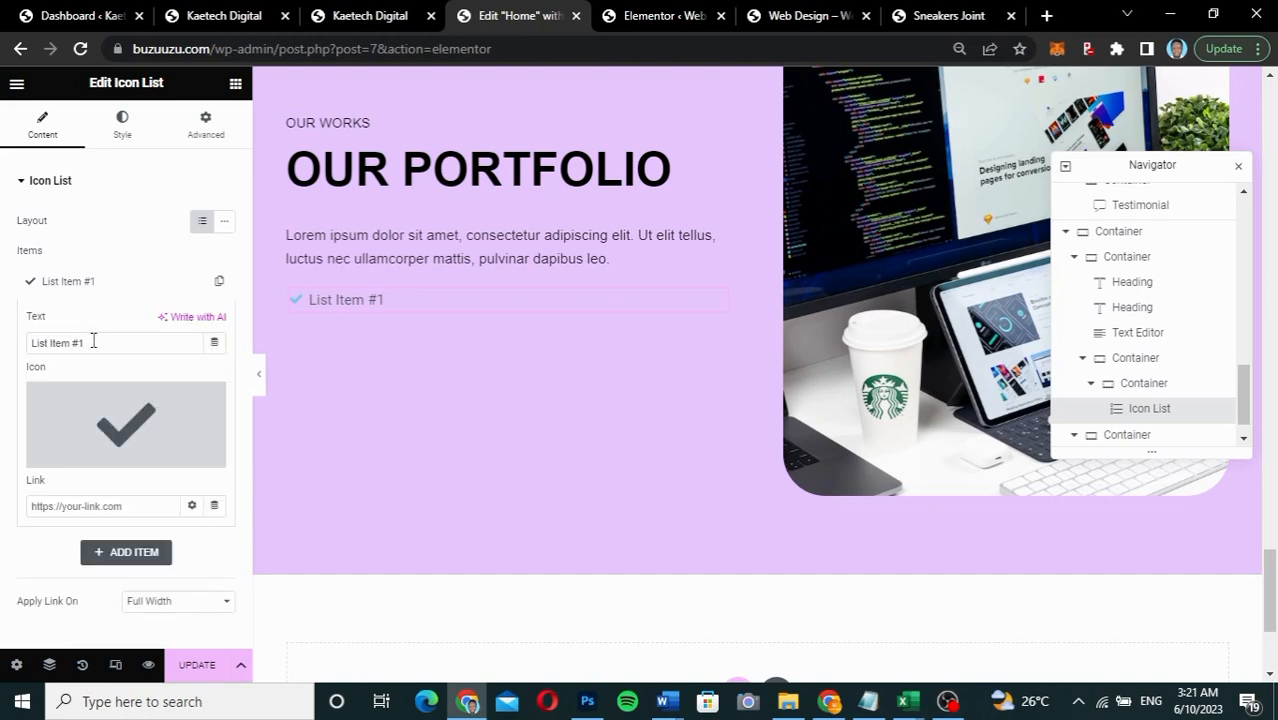
{"action": "left_click", "coordinate": [335, 16]}
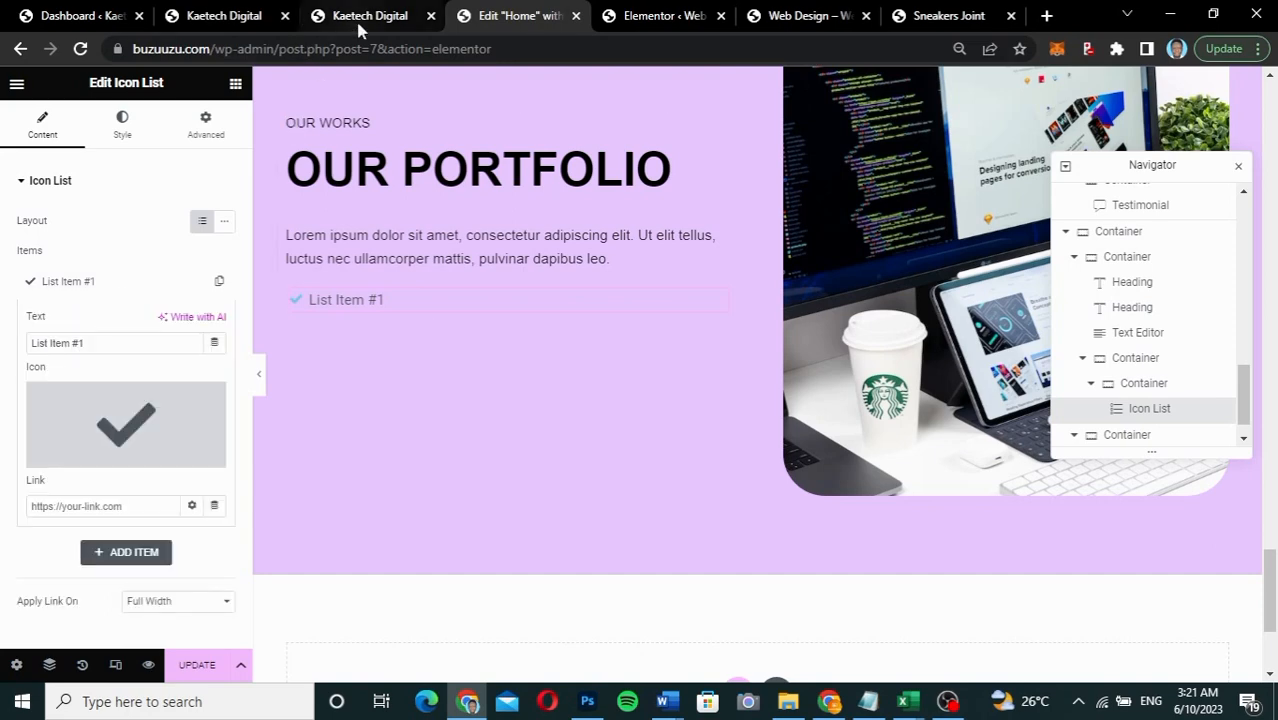
{"action": "left_click_drag", "start_coordinate": [331, 345], "coordinate": [144, 342]}
{"action": "key", "text": "ctrl+c"}
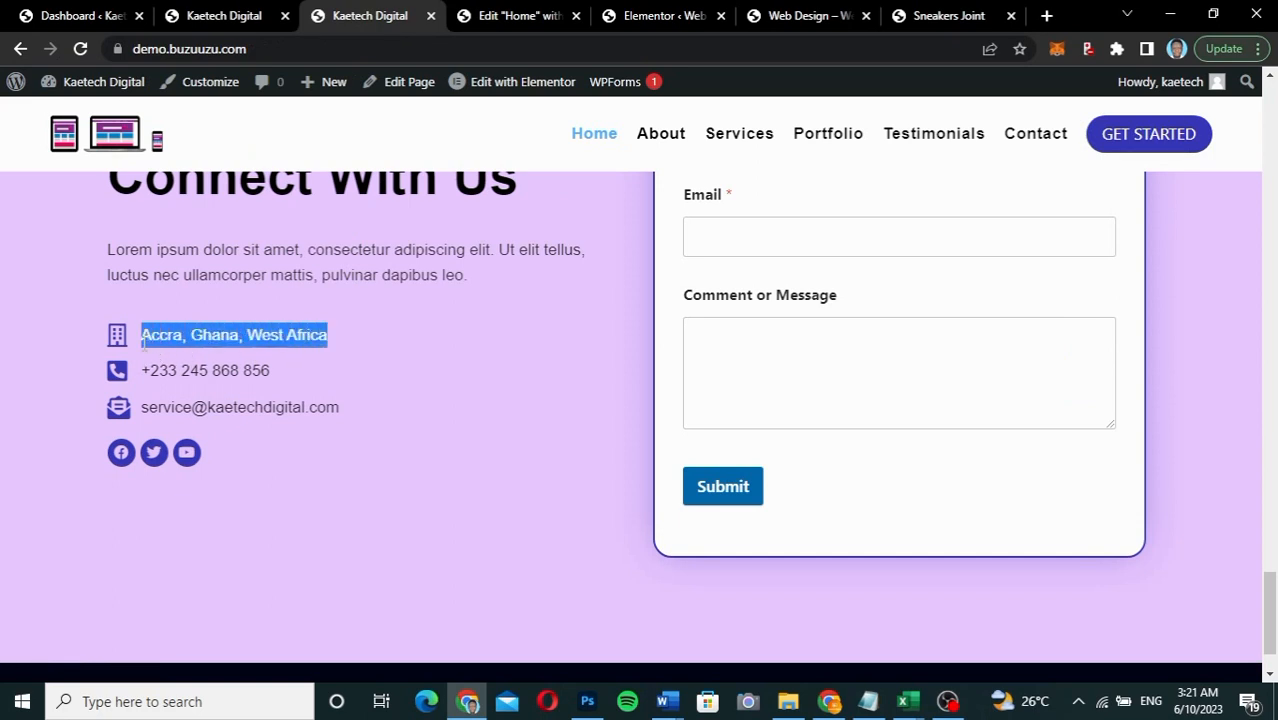
{"action": "left_click", "coordinate": [478, 27]}
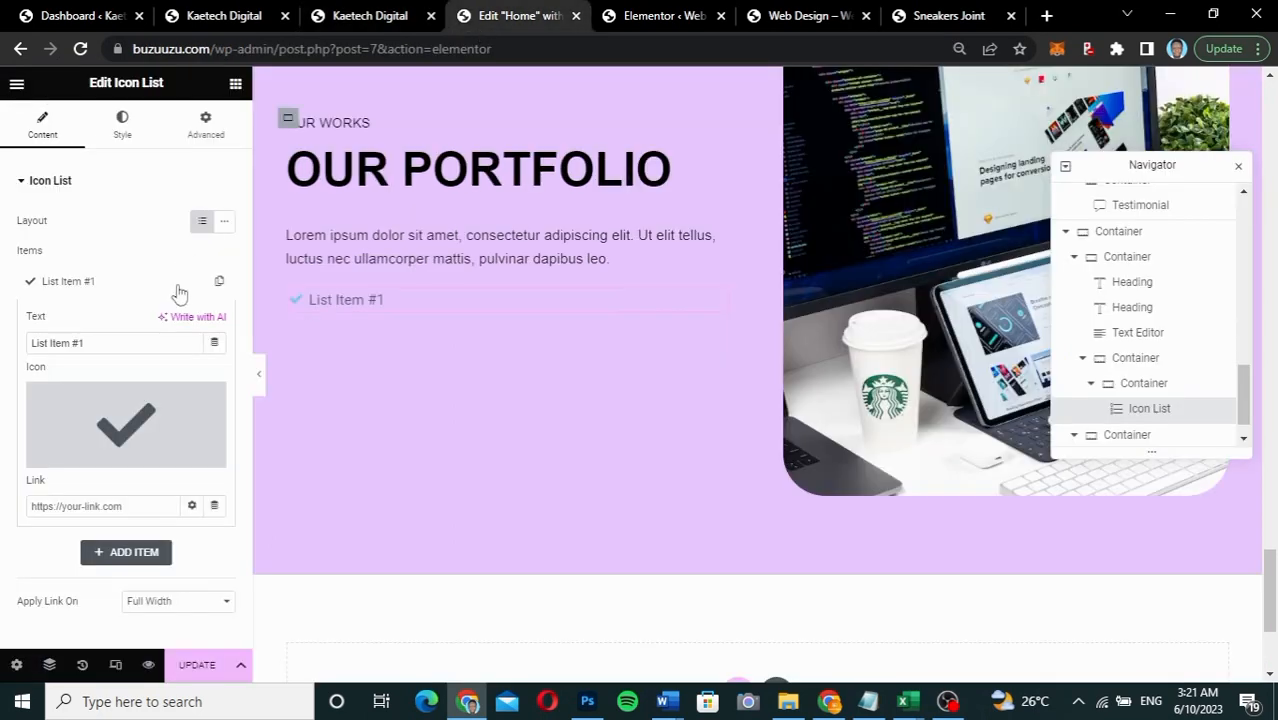
{"action": "left_click_drag", "start_coordinate": [112, 343], "coordinate": [2, 347]}
{"action": "key", "text": "ctrl+v"}
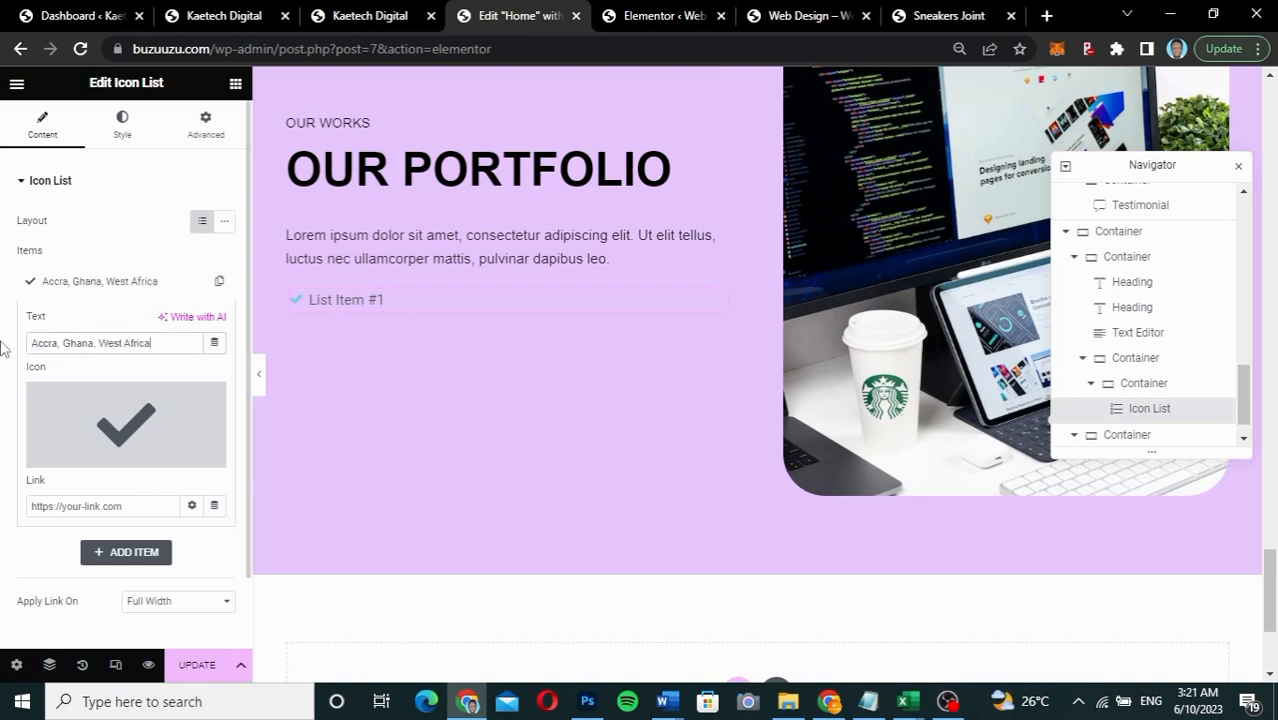
Step: Change the address item's icon to the outlined Building icon from the icon library
{"action": "left_click", "coordinate": [101, 417]}
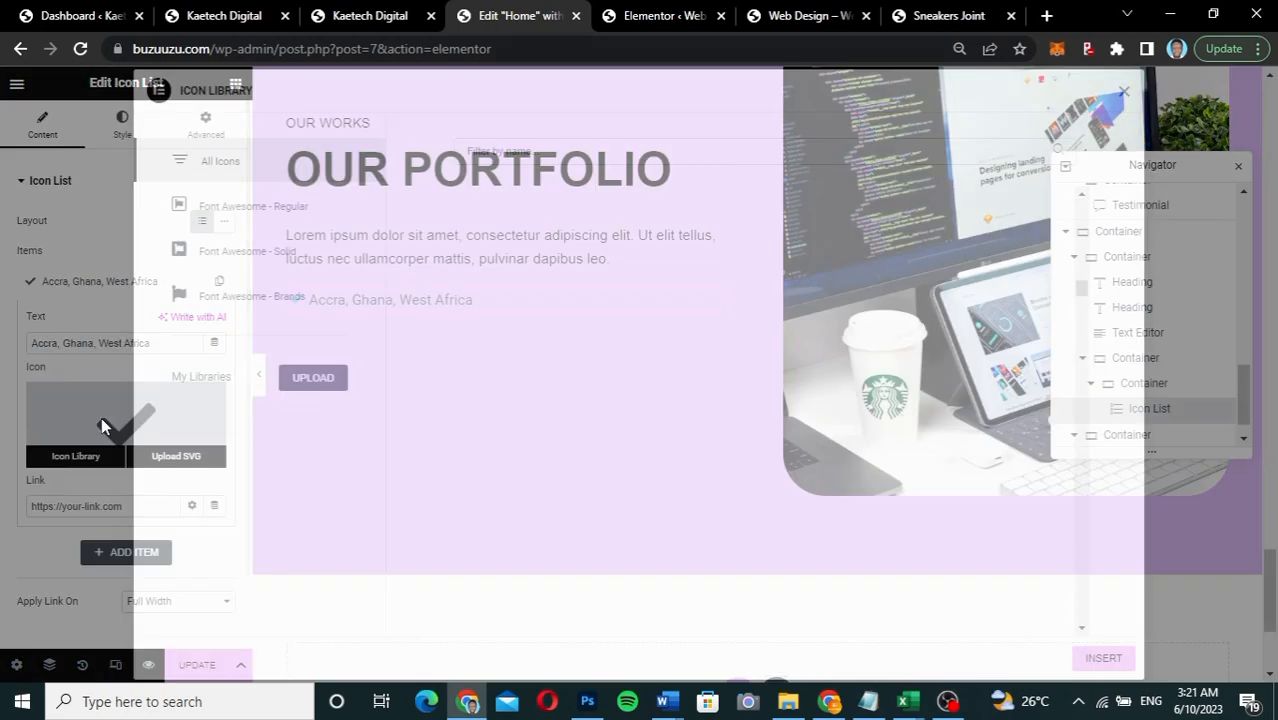
{"action": "left_click", "coordinate": [517, 151]}
{"action": "type", "text": "build"}
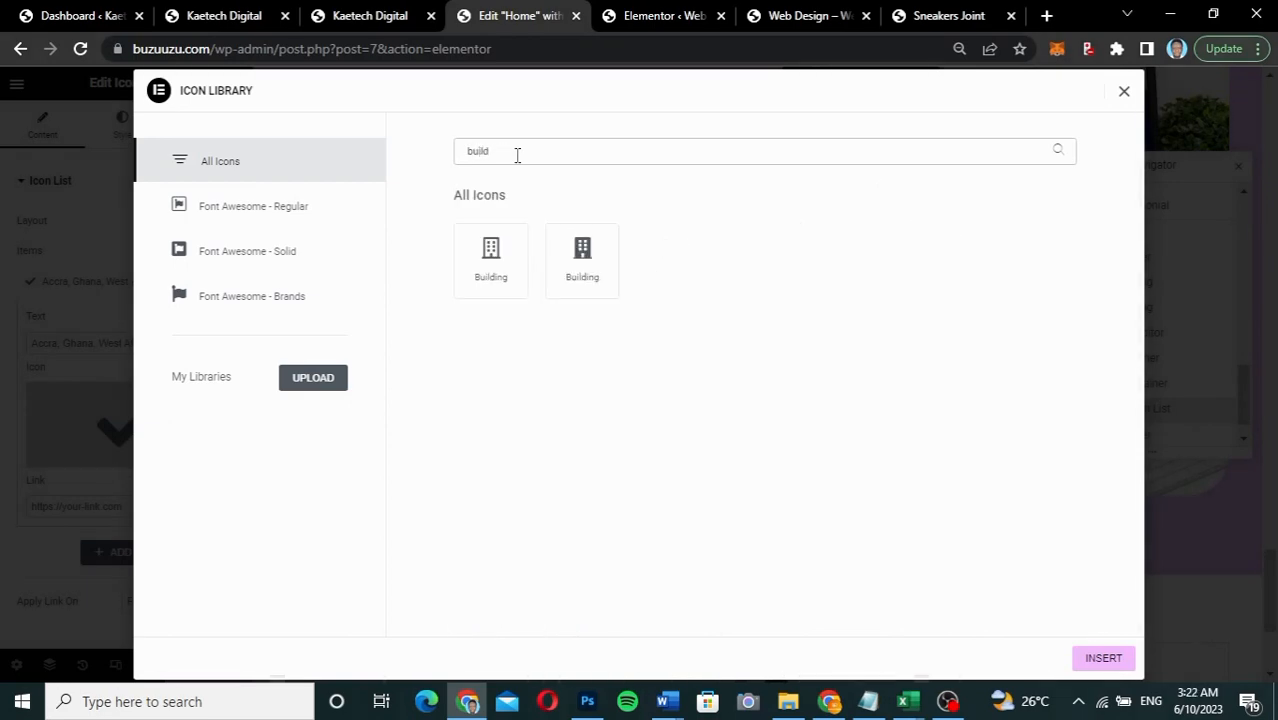
{"action": "left_click", "coordinate": [506, 272]}
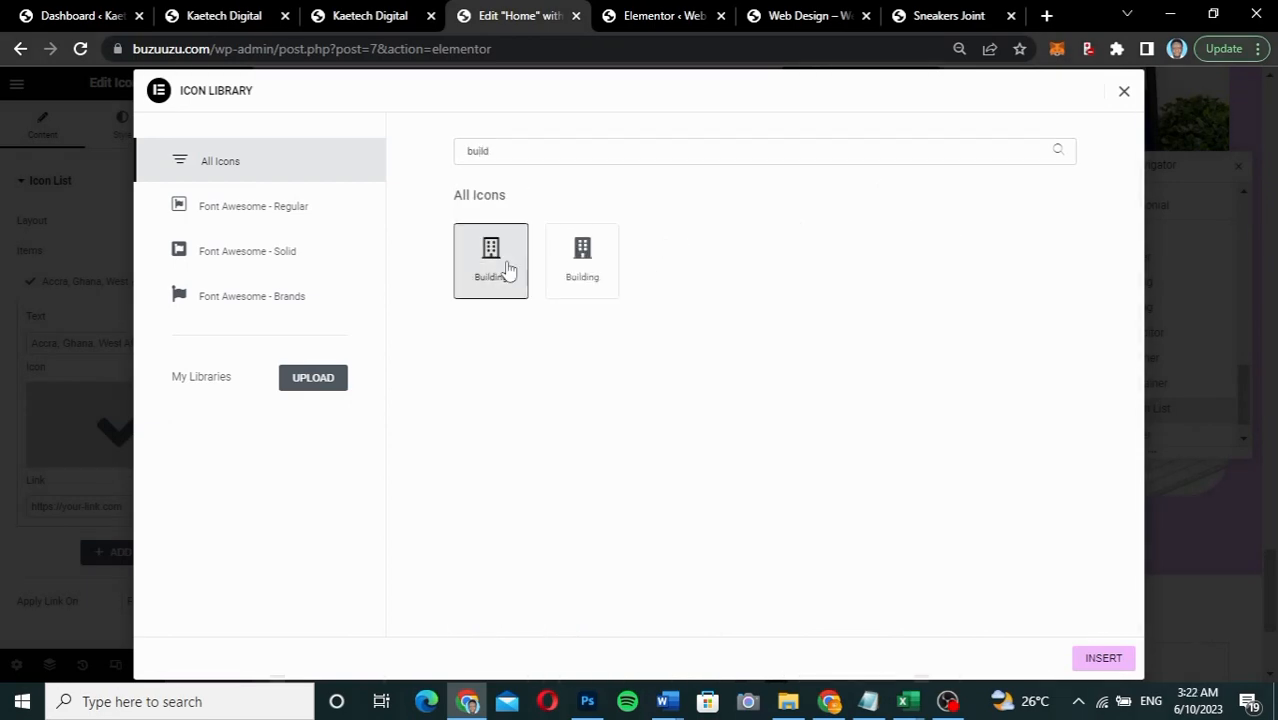
{"action": "left_click", "coordinate": [1104, 657]}
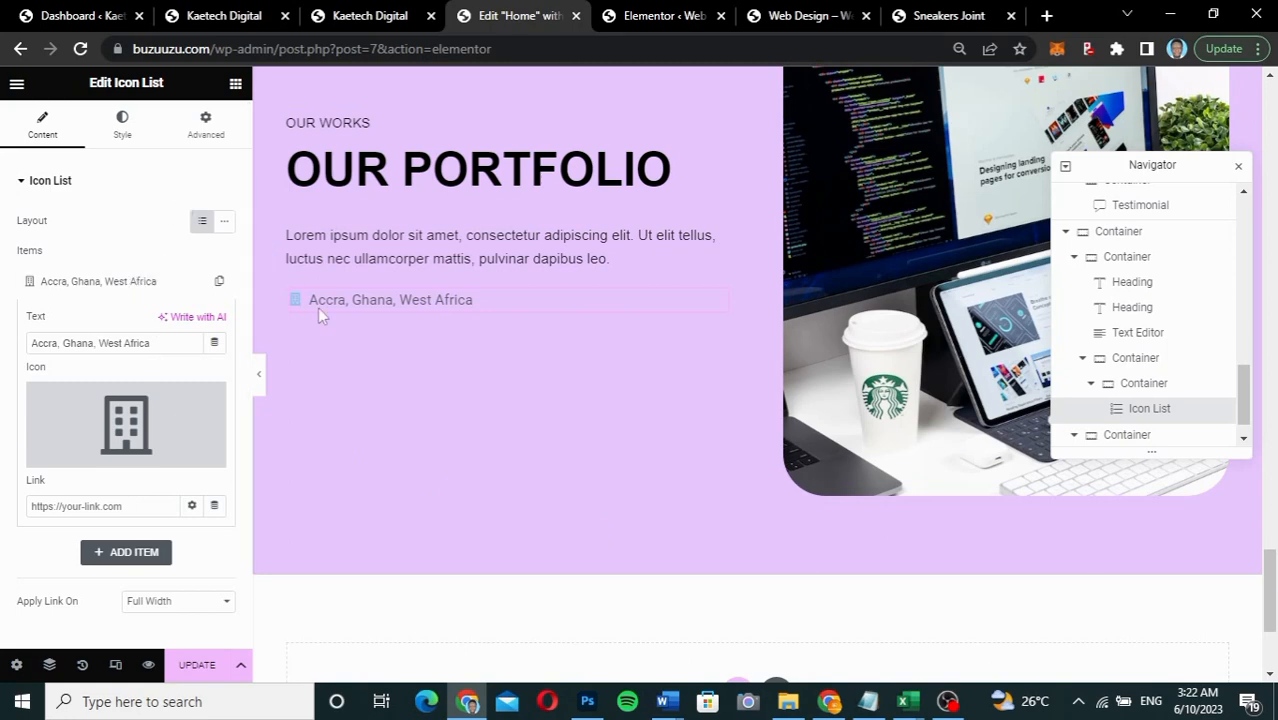
Step: Set the icon list's icon colour to the global colour BLUE
{"action": "left_click", "coordinate": [124, 128]}
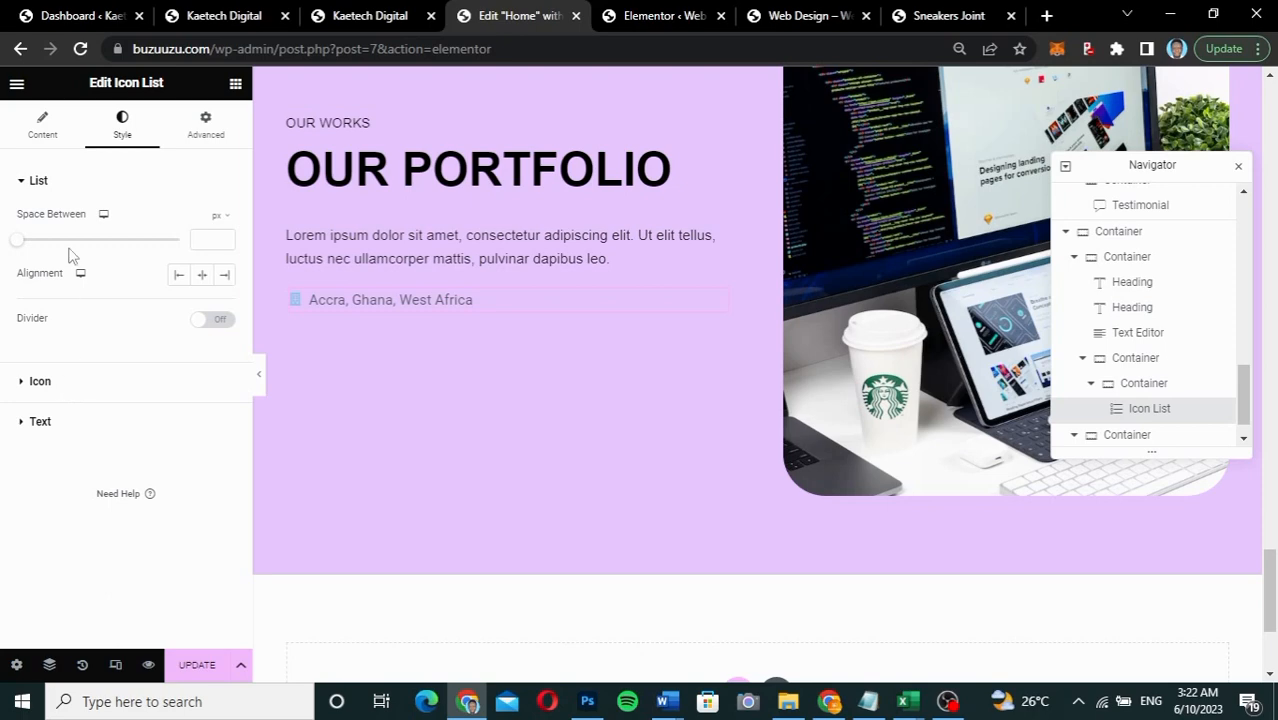
{"action": "left_click", "coordinate": [65, 381]}
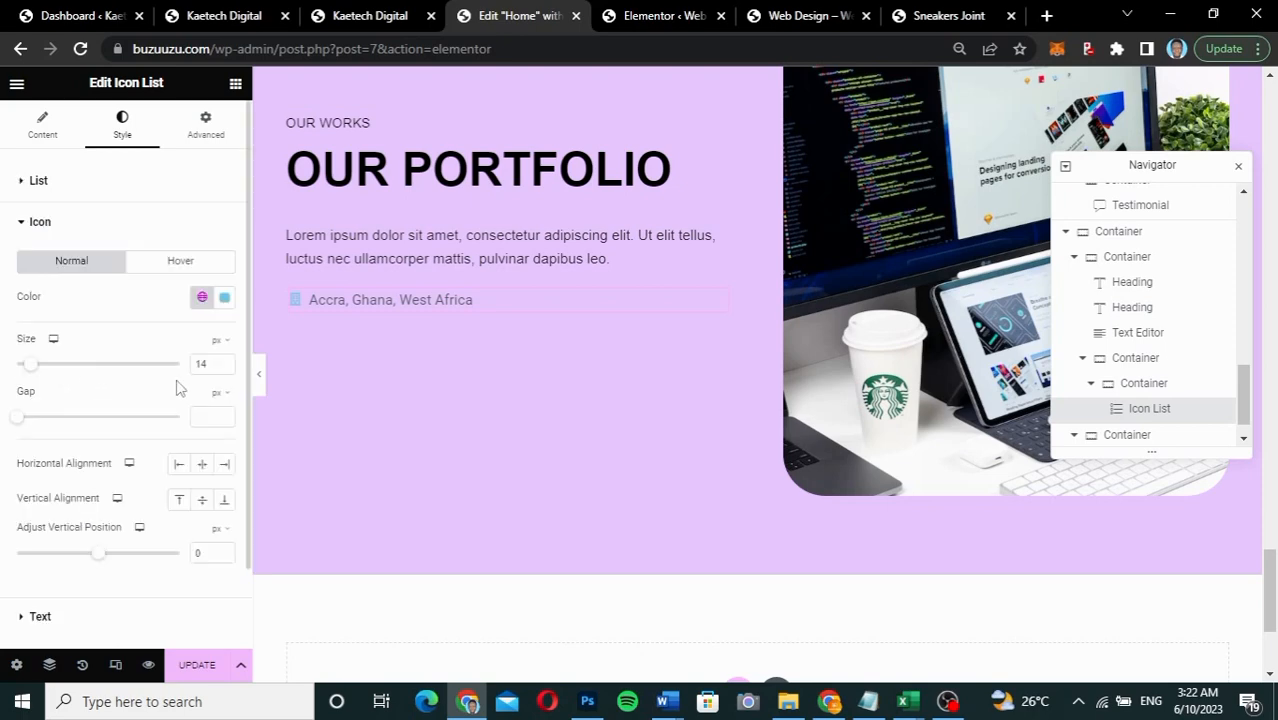
{"action": "left_click", "coordinate": [224, 300]}
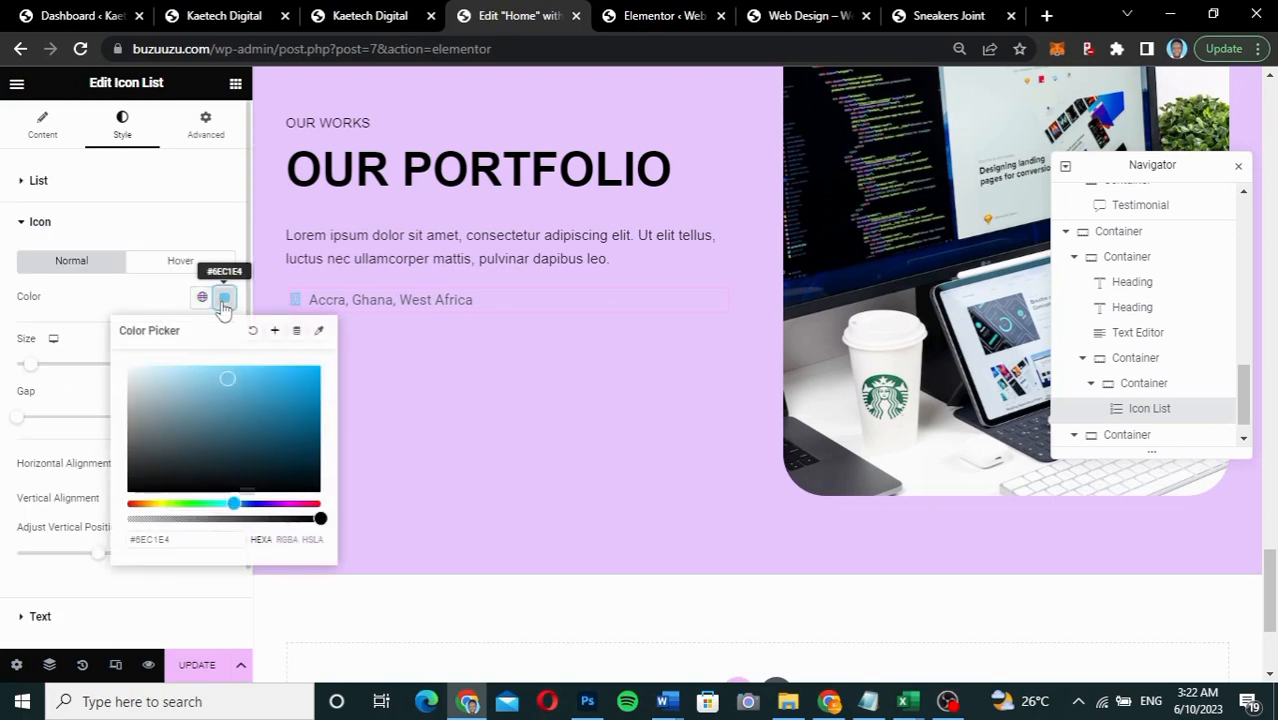
{"action": "left_click", "coordinate": [203, 298]}
{"action": "scroll", "coordinate": [80, 540], "scroll_direction": "down", "scroll_amount": 2}
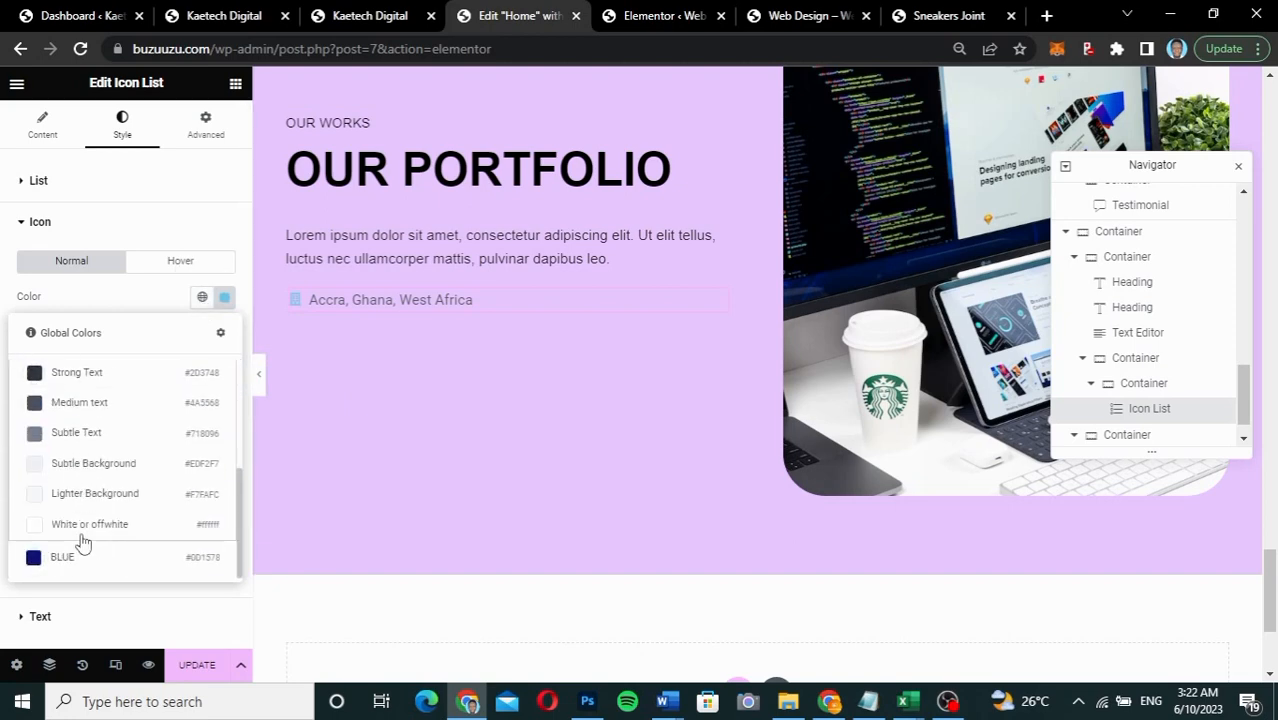
{"action": "left_click", "coordinate": [62, 568]}
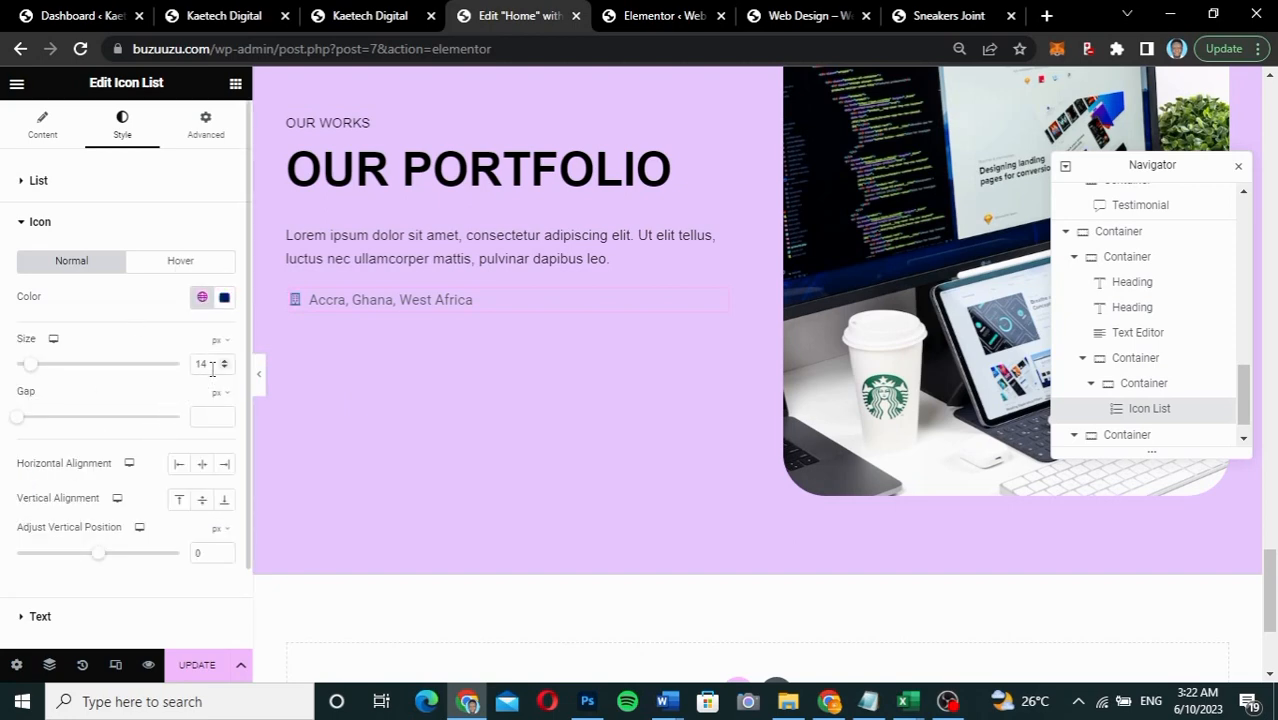
Step: Enlarge the list icon, trying 25 px first and settling on a size of 35 px
{"action": "left_click_drag", "start_coordinate": [209, 363], "coordinate": [188, 370]}
{"action": "type", "text": "25"}
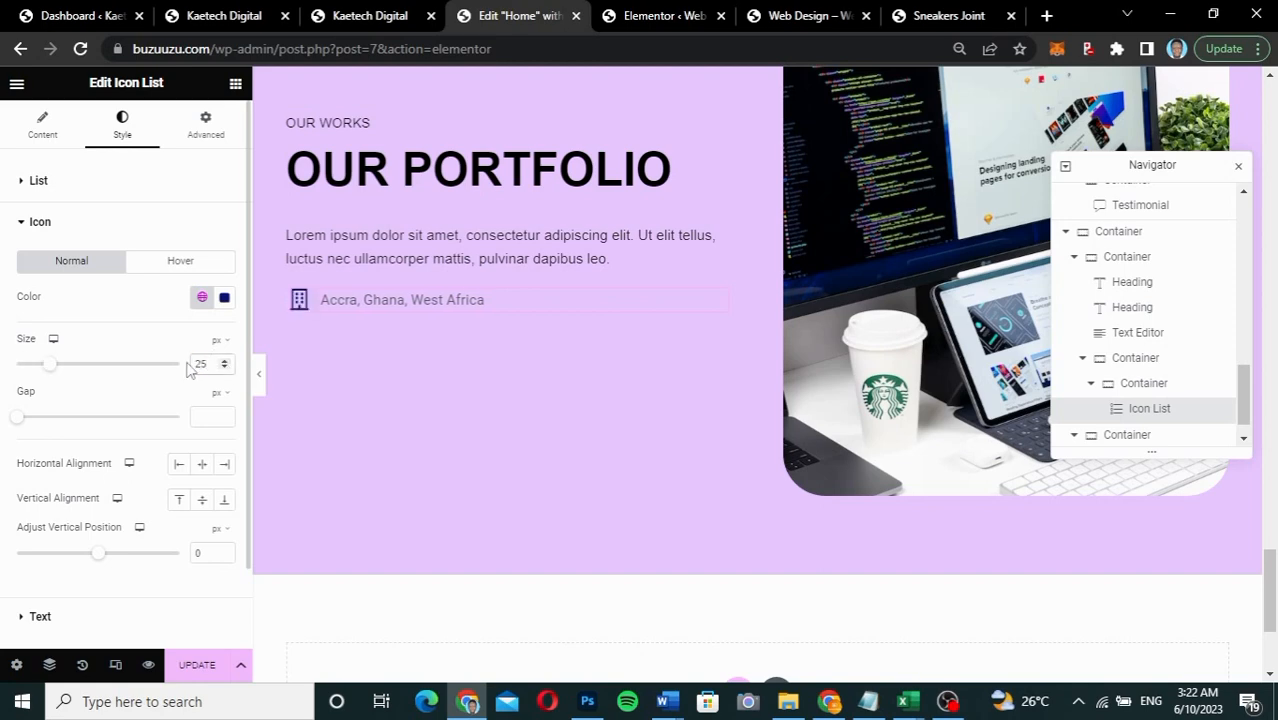
{"action": "left_click_drag", "start_coordinate": [211, 362], "coordinate": [168, 372]}
{"action": "type", "text": "35"}
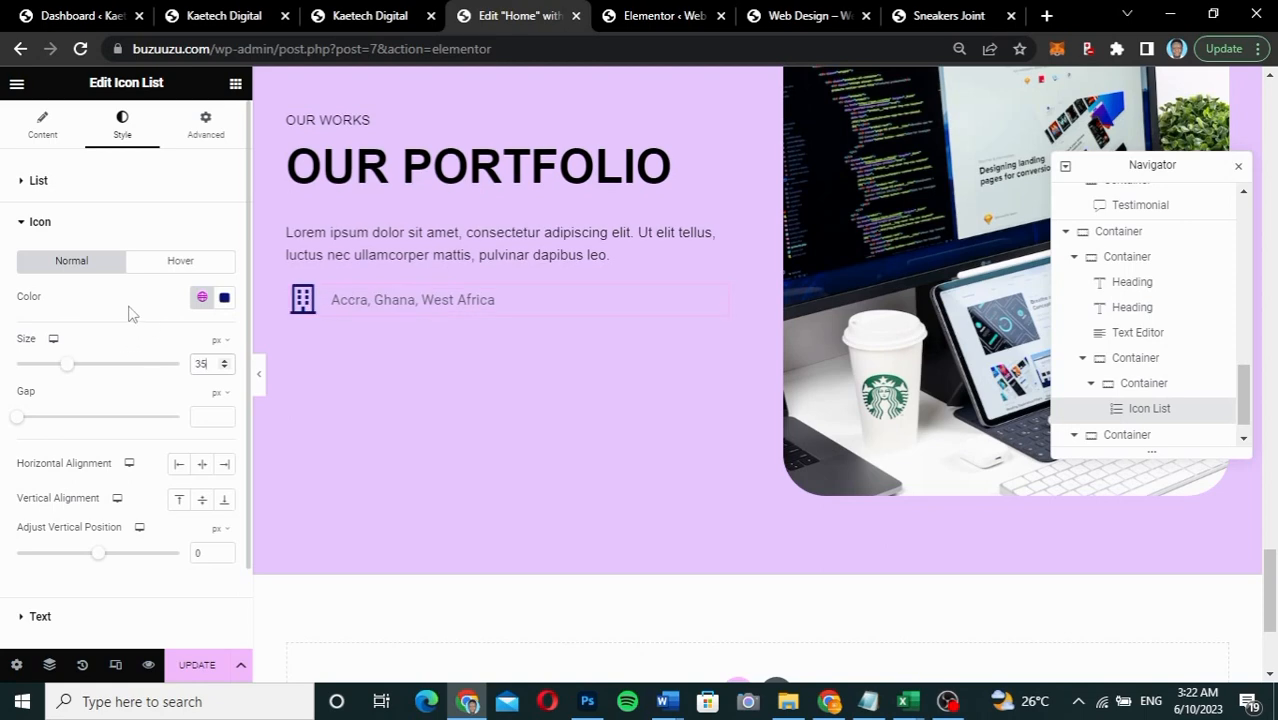
Step: Set the icon list's text typography to the Arial font family at a size of 17 px
{"action": "left_click", "coordinate": [137, 238]}
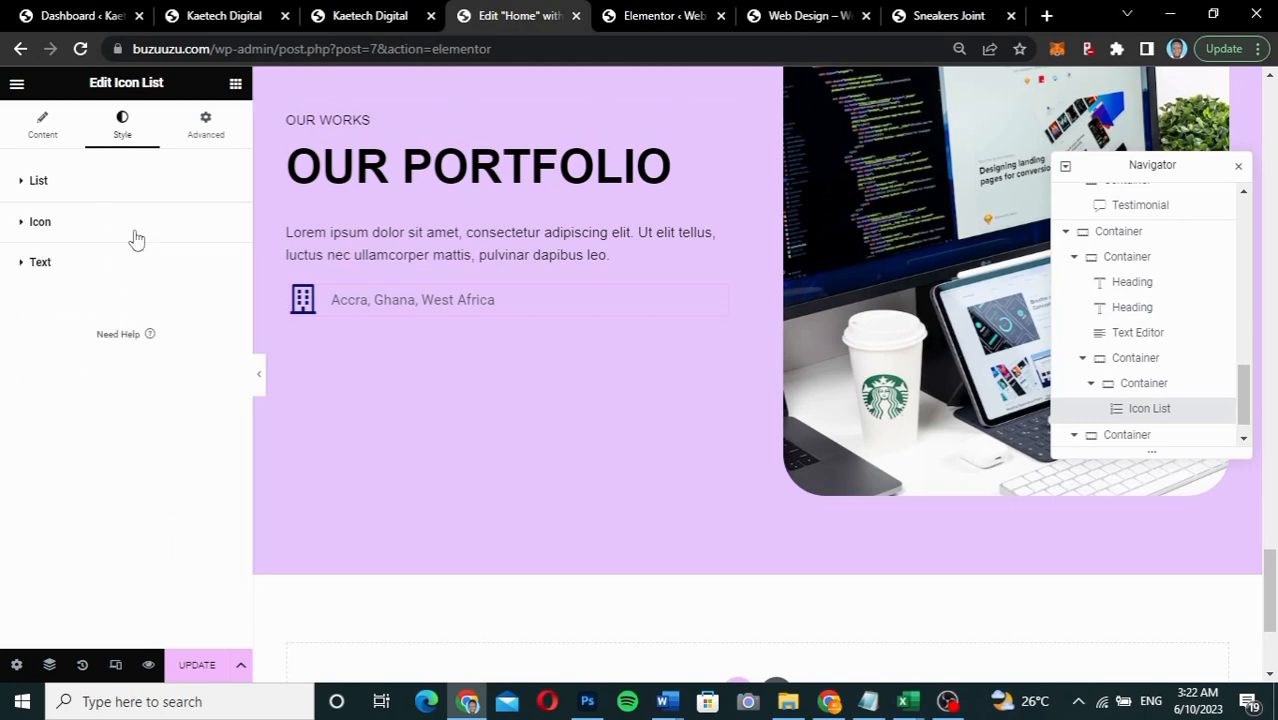
{"action": "left_click", "coordinate": [118, 264]}
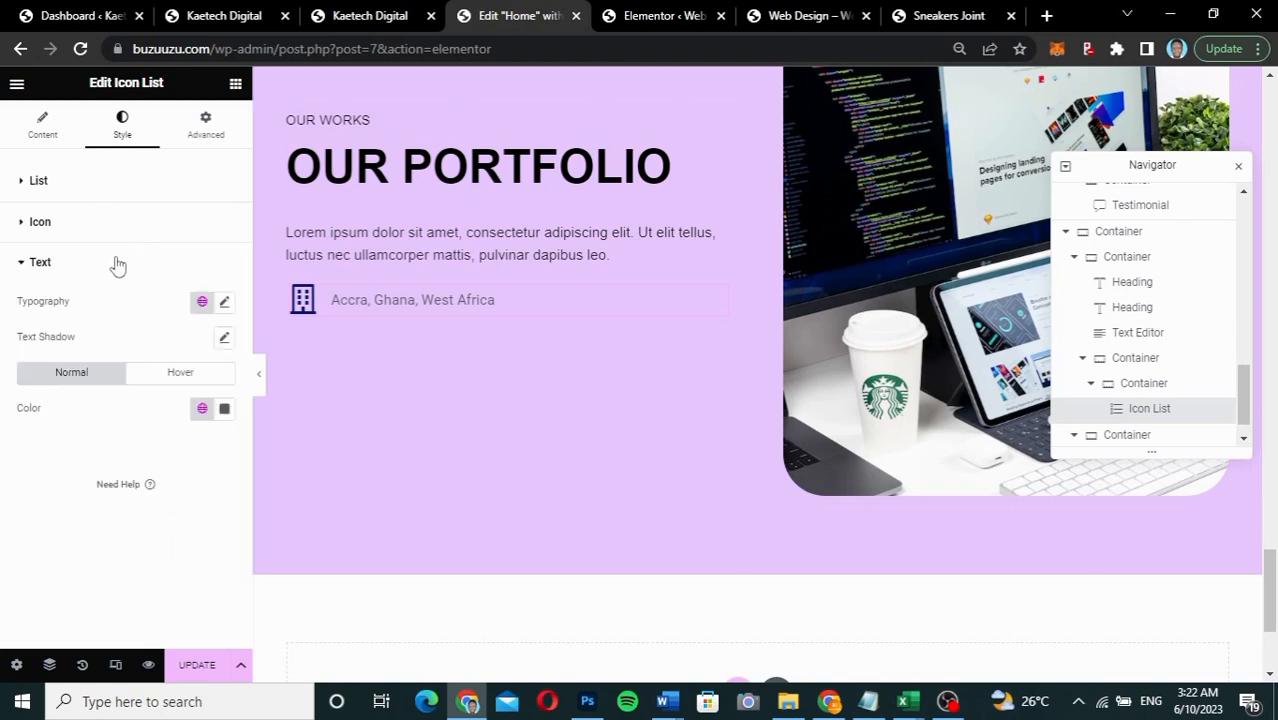
{"action": "left_click", "coordinate": [224, 303]}
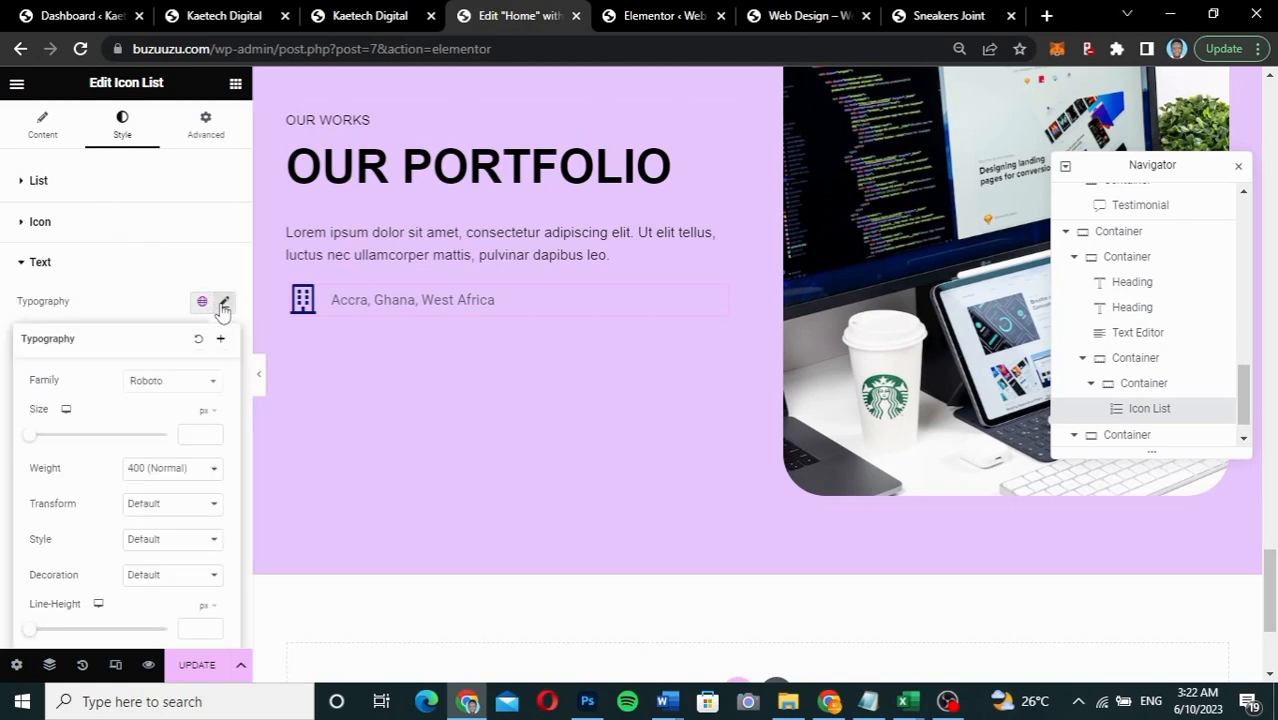
{"action": "left_click", "coordinate": [161, 384]}
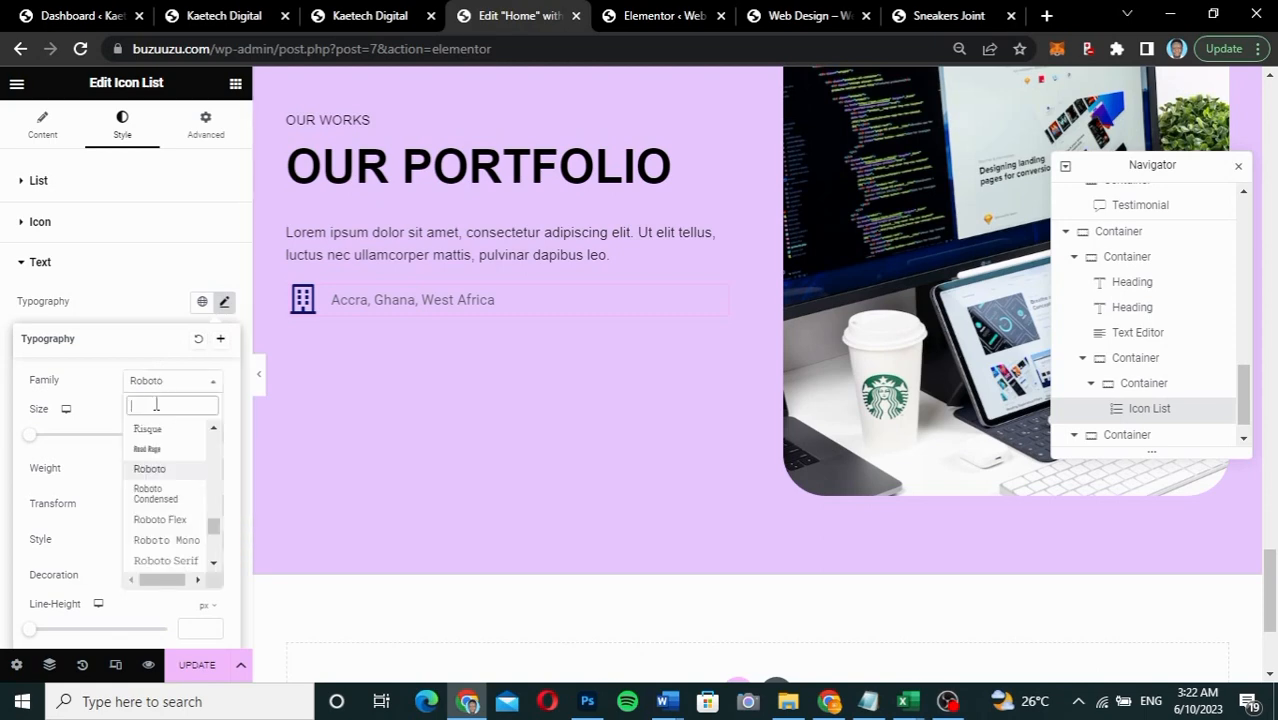
{"action": "type", "text": "h"}
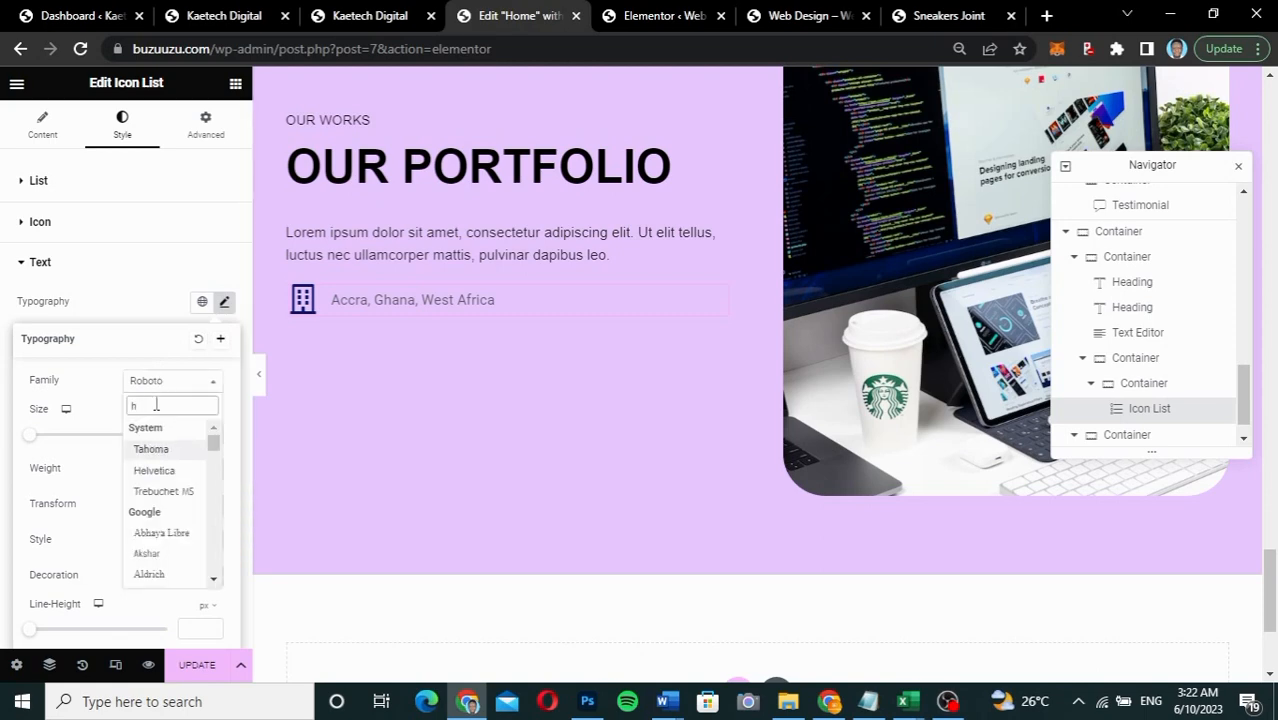
{"action": "key", "text": "BackSpace"}
{"action": "type", "text": "arial"}
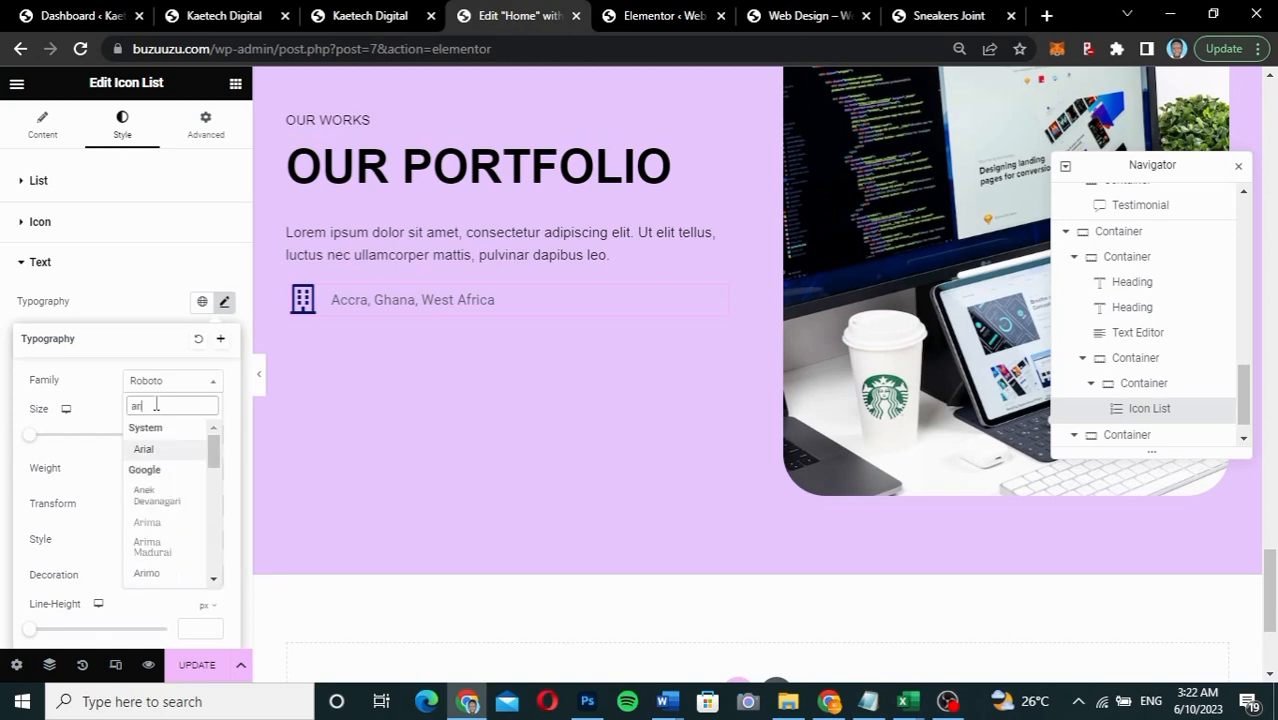
{"action": "left_click", "coordinate": [143, 449]}
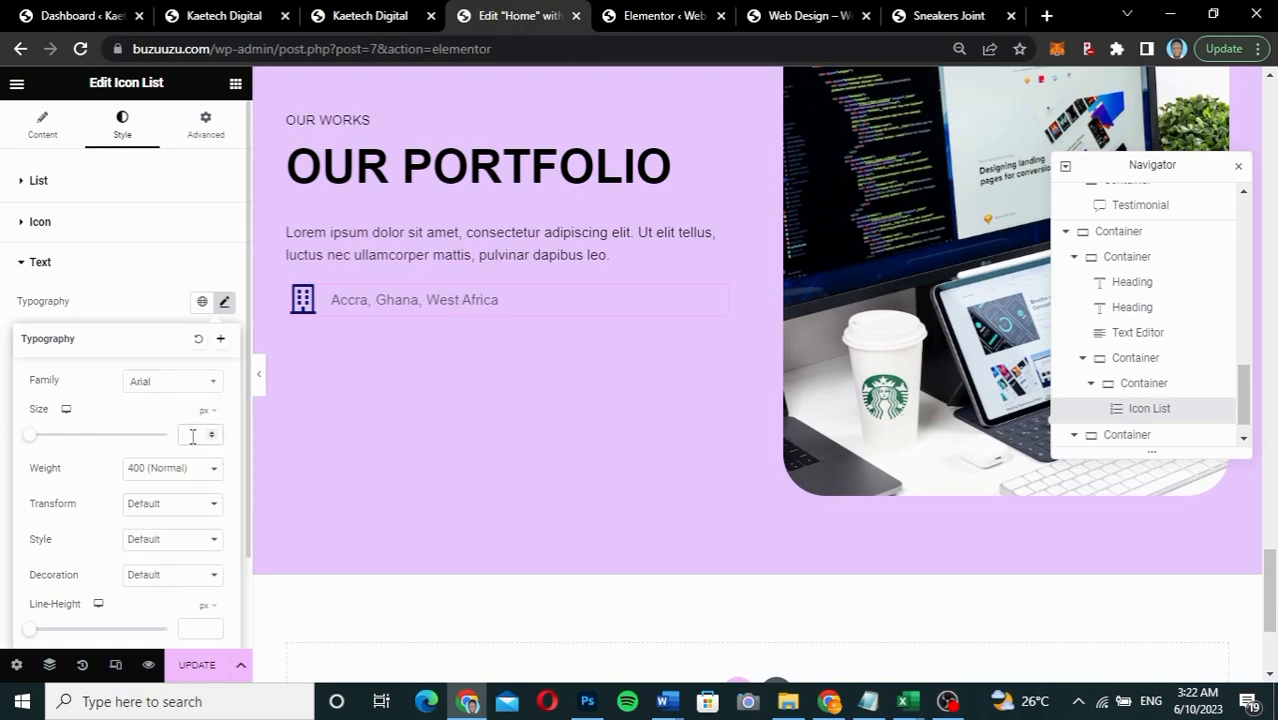
{"action": "type", "text": "17"}
{"action": "left_click", "coordinate": [153, 315]}
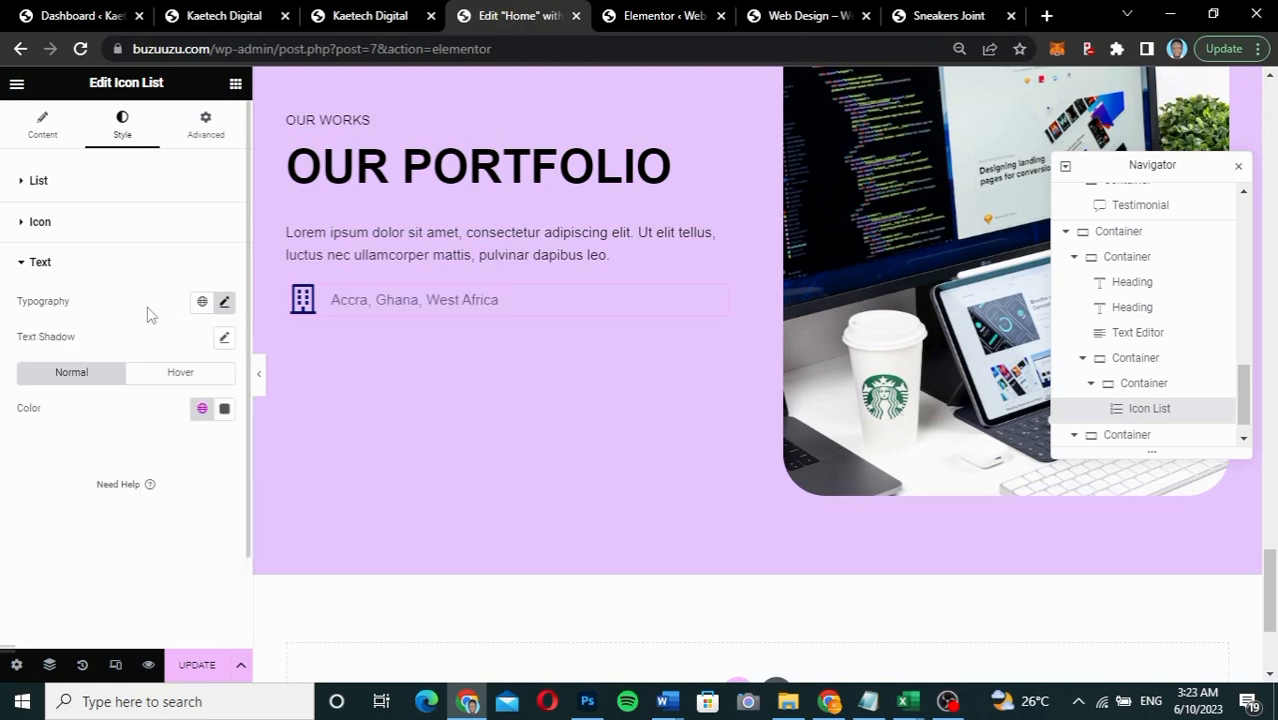
Step: Set the icon list's text colour to the hex value #262626
{"action": "left_click", "coordinate": [223, 409]}
{"action": "left_click_drag", "start_coordinate": [170, 650], "coordinate": [142, 645]}
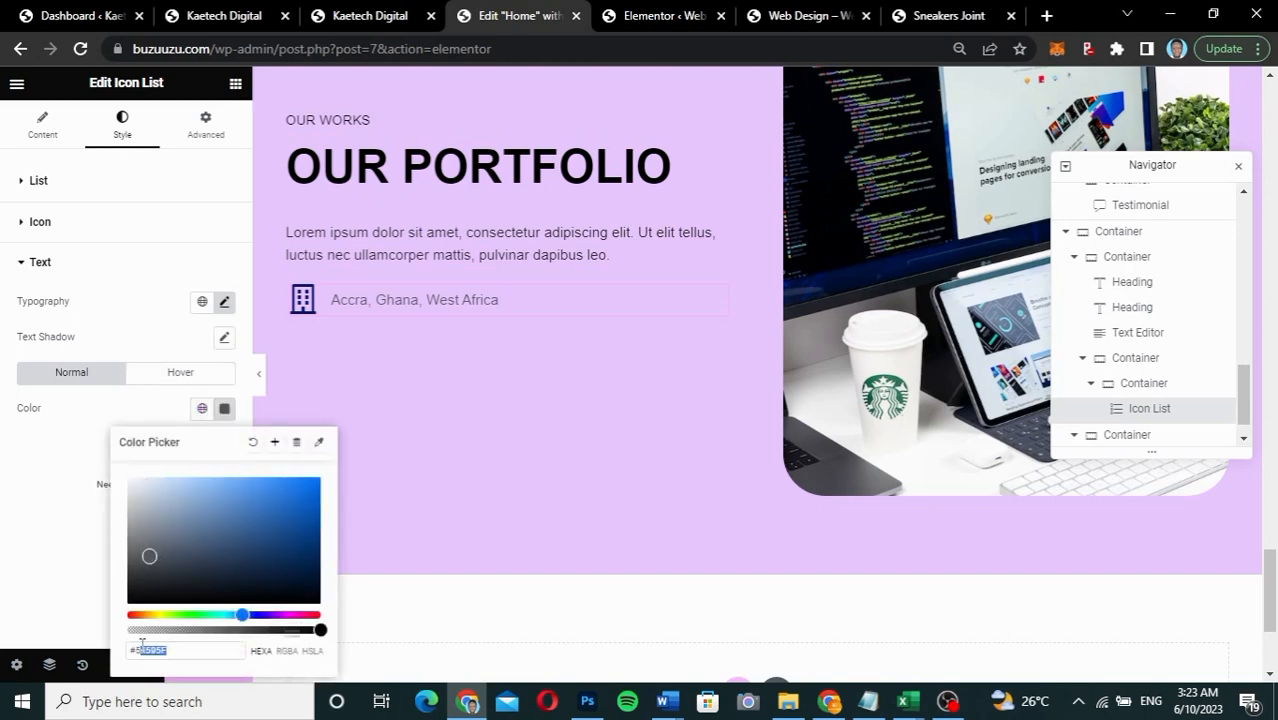
{"action": "type", "text": "262626"}
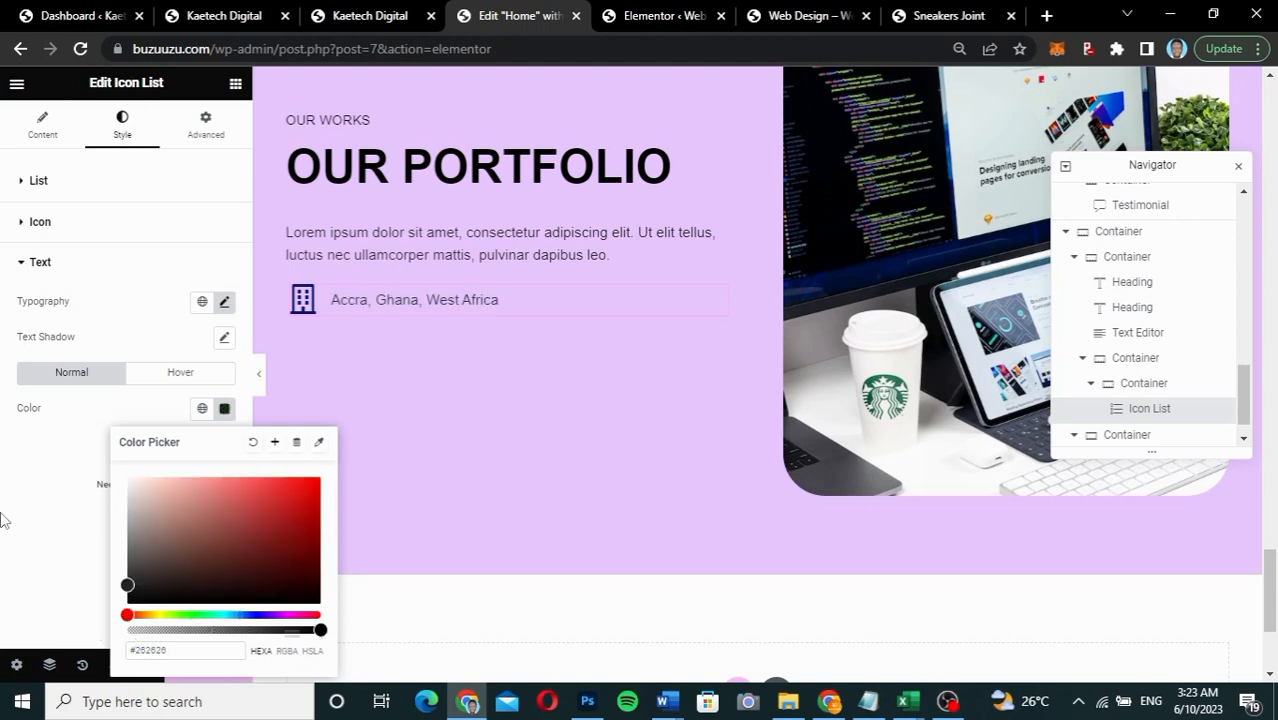
{"action": "left_click", "coordinate": [60, 420]}
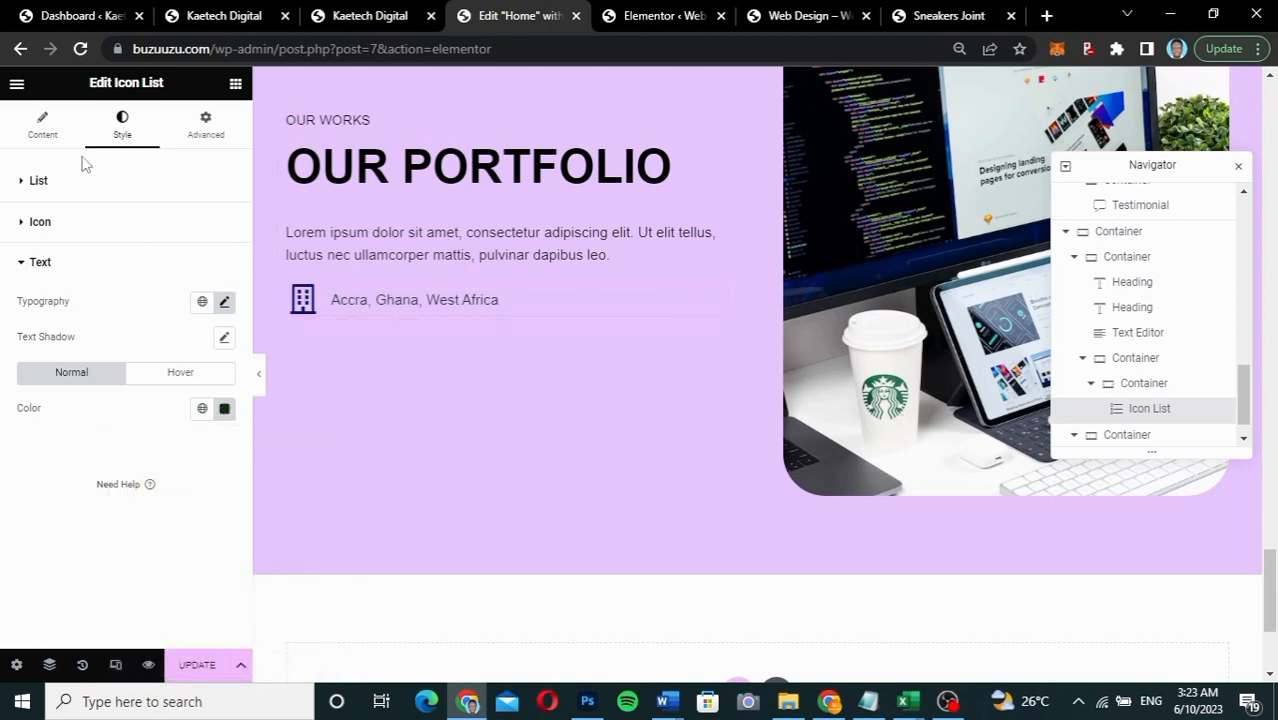
Step: Duplicate the address item twice to make three list items, checking the demo site's contact section for the entries needed
{"action": "left_click", "coordinate": [45, 125]}
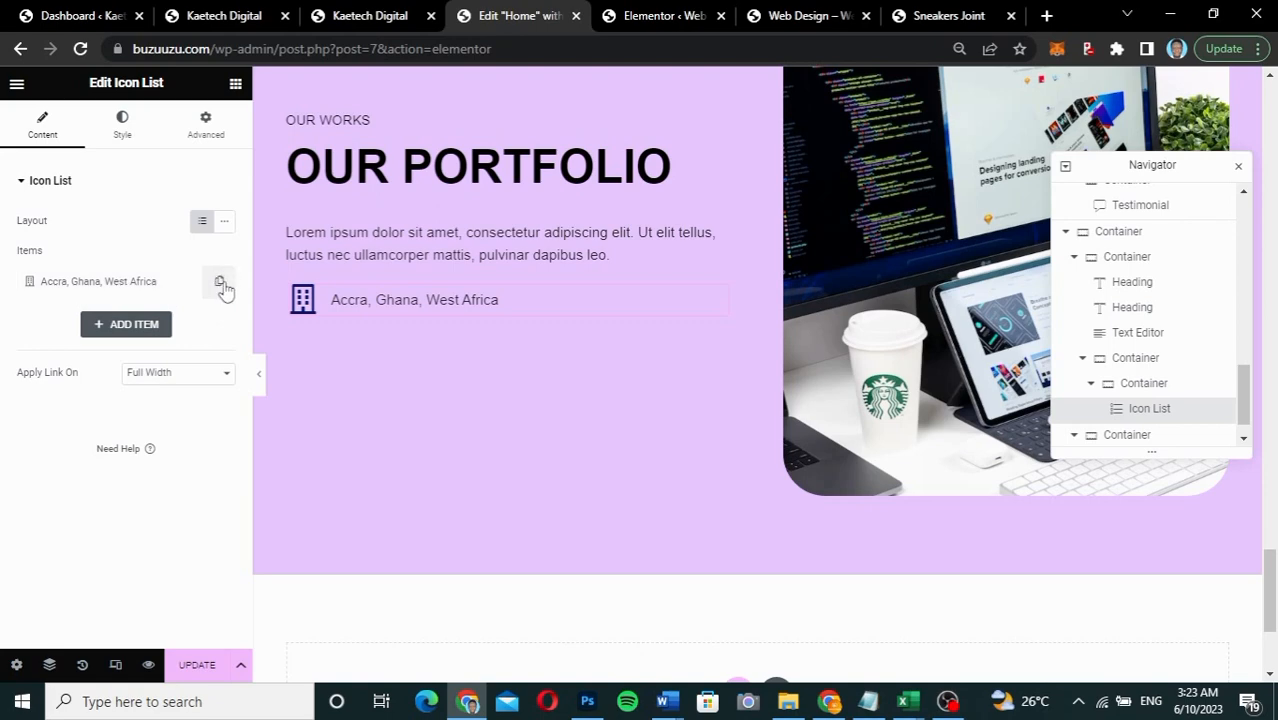
{"action": "left_click", "coordinate": [220, 283]}
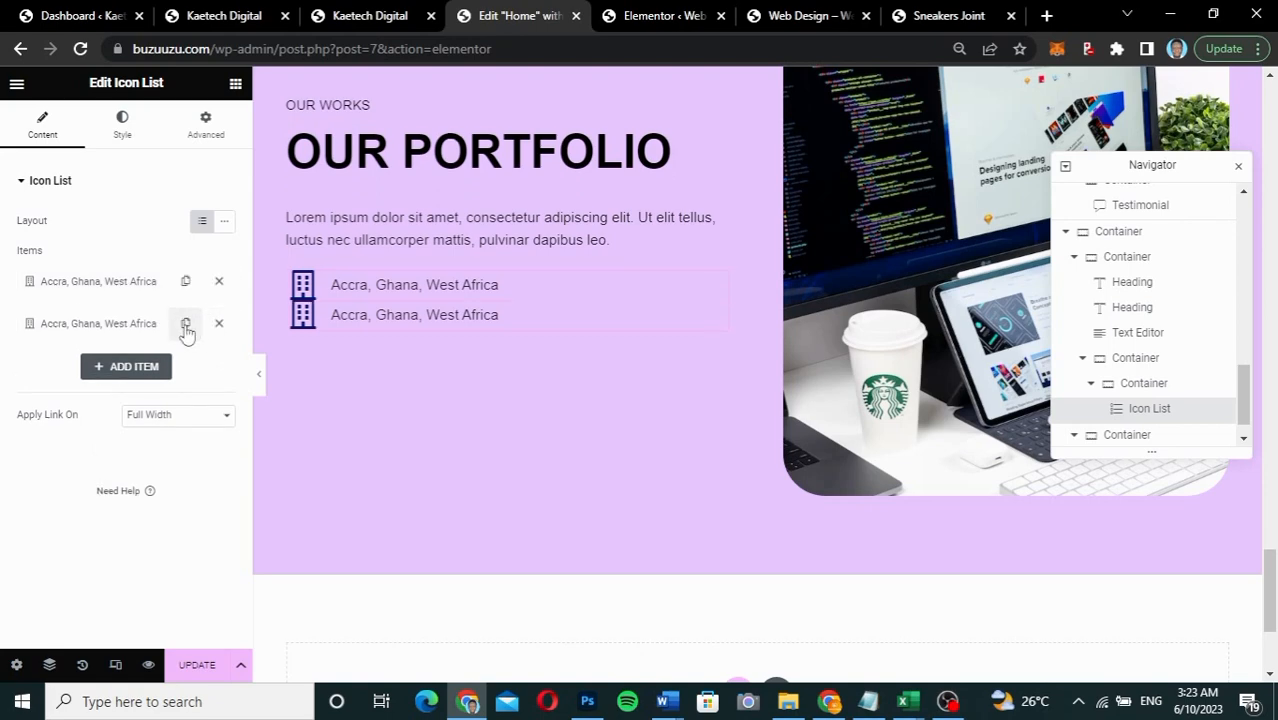
{"action": "left_click", "coordinate": [121, 325]}
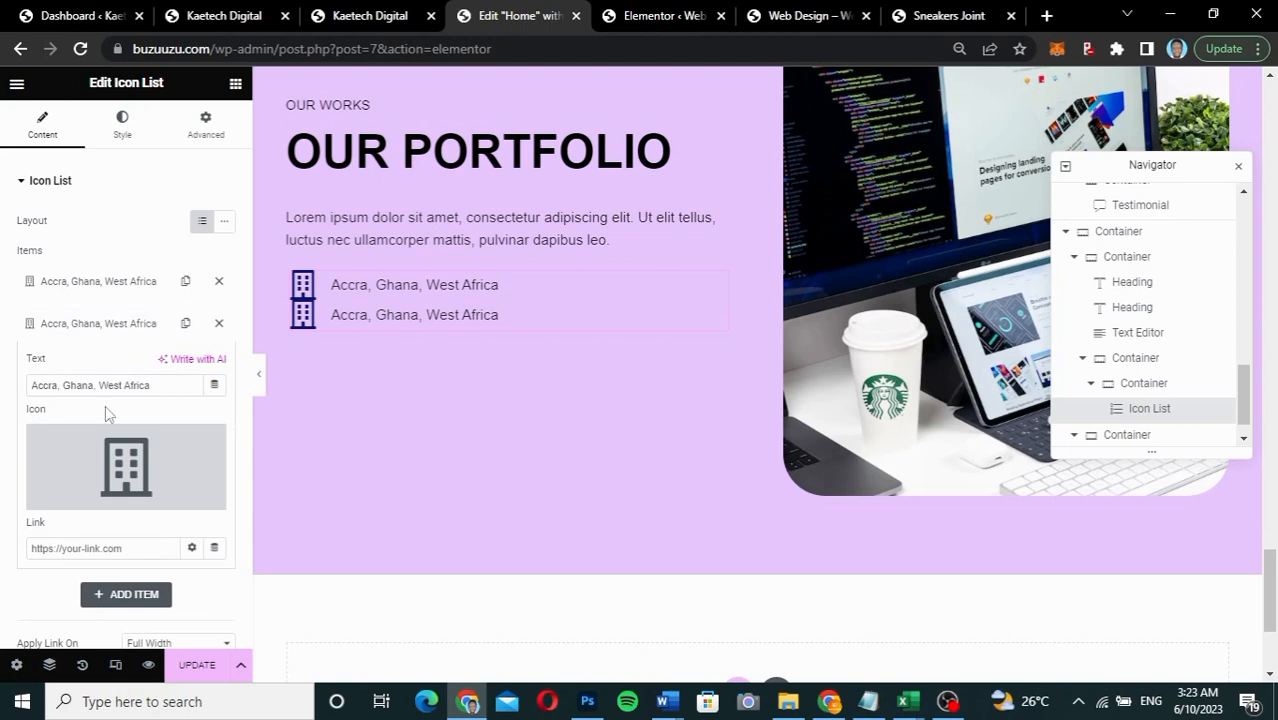
{"action": "left_click", "coordinate": [370, 15]}
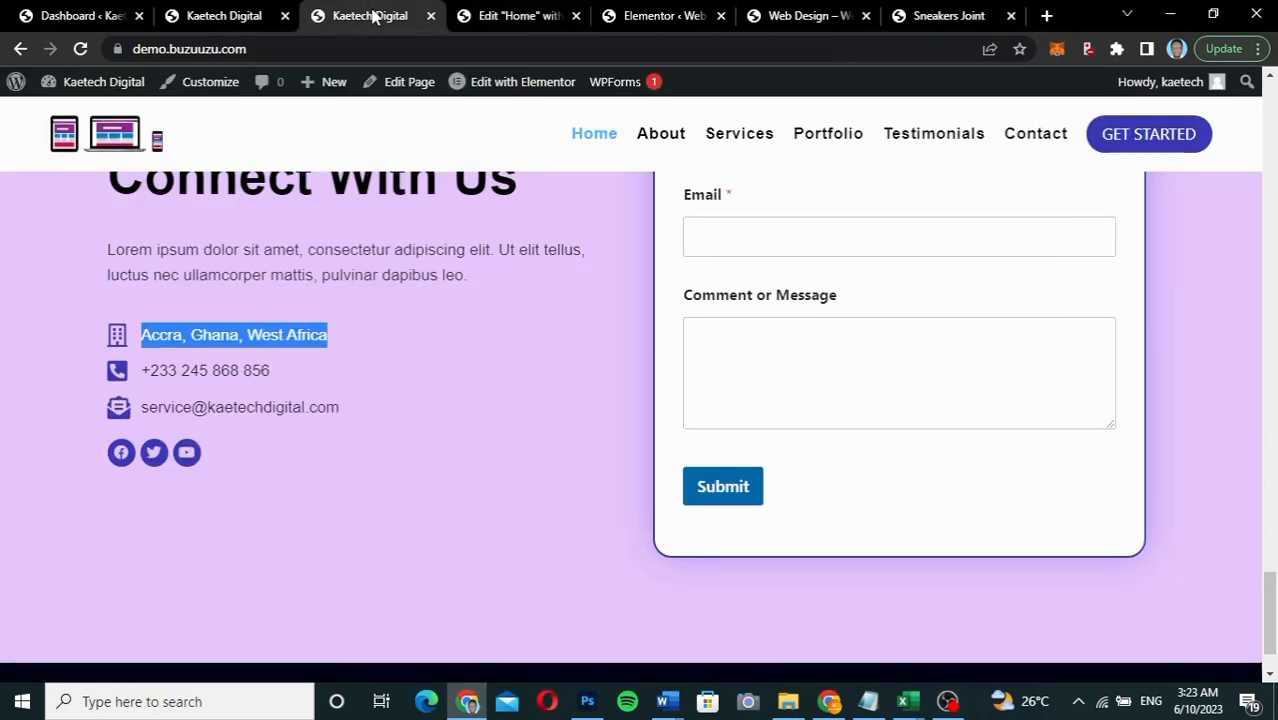
{"action": "left_click", "coordinate": [508, 16]}
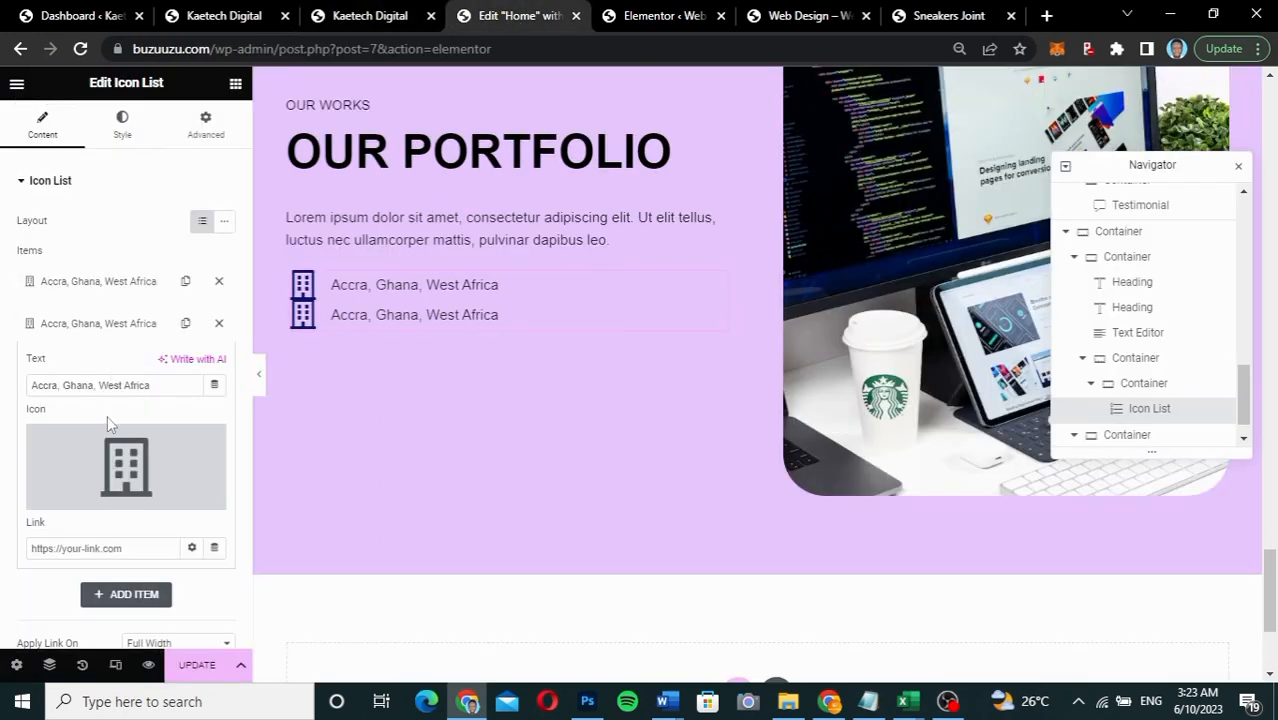
{"action": "left_click", "coordinate": [186, 326]}
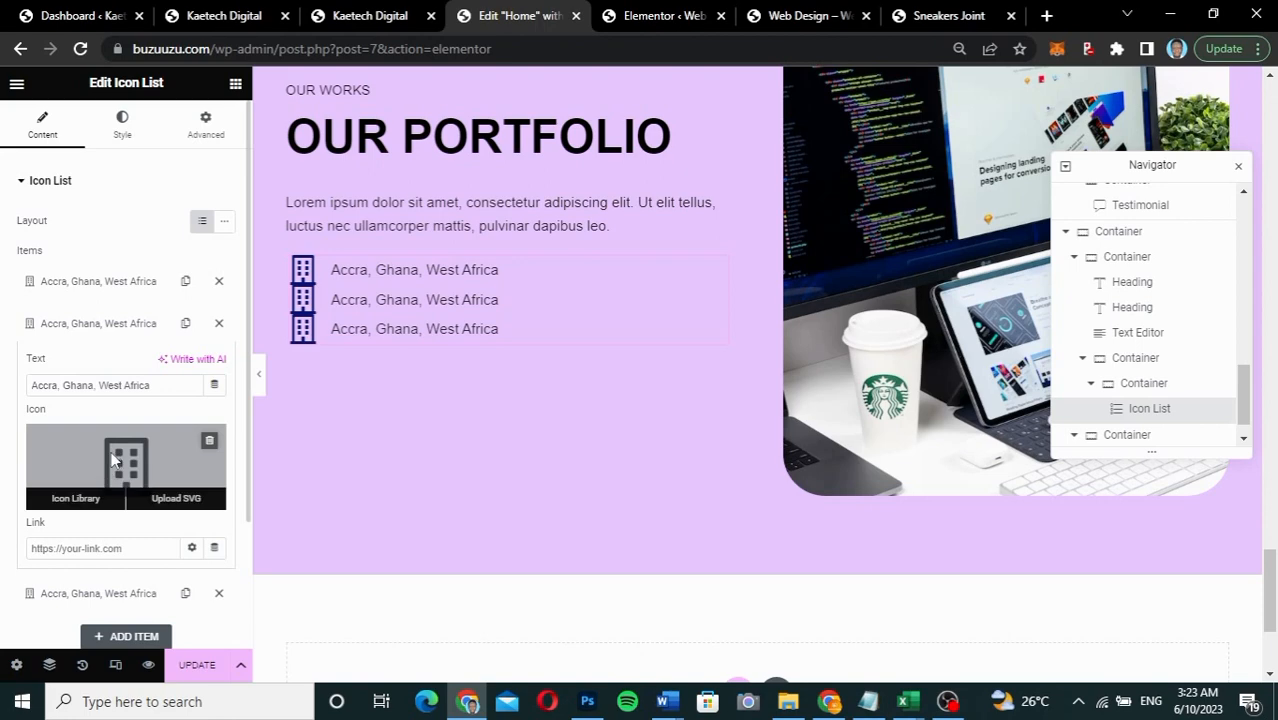
Step: Change the second list item's icon to the square phone icon, searching the icon library for "phone"
{"action": "left_click", "coordinate": [113, 459]}
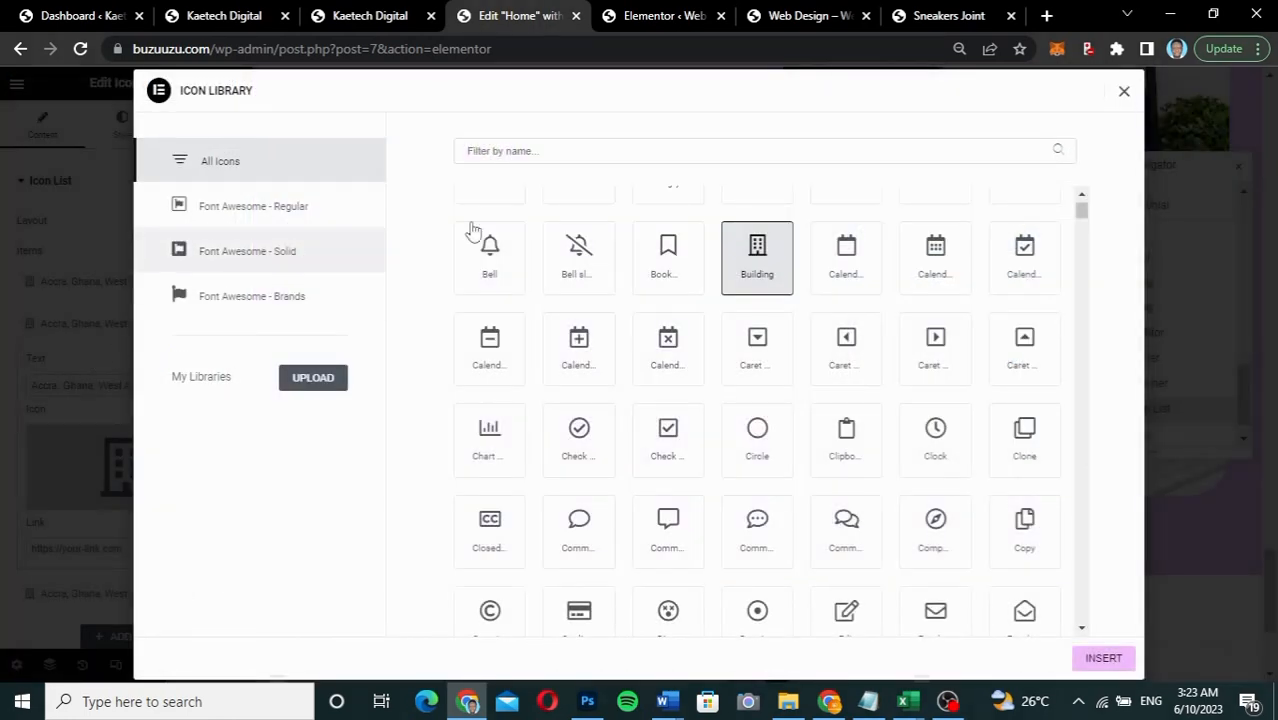
{"action": "left_click", "coordinate": [577, 151]}
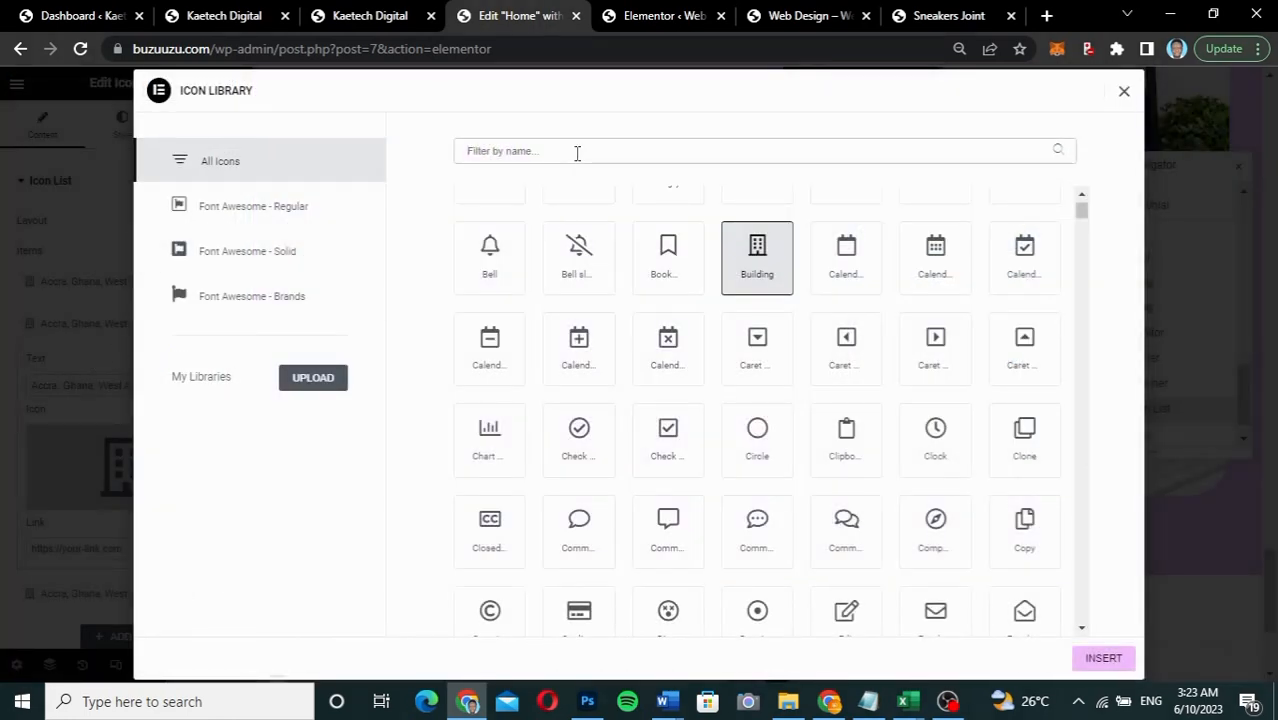
{"action": "type", "text": "phone"}
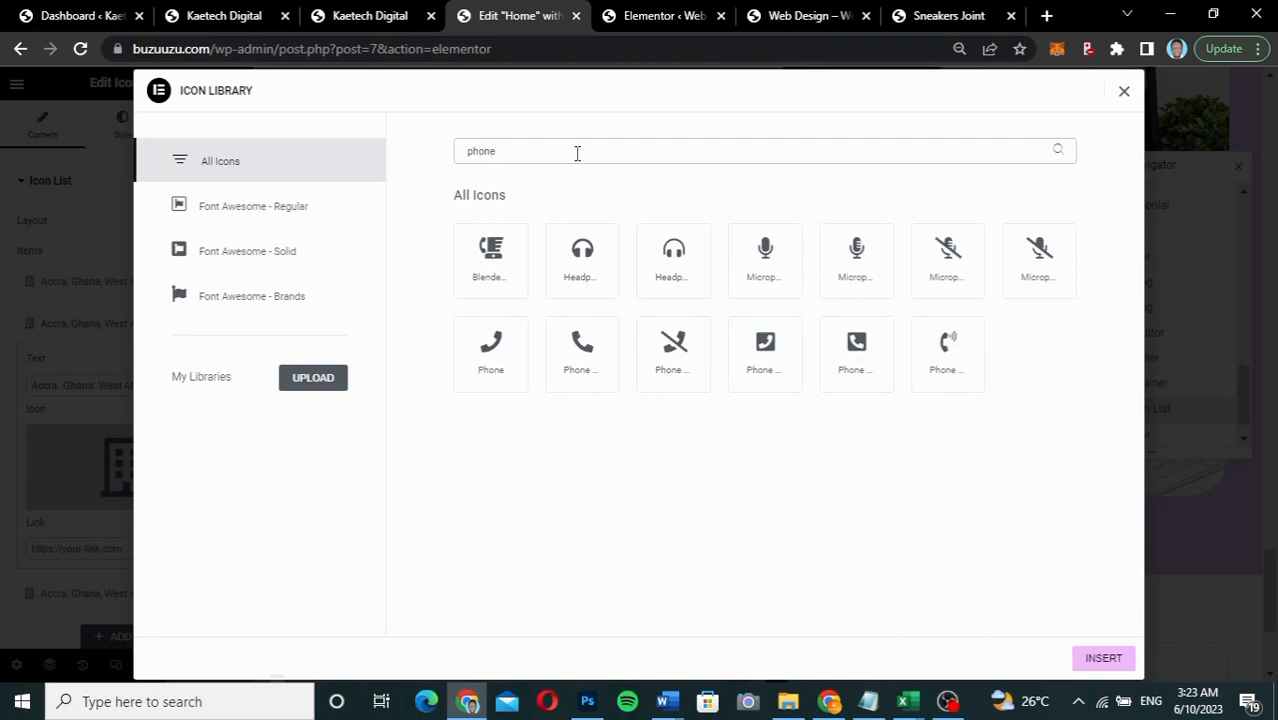
{"action": "left_click", "coordinate": [1106, 664]}
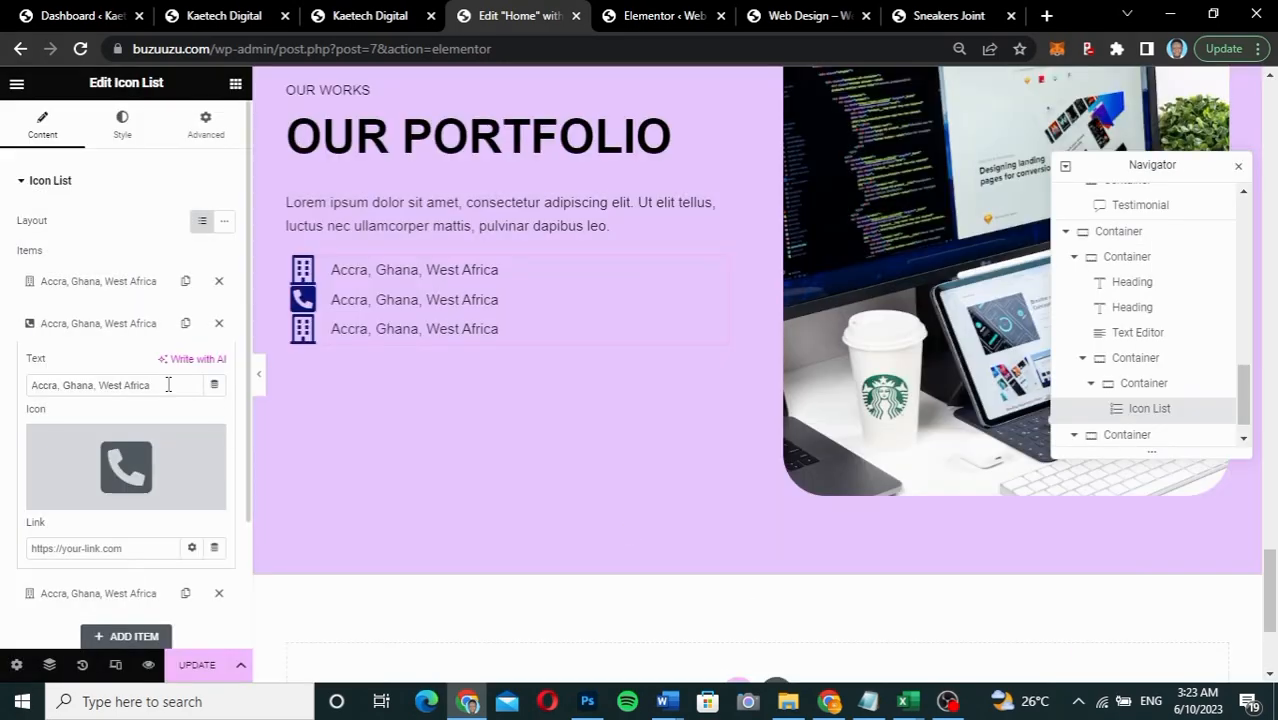
Step: Replace the second list item's text with the phone number copied from the demo site's contact section
{"action": "left_click_drag", "start_coordinate": [168, 385], "coordinate": [35, 386]}
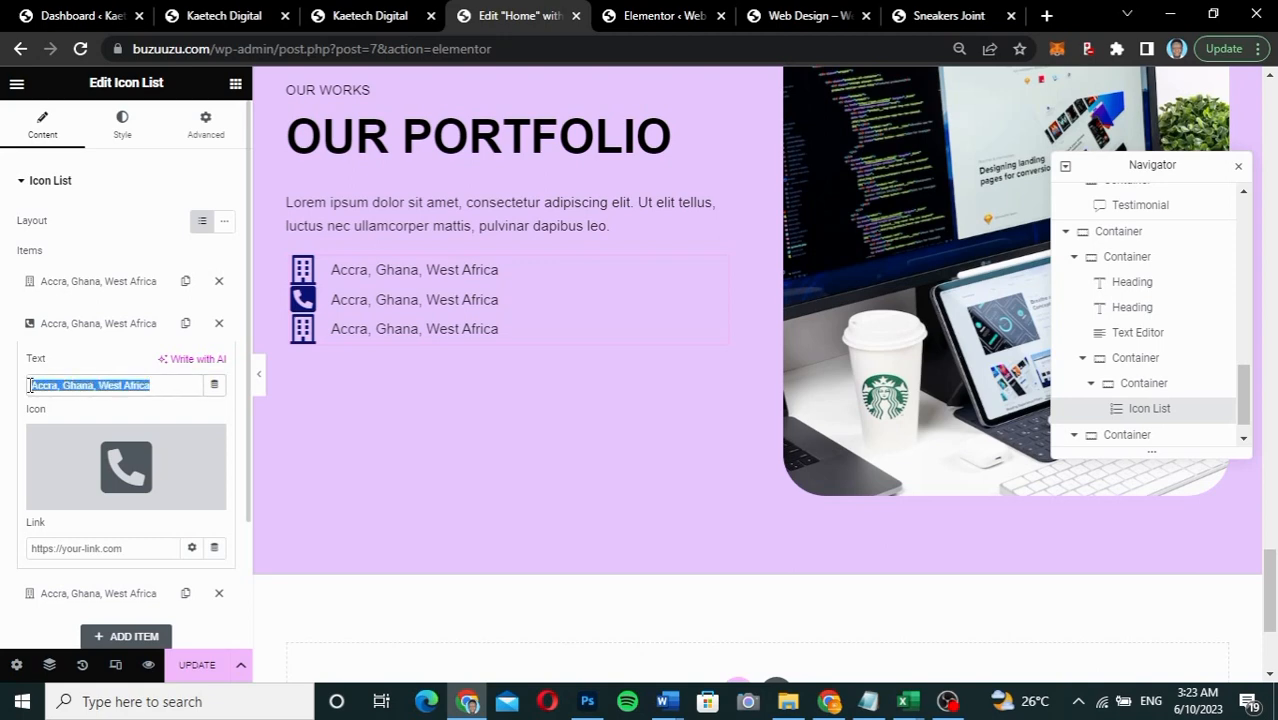
{"action": "type", "text": "+233 248"}
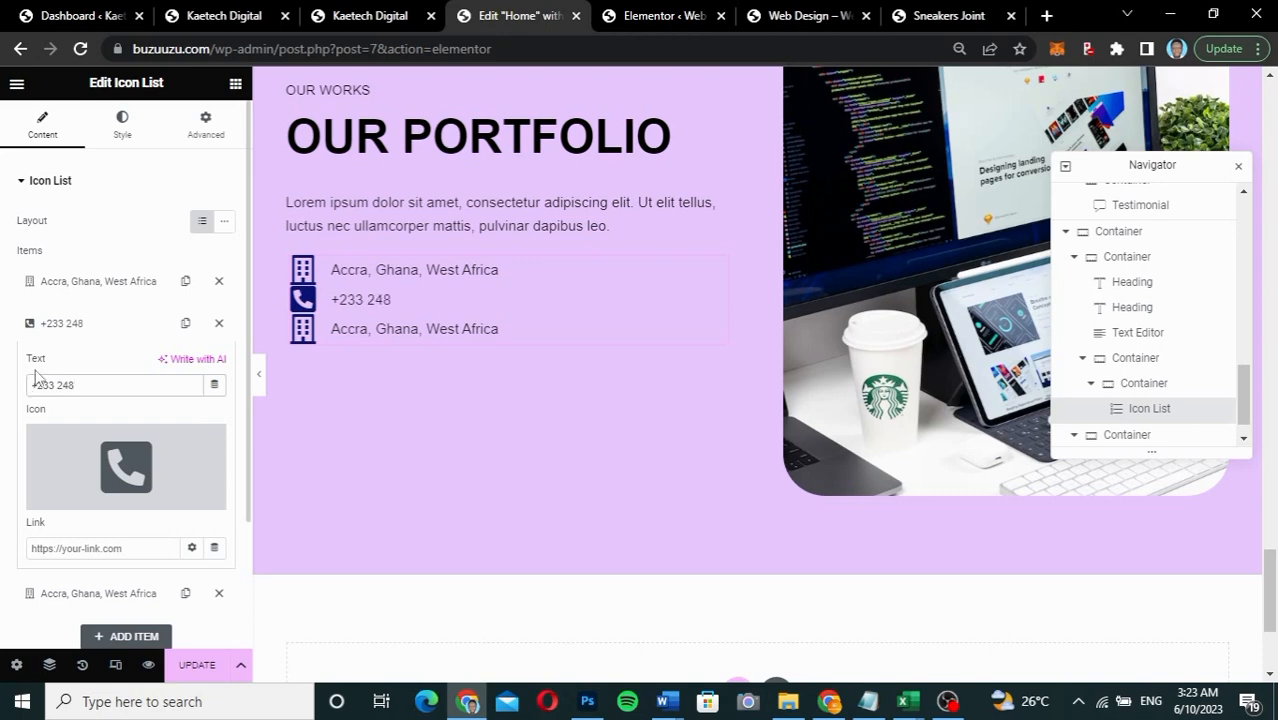
{"action": "left_click", "coordinate": [365, 15]}
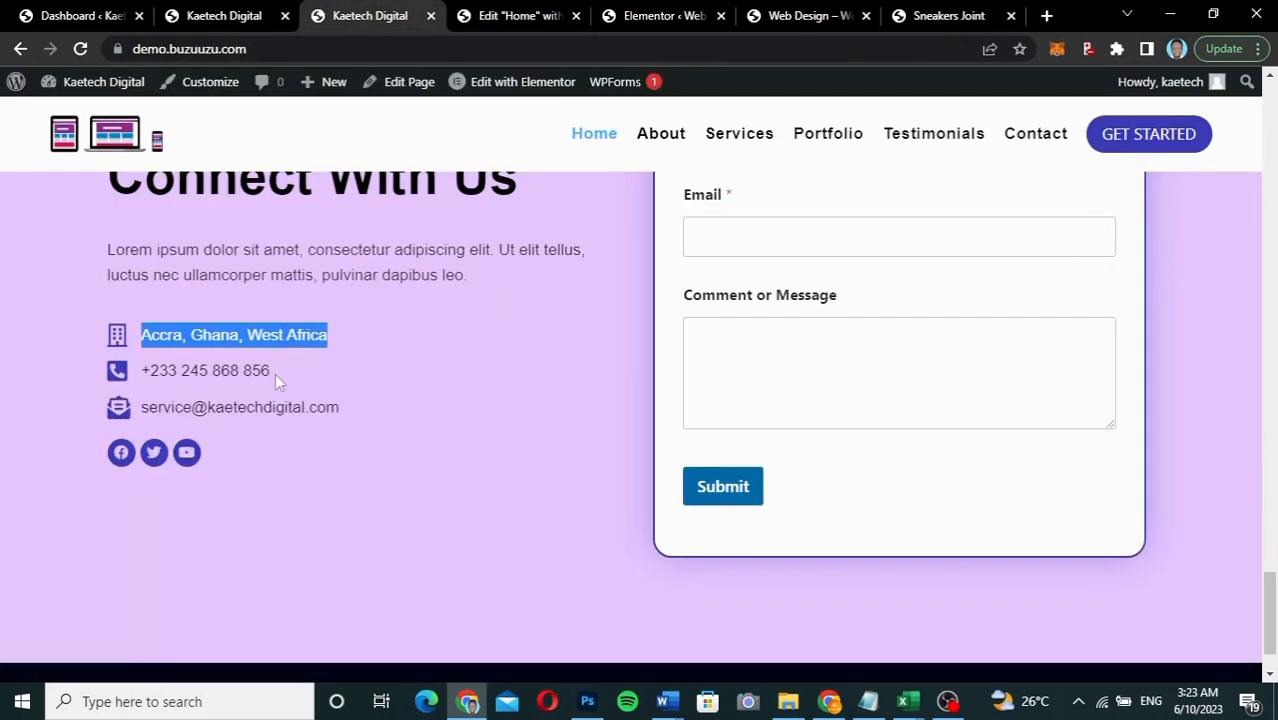
{"action": "left_click_drag", "start_coordinate": [276, 376], "coordinate": [142, 379]}
{"action": "key", "text": "ctrl+c"}
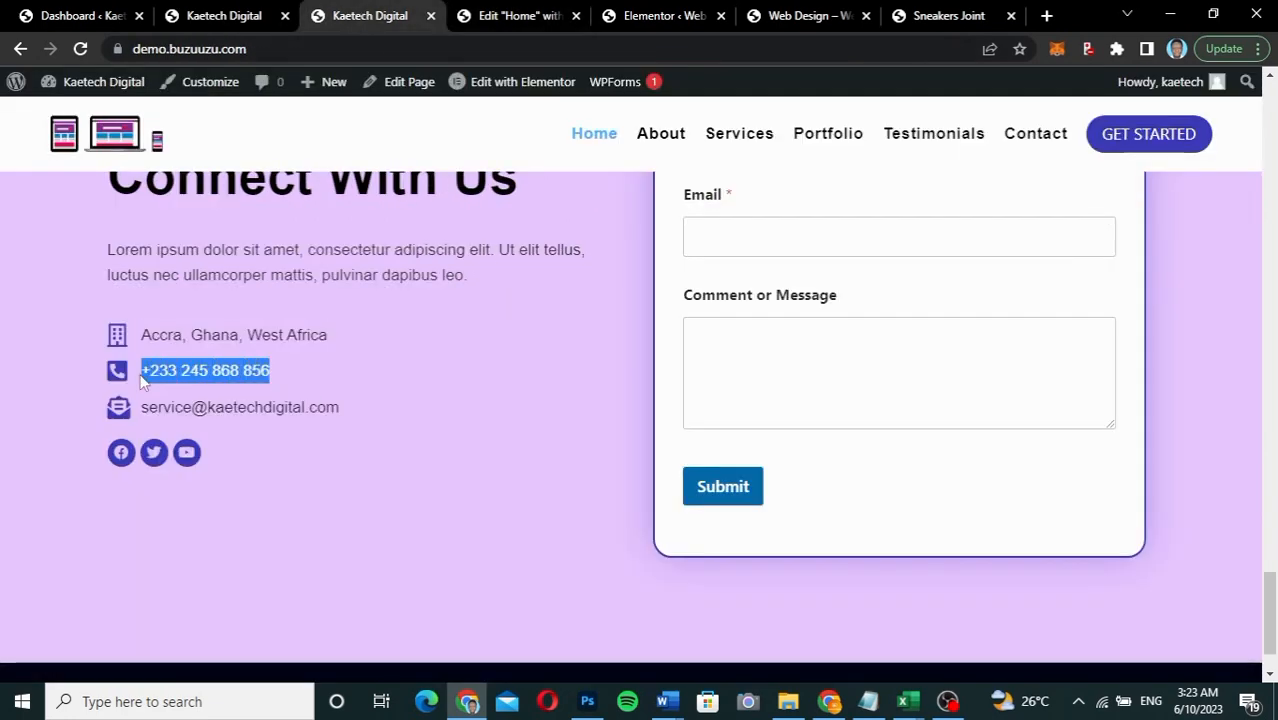
{"action": "left_click", "coordinate": [516, 12]}
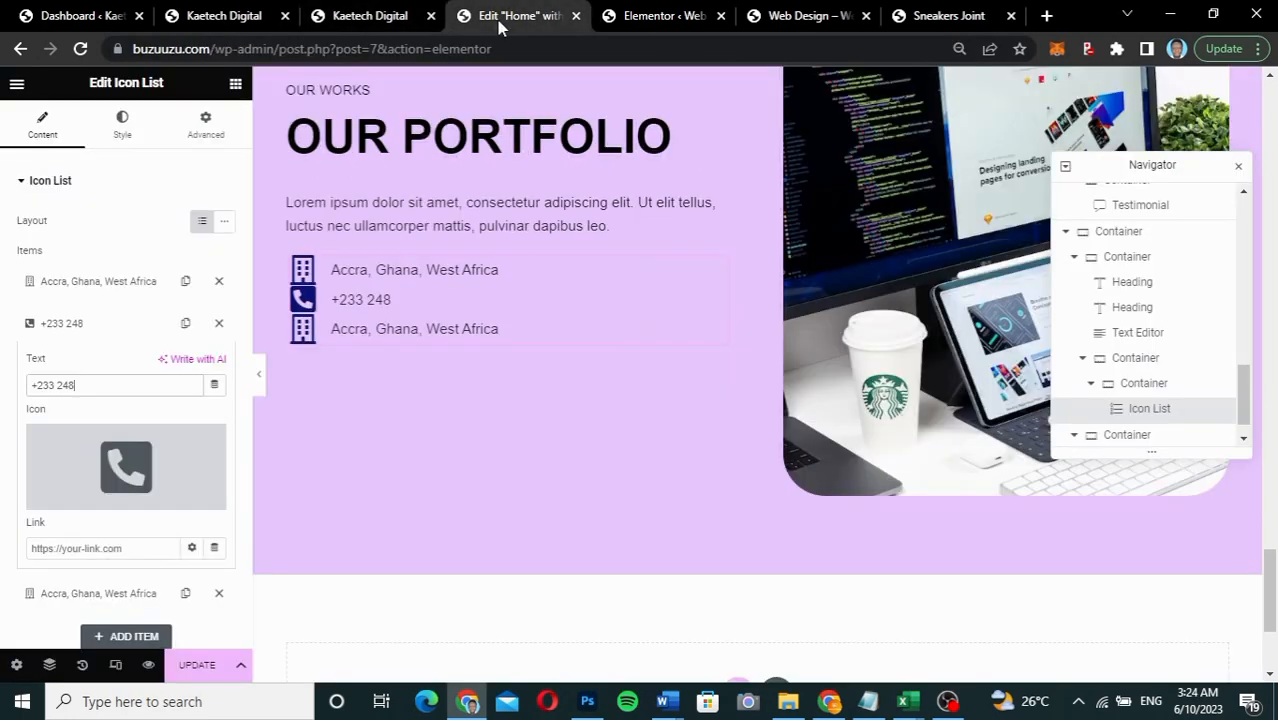
{"action": "left_click_drag", "start_coordinate": [103, 387], "coordinate": [5, 403]}
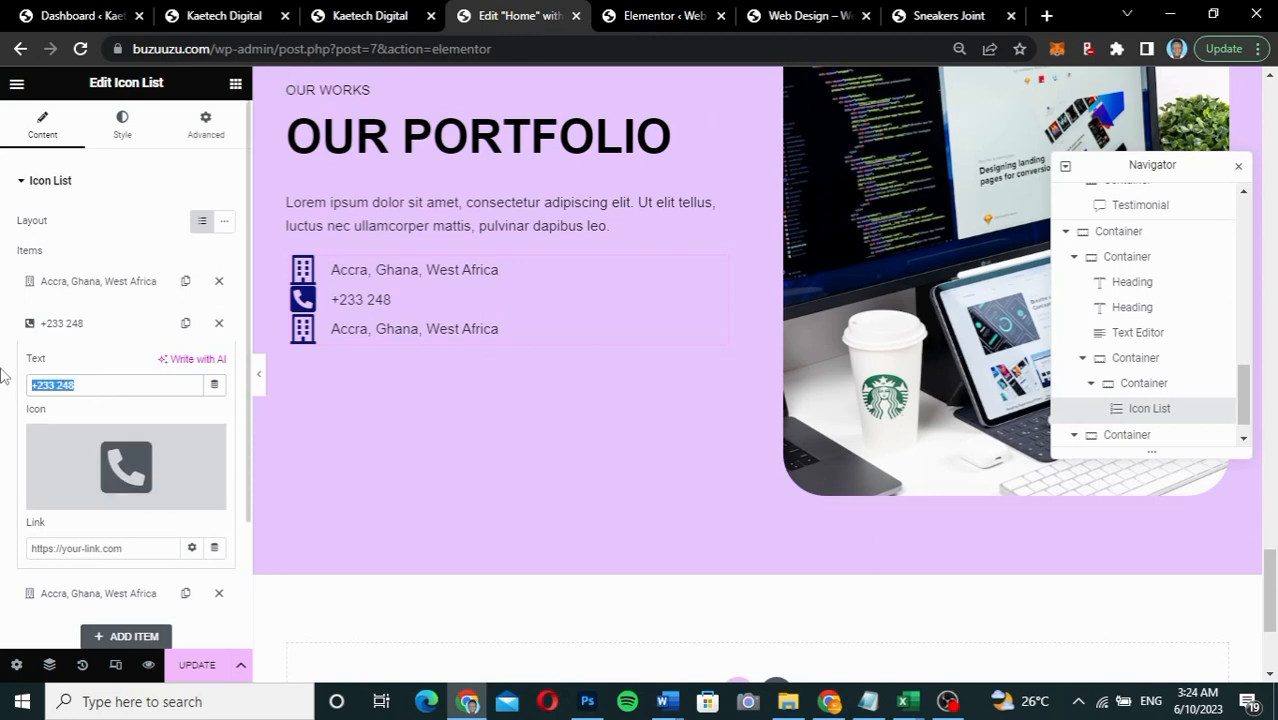
{"action": "key", "text": "ctrl+v"}
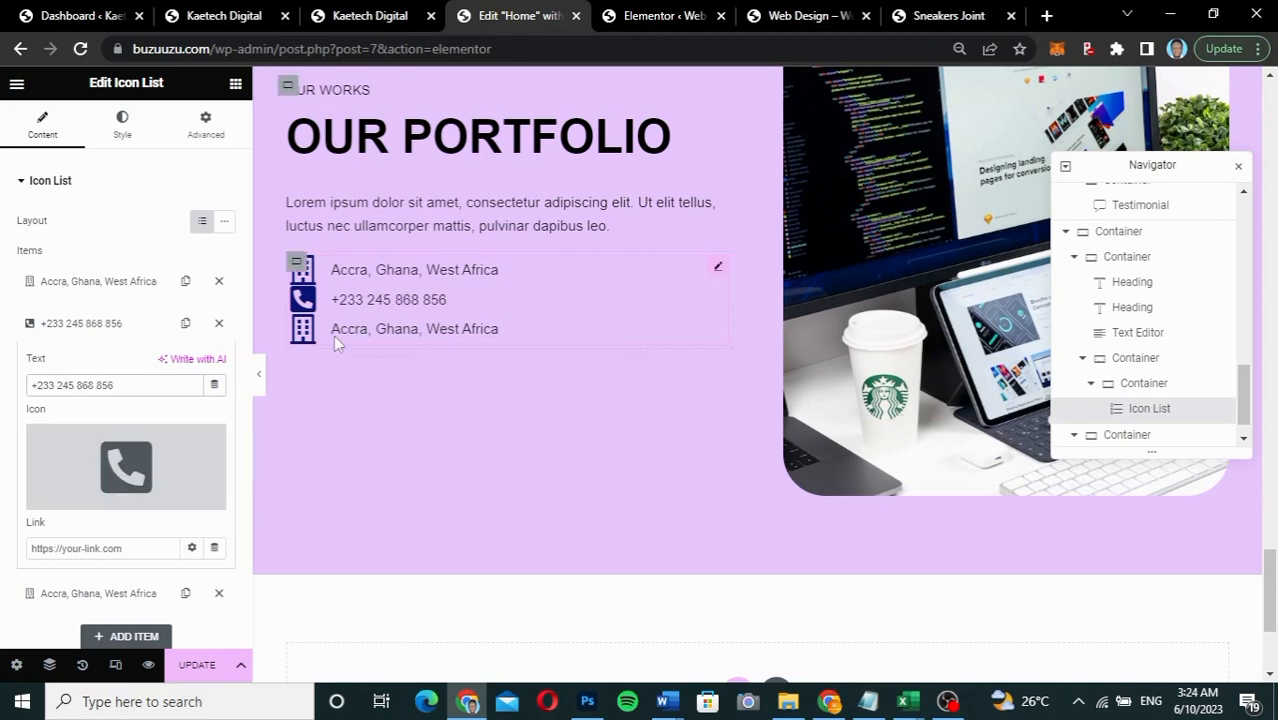
Step: Change the third list item's icon to the open envelope with text lines, filtering the icon library by "envel"
{"action": "left_click", "coordinate": [103, 327]}
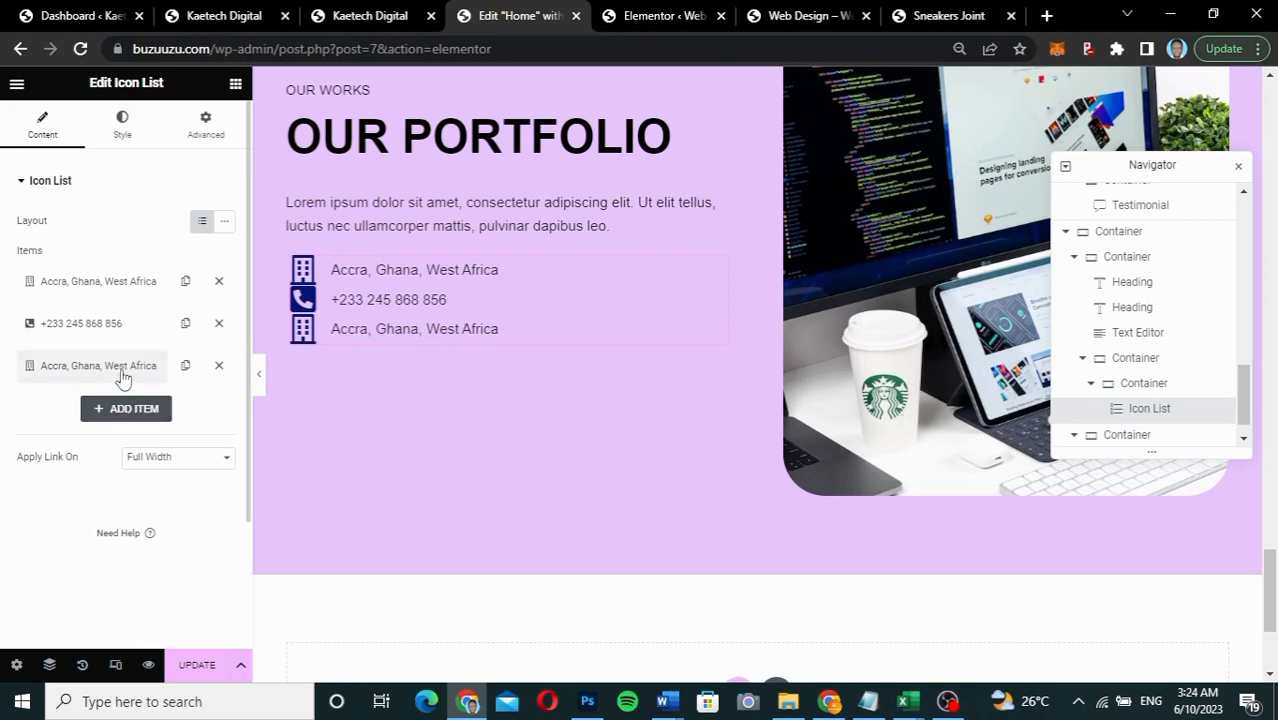
{"action": "left_click", "coordinate": [120, 366]}
{"action": "left_click", "coordinate": [103, 502]}
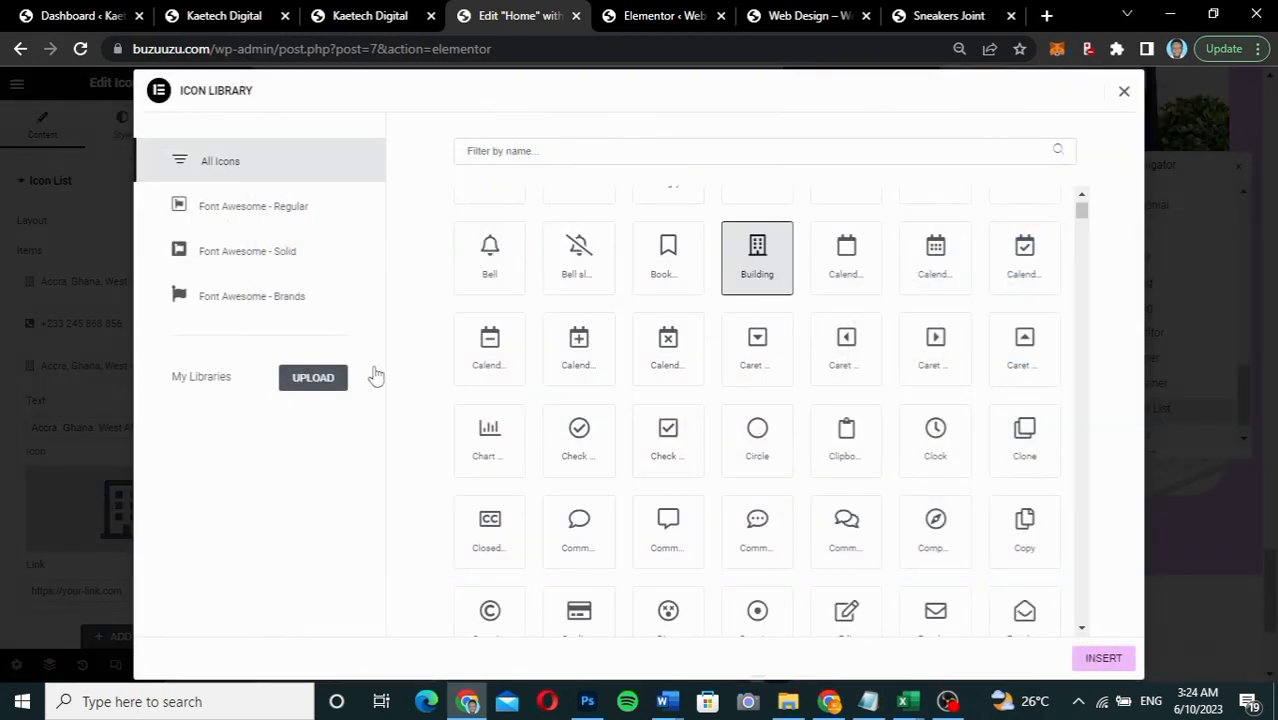
{"action": "left_click", "coordinate": [515, 145]}
{"action": "type", "text": "enve"}
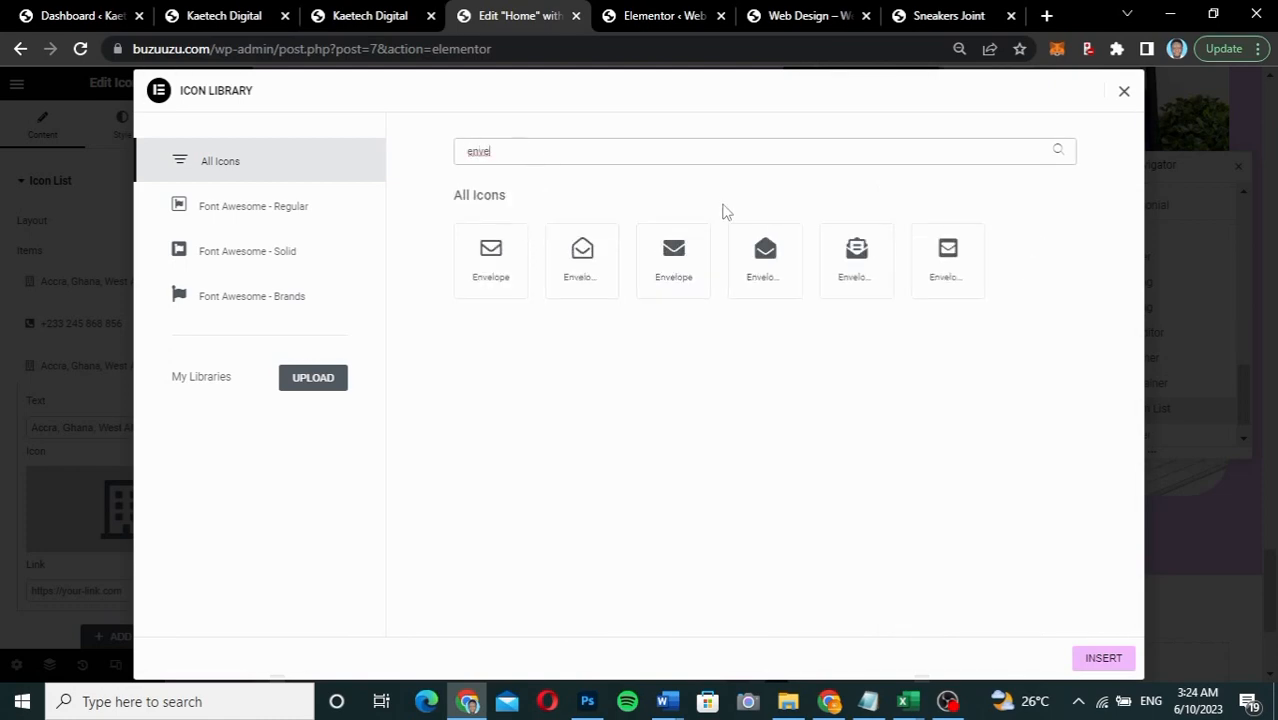
{"action": "left_click", "coordinate": [848, 262]}
{"action": "left_click", "coordinate": [1095, 665]}
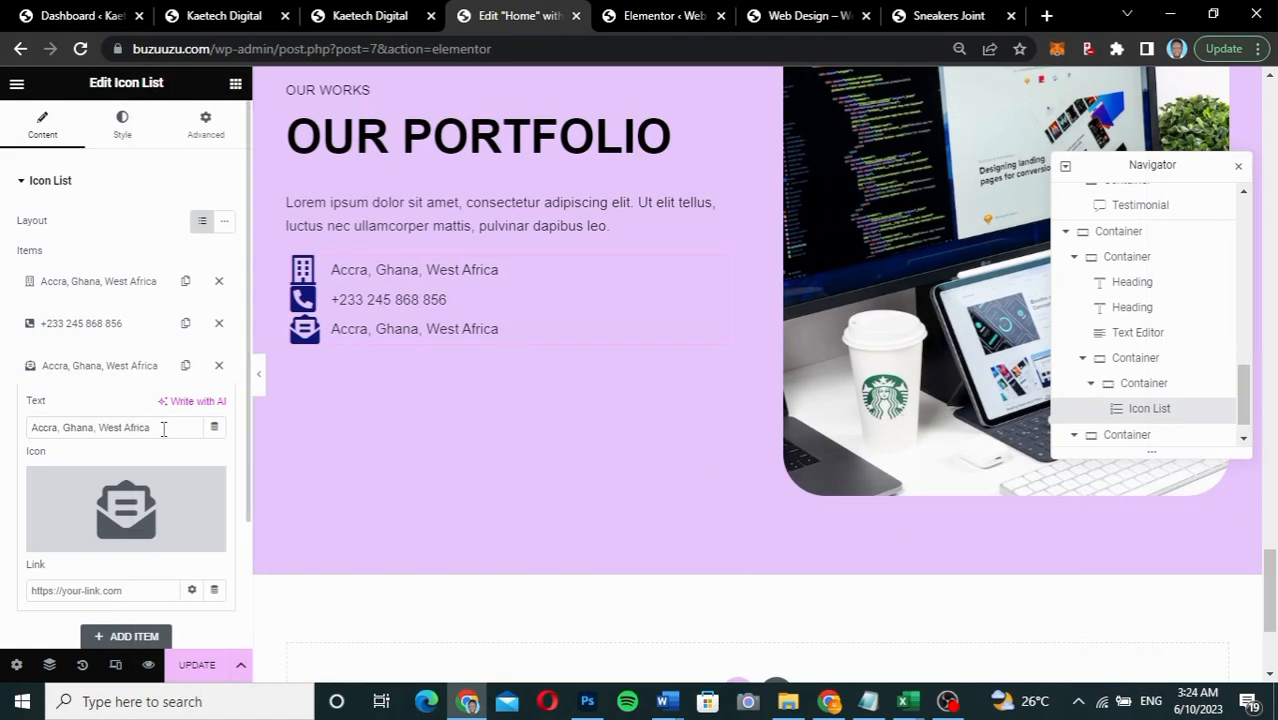
Step: Replace the third list item's text with the e-mail address copied from the demo site's contact section
{"action": "left_click", "coordinate": [375, 16]}
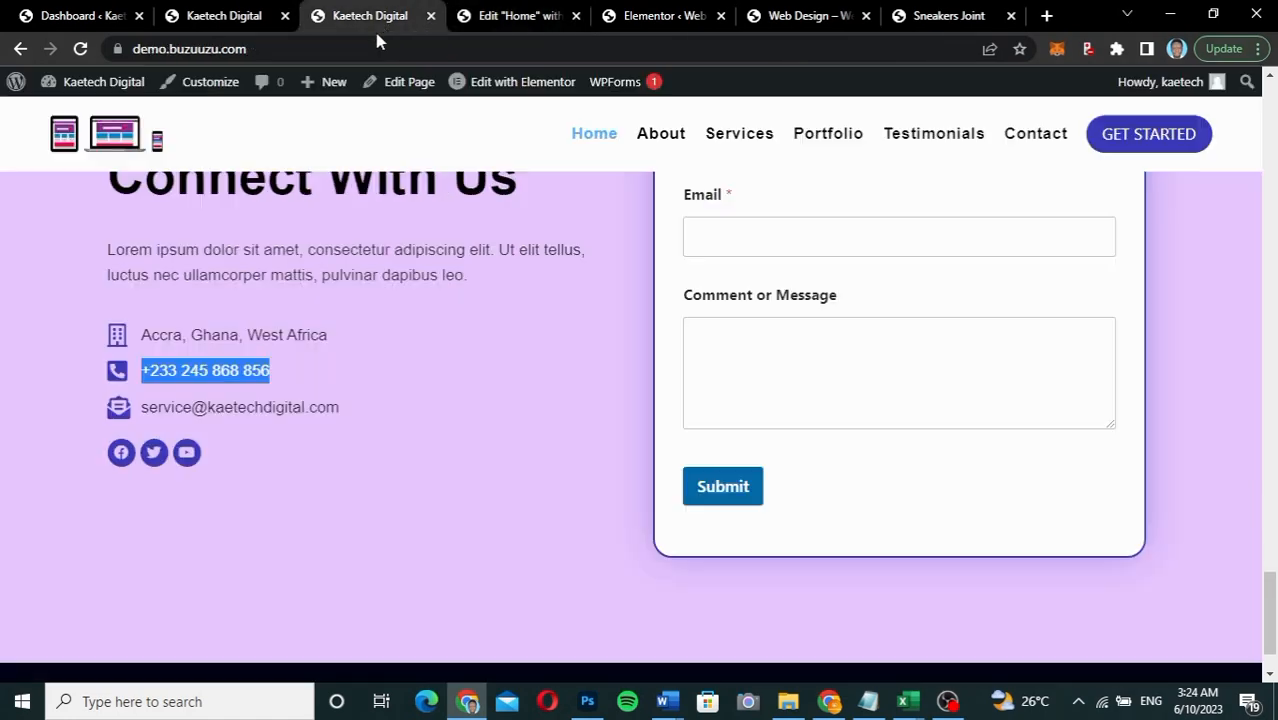
{"action": "left_click_drag", "start_coordinate": [340, 407], "coordinate": [143, 407]}
{"action": "key", "text": "ctrl+c"}
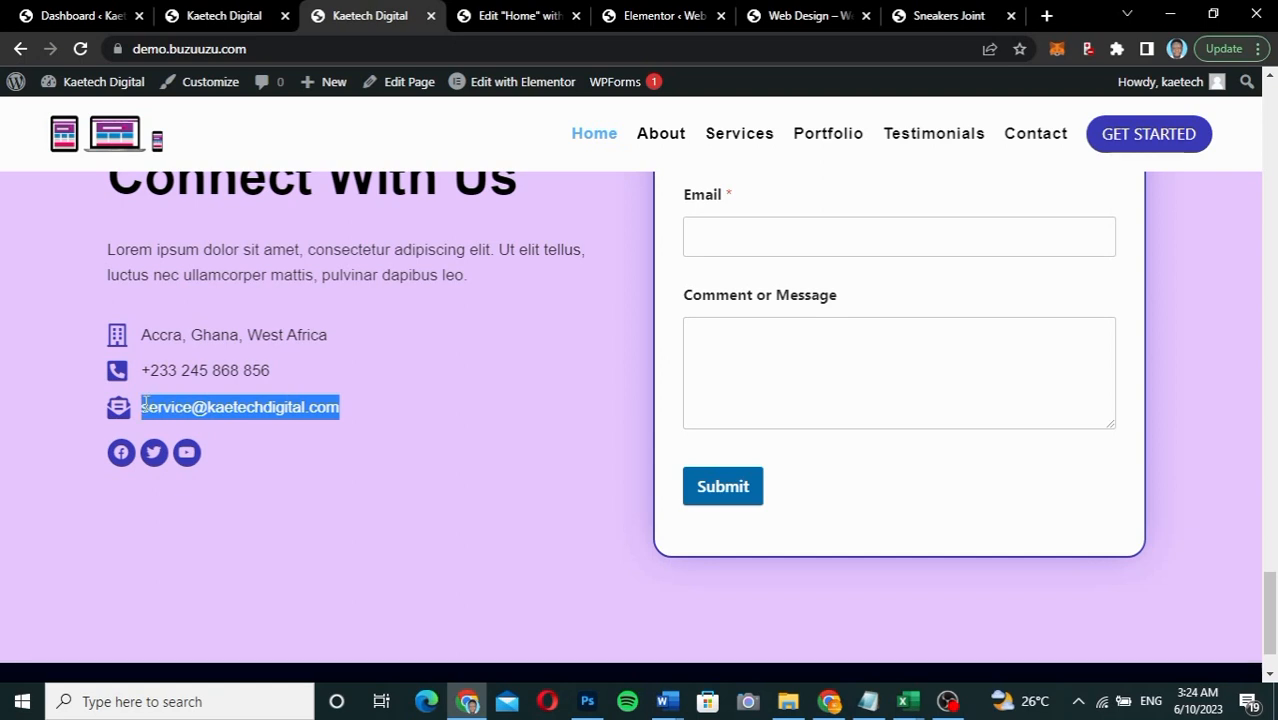
{"action": "left_click", "coordinate": [514, 14]}
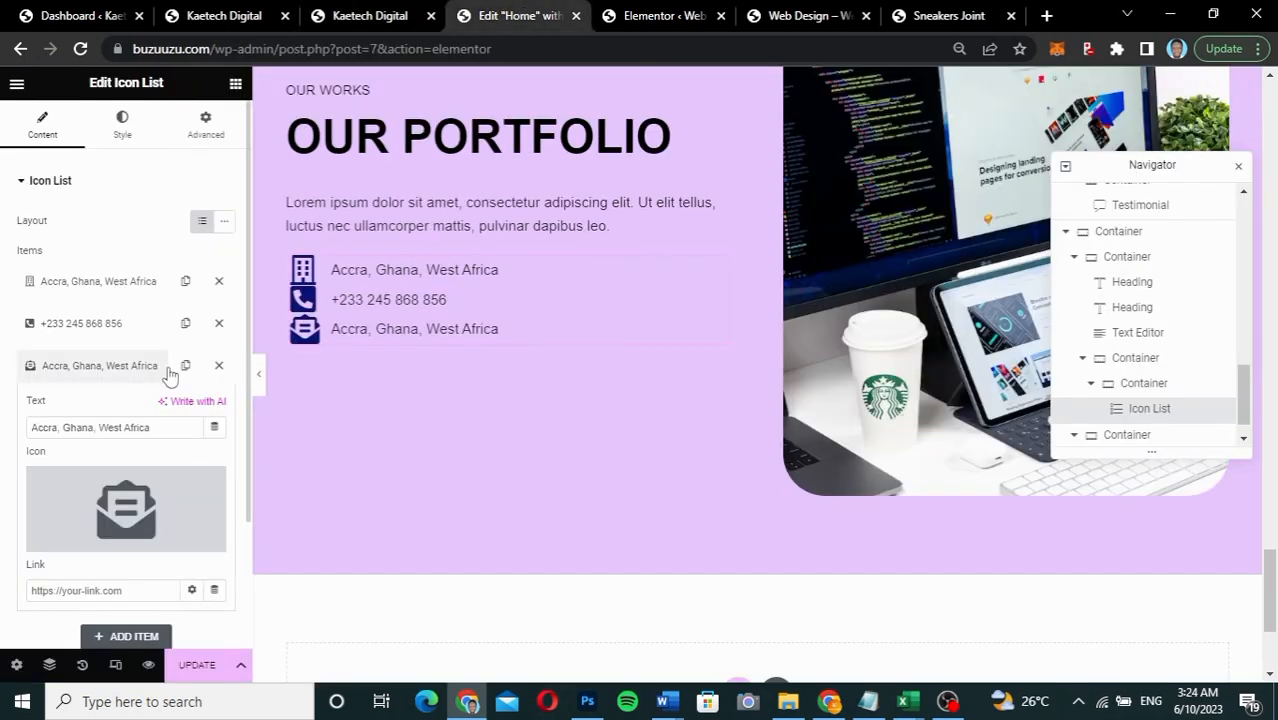
{"action": "left_click_drag", "start_coordinate": [168, 432], "coordinate": [3, 443]}
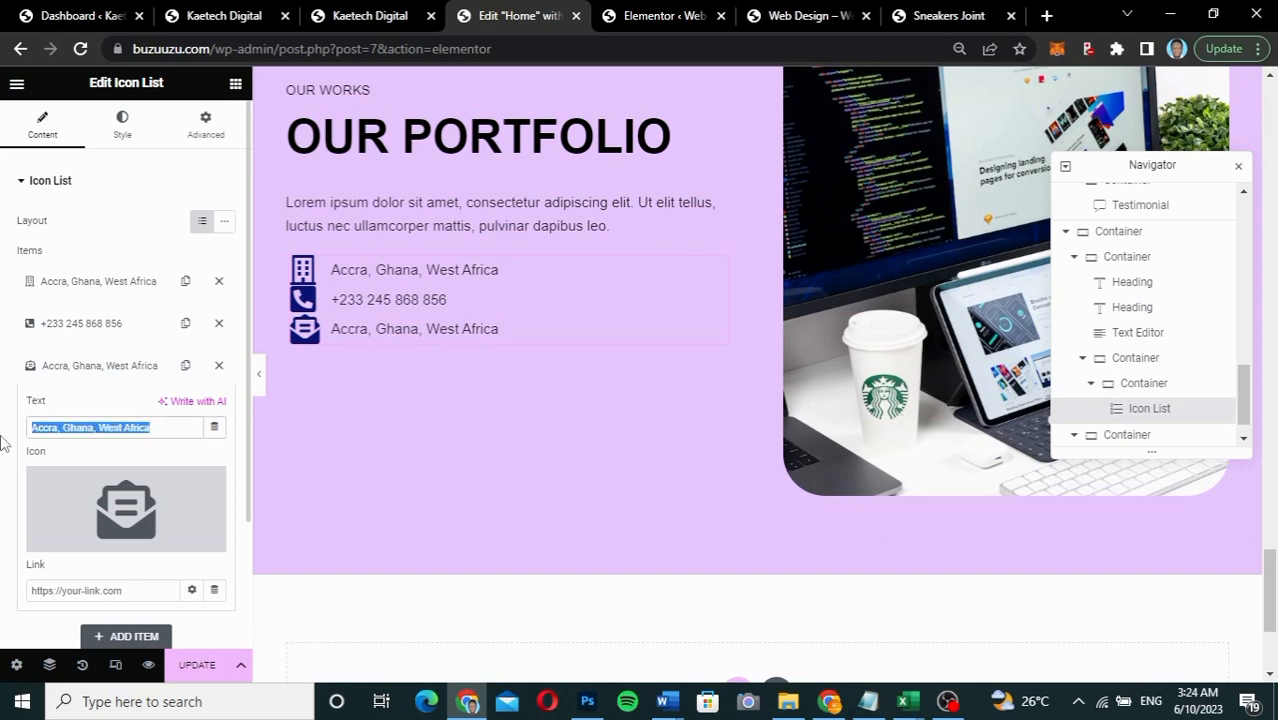
{"action": "key", "text": "ctrl+v"}
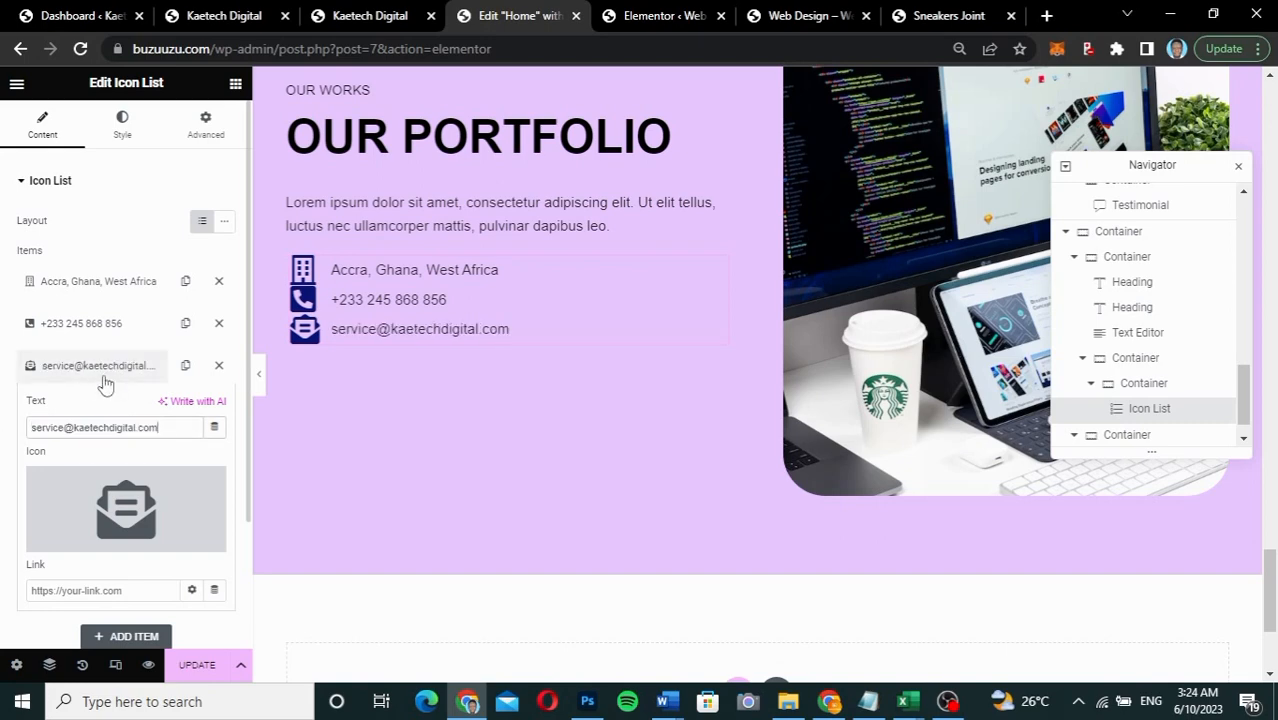
{"action": "left_click", "coordinate": [105, 379]}
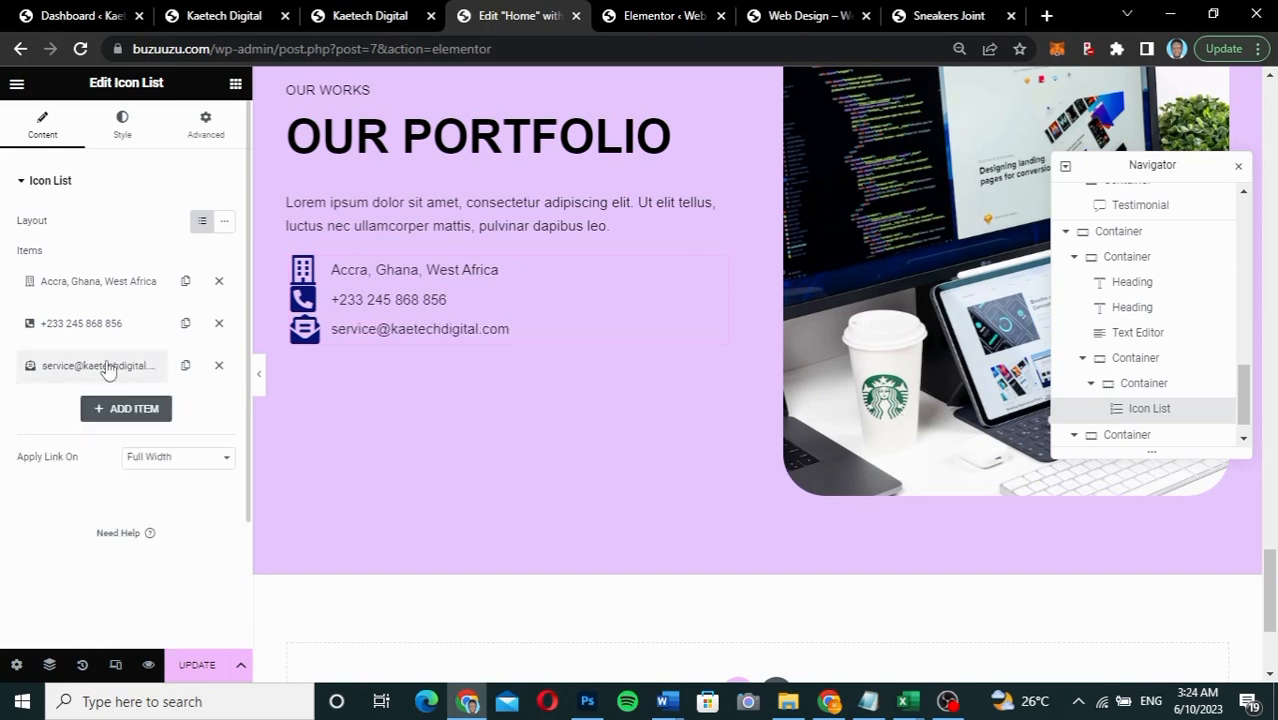
Step: Set the space between the icon list's items to 15 px
{"action": "left_click", "coordinate": [123, 130]}
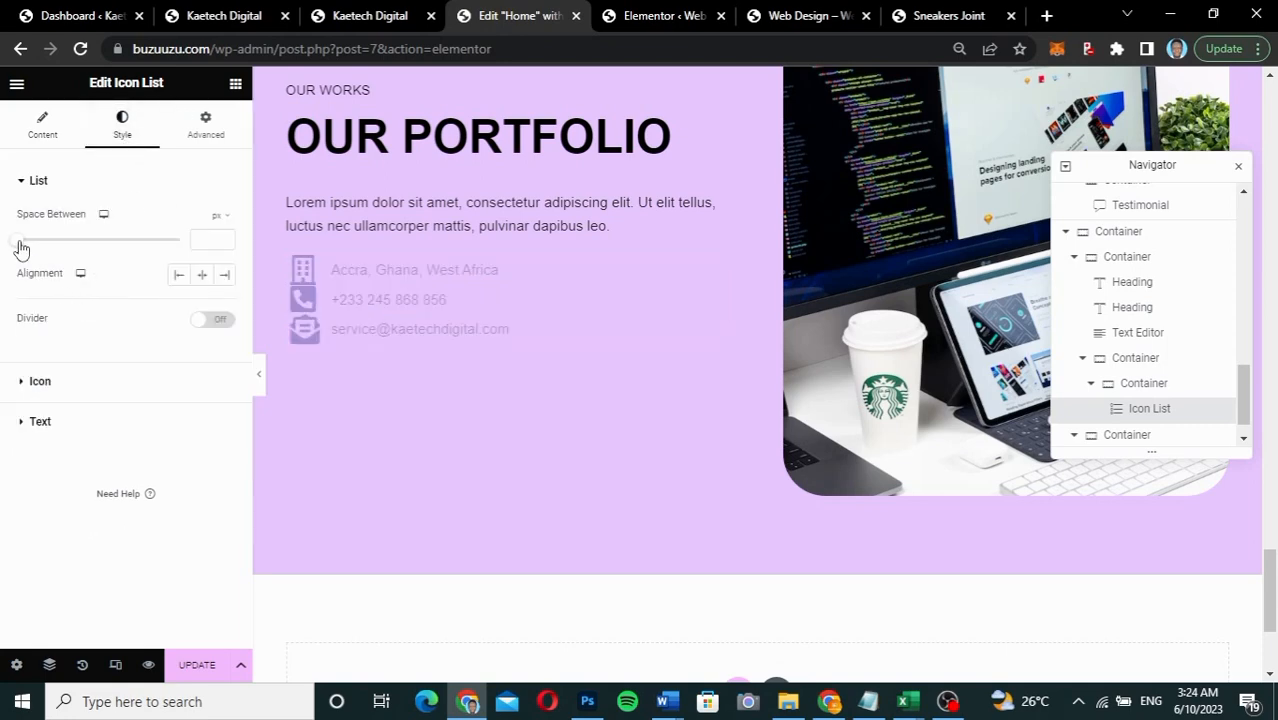
{"action": "left_click_drag", "start_coordinate": [20, 250], "coordinate": [62, 248]}
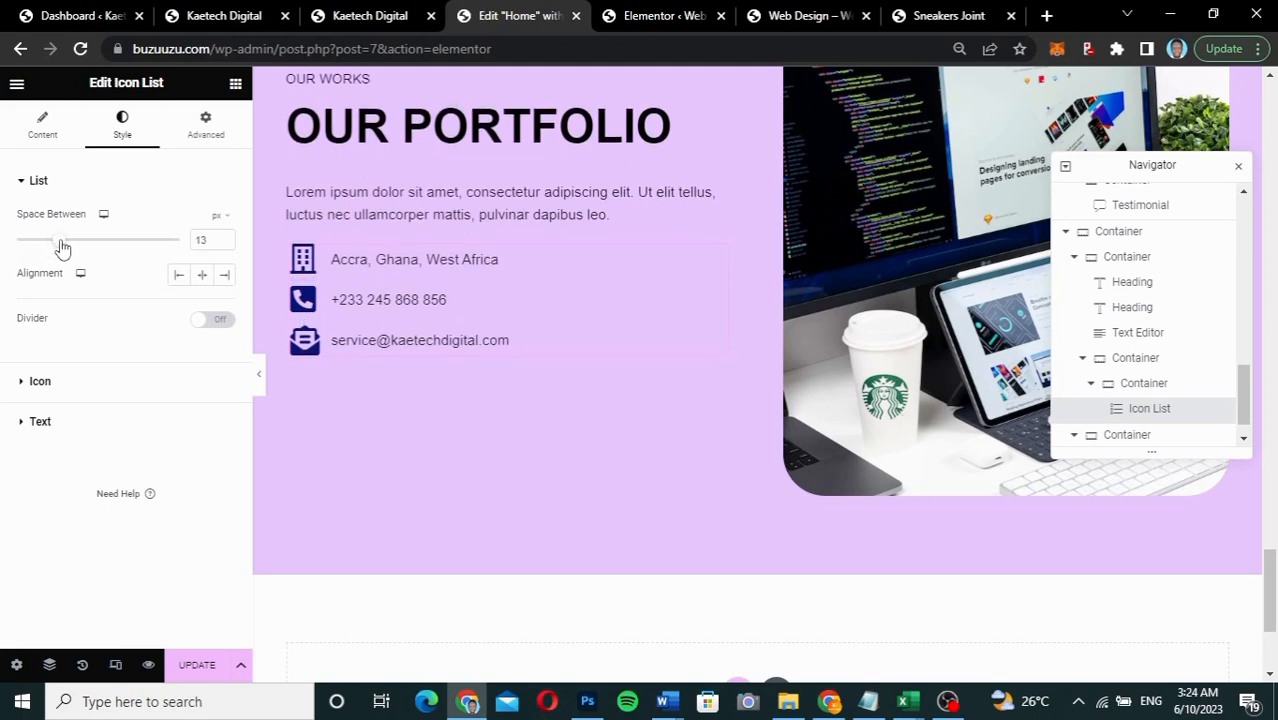
{"action": "double_click", "coordinate": [206, 240]}
{"action": "type", "text": "15"}
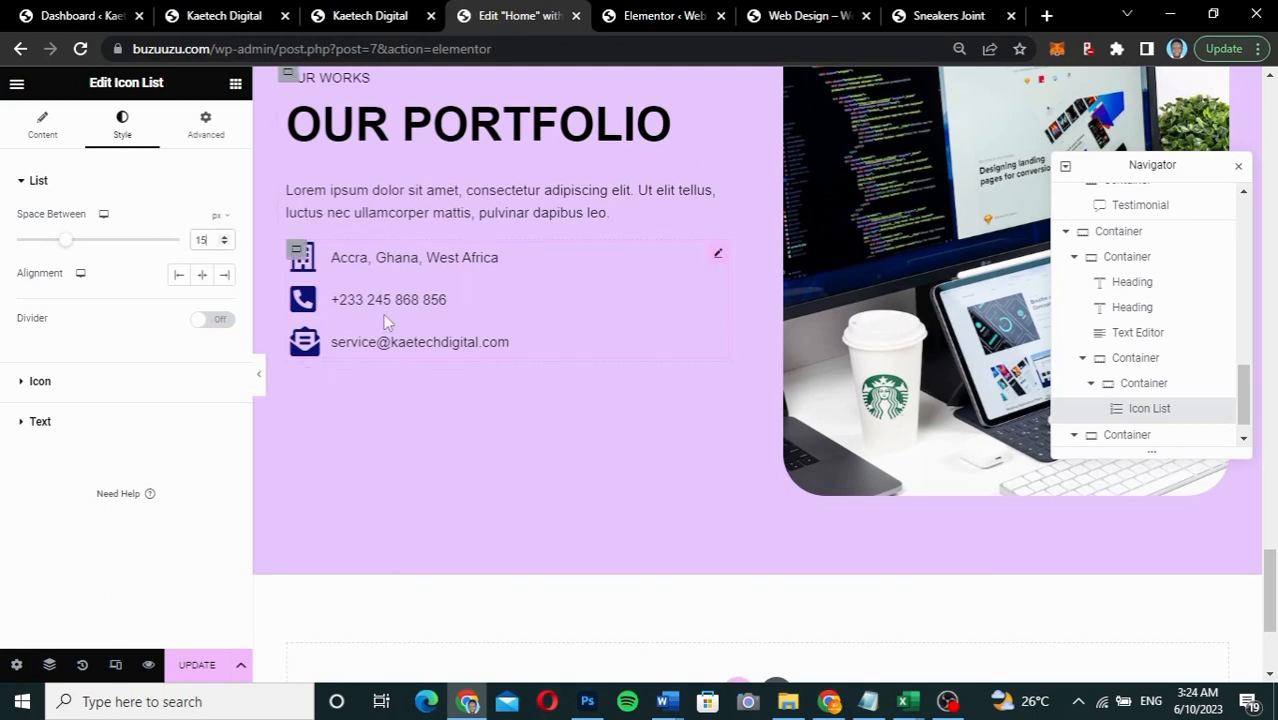
{"action": "left_click", "coordinate": [358, 323]}
Step: Find the Social Icons widget by searching for "social", add it below the icon list, and align its icons left
{"action": "left_click", "coordinate": [235, 84]}
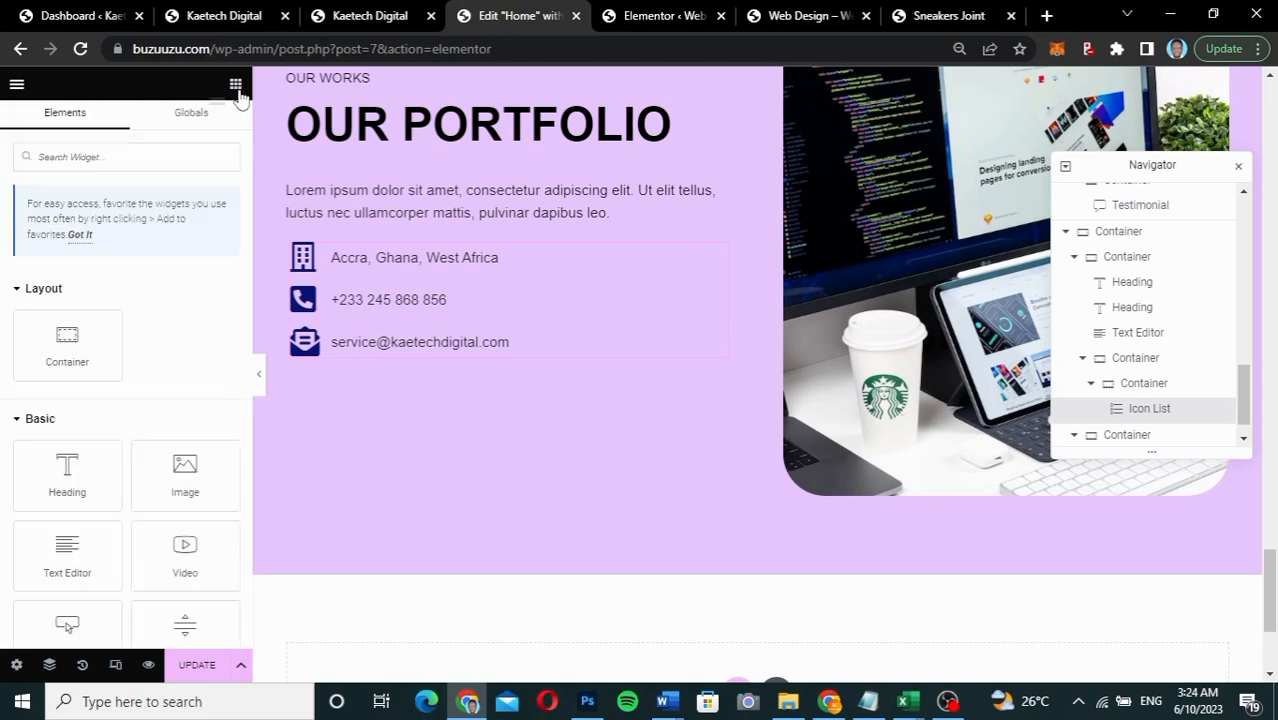
{"action": "left_click", "coordinate": [137, 157]}
{"action": "type", "text": "social"}
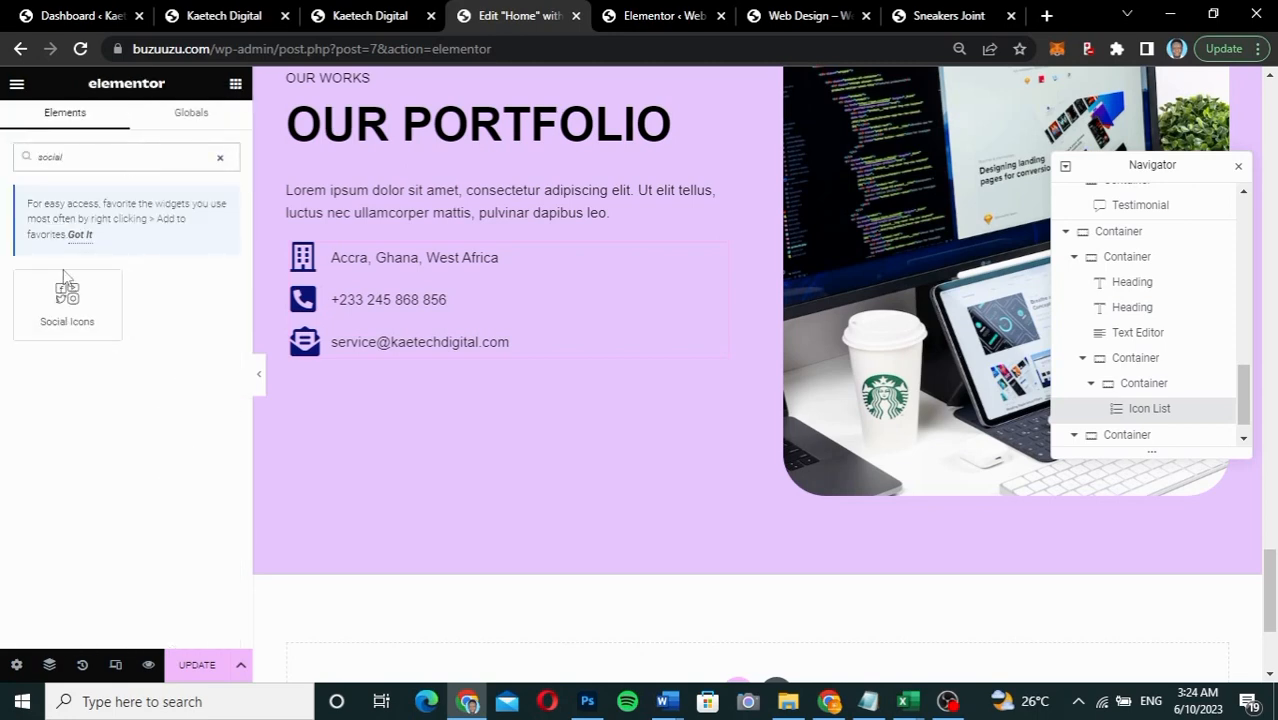
{"action": "left_click_drag", "start_coordinate": [63, 275], "coordinate": [411, 314]}
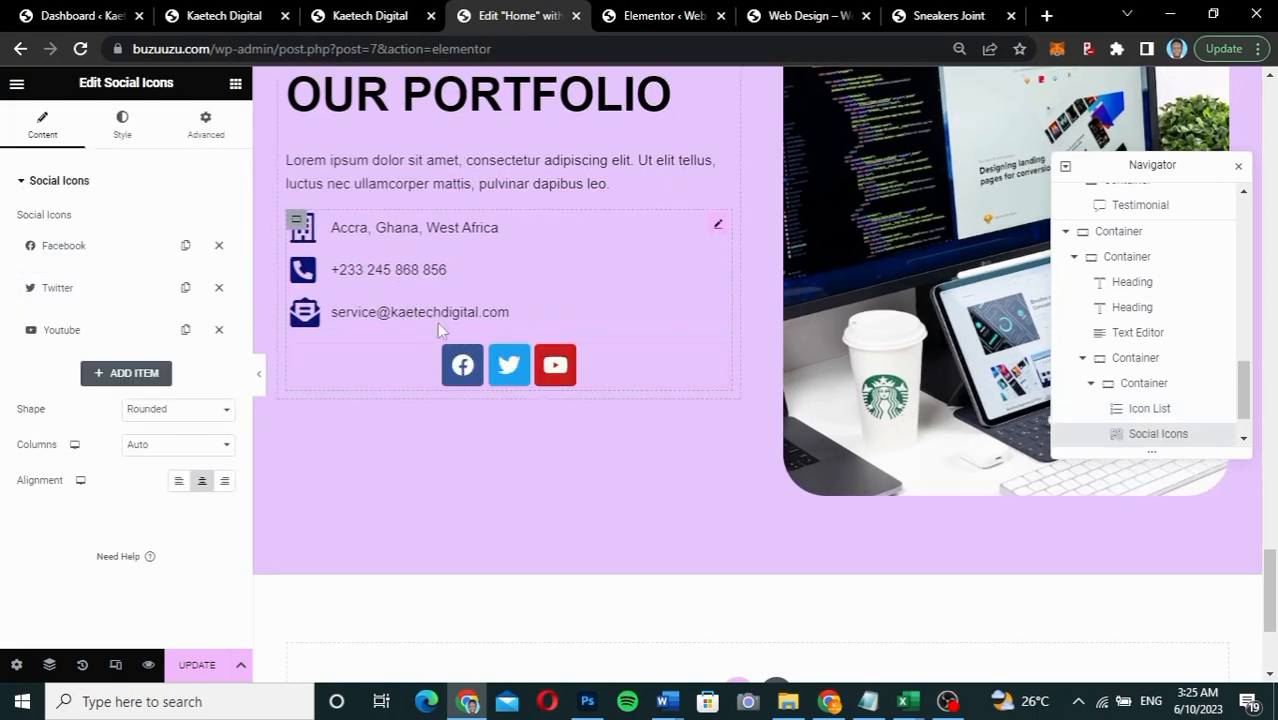
{"action": "left_click", "coordinate": [179, 487]}
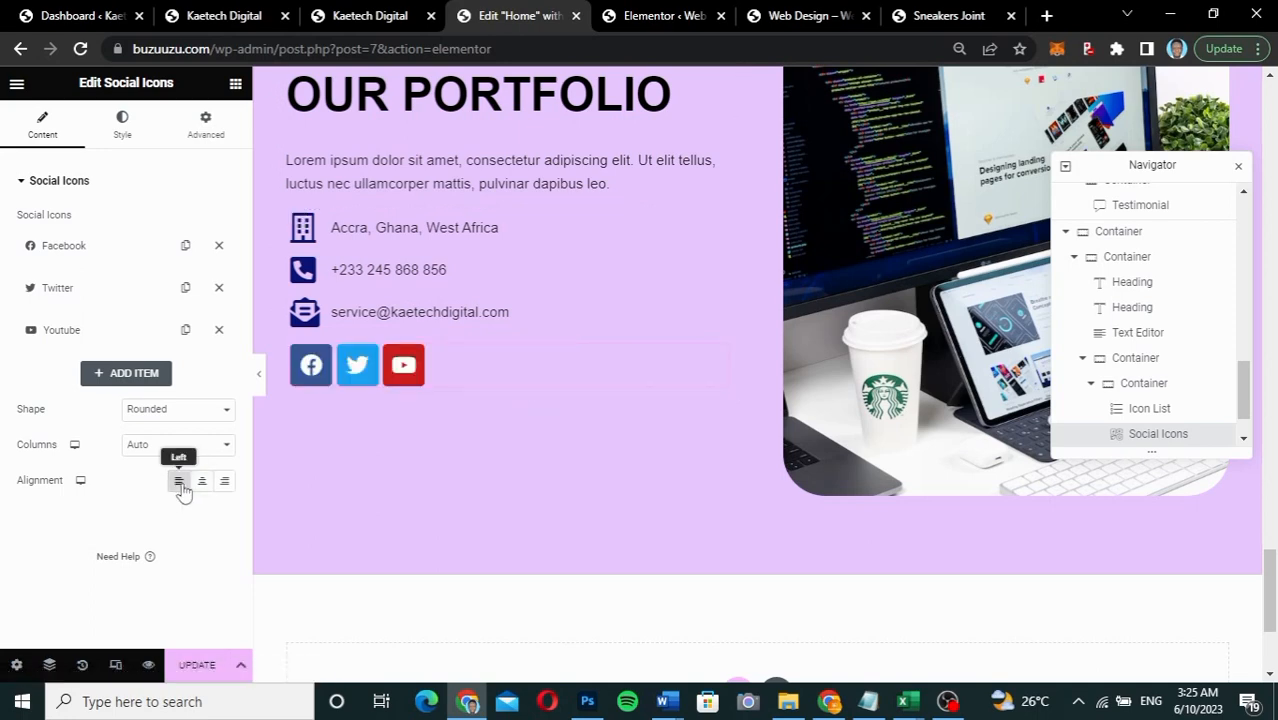
Step: Switch the social icons to custom colours and set their primary colour to the dark navy global colour
{"action": "left_click", "coordinate": [136, 129]}
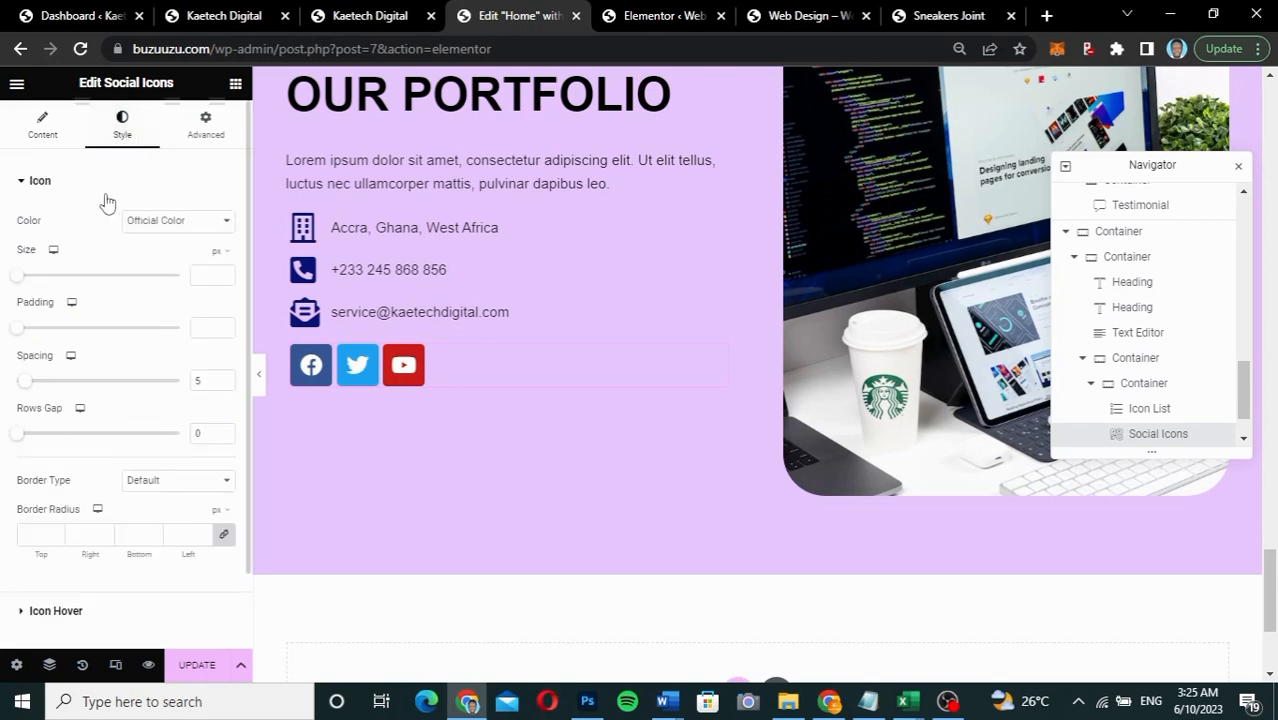
{"action": "left_click", "coordinate": [163, 222]}
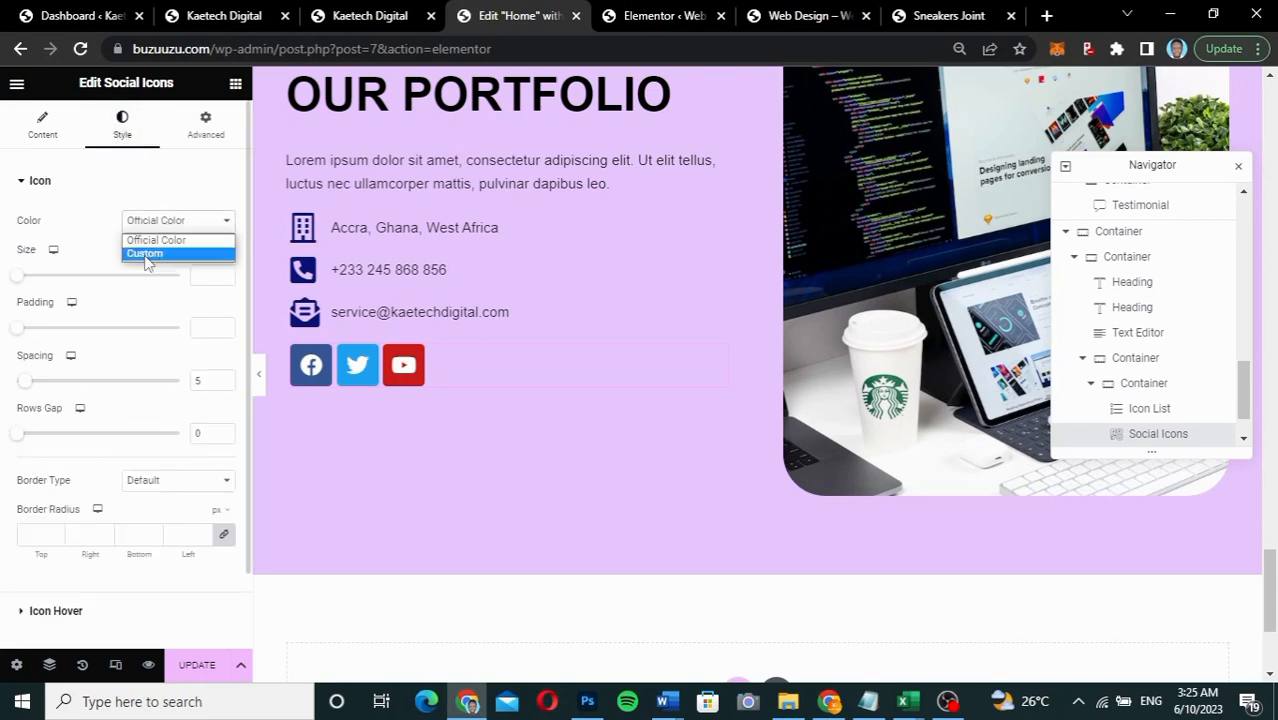
{"action": "left_click", "coordinate": [145, 255]}
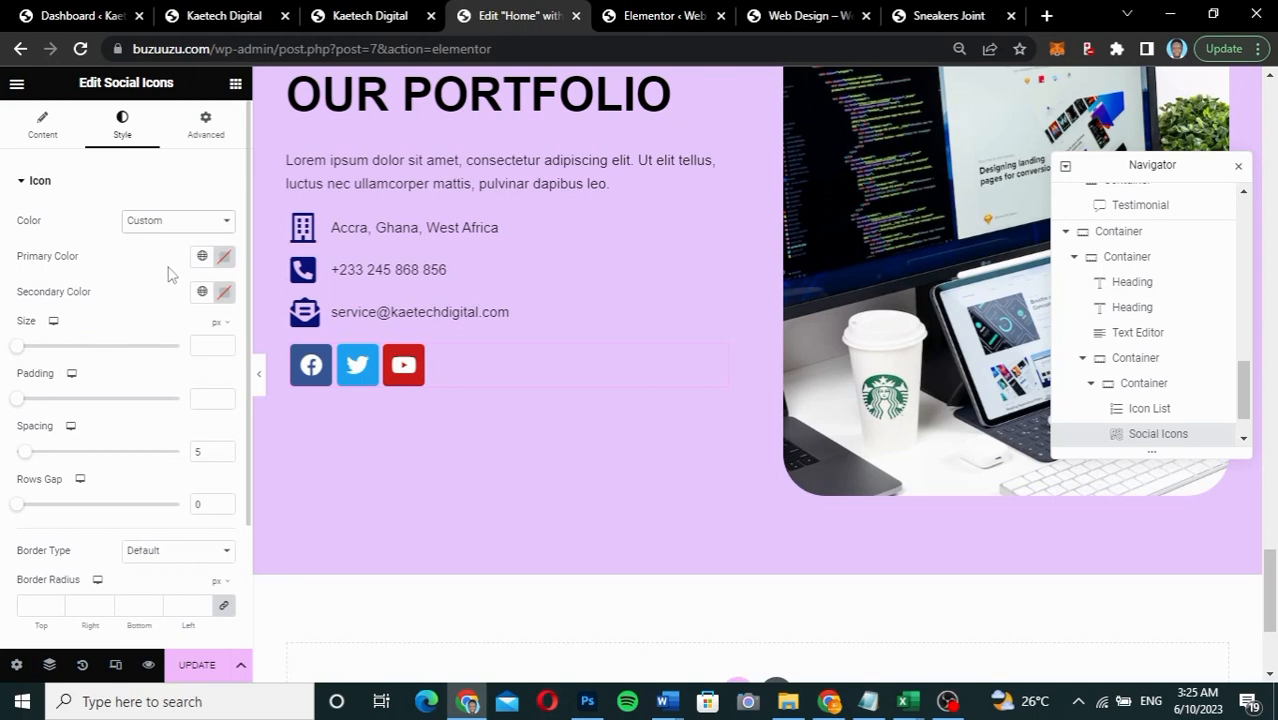
{"action": "left_click", "coordinate": [203, 257]}
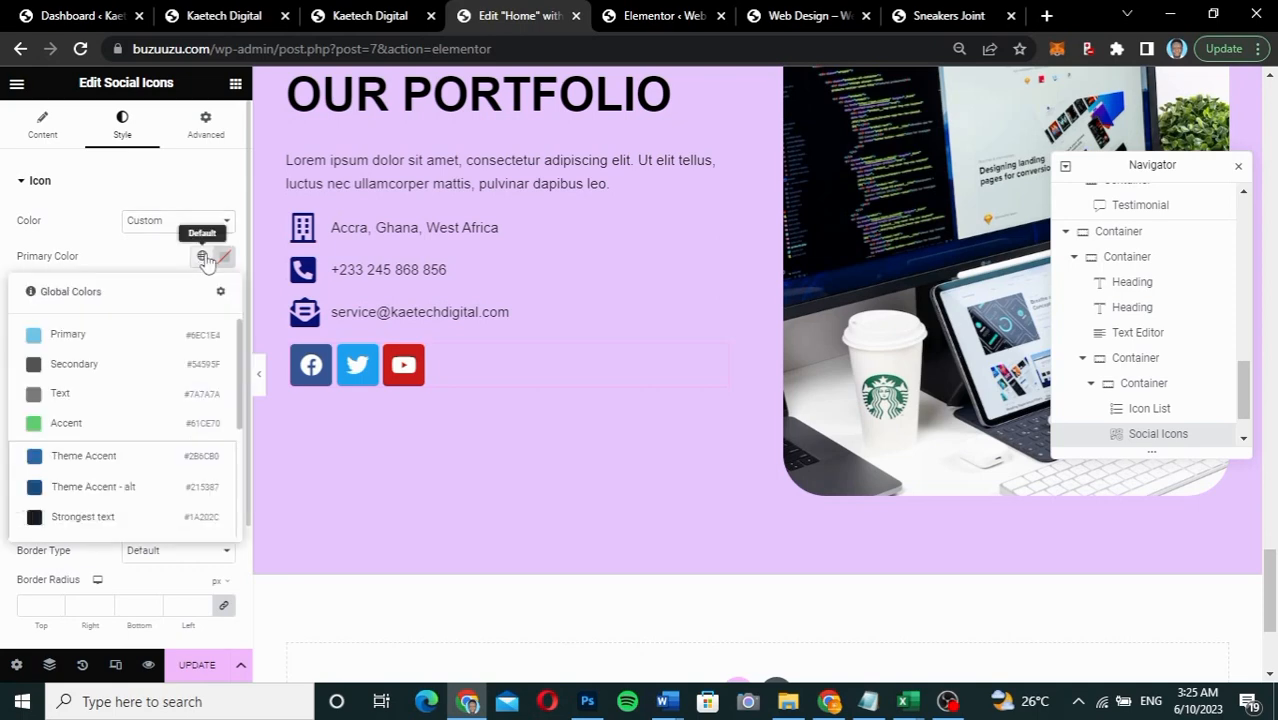
{"action": "scroll", "coordinate": [108, 442], "scroll_direction": "down", "scroll_amount": 3}
{"action": "left_click", "coordinate": [63, 516]}
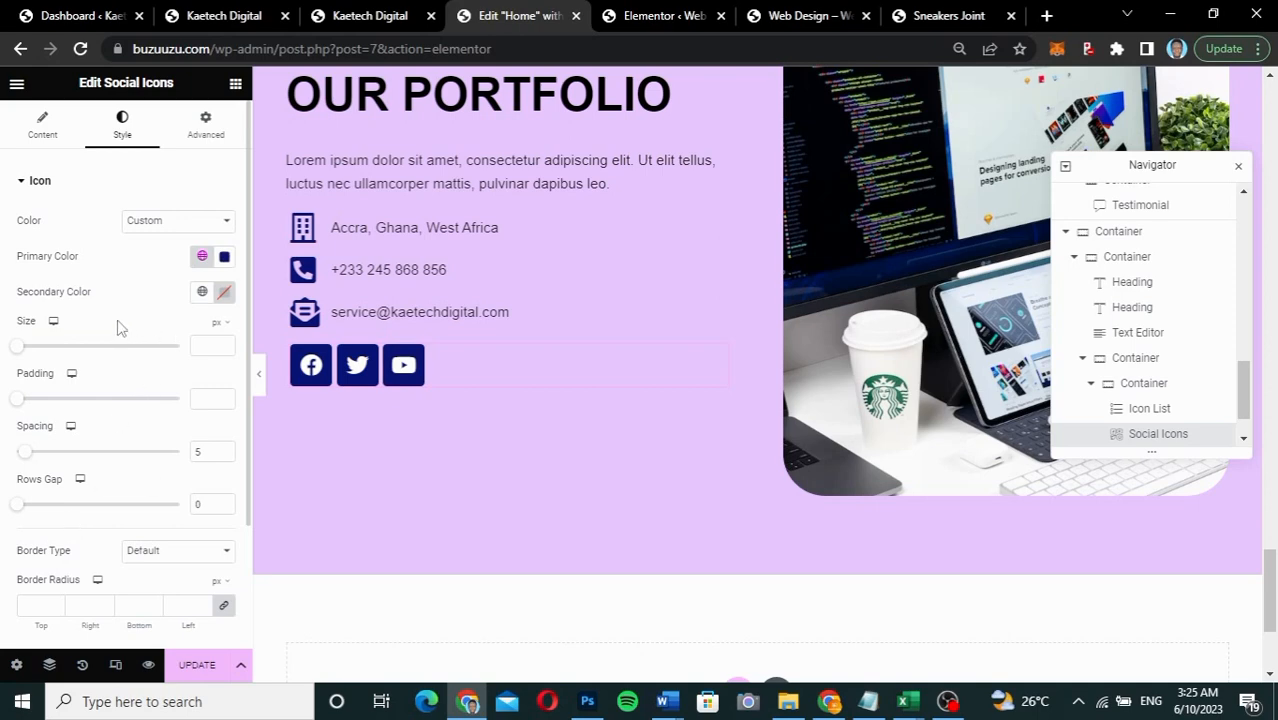
Step: Set the social icons' secondary colour to the light purple sampled from the section background
{"action": "scroll", "coordinate": [151, 316], "scroll_direction": "down", "scroll_amount": 1}
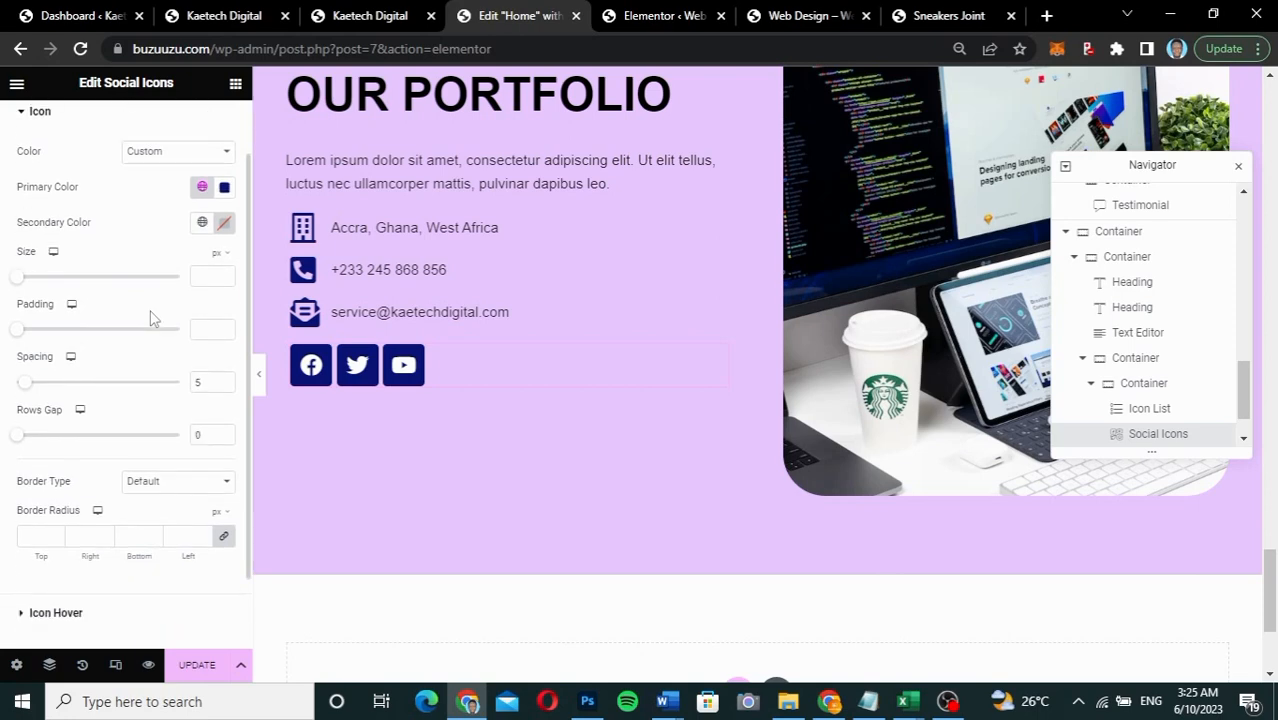
{"action": "left_click", "coordinate": [226, 228]}
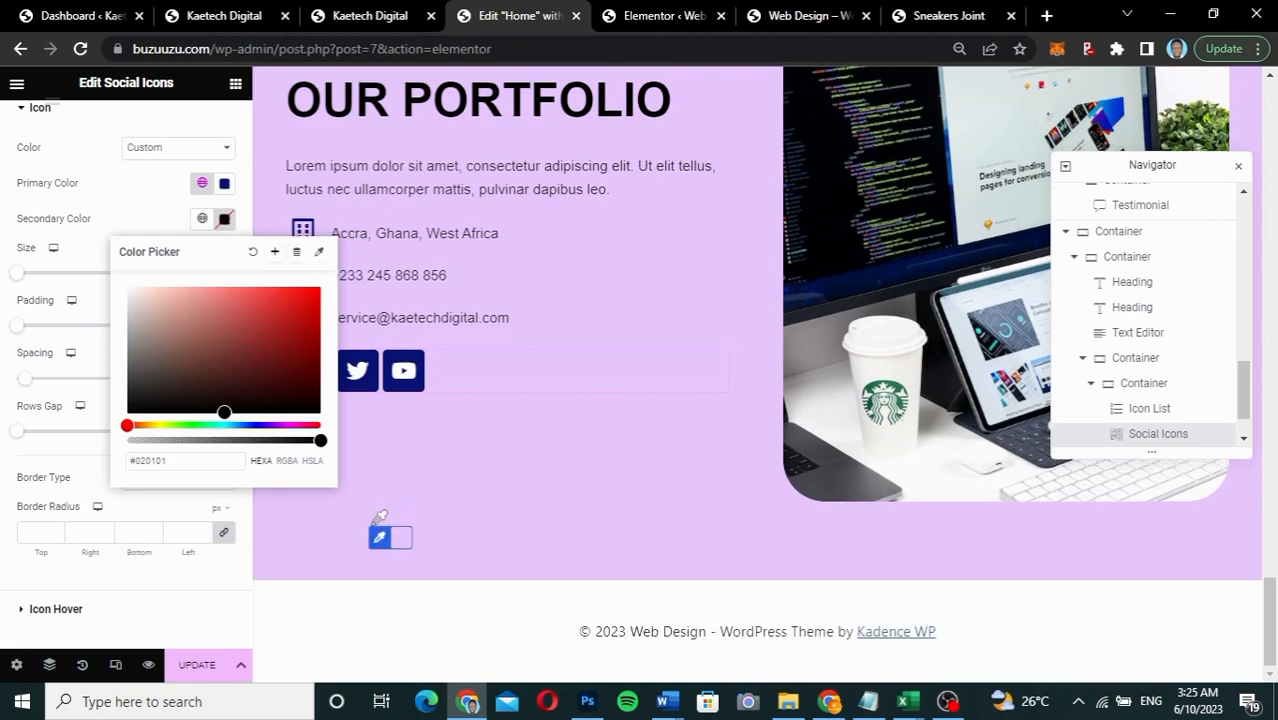
{"action": "left_click", "coordinate": [400, 548]}
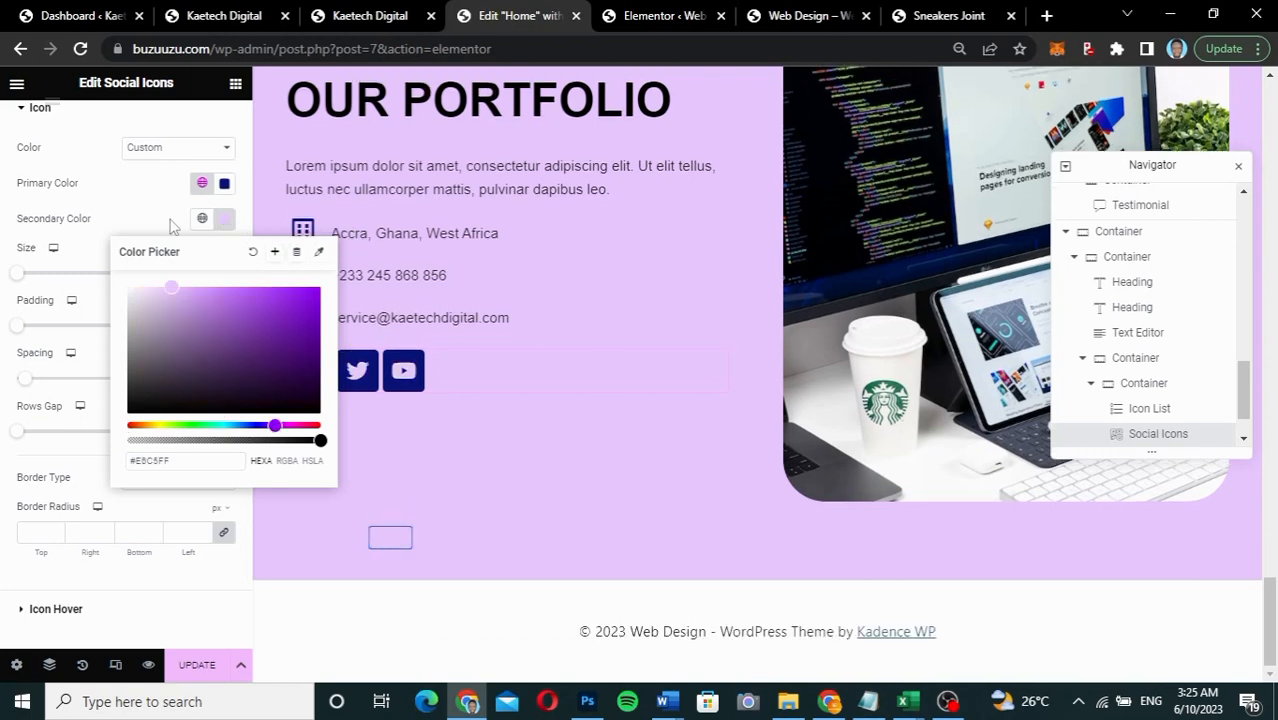
{"action": "left_click", "coordinate": [362, 366]}
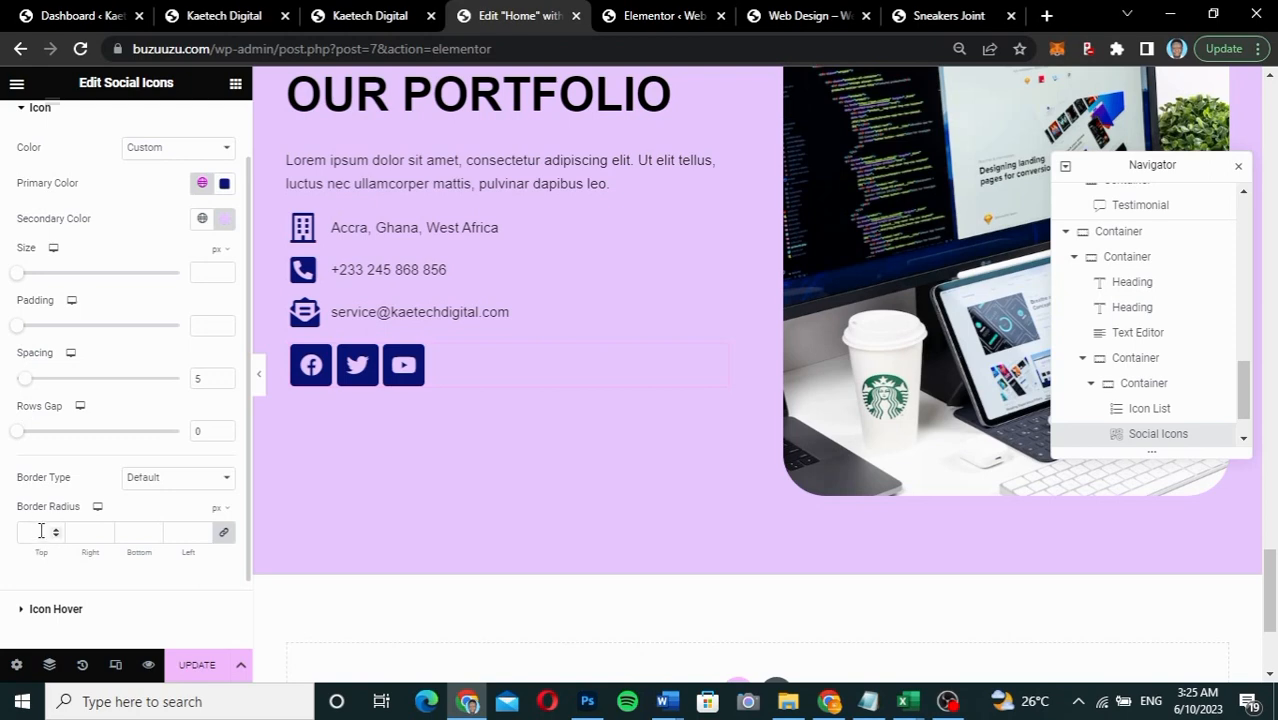
Step: Keep the social icons' border type at Default and set the border radius to 50 px on all corners
{"action": "left_click", "coordinate": [161, 484]}
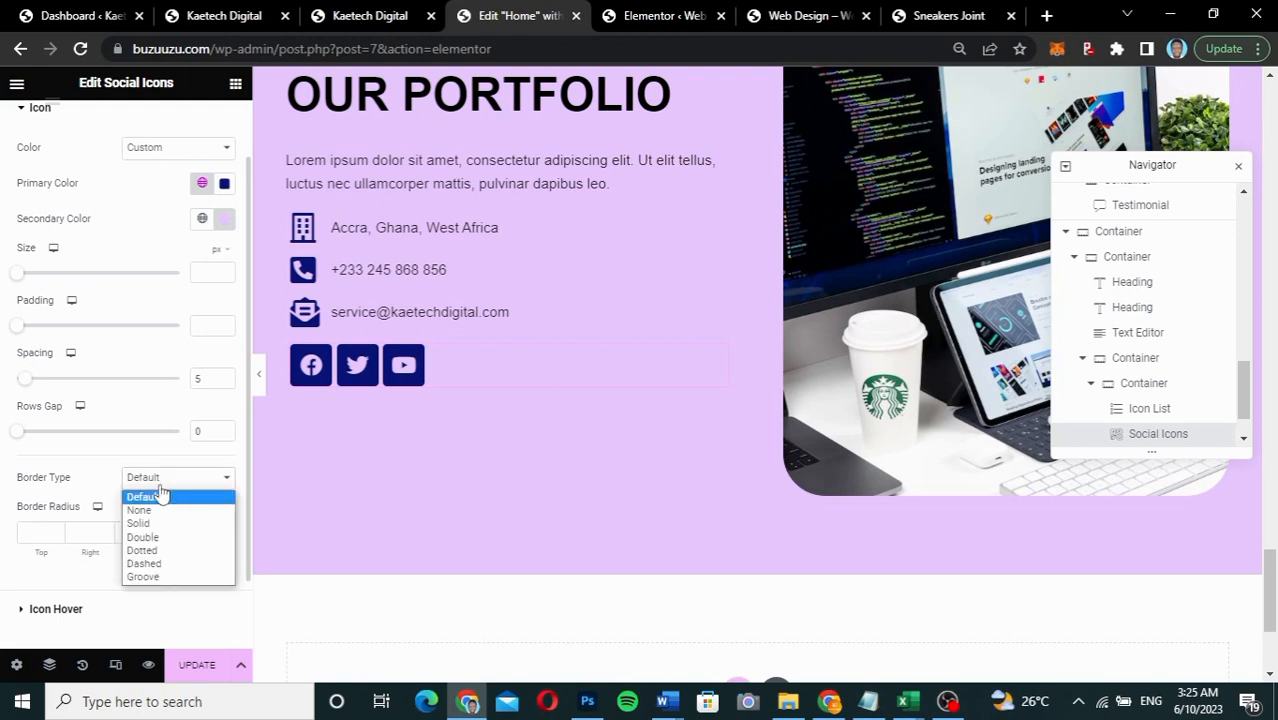
{"action": "left_click", "coordinate": [161, 496]}
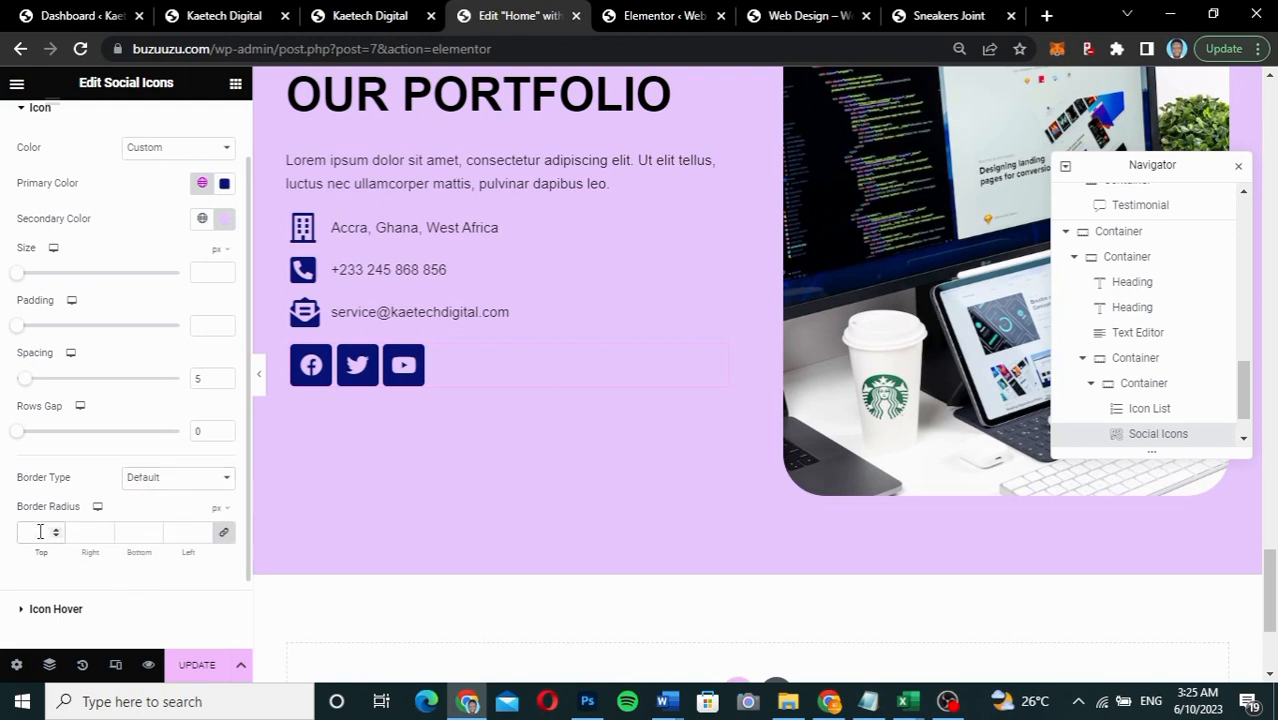
{"action": "left_click", "coordinate": [39, 532]}
{"action": "type", "text": "50"}
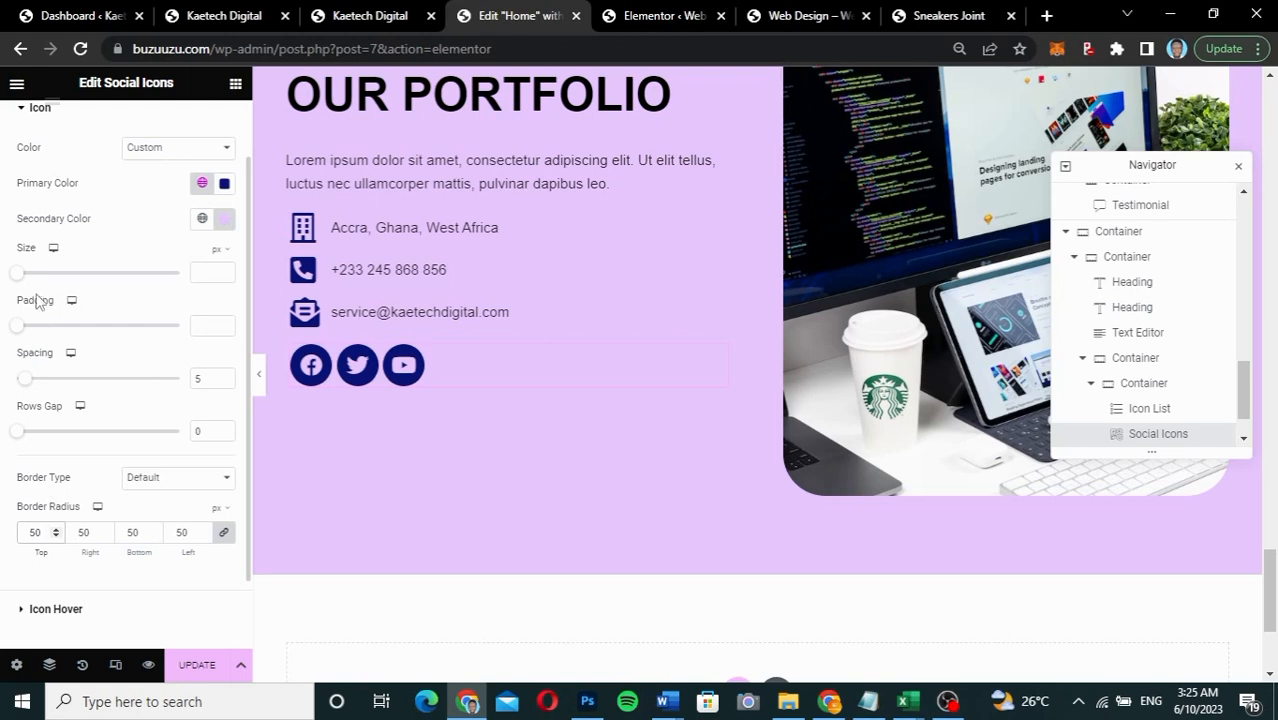
Step: Set the social icons' size to 20 px
{"action": "left_click_drag", "start_coordinate": [15, 276], "coordinate": [27, 282]}
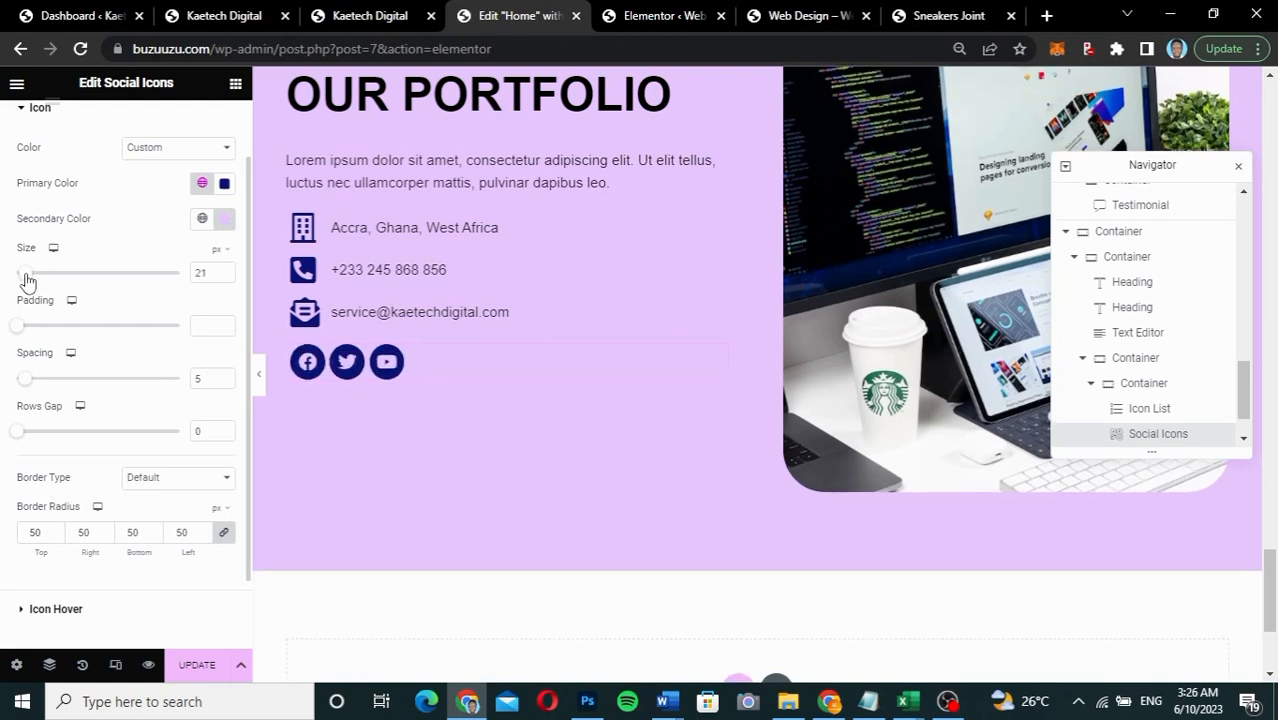
{"action": "double_click", "coordinate": [200, 272]}
{"action": "key", "text": "Down"}
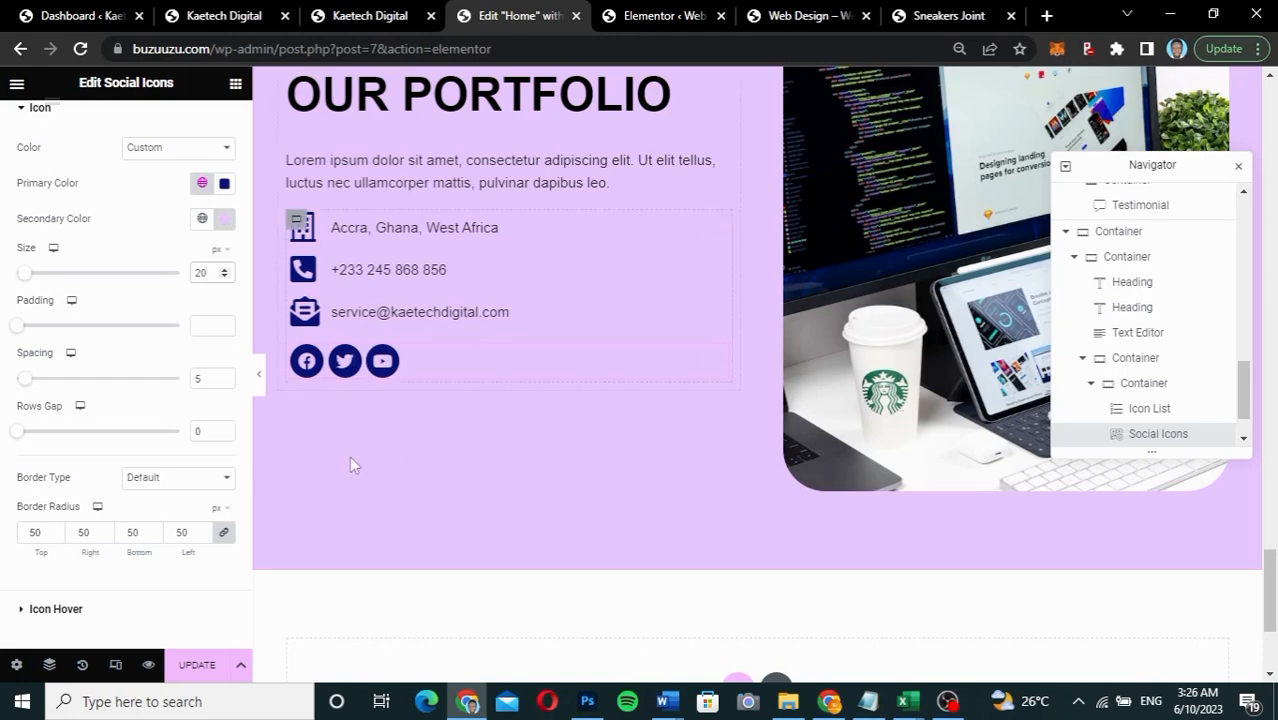
Step: Close the Navigator, delete the desk image beside the contact details, and save the page
{"action": "scroll", "coordinate": [701, 425], "scroll_direction": "up", "scroll_amount": 3}
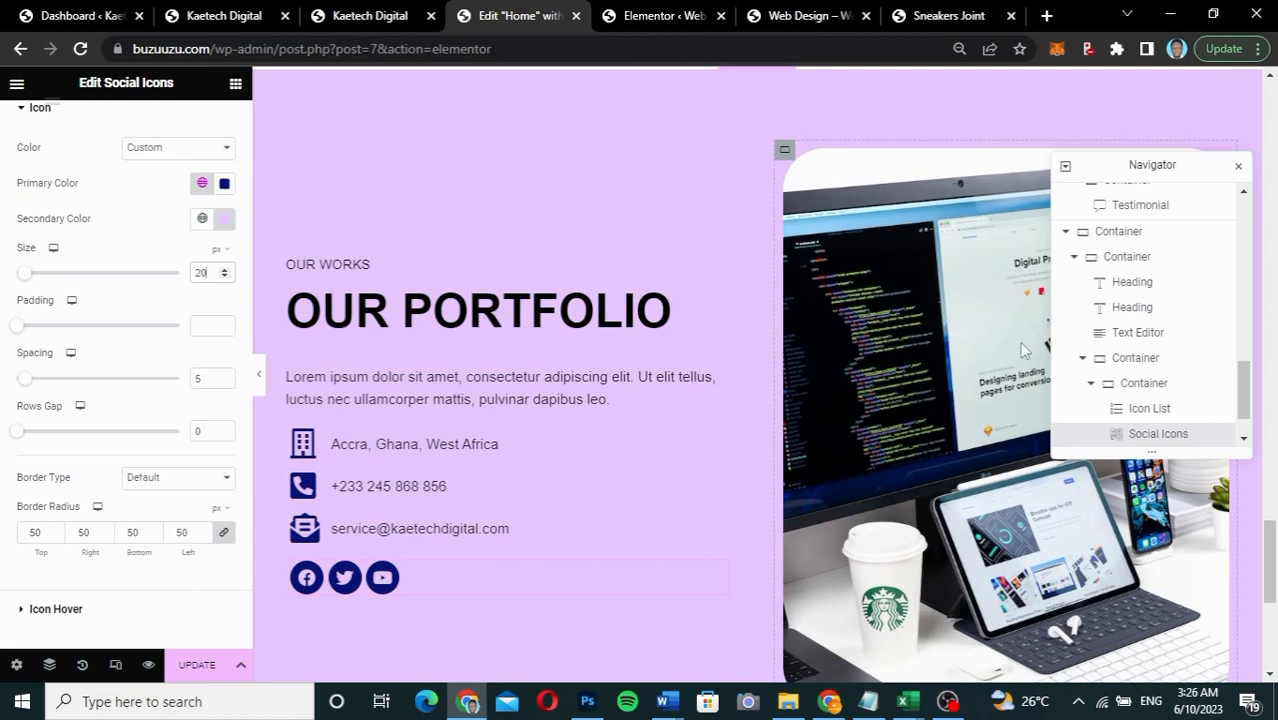
{"action": "left_click", "coordinate": [1238, 165]}
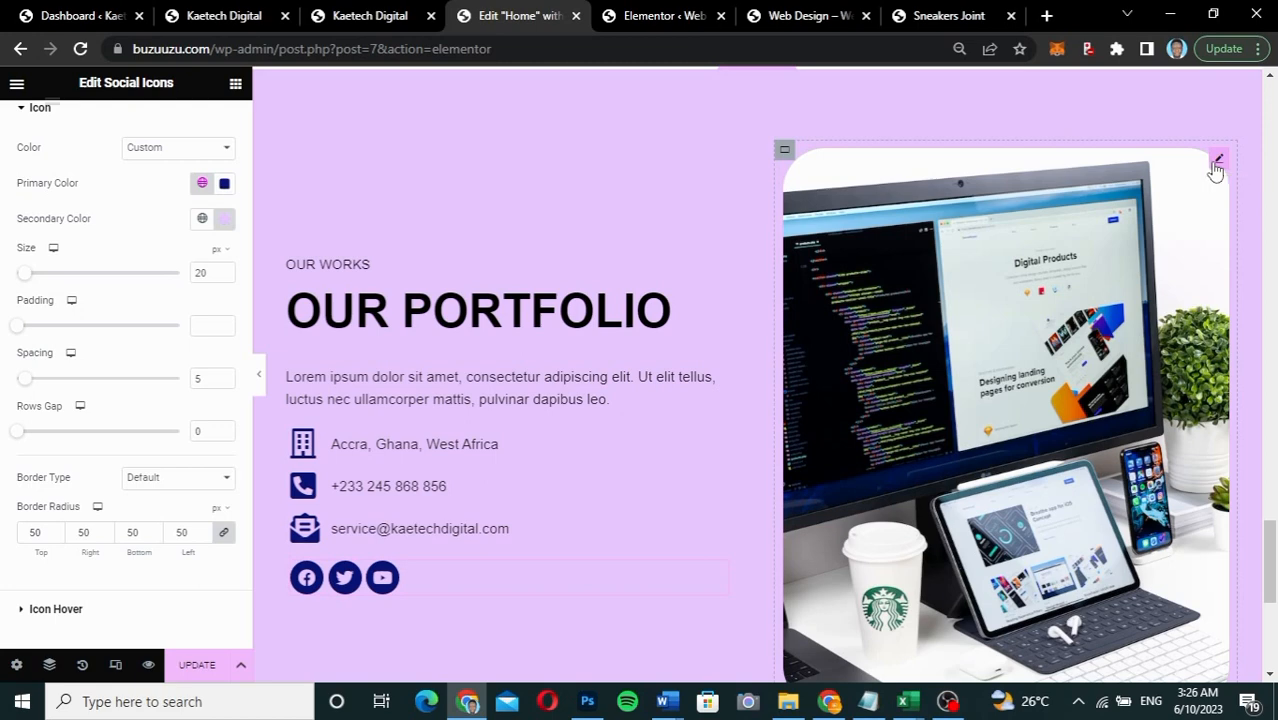
{"action": "left_click", "coordinate": [1216, 168]}
{"action": "right_click", "coordinate": [1216, 167]}
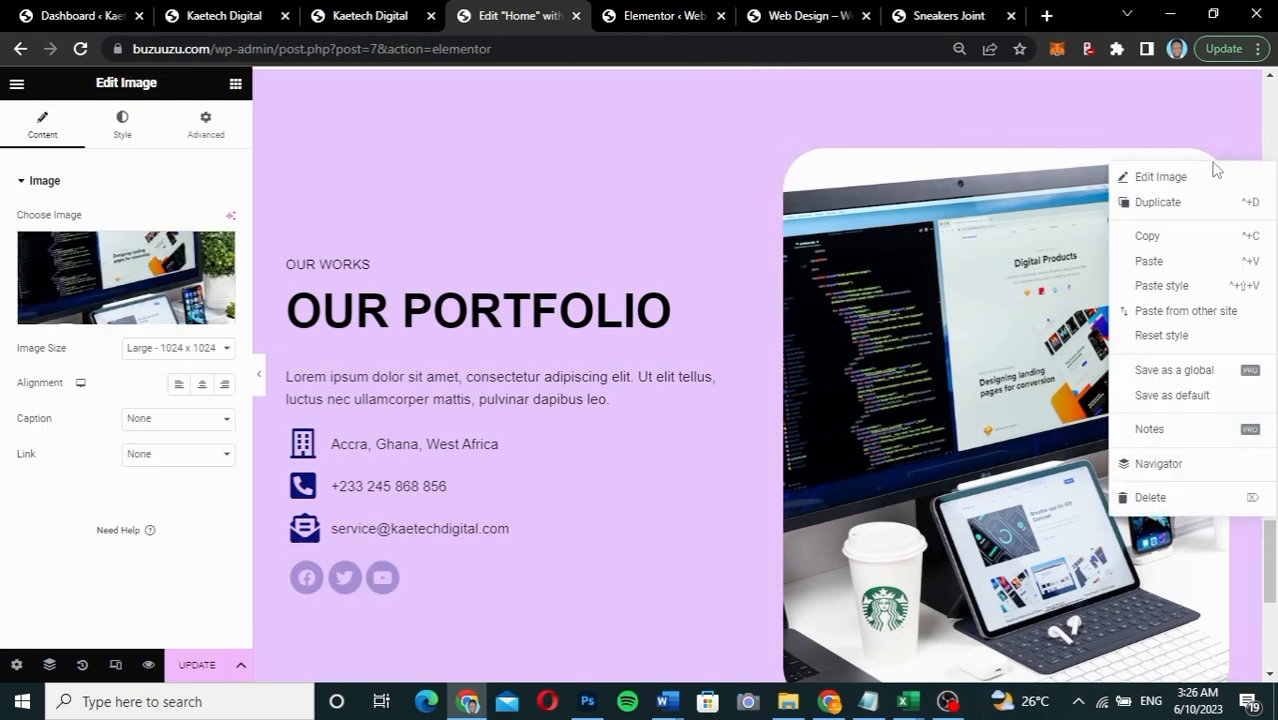
{"action": "left_click", "coordinate": [1150, 497]}
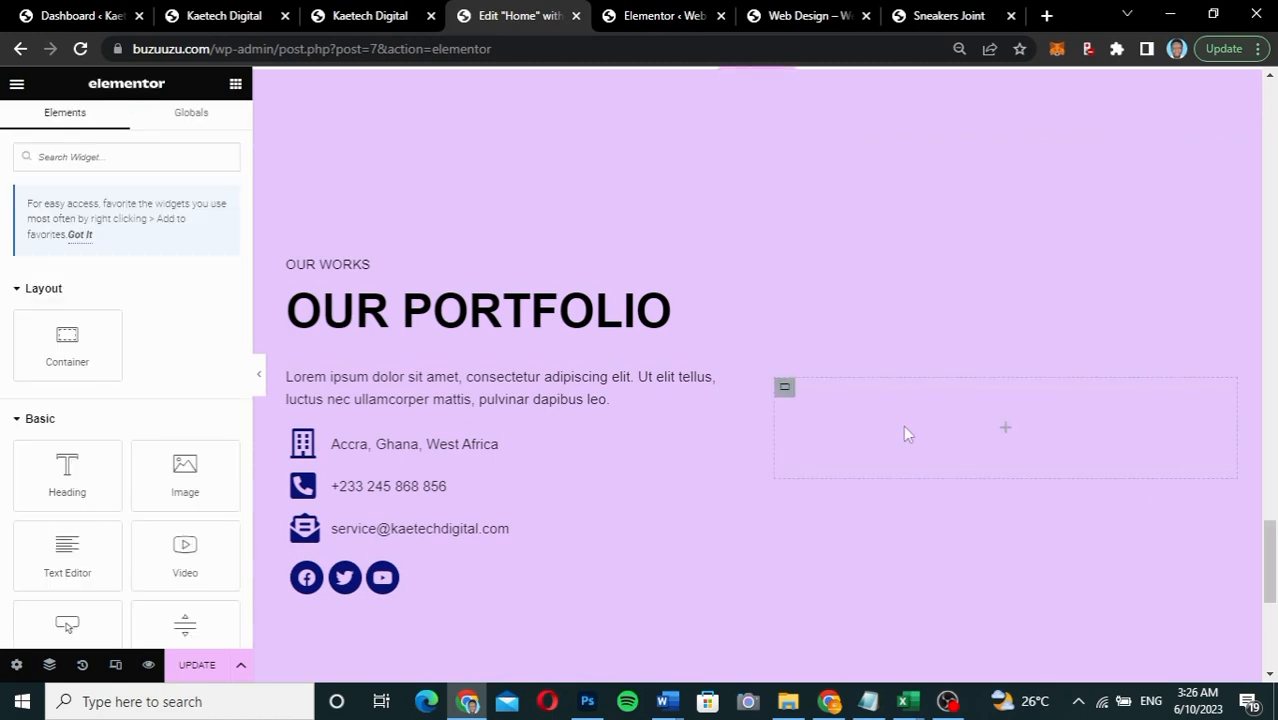
{"action": "left_click", "coordinate": [195, 673]}
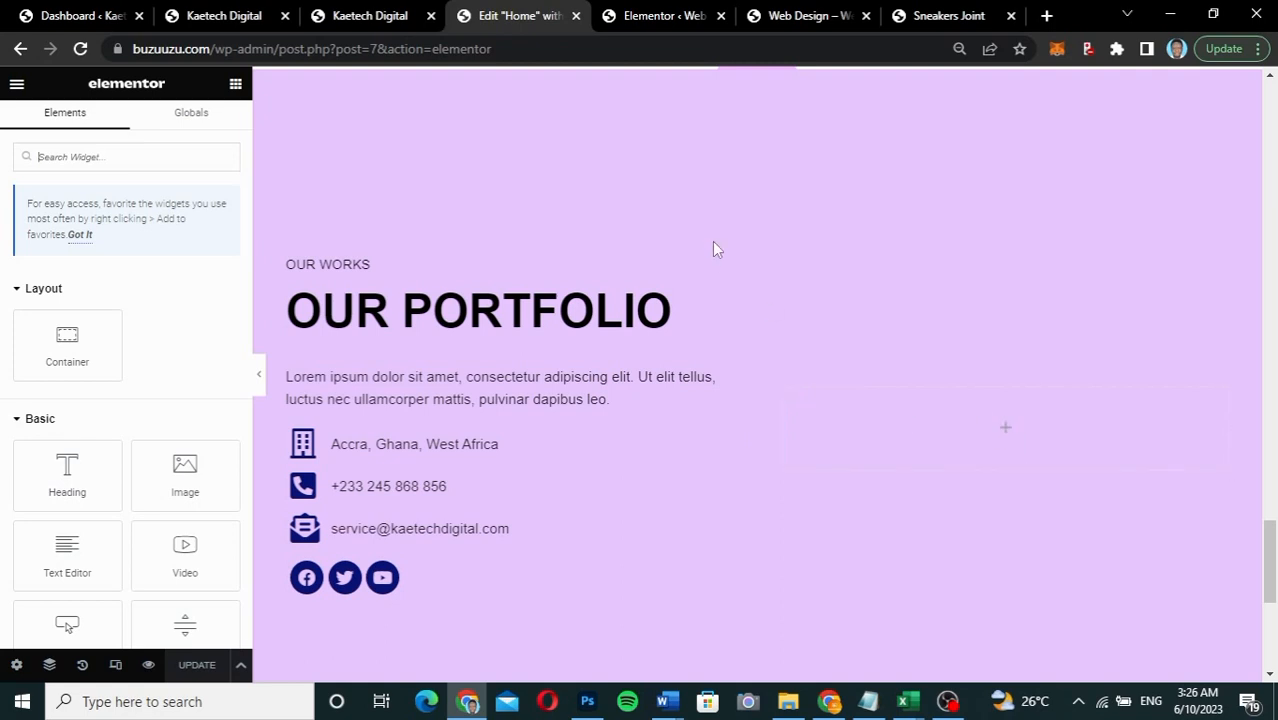
Step: Open the WPForms forms list in the WordPress dashboard, start creating a new form, and continue past the form builder's welcome message
{"action": "left_click", "coordinate": [655, 19]}
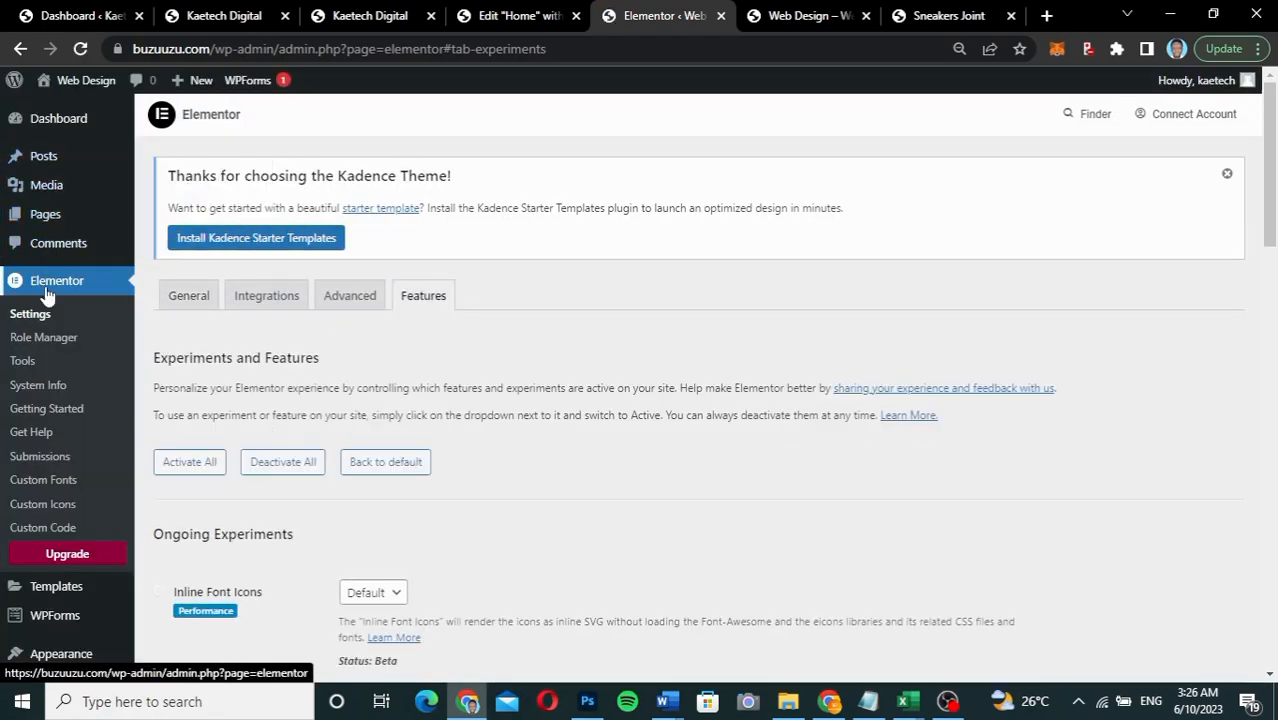
{"action": "scroll", "coordinate": [47, 296], "scroll_direction": "down", "scroll_amount": 2}
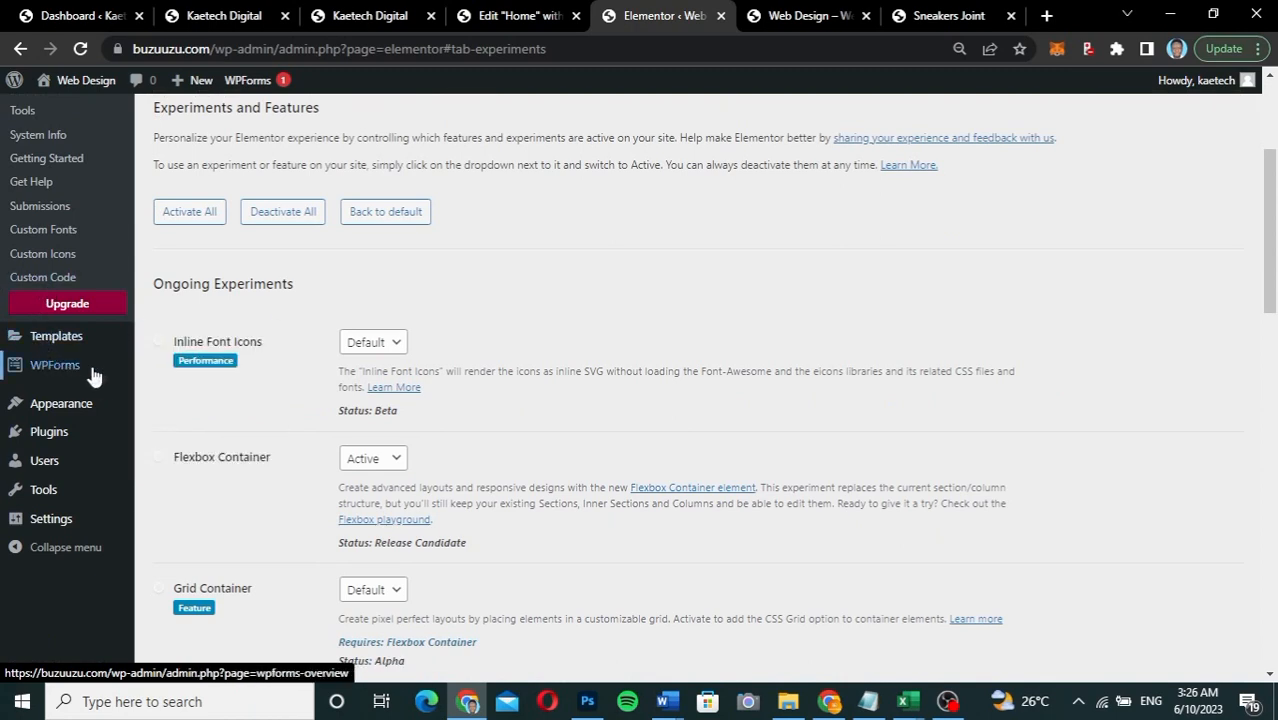
{"action": "mouse_move", "coordinate": [122, 358]}
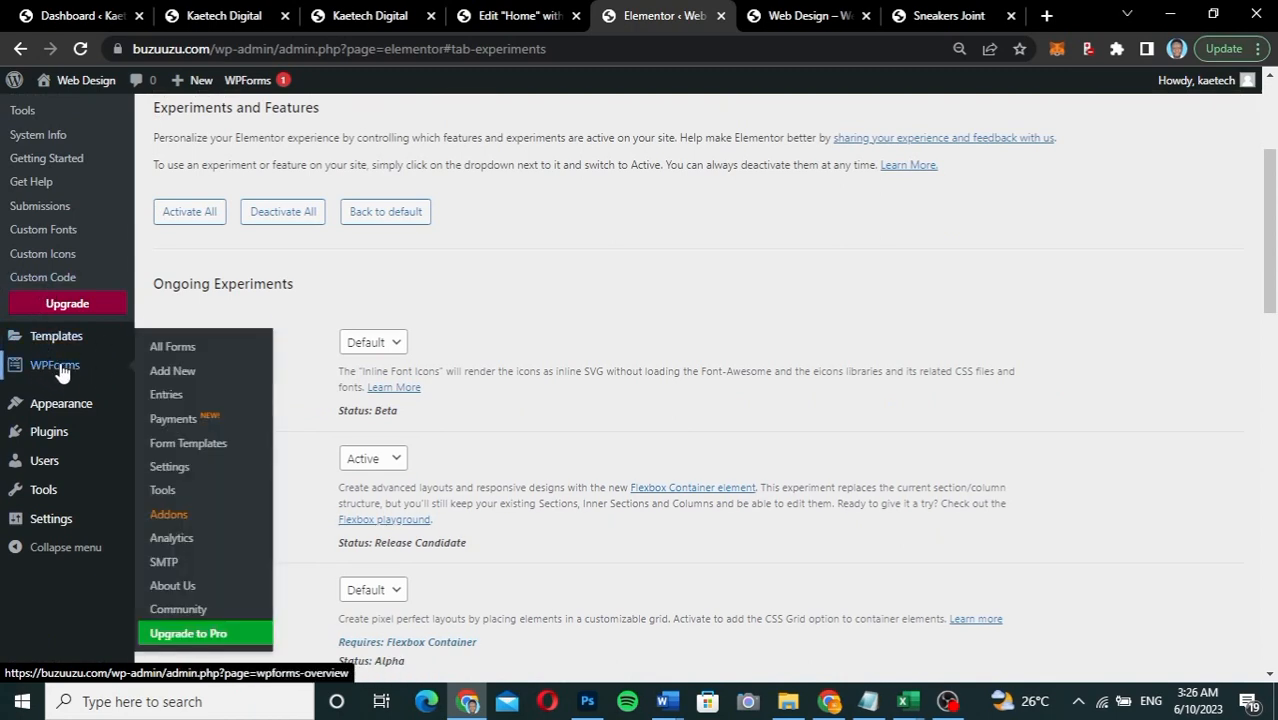
{"action": "left_click", "coordinate": [173, 347]}
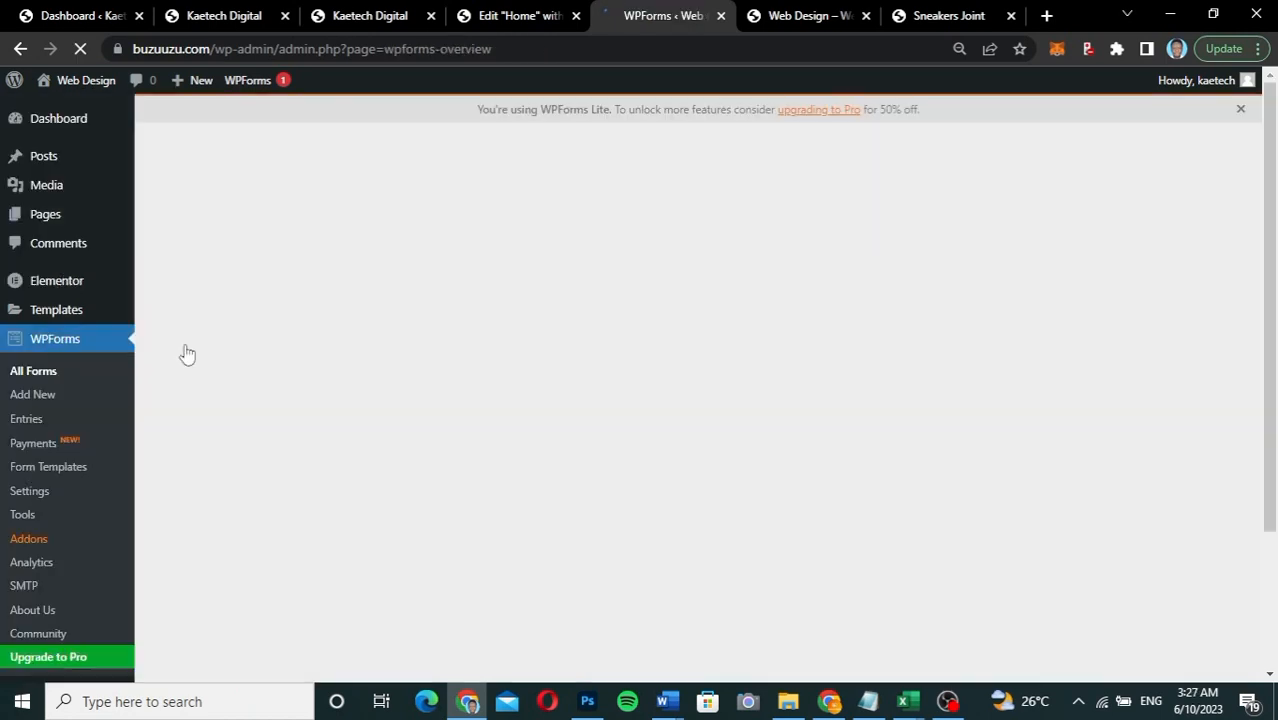
{"action": "scroll", "coordinate": [599, 463], "scroll_direction": "down", "scroll_amount": 4}
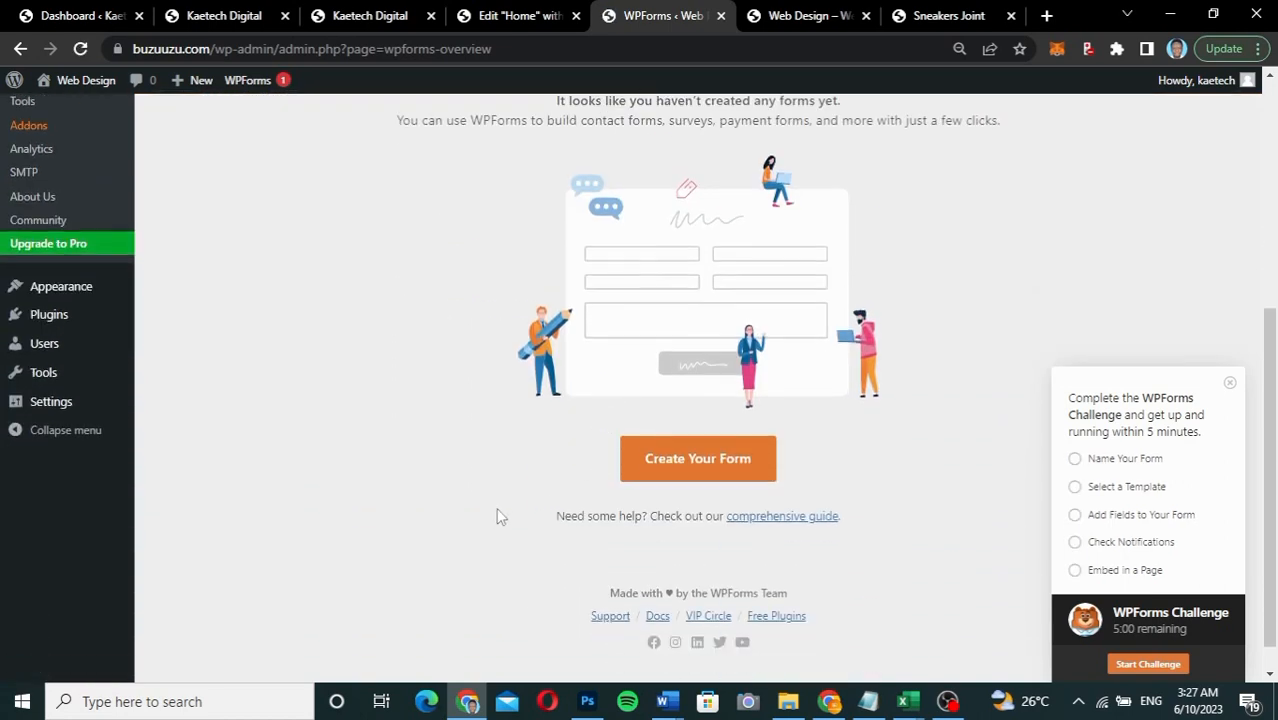
{"action": "left_click", "coordinate": [712, 456]}
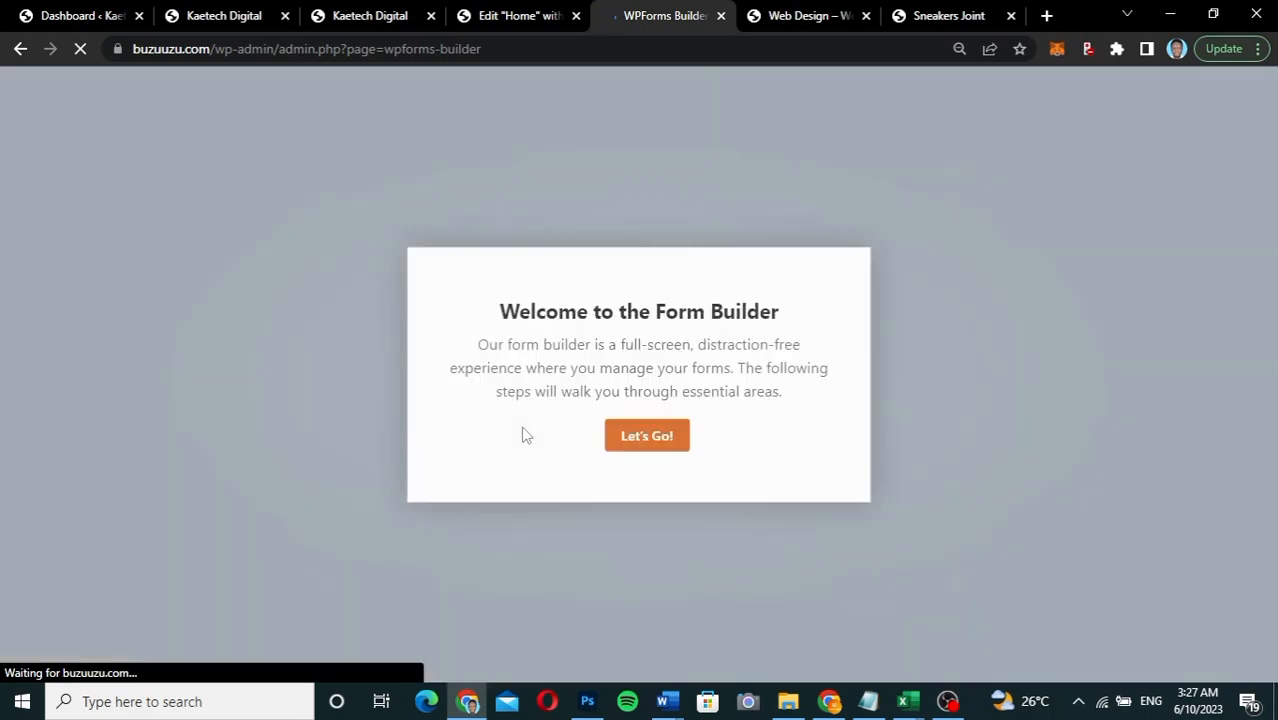
{"action": "left_click", "coordinate": [646, 436]}
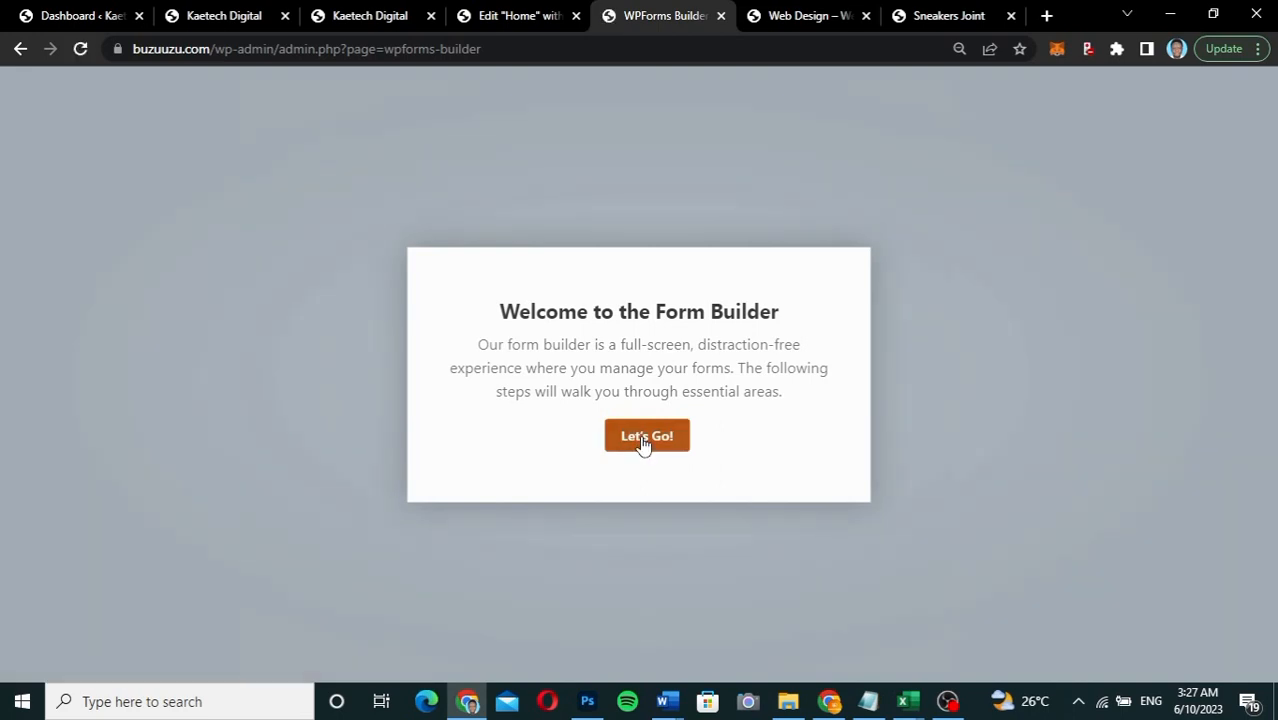
Step: Create the form from the Simple Contact Form template and dismiss the WPForms Challenge box
{"action": "scroll", "coordinate": [641, 443], "scroll_direction": "down", "scroll_amount": 3}
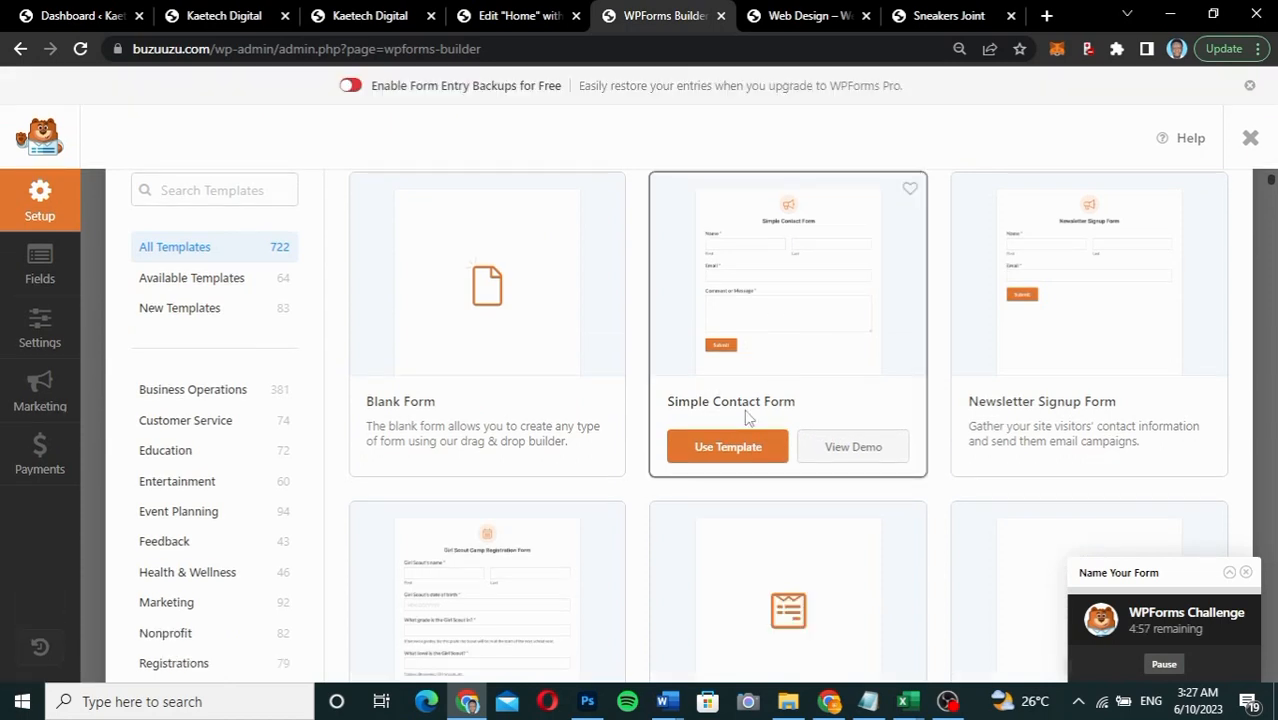
{"action": "left_click", "coordinate": [742, 447]}
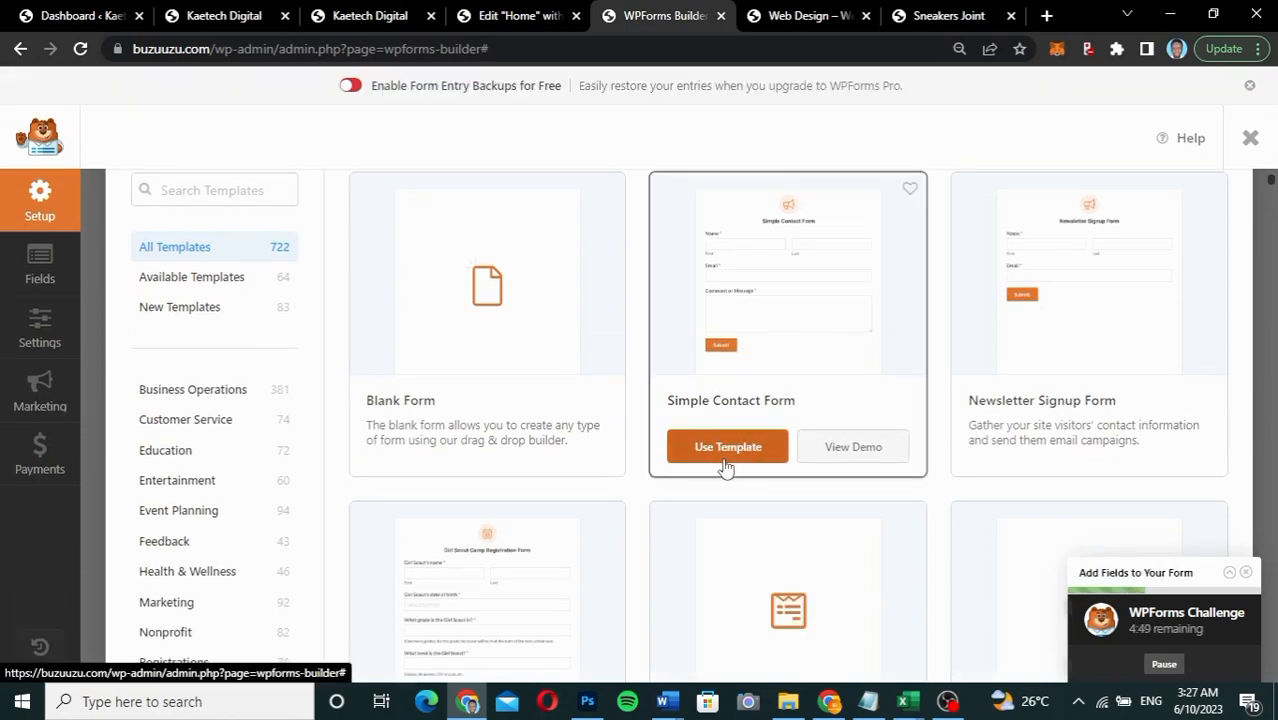
{"action": "left_click", "coordinate": [731, 450]}
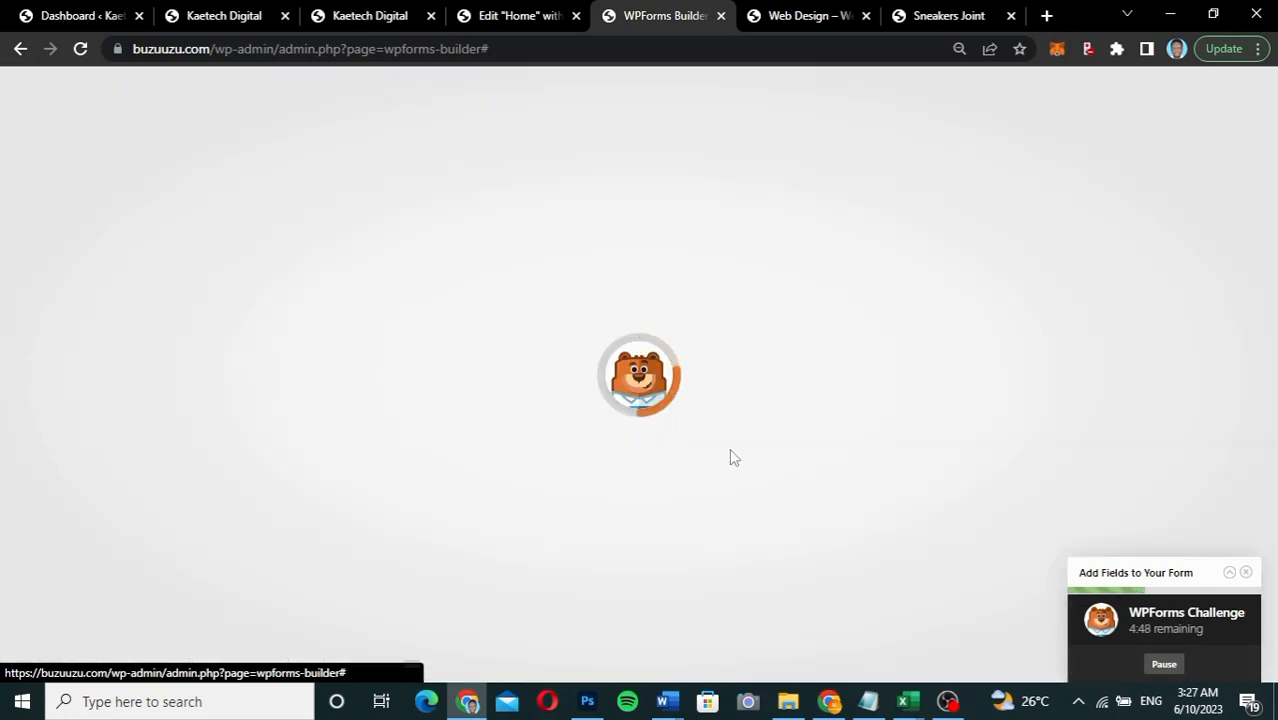
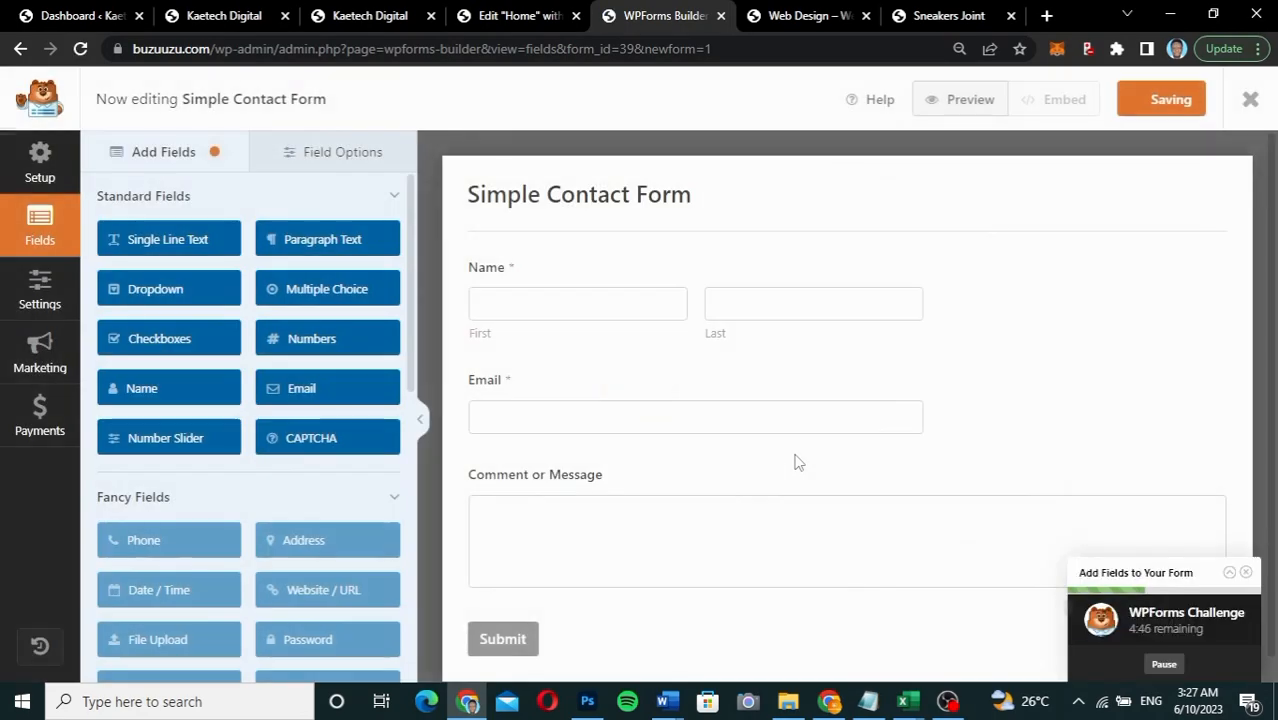
{"action": "left_click", "coordinate": [1246, 573]}
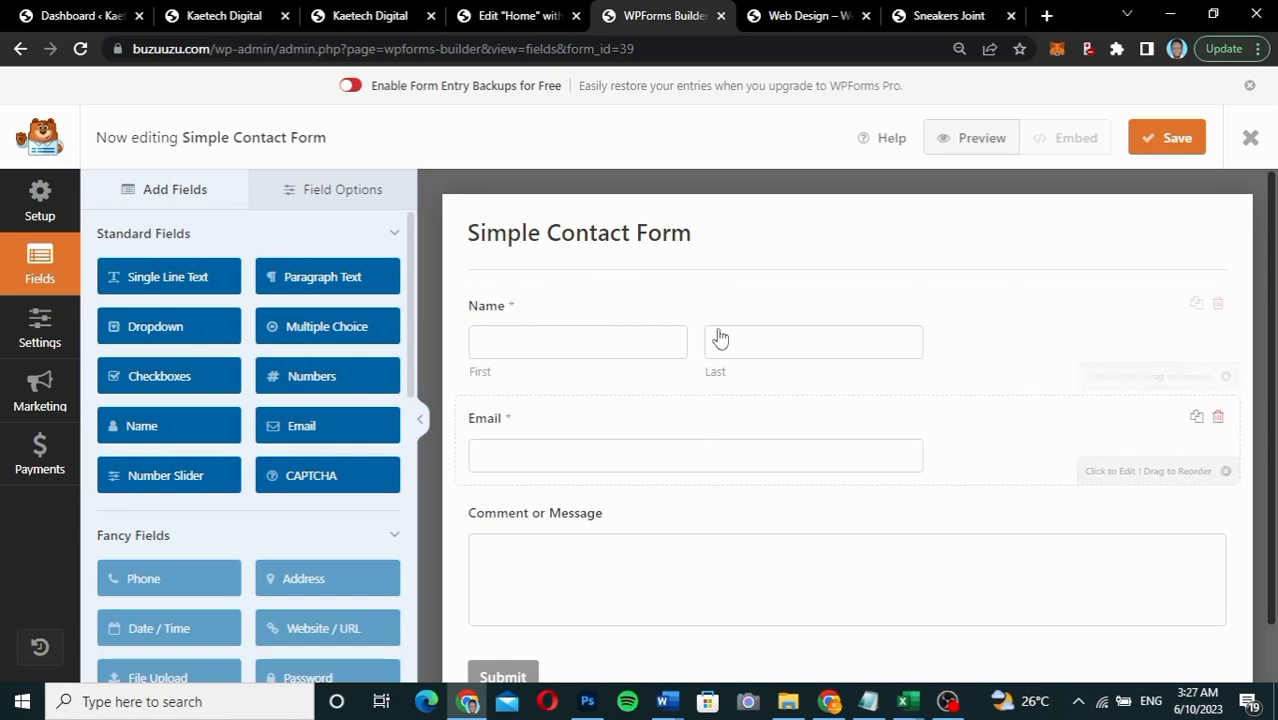
Step: Set the Name field's format to Simple and its field size to Large
{"action": "left_click", "coordinate": [951, 341]}
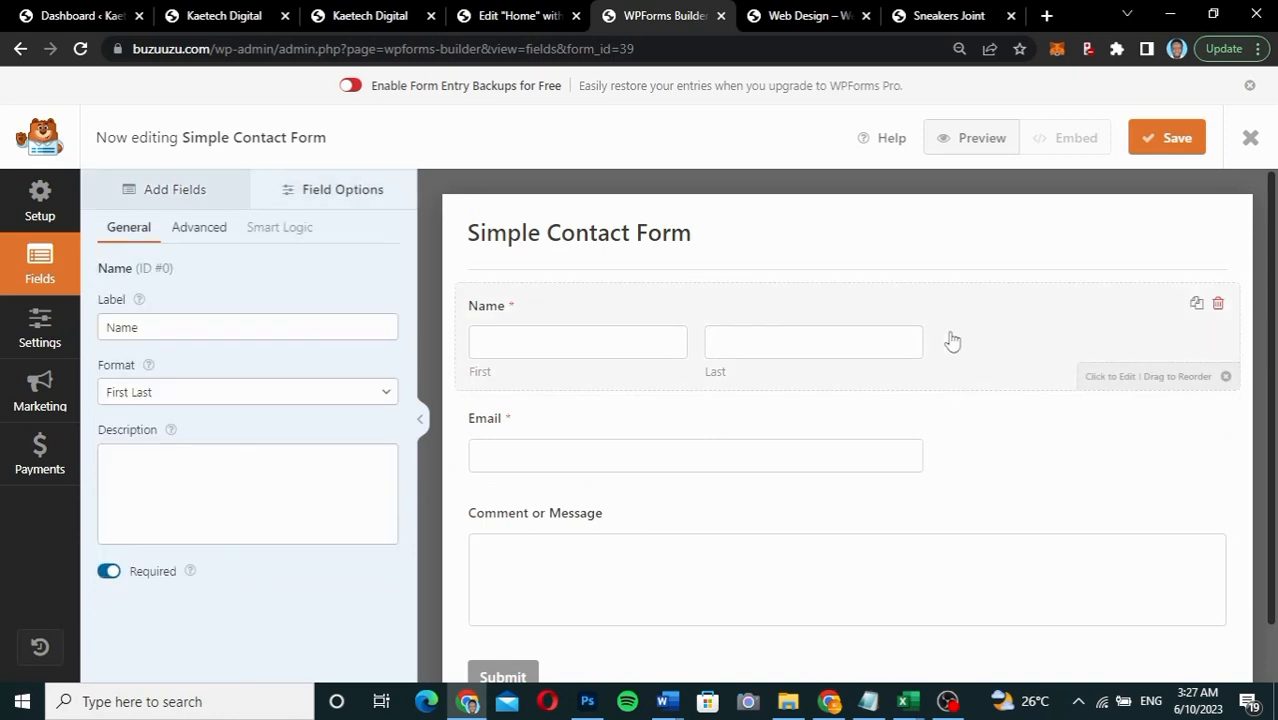
{"action": "left_click", "coordinate": [222, 398]}
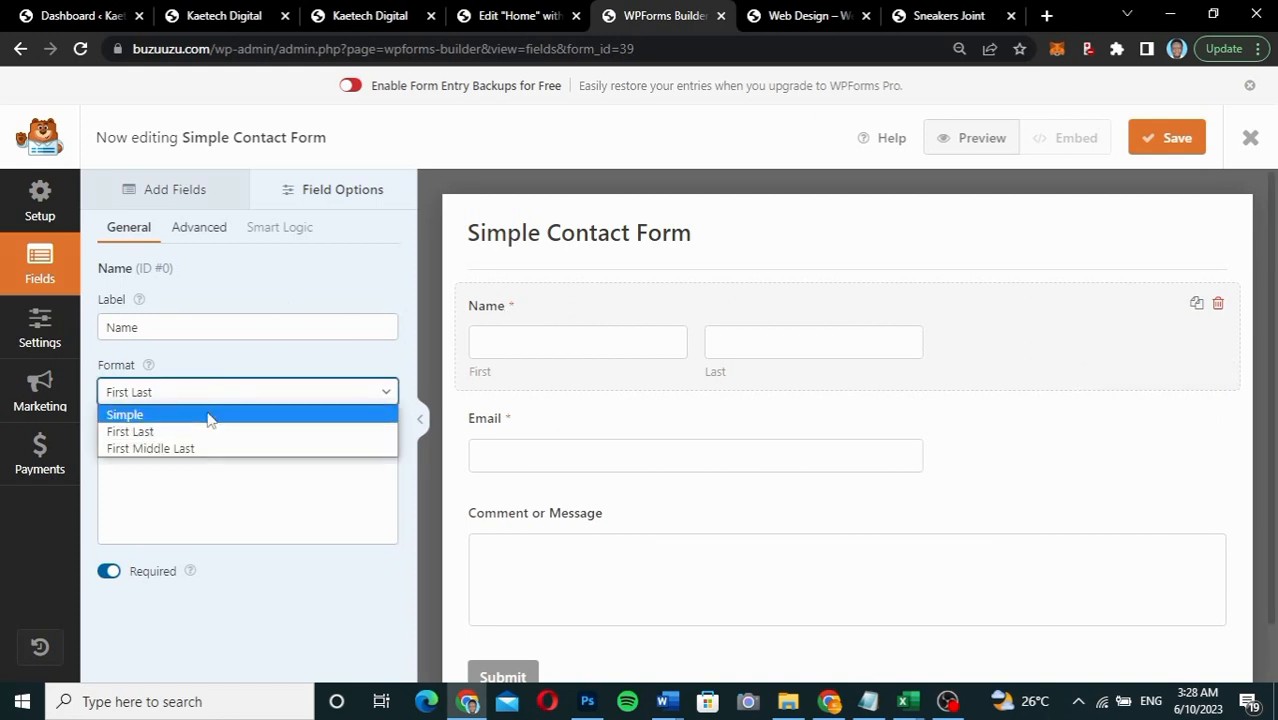
{"action": "left_click", "coordinate": [209, 415]}
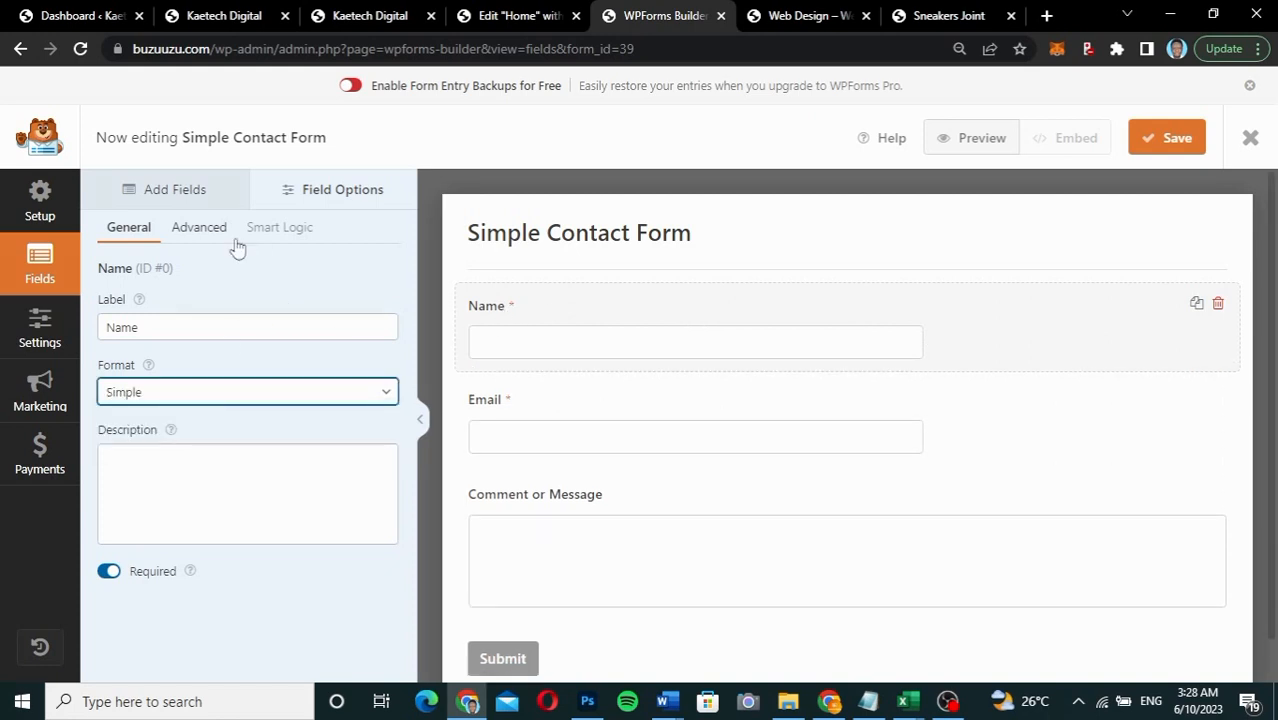
{"action": "left_click", "coordinate": [208, 229]}
{"action": "left_click", "coordinate": [189, 333]}
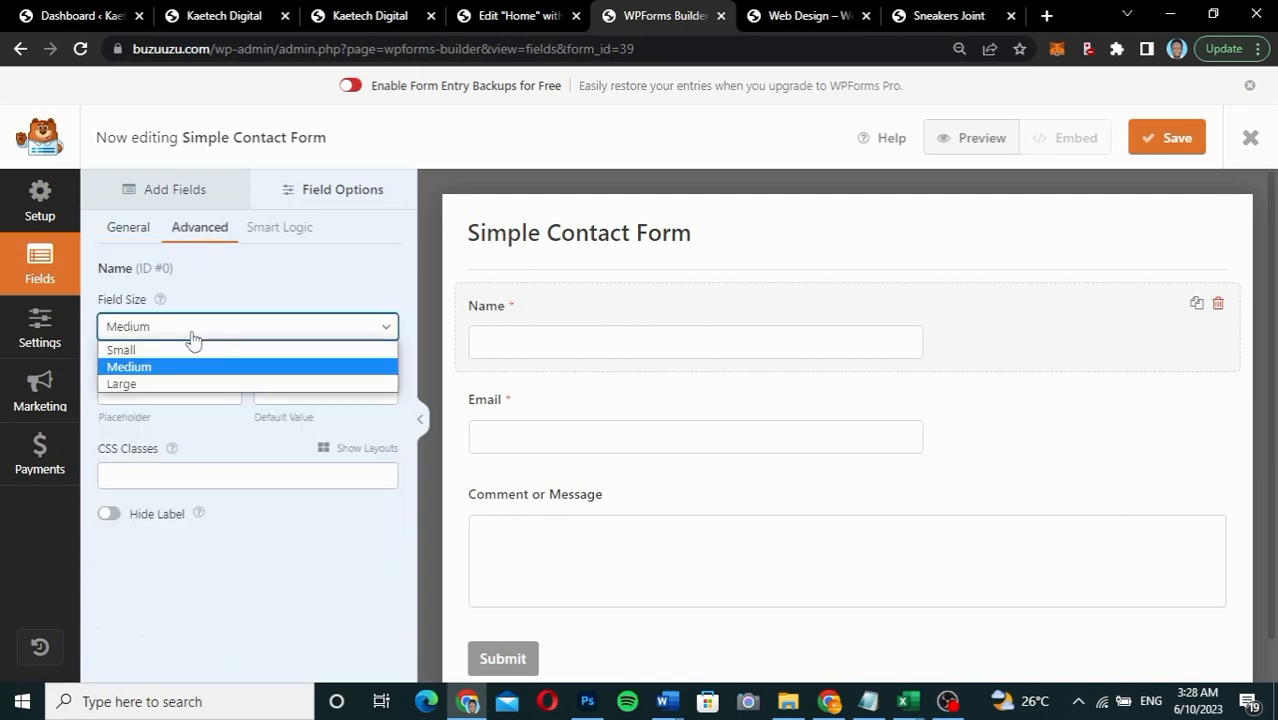
{"action": "left_click", "coordinate": [171, 383]}
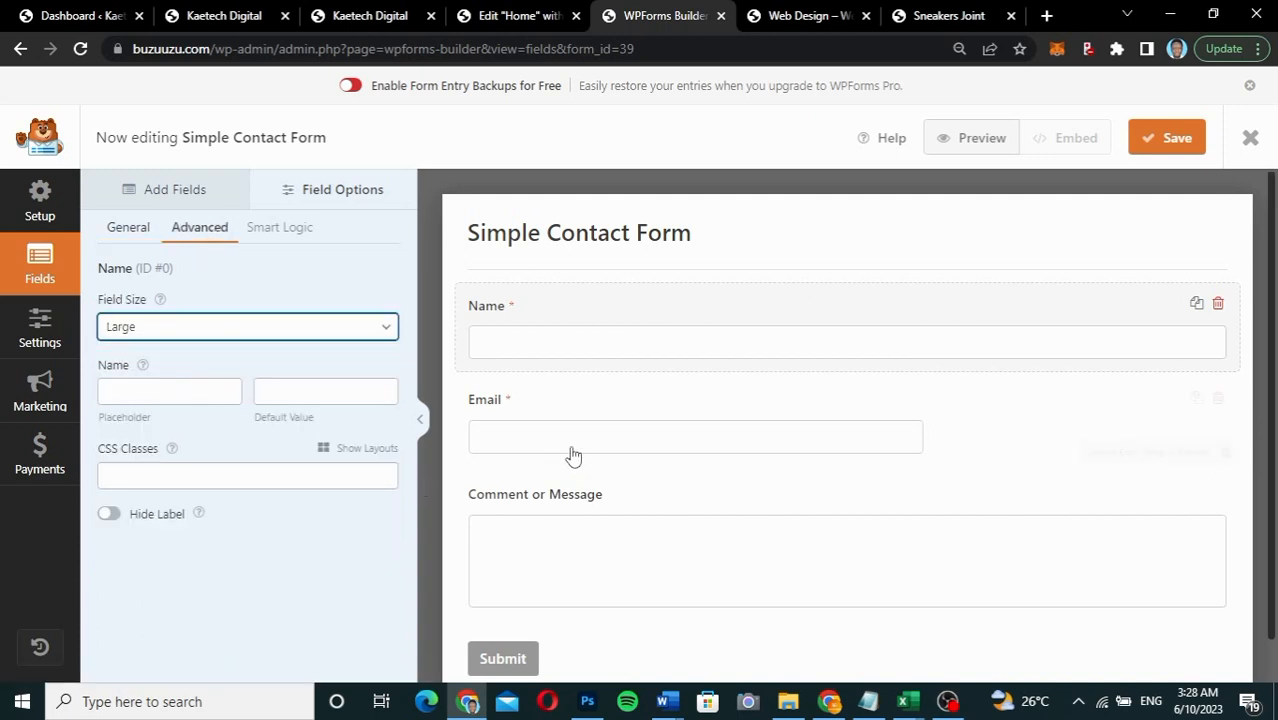
Step: Set the Email field's size to Large
{"action": "left_click", "coordinate": [602, 438]}
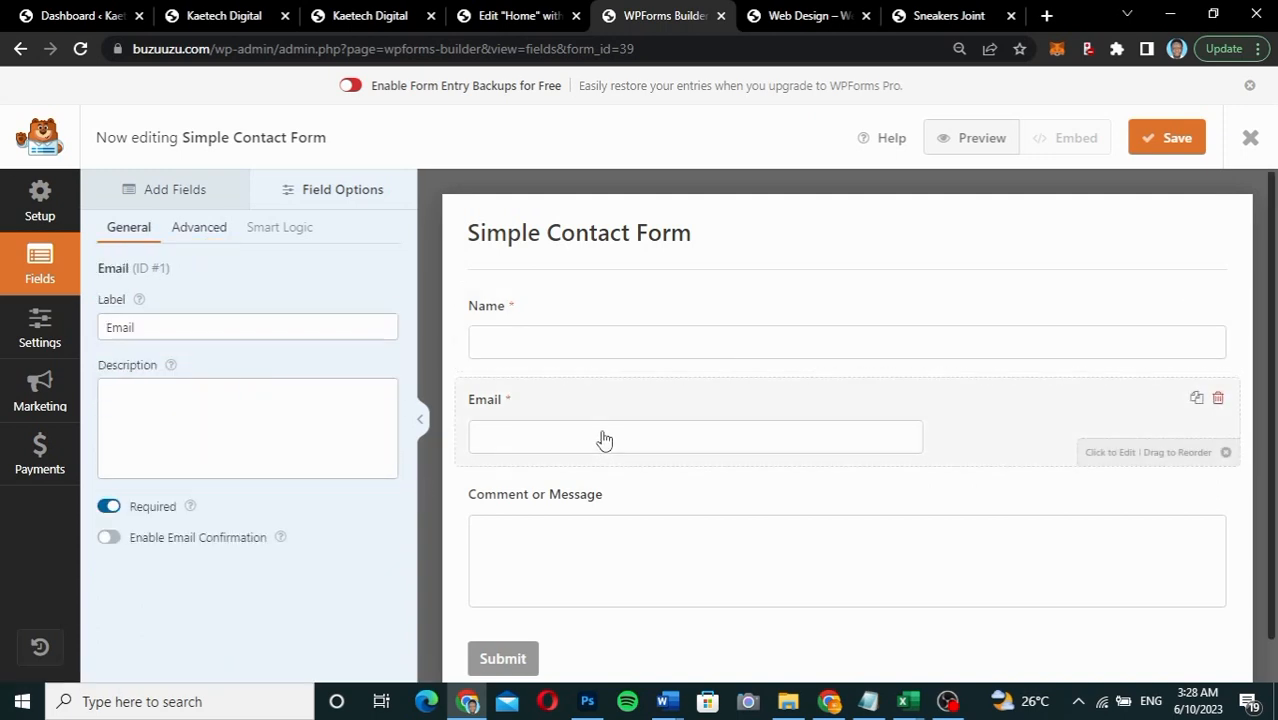
{"action": "left_click", "coordinate": [198, 224]}
{"action": "left_click", "coordinate": [188, 327]}
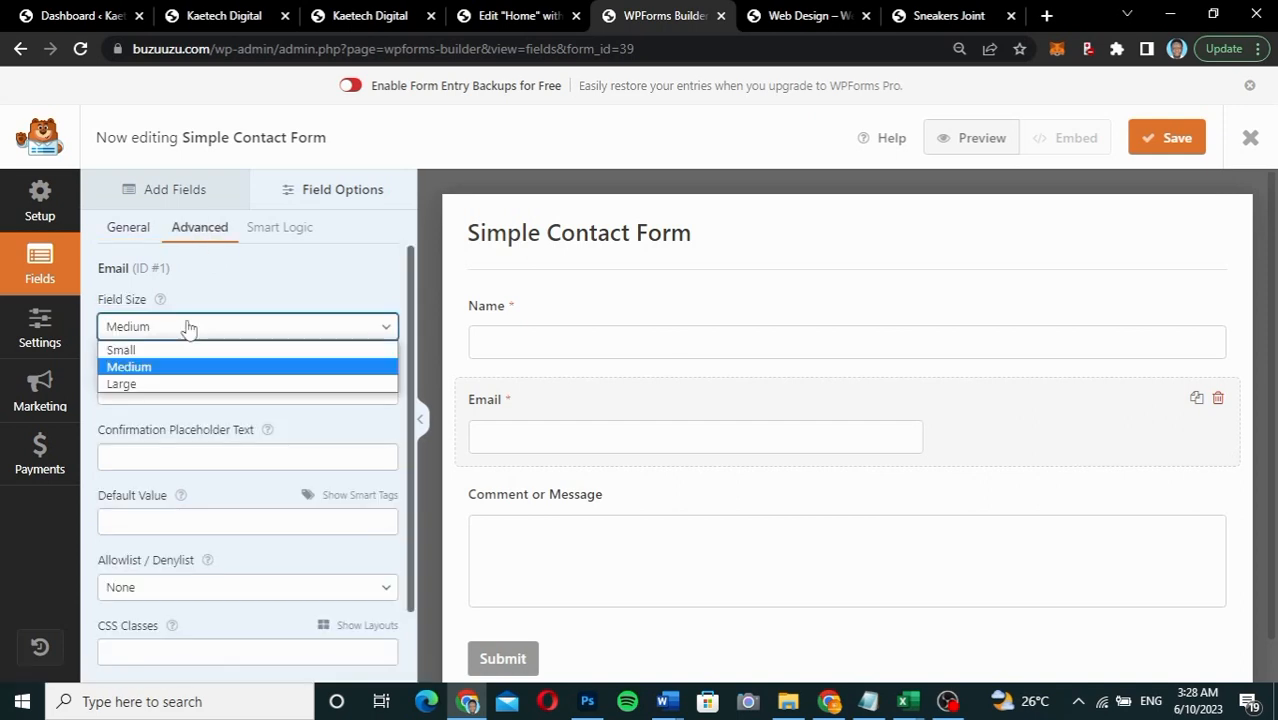
{"action": "left_click", "coordinate": [171, 383]}
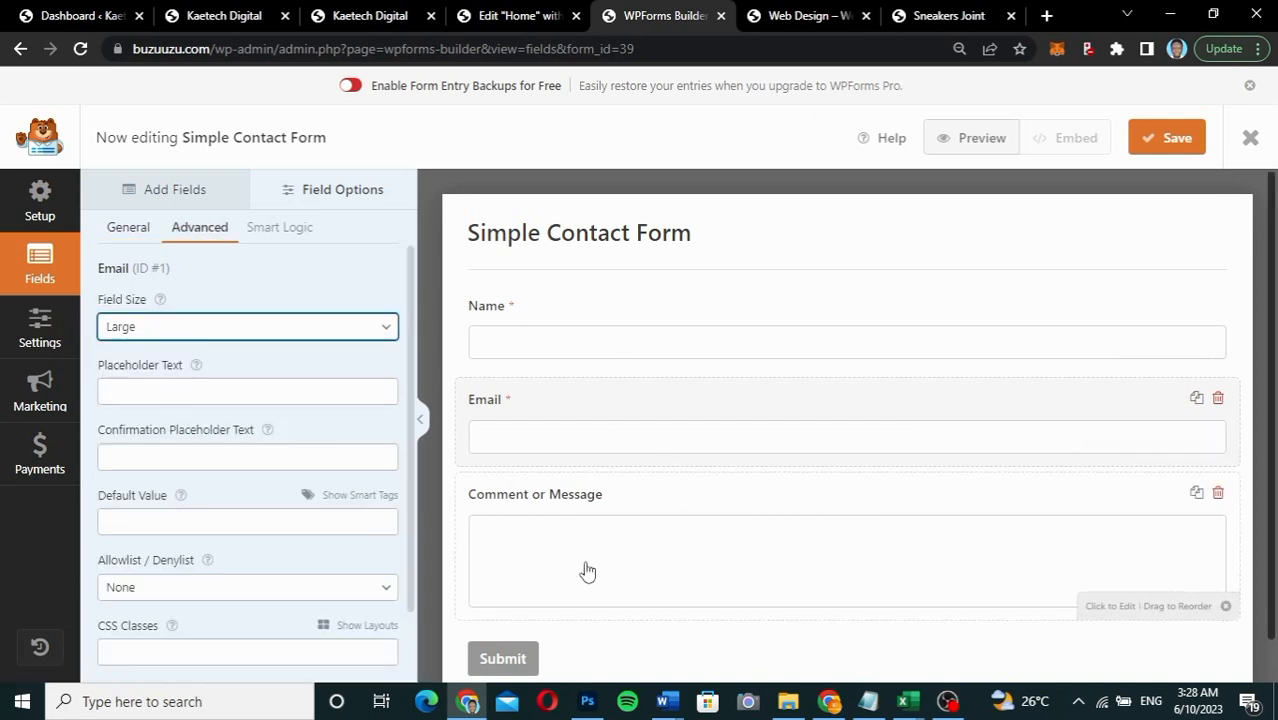
{"action": "scroll", "coordinate": [585, 570], "scroll_direction": "down", "scroll_amount": 1}
{"action": "scroll", "coordinate": [585, 570], "scroll_direction": "up", "scroll_amount": 1}
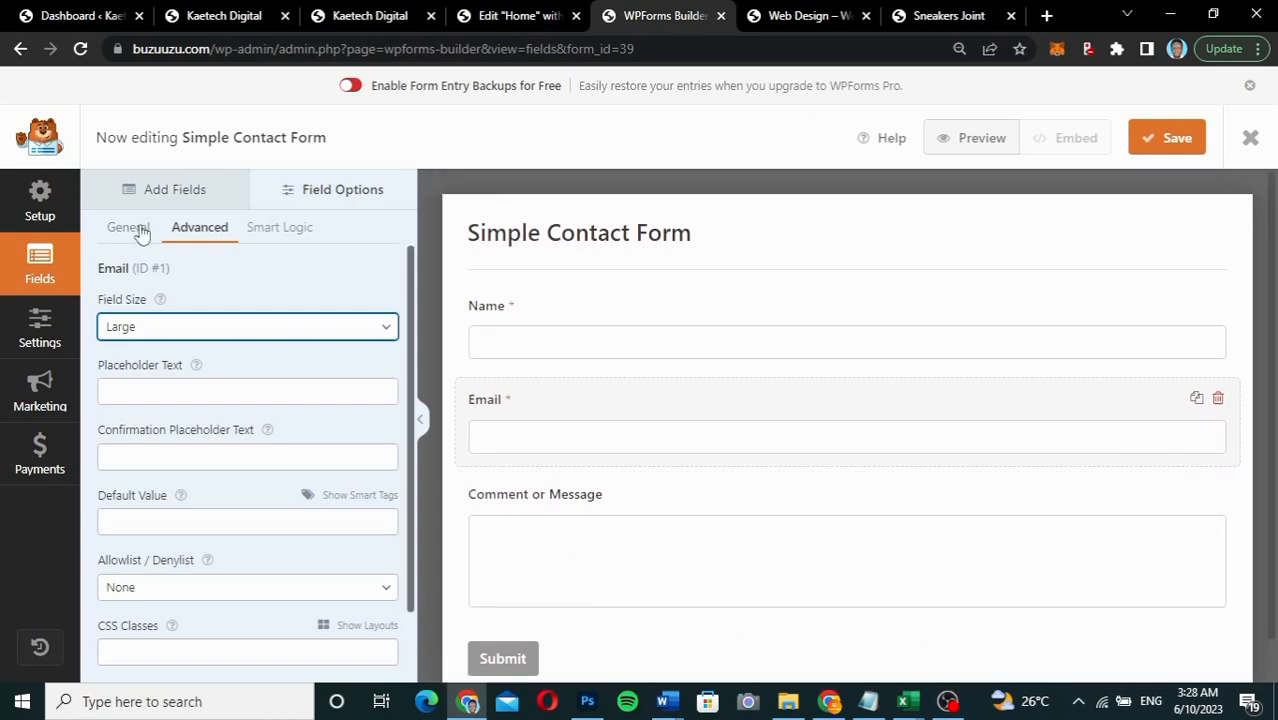
Step: Review the form's general, spam protection, notification and confirmation settings
{"action": "left_click", "coordinate": [44, 330]}
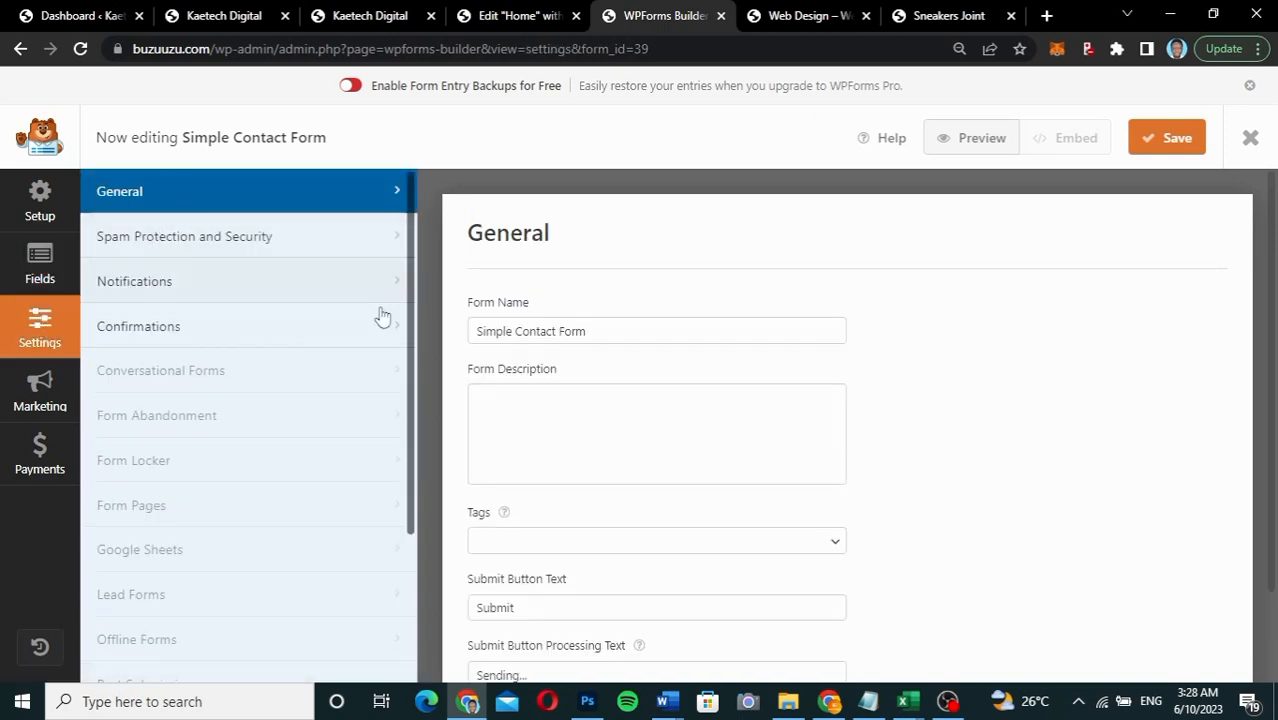
{"action": "scroll", "coordinate": [600, 368], "scroll_direction": "down", "scroll_amount": 2}
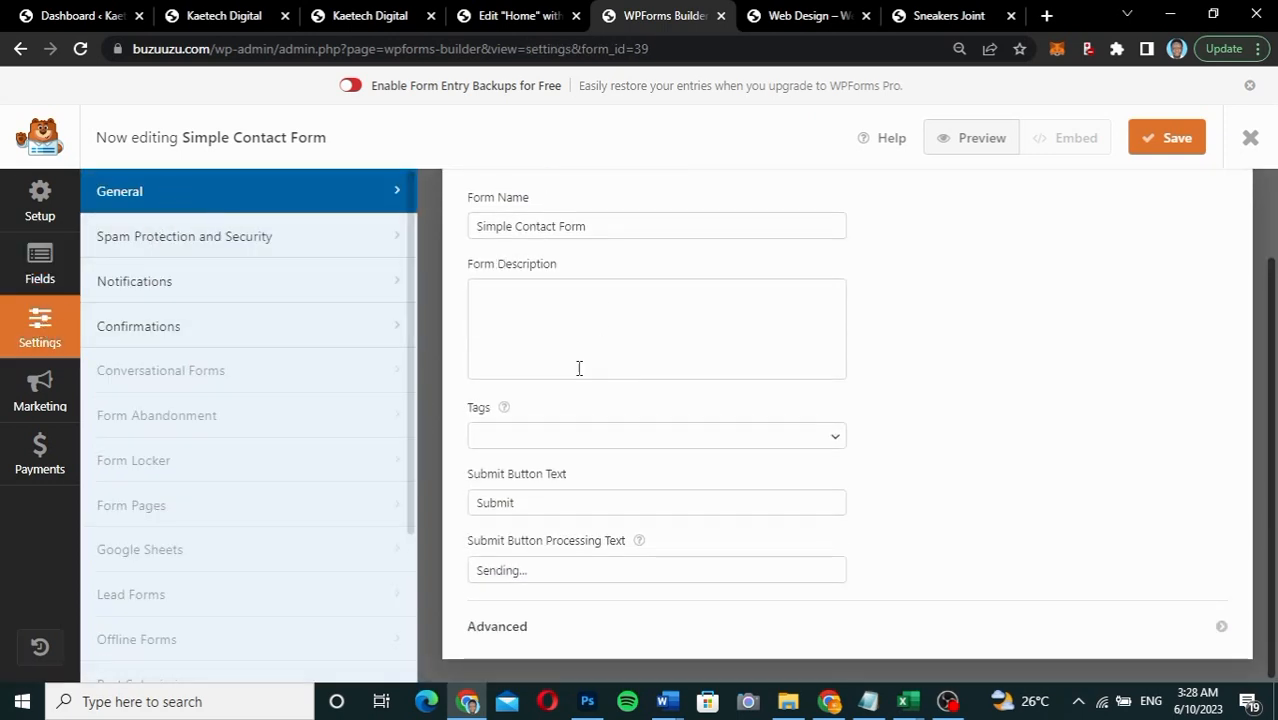
{"action": "left_click", "coordinate": [237, 245]}
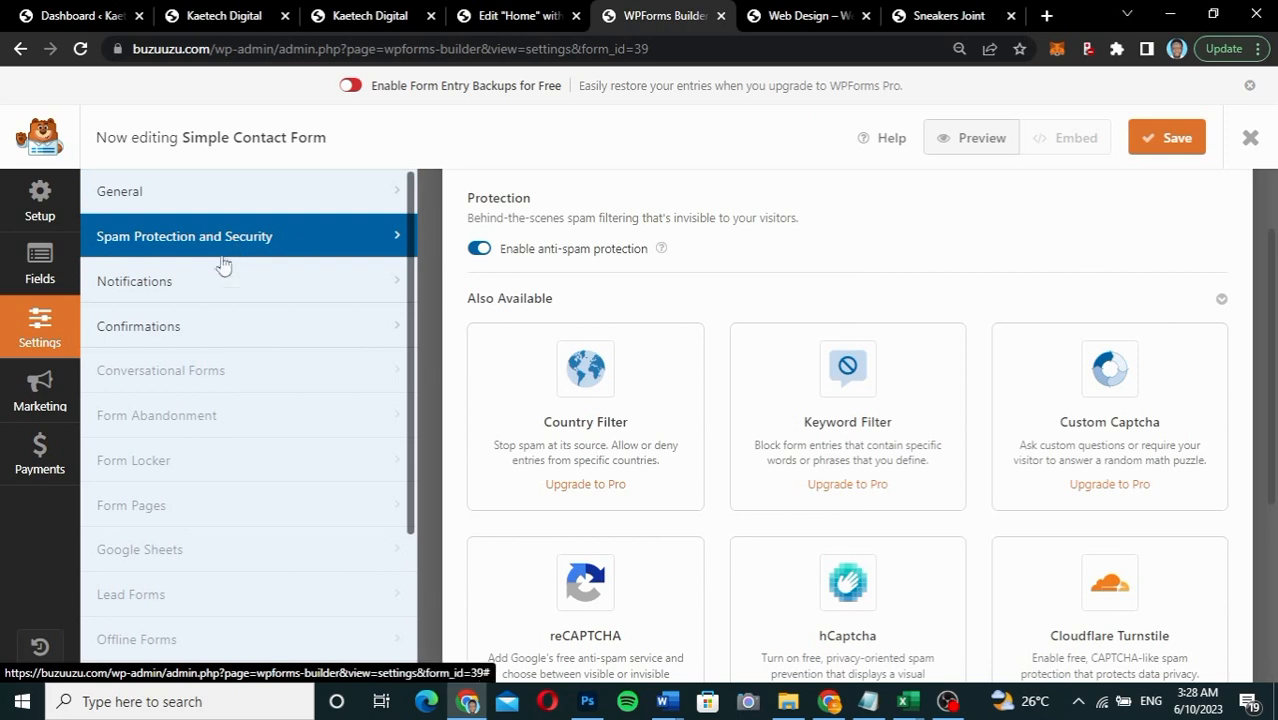
{"action": "left_click", "coordinate": [216, 287]}
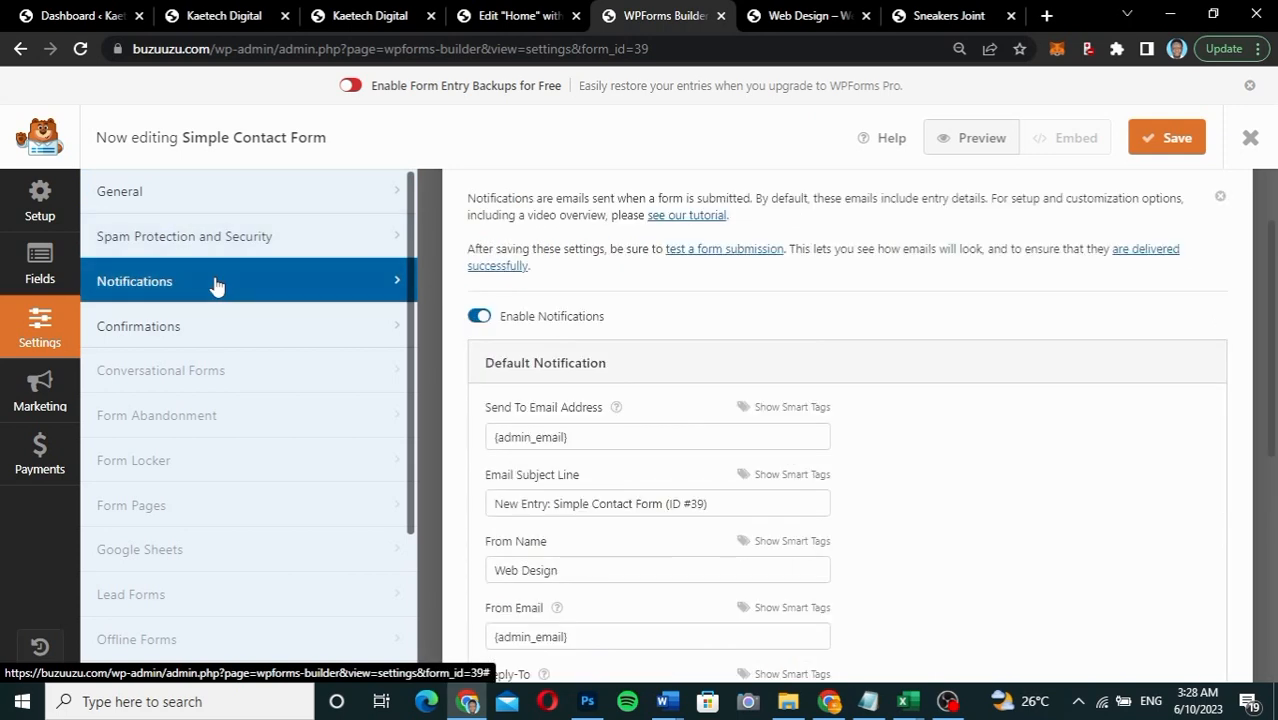
{"action": "left_click", "coordinate": [205, 338]}
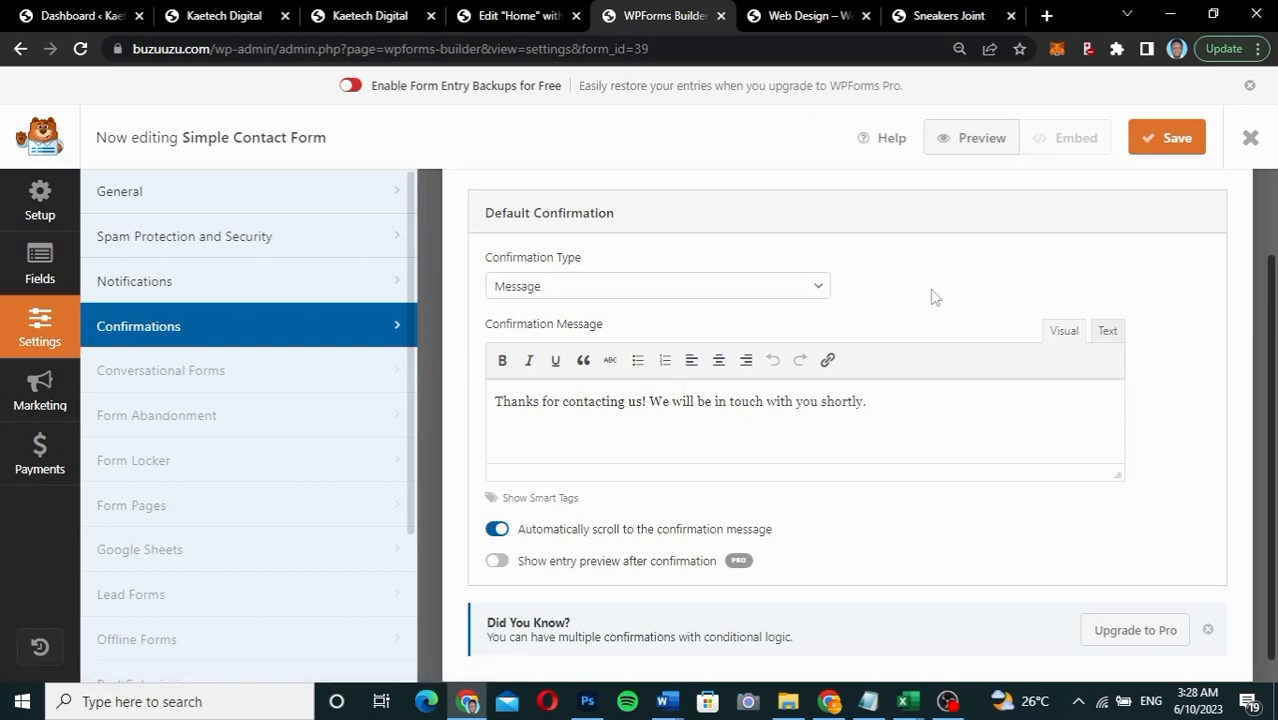
Step: Save the contact form and close the form builder
{"action": "left_click", "coordinate": [1177, 141]}
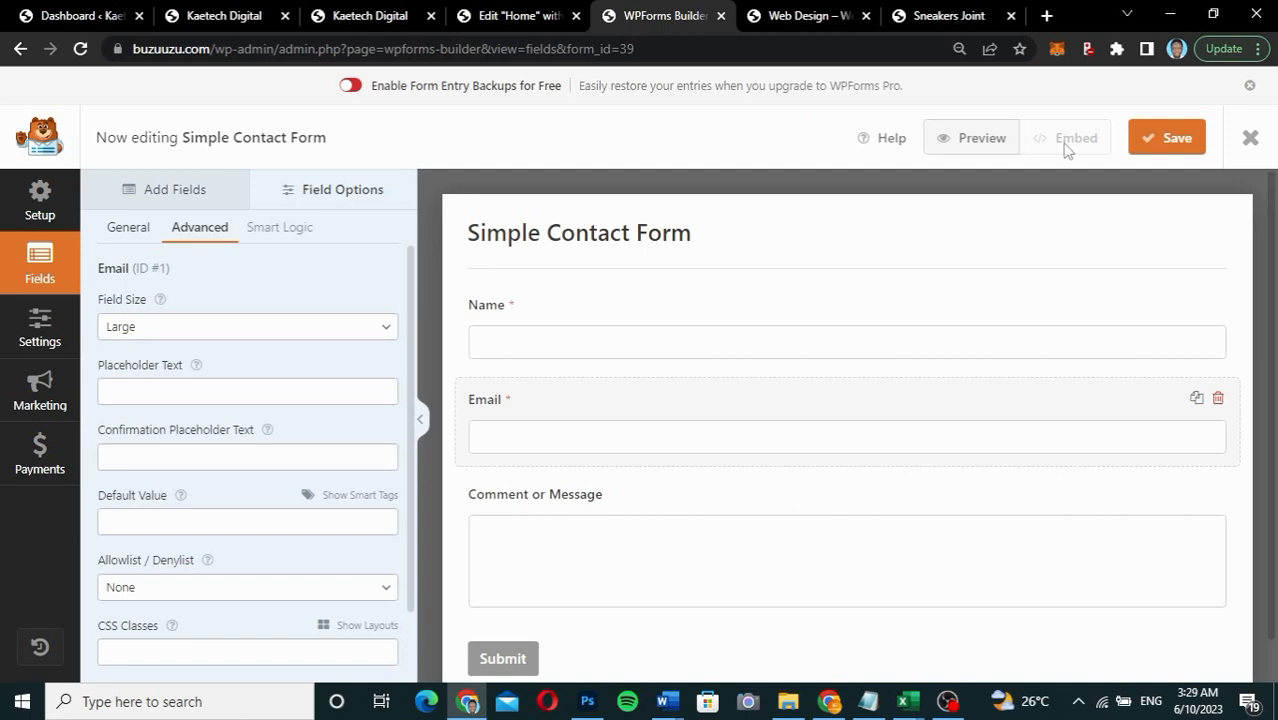
{"action": "left_click", "coordinate": [1184, 146]}
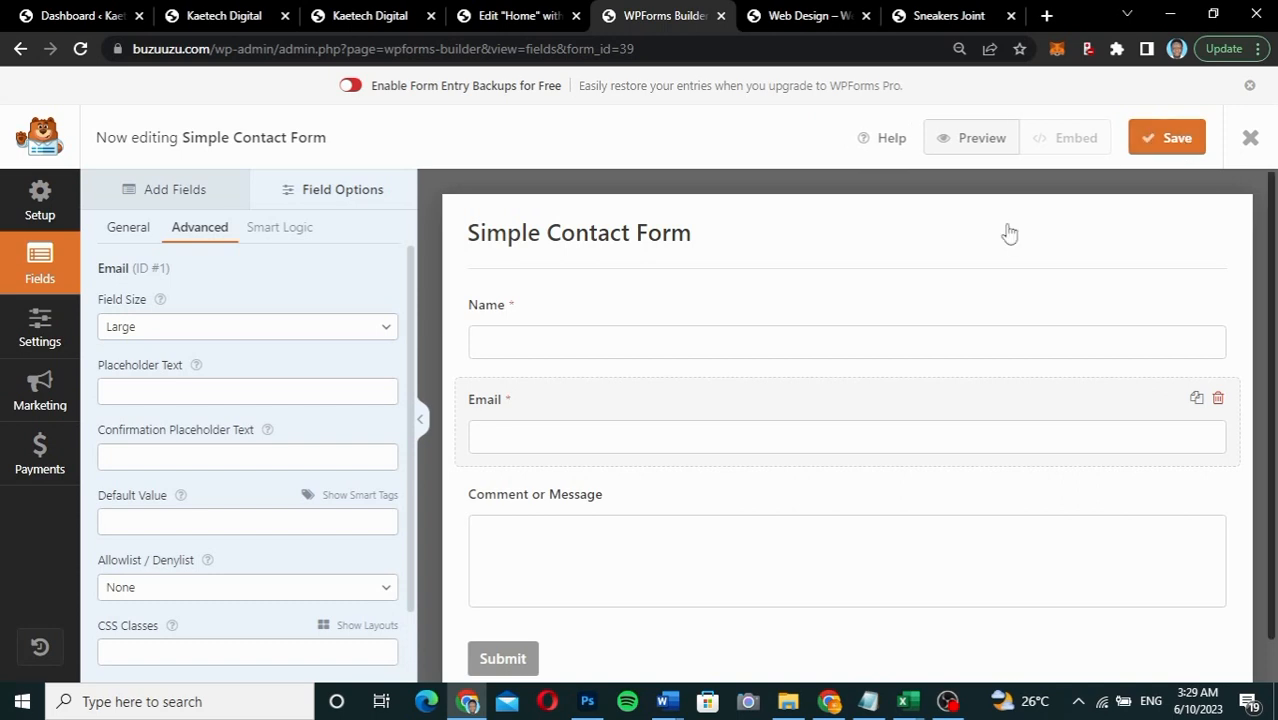
{"action": "left_click", "coordinate": [1251, 140]}
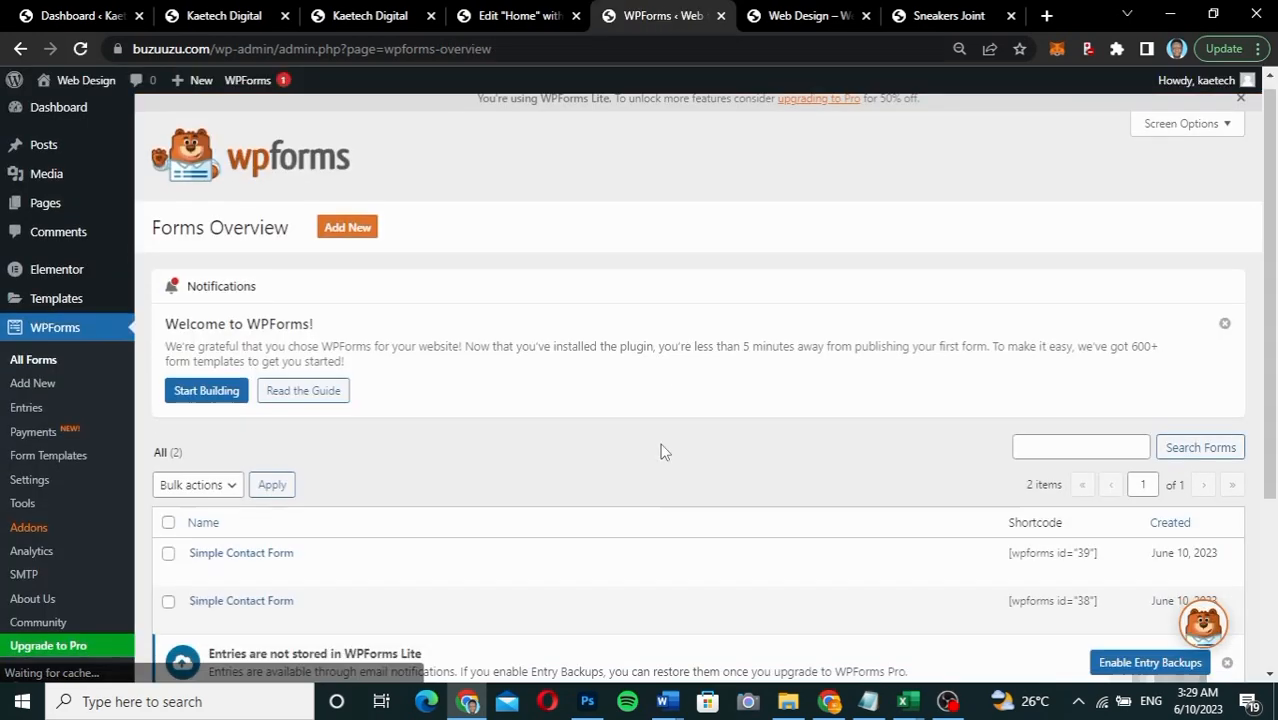
Step: Copy the shortcode [wpforms id="39"] of the new Simple Contact Form from the forms list
{"action": "scroll", "coordinate": [662, 448], "scroll_direction": "down", "scroll_amount": 3}
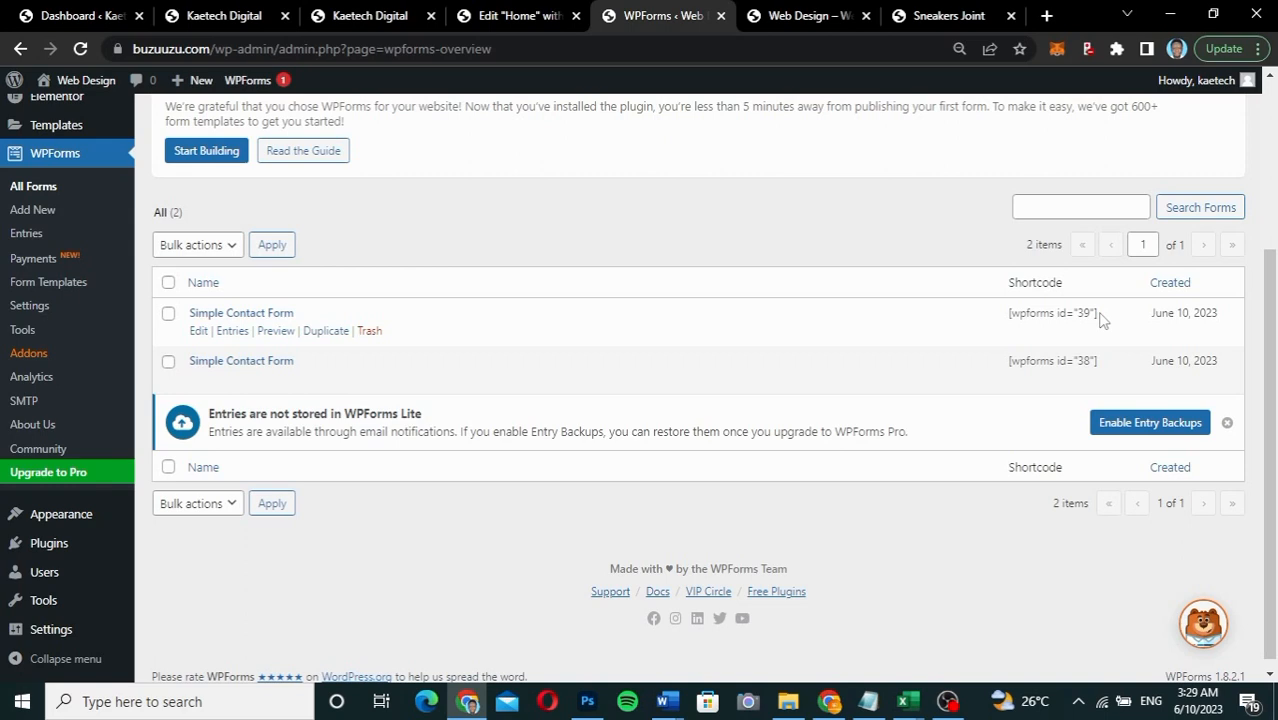
{"action": "left_click_drag", "start_coordinate": [1100, 316], "coordinate": [1009, 323]}
{"action": "key", "text": "ctrl+c"}
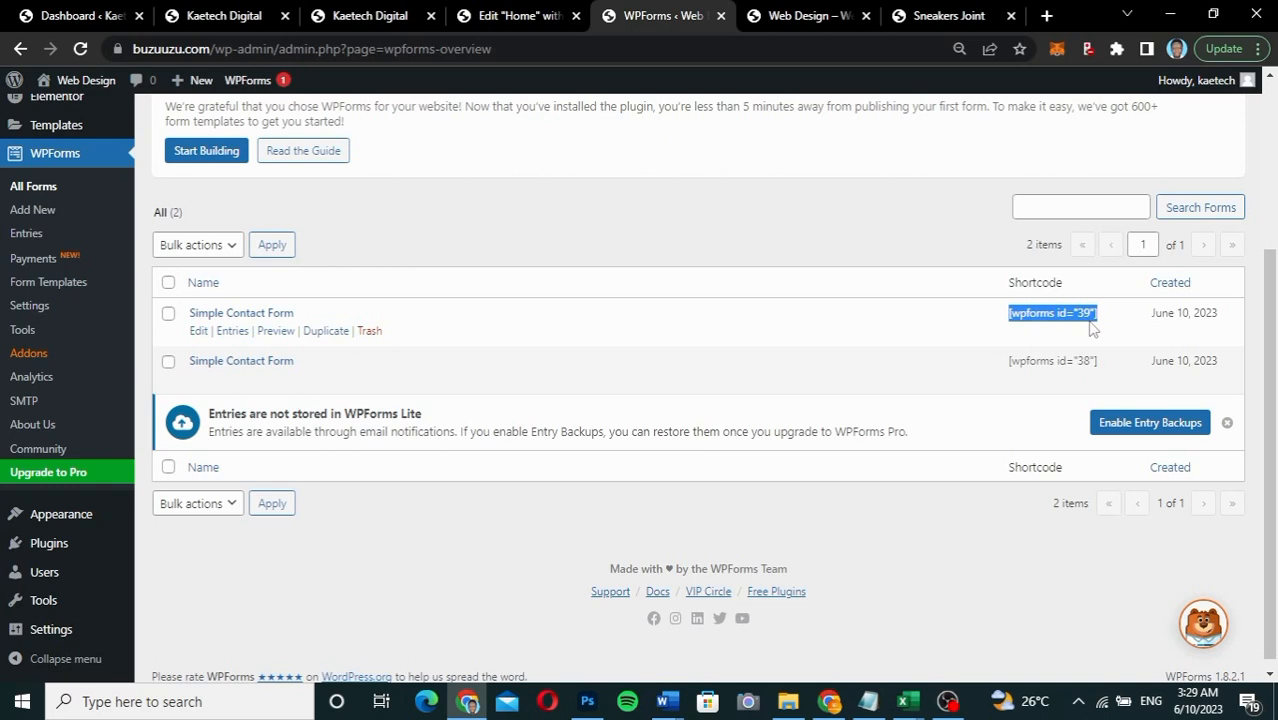
Step: Return to the Home page editor, find the Shortcode widget, and place it in the empty container beside the contact details
{"action": "left_click", "coordinate": [522, 15]}
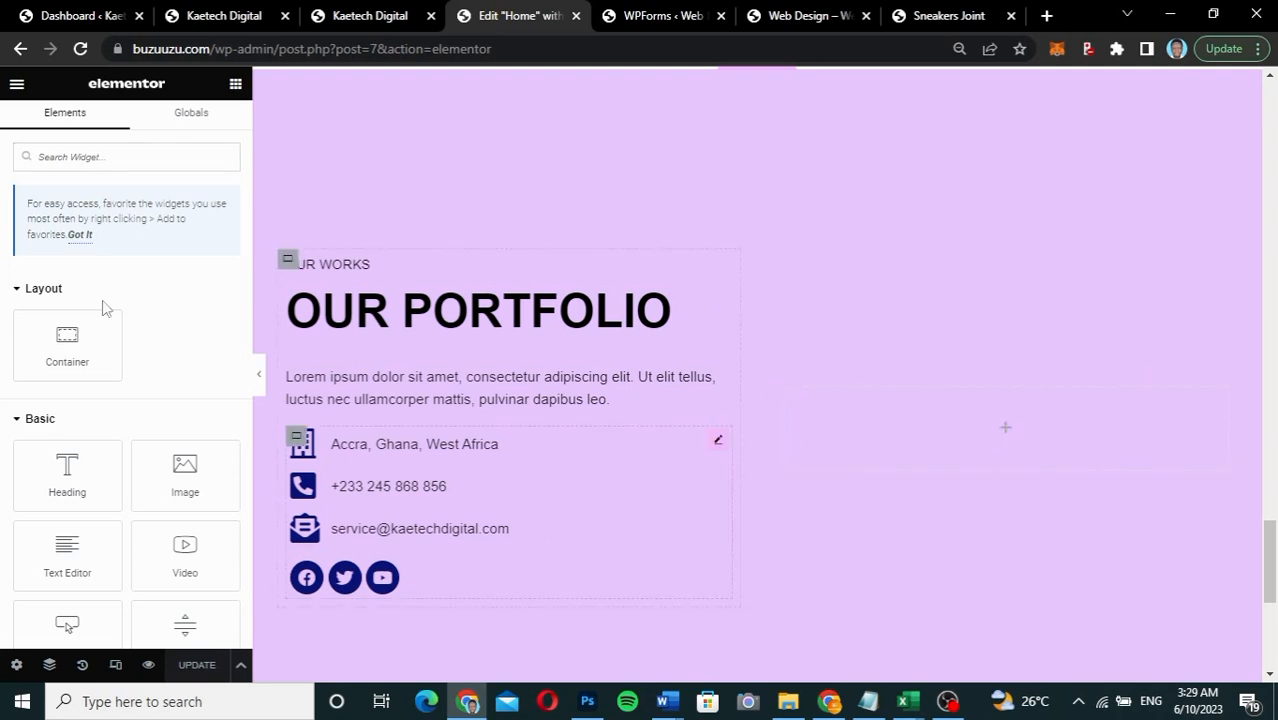
{"action": "left_click", "coordinate": [88, 162]}
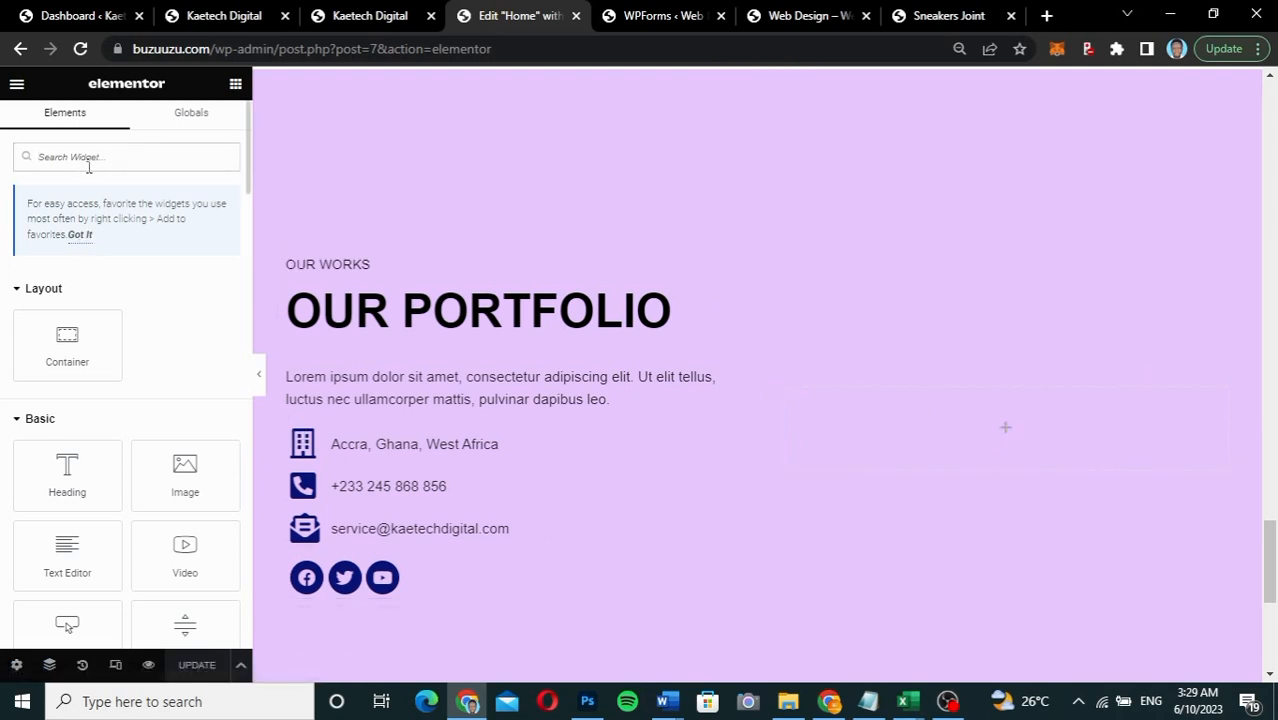
{"action": "type", "text": "short"}
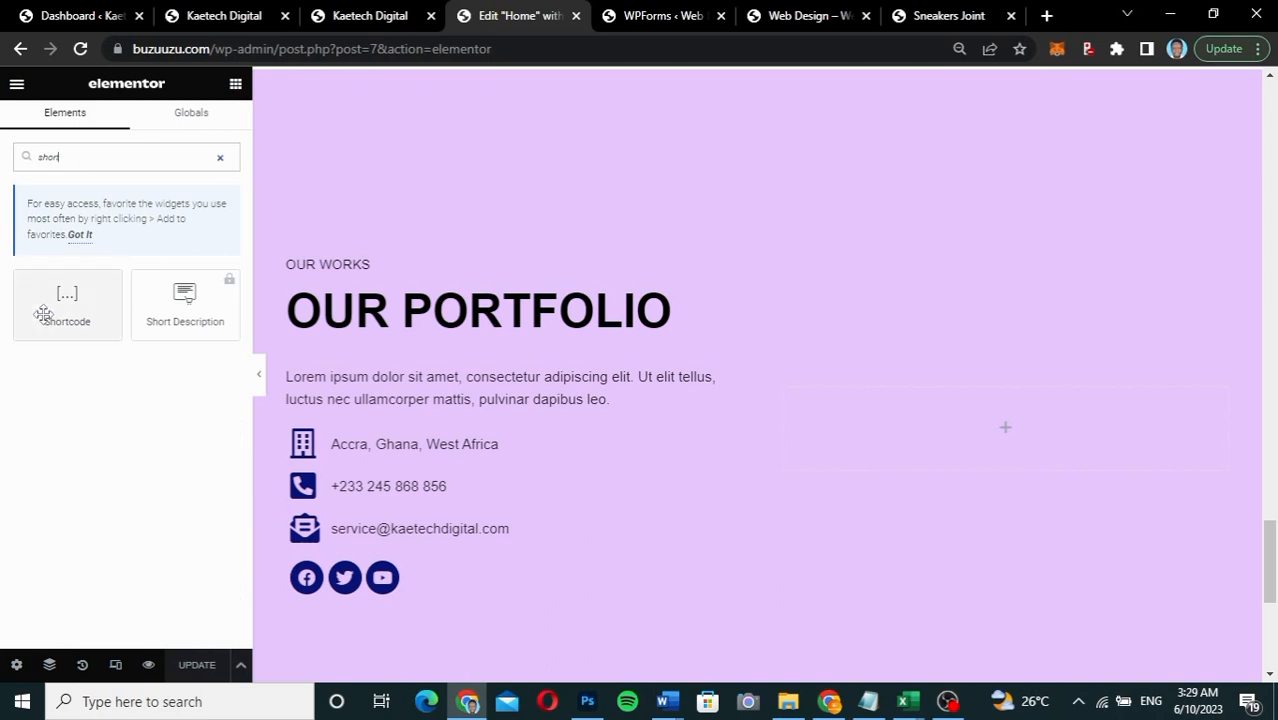
{"action": "left_click_drag", "start_coordinate": [40, 310], "coordinate": [1016, 448]}
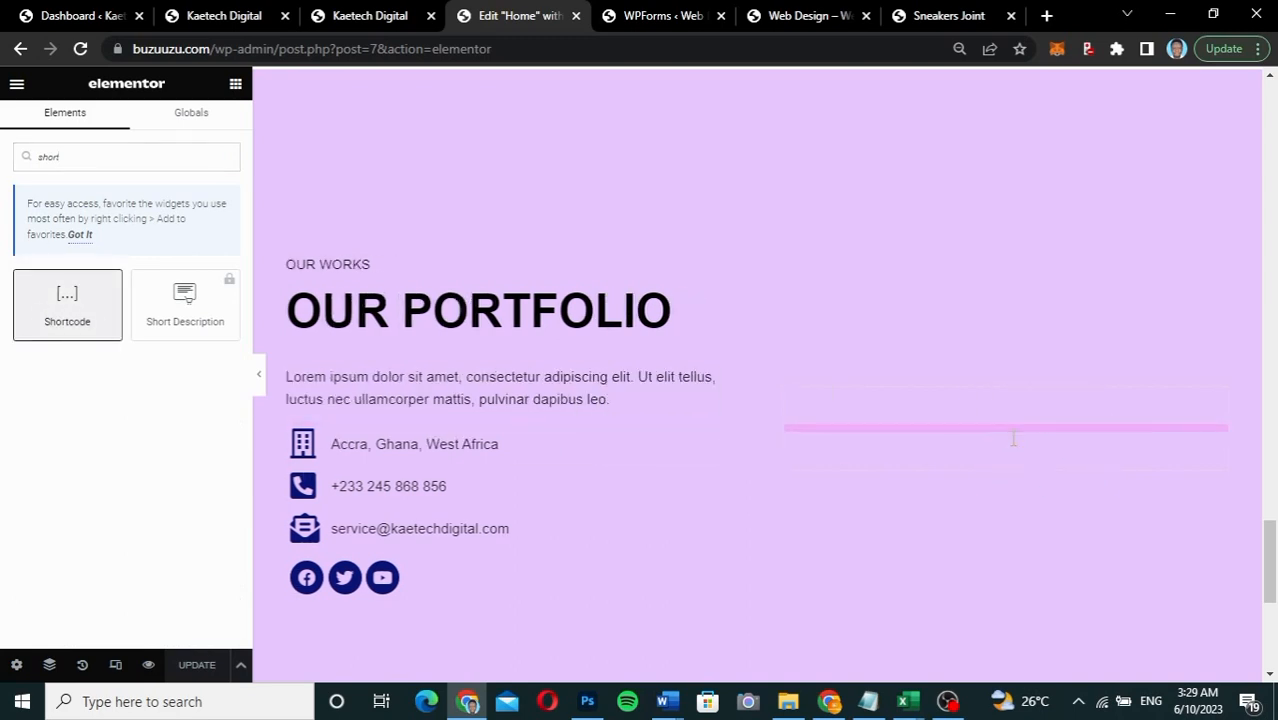
Step: Enter the copied shortcode [wpforms id="39"] in the Shortcode widget and check the rendered contact form
{"action": "left_click", "coordinate": [173, 290]}
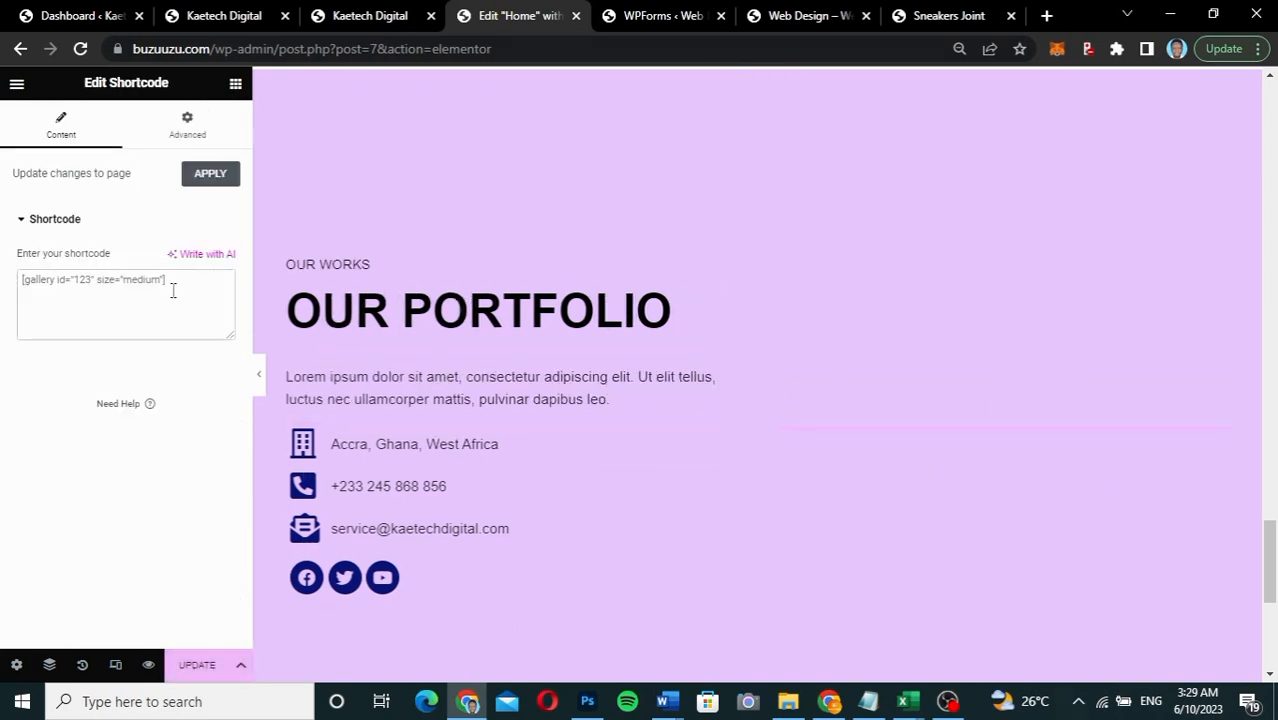
{"action": "key", "text": "ctrl+v"}
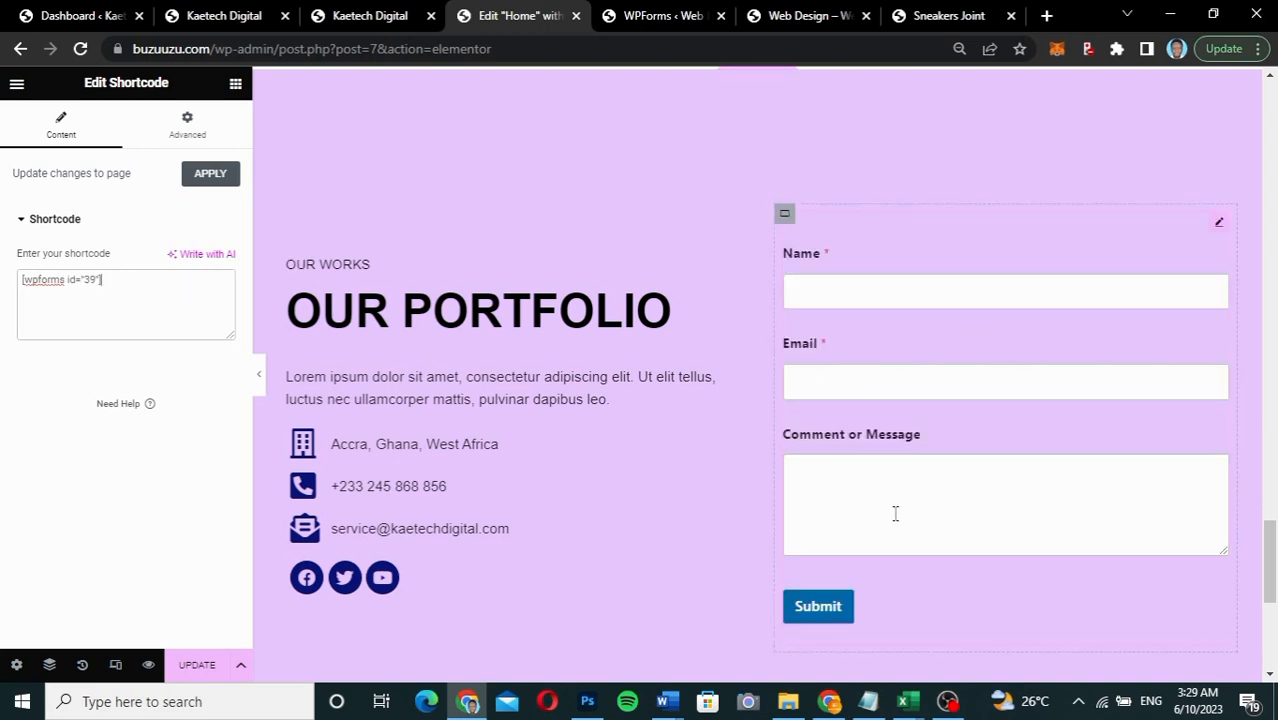
{"action": "scroll", "coordinate": [895, 603], "scroll_direction": "down", "scroll_amount": 3}
{"action": "scroll", "coordinate": [895, 603], "scroll_direction": "up", "scroll_amount": 3}
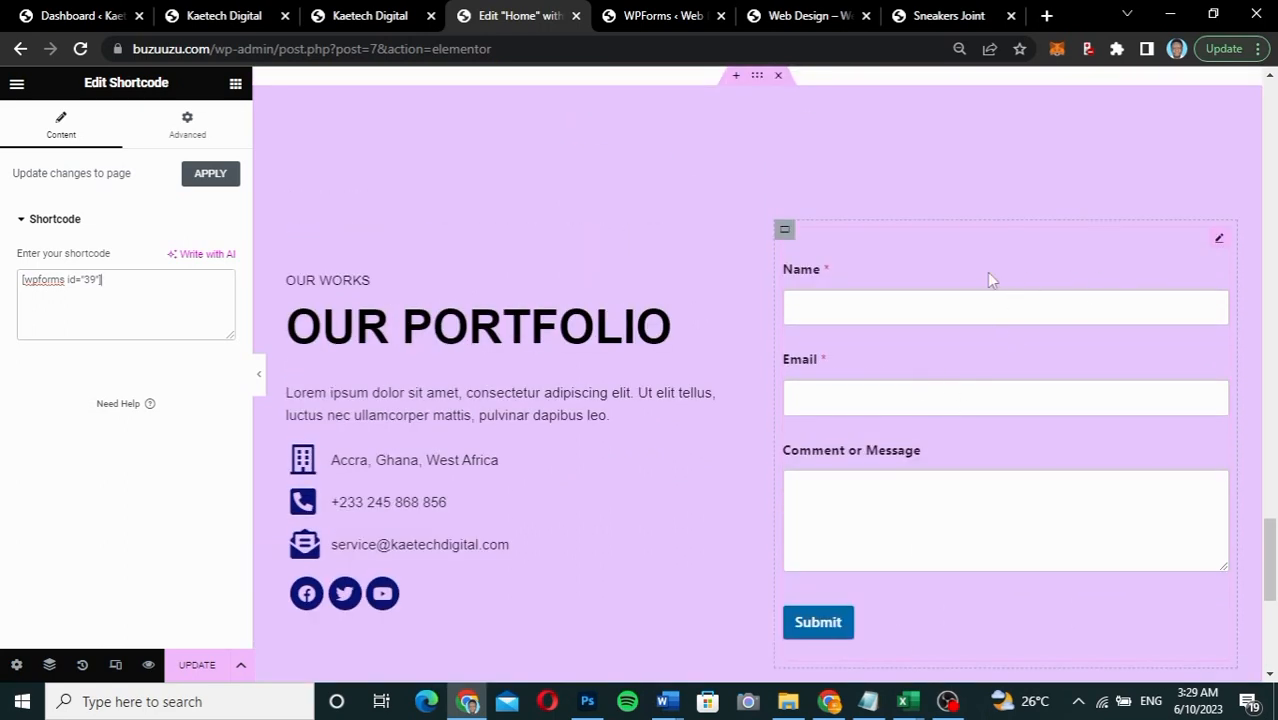
Step: Check the contact form card on the demo page, and set the Shortcode widget's padding to 20 px on all sides
{"action": "left_click", "coordinate": [380, 15]}
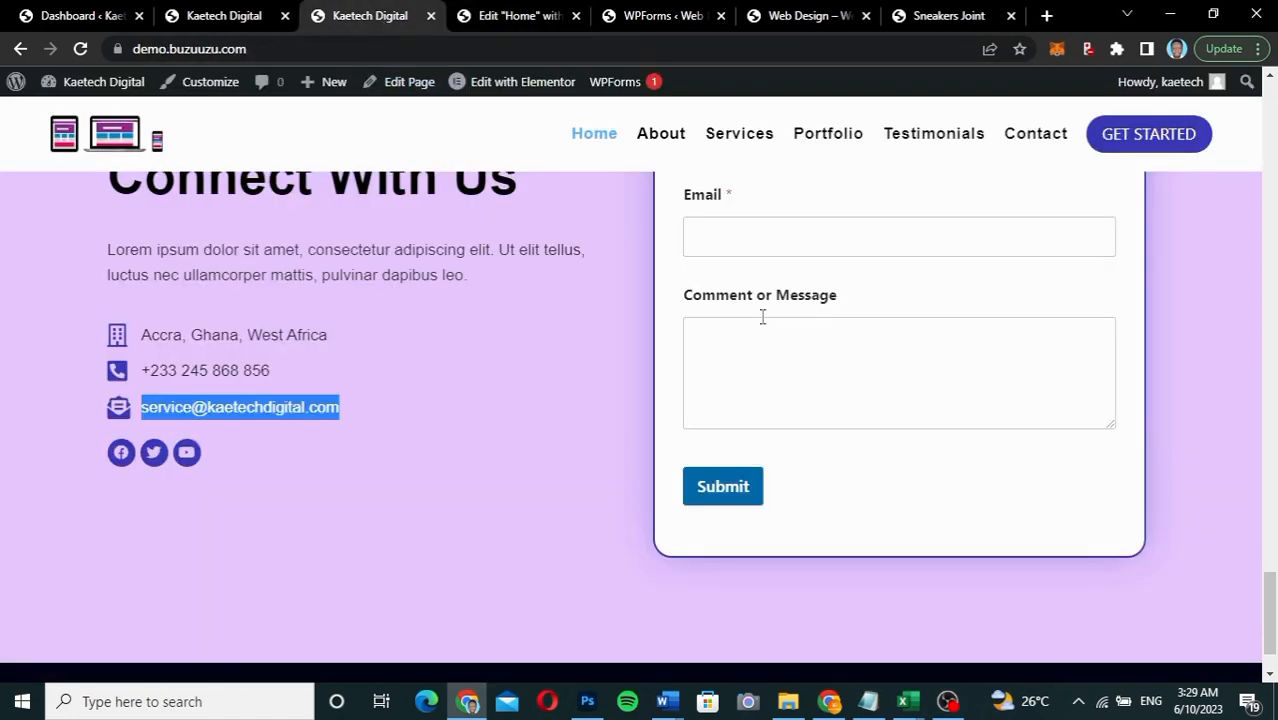
{"action": "scroll", "coordinate": [762, 316], "scroll_direction": "up", "scroll_amount": 3}
{"action": "scroll", "coordinate": [762, 316], "scroll_direction": "down", "scroll_amount": 1}
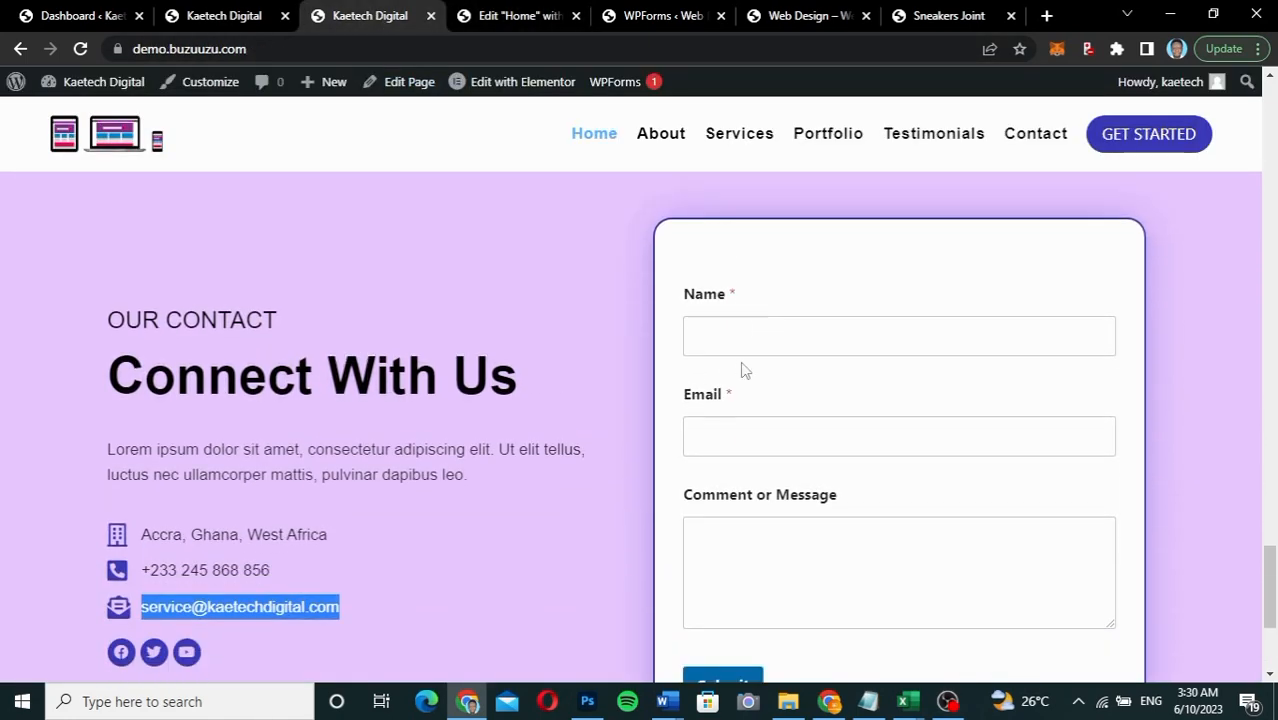
{"action": "left_click", "coordinate": [515, 16]}
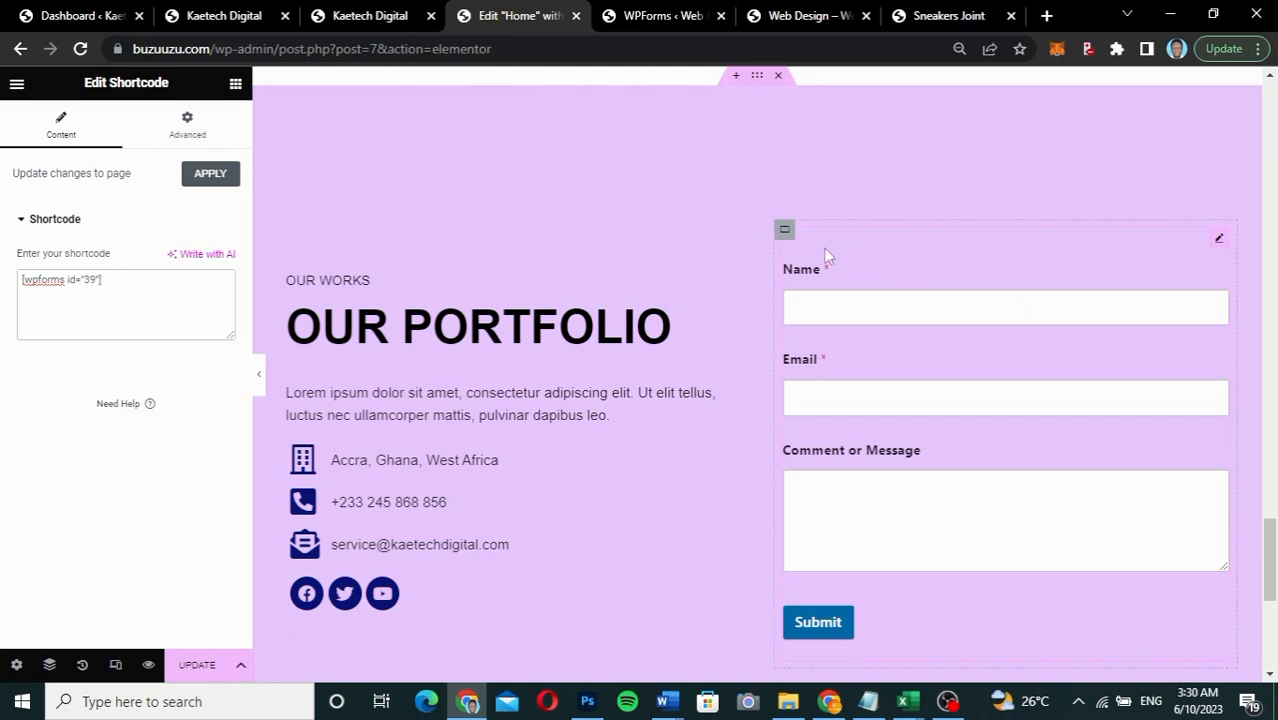
{"action": "left_click", "coordinate": [200, 144]}
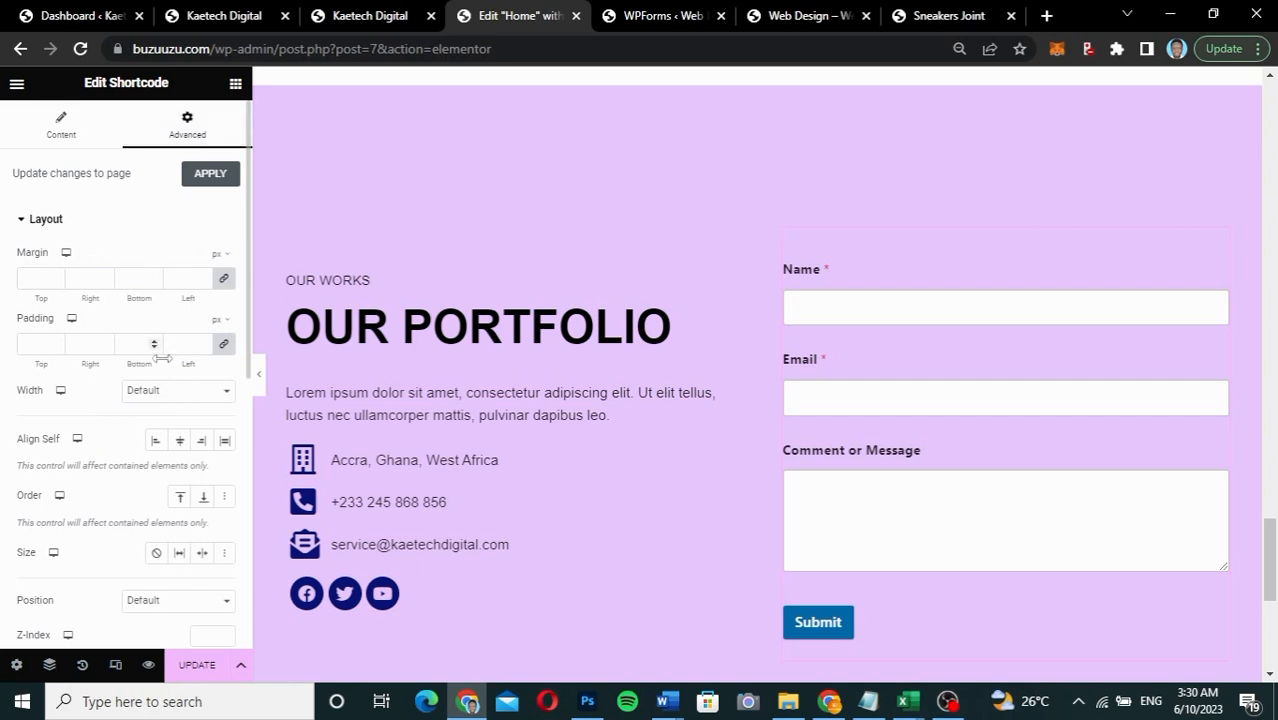
{"action": "left_click", "coordinate": [36, 343]}
{"action": "type", "text": "20"}
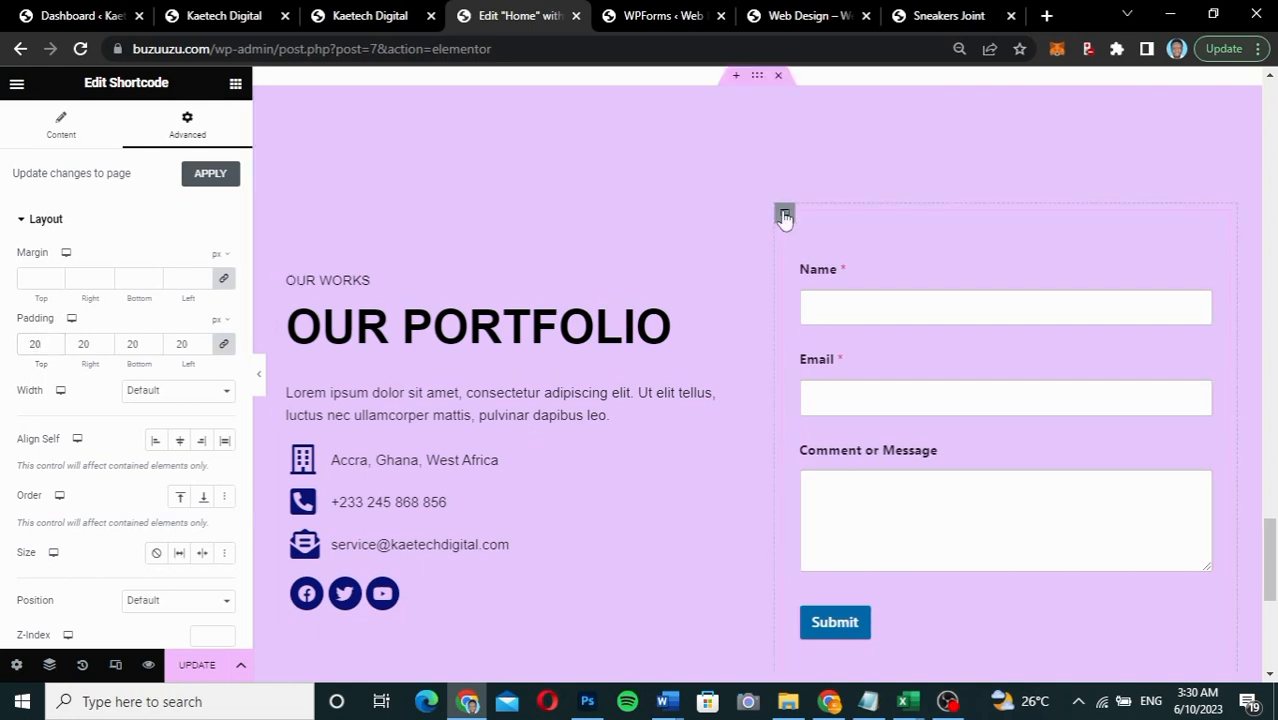
Step: Give the container around the contact form a classic background in white (#FFFFFF)
{"action": "left_click", "coordinate": [785, 216]}
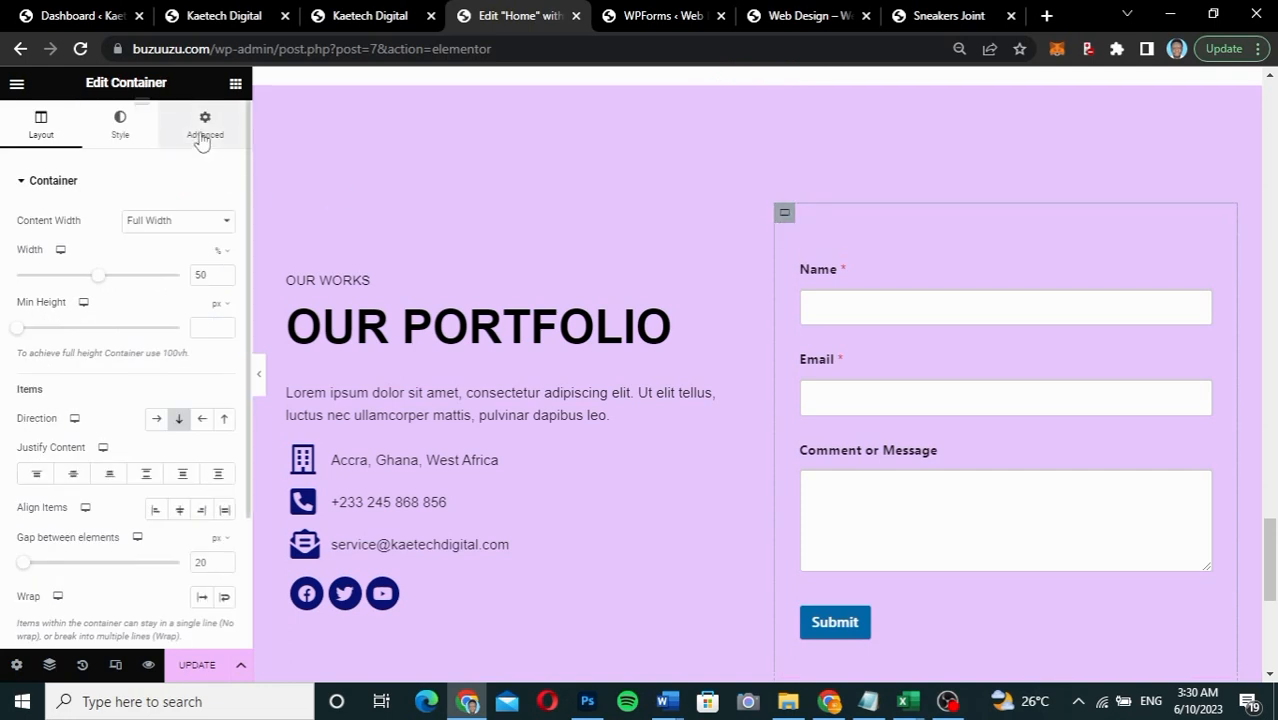
{"action": "left_click", "coordinate": [121, 131]}
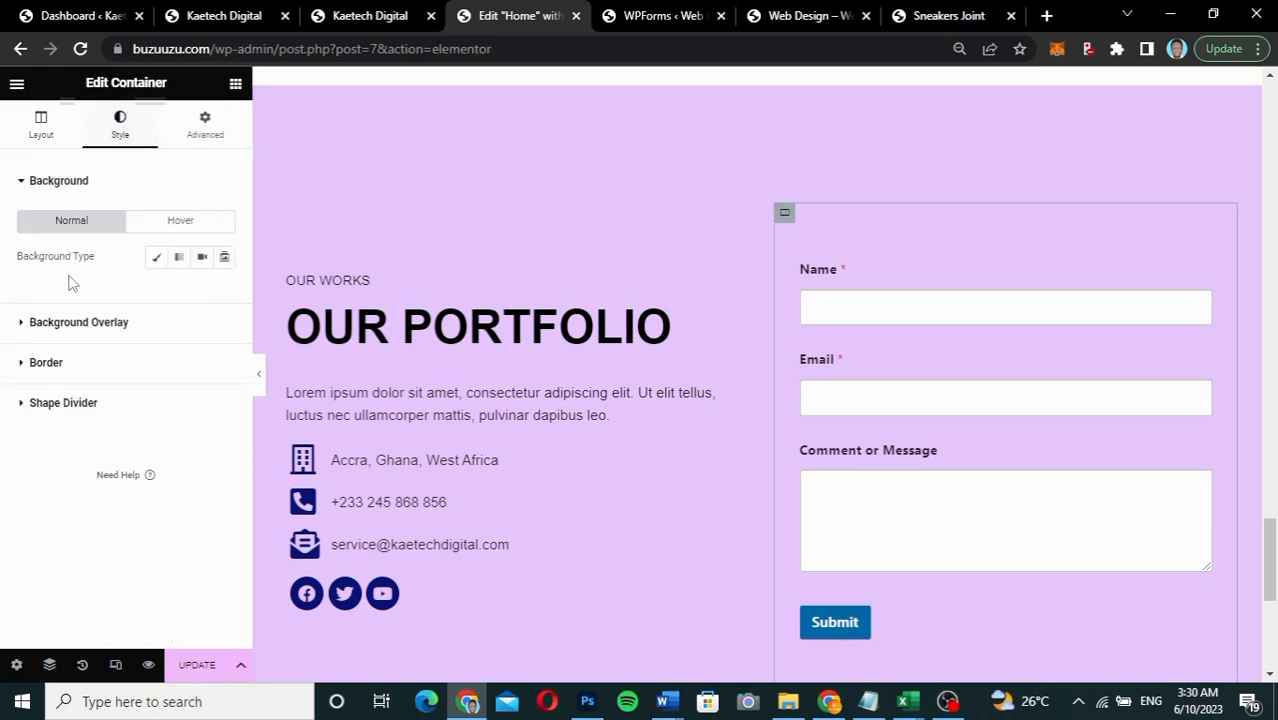
{"action": "left_click", "coordinate": [157, 258]}
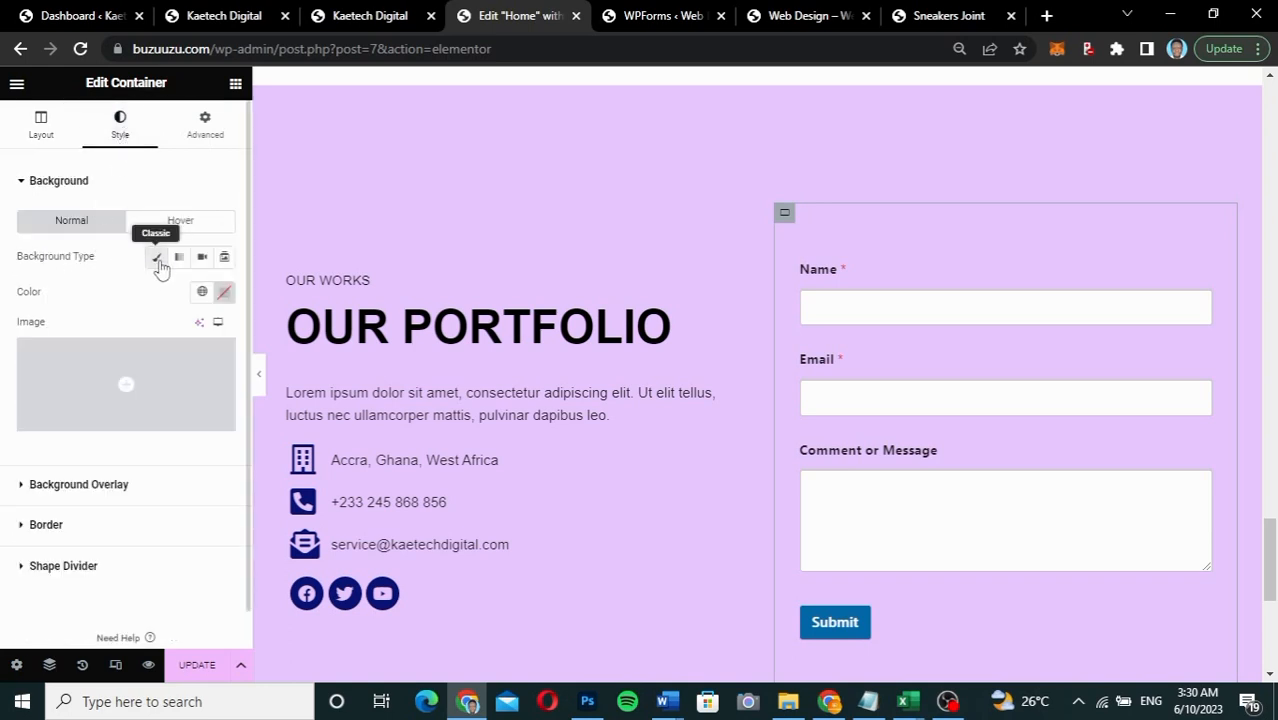
{"action": "left_click", "coordinate": [224, 292]}
{"action": "left_click_drag", "start_coordinate": [137, 399], "coordinate": [122, 348]}
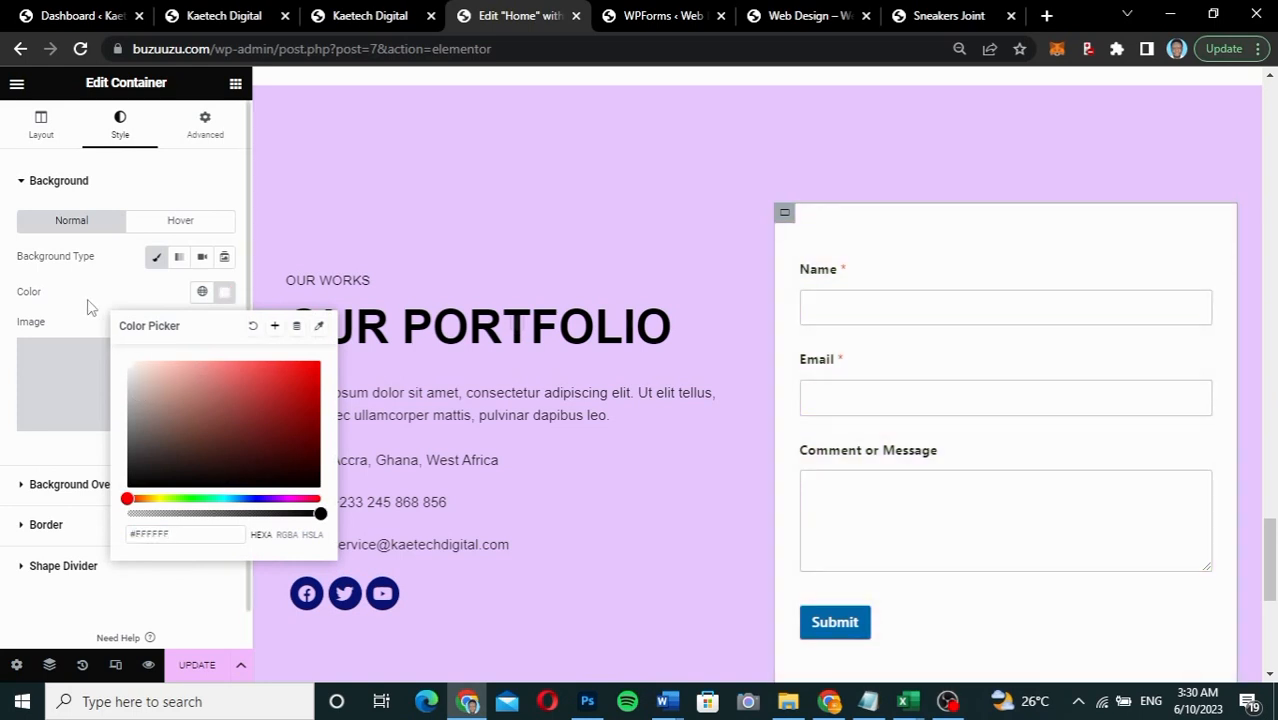
{"action": "left_click", "coordinate": [86, 305]}
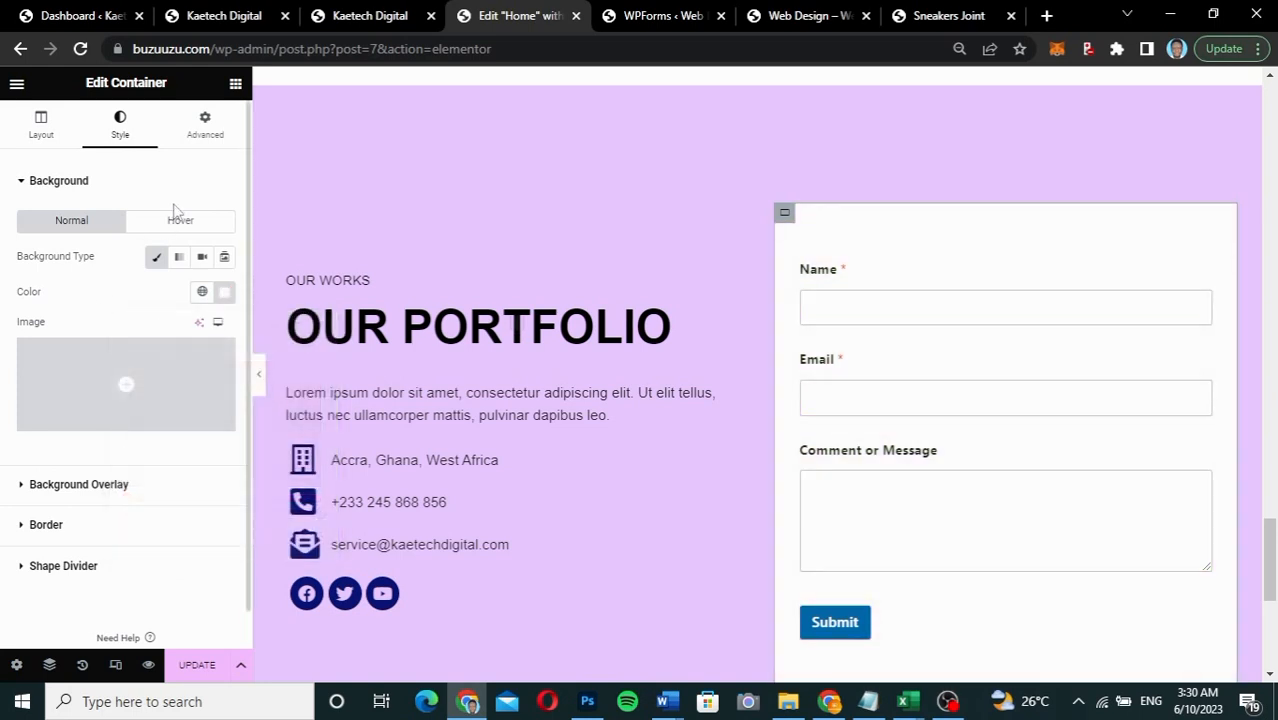
Step: Set the form container's padding to 20 px on all sides
{"action": "left_click", "coordinate": [206, 145]}
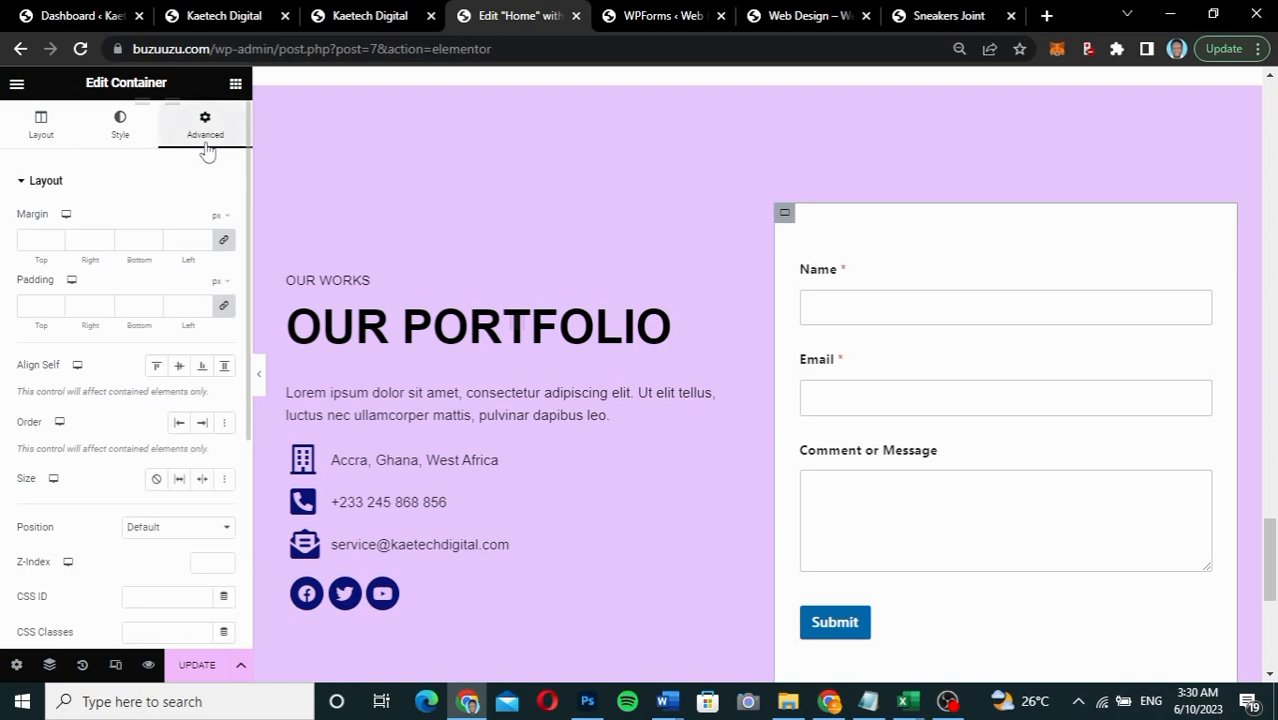
{"action": "left_click", "coordinate": [31, 309]}
{"action": "type", "text": "10"}
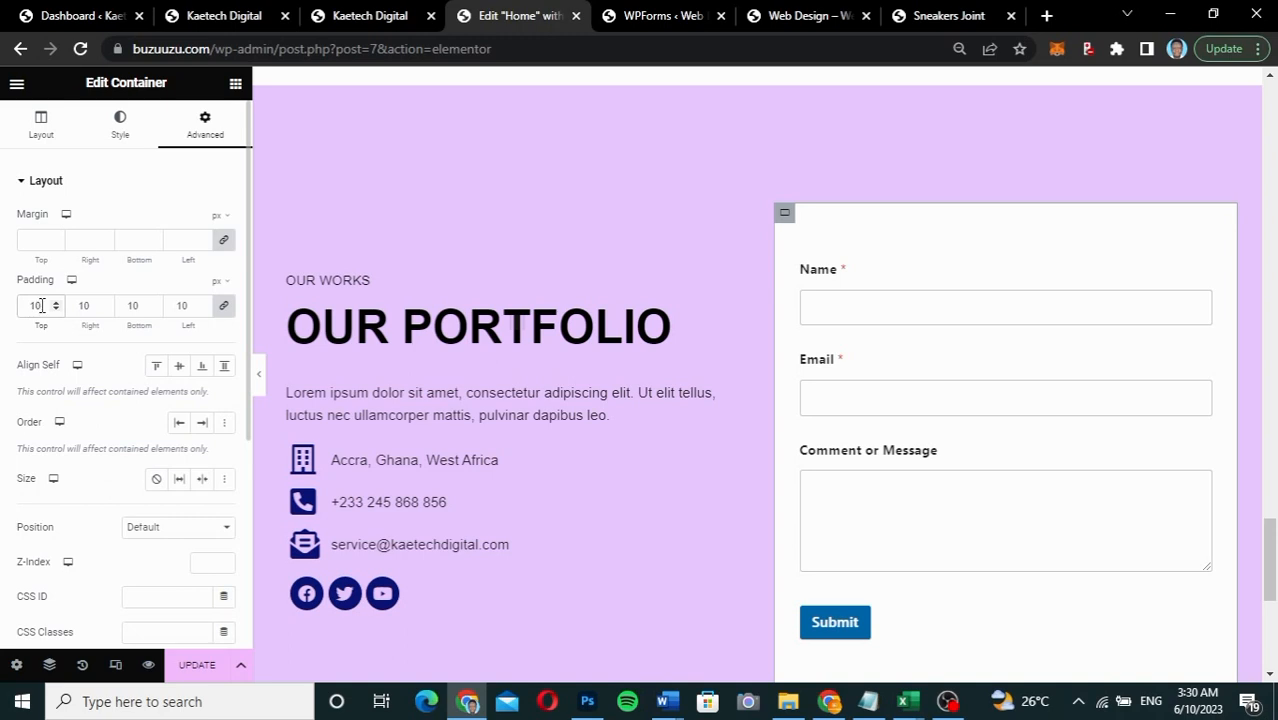
{"action": "type", "text": "20"}
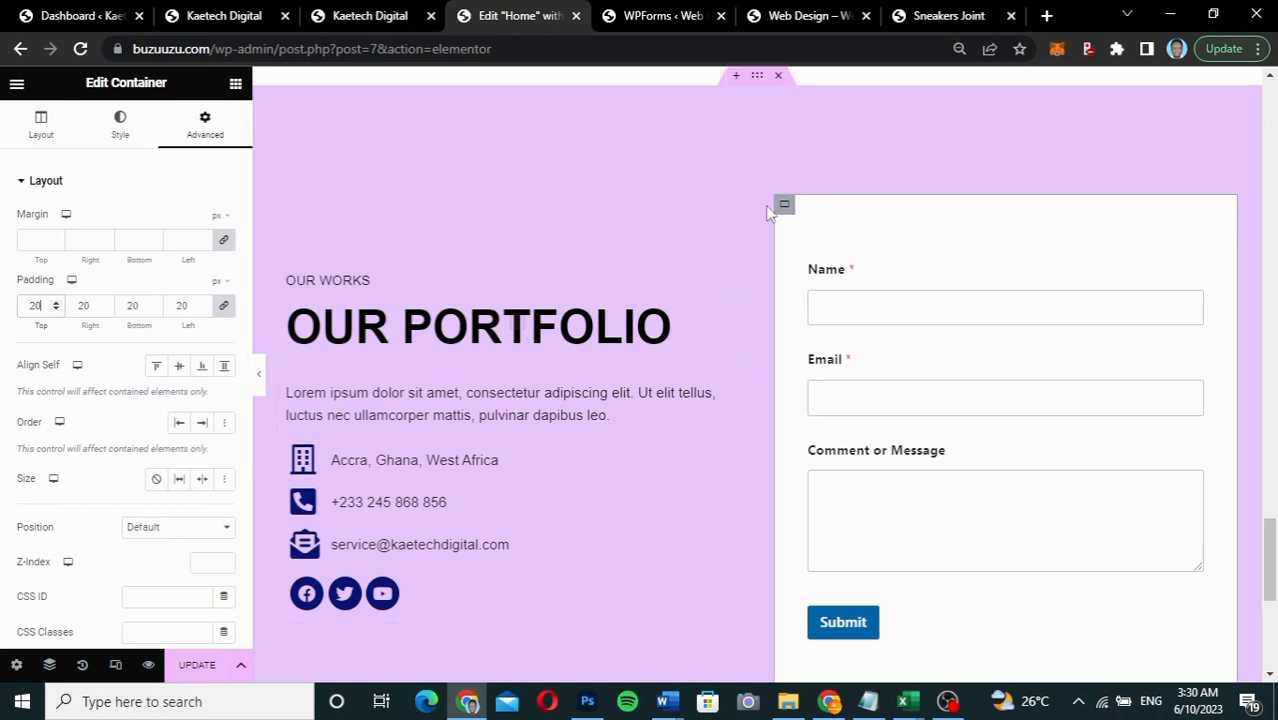
Step: Add a solid 2 px border to the form container in the global colour BLUE
{"action": "left_click", "coordinate": [124, 124]}
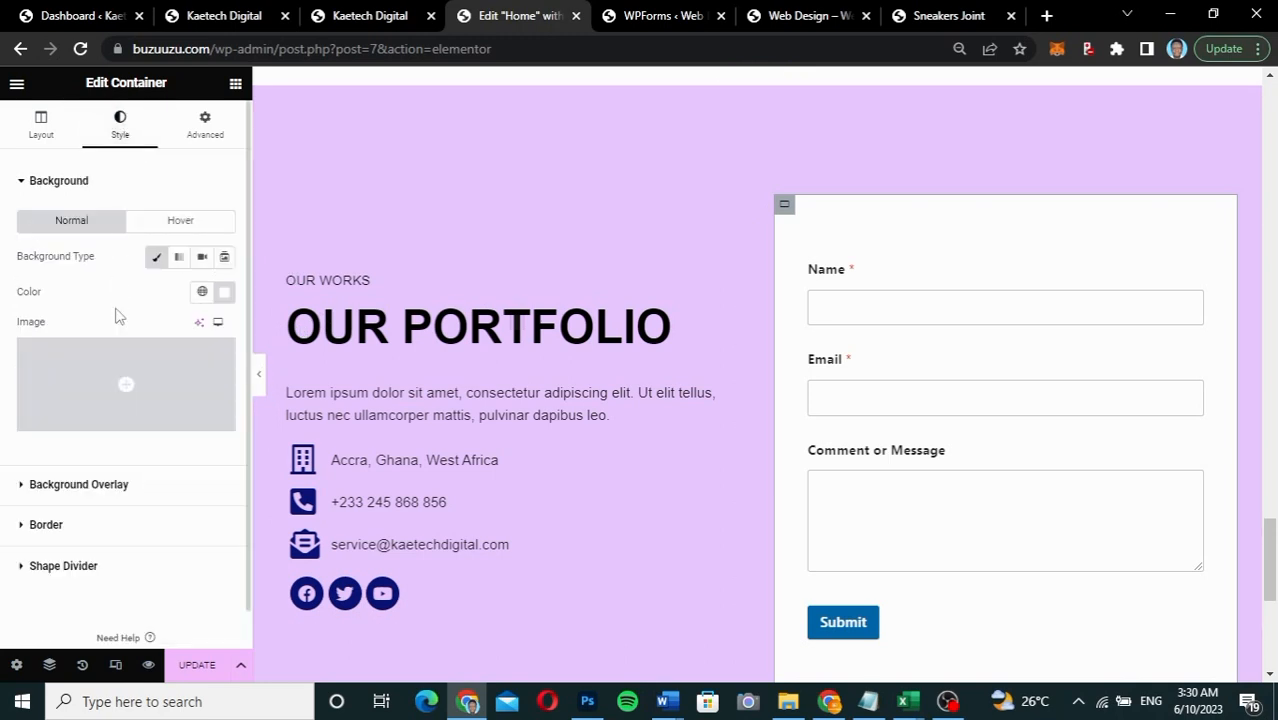
{"action": "scroll", "coordinate": [116, 318], "scroll_direction": "down", "scroll_amount": 1}
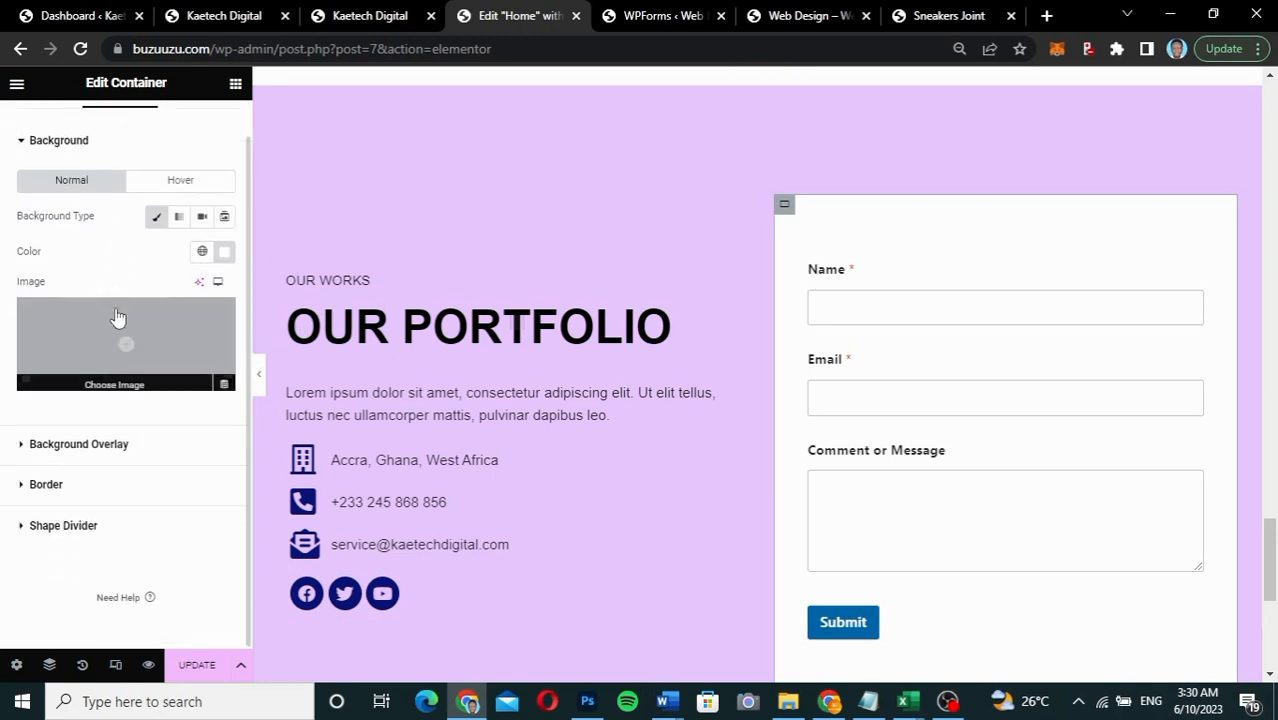
{"action": "left_click", "coordinate": [46, 485]}
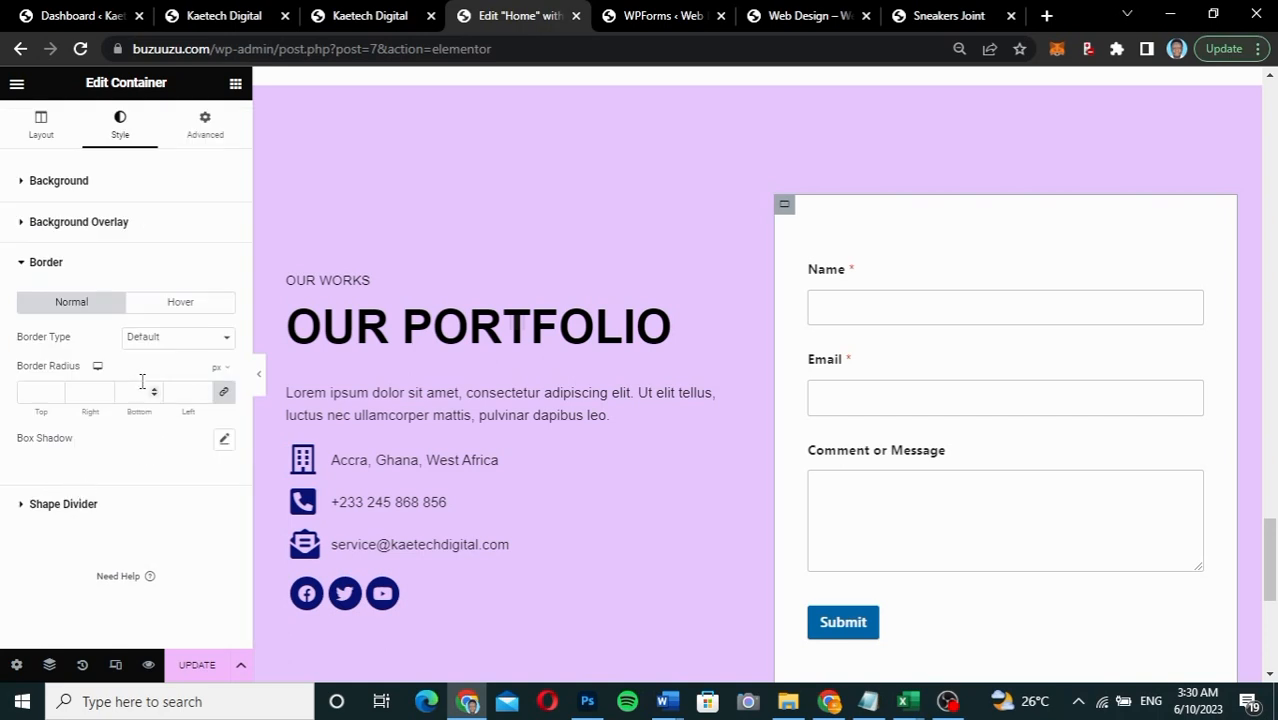
{"action": "left_click", "coordinate": [166, 339]}
{"action": "left_click", "coordinate": [145, 382]}
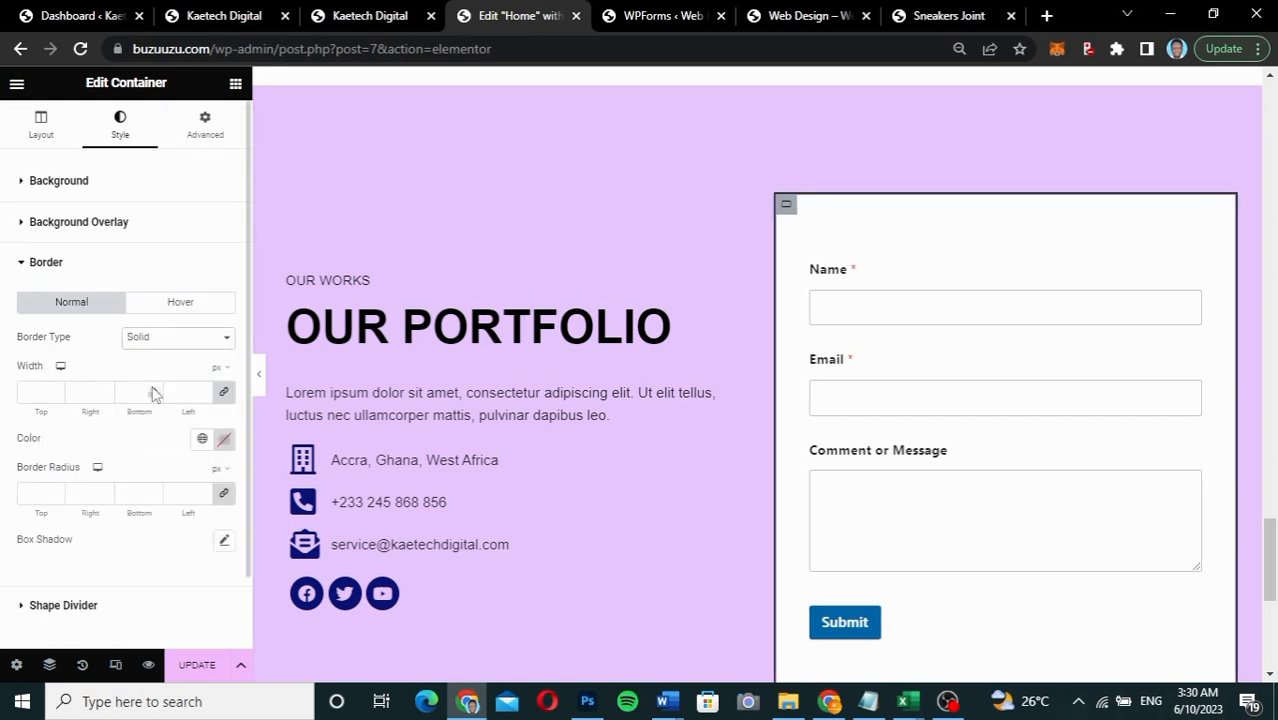
{"action": "left_click", "coordinate": [34, 393]}
{"action": "type", "text": "1"}
{"action": "left_click", "coordinate": [201, 440]}
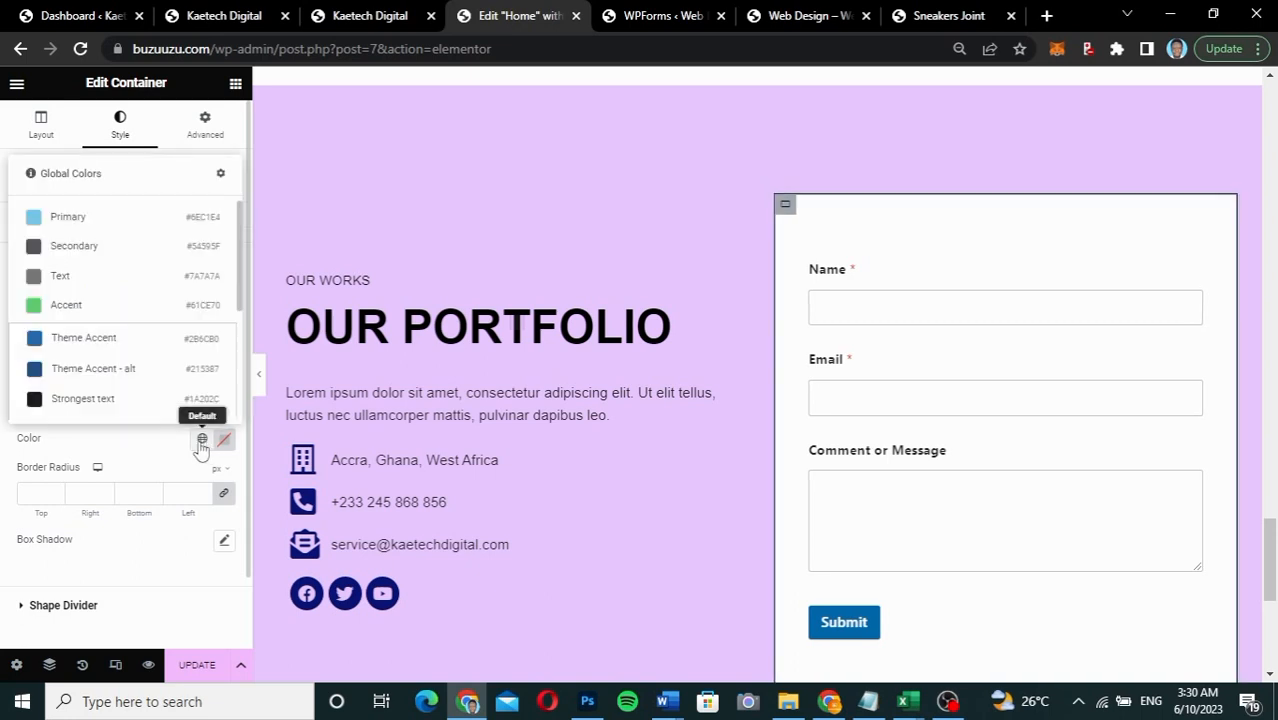
{"action": "scroll", "coordinate": [99, 356], "scroll_direction": "down", "scroll_amount": 3}
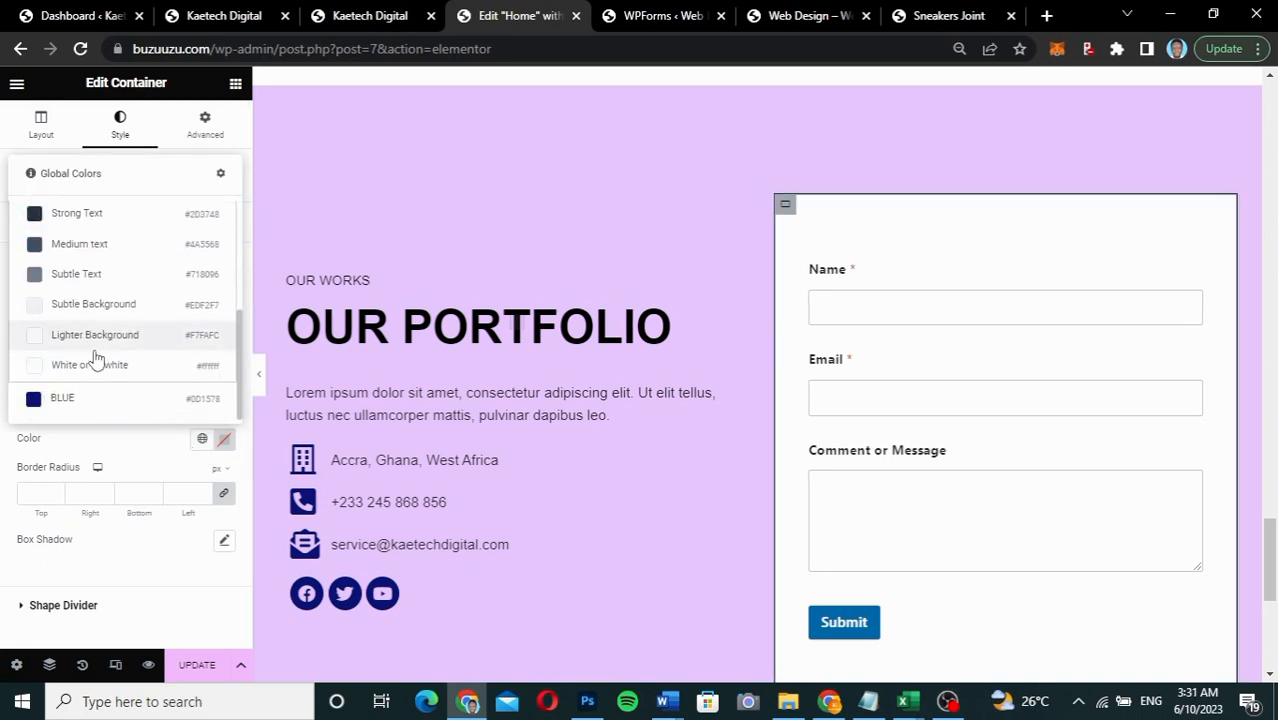
{"action": "left_click", "coordinate": [72, 400]}
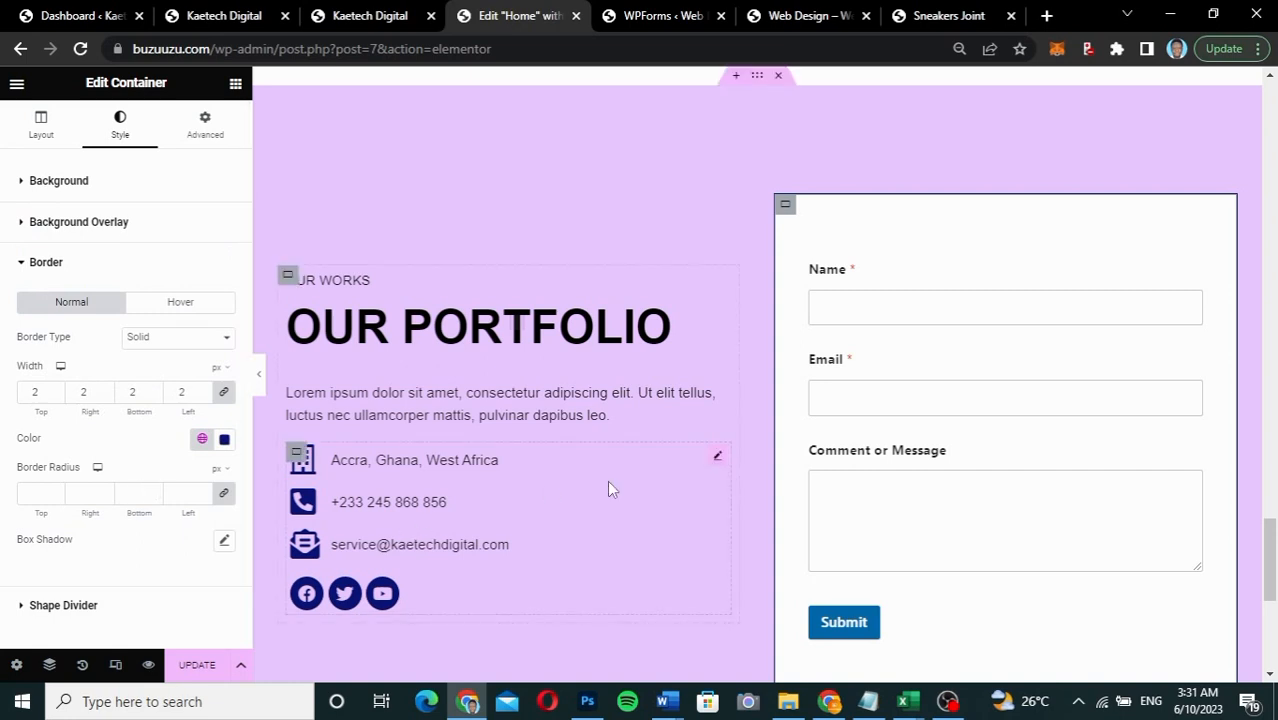
{"action": "scroll", "coordinate": [940, 450], "scroll_direction": "down", "scroll_amount": 2}
{"action": "scroll", "coordinate": [940, 453], "scroll_direction": "up", "scroll_amount": 1}
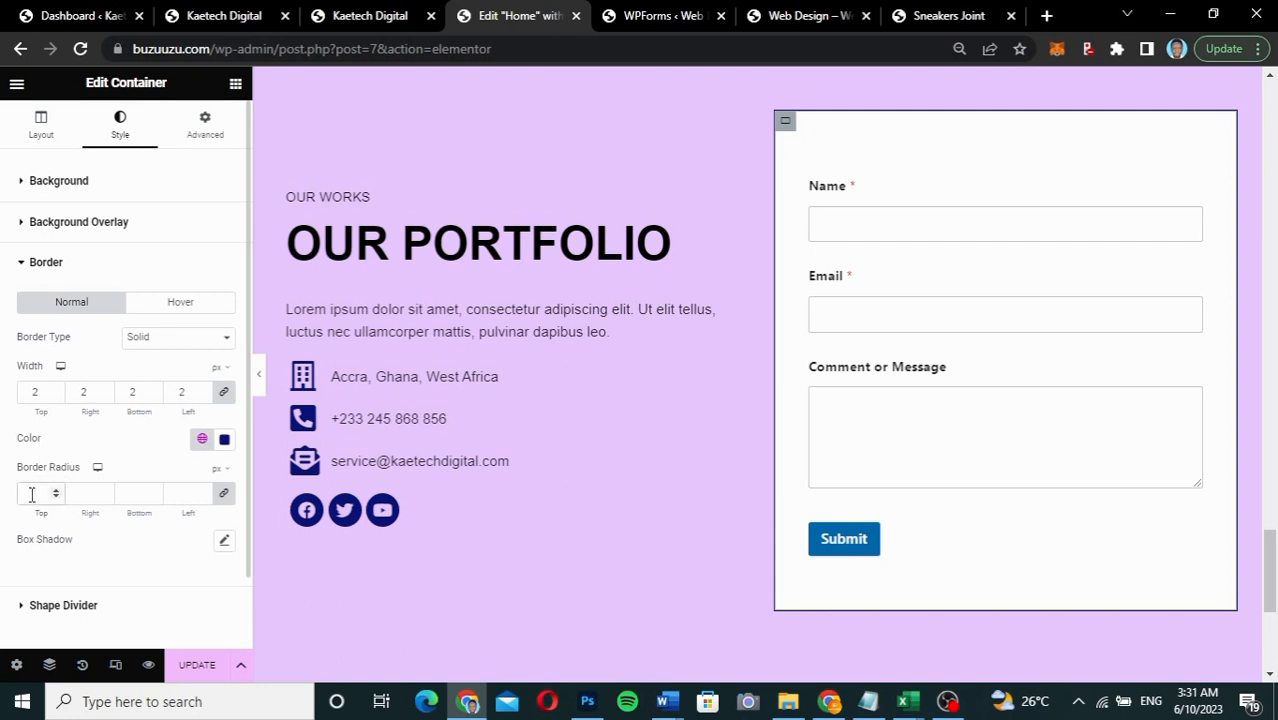
Step: Try border radii of 20, 50 and 30 px on the form container, and settle on 20 px for all corners
{"action": "left_click", "coordinate": [31, 494]}
{"action": "type", "text": "20"}
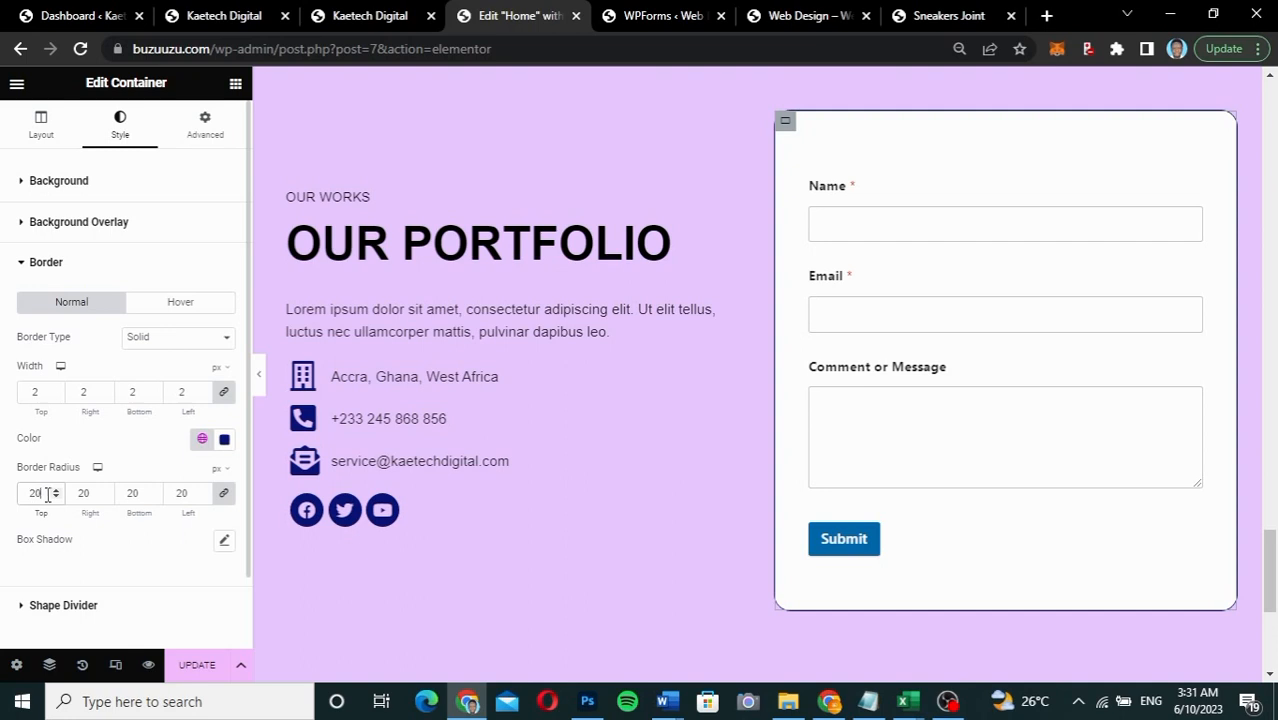
{"action": "left_click_drag", "start_coordinate": [47, 494], "coordinate": [15, 495]}
{"action": "type", "text": "50"}
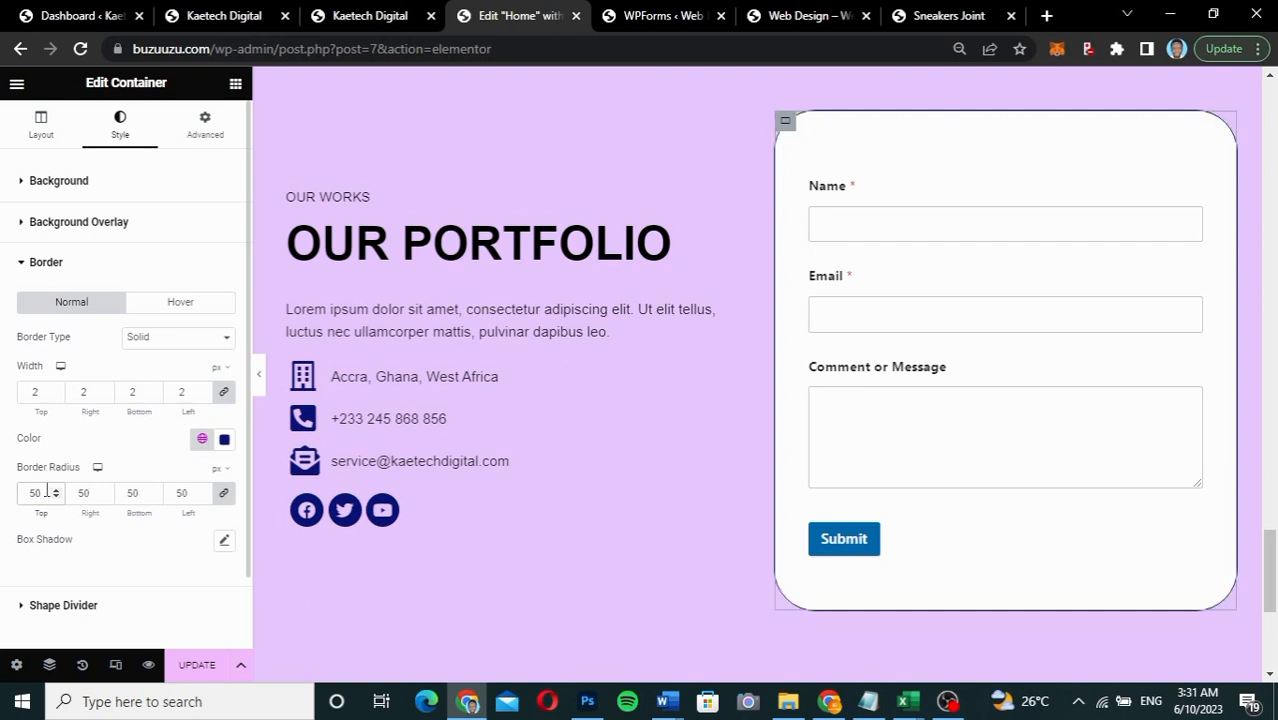
{"action": "left_click_drag", "start_coordinate": [46, 490], "coordinate": [3, 488]}
{"action": "type", "text": "30"}
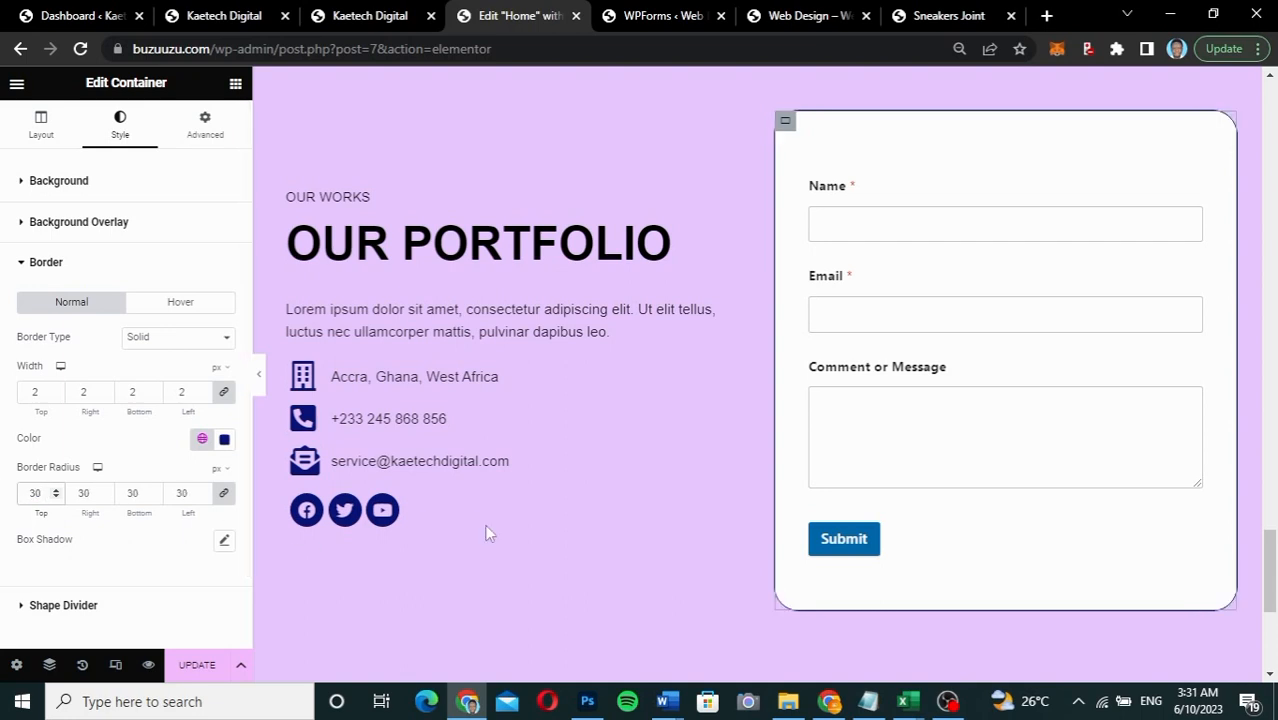
{"action": "double_click", "coordinate": [27, 491]}
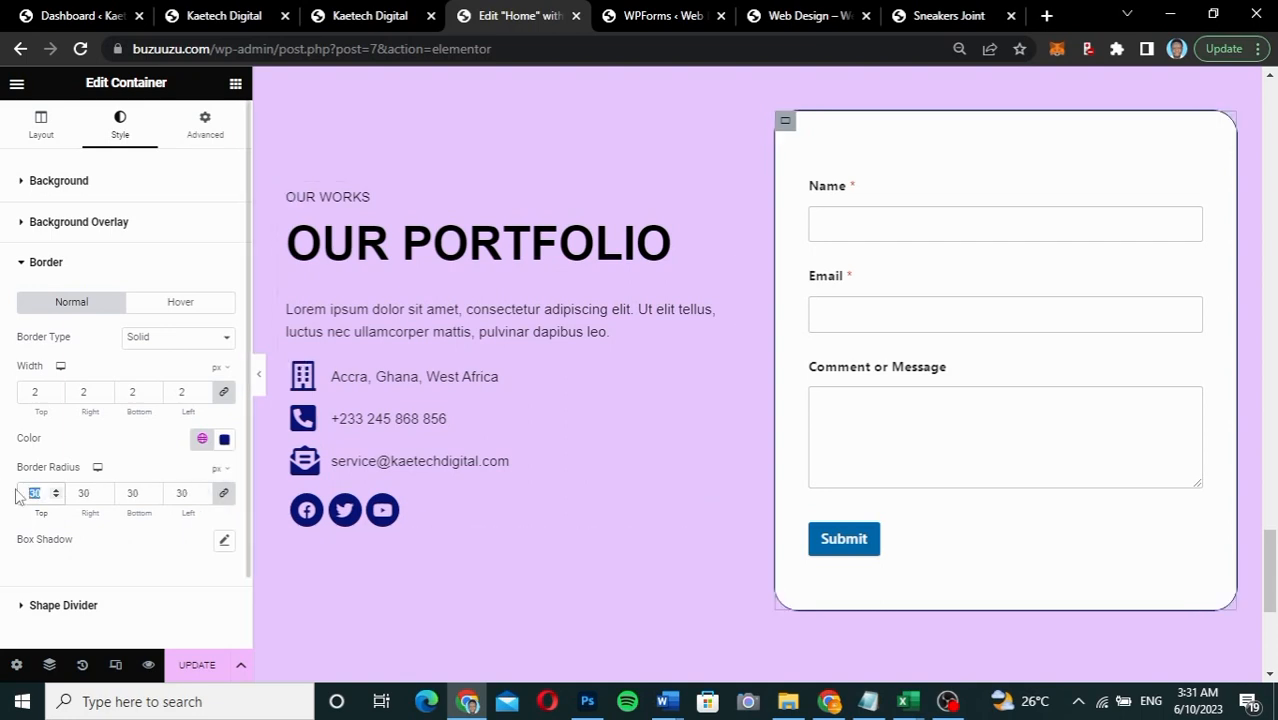
{"action": "type", "text": "20"}
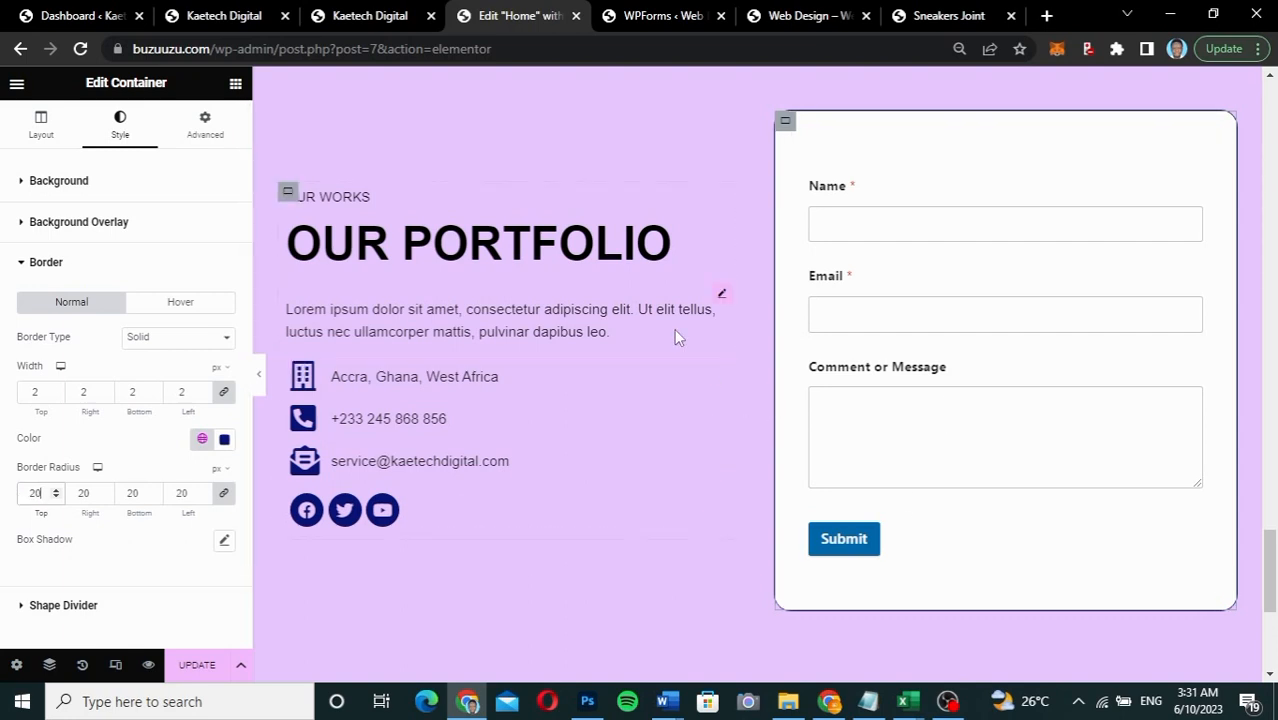
Step: Check the demo's contact card for reference, then add a dark blue box shadow, rgba(0, 0, 33, 0.5), to the form container
{"action": "left_click", "coordinate": [400, 16]}
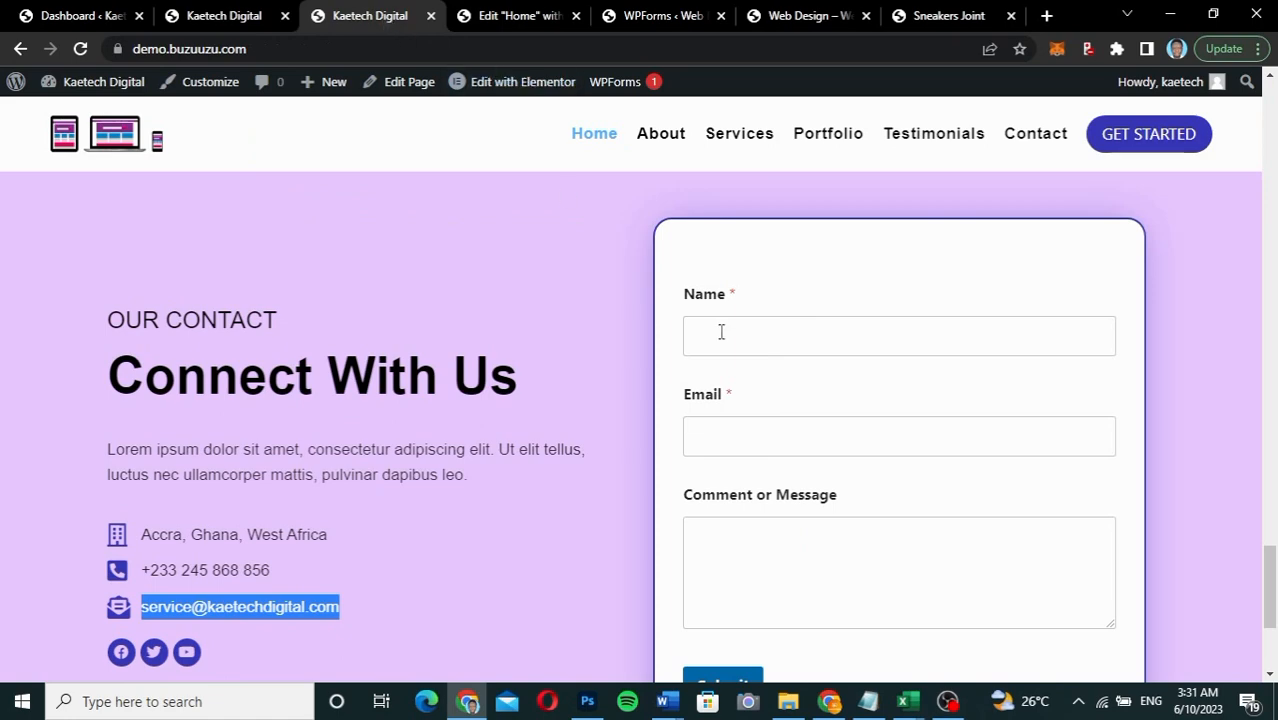
{"action": "scroll", "coordinate": [722, 331], "scroll_direction": "down", "scroll_amount": 3}
{"action": "scroll", "coordinate": [721, 331], "scroll_direction": "up", "scroll_amount": 2}
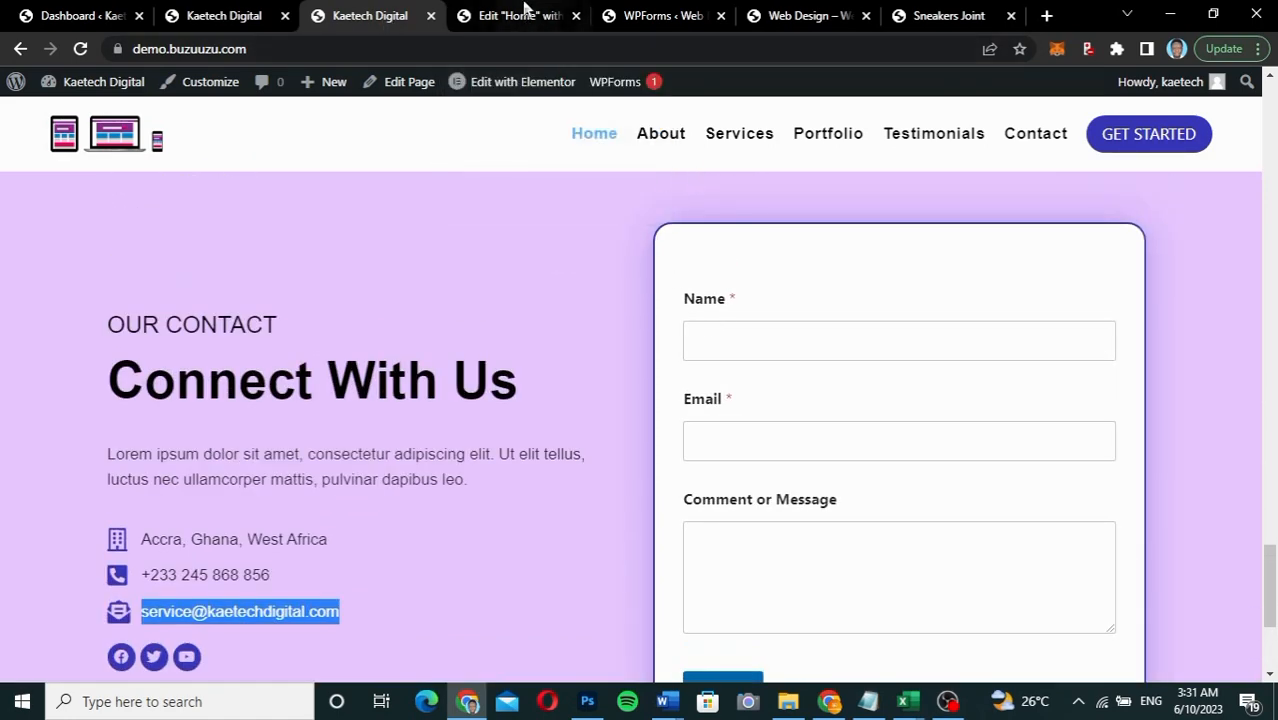
{"action": "left_click", "coordinate": [522, 16]}
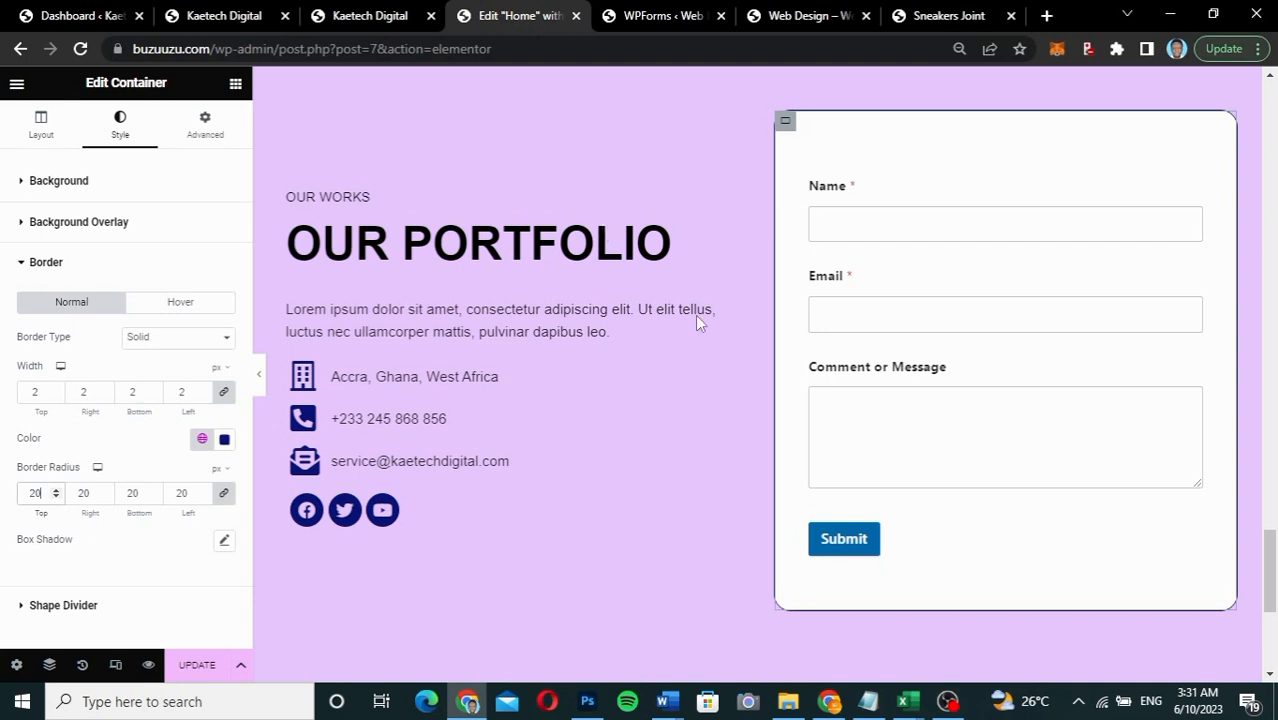
{"action": "left_click", "coordinate": [224, 540]}
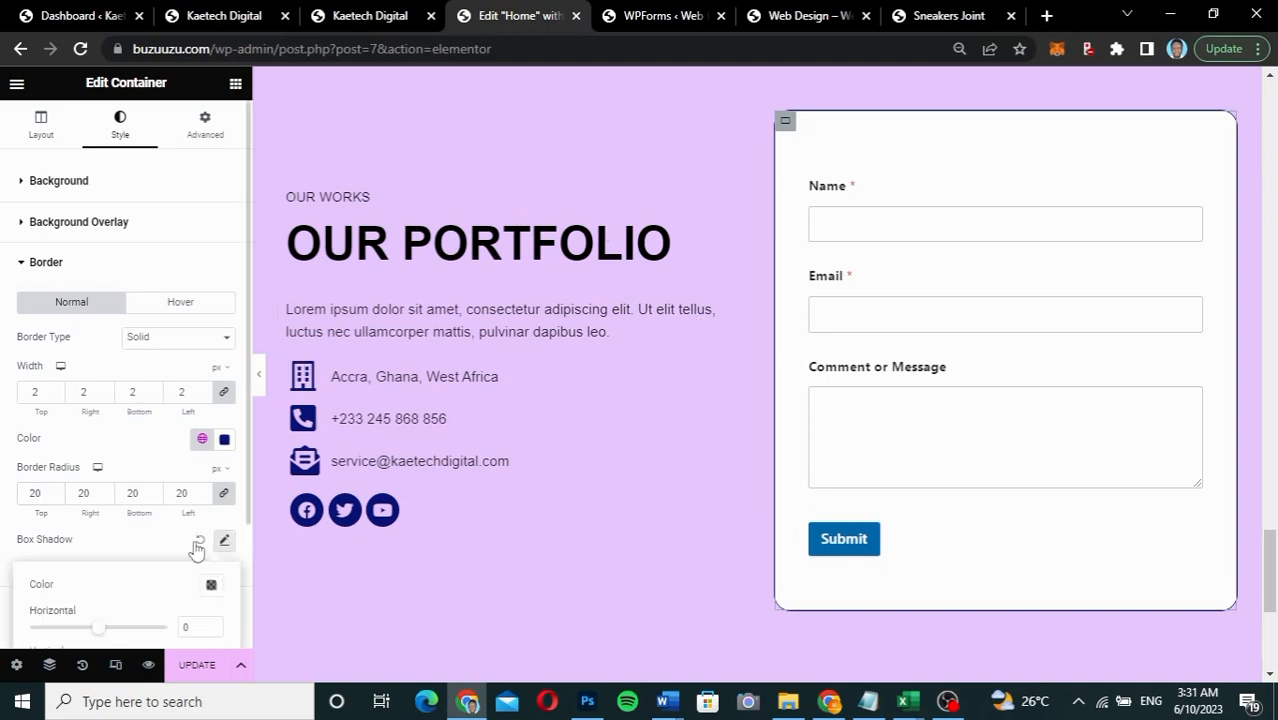
{"action": "scroll", "coordinate": [116, 541], "scroll_direction": "down", "scroll_amount": 2}
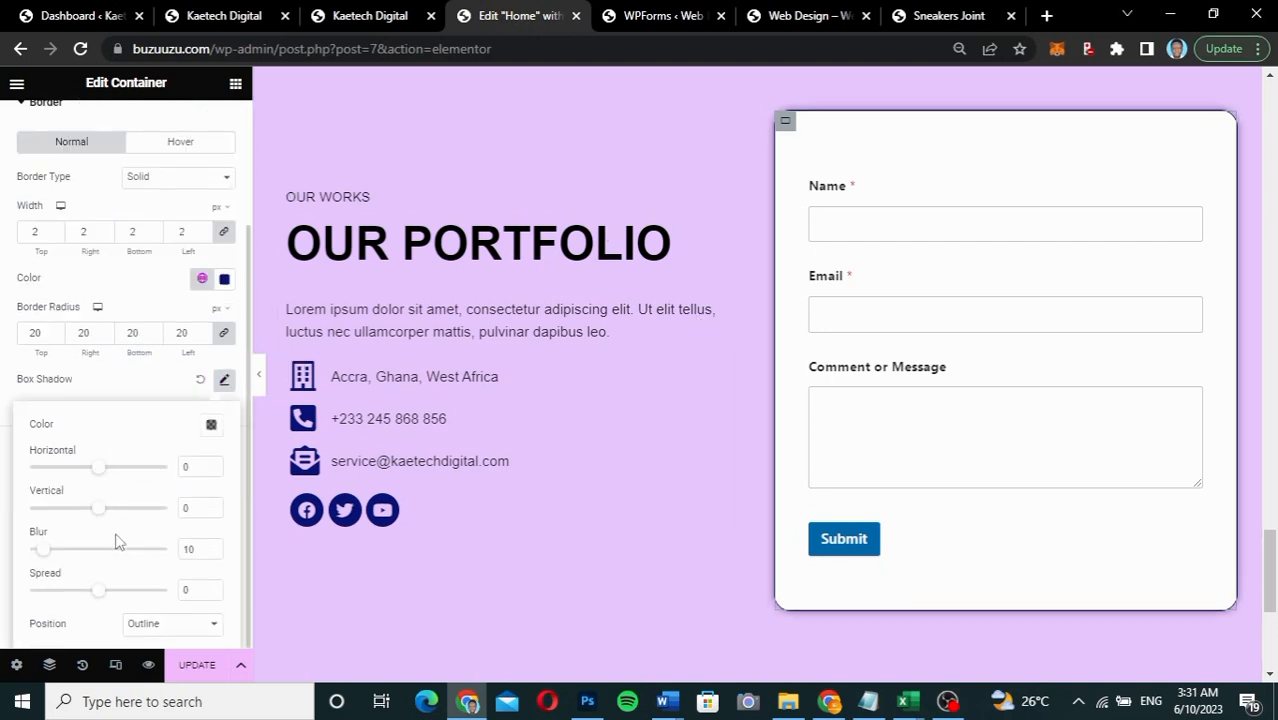
{"action": "left_click", "coordinate": [210, 426]}
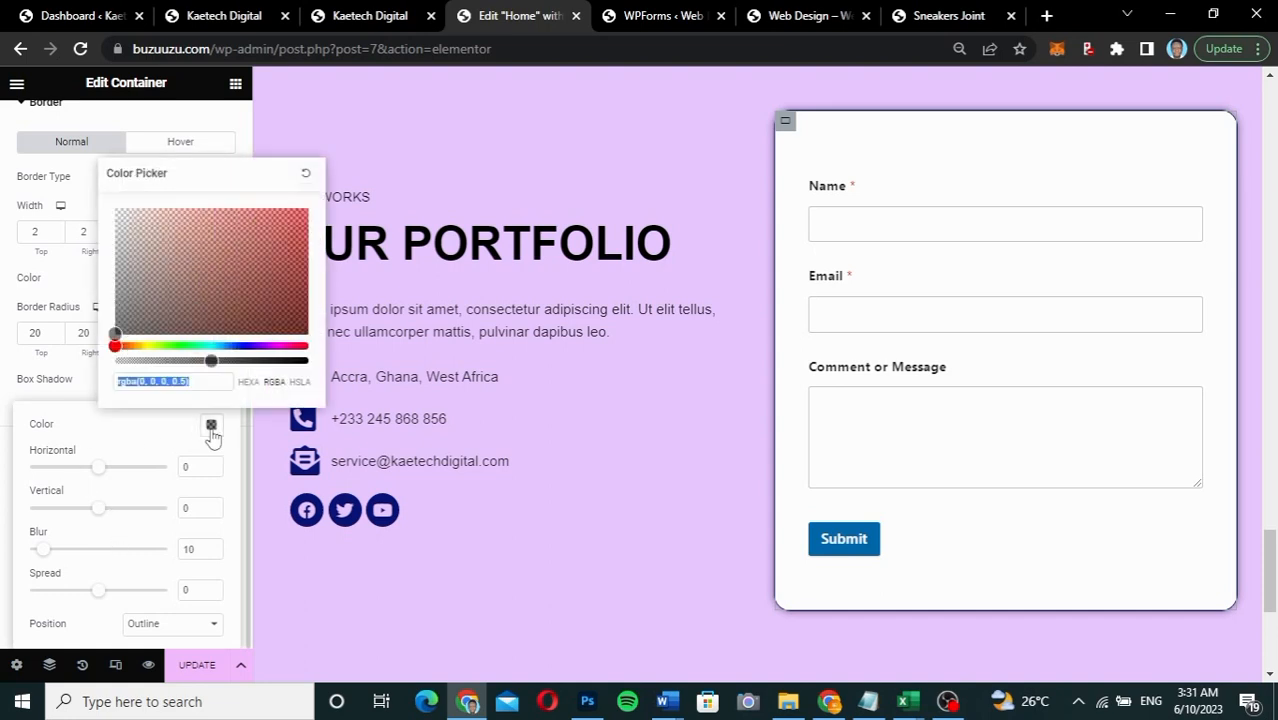
{"action": "left_click", "coordinate": [242, 345]}
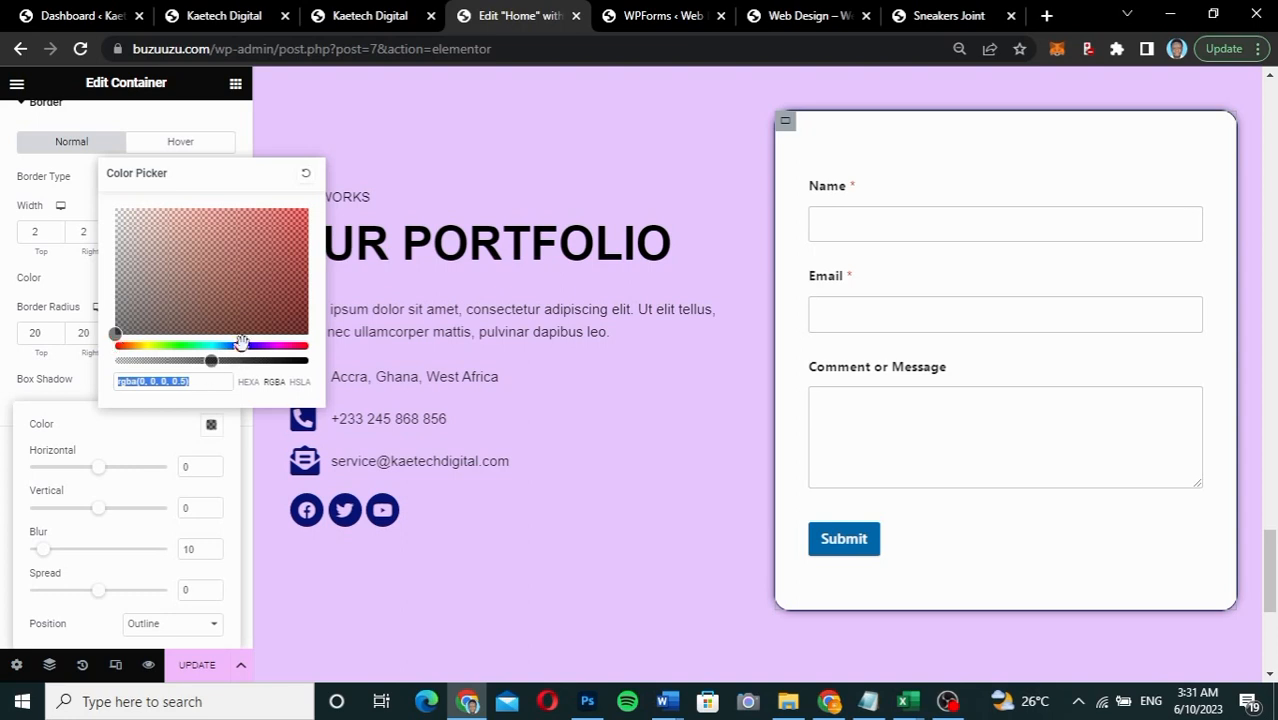
{"action": "left_click_drag", "start_coordinate": [241, 343], "coordinate": [244, 345]}
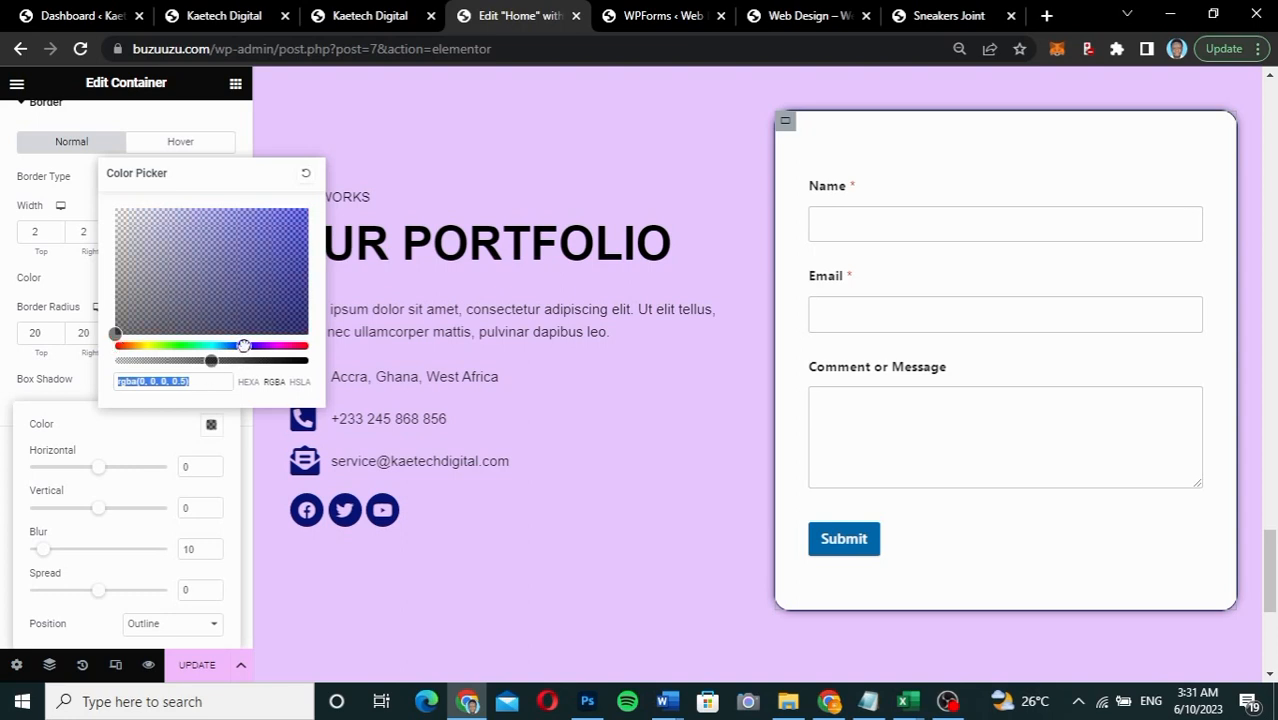
{"action": "left_click", "coordinate": [302, 318]}
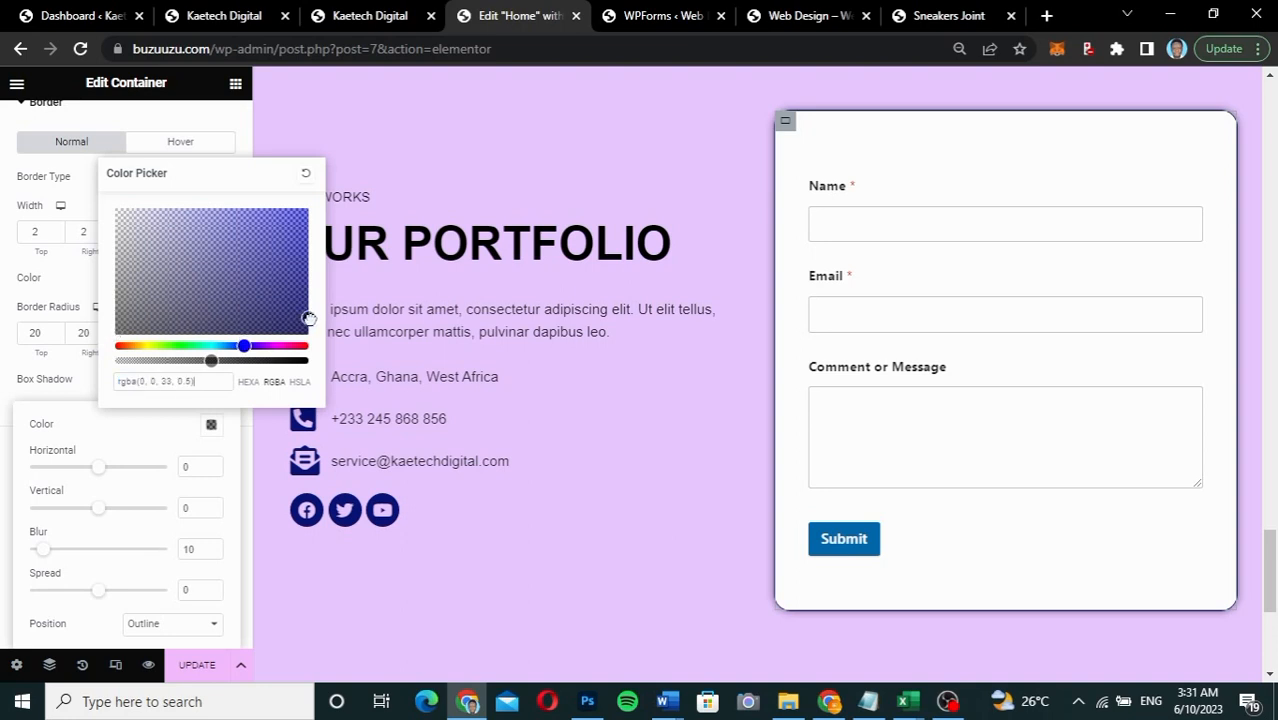
{"action": "left_click", "coordinate": [183, 423]}
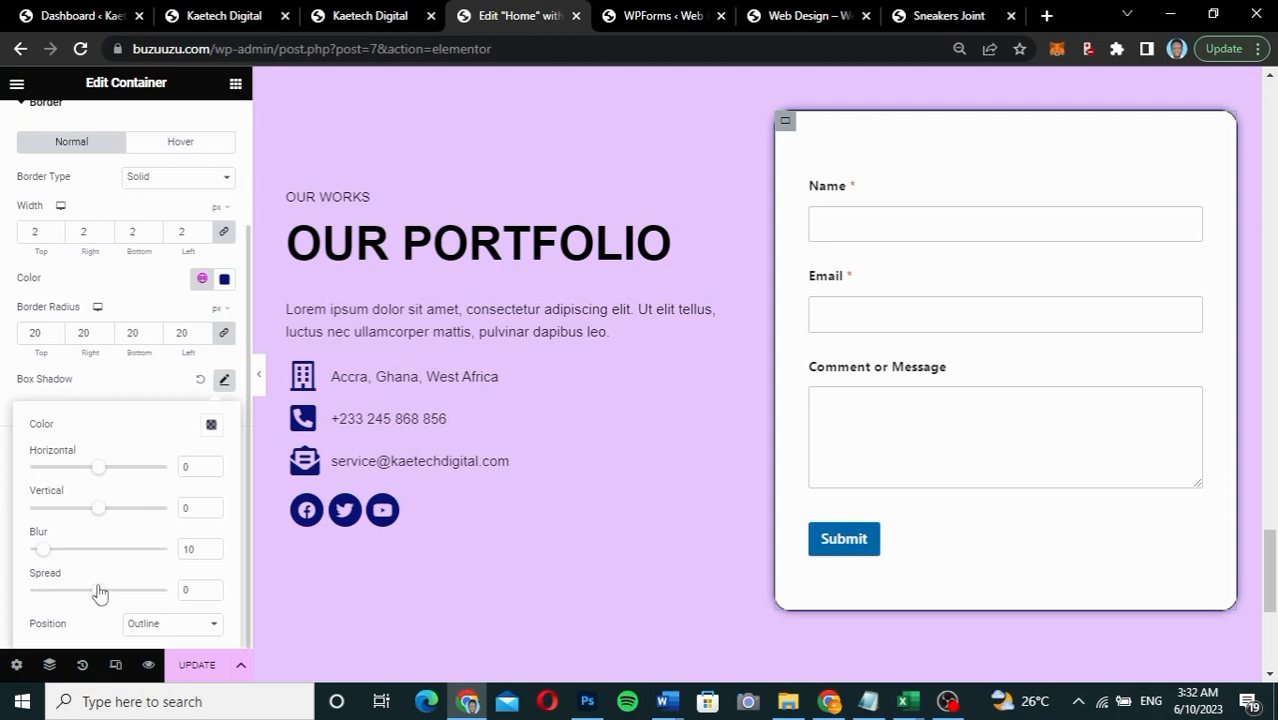
Step: Set the spread of the form container's box shadow to -1 and save the page update
{"action": "left_click_drag", "start_coordinate": [99, 593], "coordinate": [88, 593]}
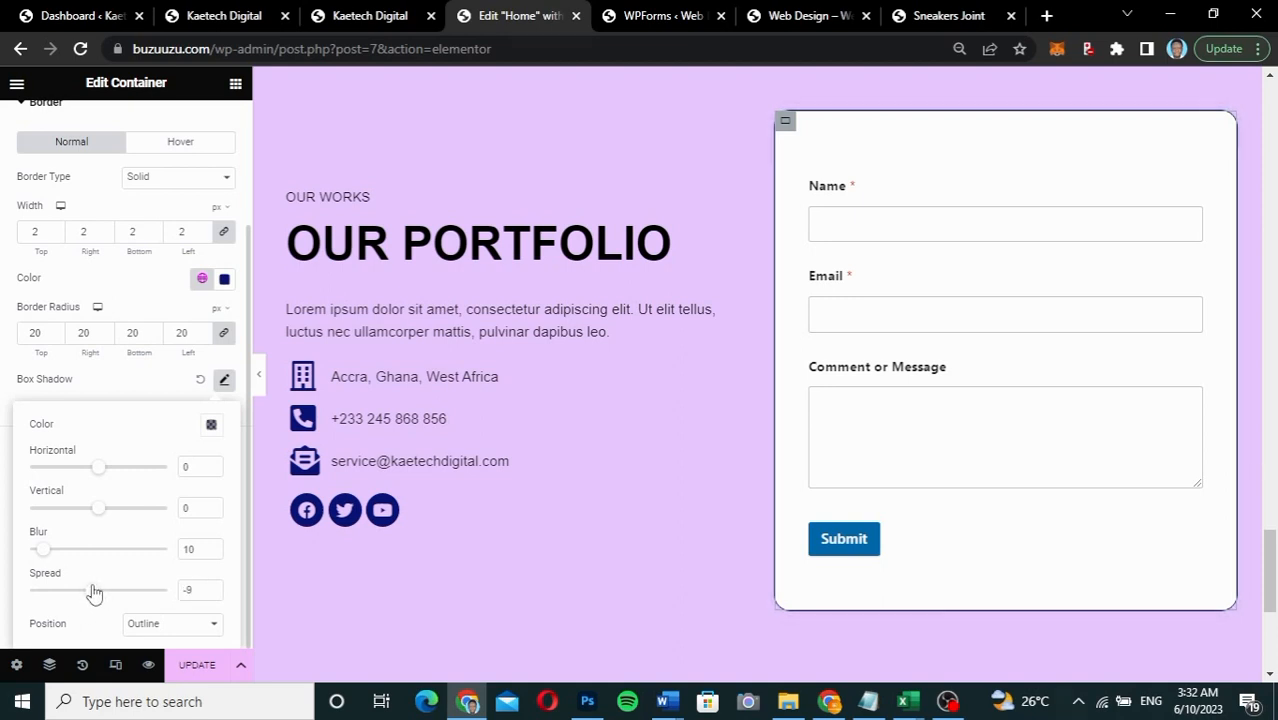
{"action": "left_click_drag", "start_coordinate": [95, 593], "coordinate": [99, 593]}
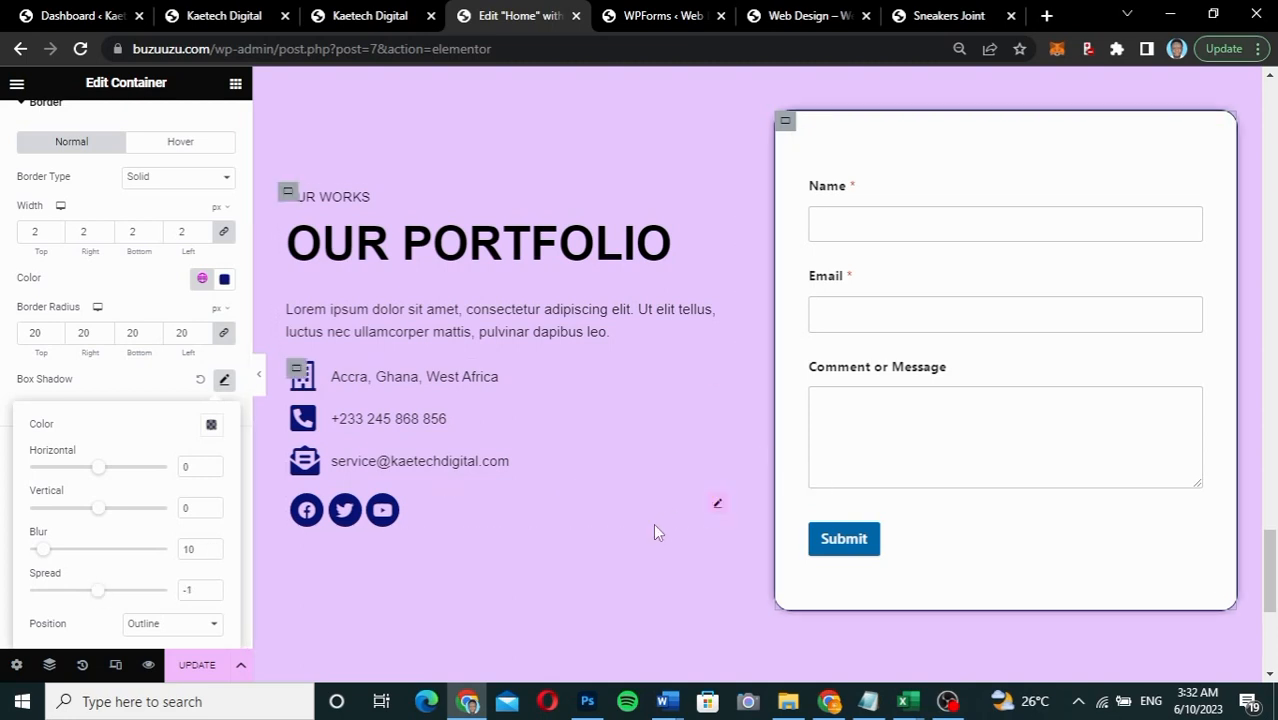
{"action": "left_click", "coordinate": [198, 666]}
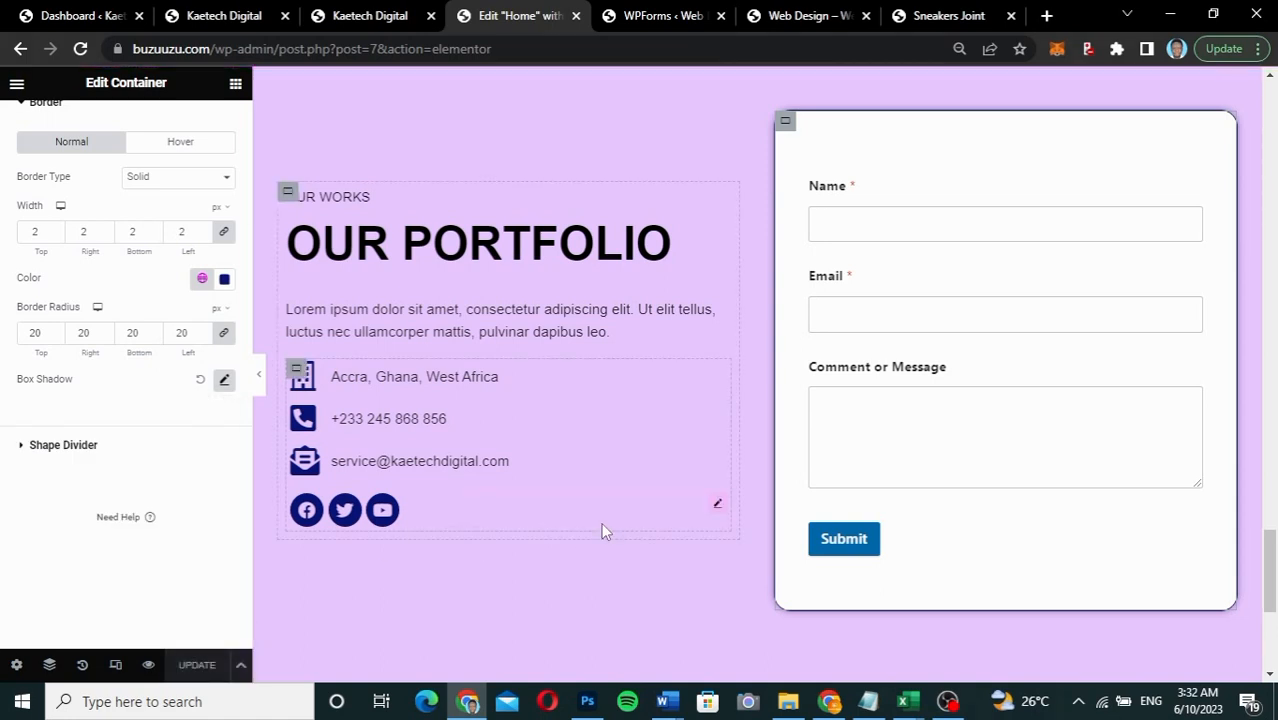
Step: Review the whole home page from hero to contact form at full width, with the editing panel collapsed
{"action": "scroll", "coordinate": [601, 532], "scroll_direction": "up", "scroll_amount": 3}
{"action": "scroll", "coordinate": [601, 532], "scroll_direction": "down", "scroll_amount": 7}
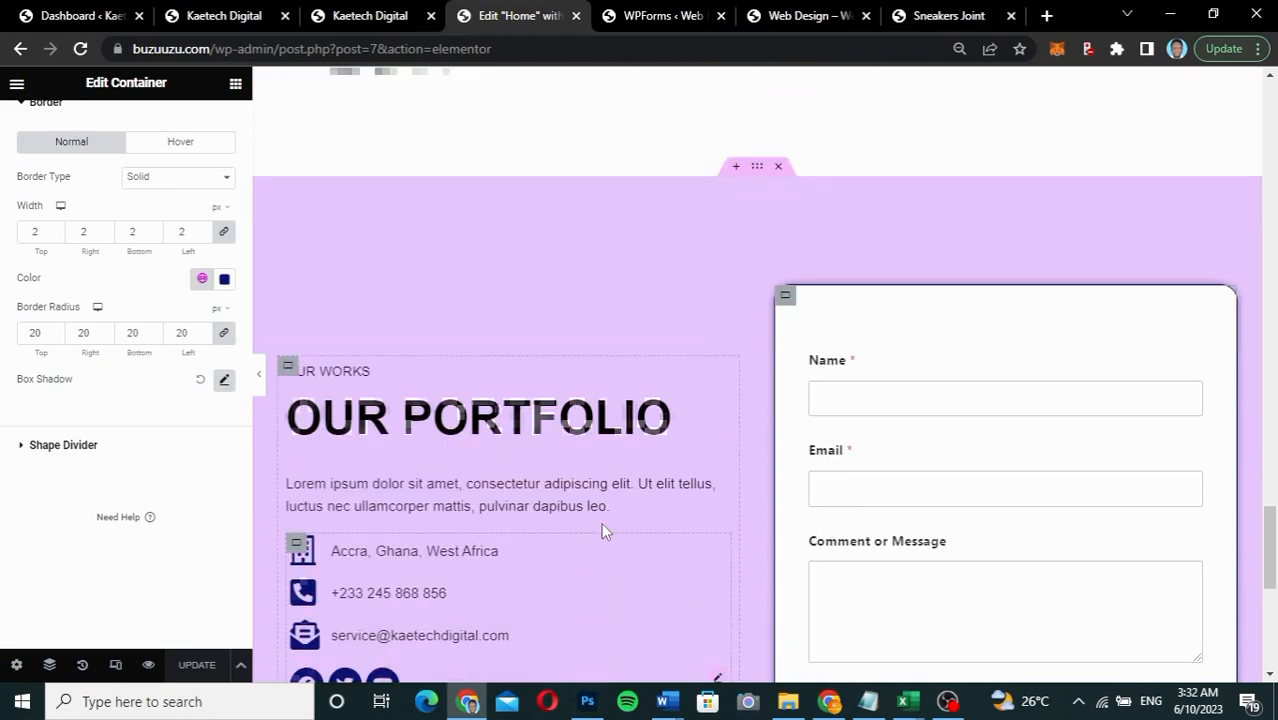
{"action": "scroll", "coordinate": [601, 532], "scroll_direction": "up", "scroll_amount": 15}
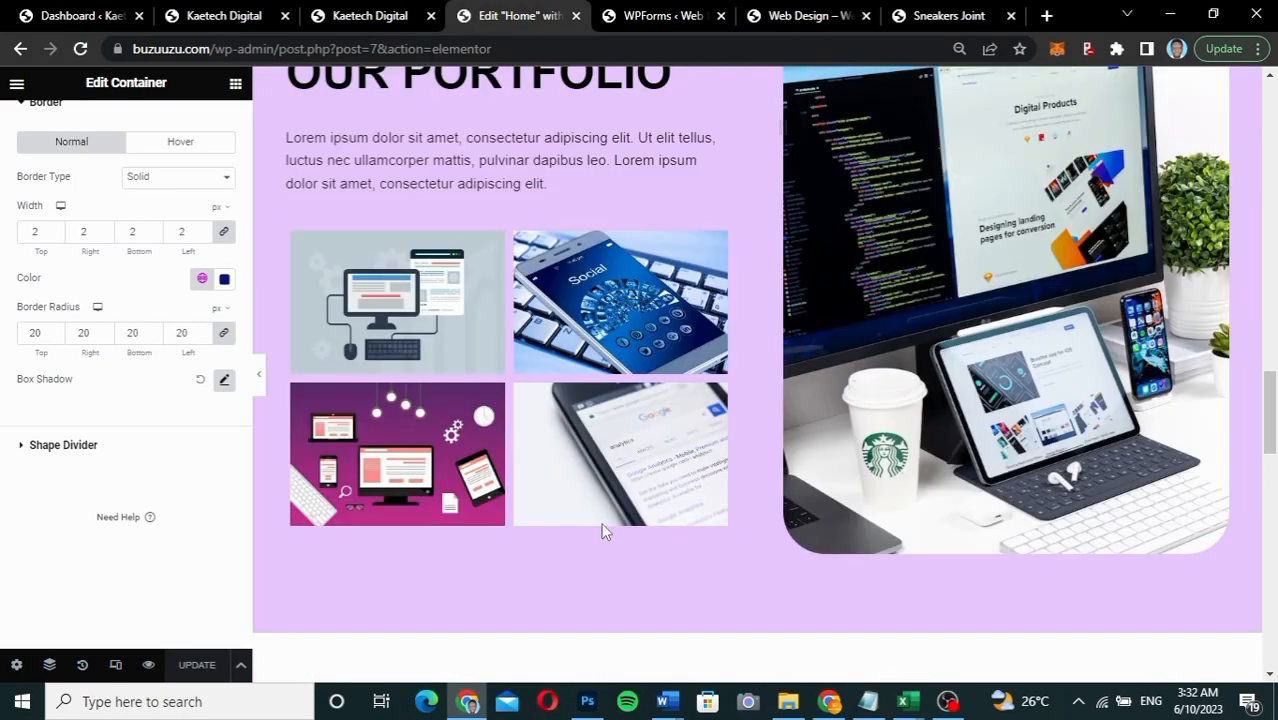
{"action": "scroll", "coordinate": [603, 530], "scroll_direction": "up", "scroll_amount": 10}
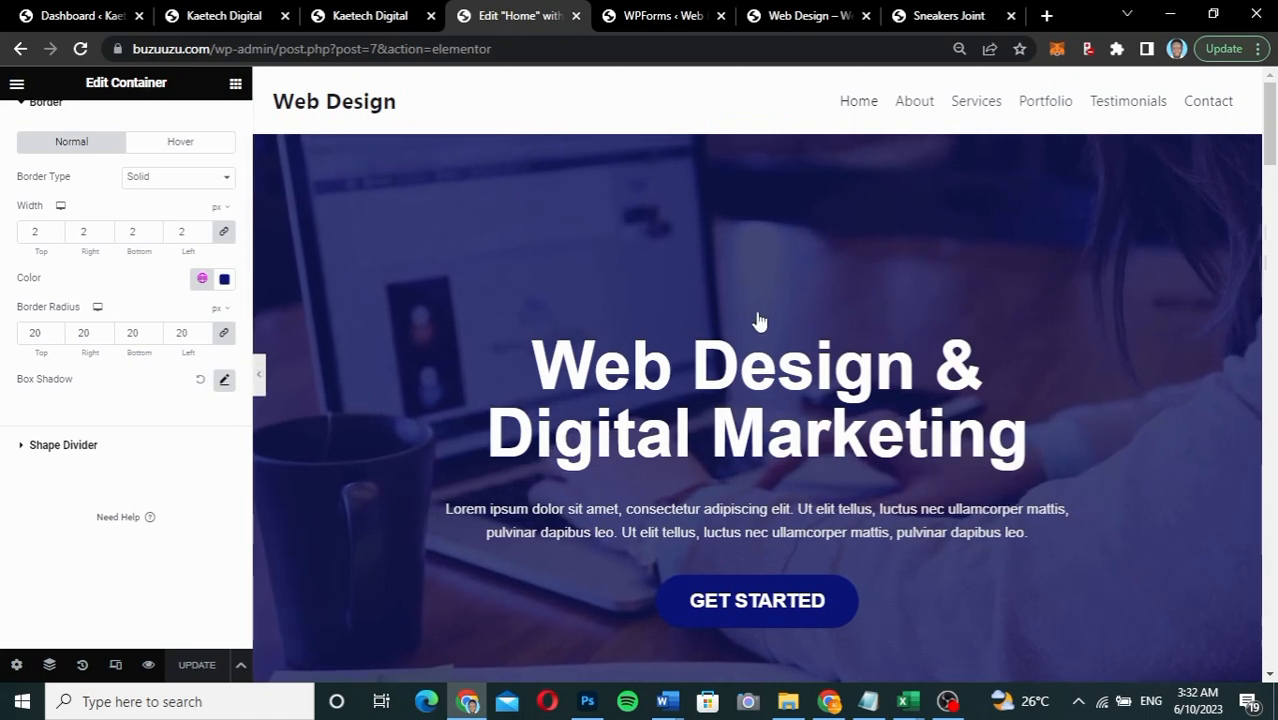
{"action": "left_click", "coordinate": [254, 385]}
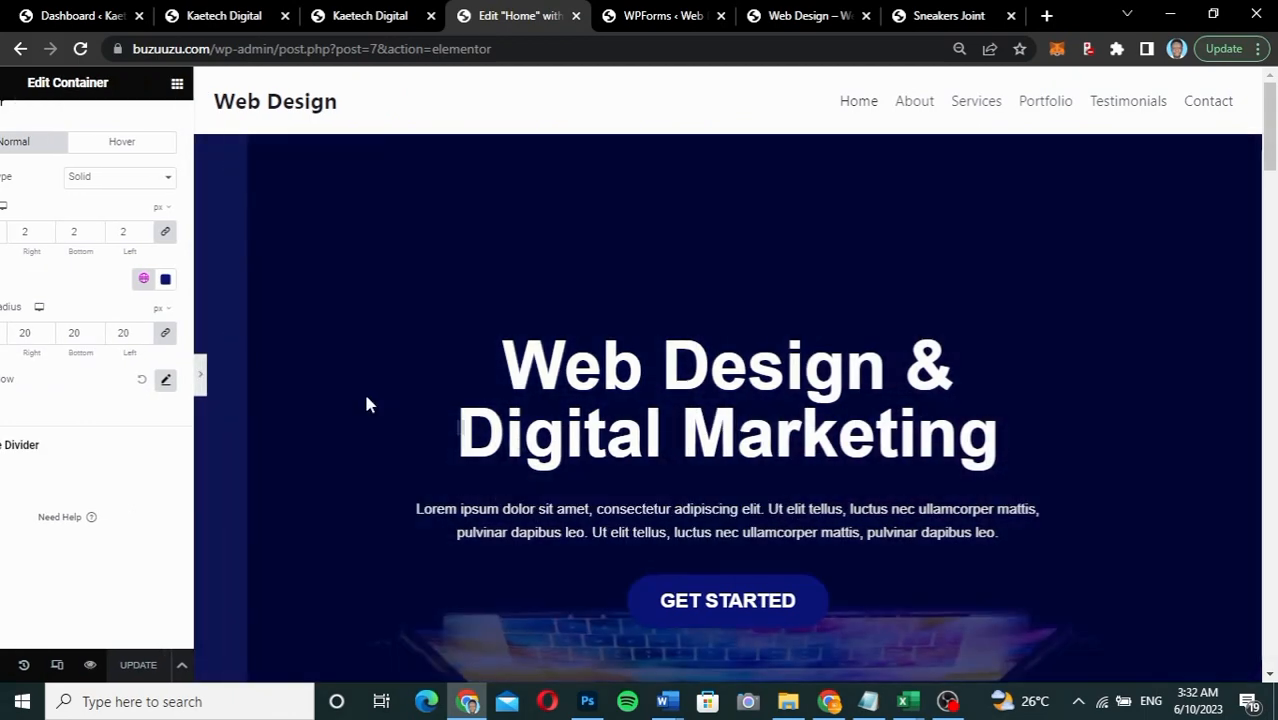
{"action": "scroll", "coordinate": [840, 364], "scroll_direction": "down", "scroll_amount": 15}
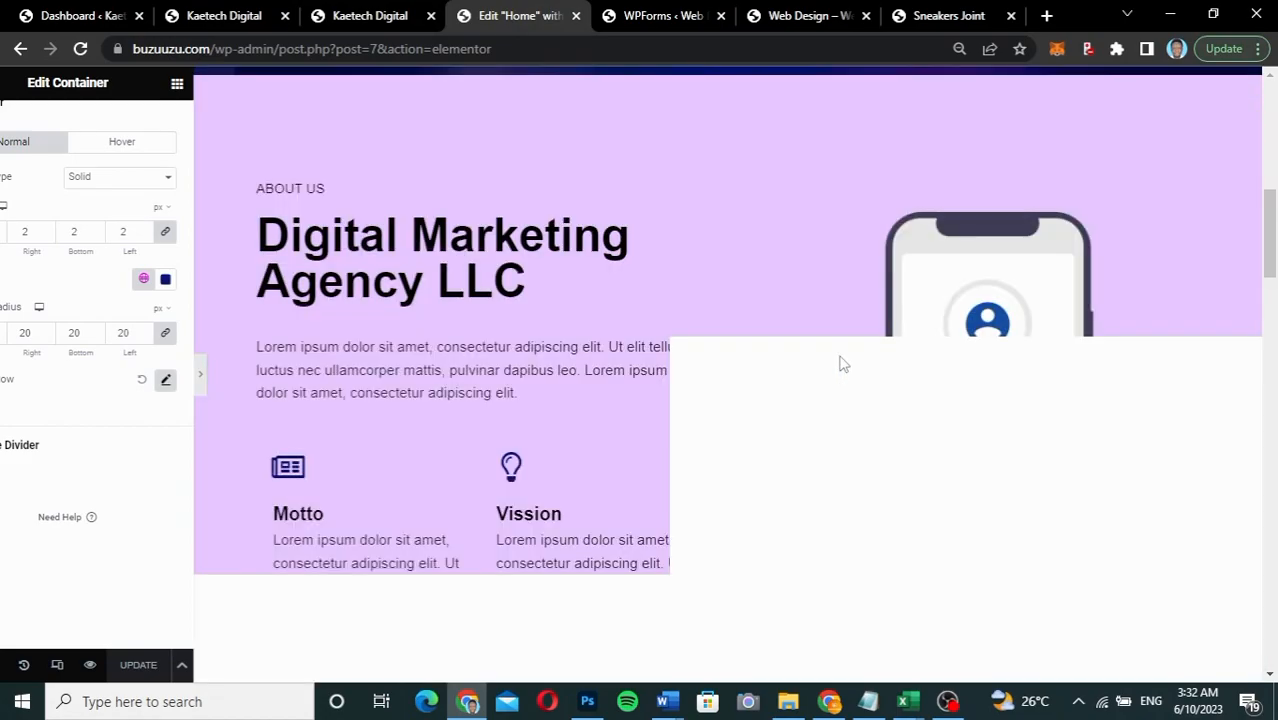
{"action": "scroll", "coordinate": [840, 364], "scroll_direction": "down", "scroll_amount": 5}
{"action": "scroll", "coordinate": [840, 362], "scroll_direction": "up", "scroll_amount": 12}
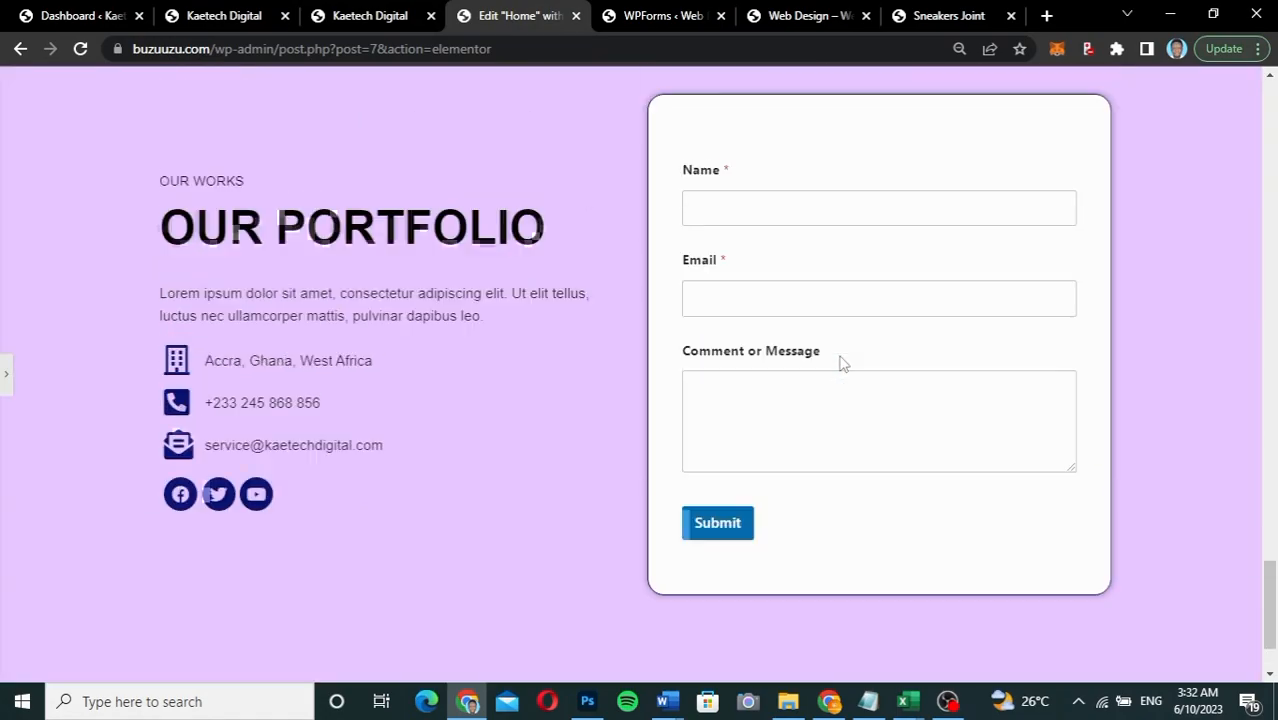
{"action": "scroll", "coordinate": [840, 364], "scroll_direction": "up", "scroll_amount": 10}
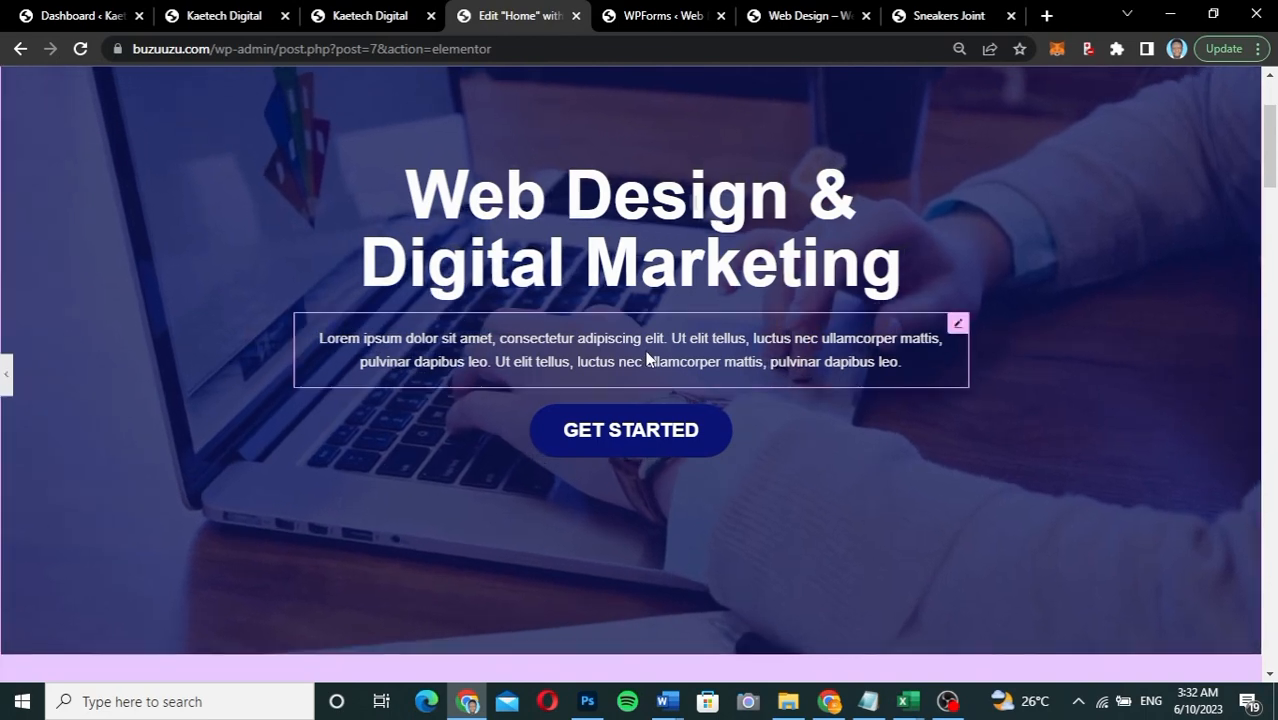
Step: Restore the editing panel and switch the canvas to the Tablet Portrait view in responsive mode
{"action": "left_click", "coordinate": [6, 374]}
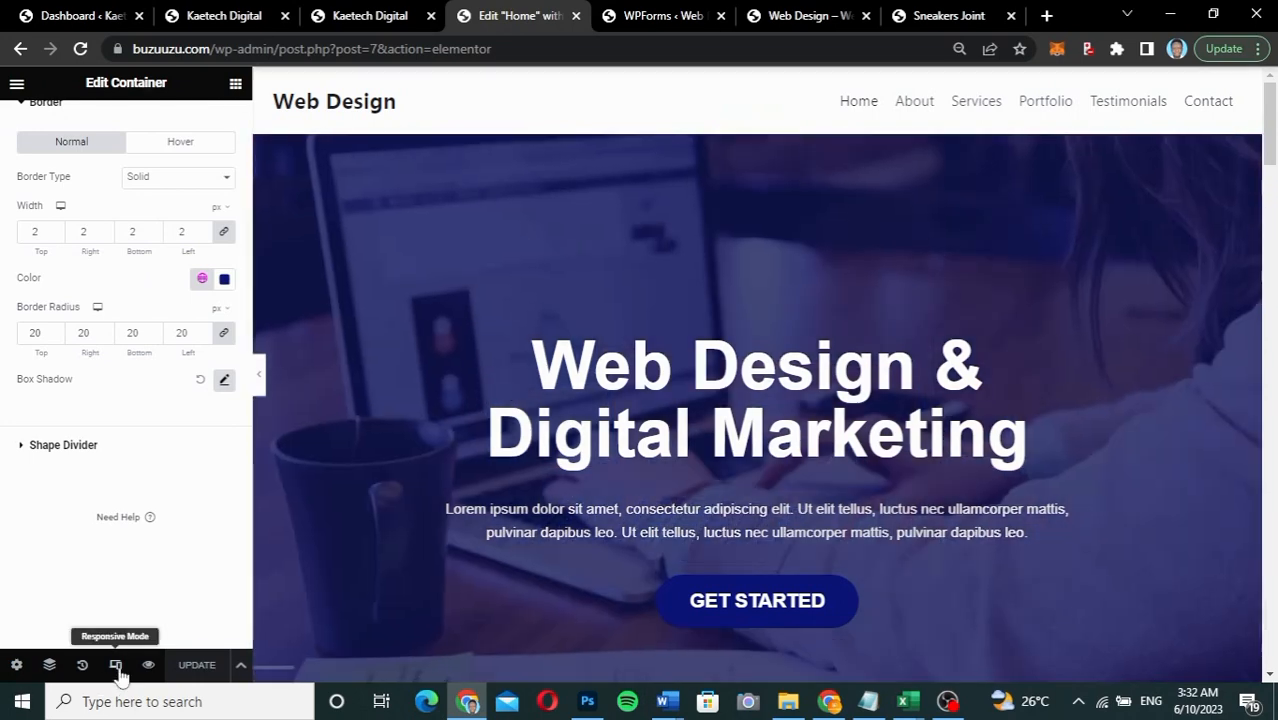
{"action": "left_click", "coordinate": [116, 666]}
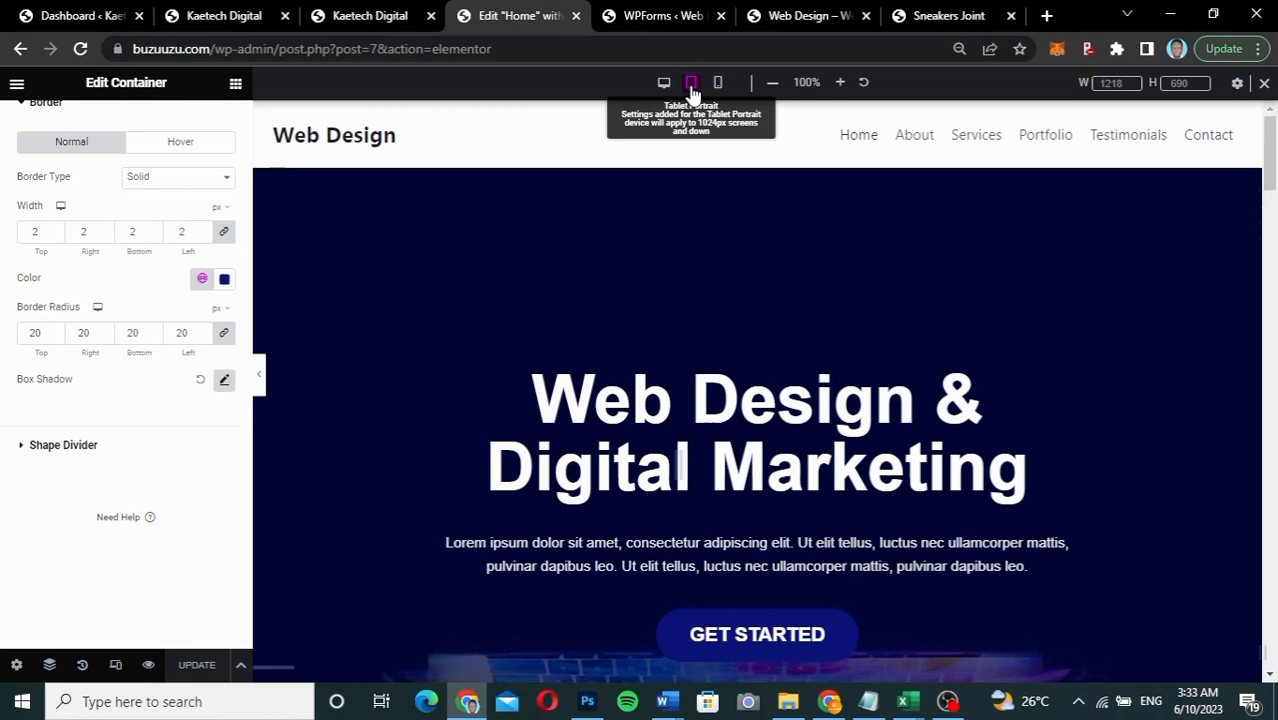
{"action": "left_click", "coordinate": [691, 84]}
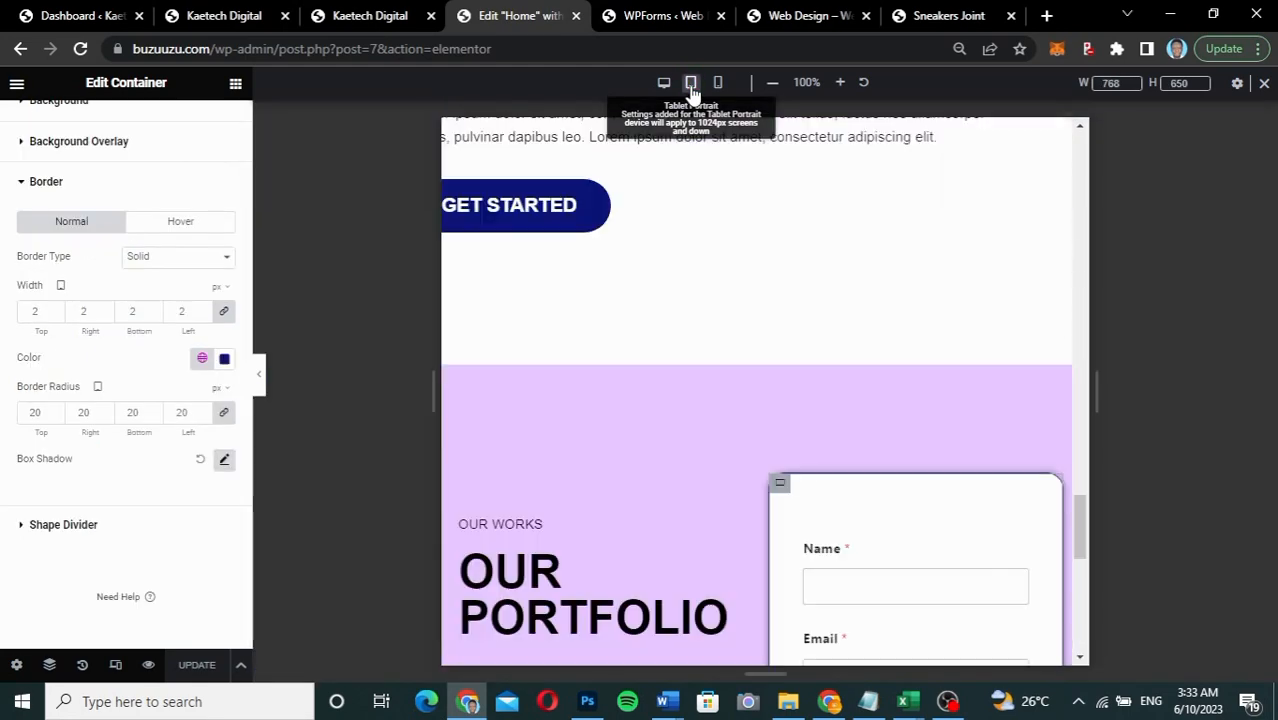
Step: Examine how the page sections and the hero lay out at tablet width
{"action": "scroll", "coordinate": [724, 313], "scroll_direction": "down", "scroll_amount": 5}
{"action": "scroll", "coordinate": [724, 313], "scroll_direction": "up", "scroll_amount": 15}
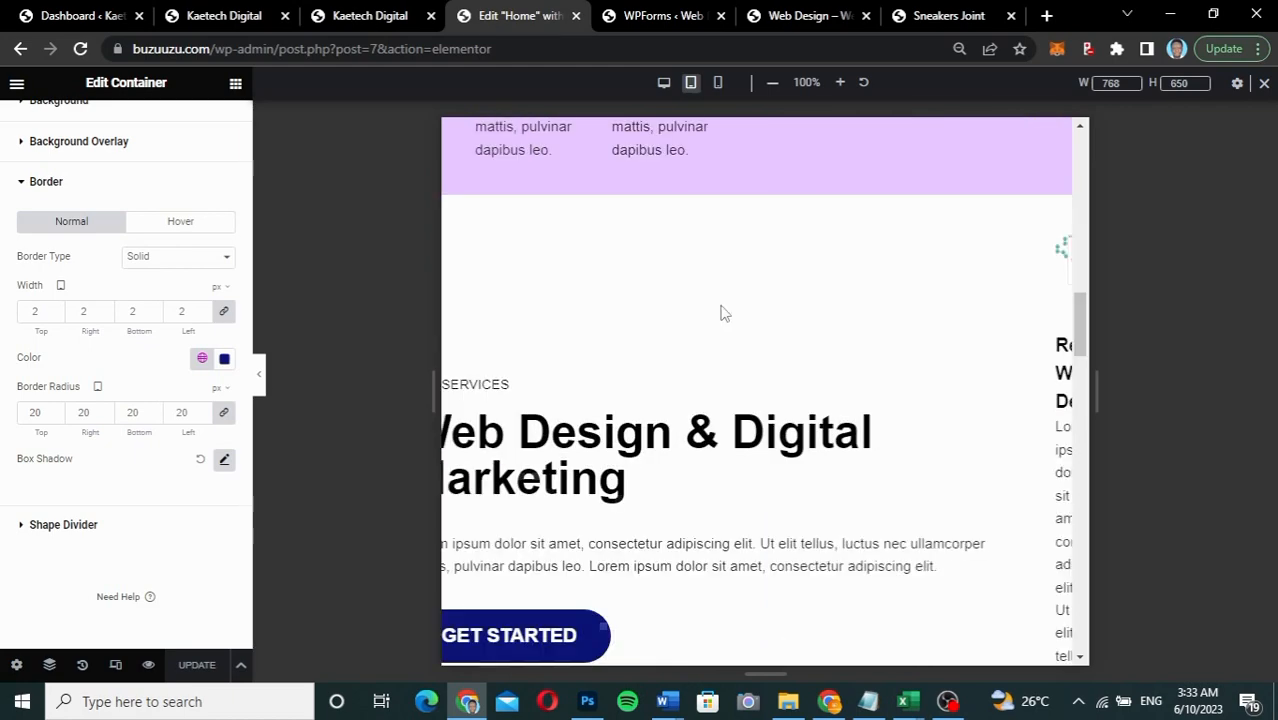
{"action": "scroll", "coordinate": [724, 313], "scroll_direction": "up", "scroll_amount": 4}
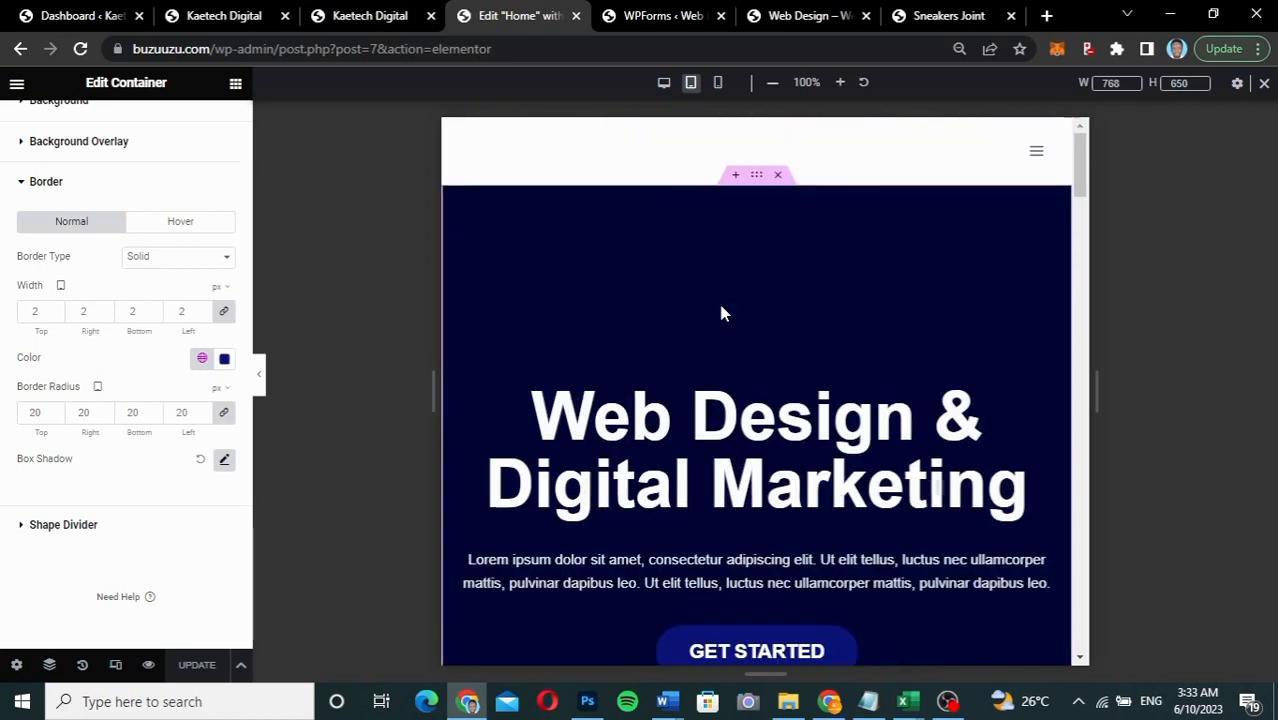
{"action": "scroll", "coordinate": [724, 313], "scroll_direction": "down", "scroll_amount": 2}
{"action": "scroll", "coordinate": [724, 313], "scroll_direction": "up", "scroll_amount": 2}
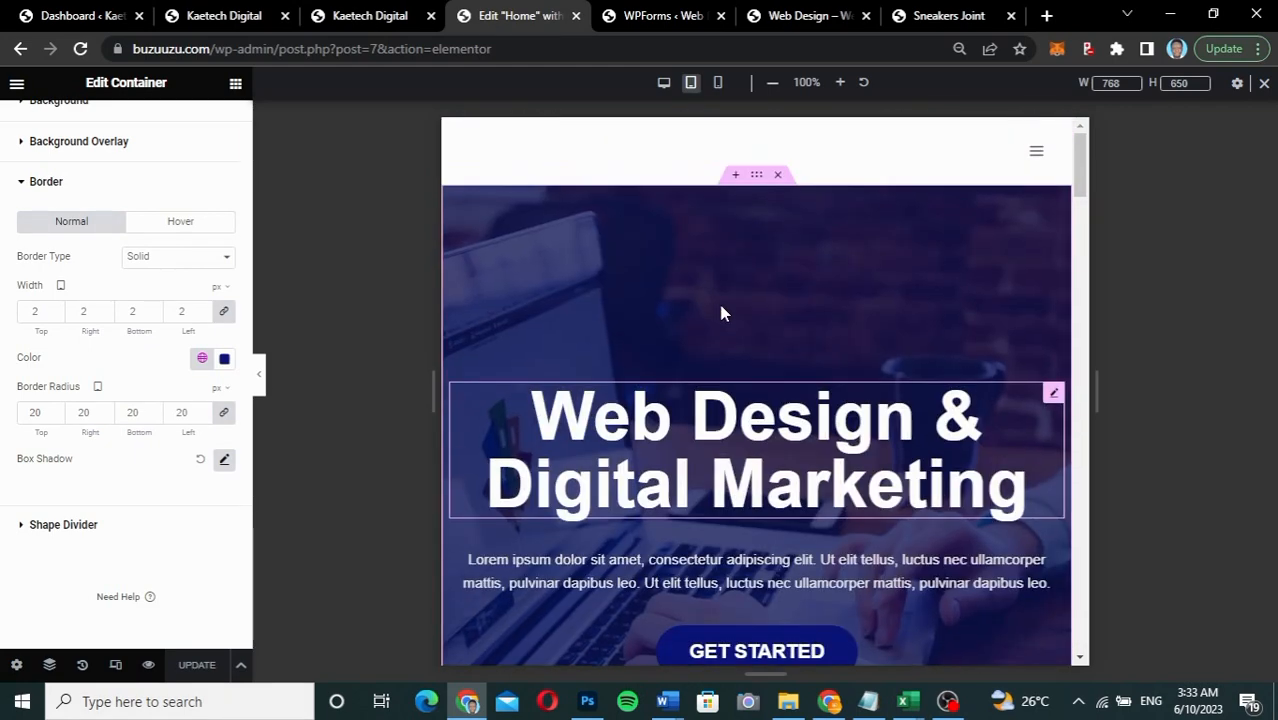
{"action": "scroll", "coordinate": [724, 313], "scroll_direction": "down", "scroll_amount": 4}
{"action": "scroll", "coordinate": [724, 313], "scroll_direction": "up", "scroll_amount": 4}
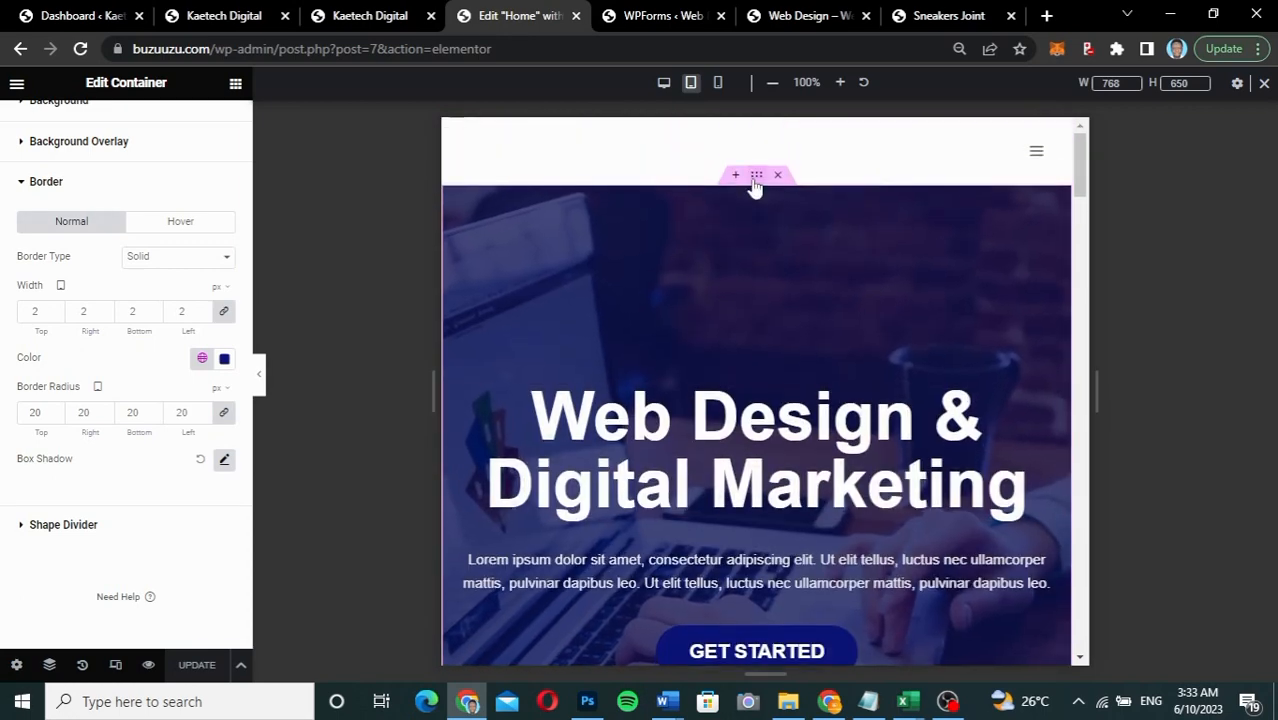
Step: Set the hero container's minimum height to 600 px for tablet
{"action": "left_click", "coordinate": [750, 183]}
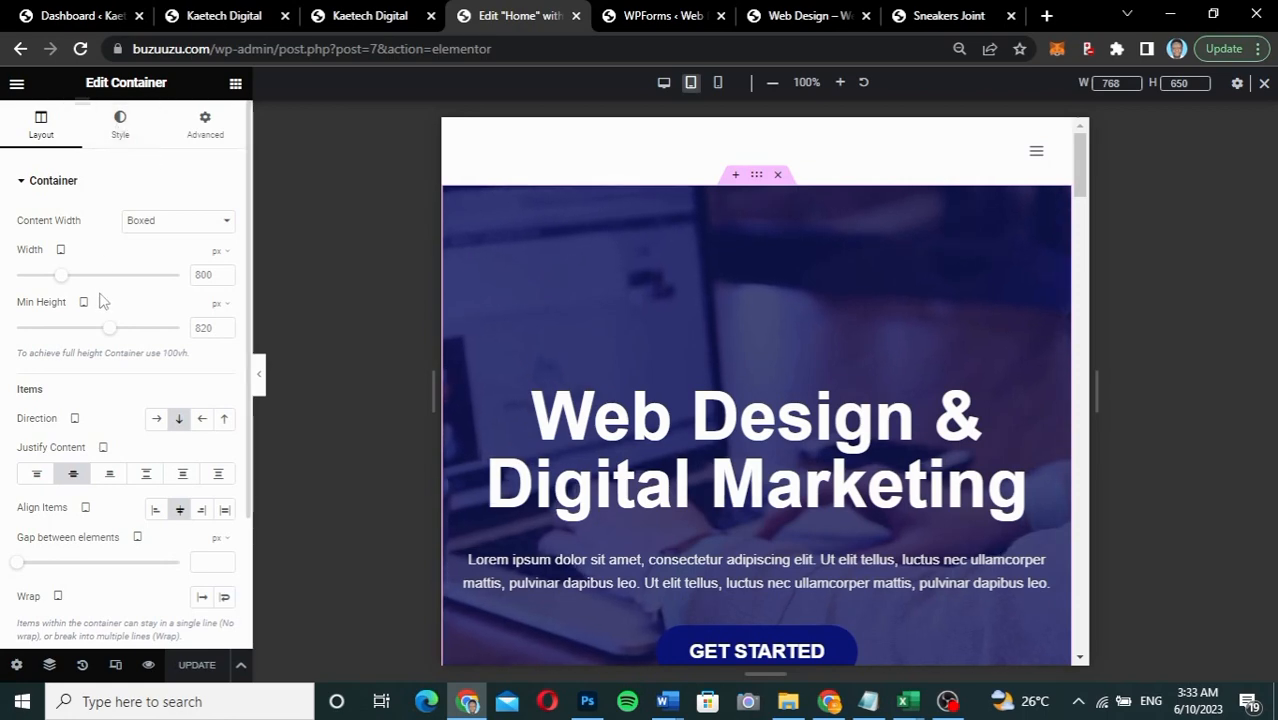
{"action": "left_click_drag", "start_coordinate": [110, 334], "coordinate": [88, 336]}
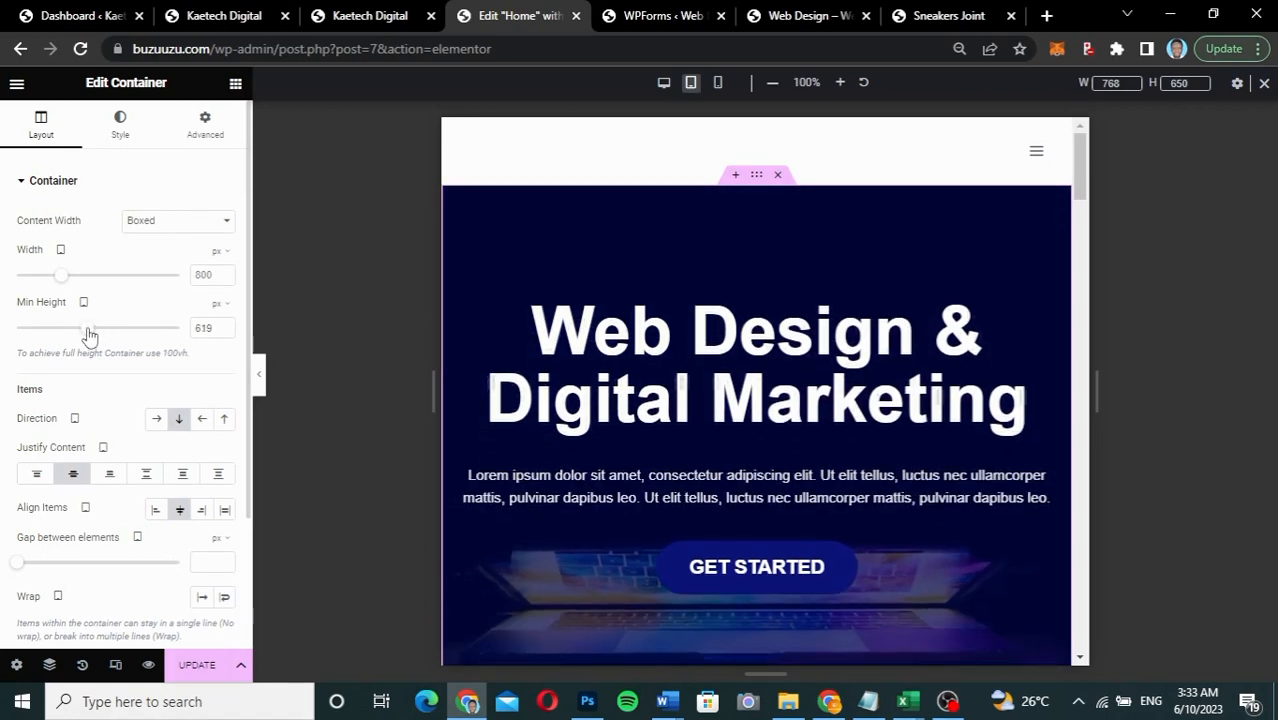
{"action": "double_click", "coordinate": [210, 328]}
{"action": "type", "text": "600"}
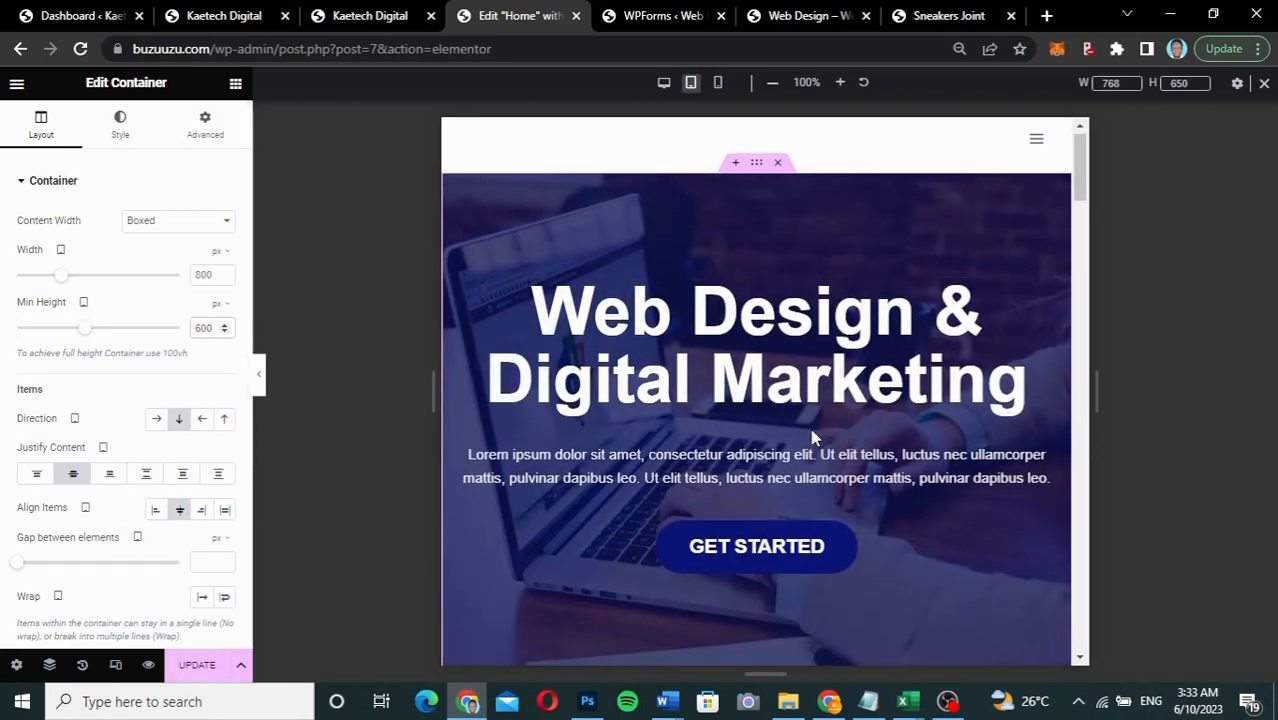
Step: Examine the tablet layout of the About Us and Services sections for content that needs adjusting
{"action": "scroll", "coordinate": [812, 437], "scroll_direction": "down", "scroll_amount": 2}
{"action": "scroll", "coordinate": [812, 437], "scroll_direction": "down", "scroll_amount": 2}
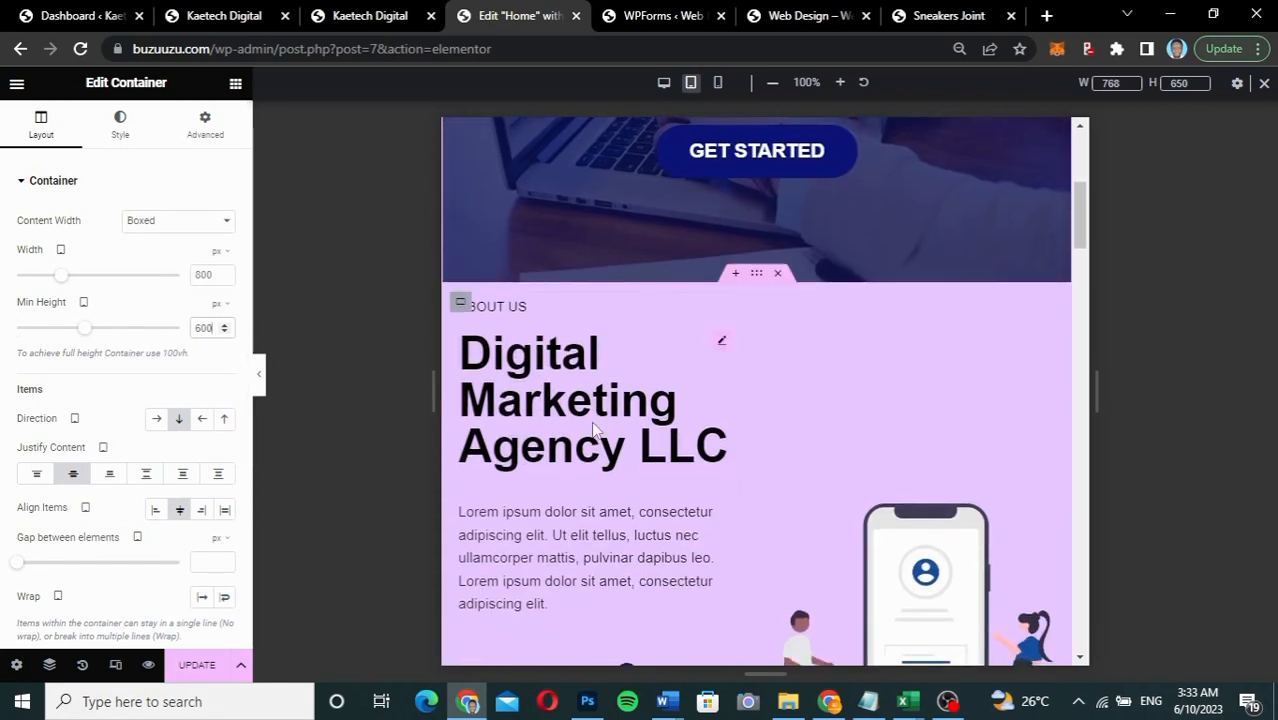
{"action": "scroll", "coordinate": [727, 449], "scroll_direction": "down", "scroll_amount": 3}
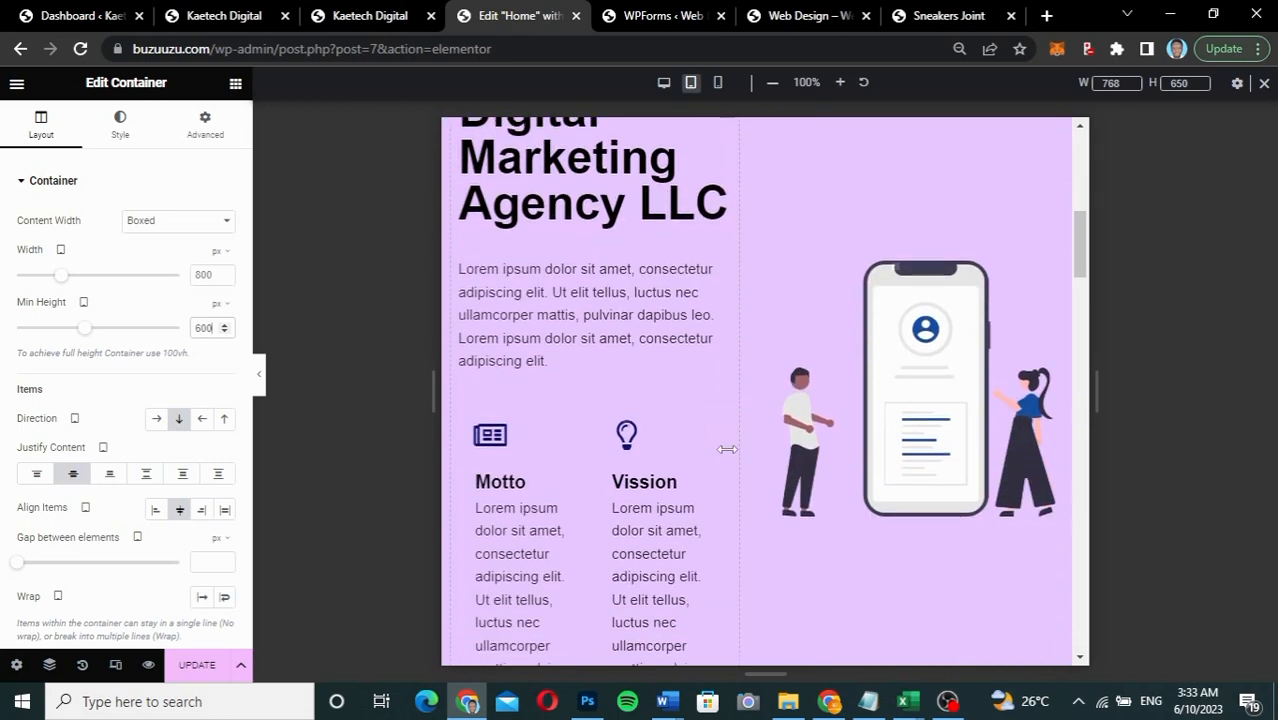
{"action": "scroll", "coordinate": [727, 449], "scroll_direction": "down", "scroll_amount": 1}
{"action": "scroll", "coordinate": [727, 449], "scroll_direction": "up", "scroll_amount": 3}
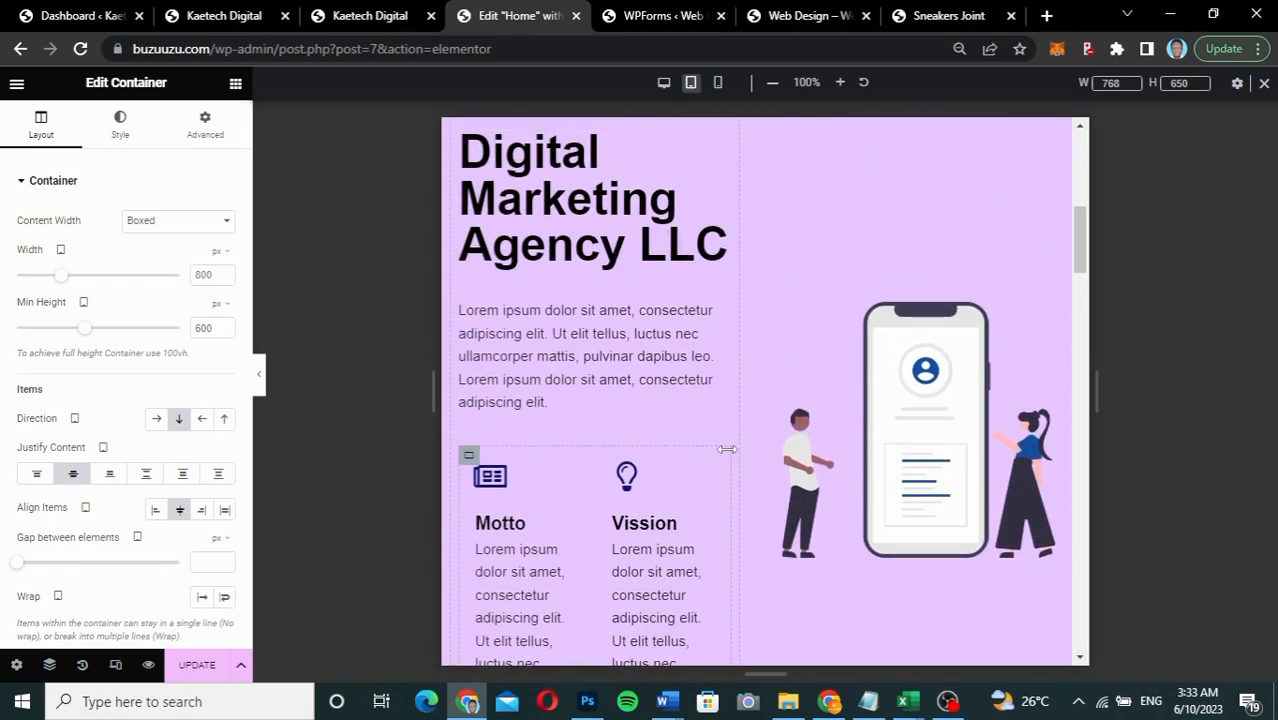
{"action": "scroll", "coordinate": [727, 449], "scroll_direction": "down", "scroll_amount": 3}
{"action": "scroll", "coordinate": [727, 458], "scroll_direction": "down", "scroll_amount": 3}
{"action": "right_click", "coordinate": [727, 458]}
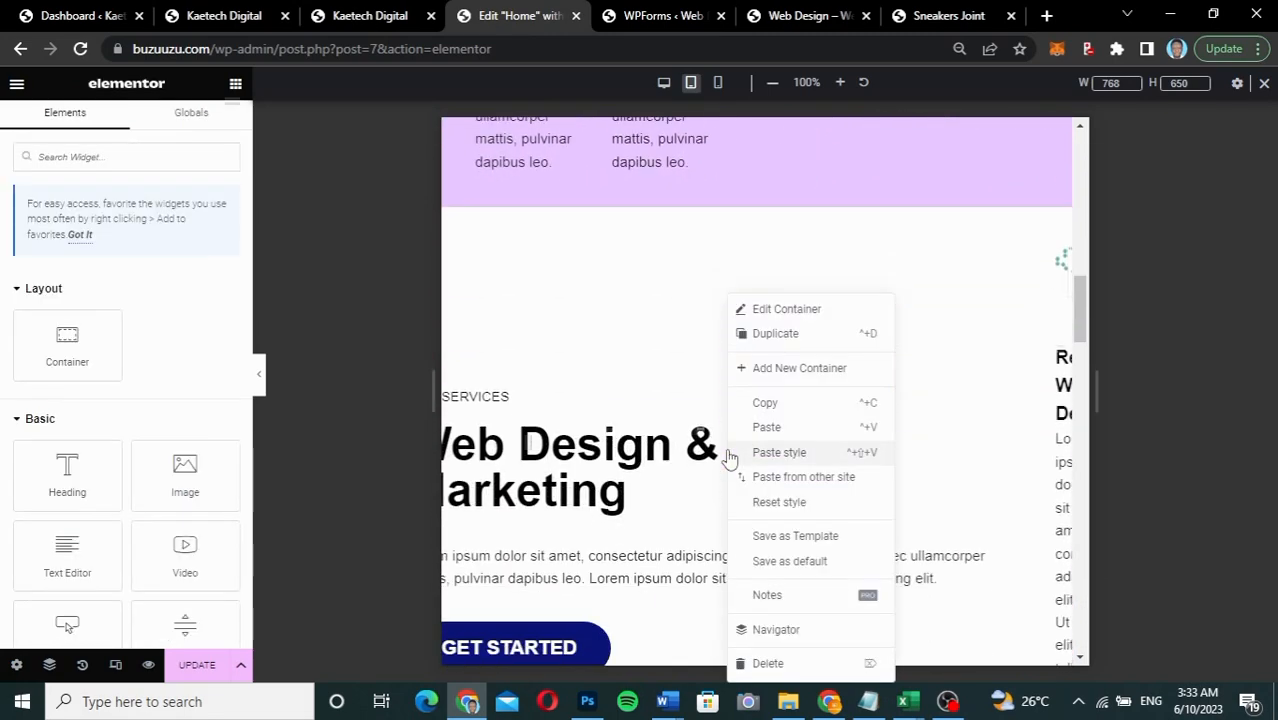
{"action": "left_click", "coordinate": [650, 369]}
{"action": "scroll", "coordinate": [759, 422], "scroll_direction": "down", "scroll_amount": 1}
{"action": "scroll", "coordinate": [759, 422], "scroll_direction": "down", "scroll_amount": 2}
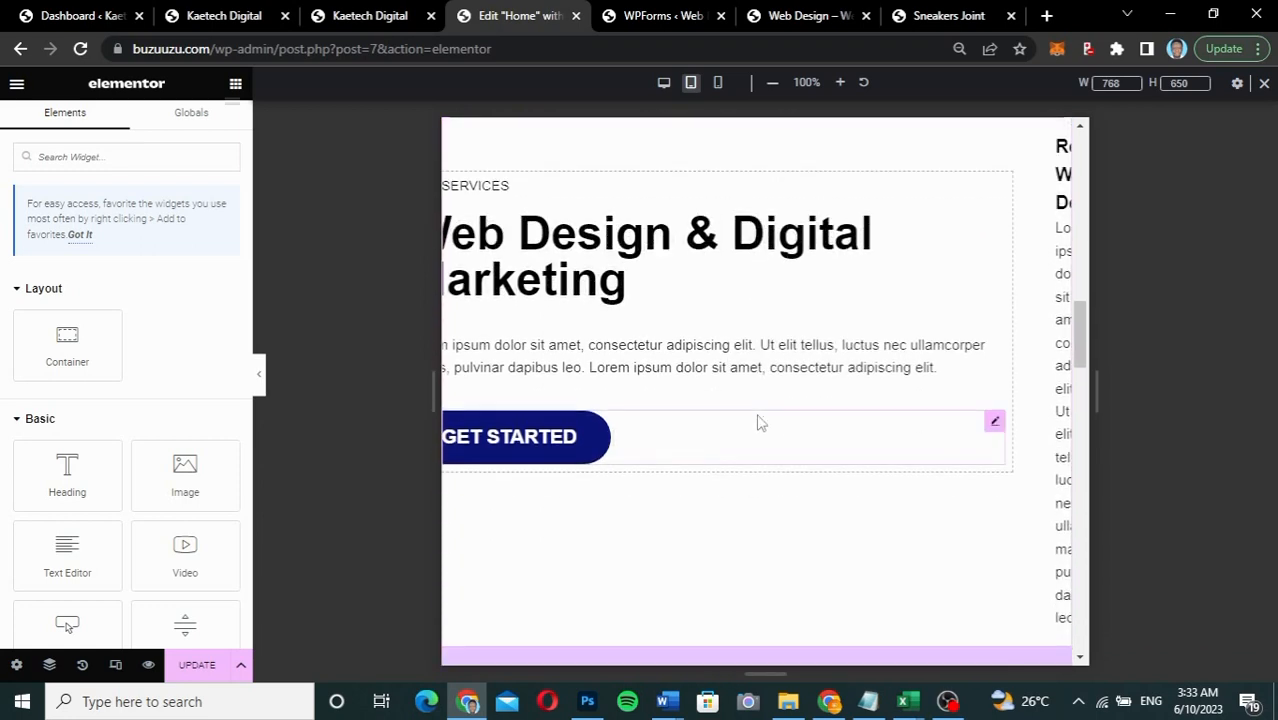
Step: Set the Our Services container's direction to vertical column for the tablet layout
{"action": "scroll", "coordinate": [759, 422], "scroll_direction": "up", "scroll_amount": 2}
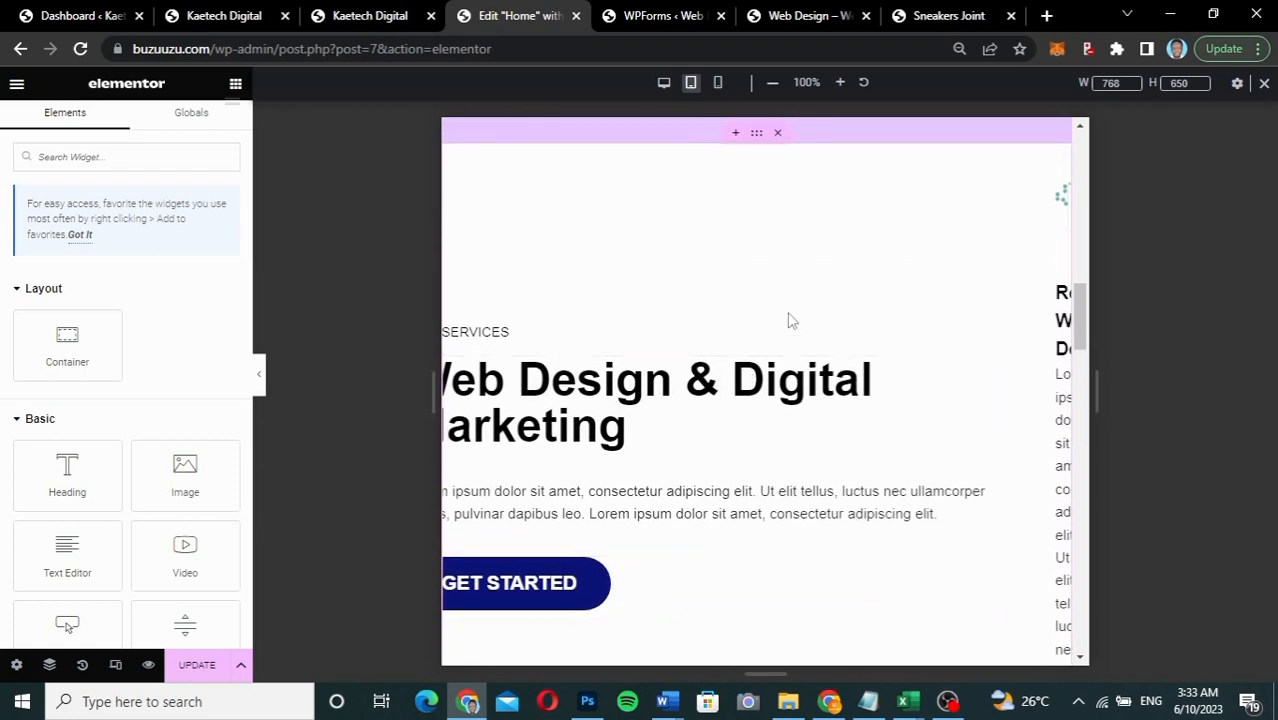
{"action": "left_click", "coordinate": [757, 136]}
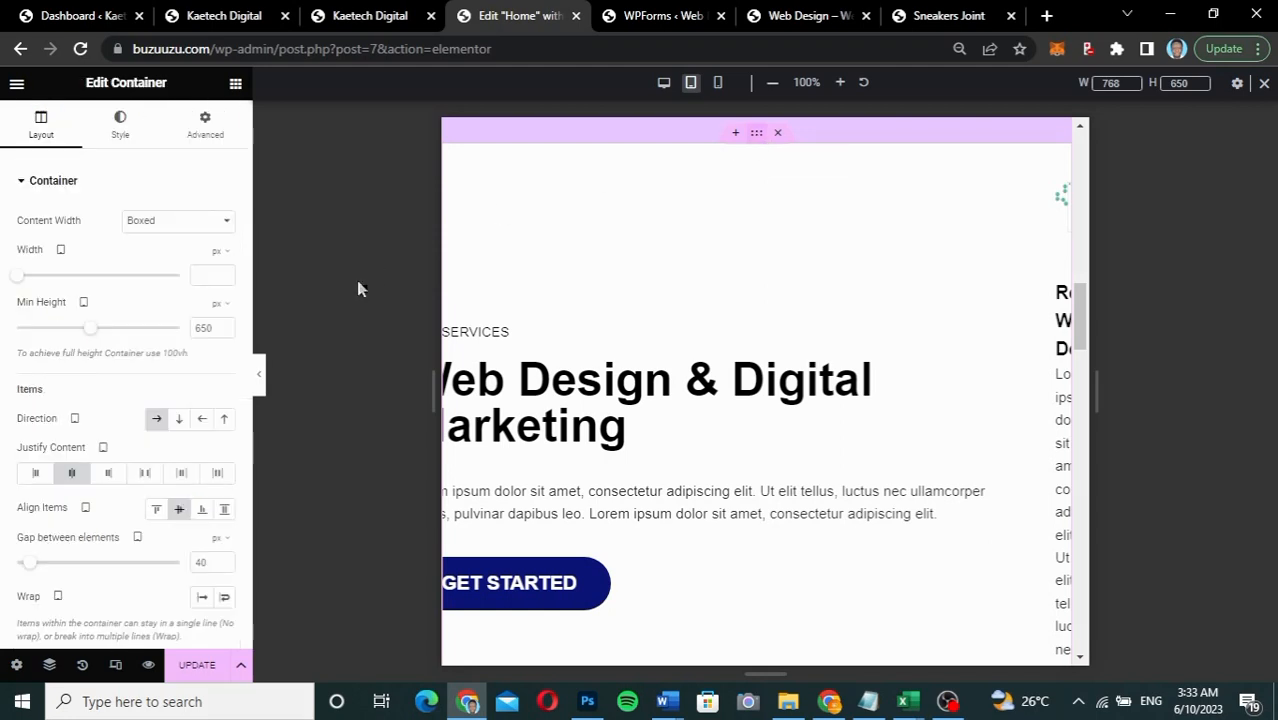
{"action": "left_click", "coordinate": [158, 421]}
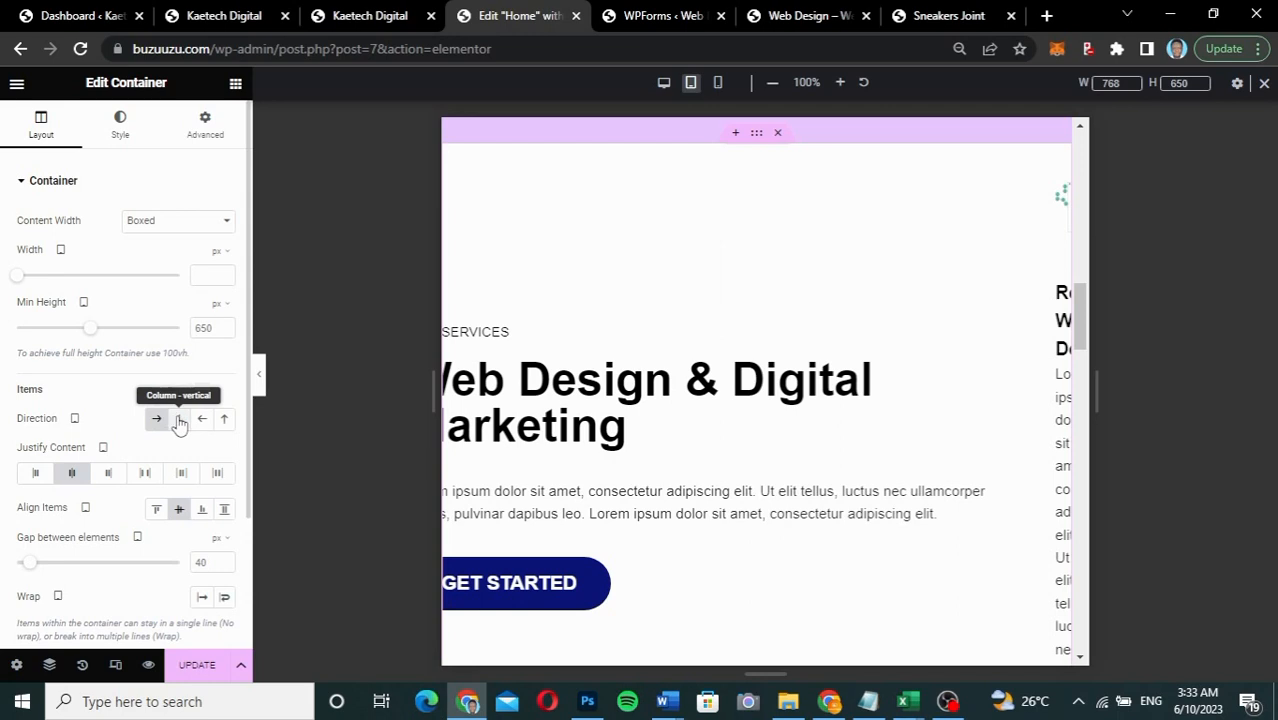
{"action": "left_click", "coordinate": [179, 421]}
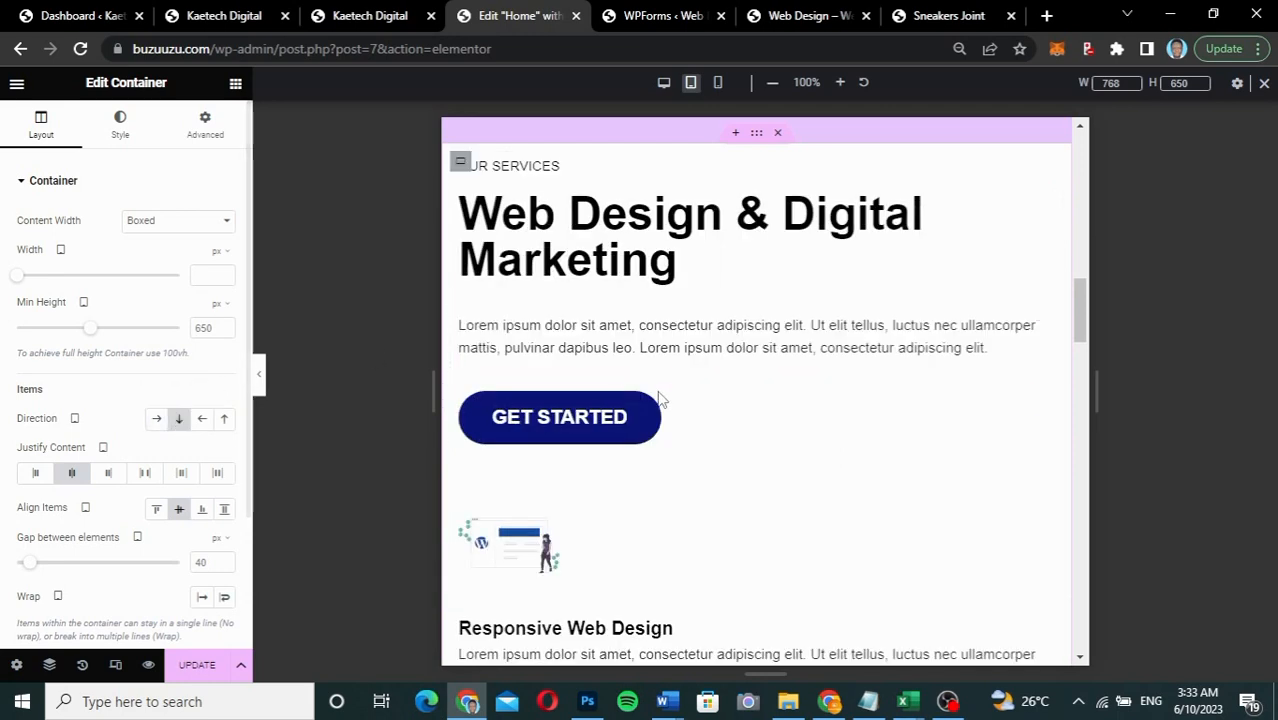
{"action": "scroll", "coordinate": [660, 392], "scroll_direction": "down", "scroll_amount": 3}
{"action": "scroll", "coordinate": [660, 395], "scroll_direction": "up", "scroll_amount": 1}
{"action": "scroll", "coordinate": [658, 396], "scroll_direction": "up", "scroll_amount": 2}
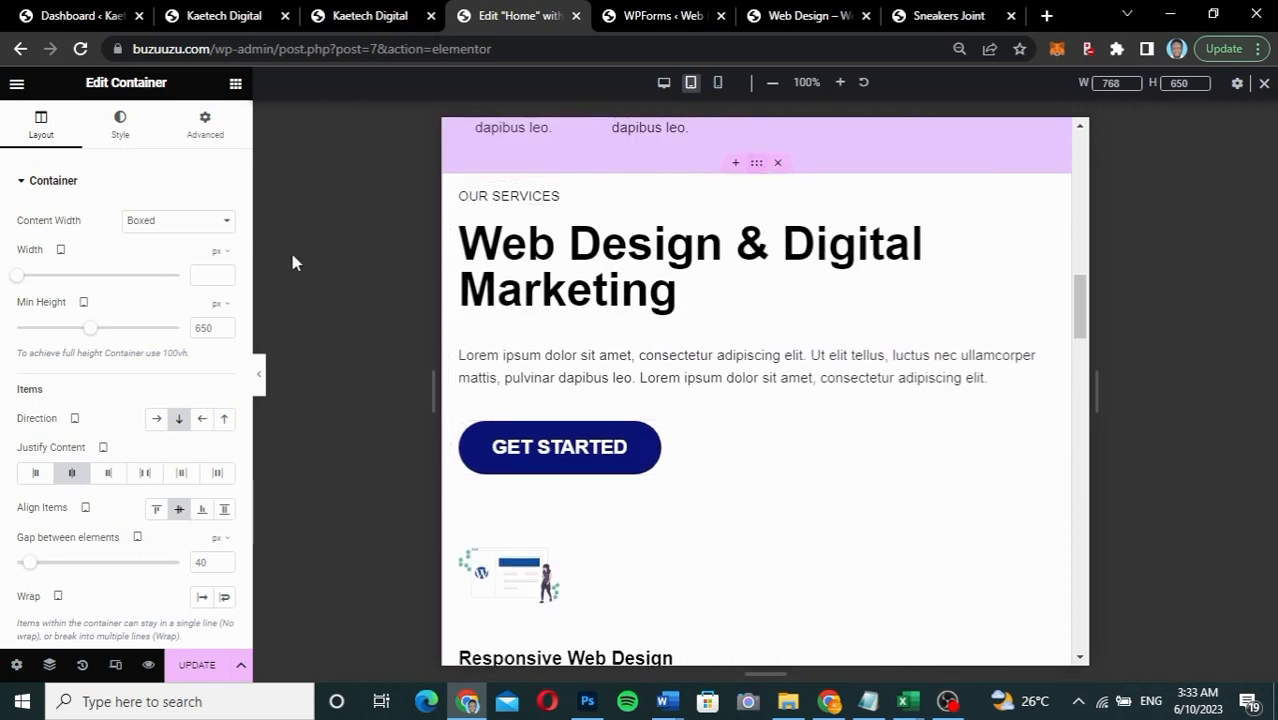
Step: Set the Our Services container's minimum height to 1059 px for tablet
{"action": "left_click_drag", "start_coordinate": [91, 329], "coordinate": [138, 335]}
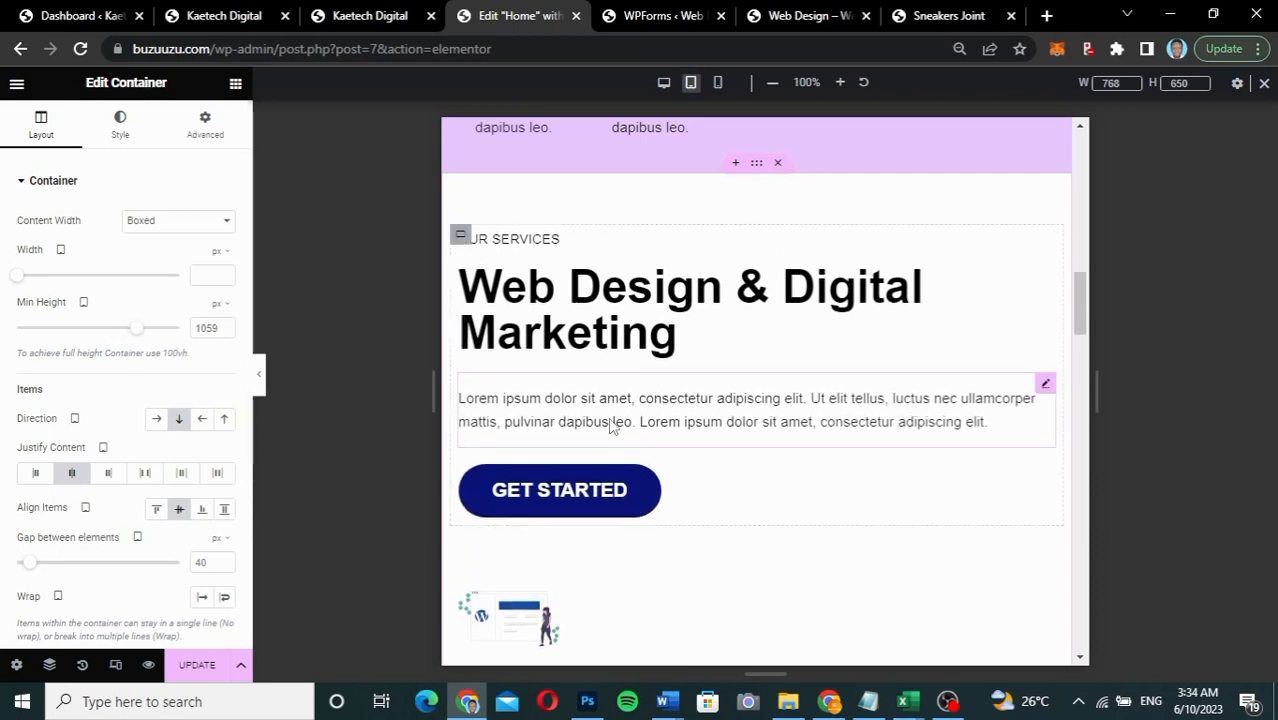
{"action": "scroll", "coordinate": [612, 425], "scroll_direction": "down", "scroll_amount": 4}
{"action": "scroll", "coordinate": [609, 420], "scroll_direction": "down", "scroll_amount": 2}
{"action": "scroll", "coordinate": [609, 420], "scroll_direction": "up", "scroll_amount": 3}
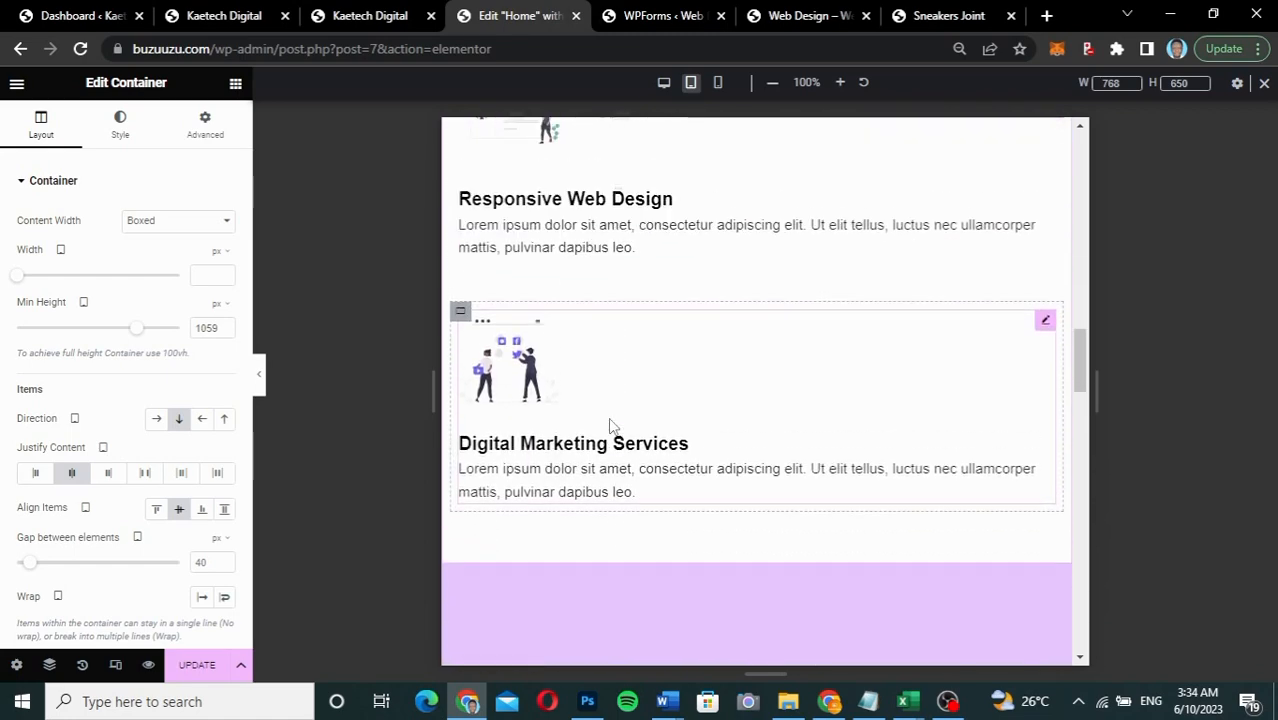
{"action": "scroll", "coordinate": [608, 417], "scroll_direction": "up", "scroll_amount": 1}
Step: Check the Our Portfolio section at tablet width and set the Testimonials container's direction to vertical column
{"action": "scroll", "coordinate": [608, 417], "scroll_direction": "down", "scroll_amount": 6}
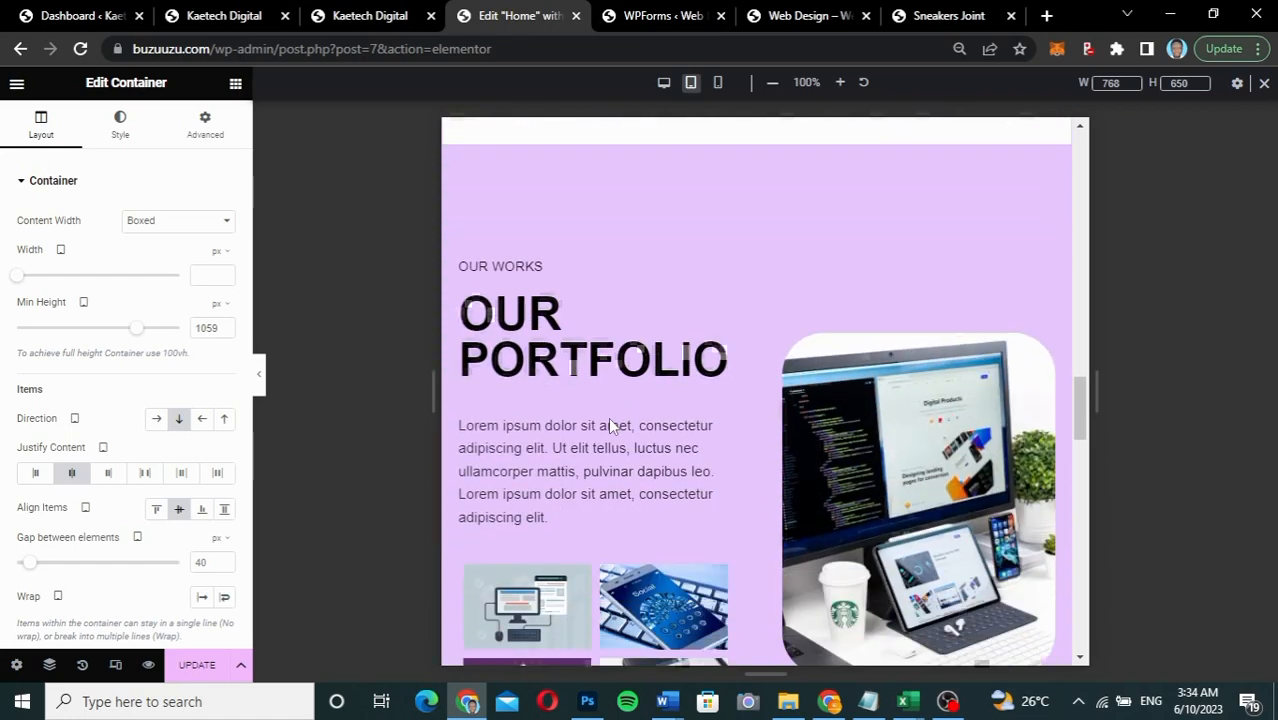
{"action": "scroll", "coordinate": [608, 417], "scroll_direction": "up", "scroll_amount": 2}
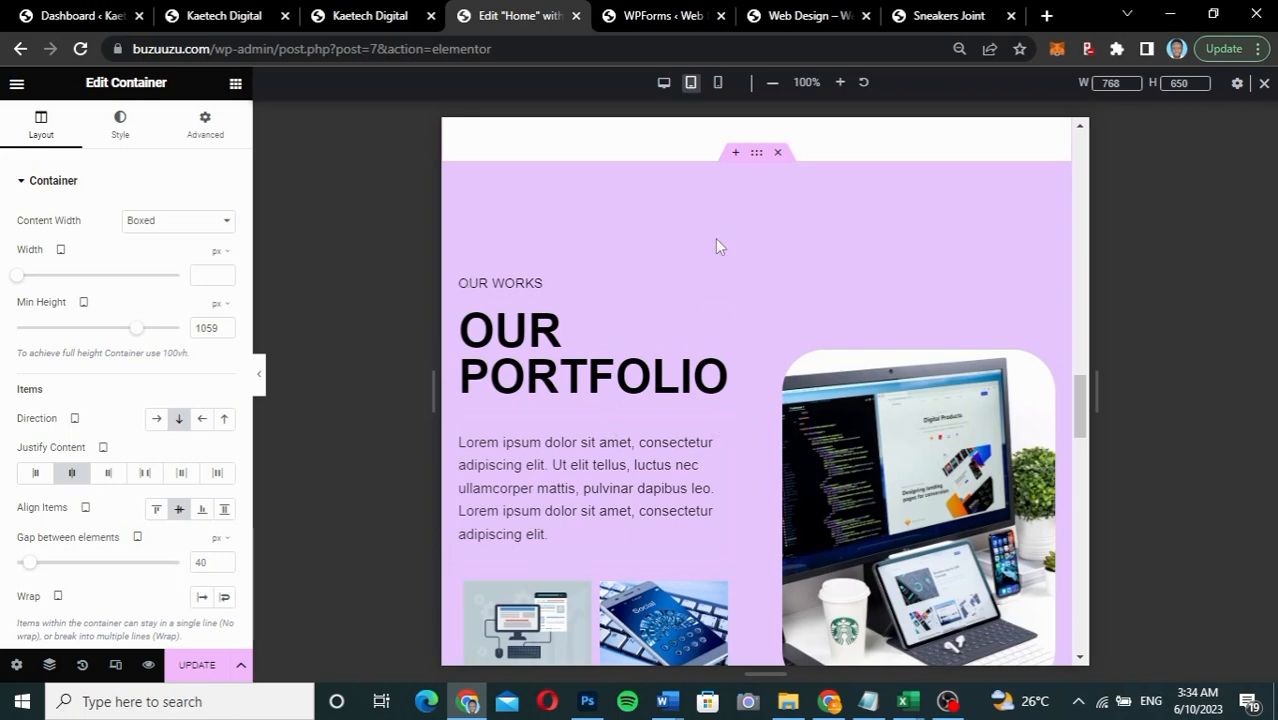
{"action": "scroll", "coordinate": [708, 352], "scroll_direction": "down", "scroll_amount": 3}
{"action": "scroll", "coordinate": [708, 352], "scroll_direction": "up", "scroll_amount": 3}
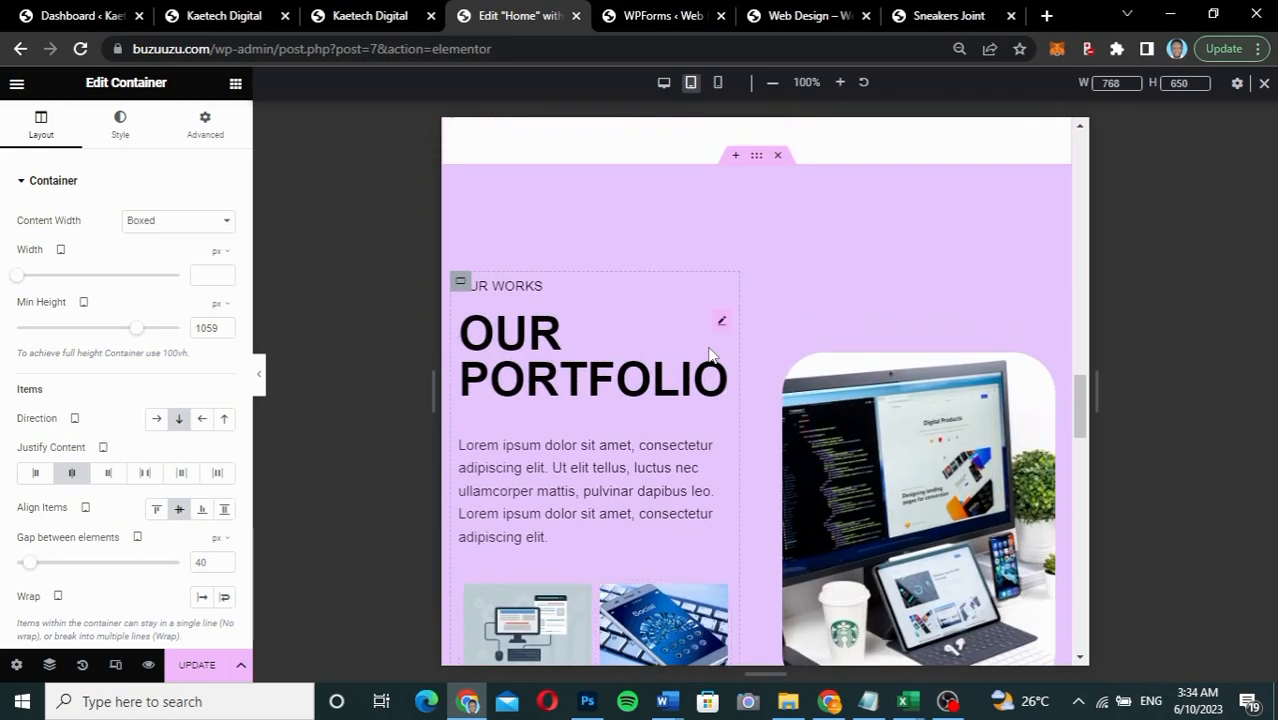
{"action": "scroll", "coordinate": [872, 488], "scroll_direction": "down", "scroll_amount": 5}
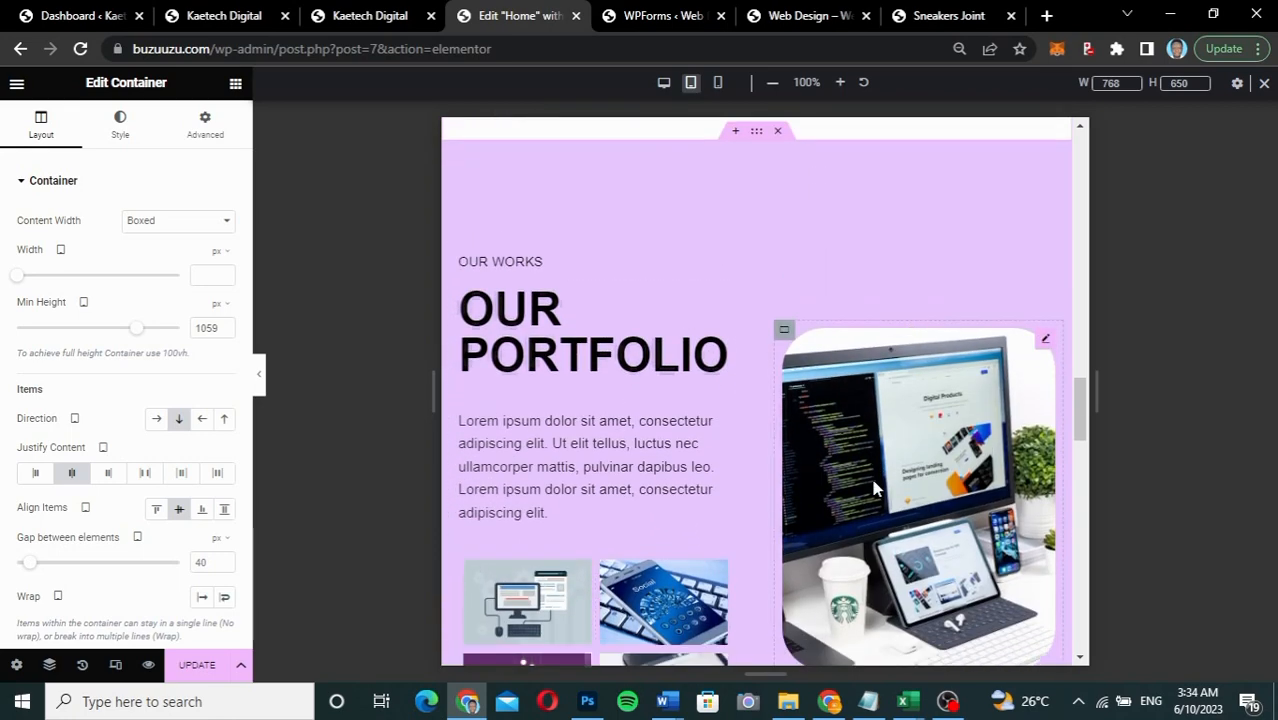
{"action": "scroll", "coordinate": [874, 488], "scroll_direction": "down", "scroll_amount": 2}
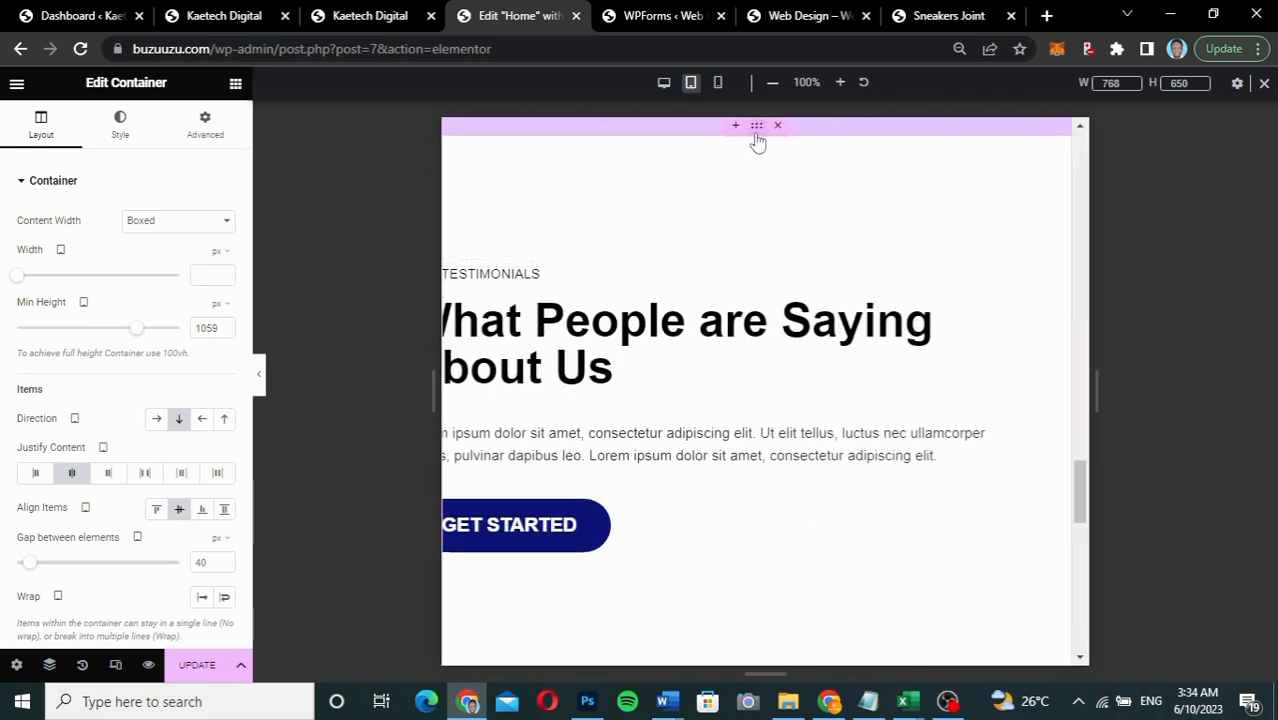
{"action": "left_click", "coordinate": [756, 127]}
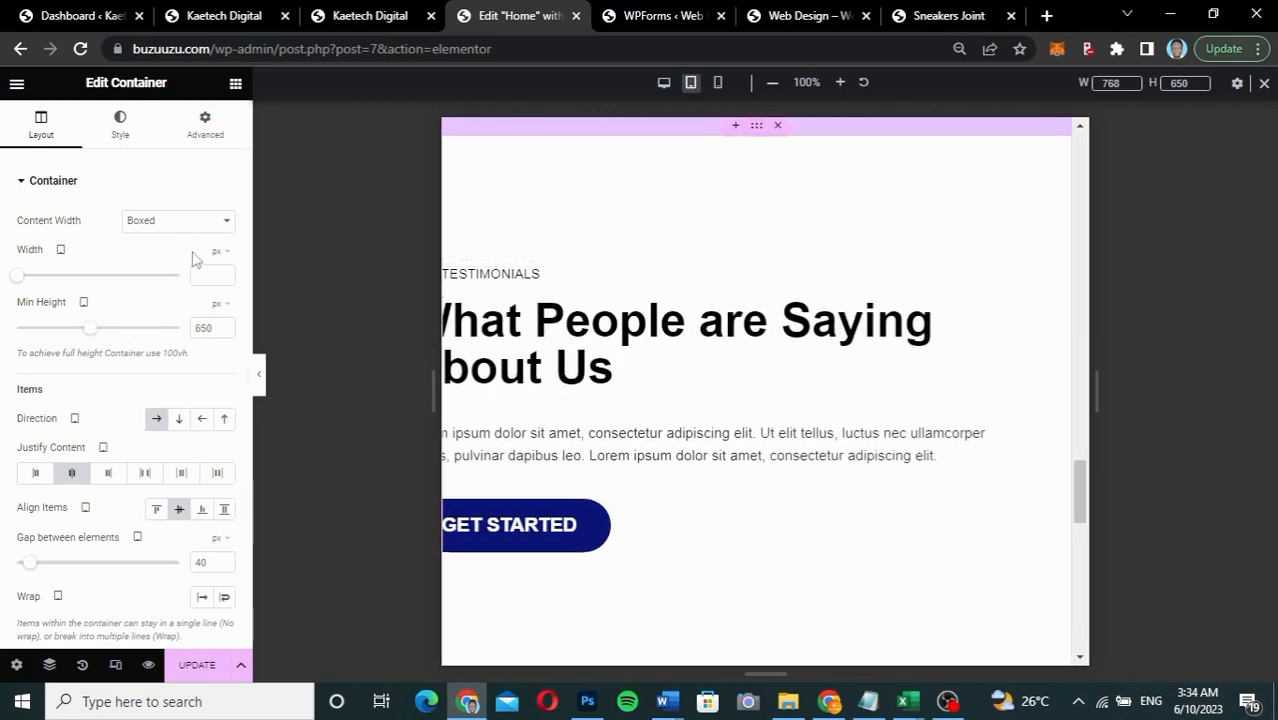
{"action": "left_click", "coordinate": [179, 418]}
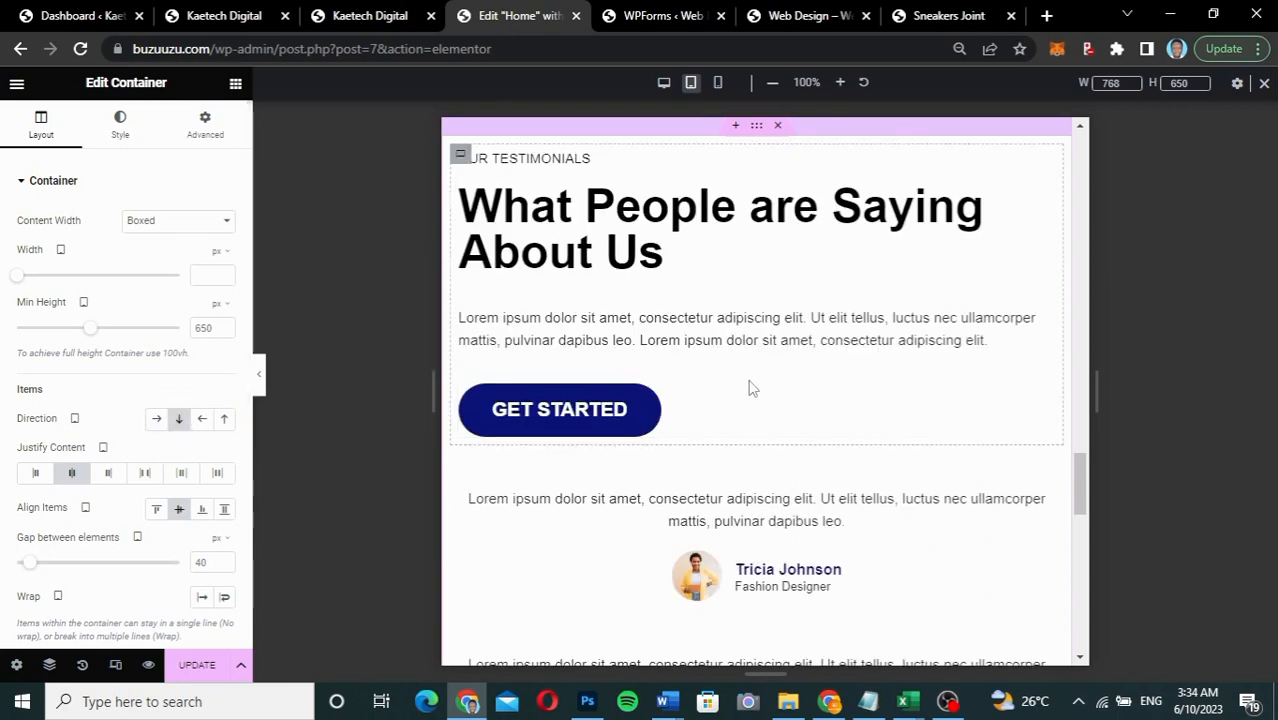
{"action": "scroll", "coordinate": [752, 388], "scroll_direction": "down", "scroll_amount": 3}
{"action": "scroll", "coordinate": [752, 388], "scroll_direction": "up", "scroll_amount": 3}
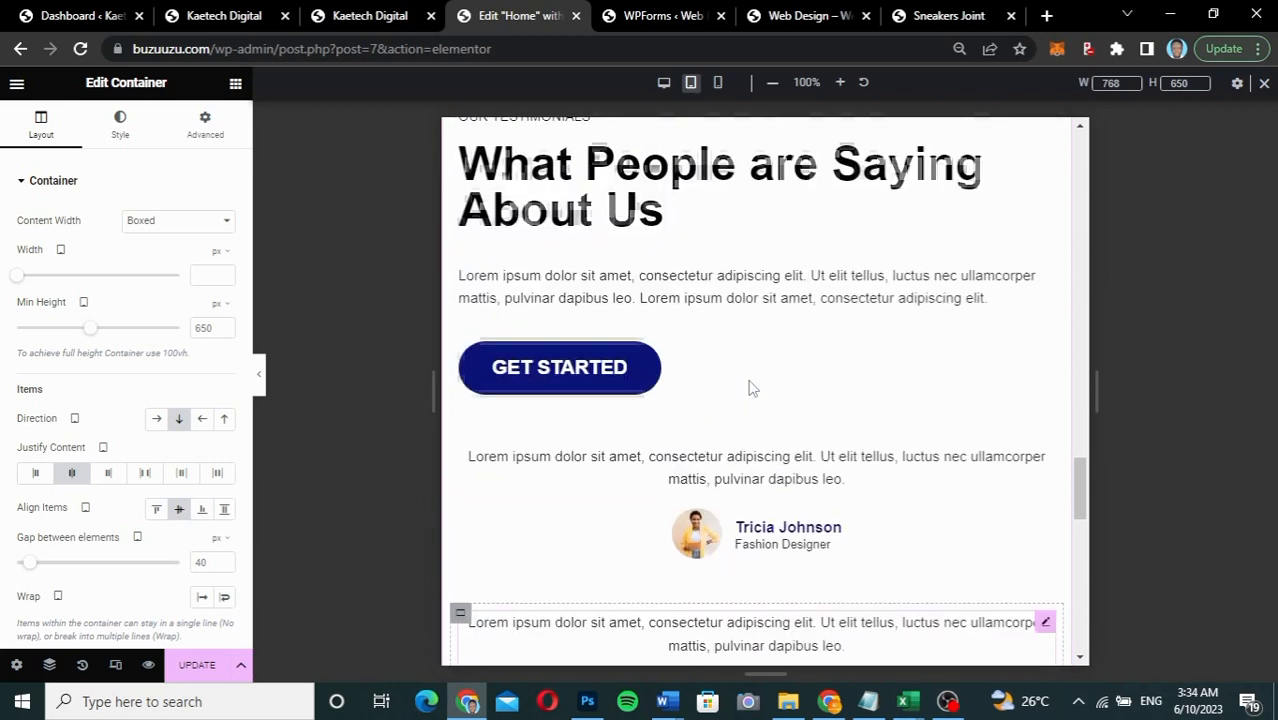
Step: Set the Testimonials container's minimum height to 925 px for tablet and check the contact section below it
{"action": "scroll", "coordinate": [752, 388], "scroll_direction": "up", "scroll_amount": 1}
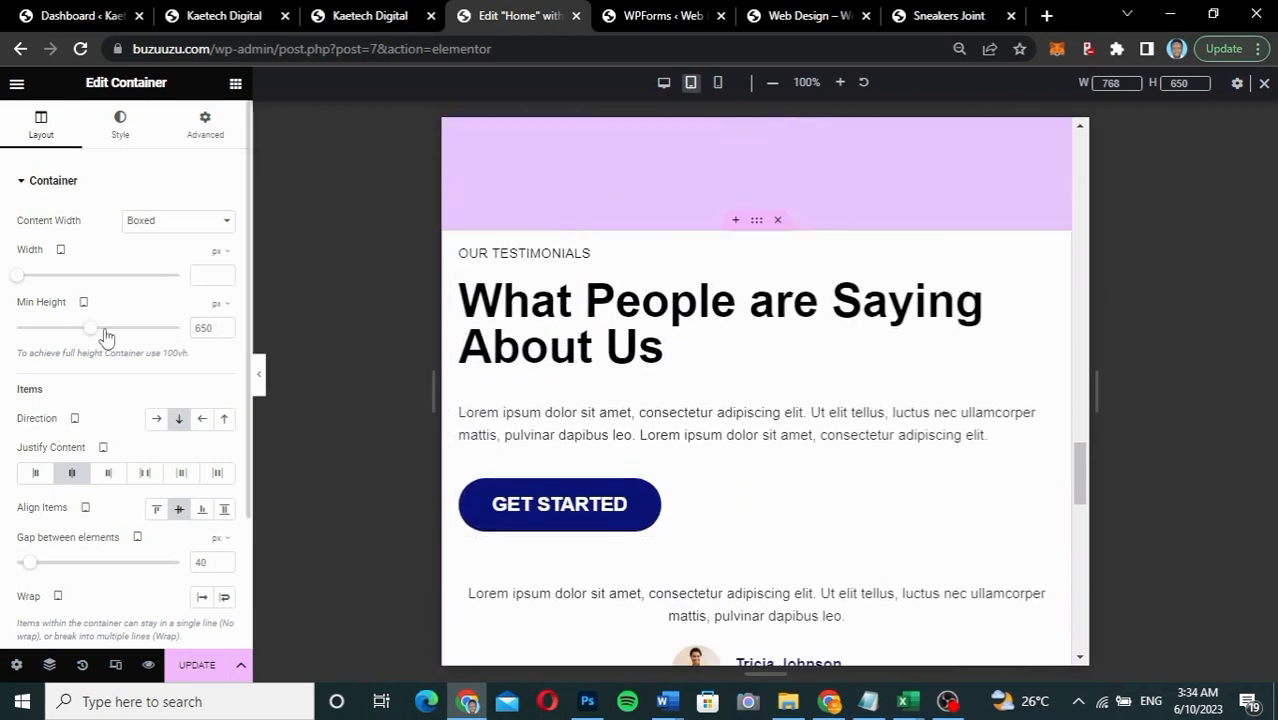
{"action": "left_click_drag", "start_coordinate": [107, 337], "coordinate": [121, 338]}
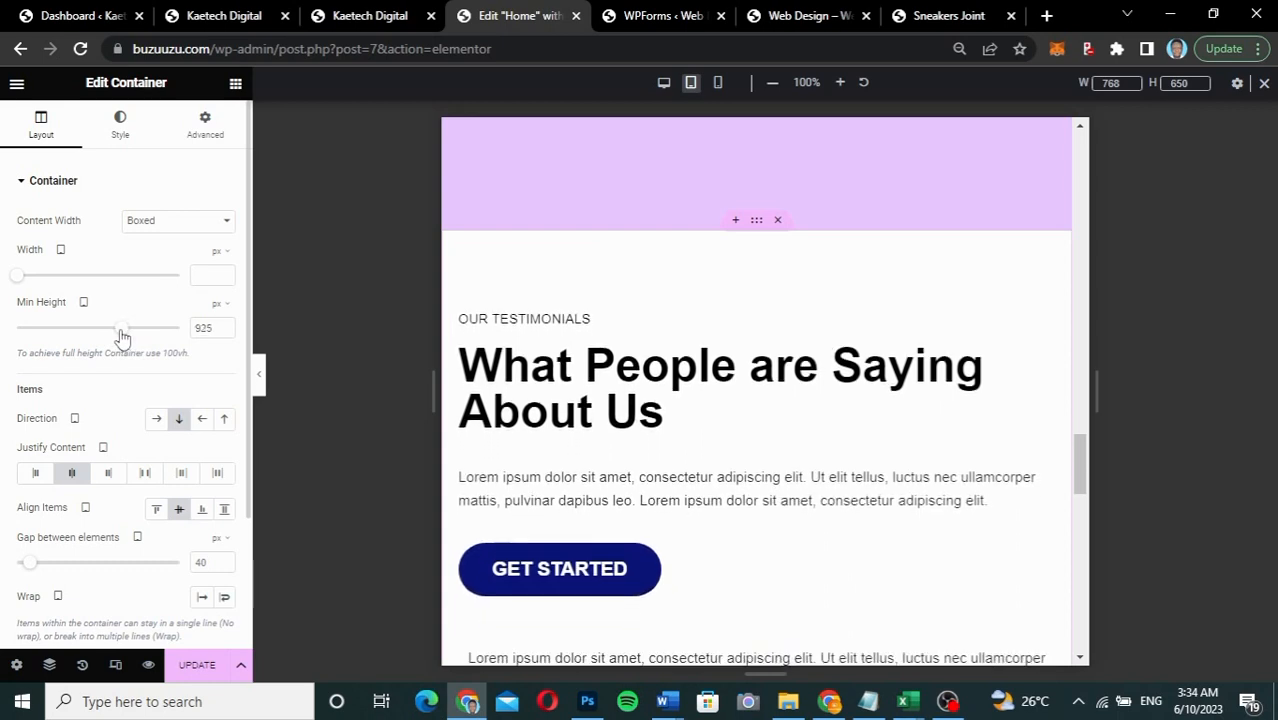
{"action": "scroll", "coordinate": [572, 373], "scroll_direction": "down", "scroll_amount": 5}
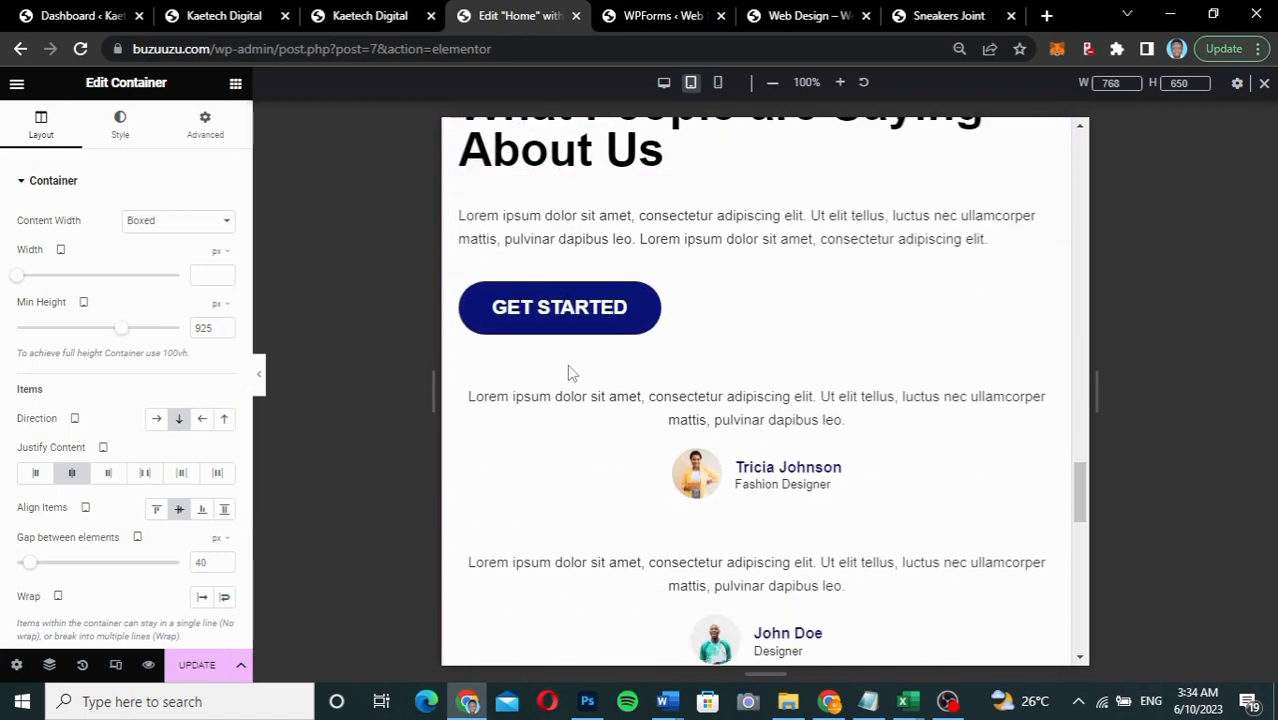
{"action": "scroll", "coordinate": [572, 373], "scroll_direction": "down", "scroll_amount": 5}
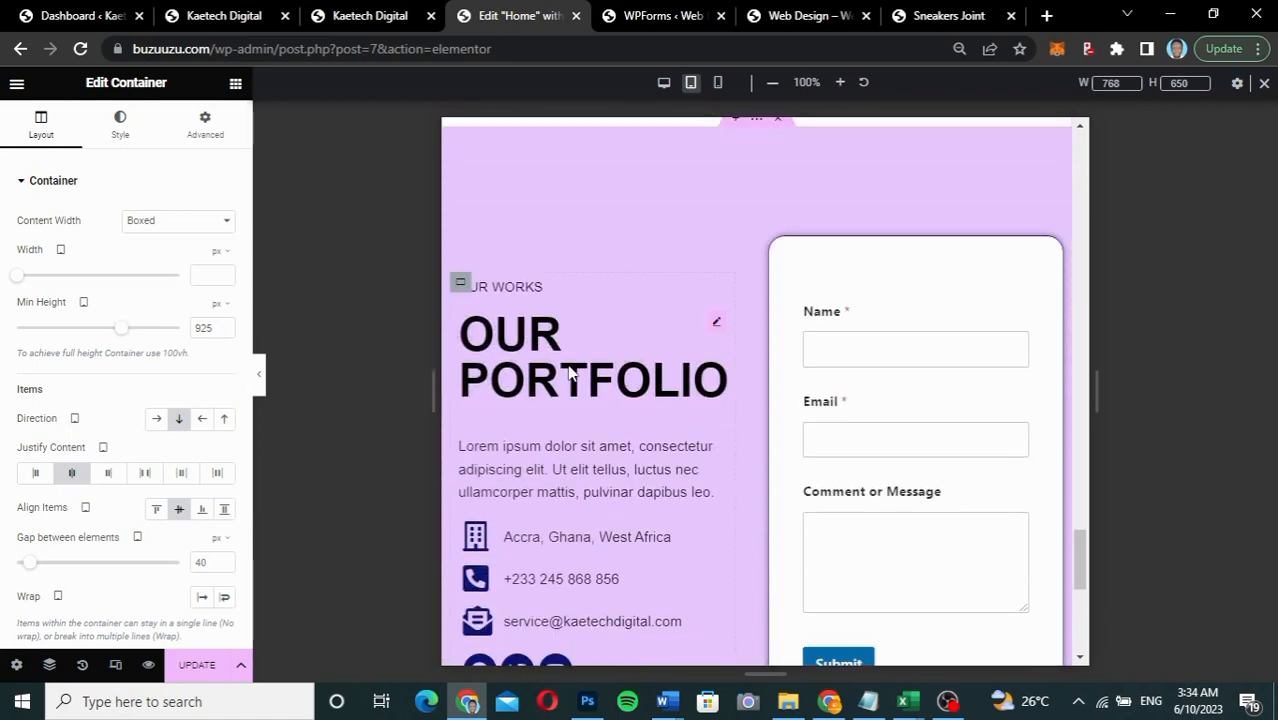
{"action": "scroll", "coordinate": [572, 373], "scroll_direction": "down", "scroll_amount": 3}
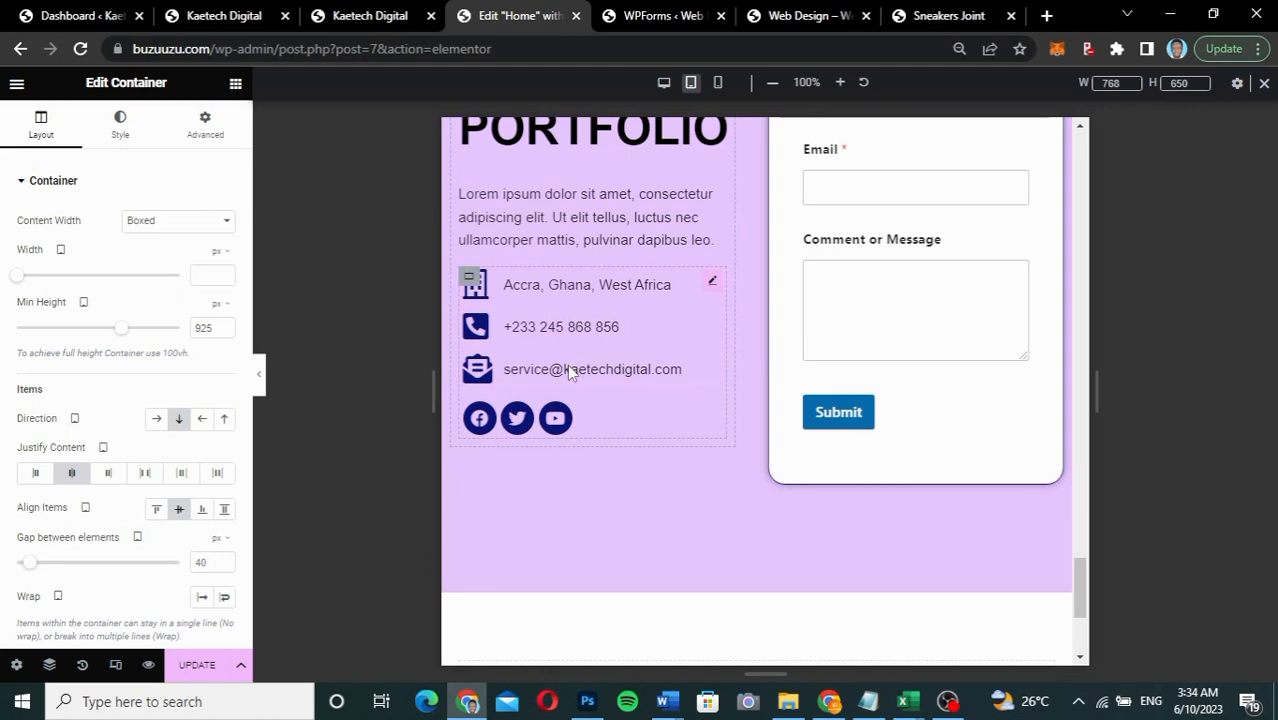
{"action": "scroll", "coordinate": [569, 372], "scroll_direction": "up", "scroll_amount": 5}
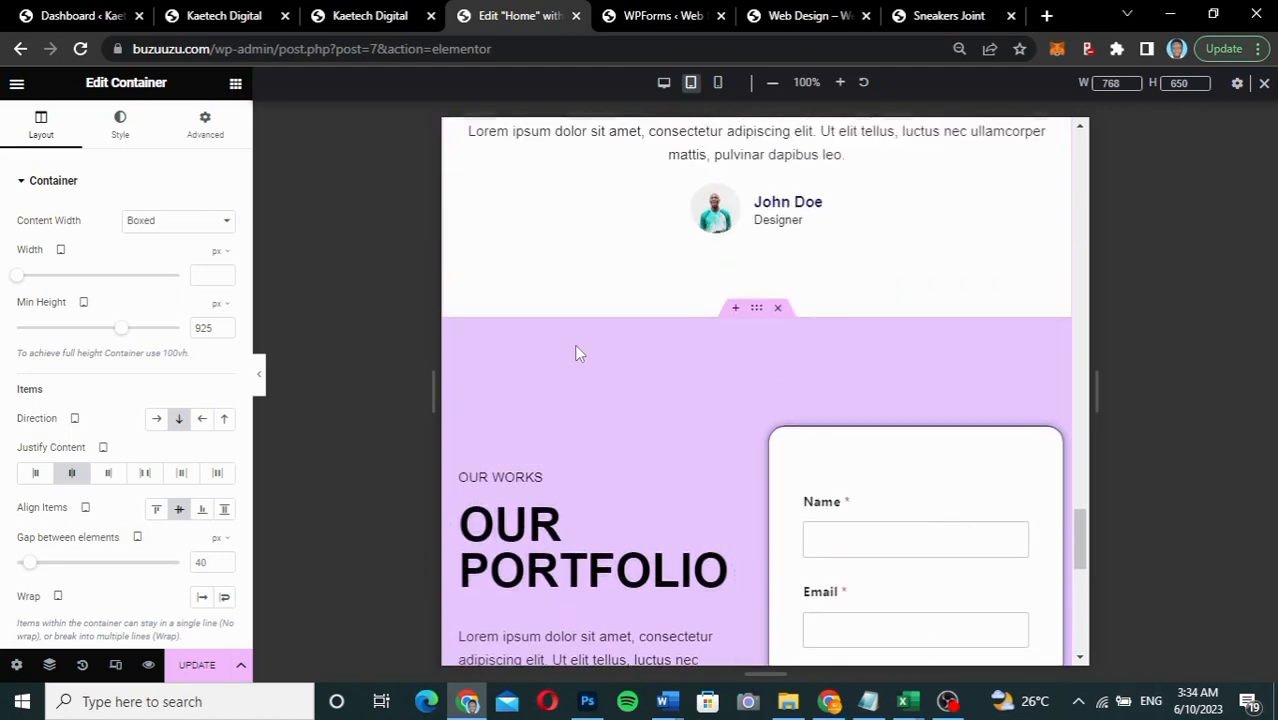
Step: Switch the canvas to the Mobile Portrait view and return to the hero section
{"action": "left_click", "coordinate": [718, 83]}
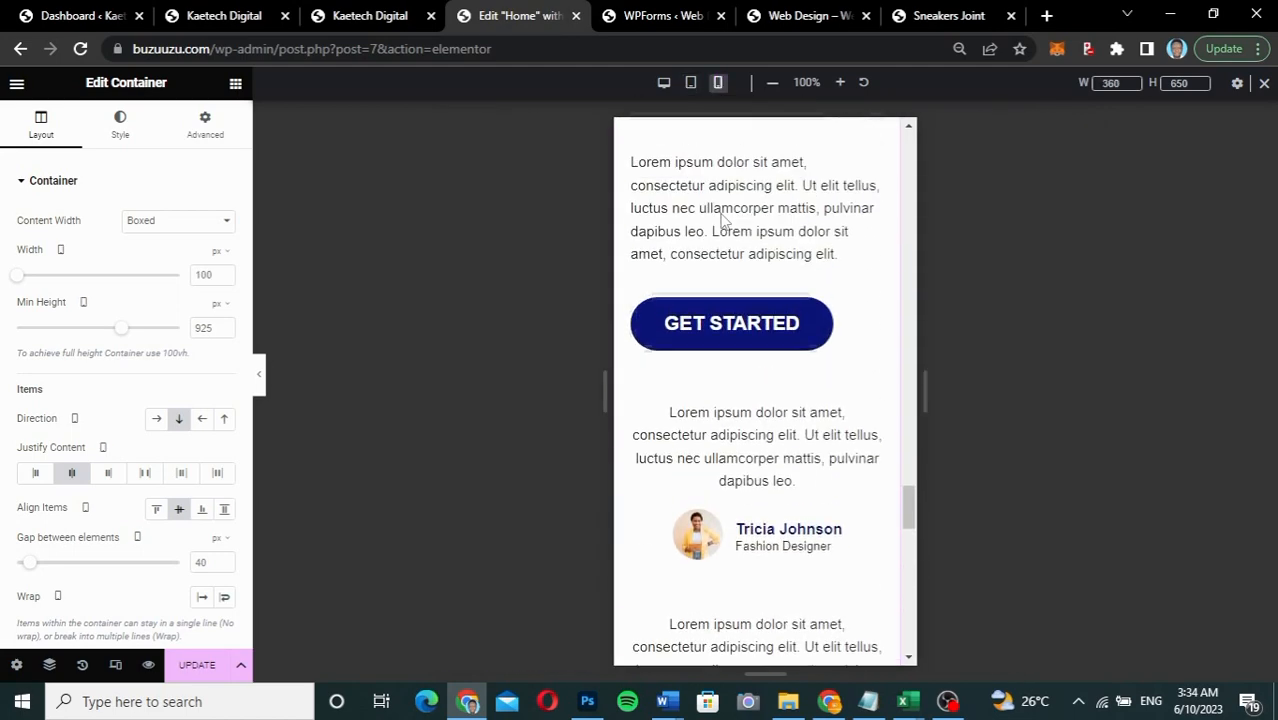
{"action": "scroll", "coordinate": [728, 300], "scroll_direction": "up", "scroll_amount": 5}
{"action": "scroll", "coordinate": [745, 455], "scroll_direction": "up", "scroll_amount": 10}
{"action": "scroll", "coordinate": [740, 450], "scroll_direction": "up", "scroll_amount": 15}
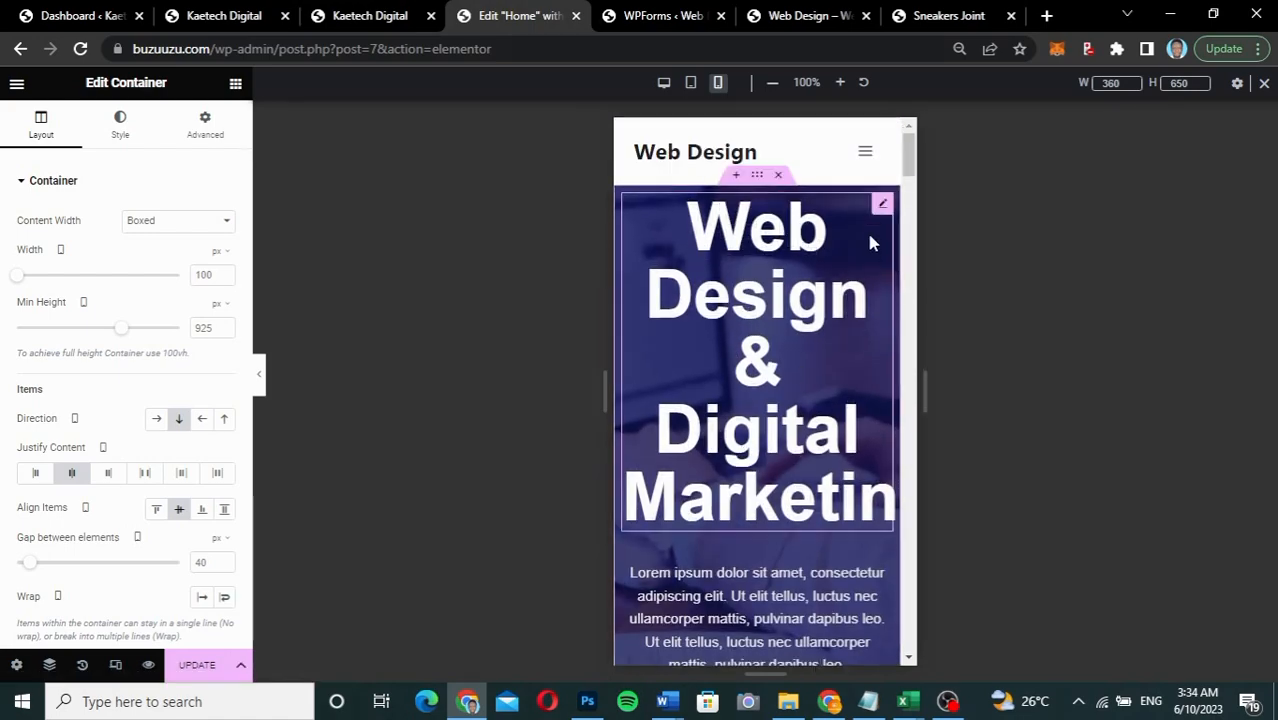
Step: Set the hero heading's font size to 35 px for mobile
{"action": "left_click", "coordinate": [881, 204]}
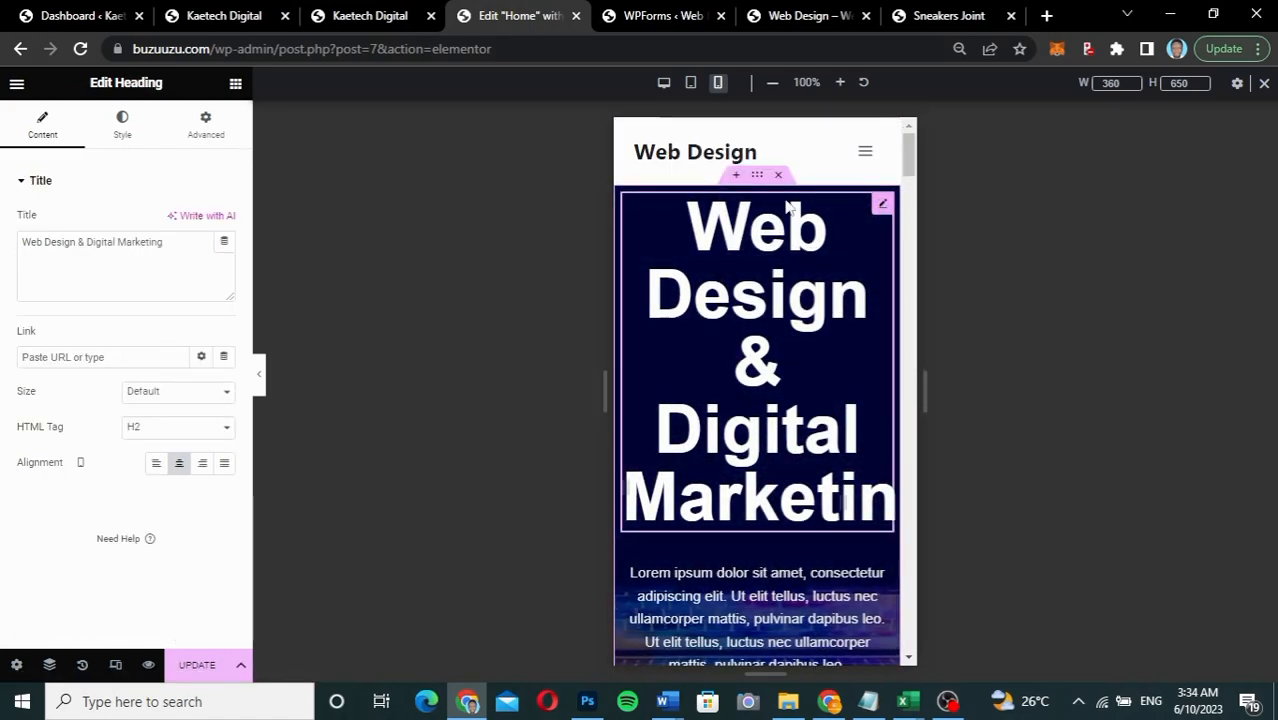
{"action": "left_click", "coordinate": [122, 124]}
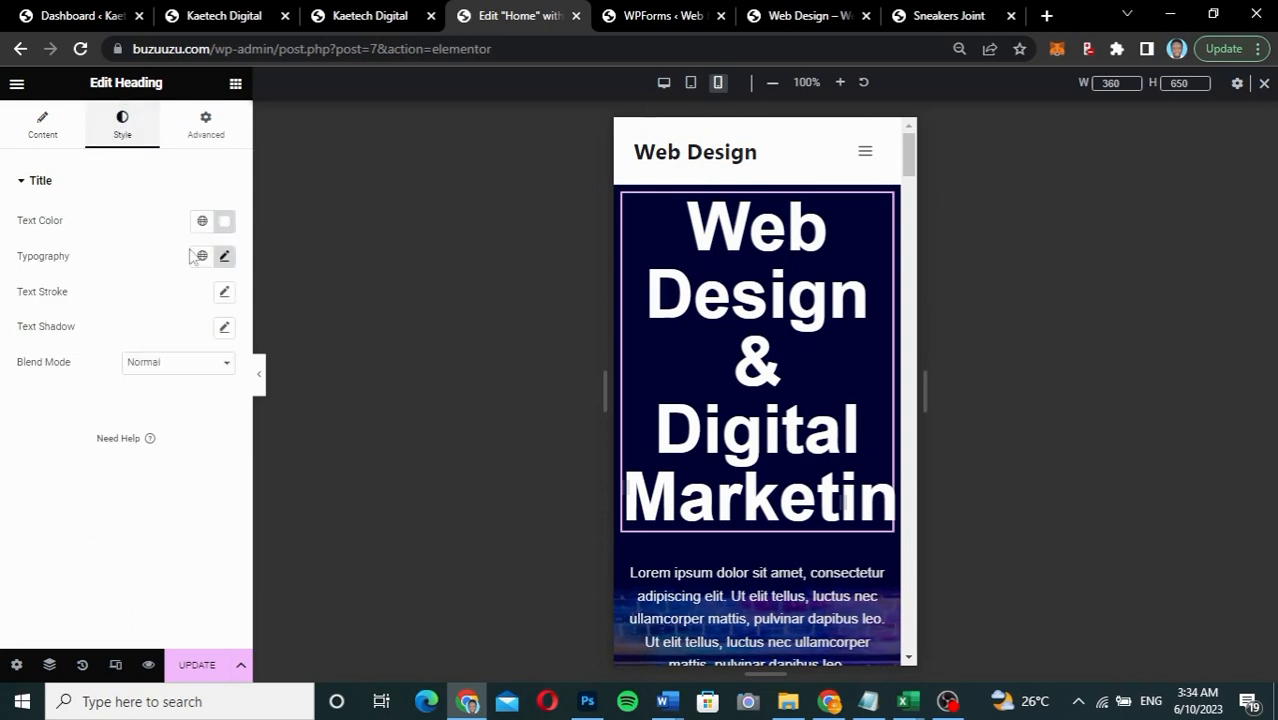
{"action": "left_click", "coordinate": [224, 256]}
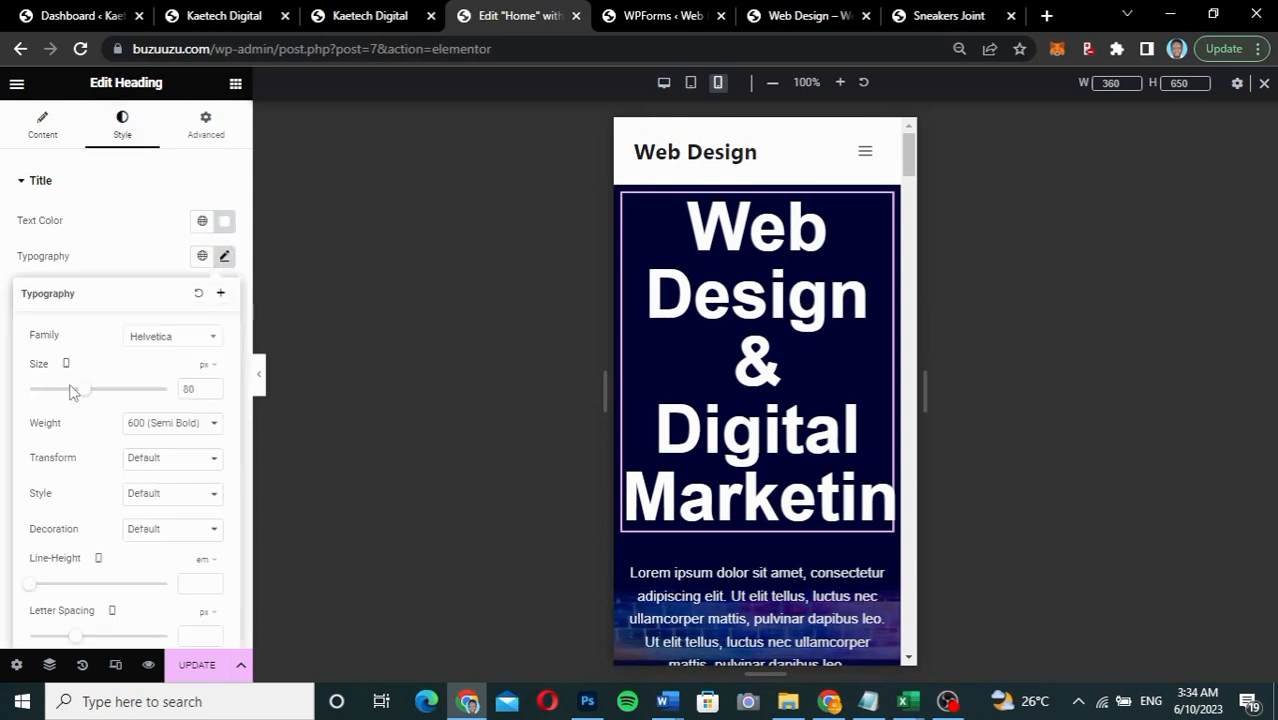
{"action": "left_click_drag", "start_coordinate": [70, 392], "coordinate": [51, 397]}
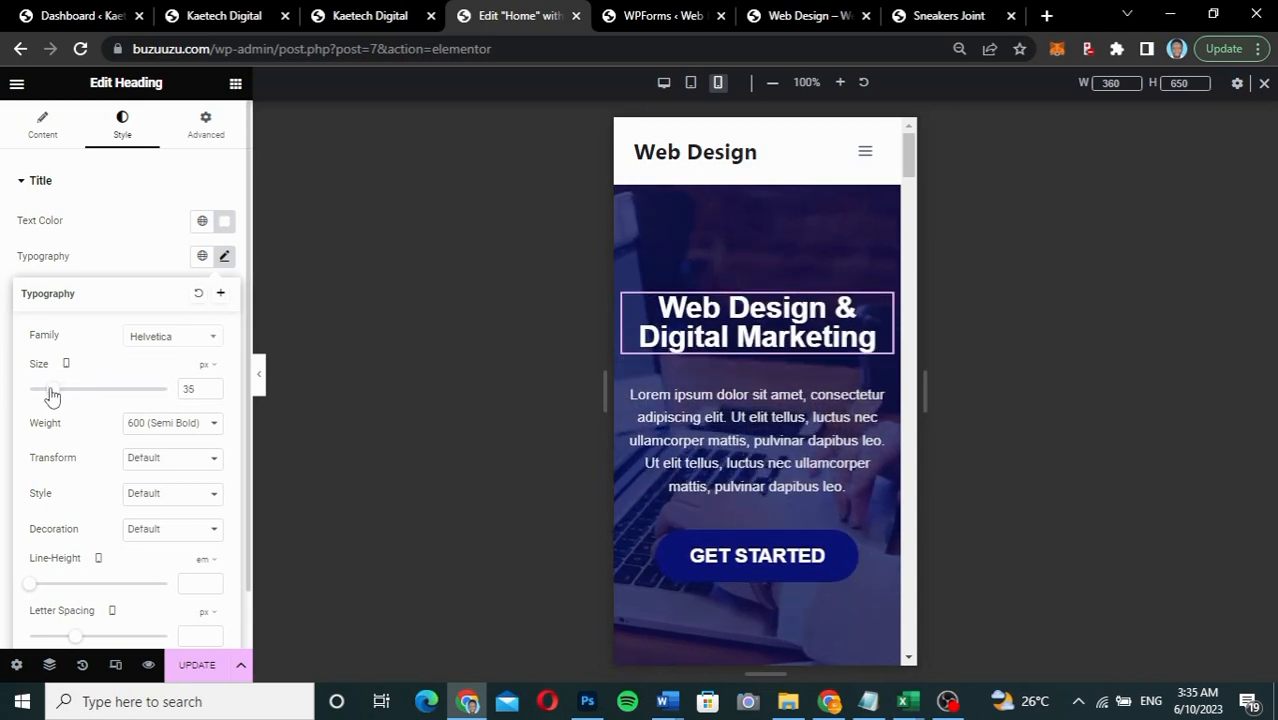
Step: Hide the hero's paragraph text on Mobile Portrait and preview the hero without the editing panel
{"action": "left_click", "coordinate": [881, 384]}
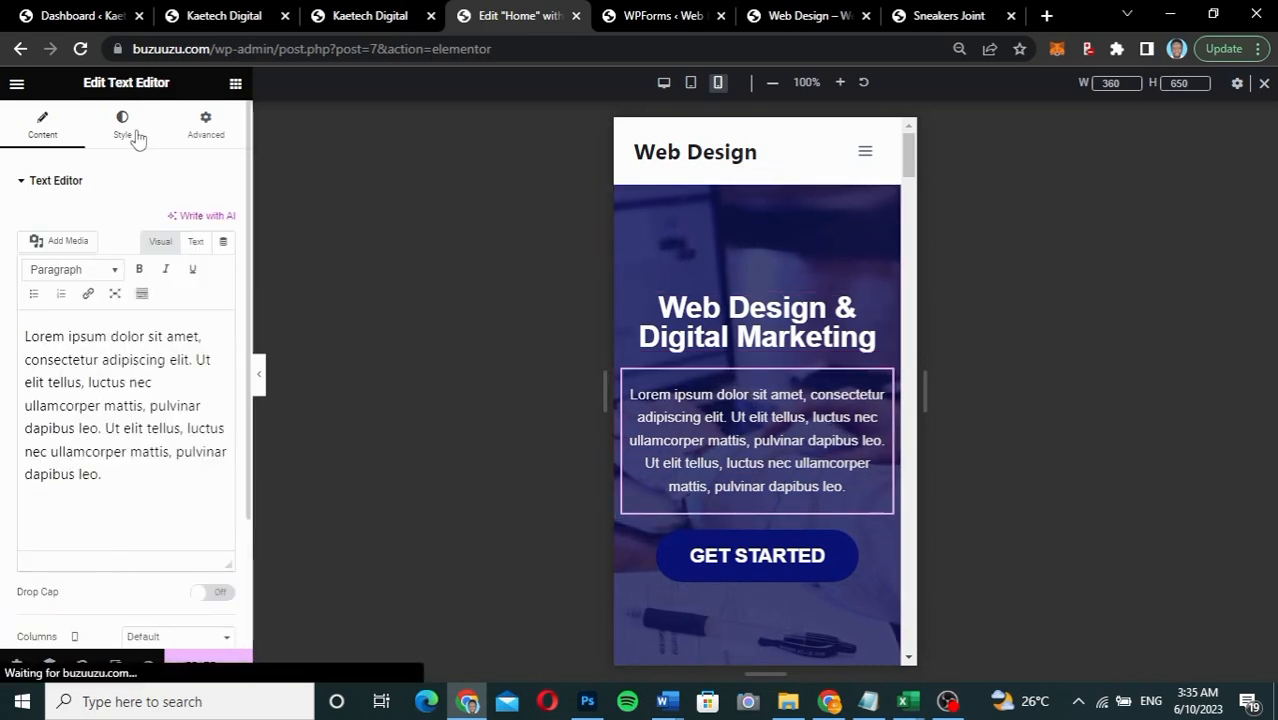
{"action": "left_click", "coordinate": [136, 134]}
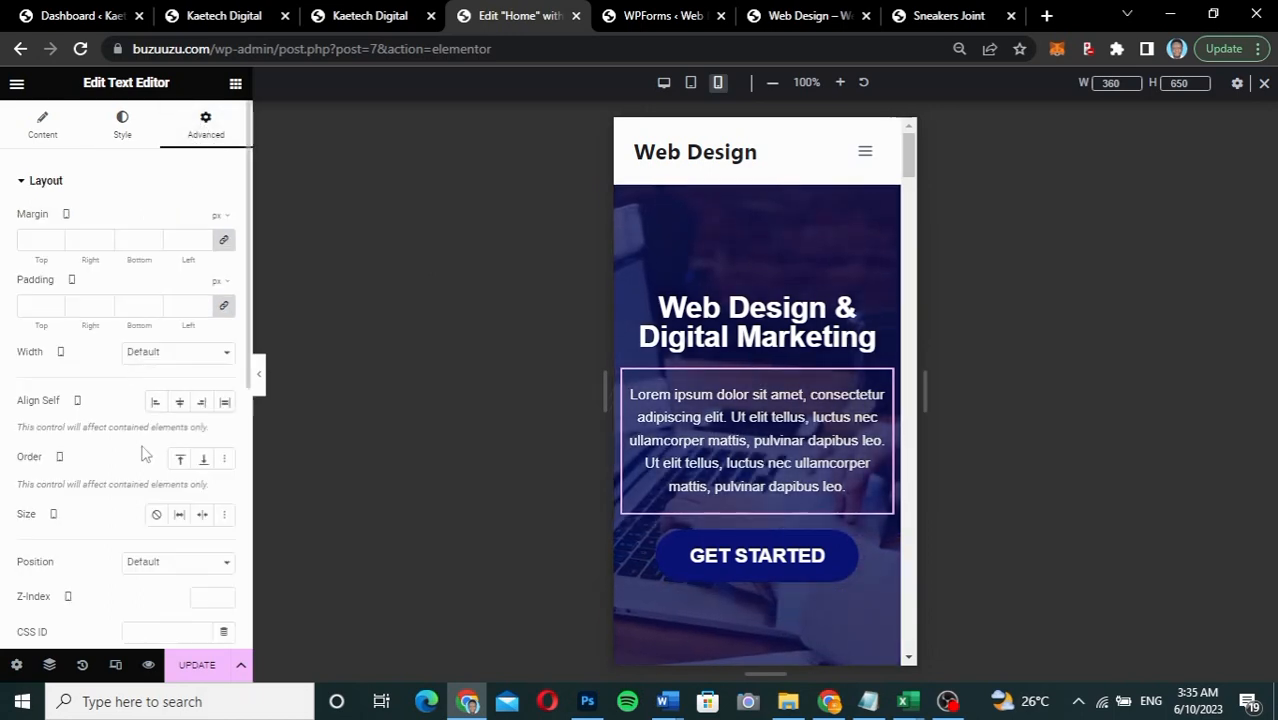
{"action": "scroll", "coordinate": [133, 487], "scroll_direction": "down", "scroll_amount": 5}
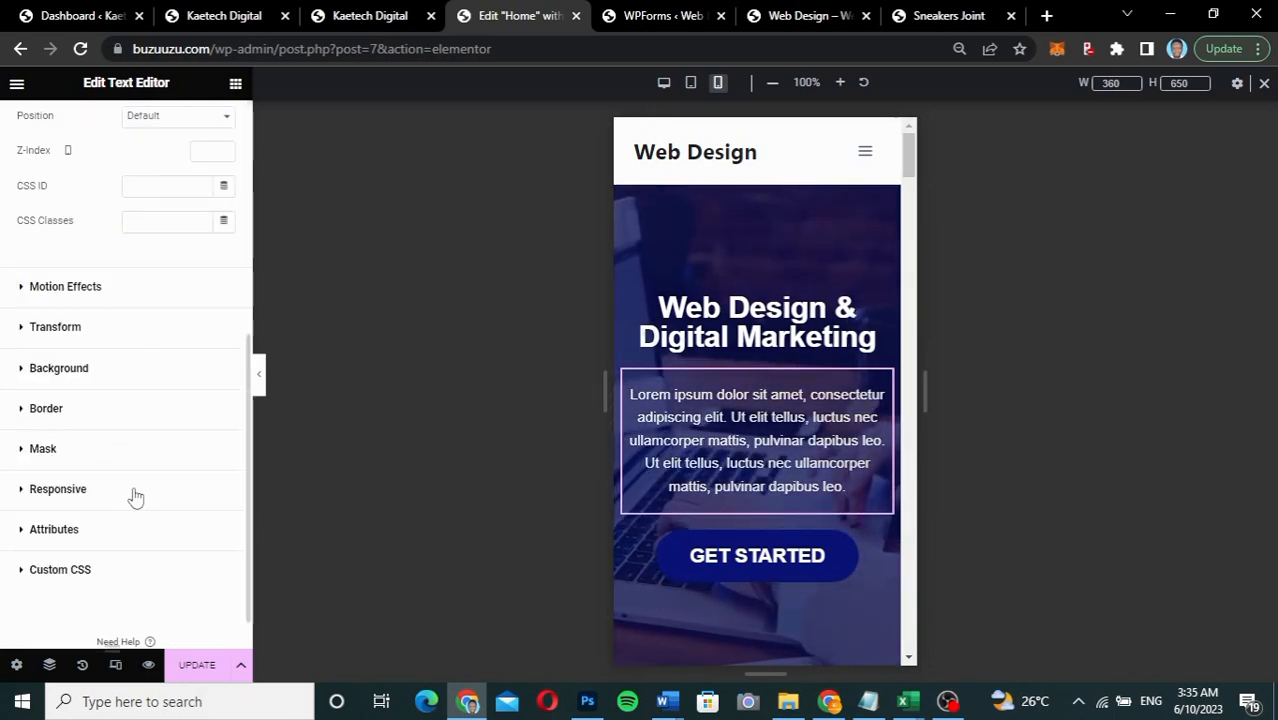
{"action": "left_click", "coordinate": [137, 505]}
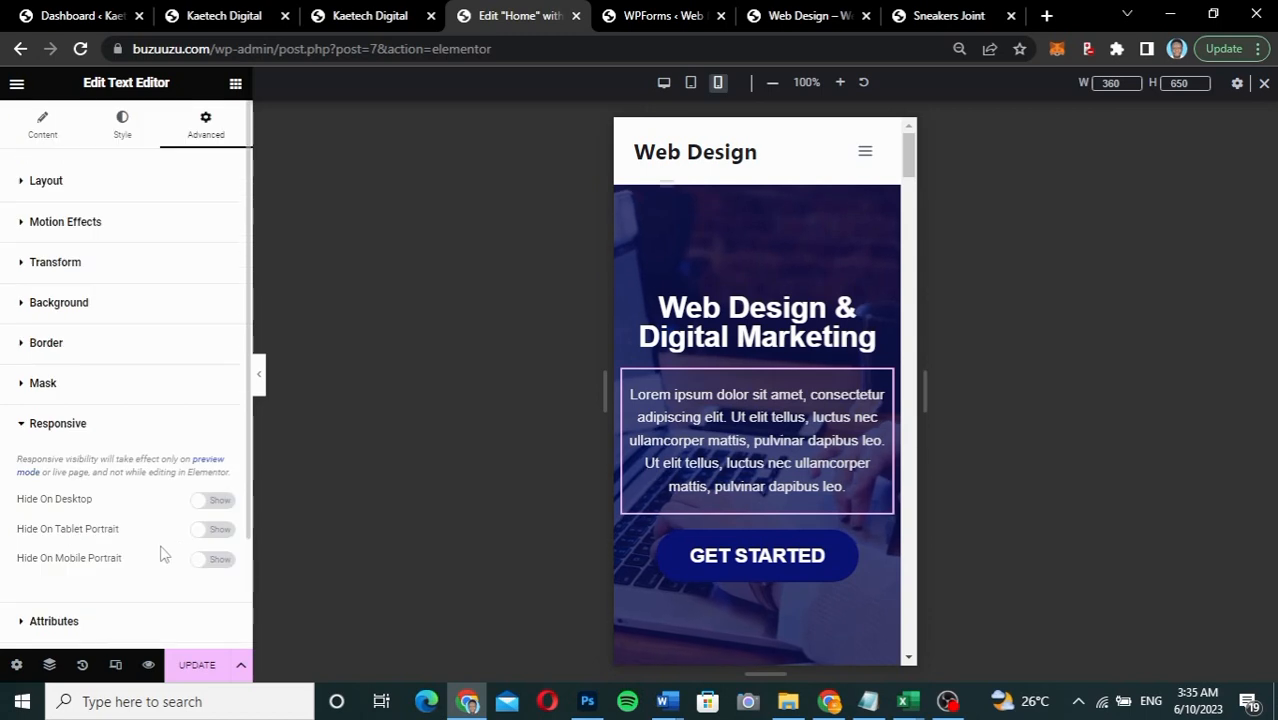
{"action": "left_click", "coordinate": [211, 564]}
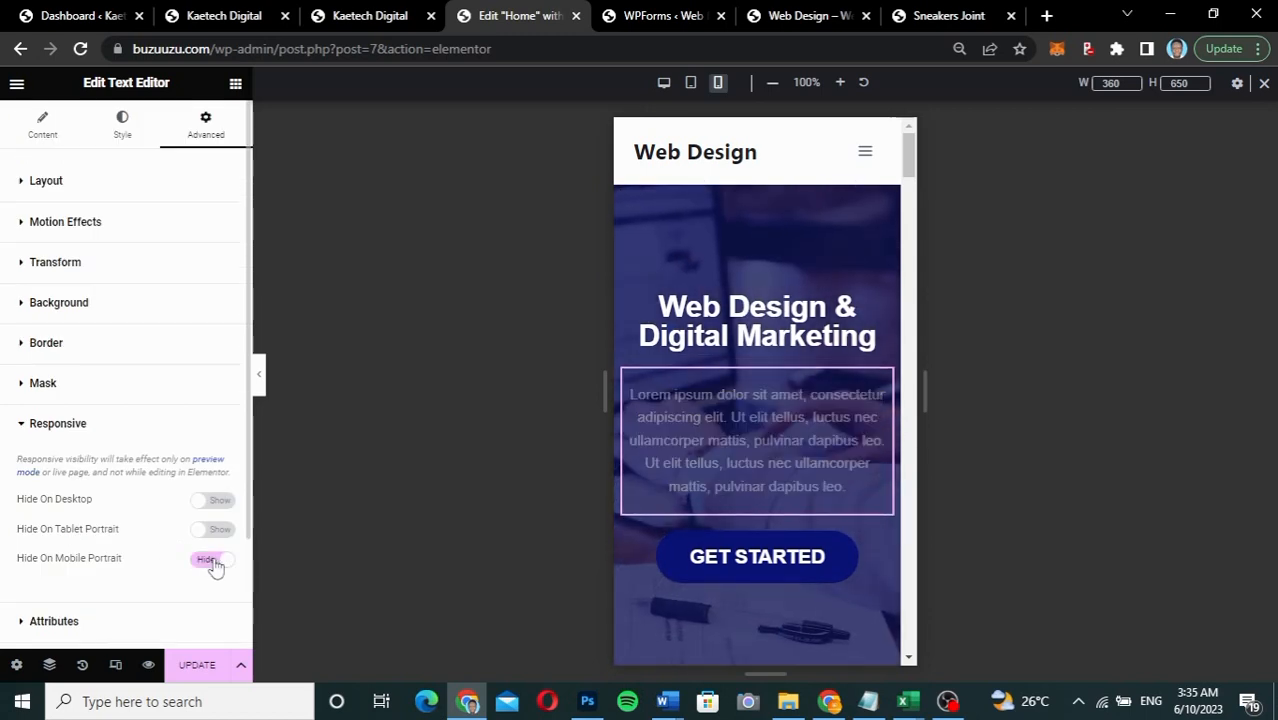
{"action": "left_click", "coordinate": [259, 380]}
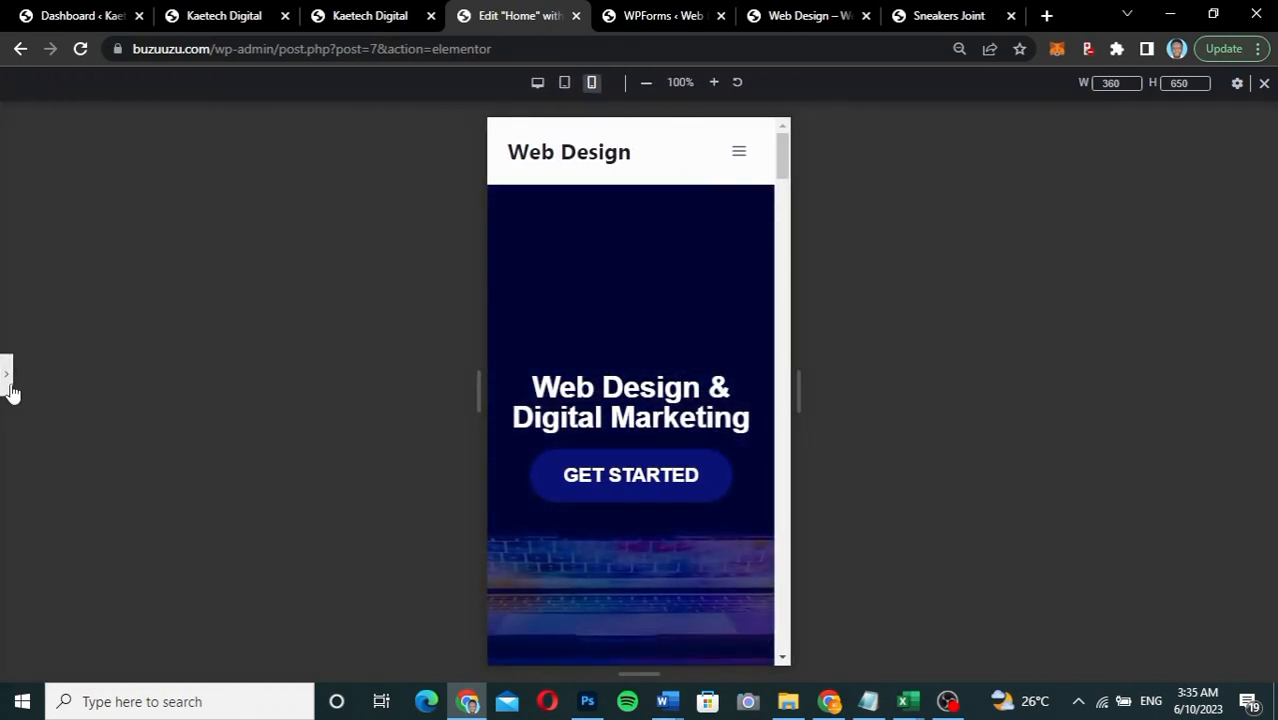
{"action": "left_click", "coordinate": [8, 380]}
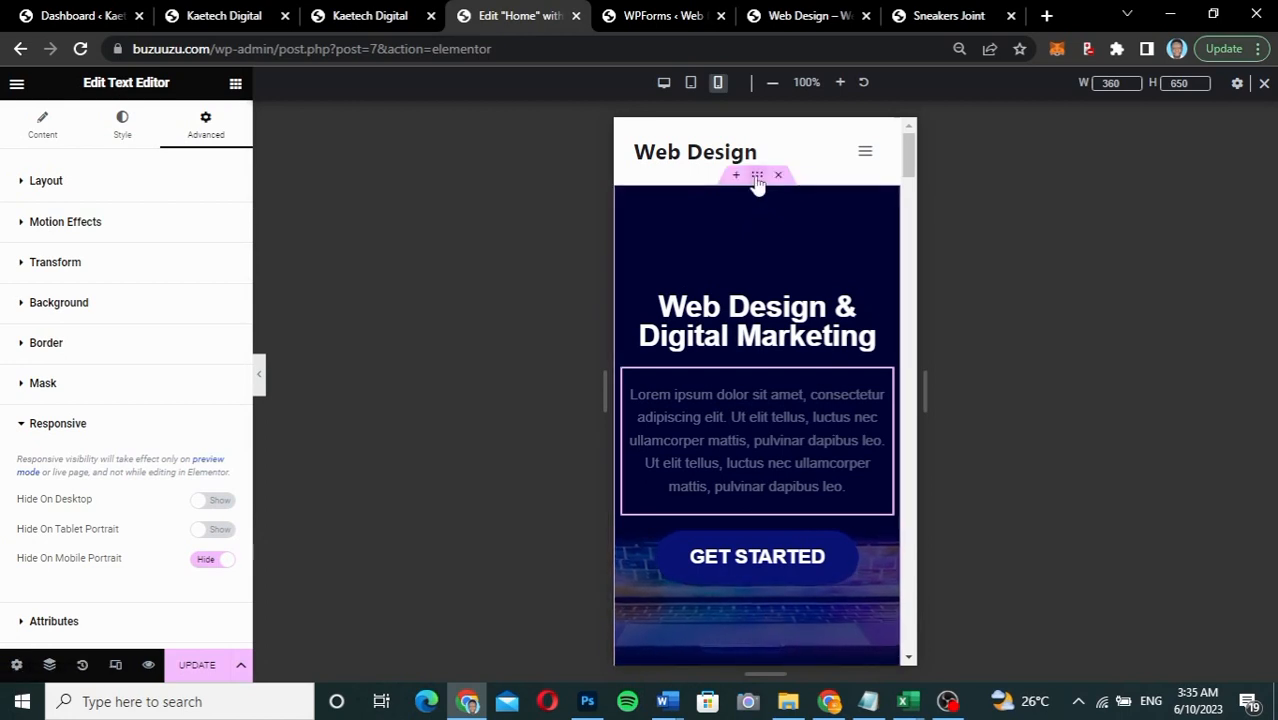
Step: Set the hero container's minimum height to 400 px for mobile and preview the hero without the editing panel
{"action": "left_click", "coordinate": [757, 178]}
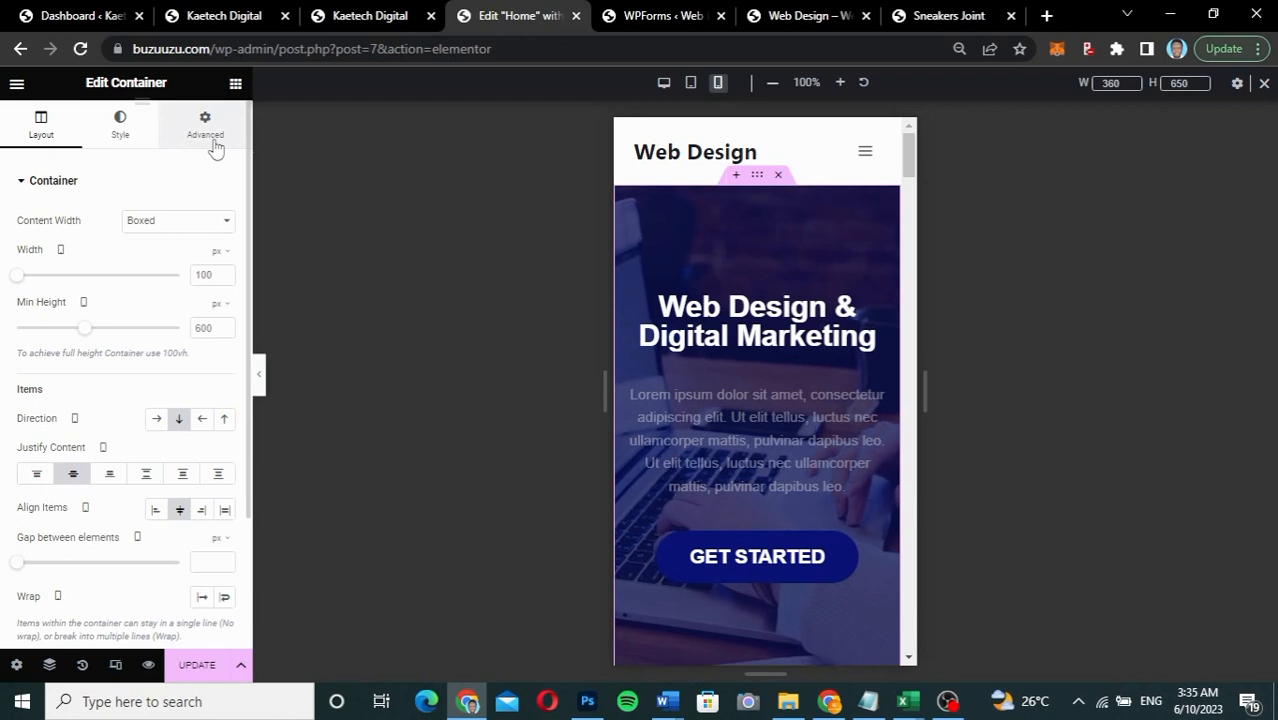
{"action": "left_click", "coordinate": [212, 140]}
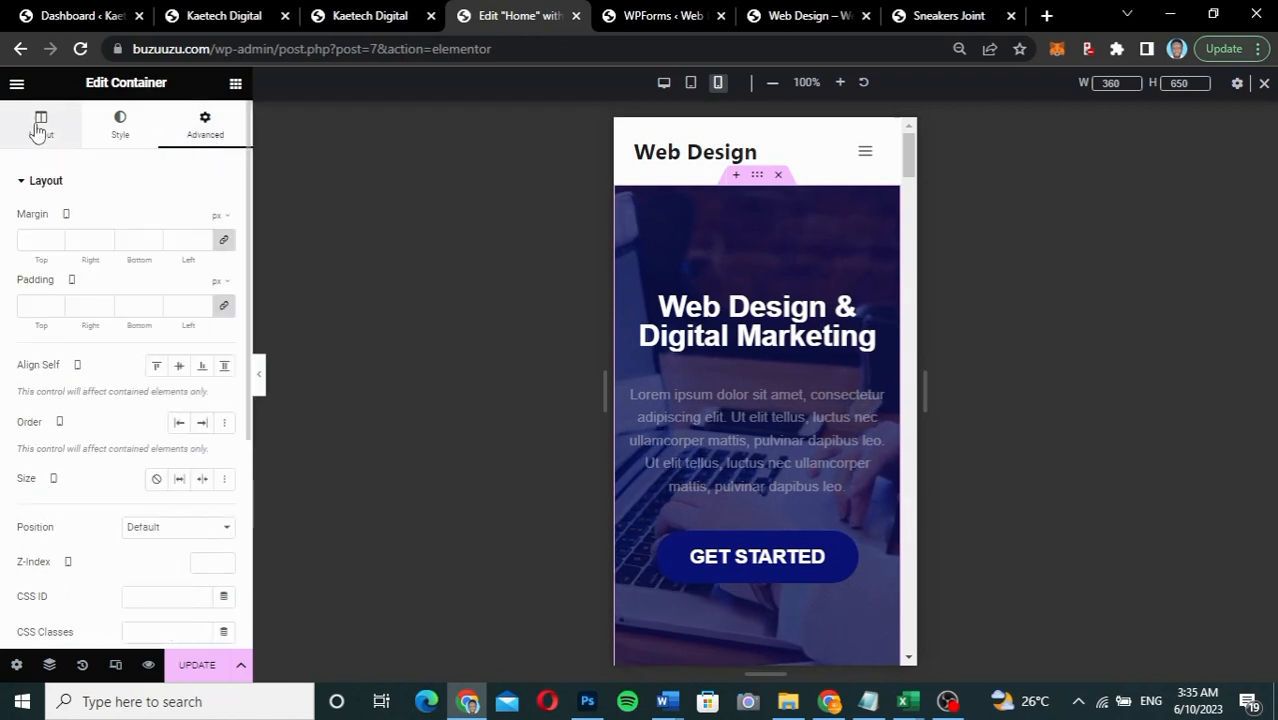
{"action": "left_click", "coordinate": [38, 128]}
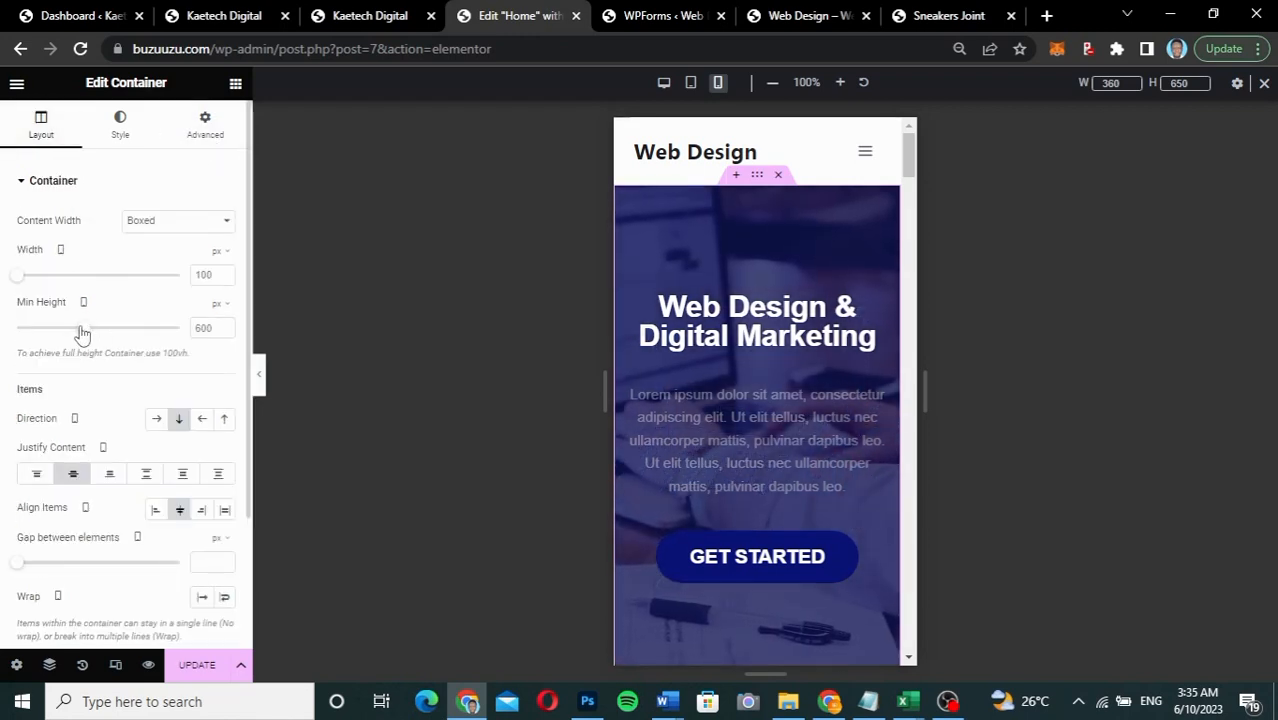
{"action": "left_click_drag", "start_coordinate": [82, 335], "coordinate": [67, 334]}
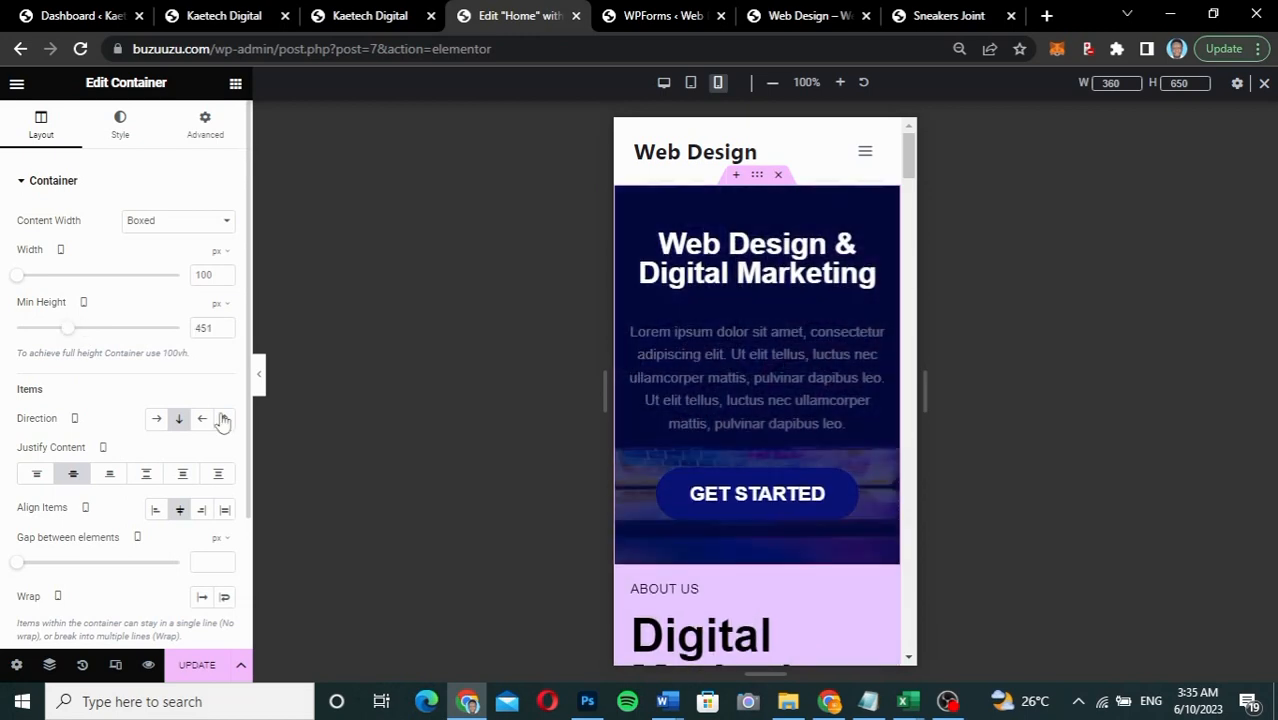
{"action": "left_click", "coordinate": [260, 380]}
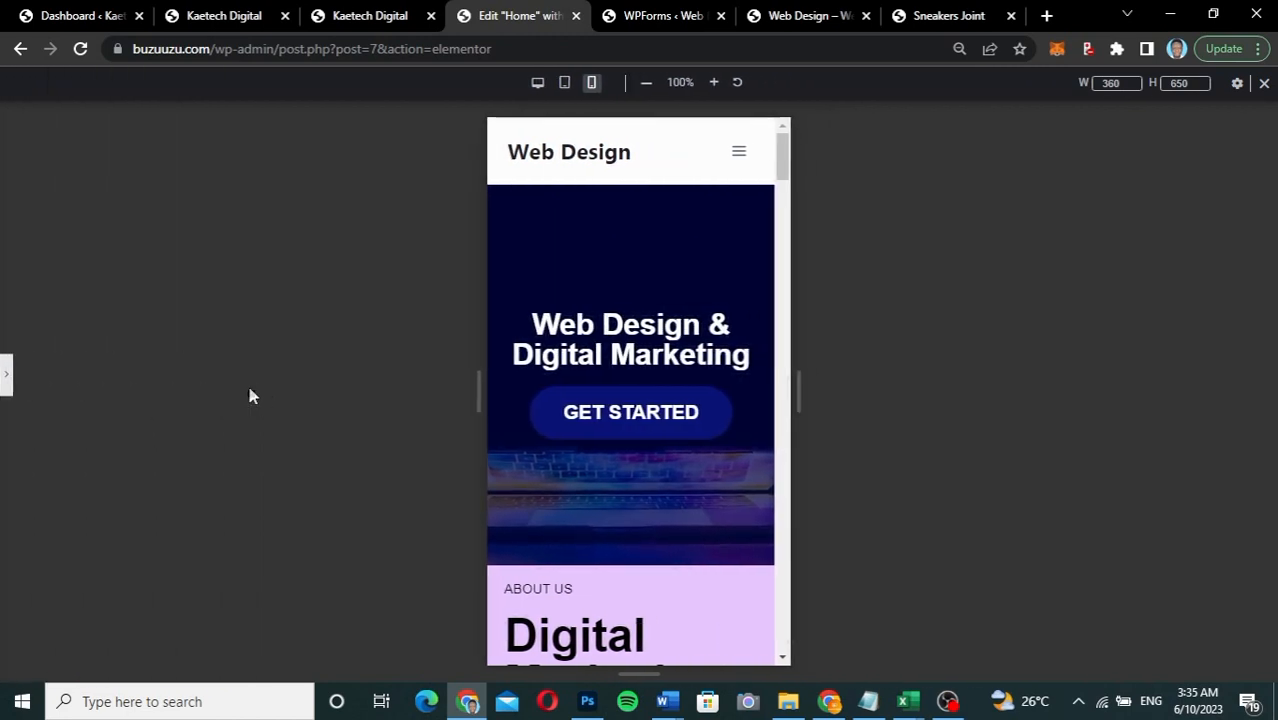
{"action": "left_click", "coordinate": [8, 379]}
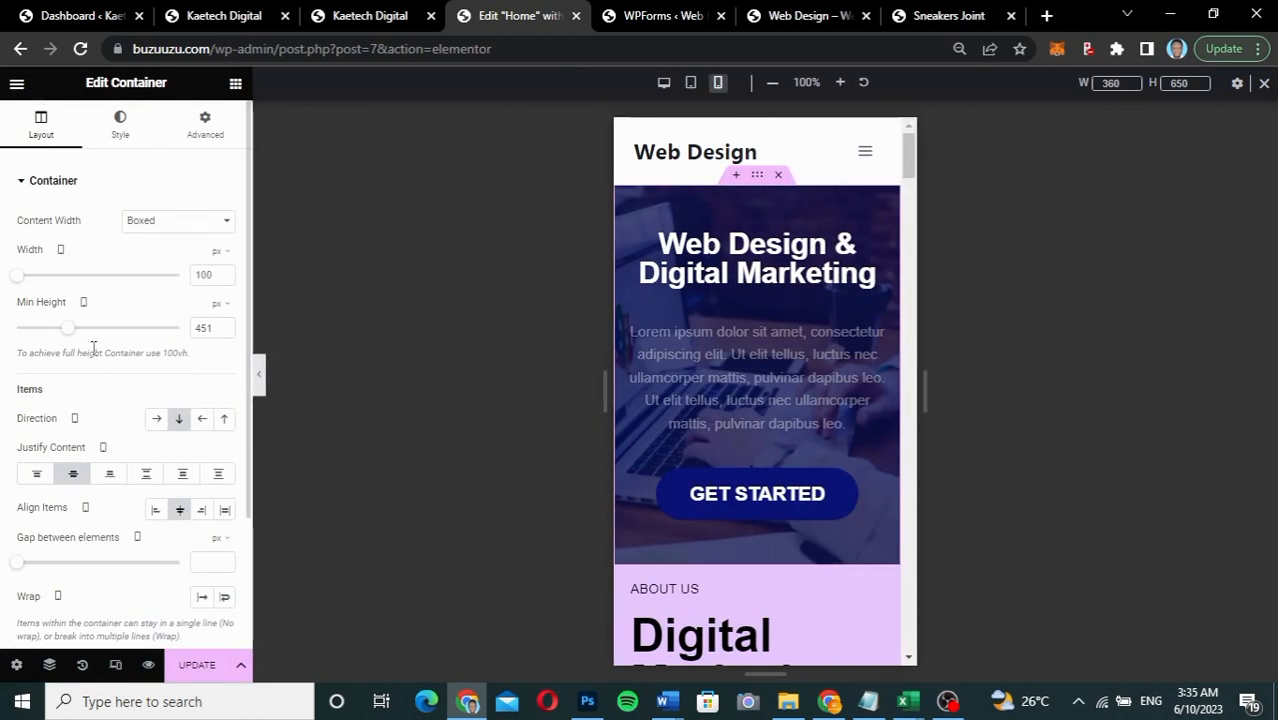
{"action": "left_click_drag", "start_coordinate": [214, 333], "coordinate": [200, 324]}
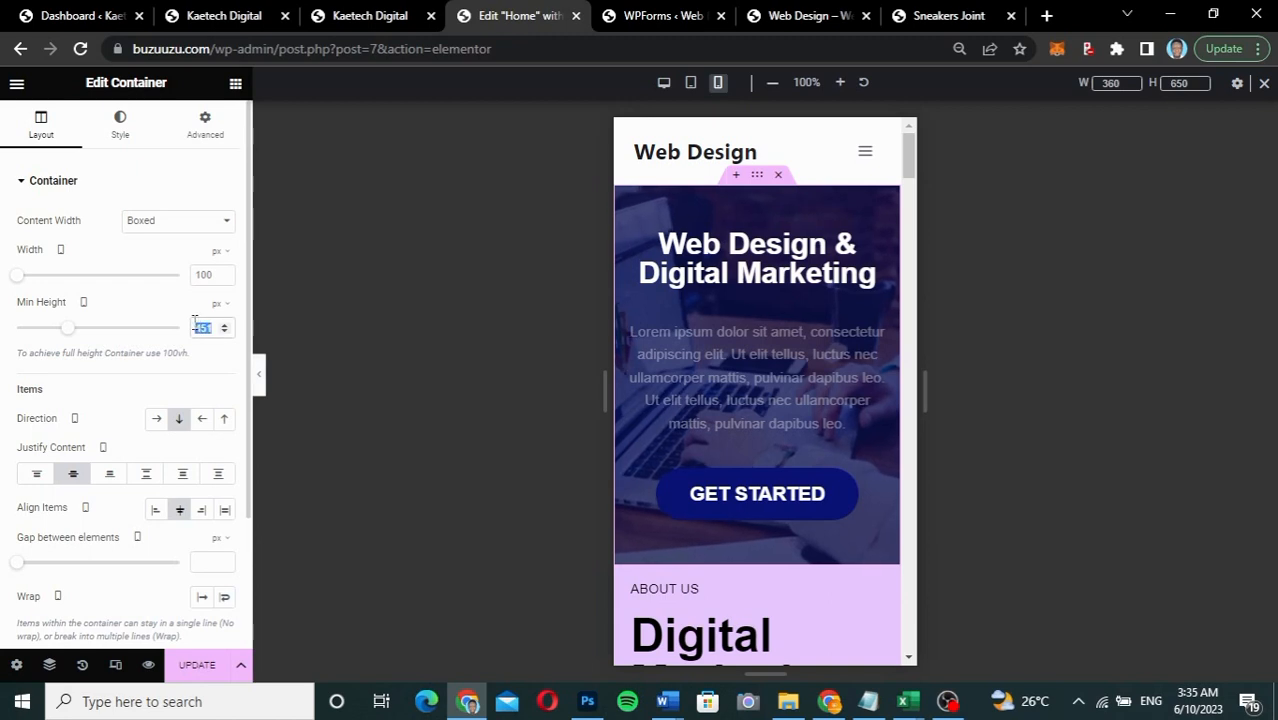
{"action": "type", "text": "400"}
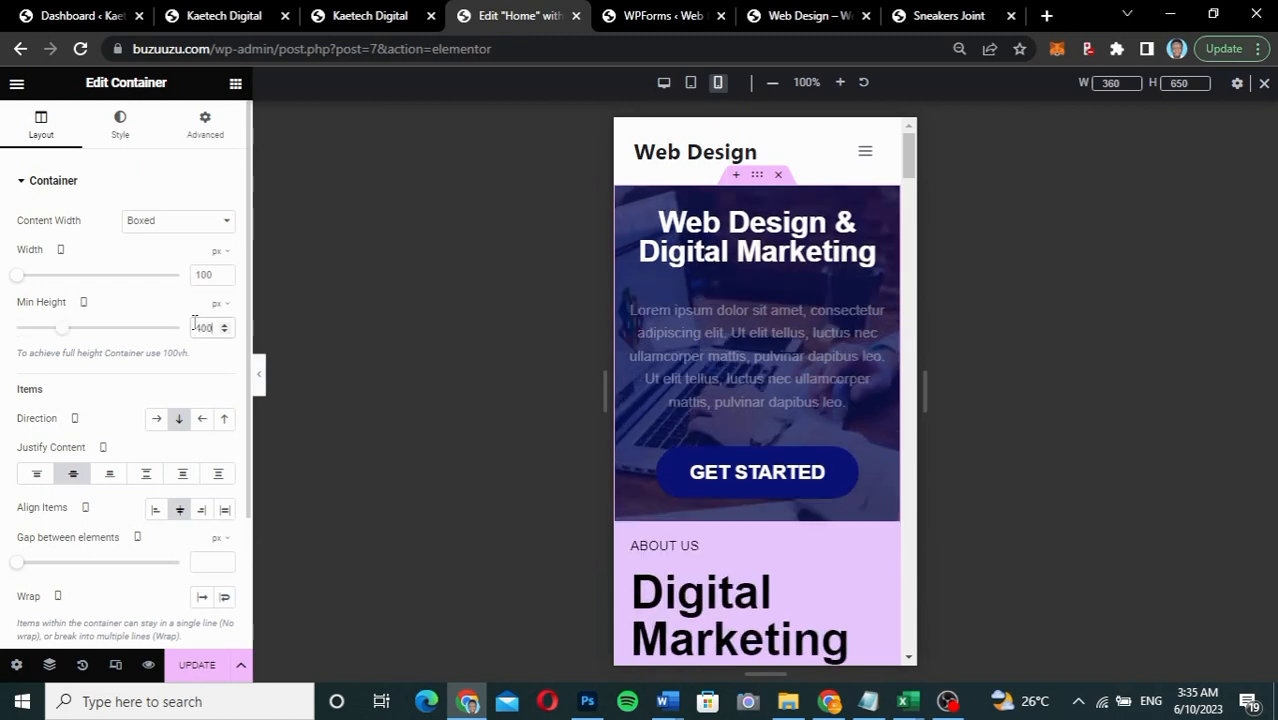
{"action": "left_click", "coordinate": [254, 375]}
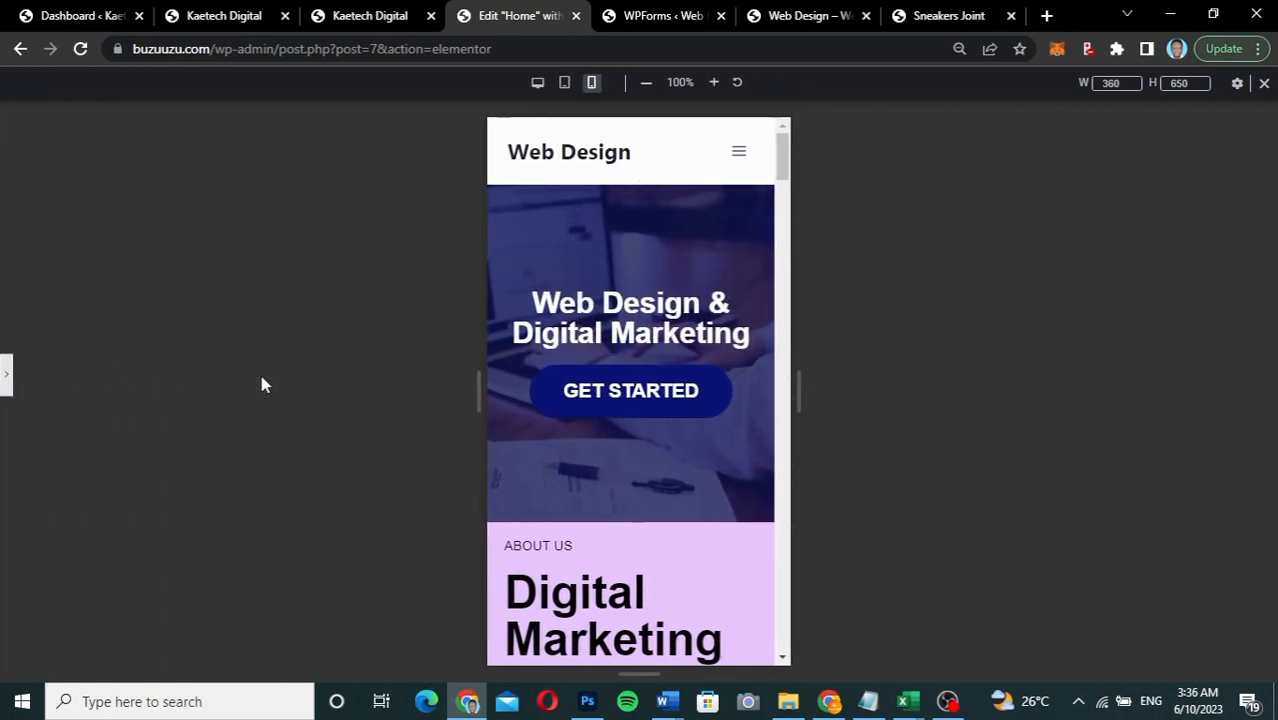
{"action": "left_click", "coordinate": [5, 385]}
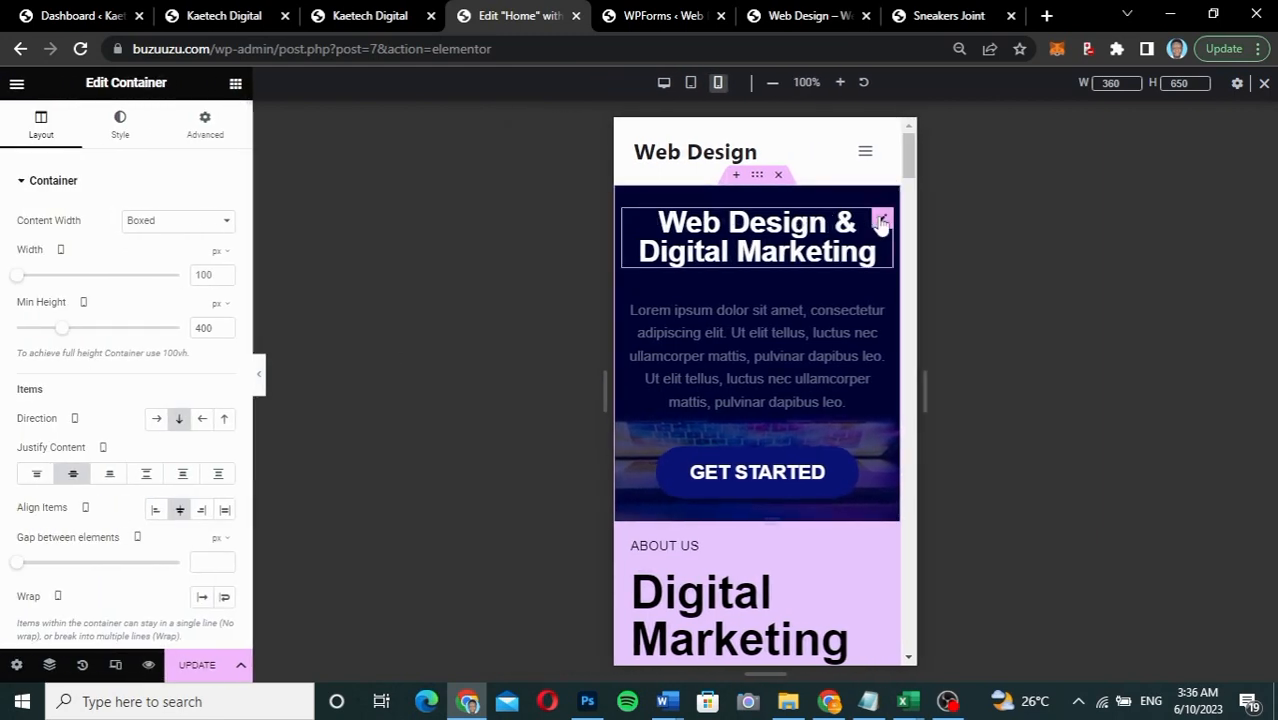
Step: Reduce the hero heading's font size to 30 px for mobile
{"action": "left_click", "coordinate": [881, 222]}
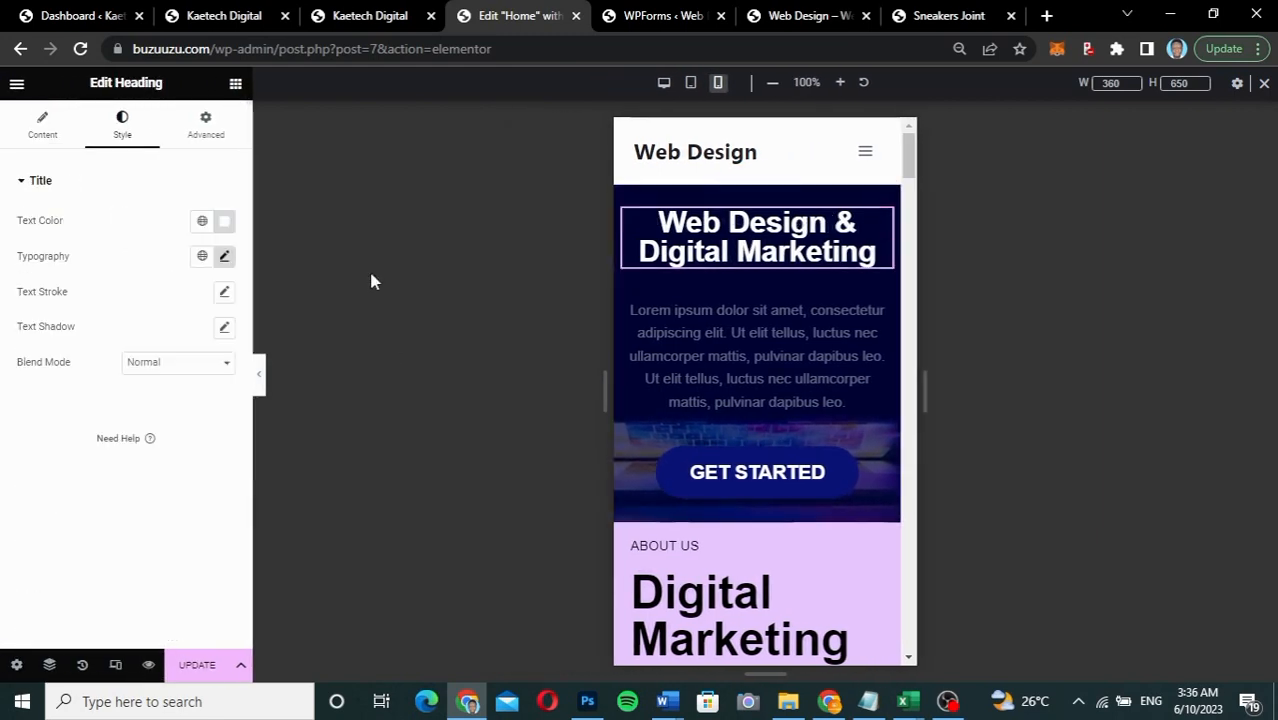
{"action": "left_click", "coordinate": [224, 258]}
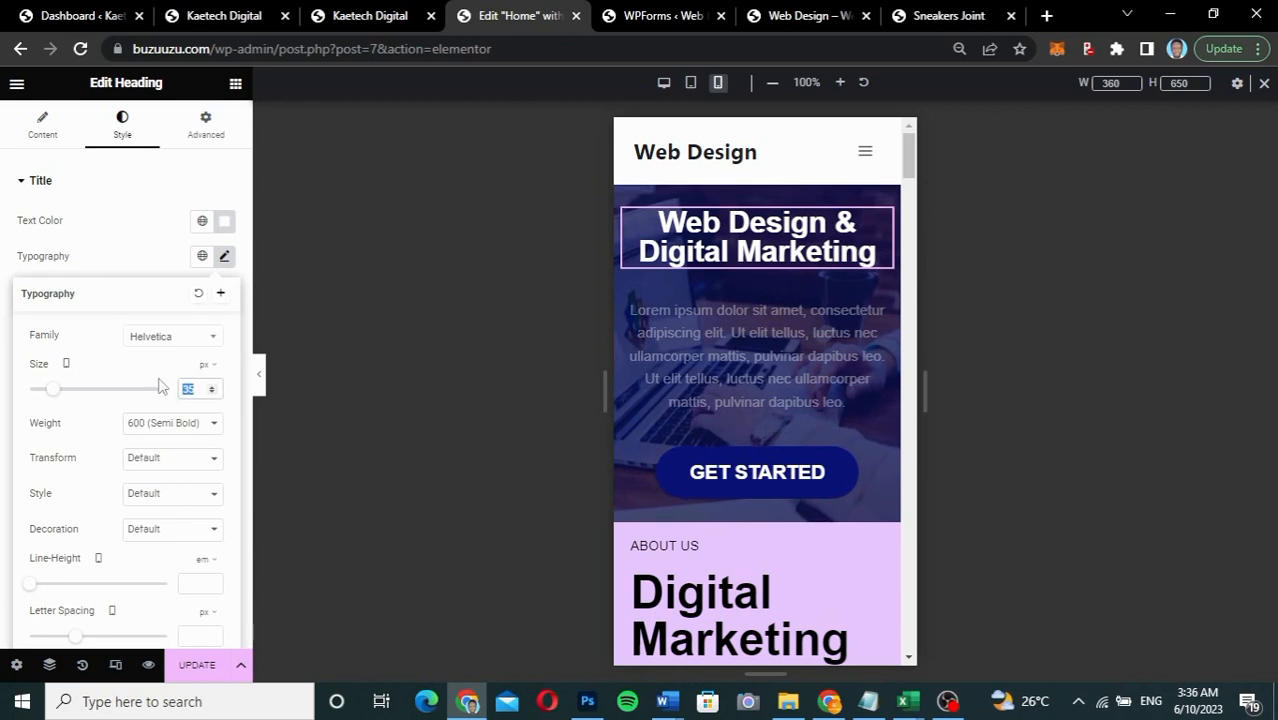
{"action": "type", "text": "30"}
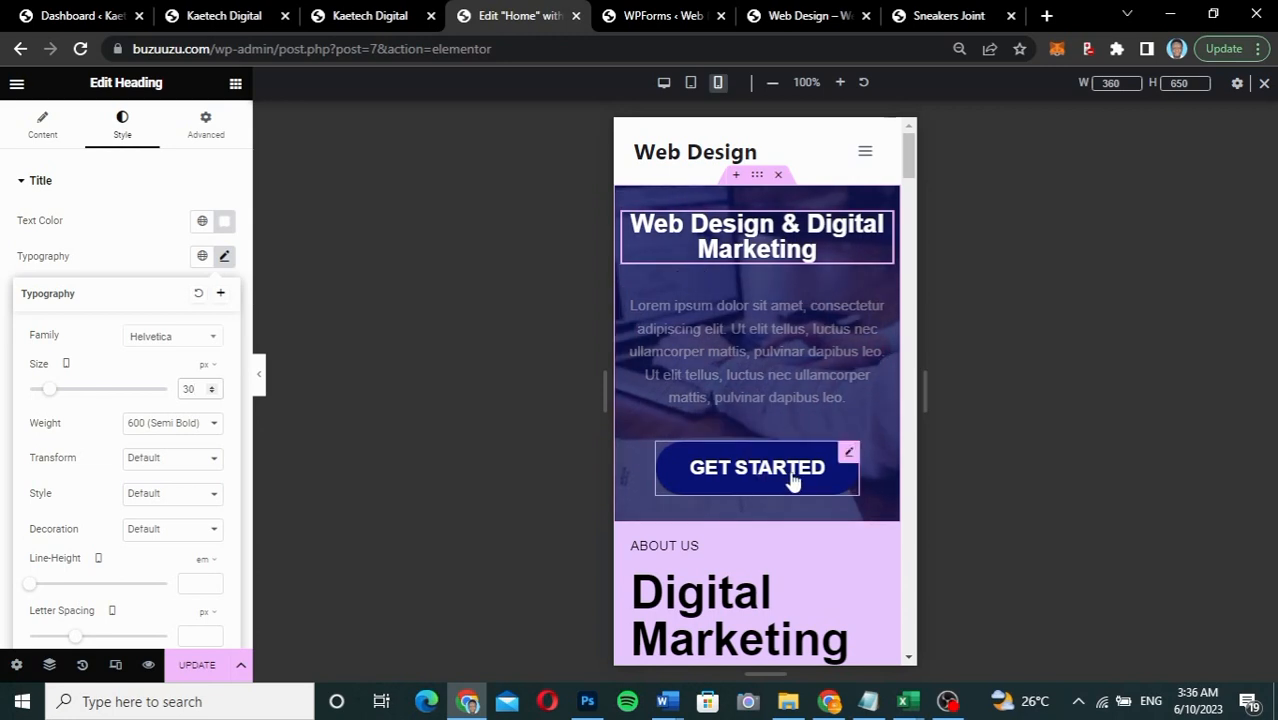
Step: Set the mobile text size of the hero section's GET STARTED button to 14 px
{"action": "left_click", "coordinate": [848, 457]}
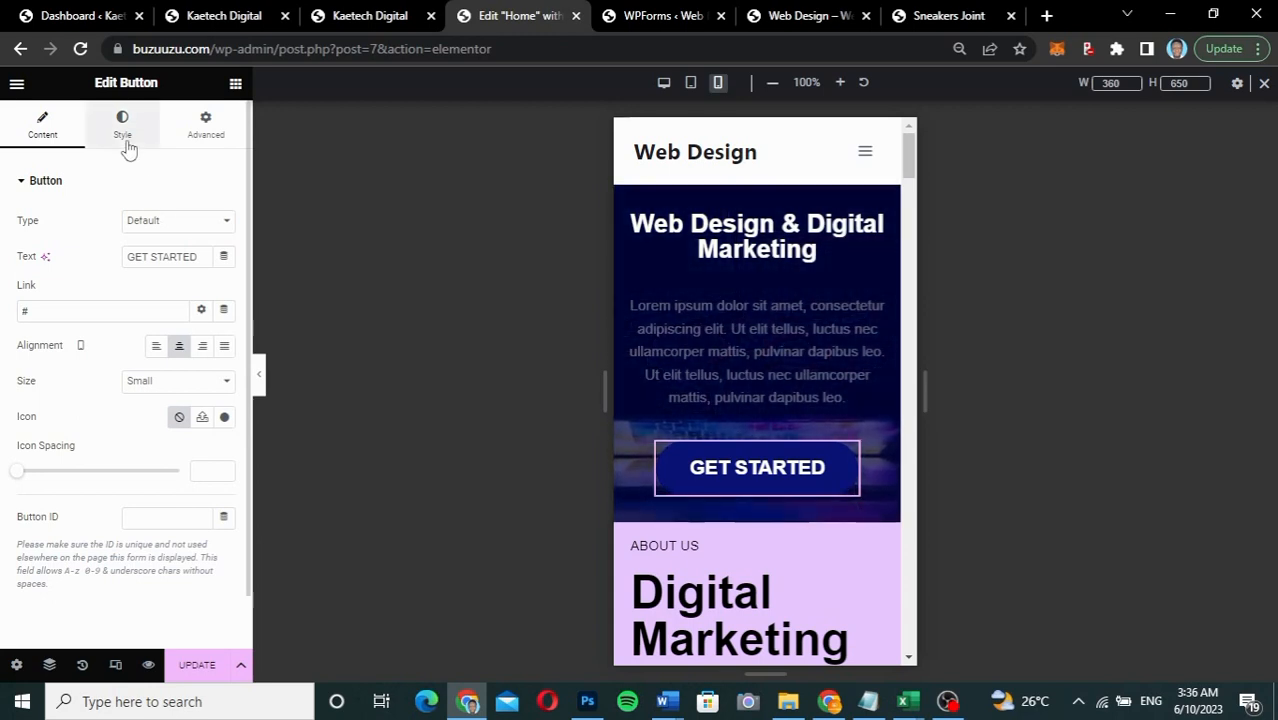
{"action": "left_click", "coordinate": [126, 143]}
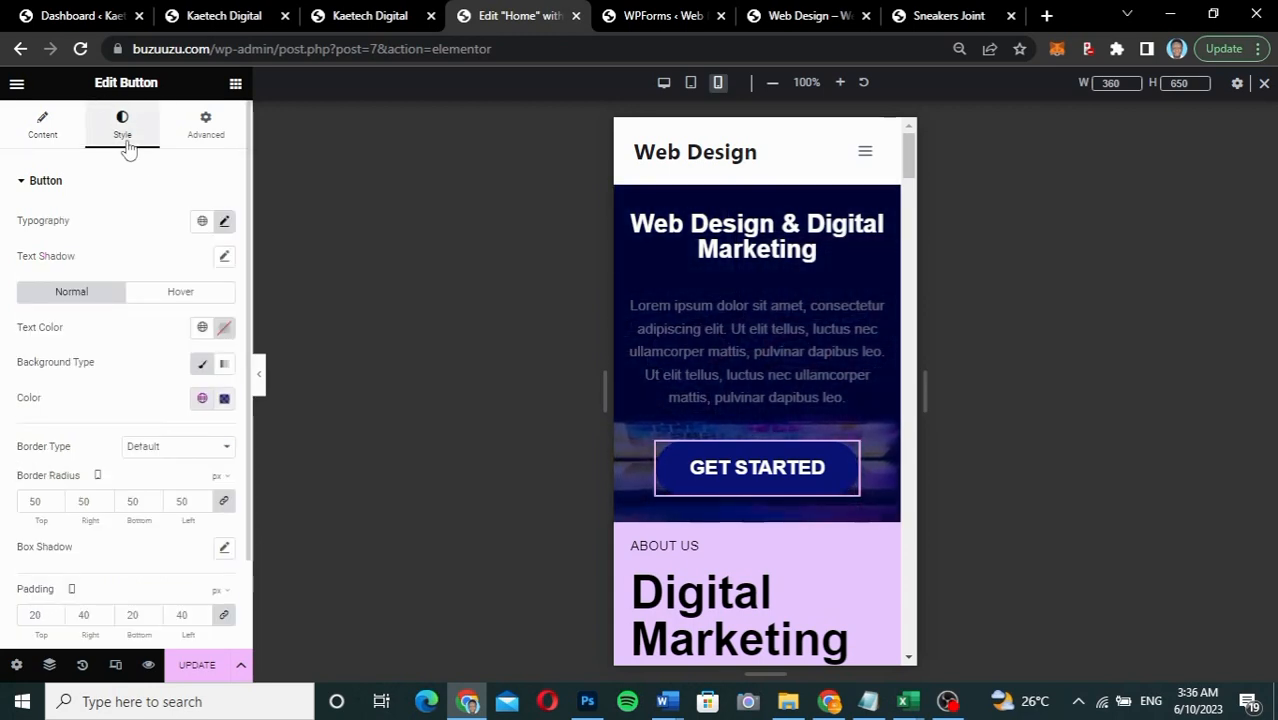
{"action": "left_click", "coordinate": [224, 222]}
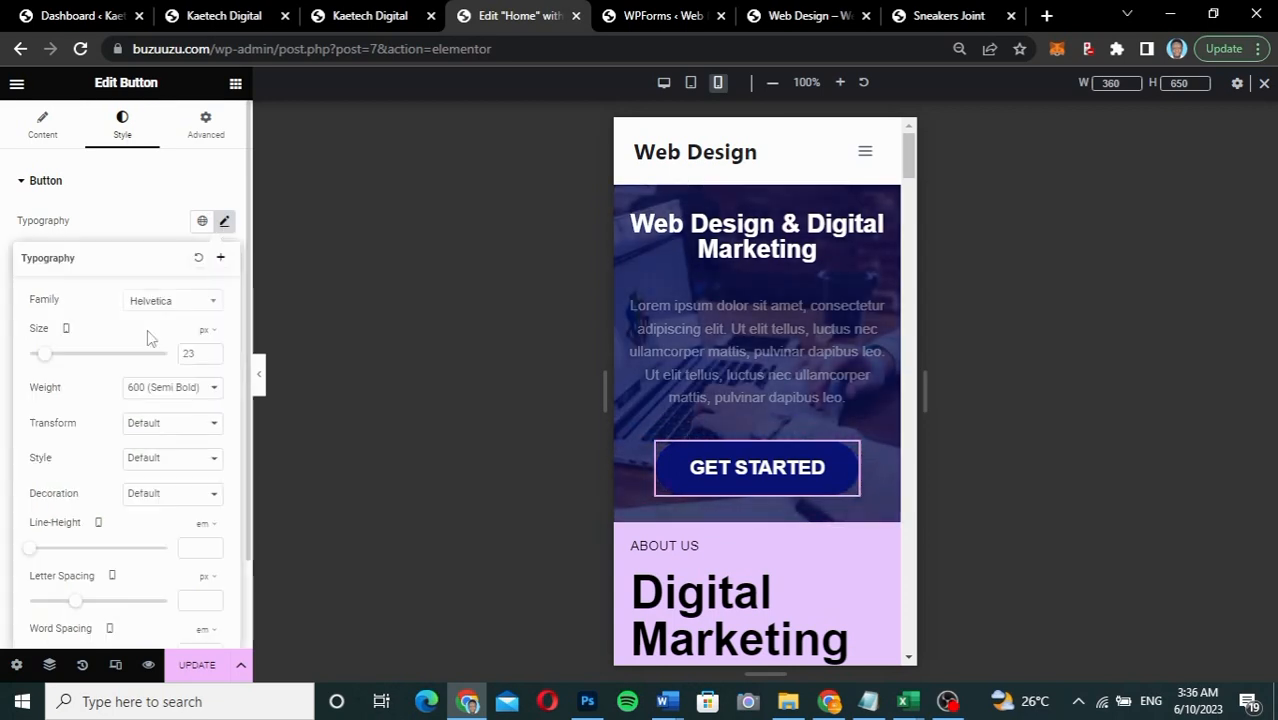
{"action": "left_click_drag", "start_coordinate": [50, 360], "coordinate": [42, 358]}
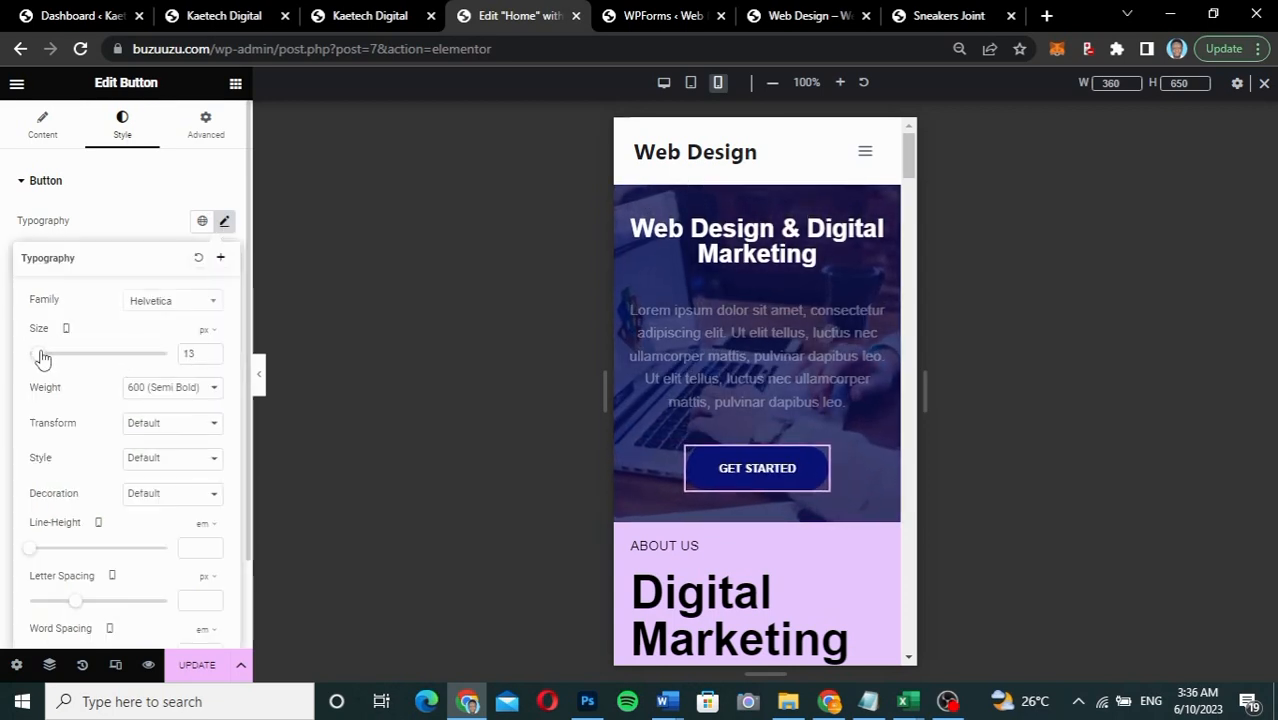
{"action": "left_click", "coordinate": [212, 350]}
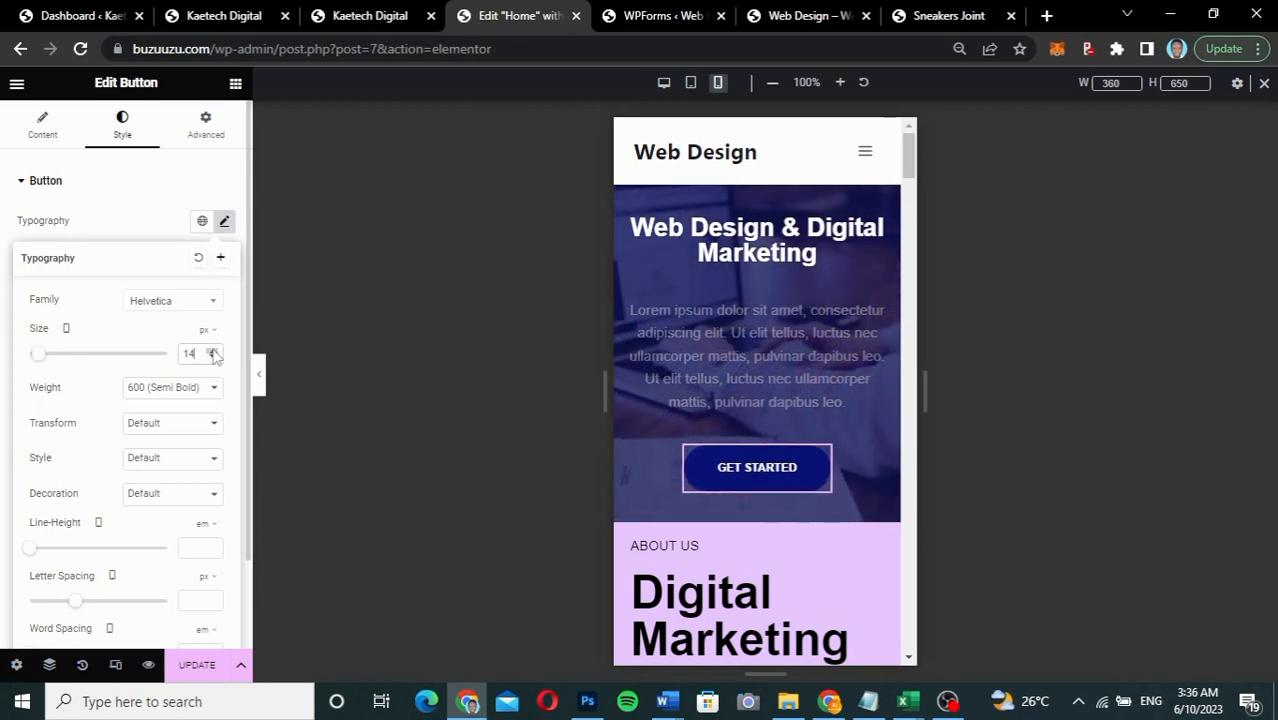
Step: Copy the hero button and paste its style onto the GET STARTED button above Responsive Web Design
{"action": "right_click", "coordinate": [821, 462]}
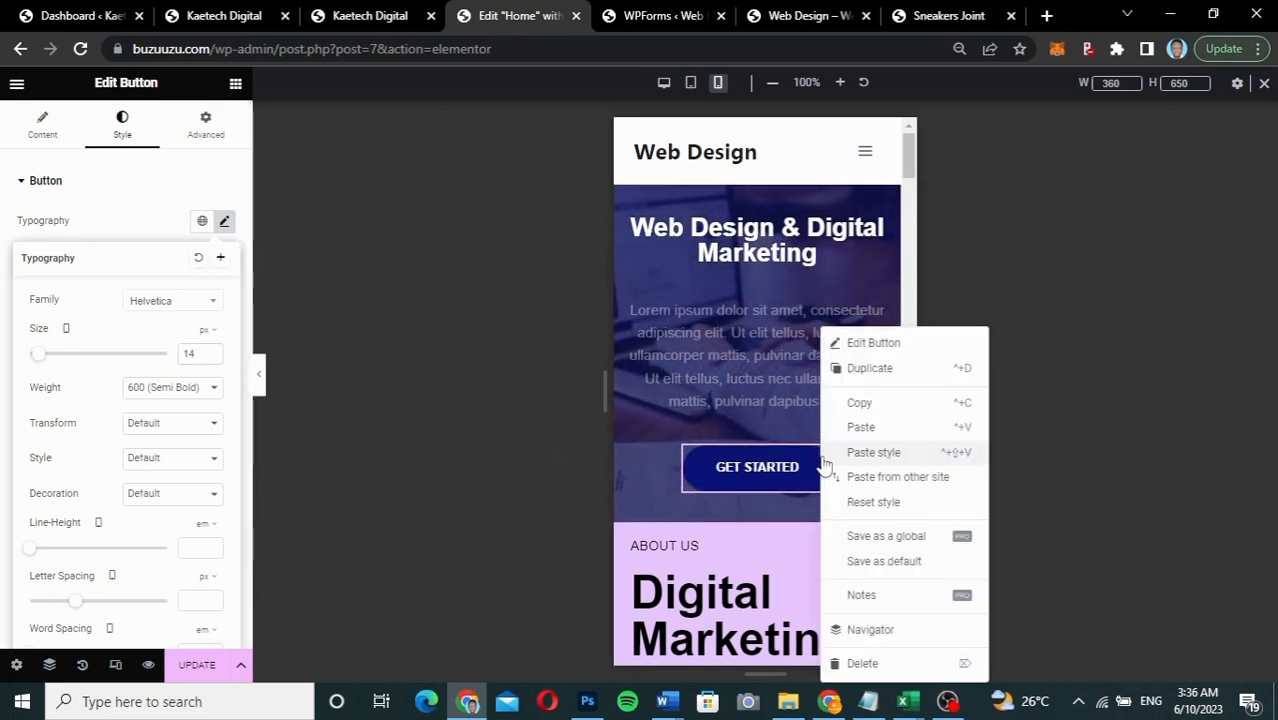
{"action": "left_click", "coordinate": [859, 405]}
{"action": "scroll", "coordinate": [770, 510], "scroll_direction": "down", "scroll_amount": 8}
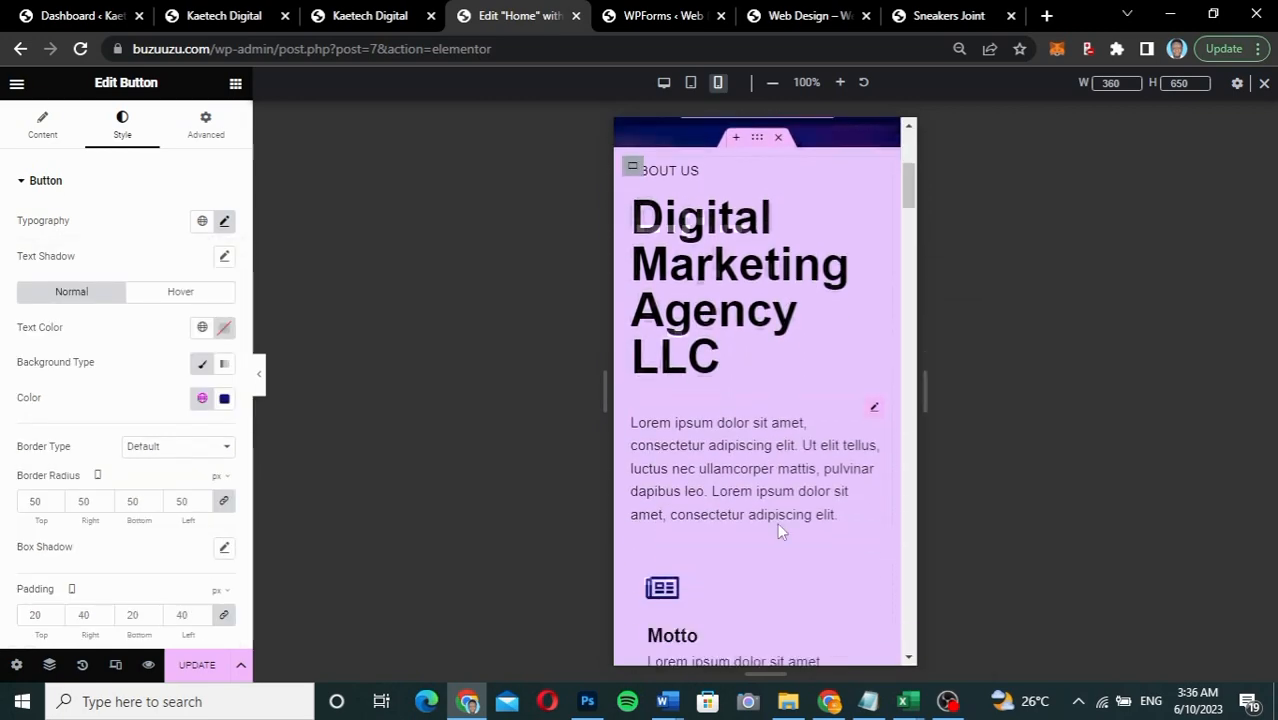
{"action": "scroll", "coordinate": [779, 531], "scroll_direction": "down", "scroll_amount": 10}
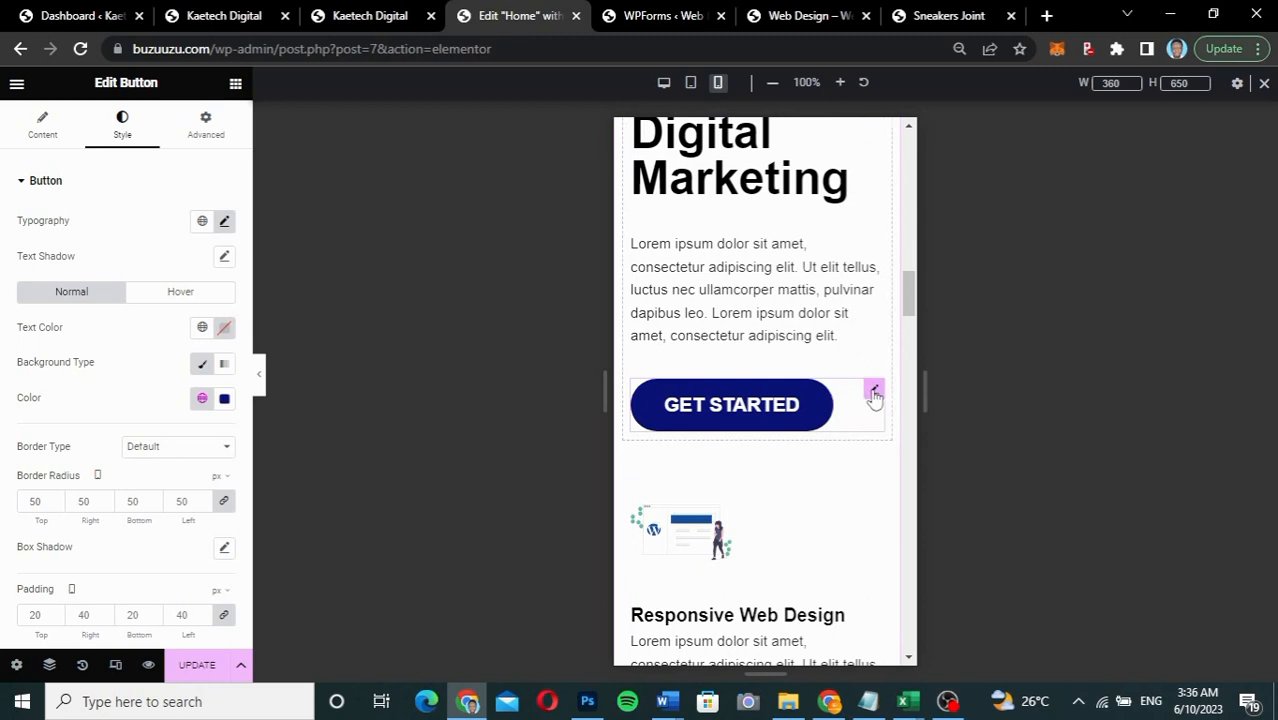
{"action": "right_click", "coordinate": [874, 395]}
{"action": "left_click", "coordinate": [912, 450]}
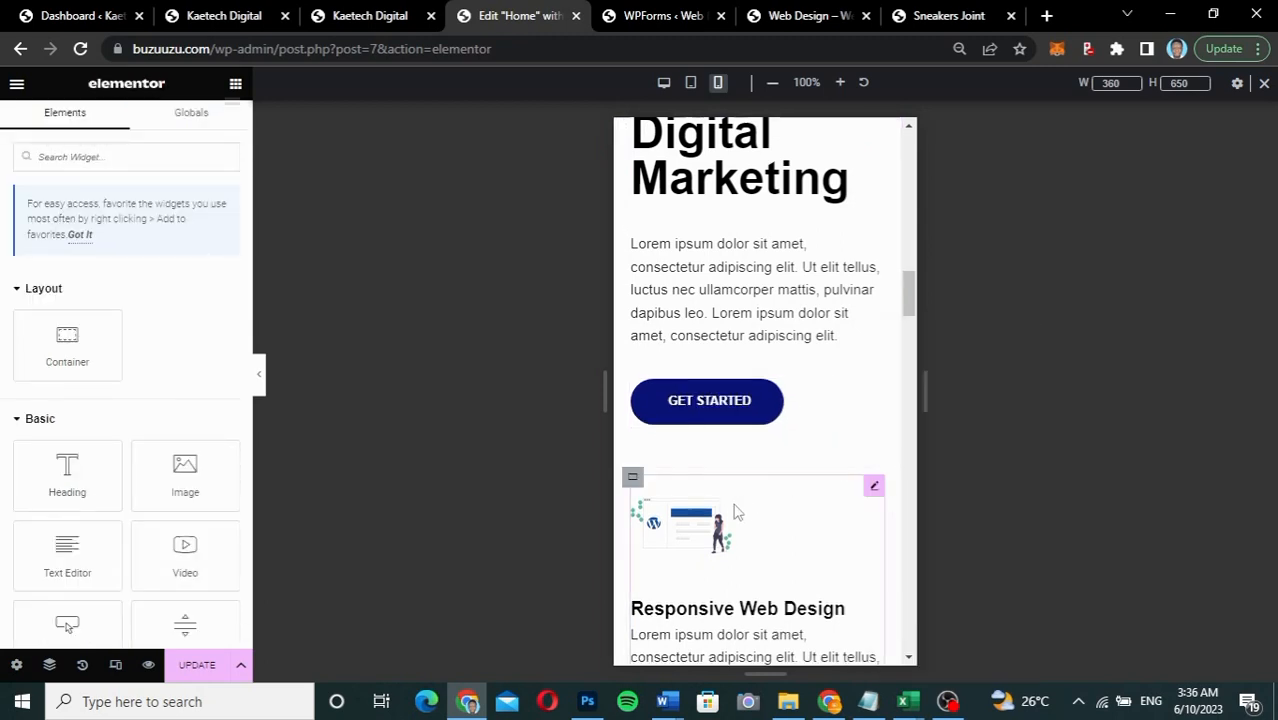
Step: Paste the copied button style onto the GET STARTED button in the testimonials section
{"action": "scroll", "coordinate": [735, 511], "scroll_direction": "down", "scroll_amount": 8}
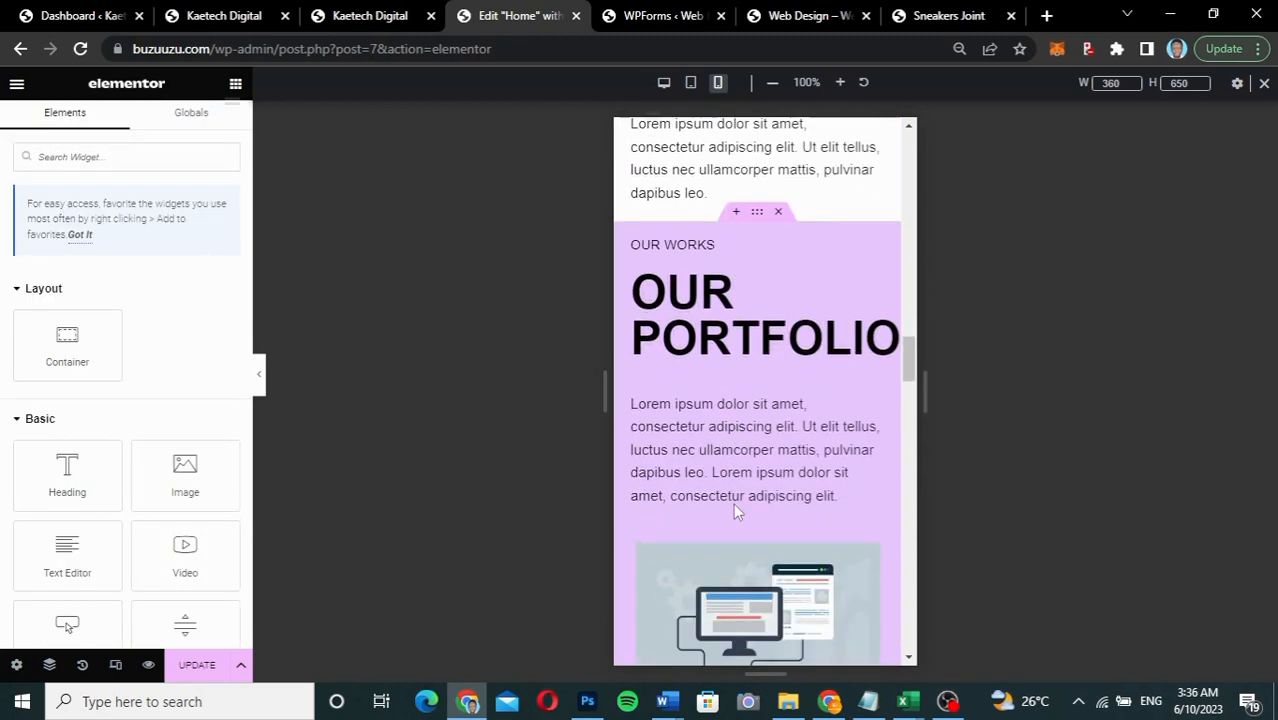
{"action": "scroll", "coordinate": [735, 511], "scroll_direction": "down", "scroll_amount": 12}
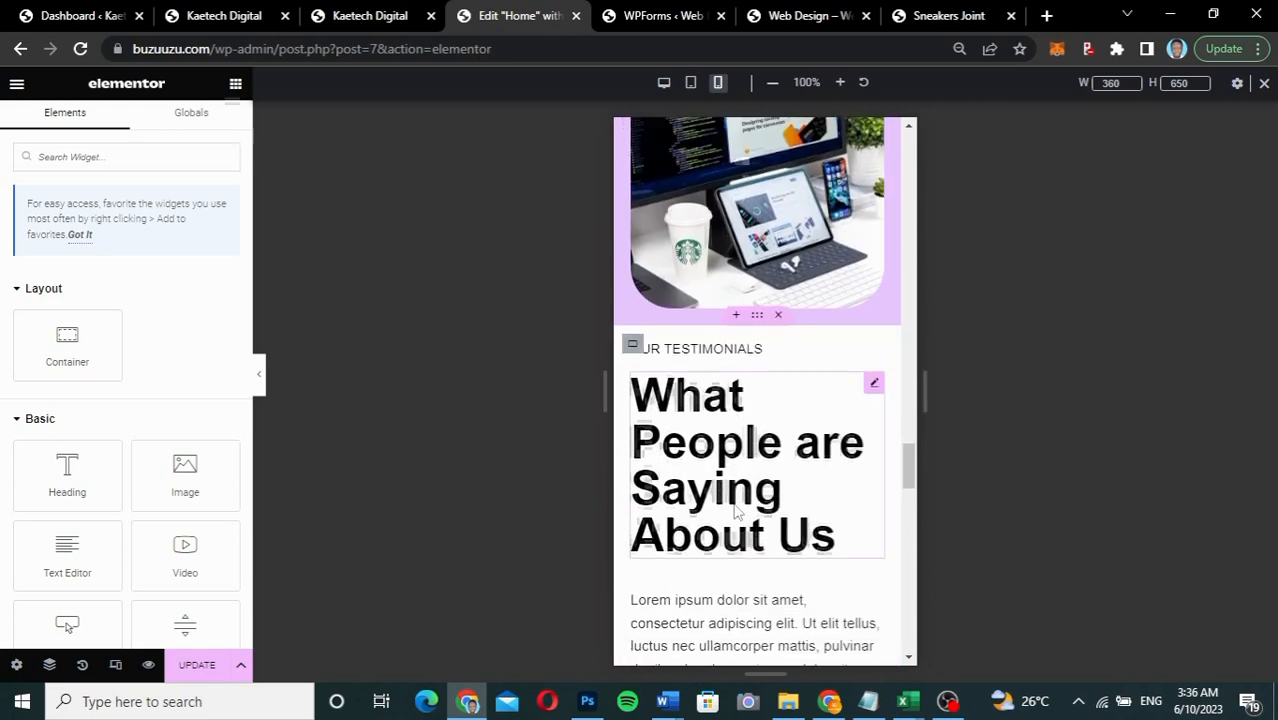
{"action": "scroll", "coordinate": [735, 511], "scroll_direction": "down", "scroll_amount": 5}
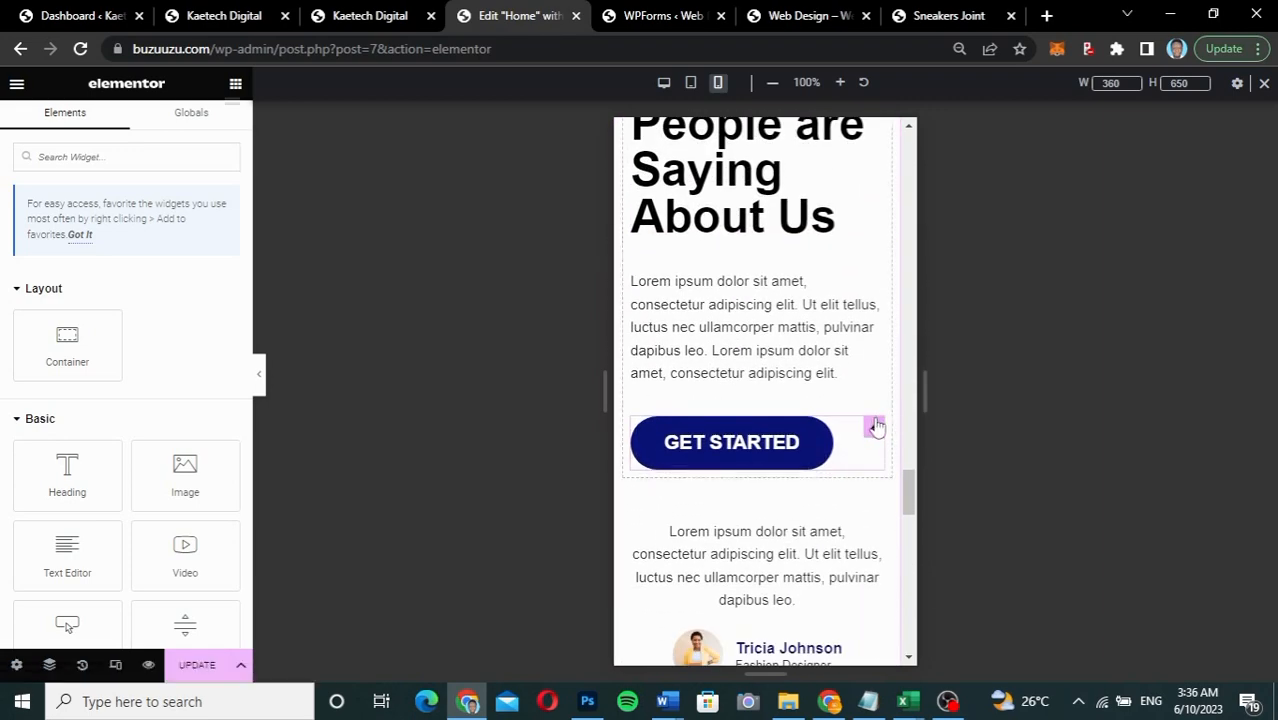
{"action": "right_click", "coordinate": [876, 427]}
{"action": "left_click", "coordinate": [924, 452]}
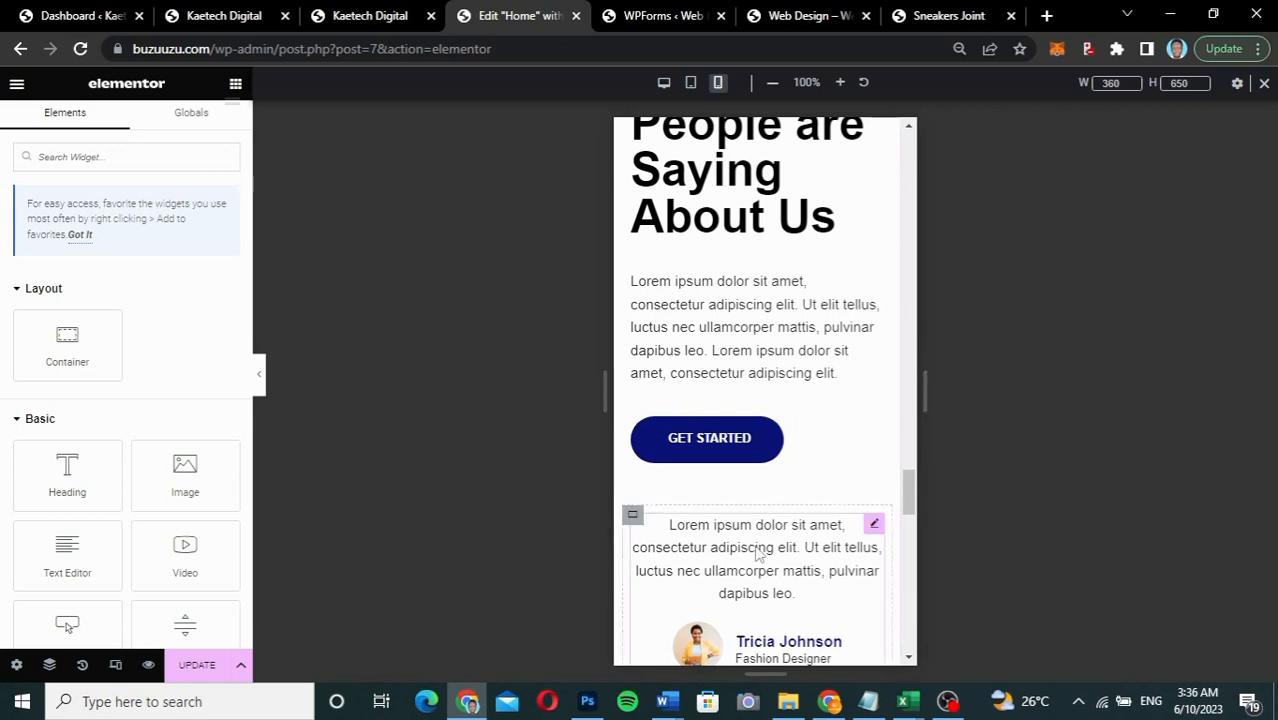
Step: Set the mobile font size of the OUR PORTFOLIO heading above the contact details to 30 px
{"action": "scroll", "coordinate": [757, 555], "scroll_direction": "down", "scroll_amount": 10}
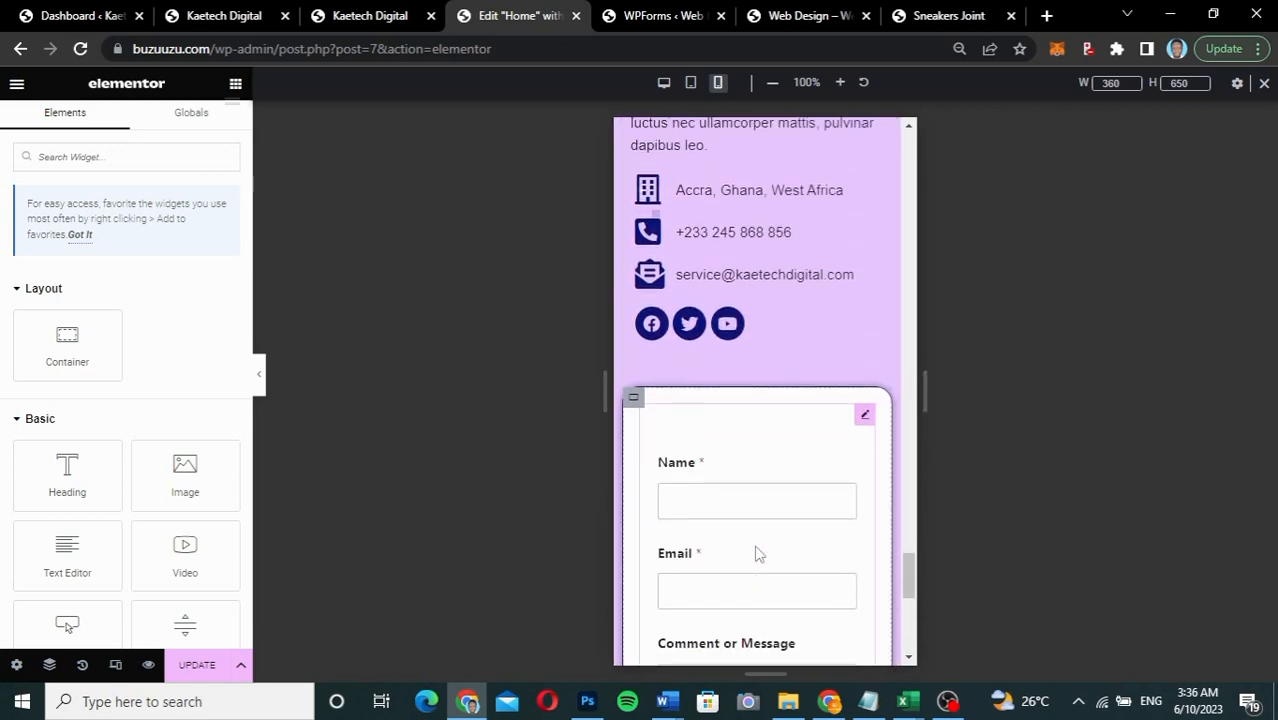
{"action": "scroll", "coordinate": [757, 555], "scroll_direction": "up", "scroll_amount": 4}
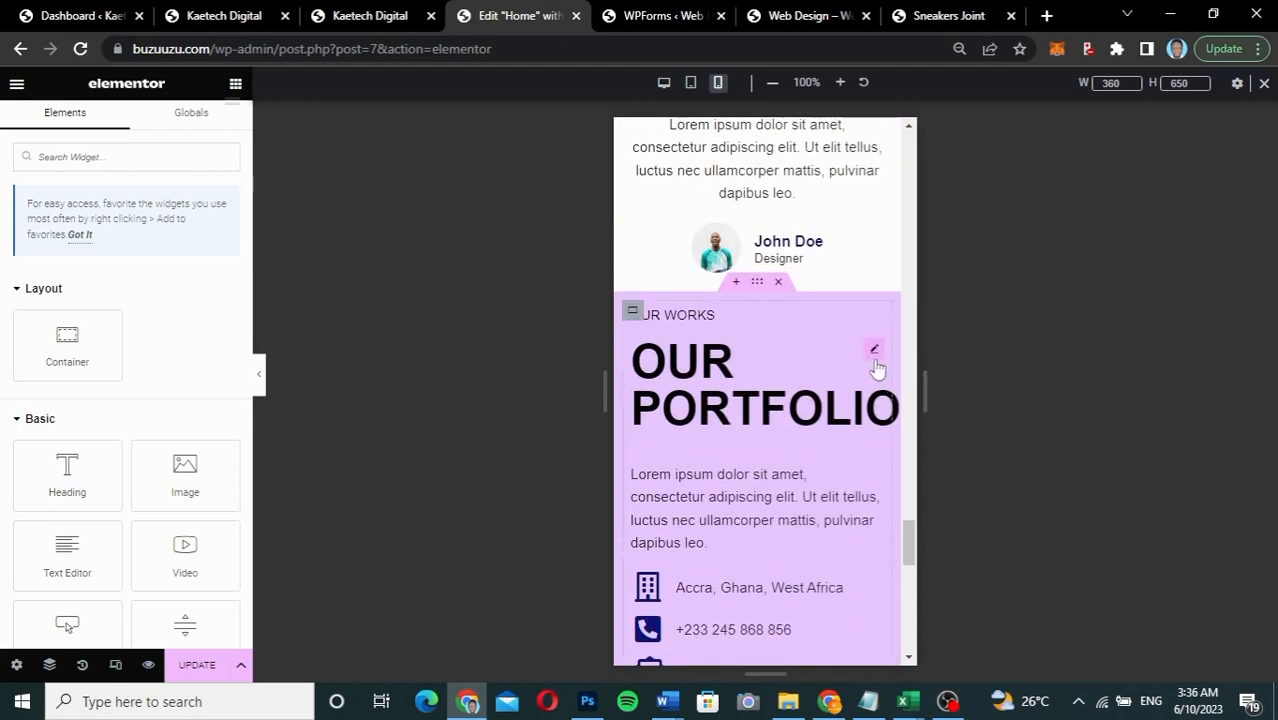
{"action": "left_click", "coordinate": [874, 352]}
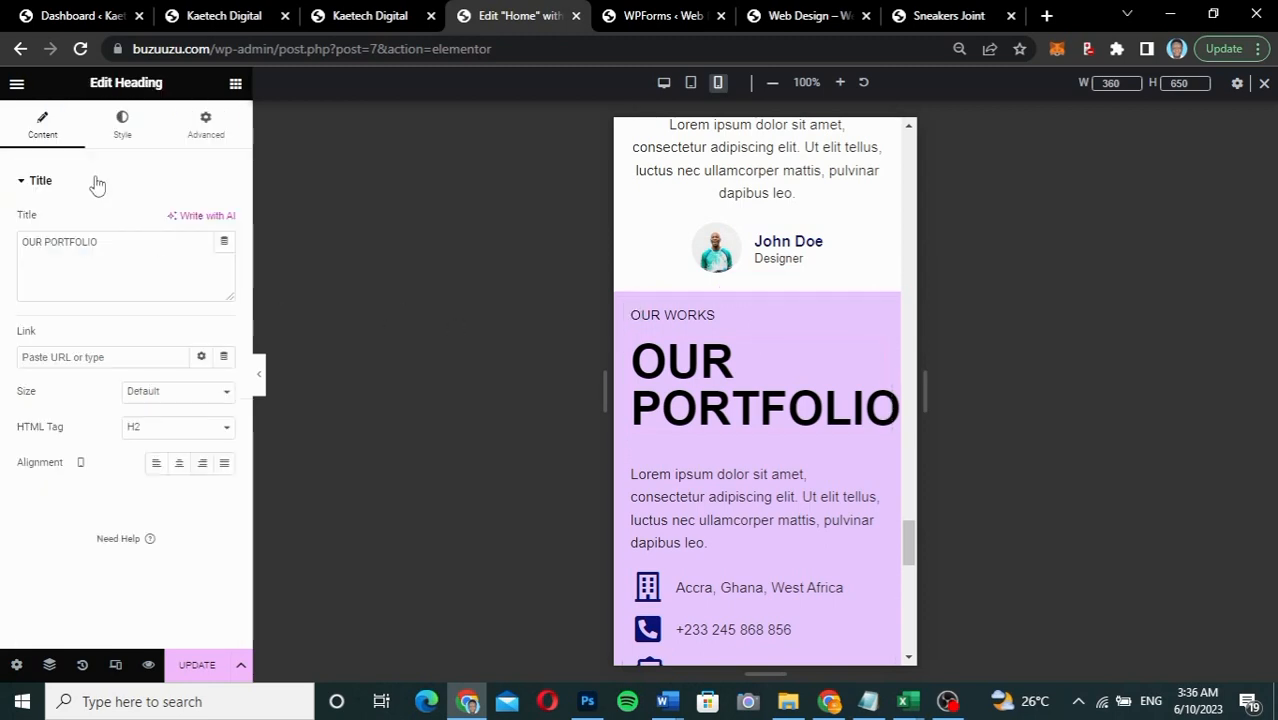
{"action": "left_click", "coordinate": [116, 143]}
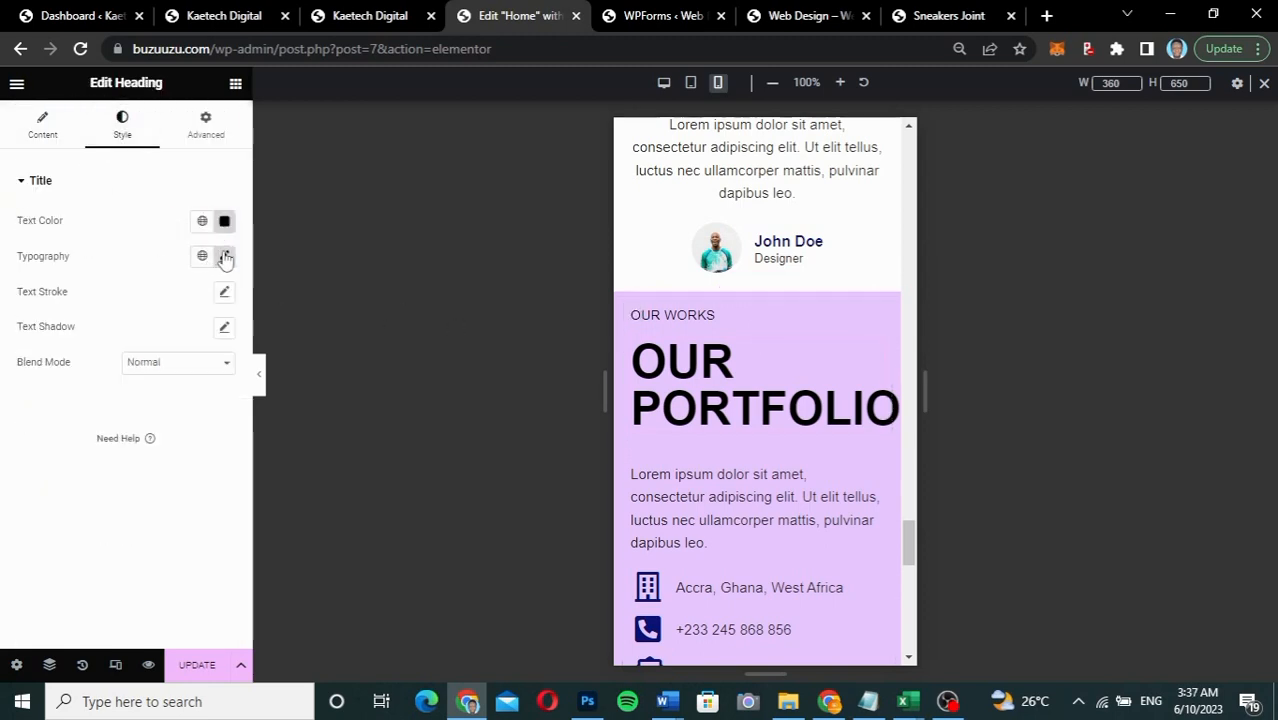
{"action": "left_click", "coordinate": [224, 256]}
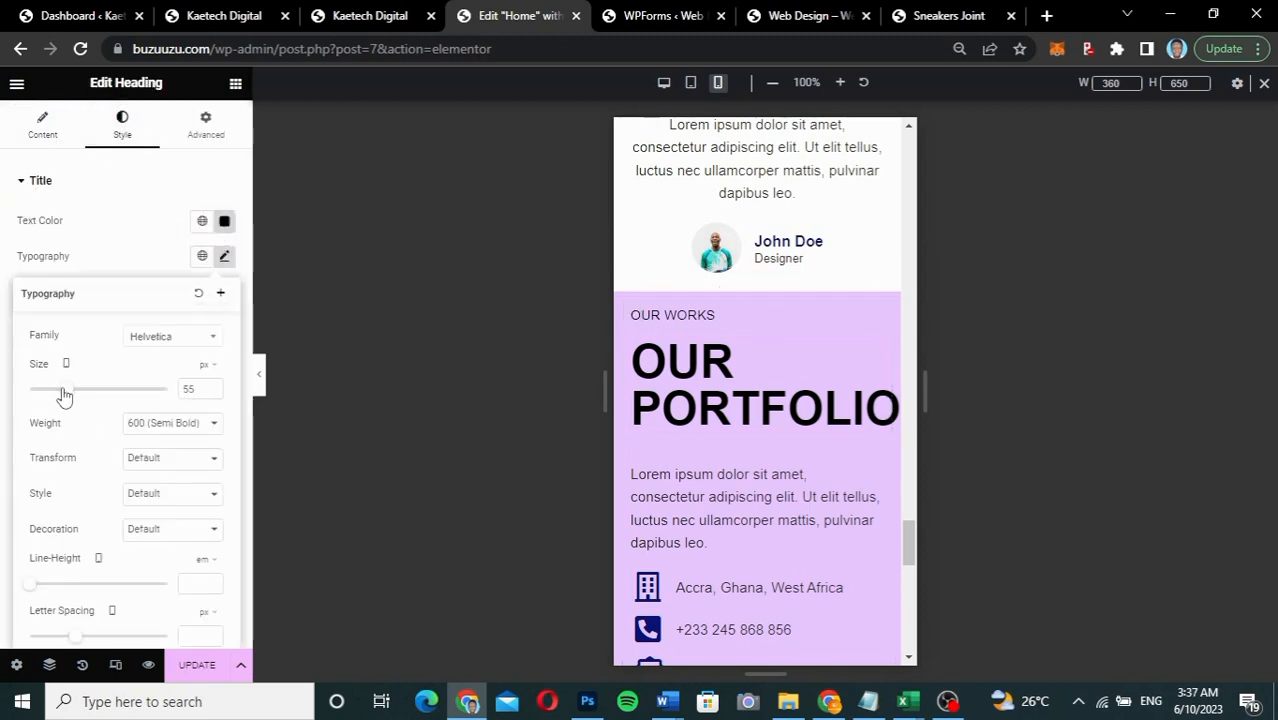
{"action": "left_click_drag", "start_coordinate": [63, 396], "coordinate": [50, 397]}
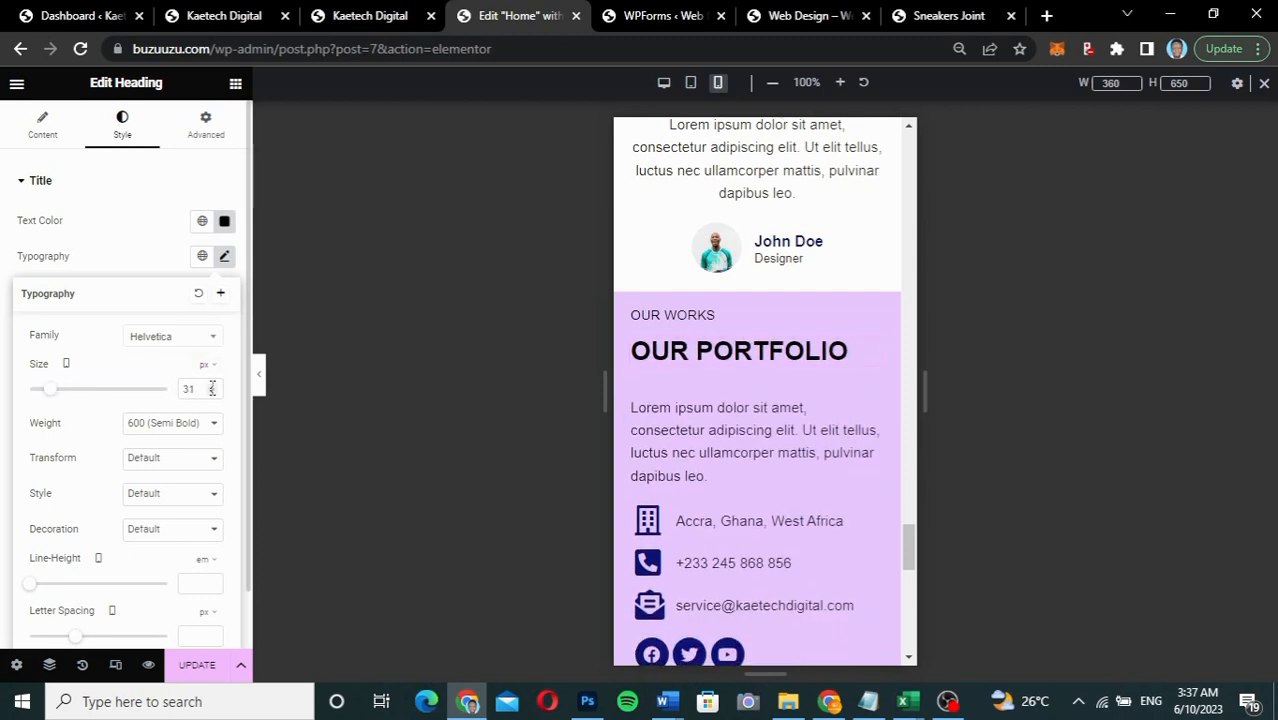
{"action": "type", "text": "30"}
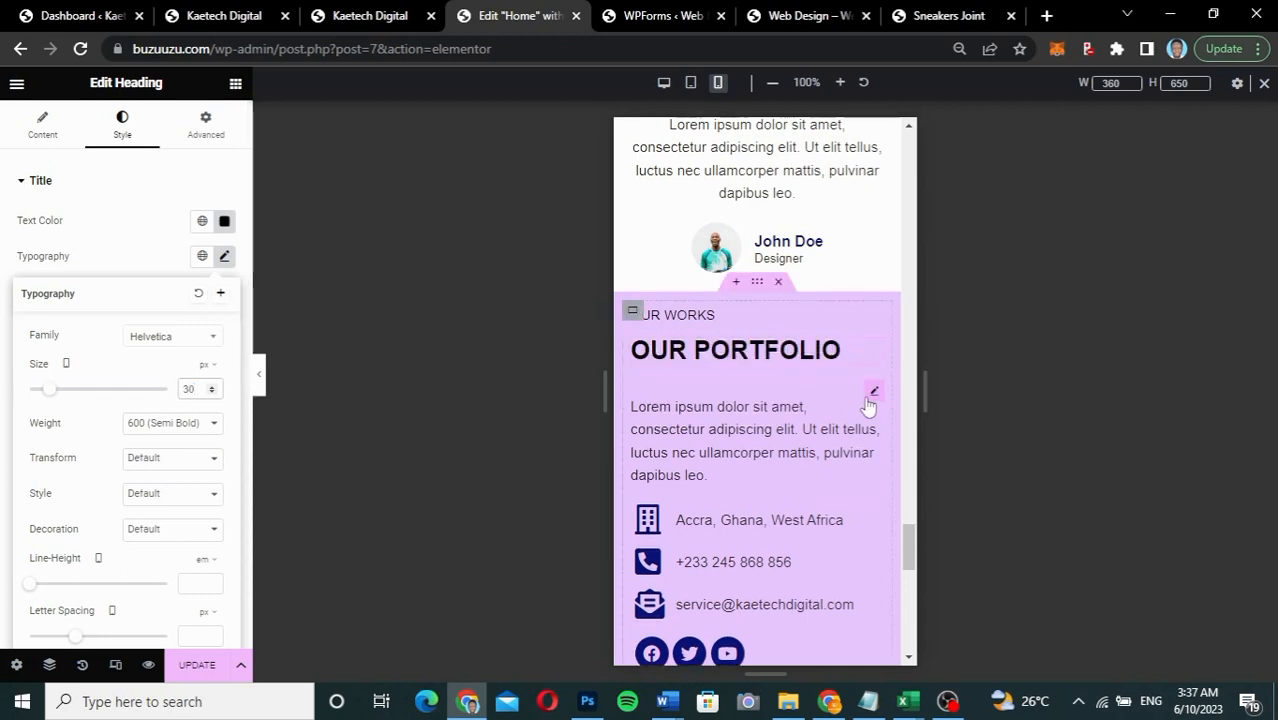
Step: Set the mobile font size of the paragraph above the contact details to 15 px
{"action": "left_click", "coordinate": [873, 394]}
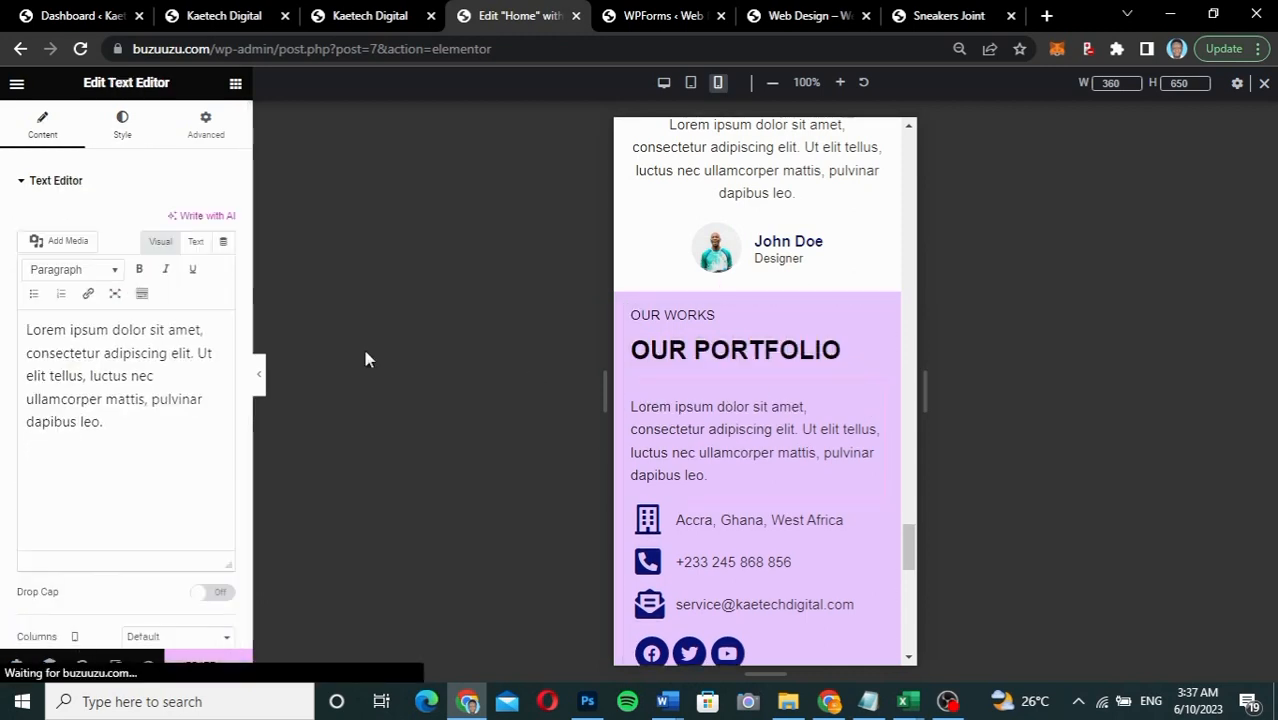
{"action": "left_click", "coordinate": [145, 135]}
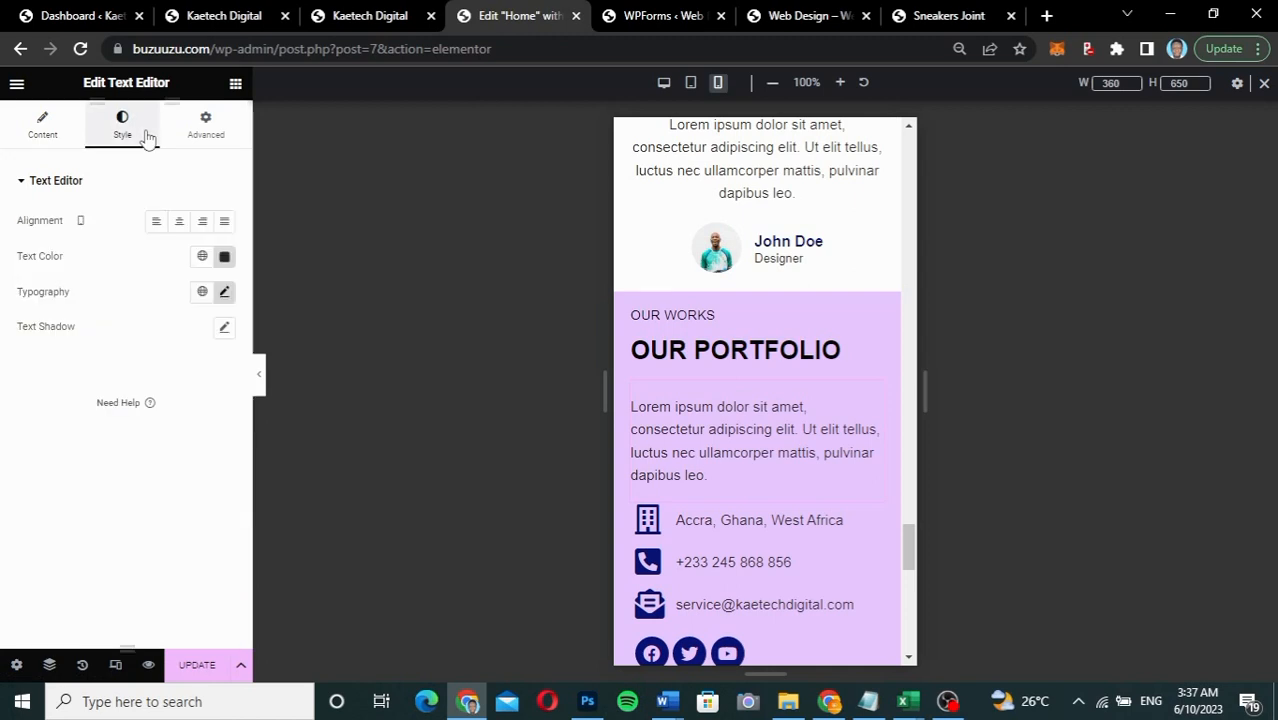
{"action": "left_click", "coordinate": [224, 294]}
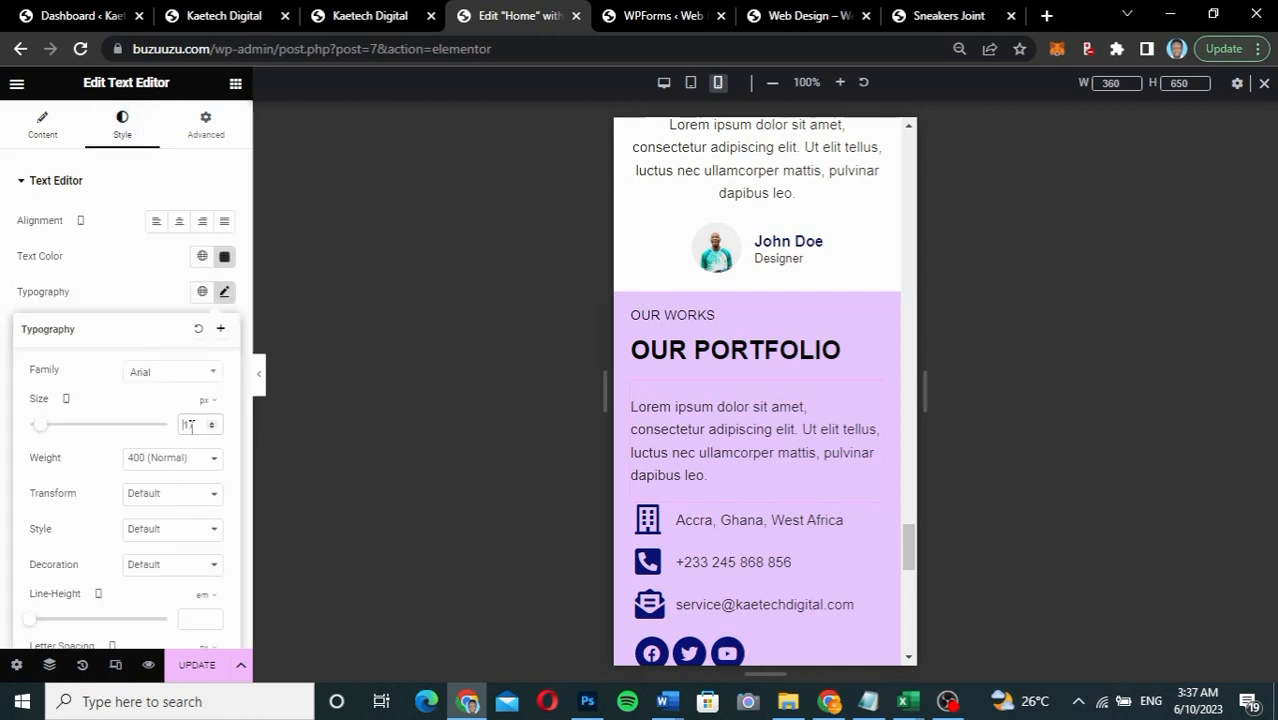
{"action": "type", "text": "14"}
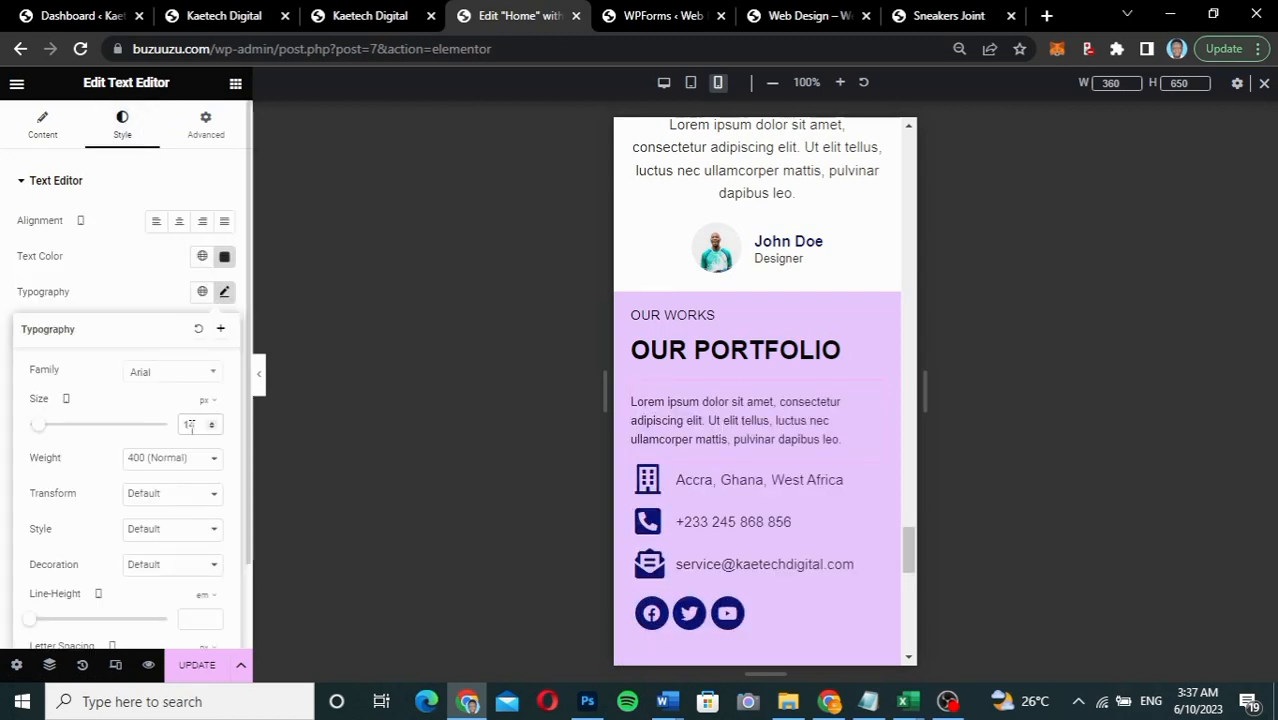
{"action": "key", "text": "BackSpace"}
{"action": "type", "text": "5"}
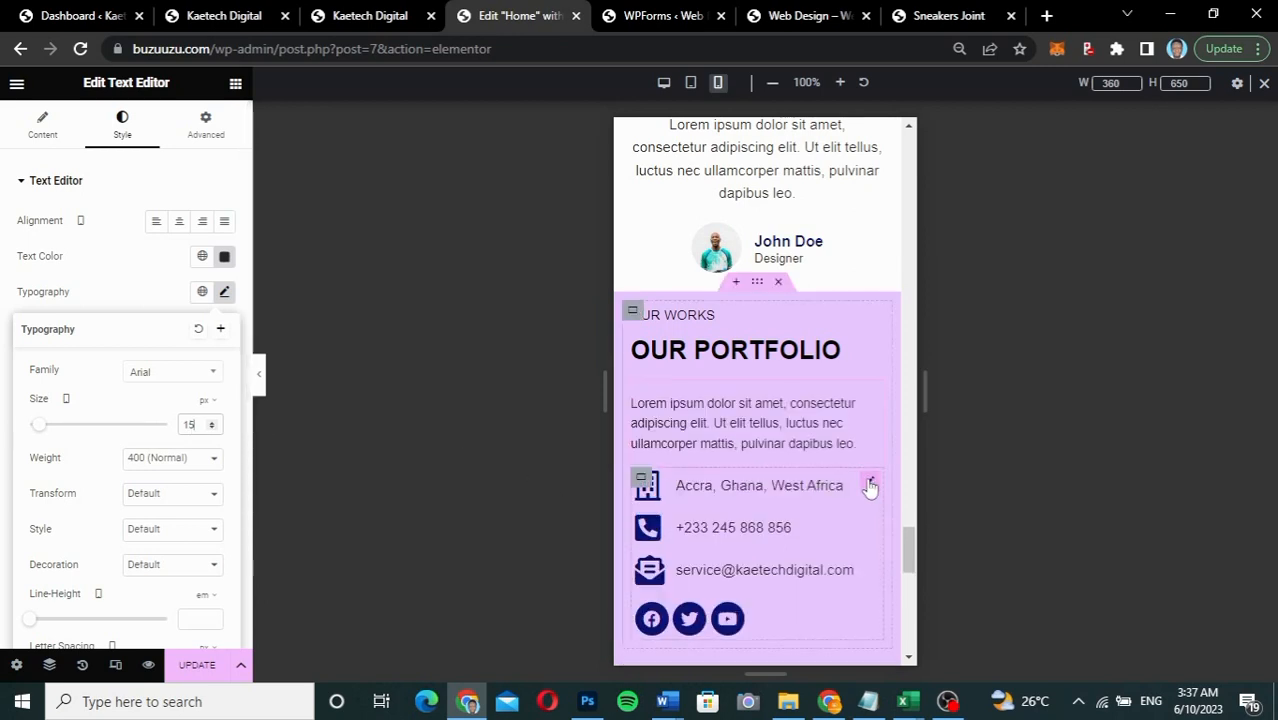
Step: Set the mobile text size of the contact details icon list to 15 px
{"action": "left_click", "coordinate": [870, 486]}
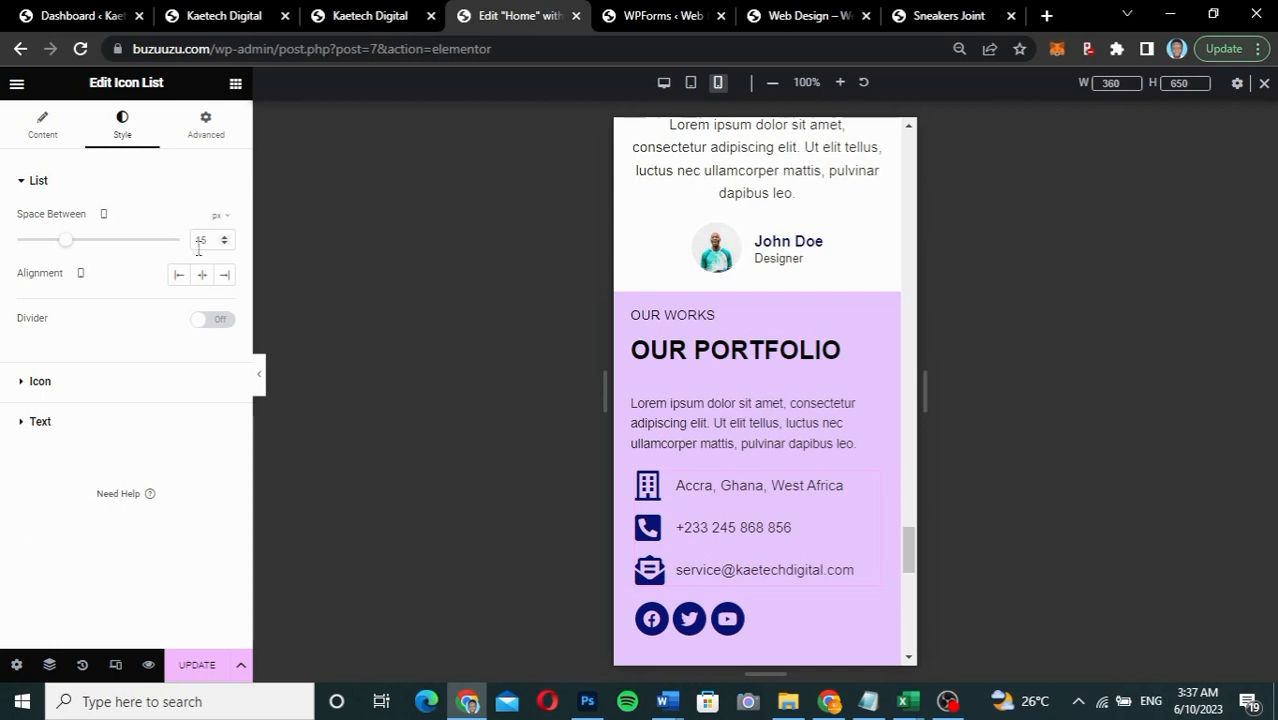
{"action": "left_click", "coordinate": [99, 388]}
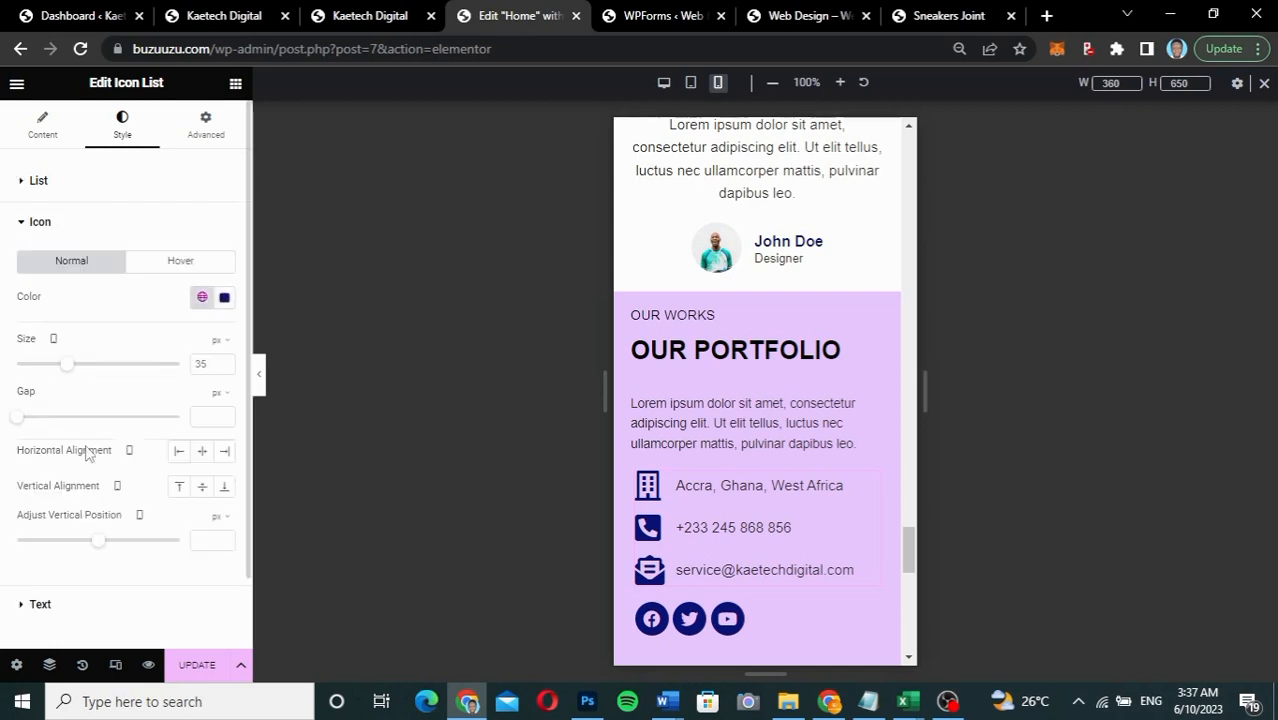
{"action": "left_click", "coordinate": [40, 525]}
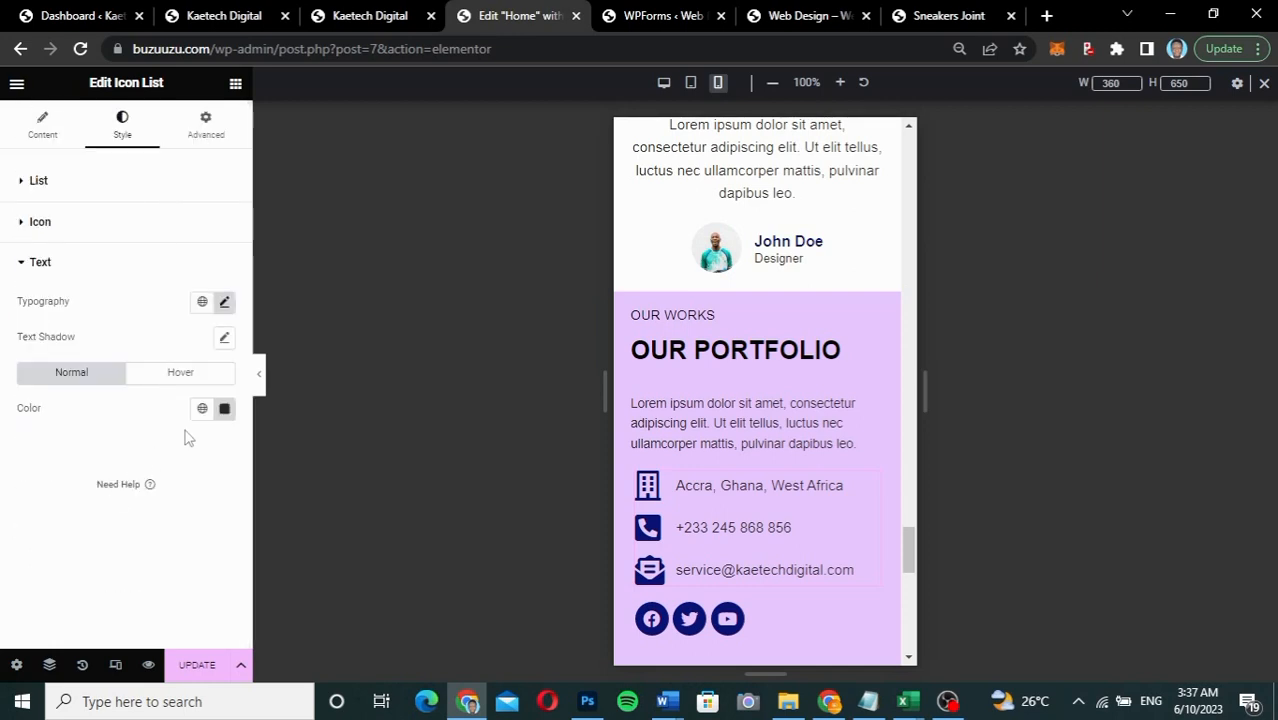
{"action": "left_click", "coordinate": [225, 303]}
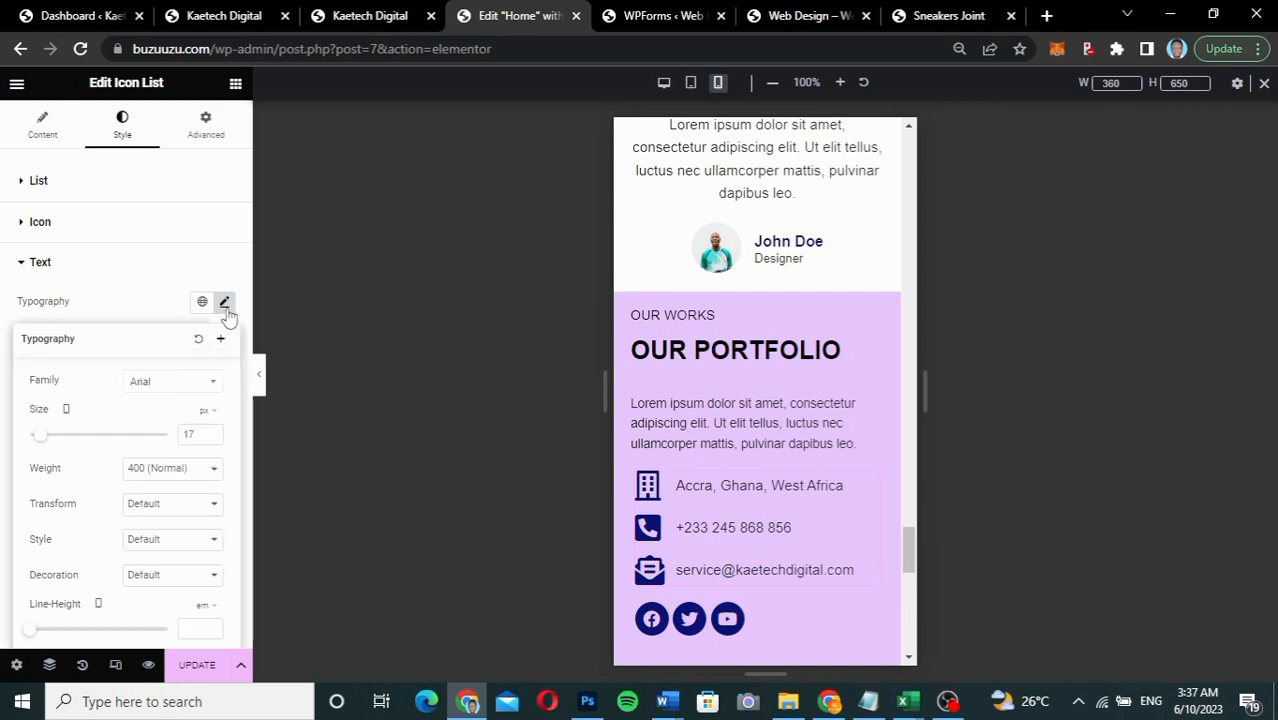
{"action": "type", "text": "15"}
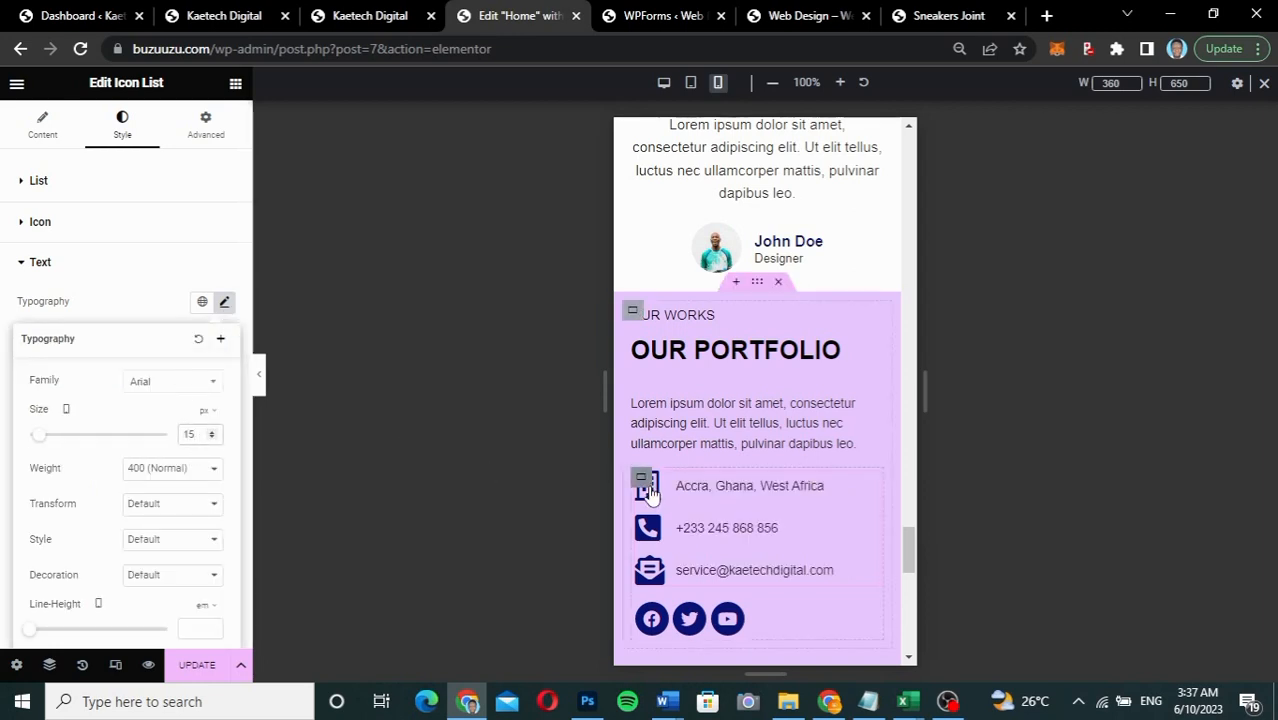
Step: Set the mobile icon size of the contact details icon list to 25 px
{"action": "left_click", "coordinate": [141, 231]}
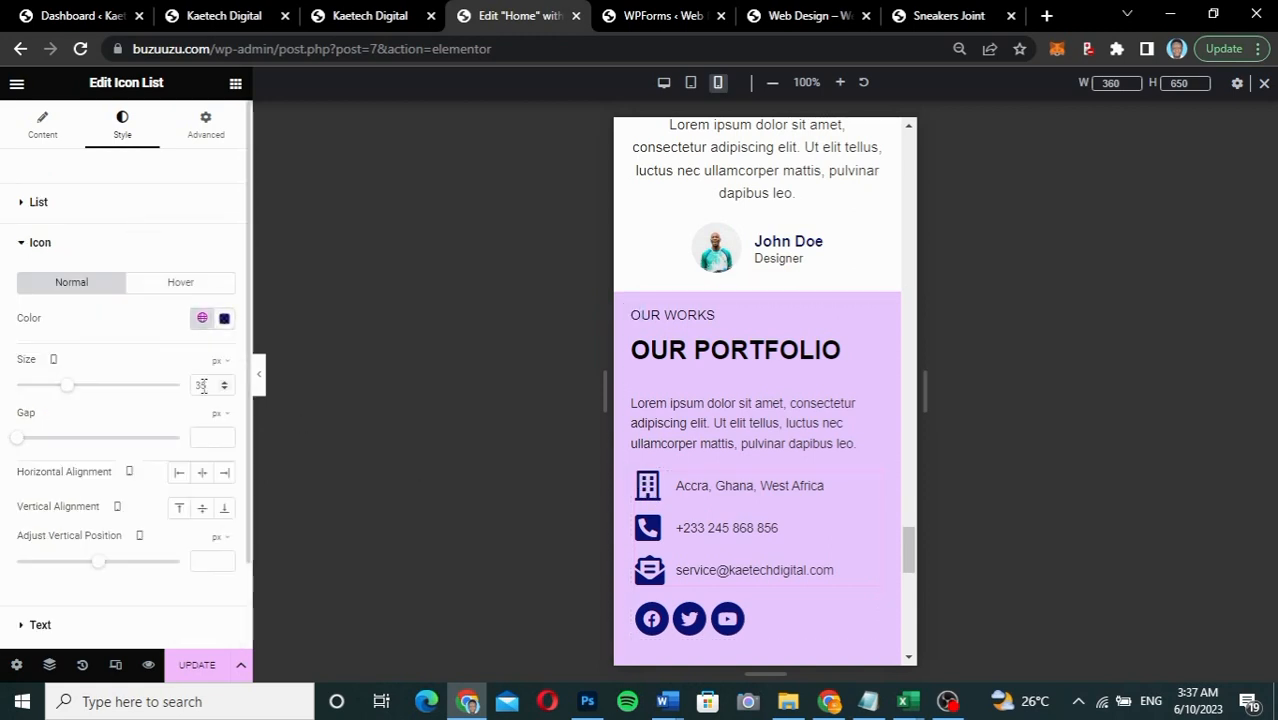
{"action": "key", "text": "BackSpace"}
{"action": "key", "text": "BackSpace"}
{"action": "type", "text": "25"}
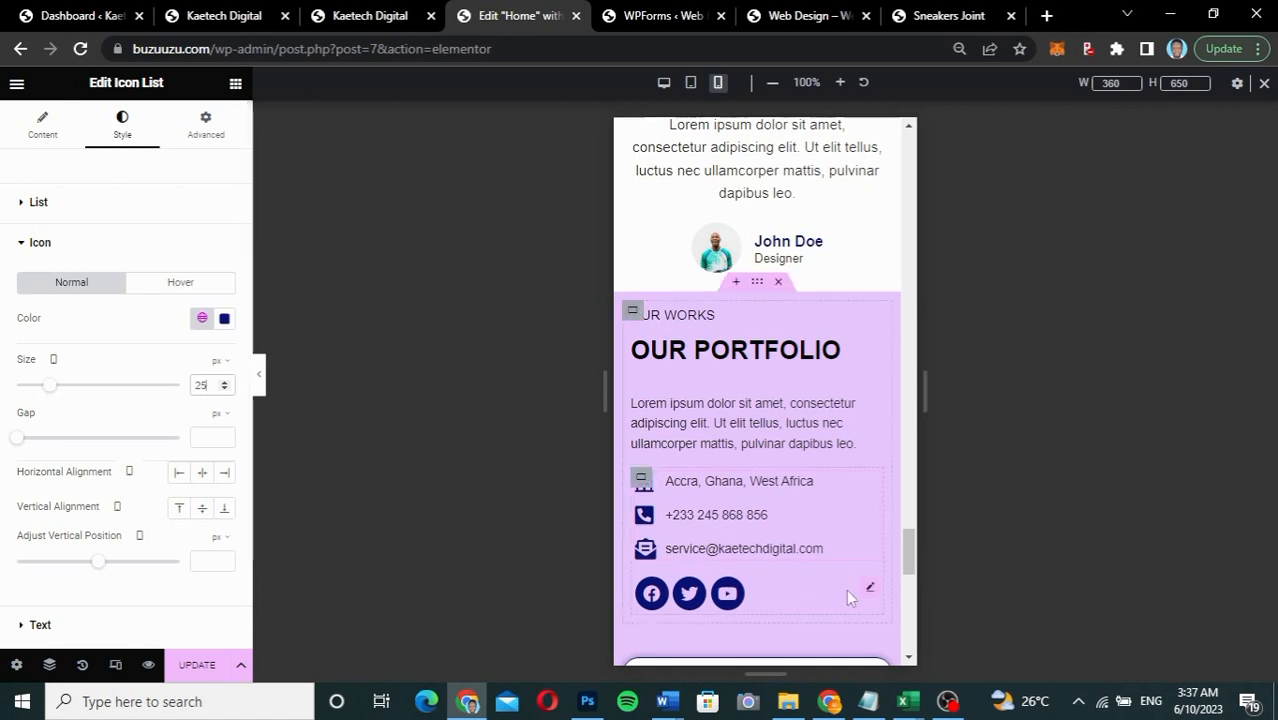
Step: Set the mobile size of the social icons below the contact details to 15 px
{"action": "left_click", "coordinate": [871, 591]}
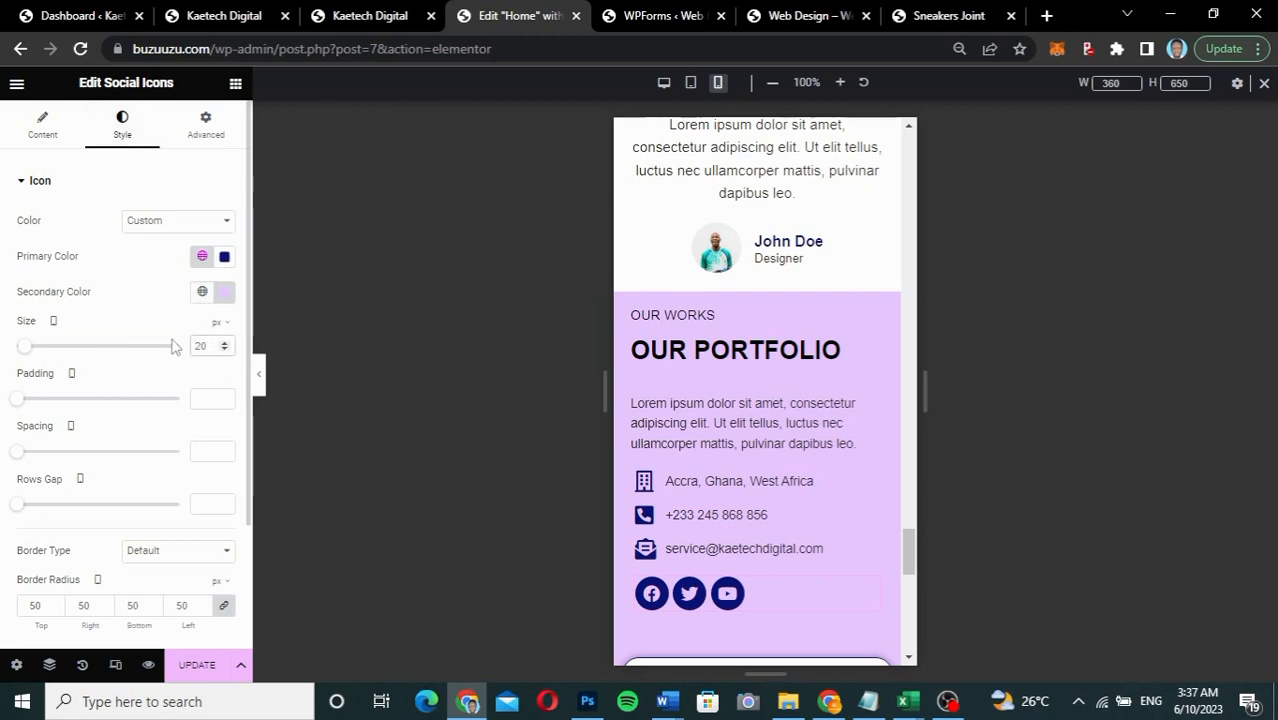
{"action": "type", "text": "15"}
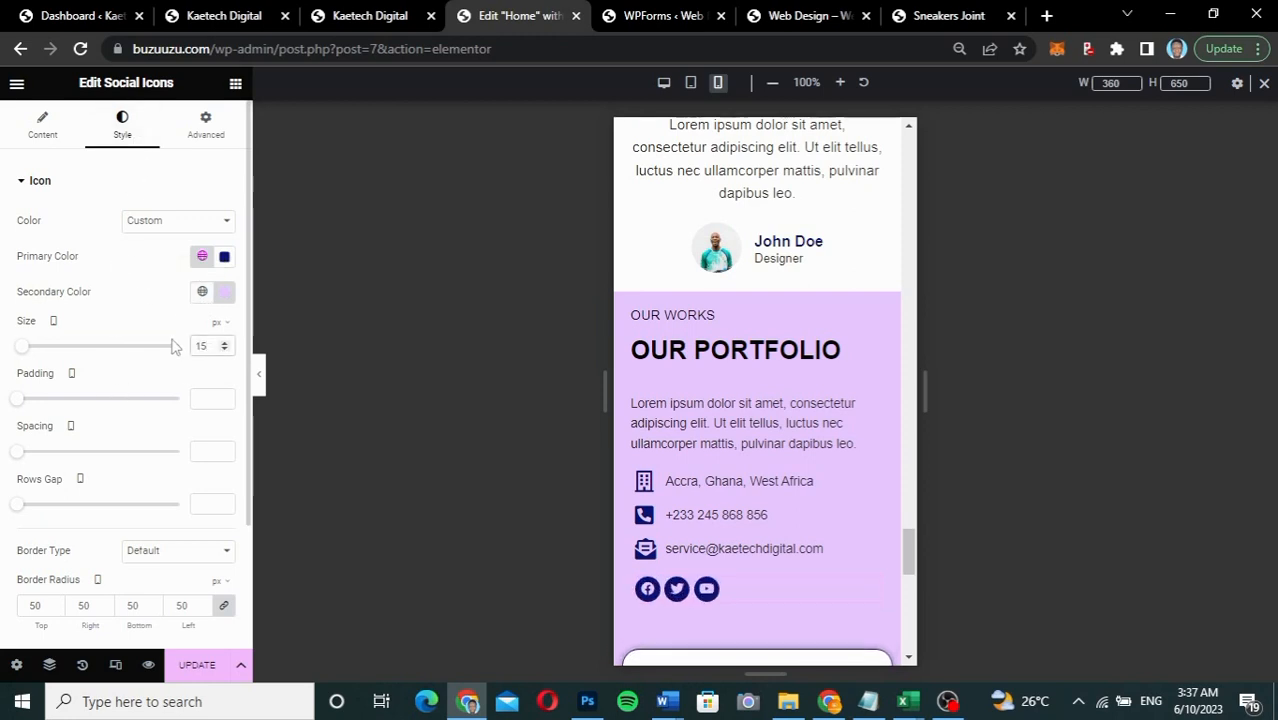
{"action": "scroll", "coordinate": [770, 487], "scroll_direction": "down", "scroll_amount": 3}
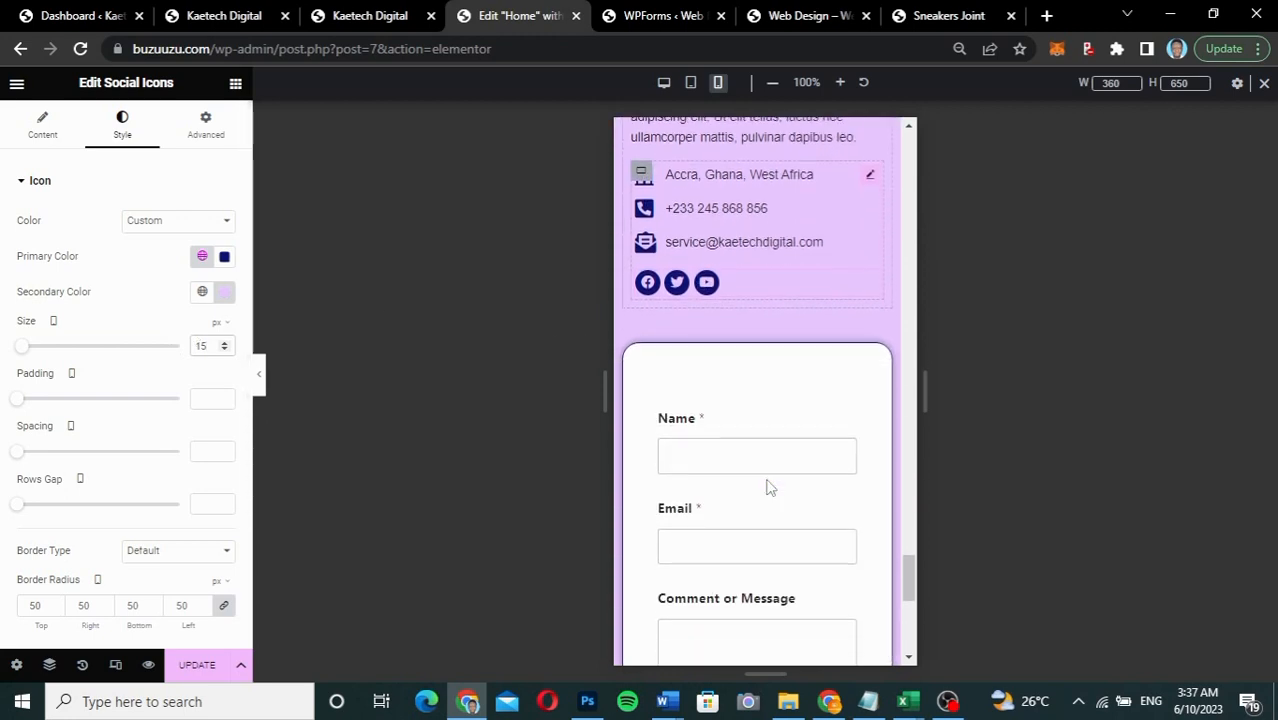
Step: Copy the OUR PORTFOLIO heading above the contact details and paste its style onto the "What People are Saying About Us" heading
{"action": "scroll", "coordinate": [768, 486], "scroll_direction": "down", "scroll_amount": 5}
{"action": "scroll", "coordinate": [769, 488], "scroll_direction": "up", "scroll_amount": 6}
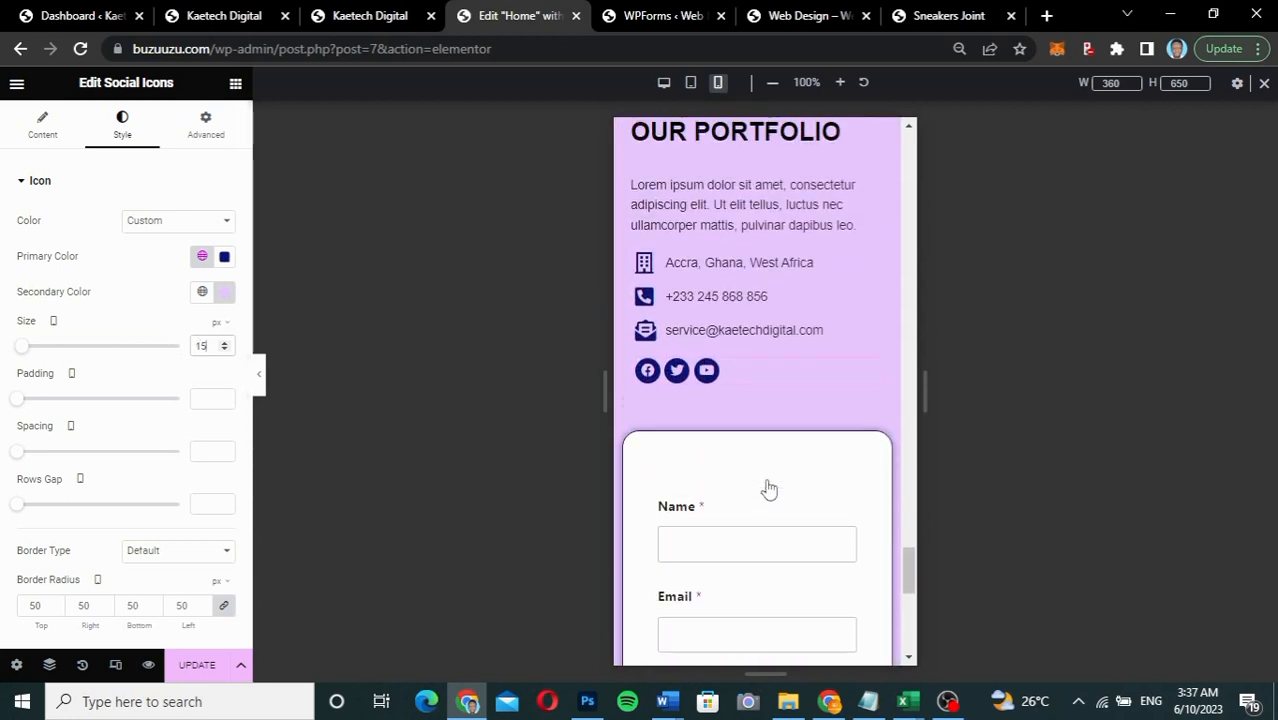
{"action": "scroll", "coordinate": [768, 487], "scroll_direction": "up", "scroll_amount": 4}
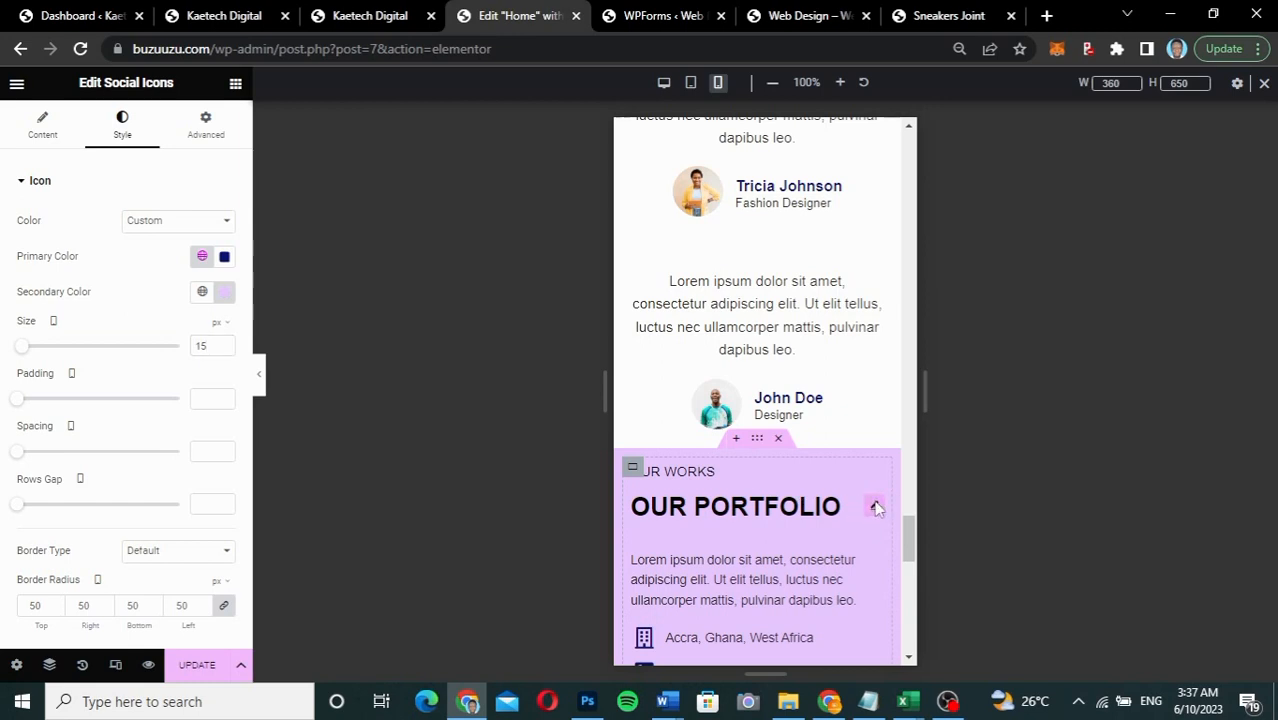
{"action": "right_click", "coordinate": [876, 508]}
{"action": "left_click", "coordinate": [925, 403]}
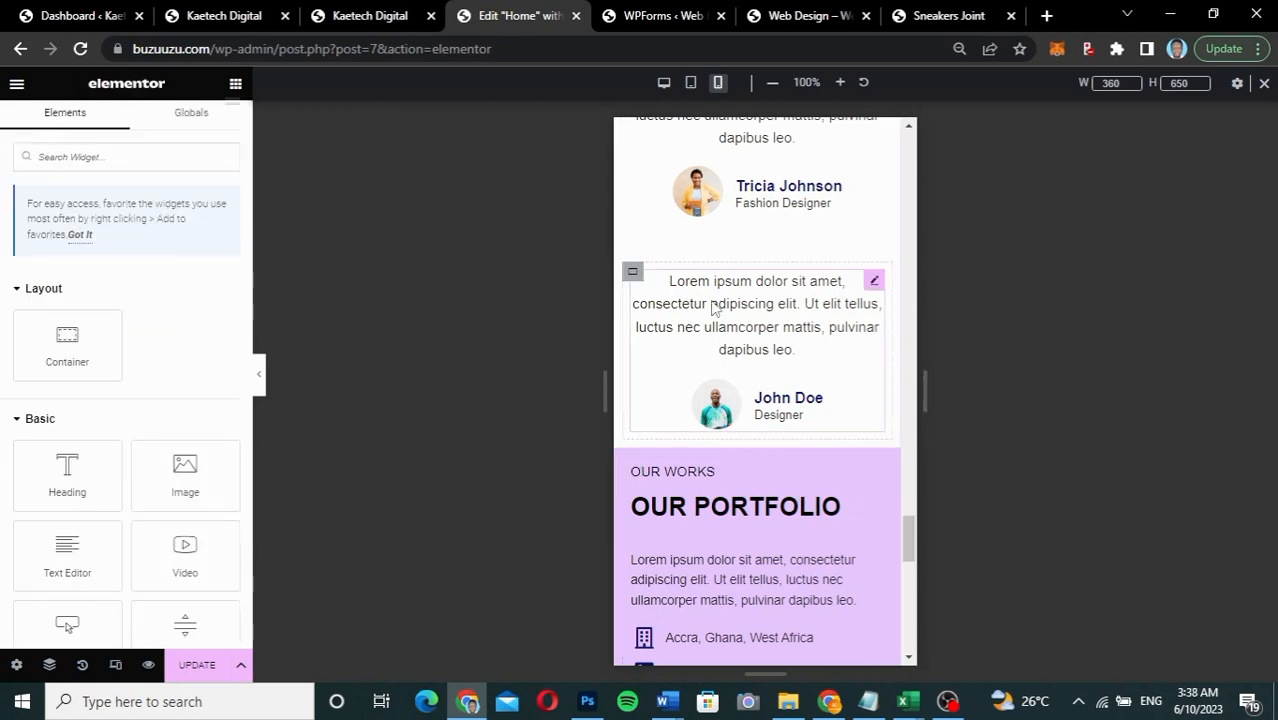
{"action": "scroll", "coordinate": [714, 308], "scroll_direction": "up", "scroll_amount": 4}
{"action": "scroll", "coordinate": [714, 308], "scroll_direction": "up", "scroll_amount": 3}
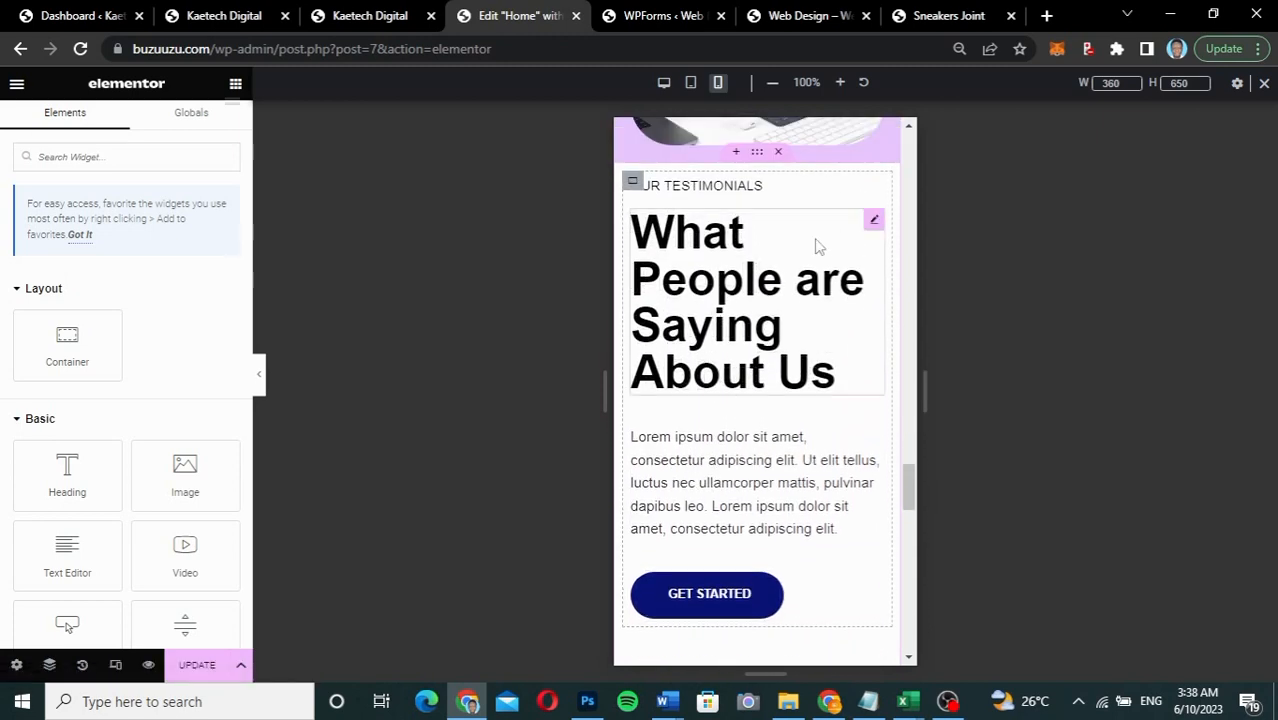
{"action": "right_click", "coordinate": [876, 225]}
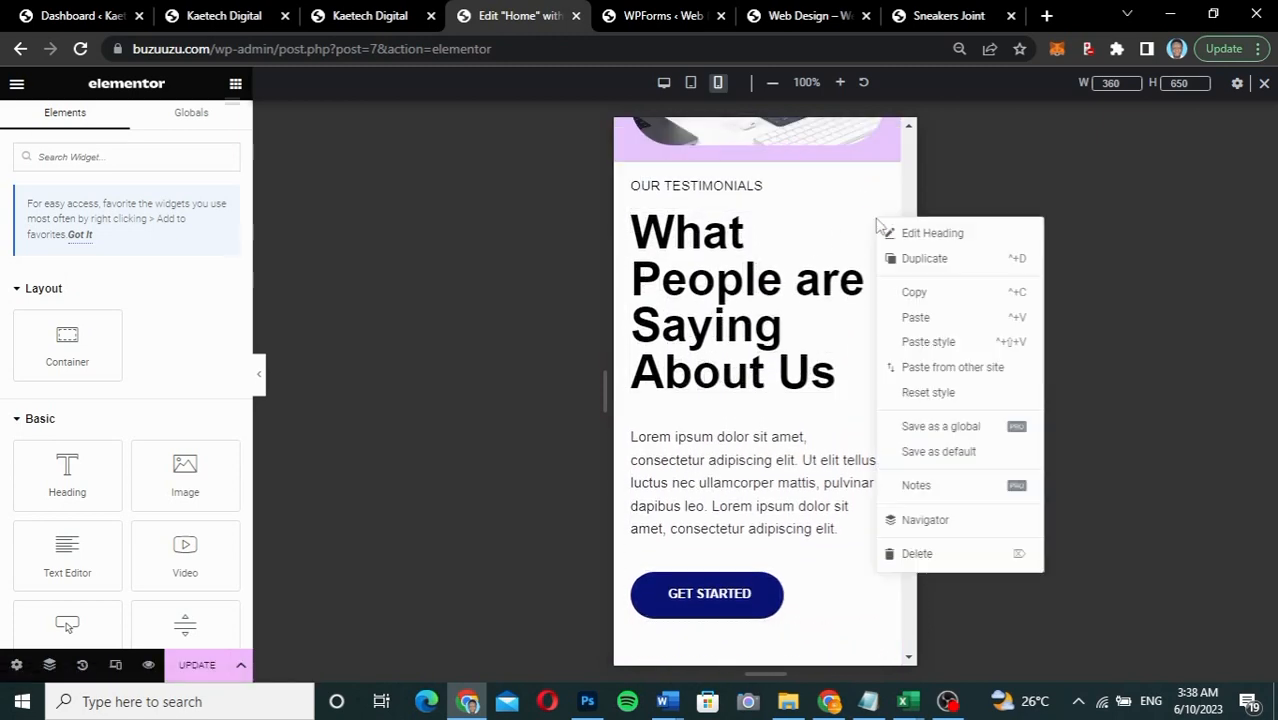
{"action": "left_click", "coordinate": [915, 339]}
Step: Paste the copied heading style onto the OUR PORTFOLIO heading above the portfolio images
{"action": "scroll", "coordinate": [705, 285], "scroll_direction": "up", "scroll_amount": 8}
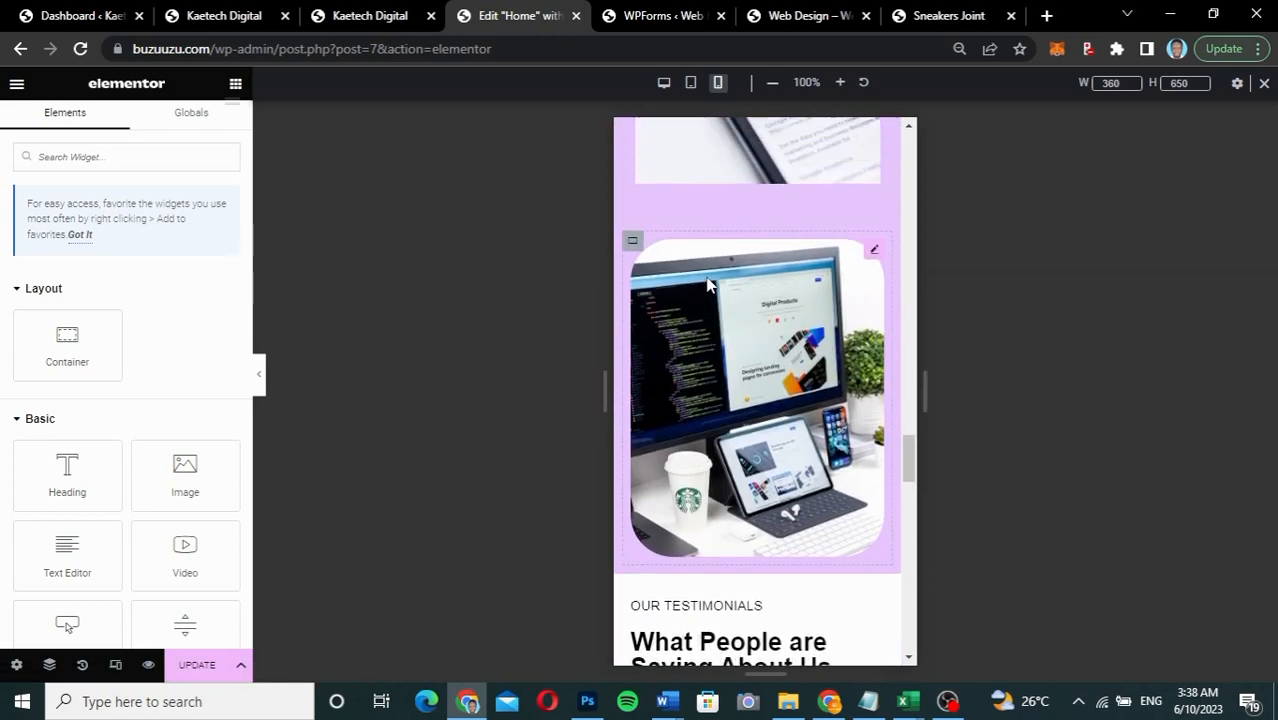
{"action": "scroll", "coordinate": [706, 280], "scroll_direction": "up", "scroll_amount": 10}
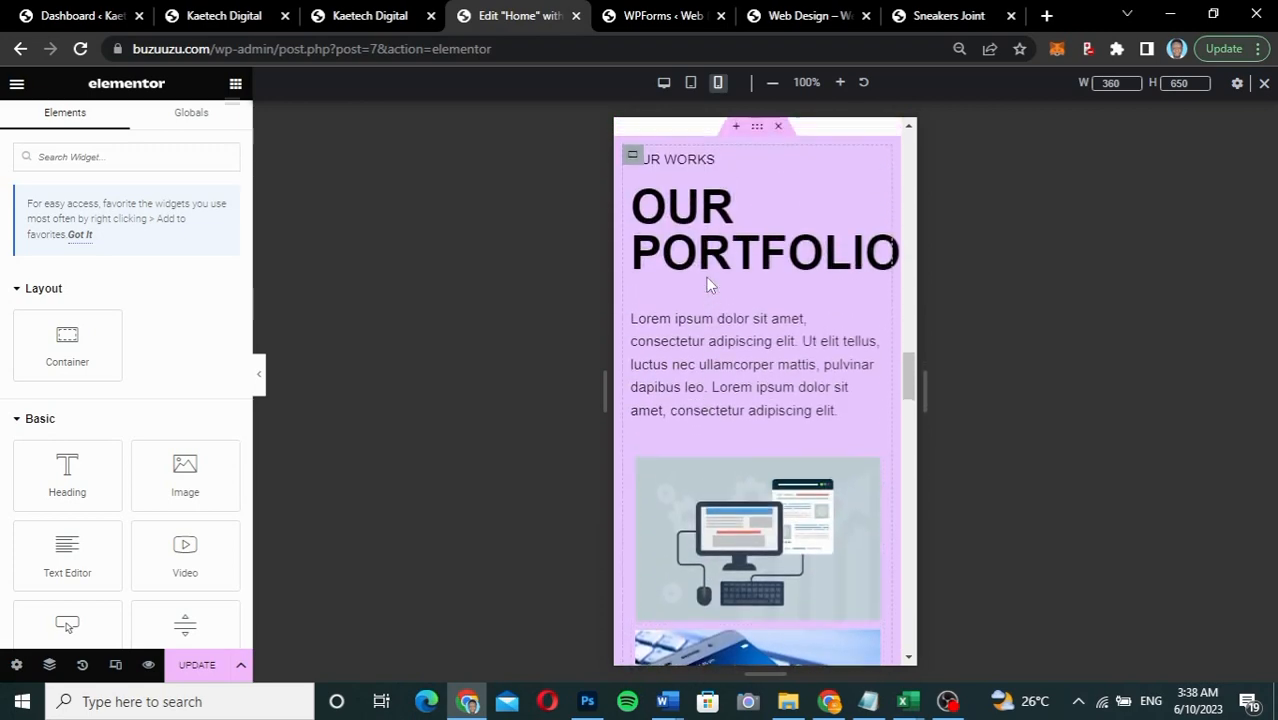
{"action": "right_click", "coordinate": [877, 296]}
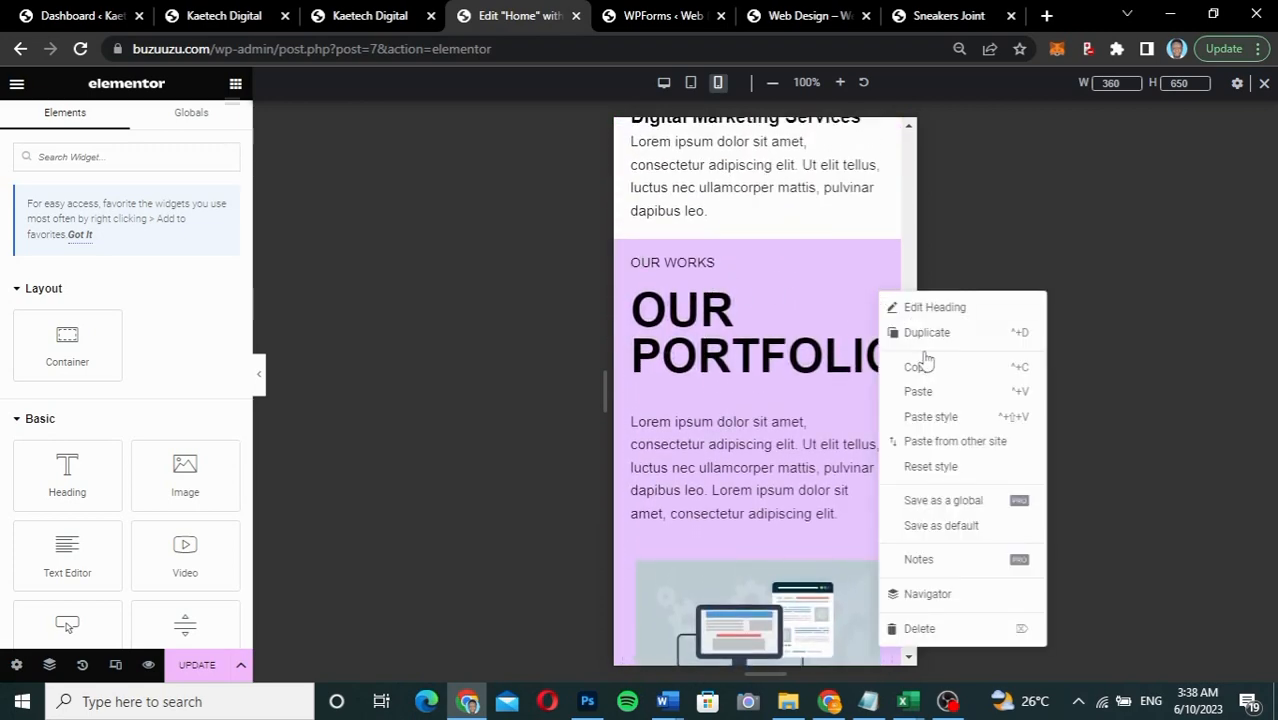
{"action": "left_click", "coordinate": [935, 416]}
Step: Paste the copied heading style onto the "Web Design & Digital Marketing" heading in the services section
{"action": "scroll", "coordinate": [761, 332], "scroll_direction": "up", "scroll_amount": 10}
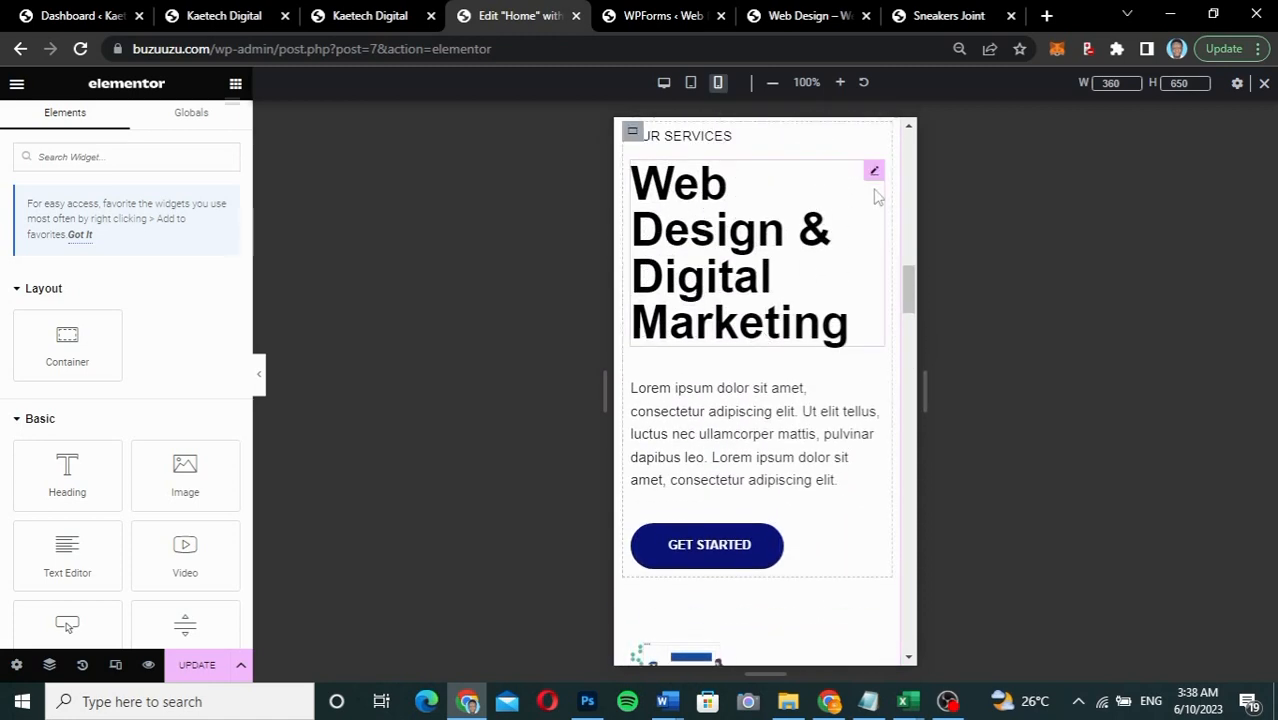
{"action": "right_click", "coordinate": [875, 174]}
{"action": "left_click", "coordinate": [918, 296]}
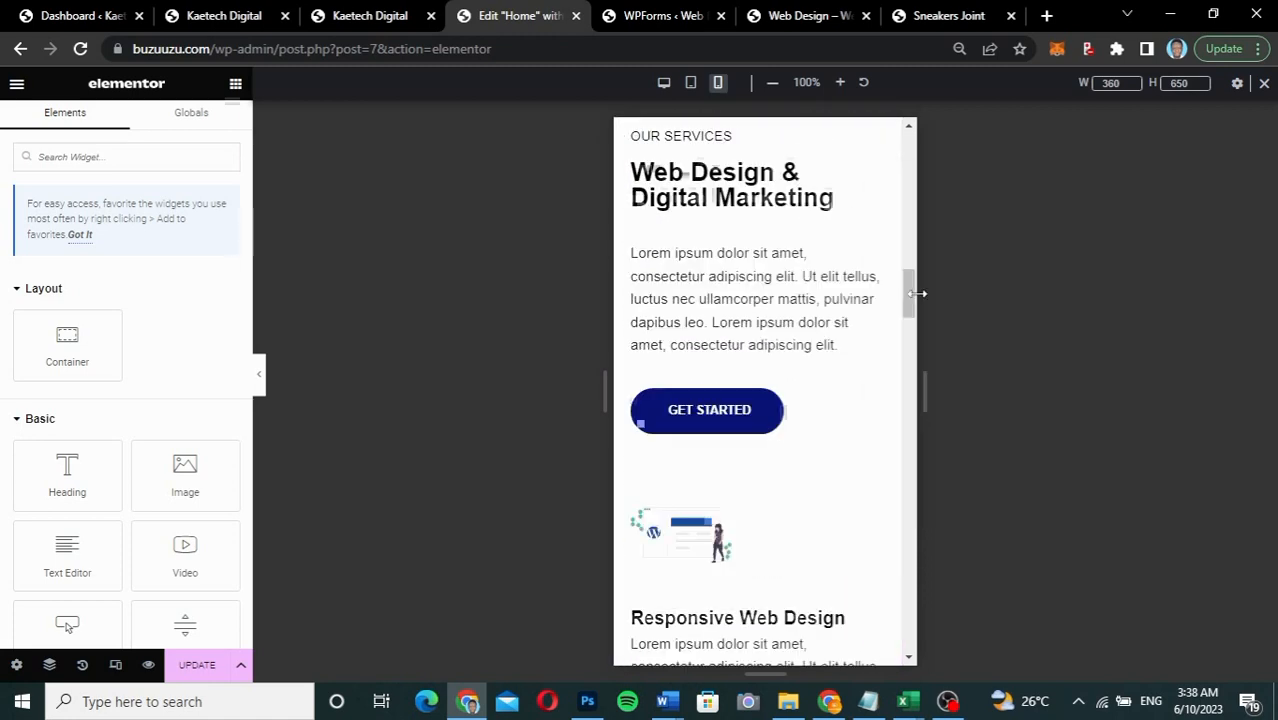
Step: Paste the copied heading style onto the "Digital Marketing Agency LLC" heading in the About Us section
{"action": "scroll", "coordinate": [690, 280], "scroll_direction": "up", "scroll_amount": 5}
{"action": "scroll", "coordinate": [690, 283], "scroll_direction": "up", "scroll_amount": 10}
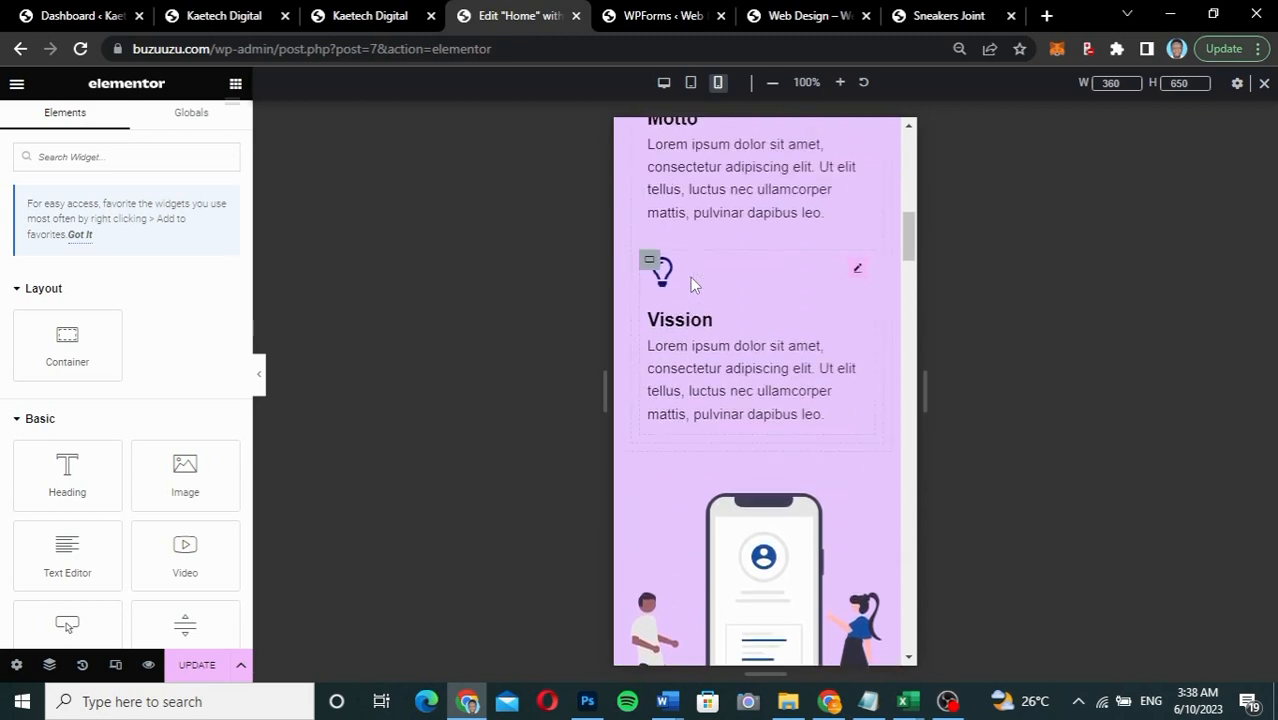
{"action": "scroll", "coordinate": [690, 280], "scroll_direction": "up", "scroll_amount": 1}
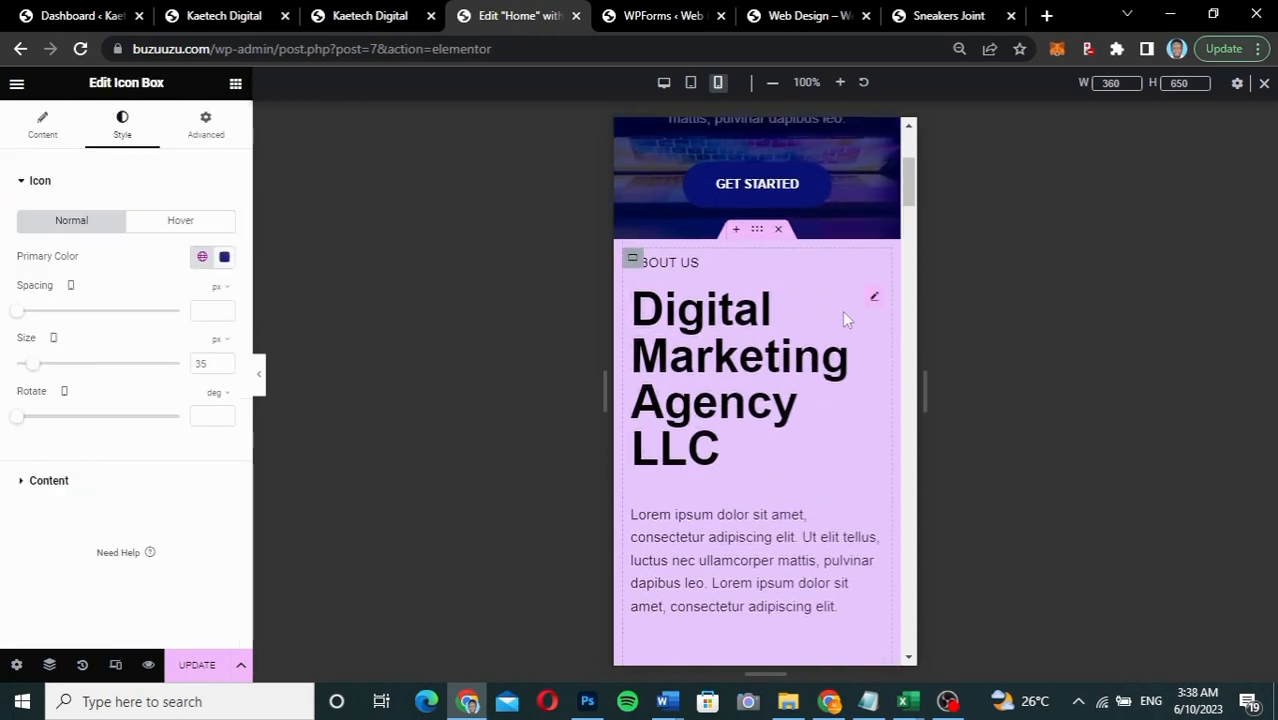
{"action": "right_click", "coordinate": [892, 314]}
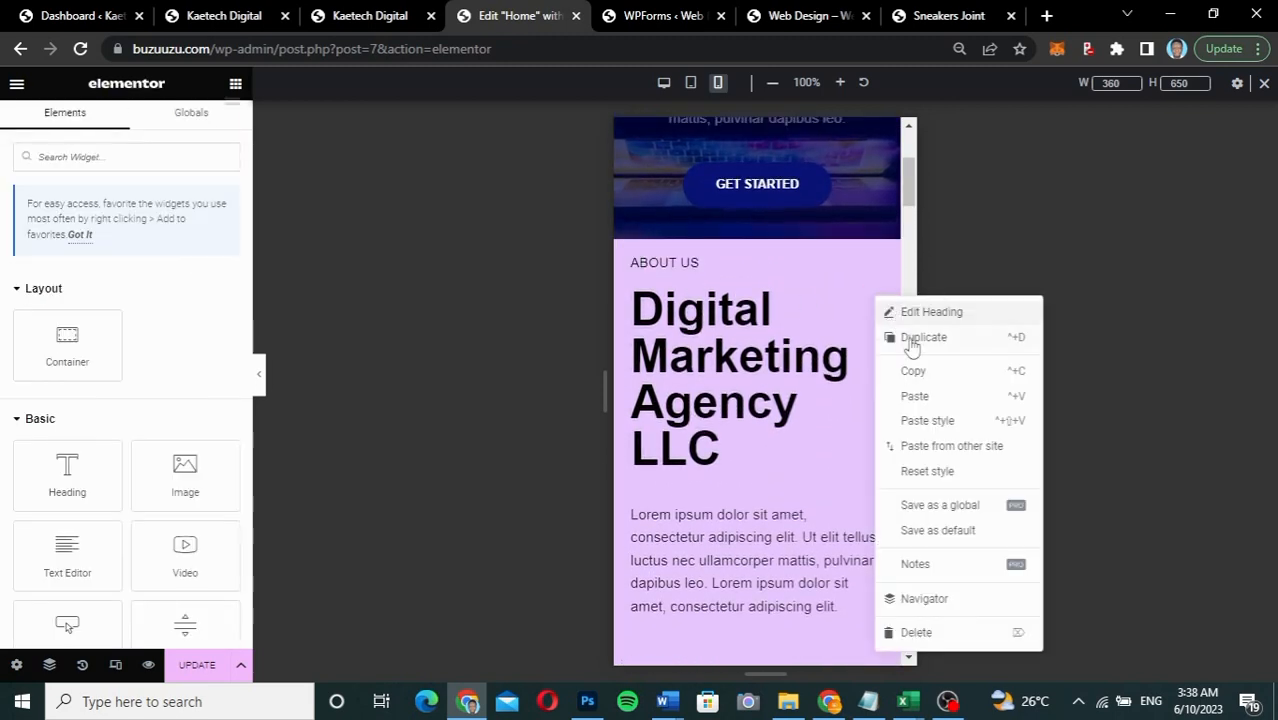
{"action": "left_click", "coordinate": [915, 420]}
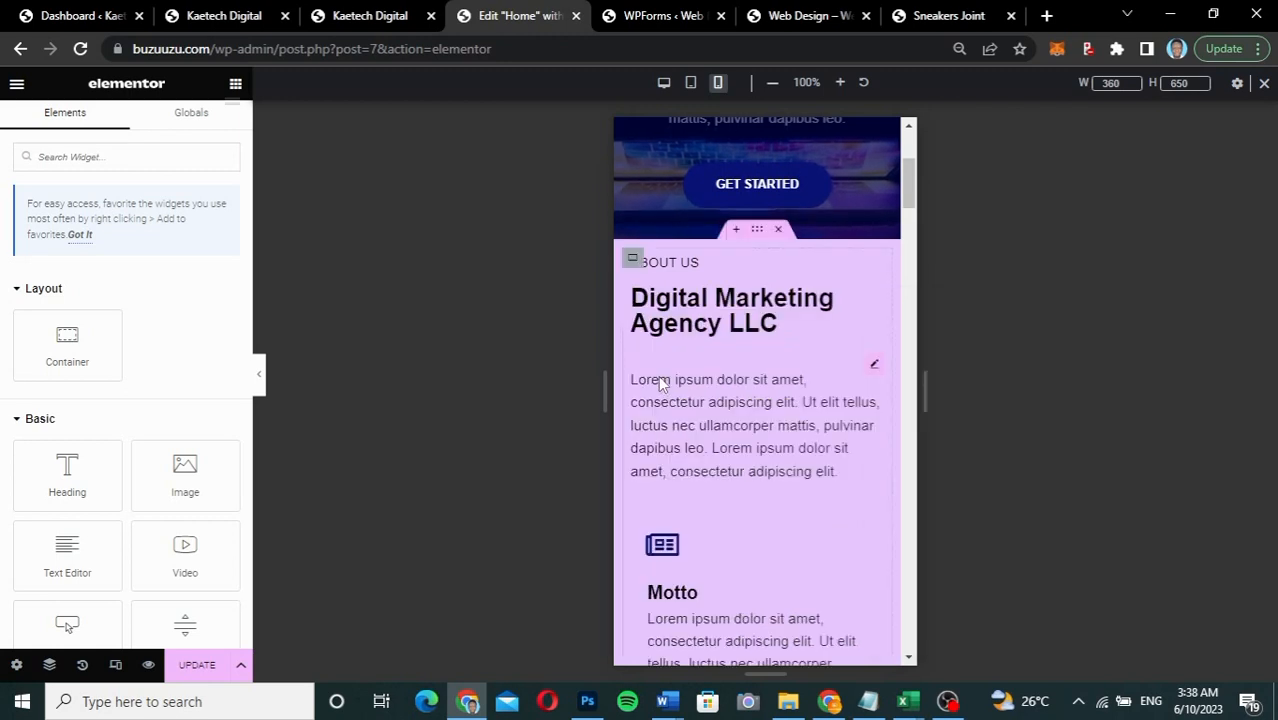
Step: Review the About Us section in the mobile preview and open the style settings of its introductory paragraph
{"action": "scroll", "coordinate": [659, 377], "scroll_direction": "up", "scroll_amount": 3}
{"action": "scroll", "coordinate": [659, 377], "scroll_direction": "down", "scroll_amount": 2}
{"action": "scroll", "coordinate": [659, 384], "scroll_direction": "down", "scroll_amount": 5}
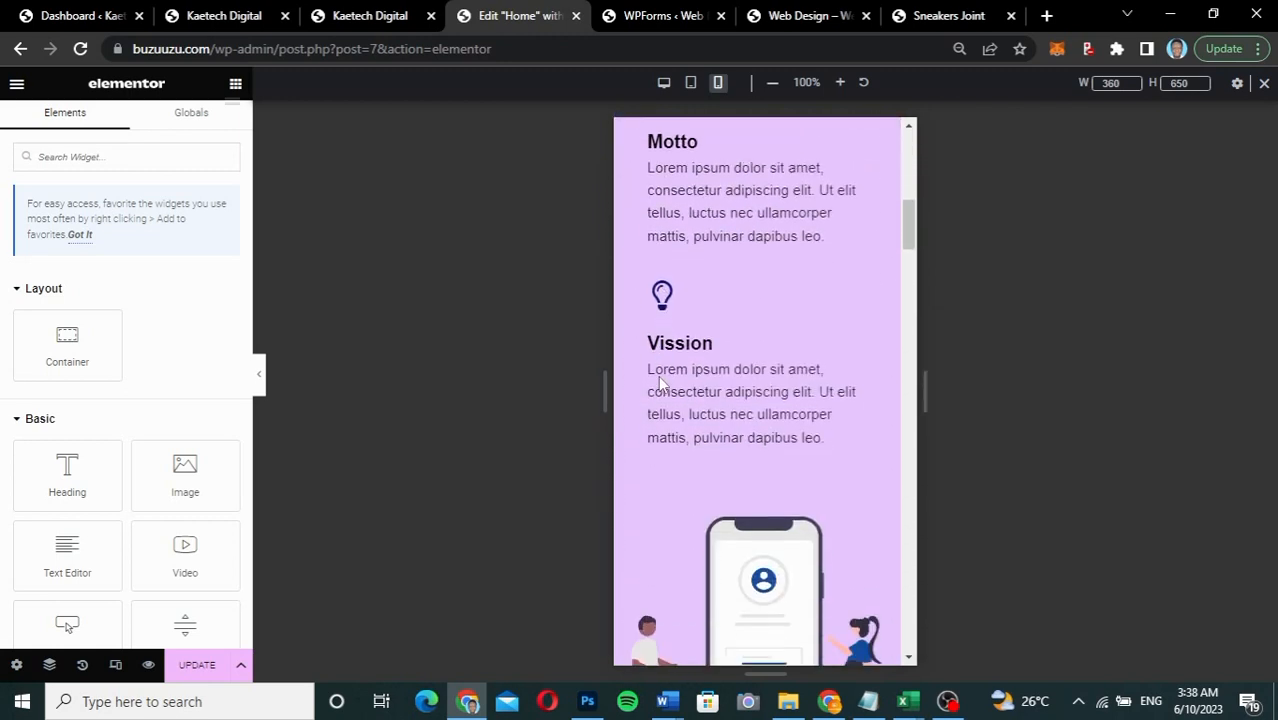
{"action": "scroll", "coordinate": [659, 379], "scroll_direction": "up", "scroll_amount": 4}
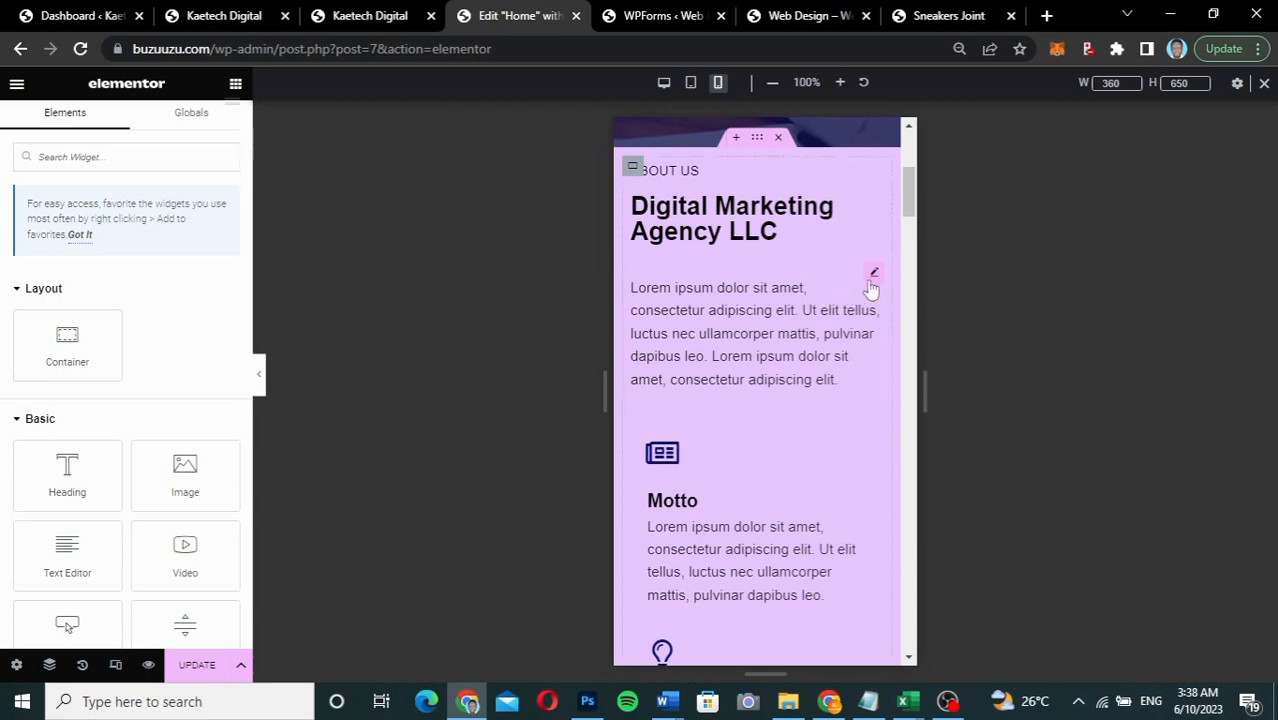
{"action": "left_click", "coordinate": [874, 275]}
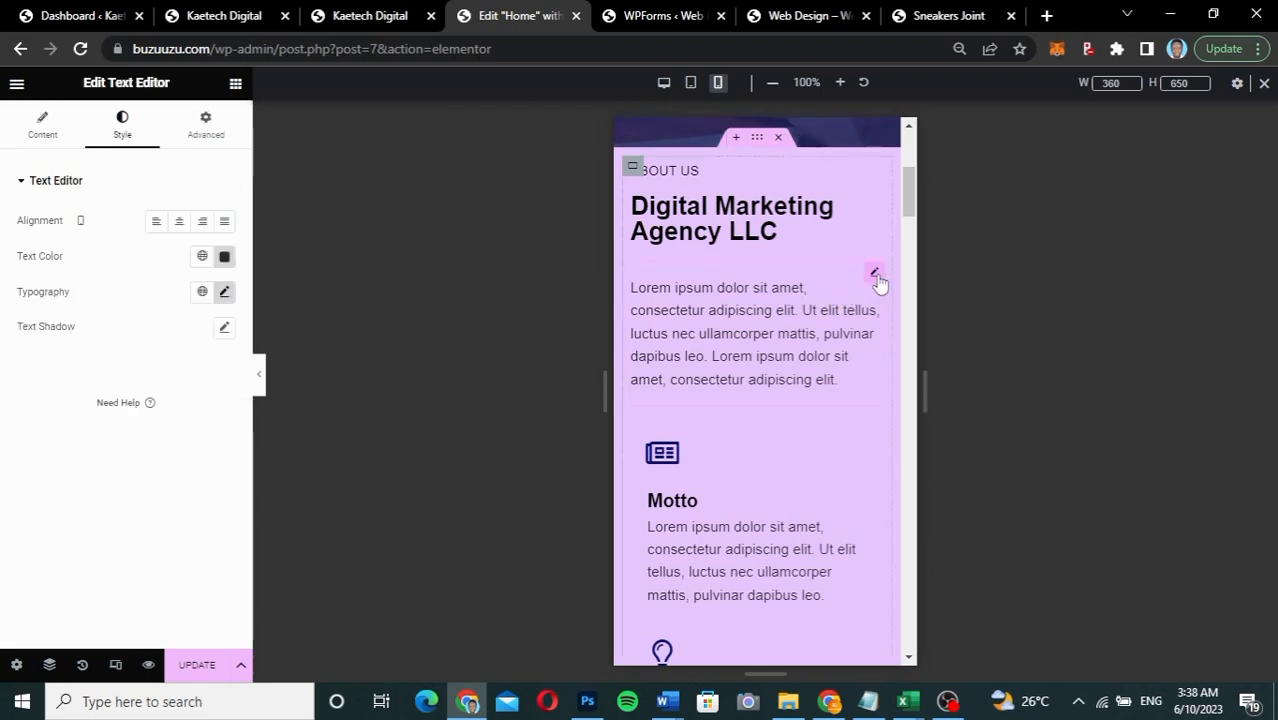
Step: Copy the paragraph above the contact details and paste its style onto the paragraph below the testimonials heading
{"action": "scroll", "coordinate": [779, 412], "scroll_direction": "down", "scroll_amount": 3}
{"action": "scroll", "coordinate": [781, 420], "scroll_direction": "down", "scroll_amount": 15}
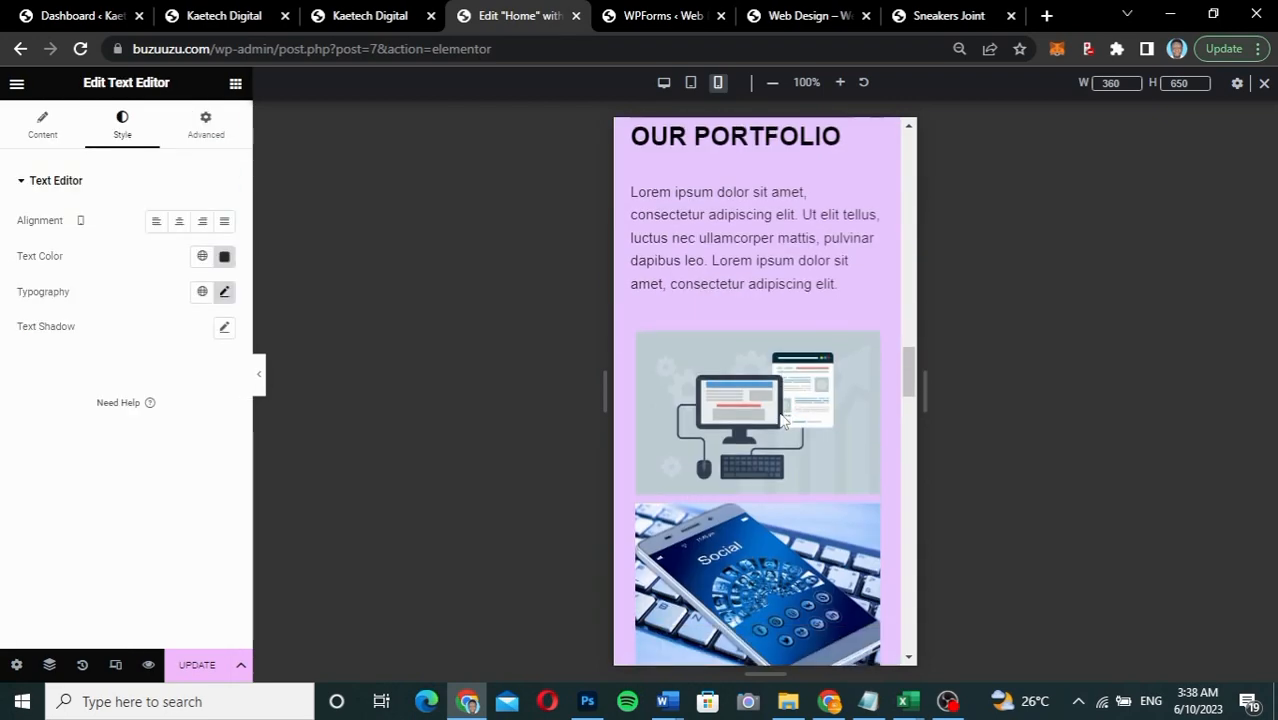
{"action": "scroll", "coordinate": [781, 421], "scroll_direction": "up", "scroll_amount": 8}
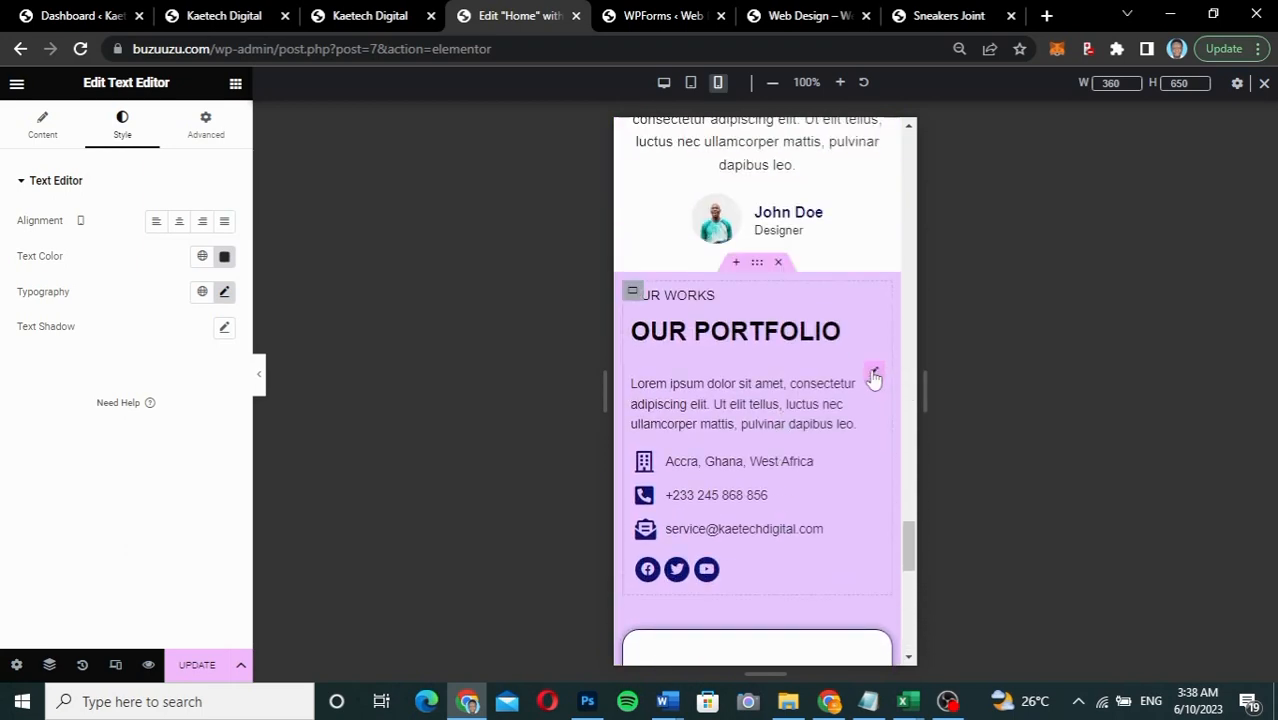
{"action": "right_click", "coordinate": [873, 378]}
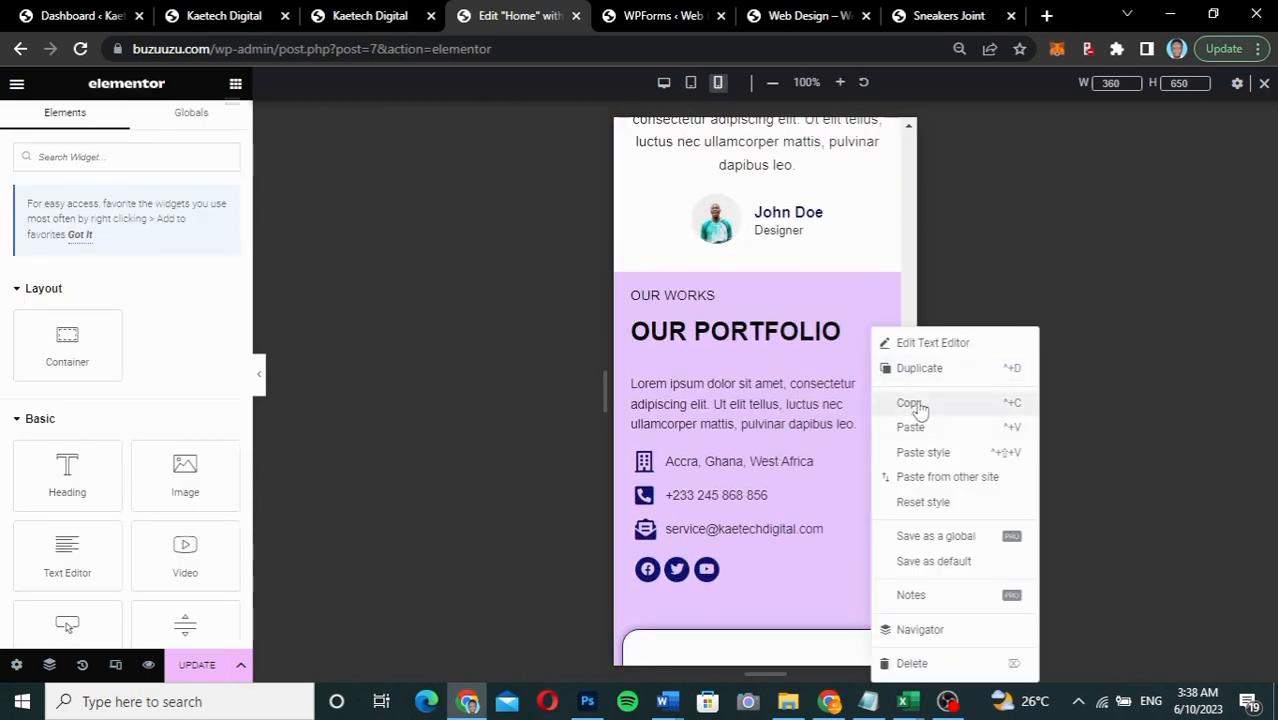
{"action": "left_click", "coordinate": [913, 403]}
{"action": "scroll", "coordinate": [738, 340], "scroll_direction": "up", "scroll_amount": 7}
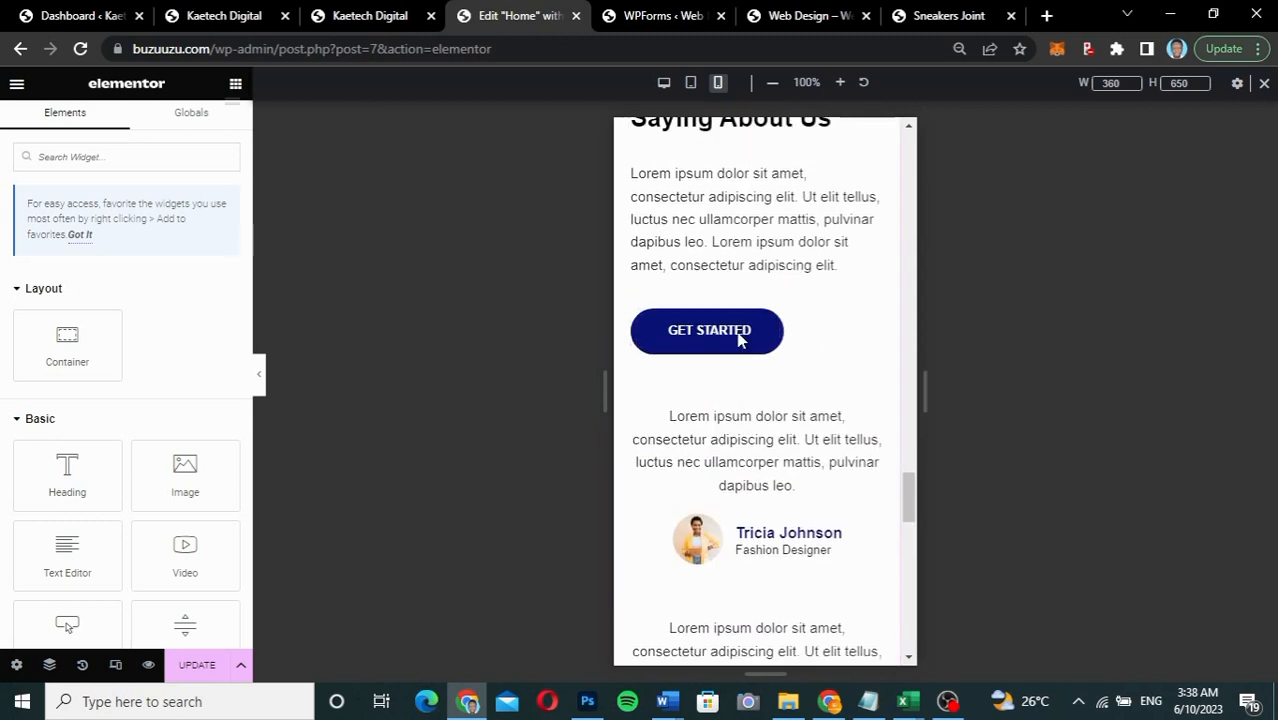
{"action": "right_click", "coordinate": [870, 318]}
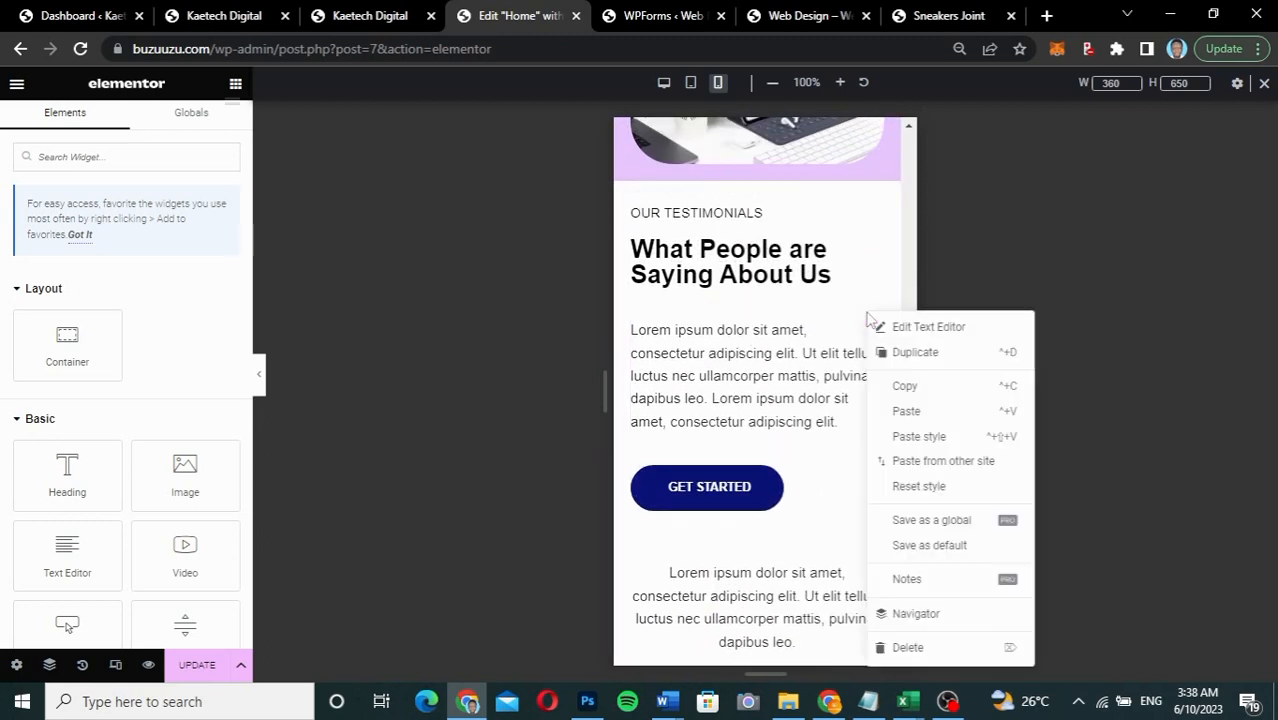
{"action": "left_click", "coordinate": [905, 432]}
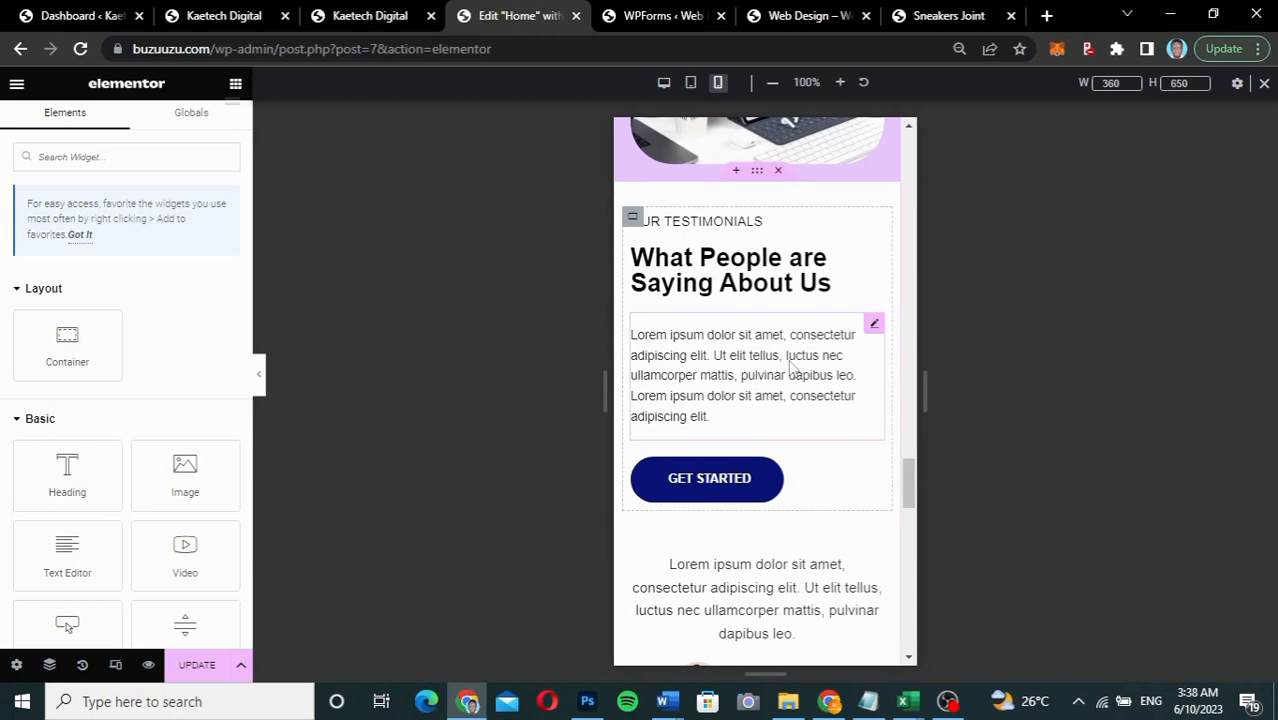
Step: Paste the copied paragraph style onto the text above the portfolio images
{"action": "scroll", "coordinate": [788, 359], "scroll_direction": "up", "scroll_amount": 8}
{"action": "scroll", "coordinate": [788, 359], "scroll_direction": "up", "scroll_amount": 6}
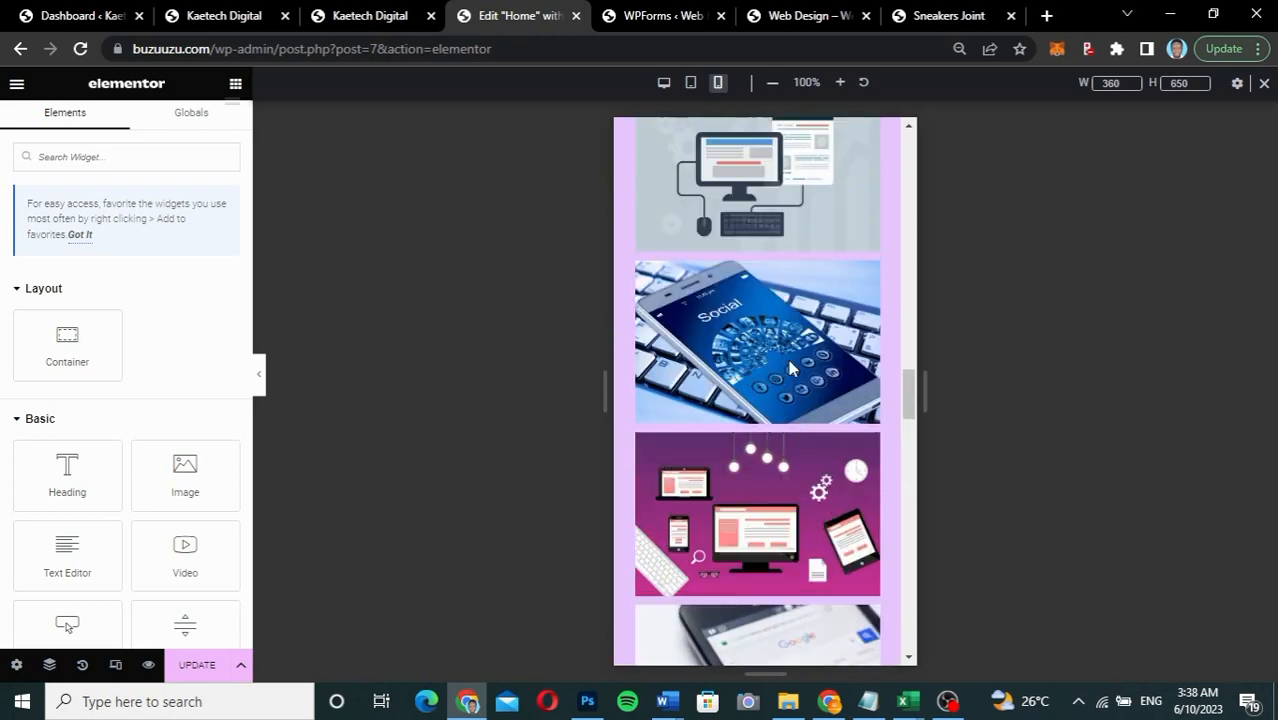
{"action": "right_click", "coordinate": [874, 295]}
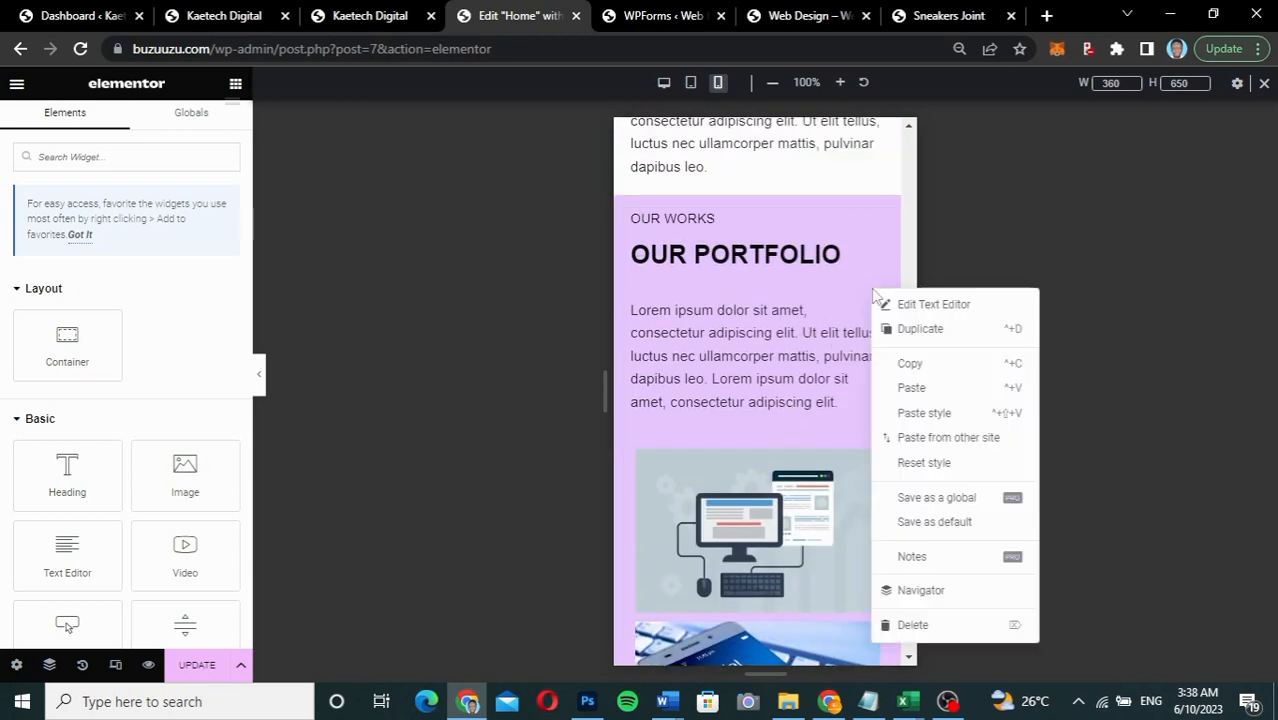
{"action": "left_click", "coordinate": [907, 413]}
Step: Paste the copied paragraph style onto the text below the "Web Design & Digital Marketing" heading
{"action": "scroll", "coordinate": [740, 316], "scroll_direction": "up", "scroll_amount": 3}
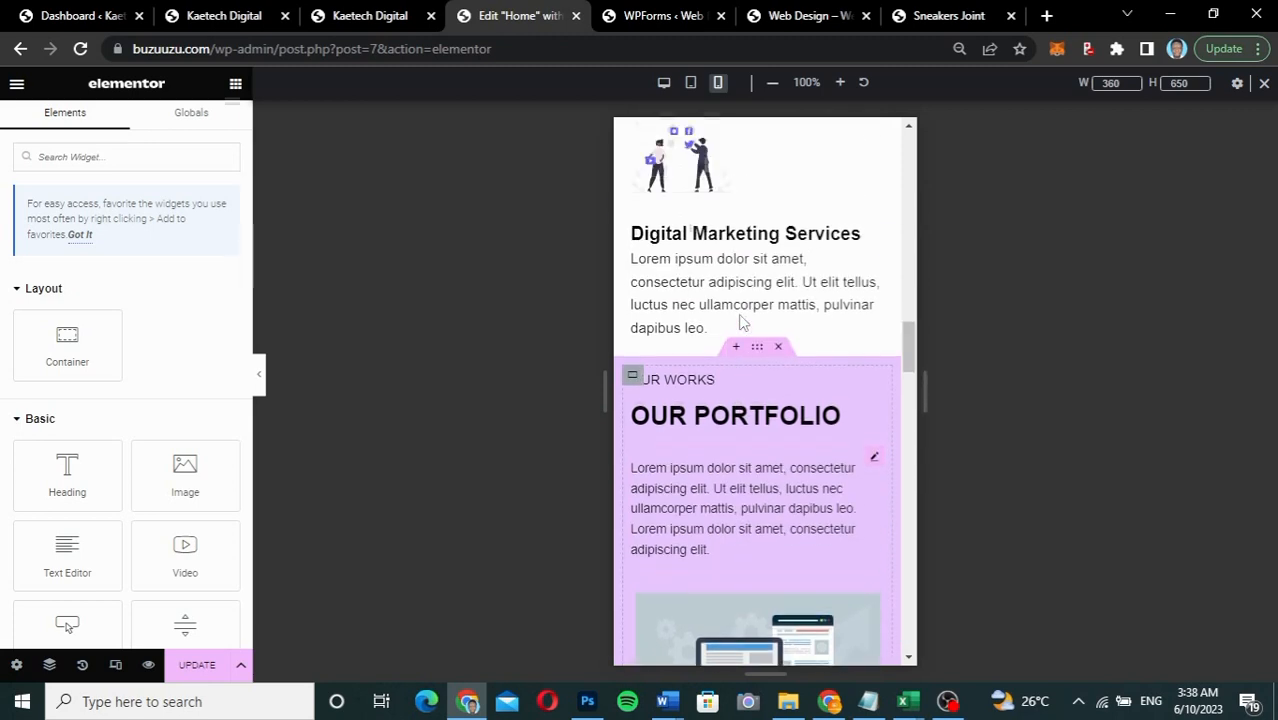
{"action": "scroll", "coordinate": [805, 365], "scroll_direction": "up", "scroll_amount": 6}
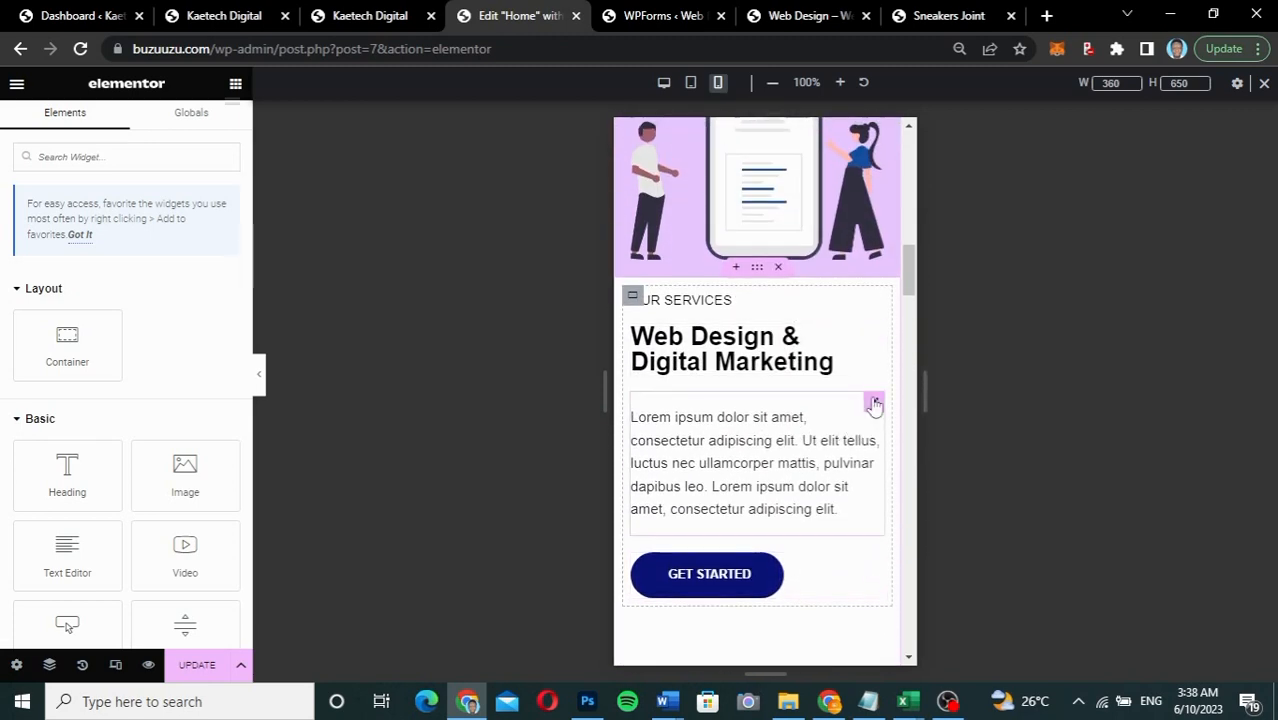
{"action": "right_click", "coordinate": [874, 404]}
{"action": "left_click", "coordinate": [918, 453]}
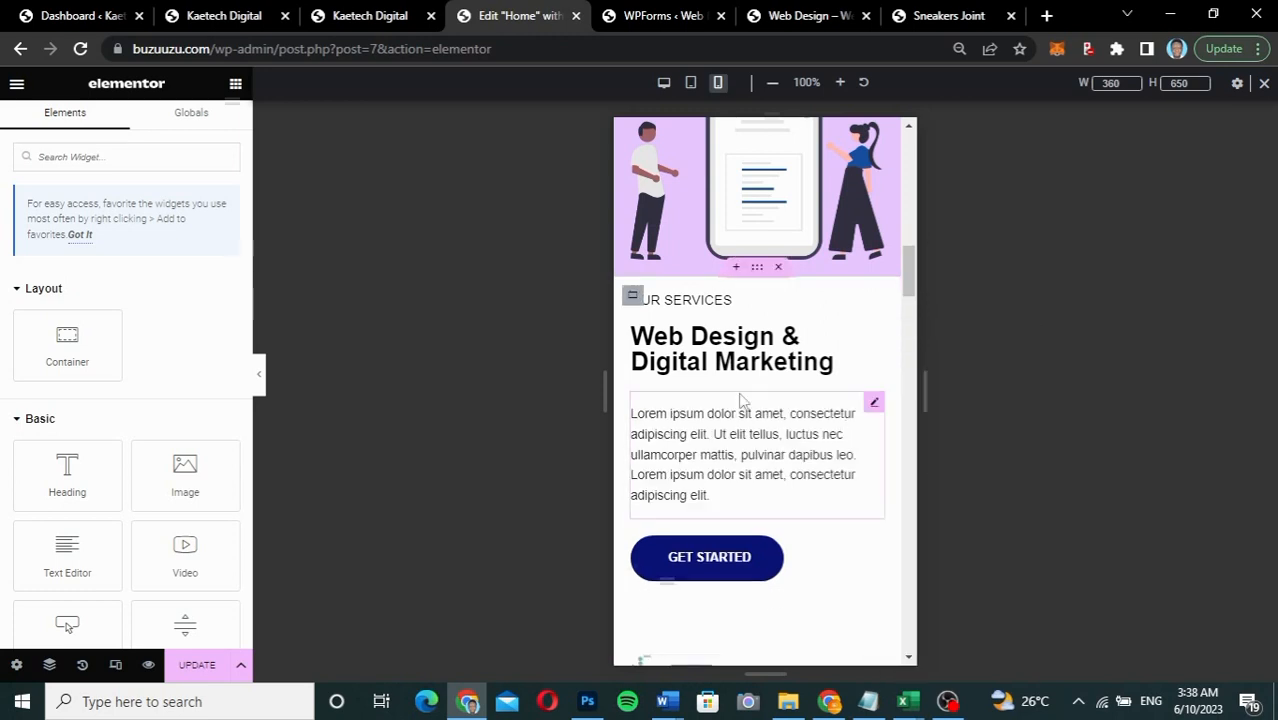
Step: Paste the copied paragraph style onto the text below the "Digital Marketing Agency LLC" heading
{"action": "scroll", "coordinate": [729, 386], "scroll_direction": "up", "scroll_amount": 3}
{"action": "scroll", "coordinate": [727, 380], "scroll_direction": "up", "scroll_amount": 6}
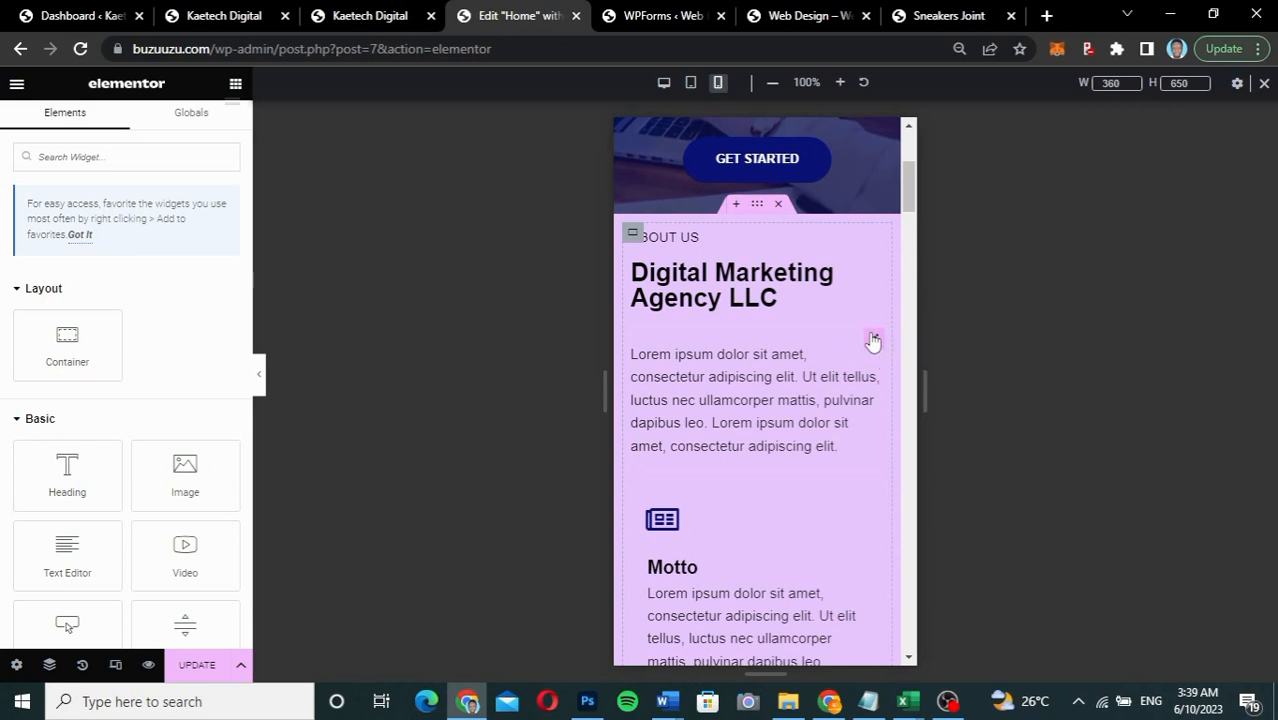
{"action": "right_click", "coordinate": [873, 340]}
{"action": "left_click", "coordinate": [921, 449]}
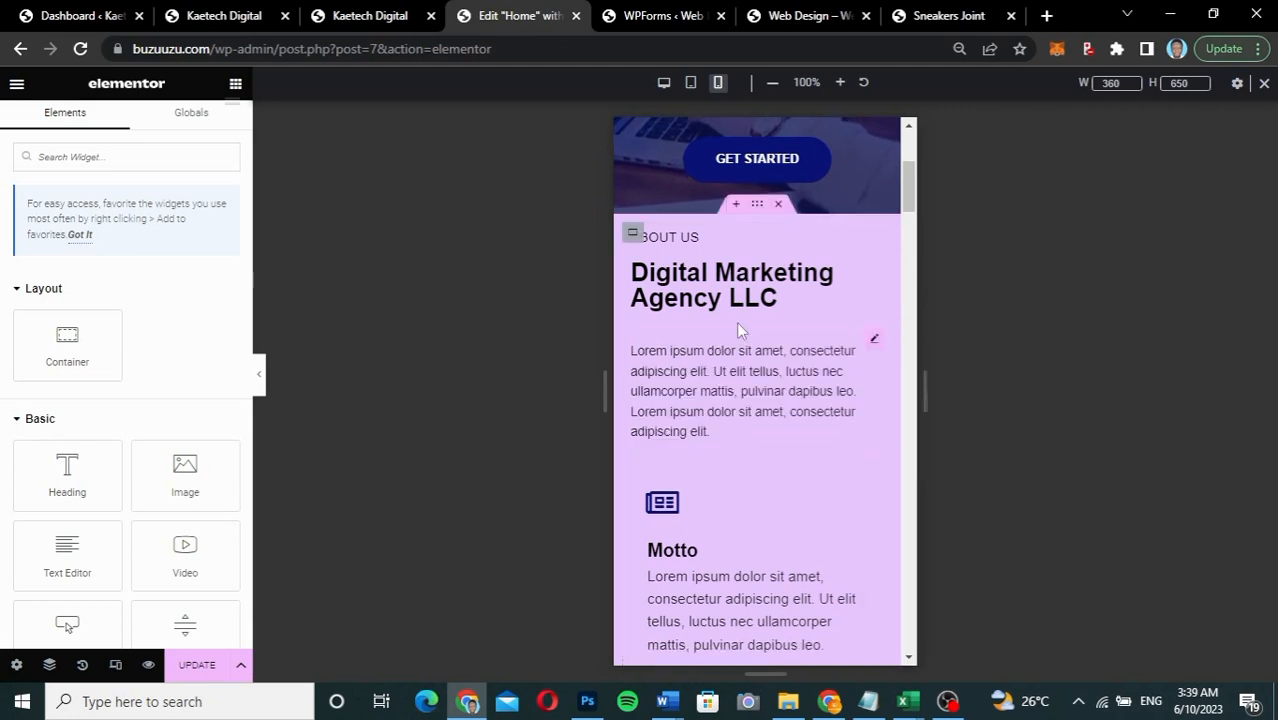
Step: Set the mobile minimum height of the Our Services container to about 1141 px and check its spacing down to the portfolio section
{"action": "scroll", "coordinate": [738, 328], "scroll_direction": "down", "scroll_amount": 6}
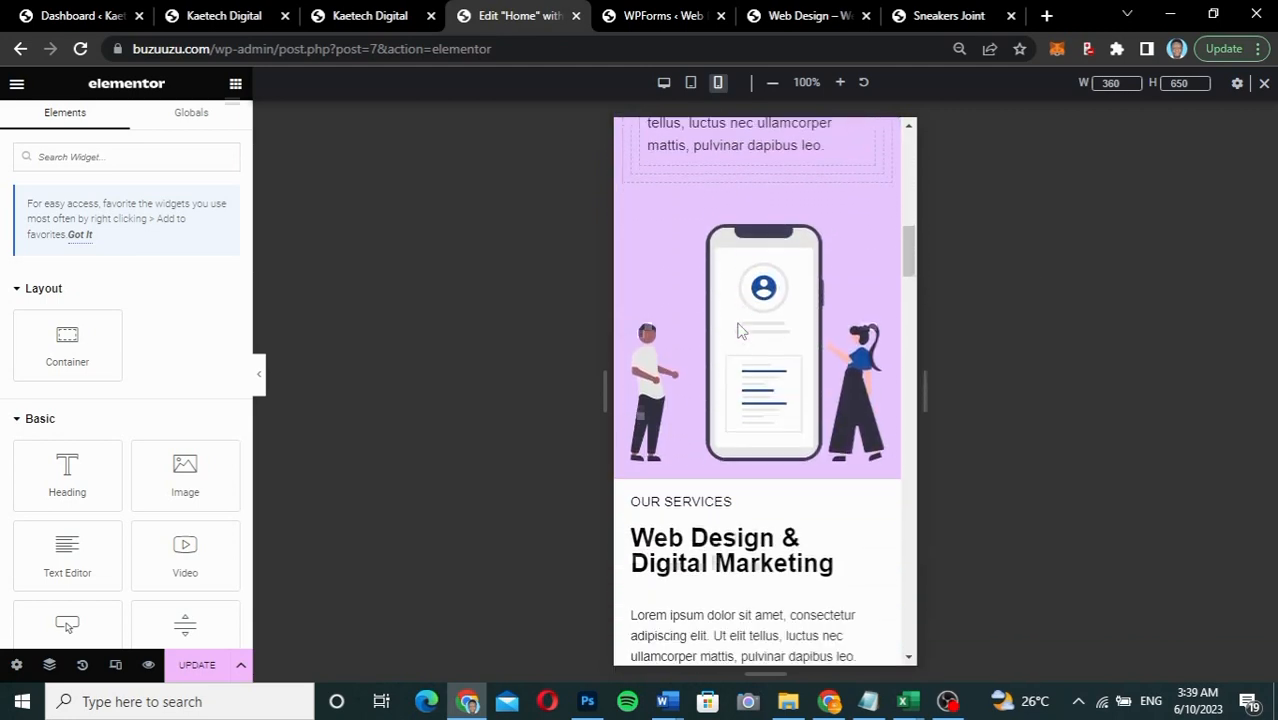
{"action": "scroll", "coordinate": [738, 330], "scroll_direction": "down", "scroll_amount": 5}
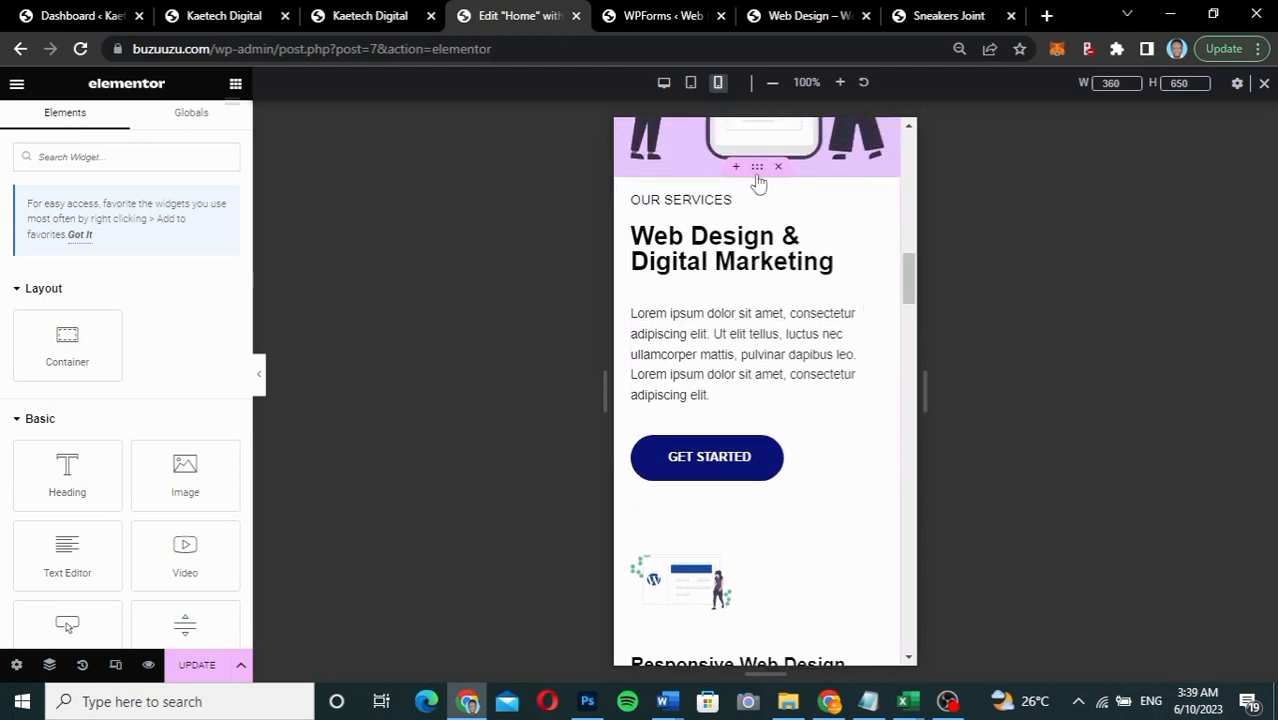
{"action": "left_click", "coordinate": [757, 170]}
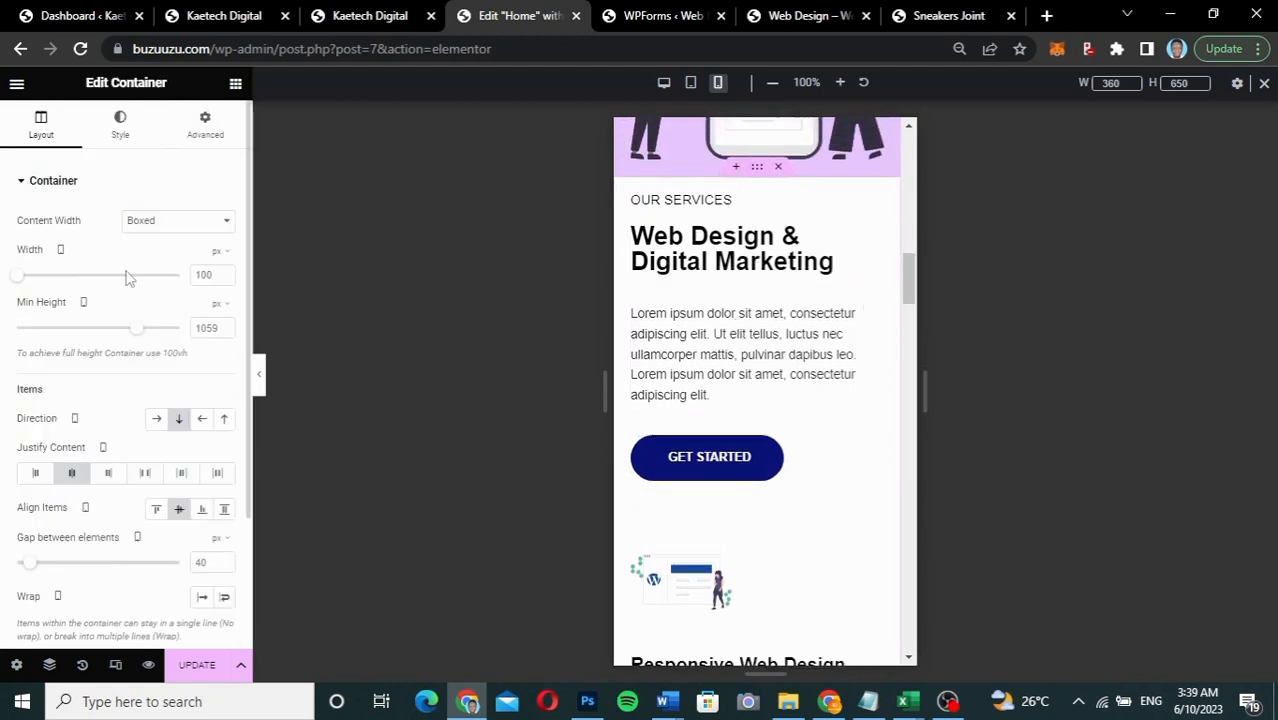
{"action": "left_click_drag", "start_coordinate": [143, 336], "coordinate": [150, 336]}
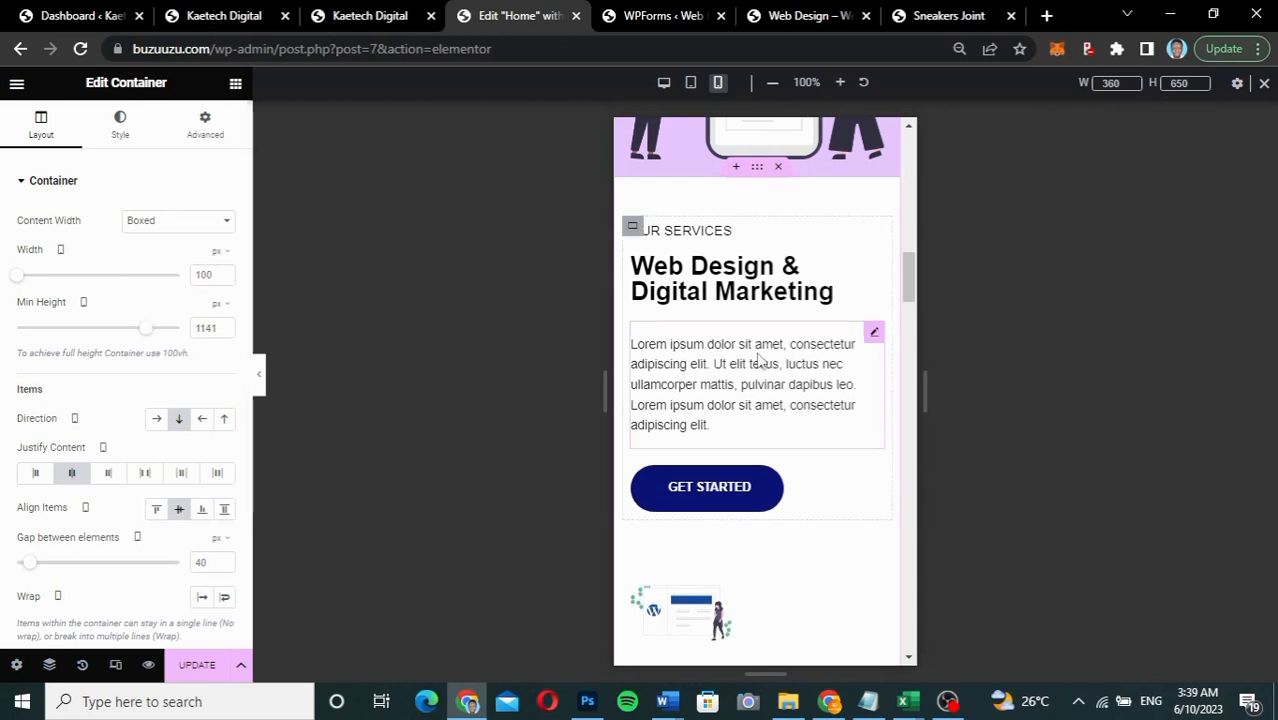
{"action": "scroll", "coordinate": [740, 360], "scroll_direction": "down", "scroll_amount": 3}
{"action": "scroll", "coordinate": [759, 361], "scroll_direction": "down", "scroll_amount": 6}
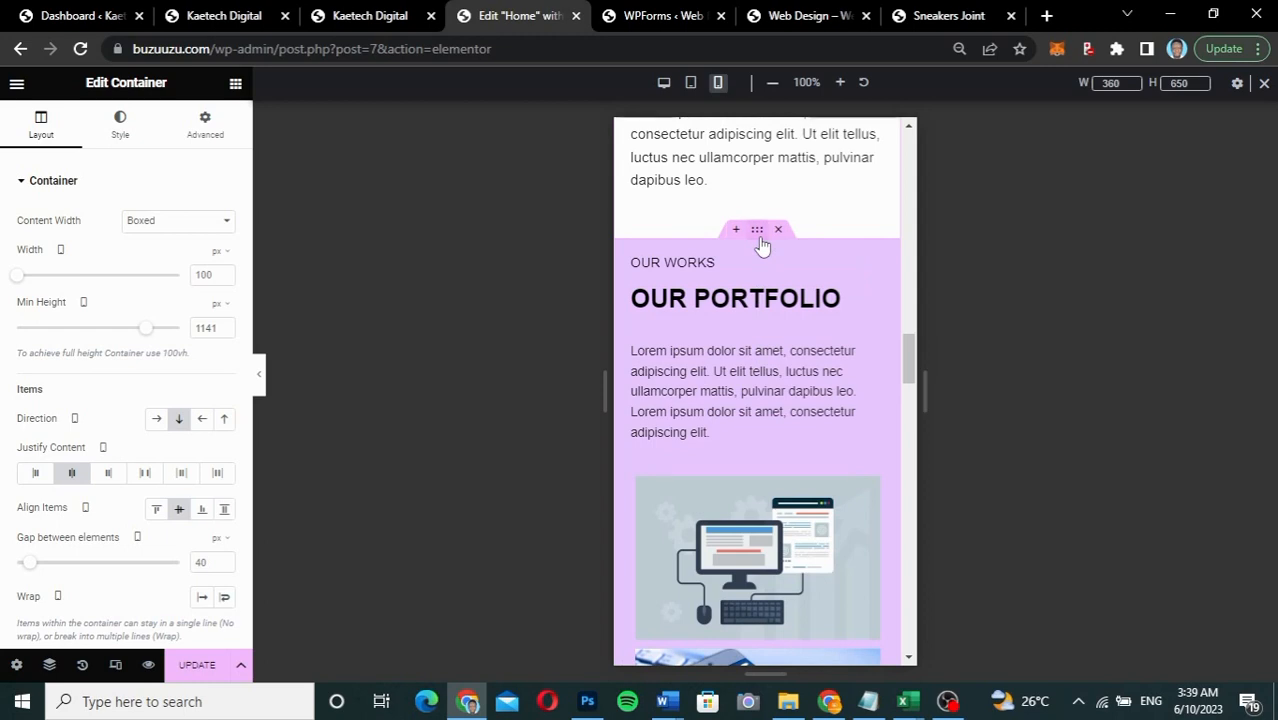
Step: Set the mobile minimum height of the portfolio images container to about 1282 px
{"action": "left_click", "coordinate": [760, 240]}
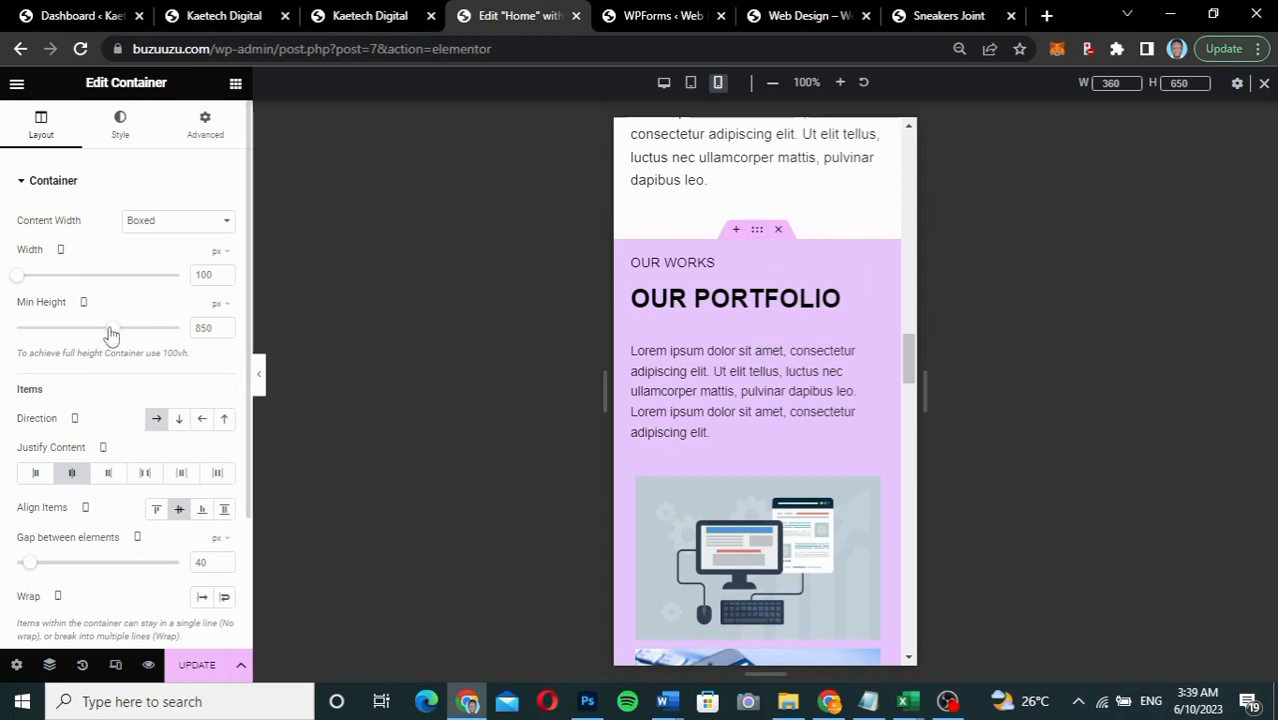
{"action": "left_click_drag", "start_coordinate": [115, 335], "coordinate": [137, 334]}
{"action": "mouse_move", "coordinate": [164, 334]}
{"action": "left_mouse_down"}
{"action": "mouse_move", "coordinate": [179, 333]}
{"action": "mouse_move", "coordinate": [156, 332]}
{"action": "left_mouse_up"}
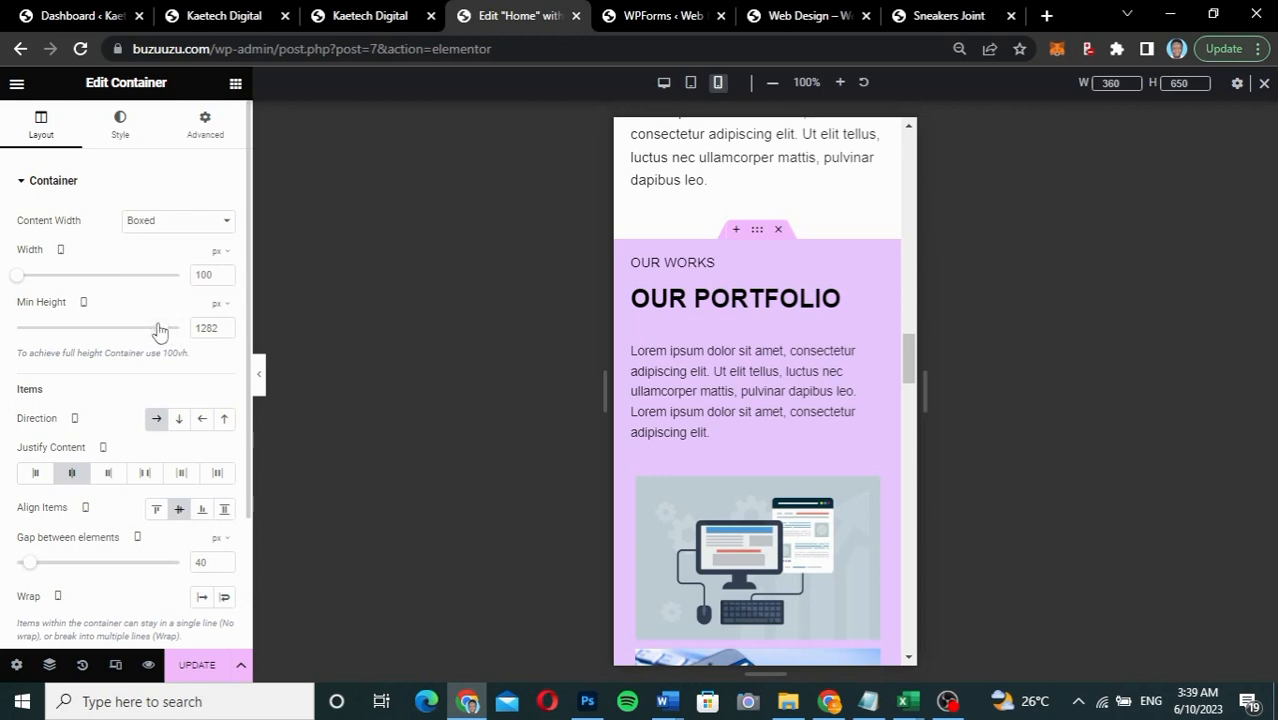
Step: Set the portfolio container's mobile padding to 50 px at the top and bottom and 20 px on the right and left
{"action": "left_click", "coordinate": [209, 138]}
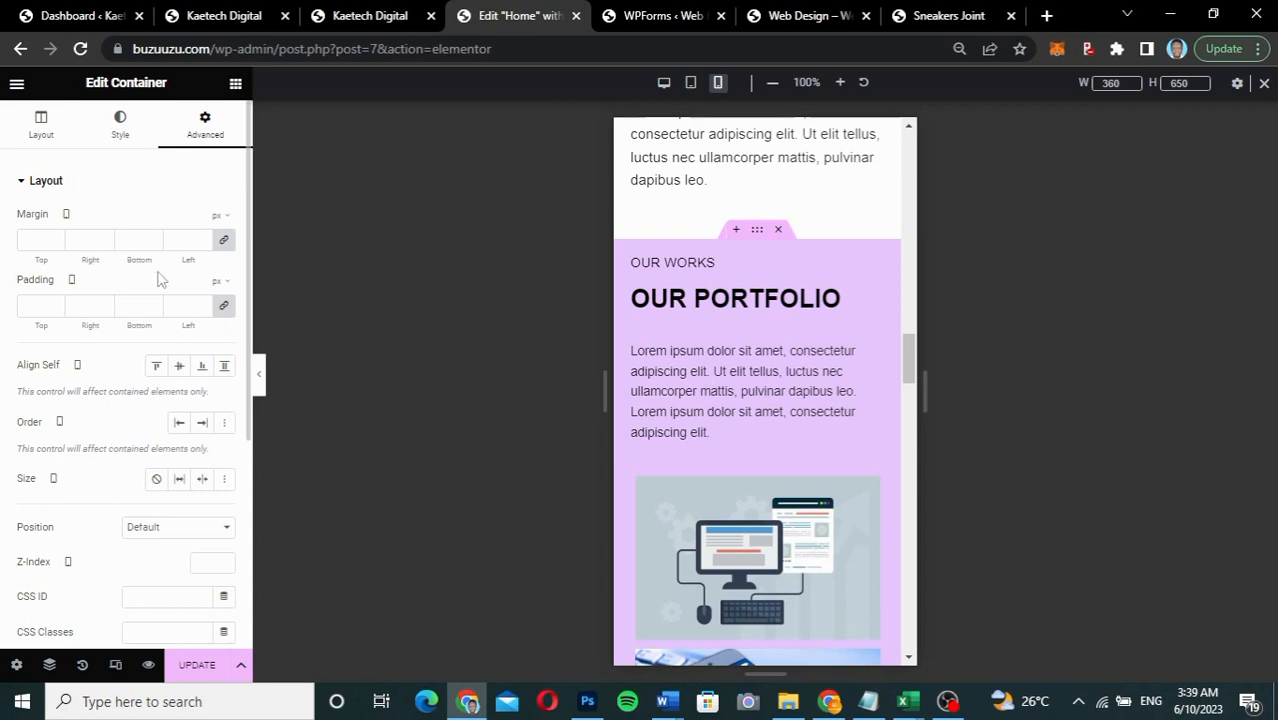
{"action": "left_click", "coordinate": [225, 308]}
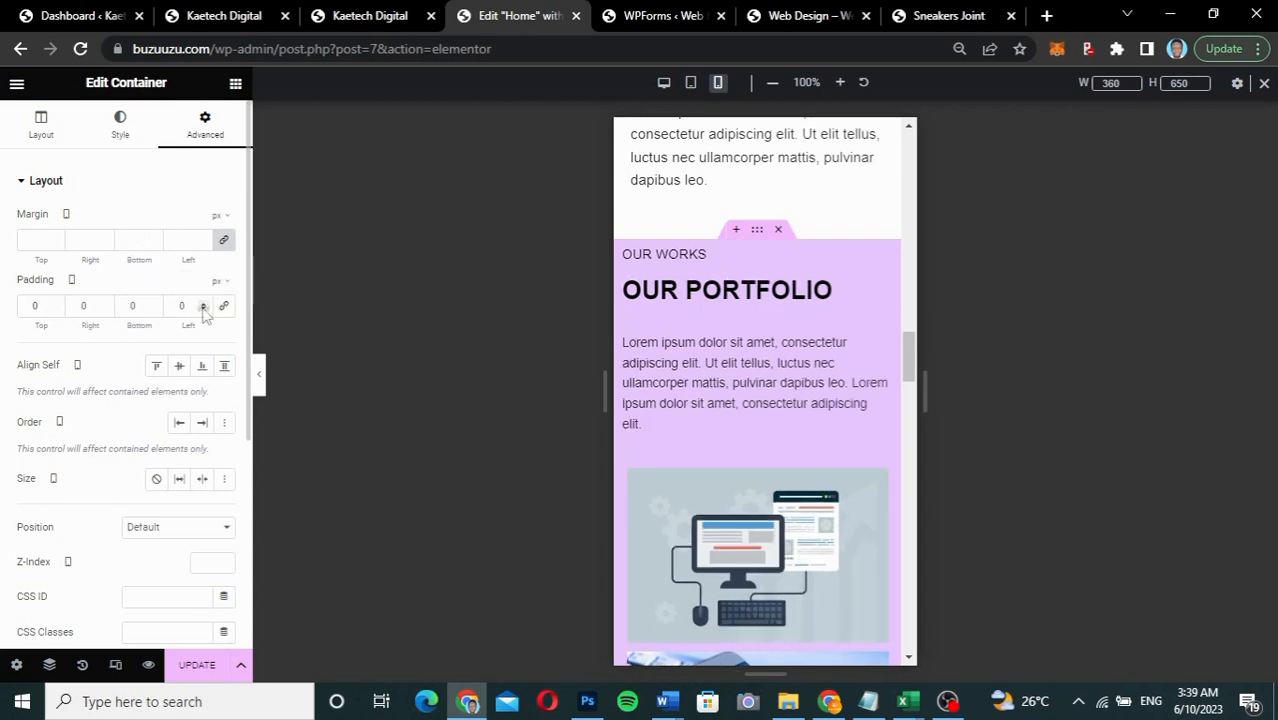
{"action": "left_click", "coordinate": [35, 310]}
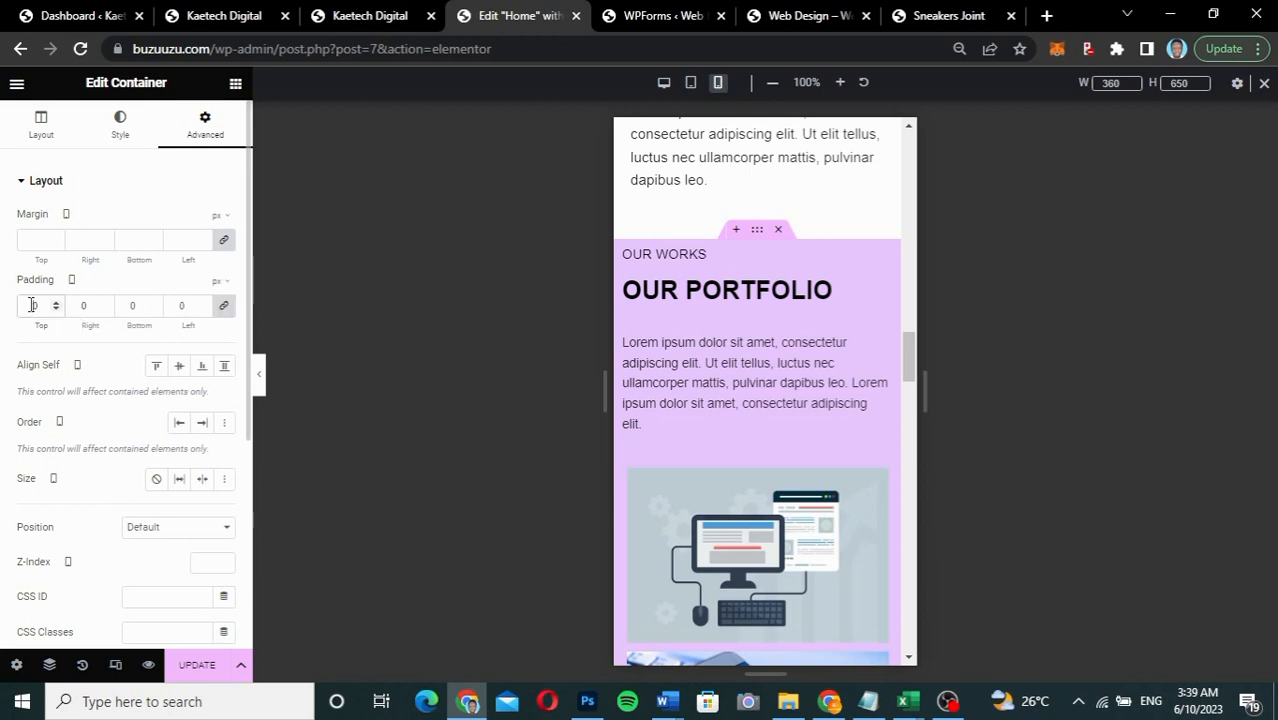
{"action": "type", "text": "20"}
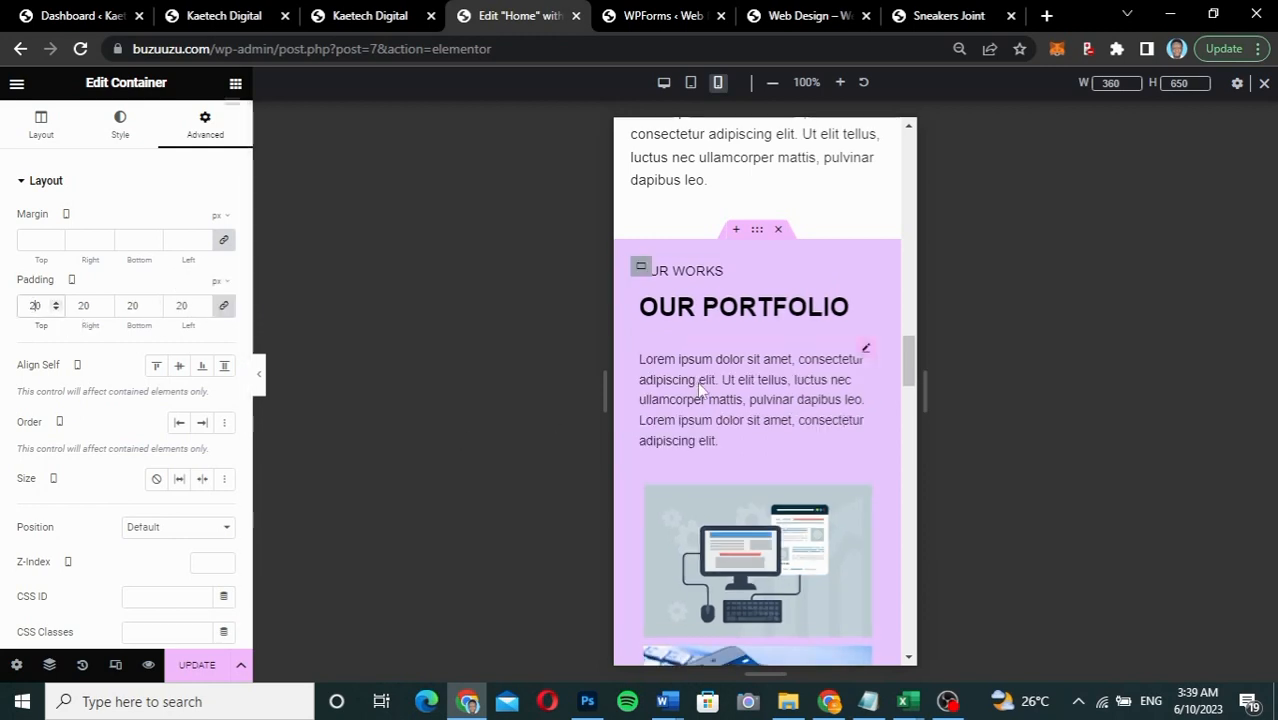
{"action": "scroll", "coordinate": [708, 390], "scroll_direction": "up", "scroll_amount": 1}
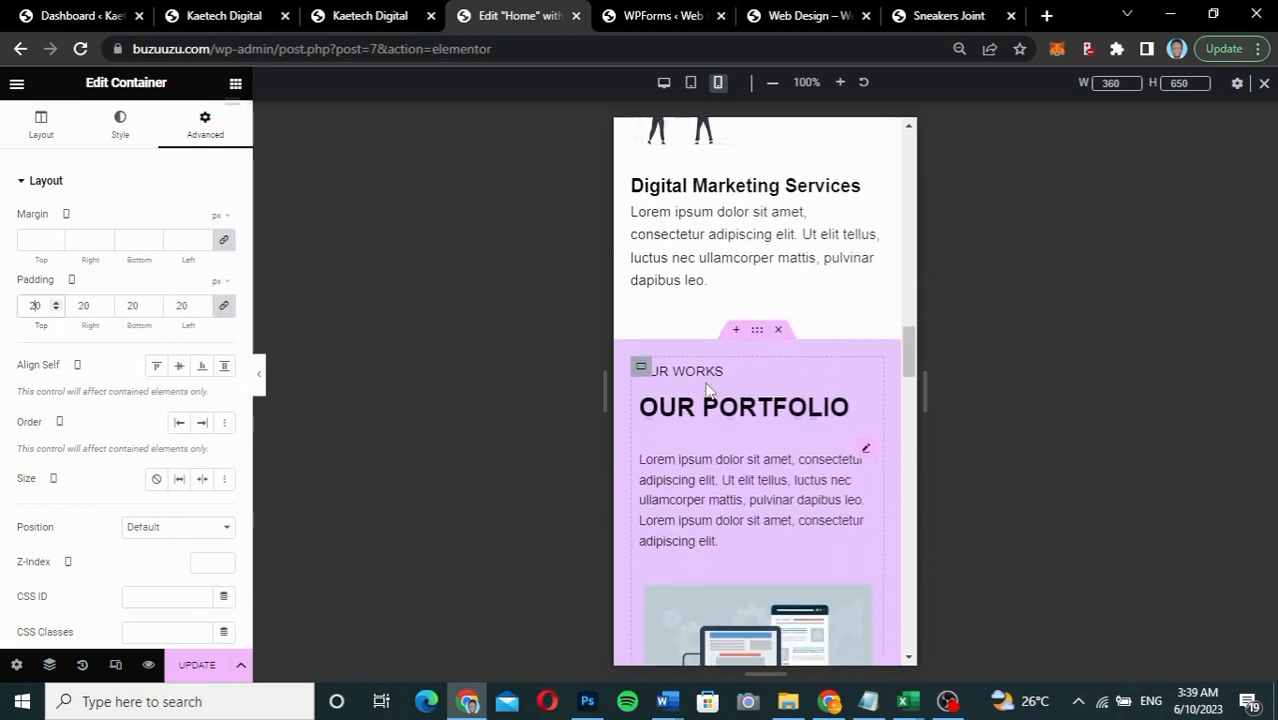
{"action": "scroll", "coordinate": [708, 390], "scroll_direction": "down", "scroll_amount": 1}
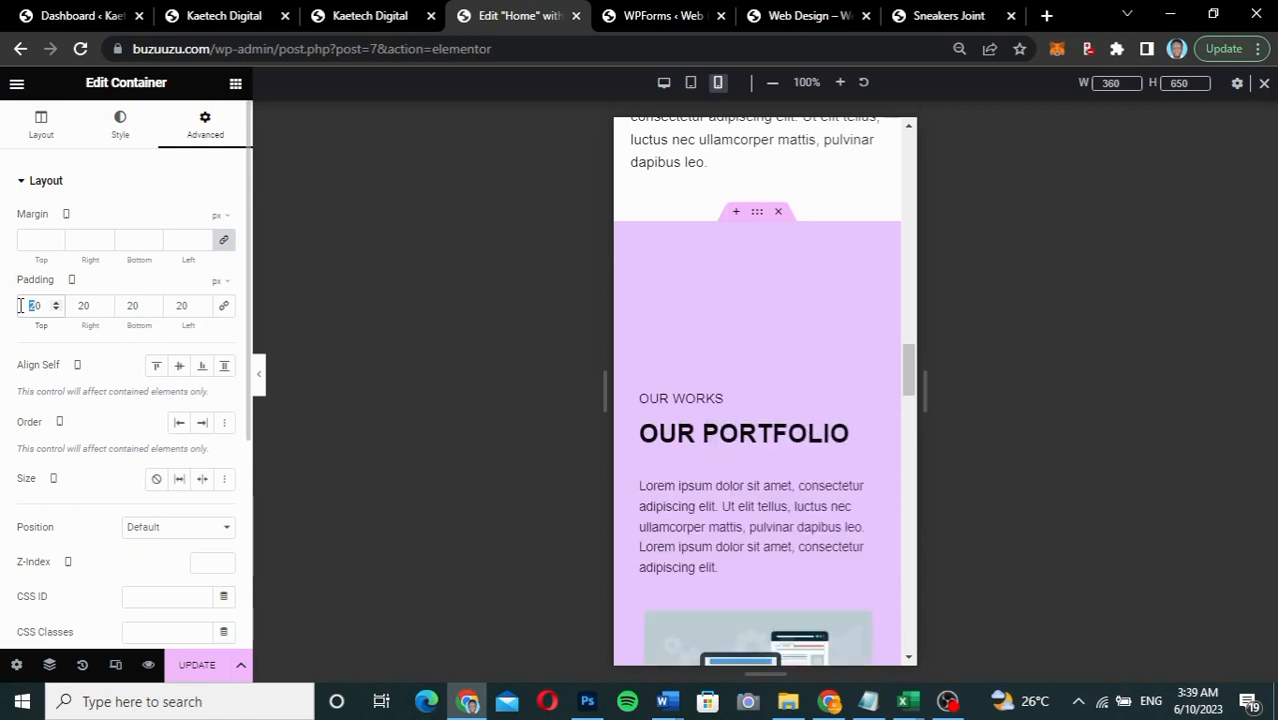
{"action": "type", "text": "5"}
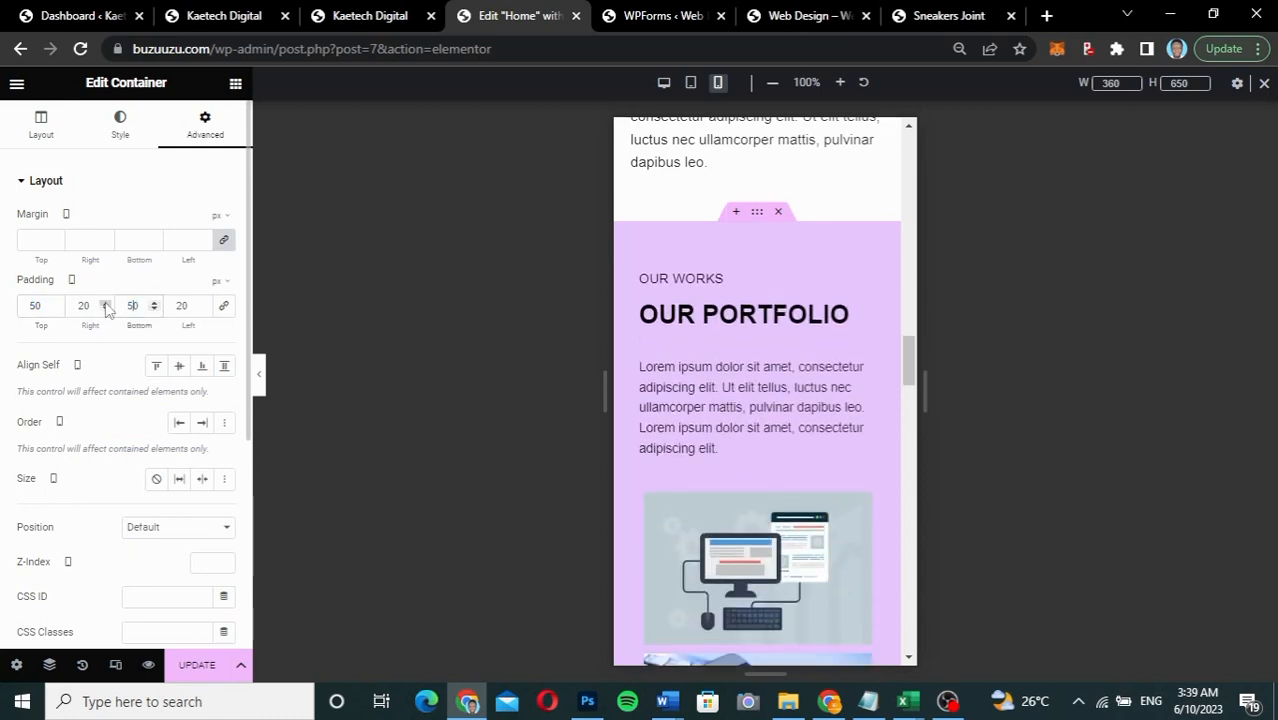
Step: Set the mobile minimum height of the Our Testimonials container to about 1014 px
{"action": "scroll", "coordinate": [847, 431], "scroll_direction": "down", "scroll_amount": 4}
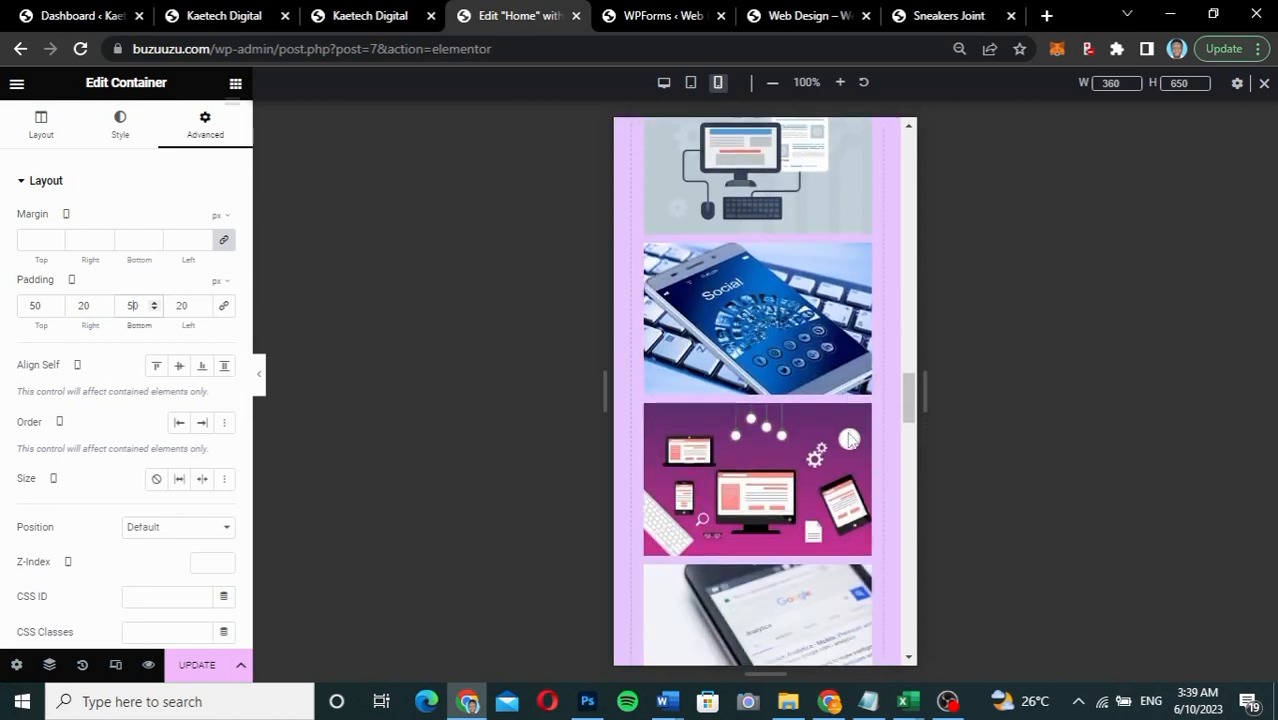
{"action": "scroll", "coordinate": [847, 437], "scroll_direction": "down", "scroll_amount": 10}
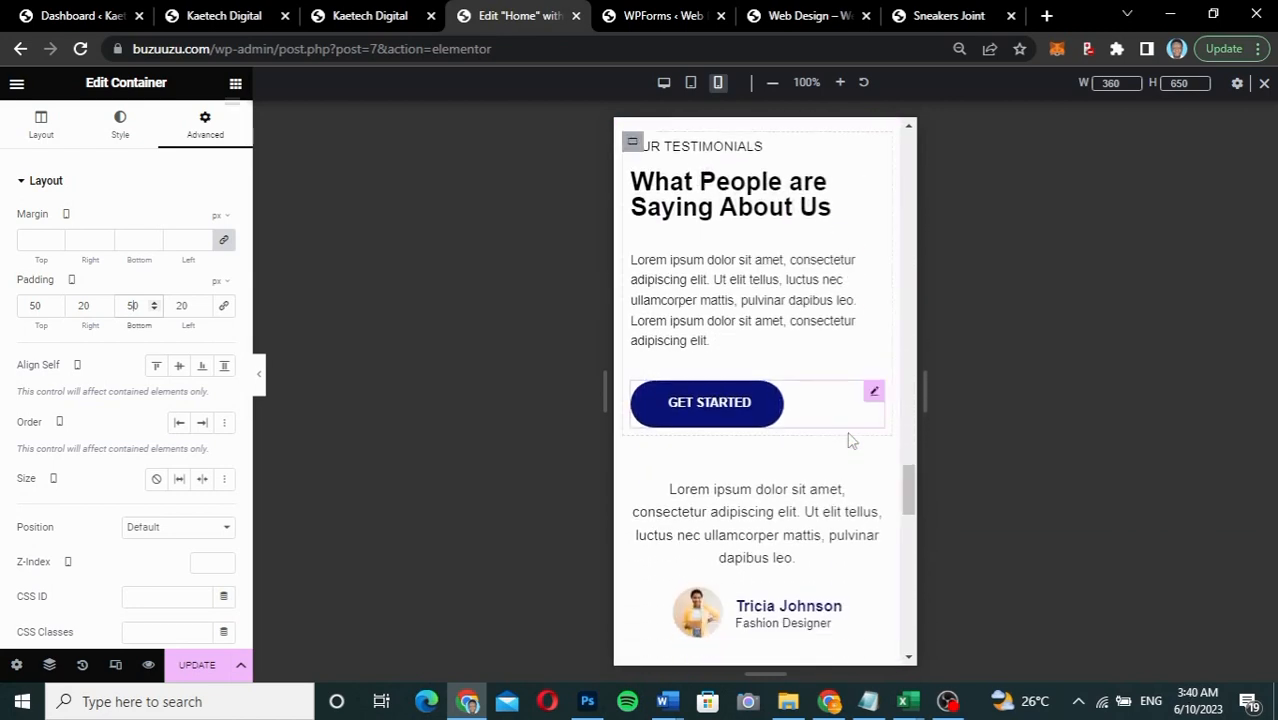
{"action": "scroll", "coordinate": [847, 437], "scroll_direction": "up", "scroll_amount": 1}
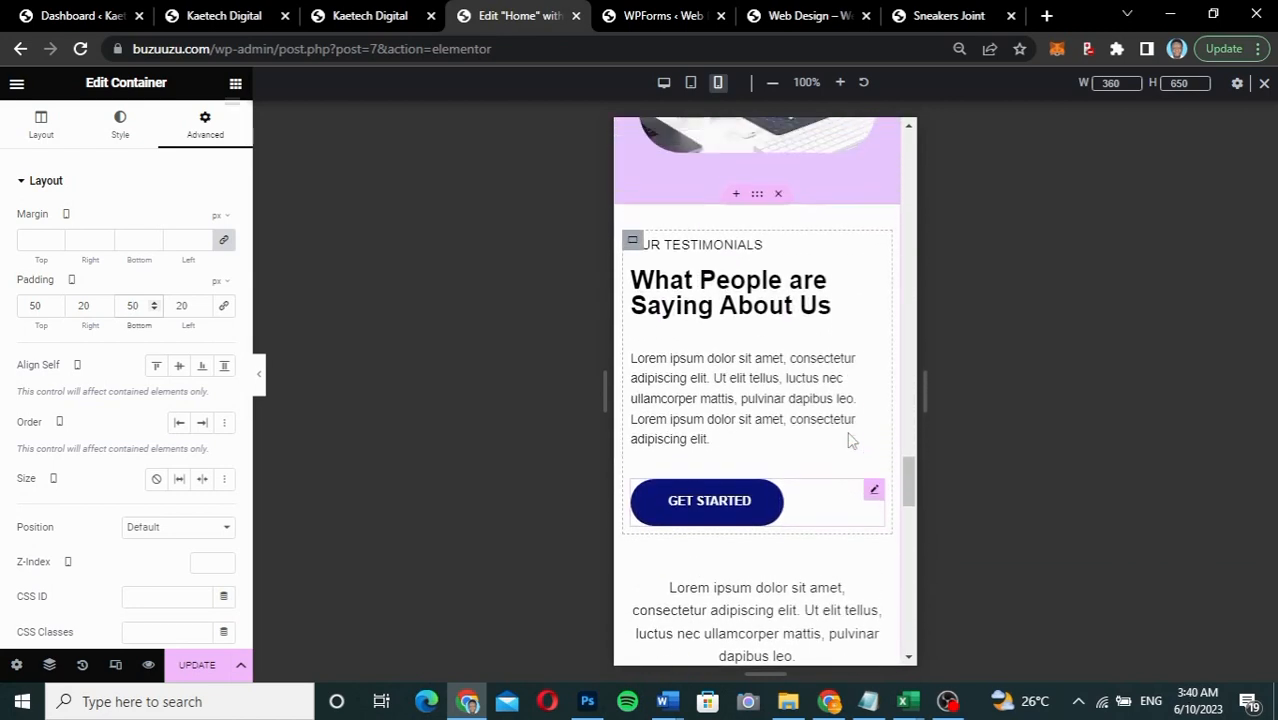
{"action": "left_click", "coordinate": [757, 206]}
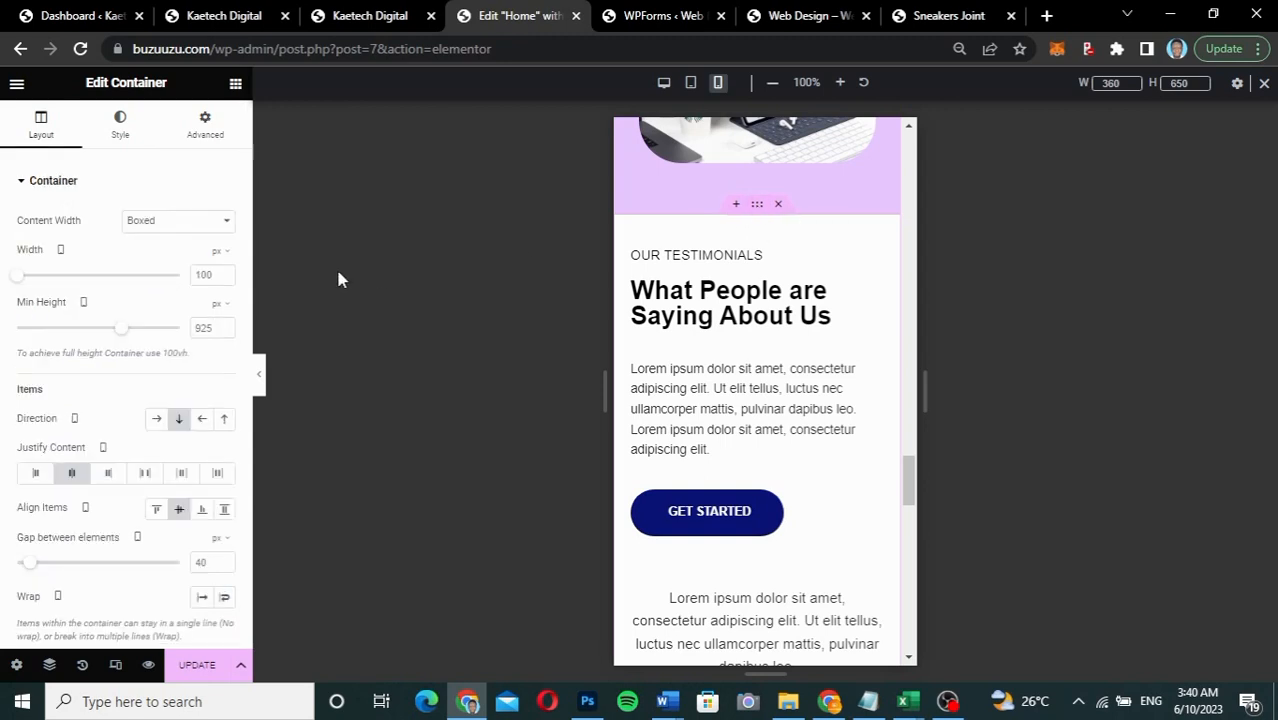
{"action": "left_click_drag", "start_coordinate": [125, 337], "coordinate": [137, 337]}
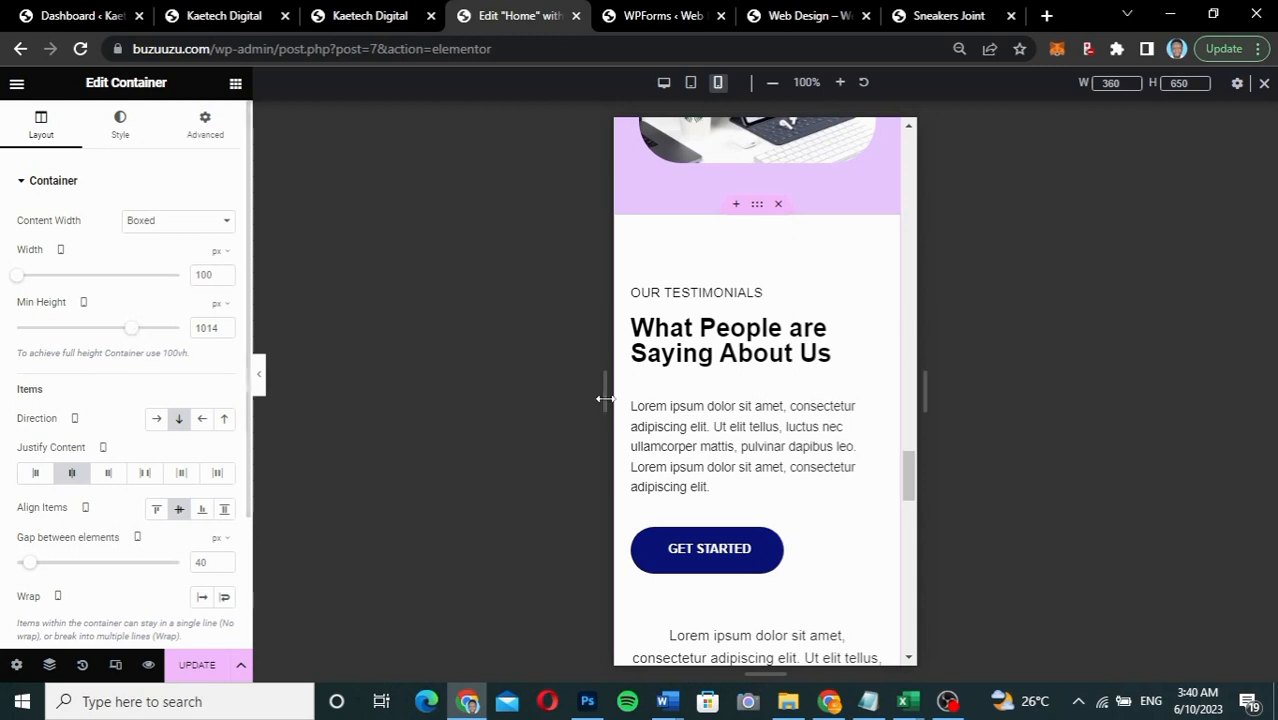
Step: Set the mobile minimum height of the container with the contact details and form to about 1125 px
{"action": "scroll", "coordinate": [783, 462], "scroll_direction": "down", "scroll_amount": 5}
{"action": "scroll", "coordinate": [783, 462], "scroll_direction": "down", "scroll_amount": 2}
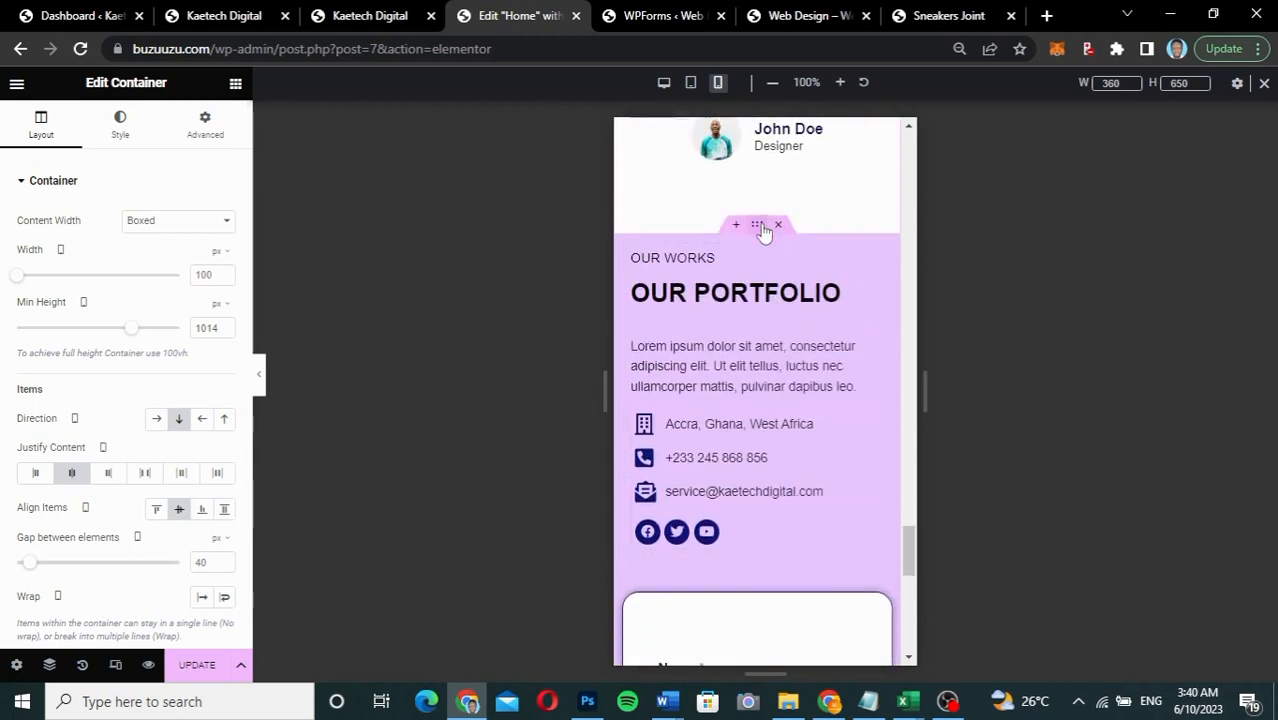
{"action": "left_click", "coordinate": [761, 228]}
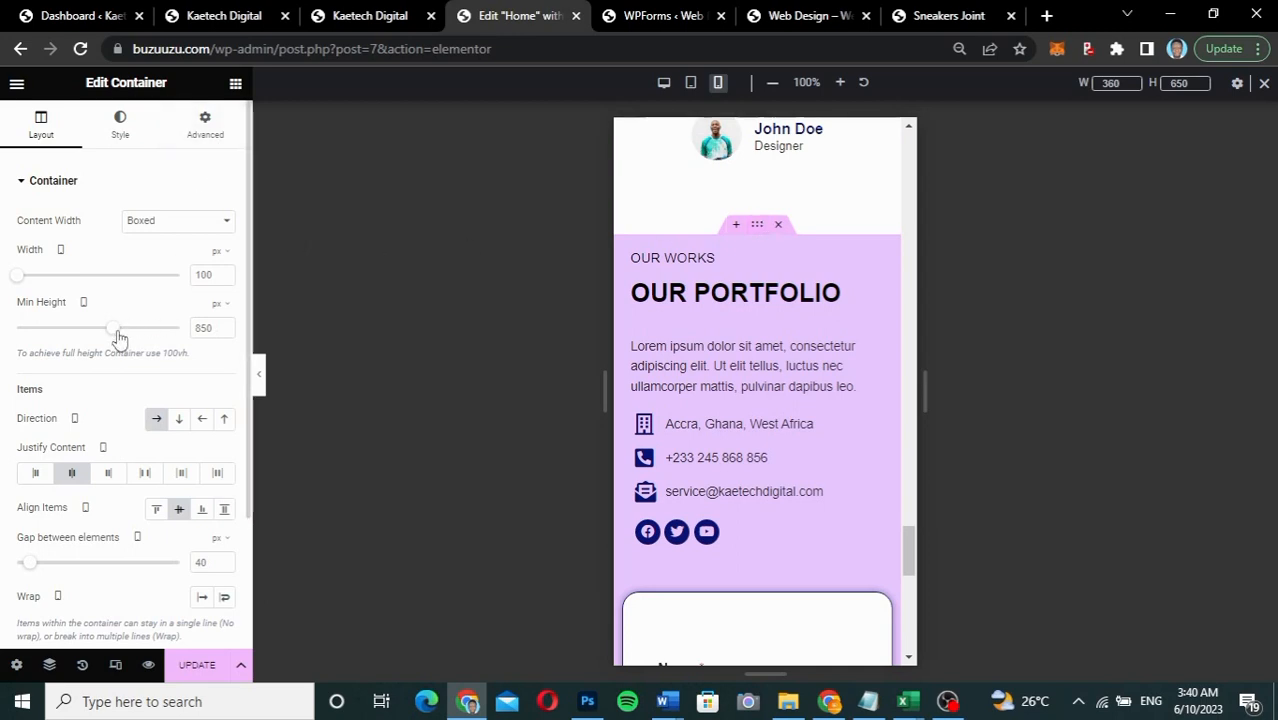
{"action": "left_click_drag", "start_coordinate": [144, 336], "coordinate": [150, 336]}
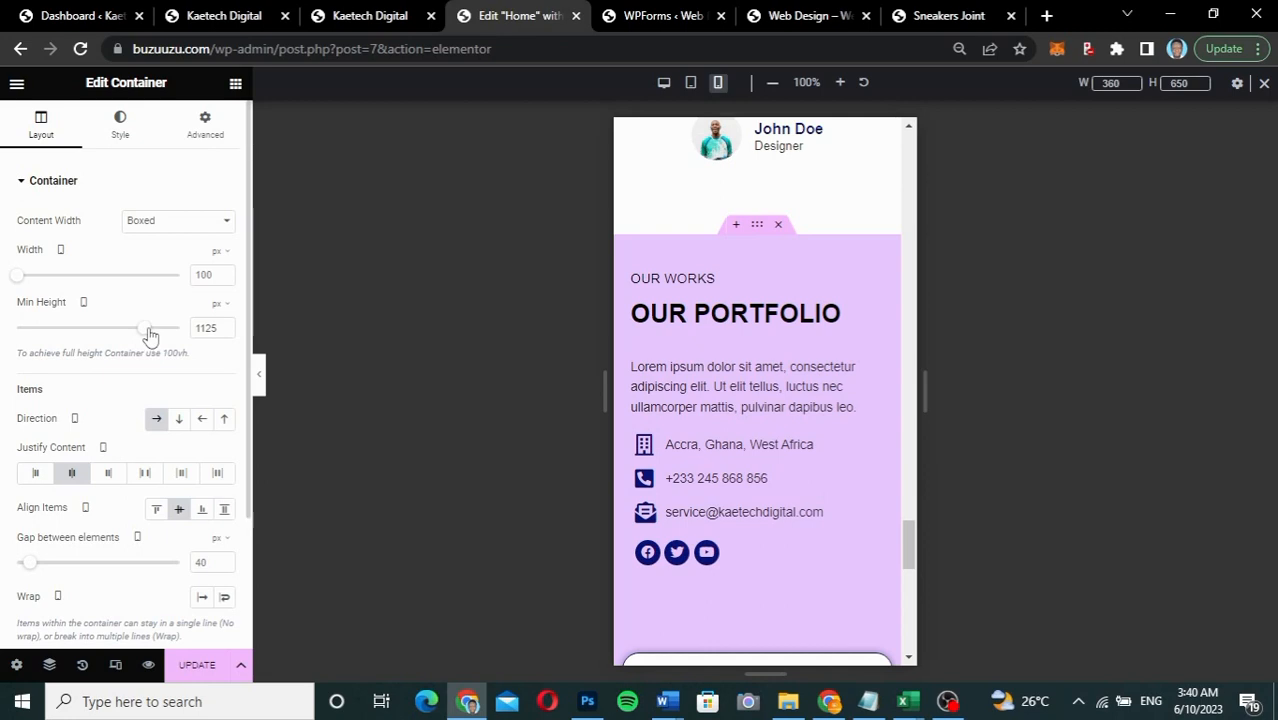
Step: Examine the mobile spacing of the contact, testimonials and portfolio sections, going back up to the page's hero section
{"action": "scroll", "coordinate": [767, 445], "scroll_direction": "down", "scroll_amount": 4}
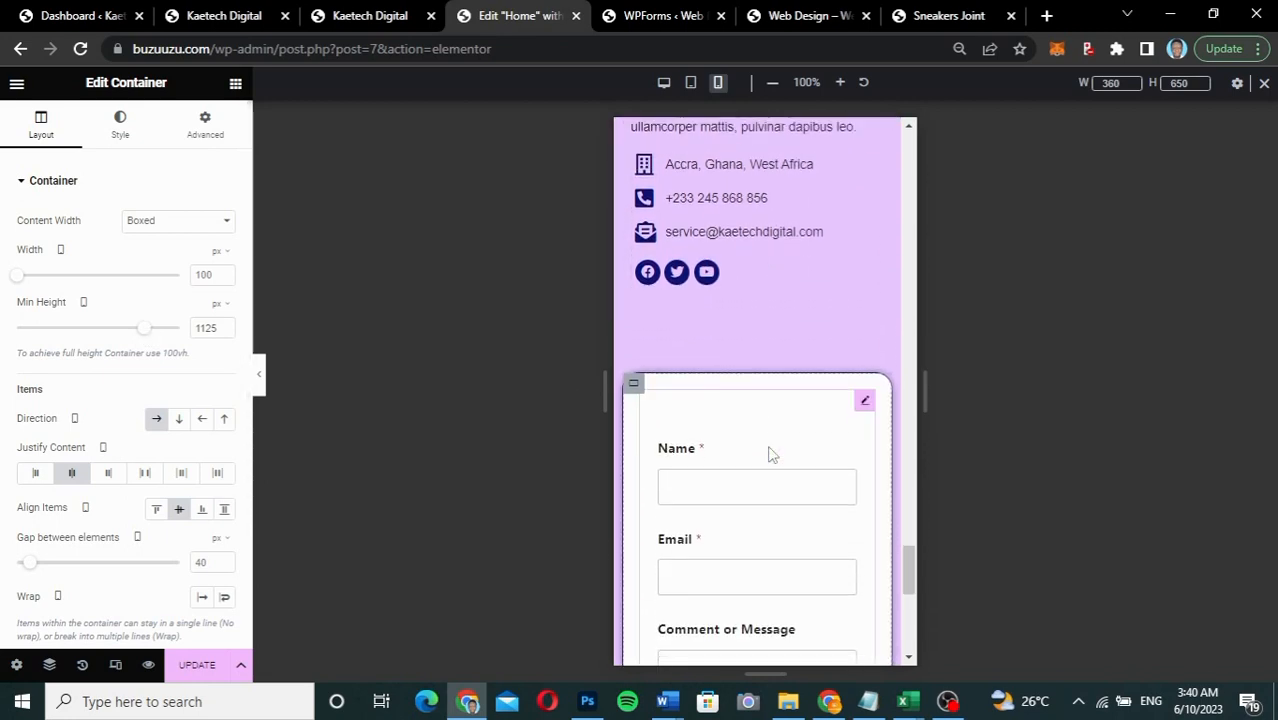
{"action": "scroll", "coordinate": [770, 453], "scroll_direction": "down", "scroll_amount": 3}
{"action": "scroll", "coordinate": [770, 453], "scroll_direction": "up", "scroll_amount": 6}
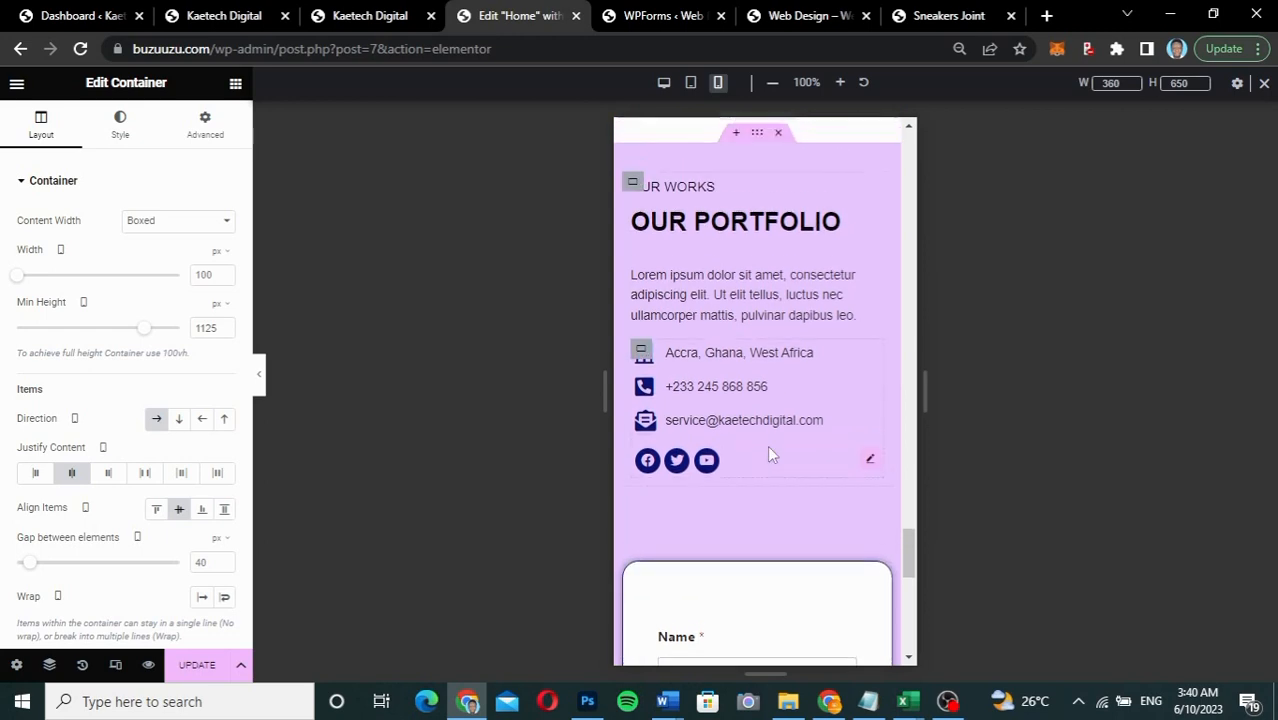
{"action": "scroll", "coordinate": [770, 453], "scroll_direction": "up", "scroll_amount": 6}
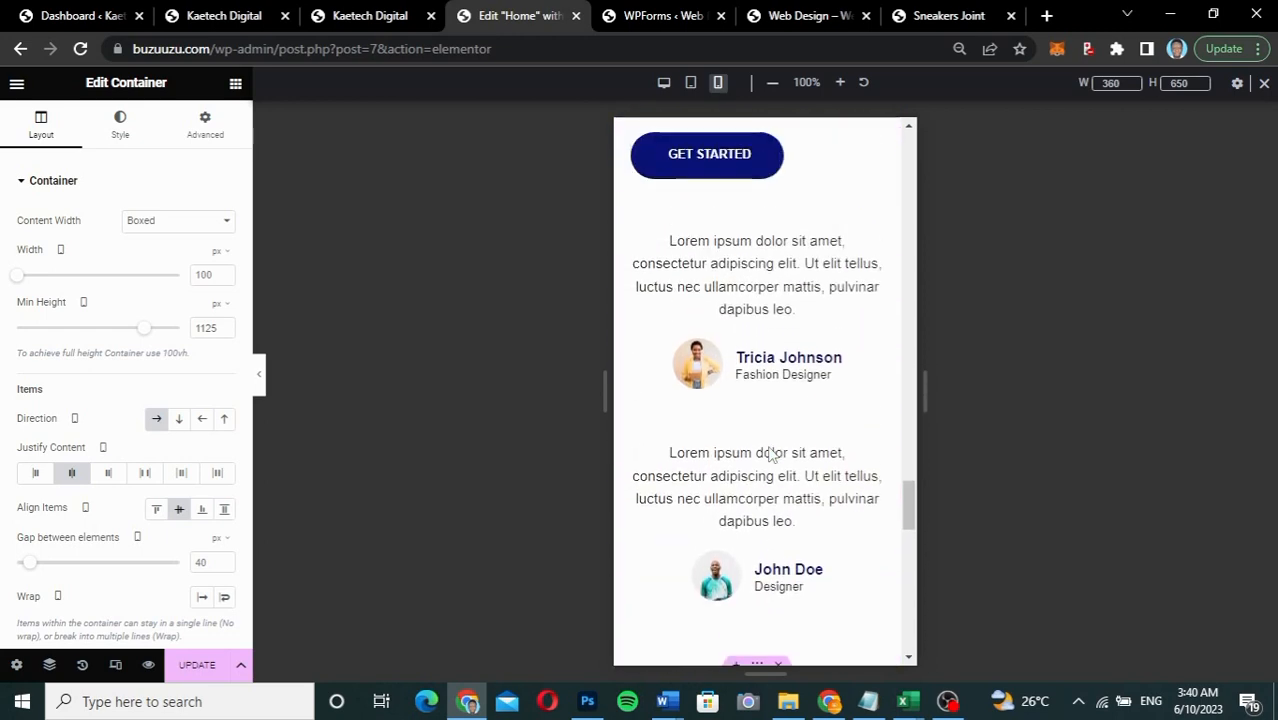
{"action": "scroll", "coordinate": [770, 453], "scroll_direction": "up", "scroll_amount": 4}
{"action": "scroll", "coordinate": [770, 453], "scroll_direction": "down", "scroll_amount": 3}
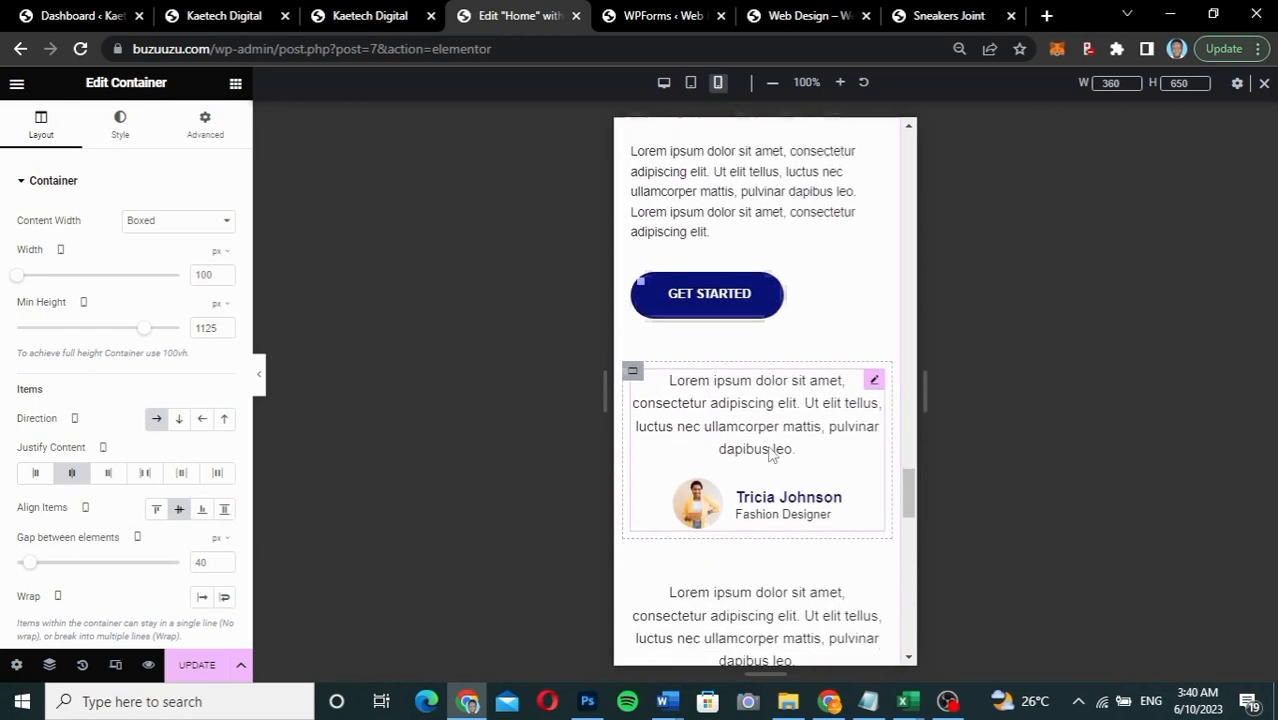
{"action": "scroll", "coordinate": [770, 453], "scroll_direction": "down", "scroll_amount": 1}
{"action": "scroll", "coordinate": [770, 453], "scroll_direction": "up", "scroll_amount": 3}
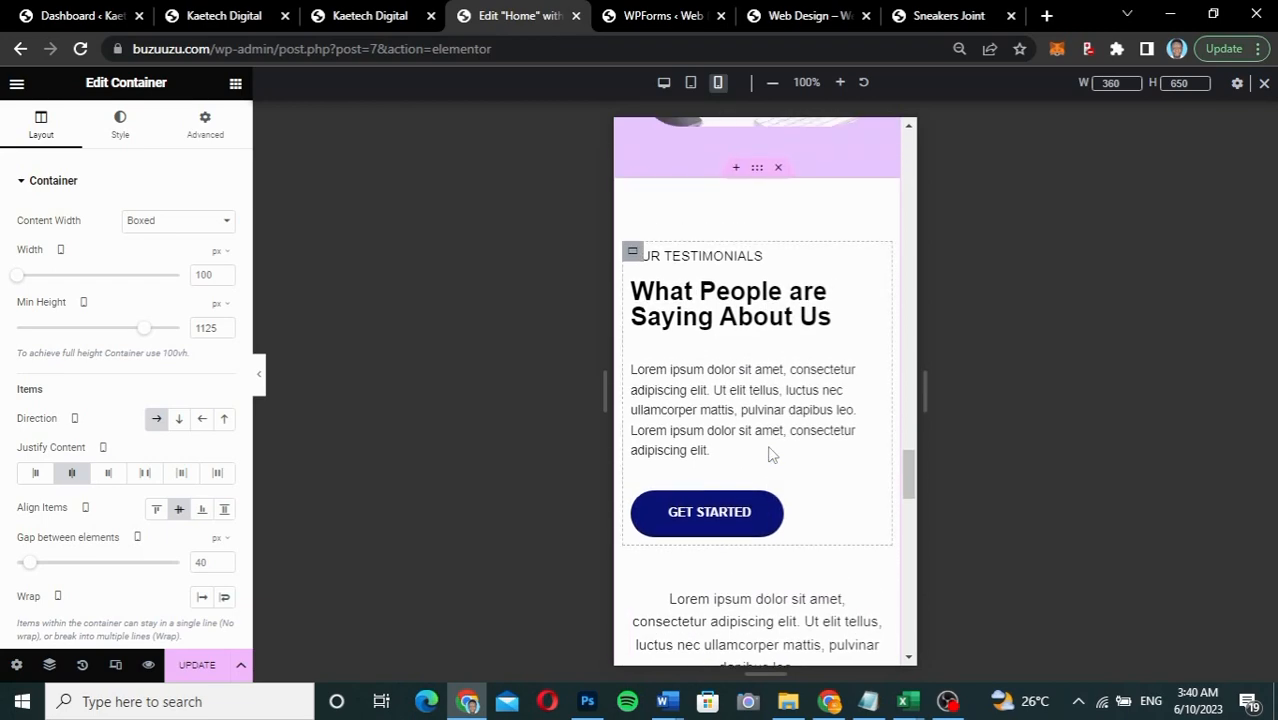
{"action": "scroll", "coordinate": [770, 453], "scroll_direction": "down", "scroll_amount": 3}
{"action": "scroll", "coordinate": [770, 453], "scroll_direction": "up", "scroll_amount": 3}
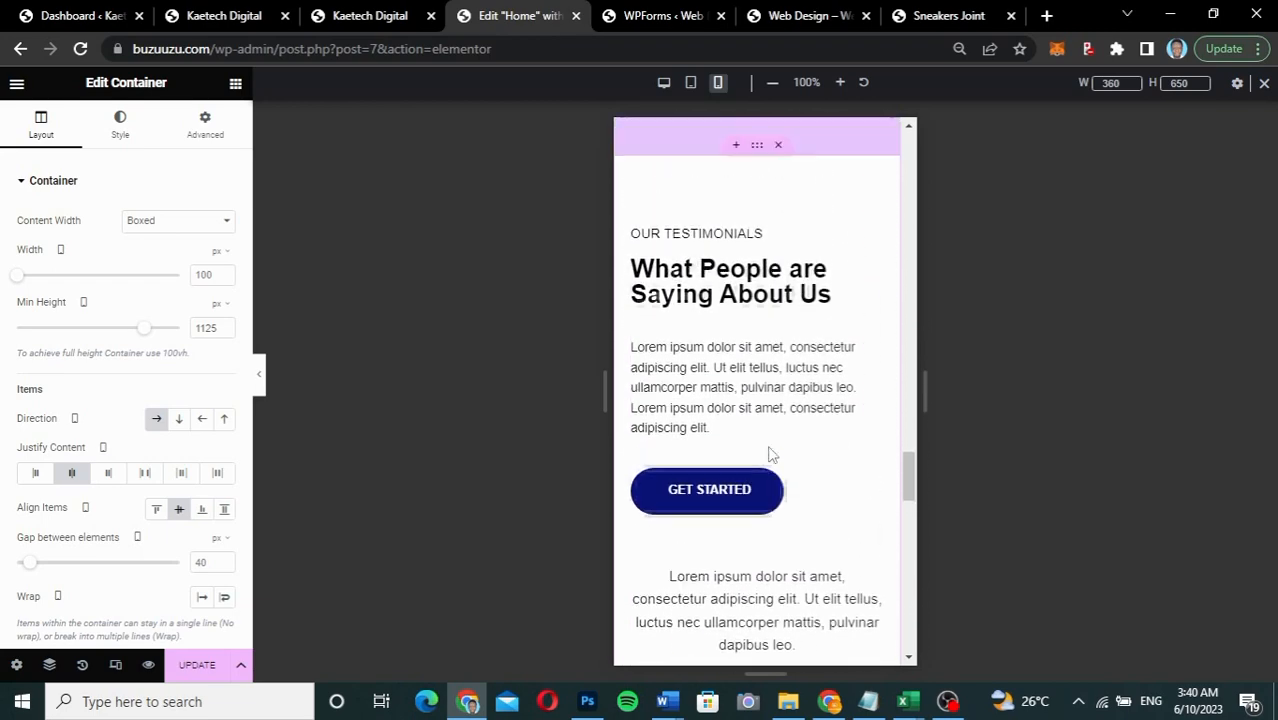
{"action": "scroll", "coordinate": [770, 453], "scroll_direction": "up", "scroll_amount": 6}
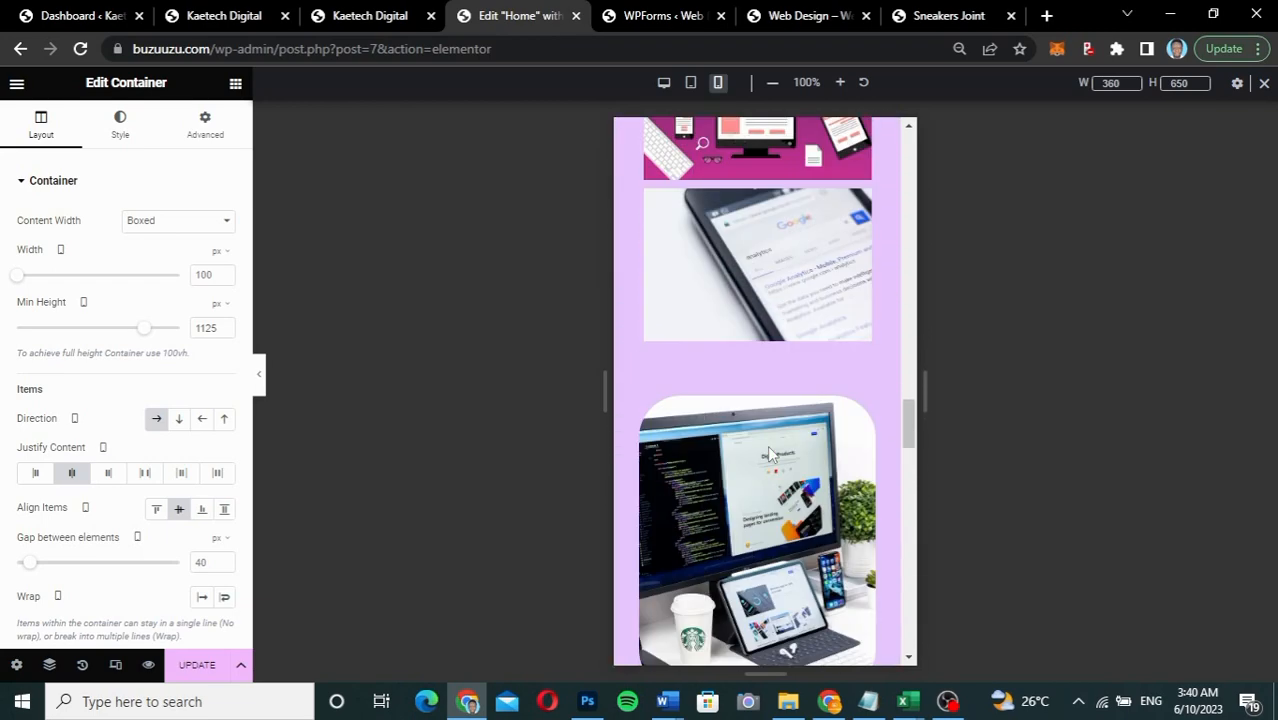
{"action": "scroll", "coordinate": [770, 453], "scroll_direction": "down", "scroll_amount": 5}
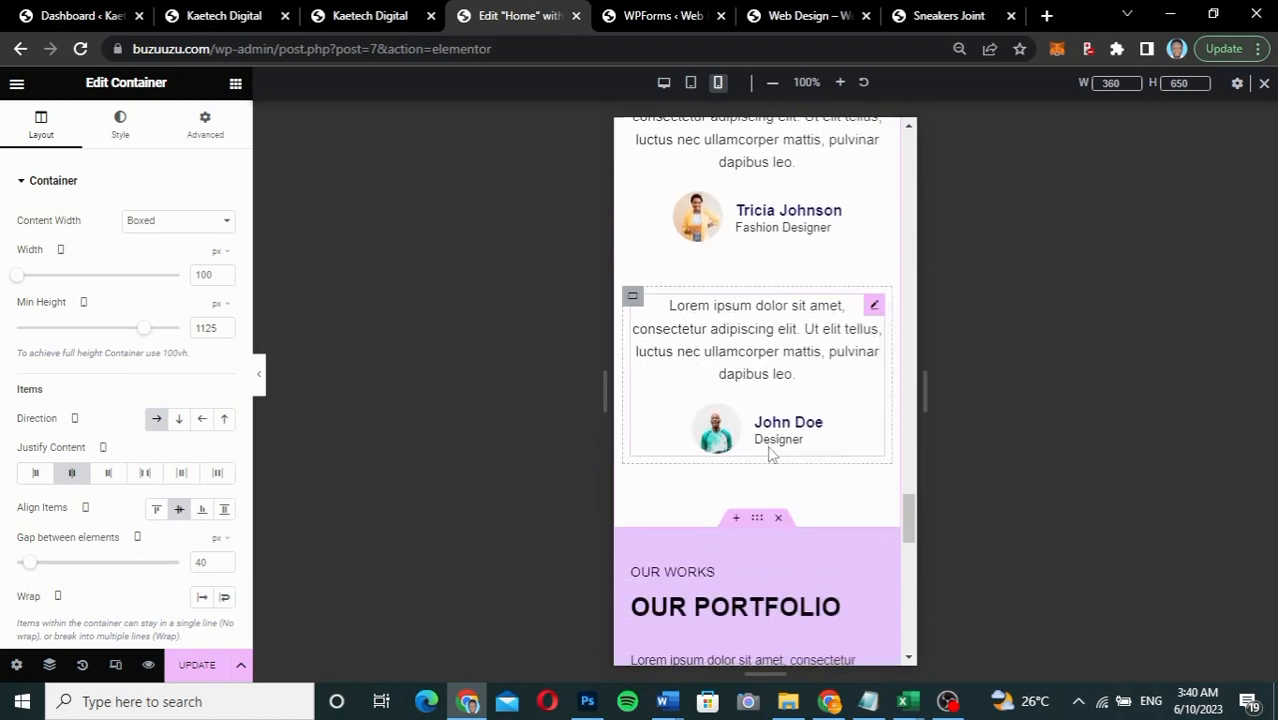
{"action": "scroll", "coordinate": [770, 453], "scroll_direction": "up", "scroll_amount": 3}
{"action": "scroll", "coordinate": [770, 453], "scroll_direction": "down", "scroll_amount": 8}
{"action": "scroll", "coordinate": [770, 453], "scroll_direction": "up", "scroll_amount": 4}
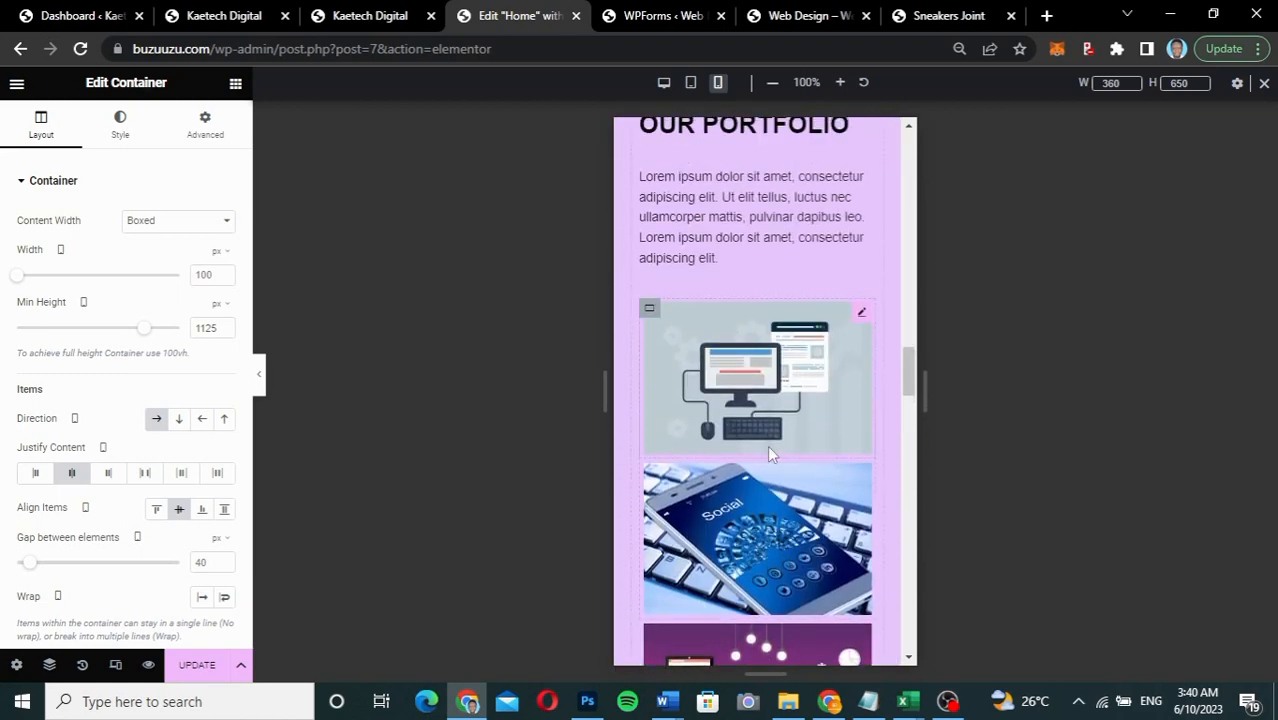
{"action": "scroll", "coordinate": [768, 453], "scroll_direction": "up", "scroll_amount": 10}
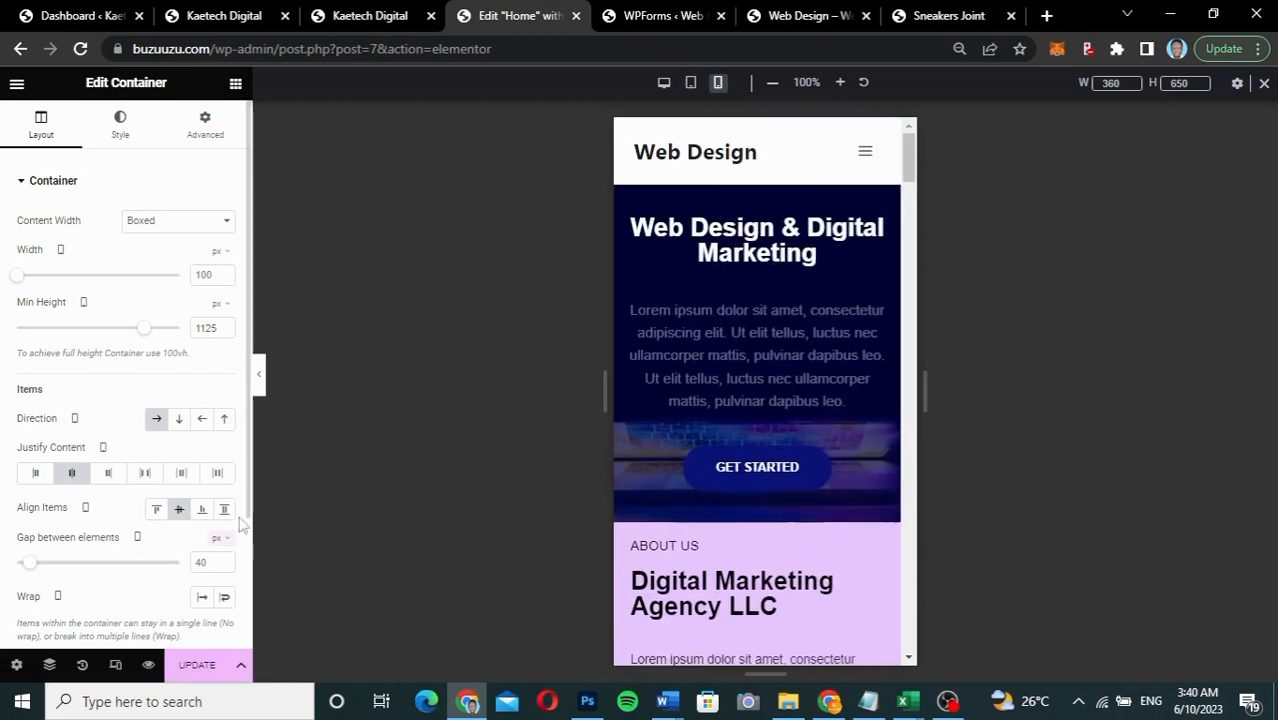
Step: Save the Home page changes and check the whole page in the desktop view
{"action": "left_click", "coordinate": [200, 668]}
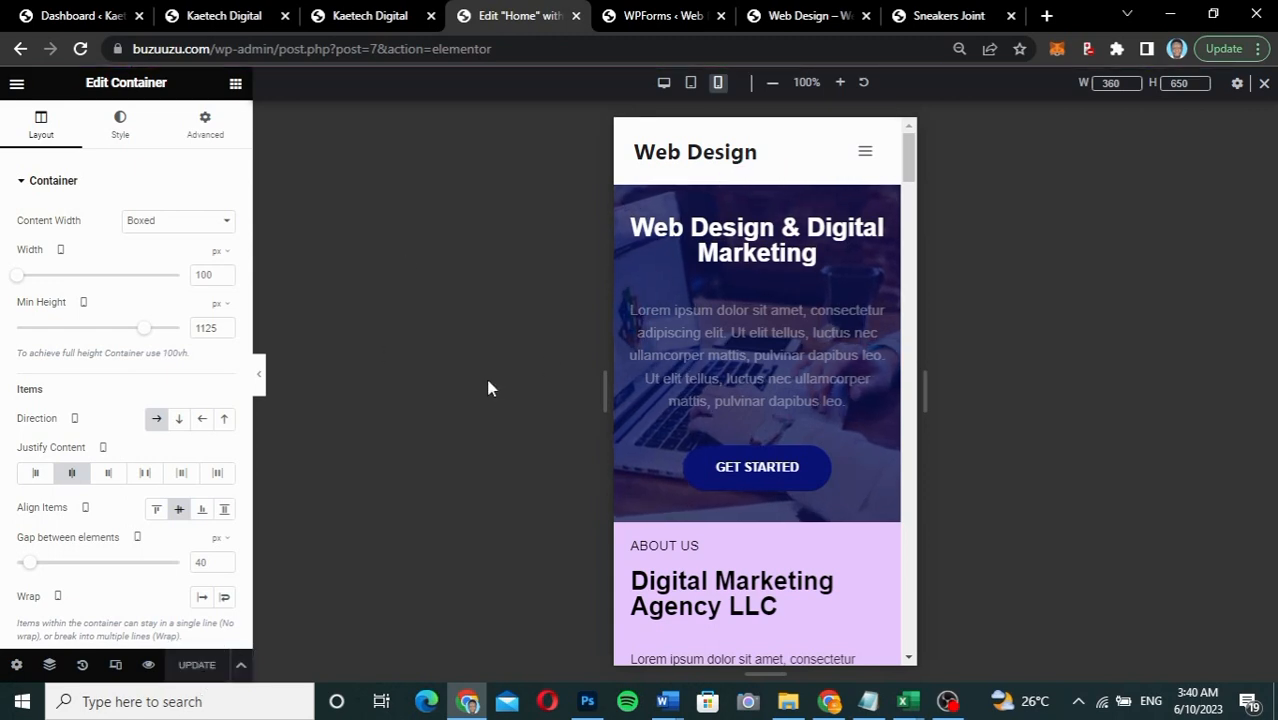
{"action": "left_click", "coordinate": [664, 83]}
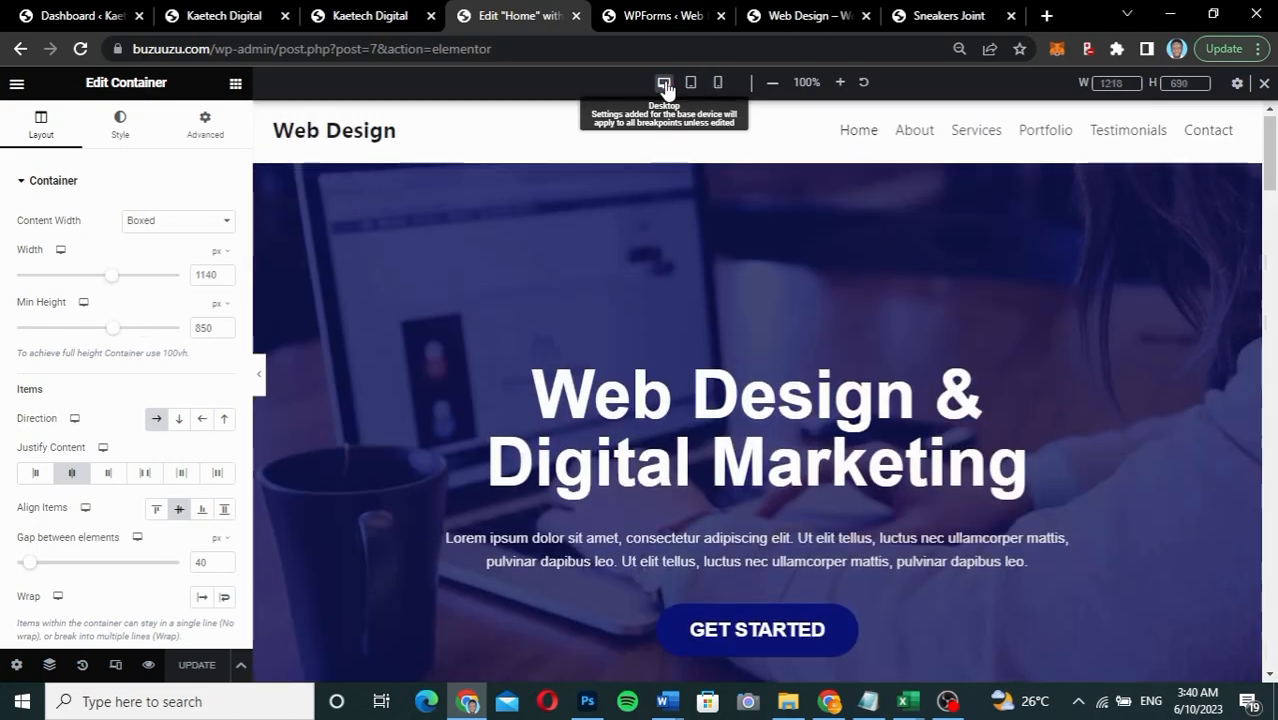
{"action": "scroll", "coordinate": [1100, 140], "scroll_direction": "down", "scroll_amount": 10}
{"action": "scroll", "coordinate": [848, 288], "scroll_direction": "up", "scroll_amount": 10}
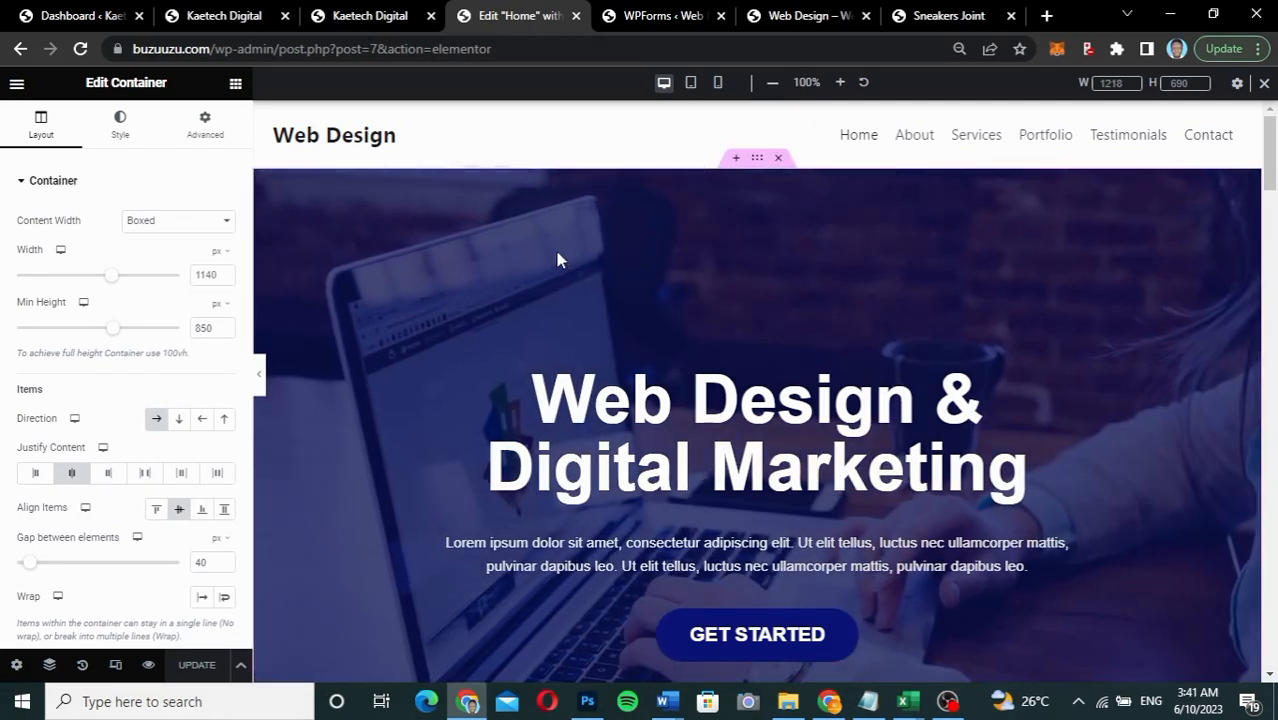
Step: Open the theme customizer from the WPForms overview page and switch to the Kaetech Digital demo site for its header
{"action": "left_click", "coordinate": [651, 16]}
{"action": "scroll", "coordinate": [45, 320], "scroll_direction": "up", "scroll_amount": 3}
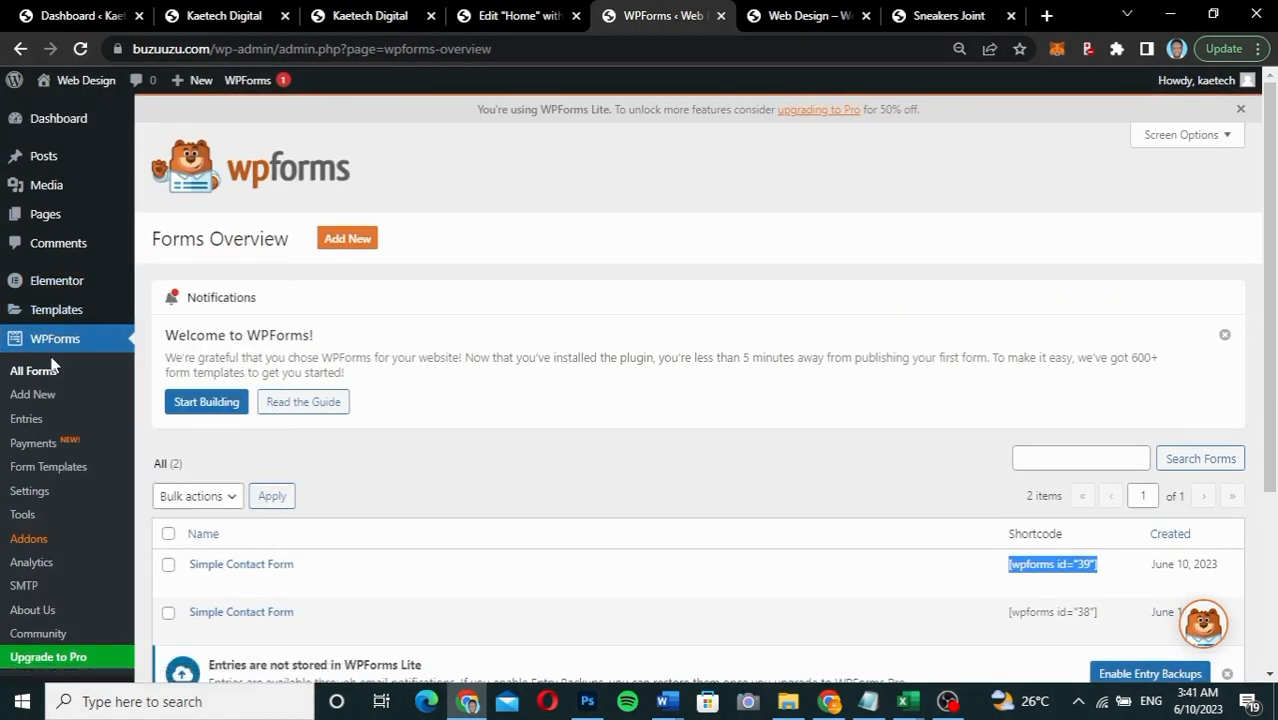
{"action": "scroll", "coordinate": [70, 322], "scroll_direction": "down", "scroll_amount": 4}
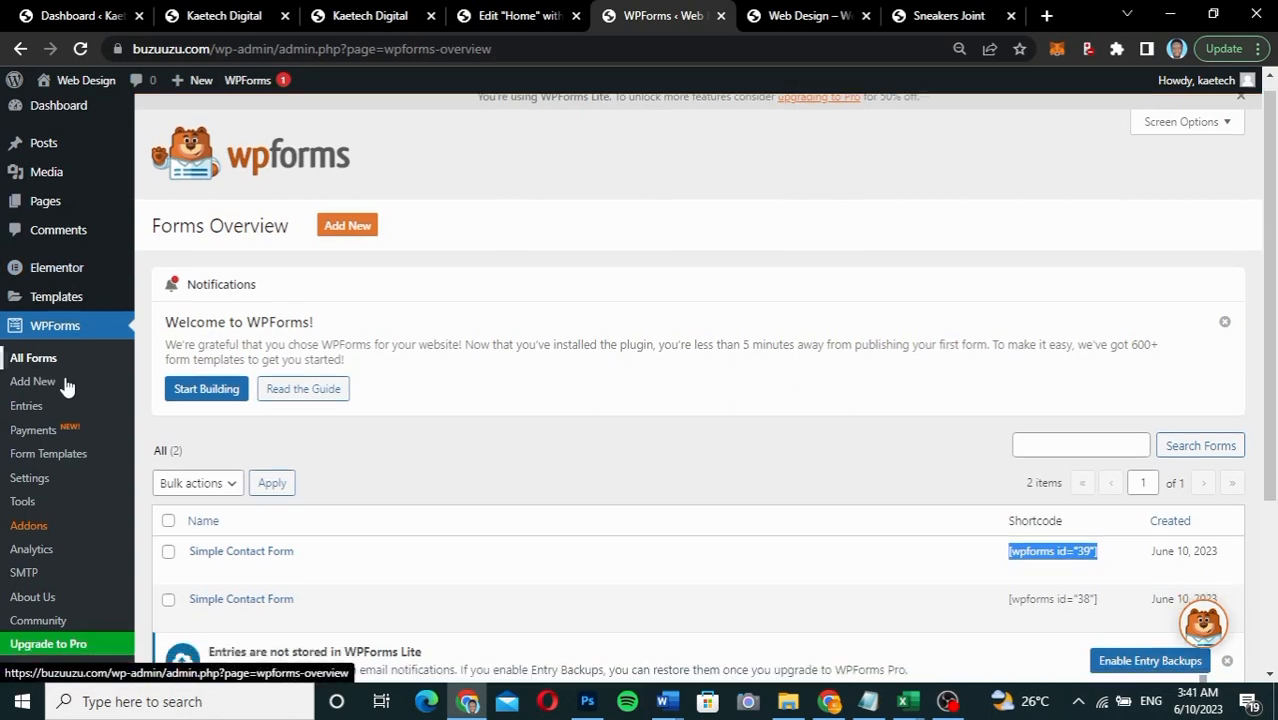
{"action": "mouse_move", "coordinate": [55, 520]}
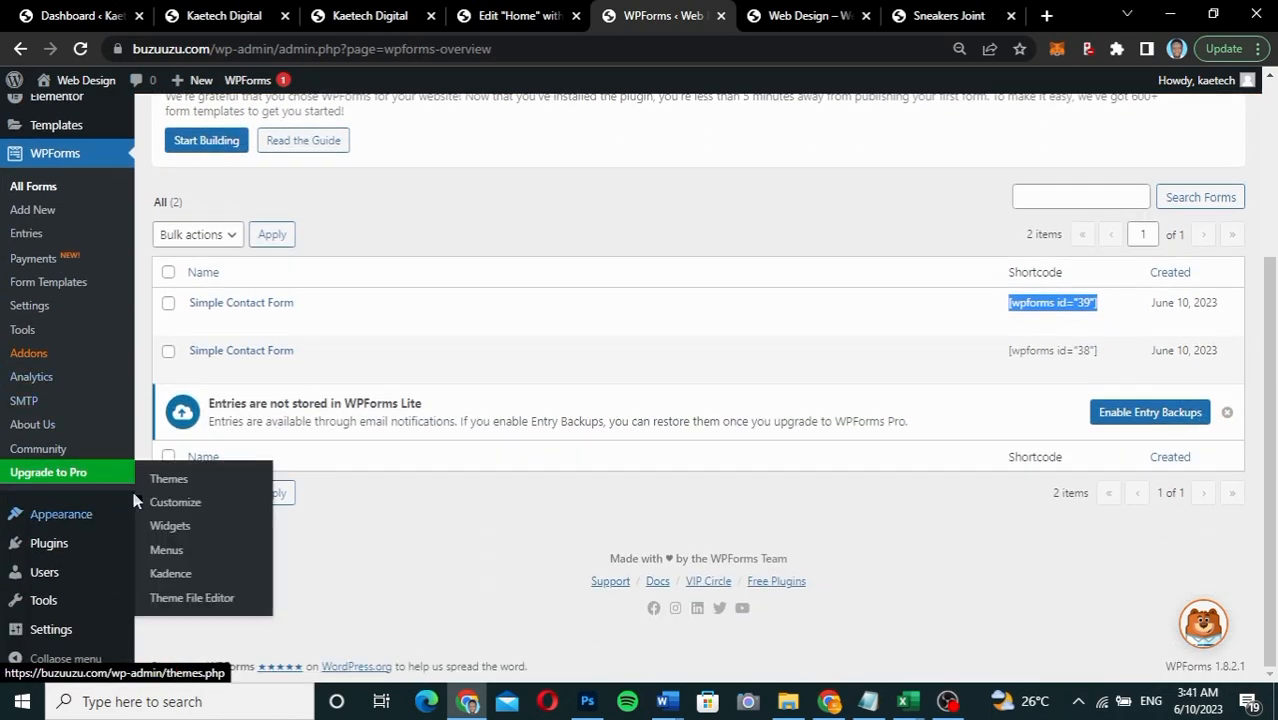
{"action": "left_click", "coordinate": [174, 502]}
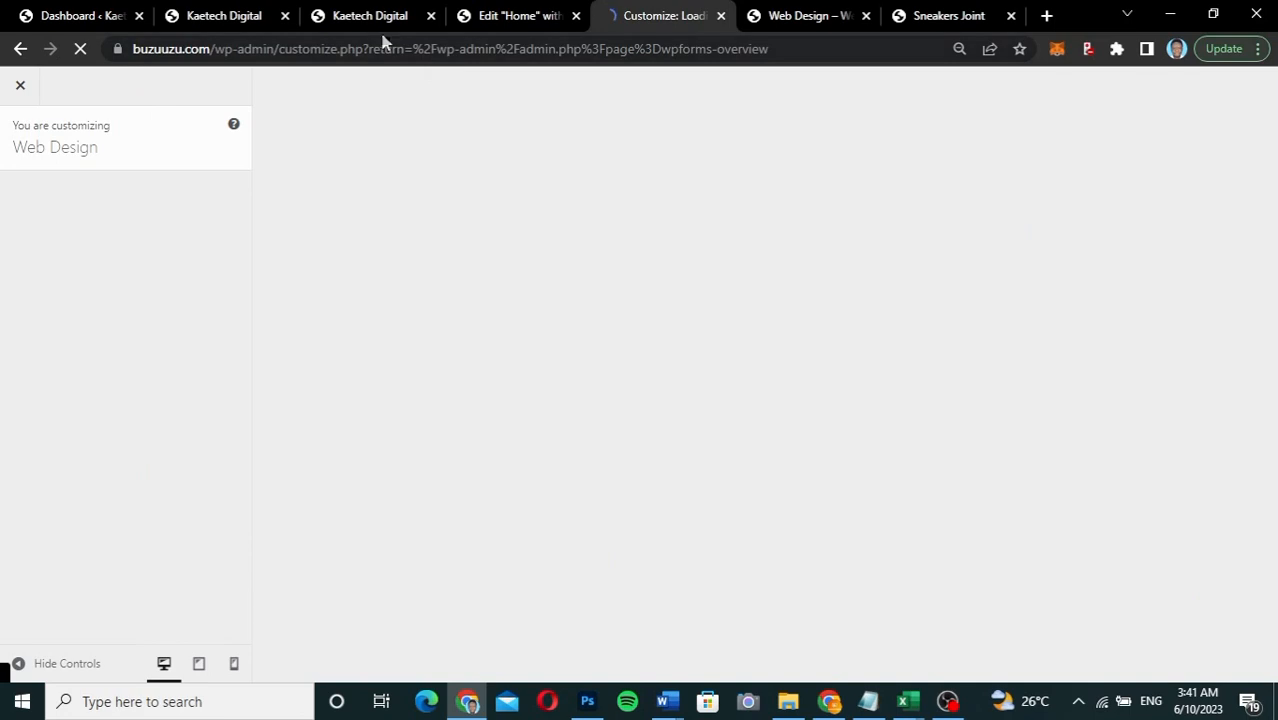
{"action": "left_click", "coordinate": [375, 30]}
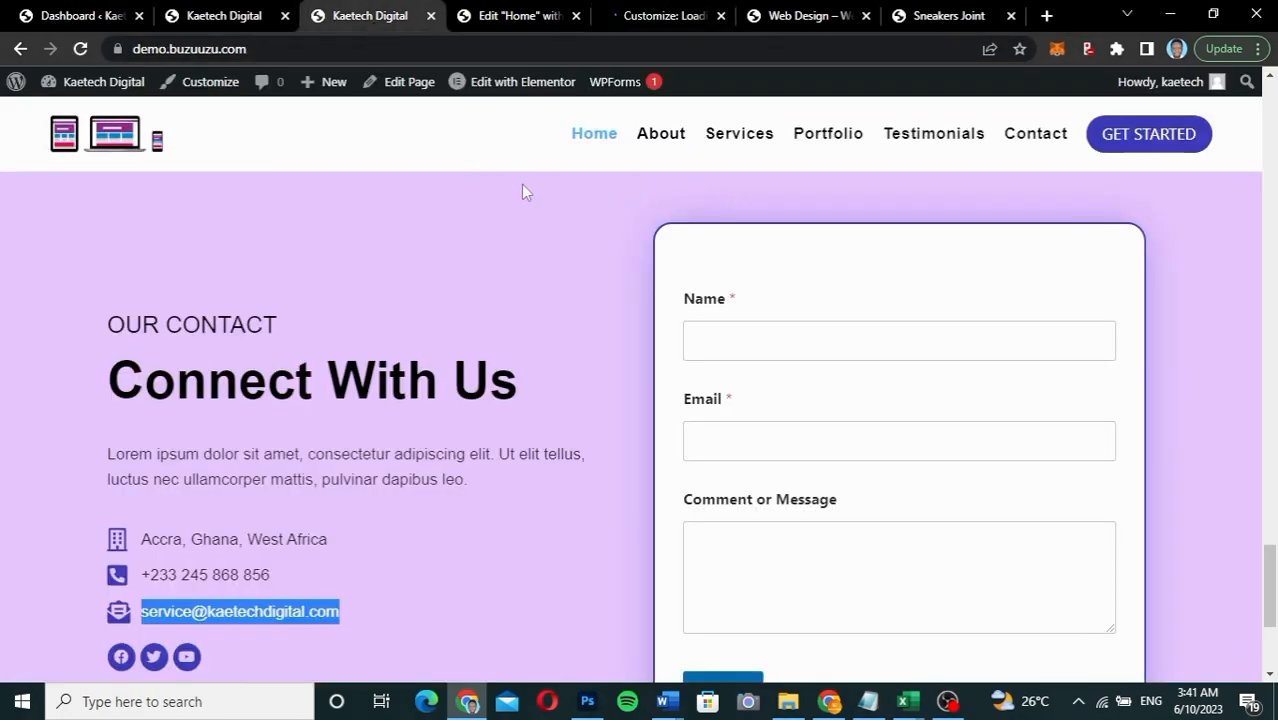
Step: Check the header on the demo site's contact section and hero, and enable the transparent header in the theme customizer
{"action": "scroll", "coordinate": [521, 183], "scroll_direction": "down", "scroll_amount": 3}
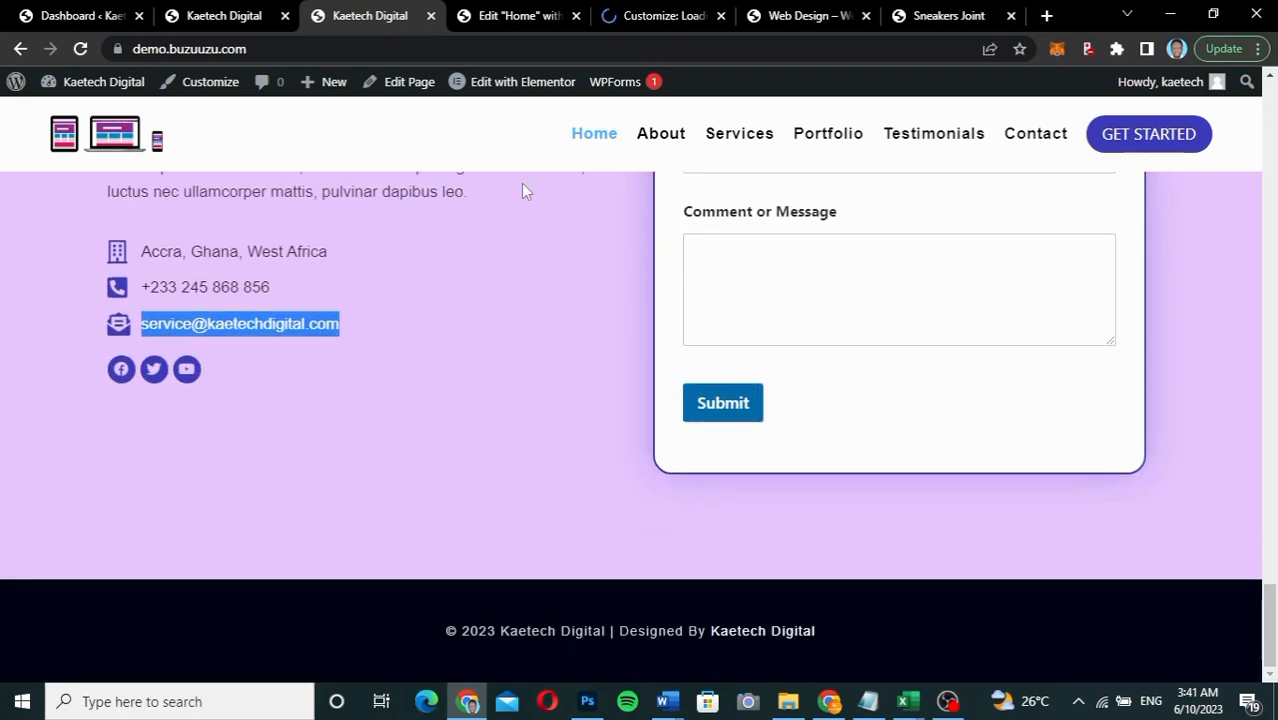
{"action": "scroll", "coordinate": [534, 402], "scroll_direction": "up", "scroll_amount": 6}
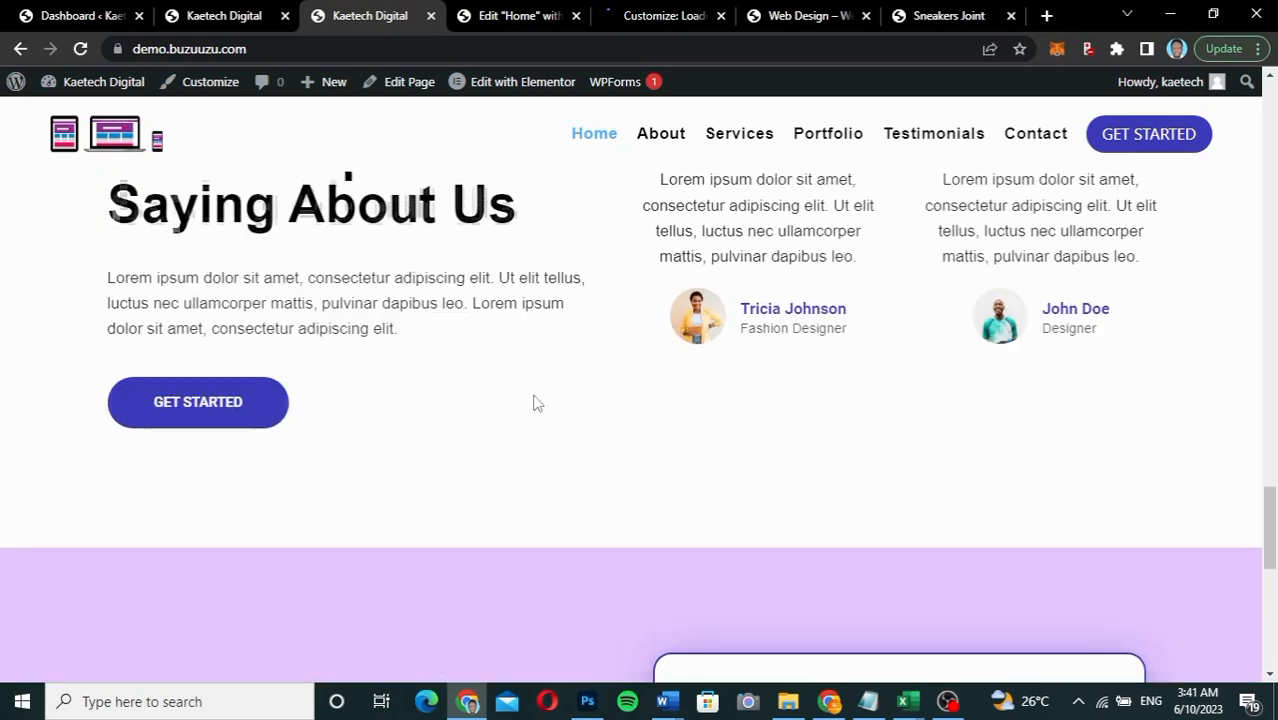
{"action": "scroll", "coordinate": [513, 173], "scroll_direction": "up", "scroll_amount": 15}
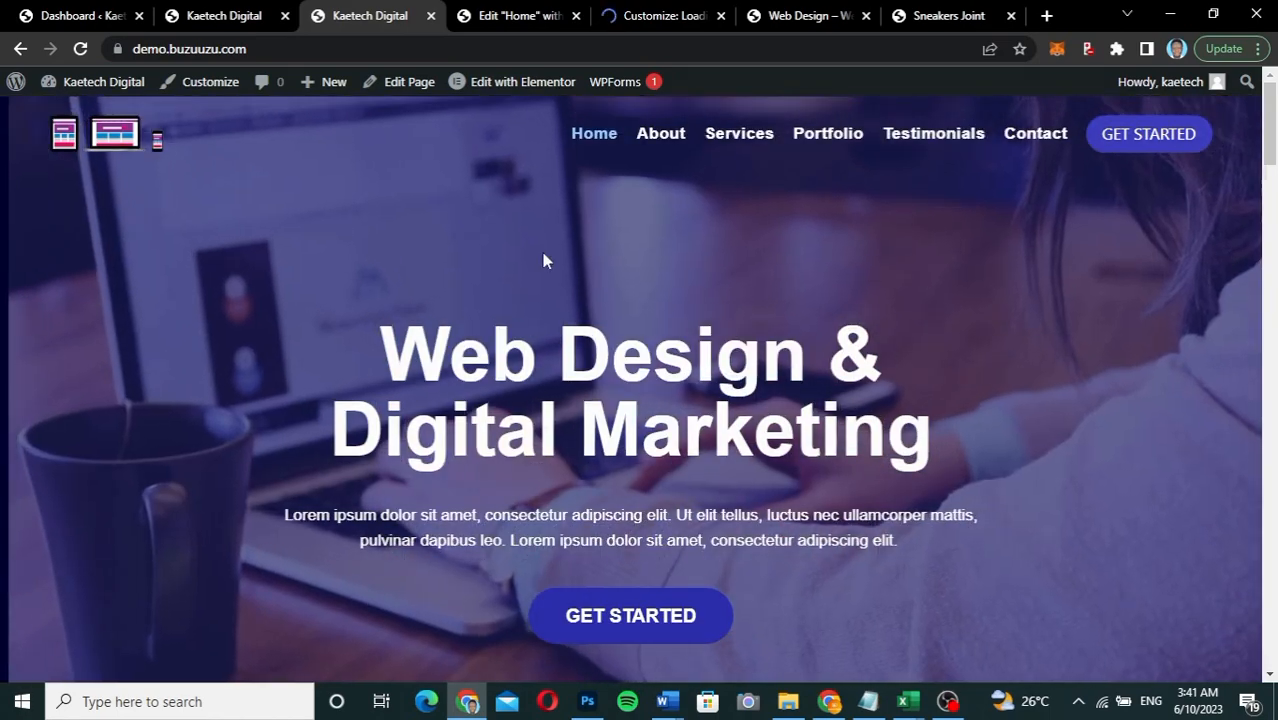
{"action": "left_click", "coordinate": [641, 12]}
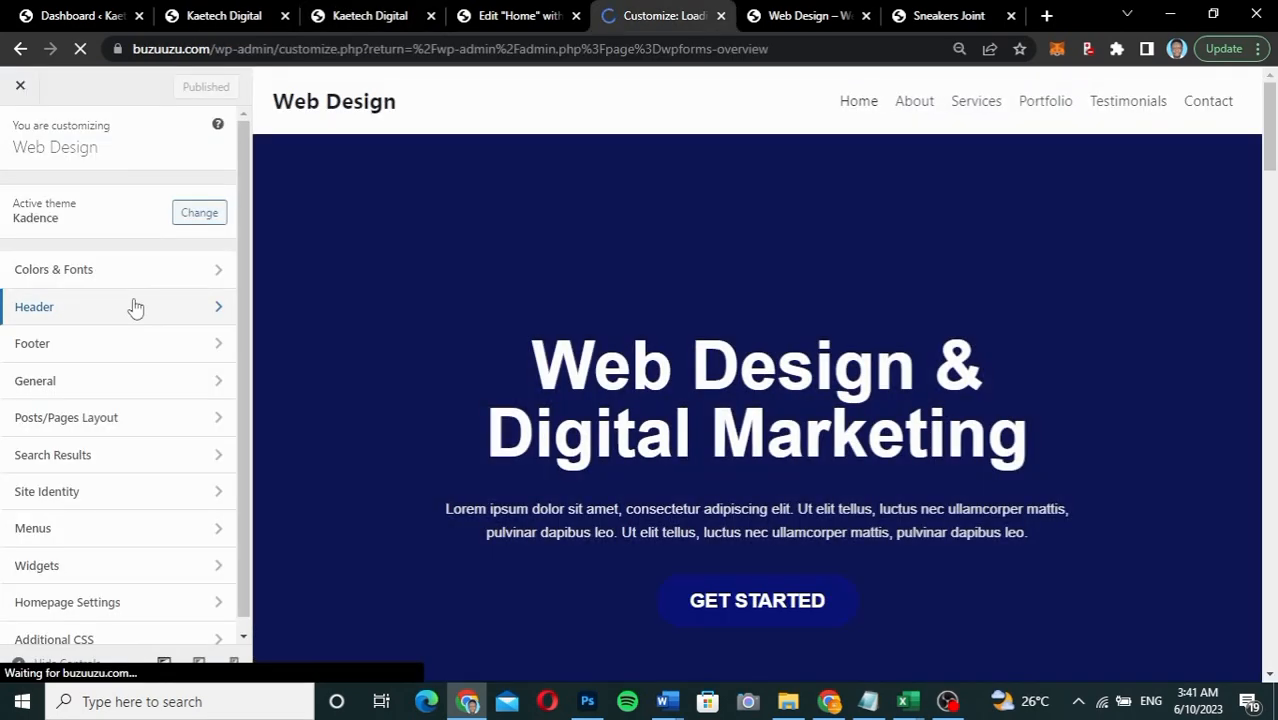
{"action": "left_click", "coordinate": [135, 307]}
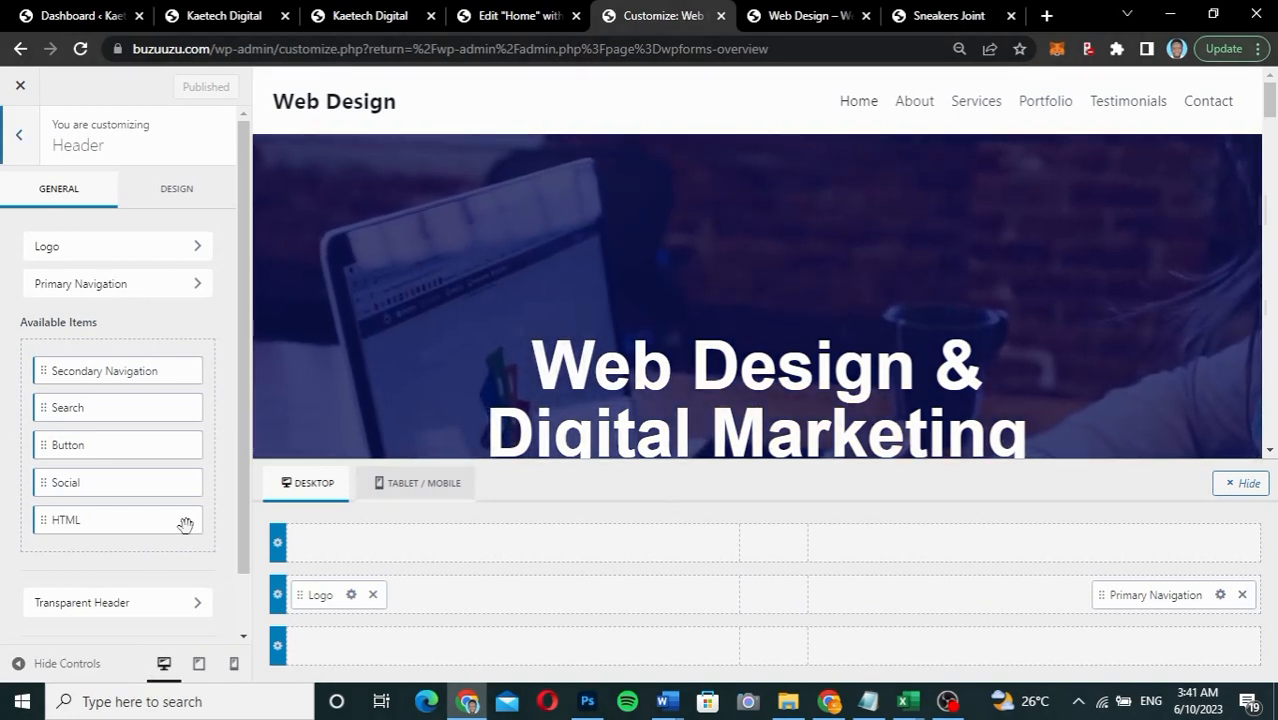
{"action": "left_click", "coordinate": [124, 605]}
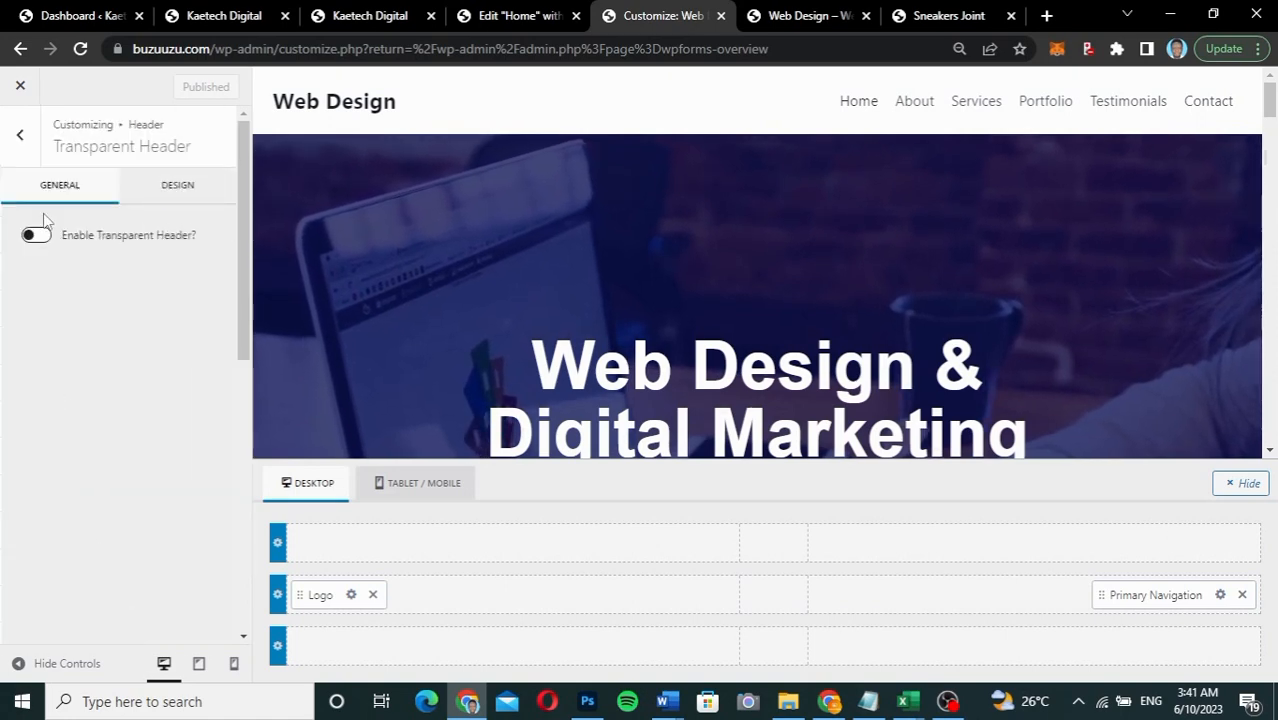
{"action": "left_click", "coordinate": [19, 134]}
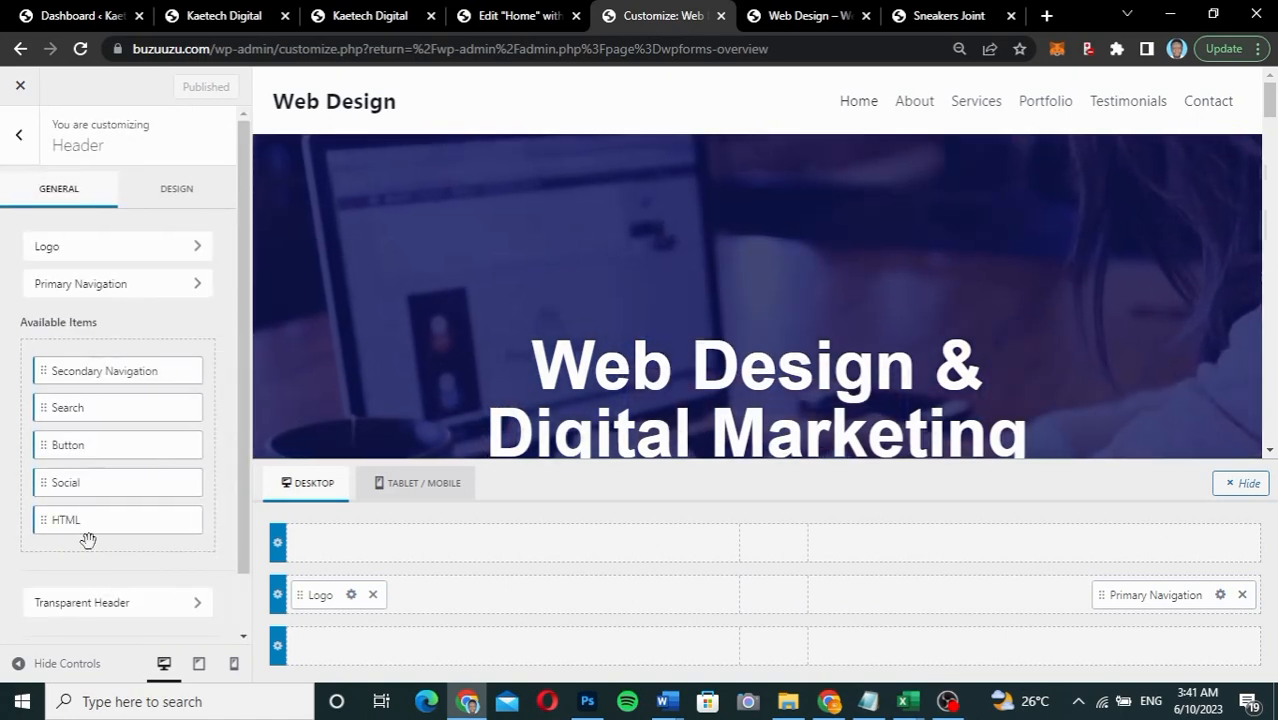
{"action": "scroll", "coordinate": [89, 550], "scroll_direction": "down", "scroll_amount": 1}
{"action": "left_click", "coordinate": [82, 546]}
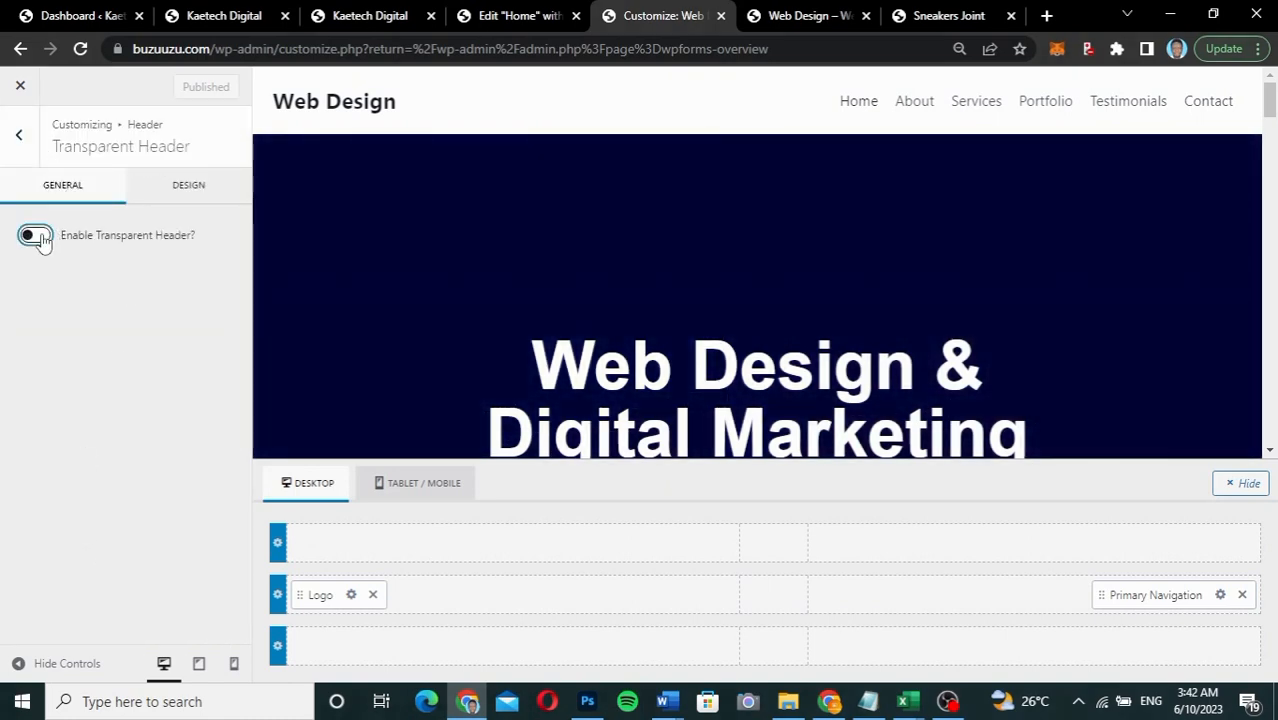
{"action": "left_click", "coordinate": [36, 236]}
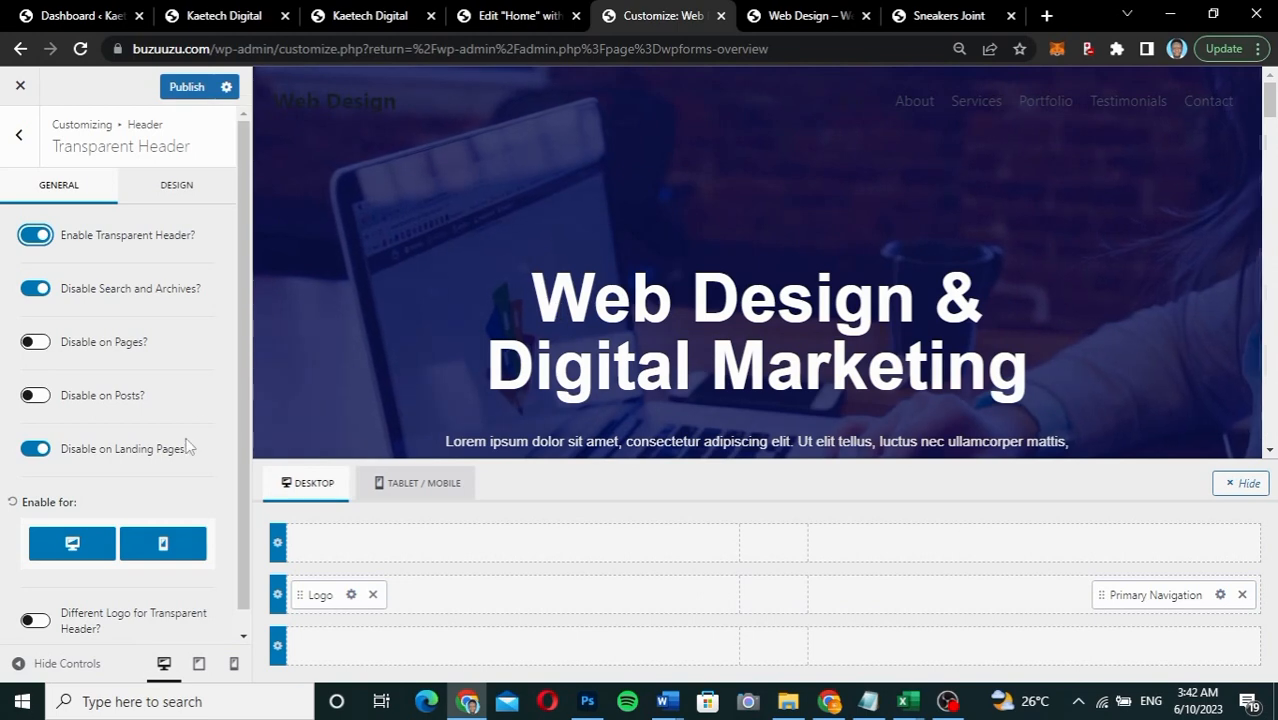
Step: Set the transparent header's site title color to white (FFFFFF) in its design settings
{"action": "scroll", "coordinate": [117, 516], "scroll_direction": "down", "scroll_amount": 1}
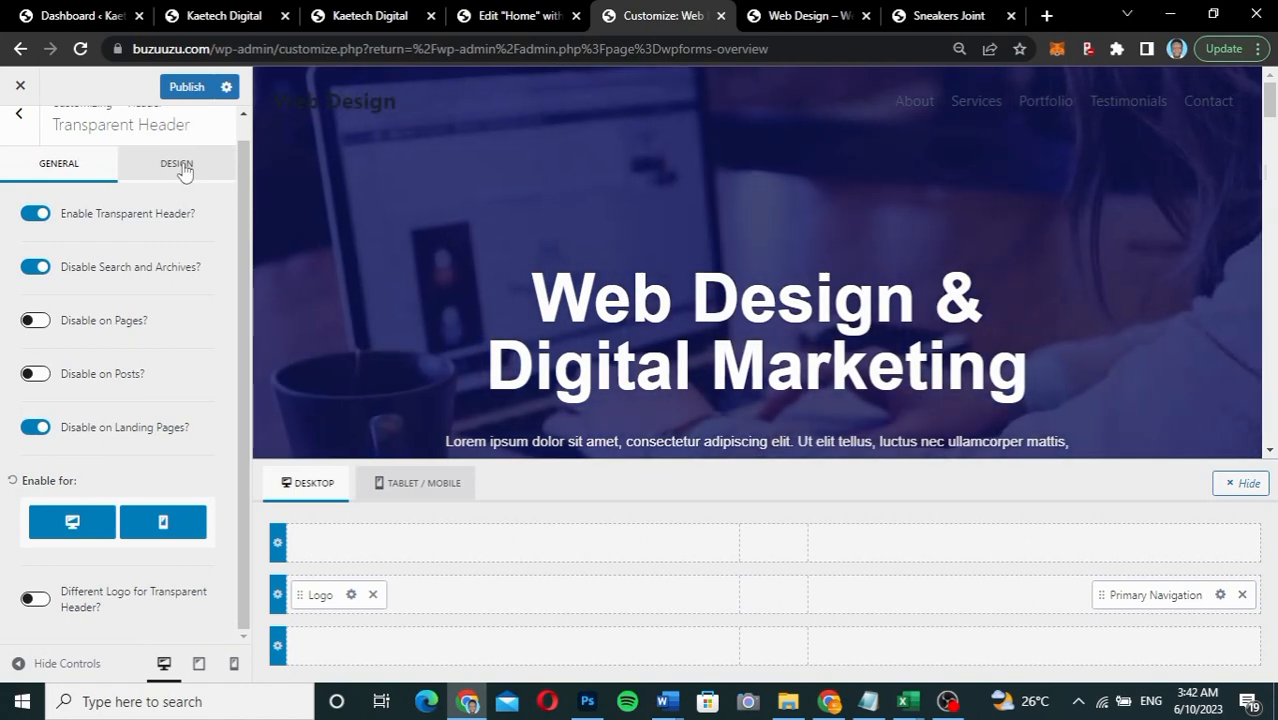
{"action": "left_click", "coordinate": [180, 165]}
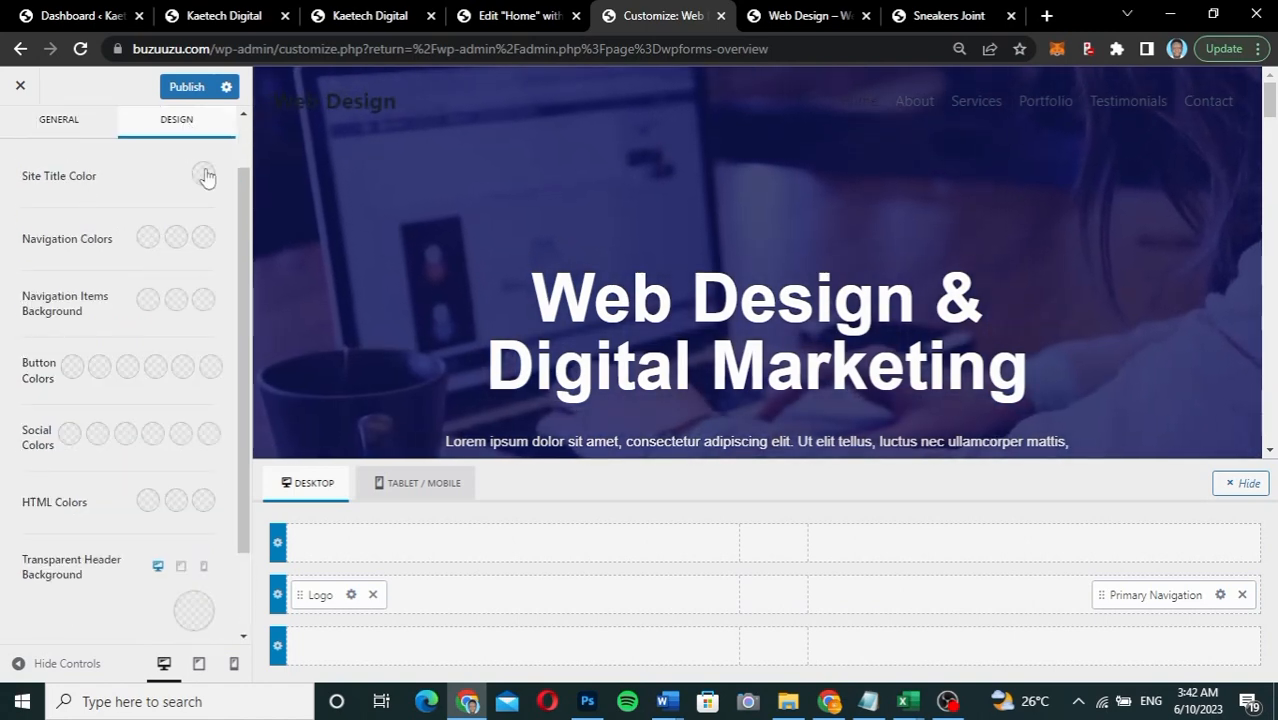
{"action": "scroll", "coordinate": [204, 176], "scroll_direction": "up", "scroll_amount": 1}
{"action": "scroll", "coordinate": [204, 186], "scroll_direction": "down", "scroll_amount": 1}
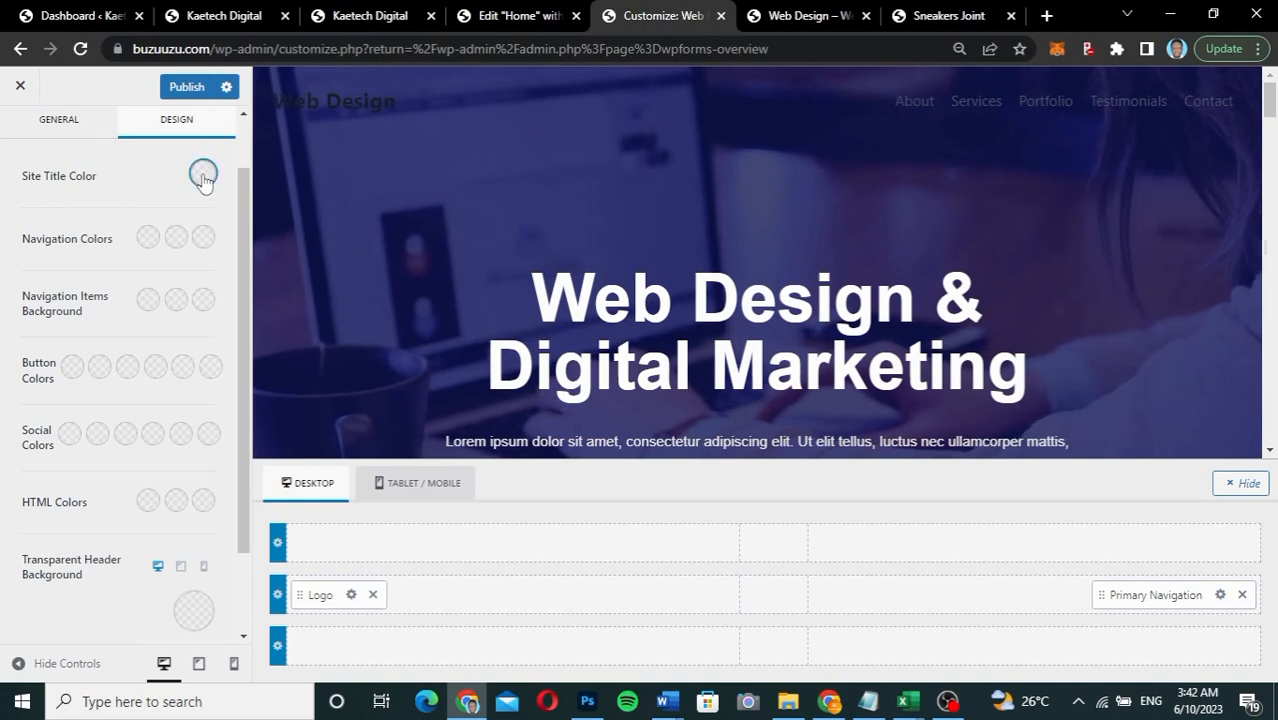
{"action": "left_click", "coordinate": [203, 176]}
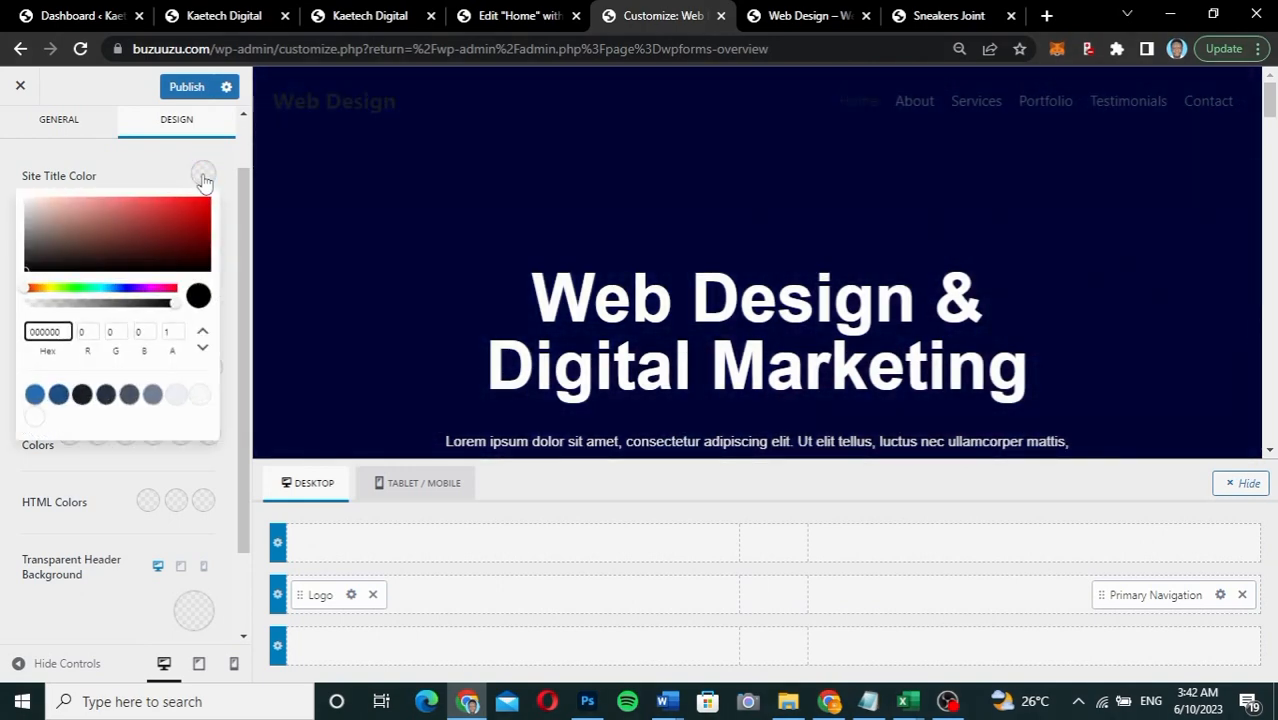
{"action": "left_click", "coordinate": [33, 418]}
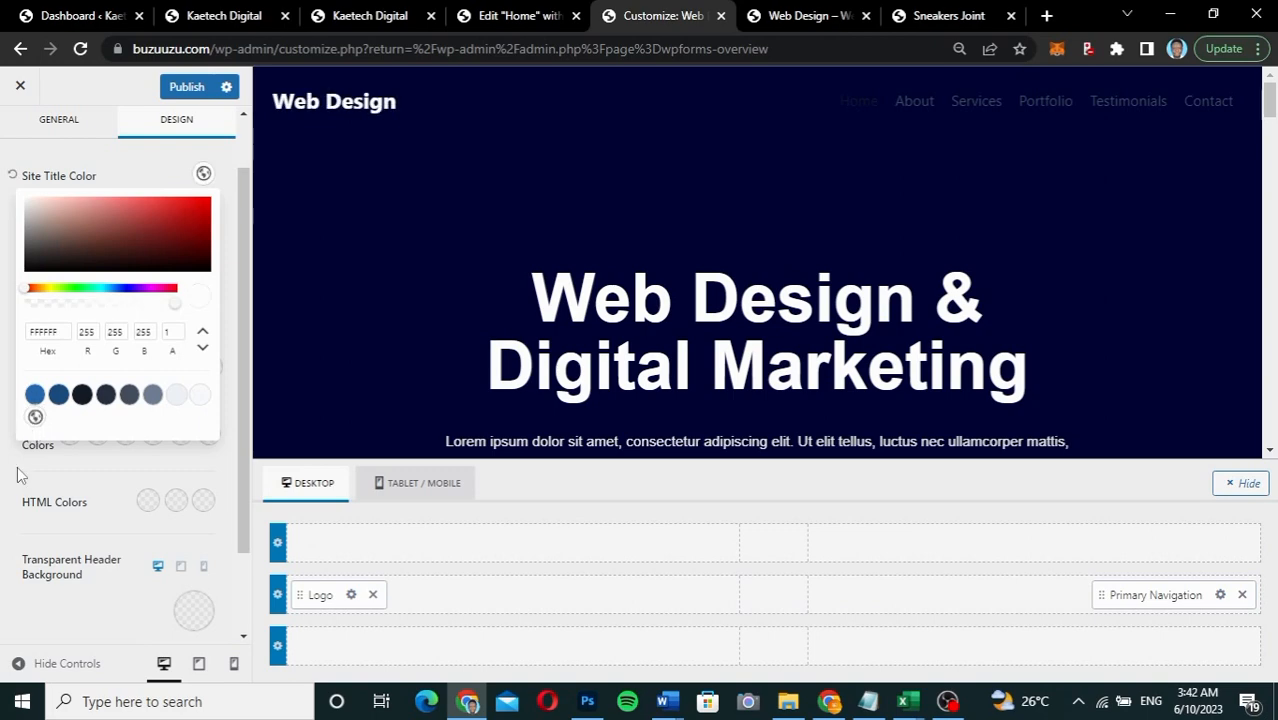
{"action": "left_click", "coordinate": [15, 470]}
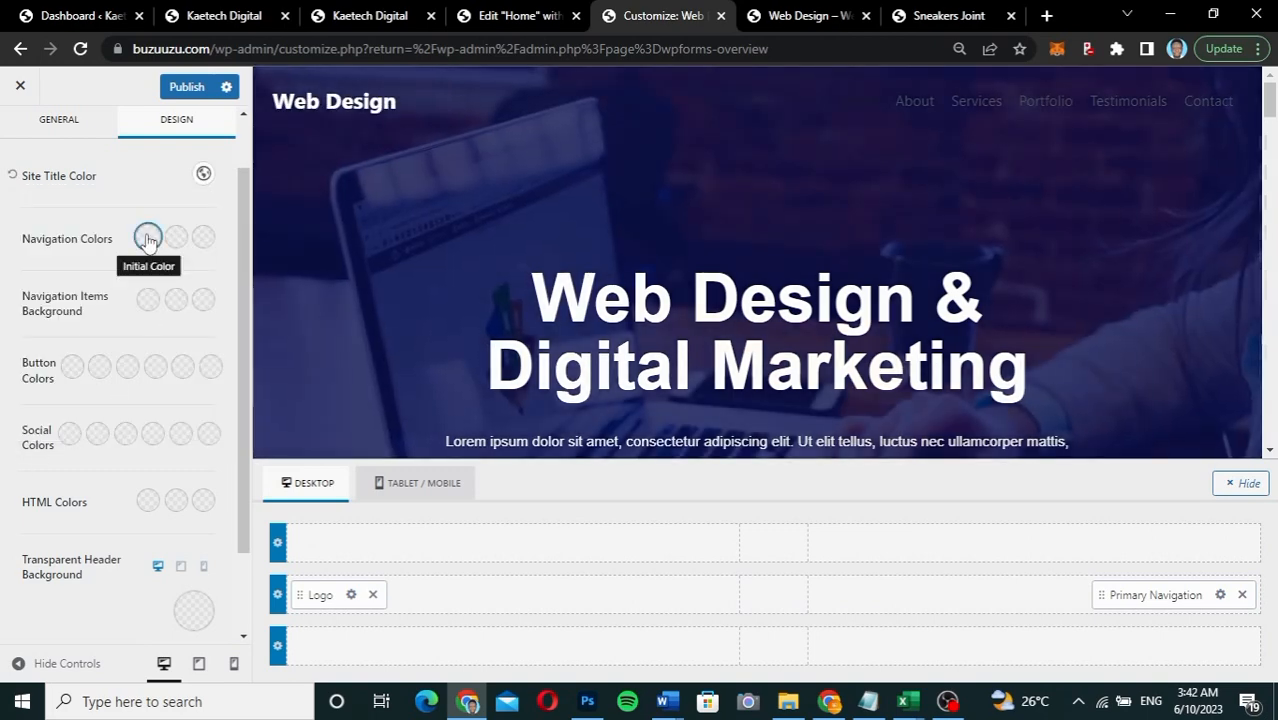
Step: Set the initial navigation color of the transparent header to white
{"action": "left_click", "coordinate": [148, 237]}
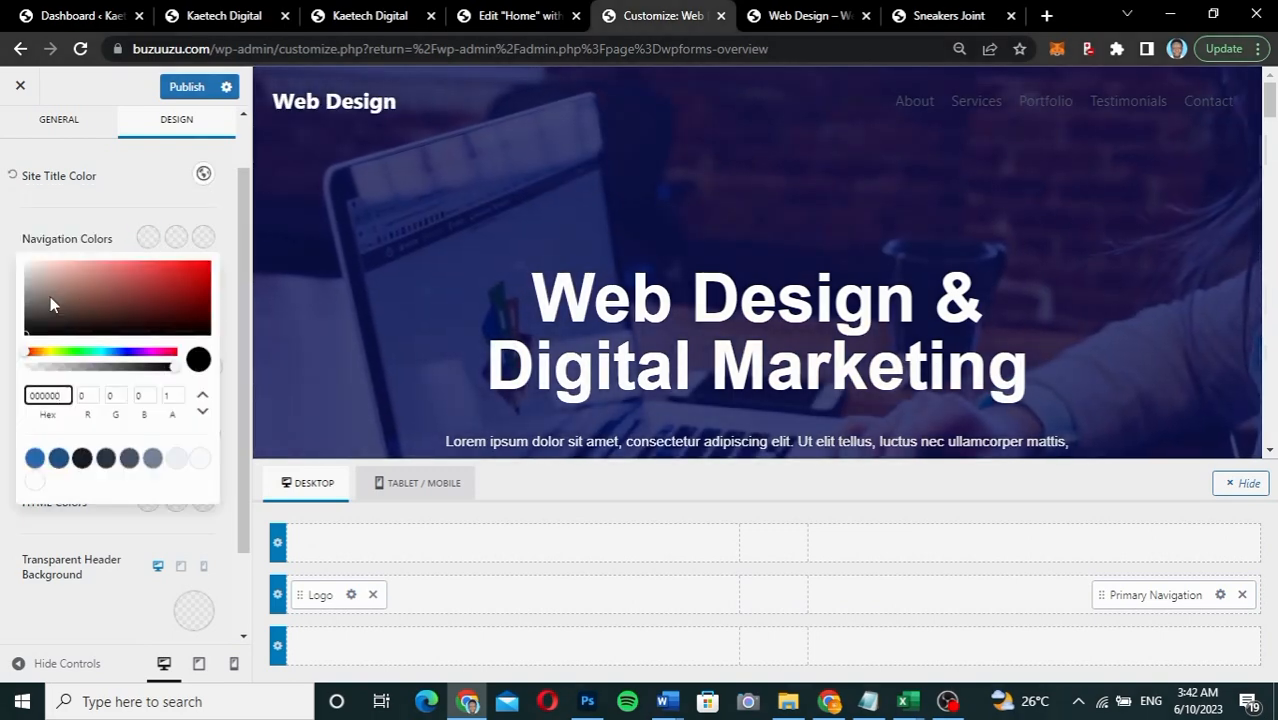
{"action": "left_click", "coordinate": [31, 486]}
{"action": "left_click", "coordinate": [12, 530]}
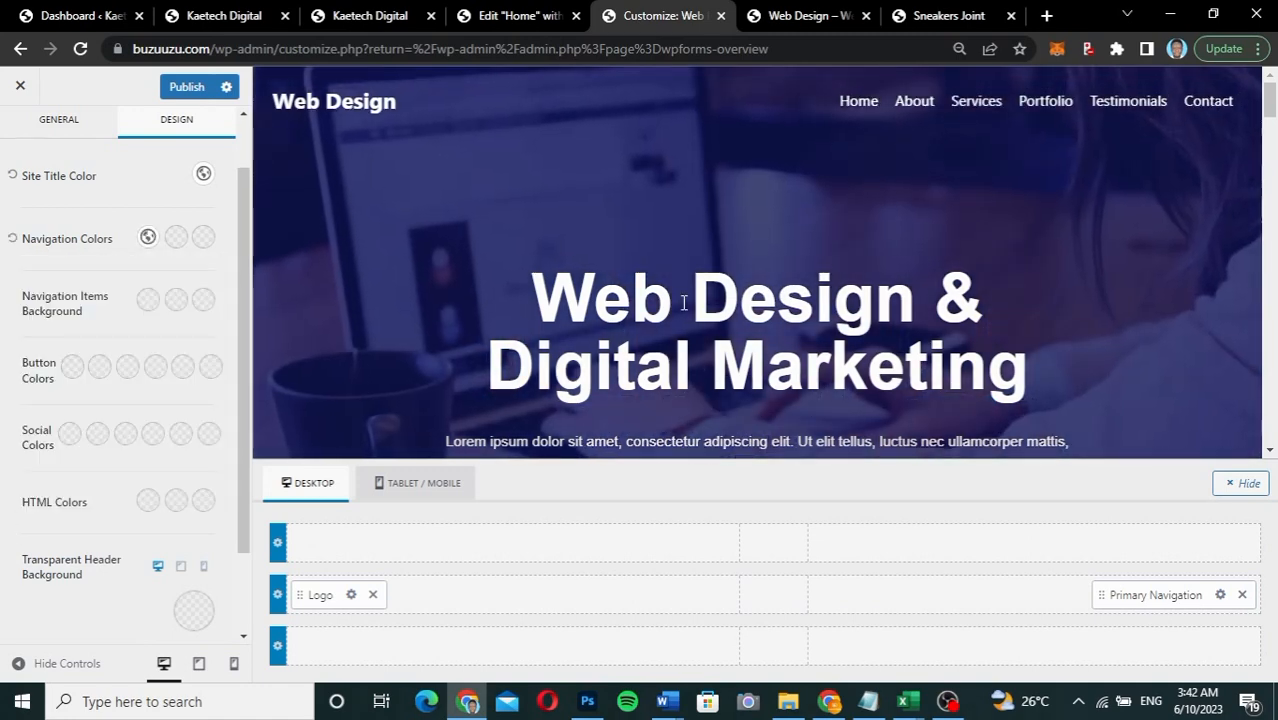
Step: Set the hover navigation color of the transparent header to light blue A8EAFF
{"action": "left_click", "coordinate": [176, 238]}
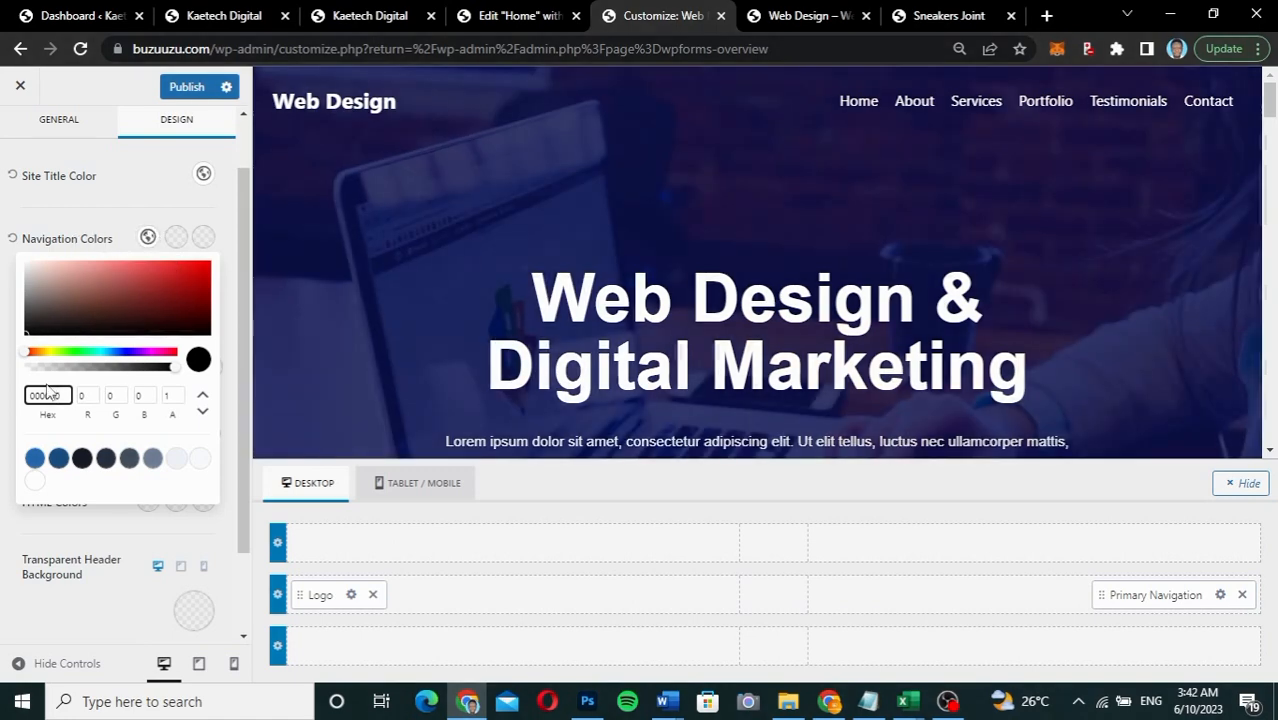
{"action": "left_click", "coordinate": [119, 353]}
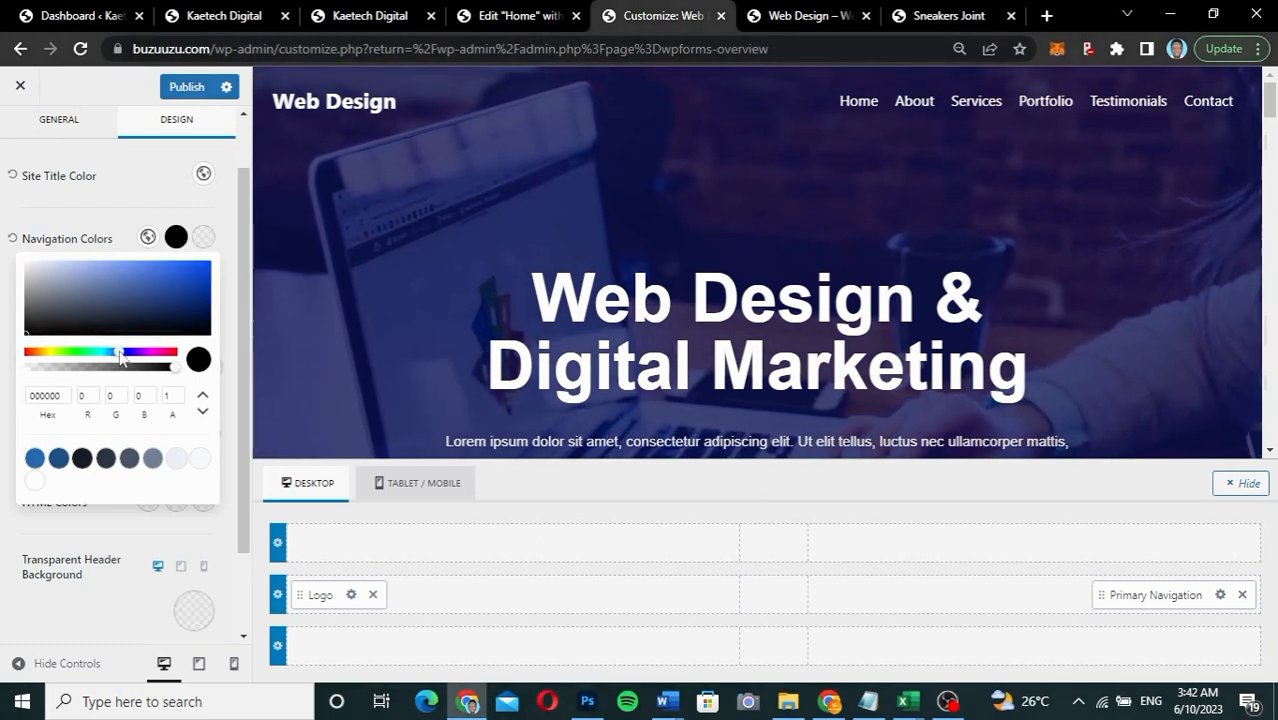
{"action": "left_click_drag", "start_coordinate": [119, 353], "coordinate": [113, 353]}
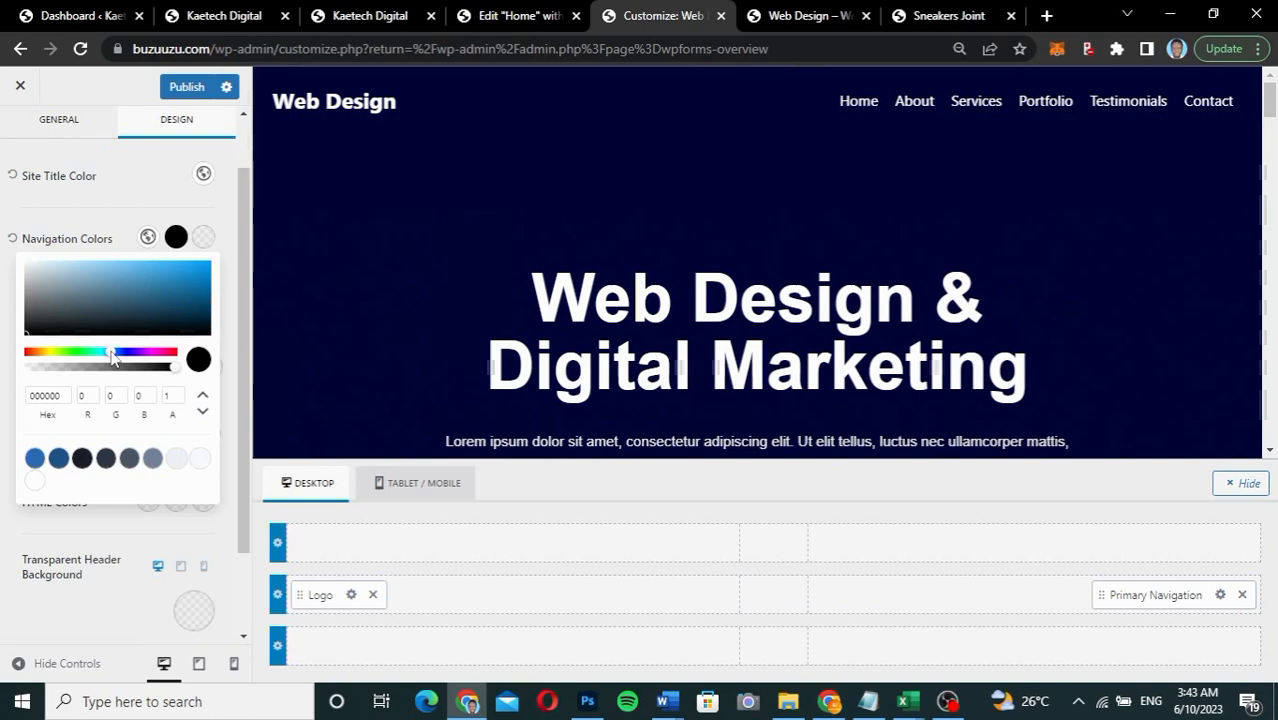
{"action": "left_click_drag", "start_coordinate": [112, 356], "coordinate": [109, 357]}
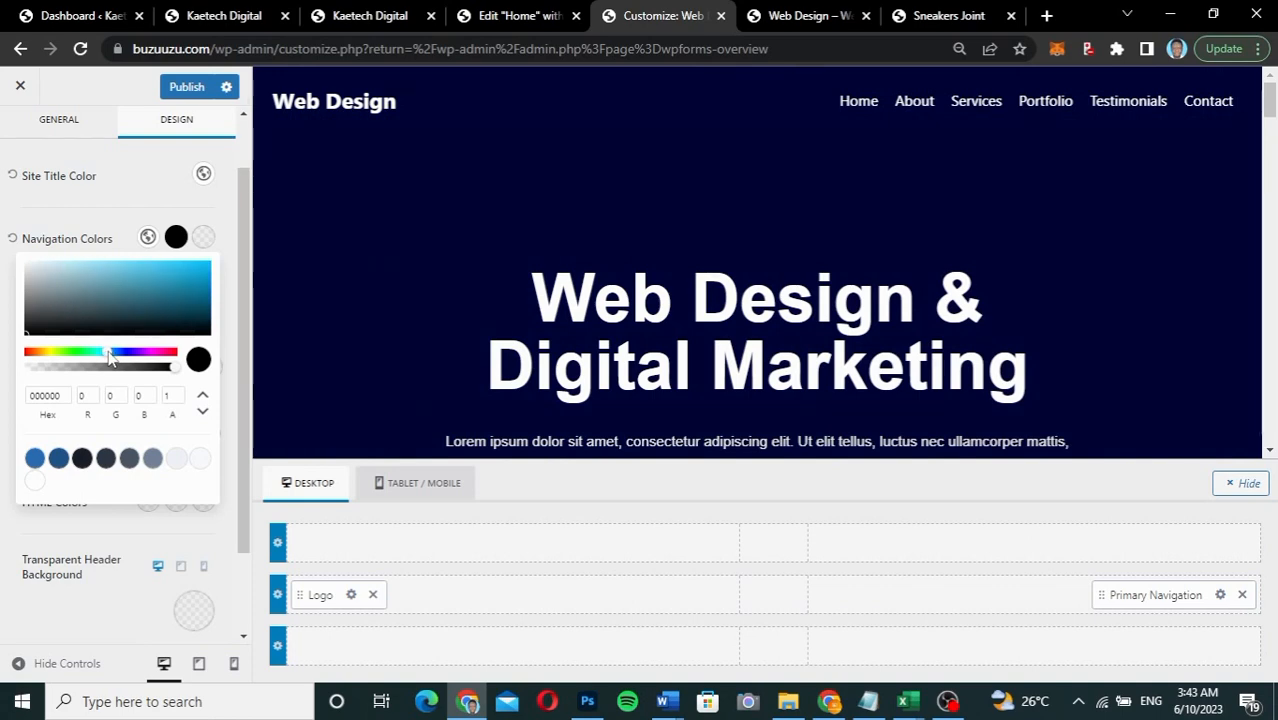
{"action": "left_click_drag", "start_coordinate": [110, 287], "coordinate": [89, 260]}
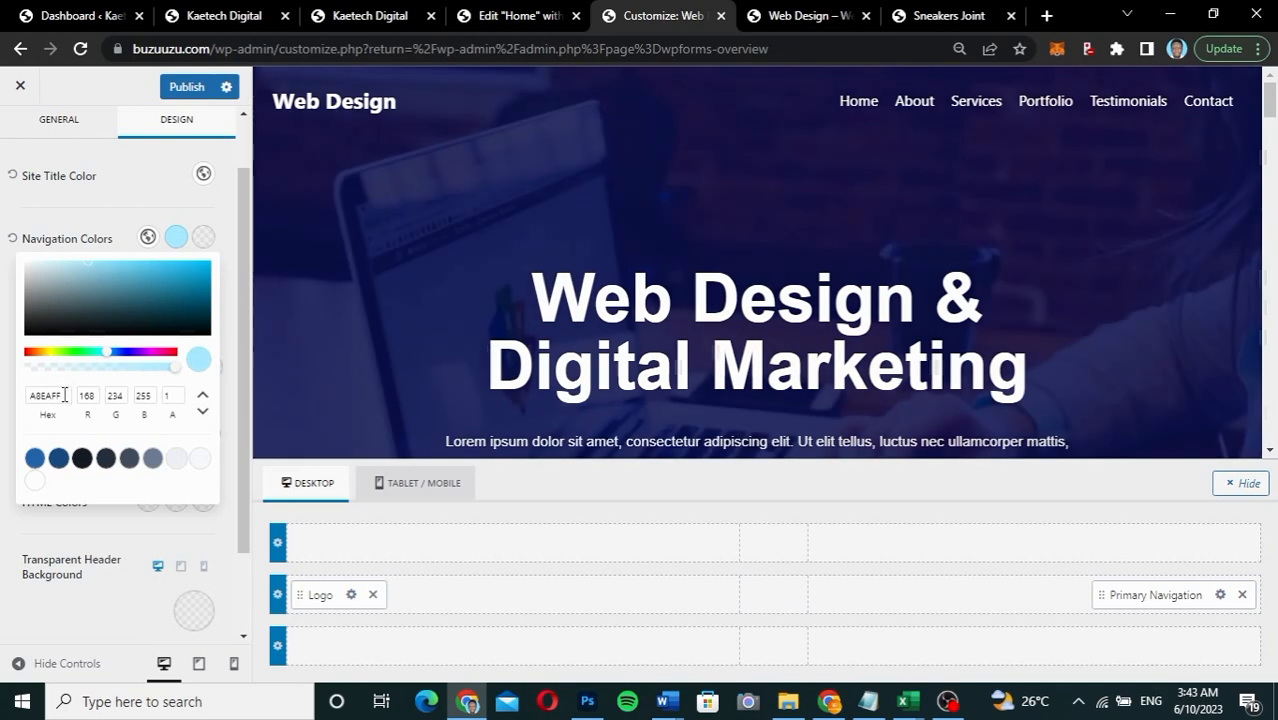
Step: Copy the hex code A8EAFF from the hover navigation color and apply it to the active navigation color
{"action": "left_click_drag", "start_coordinate": [65, 396], "coordinate": [25, 397]}
{"action": "key", "text": "ctrl+c"}
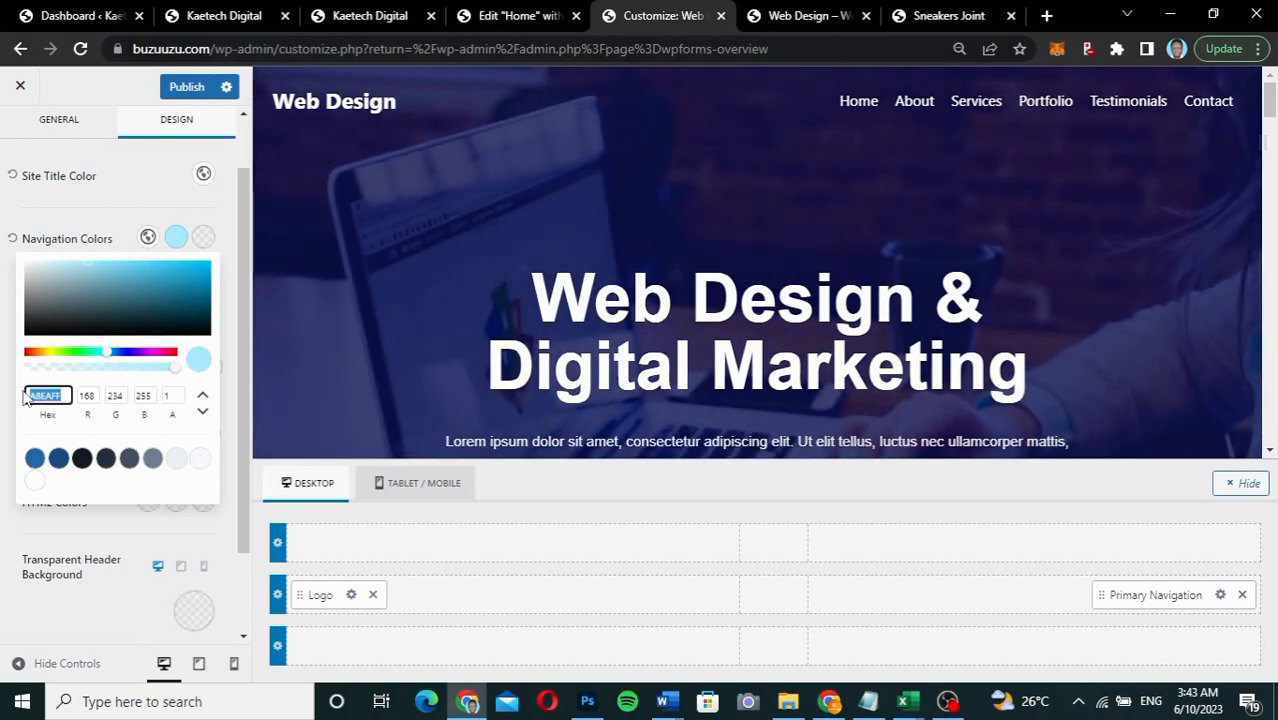
{"action": "left_click", "coordinate": [205, 245]}
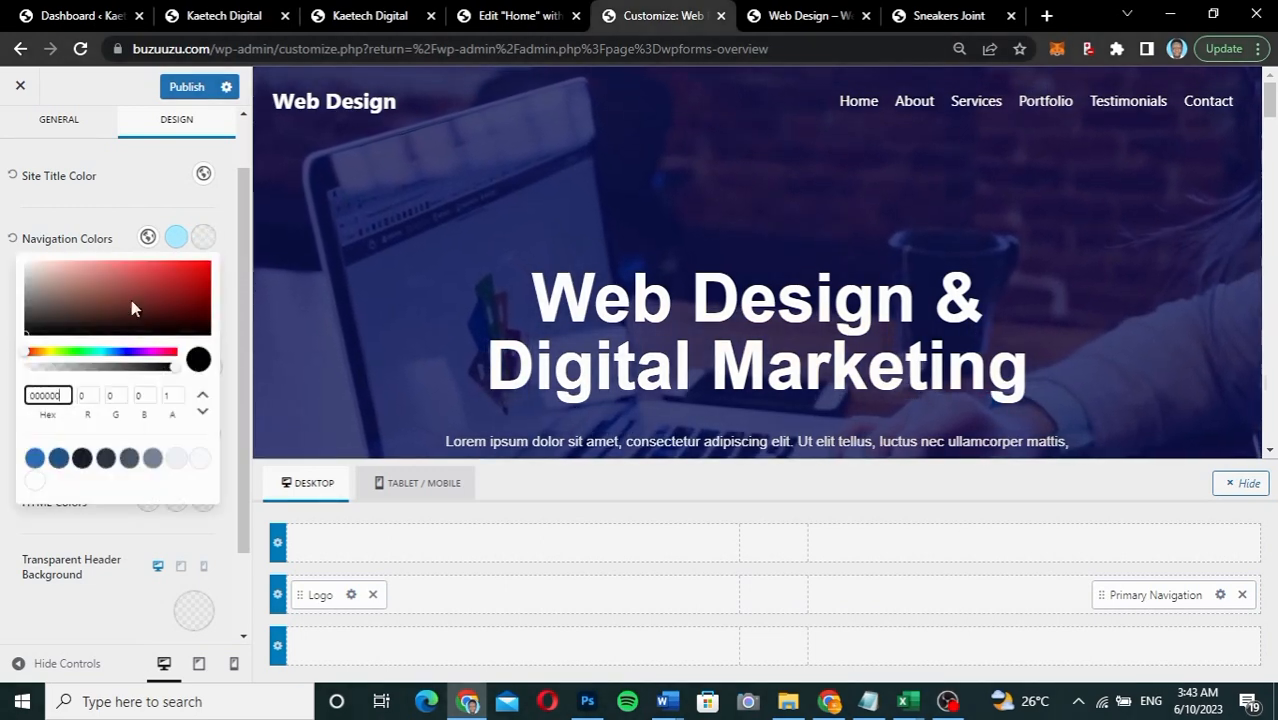
{"action": "left_click_drag", "start_coordinate": [62, 396], "coordinate": [3, 400]}
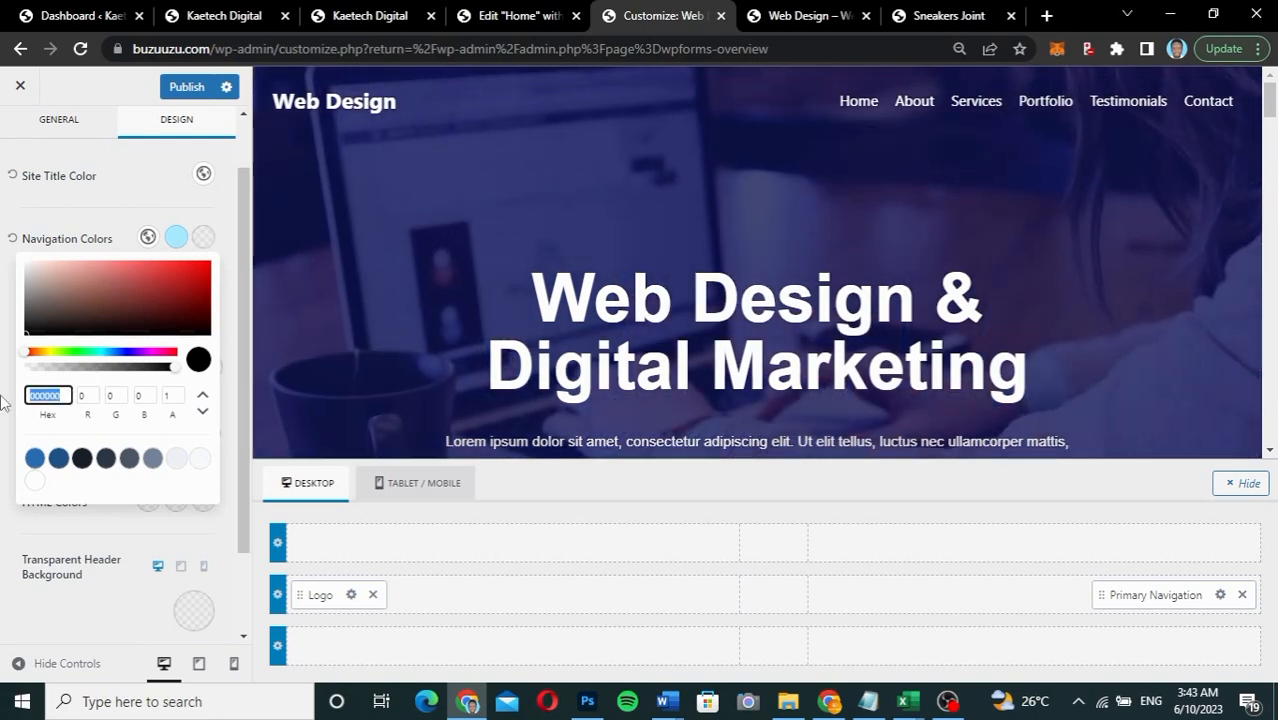
{"action": "key", "text": "ctrl+v"}
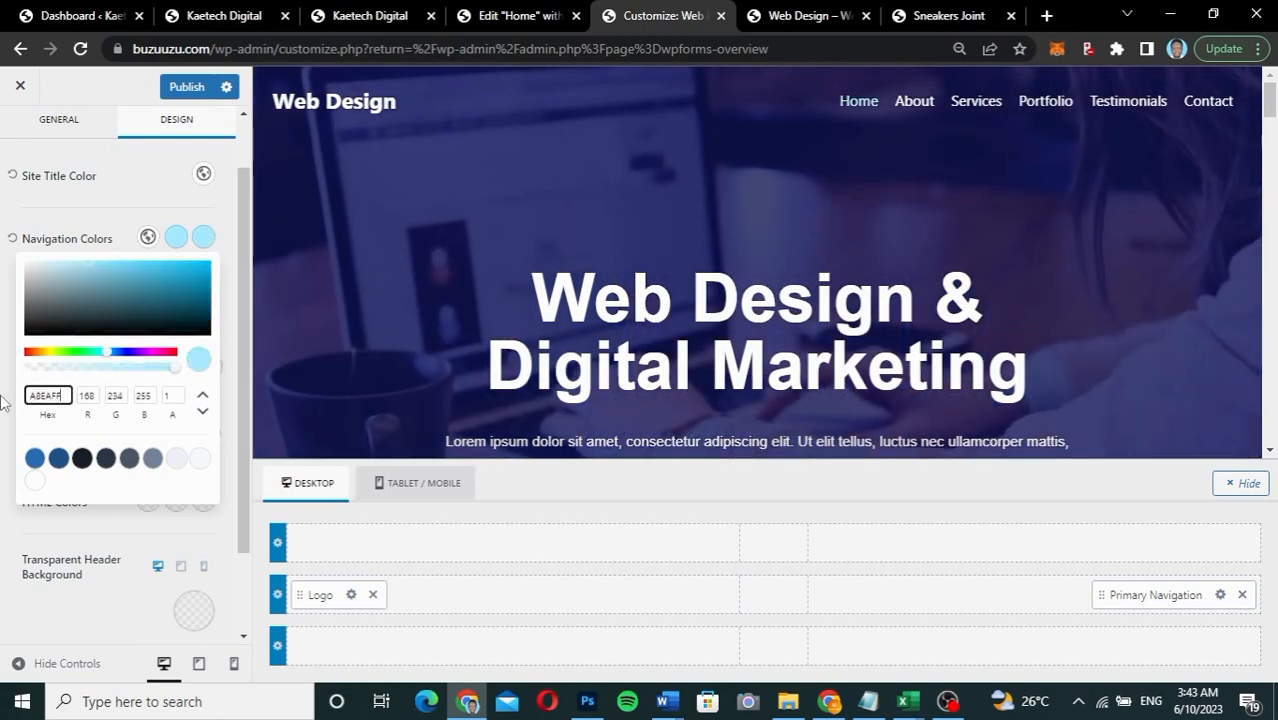
{"action": "left_click", "coordinate": [91, 215]}
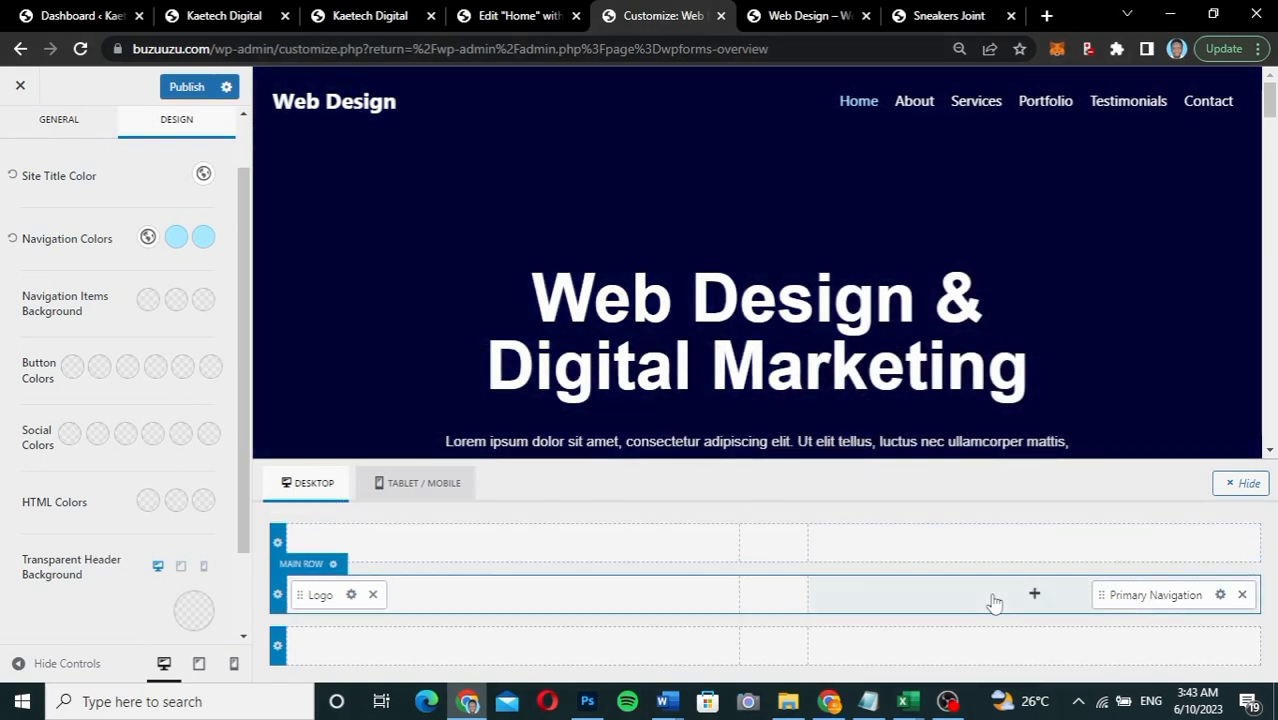
Step: Add a Button item next to the primary navigation in the header's main row and open its settings
{"action": "left_click", "coordinate": [1036, 596]}
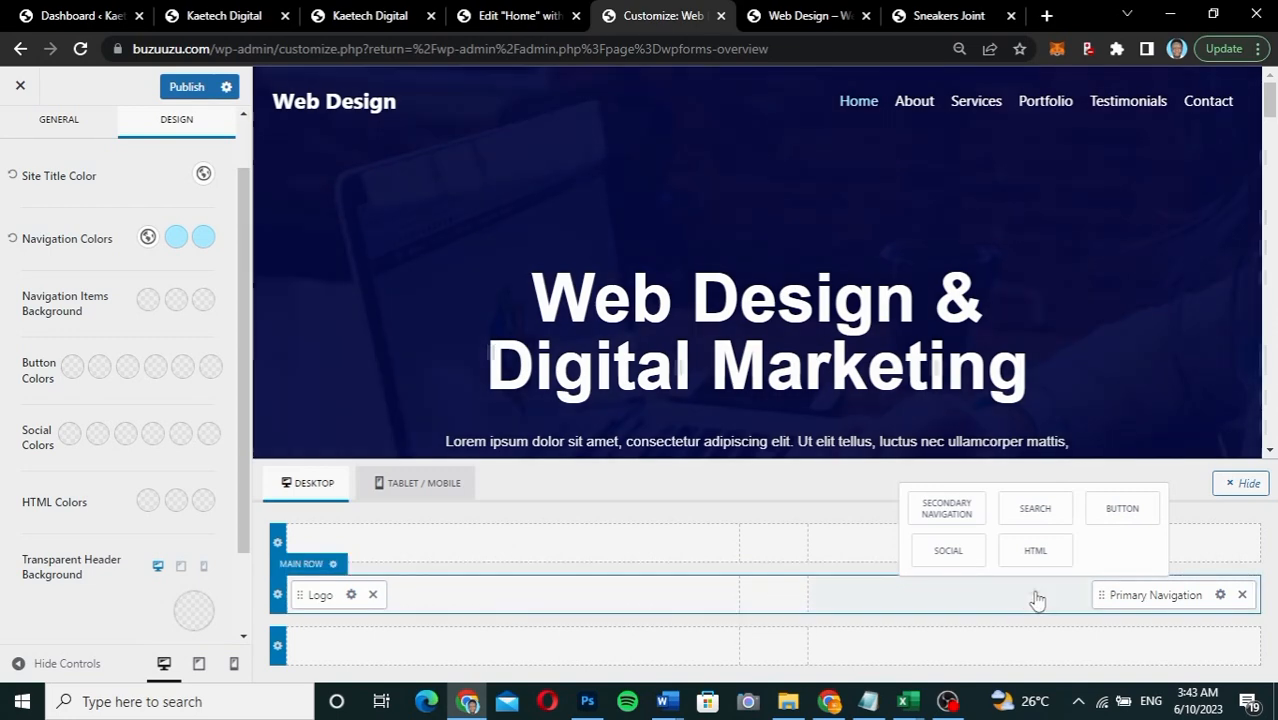
{"action": "left_click", "coordinate": [1118, 512]}
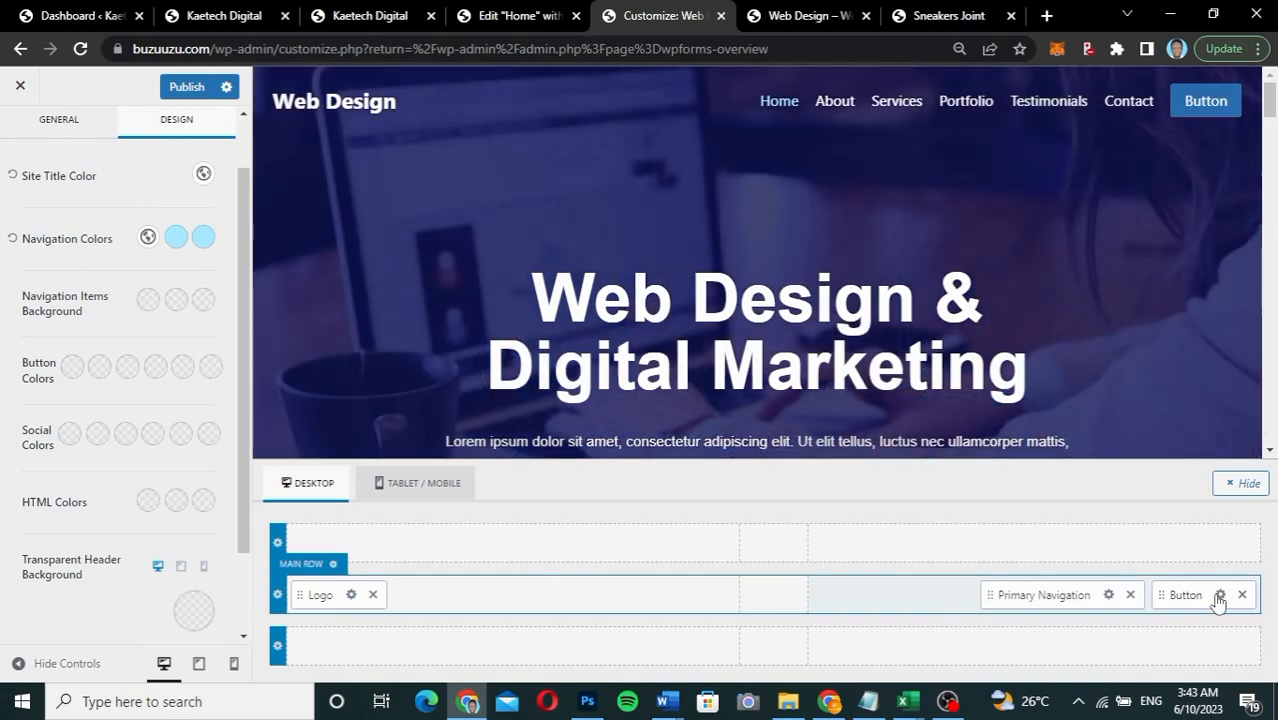
{"action": "left_click", "coordinate": [1219, 595]}
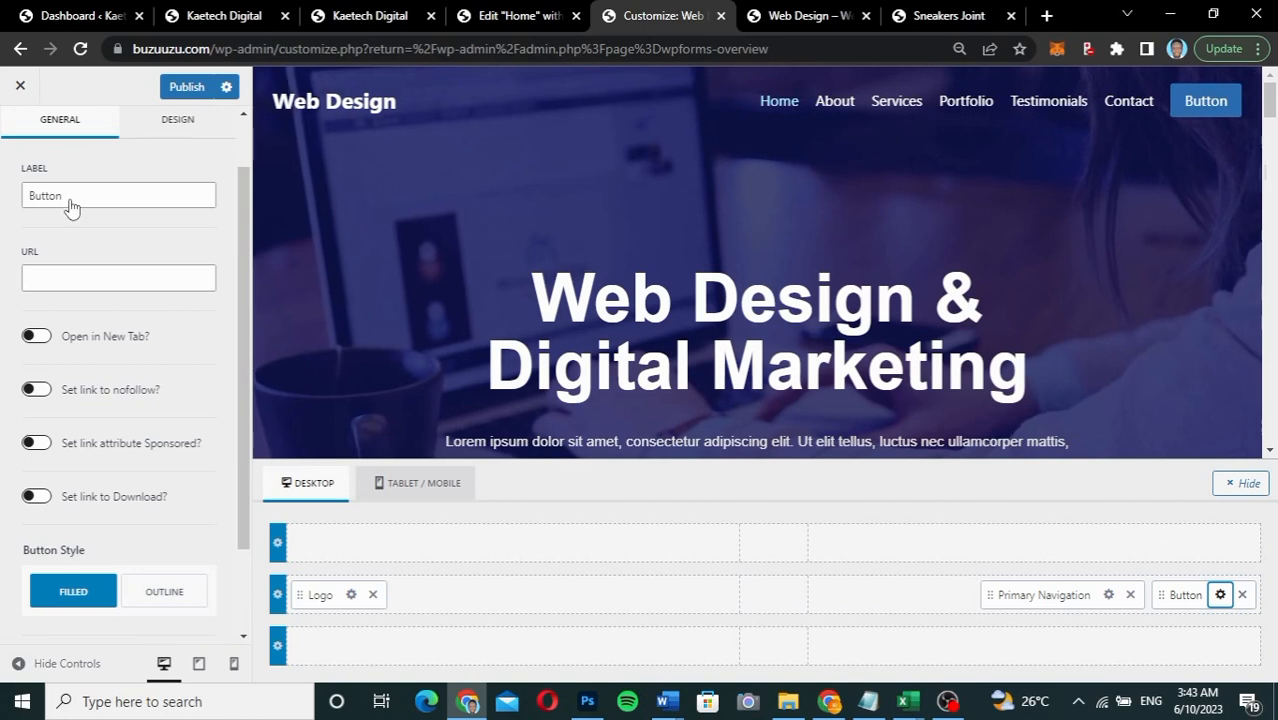
Step: Change the header button's label to GET STARTED
{"action": "left_click_drag", "start_coordinate": [68, 261], "coordinate": [5, 262]}
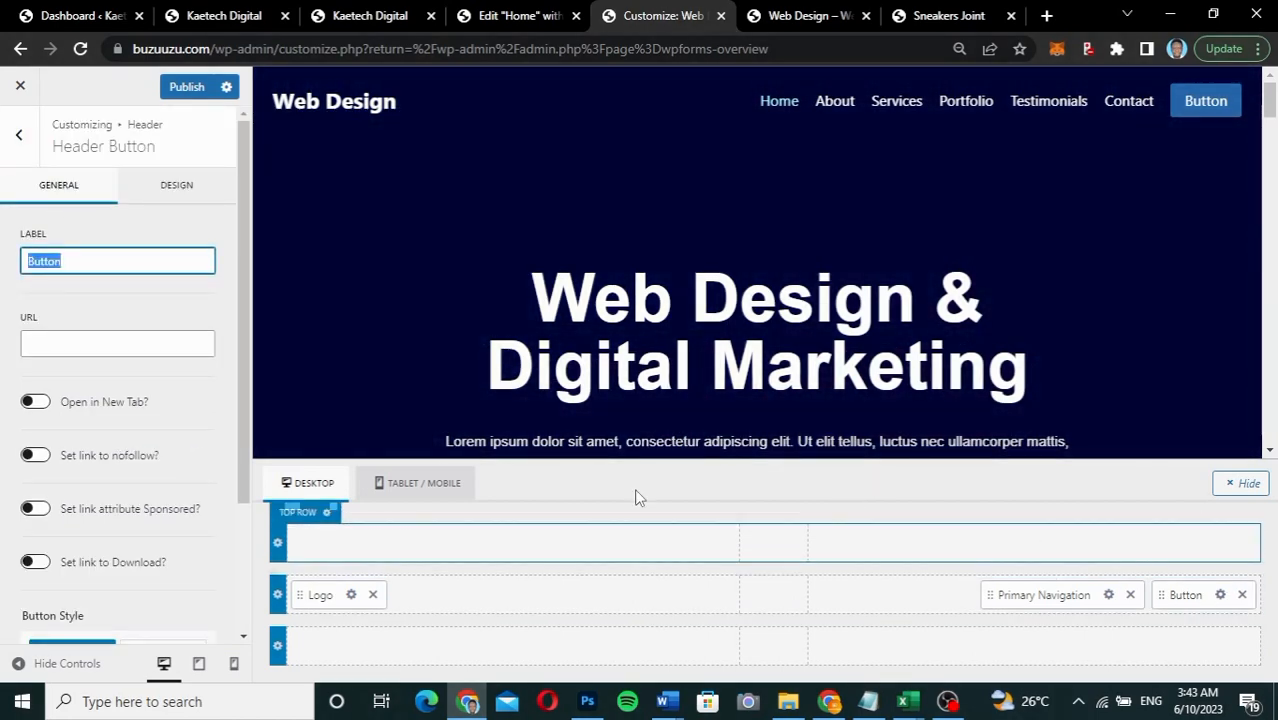
{"action": "type", "text": "GE"}
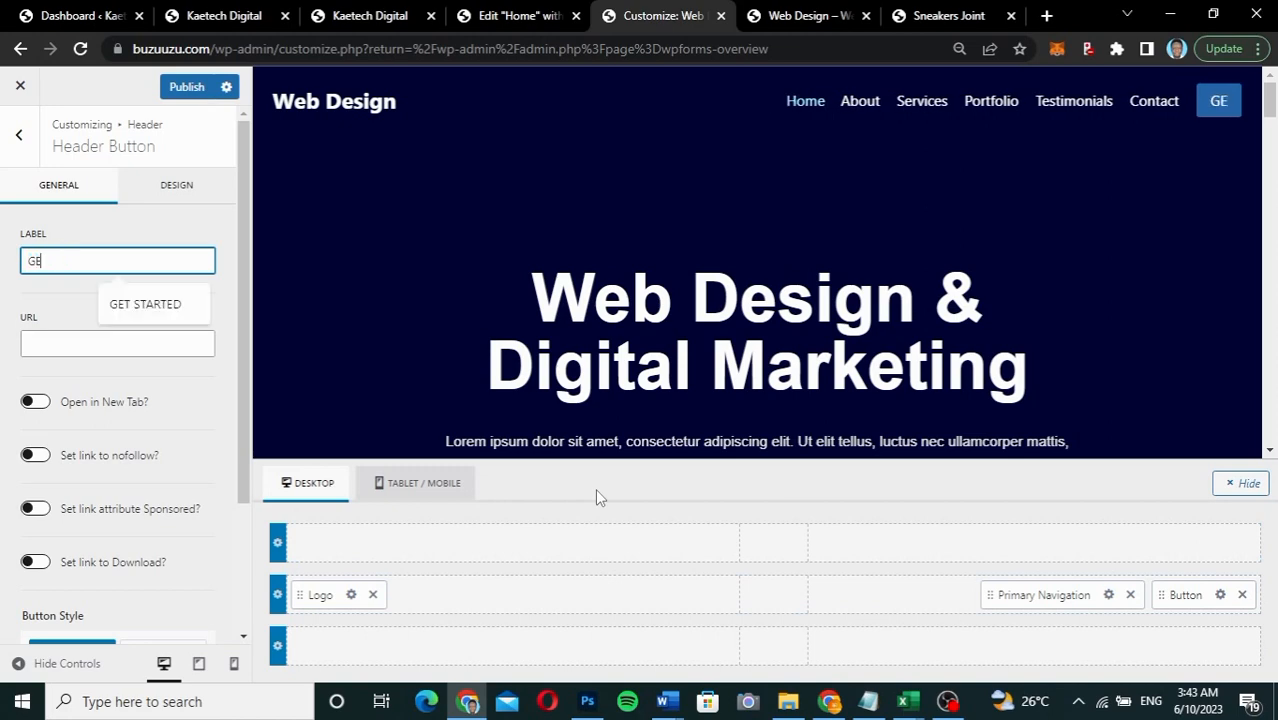
{"action": "type", "text": "T START STAT"}
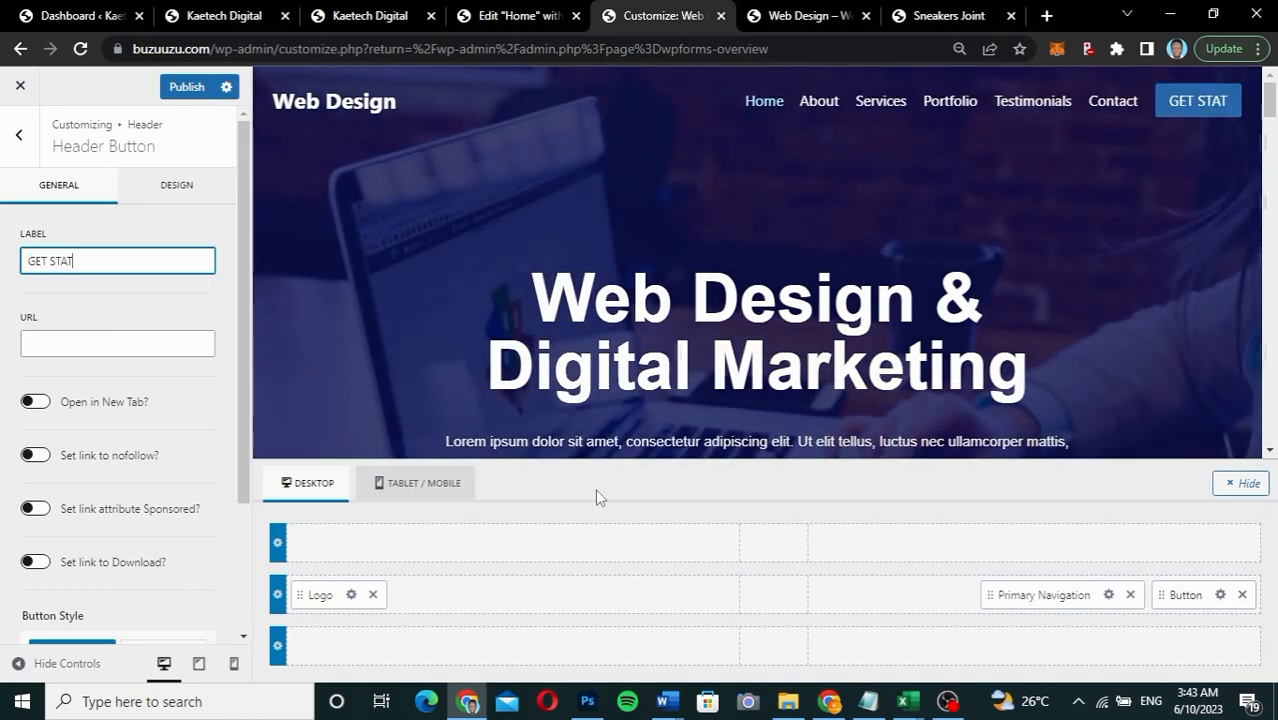
{"action": "key", "text": "BackSpace"}
{"action": "type", "text": "RTED"}
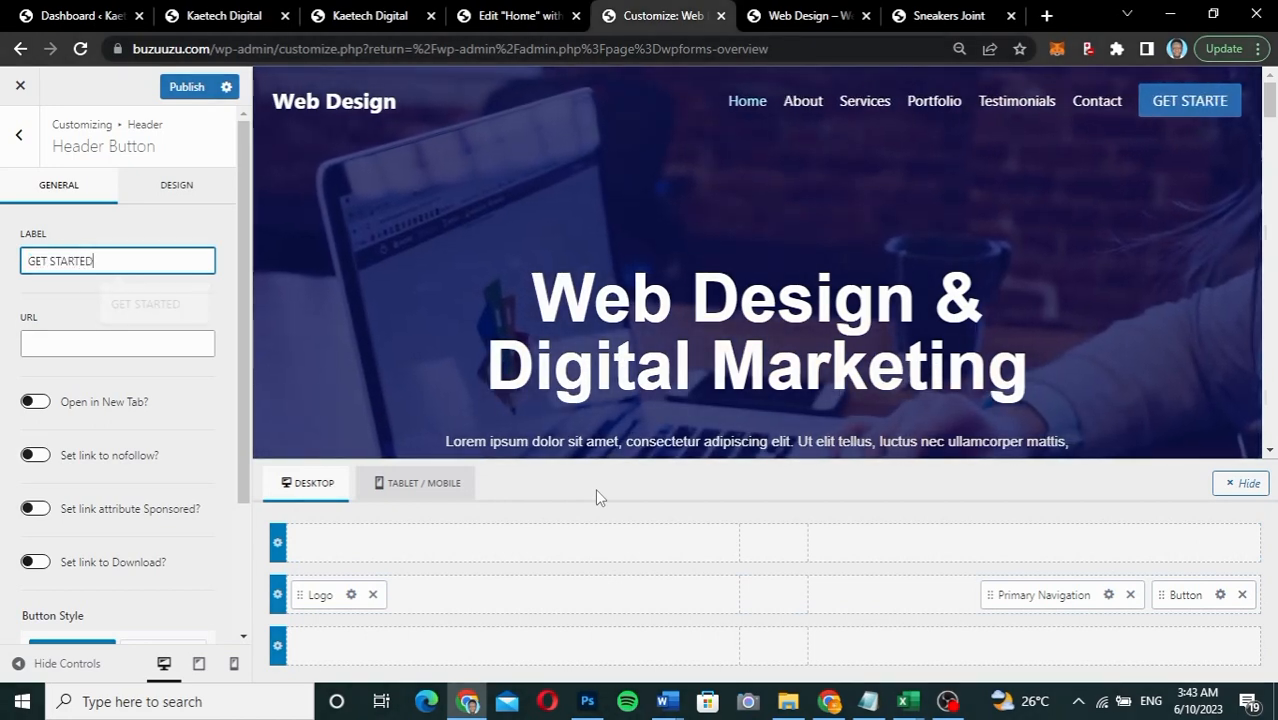
Step: Link the GET STARTED header button to the #contact anchor
{"action": "left_click", "coordinate": [130, 344]}
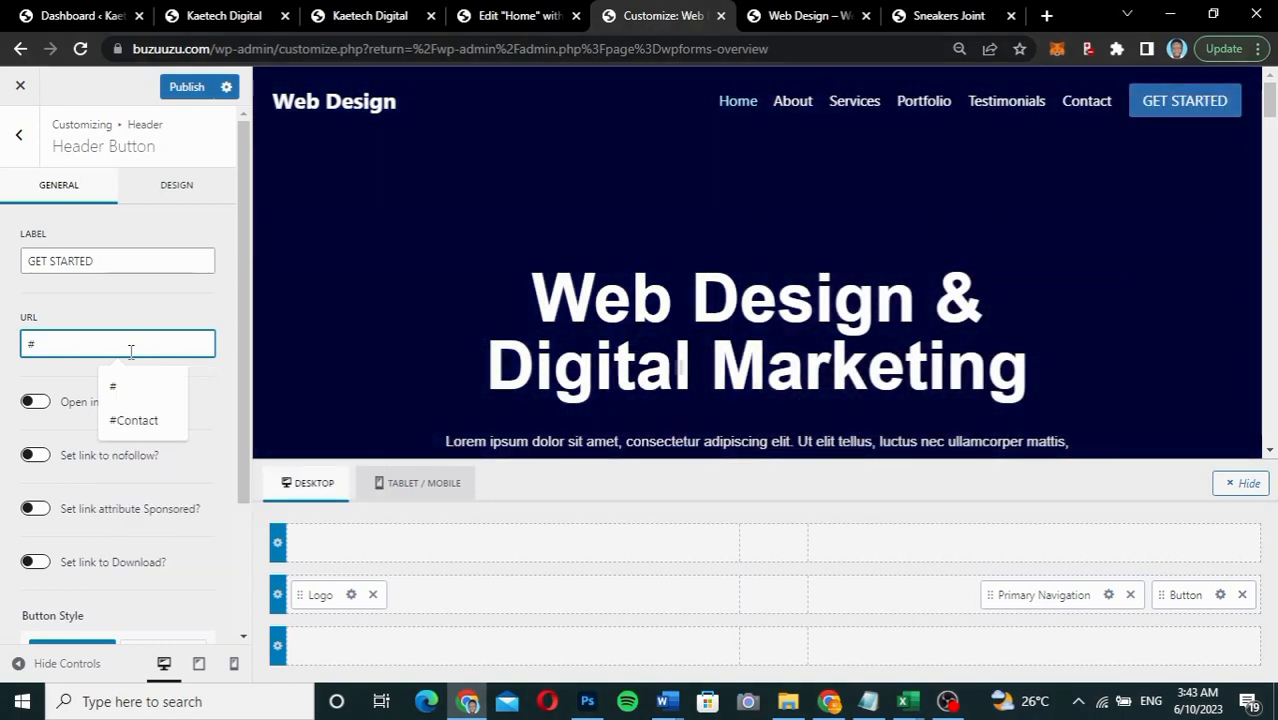
{"action": "type", "text": "conta"}
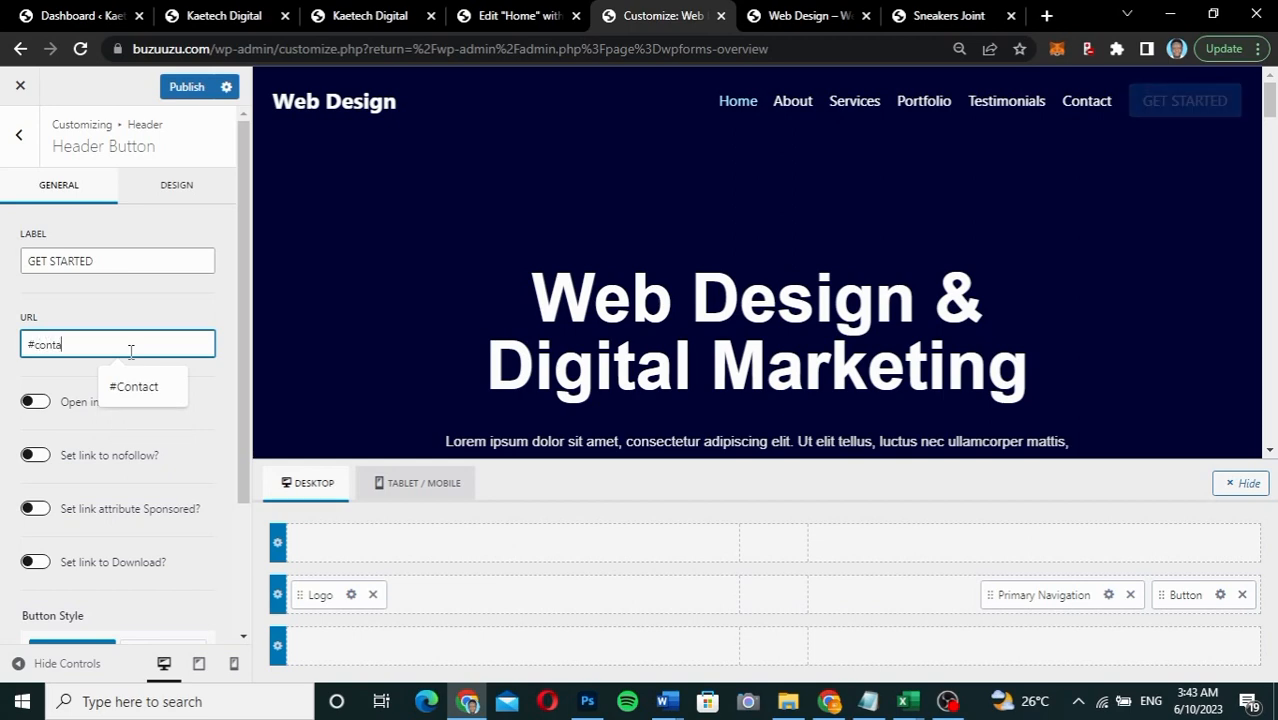
{"action": "type", "text": "ct"}
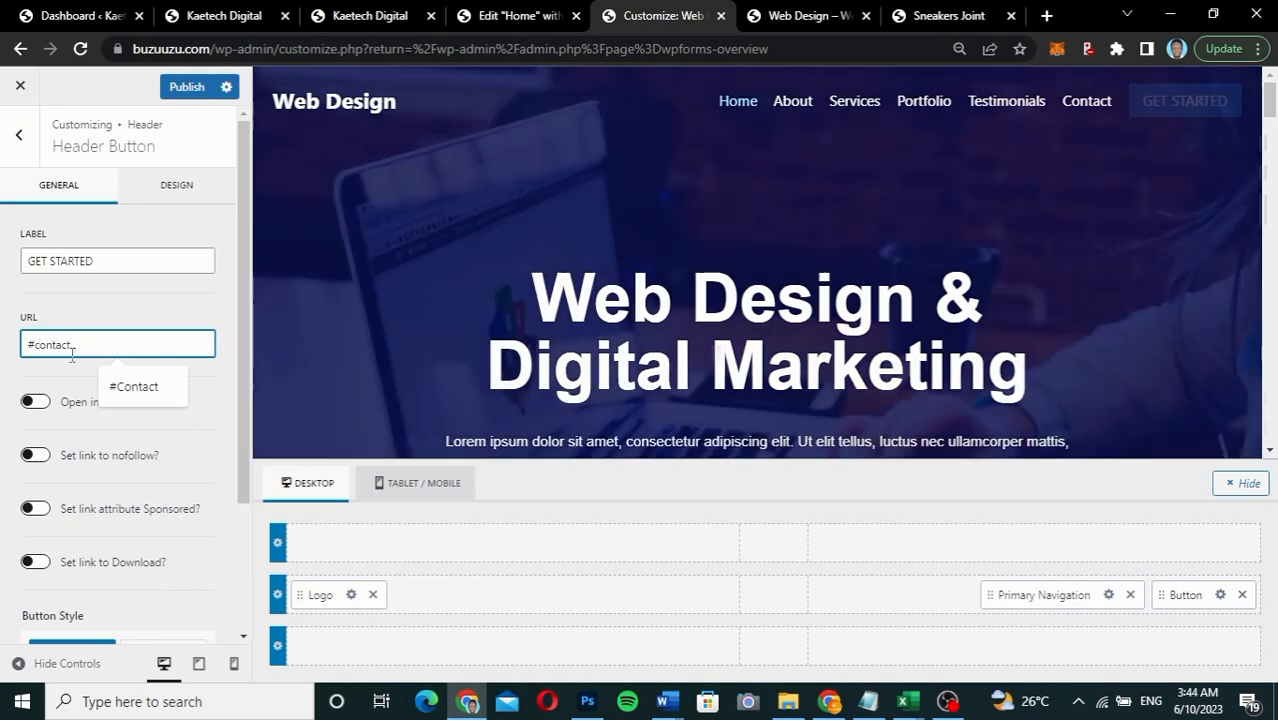
{"action": "left_click", "coordinate": [130, 301]}
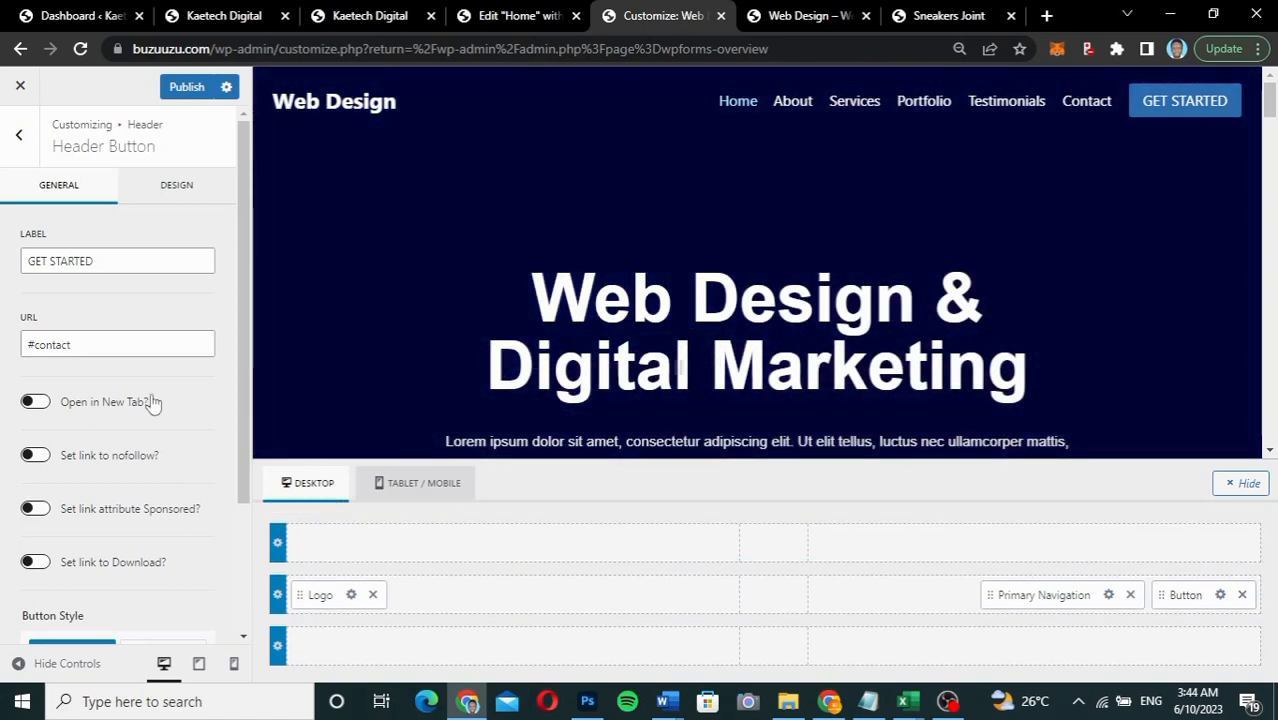
Step: Round the corners of the GET STARTED header button with a border radius of 50 px
{"action": "scroll", "coordinate": [147, 426], "scroll_direction": "down", "scroll_amount": 3}
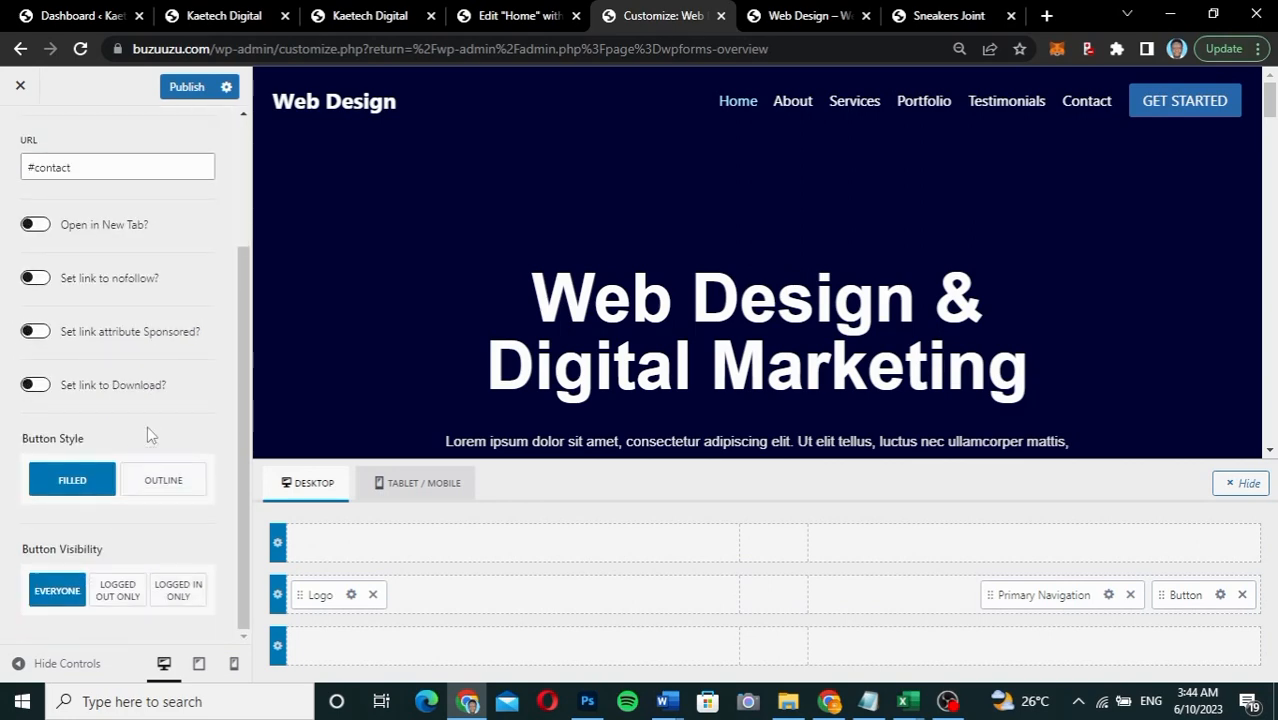
{"action": "scroll", "coordinate": [147, 426], "scroll_direction": "up", "scroll_amount": 3}
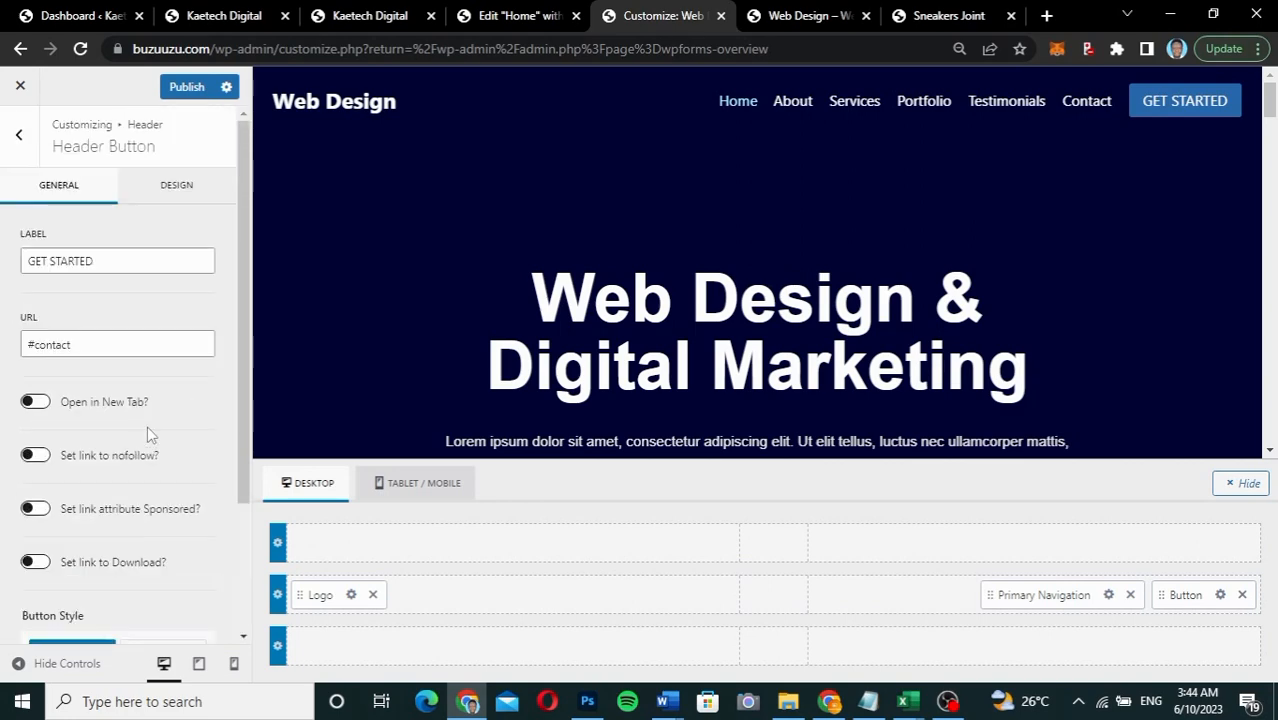
{"action": "left_click", "coordinate": [186, 200]}
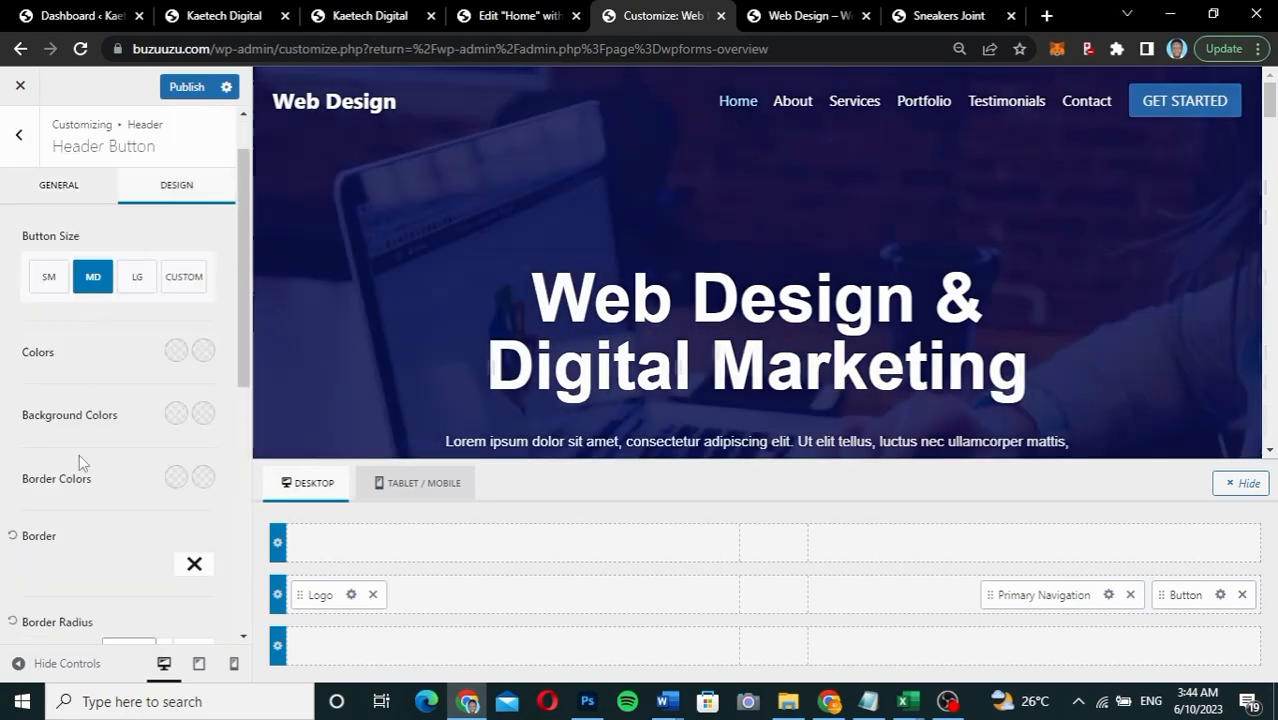
{"action": "scroll", "coordinate": [79, 455], "scroll_direction": "down", "scroll_amount": 3}
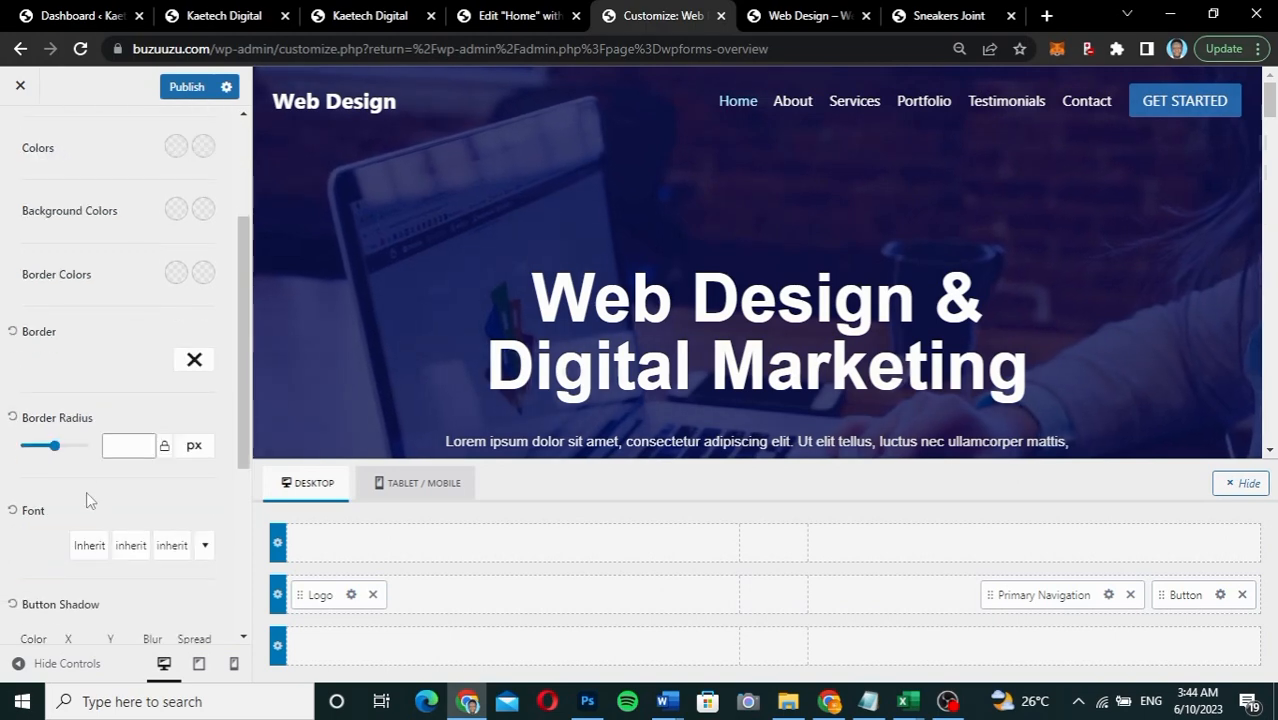
{"action": "left_click", "coordinate": [112, 443]}
{"action": "type", "text": "30"}
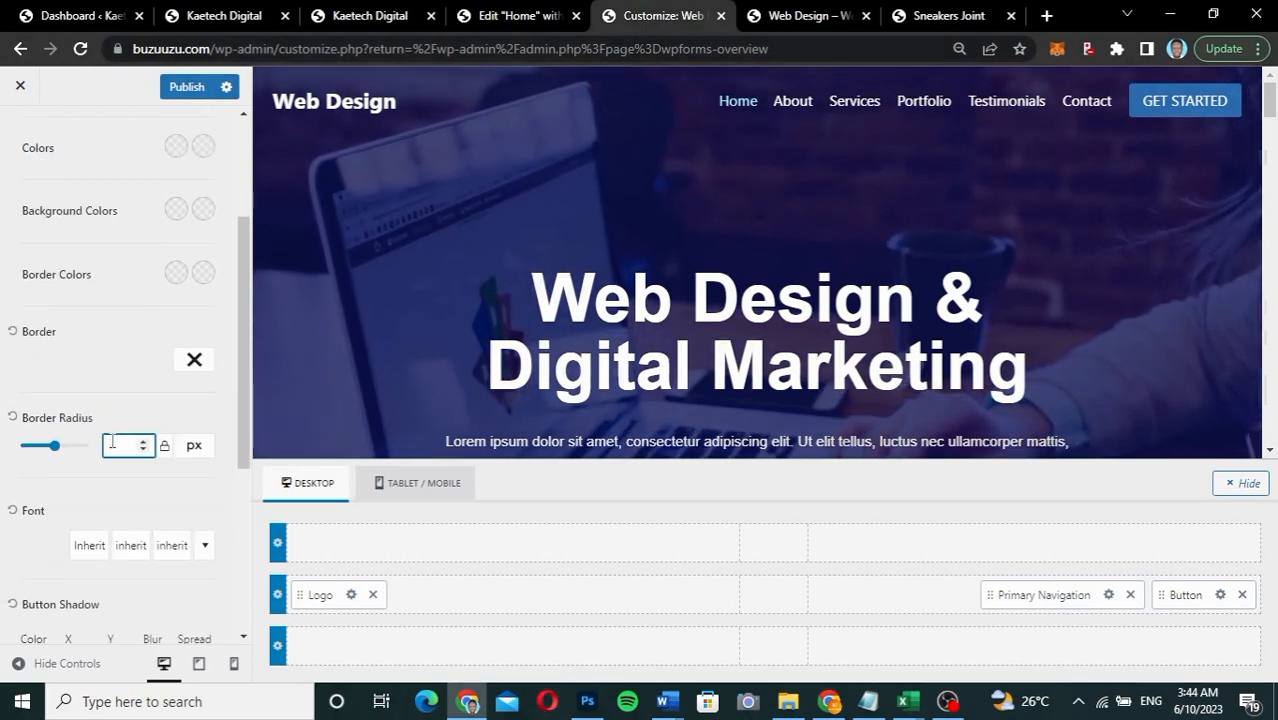
{"action": "key", "text": "BackSpace"}
{"action": "key", "text": "BackSpace"}
{"action": "type", "text": "50"}
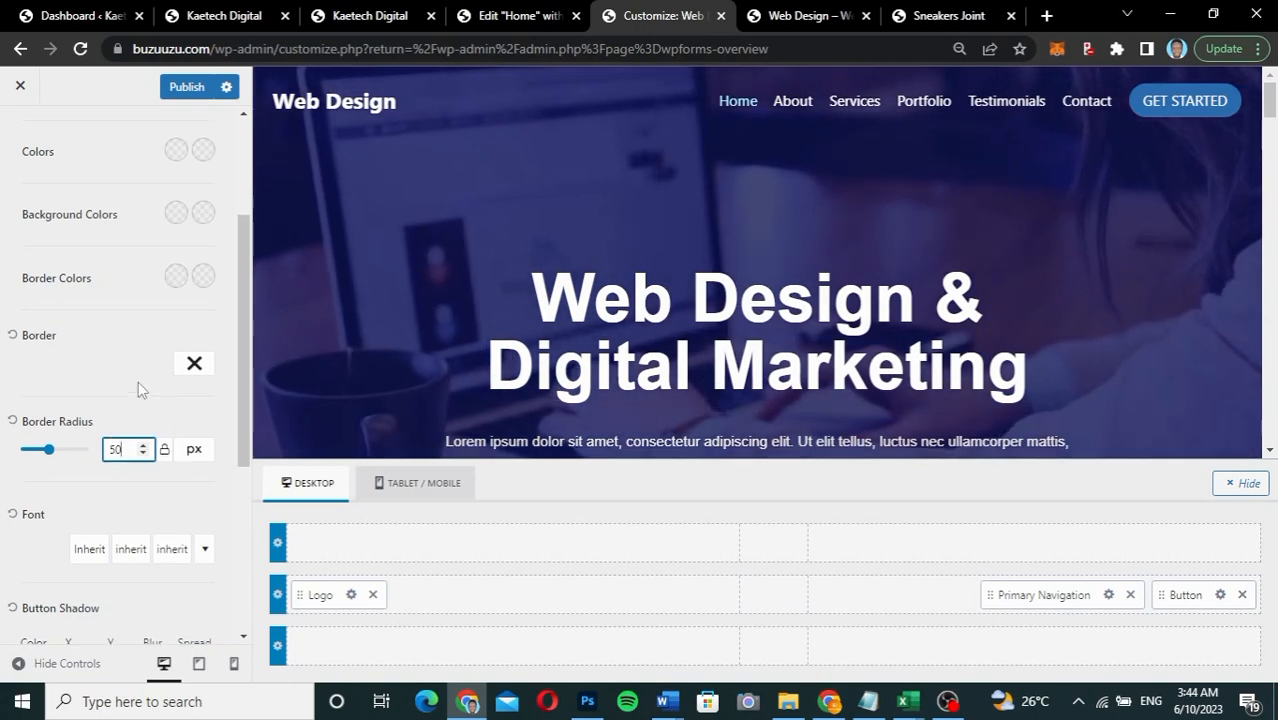
Step: Set the initial background color of the GET STARTED header button to dark blue 1004A0
{"action": "scroll", "coordinate": [138, 381], "scroll_direction": "up", "scroll_amount": 3}
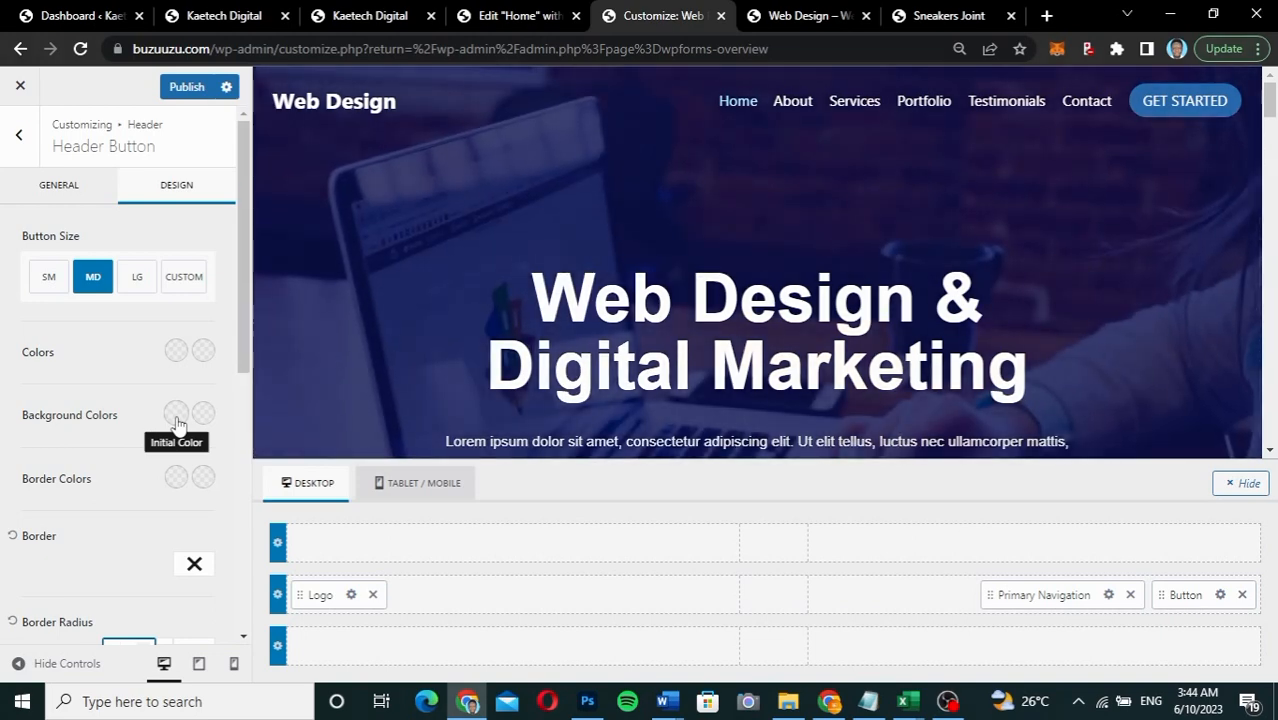
{"action": "left_click", "coordinate": [176, 422]}
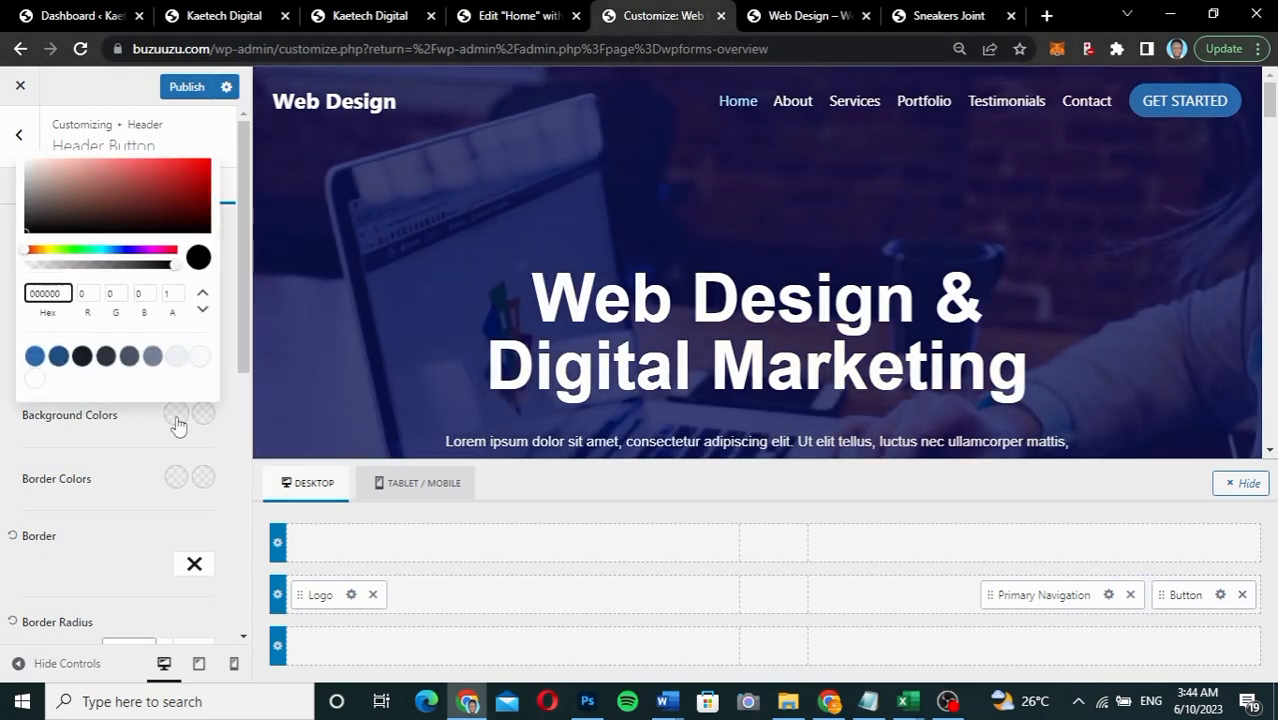
{"action": "left_click", "coordinate": [129, 250]}
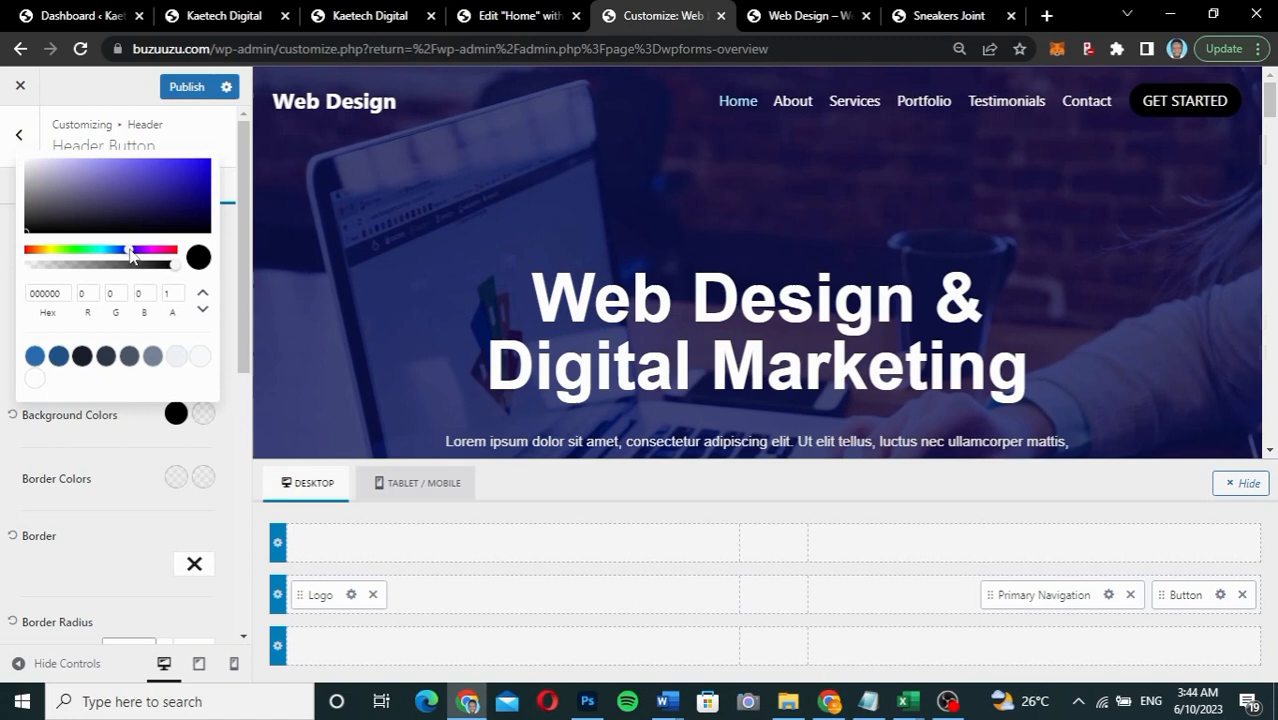
{"action": "left_click", "coordinate": [204, 197]}
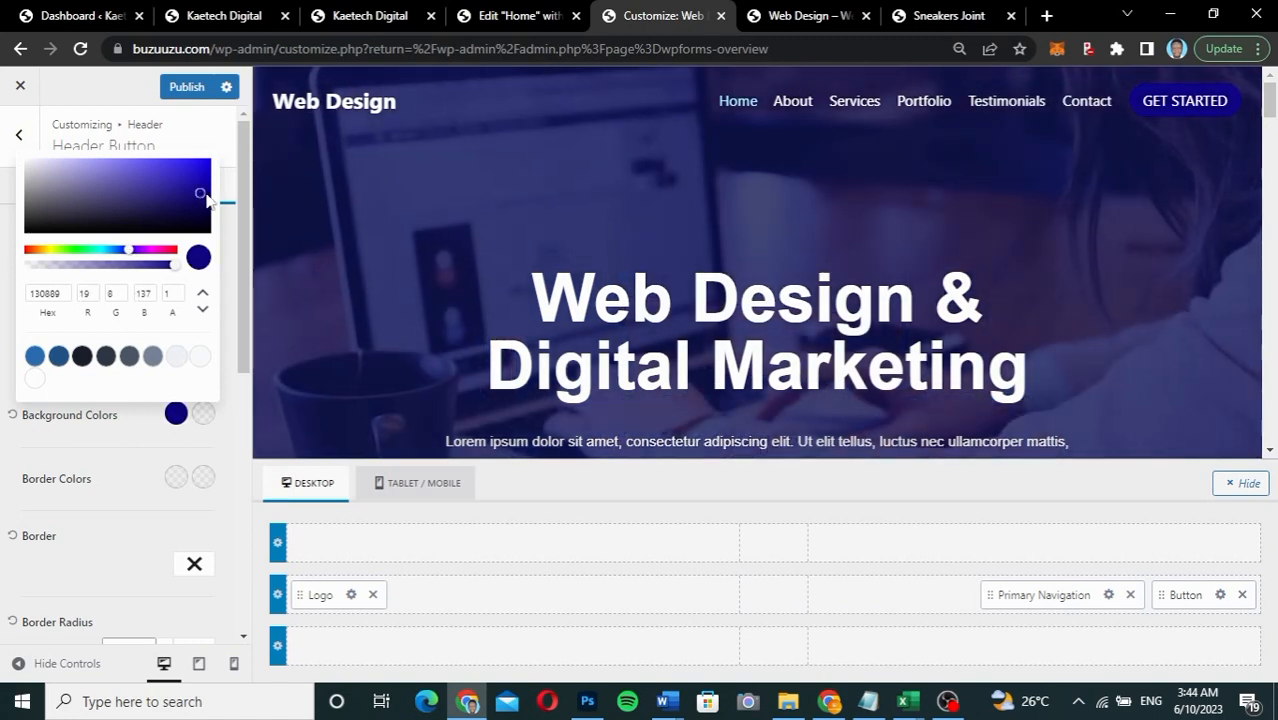
{"action": "left_click_drag", "start_coordinate": [208, 202], "coordinate": [212, 204]}
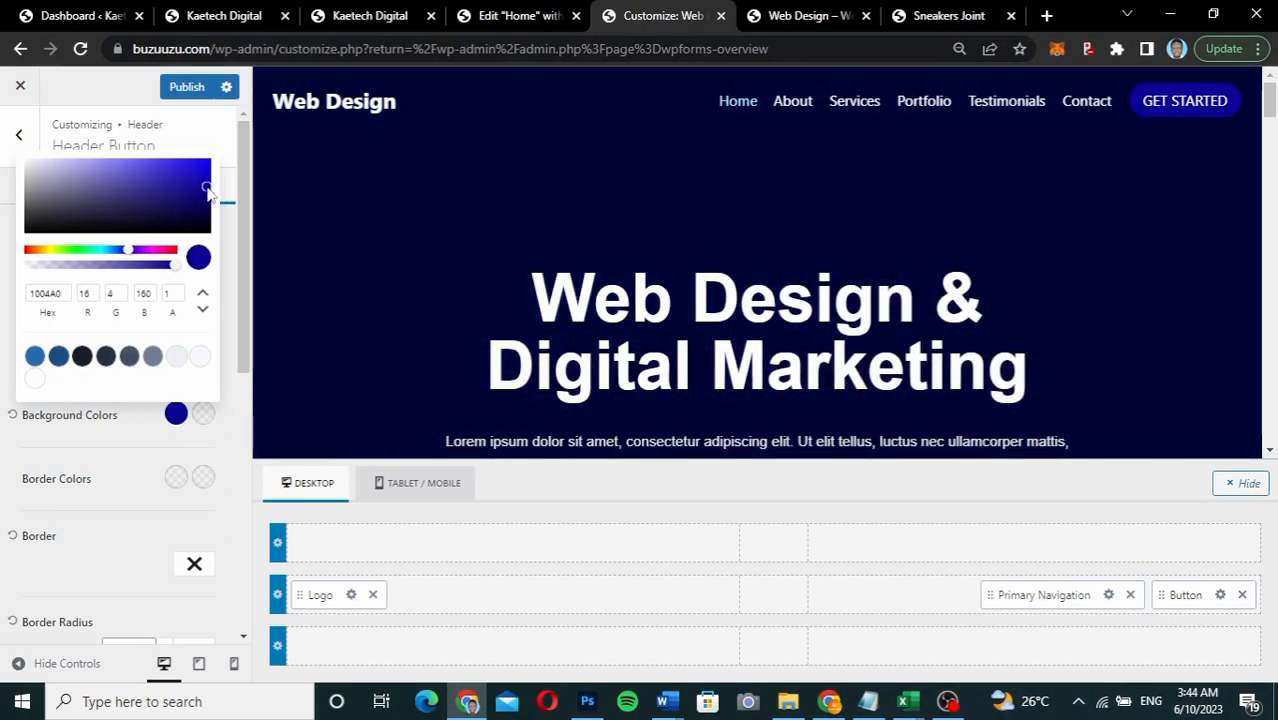
{"action": "left_click", "coordinate": [123, 455]}
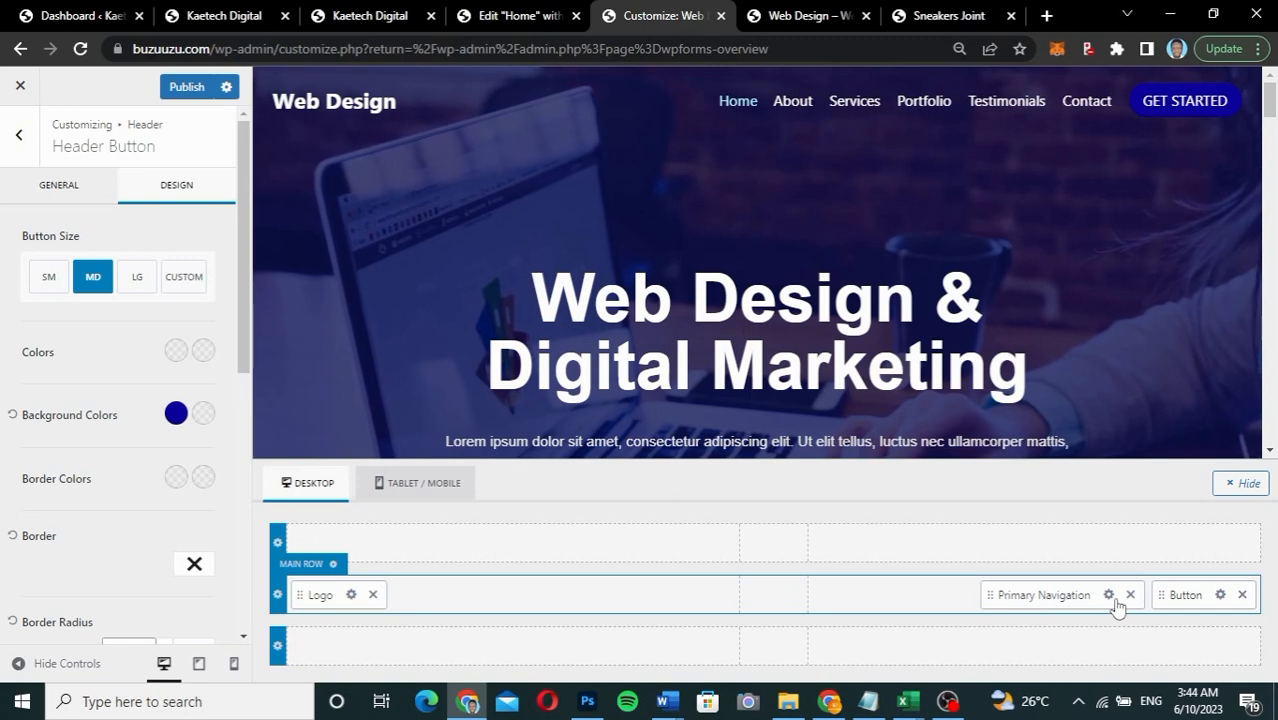
{"action": "scroll", "coordinate": [64, 495], "scroll_direction": "down", "scroll_amount": 3}
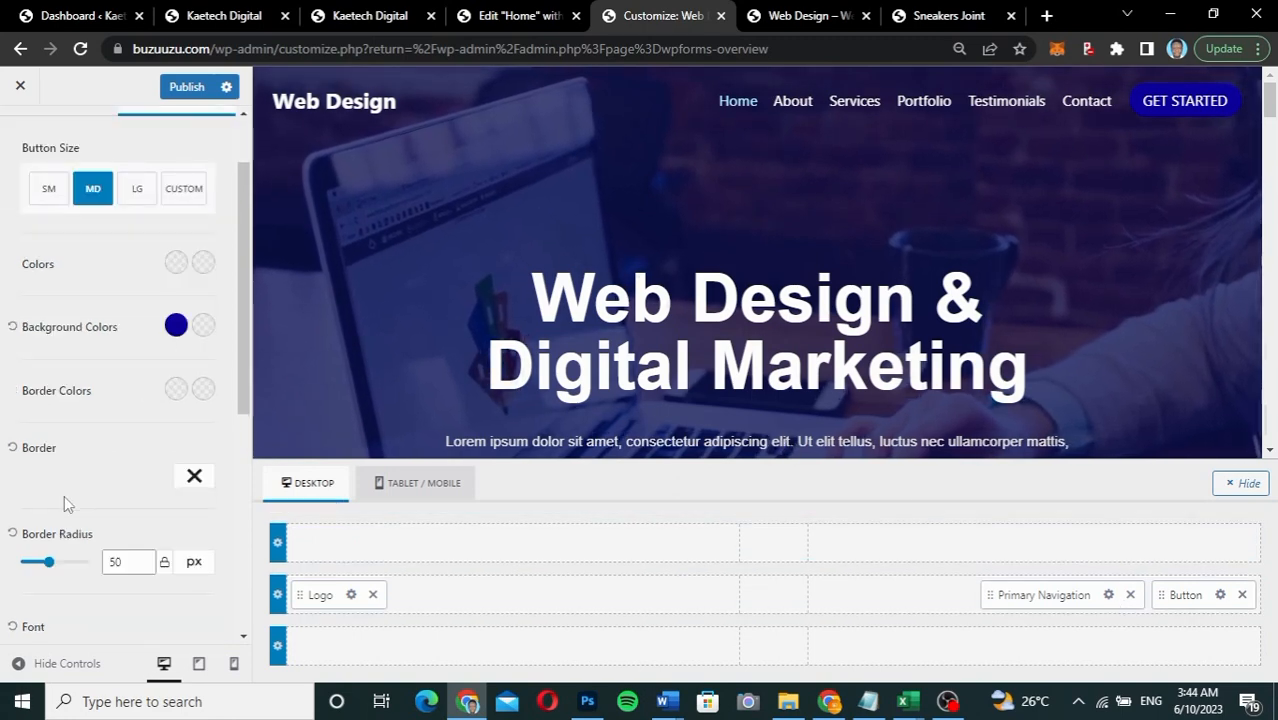
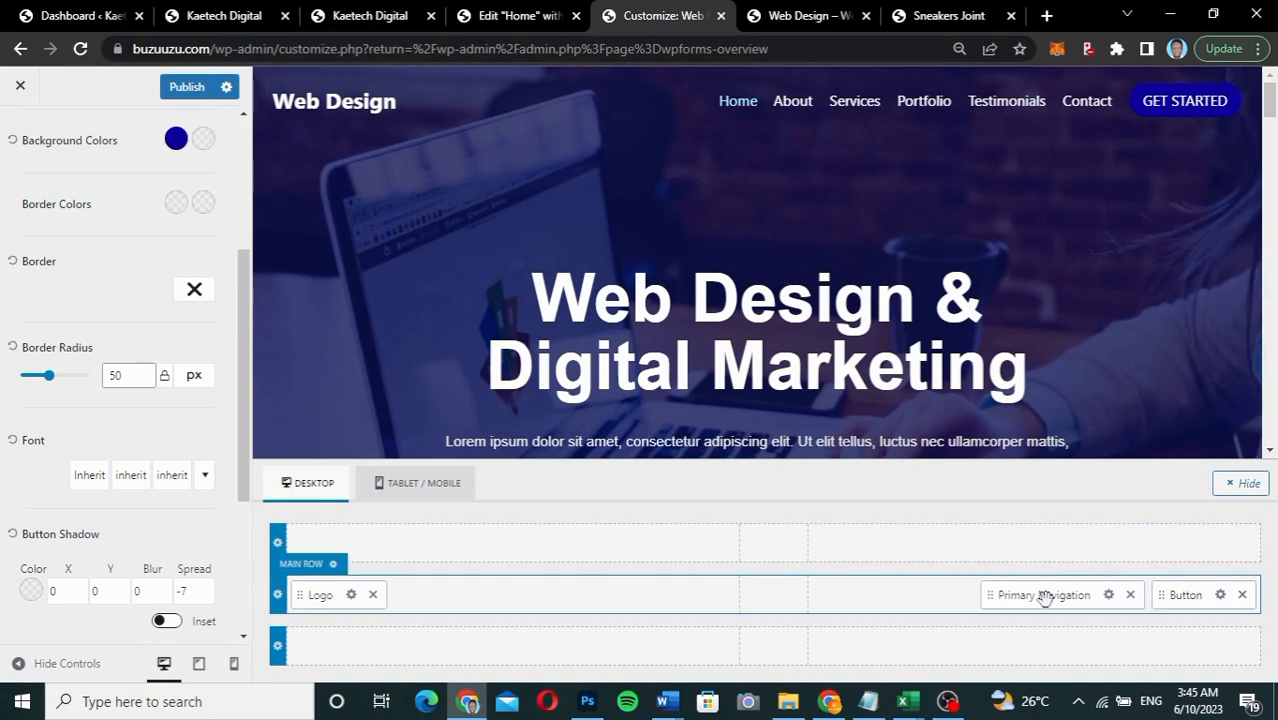
Step: Set the navigation font of the header's primary navigation to Arial, Helvetica, sans-serif
{"action": "left_click", "coordinate": [1108, 596]}
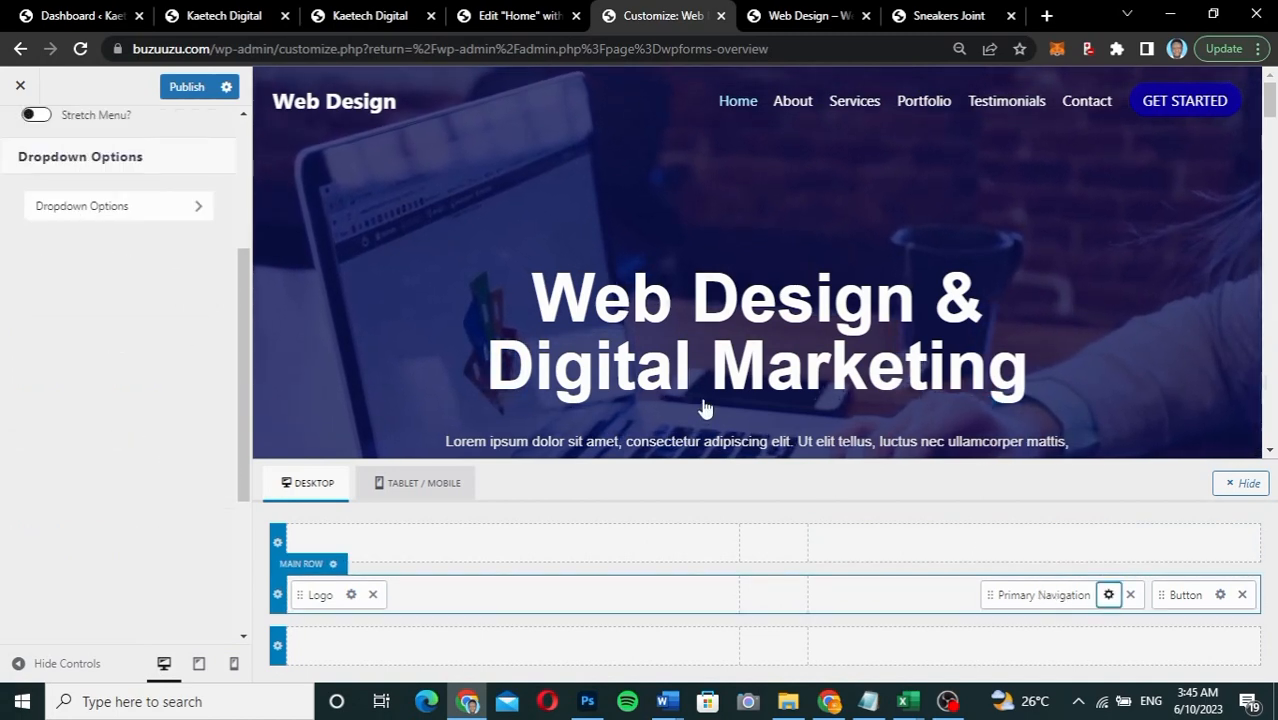
{"action": "scroll", "coordinate": [225, 342], "scroll_direction": "up", "scroll_amount": 3}
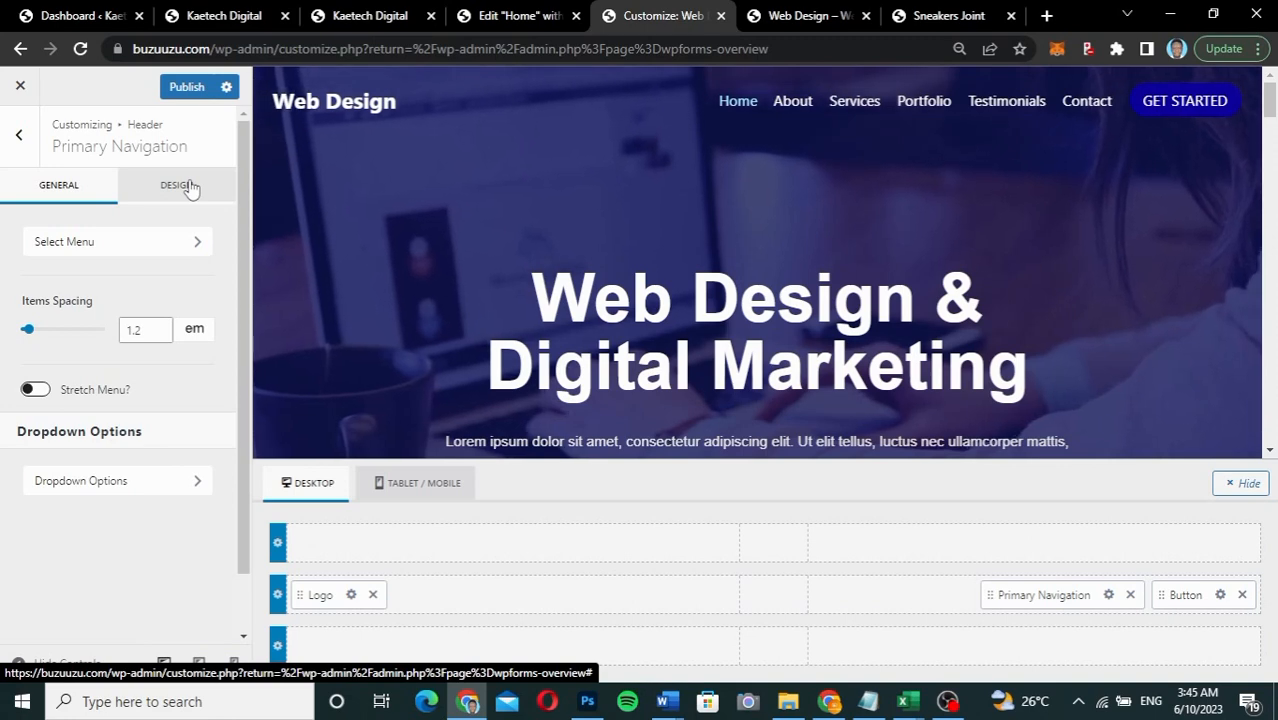
{"action": "left_click", "coordinate": [190, 187]}
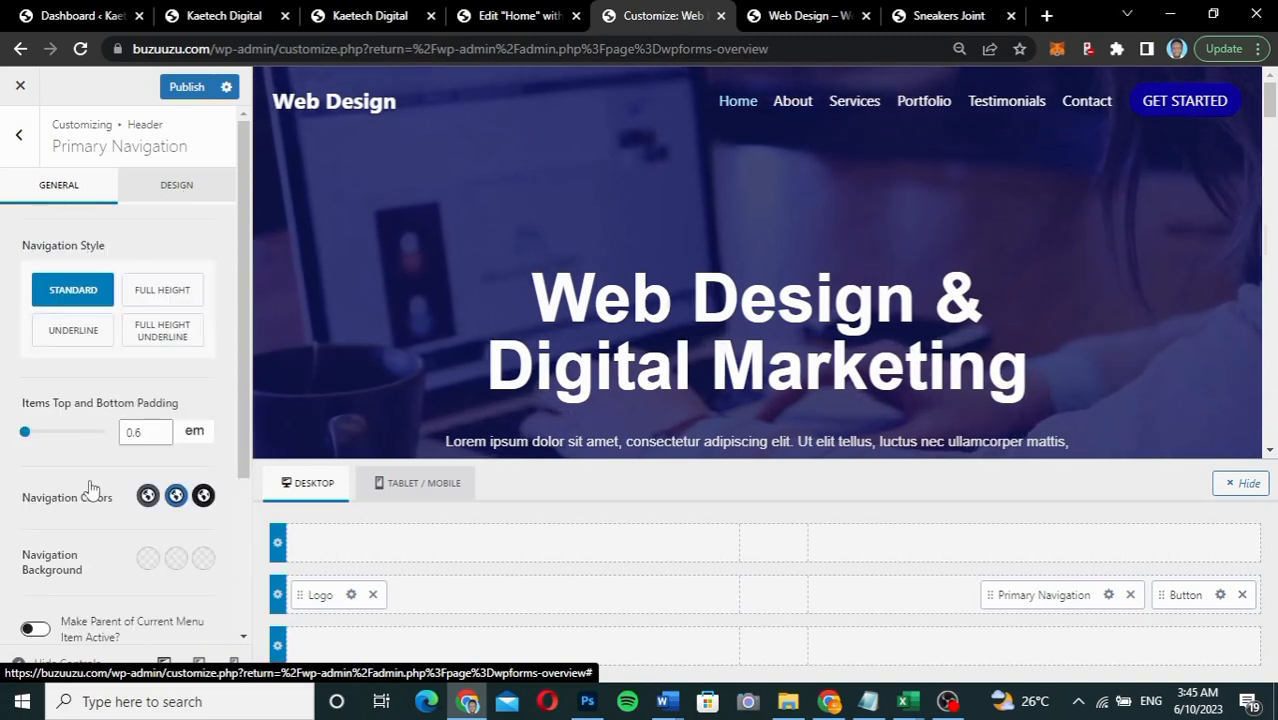
{"action": "scroll", "coordinate": [88, 487], "scroll_direction": "down", "scroll_amount": 1}
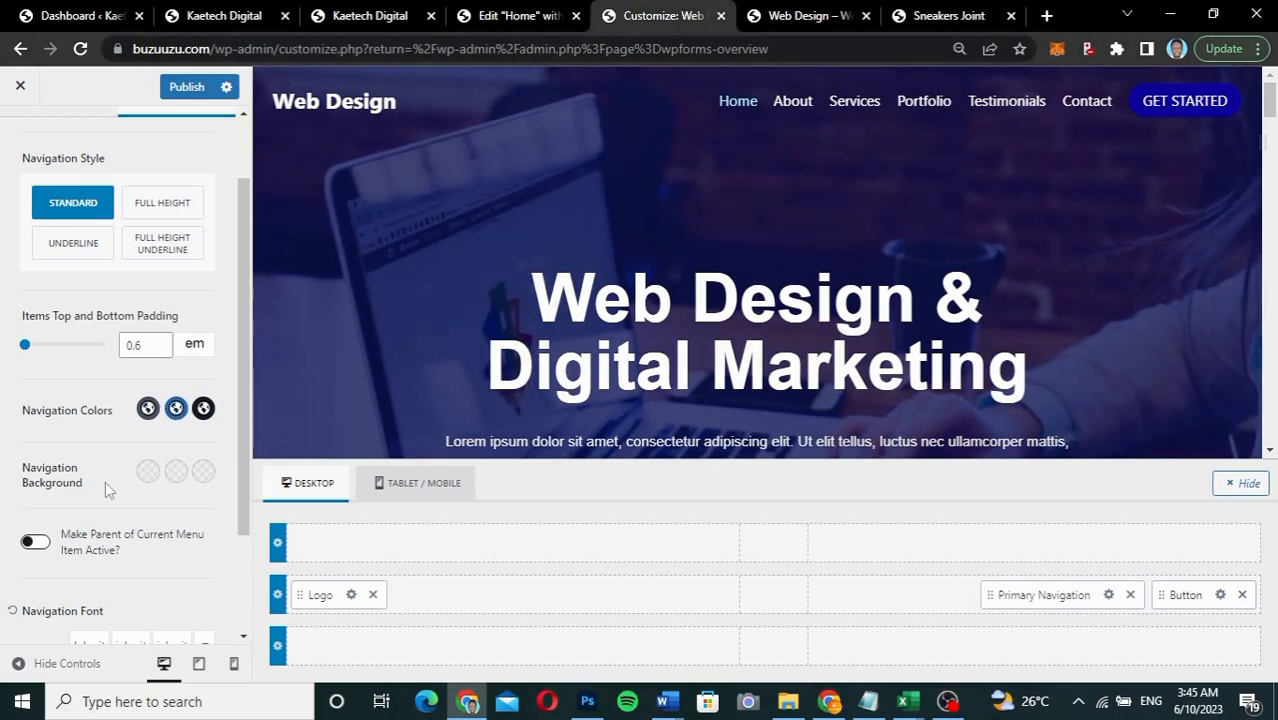
{"action": "scroll", "coordinate": [105, 481], "scroll_direction": "down", "scroll_amount": 2}
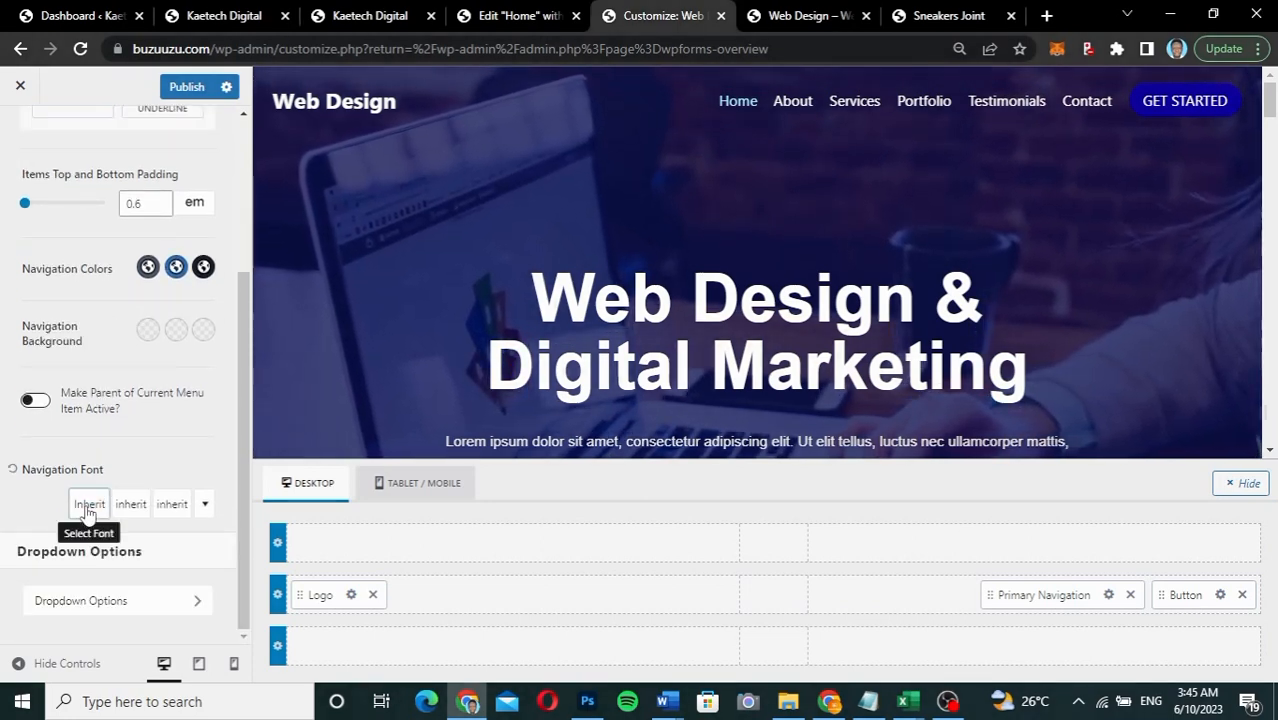
{"action": "left_click", "coordinate": [88, 506]}
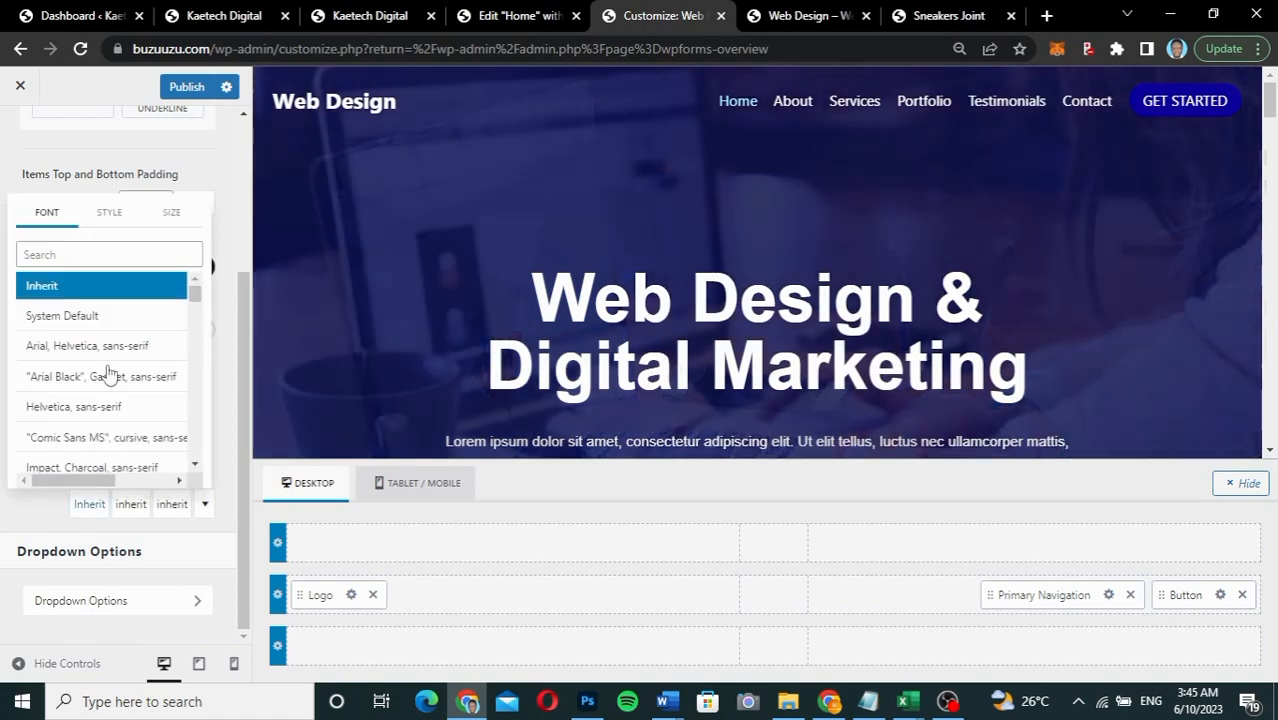
{"action": "left_click", "coordinate": [112, 254]}
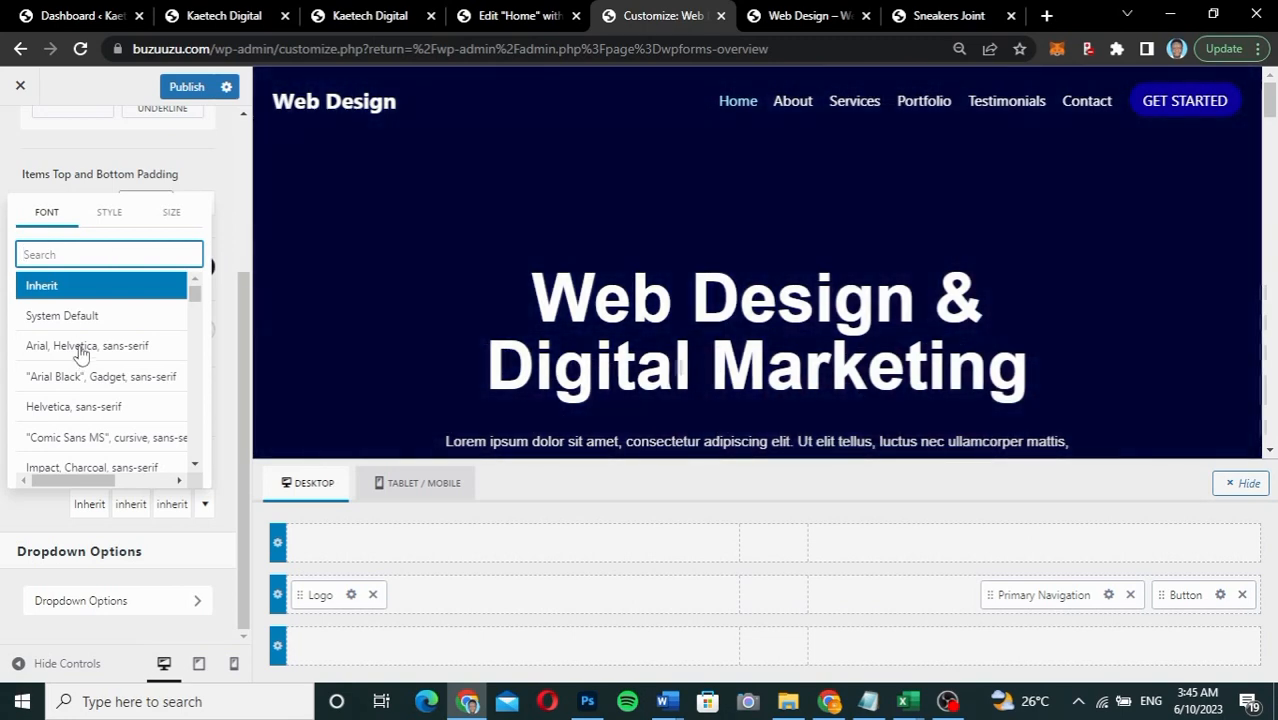
{"action": "left_click", "coordinate": [81, 346]}
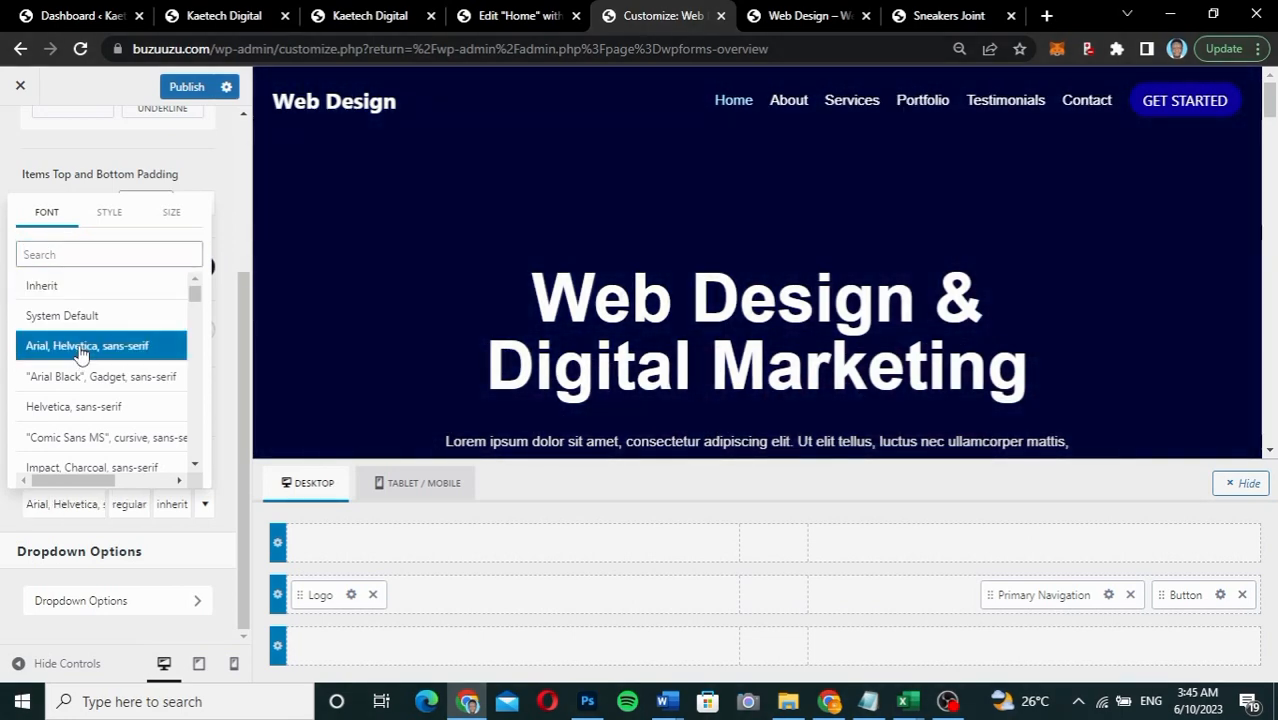
{"action": "left_click", "coordinate": [66, 408]}
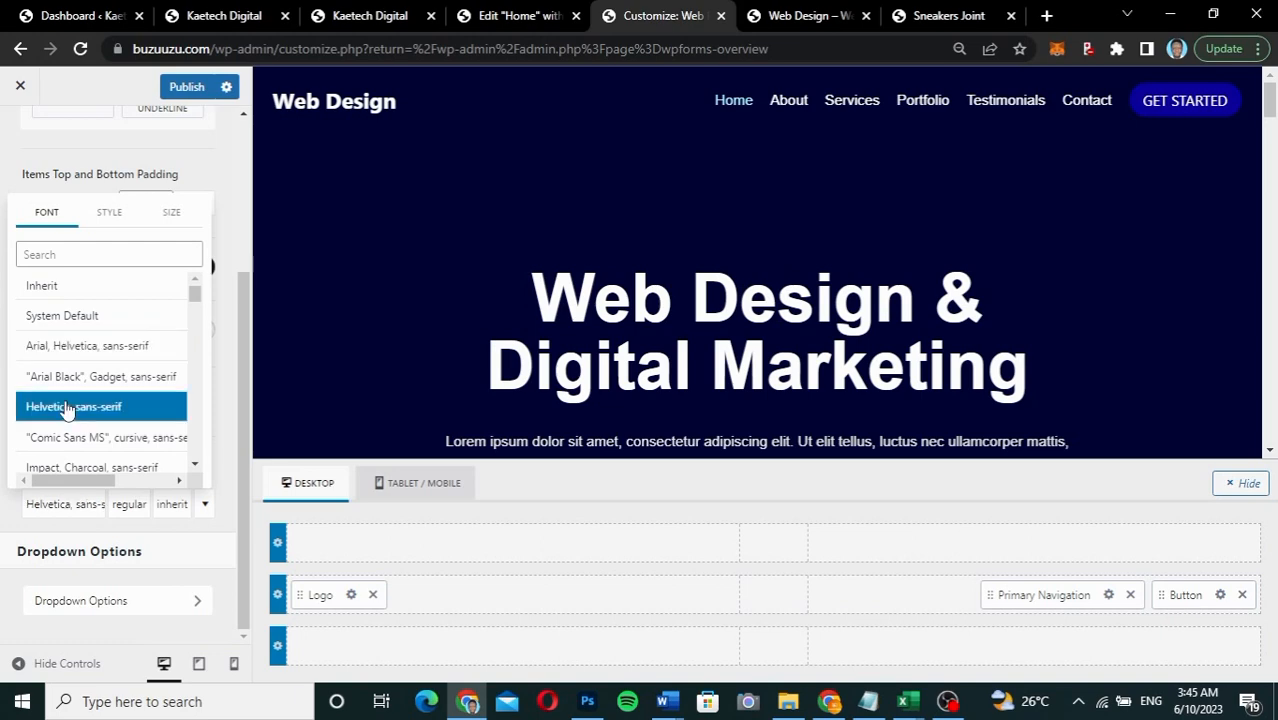
{"action": "left_click", "coordinate": [85, 345]}
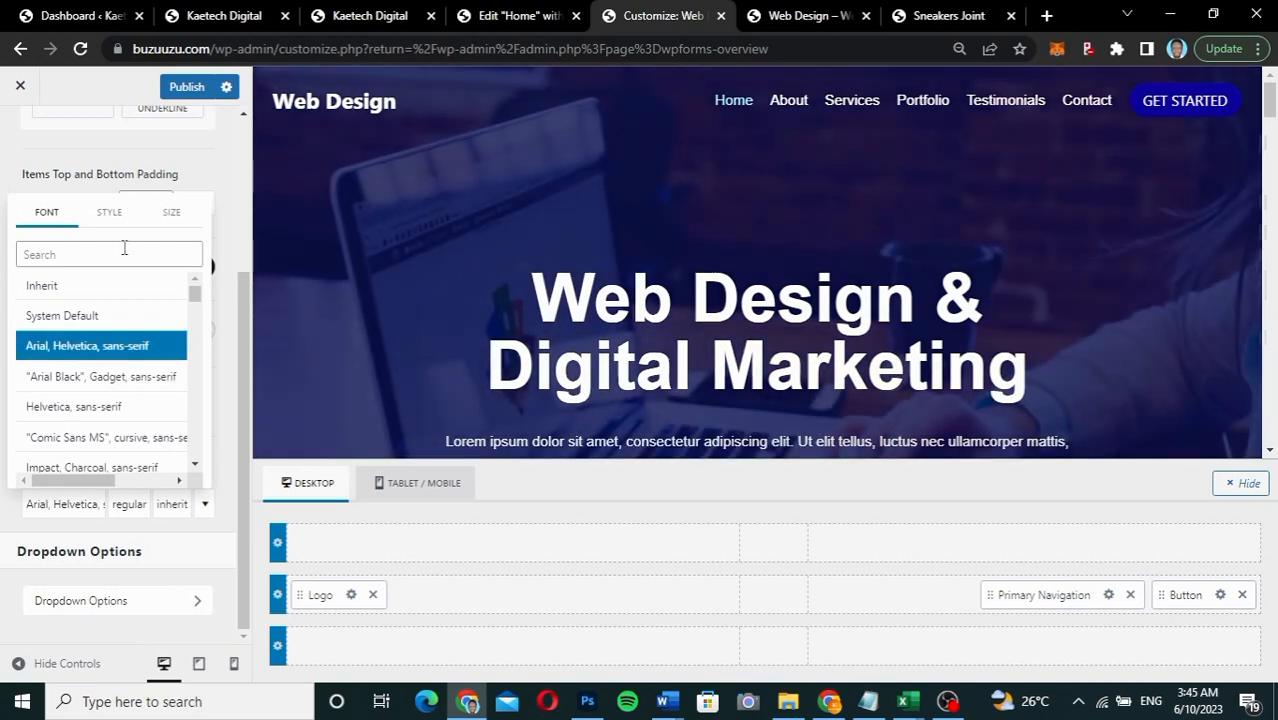
Step: Set the font style of the primary navigation to Bold 700
{"action": "left_click", "coordinate": [171, 216]}
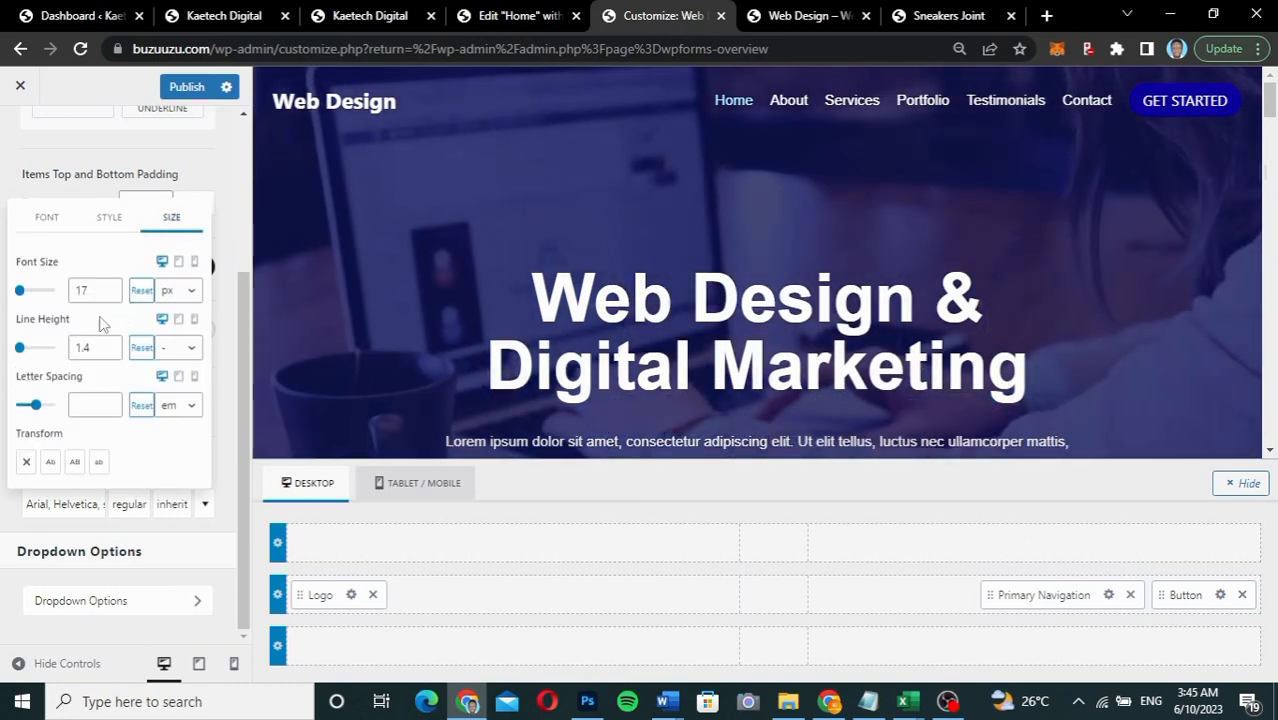
{"action": "left_click", "coordinate": [115, 220]}
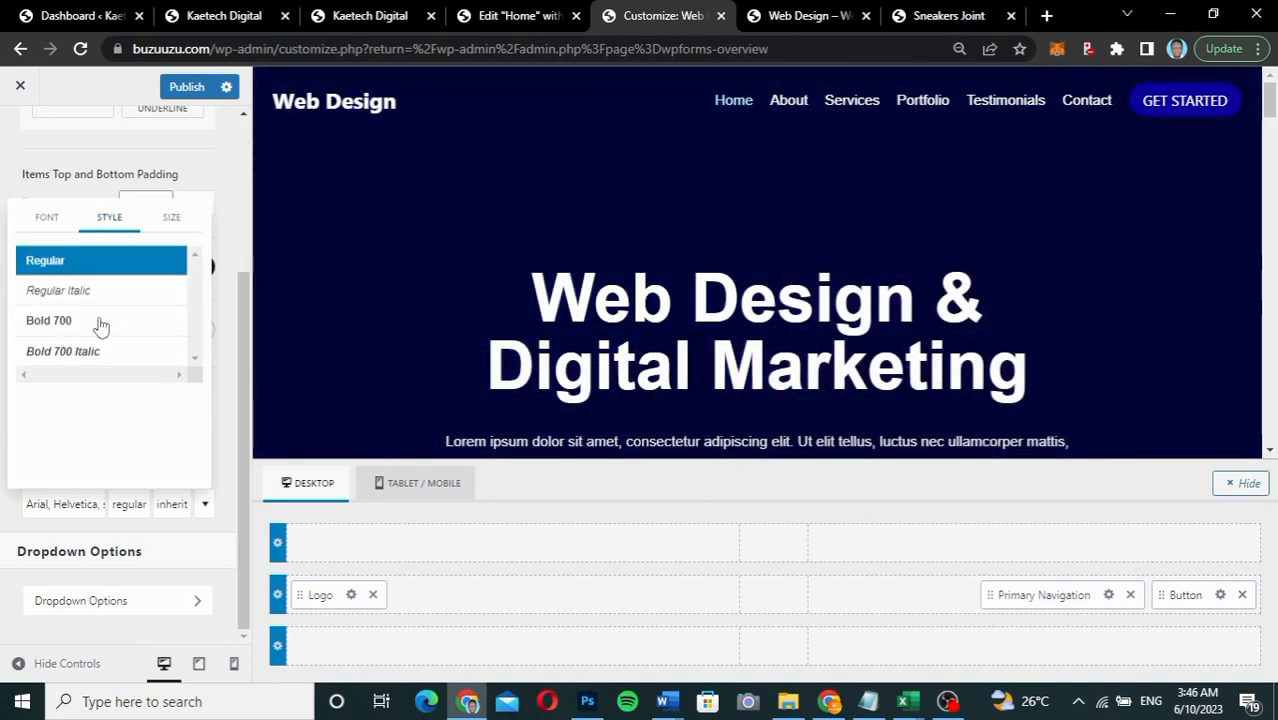
{"action": "left_click", "coordinate": [100, 322]}
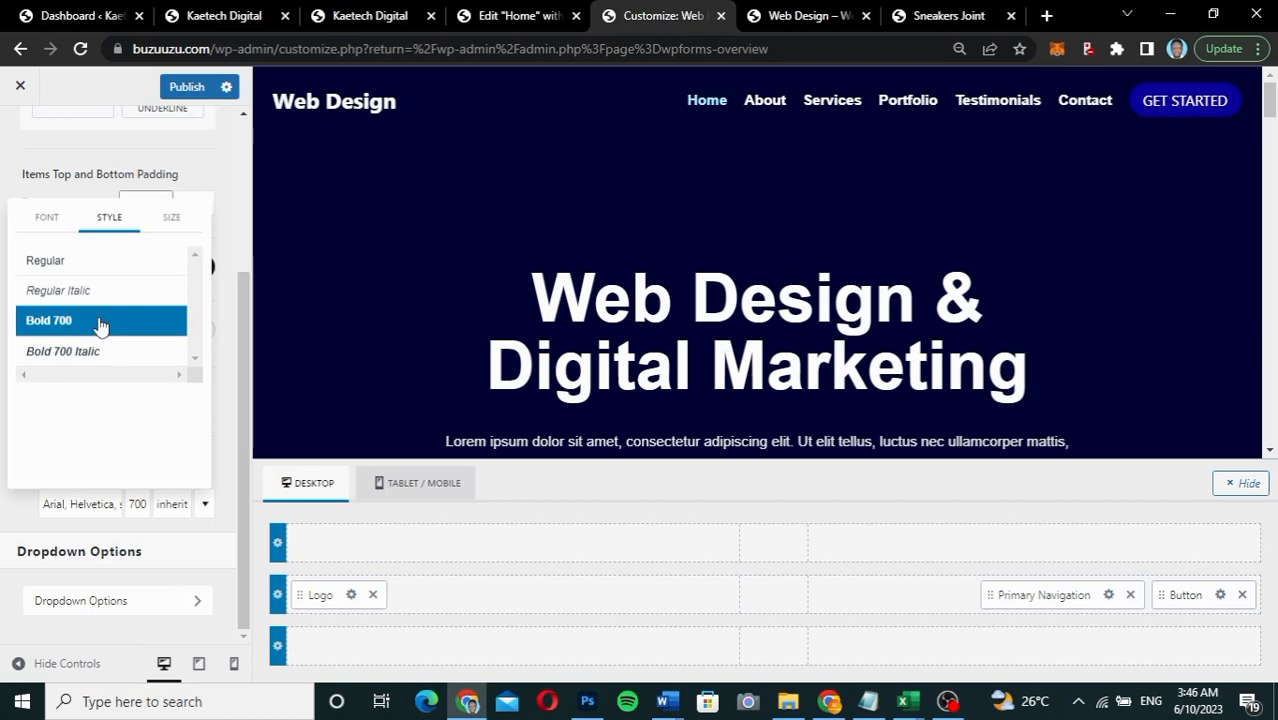
Step: Close the font style options and check the header against the page sections in the preview
{"action": "left_click", "coordinate": [233, 183]}
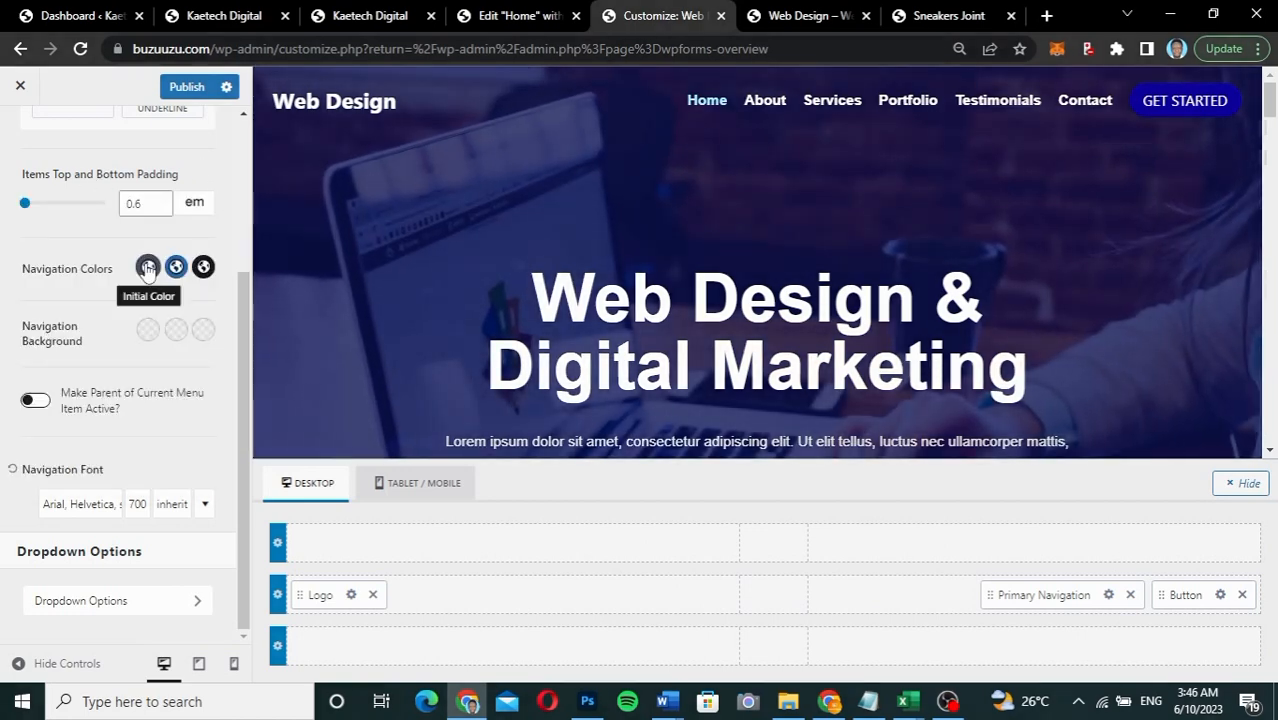
{"action": "scroll", "coordinate": [625, 298], "scroll_direction": "down", "scroll_amount": 2}
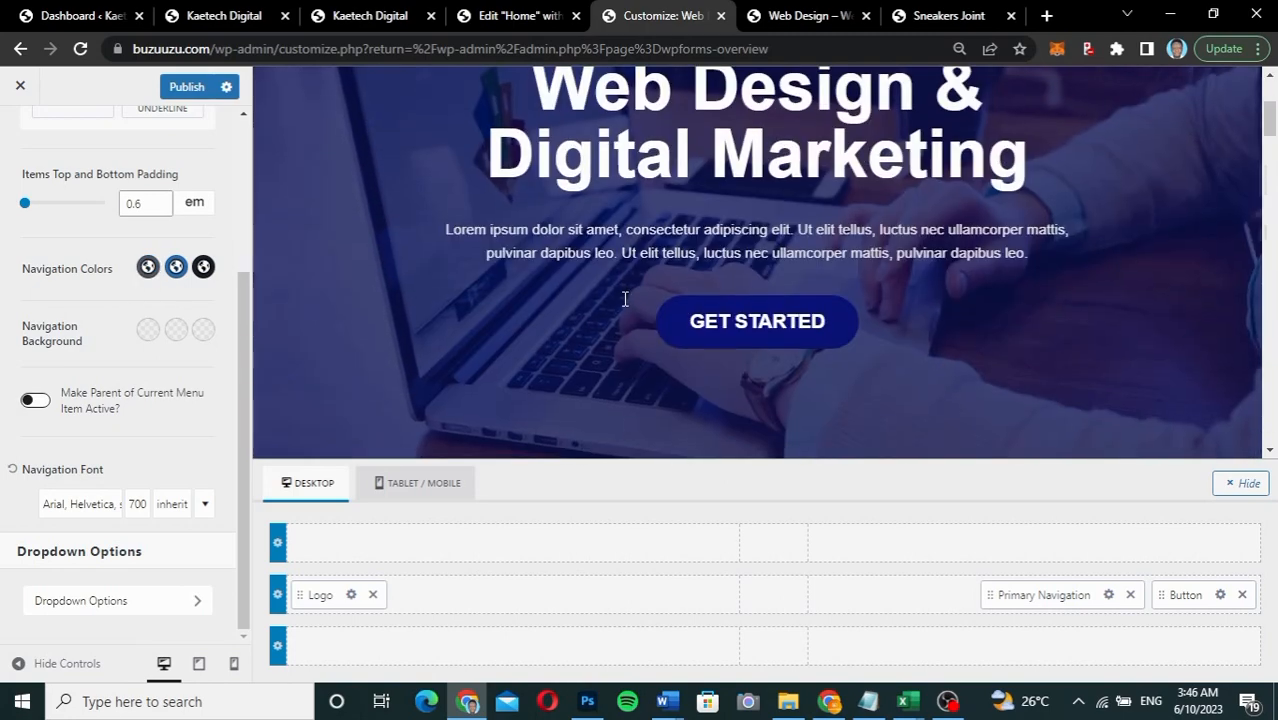
{"action": "scroll", "coordinate": [625, 299], "scroll_direction": "down", "scroll_amount": 6}
{"action": "scroll", "coordinate": [626, 304], "scroll_direction": "up", "scroll_amount": 5}
{"action": "scroll", "coordinate": [622, 298], "scroll_direction": "up", "scroll_amount": 3}
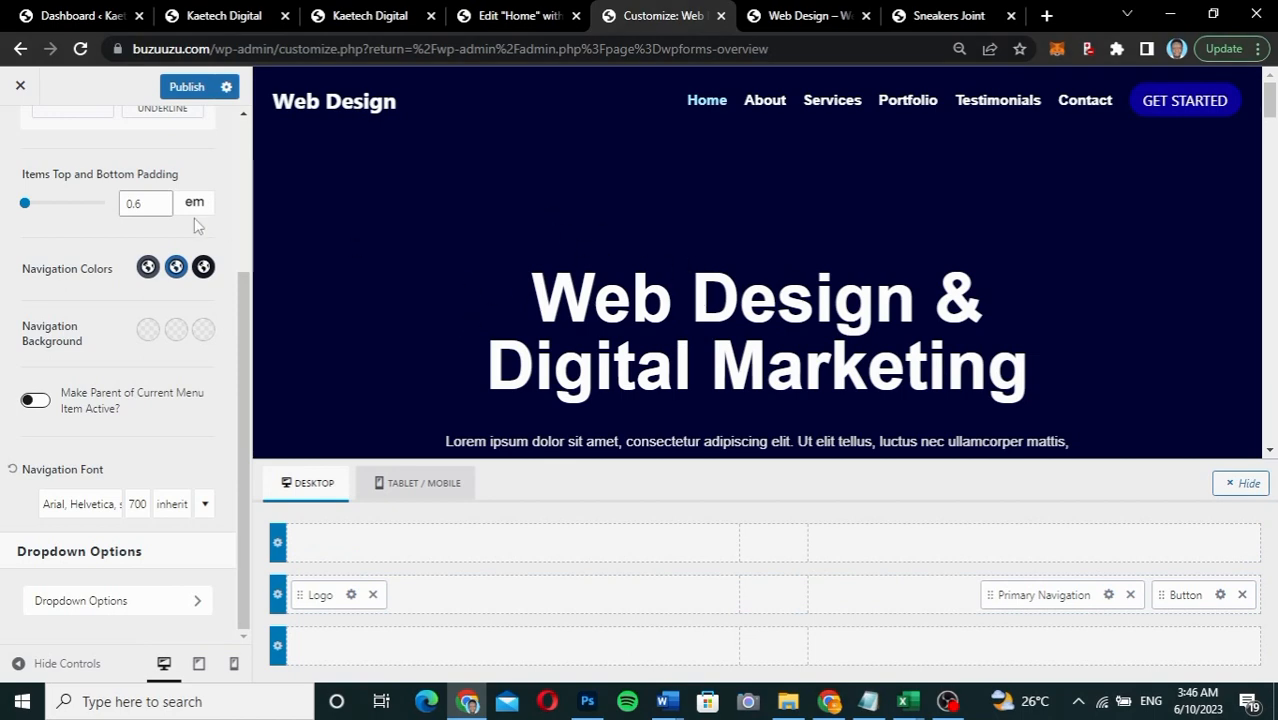
Step: Leave the primary navigation settings and open the header's Sticky Header settings
{"action": "scroll", "coordinate": [197, 226], "scroll_direction": "up", "scroll_amount": 3}
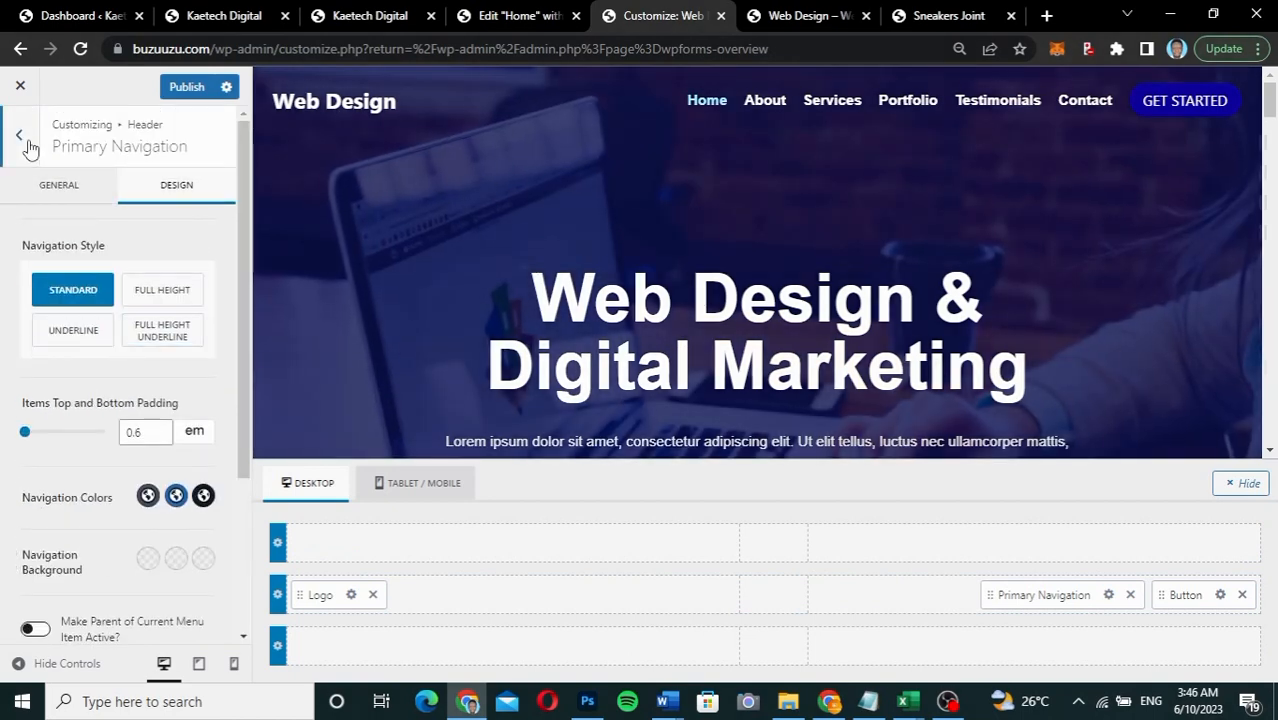
{"action": "left_click", "coordinate": [28, 145]}
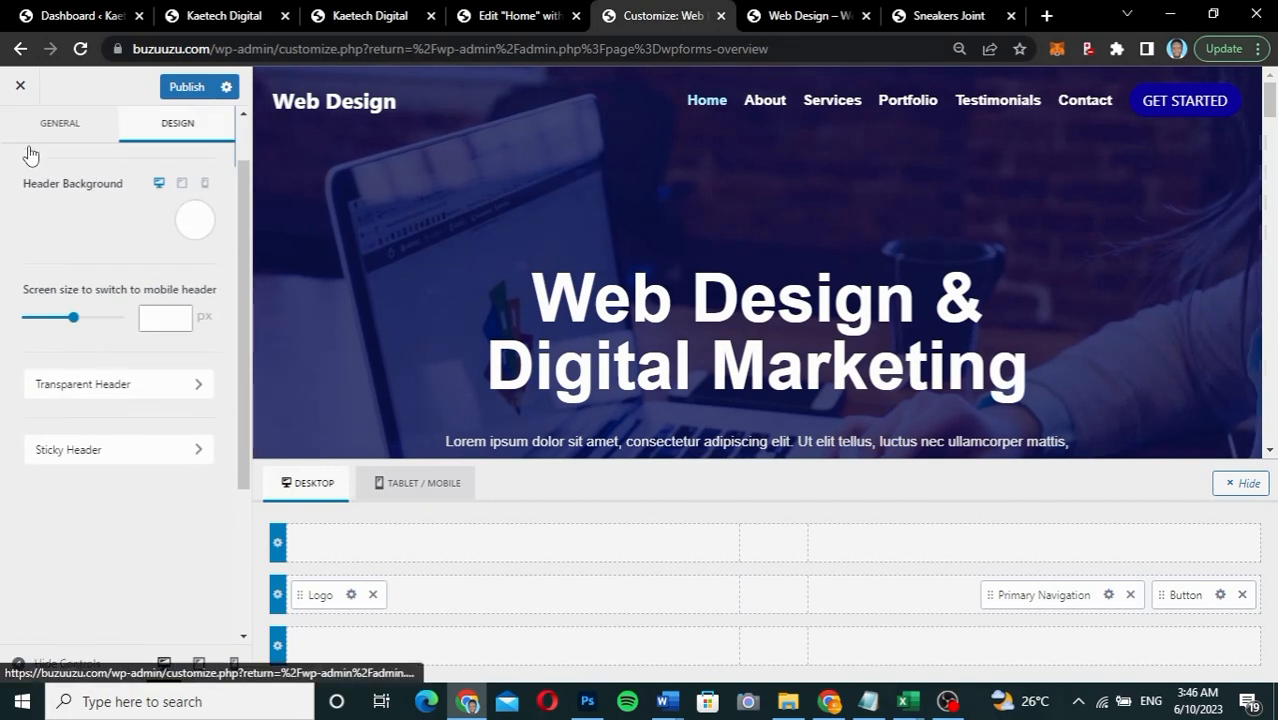
{"action": "left_click", "coordinate": [80, 456]}
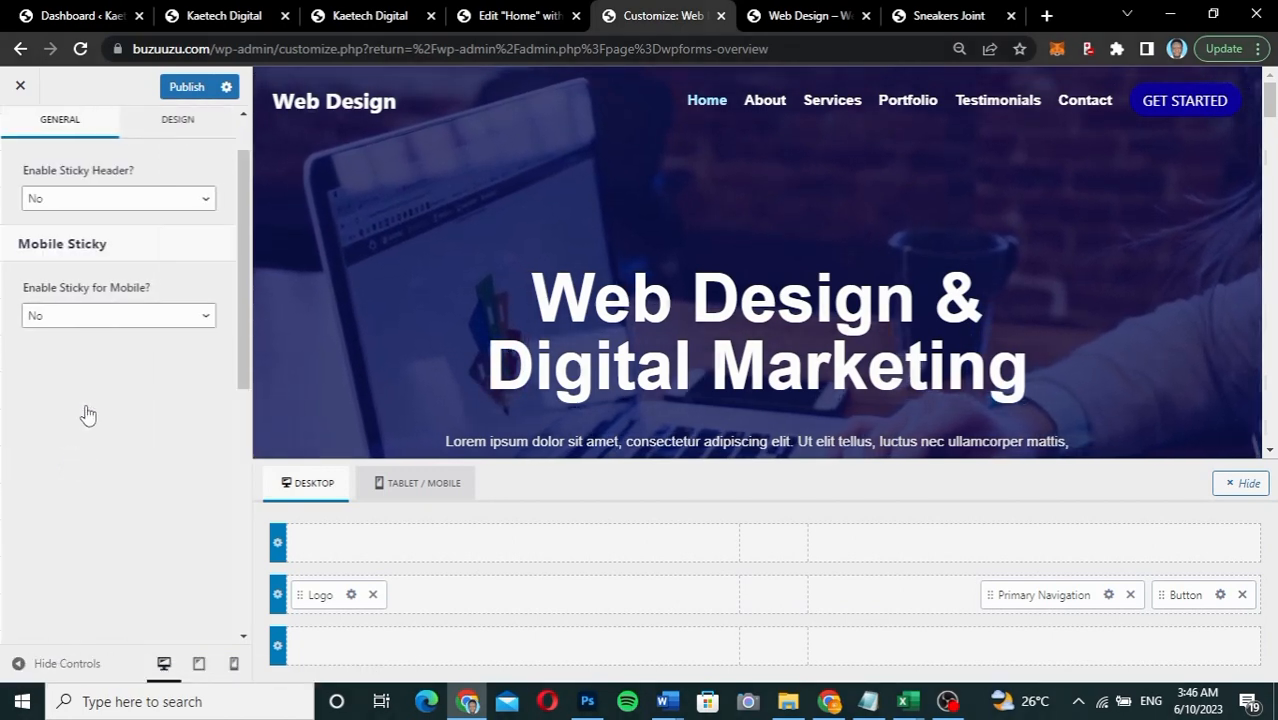
{"action": "scroll", "coordinate": [77, 214], "scroll_direction": "up", "scroll_amount": 1}
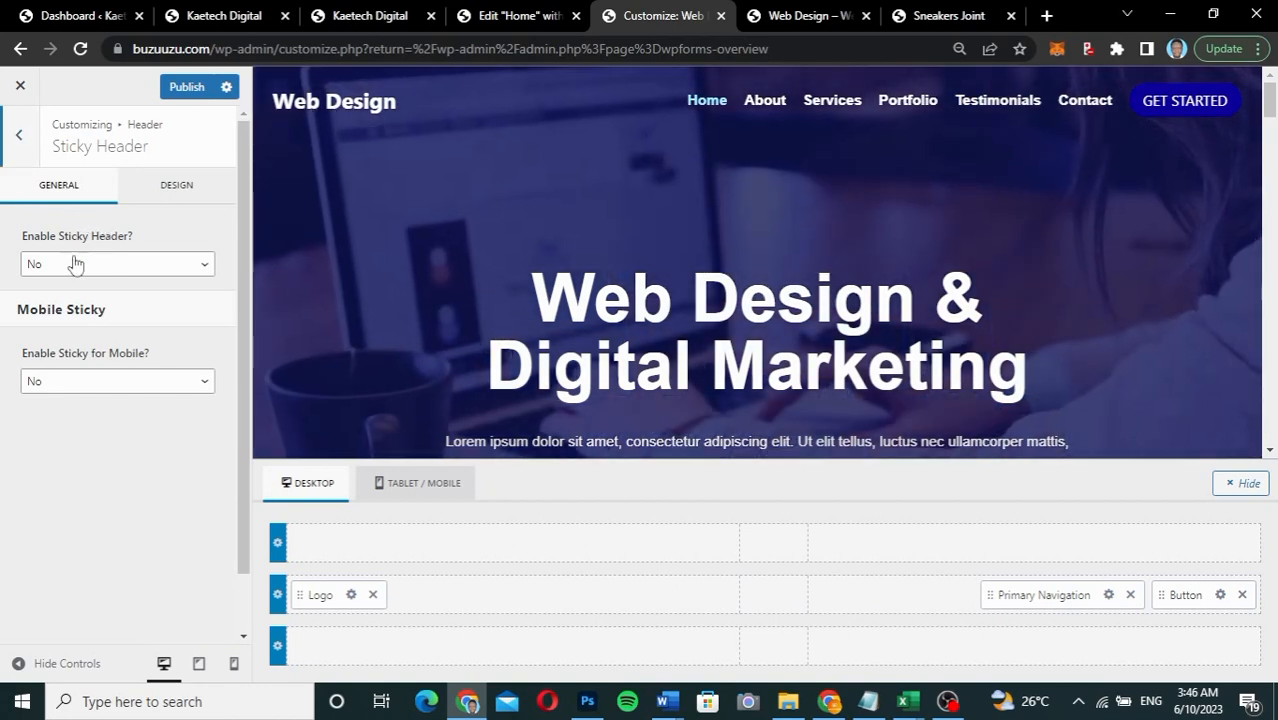
Step: Examine how the header of the demo site behaves when the page is scrolled
{"action": "left_click", "coordinate": [376, 18]}
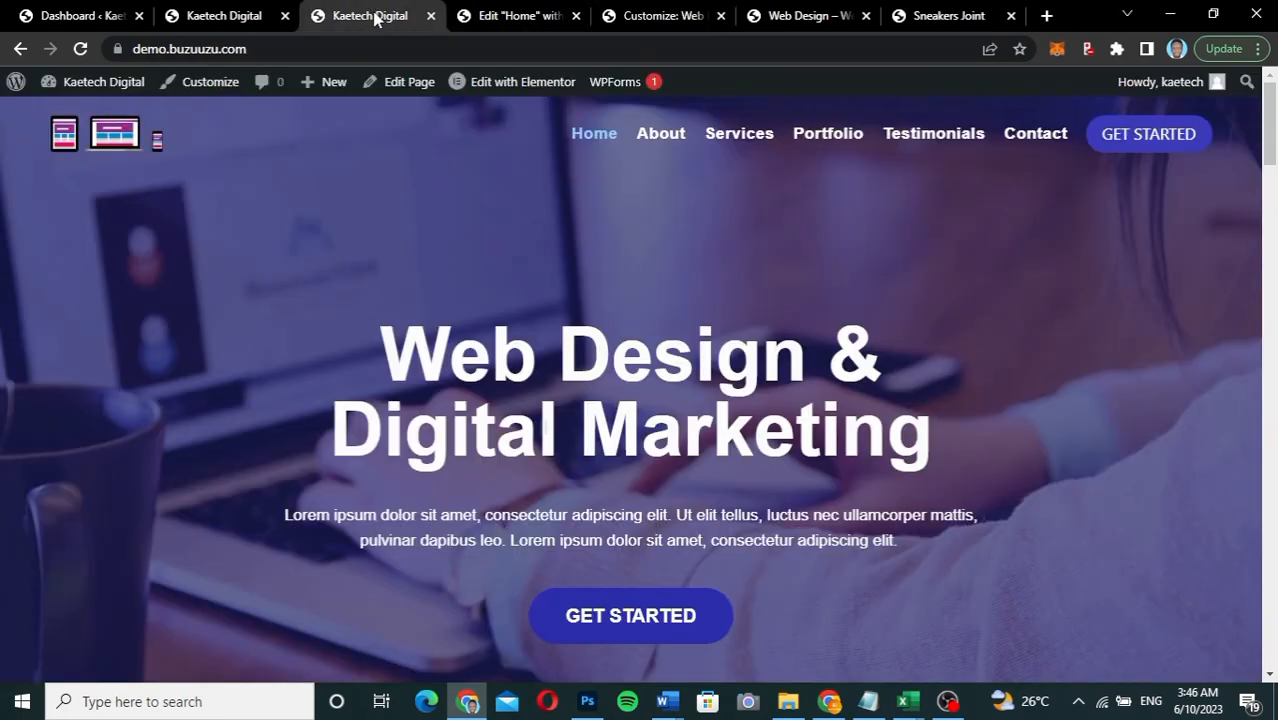
{"action": "scroll", "coordinate": [533, 277], "scroll_direction": "down", "scroll_amount": 4}
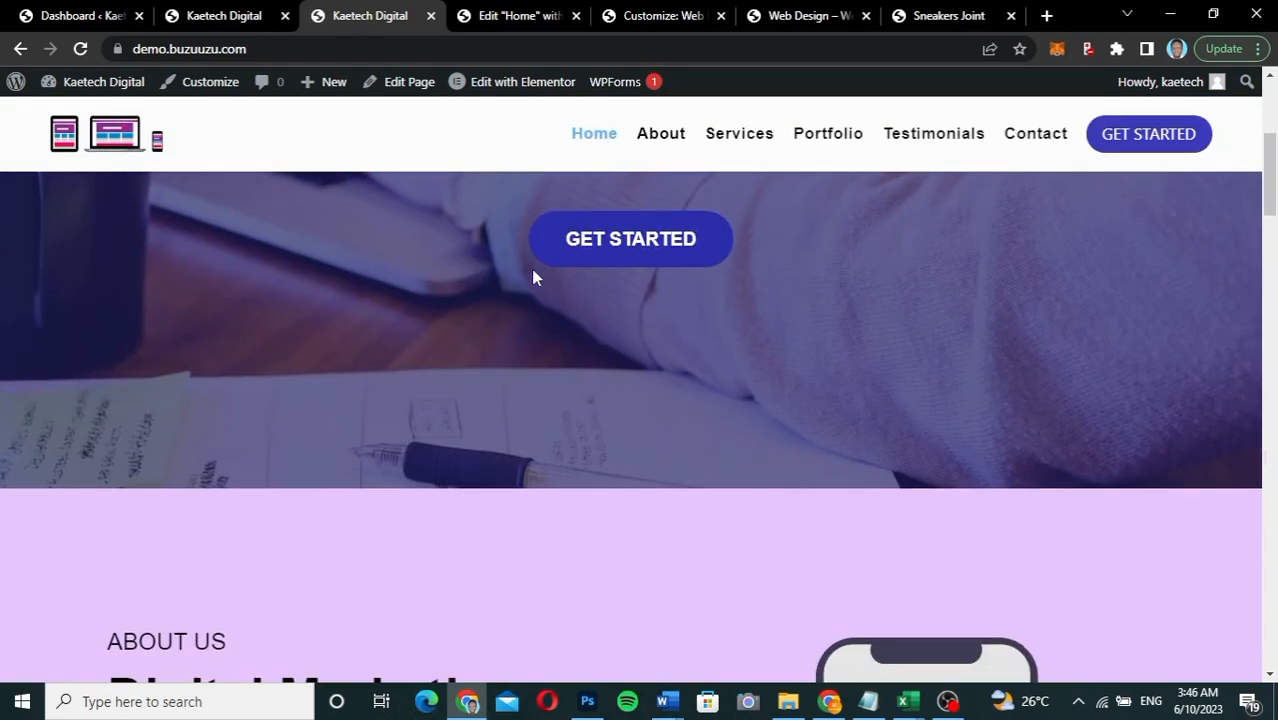
{"action": "scroll", "coordinate": [533, 277], "scroll_direction": "up", "scroll_amount": 4}
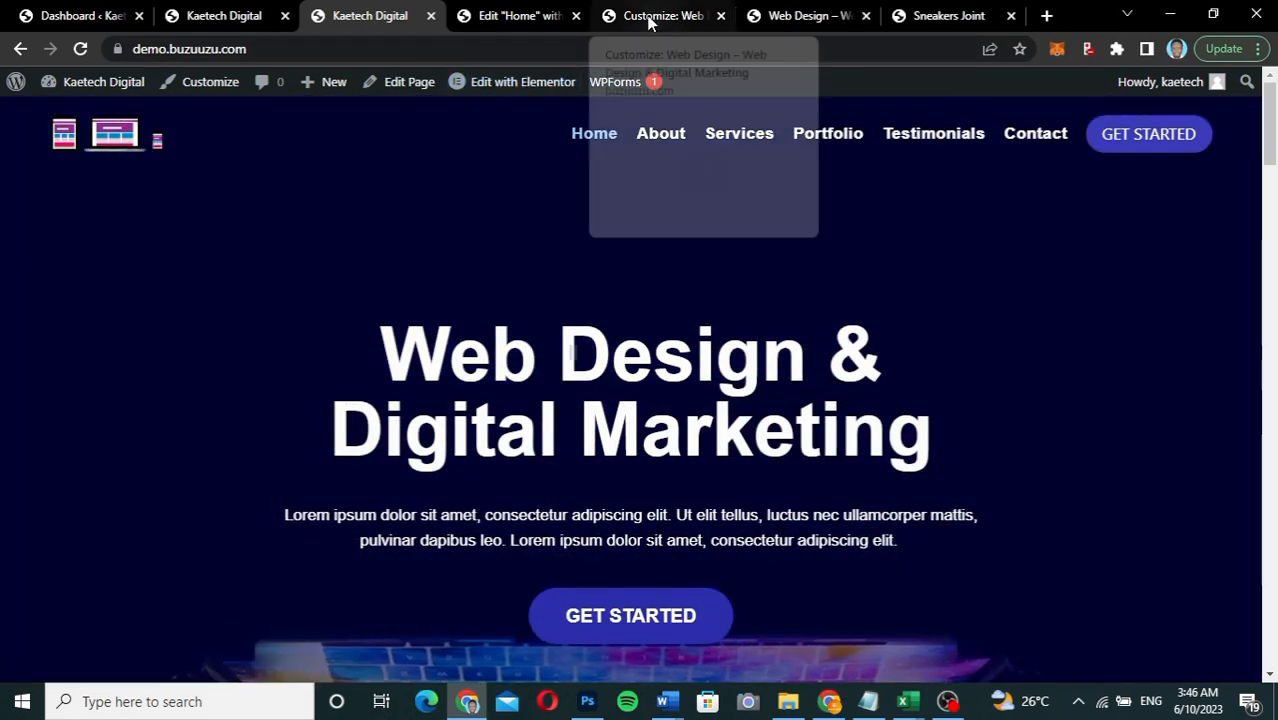
Step: Return to the customizer, enable the sticky header as Yes - Only Main Row, and check it in the preview
{"action": "left_click", "coordinate": [655, 18]}
{"action": "left_click", "coordinate": [102, 266]}
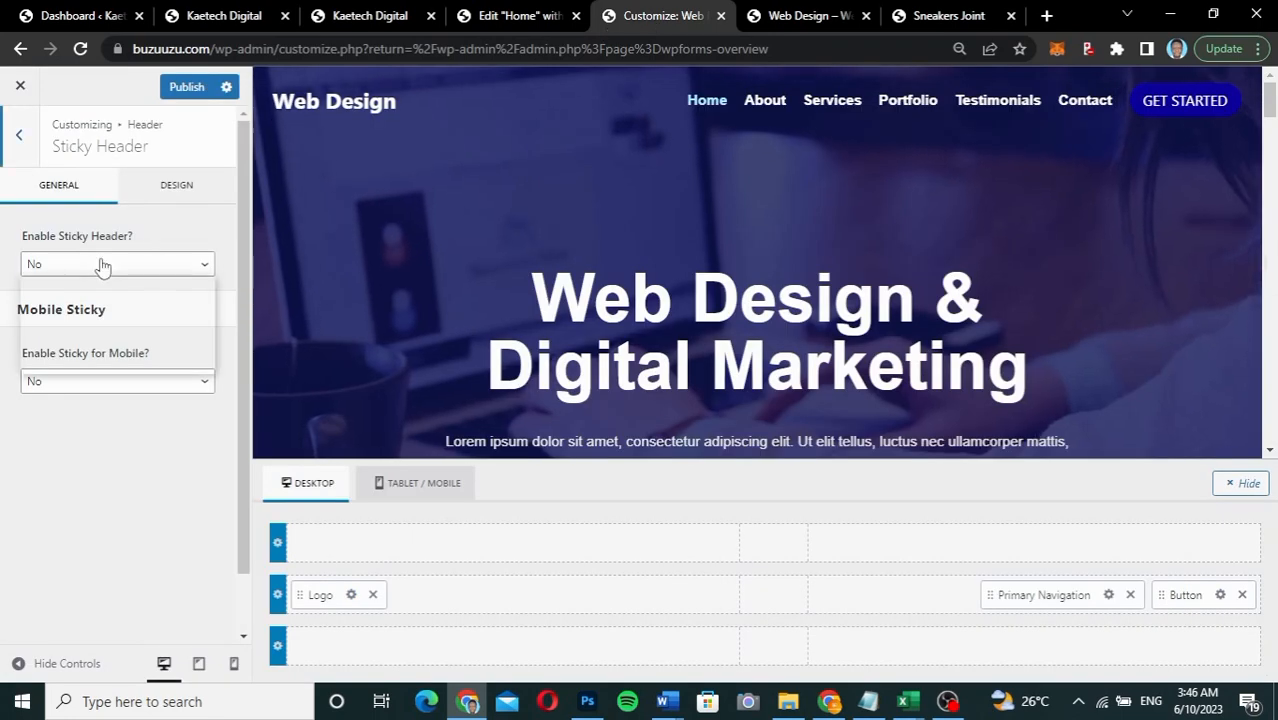
{"action": "left_click", "coordinate": [88, 304]}
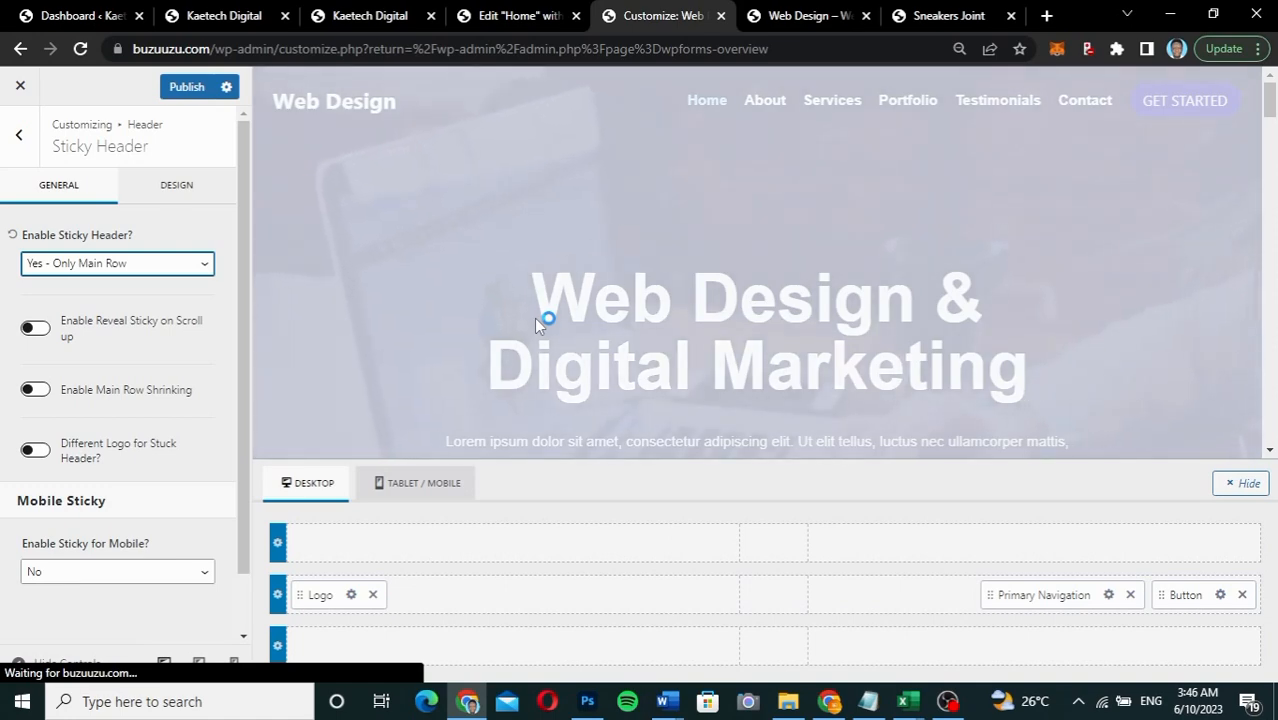
{"action": "scroll", "coordinate": [536, 318], "scroll_direction": "down", "scroll_amount": 3}
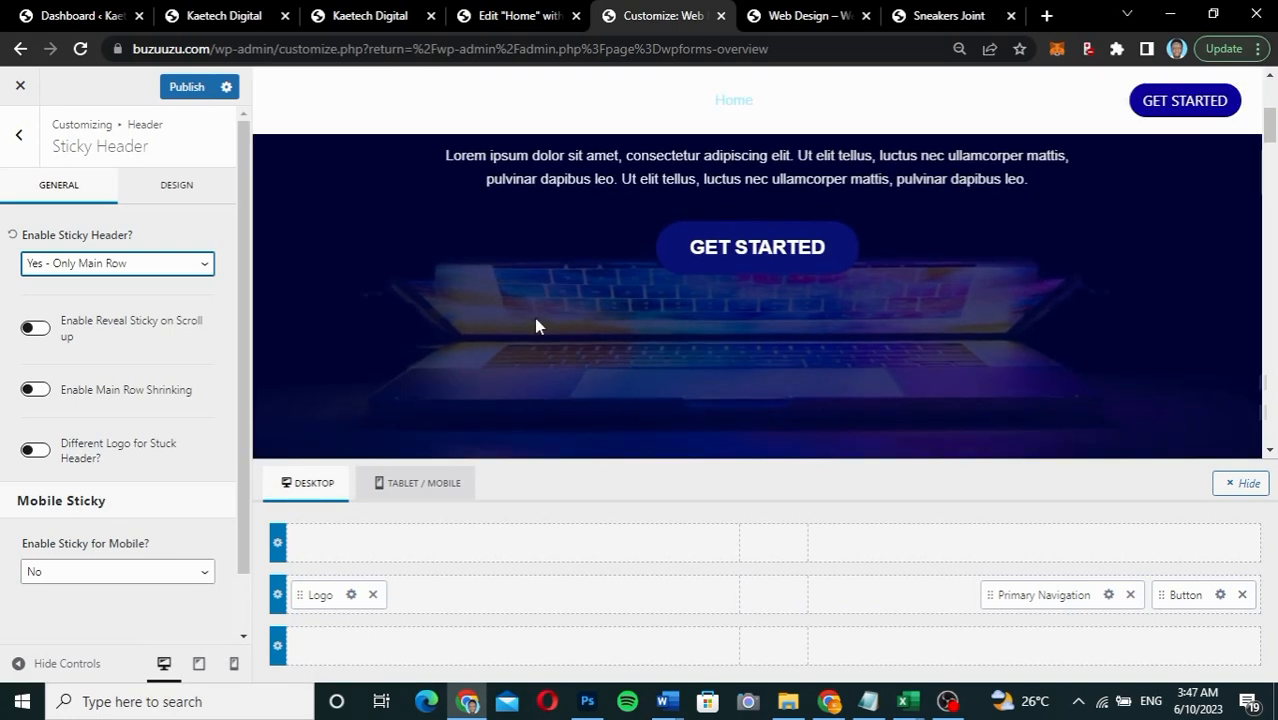
{"action": "scroll", "coordinate": [536, 318], "scroll_direction": "down", "scroll_amount": 1}
{"action": "scroll", "coordinate": [534, 318], "scroll_direction": "up", "scroll_amount": 3}
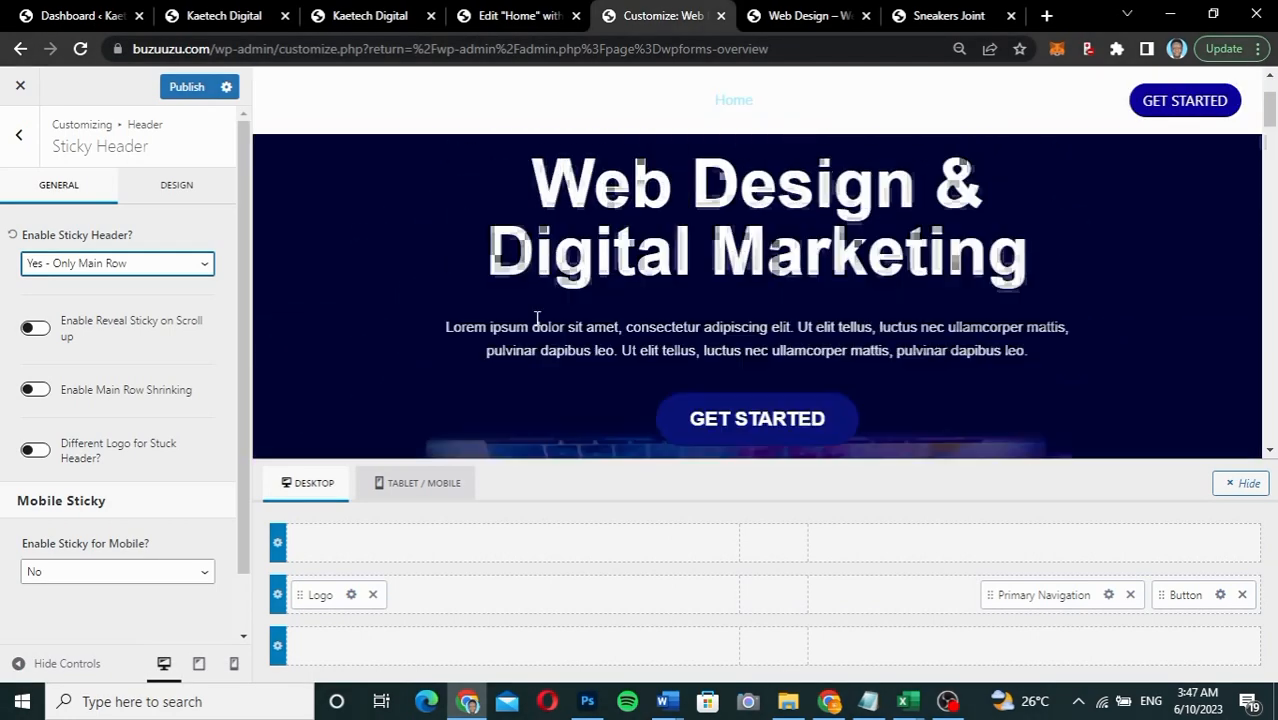
{"action": "scroll", "coordinate": [534, 318], "scroll_direction": "up", "scroll_amount": 1}
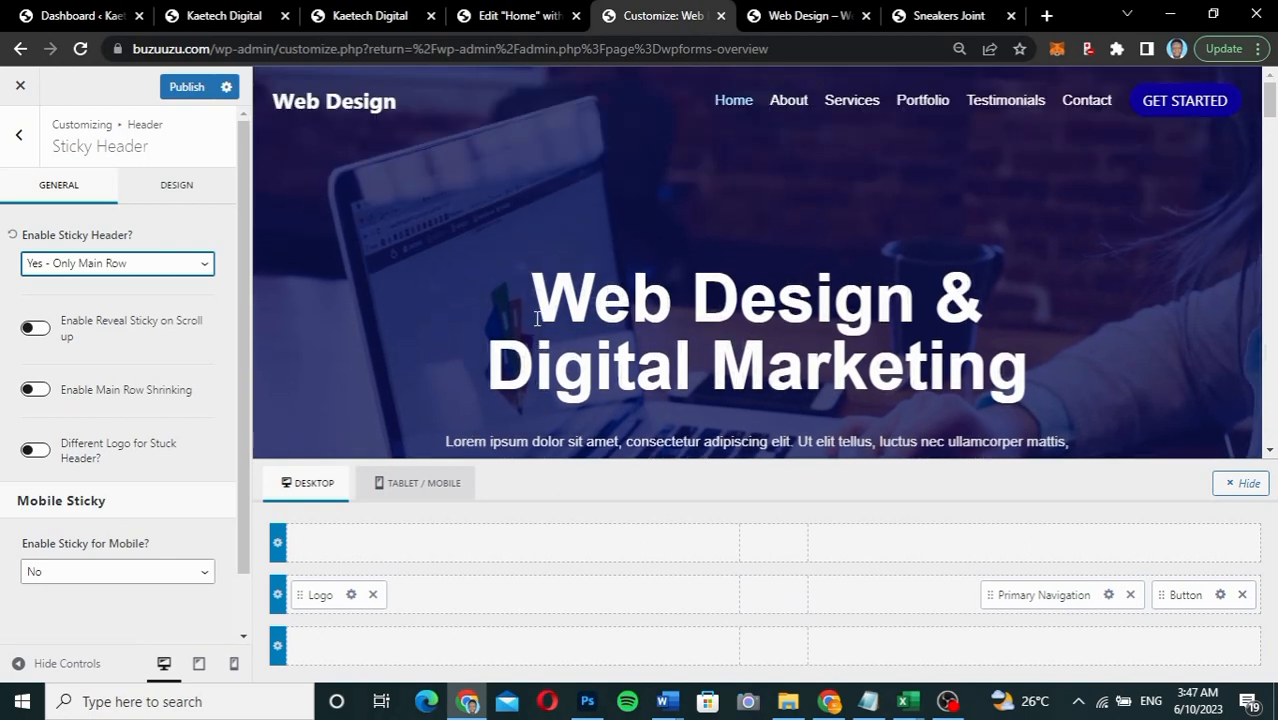
Step: Set the sticky header's site title color to black 000000 and check it in the preview
{"action": "left_click", "coordinate": [204, 188]}
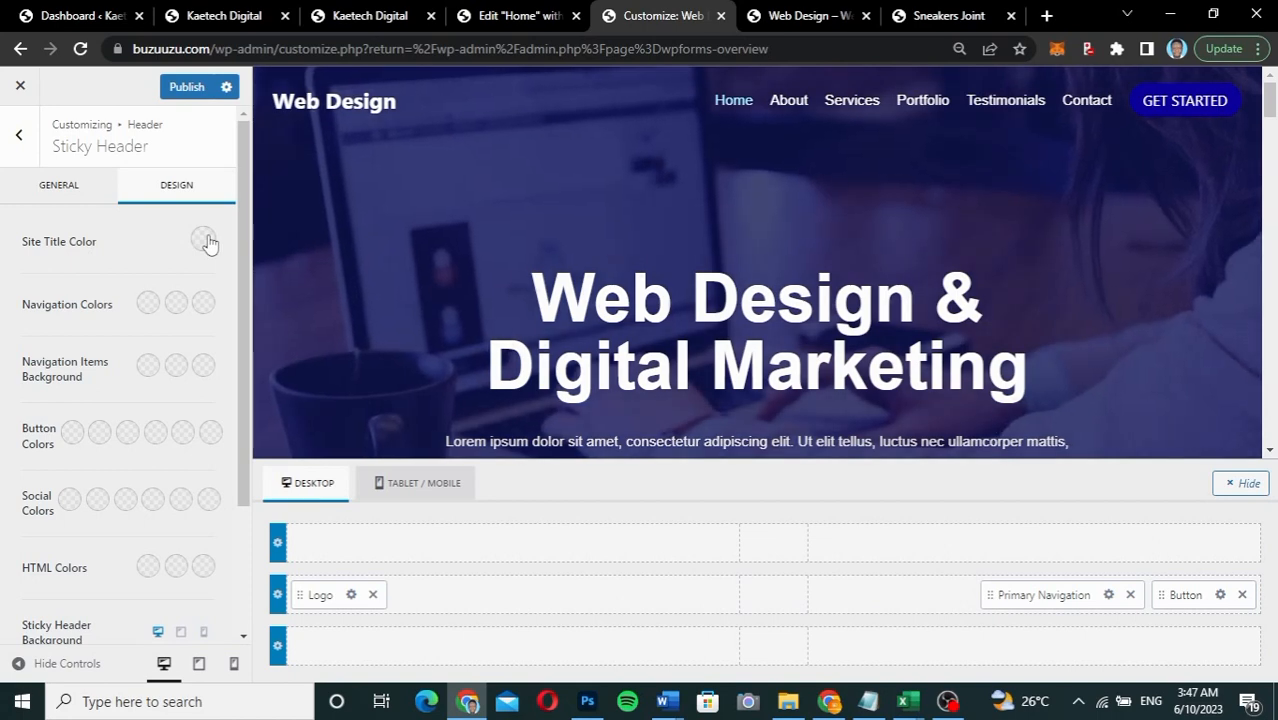
{"action": "left_click", "coordinate": [204, 240]}
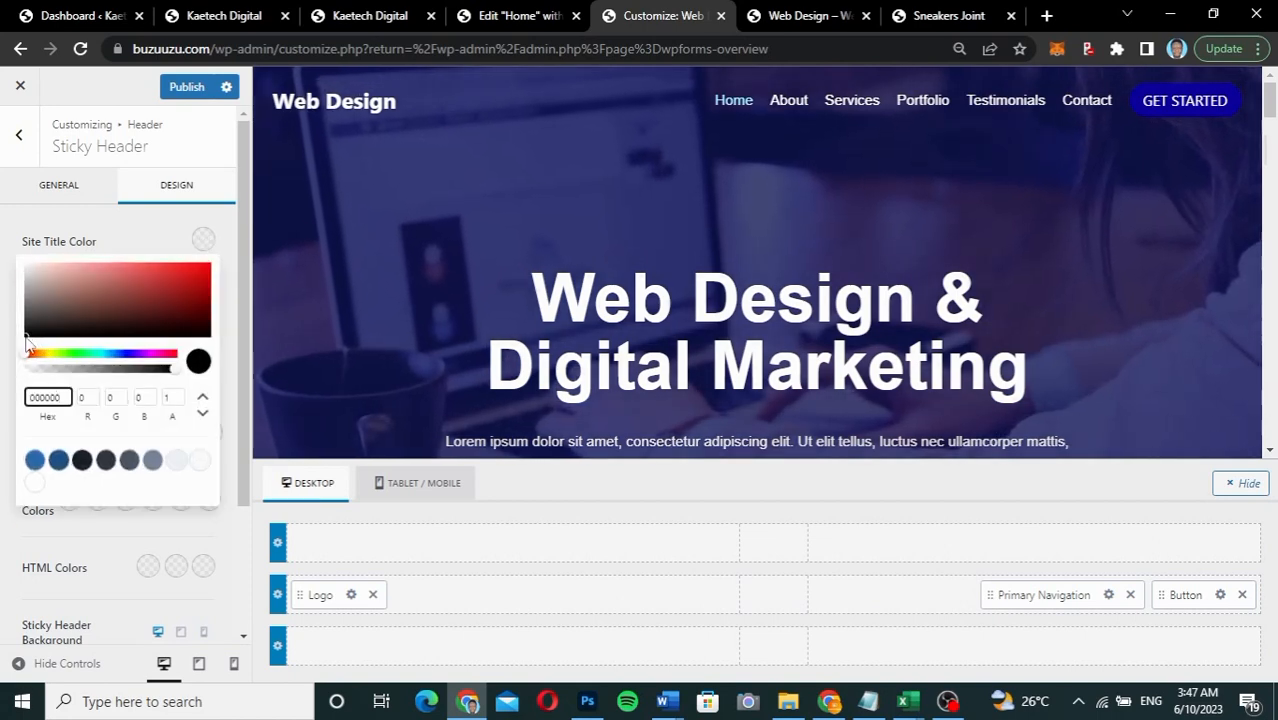
{"action": "left_click", "coordinate": [26, 336]}
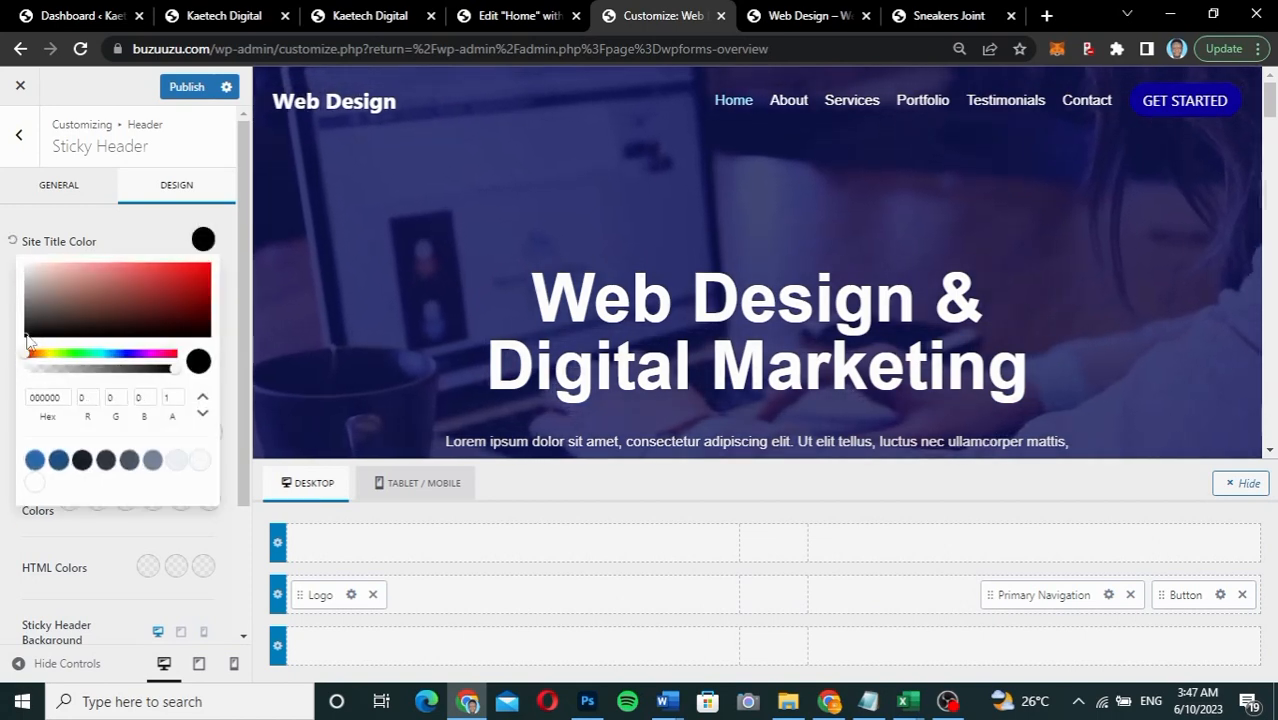
{"action": "left_click", "coordinate": [140, 243]}
{"action": "scroll", "coordinate": [521, 296], "scroll_direction": "down", "scroll_amount": 2}
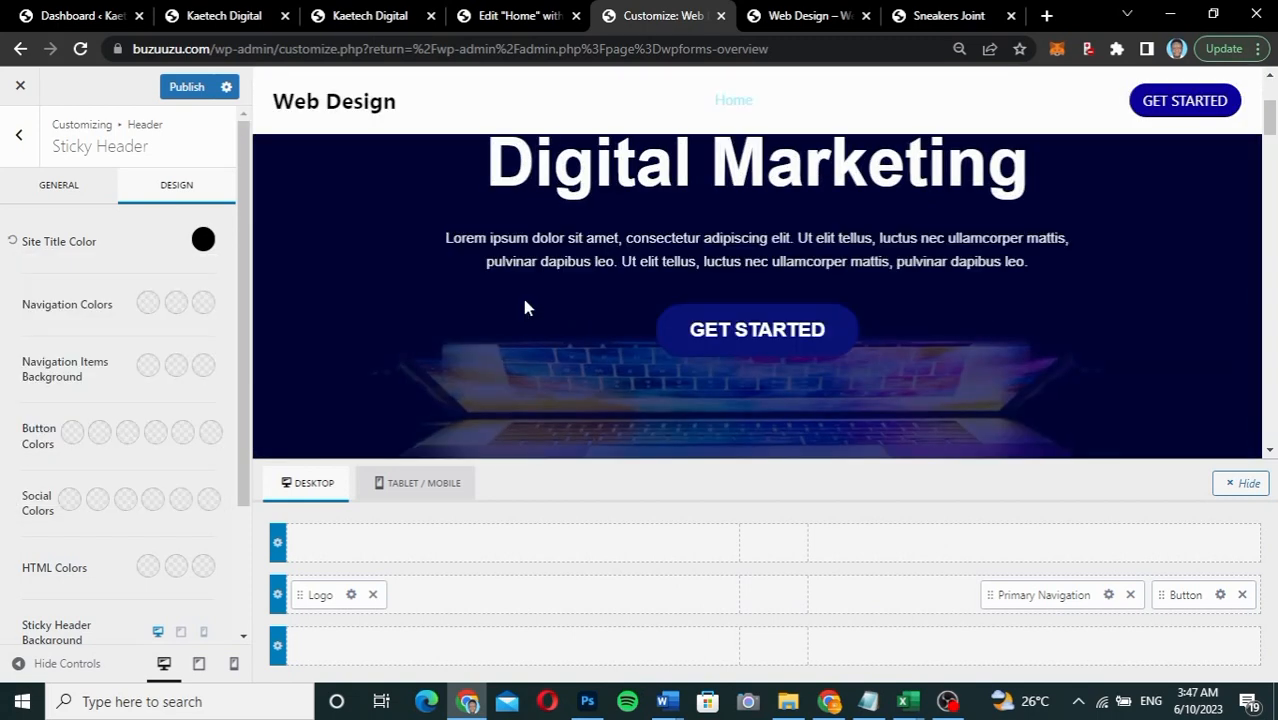
{"action": "scroll", "coordinate": [525, 308], "scroll_direction": "up", "scroll_amount": 2}
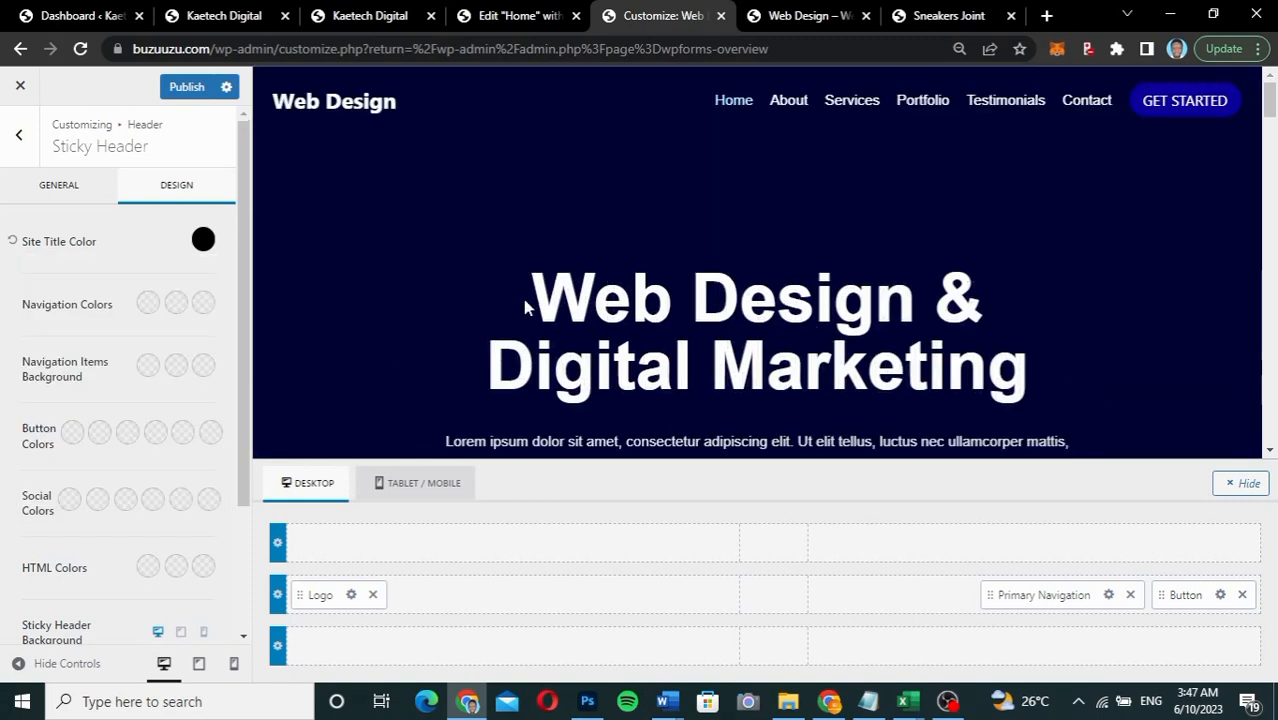
Step: Set the initial navigation color of the sticky header to black 000000
{"action": "left_click", "coordinate": [146, 304]}
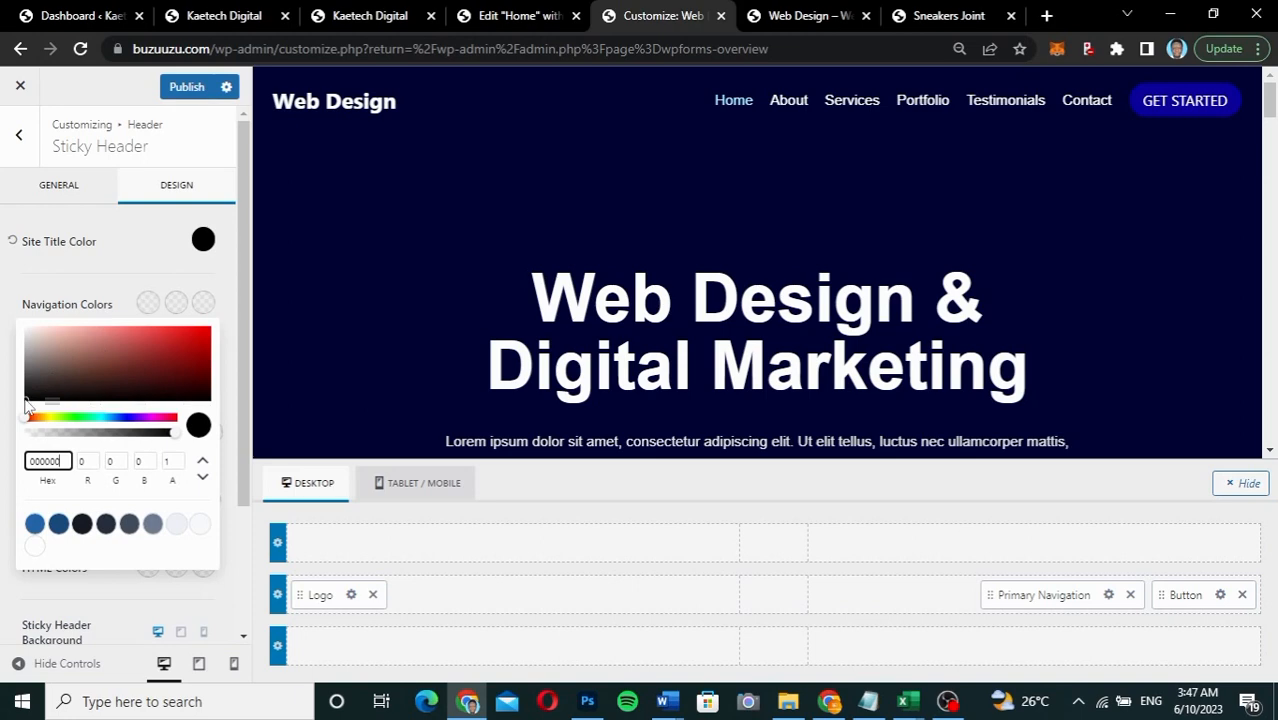
{"action": "left_click_drag", "start_coordinate": [33, 390], "coordinate": [12, 413]}
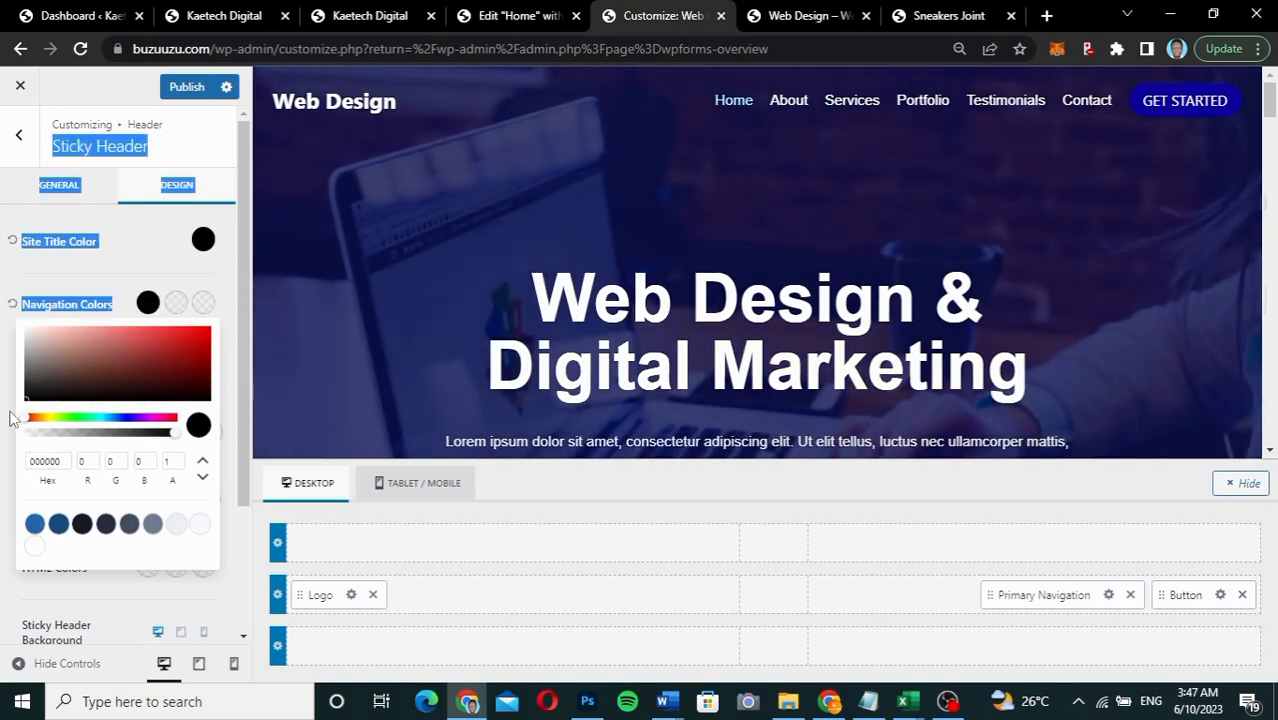
{"action": "left_click", "coordinate": [105, 271]}
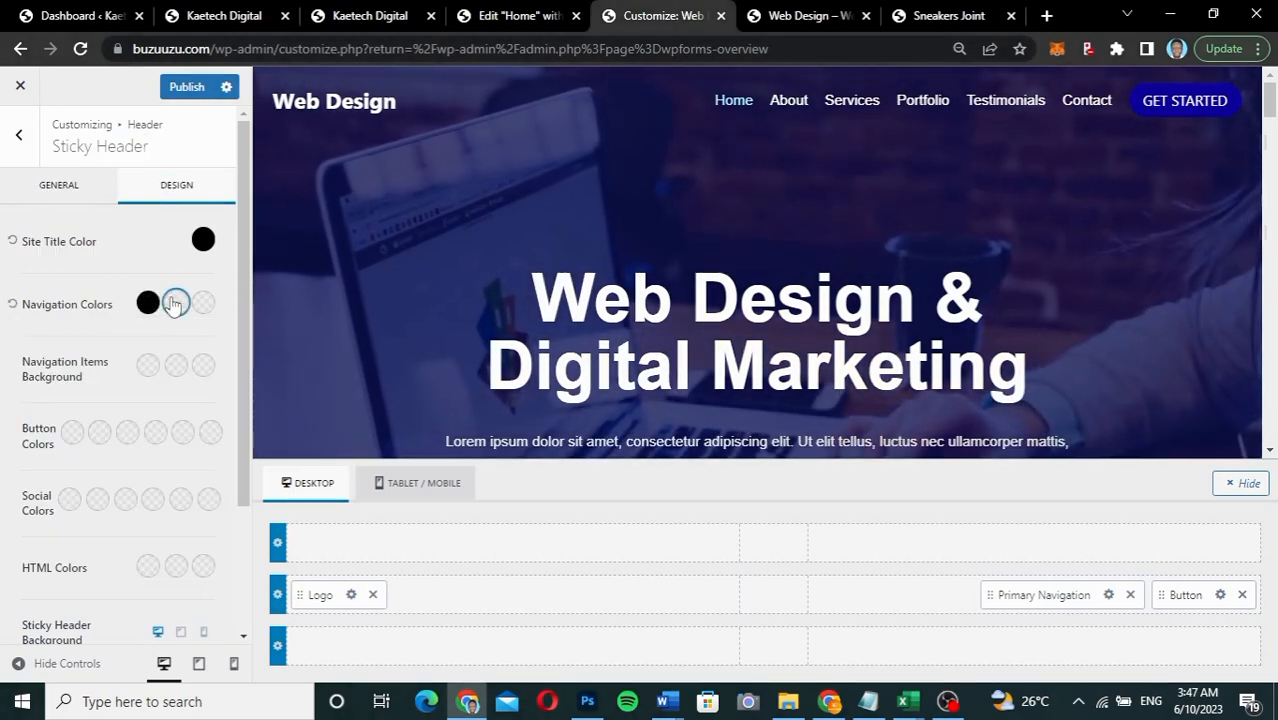
Step: Set the hover navigation color of the sticky header to light blue 83C9FF
{"action": "left_click", "coordinate": [174, 304]}
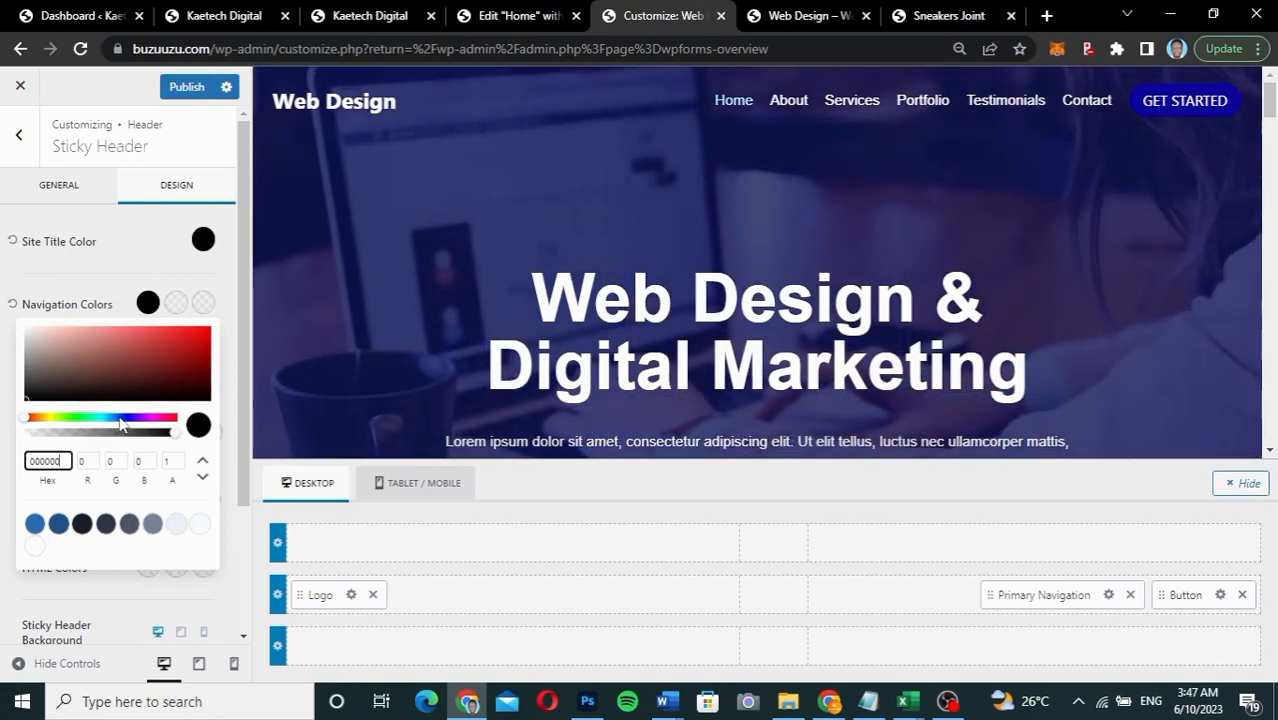
{"action": "left_click", "coordinate": [119, 419]}
{"action": "left_click_drag", "start_coordinate": [119, 423], "coordinate": [114, 424]}
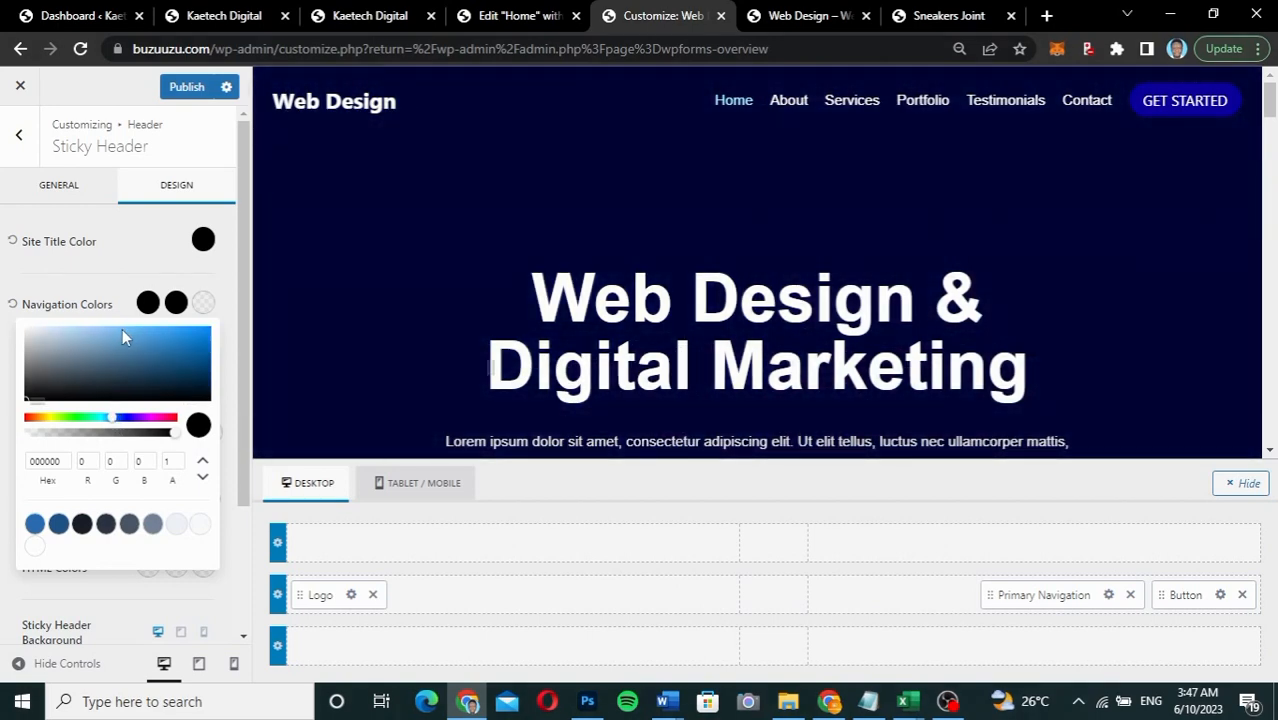
{"action": "left_click_drag", "start_coordinate": [122, 329], "coordinate": [116, 323]}
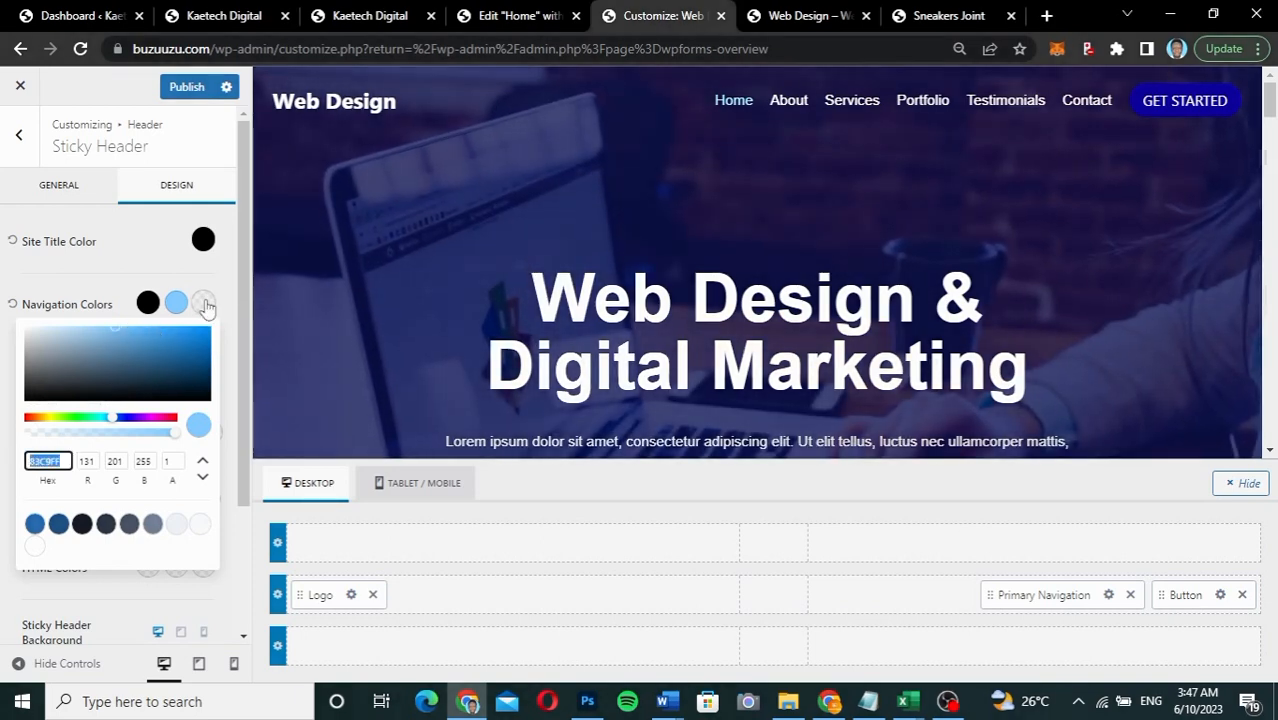
Step: Set the active navigation color of the sticky header to 83C9FF and check the menu in the preview
{"action": "left_click", "coordinate": [204, 303]}
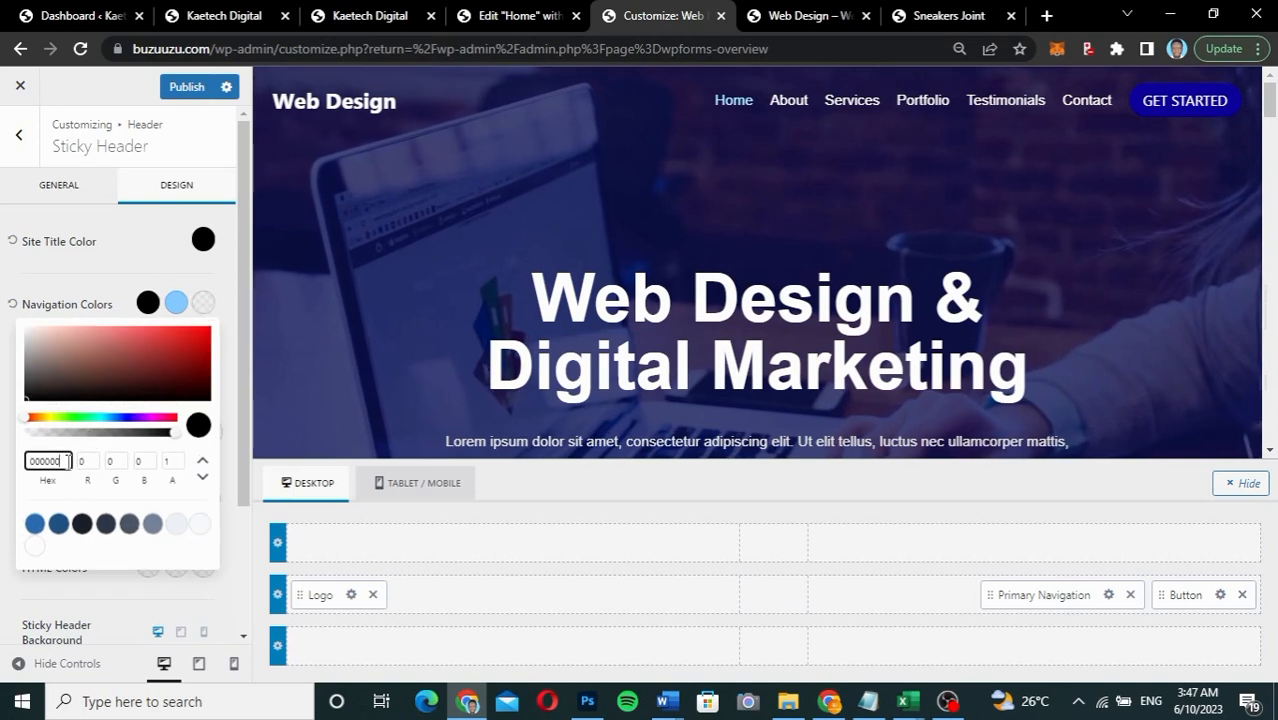
{"action": "type", "text": "83C9FF"}
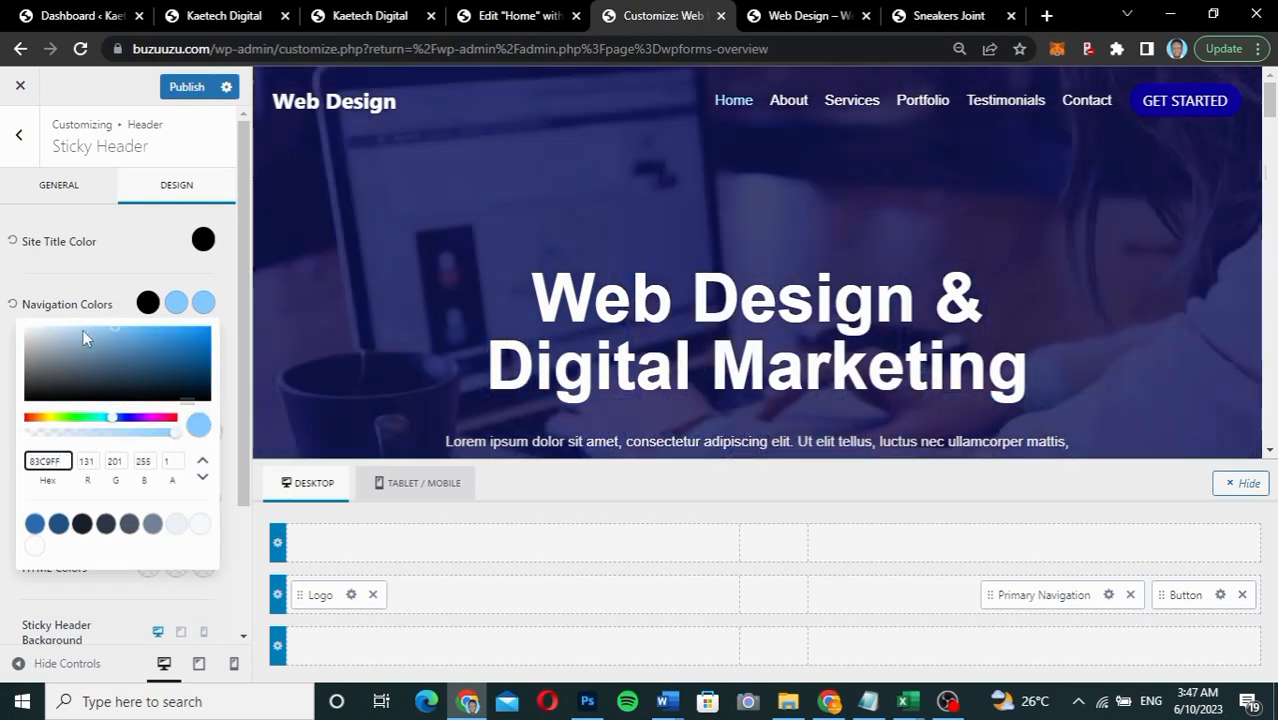
{"action": "left_click", "coordinate": [109, 284]}
{"action": "scroll", "coordinate": [616, 272], "scroll_direction": "down", "scroll_amount": 2}
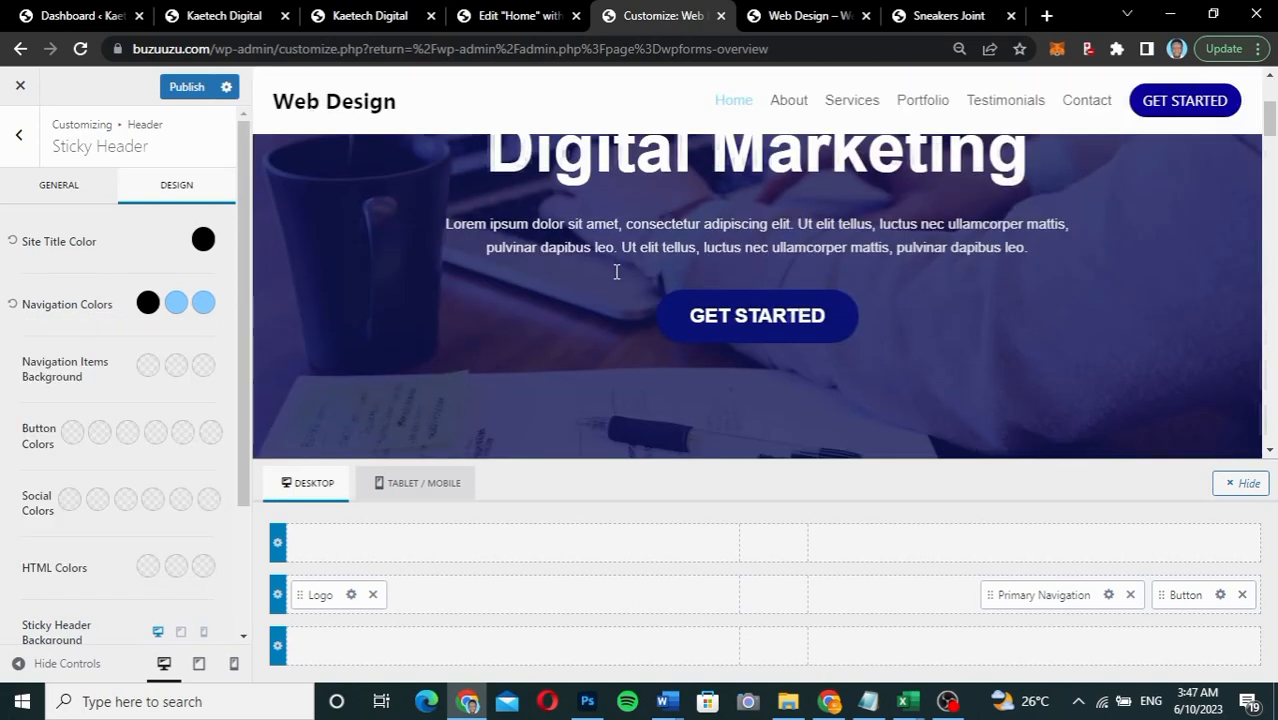
{"action": "scroll", "coordinate": [616, 271], "scroll_direction": "down", "scroll_amount": 3}
{"action": "scroll", "coordinate": [616, 271], "scroll_direction": "up", "scroll_amount": 3}
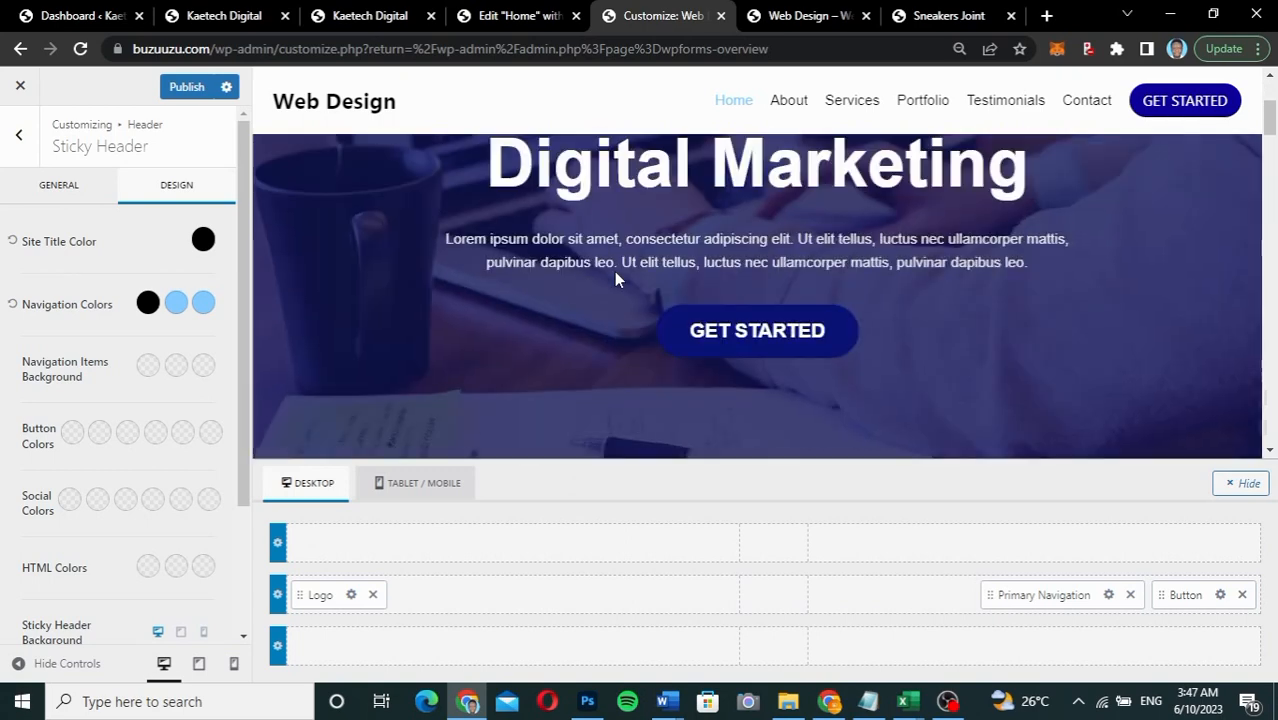
{"action": "scroll", "coordinate": [614, 271], "scroll_direction": "up", "scroll_amount": 1}
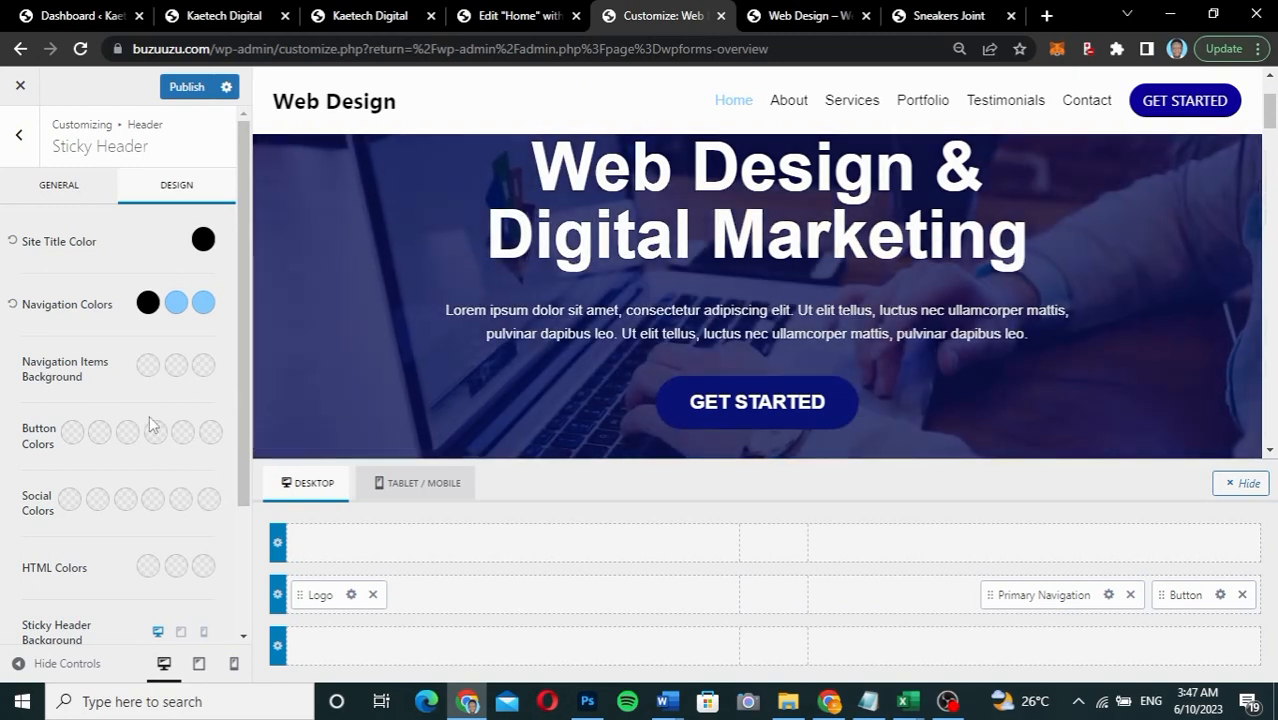
Step: Review the remaining design and general options of the sticky header
{"action": "scroll", "coordinate": [149, 420], "scroll_direction": "down", "scroll_amount": 3}
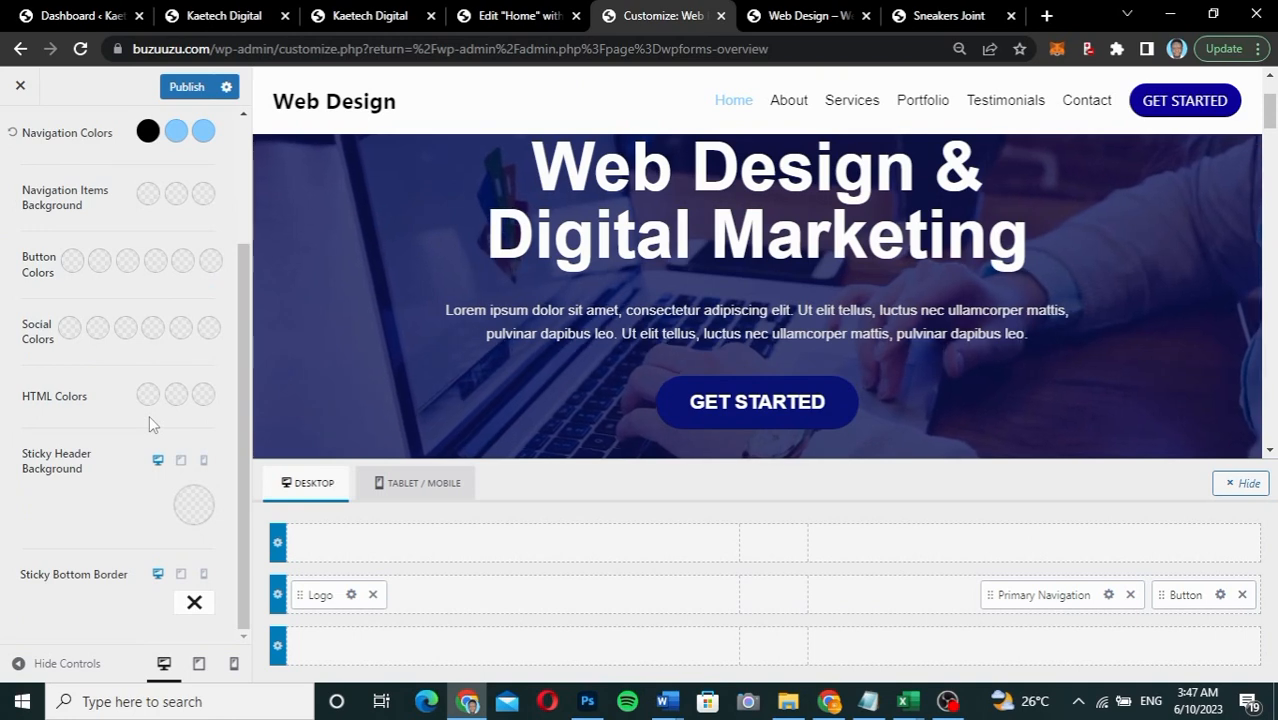
{"action": "scroll", "coordinate": [124, 363], "scroll_direction": "up", "scroll_amount": 3}
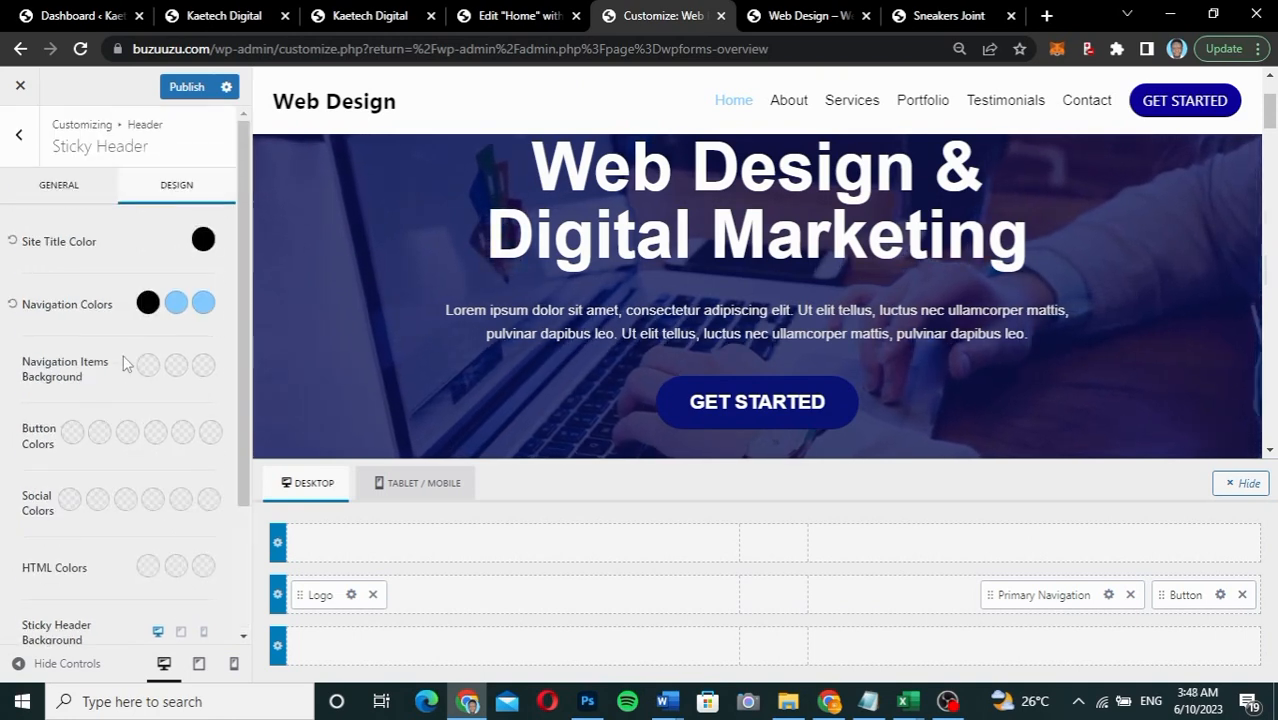
{"action": "left_click", "coordinate": [84, 200]}
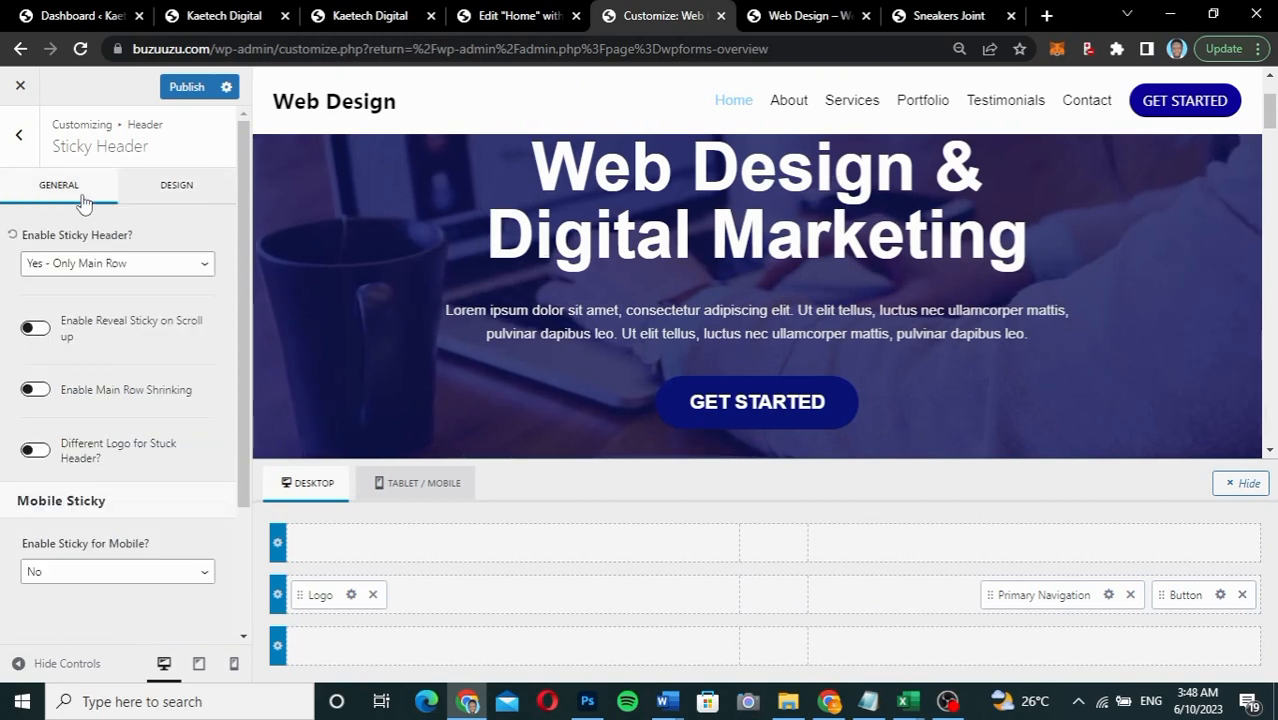
{"action": "scroll", "coordinate": [128, 463], "scroll_direction": "down", "scroll_amount": 2}
{"action": "scroll", "coordinate": [128, 463], "scroll_direction": "up", "scroll_amount": 2}
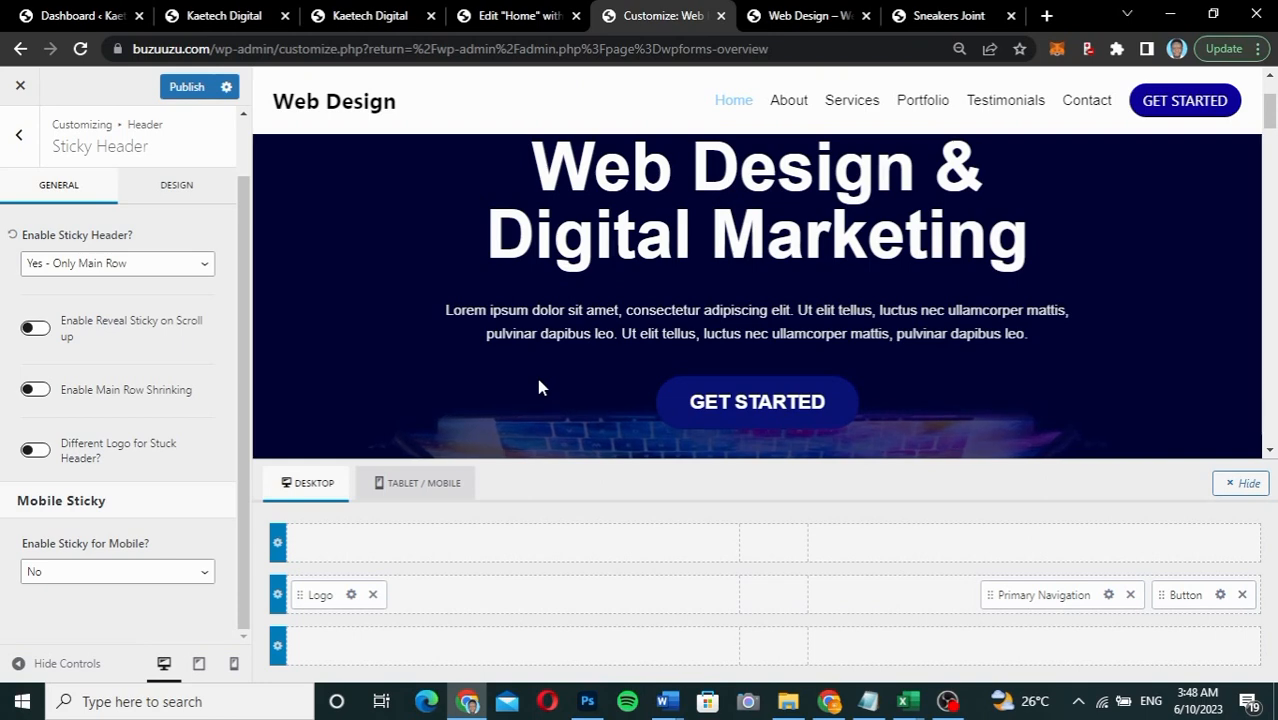
Step: Check how the header switches between its transparent and sticky styles along the page preview
{"action": "scroll", "coordinate": [538, 381], "scroll_direction": "down", "scroll_amount": 3}
{"action": "scroll", "coordinate": [537, 378], "scroll_direction": "up", "scroll_amount": 3}
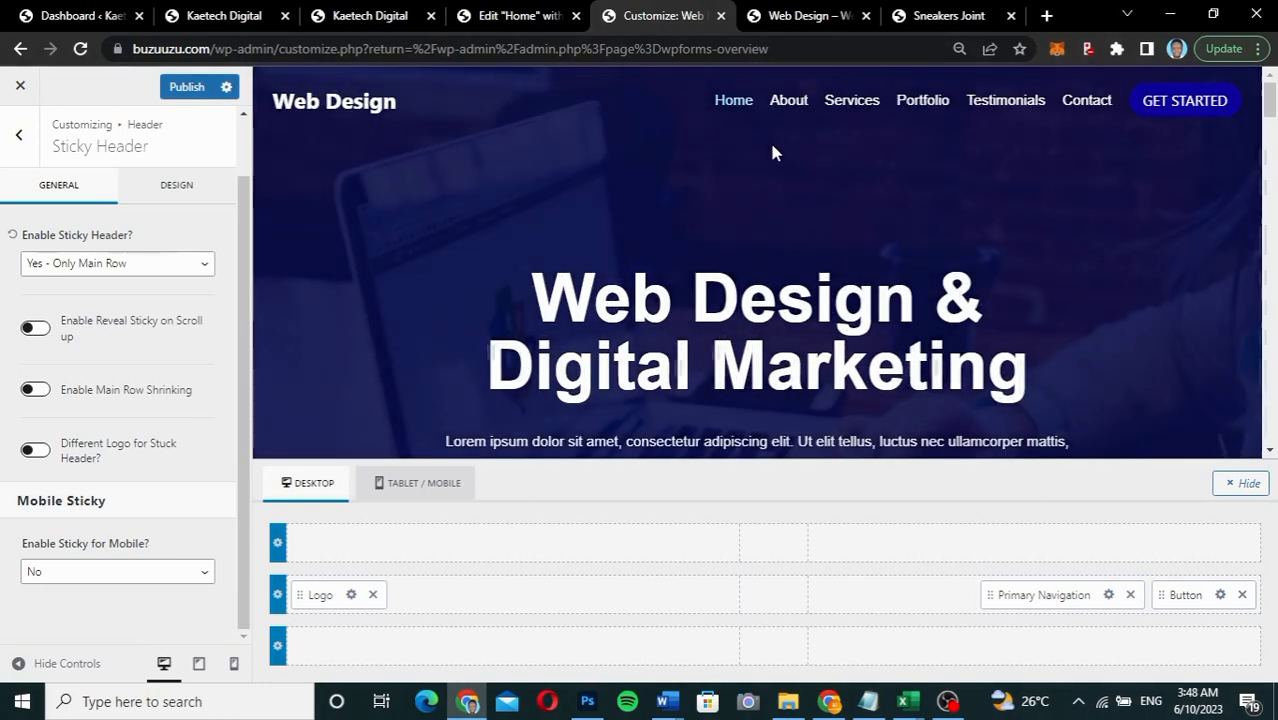
{"action": "scroll", "coordinate": [716, 204], "scroll_direction": "down", "scroll_amount": 4}
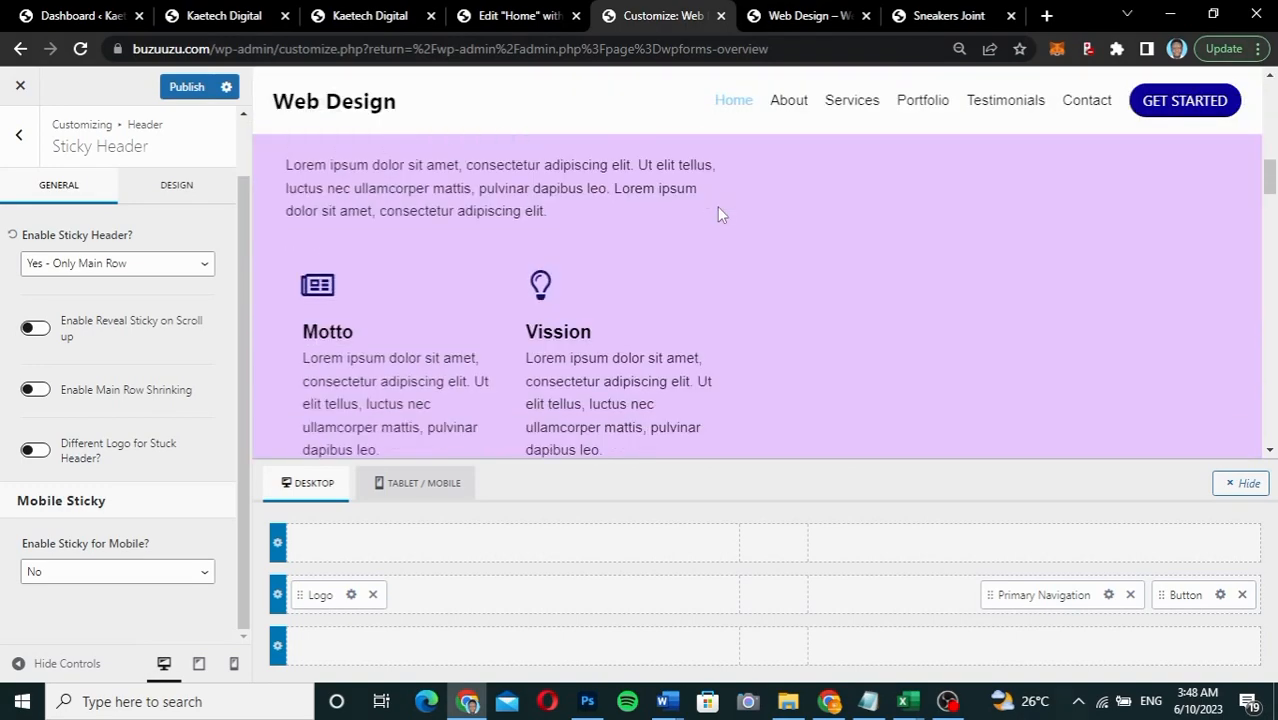
{"action": "scroll", "coordinate": [717, 206], "scroll_direction": "up", "scroll_amount": 5}
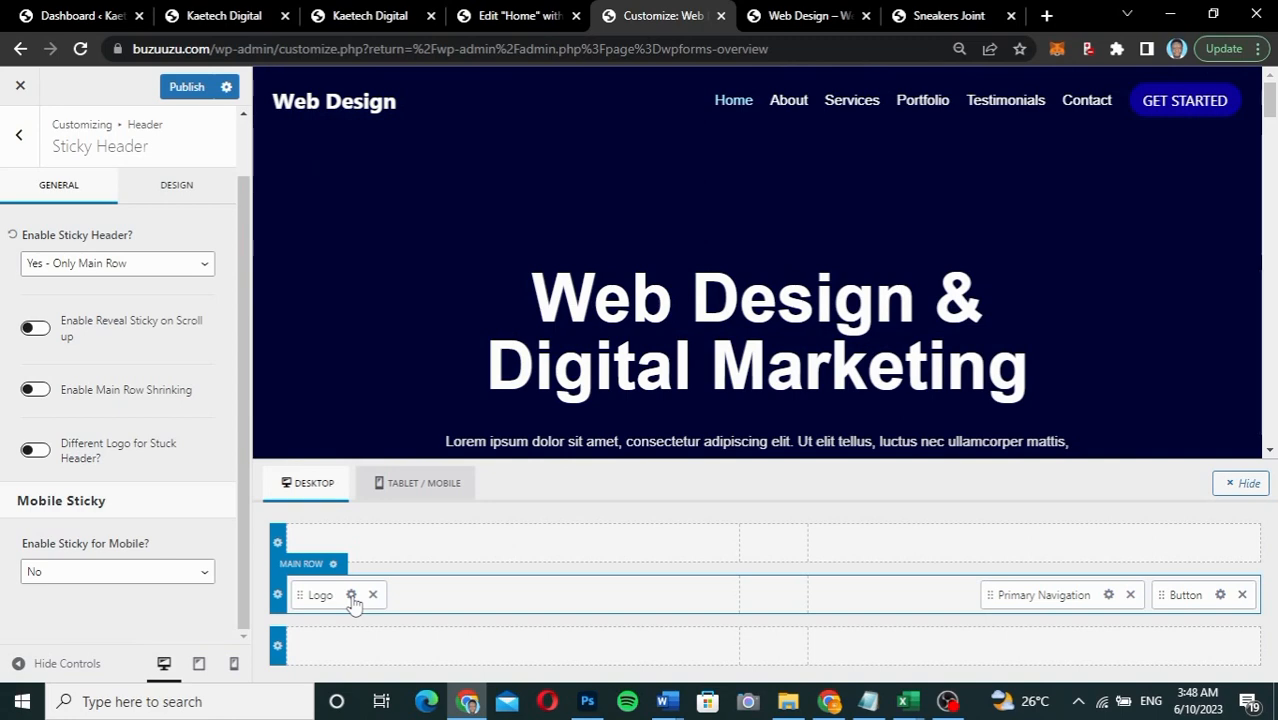
Step: Upload laptop-2017978_1280 from the Downloads folder as the site logo, cropped at the suggested full-image area
{"action": "left_click", "coordinate": [351, 595]}
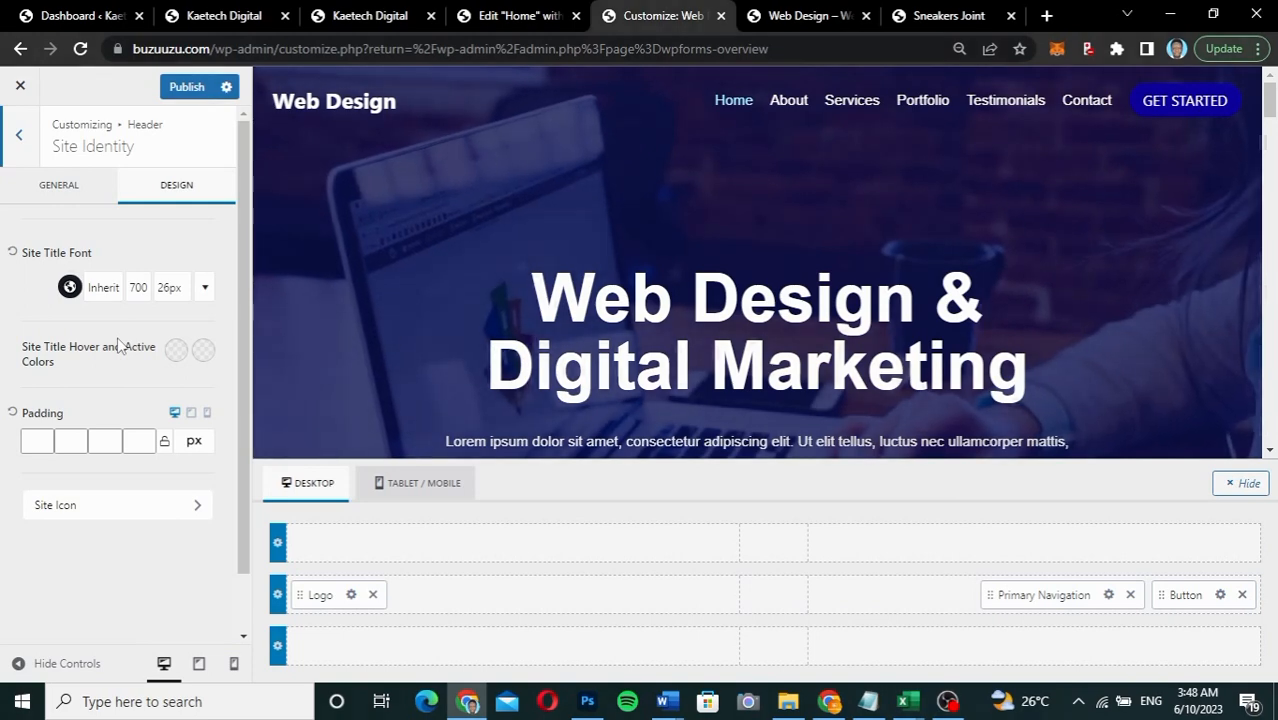
{"action": "left_click", "coordinate": [72, 207]}
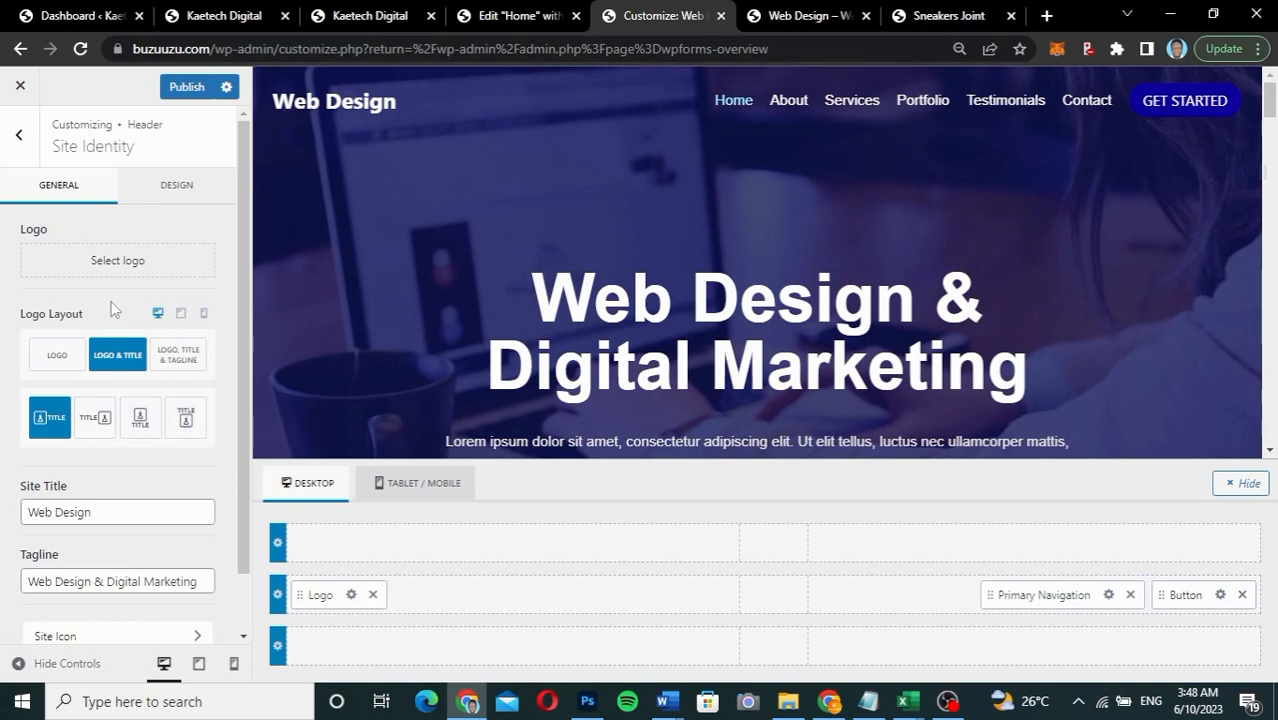
{"action": "left_click", "coordinate": [112, 262]}
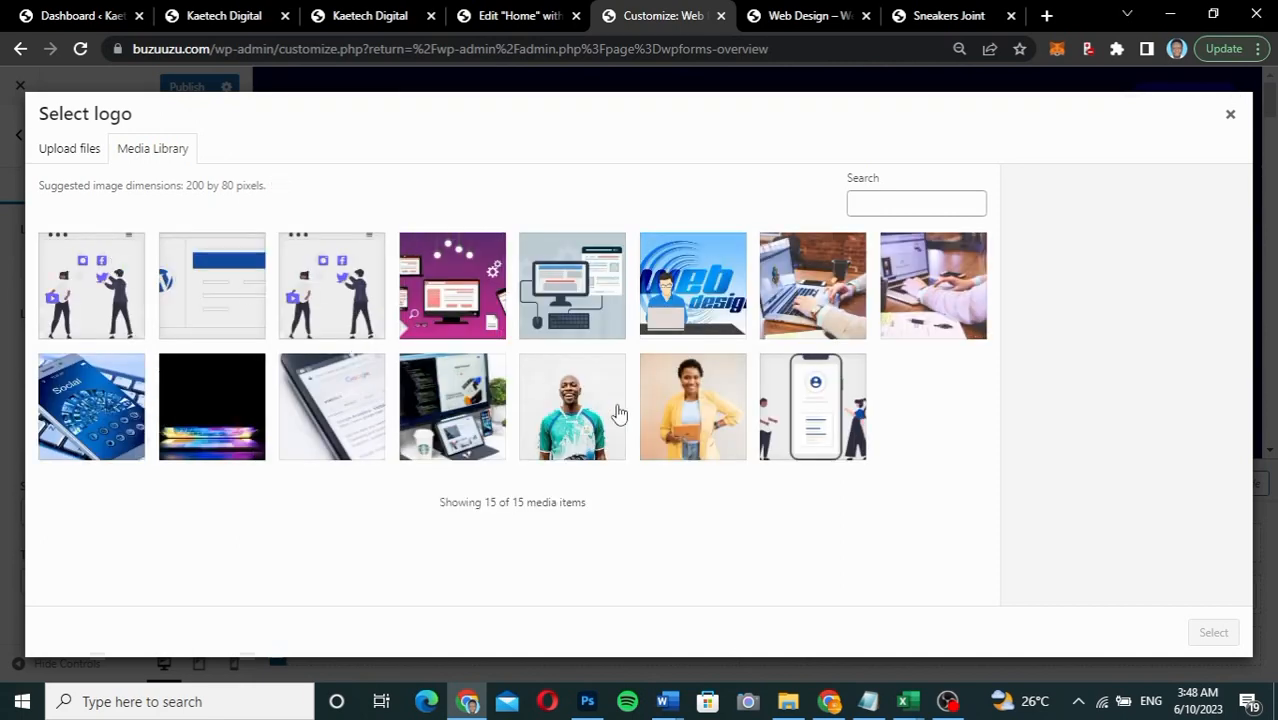
{"action": "left_click", "coordinate": [80, 163]}
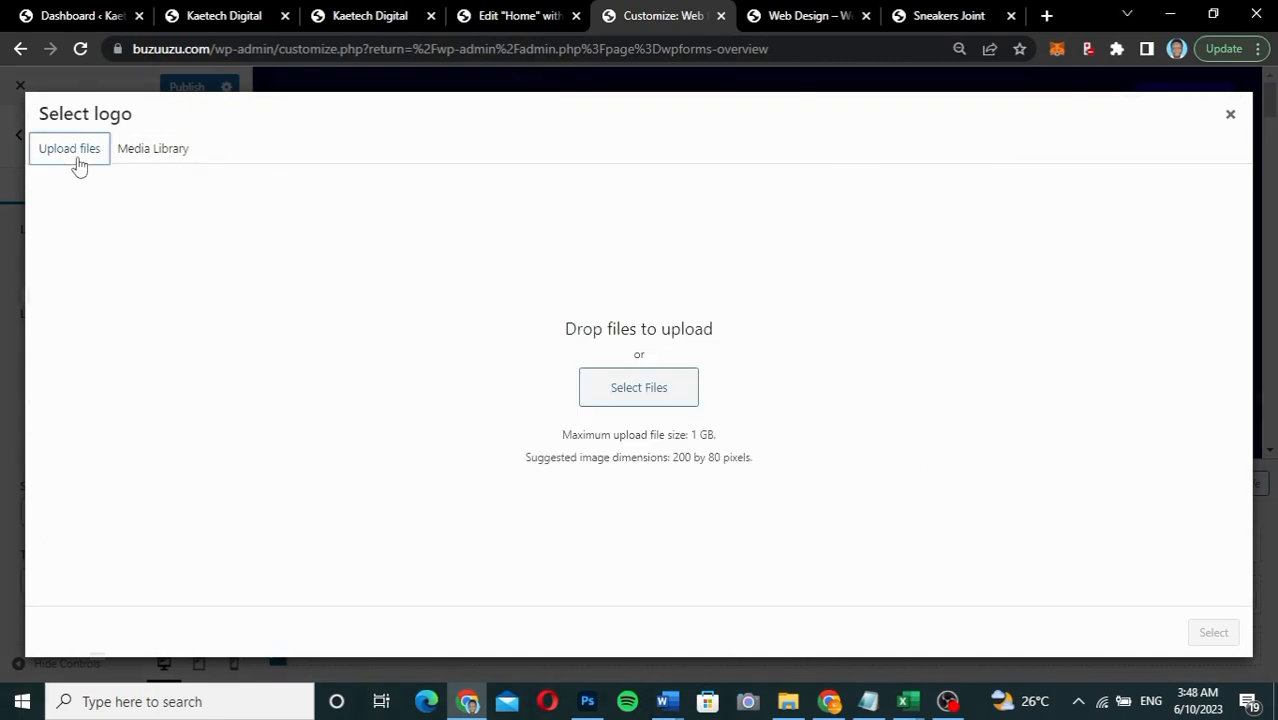
{"action": "left_click", "coordinate": [646, 397]}
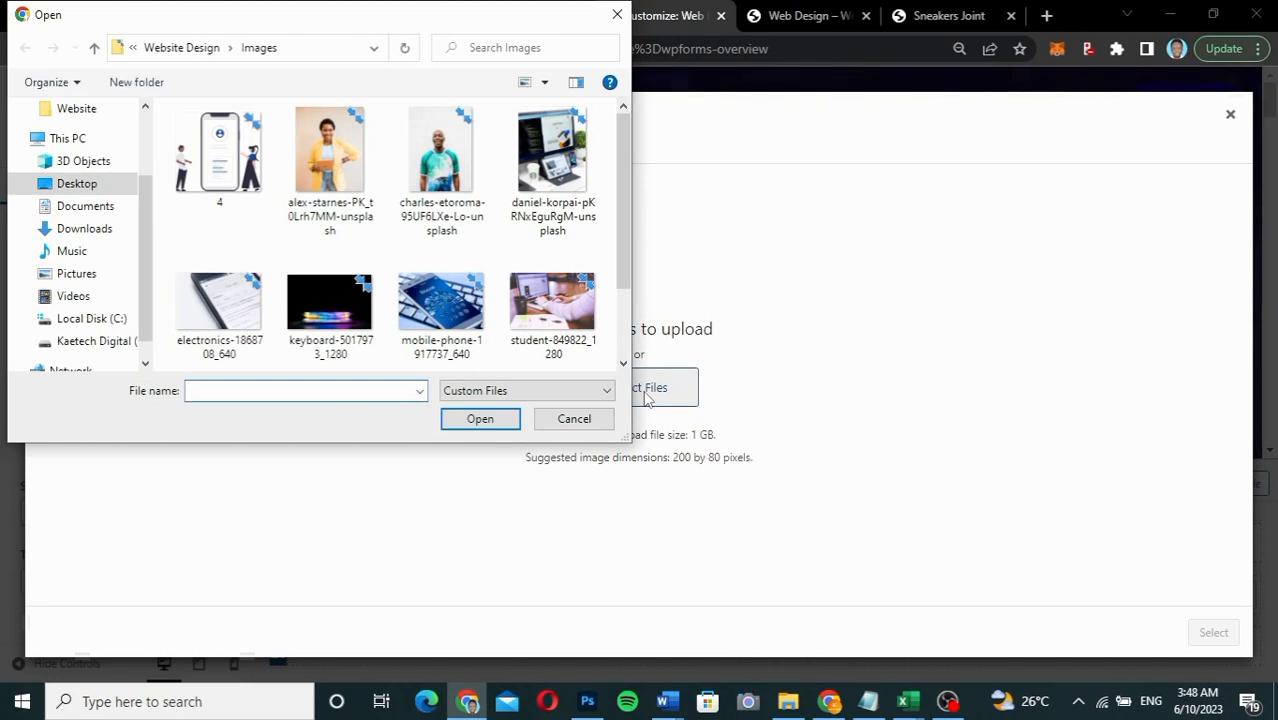
{"action": "left_click", "coordinate": [86, 230]}
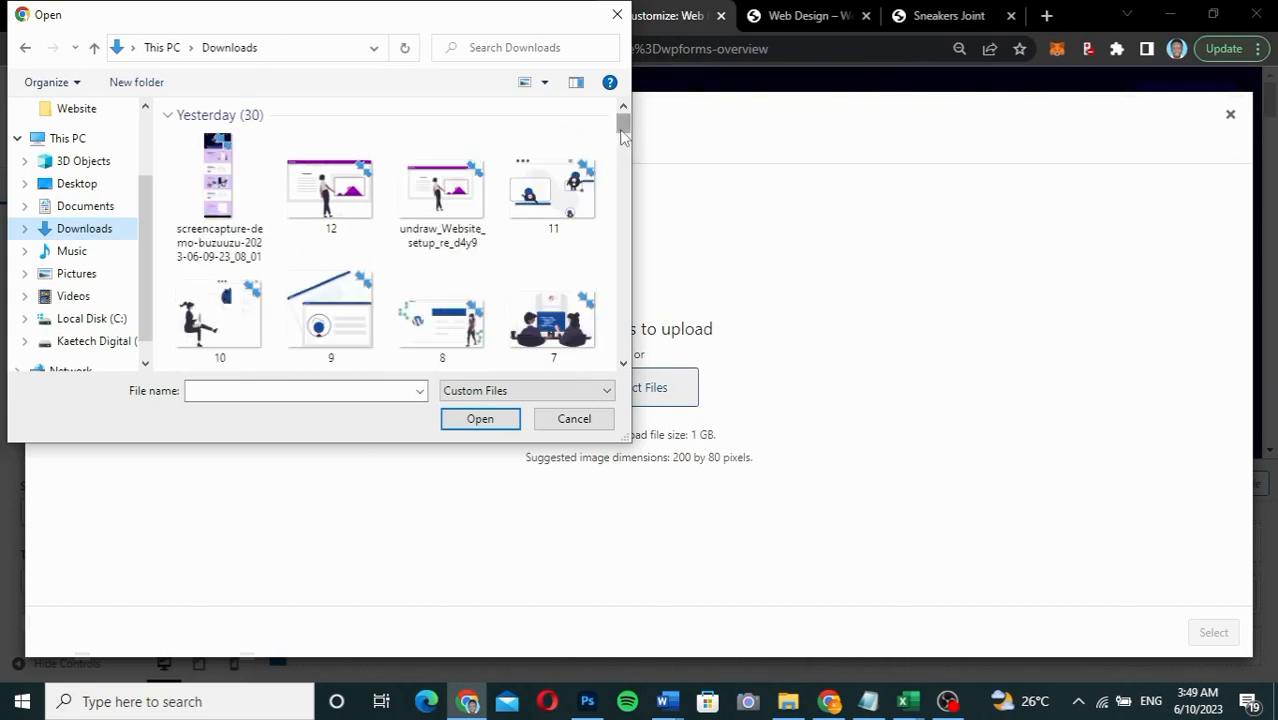
{"action": "left_click_drag", "start_coordinate": [621, 135], "coordinate": [621, 170]}
{"action": "left_click", "coordinate": [452, 172]}
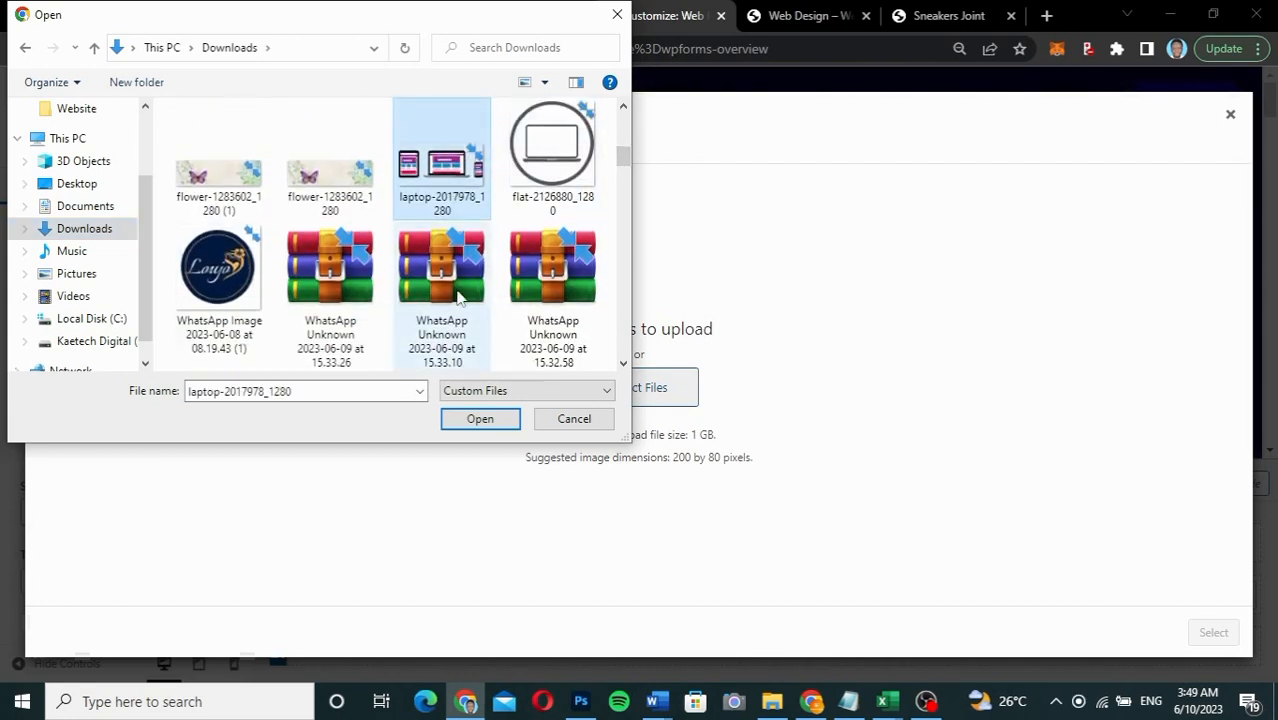
{"action": "left_click", "coordinate": [479, 420]}
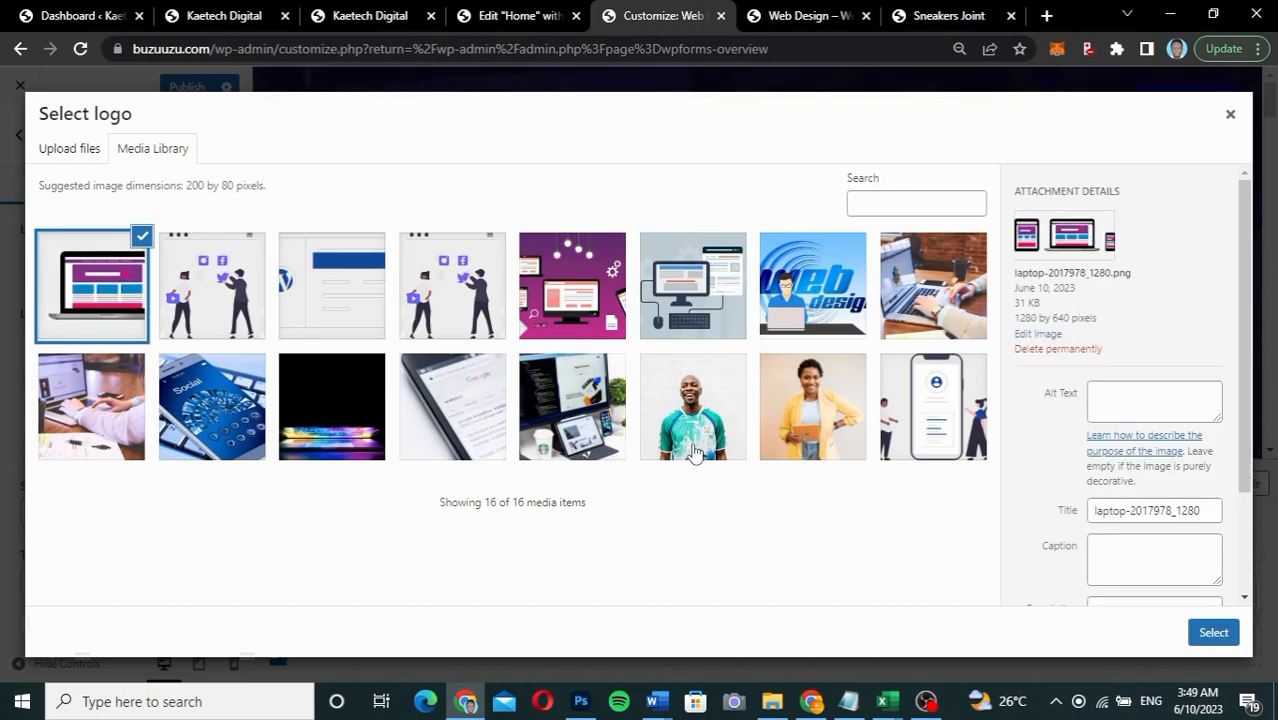
{"action": "left_click", "coordinate": [1213, 631]}
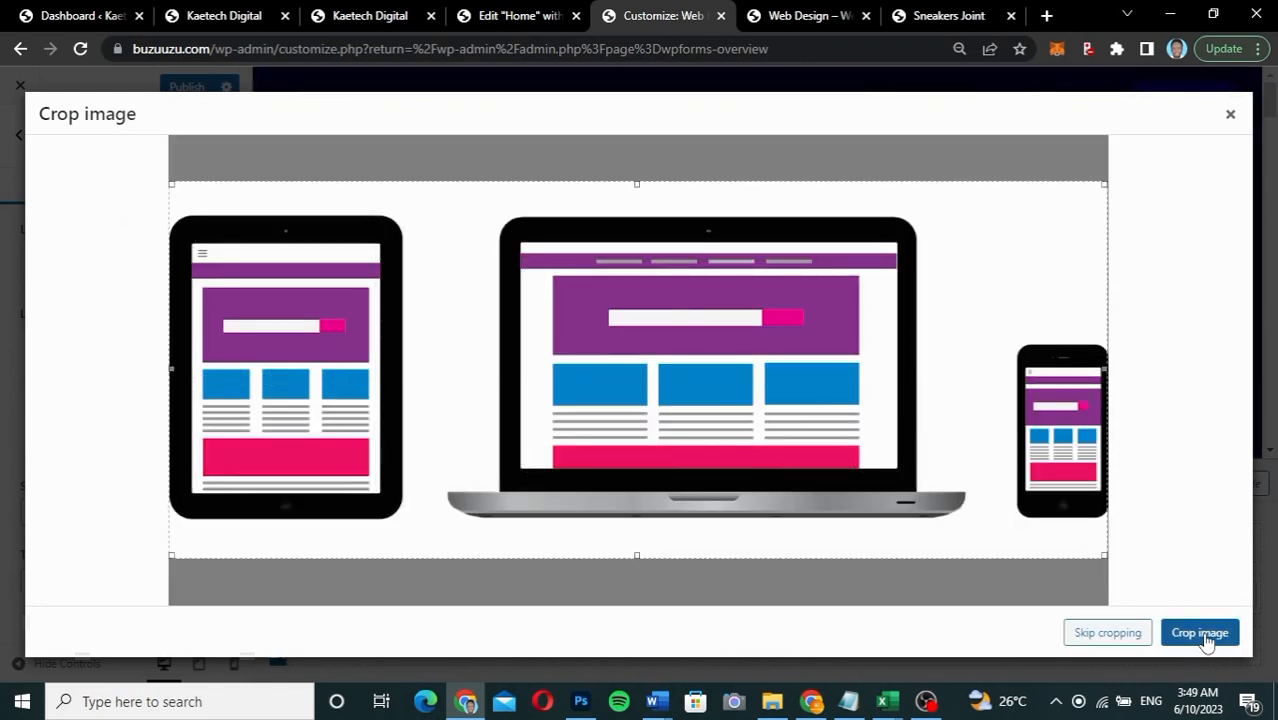
{"action": "left_click", "coordinate": [1203, 635]}
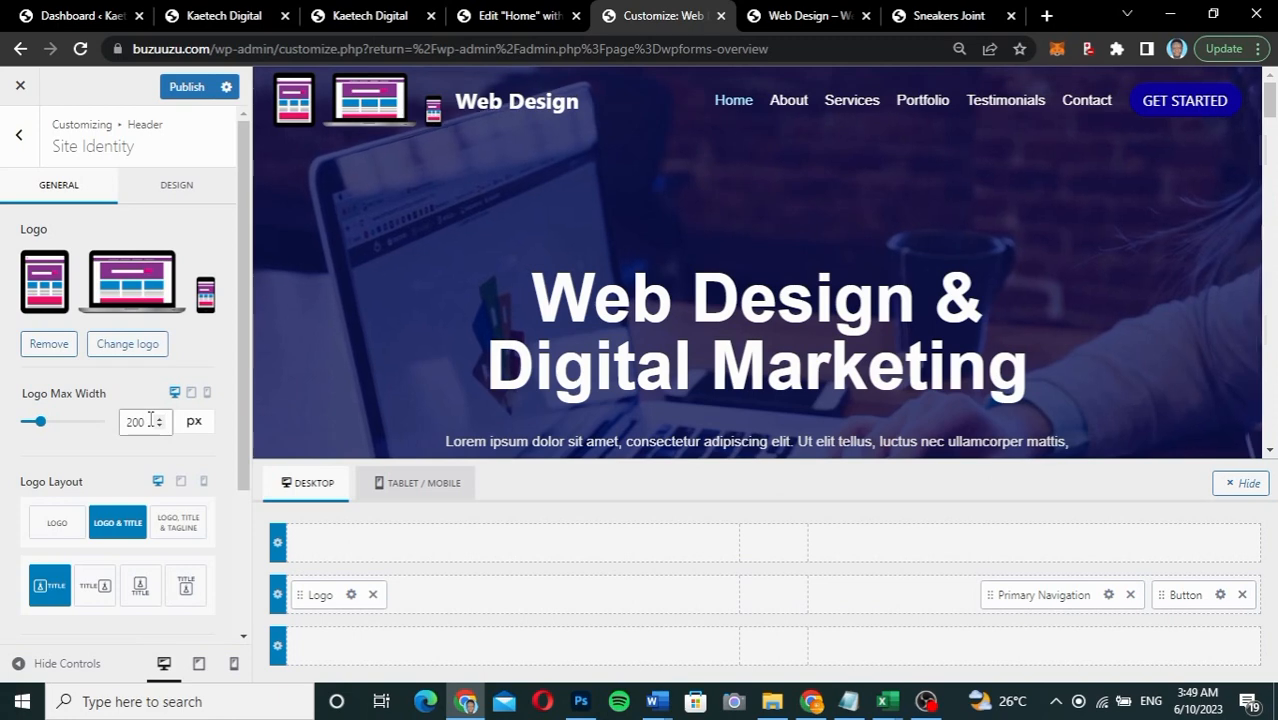
Step: Switch the desktop logo layout to Logo only and set the logo max width to 130 px
{"action": "left_click_drag", "start_coordinate": [150, 420], "coordinate": [122, 421]}
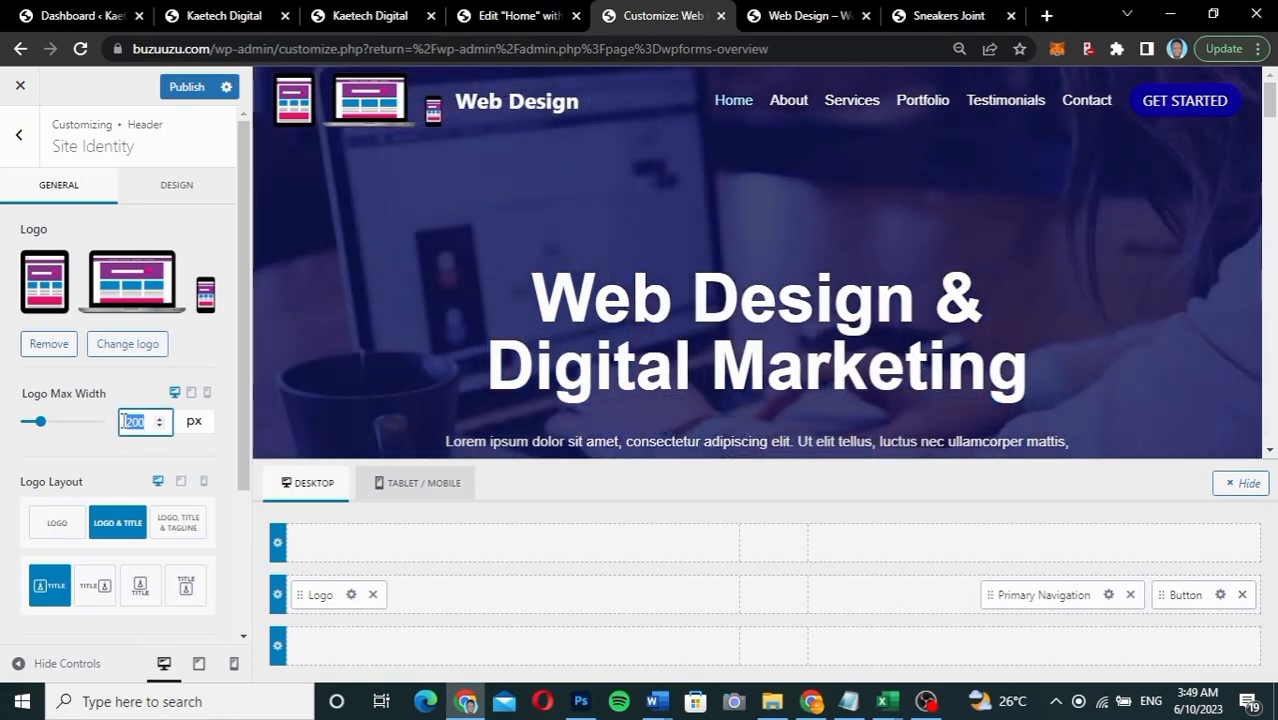
{"action": "type", "text": "150"}
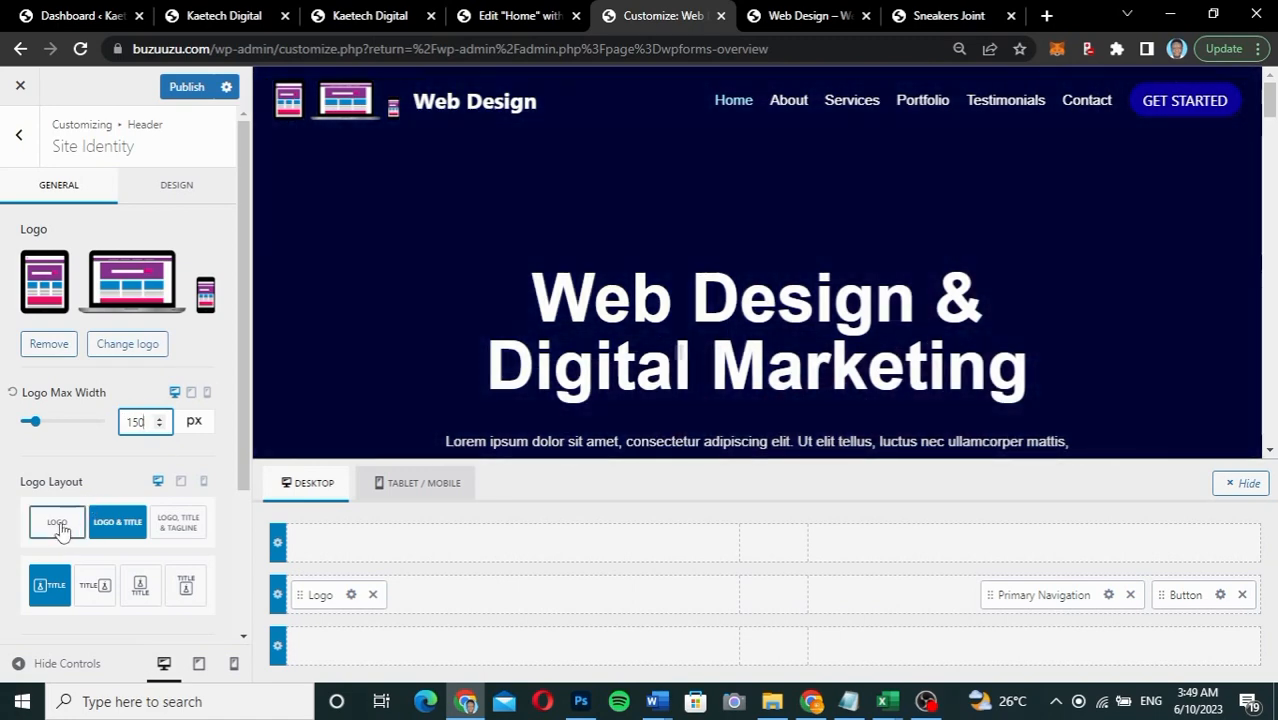
{"action": "left_click", "coordinate": [63, 523]}
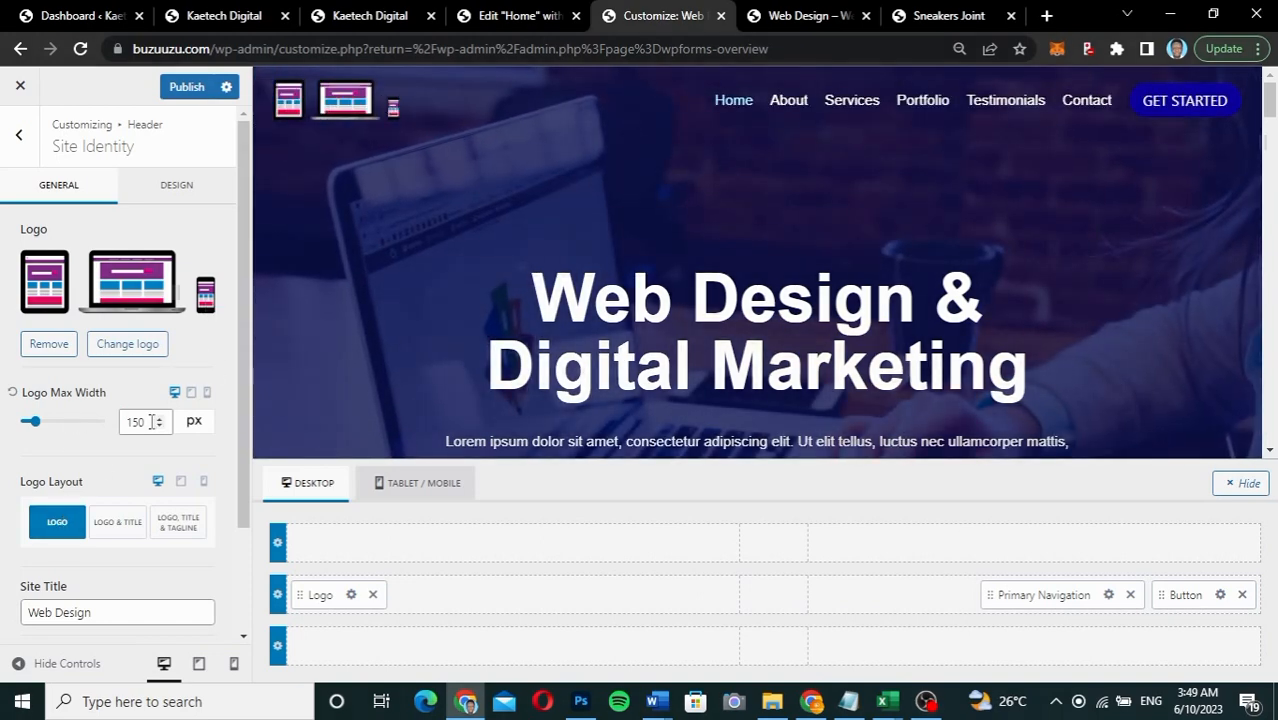
{"action": "left_click_drag", "start_coordinate": [153, 422], "coordinate": [91, 420]}
{"action": "type", "text": "130"}
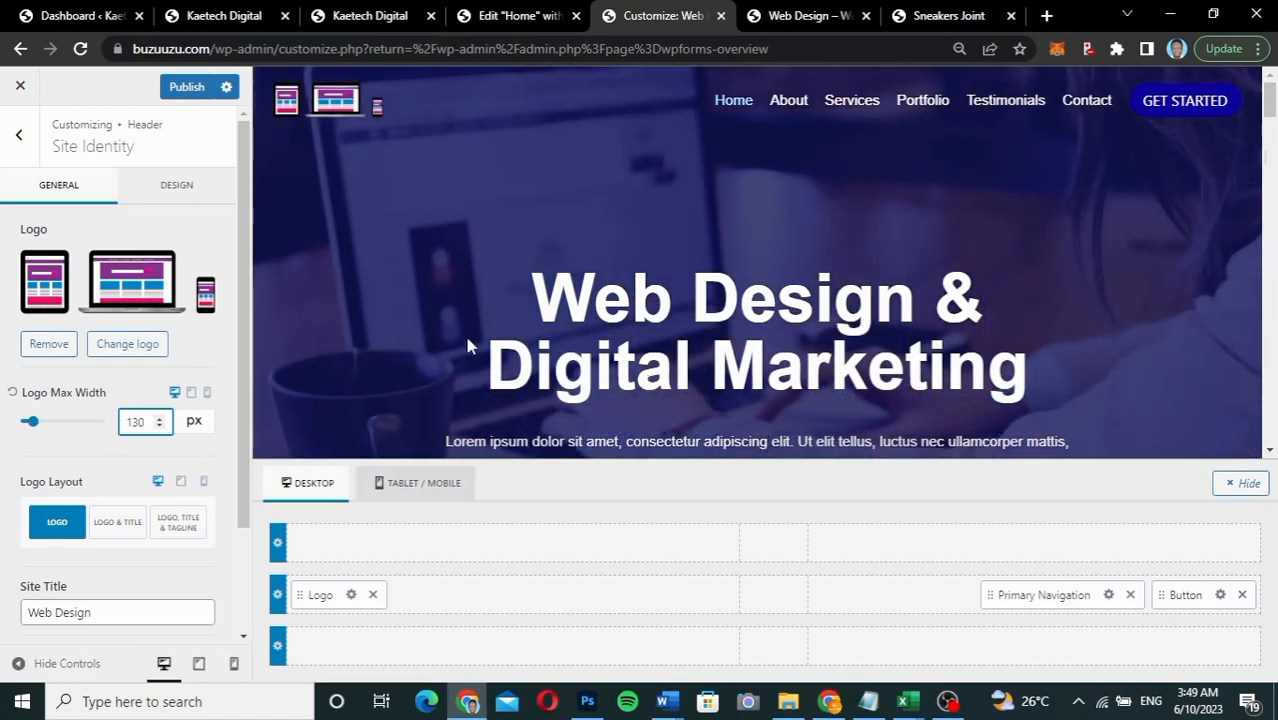
Step: Set the logo max width for mobile devices to 100 px
{"action": "left_click", "coordinate": [192, 395]}
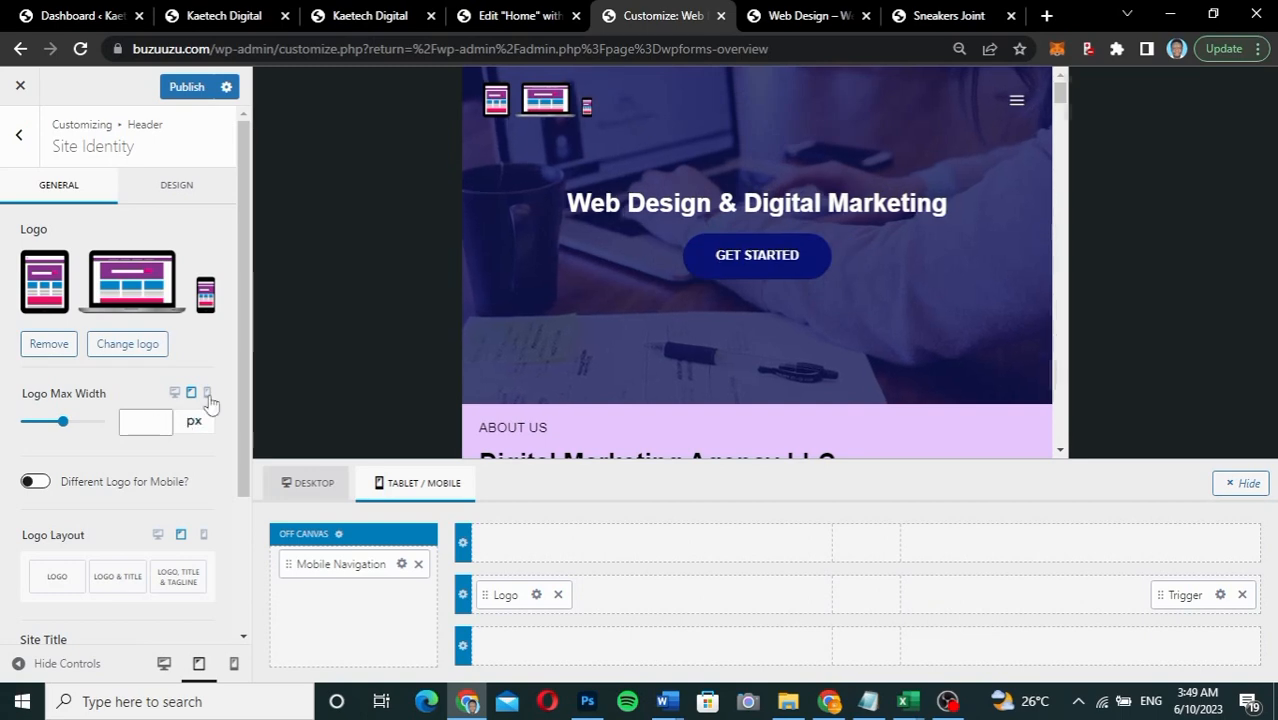
{"action": "left_click", "coordinate": [207, 394]}
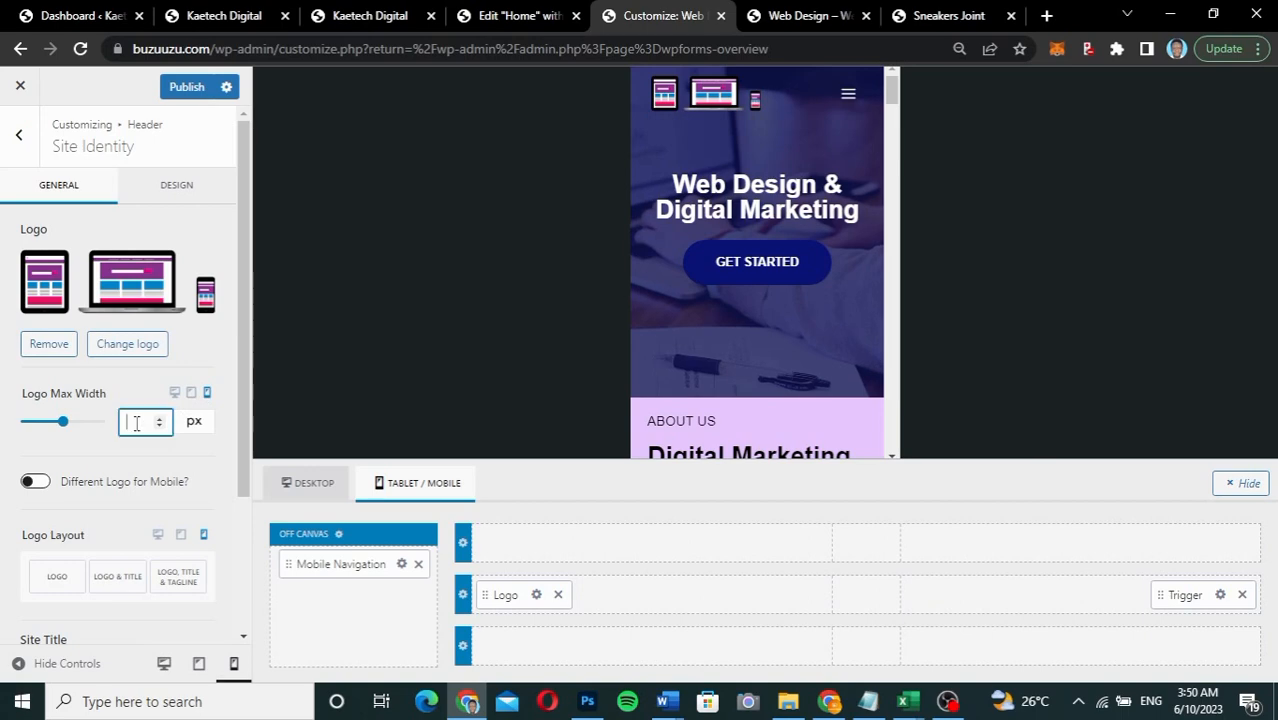
{"action": "type", "text": "15"}
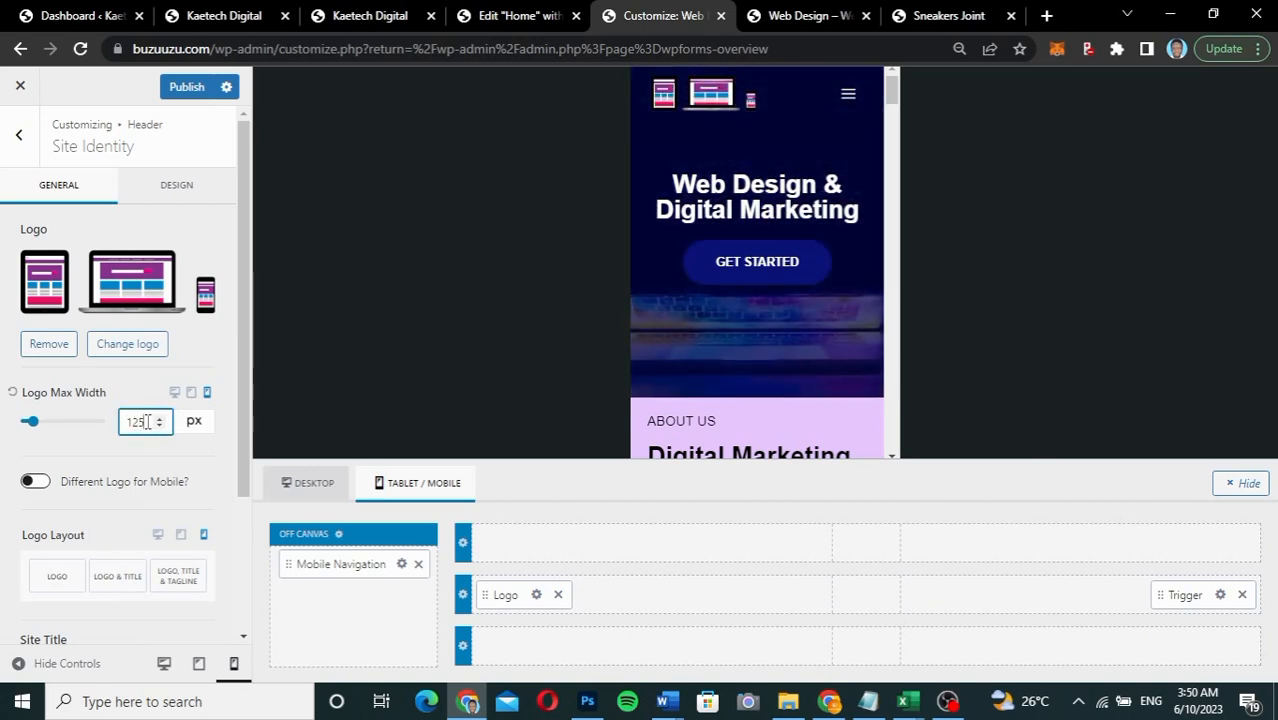
{"action": "double_click", "coordinate": [160, 426]}
{"action": "double_click", "coordinate": [160, 426]}
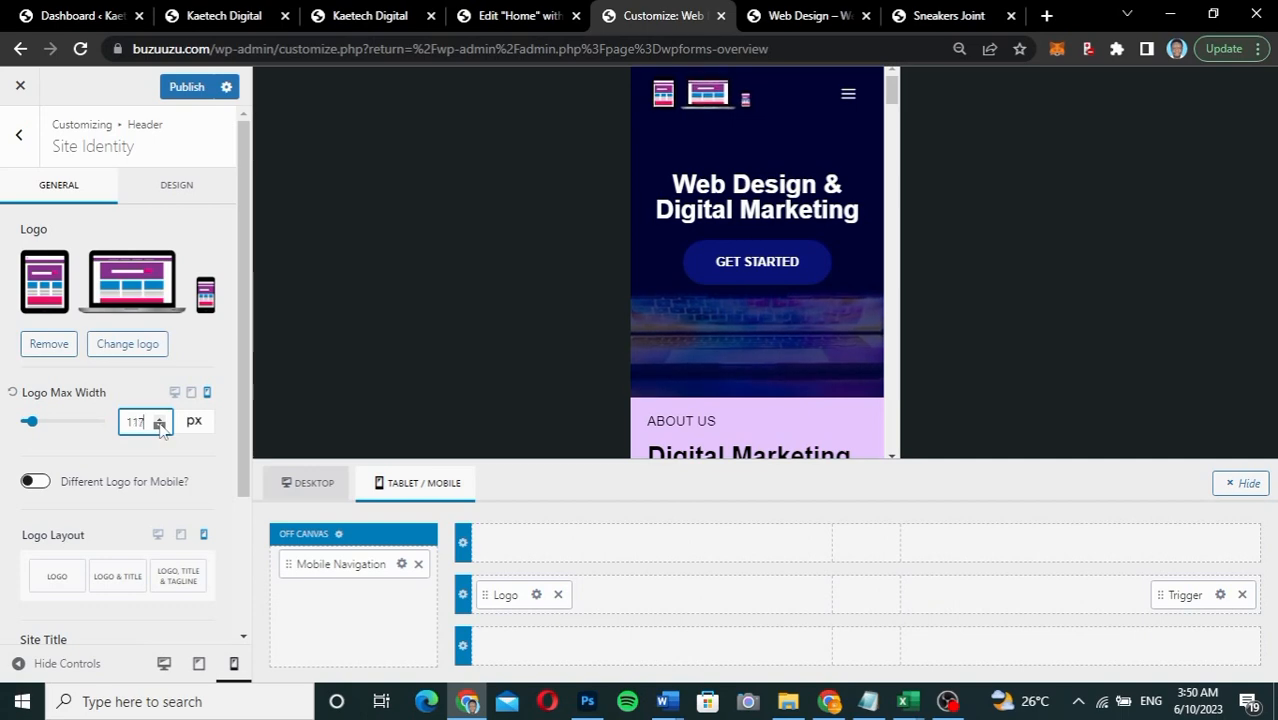
{"action": "double_click", "coordinate": [160, 426]}
{"action": "left_click", "coordinate": [160, 426]}
{"action": "left_click", "coordinate": [160, 426]}
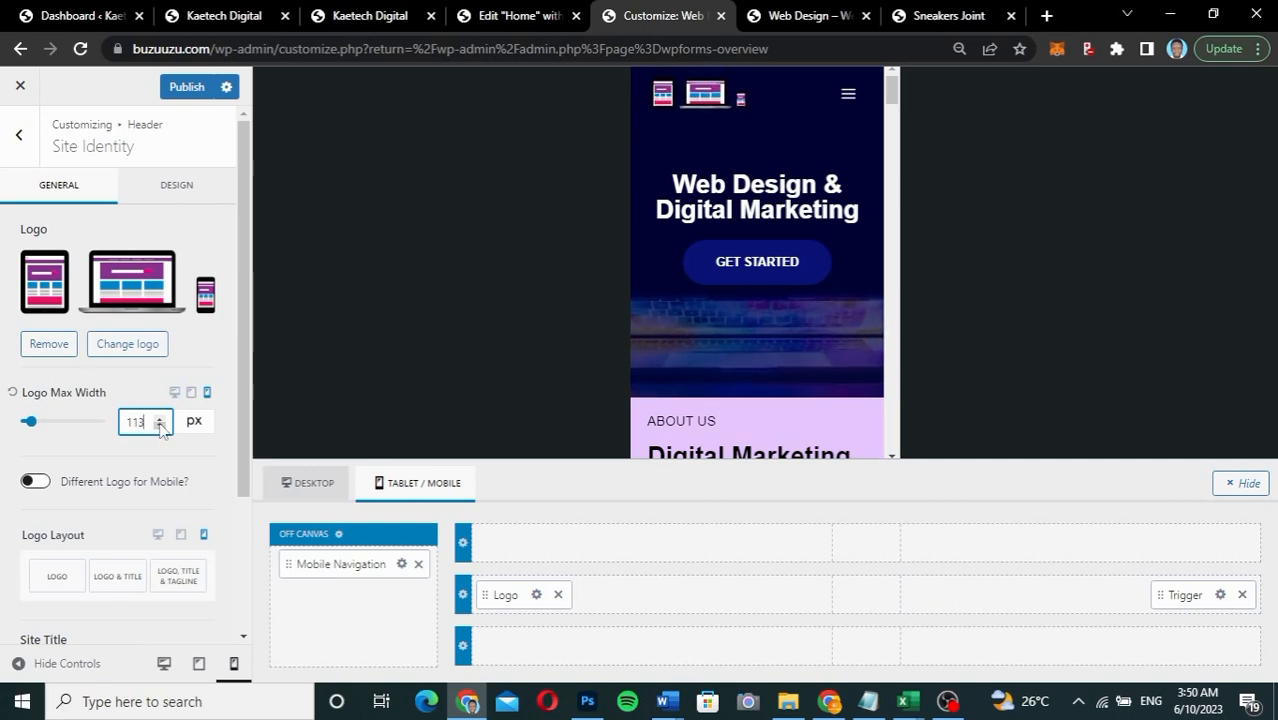
{"action": "double_click", "coordinate": [160, 426]}
{"action": "left_click", "coordinate": [160, 426]}
{"action": "double_click", "coordinate": [160, 426]}
{"action": "left_click", "coordinate": [160, 426]}
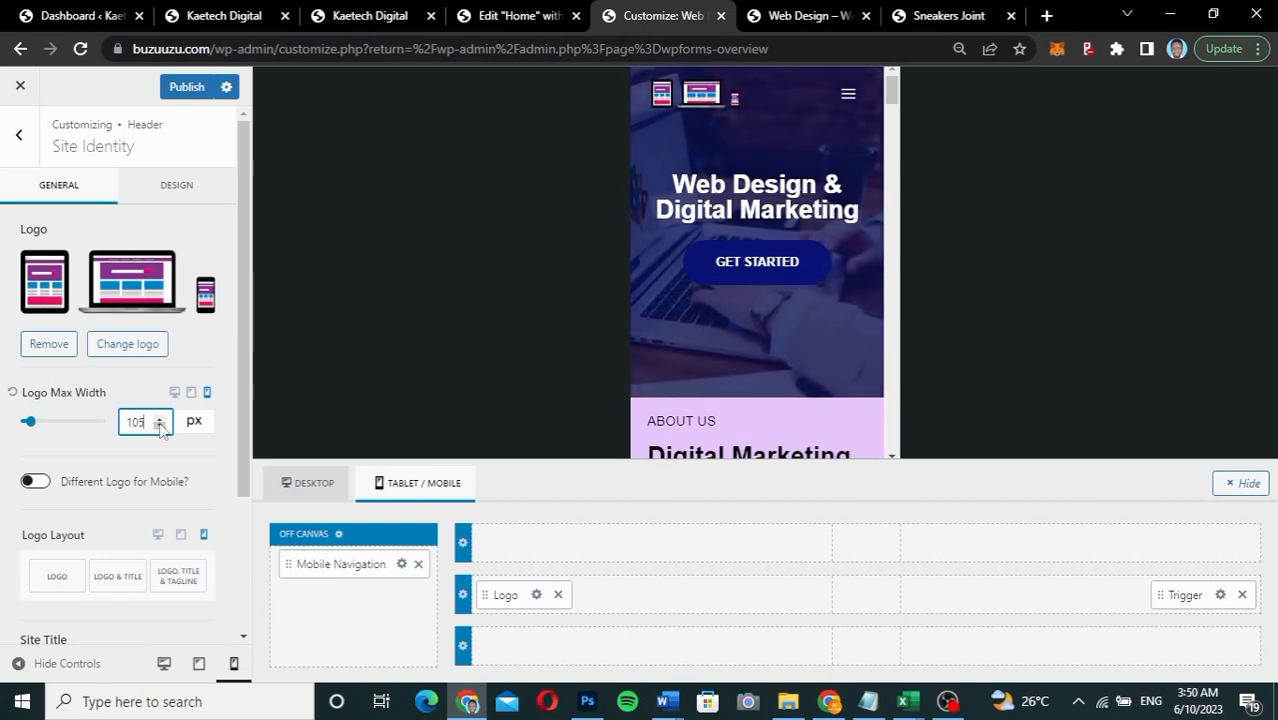
{"action": "left_click", "coordinate": [160, 426]}
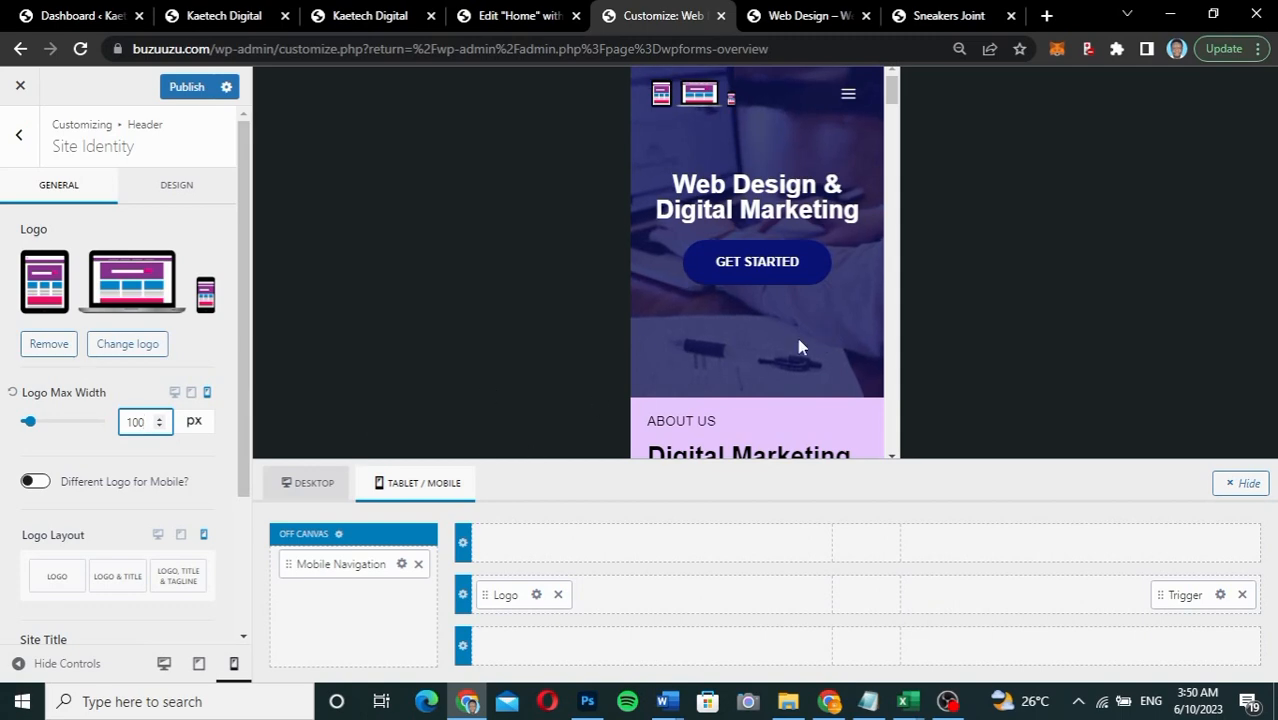
Step: Add a Button below Mobile Navigation in the off-canvas area and label it GET STARTED
{"action": "left_click", "coordinate": [354, 609]}
{"action": "left_click", "coordinate": [365, 480]}
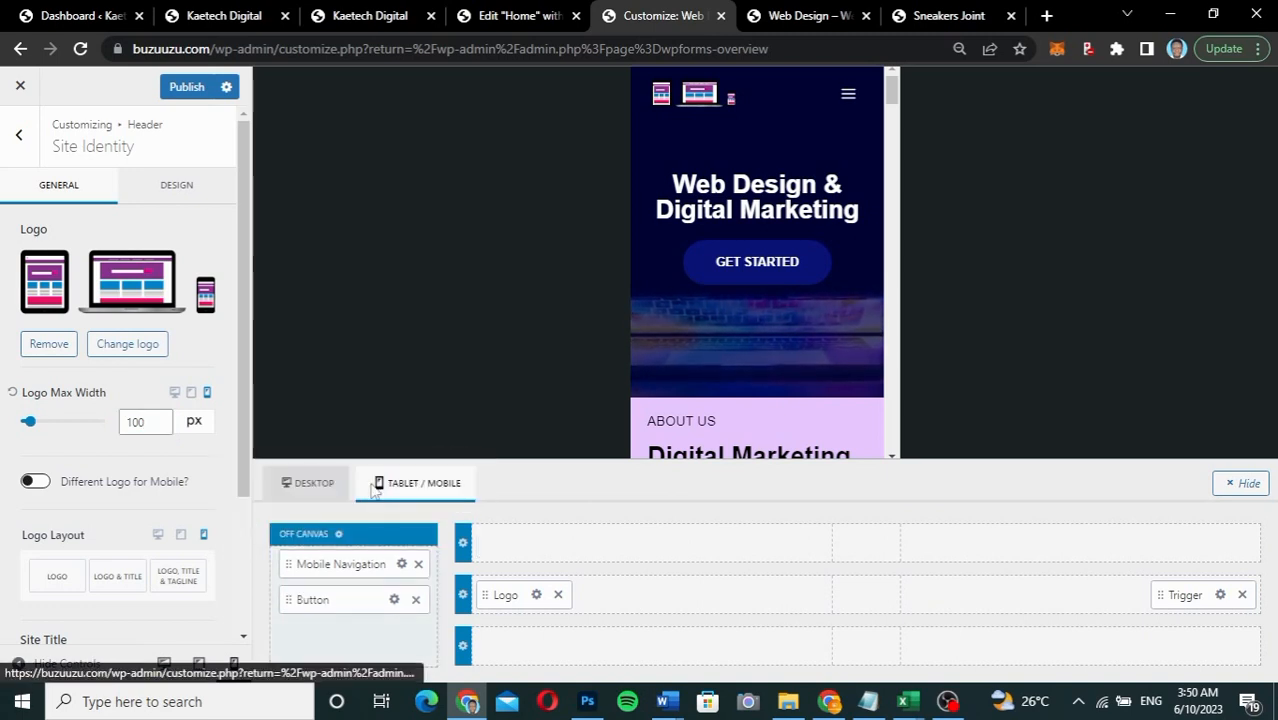
{"action": "left_click", "coordinate": [394, 599]}
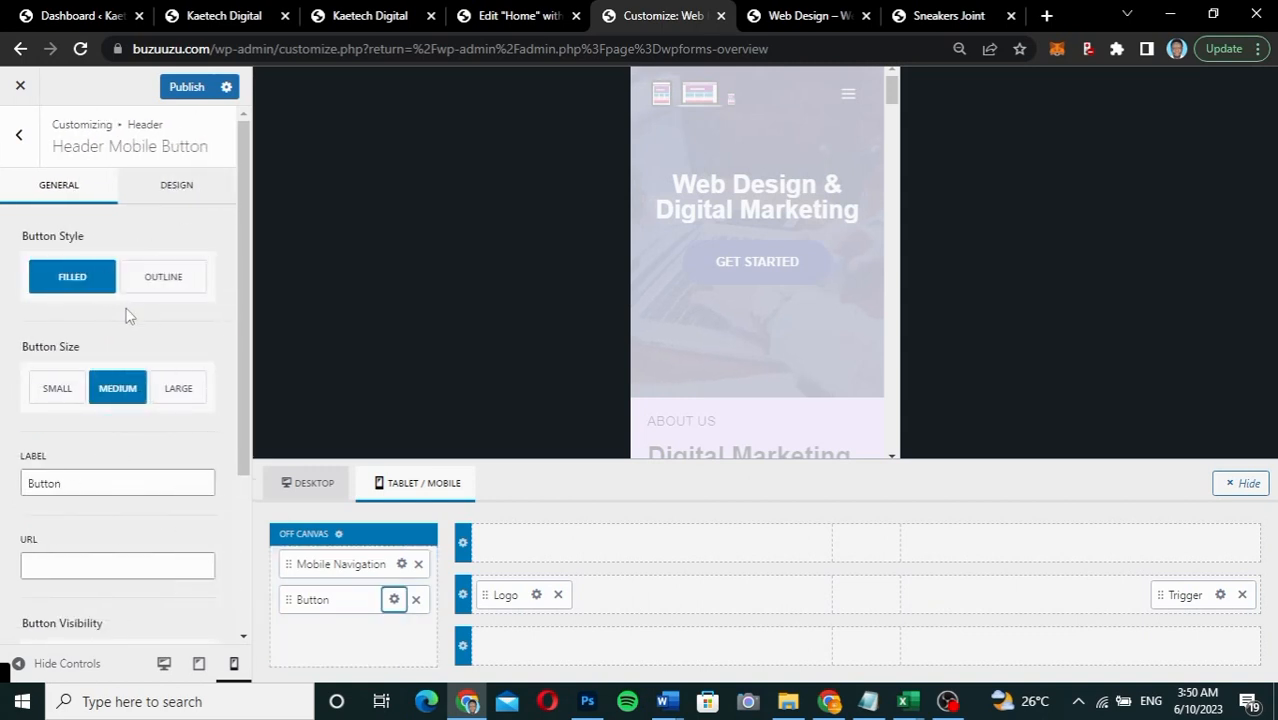
{"action": "left_click_drag", "start_coordinate": [104, 490], "coordinate": [5, 483]}
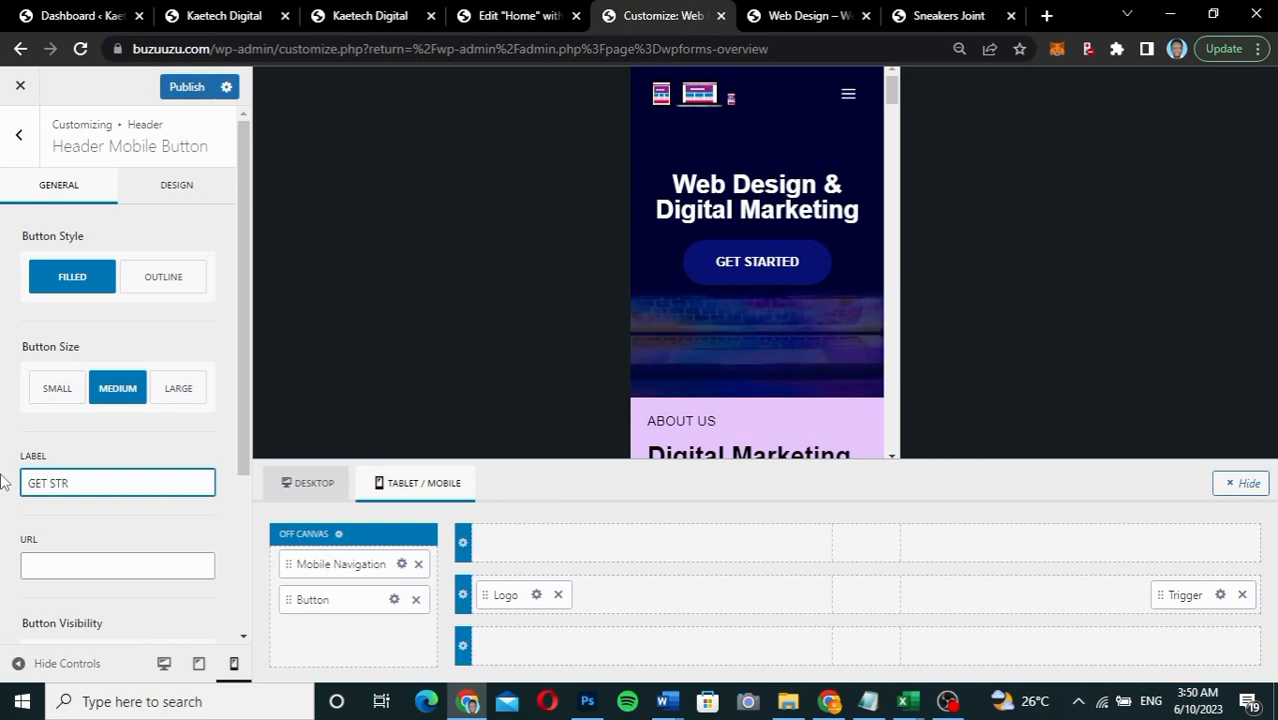
{"action": "type", "text": "GET STARTED"}
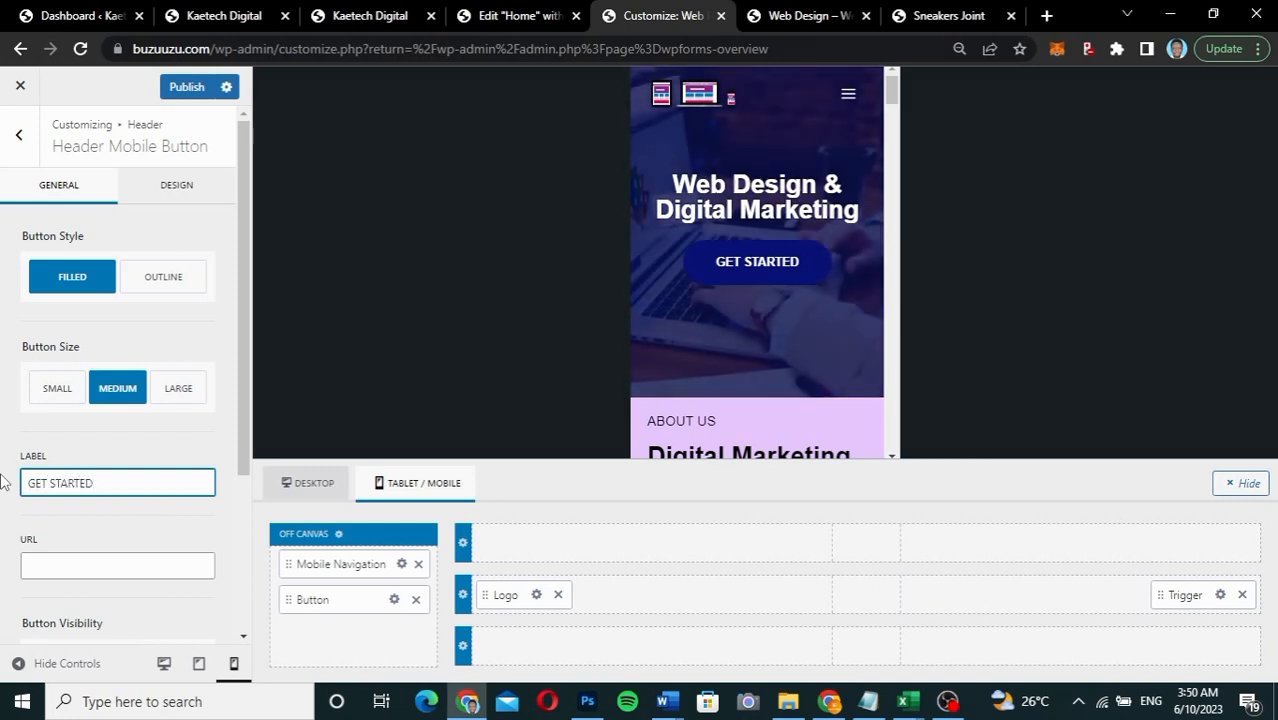
Step: Open the mobile menu in the preview and set the mobile button's URL to #contact
{"action": "left_click", "coordinate": [849, 97]}
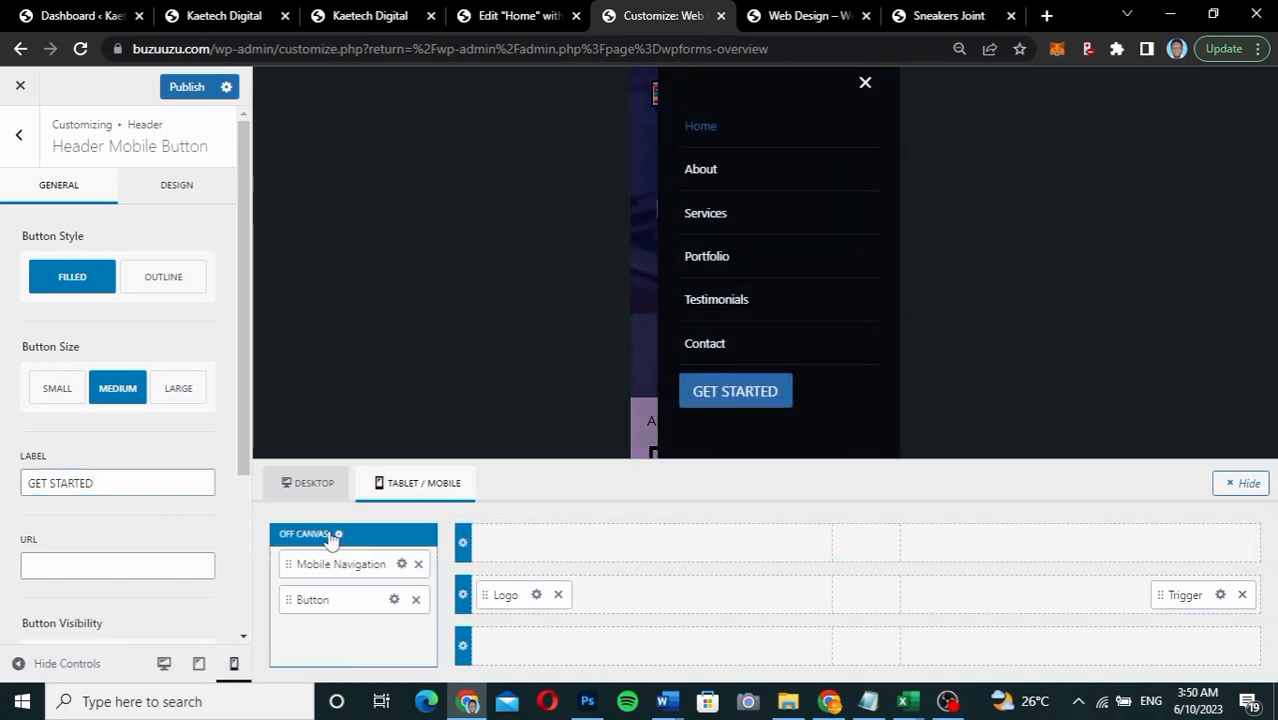
{"action": "left_click", "coordinate": [55, 571]}
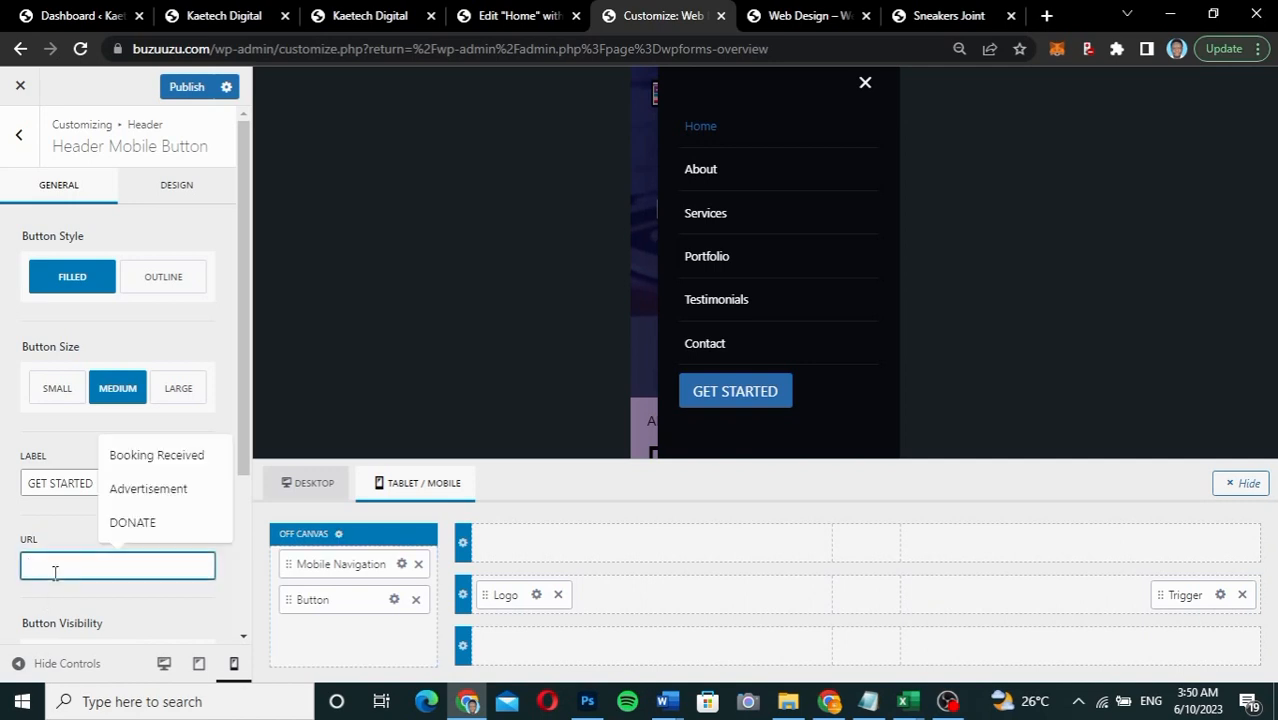
{"action": "type", "text": "#"}
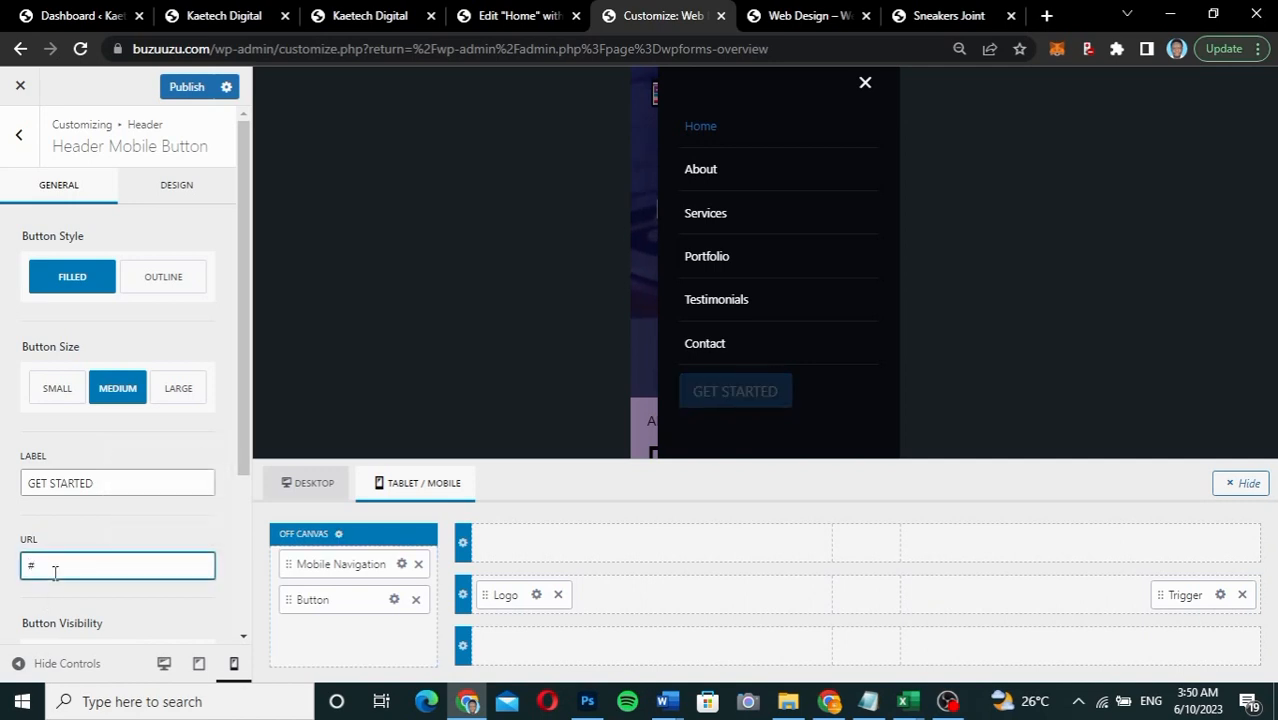
{"action": "type", "text": "contact"}
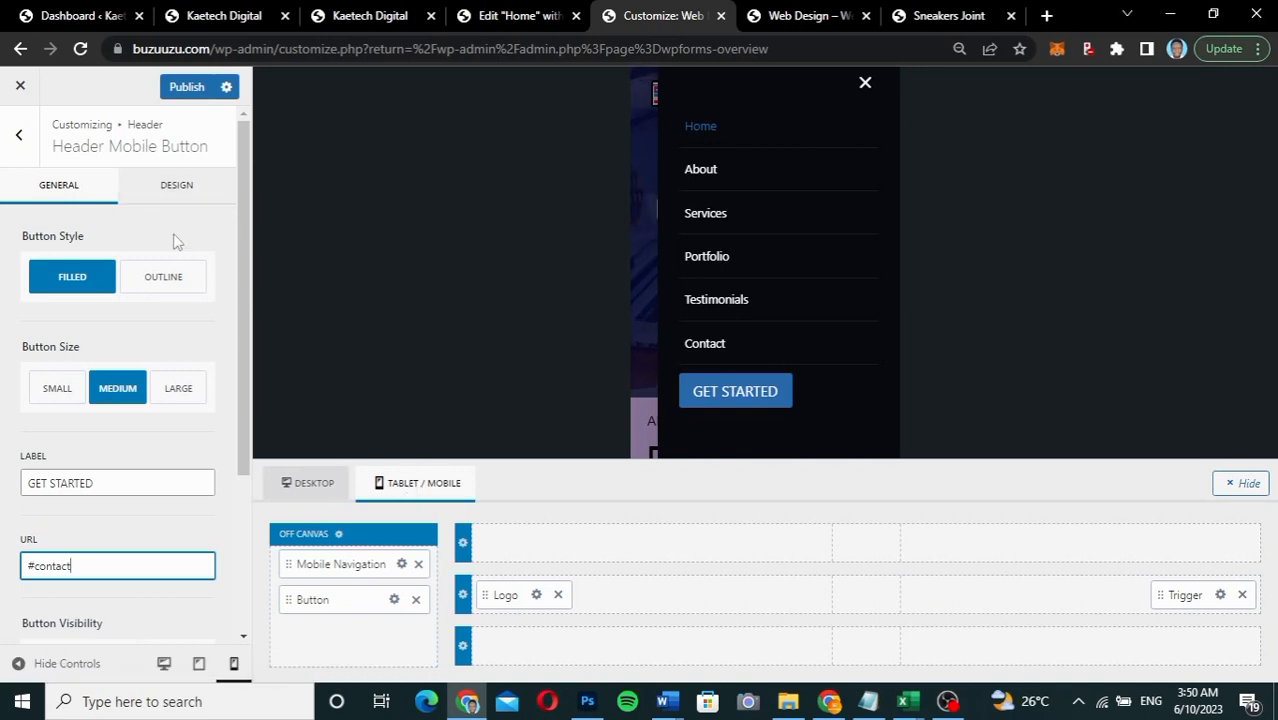
Step: Set the border radius of the header mobile button to 50 px
{"action": "scroll", "coordinate": [117, 448], "scroll_direction": "down", "scroll_amount": 3}
{"action": "scroll", "coordinate": [117, 448], "scroll_direction": "up", "scroll_amount": 3}
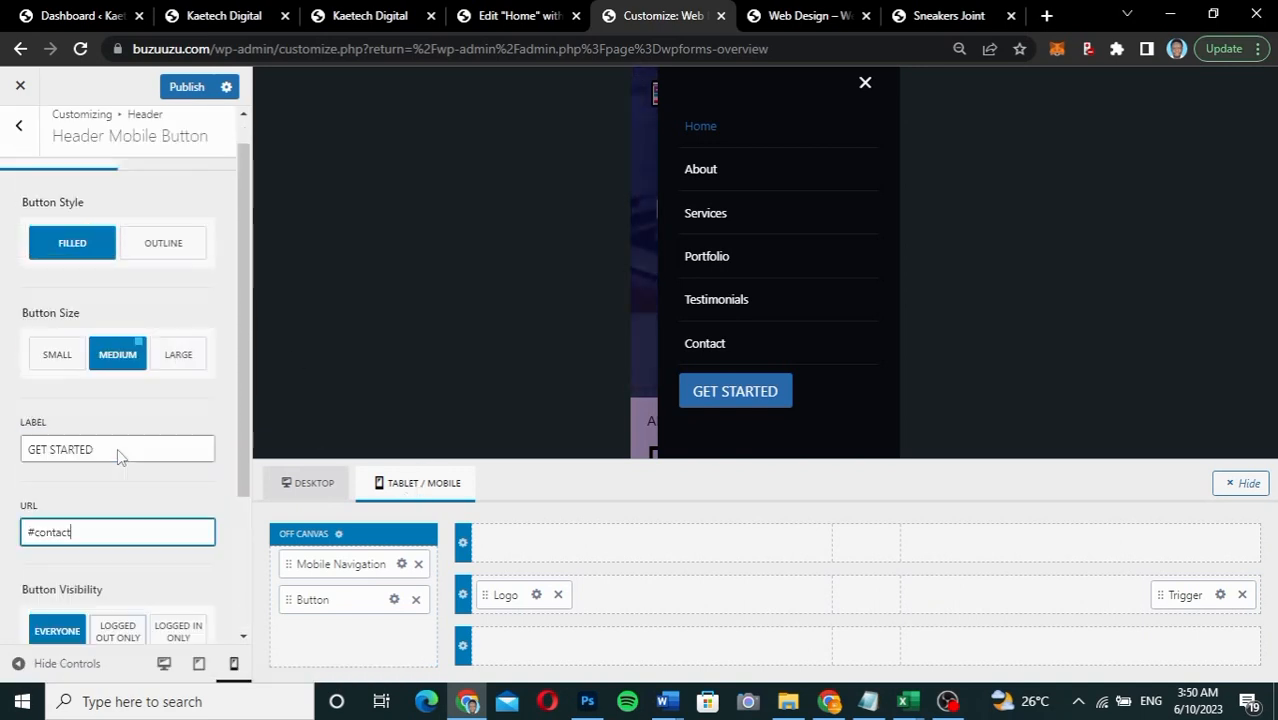
{"action": "left_click", "coordinate": [183, 219]}
{"action": "left_click", "coordinate": [187, 192]}
{"action": "scroll", "coordinate": [187, 194], "scroll_direction": "down", "scroll_amount": 1}
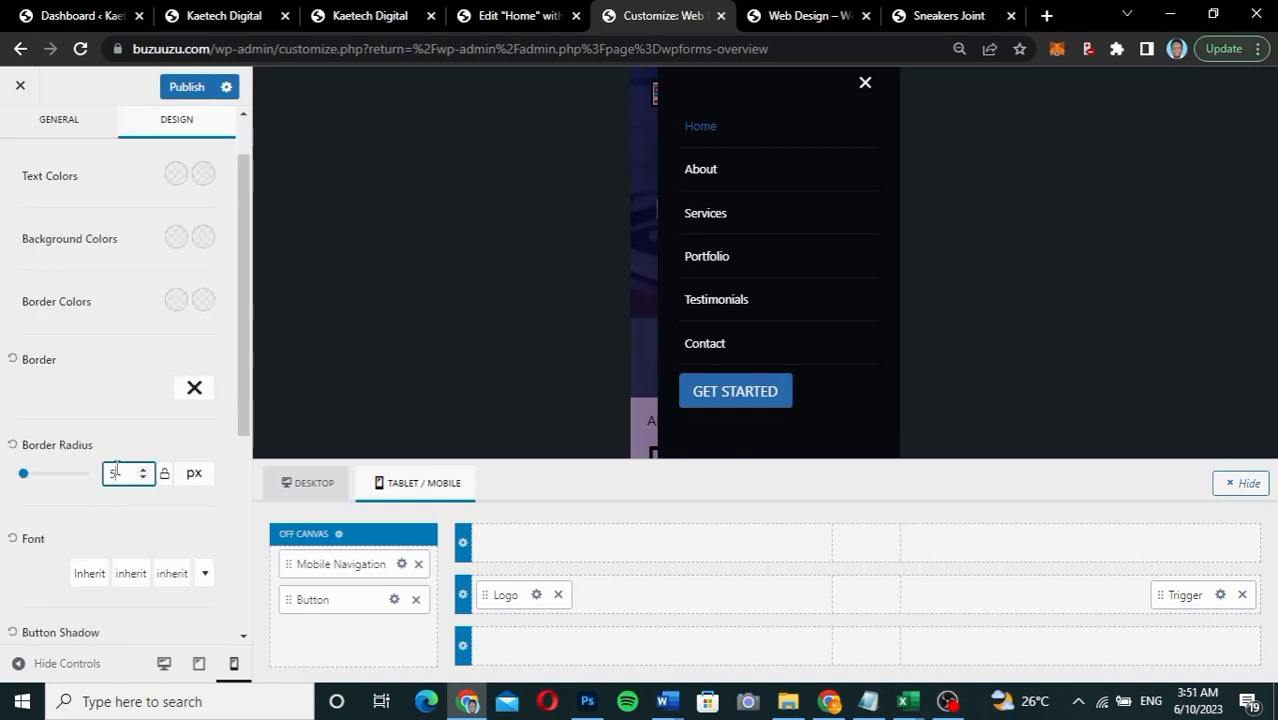
{"action": "type", "text": "0"}
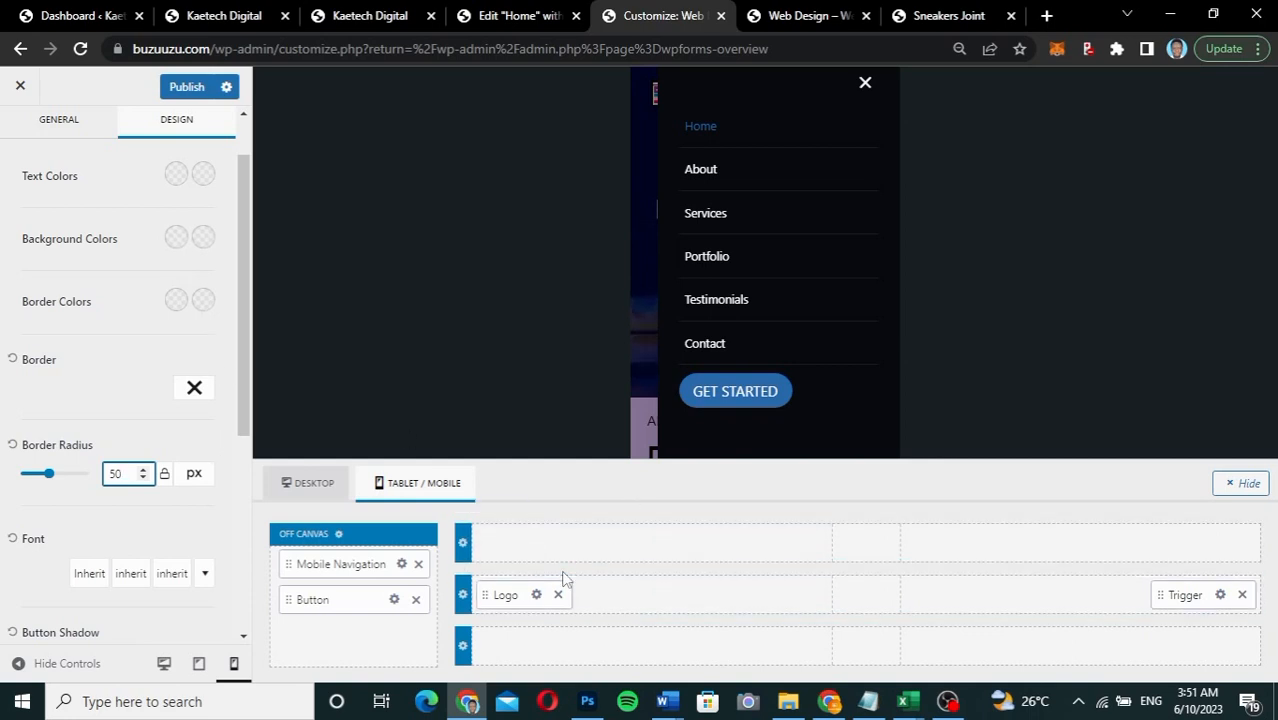
Step: Set the header off-canvas popup background to dark navy, hex 000527
{"action": "left_click", "coordinate": [339, 537]}
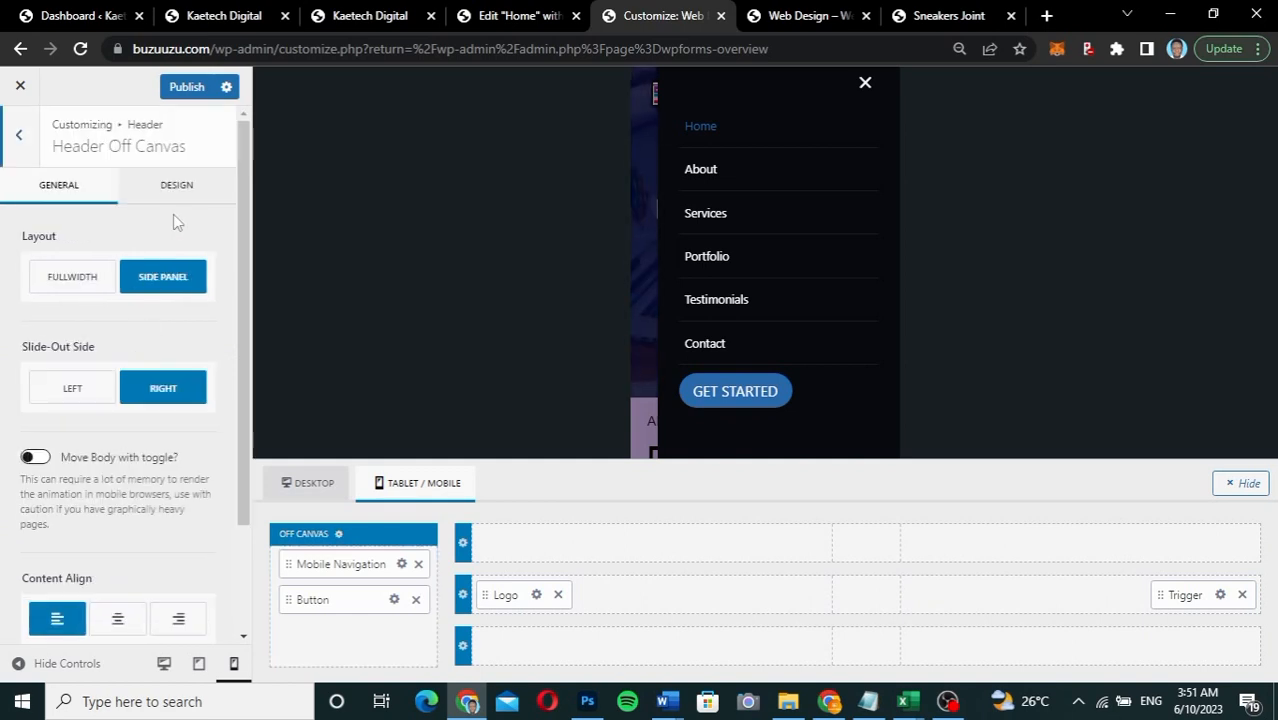
{"action": "scroll", "coordinate": [181, 205], "scroll_direction": "down", "scroll_amount": 1}
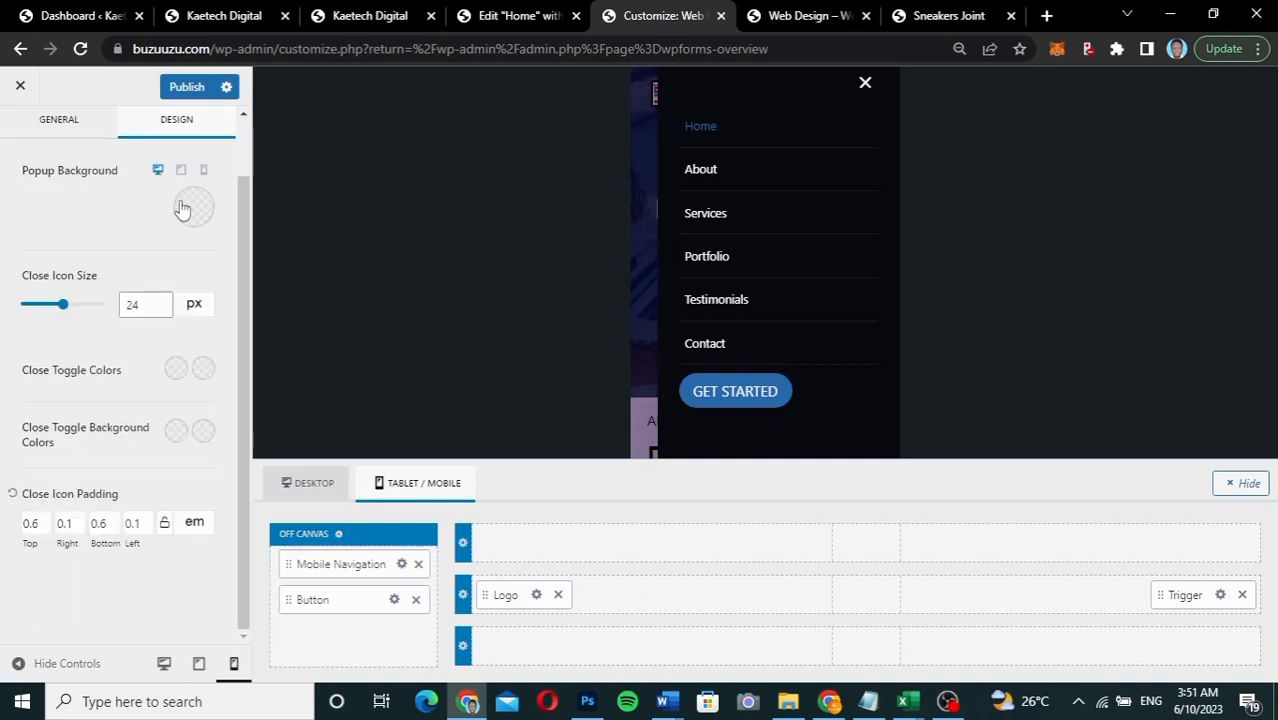
{"action": "left_click", "coordinate": [193, 209]}
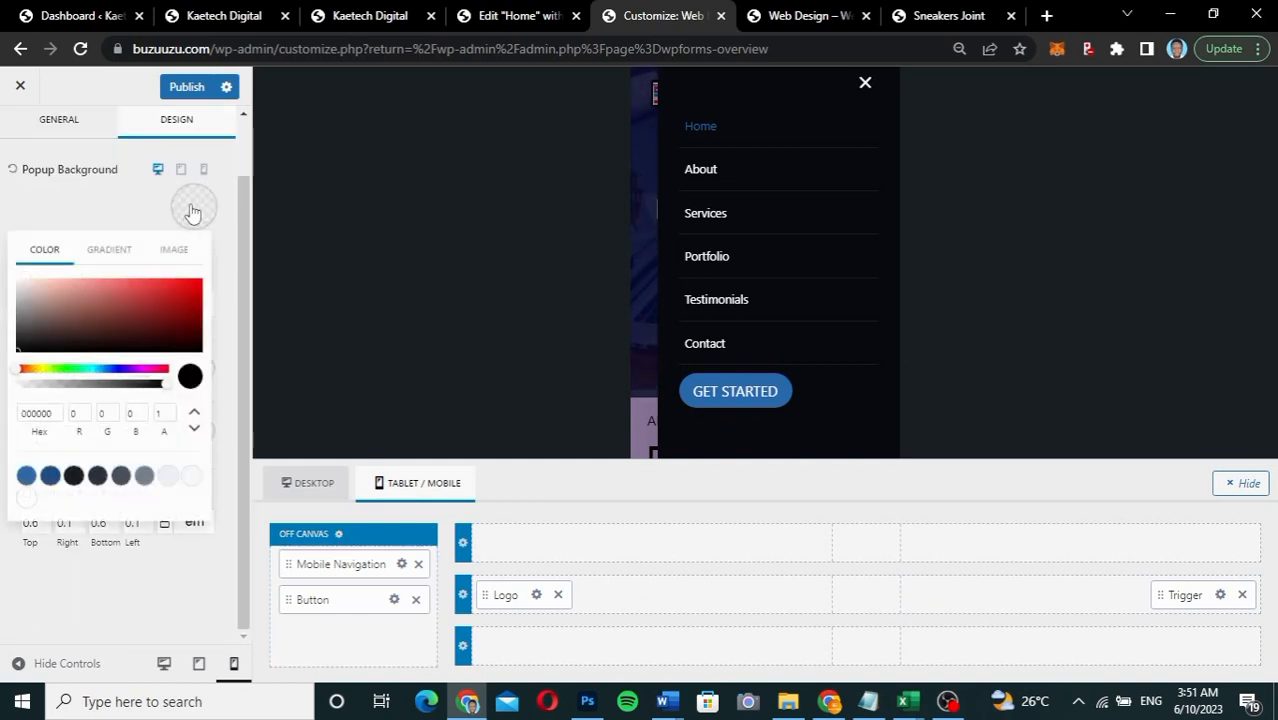
{"action": "left_click", "coordinate": [116, 369]}
{"action": "left_click", "coordinate": [197, 334]}
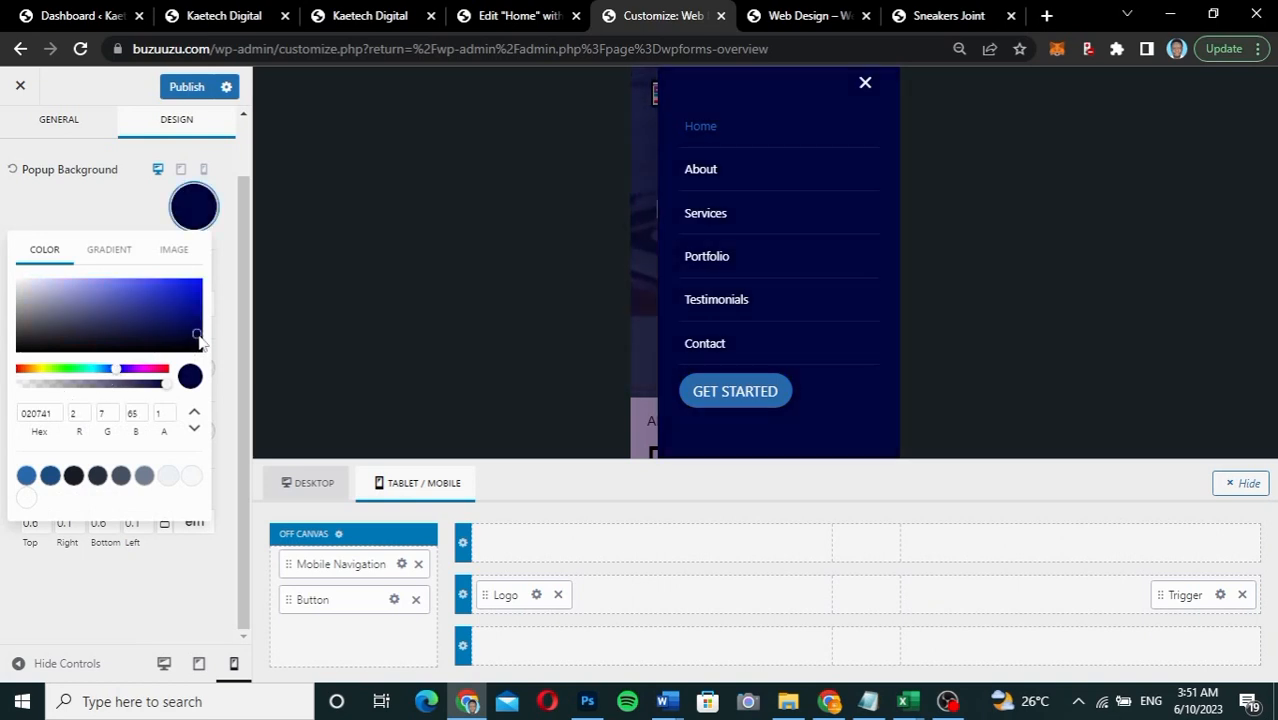
{"action": "left_click_drag", "start_coordinate": [199, 342], "coordinate": [205, 350]}
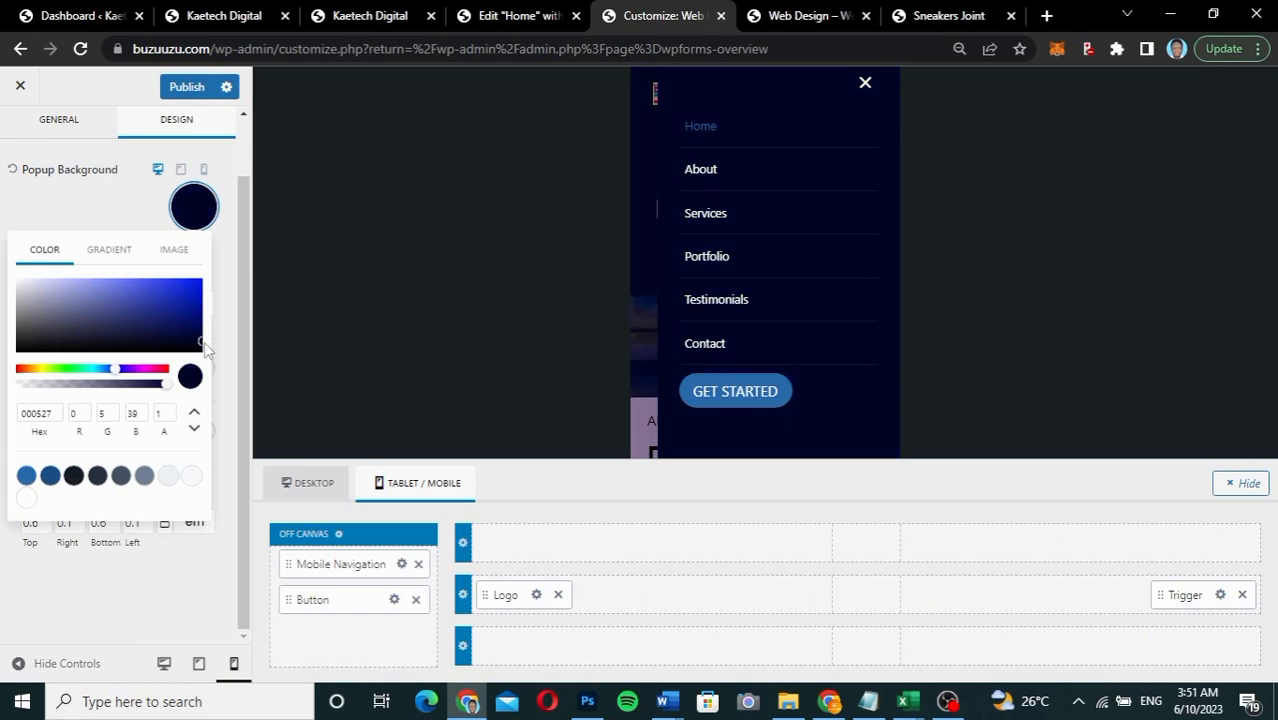
{"action": "left_click", "coordinate": [135, 200]}
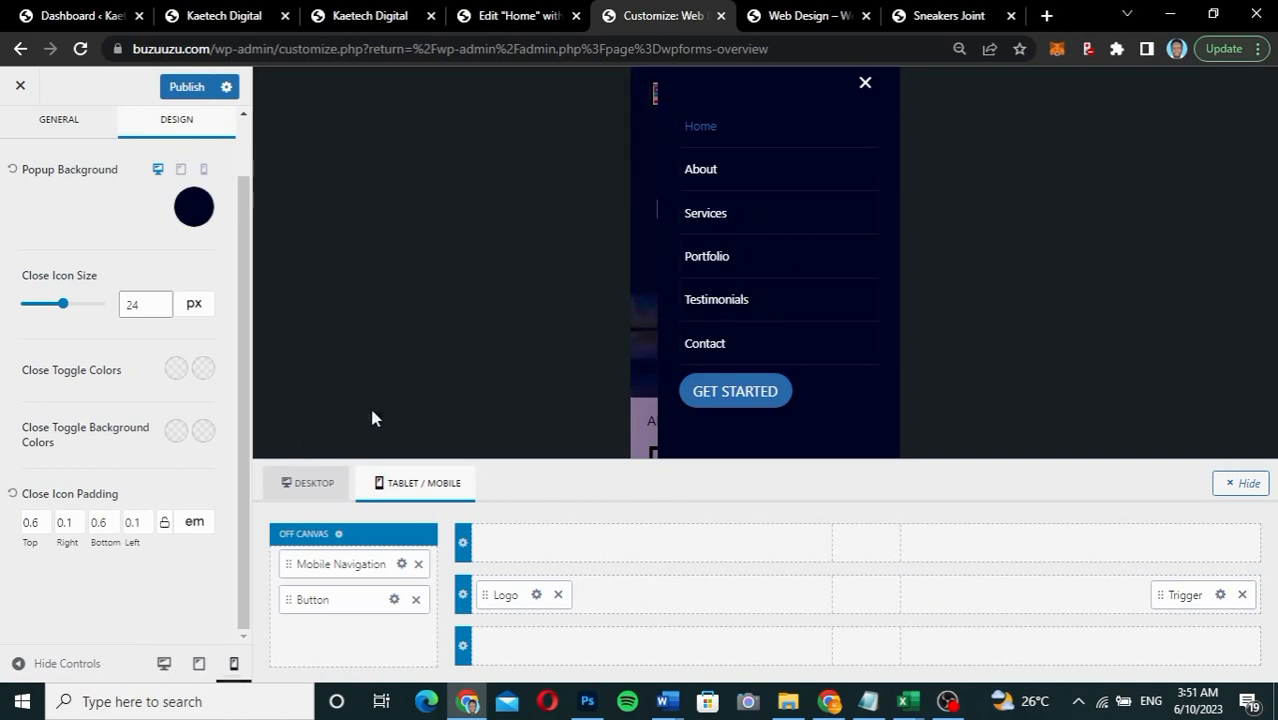
Step: Switch the preview to desktop view and close the open off-canvas menu
{"action": "scroll", "coordinate": [97, 215], "scroll_direction": "up", "scroll_amount": 1}
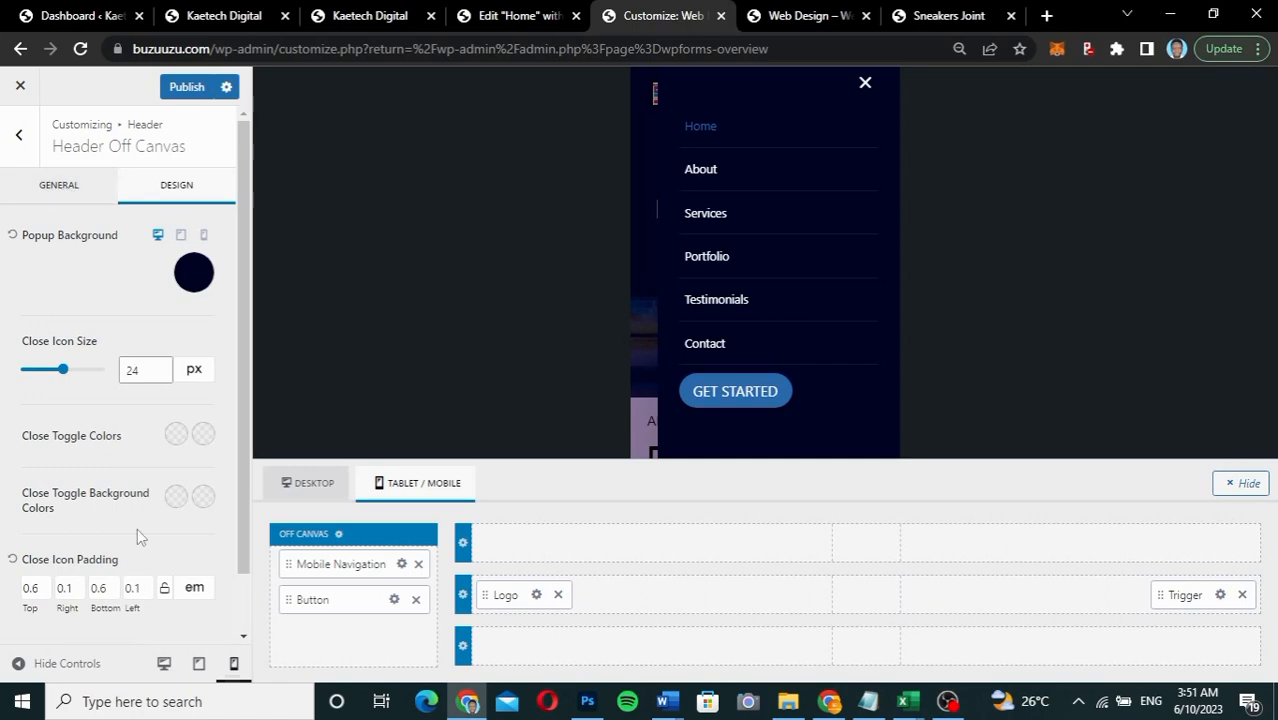
{"action": "left_click", "coordinate": [164, 663]}
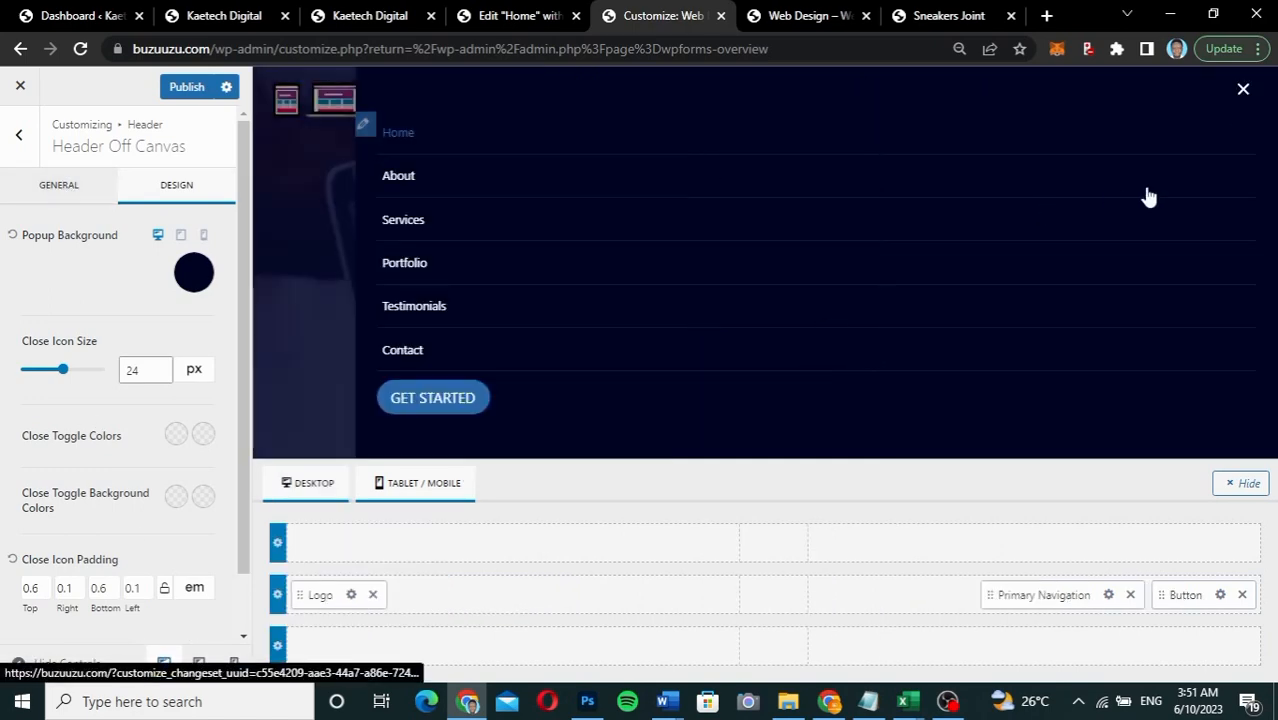
{"action": "left_click", "coordinate": [1238, 91]}
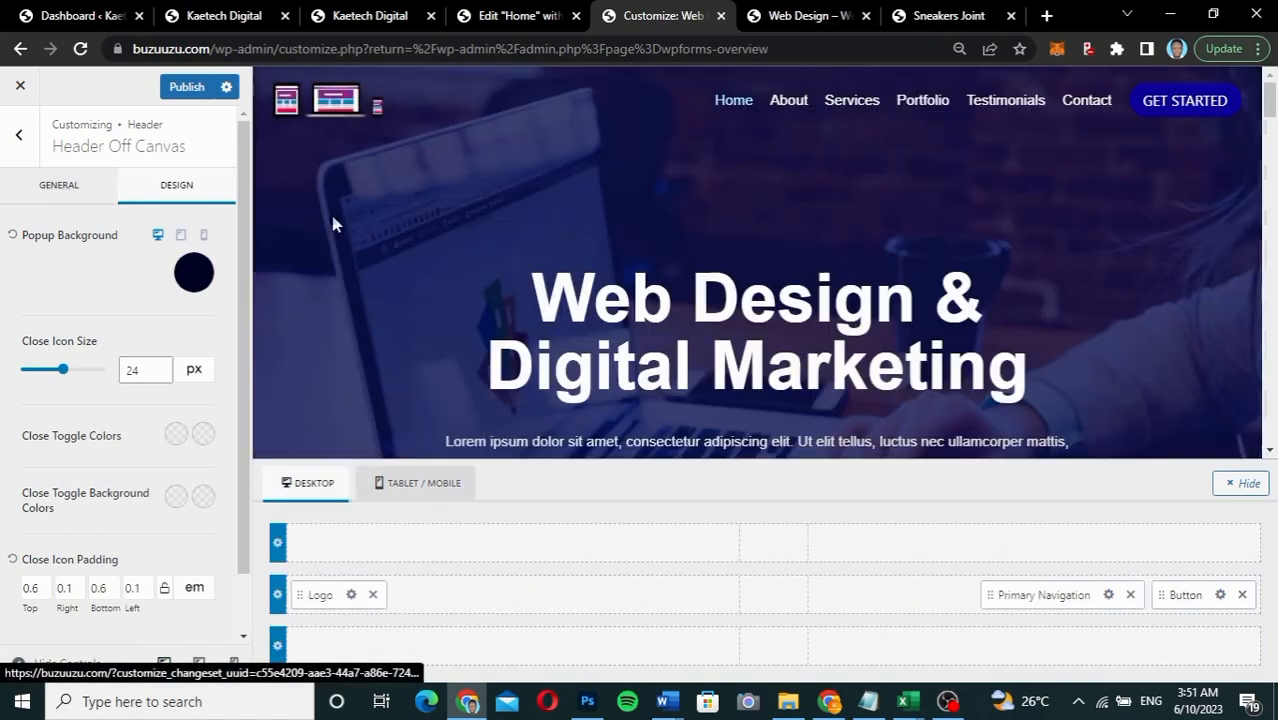
Step: In the footer's copyright text, replace {theme-credit} with "| Powered by Kaetech Digital" and align the content vertically to the middle
{"action": "left_click", "coordinate": [18, 134]}
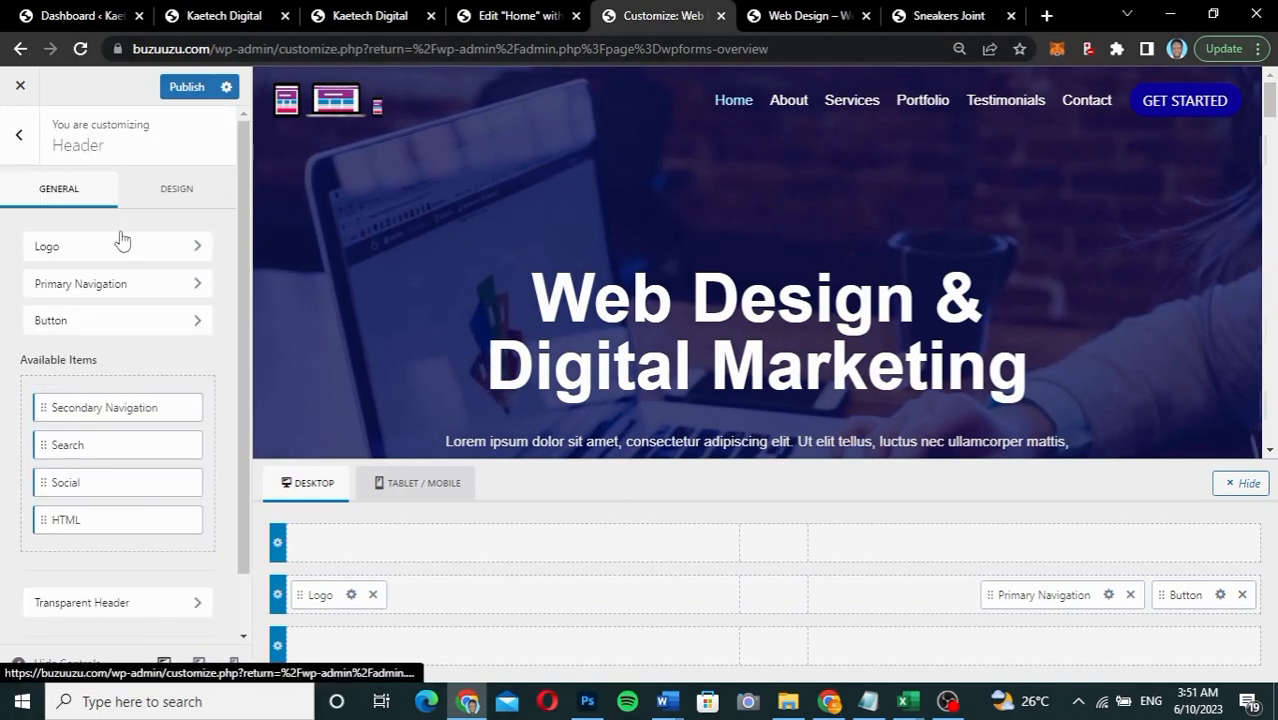
{"action": "left_click", "coordinate": [22, 136]}
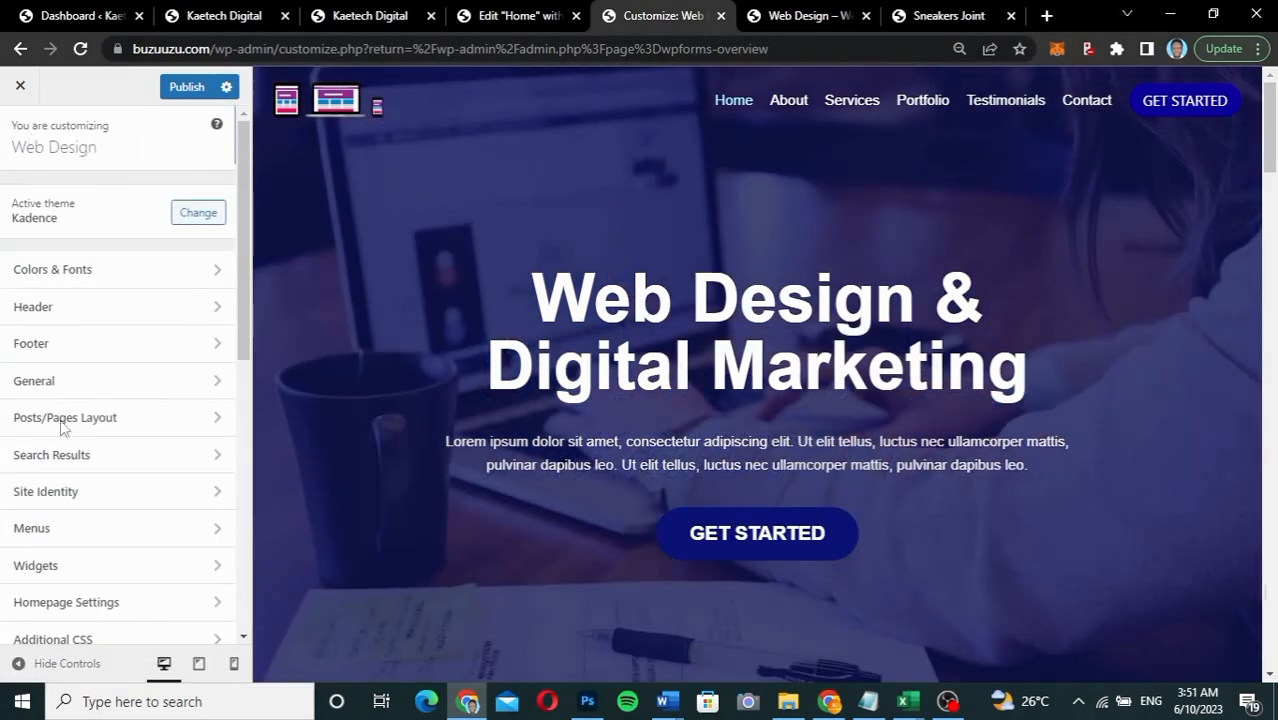
{"action": "left_click", "coordinate": [74, 357]}
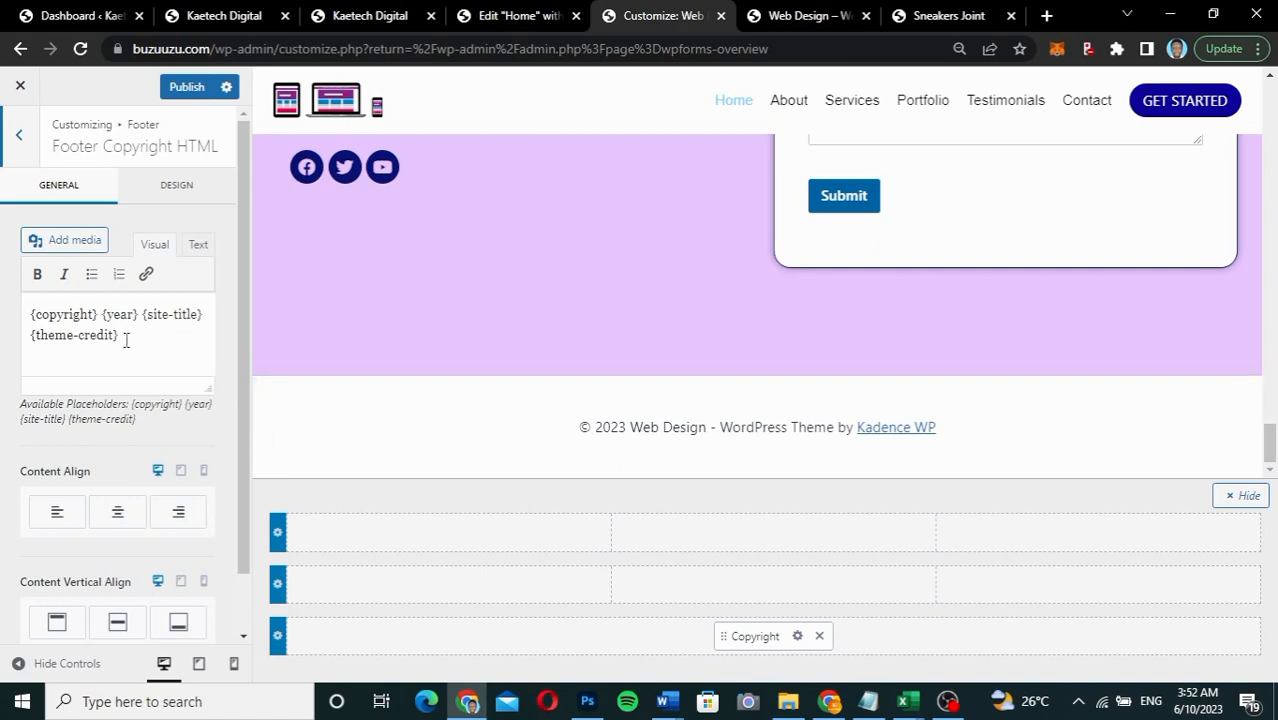
{"action": "left_click_drag", "start_coordinate": [126, 340], "coordinate": [33, 338]}
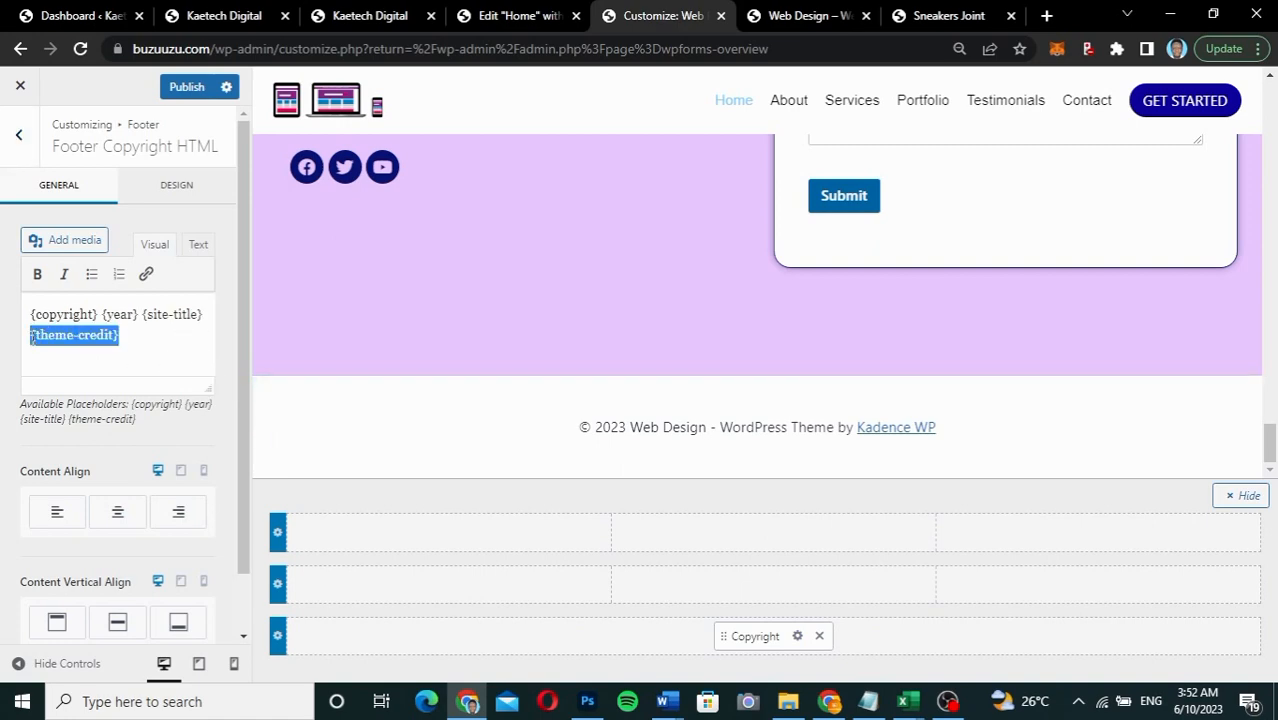
{"action": "key", "text": "BackSpace"}
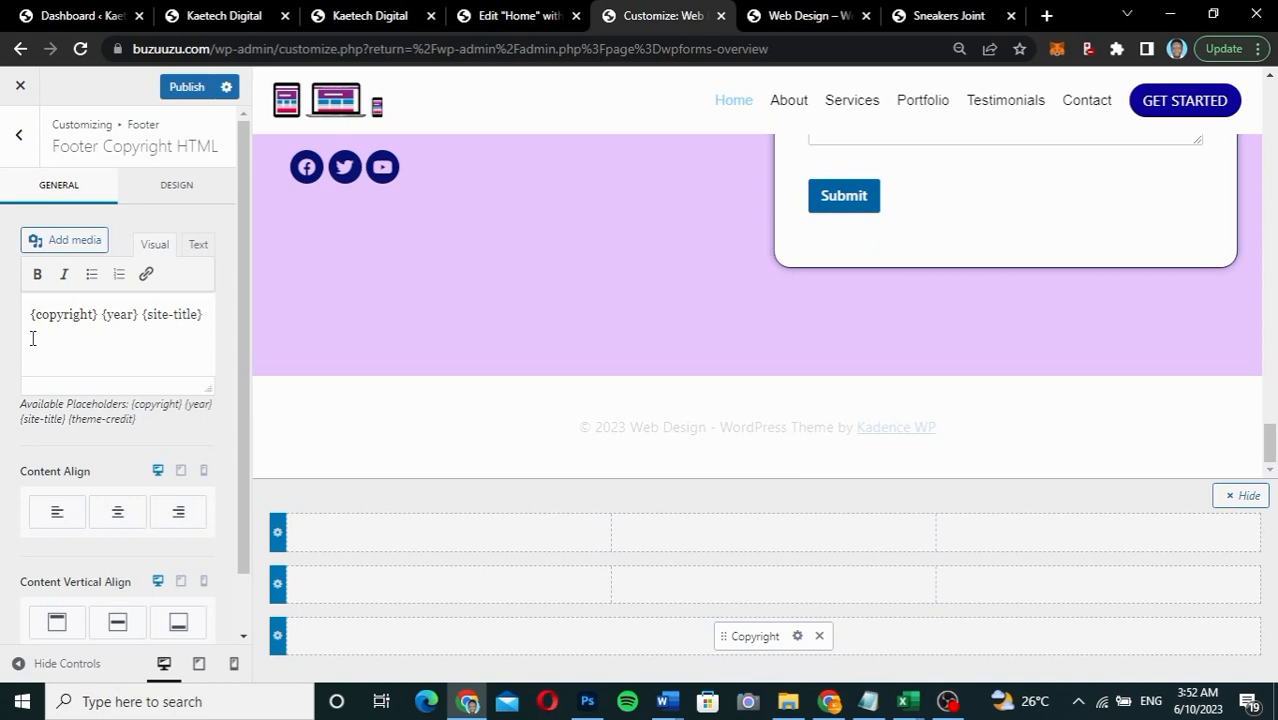
{"action": "type", "text": "Kaetec"}
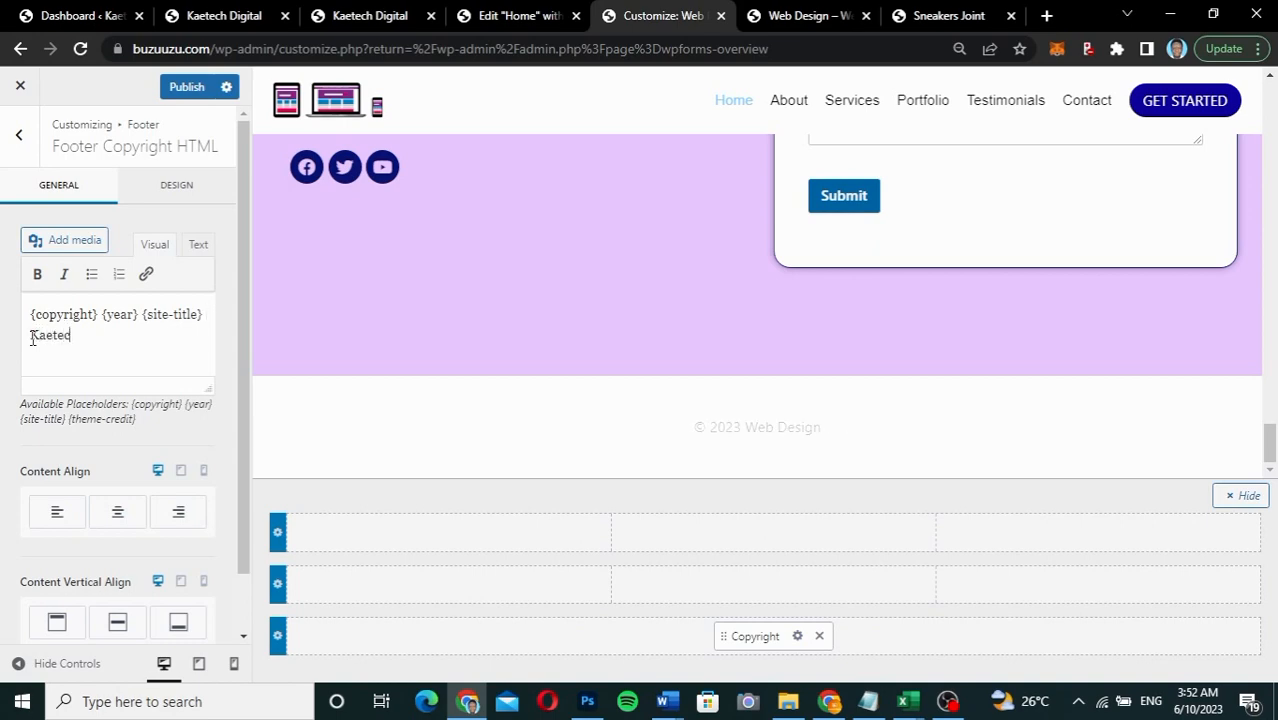
{"action": "type", "text": "h Digital"}
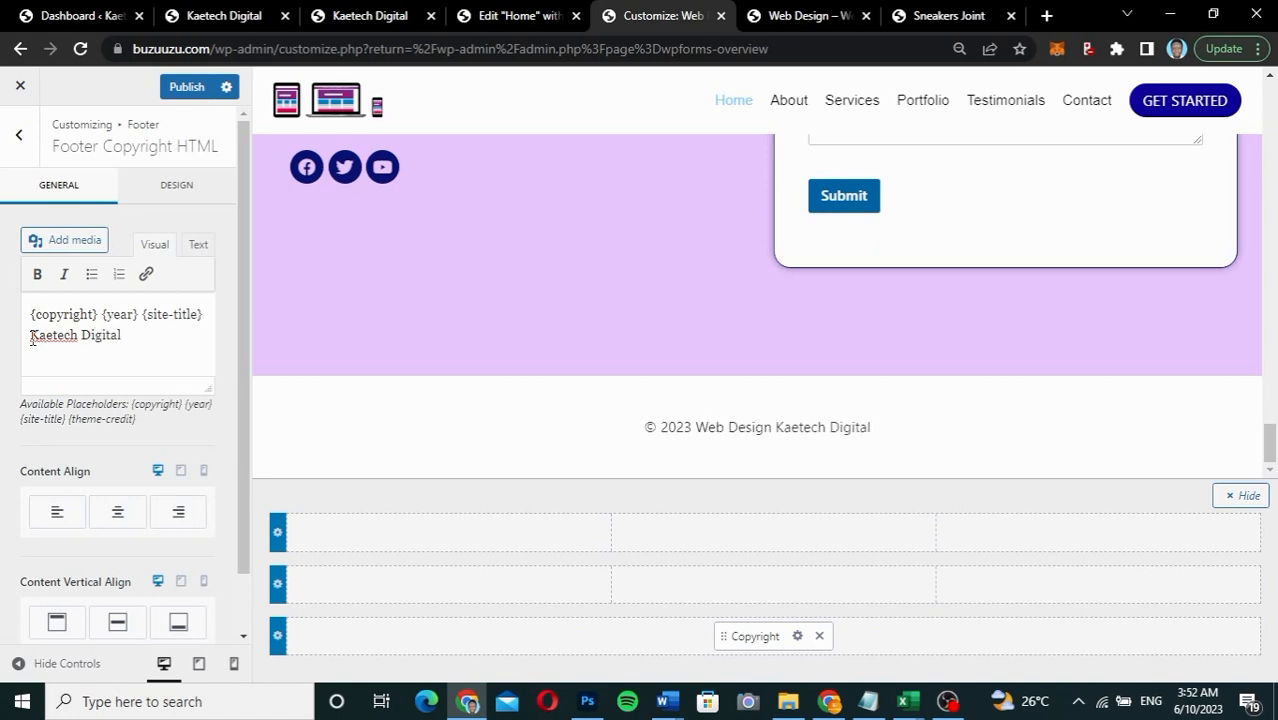
{"action": "type", "text": "Powered "}
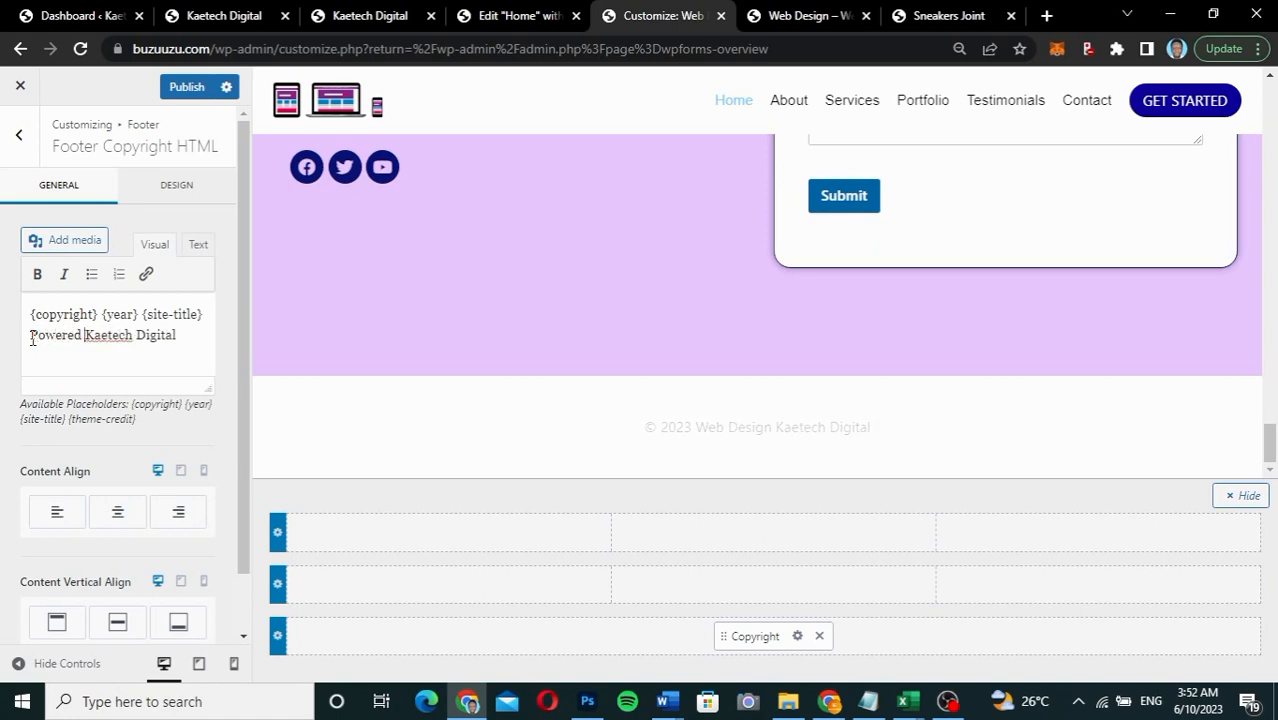
{"action": "type", "text": "by"}
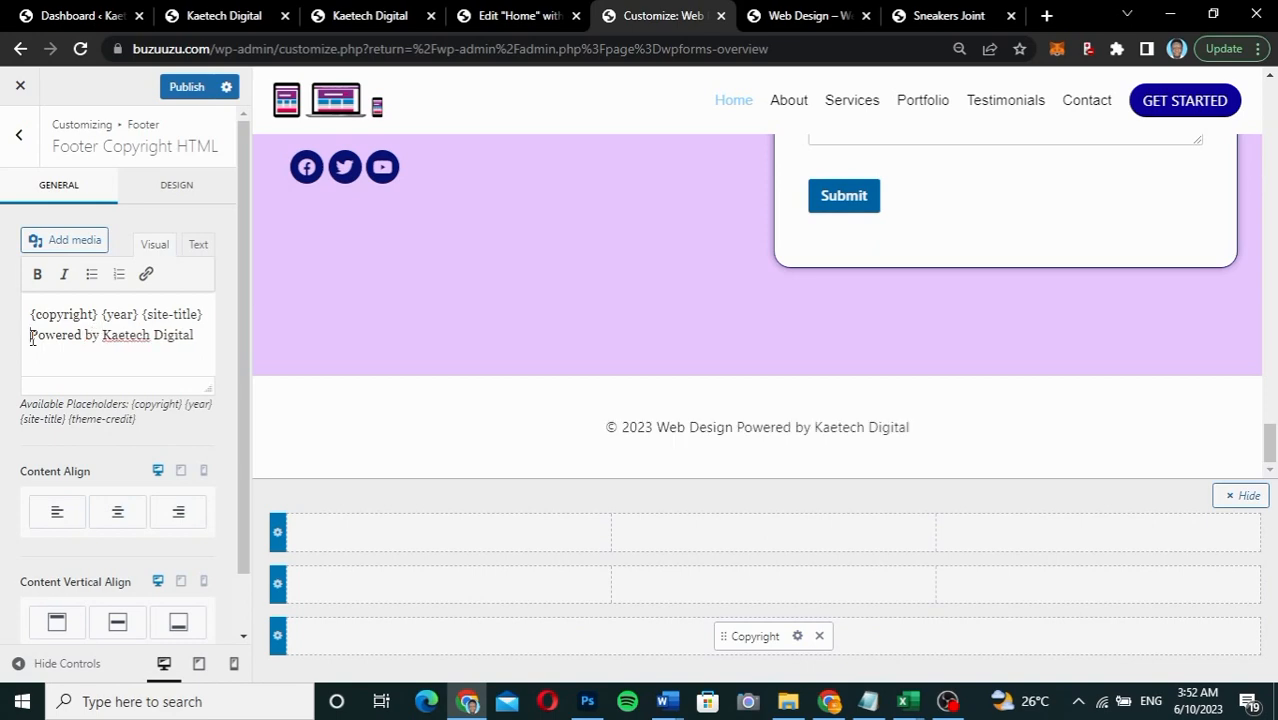
{"action": "left_click", "coordinate": [32, 337]}
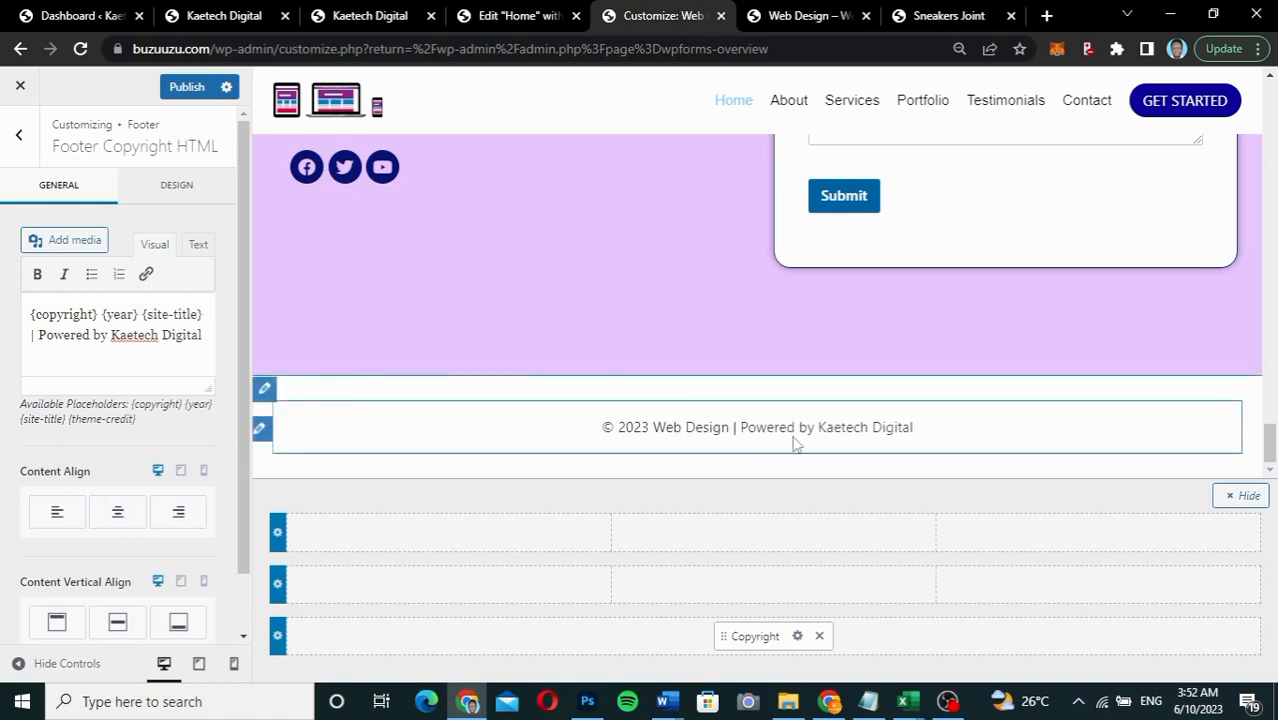
{"action": "left_click", "coordinate": [116, 627]}
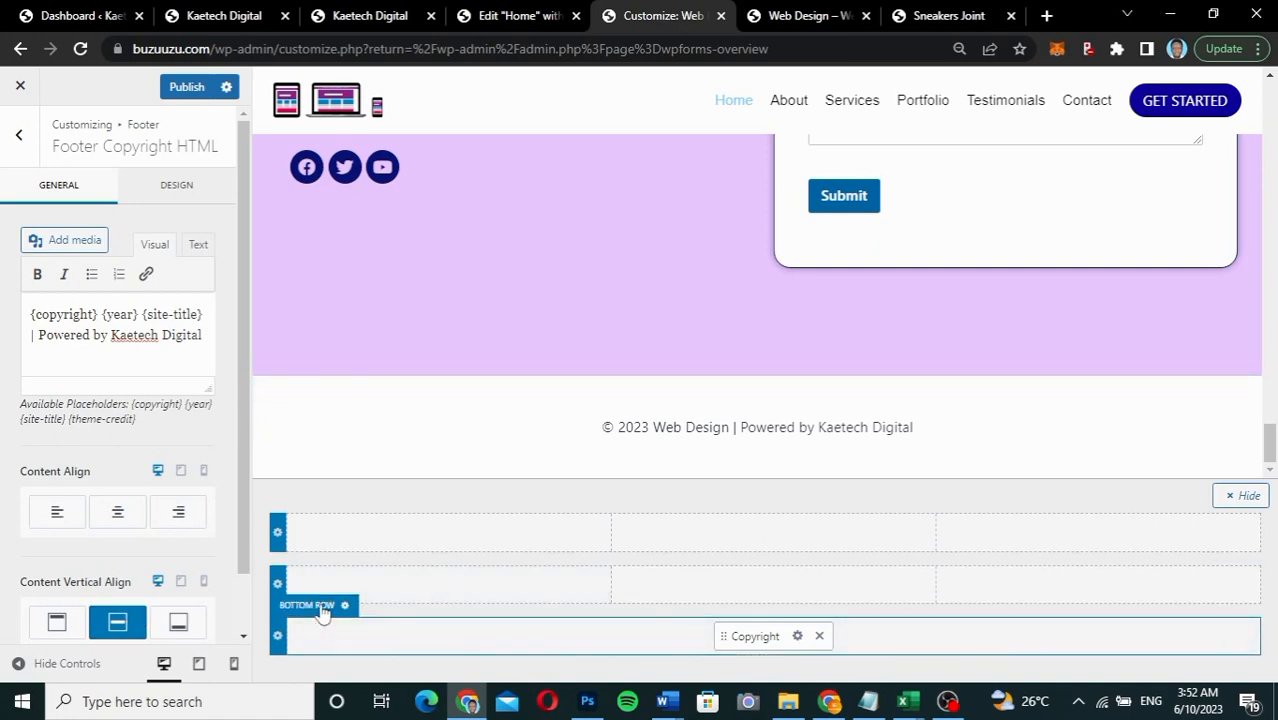
Step: Set the footer bottom row background to dark navy, hex 020024
{"action": "left_click", "coordinate": [318, 608]}
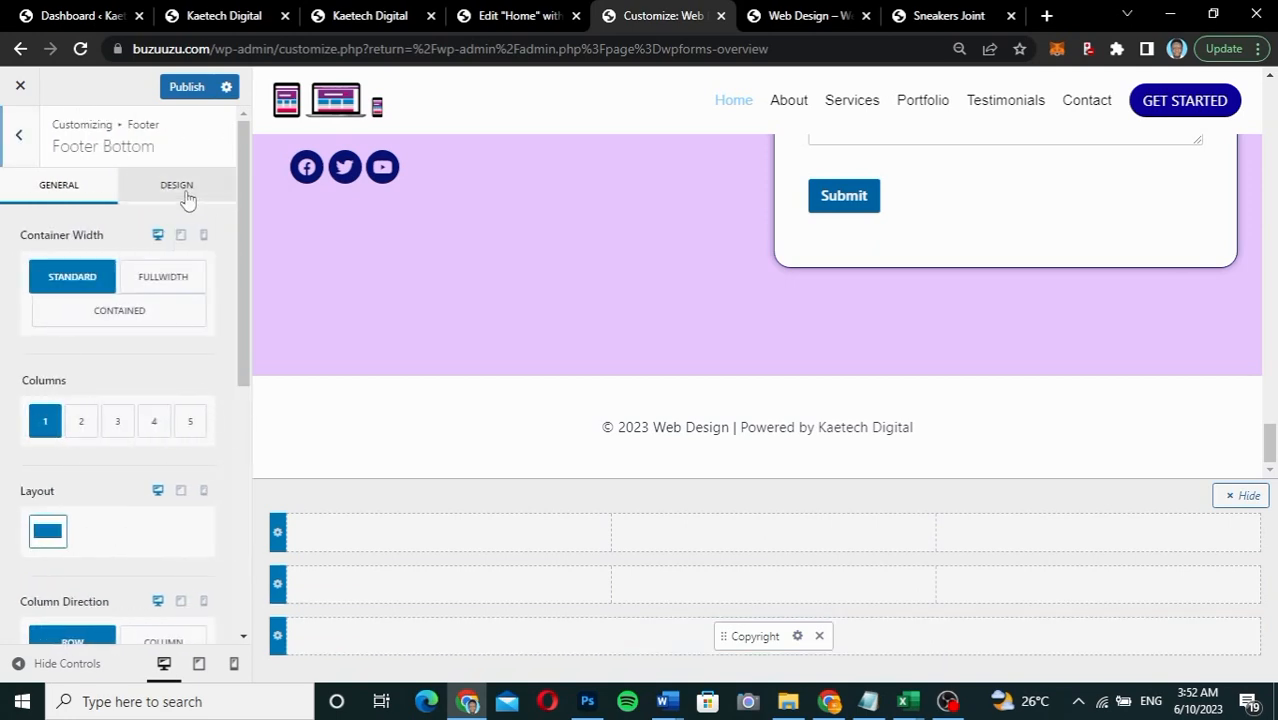
{"action": "left_click", "coordinate": [177, 187]}
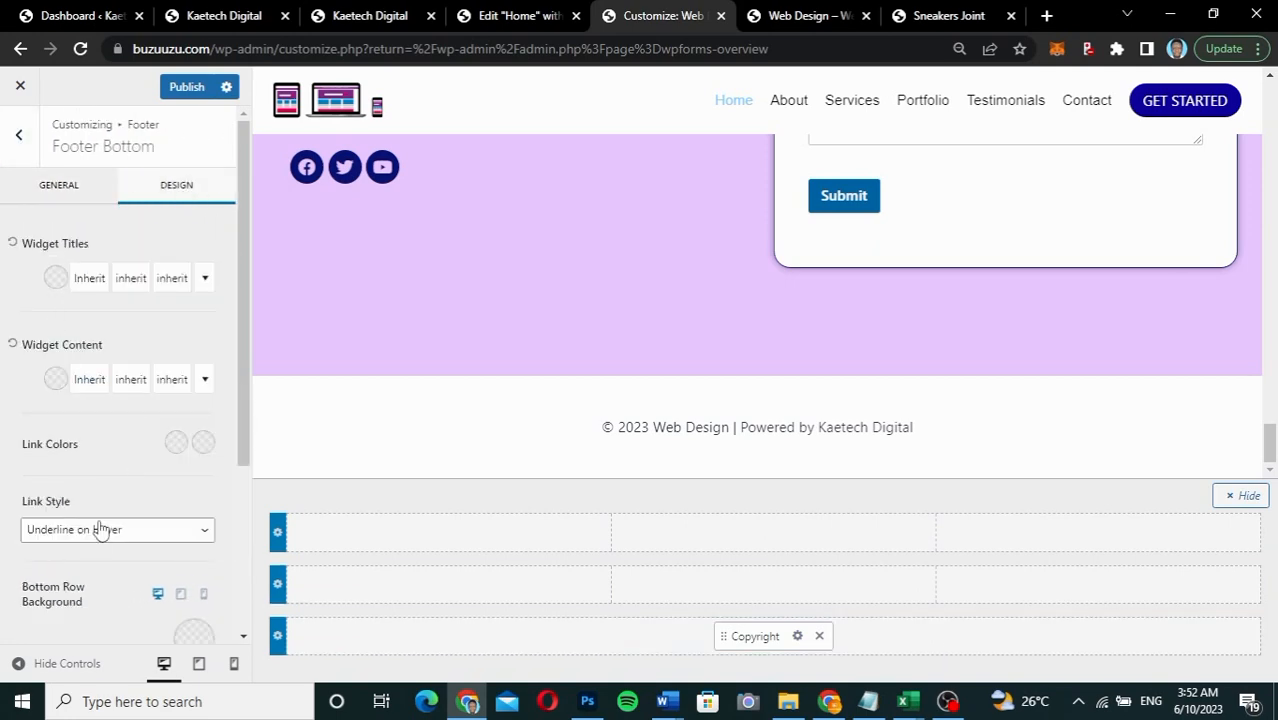
{"action": "scroll", "coordinate": [100, 530], "scroll_direction": "down", "scroll_amount": 3}
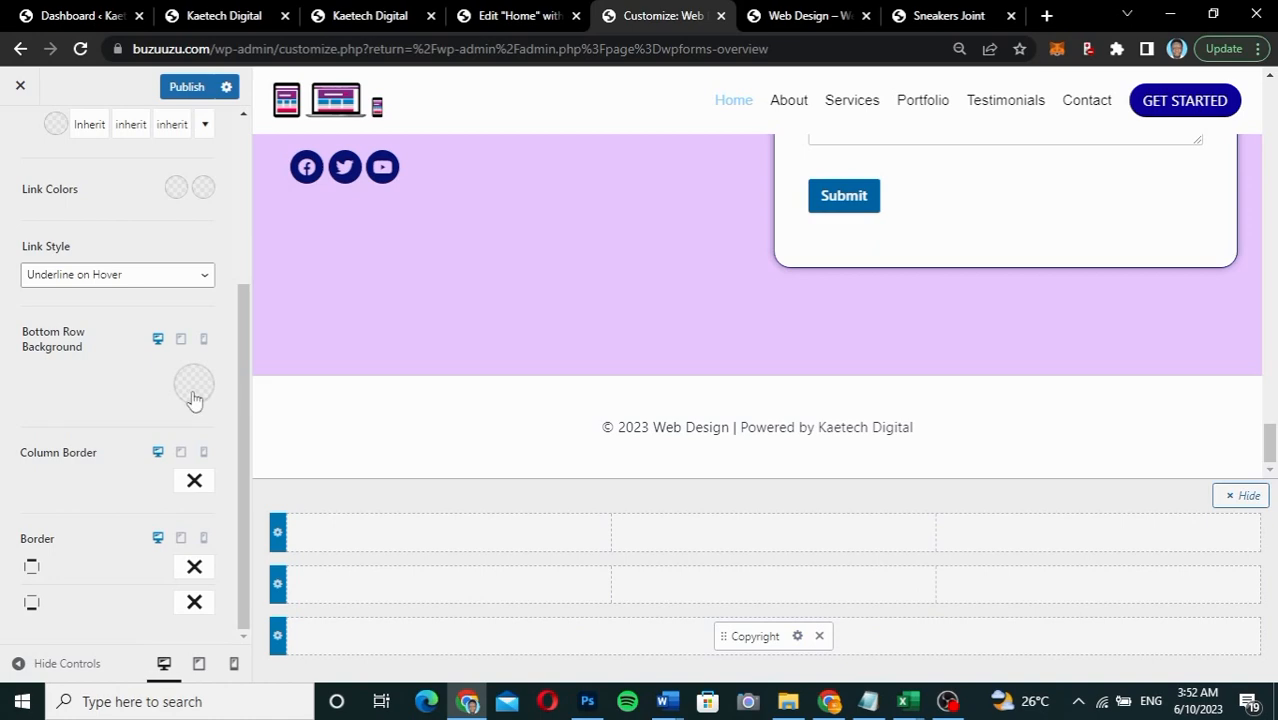
{"action": "left_click", "coordinate": [193, 386]}
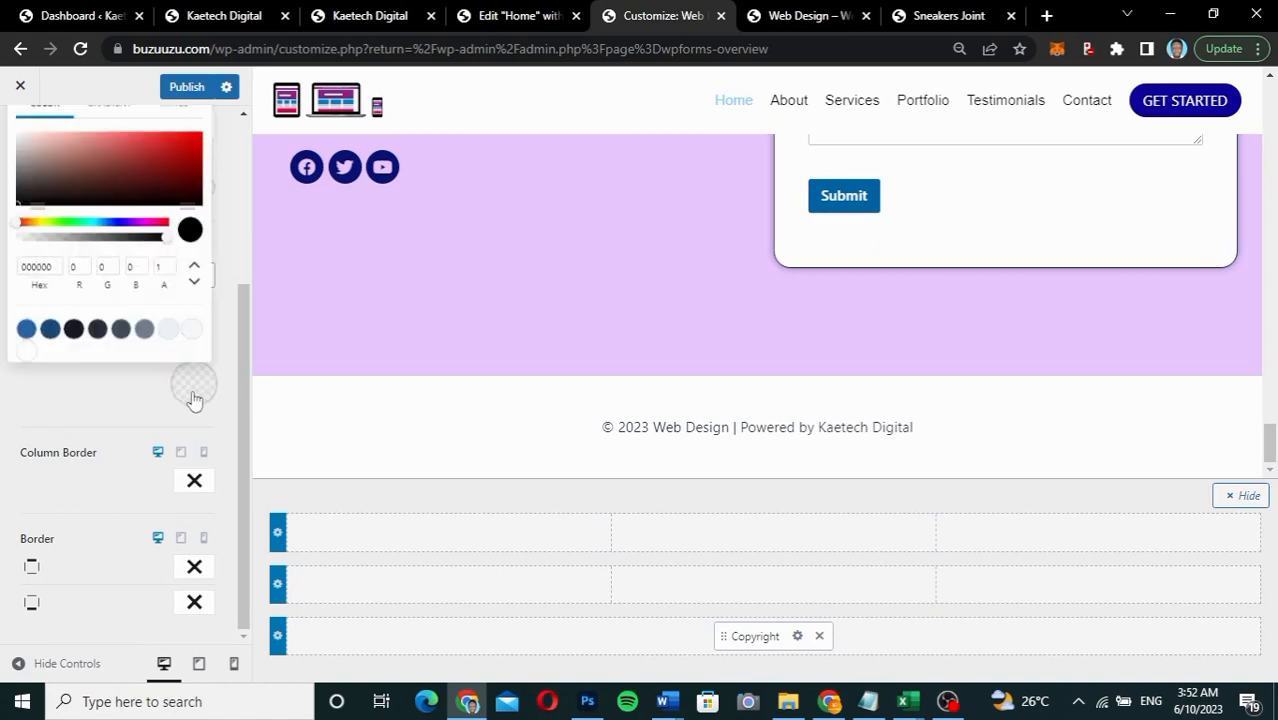
{"action": "left_click", "coordinate": [121, 222]}
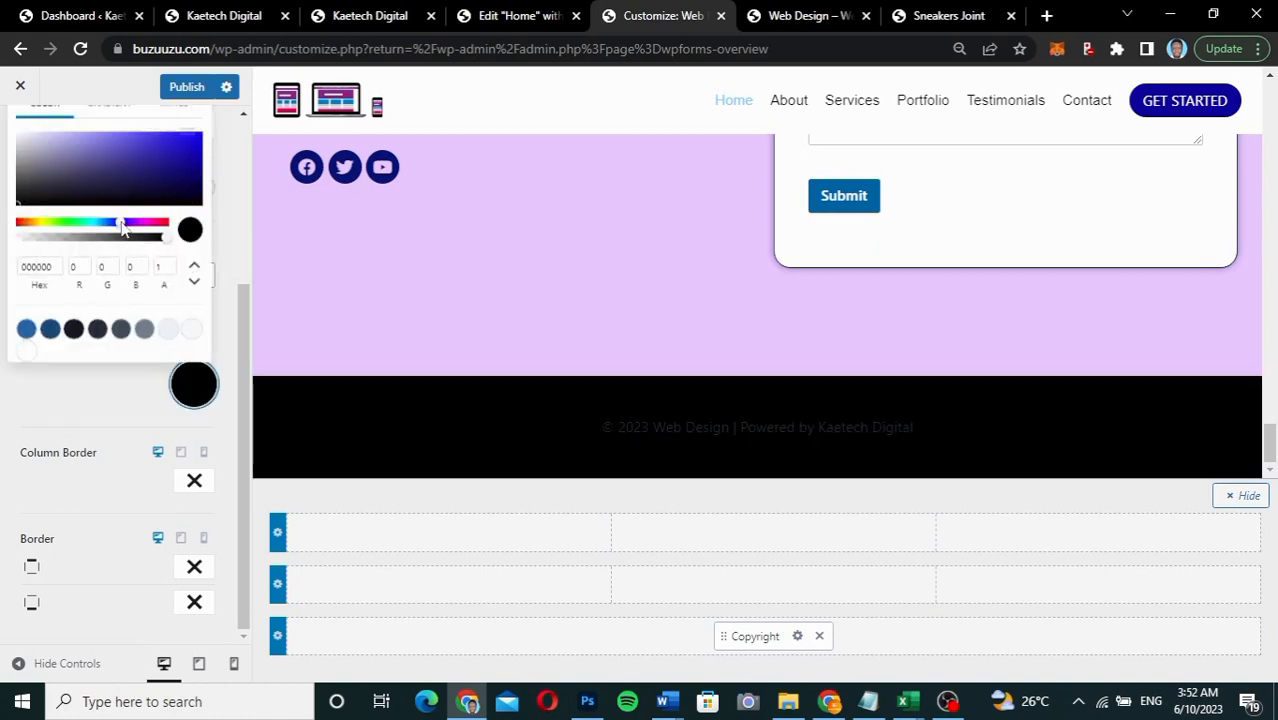
{"action": "left_click", "coordinate": [200, 194]}
{"action": "left_click_drag", "start_coordinate": [200, 194], "coordinate": [207, 203]}
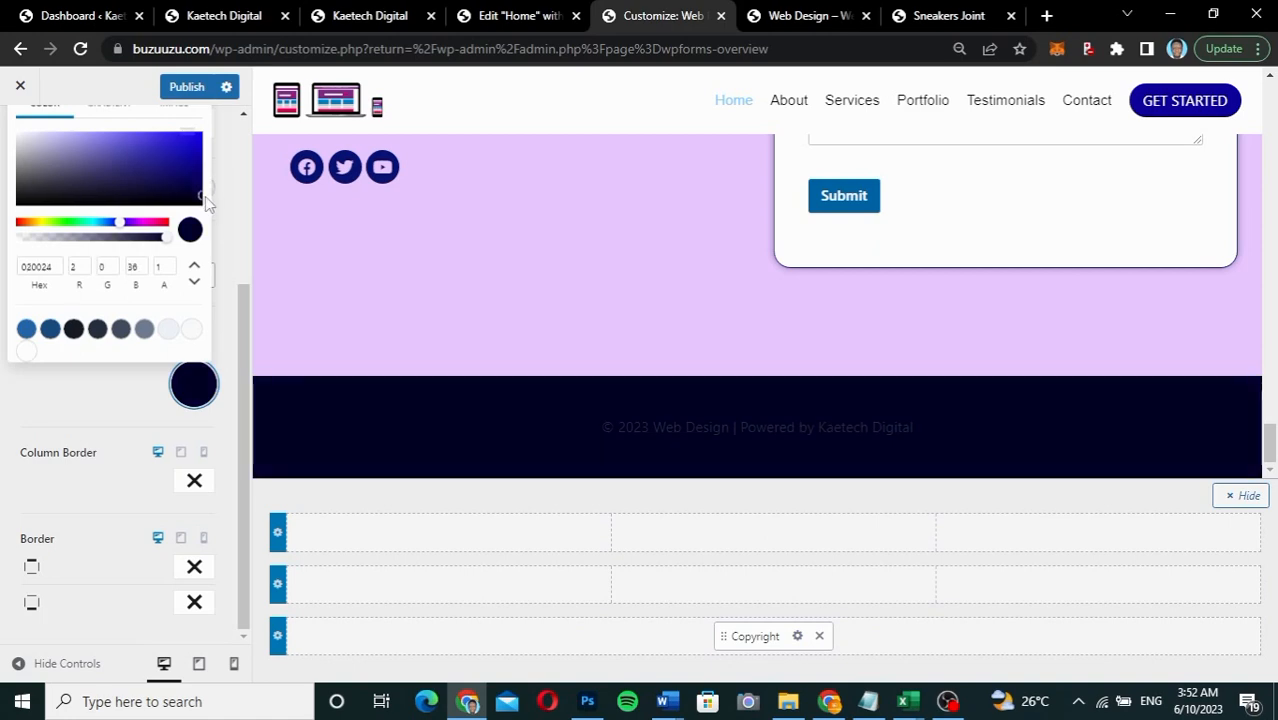
{"action": "left_click", "coordinate": [112, 432]}
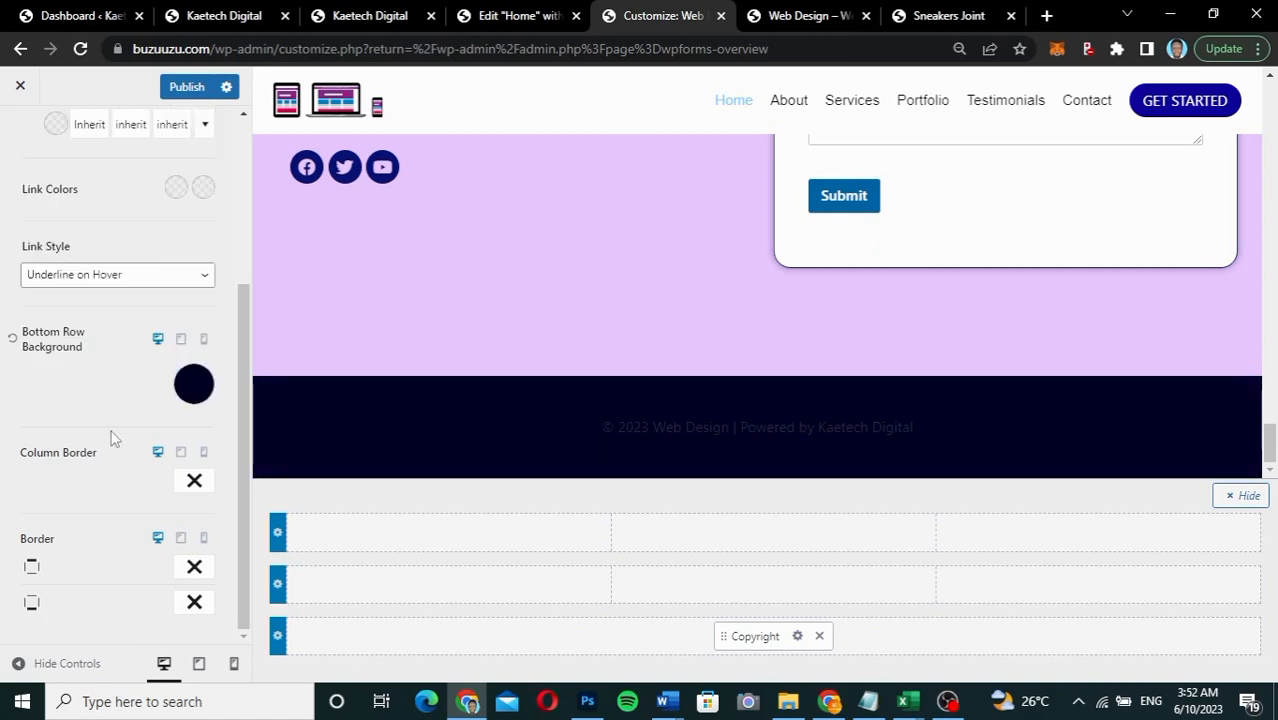
Step: Set the footer bottom row's widget content color to light gray, hex B9B9B9
{"action": "scroll", "coordinate": [110, 371], "scroll_direction": "up", "scroll_amount": 3}
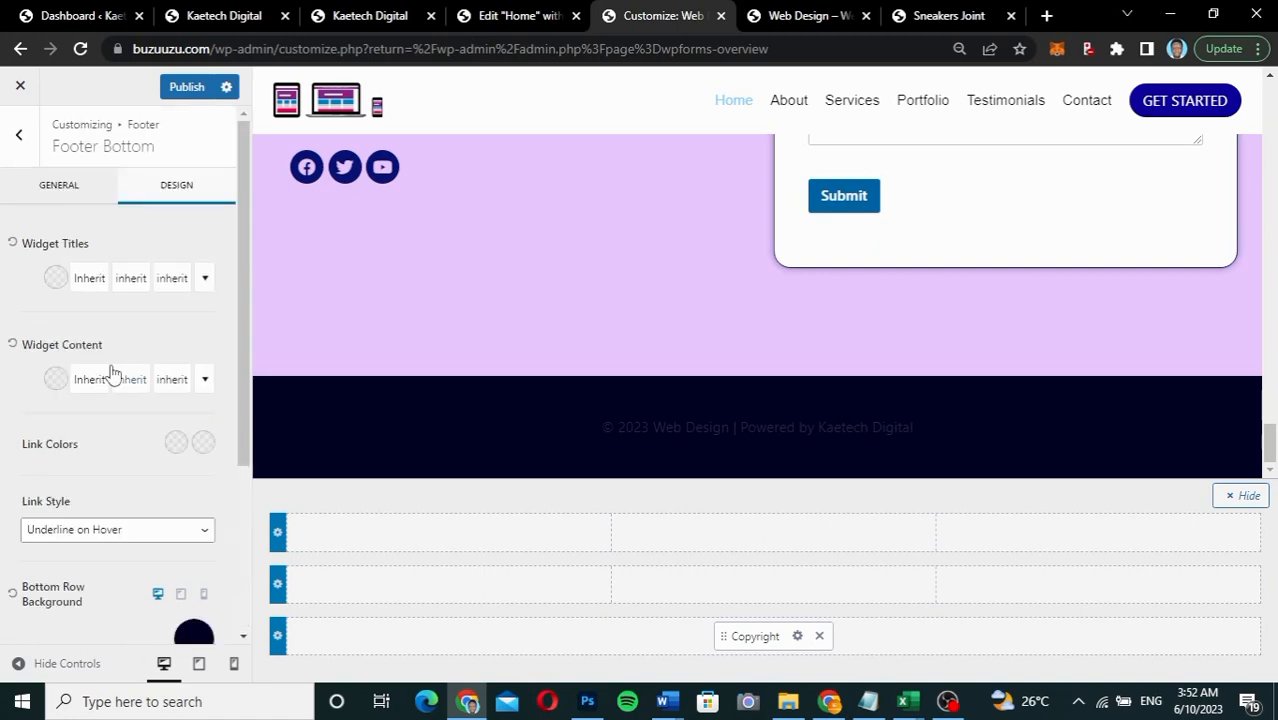
{"action": "left_click", "coordinate": [56, 379]}
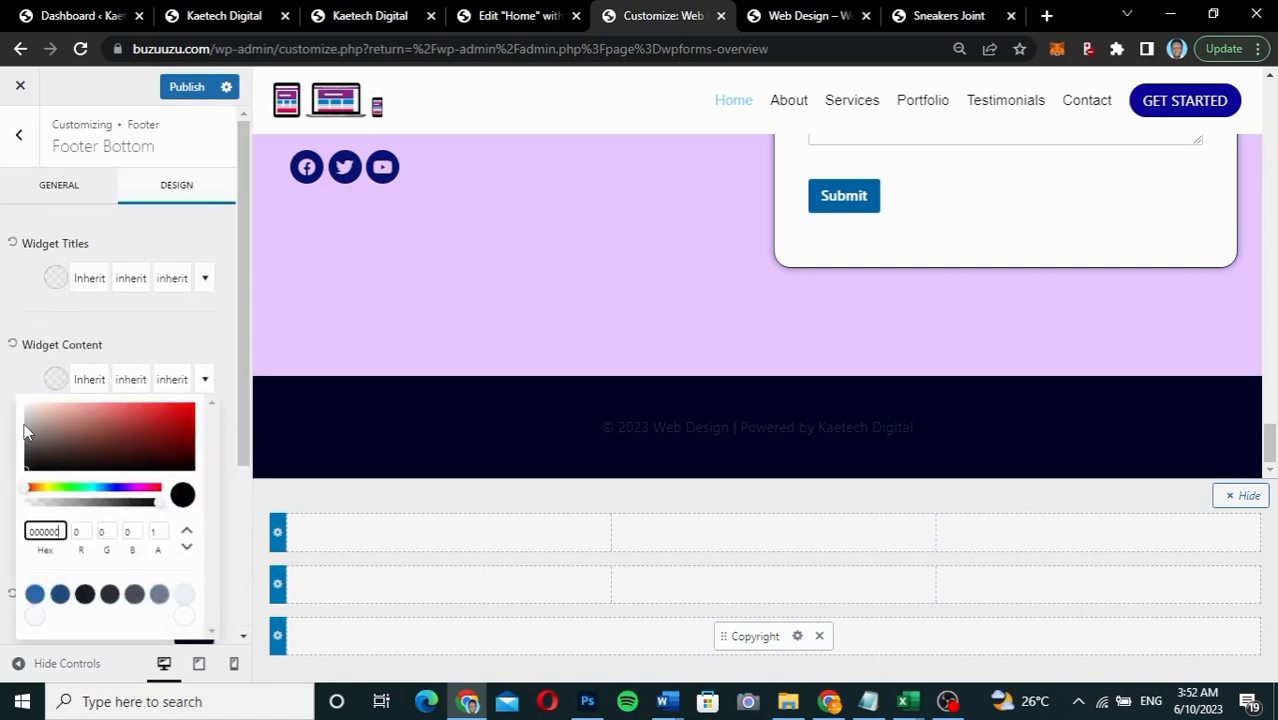
{"action": "left_click", "coordinate": [26, 424]}
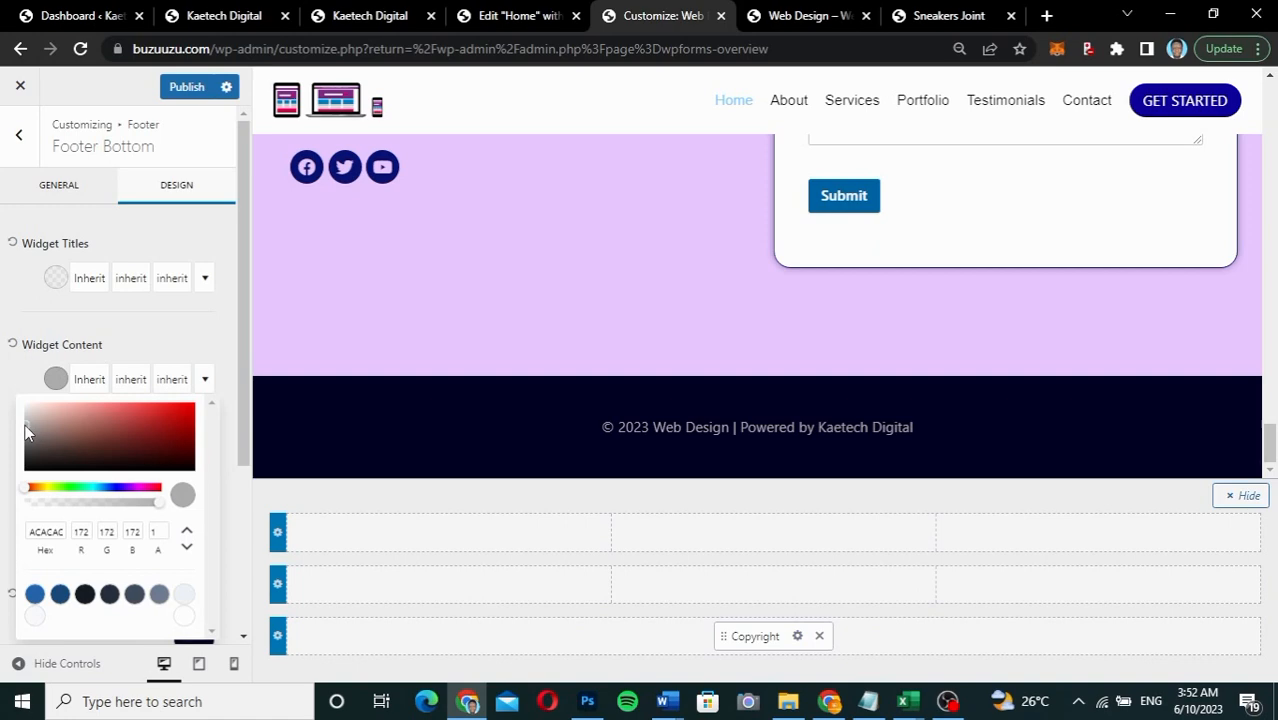
{"action": "left_click_drag", "start_coordinate": [25, 424], "coordinate": [23, 420]}
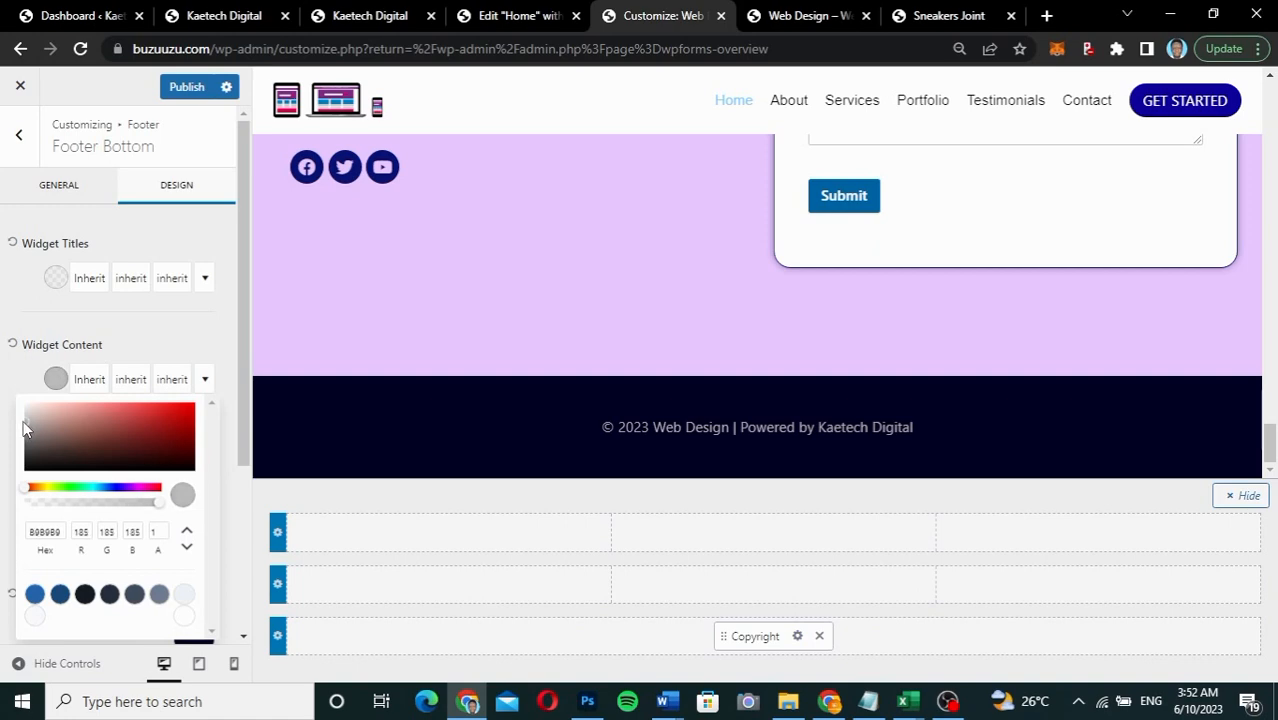
{"action": "left_click", "coordinate": [115, 338]}
Step: Set the footer bottom row's link style to No Underline
{"action": "scroll", "coordinate": [115, 338], "scroll_direction": "down", "scroll_amount": 3}
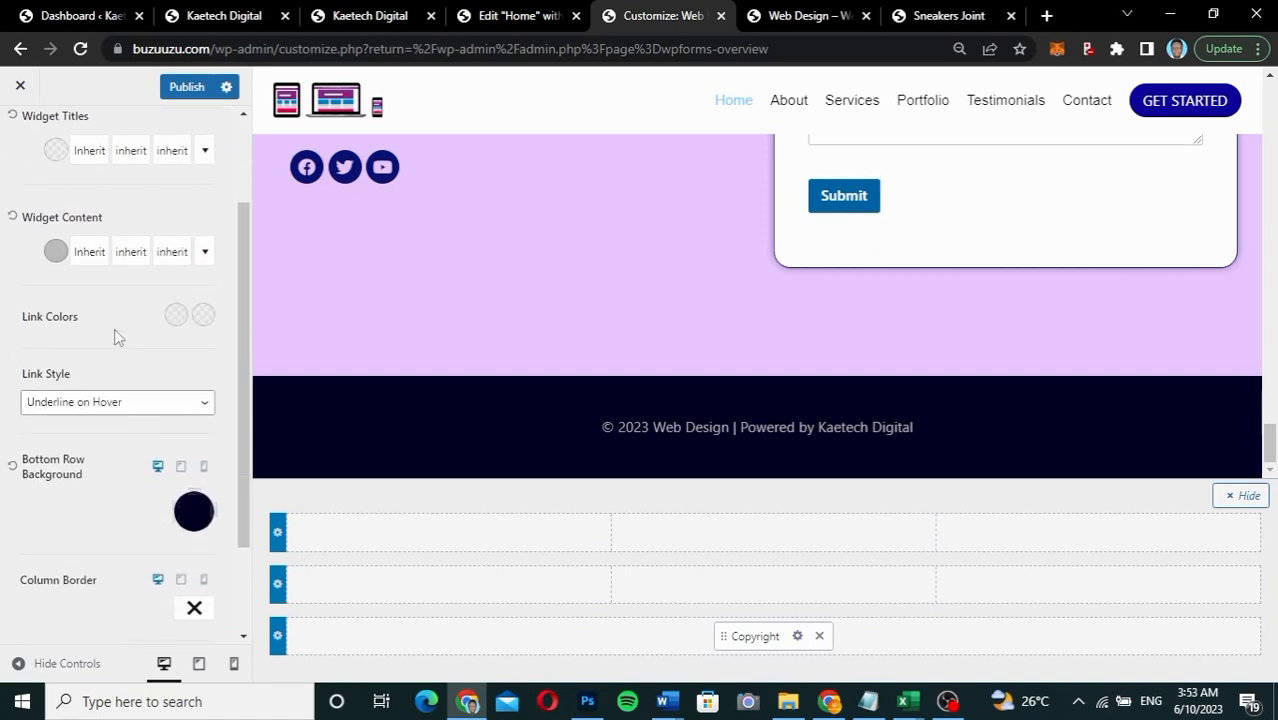
{"action": "left_click", "coordinate": [88, 385]}
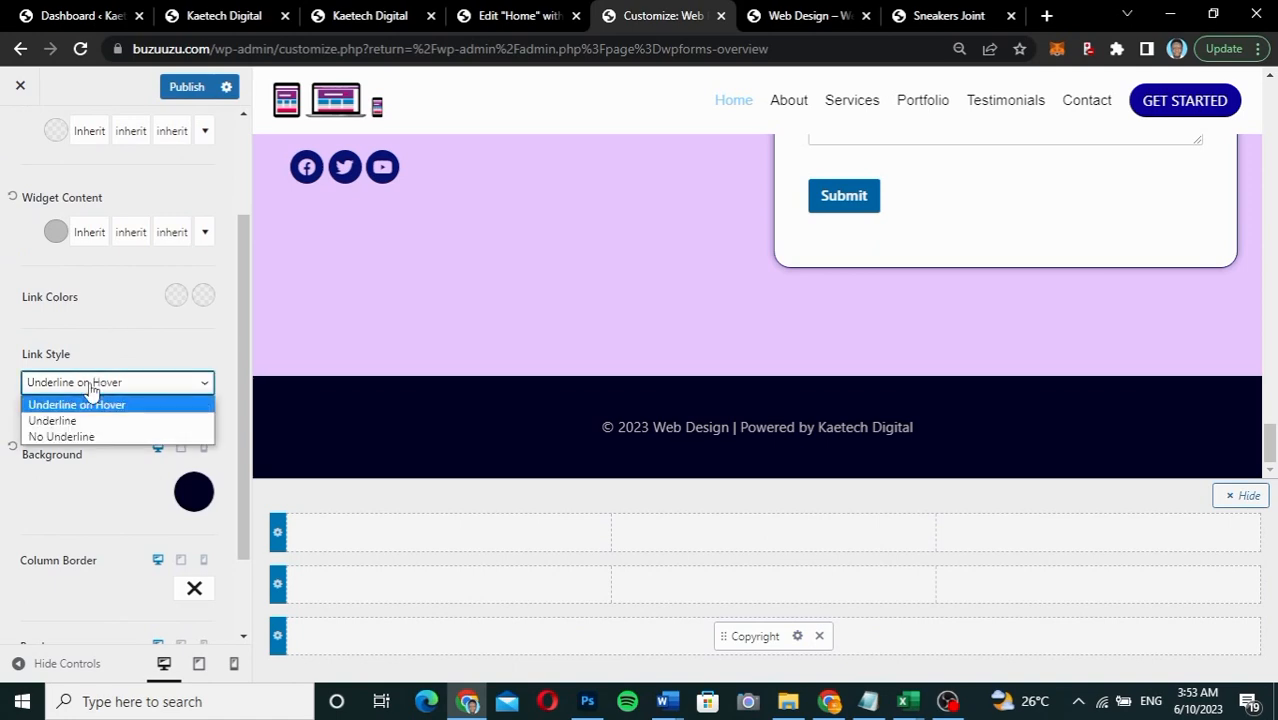
{"action": "left_click", "coordinate": [76, 438]}
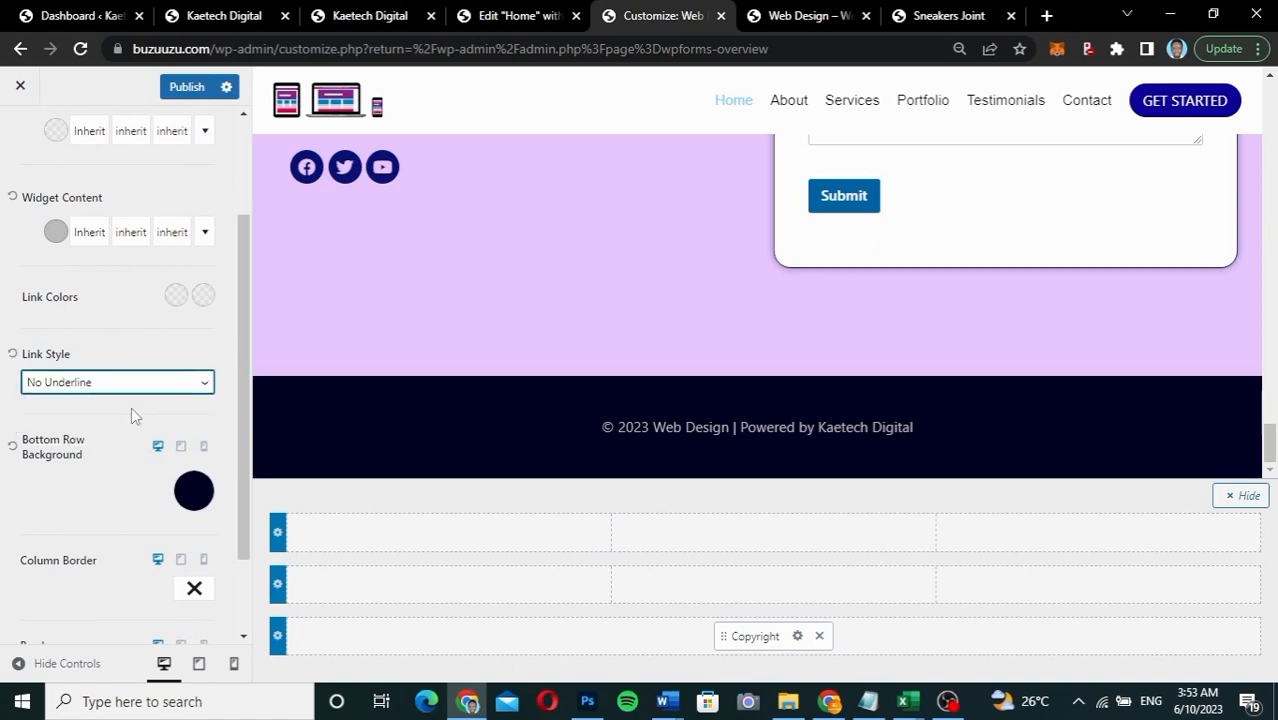
{"action": "scroll", "coordinate": [131, 410], "scroll_direction": "down", "scroll_amount": 1}
Step: Link the words "Kaetech Digital" in the footer's copyright text to kaetechdigital.com
{"action": "left_click", "coordinate": [797, 636]}
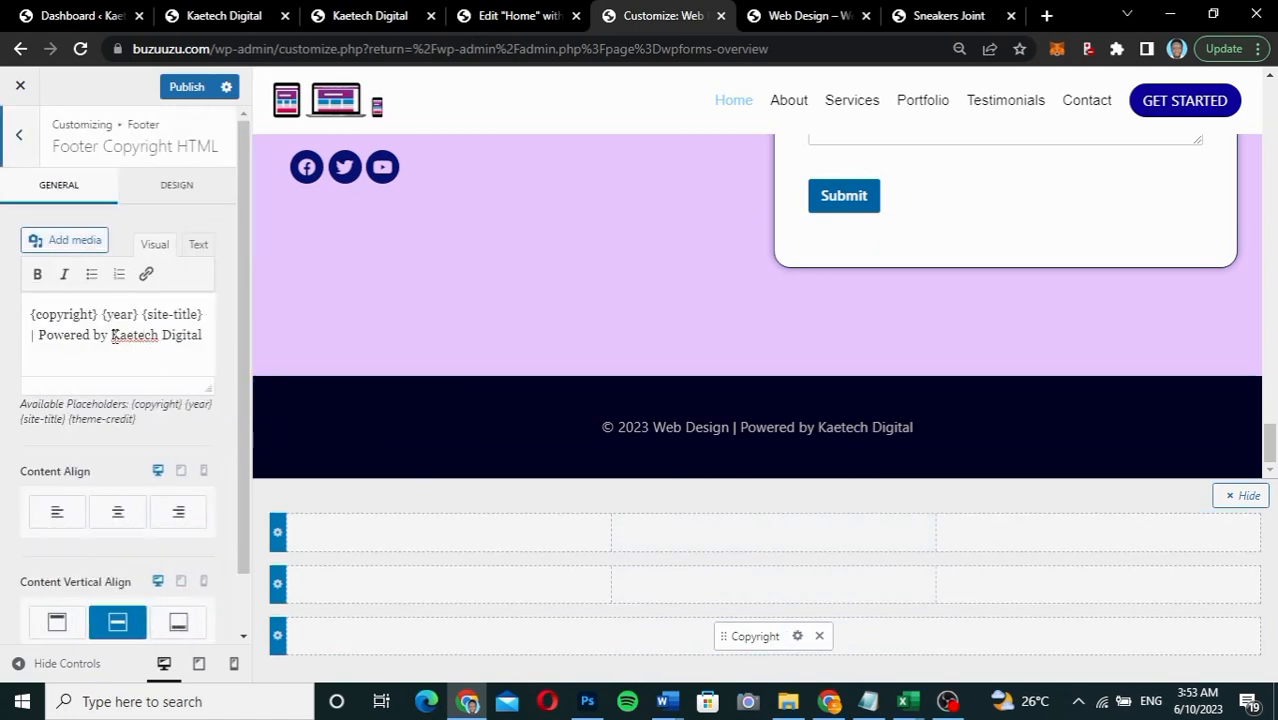
{"action": "left_click_drag", "start_coordinate": [111, 335], "coordinate": [204, 341]}
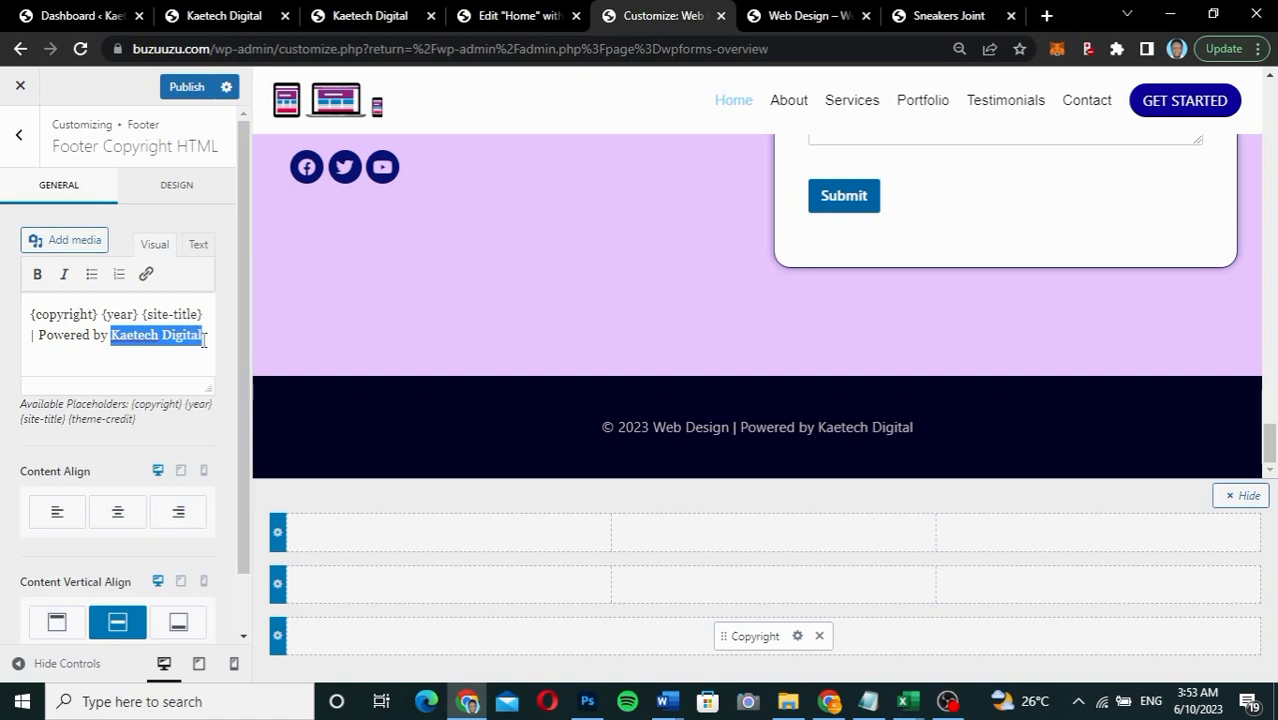
{"action": "left_click", "coordinate": [146, 275]}
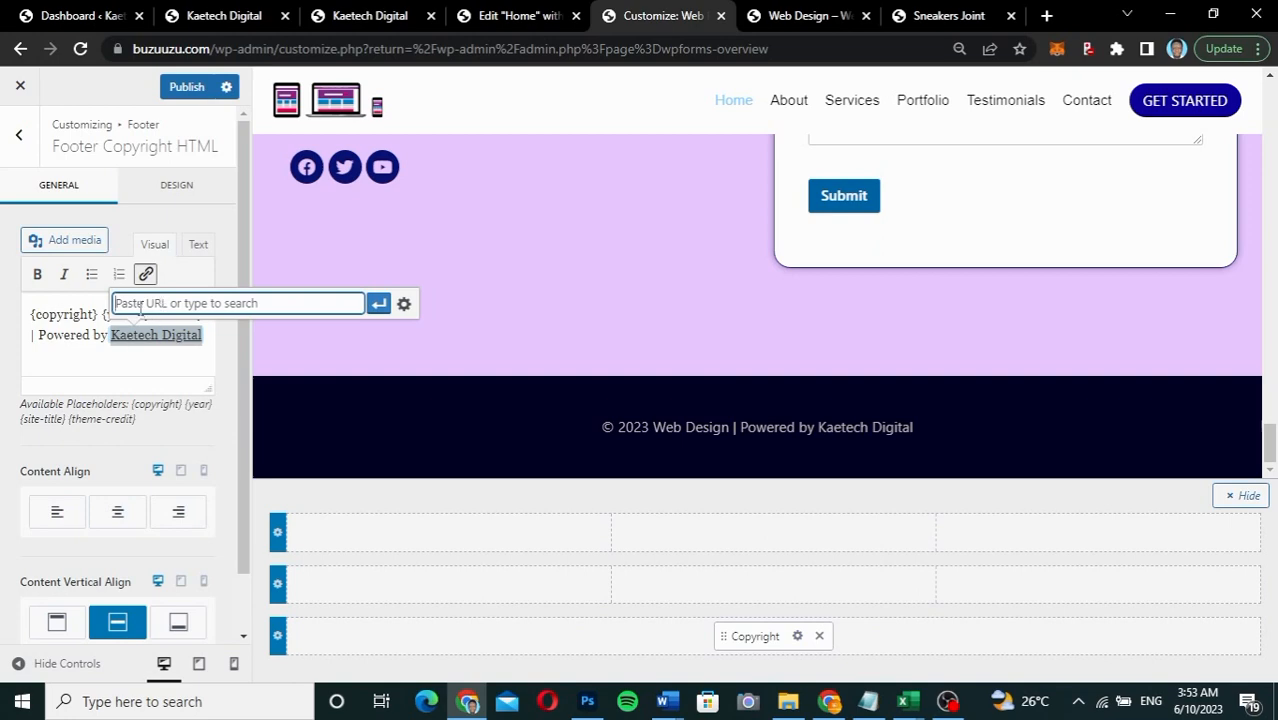
{"action": "type", "text": "kaetech"}
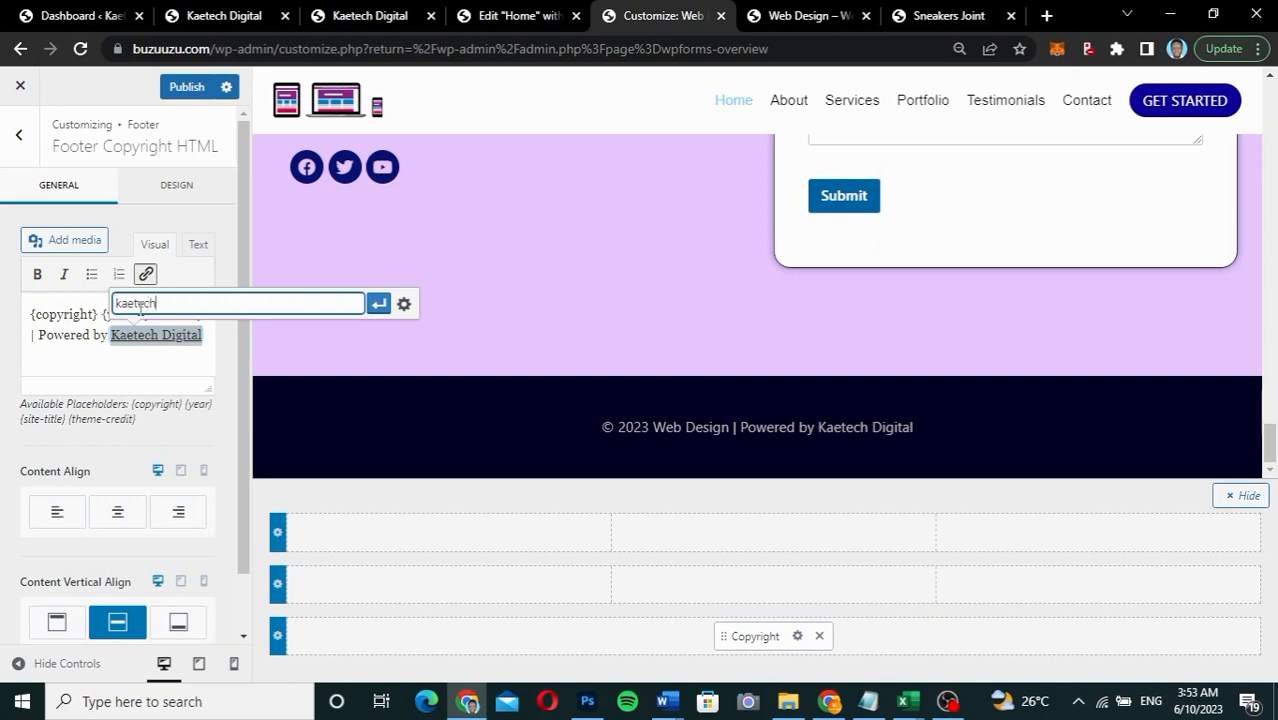
{"action": "type", "text": "digital.com"}
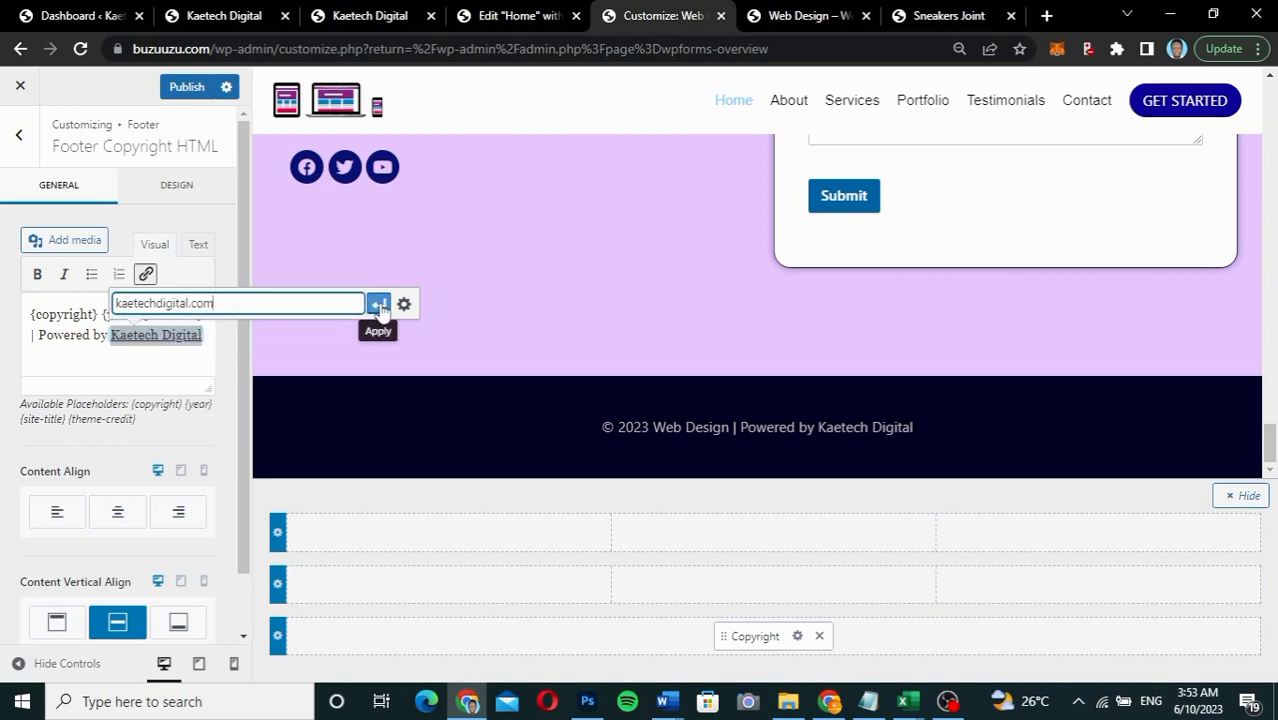
{"action": "left_click", "coordinate": [378, 303]}
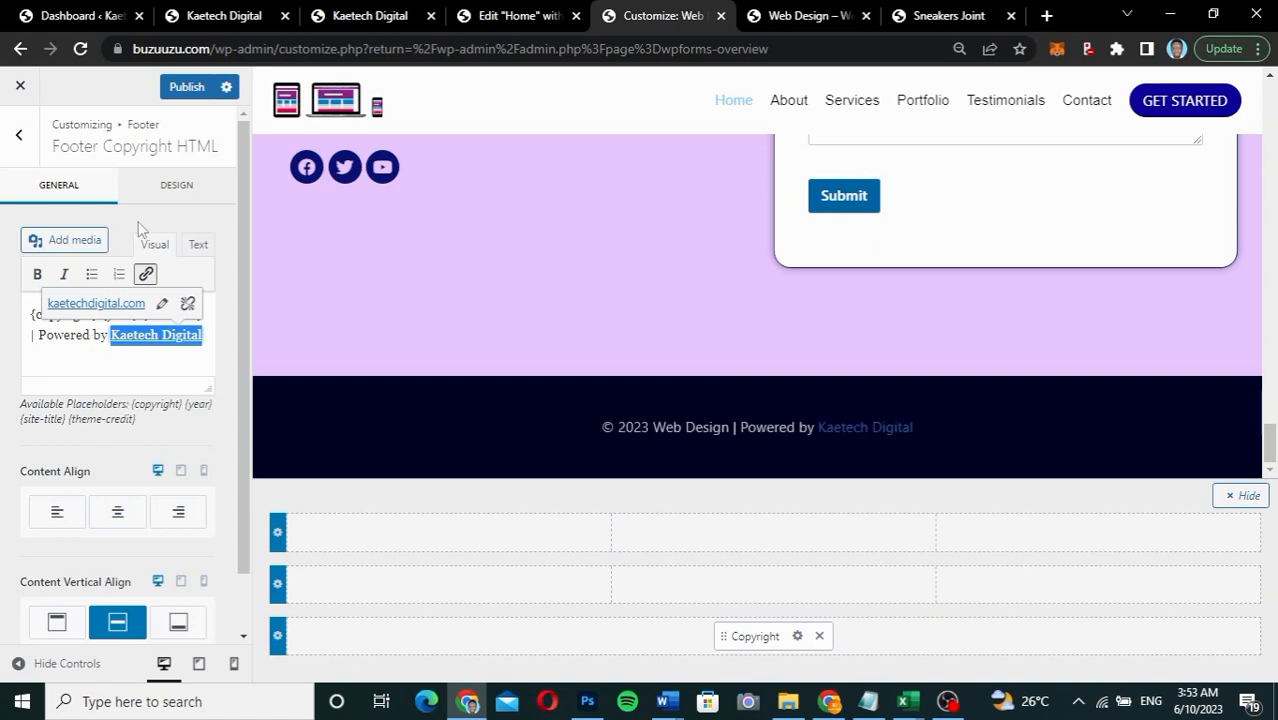
Step: Set the footer copyright text's font family to Arial, Helvetica, sans-serif
{"action": "left_click", "coordinate": [171, 185]}
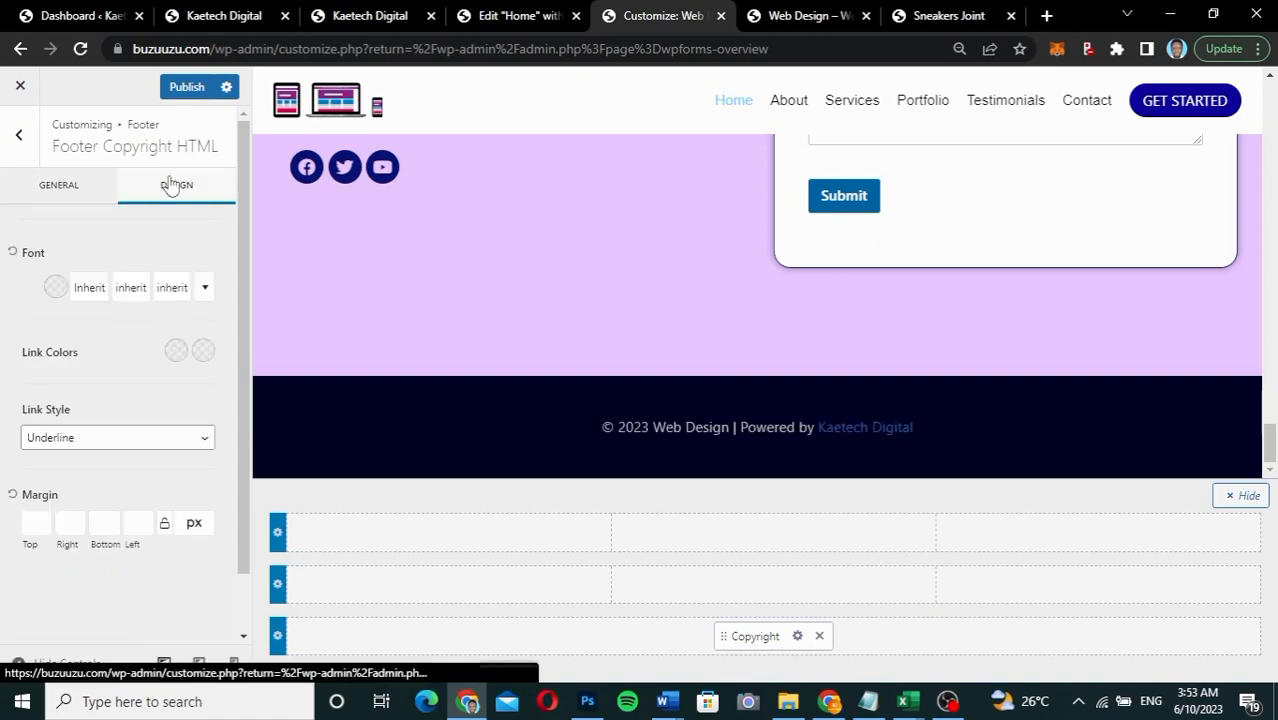
{"action": "left_click", "coordinate": [94, 288]}
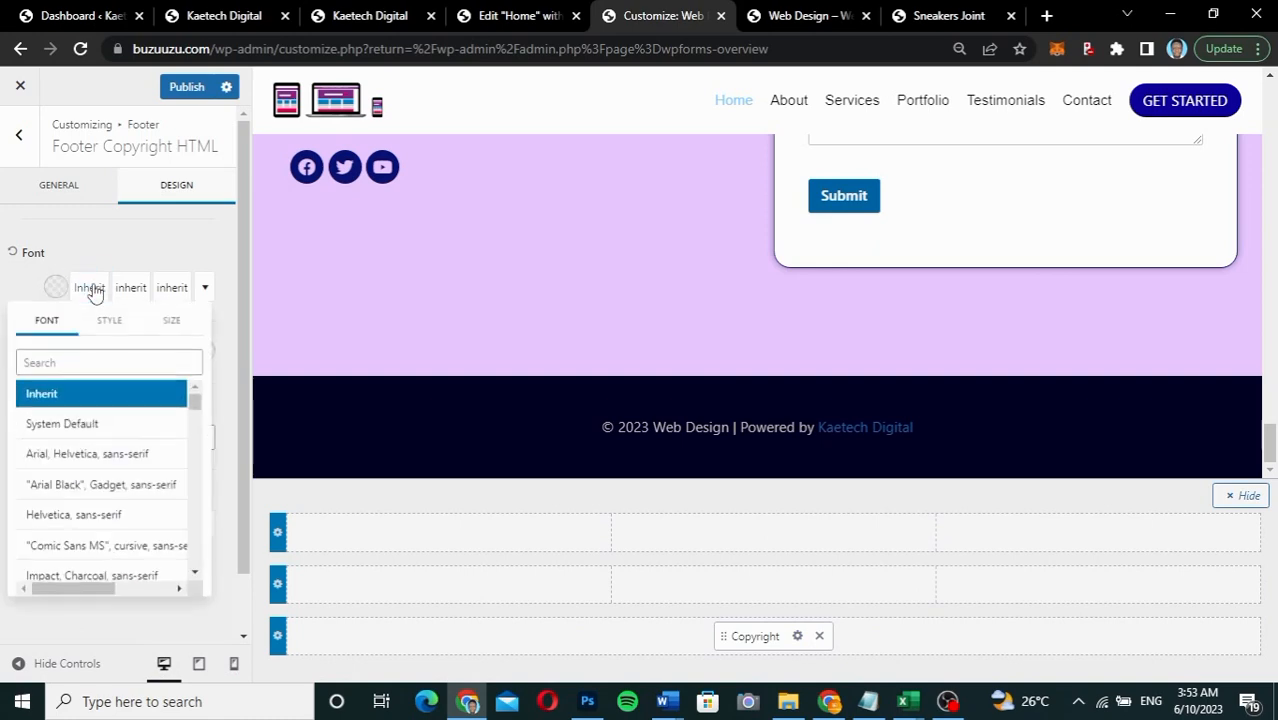
{"action": "left_click", "coordinate": [63, 365]}
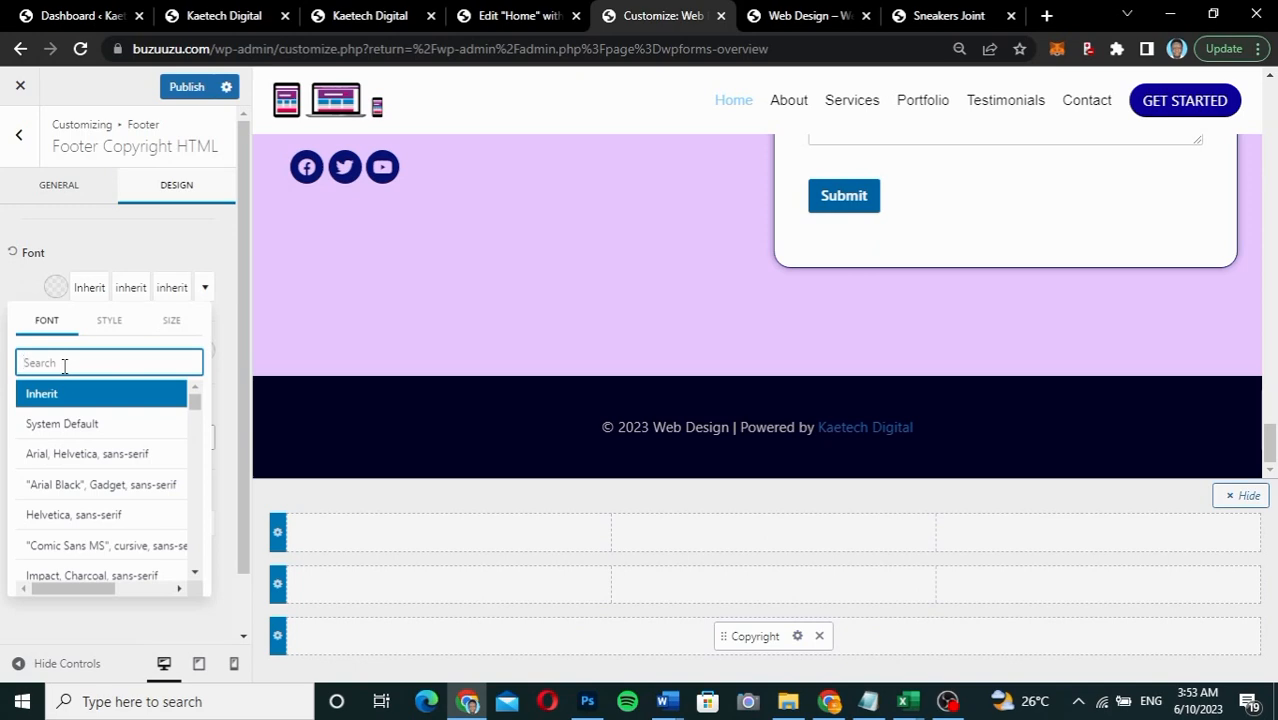
{"action": "type", "text": "arial"}
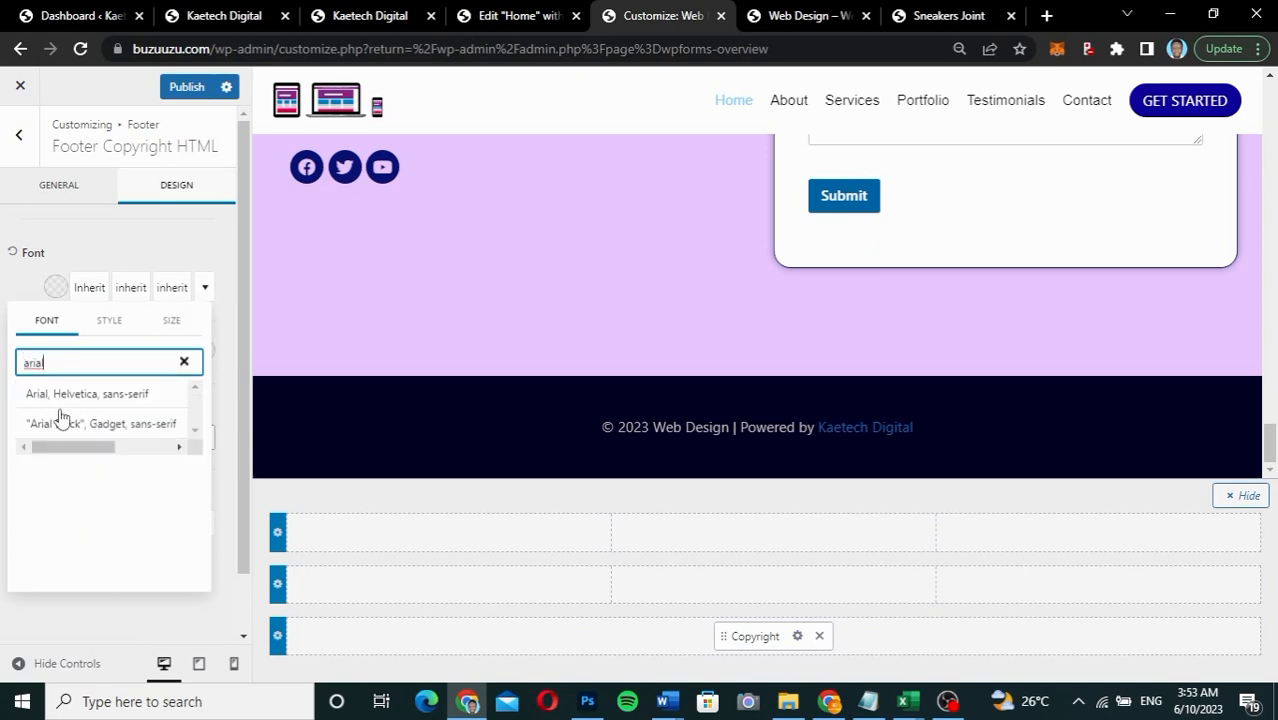
{"action": "left_click", "coordinate": [61, 425]}
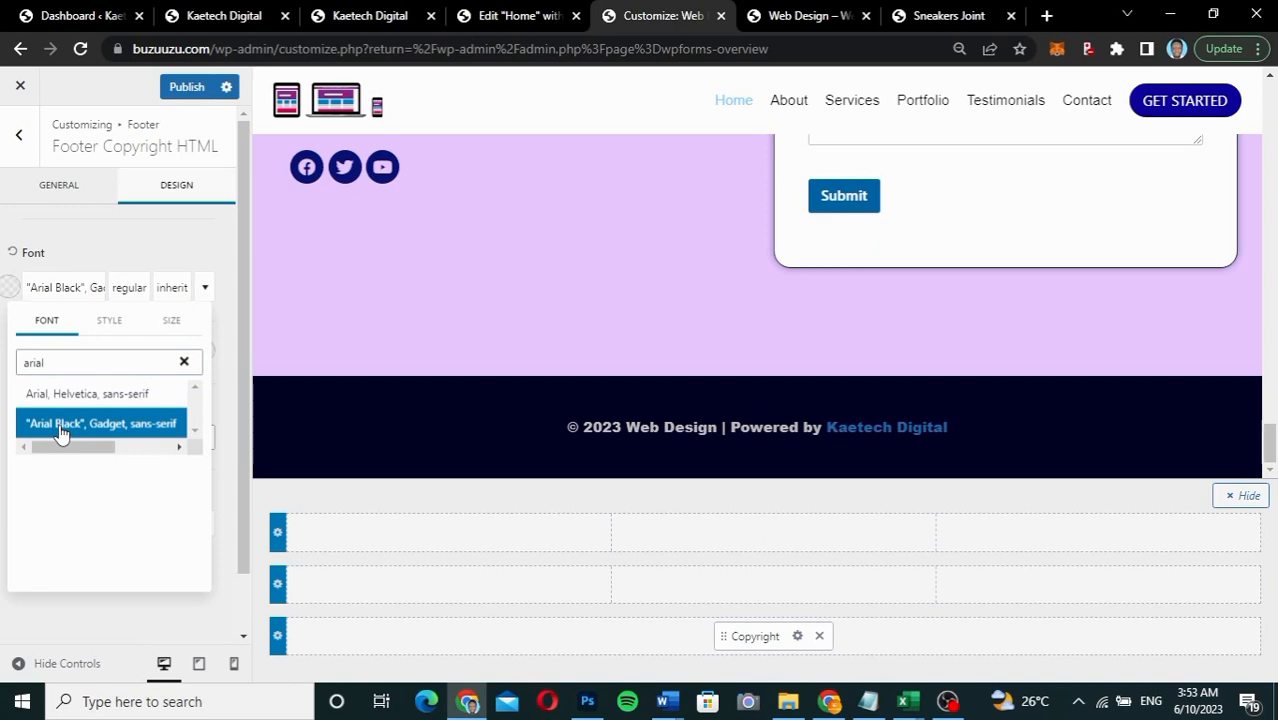
{"action": "left_click", "coordinate": [76, 395]}
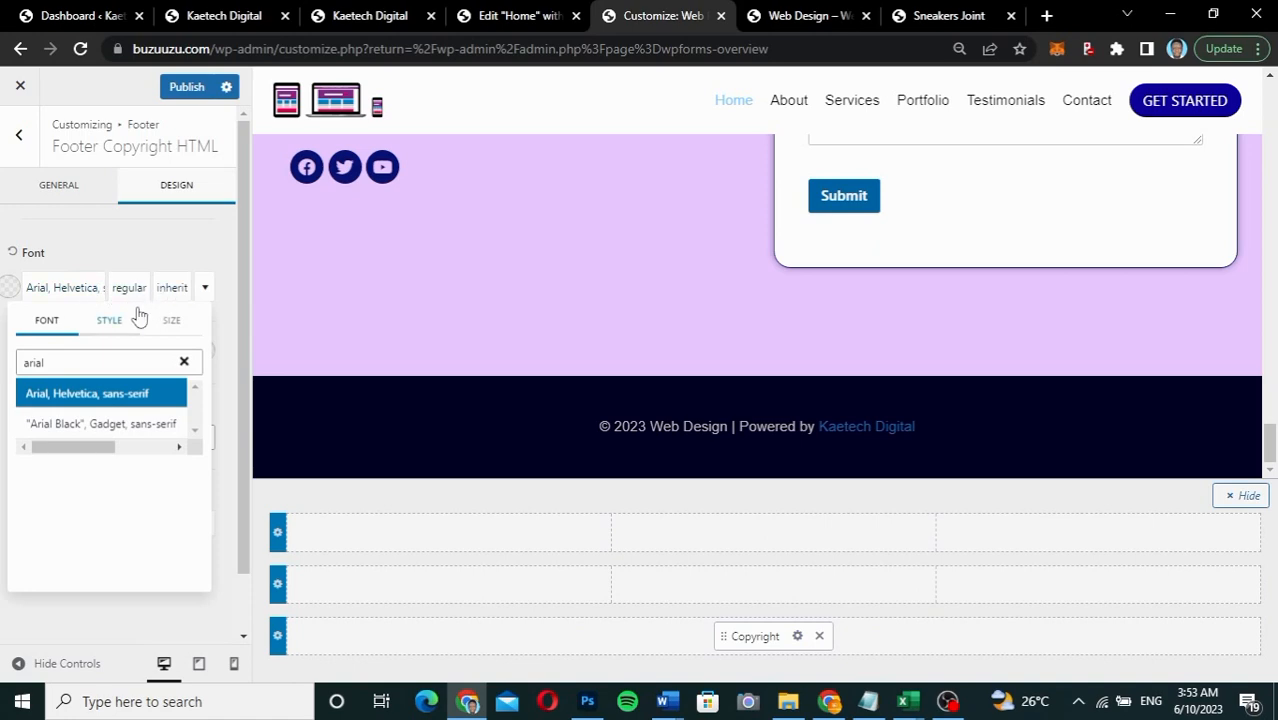
{"action": "left_click", "coordinate": [134, 248]}
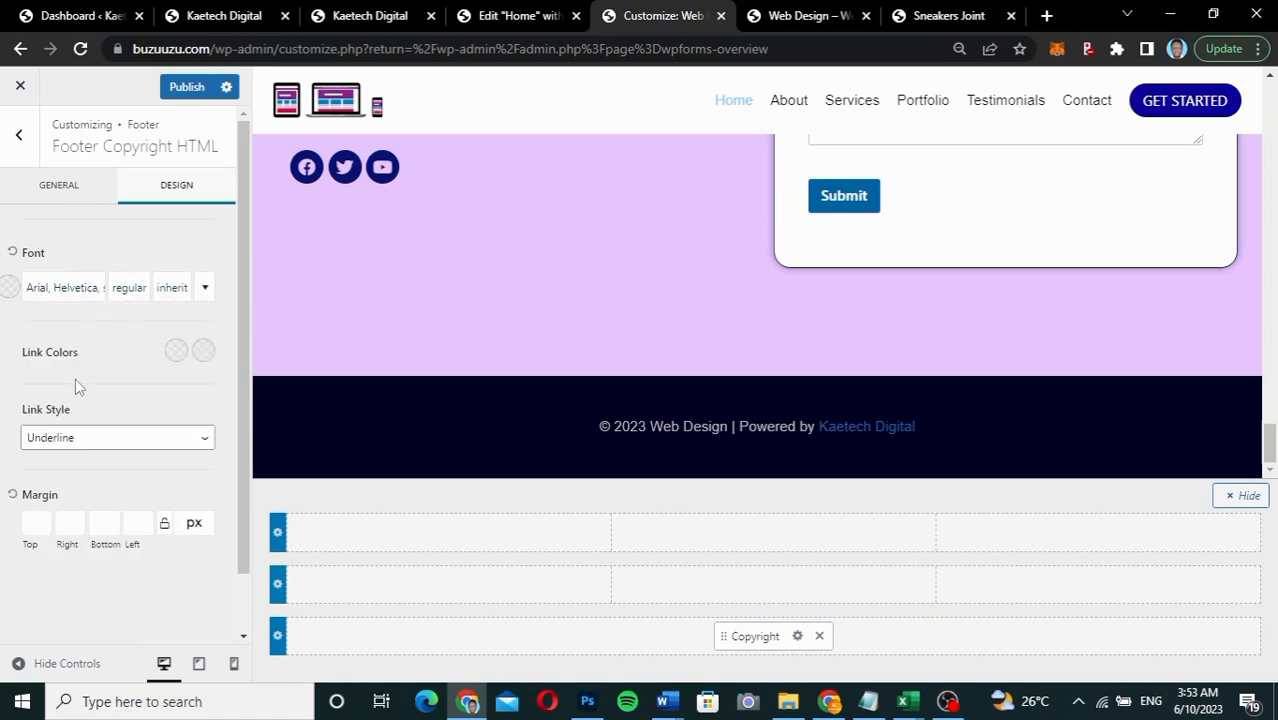
Step: Set the copyright text's link color to white, hex FFFFFF, and its hover link color to light blue
{"action": "left_click", "coordinate": [176, 350]}
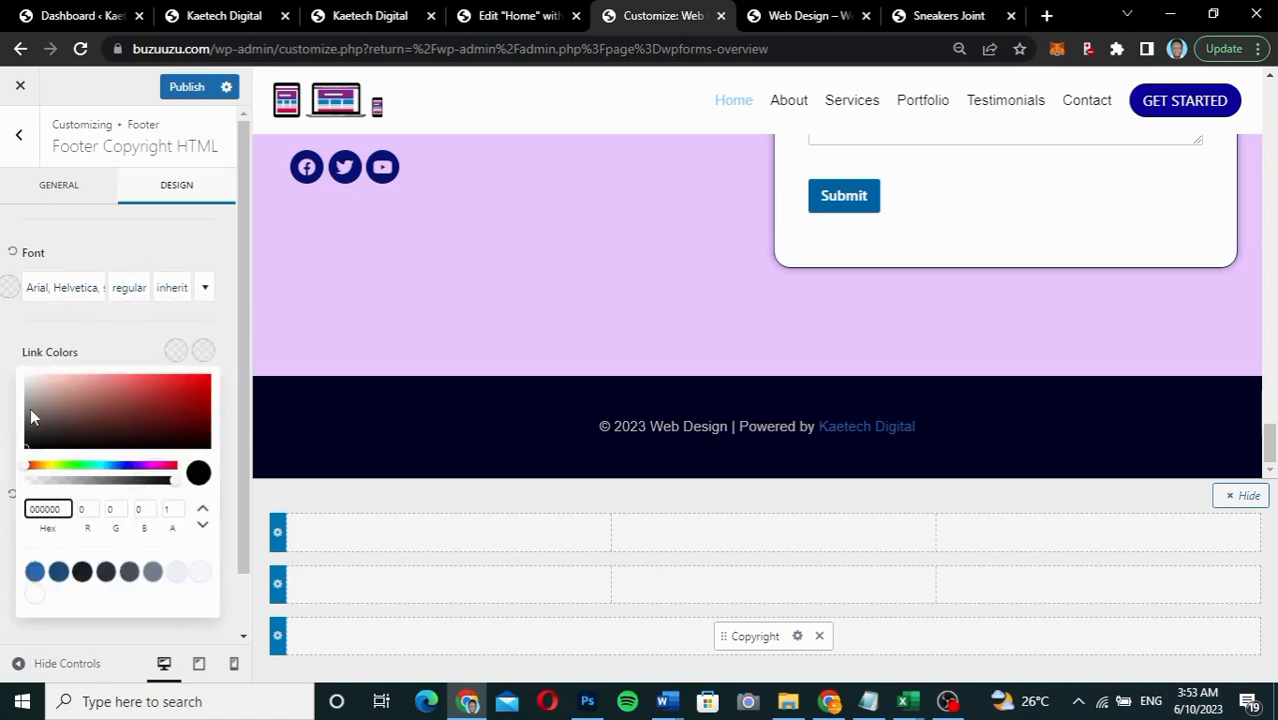
{"action": "left_click_drag", "start_coordinate": [27, 452], "coordinate": [26, 381]}
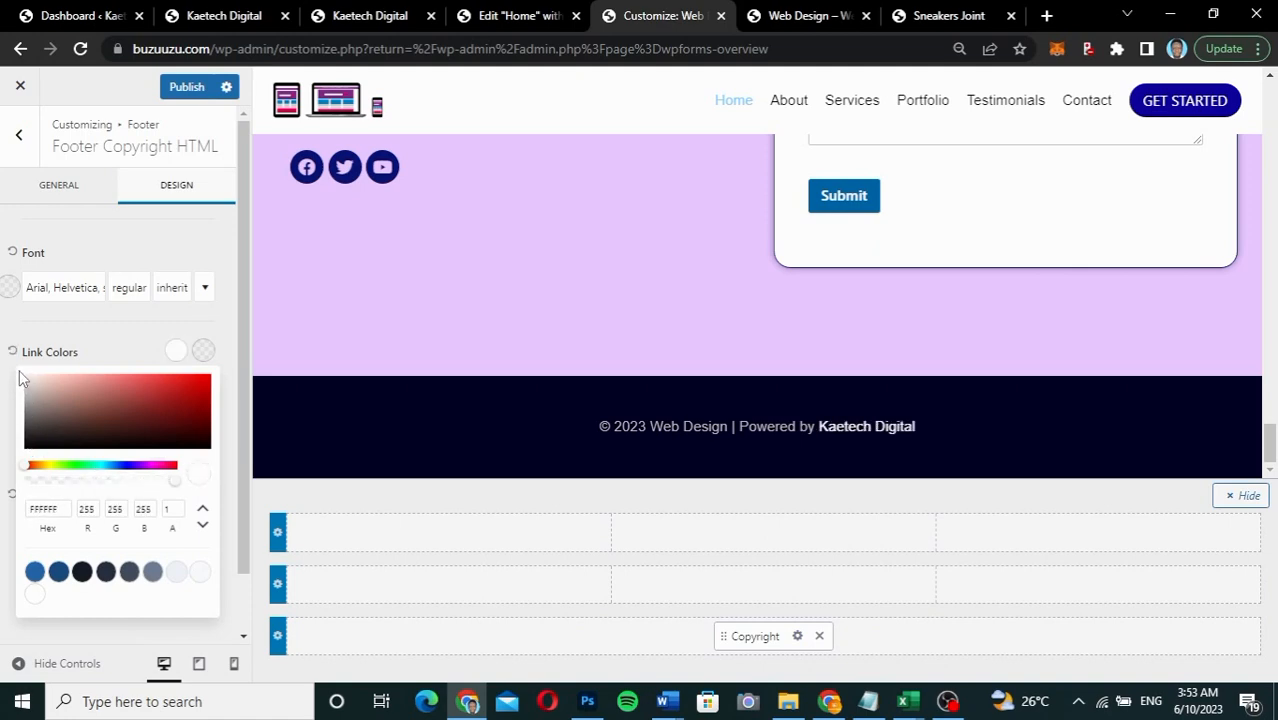
{"action": "left_click", "coordinate": [116, 341]}
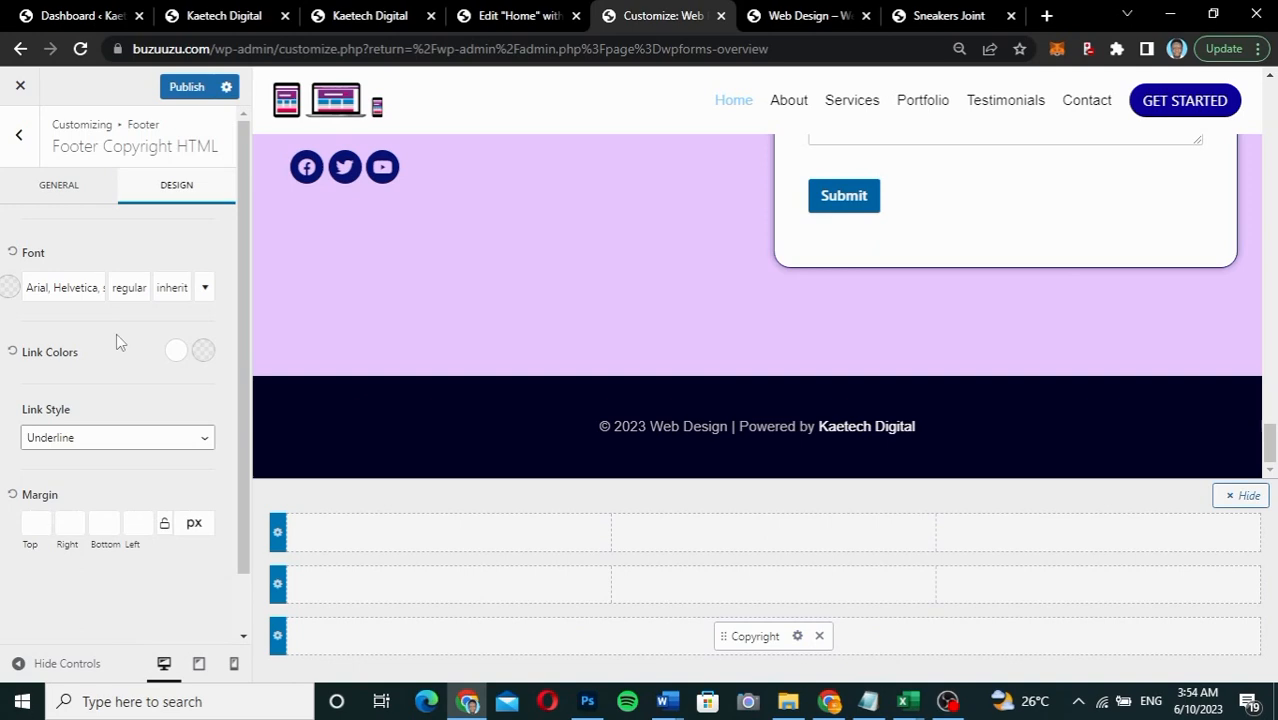
{"action": "left_click", "coordinate": [175, 352]}
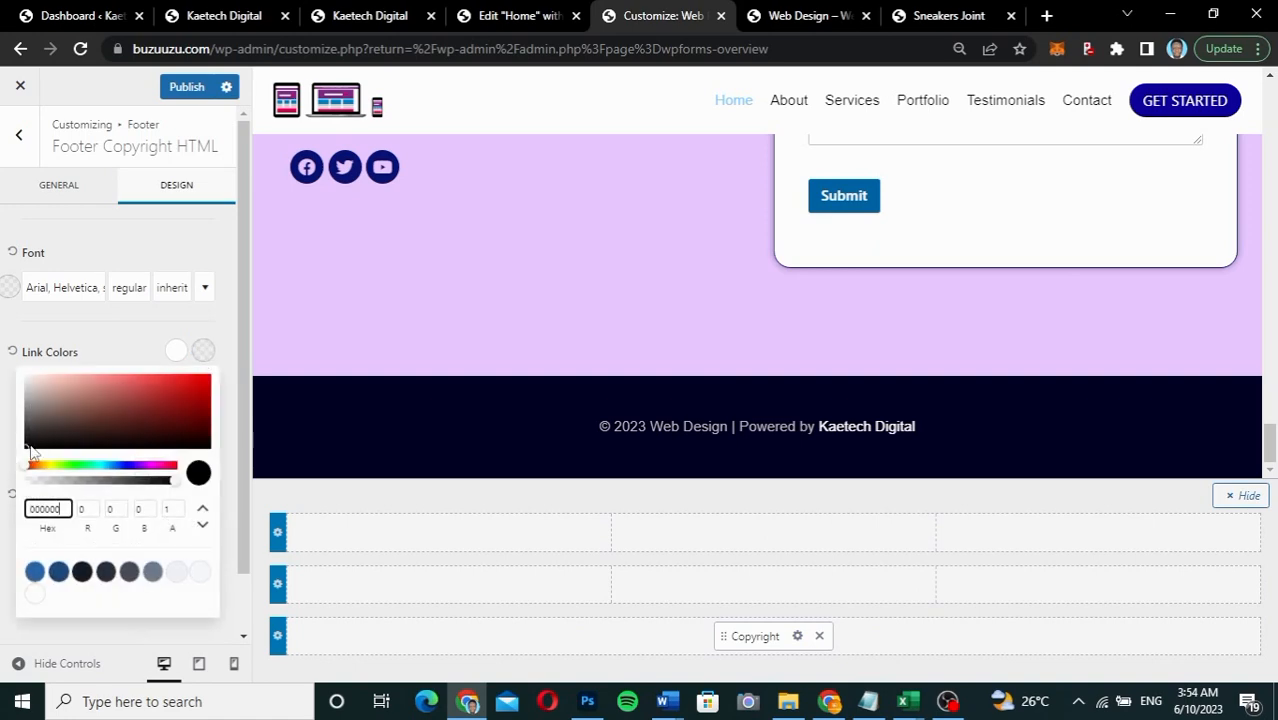
{"action": "left_click", "coordinate": [117, 468]}
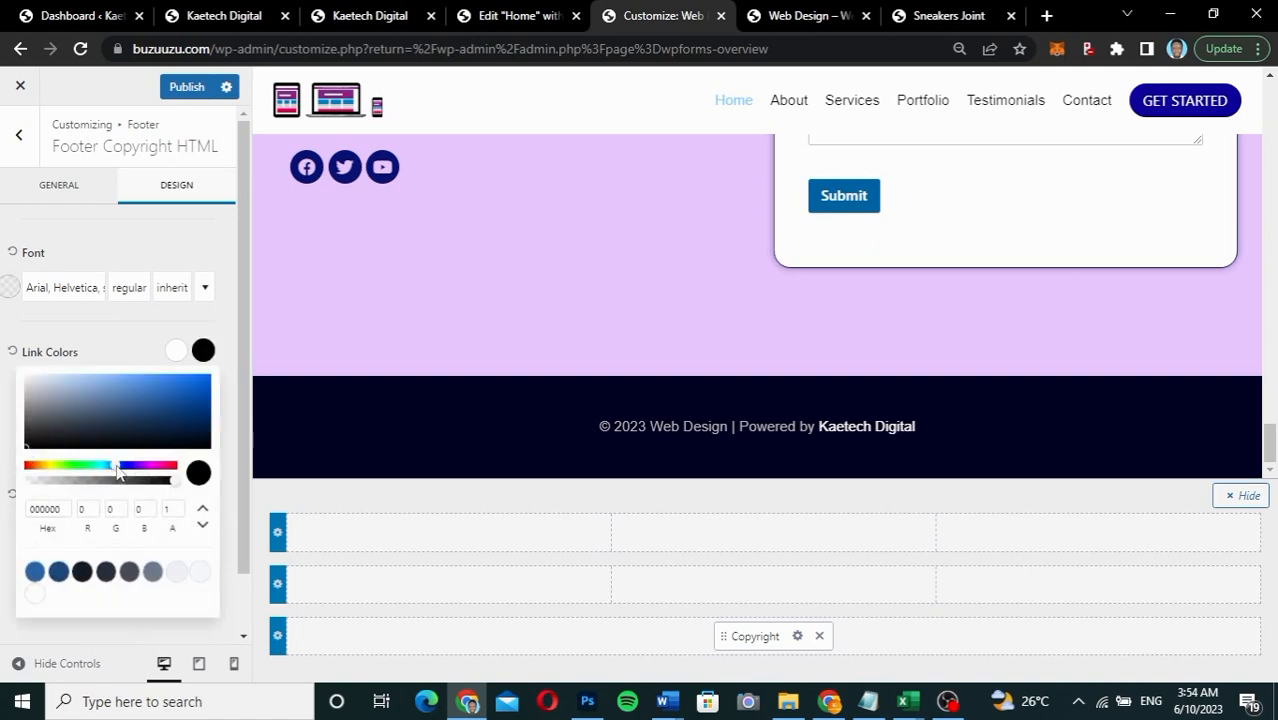
{"action": "left_click", "coordinate": [124, 381]}
{"action": "left_click", "coordinate": [130, 352]}
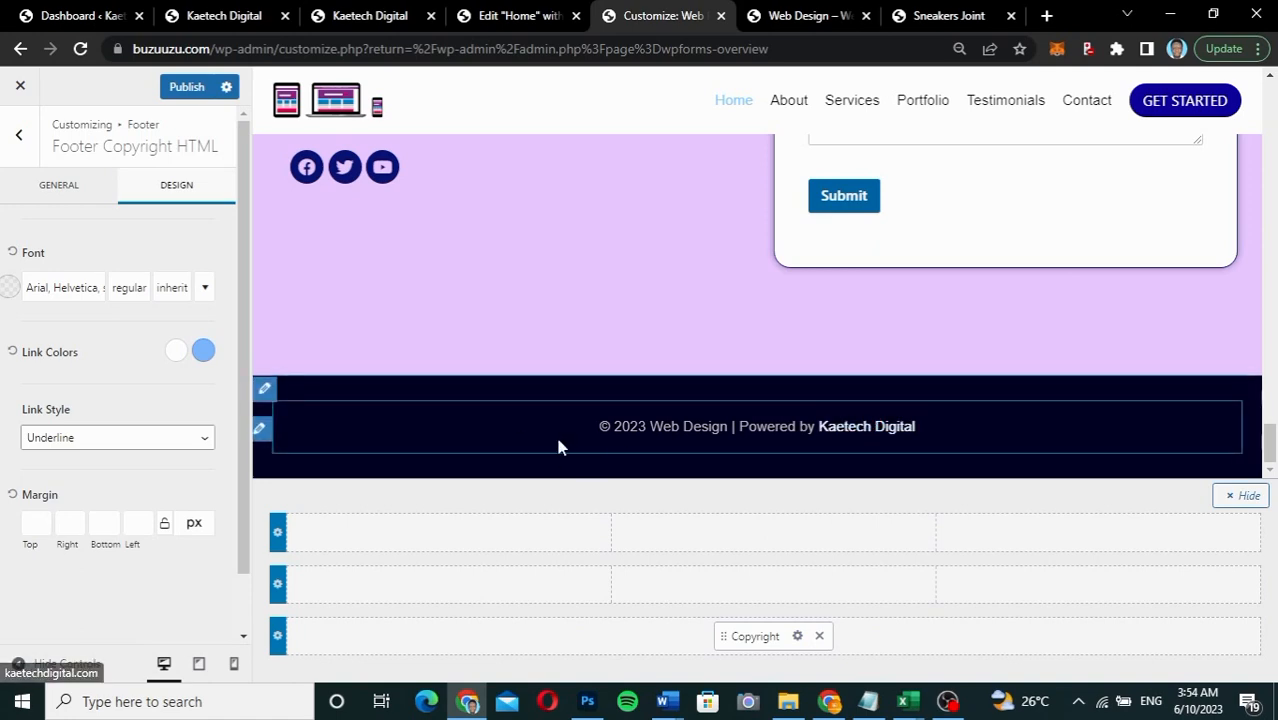
Step: Set the copyright text's link style to No Underline and publish the customizations
{"action": "left_click", "coordinate": [122, 442]}
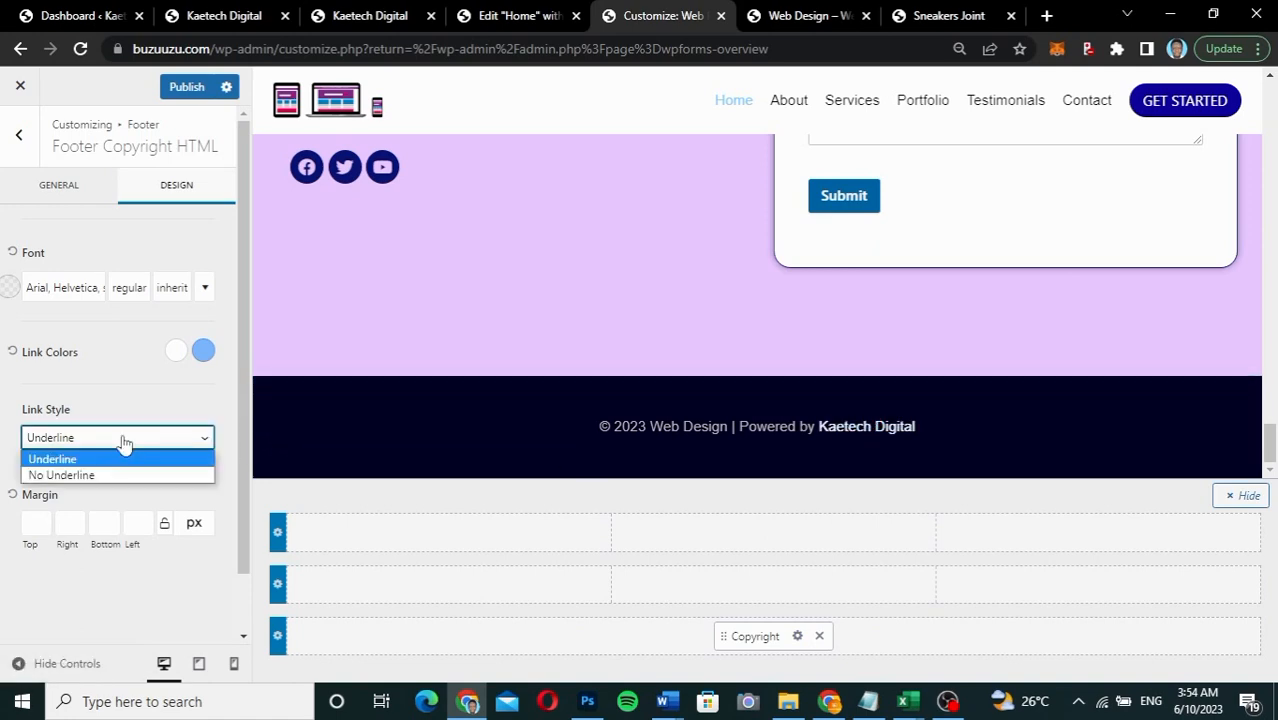
{"action": "left_click", "coordinate": [98, 476]}
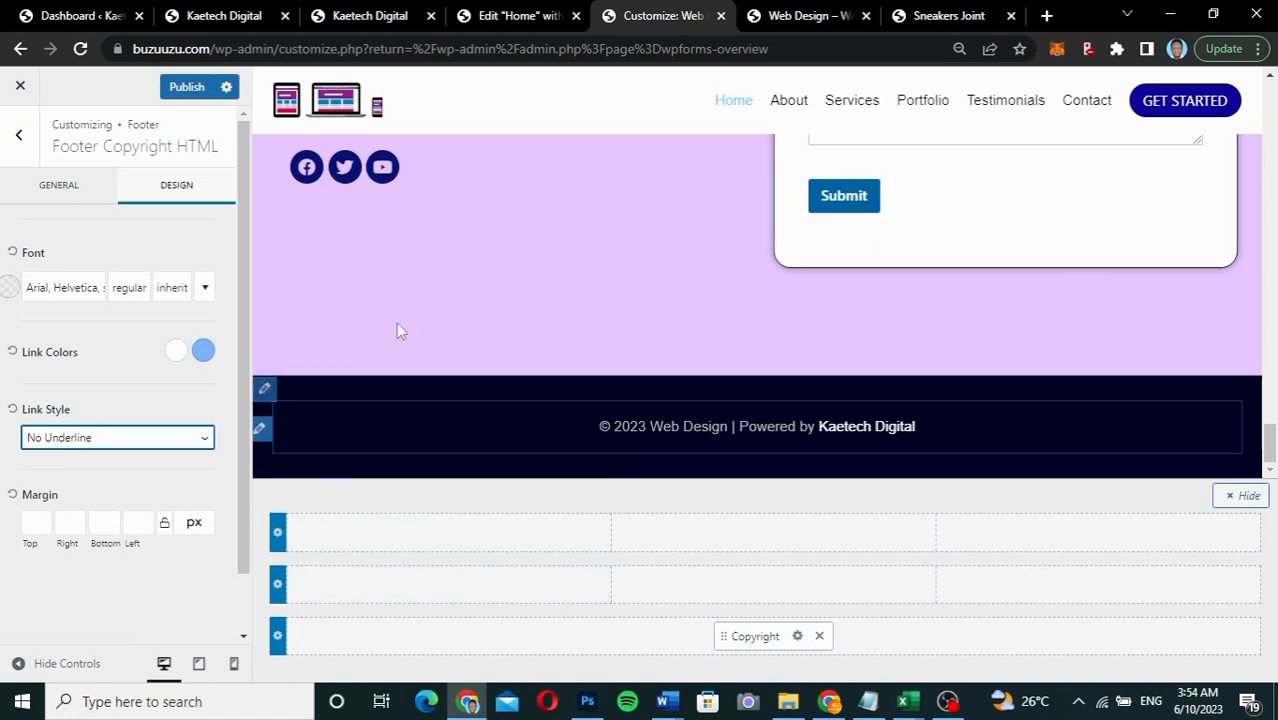
{"action": "left_click", "coordinate": [187, 92]}
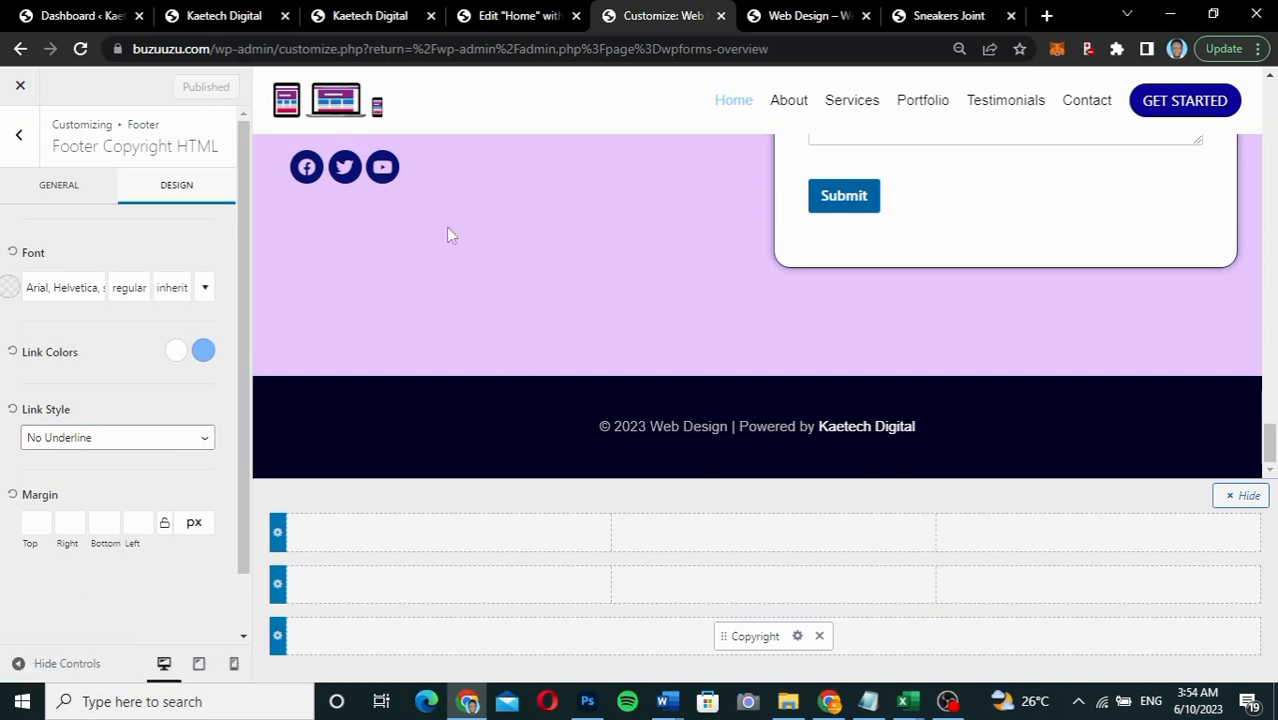
Step: Close the Customizer and reload the live Web Design homepage
{"action": "scroll", "coordinate": [446, 227], "scroll_direction": "up", "scroll_amount": 10}
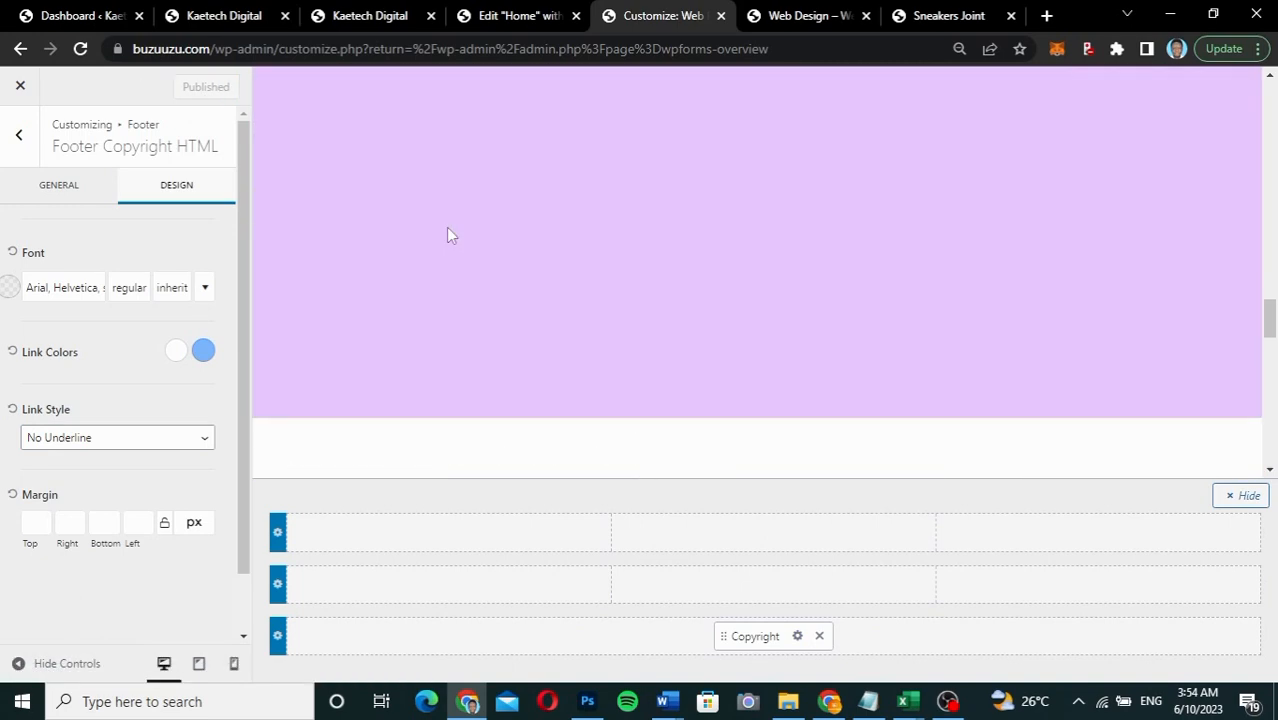
{"action": "scroll", "coordinate": [446, 227], "scroll_direction": "up", "scroll_amount": 10}
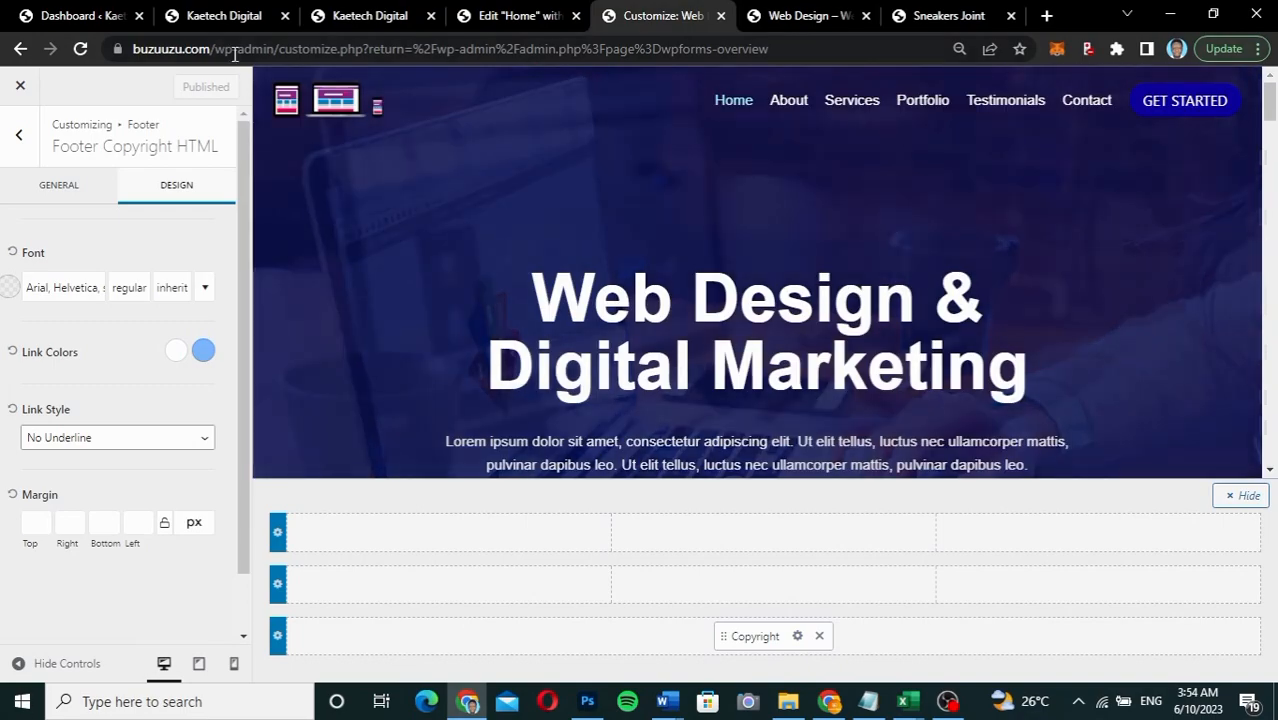
{"action": "left_click", "coordinate": [21, 85]}
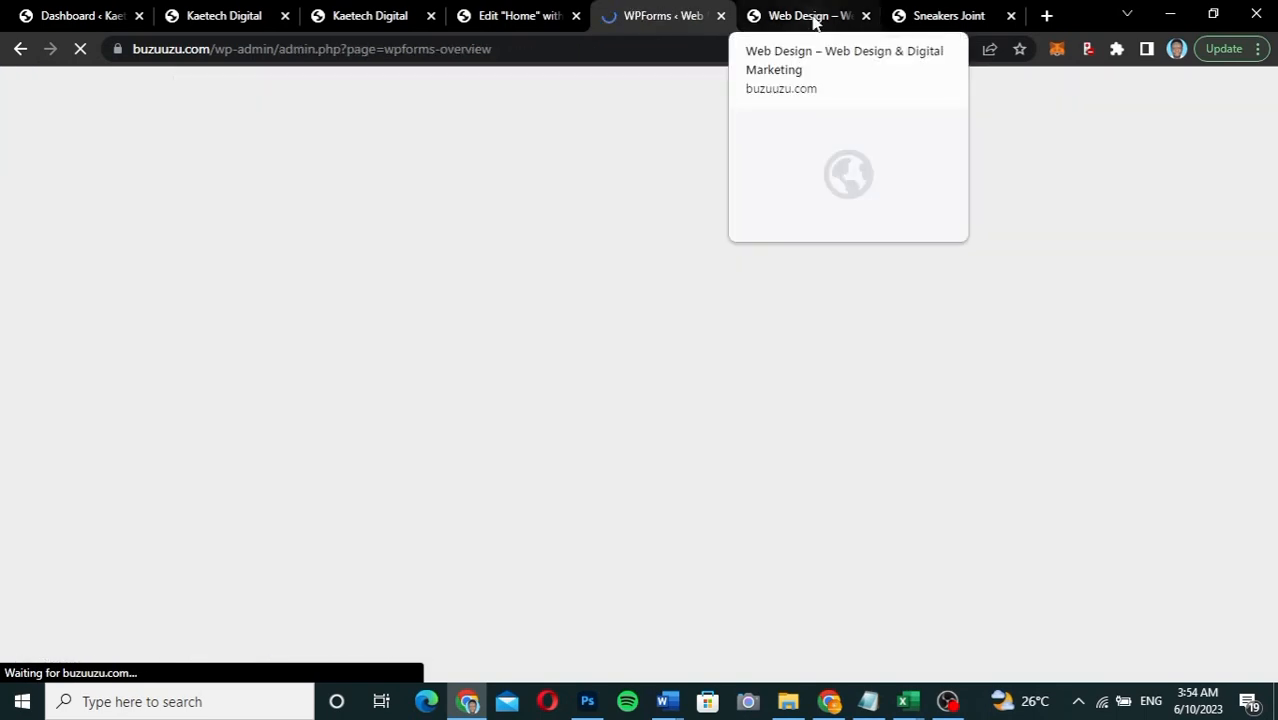
{"action": "left_click", "coordinate": [813, 17]}
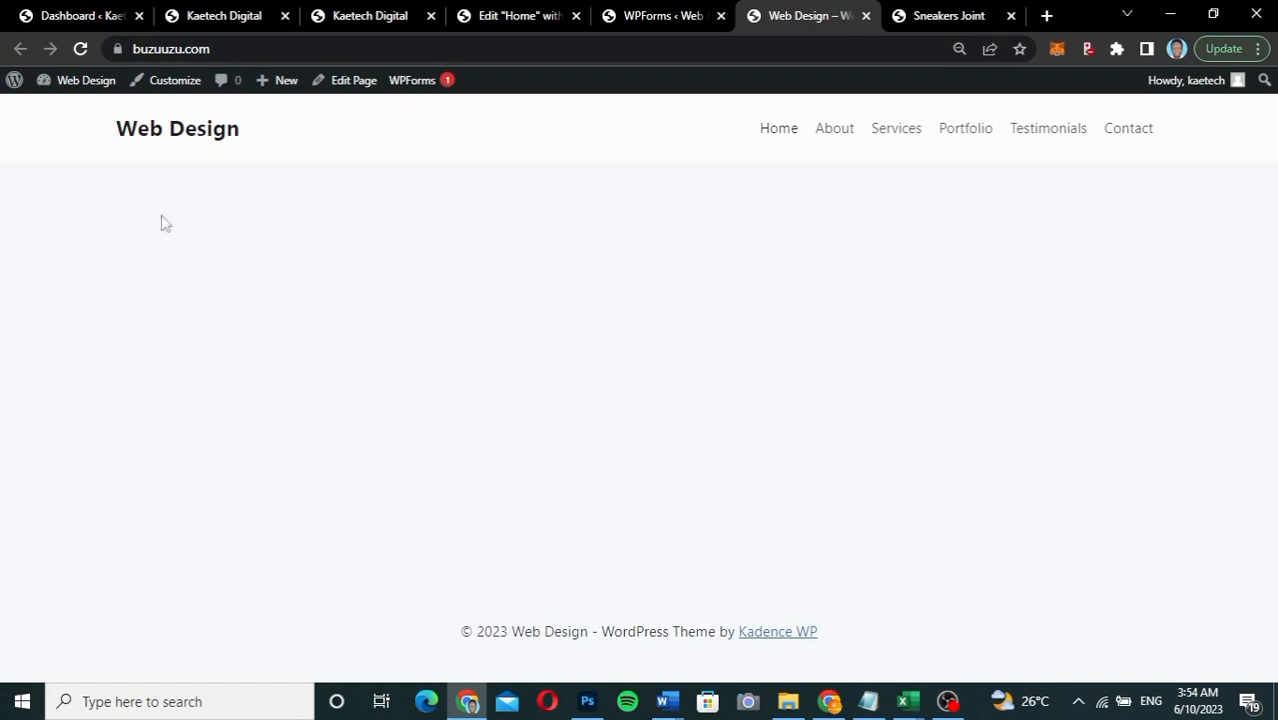
{"action": "left_click", "coordinate": [80, 48]}
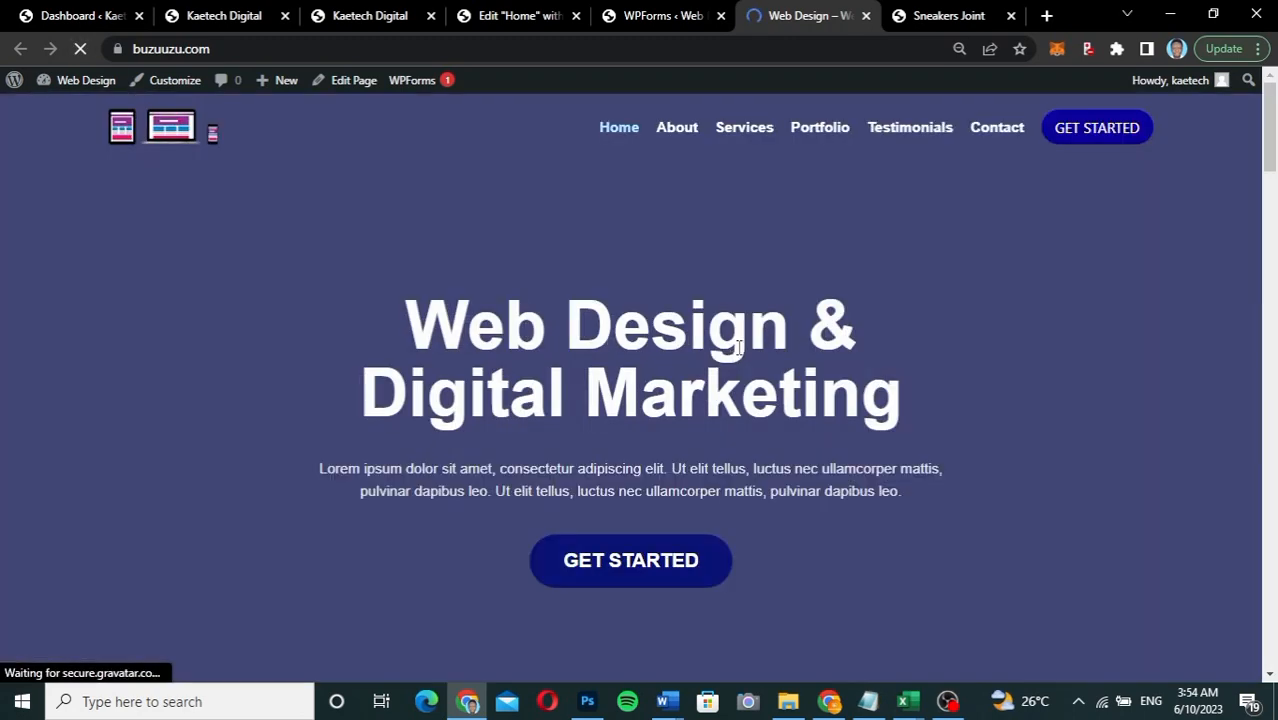
Step: Review the live homepage from header to footer, checking the header over the hero and About sections and the copyright row
{"action": "scroll", "coordinate": [962, 390], "scroll_direction": "down", "scroll_amount": 20}
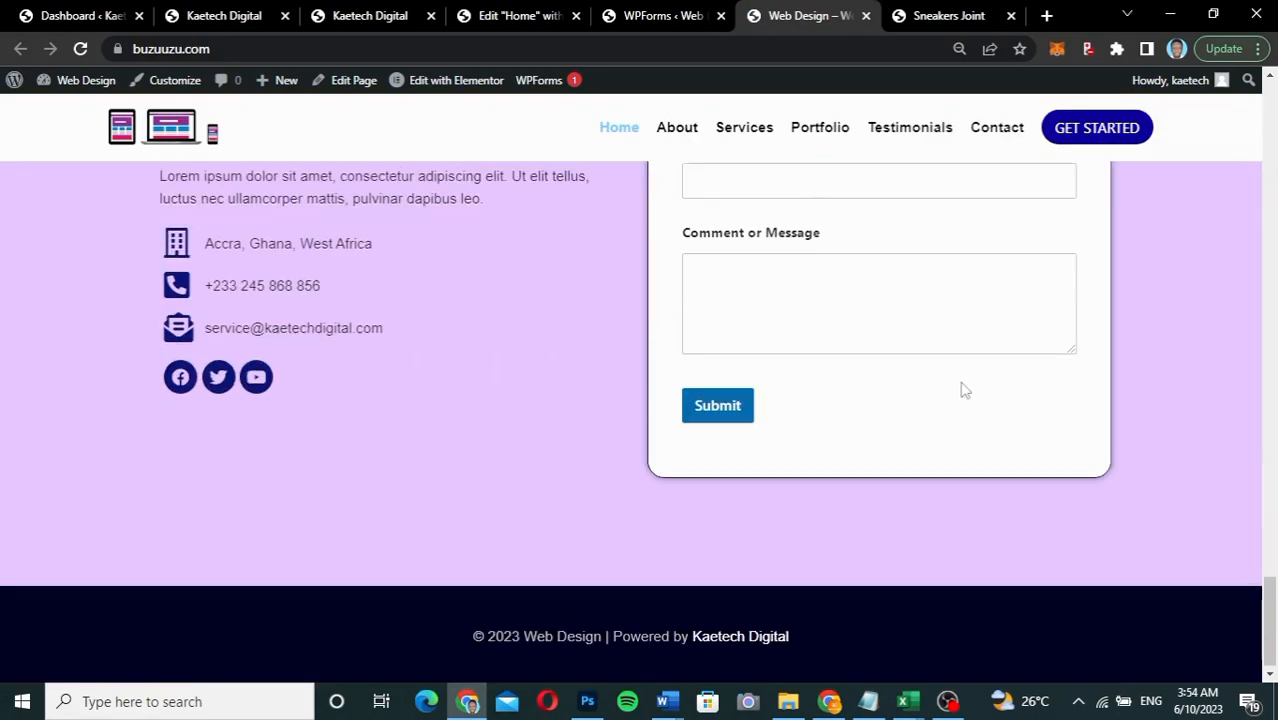
{"action": "scroll", "coordinate": [962, 390], "scroll_direction": "up", "scroll_amount": 20}
{"action": "scroll", "coordinate": [960, 382], "scroll_direction": "up", "scroll_amount": 8}
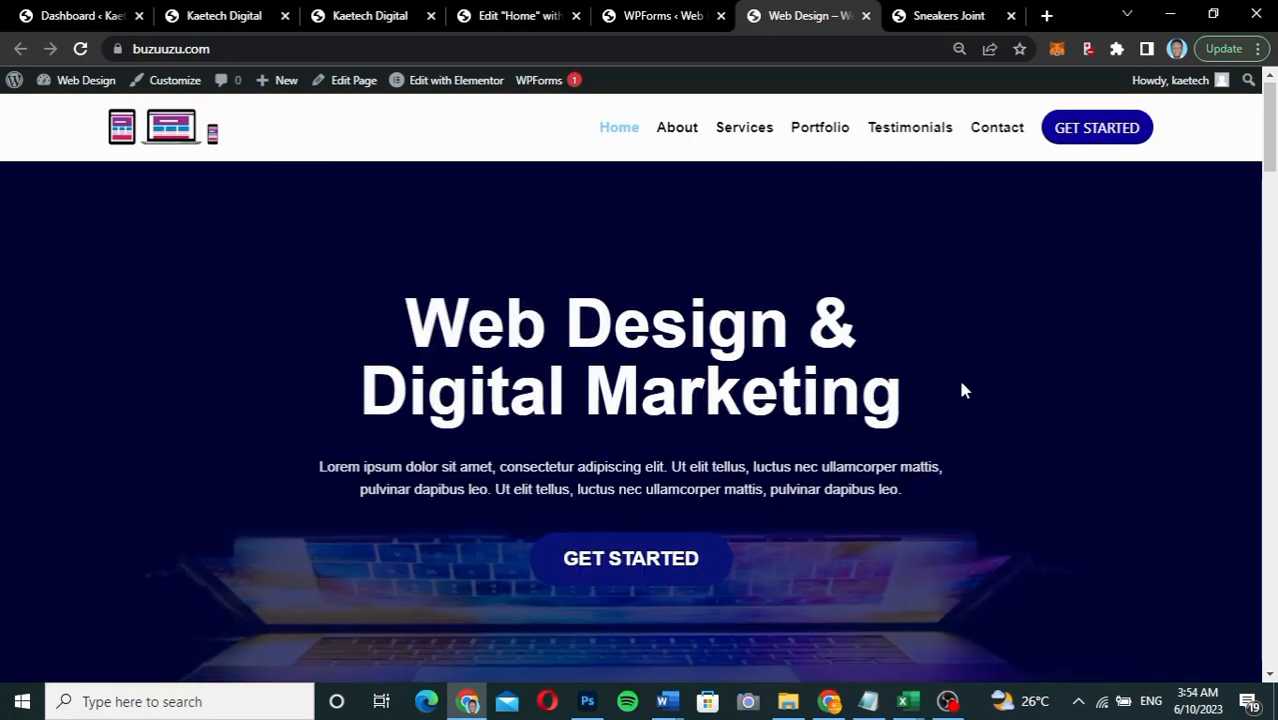
{"action": "scroll", "coordinate": [960, 382], "scroll_direction": "down", "scroll_amount": 3}
{"action": "scroll", "coordinate": [962, 390], "scroll_direction": "down", "scroll_amount": 8}
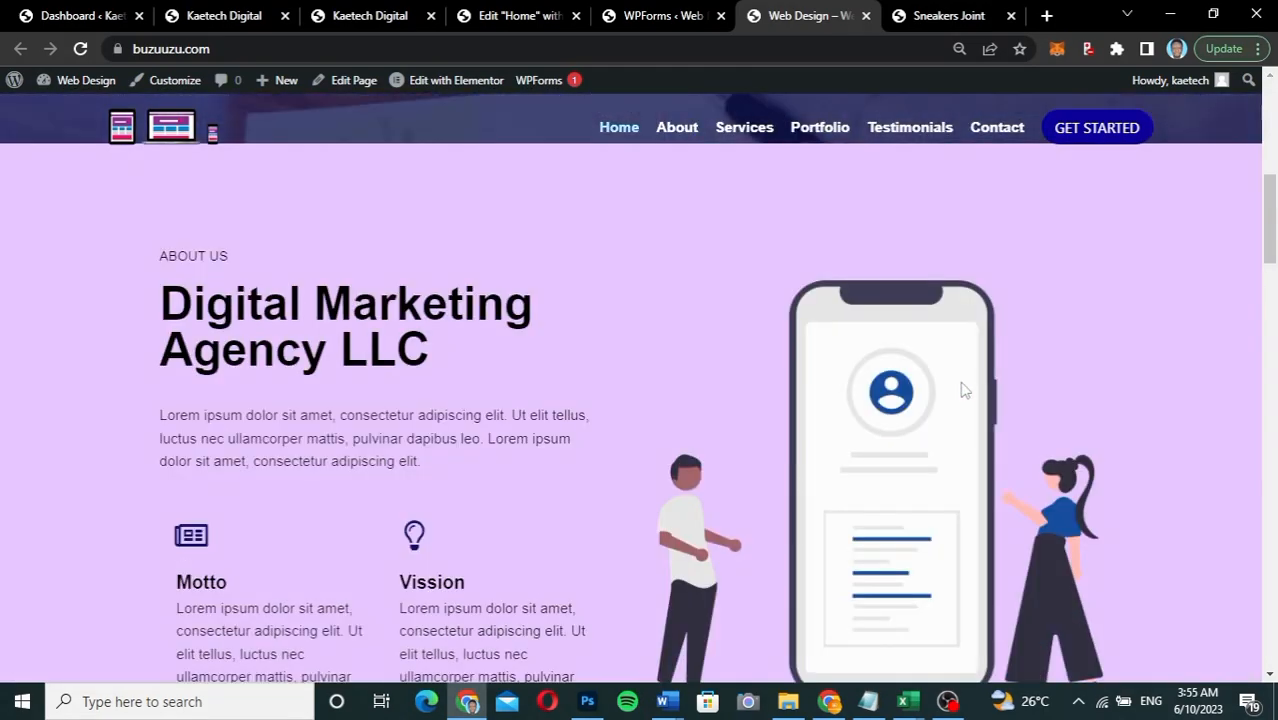
{"action": "scroll", "coordinate": [962, 390], "scroll_direction": "up", "scroll_amount": 11}
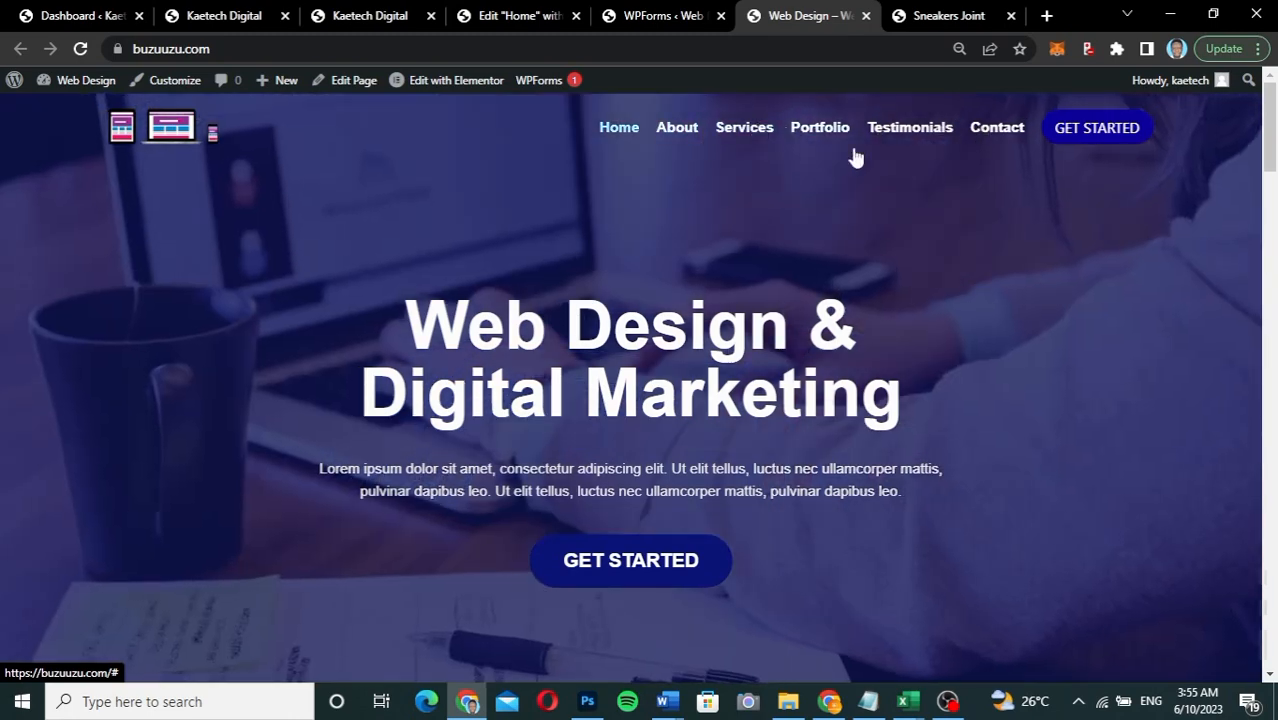
{"action": "scroll", "coordinate": [727, 291], "scroll_direction": "down", "scroll_amount": 10}
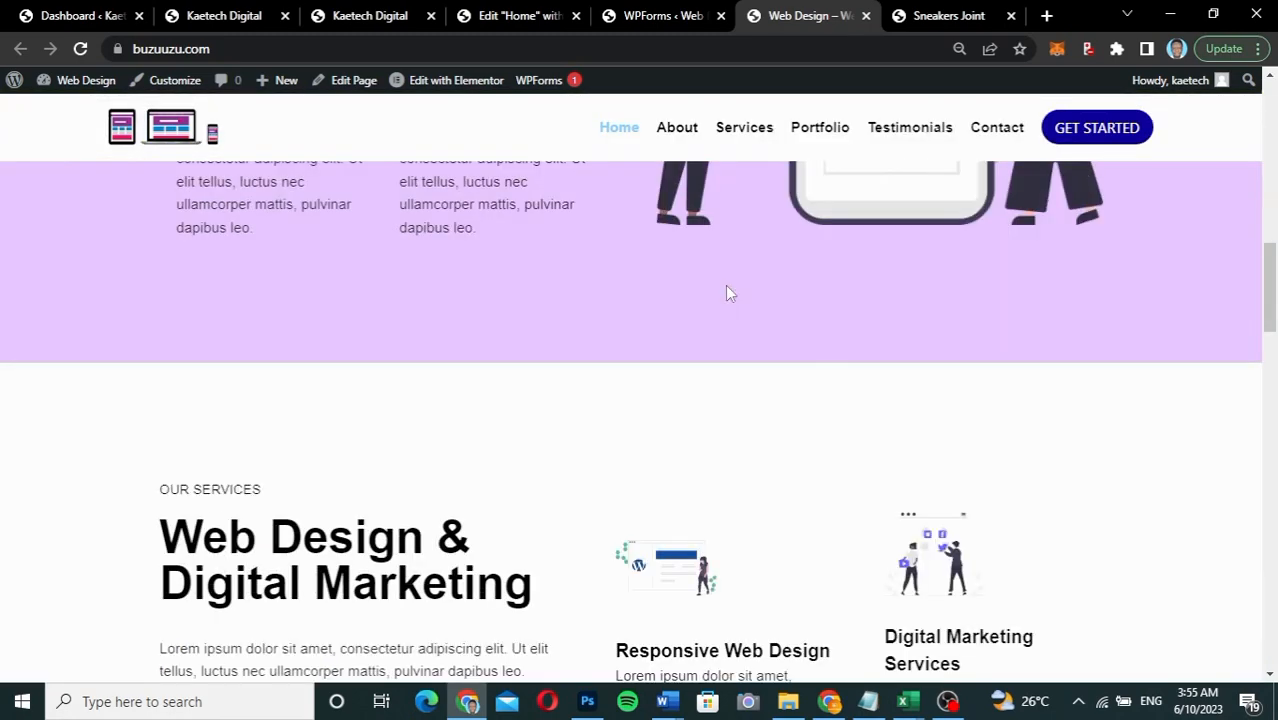
{"action": "scroll", "coordinate": [727, 292], "scroll_direction": "up", "scroll_amount": 10}
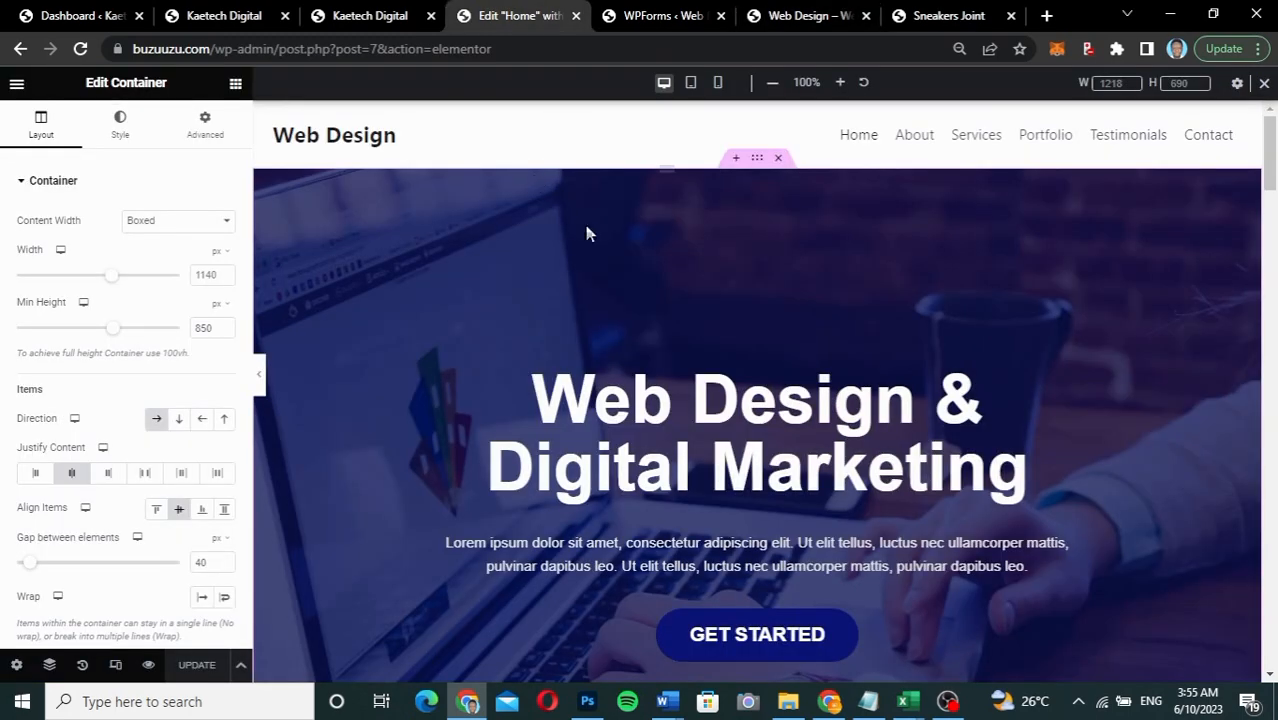
Step: Give the About Us section's container the CSS ID "about"
{"action": "scroll", "coordinate": [867, 447], "scroll_direction": "down", "scroll_amount": 8}
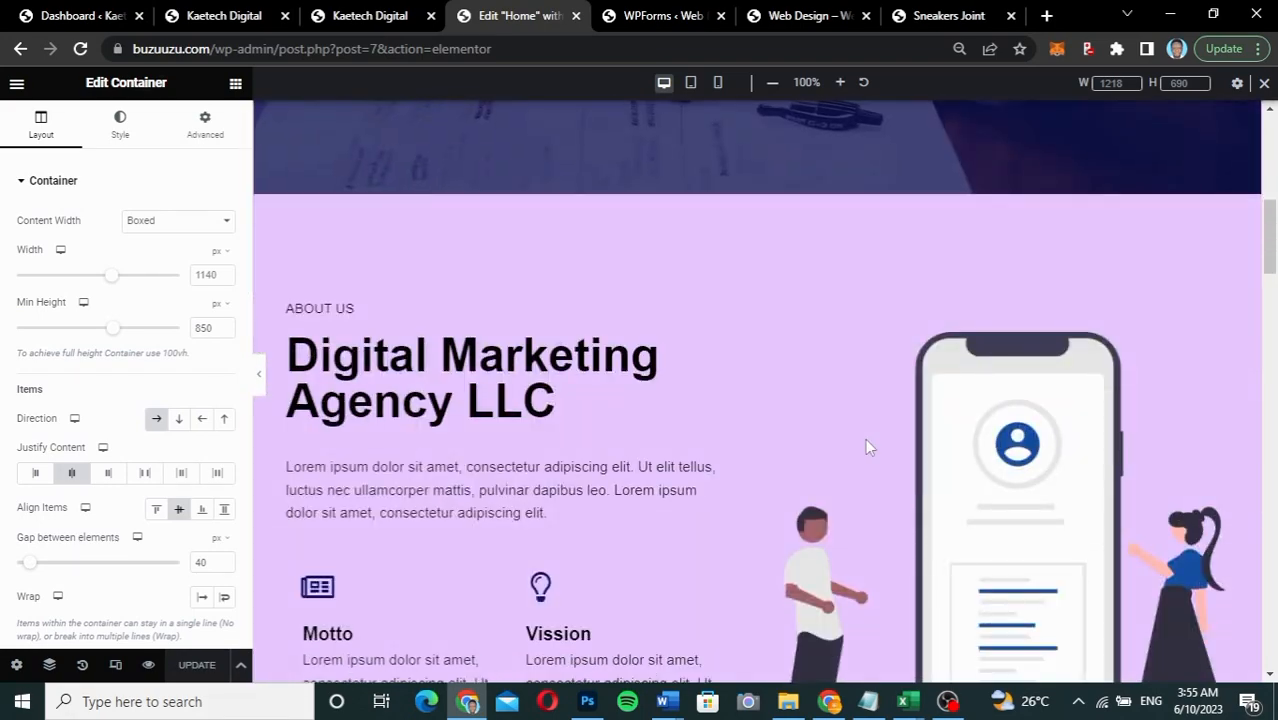
{"action": "scroll", "coordinate": [865, 438], "scroll_direction": "down", "scroll_amount": 1}
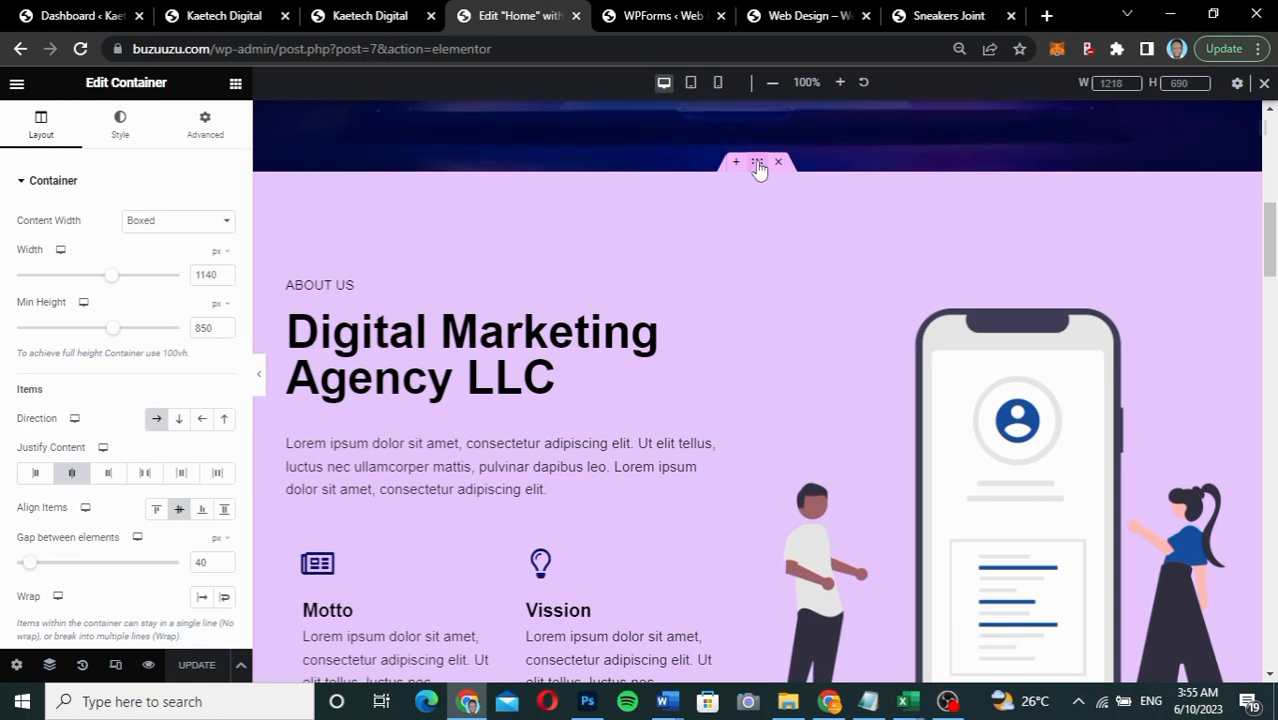
{"action": "left_click", "coordinate": [120, 124]}
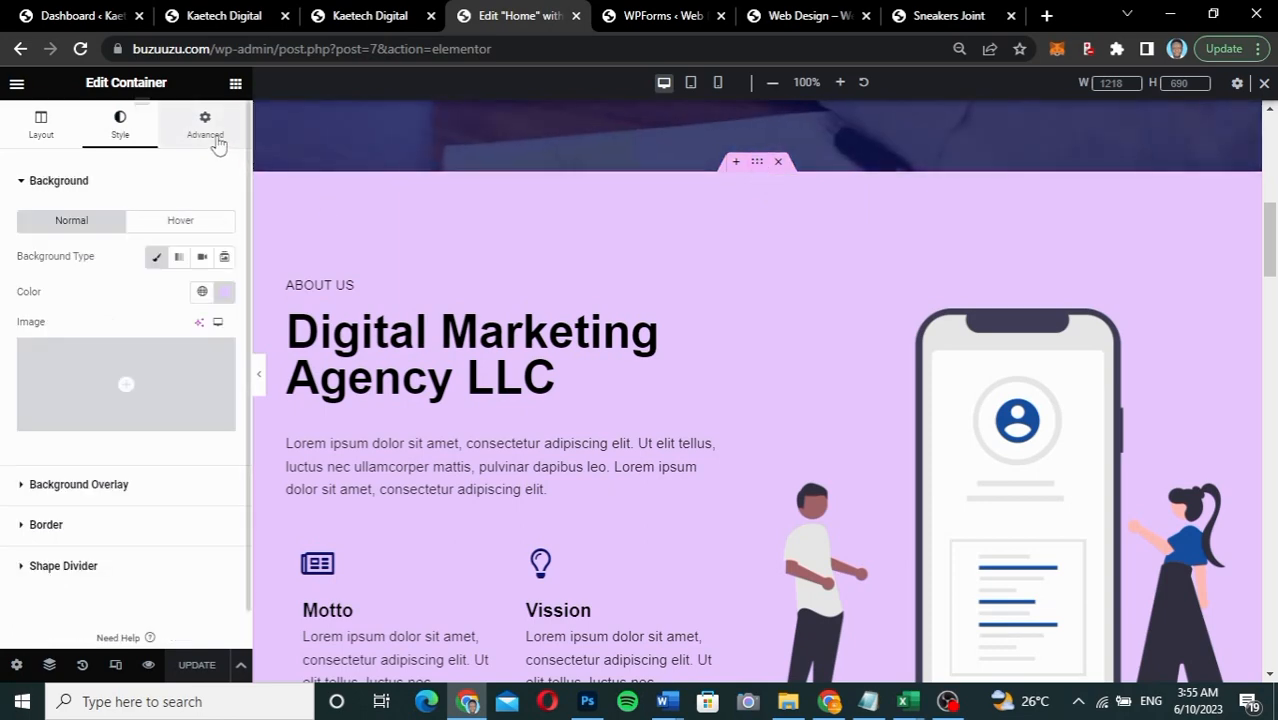
{"action": "left_click", "coordinate": [216, 142]}
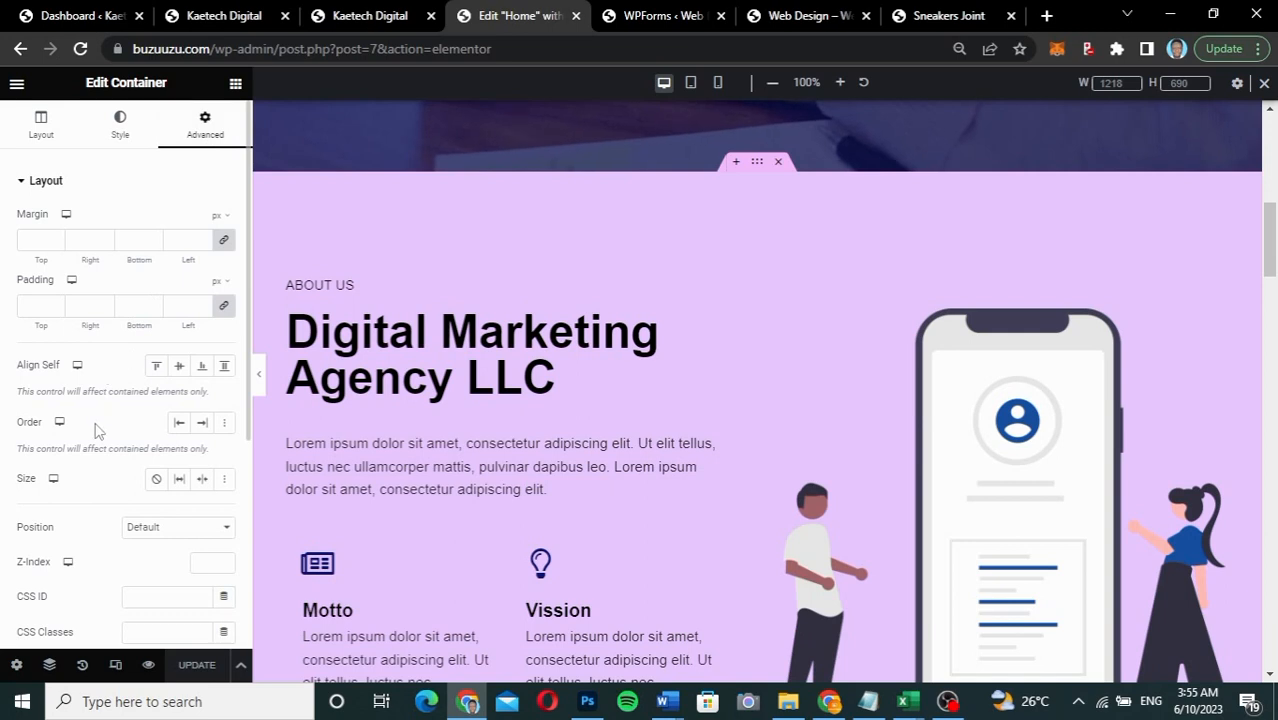
{"action": "scroll", "coordinate": [38, 541], "scroll_direction": "down", "scroll_amount": 1}
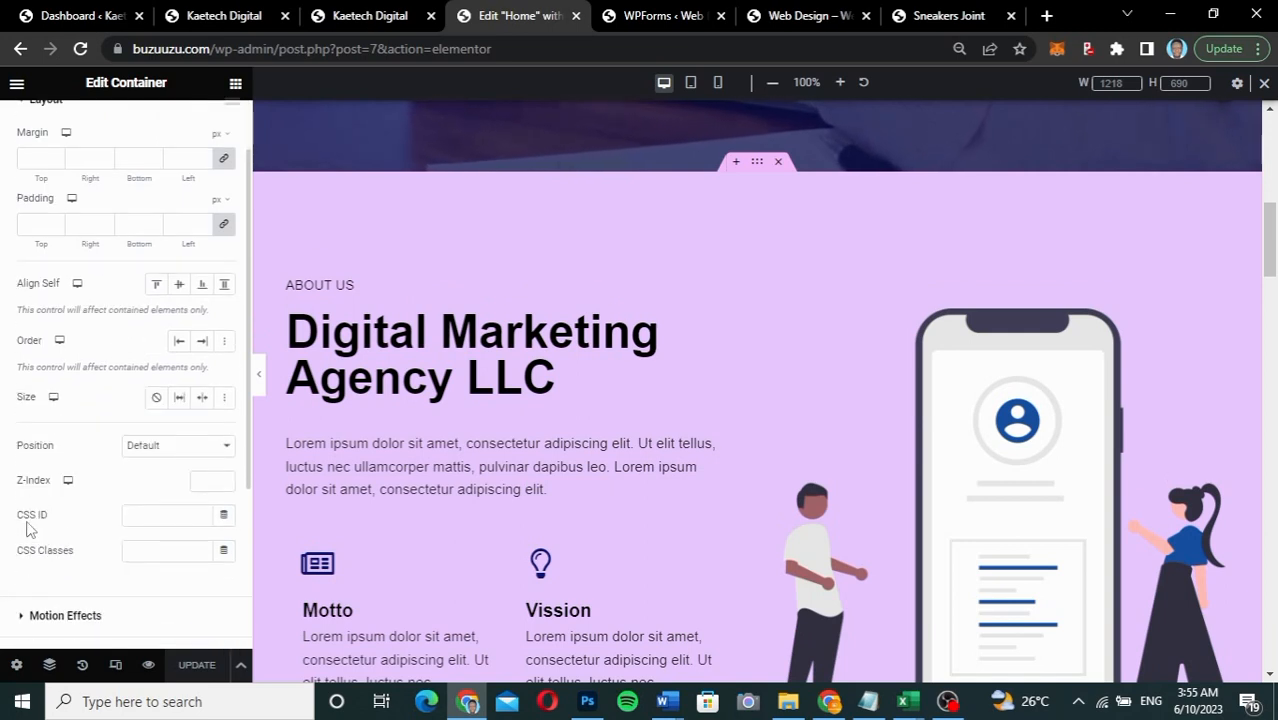
{"action": "left_click", "coordinate": [131, 521]}
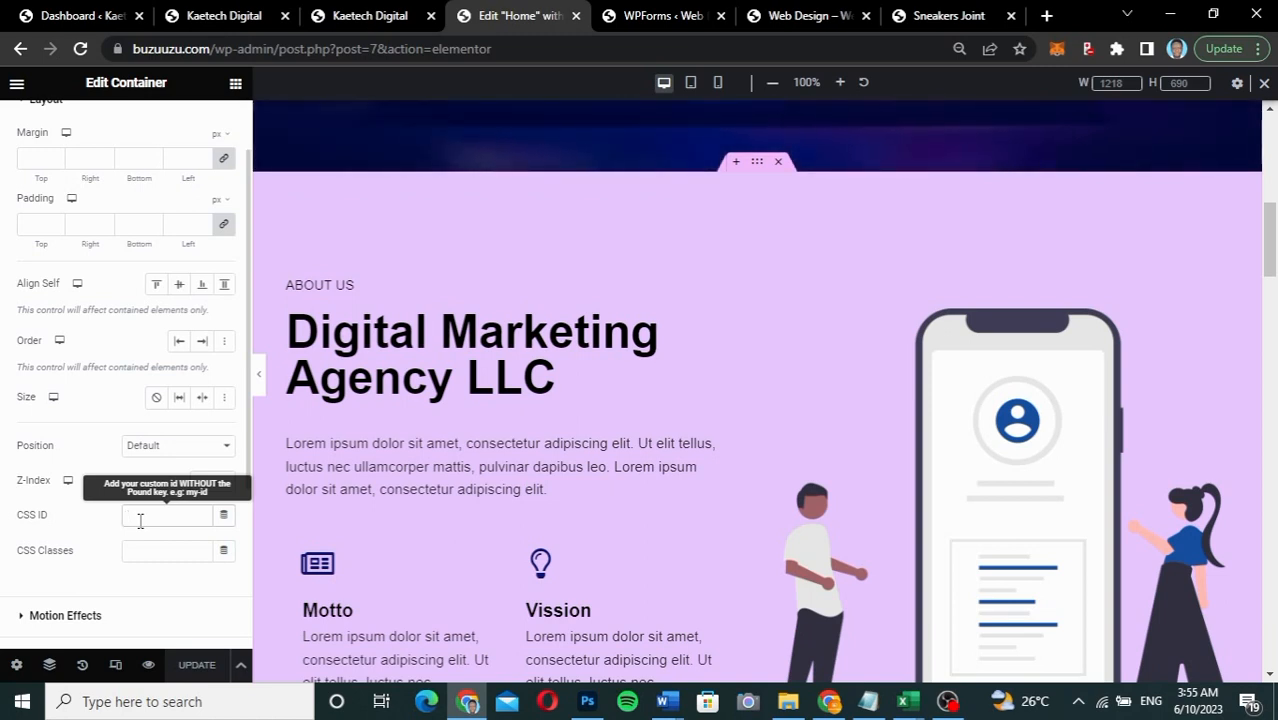
{"action": "type", "text": "about"}
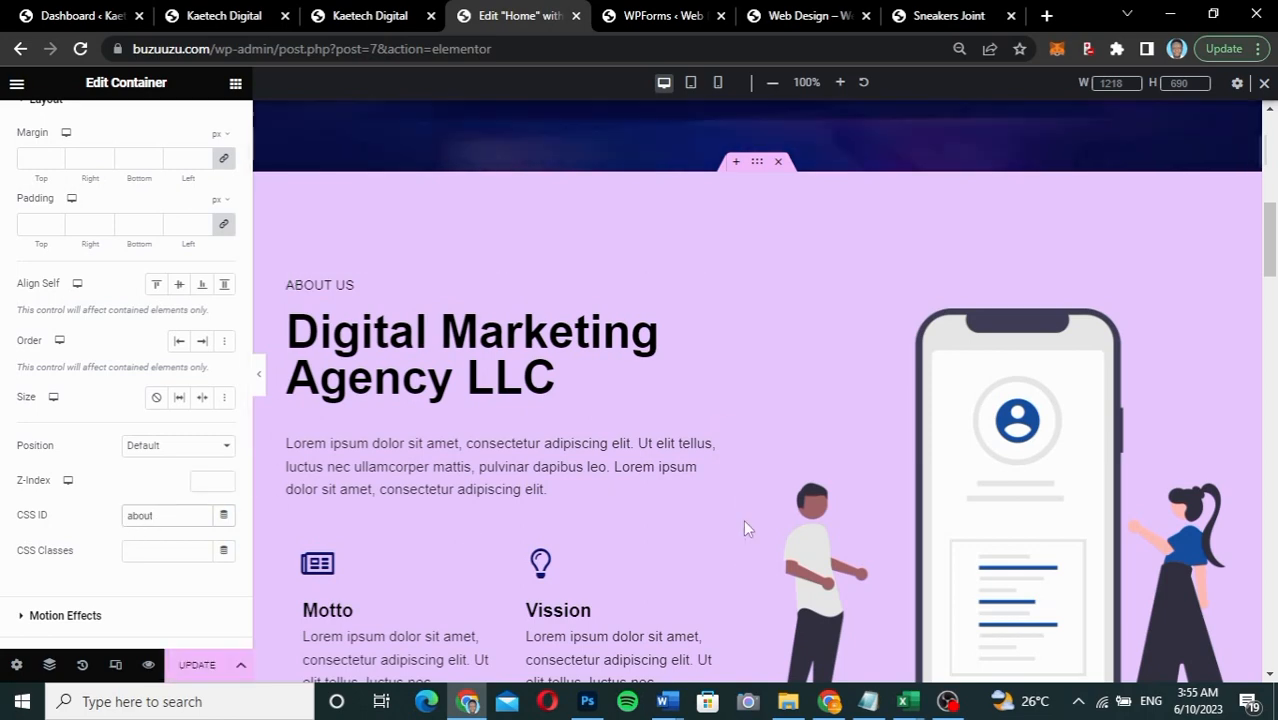
Step: Give the Our Services section's container the CSS ID "services"
{"action": "scroll", "coordinate": [743, 519], "scroll_direction": "down", "scroll_amount": 7}
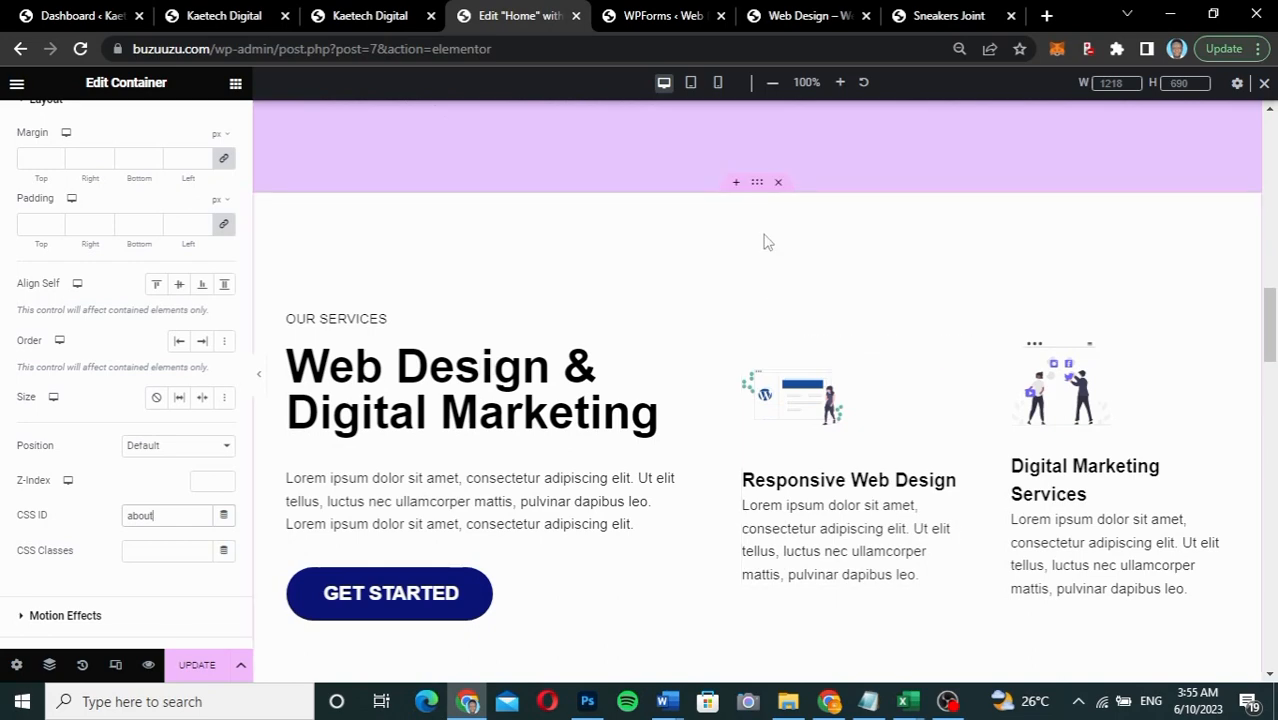
{"action": "left_click_drag", "start_coordinate": [758, 186], "coordinate": [757, 190]}
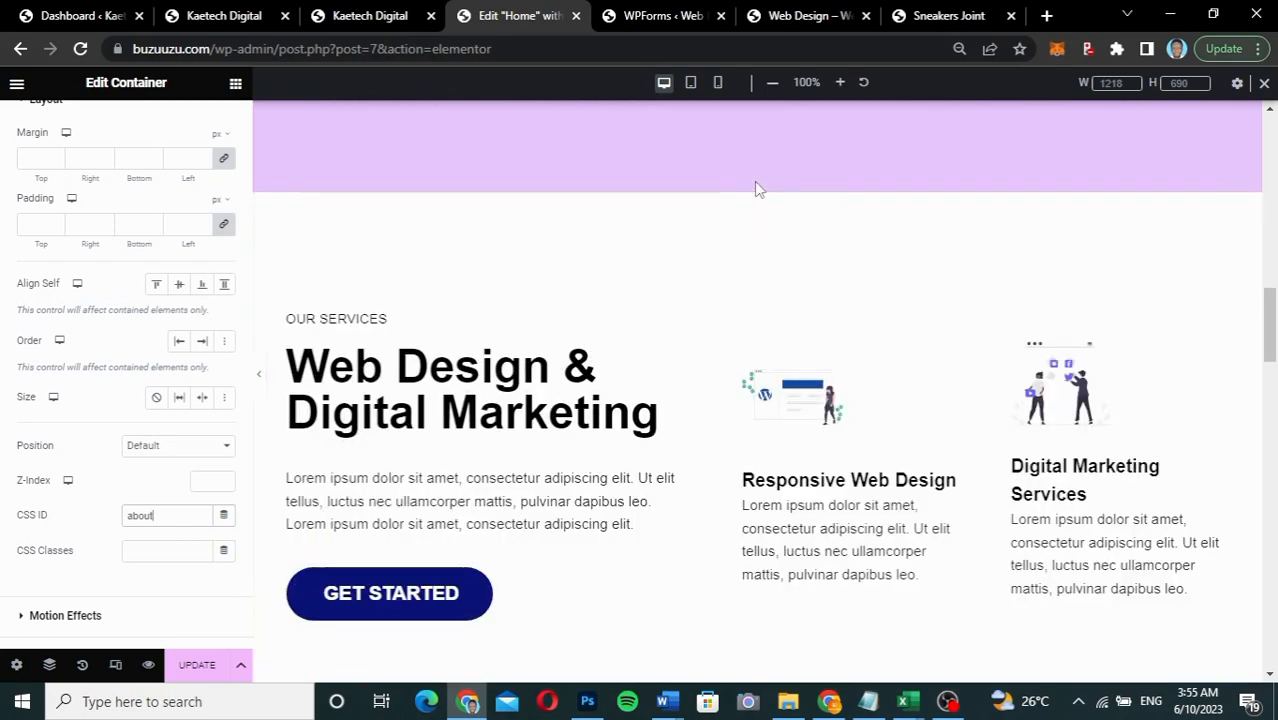
{"action": "left_click", "coordinate": [757, 183]}
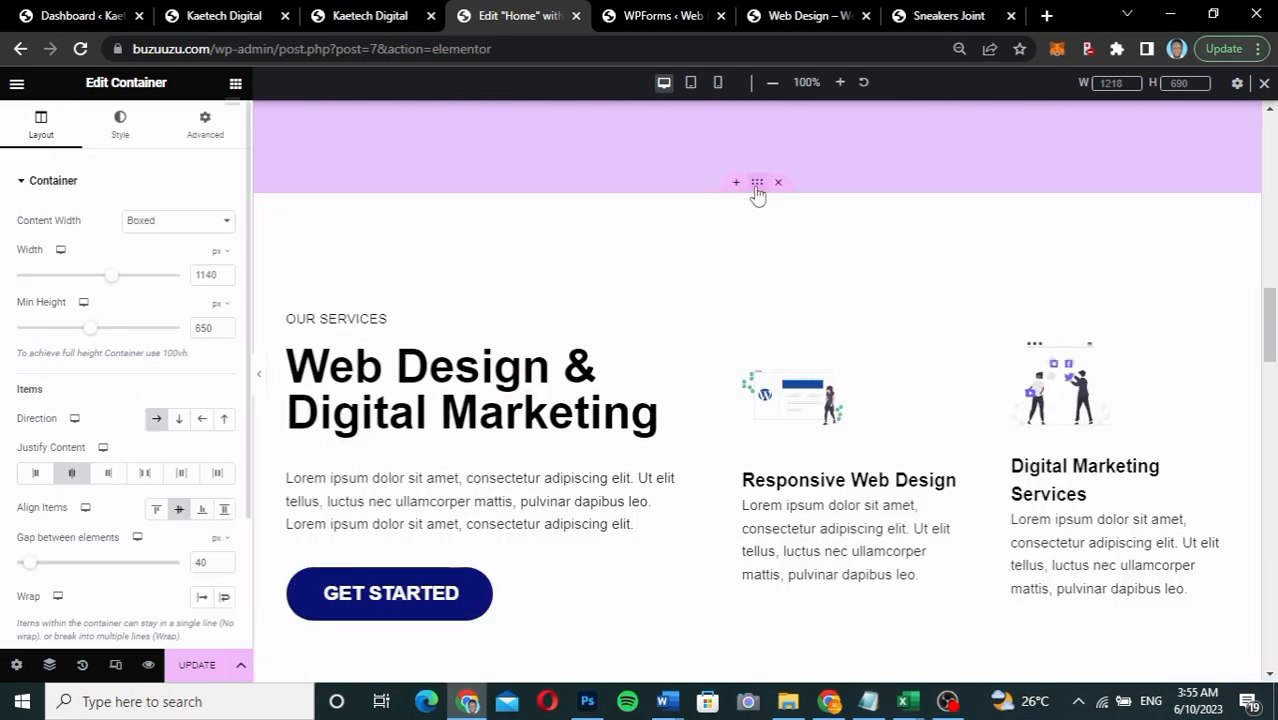
{"action": "left_click", "coordinate": [218, 148]}
{"action": "scroll", "coordinate": [95, 558], "scroll_direction": "down", "scroll_amount": 2}
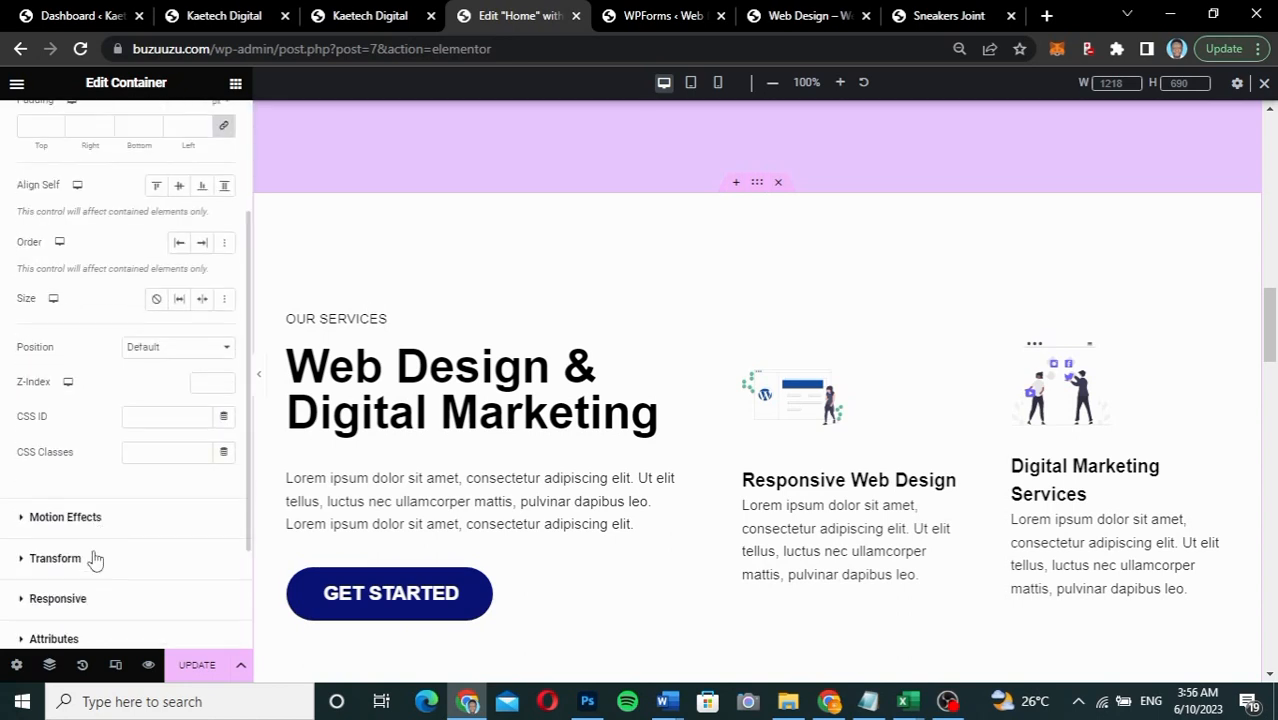
{"action": "left_click", "coordinate": [137, 420]}
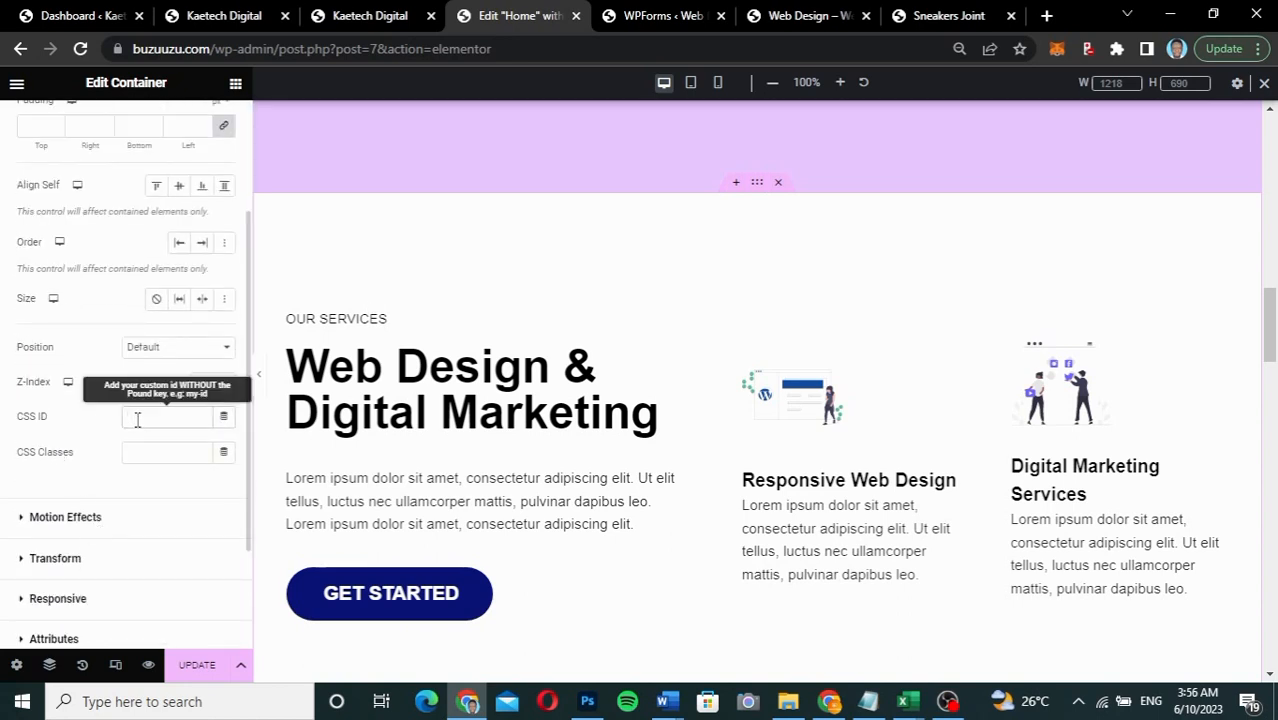
{"action": "type", "text": "services"}
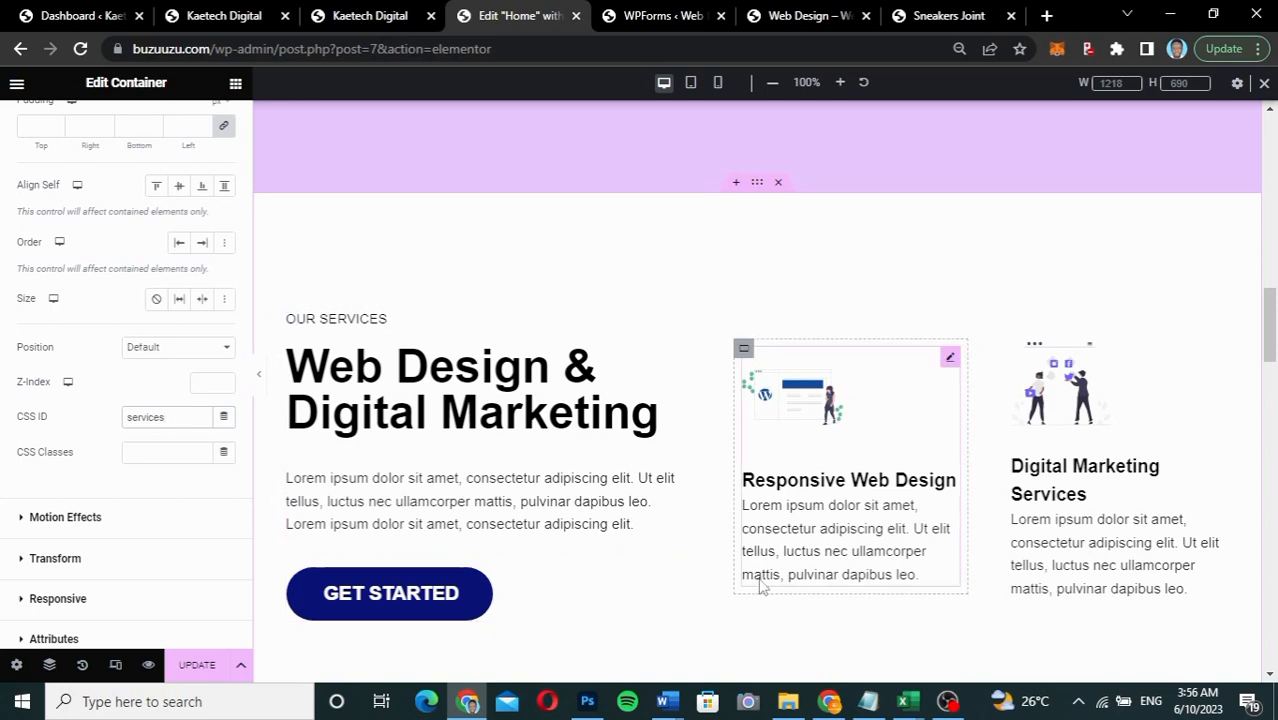
Step: Give the container of the Our Portfolio section with the image gallery the CSS ID "portfolio"
{"action": "scroll", "coordinate": [760, 585], "scroll_direction": "down", "scroll_amount": 4}
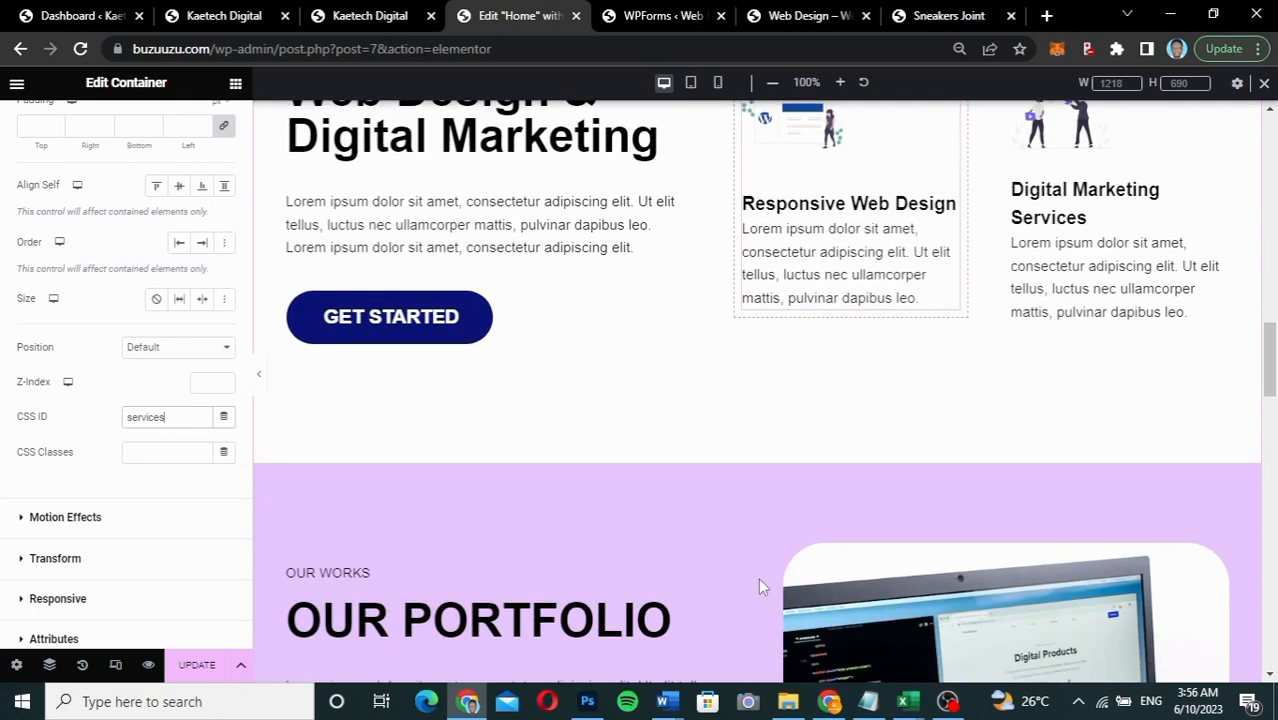
{"action": "scroll", "coordinate": [760, 585], "scroll_direction": "down", "scroll_amount": 3}
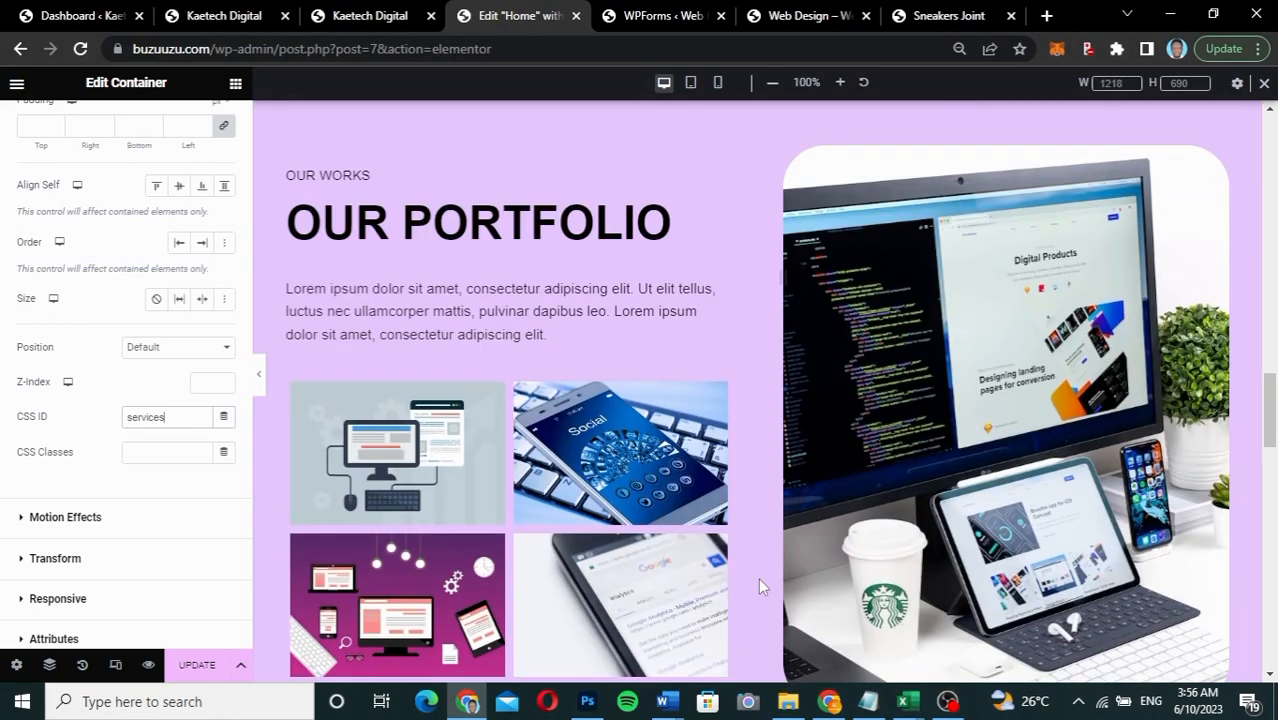
{"action": "scroll", "coordinate": [734, 388], "scroll_direction": "up", "scroll_amount": 2}
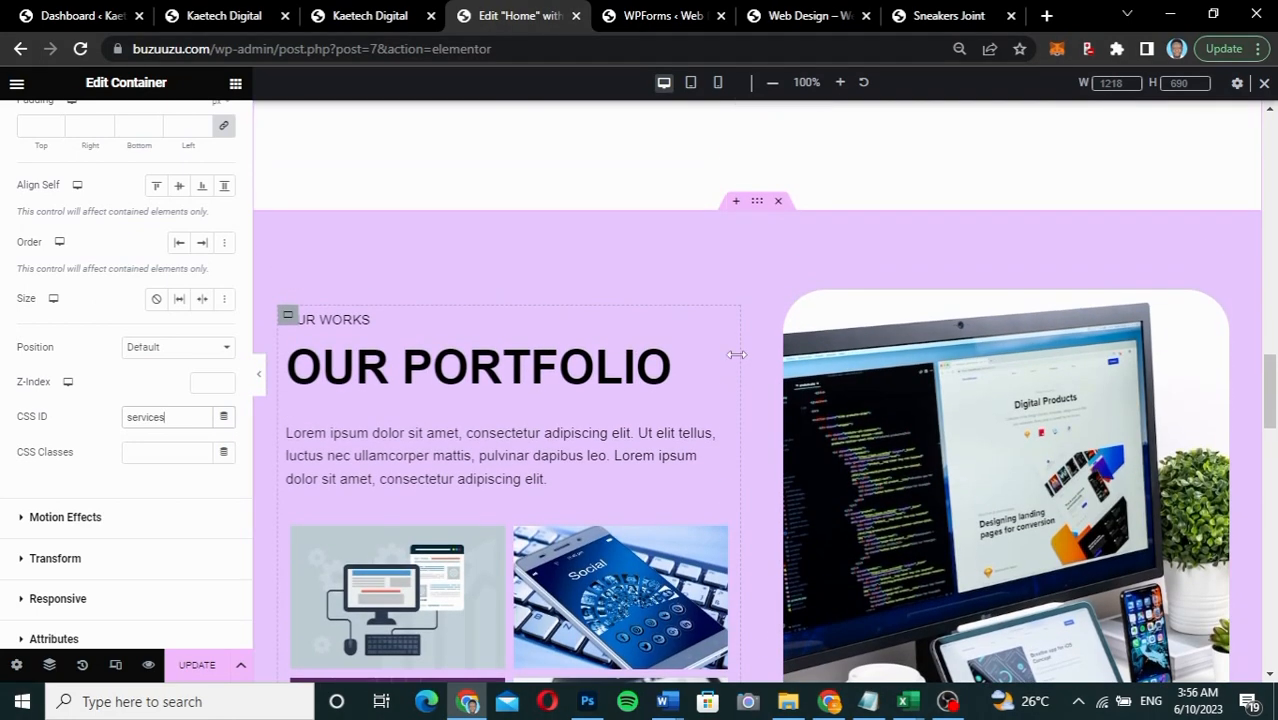
{"action": "left_click", "coordinate": [758, 207]}
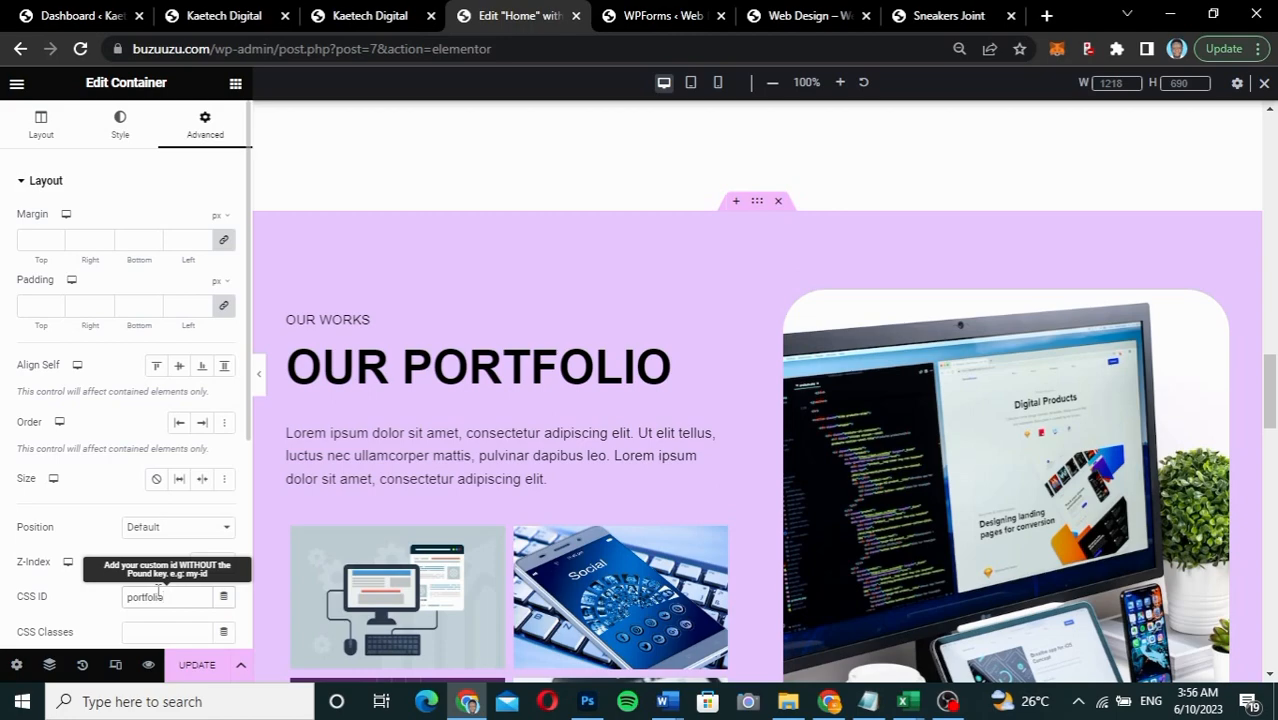
Step: Give the Our Testimonials section's container the CSS ID "testimonials"
{"action": "scroll", "coordinate": [665, 475], "scroll_direction": "down", "scroll_amount": 10}
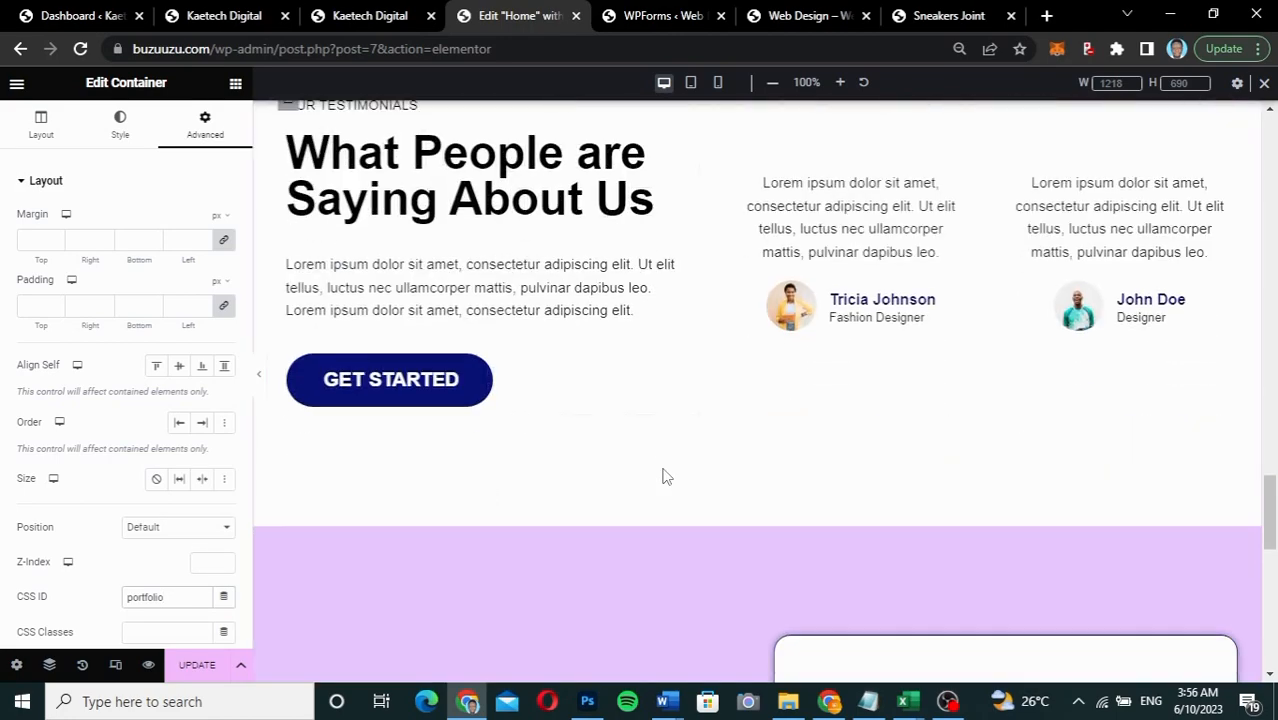
{"action": "scroll", "coordinate": [665, 475], "scroll_direction": "up", "scroll_amount": 2}
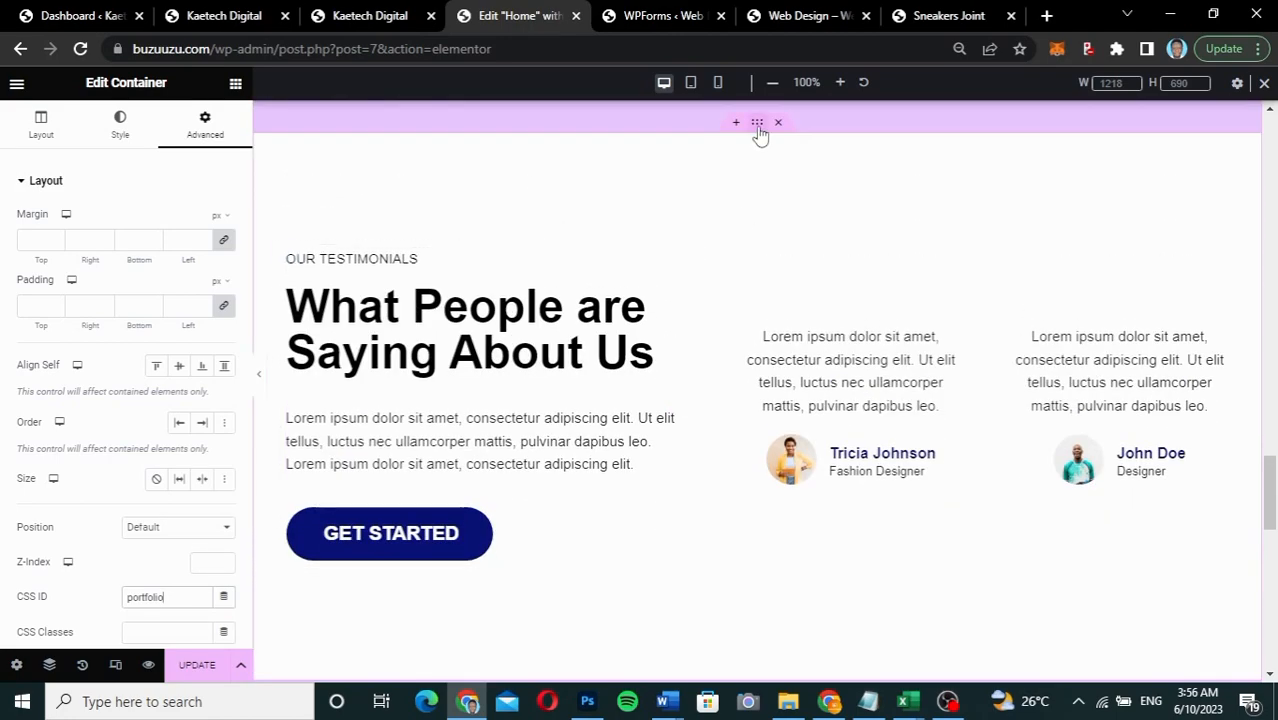
{"action": "left_click", "coordinate": [760, 131]}
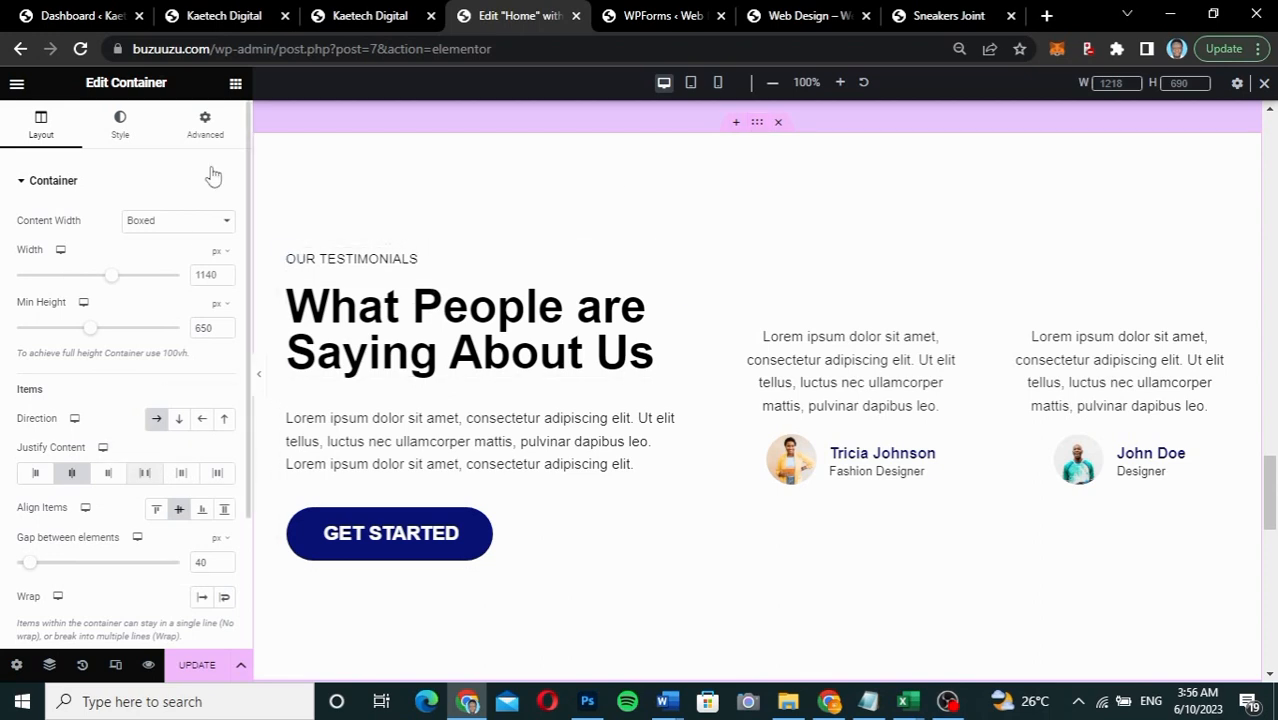
{"action": "left_click", "coordinate": [219, 131]}
{"action": "scroll", "coordinate": [137, 456], "scroll_direction": "down", "scroll_amount": 3}
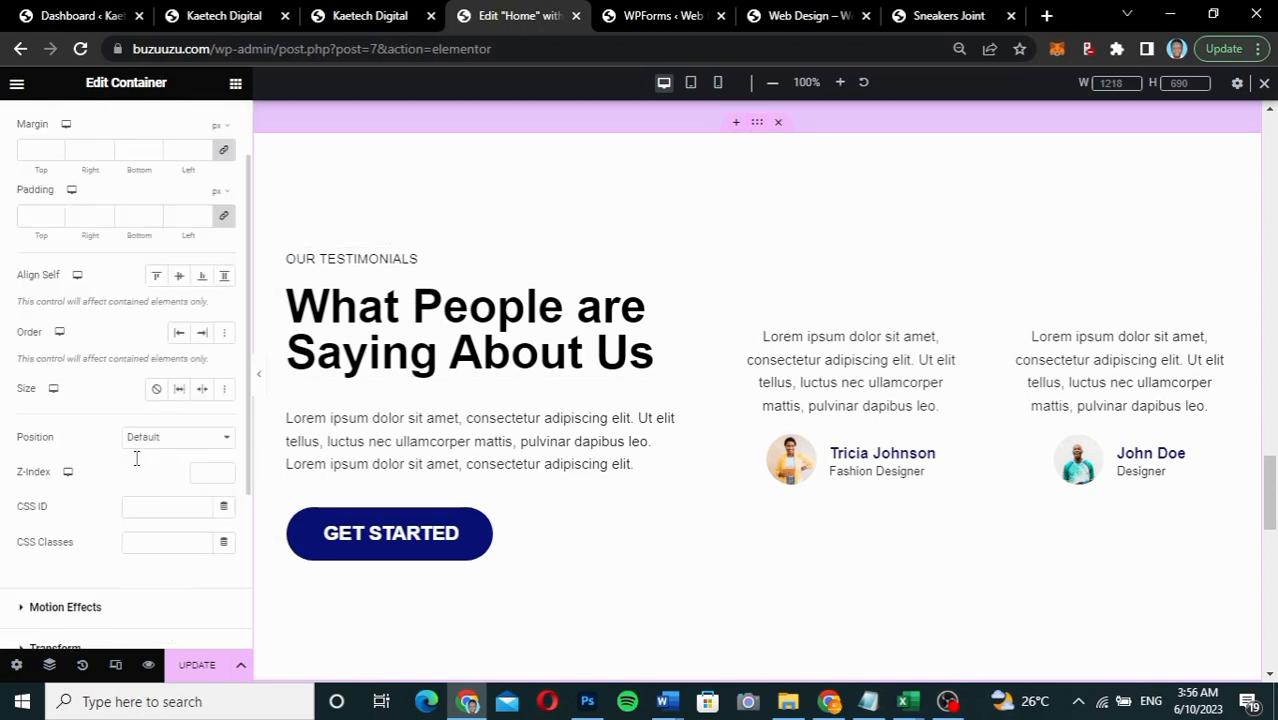
{"action": "left_click", "coordinate": [160, 430]}
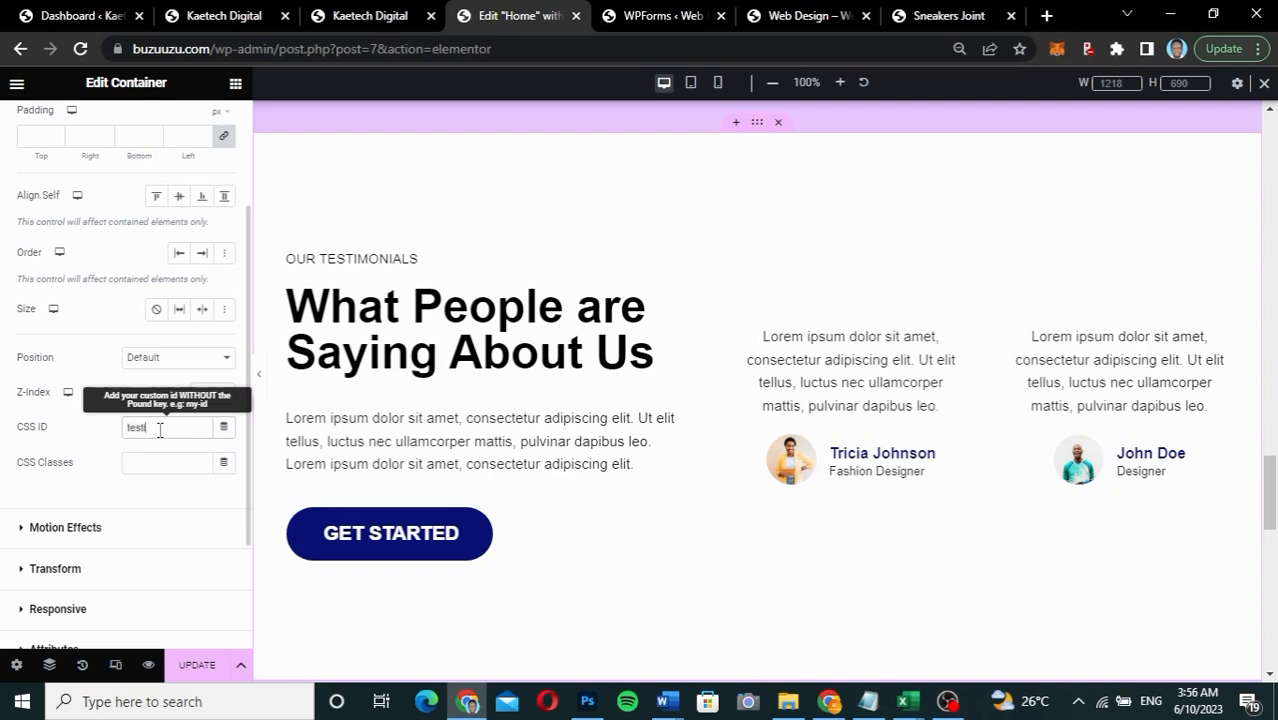
{"action": "type", "text": "testimonials"}
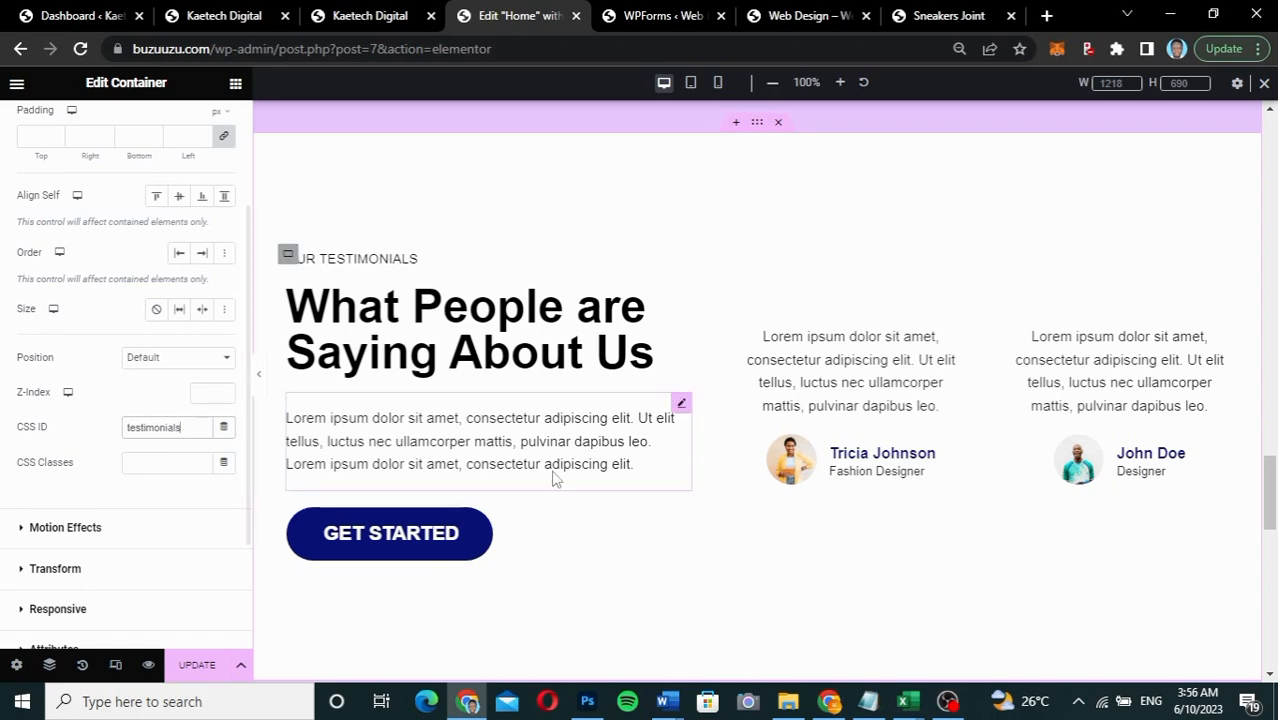
Step: Give the contact form section's container the CSS ID "contact" and update the page
{"action": "scroll", "coordinate": [553, 478], "scroll_direction": "down", "scroll_amount": 4}
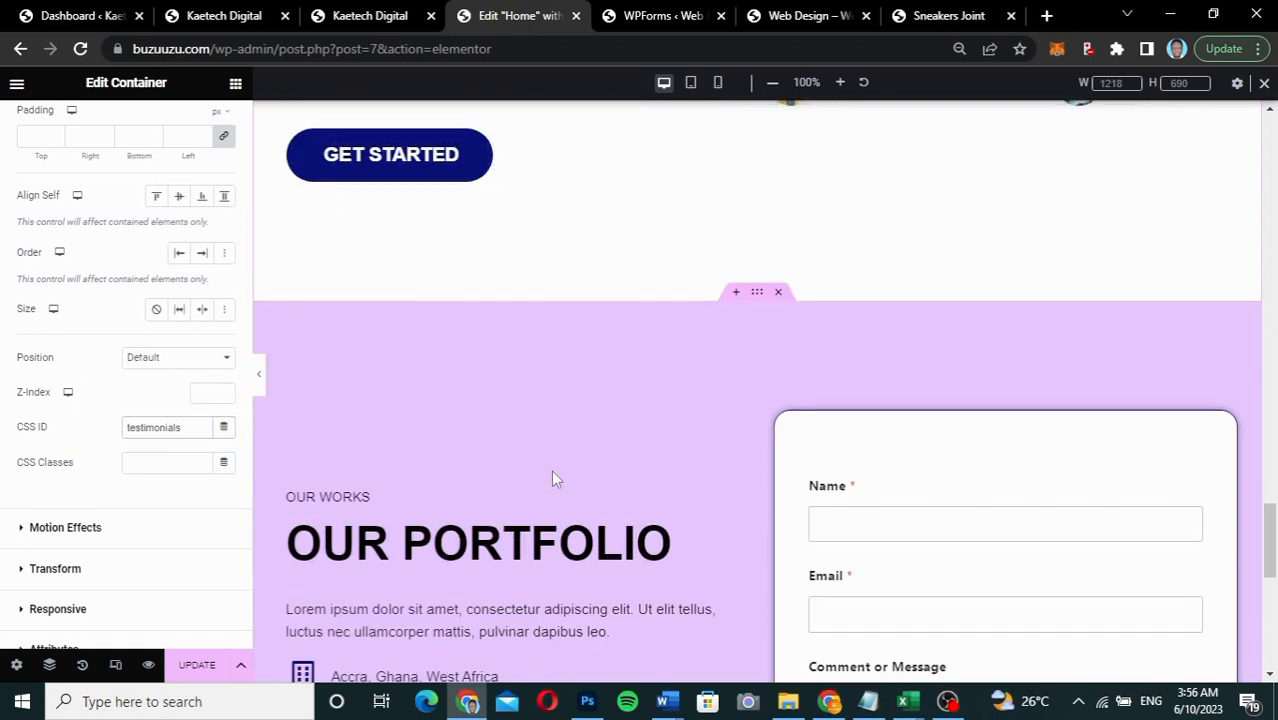
{"action": "left_click", "coordinate": [759, 295]}
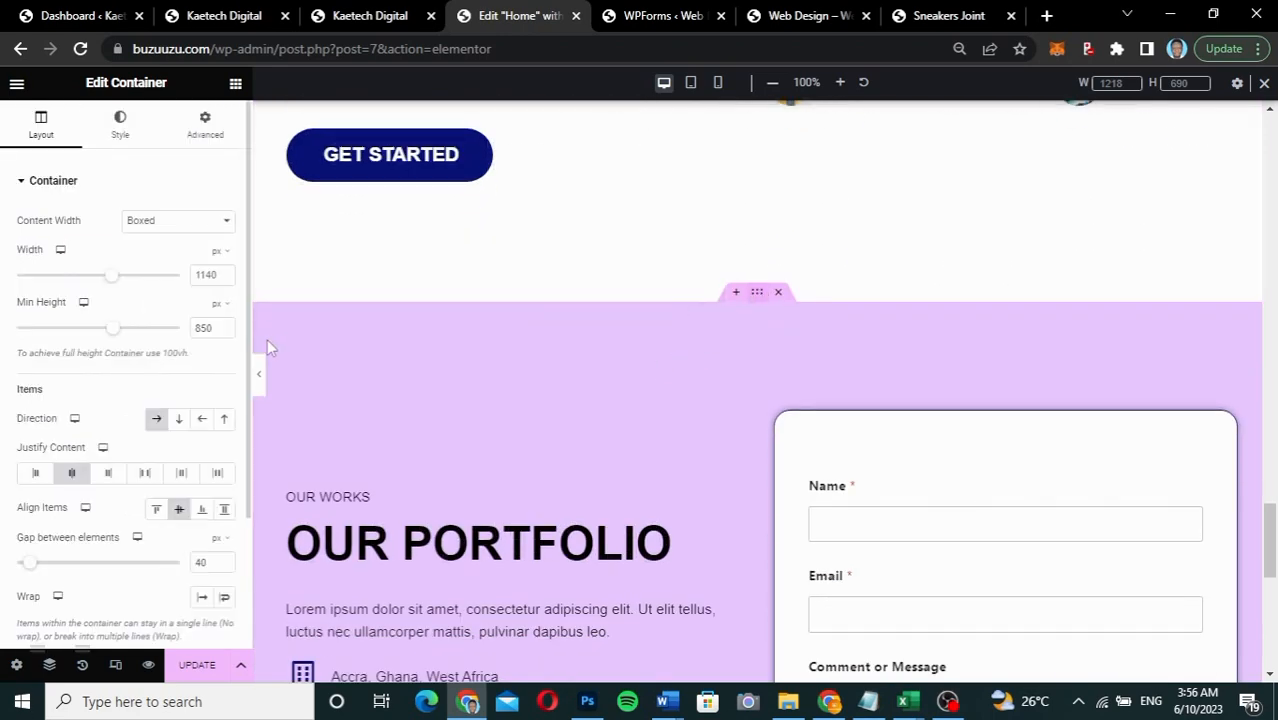
{"action": "left_click", "coordinate": [205, 124]}
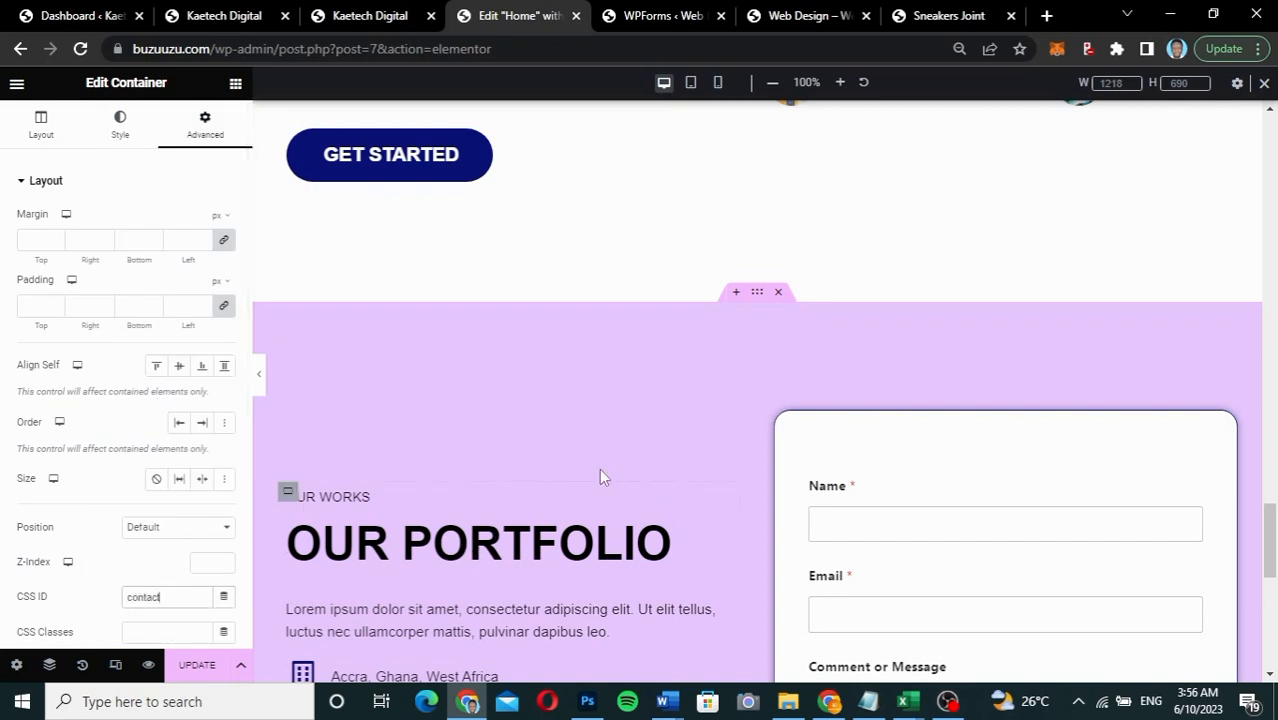
{"action": "left_click", "coordinate": [197, 665]}
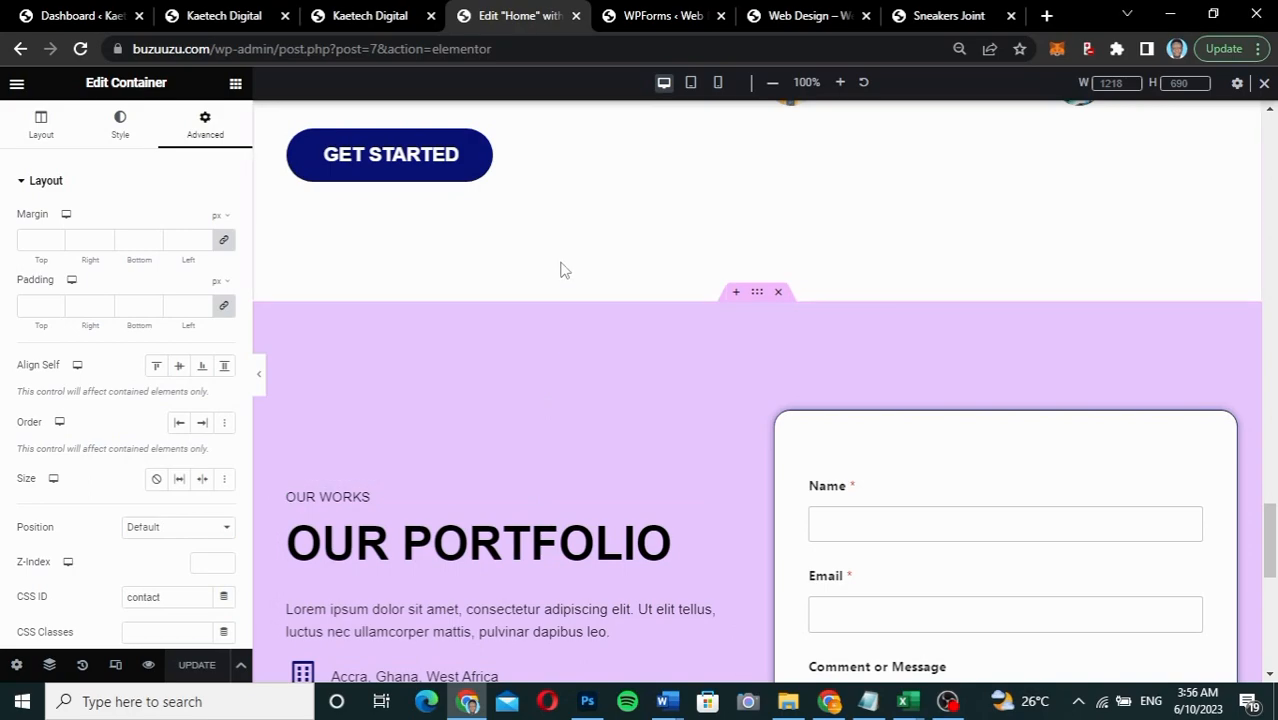
Step: Switch from the Elementor editor to the WordPress dashboard and open the site's menu editor
{"action": "scroll", "coordinate": [638, 325], "scroll_direction": "up", "scroll_amount": 15}
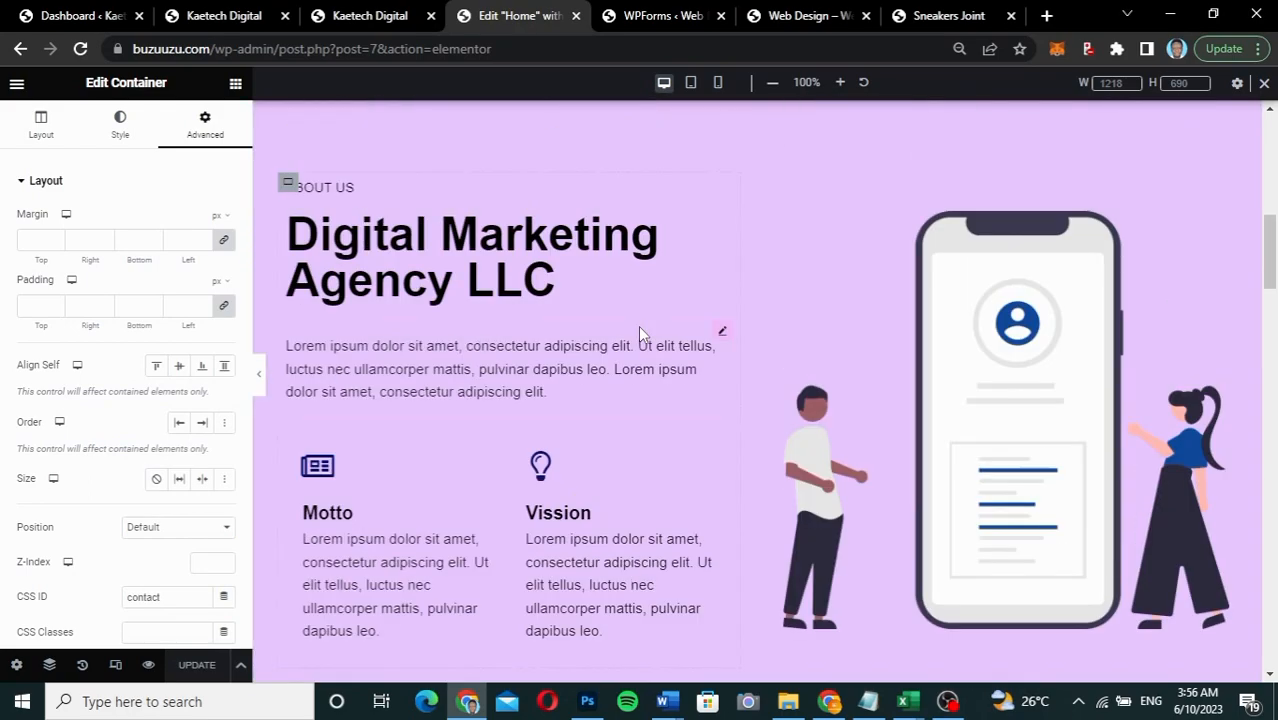
{"action": "scroll", "coordinate": [638, 325], "scroll_direction": "up", "scroll_amount": 5}
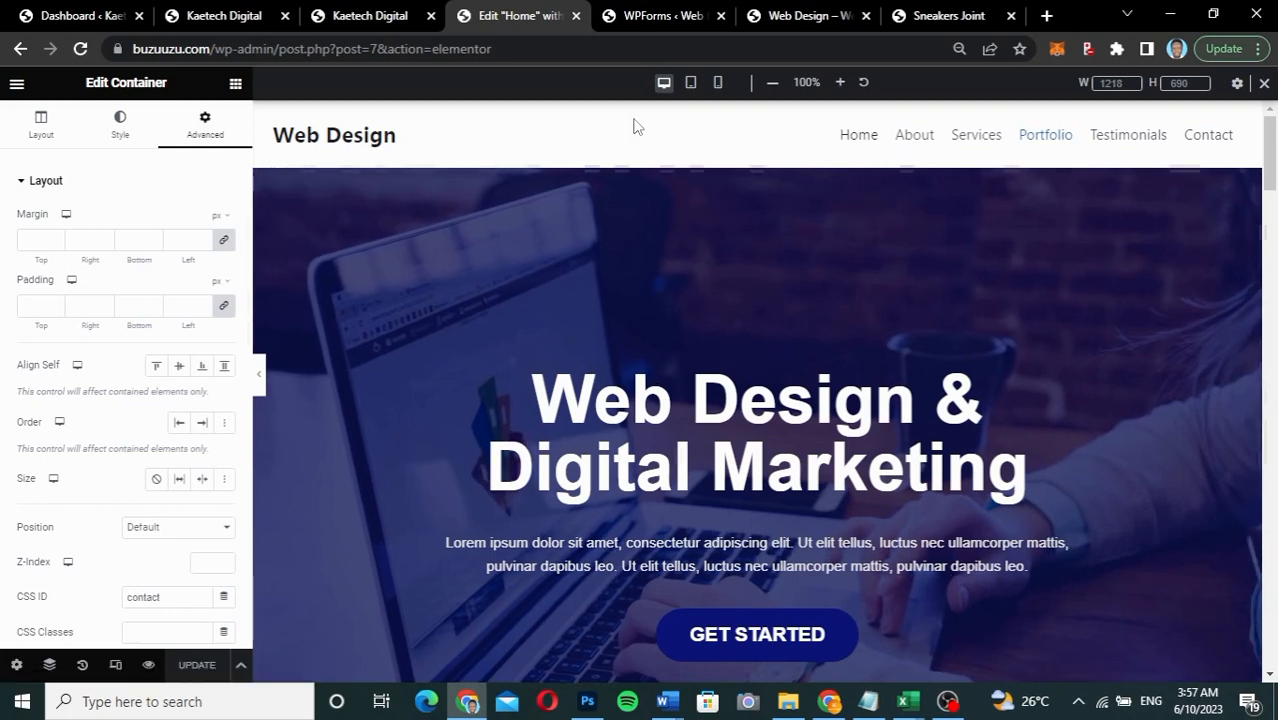
{"action": "left_click", "coordinate": [655, 14]}
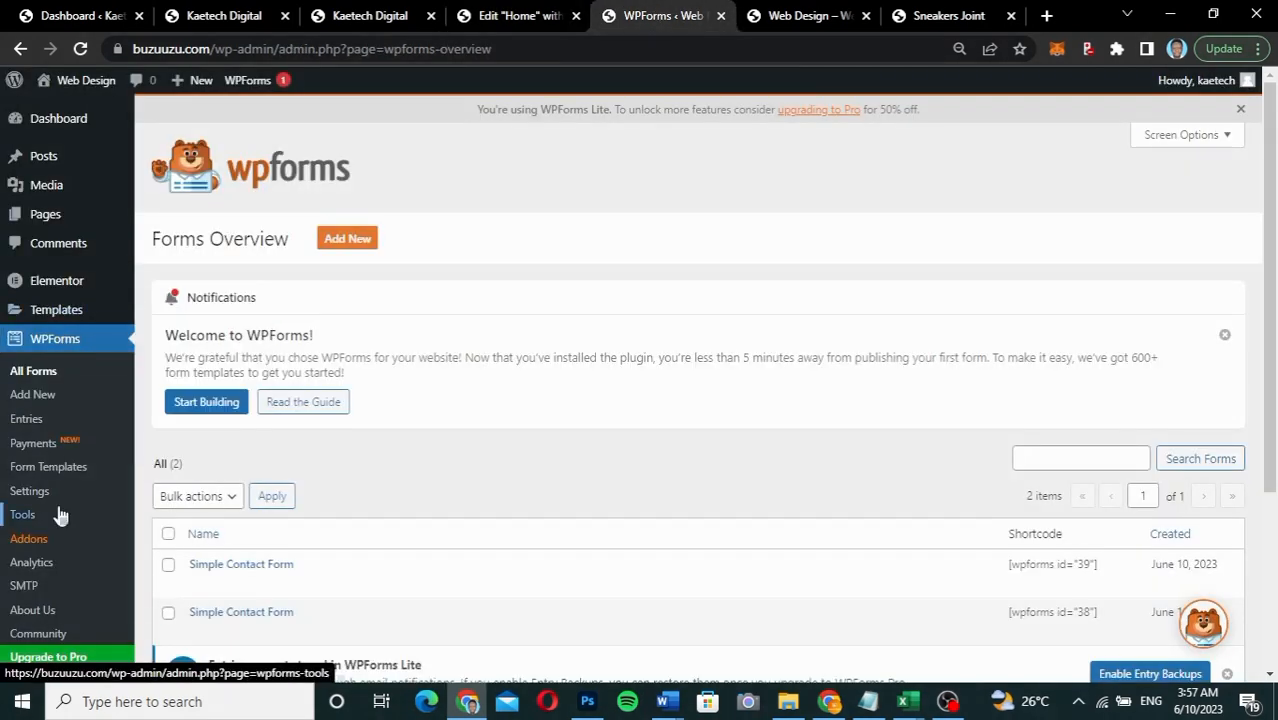
{"action": "scroll", "coordinate": [48, 513], "scroll_direction": "down", "scroll_amount": 3}
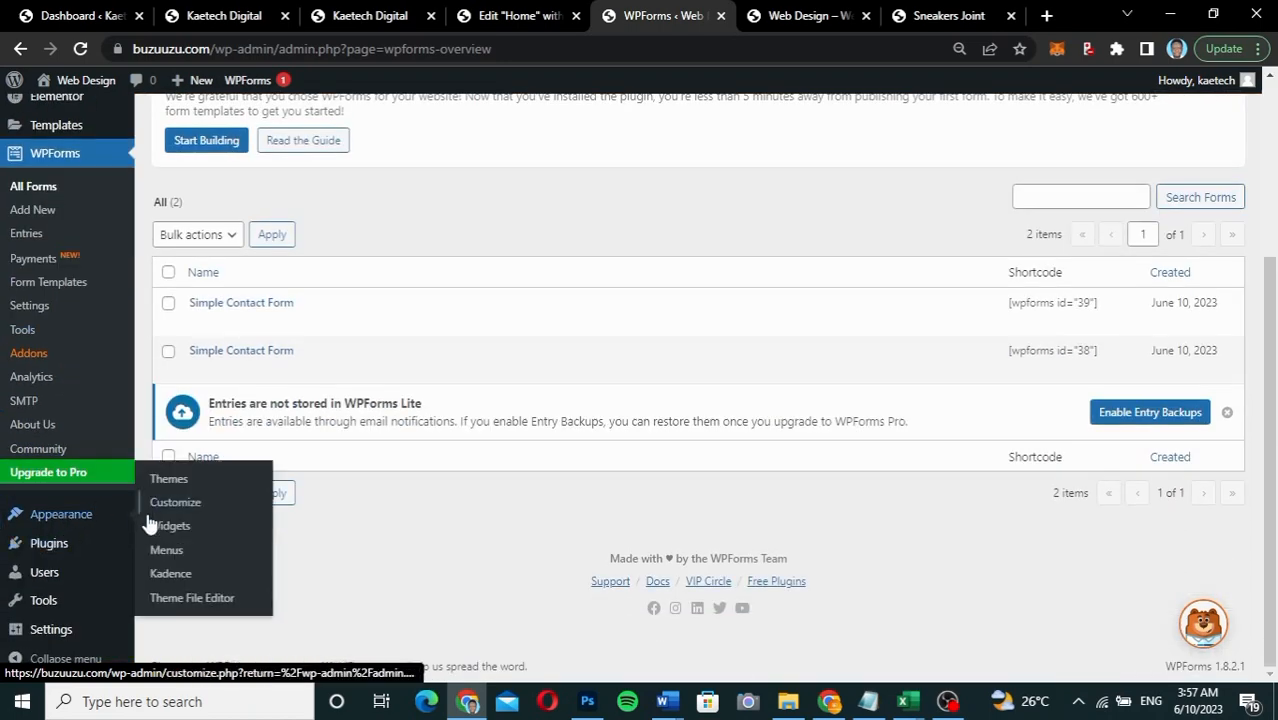
{"action": "left_click", "coordinate": [160, 552]}
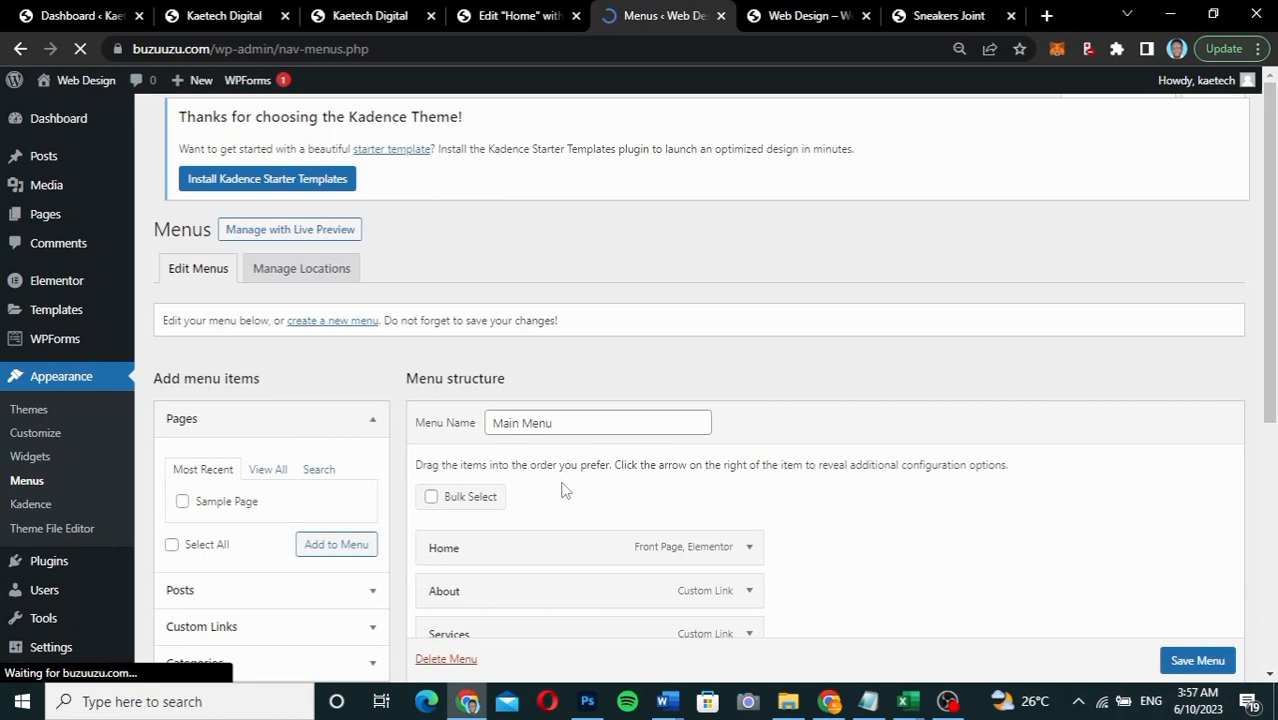
Step: Set the URL of the About item in the Main Menu to #about
{"action": "scroll", "coordinate": [565, 490], "scroll_direction": "down", "scroll_amount": 3}
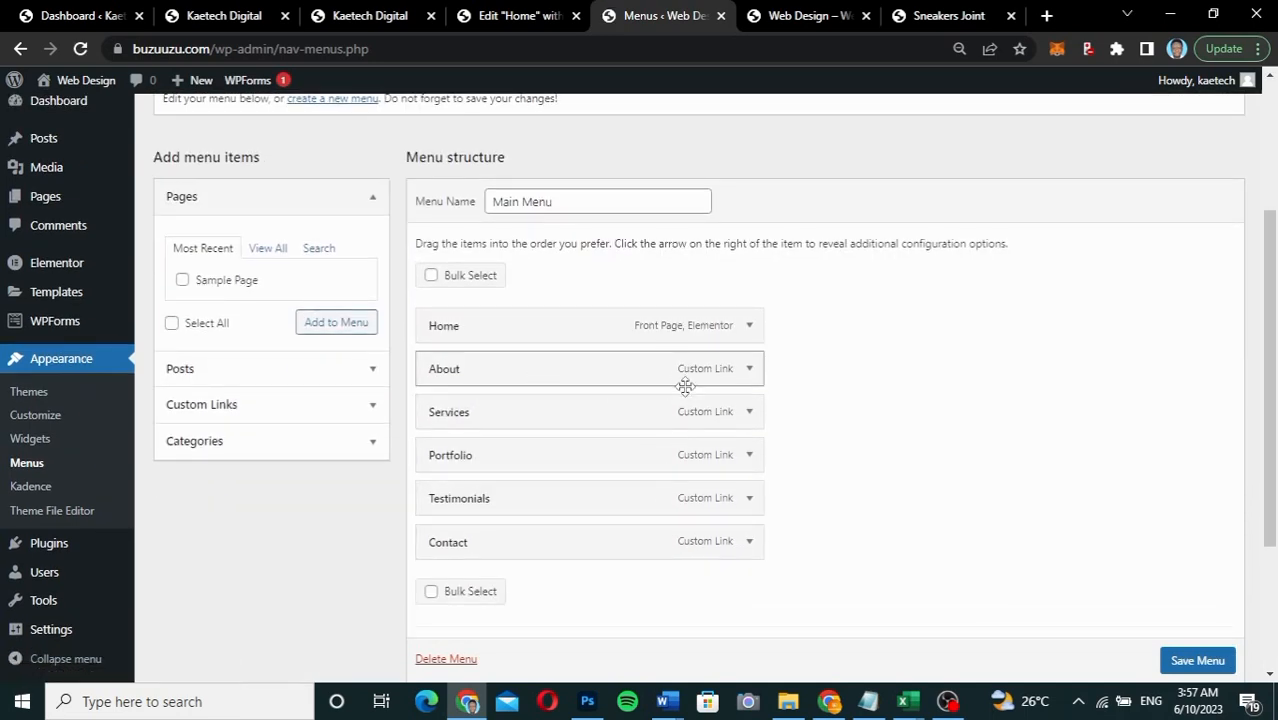
{"action": "left_click", "coordinate": [749, 369]}
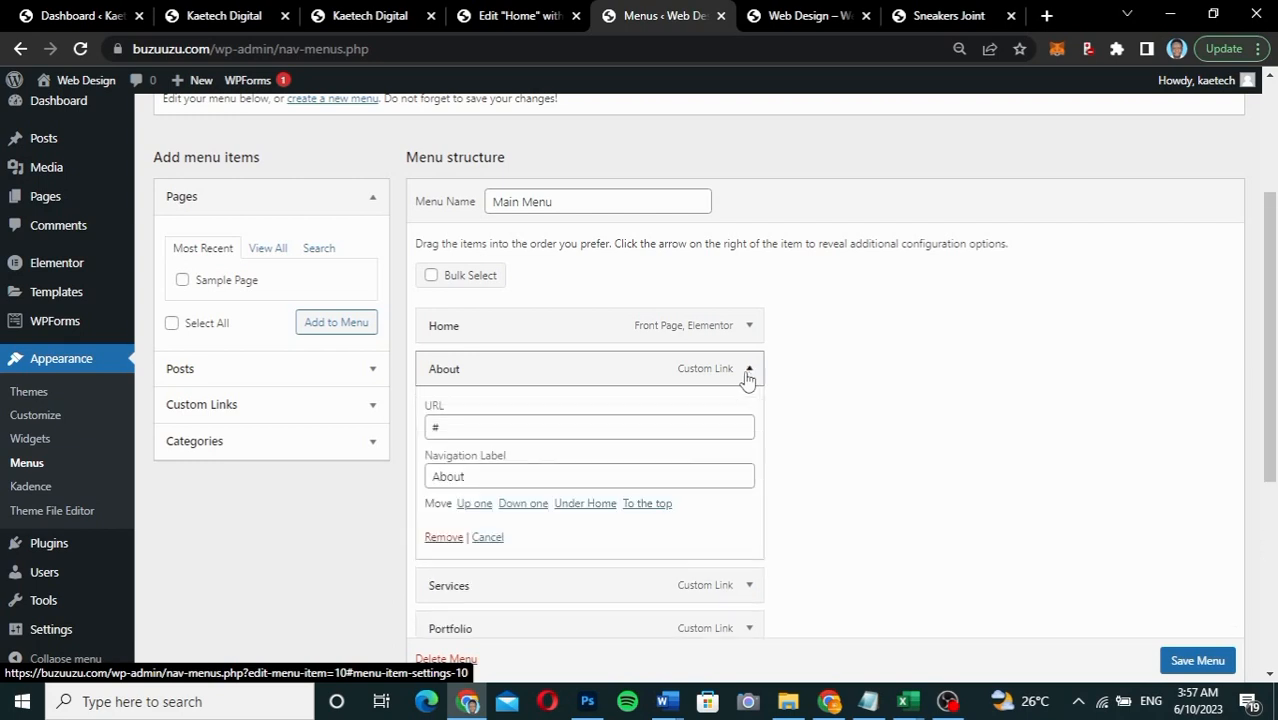
{"action": "left_click", "coordinate": [461, 428]}
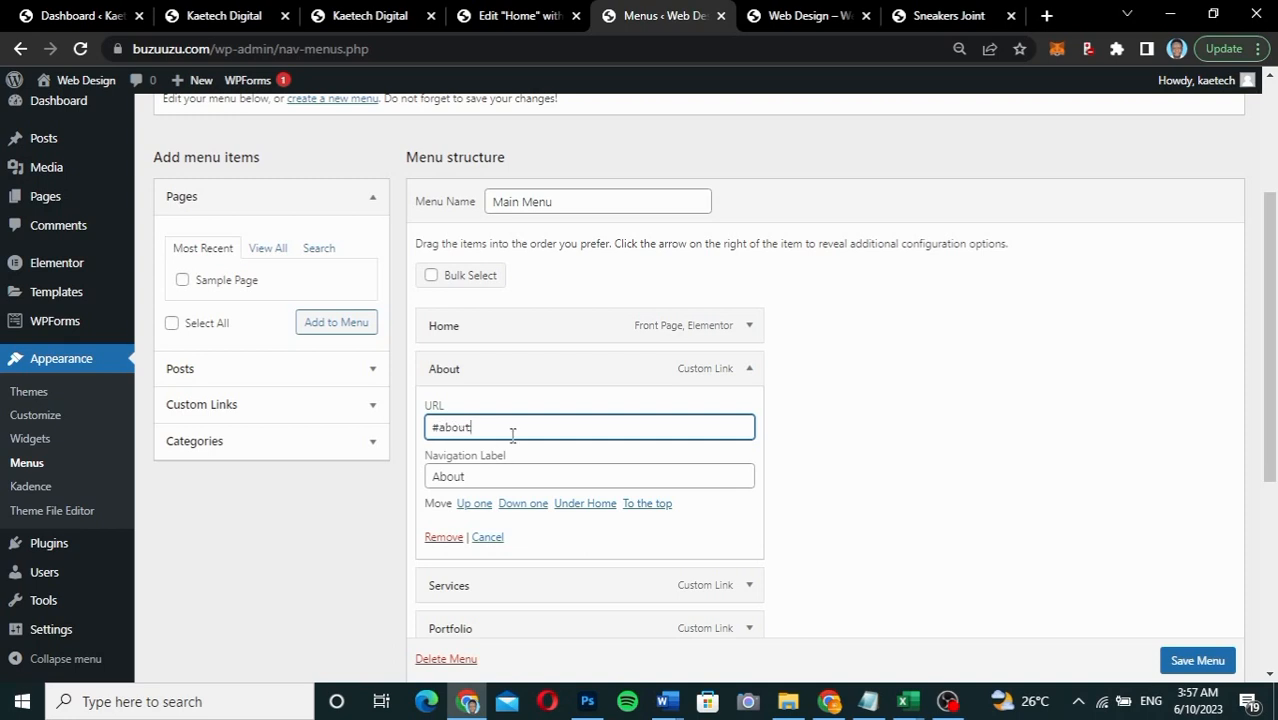
Step: Set the URL of the Services item in the Main Menu to #services
{"action": "left_click", "coordinate": [749, 374]}
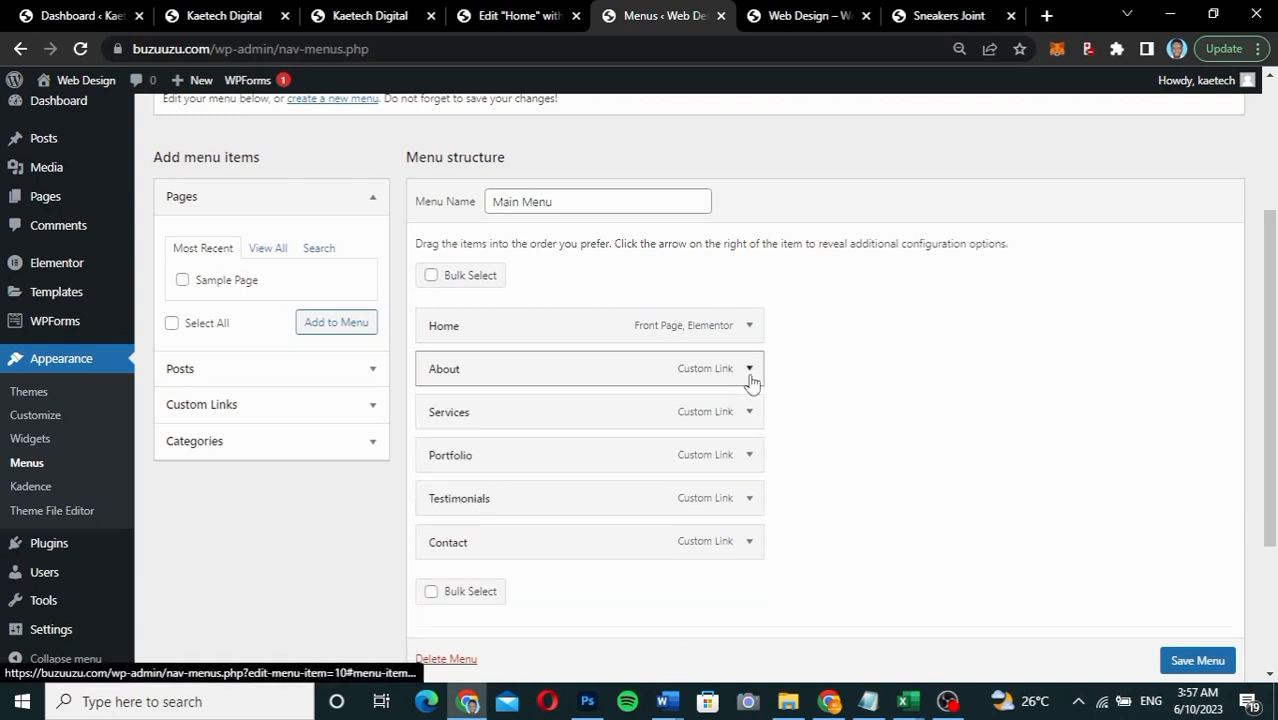
{"action": "left_click", "coordinate": [749, 411]}
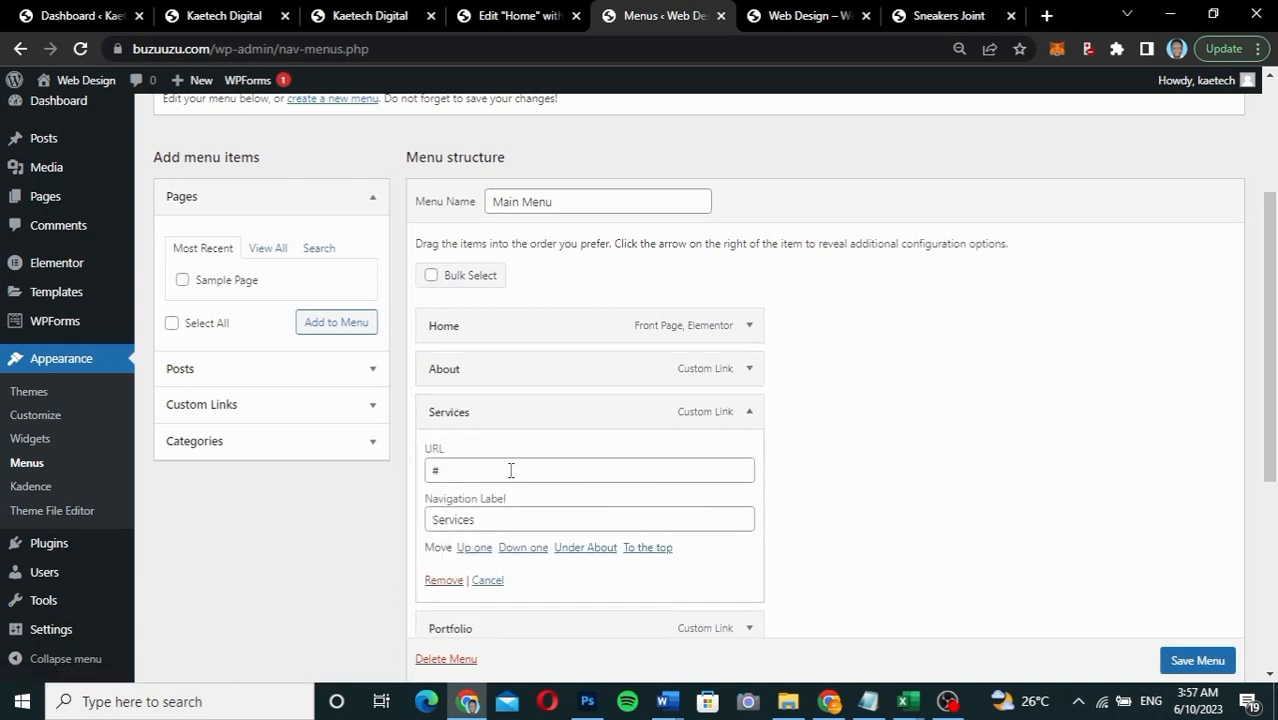
{"action": "left_click", "coordinate": [510, 470]}
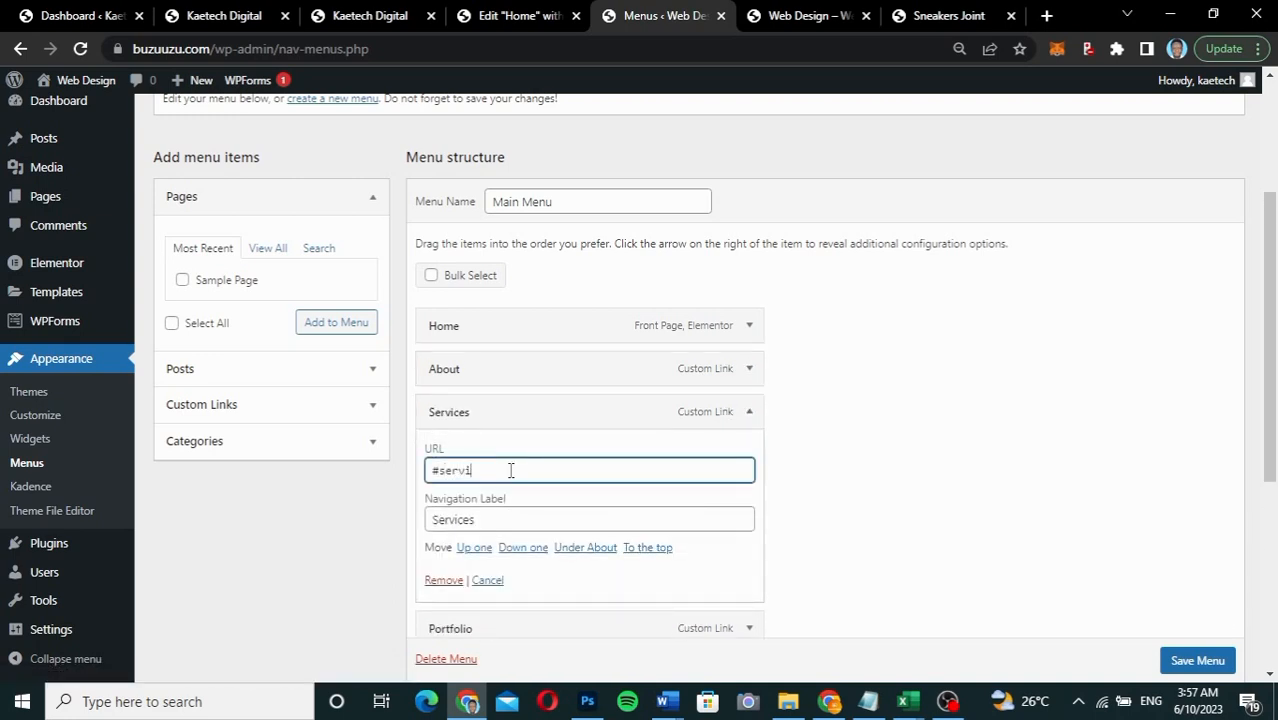
{"action": "left_click", "coordinate": [749, 411]}
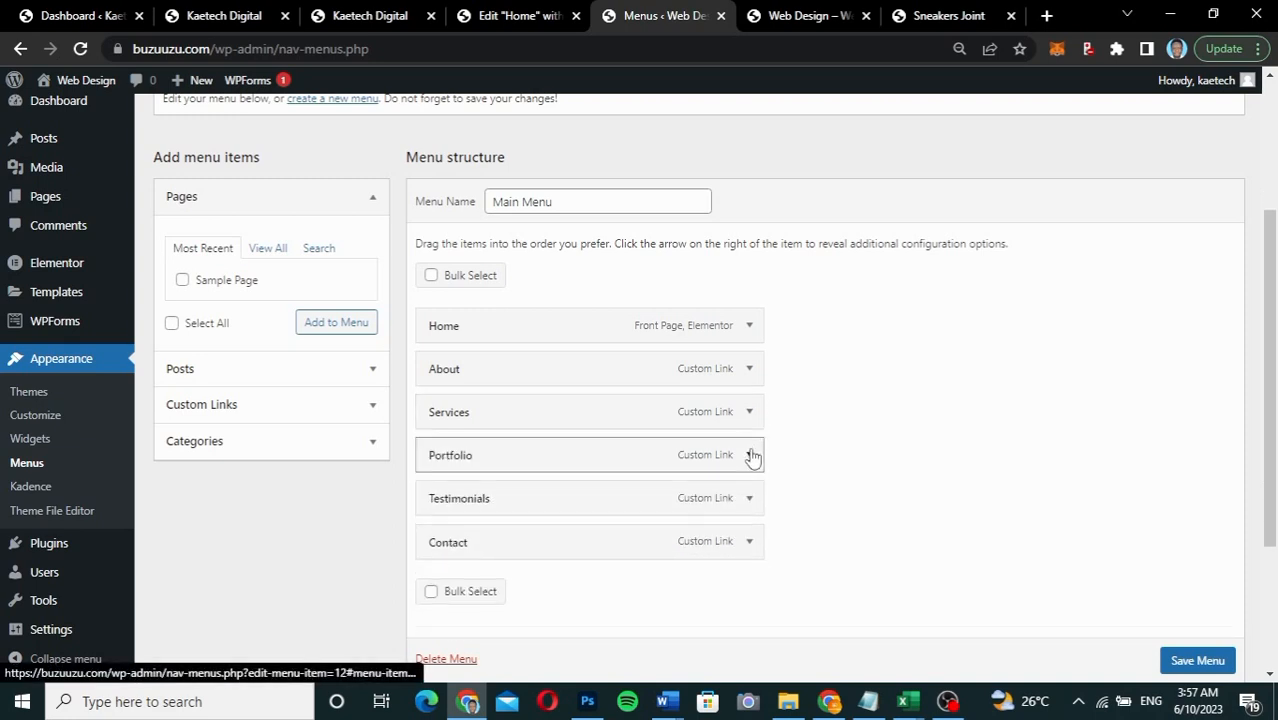
Step: Set the URL of the Portfolio item in the Main Menu to #portfolio
{"action": "left_click", "coordinate": [750, 455]}
{"action": "left_click", "coordinate": [556, 514]}
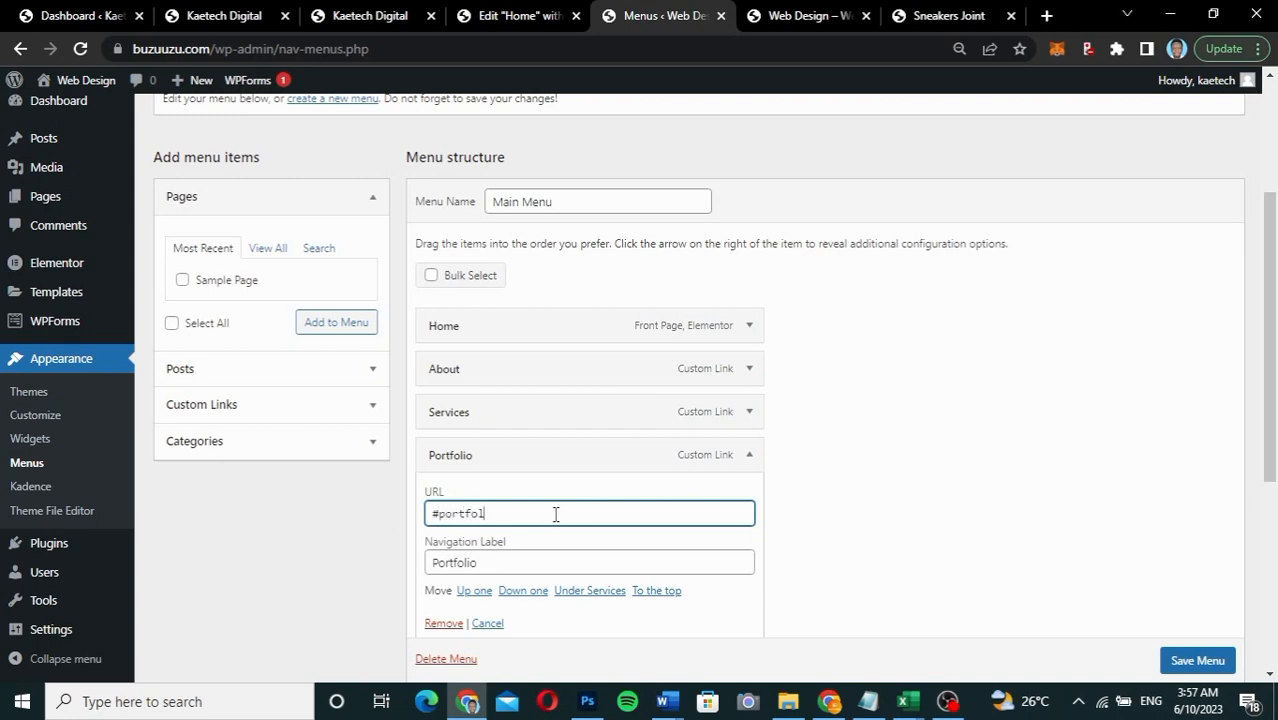
{"action": "left_click", "coordinate": [750, 456]}
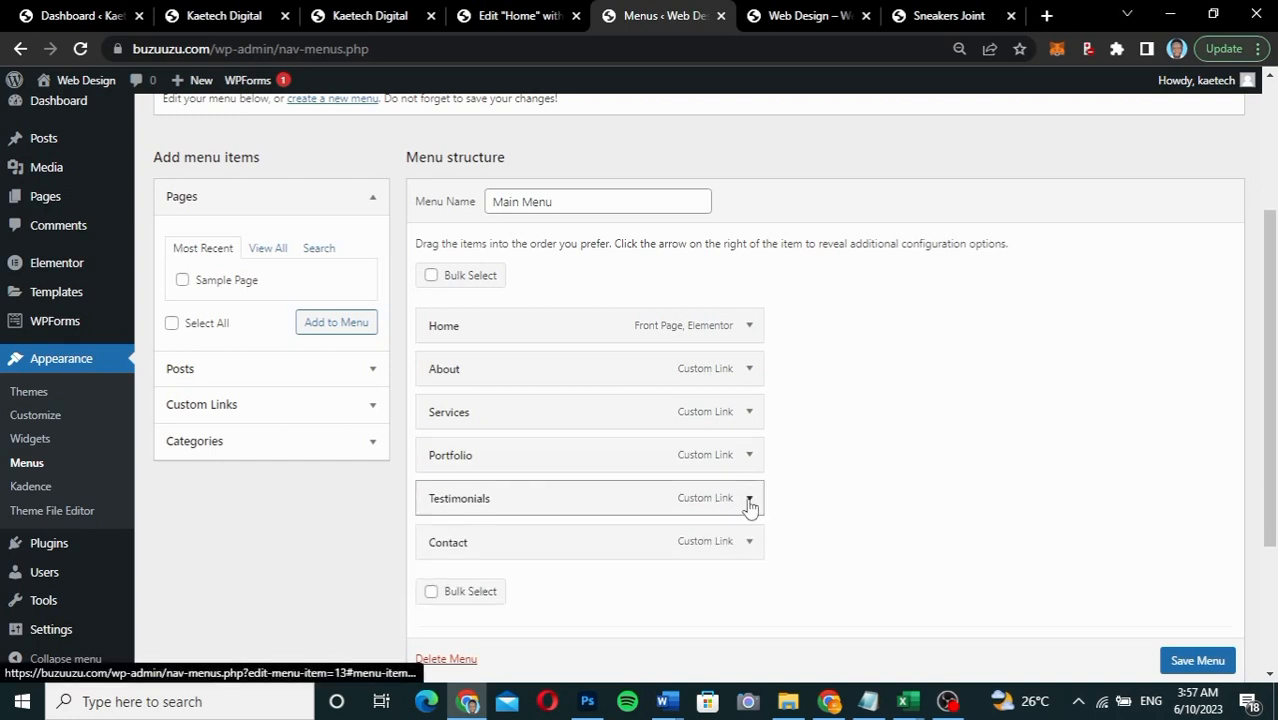
Step: Set the URL of the Testimonials item in the Main Menu to #testimonials
{"action": "left_click", "coordinate": [749, 500]}
{"action": "left_click", "coordinate": [597, 562]}
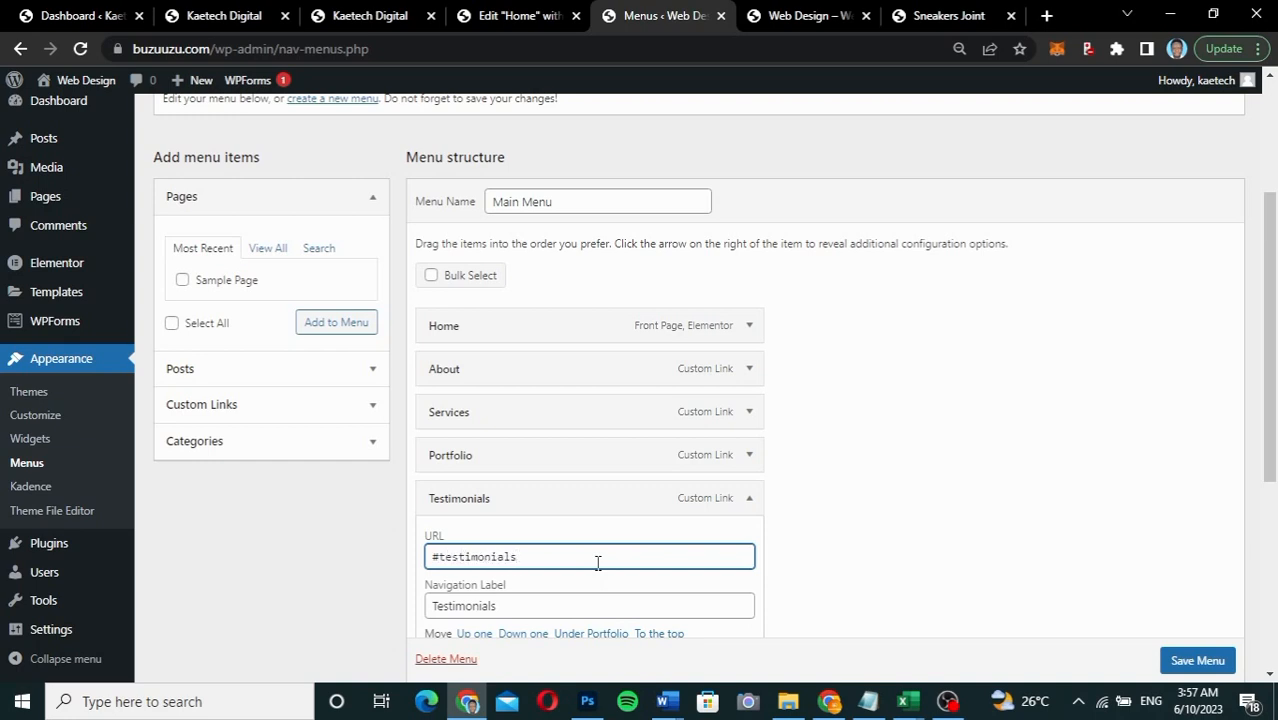
{"action": "type", "text": "testimonials"}
{"action": "left_click", "coordinate": [751, 498]}
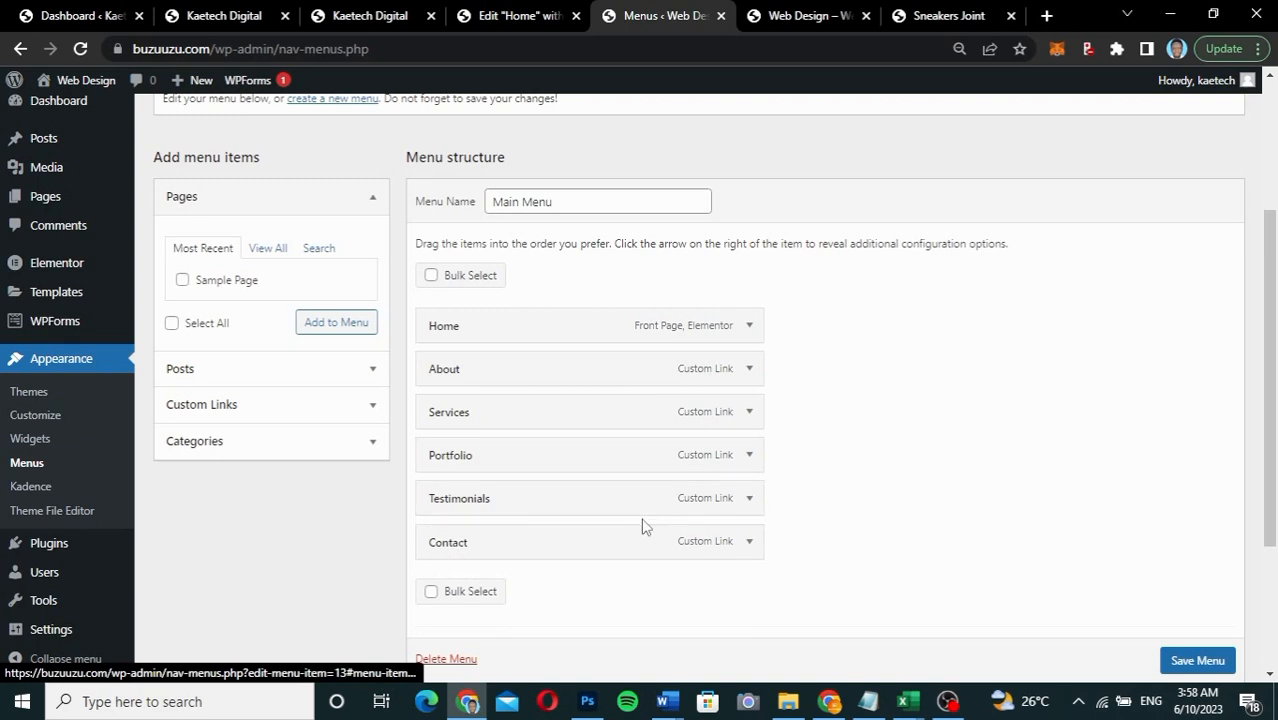
Step: Set the URL of the Contact item in the Main Menu to #contact and save the menu
{"action": "left_click", "coordinate": [750, 542]}
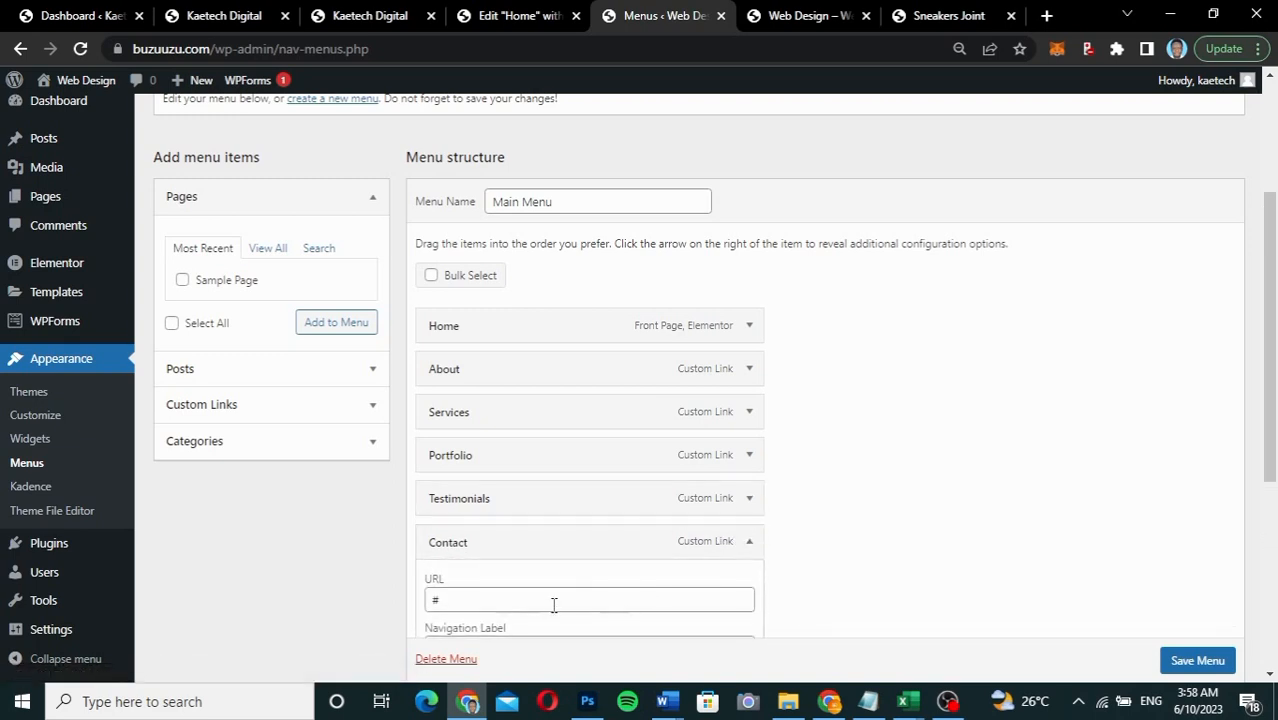
{"action": "left_click", "coordinate": [553, 601]}
{"action": "type", "text": "contact"}
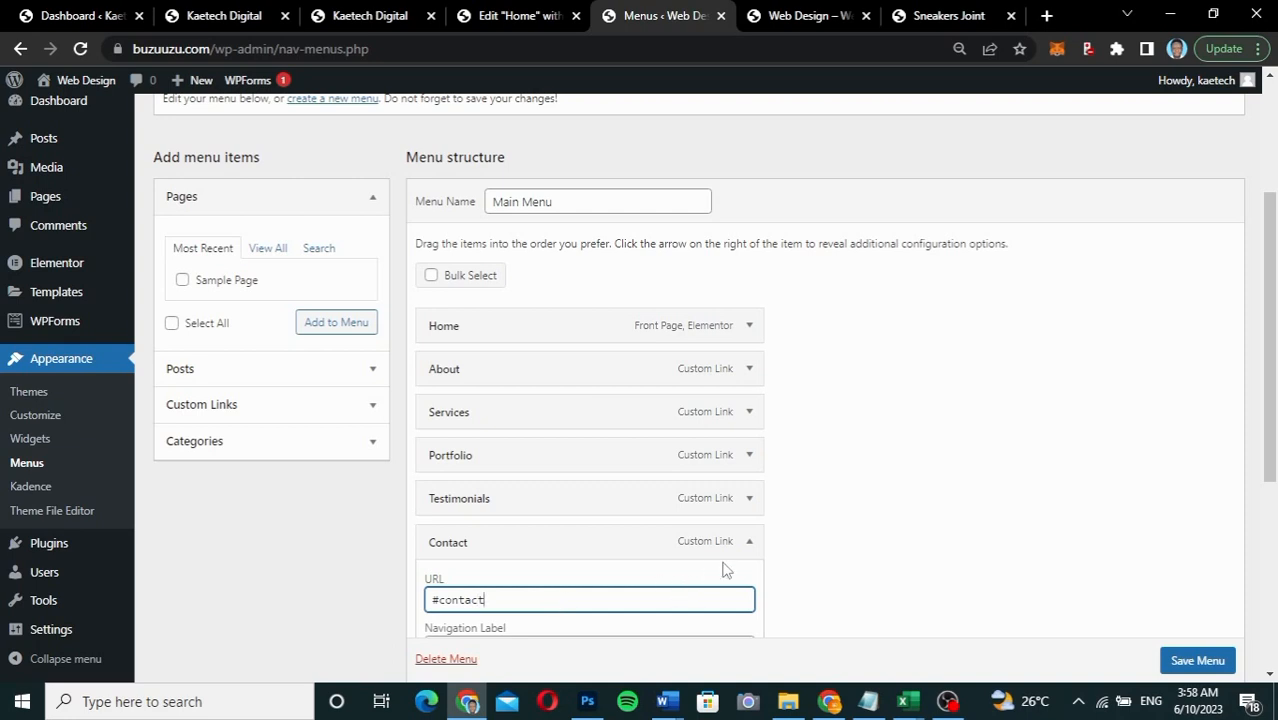
{"action": "left_click", "coordinate": [749, 542]}
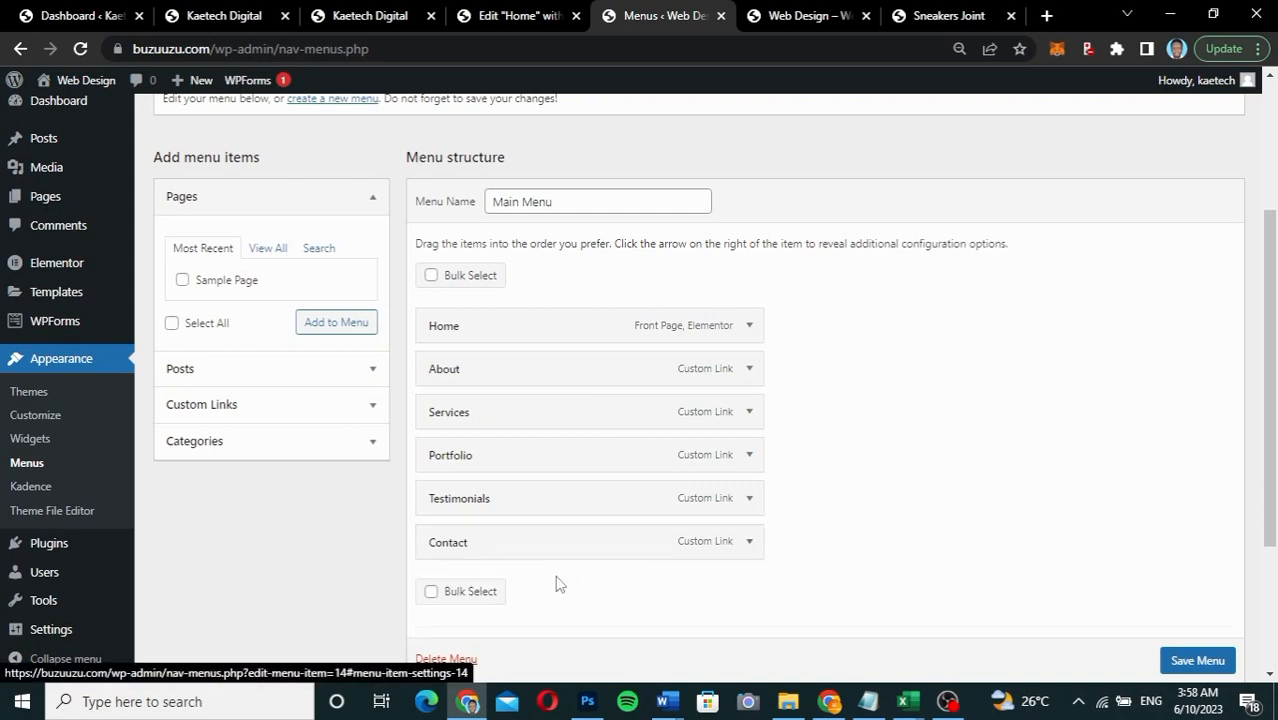
{"action": "scroll", "coordinate": [558, 584], "scroll_direction": "down", "scroll_amount": 3}
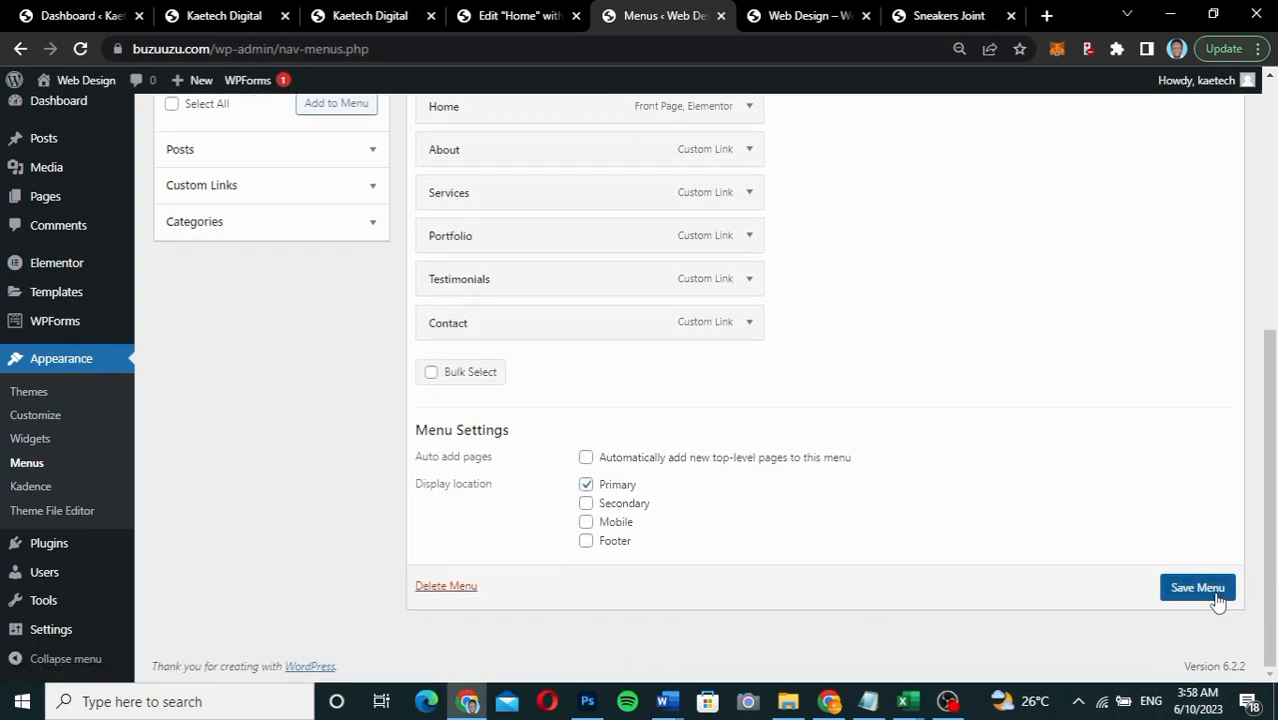
{"action": "left_click", "coordinate": [1197, 588]}
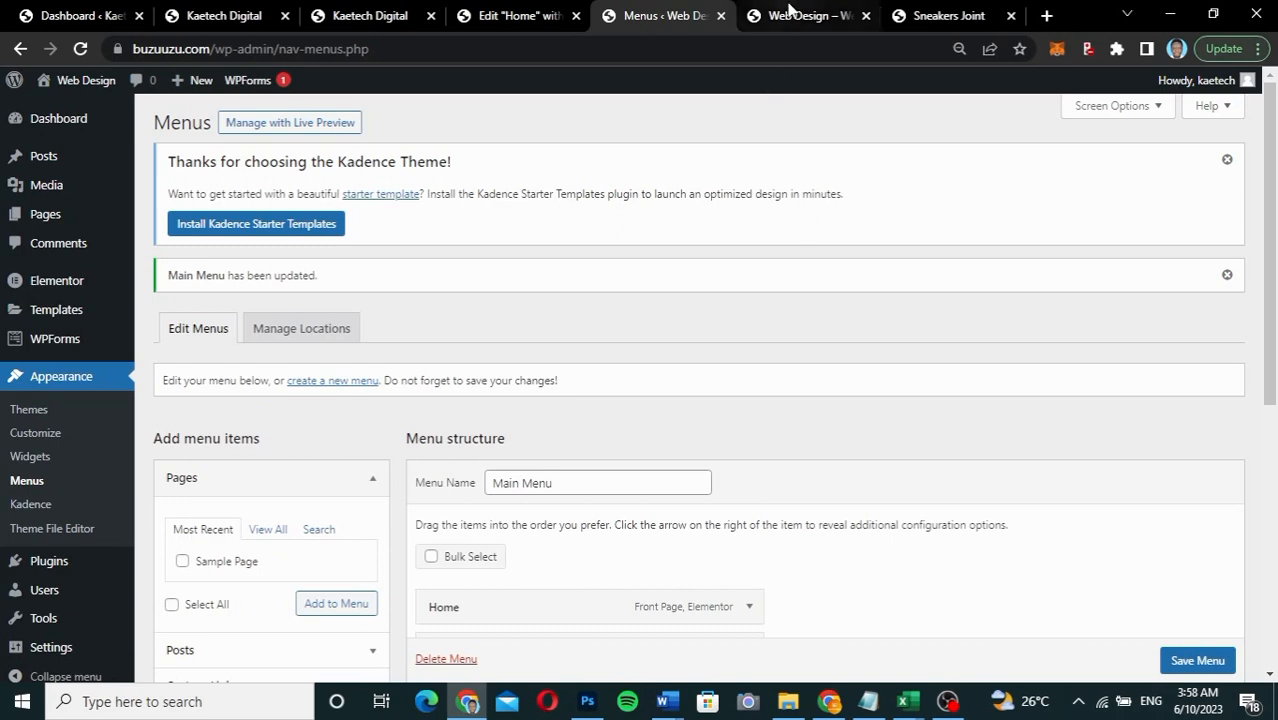
Step: Test the About, Services, Portfolio, Testimonials and Contact links and the header's GET STARTED button on the live Web Design site
{"action": "left_click", "coordinate": [790, 12]}
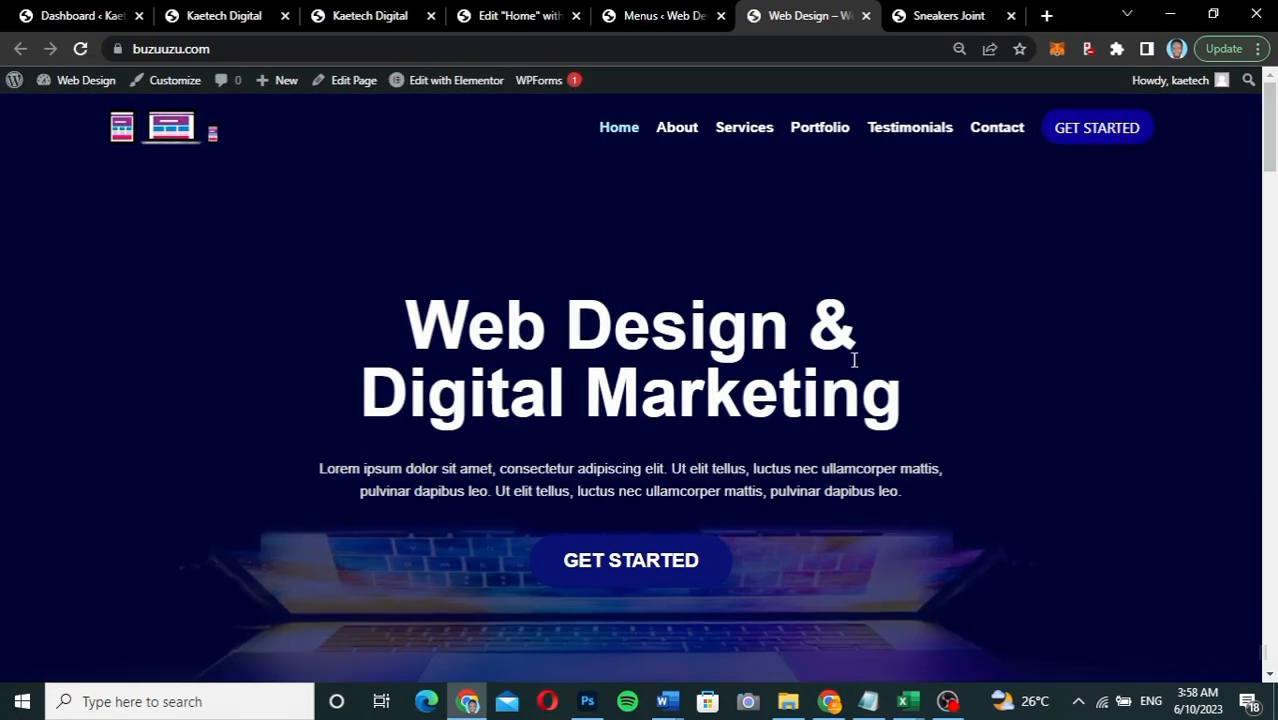
{"action": "left_click", "coordinate": [676, 130]}
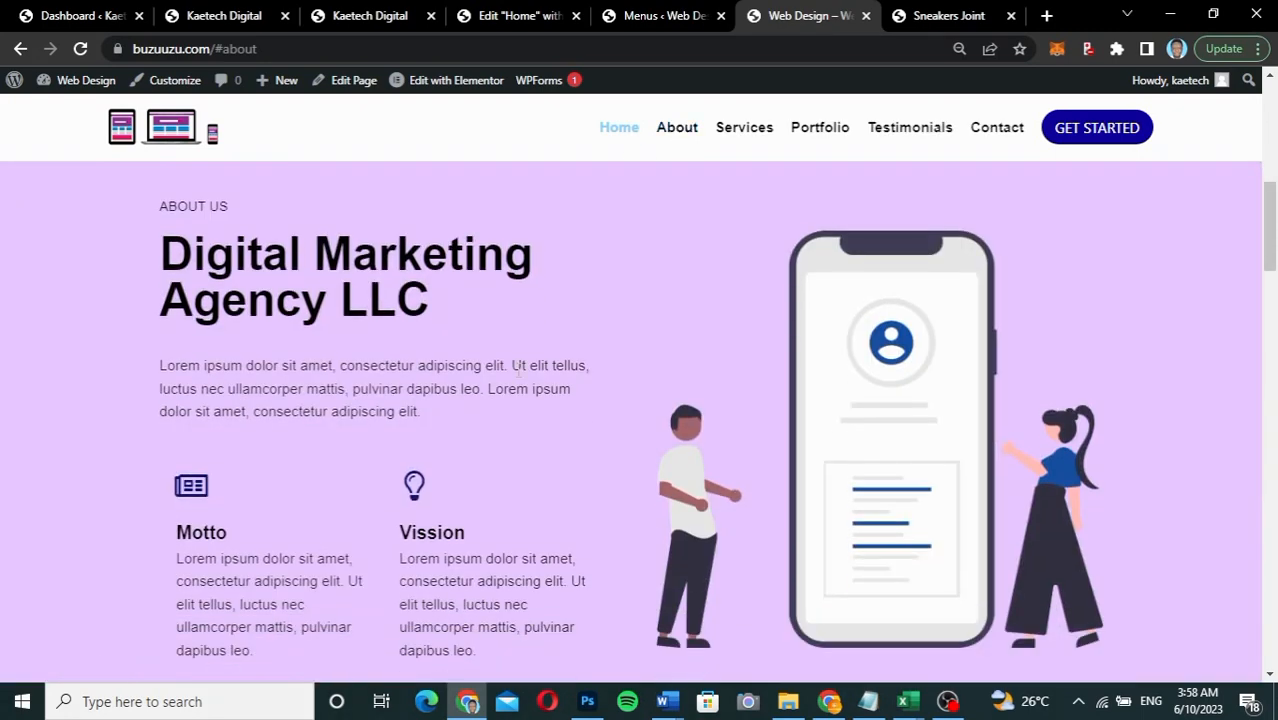
{"action": "left_click", "coordinate": [759, 127]}
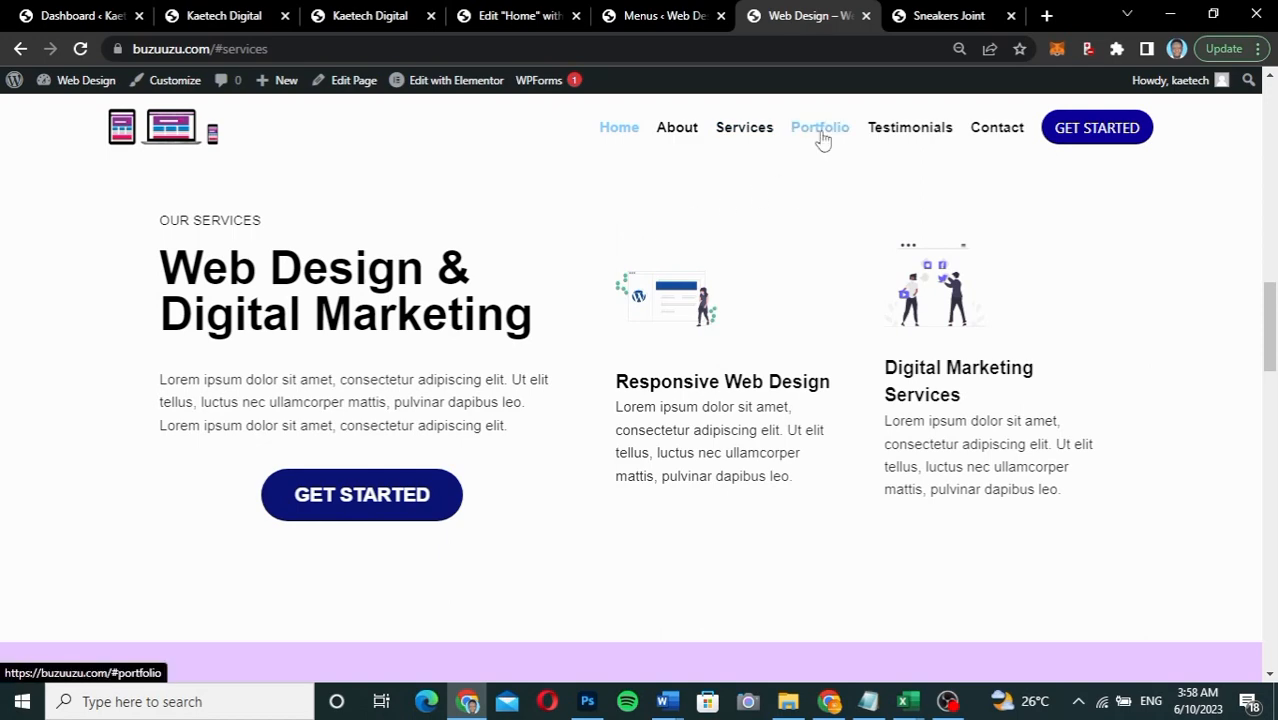
{"action": "left_click", "coordinate": [822, 140]}
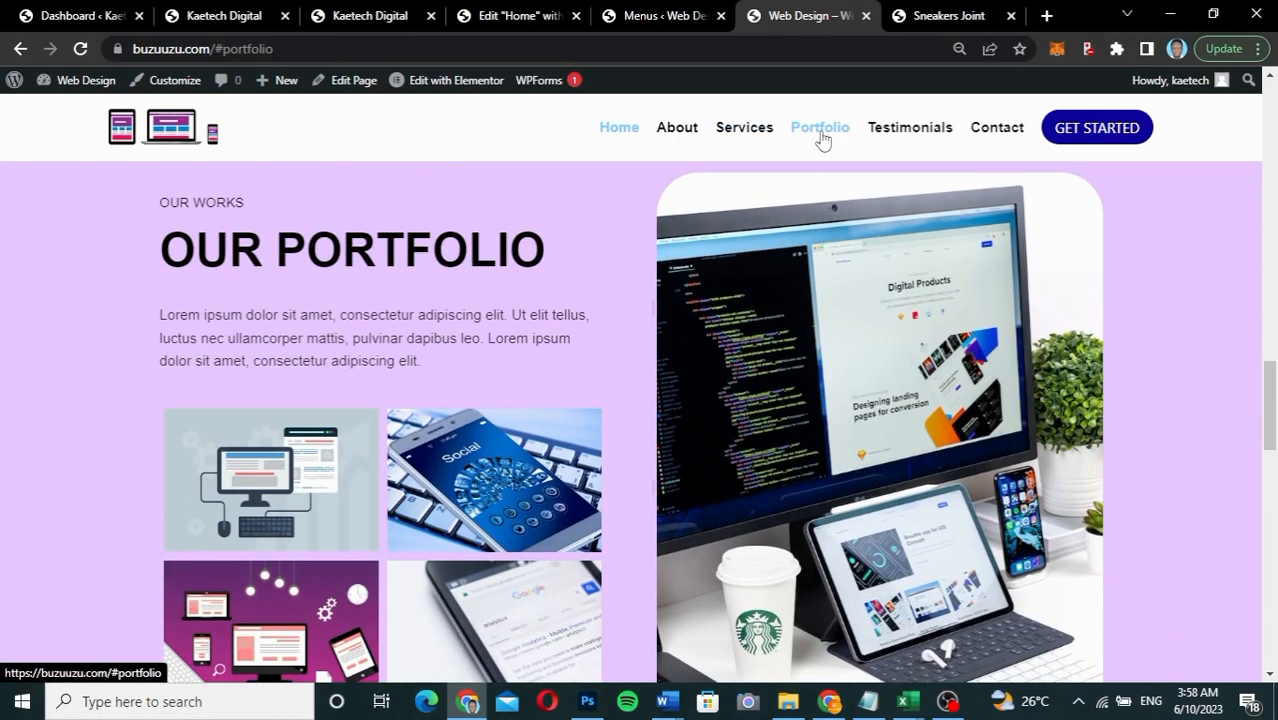
{"action": "left_click", "coordinate": [909, 129]}
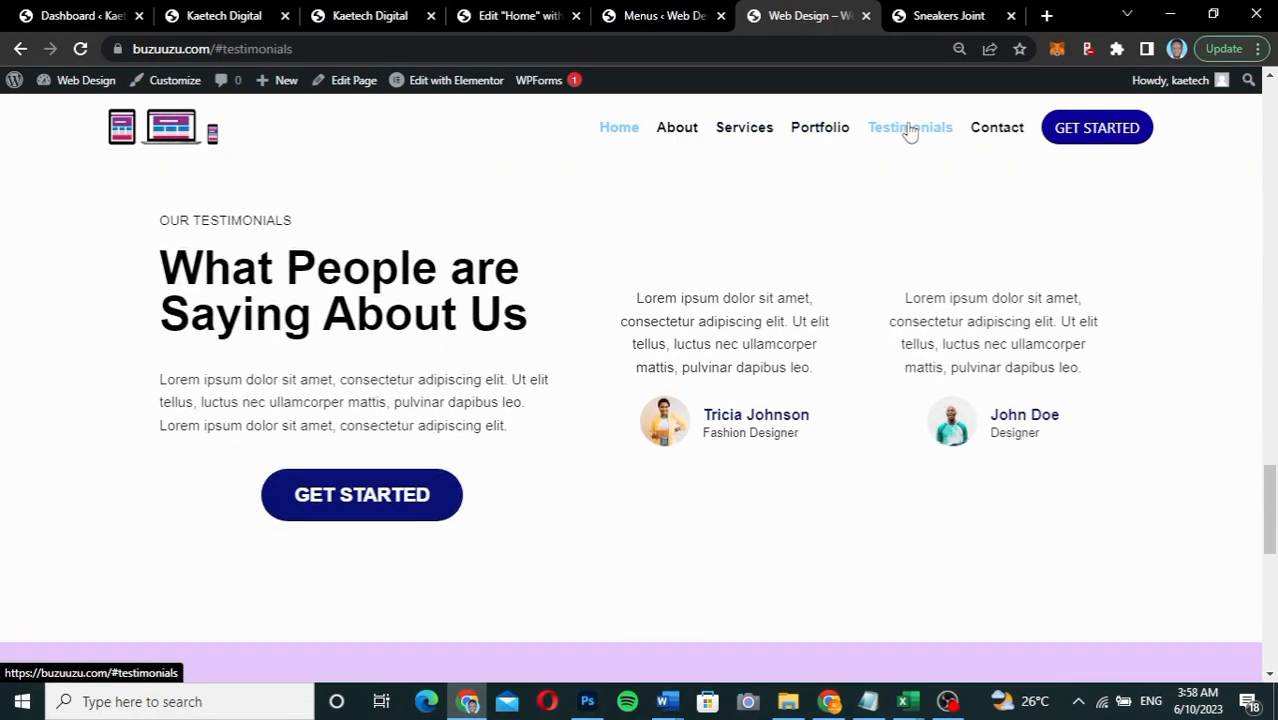
{"action": "left_click", "coordinate": [1007, 129]}
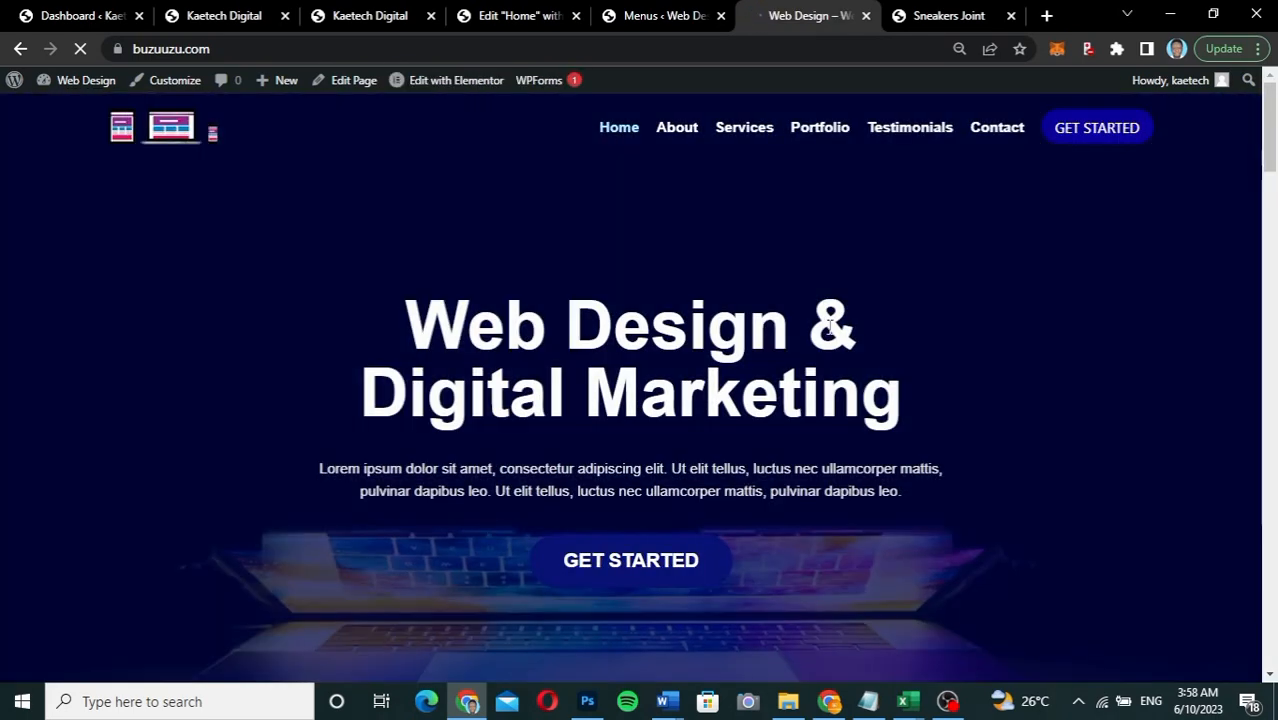
{"action": "left_click", "coordinate": [1105, 135]}
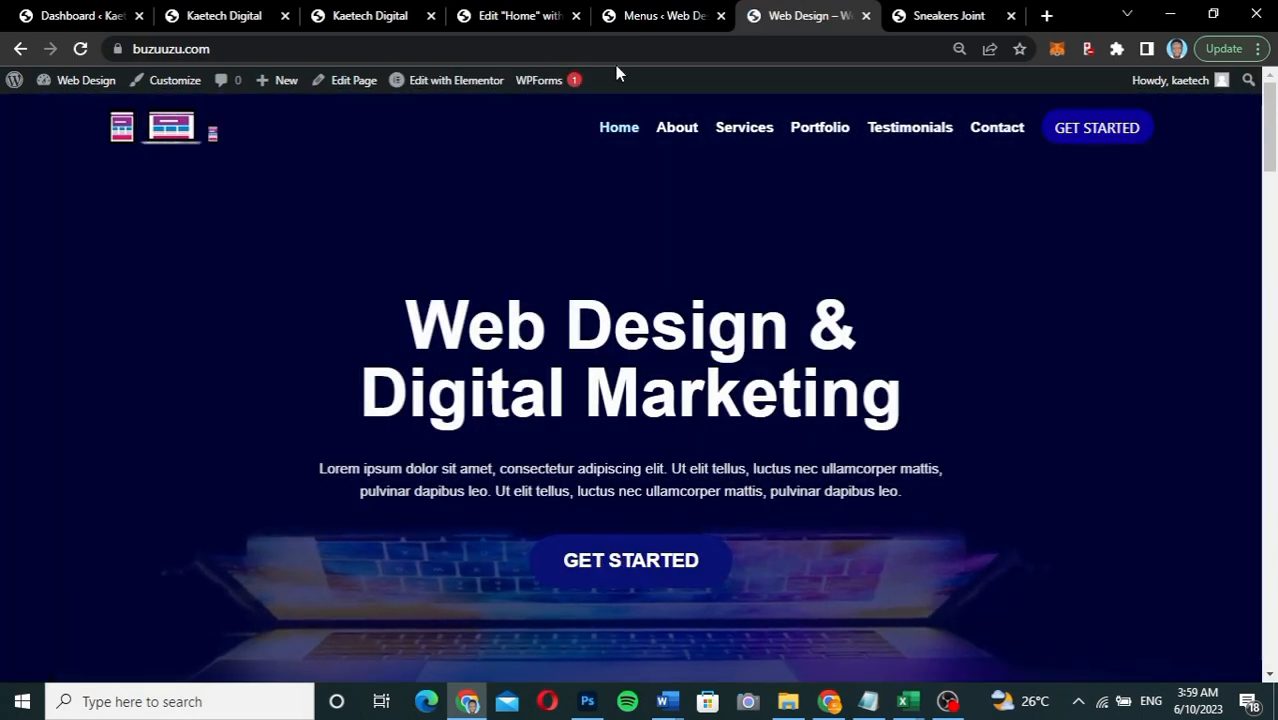
Step: Return to the Elementor editor and set the link of the hero section's GET STARTED button to #contact
{"action": "left_click", "coordinate": [520, 18]}
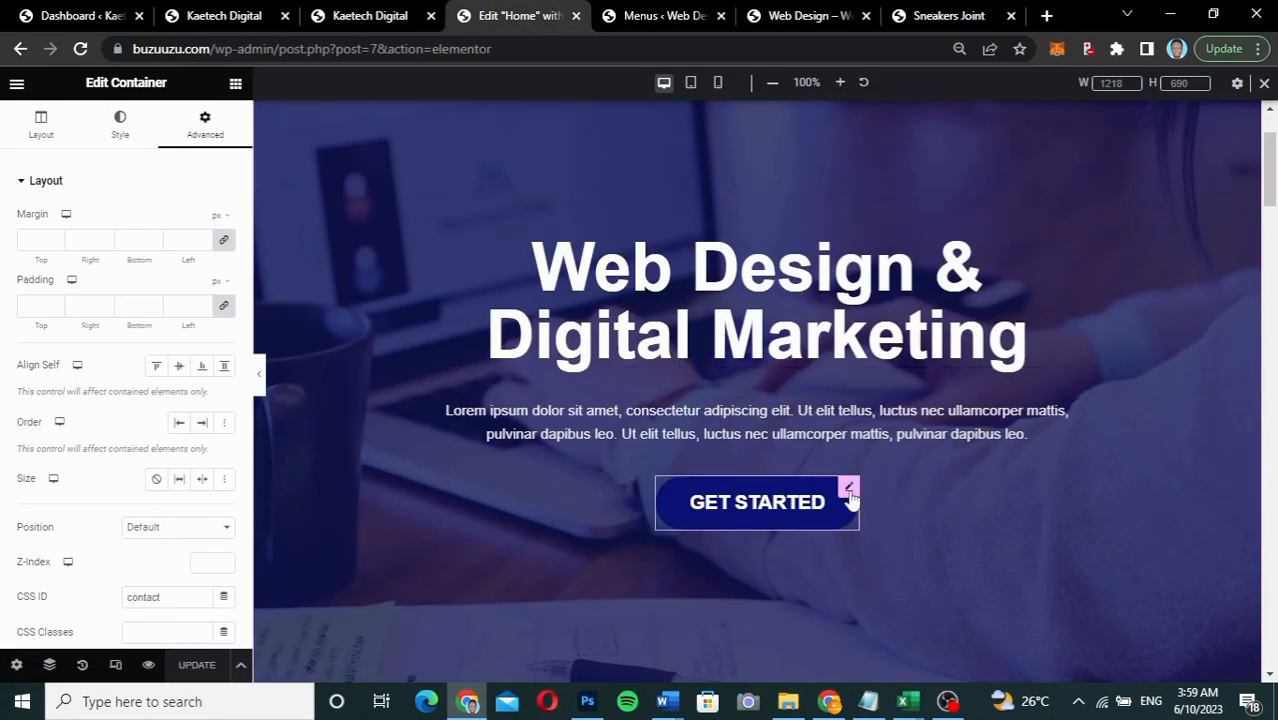
{"action": "left_click", "coordinate": [849, 492]}
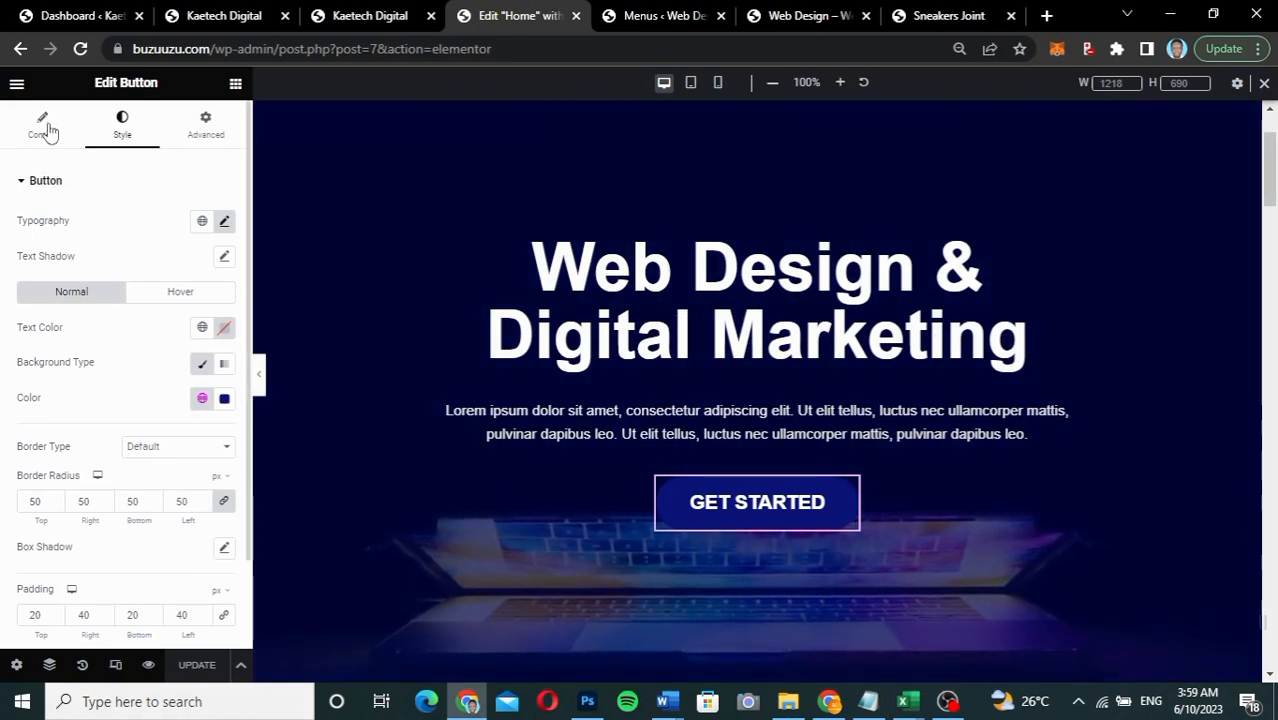
{"action": "left_click", "coordinate": [43, 127]}
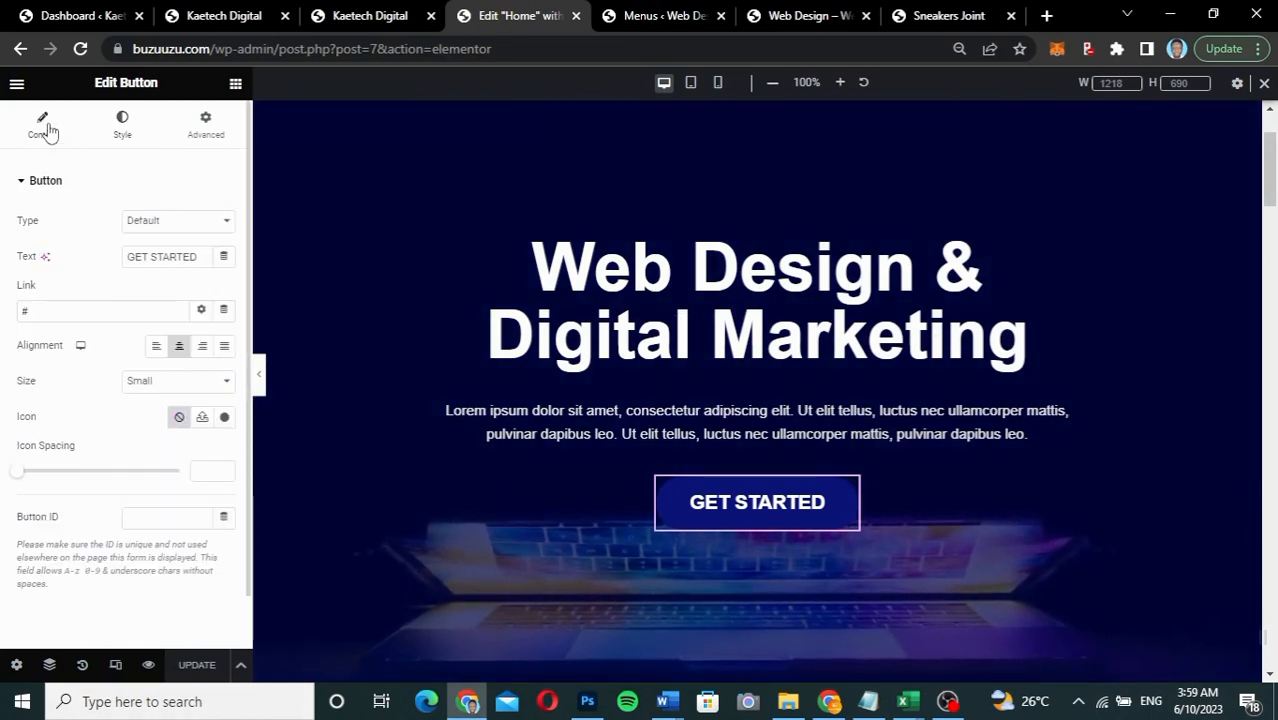
{"action": "left_click", "coordinate": [67, 314]}
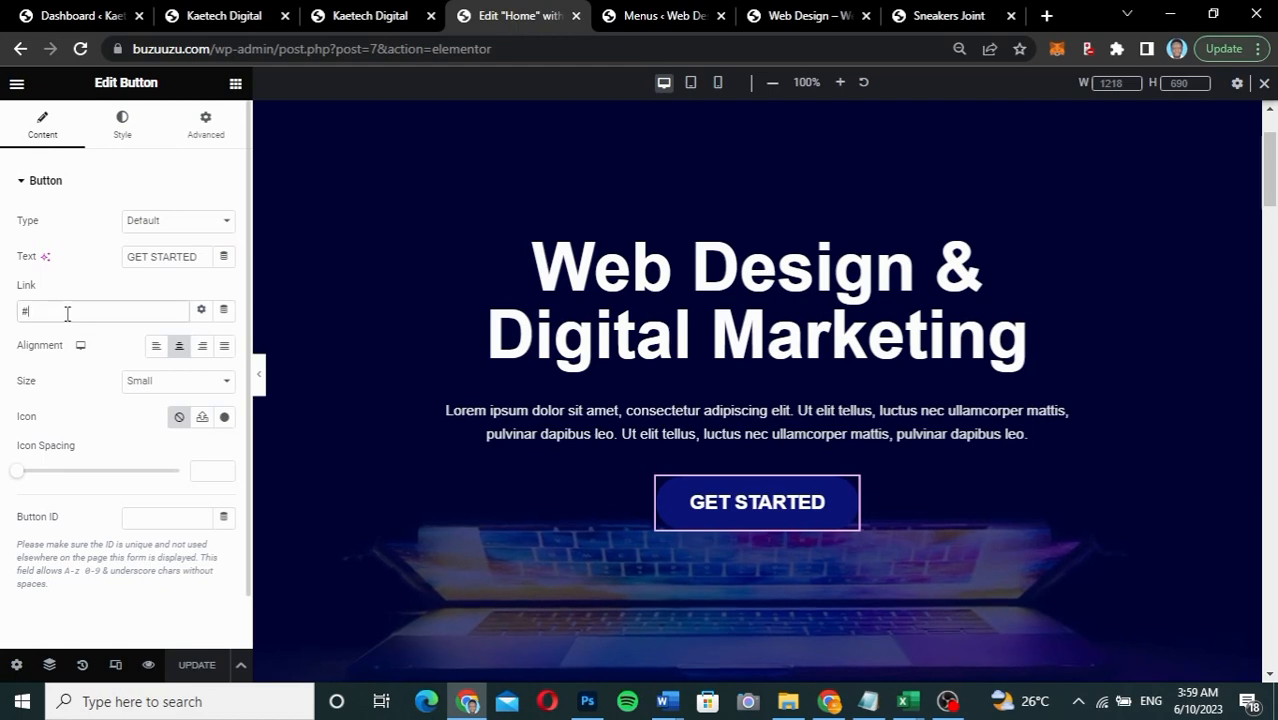
{"action": "type", "text": "contact"}
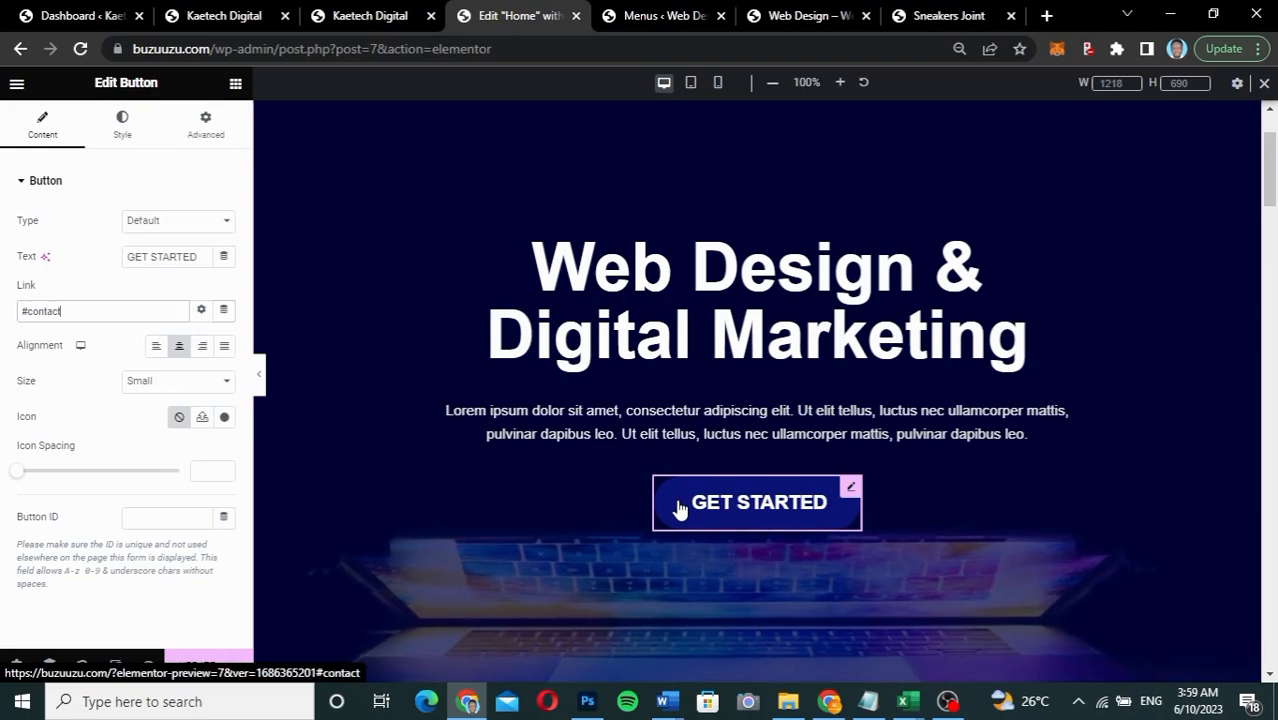
Step: Set the link of the GET STARTED button in the services section to #contact
{"action": "scroll", "coordinate": [679, 510], "scroll_direction": "down", "scroll_amount": 1}
{"action": "scroll", "coordinate": [679, 510], "scroll_direction": "down", "scroll_amount": 5}
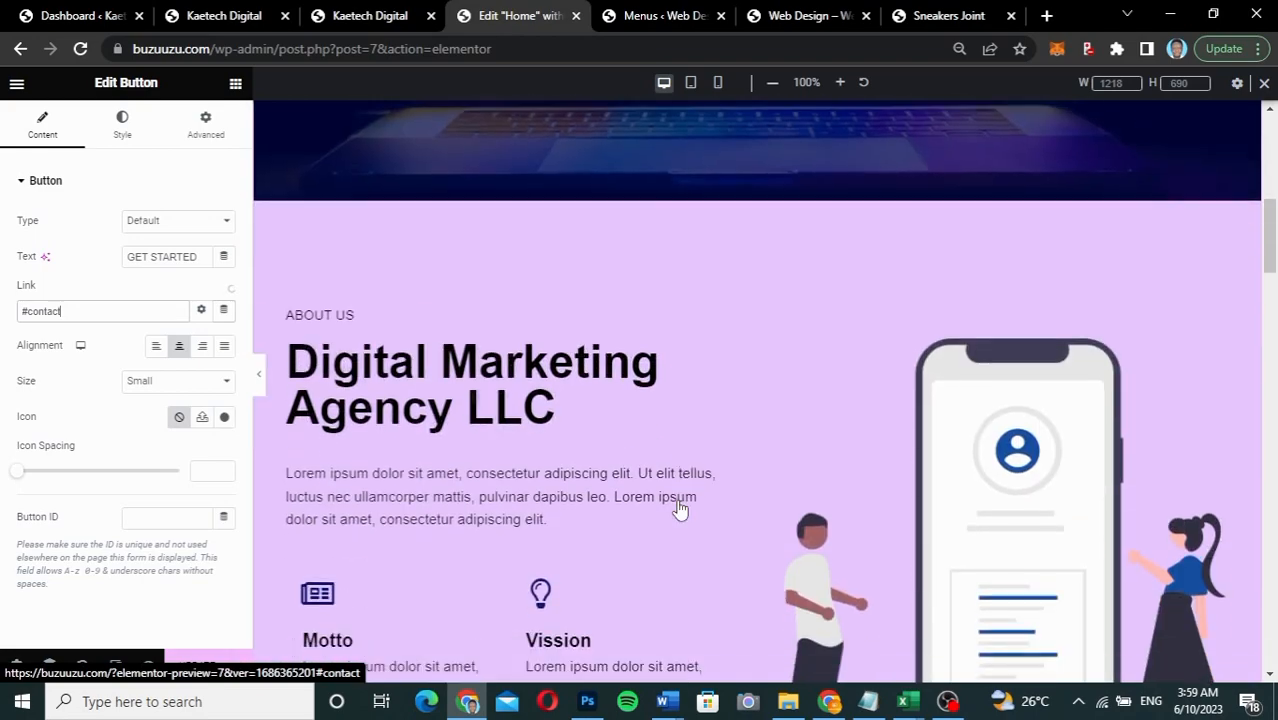
{"action": "scroll", "coordinate": [679, 510], "scroll_direction": "down", "scroll_amount": 3}
{"action": "scroll", "coordinate": [679, 508], "scroll_direction": "down", "scroll_amount": 8}
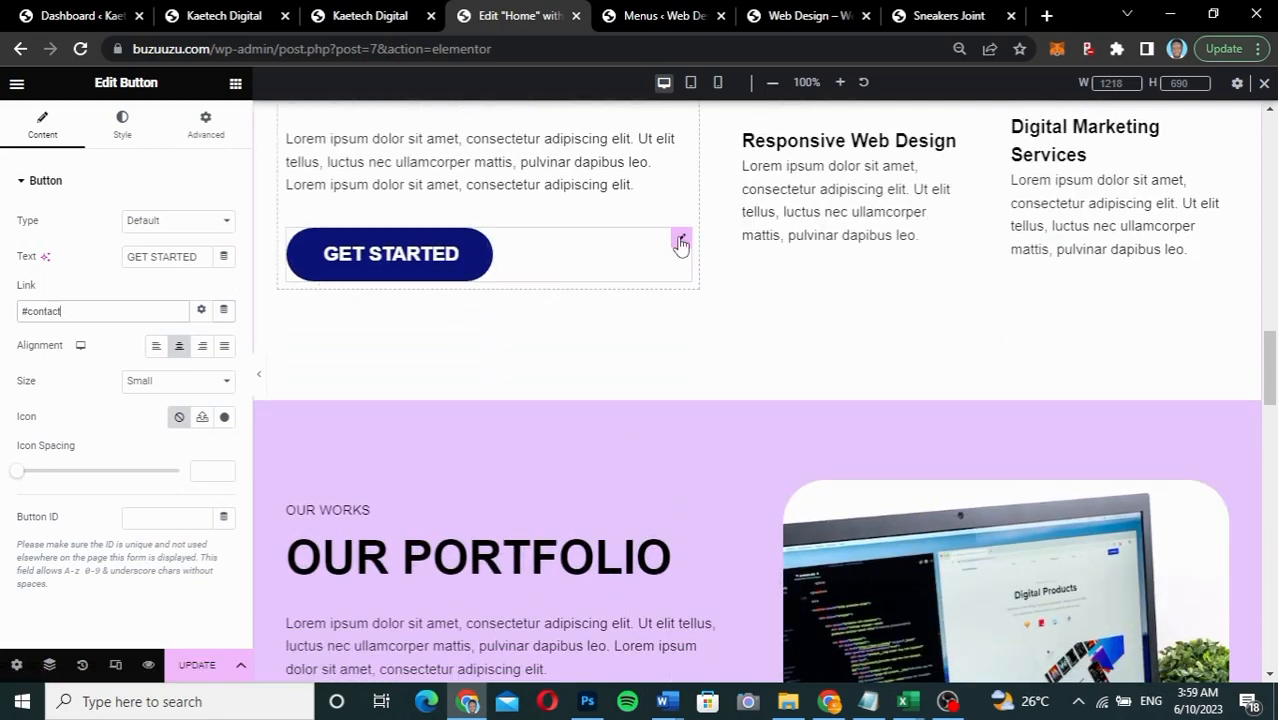
{"action": "left_click", "coordinate": [679, 241]}
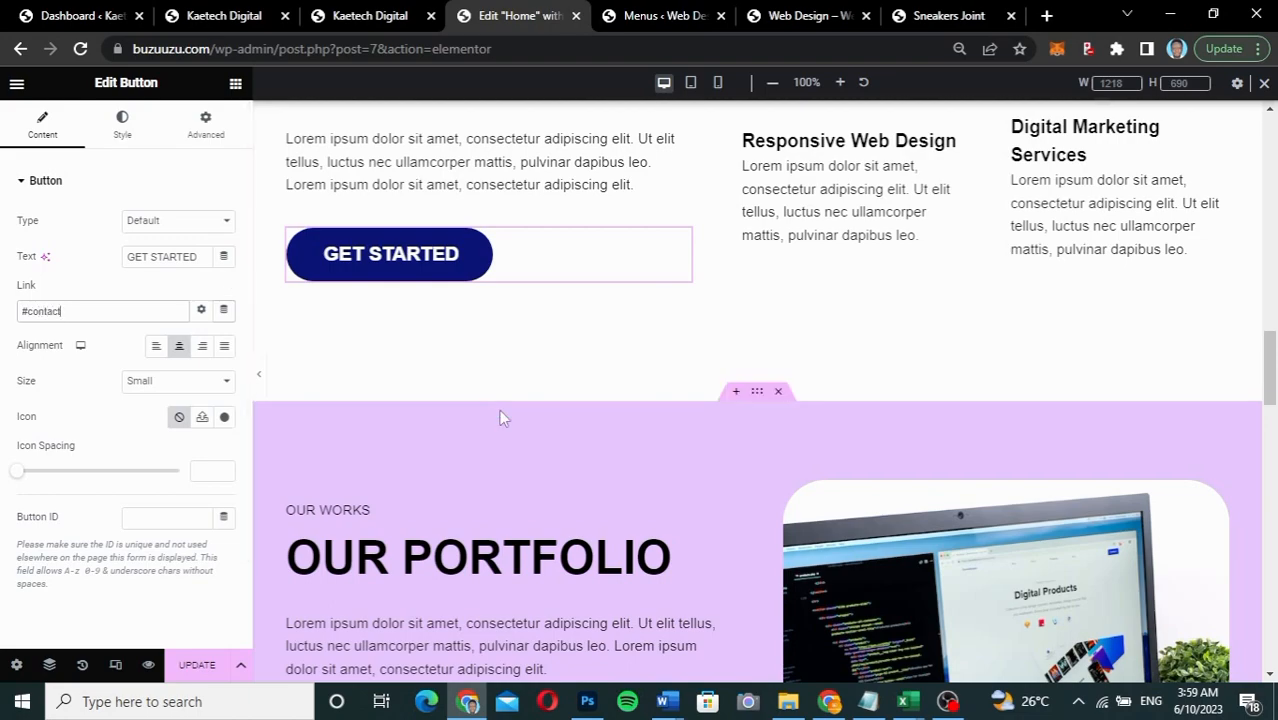
Step: Set the link of the GET STARTED button in the testimonials section to #contact and update the page
{"action": "scroll", "coordinate": [499, 409], "scroll_direction": "down", "scroll_amount": 10}
{"action": "scroll", "coordinate": [499, 416], "scroll_direction": "up", "scroll_amount": 1}
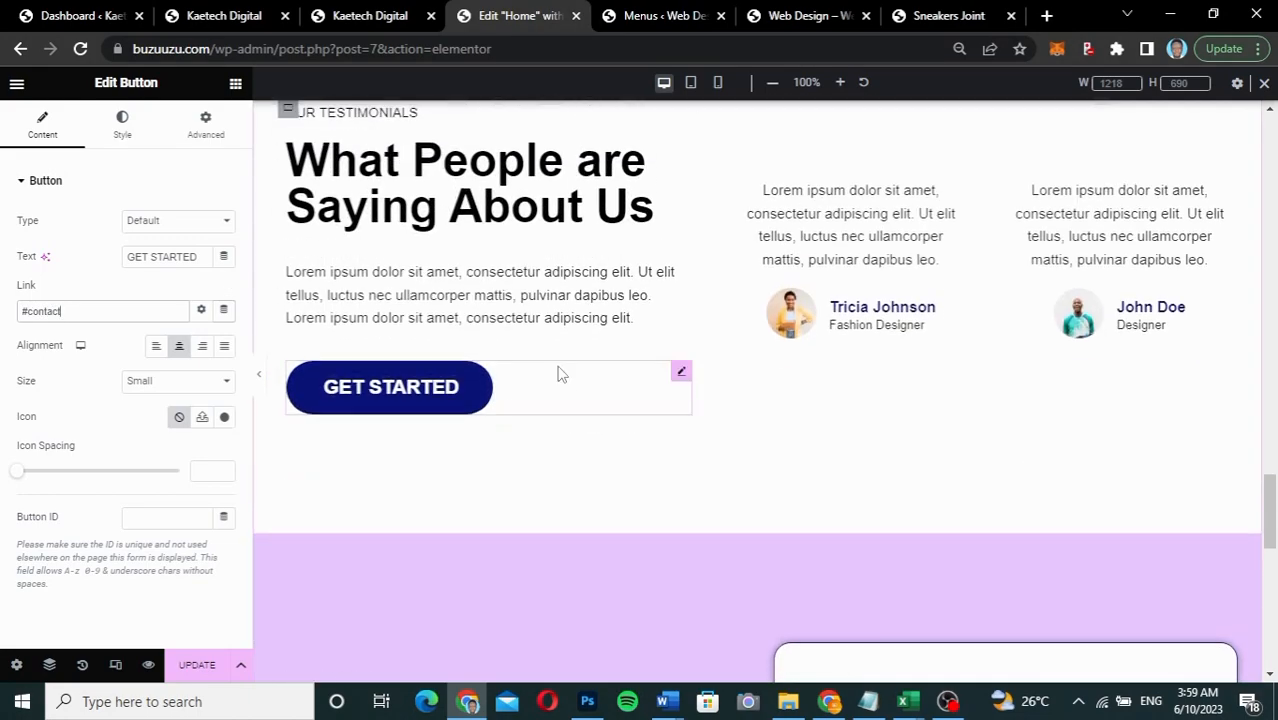
{"action": "key", "text": "BackSpace"}
{"action": "key", "text": "BackSpace"}
{"action": "key", "text": "BackSpace"}
{"action": "key", "text": "BackSpace"}
{"action": "key", "text": "BackSpace"}
{"action": "key", "text": "BackSpace"}
{"action": "key", "text": "BackSpace"}
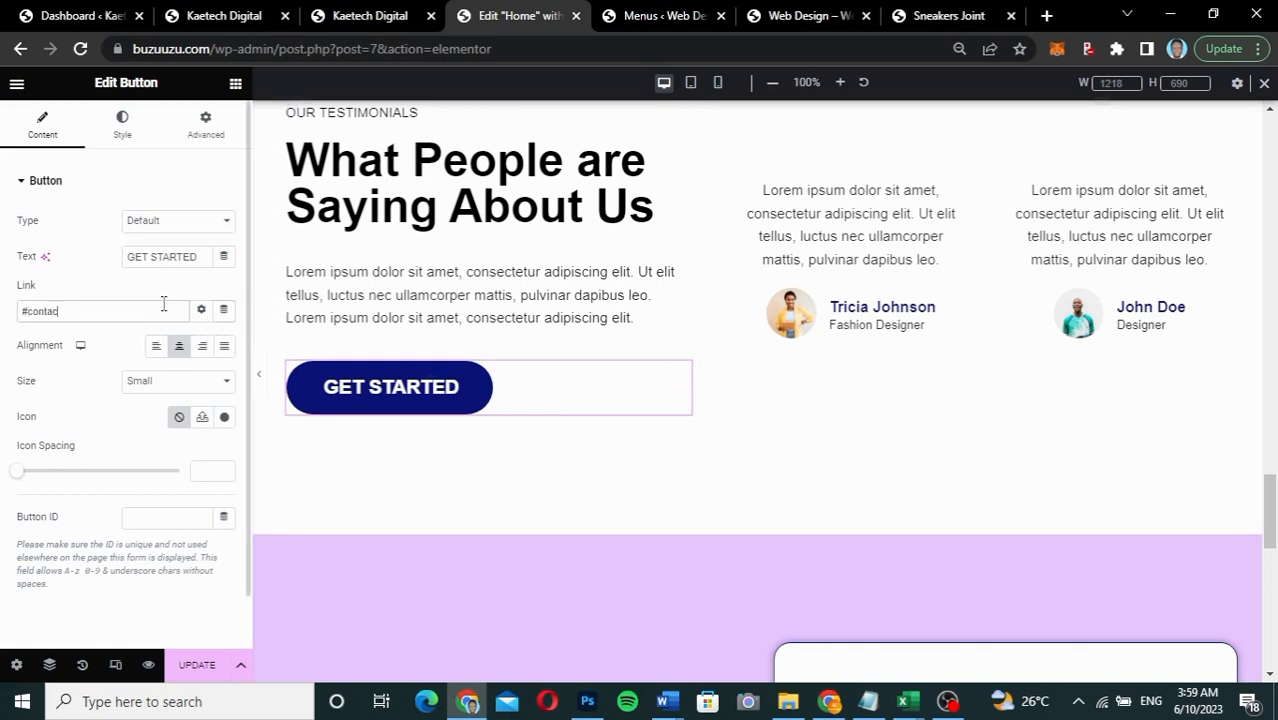
{"action": "scroll", "coordinate": [573, 442], "scroll_direction": "down", "scroll_amount": 10}
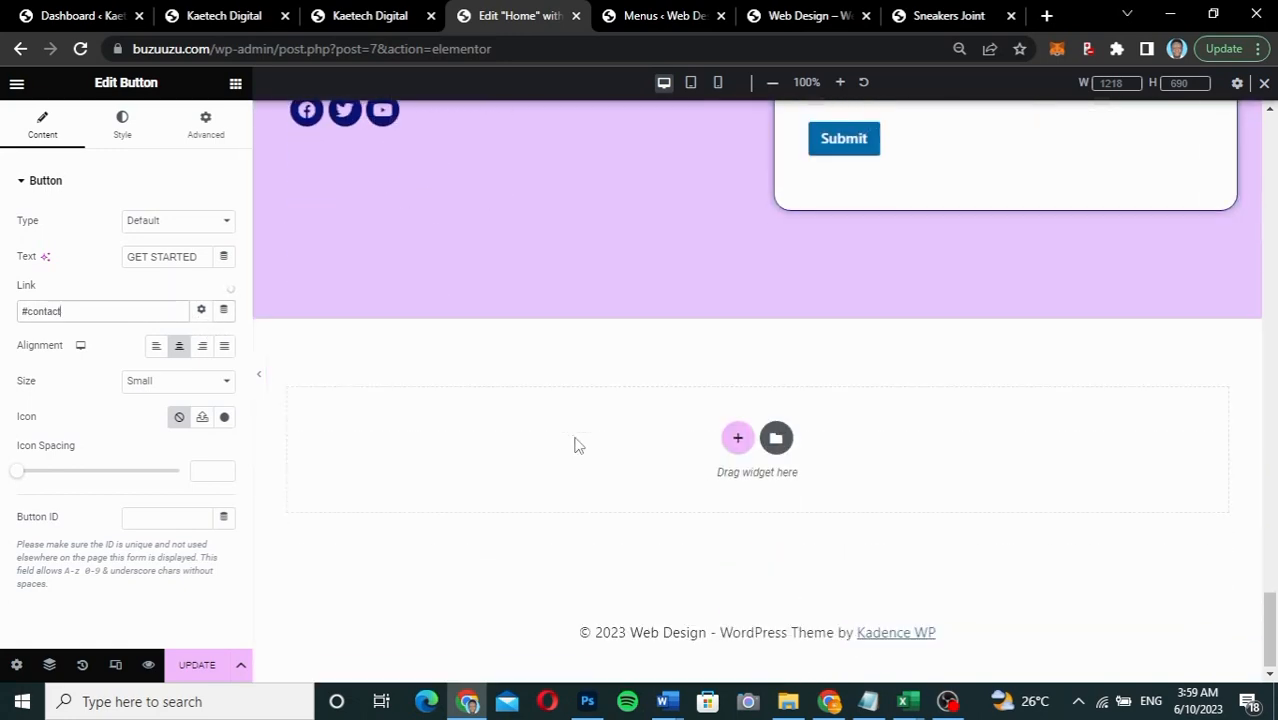
{"action": "scroll", "coordinate": [575, 442], "scroll_direction": "up", "scroll_amount": 2}
{"action": "left_click", "coordinate": [199, 668]}
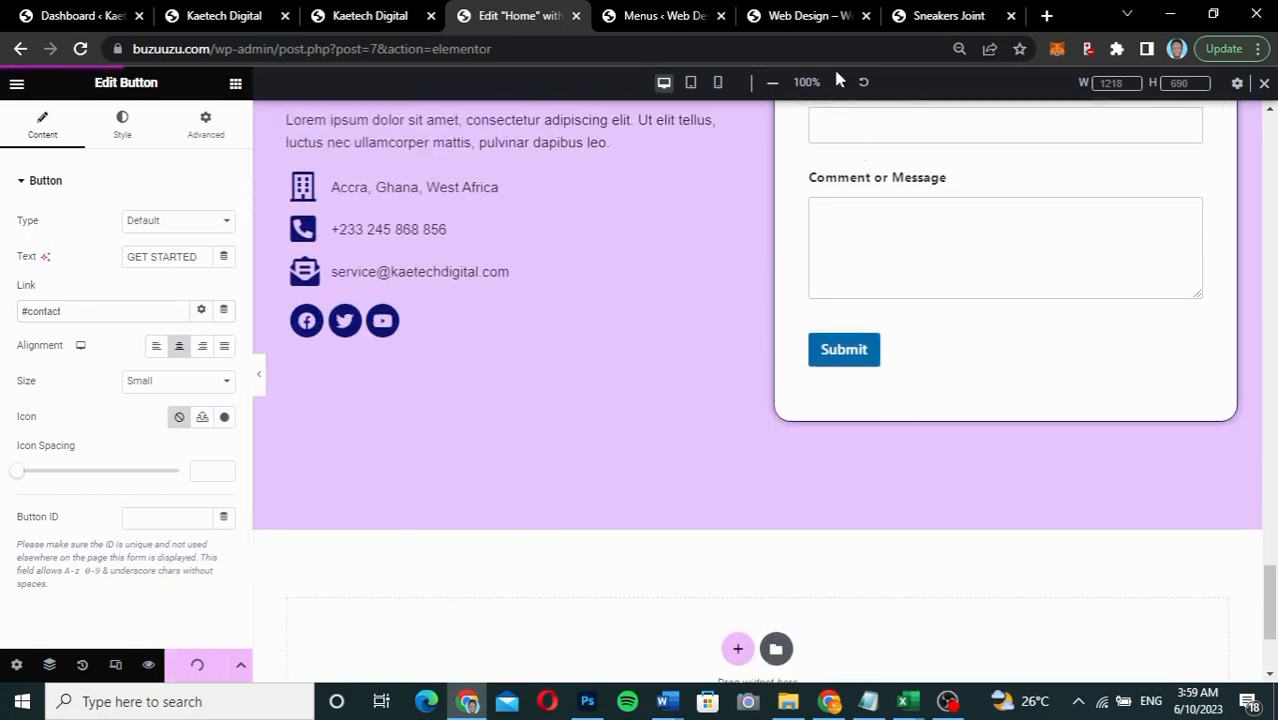
Step: Test the hero section's GET STARTED button on the live site and return to the start of the page
{"action": "left_click", "coordinate": [808, 16]}
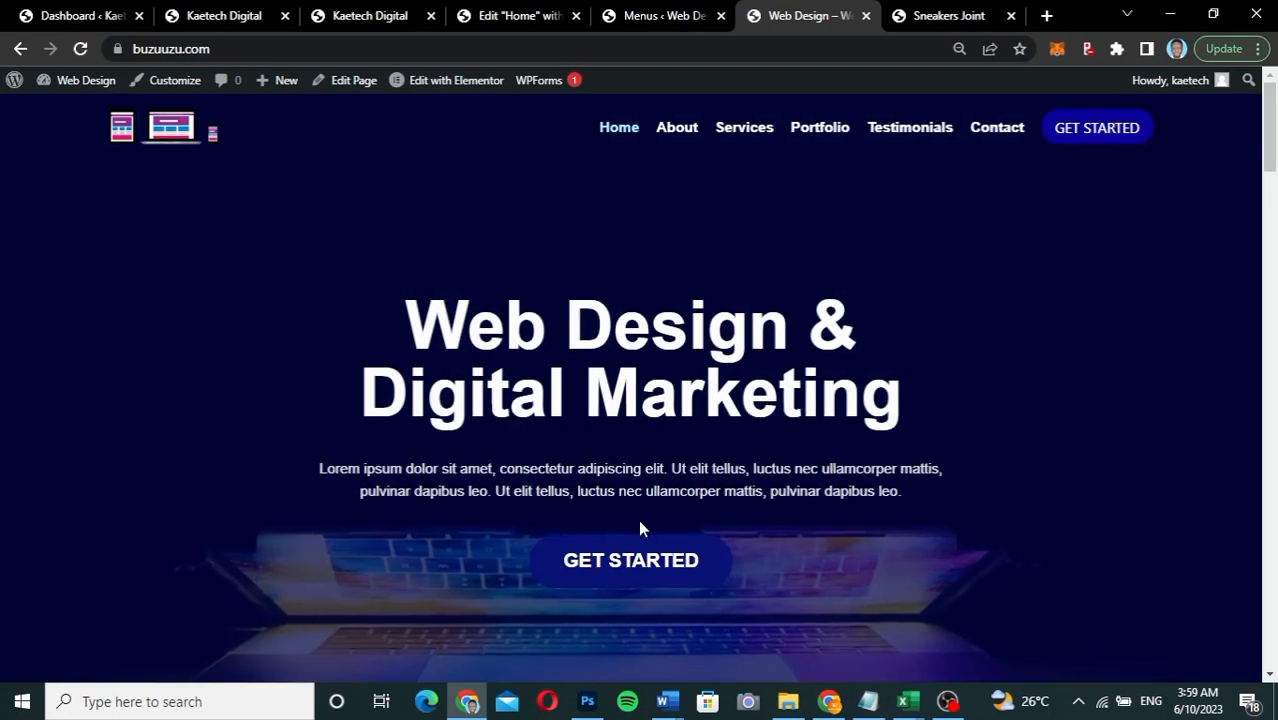
{"action": "left_click", "coordinate": [640, 547]}
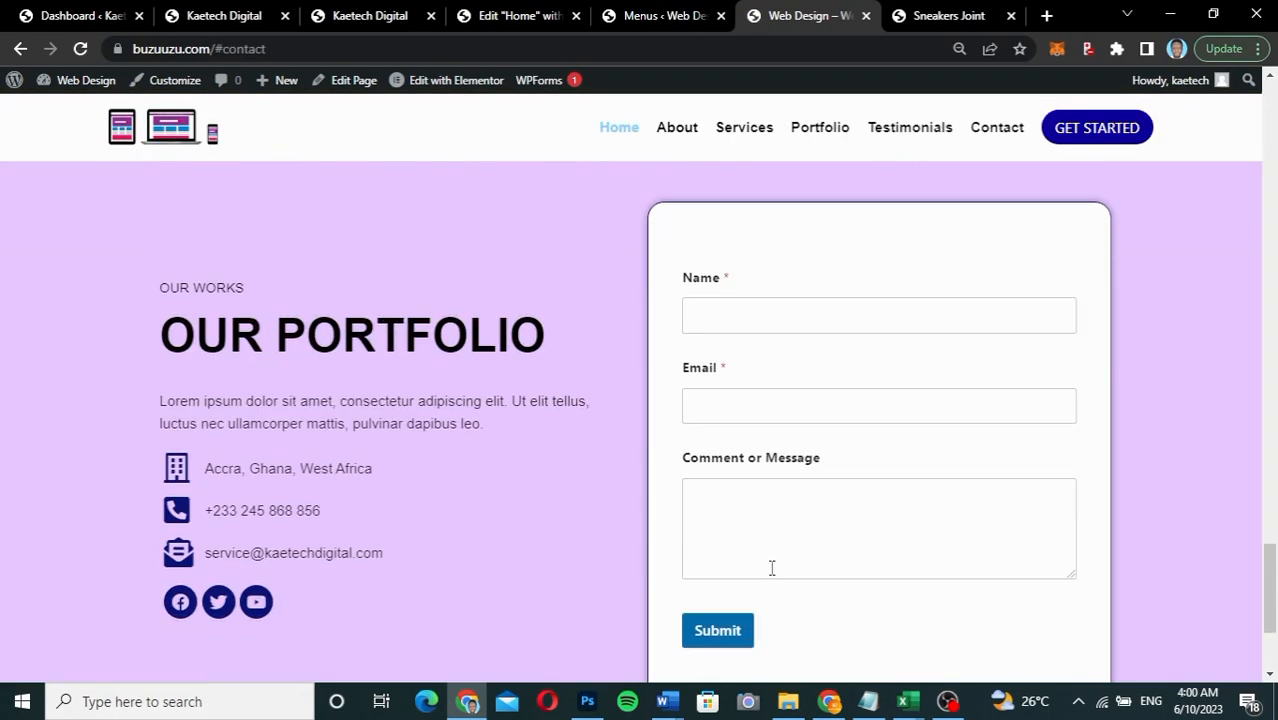
{"action": "scroll", "coordinate": [553, 426], "scroll_direction": "up", "scroll_amount": 12}
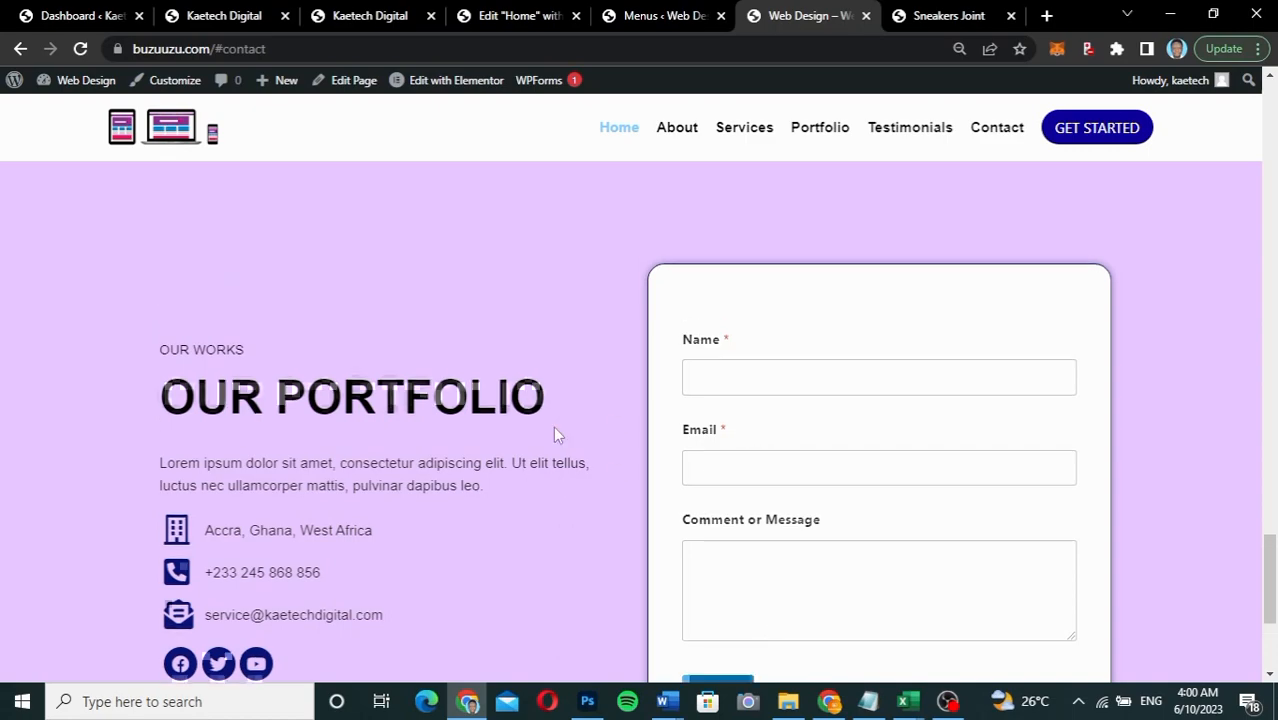
{"action": "scroll", "coordinate": [553, 426], "scroll_direction": "up", "scroll_amount": 4}
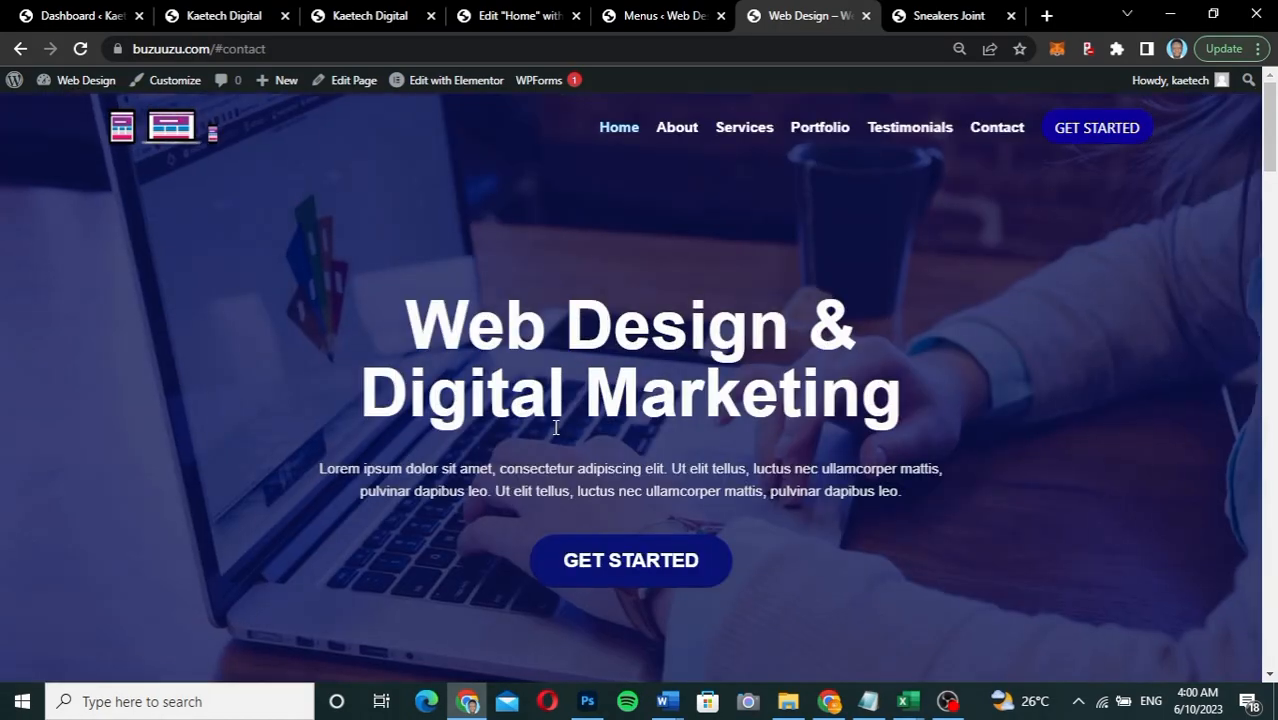